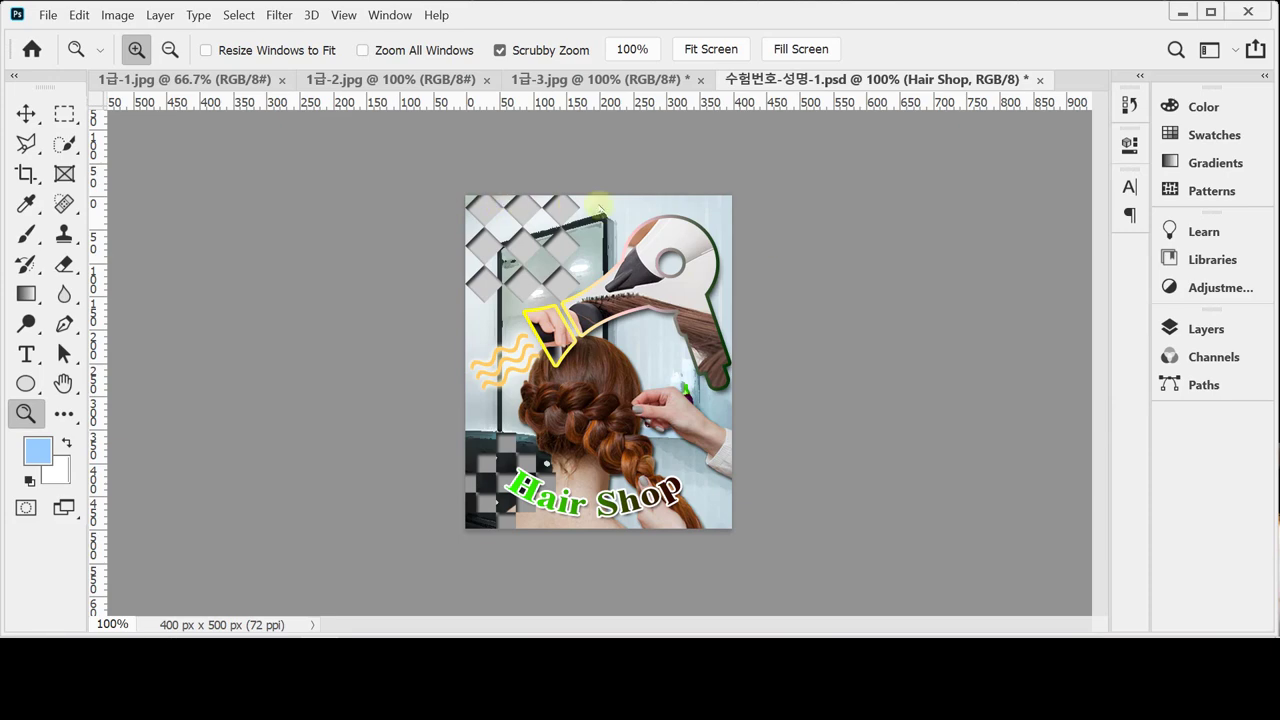
Float the finished 수험번호-성명-1.psd in its own window as a reference beside the work area.
drag(764, 80, 246, 165)
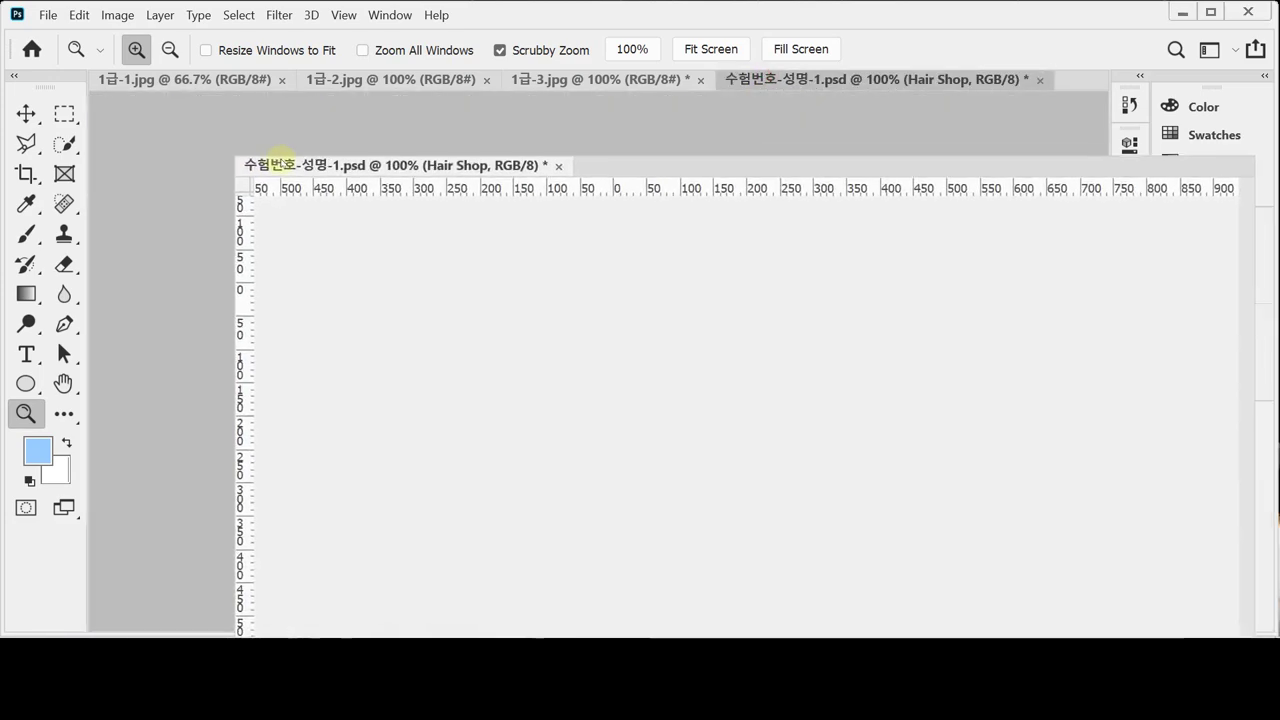
drag(400, 165, 296, 185)
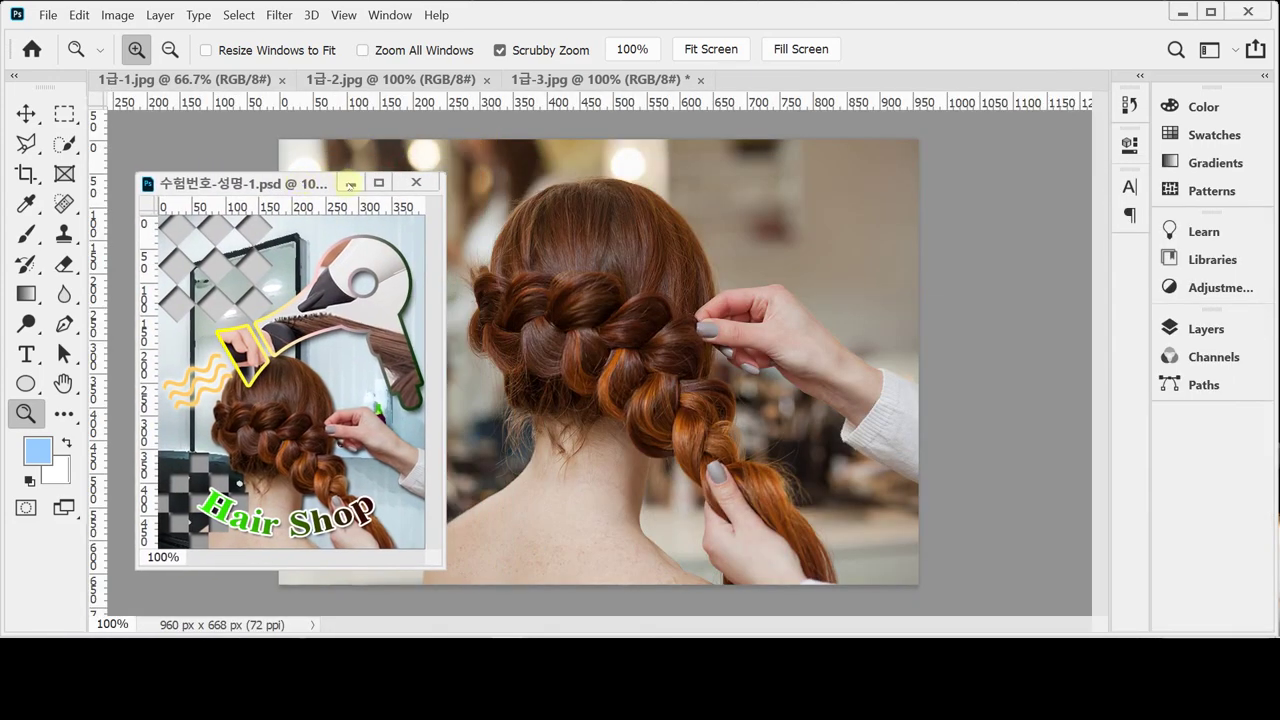
Create a new document 400 pixels wide and 500 pixels high with white background contents.
key(ctrl+n)
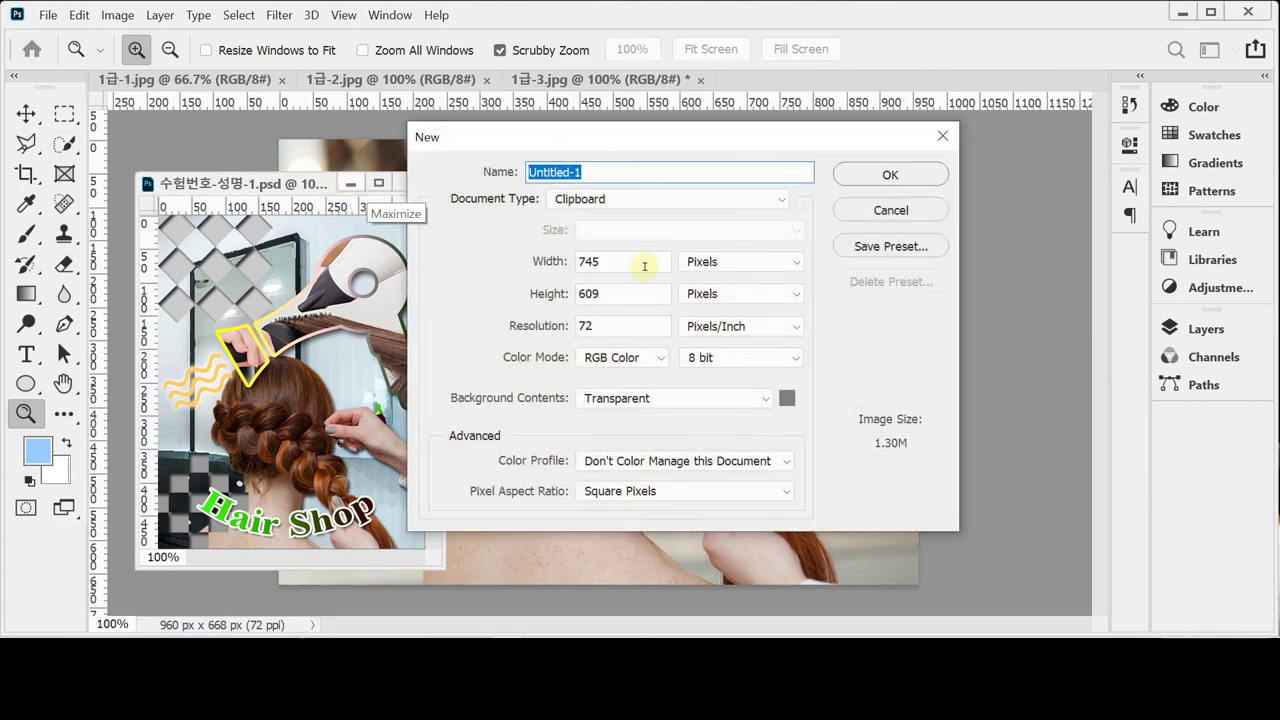
double_click(640, 264)
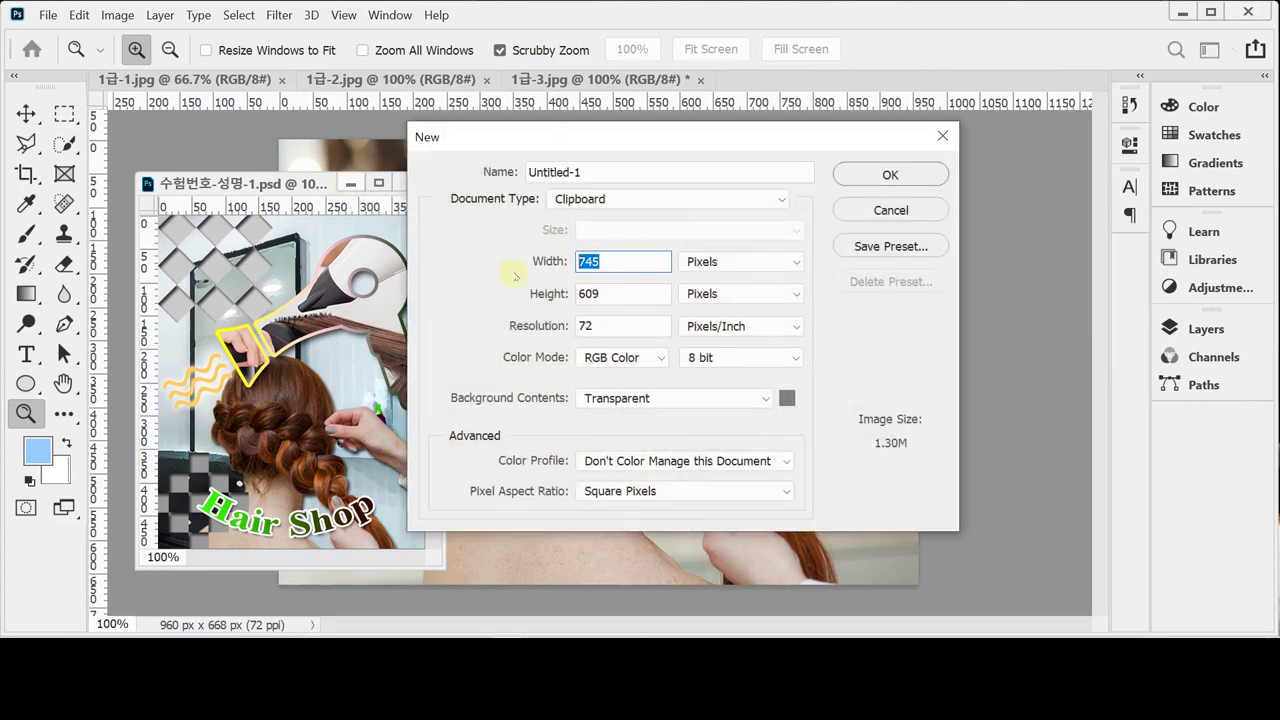
text(400)
key(Tab)
text(50)
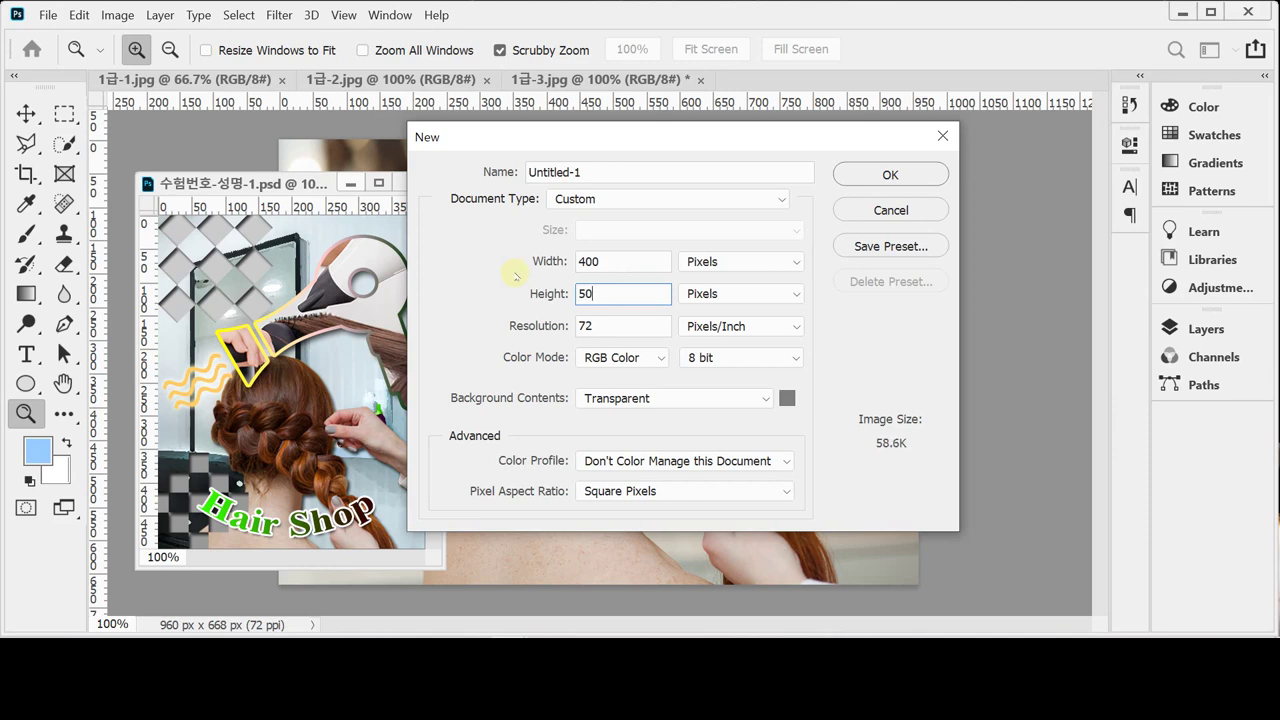
text(0)
key(Tab)
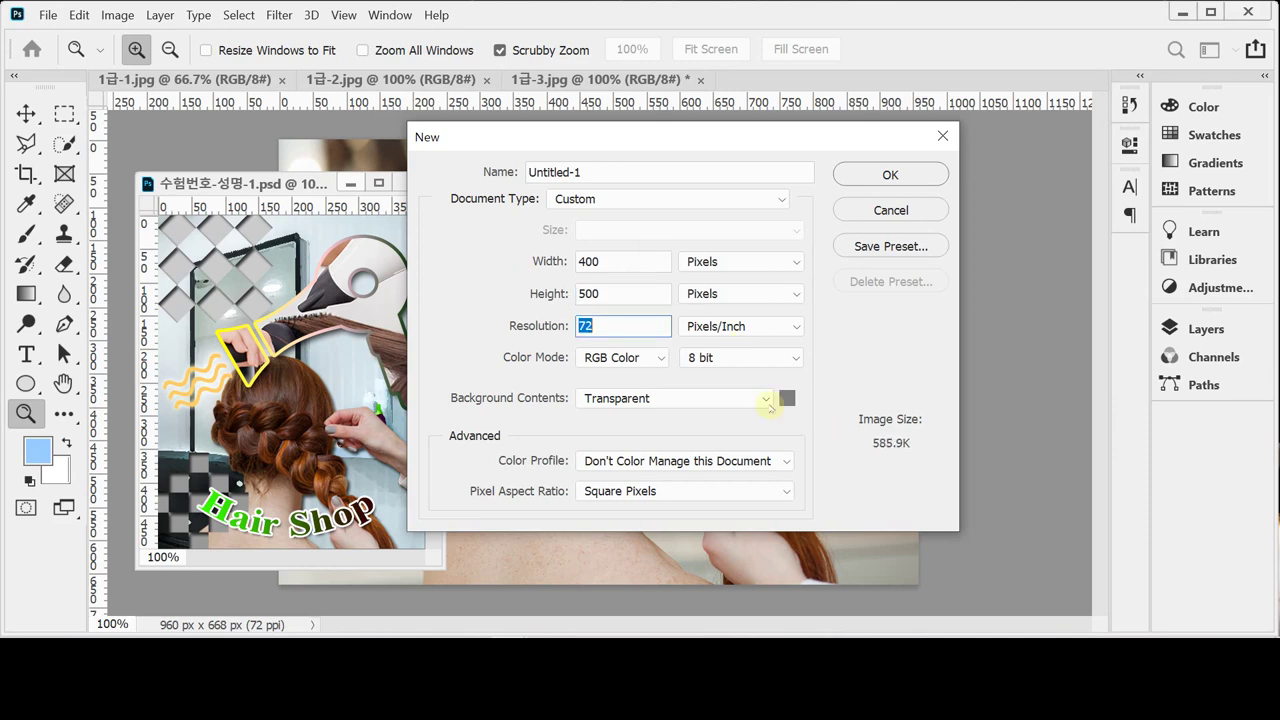
click(767, 400)
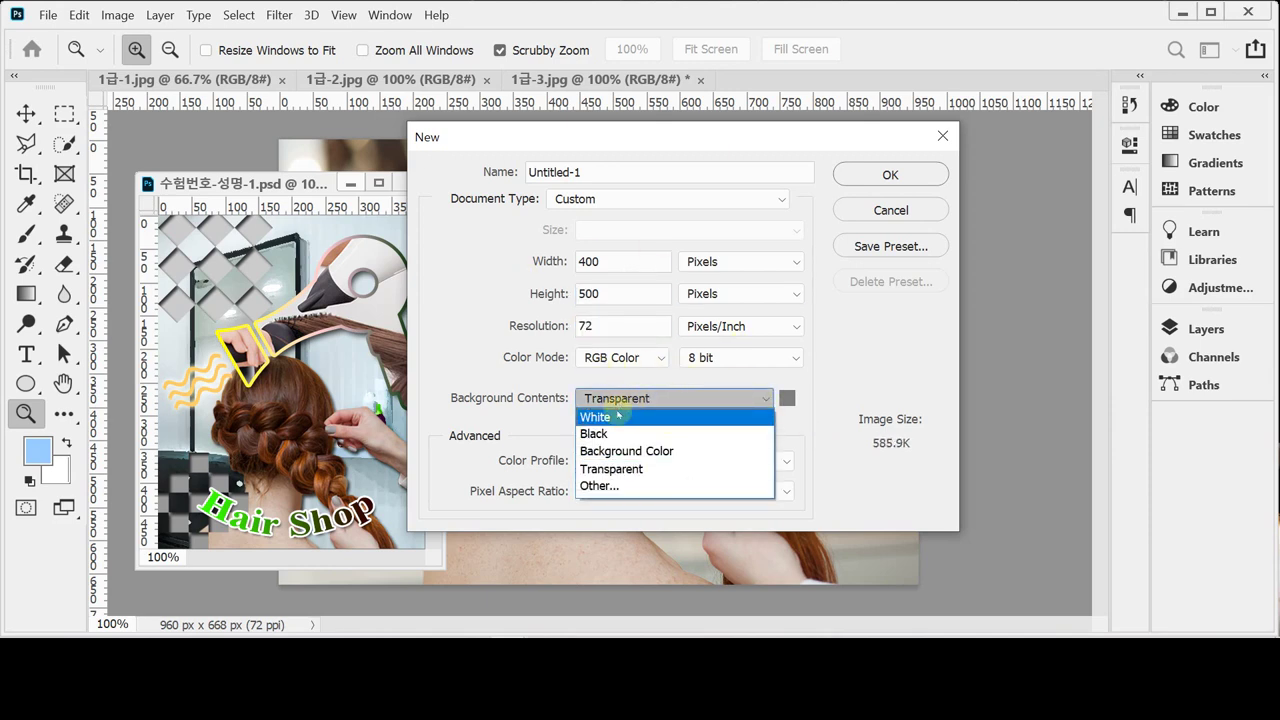
click(618, 416)
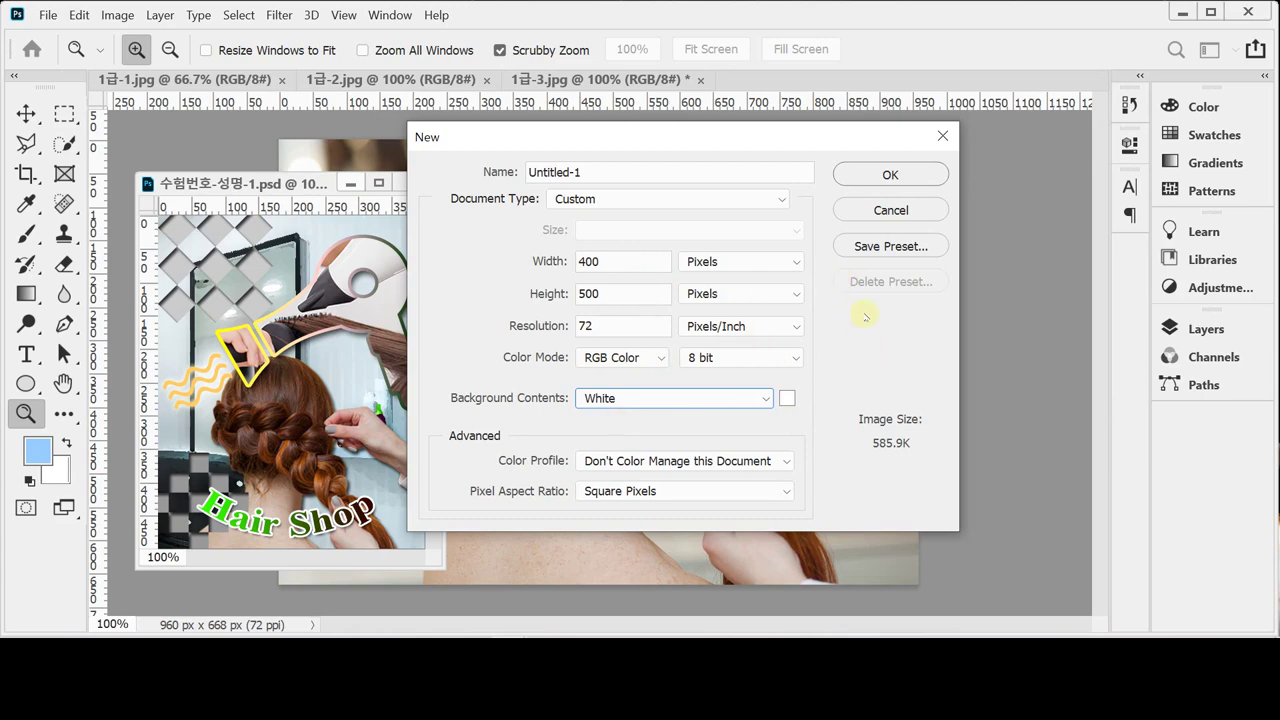
click(875, 178)
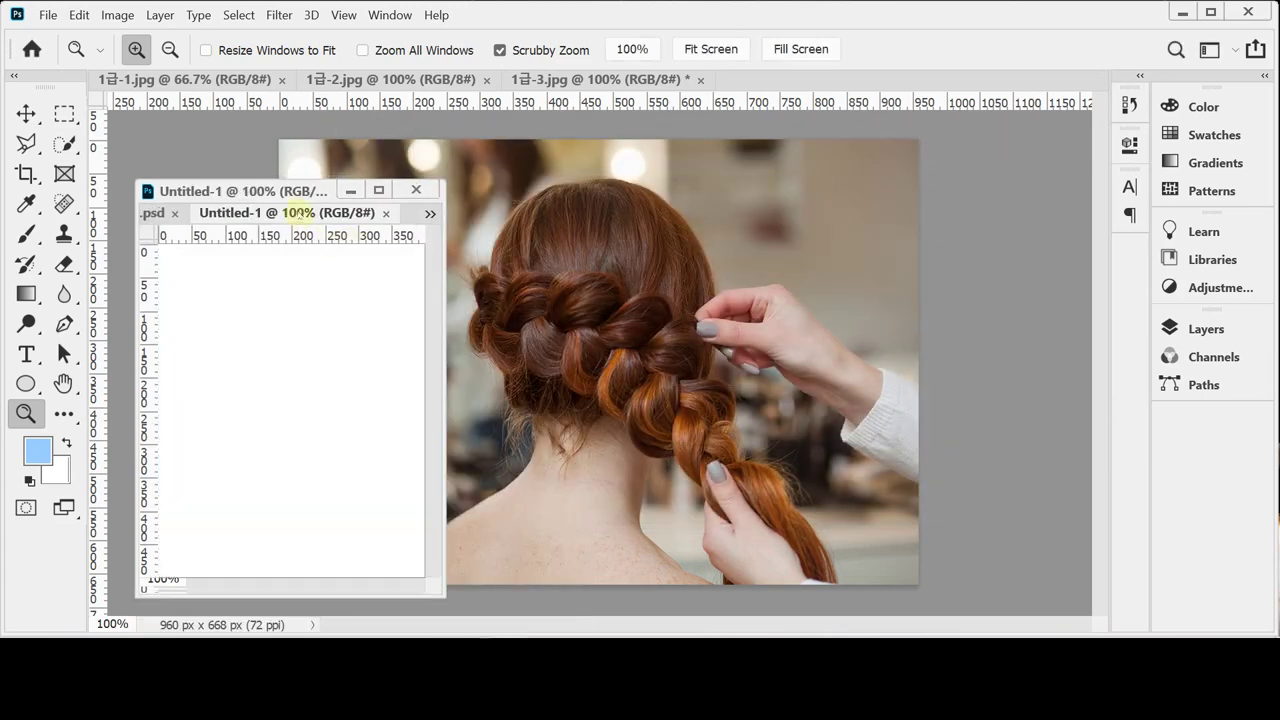
Float the new blank document beside the reference image and show the grid in both documents.
drag(294, 209, 583, 210)
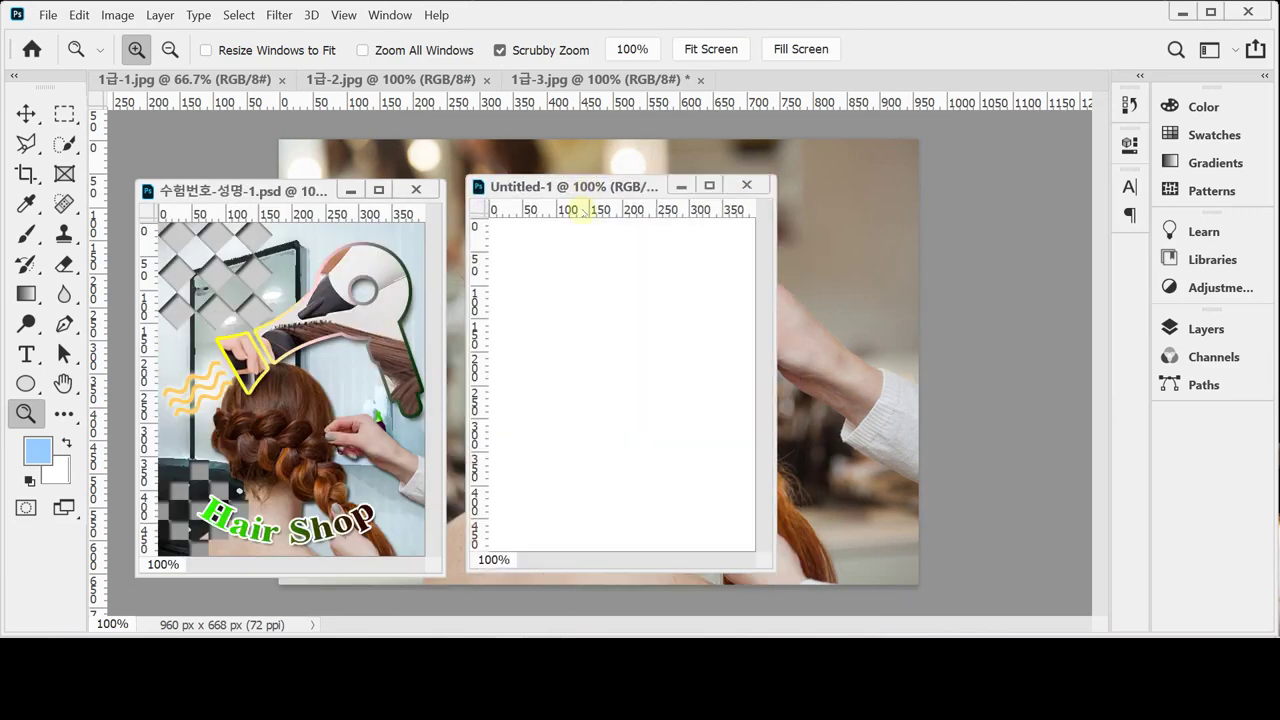
key(ctrl+apostrophe)
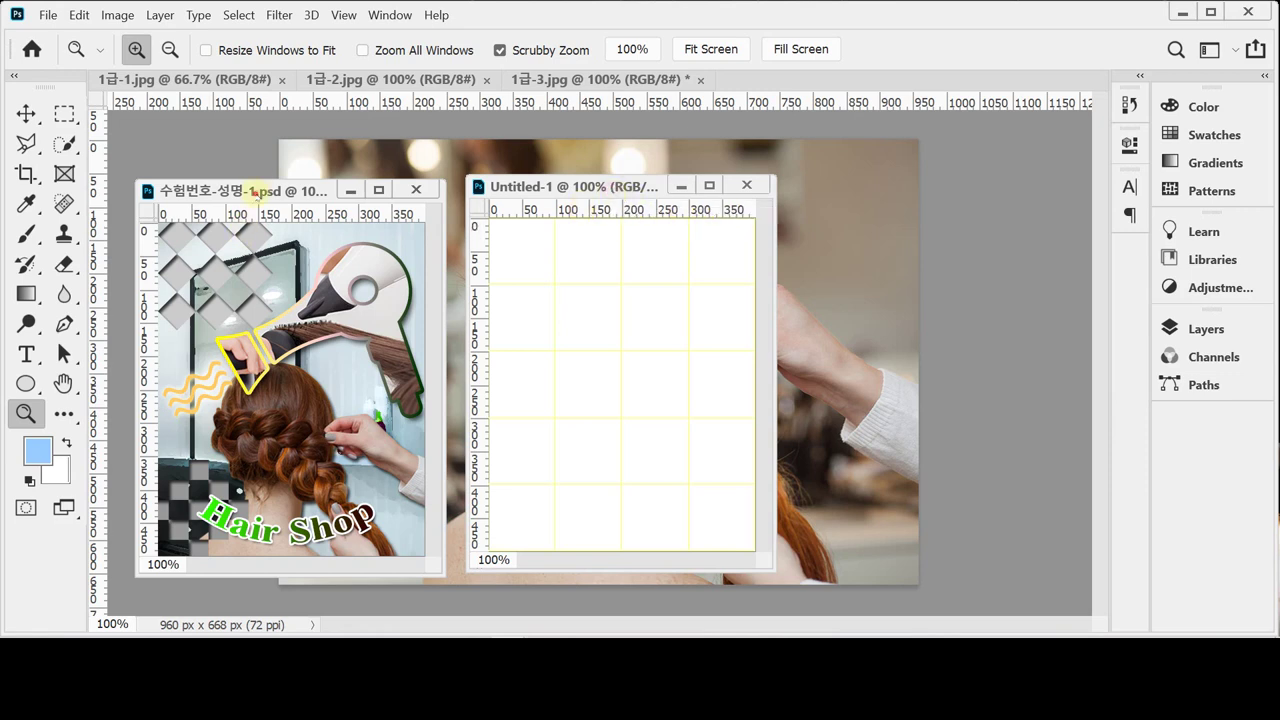
click(272, 196)
key(ctrl+apostrophe)
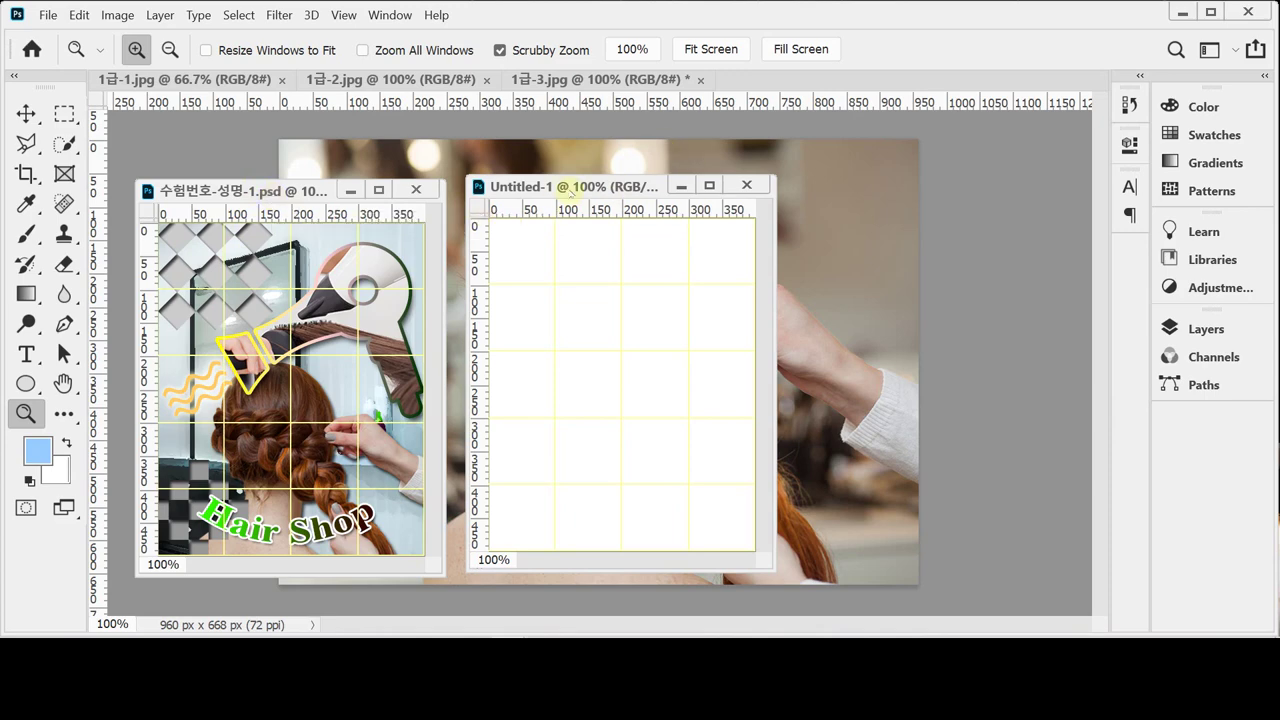
drag(568, 190, 565, 198)
Copy the whole salon photo 1급-1.jpg into the new document and close the source photo.
drag(185, 79, 257, 177)
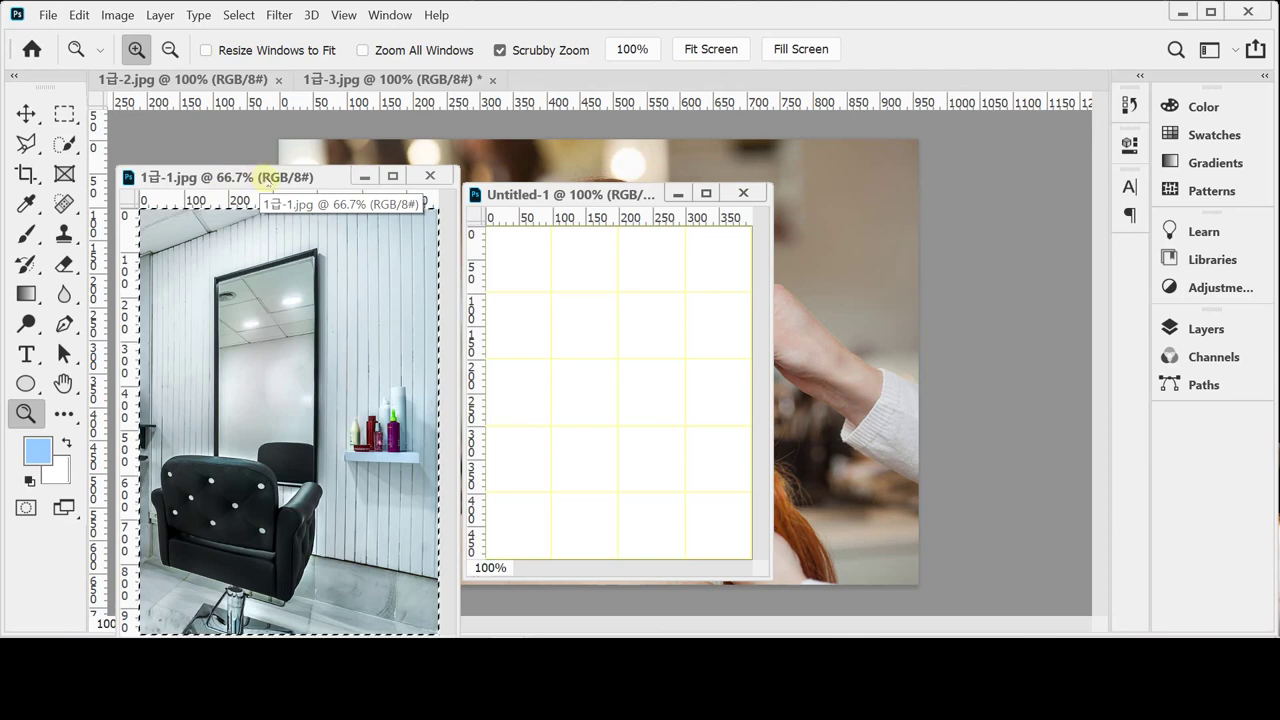
key(ctrl+w)
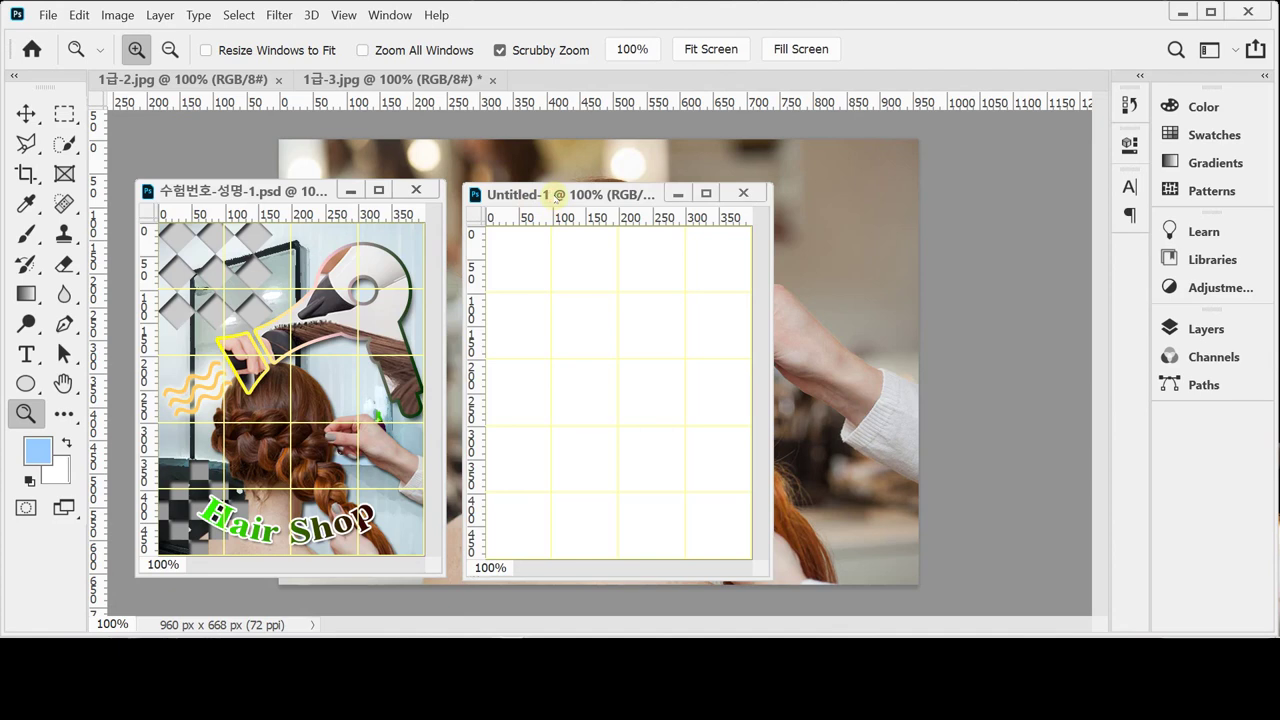
key(ctrl+v)
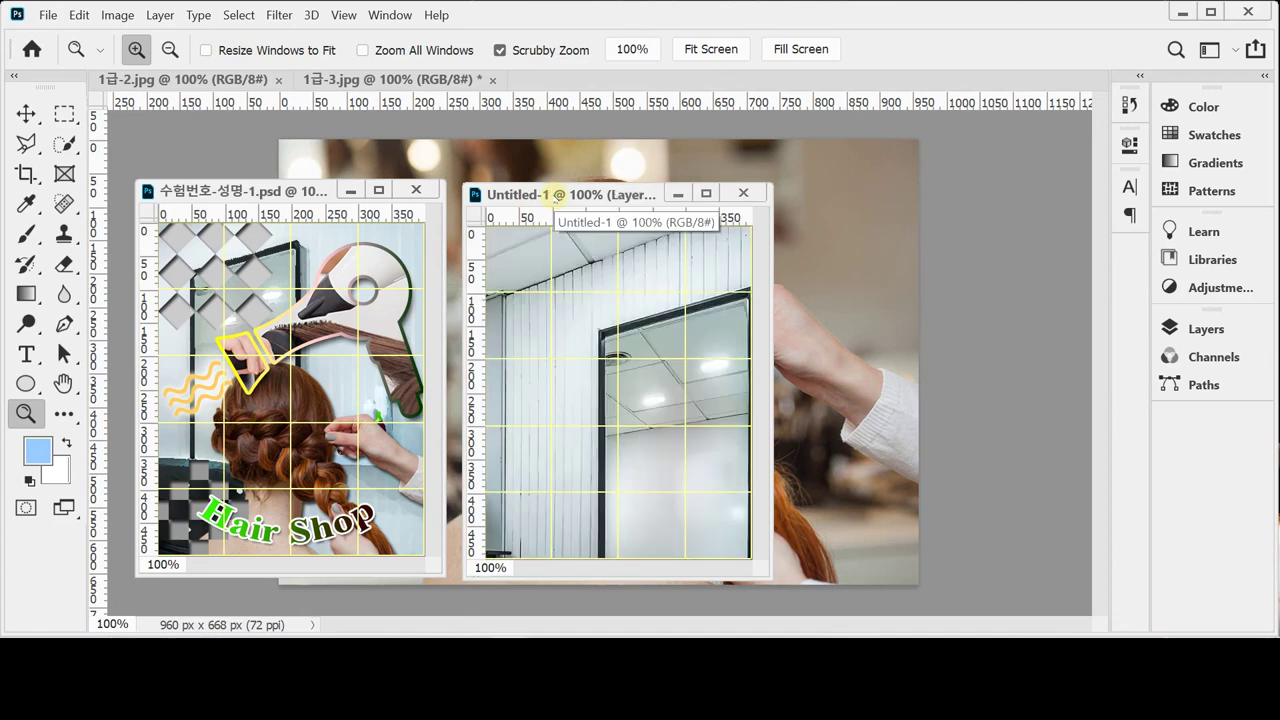
Scale the pasted salon photo proportionally to 72% and position its mirror, chair and shelf to match the reference.
key(ctrl+t)
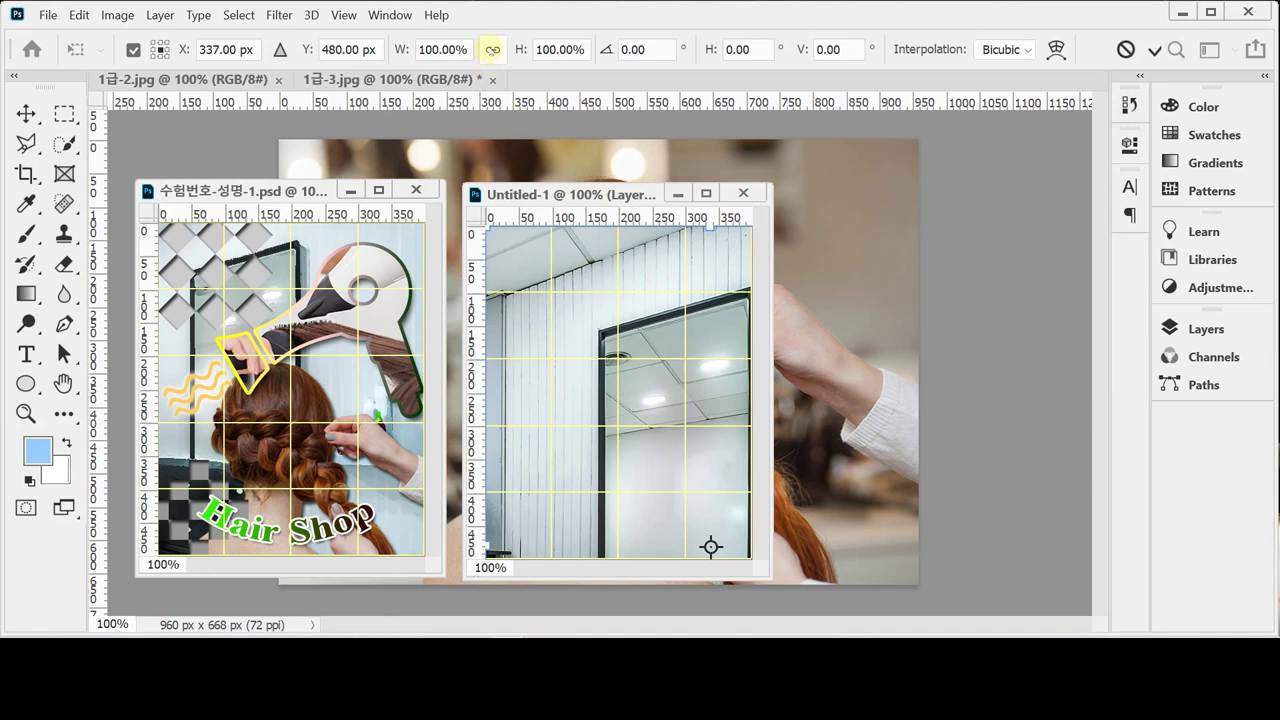
click(492, 50)
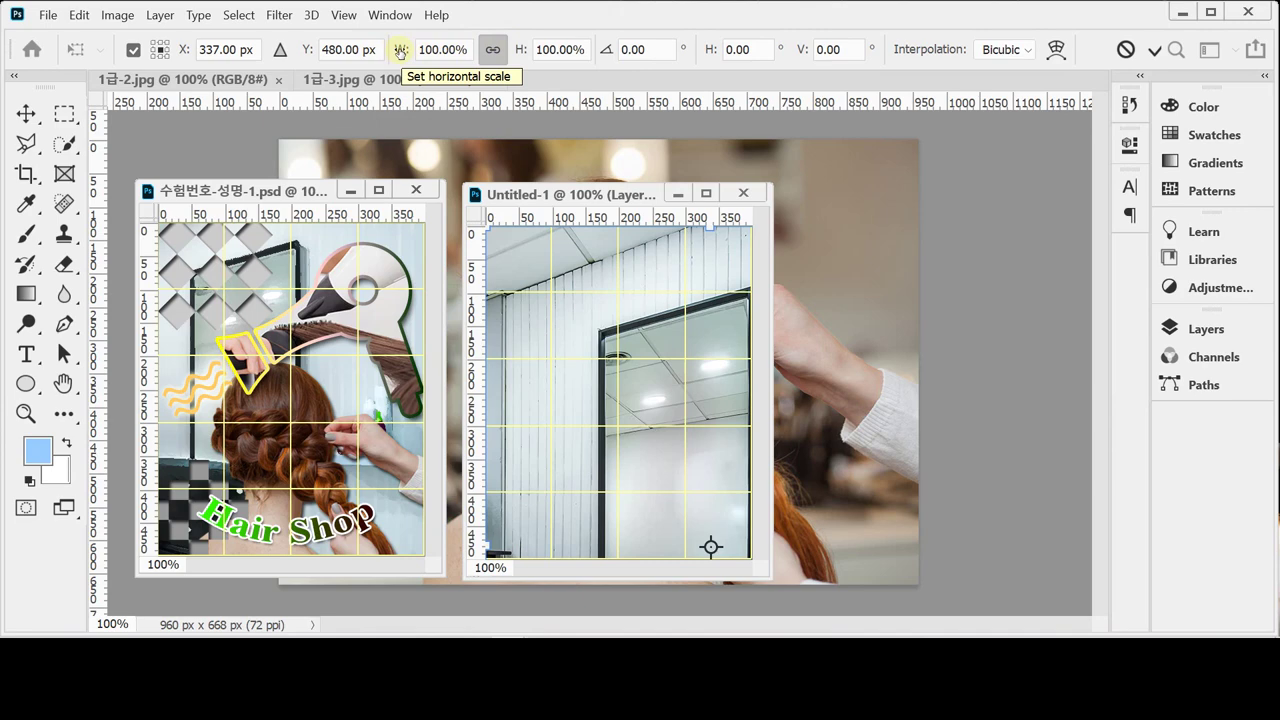
drag(399, 51, 376, 49)
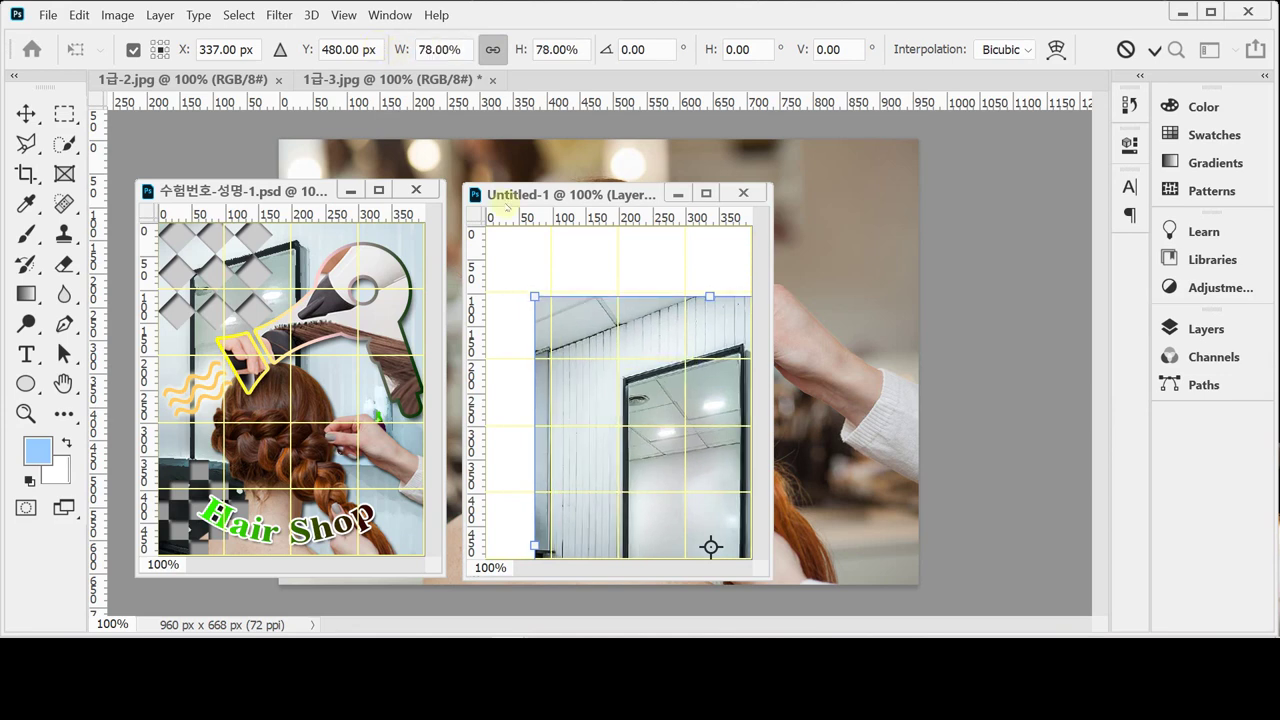
click(420, 50)
double_click(420, 50)
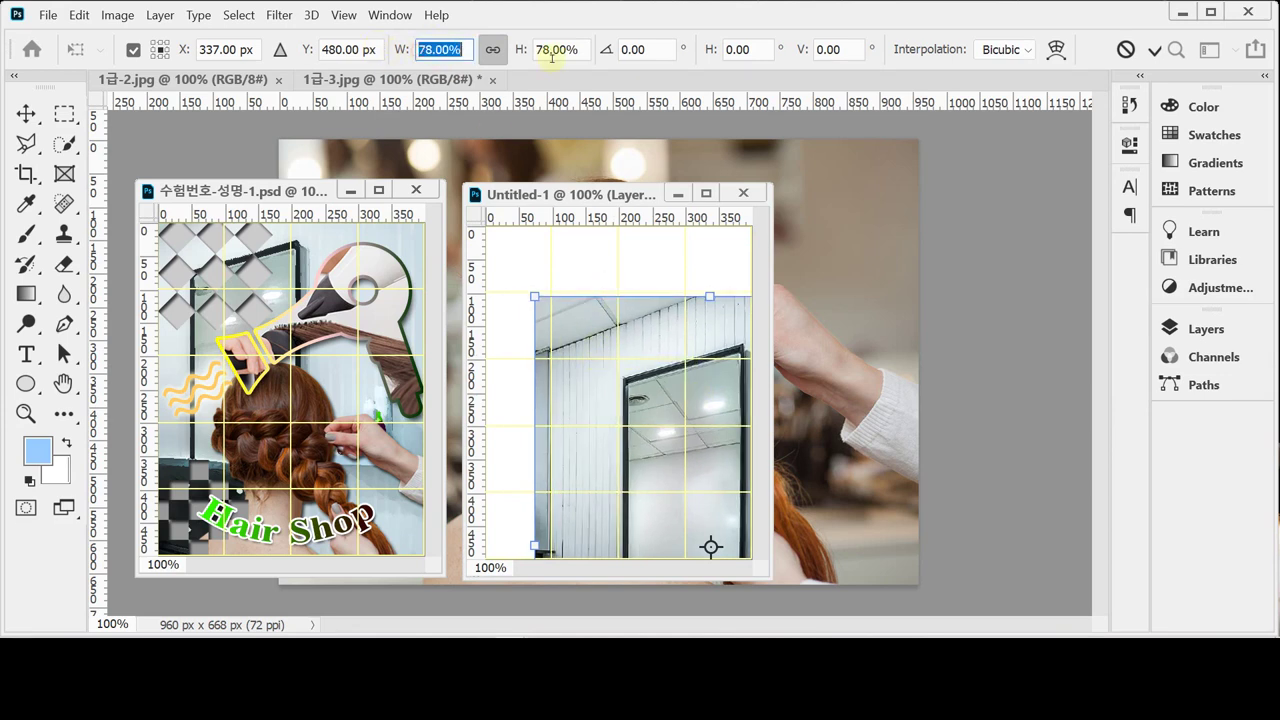
text(72)
key(Return)
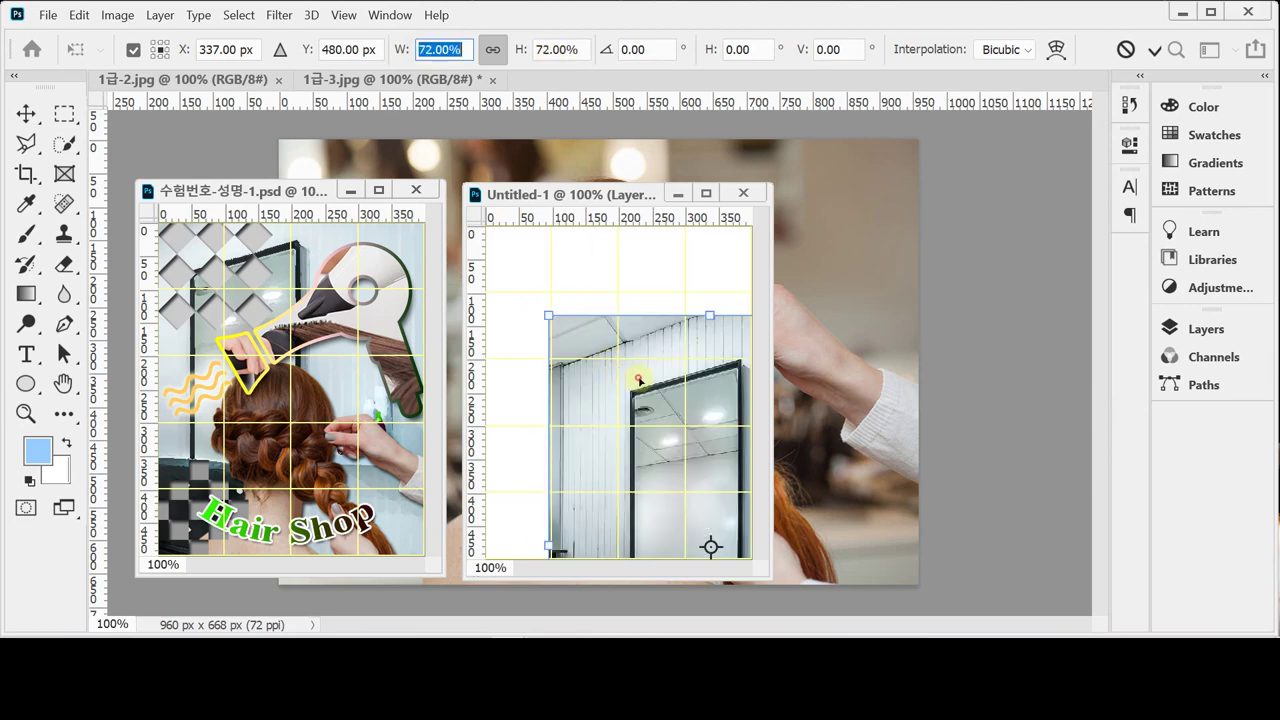
drag(683, 462, 689, 384)
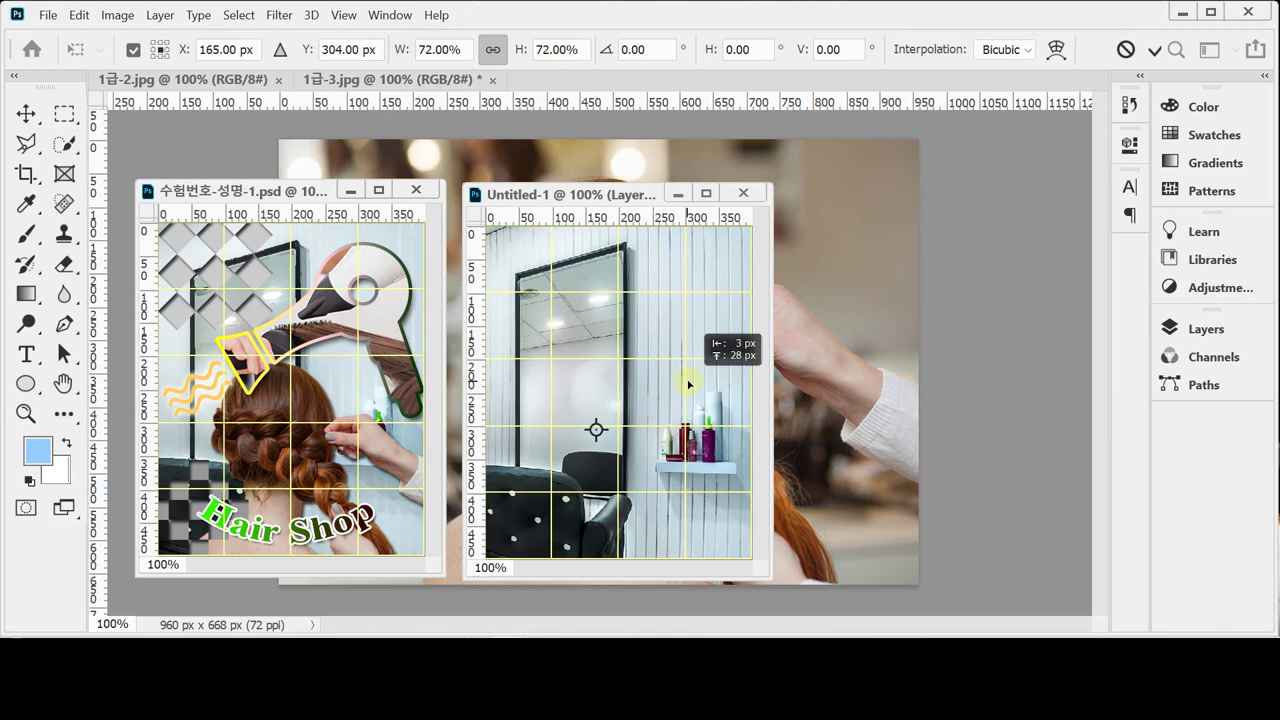
drag(689, 384, 689, 379)
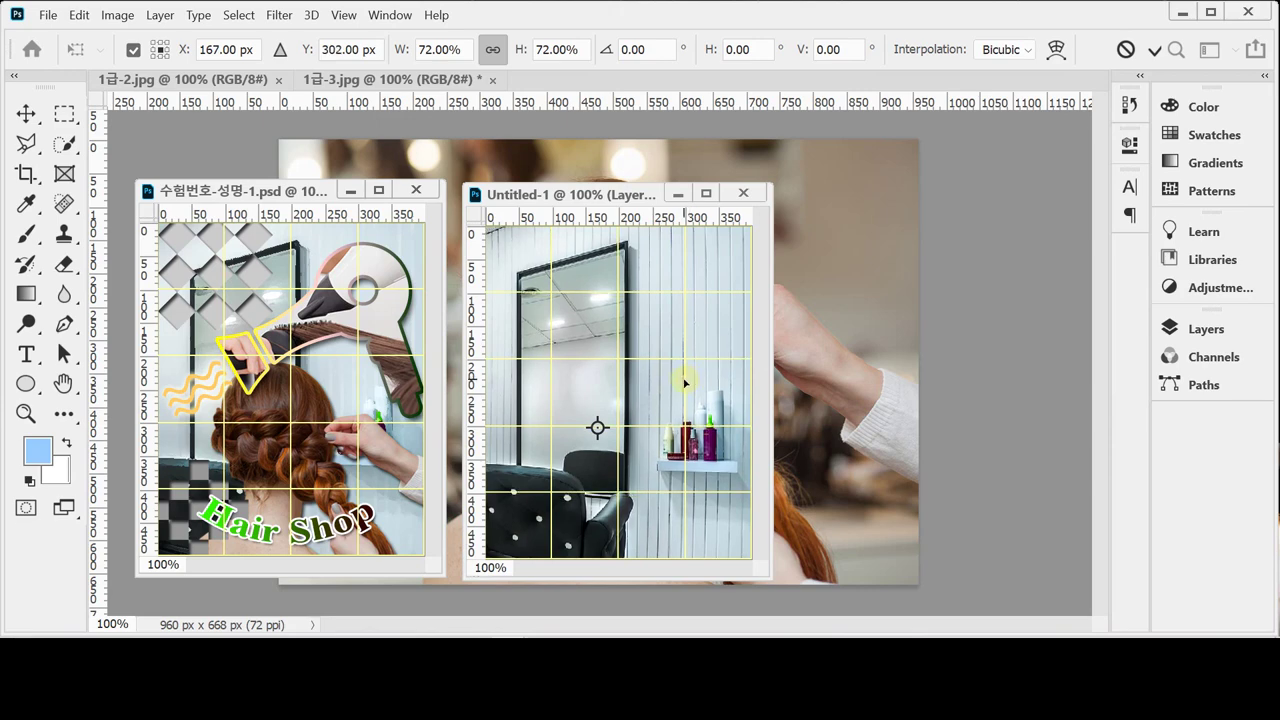
key(Return)
key(z)
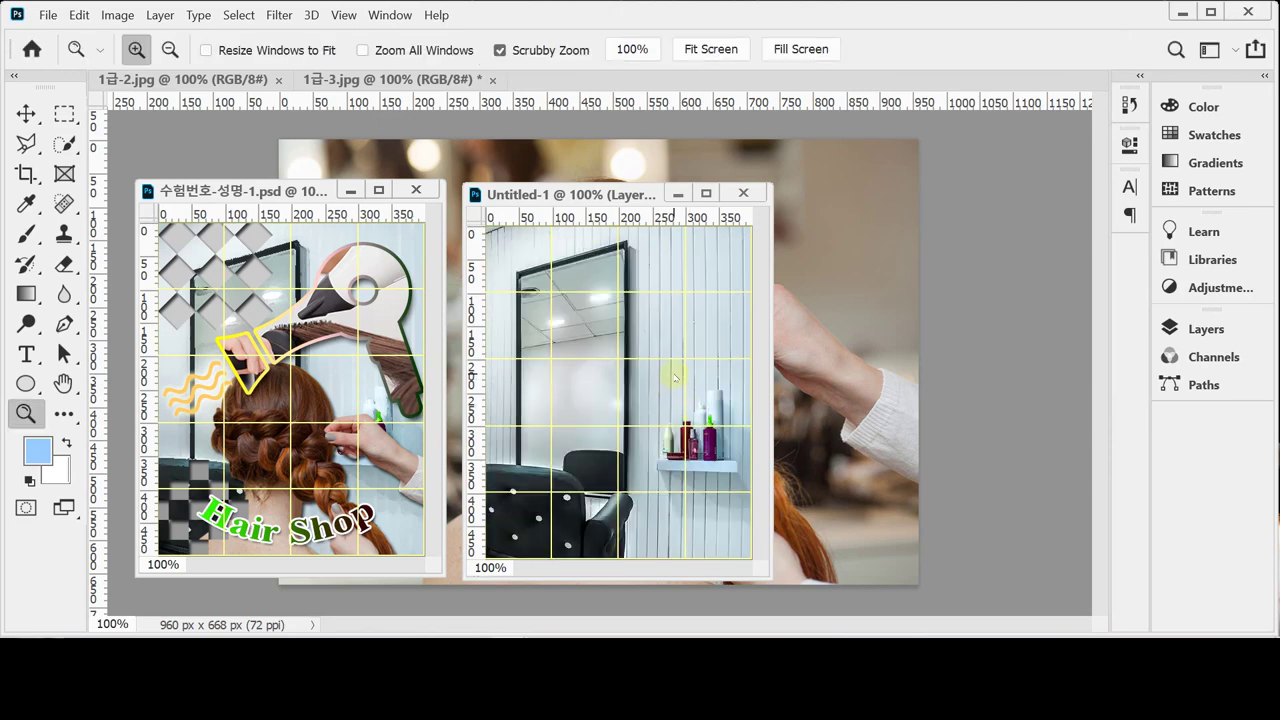
Save the new document in Photoshop format as 수험번호-성명-1 in the desktop folder 임시.
key(ctrl+shift+s)
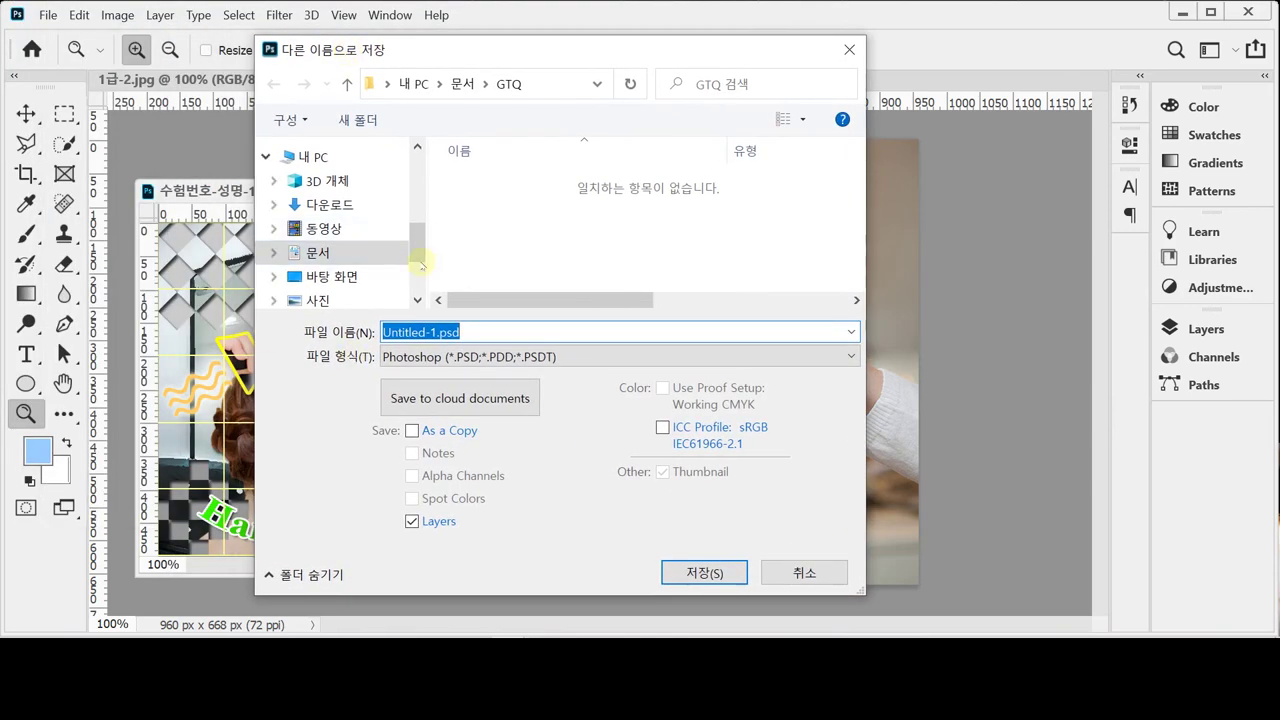
drag(421, 263, 418, 274)
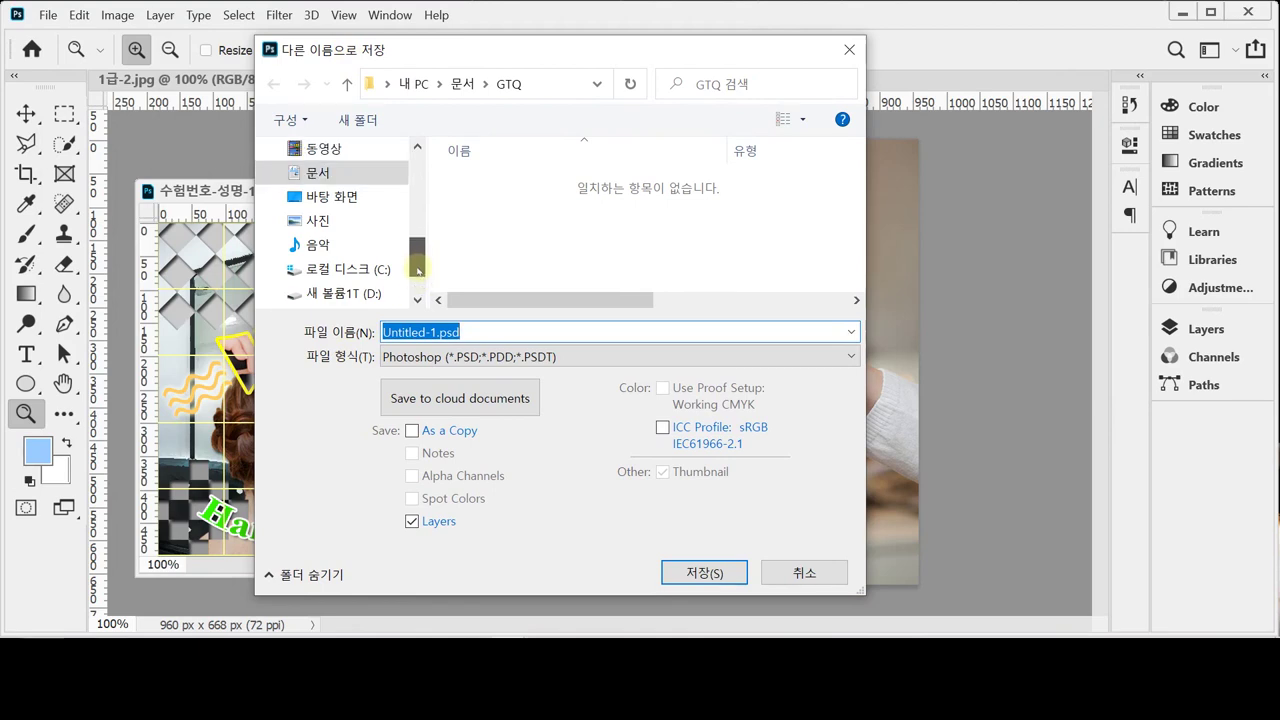
click(345, 196)
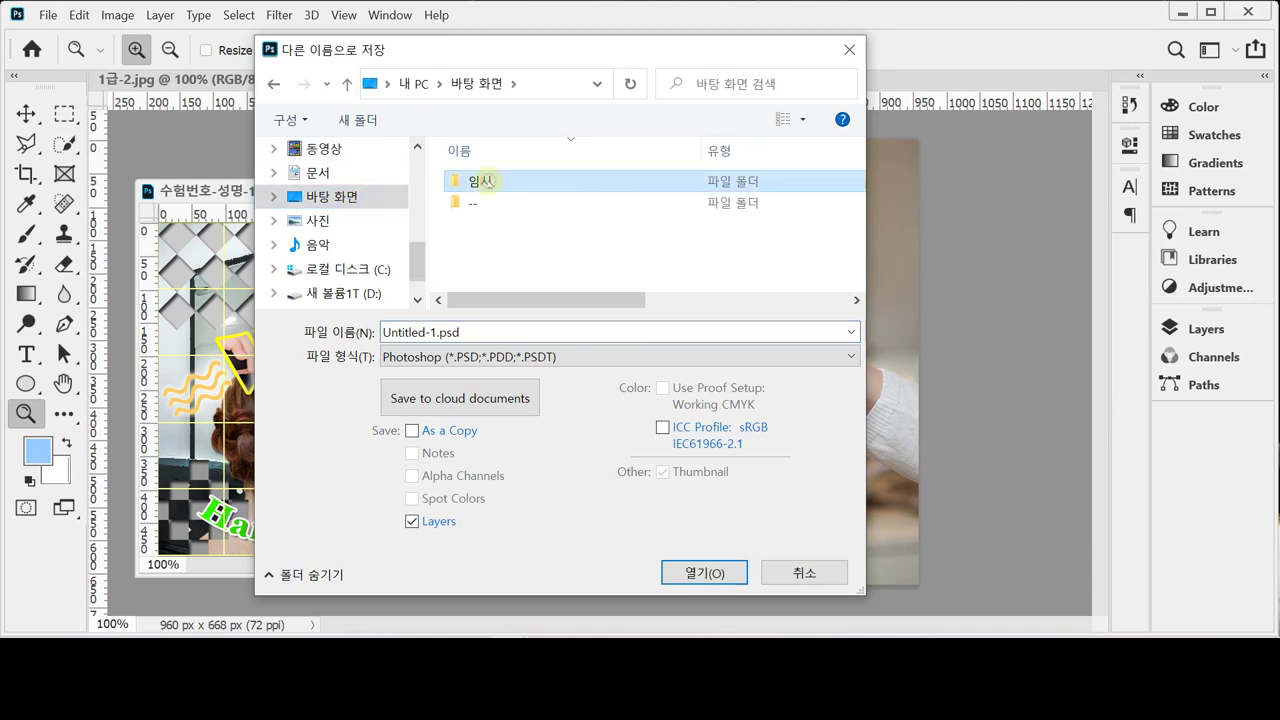
double_click(488, 181)
double_click(500, 332)
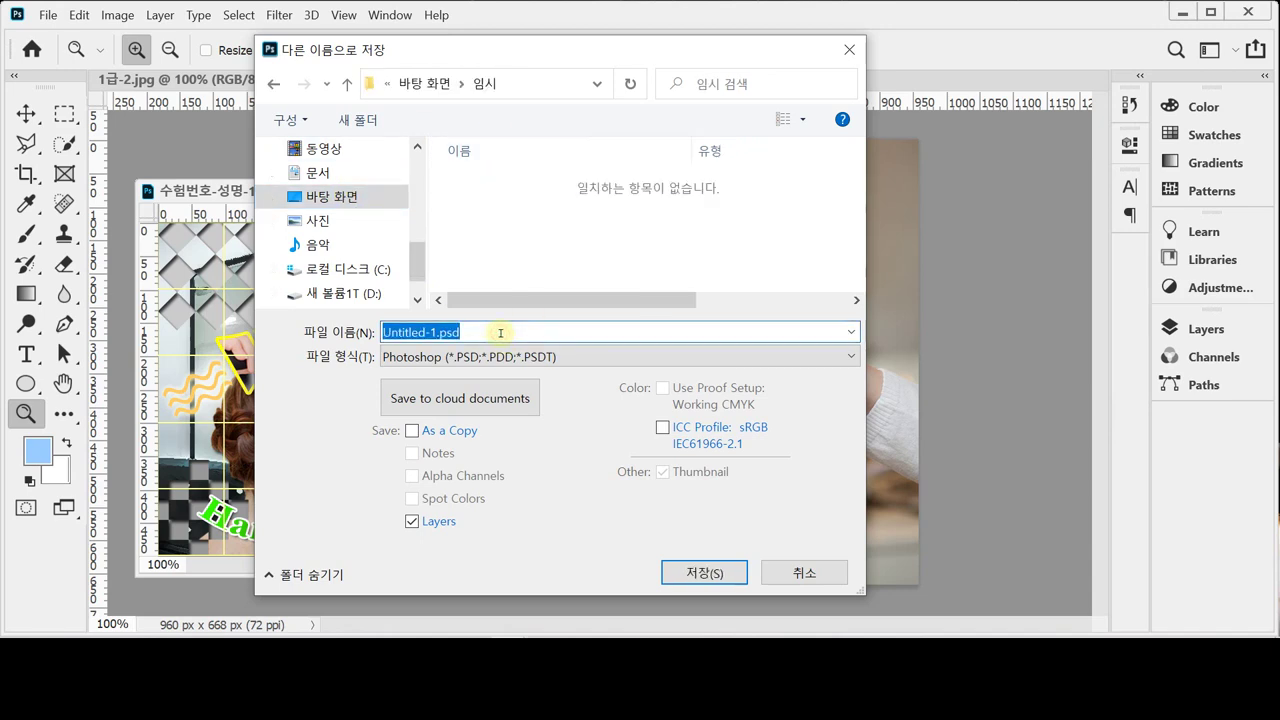
text(ㅅ험번)
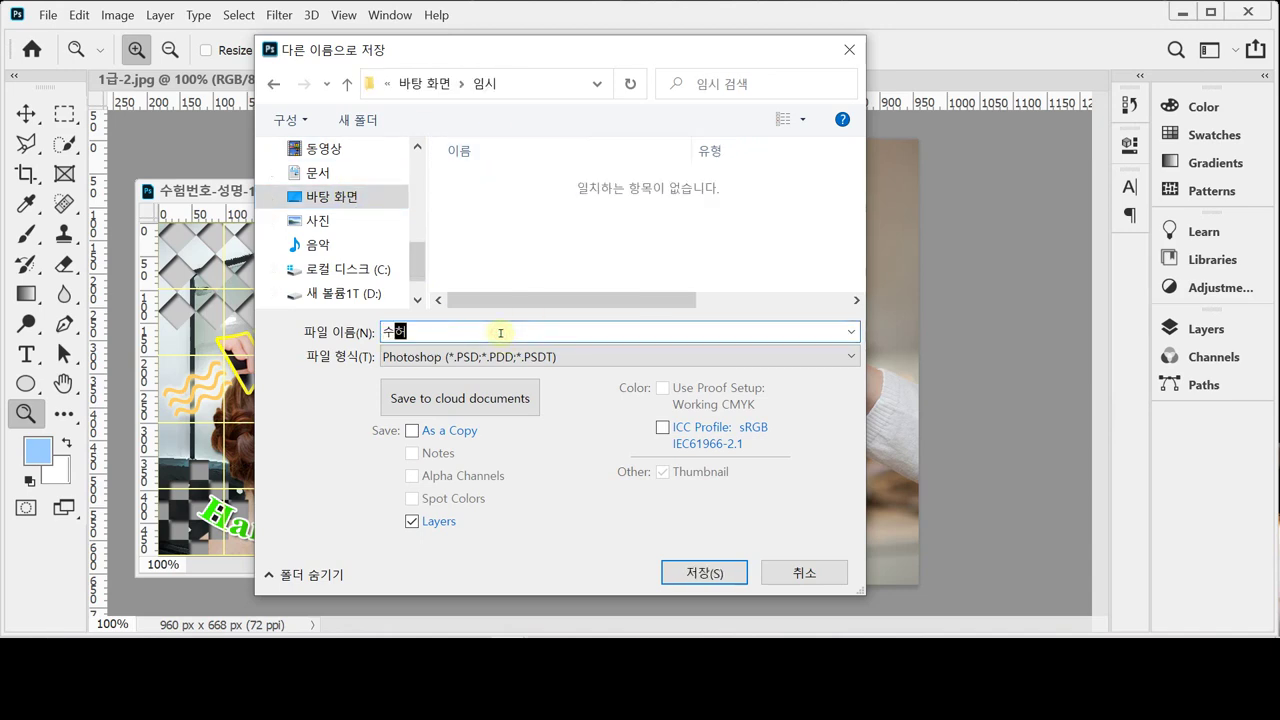
text(호.성명-)
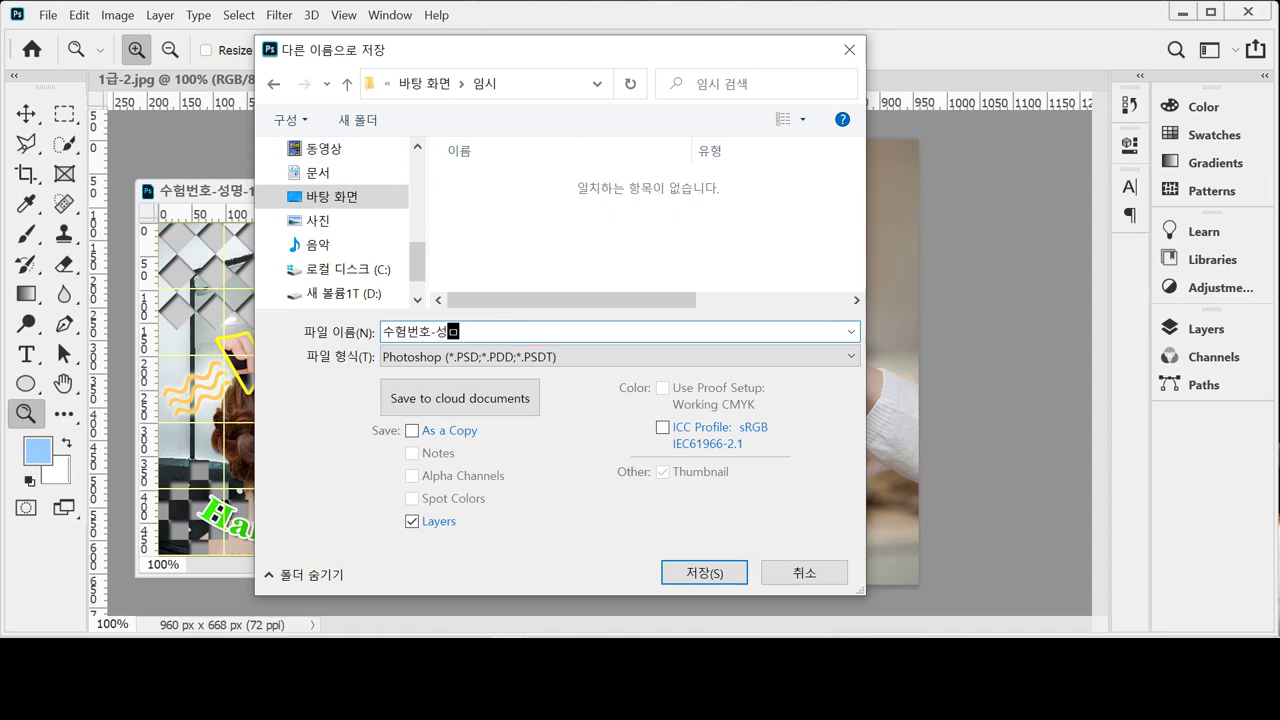
text(1)
key(Return)
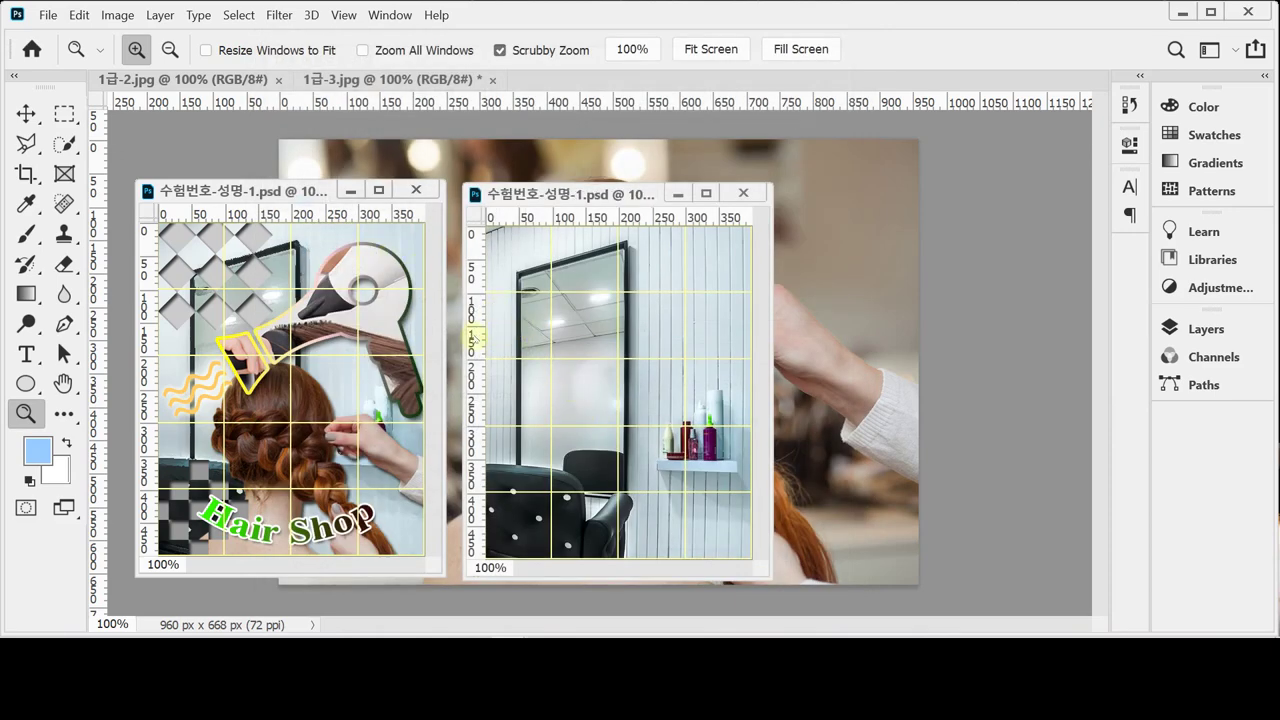
Apply the artistic Dry Brush filter from the Filter Gallery to the salon photo layer.
click(279, 15)
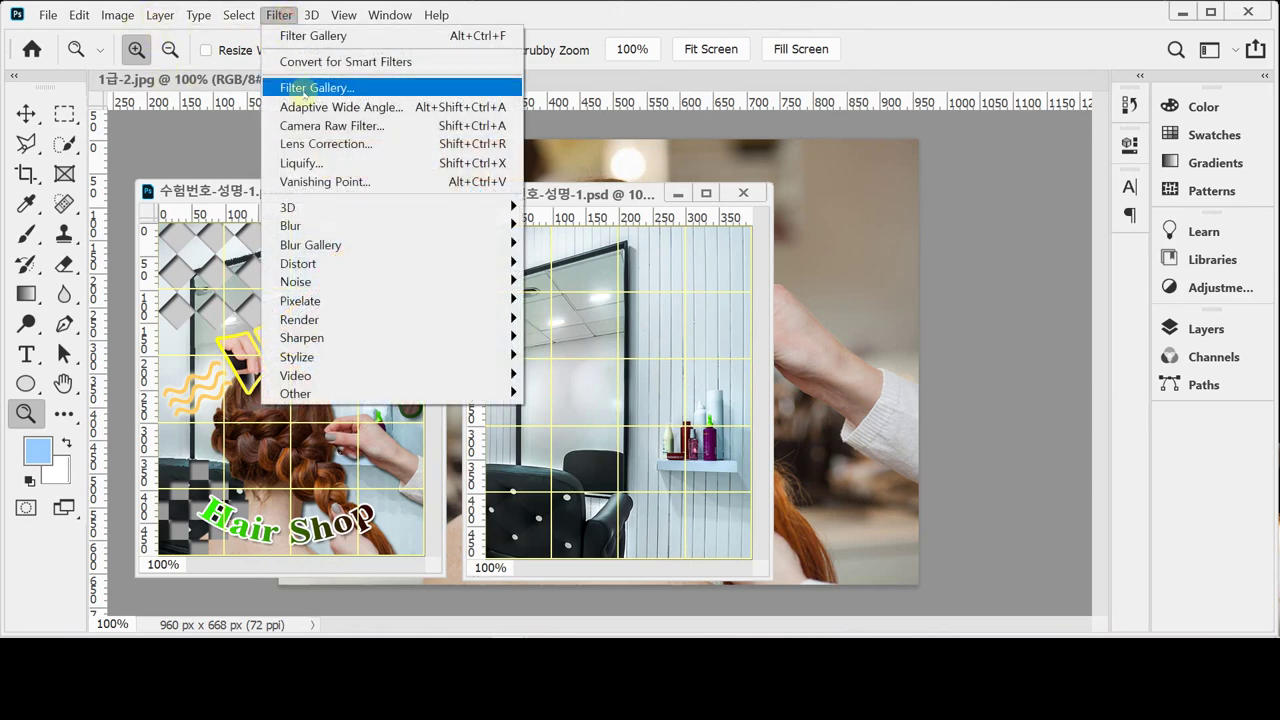
click(305, 89)
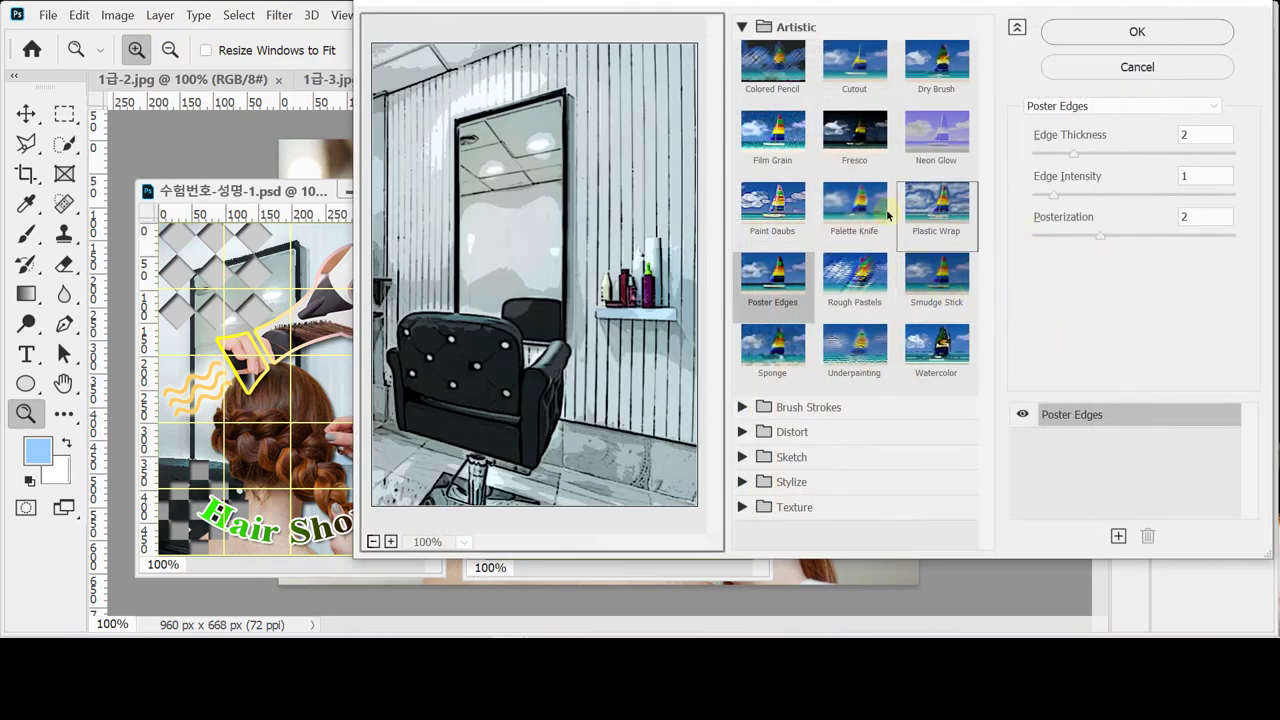
click(937, 66)
click(1110, 36)
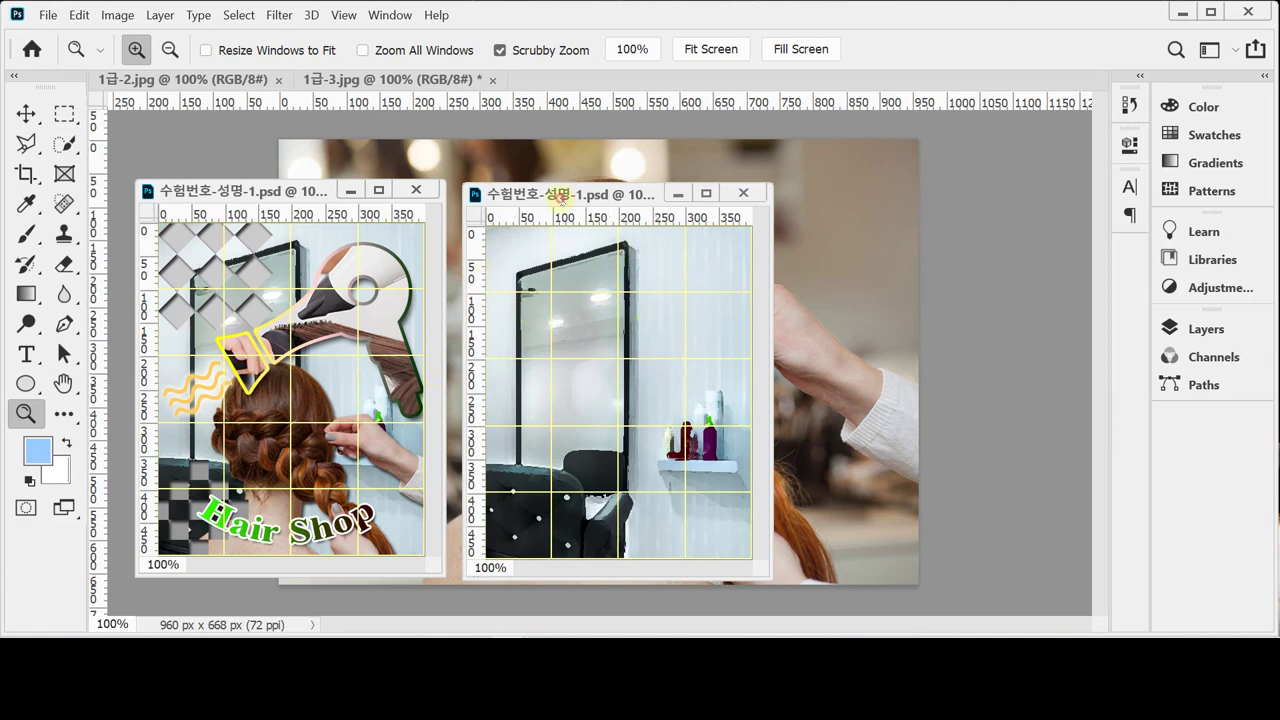
Draw a pale yellow circle with the Ellipse tool in Shape mode, about 150 px in diameter, in the salon image's upper-right area.
click(24, 384)
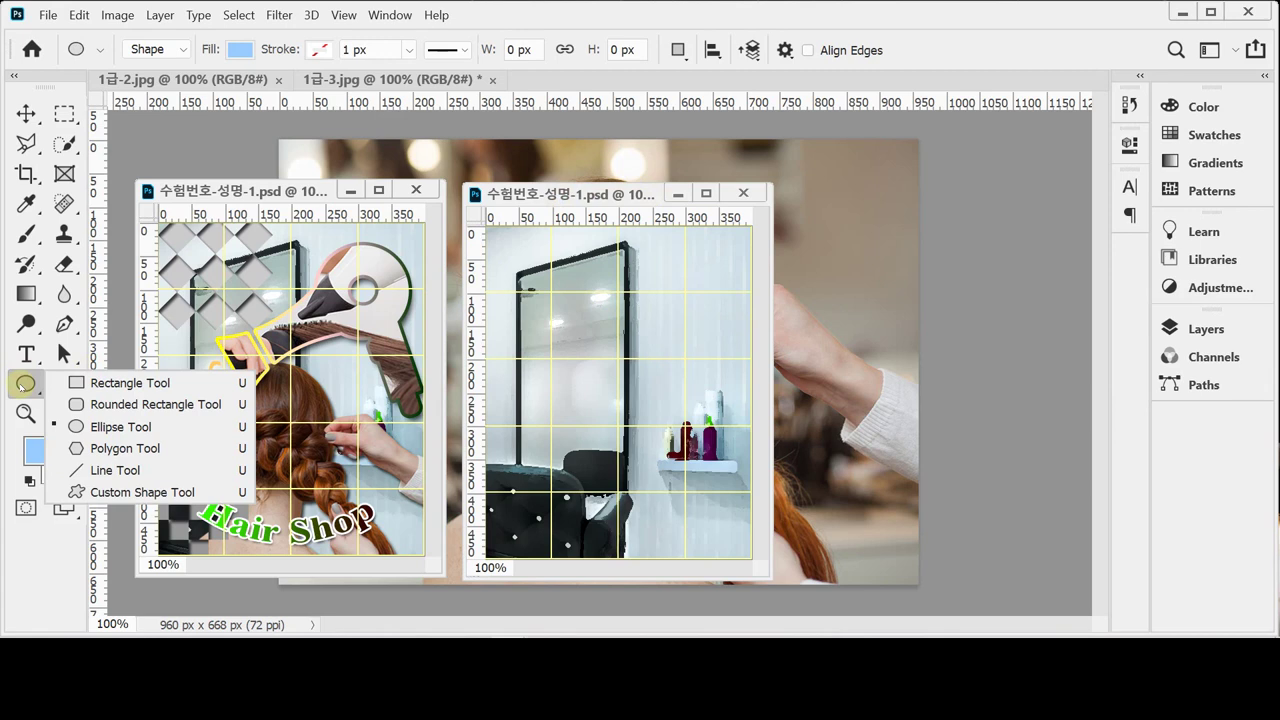
click(167, 428)
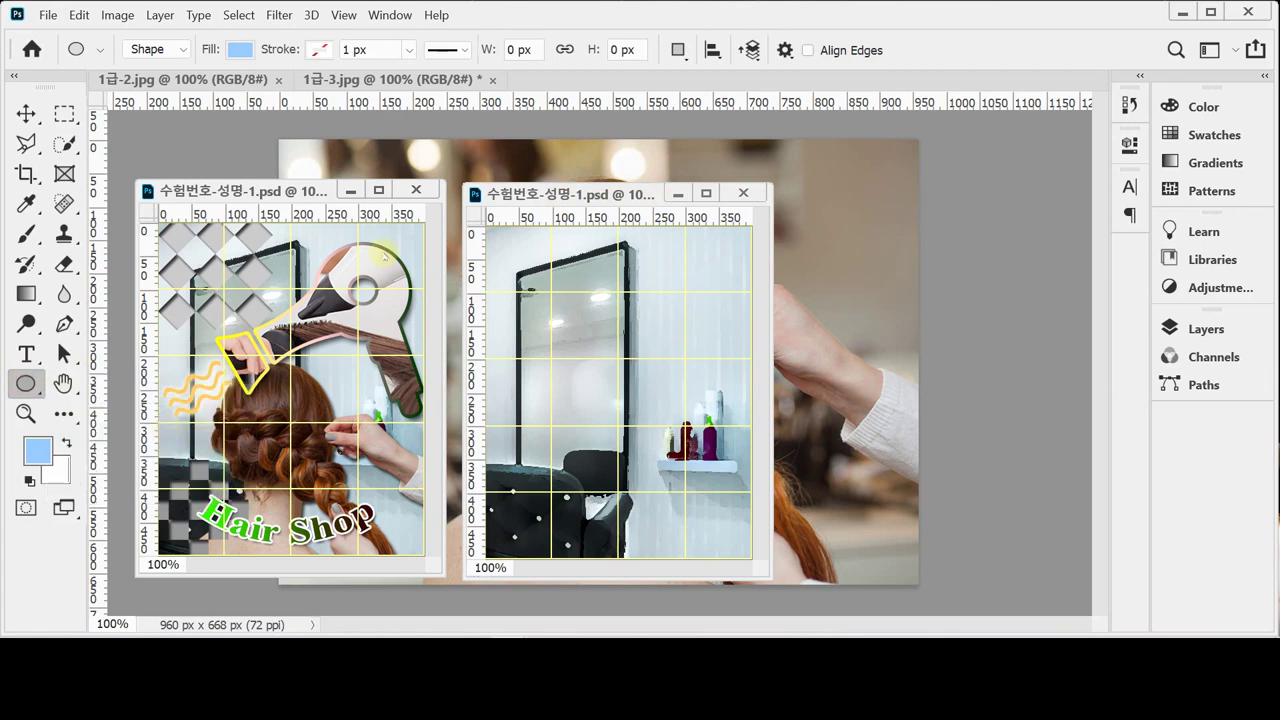
click(158, 49)
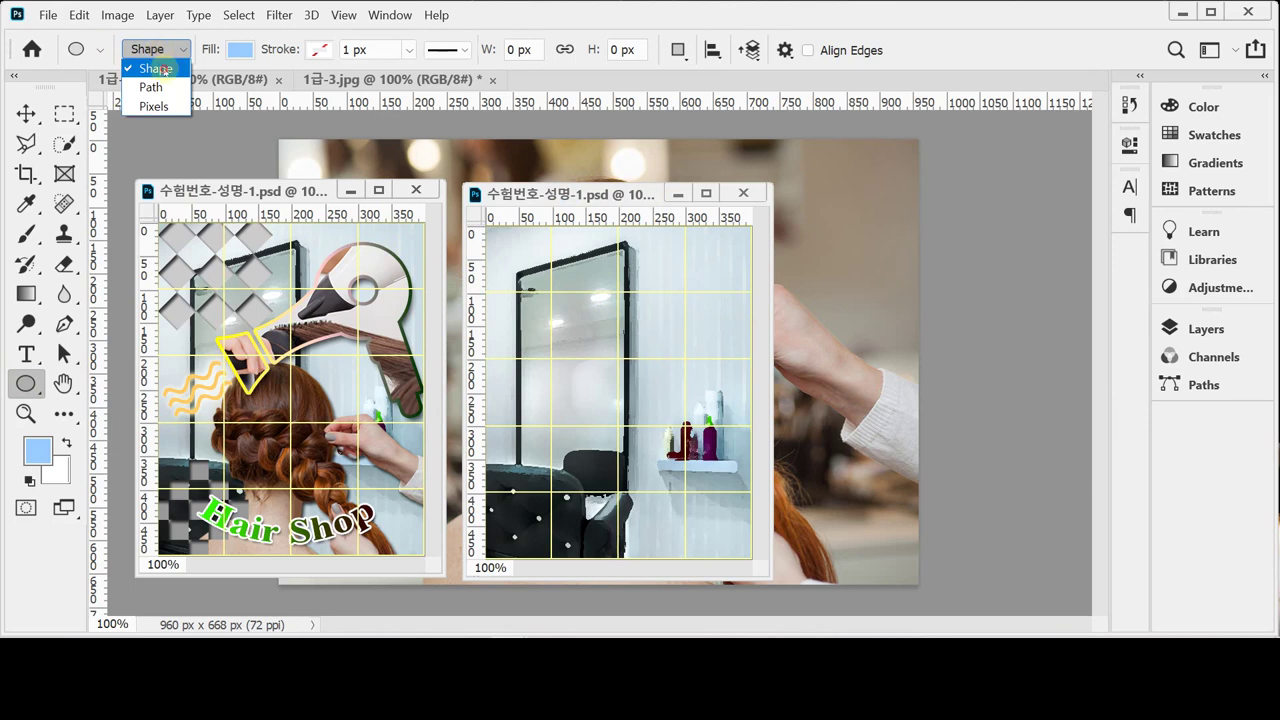
click(163, 69)
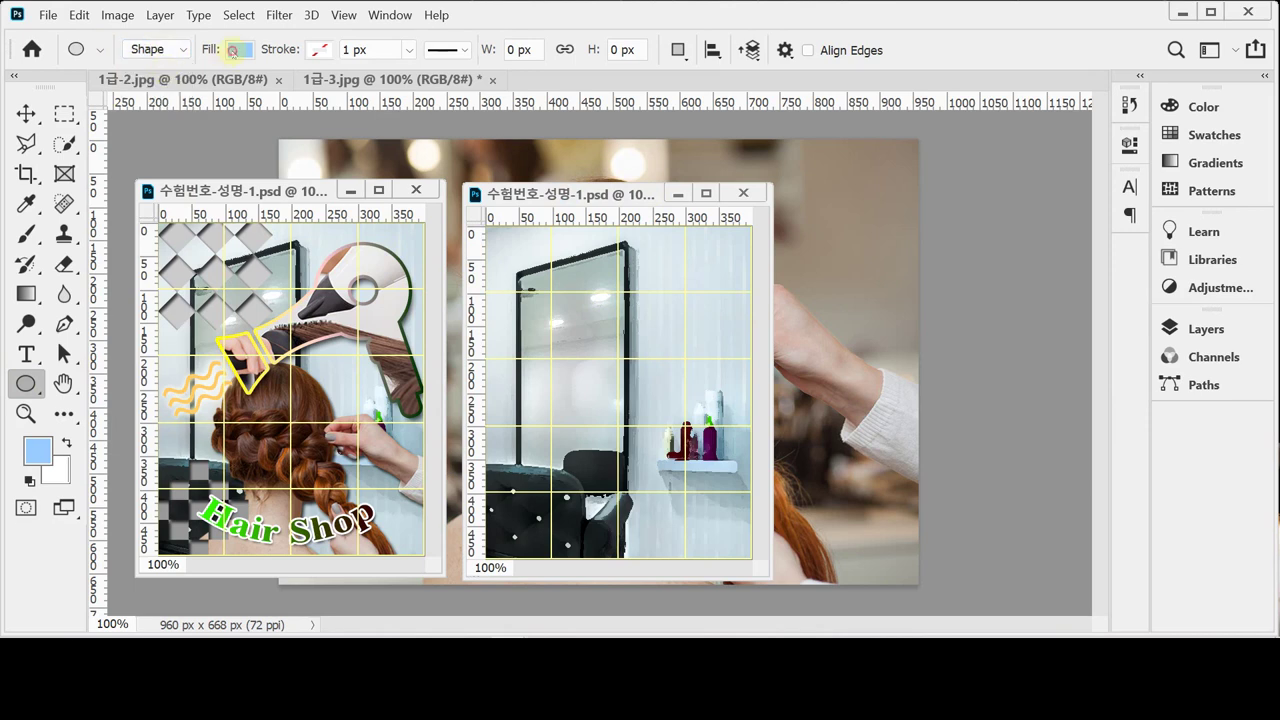
click(232, 50)
click(240, 162)
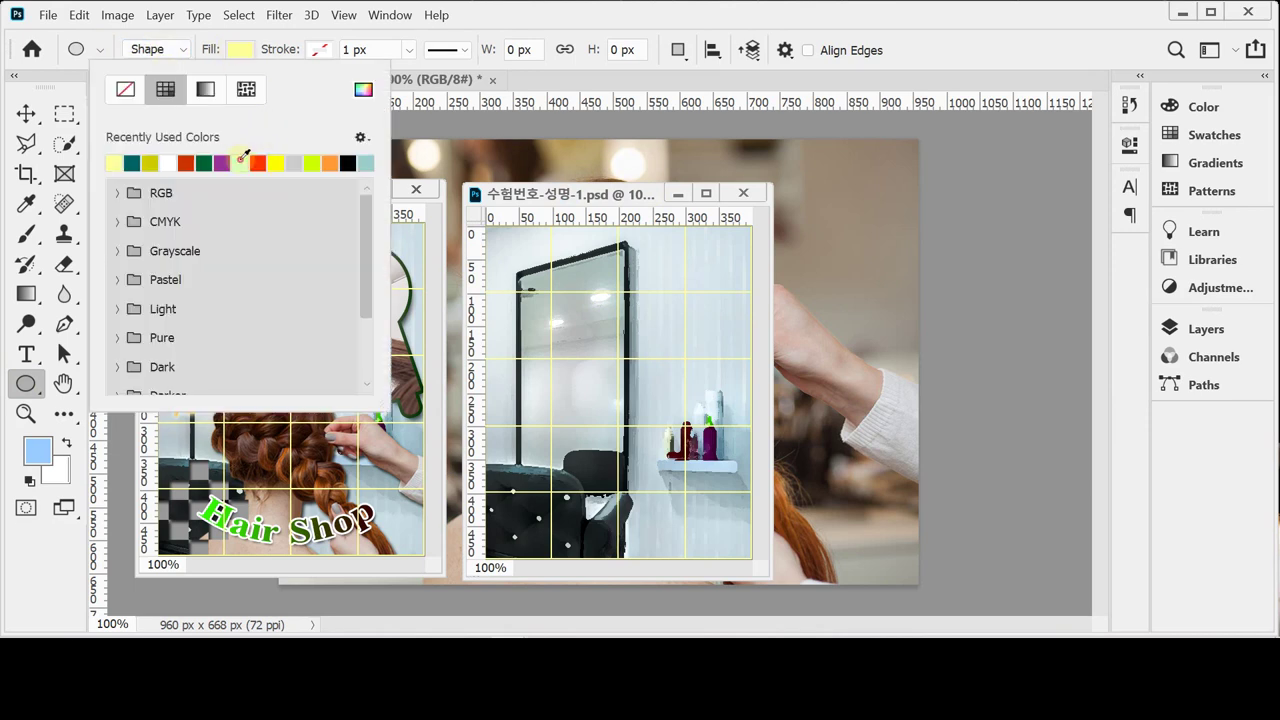
click(483, 17)
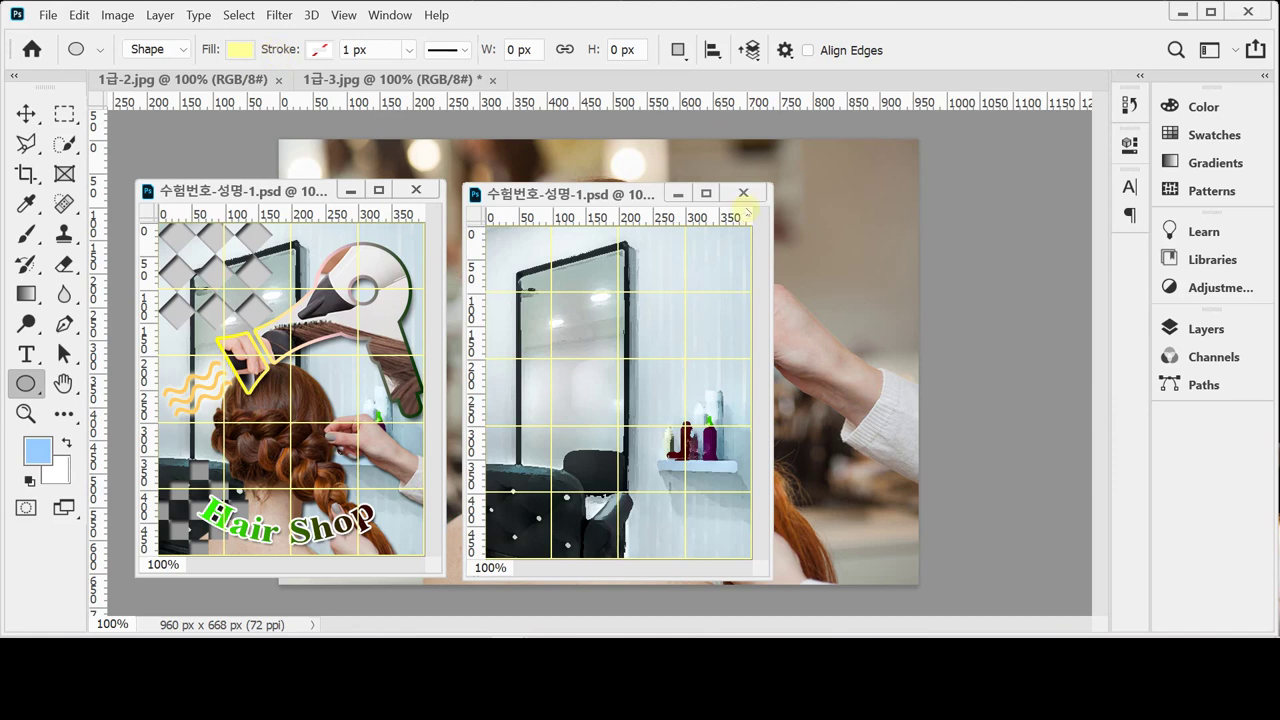
drag(773, 323, 811, 323)
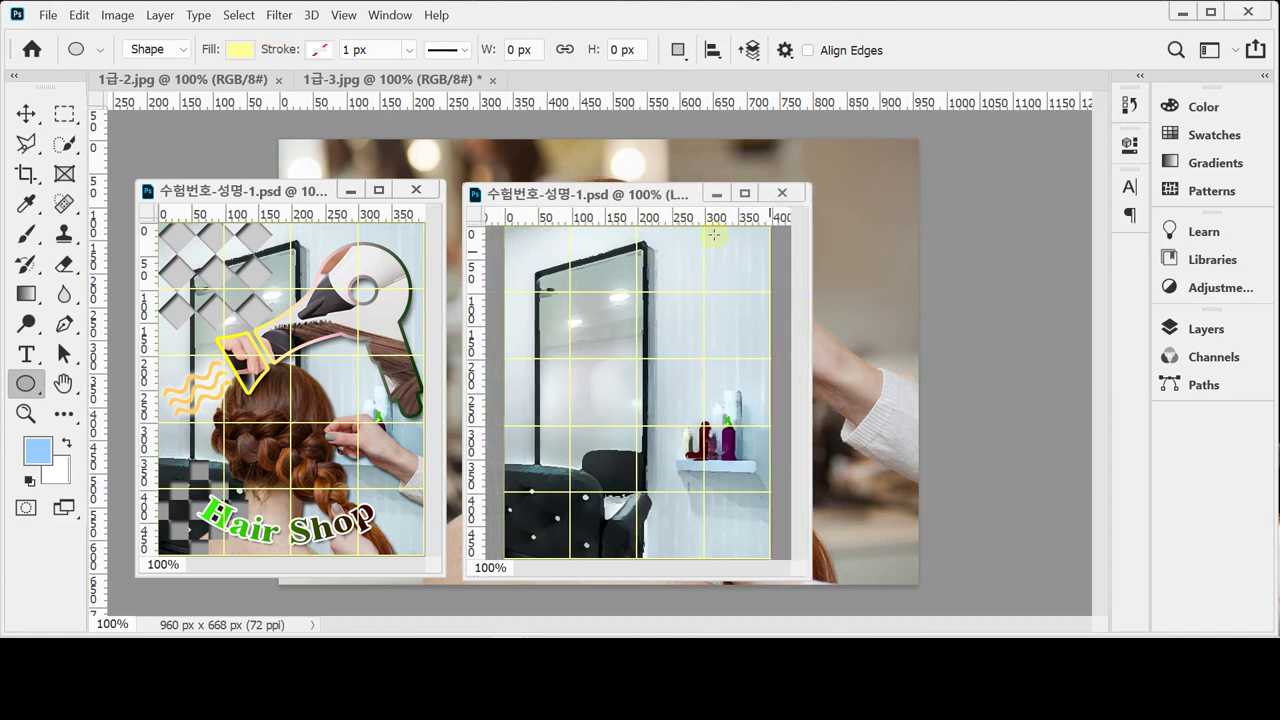
drag(667, 238, 764, 340)
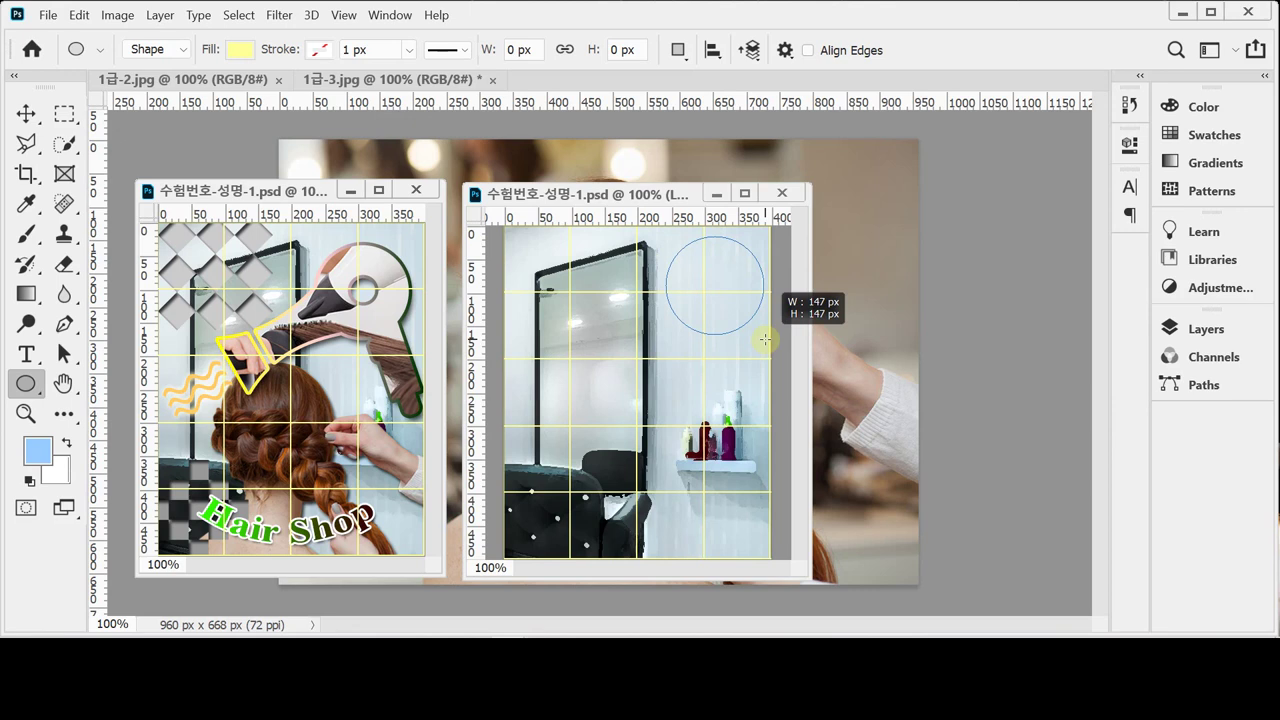
drag(764, 340, 767, 341)
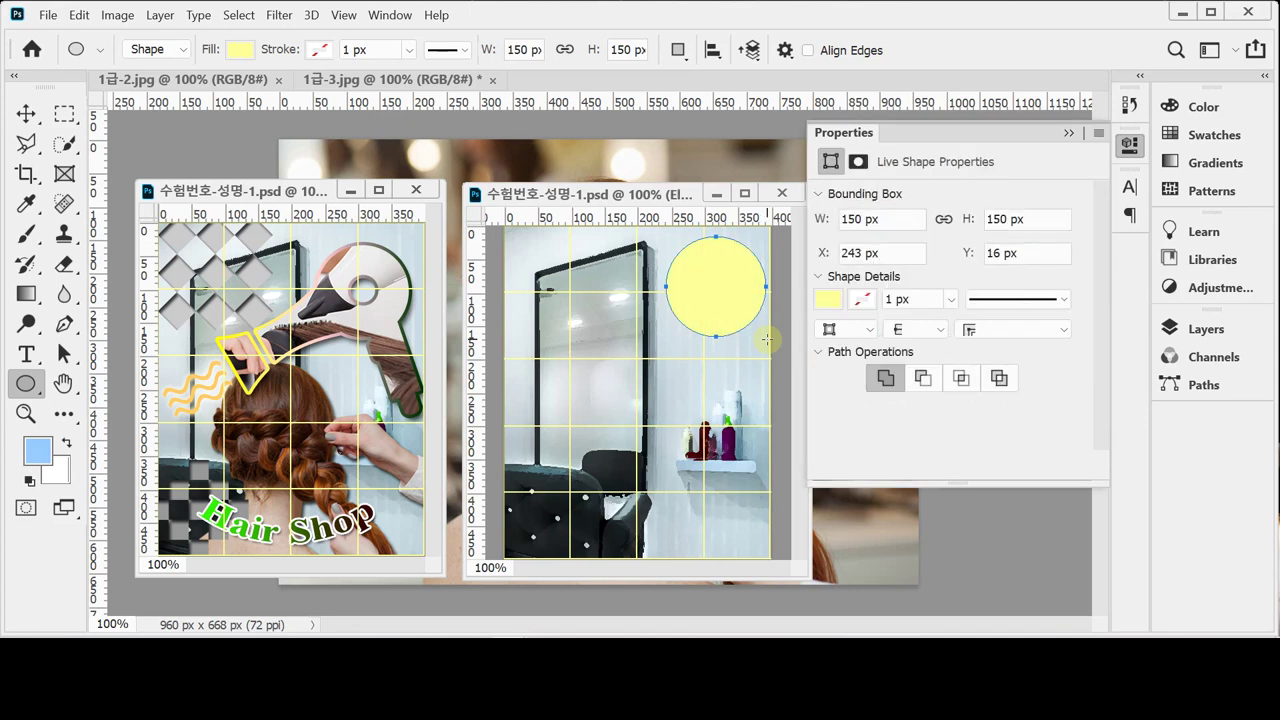
Examine the circle's shape layer and the path operation options available for combining further shapes.
click(1195, 328)
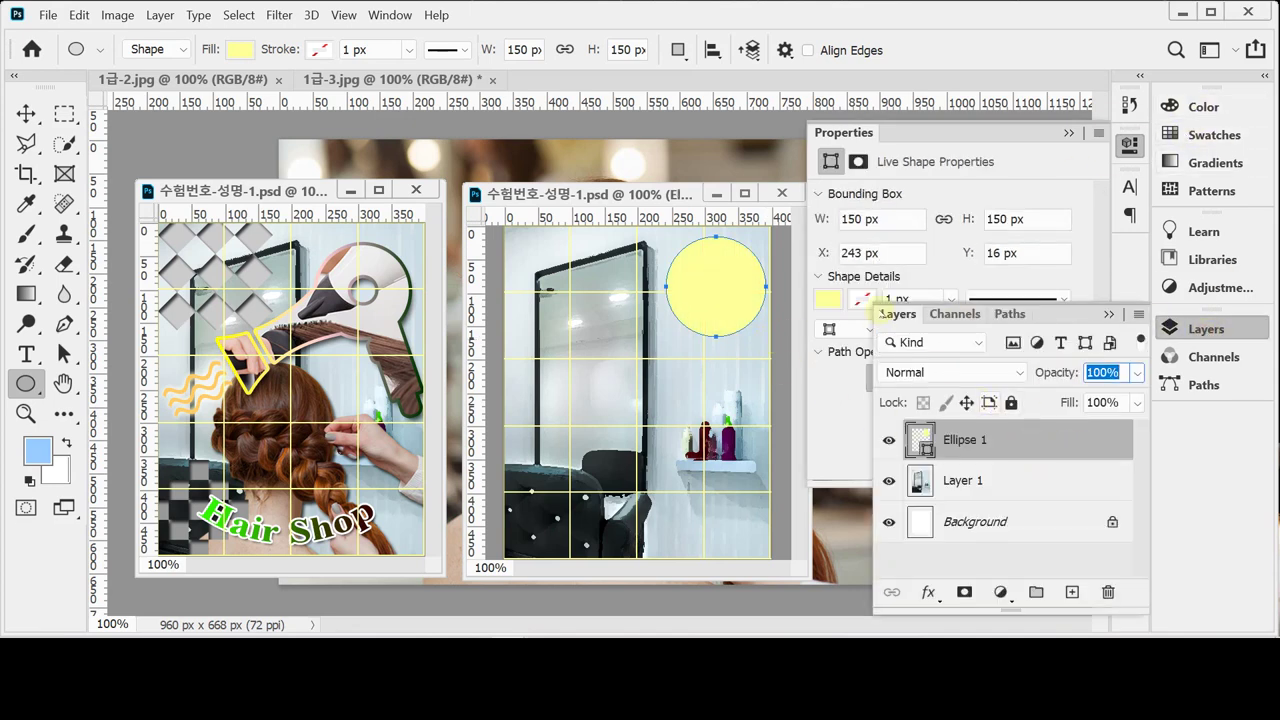
click(956, 446)
click(1172, 333)
click(945, 444)
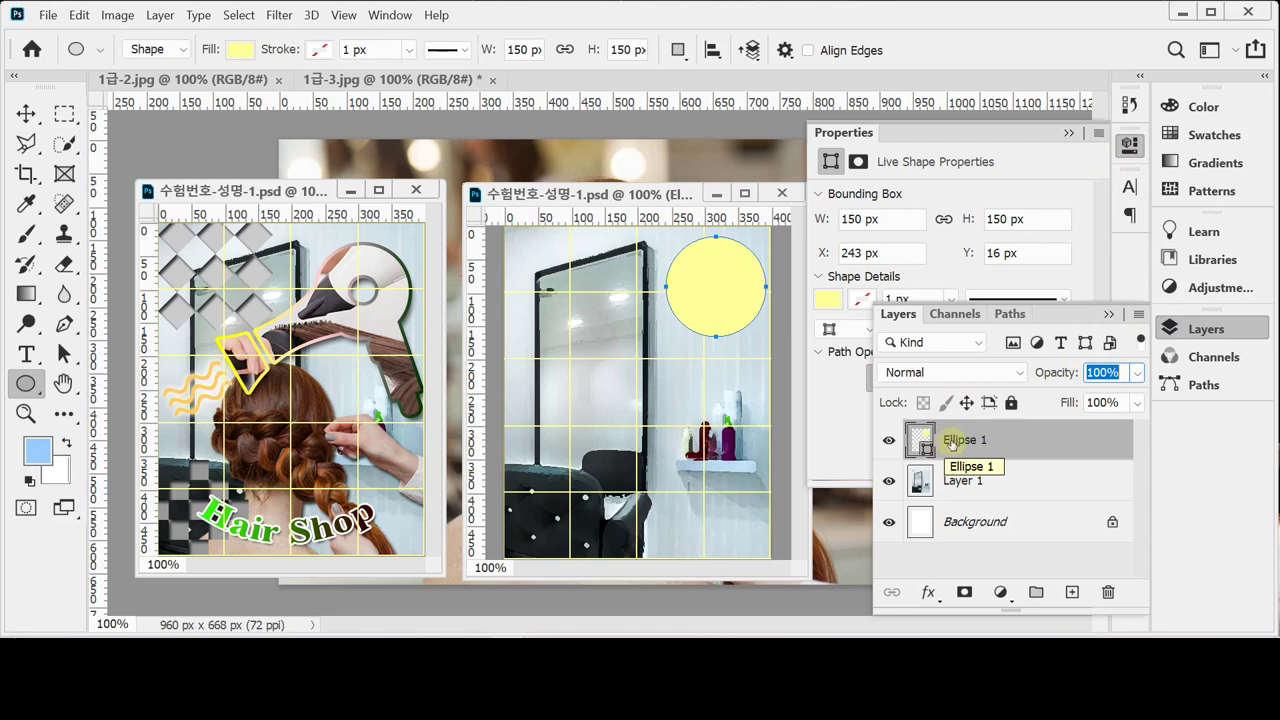
click(678, 50)
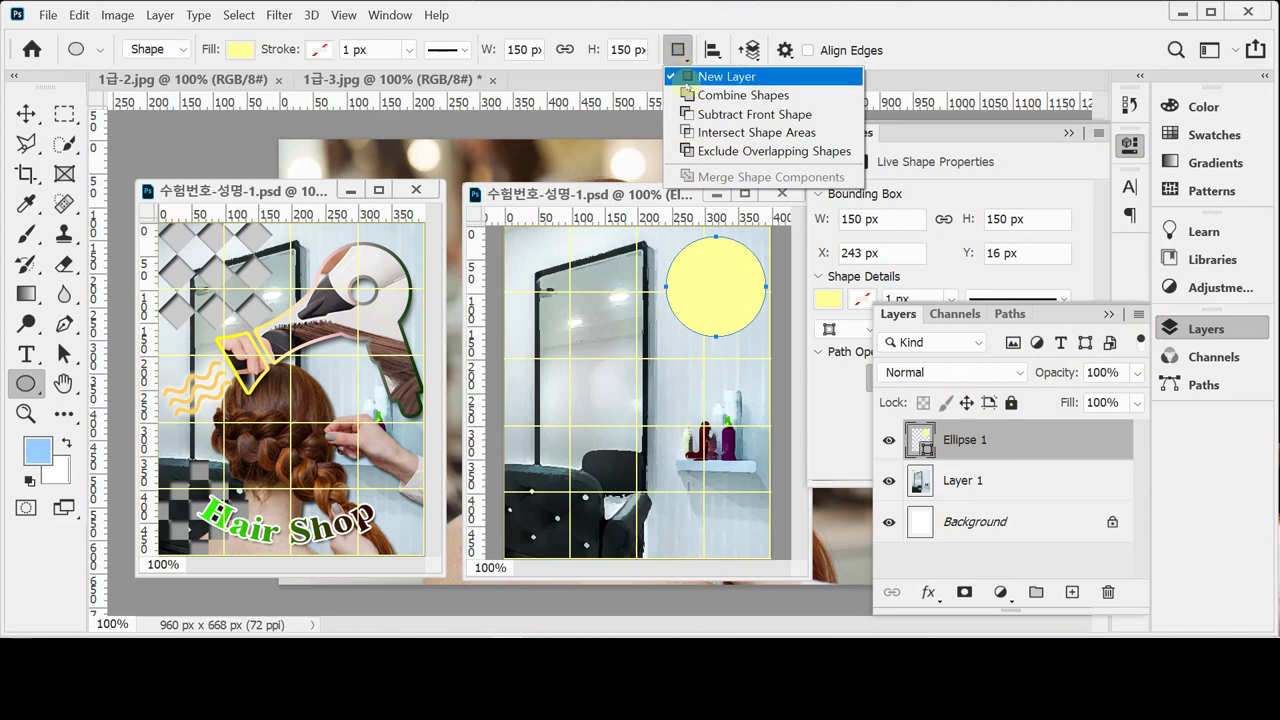
click(965, 443)
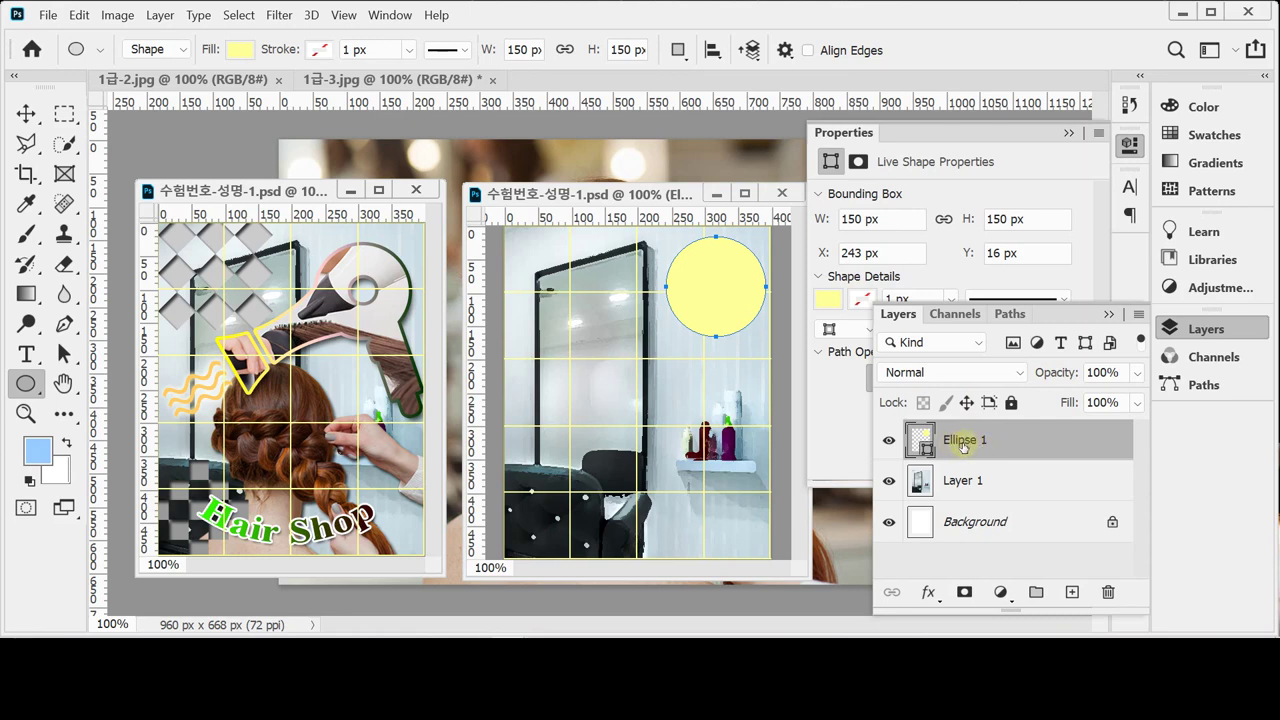
click(1190, 333)
click(1130, 145)
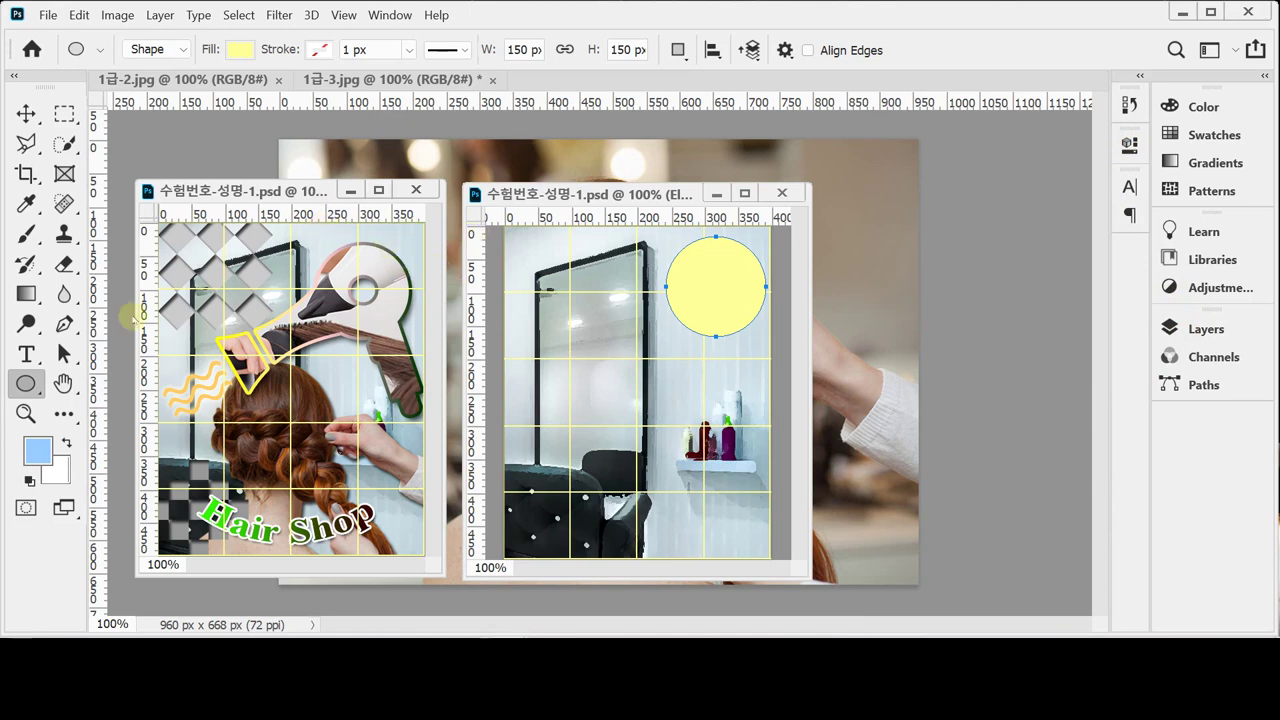
Add a rectangle about 180 x 97 px to the circle's layer using Combine Shapes, overlapping the circle's left side.
right_click(28, 384)
key(shift+u)
click(686, 55)
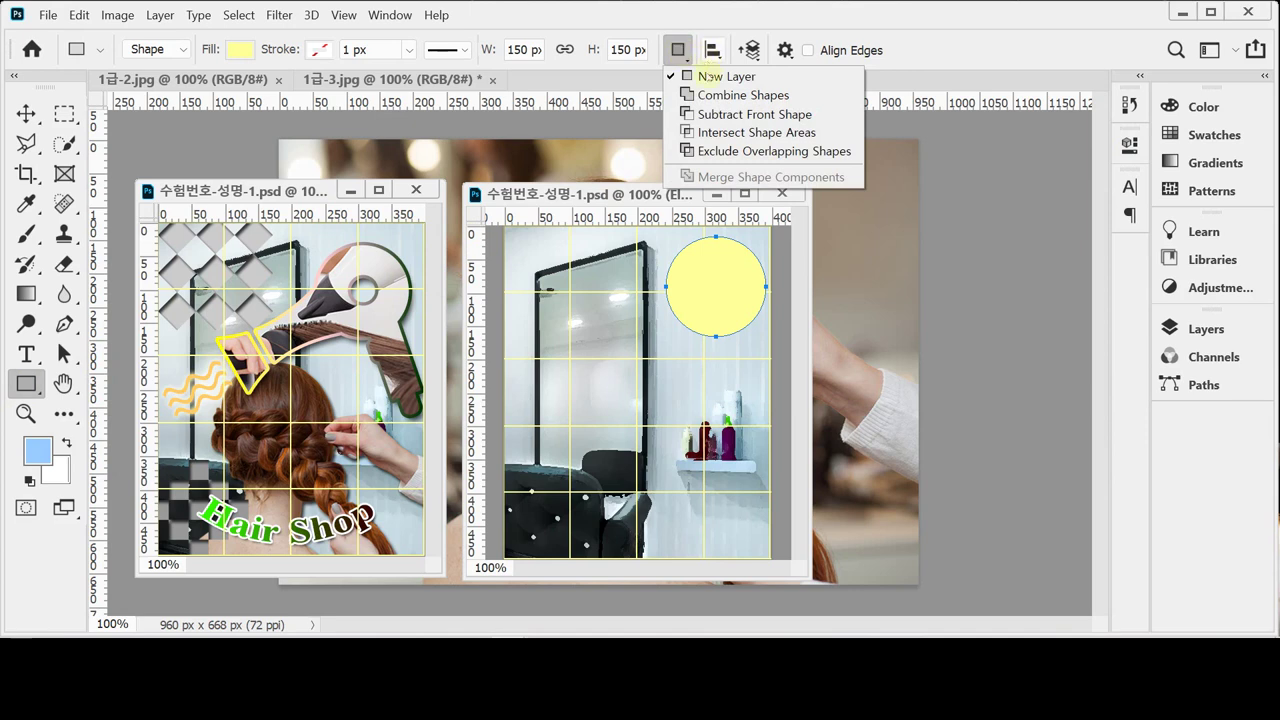
click(706, 96)
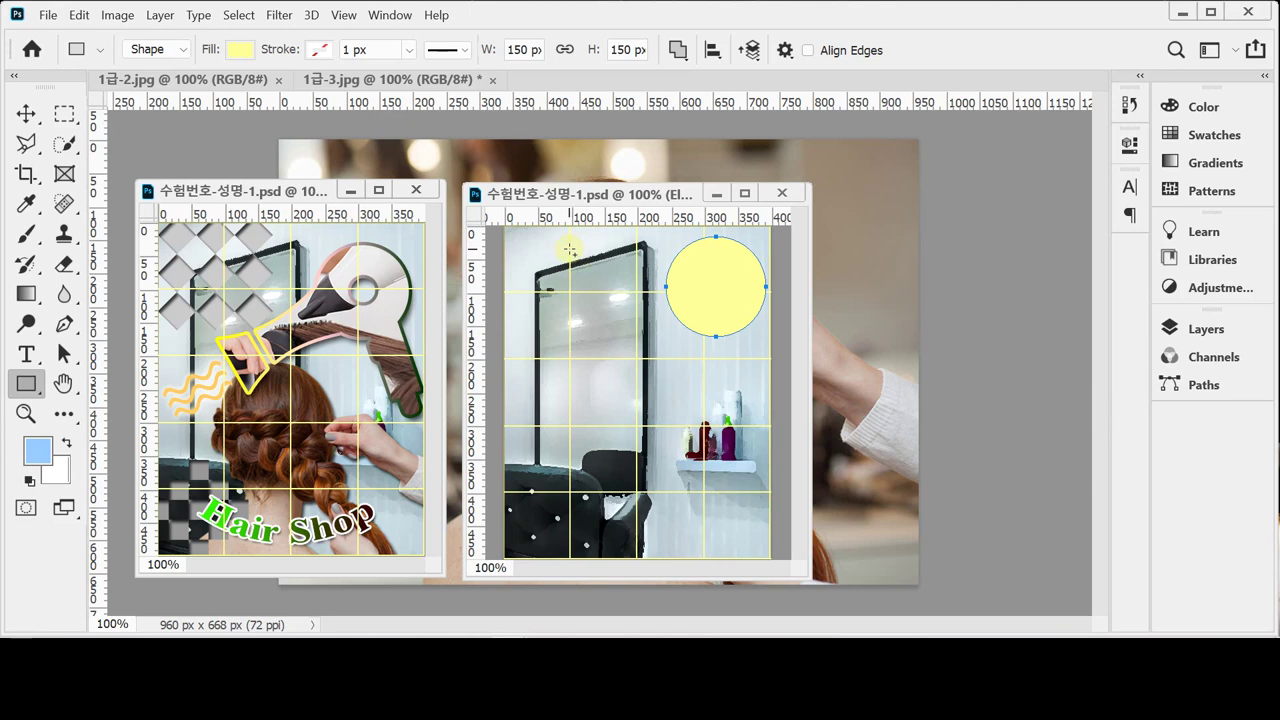
drag(577, 246, 714, 317)
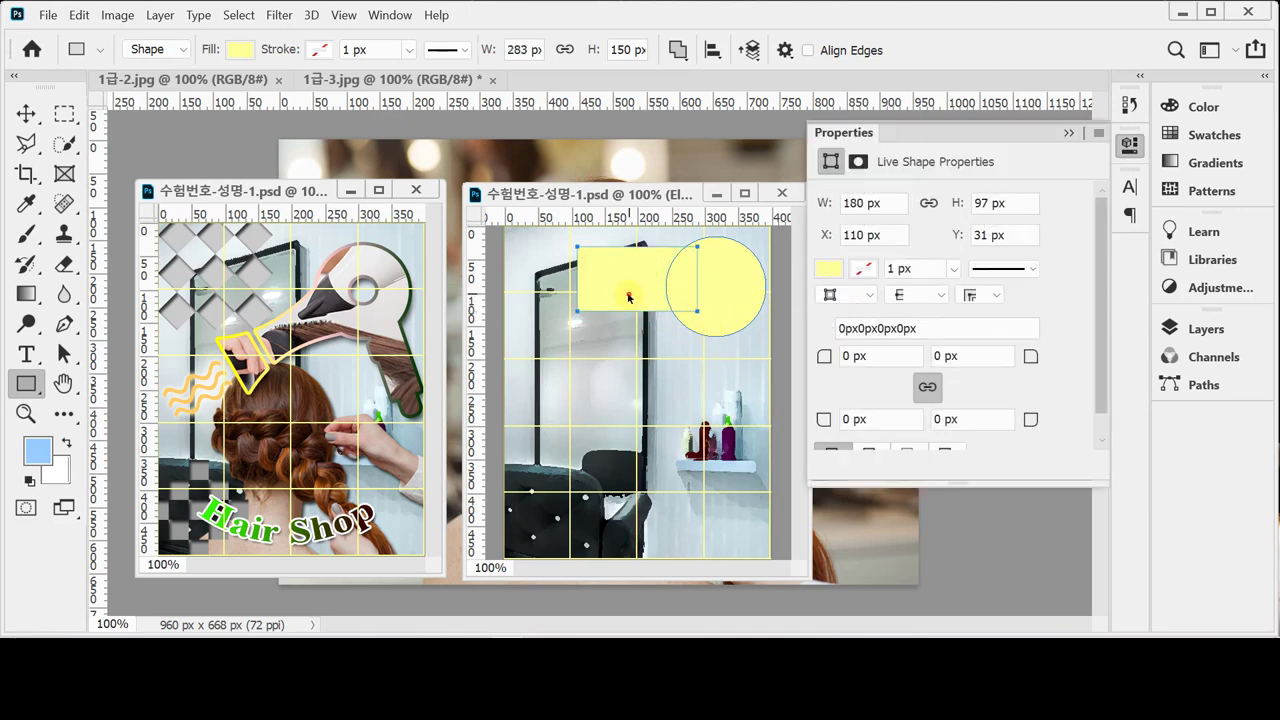
drag(629, 297, 625, 305)
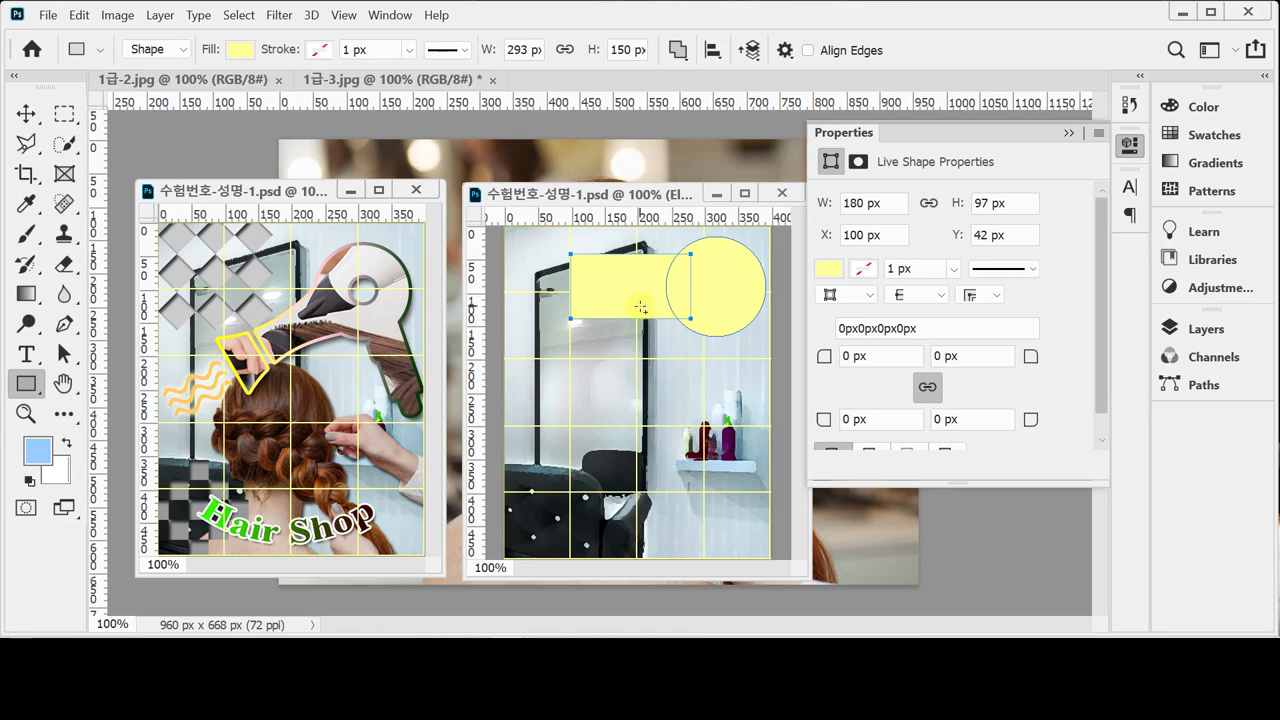
Nudge the horizontal rectangle left to X 91 px, keeping it overlapping the circle.
key(Left)
key(Left)
key(Left)
key(Left)
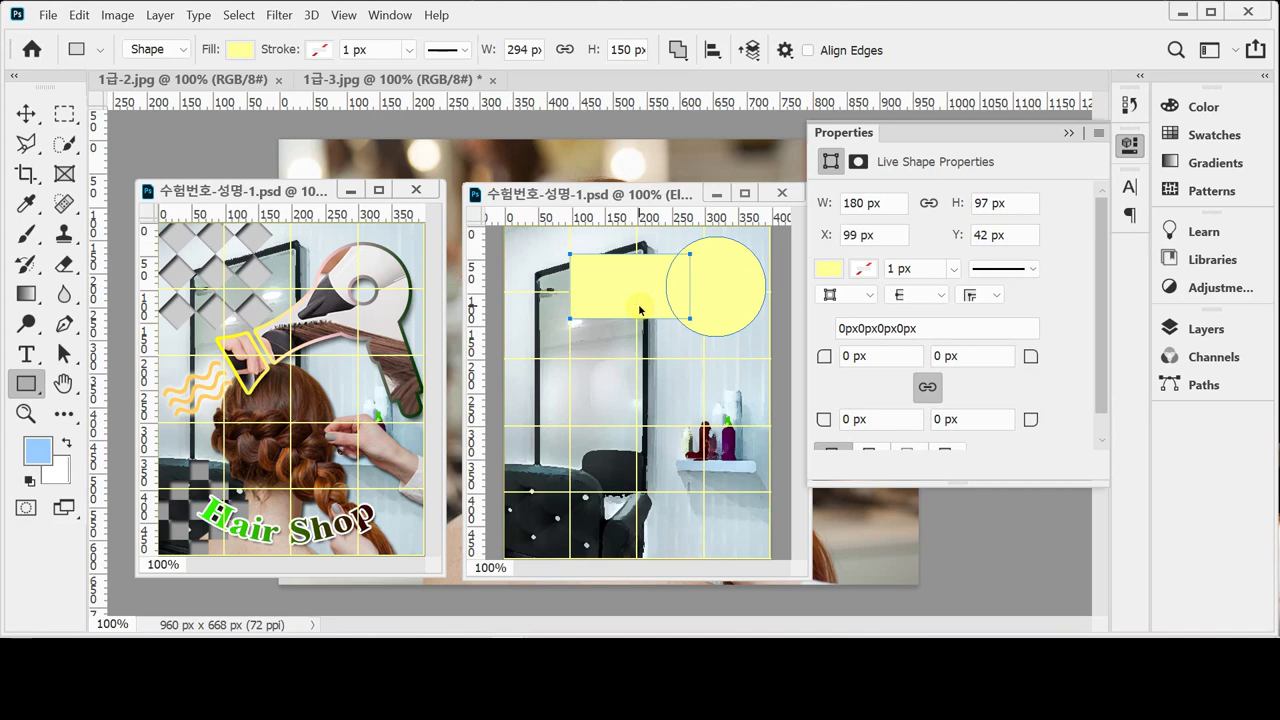
key(Left)
key(Left)
key(Left)
key(Left)
key(Left)
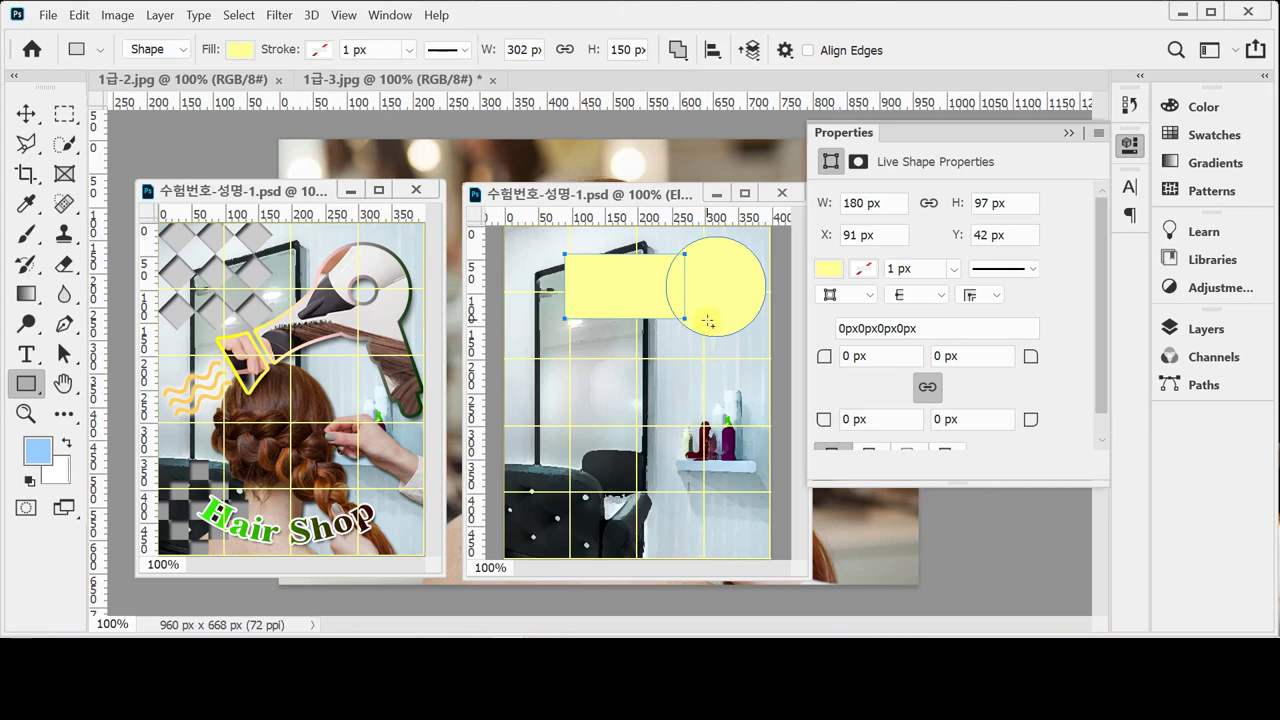
Add a vertical handle rectangle about 54 x 146 px to the same shape layer, overlapping the circle's lower edge.
click(708, 321)
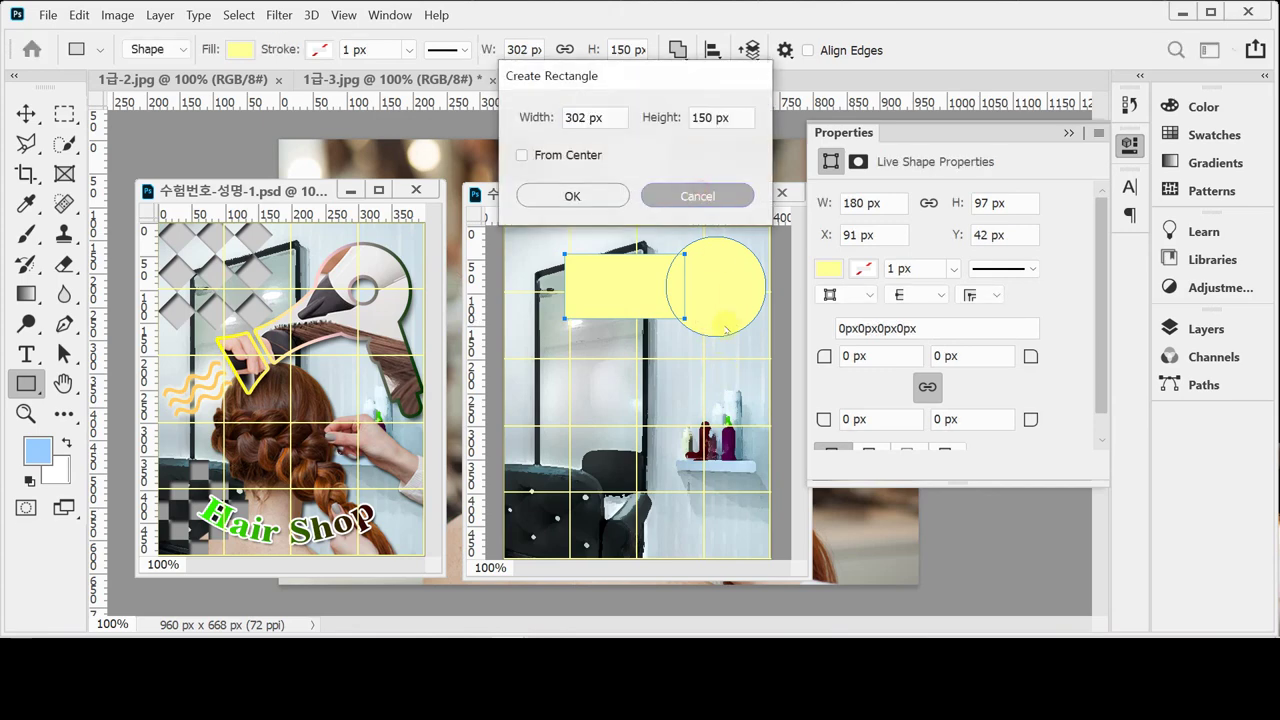
key(Escape)
drag(698, 321, 737, 425)
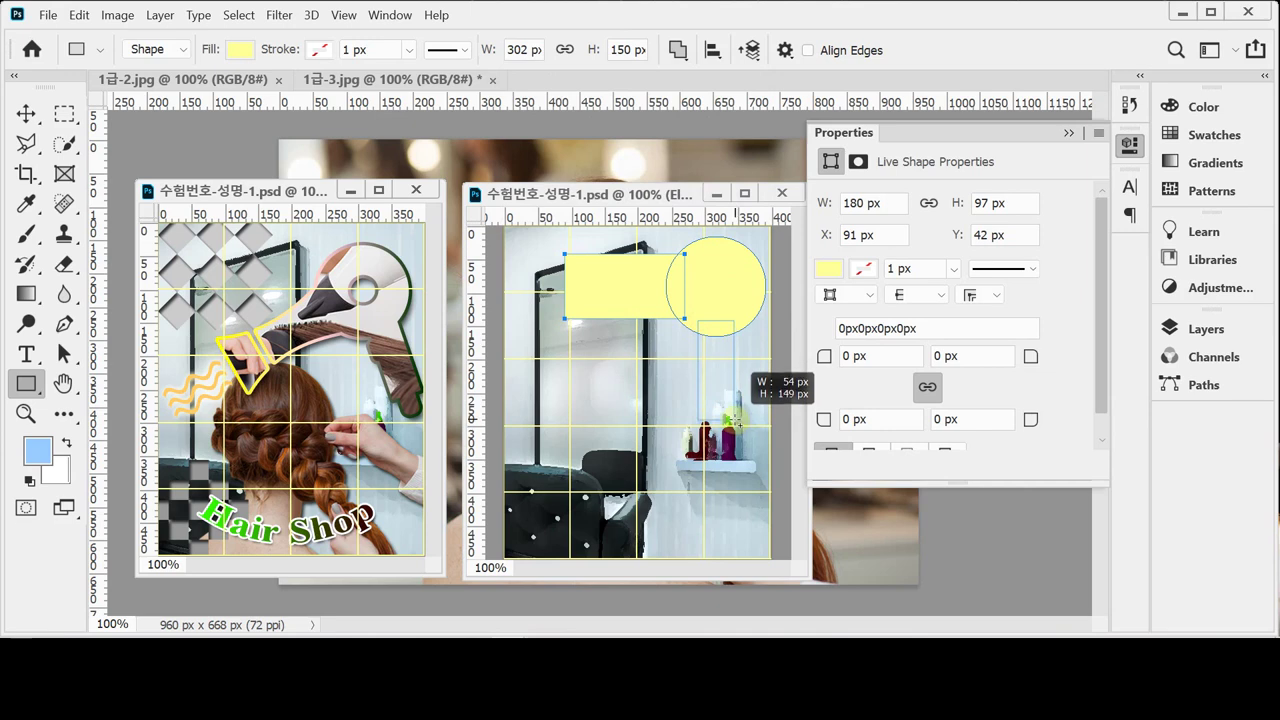
drag(737, 425, 737, 424)
drag(737, 424, 736, 421)
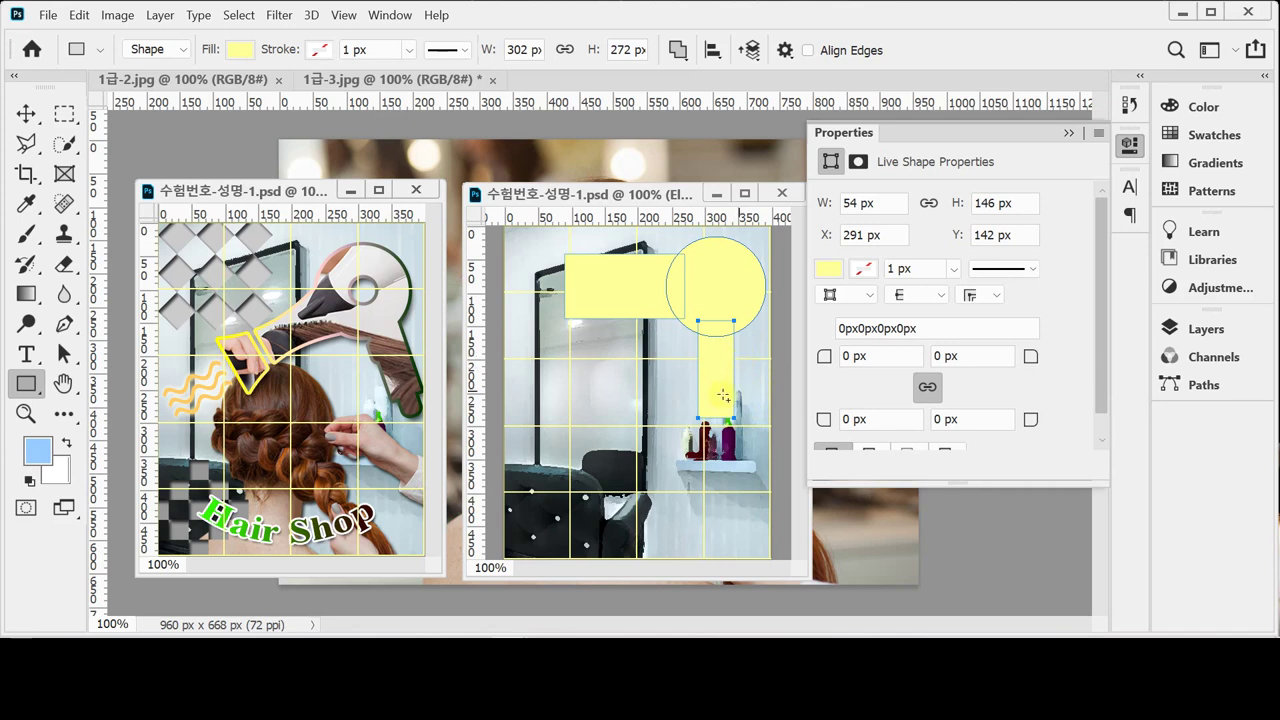
drag(720, 400, 728, 327)
Select the circle and the vertical handle rectangle with Path Selection and align their horizontal centers.
click(61, 353)
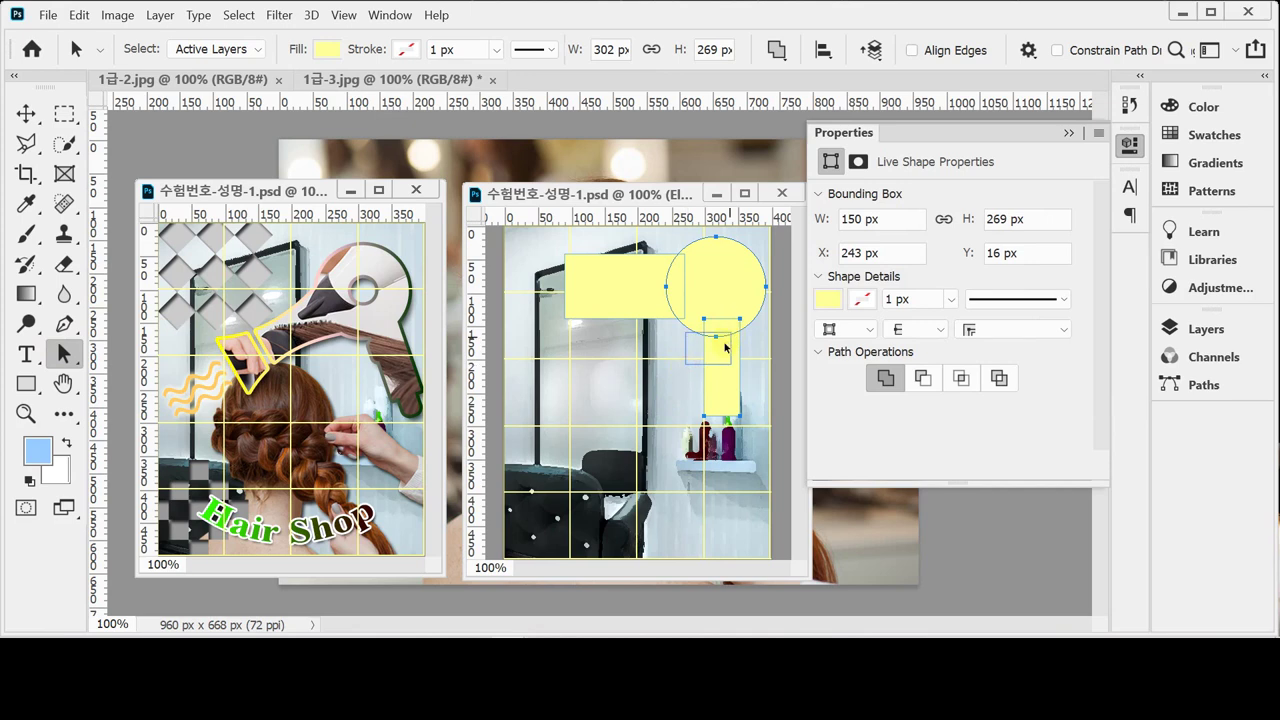
click(823, 50)
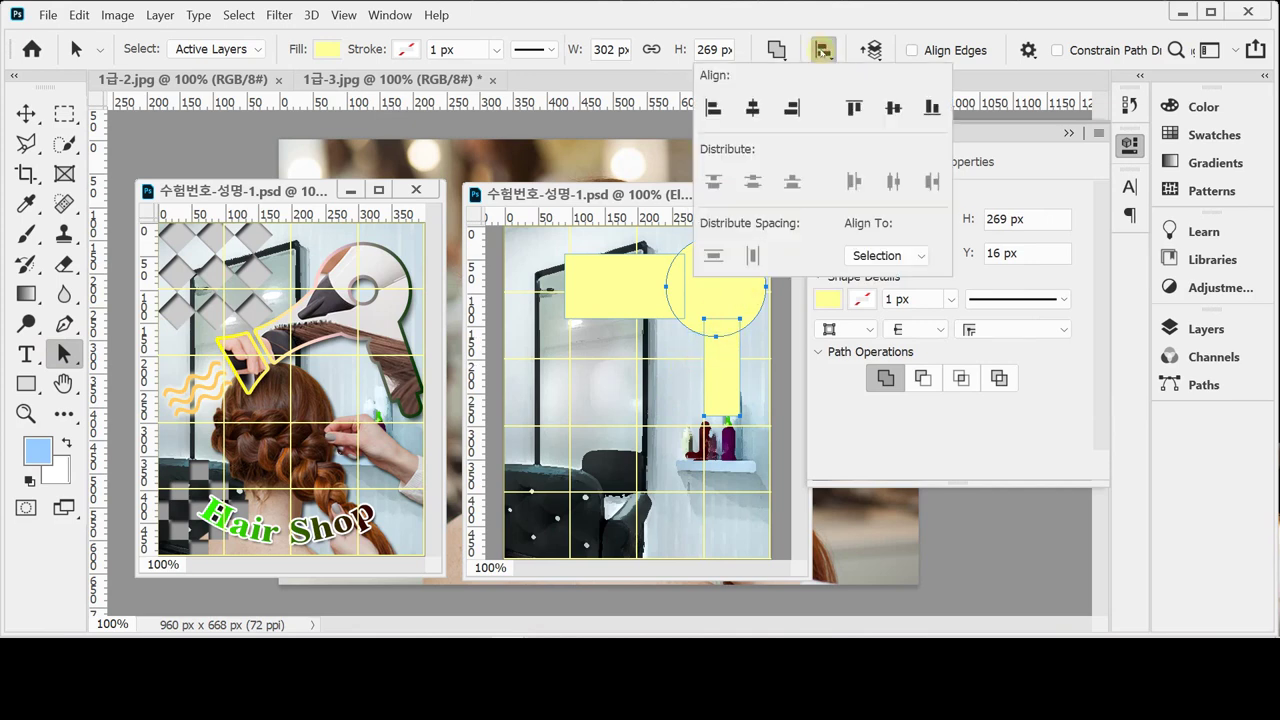
click(753, 108)
click(1130, 144)
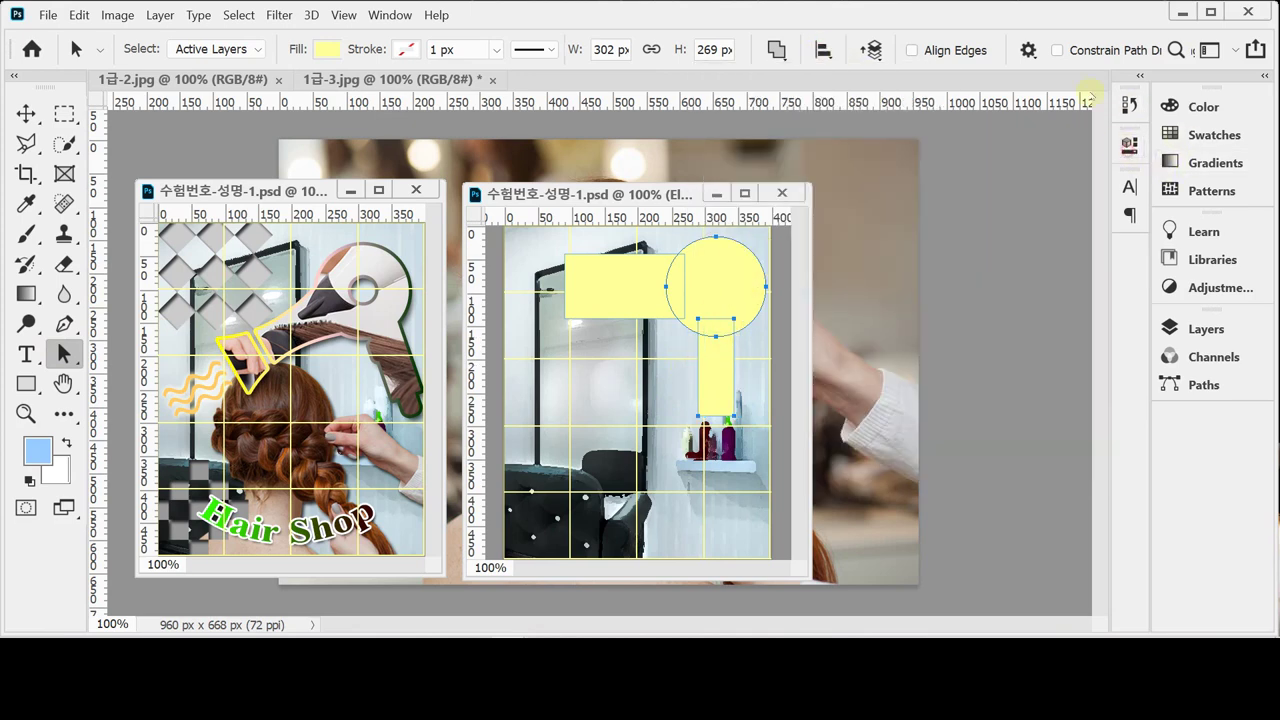
Select the circle and the horizontal rectangle, align their vertical centers, and deselect the paths.
click(548, 263)
click(551, 265)
shift+click(688, 282)
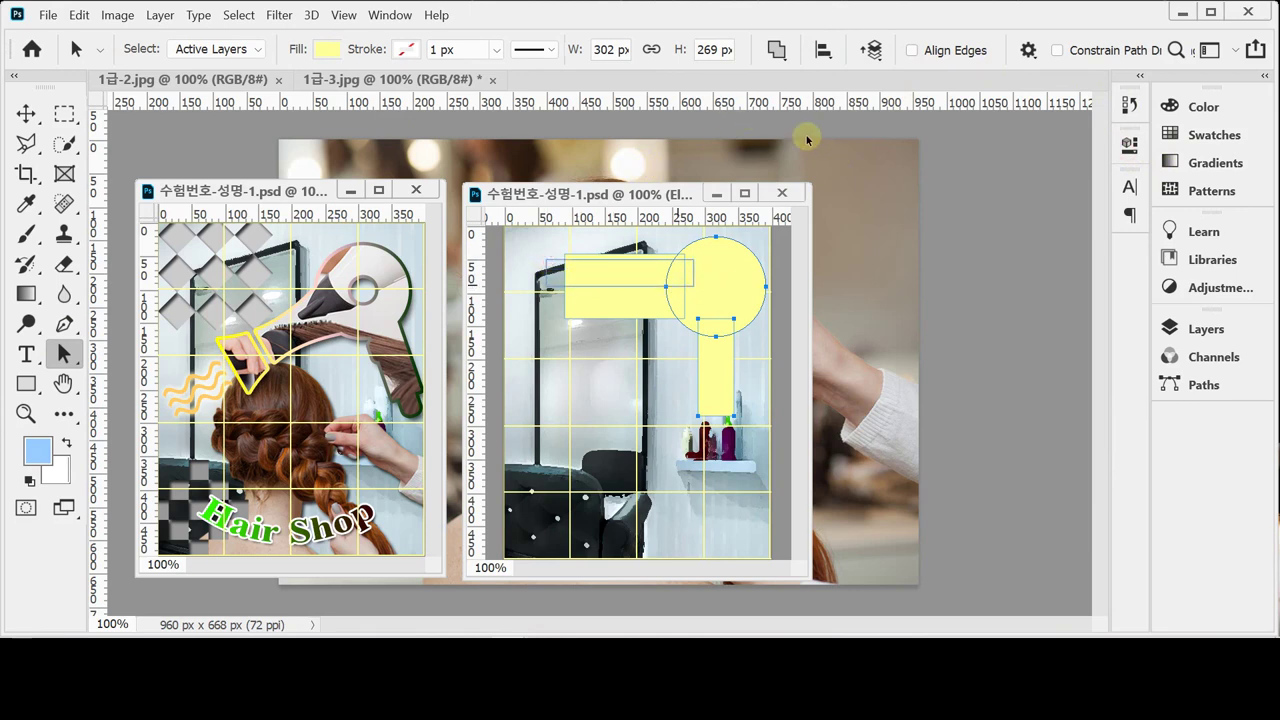
click(822, 50)
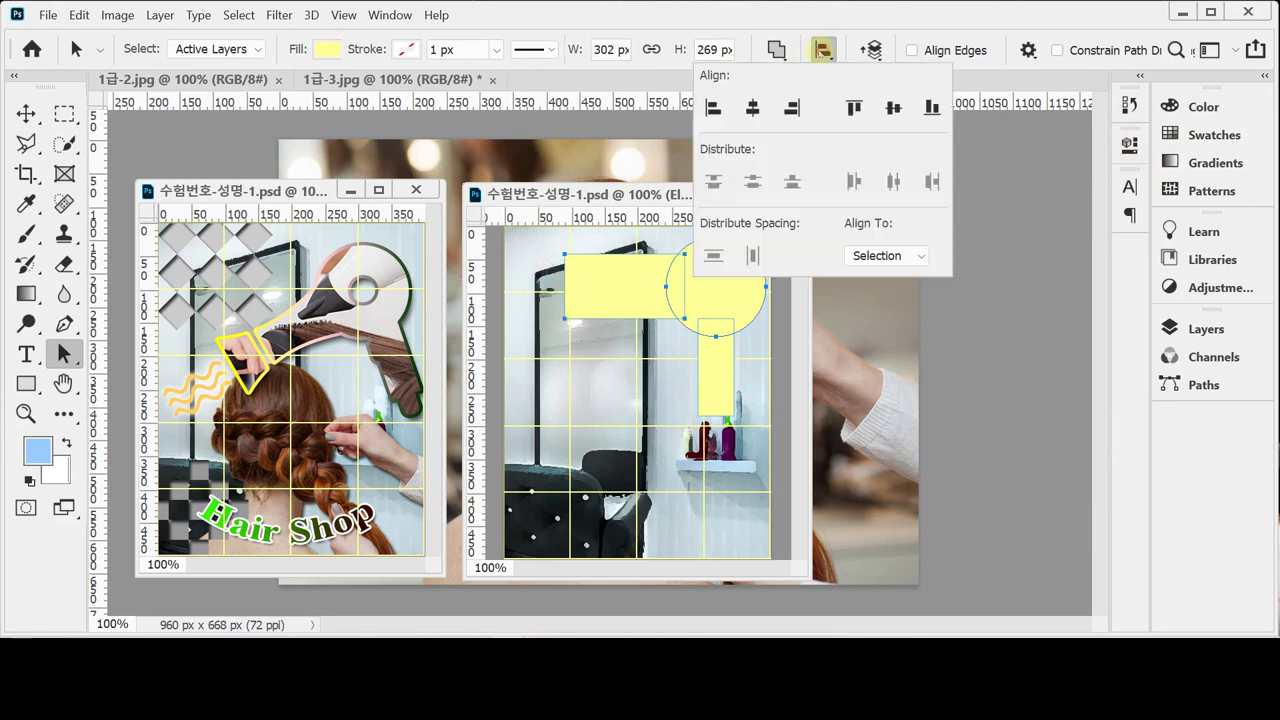
click(892, 108)
click(598, 402)
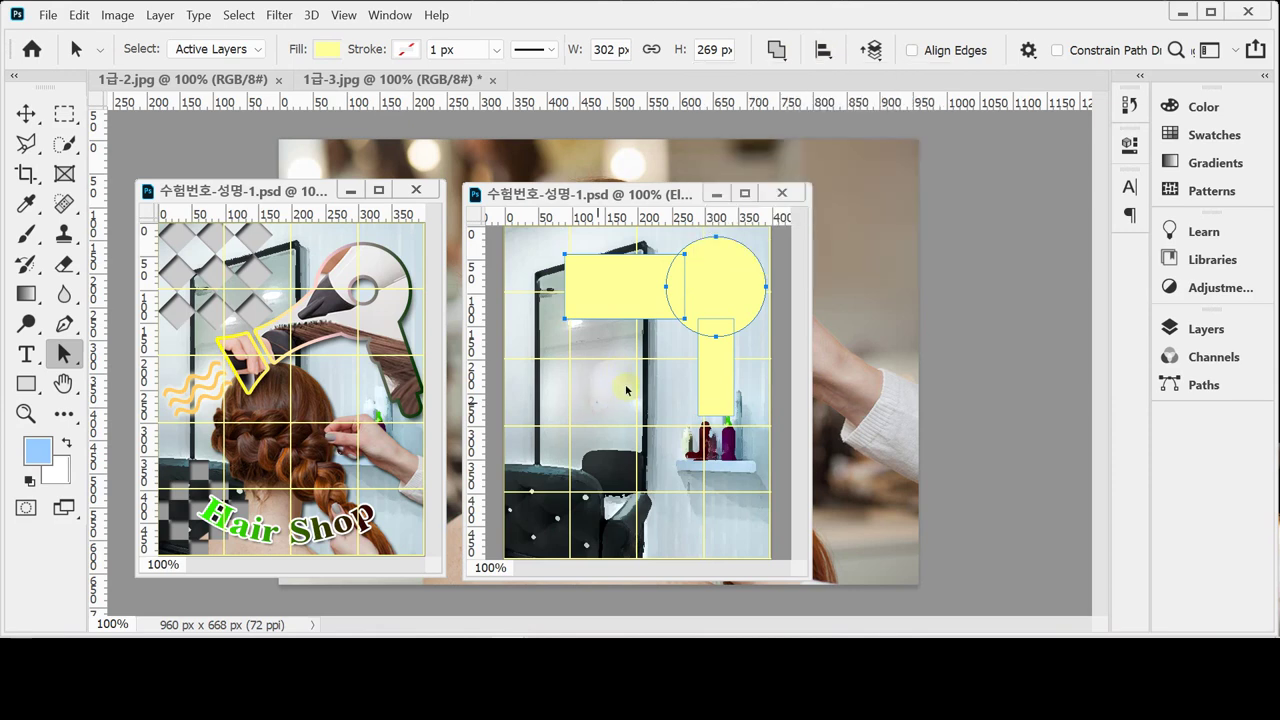
click(617, 376)
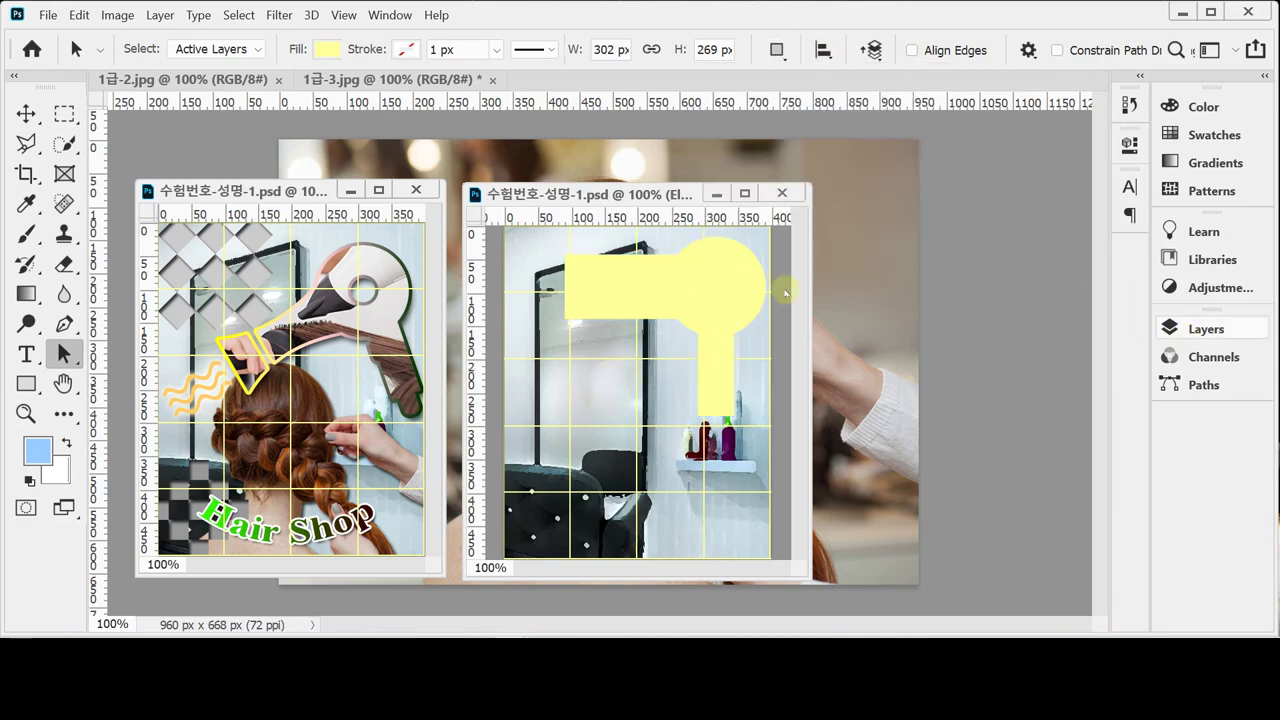
Examine the combined dryer shape's single layer and the path outlines of its component shapes.
click(1205, 328)
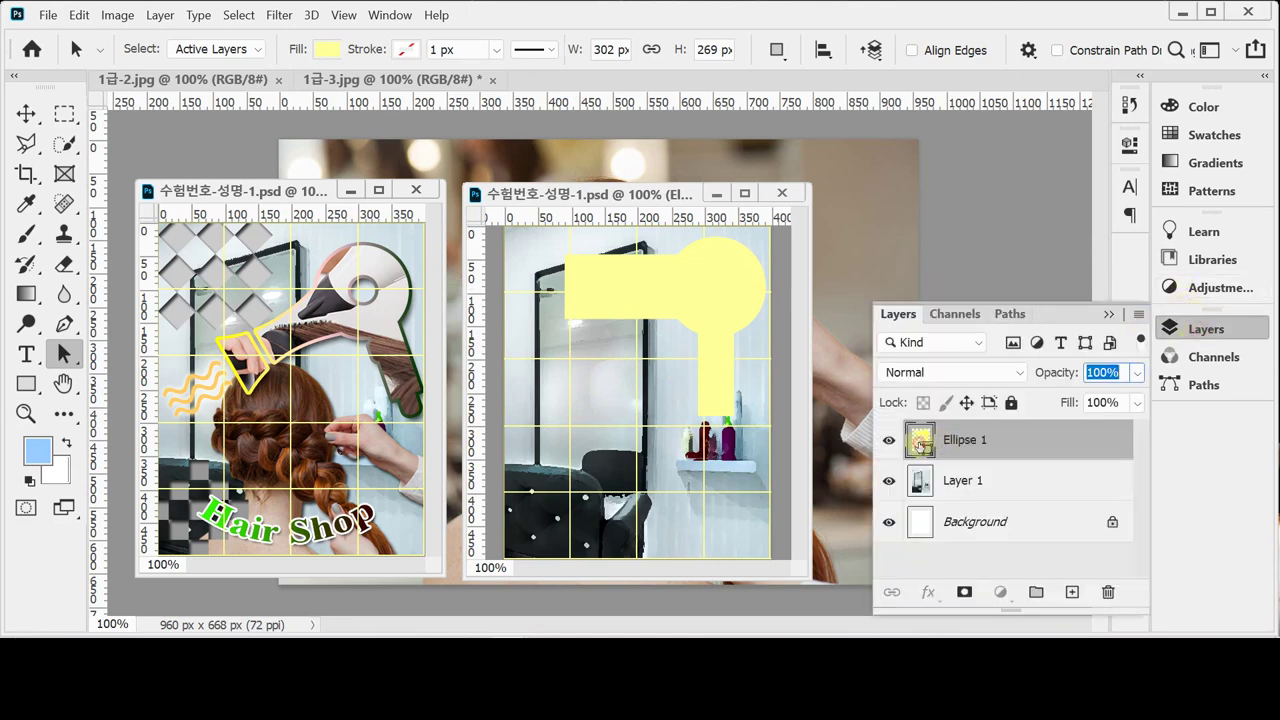
click(921, 443)
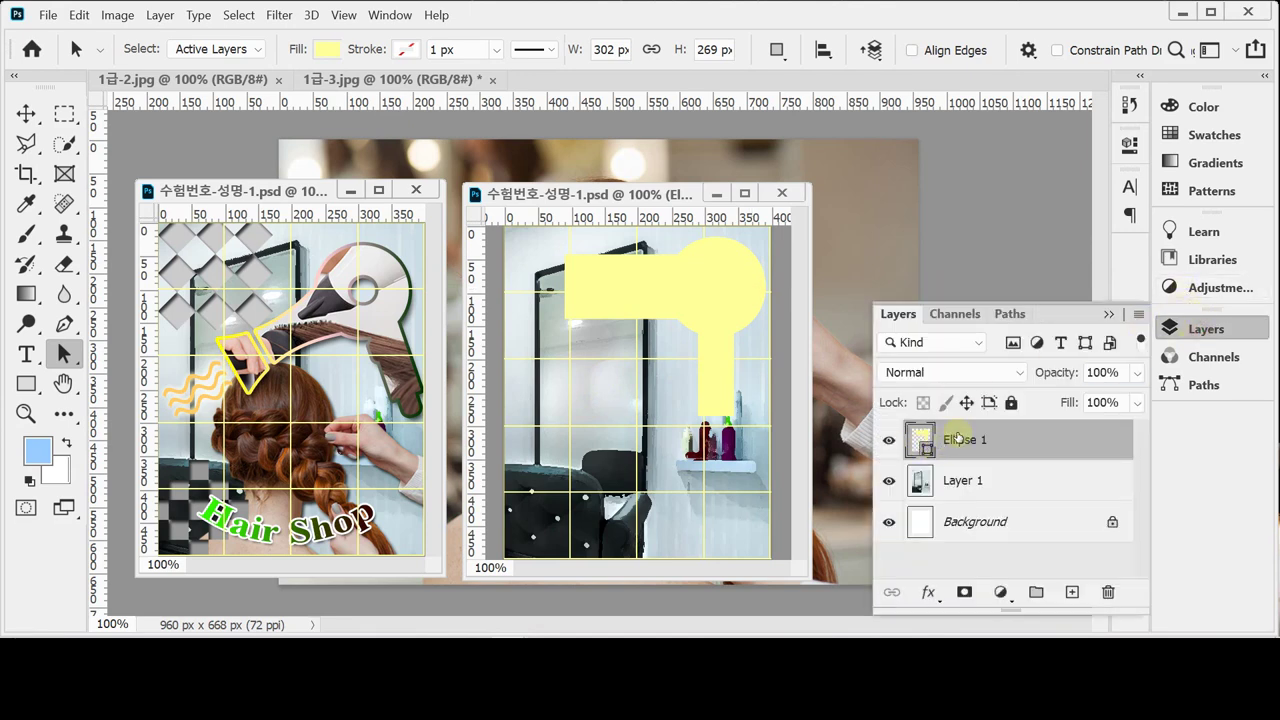
click(957, 438)
click(957, 438)
click(957, 438)
click(957, 438)
click(957, 438)
click(957, 438)
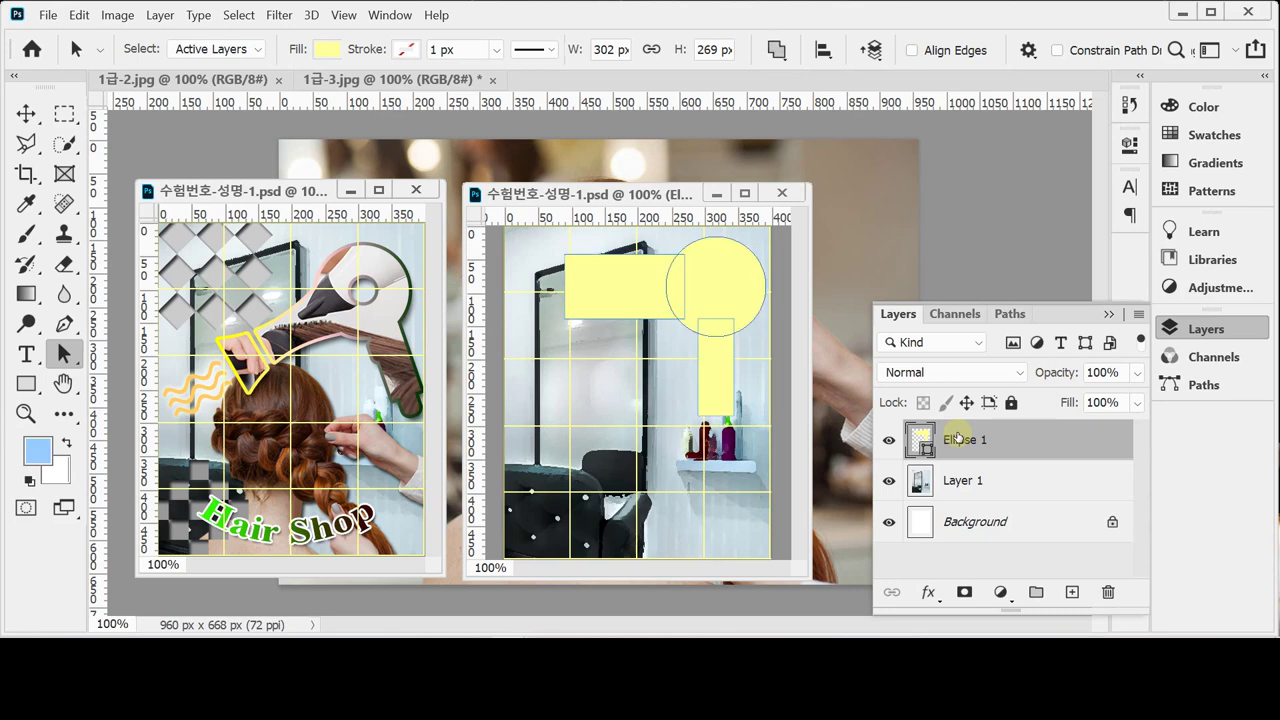
click(957, 438)
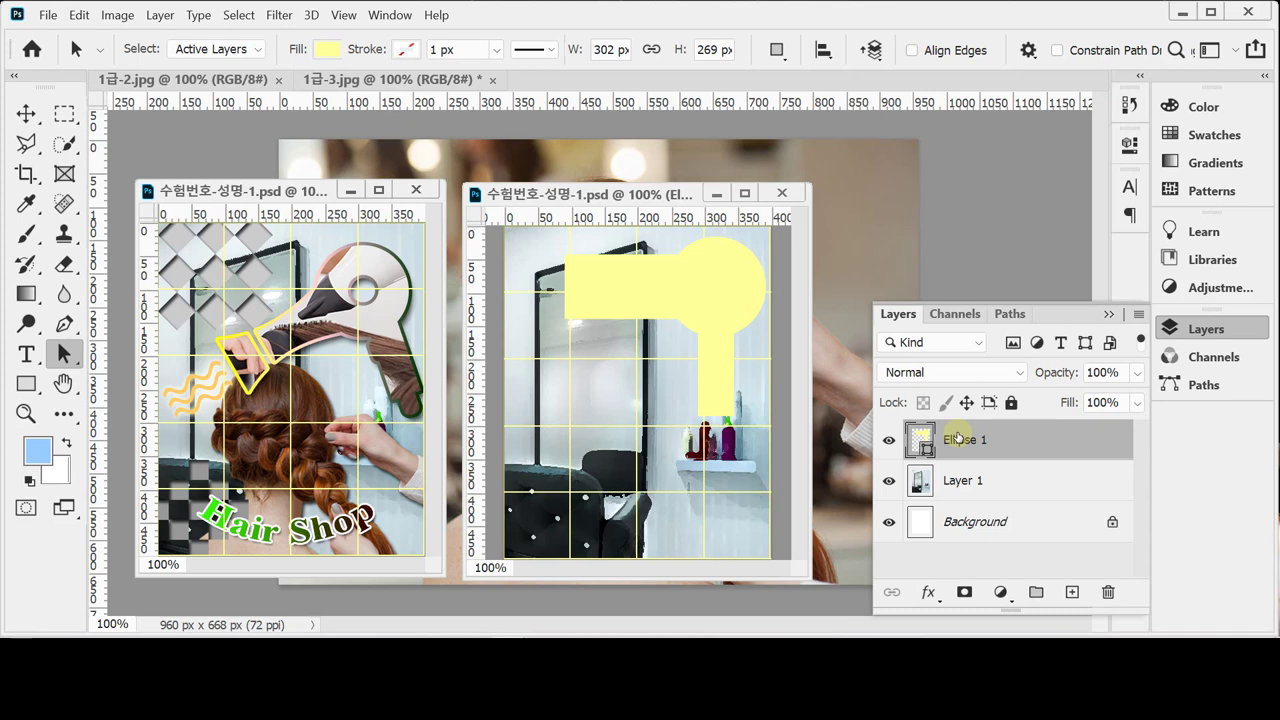
click(957, 438)
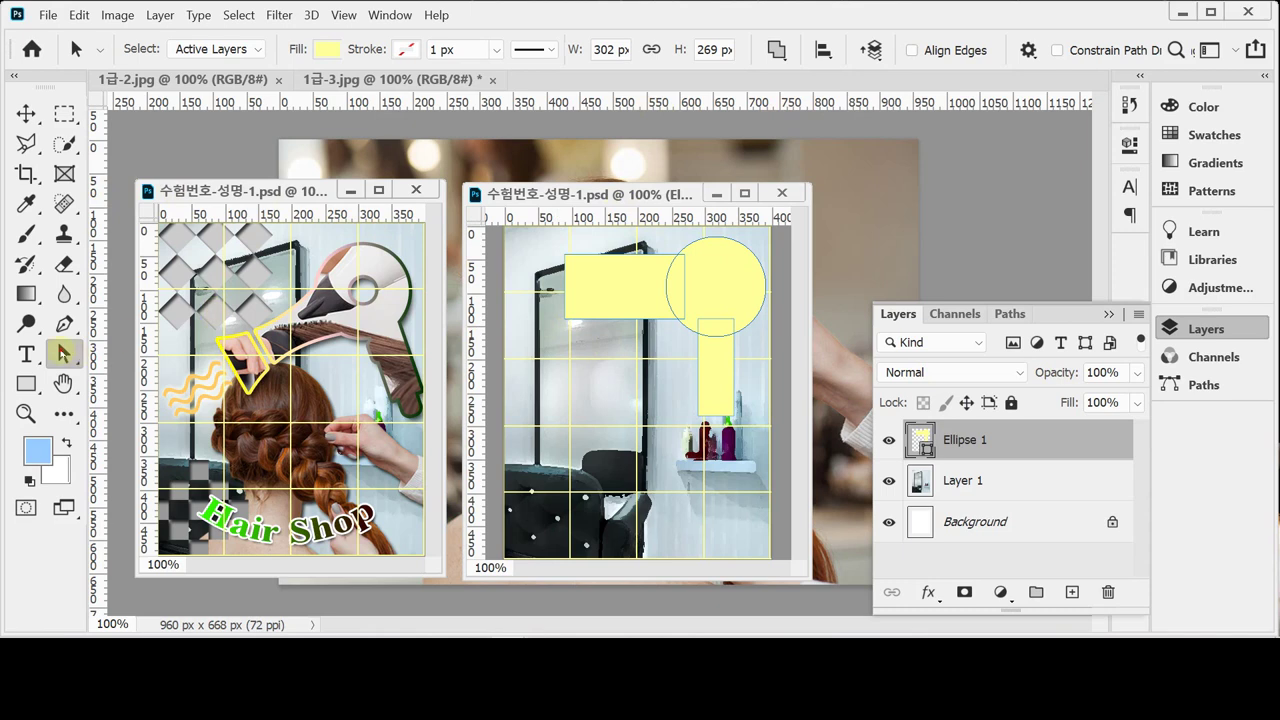
Warp the horizontal rectangle in custom mode, pulling the nozzle-side handles of its upper and lower edges inward to pinch the shape.
drag(621, 297, 604, 297)
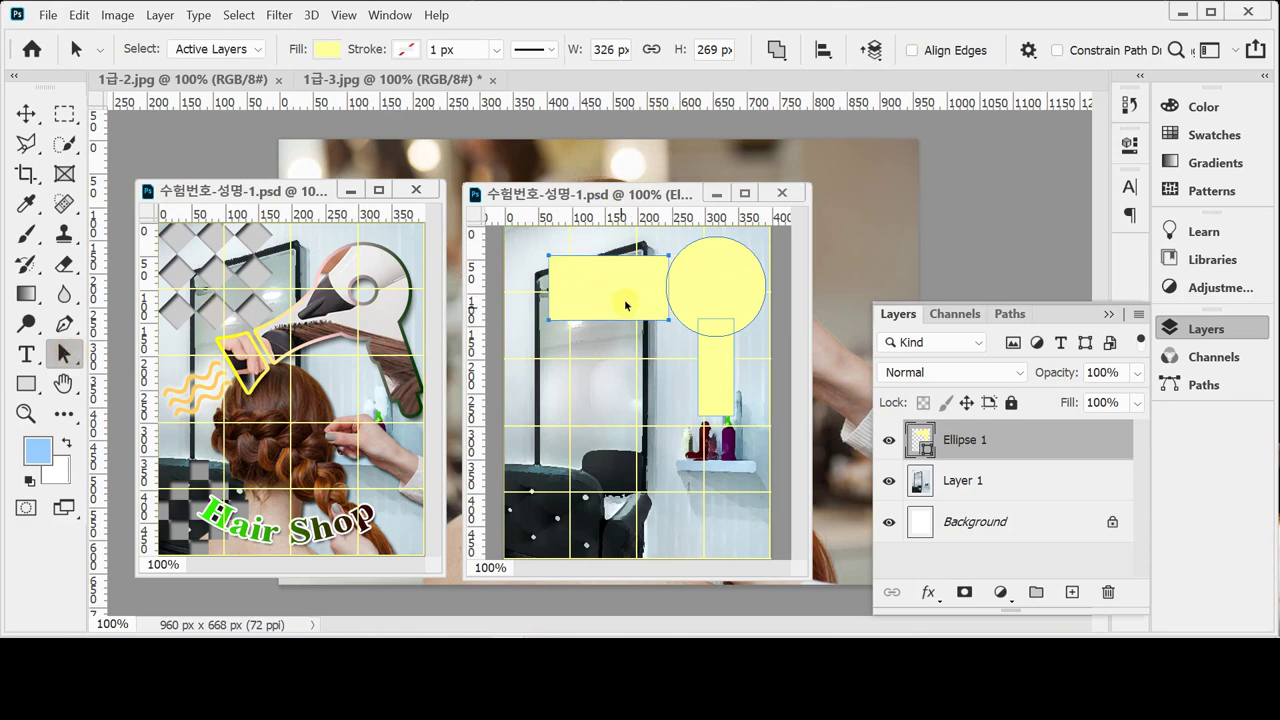
key(ctrl+z)
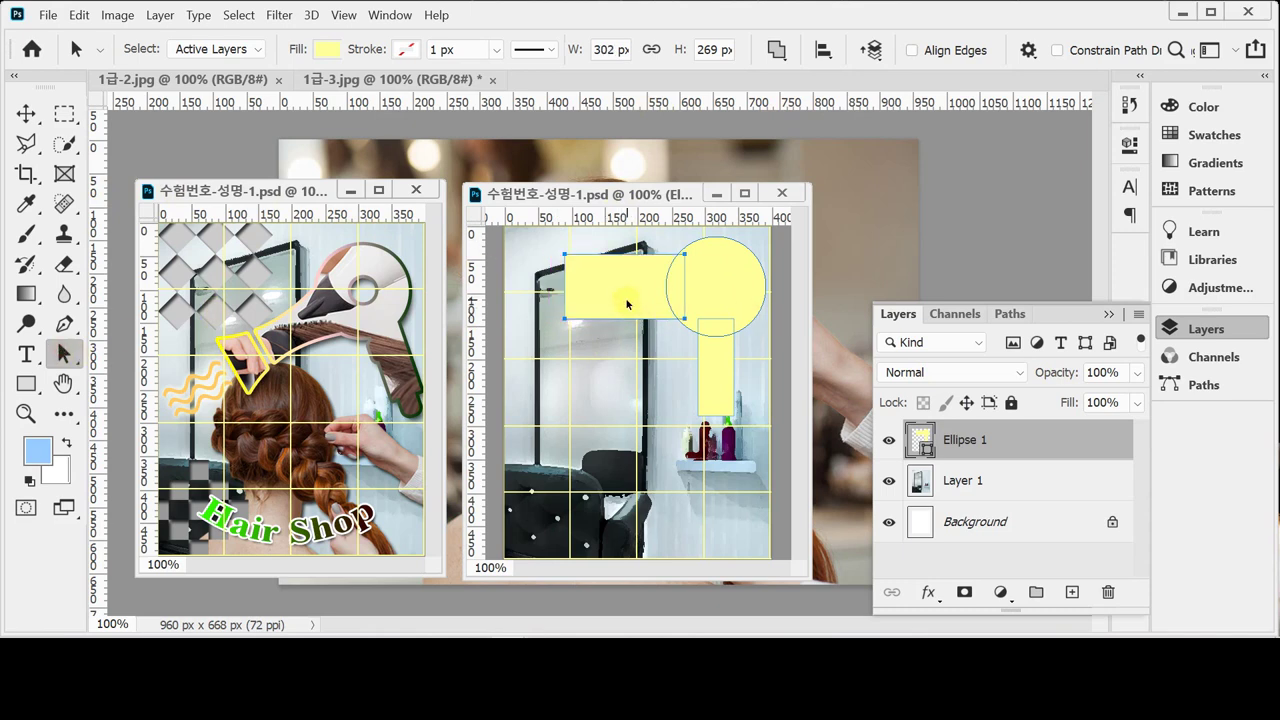
key(ctrl+t)
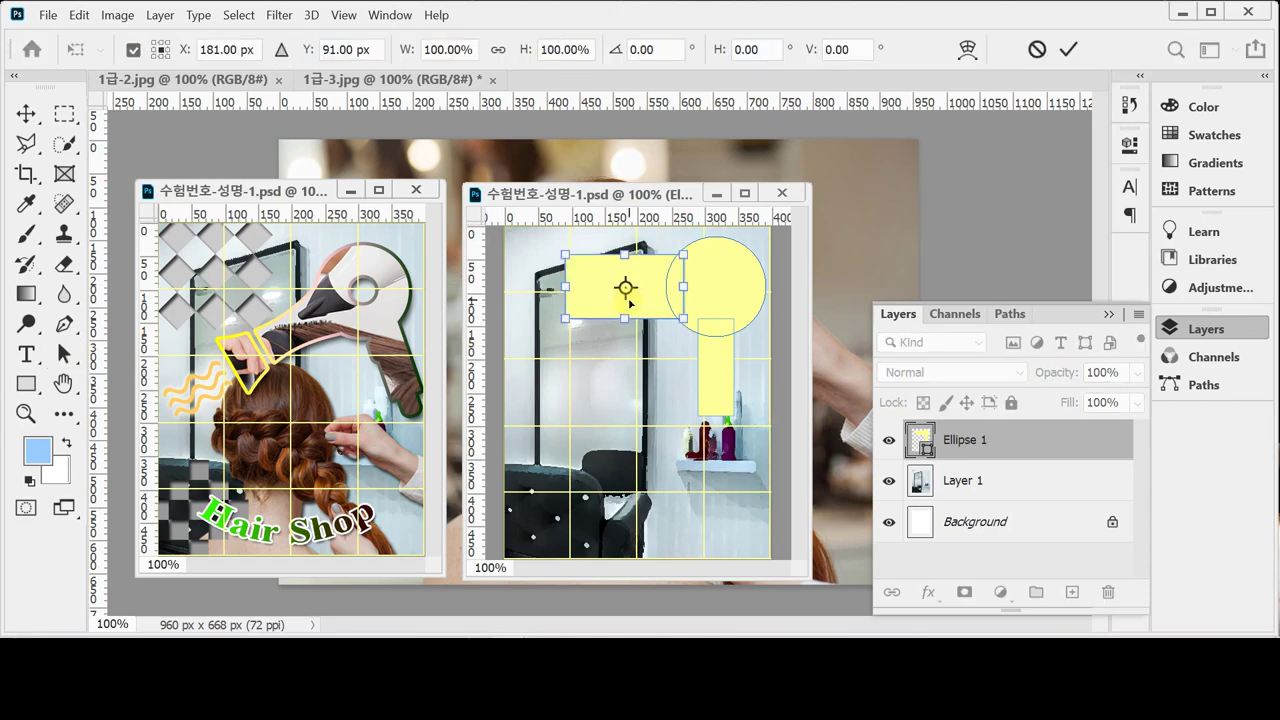
right_click(636, 299)
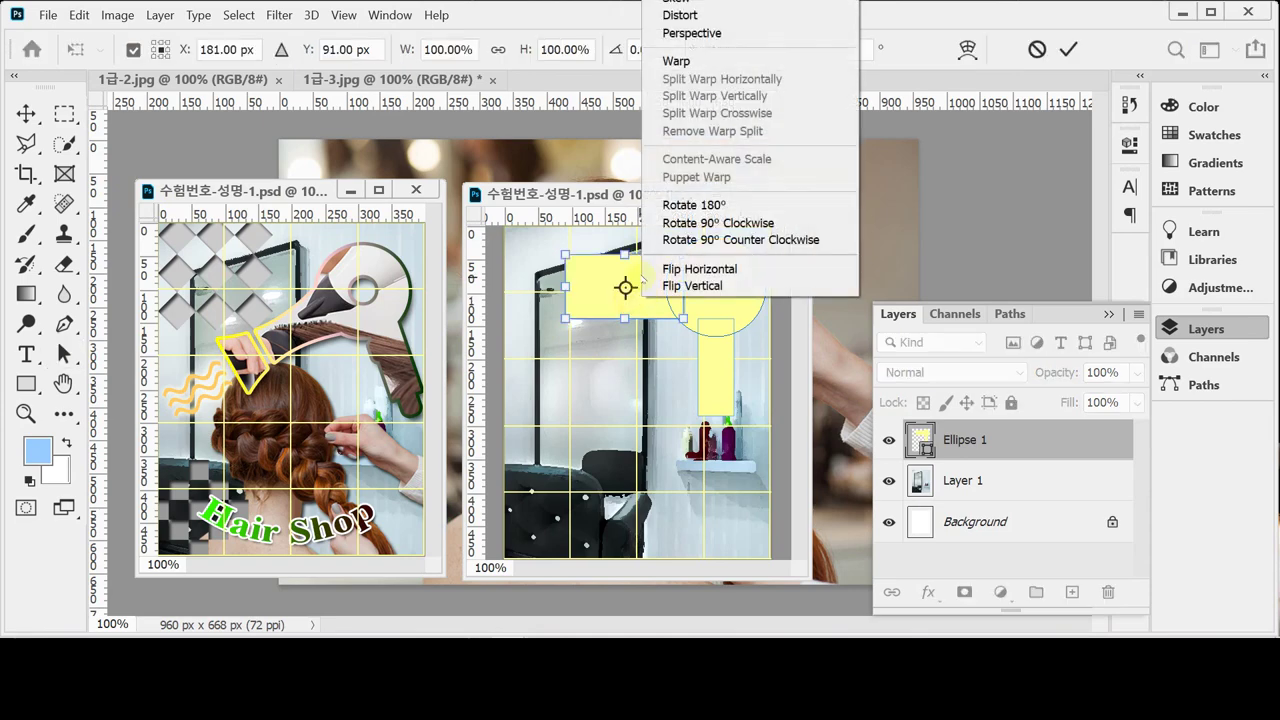
click(702, 62)
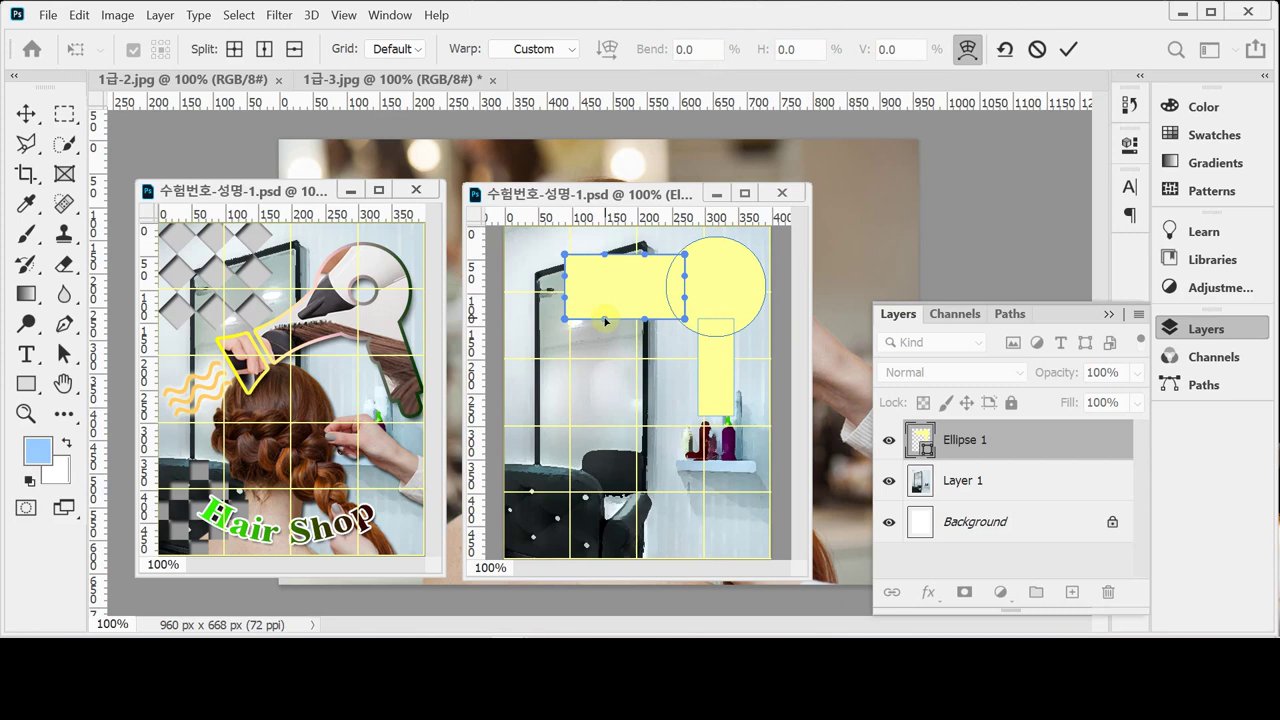
key(ctrl+plus)
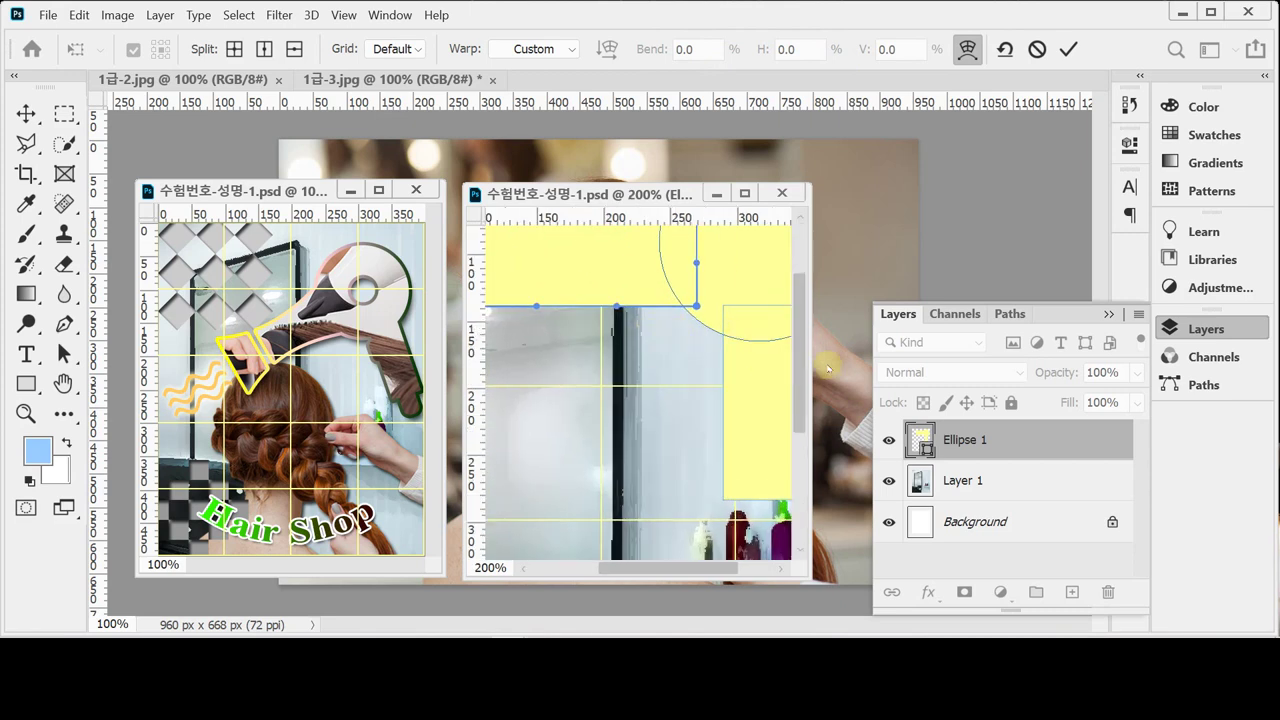
drag(810, 370, 943, 374)
drag(737, 346, 752, 385)
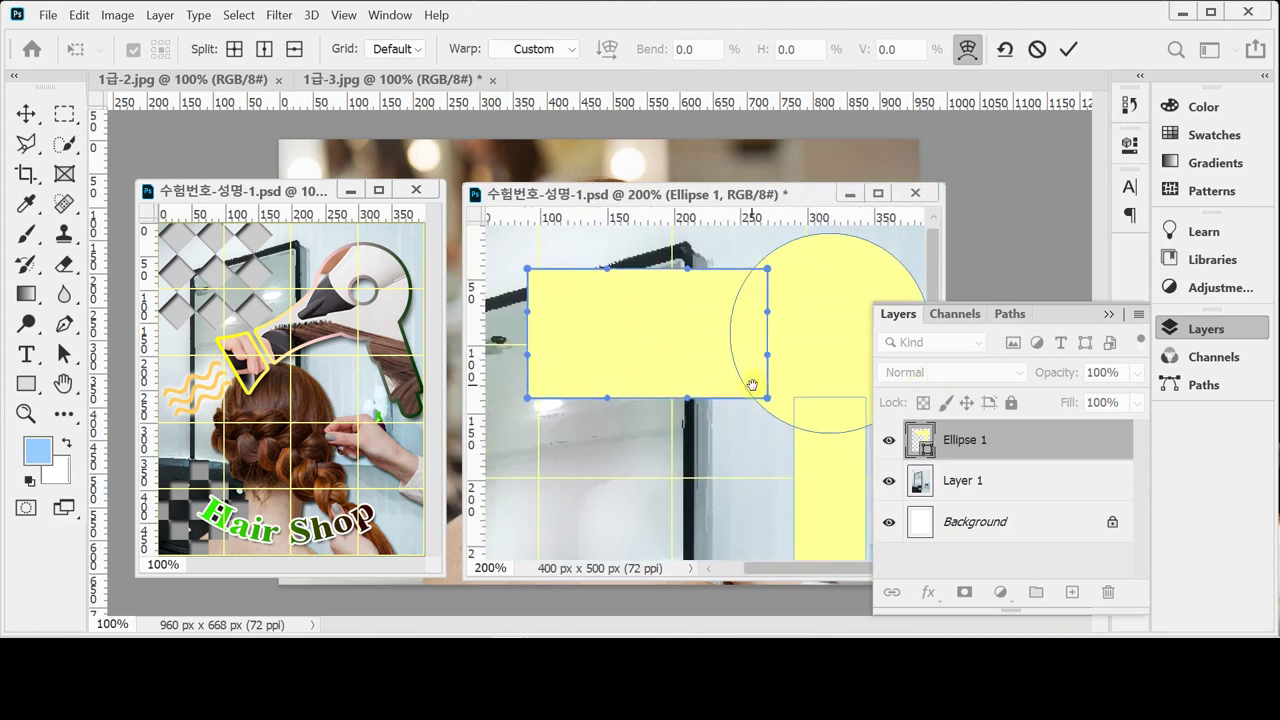
drag(631, 431, 650, 428)
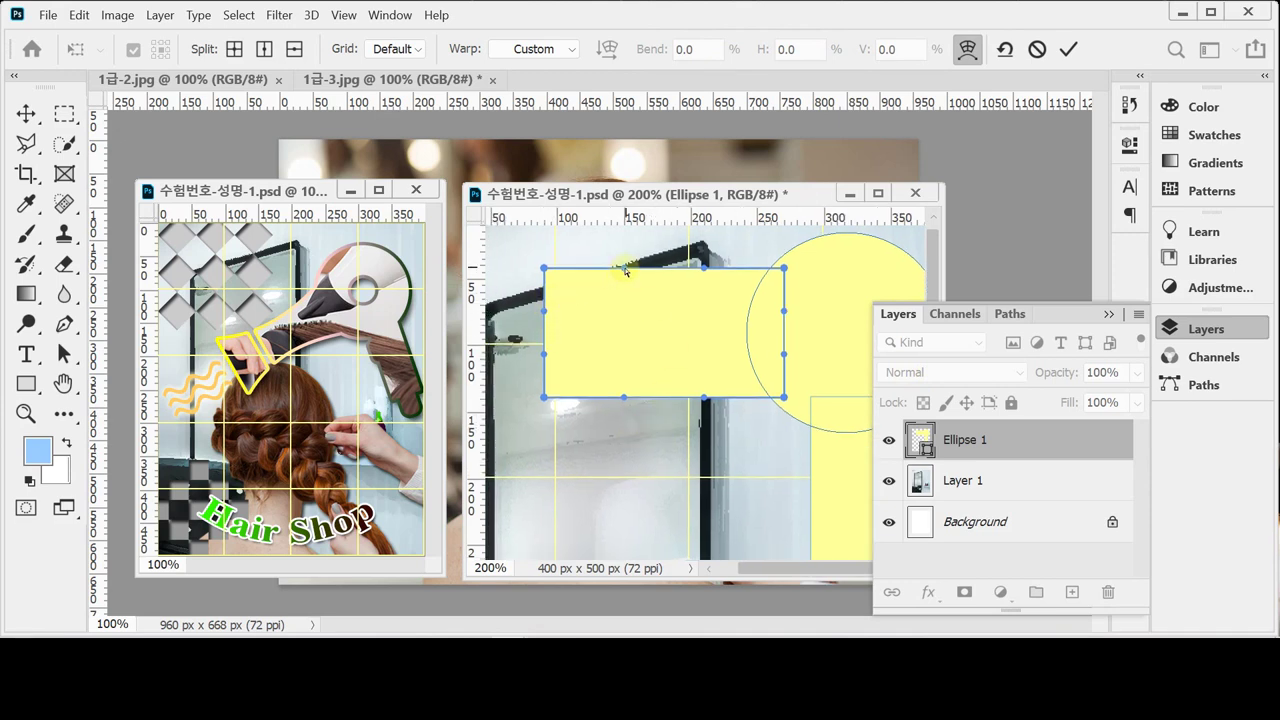
drag(625, 270, 656, 333)
drag(623, 398, 655, 348)
Pull the circle-side handles of both edges slightly inward and commit the warp, accepting the conversion to a regular path.
drag(705, 268, 707, 296)
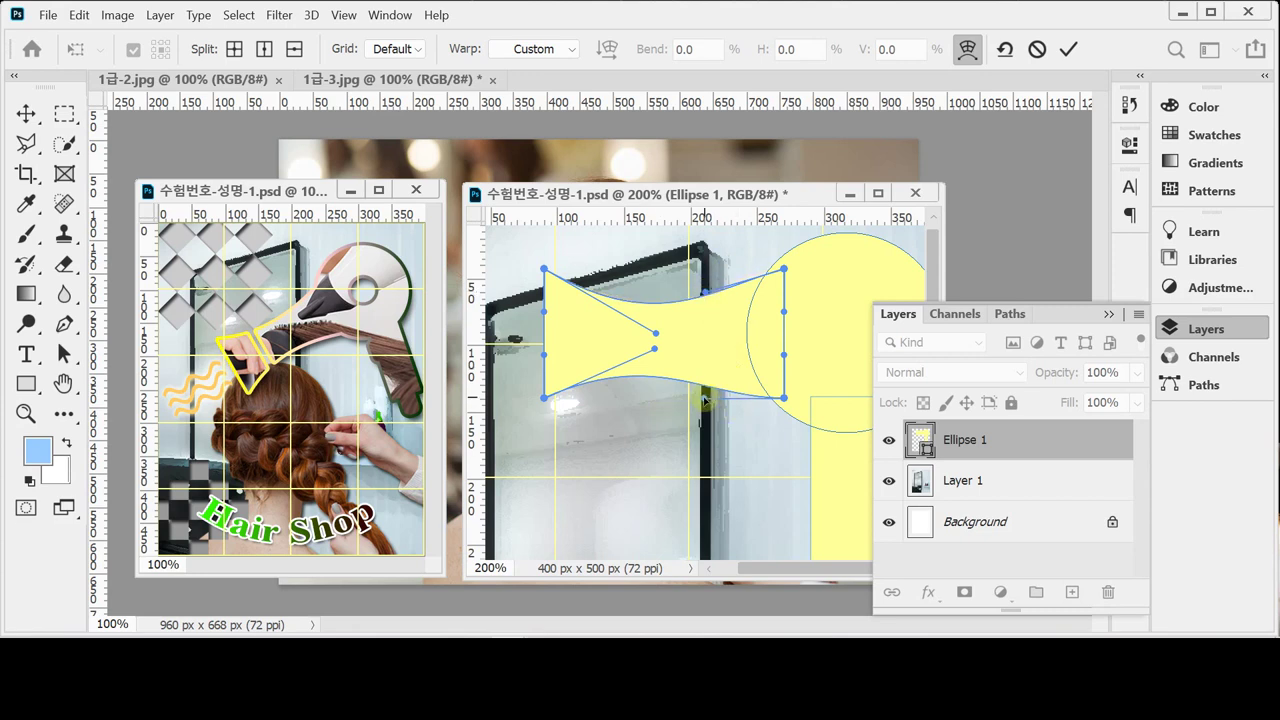
drag(705, 397, 708, 381)
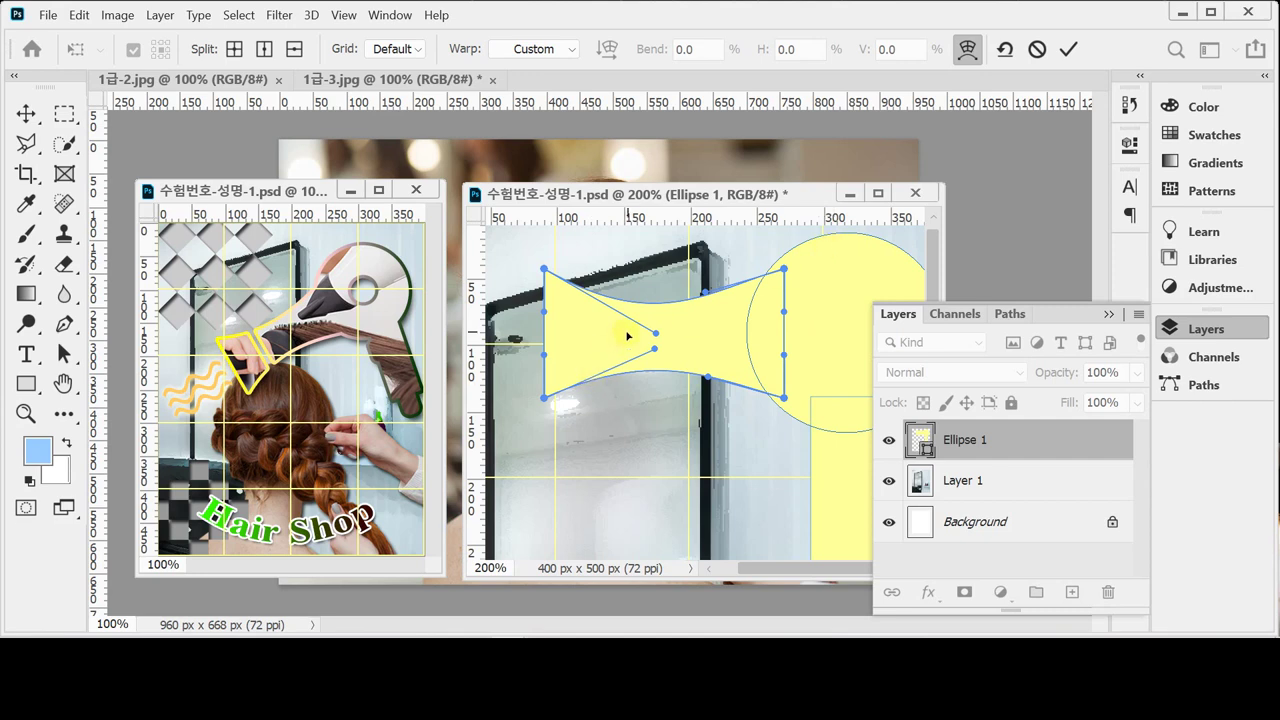
click(1071, 49)
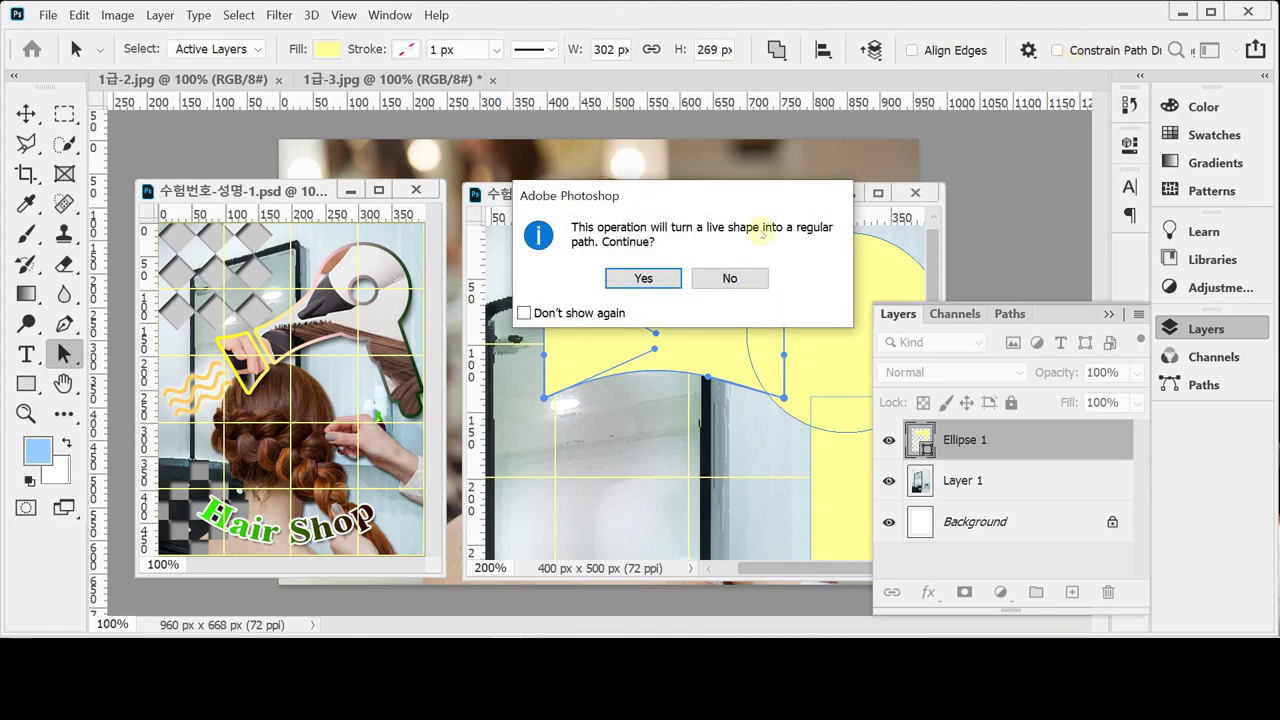
click(645, 279)
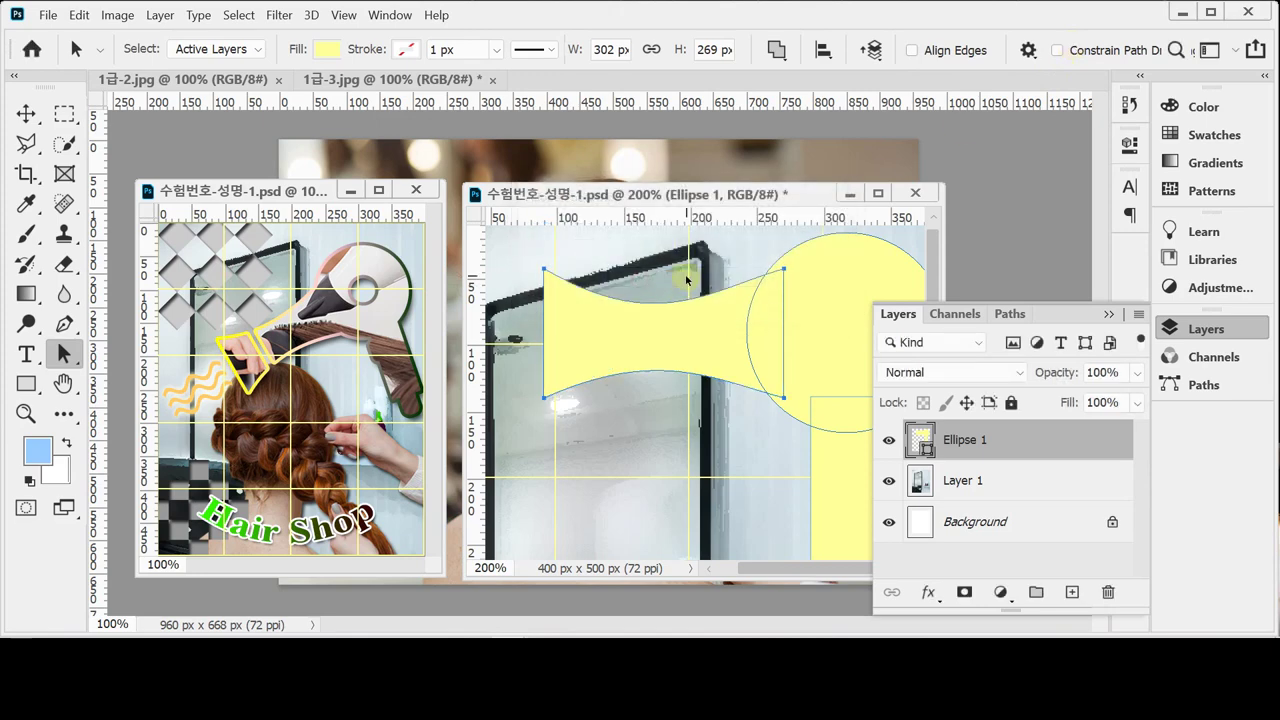
alt+click(797, 426)
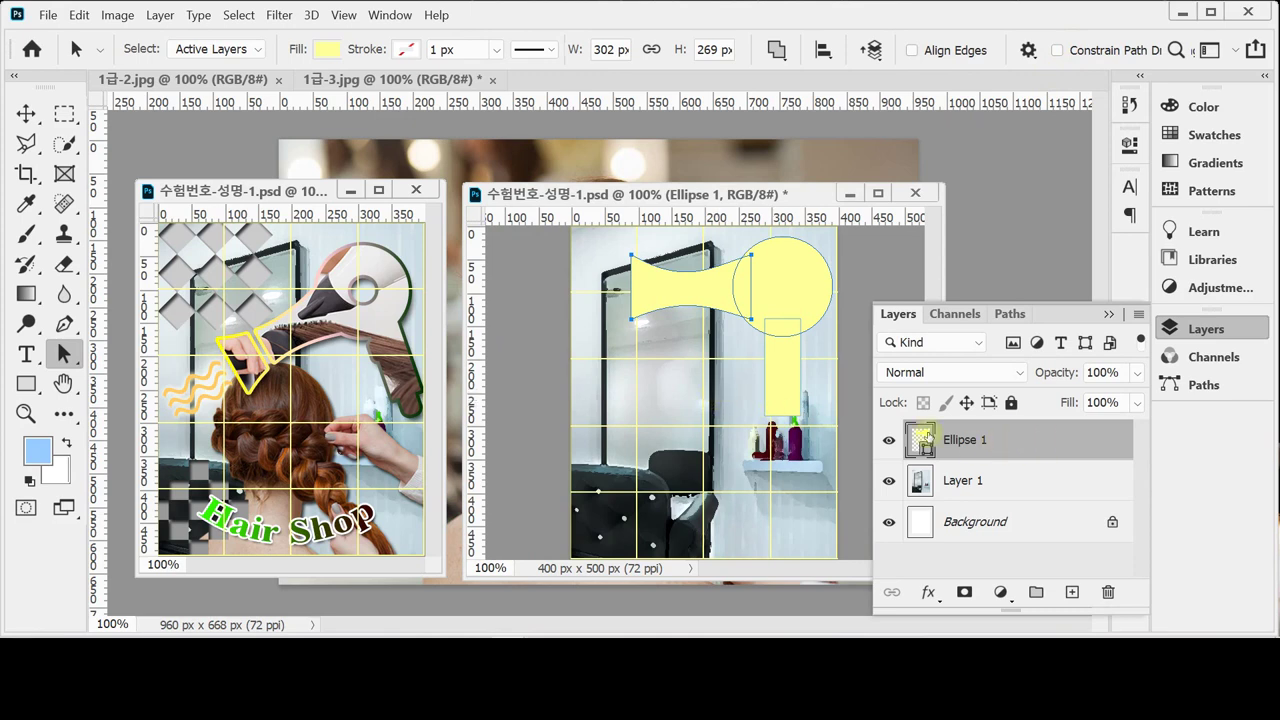
Add a 29 x 57 px rounded rectangle with 10 px radius to the same shape layer, overlapping the handle's lower end.
click(24, 382)
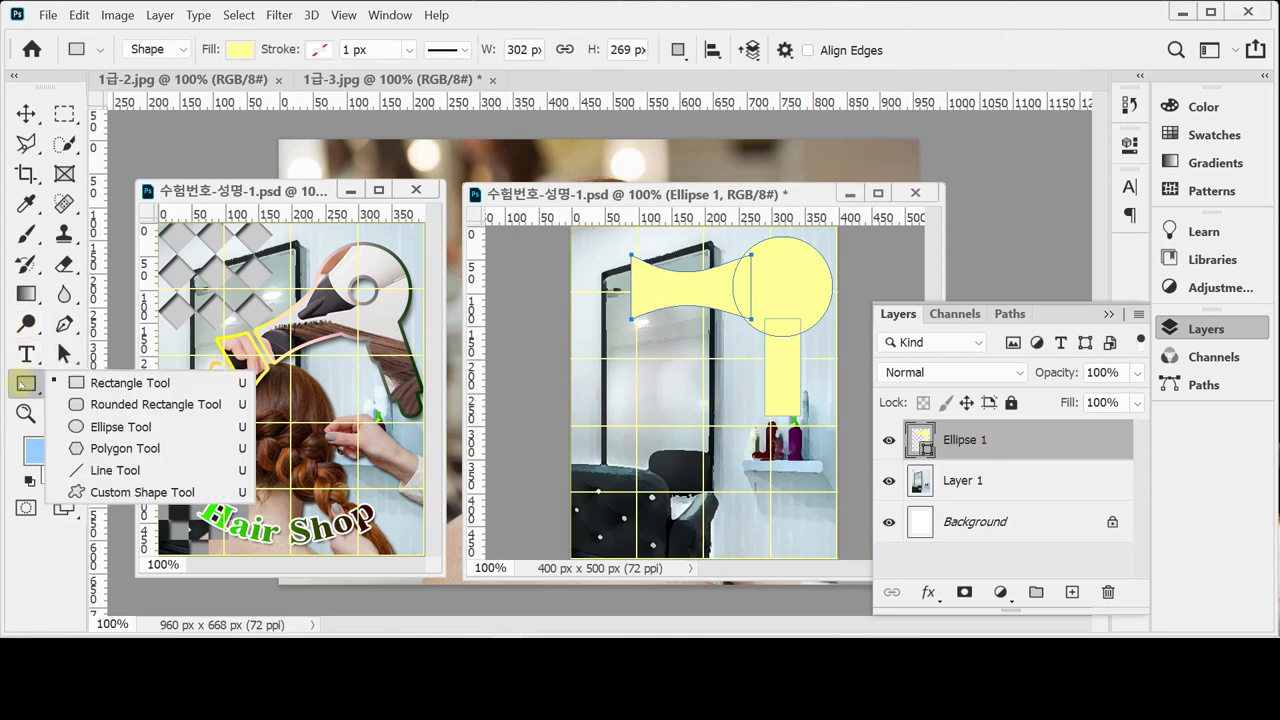
click(146, 404)
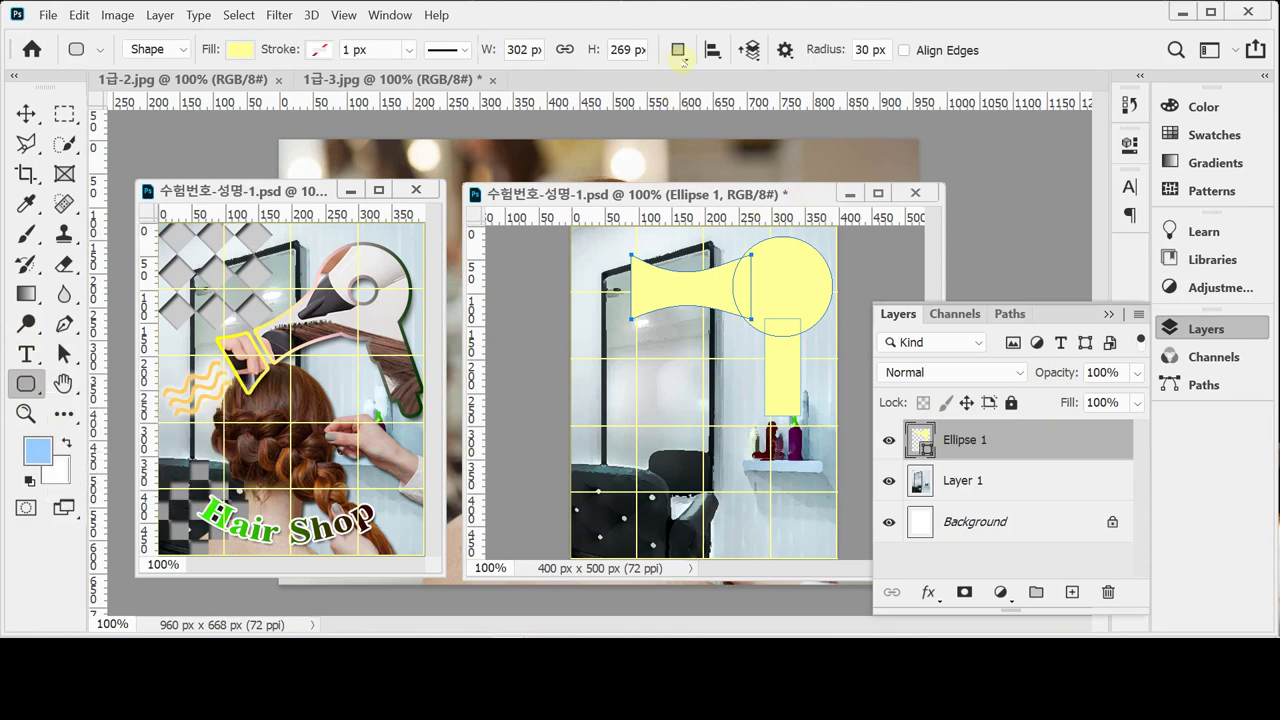
click(679, 52)
click(704, 94)
click(811, 51)
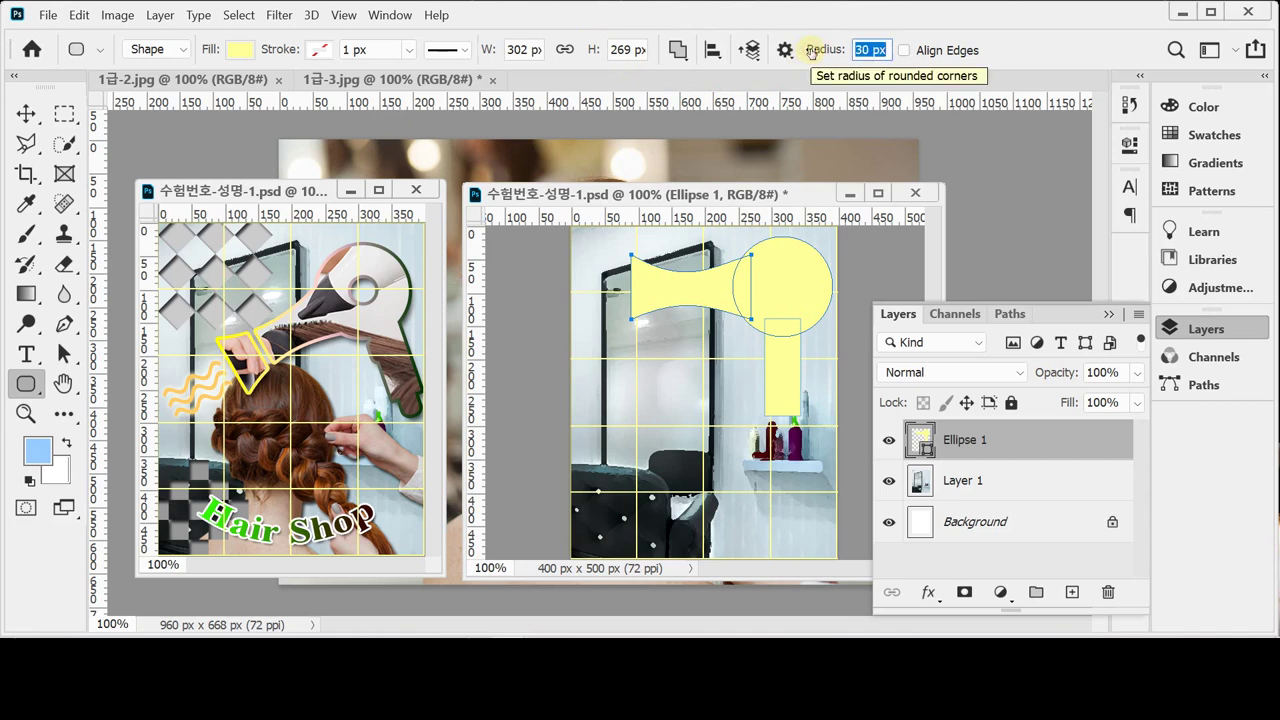
text(10)
key(Return)
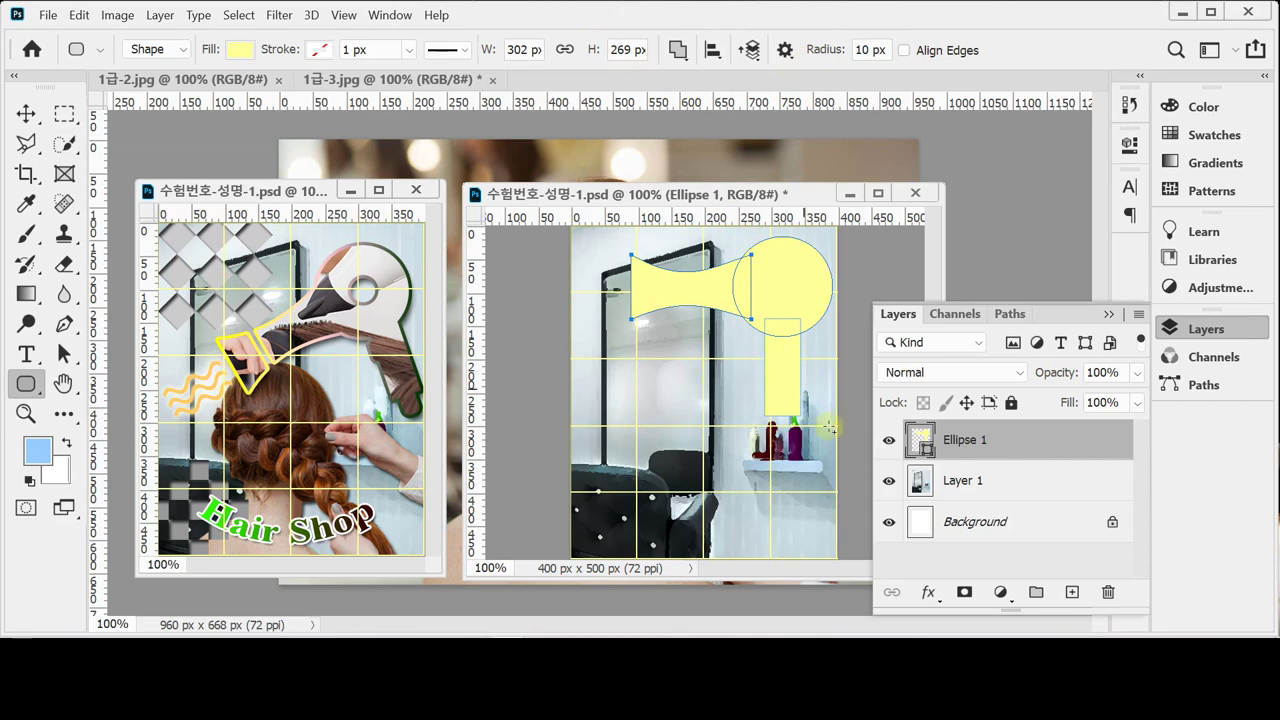
scroll(770, 420, up, 1)
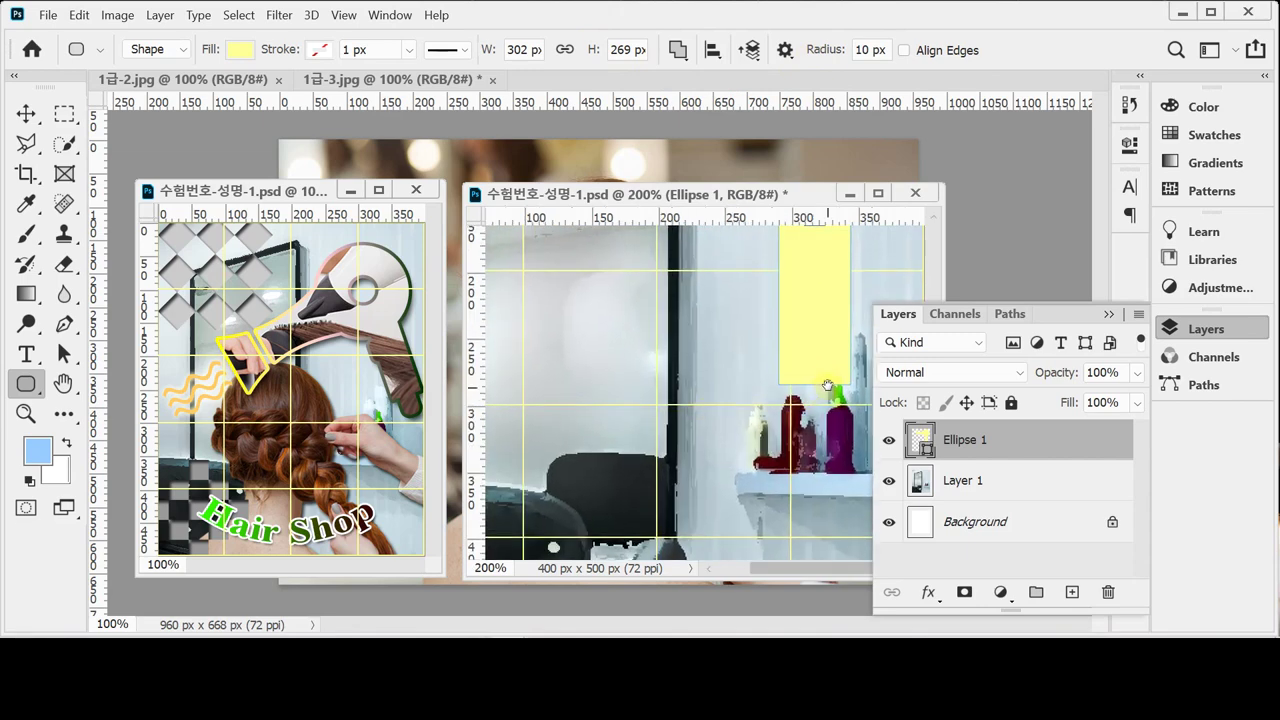
drag(796, 369, 835, 446)
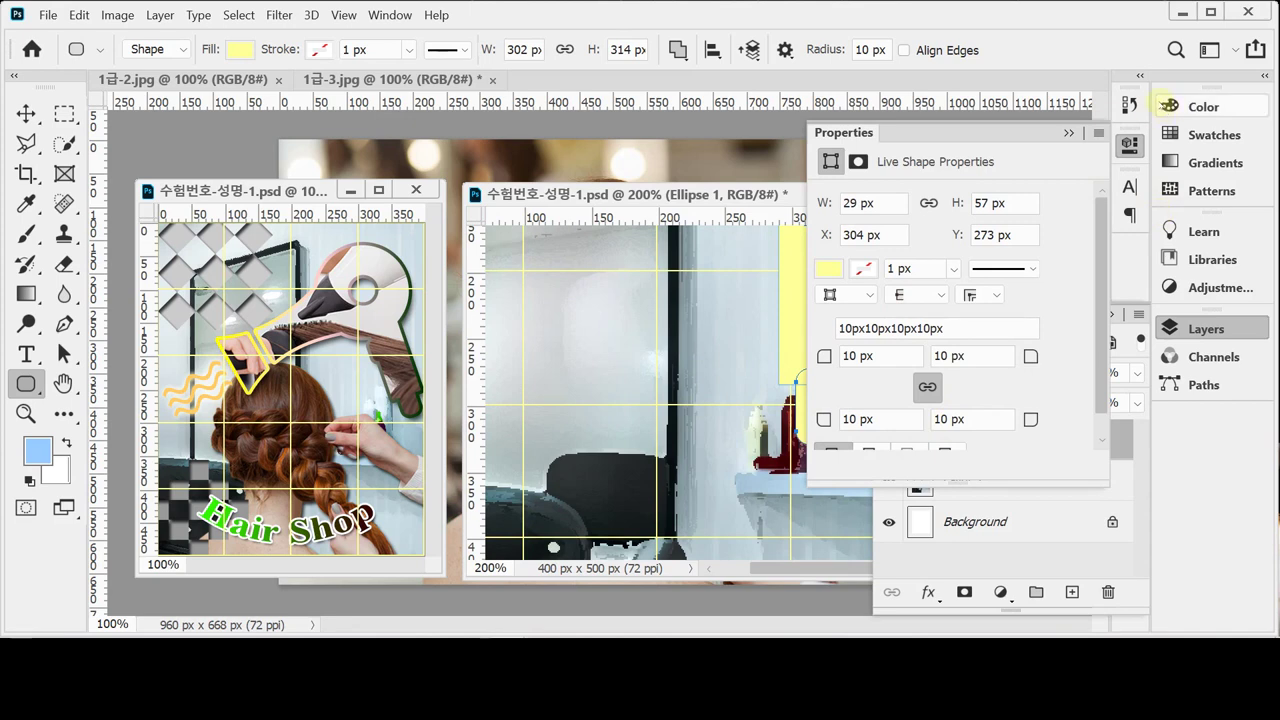
click(1130, 144)
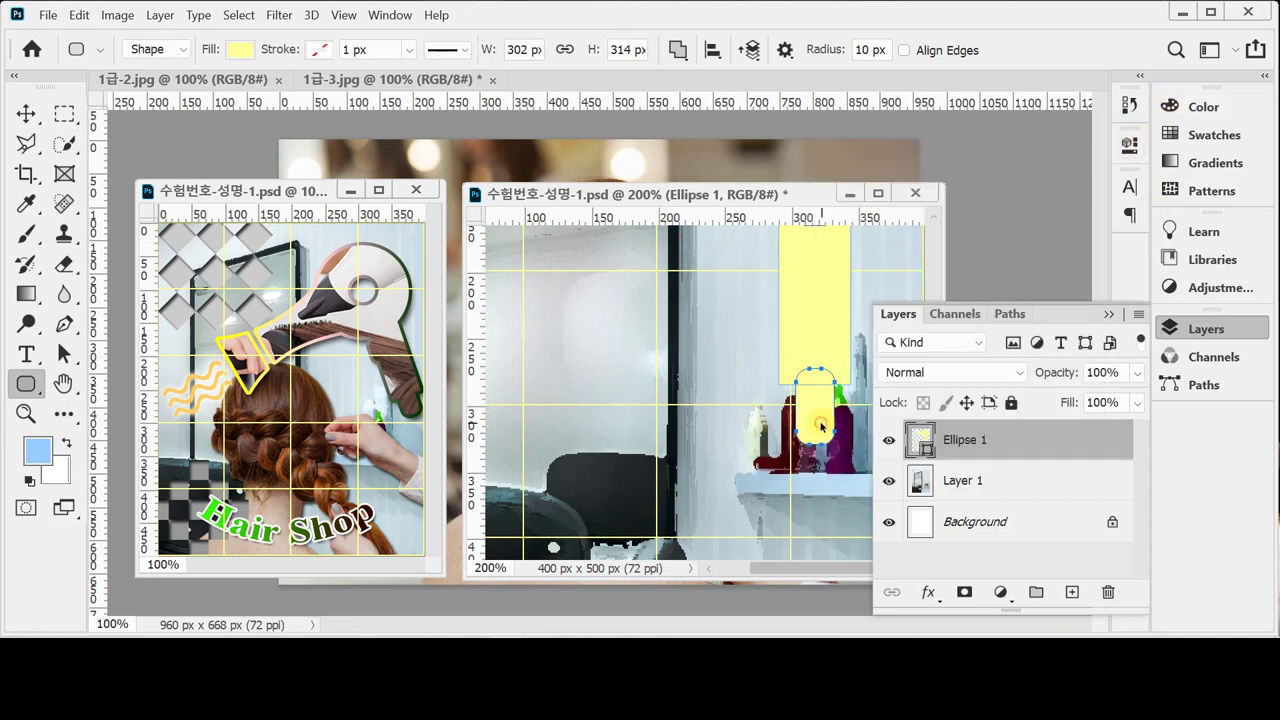
drag(820, 425, 821, 420)
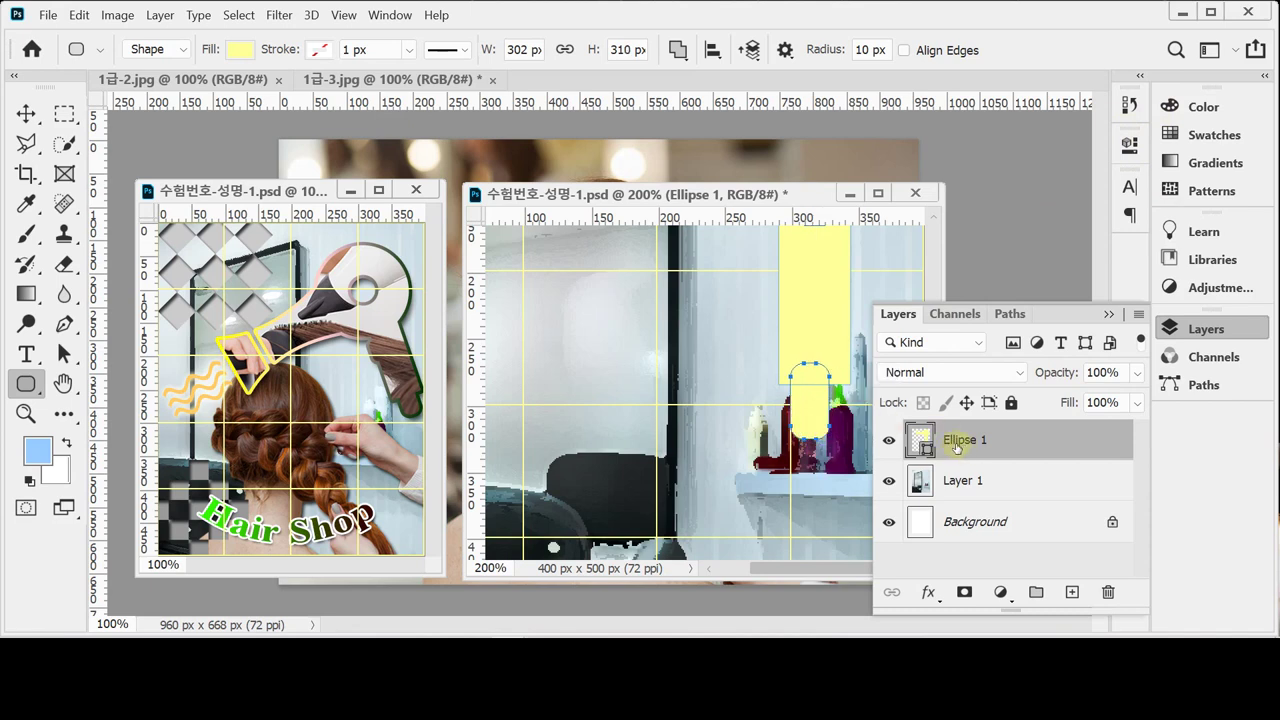
Add a small rounded rectangle across the handle's left edge as a switch and nudge it 3 px right.
drag(739, 306, 675, 424)
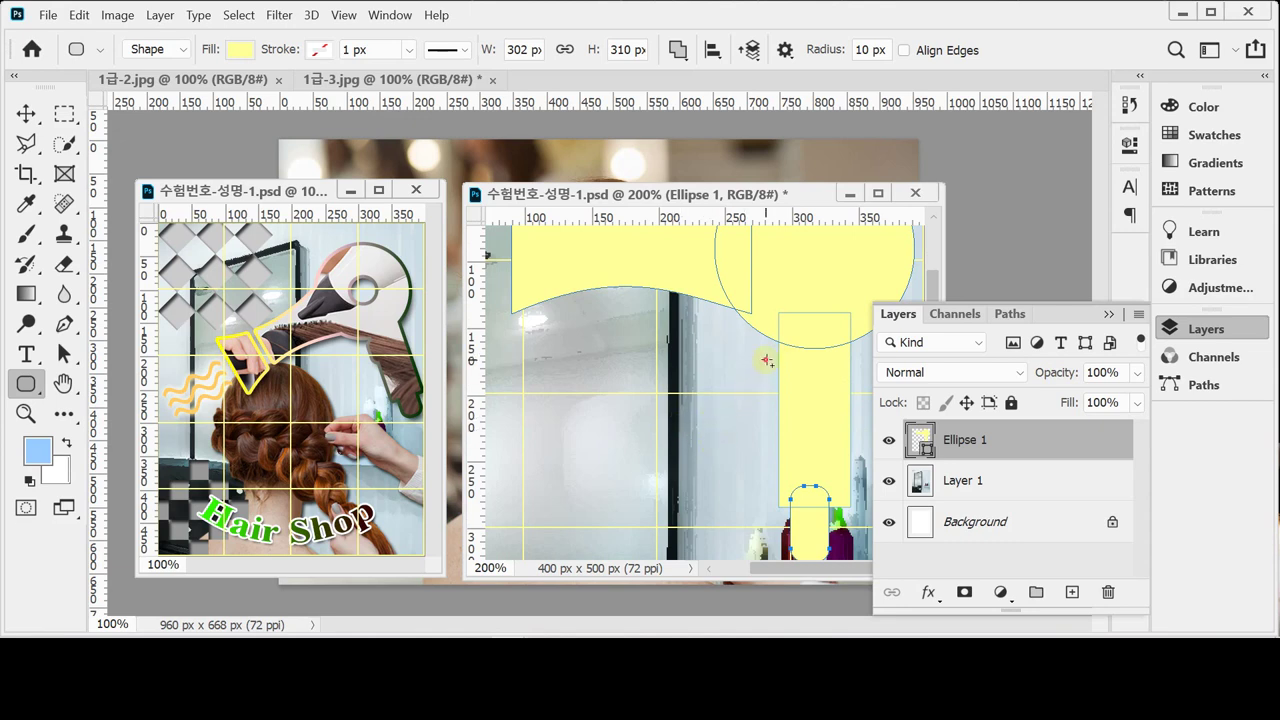
drag(766, 360, 787, 409)
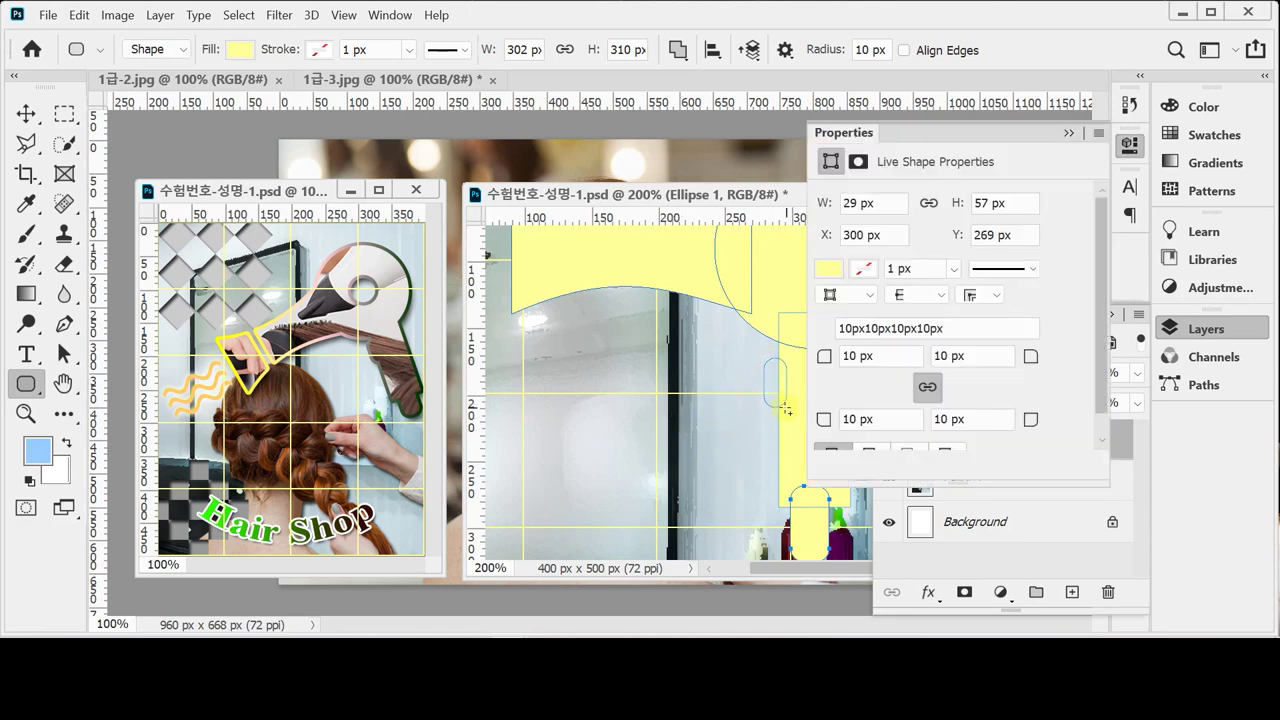
click(1128, 143)
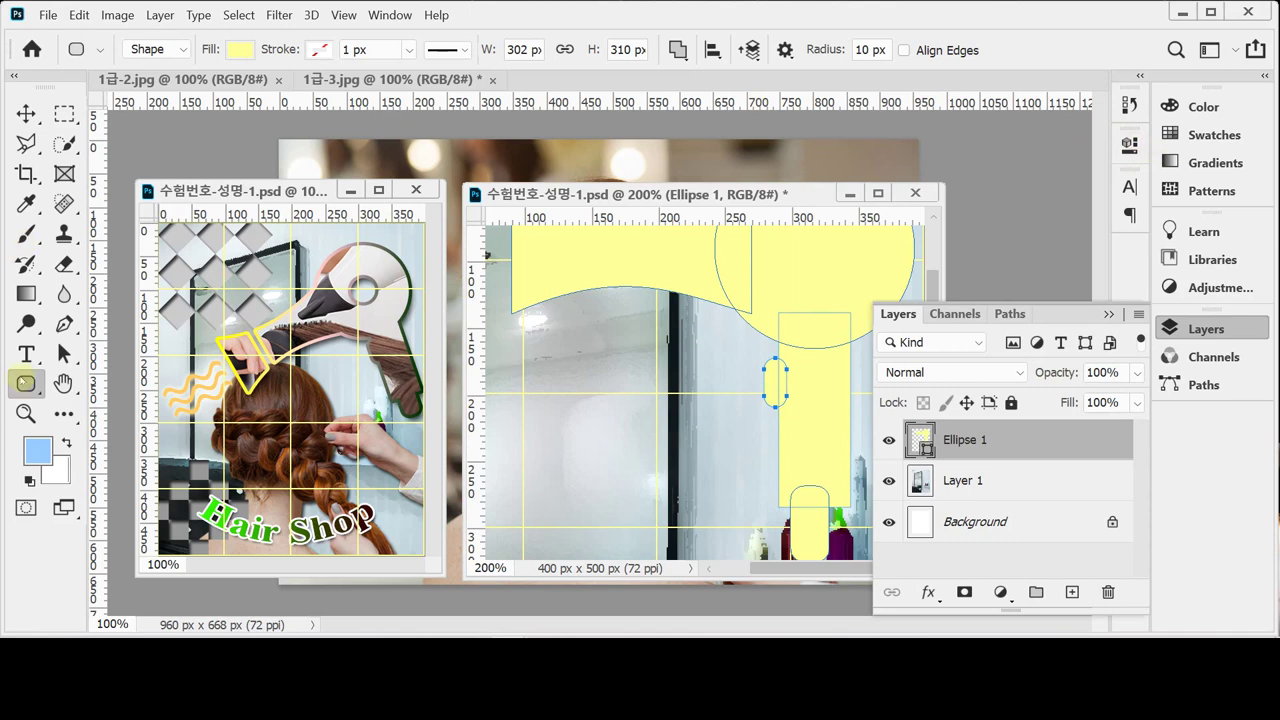
click(64, 353)
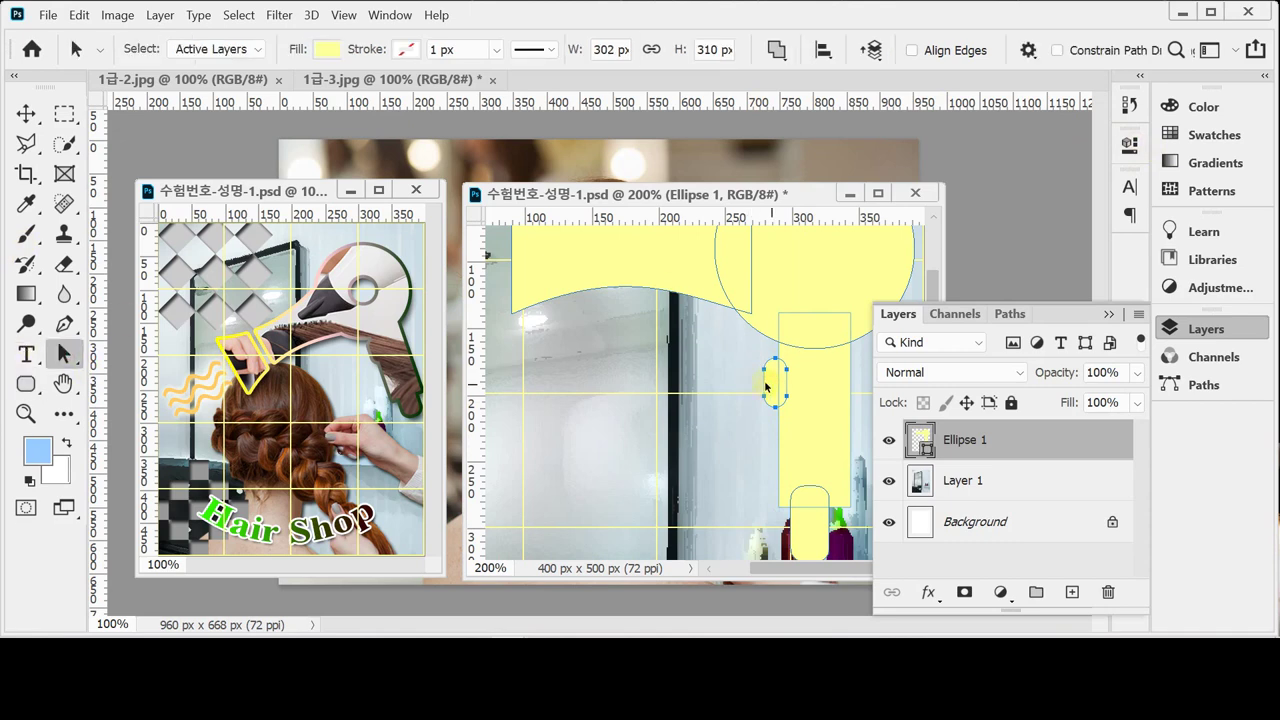
key(Right)
key(Right)
key(Right)
Move the rounded rectangle at the handle's lower end higher into the handle and deselect the paths.
drag(765, 432, 765, 309)
click(833, 400)
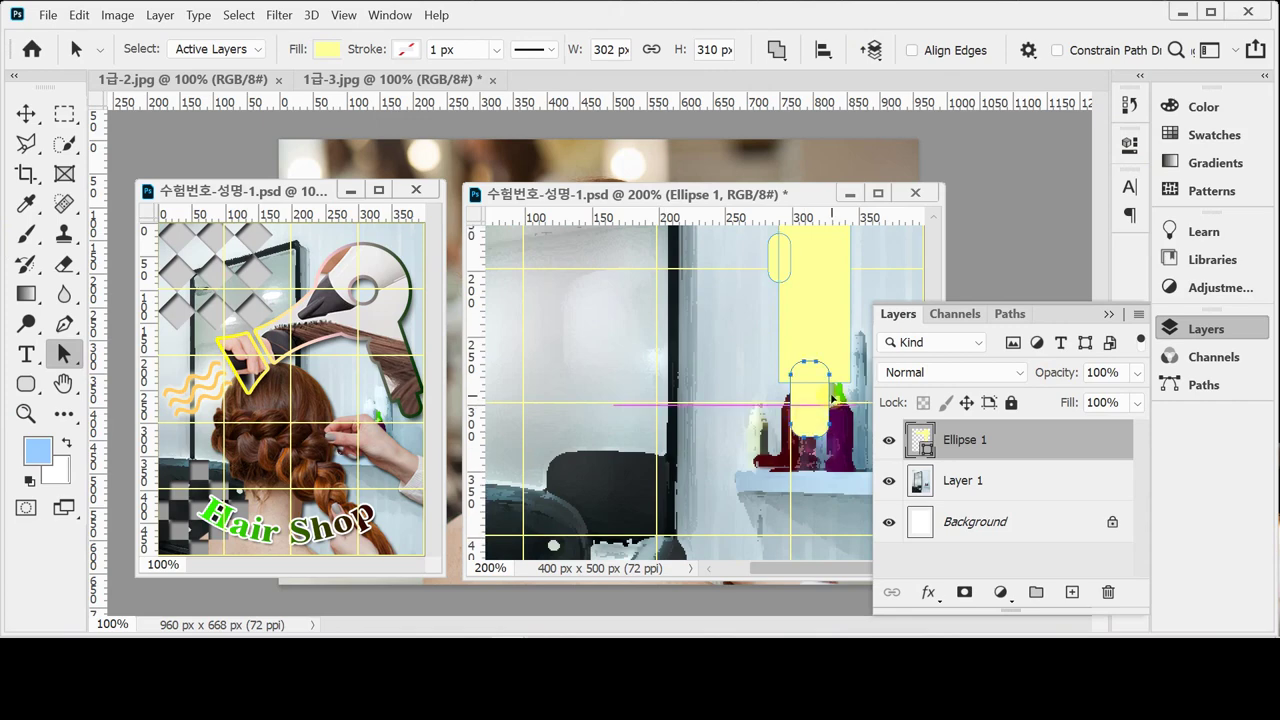
key(ctrl+minus)
click(839, 287)
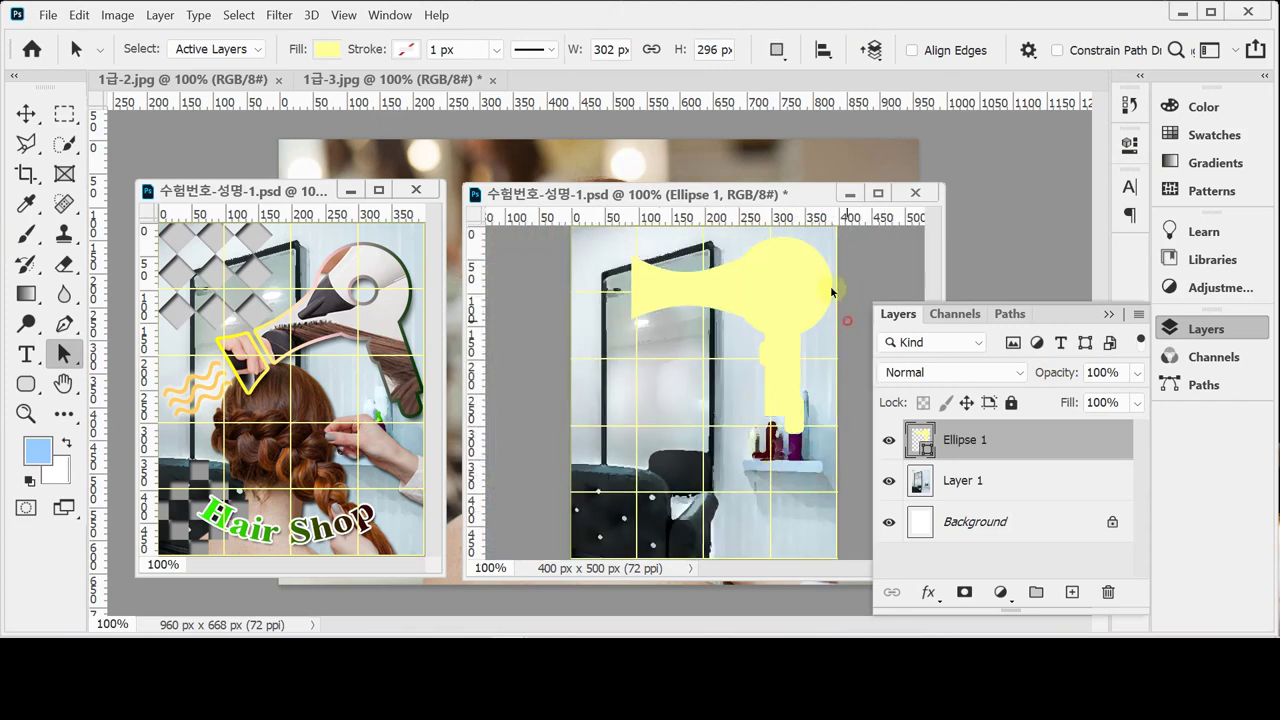
Select the circle, the handle rectangle and the lower rounded rectangle together and align their horizontal centers.
click(919, 440)
click(919, 440)
click(919, 440)
click(786, 382)
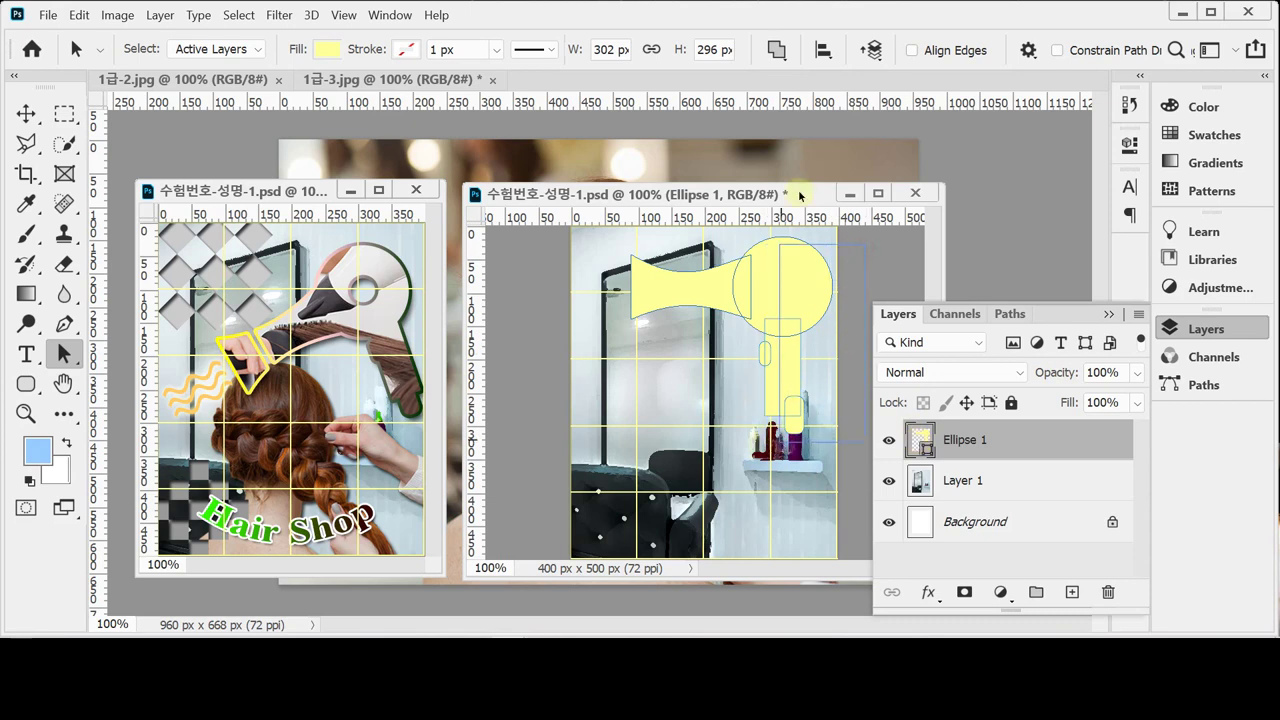
click(822, 50)
click(752, 107)
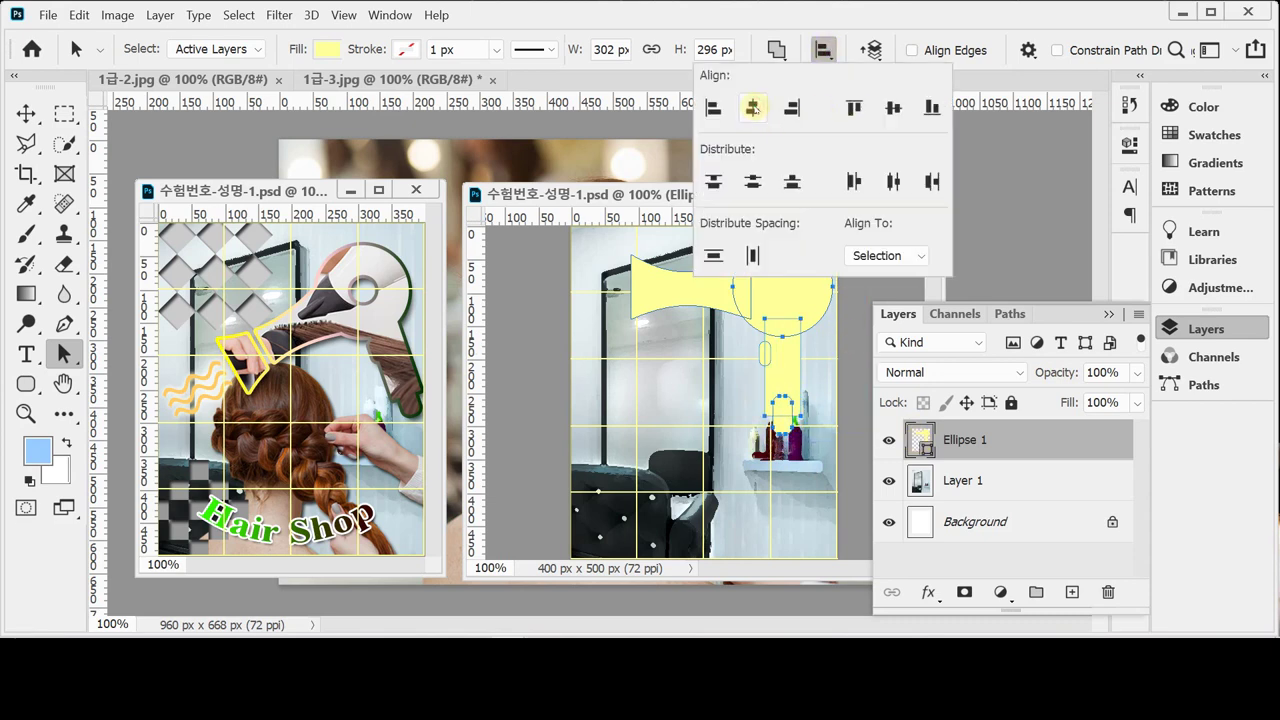
click(878, 30)
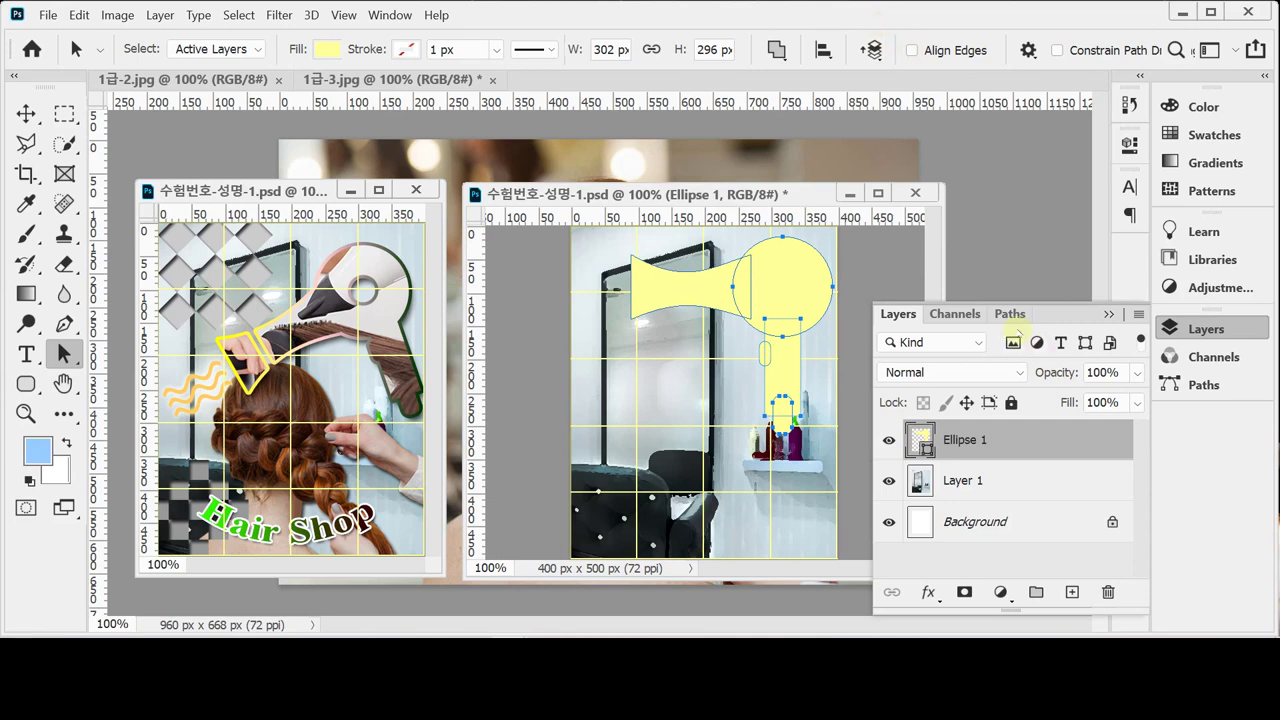
Select only the lower rounded rectangle, nudge it 10 px down, and deselect the paths.
click(818, 486)
click(788, 428)
key(Down)
key(Down)
key(Down)
key(Down)
key(Down)
key(Down)
key(Down)
key(Down)
key(Down)
key(Down)
click(706, 505)
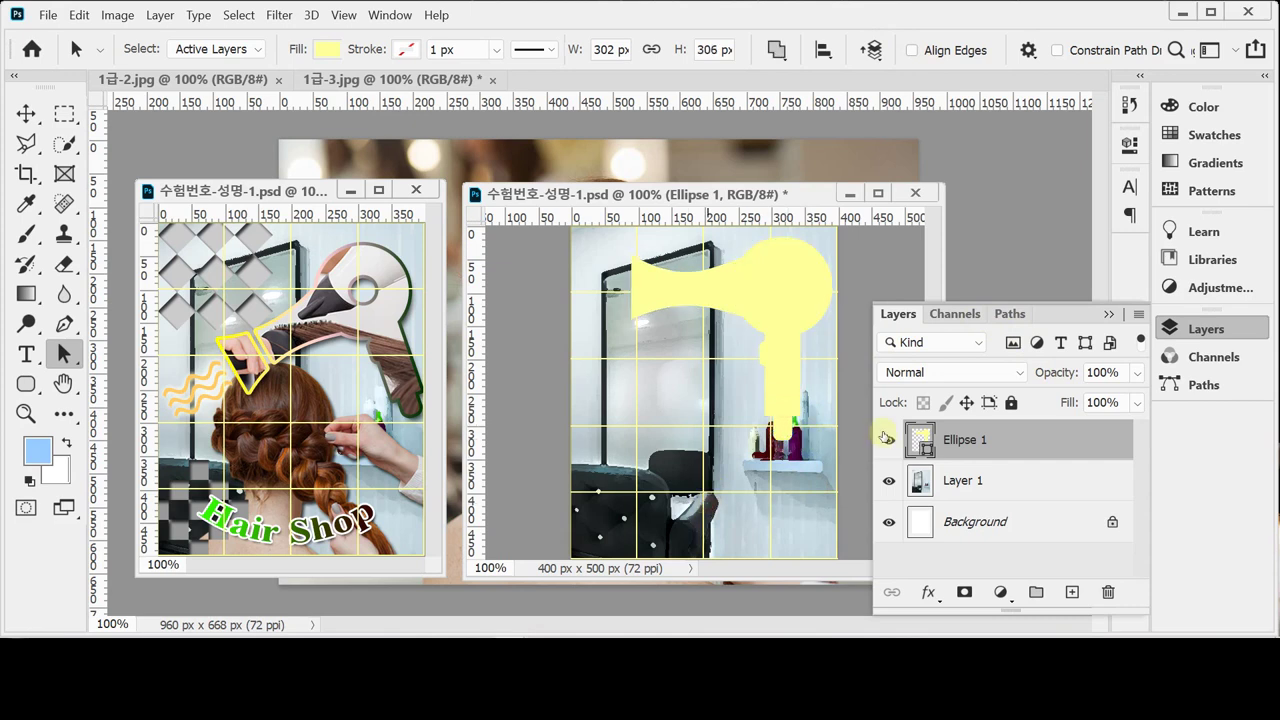
Draw a circle about 51 px across in the middle of the hair dryer head with the Ellipse tool.
click(944, 440)
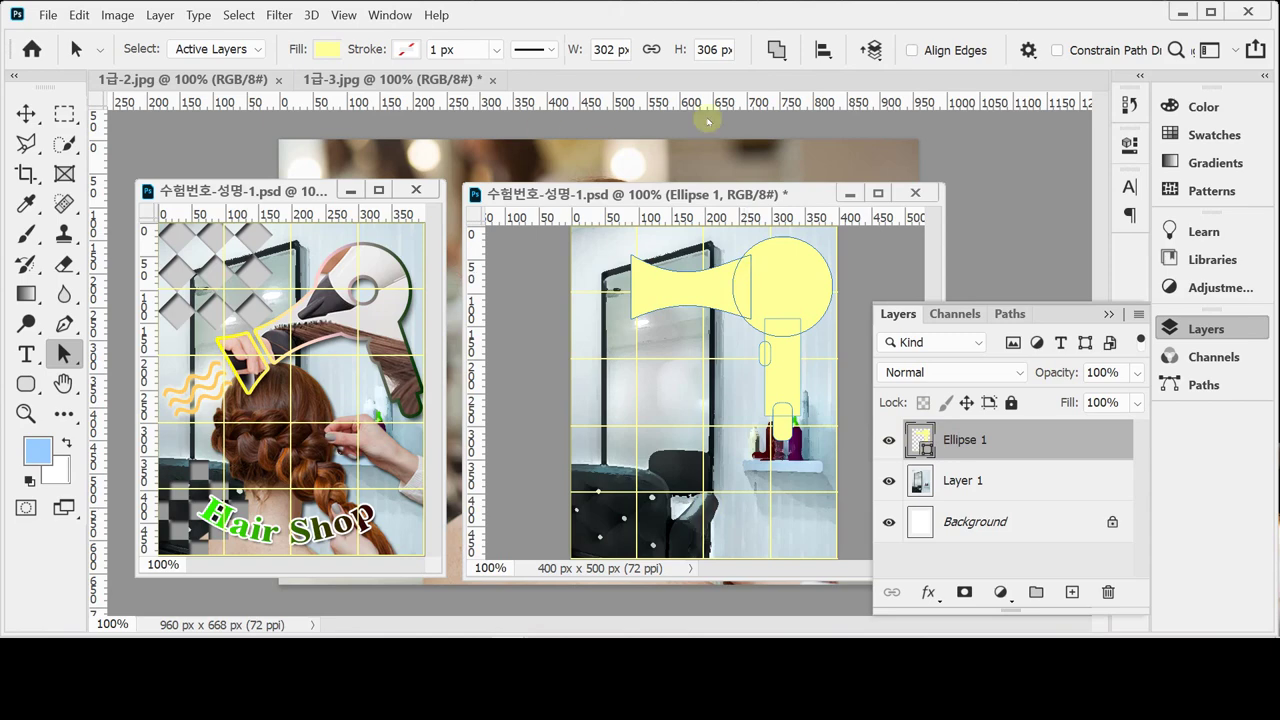
click(27, 383)
right_click(27, 383)
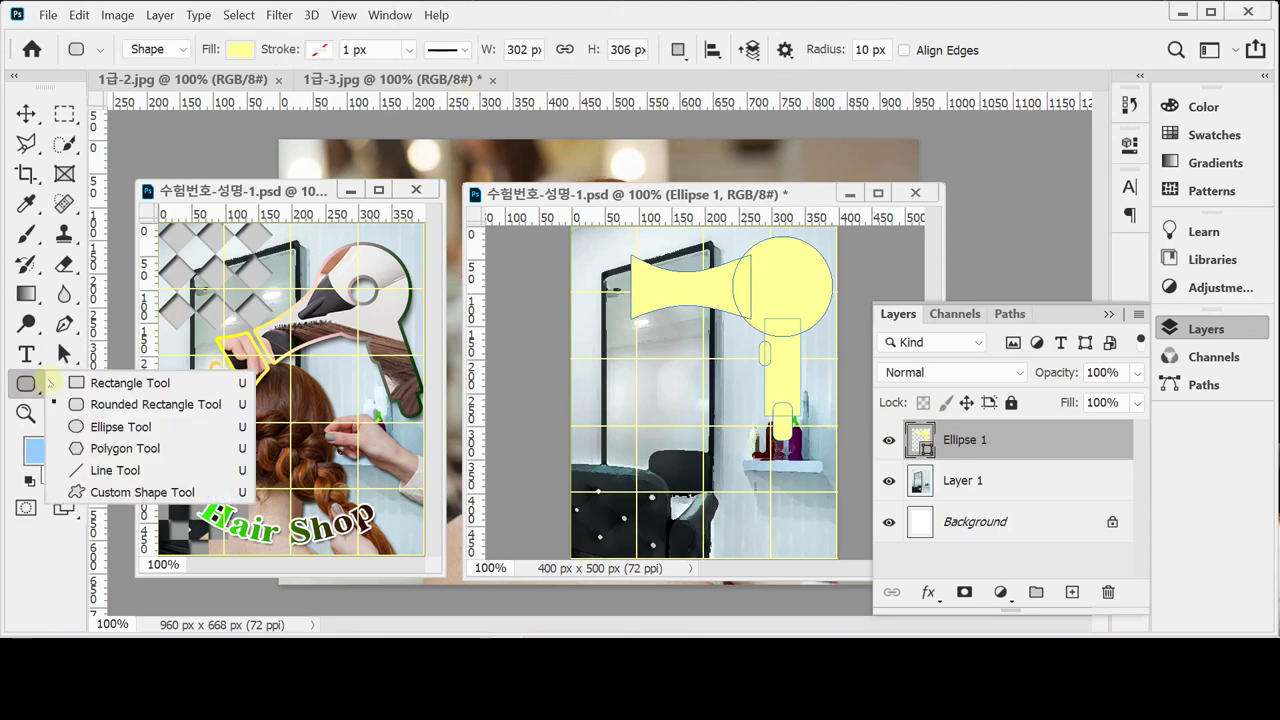
click(108, 425)
ctrl+click(788, 313)
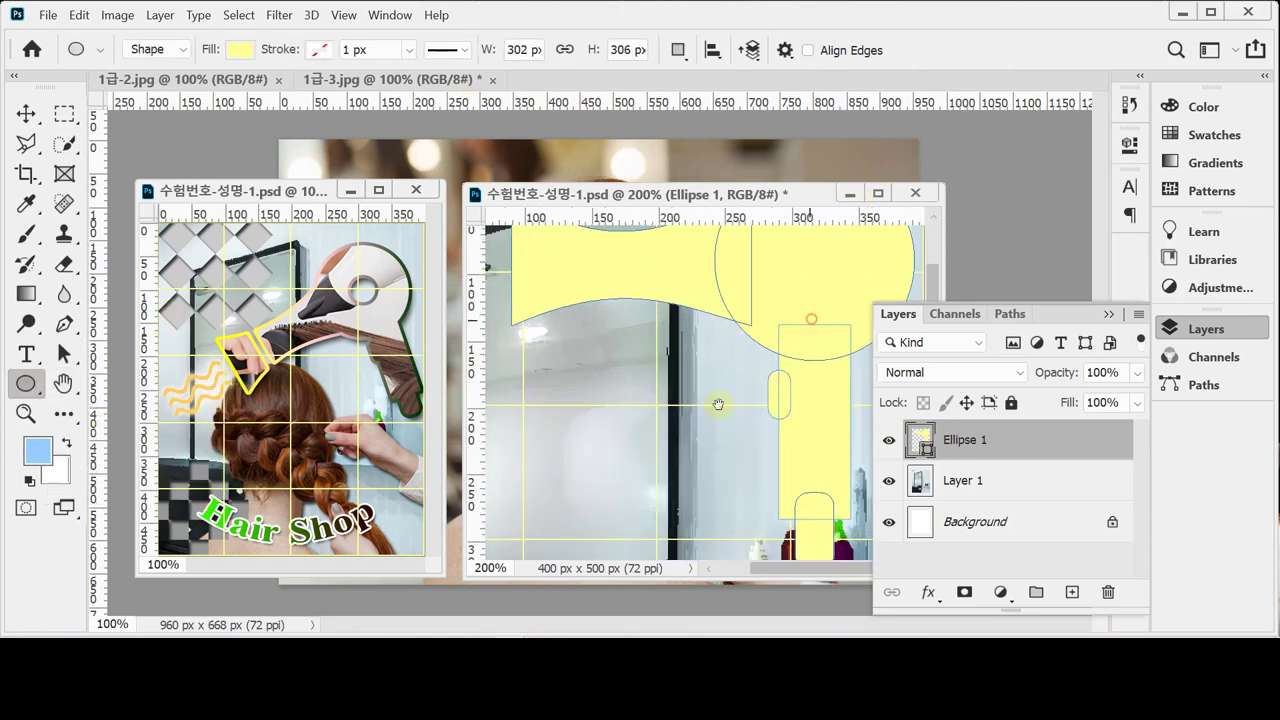
click(1185, 328)
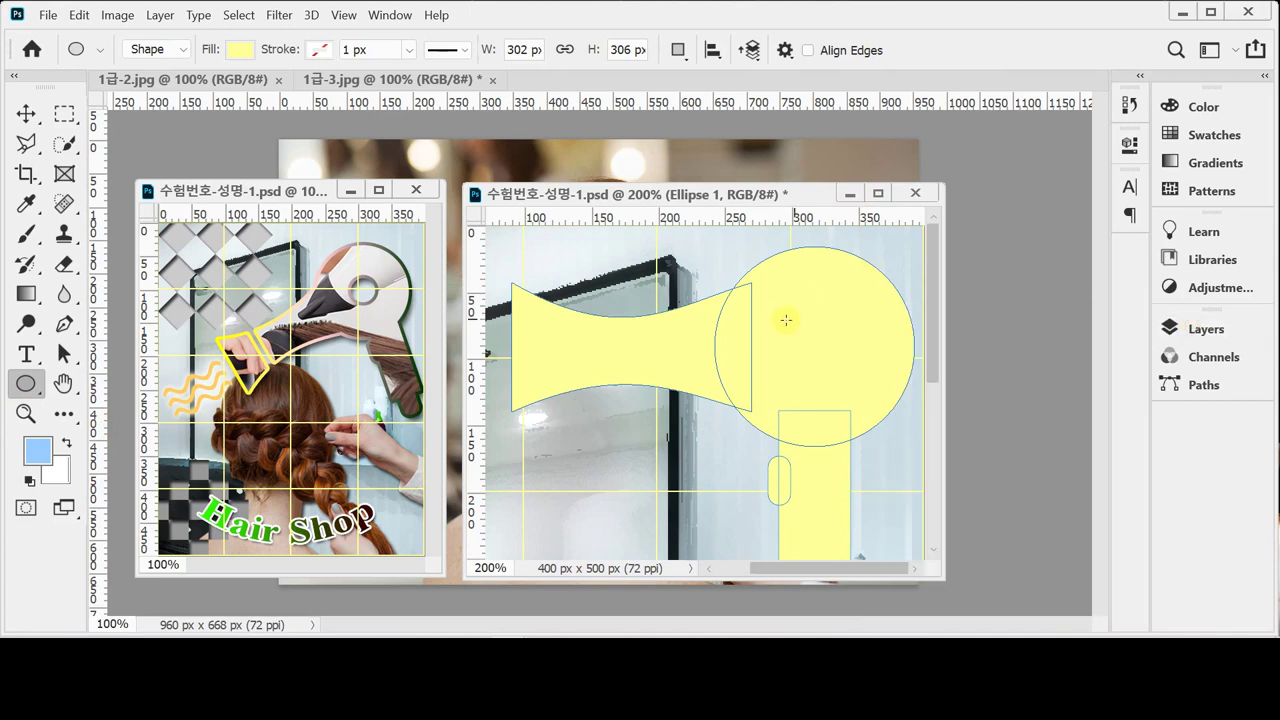
drag(779, 312, 854, 382)
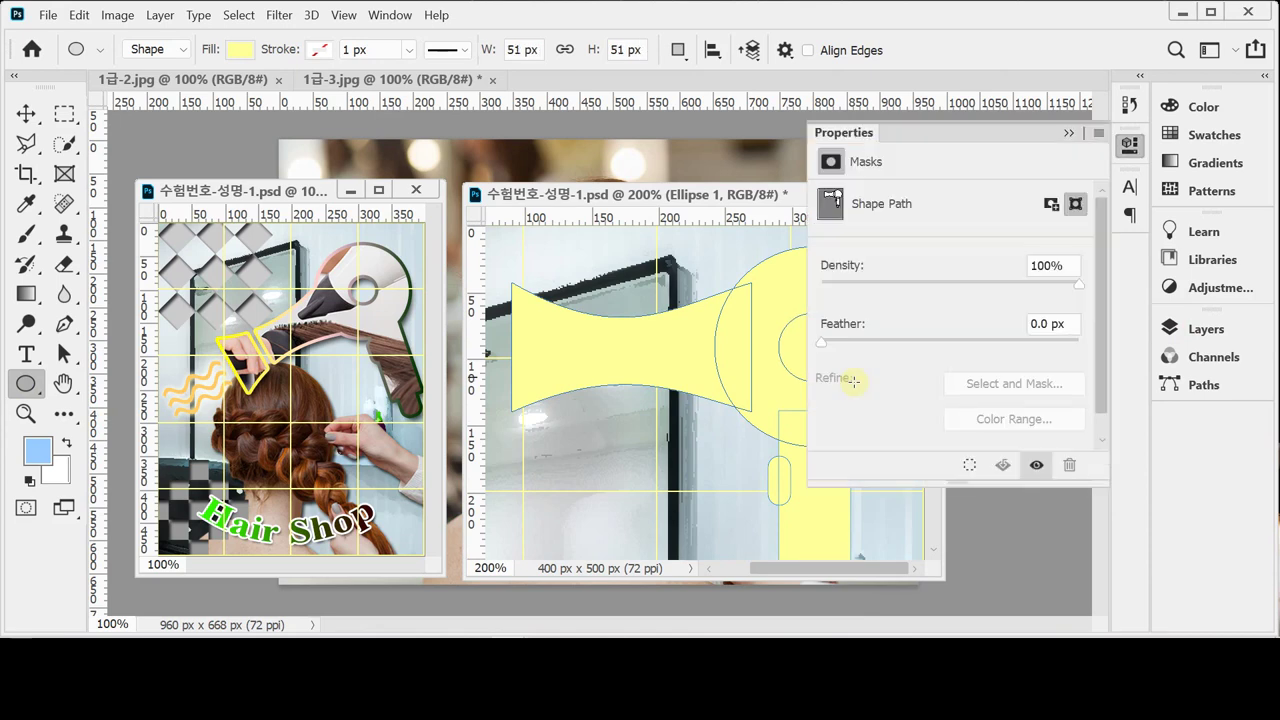
click(1131, 142)
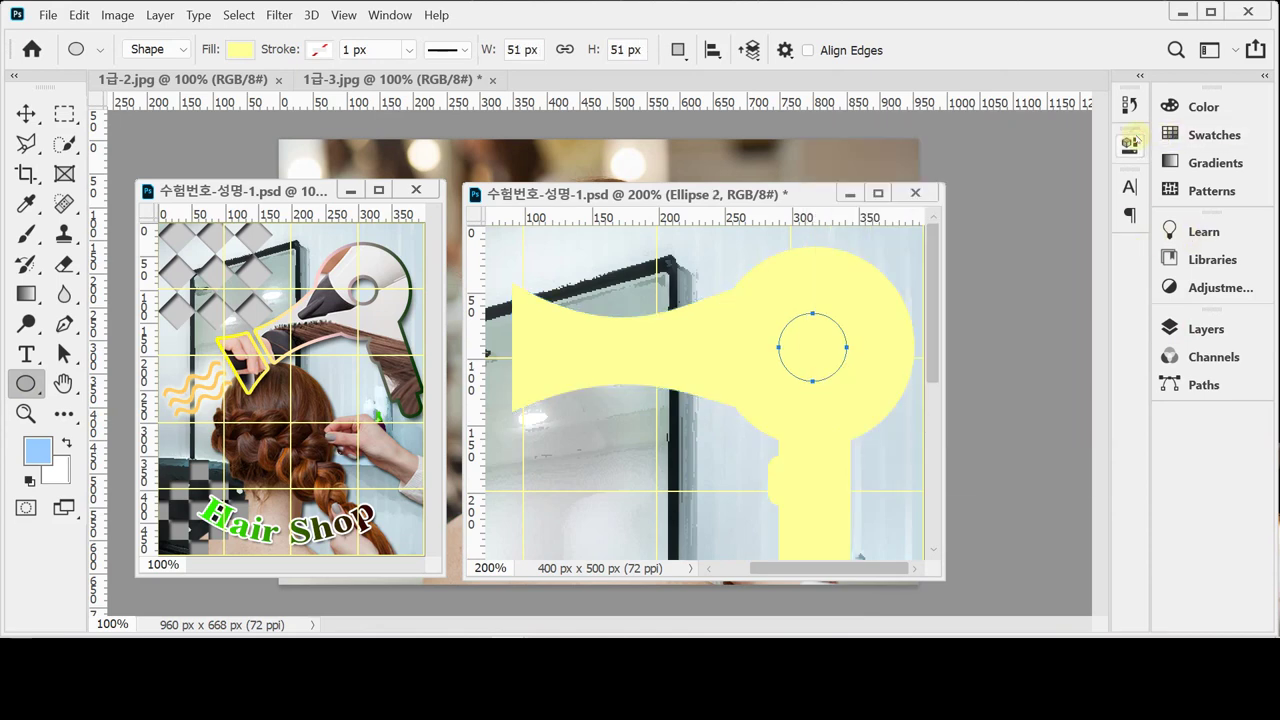
Remove the circle that was just added as a separate shape layer above the dryer.
click(678, 49)
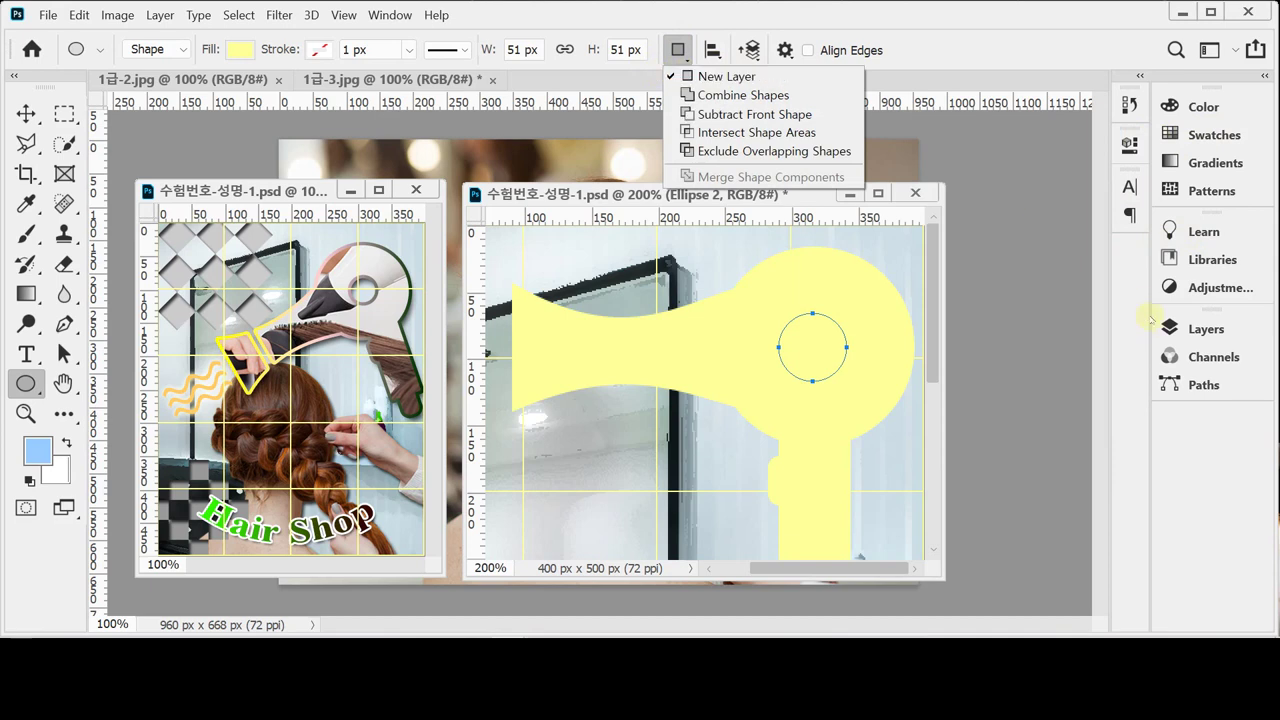
click(1205, 328)
click(1205, 328)
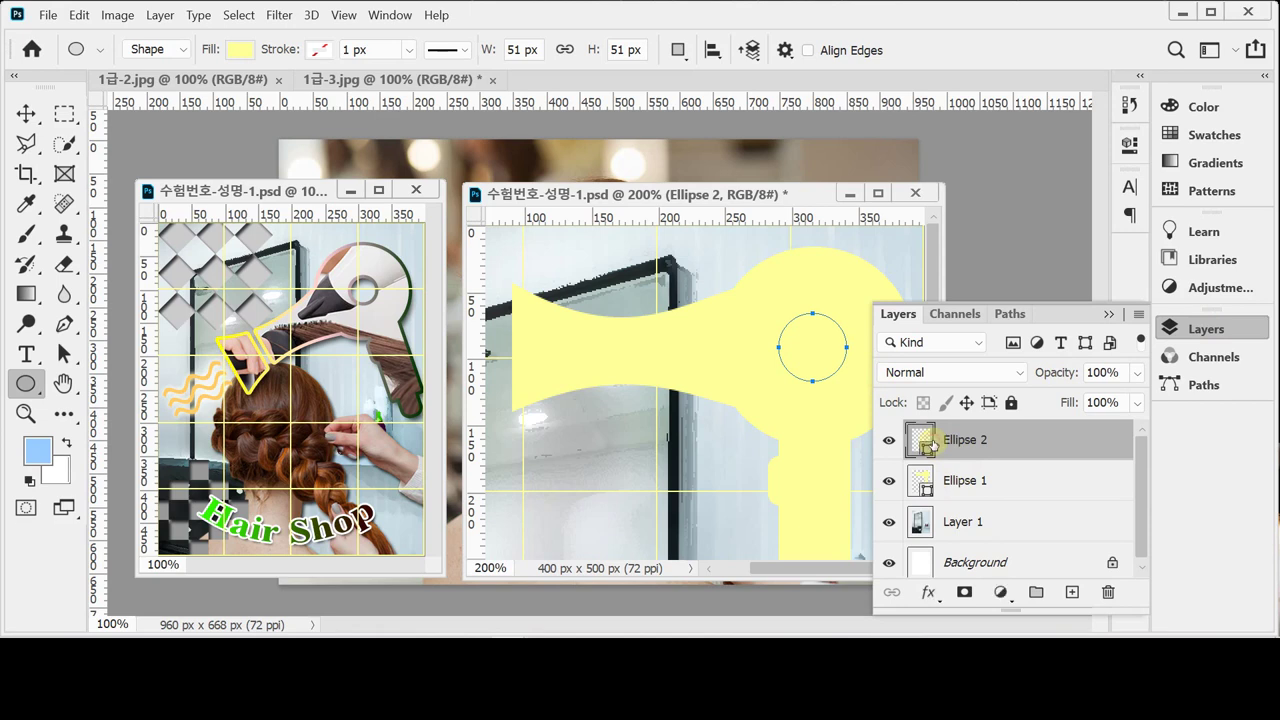
key(ctrl+e)
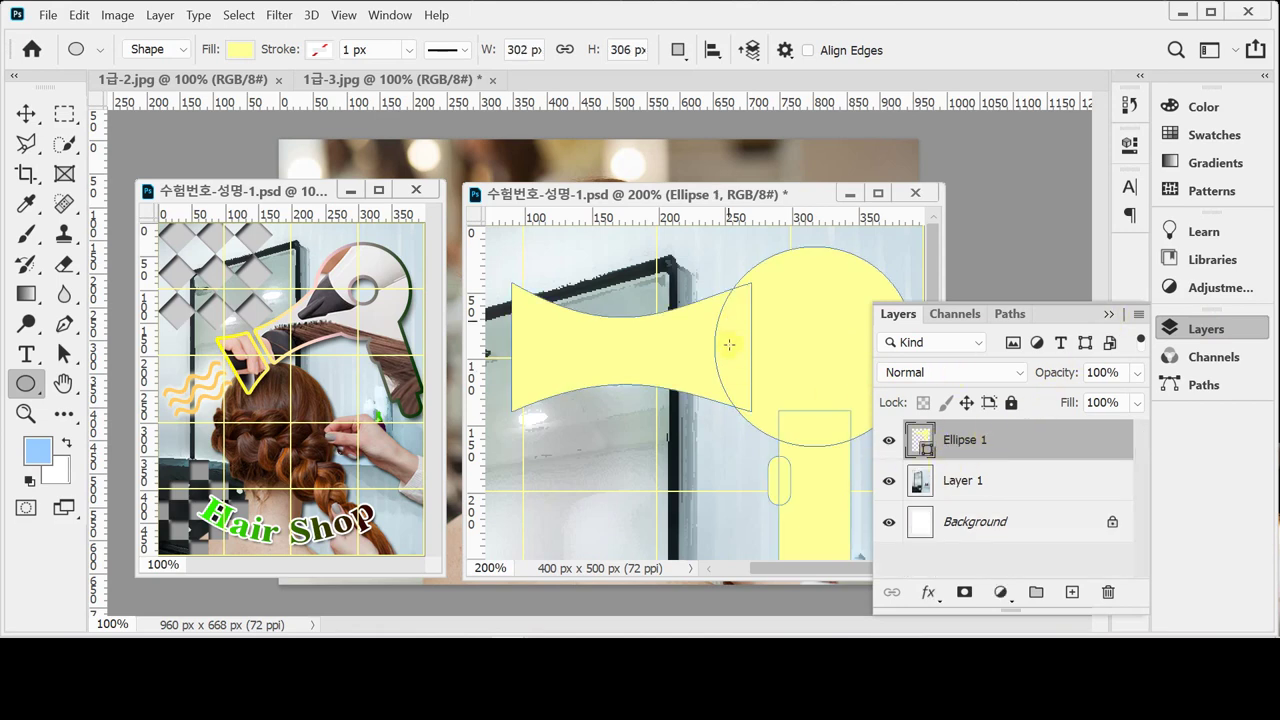
Subtract a circular hole from the dryer head, move it to the head's center, and deselect the paths.
click(1182, 324)
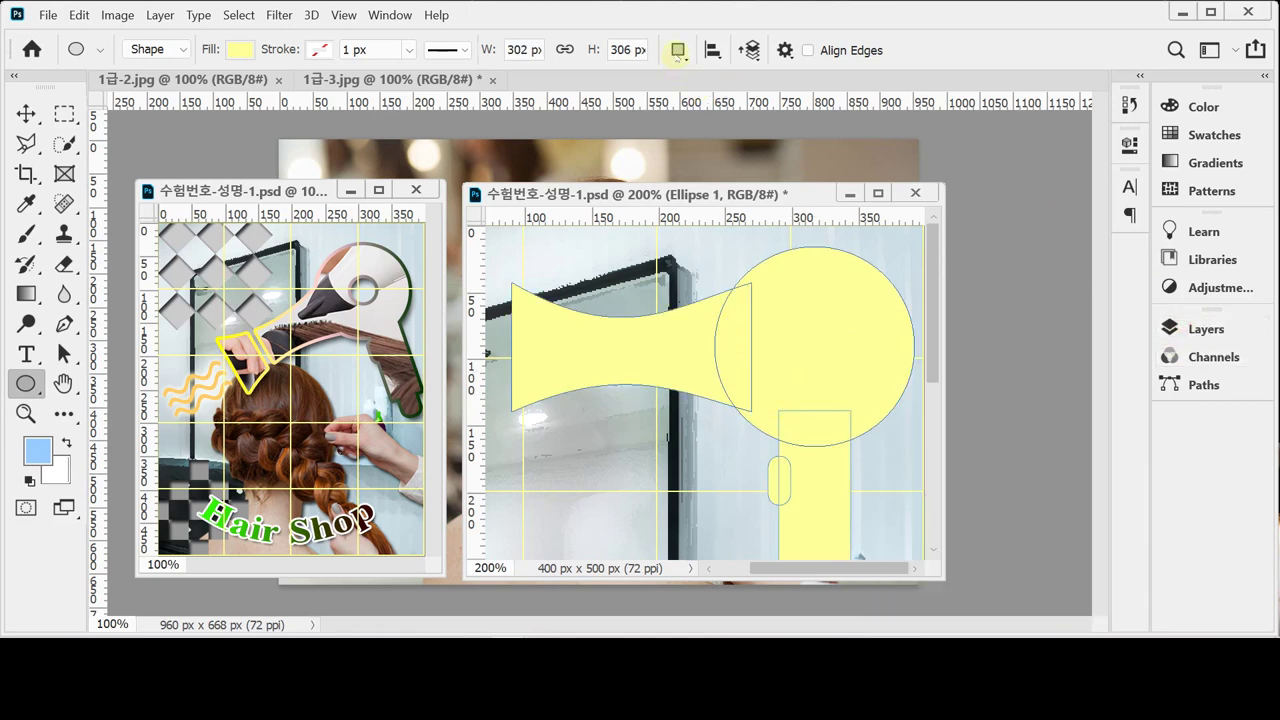
click(678, 50)
click(719, 115)
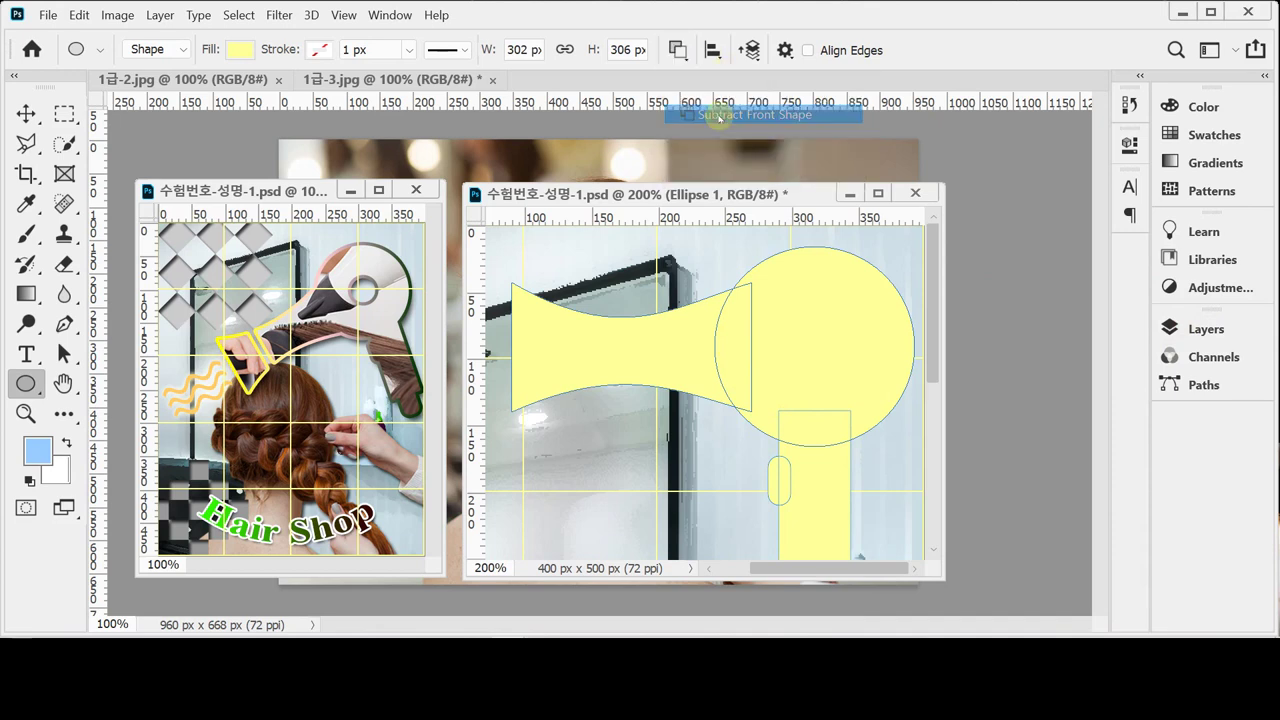
drag(783, 321, 860, 401)
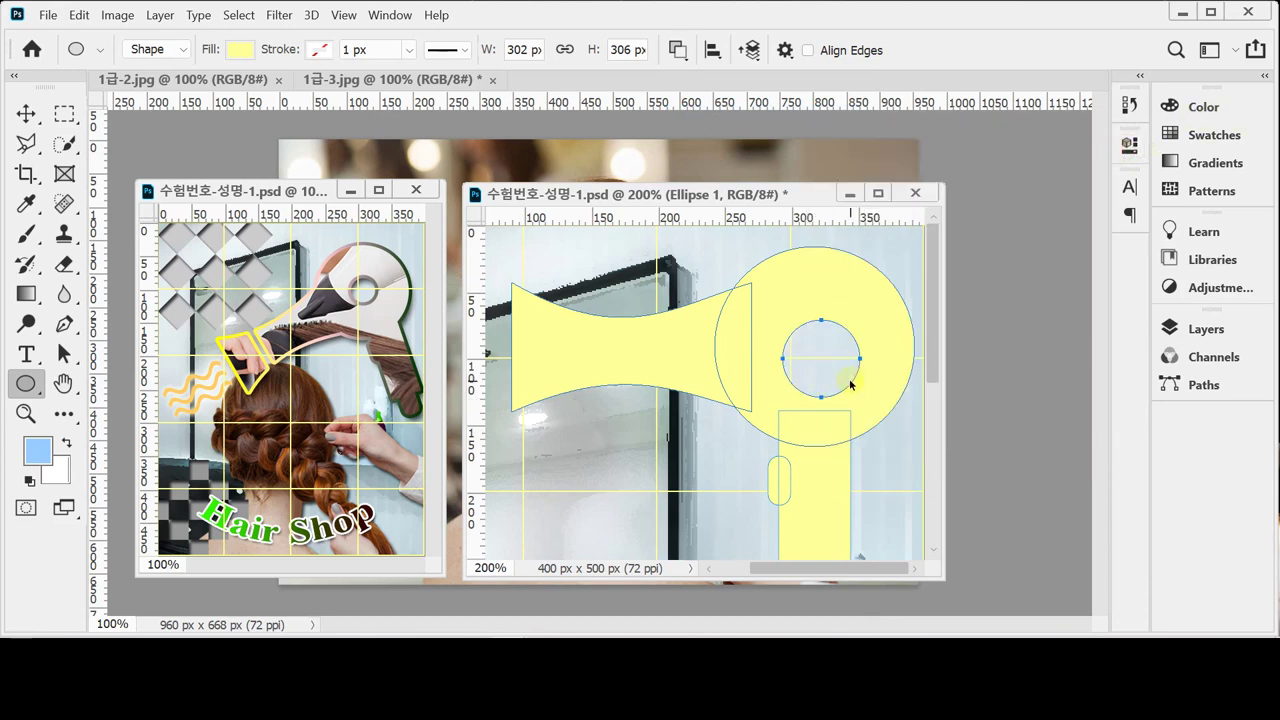
mouse_move(845, 375)
mouse_down()
mouse_move(835, 352)
mouse_move(838, 365)
mouse_up()
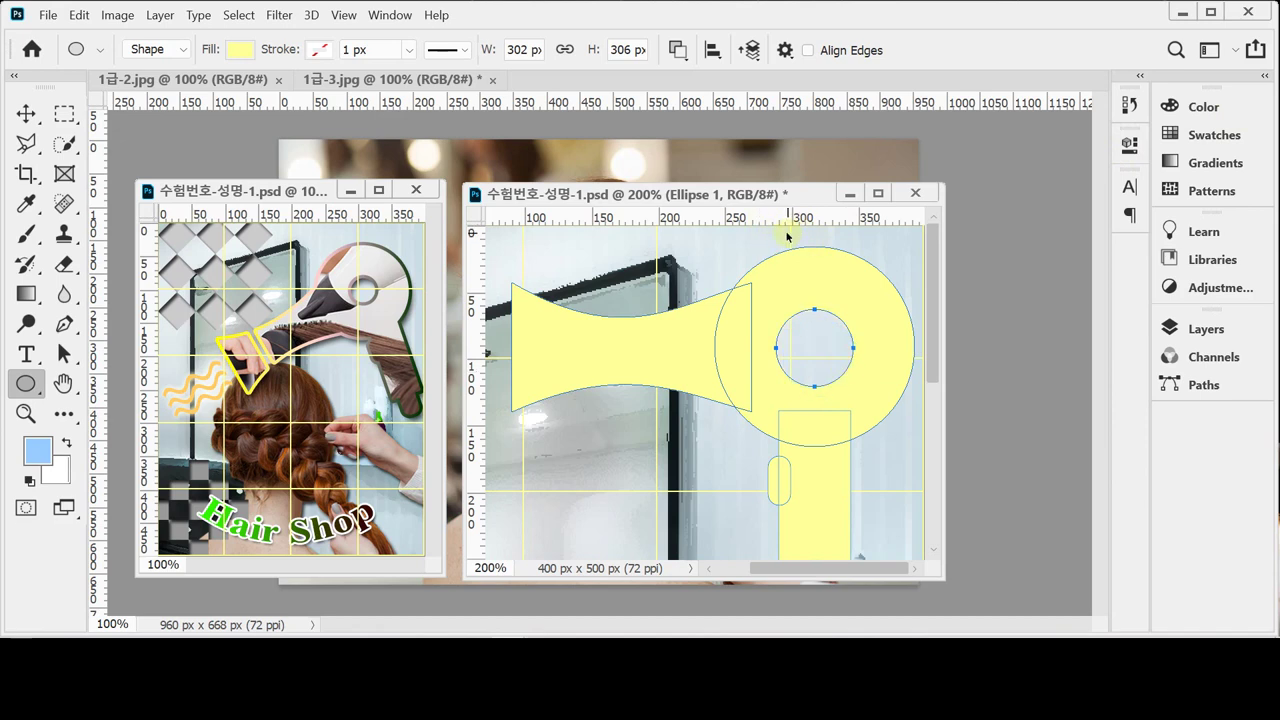
drag(785, 231, 850, 362)
key(Return)
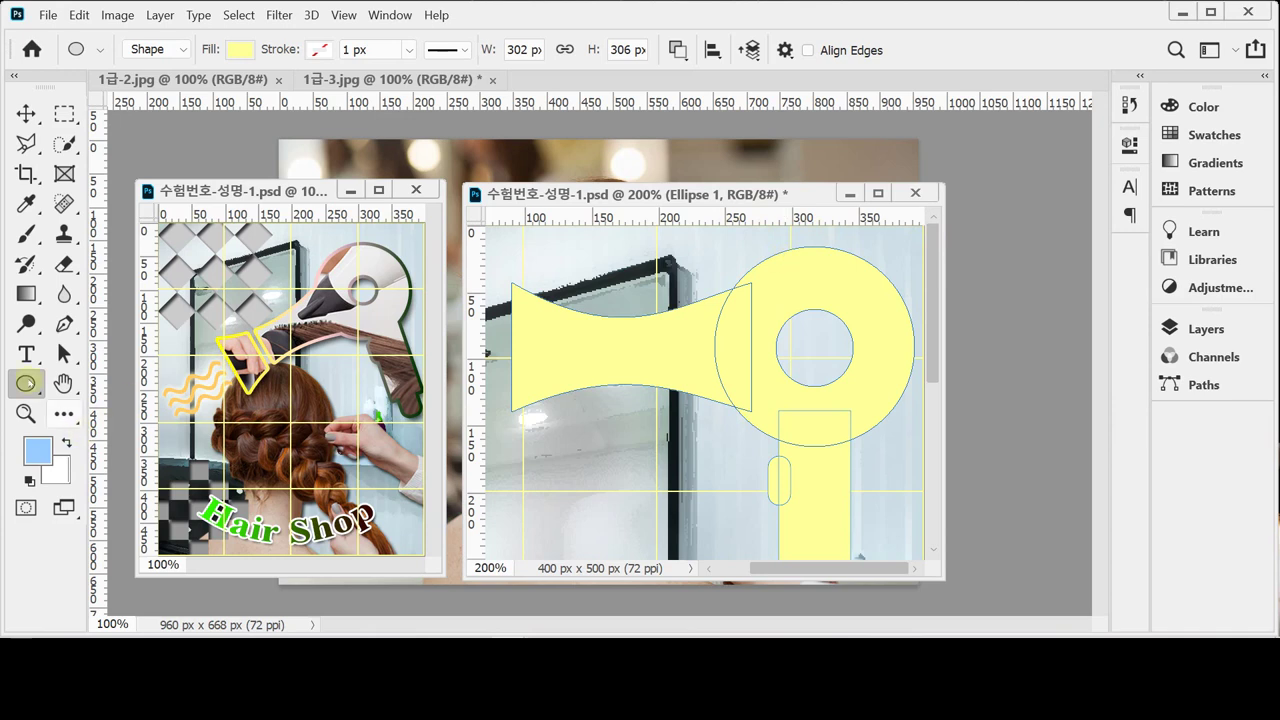
Subtract a vertical rectangle about 13 x 126 px across the nozzle and nudge the cut slightly to the right.
right_click(26, 383)
click(105, 385)
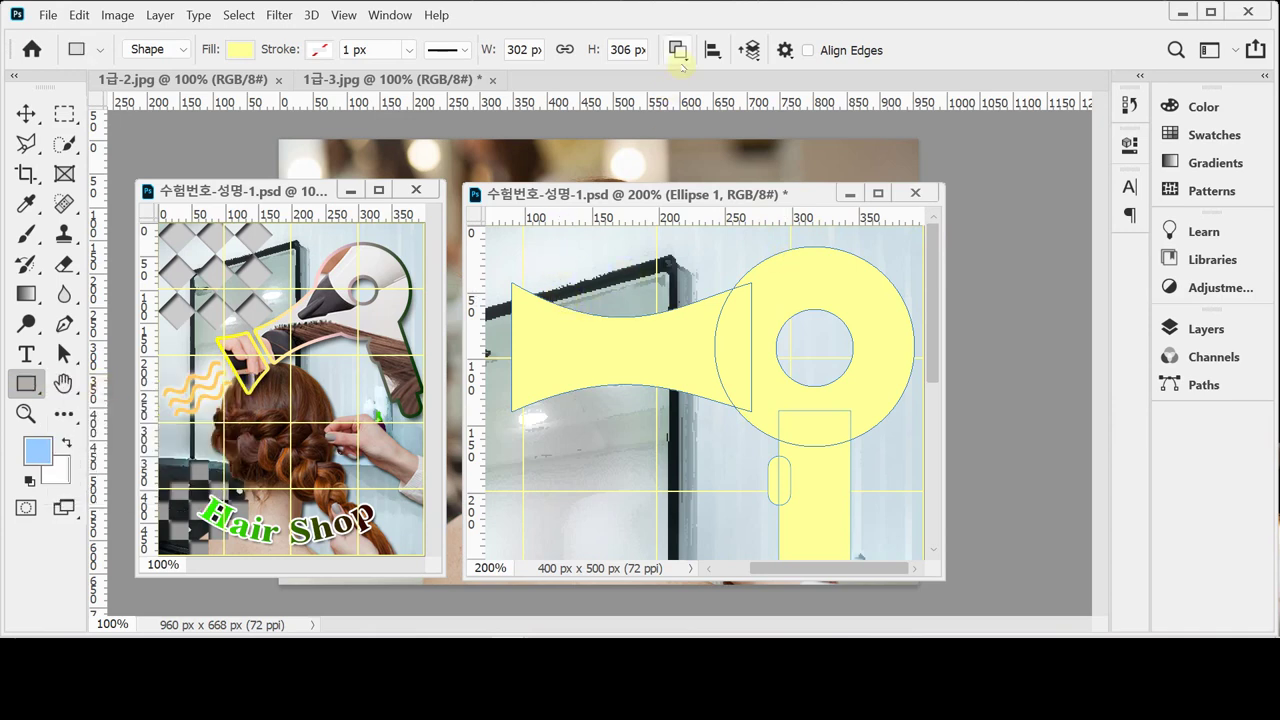
click(678, 50)
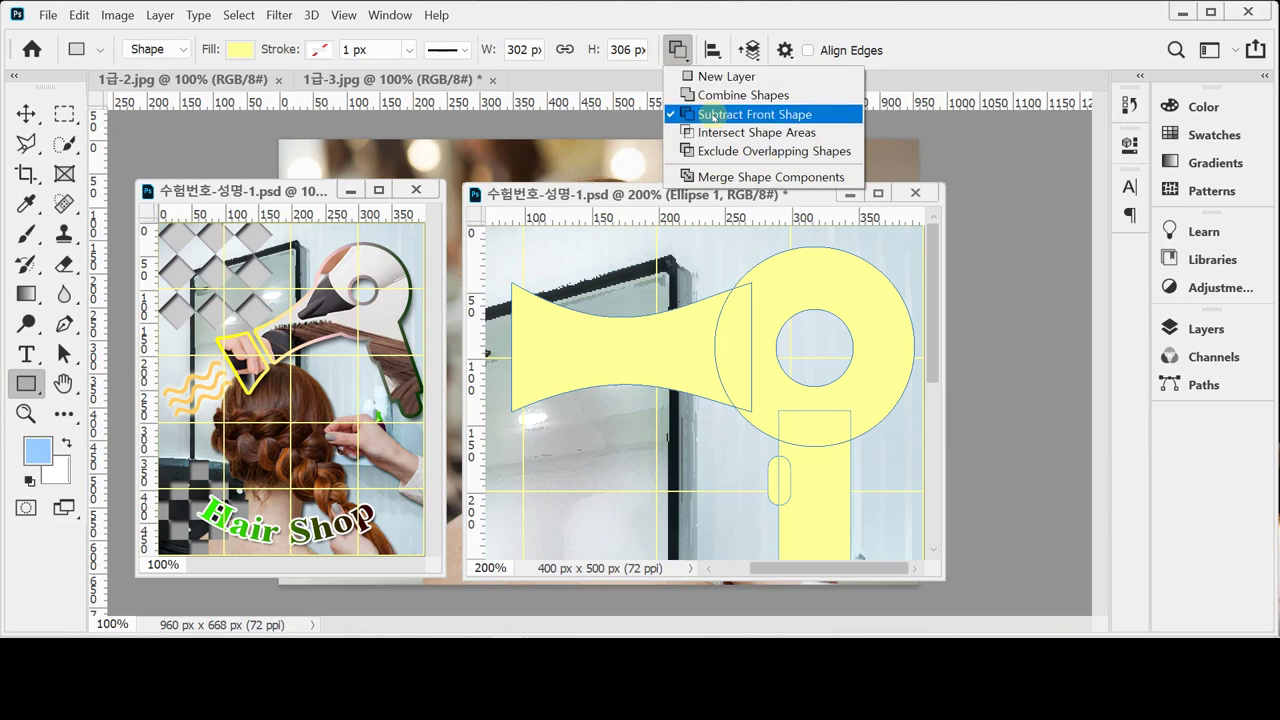
click(592, 22)
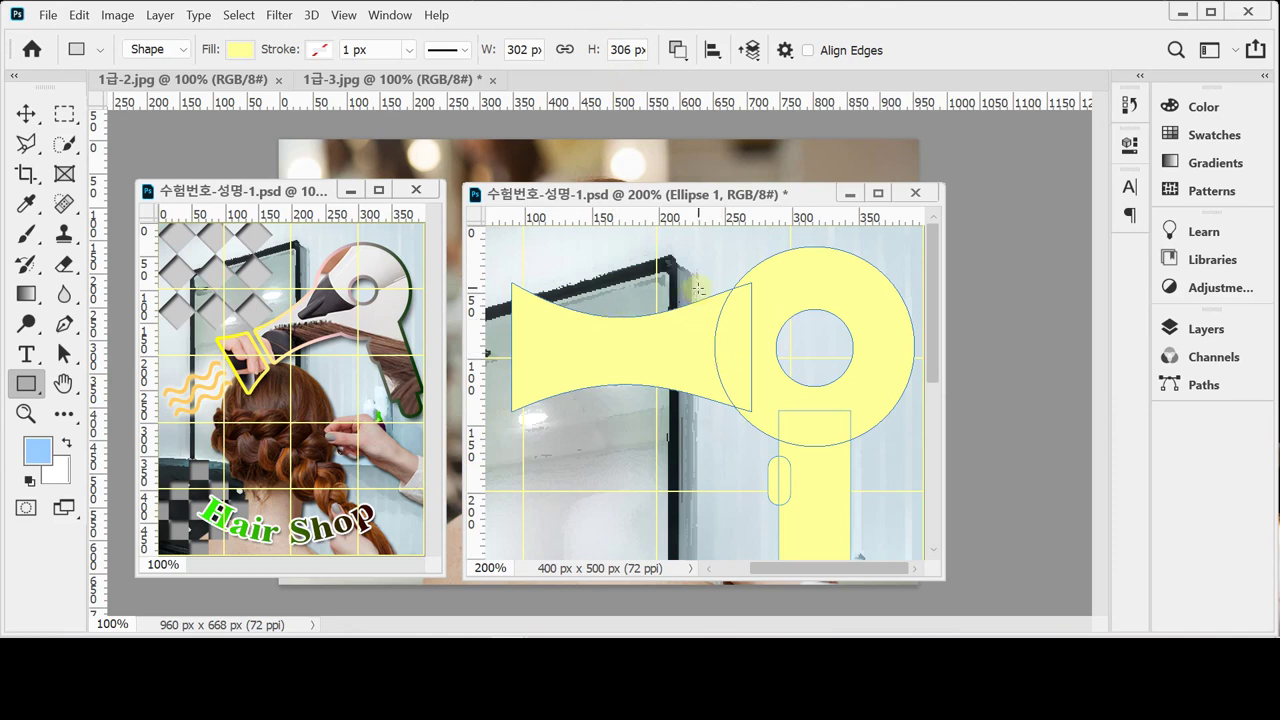
click(563, 283)
drag(563, 283, 580, 450)
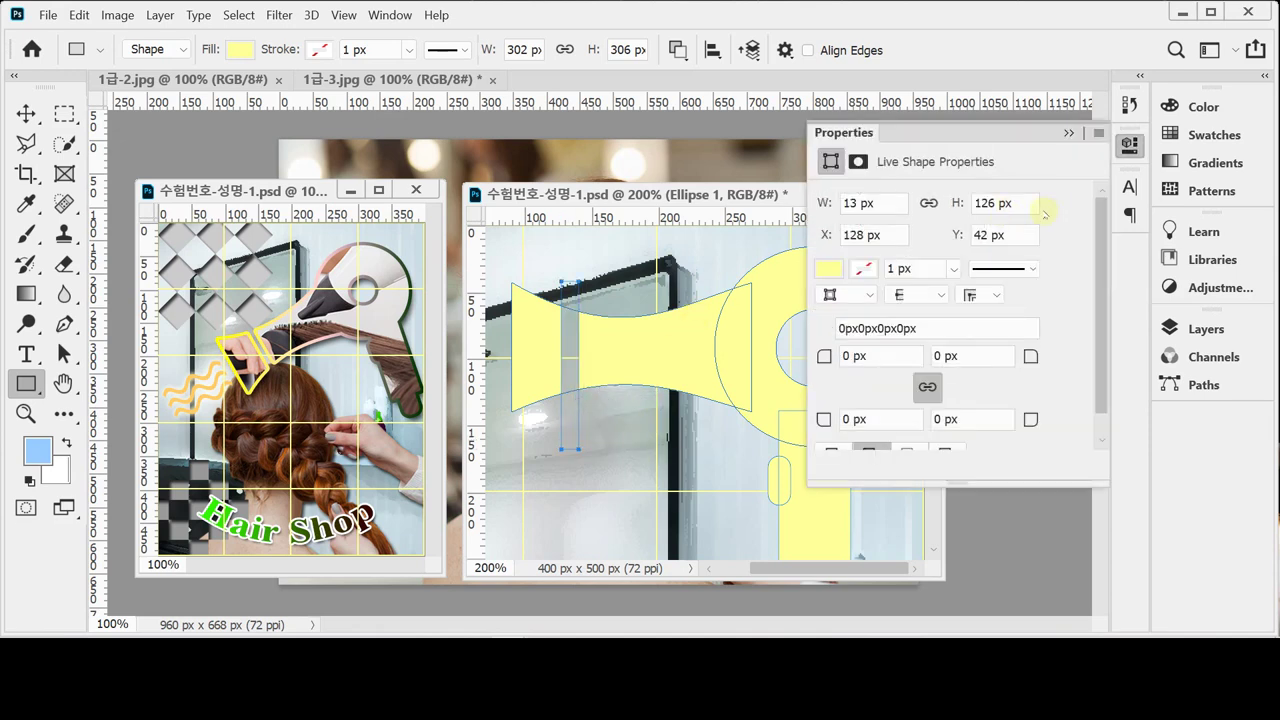
click(1129, 145)
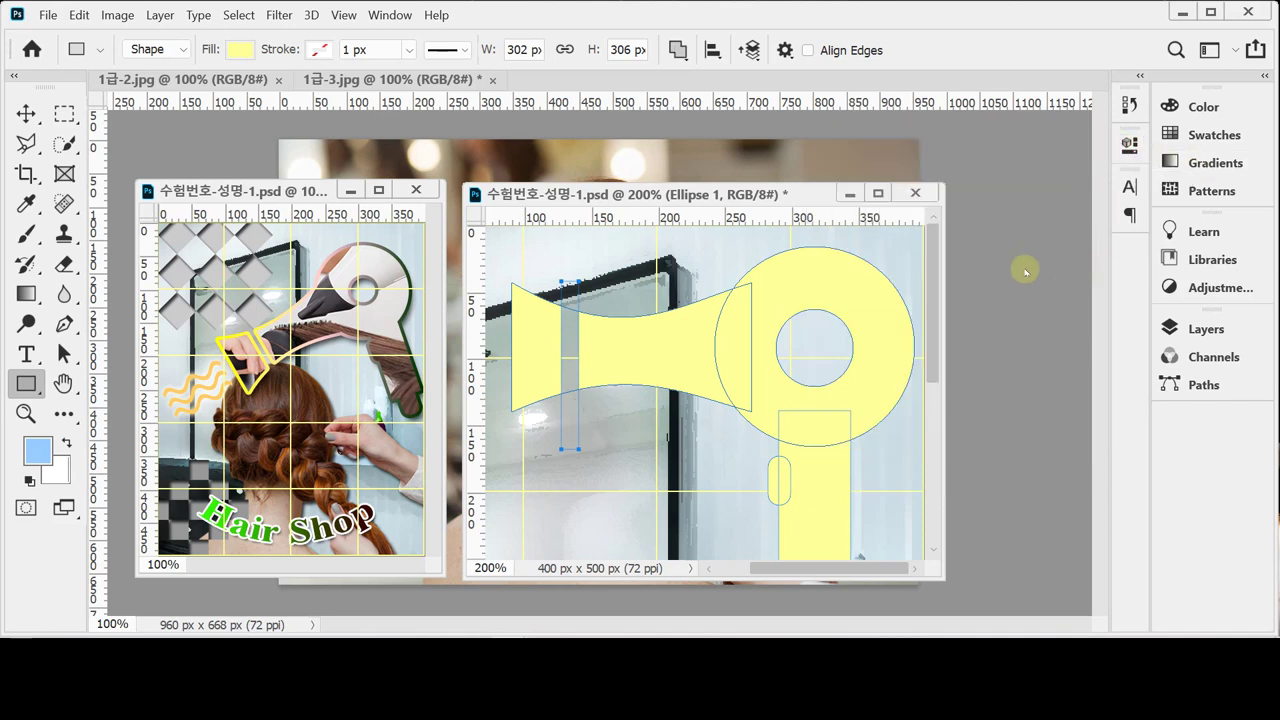
key(Right)
key(Right)
key(Right)
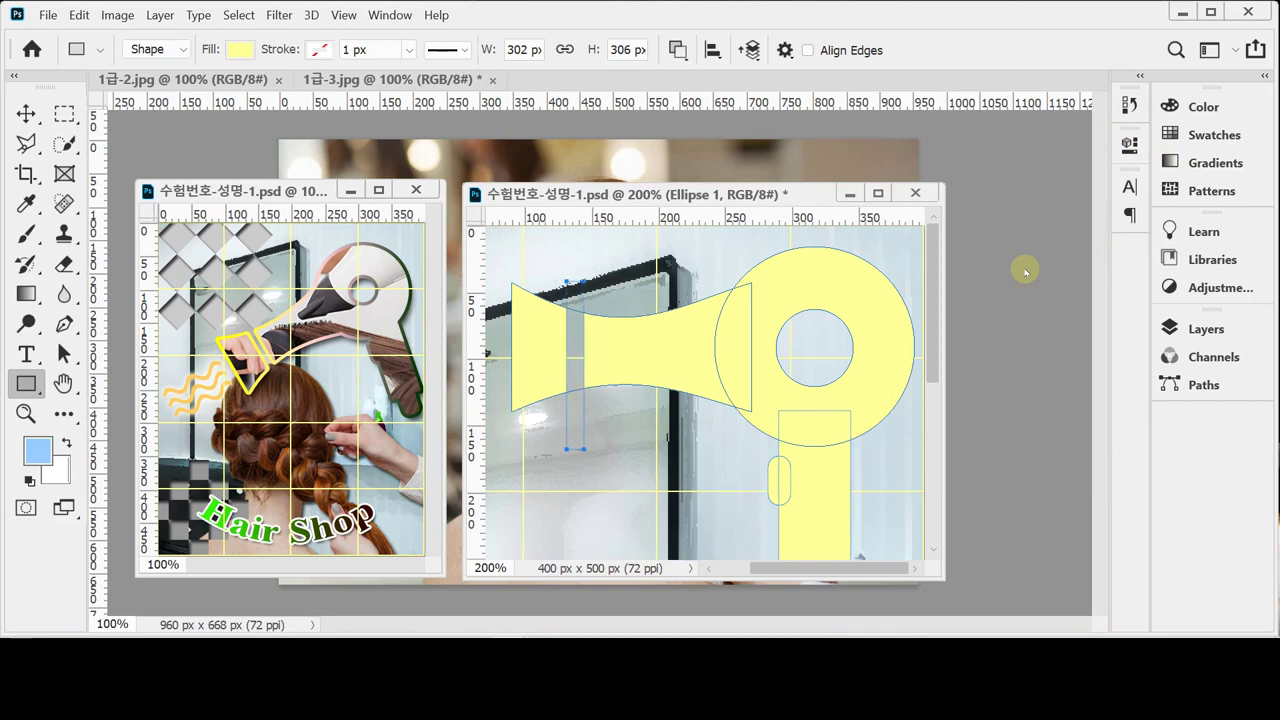
Rotate the handle rectangle, switch and lower rounded rectangle together by 11°, accepting the conversion to regular paths.
click(1210, 330)
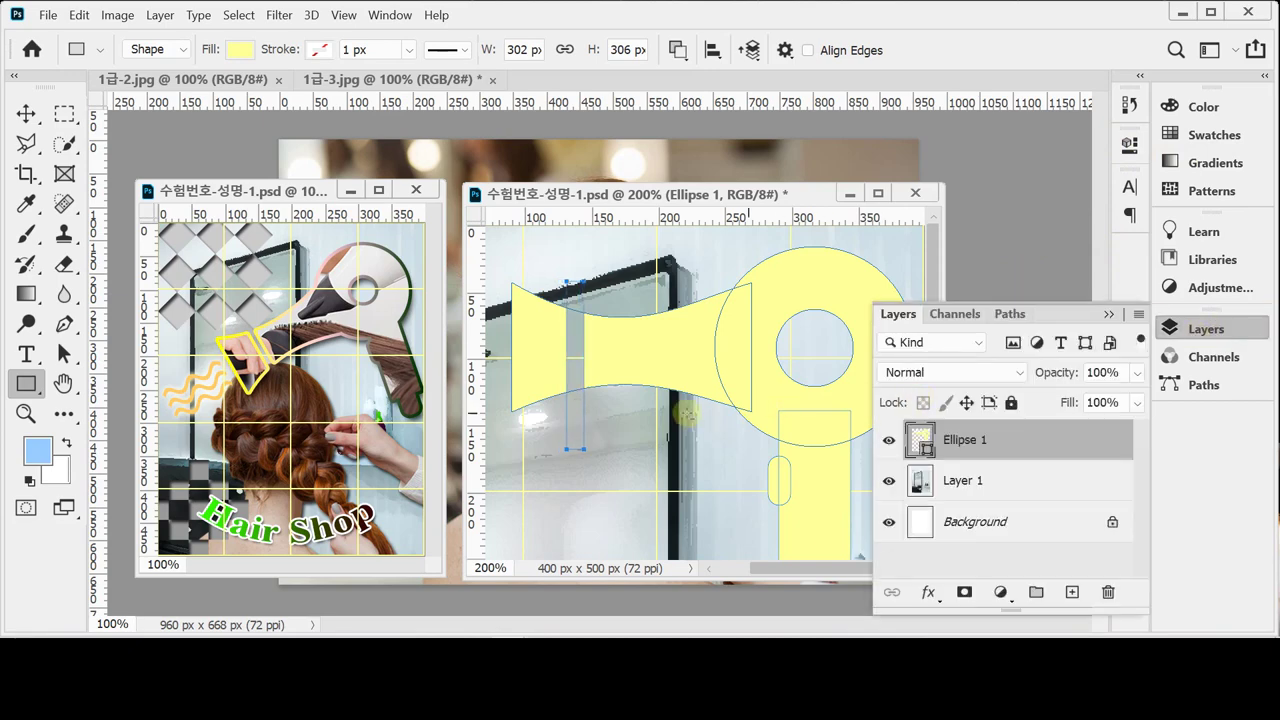
key(ctrl+minus)
click(1220, 328)
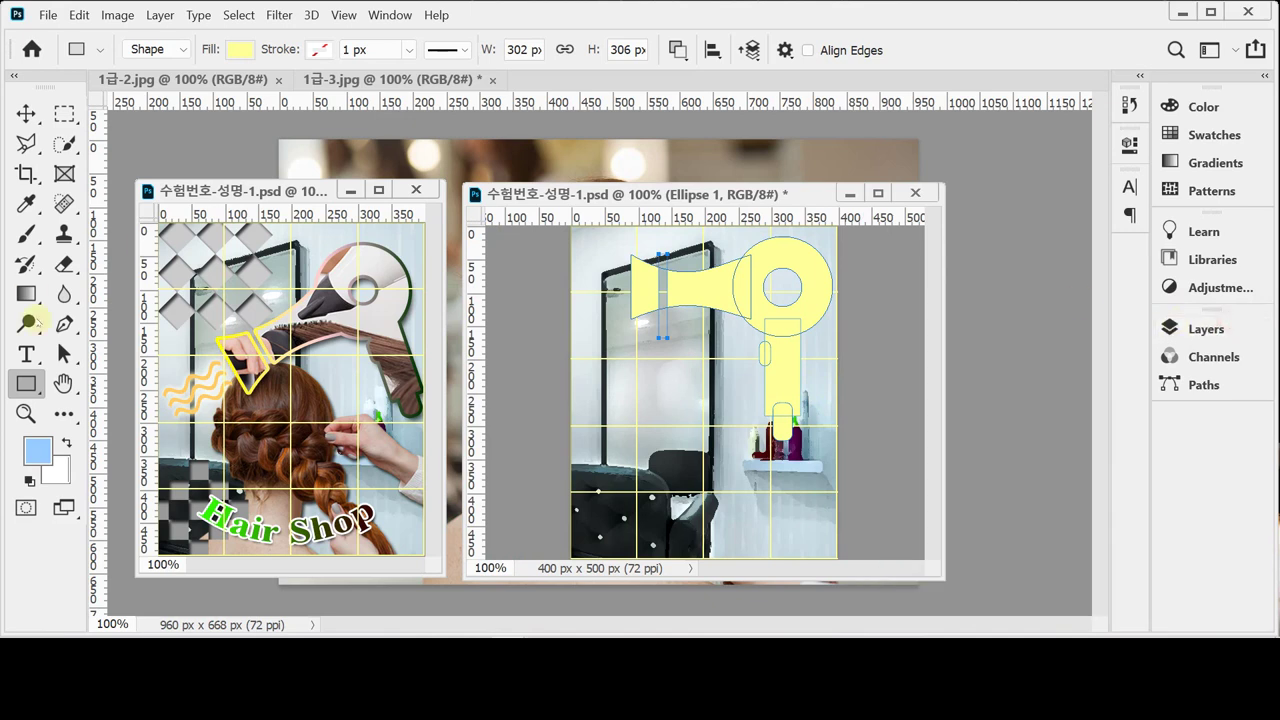
click(64, 356)
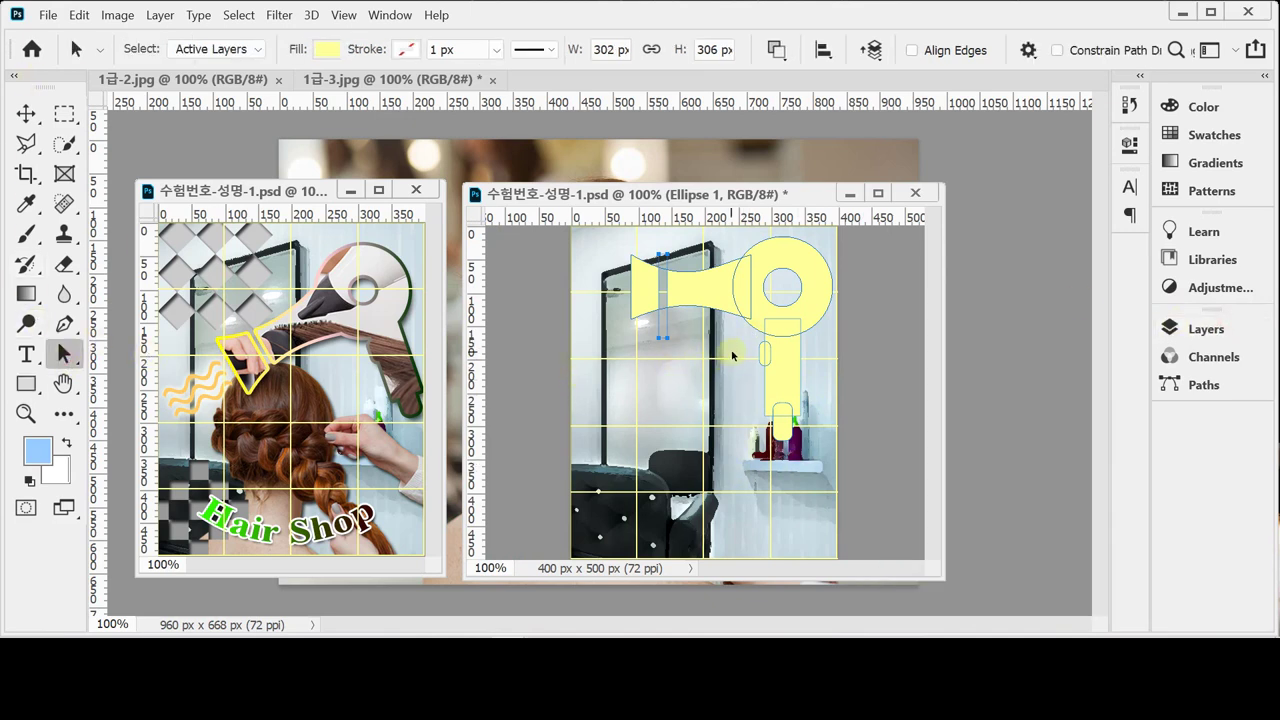
drag(732, 346, 822, 464)
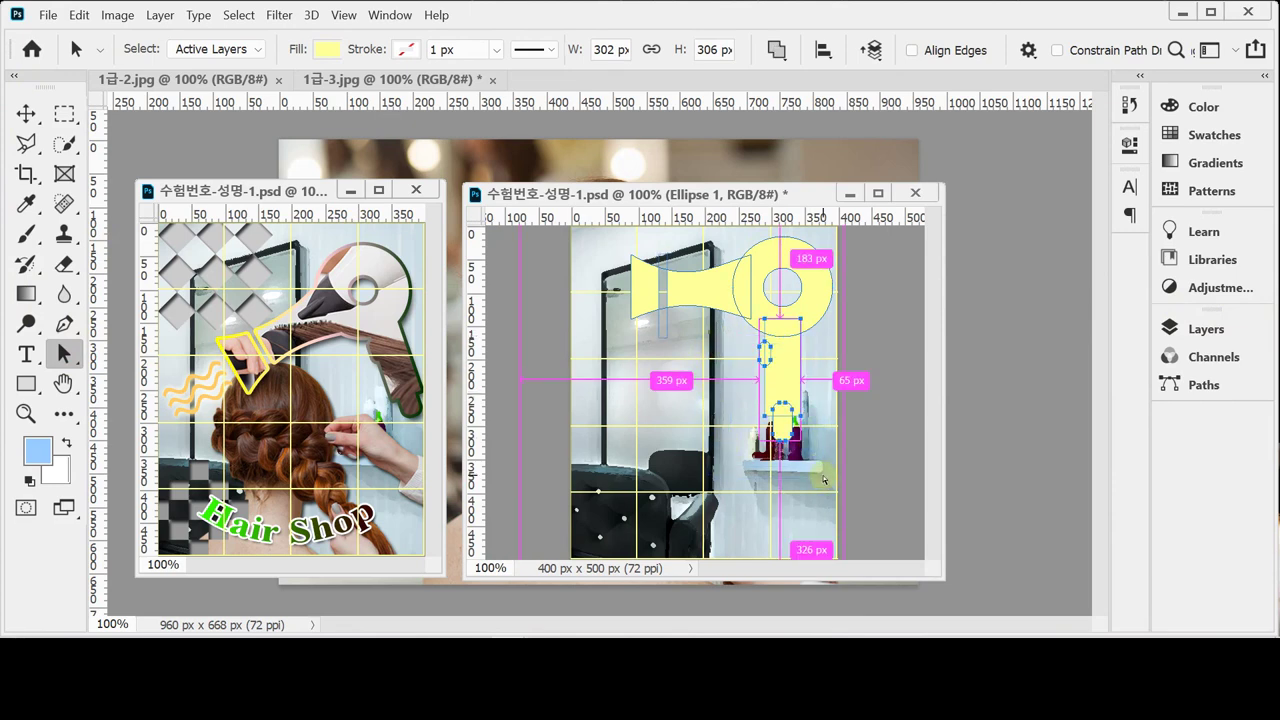
key(ctrl+t)
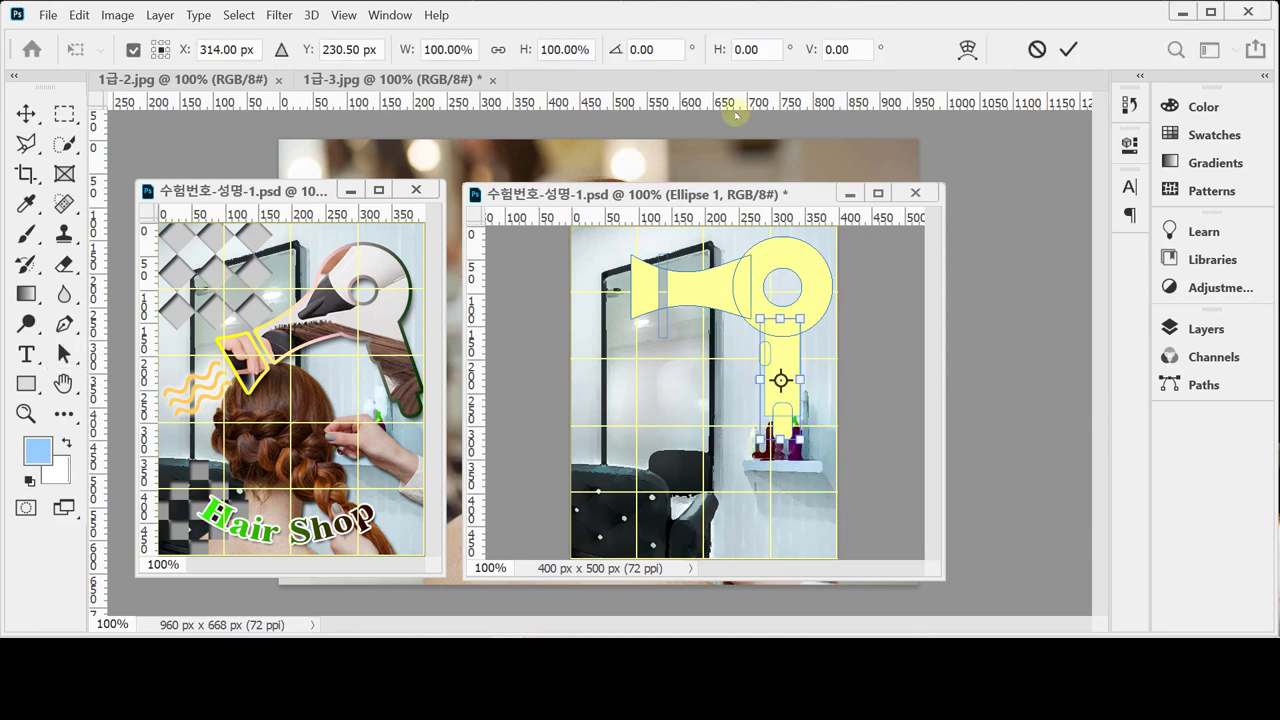
click(655, 50)
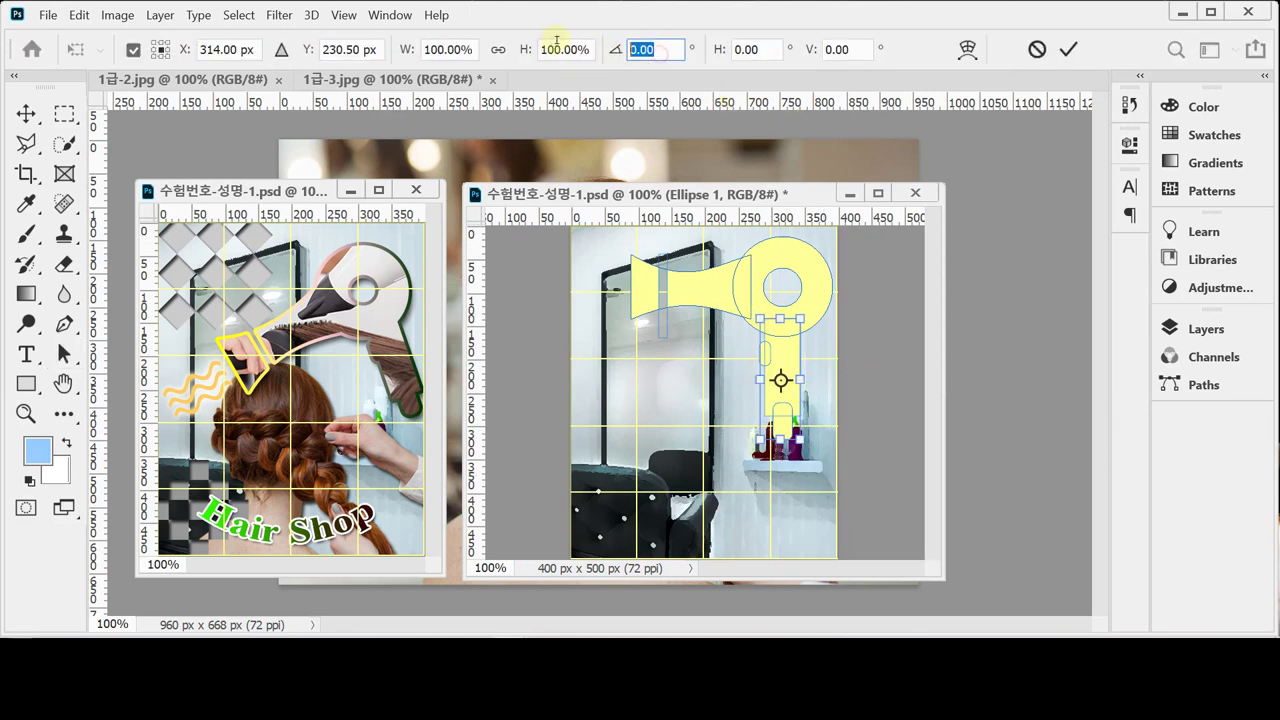
text(11)
key(Return)
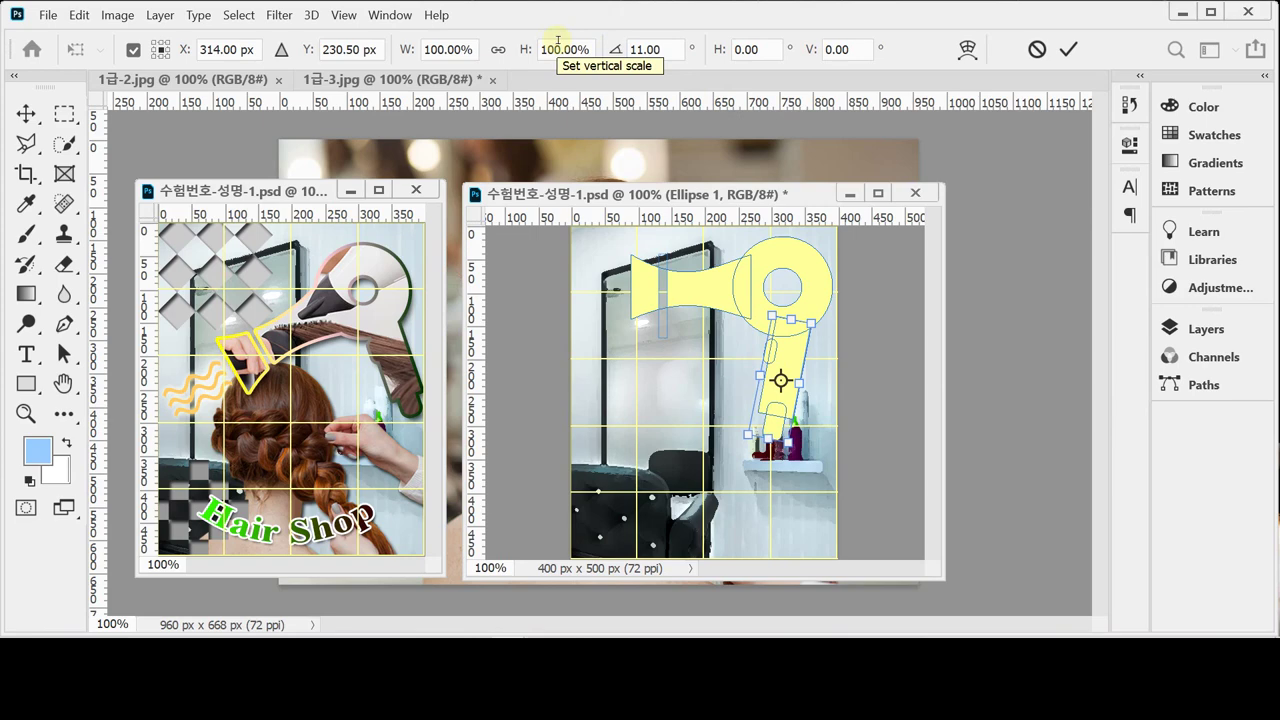
key(Return)
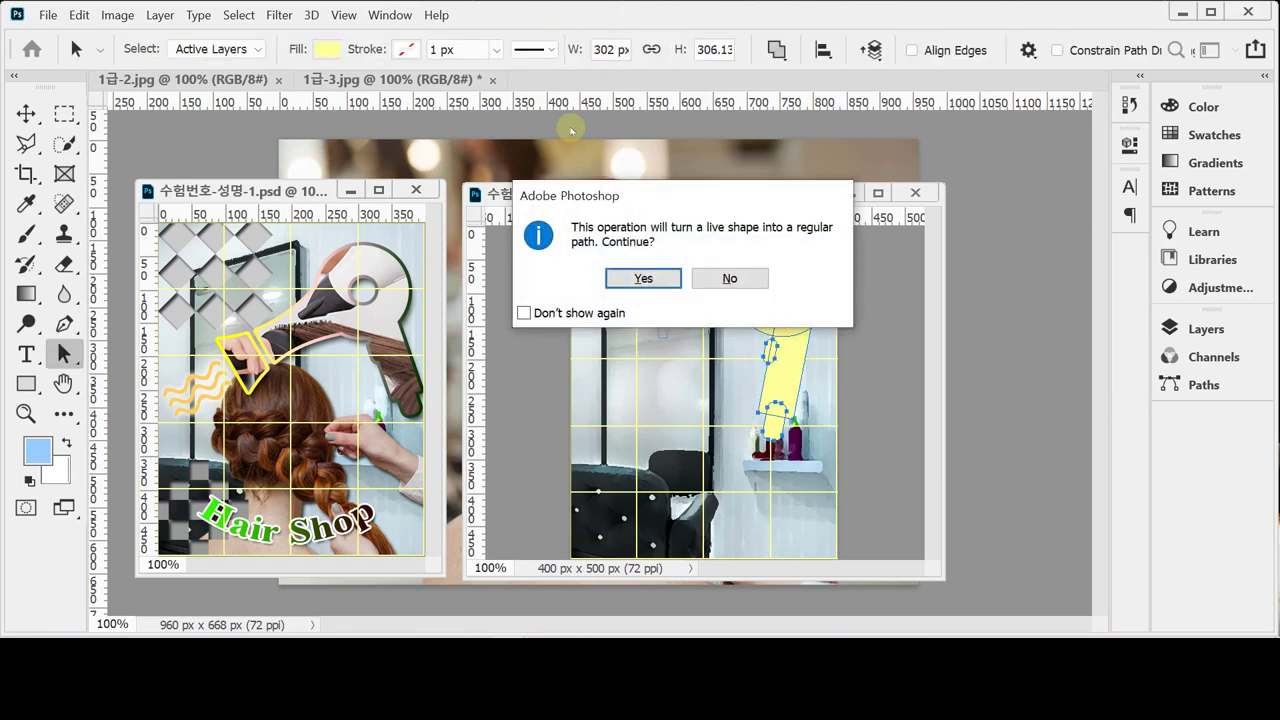
key(Return)
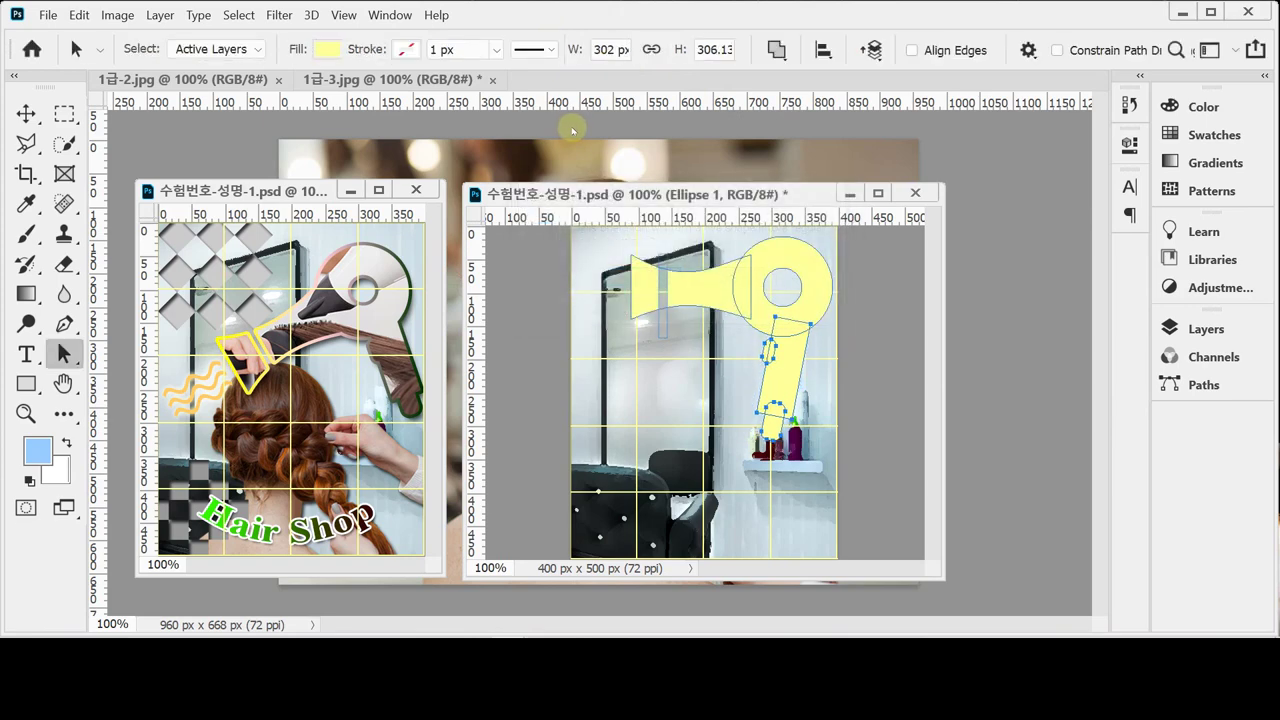
Nudge the rotated handle group slightly left under the dryer head.
key(Left)
key(Left)
key(Left)
key(Left)
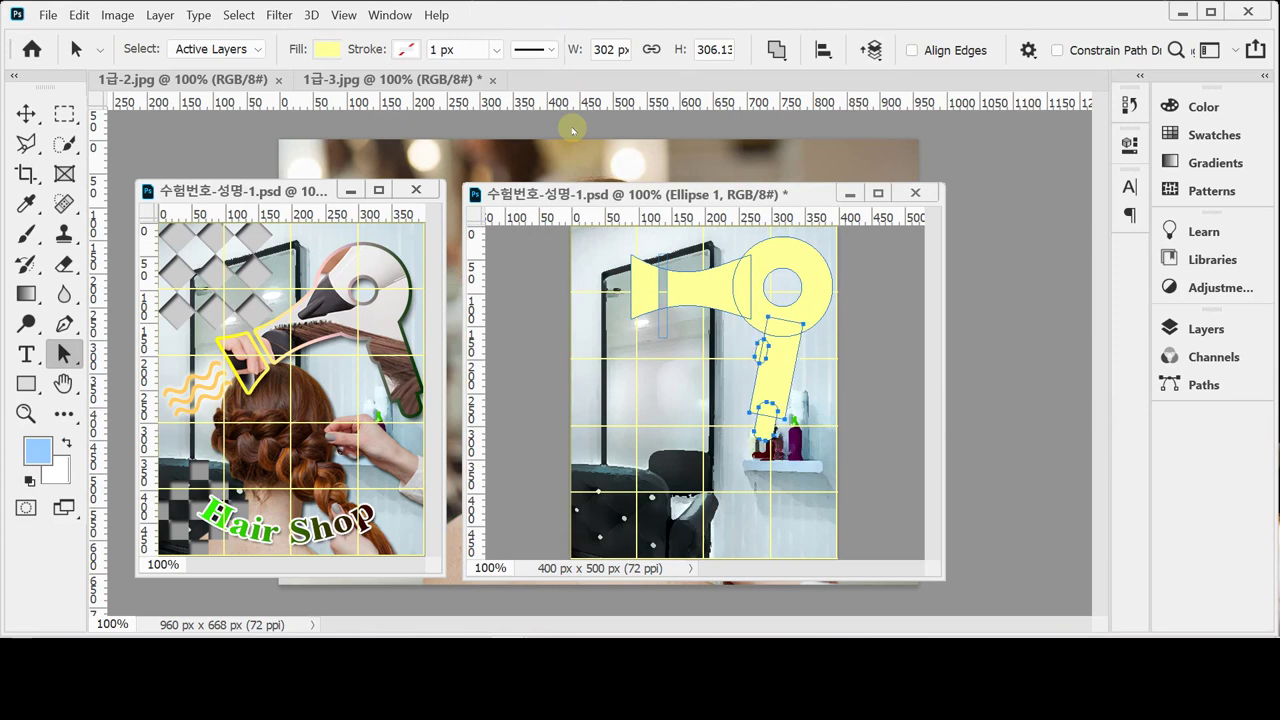
key(Left)
key(Left)
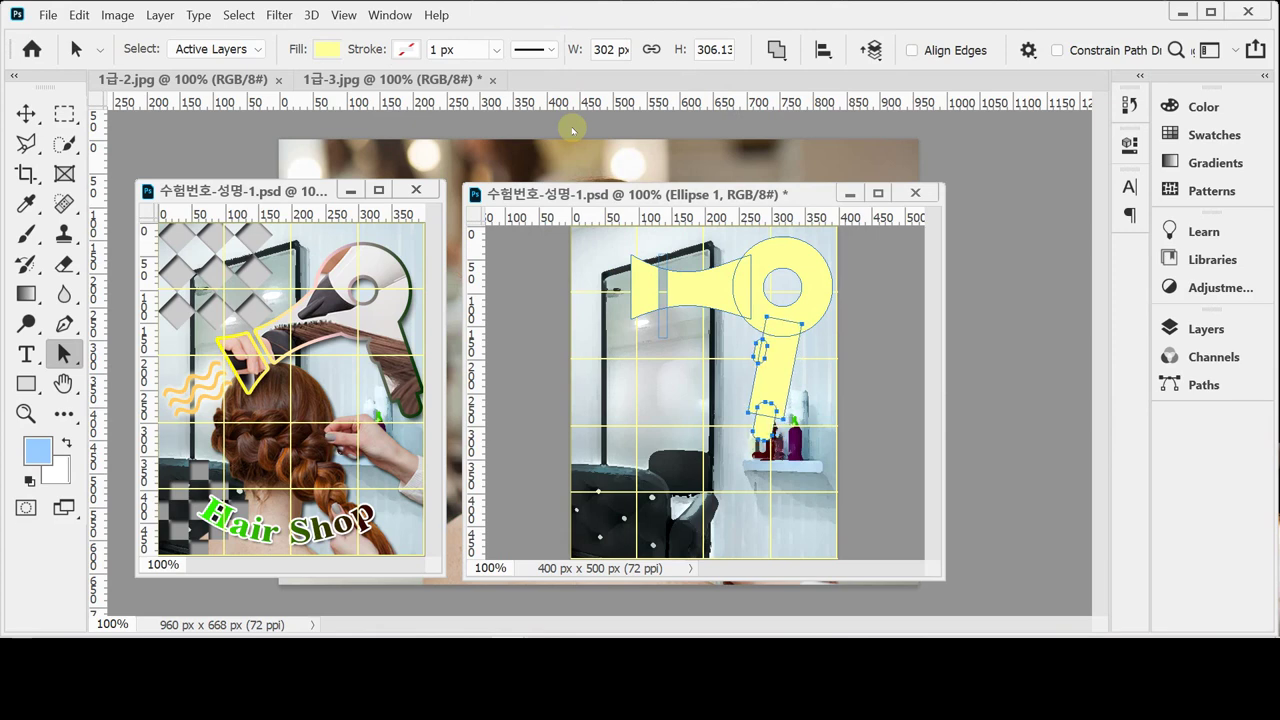
Rotate all the hair dryer paths together by -30°, accepting the conversion to regular paths.
drag(590, 243, 825, 430)
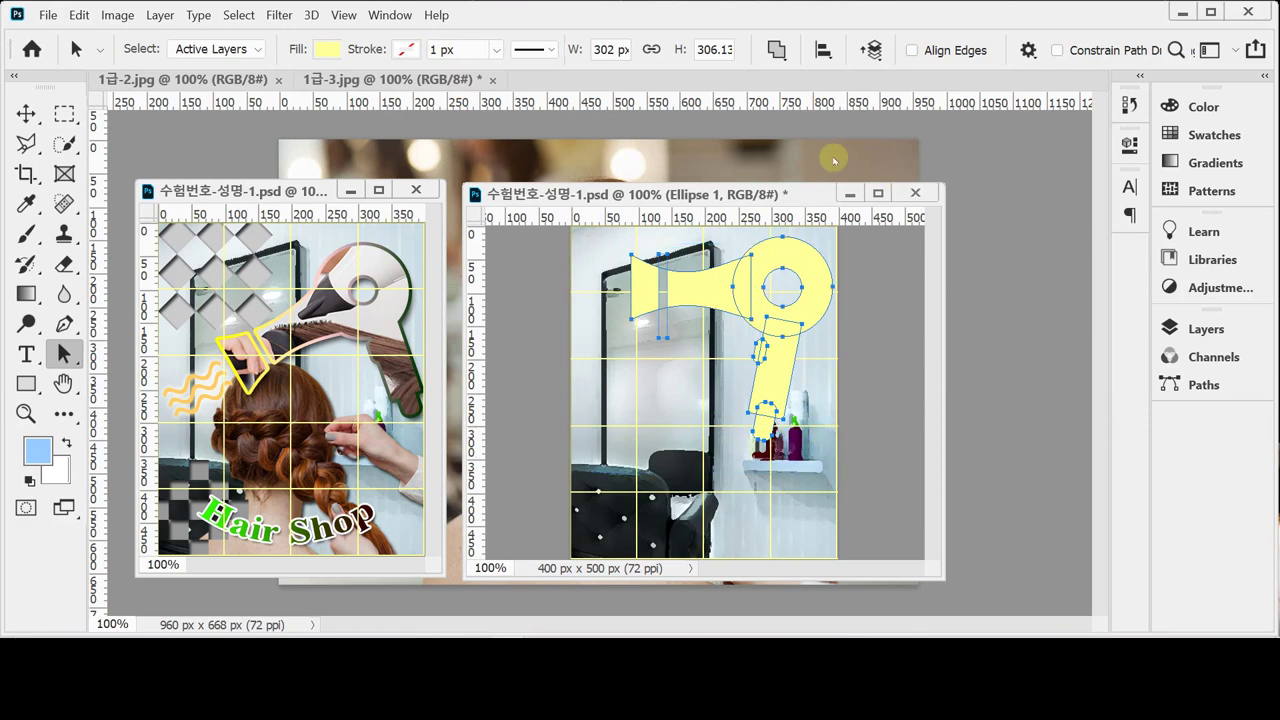
key(ctrl+t)
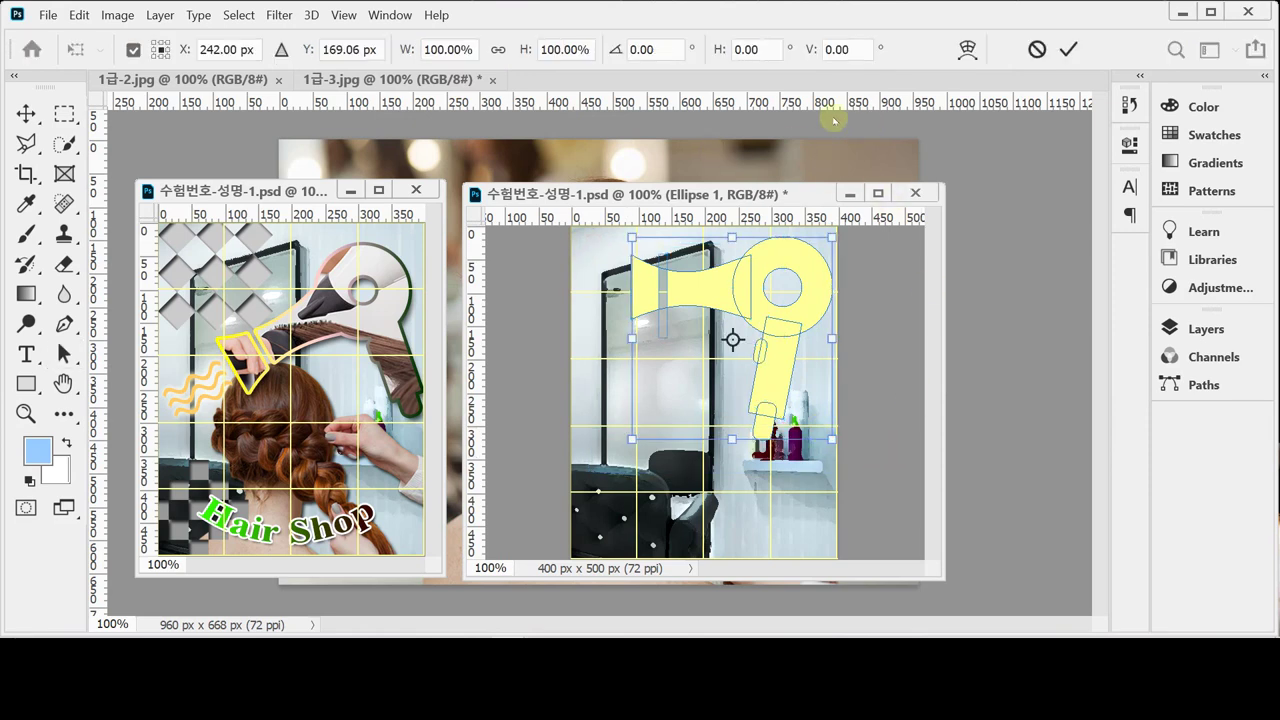
click(643, 49)
text(-)
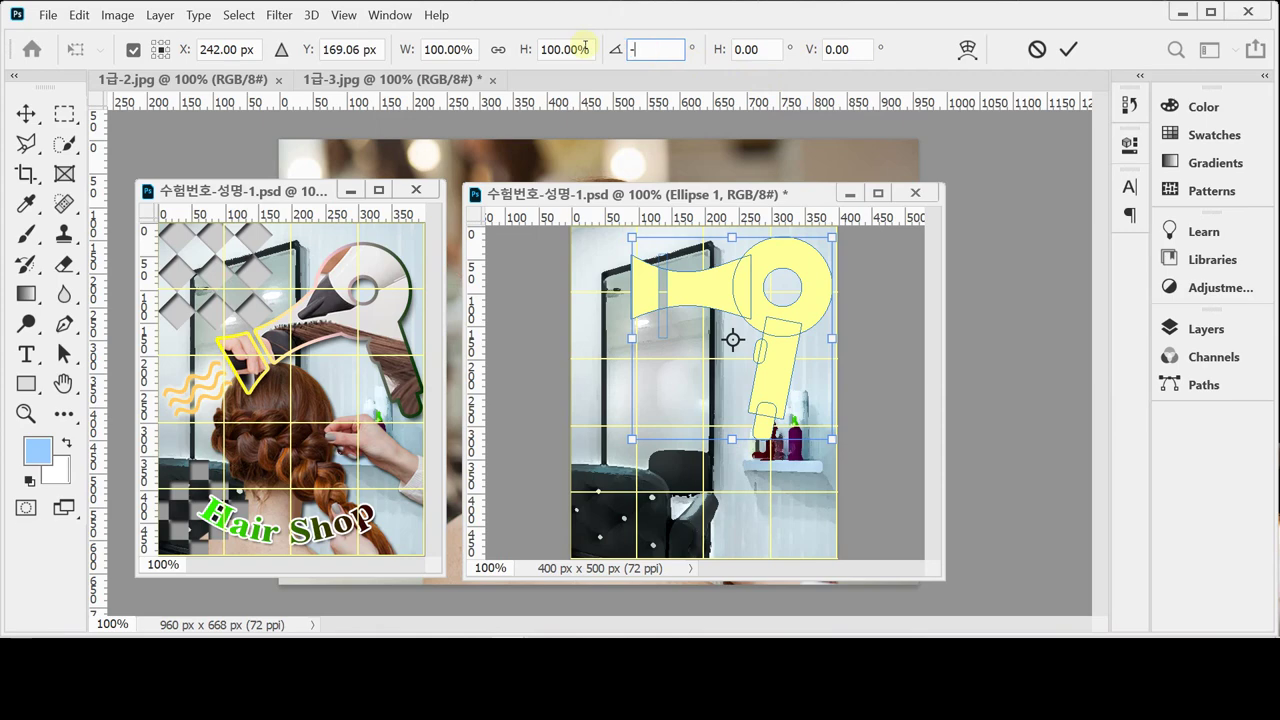
text(30)
key(Return)
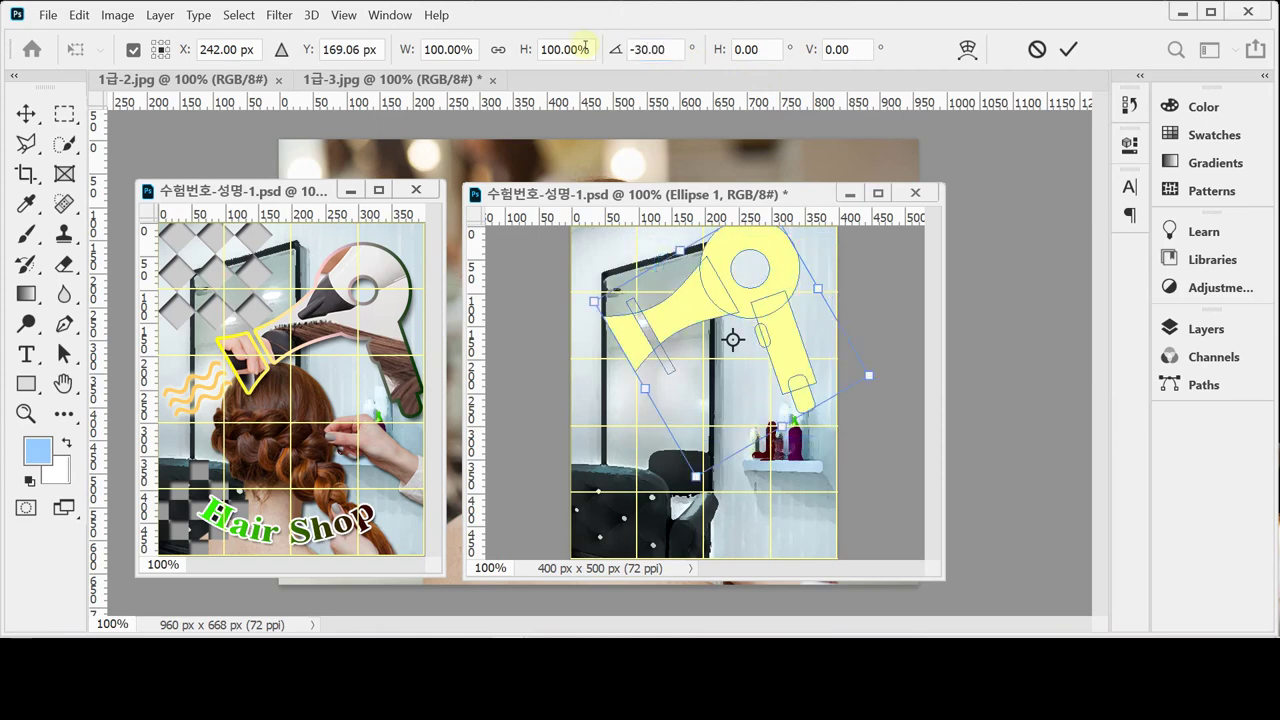
key(Return)
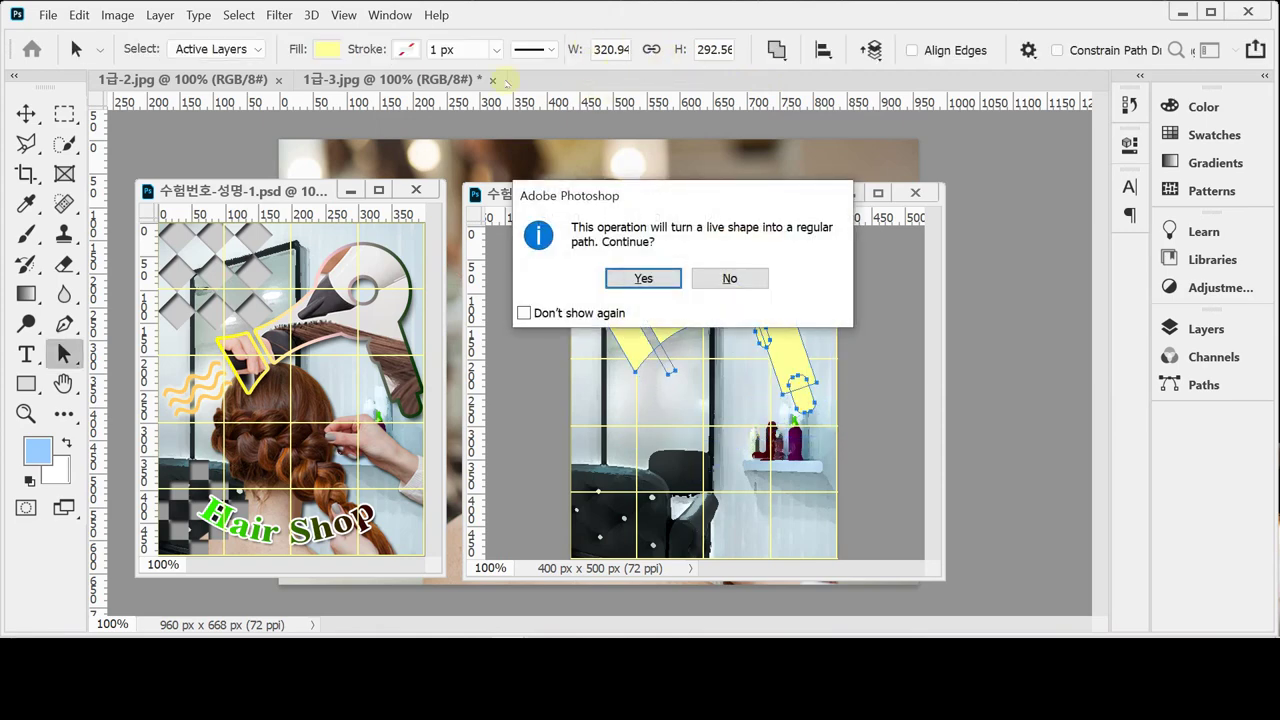
click(640, 278)
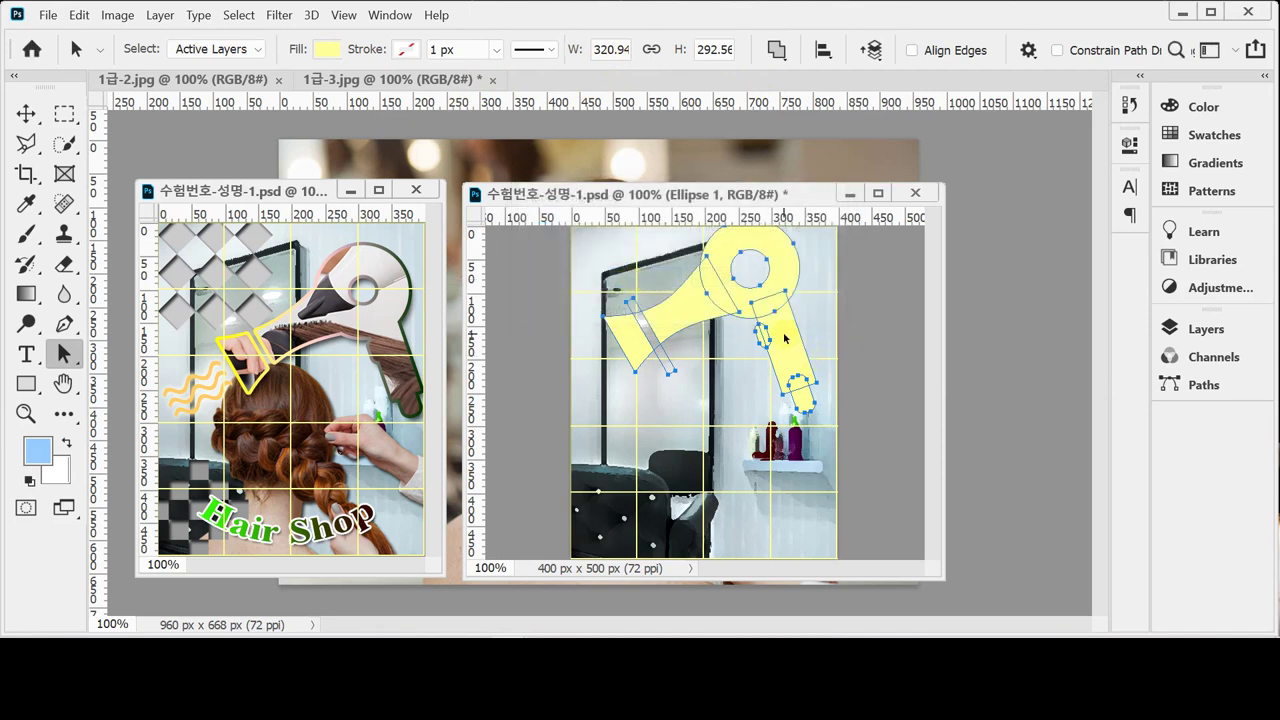
Move the rotated dryer slightly down and to the right, fully inside the canvas, and merge its shape components.
drag(785, 341, 795, 355)
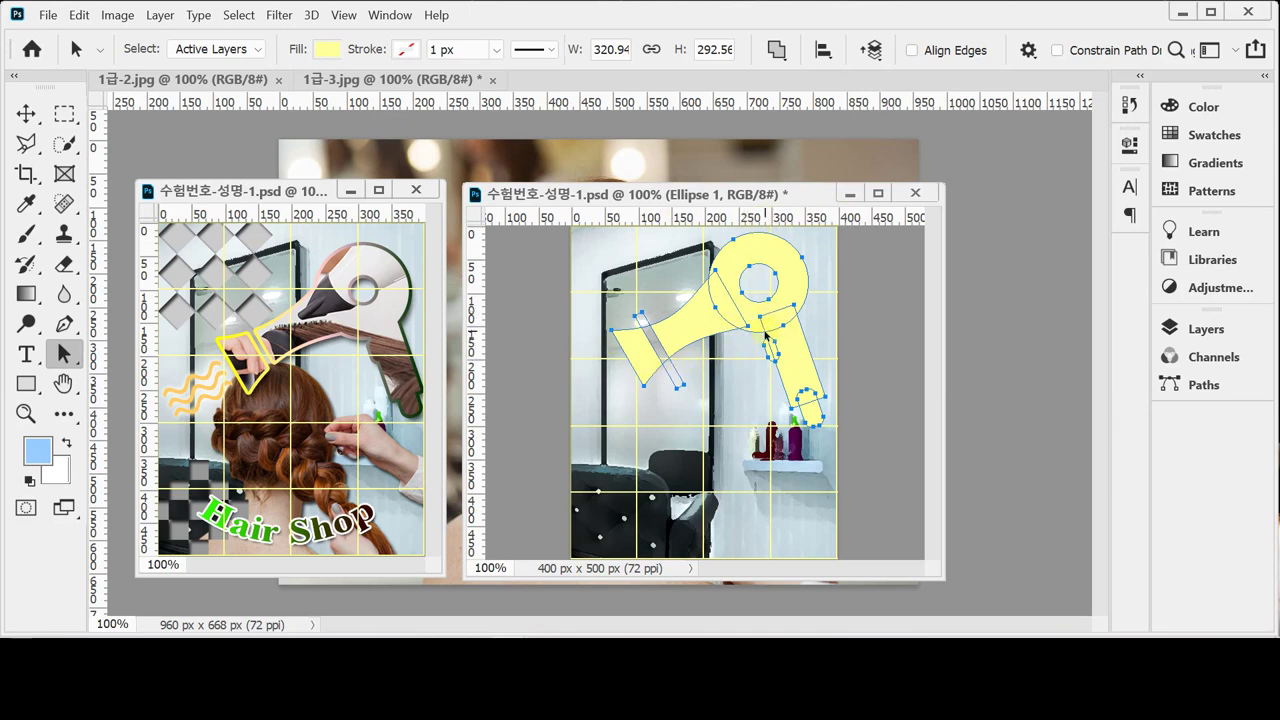
click(778, 50)
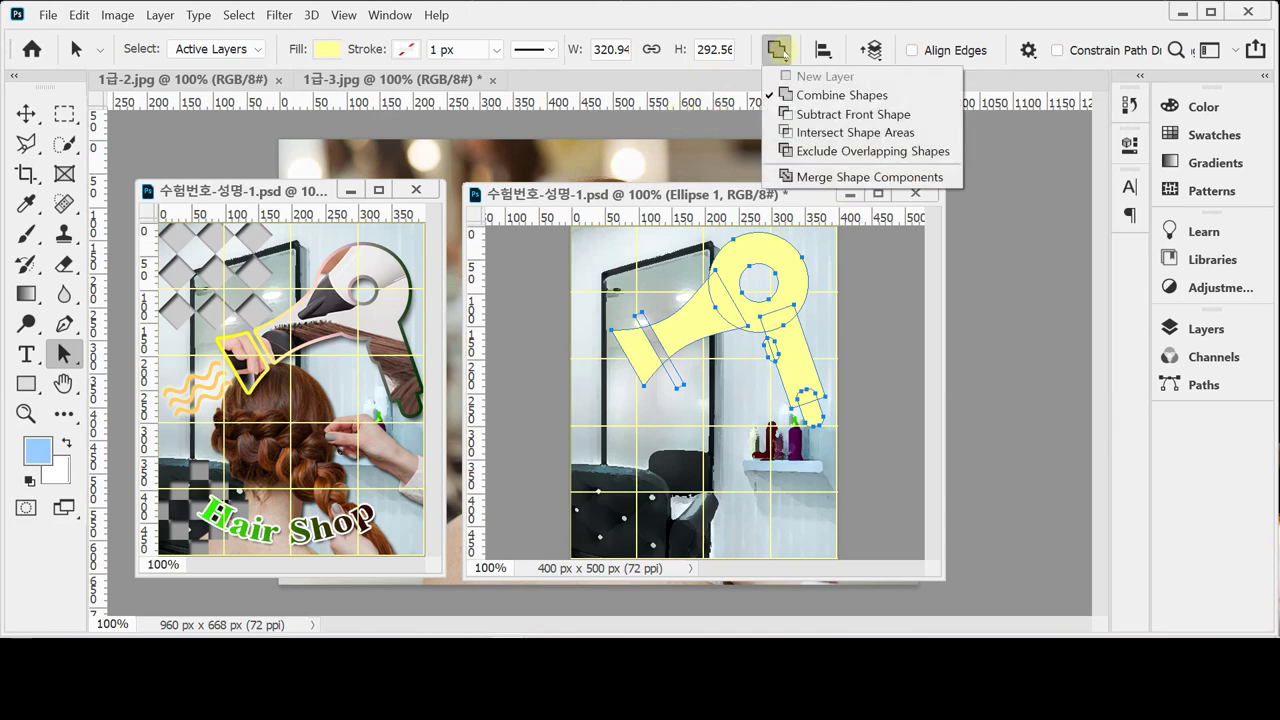
click(821, 180)
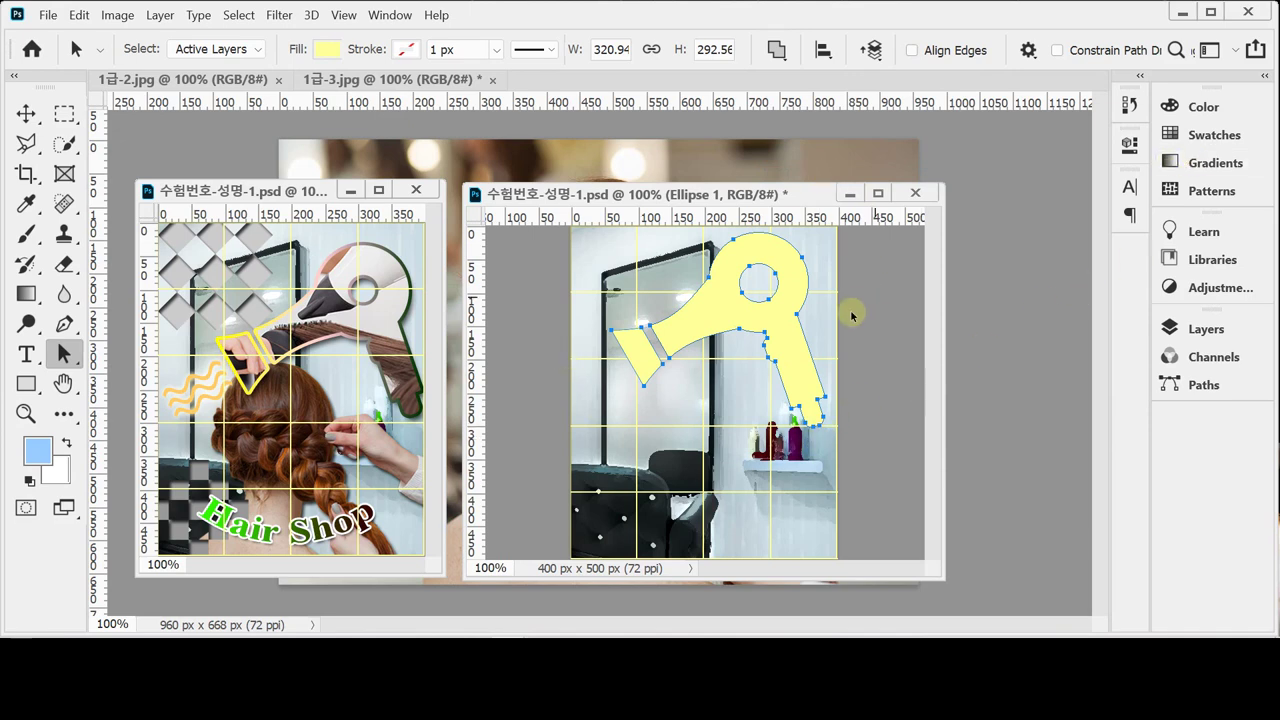
Save the dryer's shape path as a permanent path named 헤어 드라이어.
click(1204, 333)
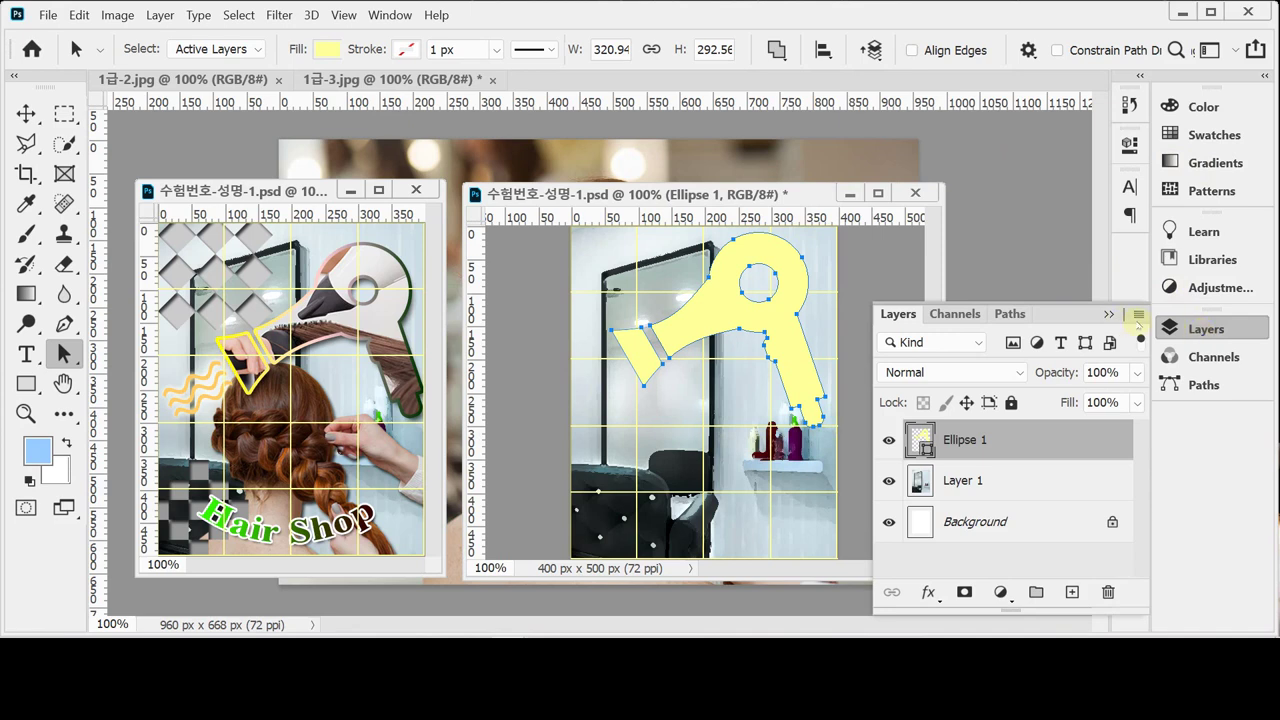
click(1206, 388)
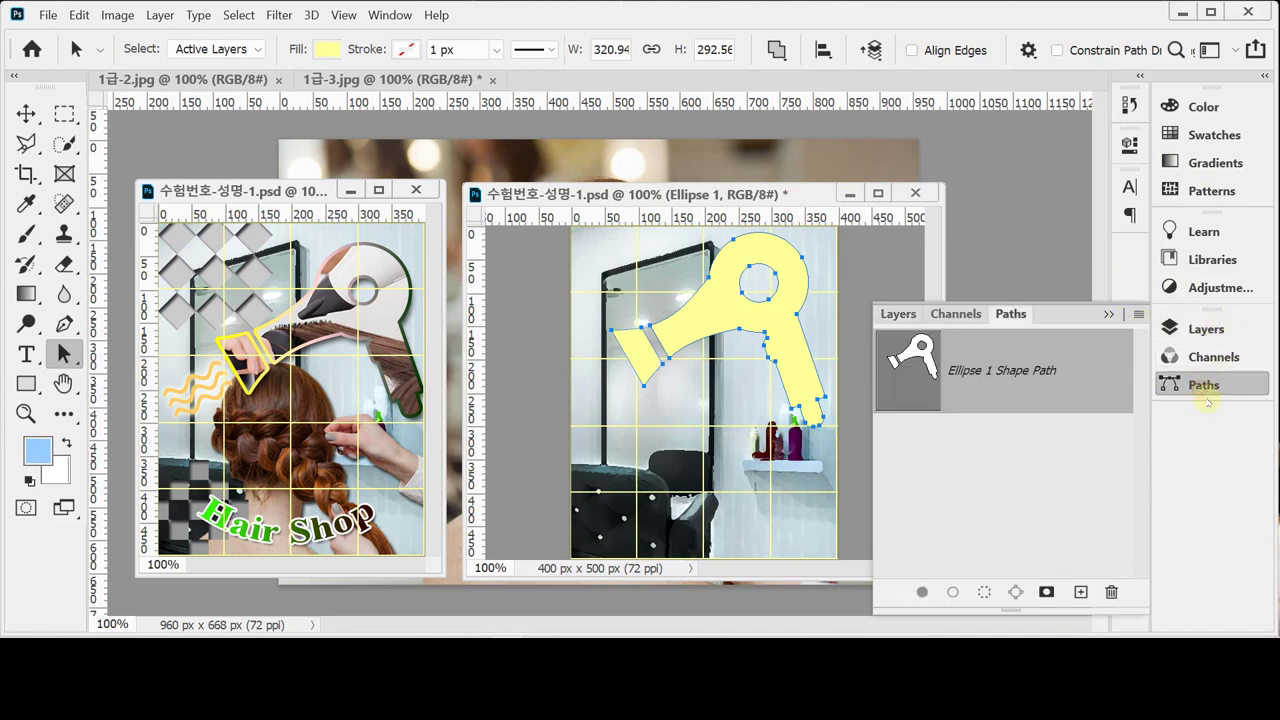
double_click(960, 370)
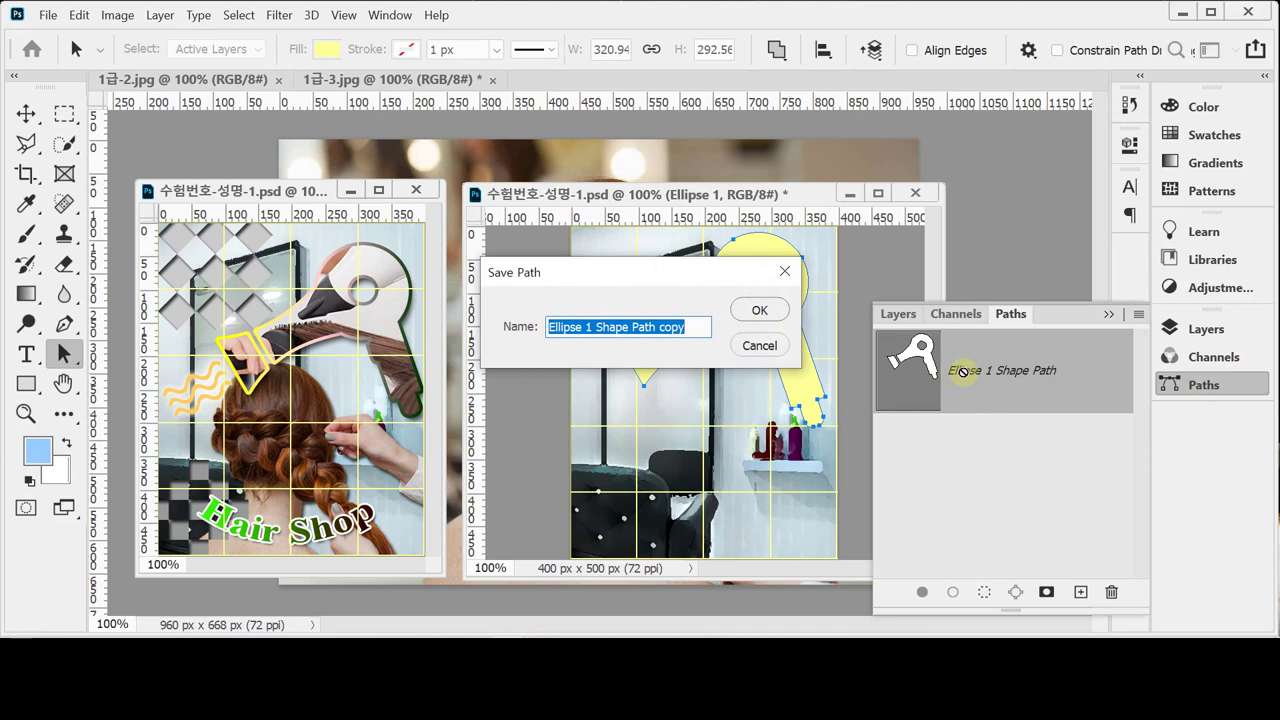
text(gd)
key(BackSpace)
key(BackSpace)
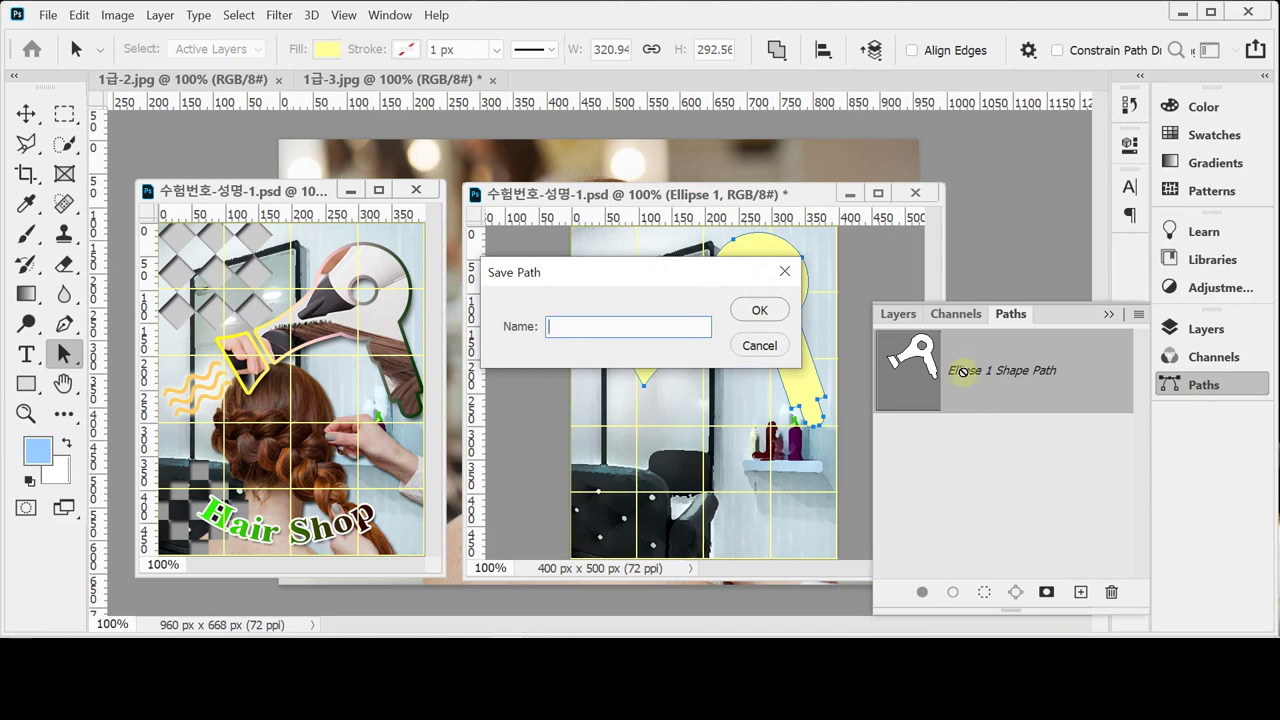
text(헤어 드라이어)
key(Return)
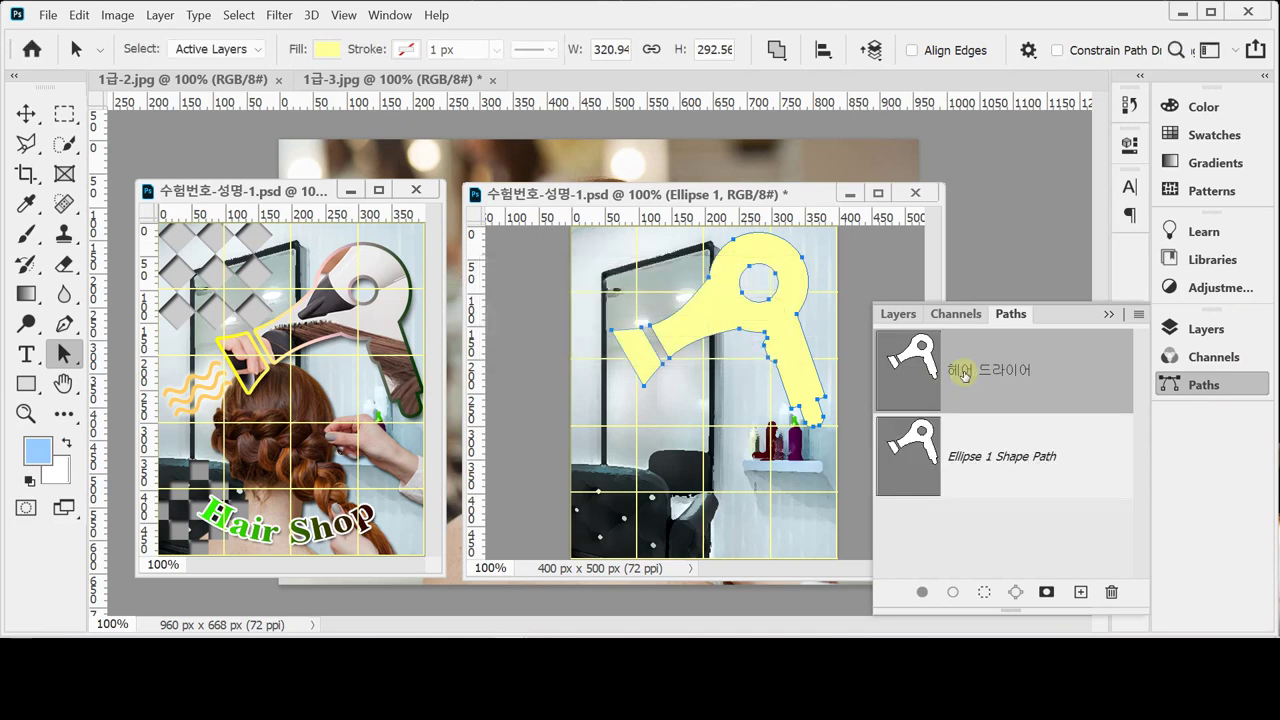
Rasterize the Ellipse 1 shape layer and rename it path.
click(1196, 385)
click(1207, 328)
right_click(952, 443)
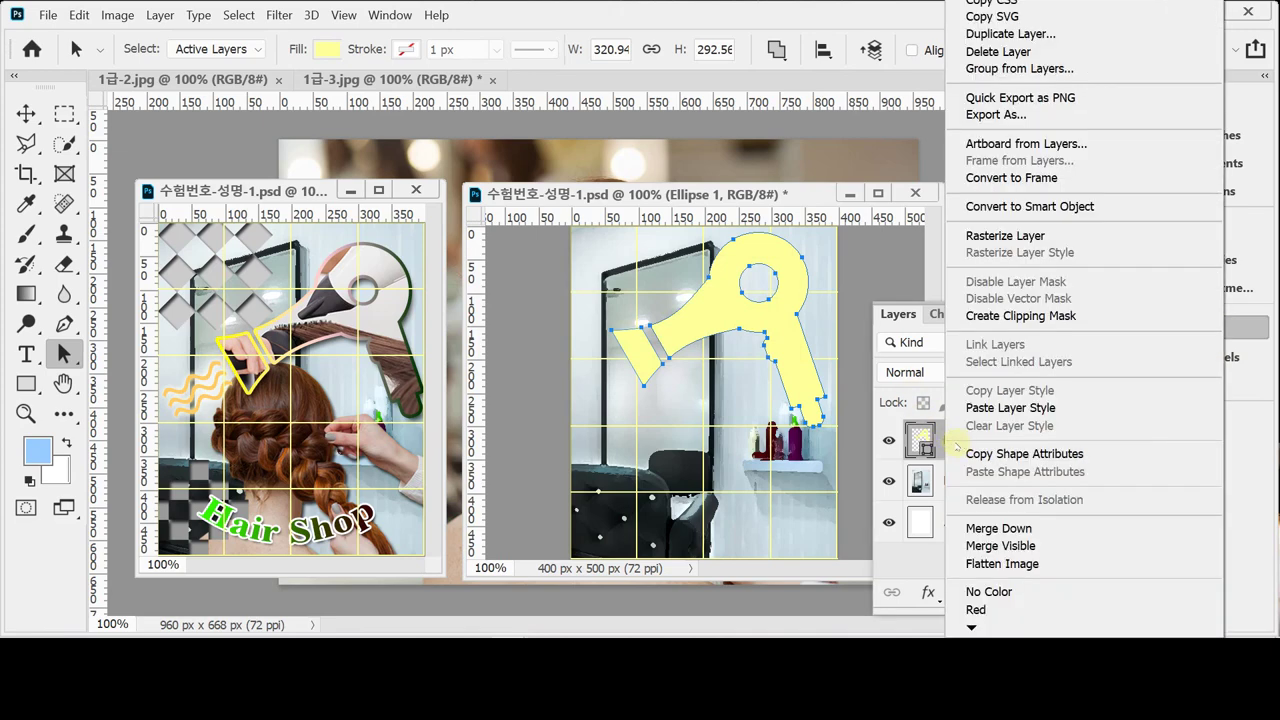
click(1030, 236)
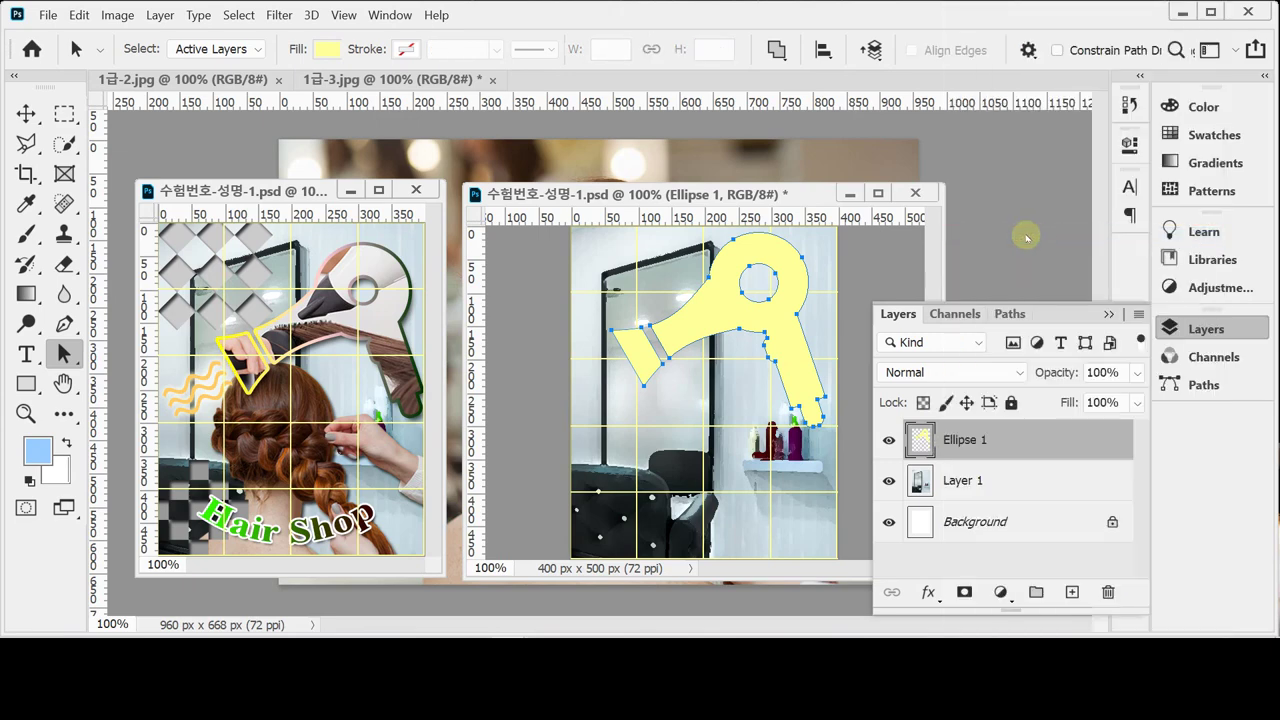
double_click(957, 443)
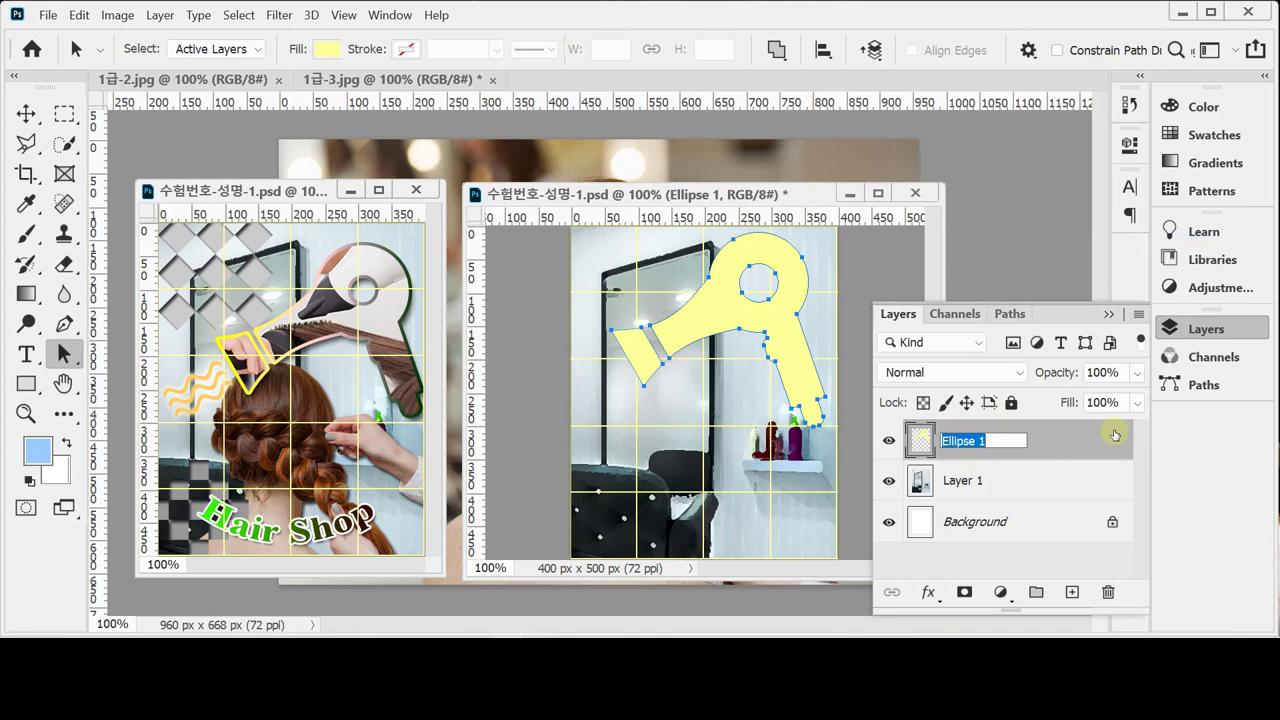
key(BackSpace)
text(path)
key(Return)
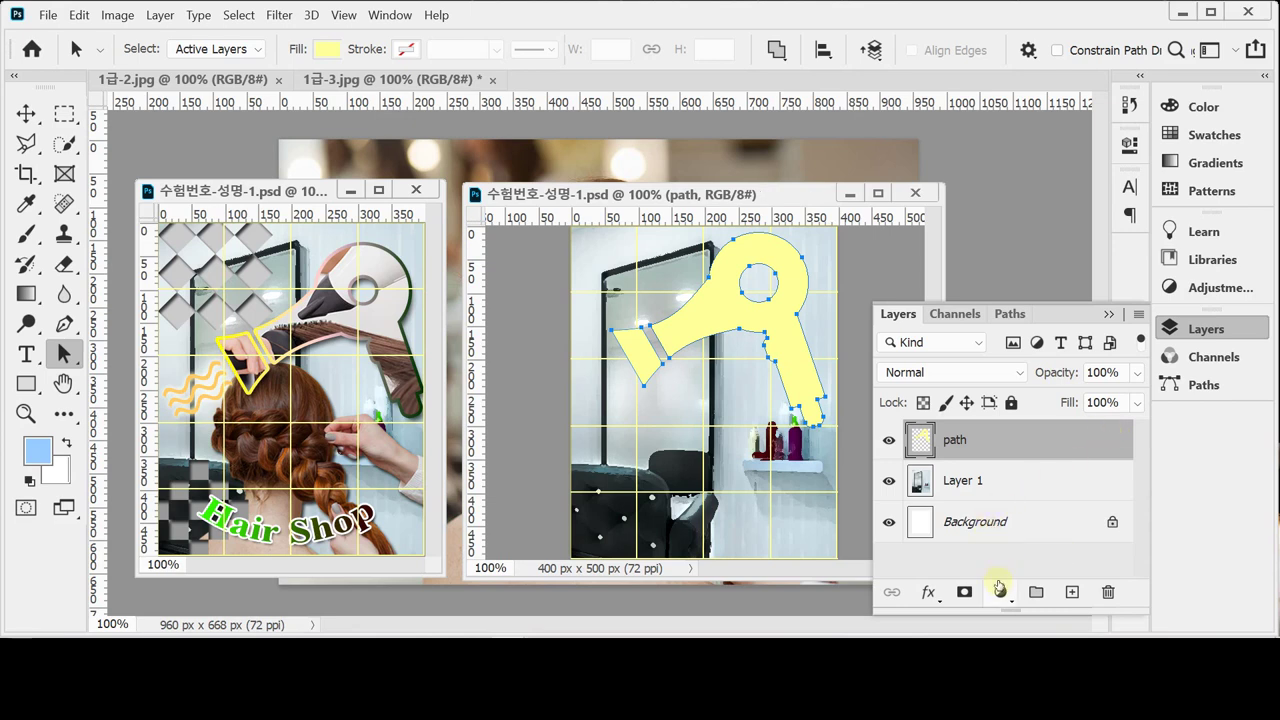
Add a 5 px Stroke effect to the path layer with its fill type set to Gradient.
click(928, 592)
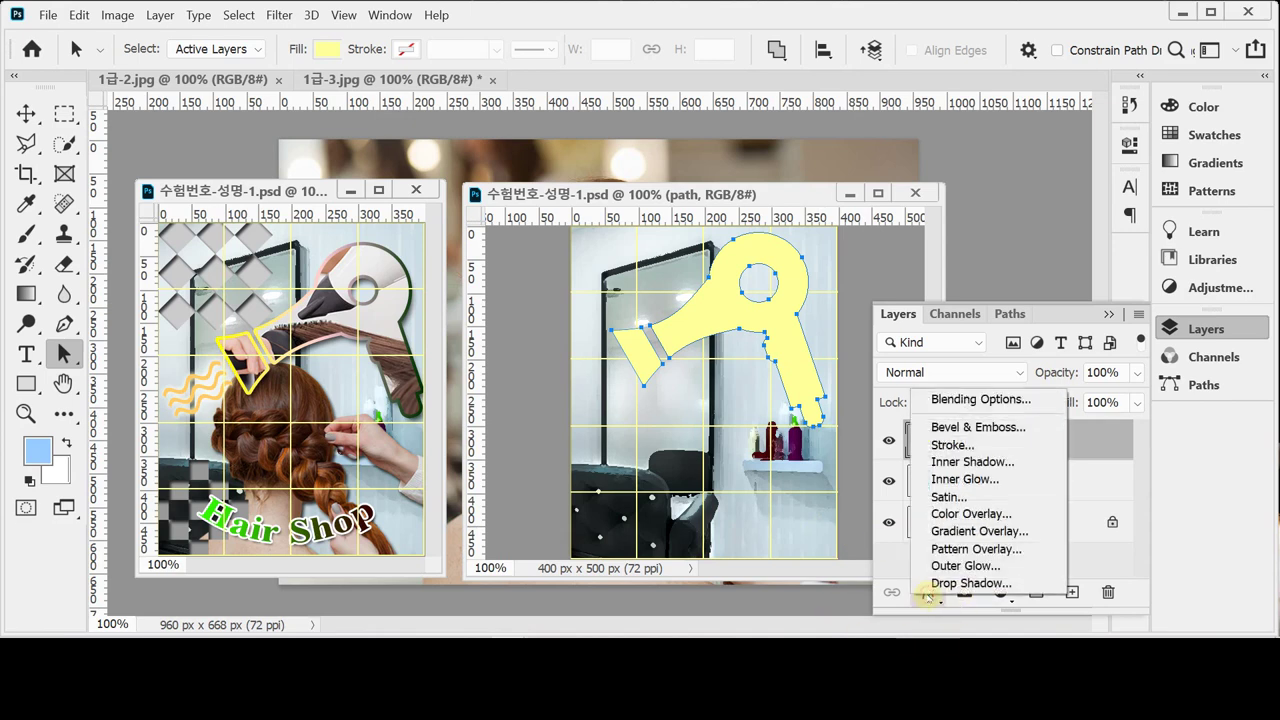
click(1012, 450)
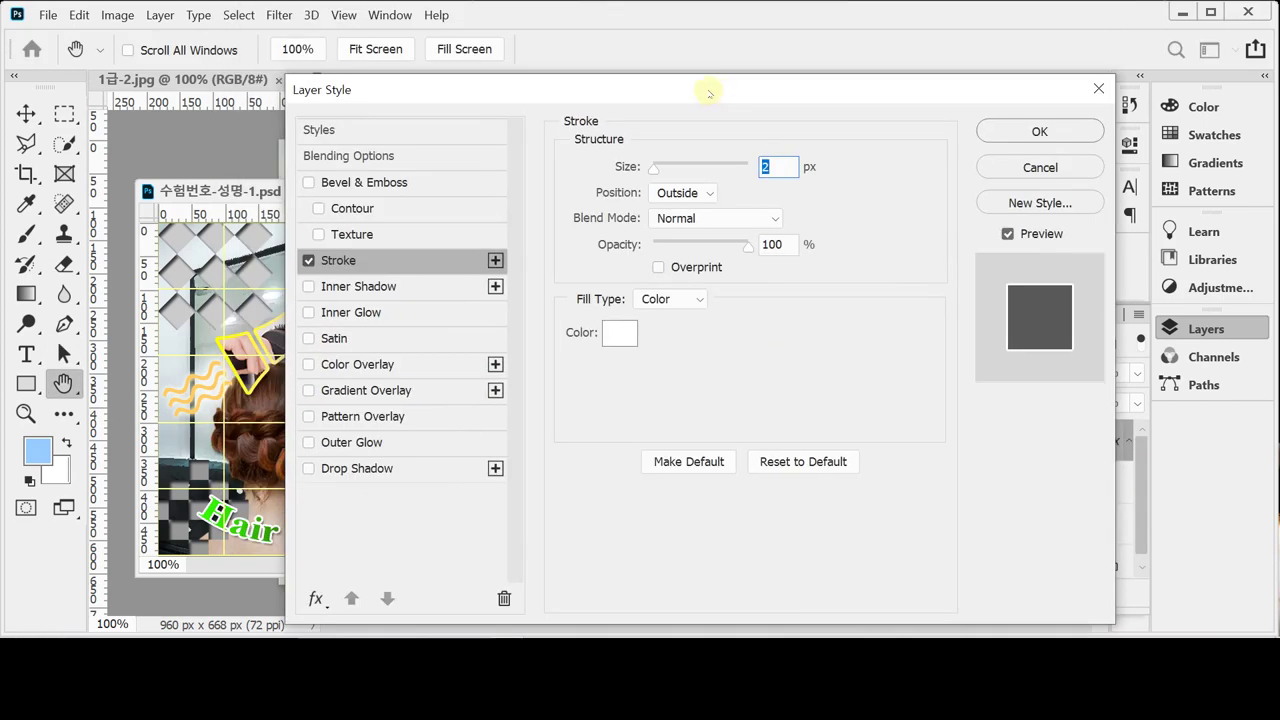
text(5)
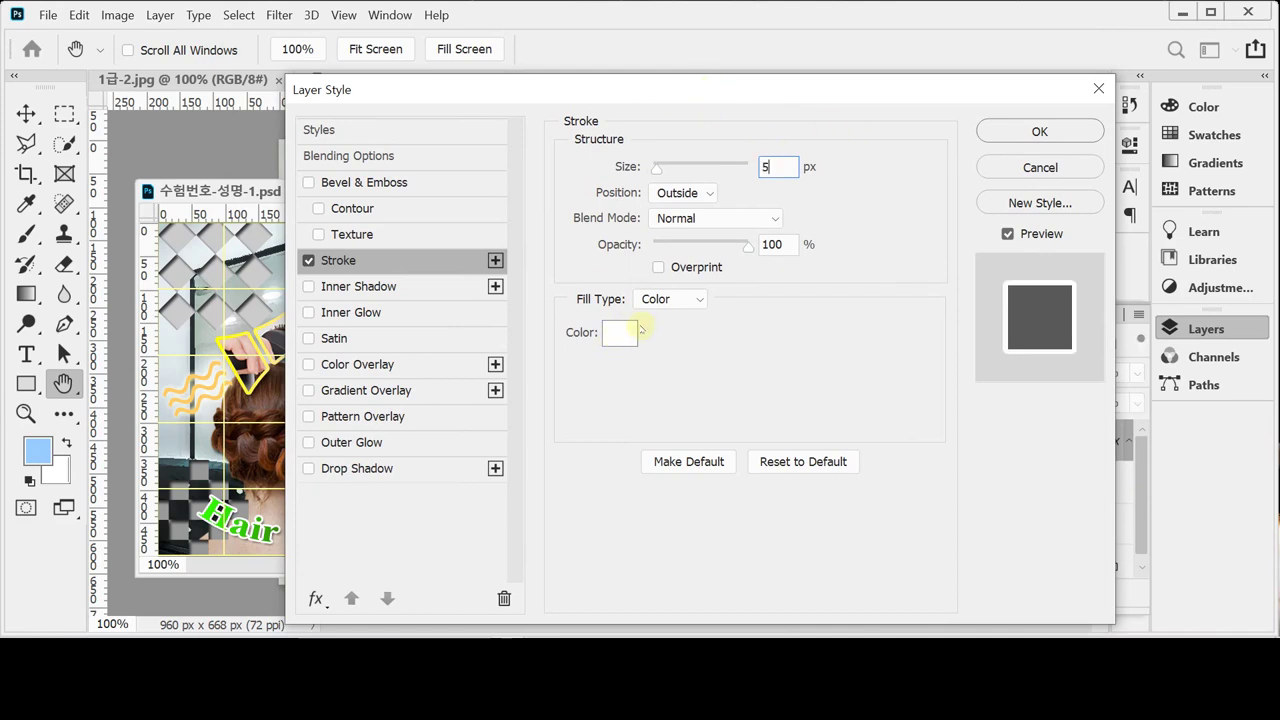
click(678, 299)
click(659, 334)
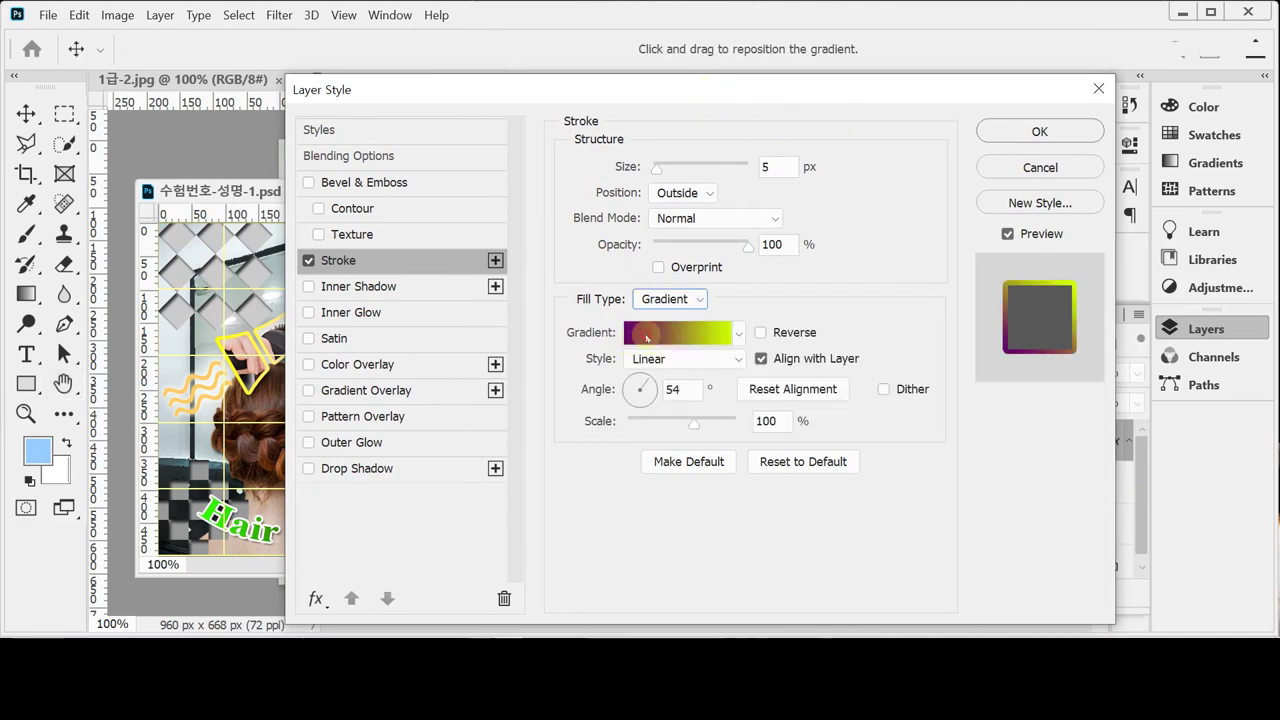
Set the start color stop of the stroke gradient to 003300.
click(670, 333)
double_click(622, 488)
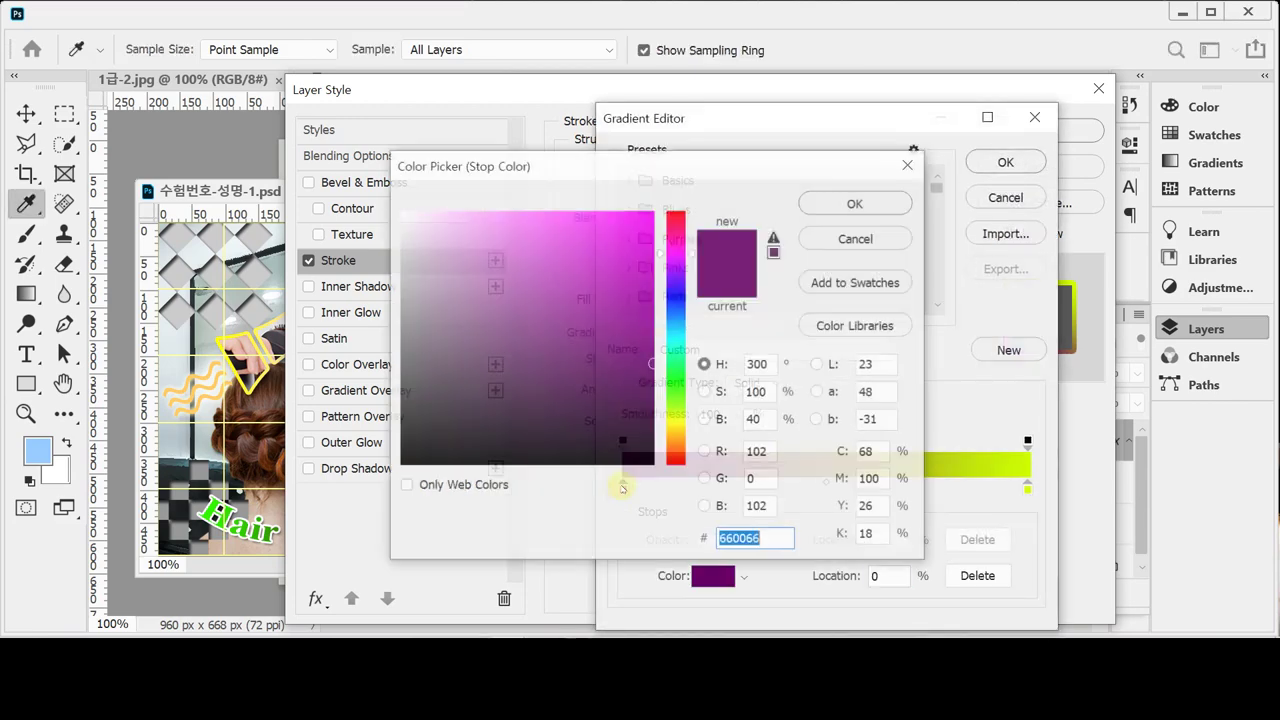
text(003300)
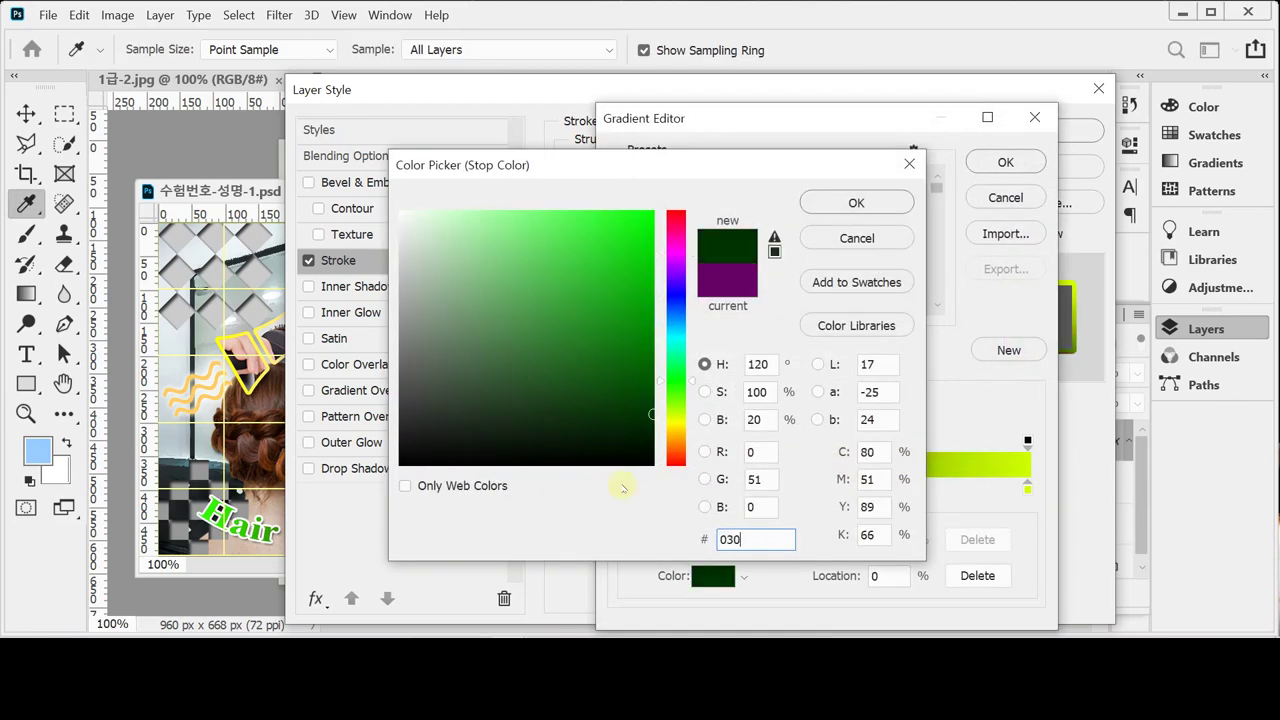
key(Return)
Set the end color stop of the stroke gradient to 000000.
click(1028, 490)
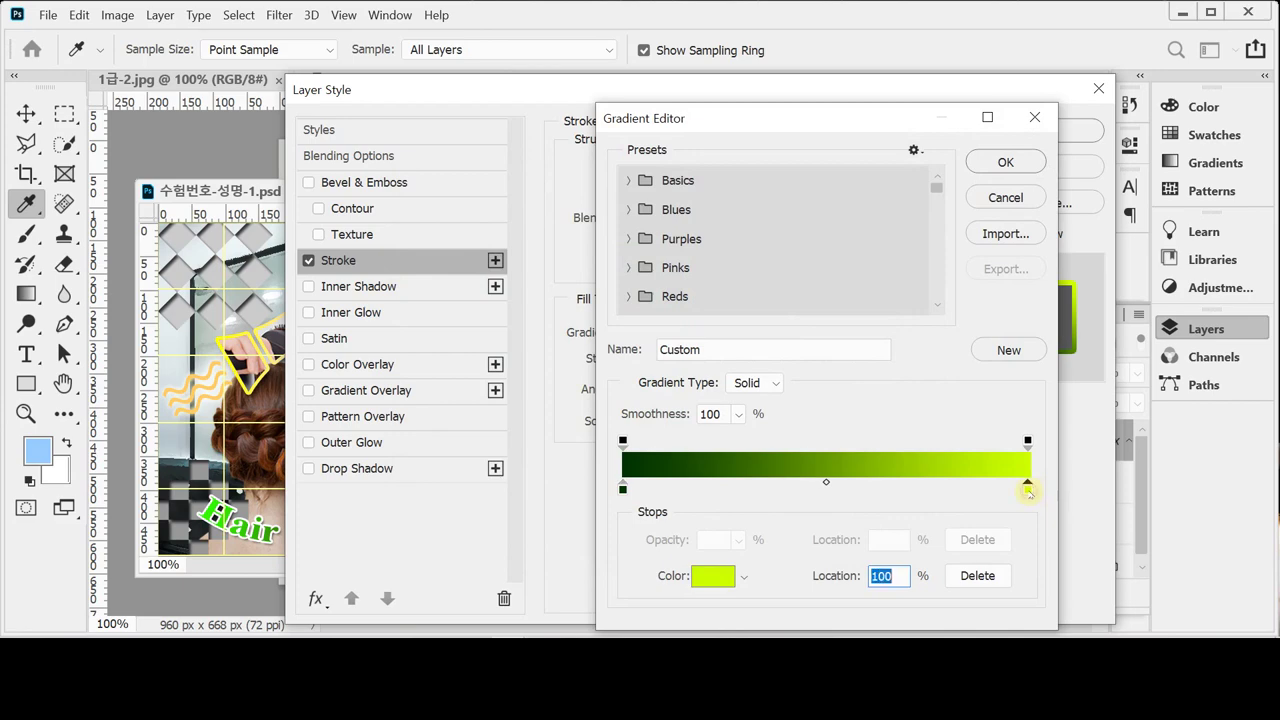
double_click(1028, 490)
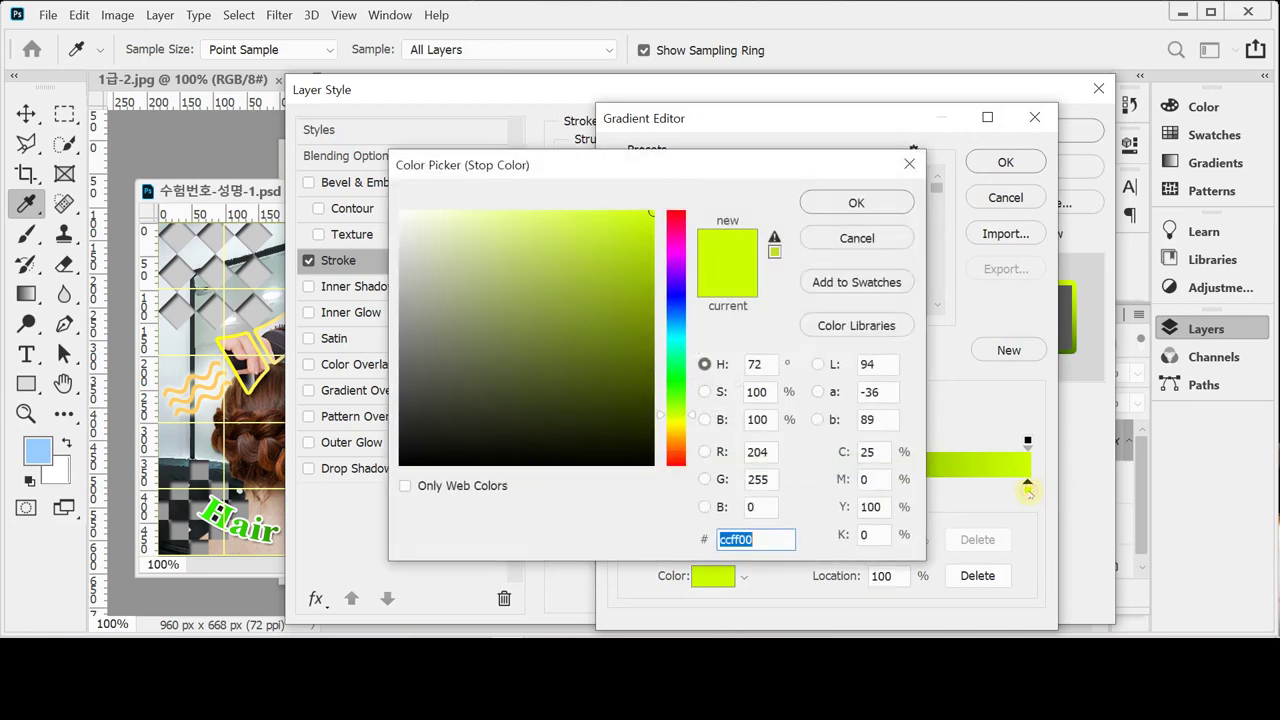
text(000000)
key(Return)
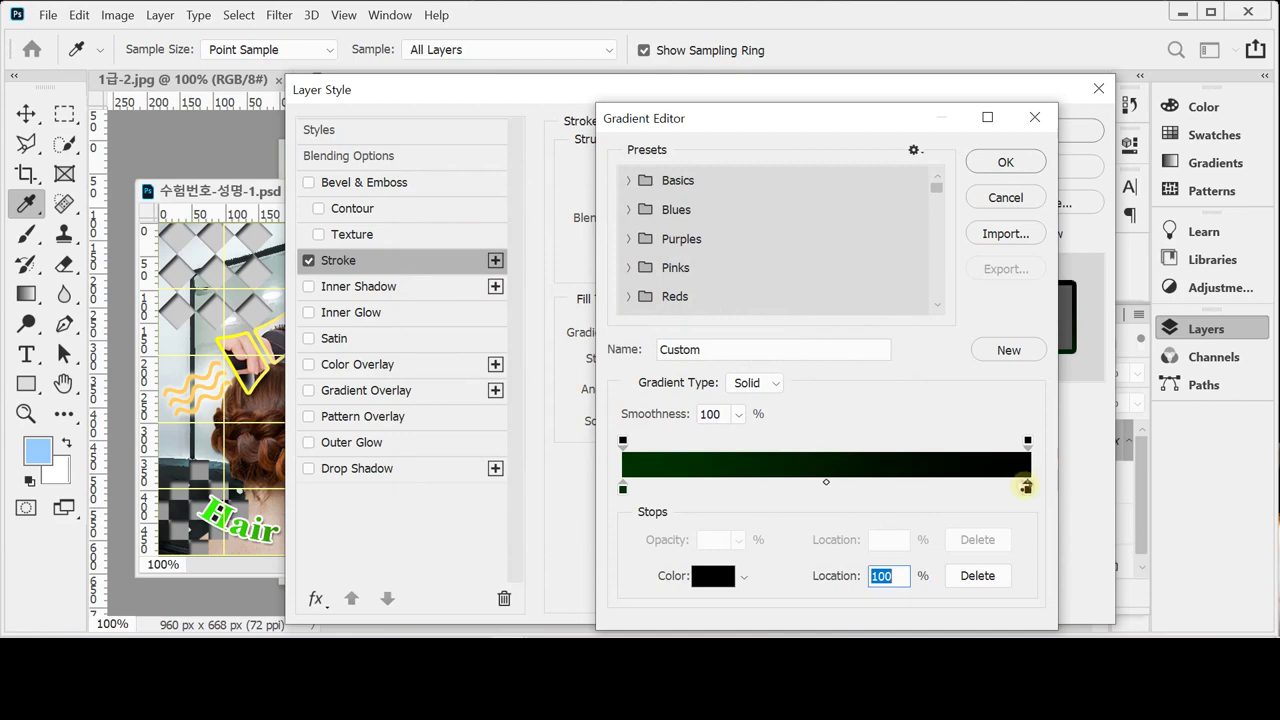
Change the end color stop of the stroke gradient to yellow, ff0.
double_click(1028, 488)
text(ff0)
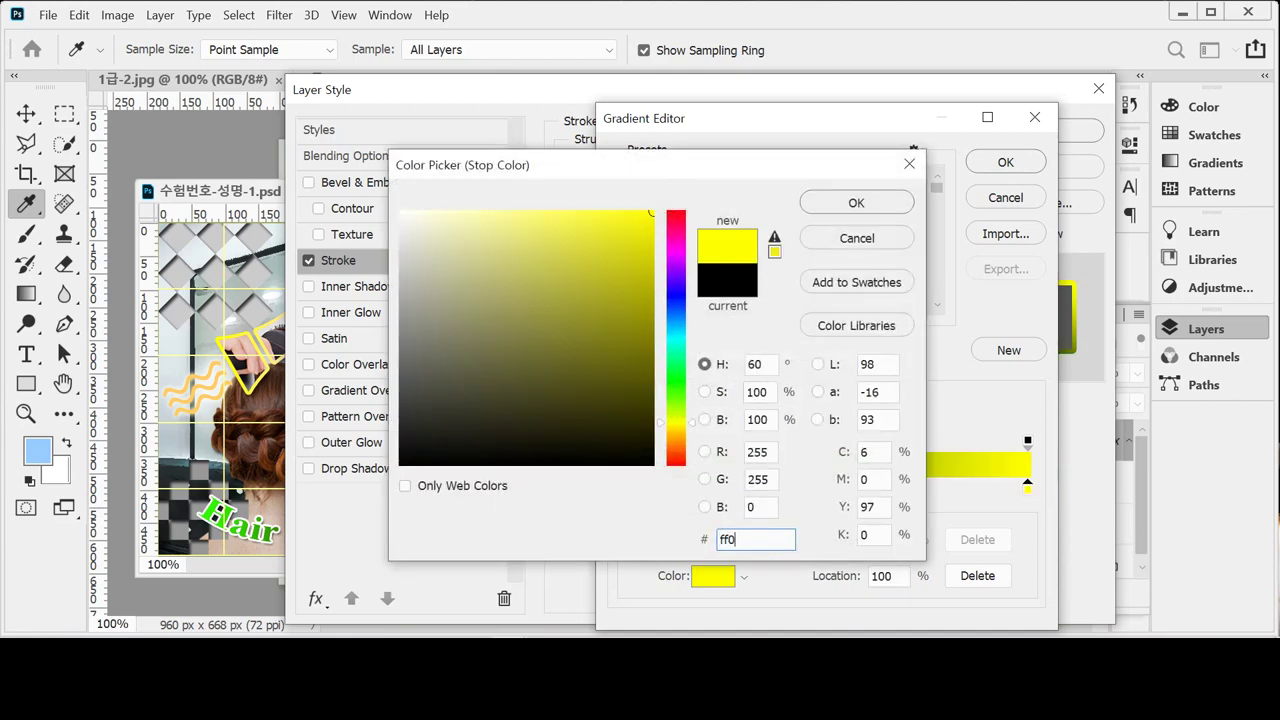
key(Return)
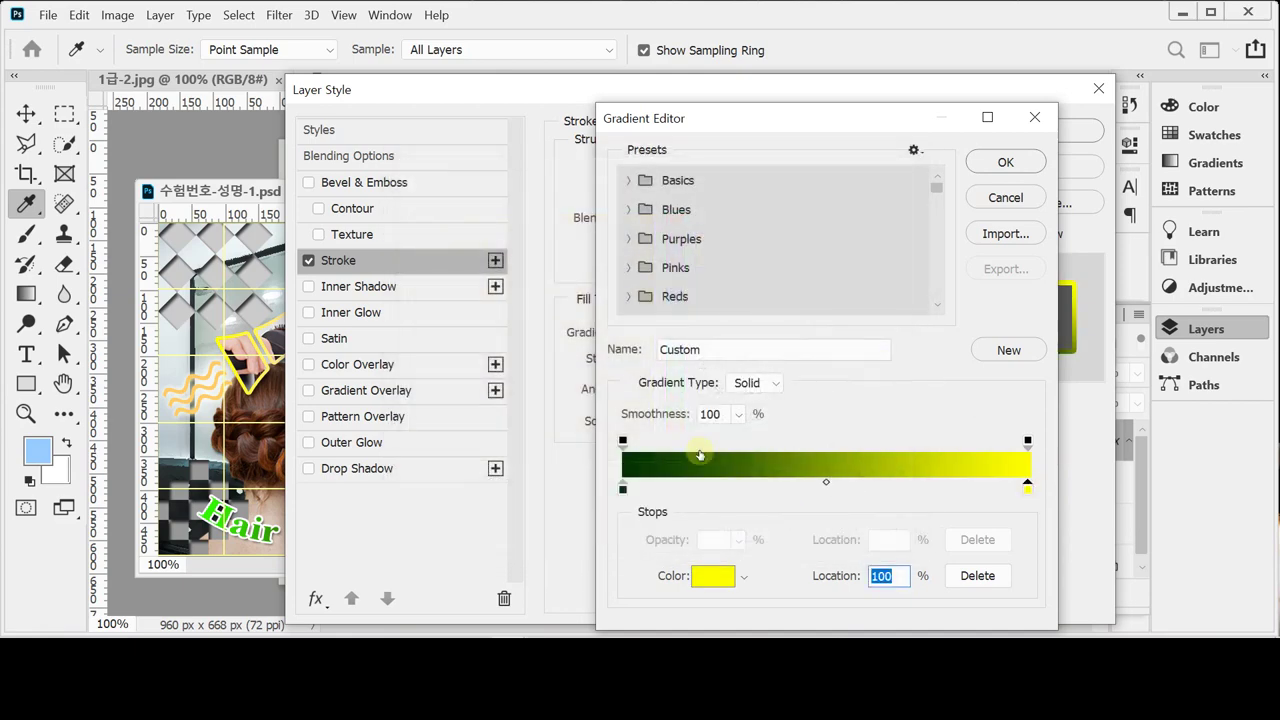
Accept the gradient with 003300 kept as its start color and set the stroke gradient's angle to 180°.
click(622, 488)
double_click(622, 488)
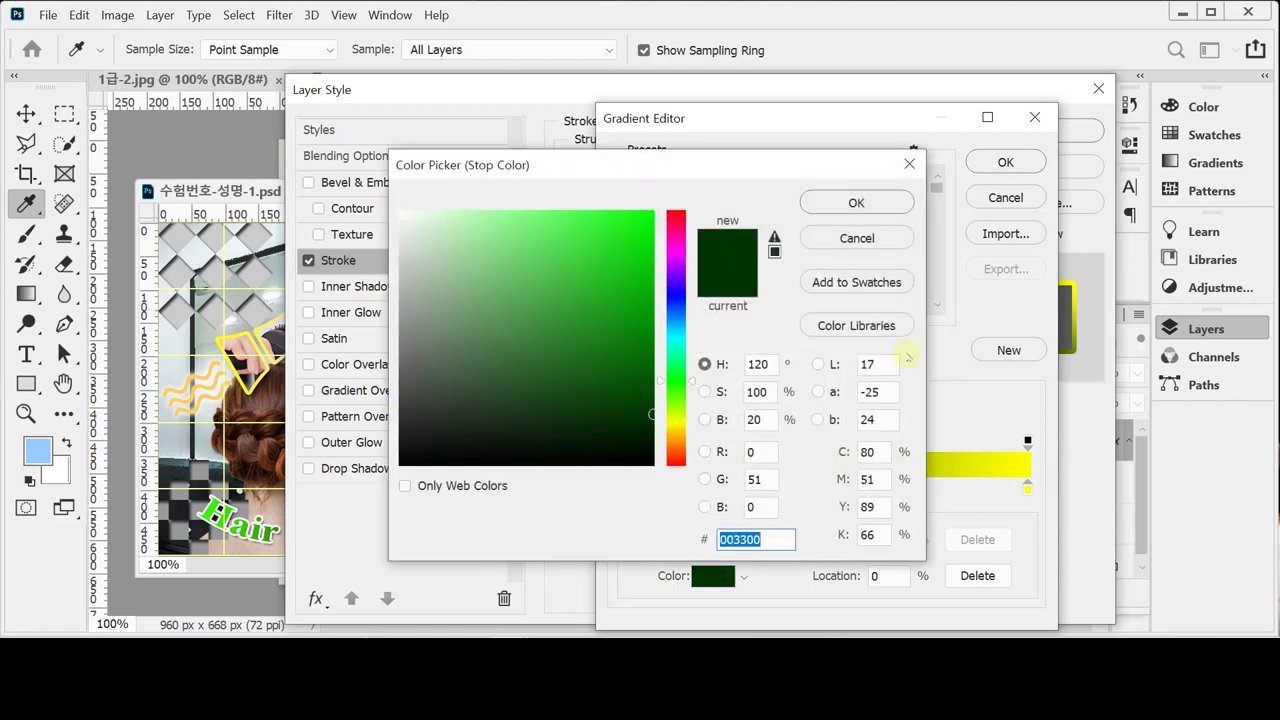
click(893, 202)
click(1005, 162)
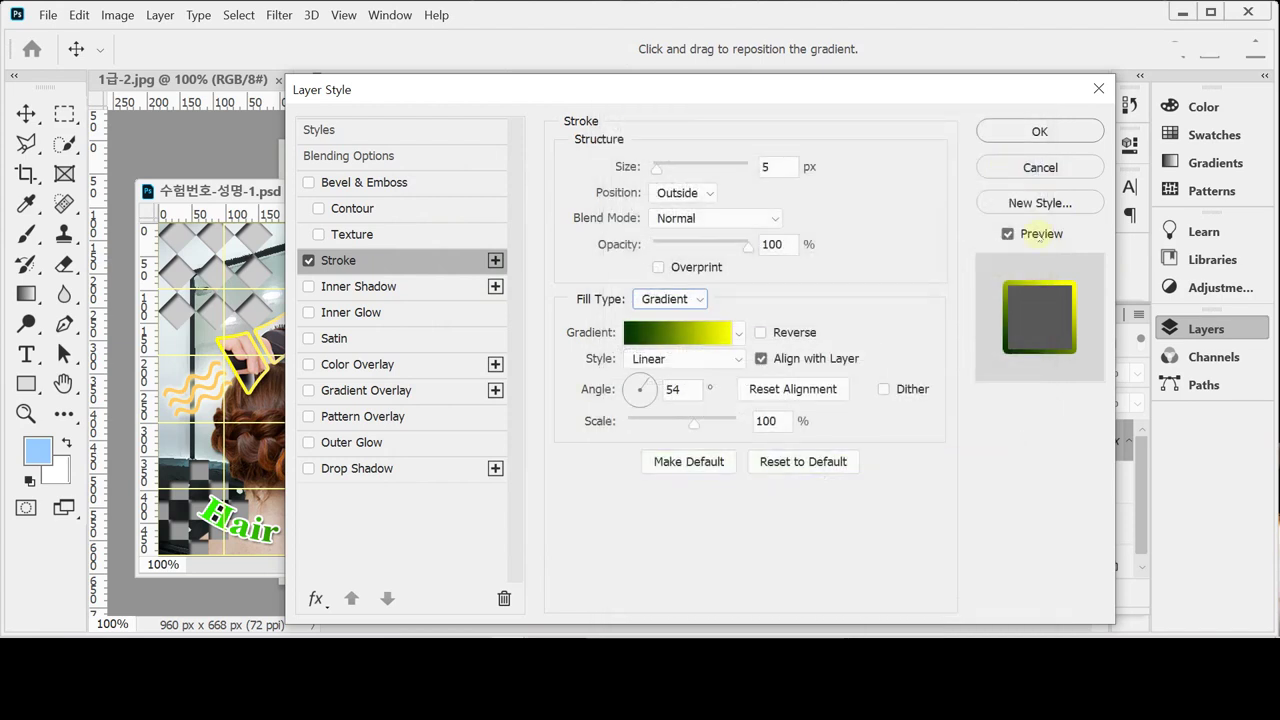
double_click(675, 389)
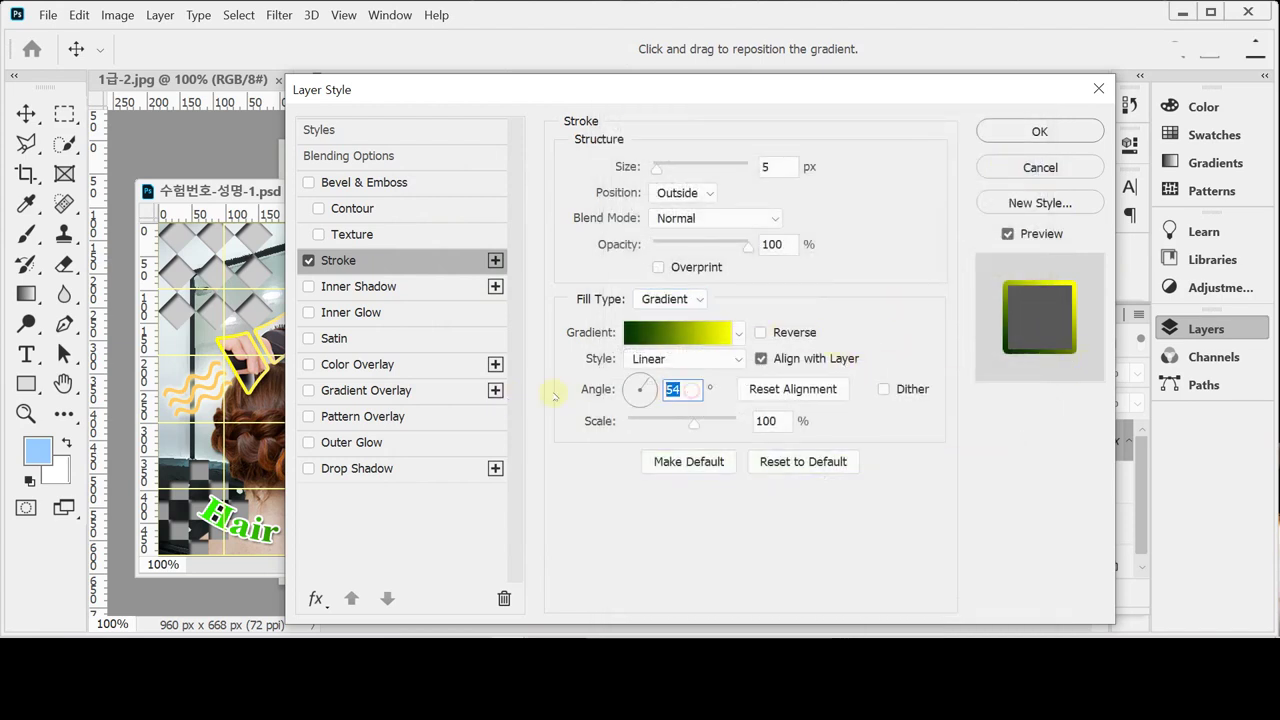
text(180)
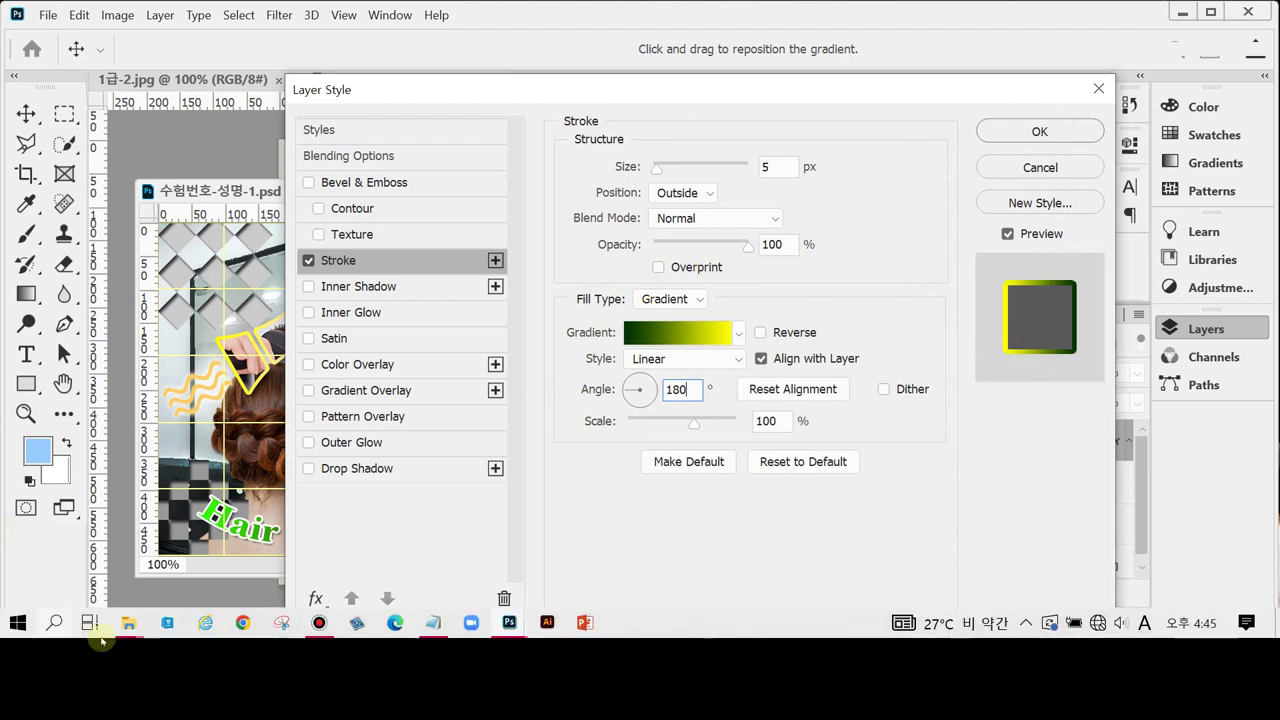
Add a drop shadow to the hair dryer shape with angle 120°, distance 10 px and size 10 px, and accept the layer style.
click(387, 470)
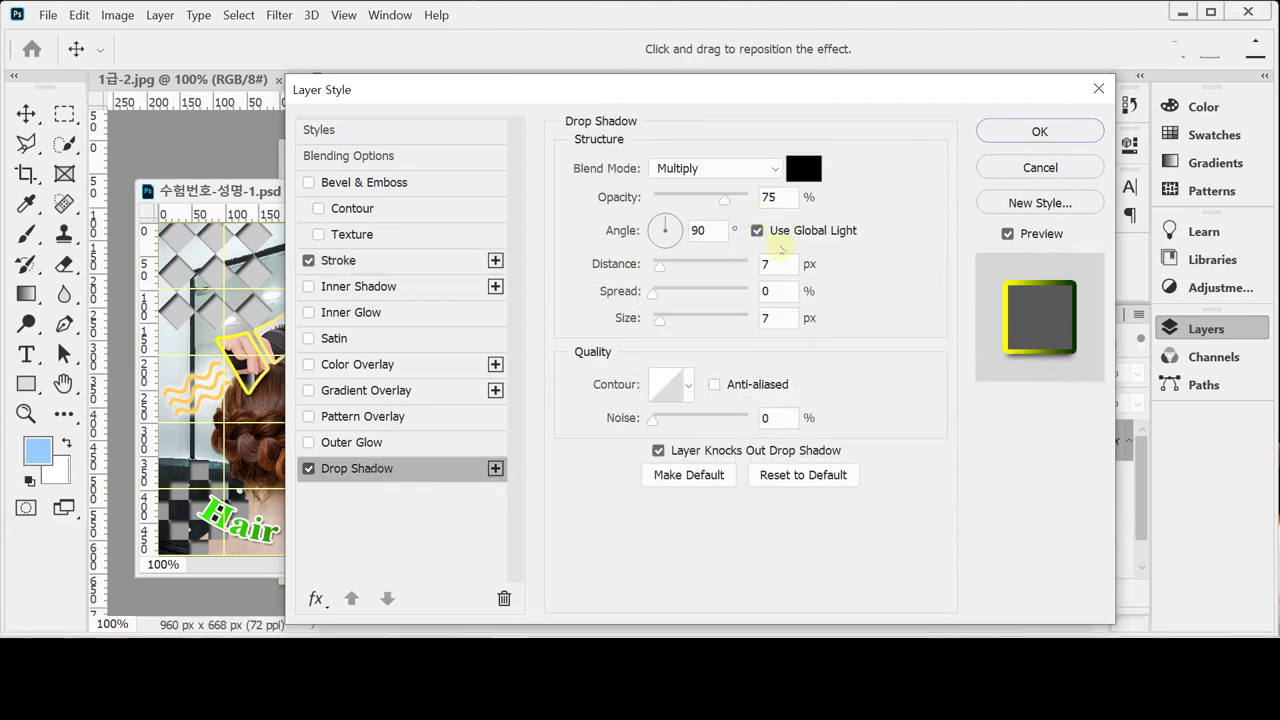
double_click(697, 231)
text(120)
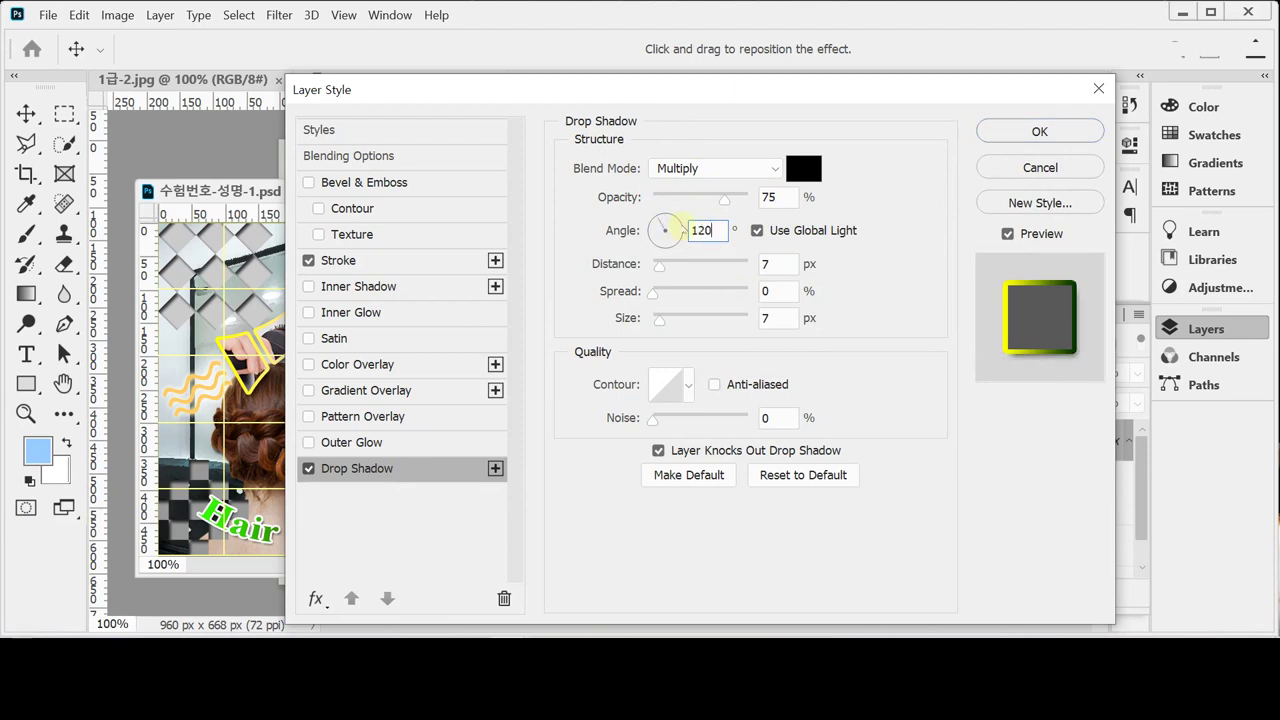
double_click(786, 264)
text(10)
double_click(790, 318)
text(10)
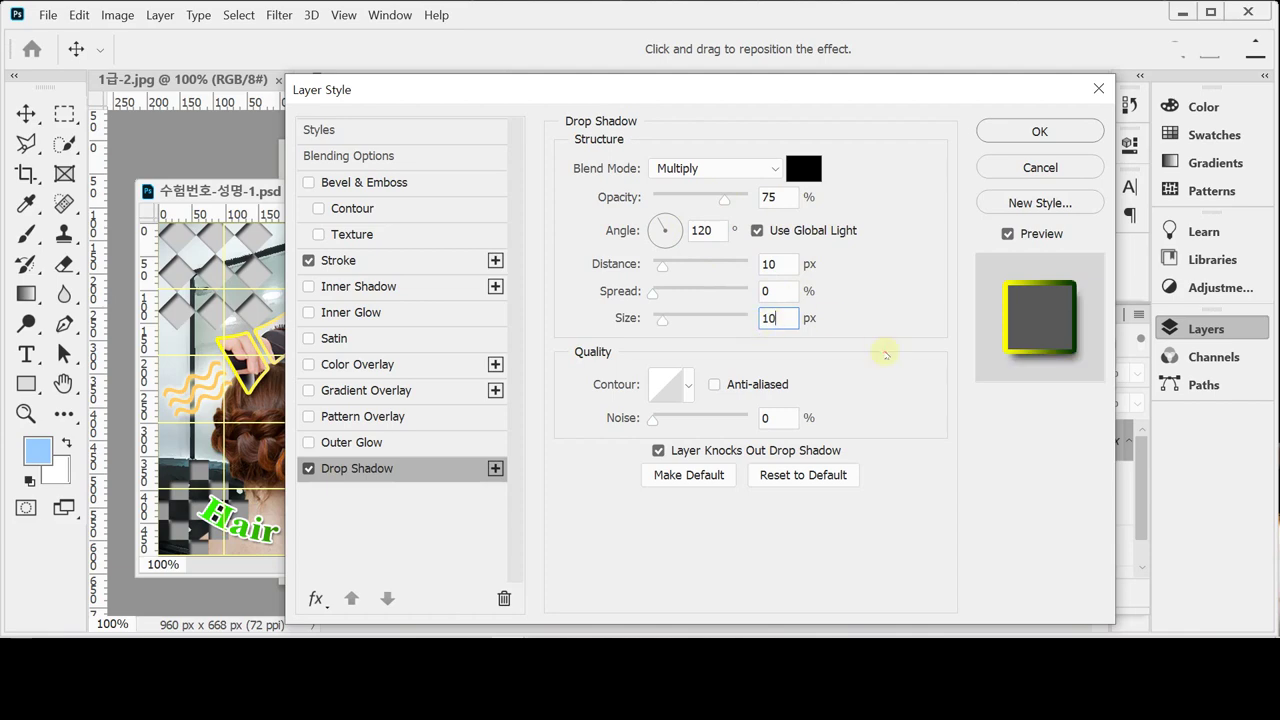
drag(851, 86, 949, 150)
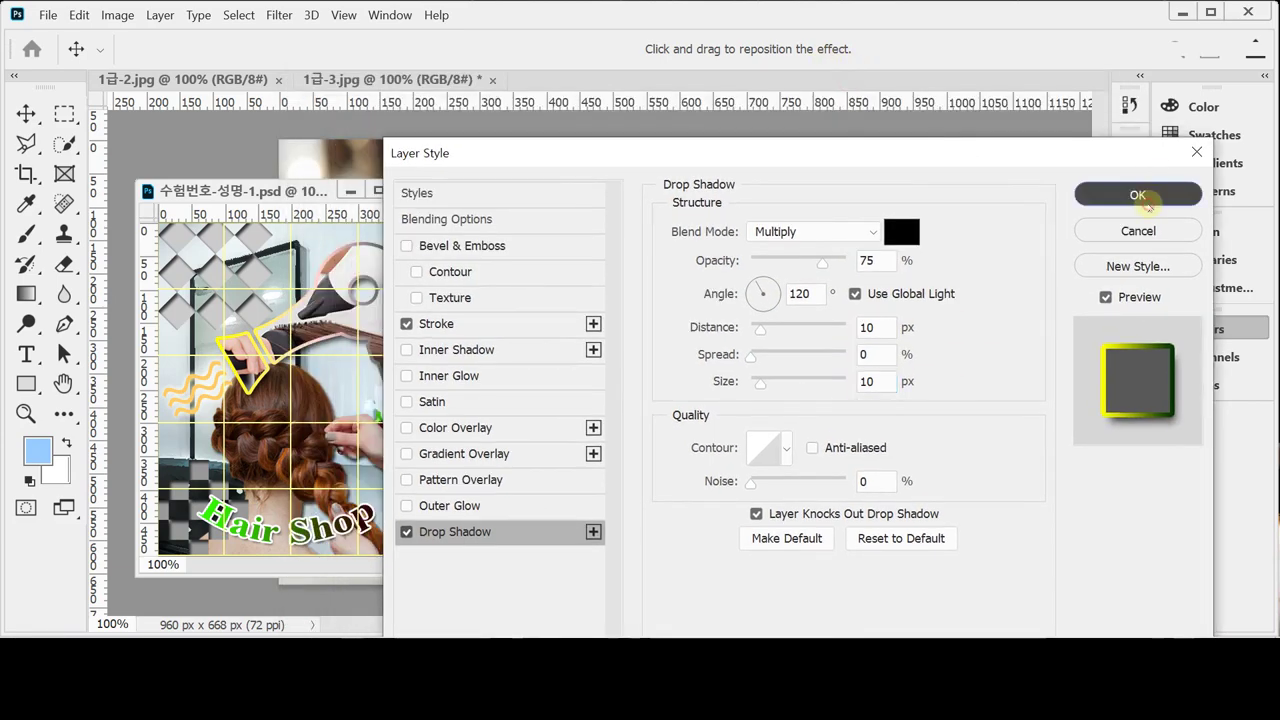
click(1148, 205)
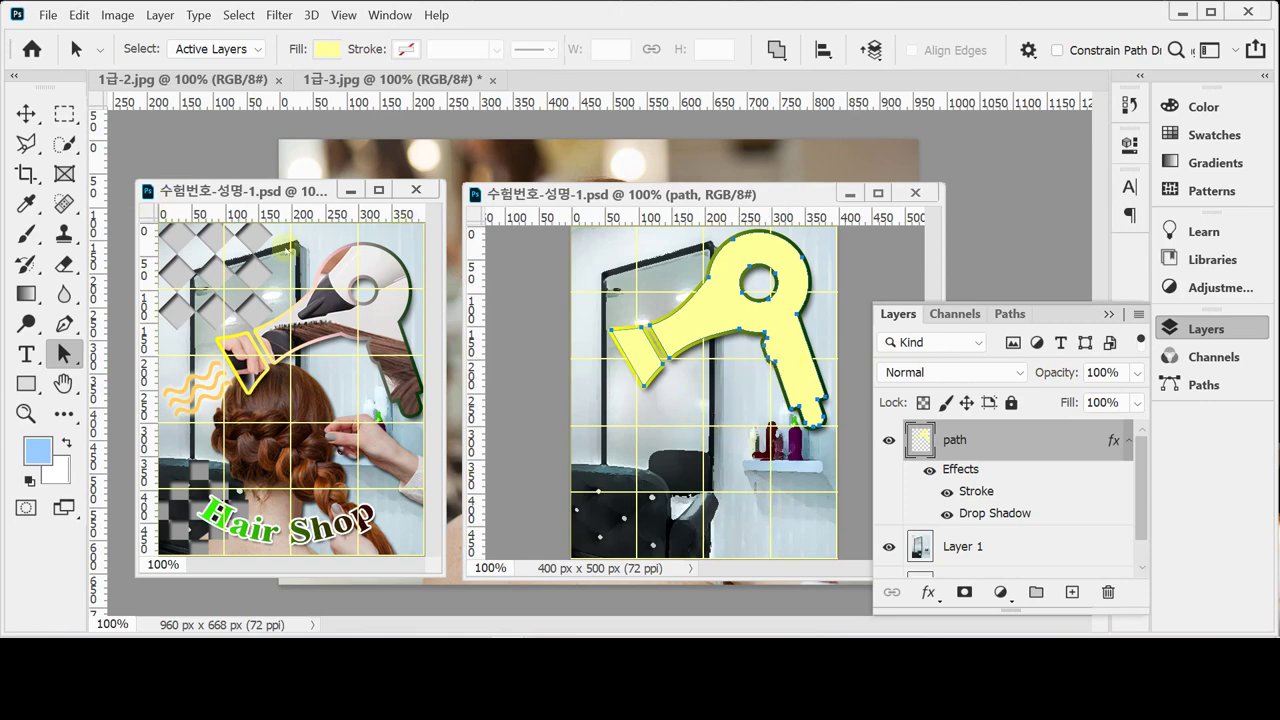
Close the 1급-2.jpg source and paste its copied photo into the composite as a new layer above the path layer.
drag(180, 79, 243, 165)
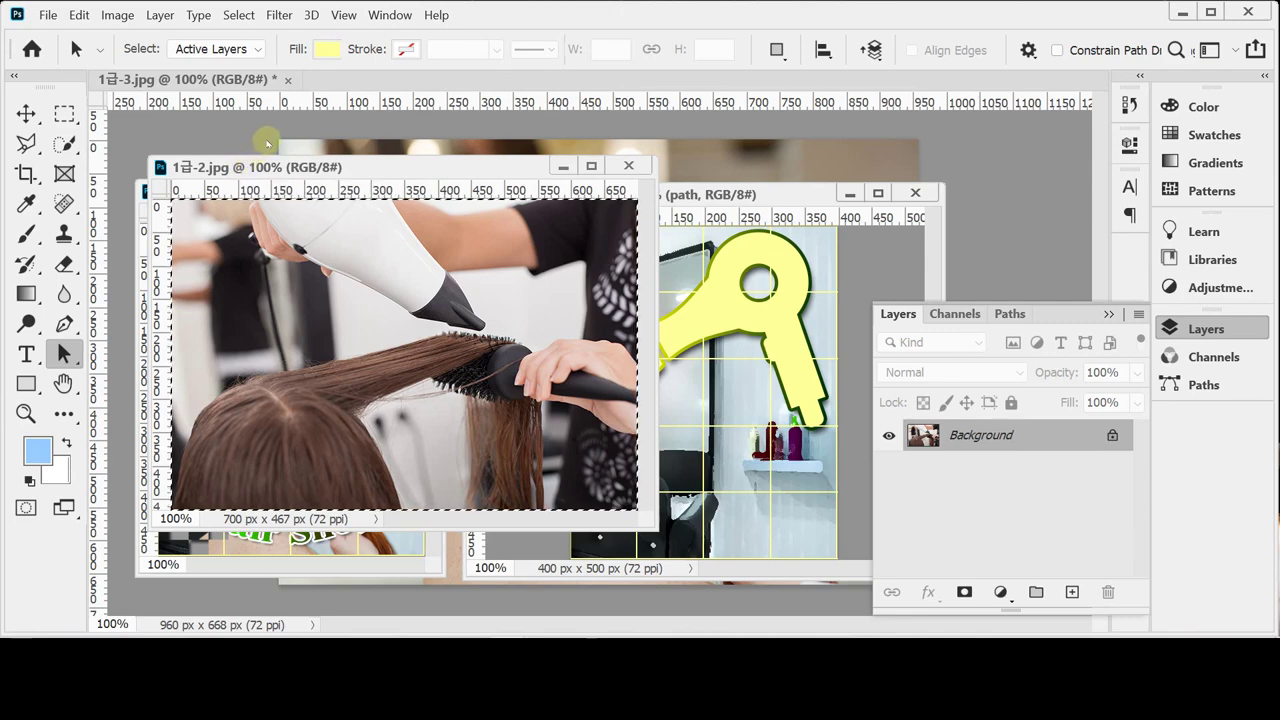
click(628, 165)
key(ctrl+v)
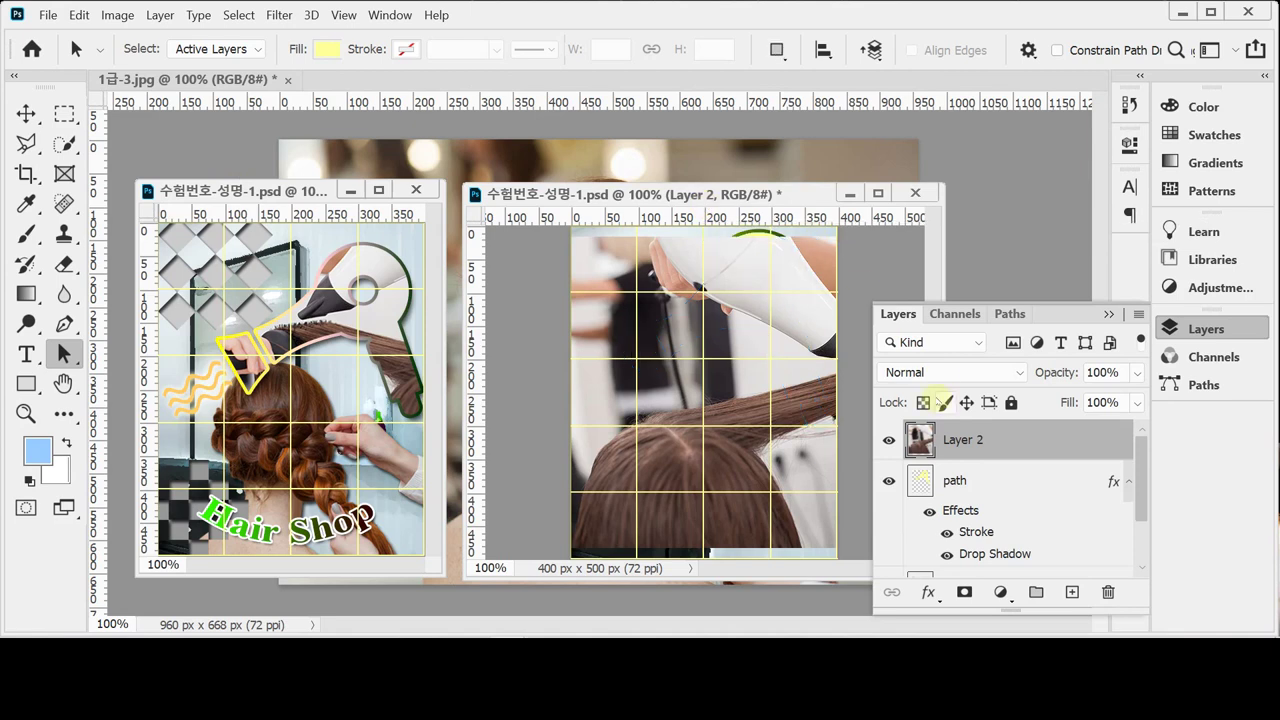
click(935, 484)
click(979, 446)
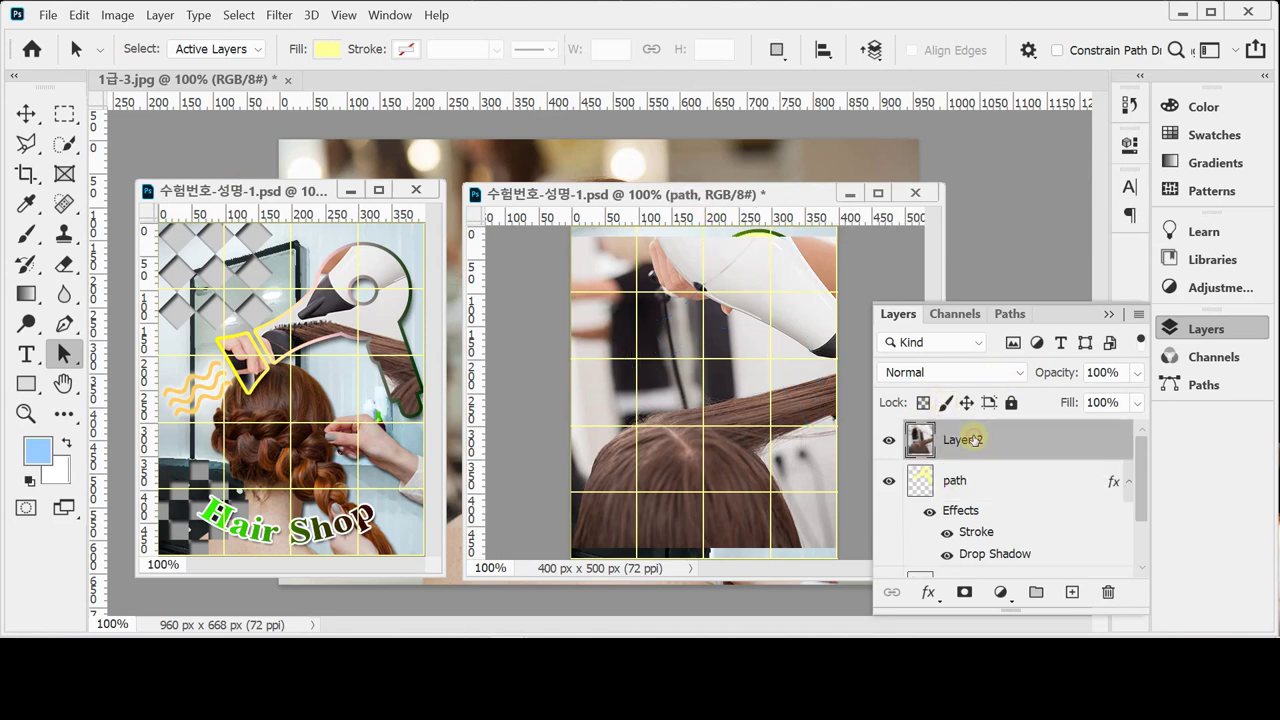
Flip the pasted hair-drying photo horizontally with Free Transform.
click(1223, 331)
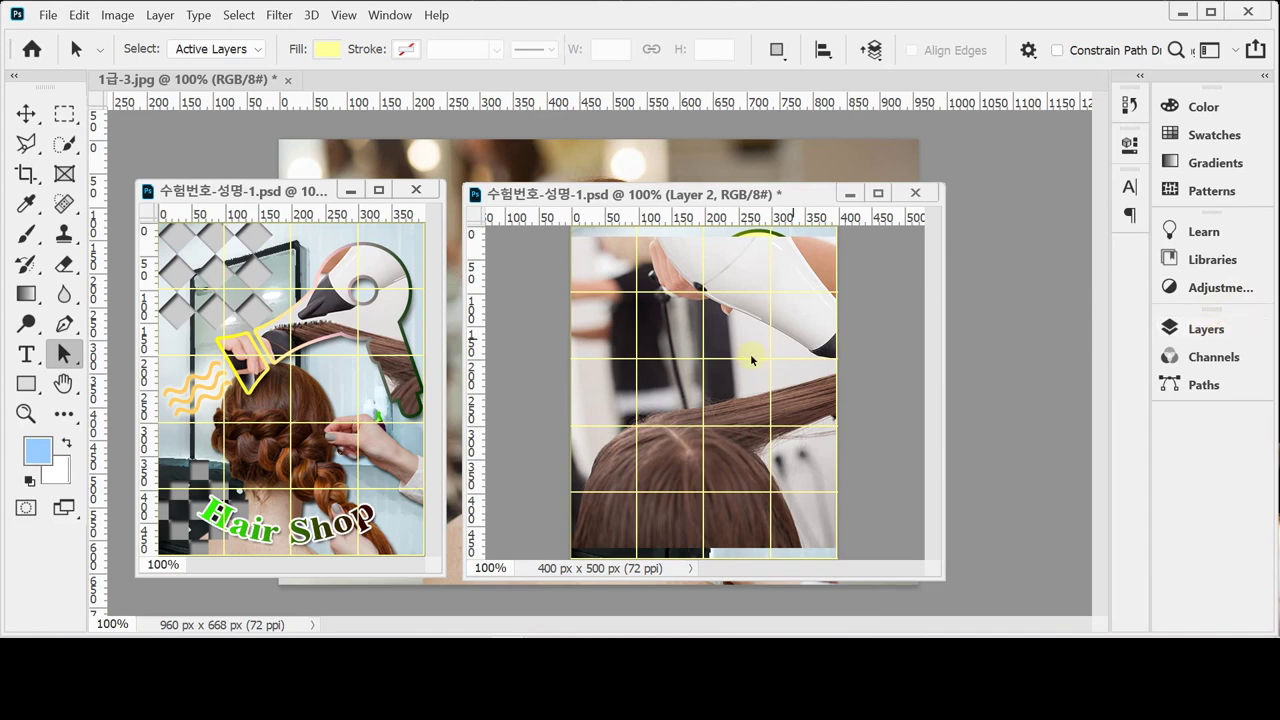
key(ctrl+t)
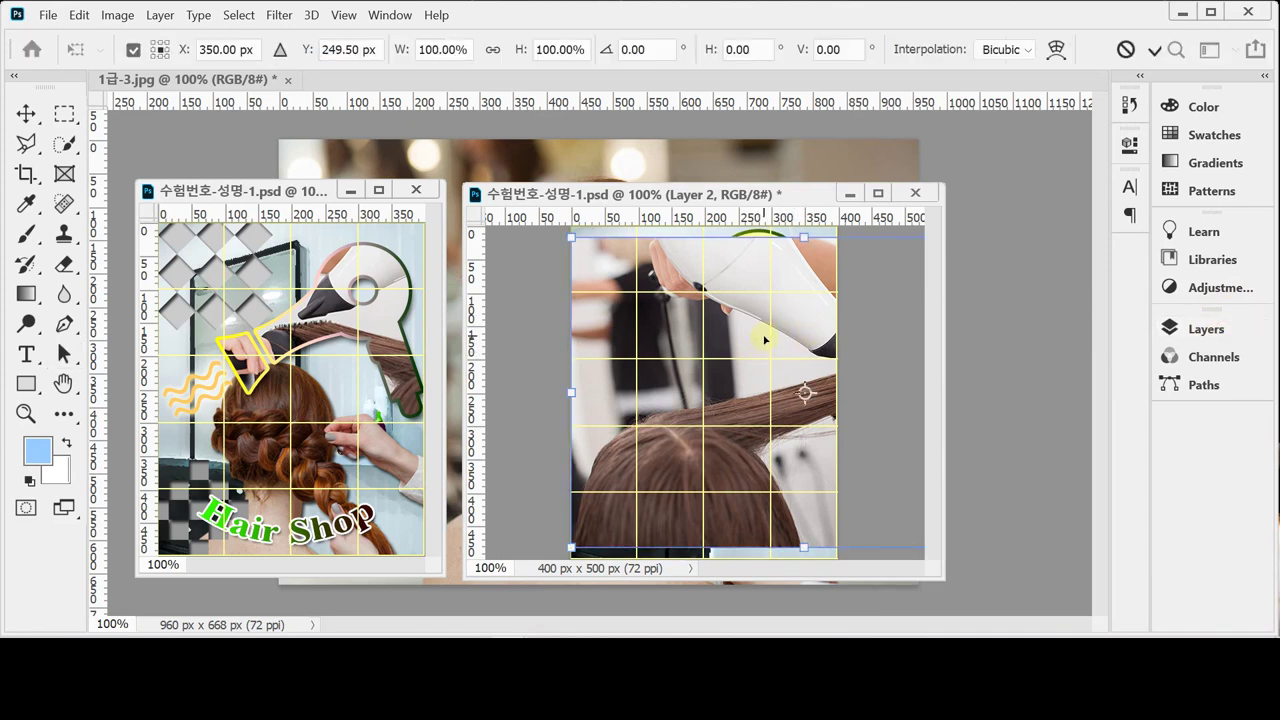
right_click(759, 292)
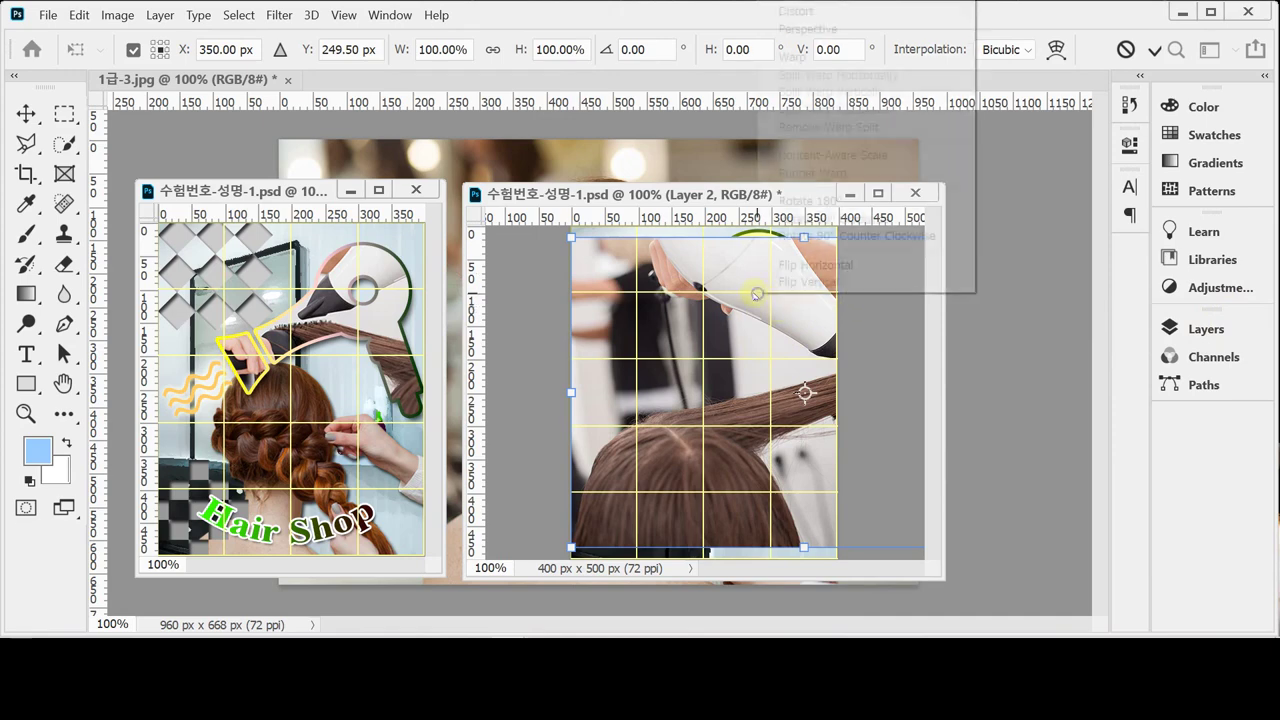
click(805, 264)
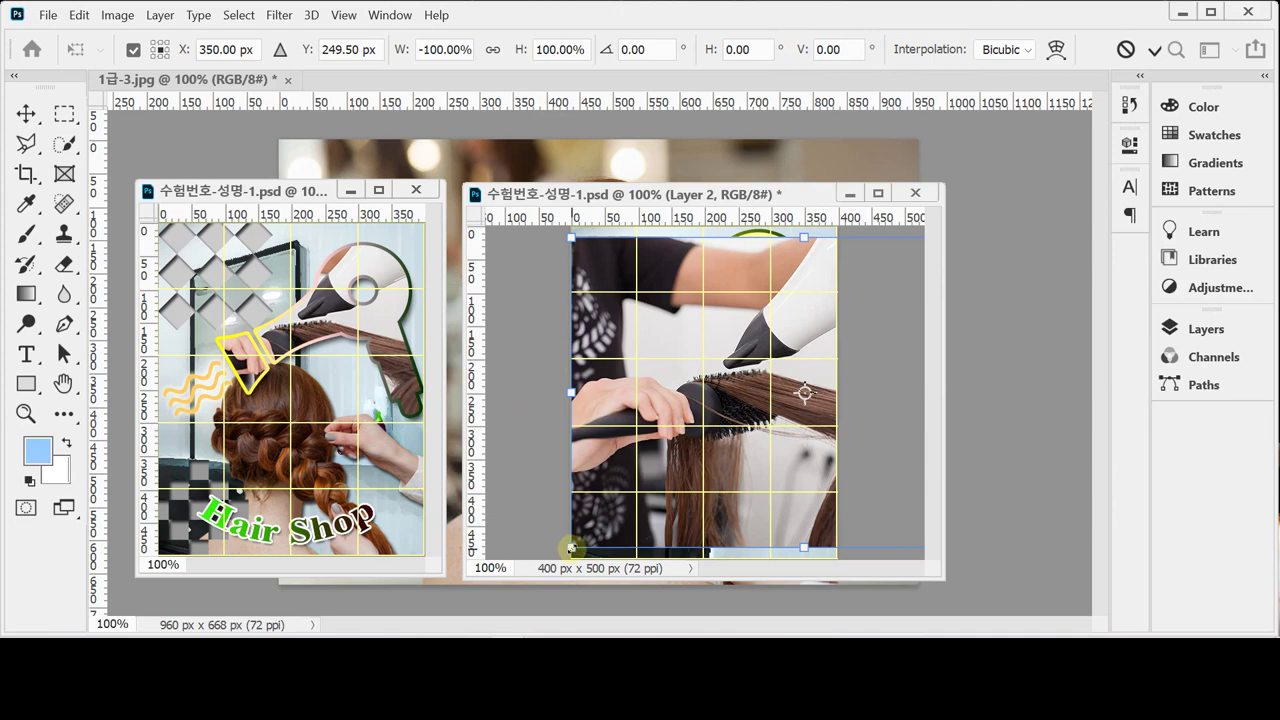
Scale the pasted photo to about 76% and position it over the hair dryer shape.
drag(571, 548, 680, 435)
drag(686, 432, 659, 441)
drag(788, 408, 669, 398)
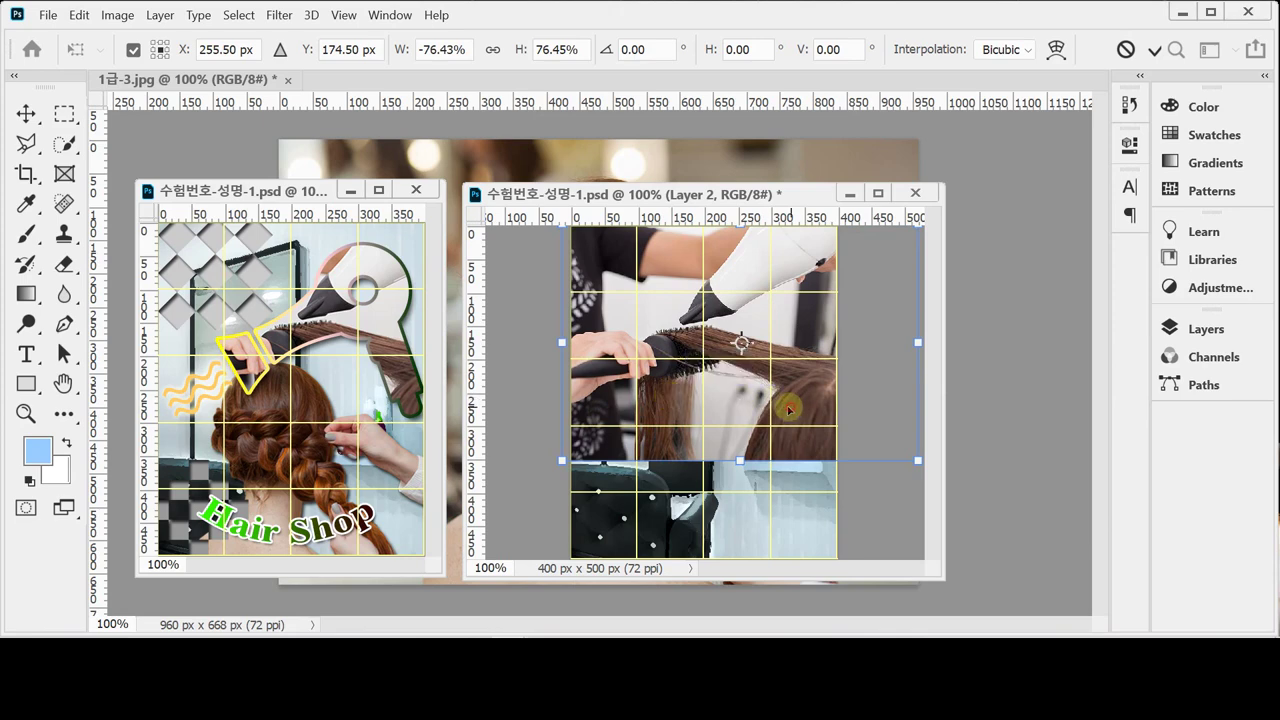
key(Return)
key(a)
Clip Layer 2 to the path layer and shift the photo within the hair dryer shape to match the reference.
click(1206, 328)
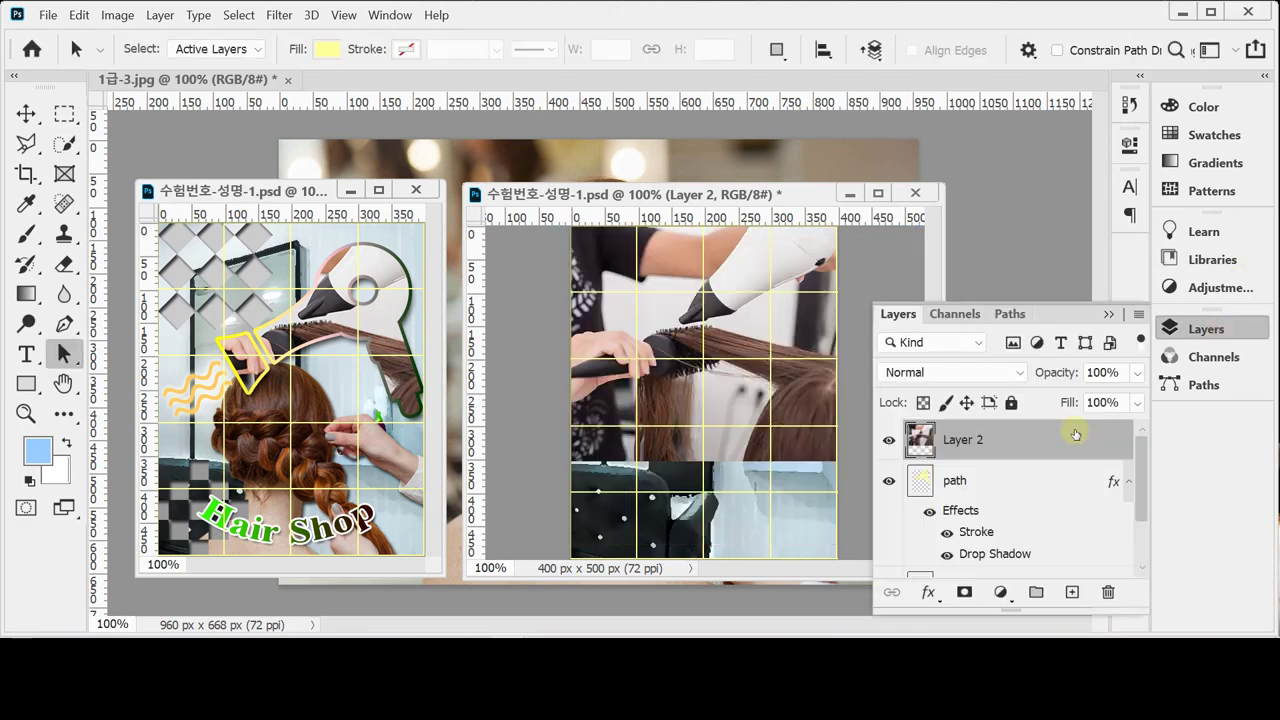
alt+click(1015, 458)
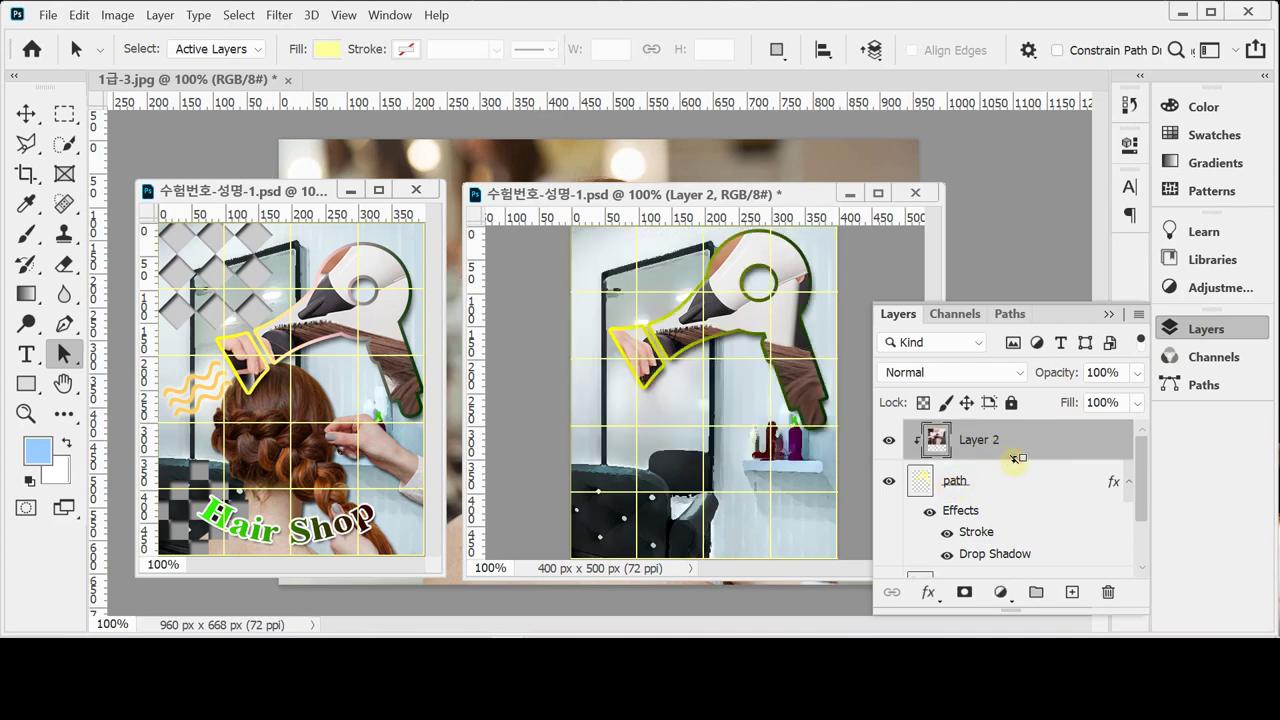
click(1206, 330)
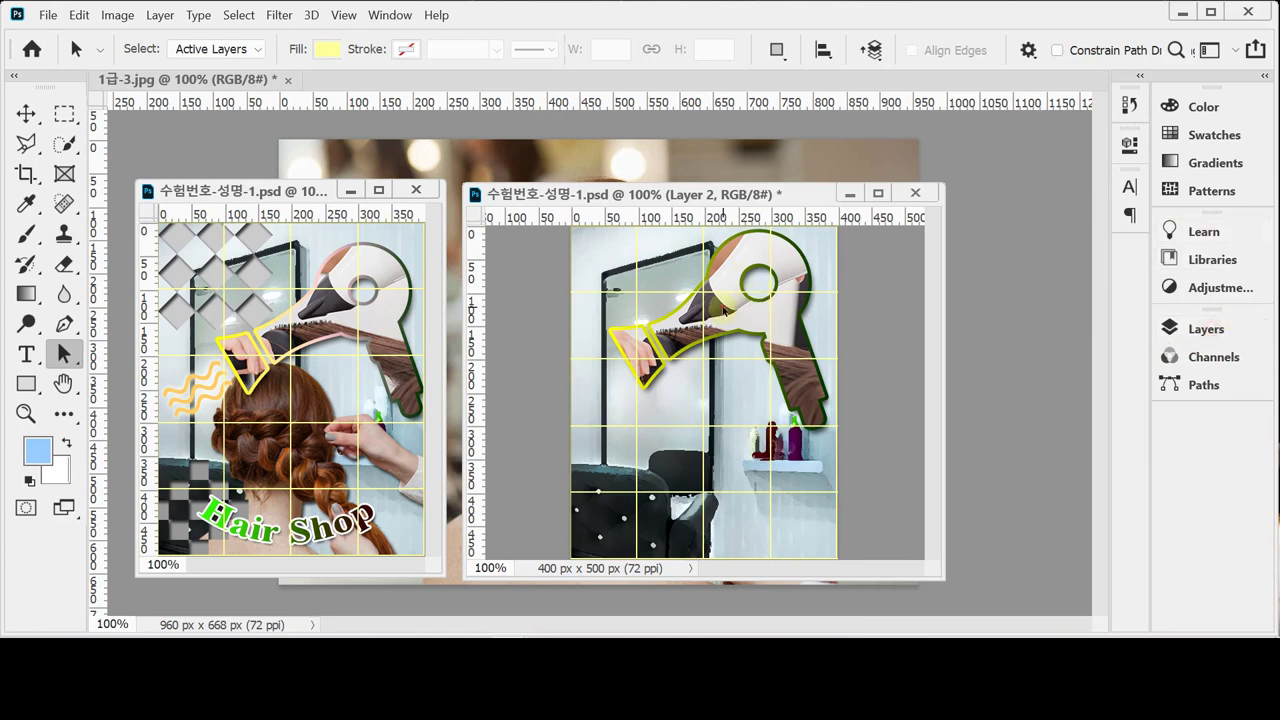
click(26, 113)
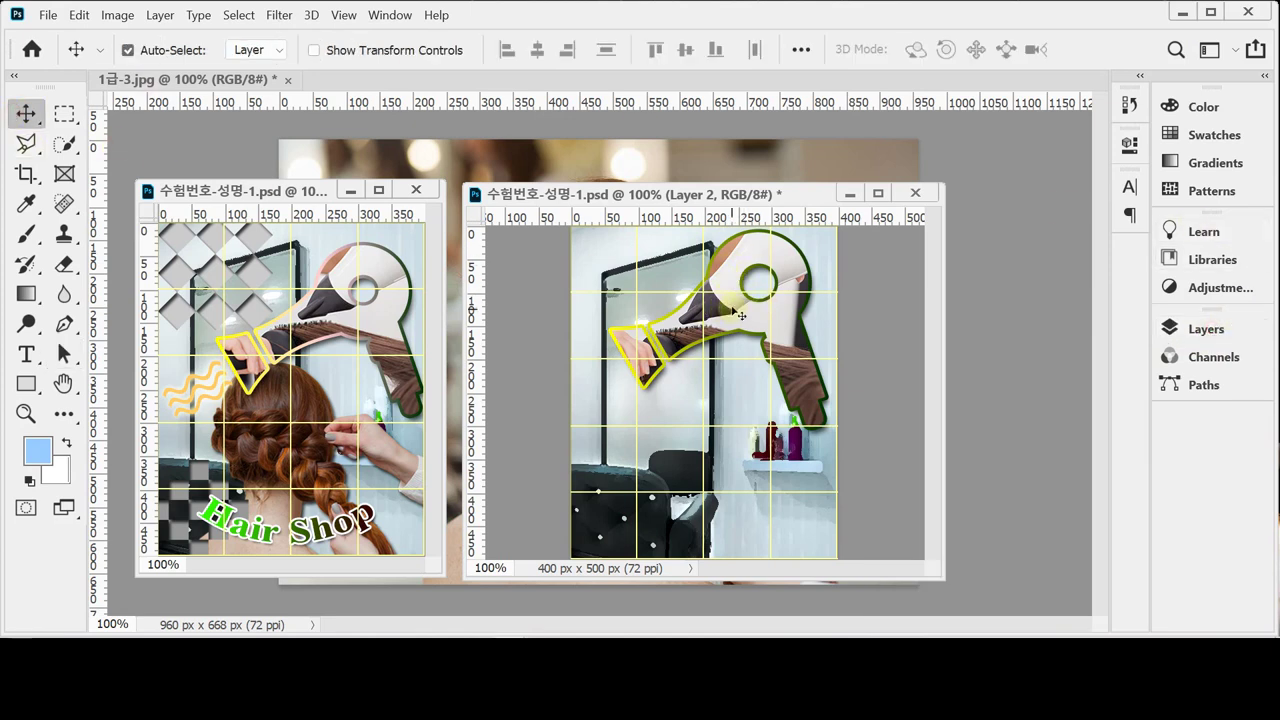
mouse_move(732, 309)
mouse_down()
mouse_move(744, 316)
mouse_move(745, 290)
mouse_move(755, 298)
mouse_up()
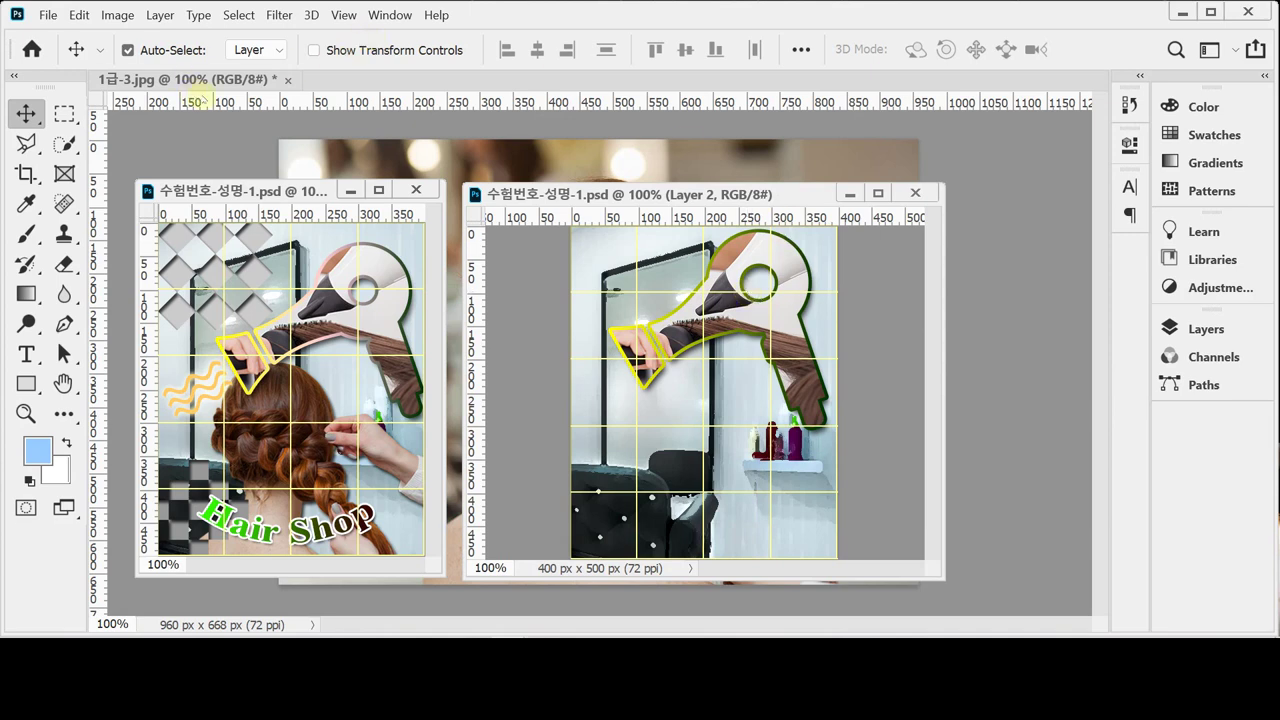
Bring up 1급-3.jpg in its own window and quick-select the braided-hair woman together with the stylist's hands.
drag(194, 78, 240, 162)
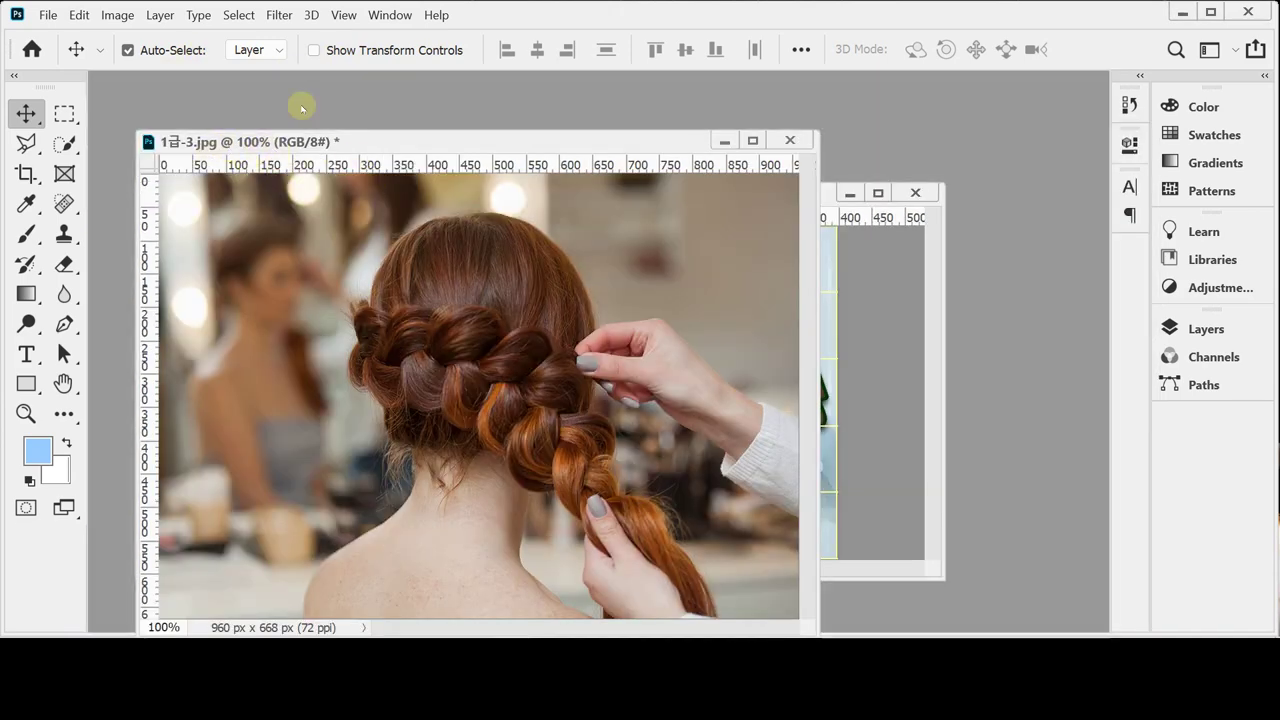
drag(407, 137, 419, 97)
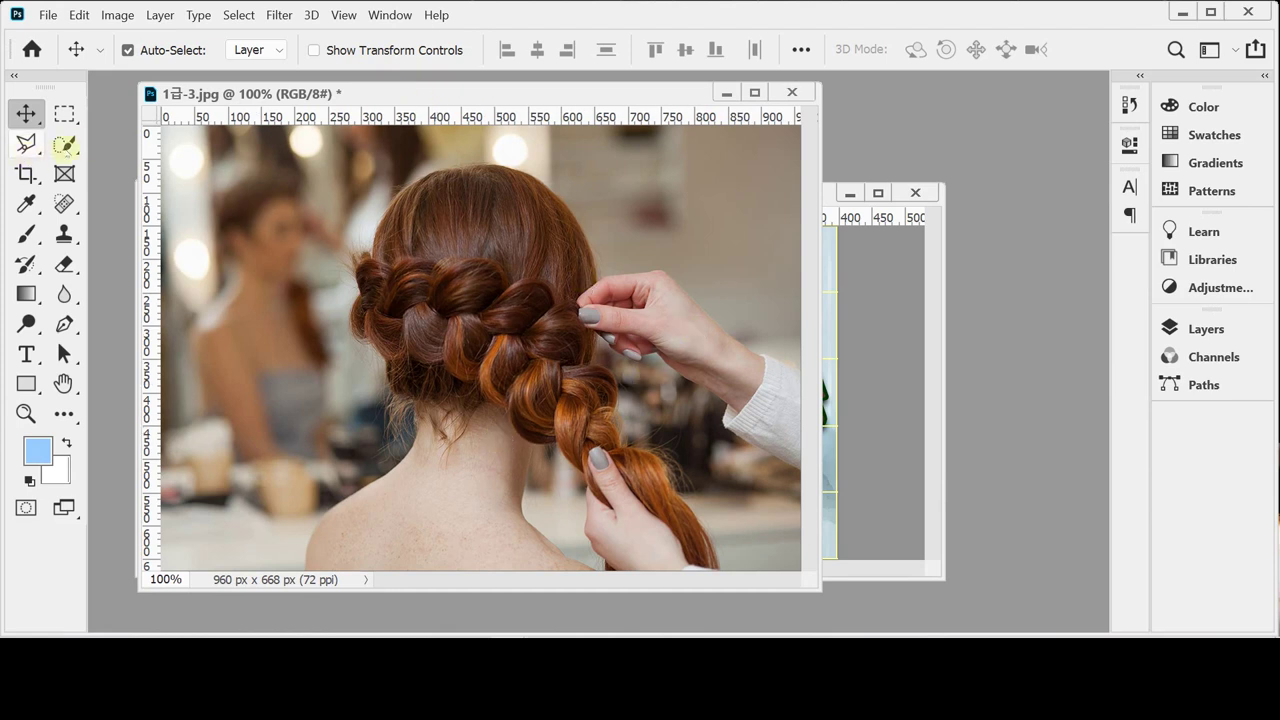
click(66, 143)
click(136, 164)
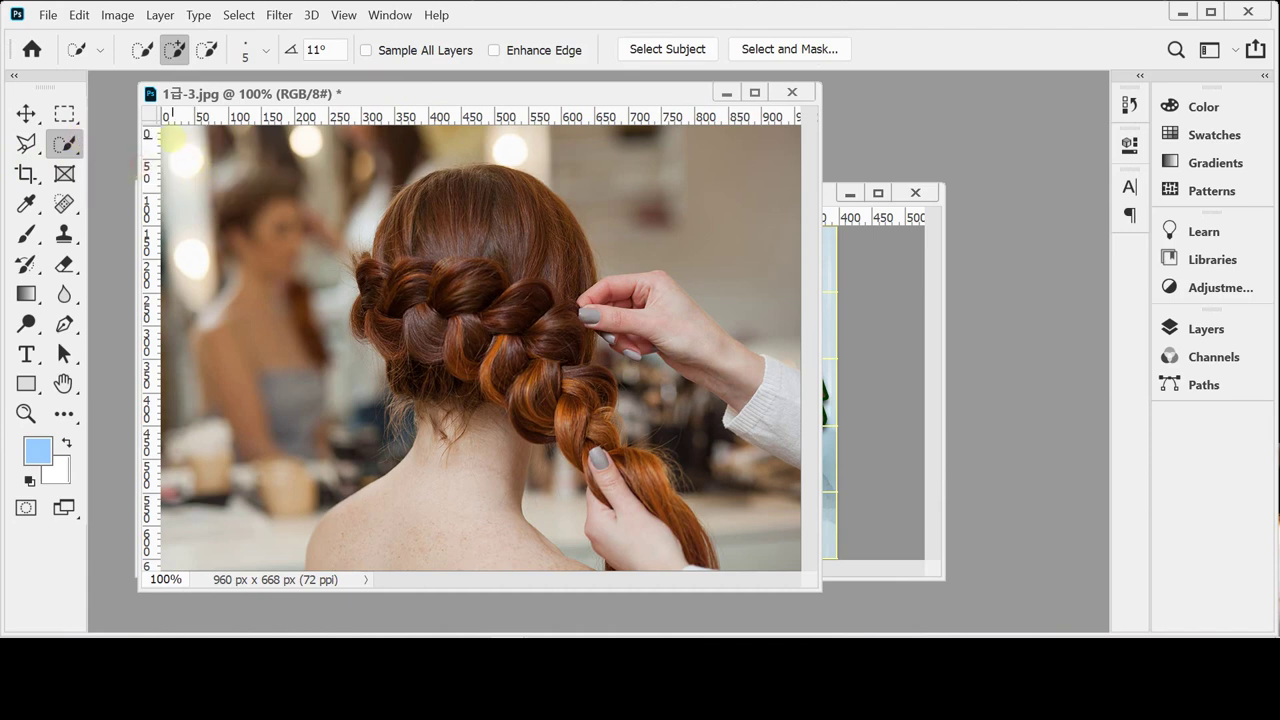
mouse_move(488, 240)
mouse_down()
mouse_move(471, 520)
mouse_move(474, 253)
mouse_move(439, 294)
mouse_move(417, 261)
mouse_move(497, 229)
mouse_move(552, 321)
mouse_move(640, 293)
mouse_move(790, 440)
mouse_move(603, 415)
mouse_move(575, 368)
mouse_move(627, 508)
mouse_up()
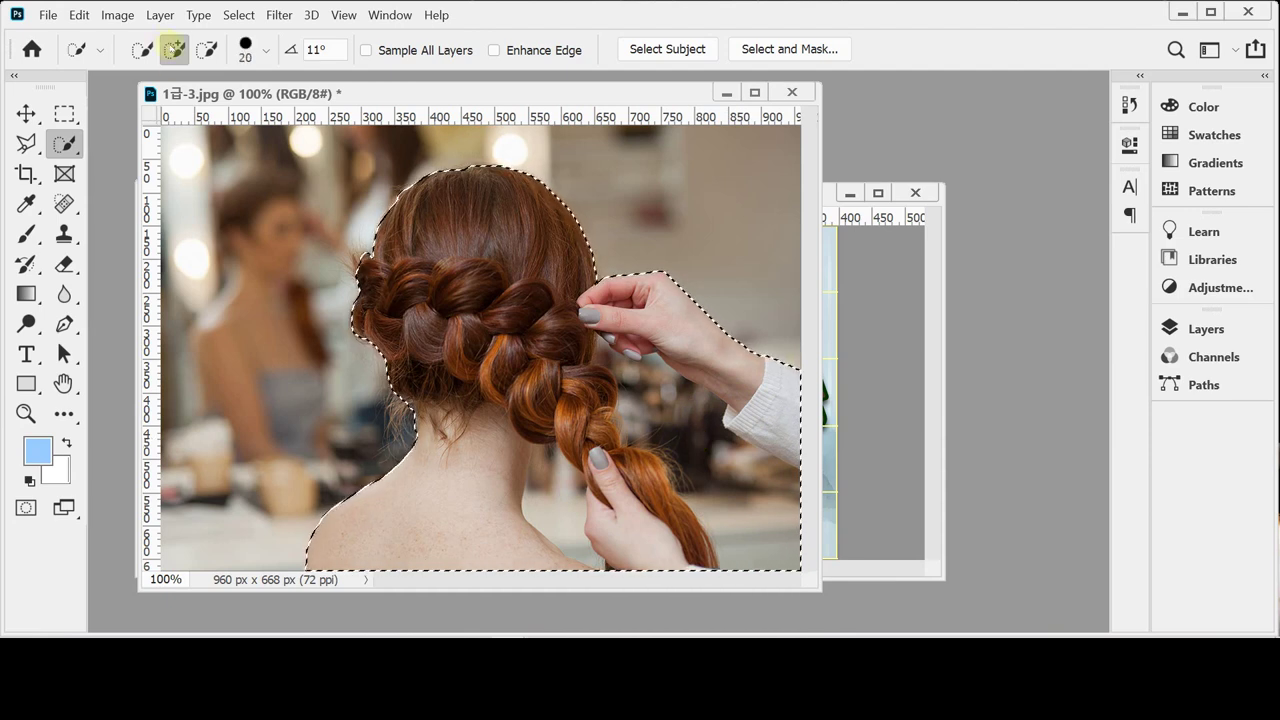
Subtract the background between the hands, braid and neck from the selection.
click(174, 49)
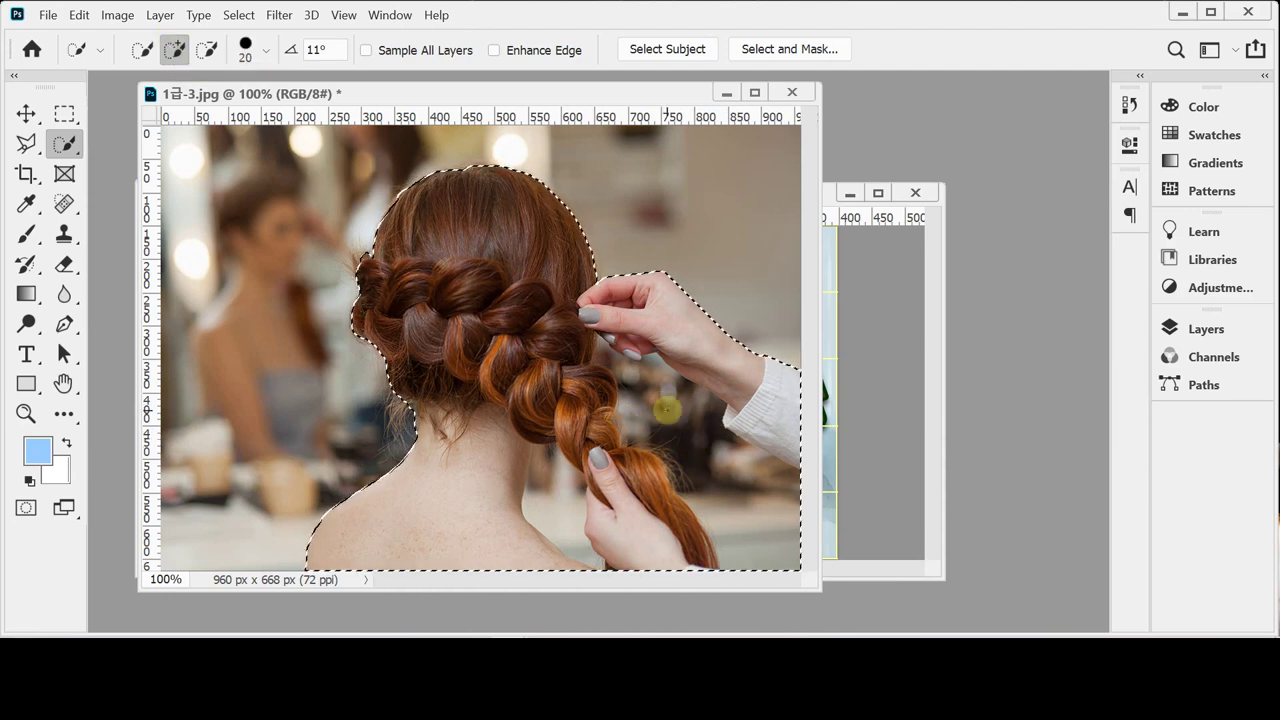
key(alt)
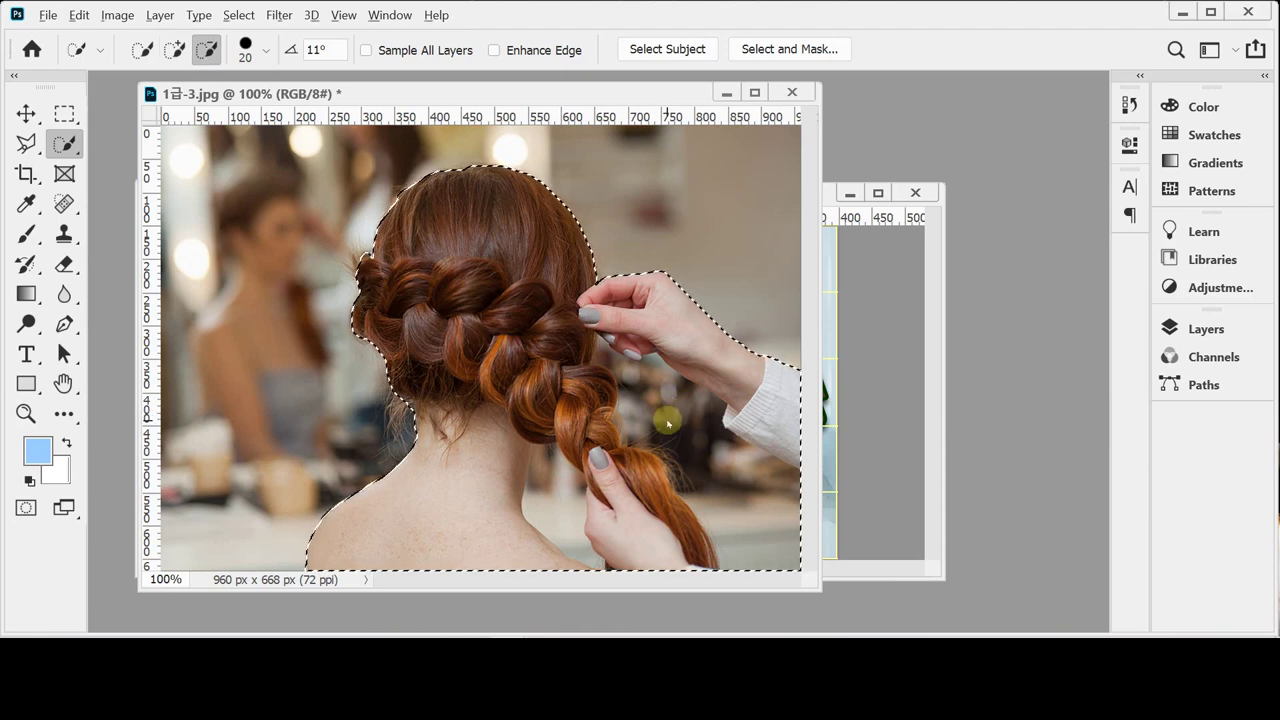
mouse_move(667, 423)
mouse_down()
mouse_move(686, 457)
mouse_move(630, 370)
mouse_move(637, 382)
mouse_move(577, 521)
mouse_move(550, 489)
mouse_up()
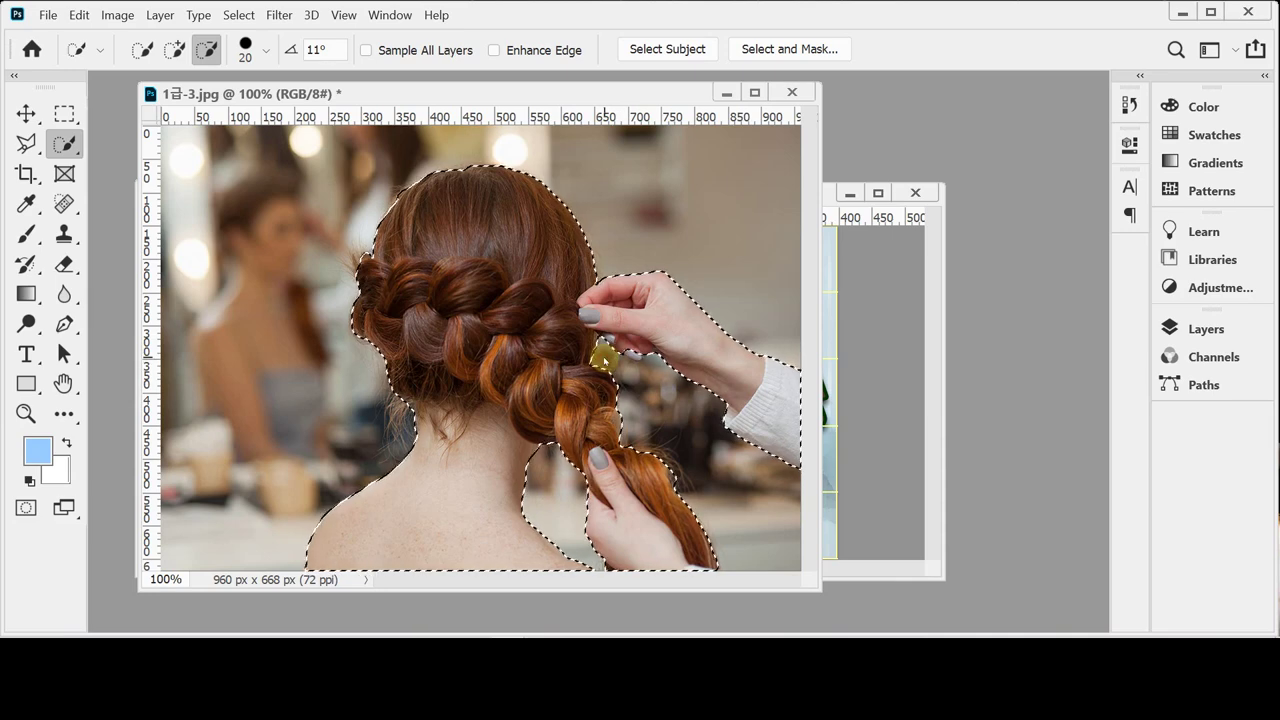
Refine the selection edges around the fingertips, braid and neck with the Quick Selection brush reduced to 7 px.
scroll(603, 357, up, 1)
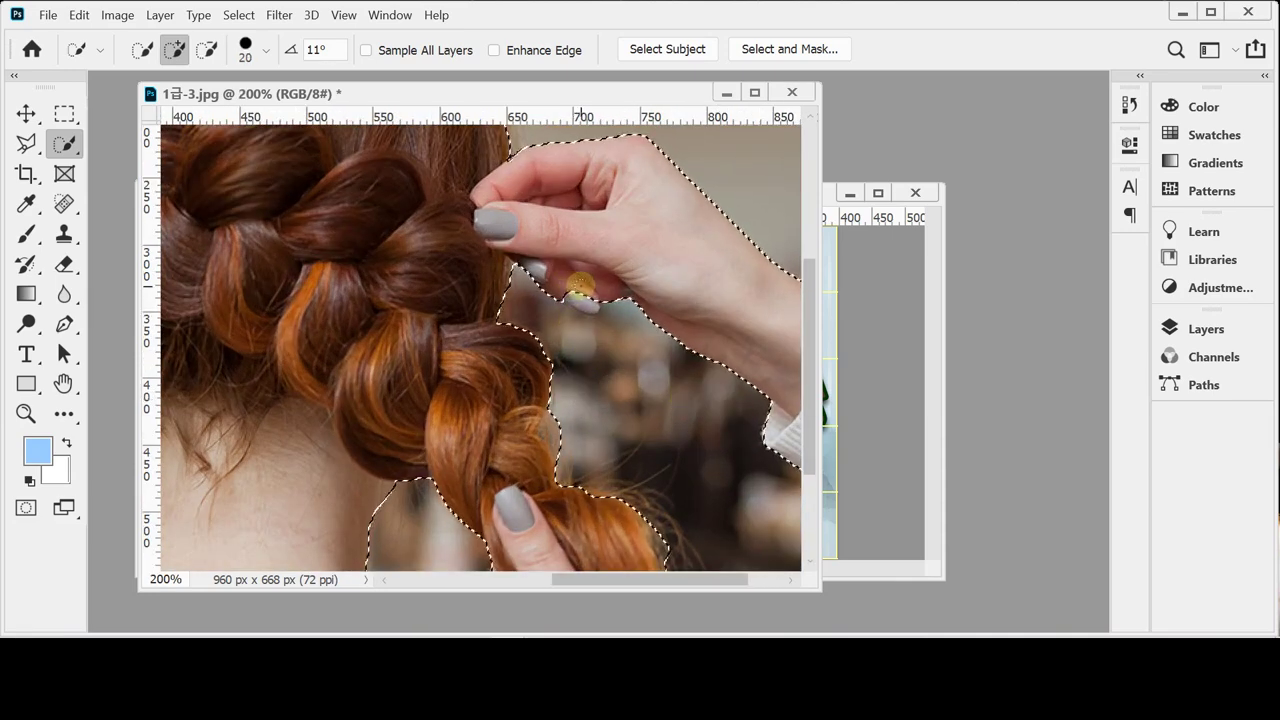
key(bracketleft)
key(bracketleft)
key(bracketleft)
key(bracketleft)
key(bracketleft)
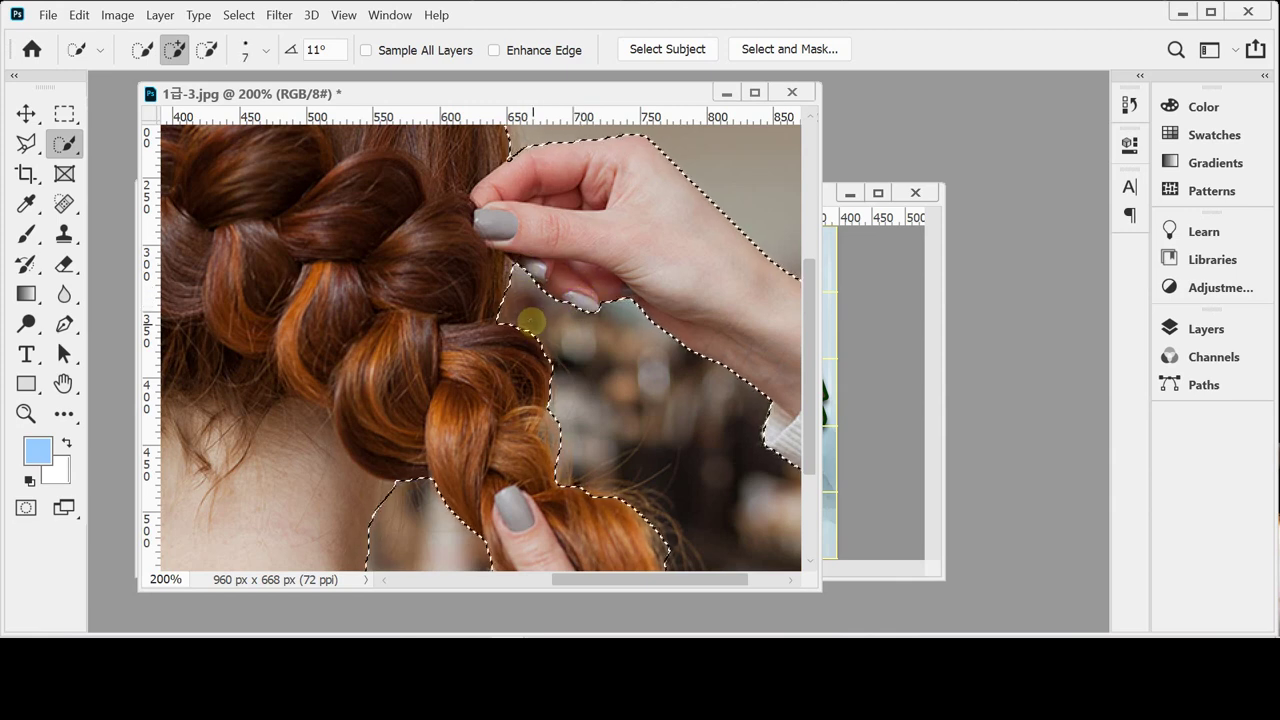
drag(623, 451, 631, 380)
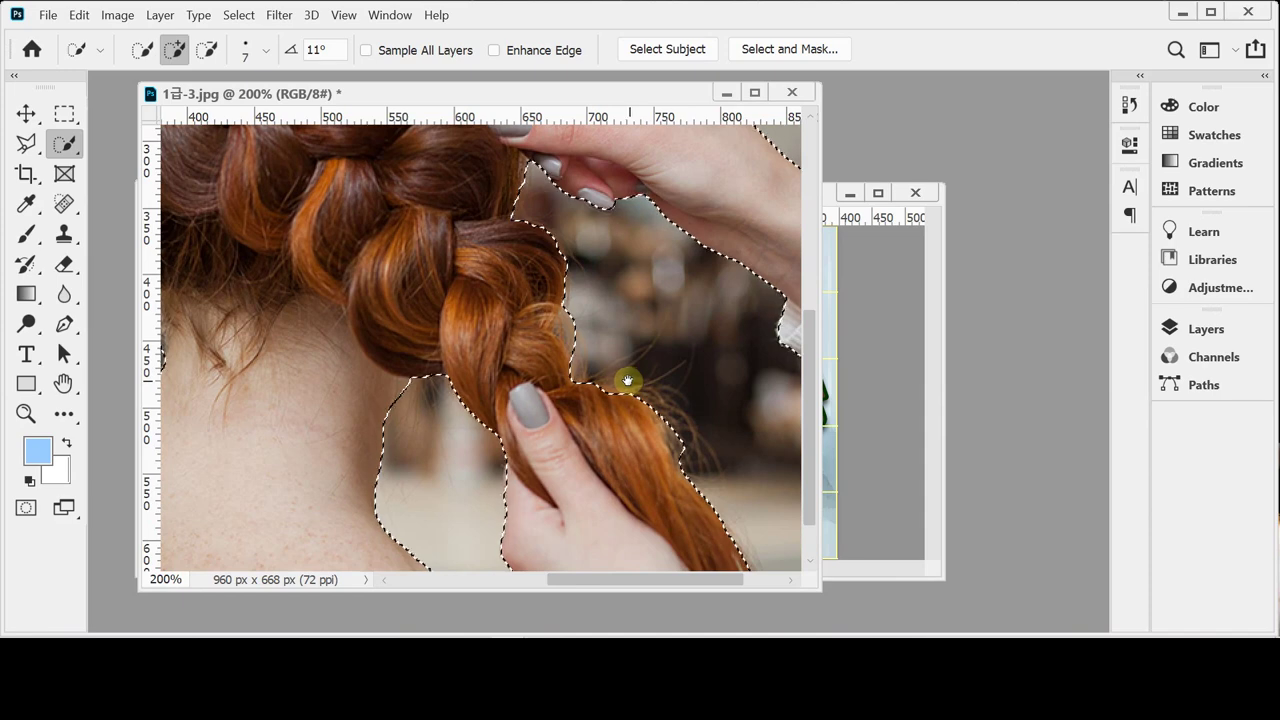
key(alt)
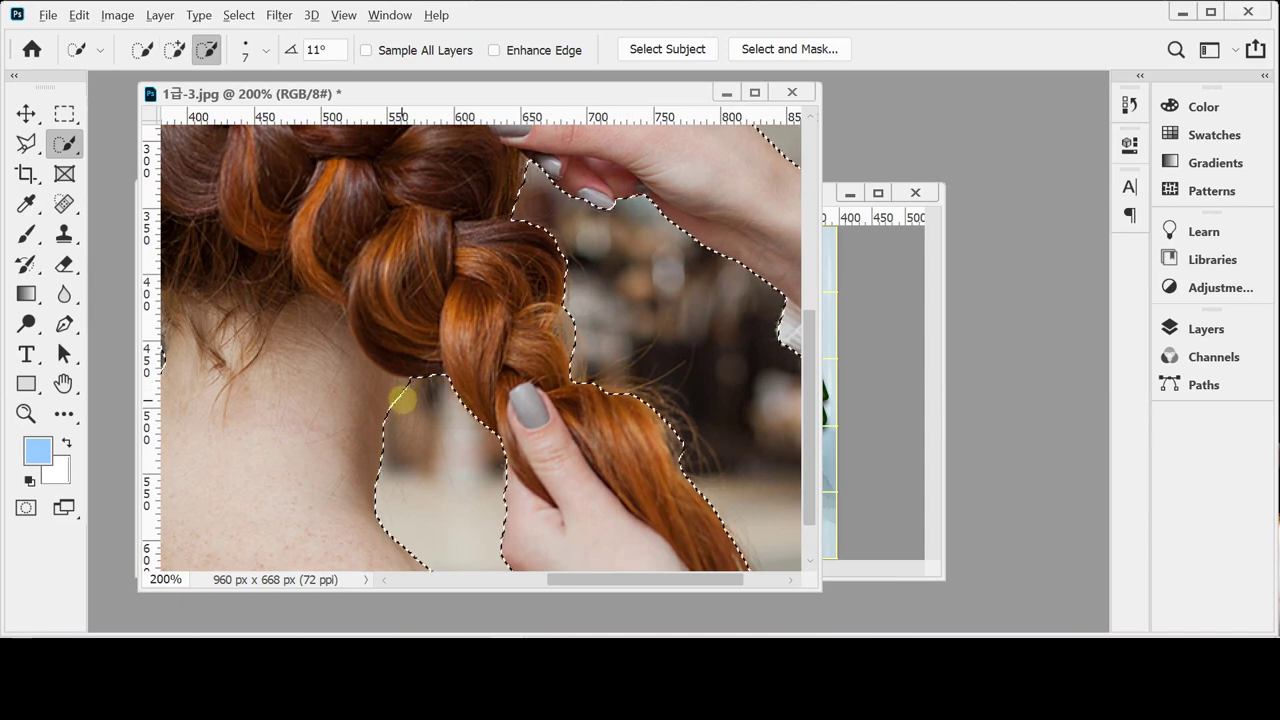
key(ctrl+minus)
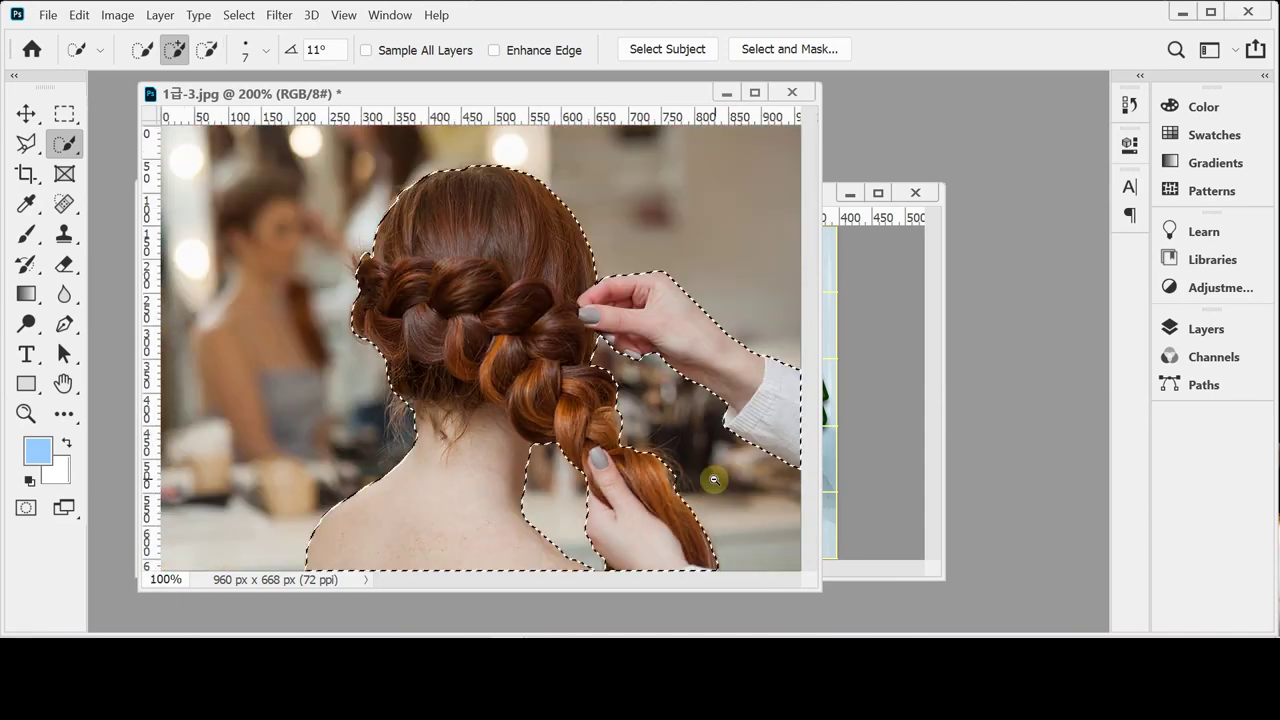
key(alt)
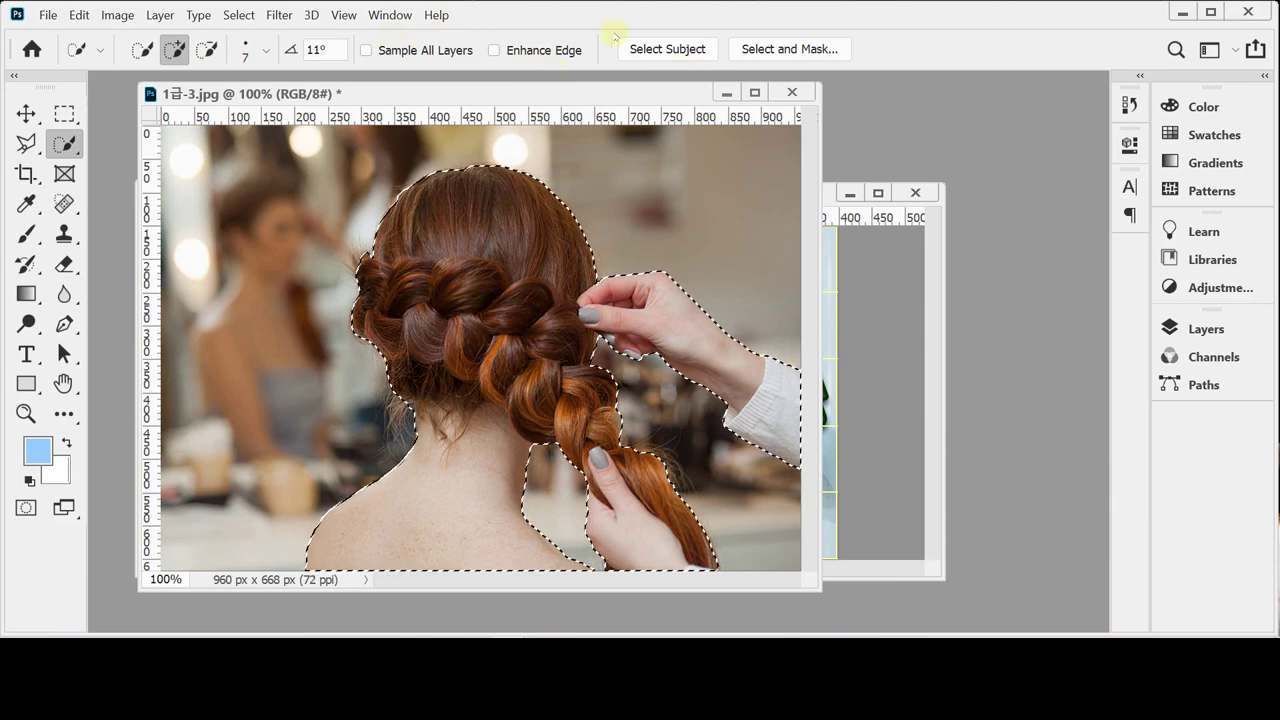
Open the selection in Select and Mask, set the edge detection Radius to 1 px and leave Smooth at 0.
click(763, 51)
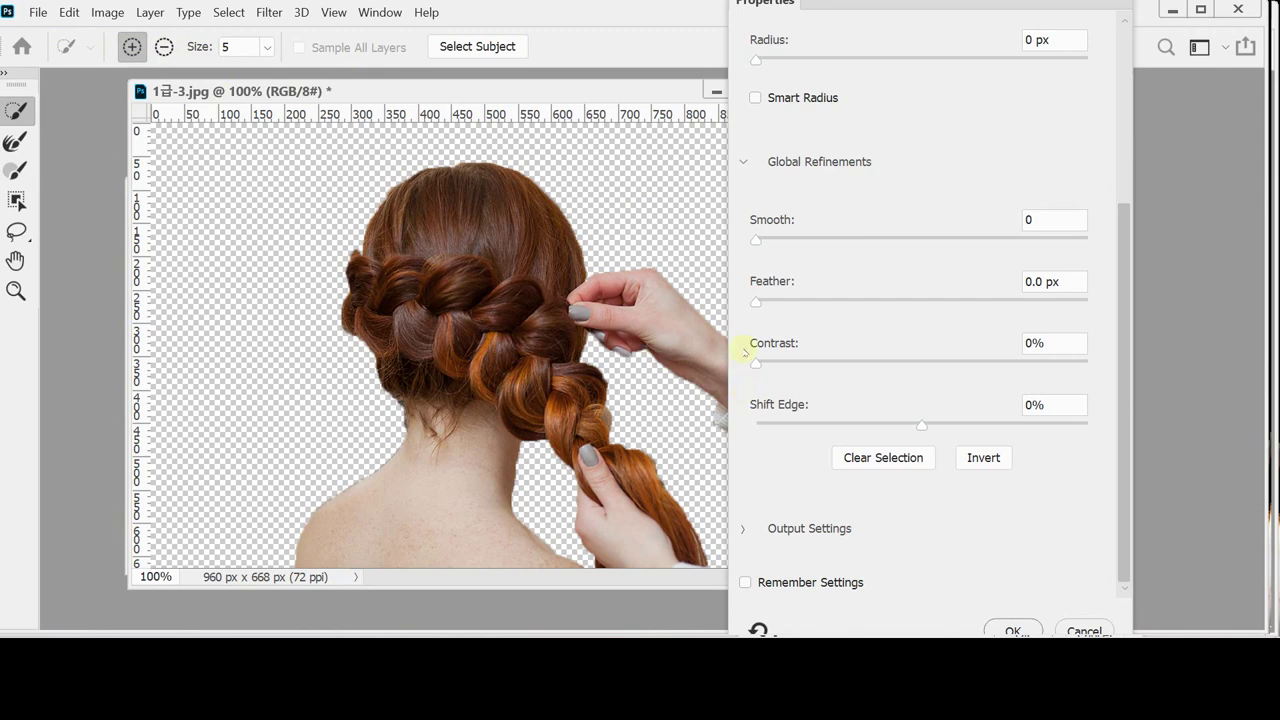
click(1052, 218)
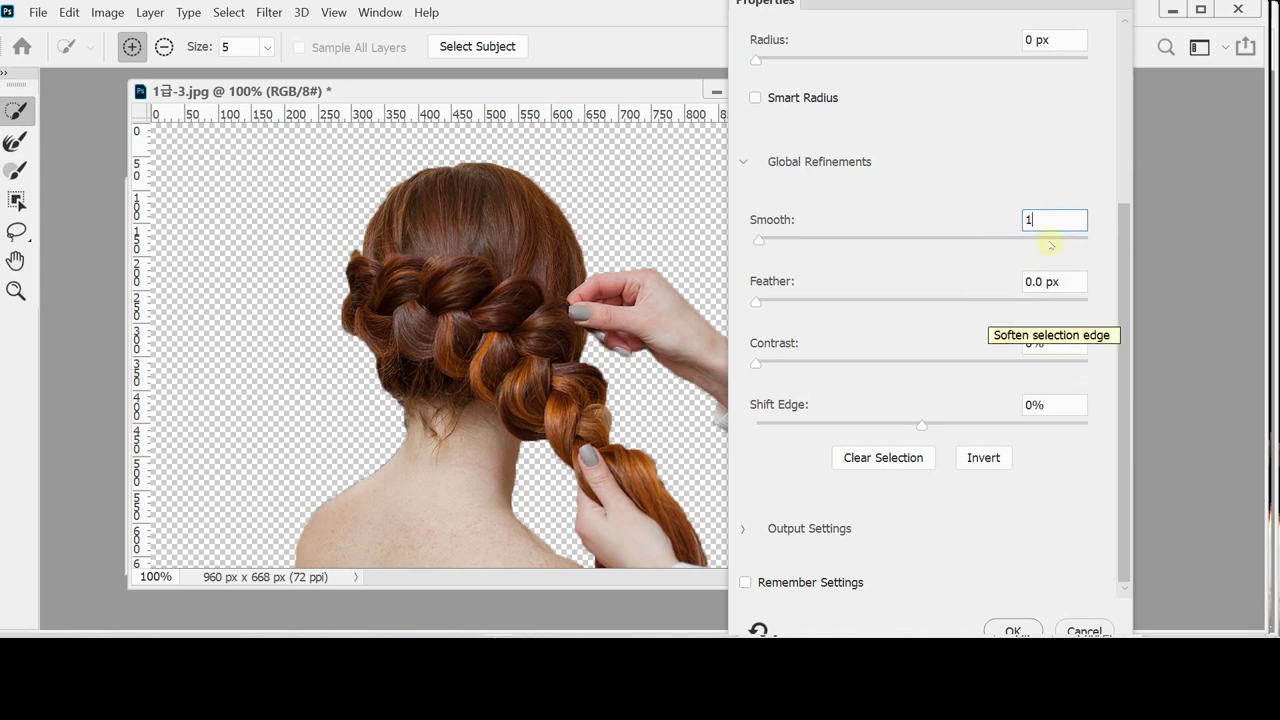
drag(1068, 219, 963, 214)
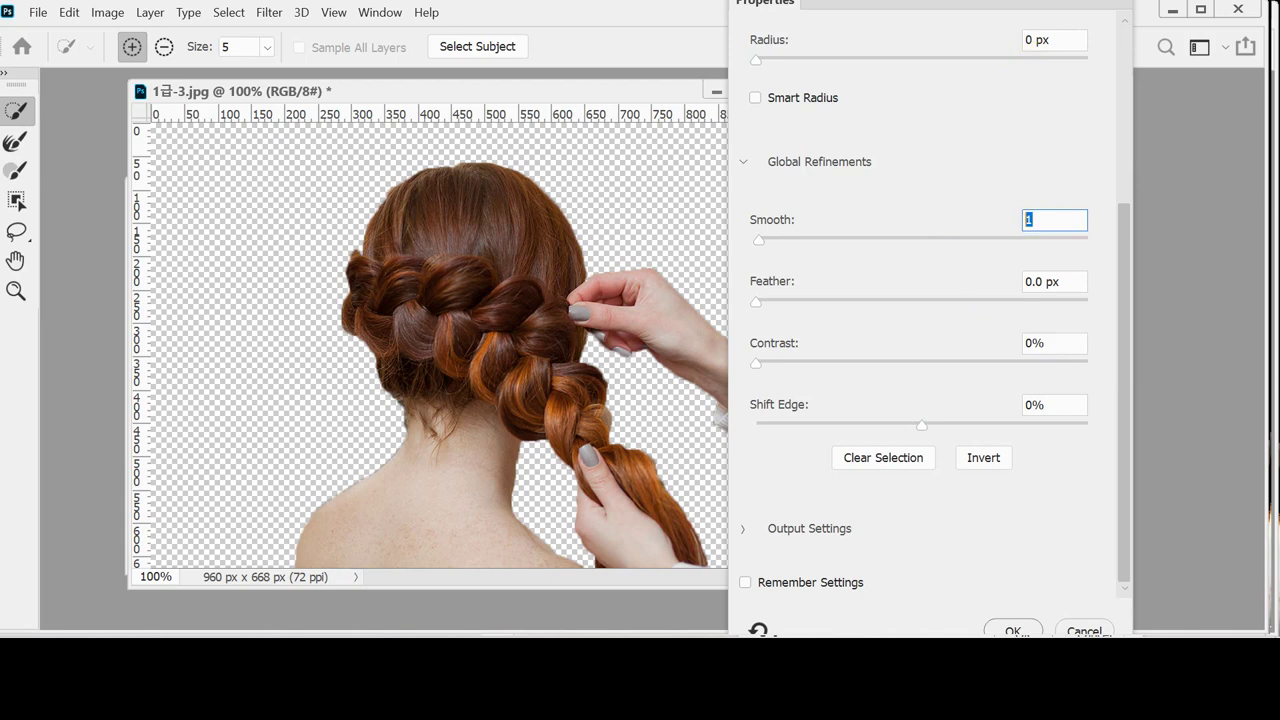
click(1062, 37)
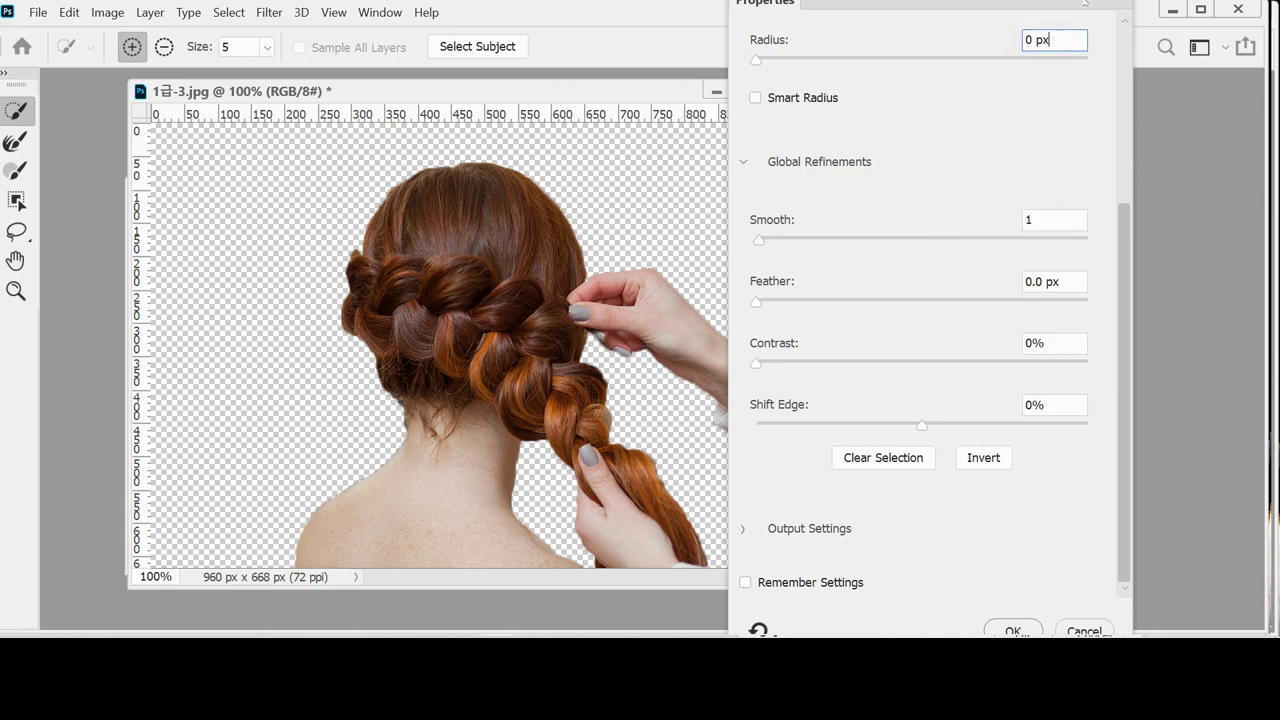
text(1)
key(Return)
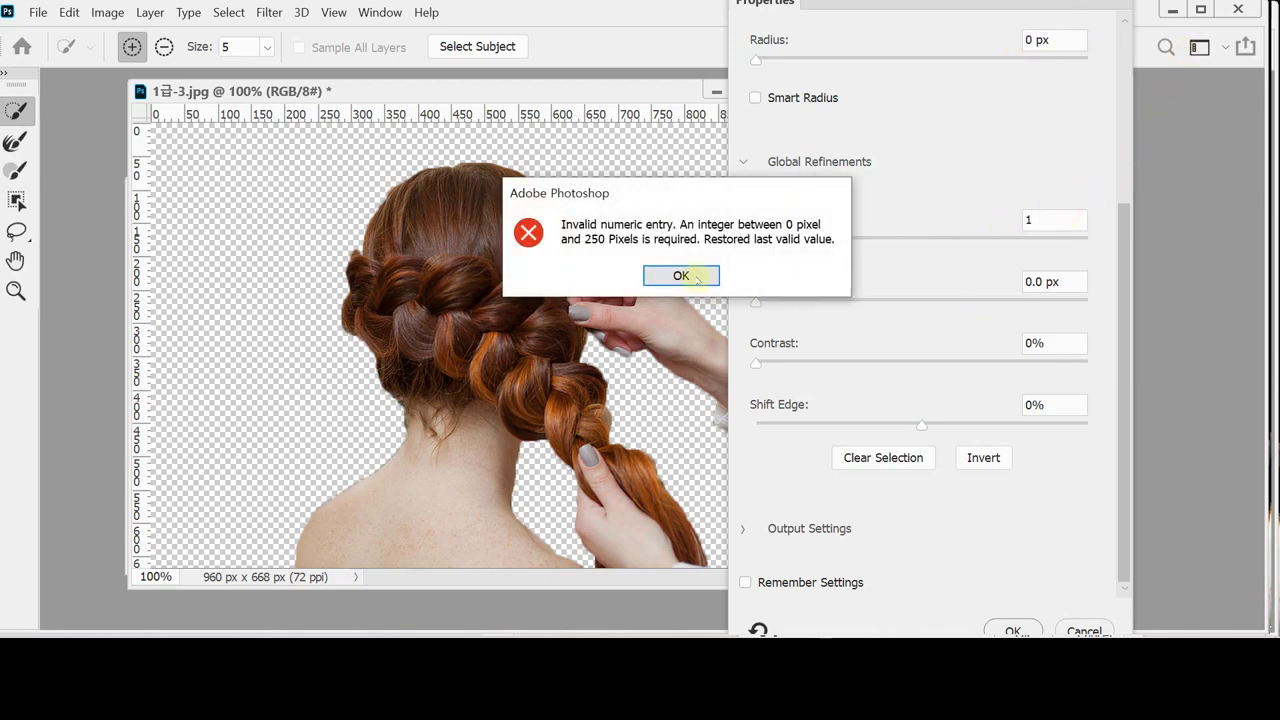
click(680, 274)
click(1062, 39)
text(1)
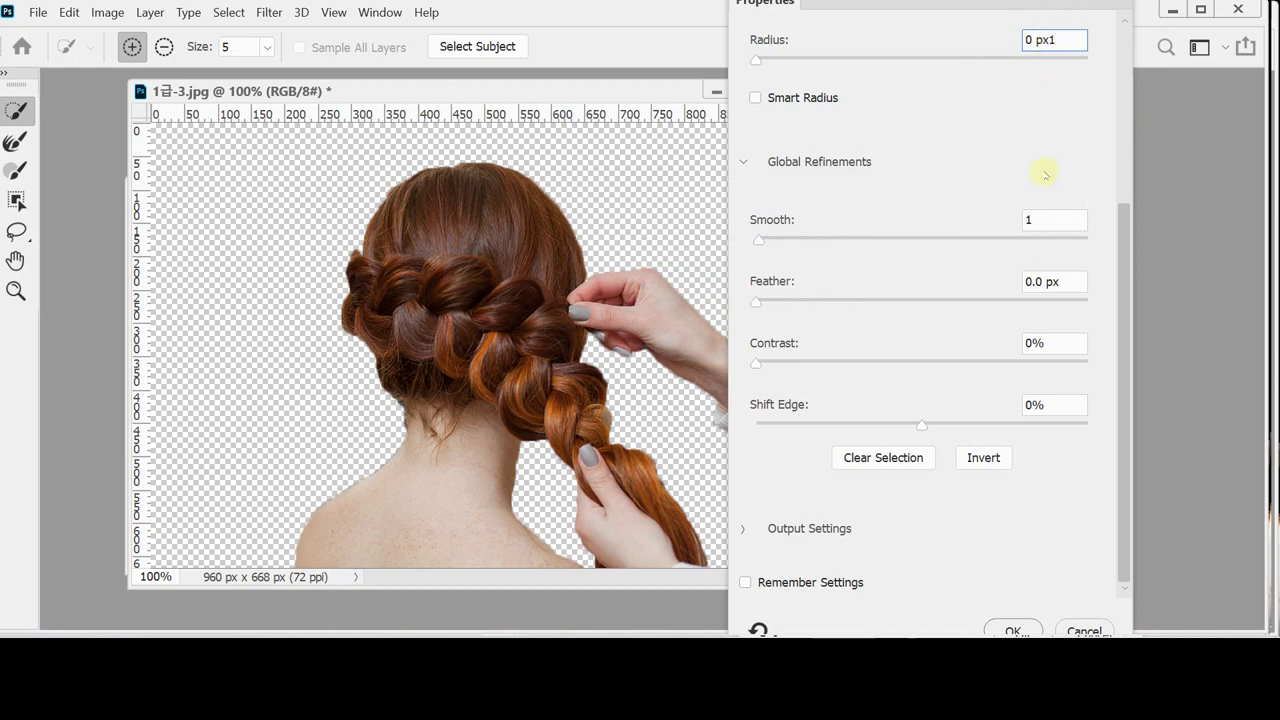
double_click(1063, 39)
text(1)
click(1047, 221)
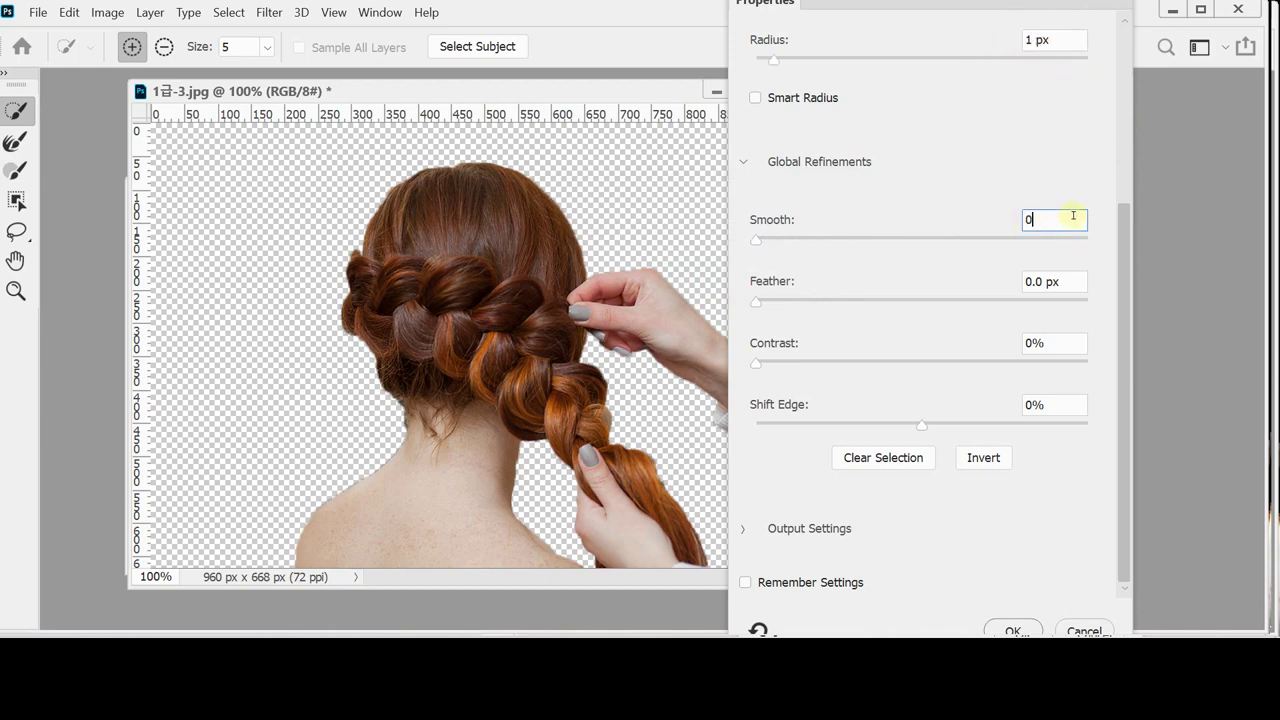
Try a Feather of 0.5 px on the selection edge.
click(1066, 281)
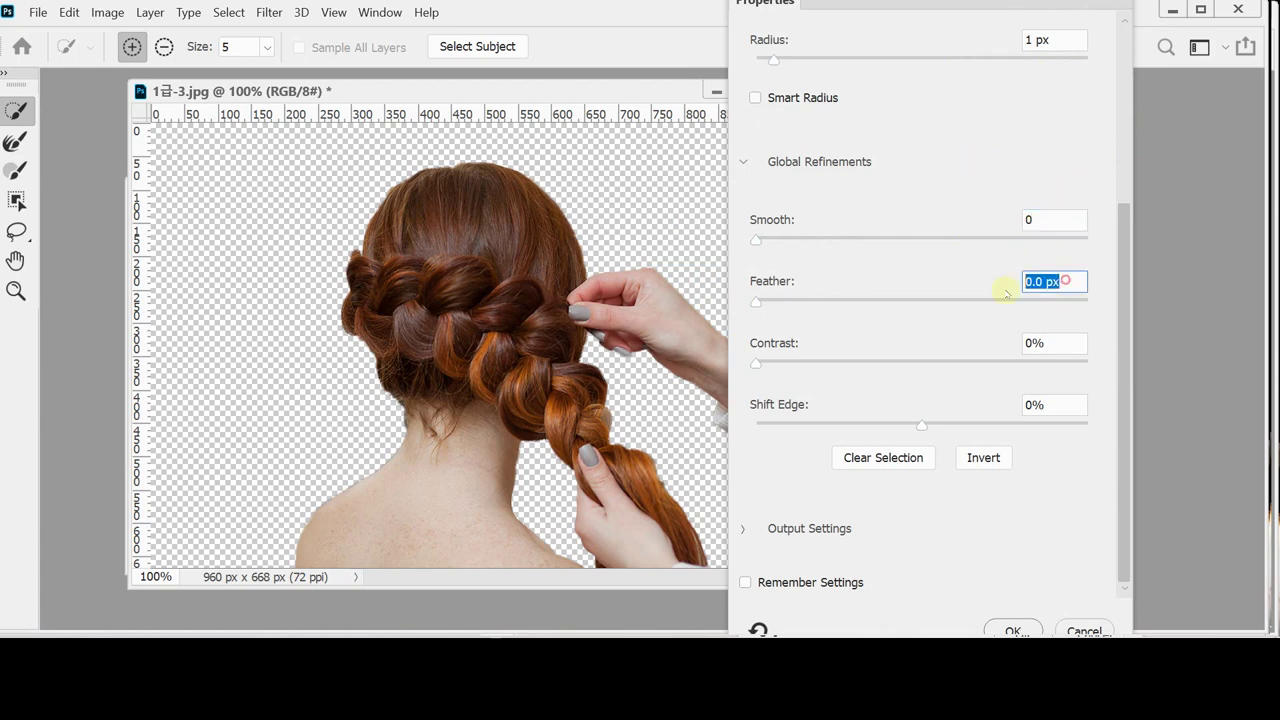
text(0)
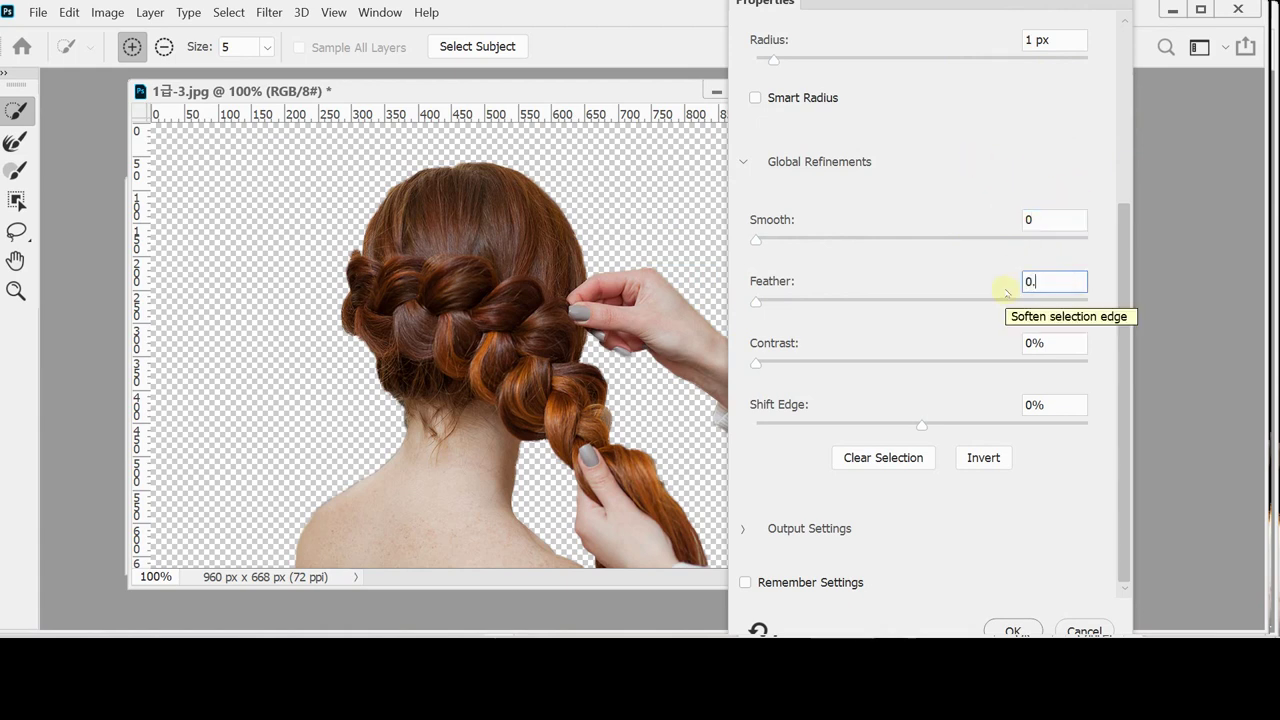
text(.5)
key(Tab)
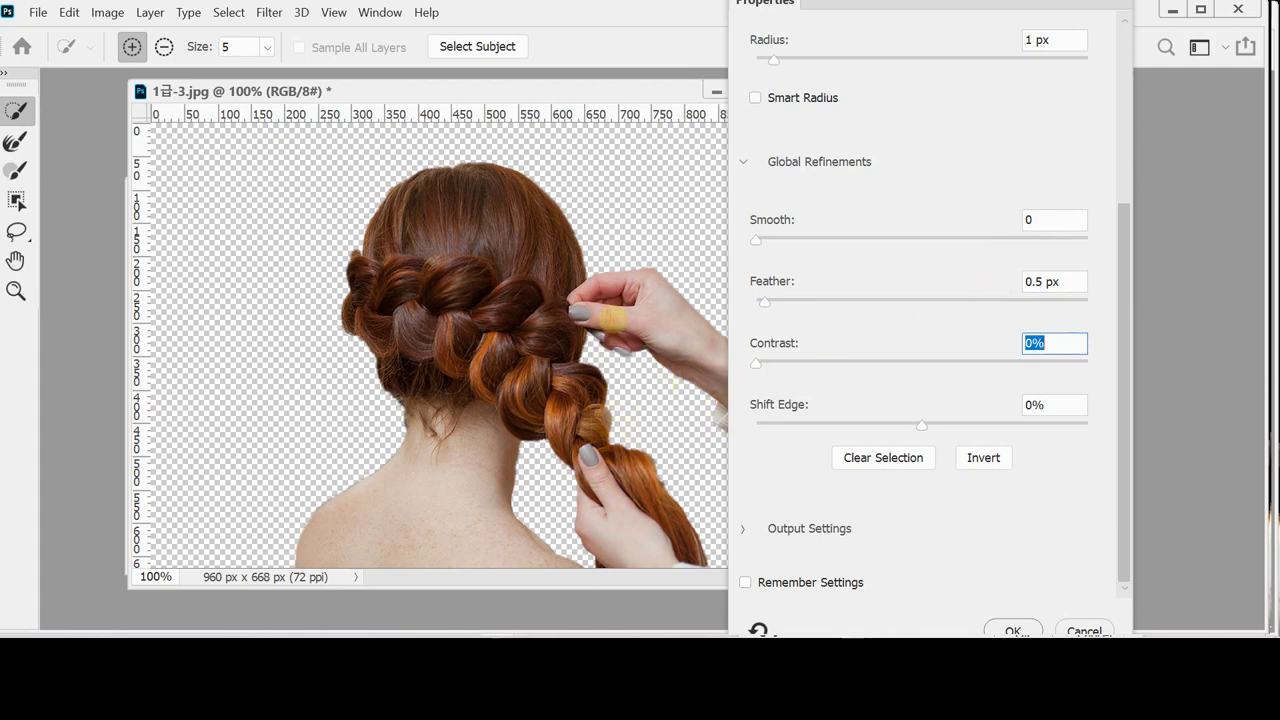
Try adding the edge of the neck beside the braid to the selection, and undo back past the feather change.
scroll(524, 443, up, 1)
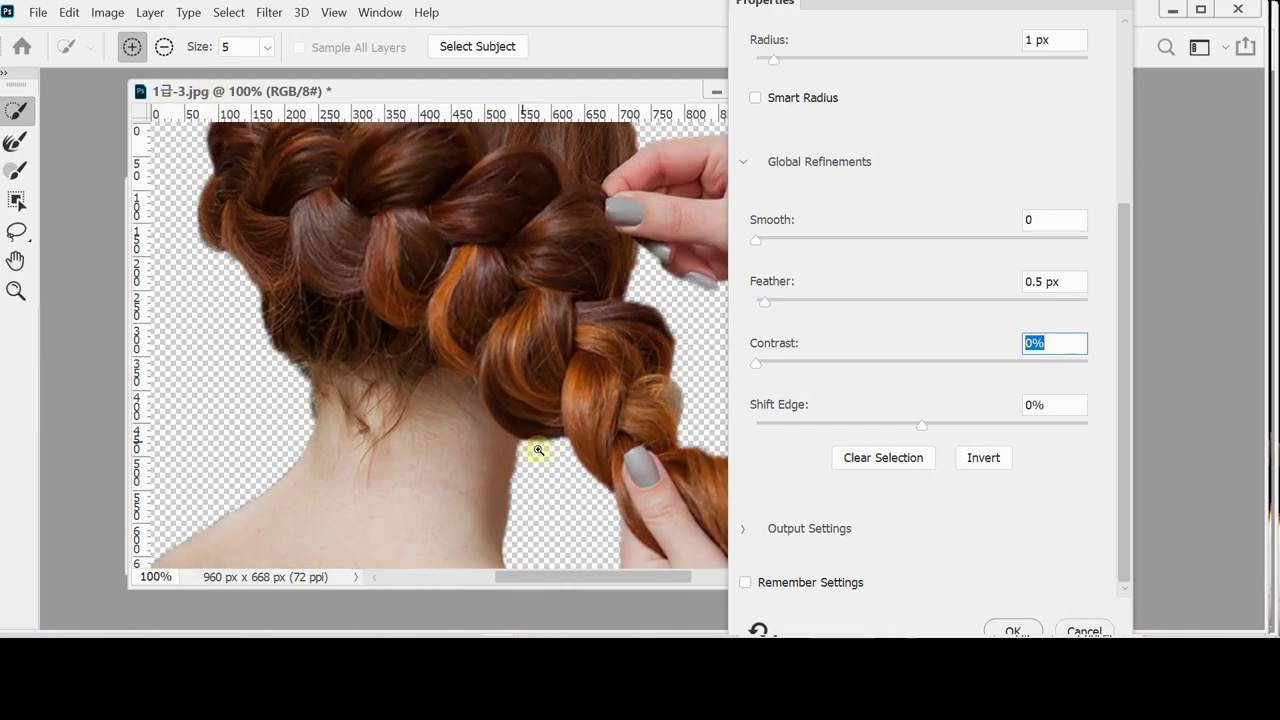
click(131, 46)
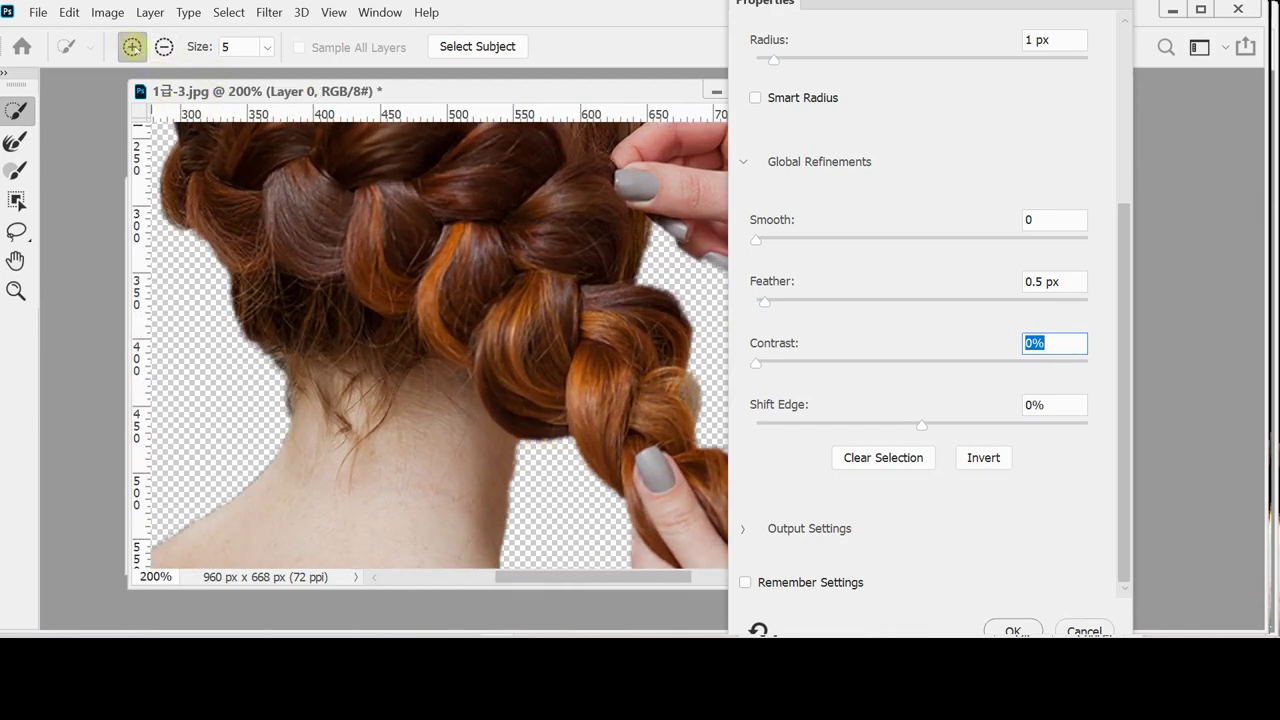
drag(457, 420, 429, 334)
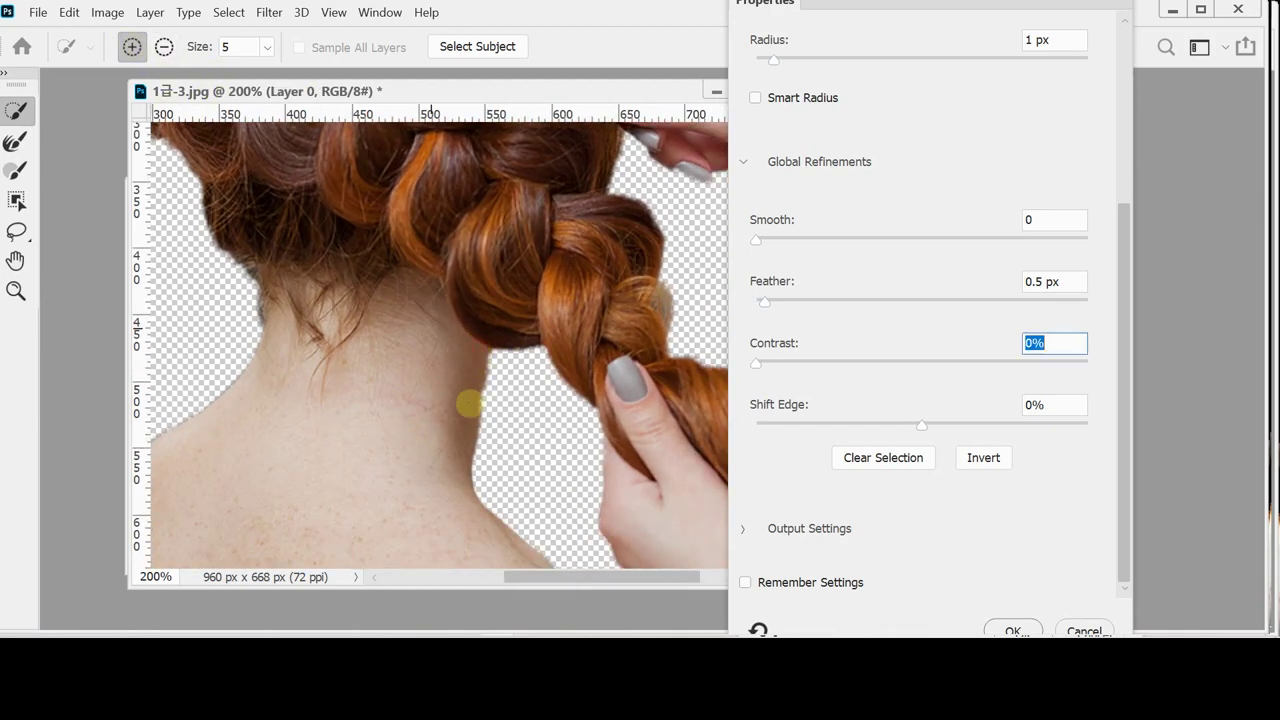
click(476, 368)
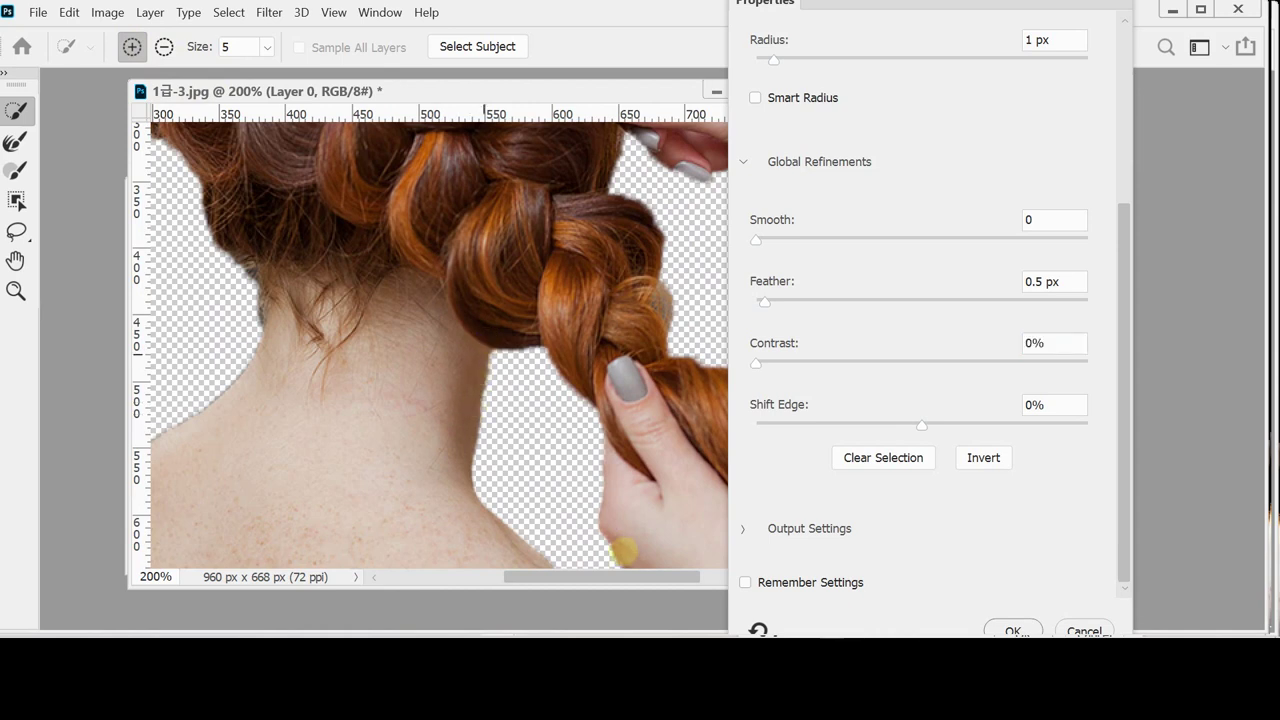
drag(622, 551, 637, 514)
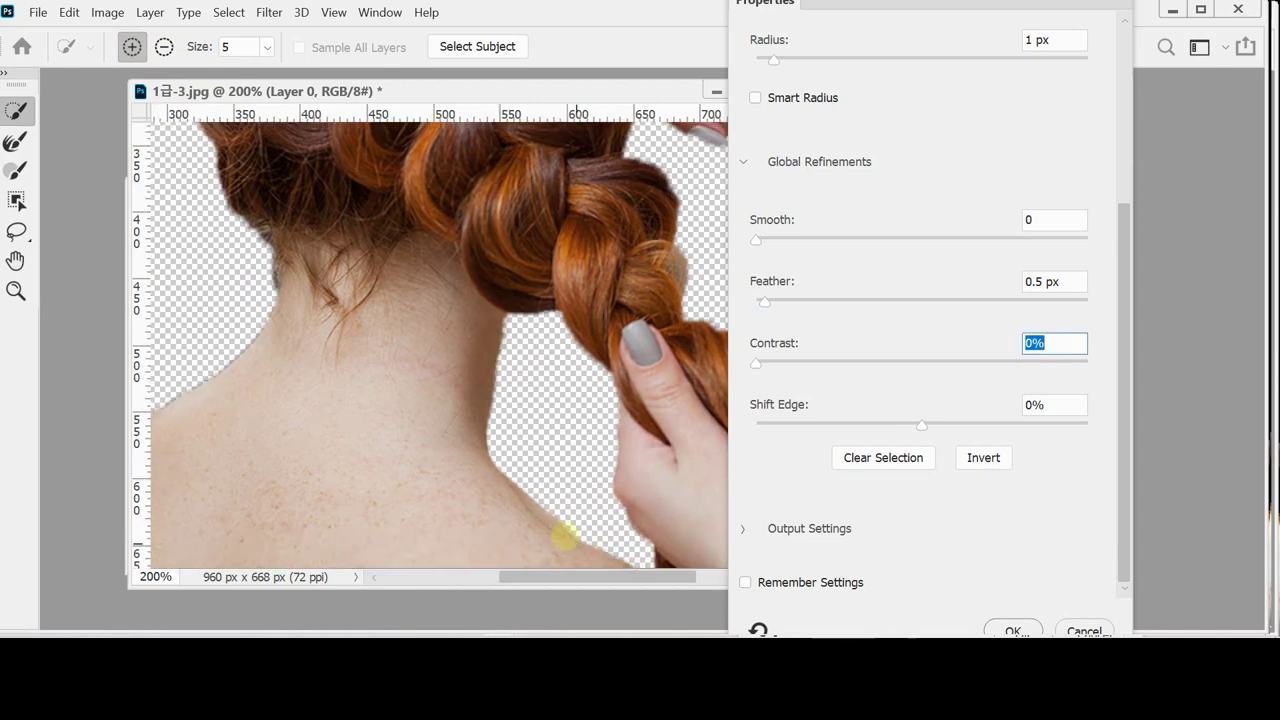
key(ctrl+z)
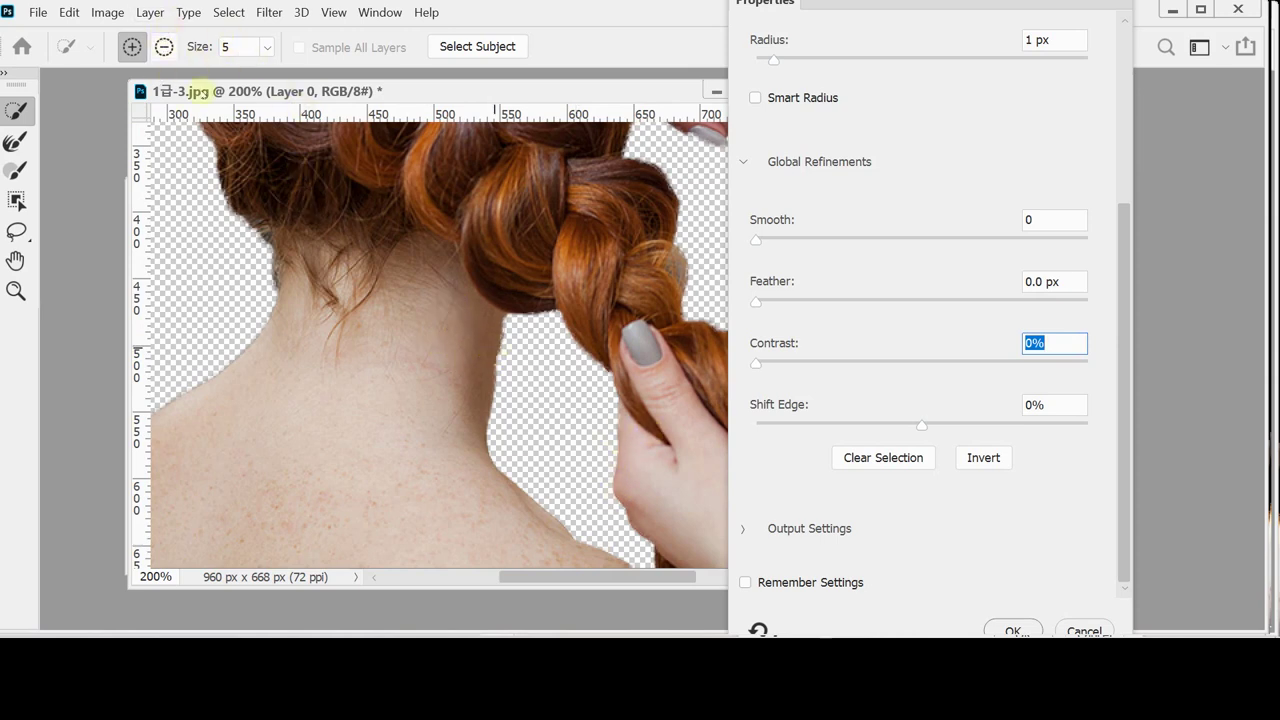
Touch up the neck edge below the hairline and subtract the dark background patch beside it from the selection.
drag(314, 329, 400, 346)
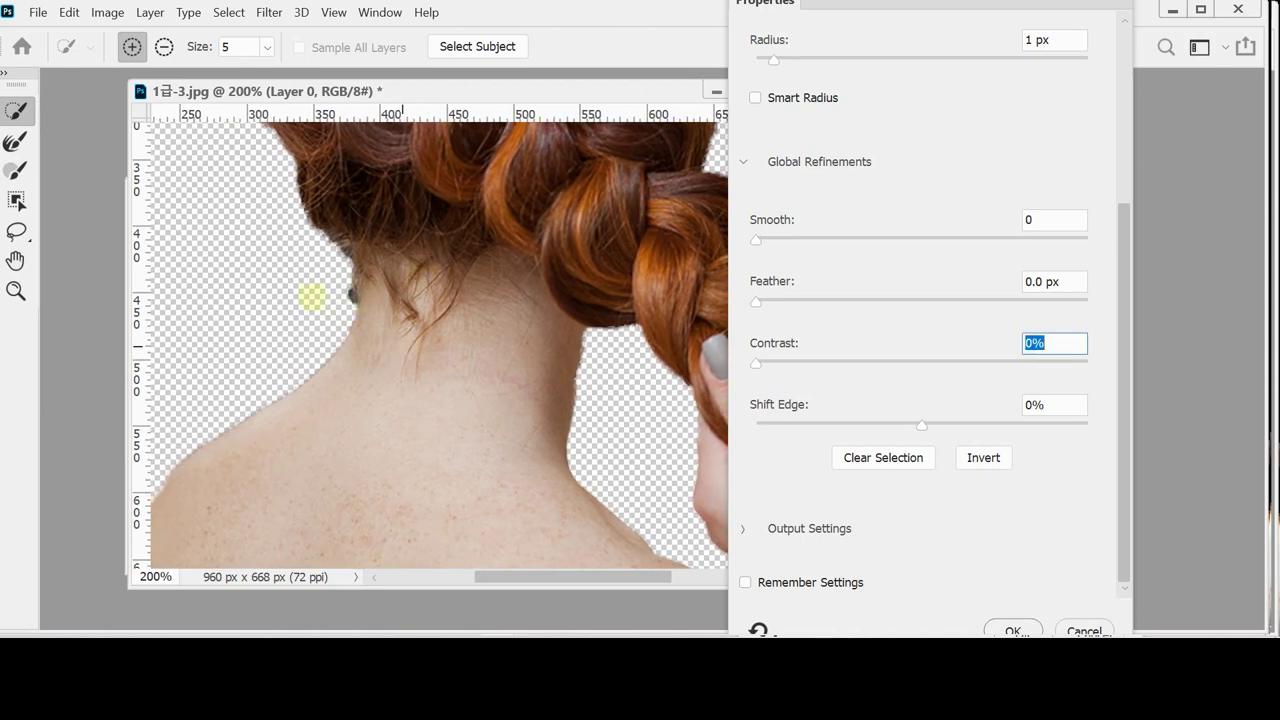
mouse_move(352, 330)
mouse_down()
mouse_move(331, 337)
mouse_move(381, 343)
mouse_up()
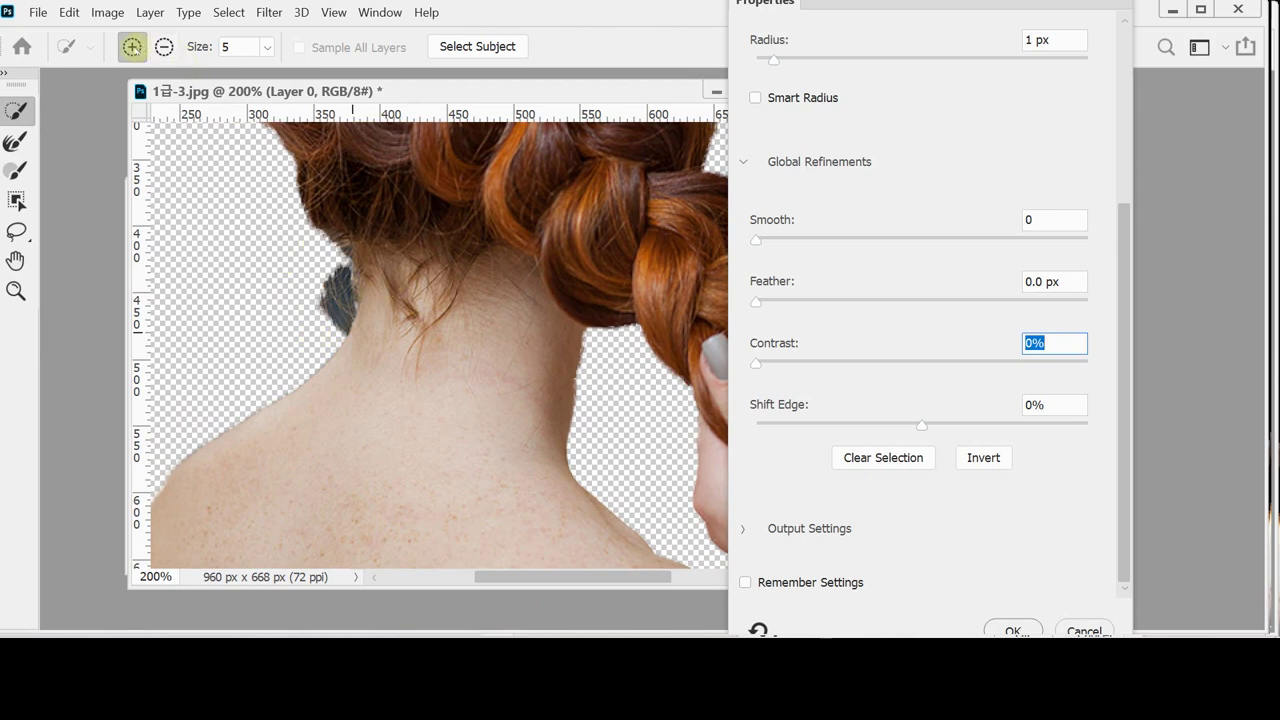
click(164, 46)
click(164, 46)
mouse_move(338, 270)
mouse_down()
mouse_move(330, 318)
mouse_move(326, 284)
mouse_move(338, 323)
mouse_move(337, 300)
mouse_up()
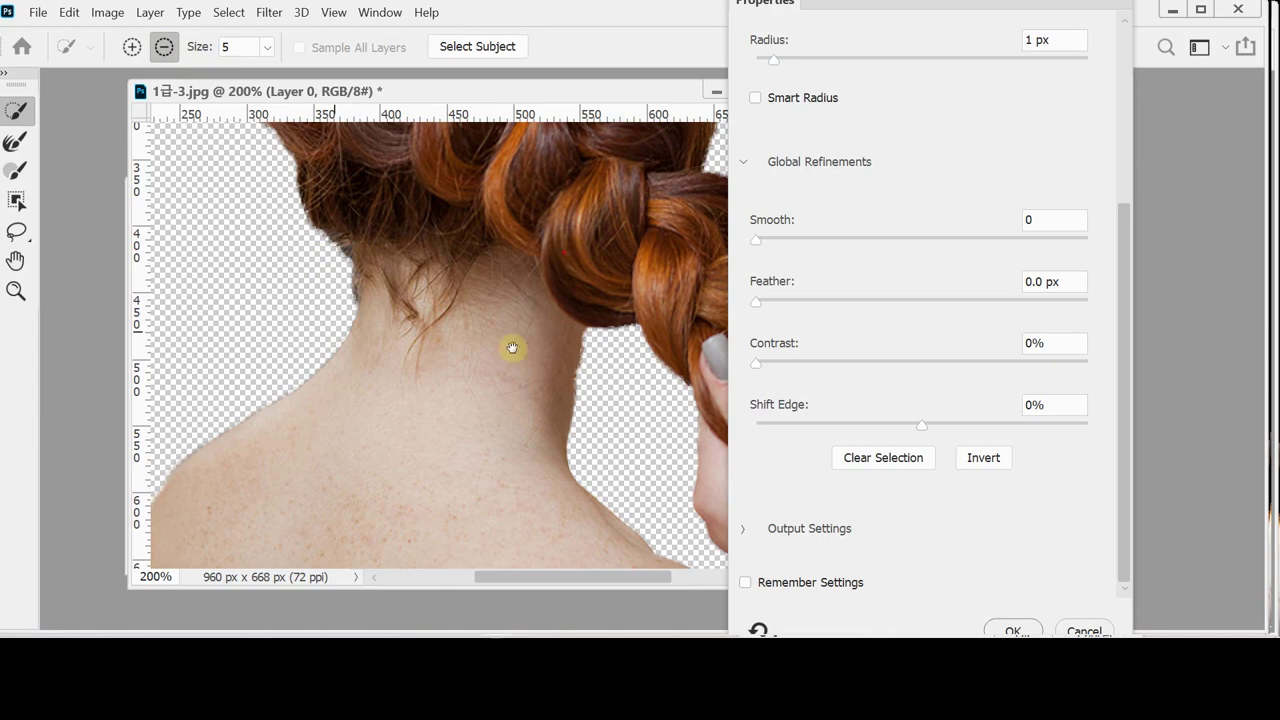
Add the outer hair edge just above the start of the braid to the selection.
drag(510, 352, 361, 270)
drag(455, 366, 423, 349)
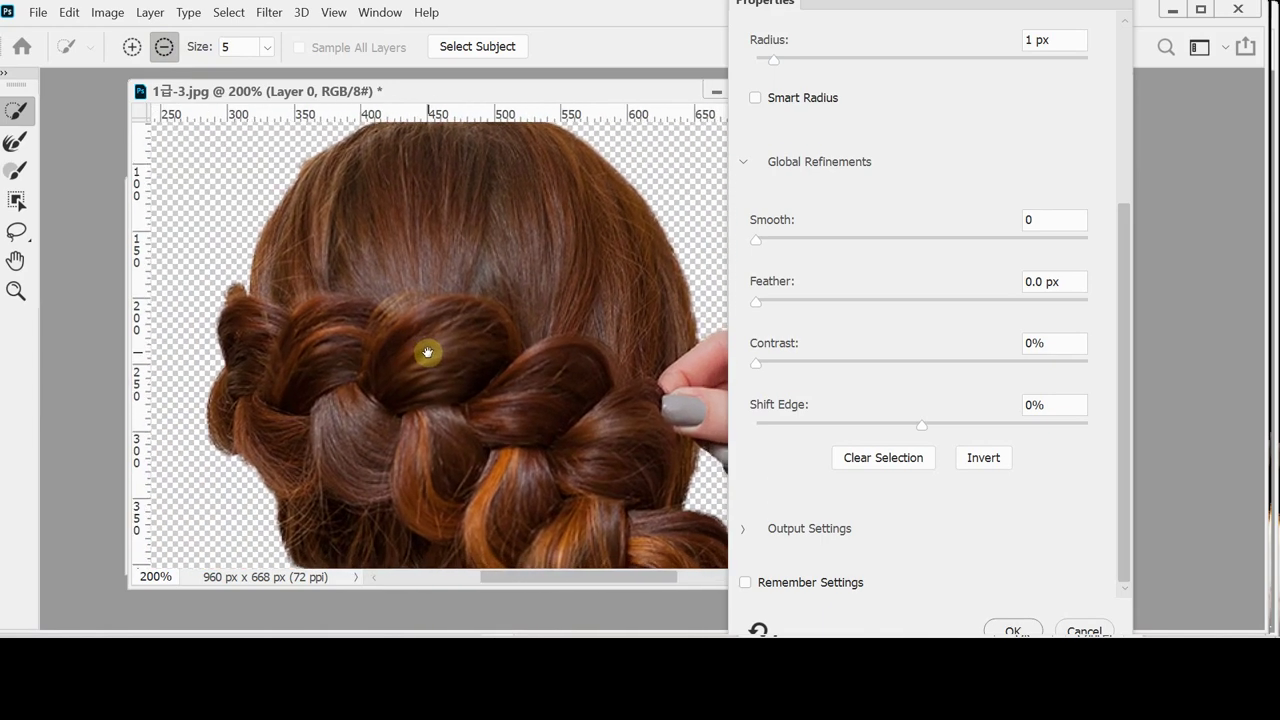
click(131, 46)
mouse_move(274, 232)
mouse_down()
mouse_move(251, 294)
mouse_move(257, 271)
mouse_move(270, 272)
mouse_up()
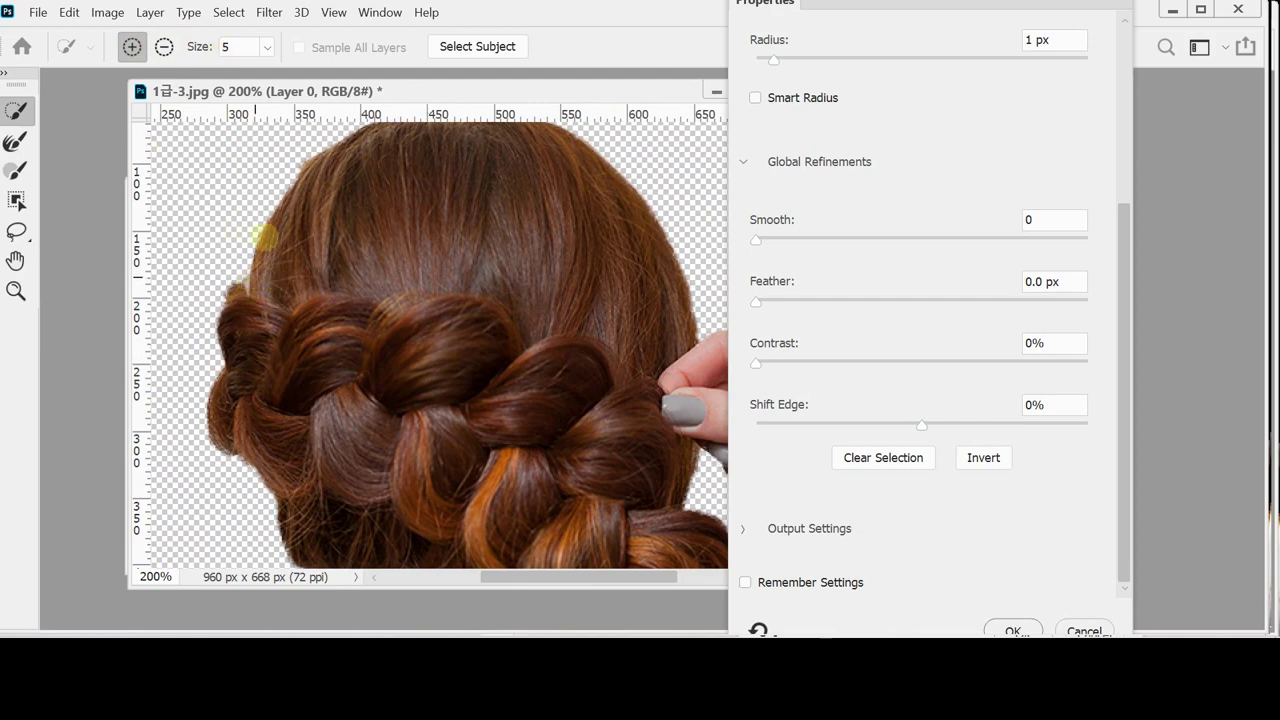
Check the edges around both hands and the lower braid, and apply the refined selection.
drag(563, 431, 337, 363)
drag(522, 354, 410, 306)
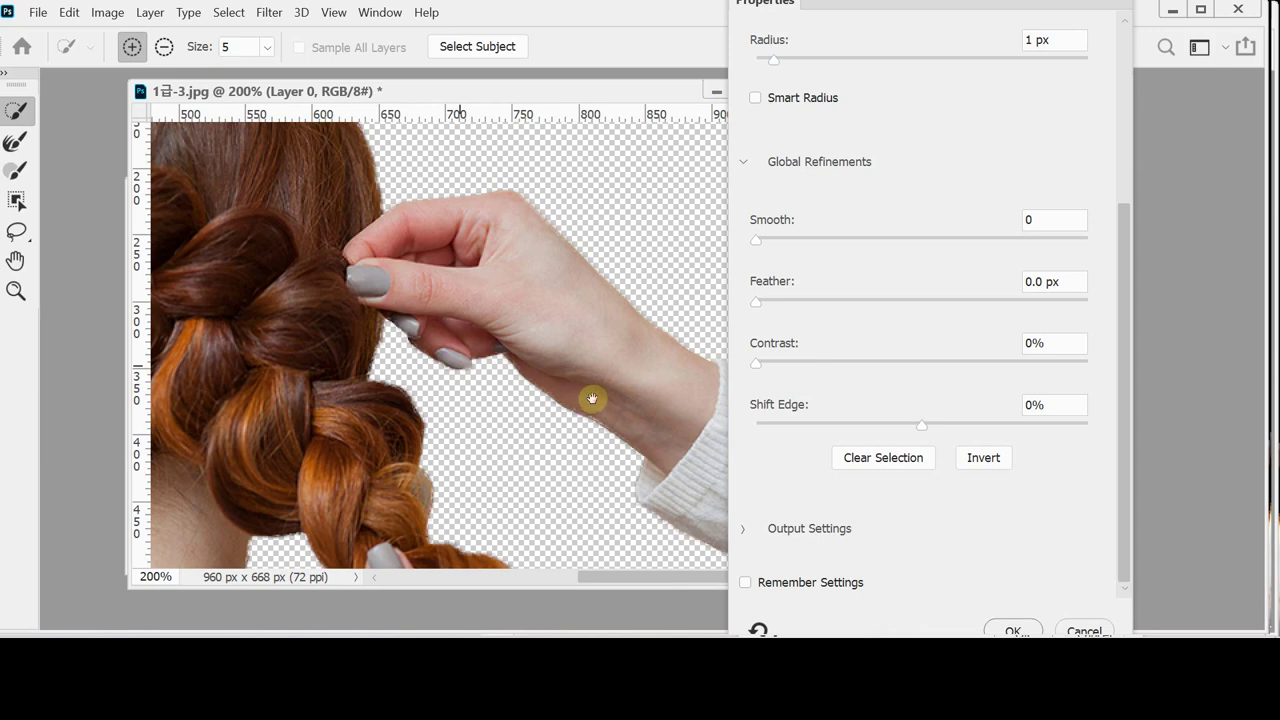
scroll(591, 397, down, 2)
scroll(393, 464, down, 4)
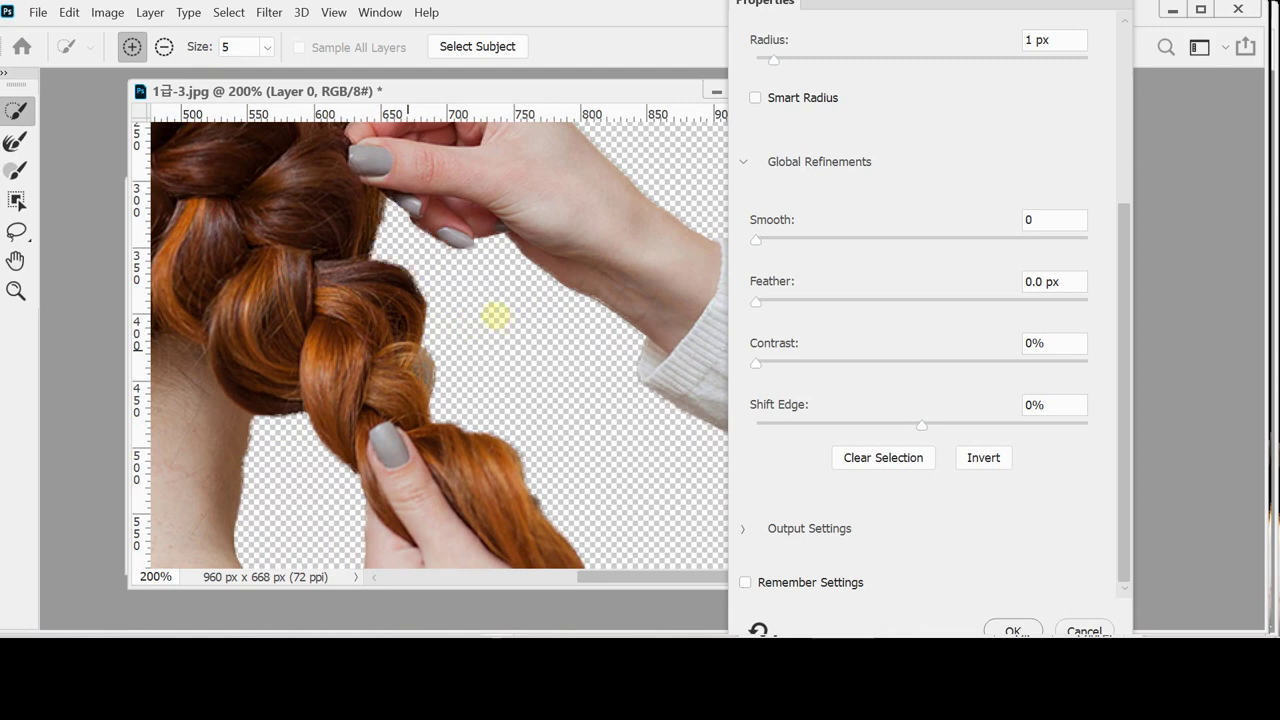
scroll(535, 490, down, 5)
key(alt)
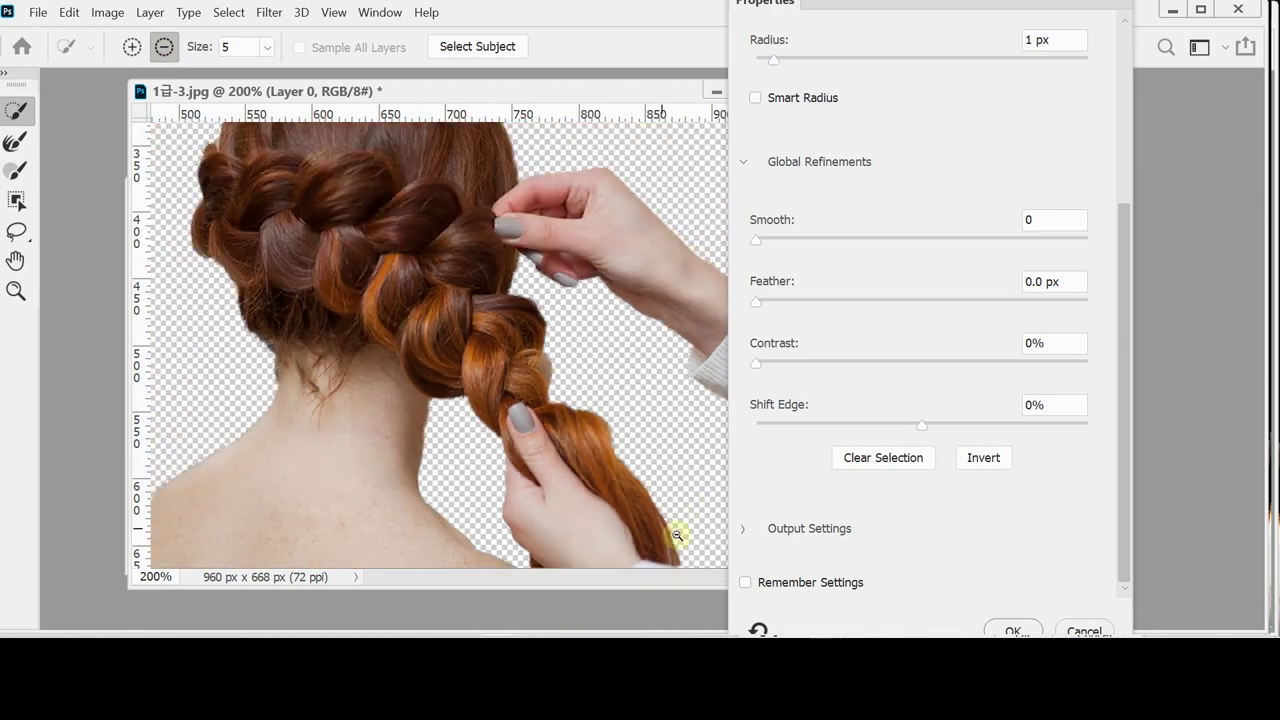
alt+click(677, 536)
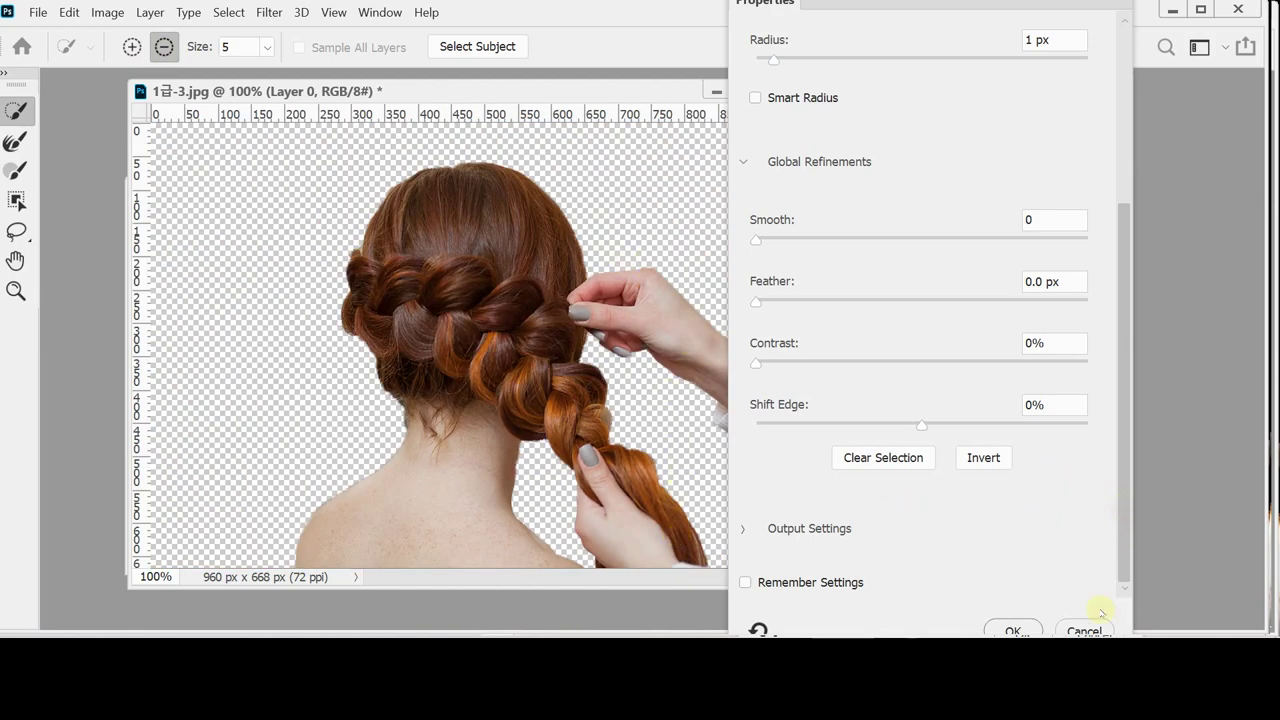
click(1012, 630)
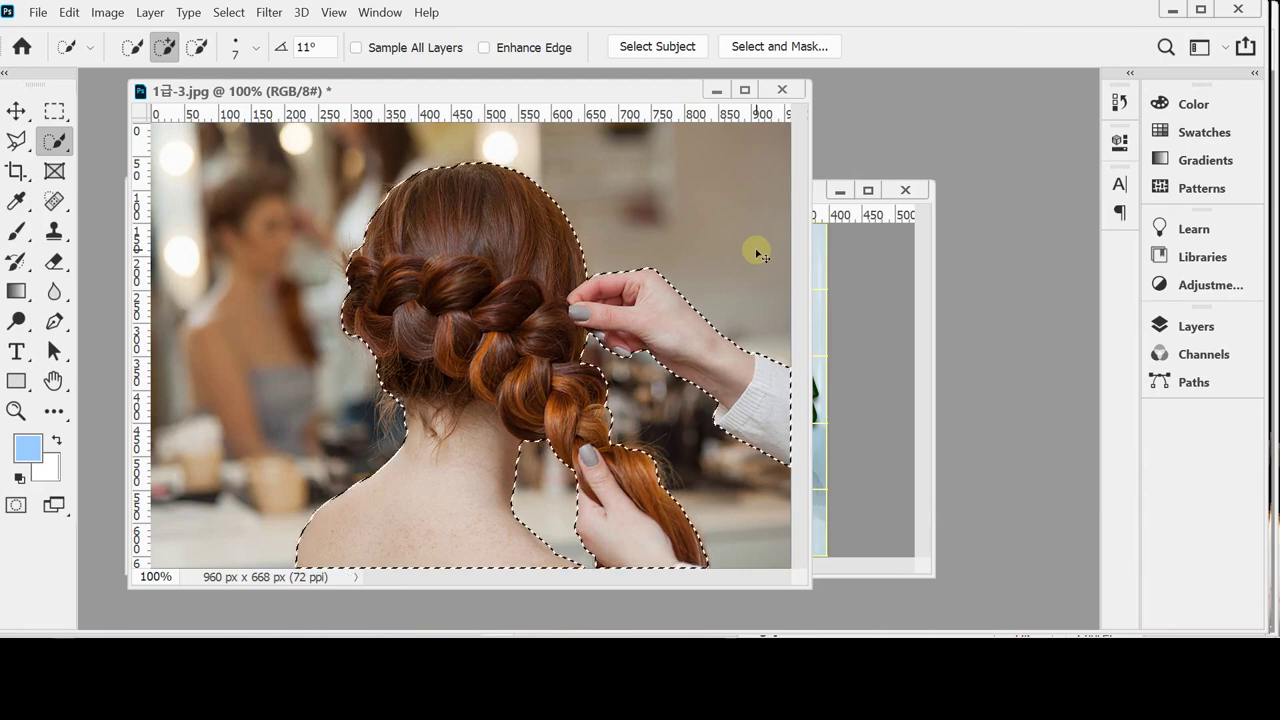
Copy the selected woman and hands and paste them directly above Layer 1 in the 400 x 500 px composite.
click(716, 90)
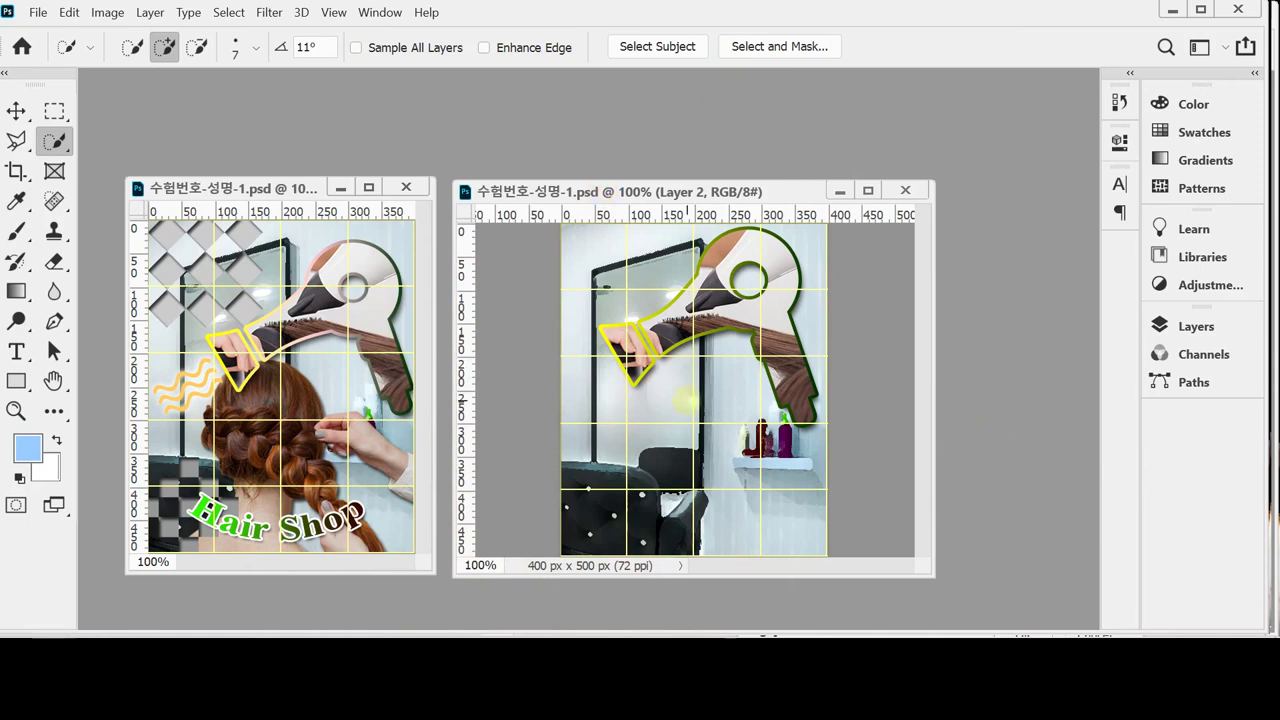
click(16, 111)
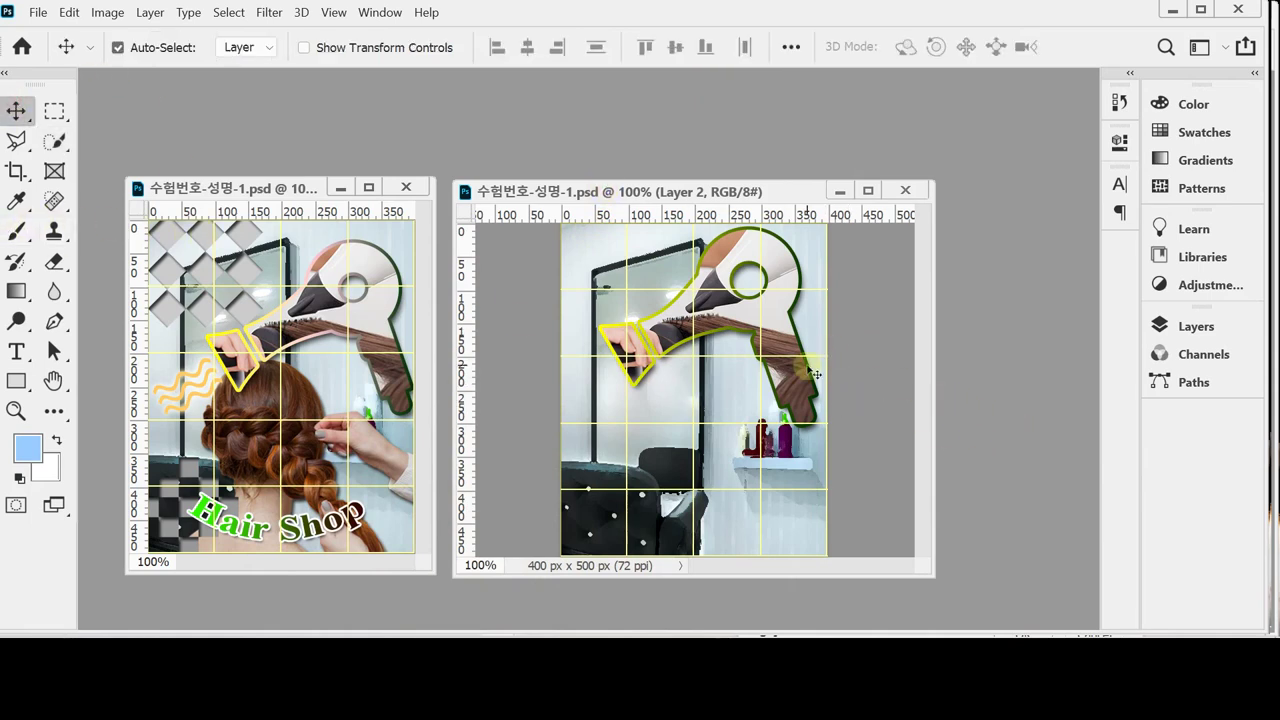
click(735, 467)
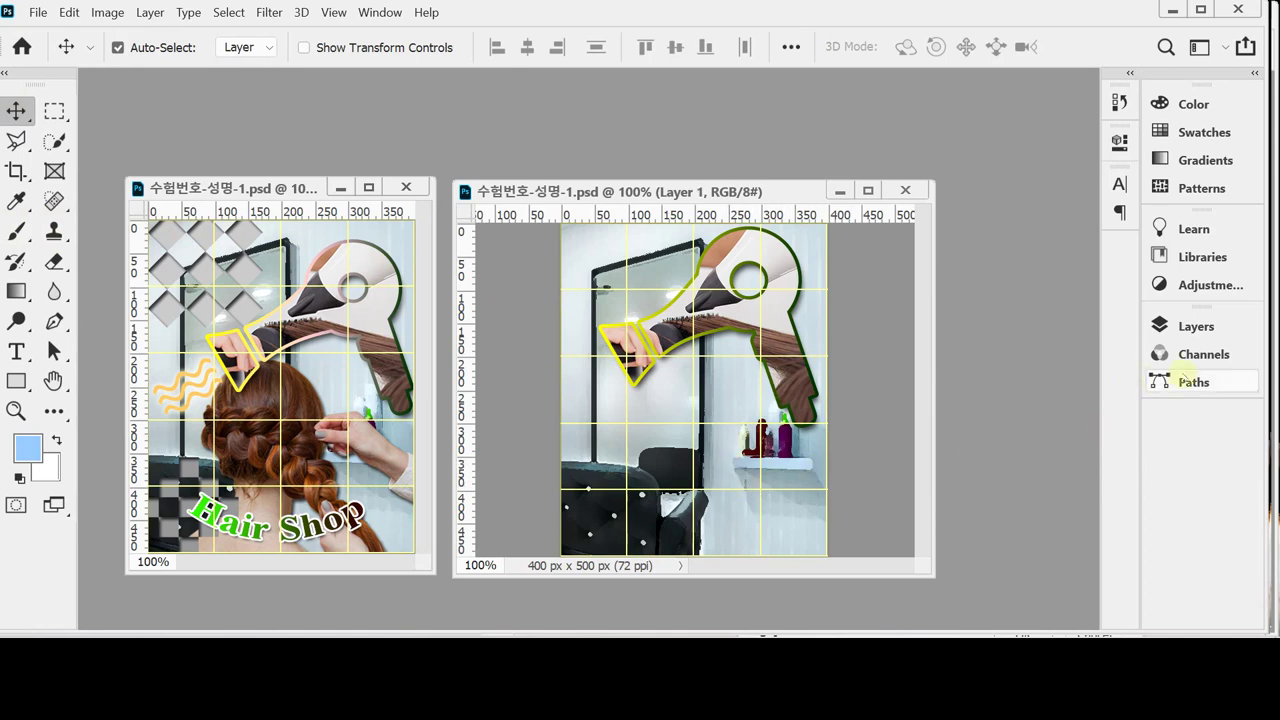
click(1195, 326)
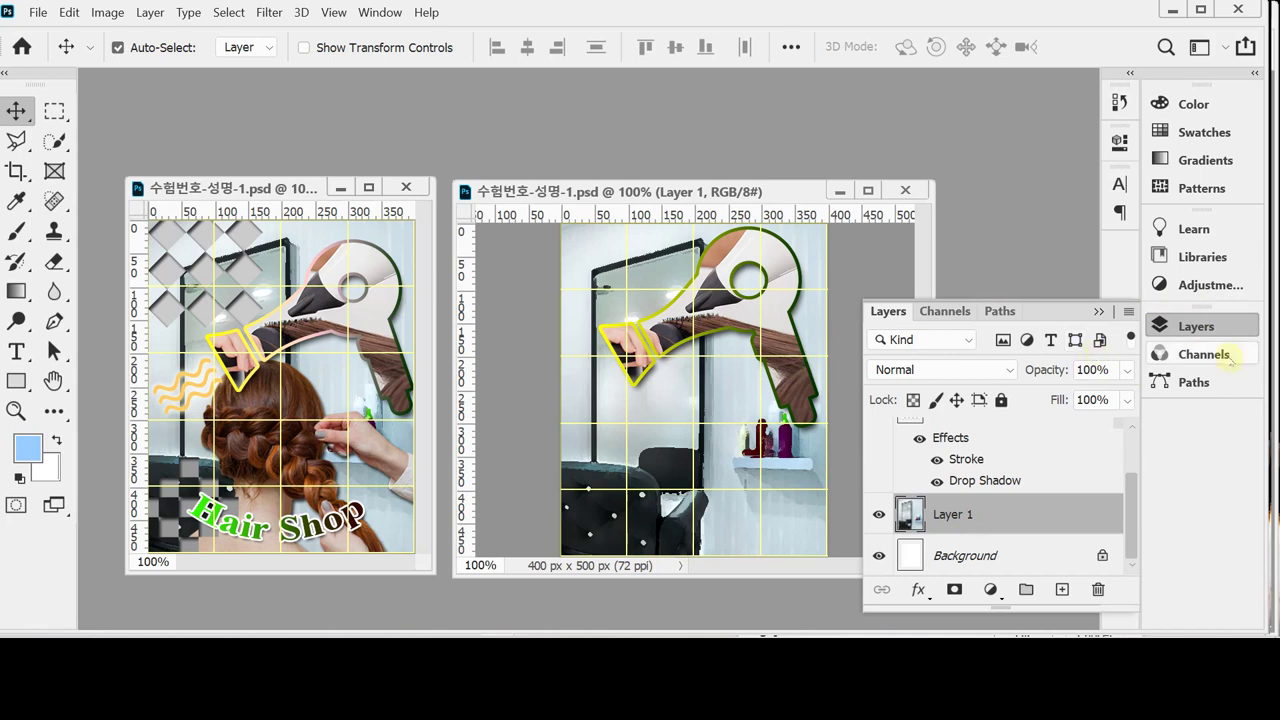
click(1195, 328)
key(ctrl+v)
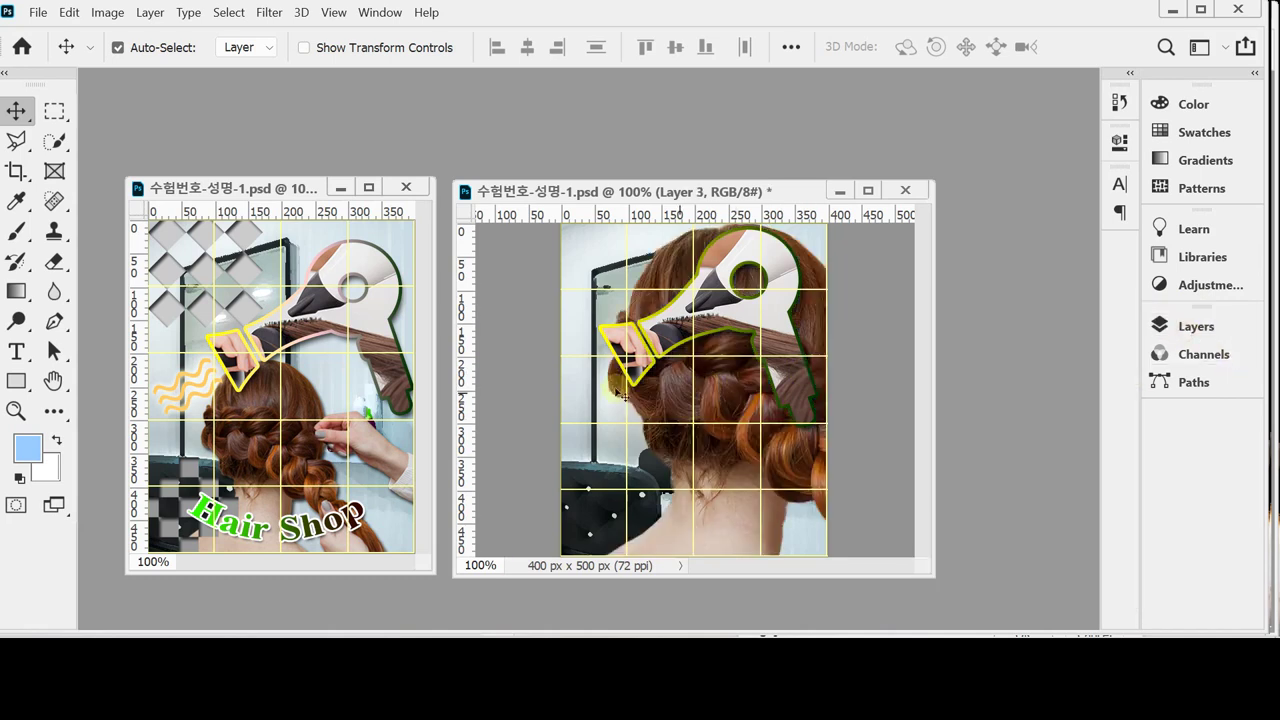
Scale the pasted woman down to about 48% and place her below the hair dryer as in the reference.
key(ctrl+t)
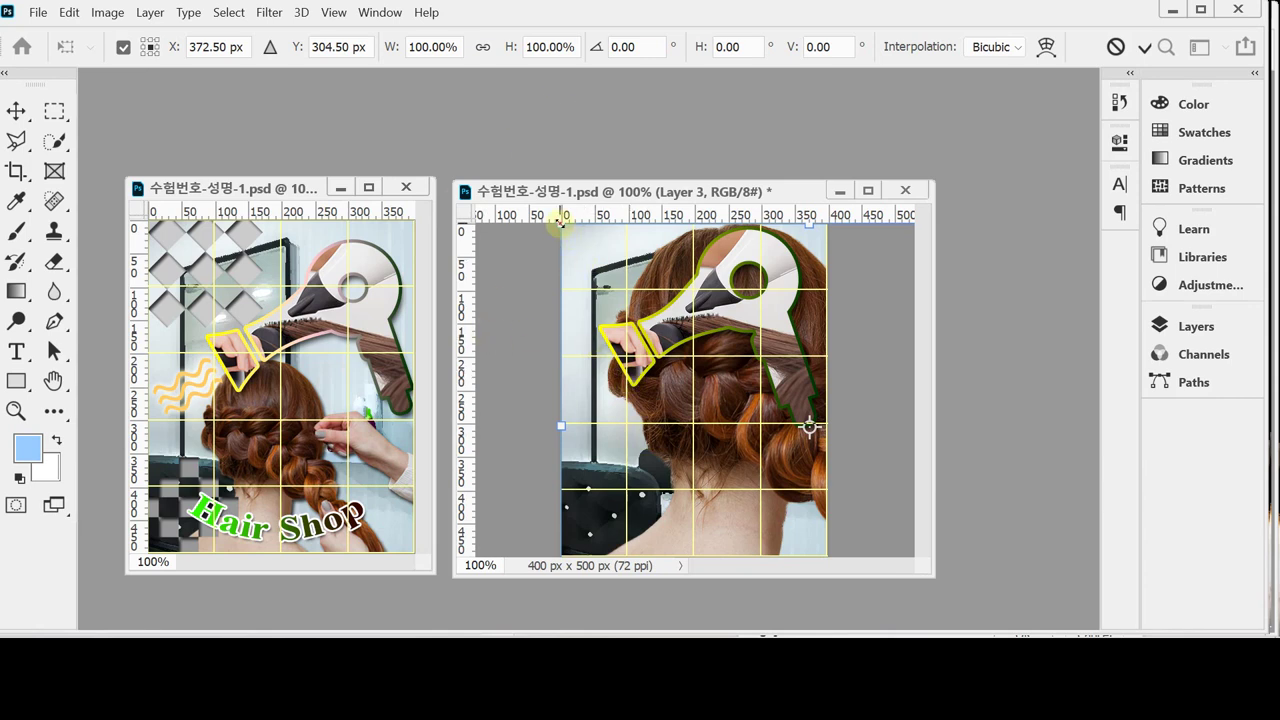
drag(561, 223, 604, 409)
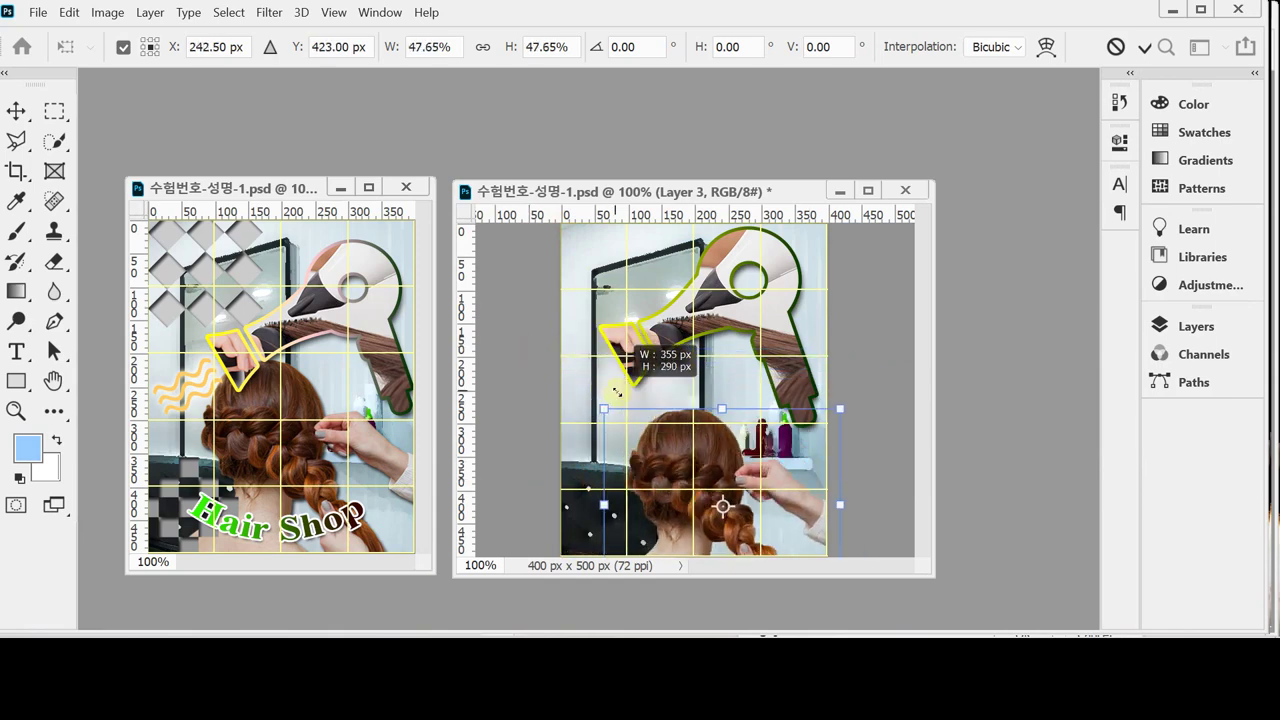
drag(680, 461, 662, 418)
drag(589, 366, 591, 360)
double_click(700, 468)
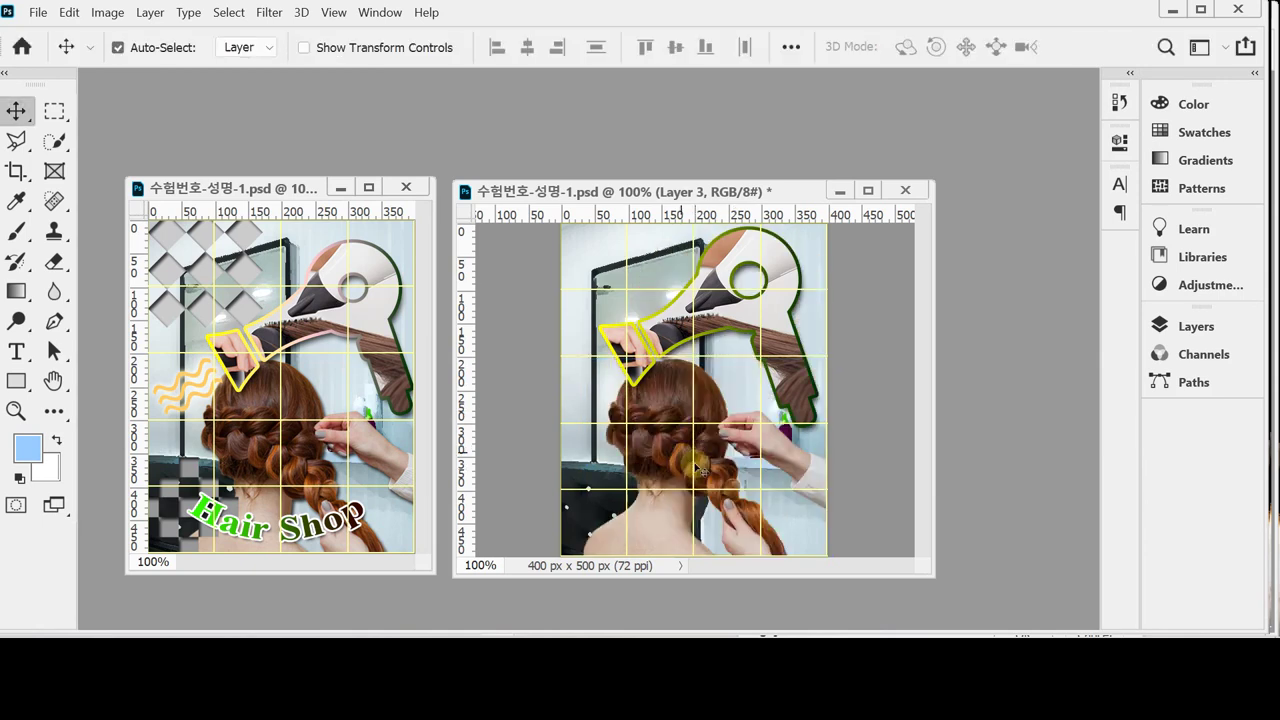
Nudge the woman slightly to the right to match the reference and save the composite.
drag(657, 460, 661, 462)
key(ctrl+z)
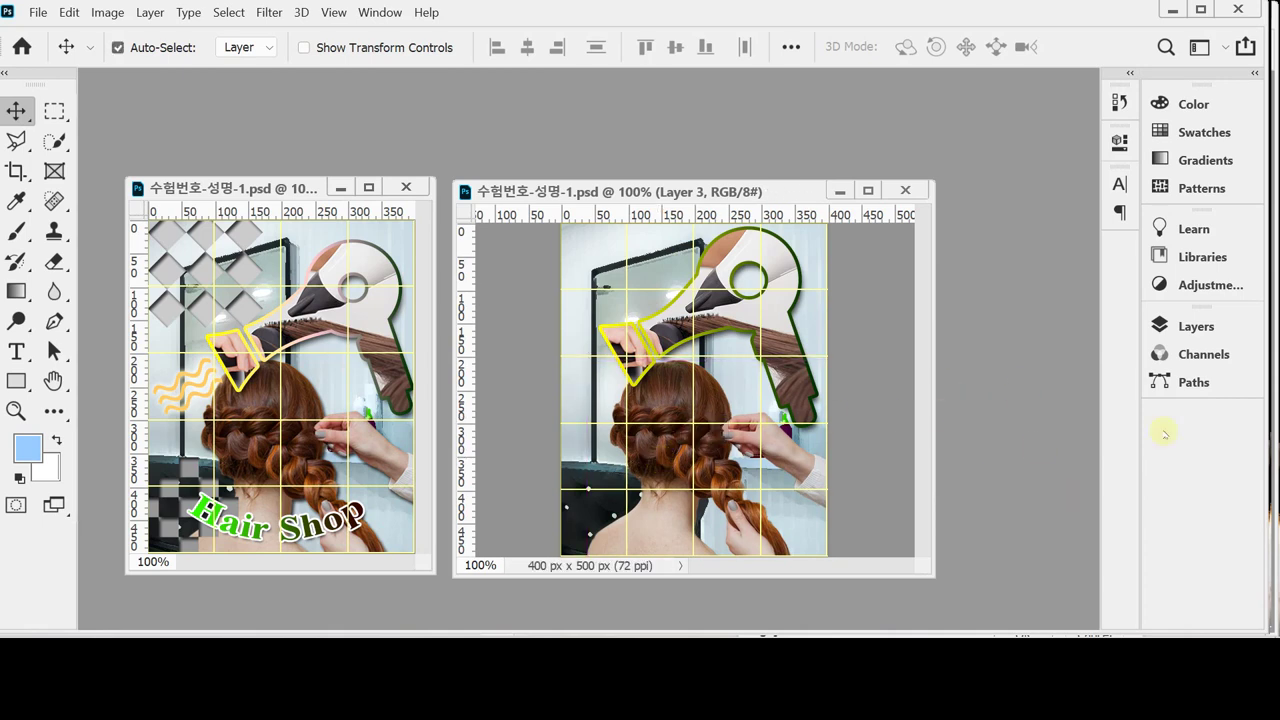
Add a drop shadow to the woman's layer with a distance of 5 px and a size of 5 px.
click(1192, 326)
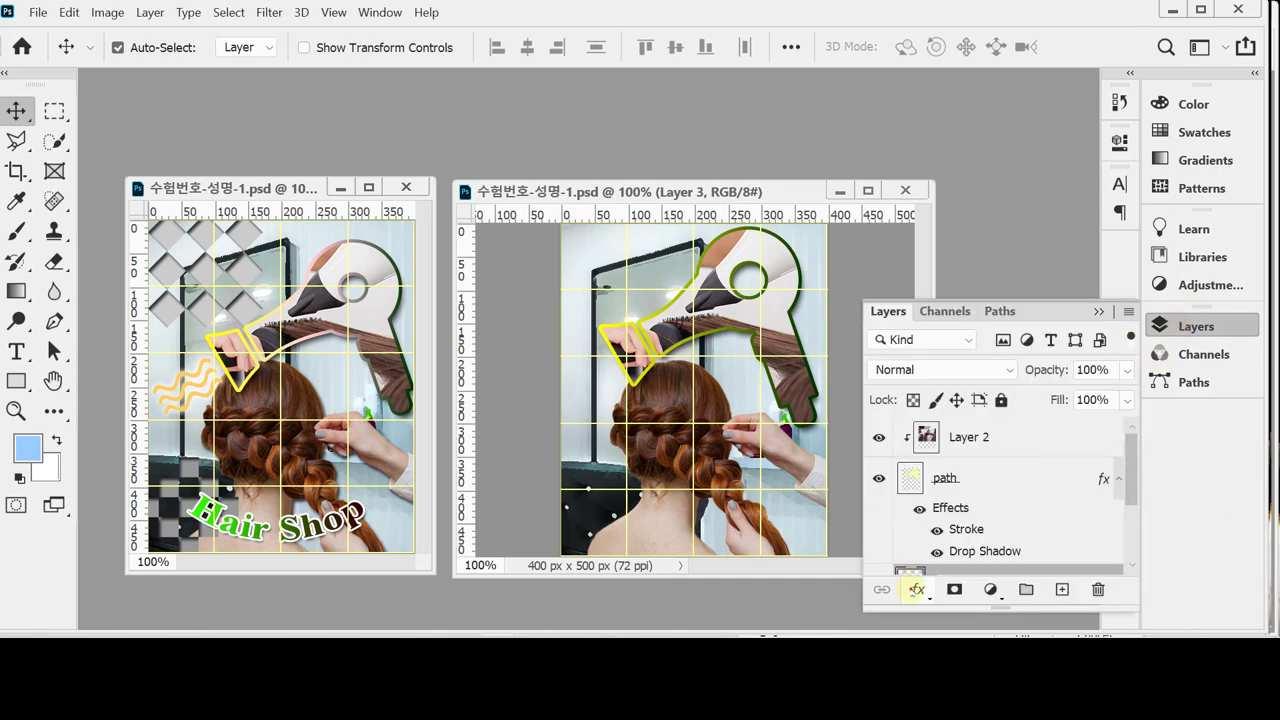
click(916, 589)
key(Escape)
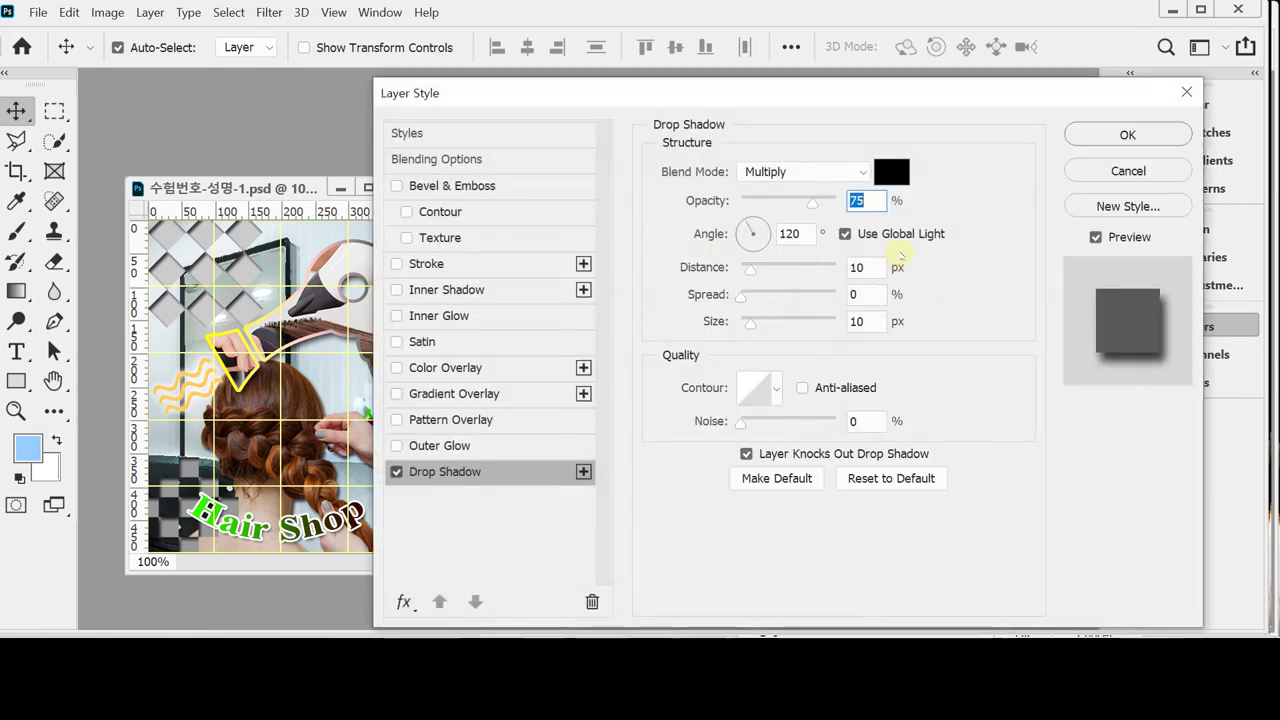
click(877, 265)
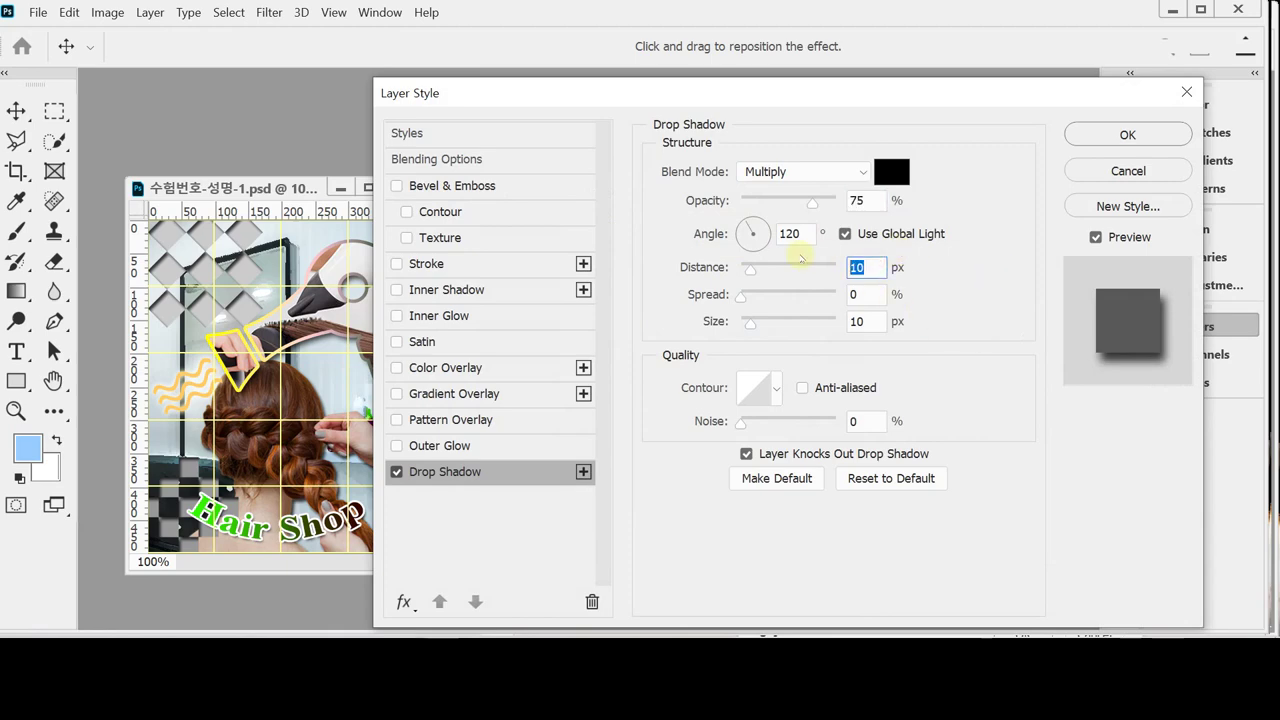
text(5)
double_click(862, 321)
text(5)
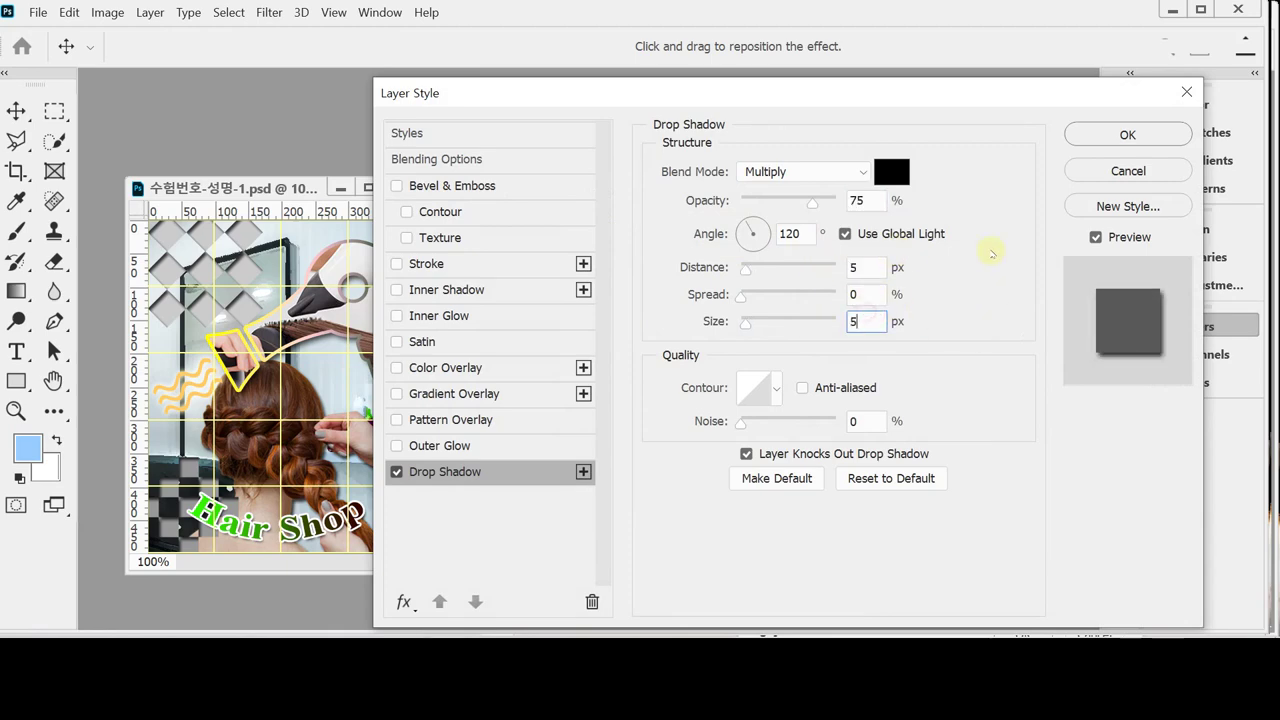
click(1128, 133)
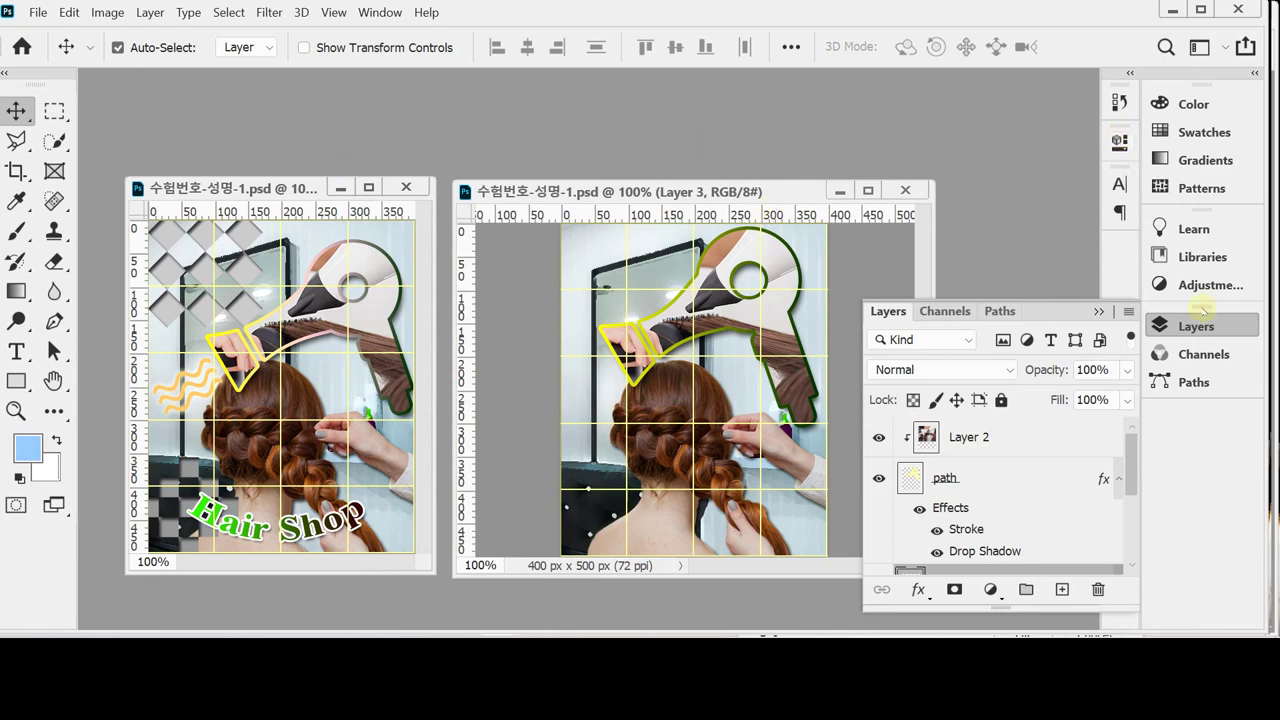
click(1198, 324)
Draw the diamond-pattern custom shape from the Tiles group, about 173 x 172 px, in the upper-left corner of the composite.
click(16, 380)
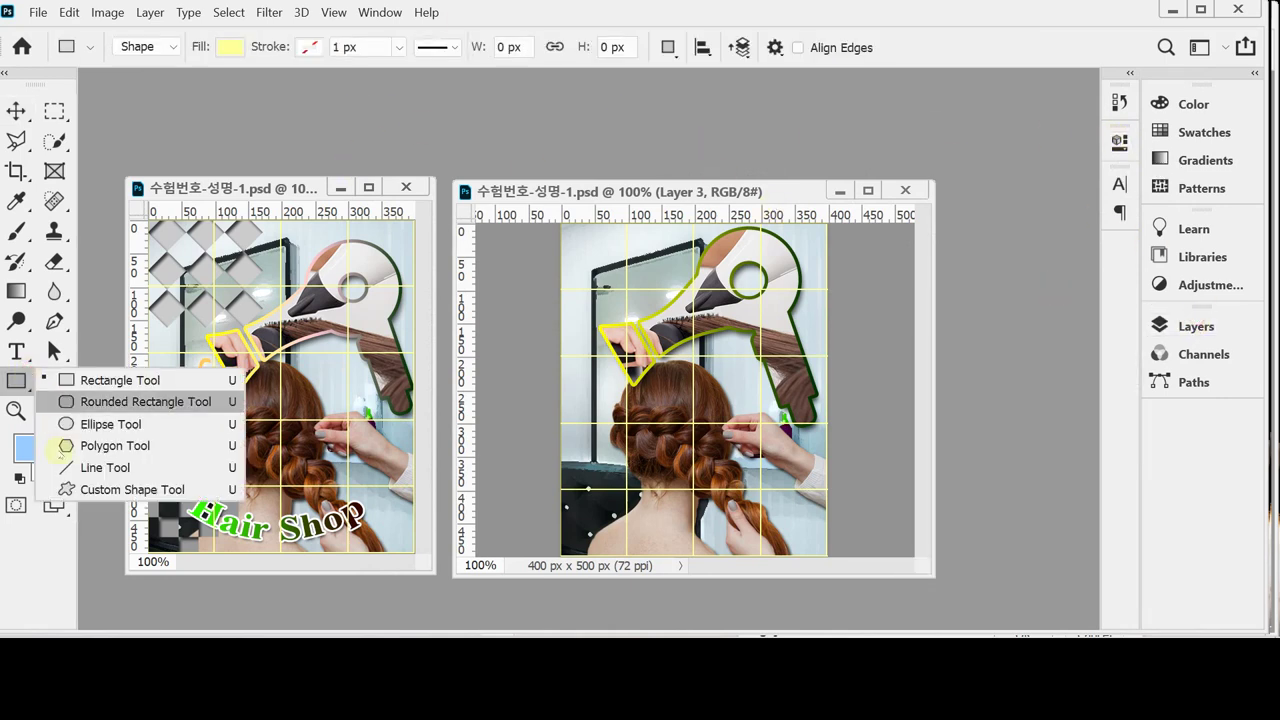
click(110, 489)
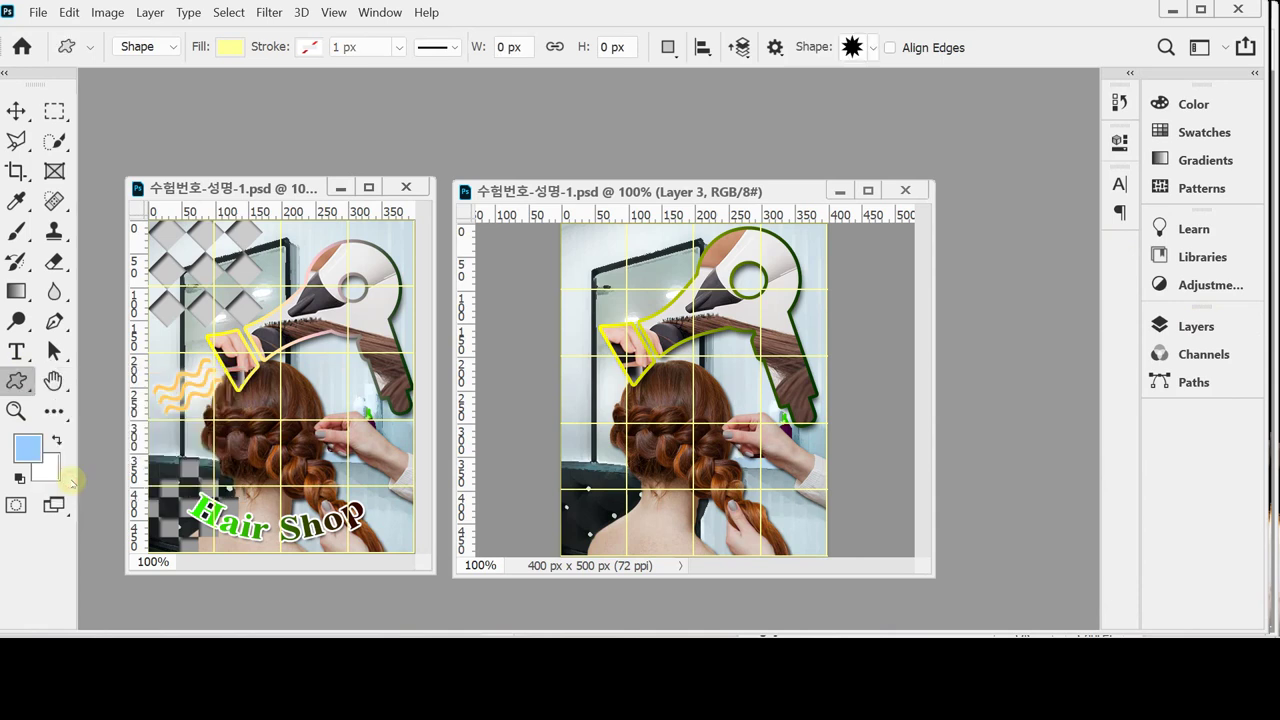
click(873, 49)
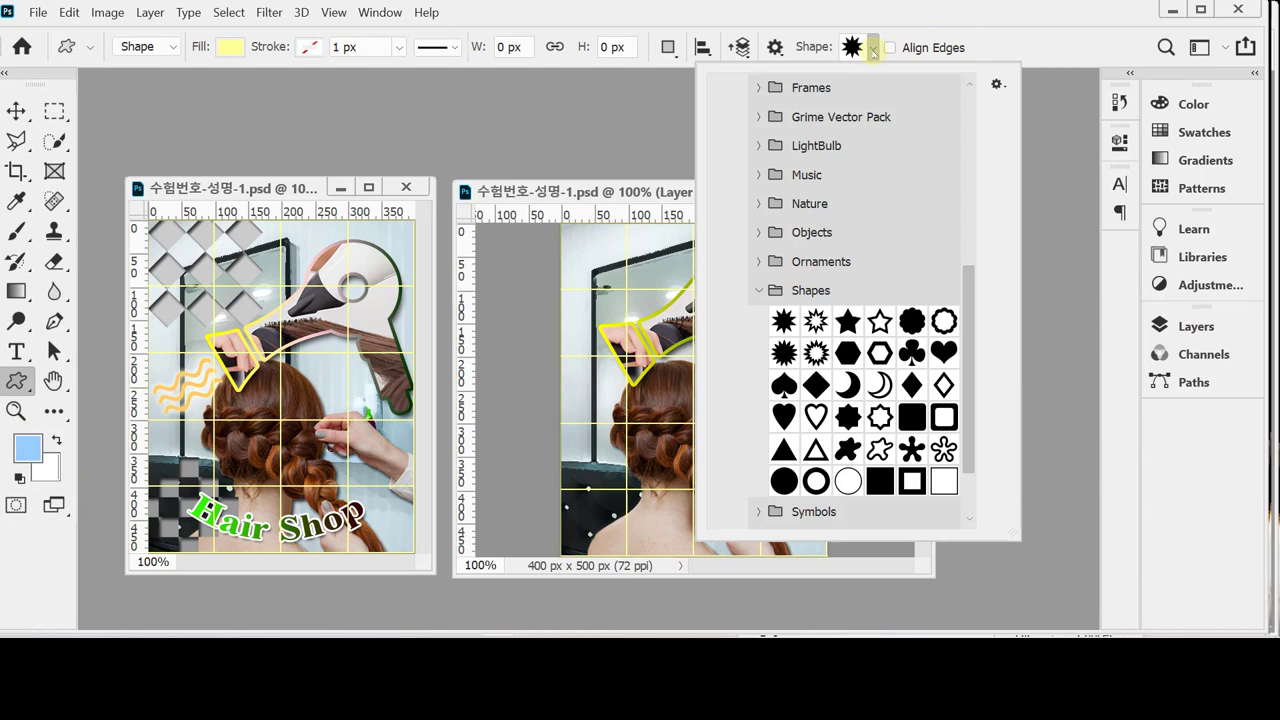
click(760, 292)
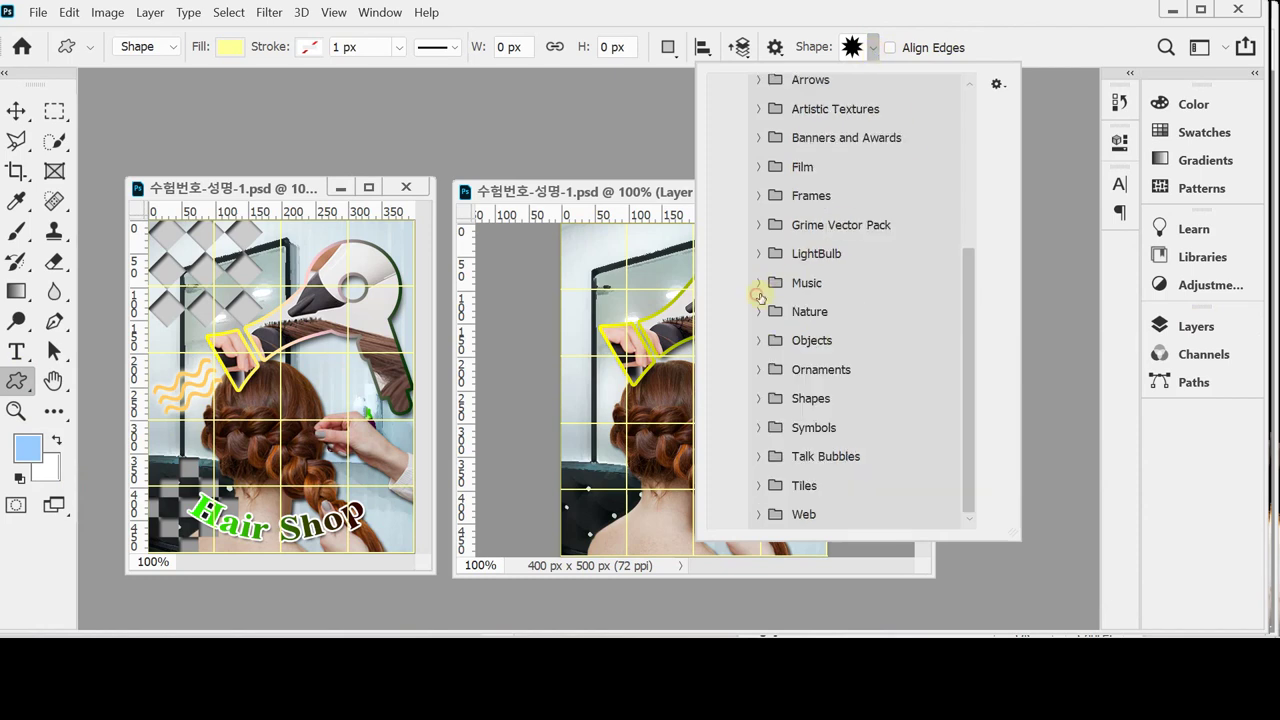
click(757, 485)
drag(968, 440, 978, 490)
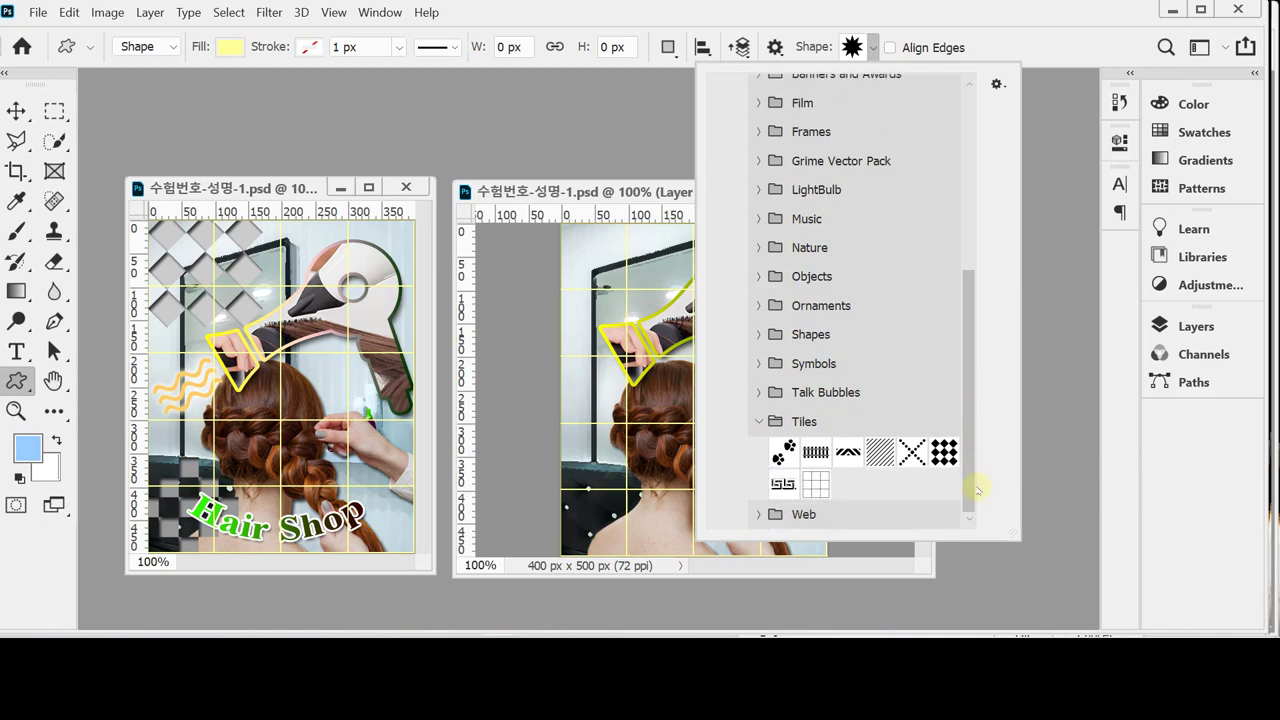
click(945, 453)
click(899, 9)
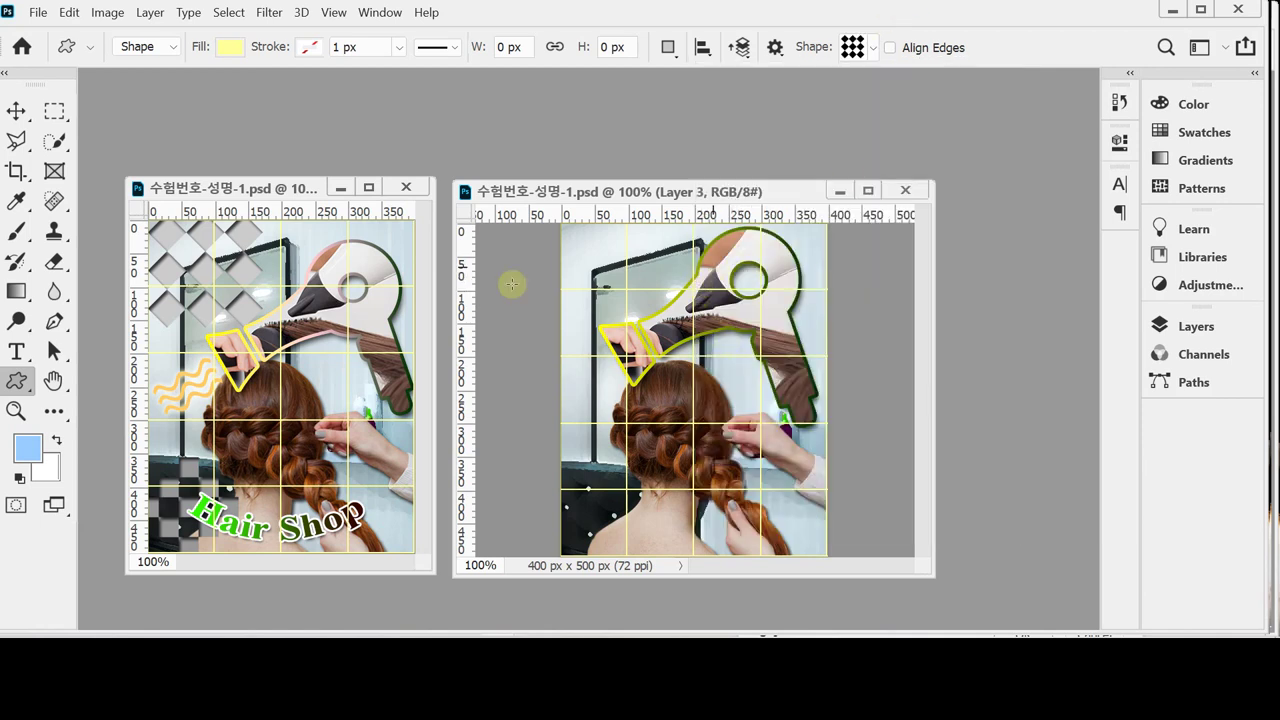
drag(557, 231, 672, 347)
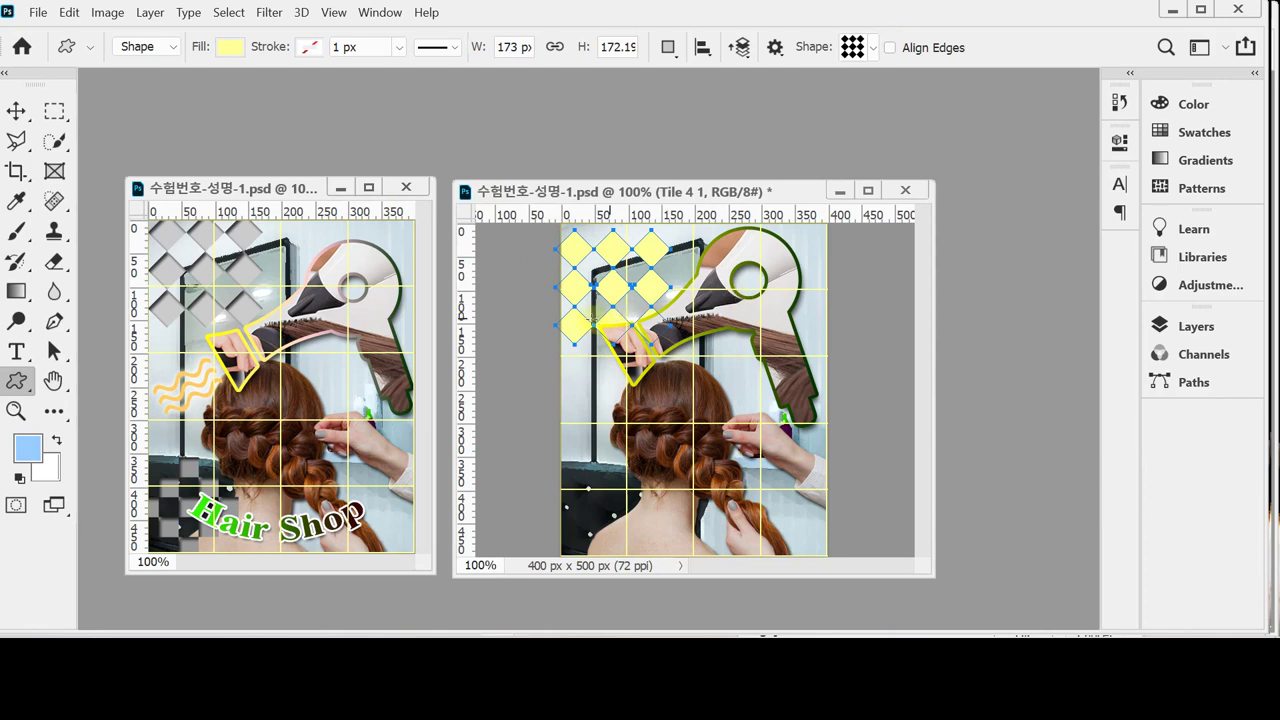
drag(583, 330, 587, 318)
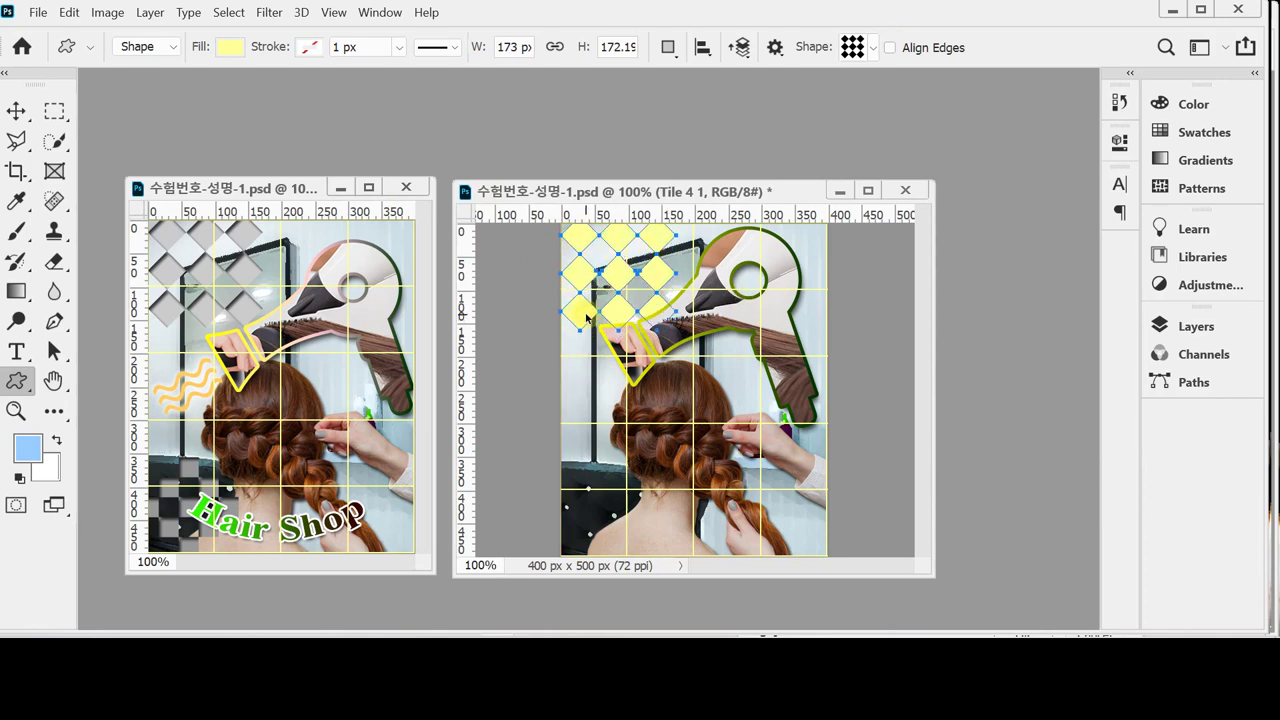
Set the fill colour of the diamond tile shape to #cccccc.
click(1180, 328)
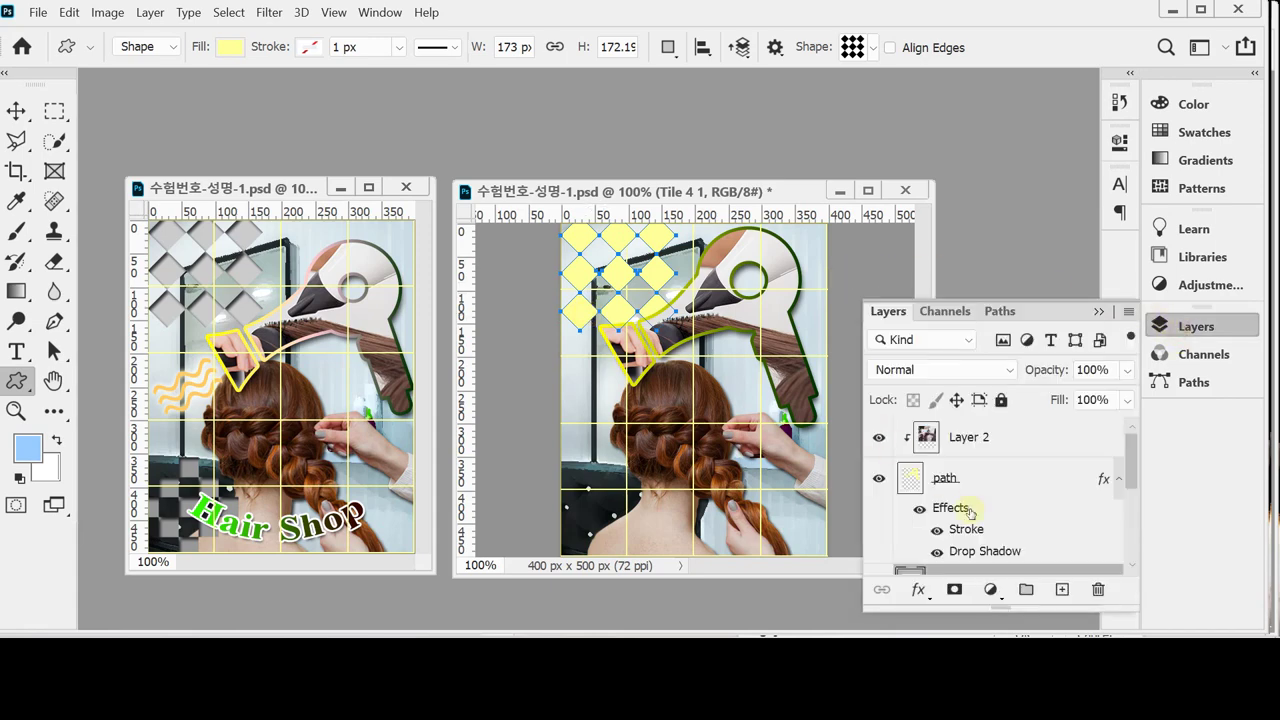
scroll(960, 530, down, 3)
double_click(912, 463)
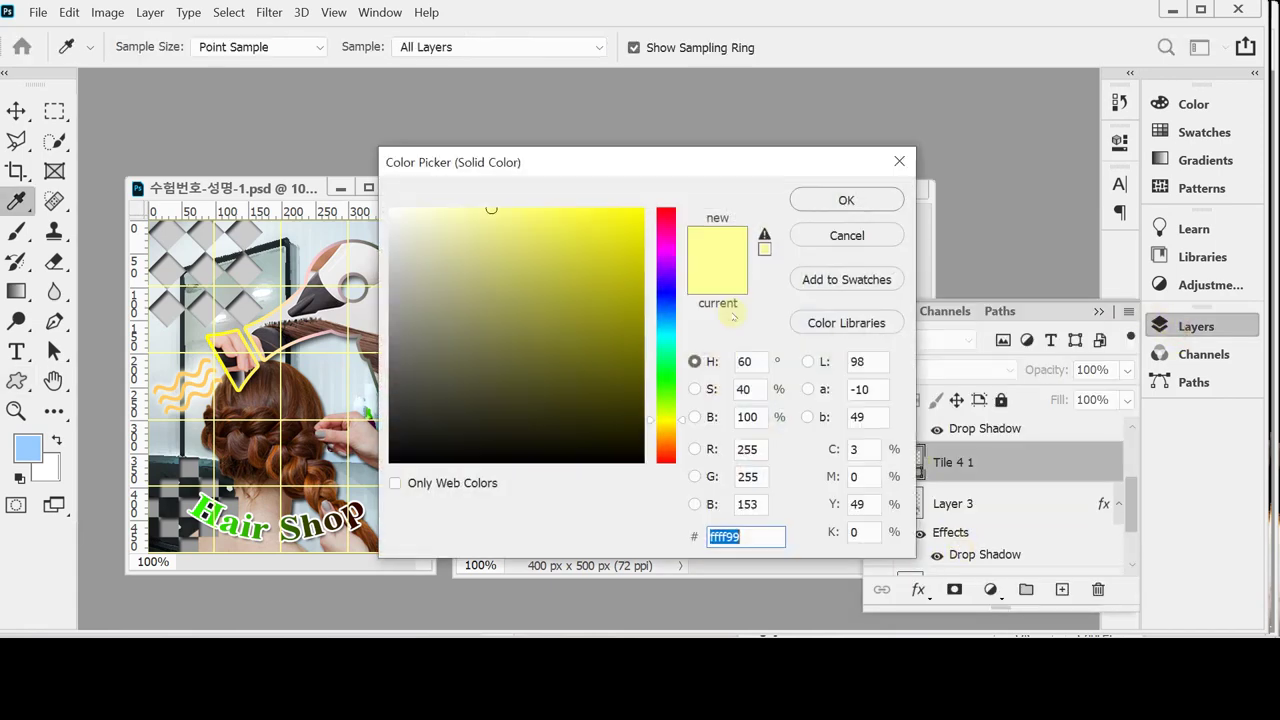
text(ccc)
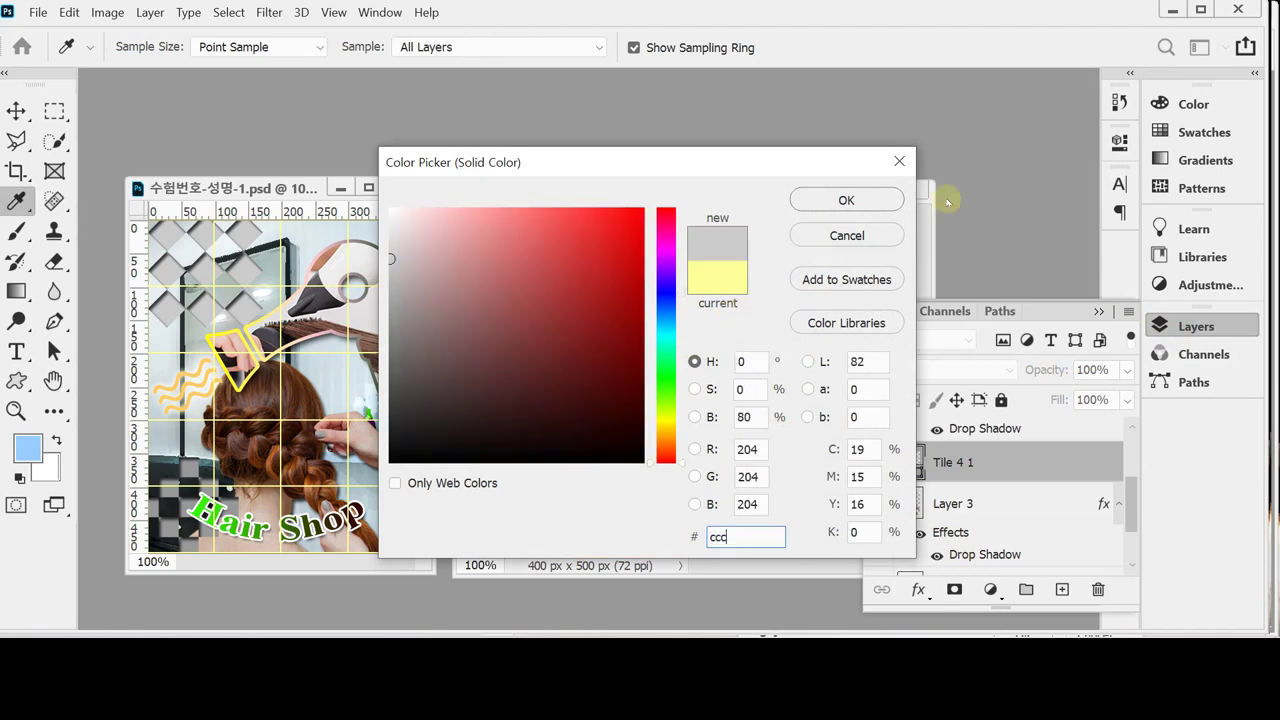
click(836, 202)
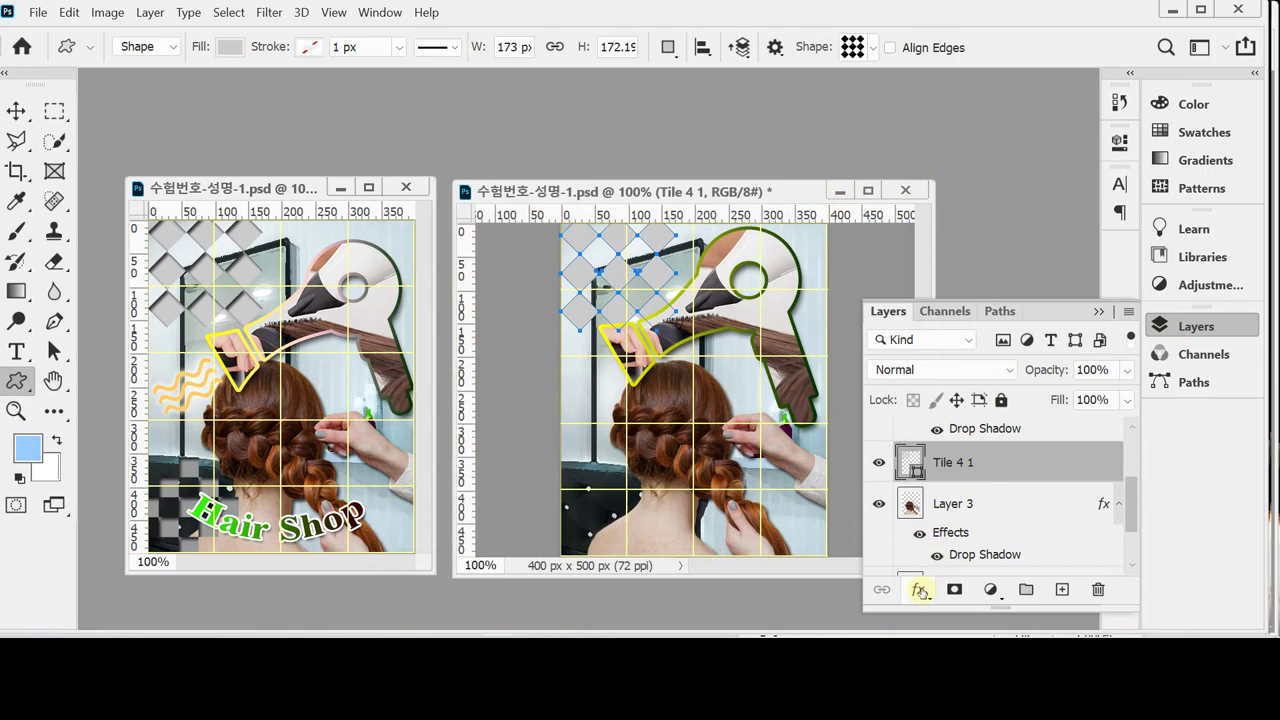
Add an inner shadow to the diamond tile shape with an angle of 120°.
click(919, 591)
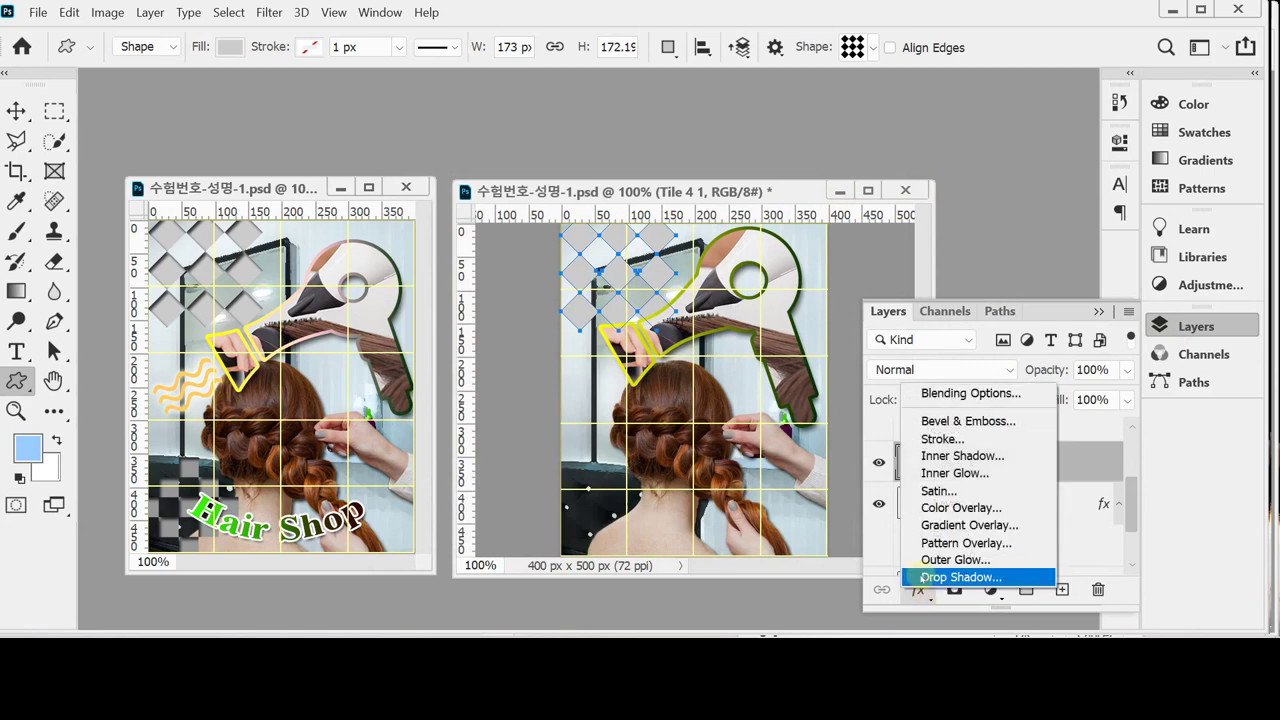
click(1028, 451)
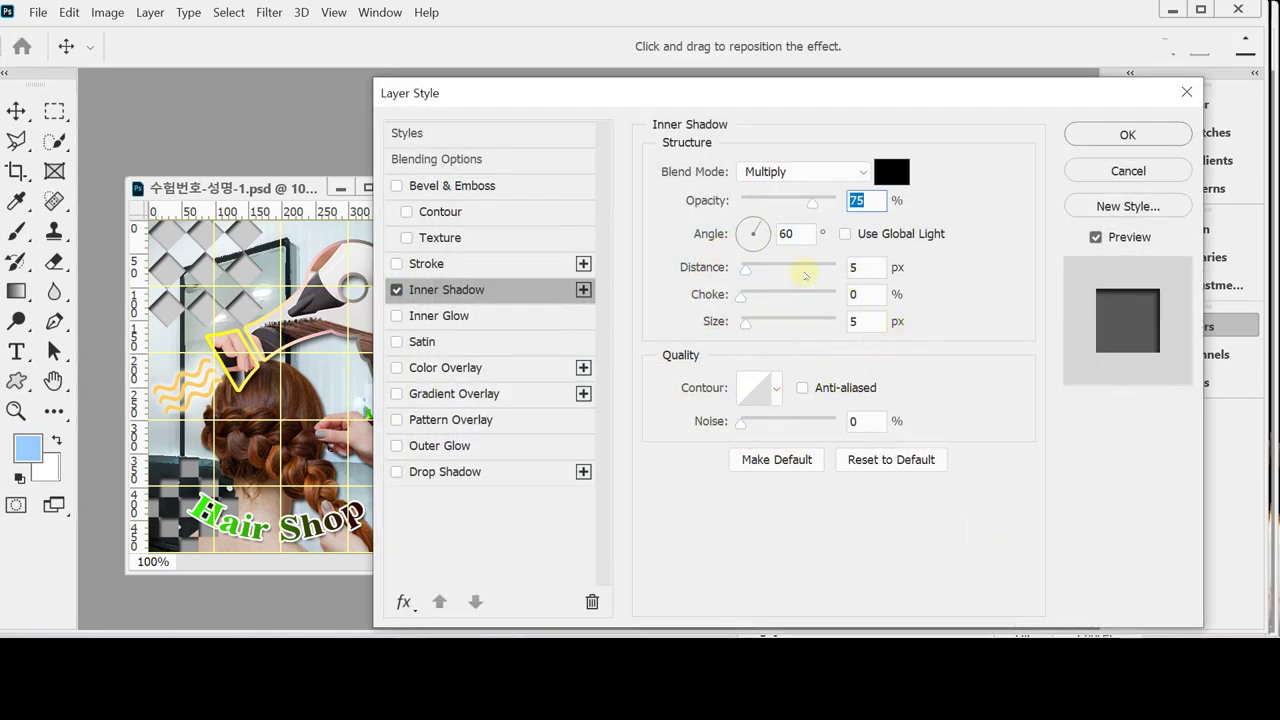
double_click(802, 237)
text(120)
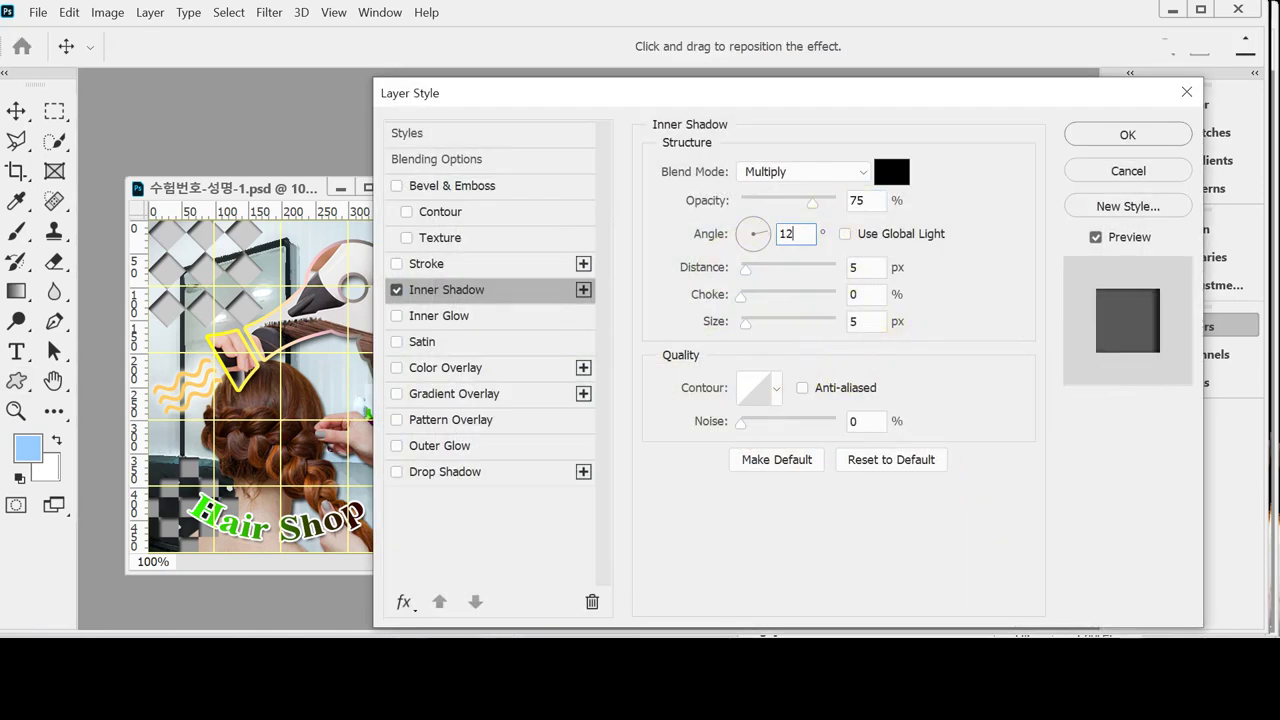
click(1126, 134)
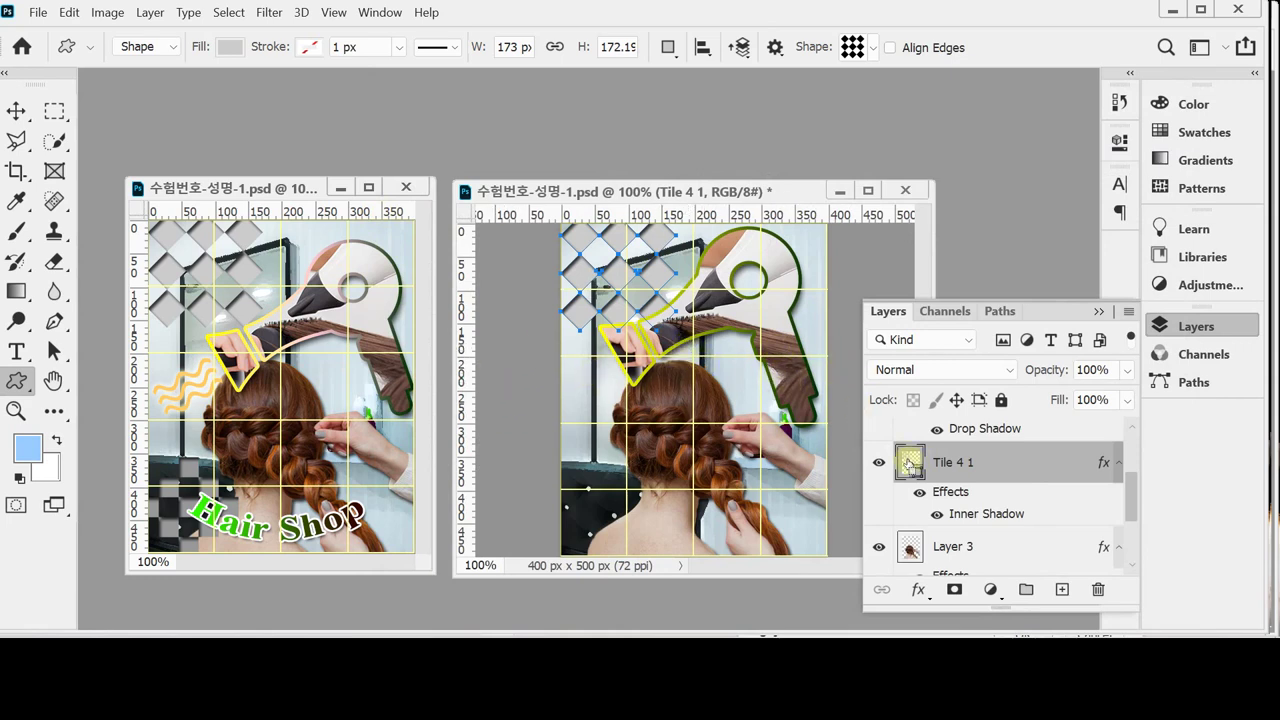
Duplicate the tile shape, rotate the copy 45° and scale it to about 68% in the lower-left corner of the composite.
key(ctrl+j)
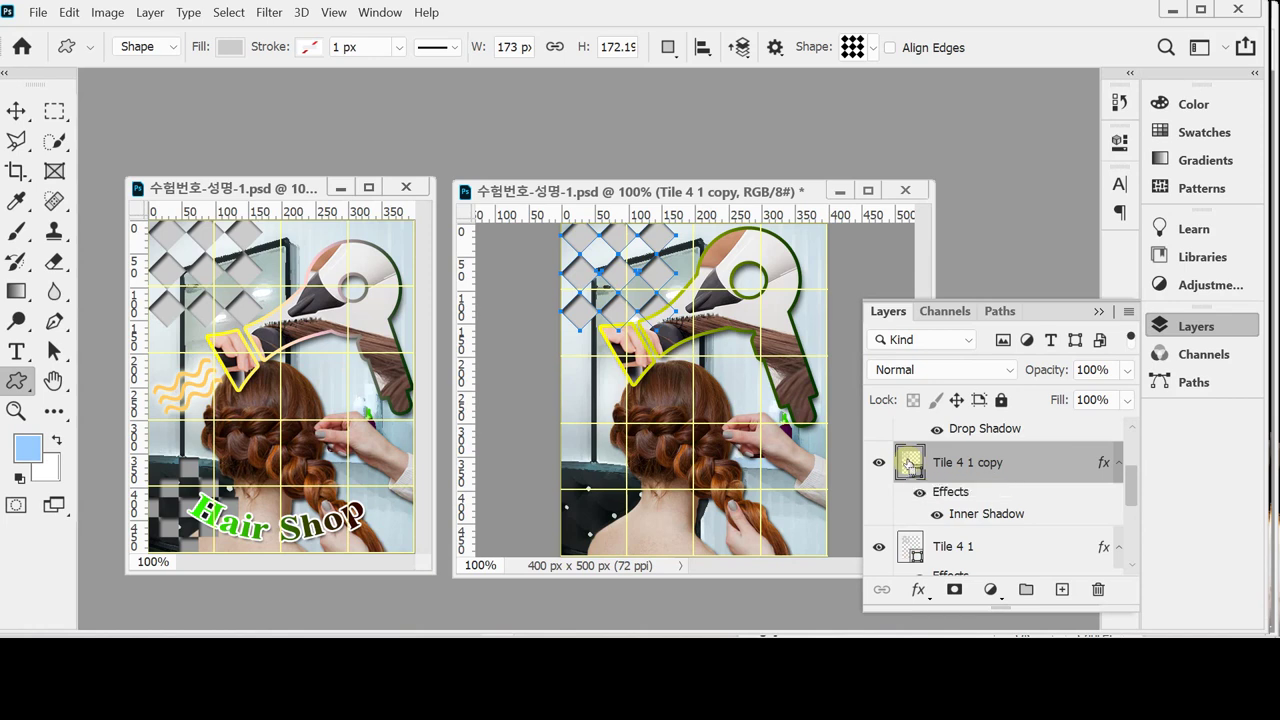
key(ctrl+t)
drag(624, 308, 630, 528)
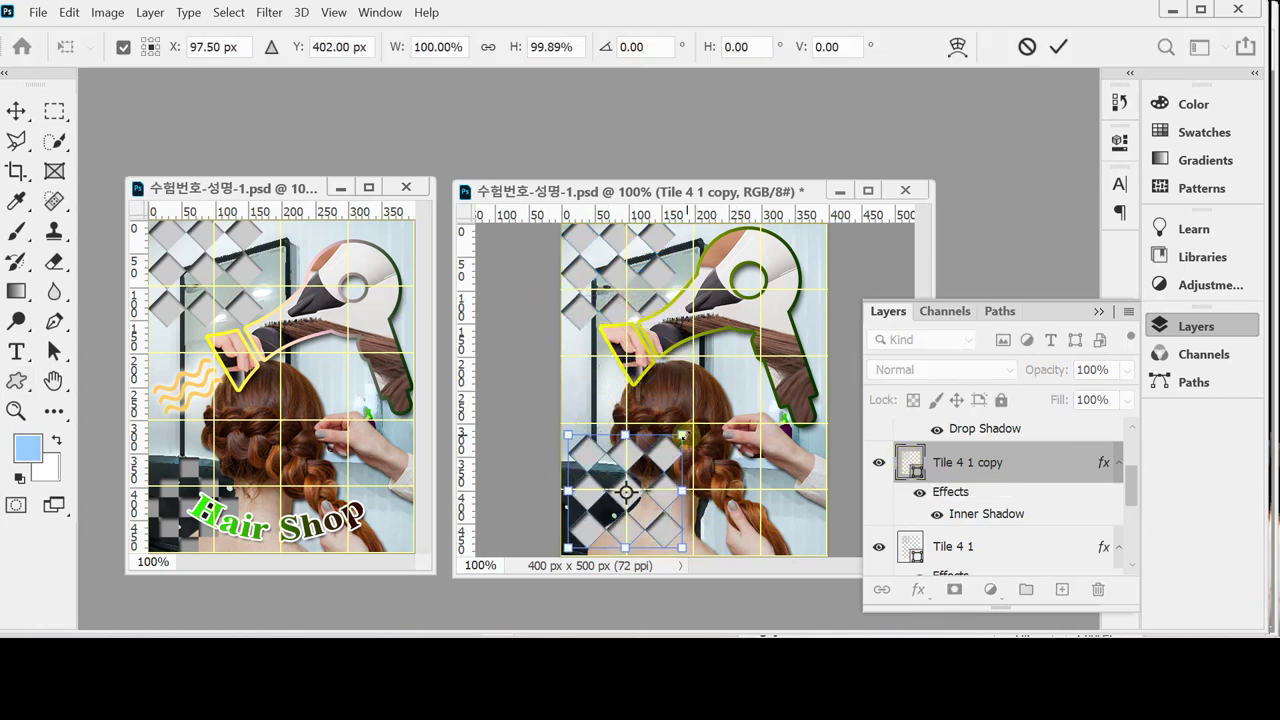
drag(682, 435, 733, 490)
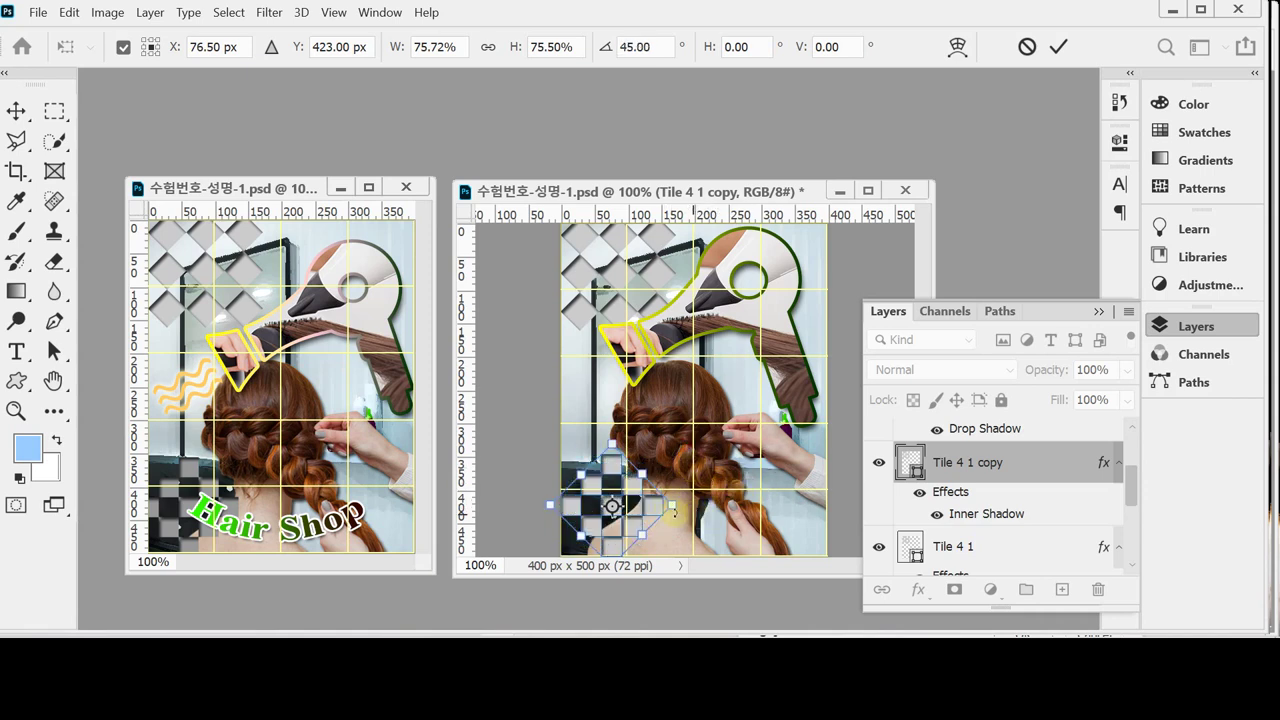
drag(618, 476, 617, 483)
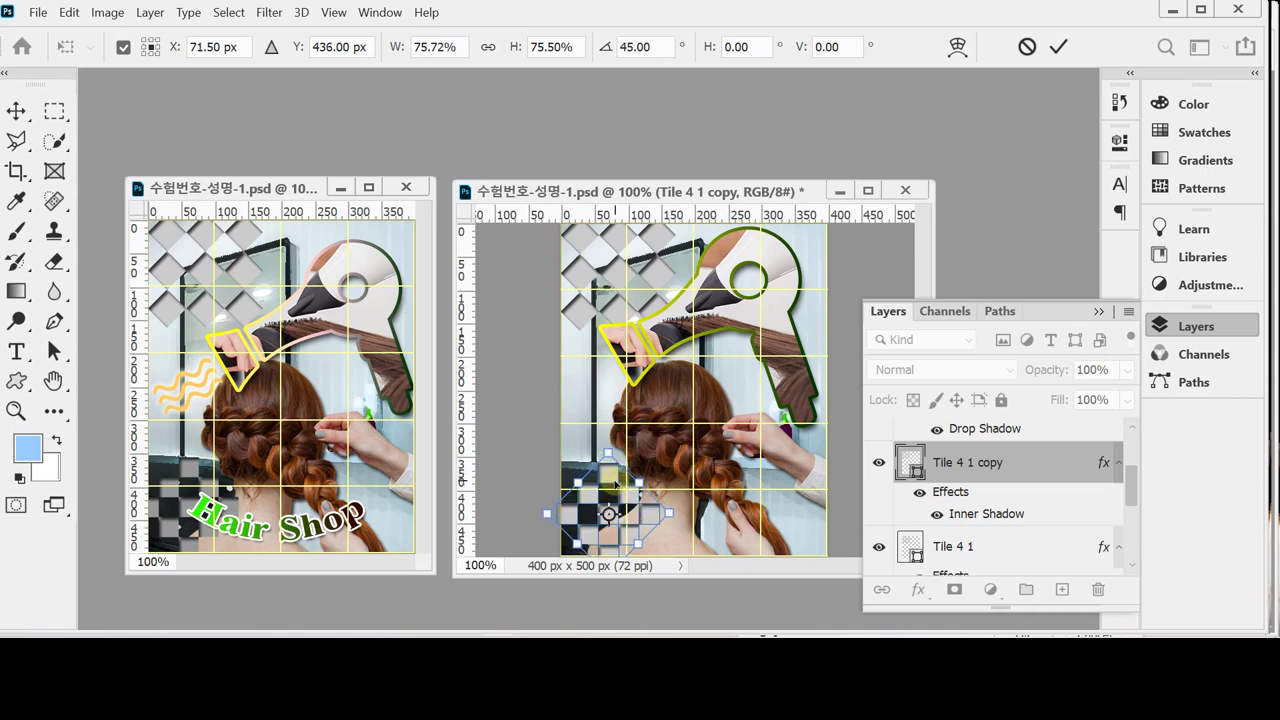
drag(613, 482, 603, 463)
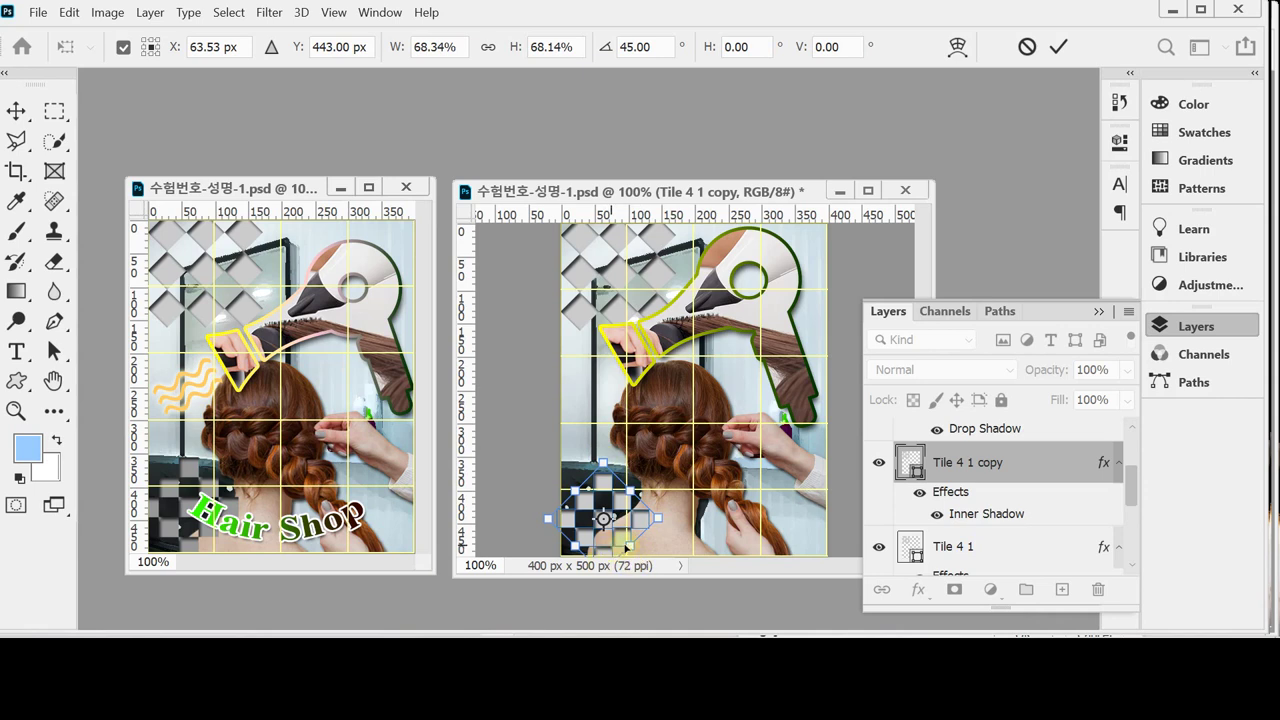
Nudge the rotated tile copy to about X 61.5 px, Y 429 px to match the reference, and apply the transform.
key(shift+Up)
key(shift+Up)
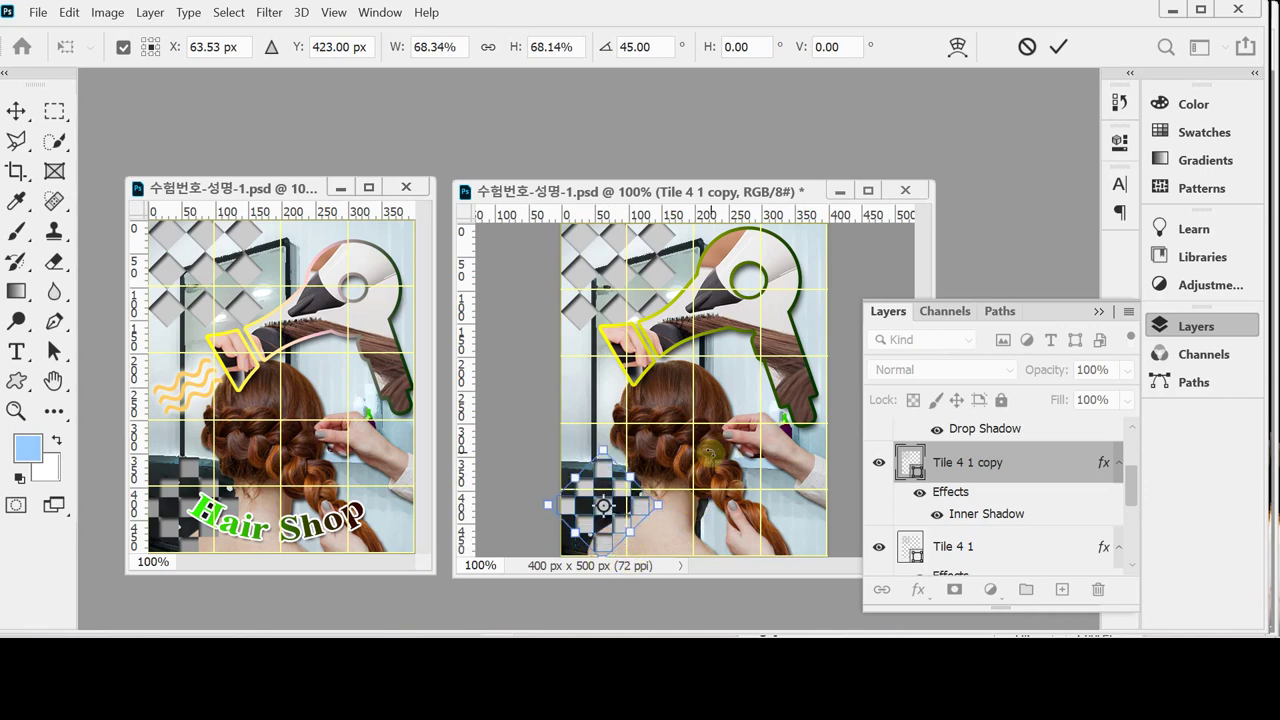
key(Left)
key(Left)
key(Down)
key(Down)
key(Down)
key(Down)
key(Down)
key(Down)
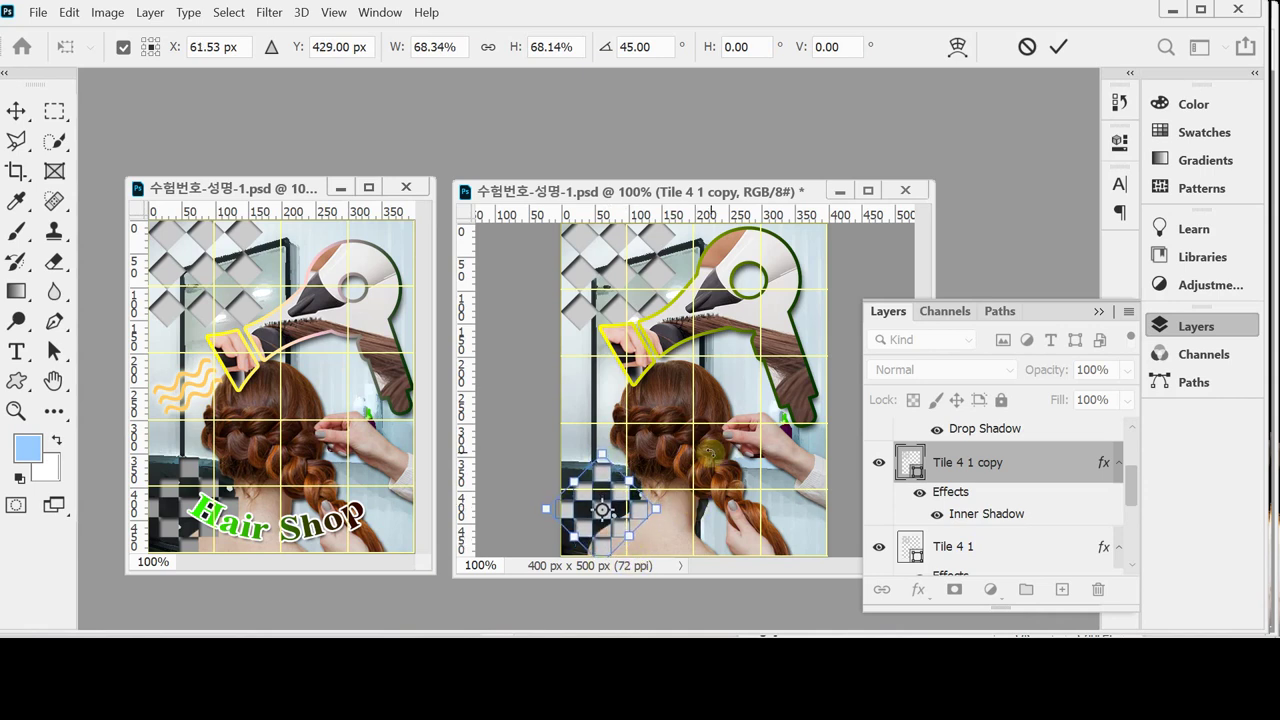
key(Return)
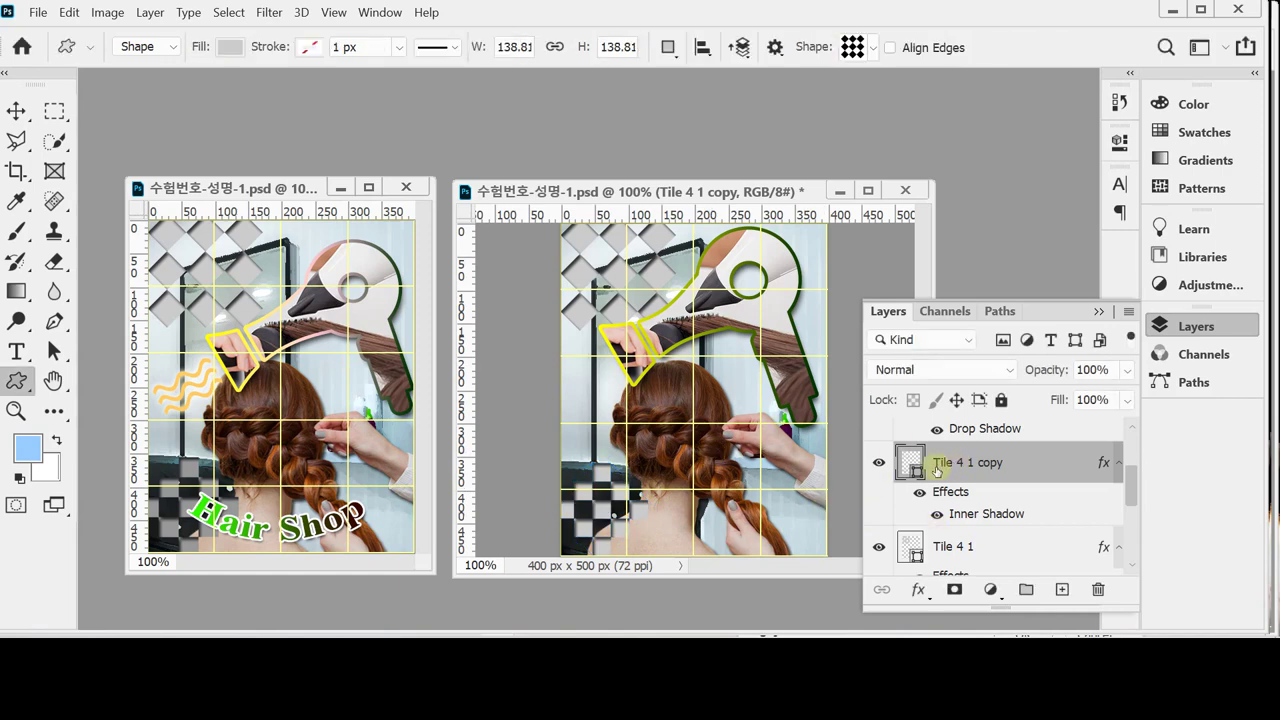
Set the fill colour of the rotated tile copy to #999999.
double_click(916, 465)
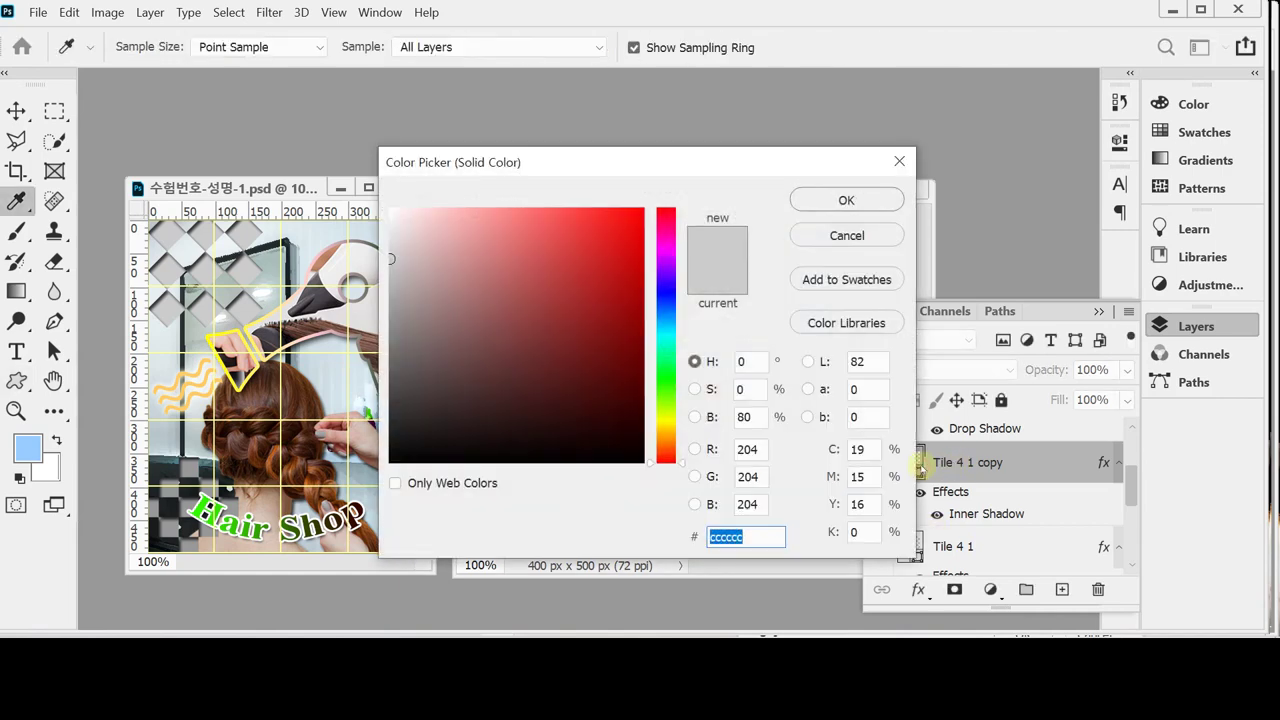
text(999999)
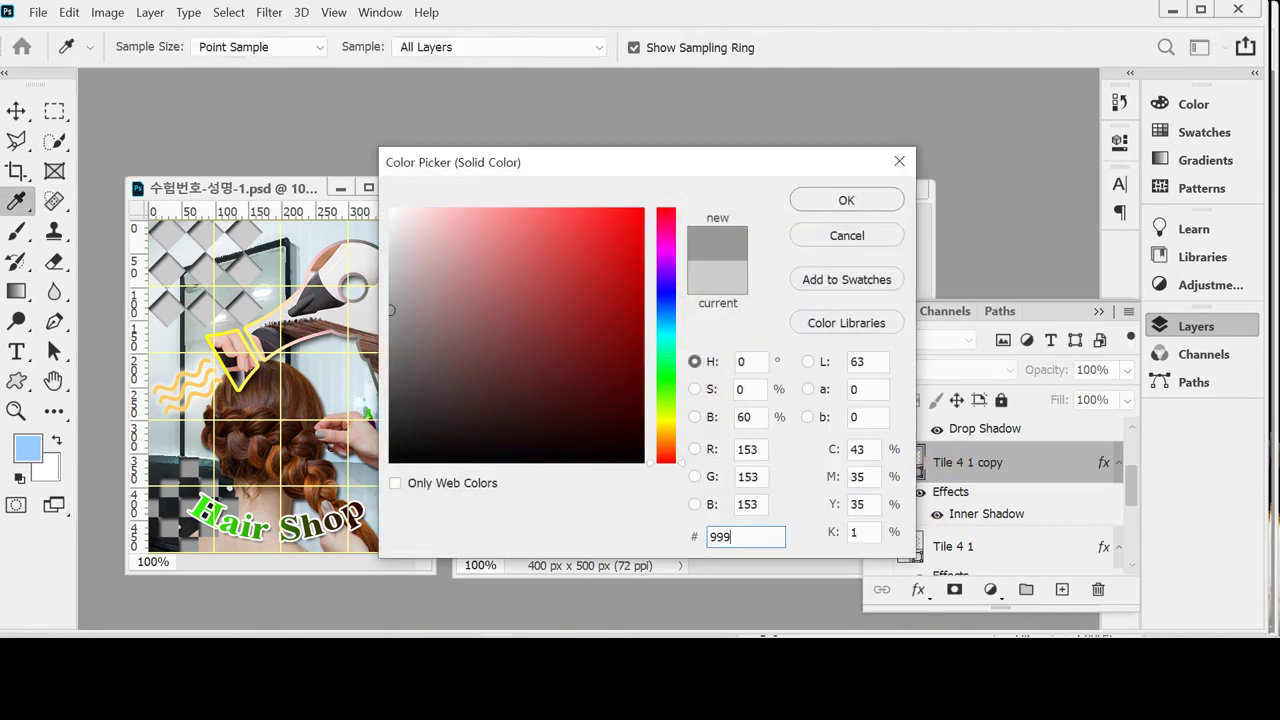
key(Return)
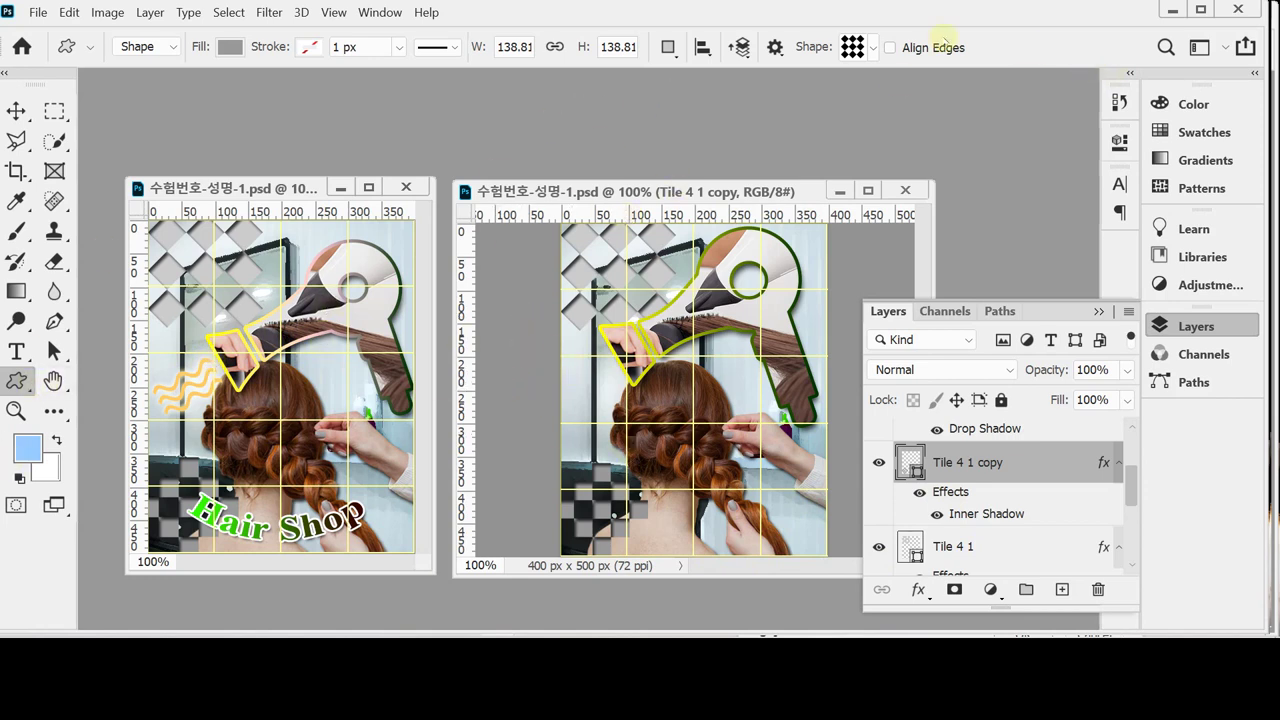
Draw a Waves custom shape from the Nature set, about 86 x 49 px, beside the dryer nozzle in the composite.
click(872, 48)
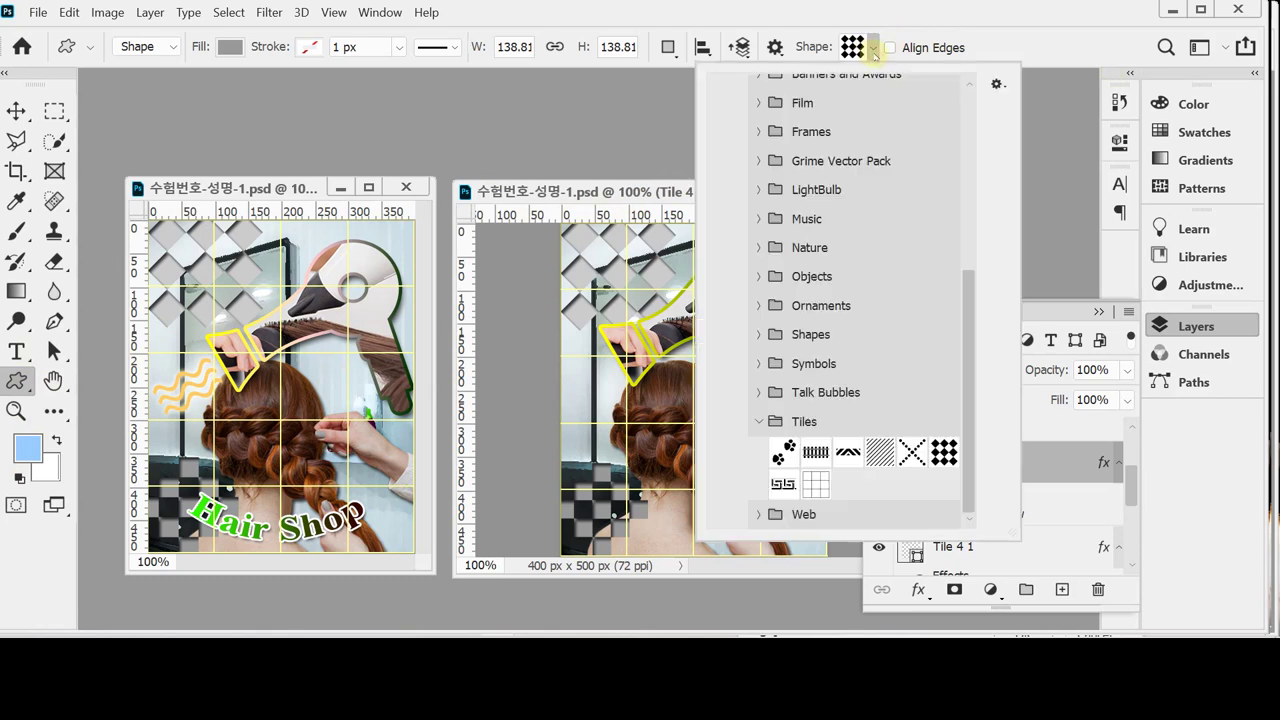
click(758, 425)
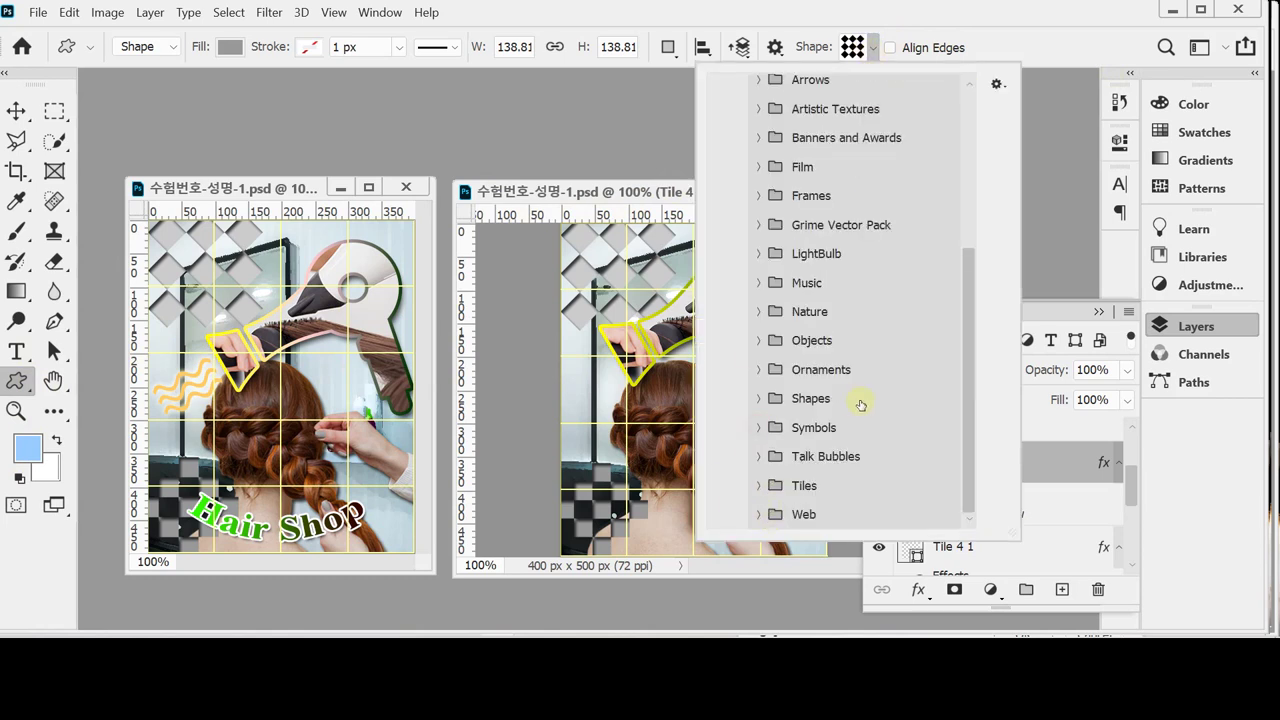
click(759, 312)
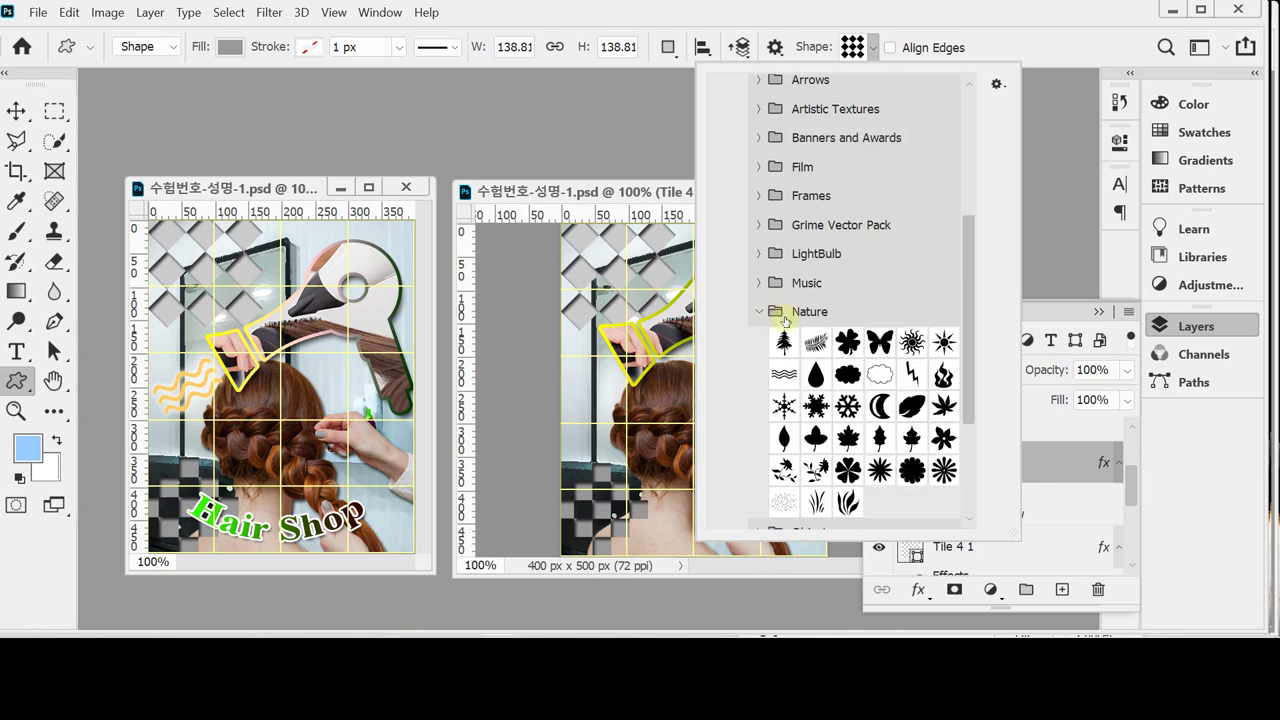
click(780, 375)
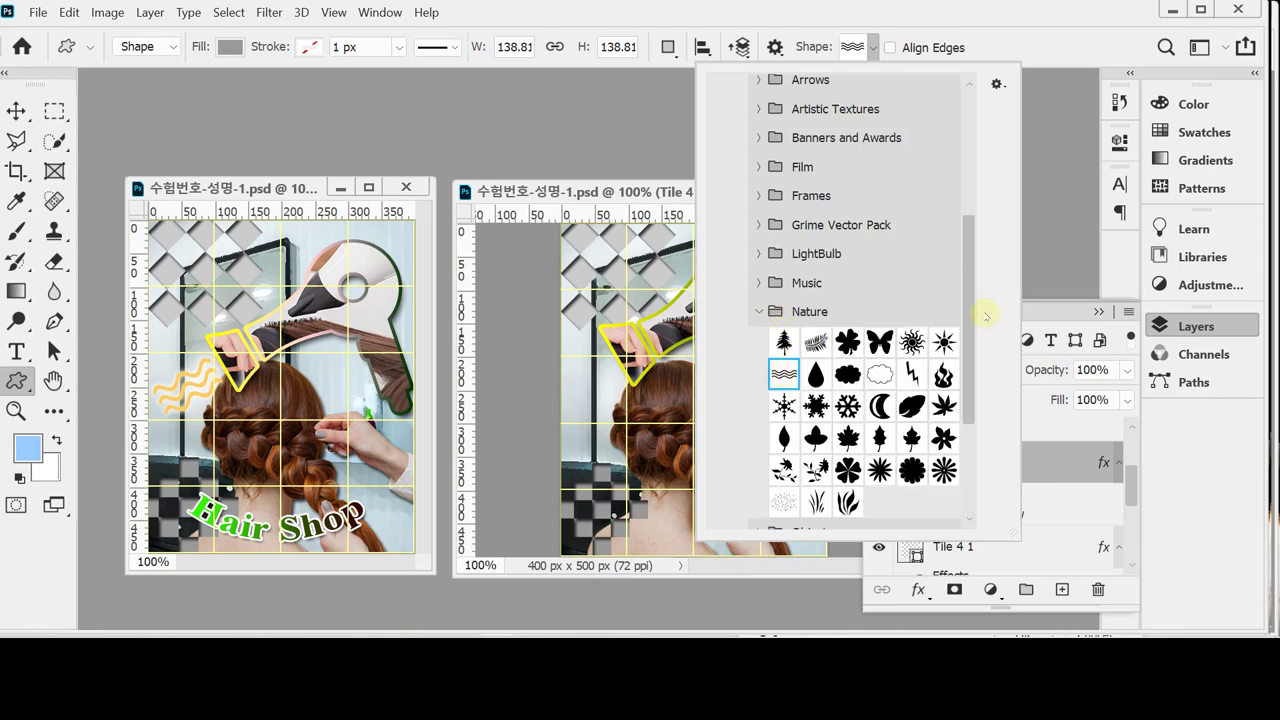
click(1170, 326)
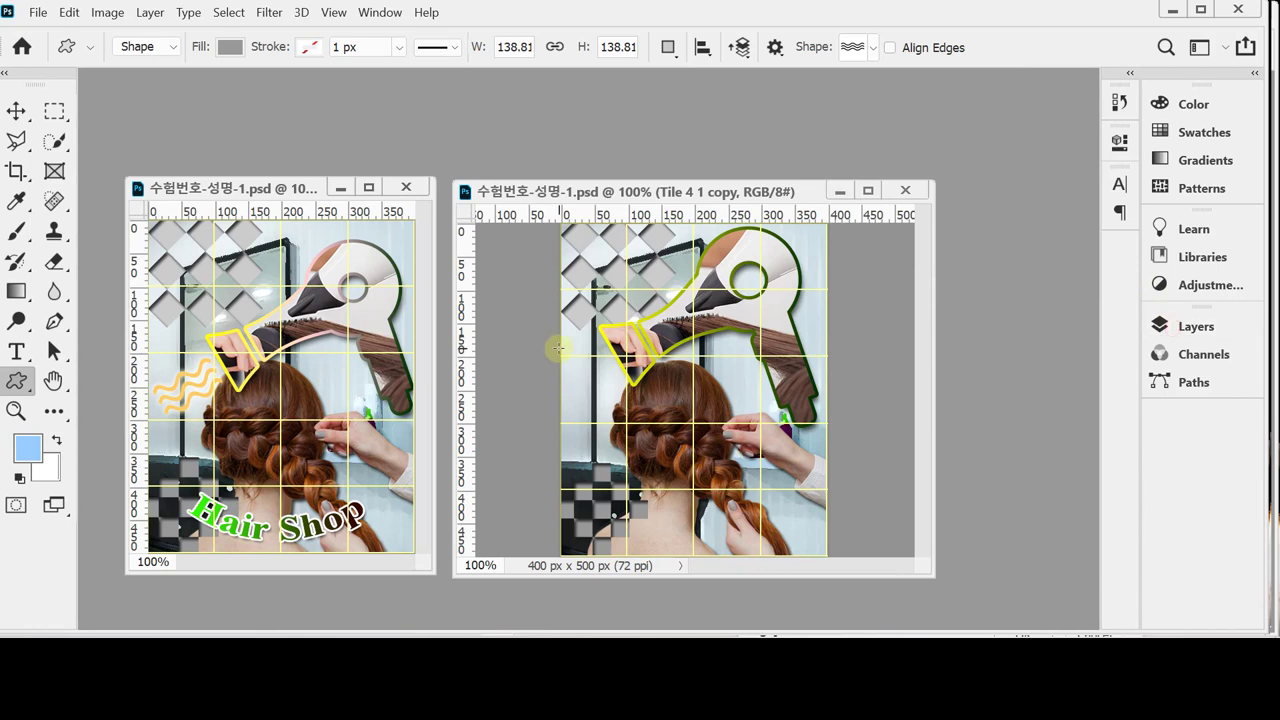
drag(557, 346, 613, 379)
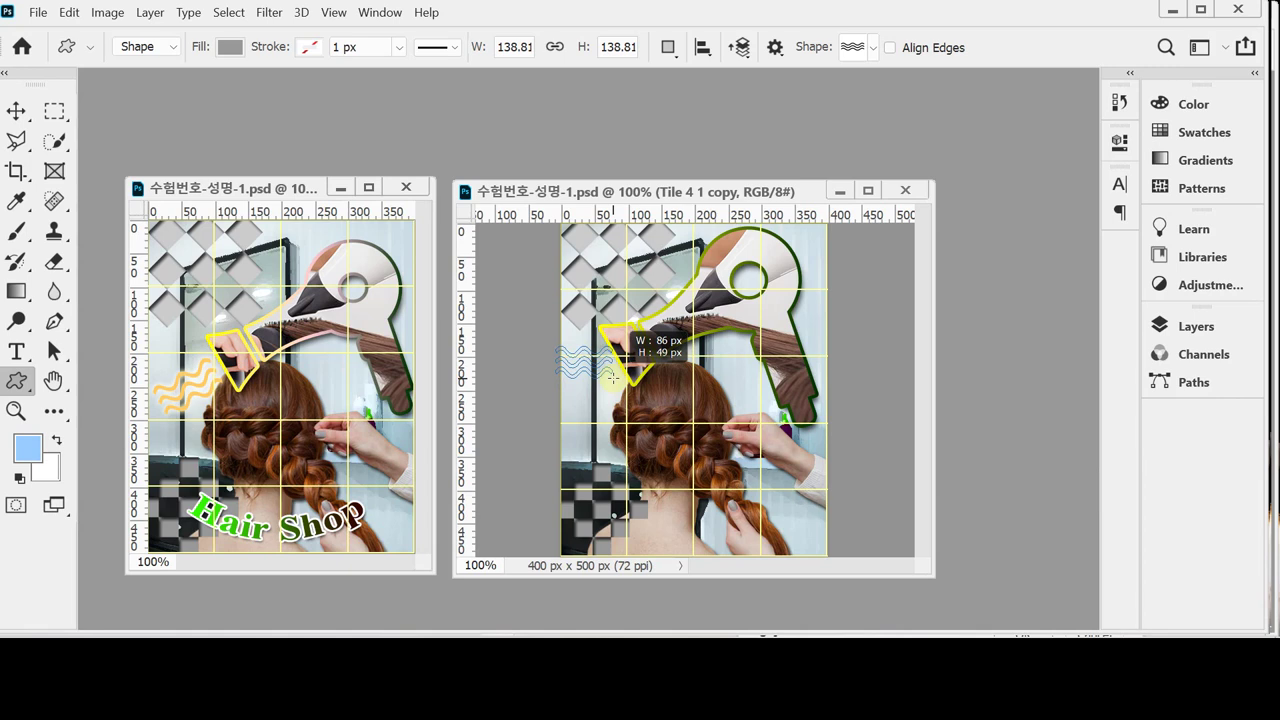
drag(613, 379, 613, 379)
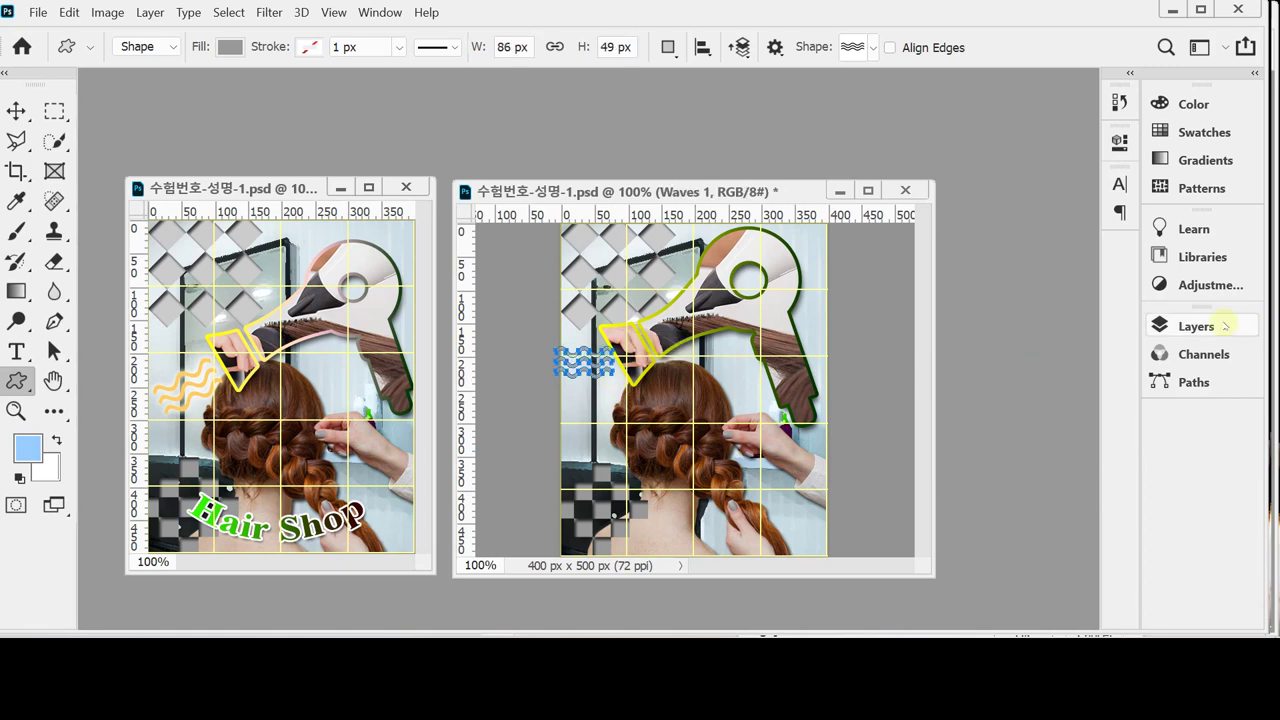
Set the fill colour of the waves shape to #ffcc66.
click(1185, 327)
scroll(955, 550, down, 2)
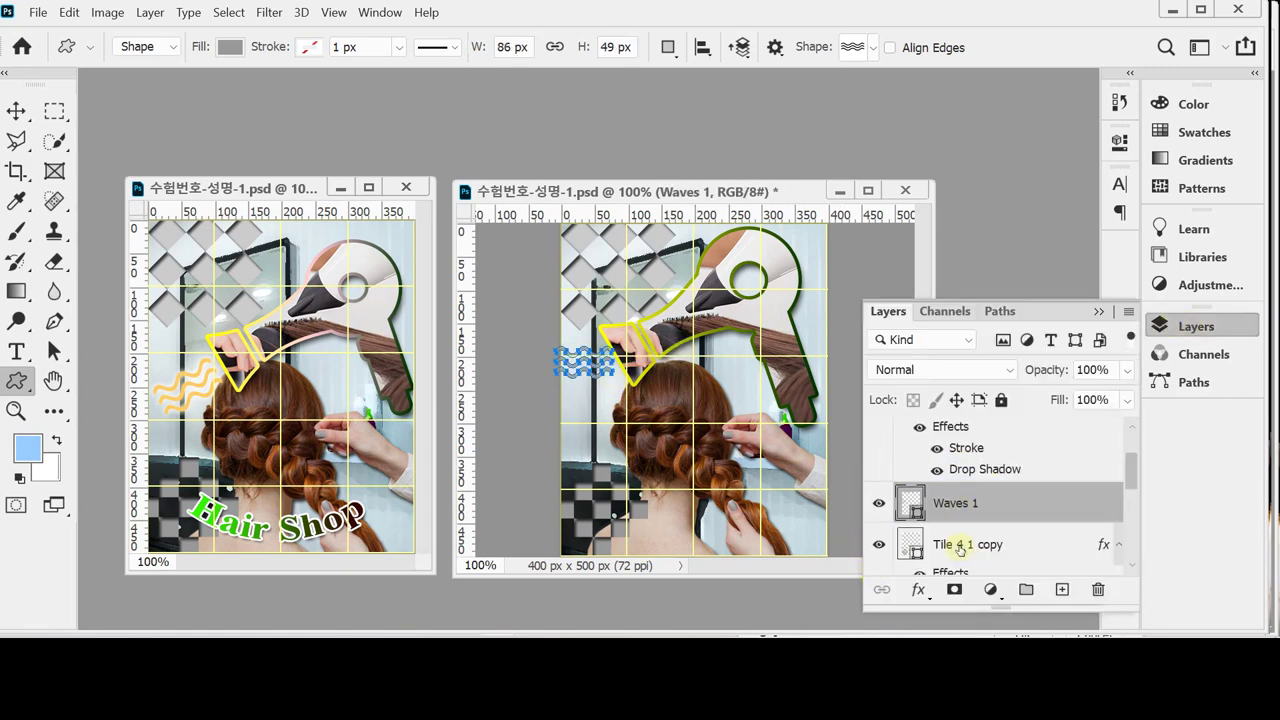
double_click(910, 503)
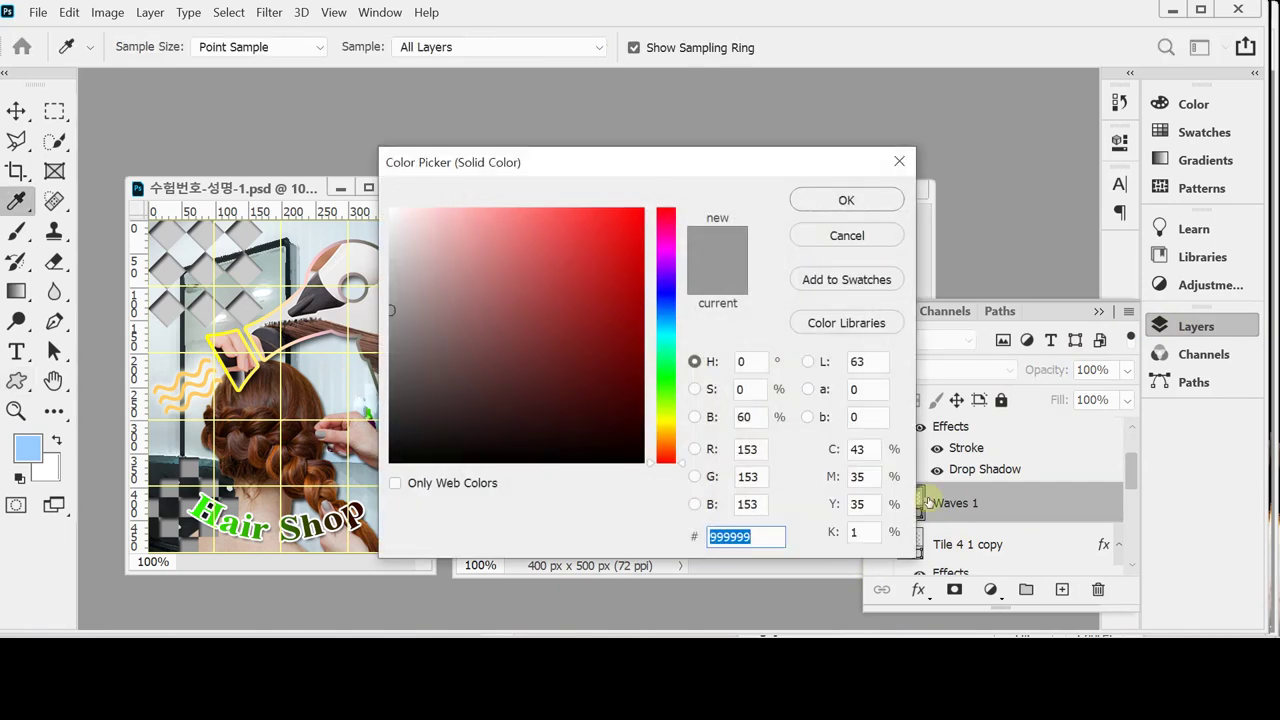
text(fc6)
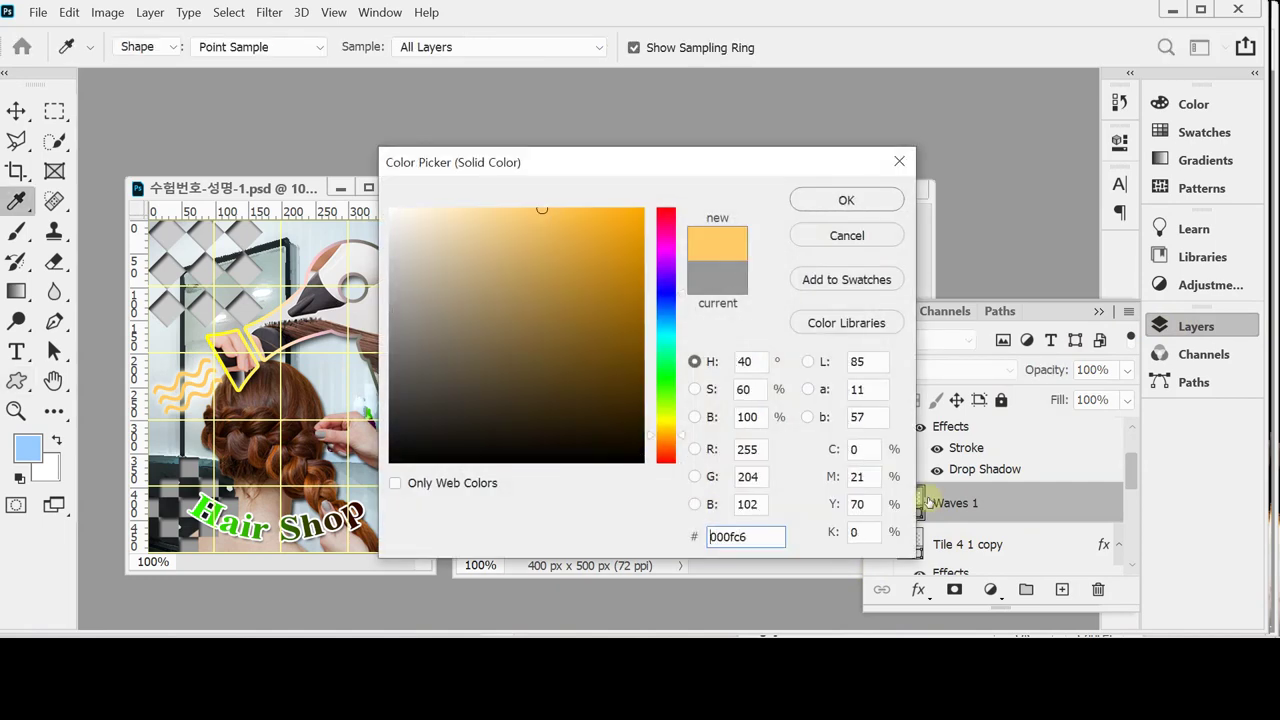
key(Return)
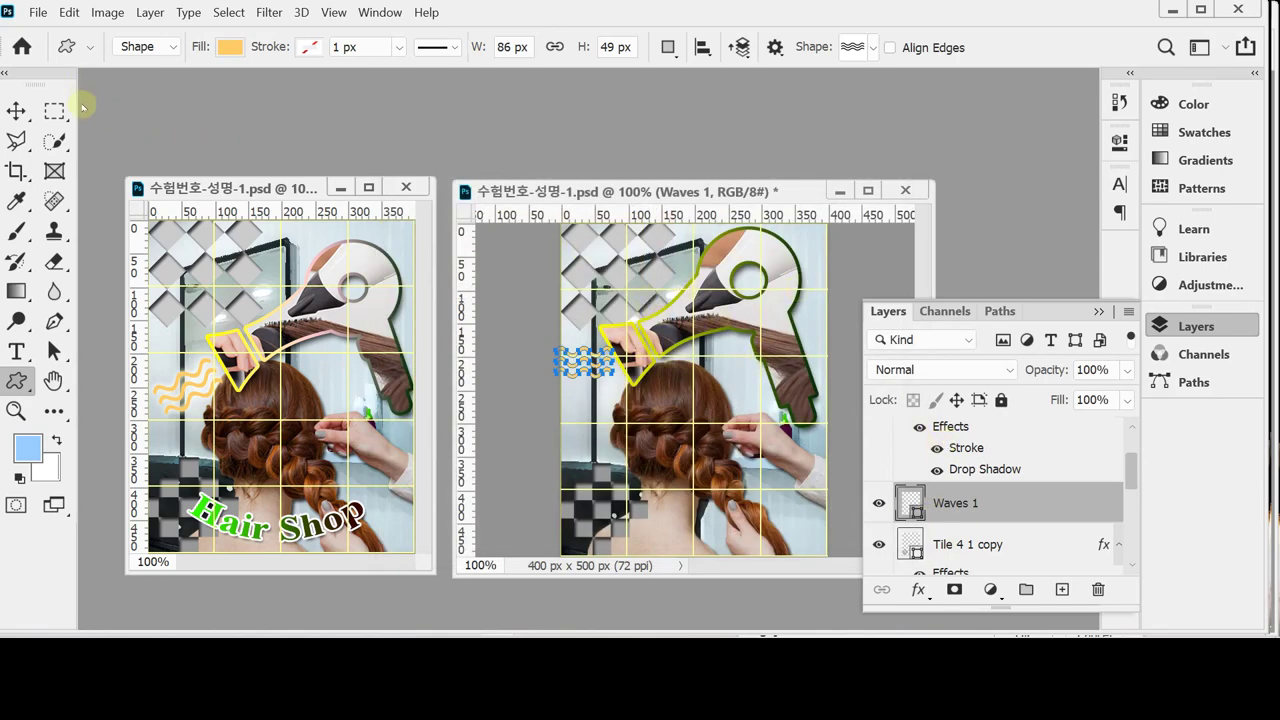
Move the hair-dryer path layer together with its clipped photo layer slightly right and down toward the reference position.
click(15, 110)
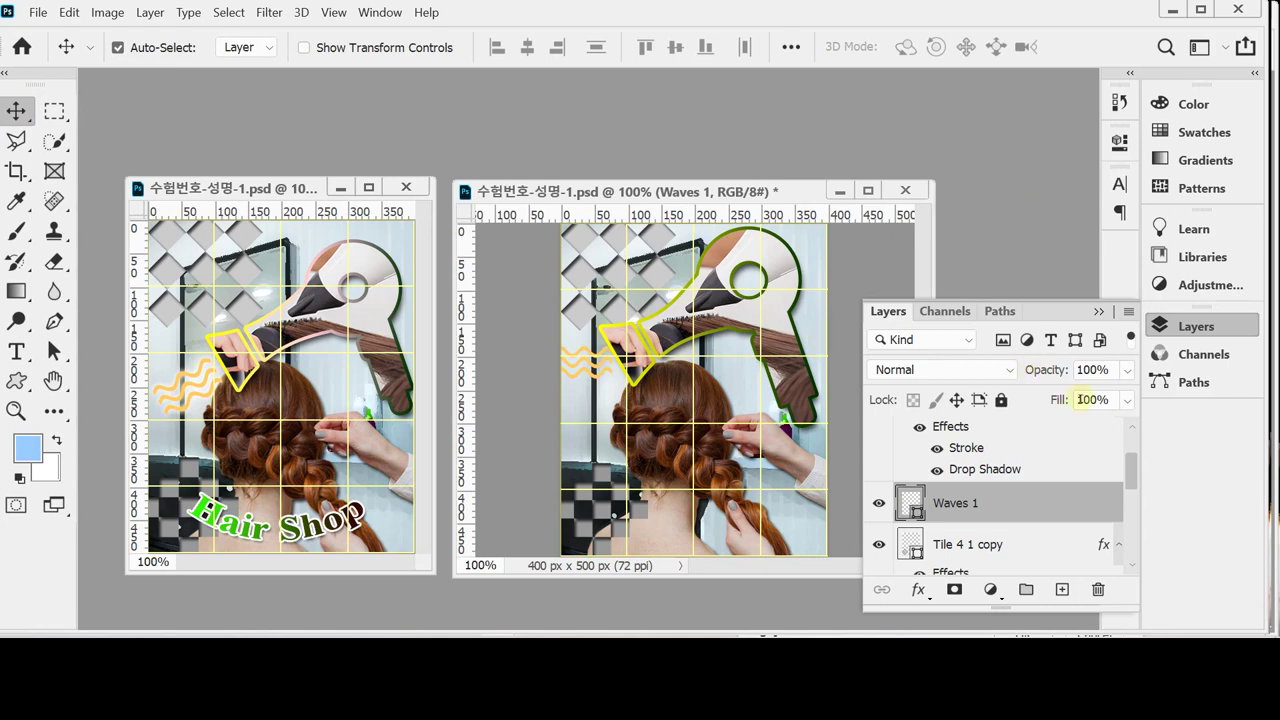
click(752, 324)
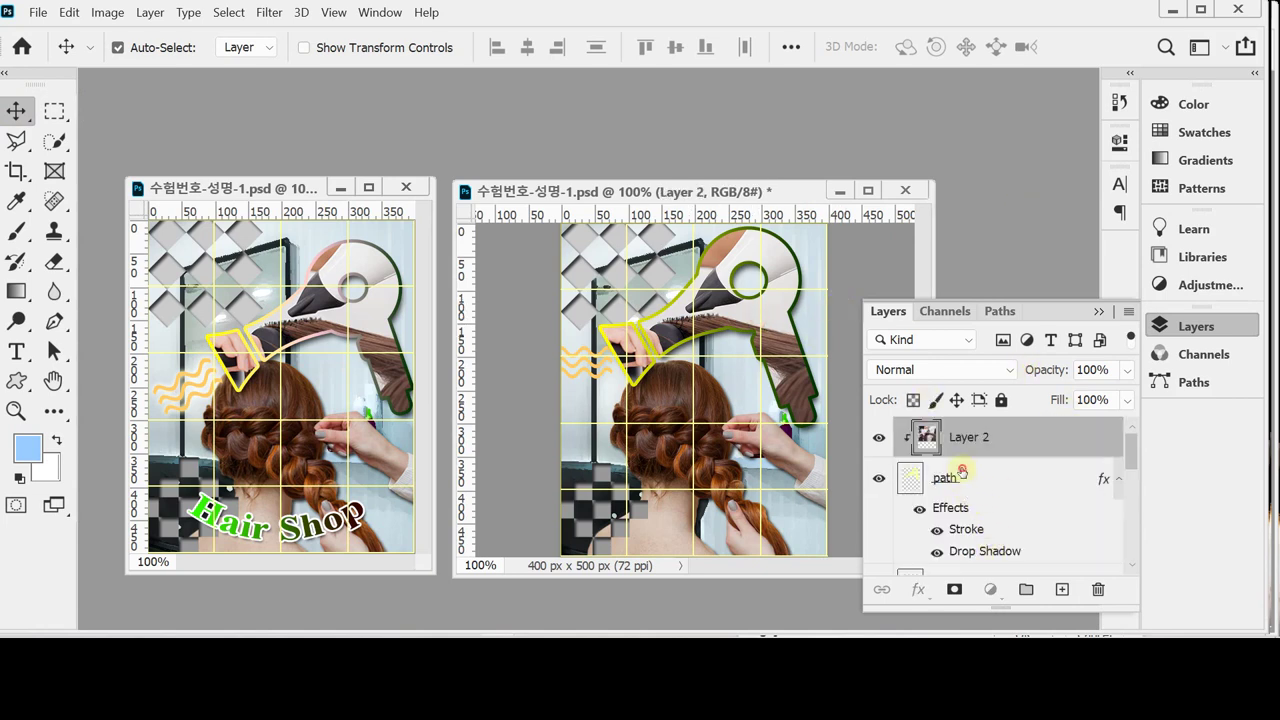
shift+click(962, 472)
key(shift+Right)
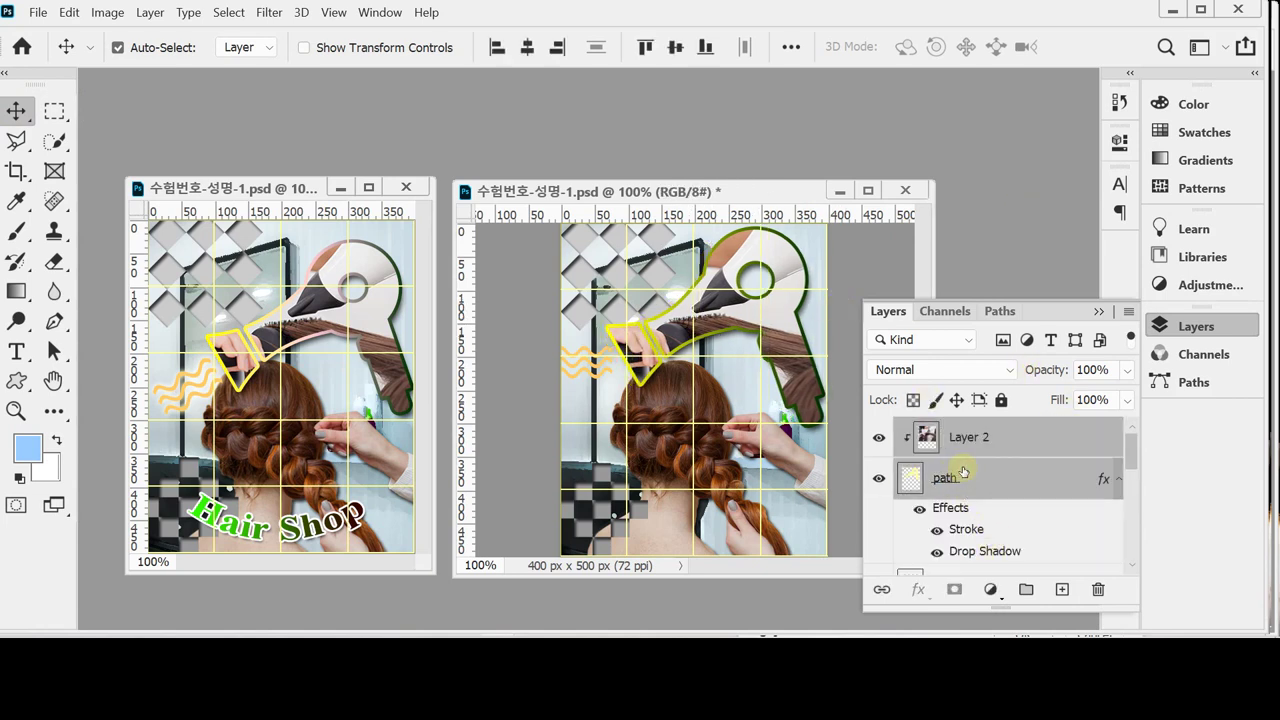
key(shift+Down)
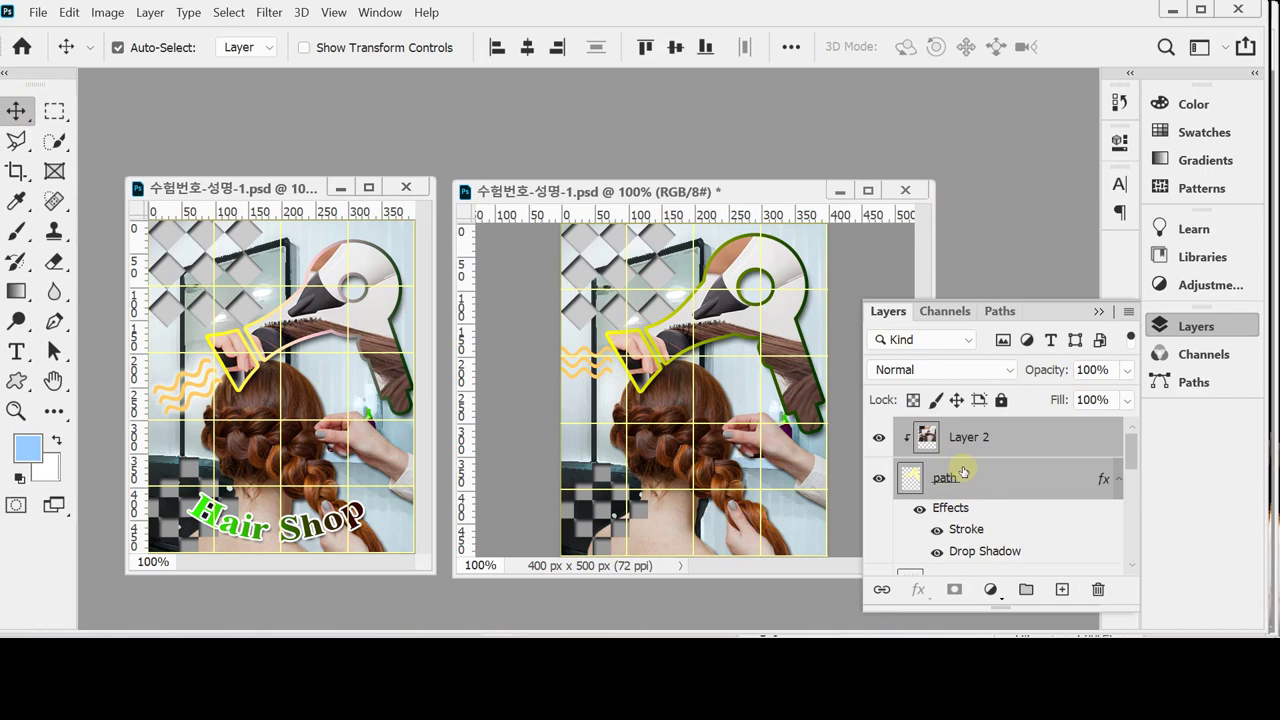
key(shift+Right)
key(shift+Down)
key(shift+Down)
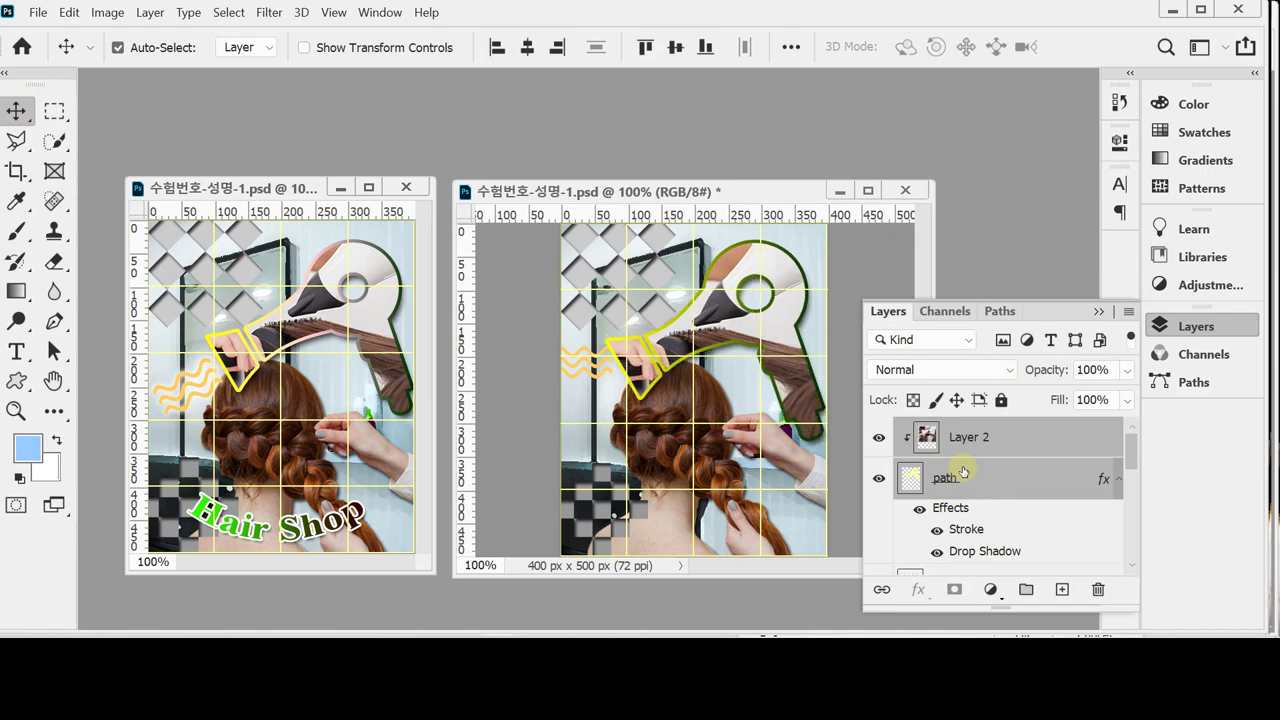
Scale the hair-dryer path layer alone to about 92.86% and apply the transform.
click(965, 476)
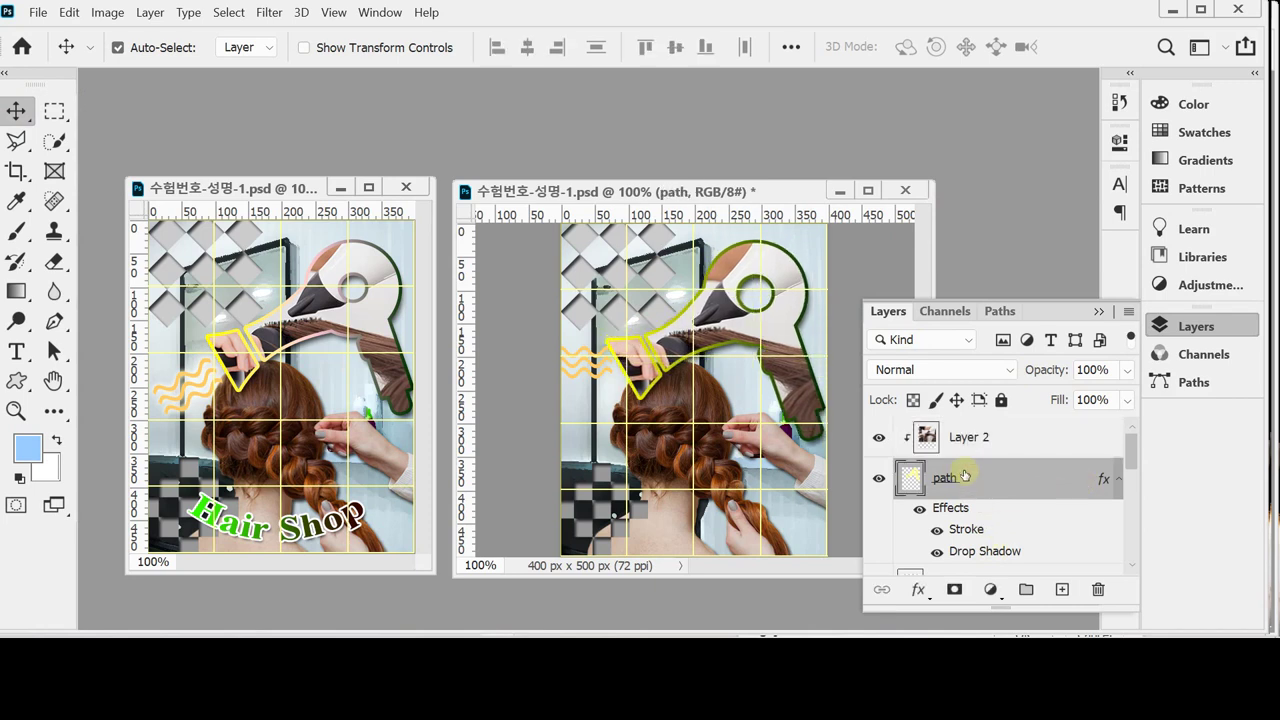
key(ctrl+t)
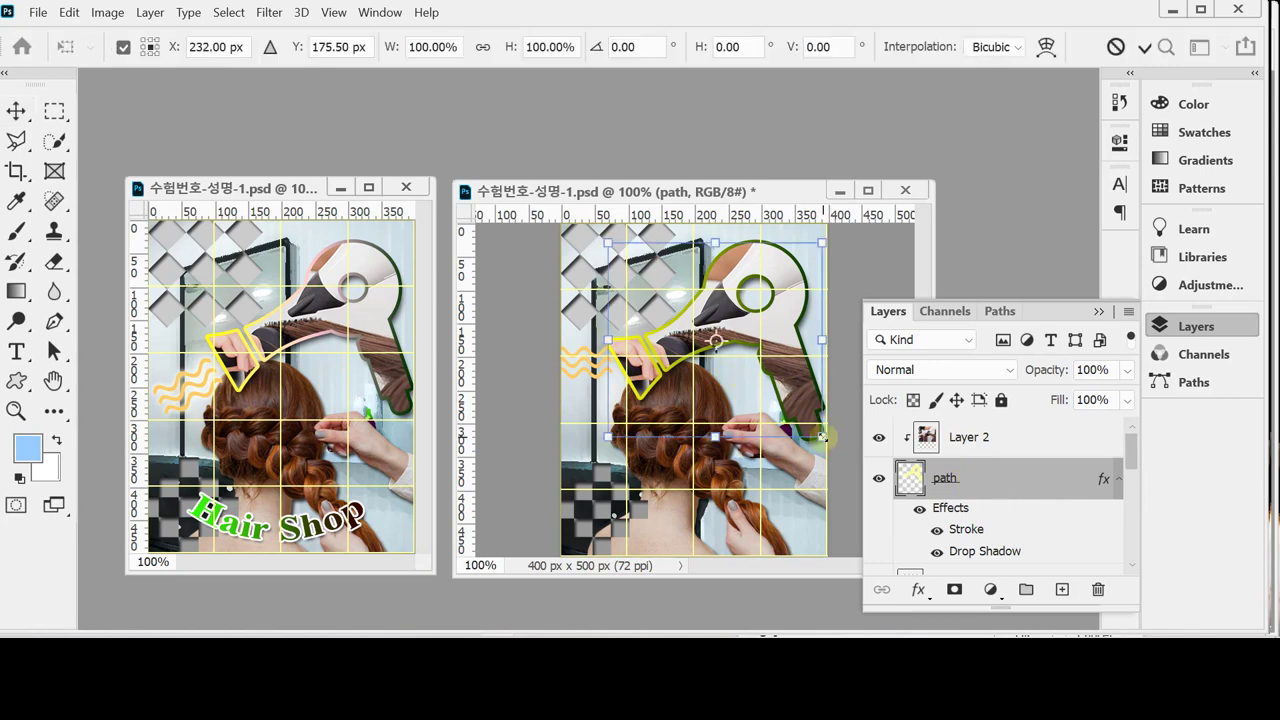
drag(822, 437, 807, 422)
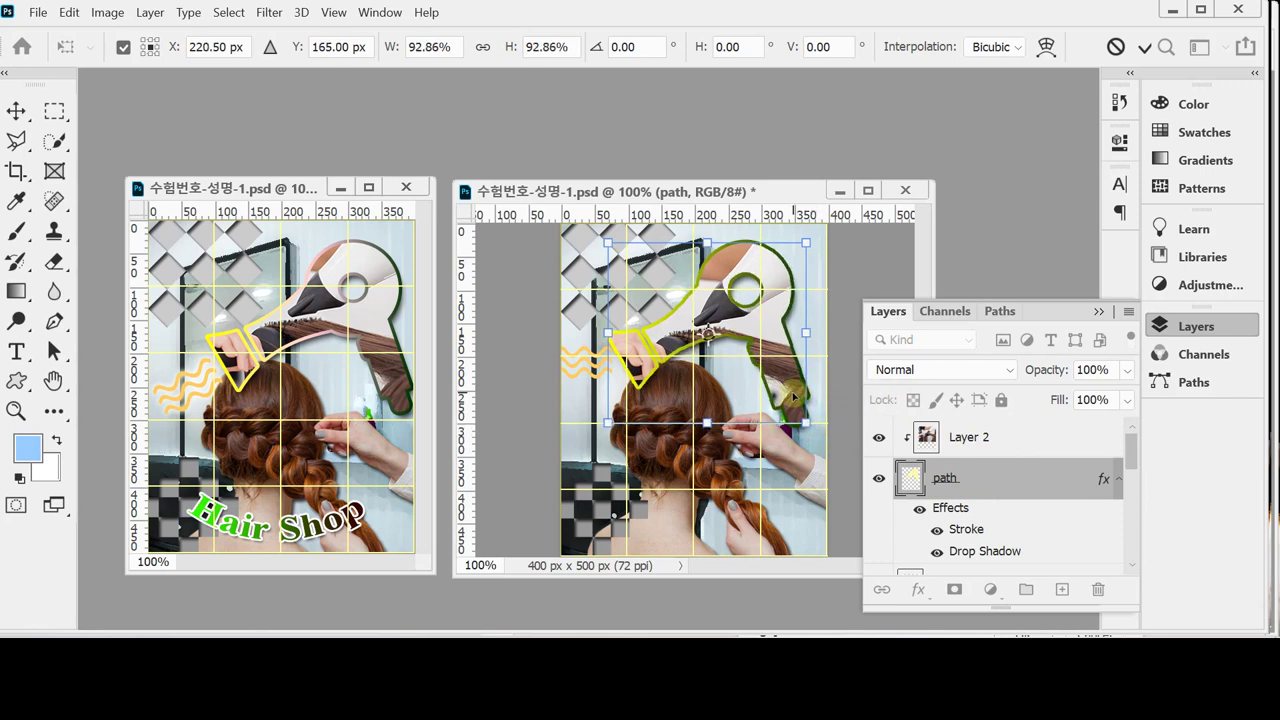
key(Return)
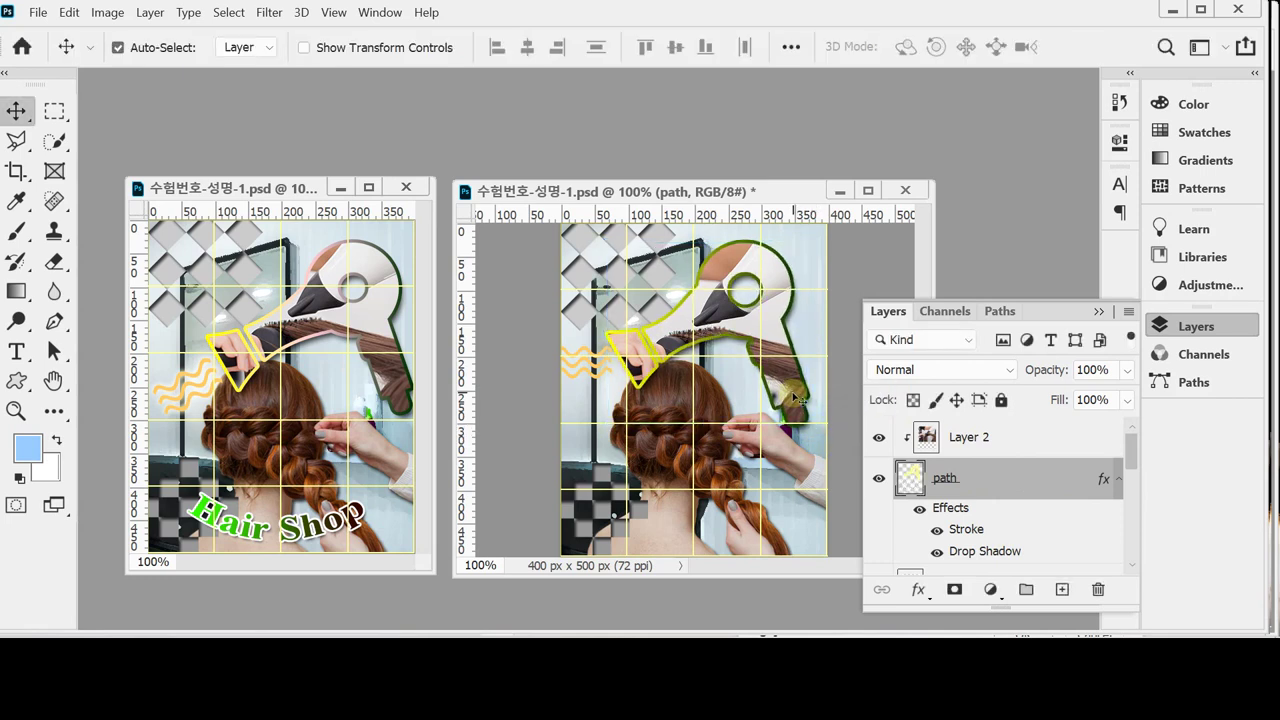
Nudge the dryer shape and its clipped photo further right and down to match the reference, and save the document.
shift+click(939, 446)
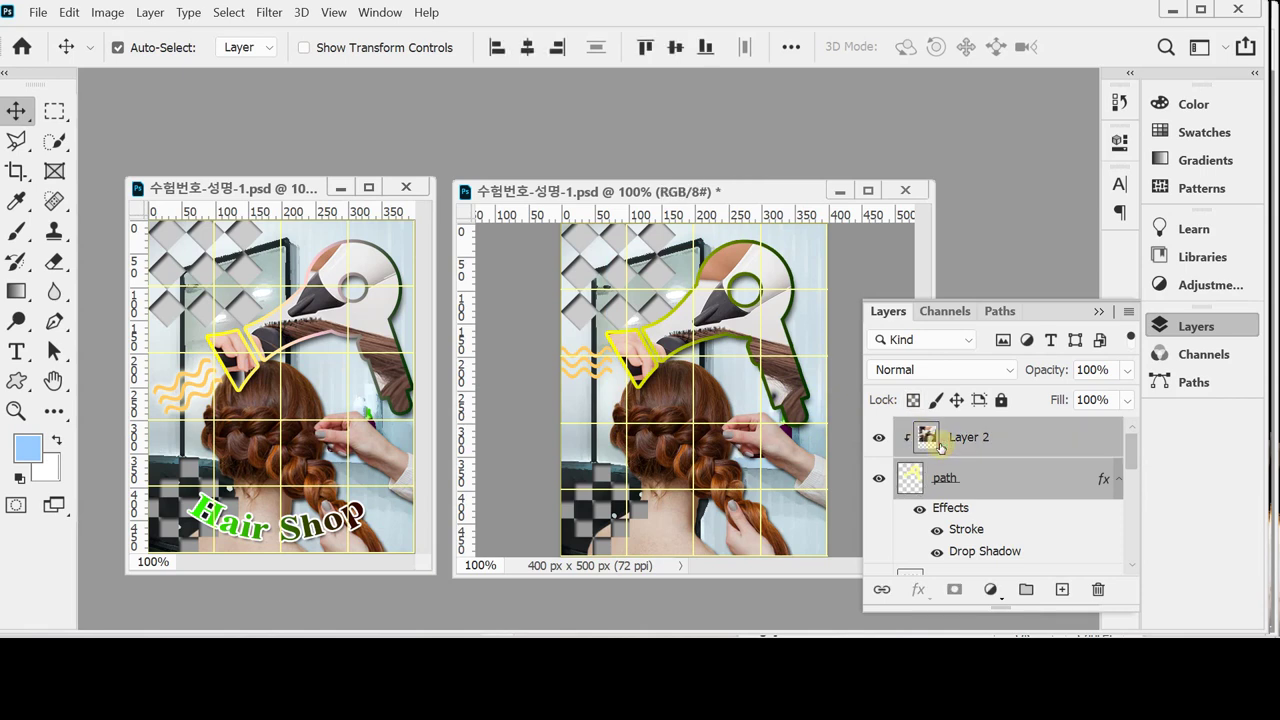
key(ctrl+z)
key(ctrl+z)
key(ctrl+z)
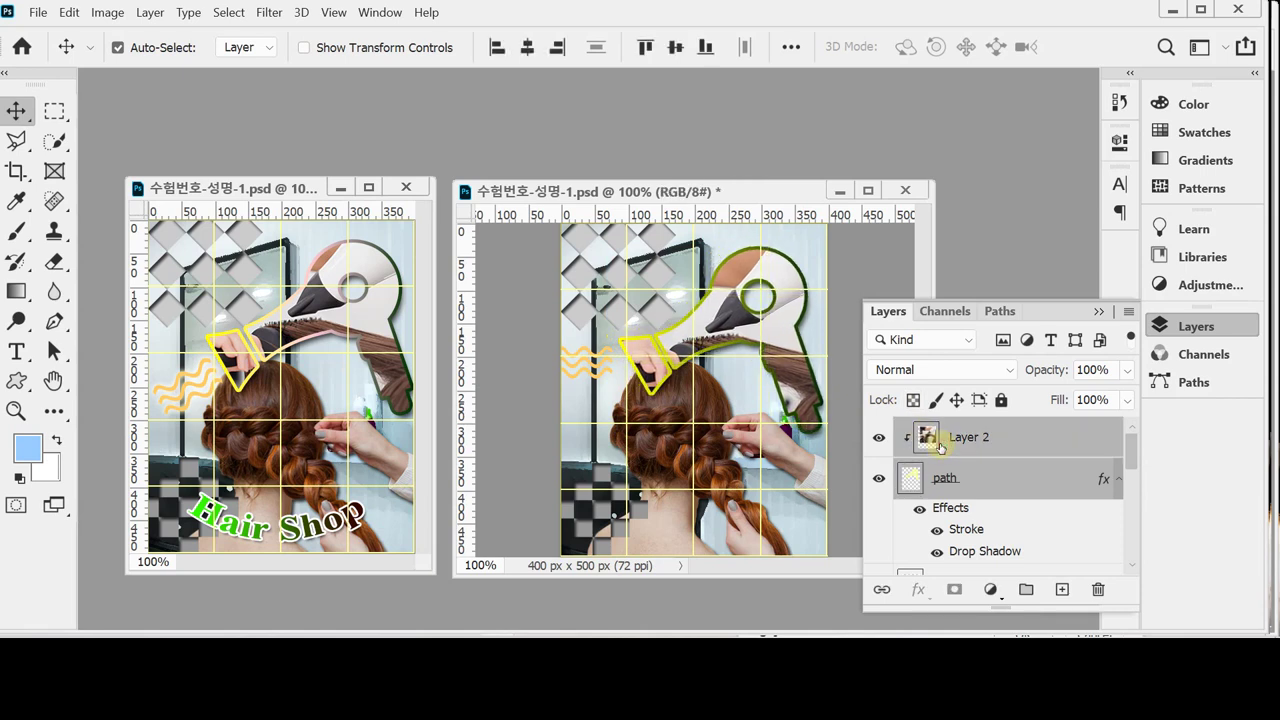
key(ctrl+z)
key(ctrl+z)
key(ctrl+z)
key(ctrl+z)
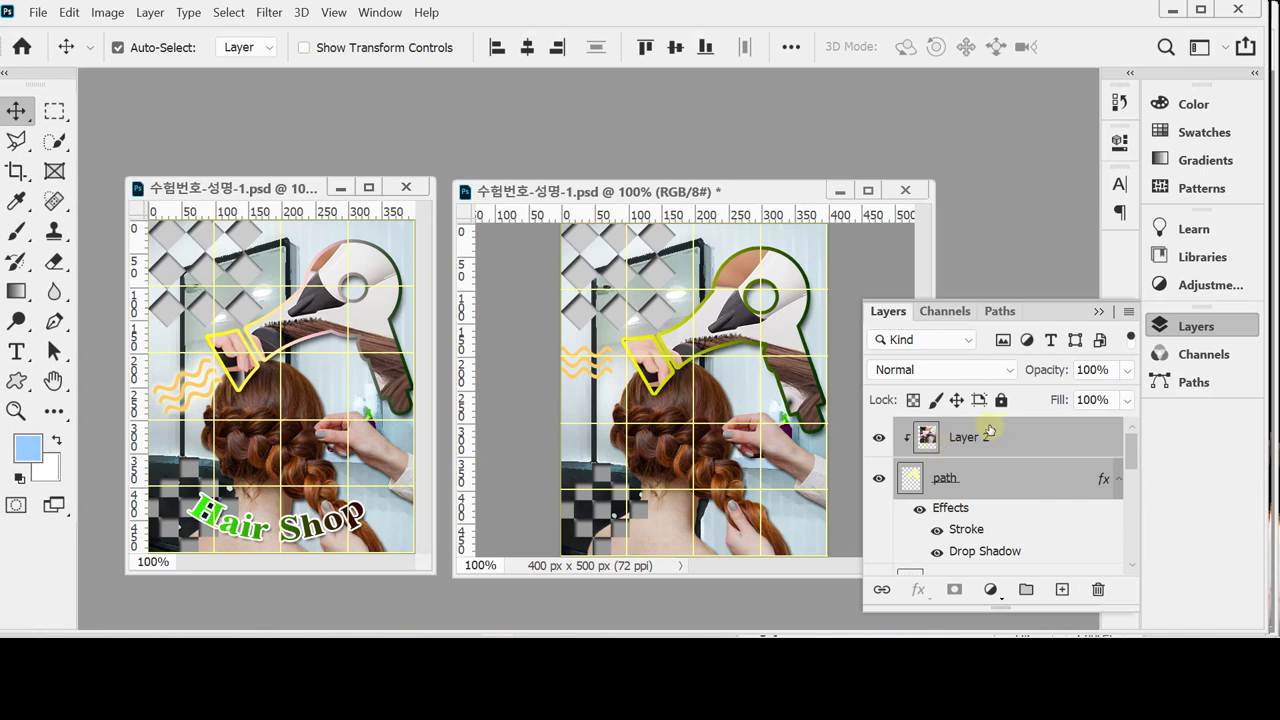
click(978, 436)
click(983, 484)
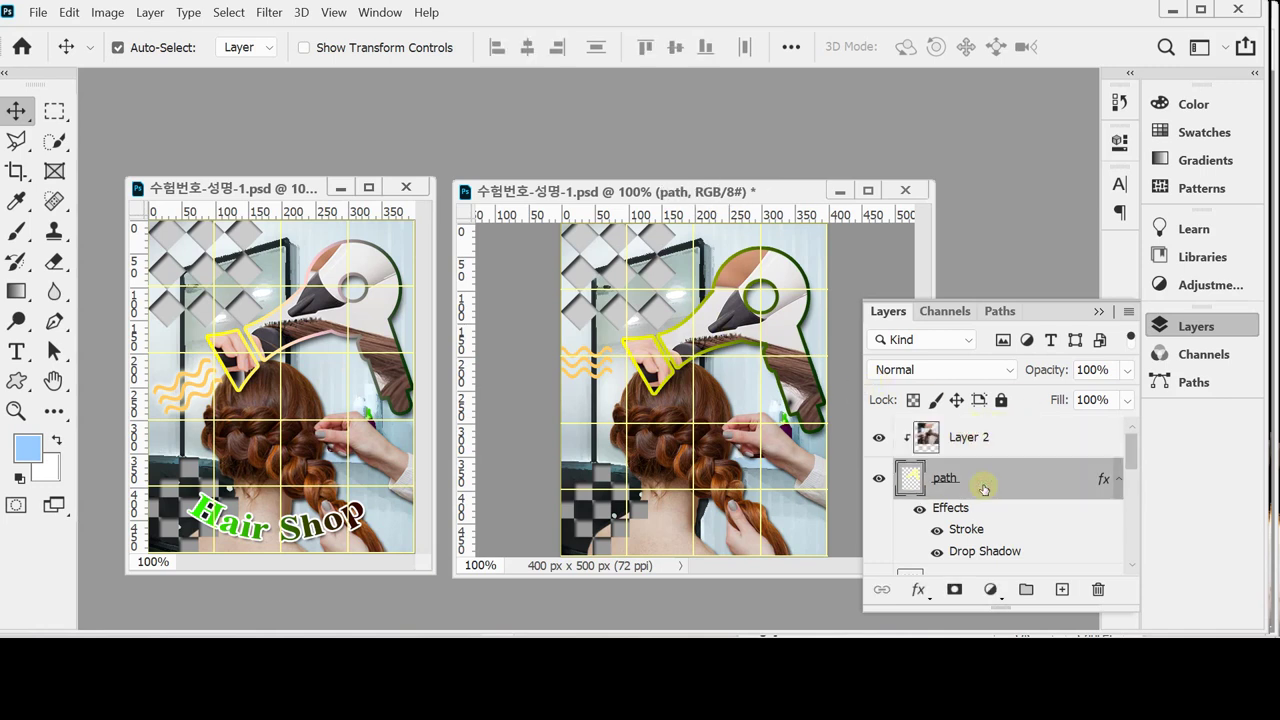
key(ctrl)
Rotate the waves shape counter-clockwise and move it down beside the dryer nozzle as in the reference.
ctrl+click(648, 368)
ctrl+click(580, 362)
ctrl+click(600, 381)
ctrl+click(603, 385)
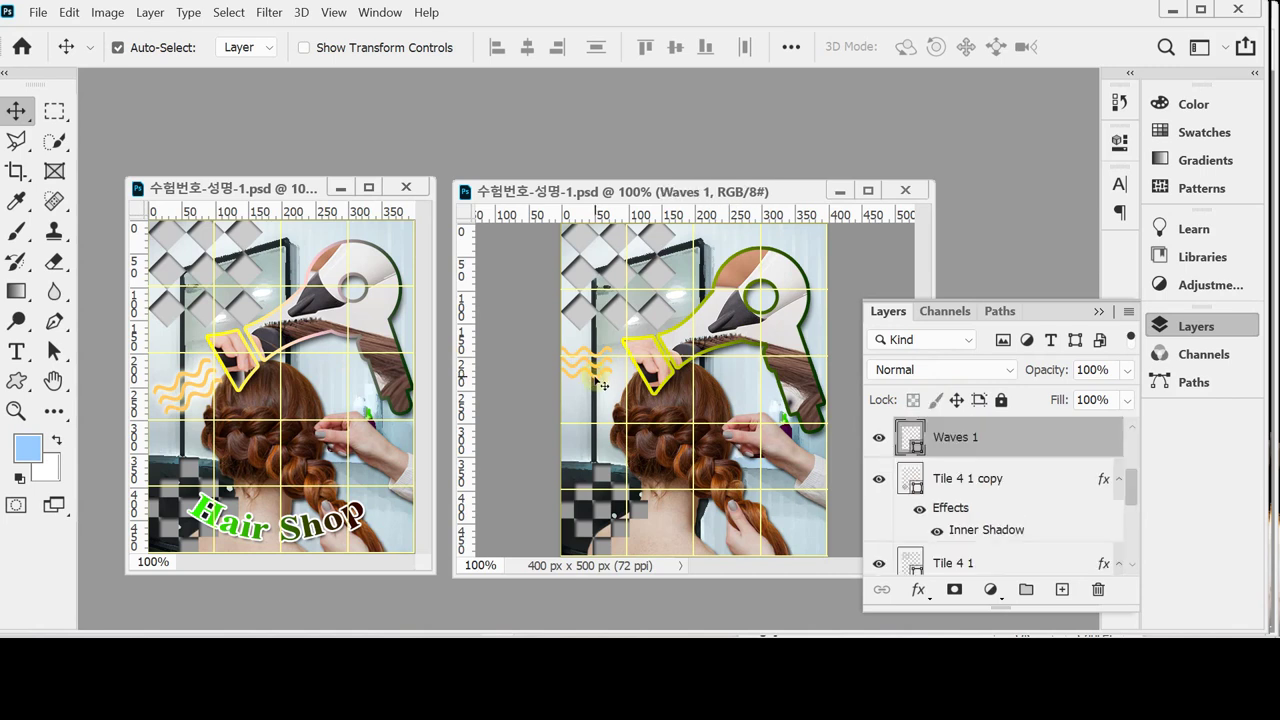
key(ctrl+t)
drag(622, 392, 664, 380)
drag(574, 355, 603, 395)
key(Return)
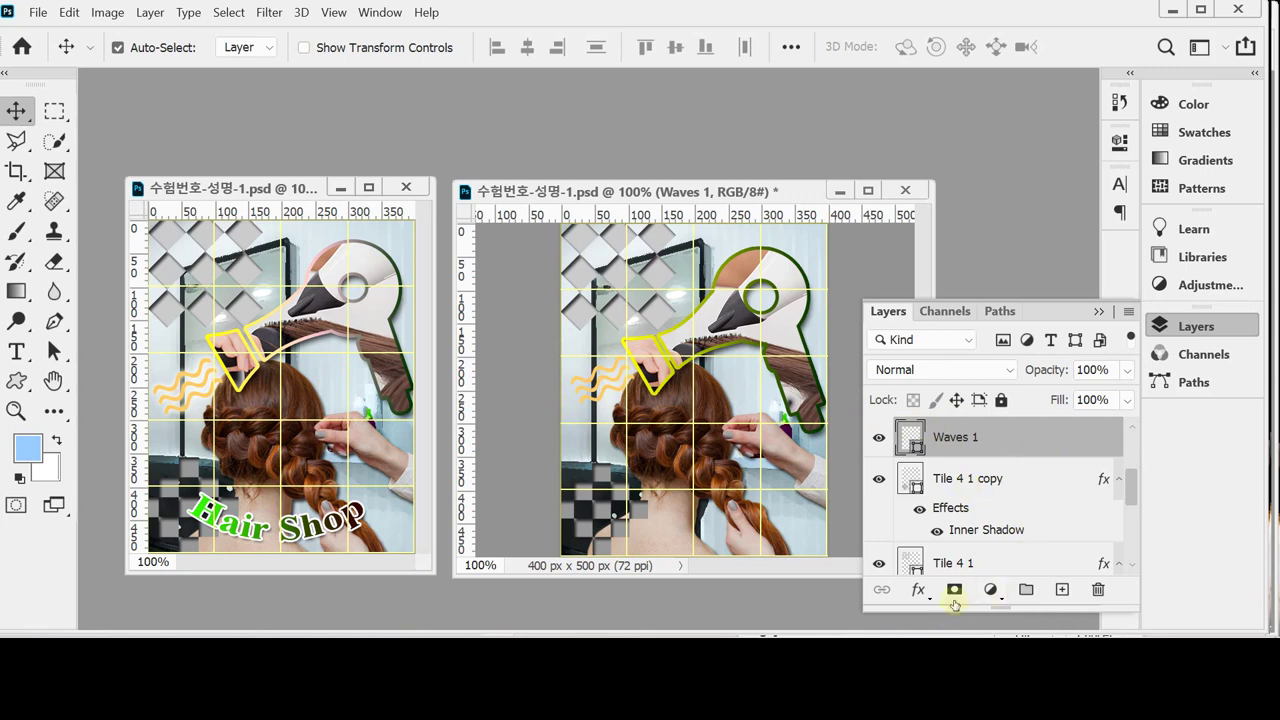
Add an outer glow with a size of 10 px to the waves shape and save the document.
click(917, 590)
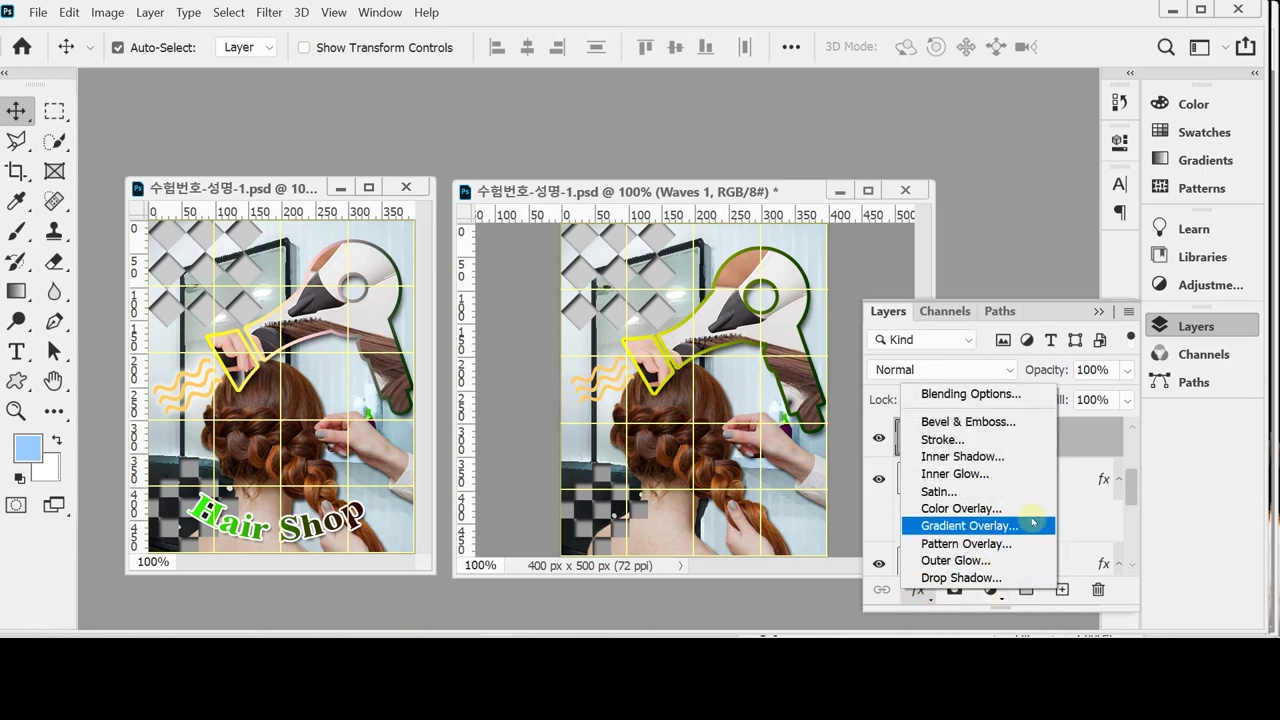
key(Escape)
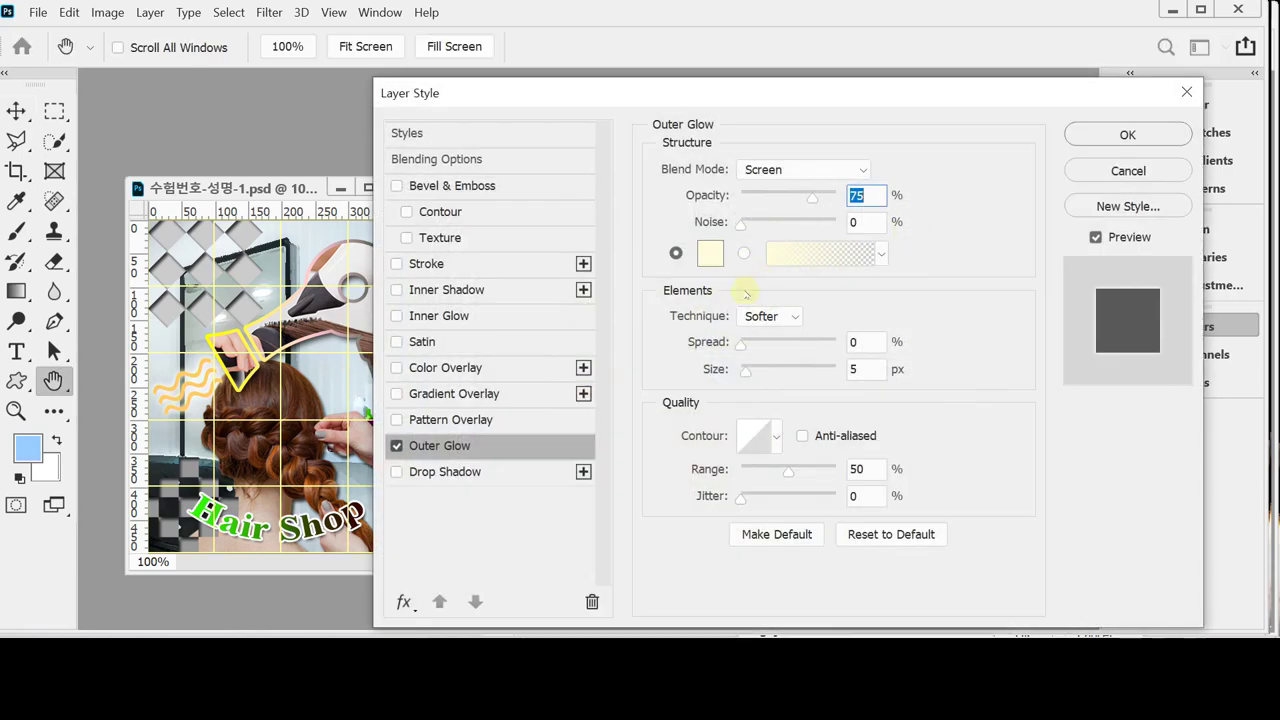
click(866, 370)
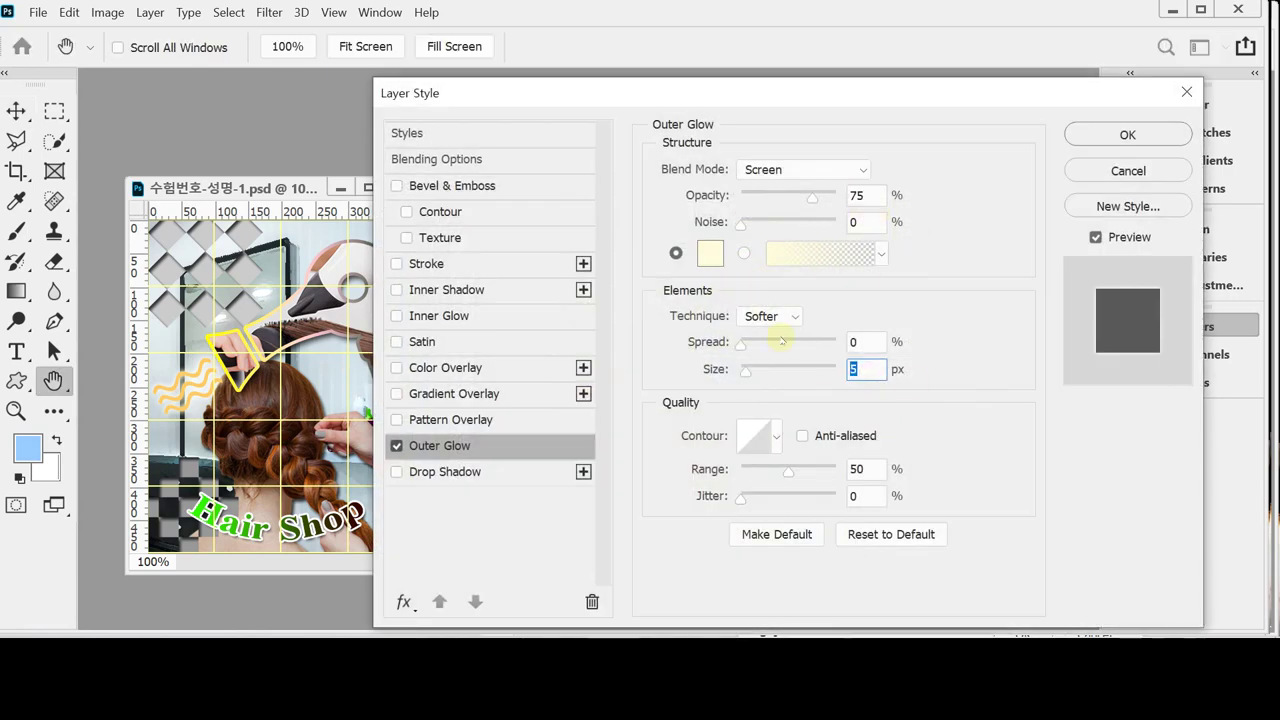
text(10)
key(Return)
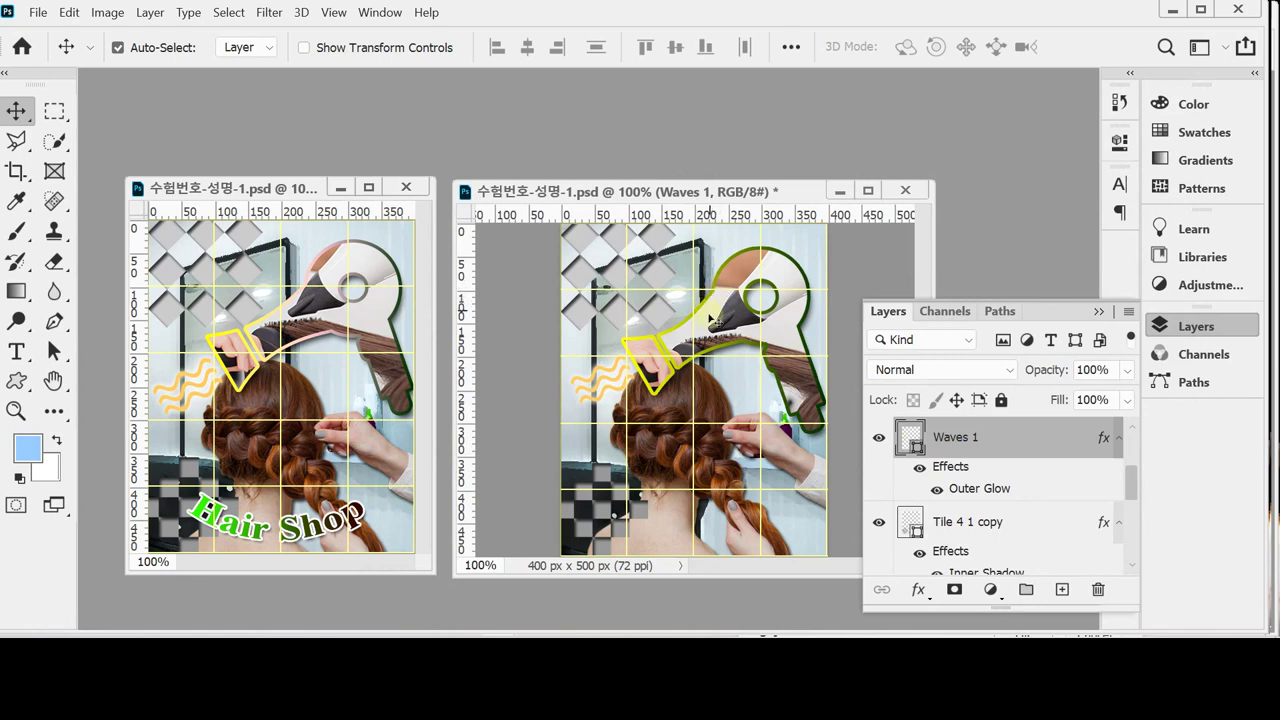
key(ctrl+s)
Copy the "Hair Shop" text from the type layer in the reference file.
click(264, 532)
double_click(264, 532)
key(ctrl+c)
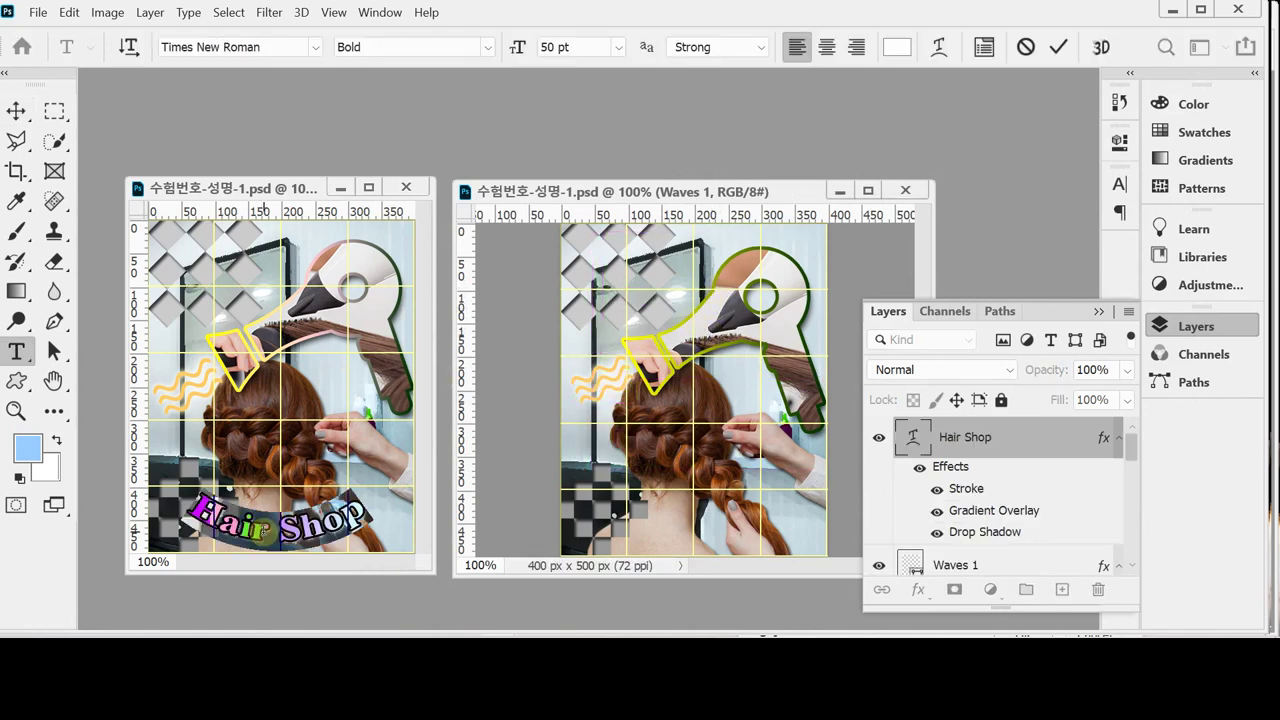
key(ctrl+Return)
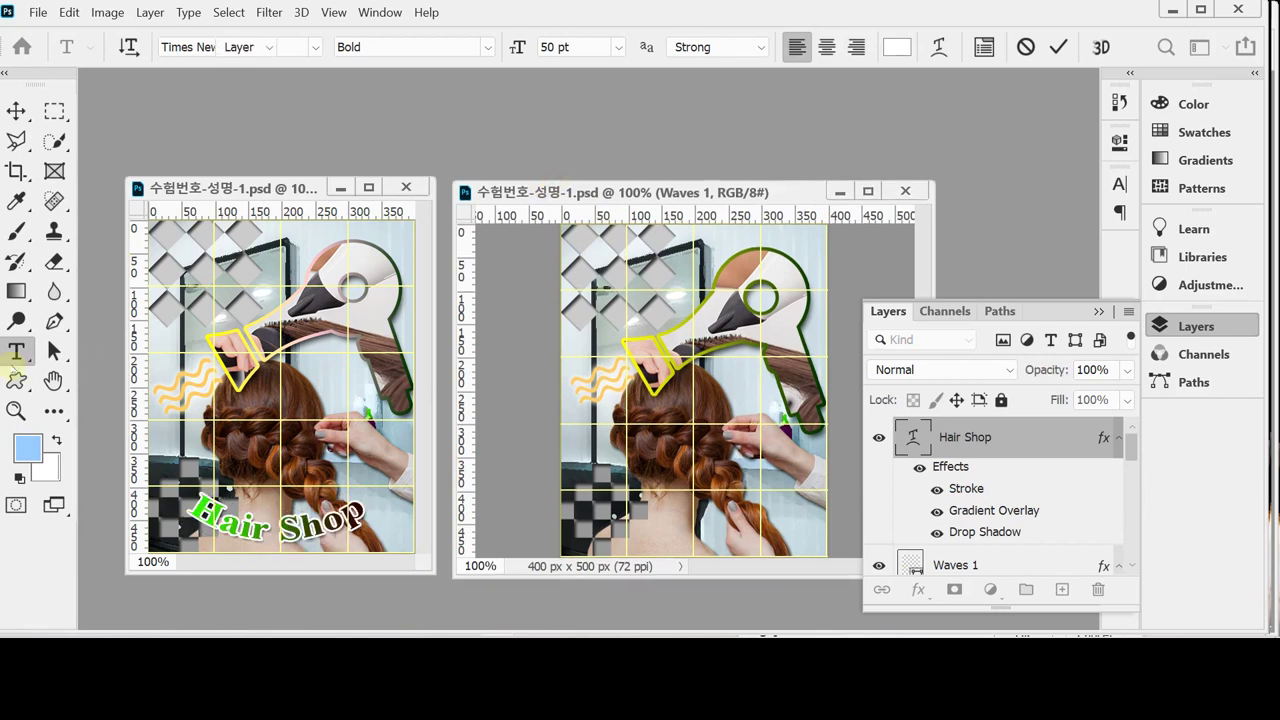
Paste "Hair Shop" as horizontal text in Times New Roman Bold, 50 pt, near the lower edge of the composite.
key(v)
key(alt+bracketleft)
click(16, 351)
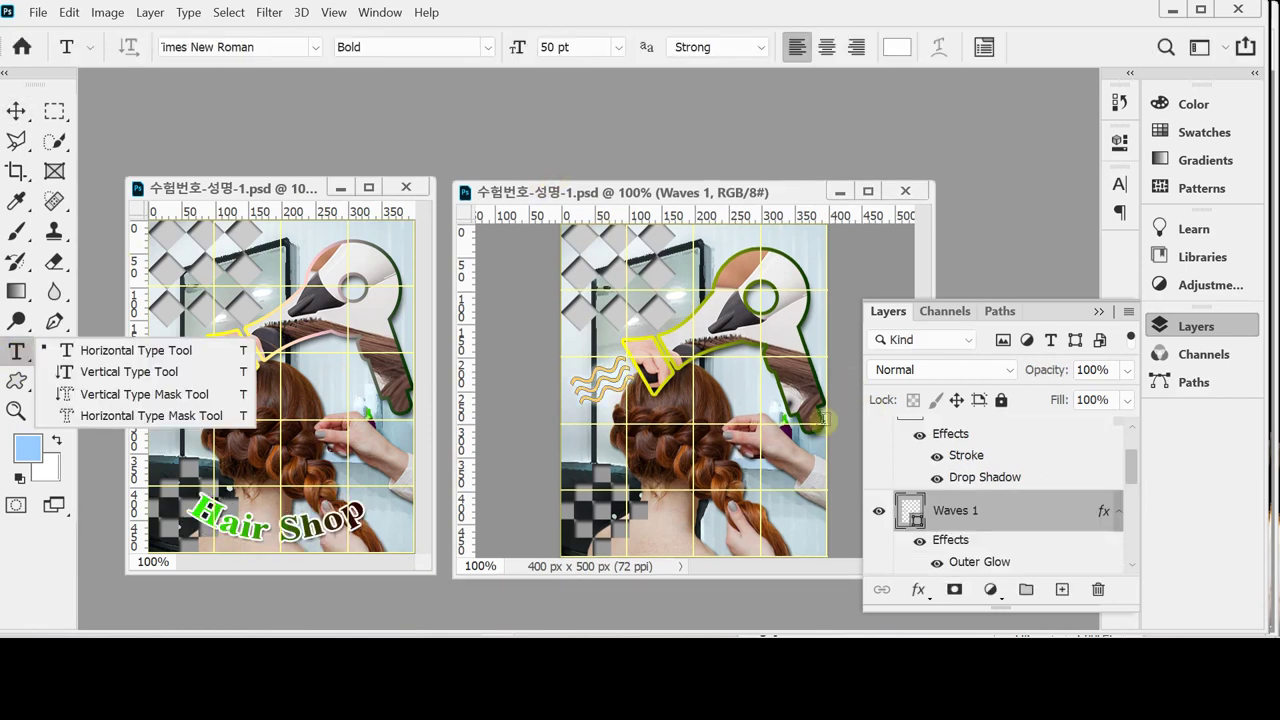
click(627, 537)
click(627, 537)
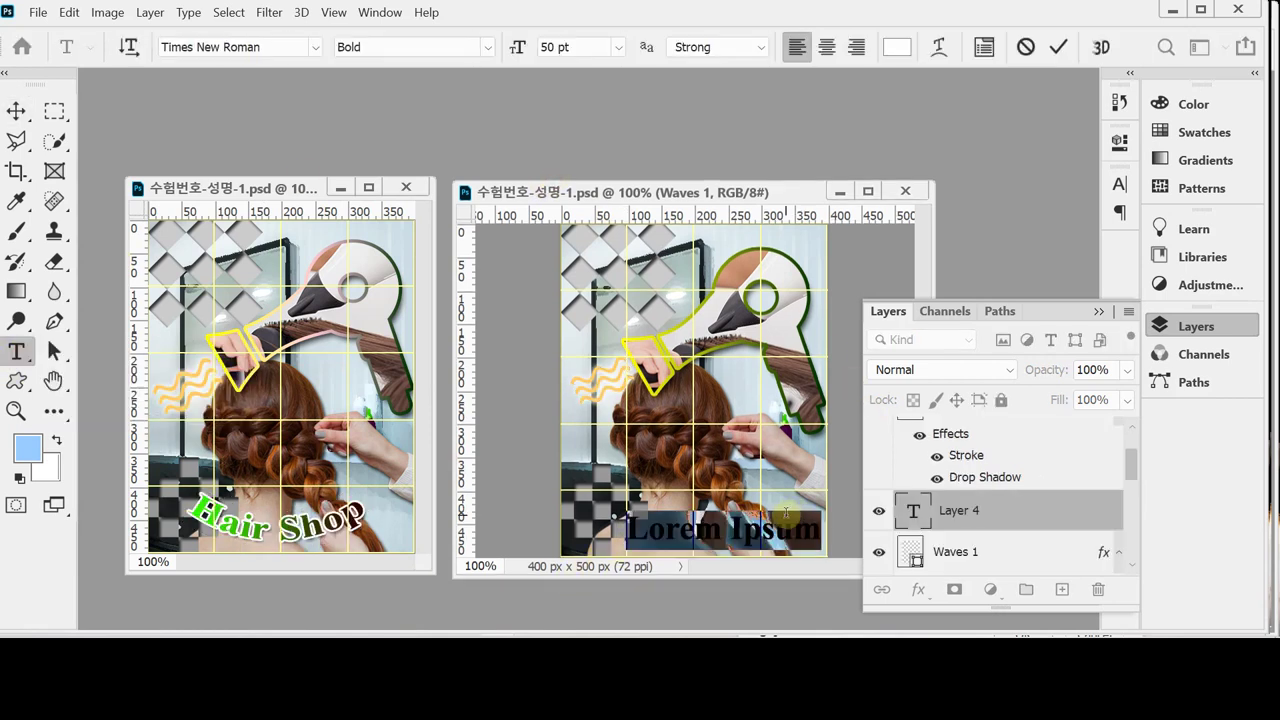
key(ctrl+v)
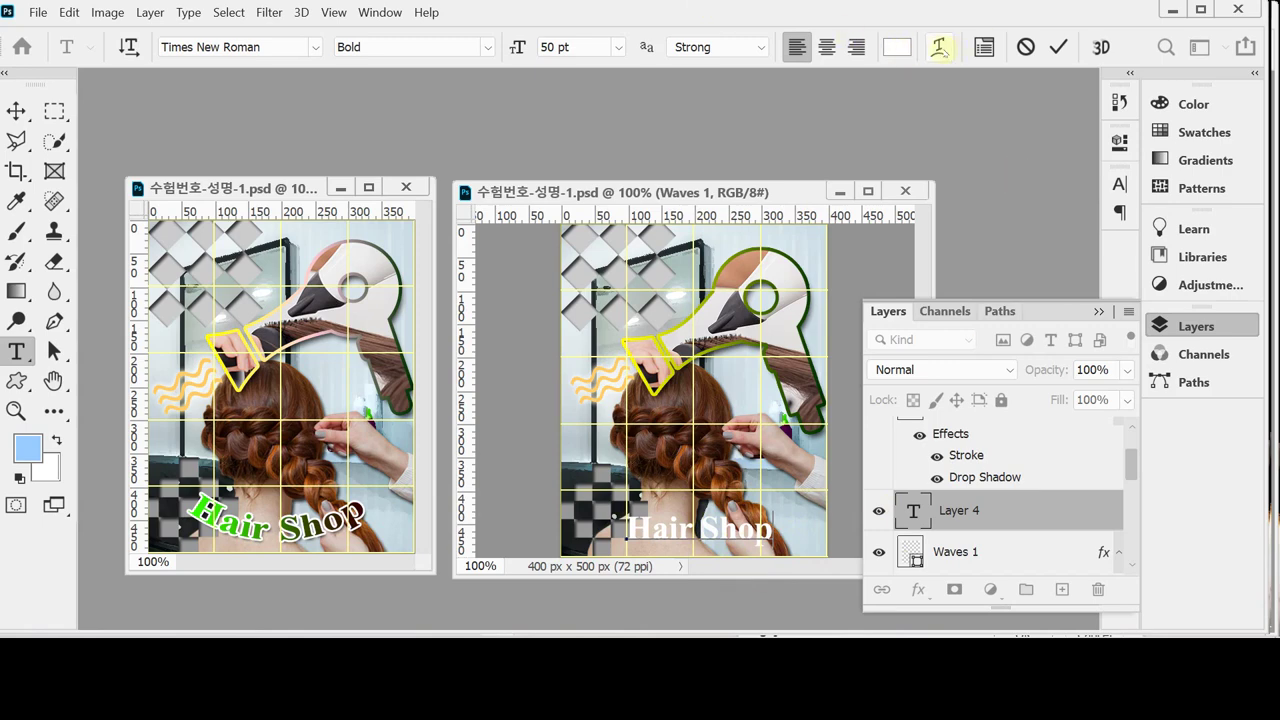
Warp the "Hair Shop" text with the horizontal Arc style at a bend of -40%.
click(938, 47)
drag(846, 364, 852, 215)
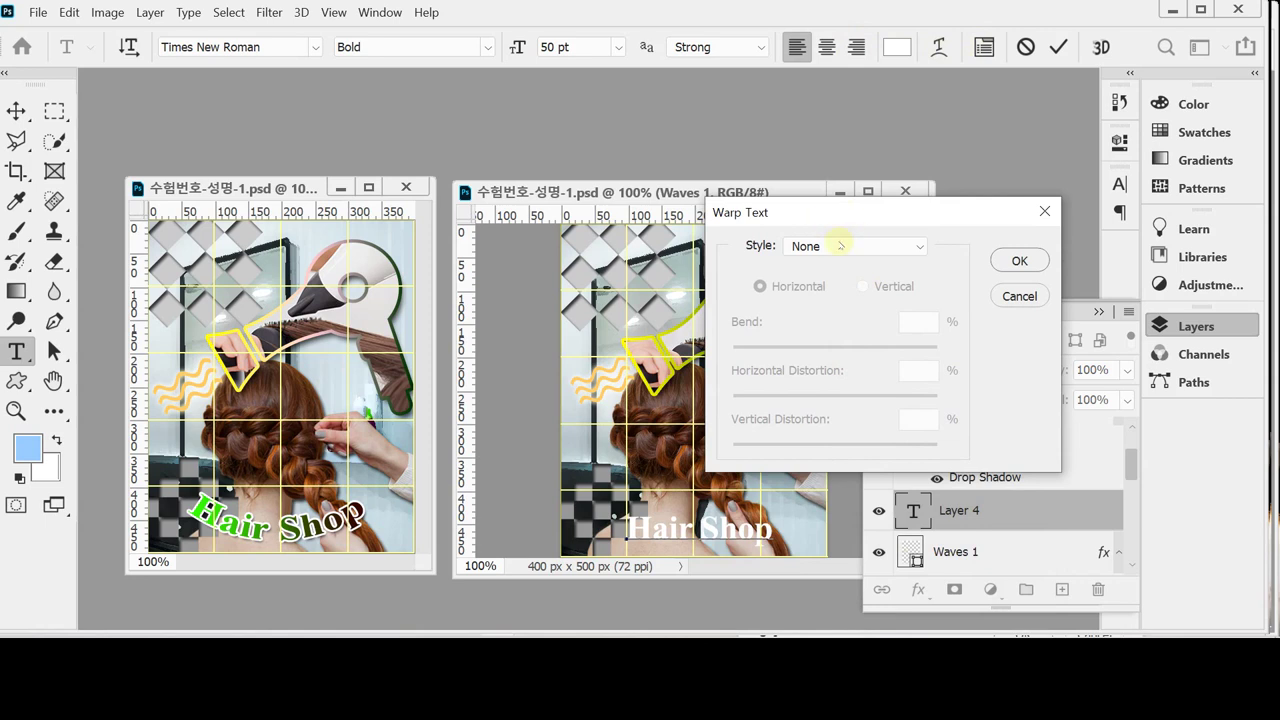
click(840, 245)
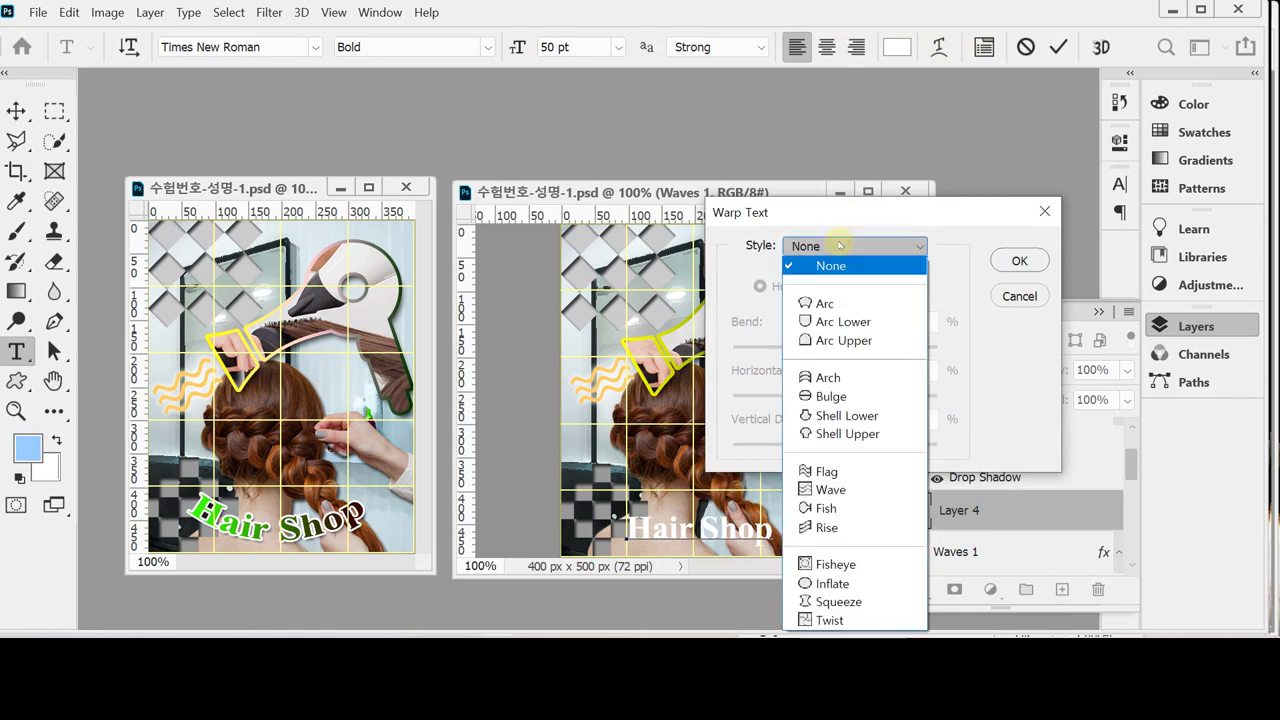
click(834, 306)
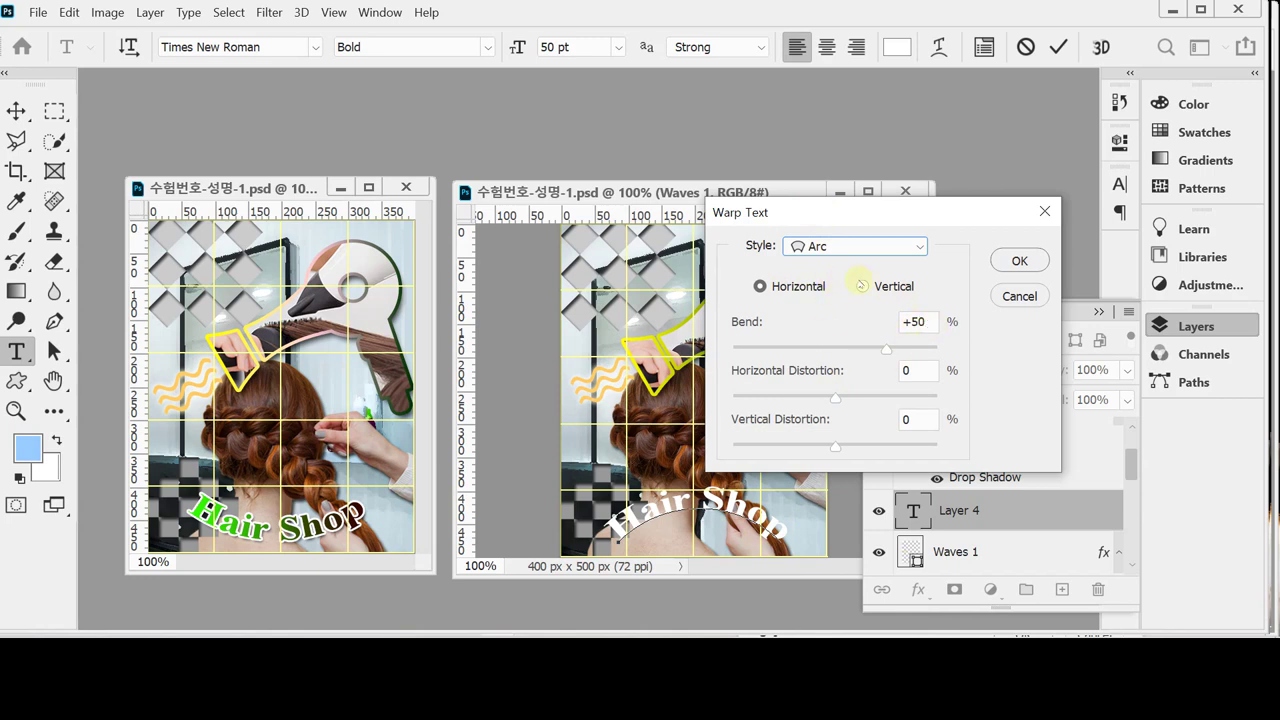
click(918, 321)
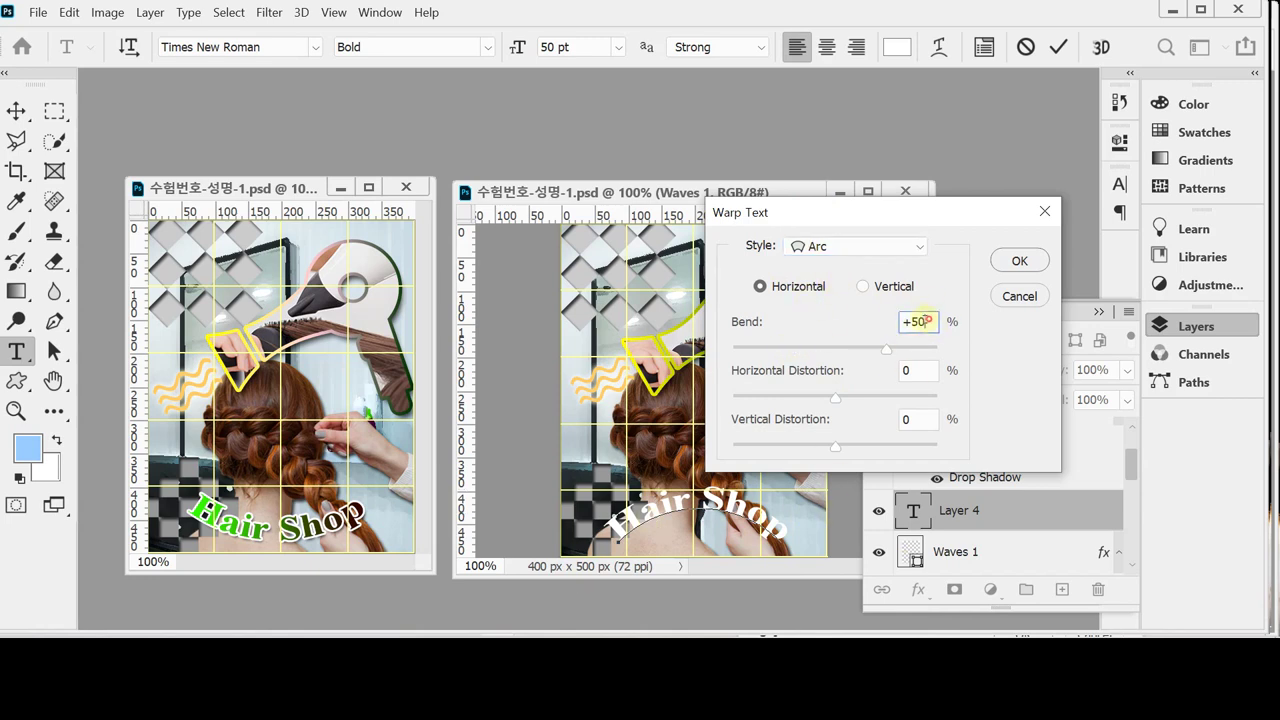
text(-40)
click(699, 510)
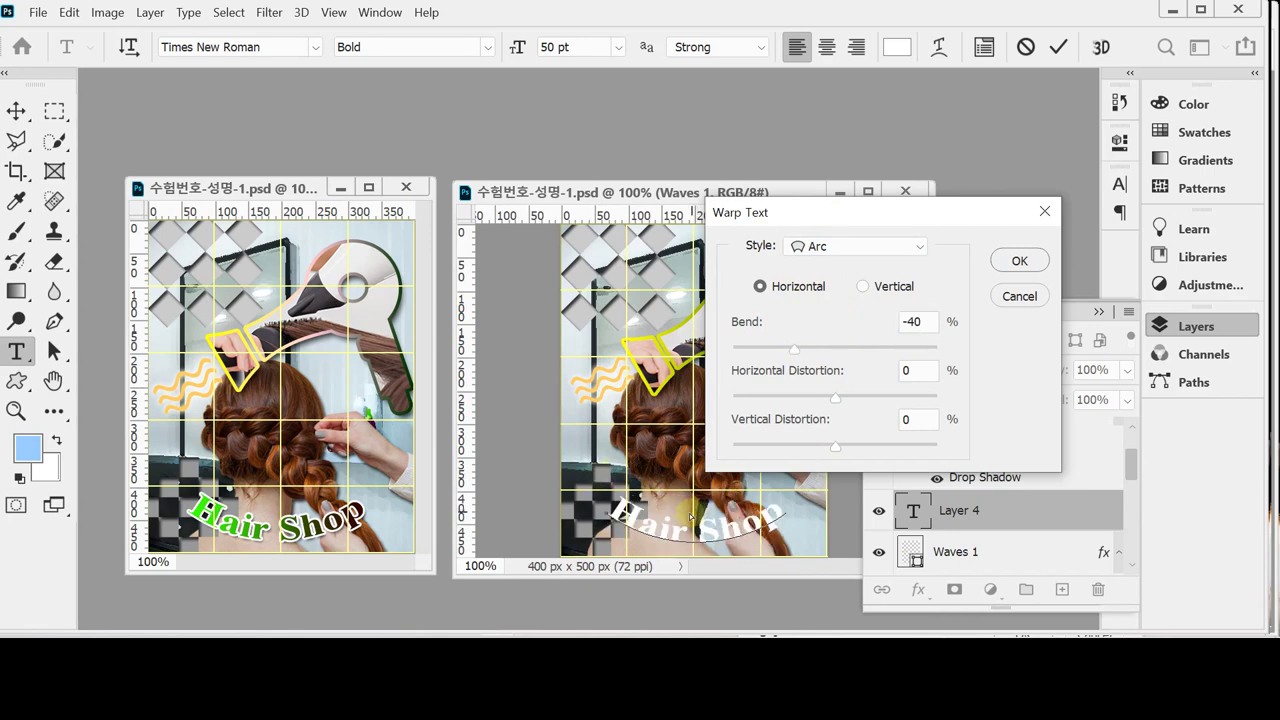
click(1019, 260)
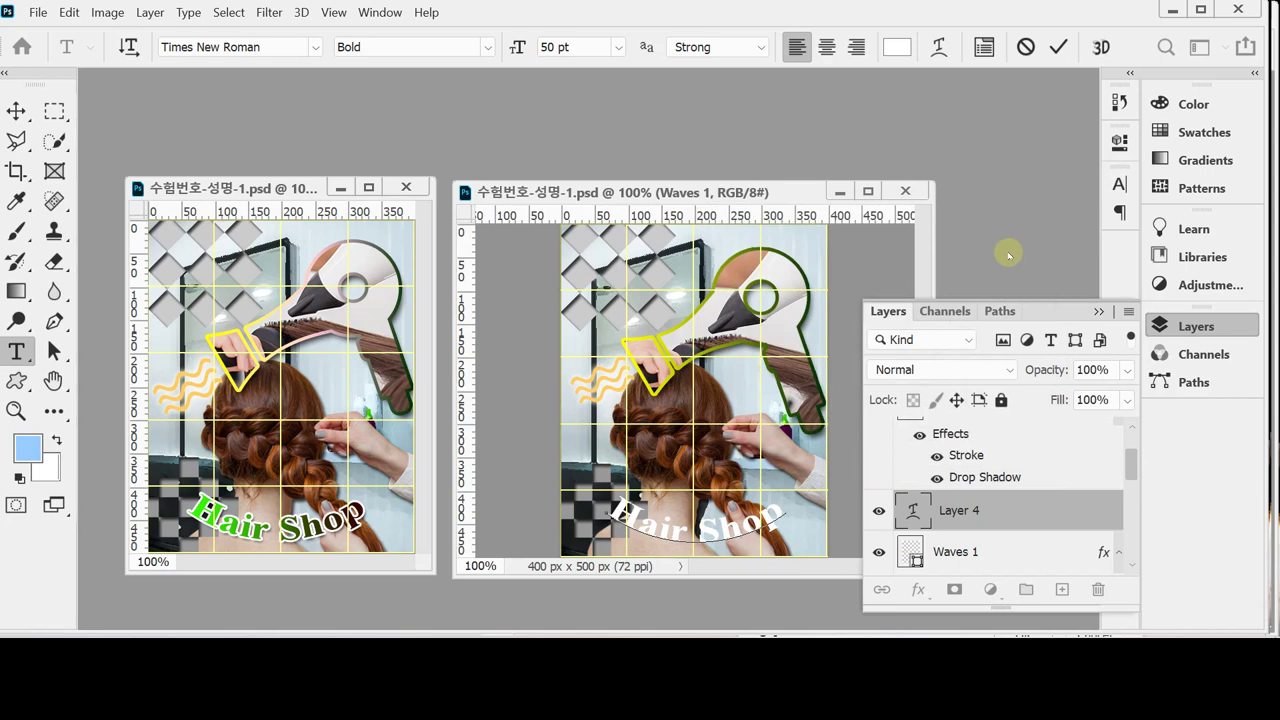
Add a 3 px outside stroke to the "Hair Shop" text with a solid white (ffffff) color fill.
click(916, 589)
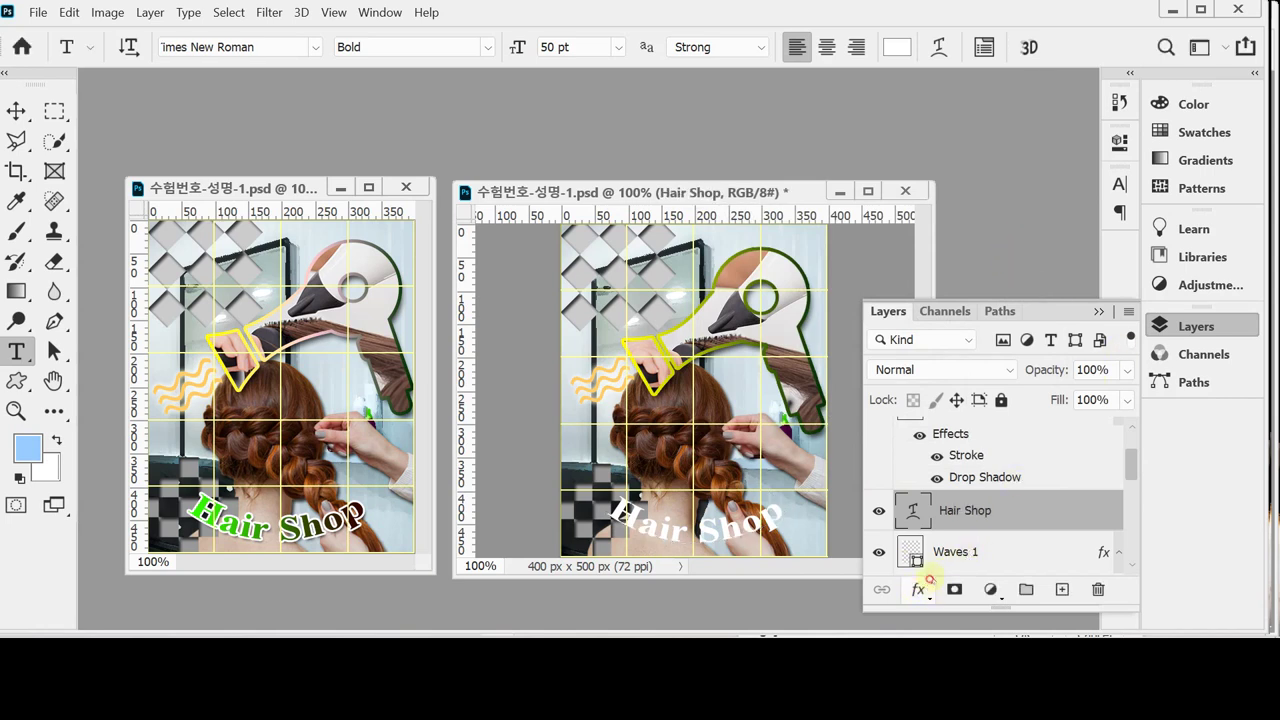
click(918, 589)
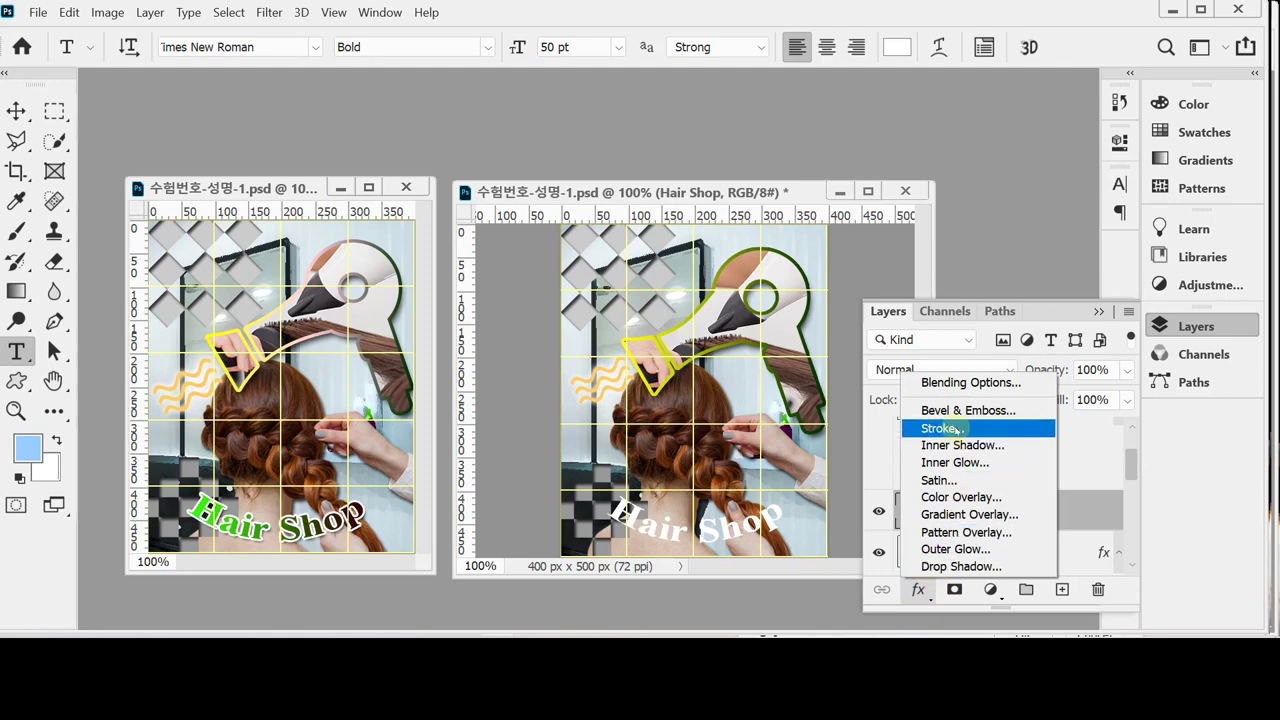
key(Escape)
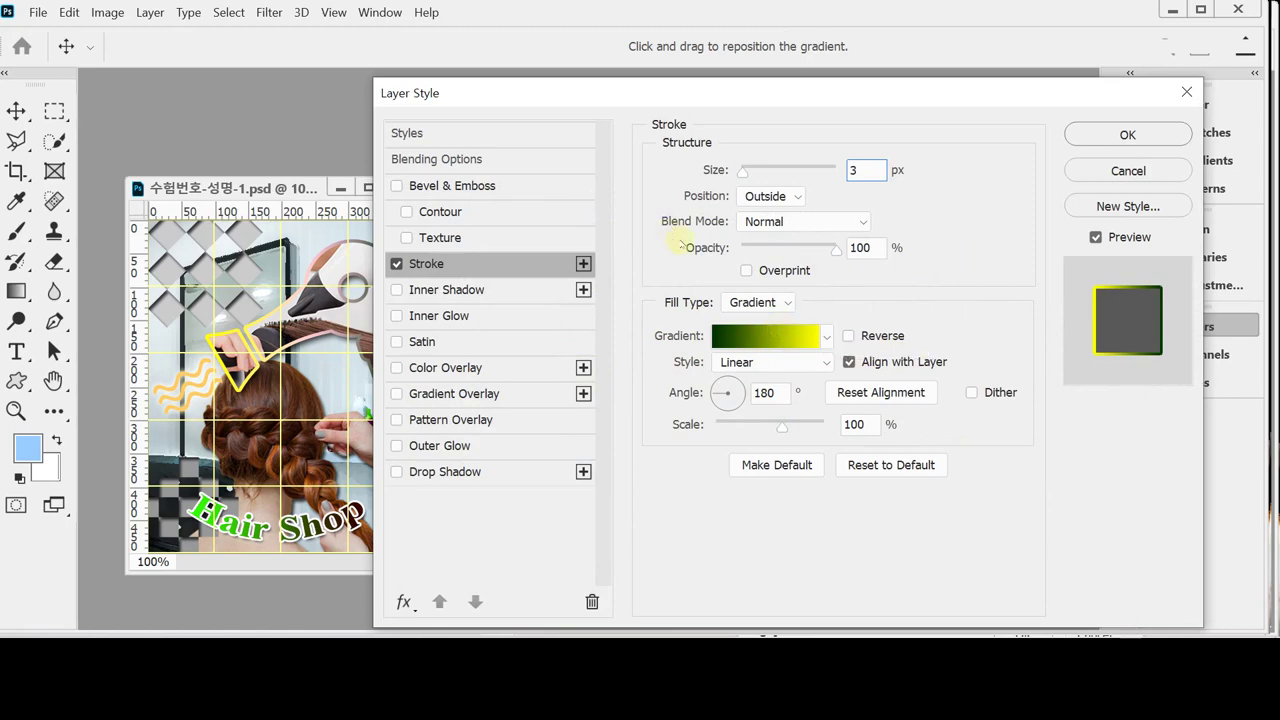
click(762, 302)
click(778, 322)
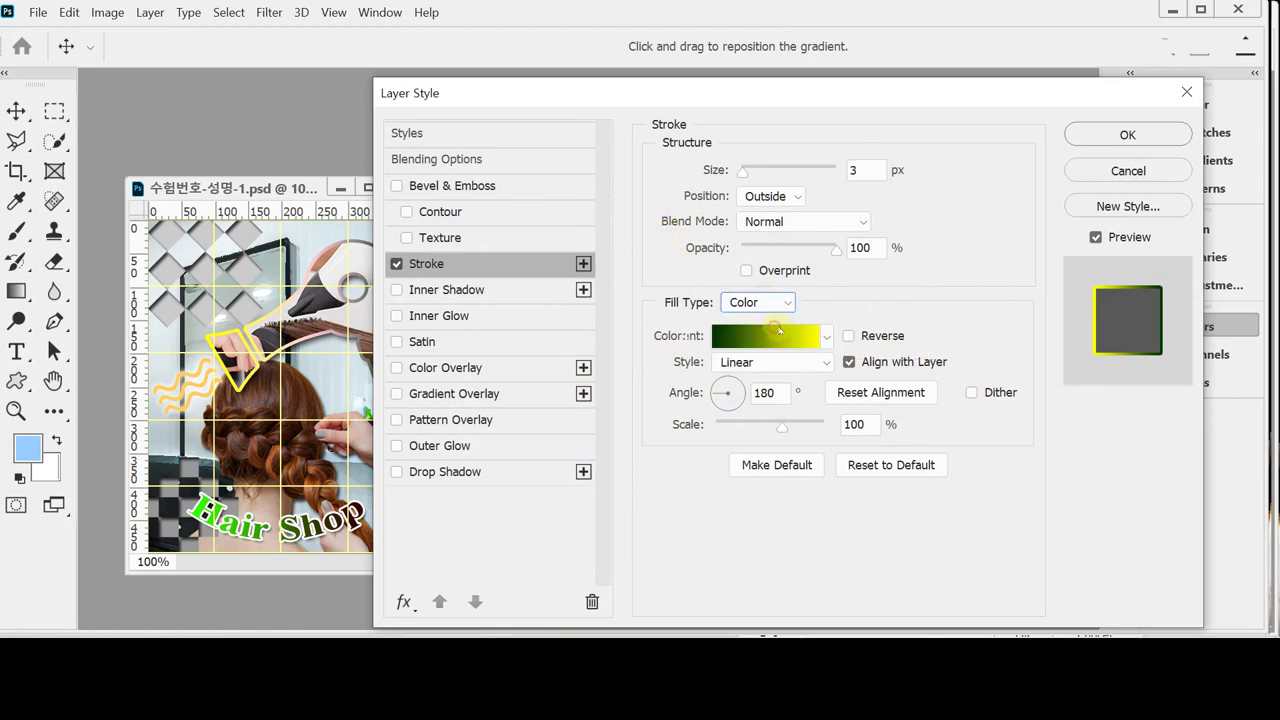
click(711, 341)
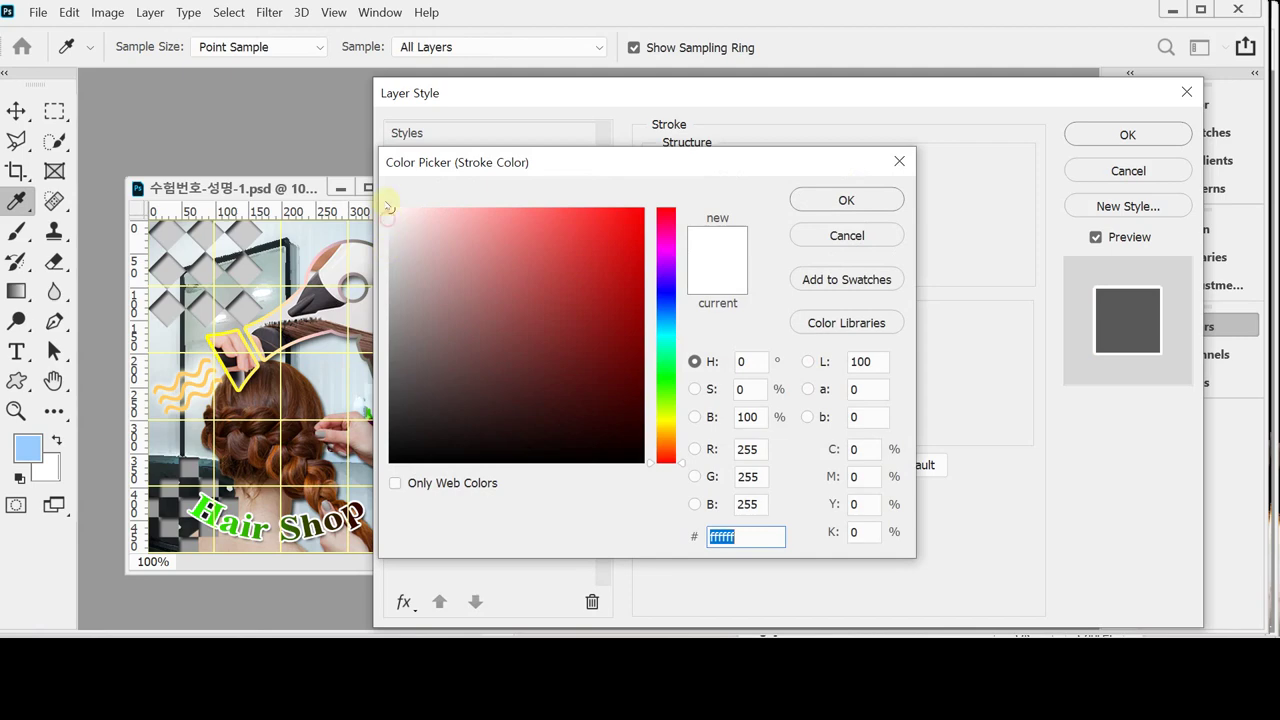
click(838, 199)
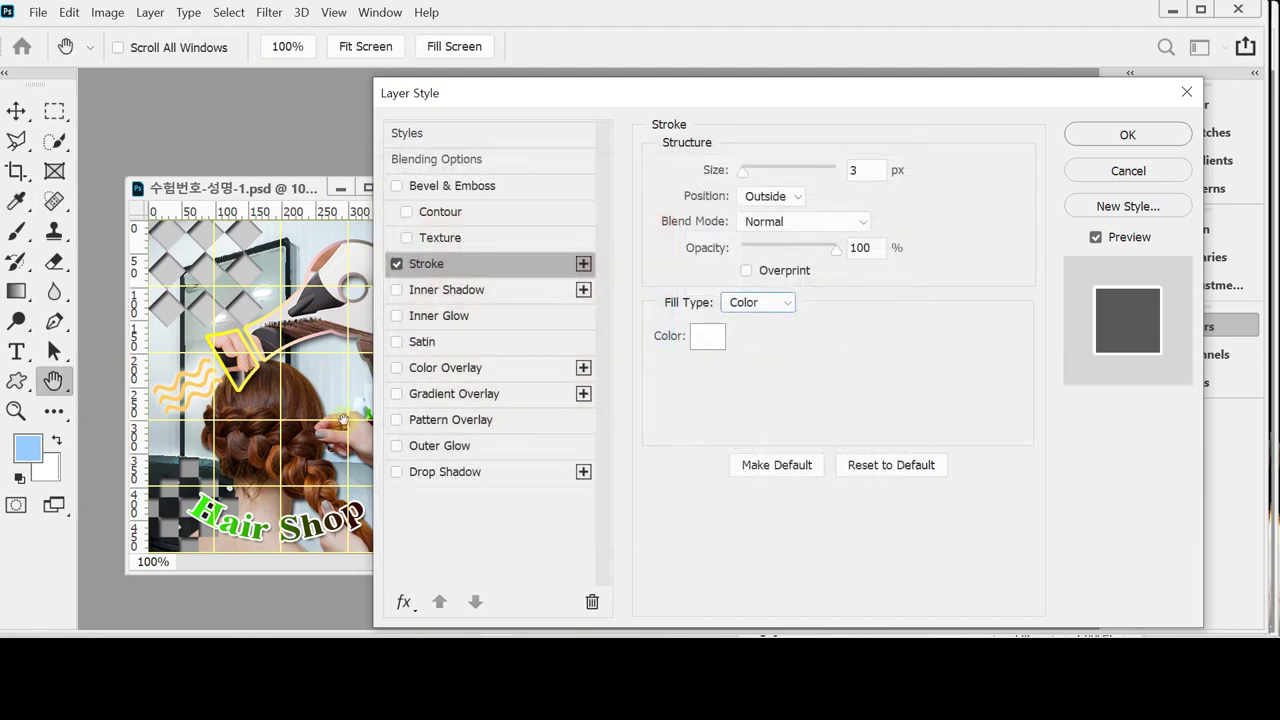
Add a linear gradient overlay to the "Hair Shop" text running from 3f0 green to 300 dark brown at 0°.
click(478, 398)
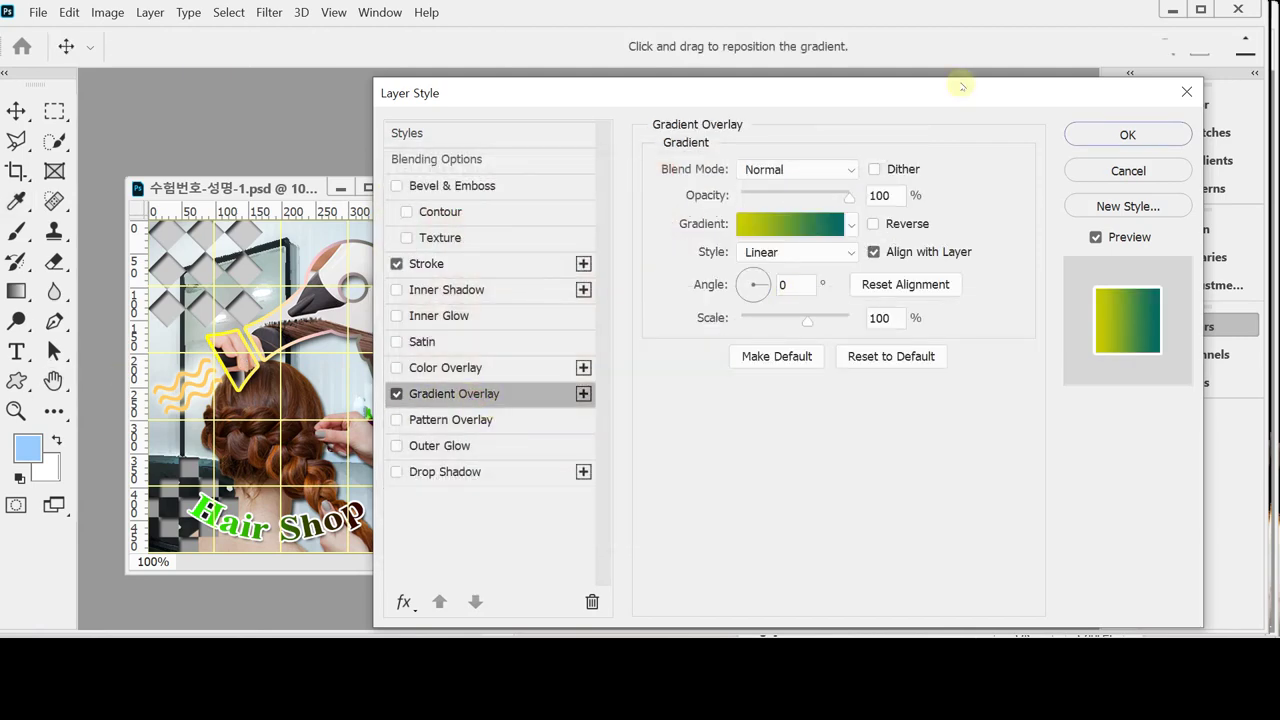
click(802, 222)
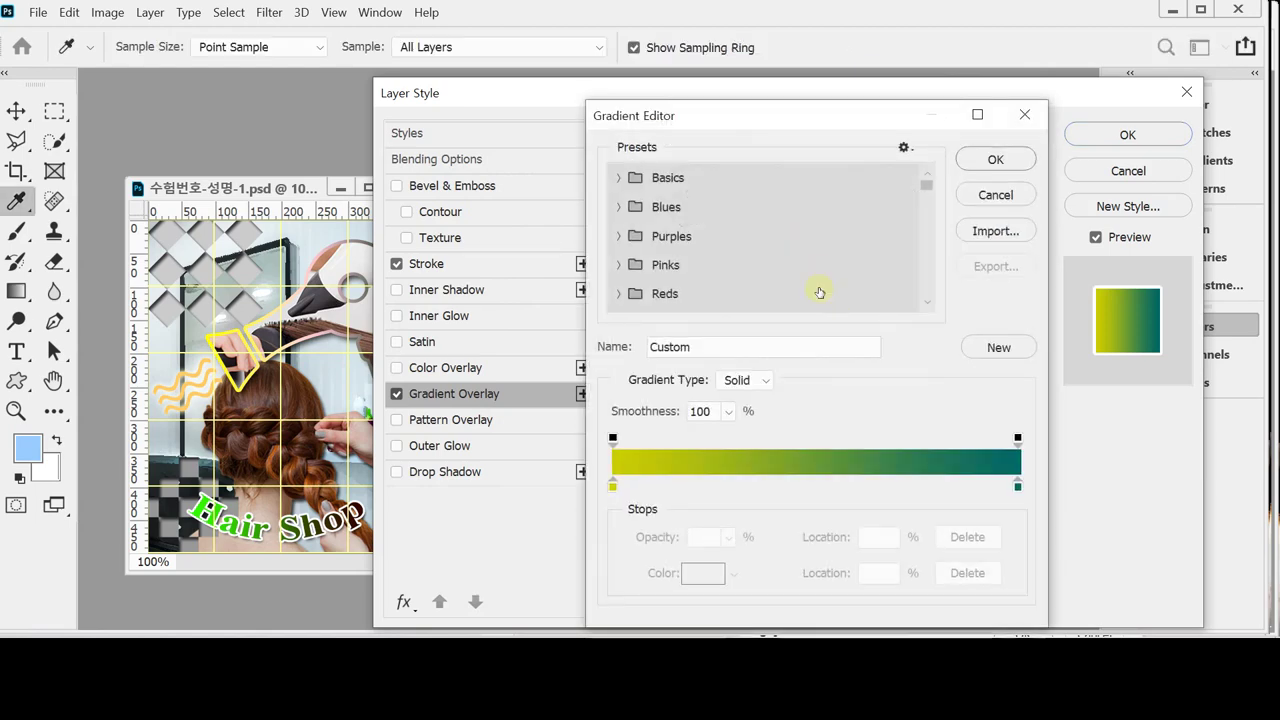
click(613, 486)
double_click(613, 486)
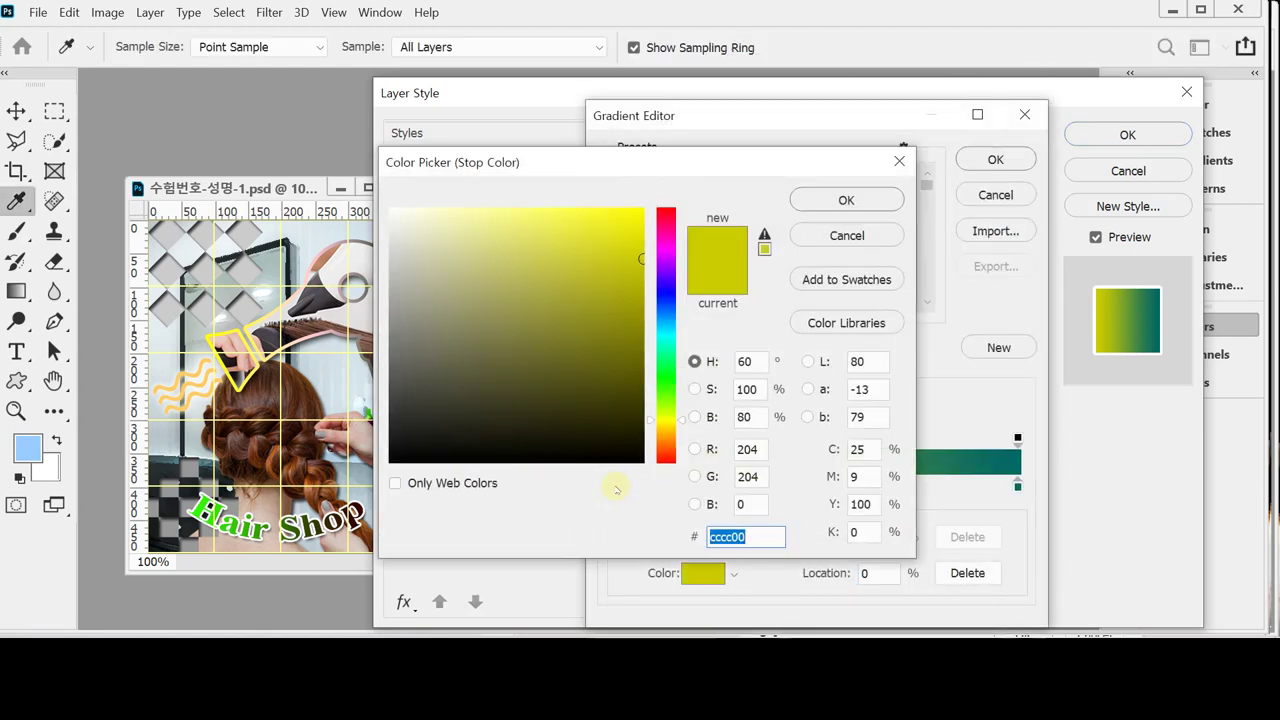
text(3f0)
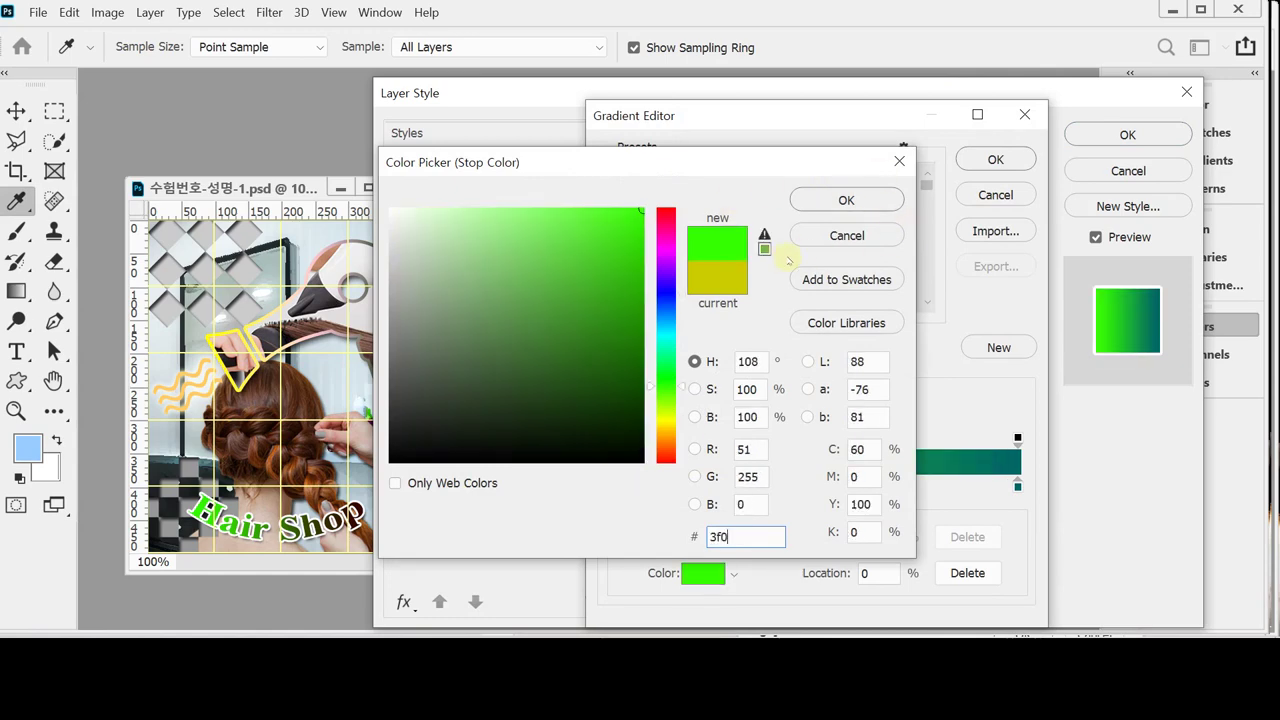
click(846, 200)
click(1018, 486)
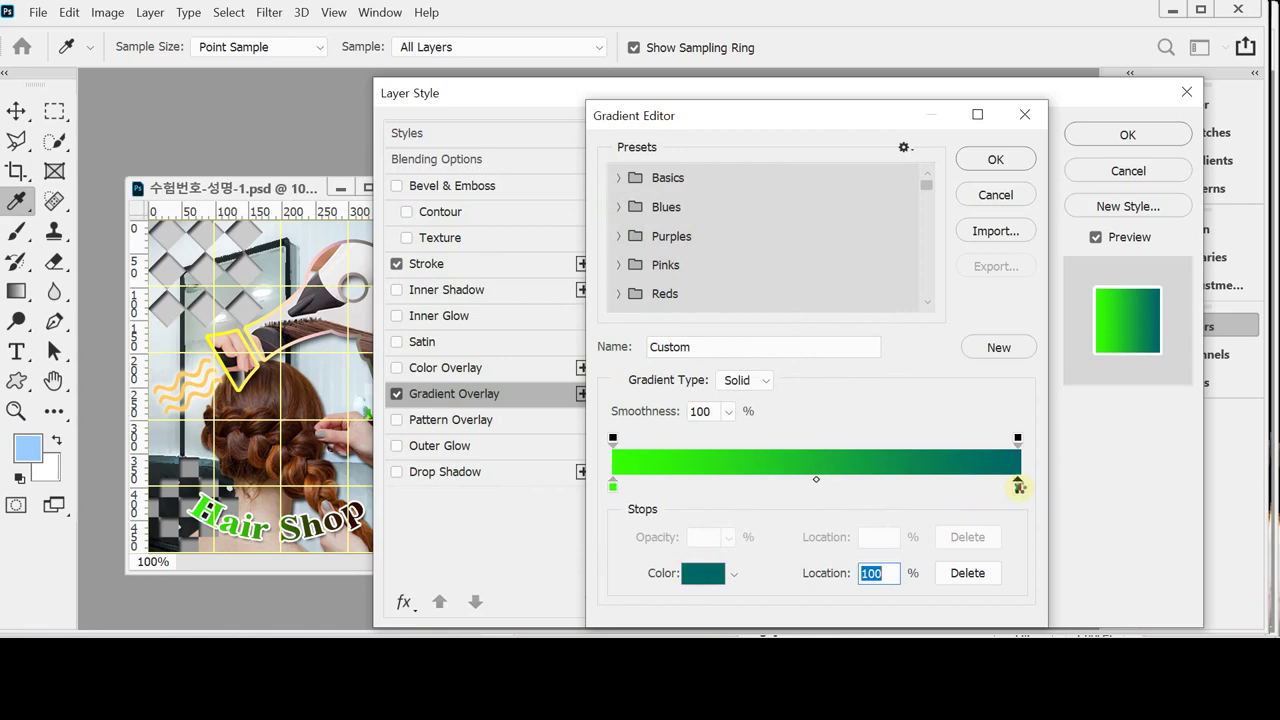
double_click(1018, 486)
text(300000)
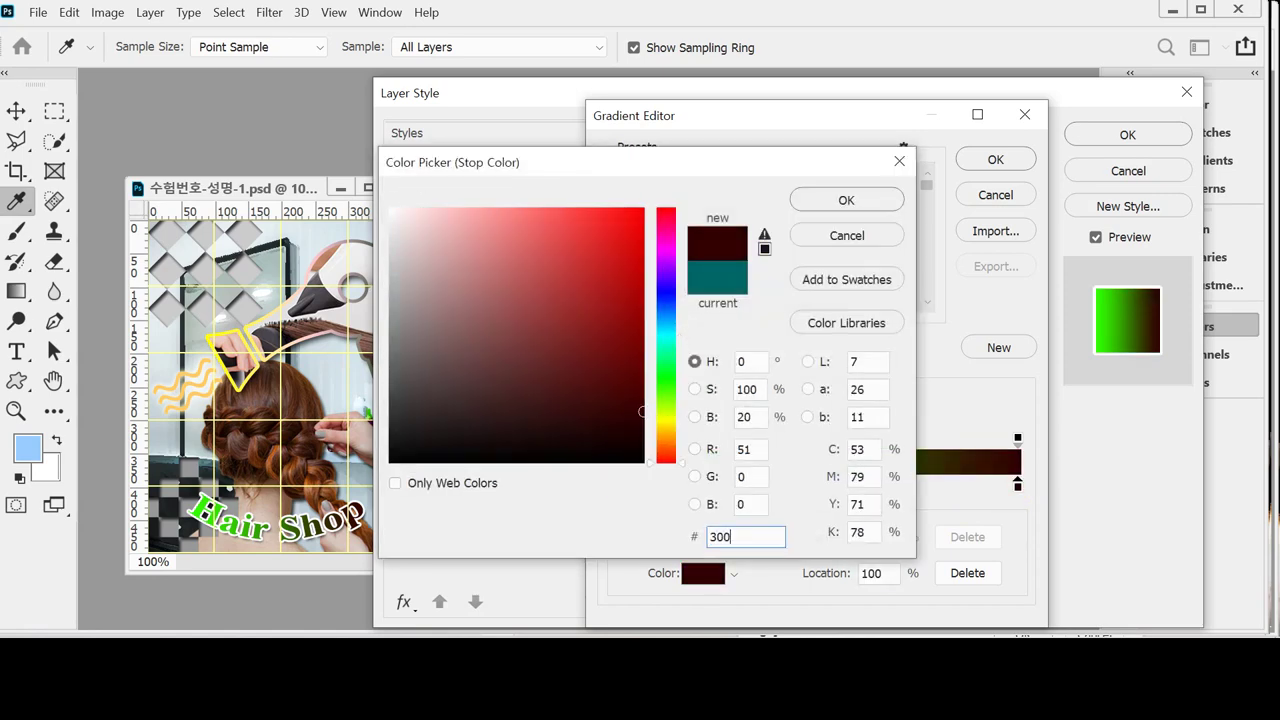
key(Return)
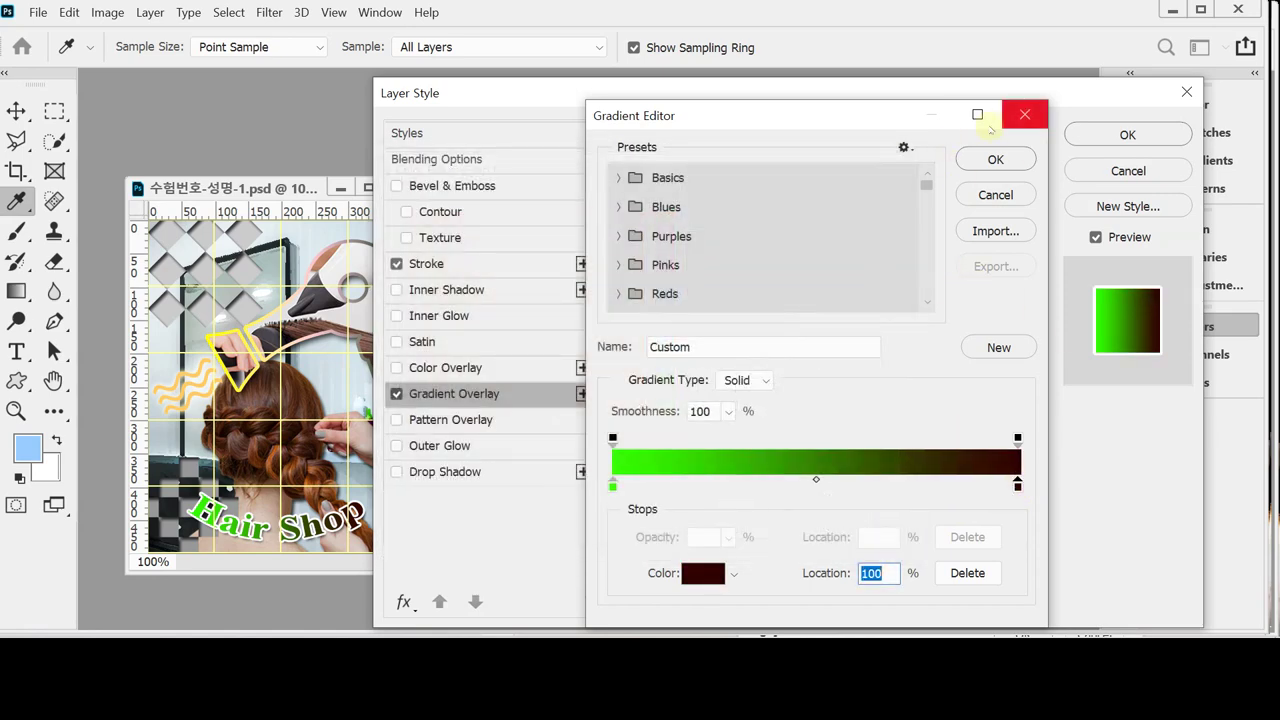
click(995, 159)
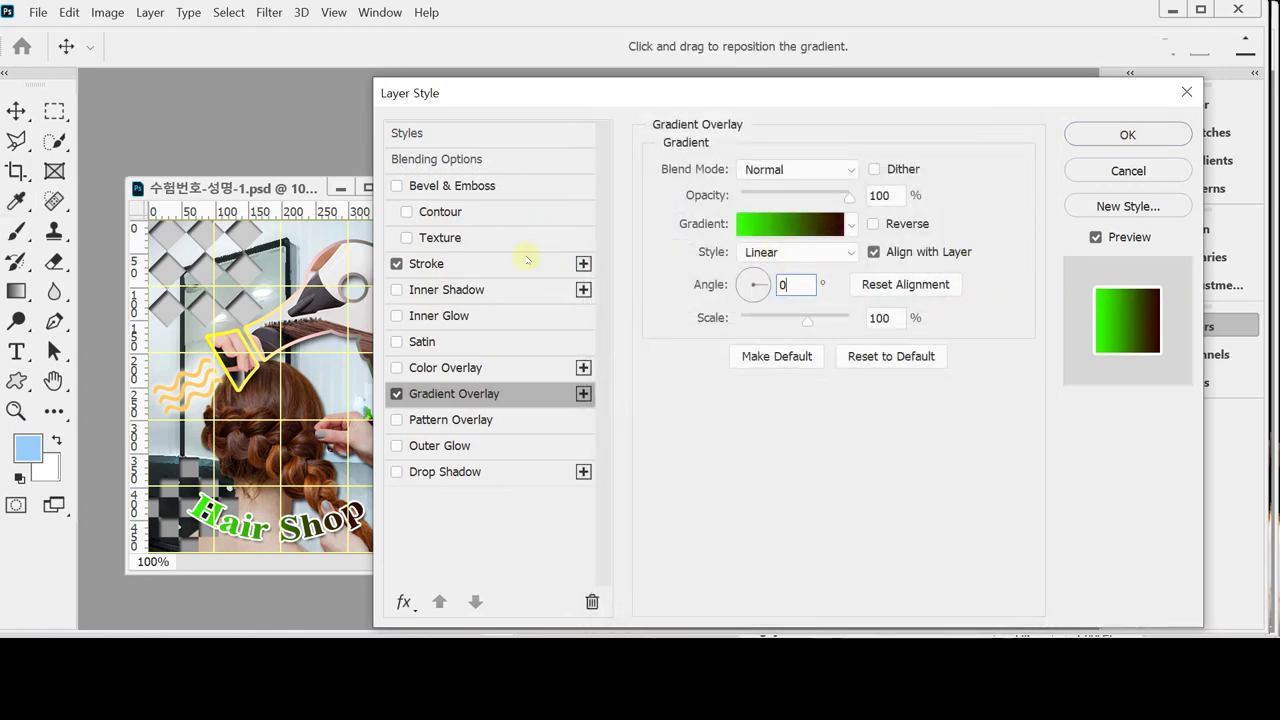
Add a drop shadow with its default settings to the "Hair Shop" text and save the document.
click(478, 476)
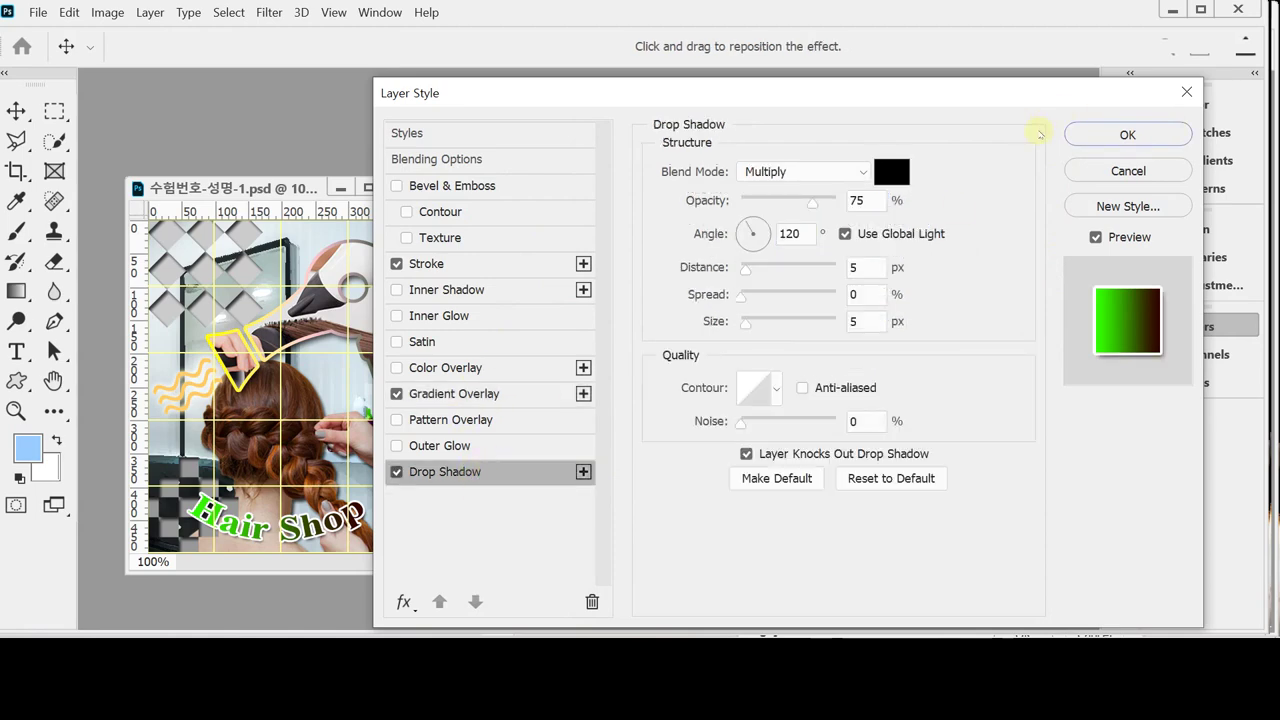
click(1072, 126)
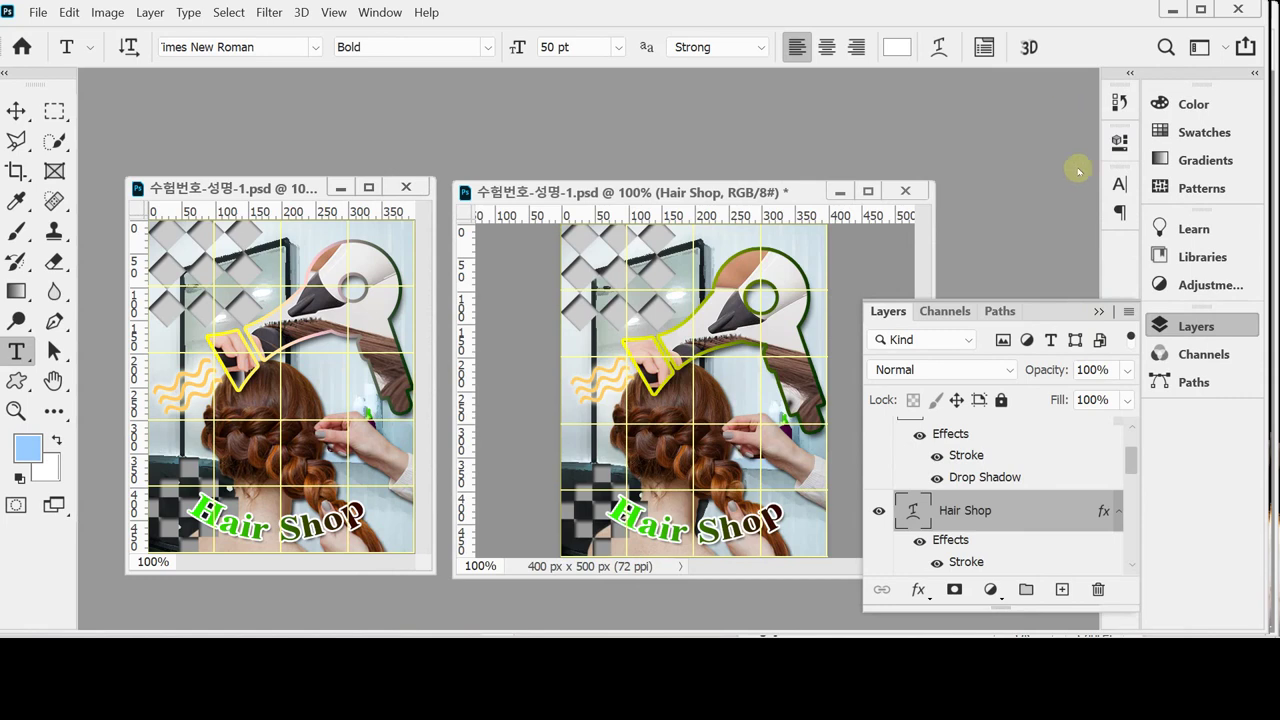
click(1225, 324)
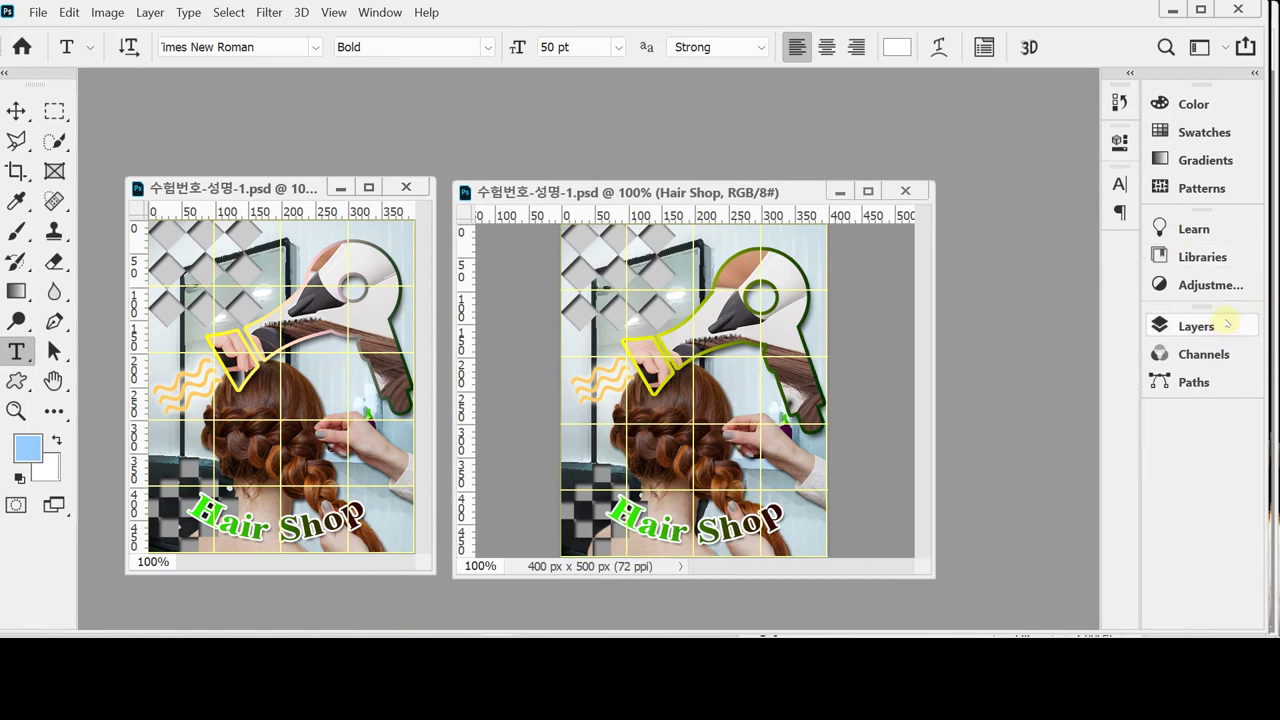
Hide the grid in the composite and choose the GTQ folder in Documents as the location for saving a copy.
key(ctrl+apostrophe)
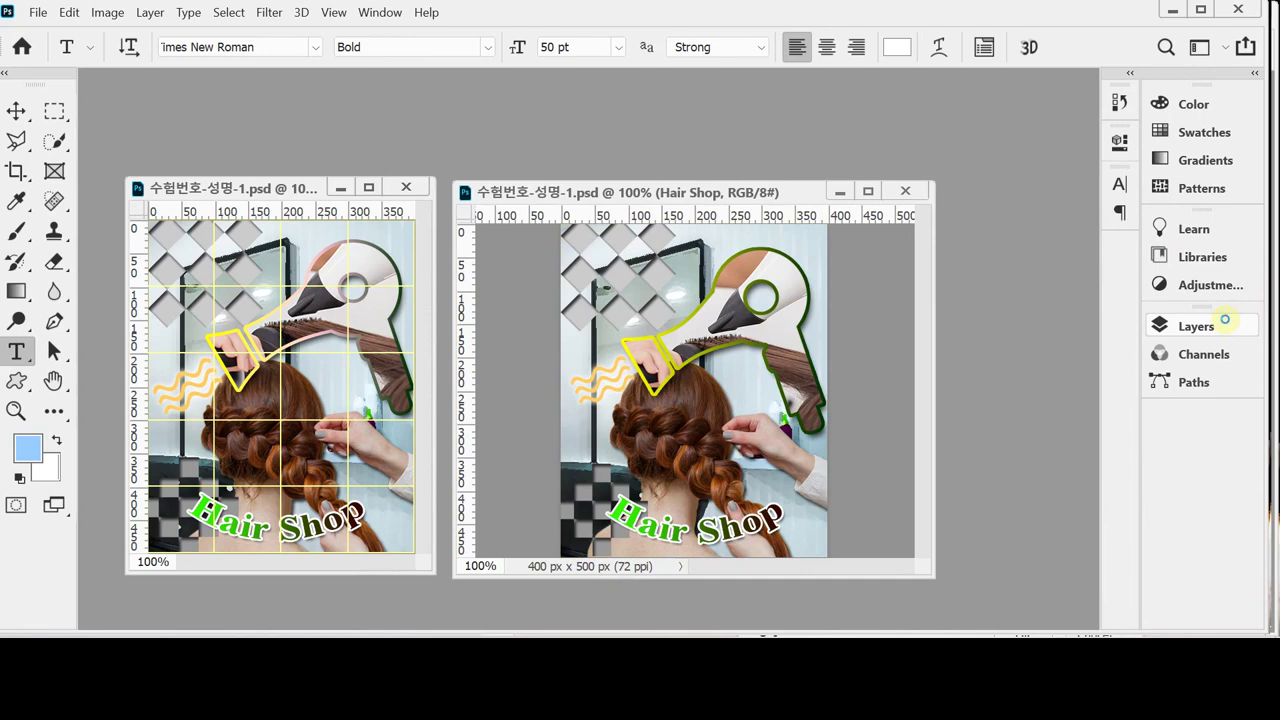
key(ctrl+shift+s)
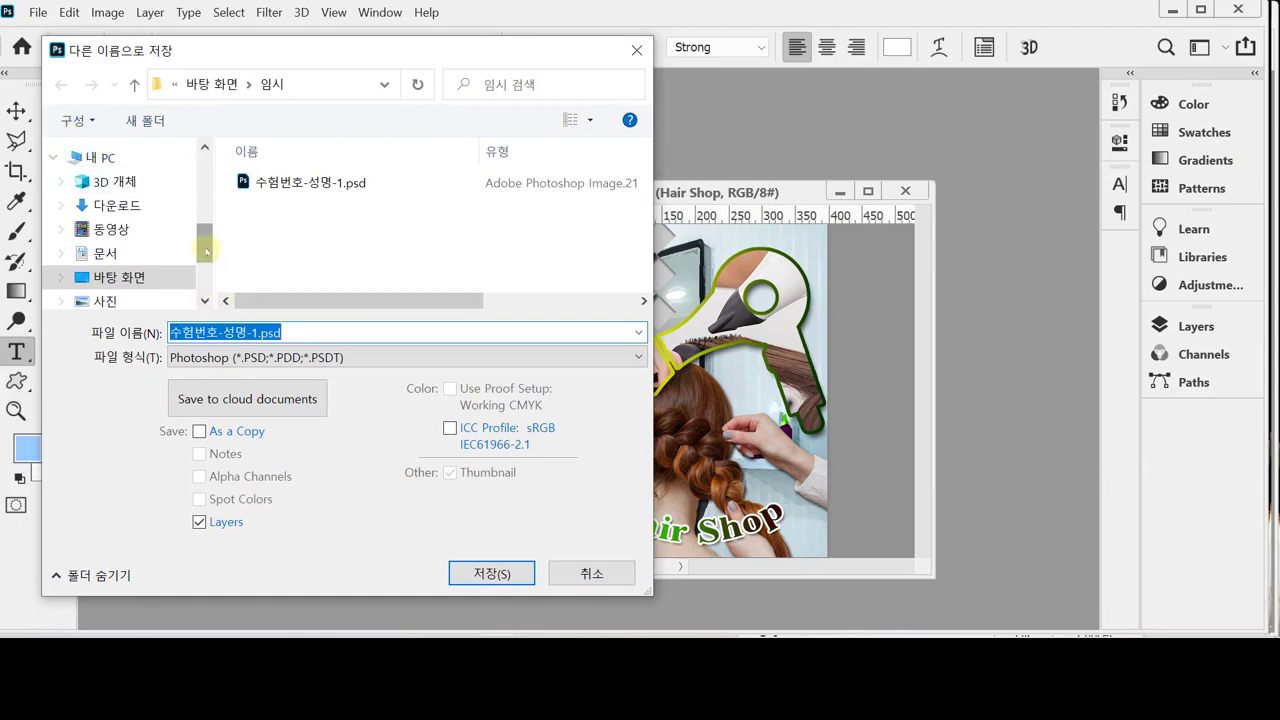
drag(206, 251, 210, 244)
key(shift+Tab)
key(Up)
key(Up)
key(Up)
key(Up)
key(Up)
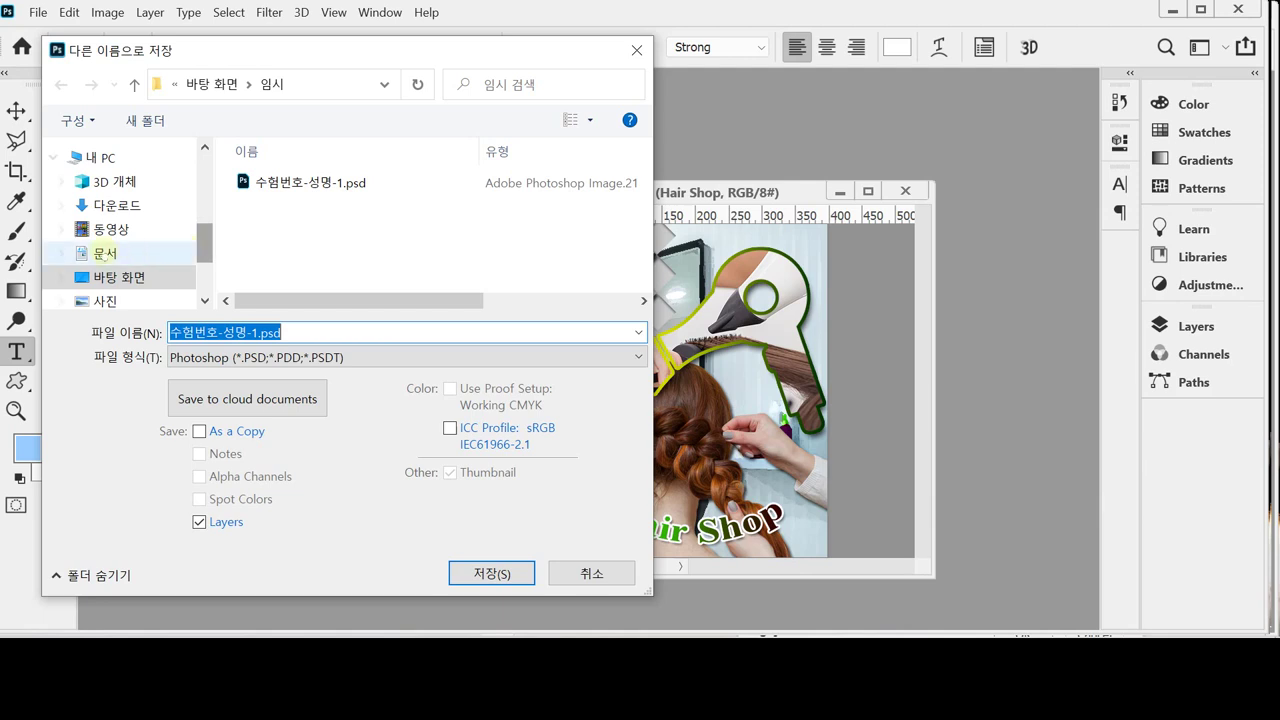
click(172, 252)
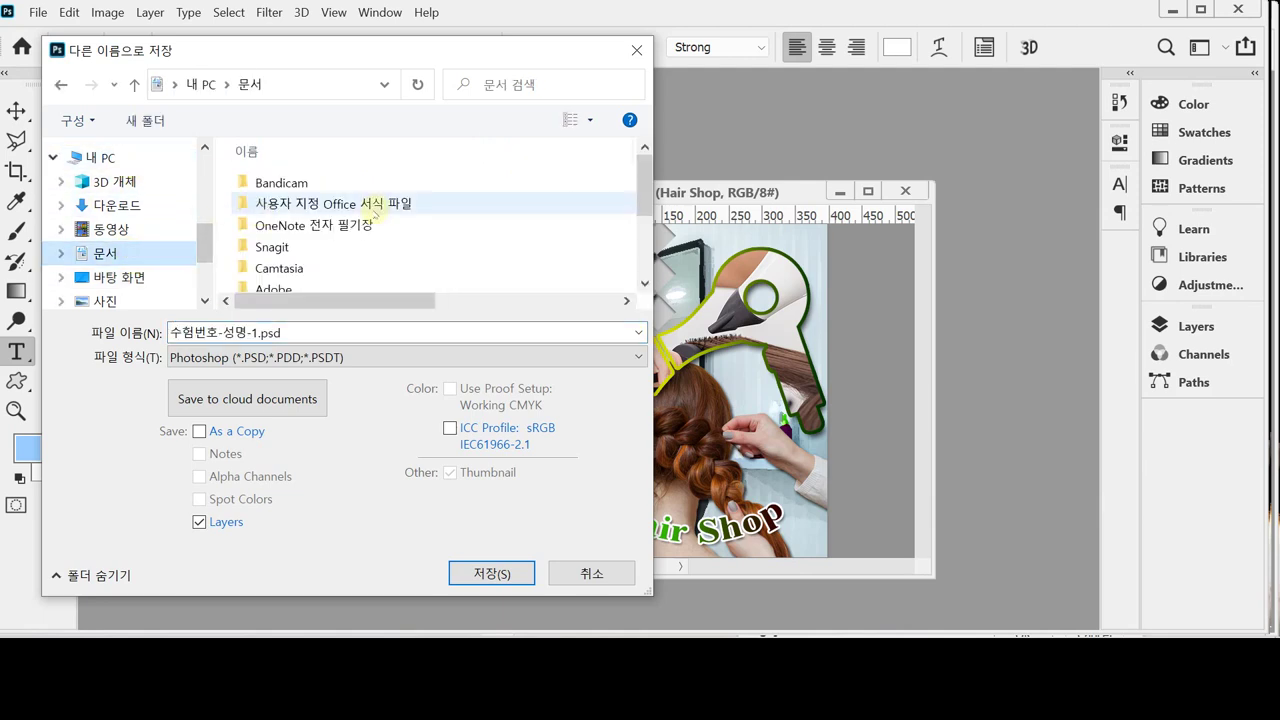
scroll(414, 260, down, 2)
double_click(336, 279)
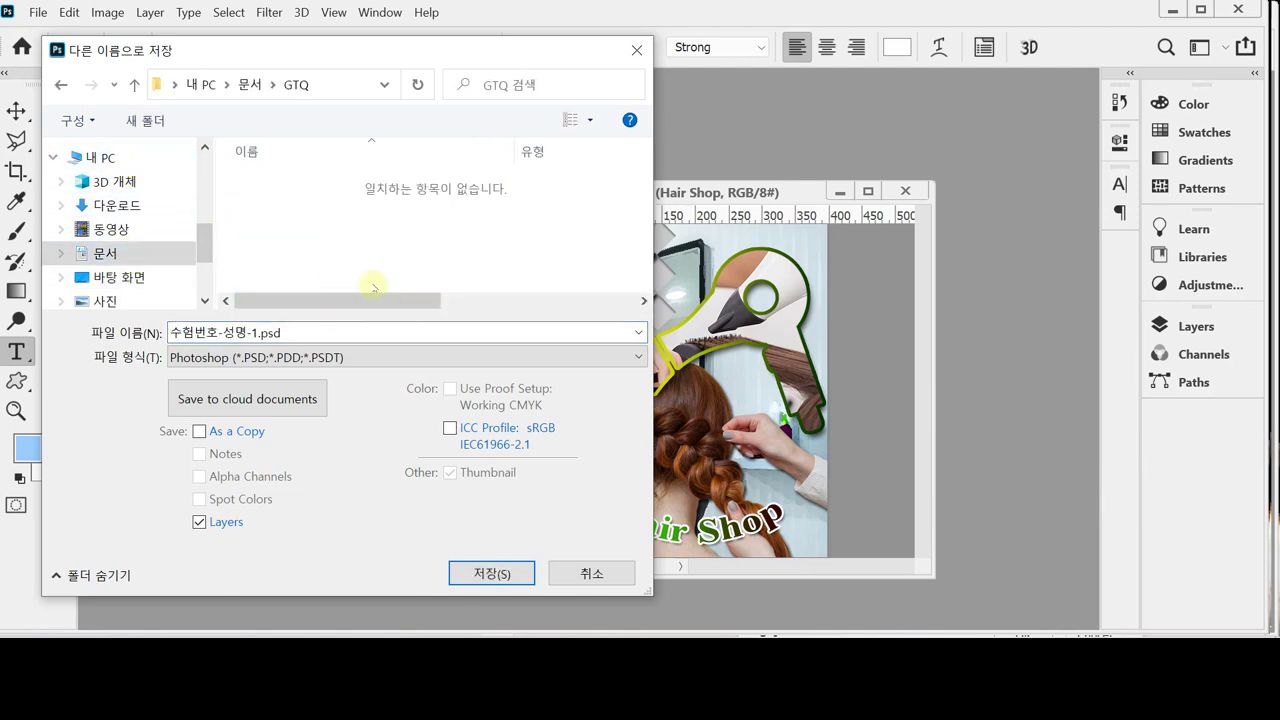
Save the composite as the JPEG file 수험번호-성명-1.jpg with a quality of 8.
click(329, 358)
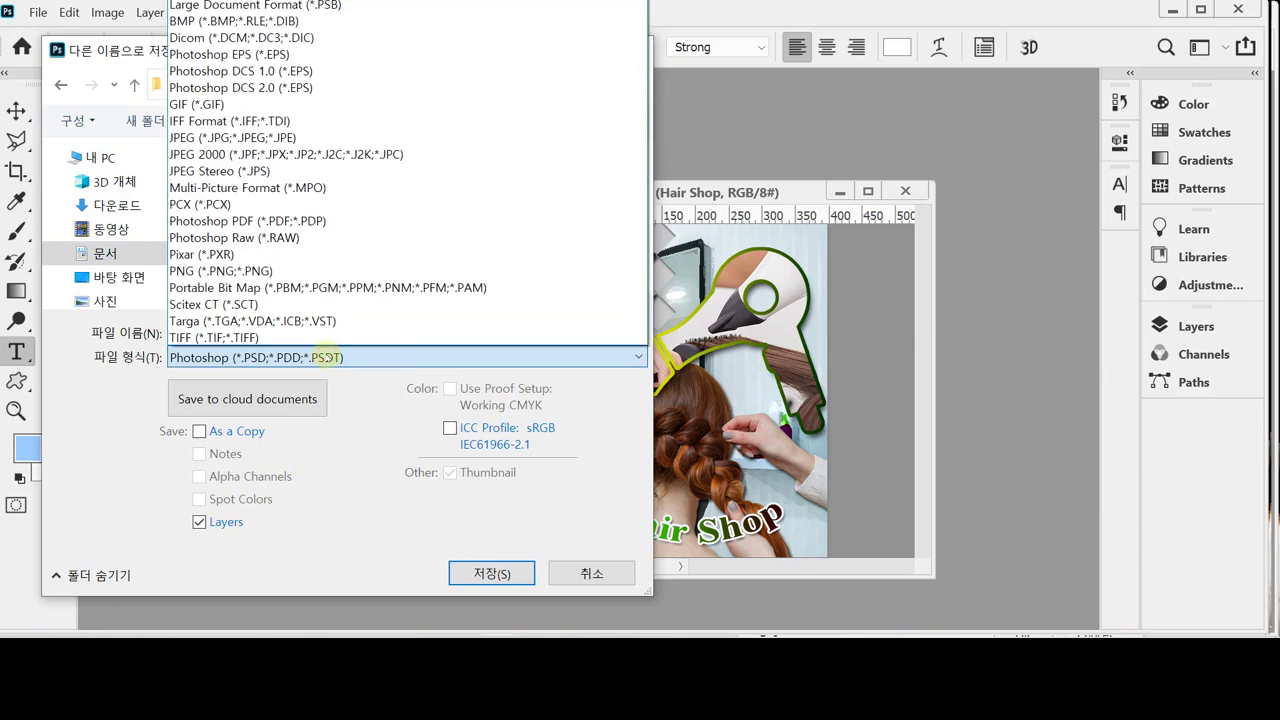
click(258, 140)
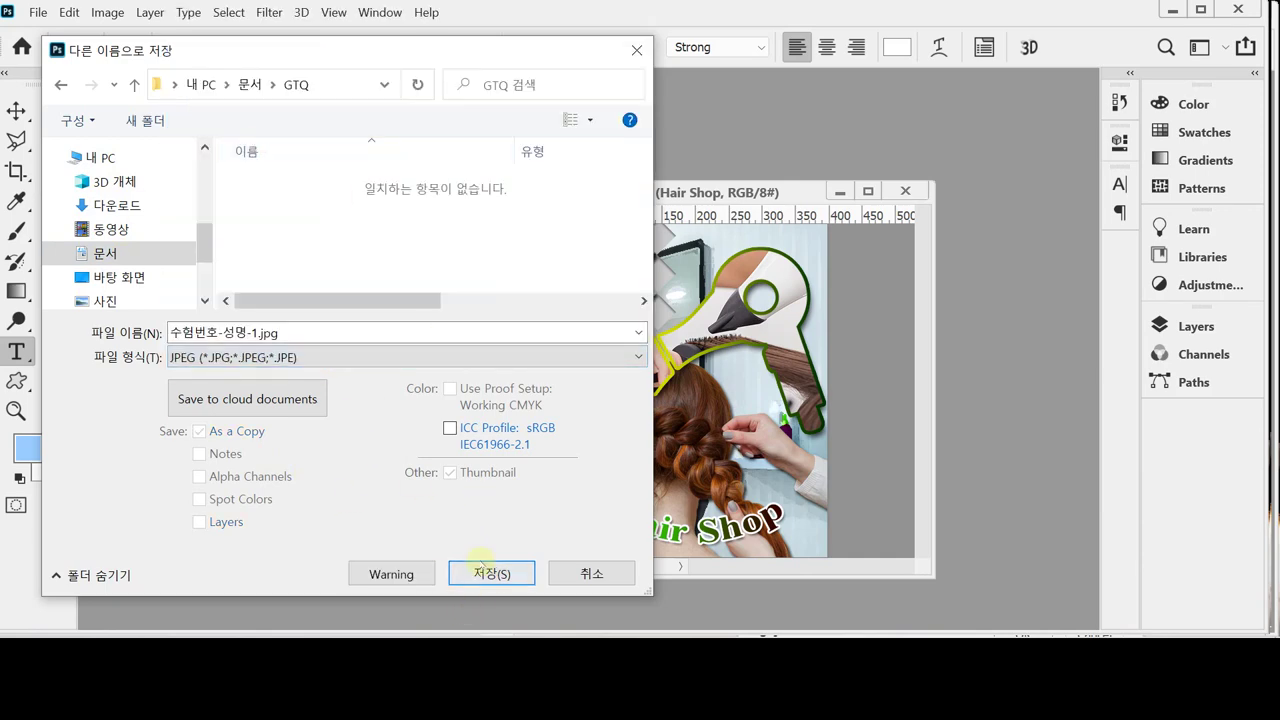
click(488, 572)
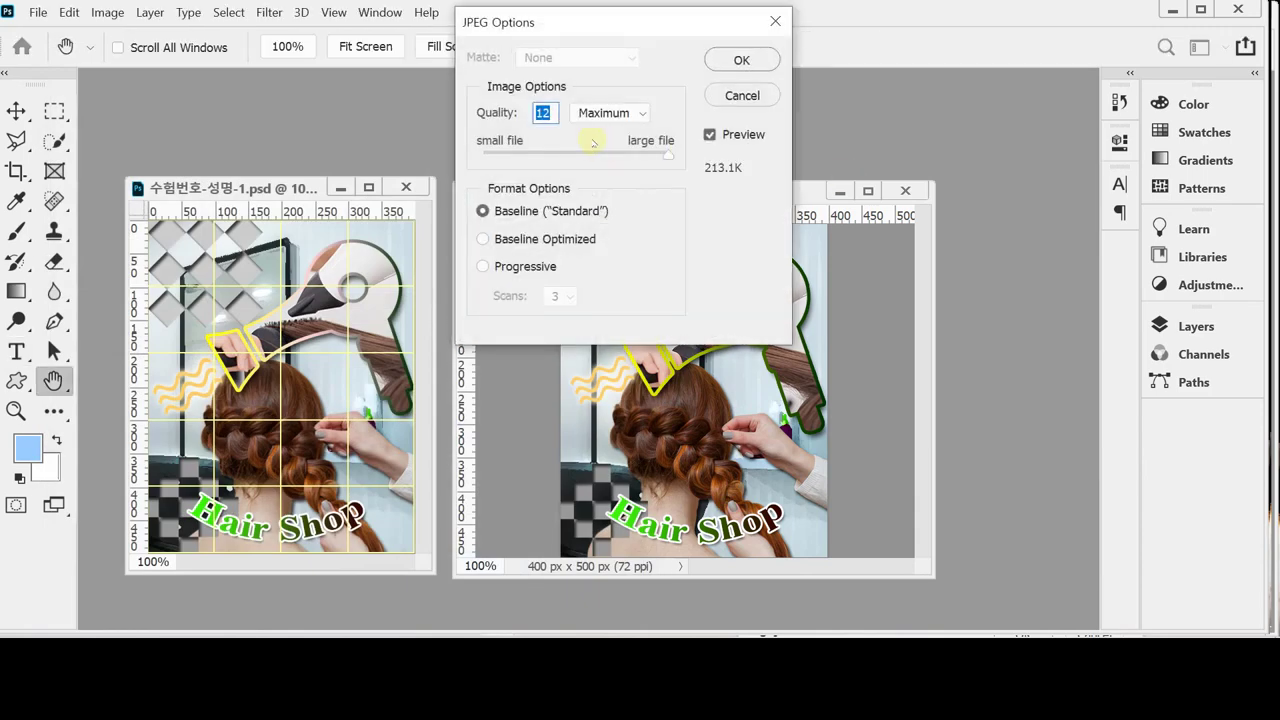
text(8)
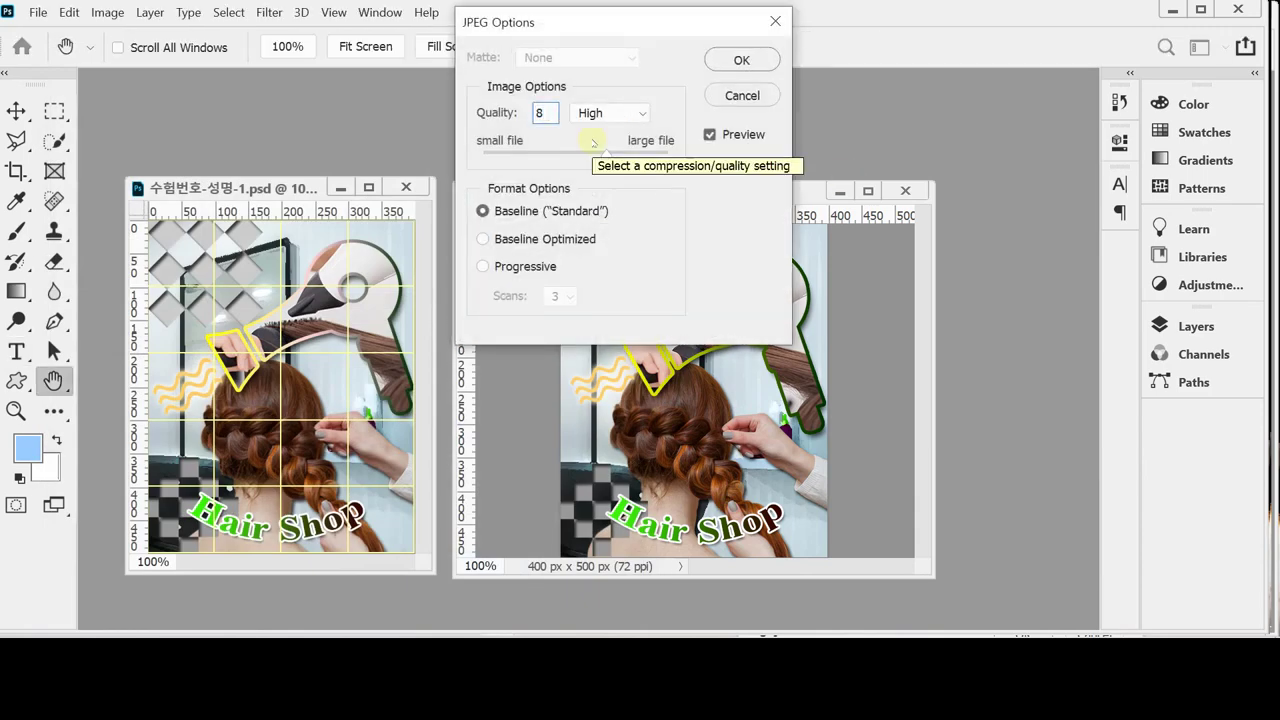
key(Return)
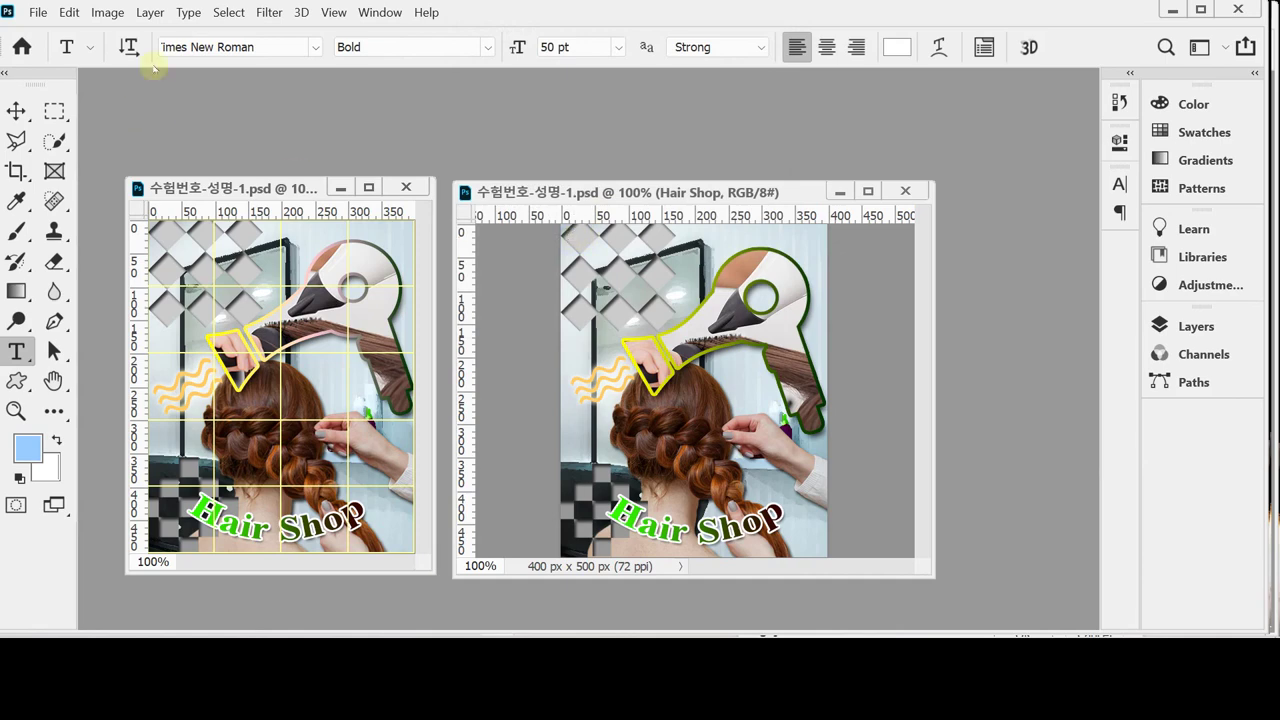
Resize the Hair Shop composite to 40 x 50 pixels, keeping its proportions.
click(108, 14)
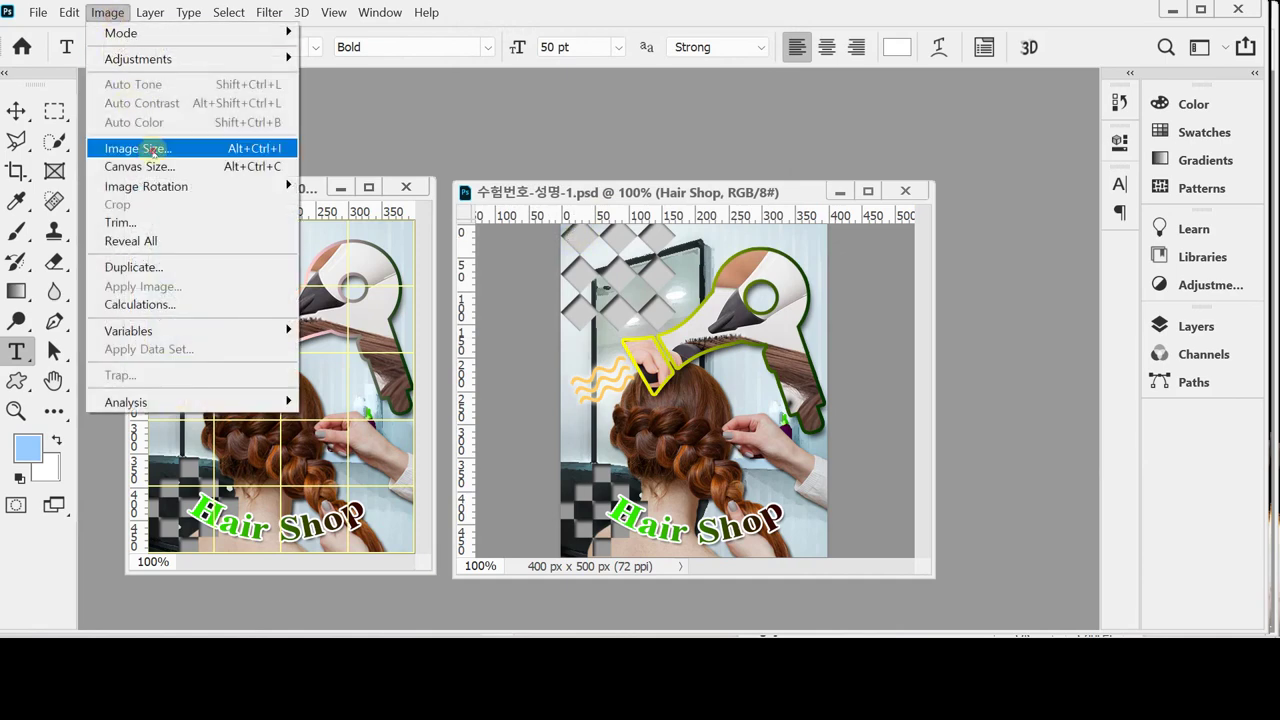
click(150, 146)
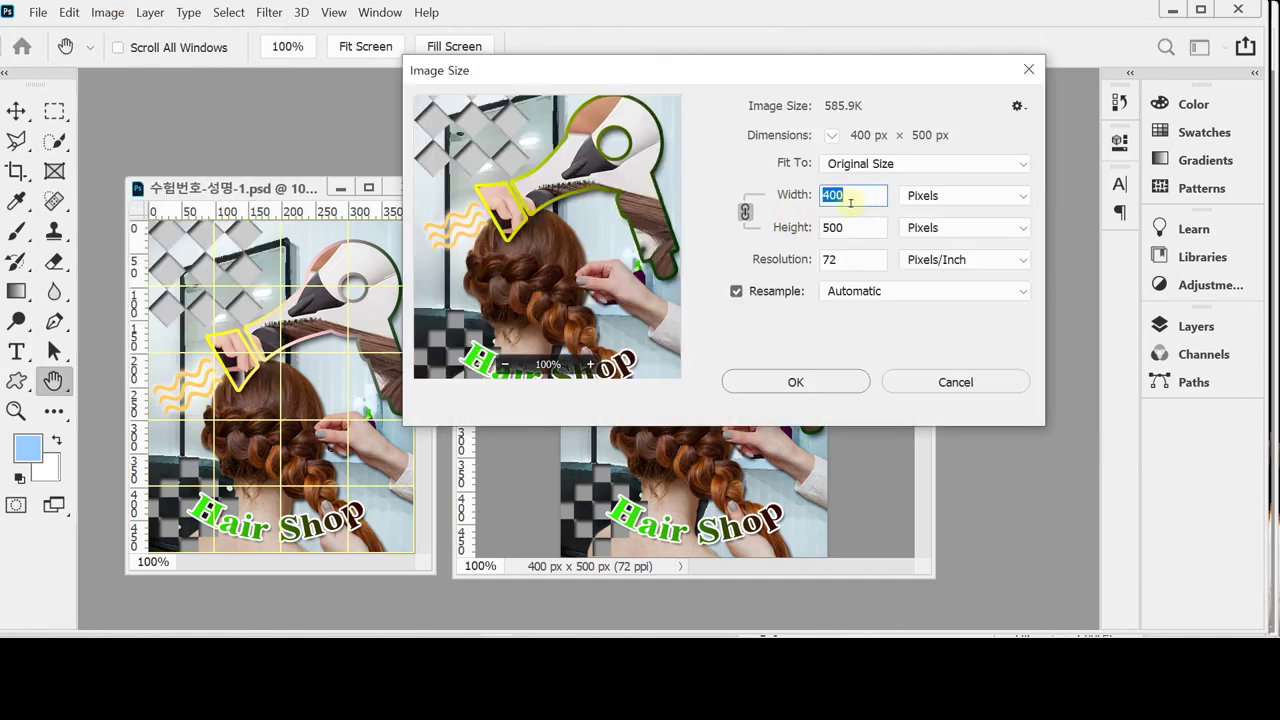
text(40)
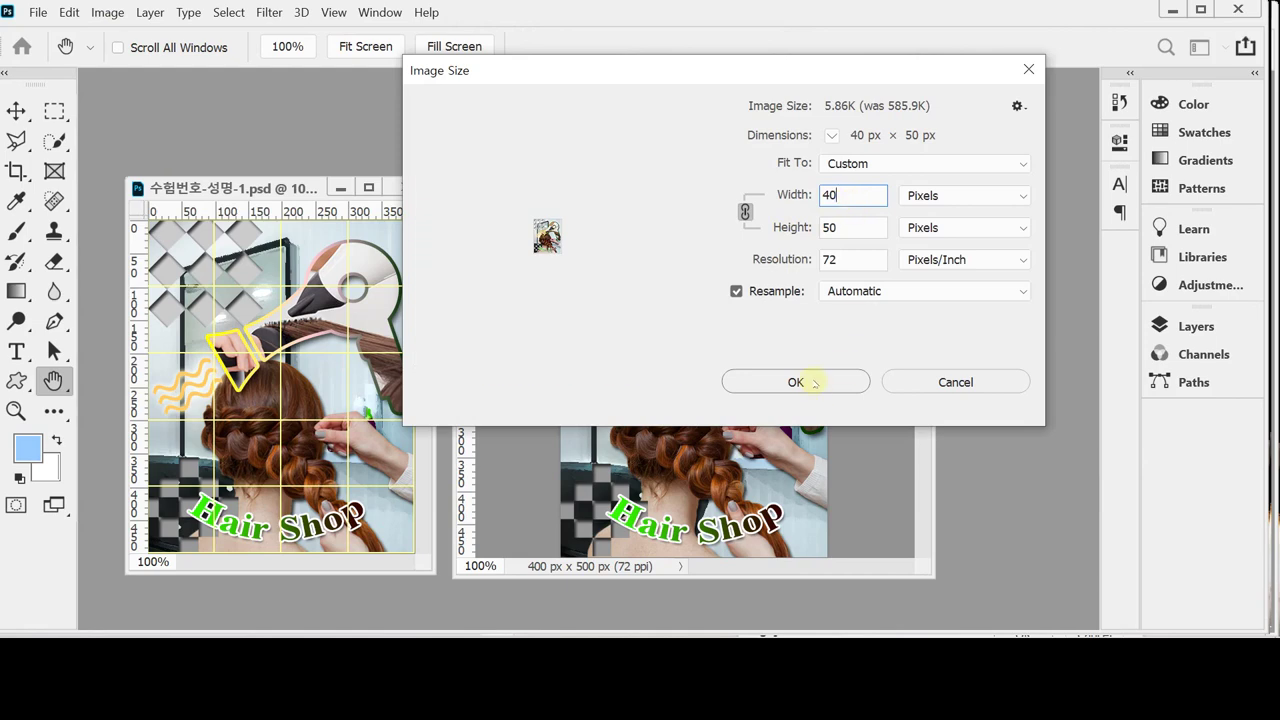
click(813, 382)
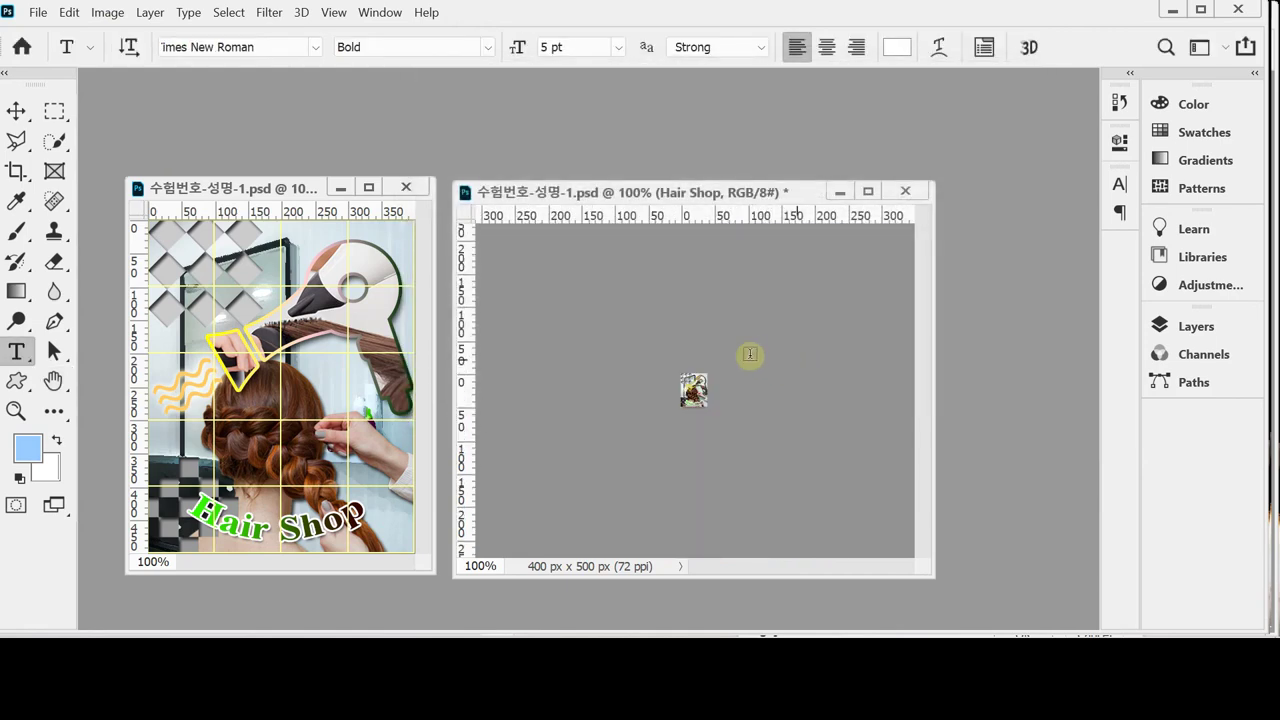
Save the reduced composite as 수험번호-성명-1.psd with layers in the GTQ folder in Documents.
key(ctrl+shift+s)
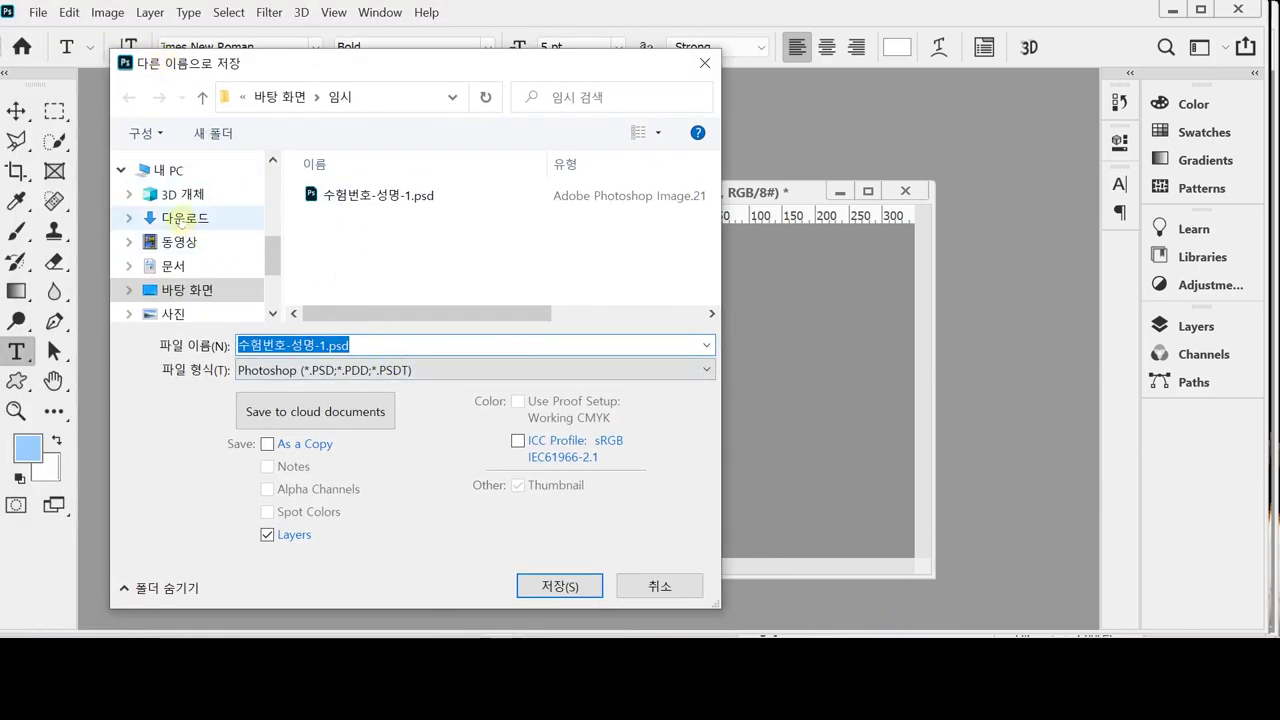
click(173, 266)
scroll(413, 270, down, 3)
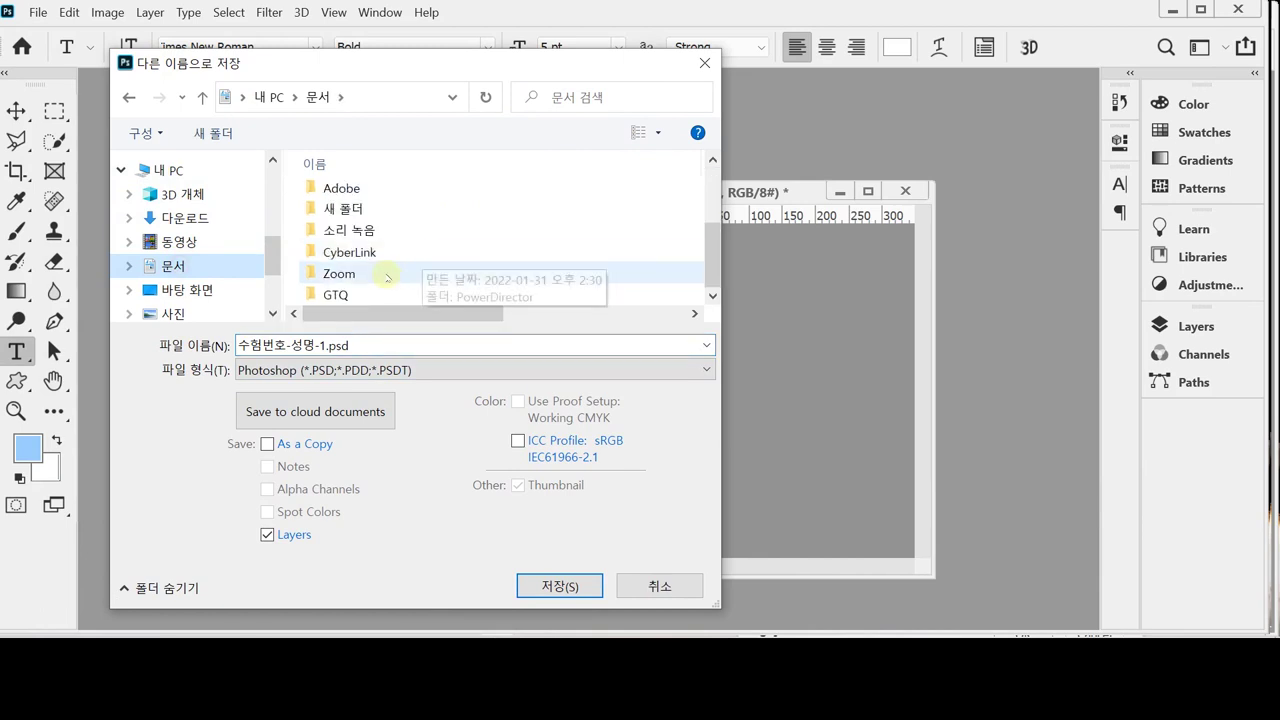
double_click(363, 289)
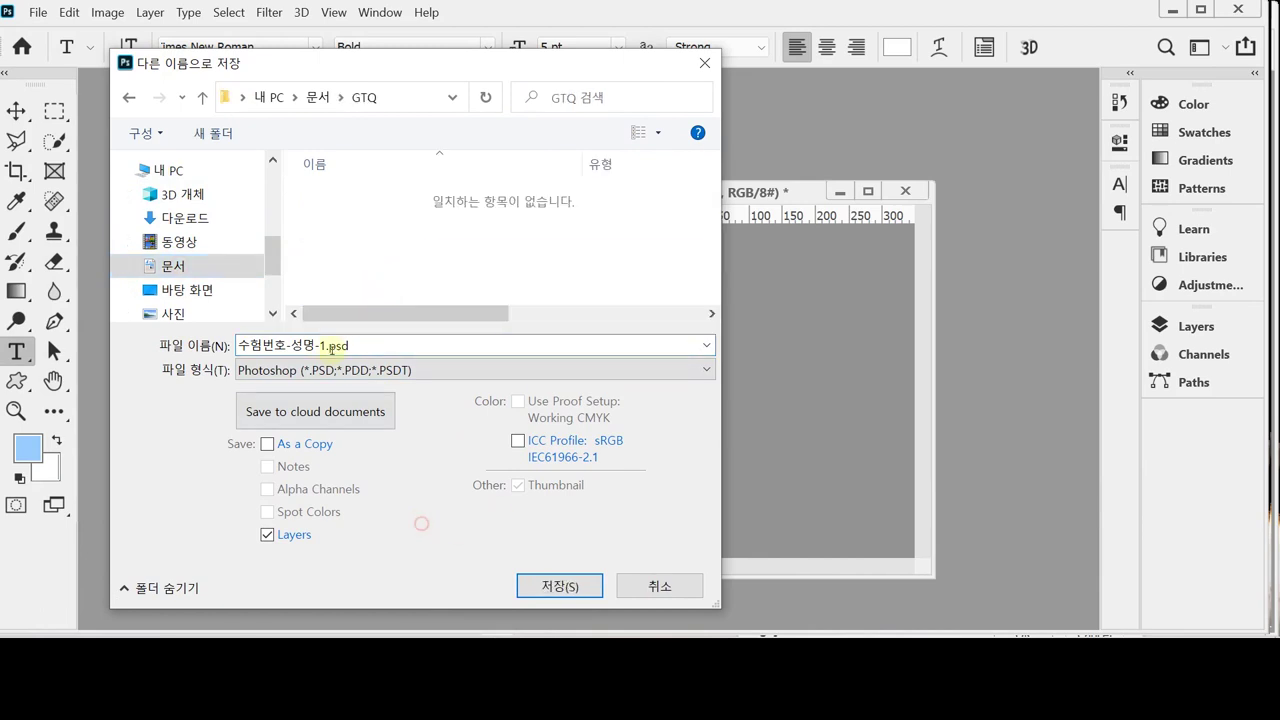
click(560, 586)
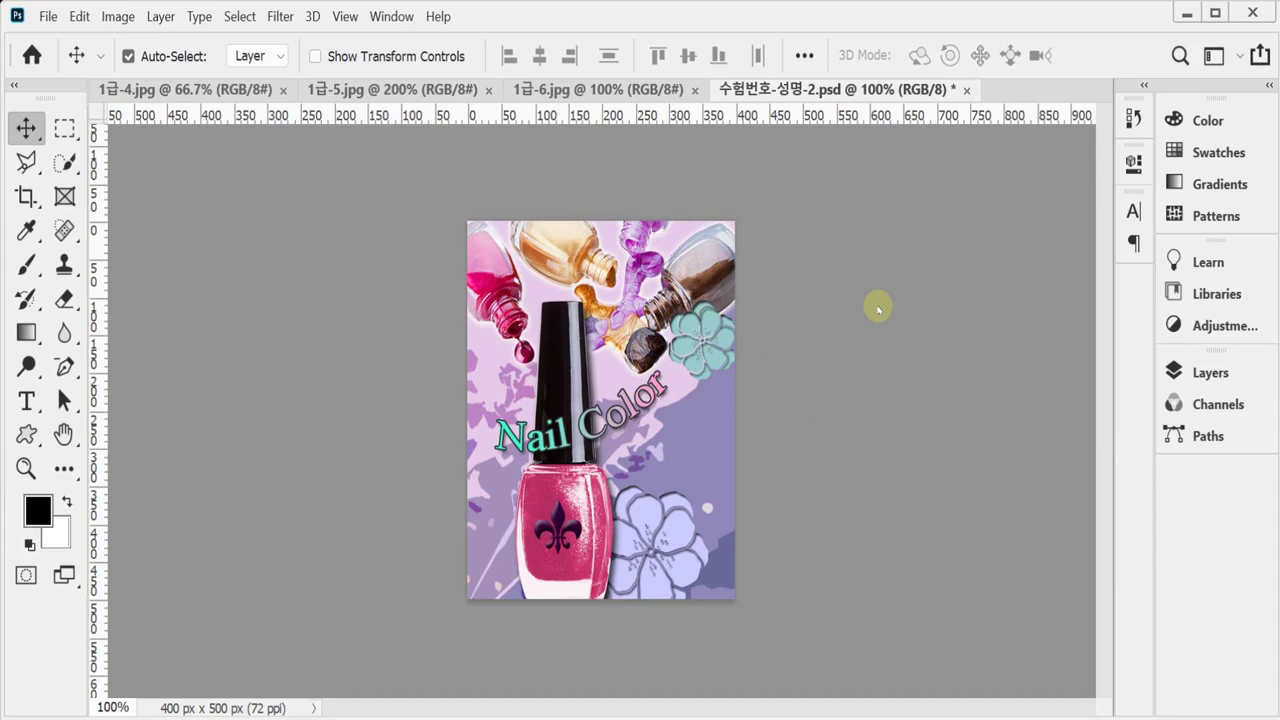
Create a new RGB document of 400 x 500 pixels at 72 pixels/inch with a white background.
key(ctrl+n)
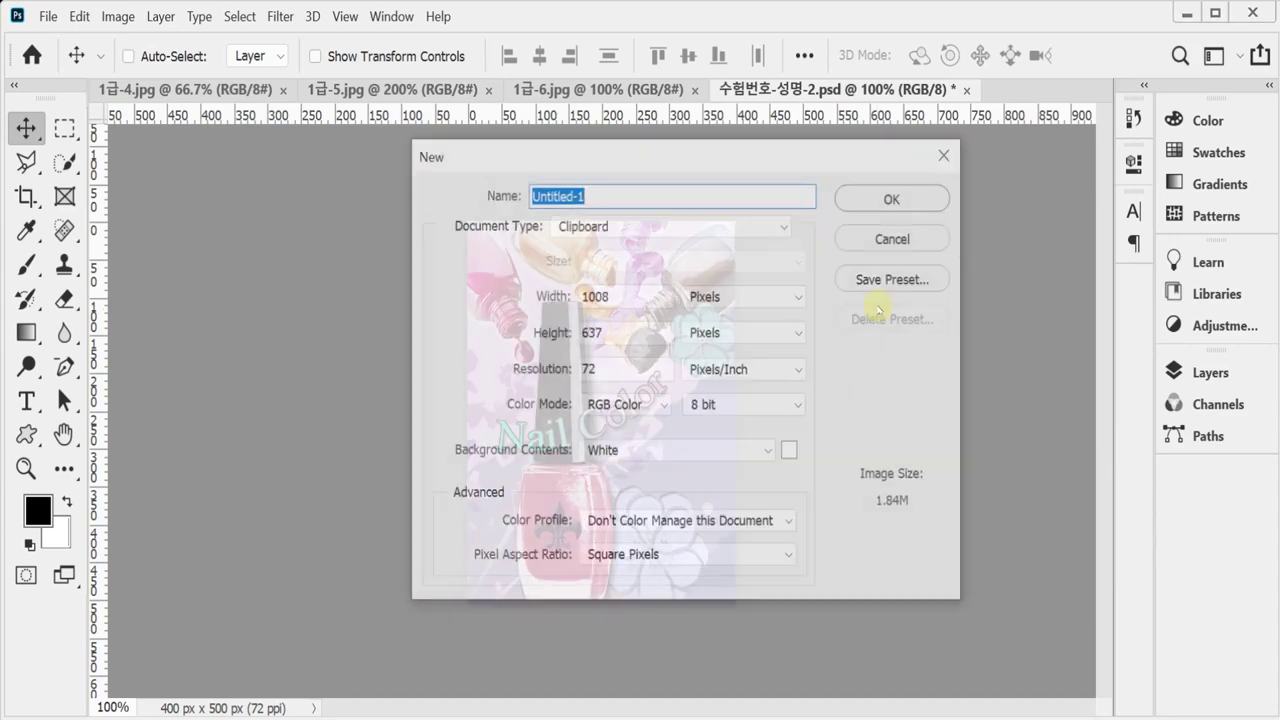
double_click(622, 287)
text(4)
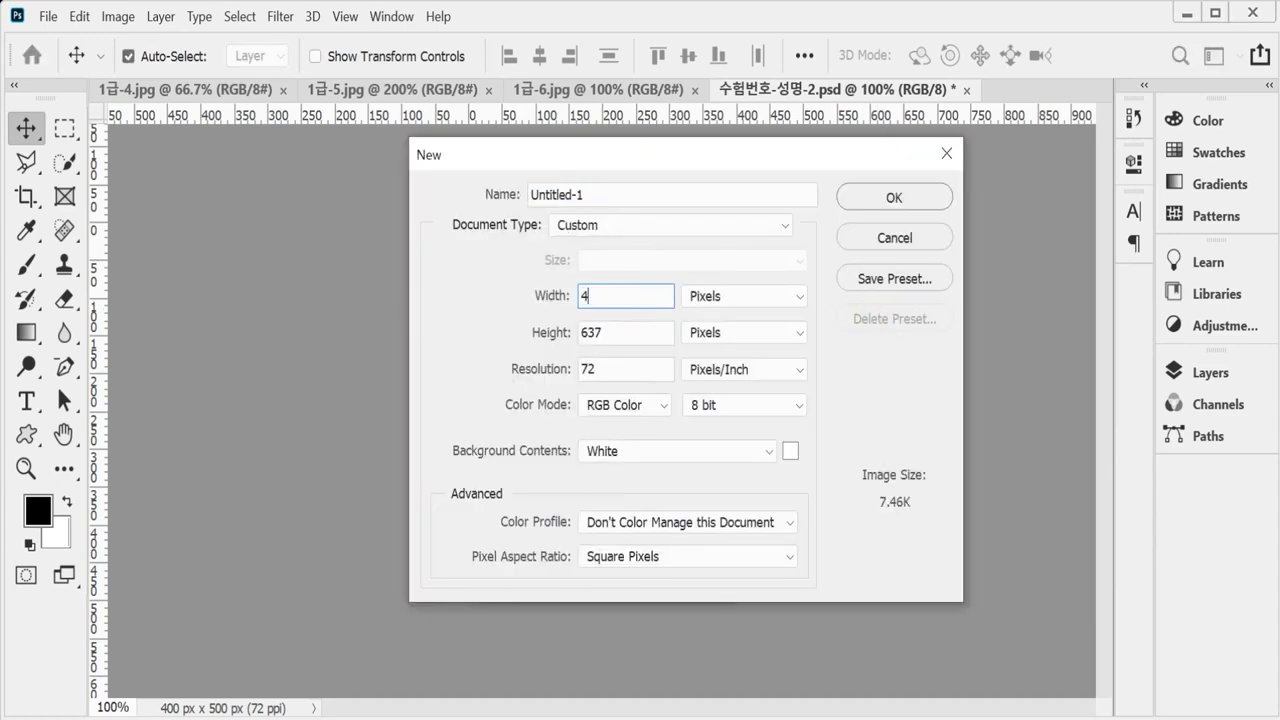
text(00)
key(Tab)
key(Tab)
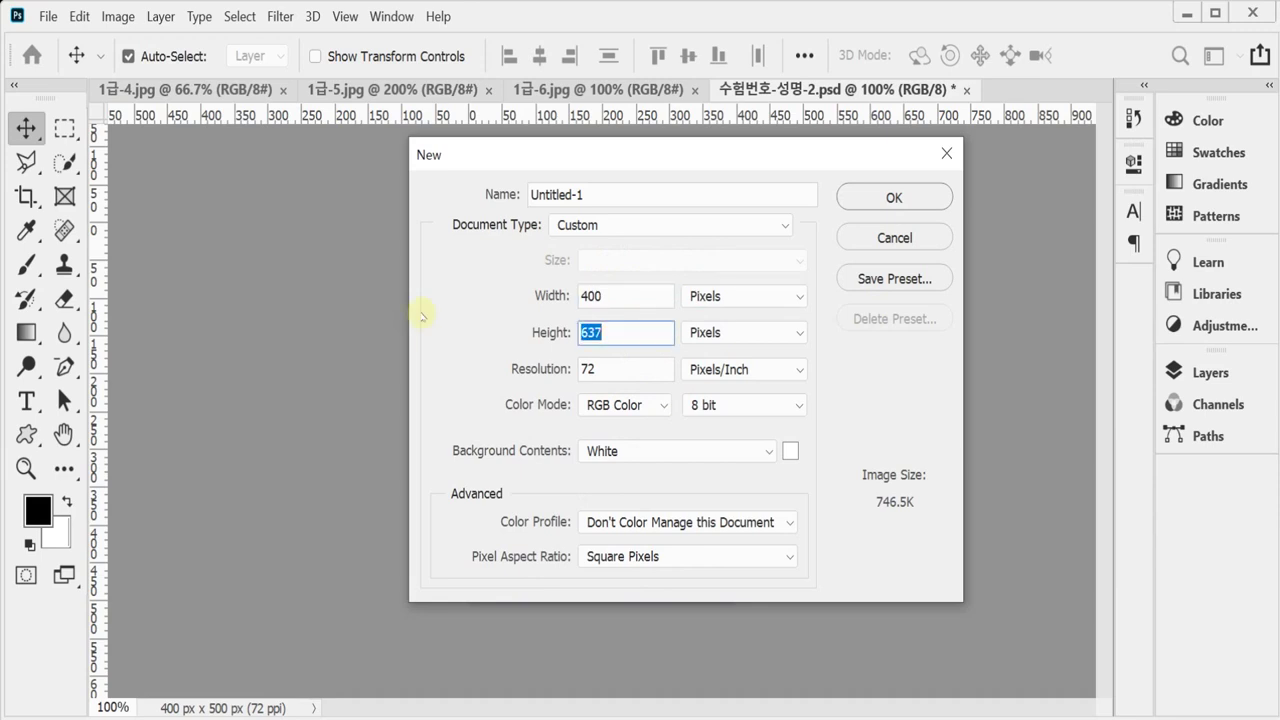
text(40)
key(BackSpace)
key(BackSpace)
text(500)
click(893, 197)
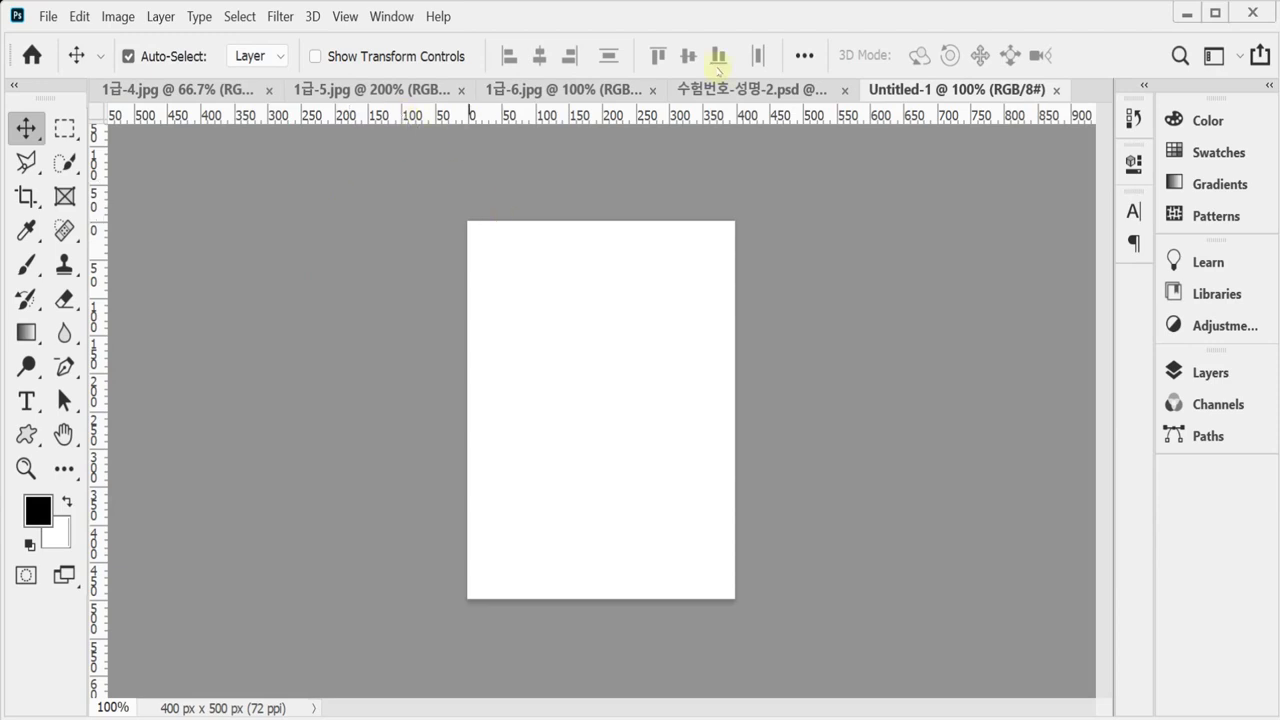
Float the new document and the Nail Color reference in separate windows and show the grid in both.
drag(887, 94, 882, 194)
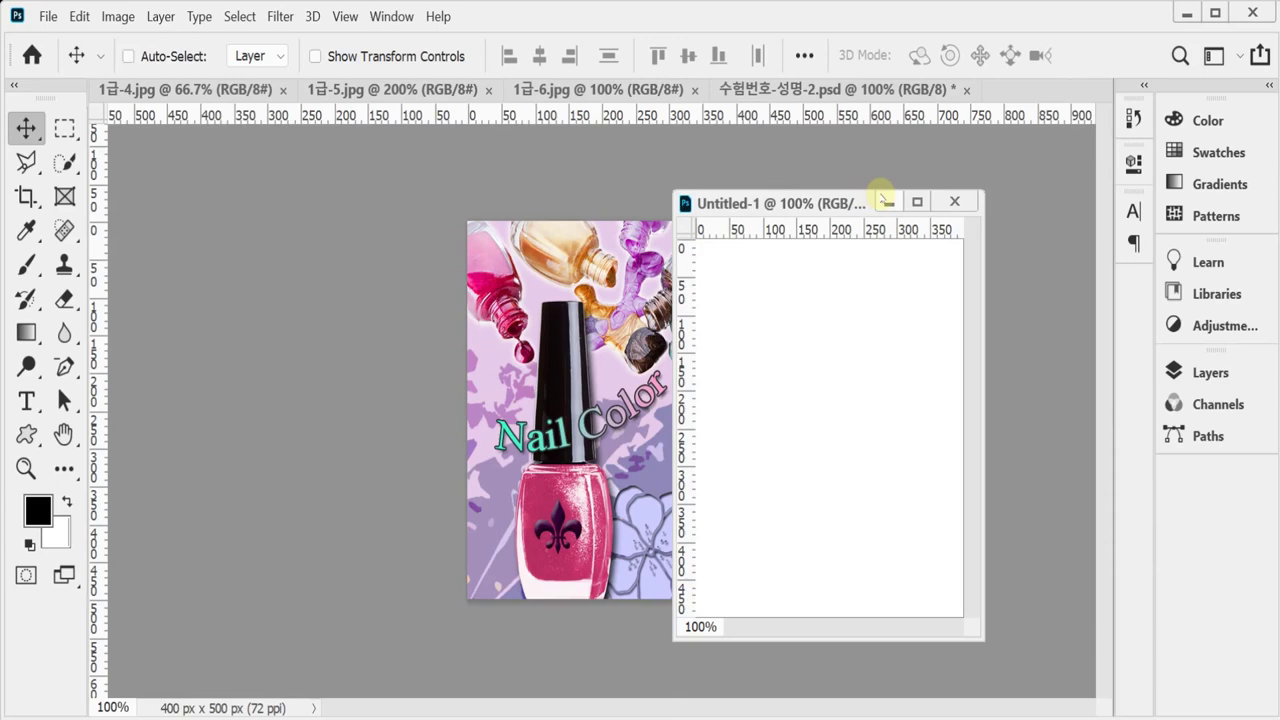
key(ctrl+apostrophe)
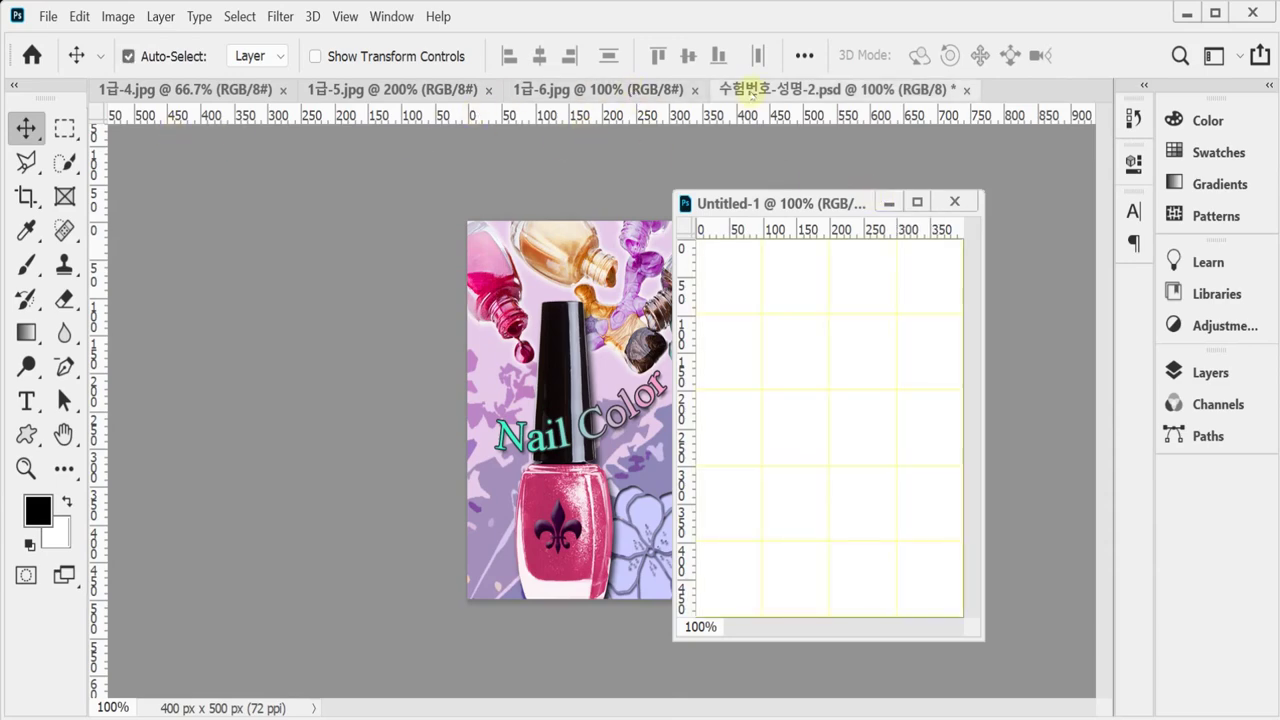
drag(757, 92, 303, 200)
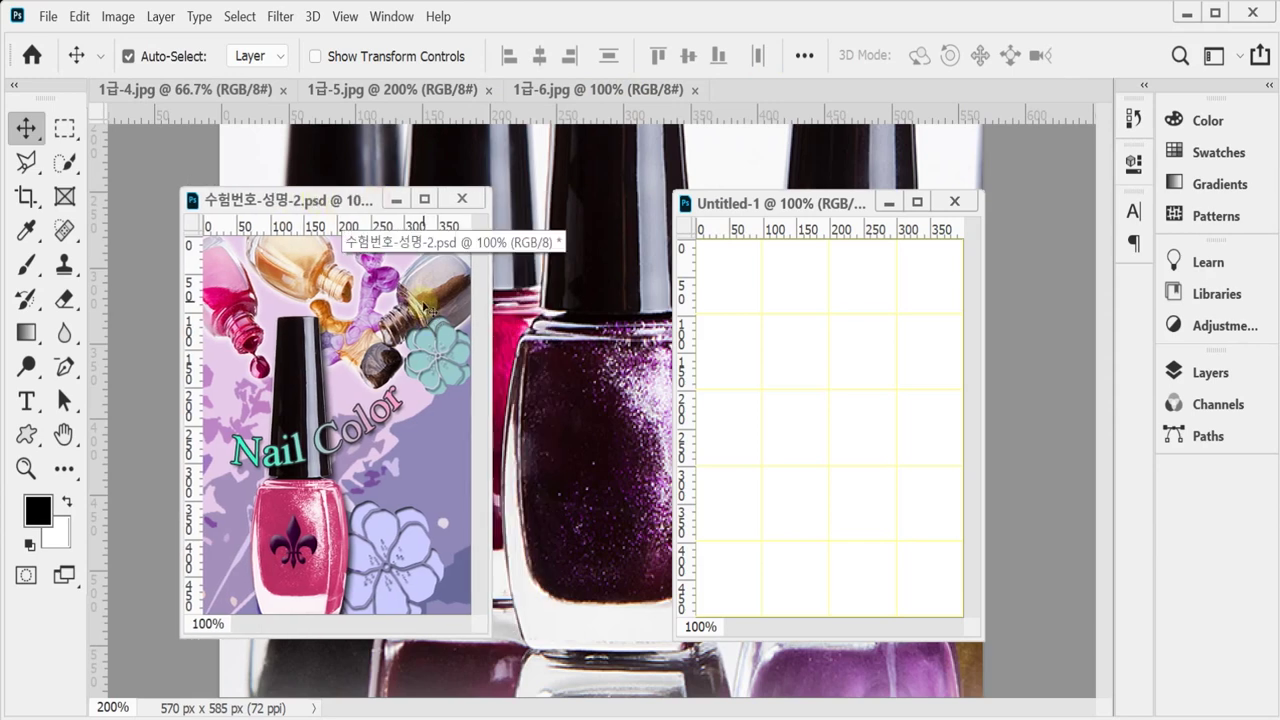
key(ctrl+apostrophe)
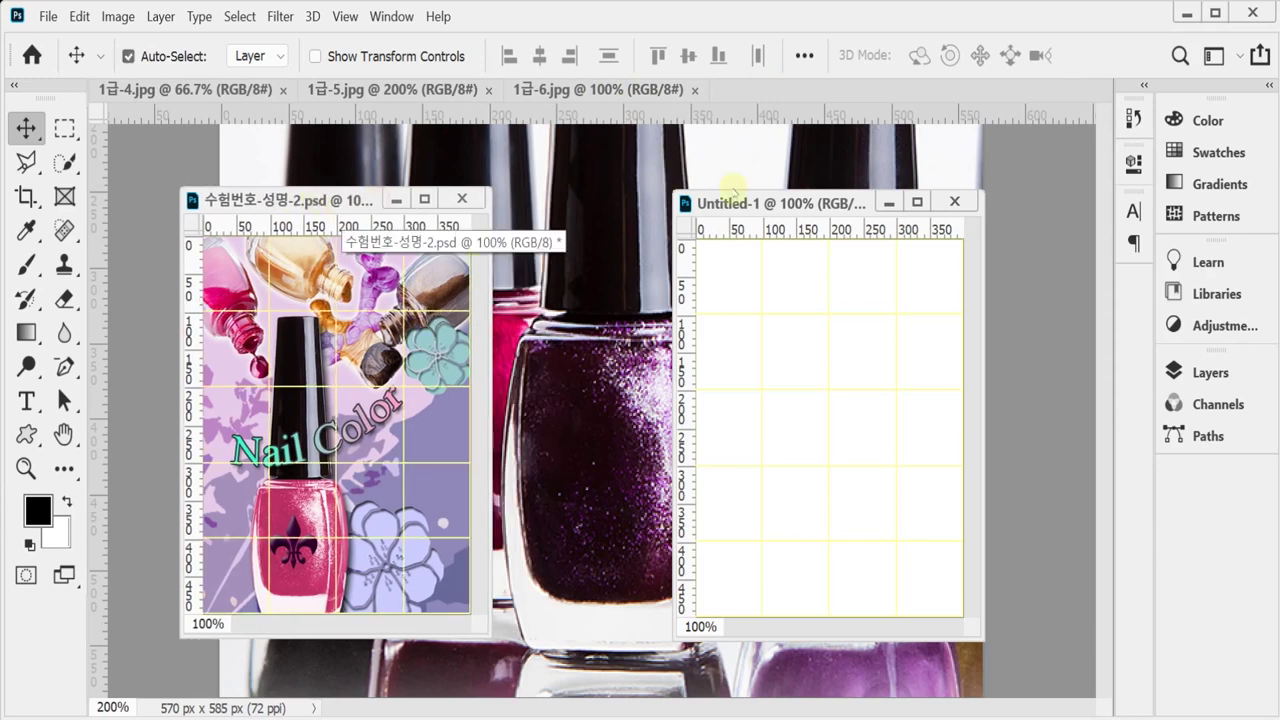
Arrange the reference and the blank document side by side and enlarge both windows around their canvases.
drag(313, 199, 281, 154)
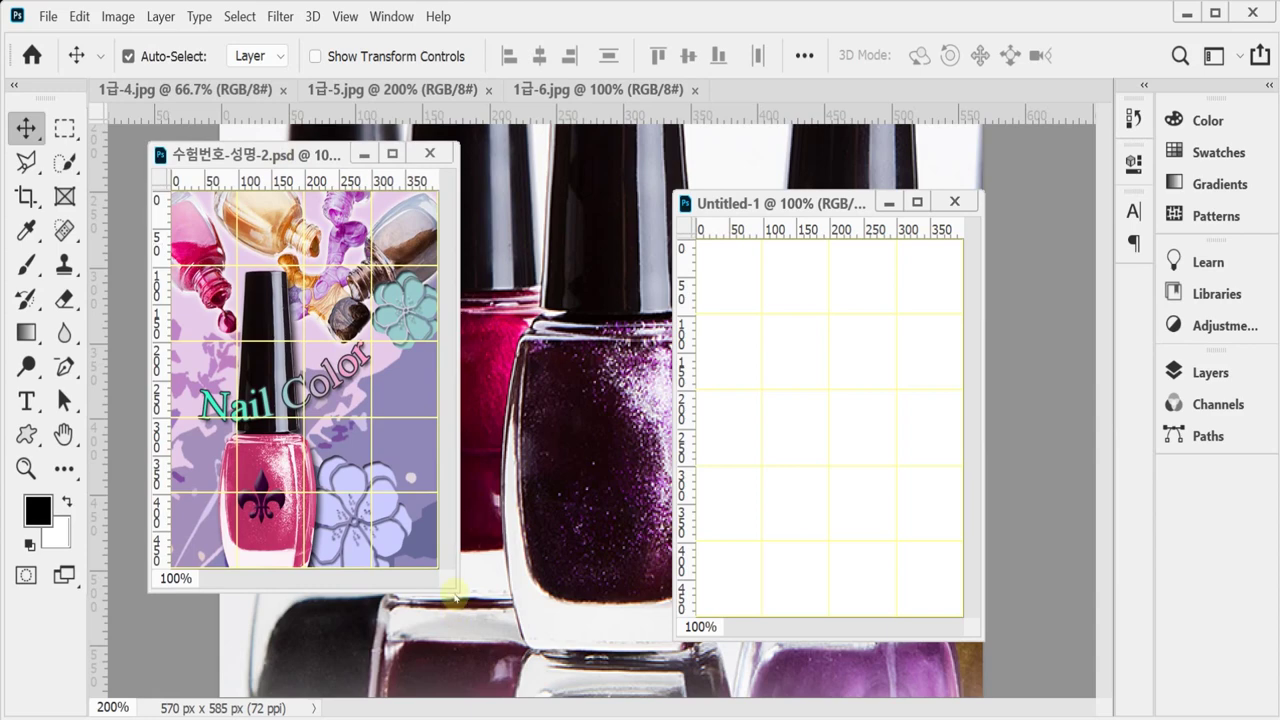
drag(449, 594, 618, 684)
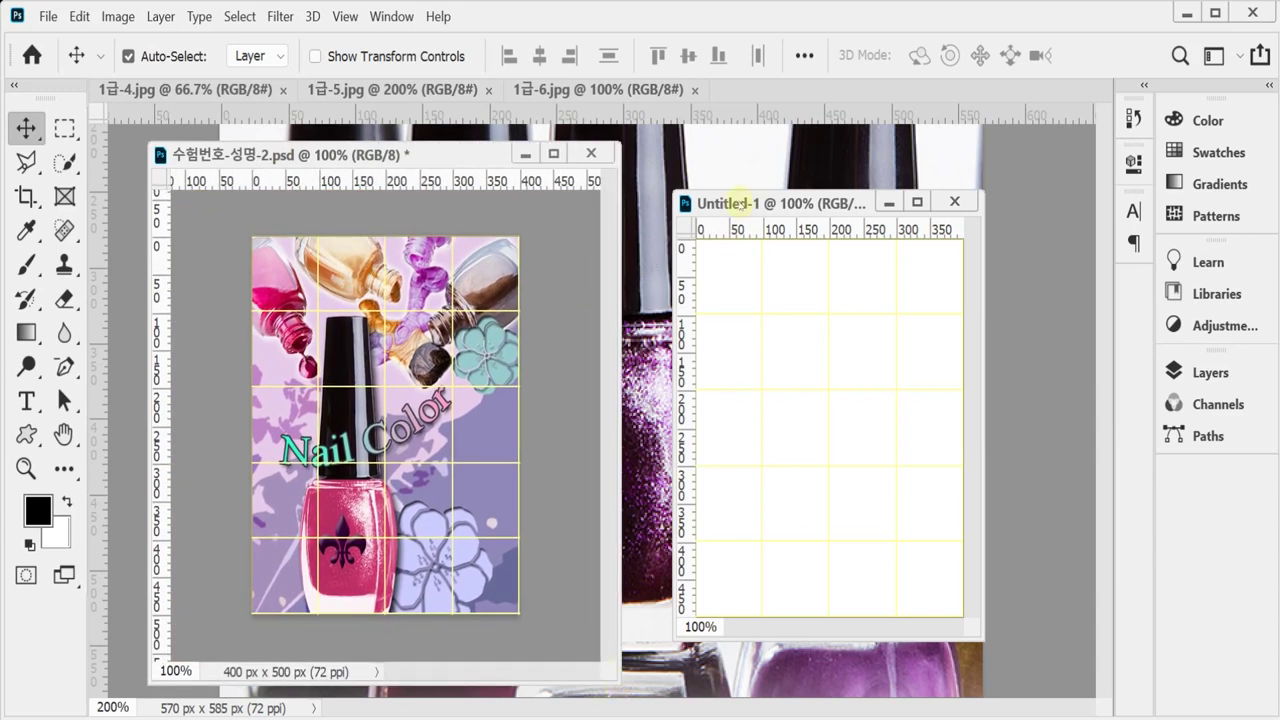
drag(728, 205, 680, 157)
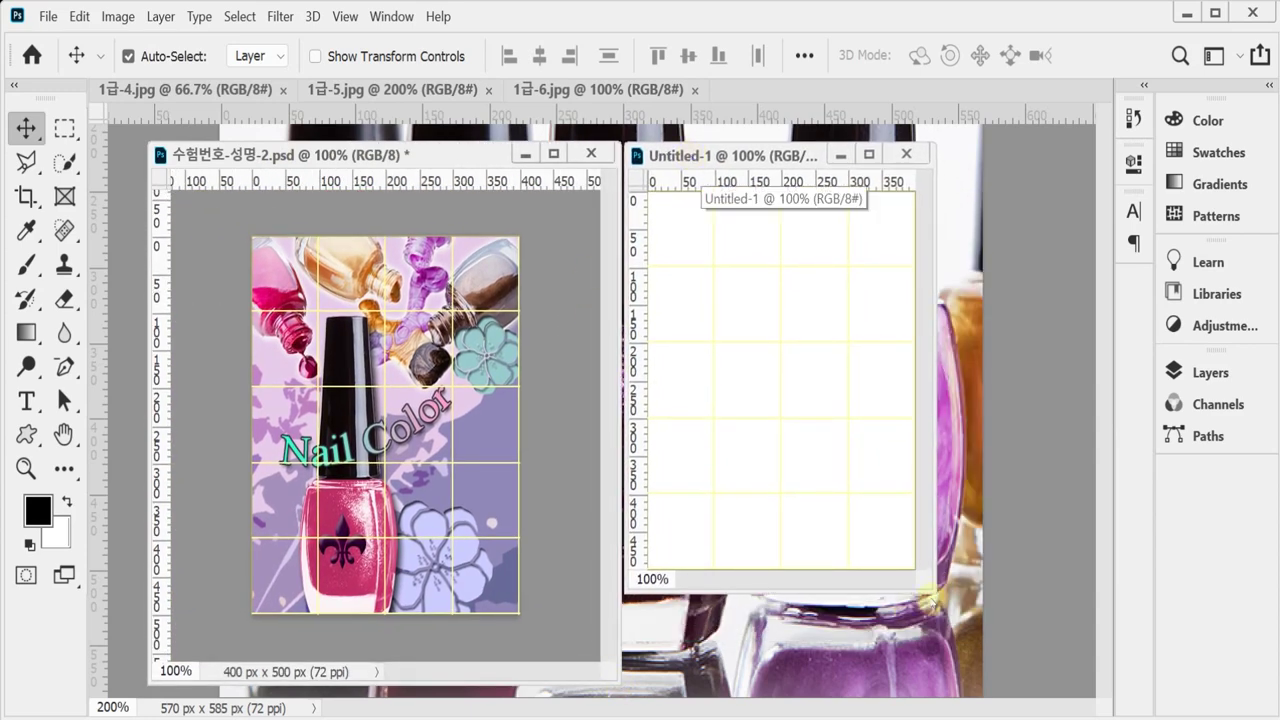
drag(934, 590, 1007, 676)
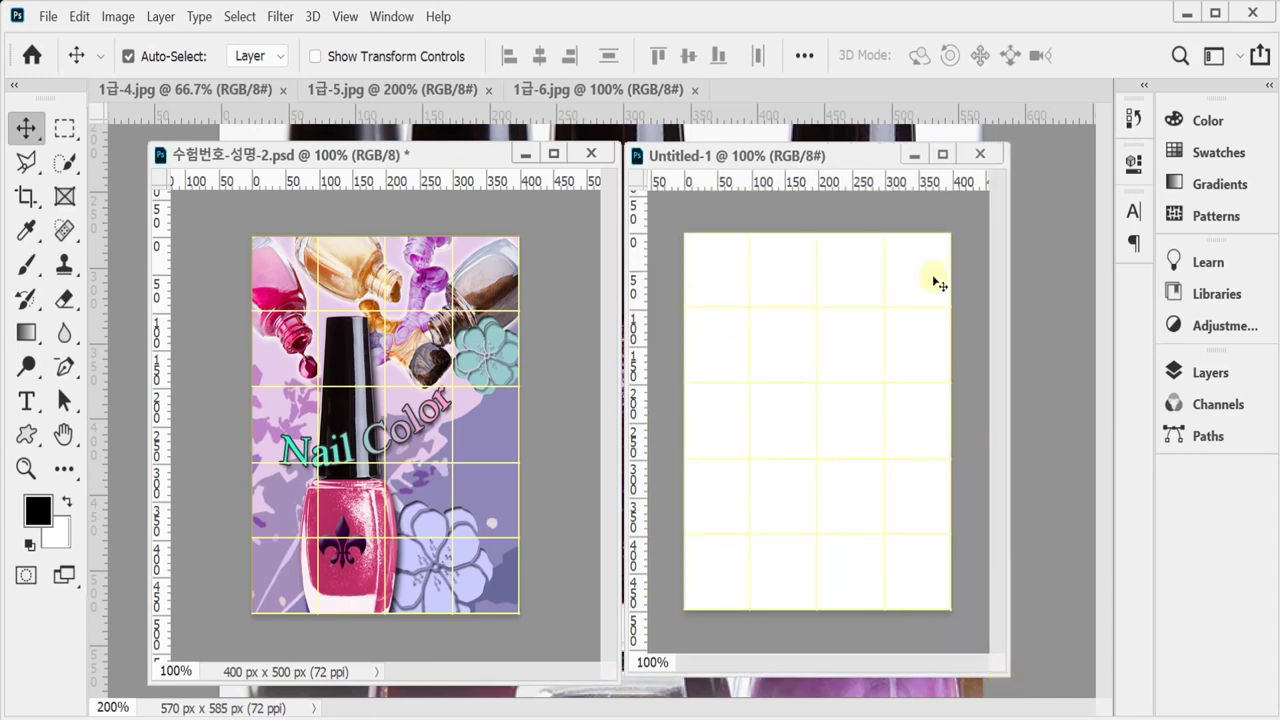
Copy the whole lavender picture from 1급-4.jpg, close that file and paste the picture into the blank document.
drag(122, 89, 216, 169)
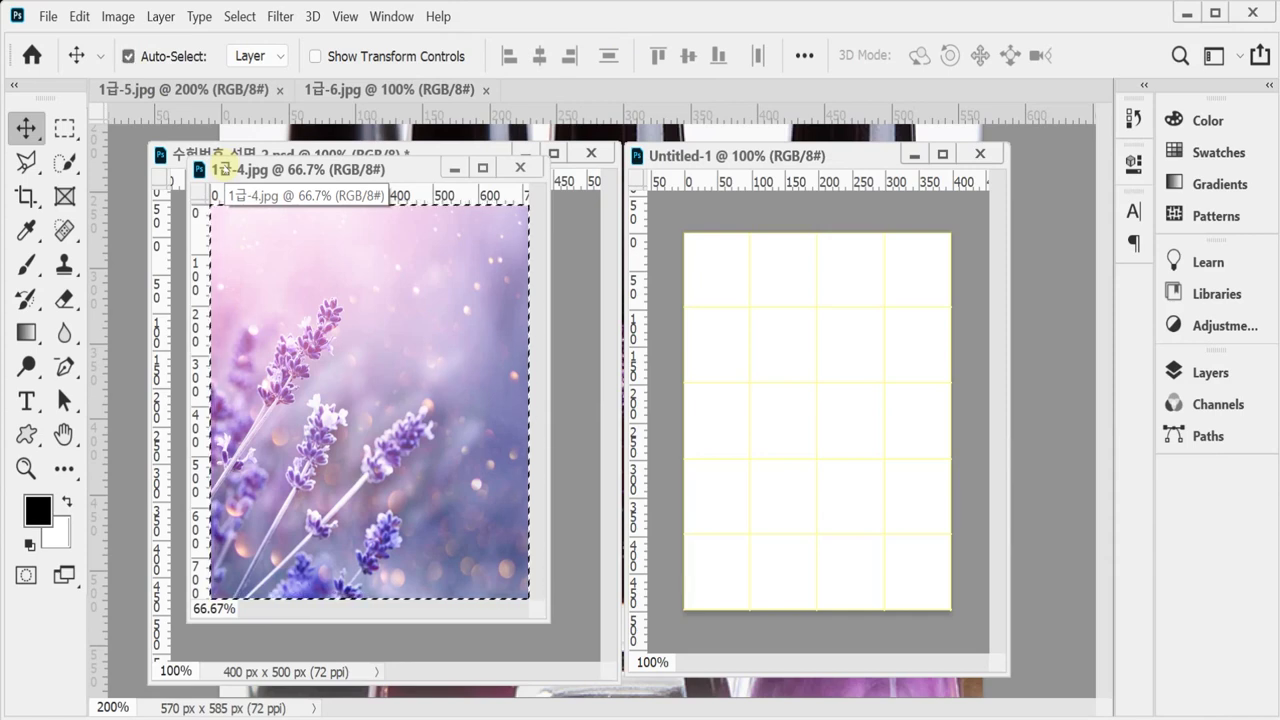
drag(218, 168, 797, 155)
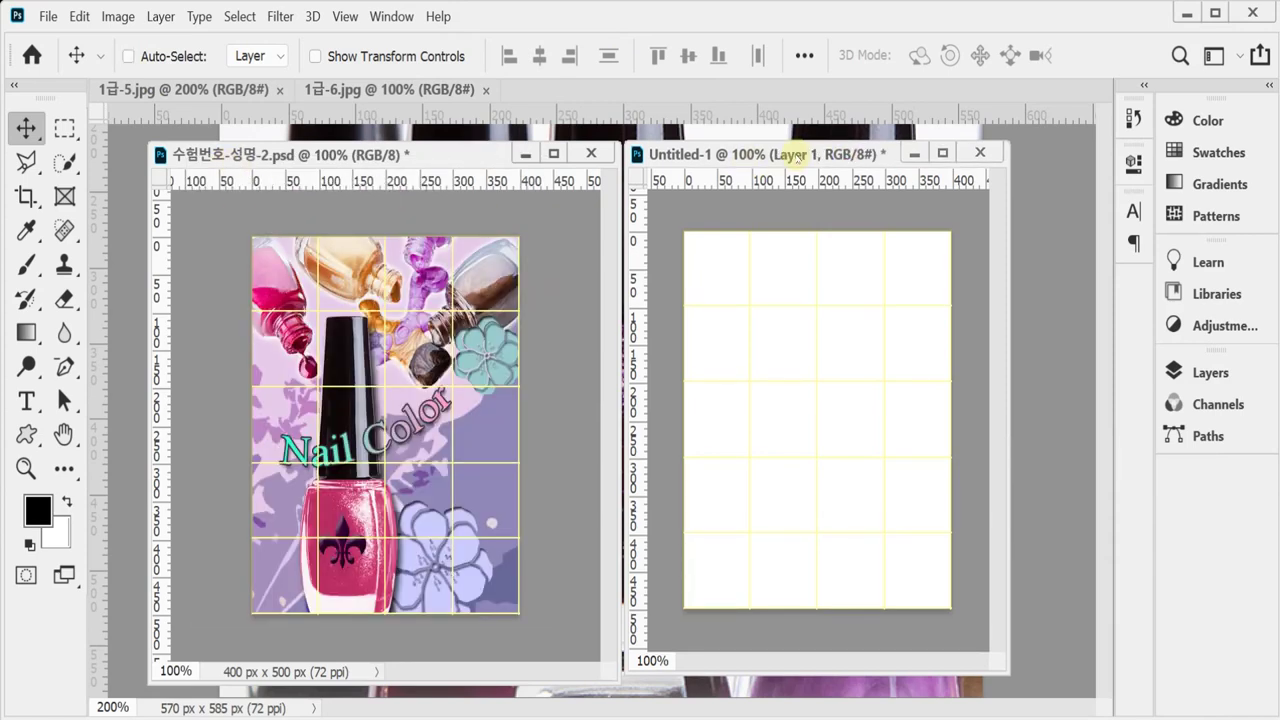
key(ctrl)
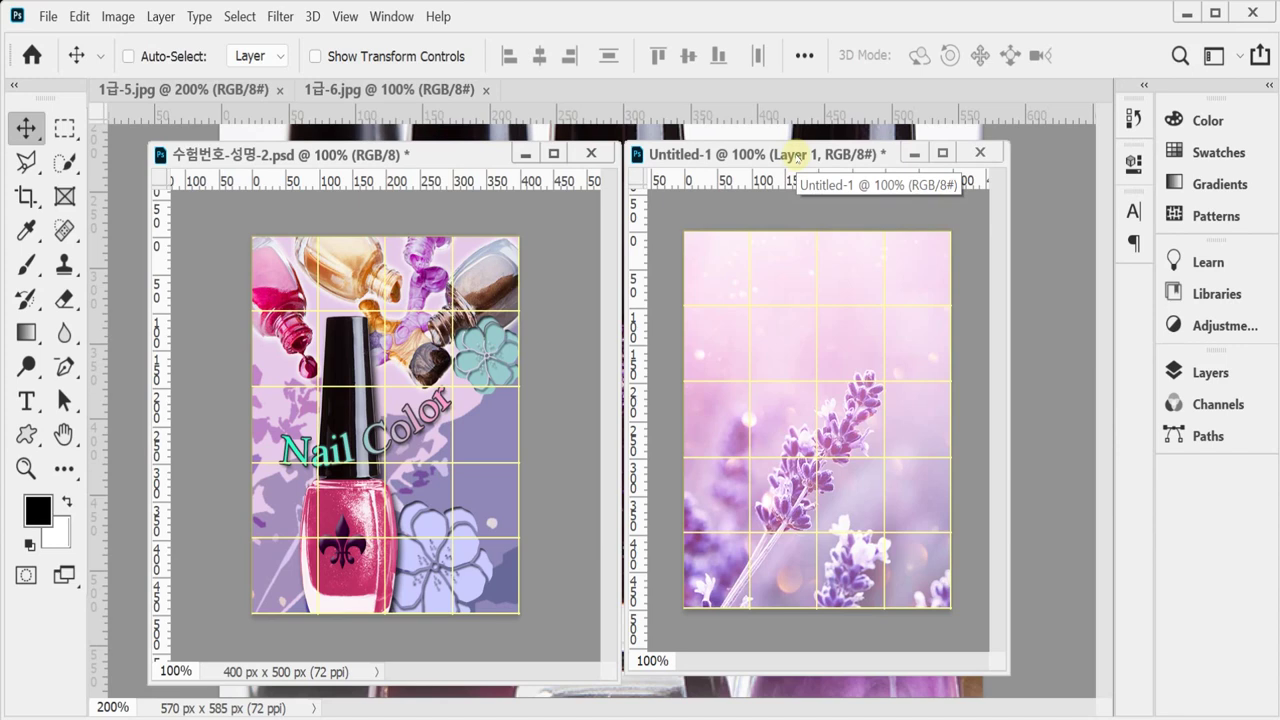
Scale the lavender layer proportionally to about 67.41% and position it at about Y 256 px to match the reference background.
key(ctrl+t)
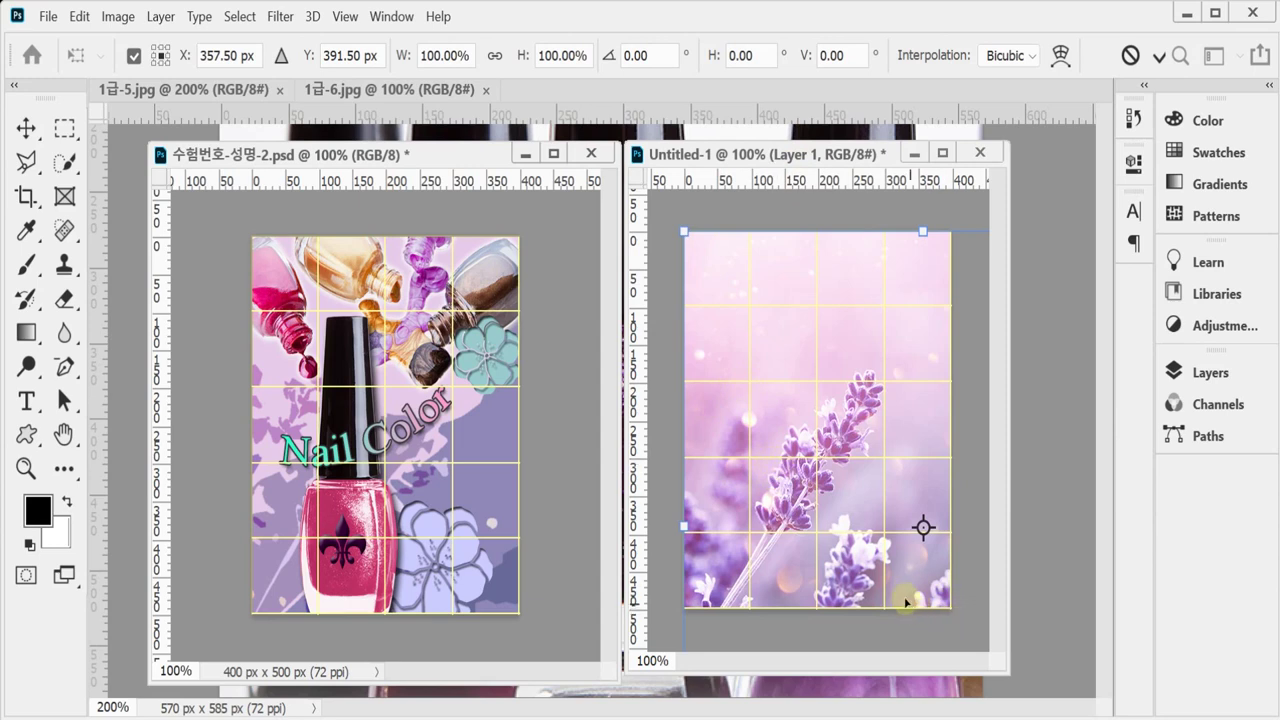
drag(686, 236, 849, 417)
drag(908, 514, 740, 297)
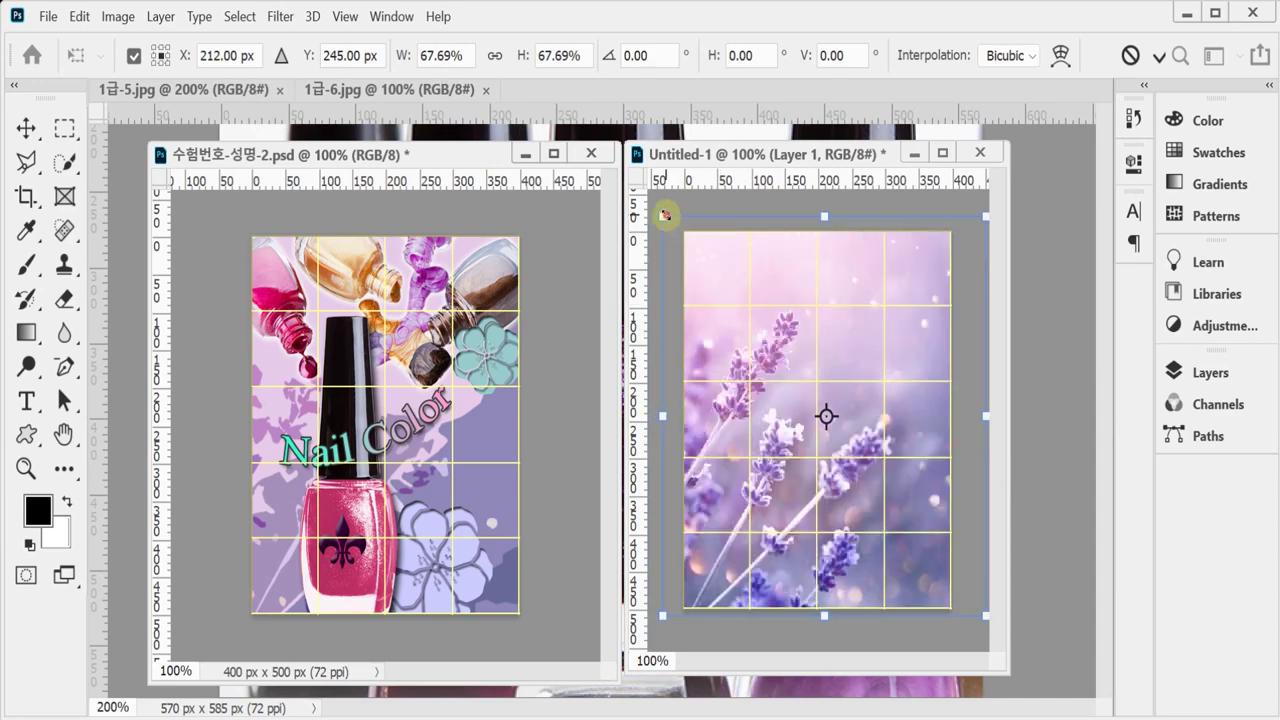
drag(665, 215, 666, 216)
mouse_move(865, 504)
mouse_down()
mouse_move(854, 516)
mouse_move(830, 503)
mouse_move(846, 511)
mouse_up()
key(Return)
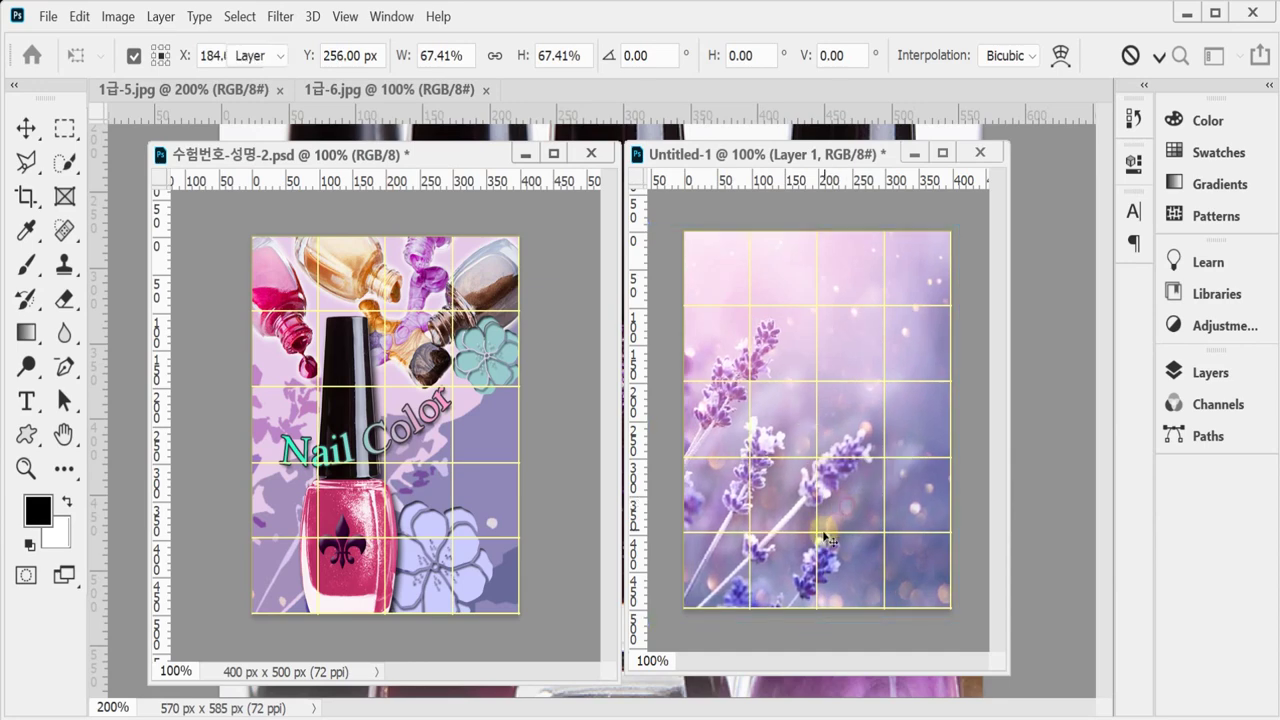
Save the new document as 수험번호-성명-2.psd in the desktop folder that holds 수험번호-성명-1.psd.
key(ctrl+s)
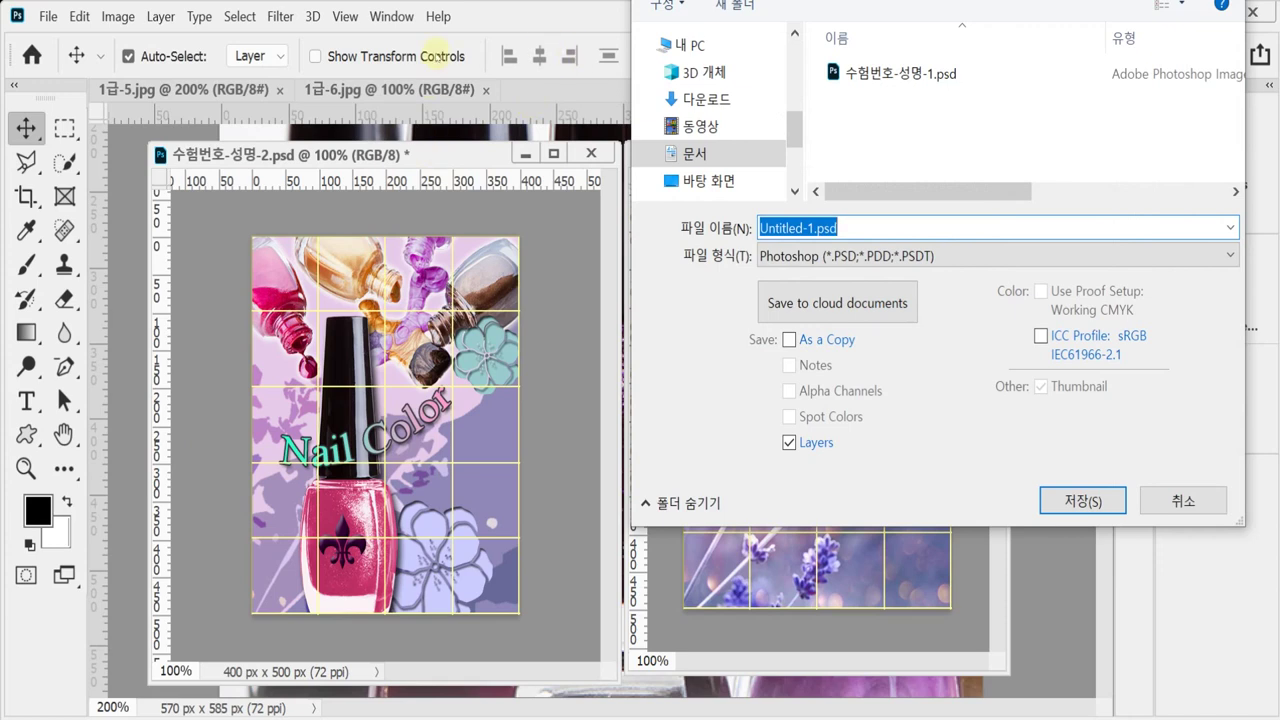
click(778, 172)
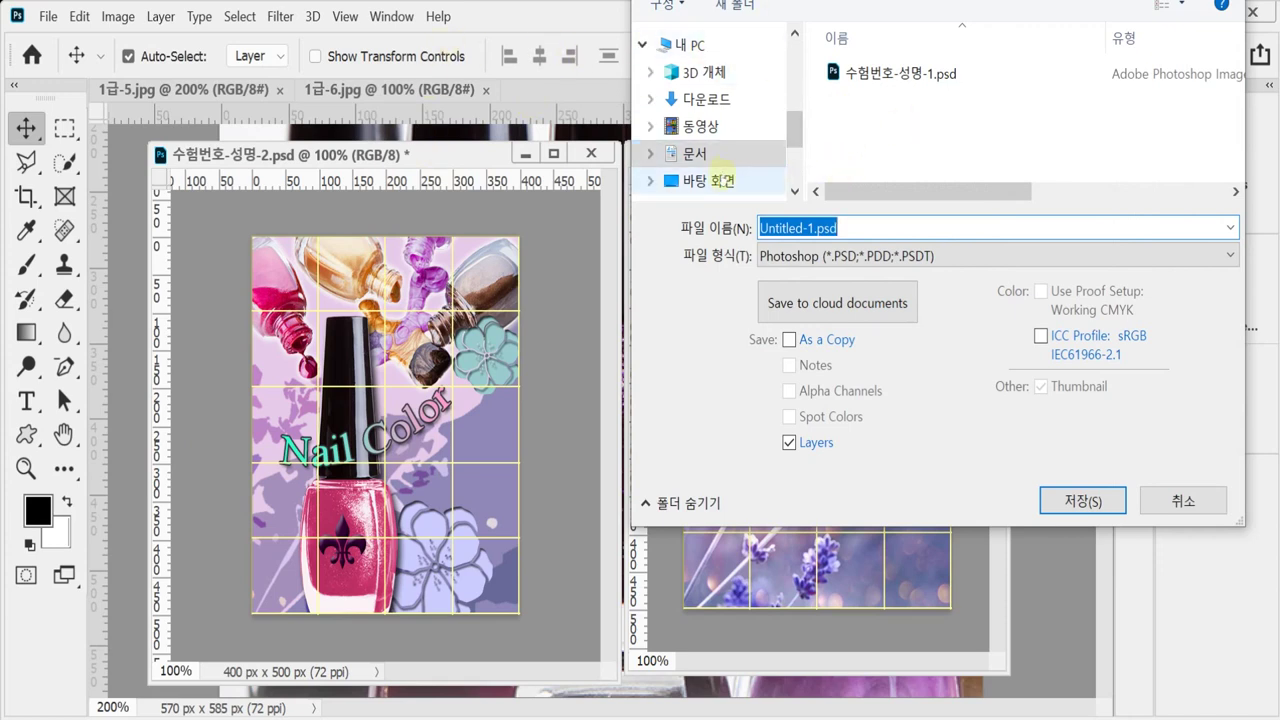
click(872, 98)
double_click(872, 98)
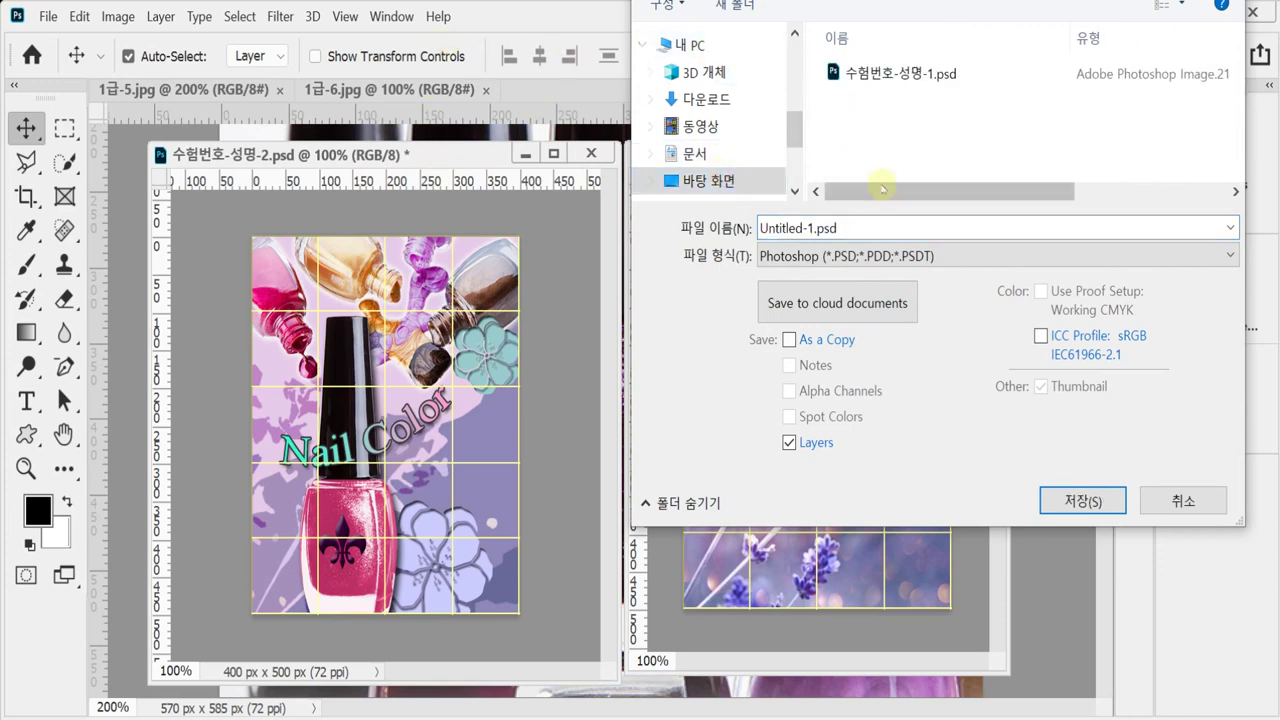
click(872, 74)
click(812, 237)
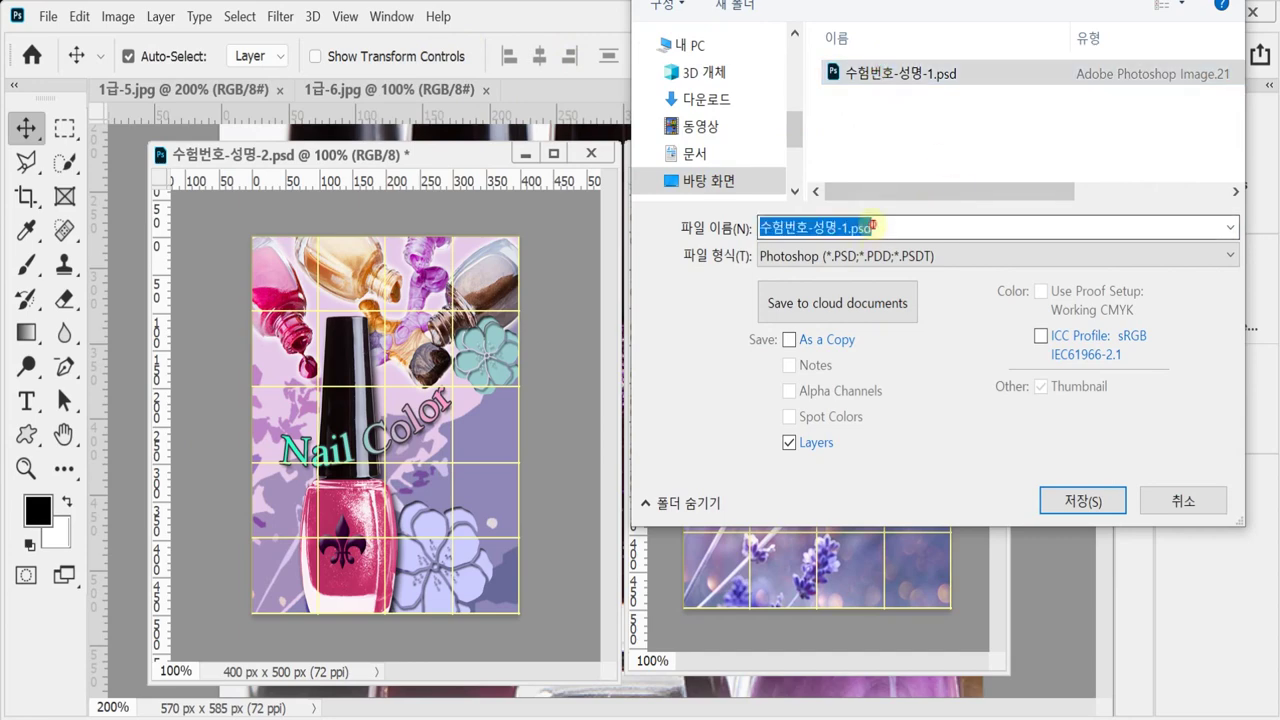
drag(841, 228, 954, 237)
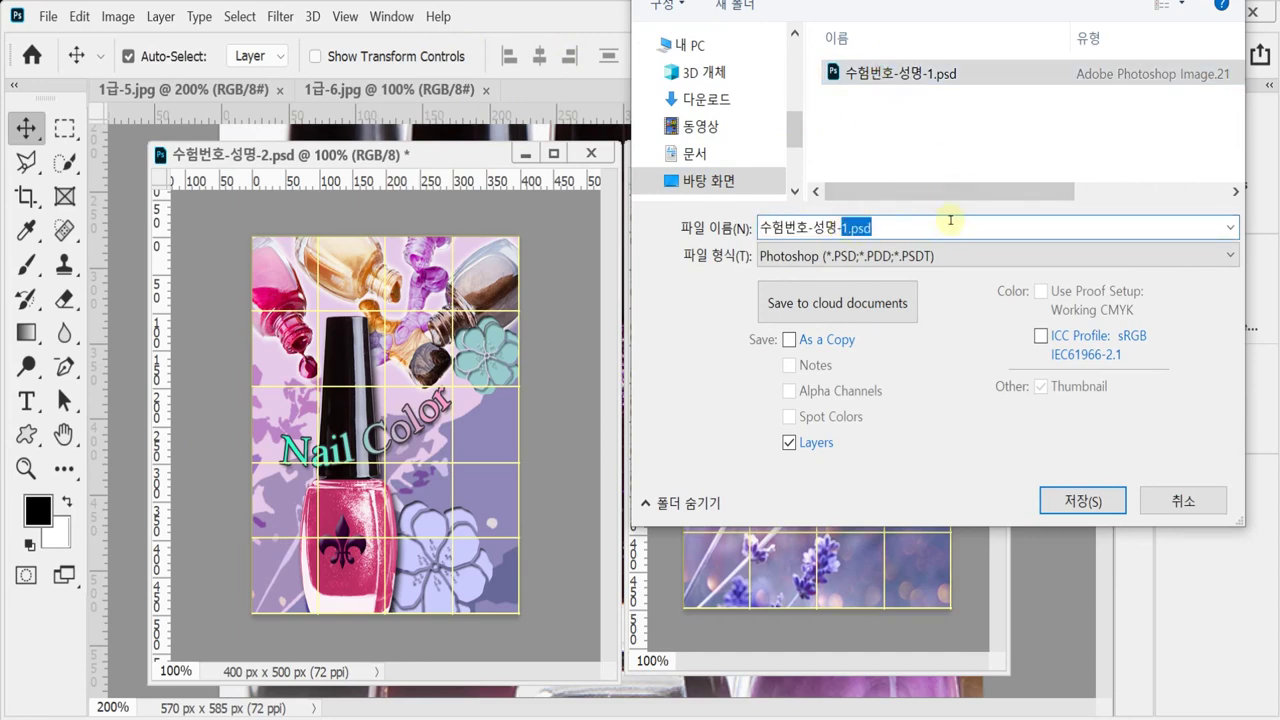
text(2)
key(Return)
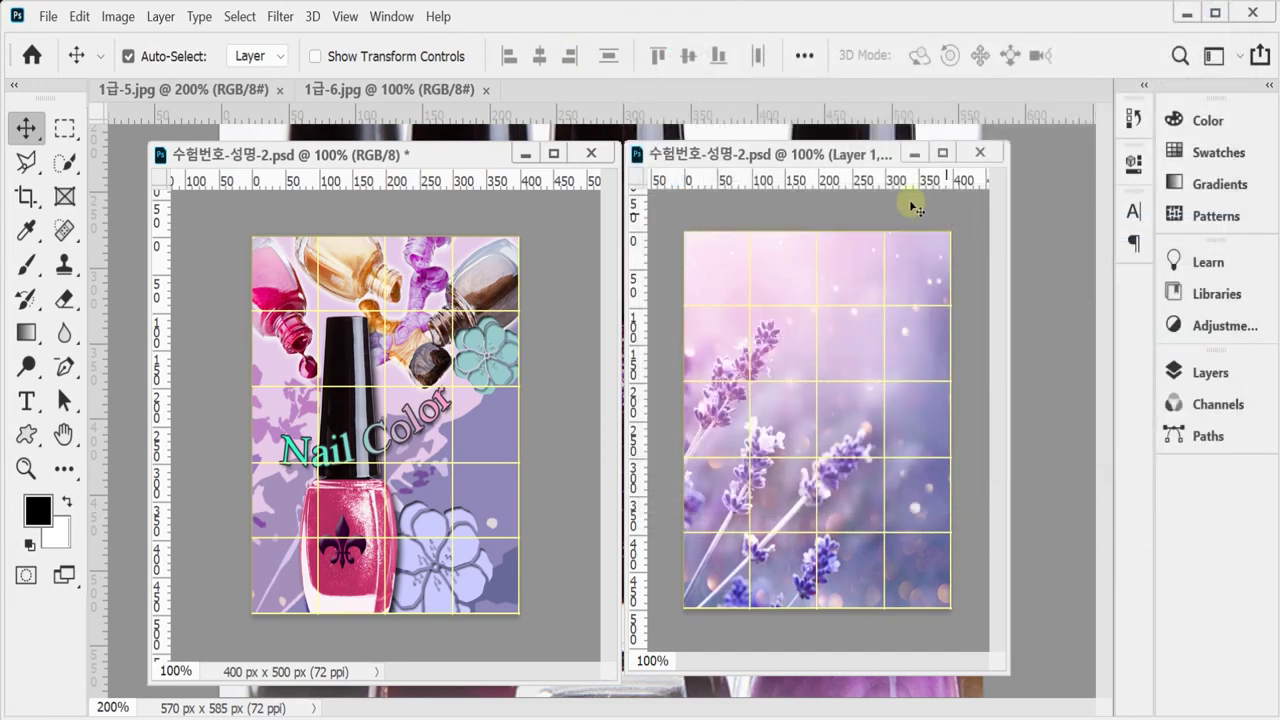
Apply the Artistic Cutout filter to the lavender layer and shift it slightly to match the reference background.
key(ctrl)
click(280, 17)
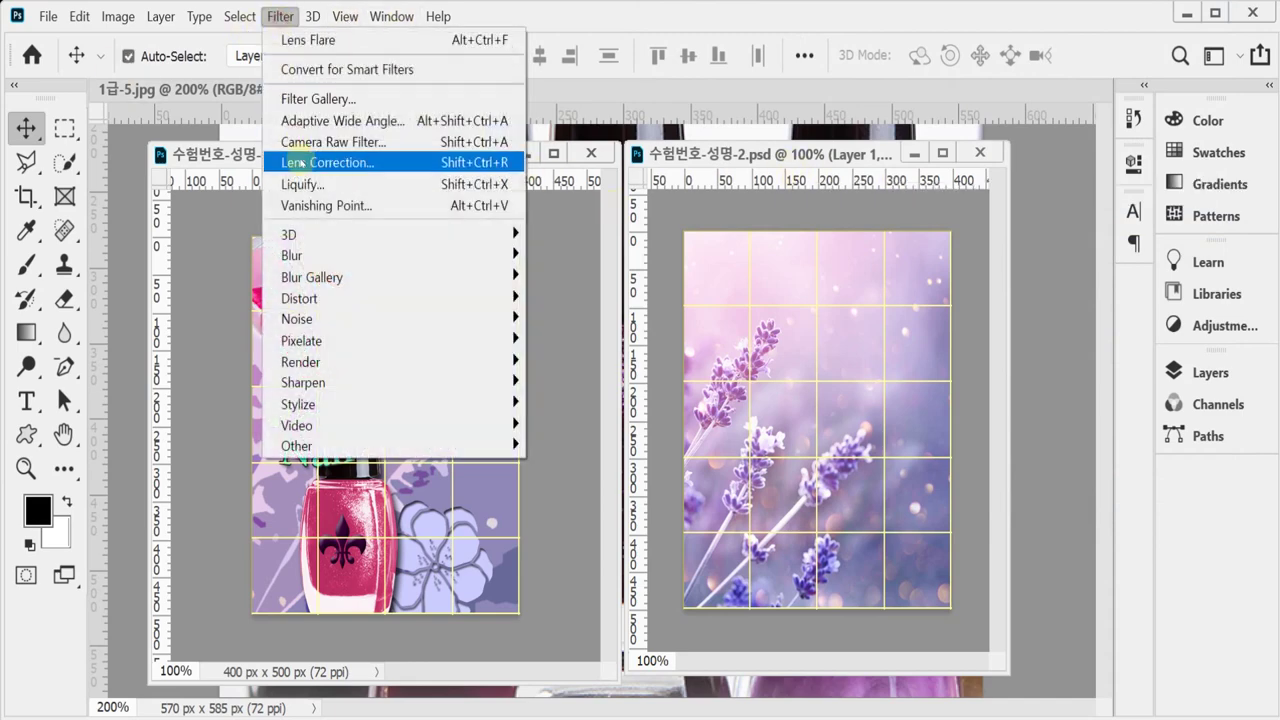
click(311, 99)
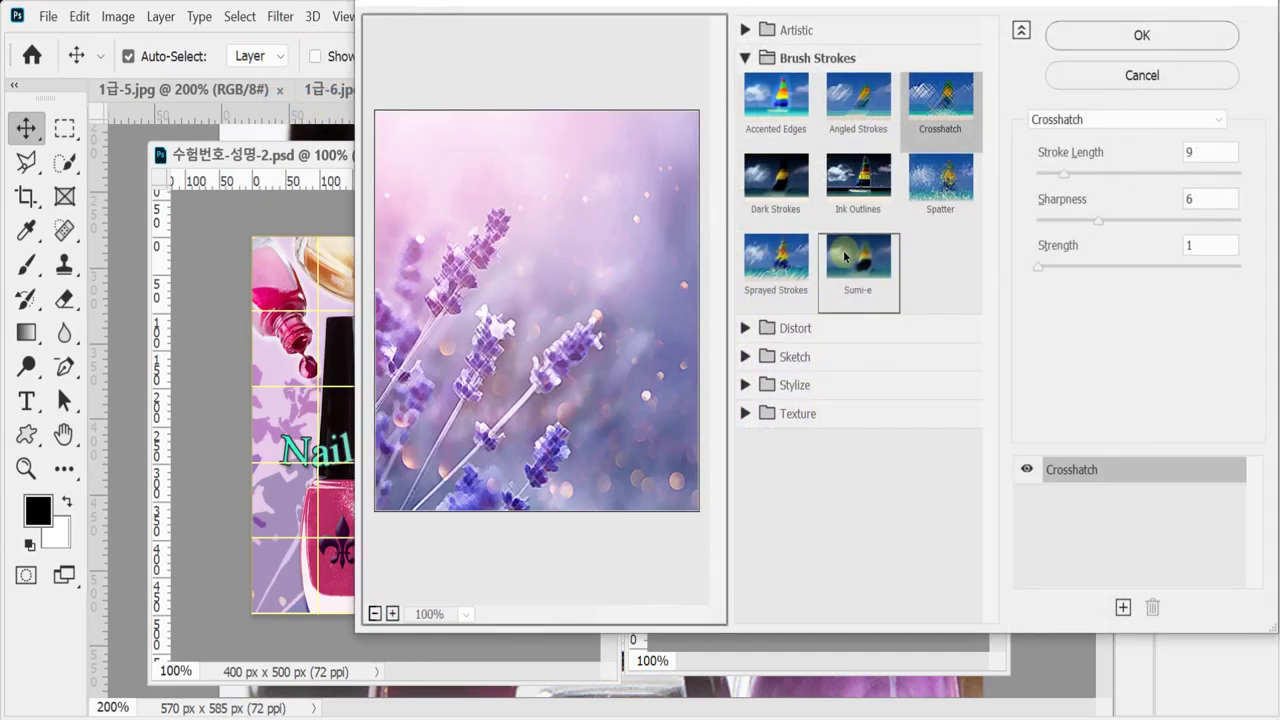
click(745, 58)
click(746, 36)
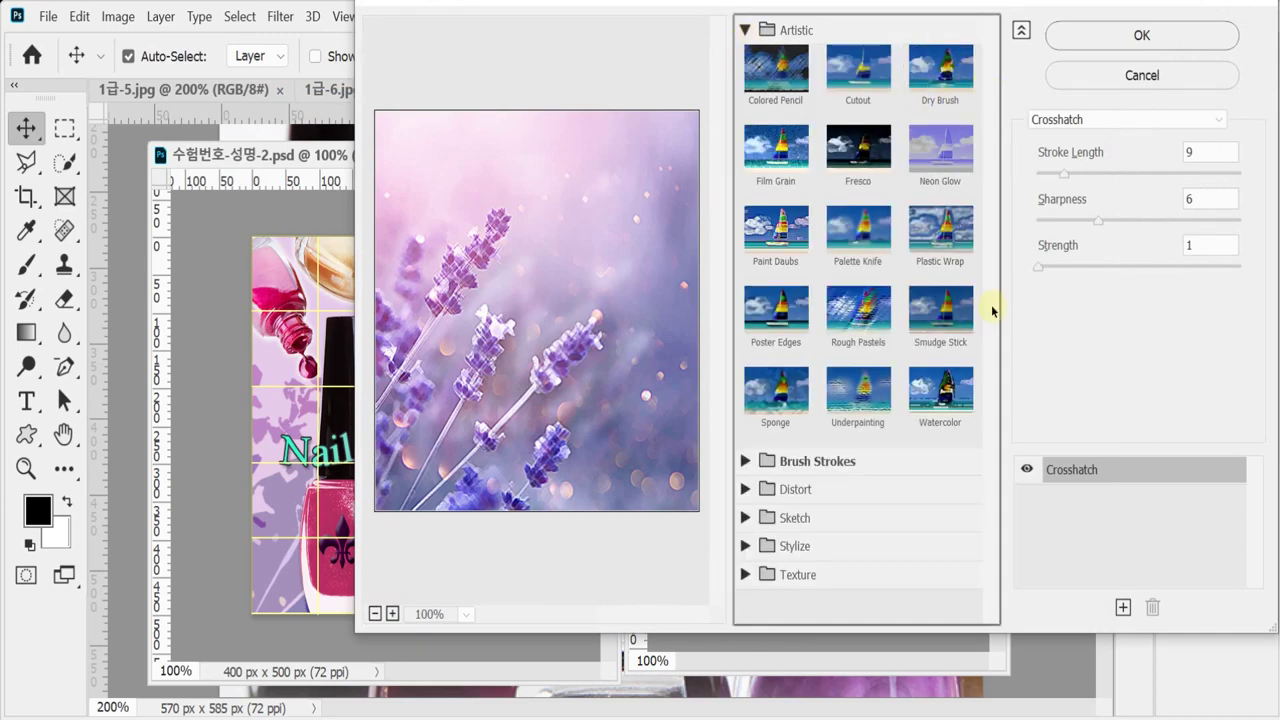
click(842, 76)
click(1142, 37)
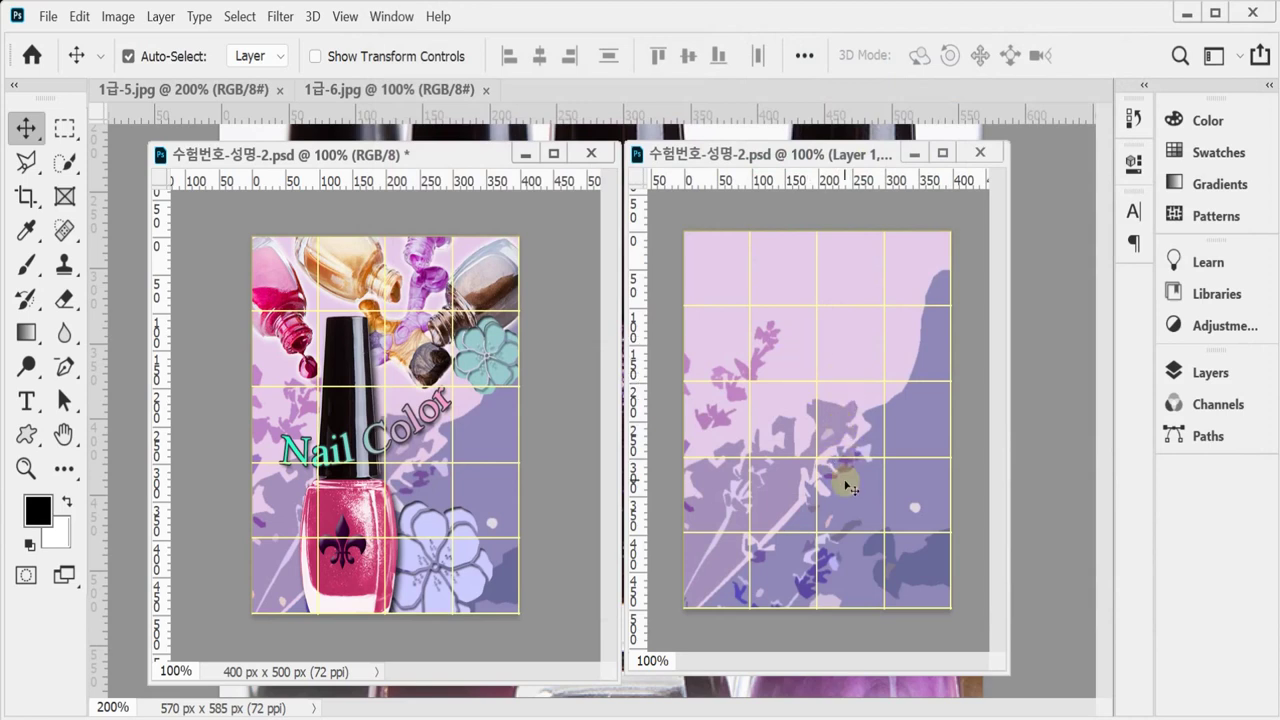
mouse_move(845, 486)
mouse_down()
mouse_move(863, 480)
mouse_move(842, 478)
mouse_move(852, 494)
mouse_up()
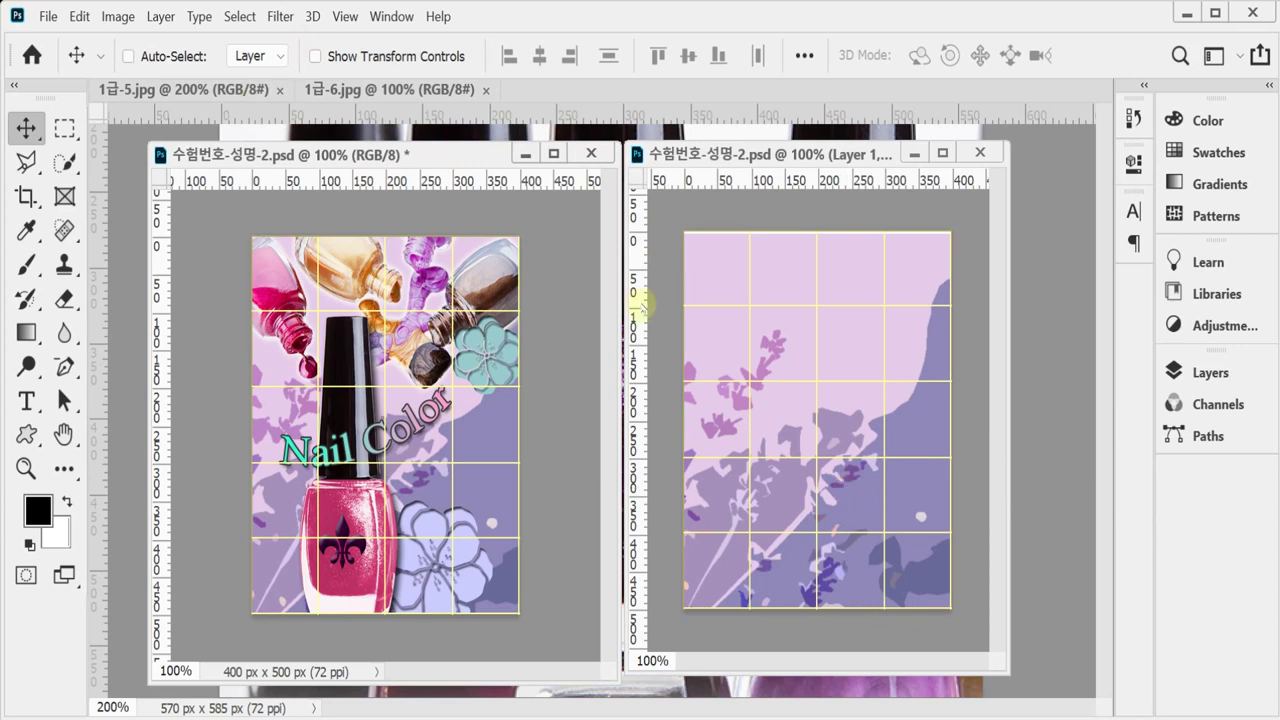
key(ctrl)
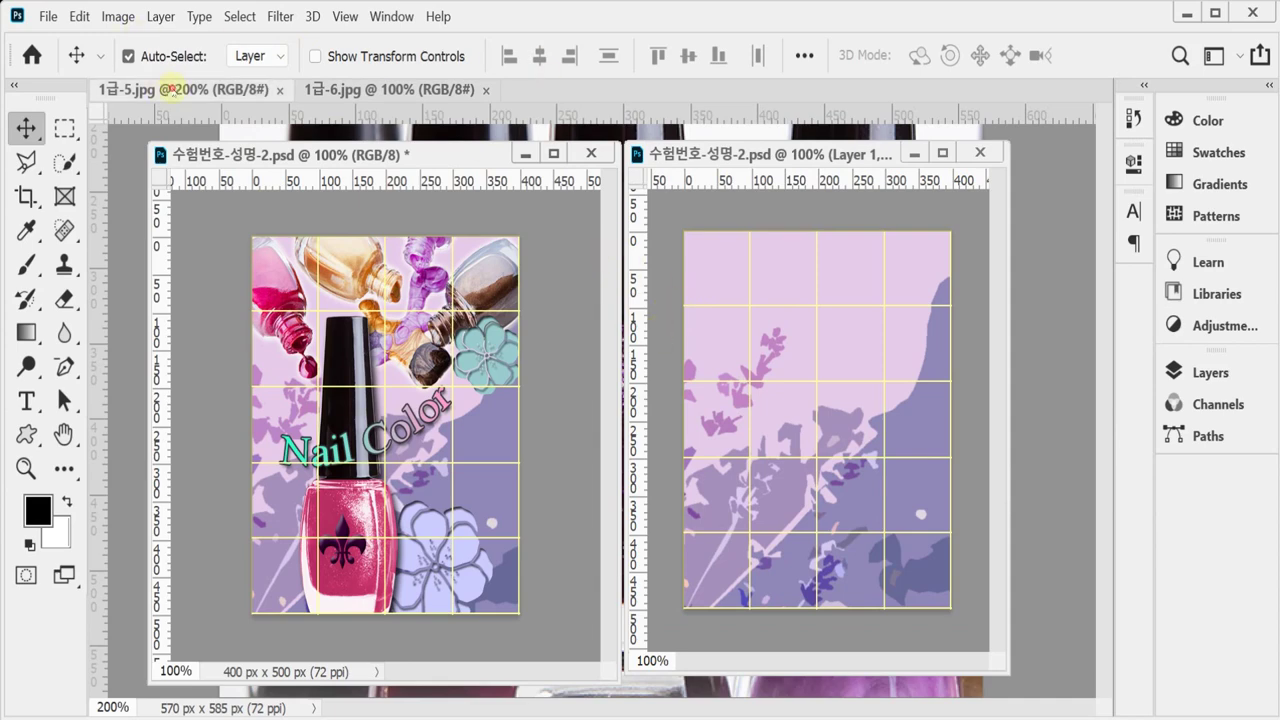
Float 1급-5.jpg in its own window over the reference, show the whole picture at 100%, and clear its selection.
drag(170, 90, 347, 205)
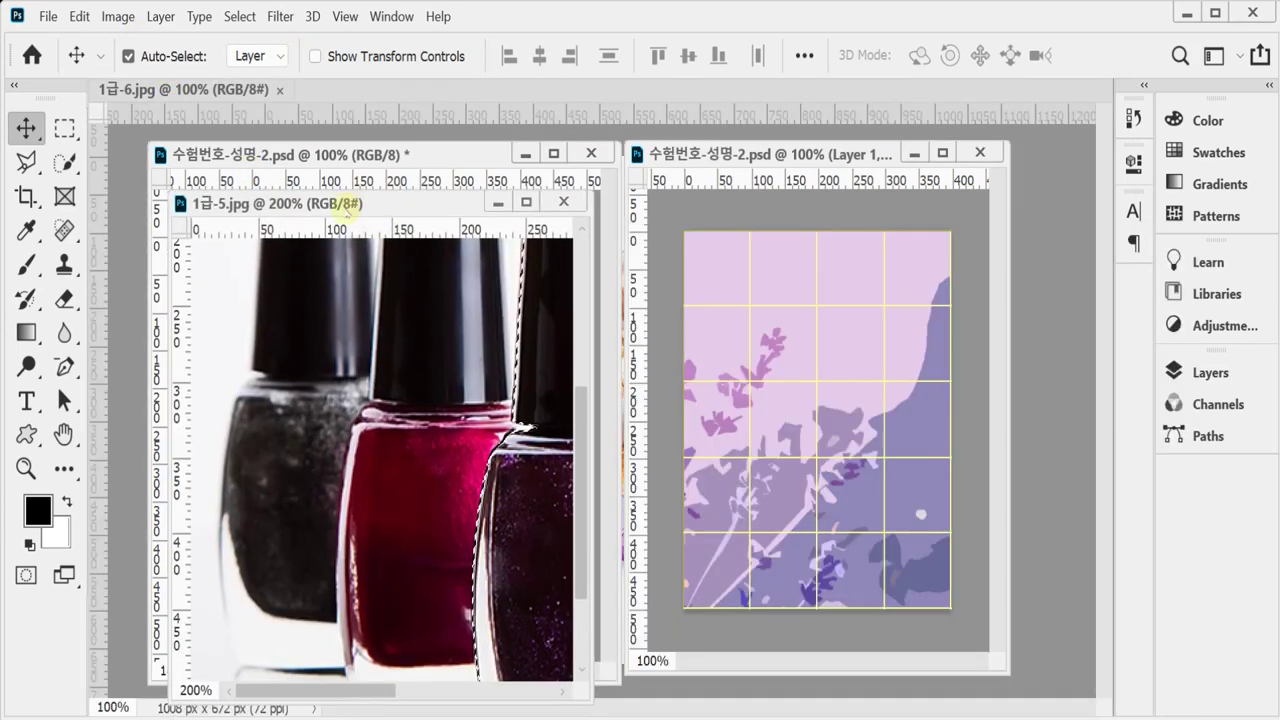
double_click(26, 467)
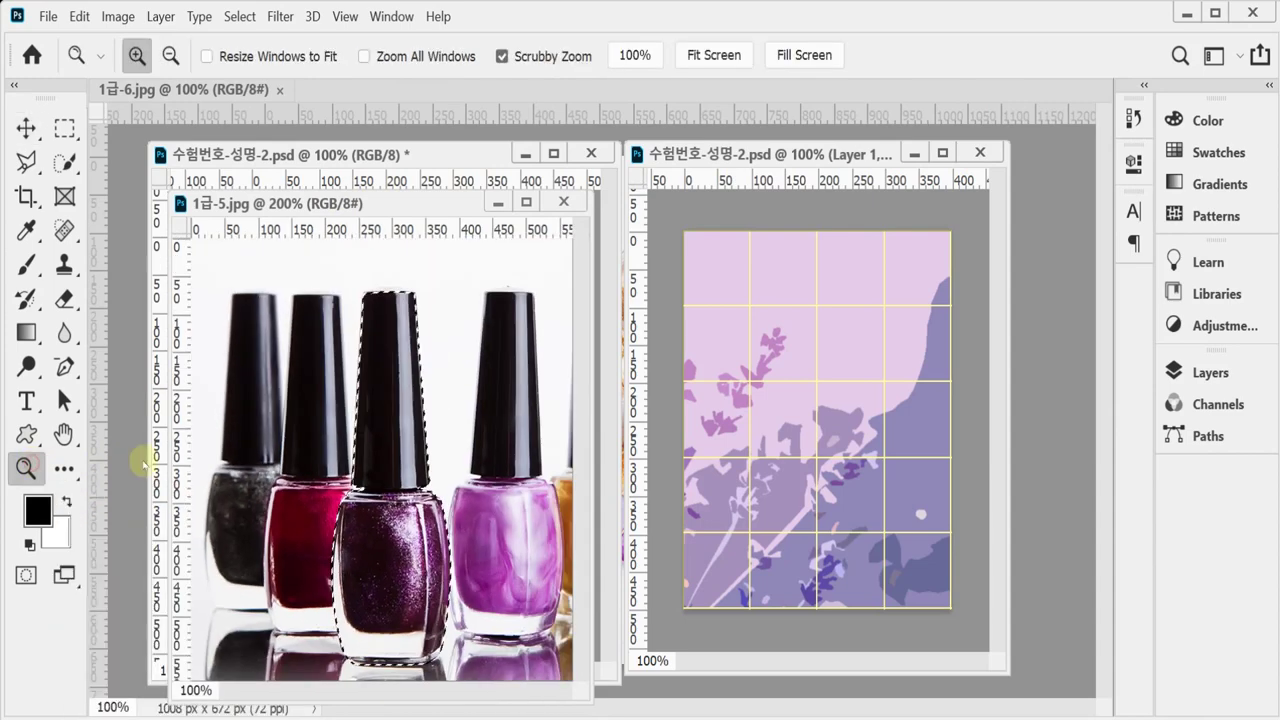
drag(408, 203, 416, 151)
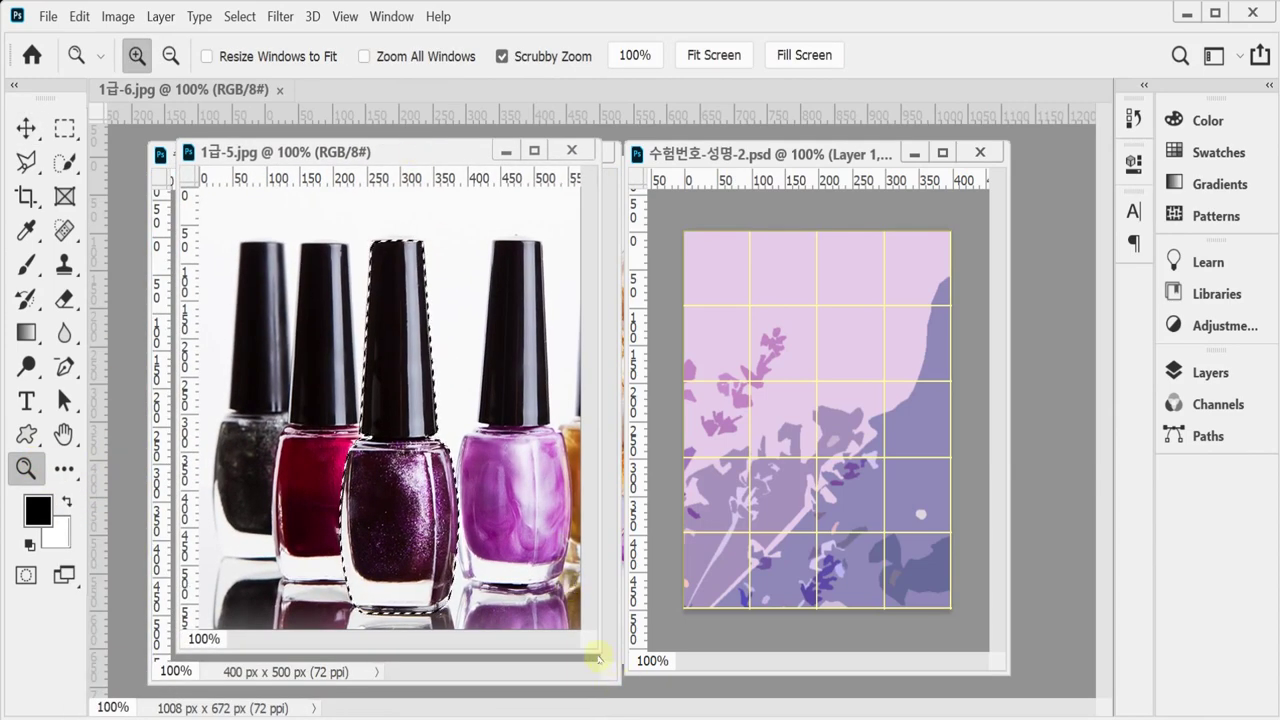
drag(598, 650, 602, 668)
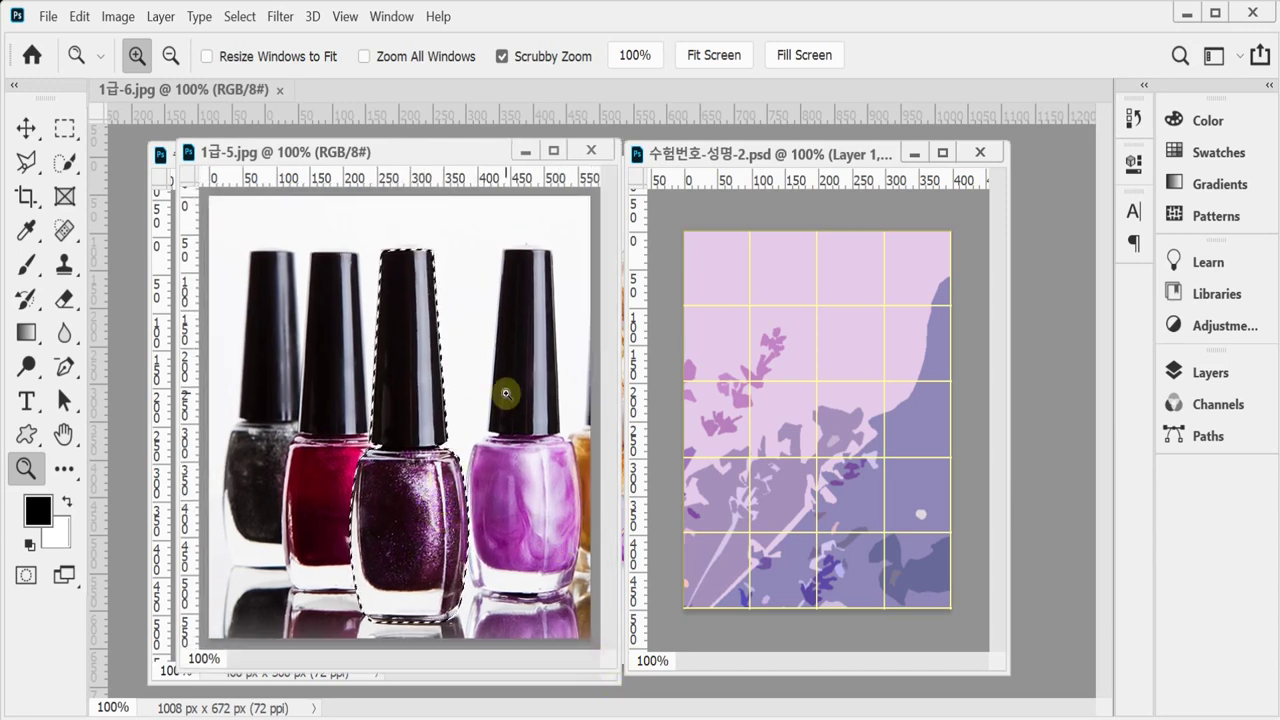
key(ctrl+d)
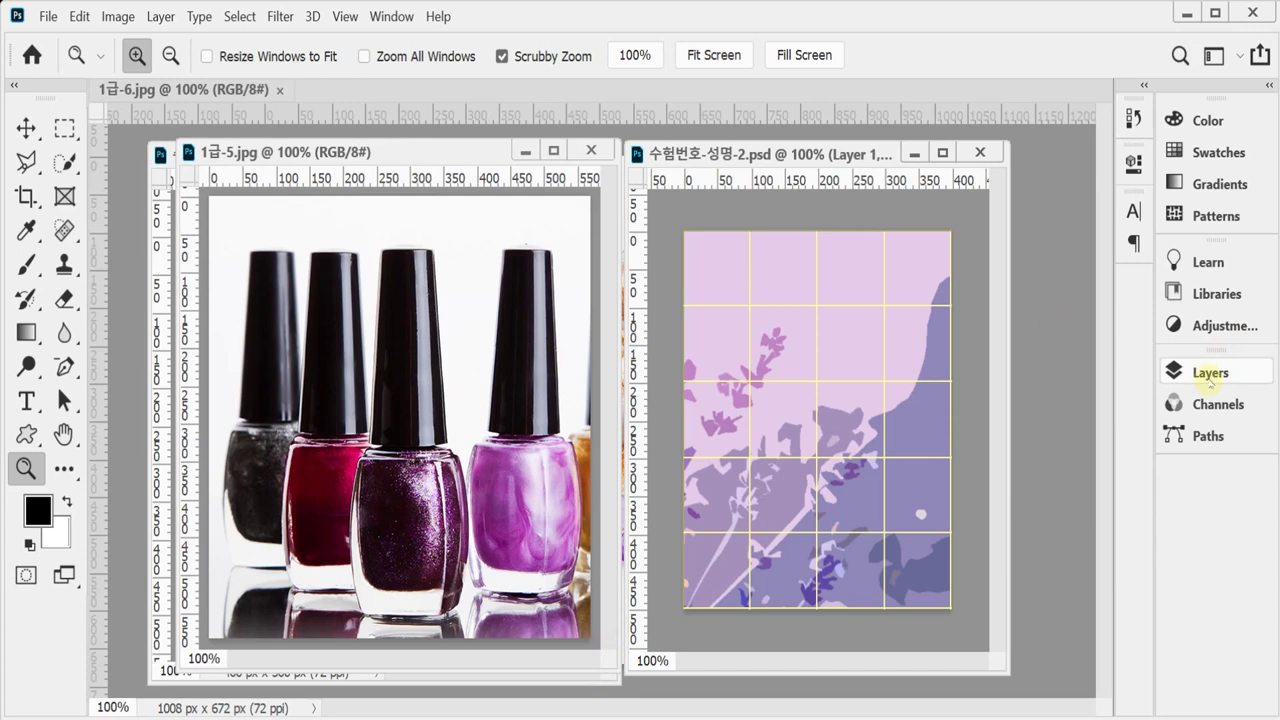
Save the bottle's work path in 1급-5.jpg as Path 1 and deselect it.
click(1205, 436)
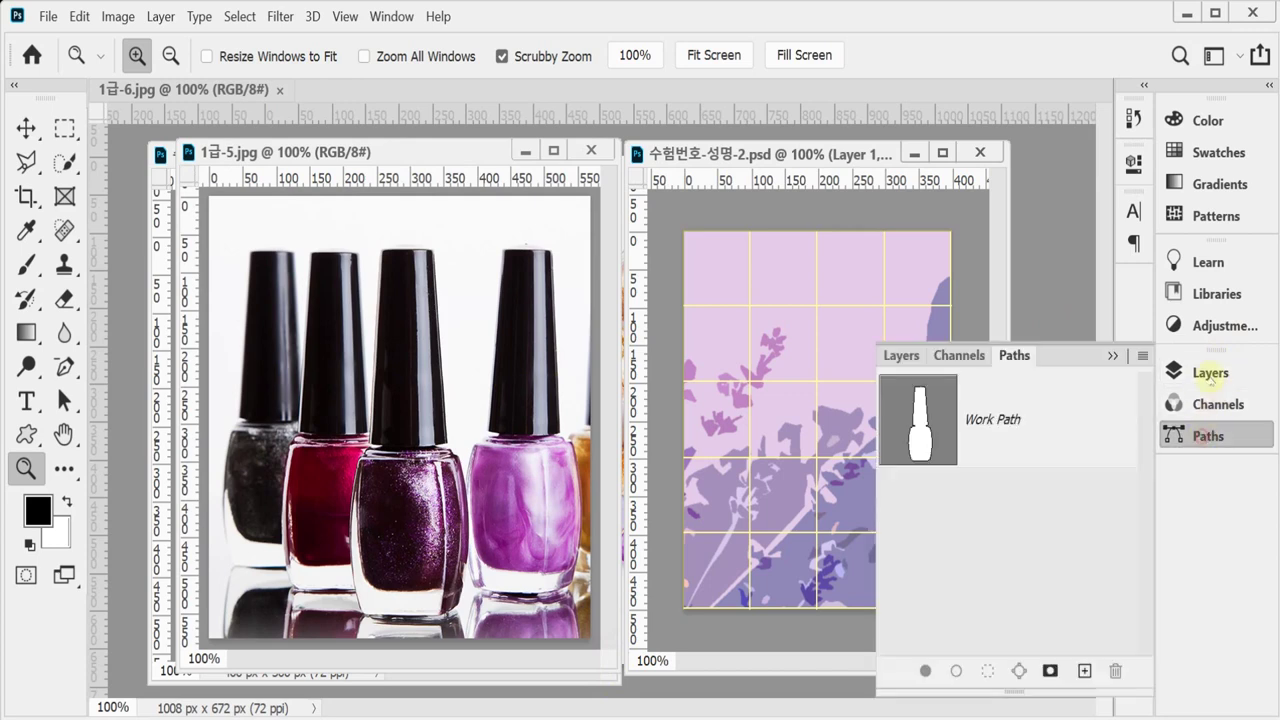
click(927, 428)
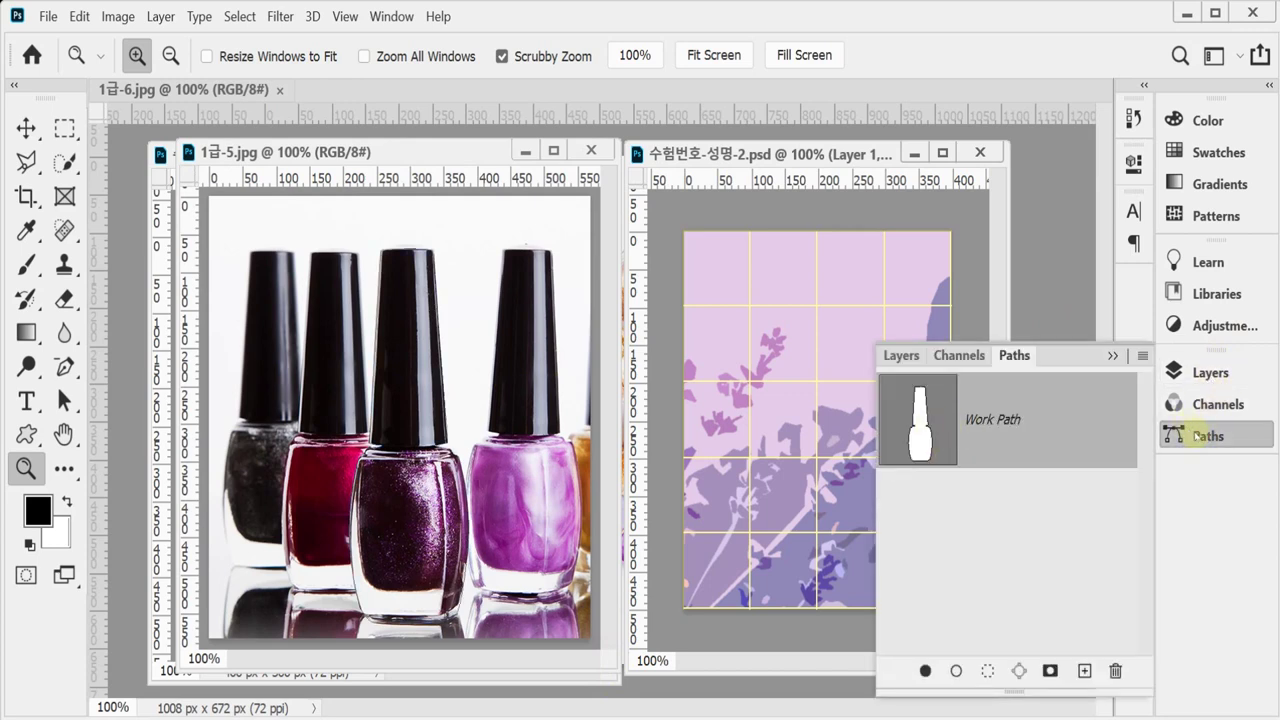
double_click(1003, 420)
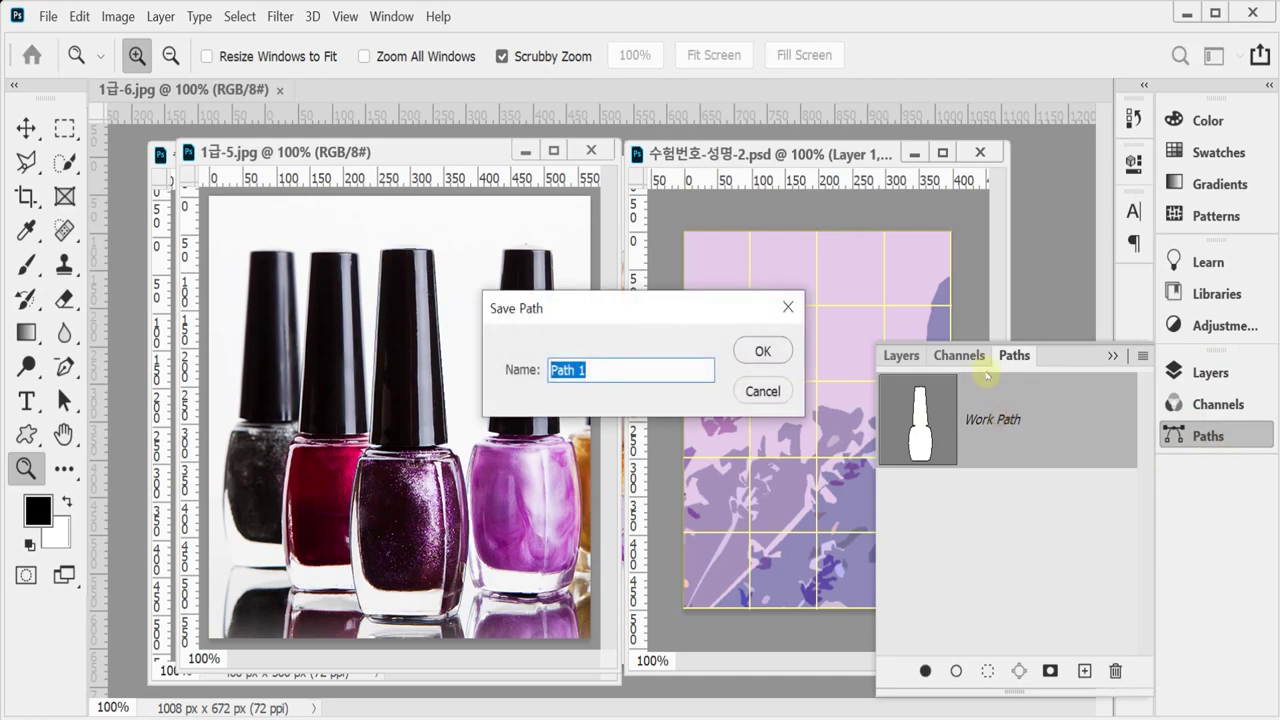
key(Return)
click(978, 580)
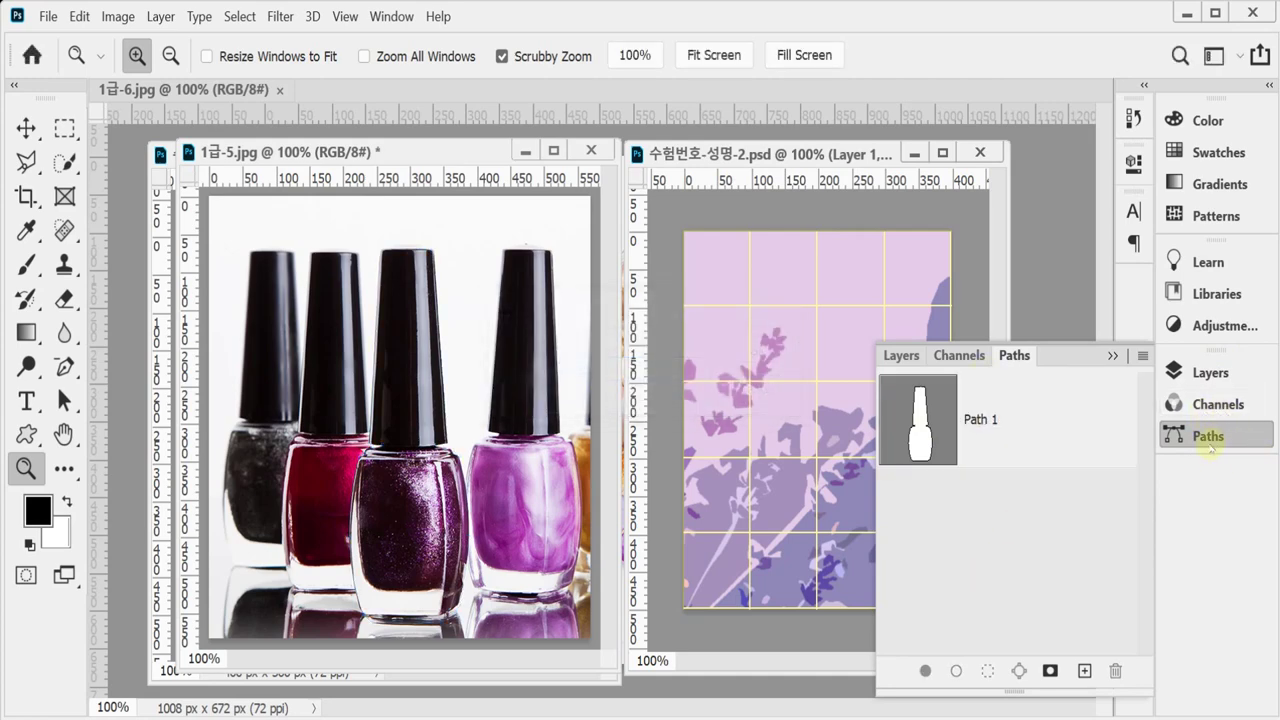
click(1209, 442)
Set the Pen tool to Path mode with Exclude Overlapping Shapes for outlining the bottle in 1급-5.jpg.
click(490, 486)
drag(383, 140, 383, 91)
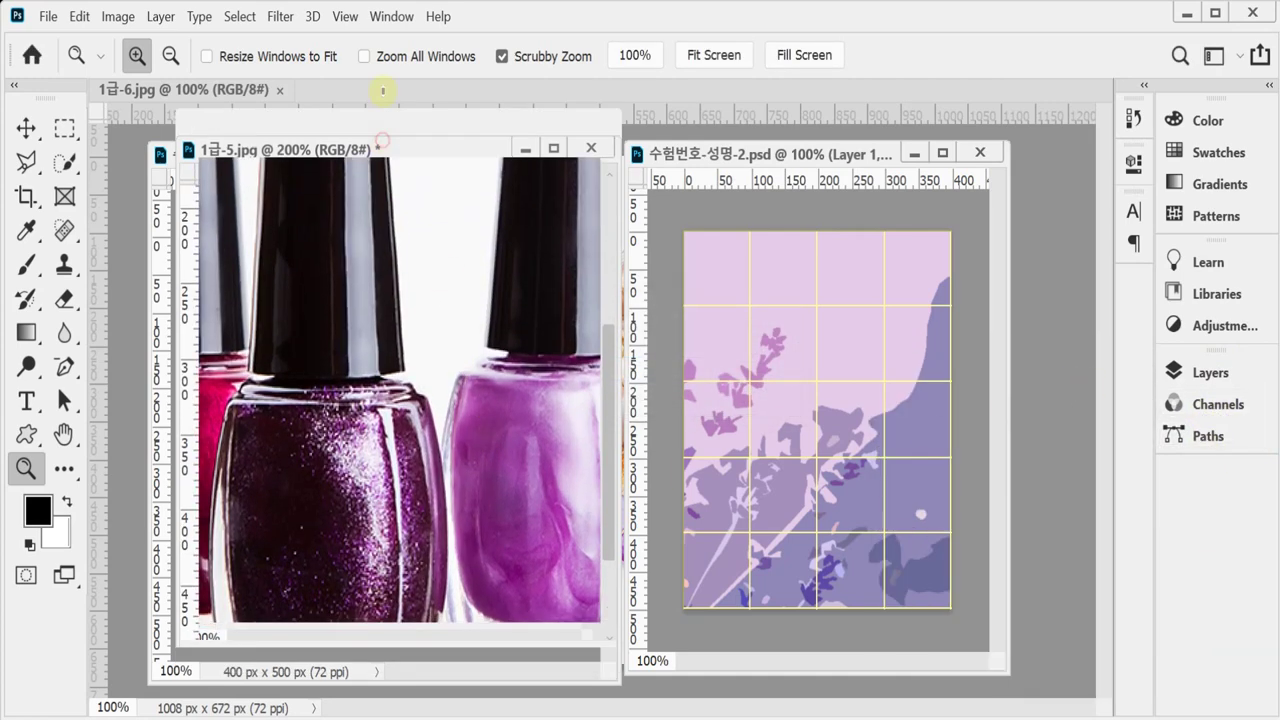
alt+click(452, 418)
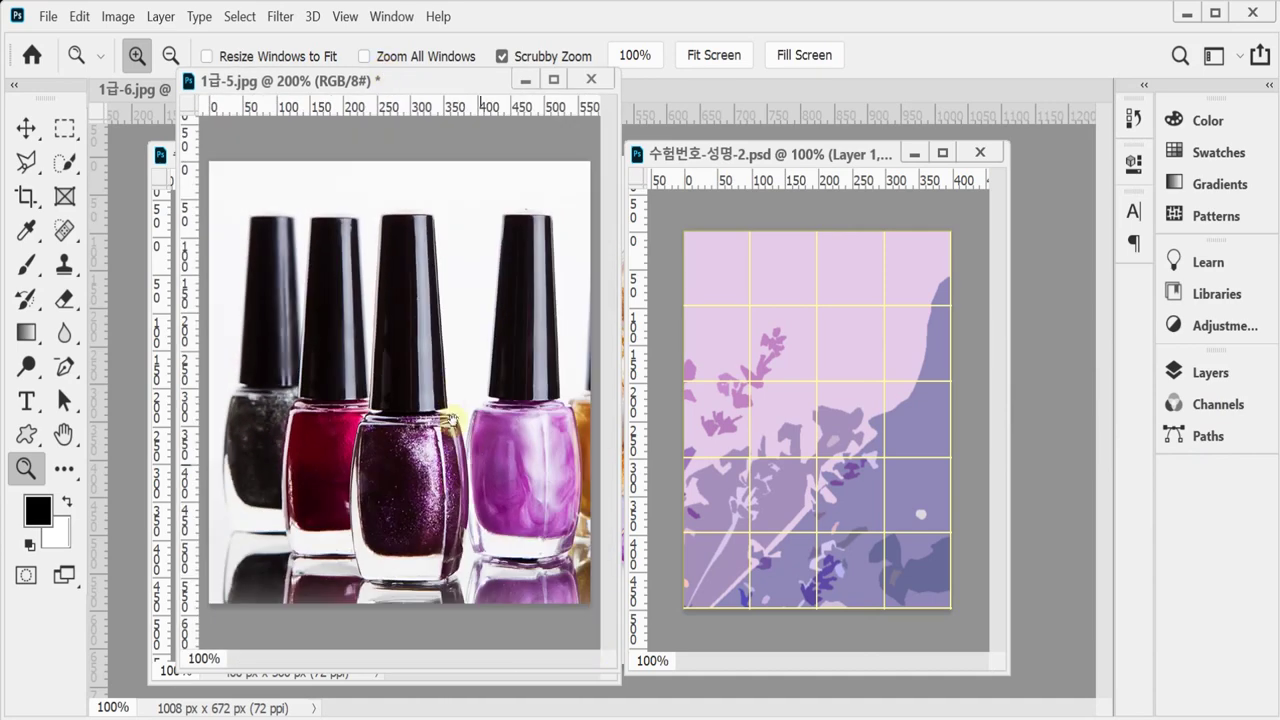
click(63, 368)
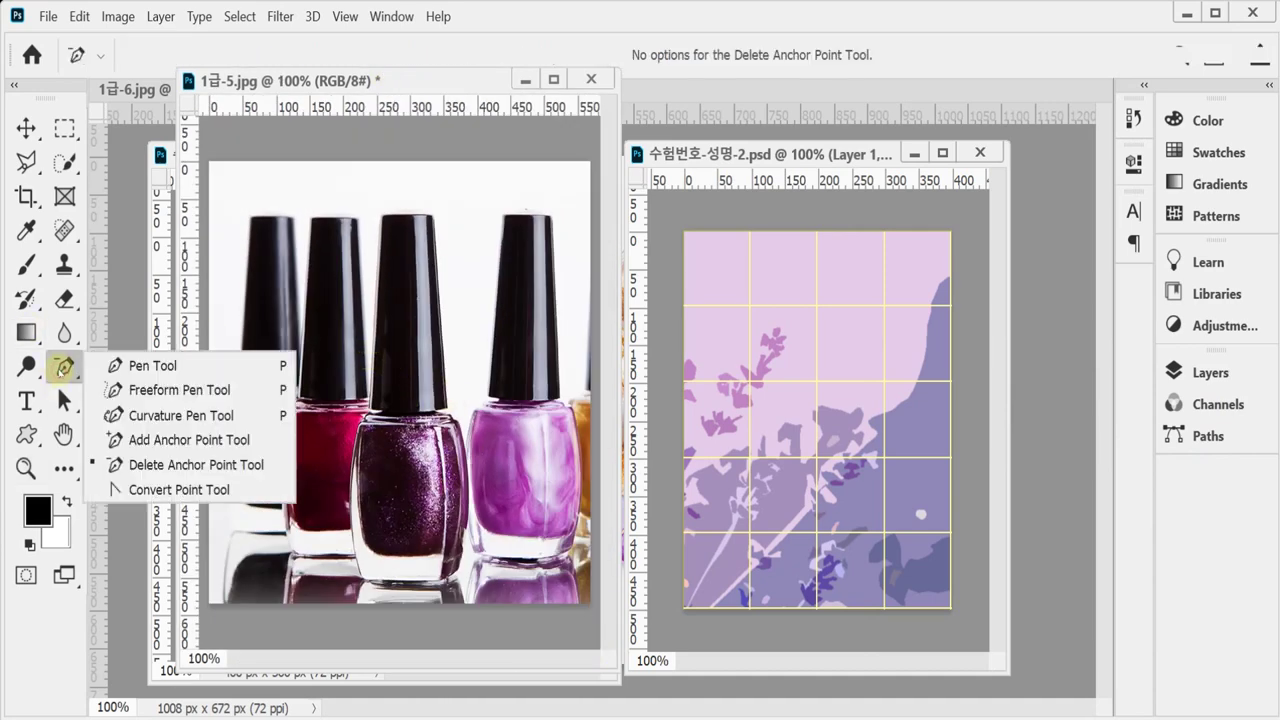
click(137, 366)
click(140, 55)
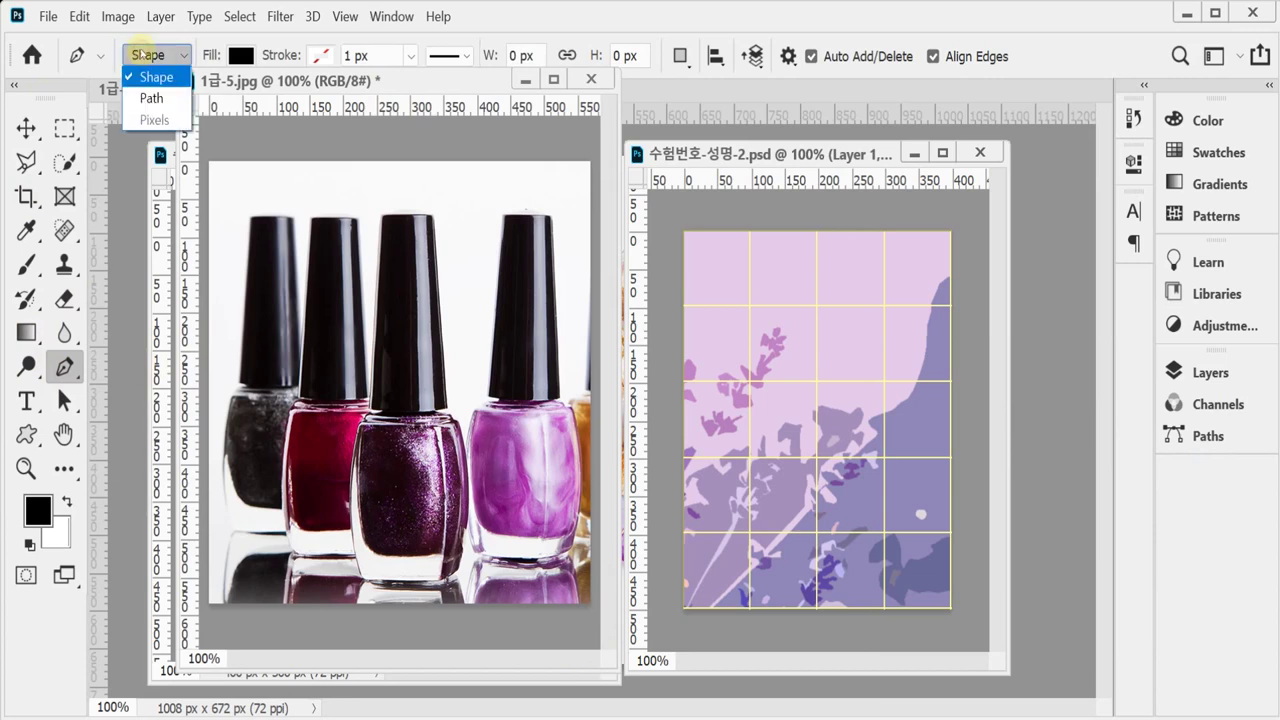
click(140, 95)
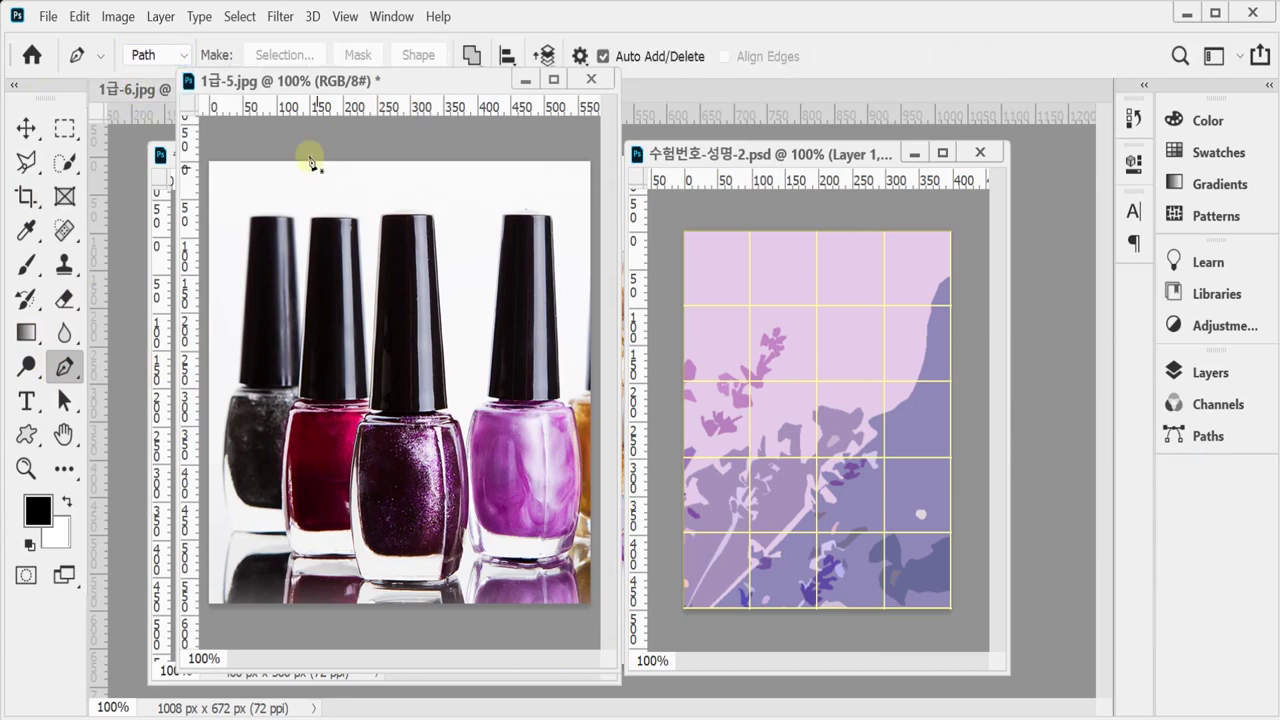
click(471, 55)
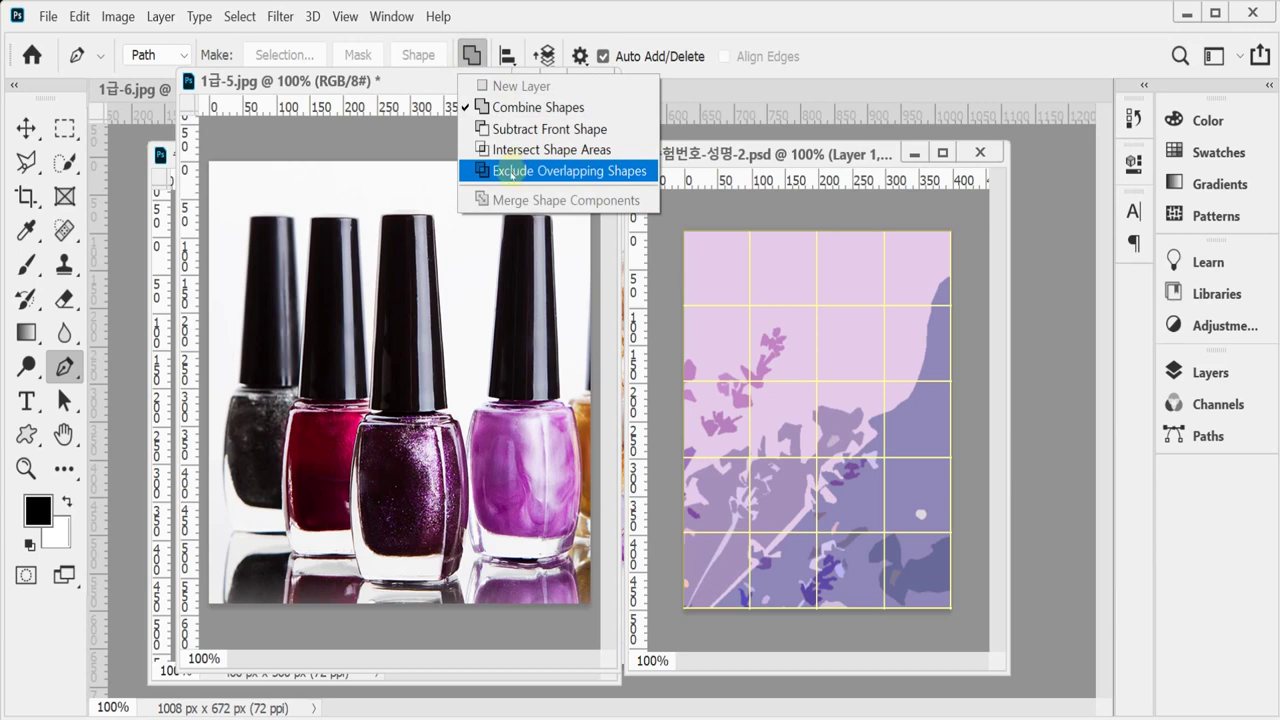
click(509, 172)
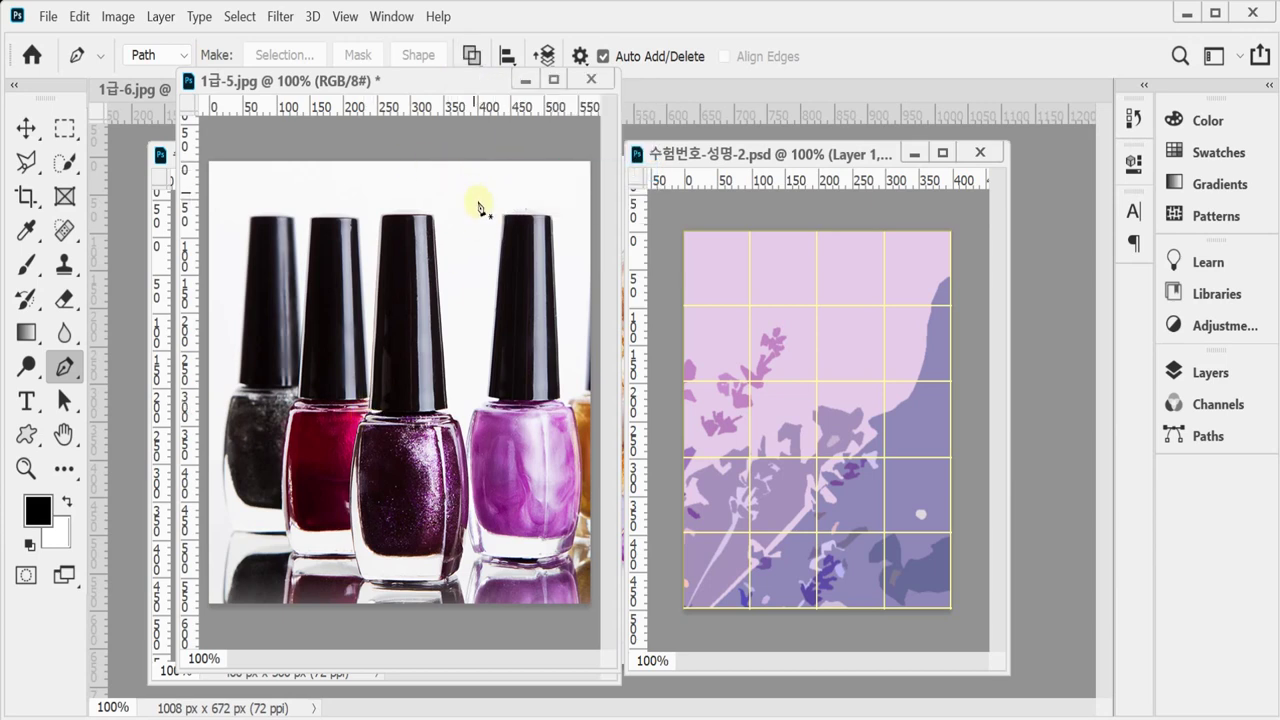
Trace the dark purple bottle's cap with the Pen tool, from its top left corner down the right edge to the bottle's shoulder.
key(ctrl+plus)
drag(363, 369, 334, 493)
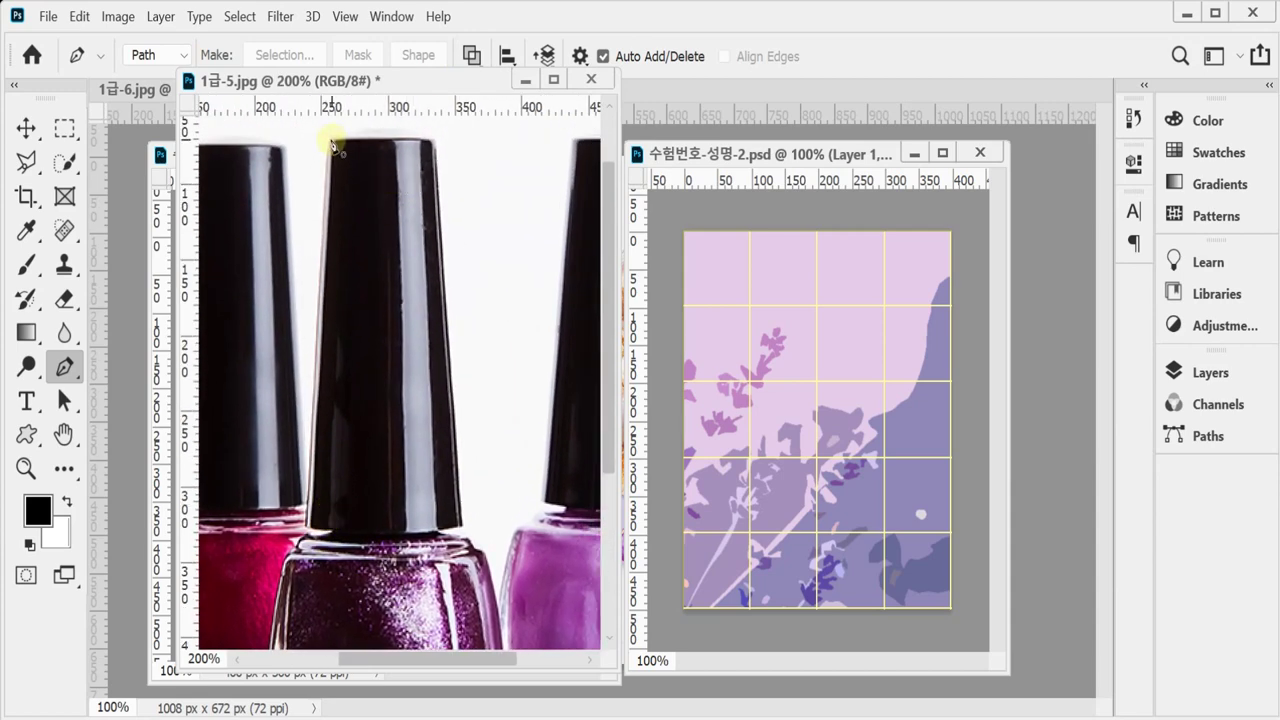
click(328, 139)
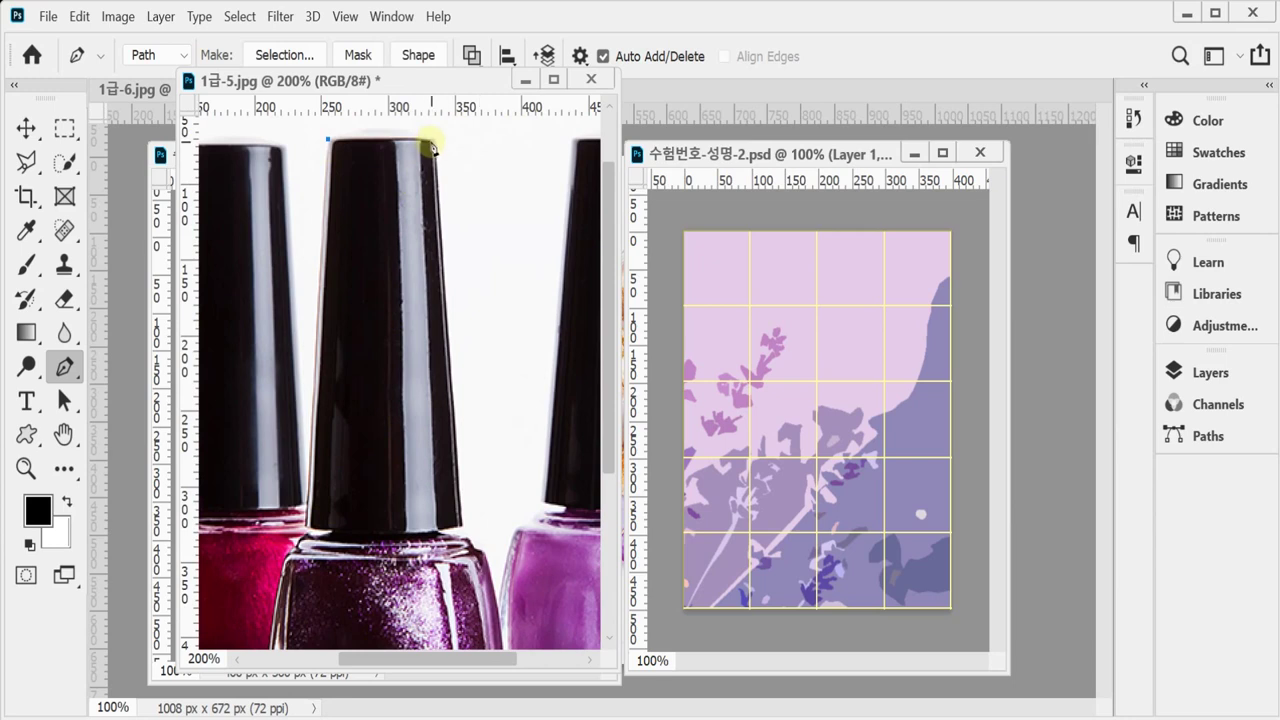
mouse_move(431, 143)
mouse_down()
mouse_move(447, 155)
mouse_move(438, 150)
mouse_up()
click(432, 145)
click(433, 144)
click(462, 524)
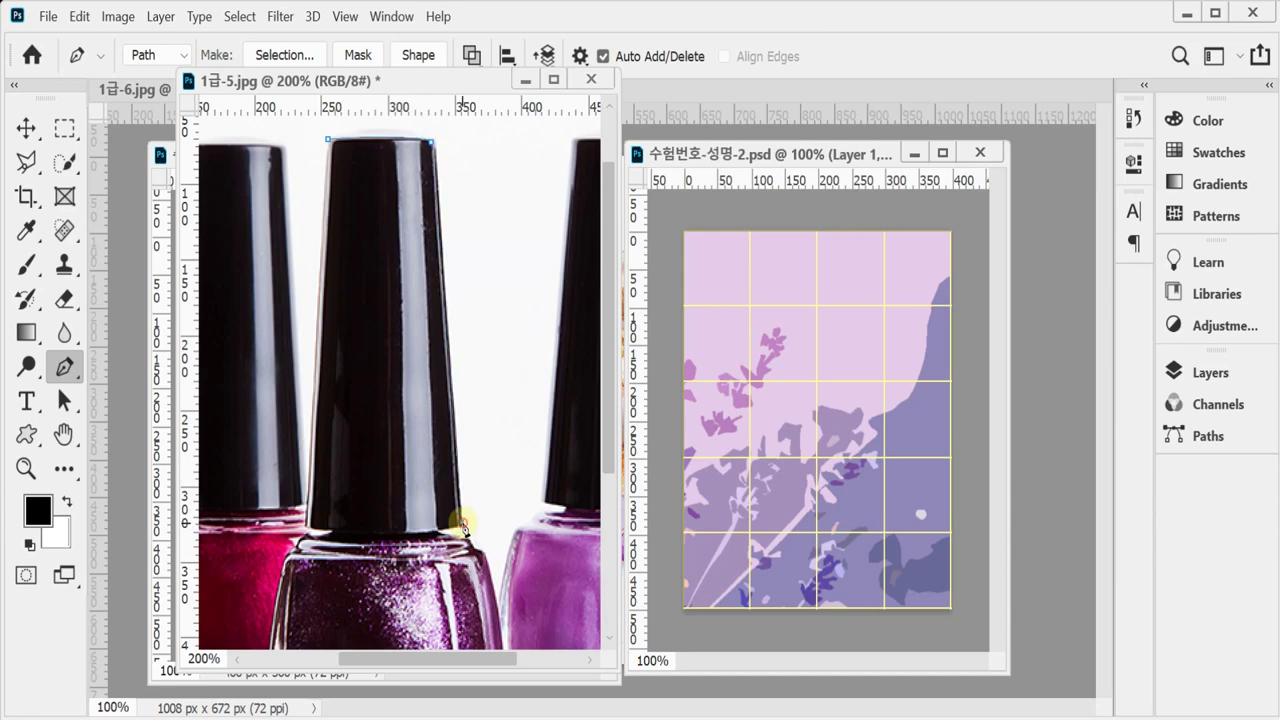
click(437, 537)
click(473, 543)
Continue the path down the right edge of the bottle's body to its base, end it, and display the document's paths.
scroll(473, 545, down, 3)
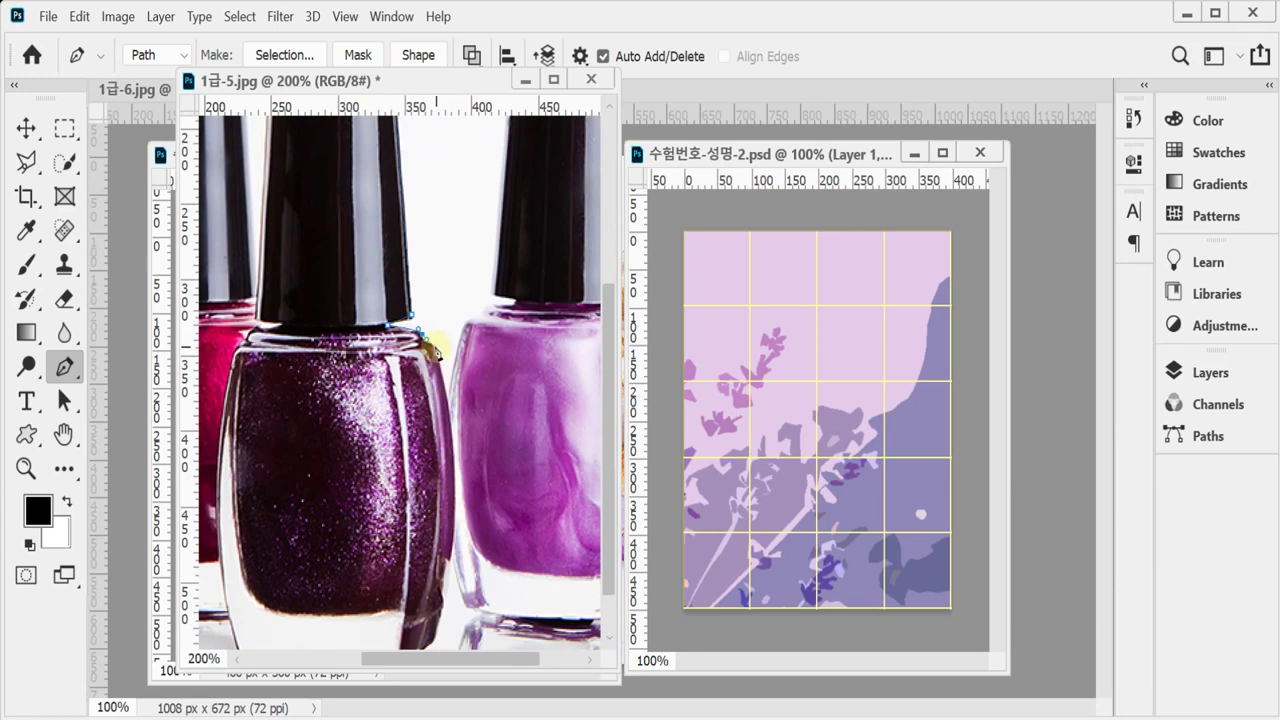
drag(446, 444, 473, 384)
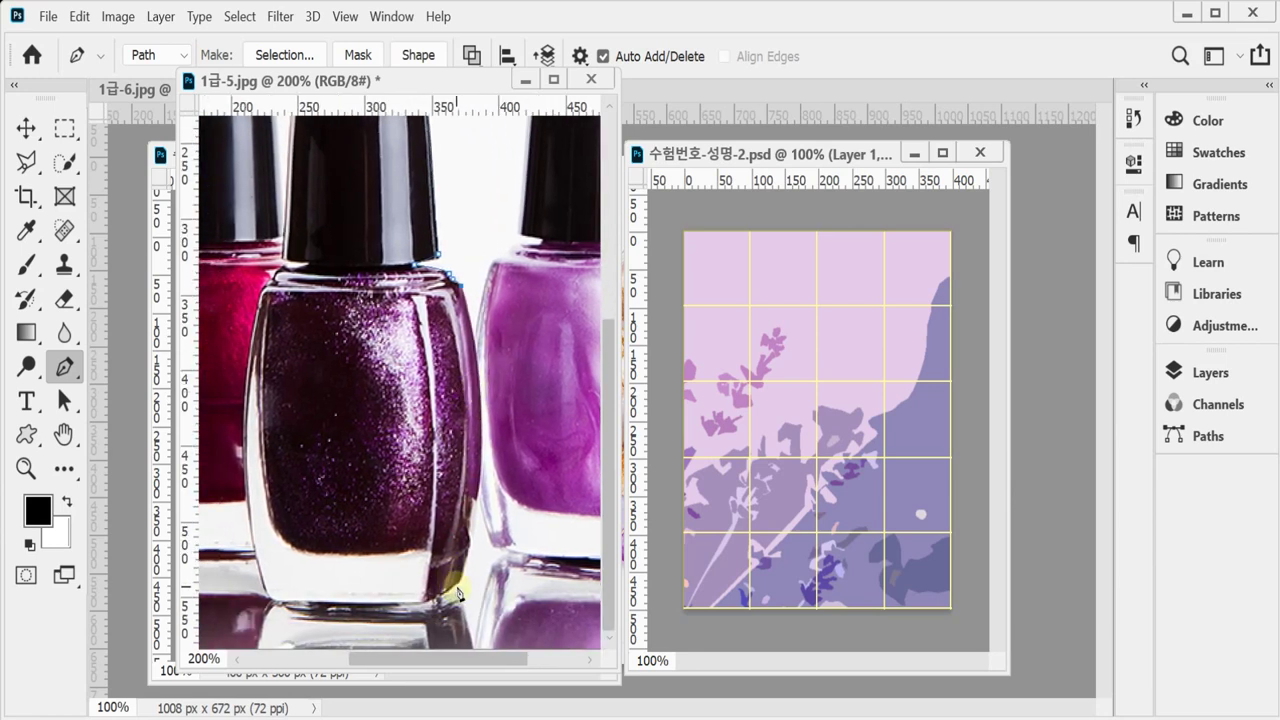
drag(461, 578, 418, 713)
key(Return)
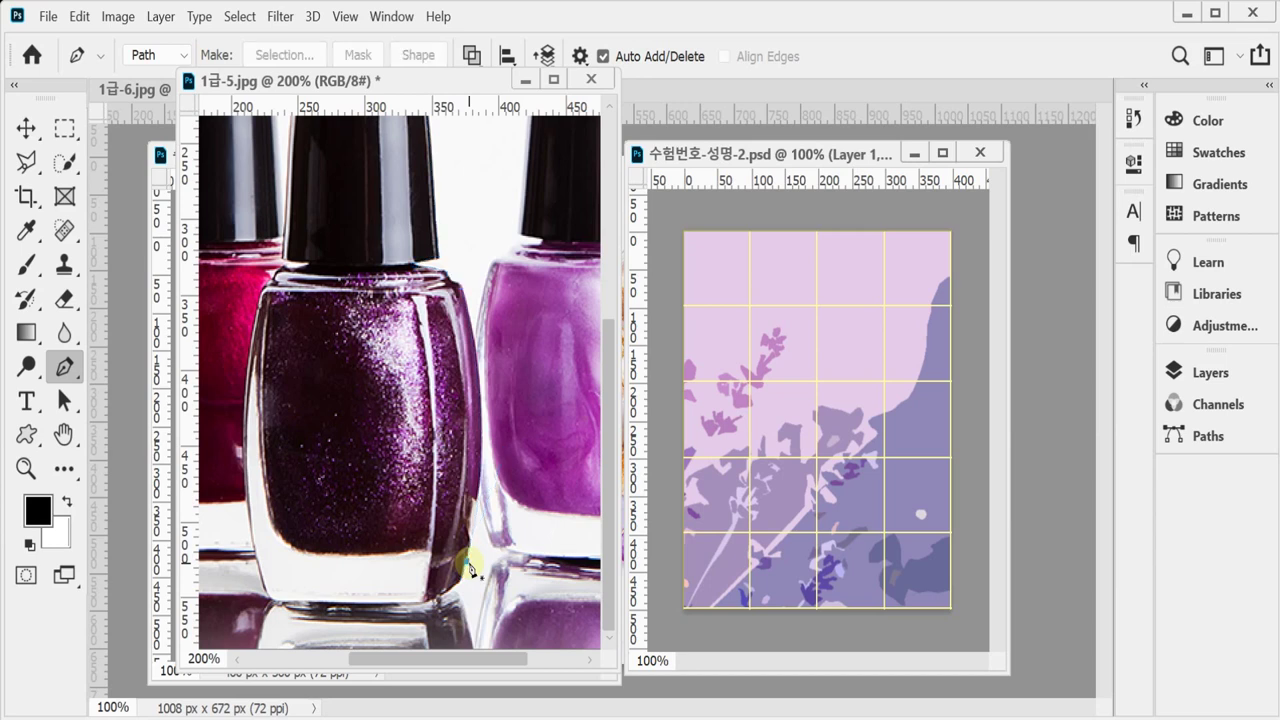
click(1176, 436)
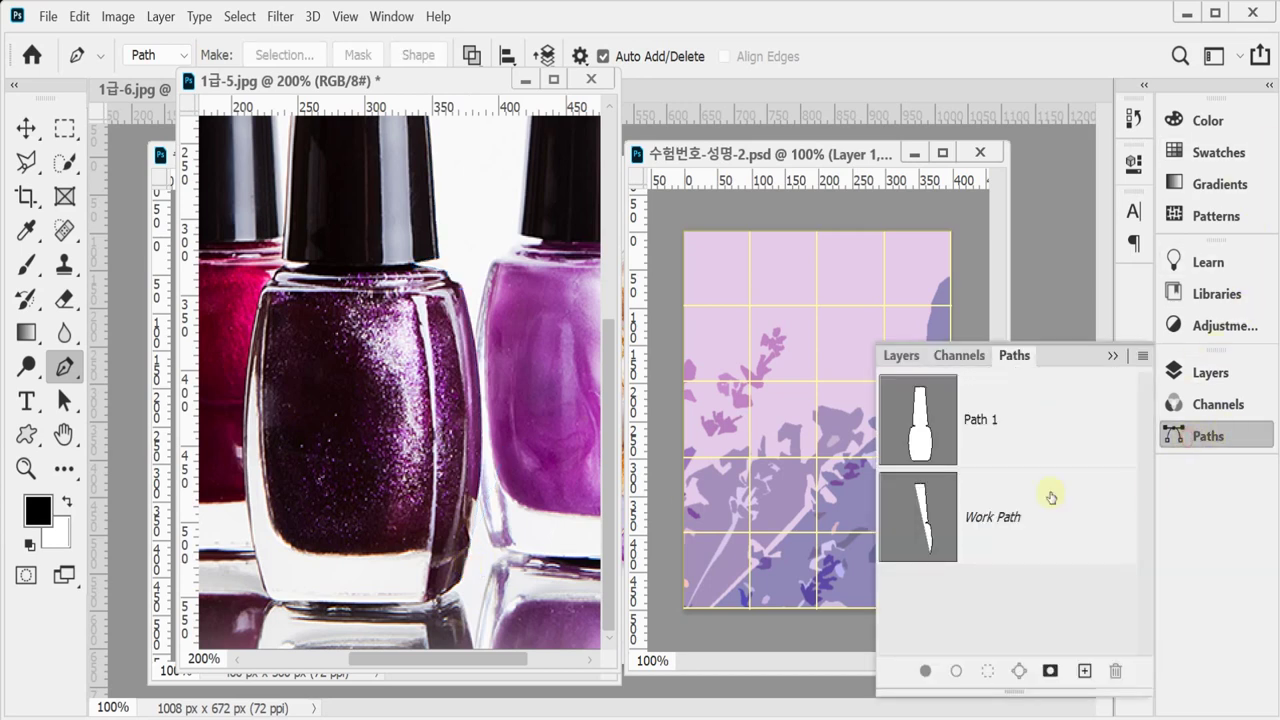
Delete the unsaved Work Path from 1급-5.jpg, keeping Path 1.
click(999, 434)
click(1021, 532)
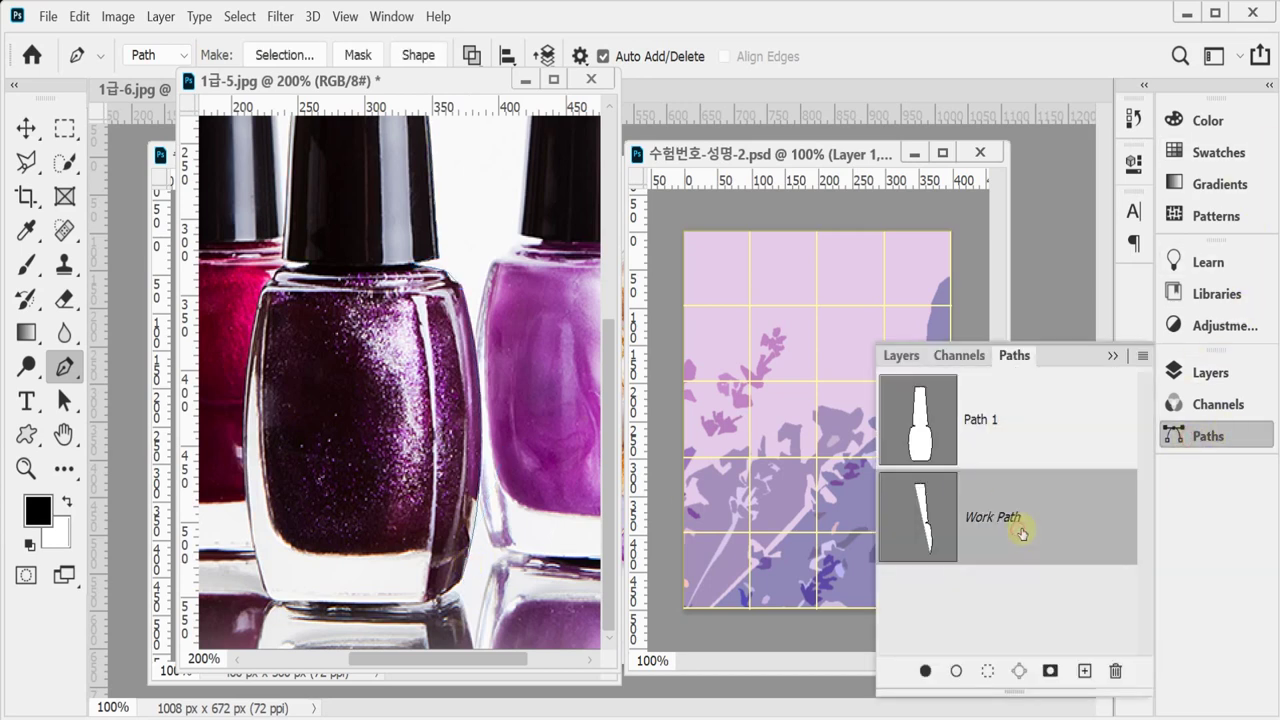
key(Delete)
Load Path 1 as a selection and copy the dark purple nail polish bottle into the lavender-background document.
click(930, 432)
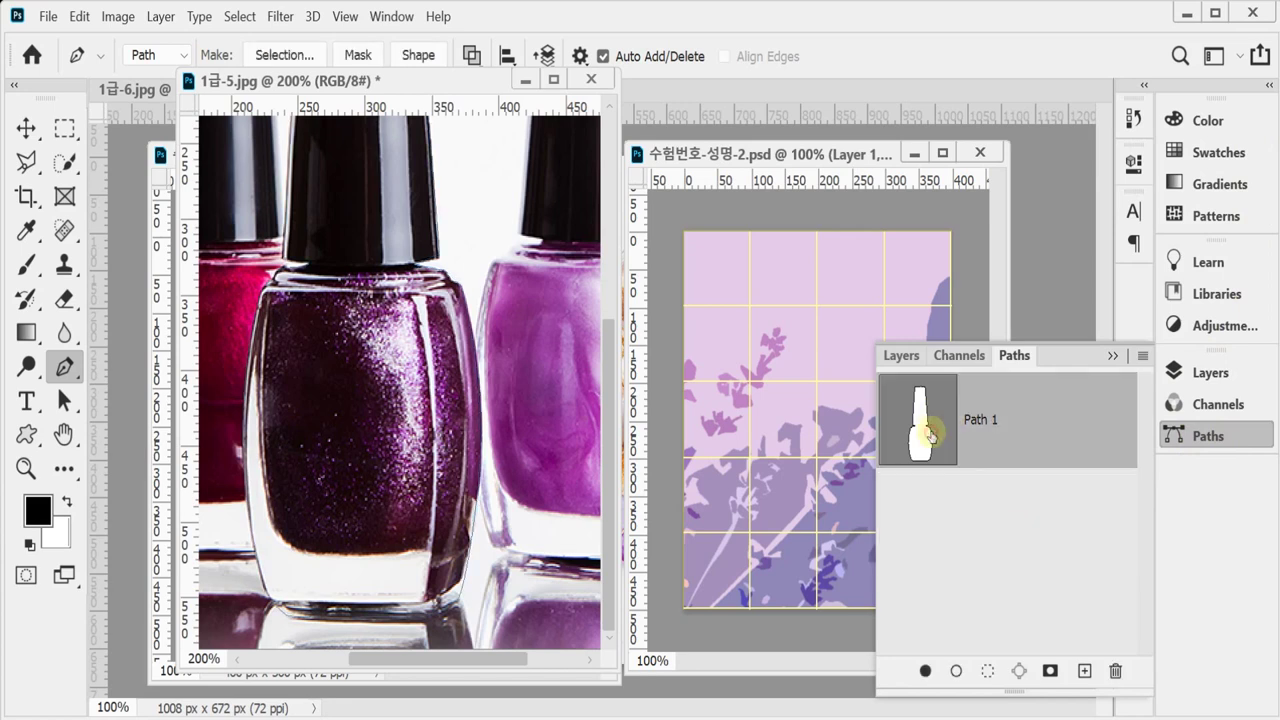
key(ctrl+Return)
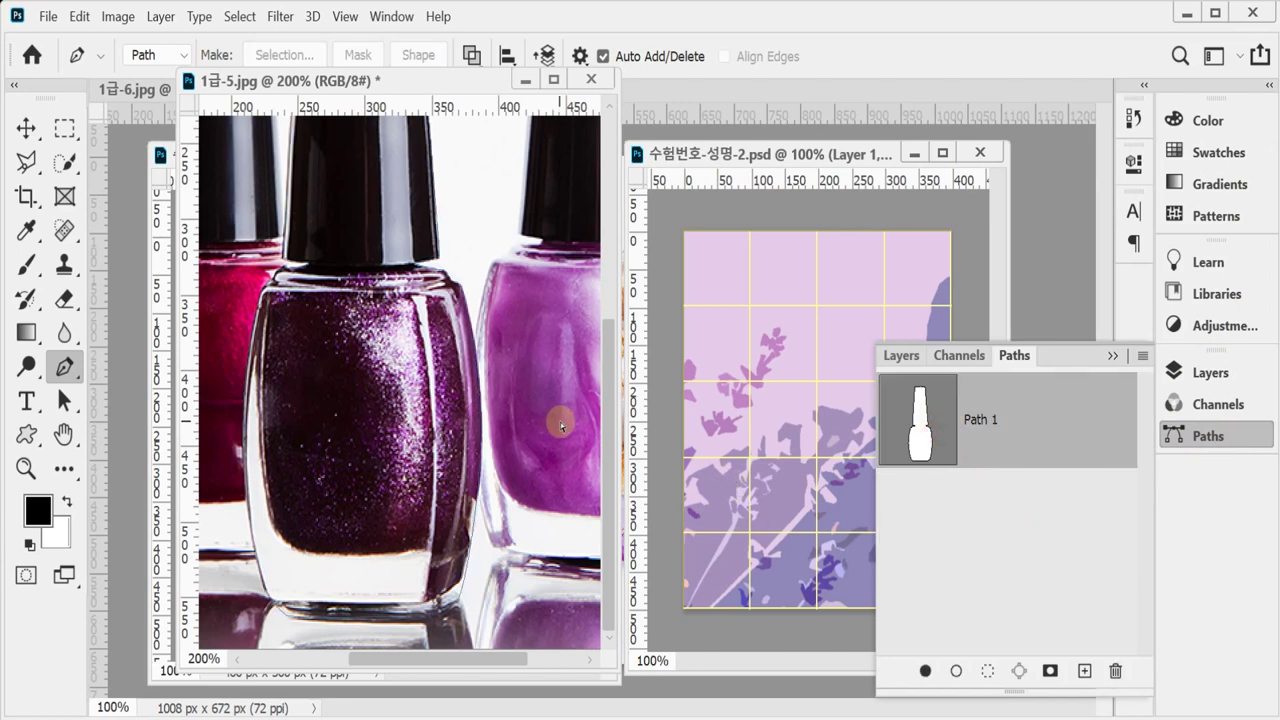
click(1188, 435)
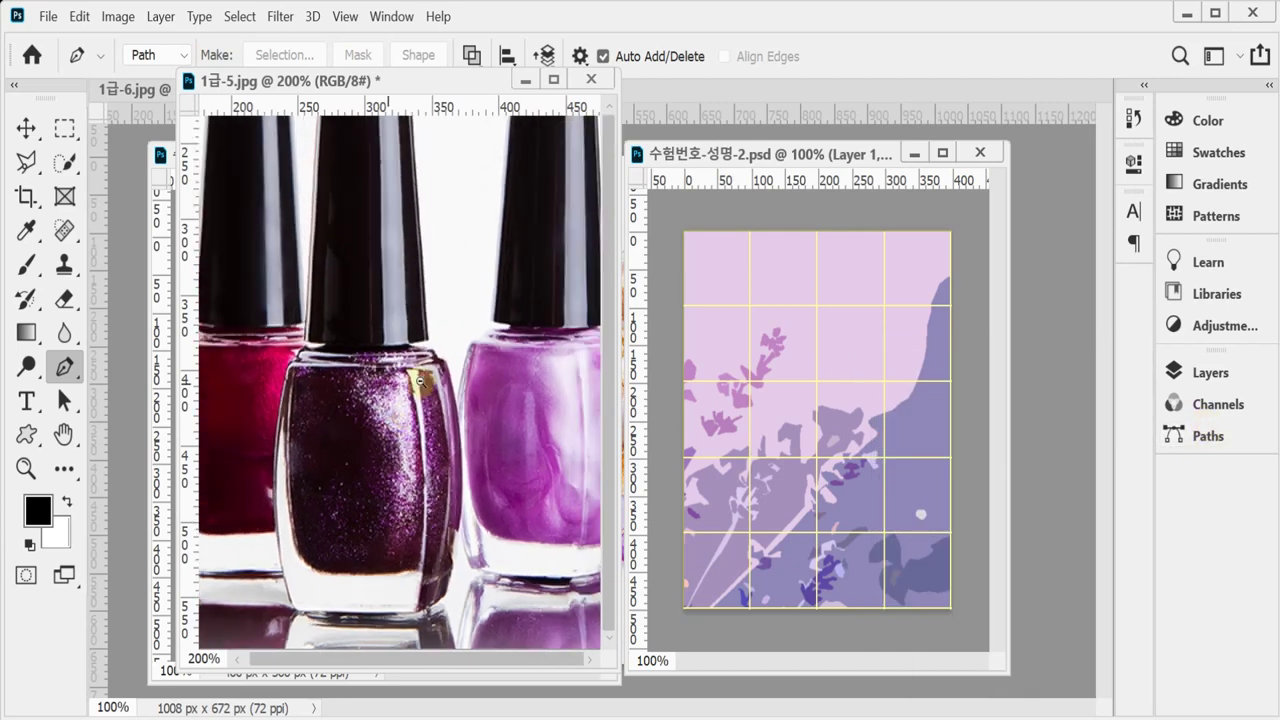
key(ctrl+minus)
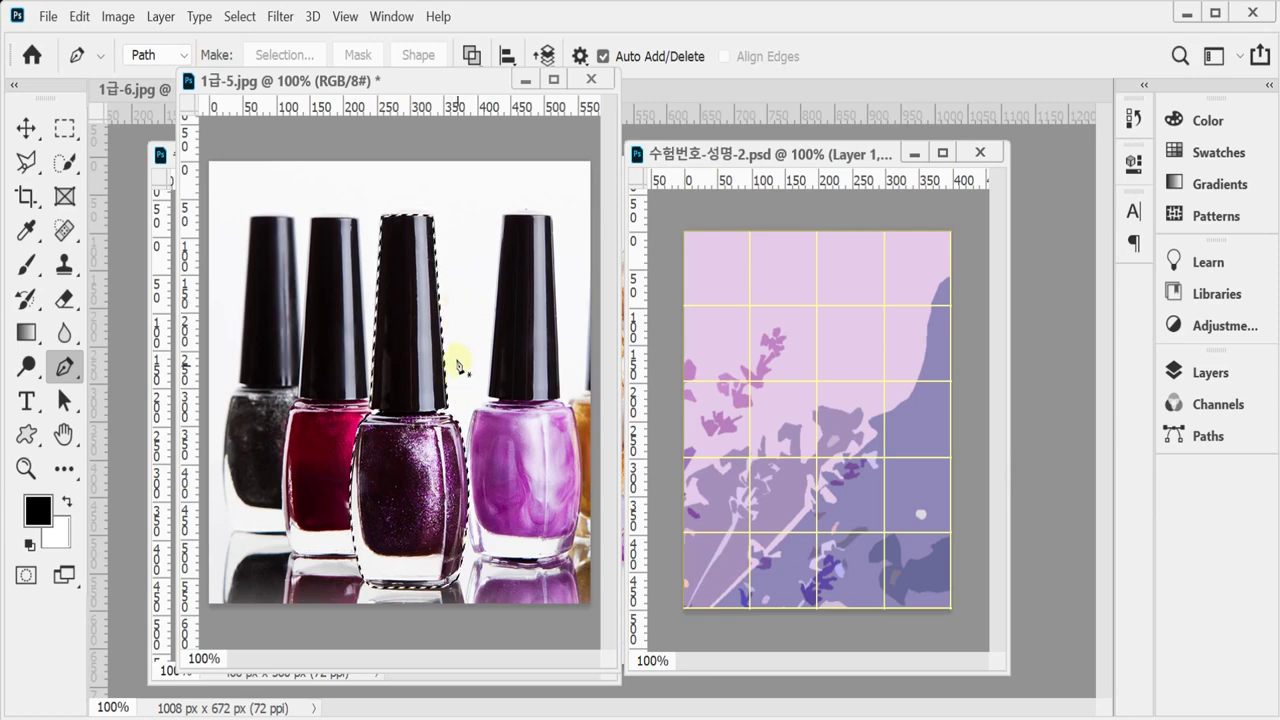
click(525, 79)
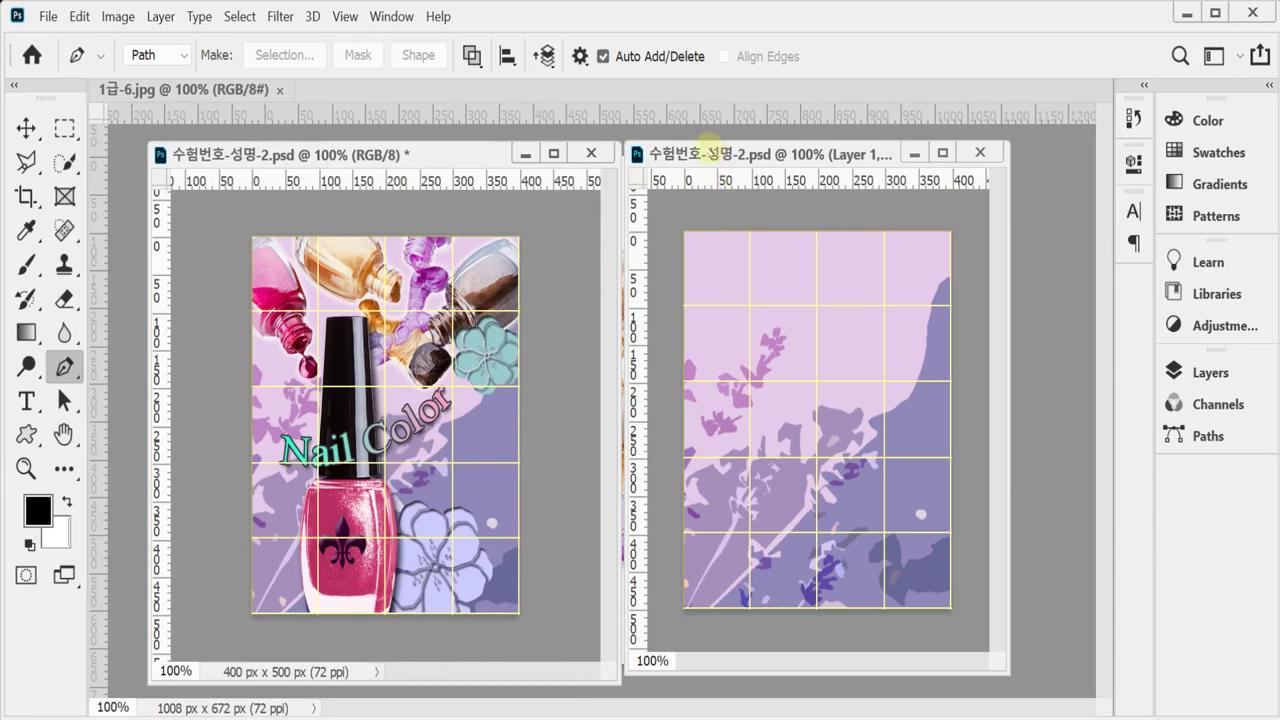
key(ctrl+v)
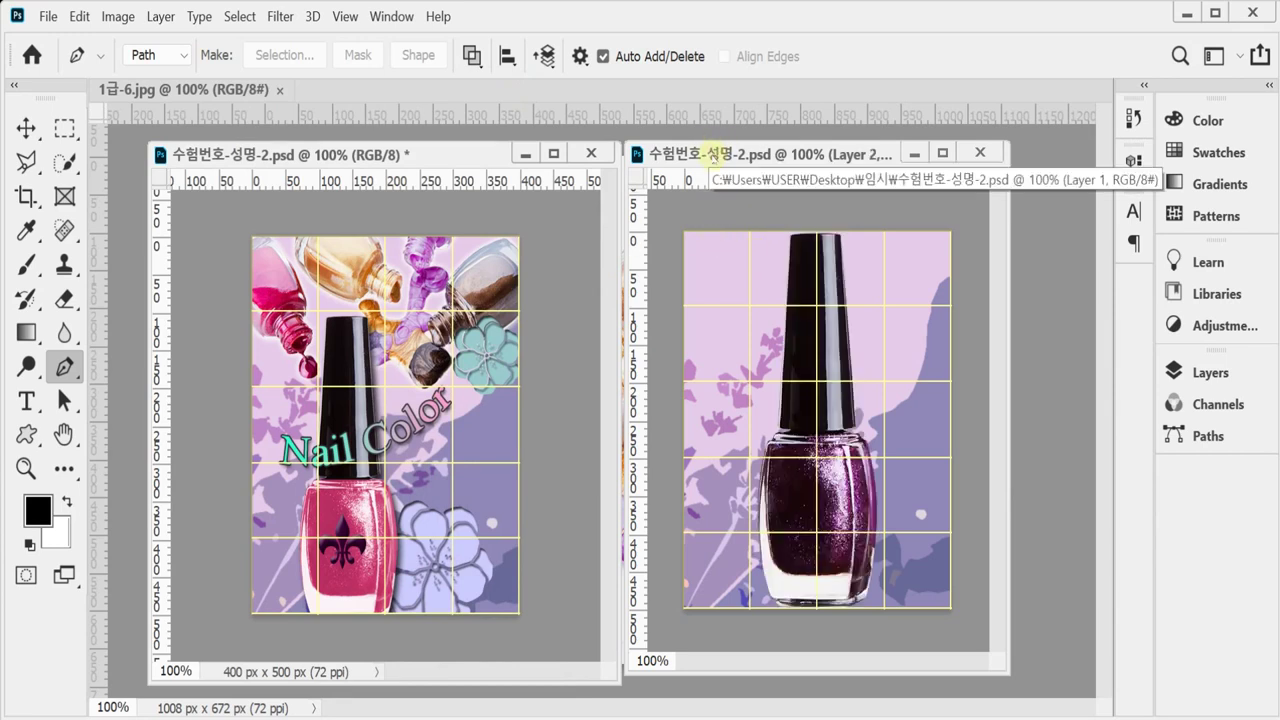
Free-transform the pasted bottle, scaling it proportionally to about 79.3% with its base kept at the canvas's lower edge.
key(ctrl+t)
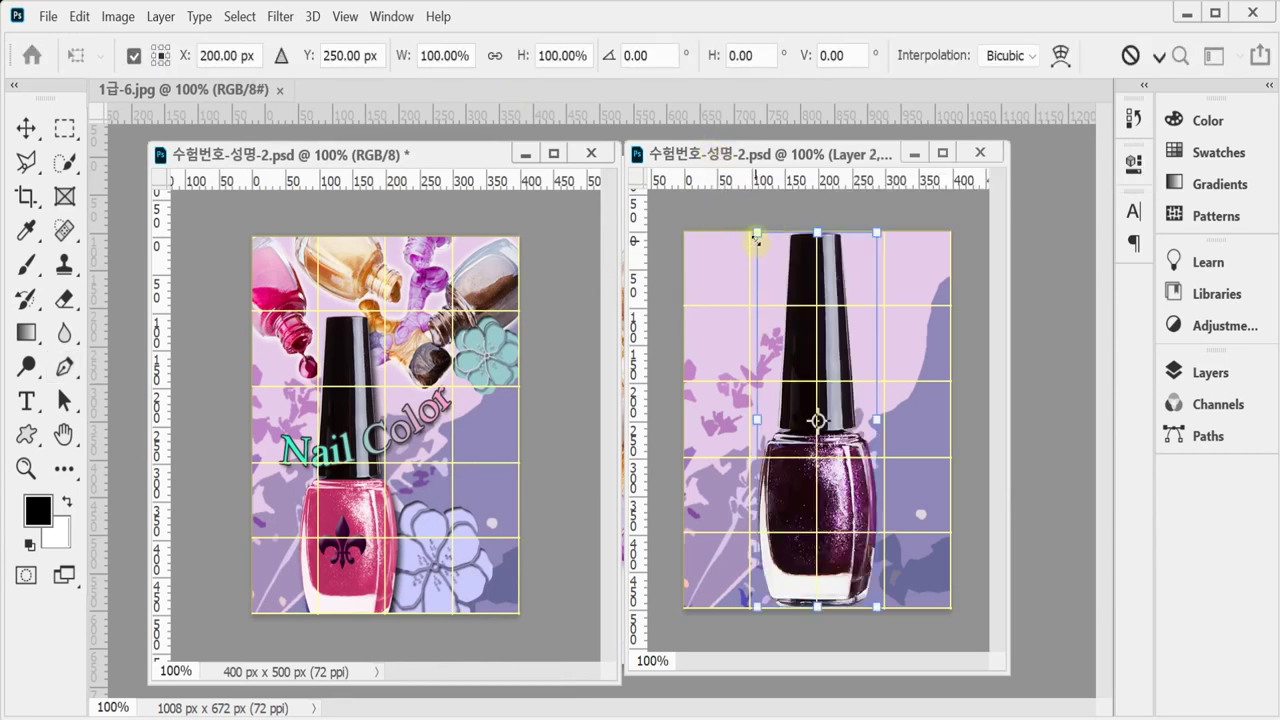
drag(757, 240, 786, 305)
click(494, 55)
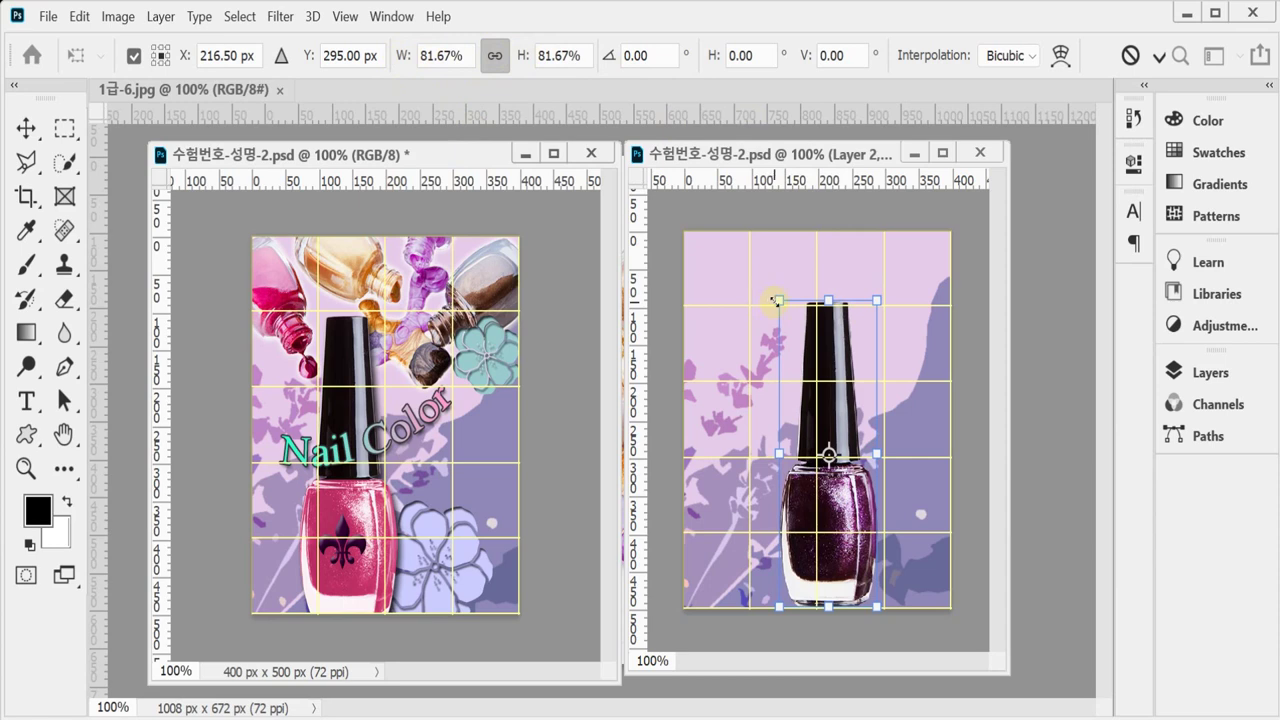
drag(778, 300, 781, 308)
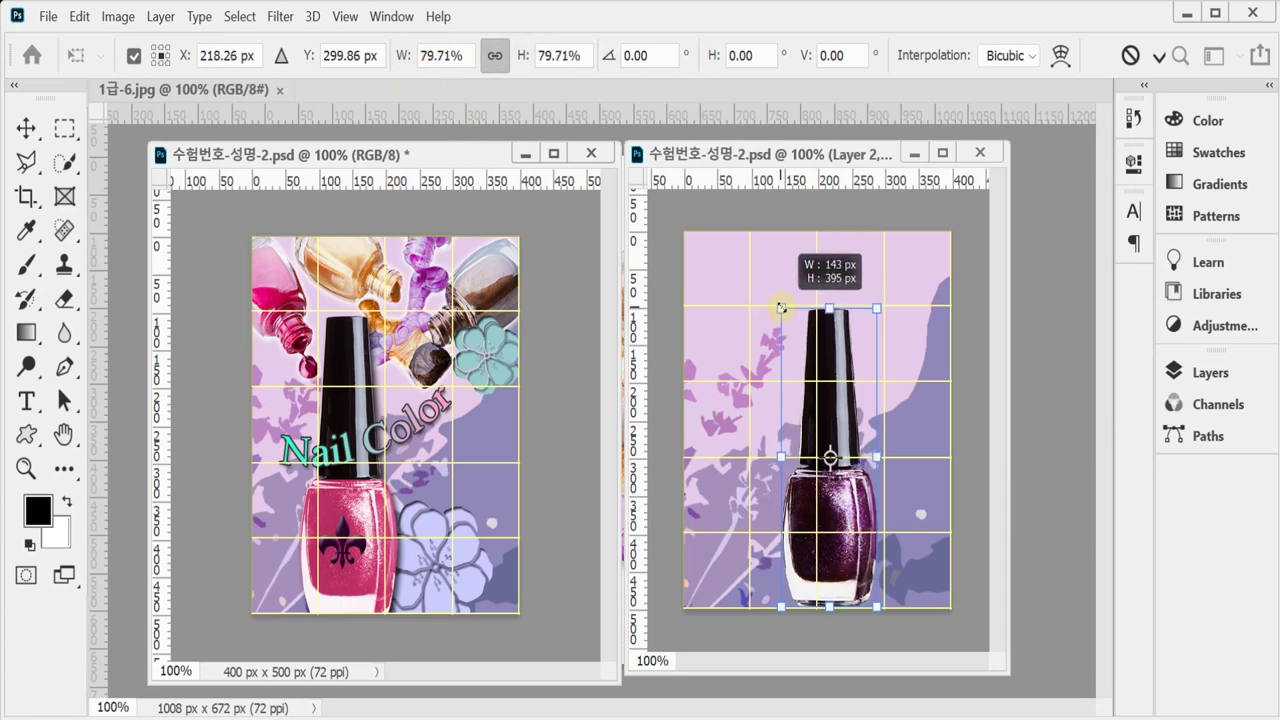
drag(781, 307, 781, 308)
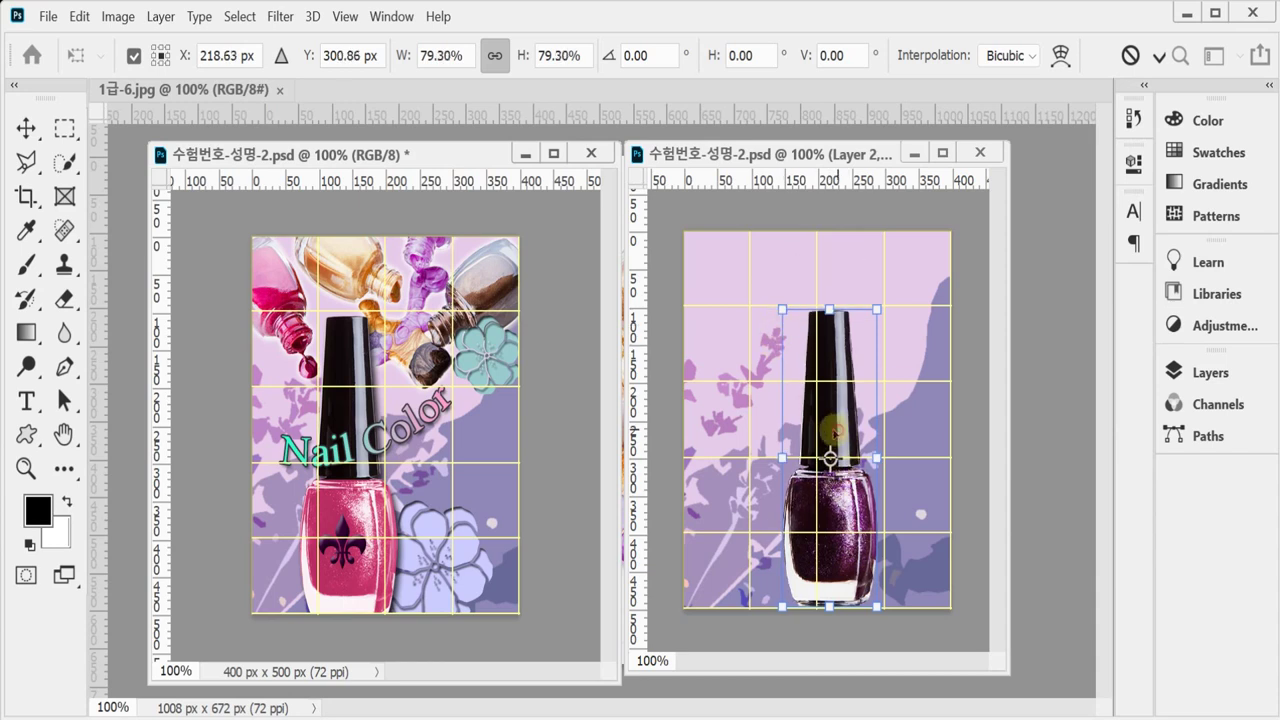
Move the bottle to about X 142.63 px, Y 301.86 px and apply the transform.
drag(838, 432, 787, 436)
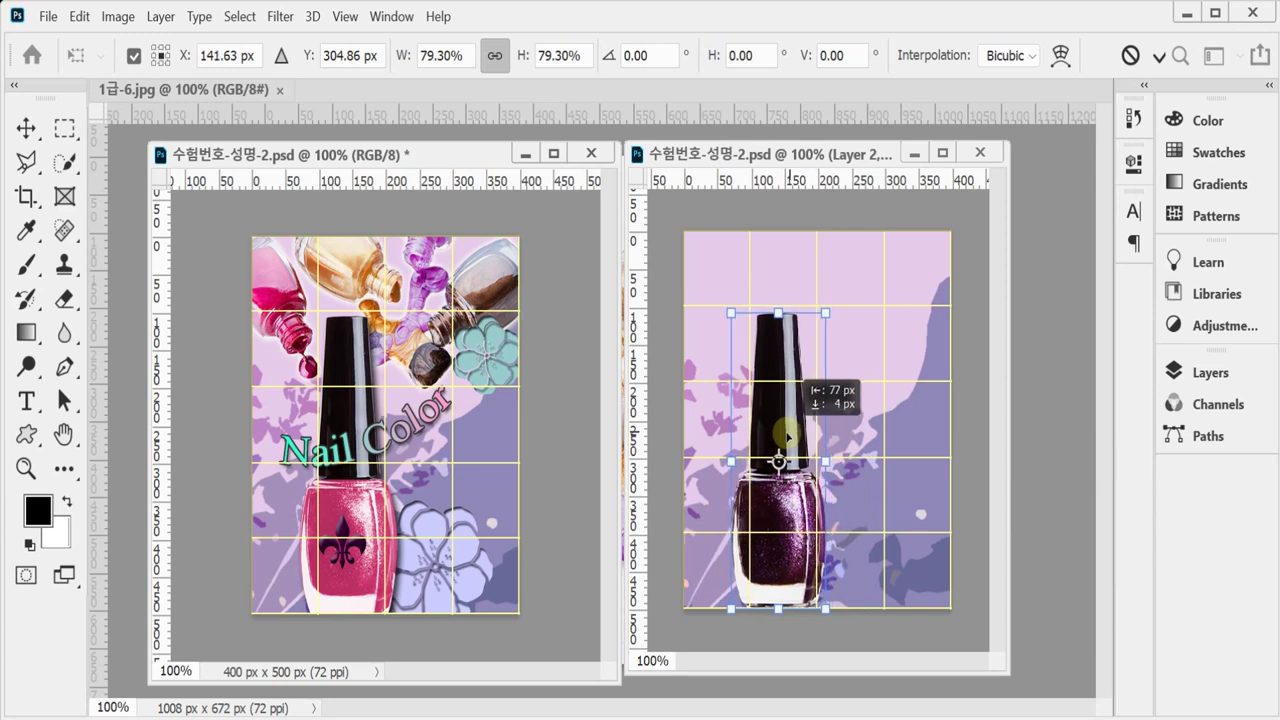
drag(788, 438, 788, 435)
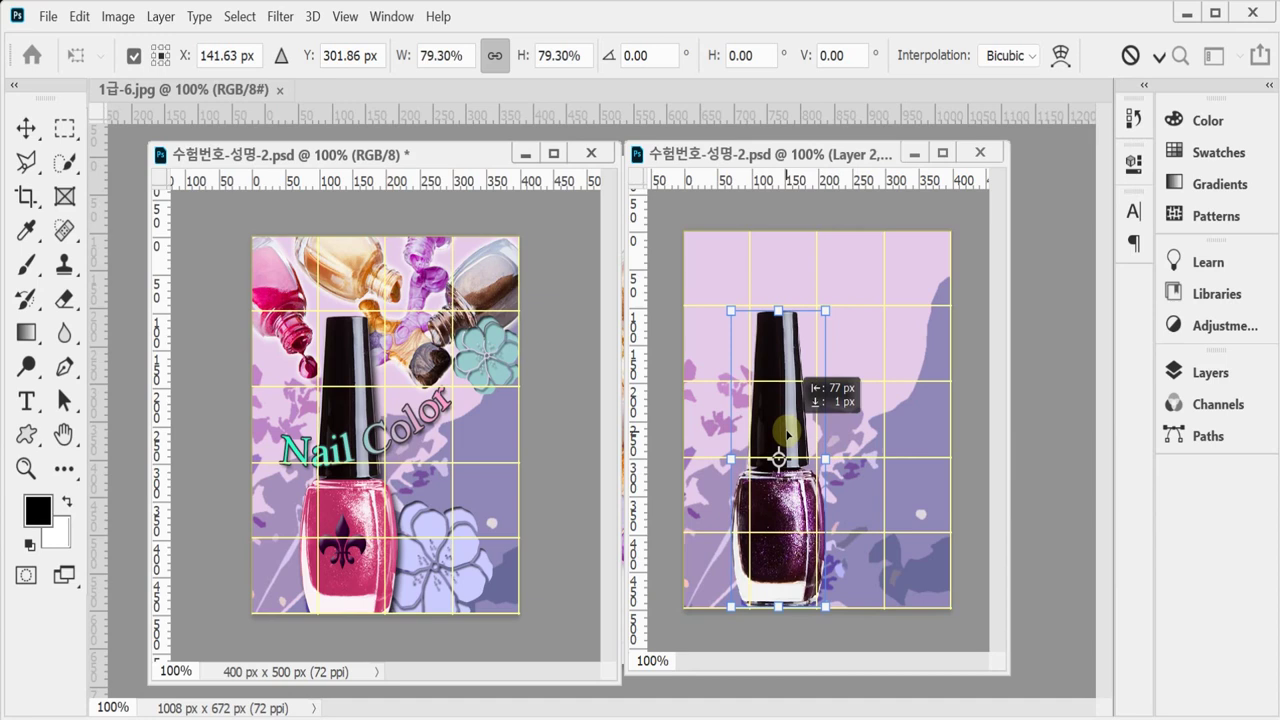
drag(788, 435, 788, 435)
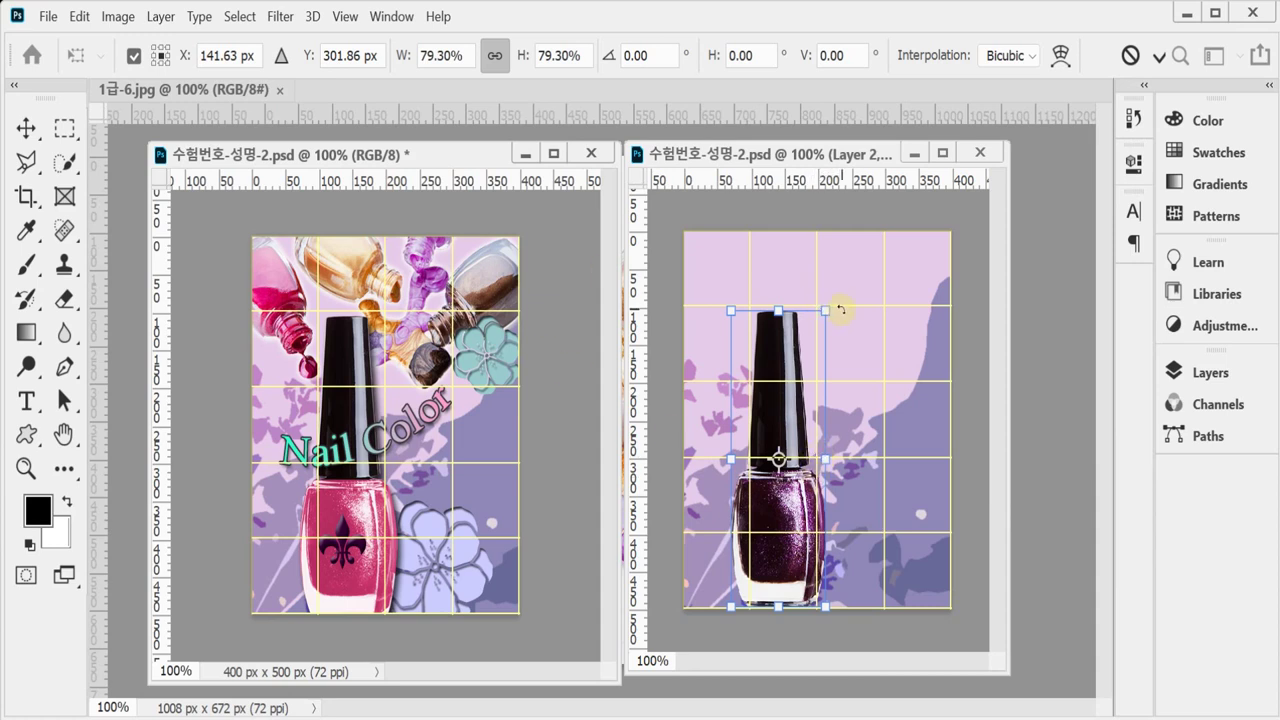
key(Right)
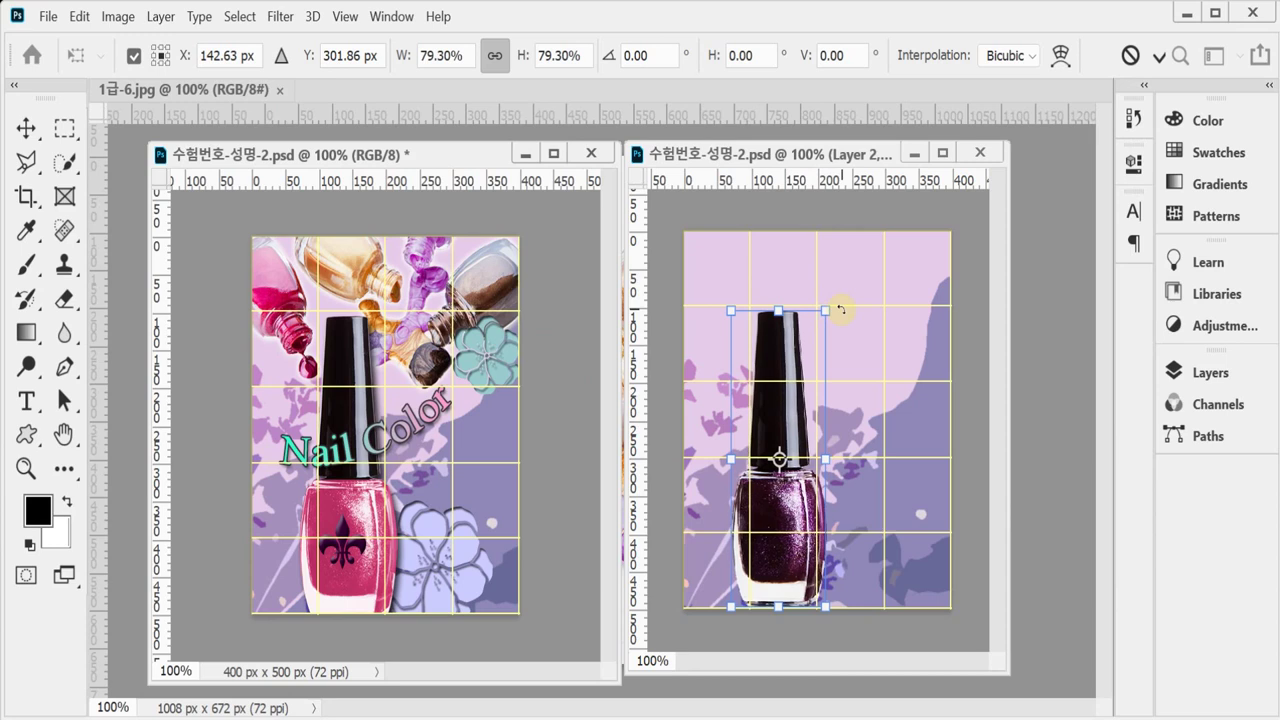
key(p)
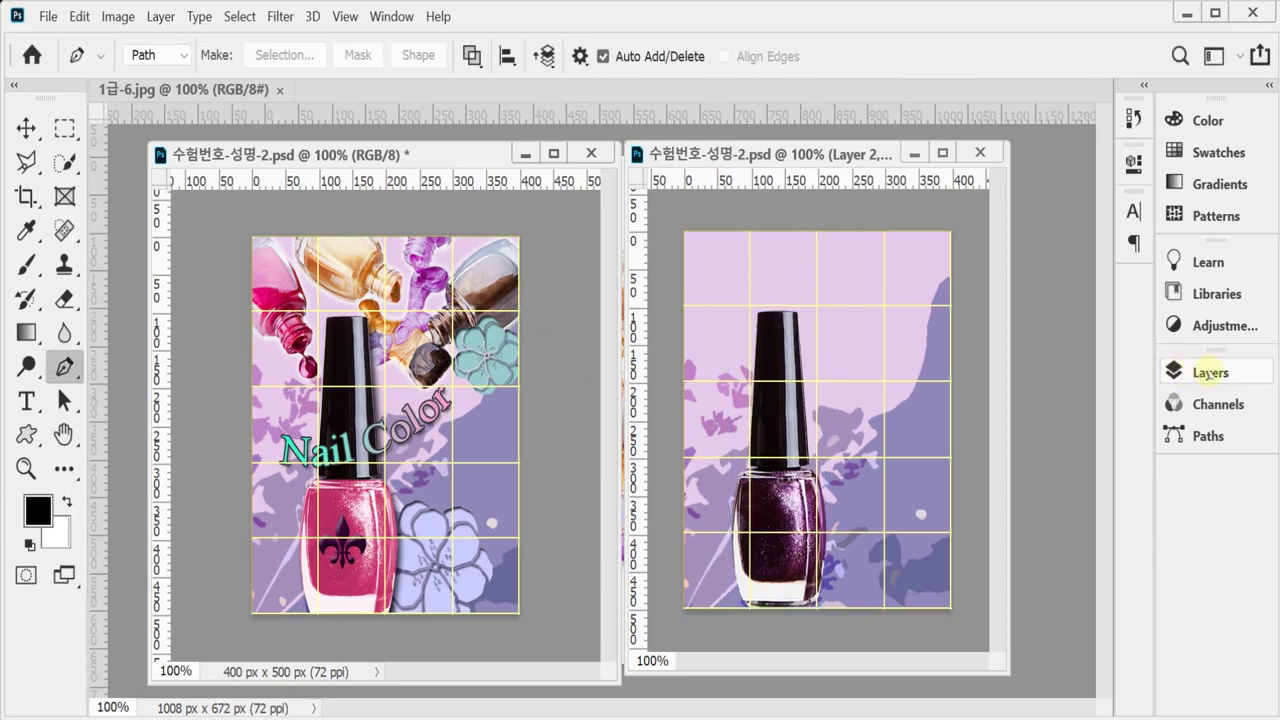
Add a Drop Shadow to the bottle layer with a 120° angle, 10 px distance and 10 px size.
click(1210, 372)
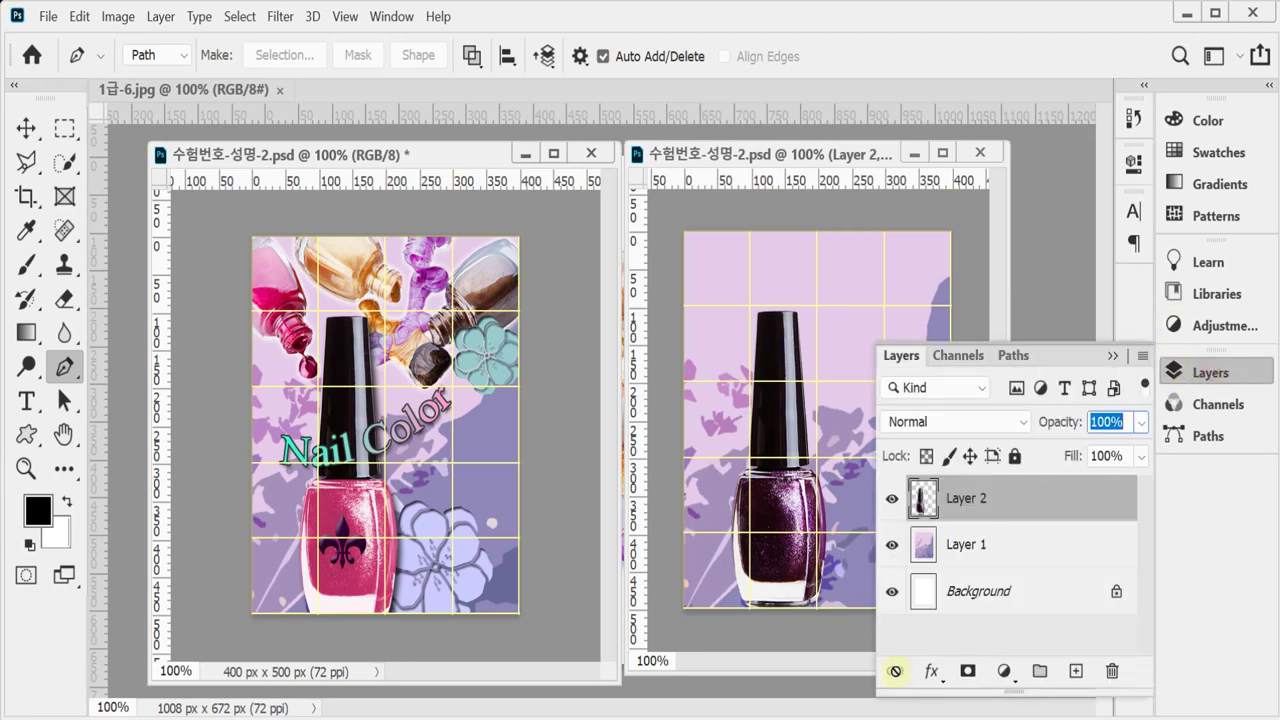
click(931, 671)
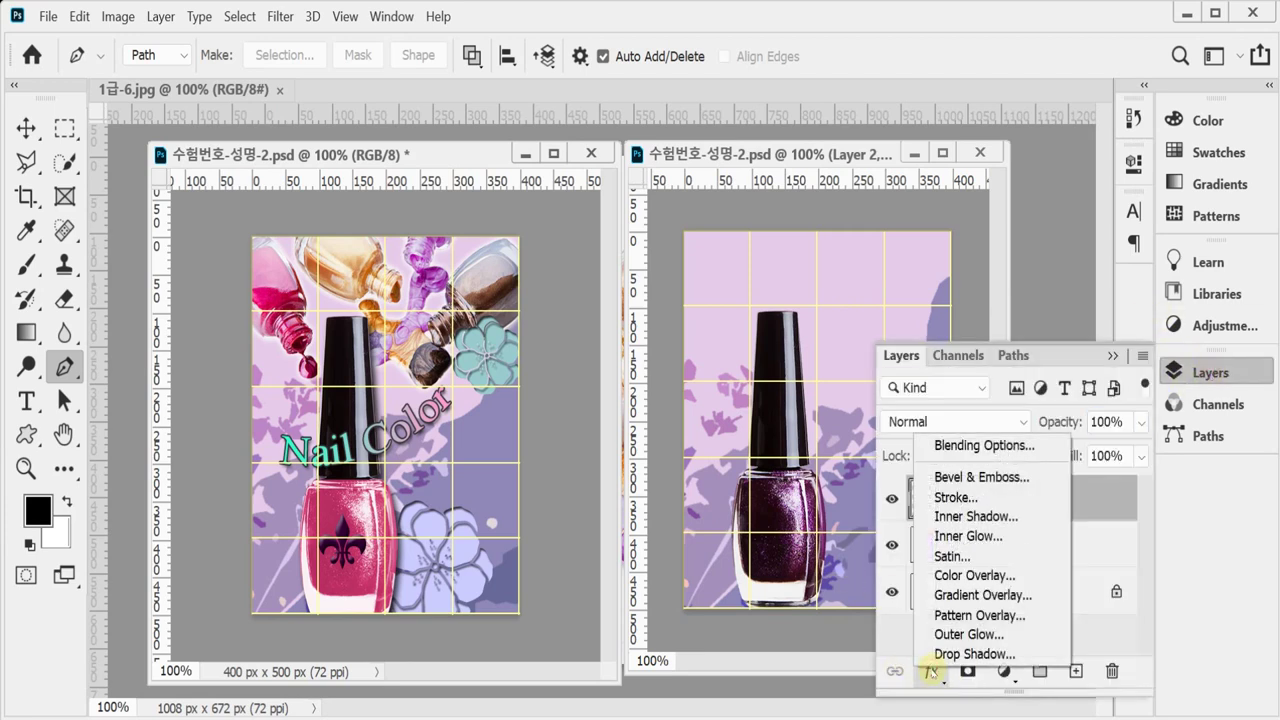
click(943, 652)
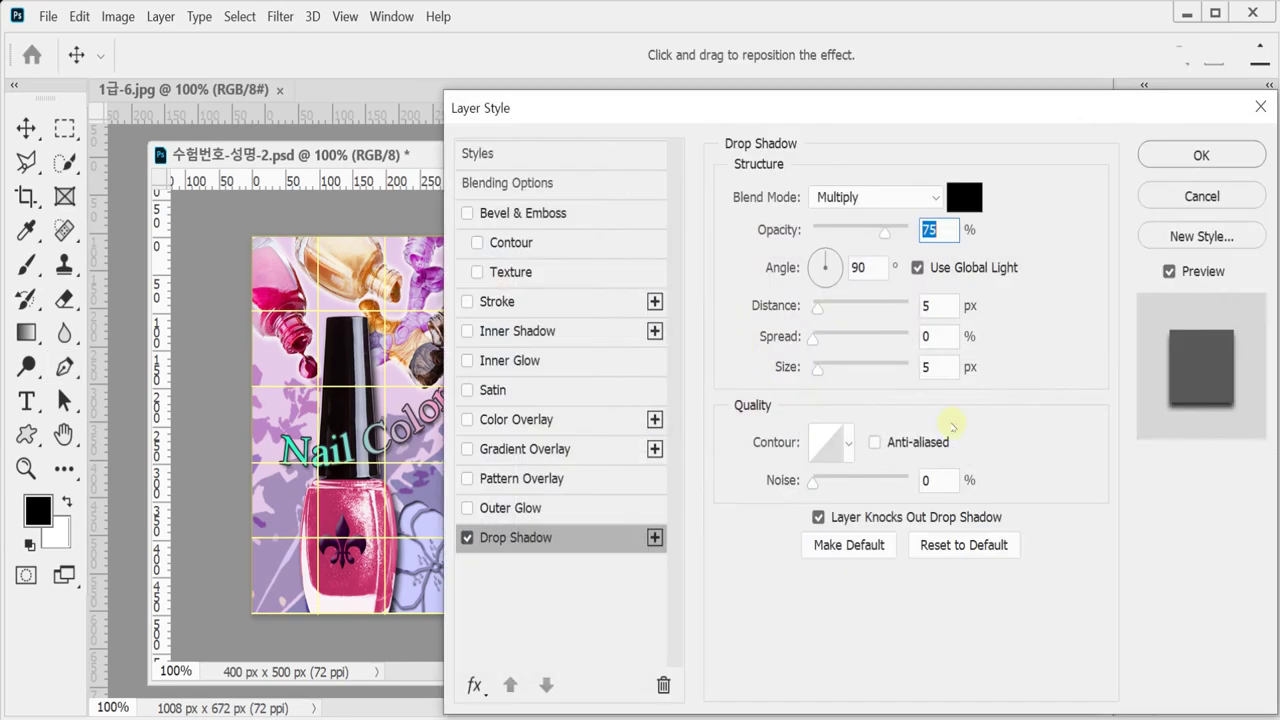
key(Tab)
text(120)
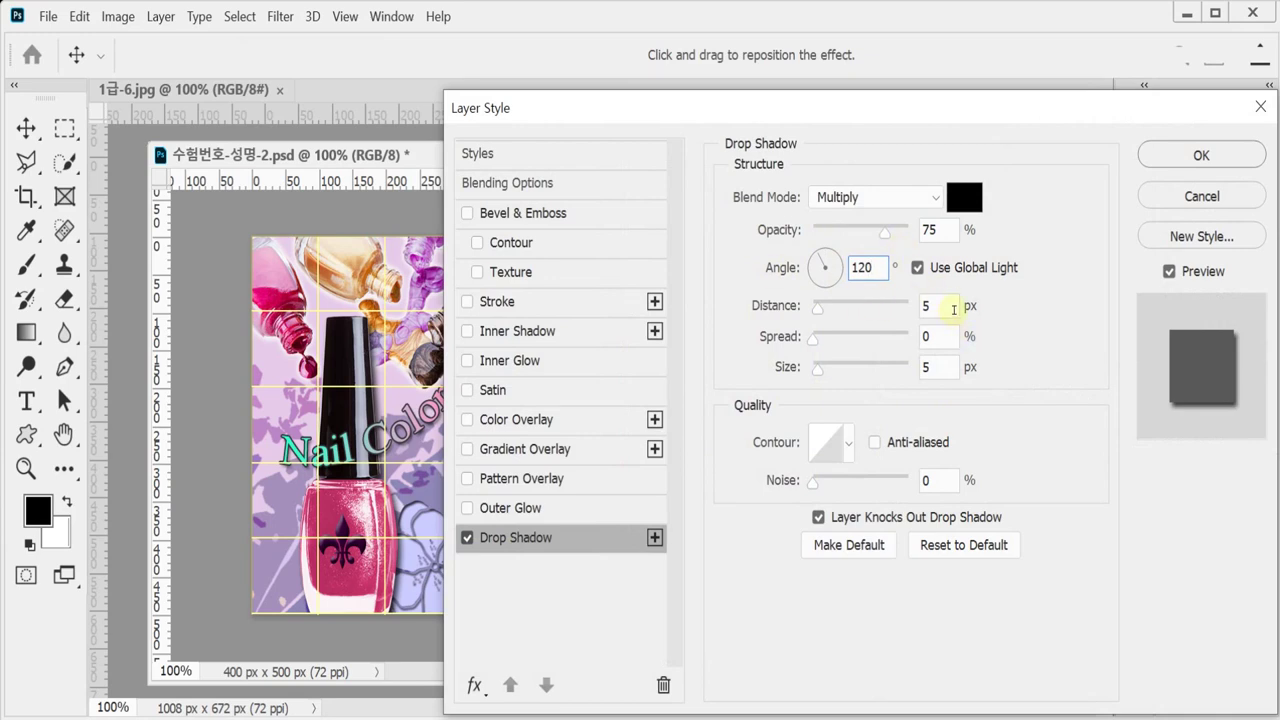
key(Tab)
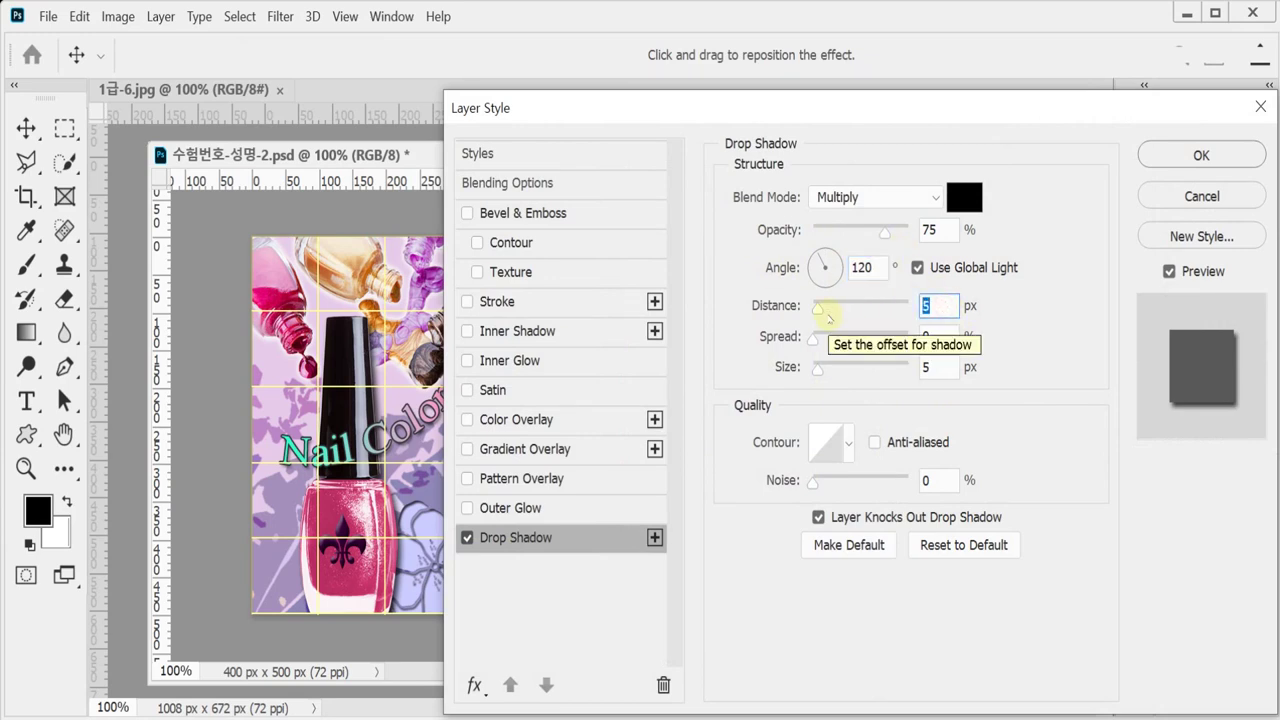
text(10)
key(Tab)
key(Tab)
text(10)
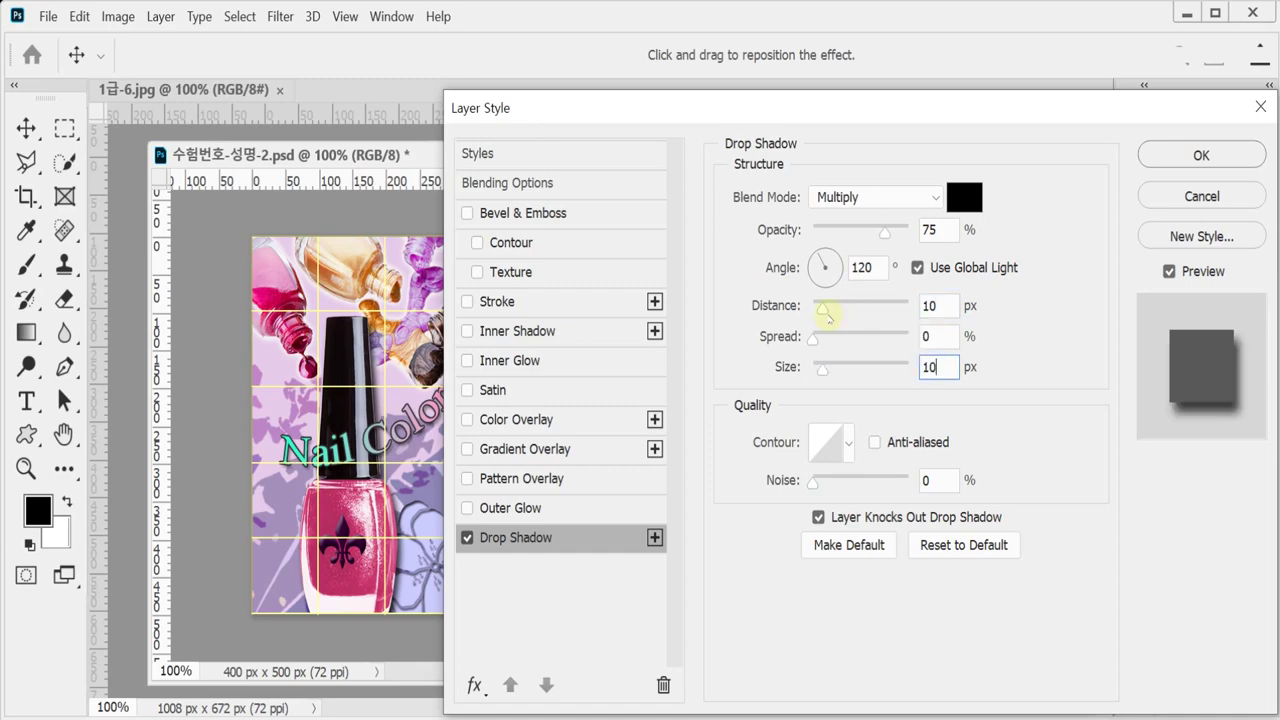
key(Return)
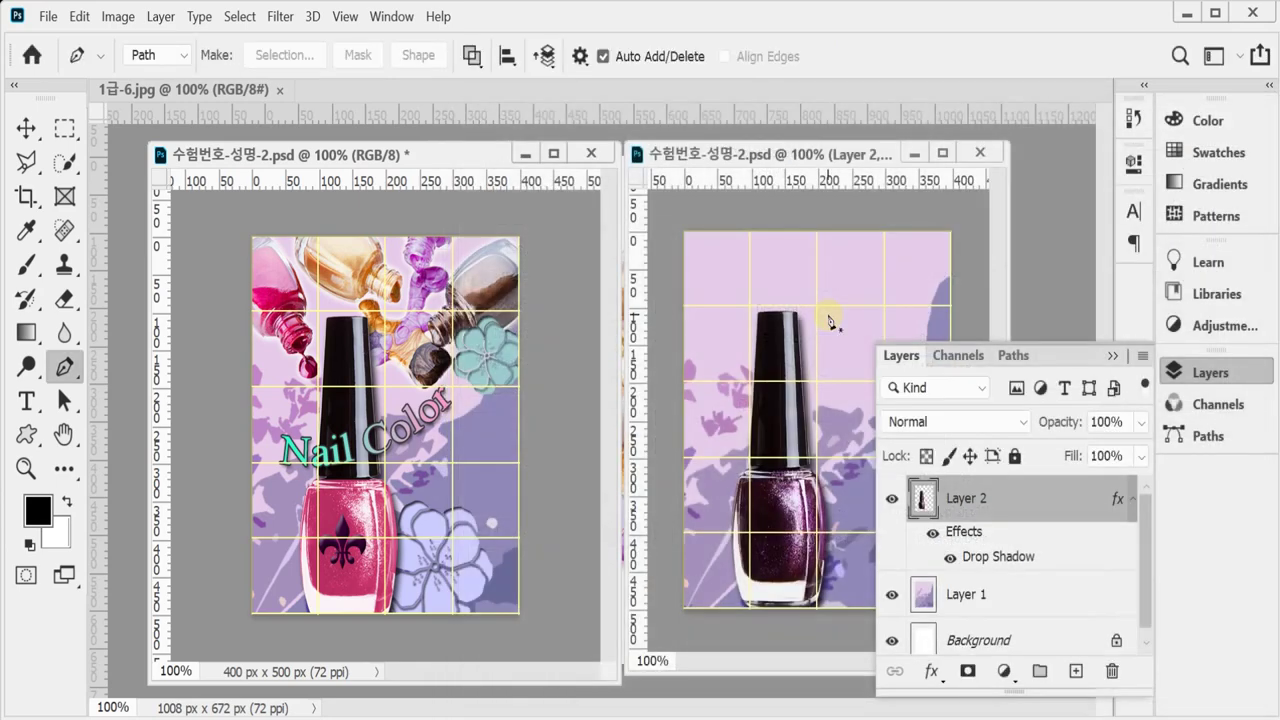
click(1205, 362)
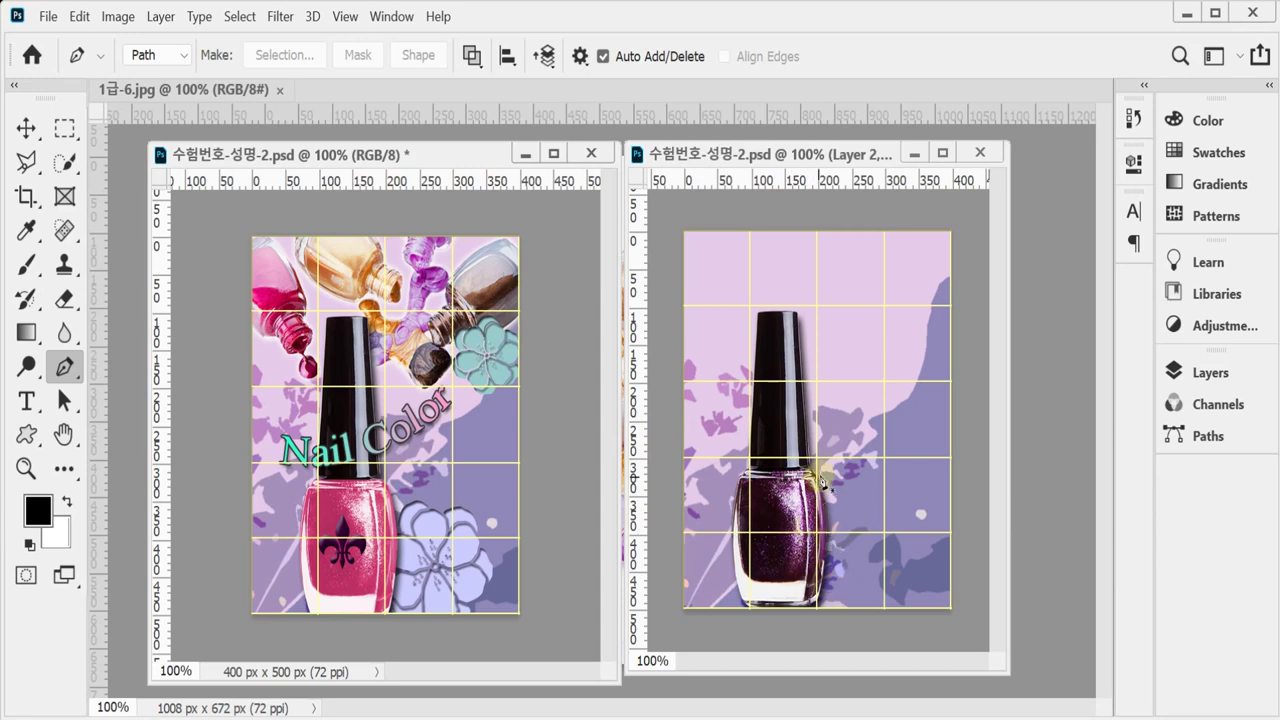
Load the outline of Layer 2, the bottle, as a selection.
click(1212, 374)
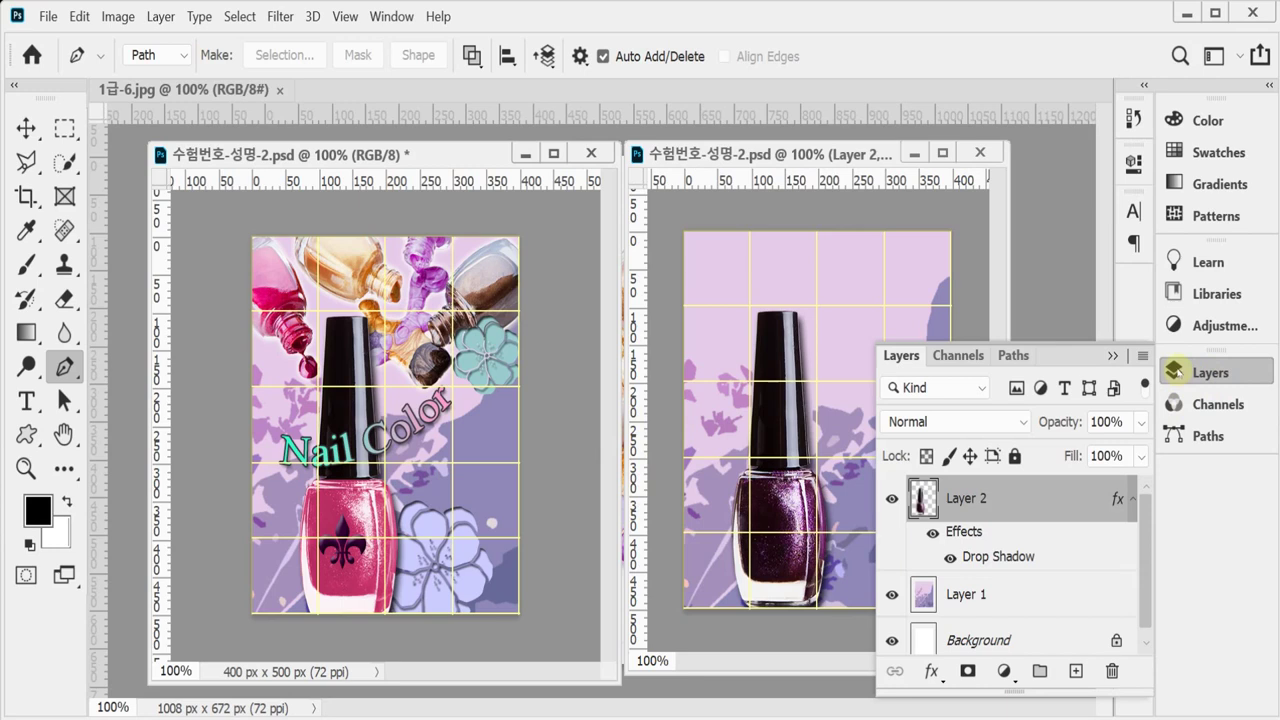
ctrl+click(918, 502)
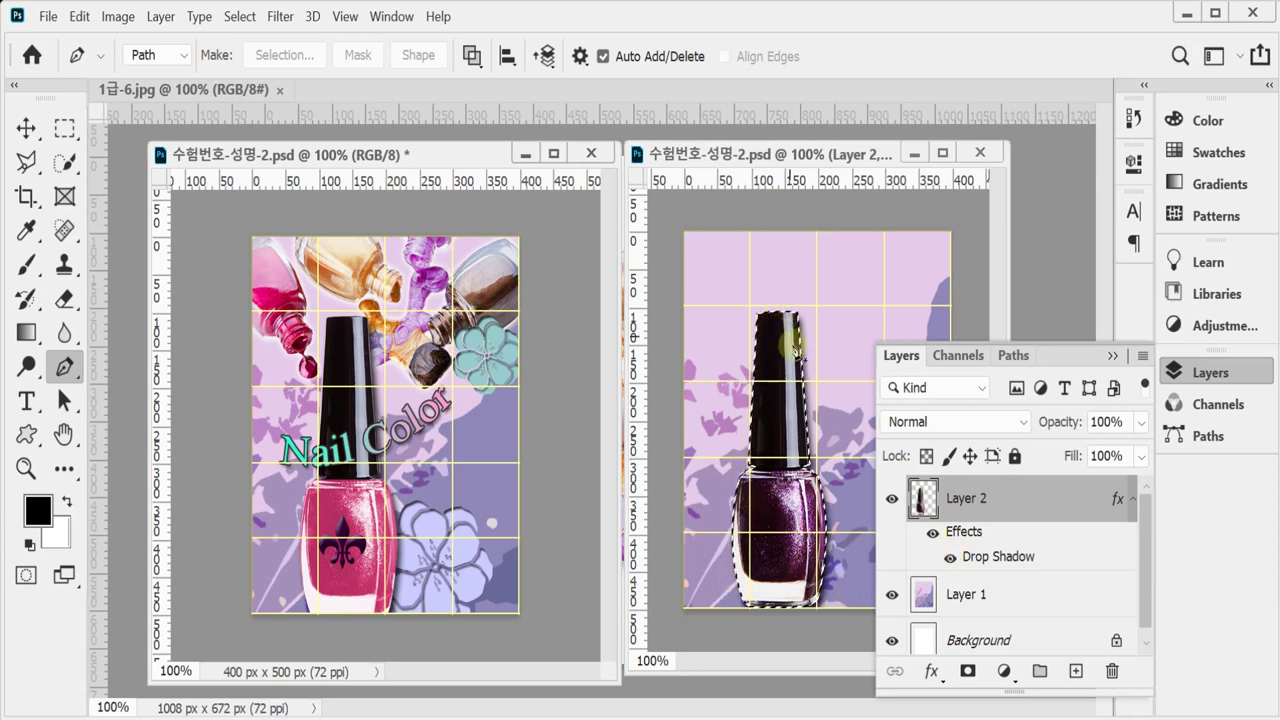
click(1210, 372)
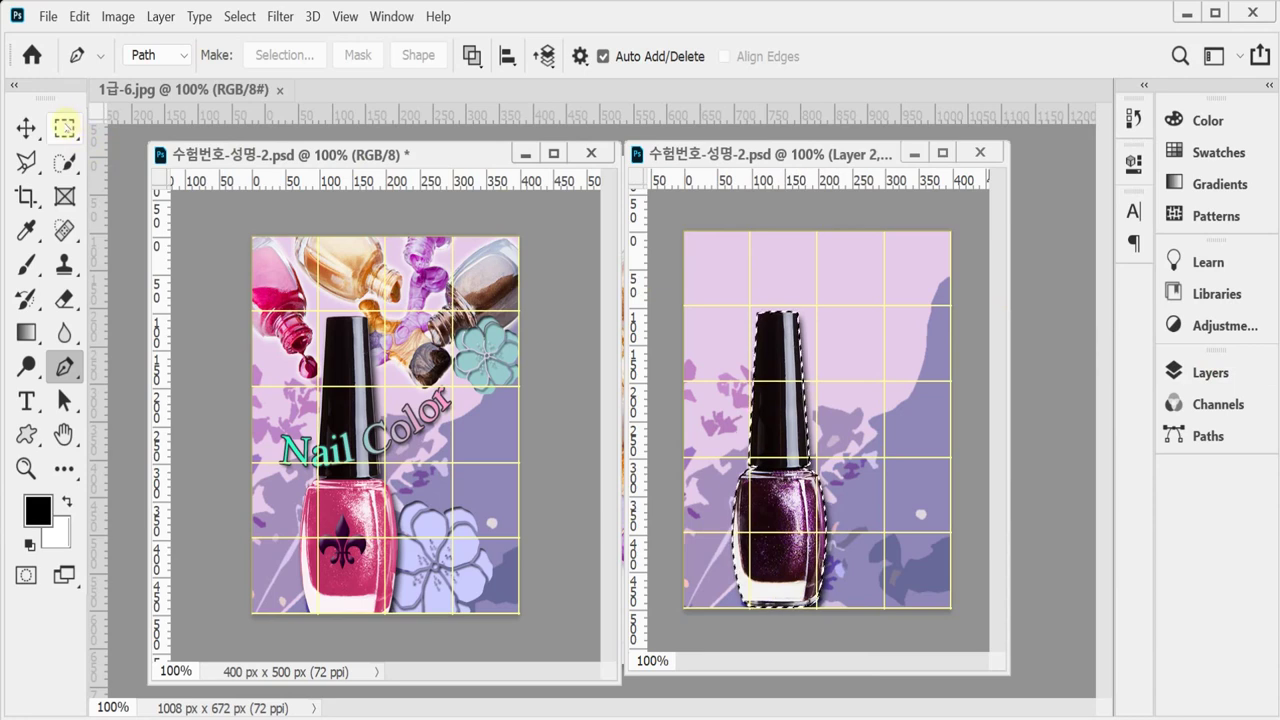
With the Rectangular Marquee tool, try subtracting the cap area, and instead intersect the selection with a rectangle around the bottle's glass body.
click(64, 126)
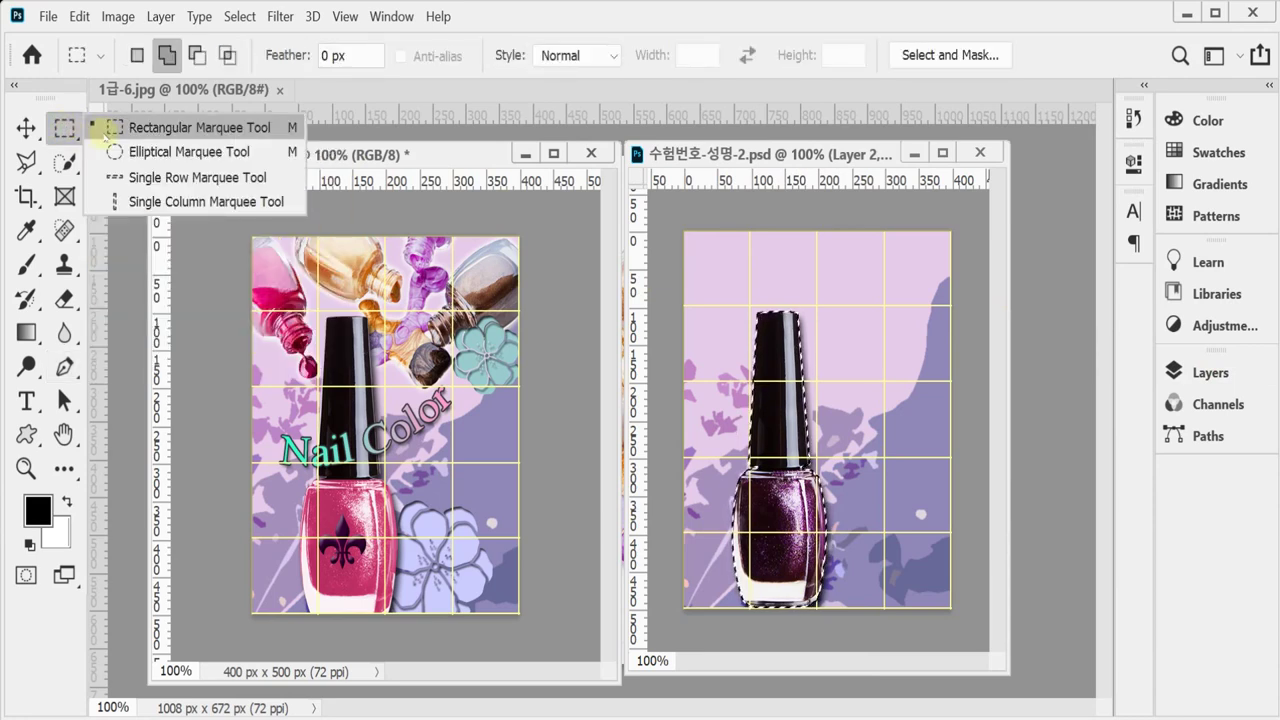
click(136, 130)
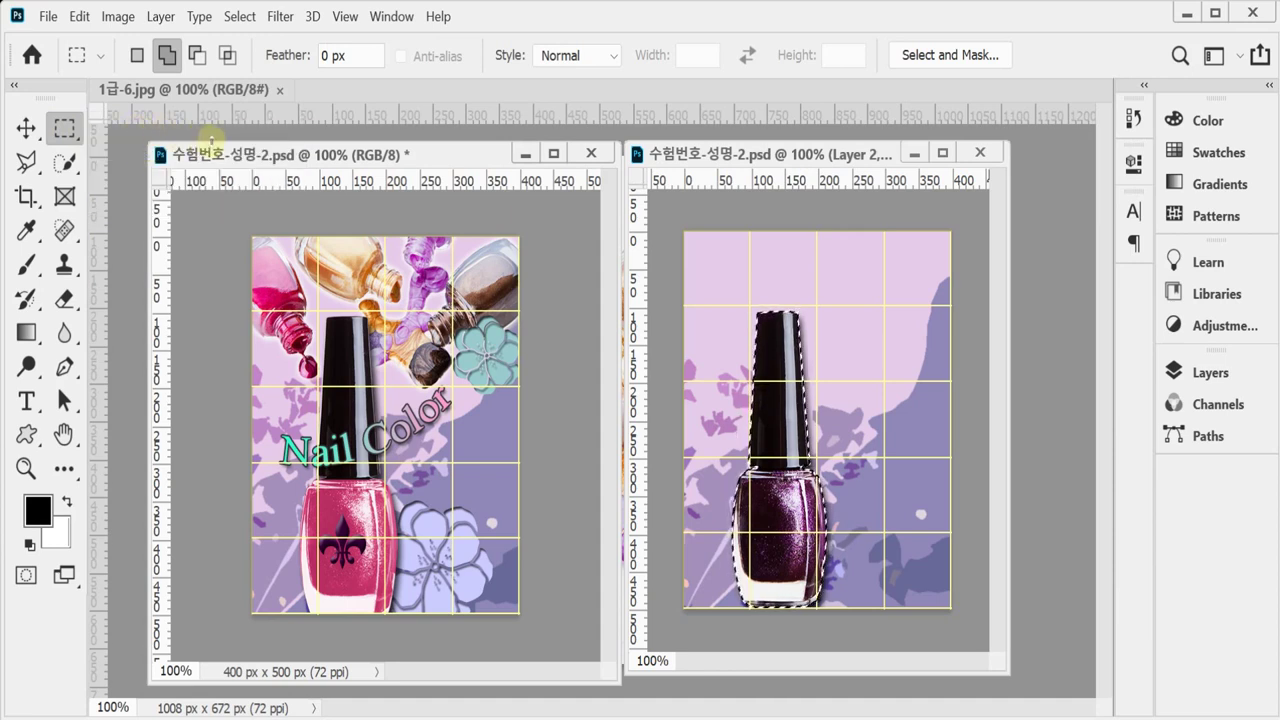
click(198, 57)
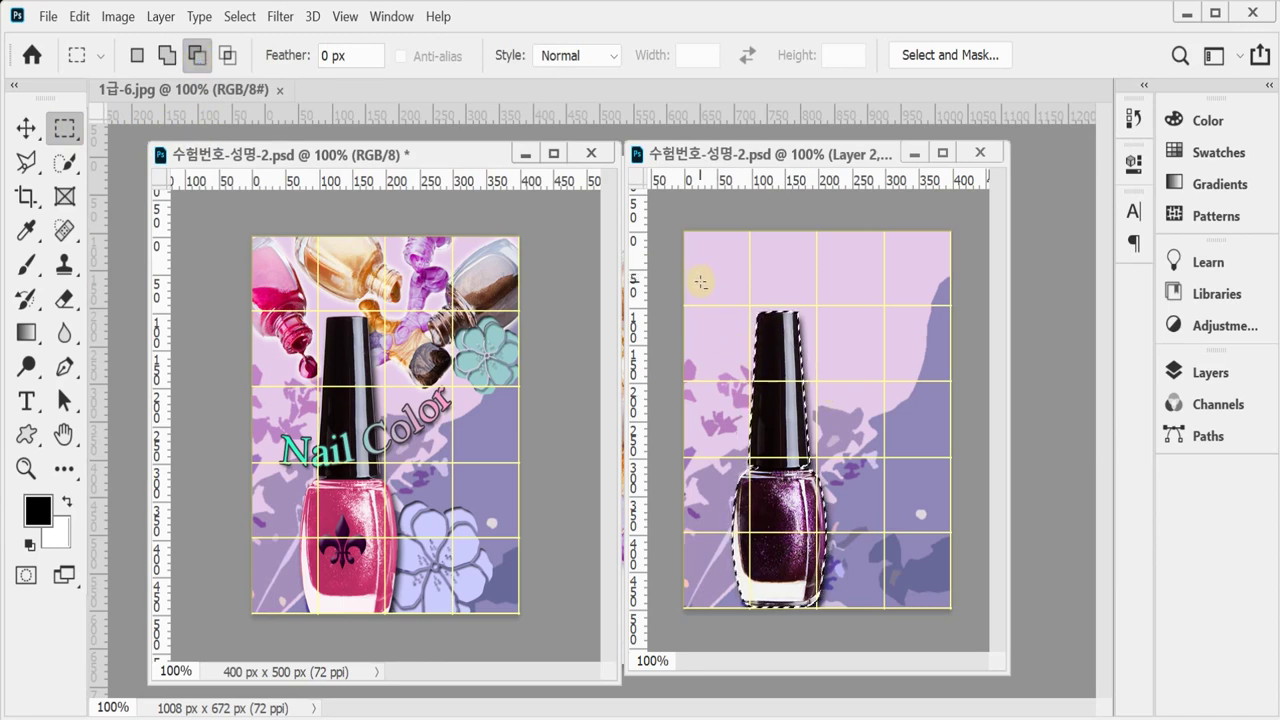
drag(700, 279, 875, 471)
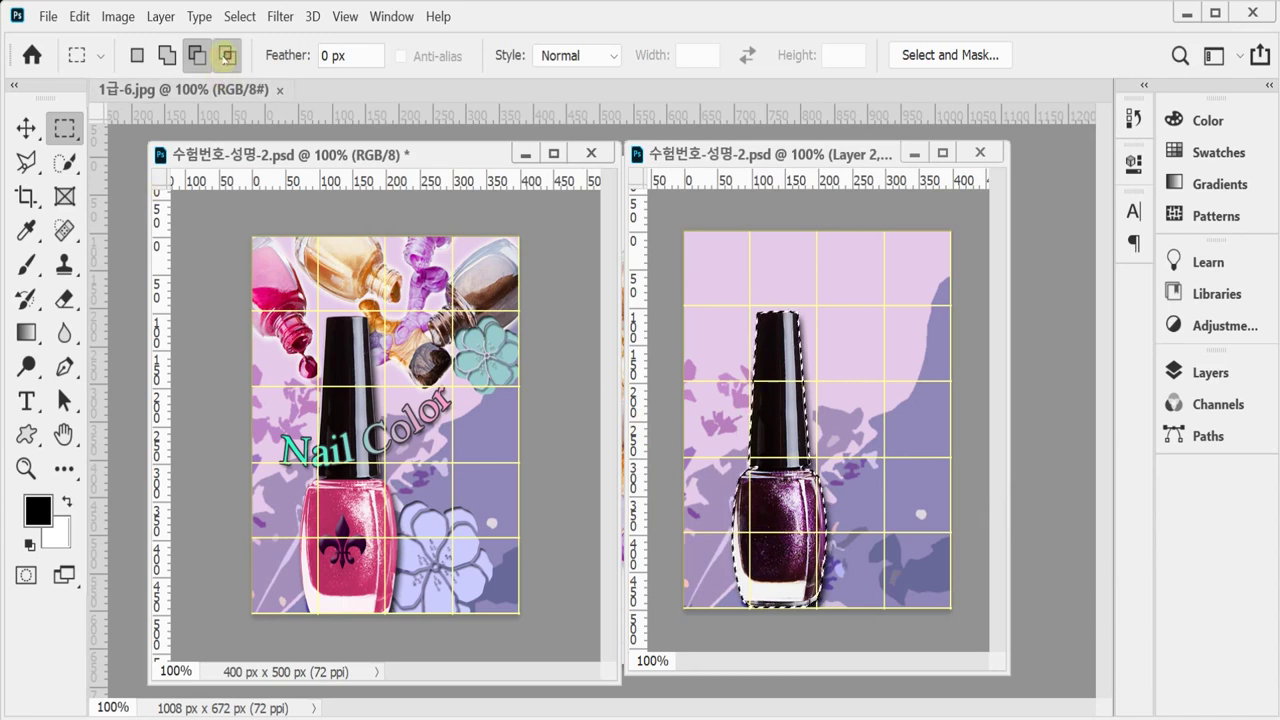
click(227, 55)
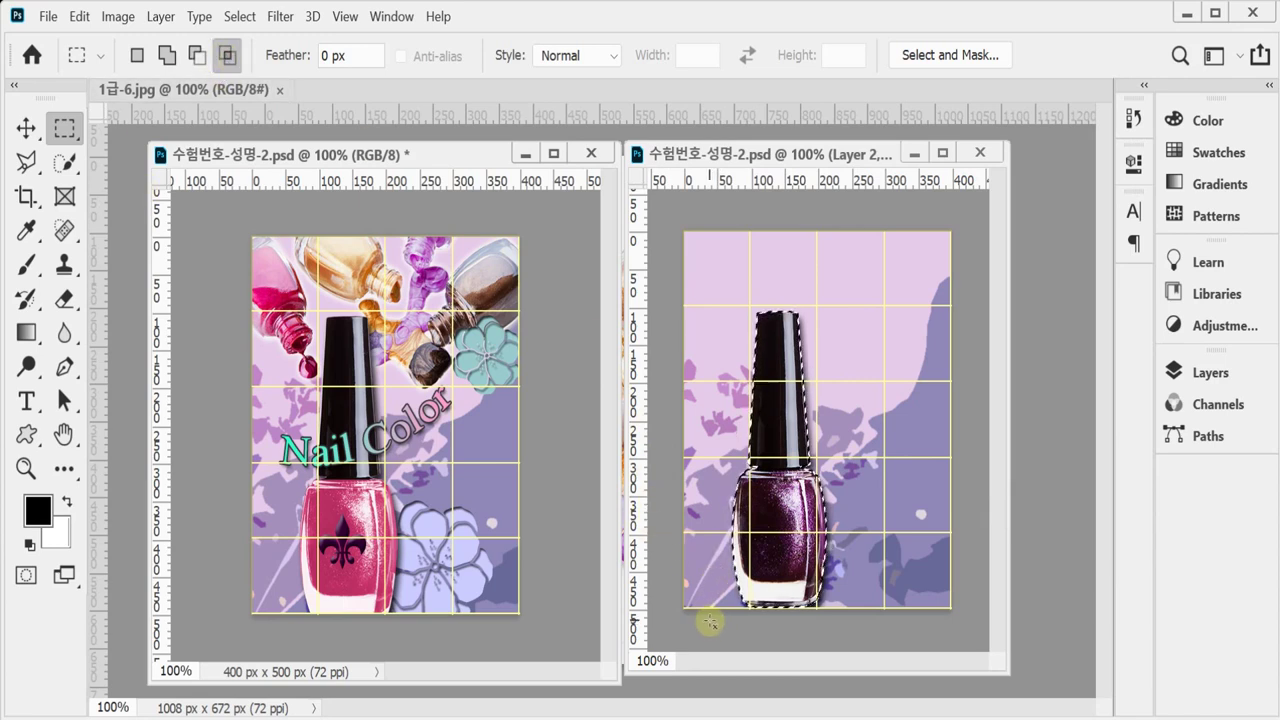
drag(710, 622, 863, 472)
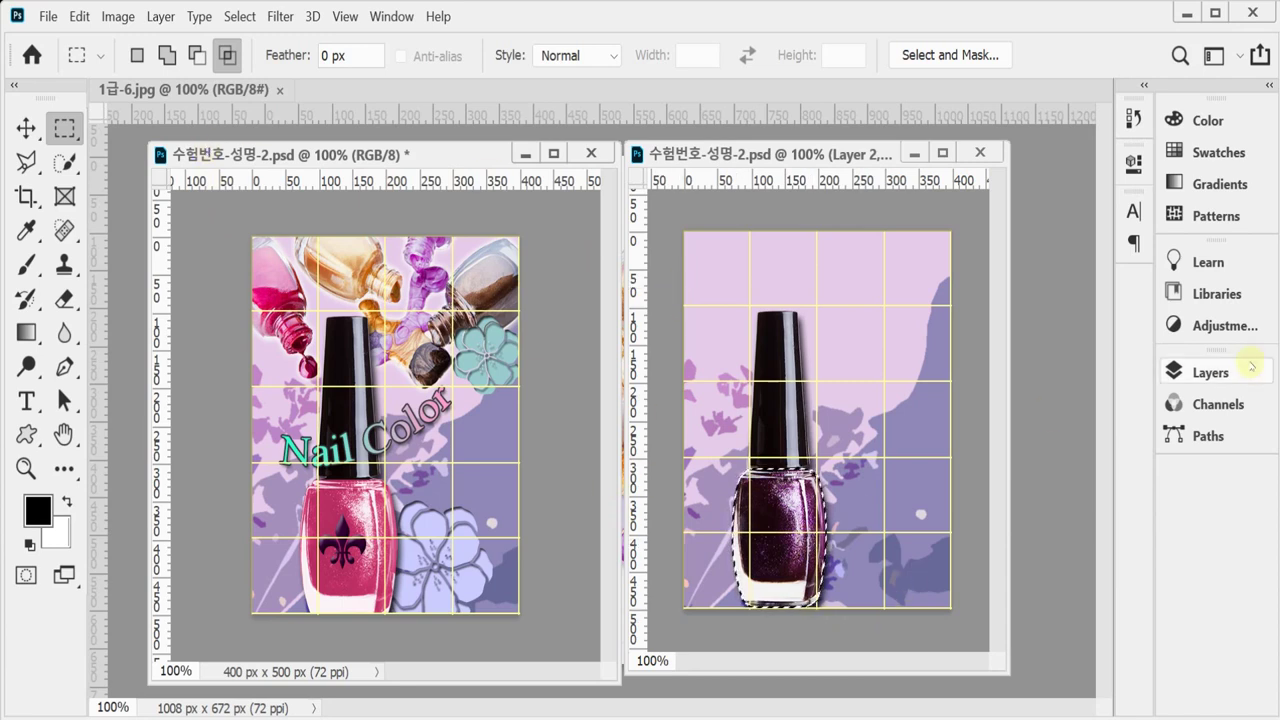
Add a Hue/Saturation adjustment layer restricted to the selected glass body and enable Colorize.
click(1212, 372)
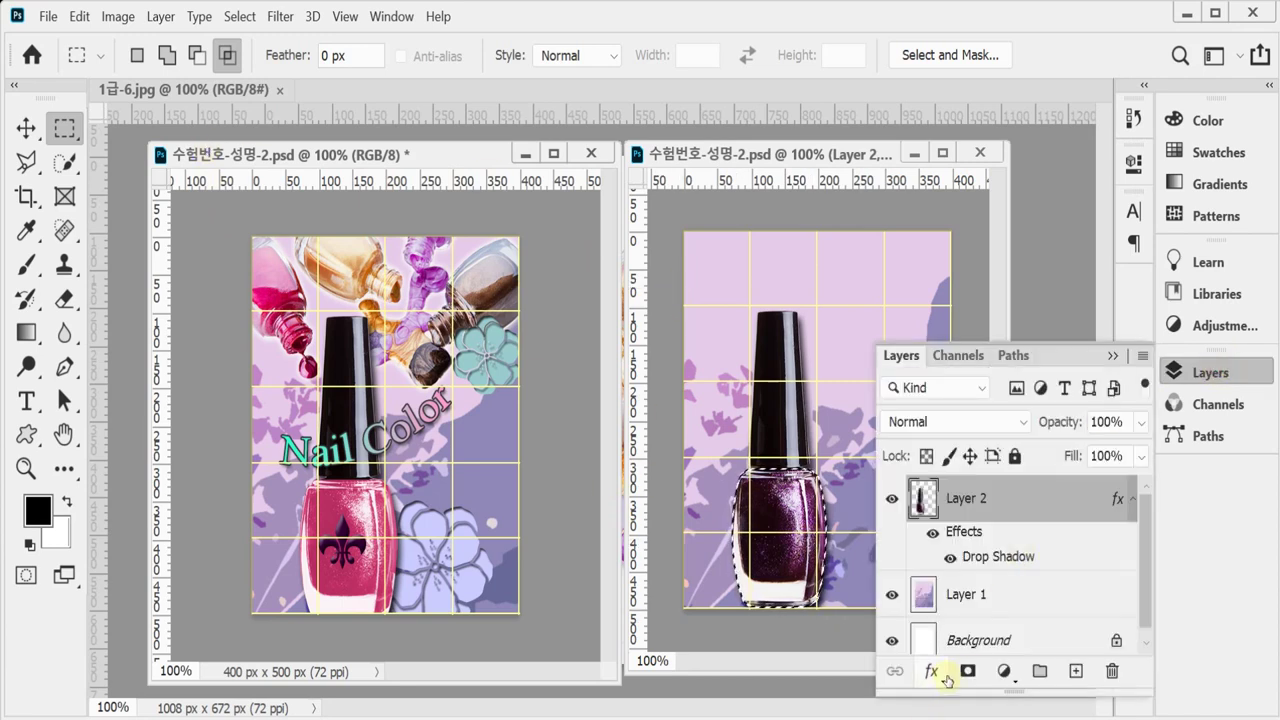
click(1004, 672)
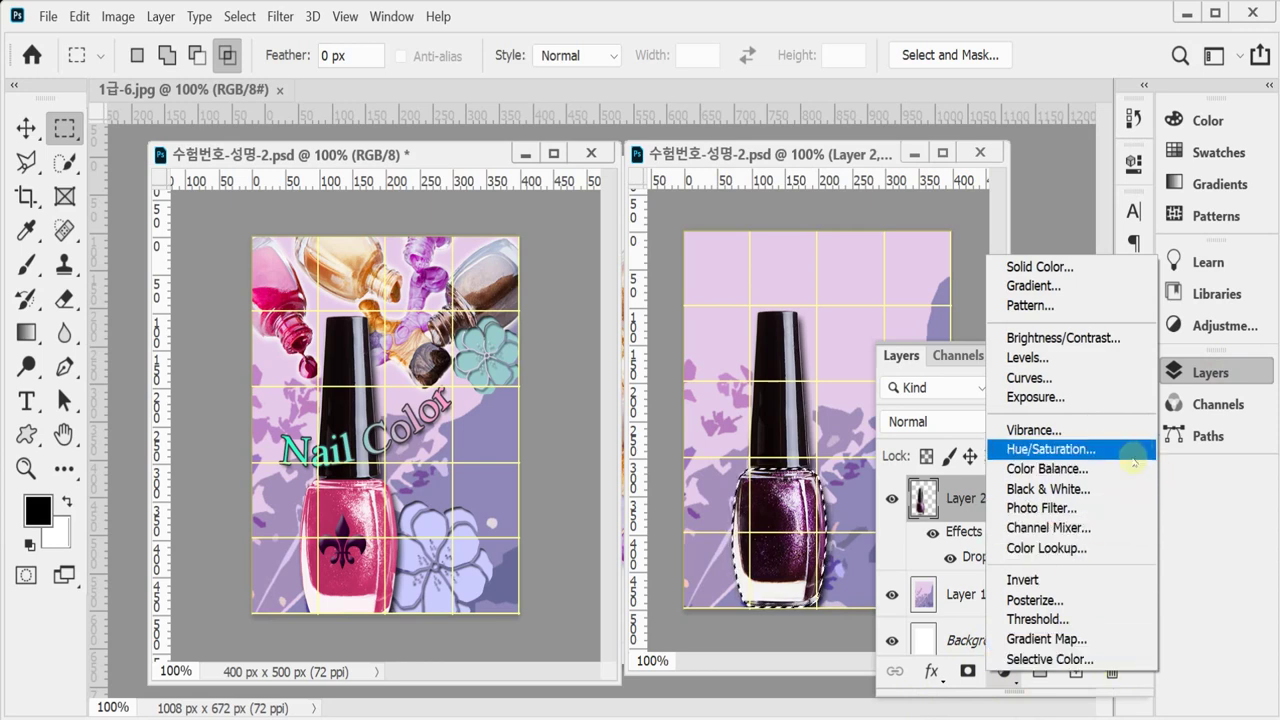
click(1050, 448)
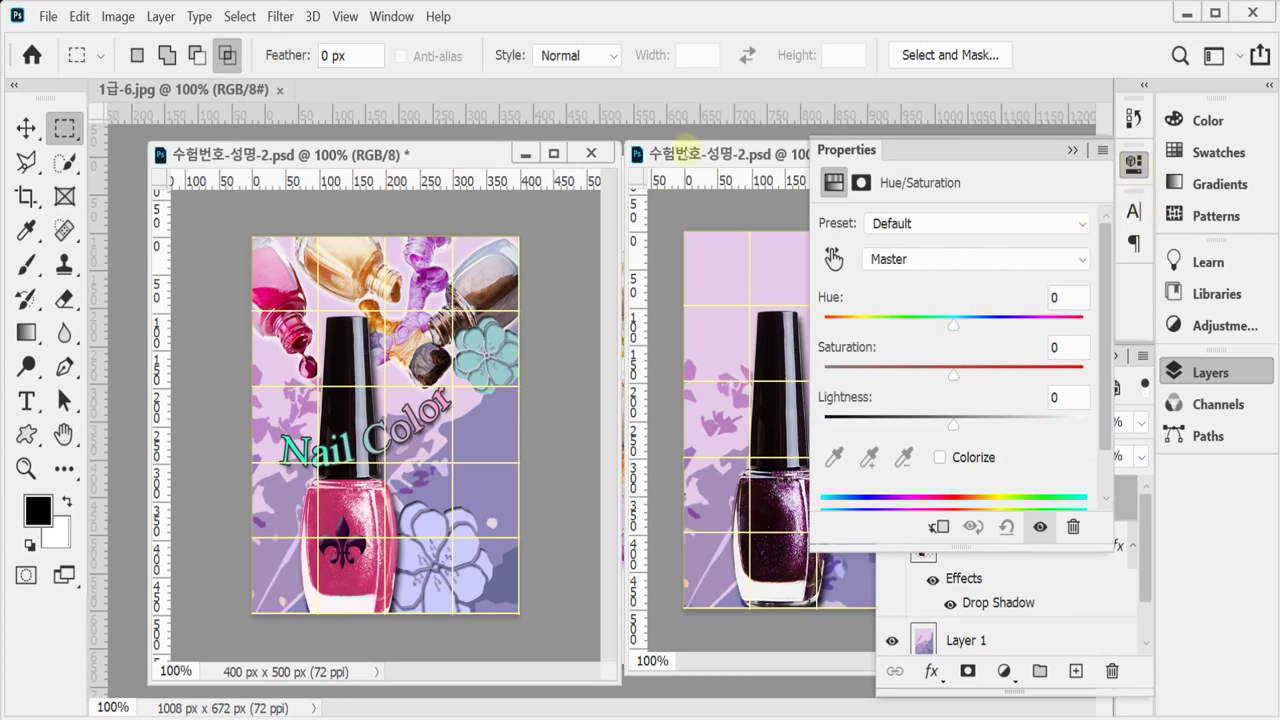
drag(683, 151, 595, 148)
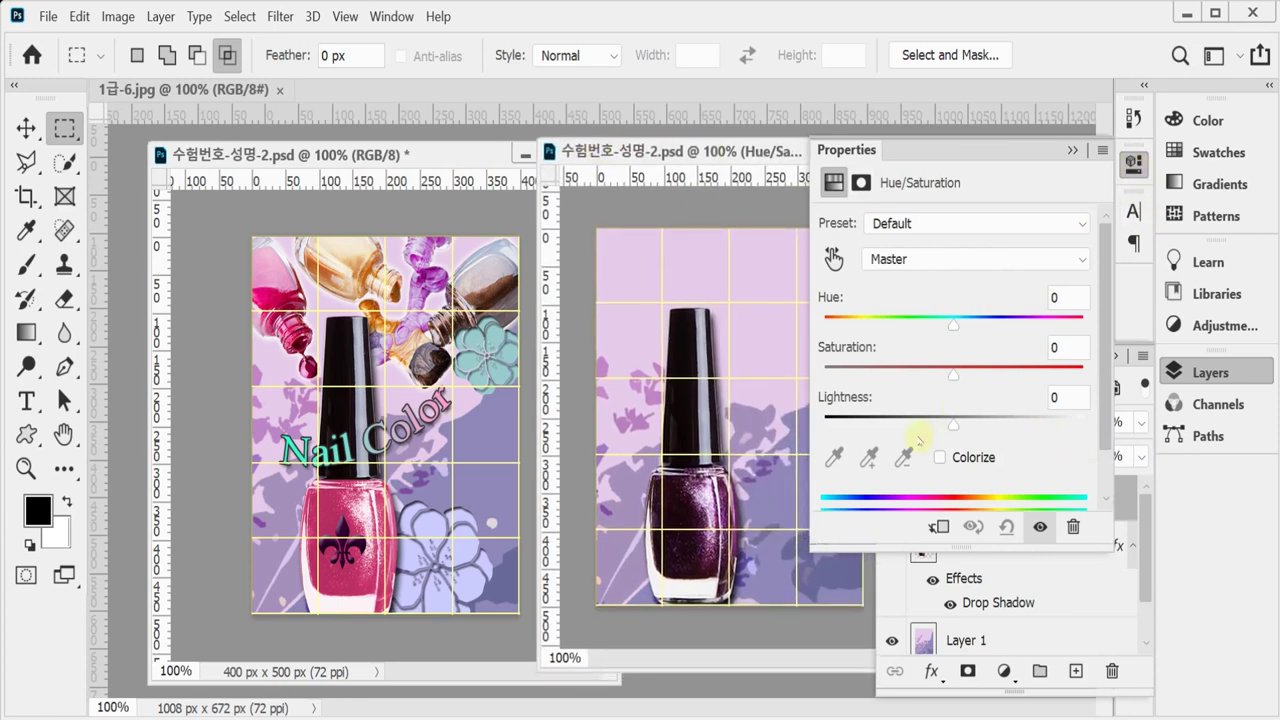
click(957, 462)
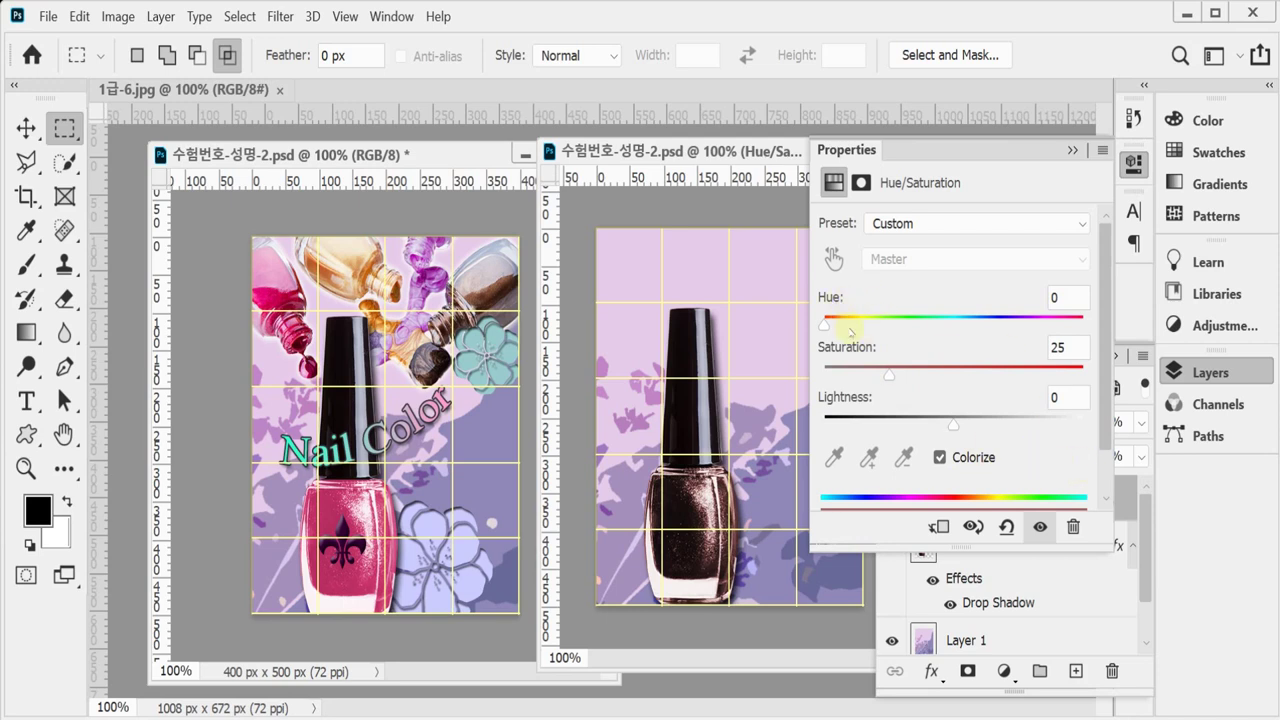
Try a Hue of 333, Saturation of 53 and Lightness of +43 on the glass body.
drag(838, 321, 841, 324)
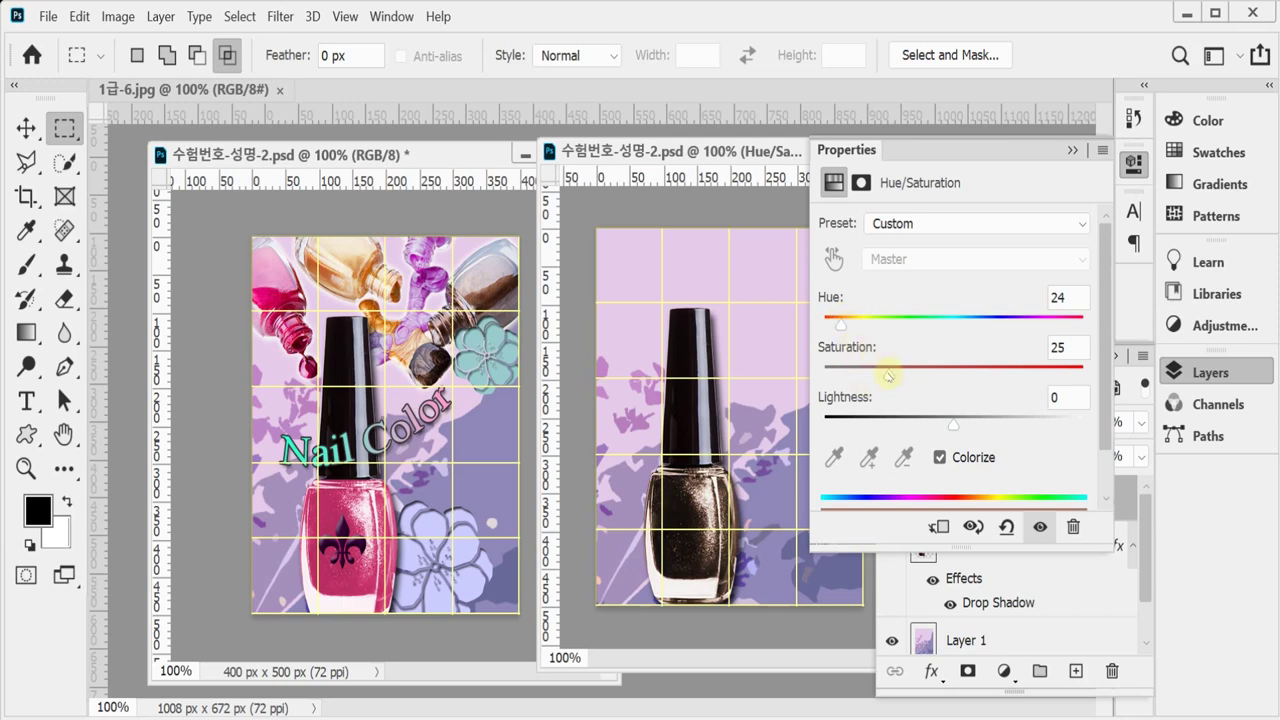
click(888, 371)
drag(908, 374, 962, 374)
drag(838, 322, 1064, 325)
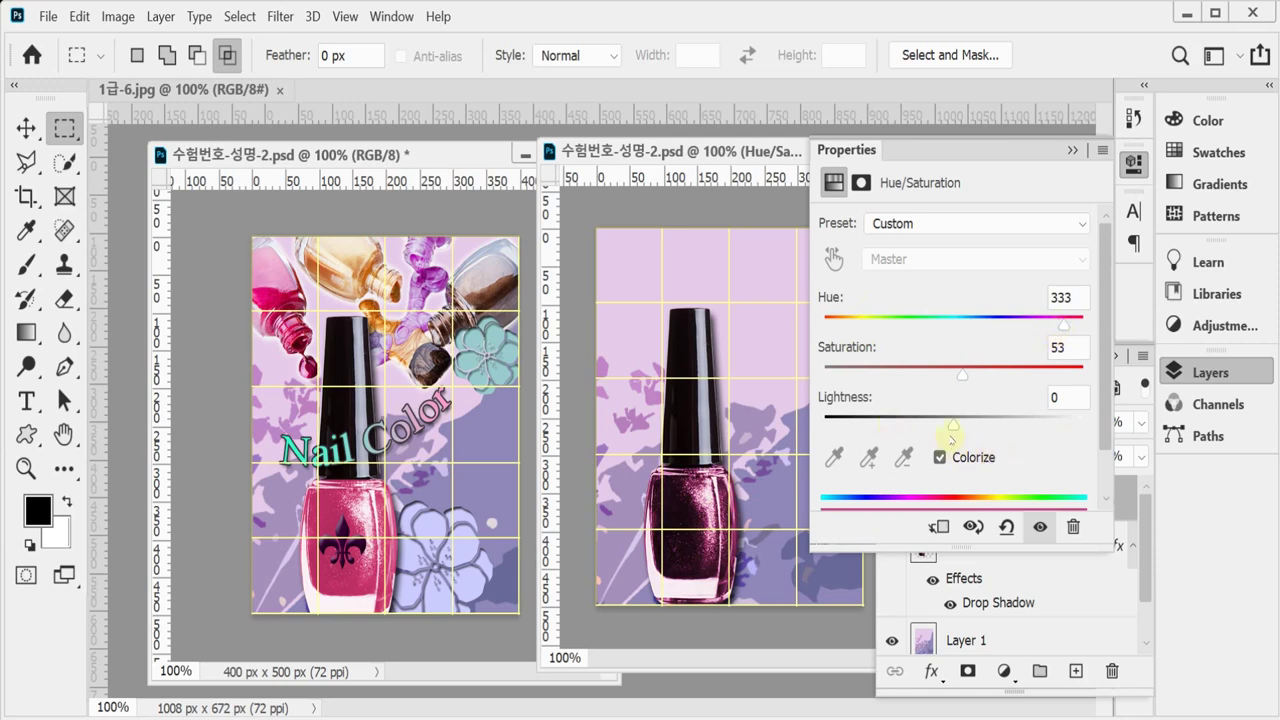
drag(955, 423, 1009, 422)
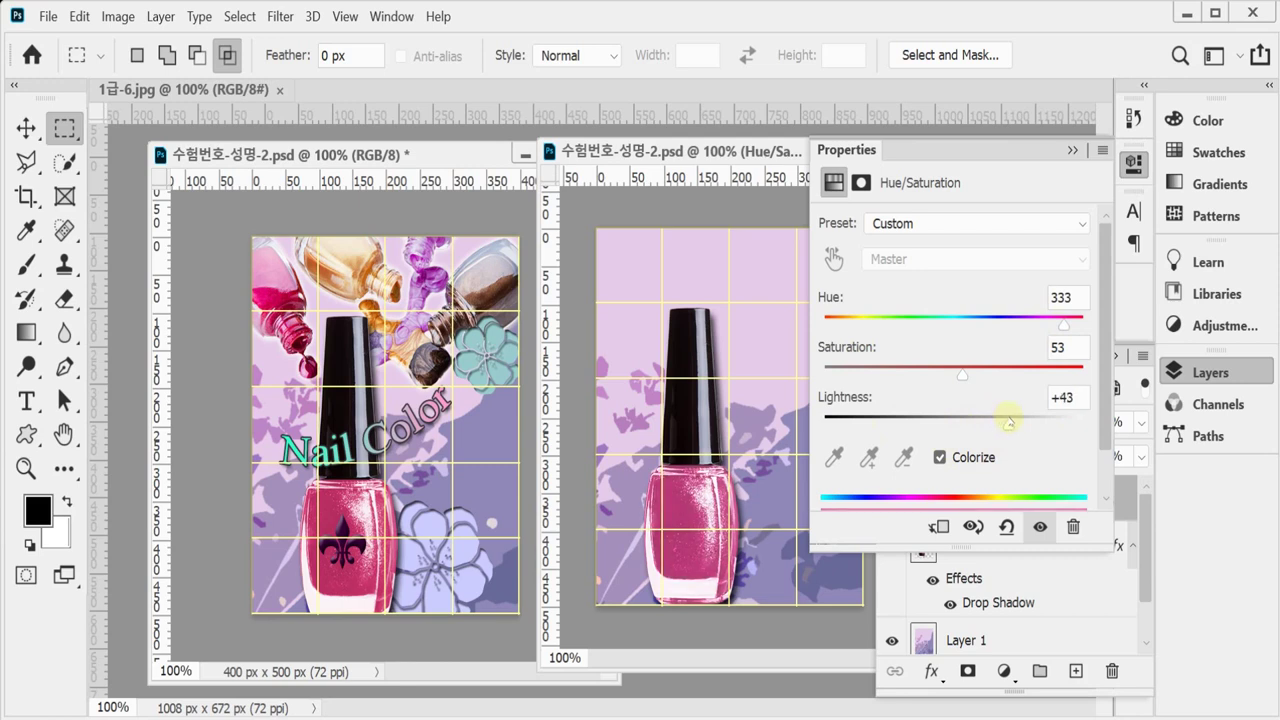
Set the glass body's Hue to 340, Saturation to 60 and Lightness to 40, and close the adjustment settings.
click(1076, 297)
text(340)
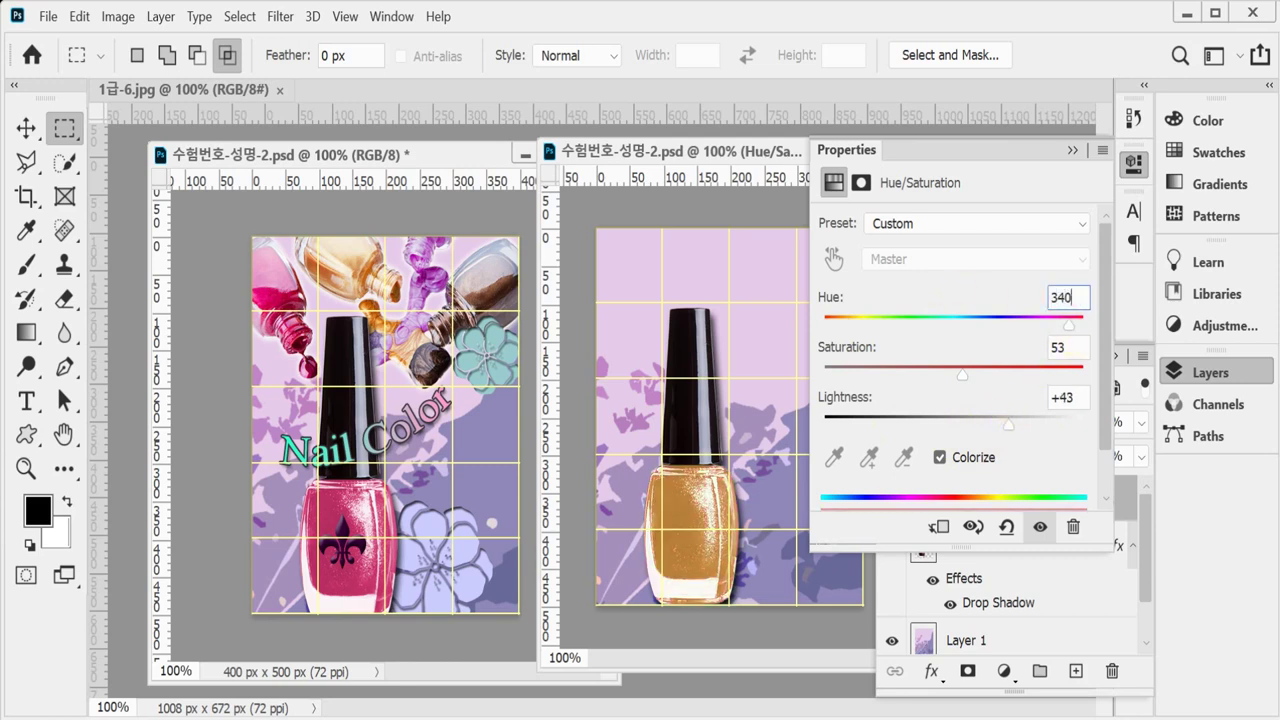
key(Tab)
text(60)
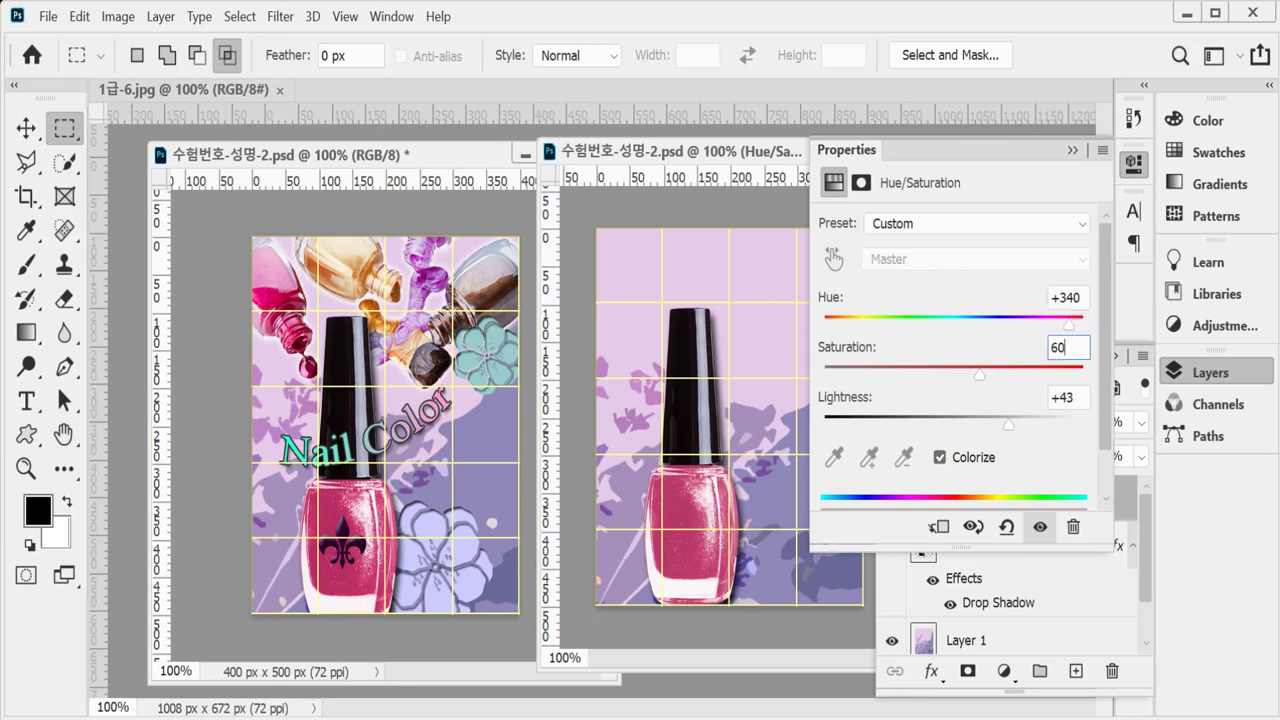
key(Tab)
text(40)
key(Return)
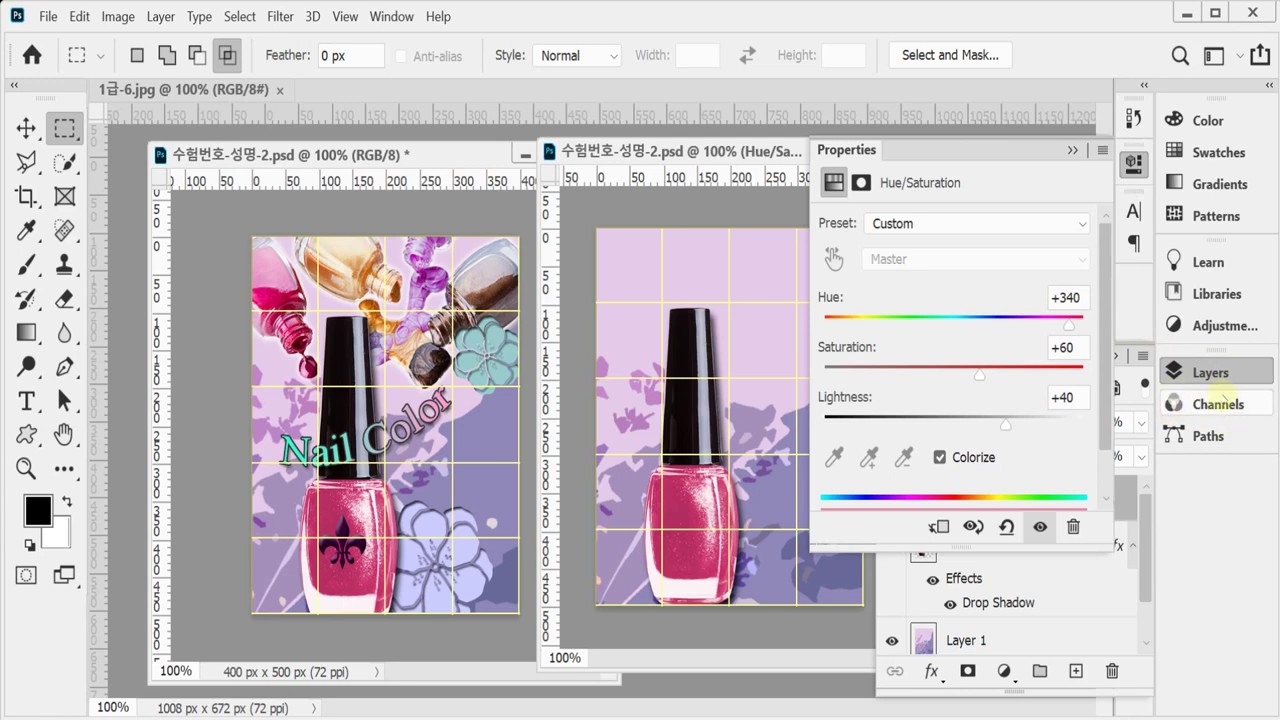
click(1208, 372)
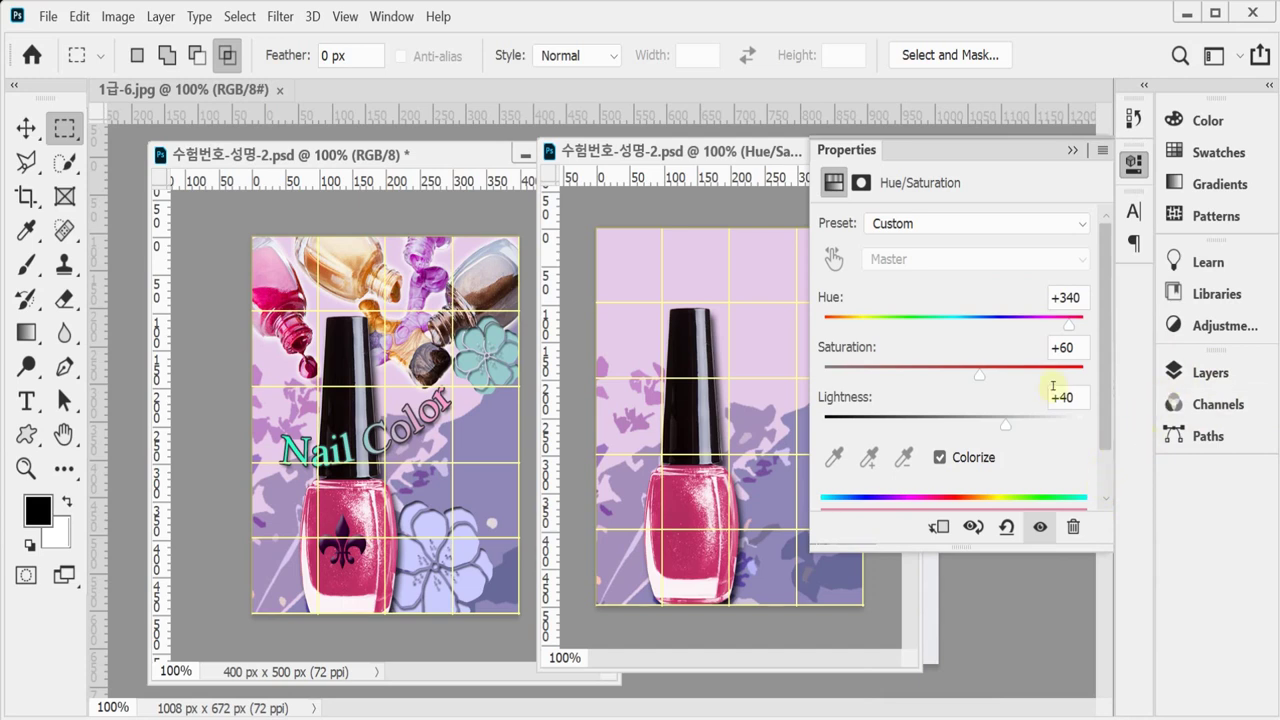
click(1131, 165)
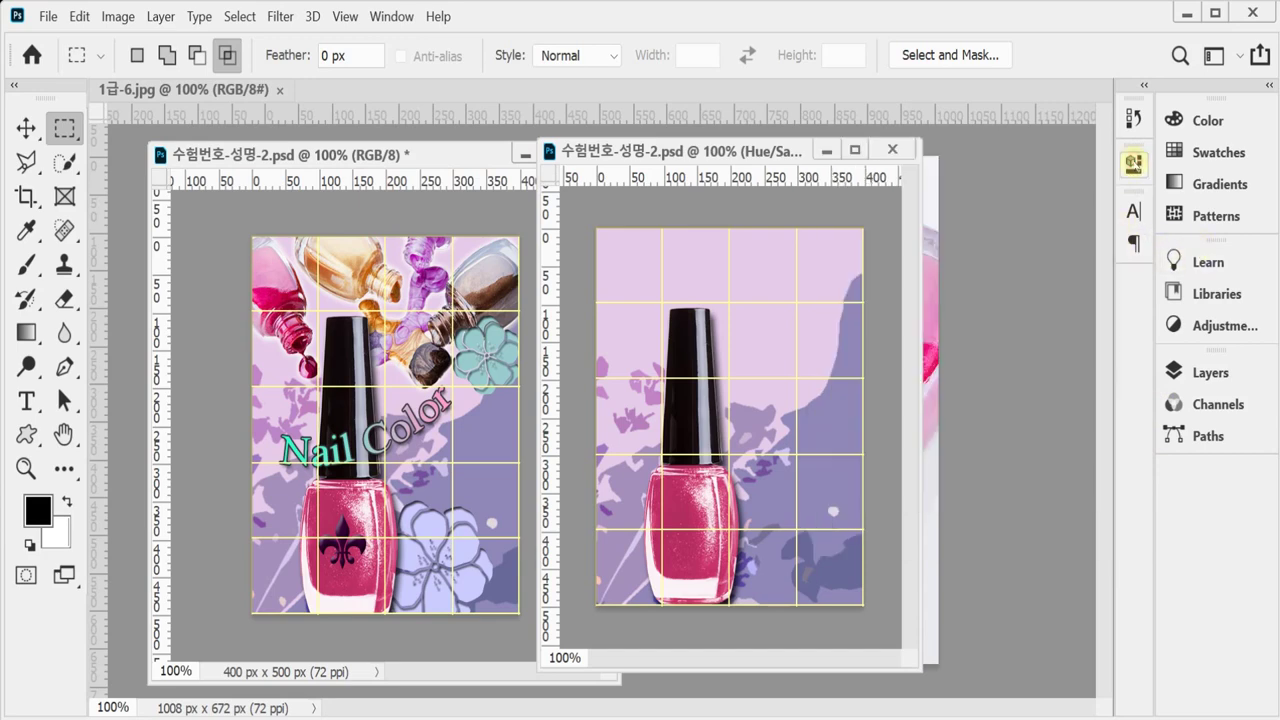
Float the 1급-6.jpg image, copy its selected open bottles and spilled polish, and minimise its window.
drag(178, 89, 313, 161)
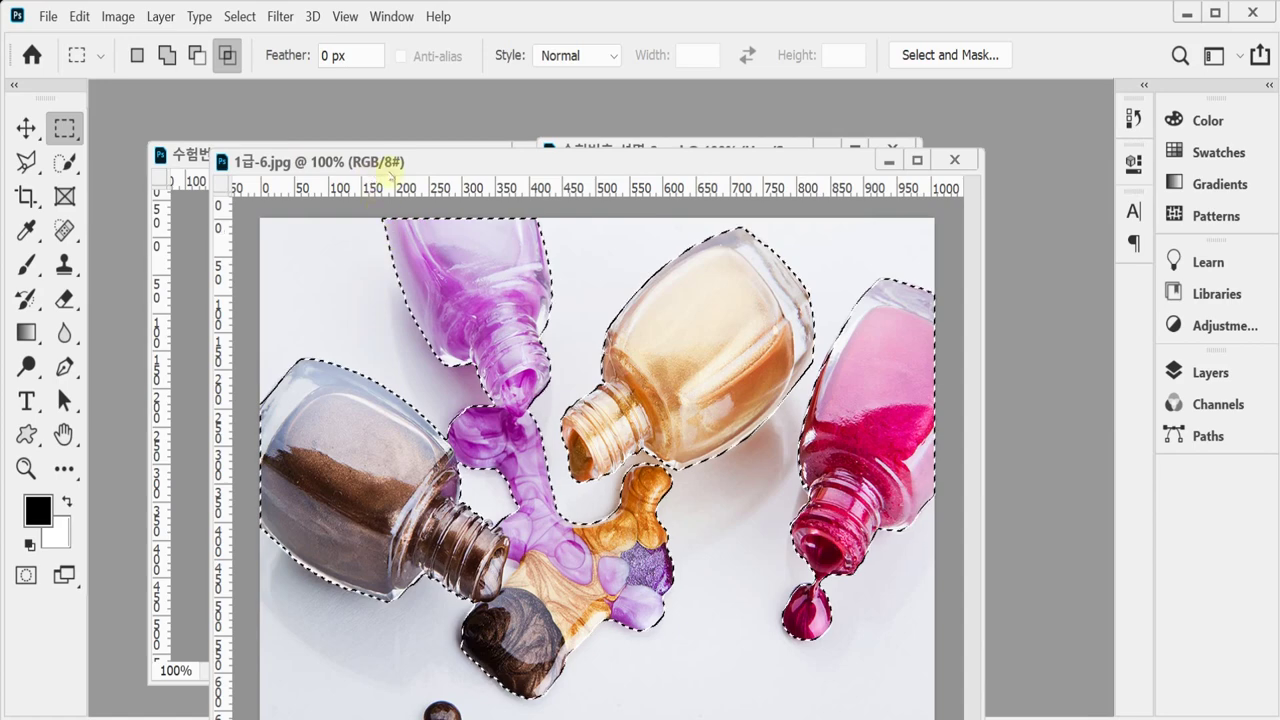
drag(380, 161, 373, 72)
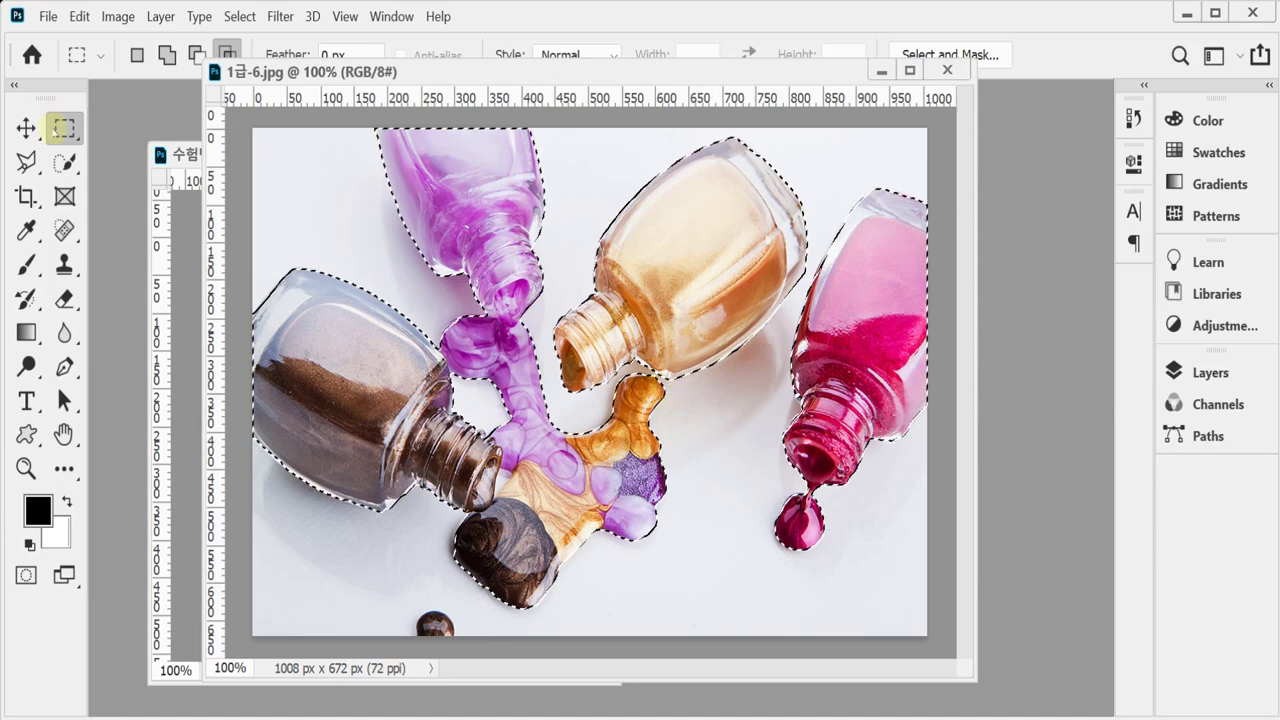
mouse_move(63, 162)
mouse_down()
mouse_move(114, 160)
mouse_move(140, 188)
mouse_up()
click(175, 55)
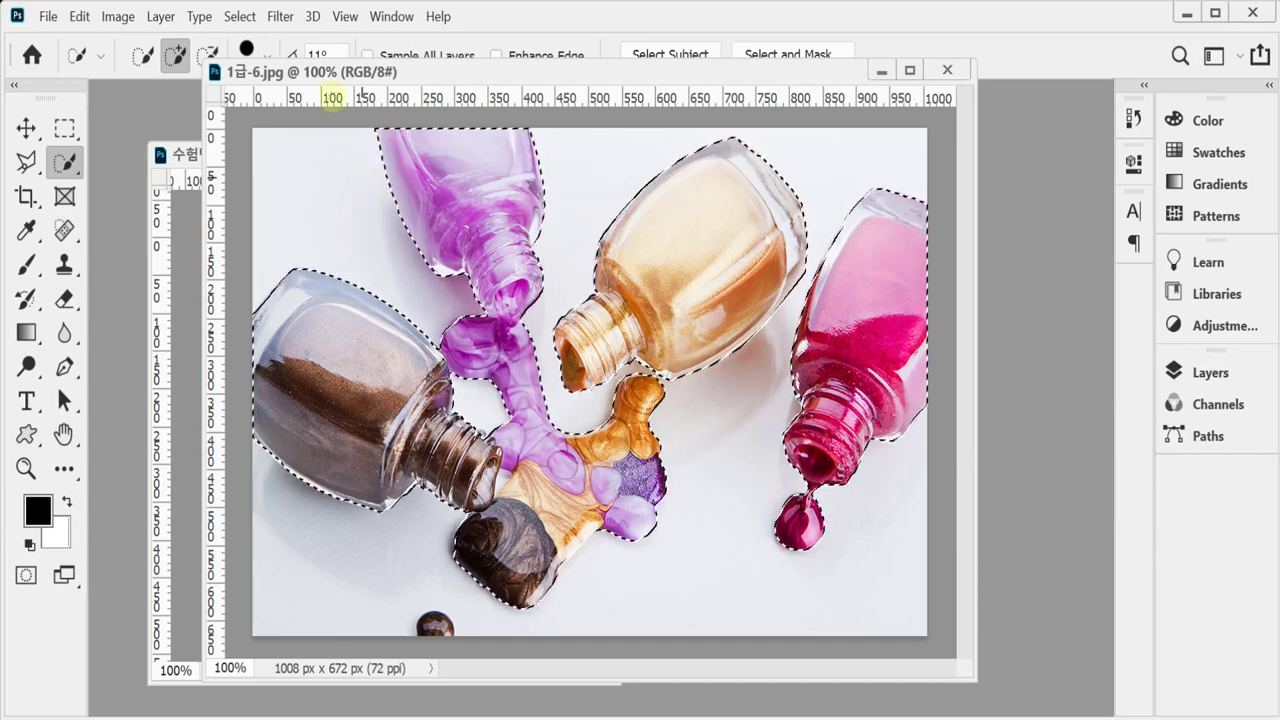
drag(388, 72, 392, 93)
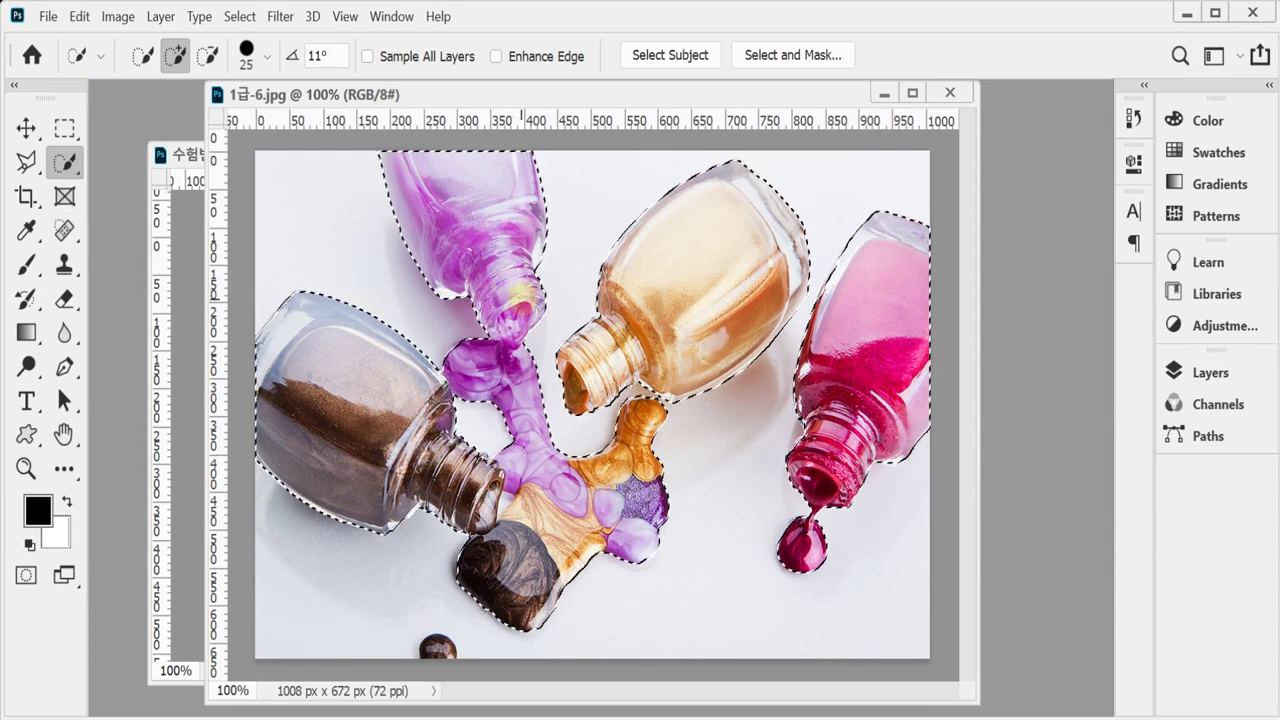
click(26, 160)
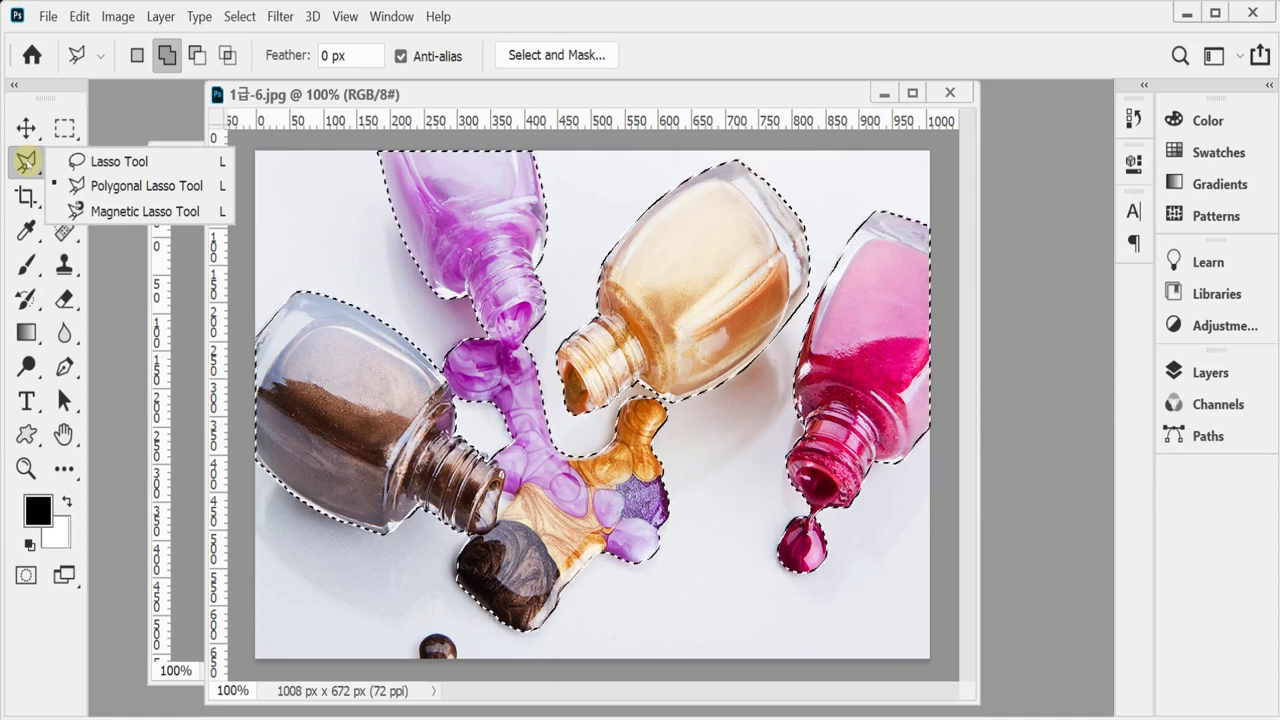
click(26, 160)
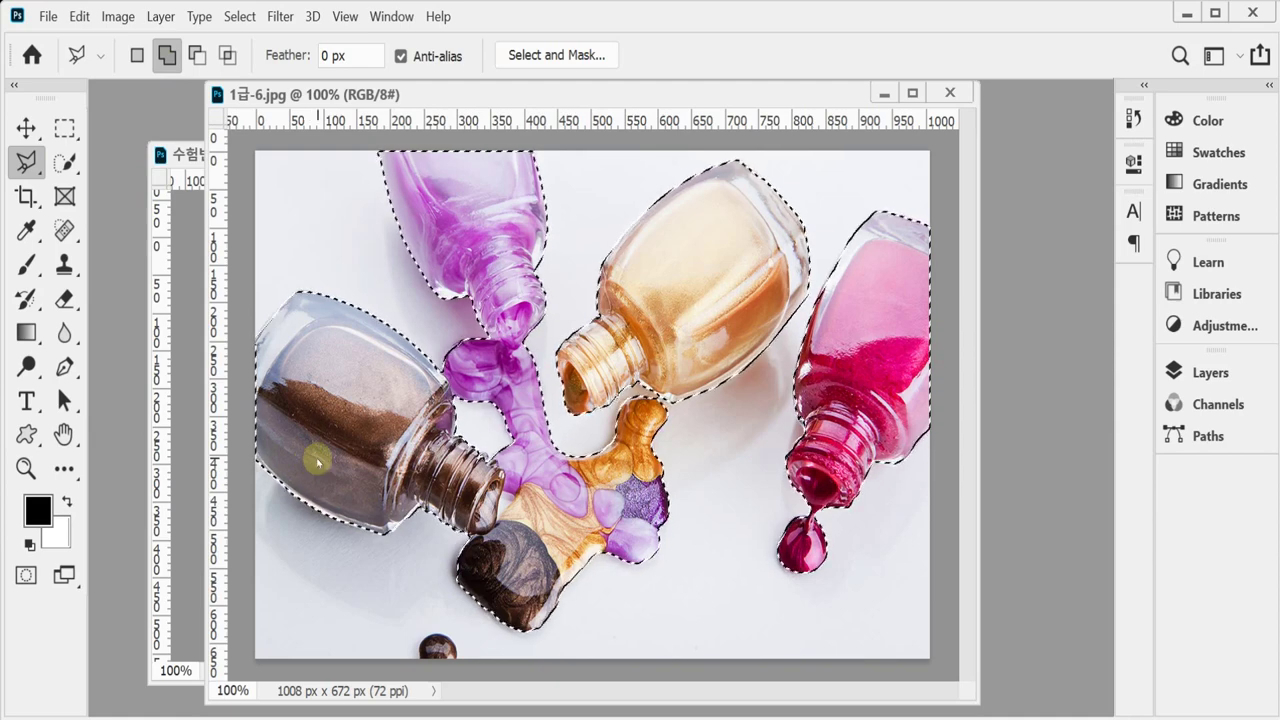
click(885, 94)
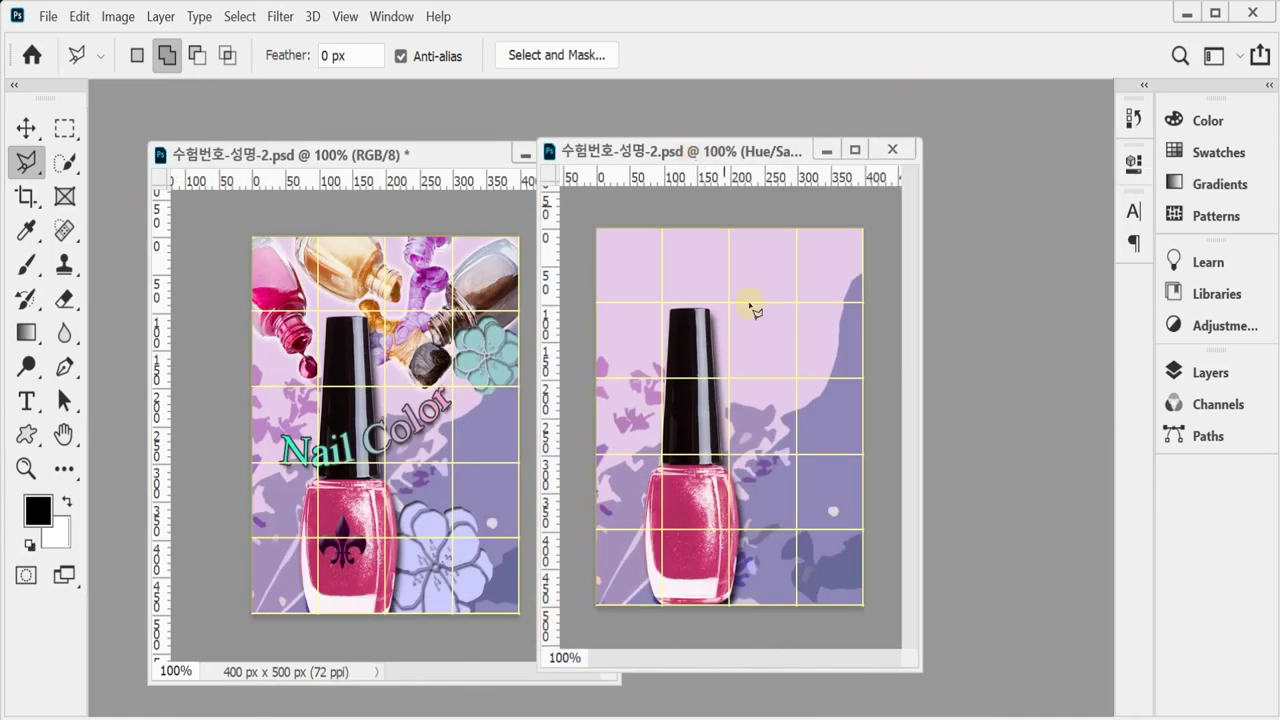
Paste the copied open bottles directly above Layer 1, so they sit behind the upright bottle.
click(28, 127)
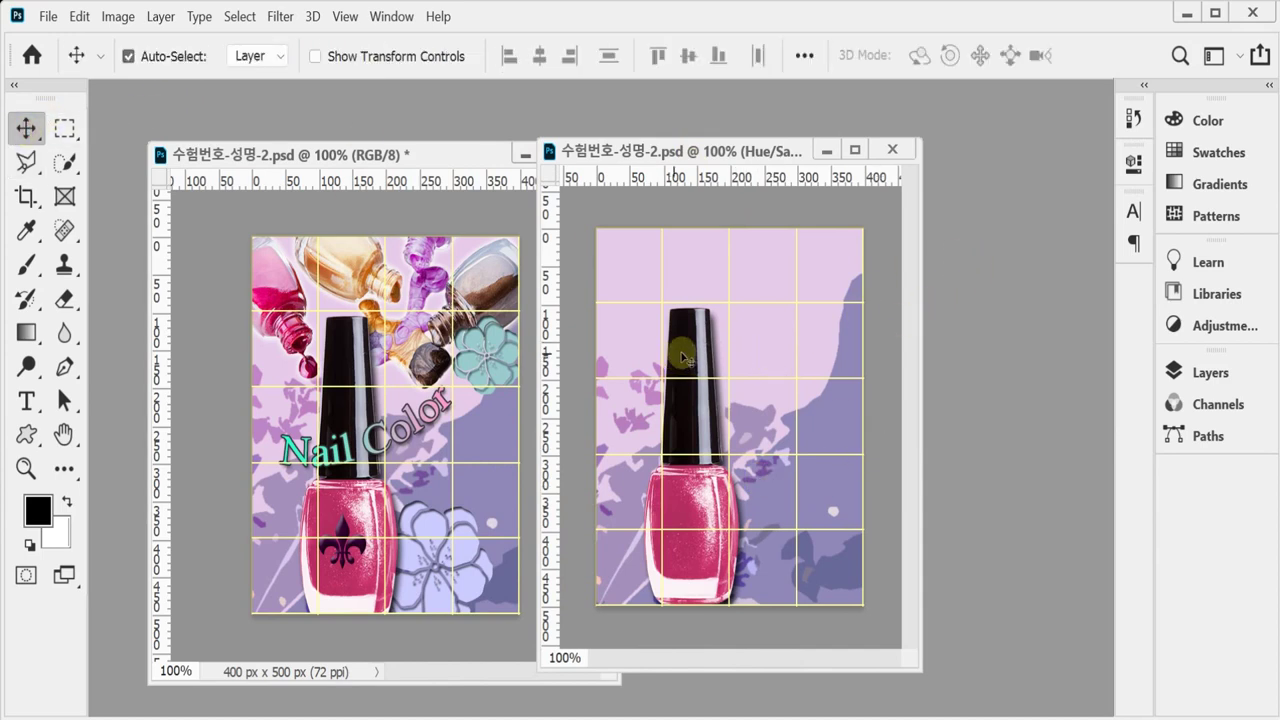
click(631, 334)
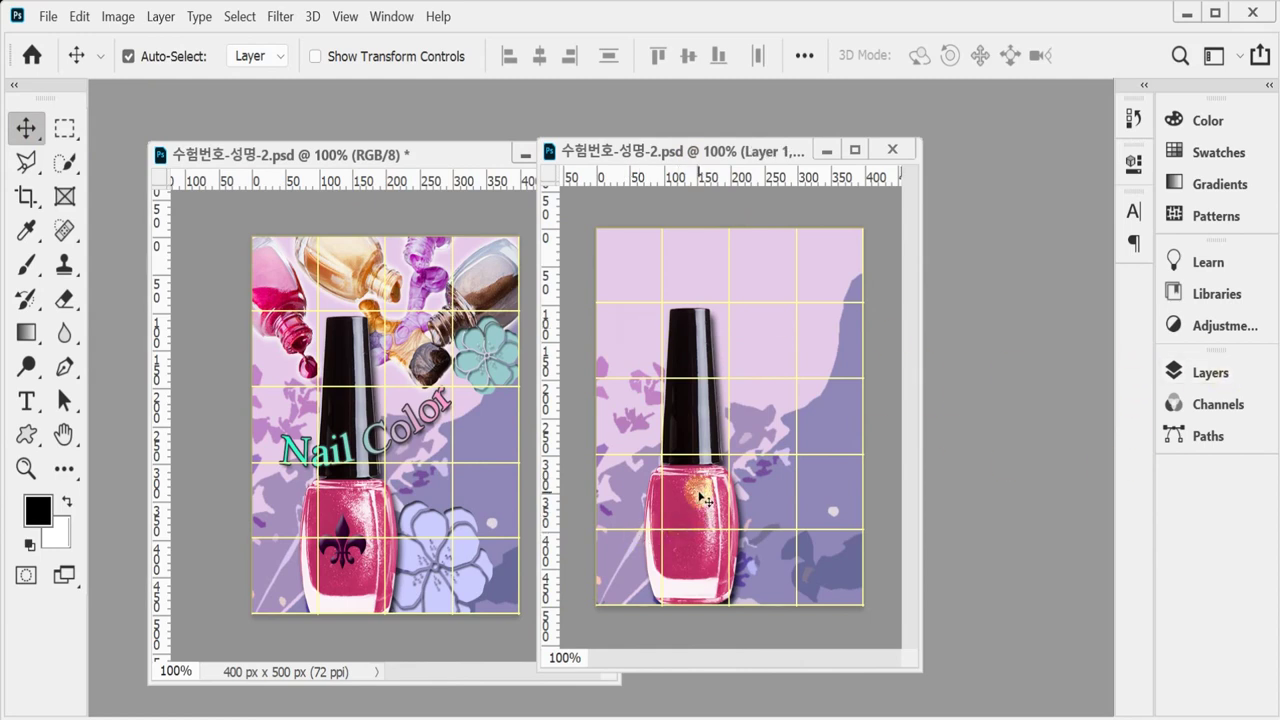
drag(701, 498, 706, 515)
click(1200, 370)
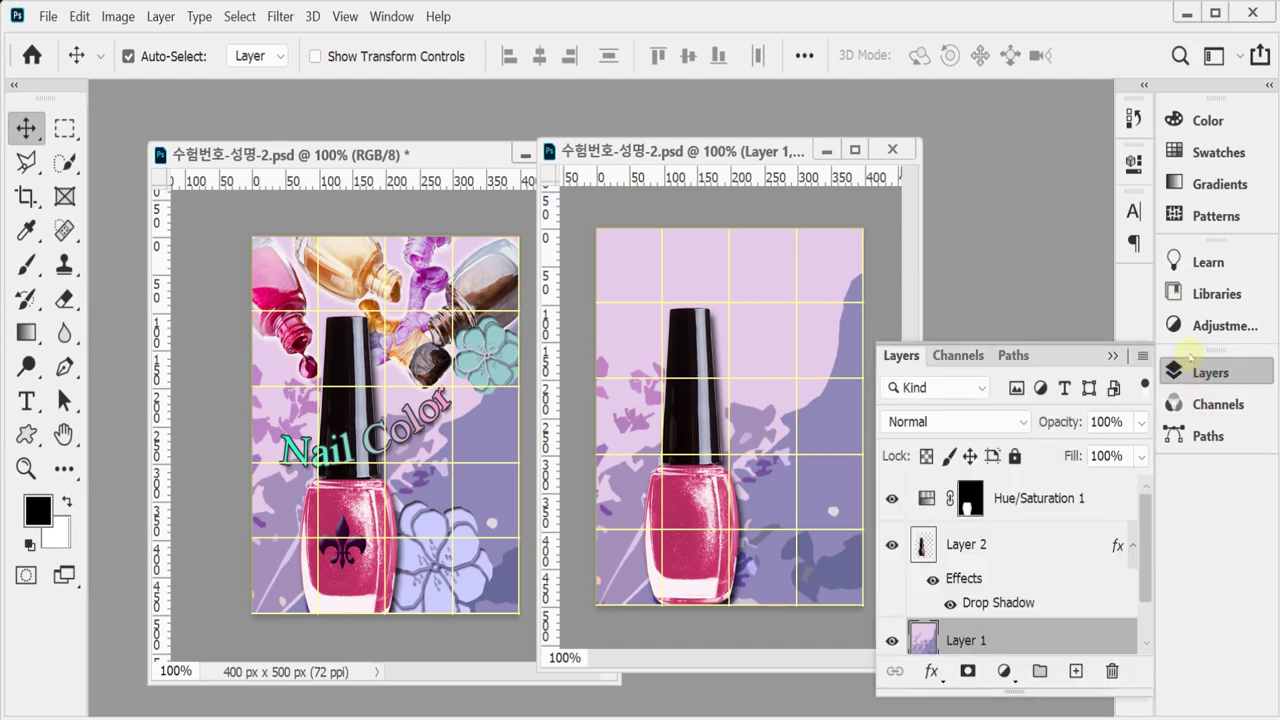
scroll(1039, 579, down, 1)
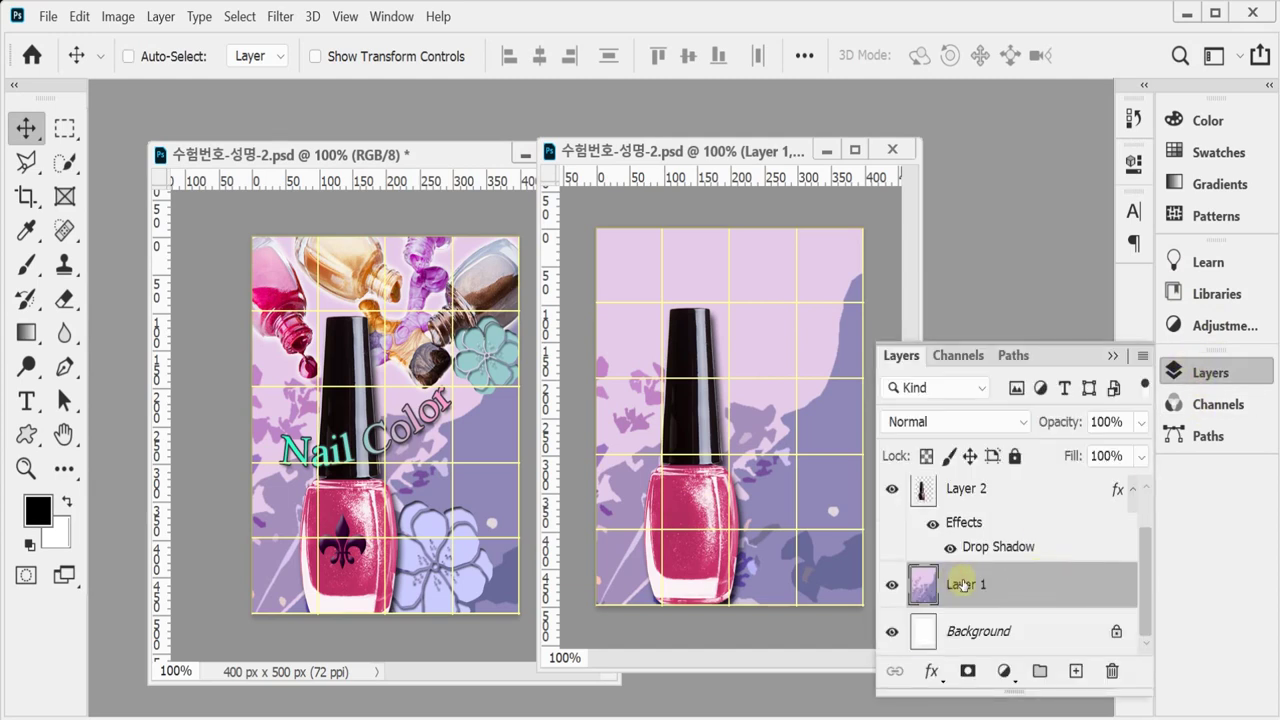
key(ctrl+v)
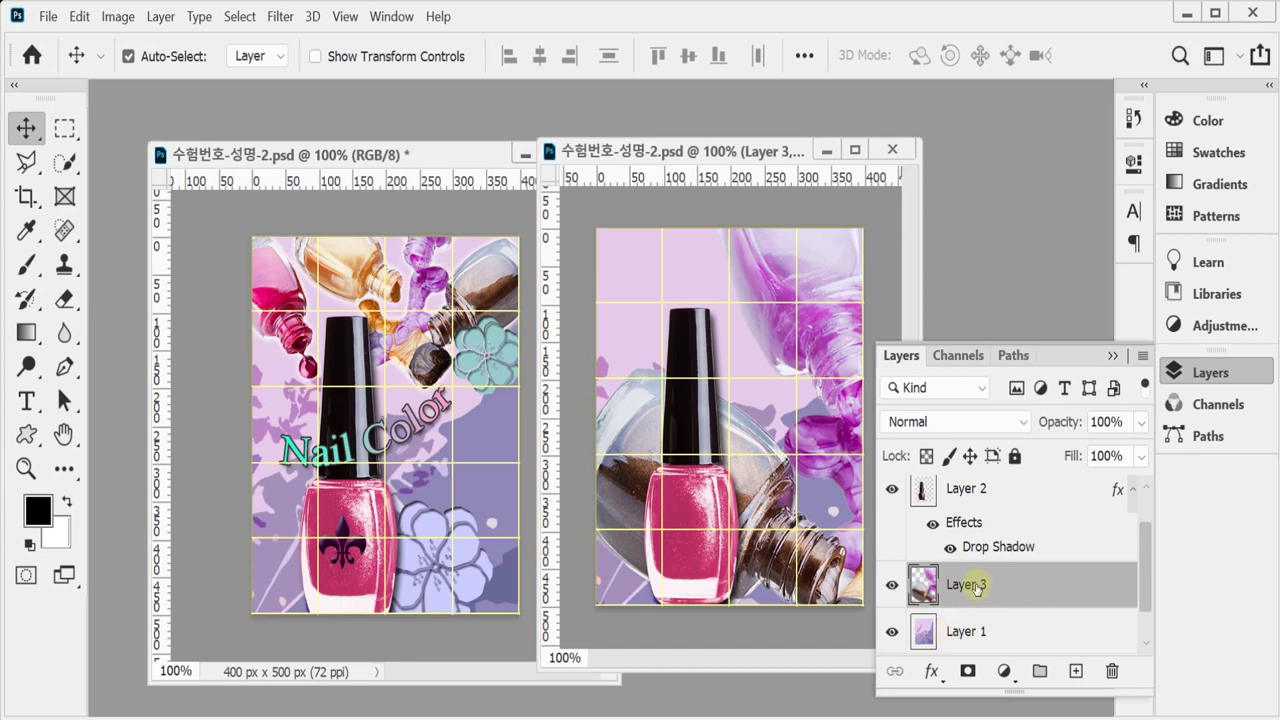
click(1205, 374)
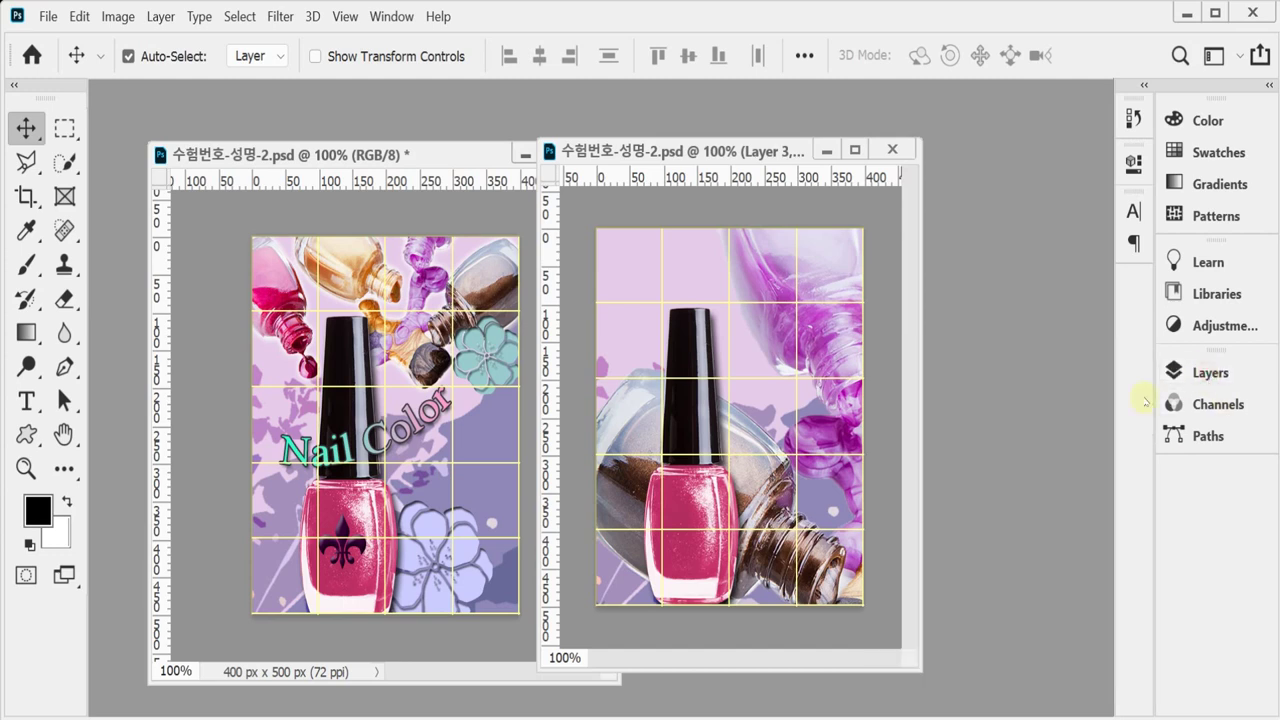
Free-transform the pasted bottles, scaling them proportionally to about 43.3% and placing them near X 203.73 px, Y 125.13 px.
key(ctrl+t)
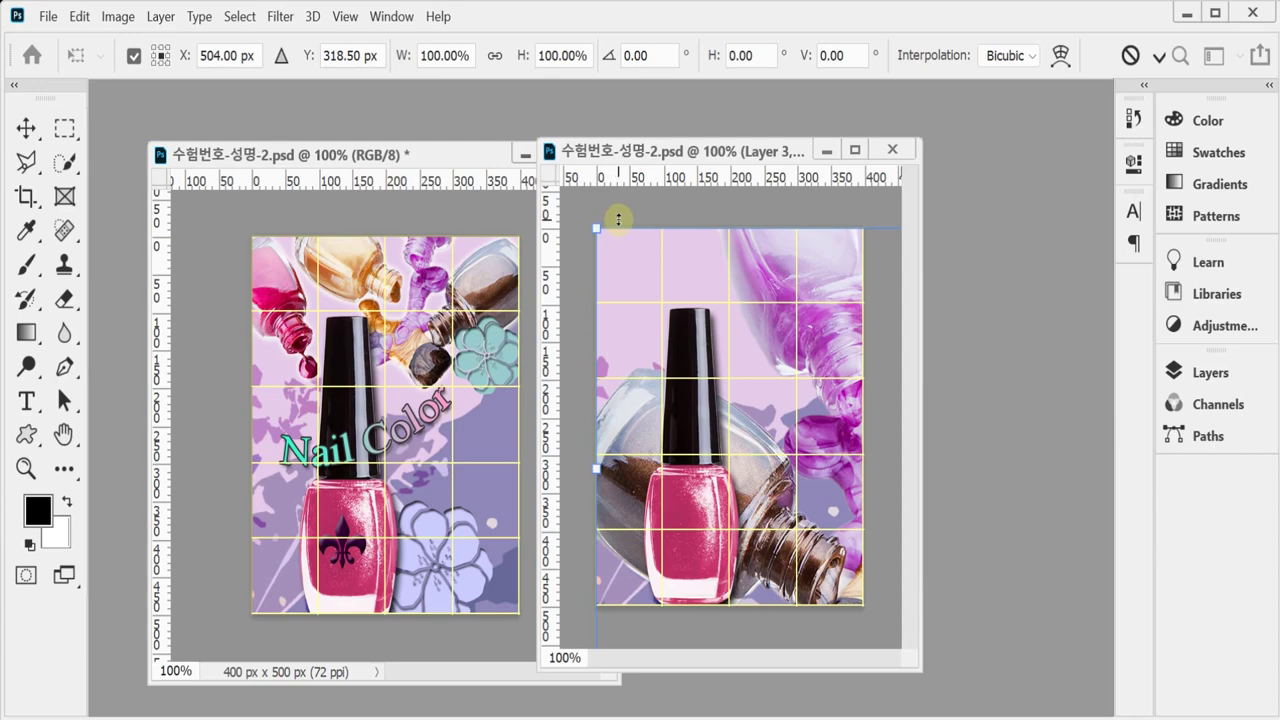
drag(598, 222, 840, 425)
drag(858, 472, 610, 293)
click(494, 55)
drag(593, 212, 660, 266)
drag(785, 331, 675, 293)
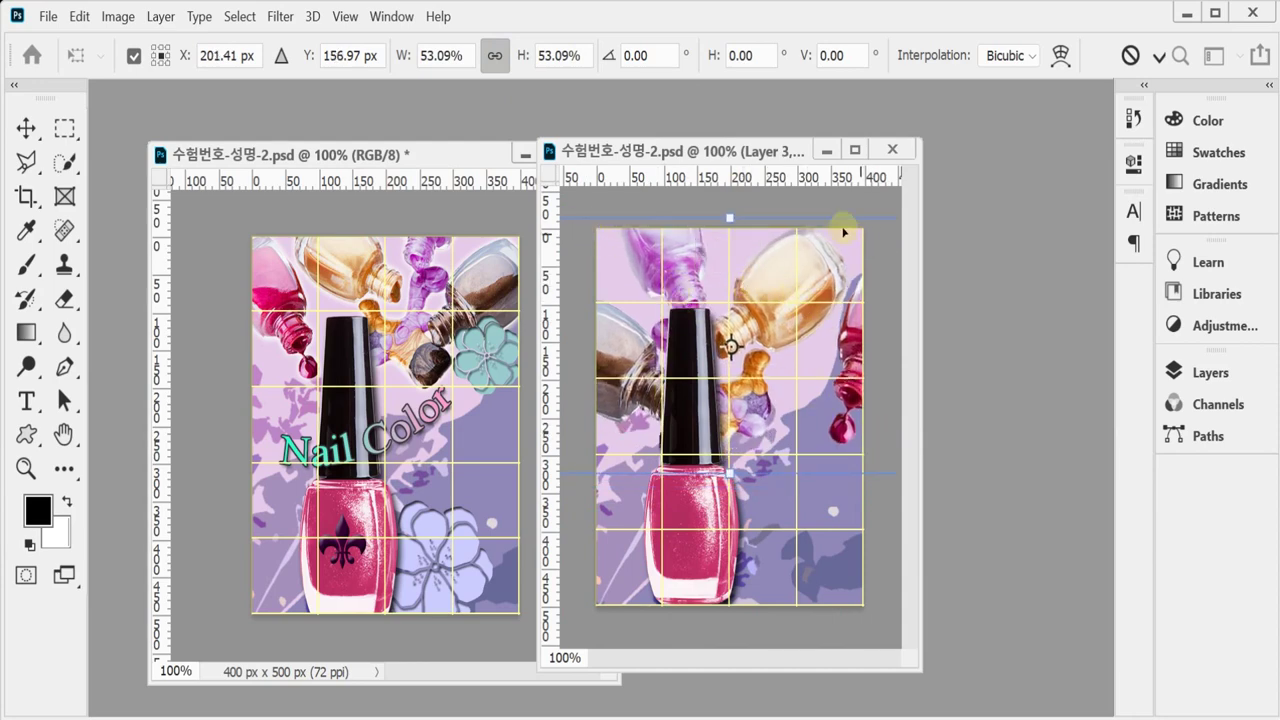
drag(640, 253, 730, 261)
drag(612, 222, 677, 272)
drag(800, 357, 749, 295)
Flip the pasted bottles horizontally and shift them up to about X 195.50 px, Y 100 px.
right_click(750, 290)
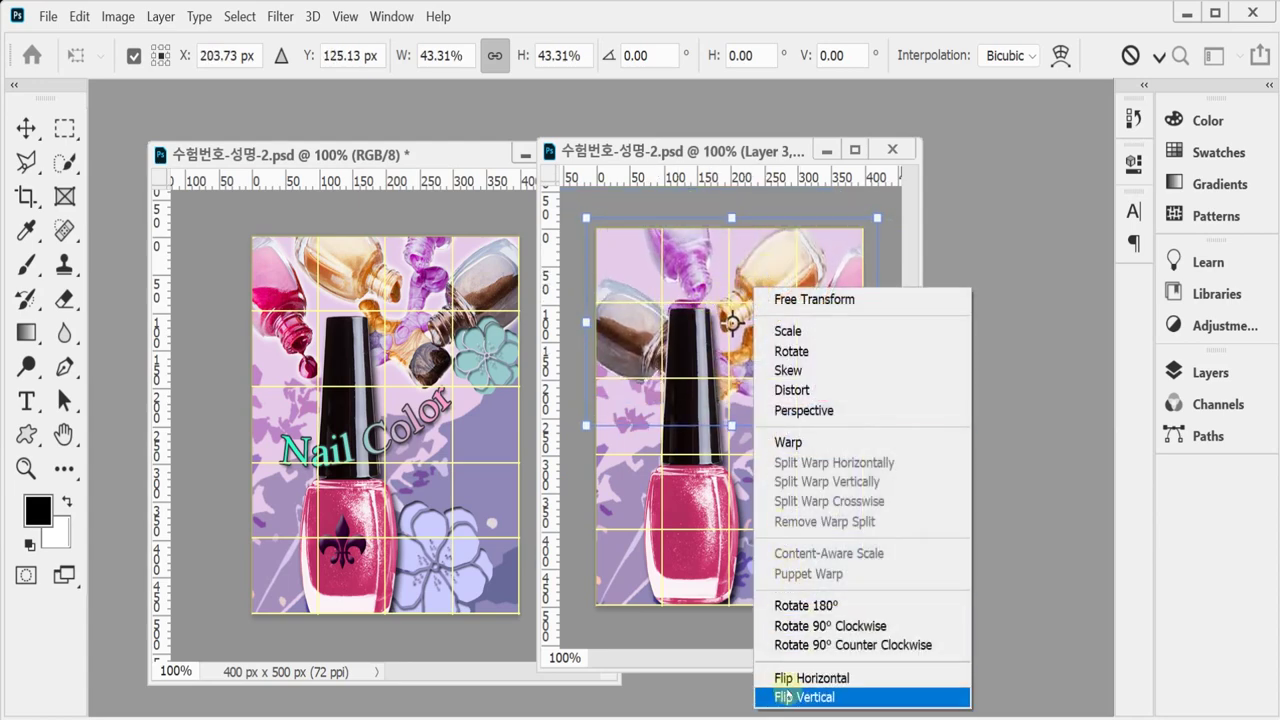
click(786, 680)
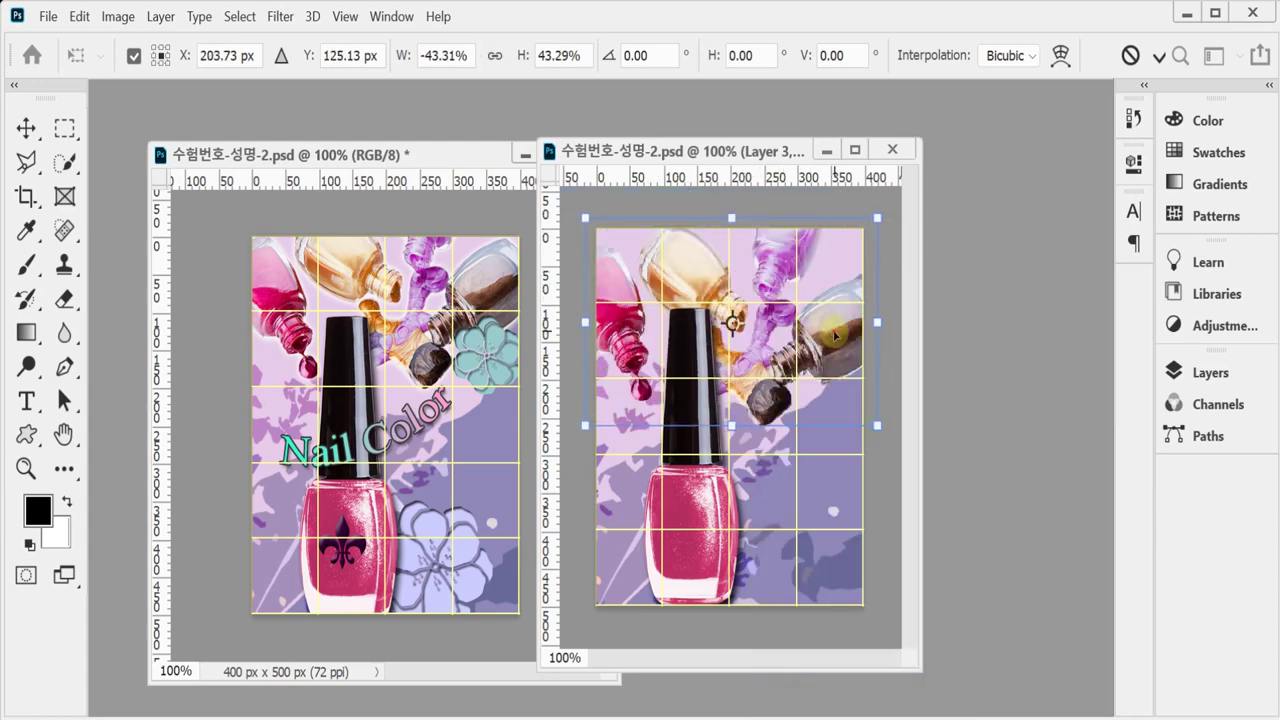
drag(836, 338, 829, 316)
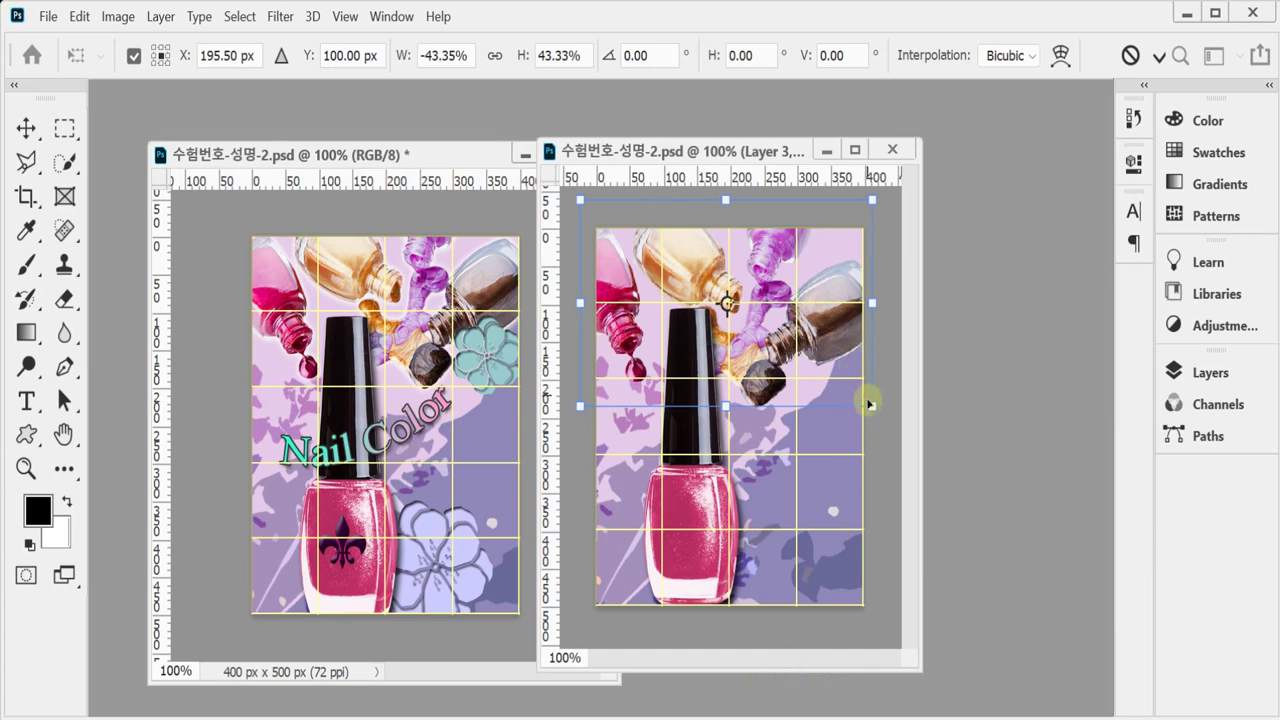
Scale the flipped bottles to about 41.87% by 40.82%, tilt them slightly counter-clockwise, nudge them into the upper corners and apply the transform.
mouse_move(870, 404)
mouse_down()
mouse_move(858, 392)
mouse_move(877, 429)
mouse_move(887, 377)
mouse_move(886, 392)
mouse_up()
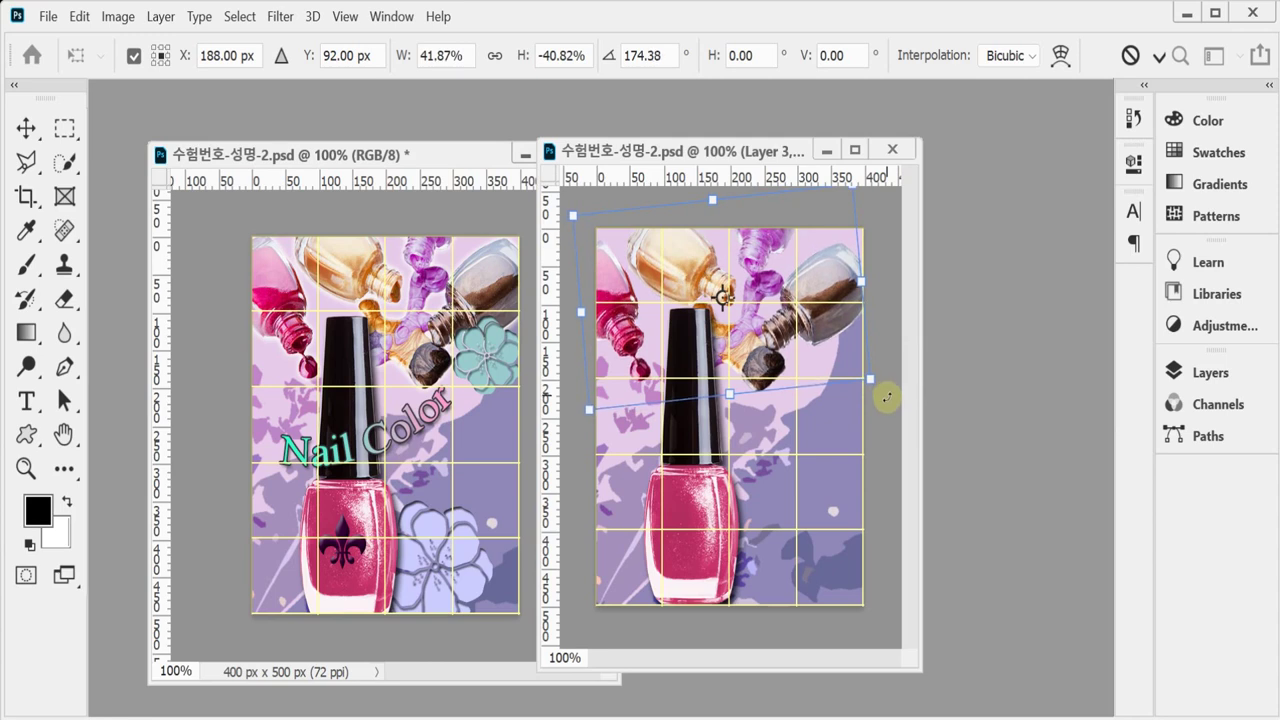
drag(817, 317, 838, 303)
key(Return)
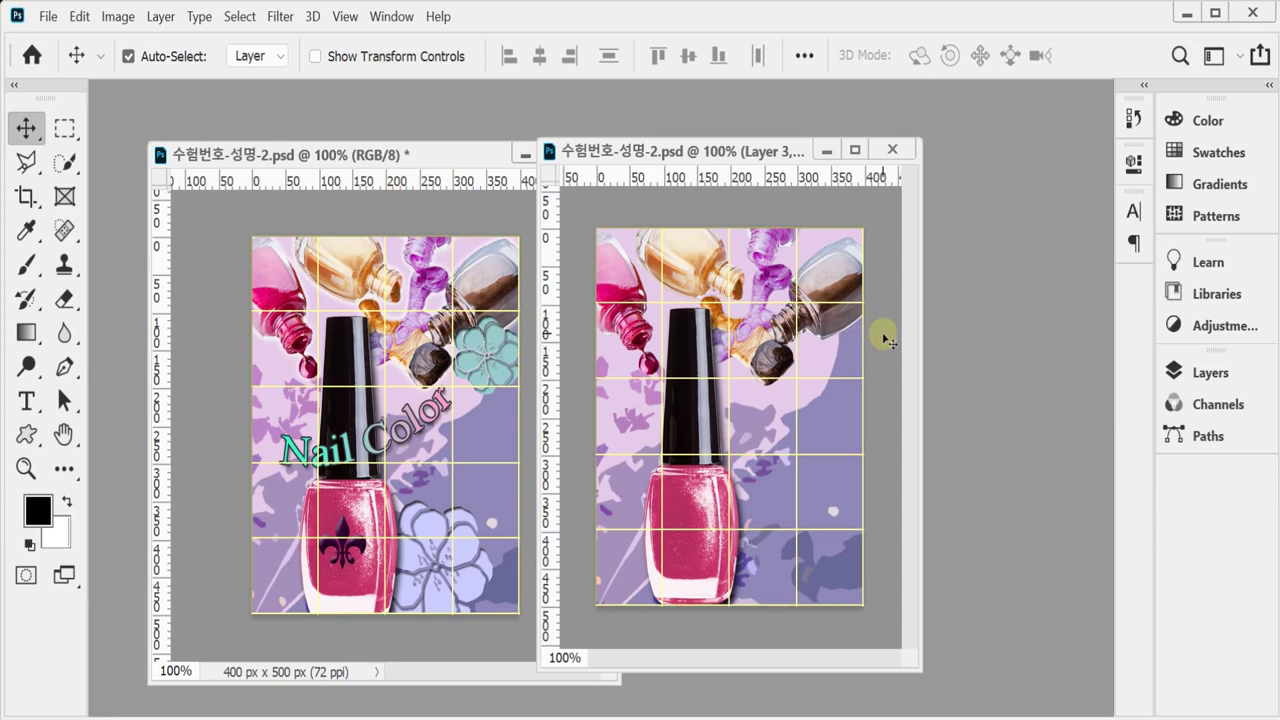
Add an Outer Glow to the open bottles on Layer 3, using Screen mode, 75% opacity and a 10 px size.
click(1212, 372)
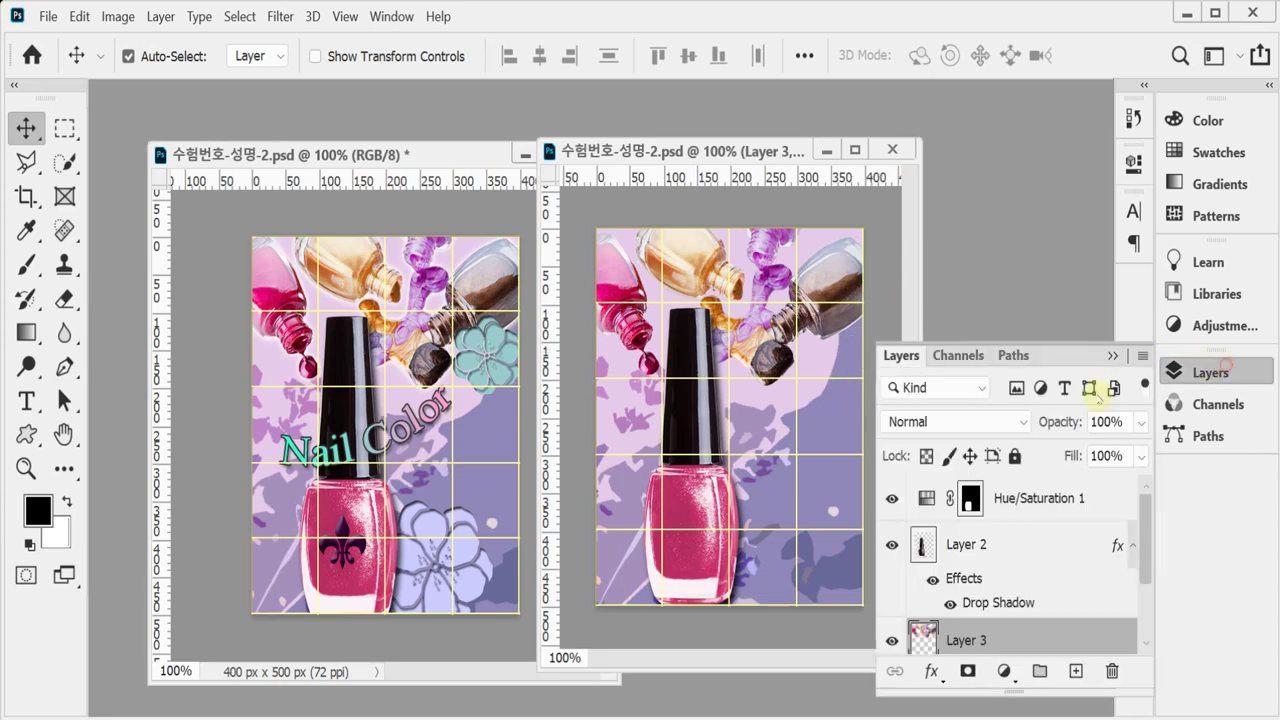
click(931, 672)
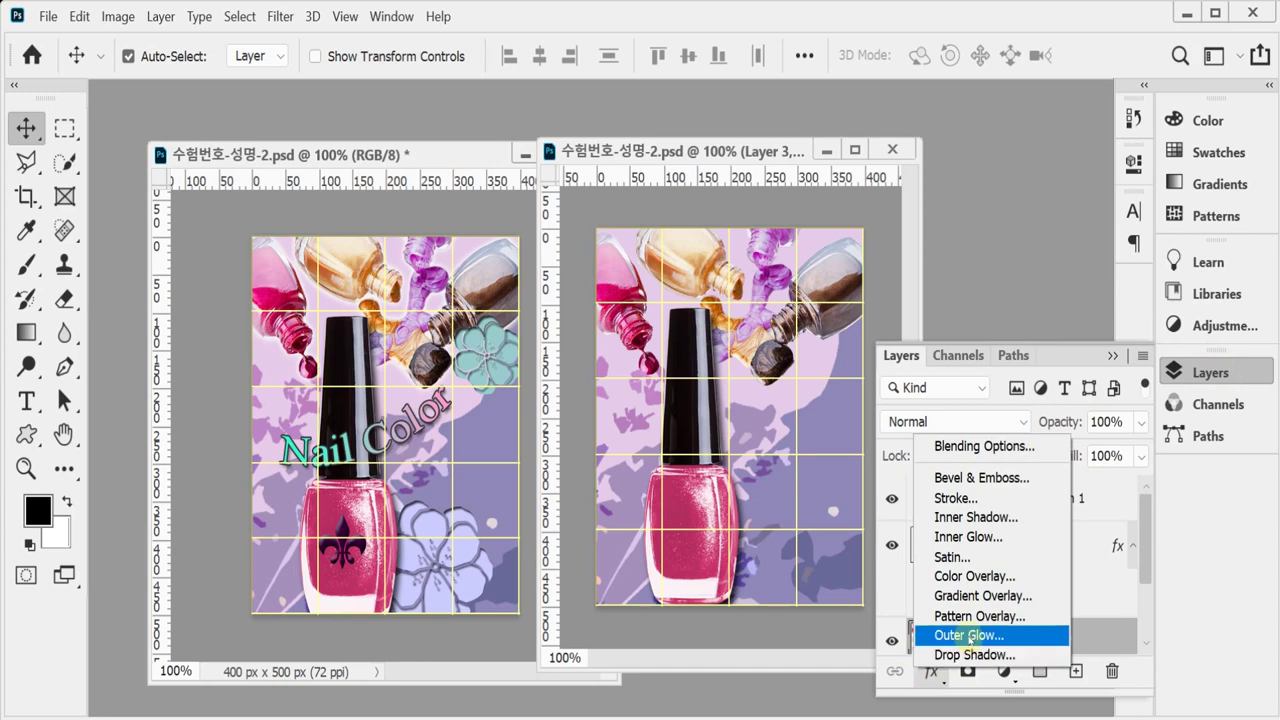
click(1033, 632)
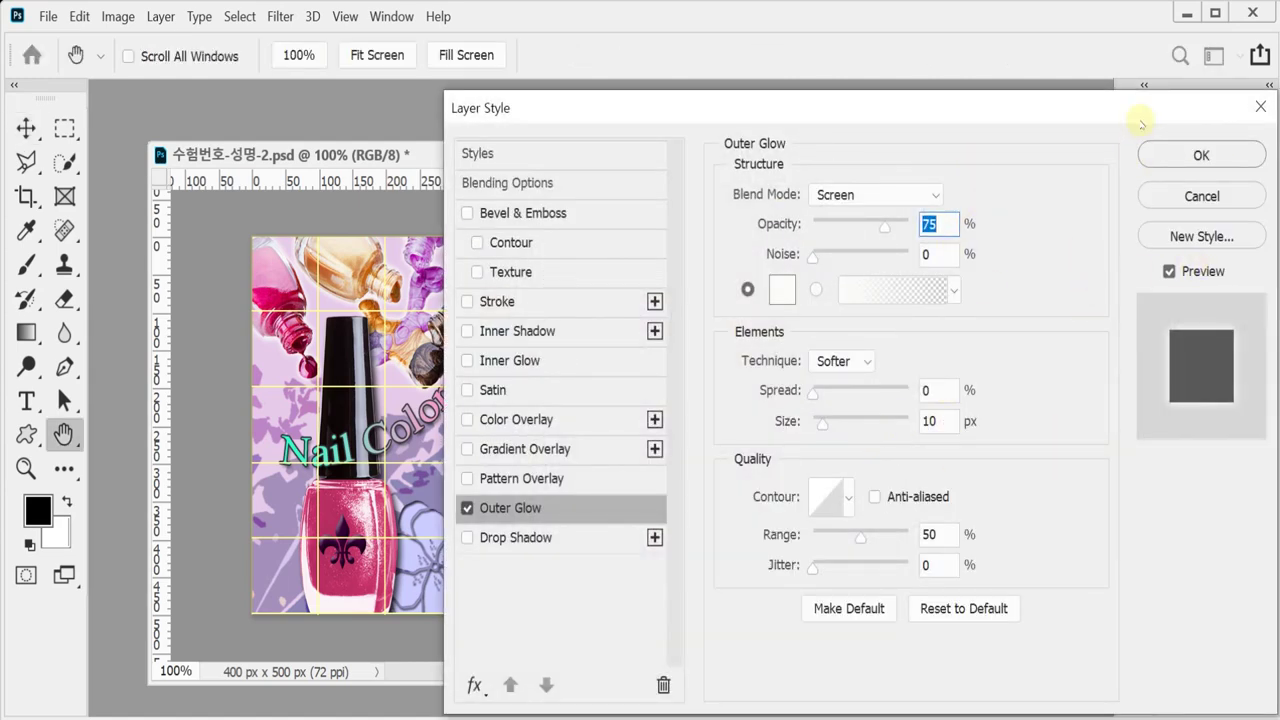
click(1190, 155)
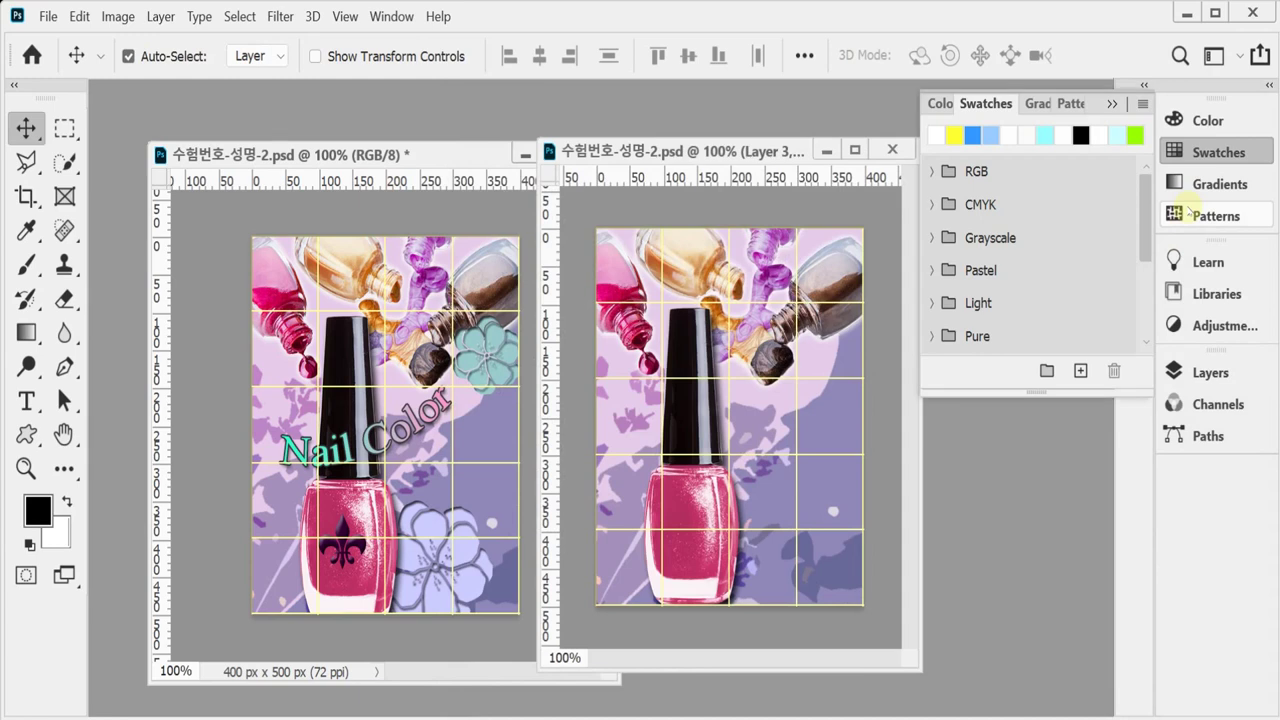
click(1190, 152)
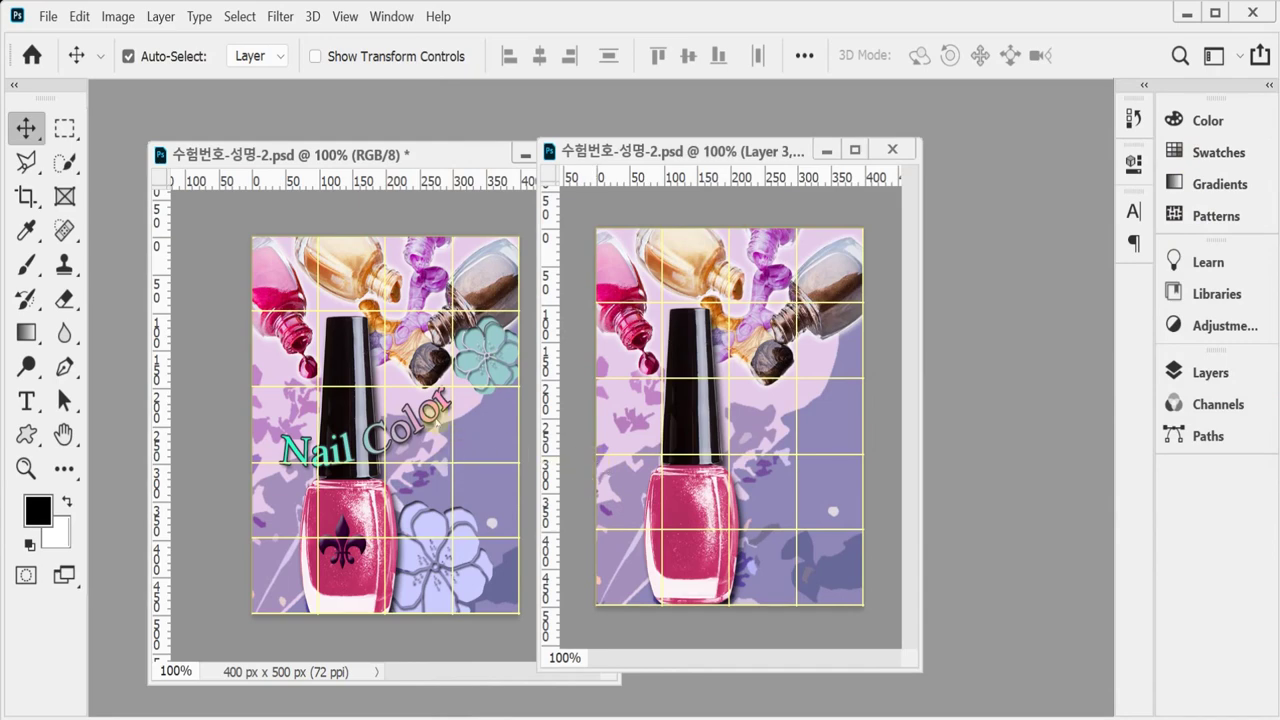
Make the Hue/Saturation 1 layer active and ready the Custom Shape Tool in Shape mode for work on the upright bottle.
ctrl+click(700, 540)
drag(729, 543, 724, 518)
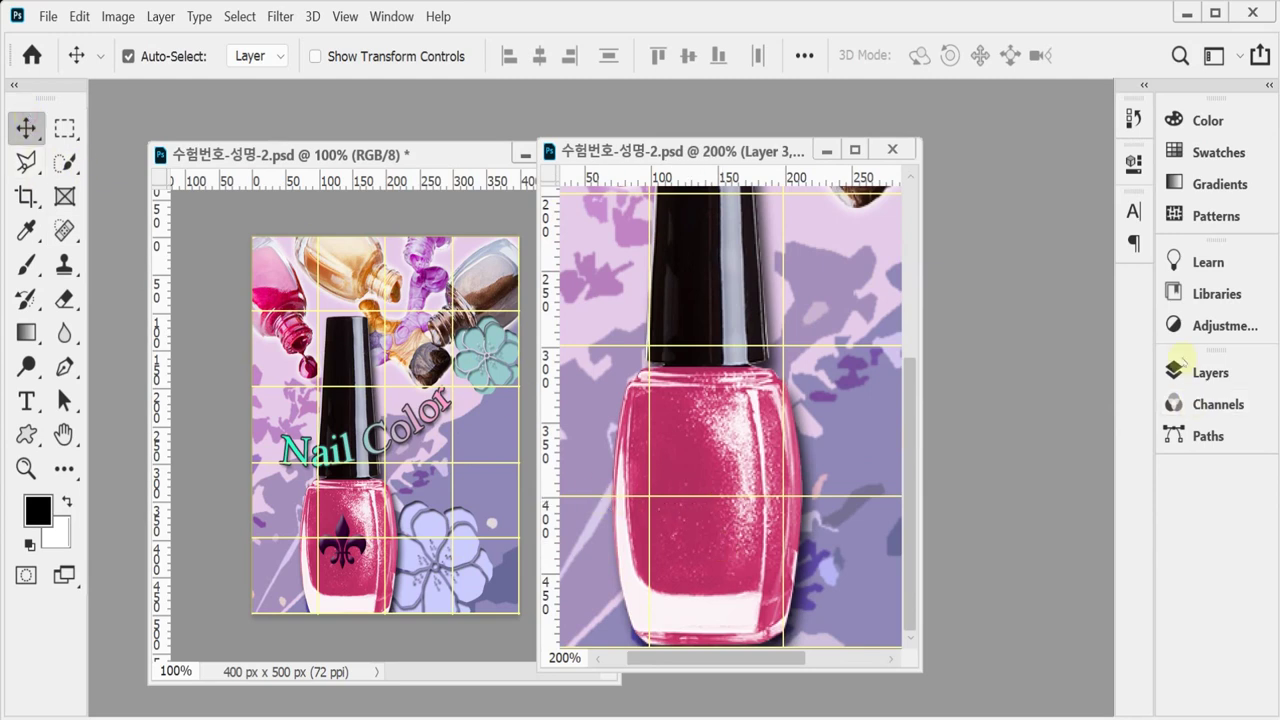
click(1248, 371)
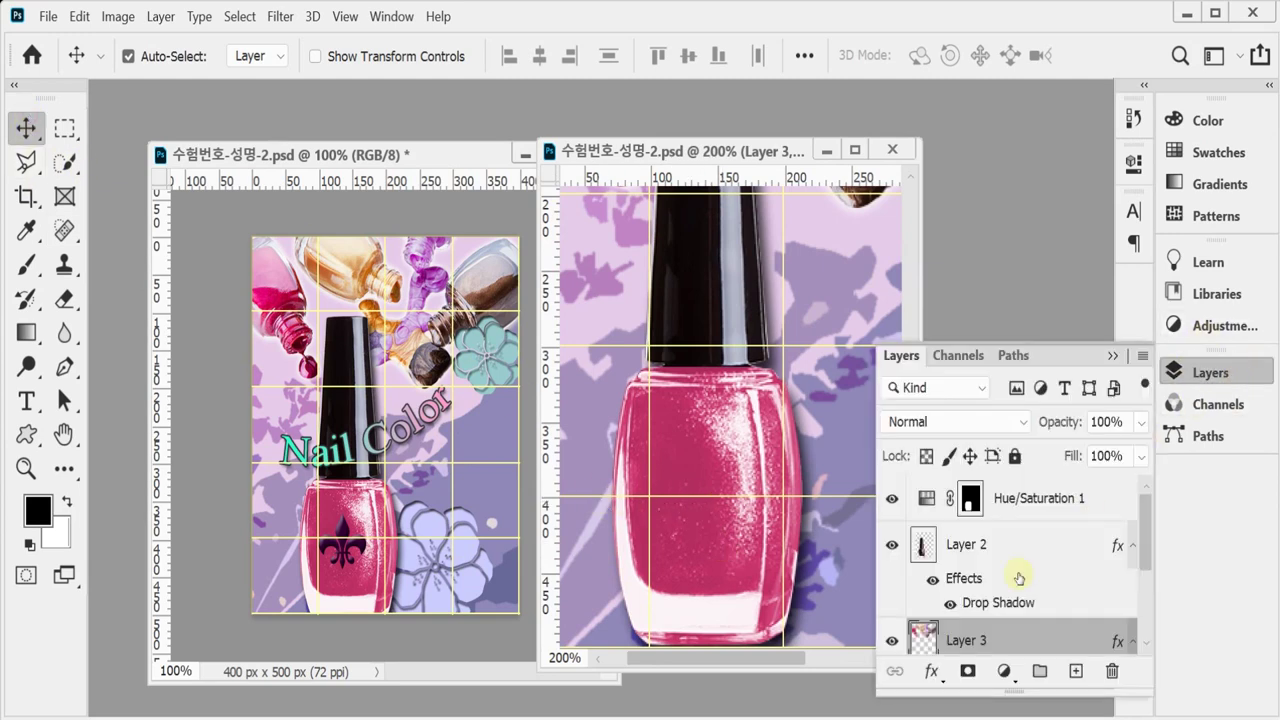
click(1031, 505)
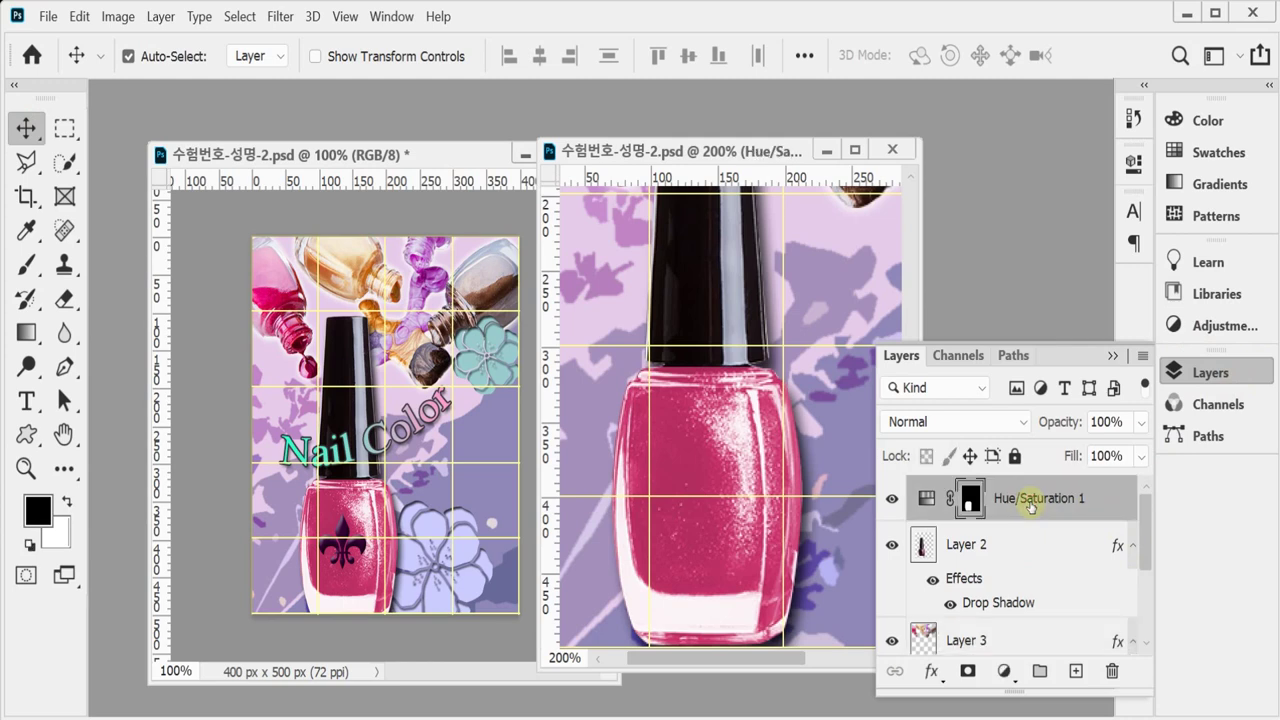
click(1202, 377)
click(24, 436)
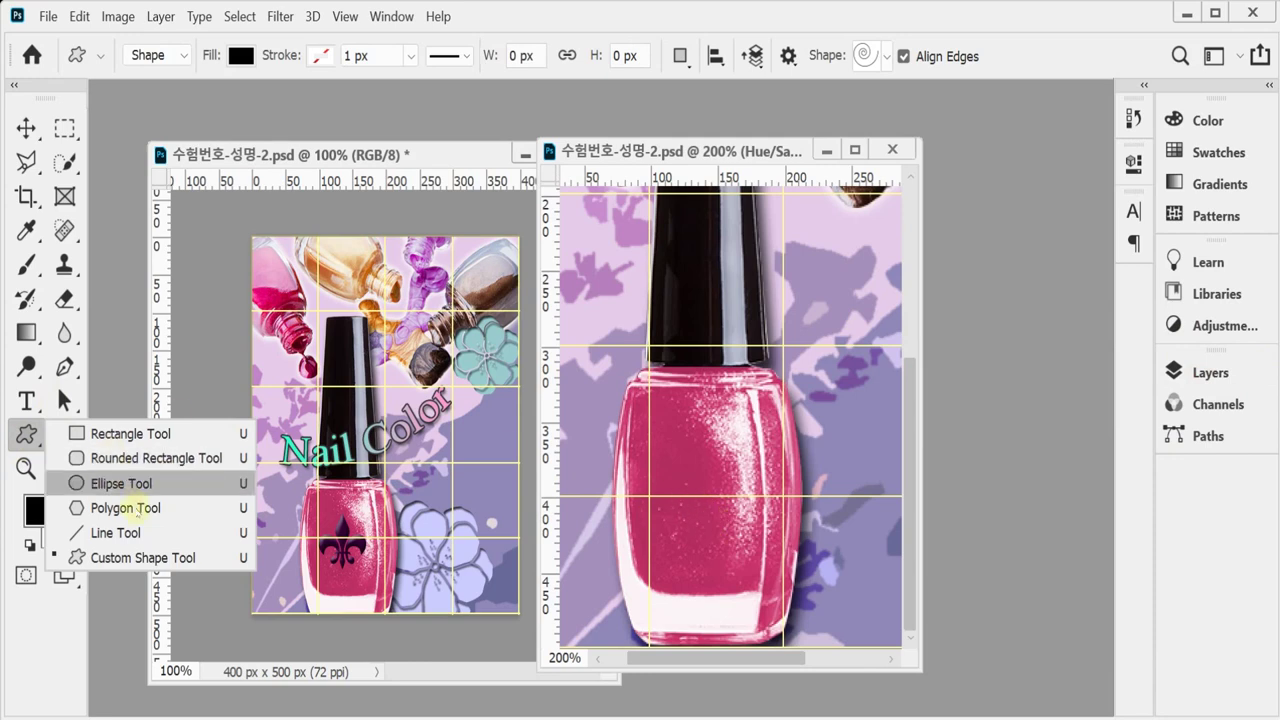
click(155, 556)
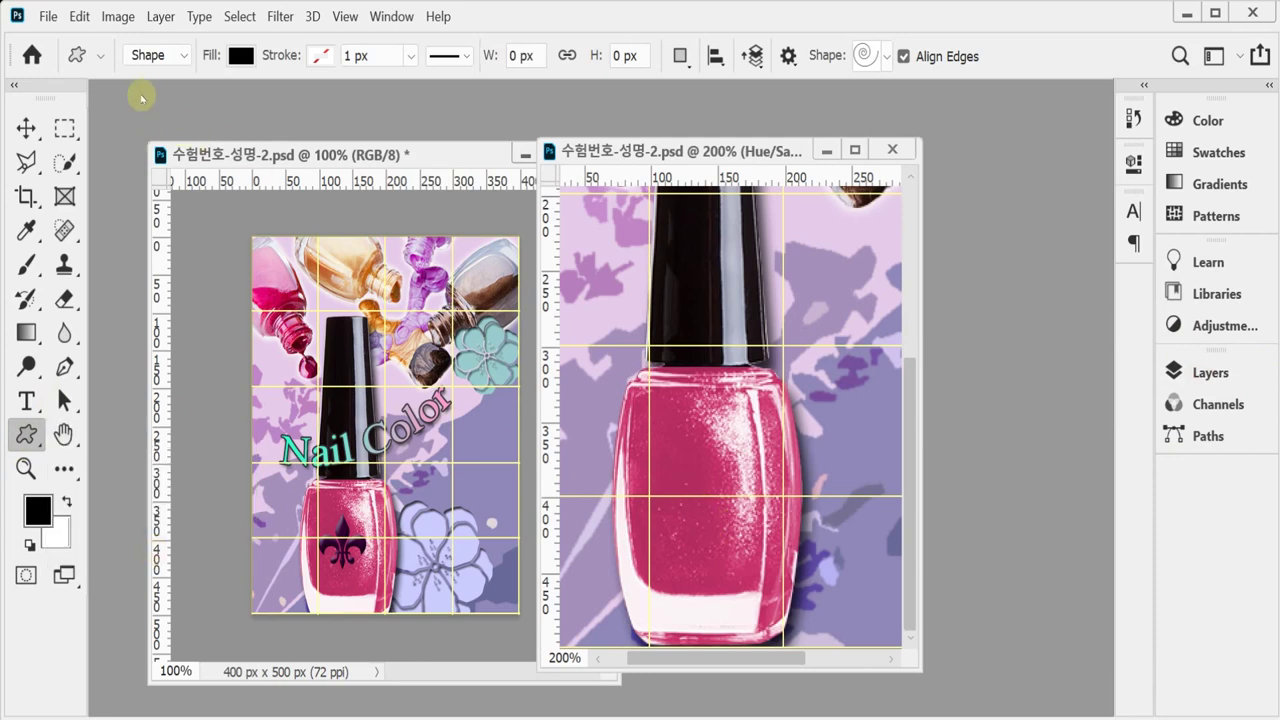
click(148, 56)
click(152, 78)
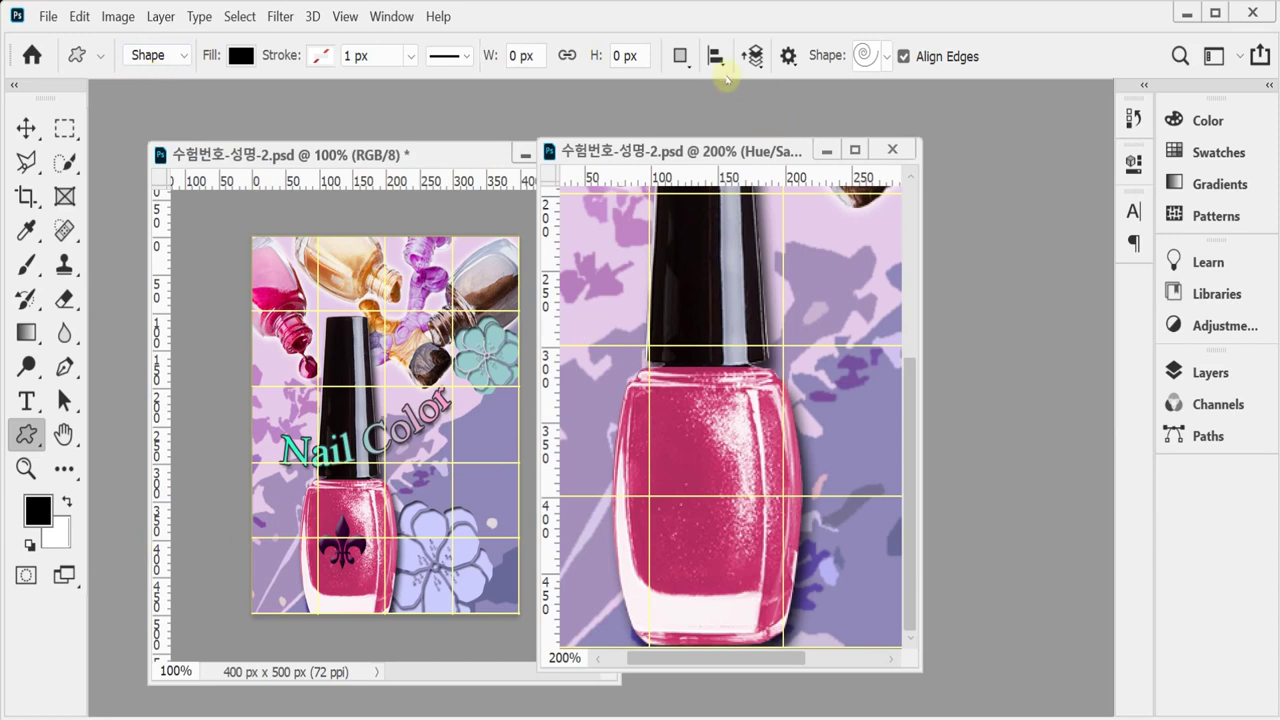
Draw the fleur-de-lis from the legacy Ornaments shapes, about 64 by 67 px, centred on the upright bottle's pink glass.
click(886, 58)
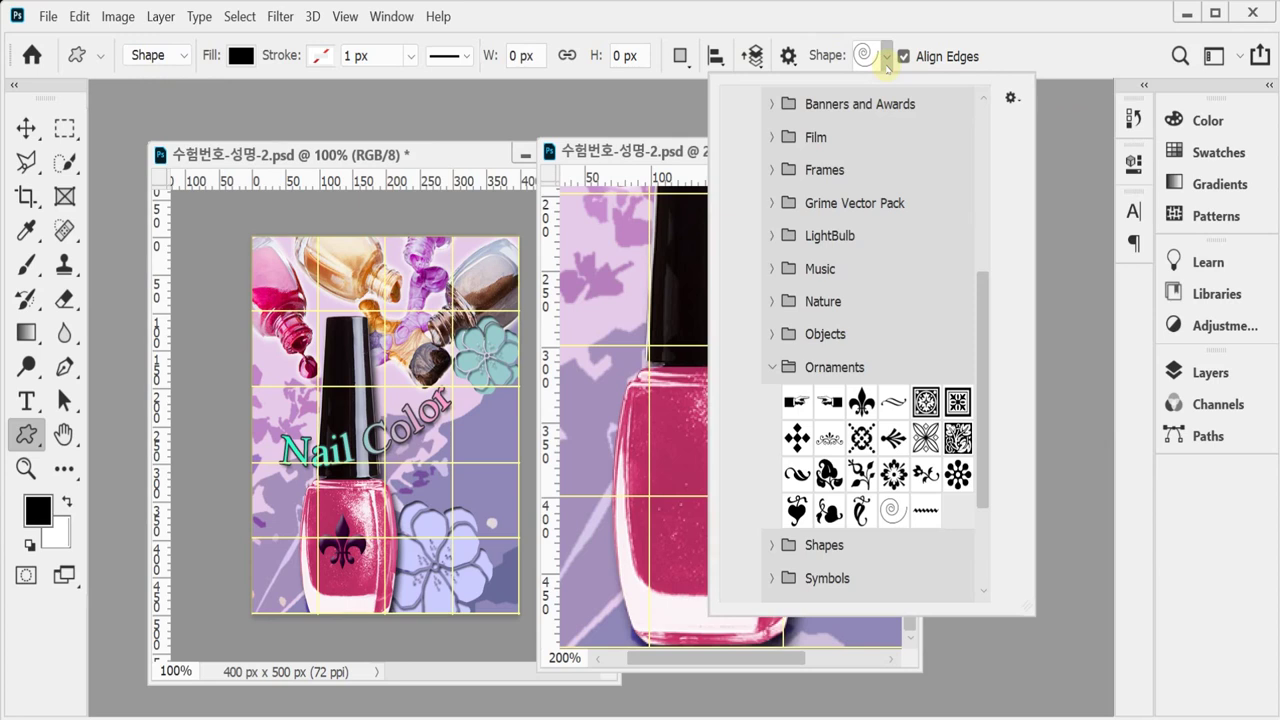
drag(984, 288, 979, 133)
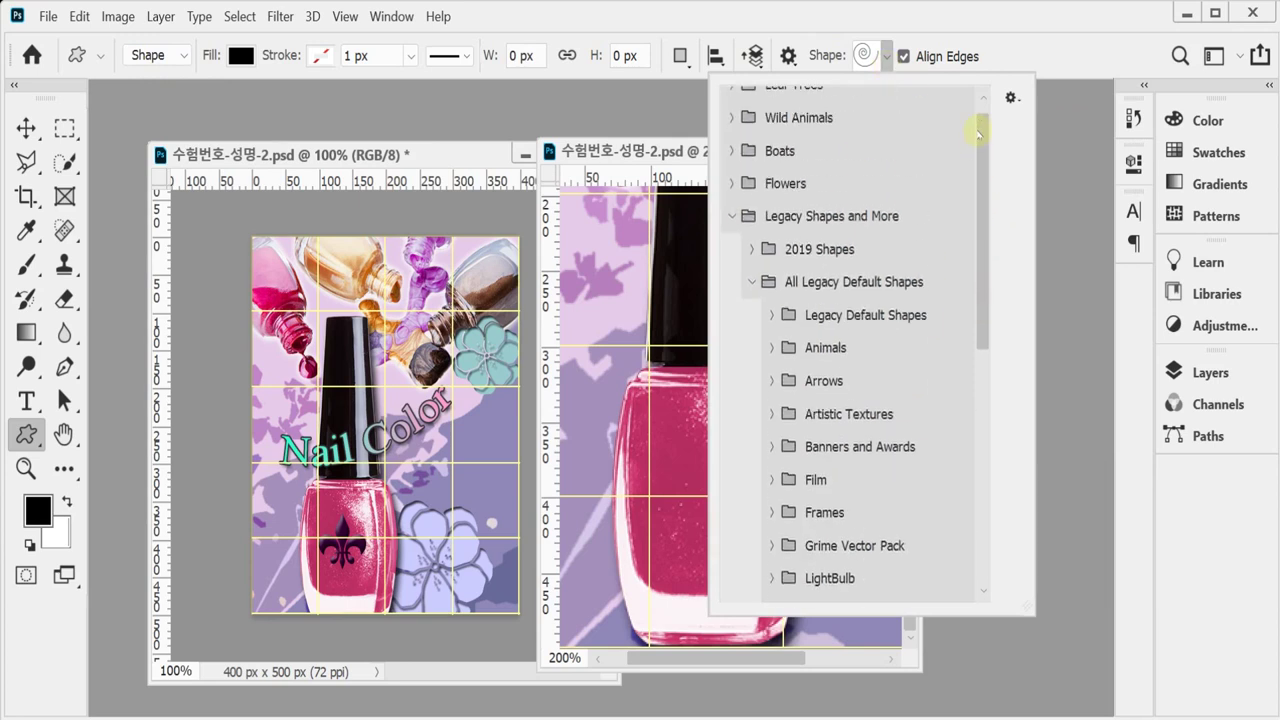
click(731, 218)
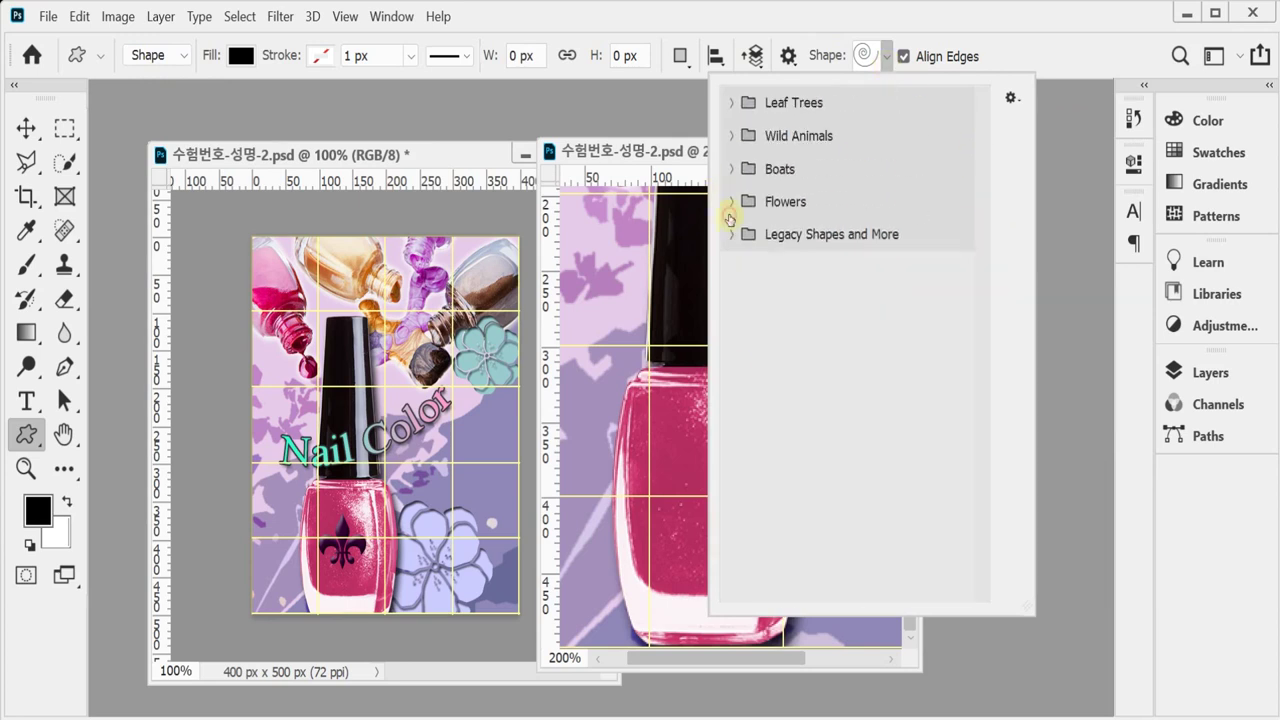
click(733, 234)
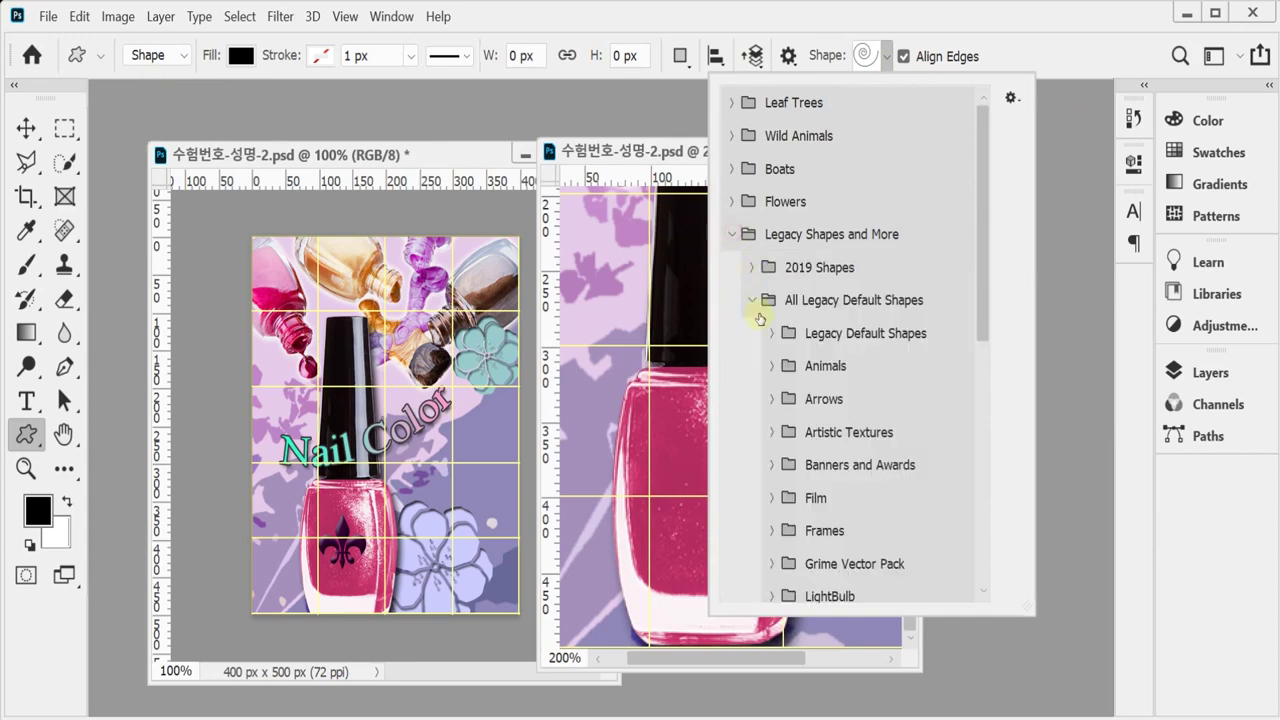
click(750, 313)
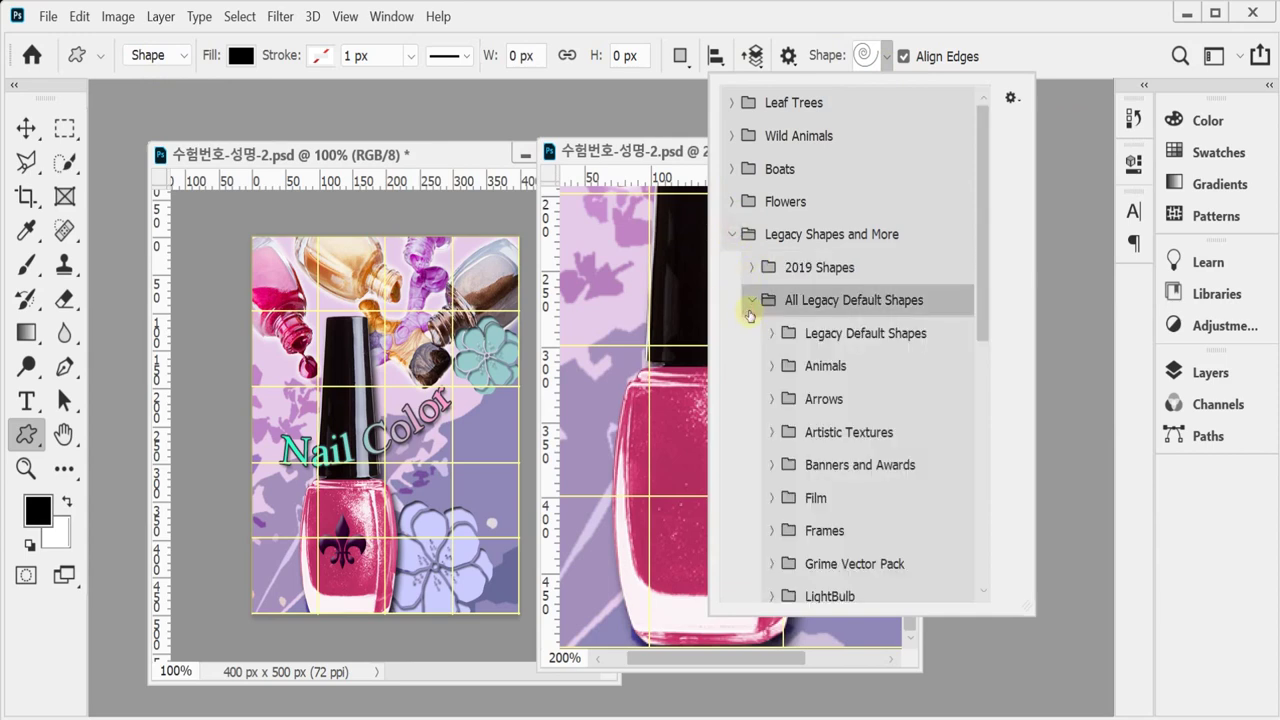
click(751, 300)
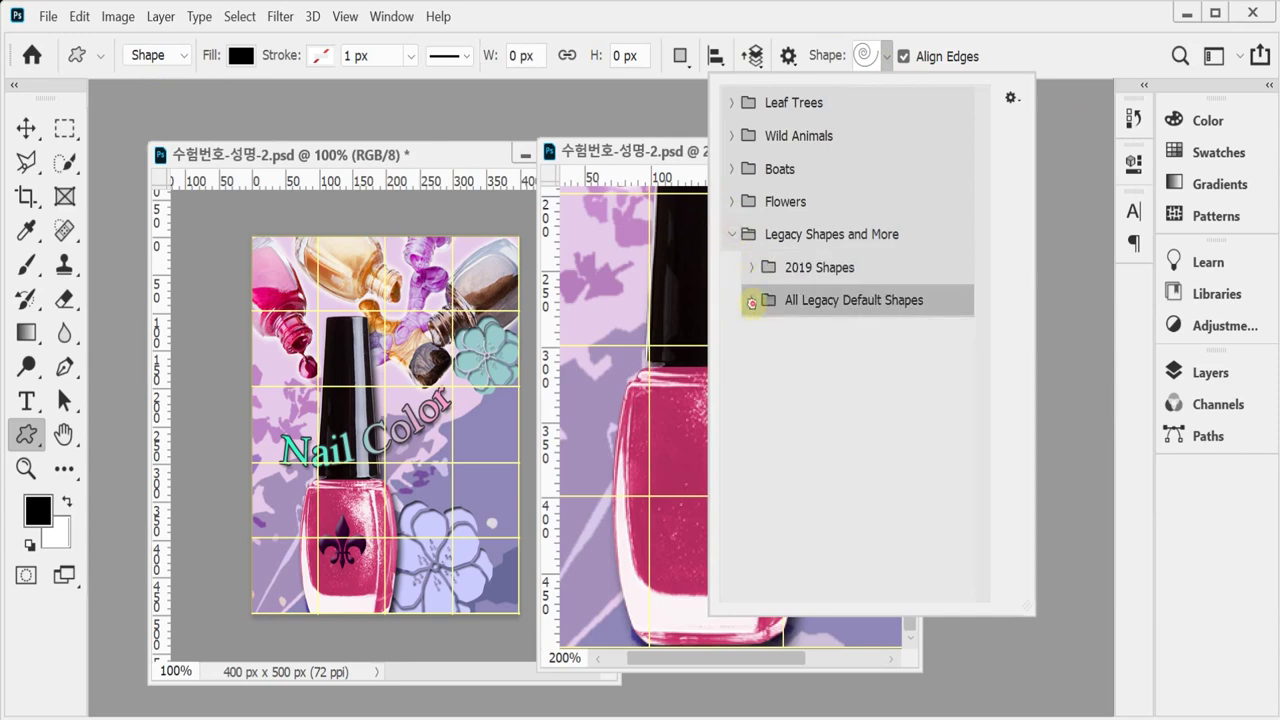
click(751, 301)
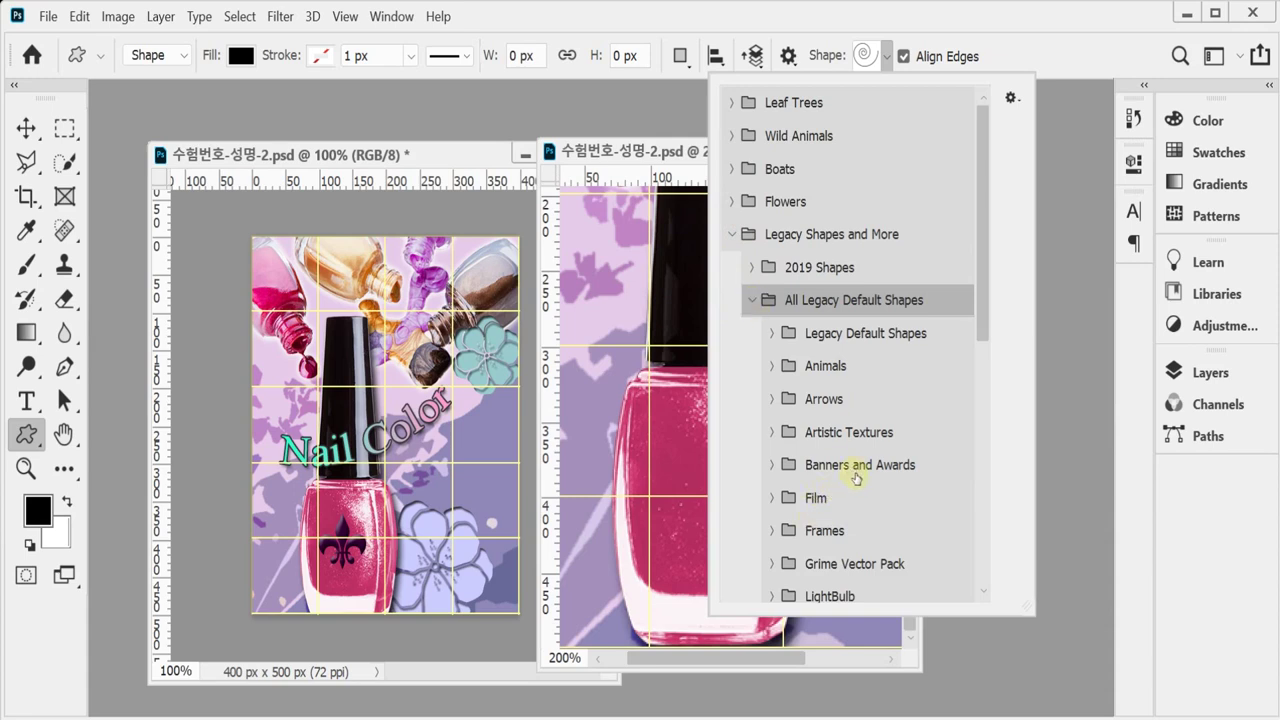
scroll(857, 478, down, 7)
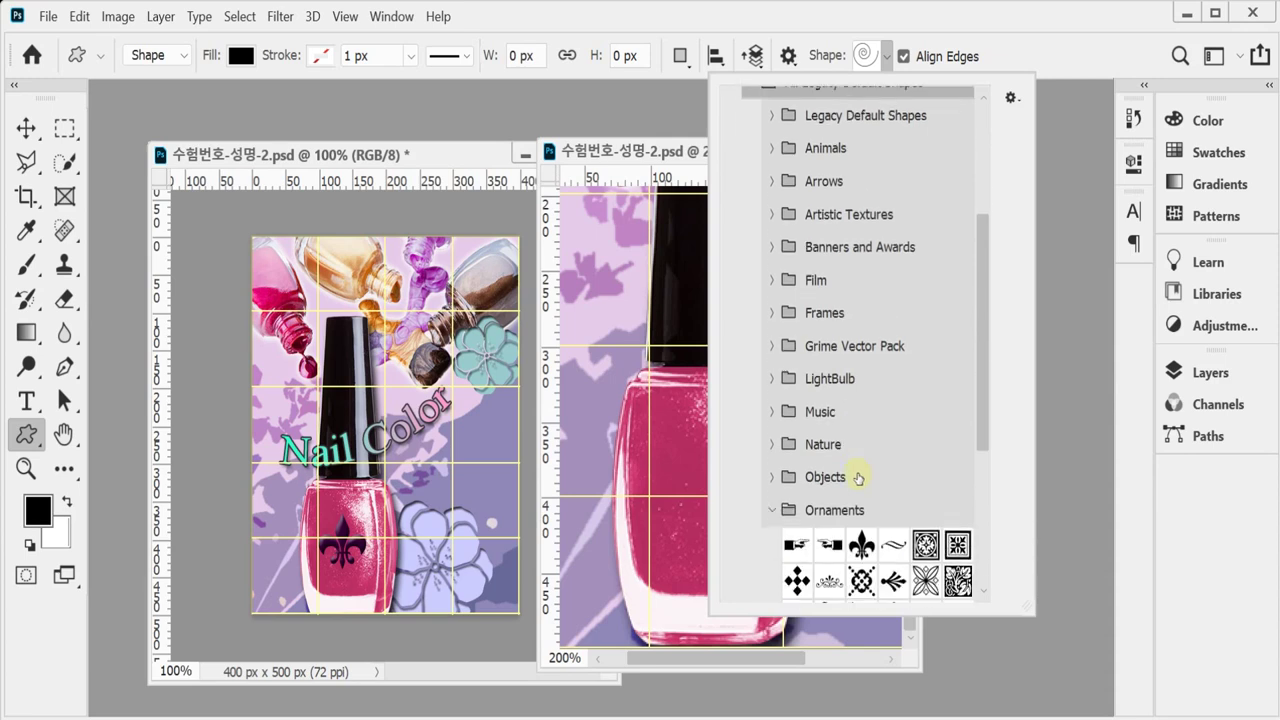
scroll(857, 478, down, 1)
scroll(773, 488, down, 3)
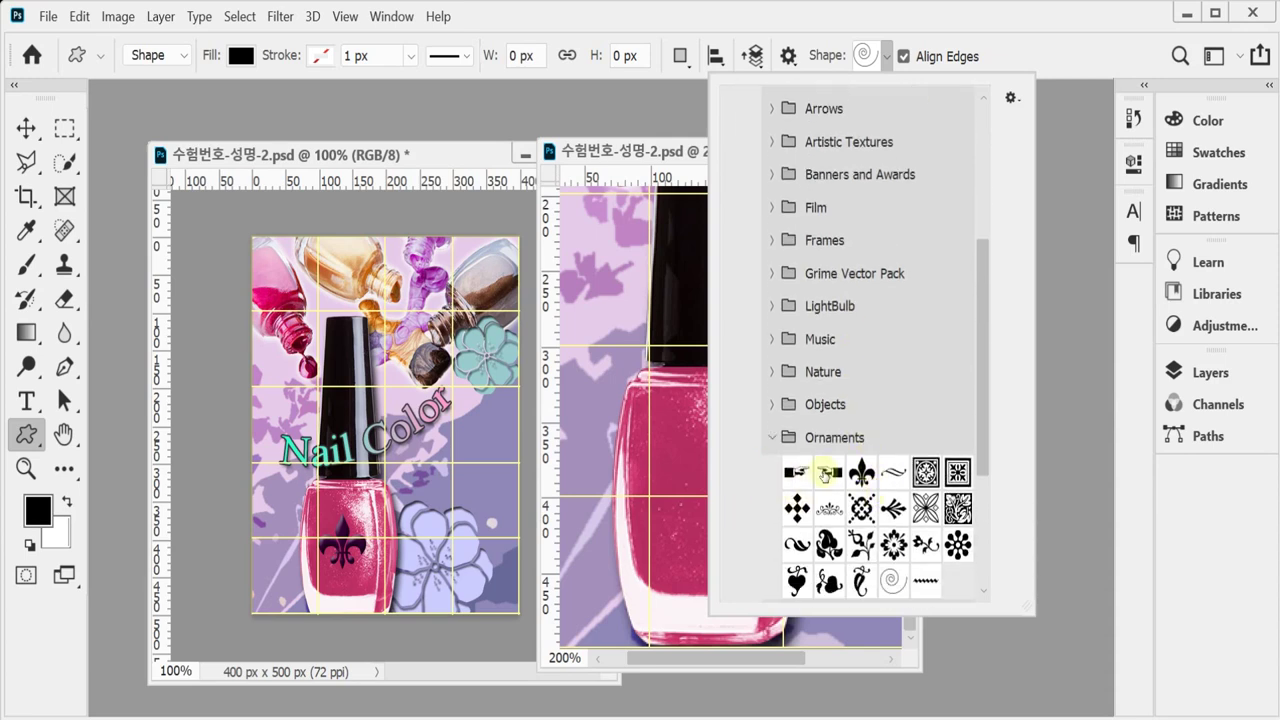
click(861, 472)
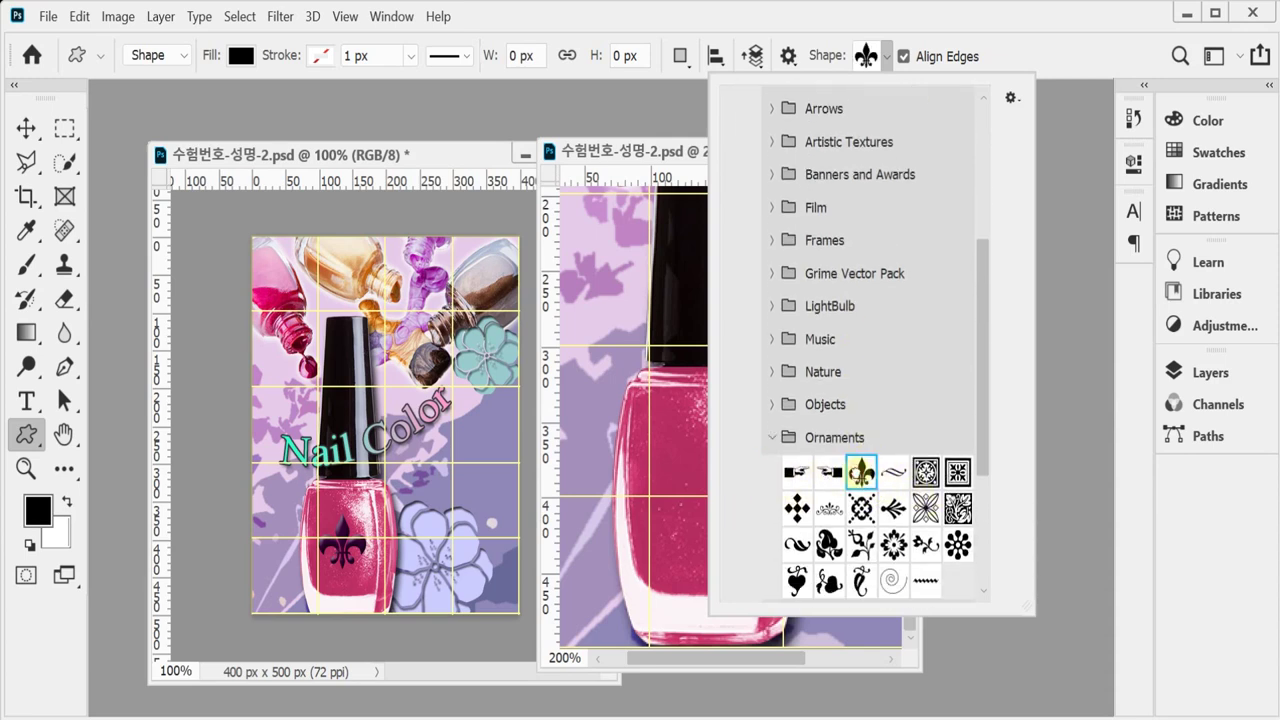
click(997, 45)
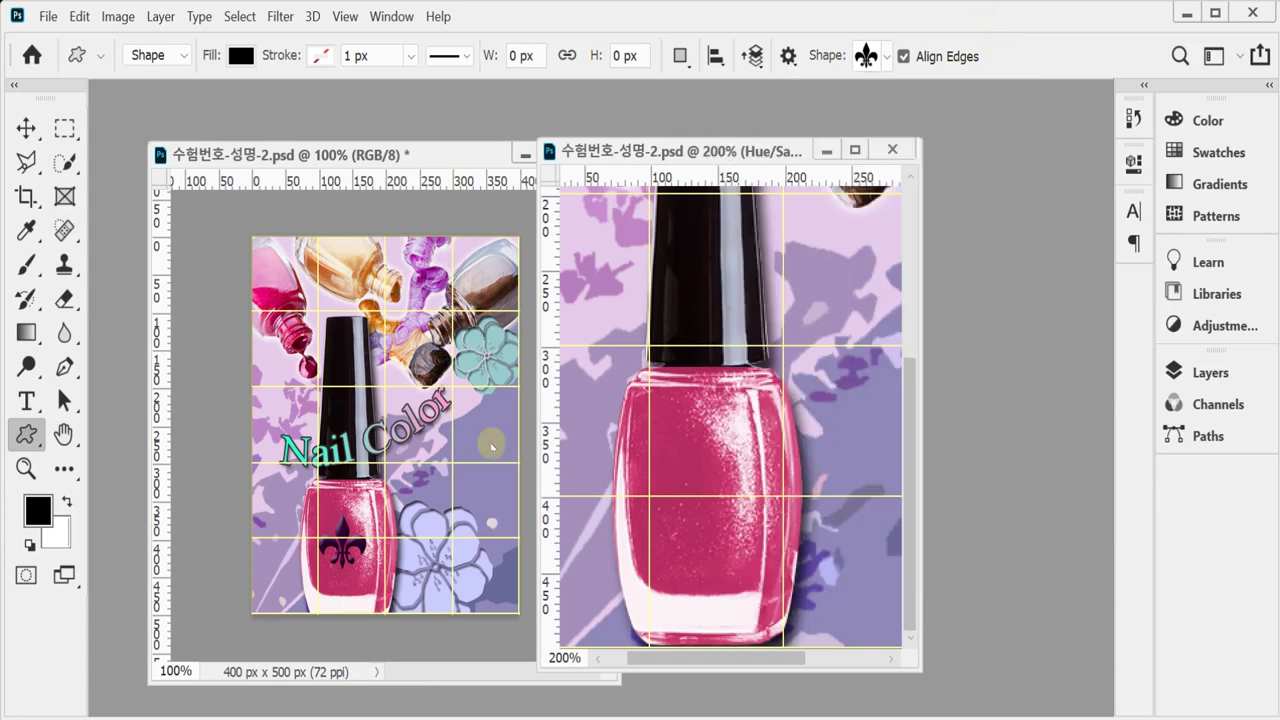
drag(674, 469, 761, 569)
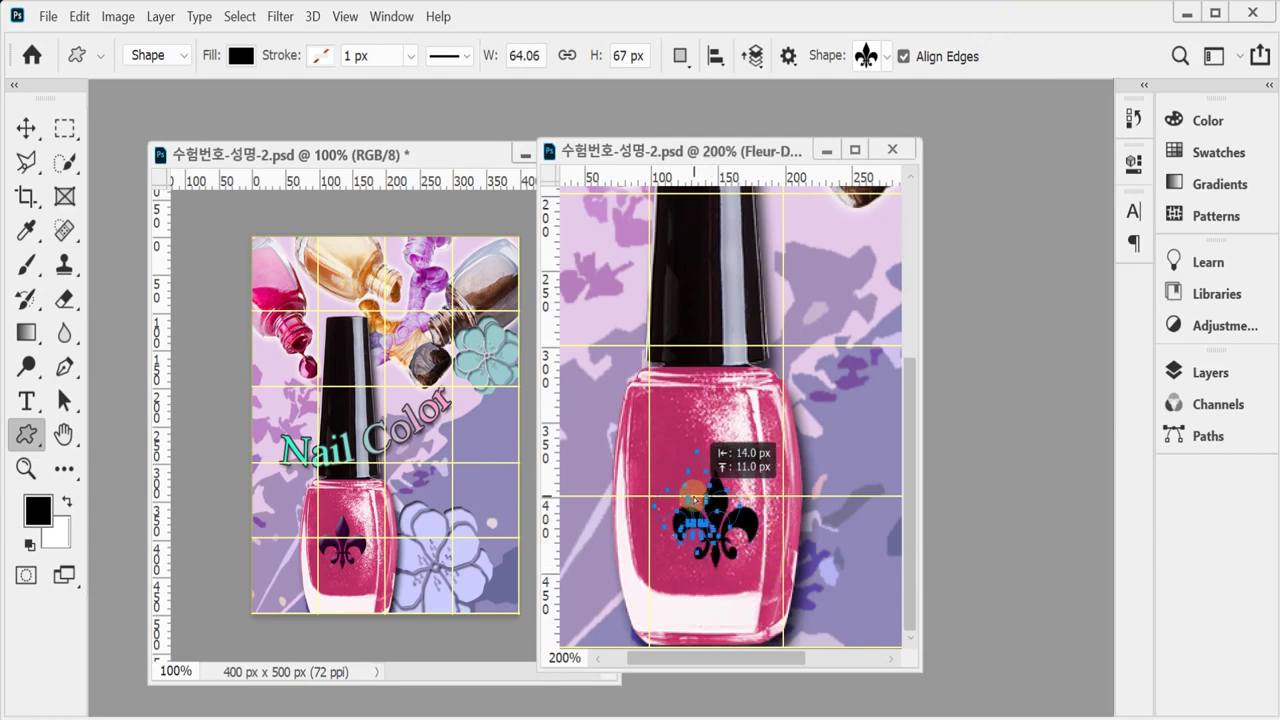
drag(693, 497, 700, 514)
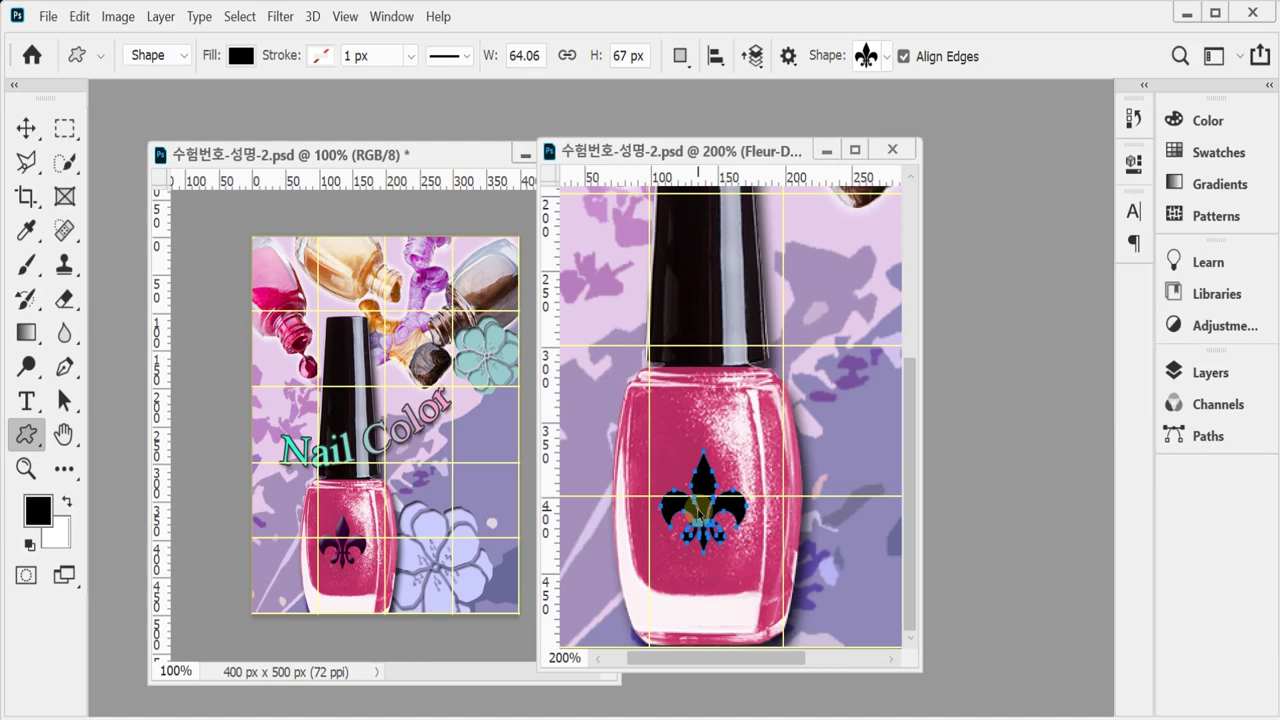
Set the fleur-de-lis shape's fill colour to hex 303.
click(1170, 374)
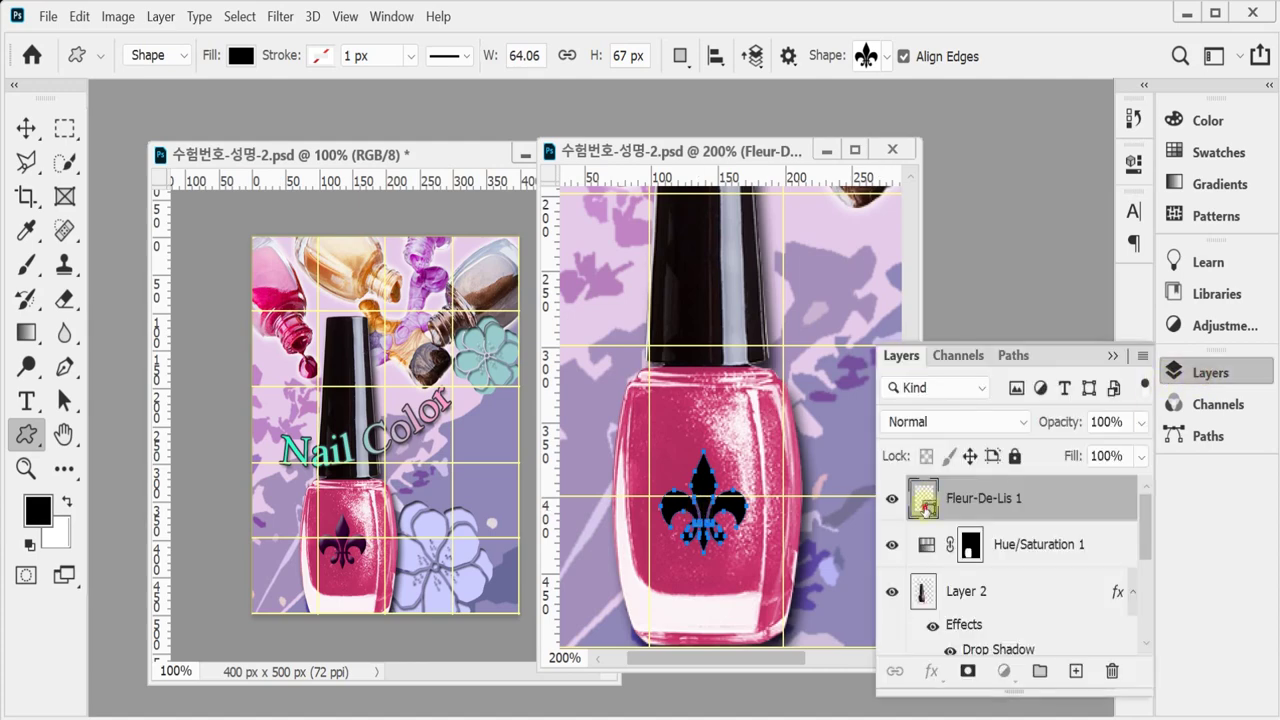
double_click(925, 508)
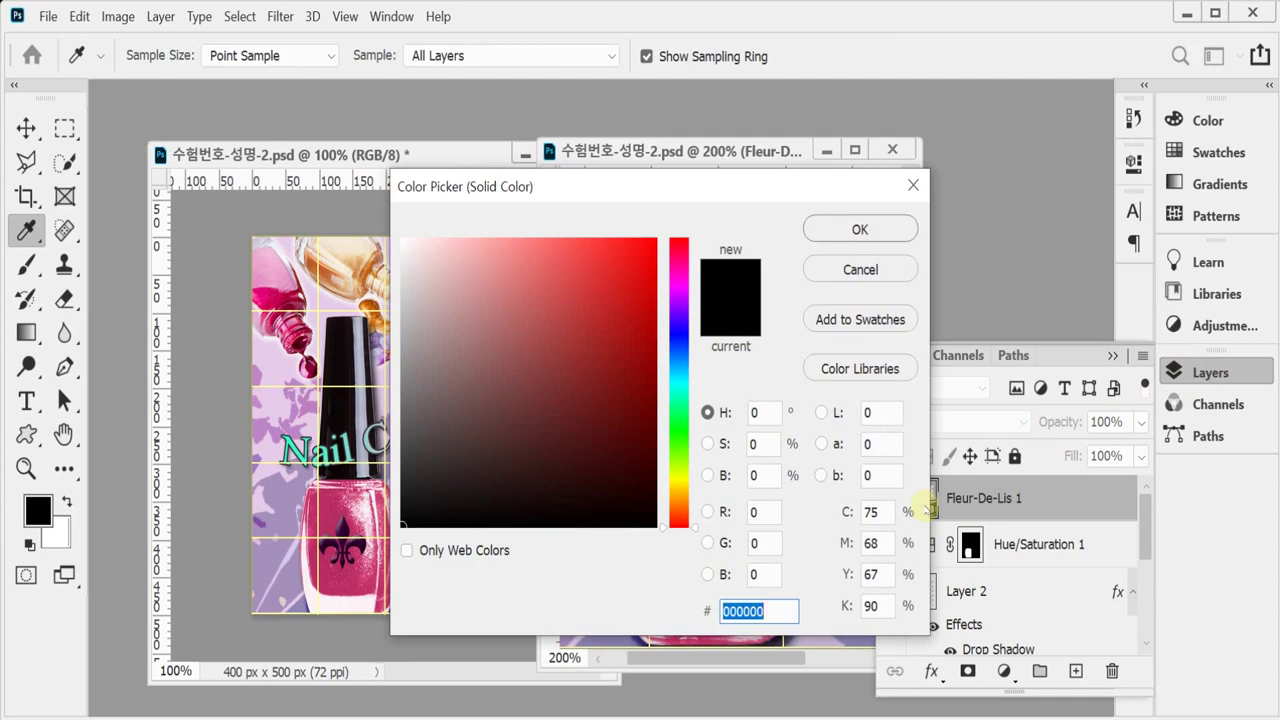
text(9cc)
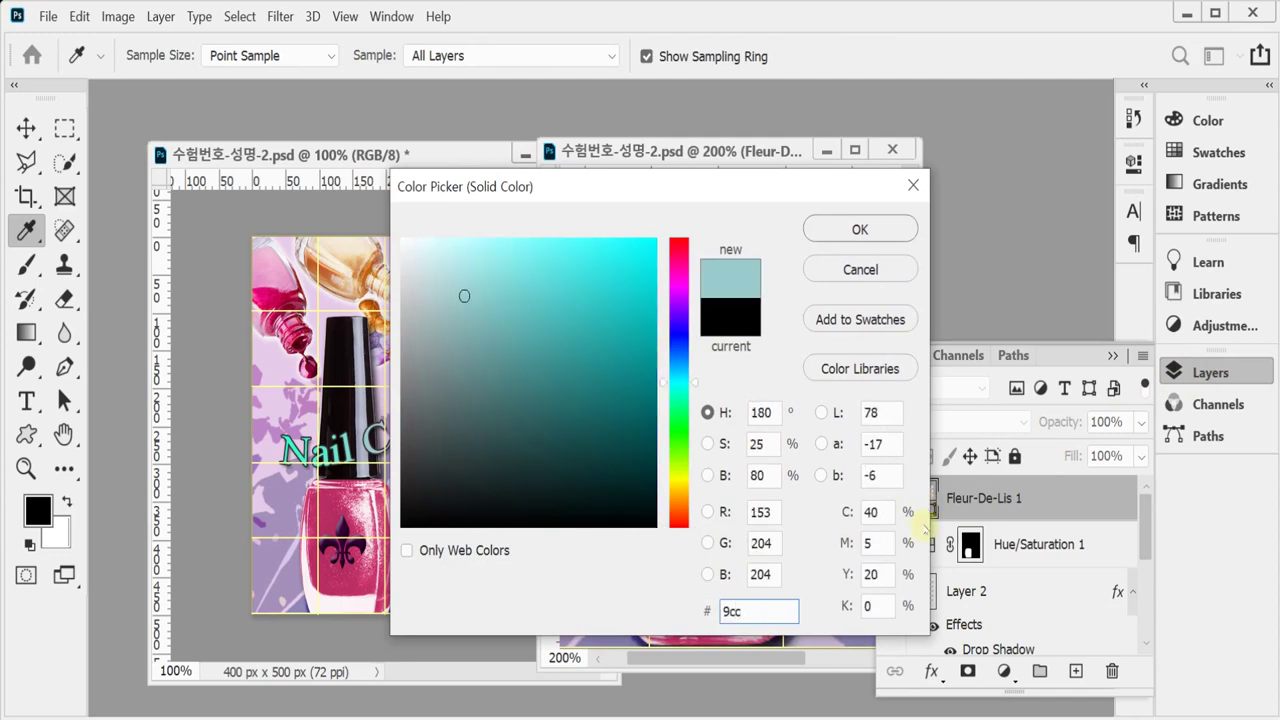
double_click(734, 609)
text(303)
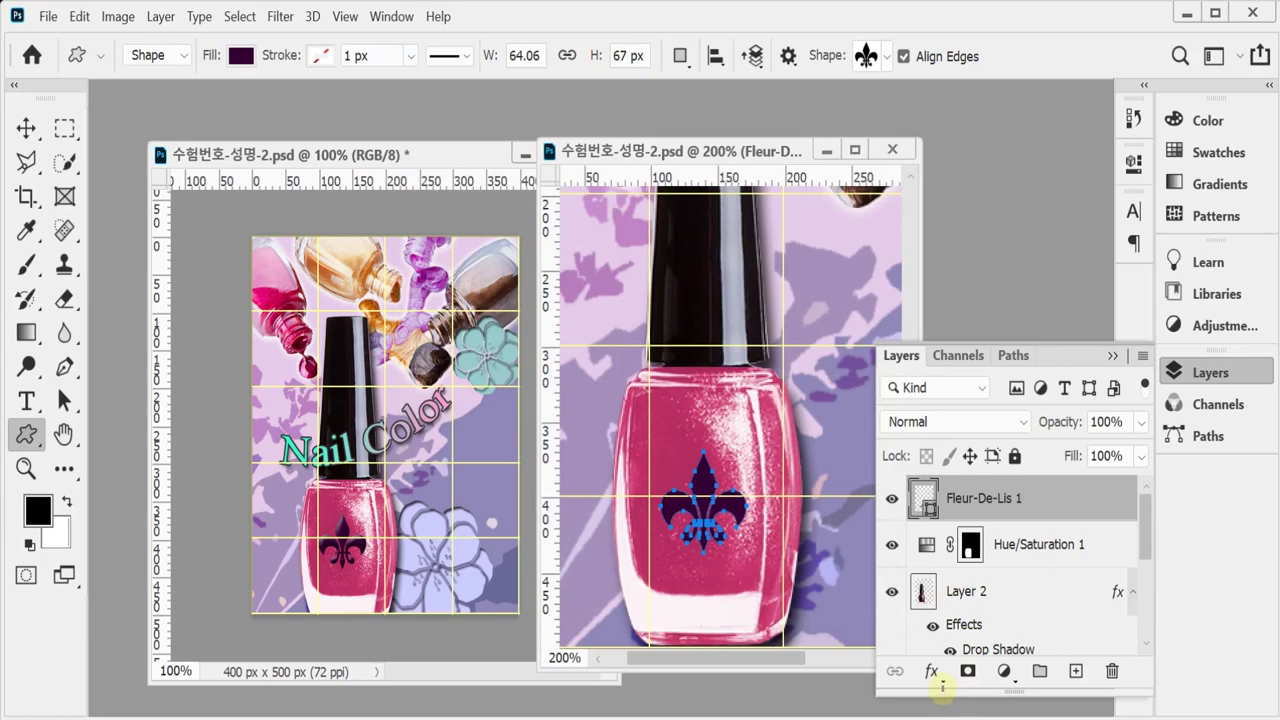
Add a Bevel & Emboss inner bevel with a 7 px size to the fleur-de-lis and dismiss its path outline.
click(930, 671)
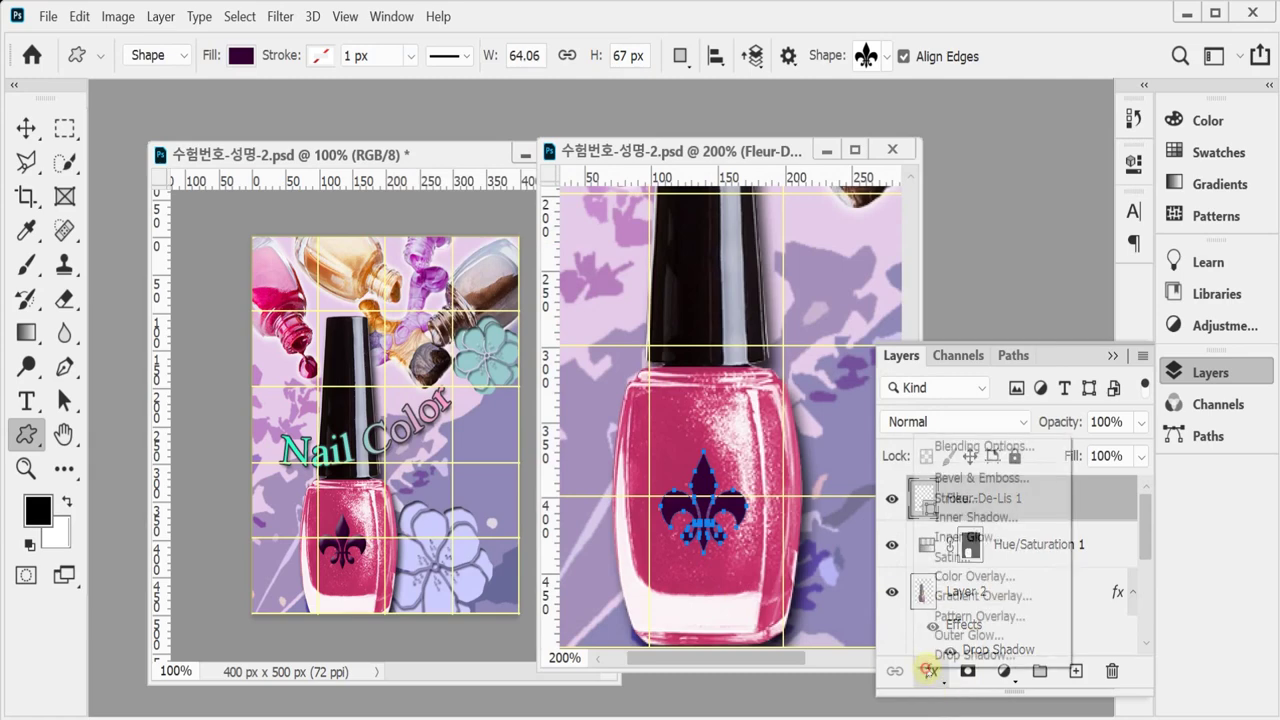
click(1003, 478)
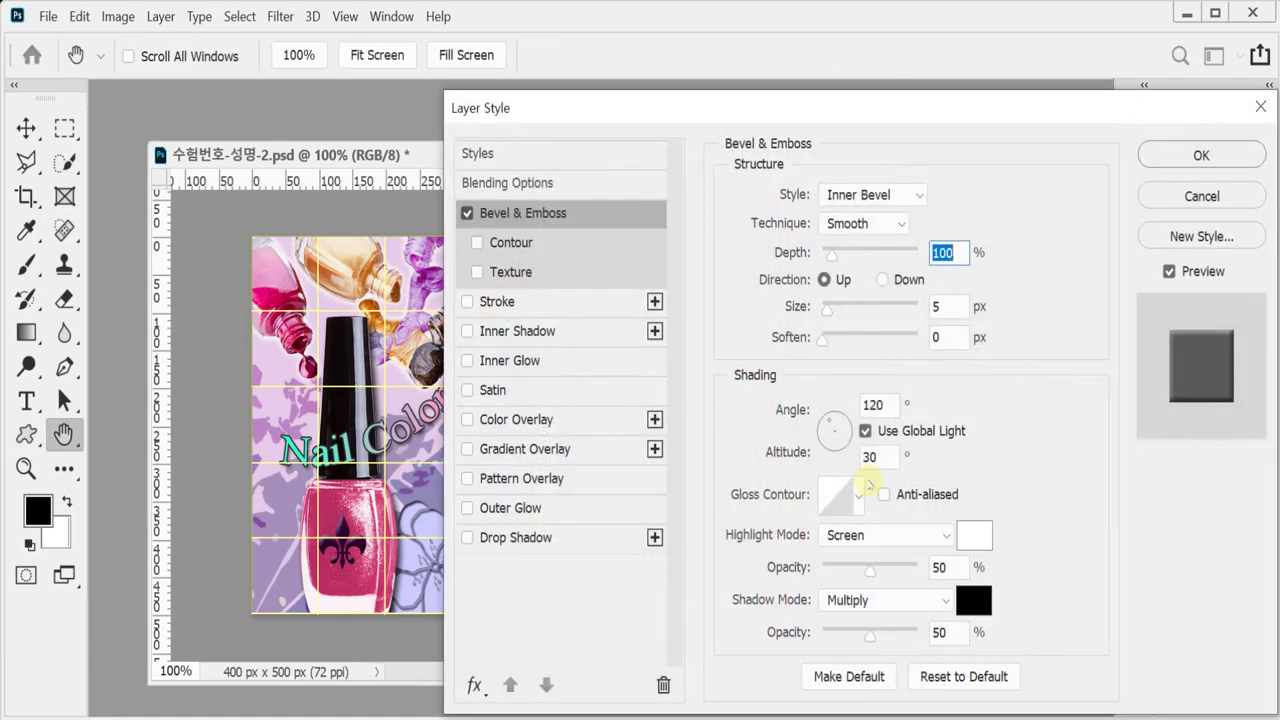
click(950, 307)
text(7)
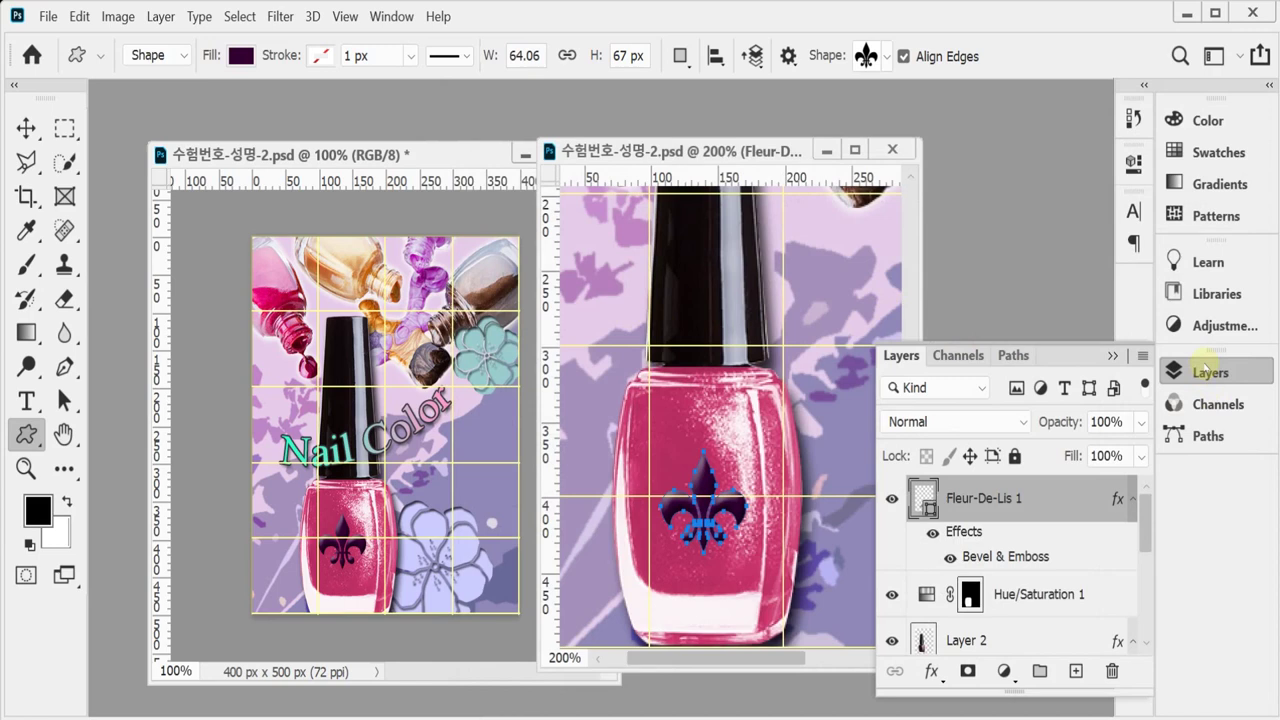
click(1208, 368)
click(1199, 366)
click(1203, 367)
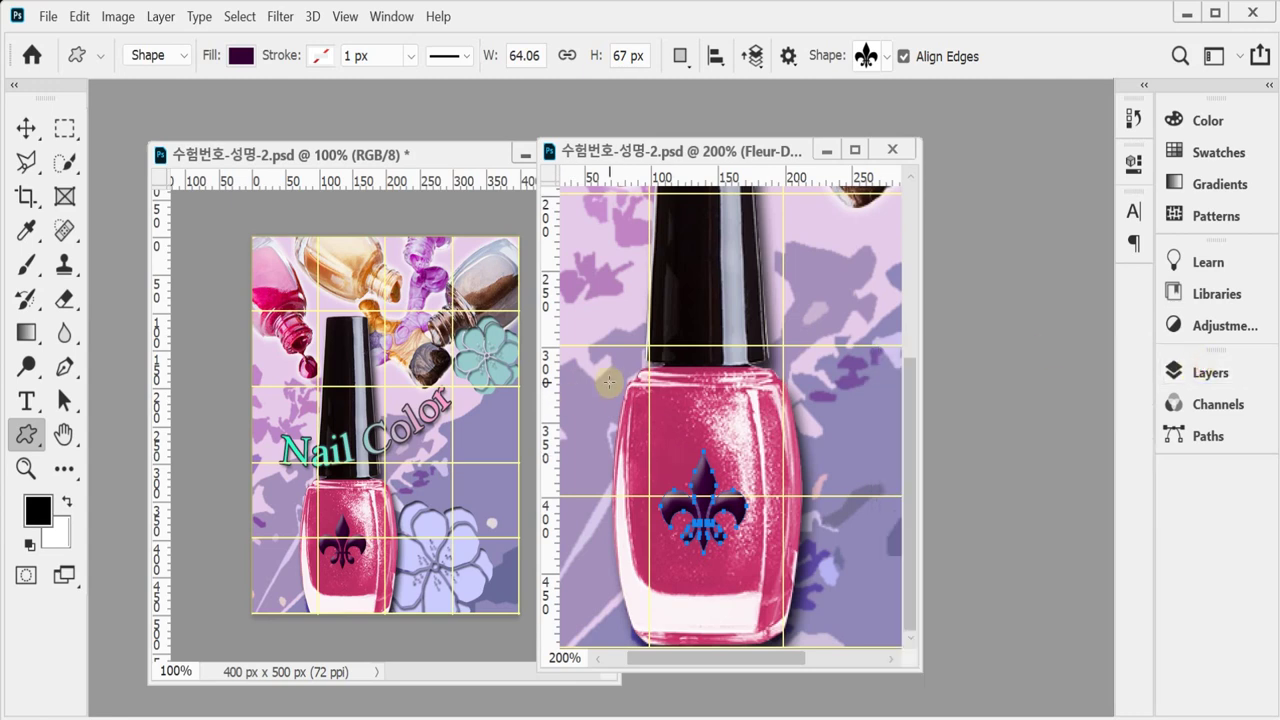
key(Return)
key(s)
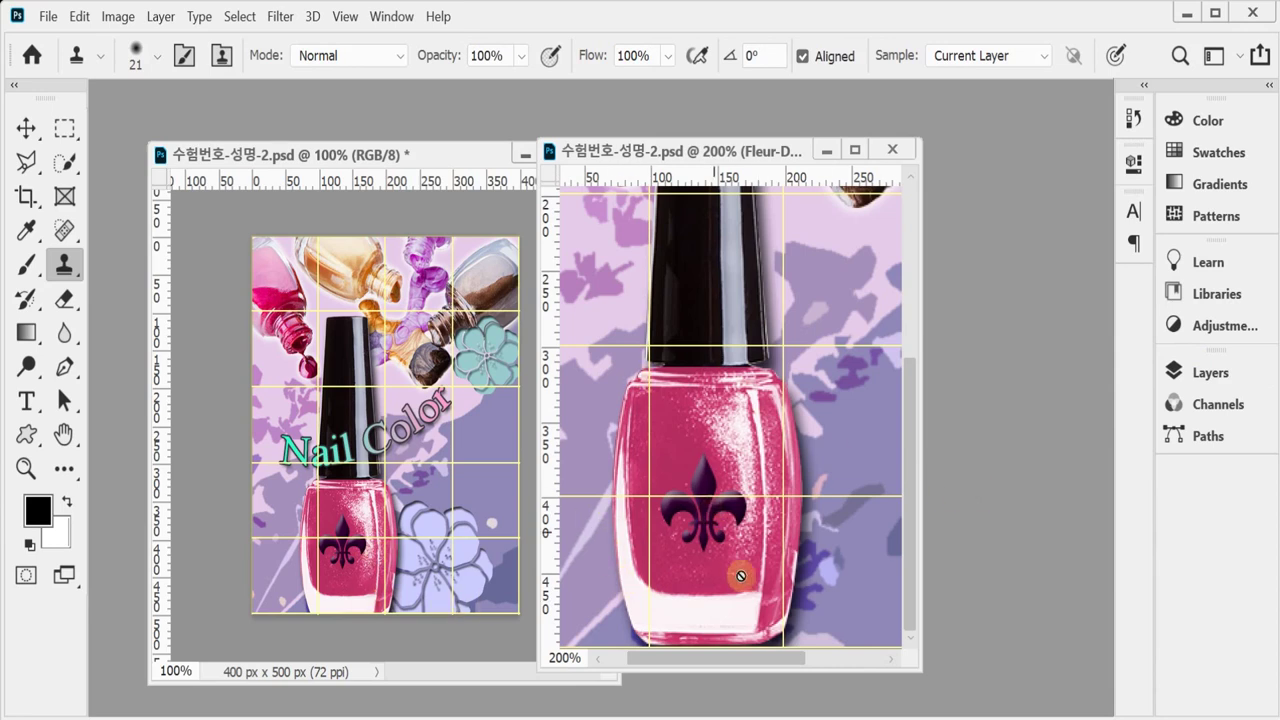
click(1172, 367)
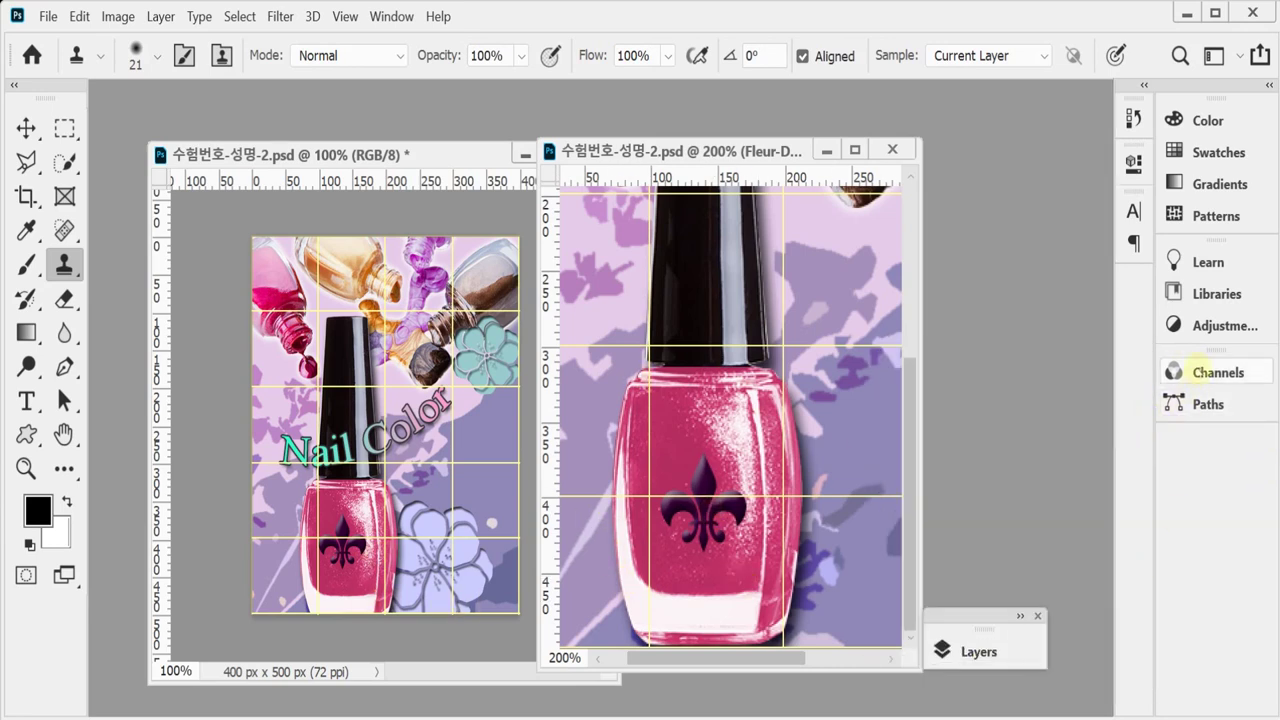
click(1178, 370)
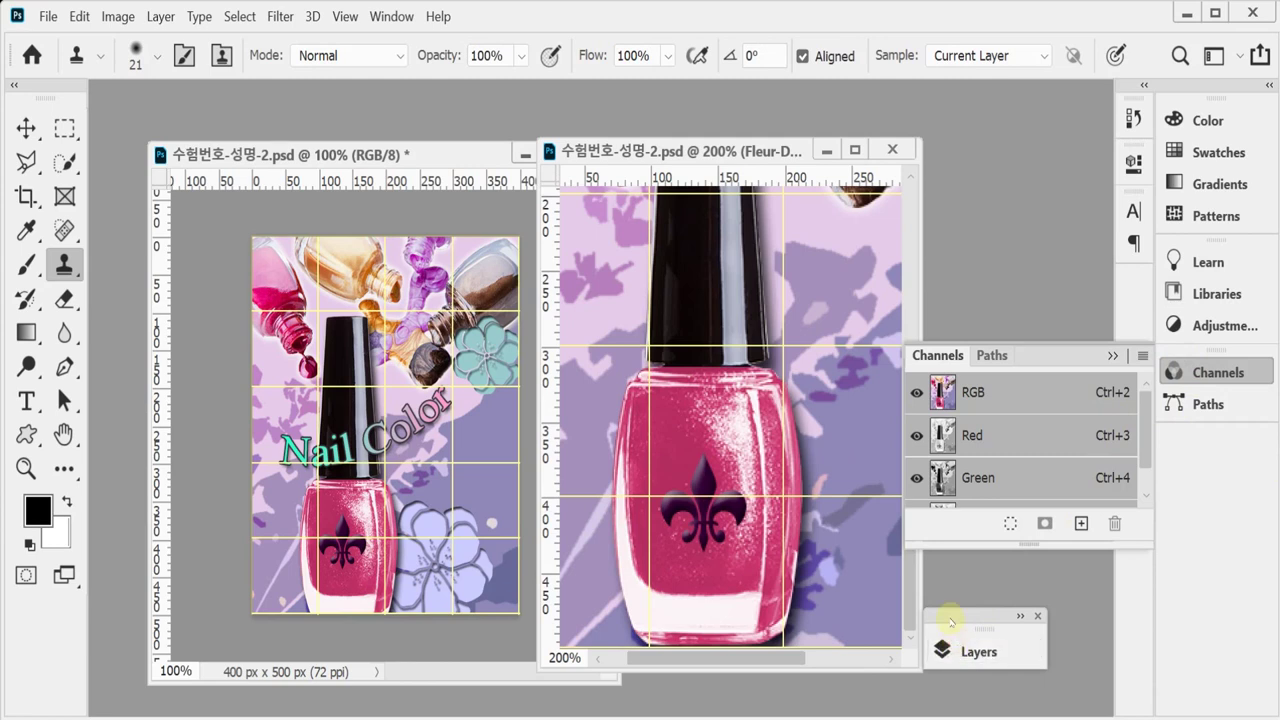
Dock the Layers panel in the same group as Channels and Paths and make the Layer 1 background image layer active.
drag(955, 613, 1010, 355)
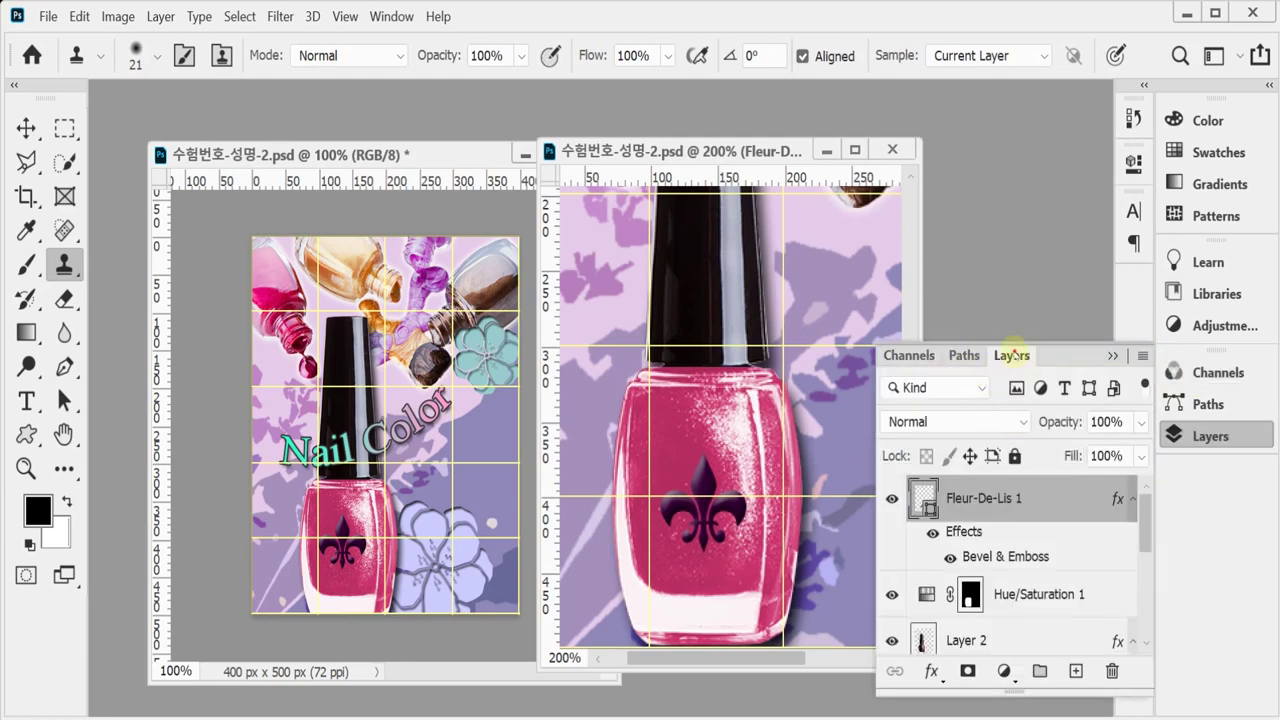
click(1014, 354)
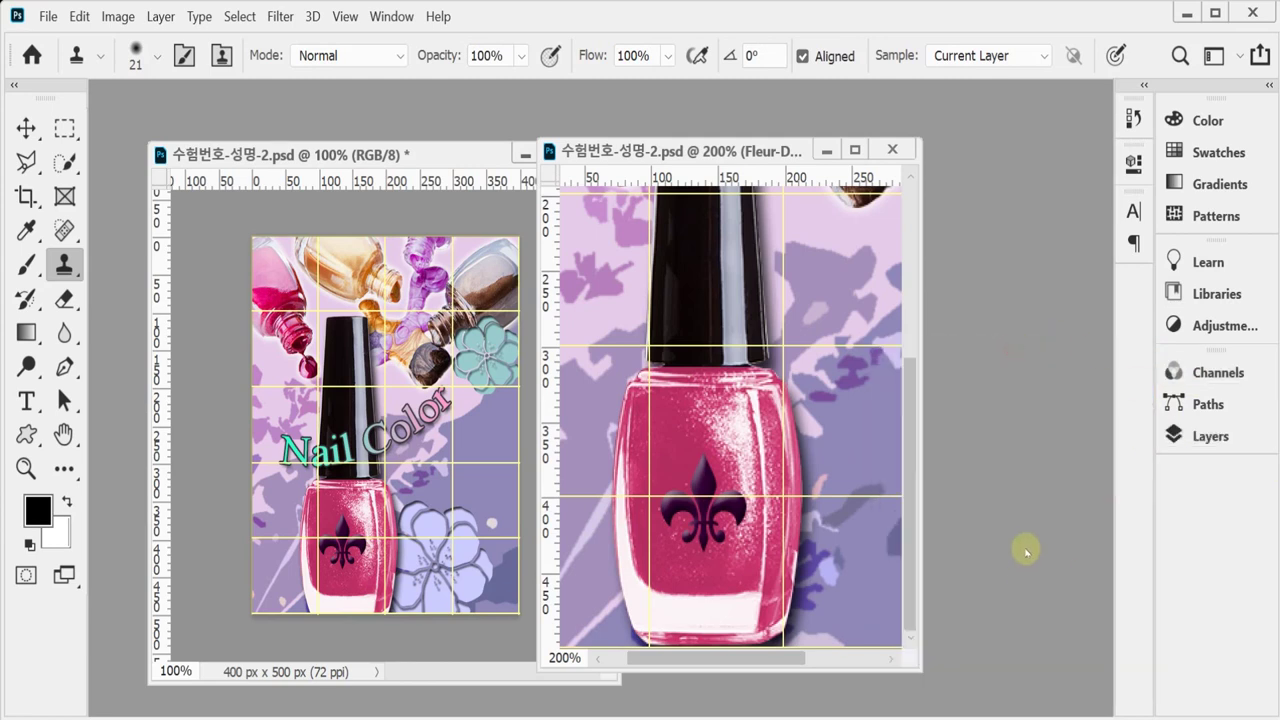
click(1197, 441)
scroll(1015, 540, down, 5)
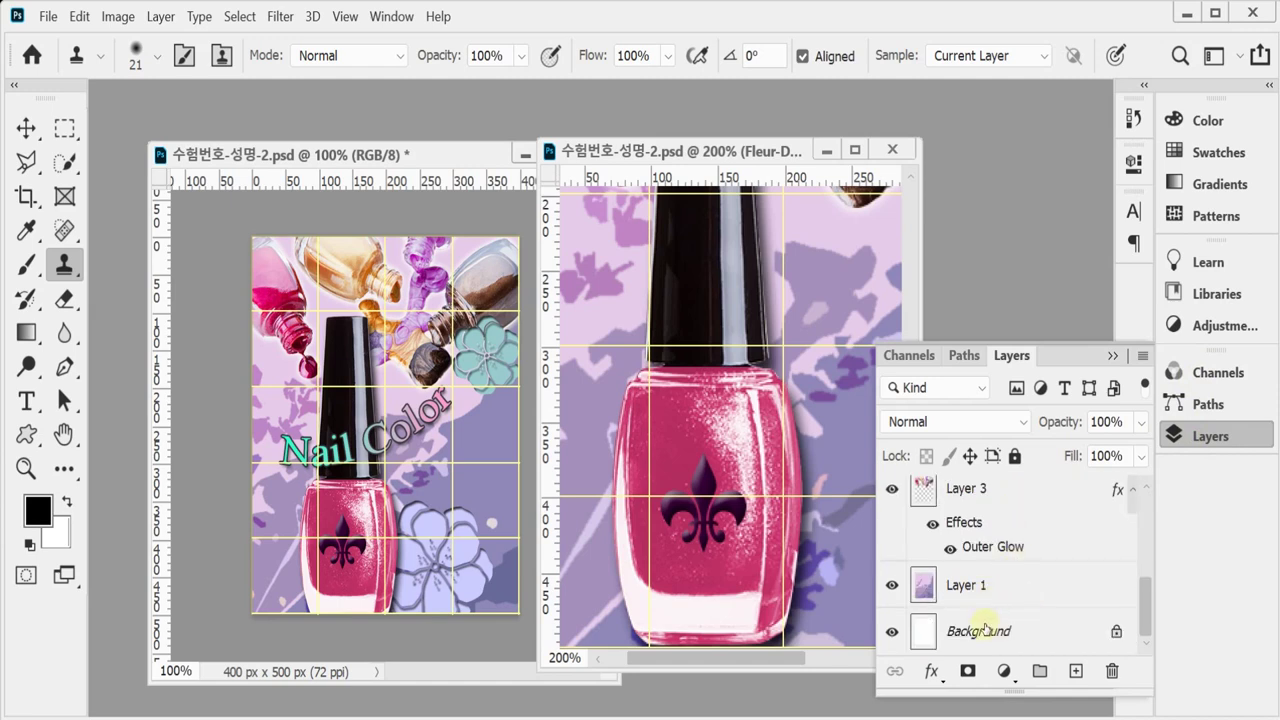
click(966, 586)
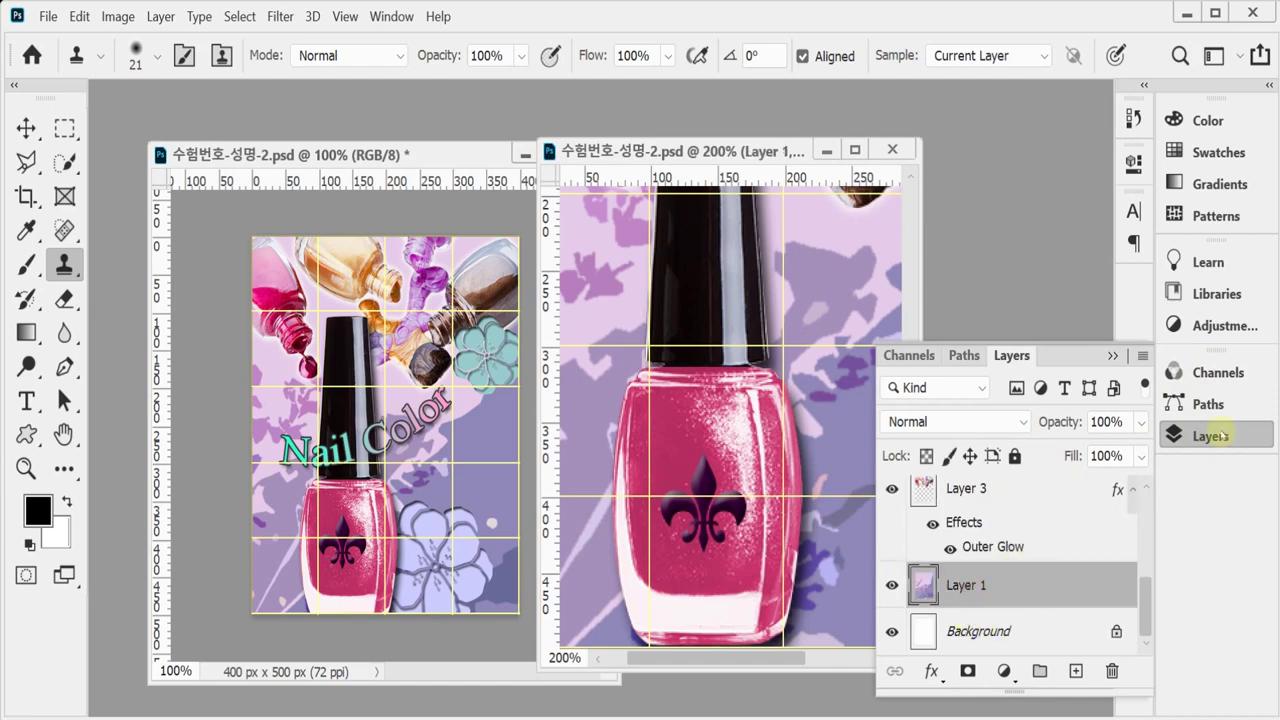
Widen the window of the 200% working document to show more of the artwork beside the upright bottle.
click(899, 530)
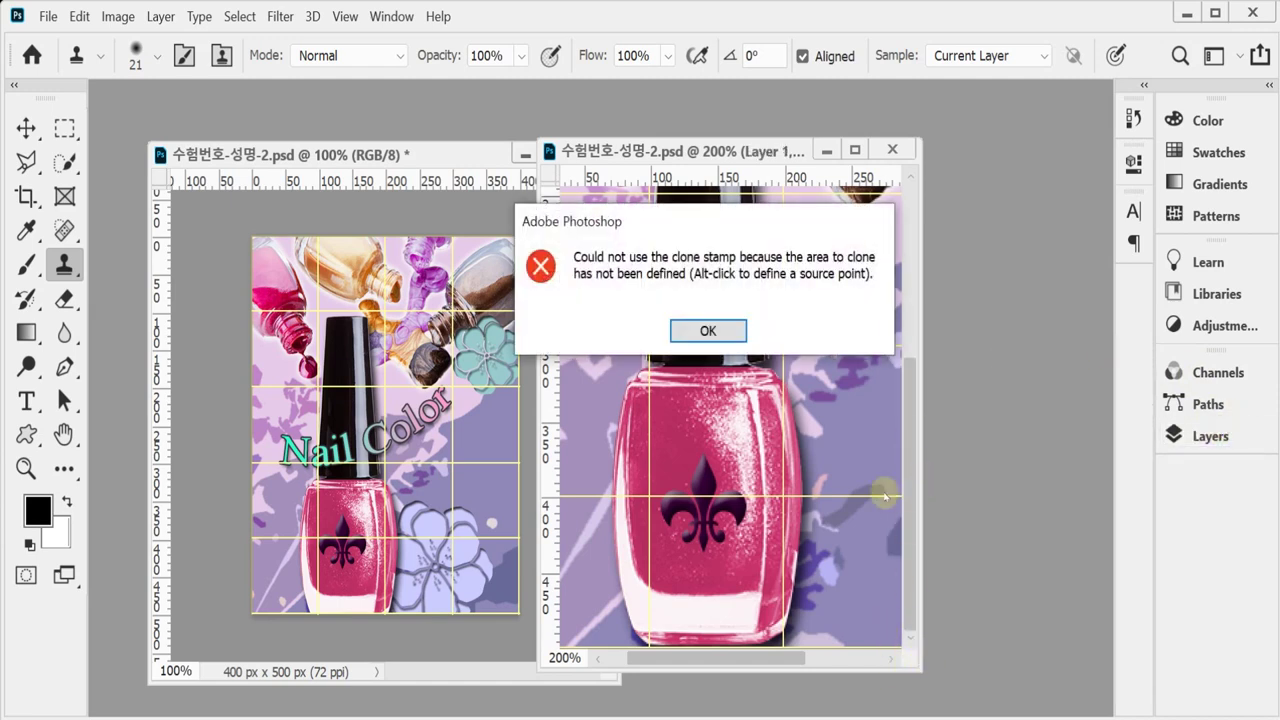
click(733, 322)
mouse_move(922, 514)
mouse_down()
mouse_move(1046, 530)
mouse_move(986, 524)
mouse_up()
click(450, 359)
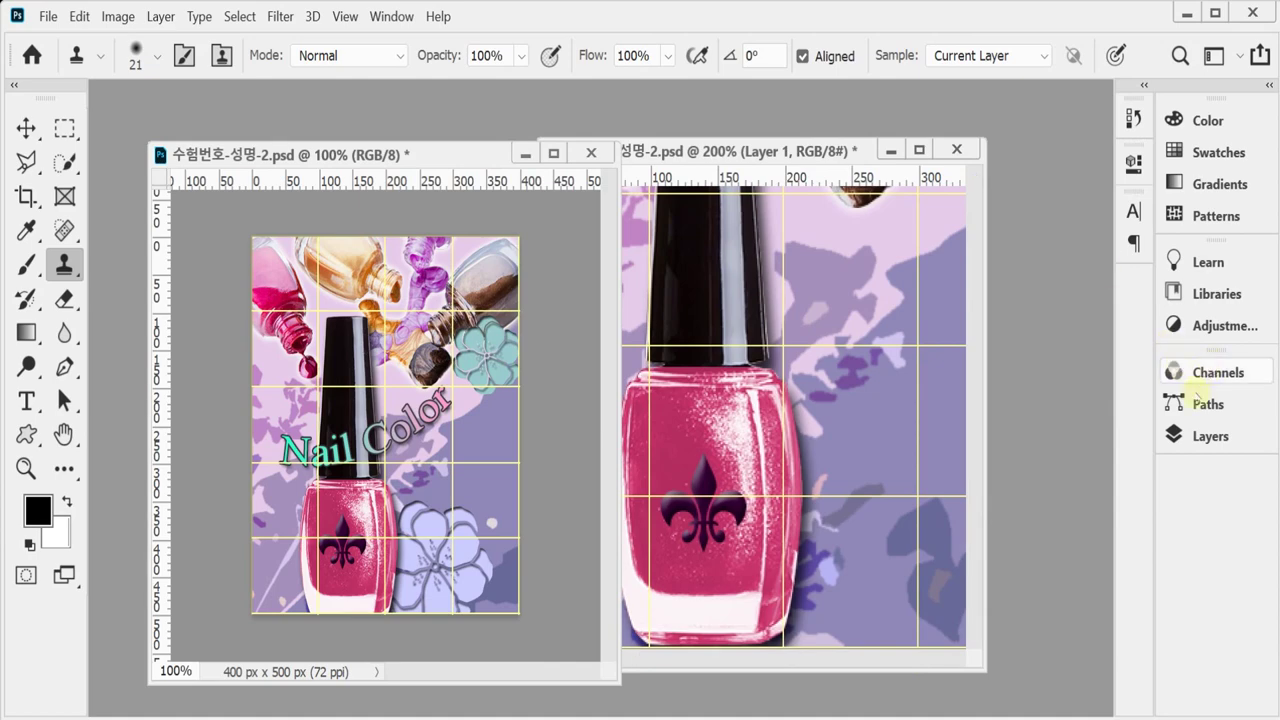
Make the open bottles' Layer 3 active with the Move Tool and show the working document at 100%.
click(24, 126)
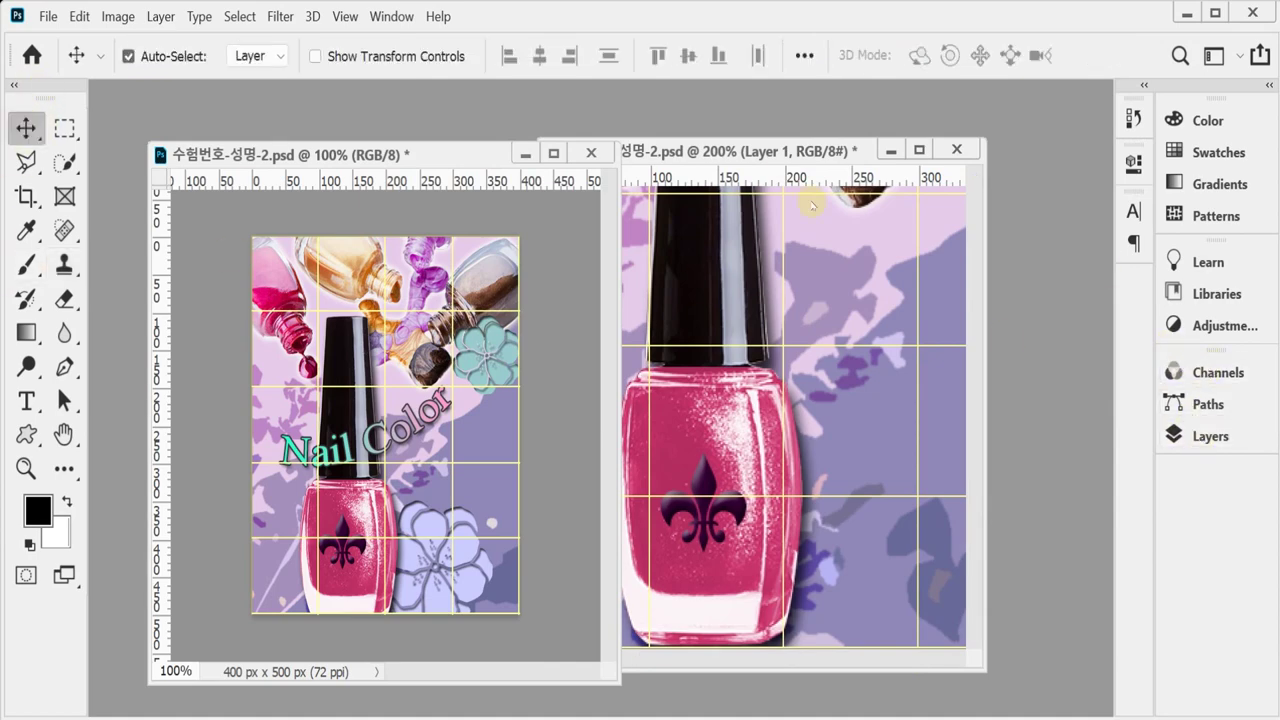
click(890, 403)
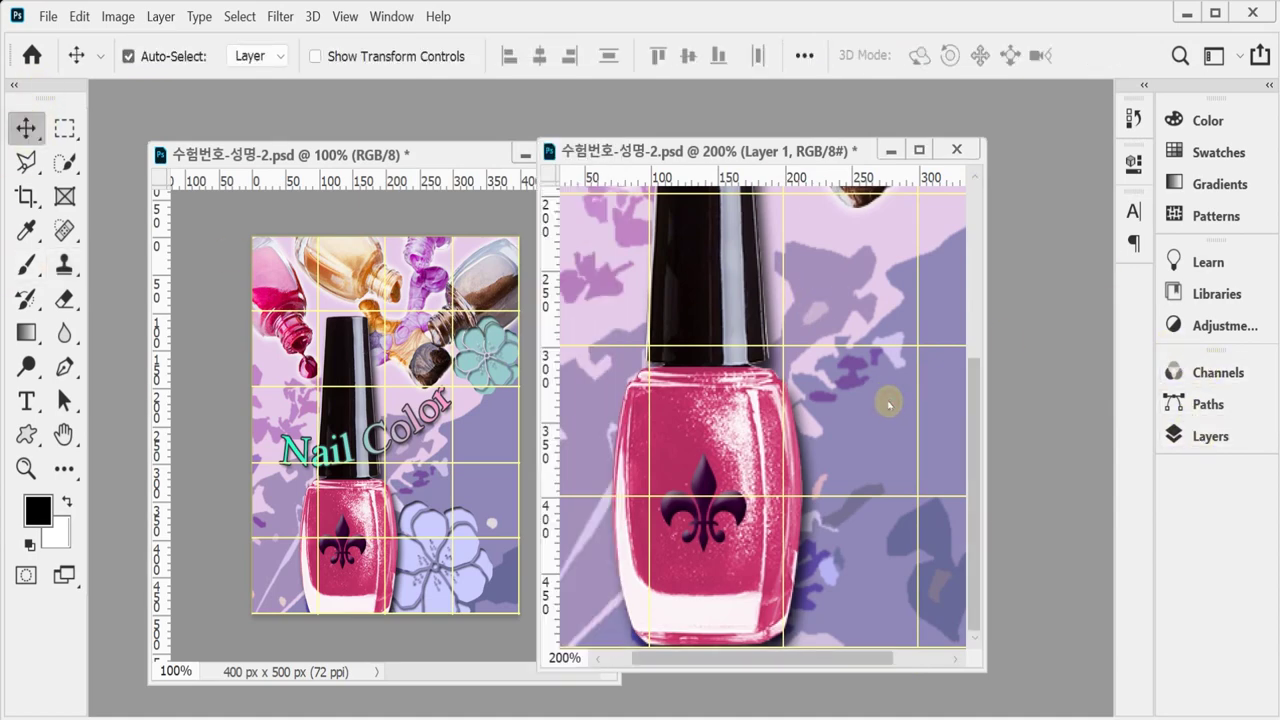
key(ctrl+1)
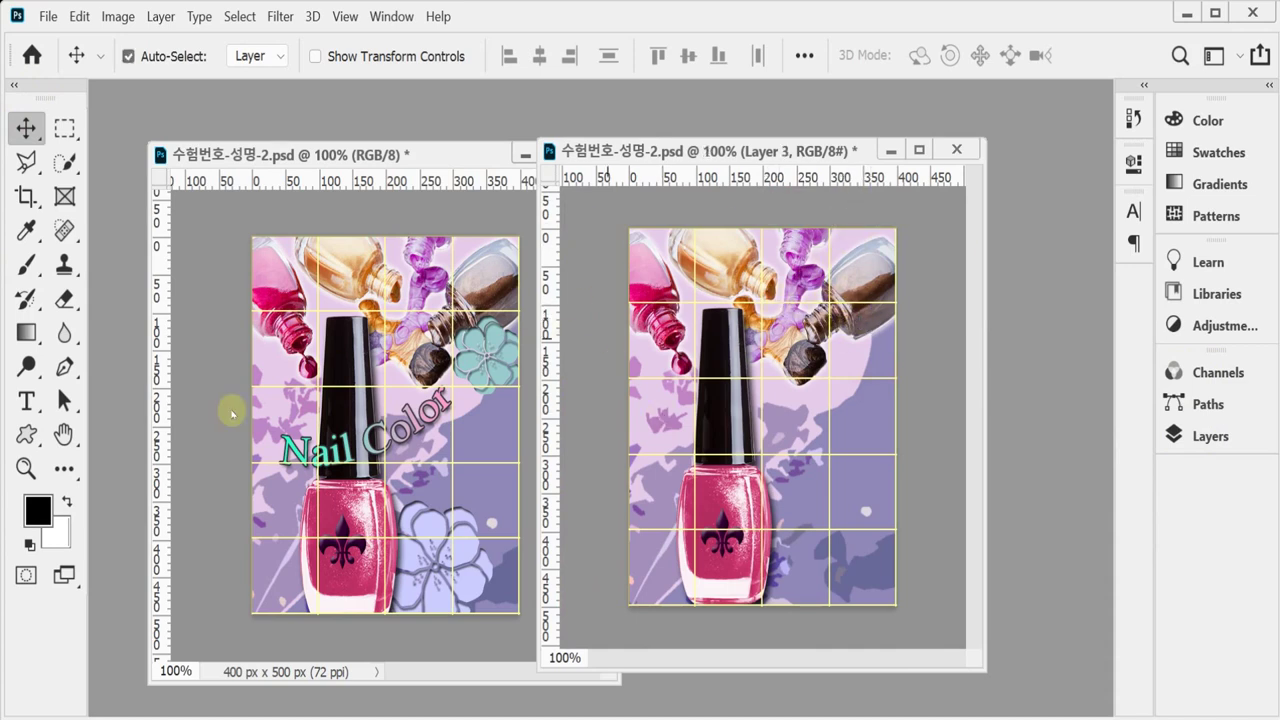
Ready the Custom Shape Tool with the Shape 45 blossom from the Flowers set, collapsing the expanded legacy shape folders.
click(22, 436)
key(shift+u)
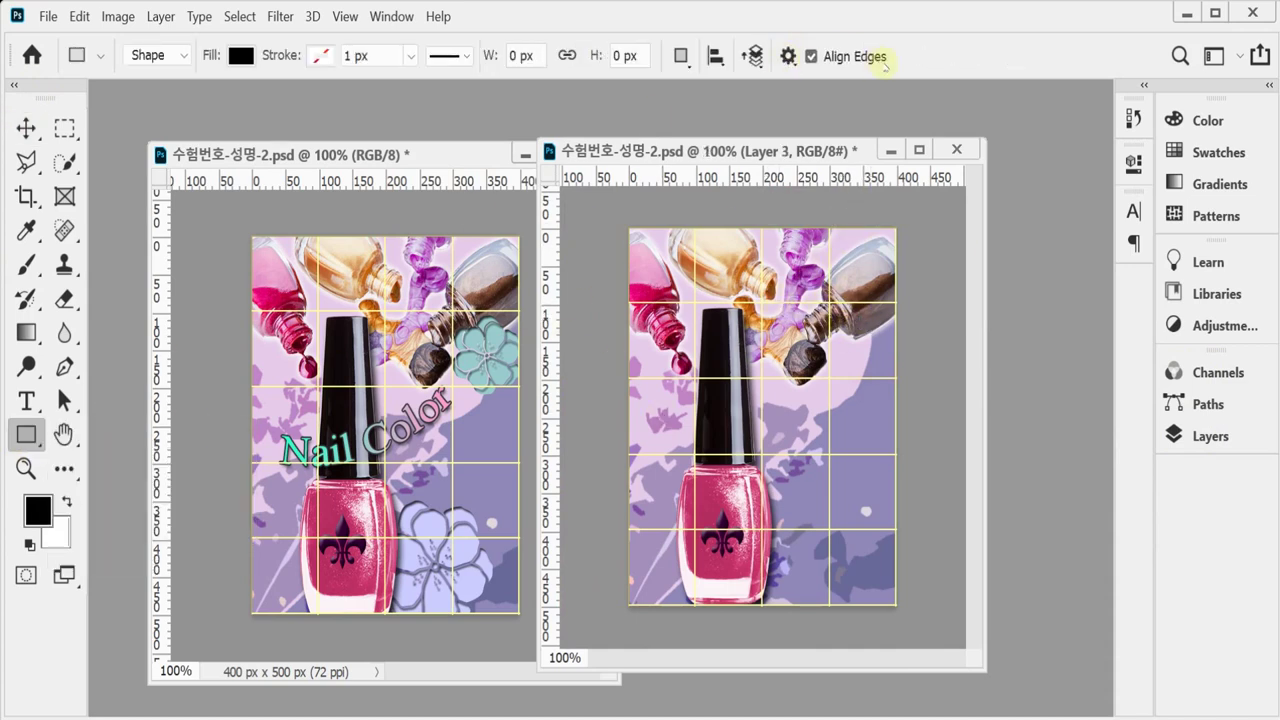
drag(22, 440, 133, 550)
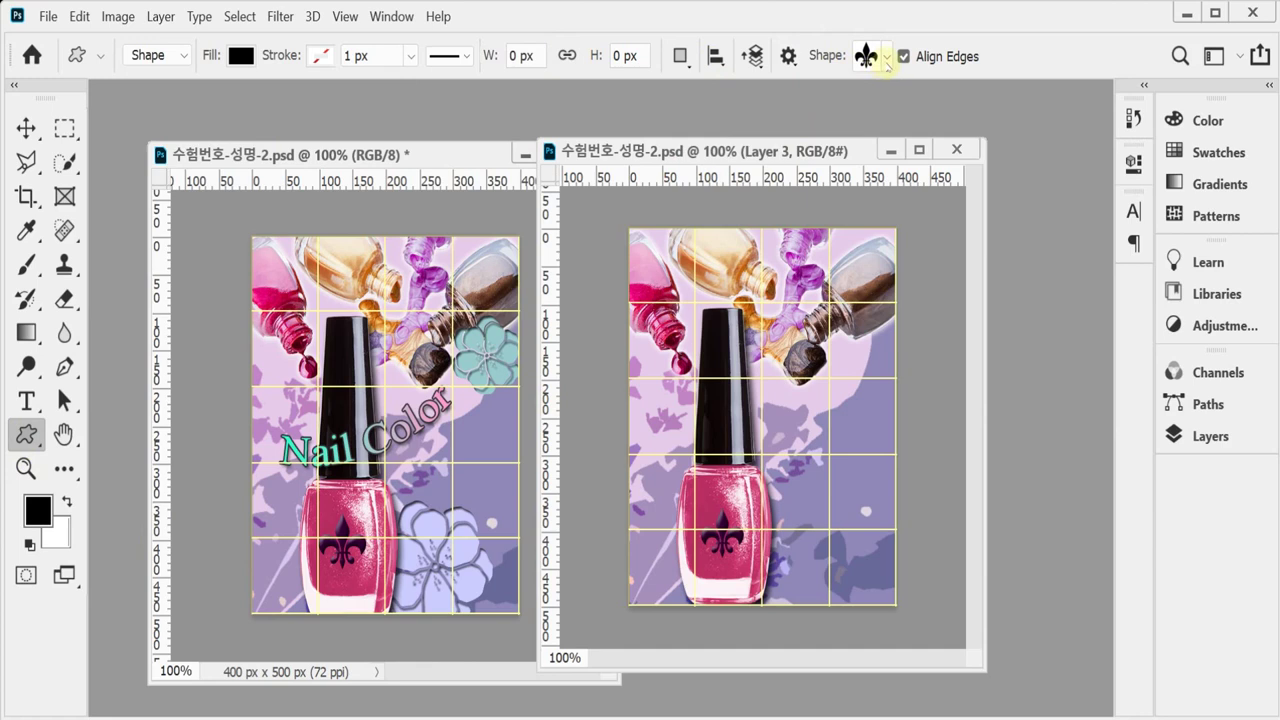
click(886, 58)
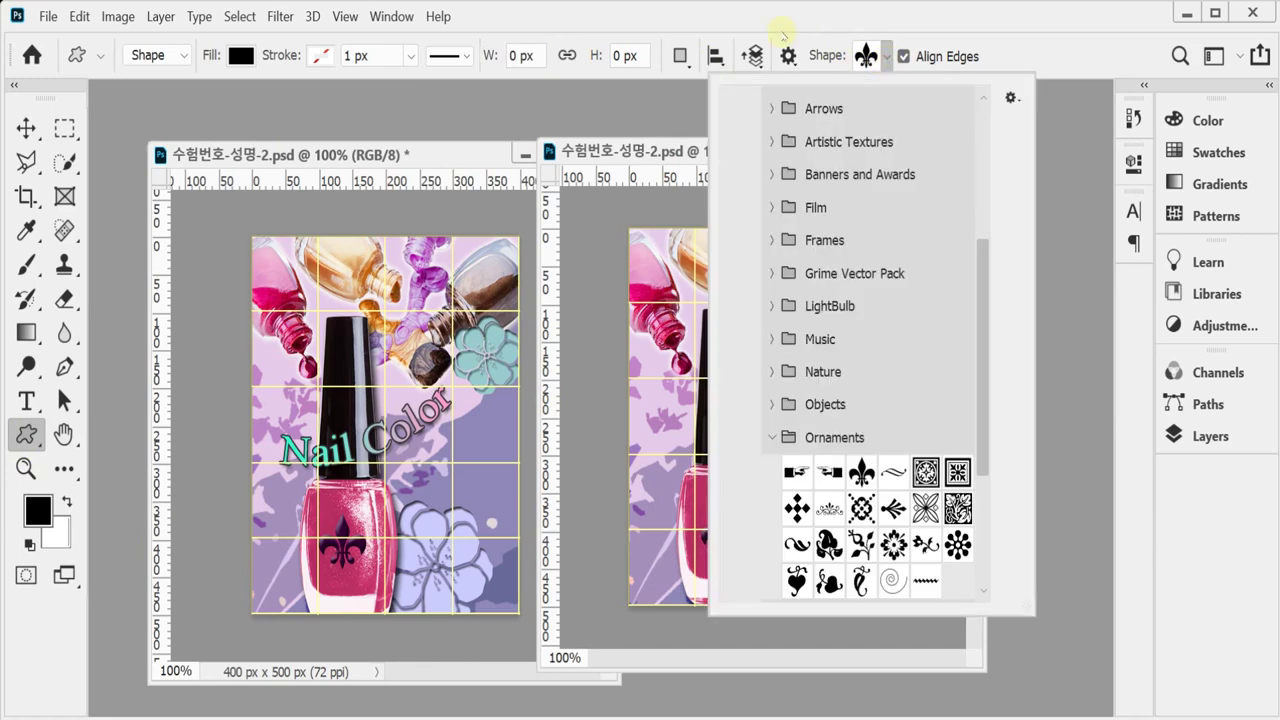
drag(978, 256, 998, 110)
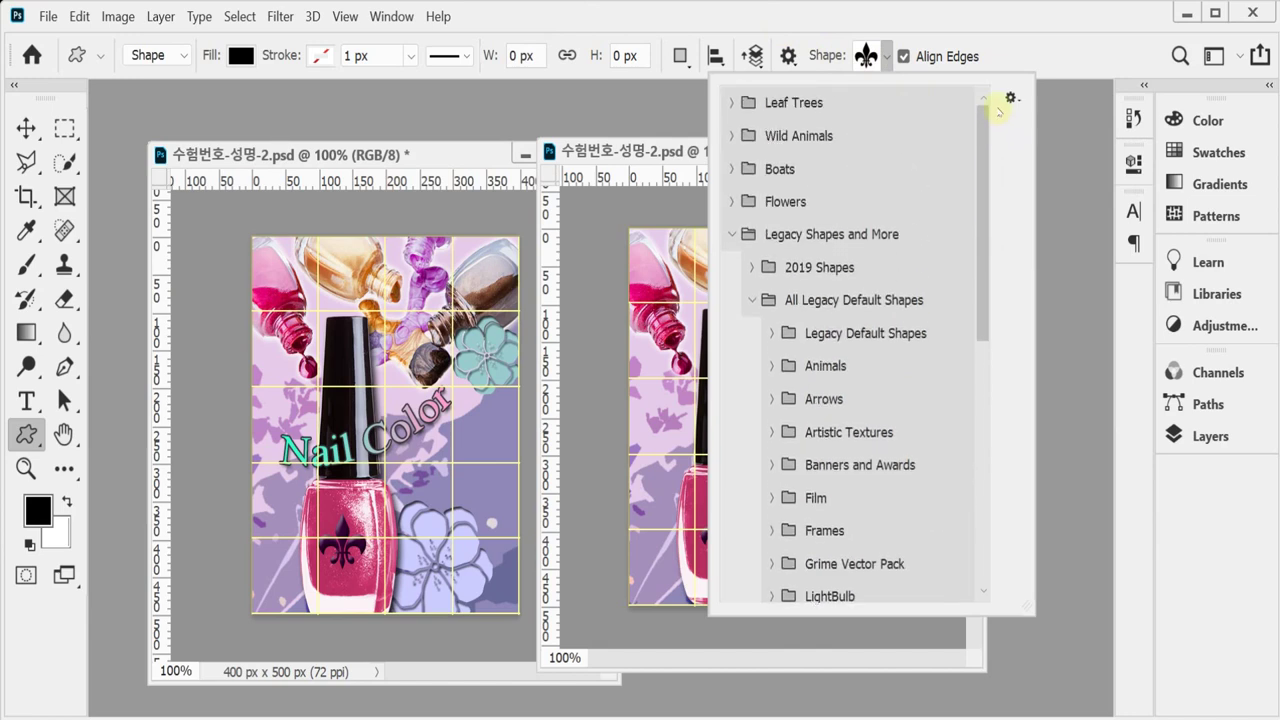
click(747, 300)
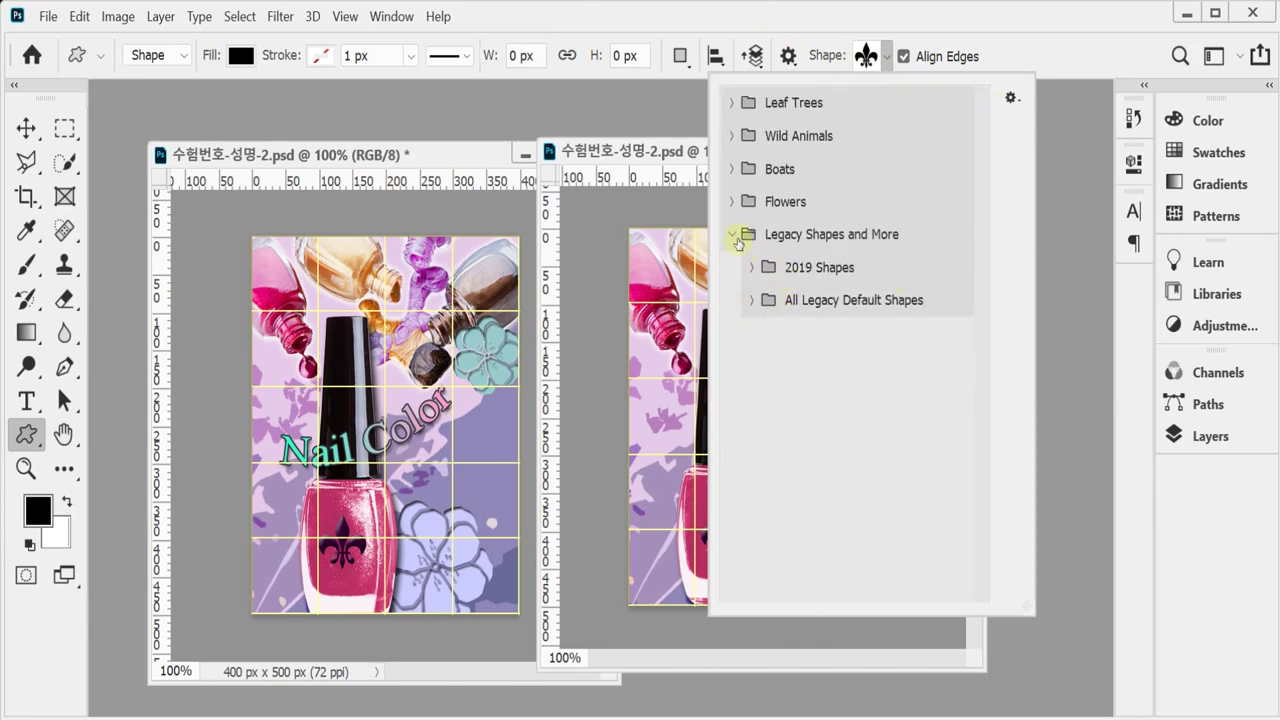
click(731, 234)
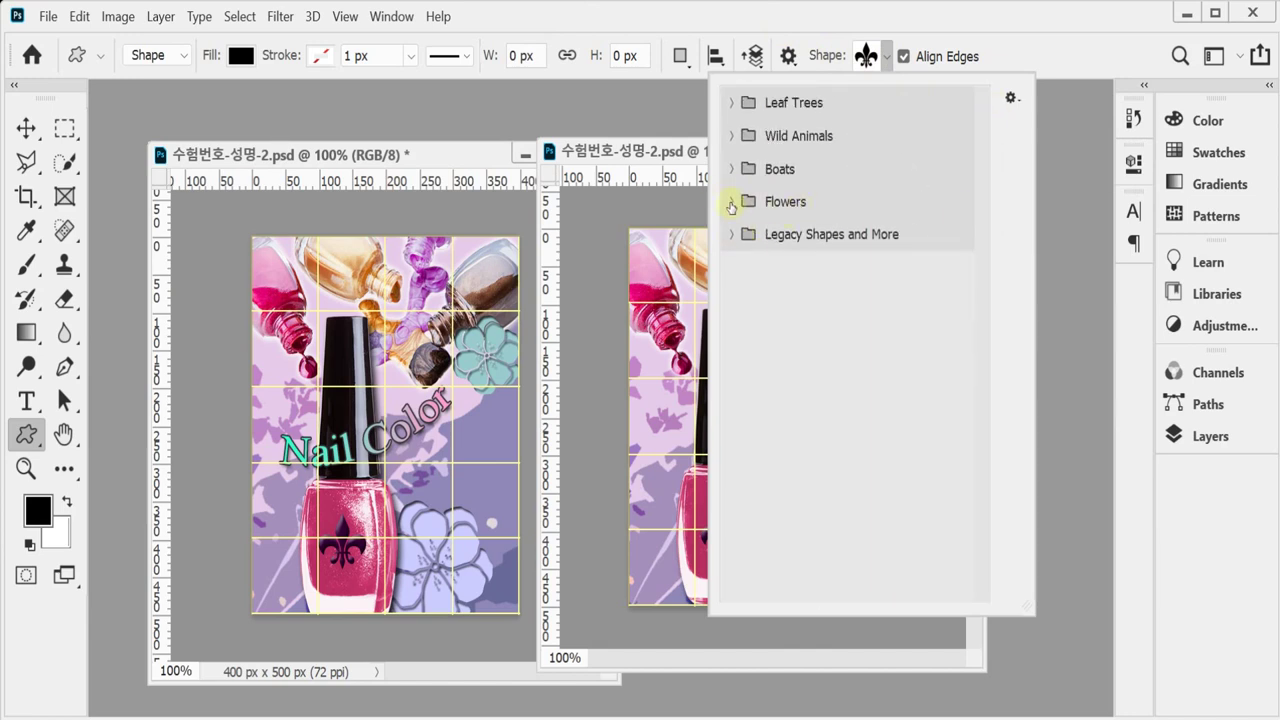
click(731, 202)
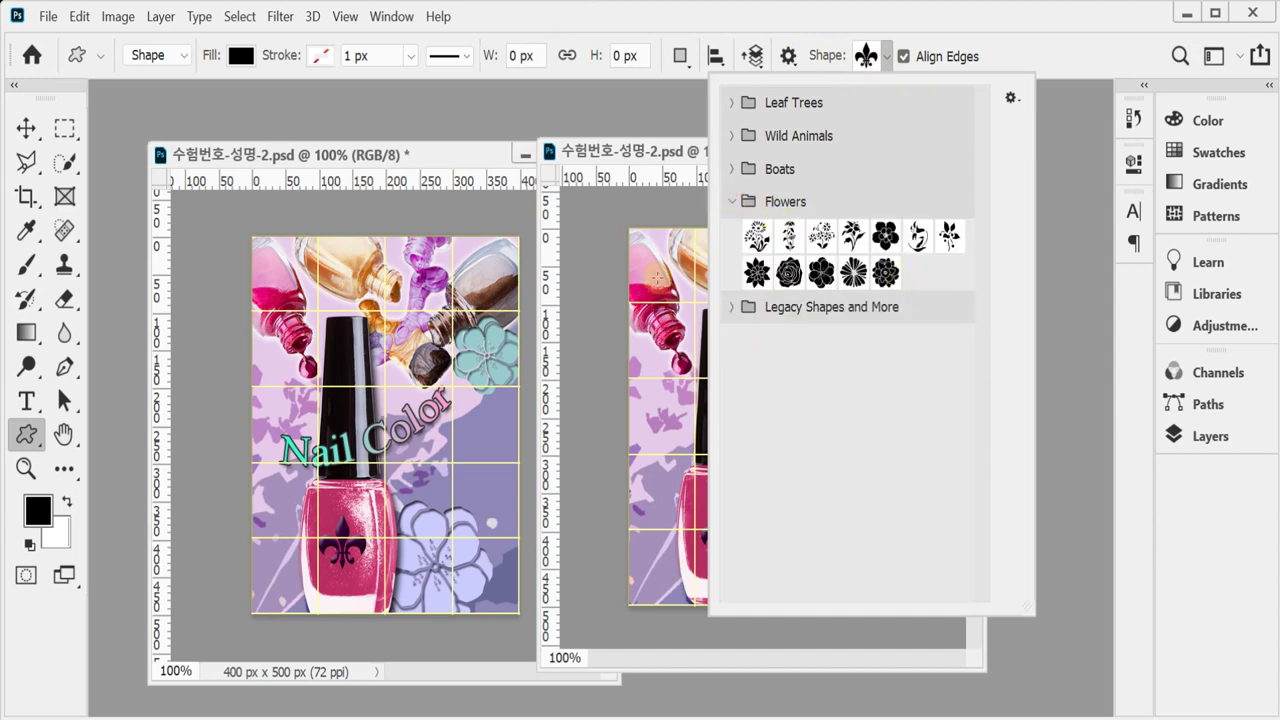
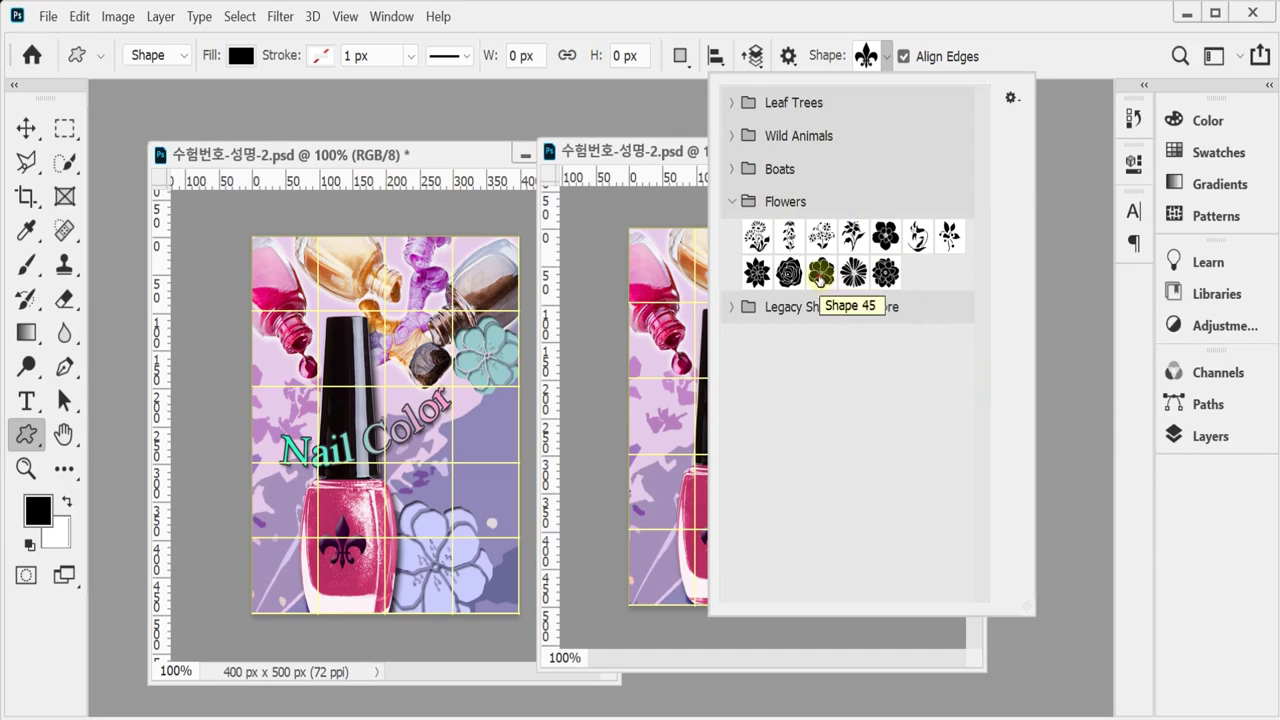
click(820, 272)
click(970, 23)
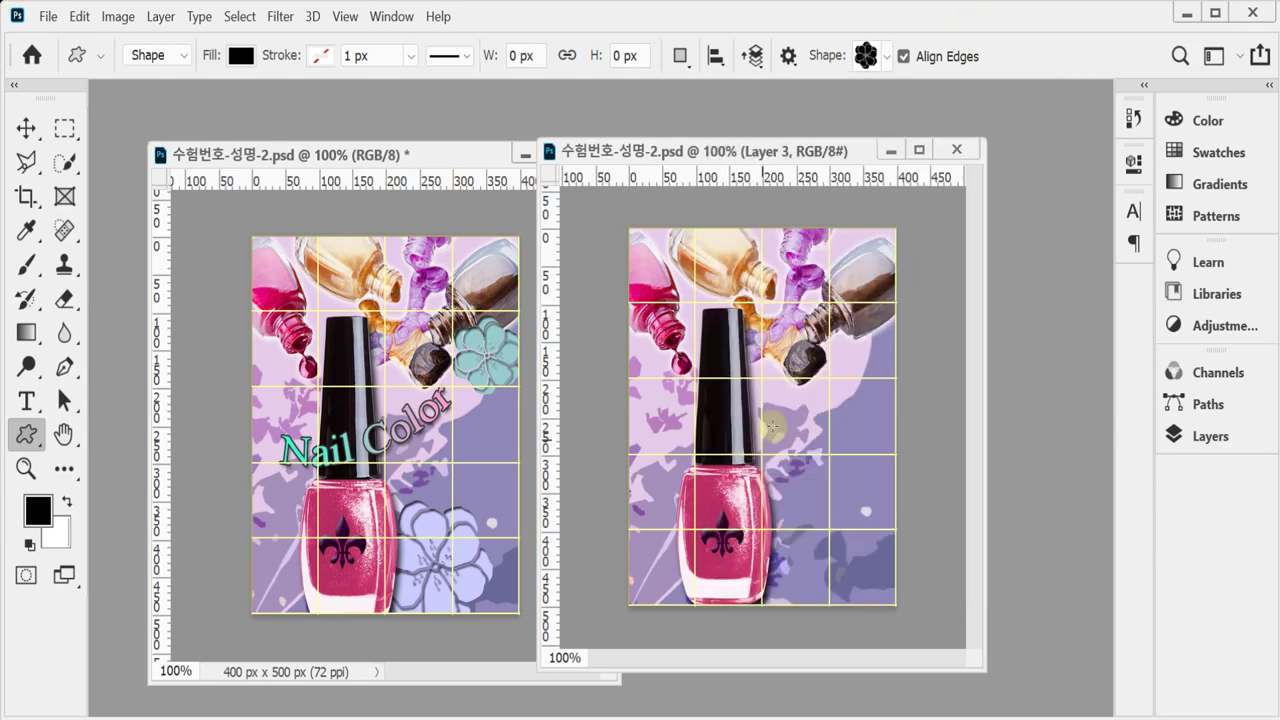
Draw the flower below the brown open bottle, about 98 by 104 px, and scale it down to about 94 by 100 px.
drag(791, 331, 875, 368)
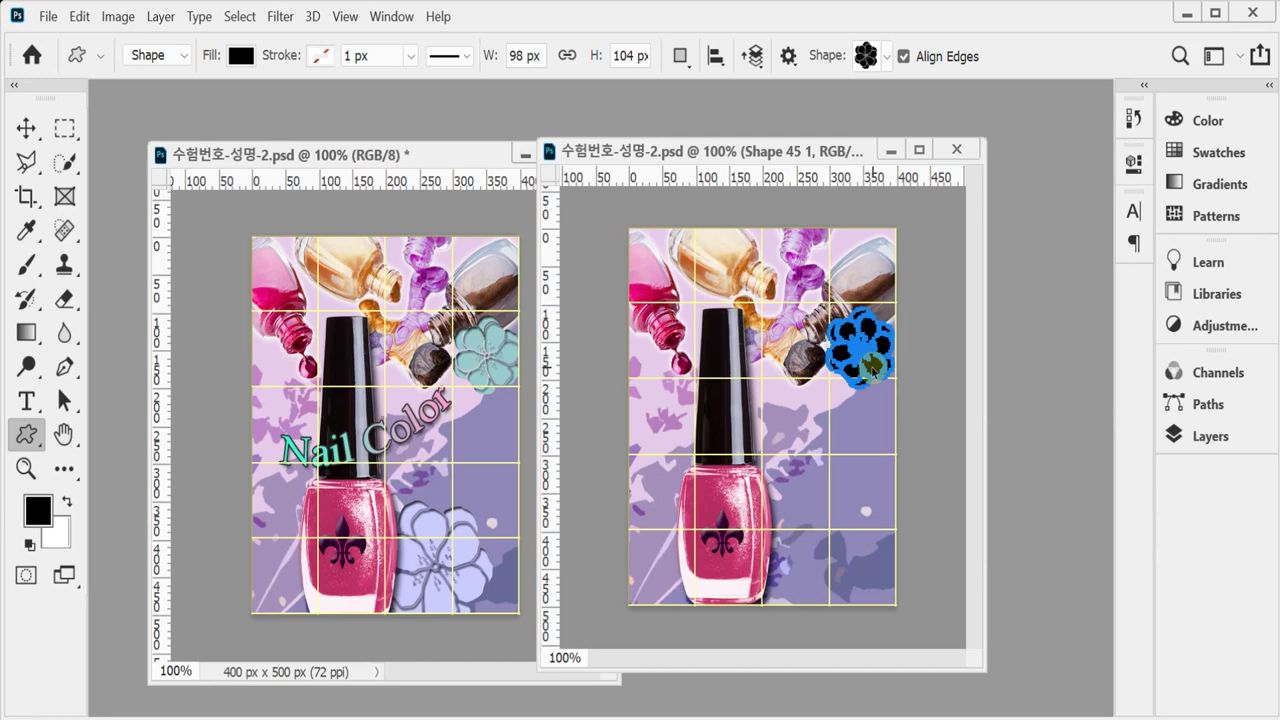
key(ctrl+t)
drag(828, 387, 831, 383)
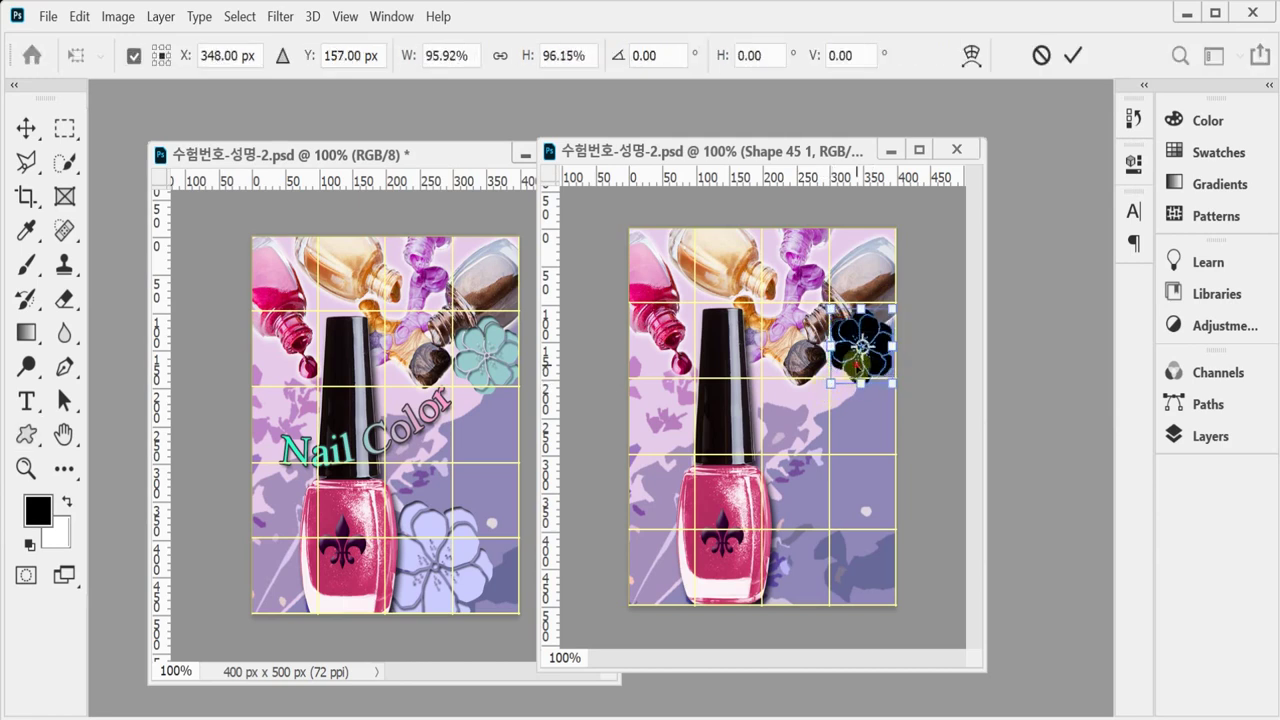
key(Return)
click(1212, 372)
click(1212, 372)
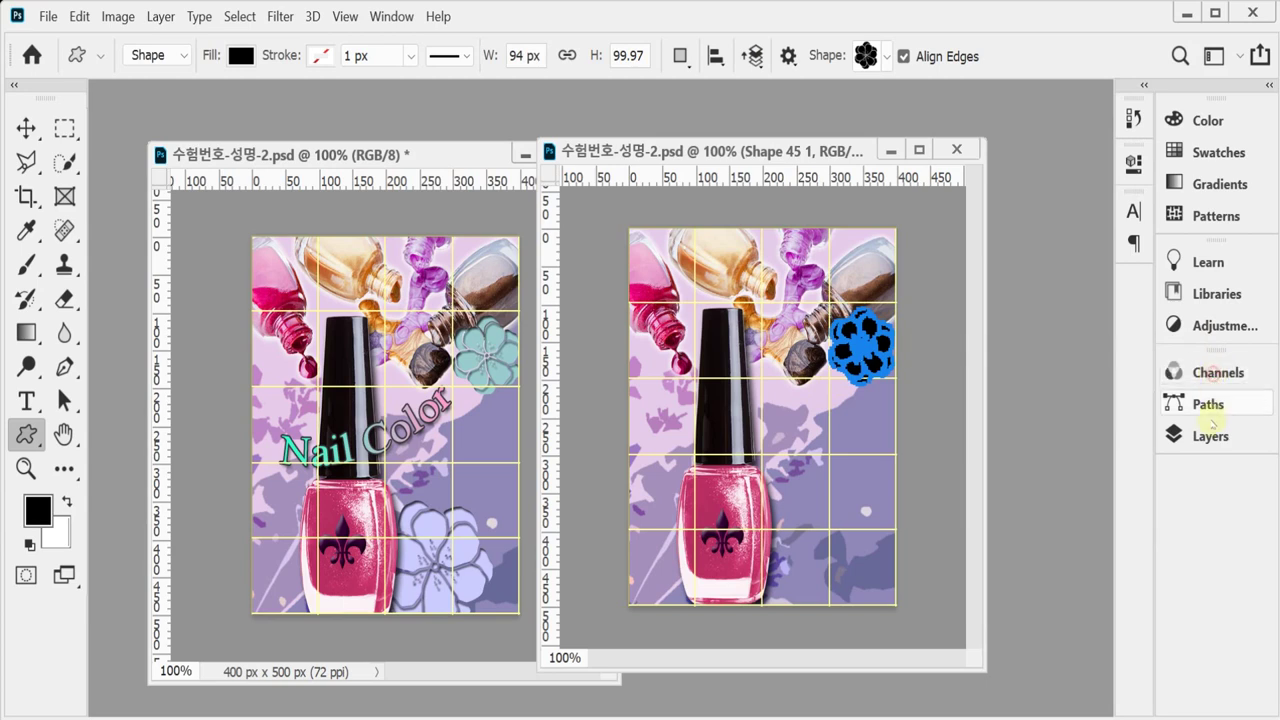
Set the flower shape's fill colour to a light teal matching the small flower in the reference.
click(1209, 435)
scroll(995, 577, down, 5)
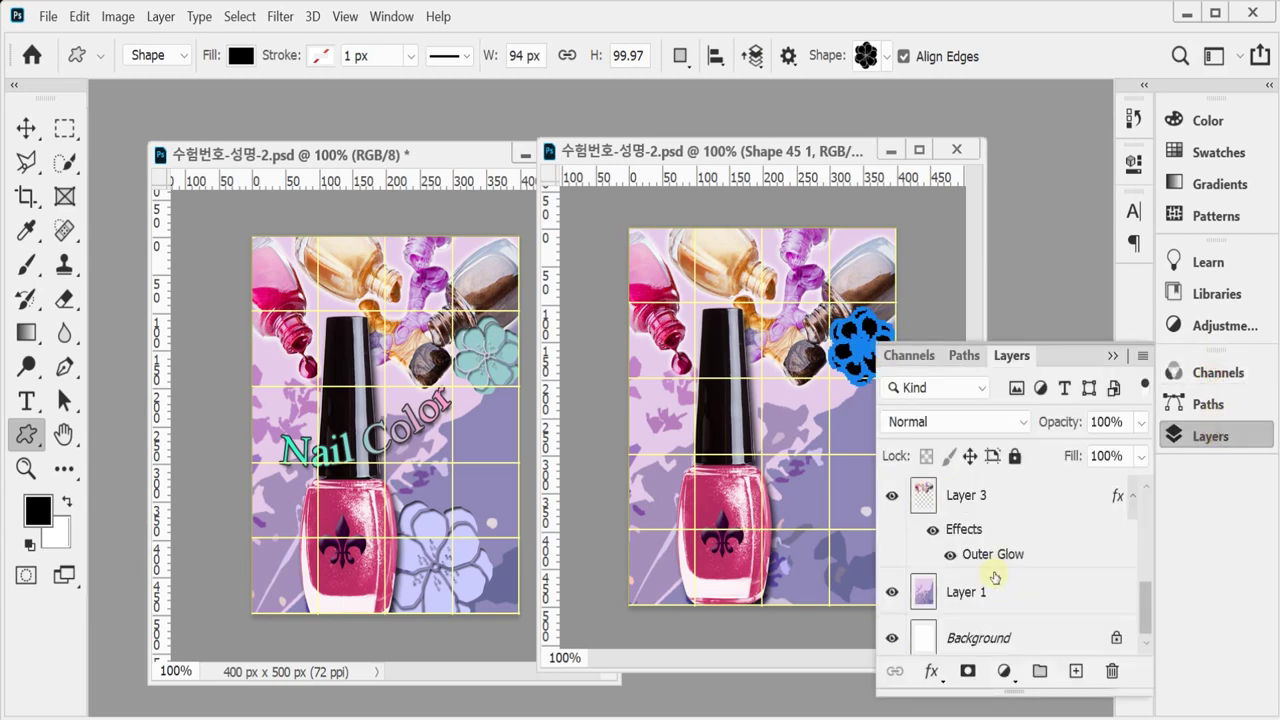
scroll(995, 577, up, 5)
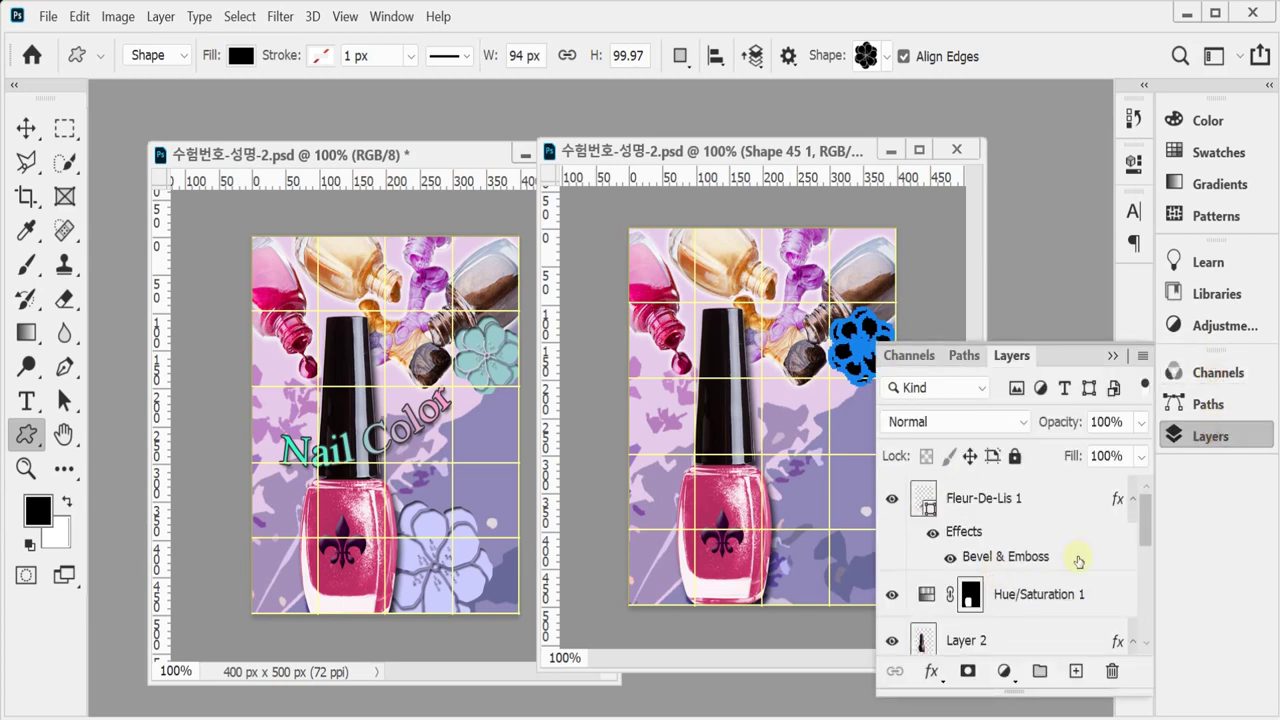
scroll(1074, 563, down, 3)
scroll(1046, 574, down, 1)
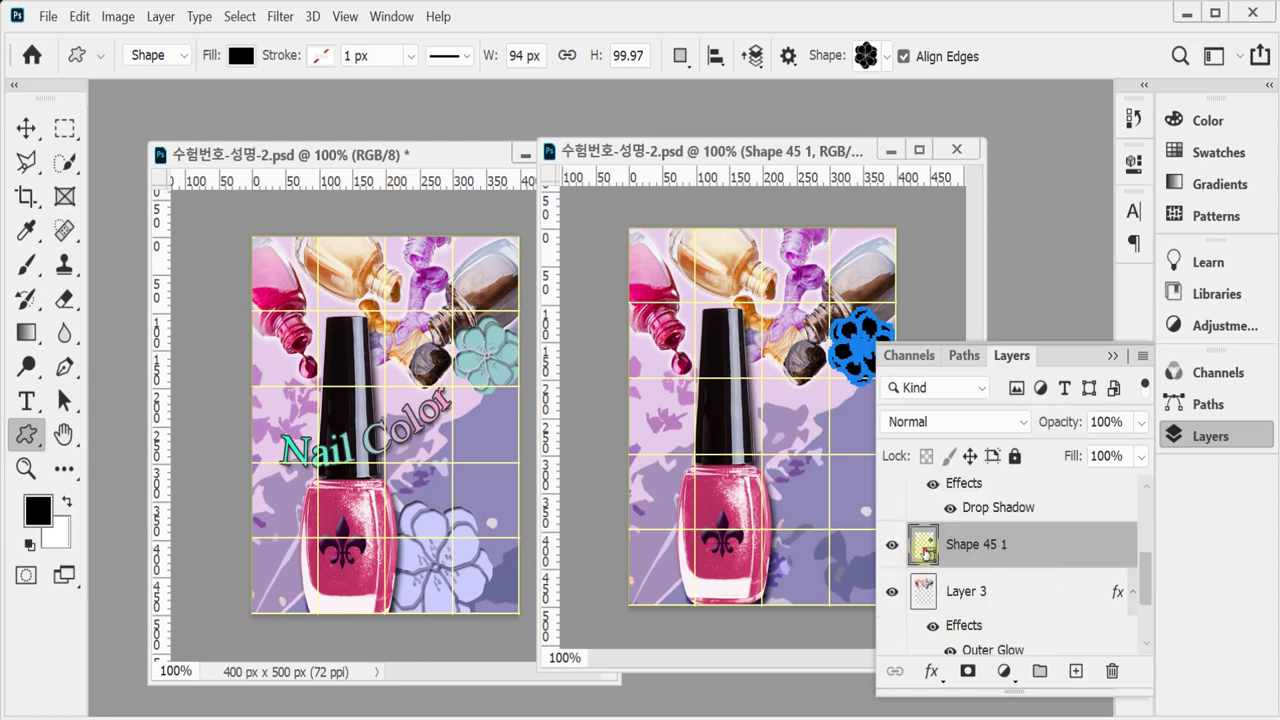
double_click(925, 549)
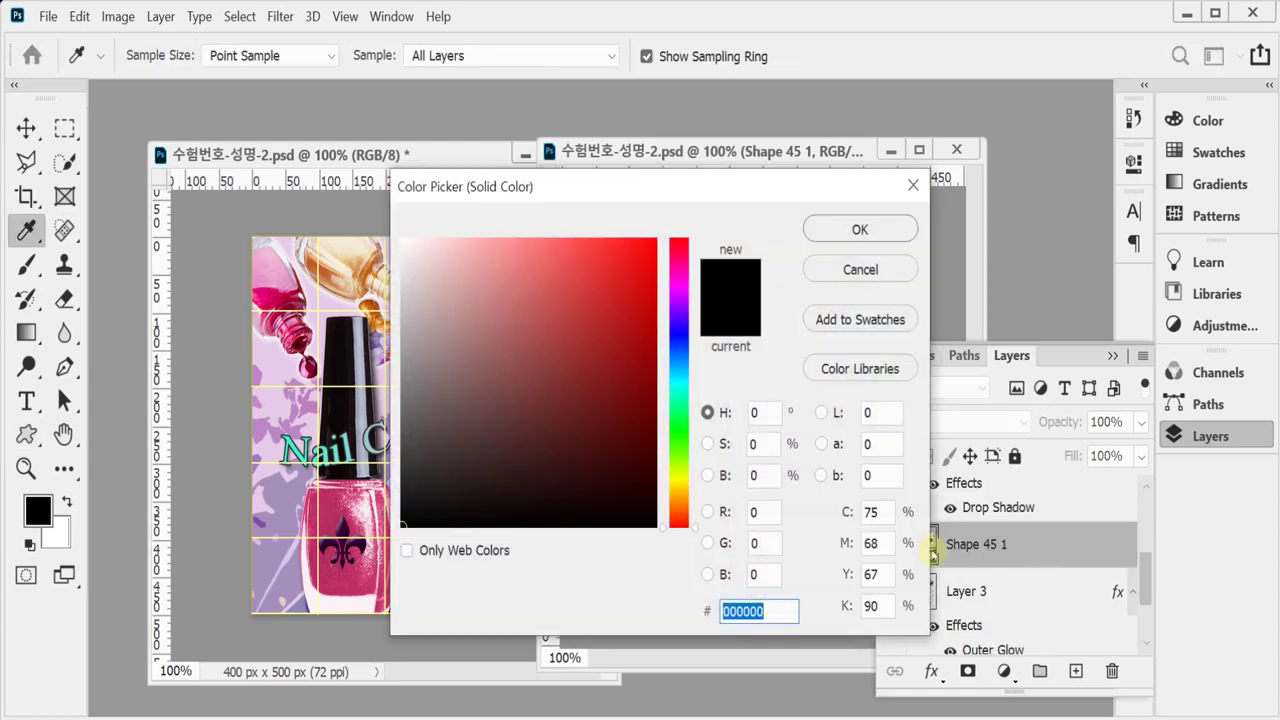
text(99cc)
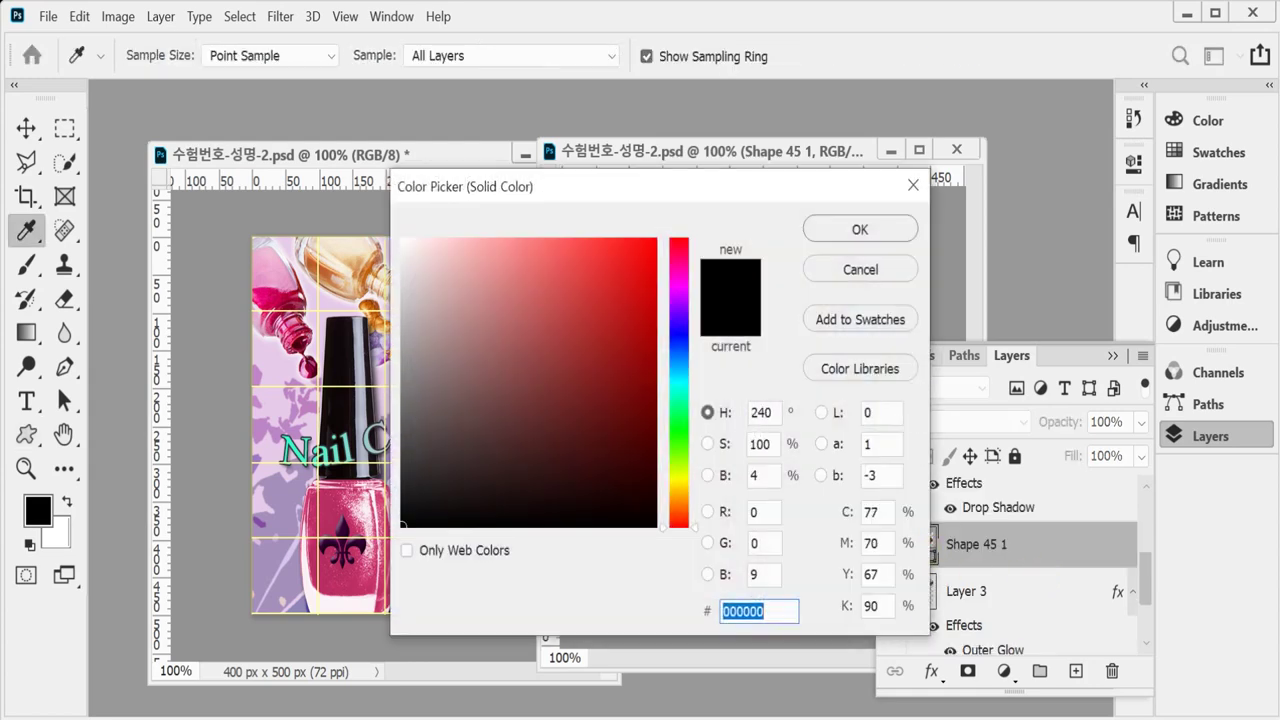
key(Return)
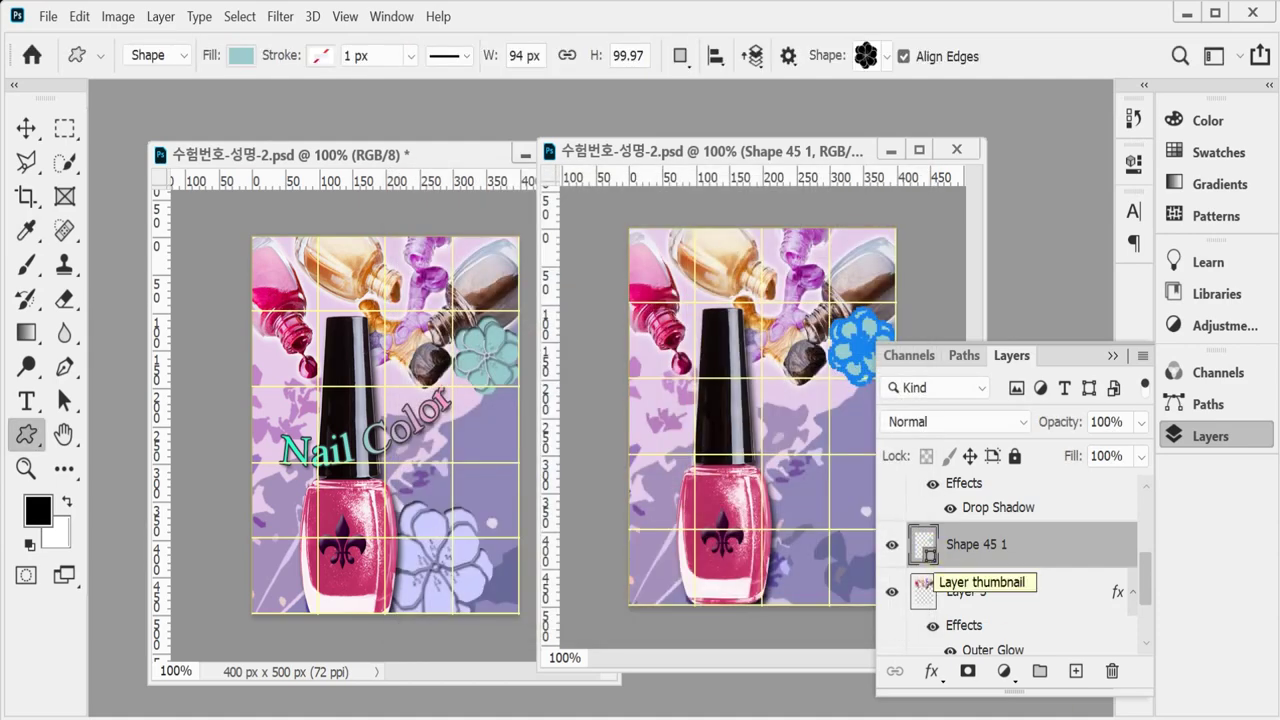
Add an Inner Shadow to the teal flower with a 3 px distance and a 3 px size.
click(931, 676)
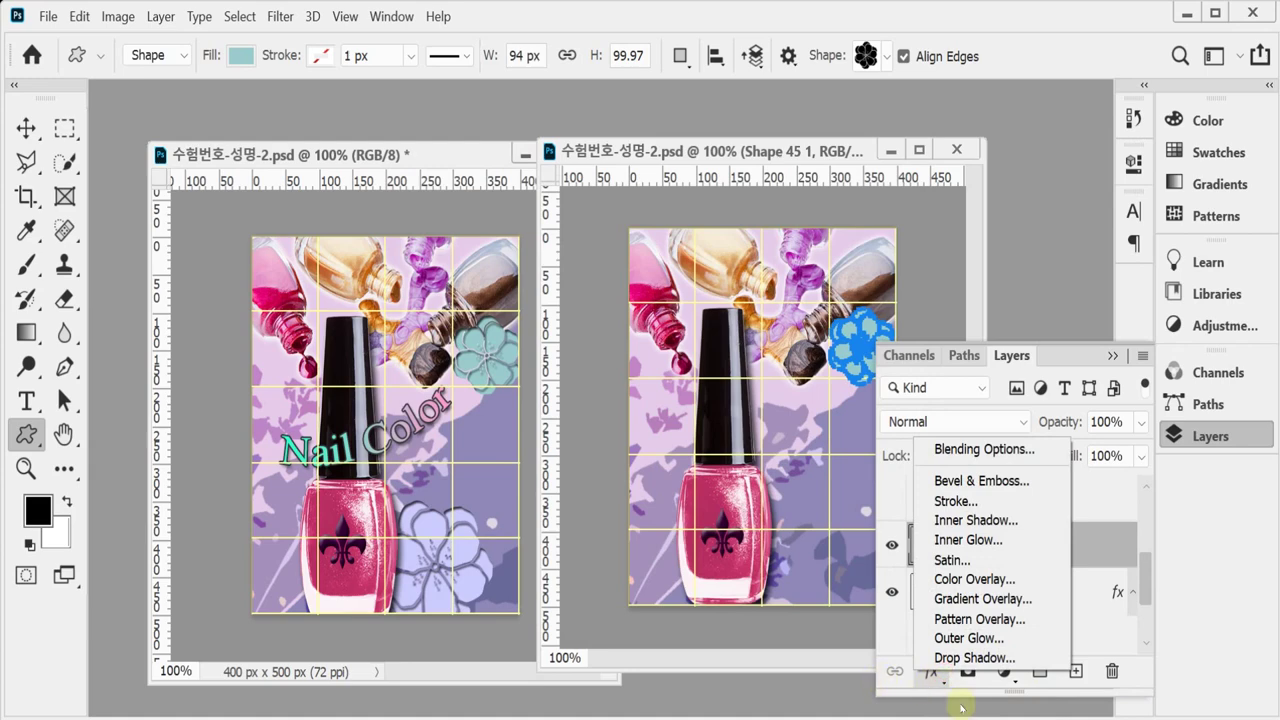
click(977, 520)
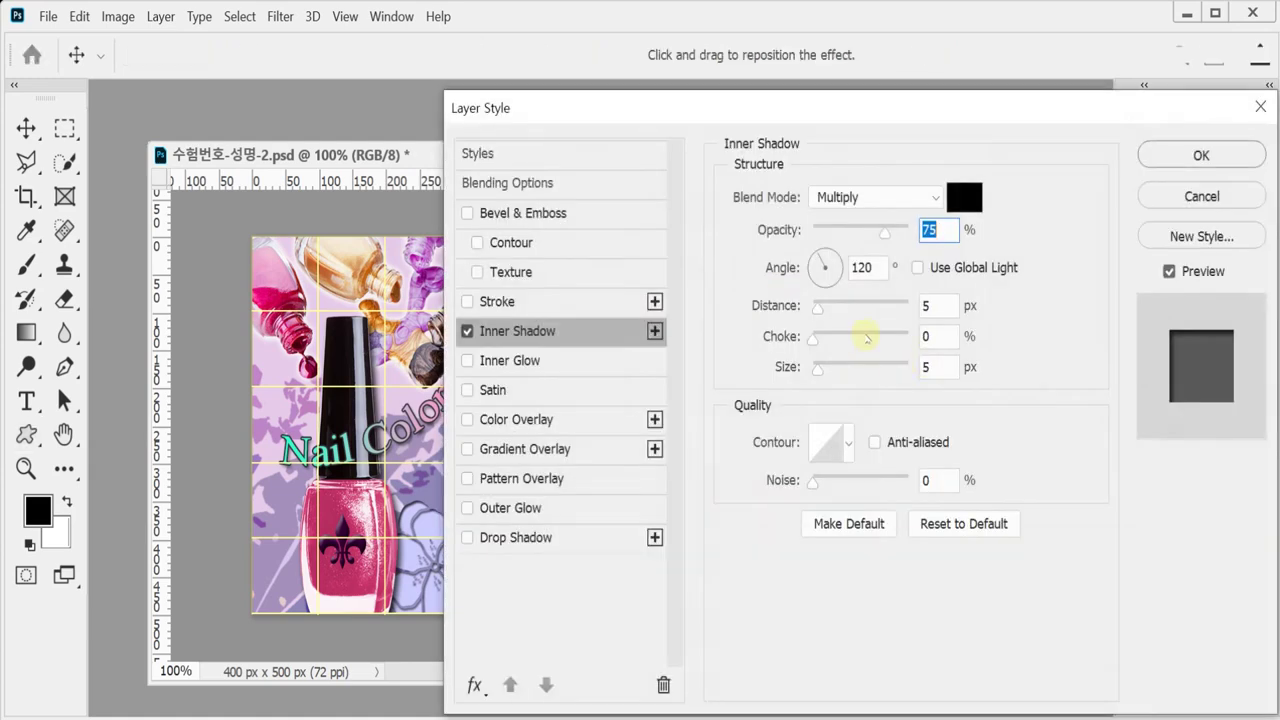
click(939, 314)
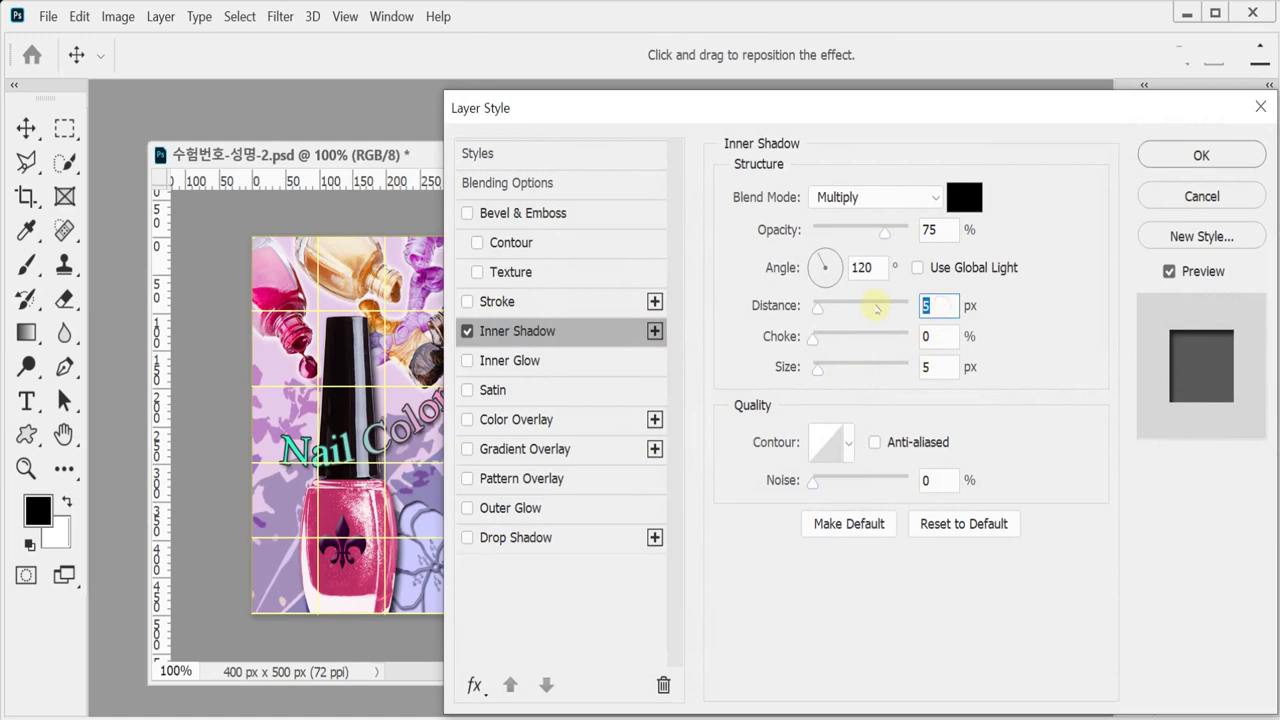
text(3)
click(940, 367)
text(3)
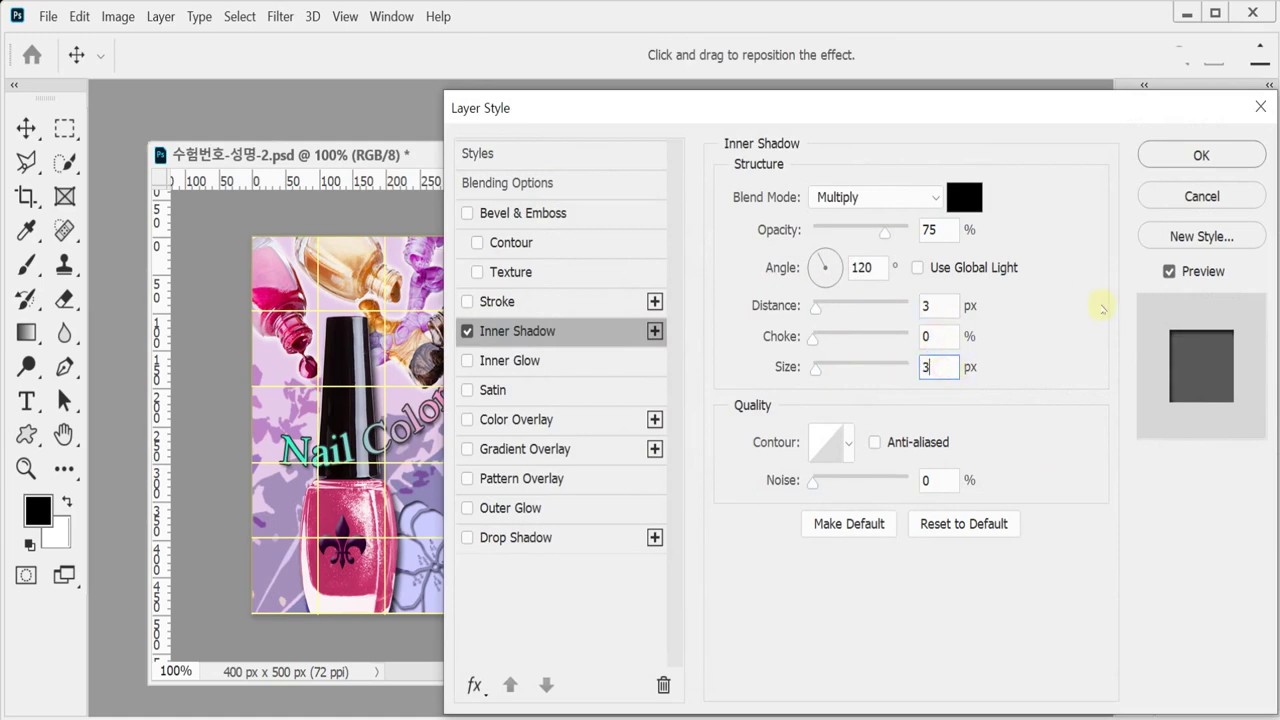
click(1150, 155)
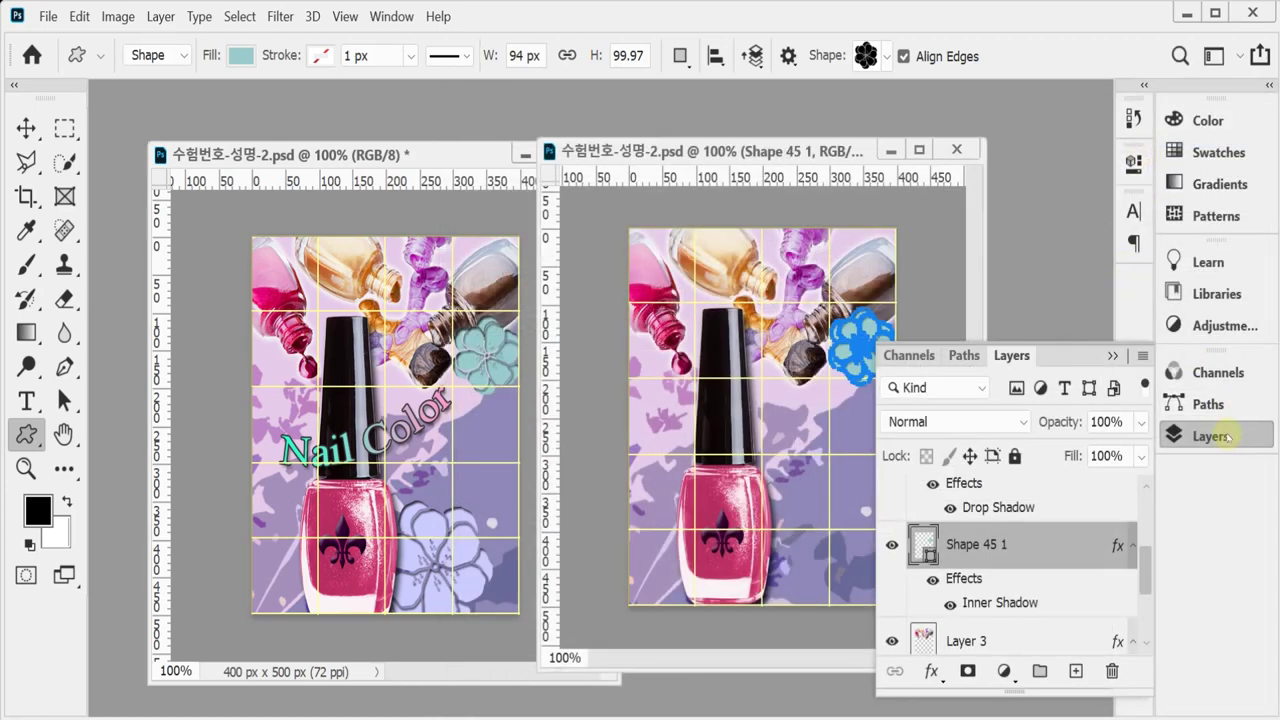
Duplicate the teal flower and place the copy beside the pink bottle's lower body, enlarged to about 181%.
key(ctrl+j)
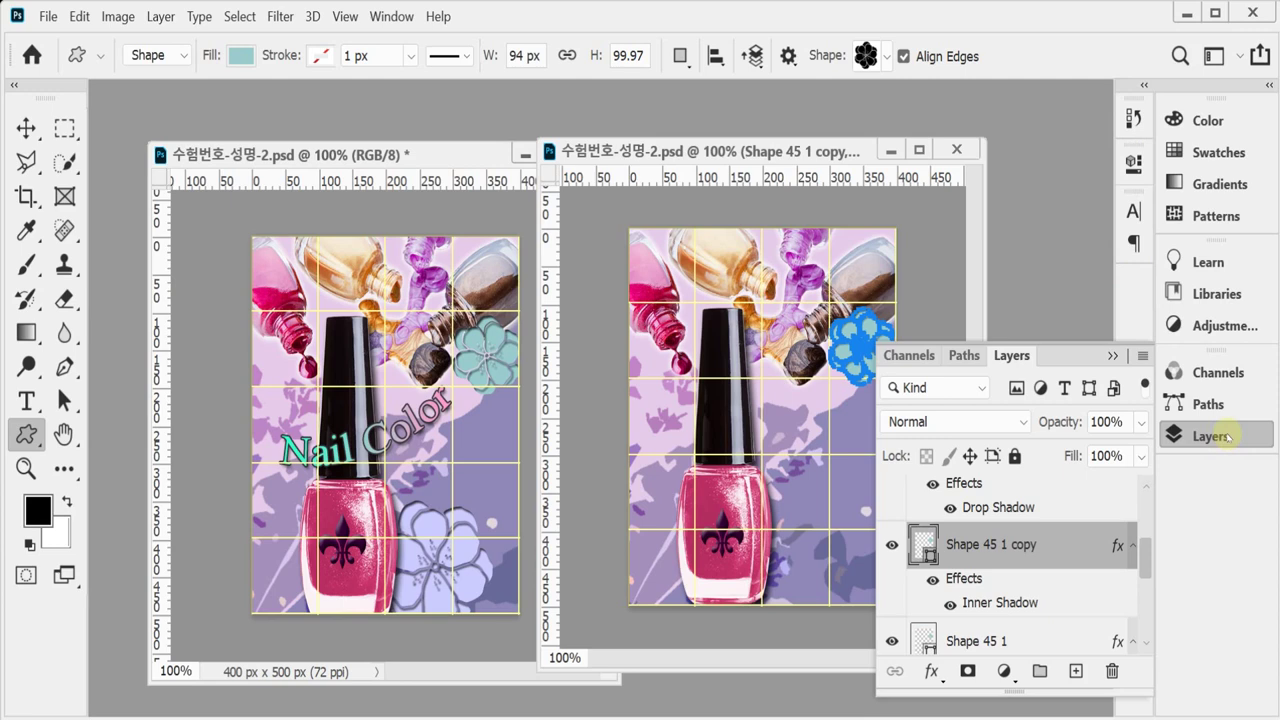
key(ctrl+t)
drag(849, 372, 710, 433)
click(1205, 436)
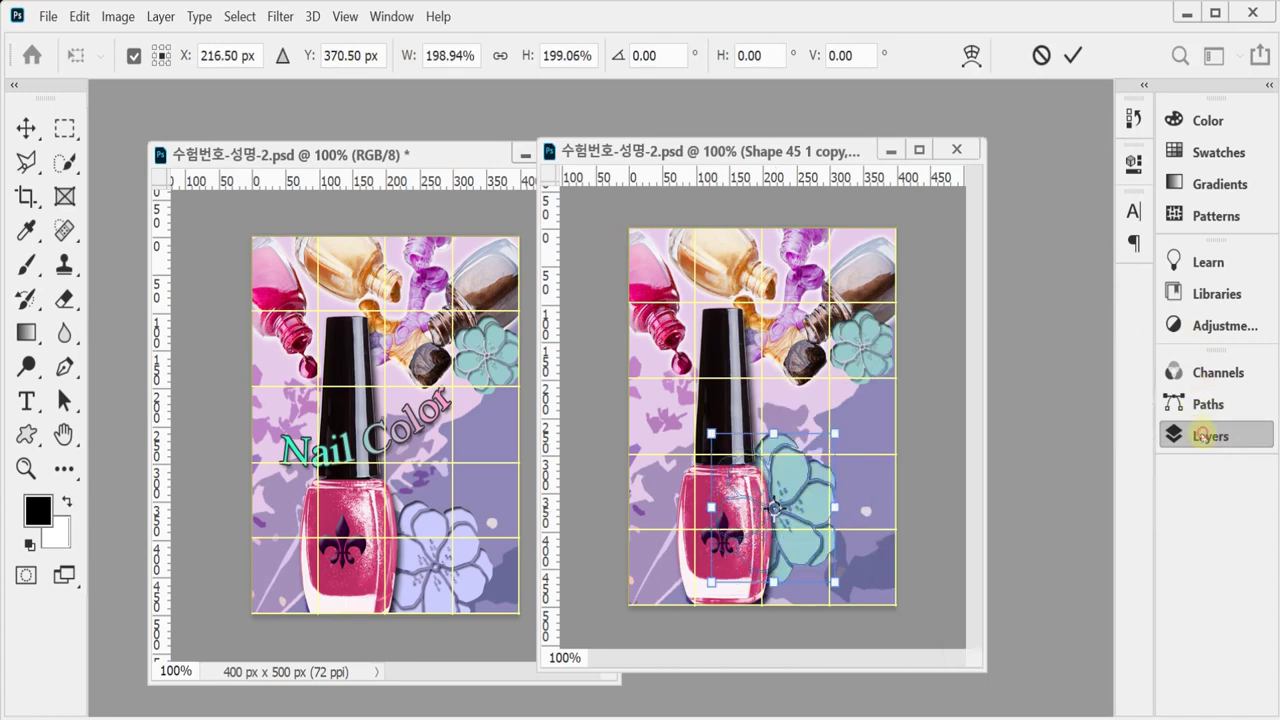
drag(808, 544, 836, 578)
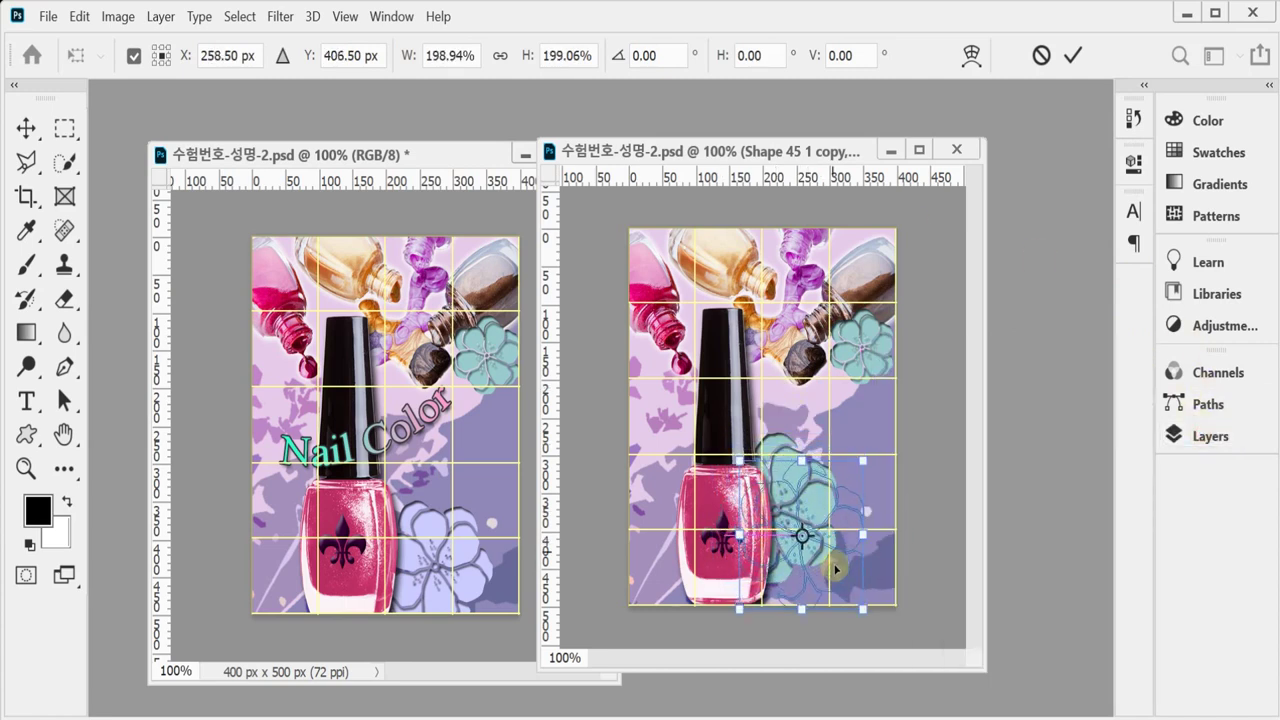
drag(866, 466, 803, 500)
drag(820, 547, 833, 557)
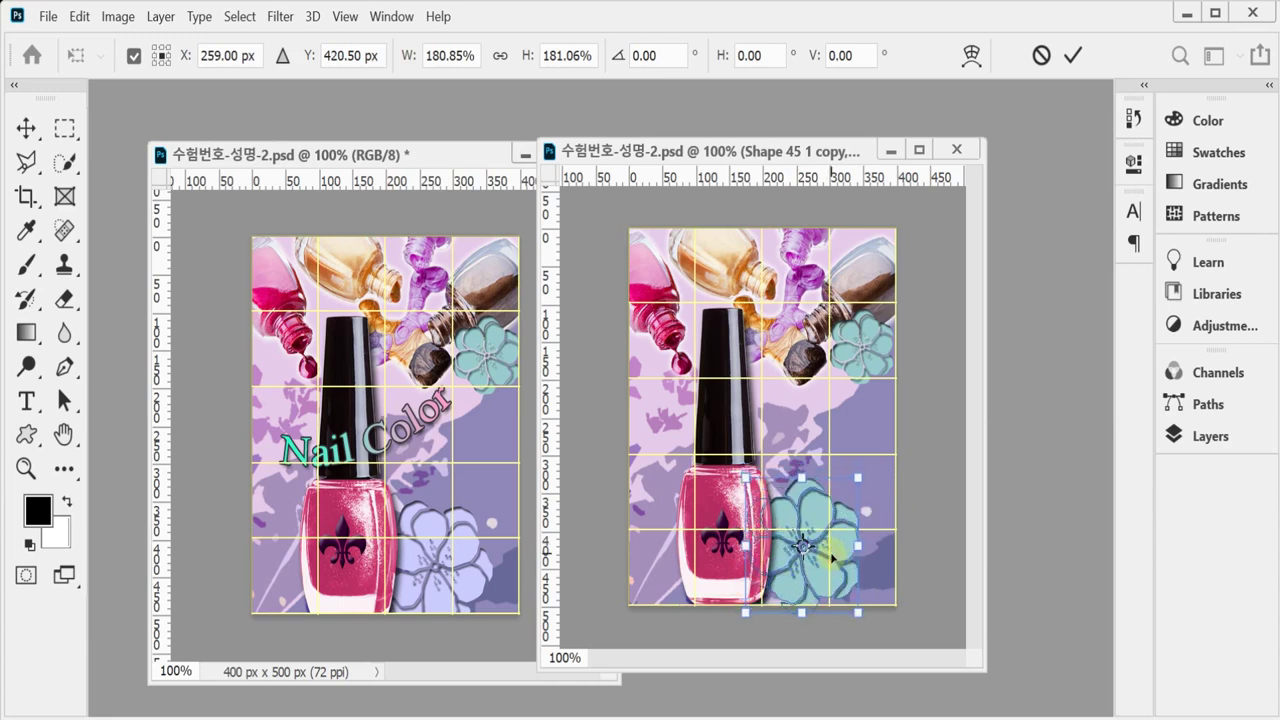
drag(831, 557, 827, 553)
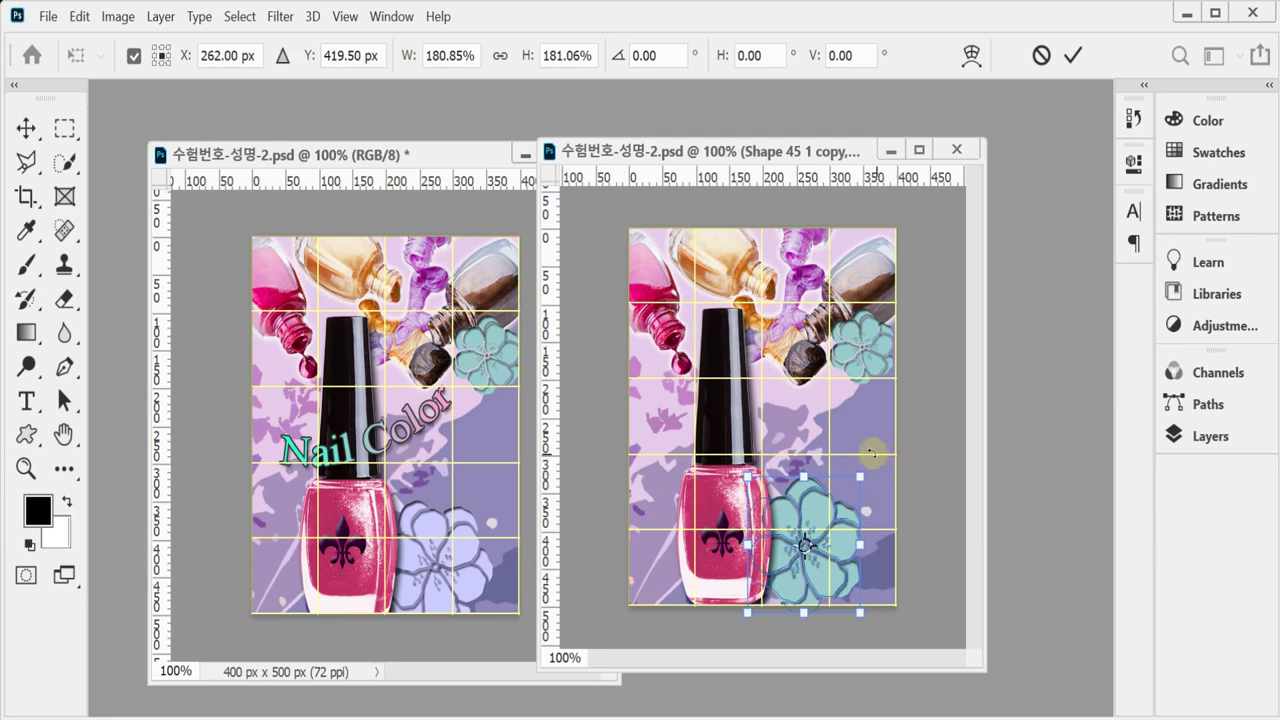
Rotate the enlarged flower counterclockwise and nudge it beside the pink bottle to match the reference flower's petal orientation.
drag(874, 455, 898, 485)
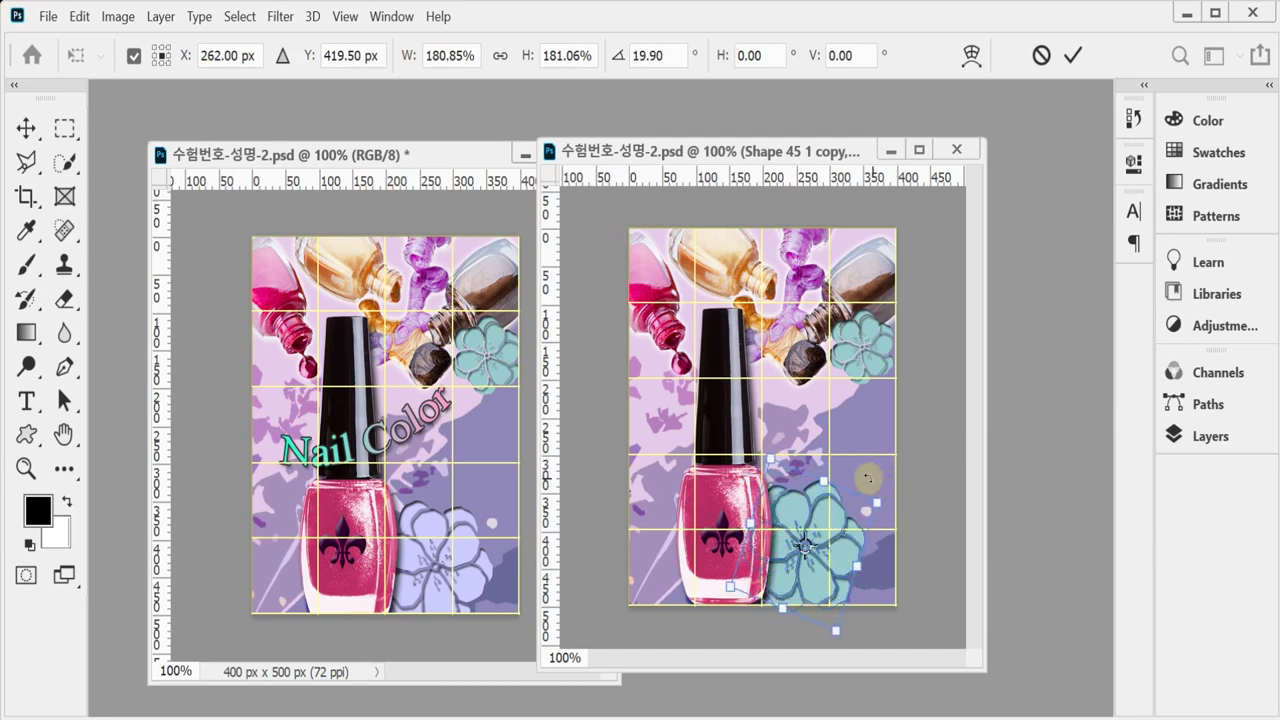
mouse_move(866, 477)
mouse_down()
mouse_move(835, 418)
mouse_move(876, 467)
mouse_up()
drag(811, 542, 818, 547)
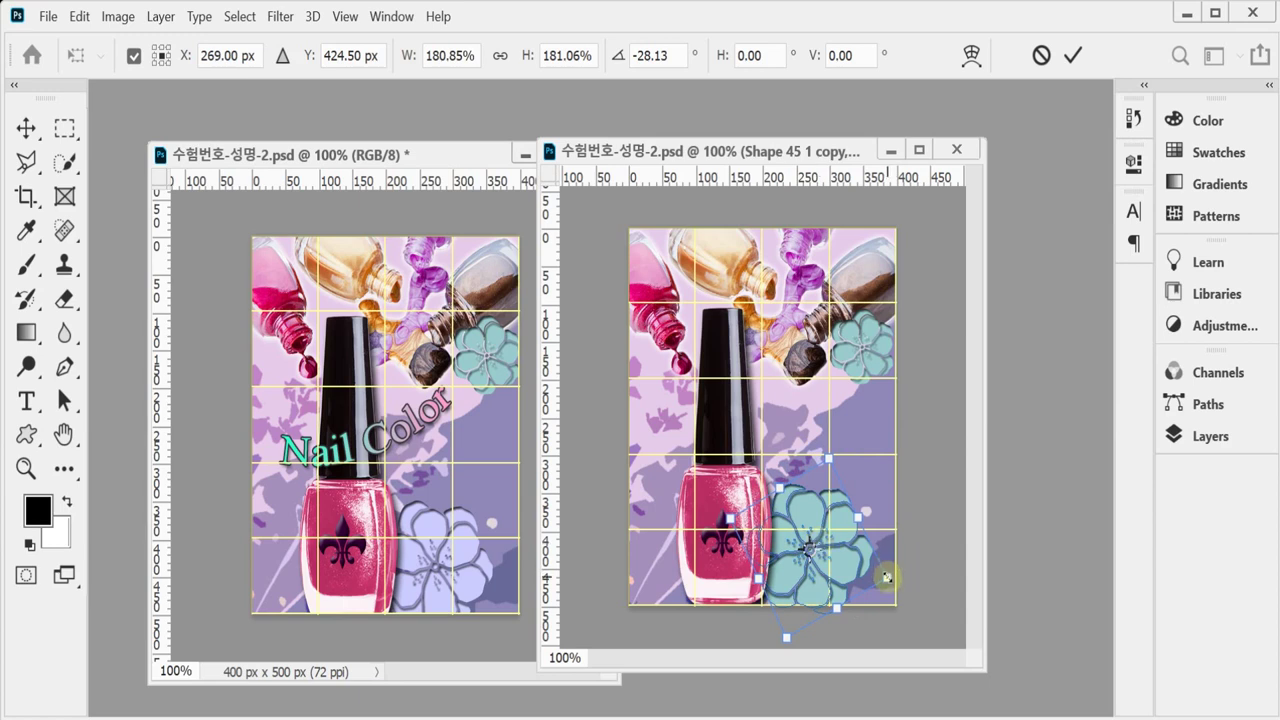
drag(887, 577, 842, 574)
key(Return)
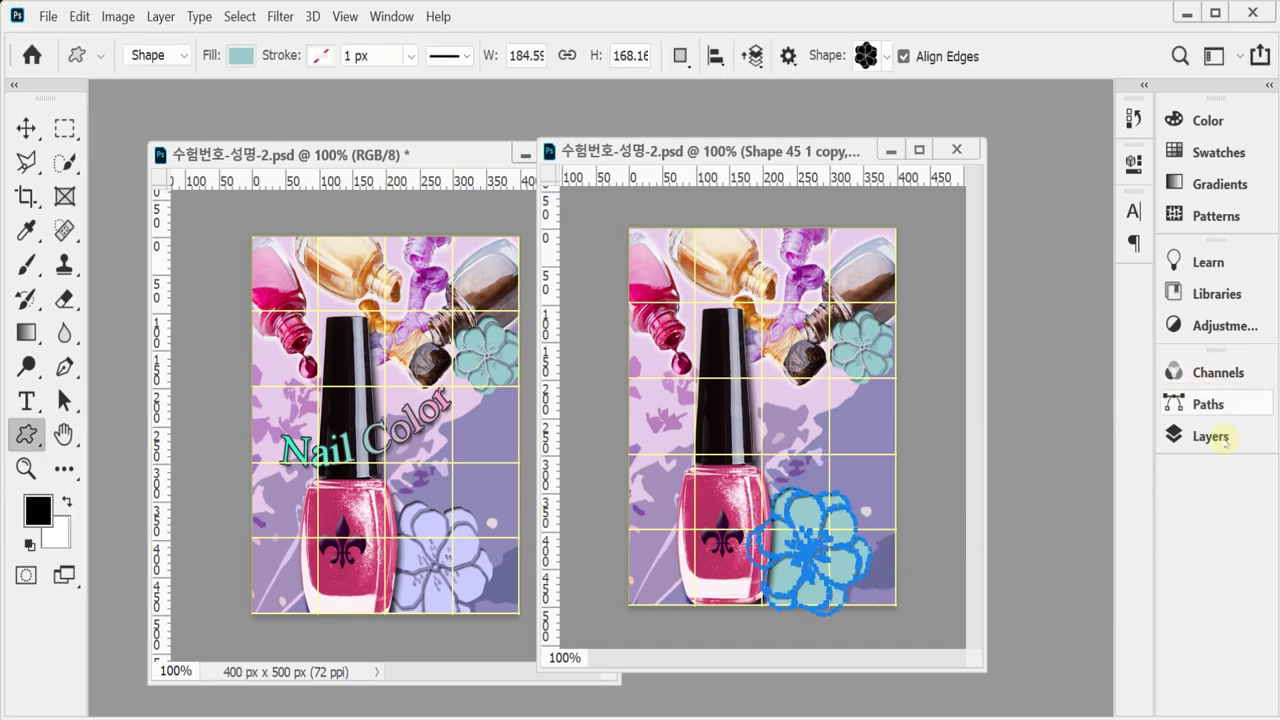
Set the large flower copy's fill colour to light lavender, ccf.
click(1198, 433)
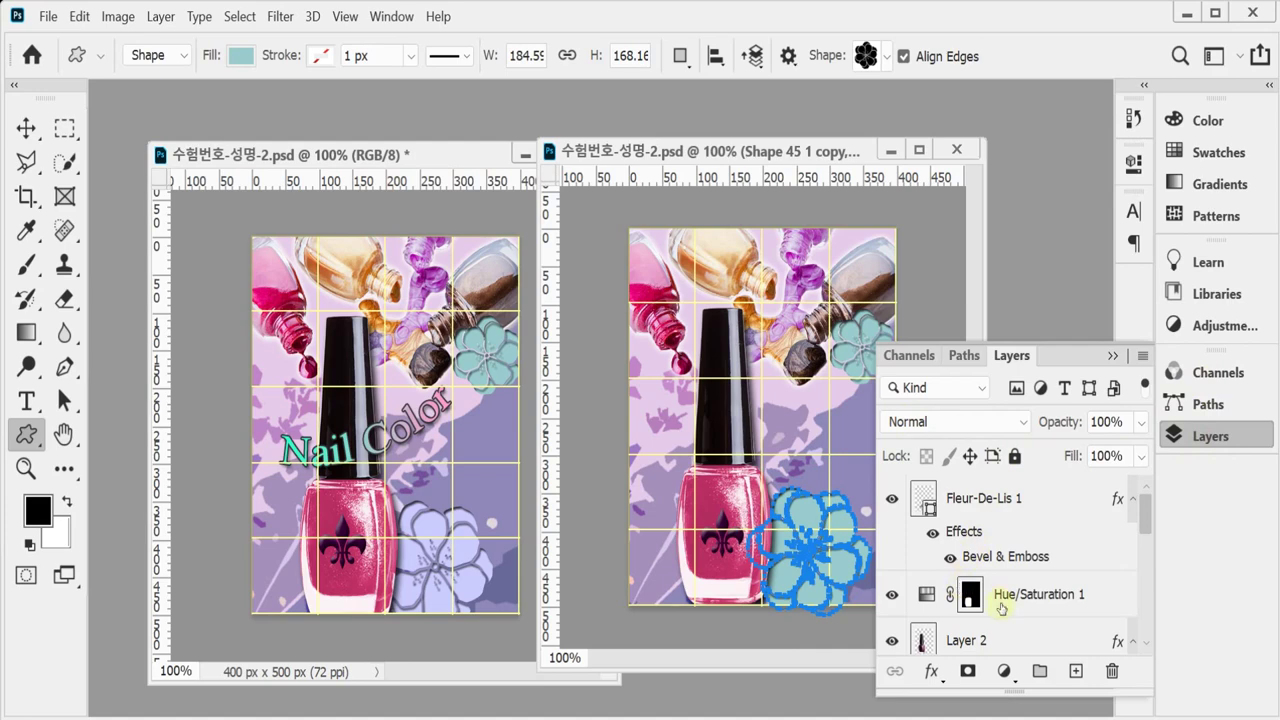
scroll(1046, 624, down, 4)
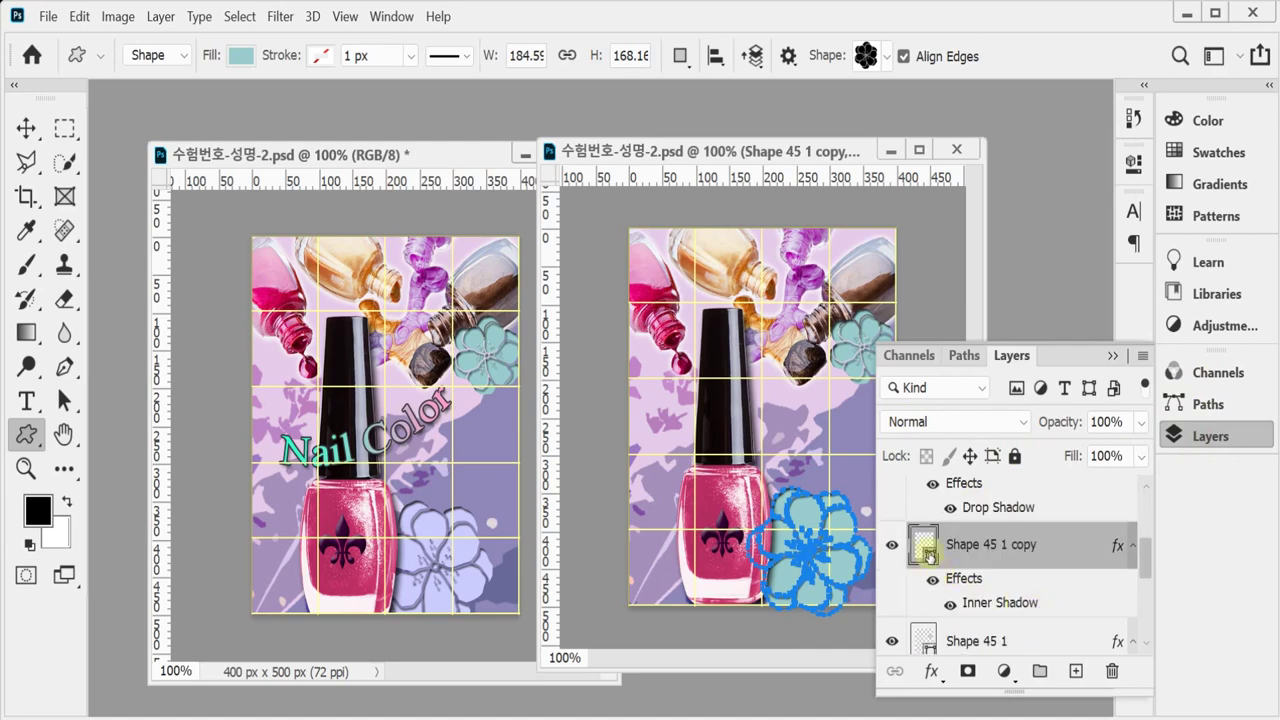
double_click(928, 553)
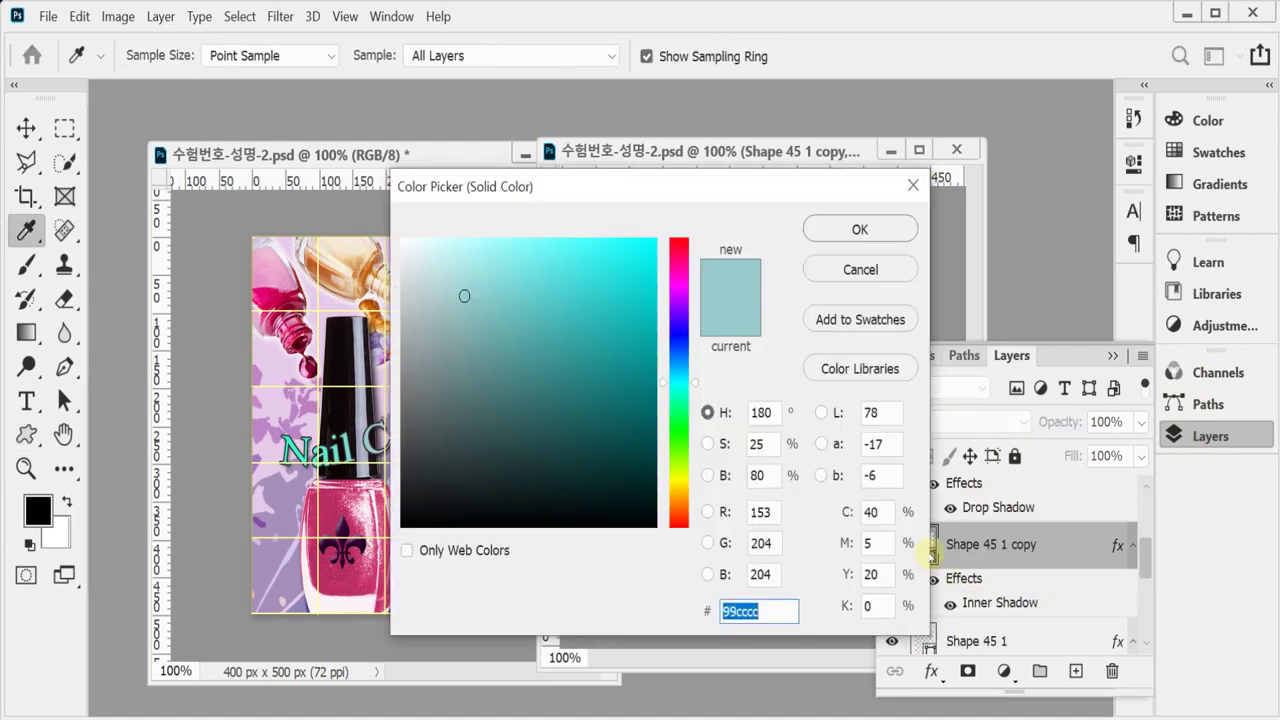
text(ccf)
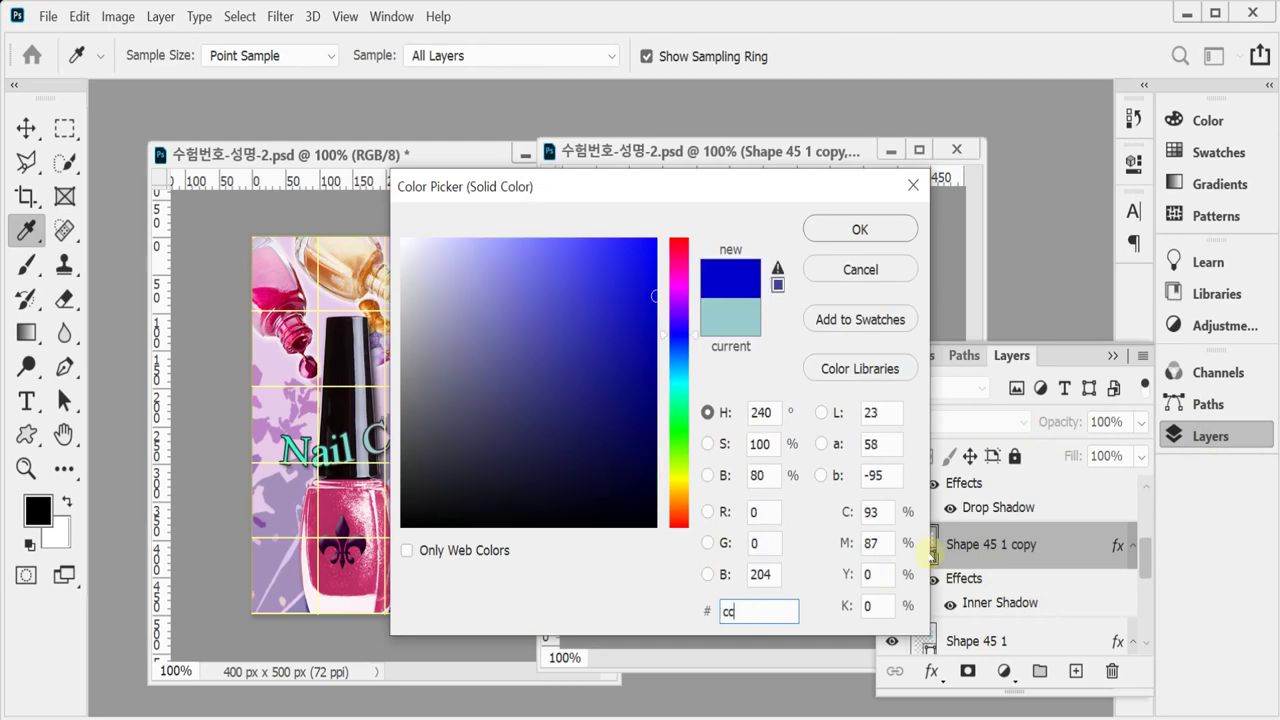
key(Return)
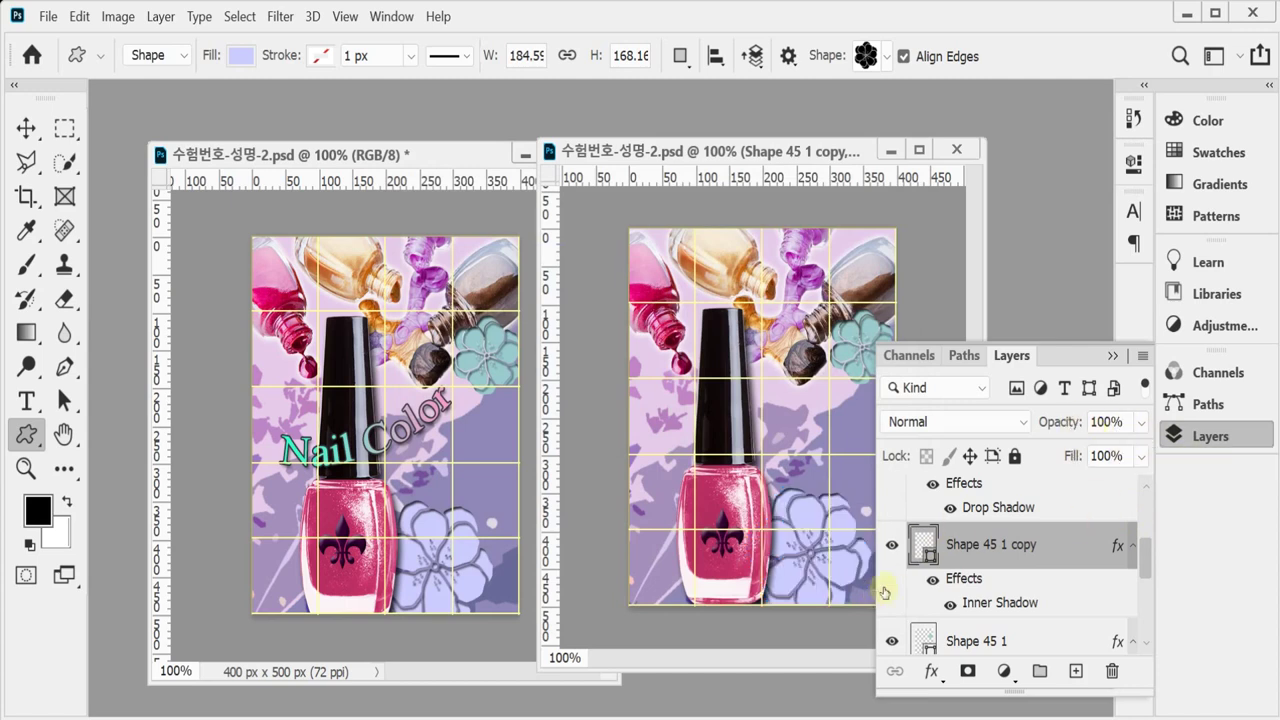
Scale the lavender flower down to about 97%, roughly 179 by 163 px.
key(ctrl+t)
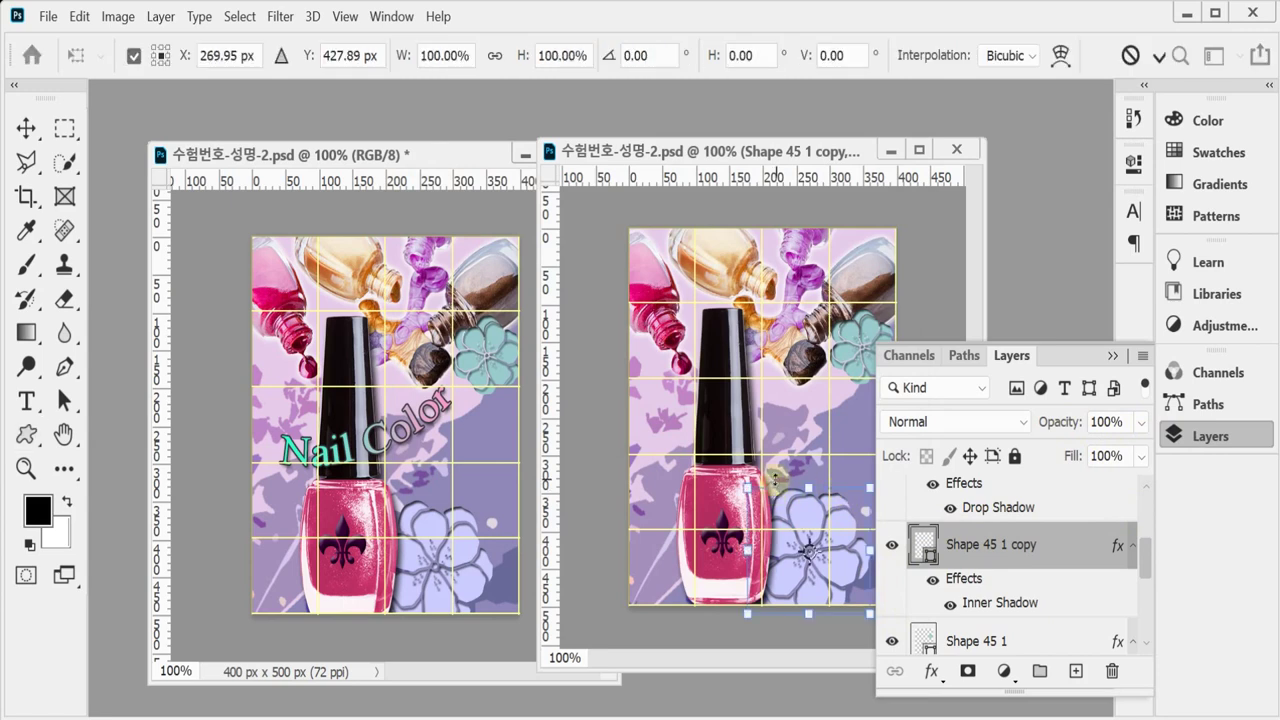
drag(868, 488, 866, 492)
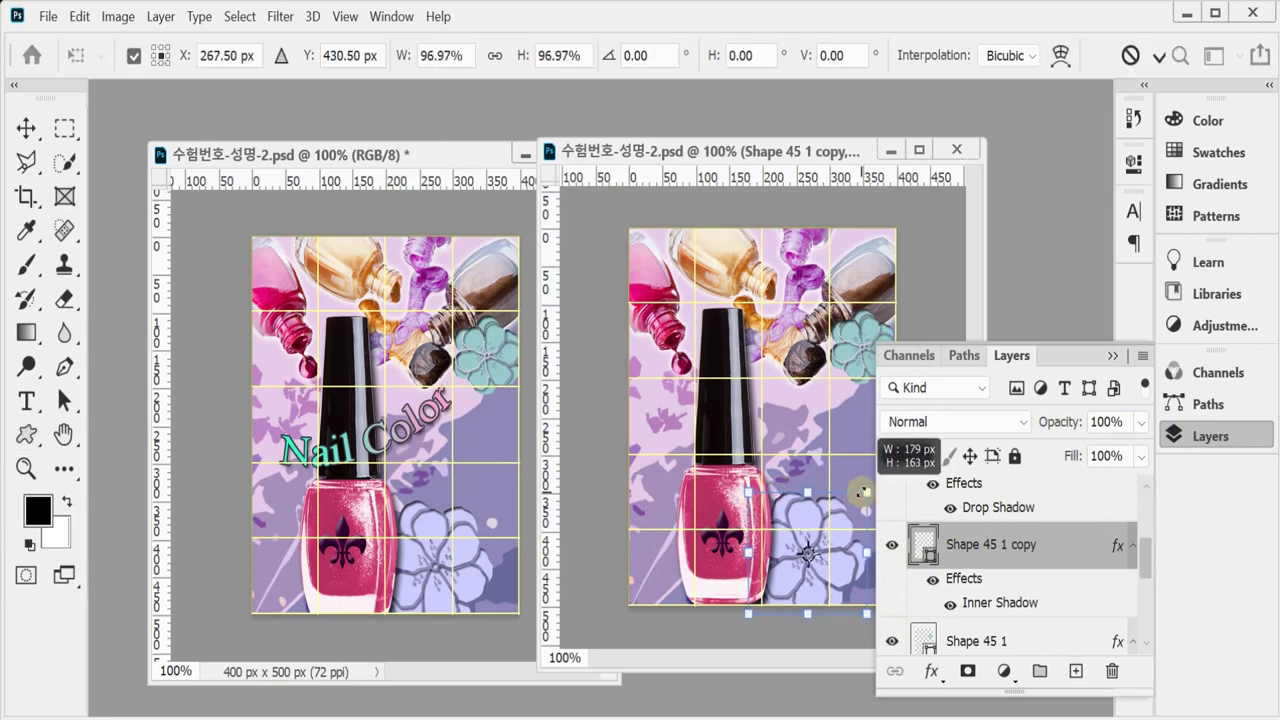
key(Return)
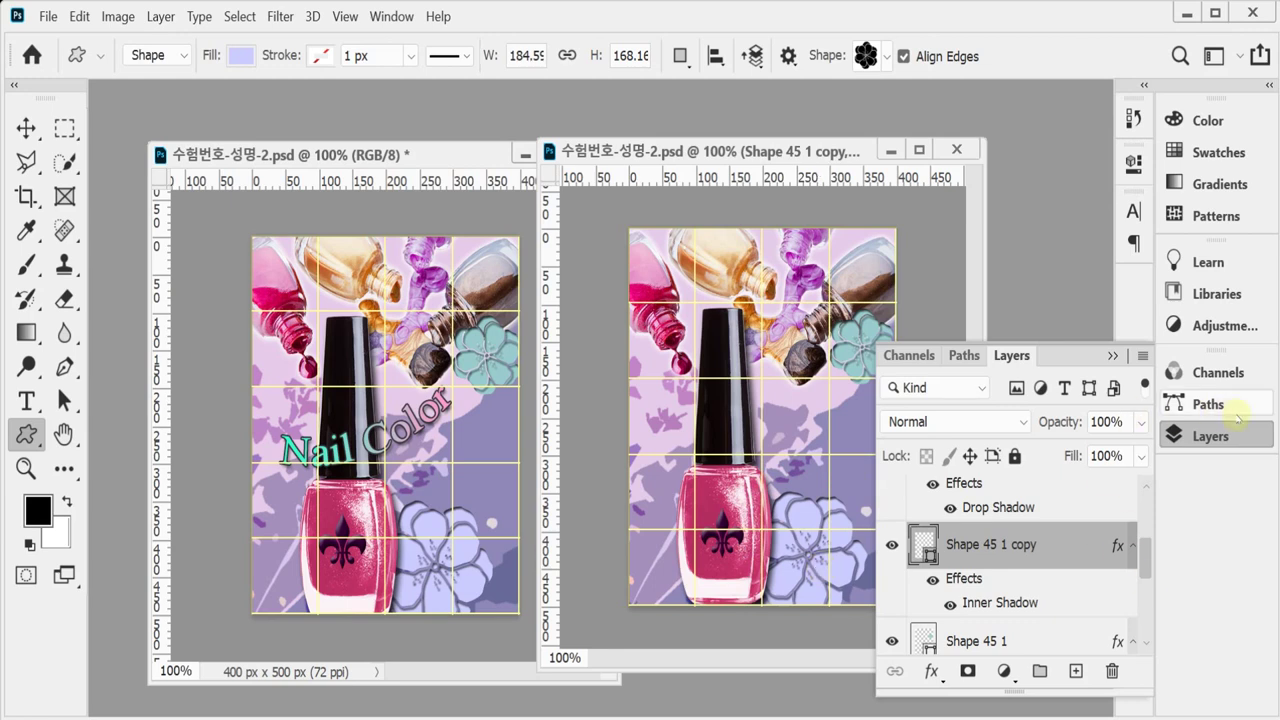
click(1205, 436)
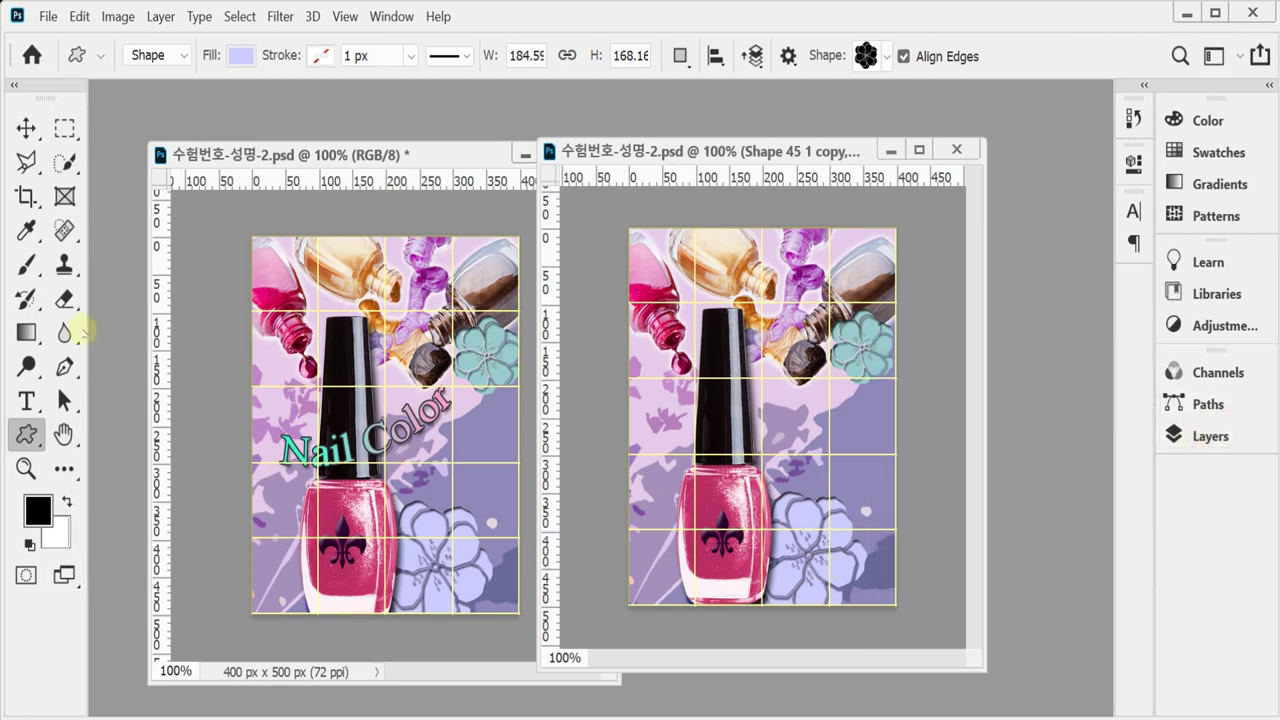
Copy the curved "Nail Color" text from the reference document and return to the working document.
click(26, 400)
click(336, 459)
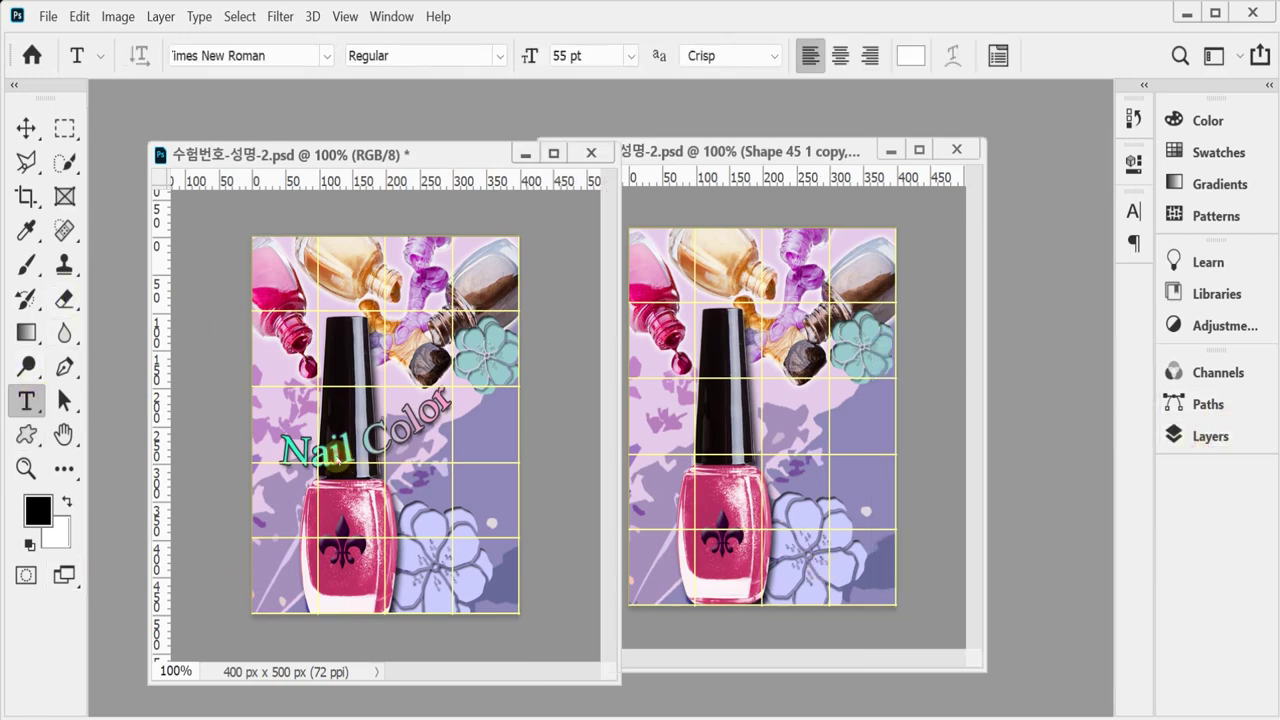
click(340, 457)
key(ctrl+a)
key(ctrl+c)
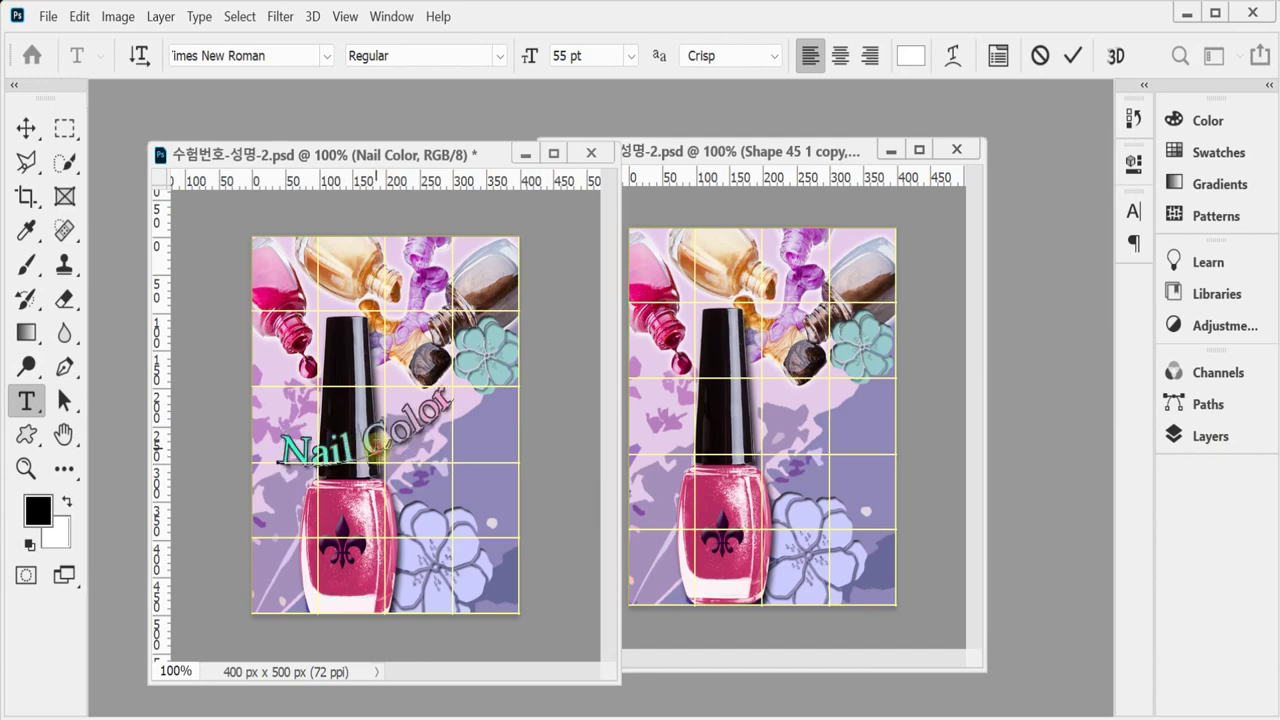
click(375, 441)
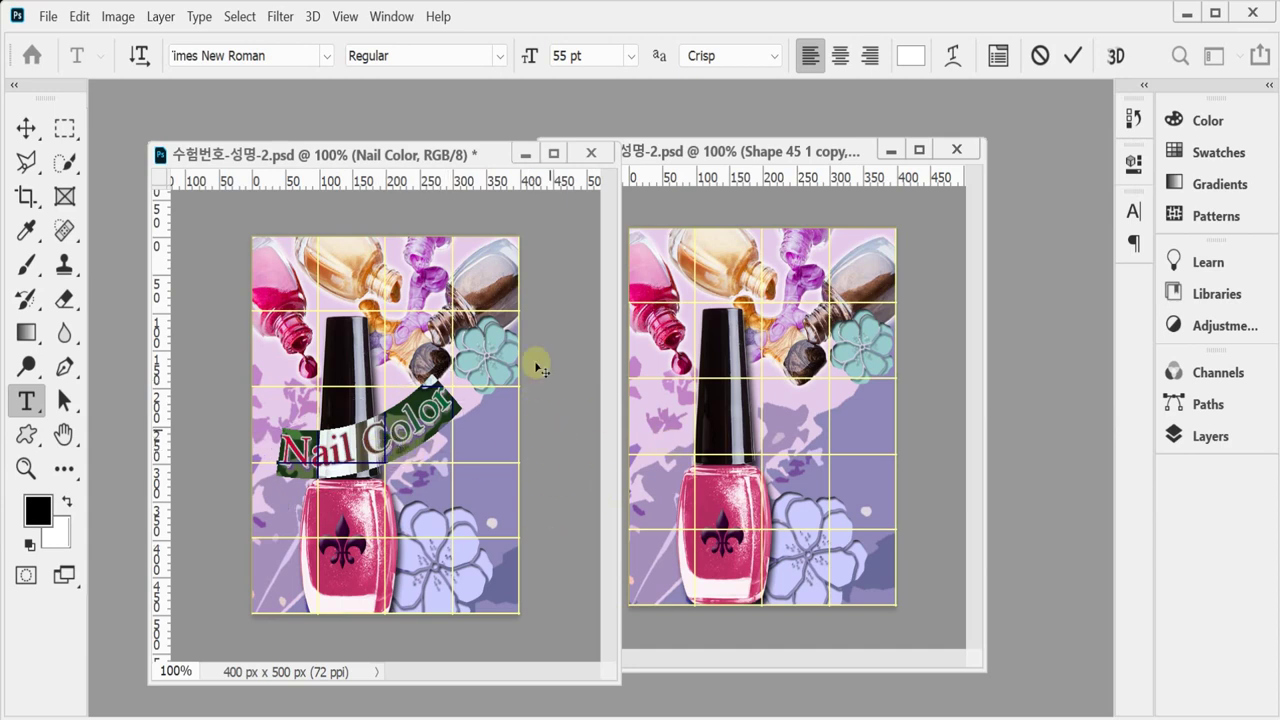
click(720, 181)
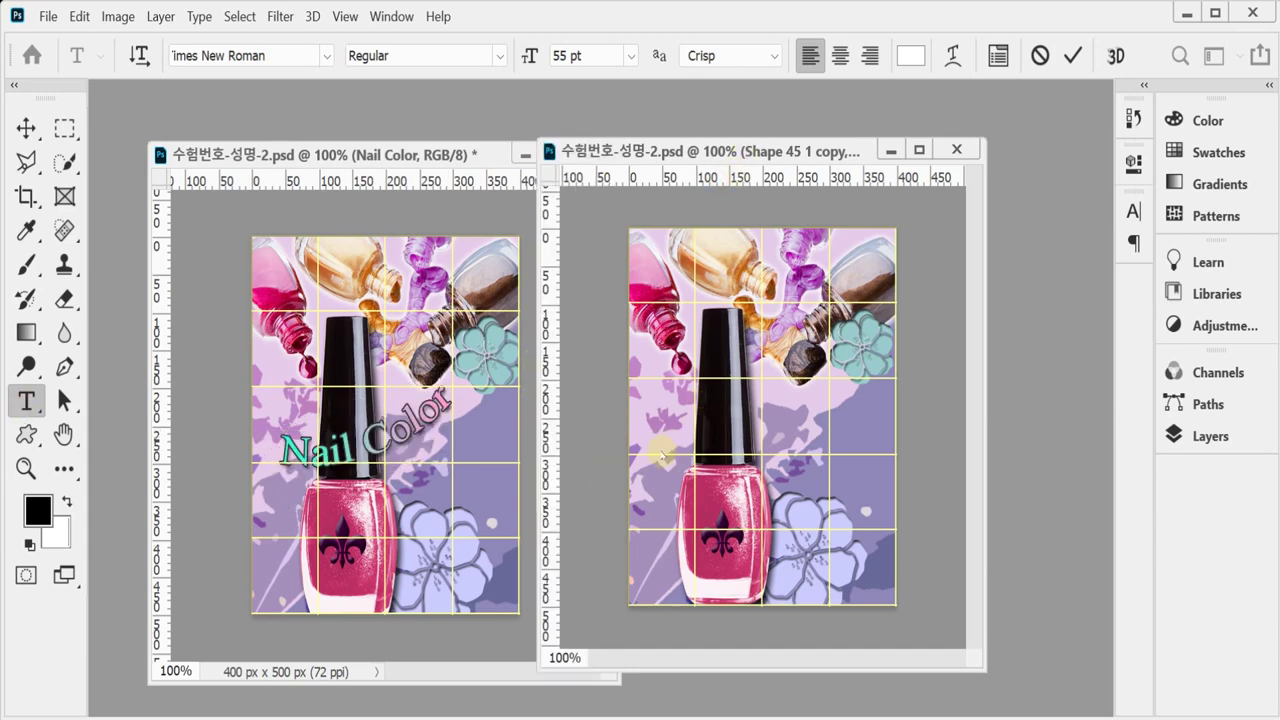
key(i)
key(ctrl+k)
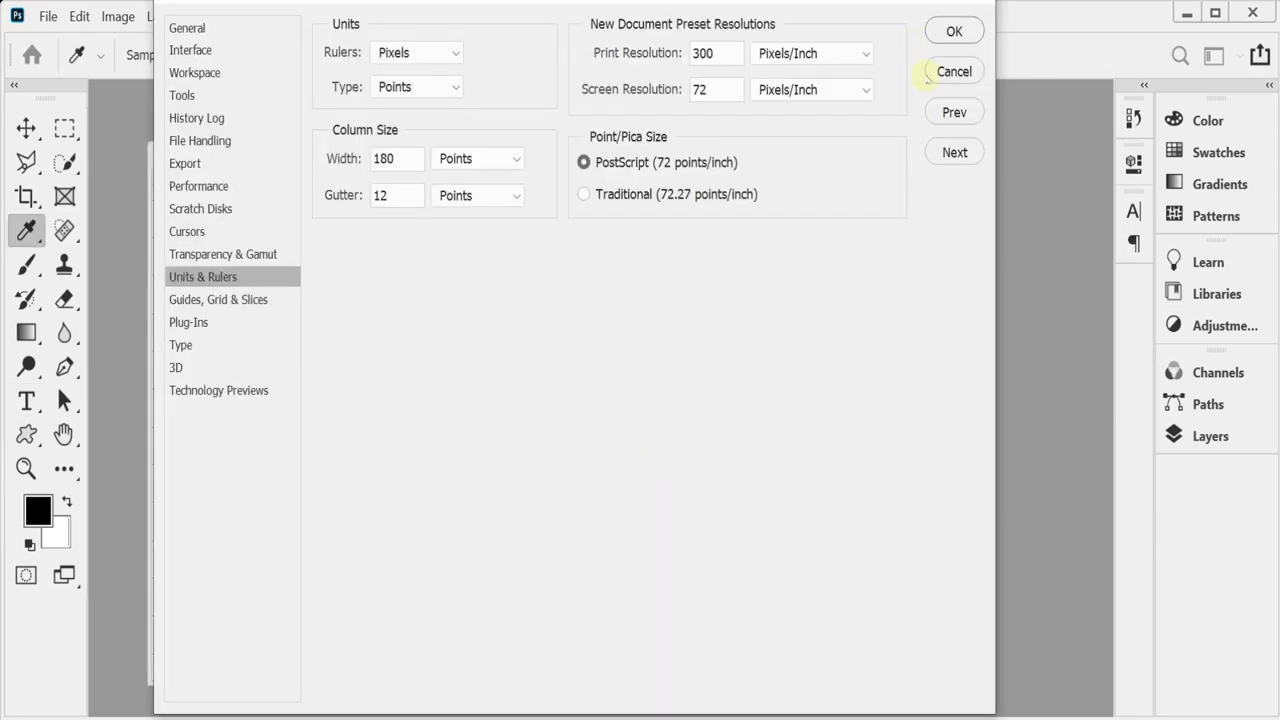
click(946, 70)
Paste "Nail Color" as a new 55 pt Times New Roman text layer across the base of the pink bottle's black cap.
key(t)
click(649, 476)
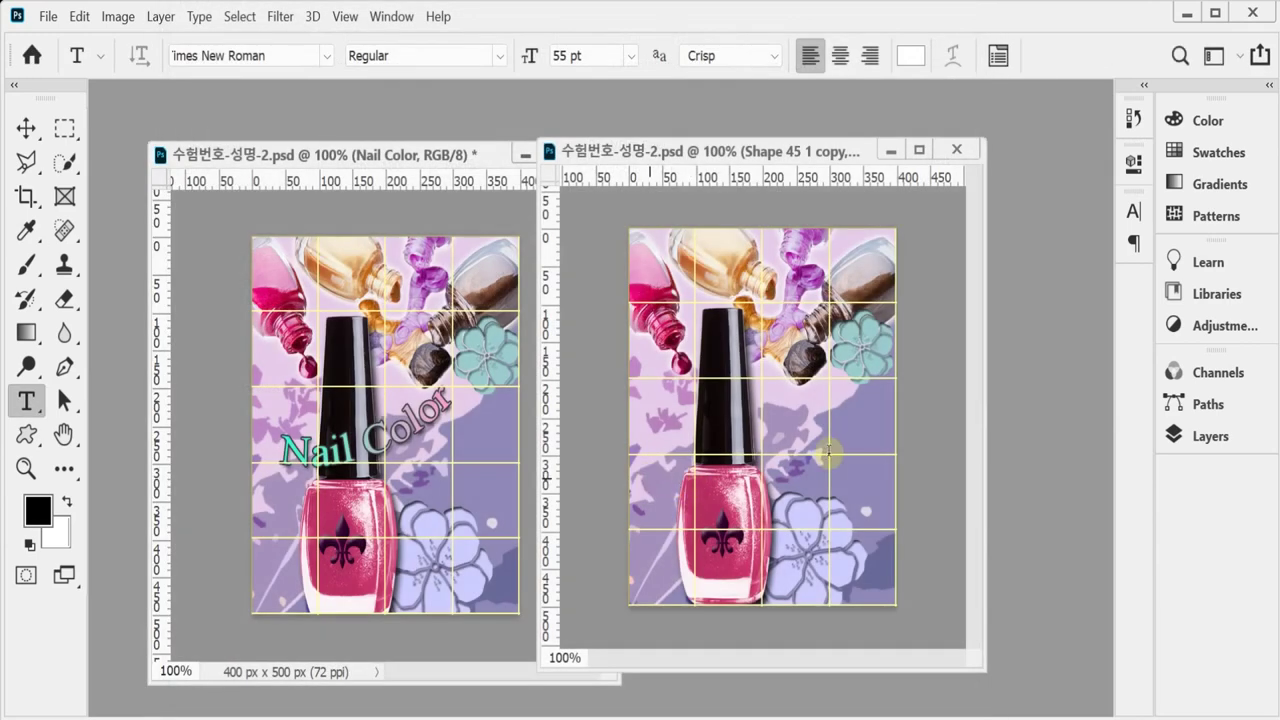
key(ctrl+v)
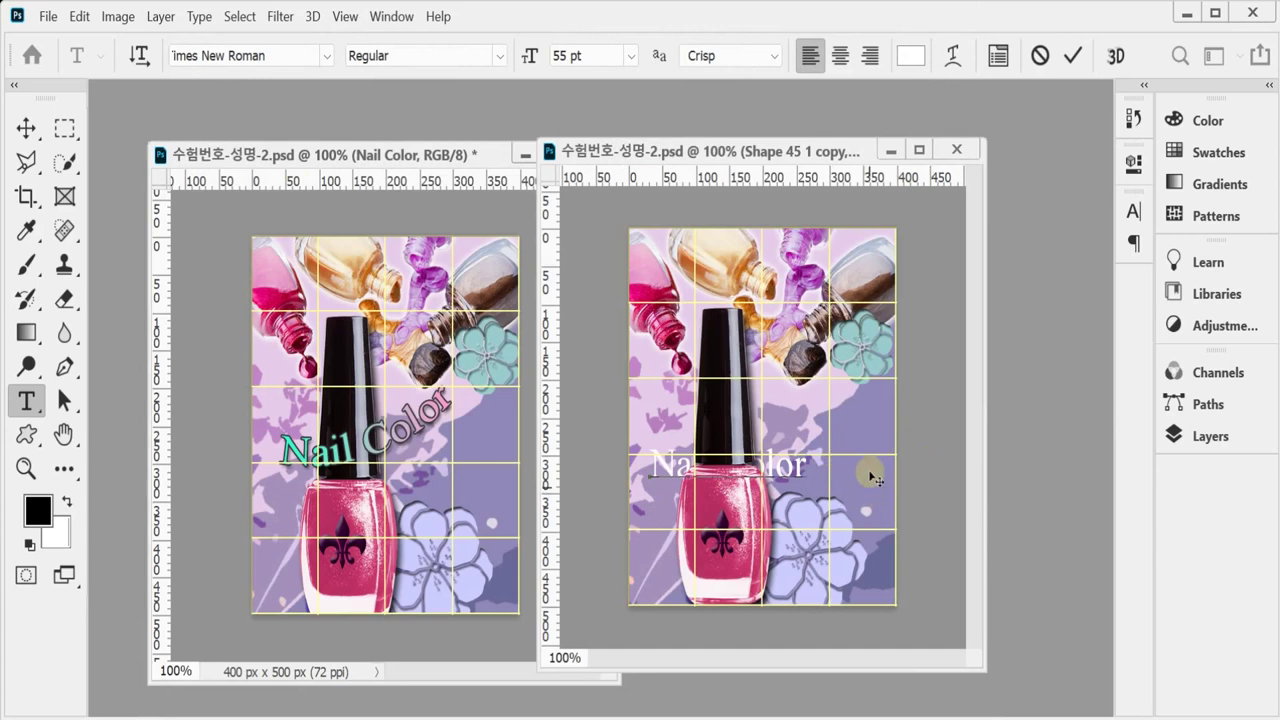
key(ctrl+t)
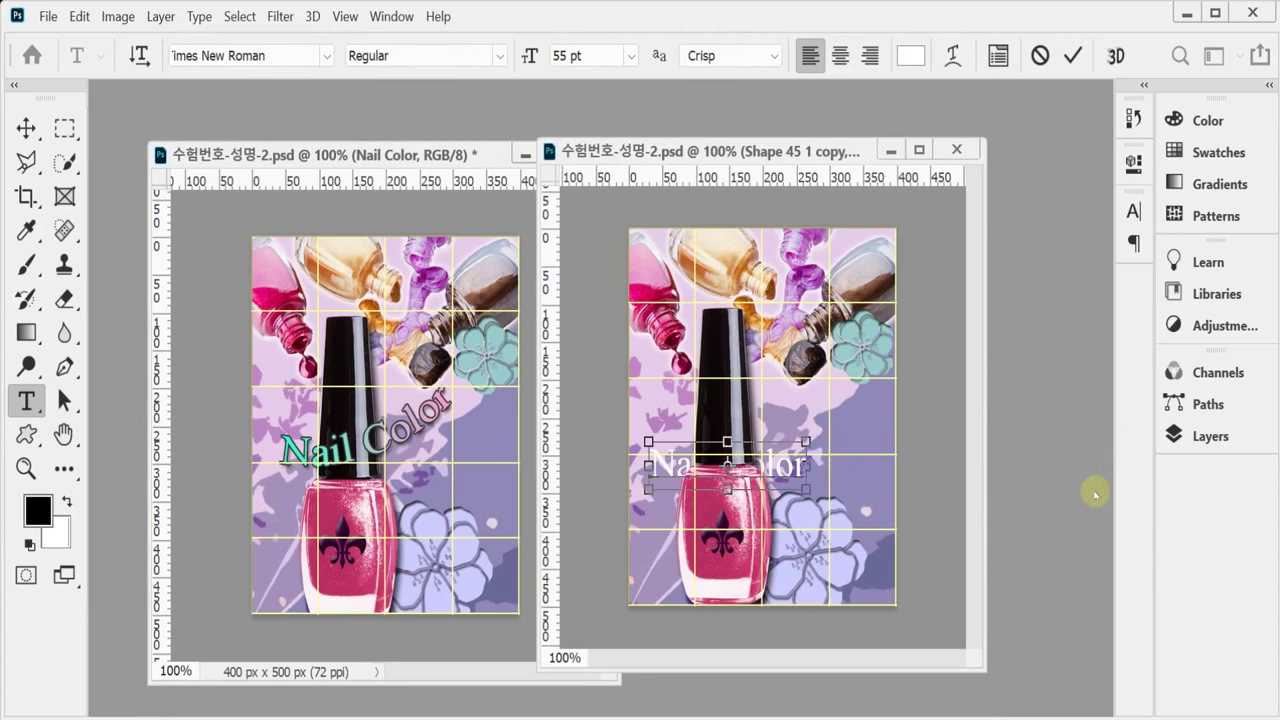
key(ctrl+Return)
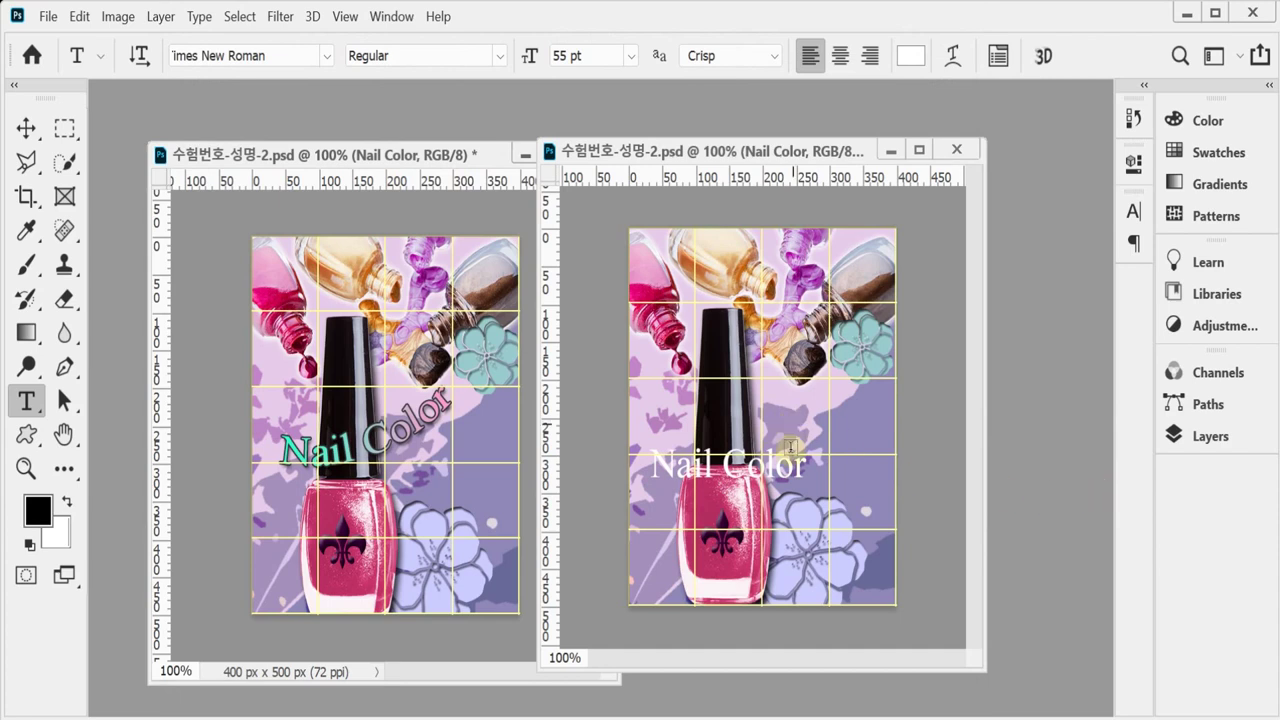
Warp the "Nail Color" text with the Arc style, horizontal, and a bend of -30%.
click(955, 57)
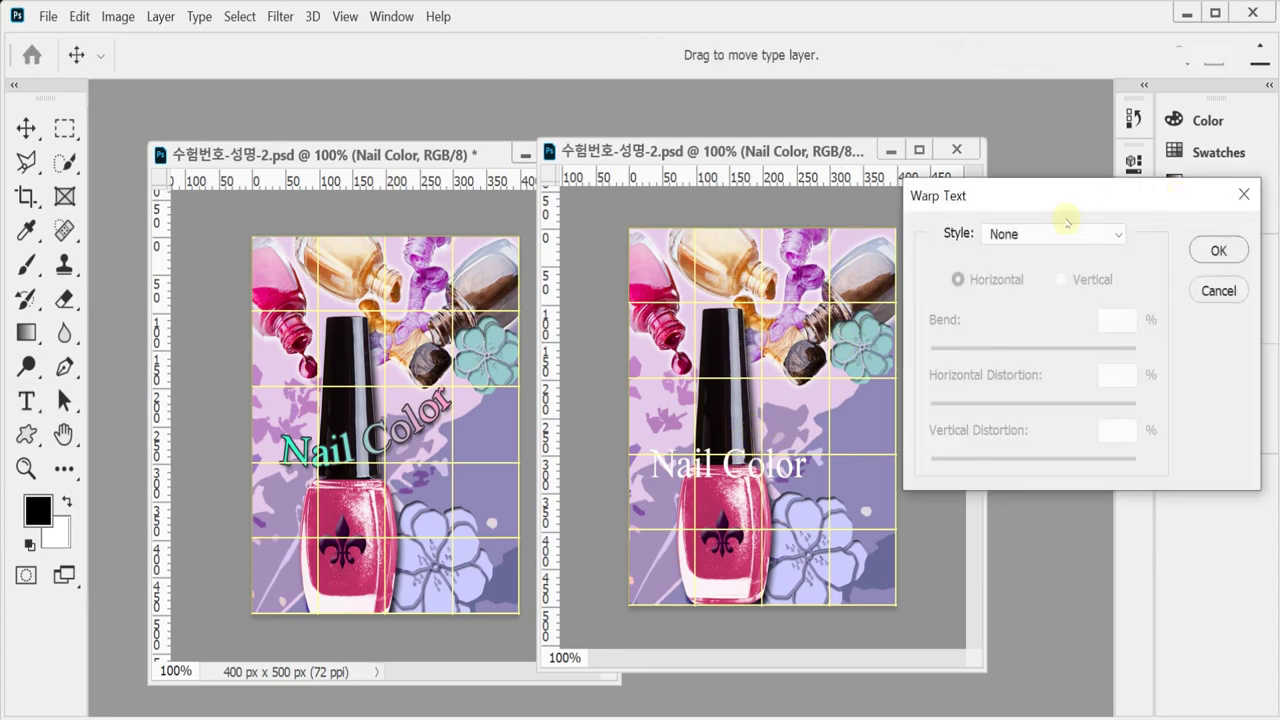
drag(1022, 198, 884, 226)
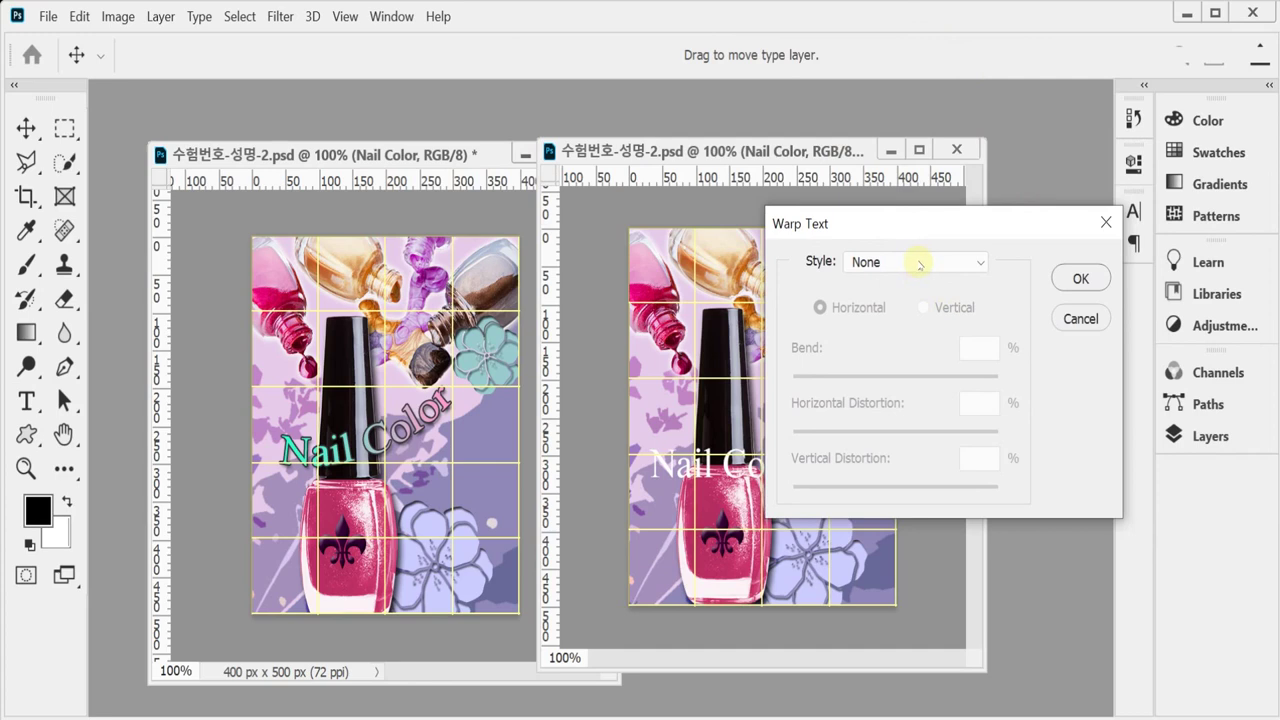
click(918, 262)
click(905, 325)
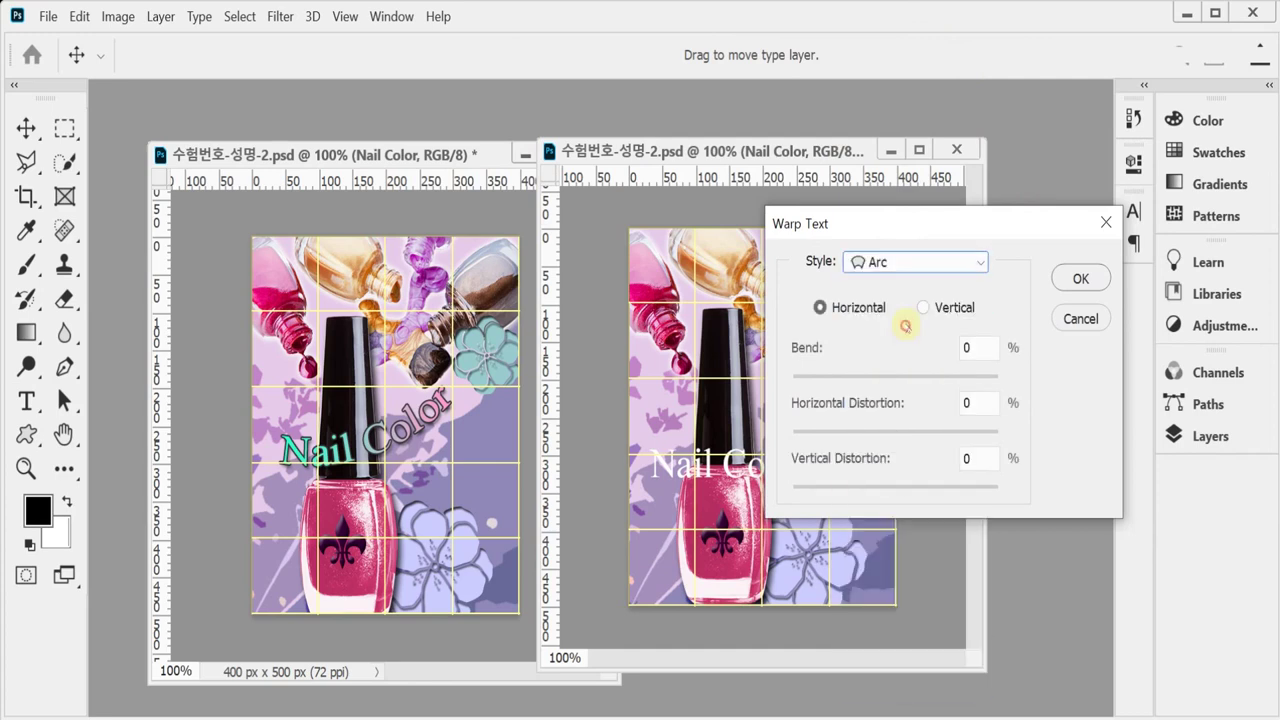
drag(917, 224, 1009, 289)
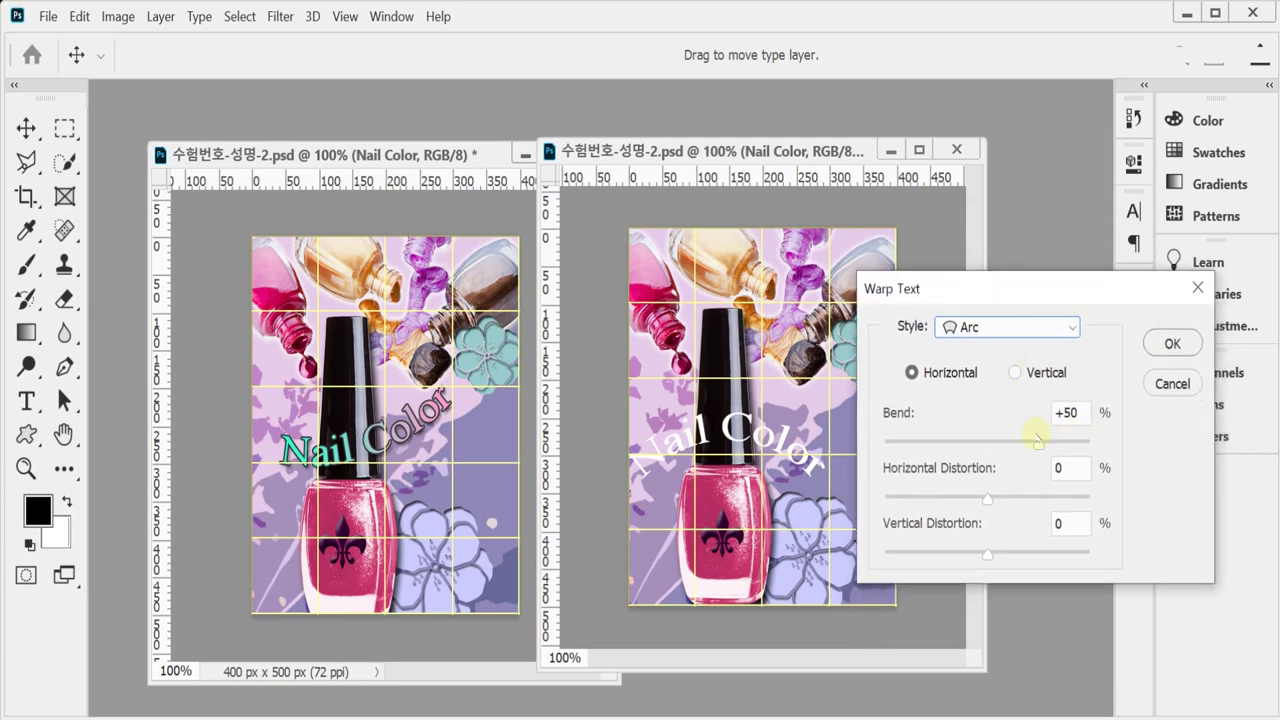
drag(1037, 440, 960, 453)
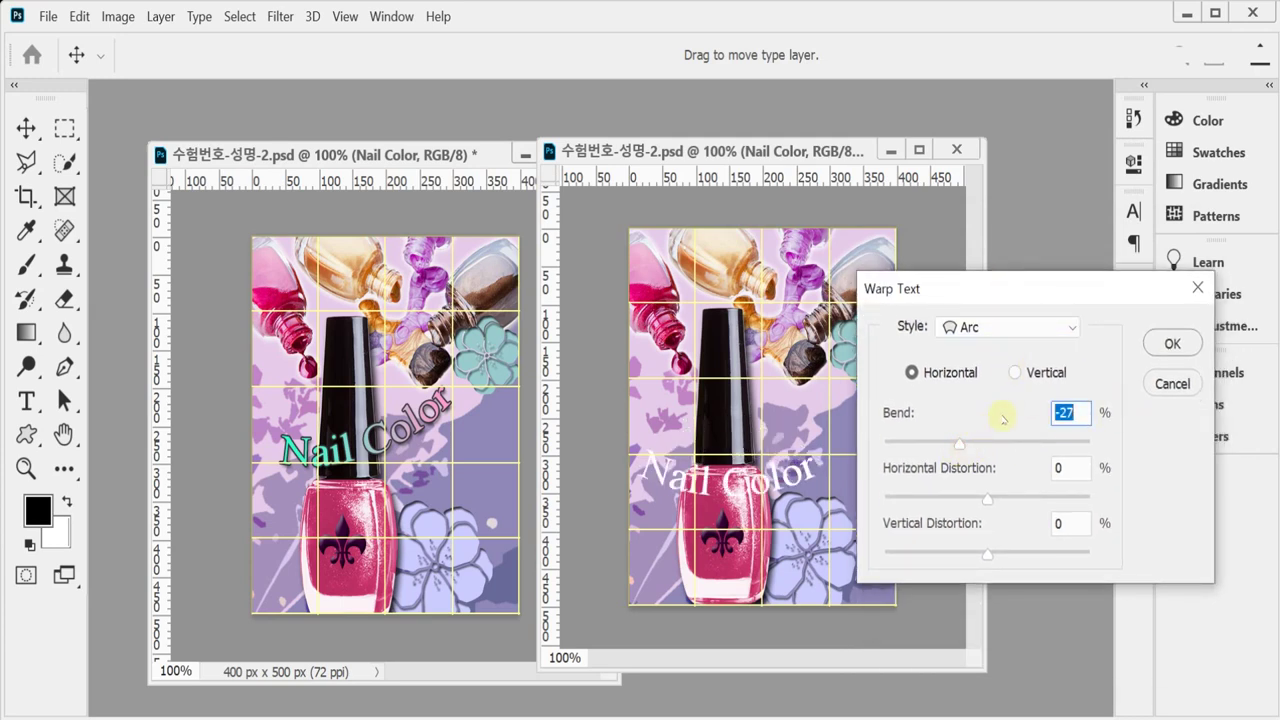
text(-30)
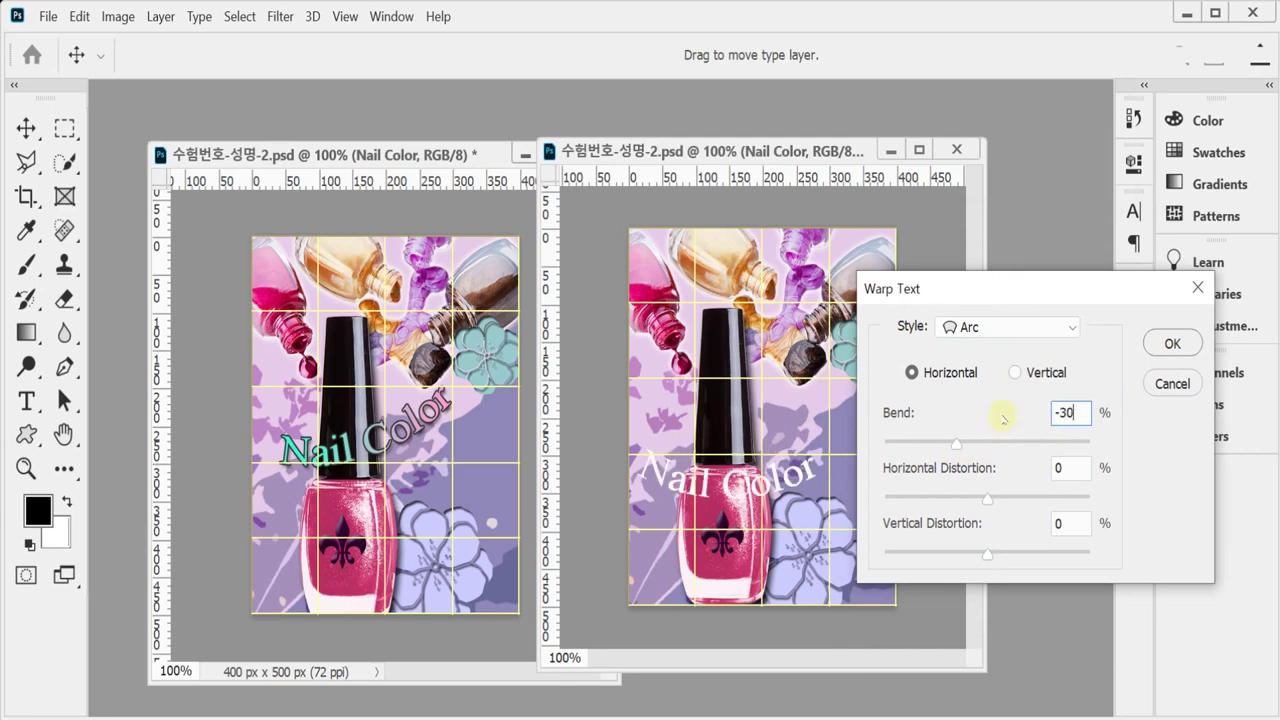
key(Return)
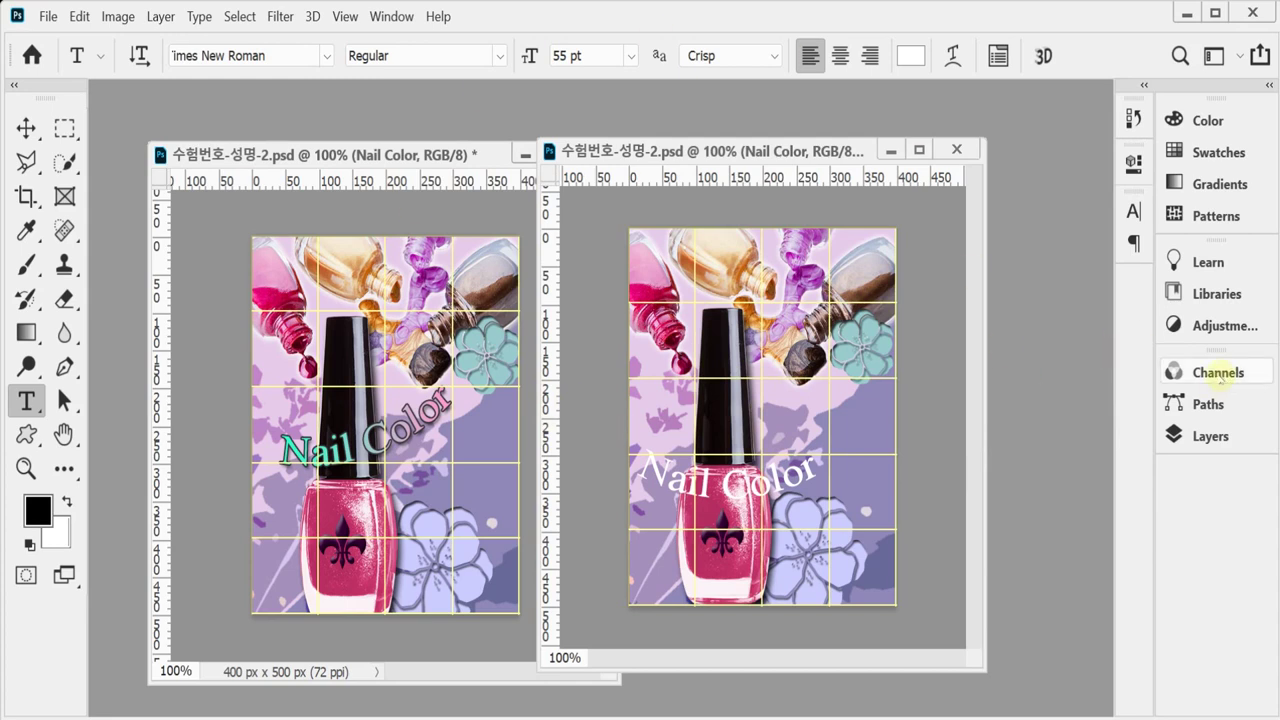
Add a 2 px outside stroke in #333333 to the "Nail Color" text layer.
click(1210, 436)
click(930, 671)
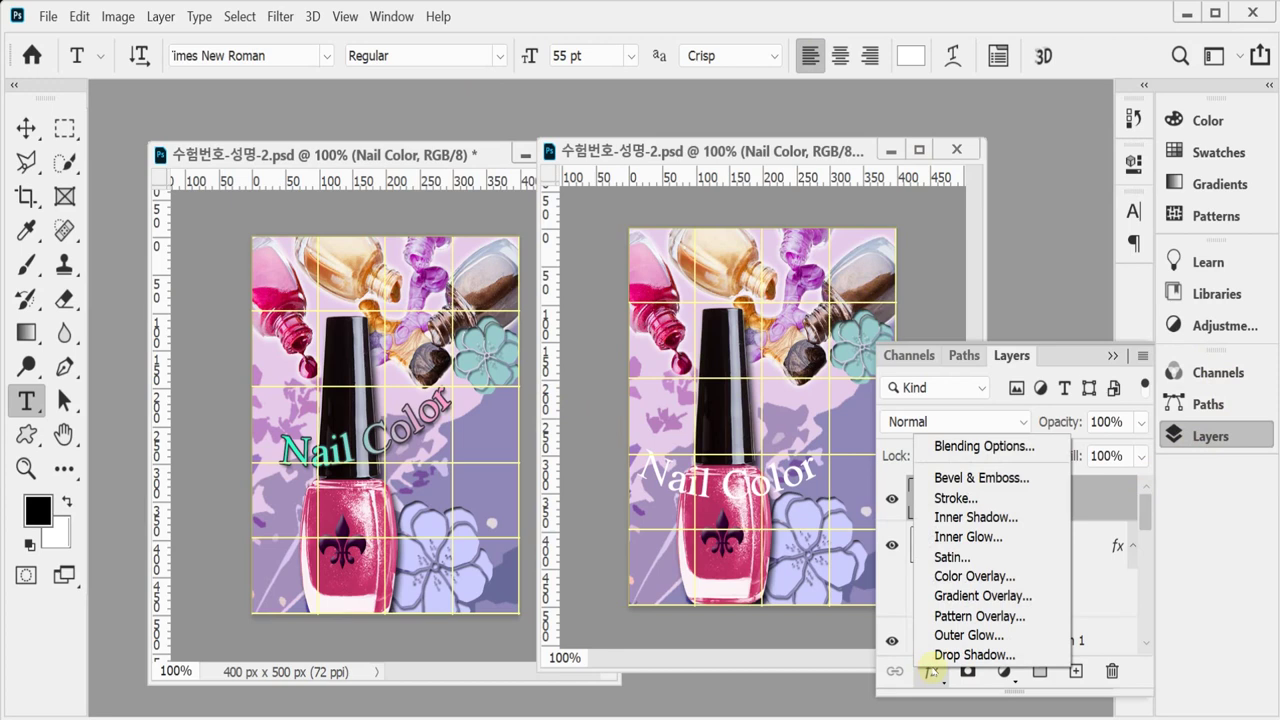
click(1025, 497)
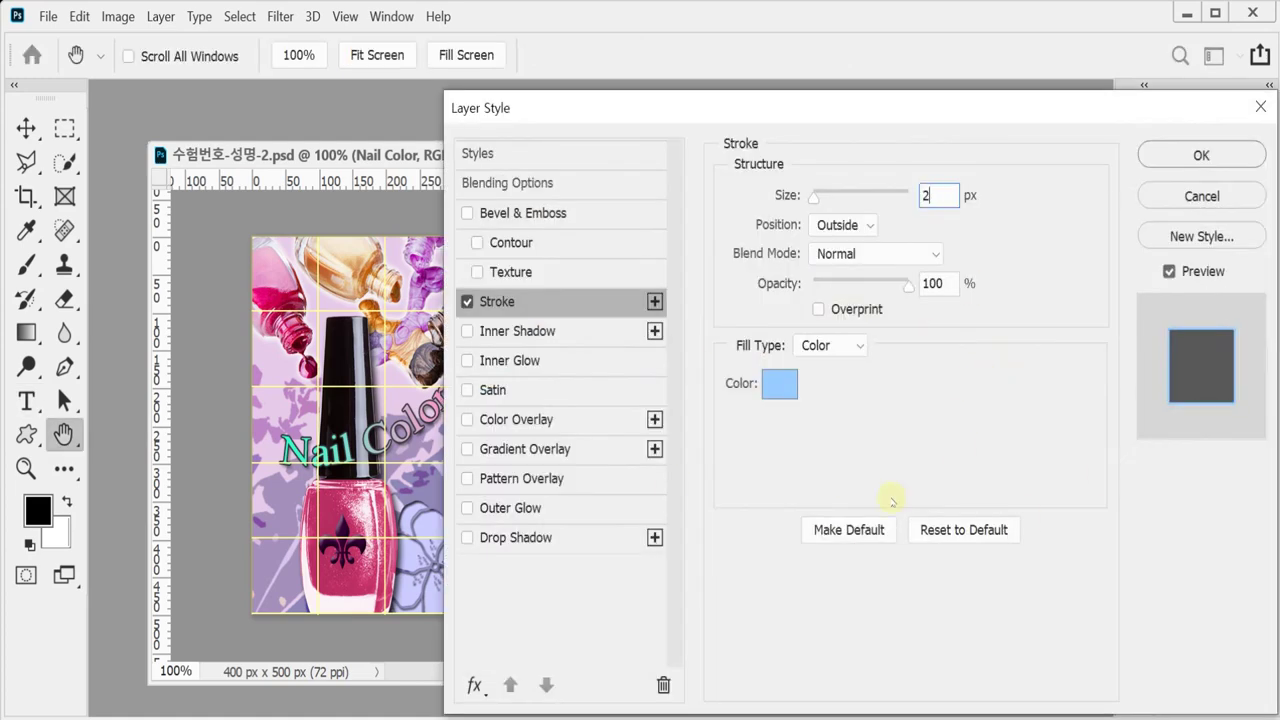
click(780, 385)
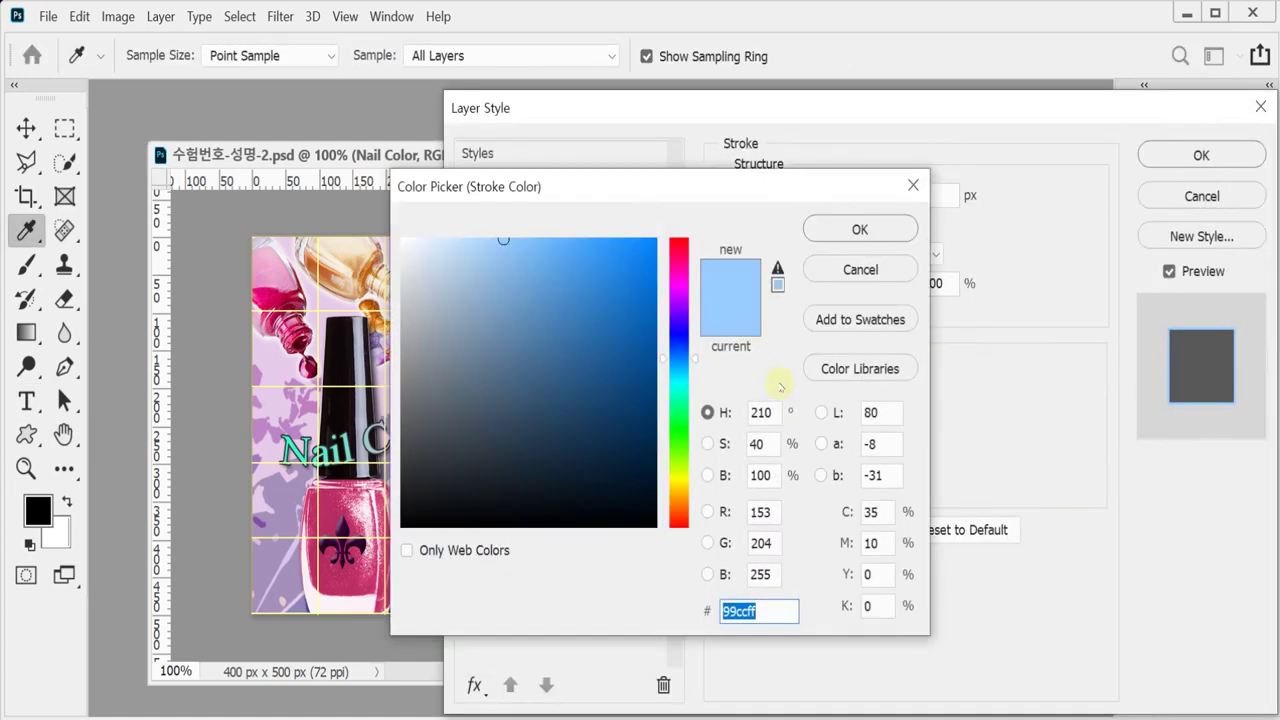
text(333333)
key(Return)
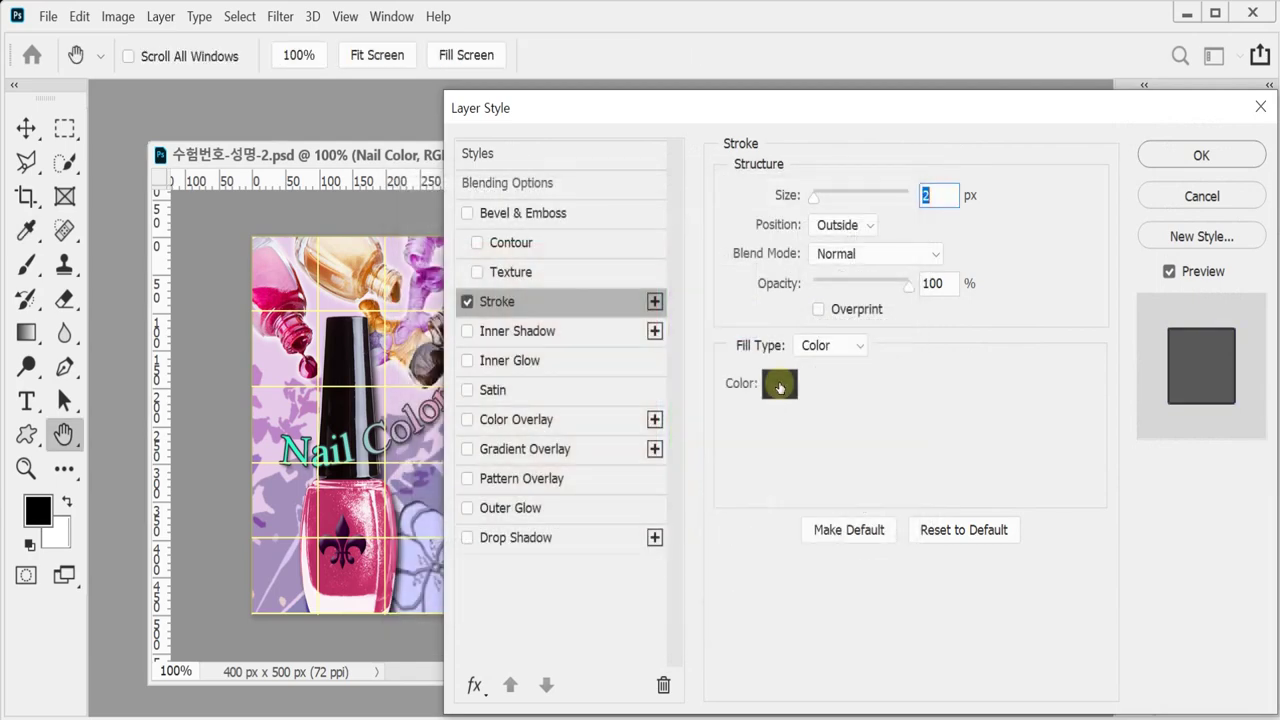
Add a linear Gradient Overlay running from #3fc to #f9c to the "Nail Color" text and apply the layer style.
click(563, 449)
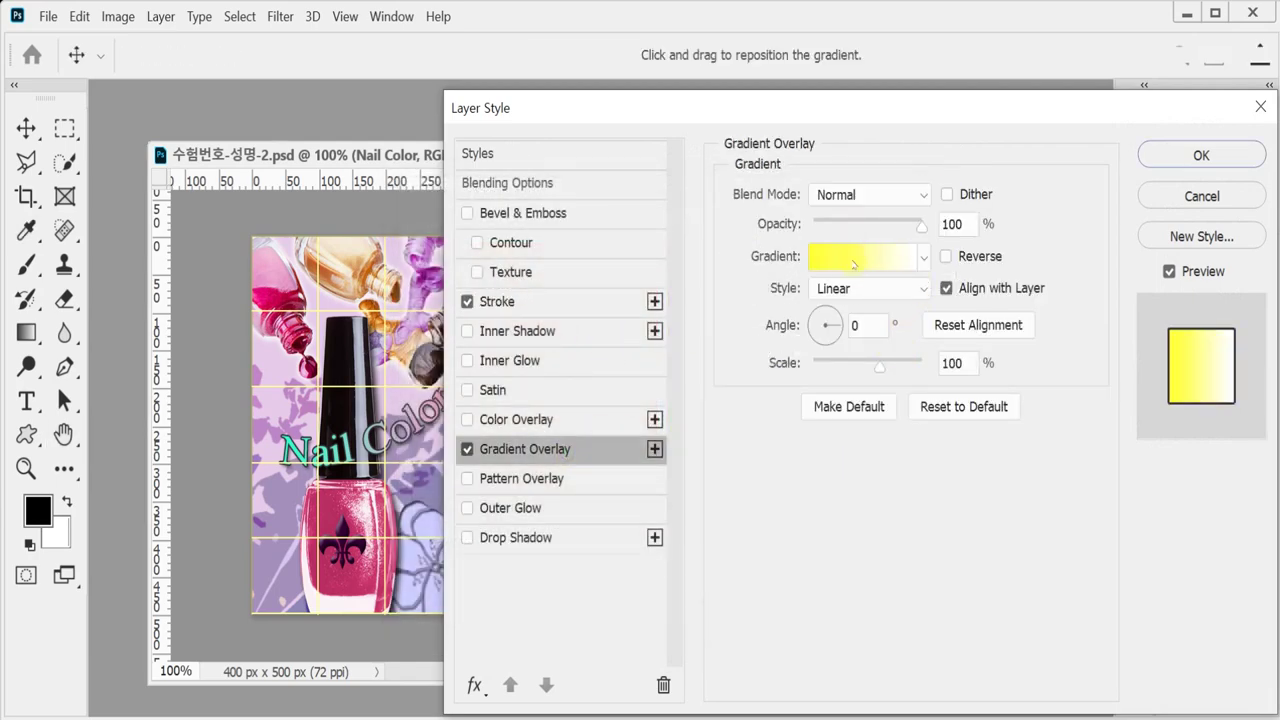
click(853, 260)
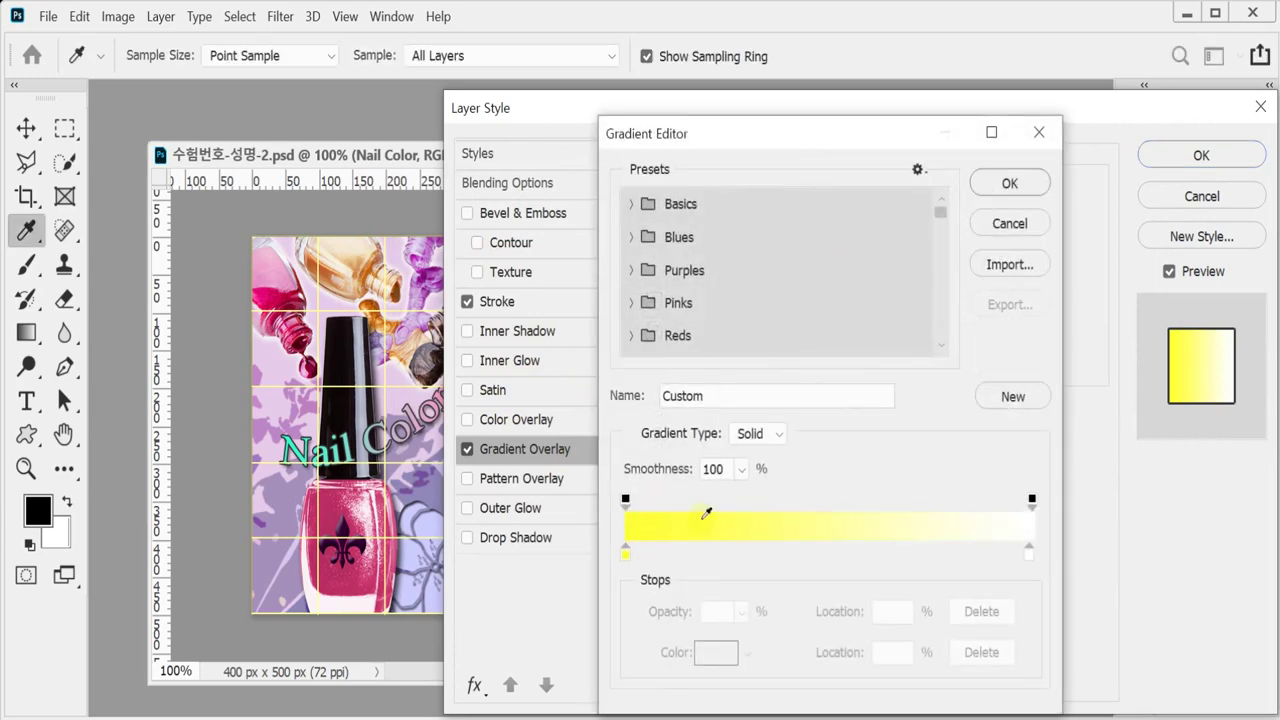
double_click(625, 552)
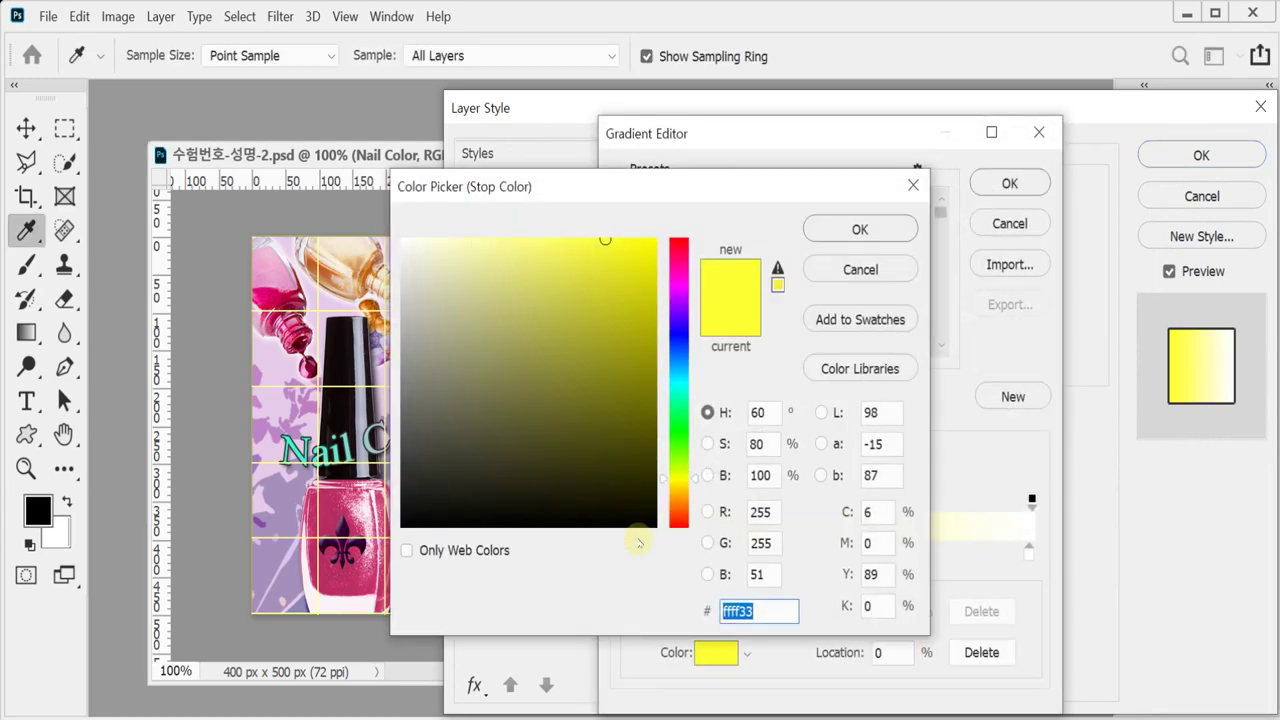
text(3fc)
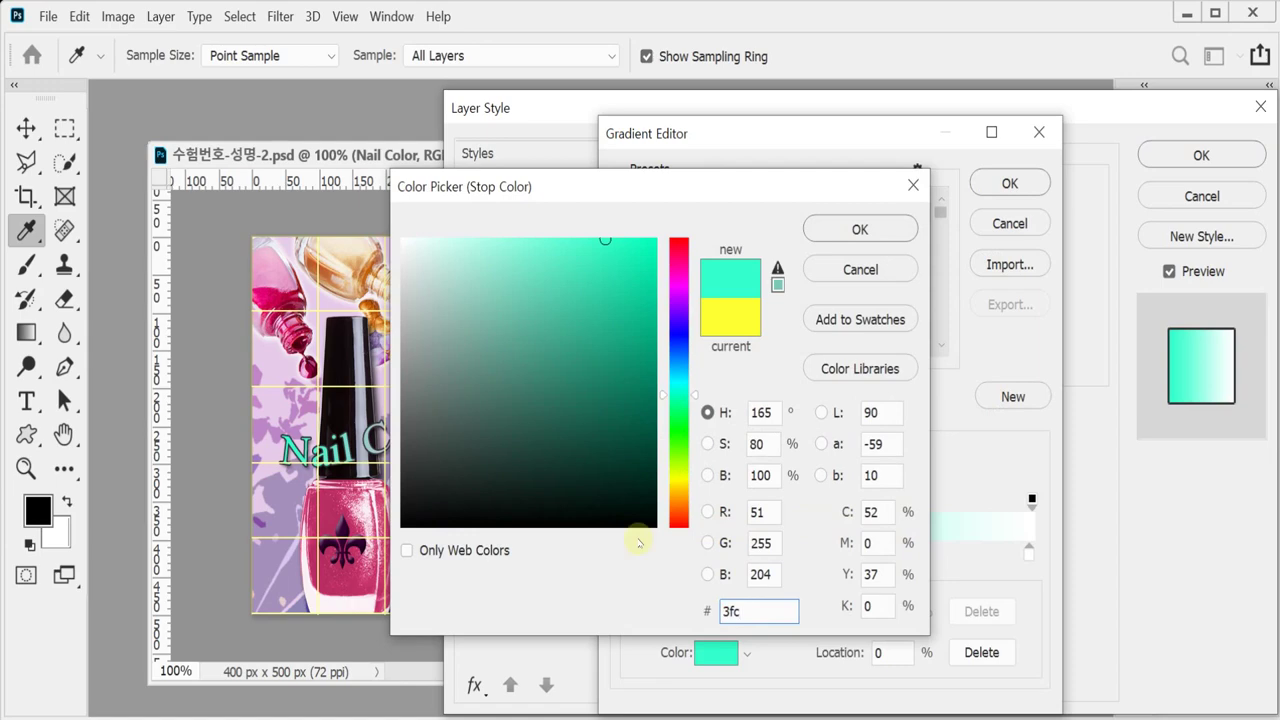
key(Return)
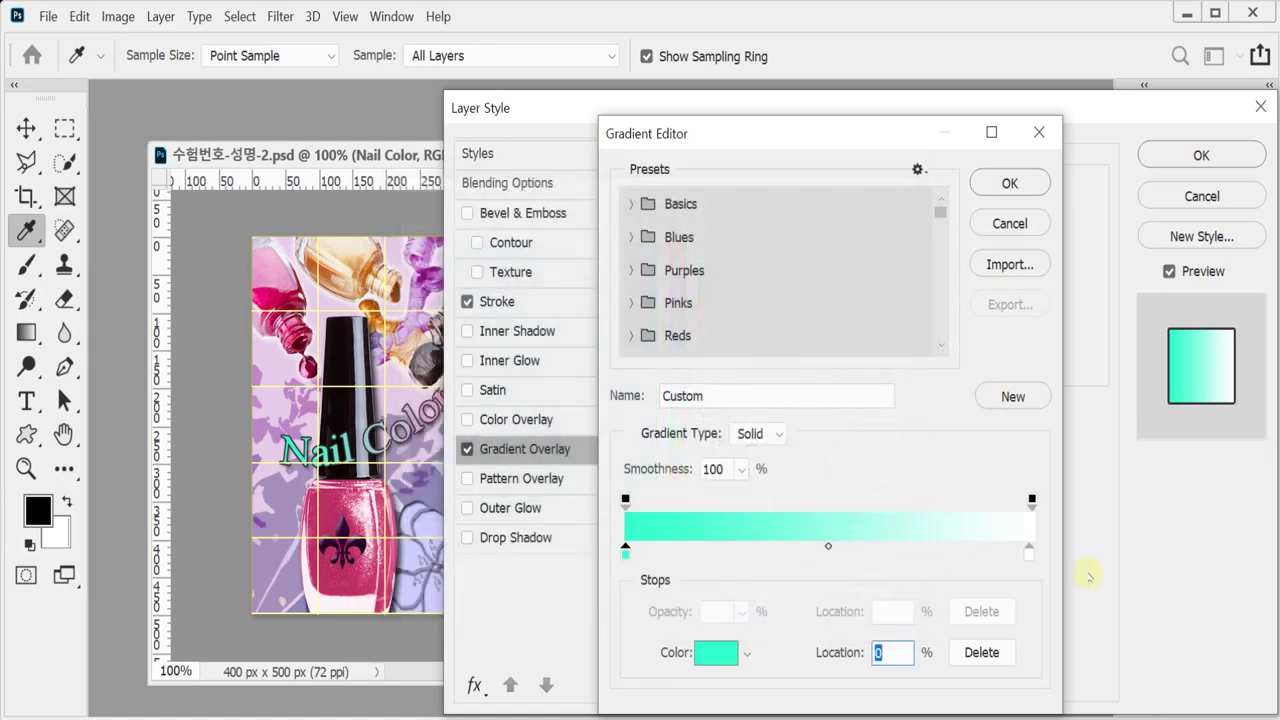
double_click(1030, 553)
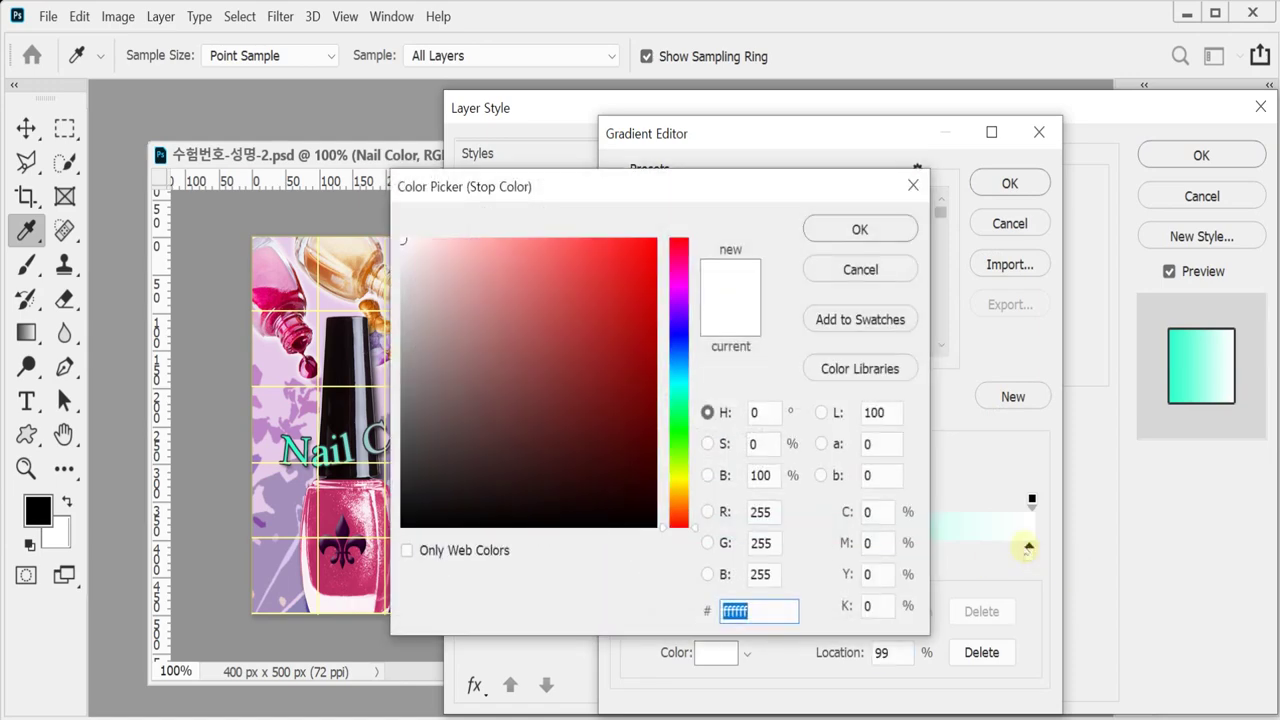
text(f9c)
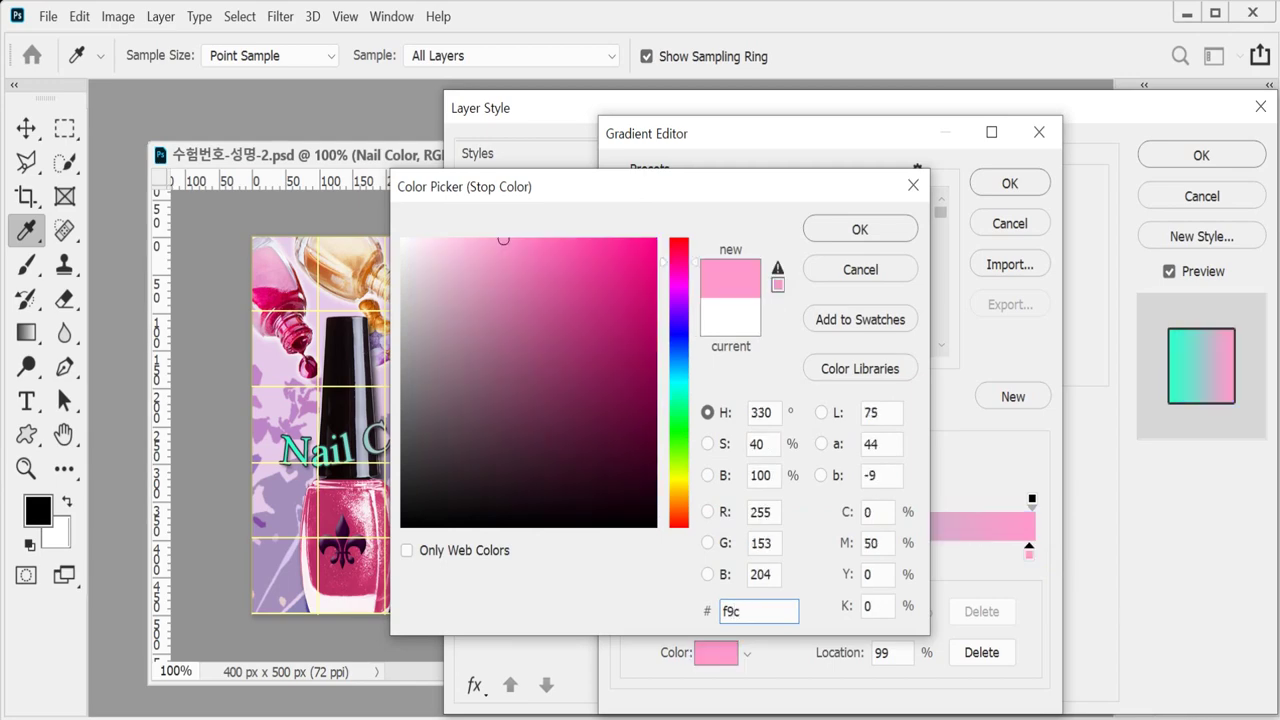
key(Return)
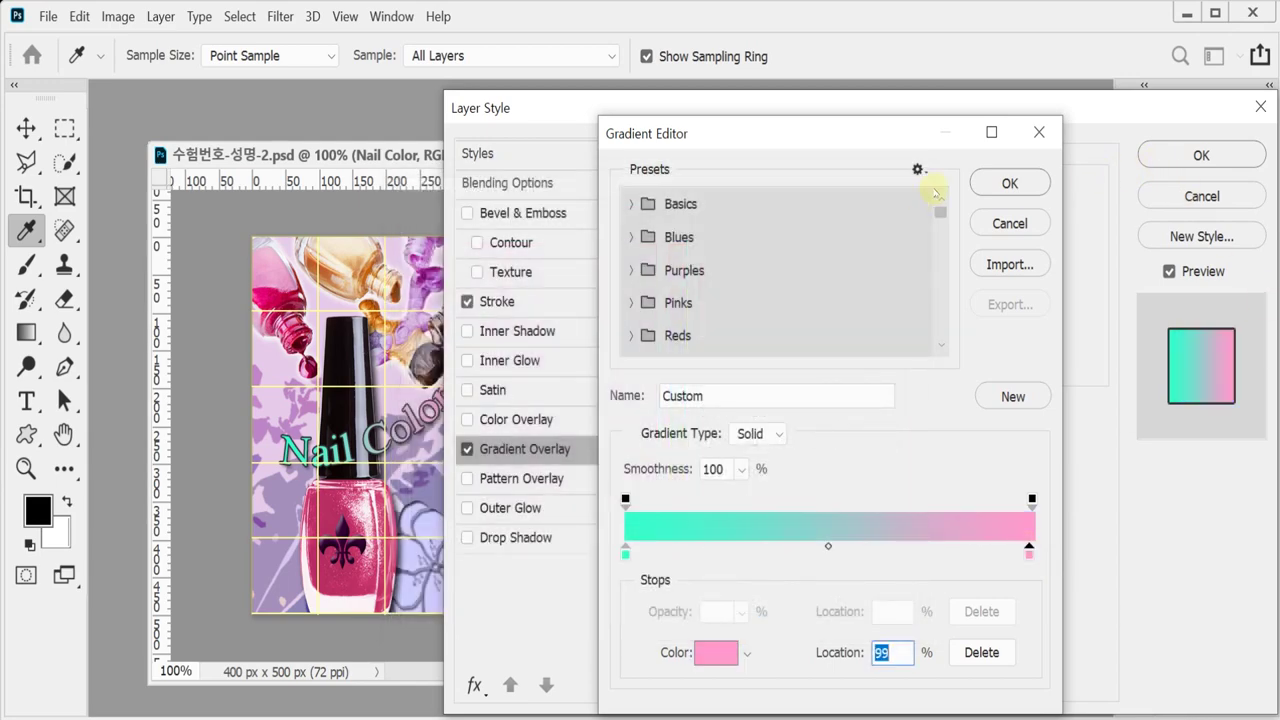
click(1008, 184)
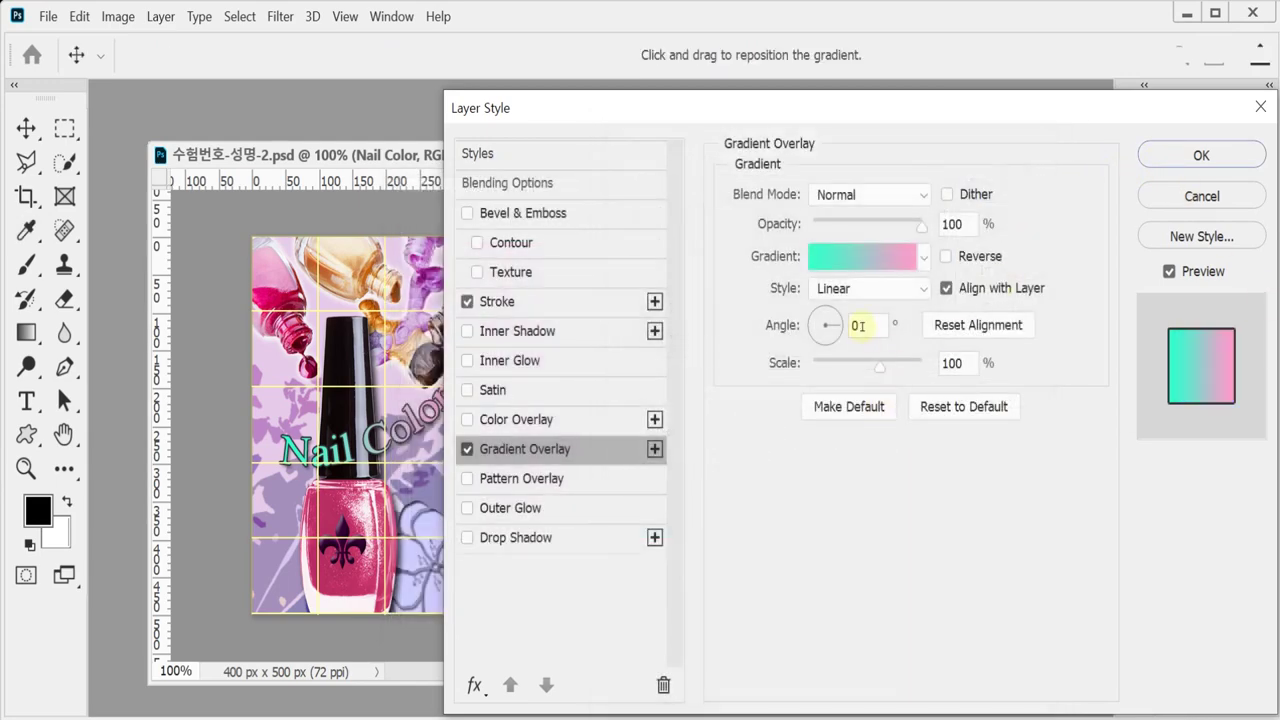
drag(708, 108, 724, 164)
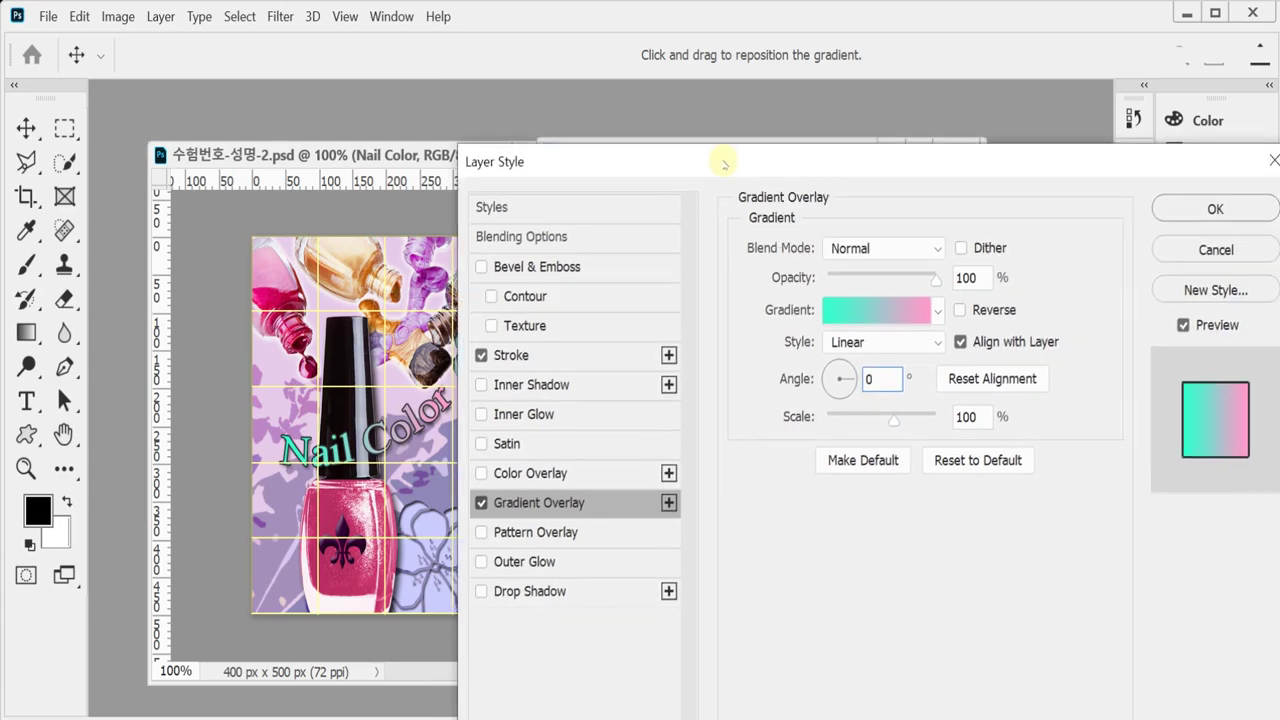
click(1215, 207)
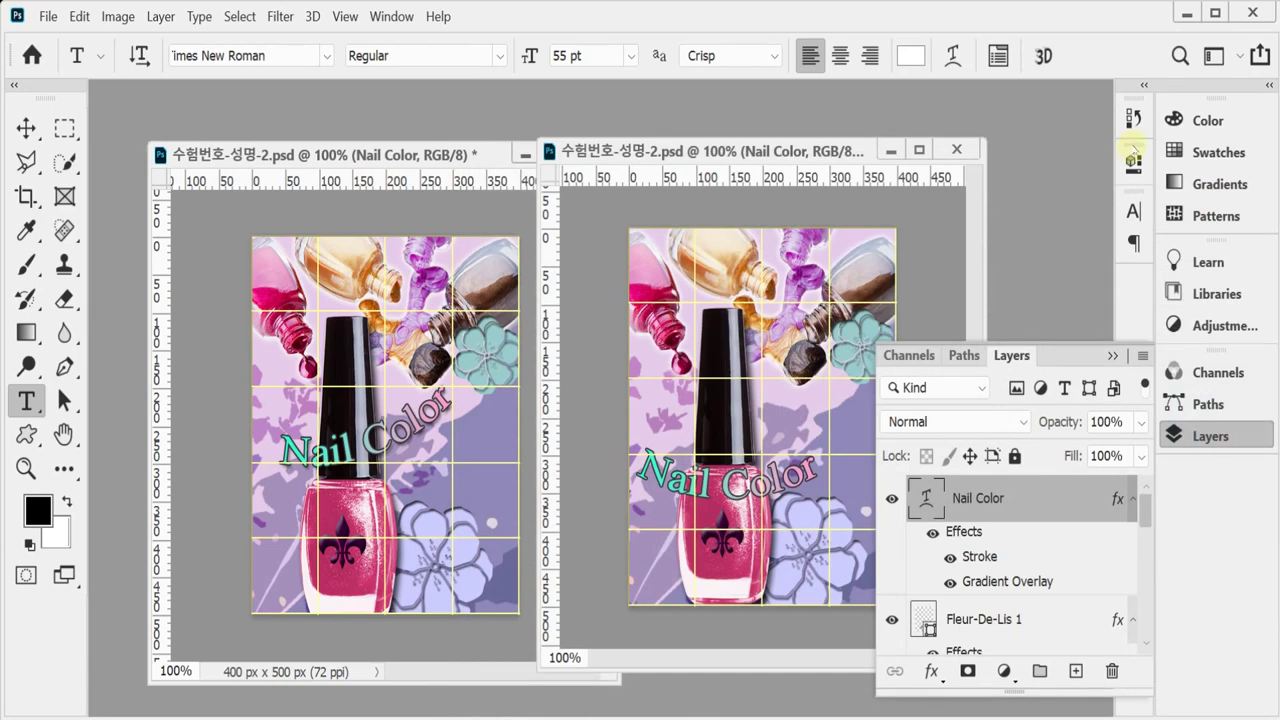
click(1238, 440)
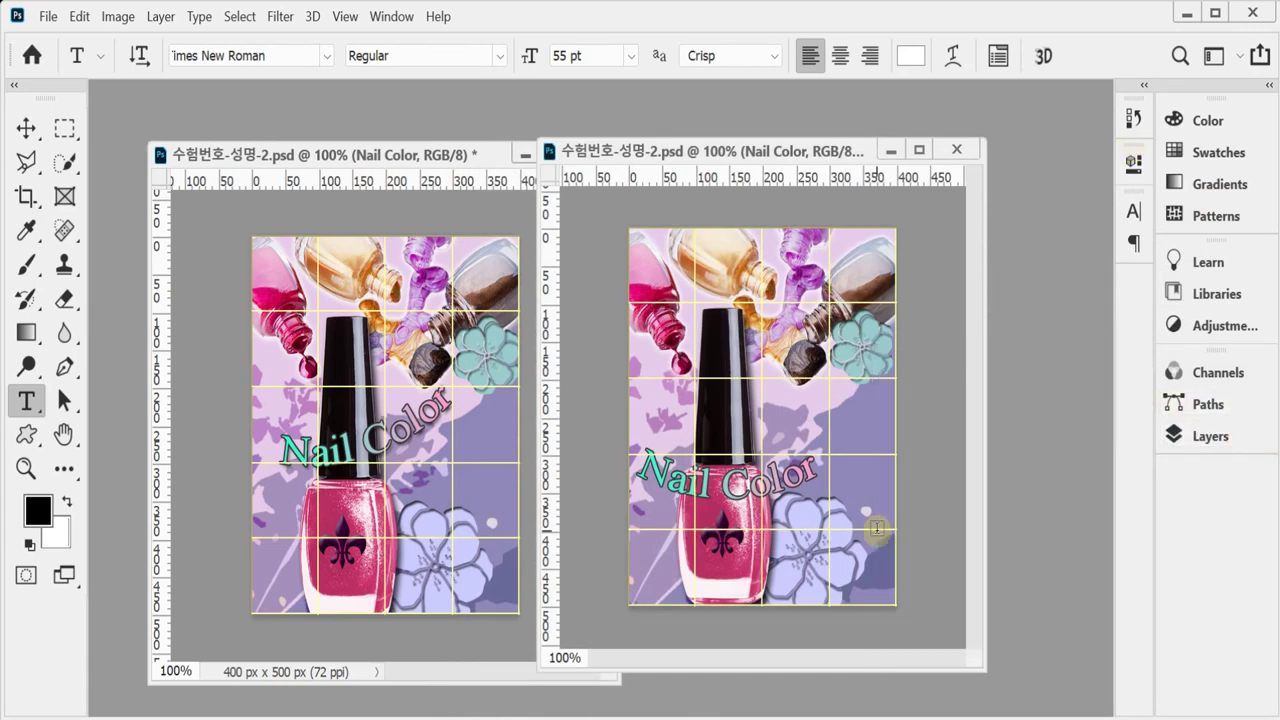
Rotate the "Nail Color" text about 19° counterclockwise and move it up across the black cap, centred at about X 166, Y 264 px.
key(ctrl+t)
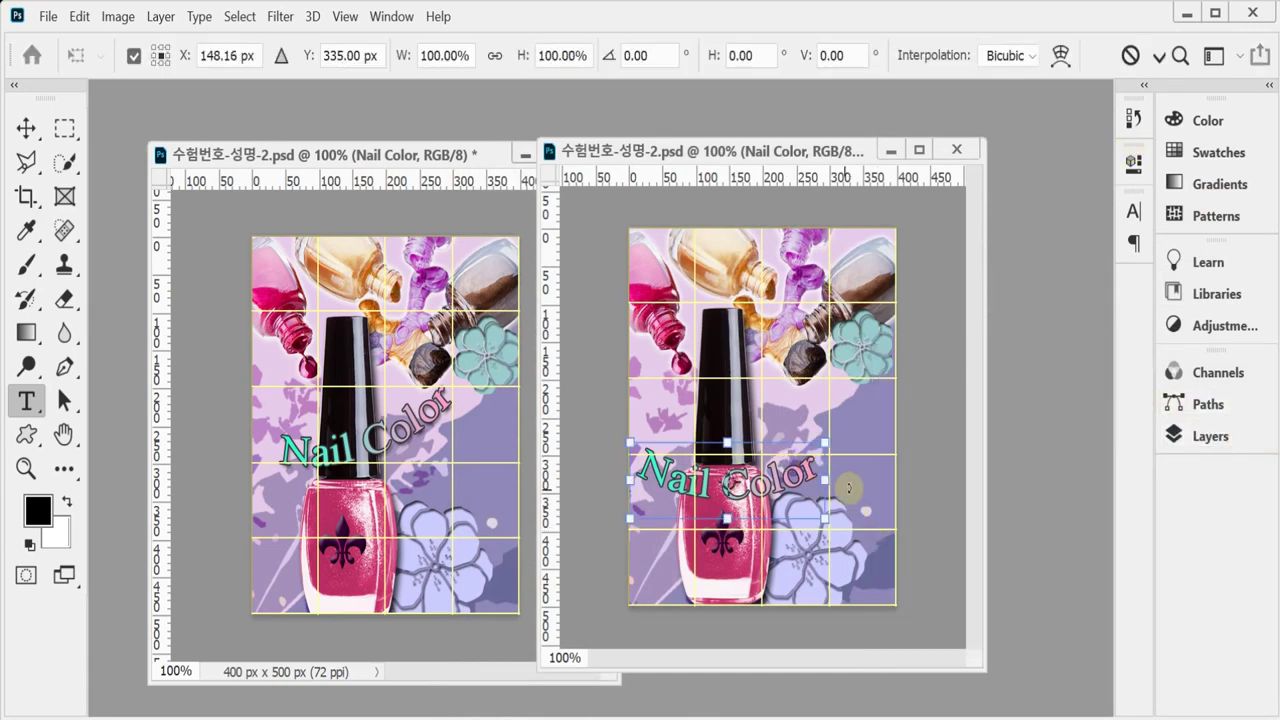
drag(851, 491, 842, 447)
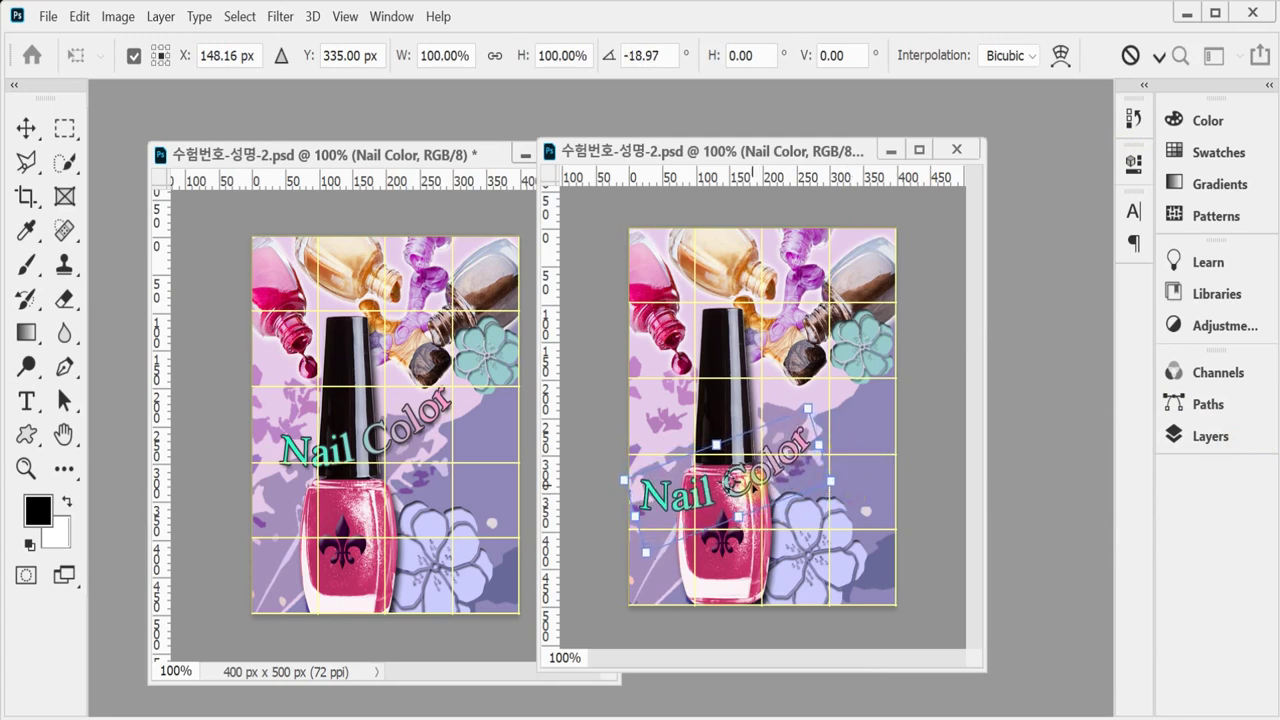
drag(737, 485, 756, 428)
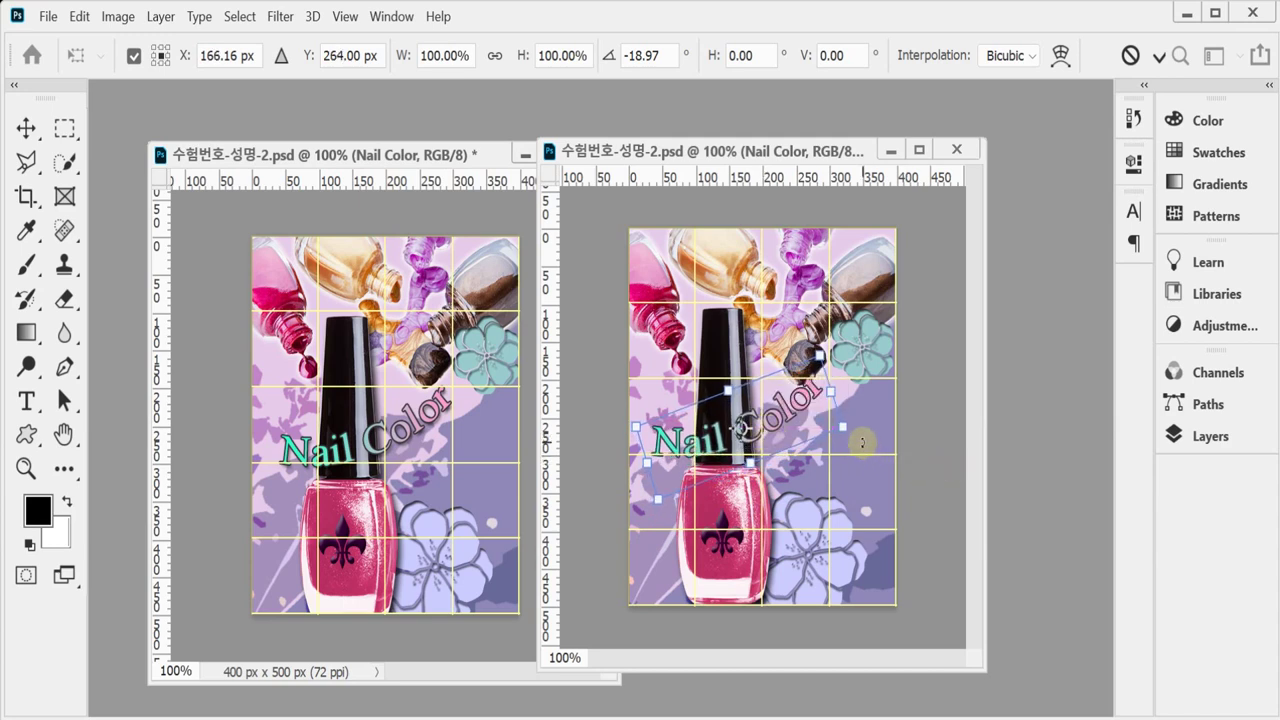
drag(868, 437, 799, 442)
key(Return)
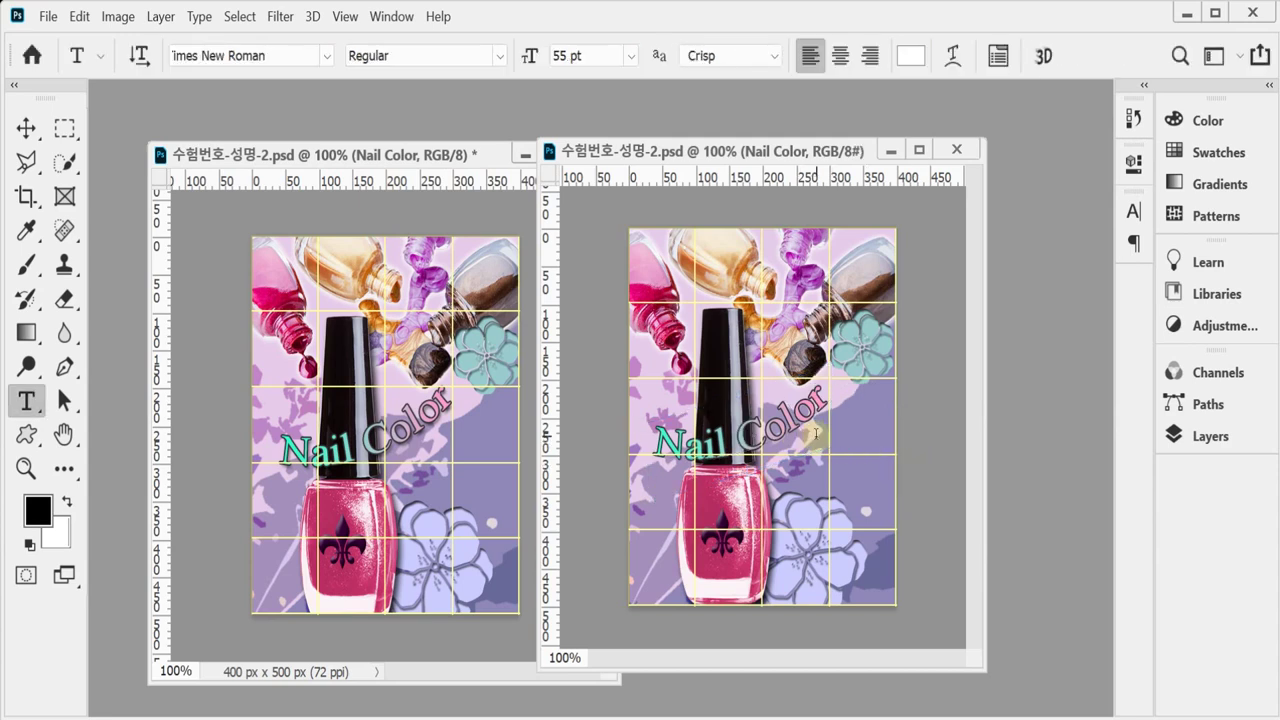
Hide the yellow grid lines and start saving the document under Save As in the GTQ folder inside Documents (문서).
key(ctrl+apostrophe)
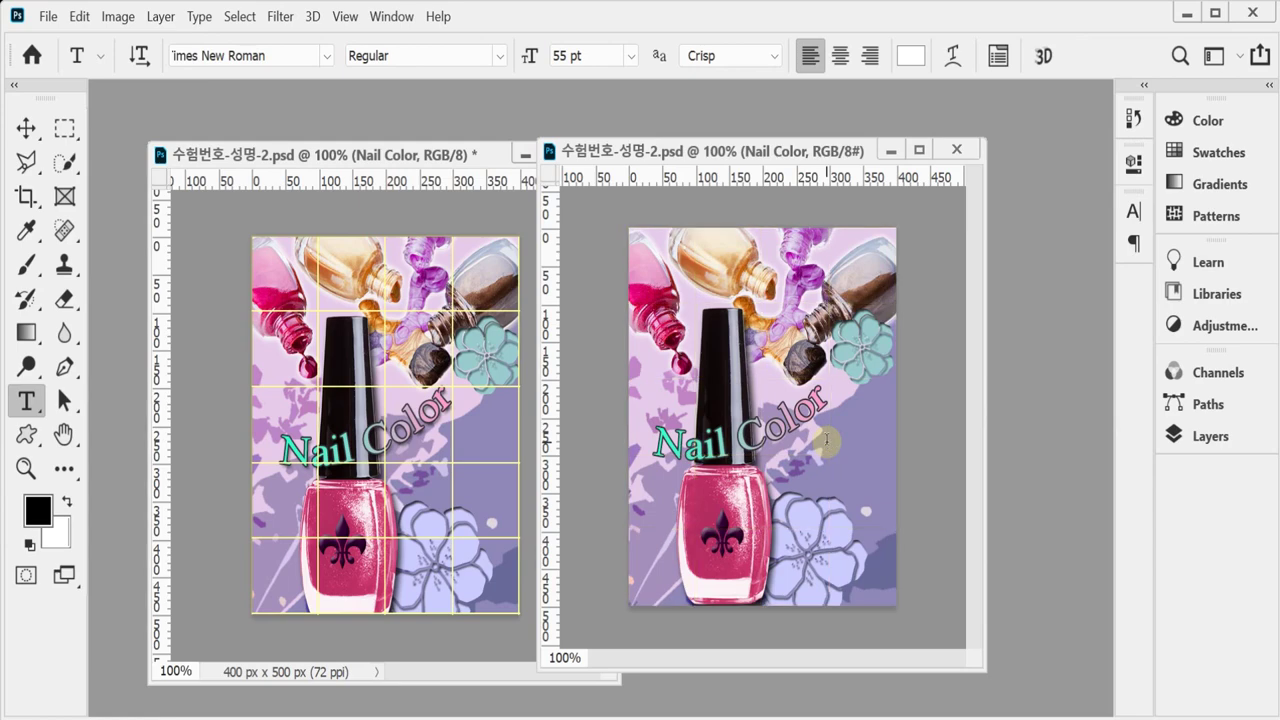
key(ctrl+shift+s)
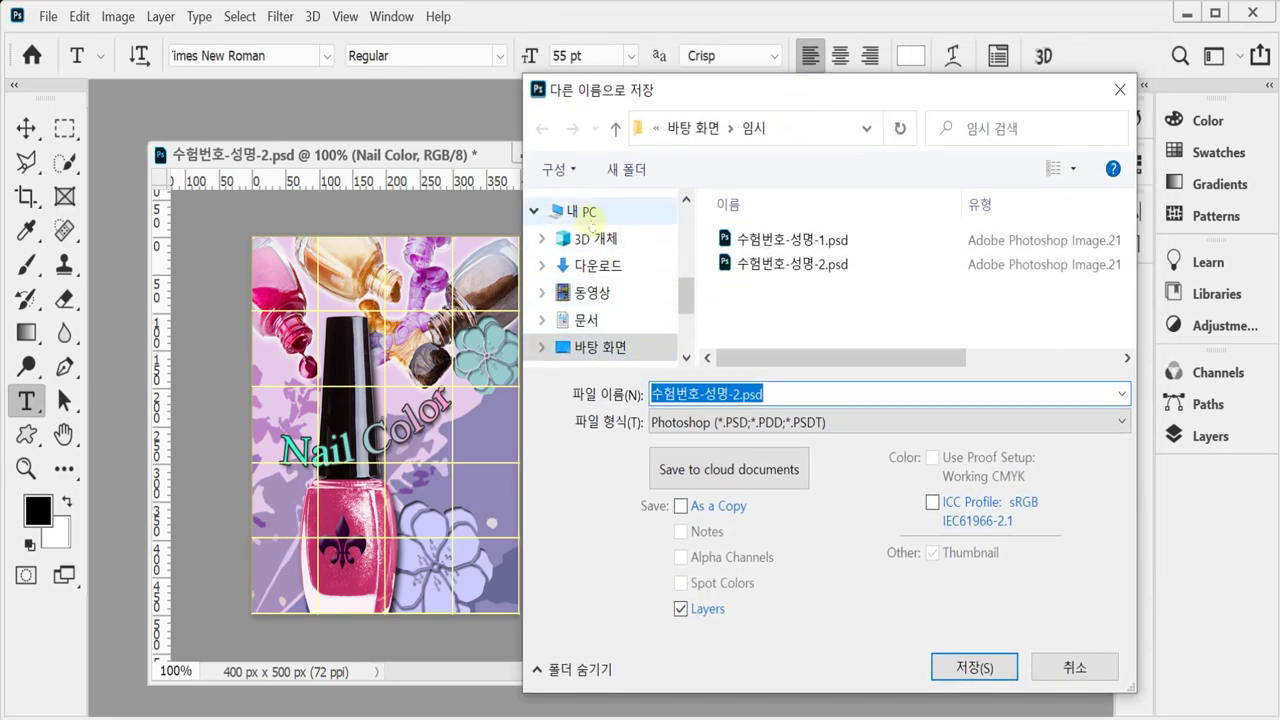
click(584, 212)
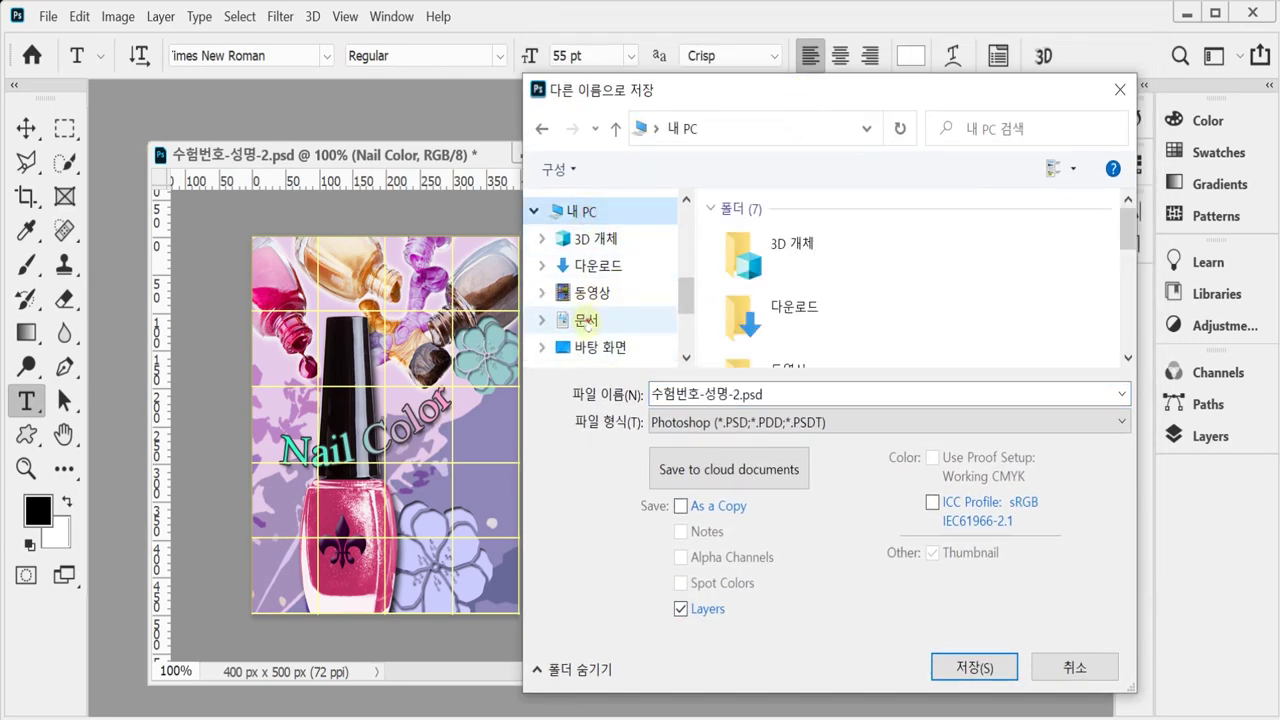
click(586, 319)
scroll(849, 318, down, 2)
scroll(849, 318, down, 2)
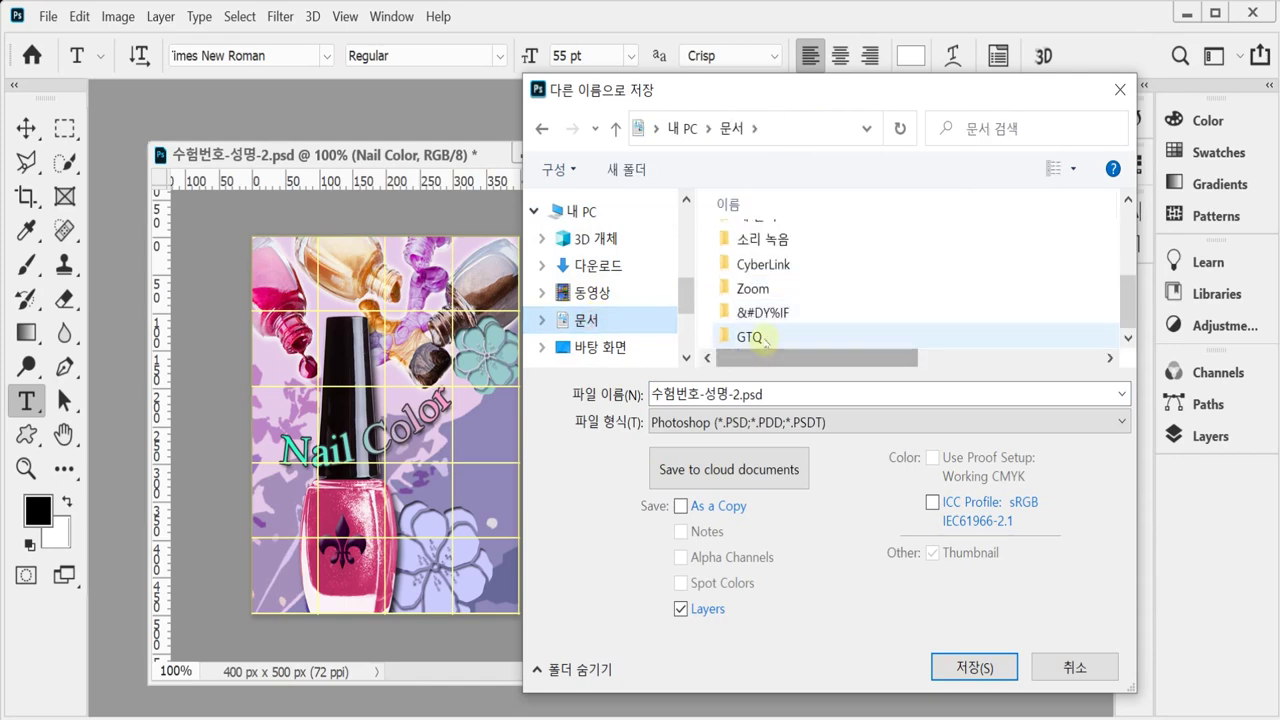
double_click(846, 337)
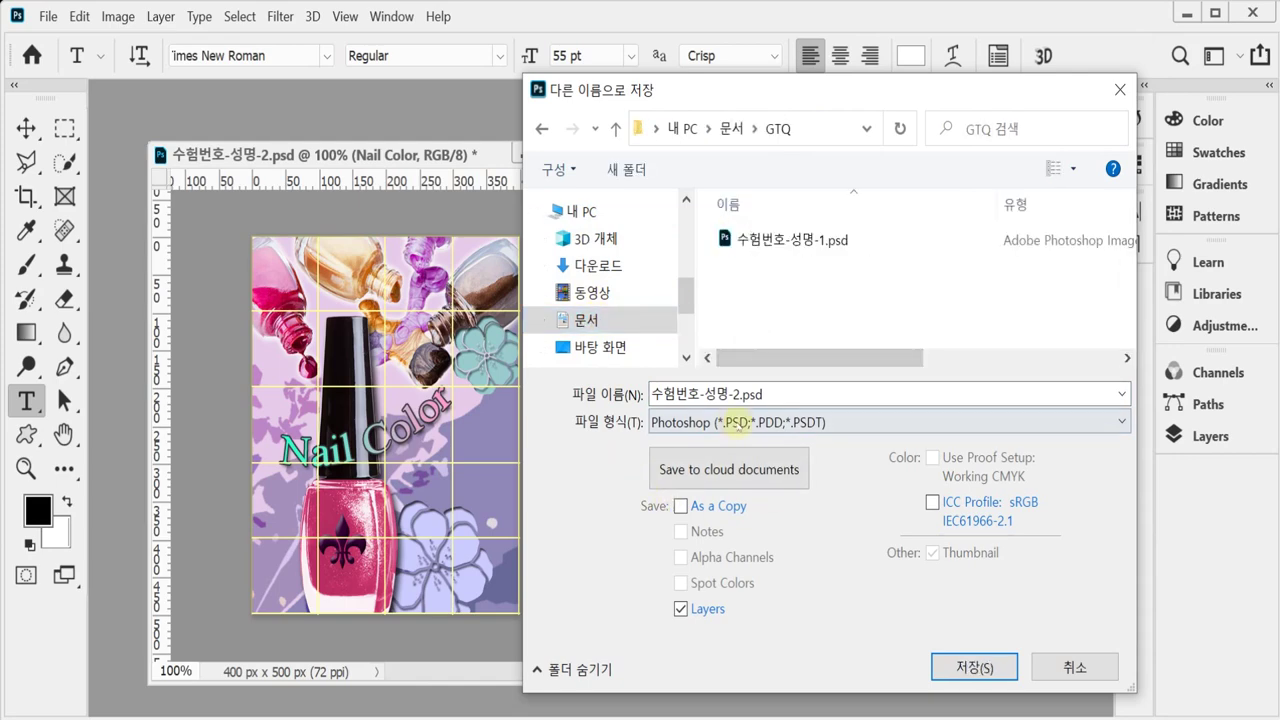
Save the image in JPEG format as 수험번호-성명-2.jpg with quality 8.
click(733, 421)
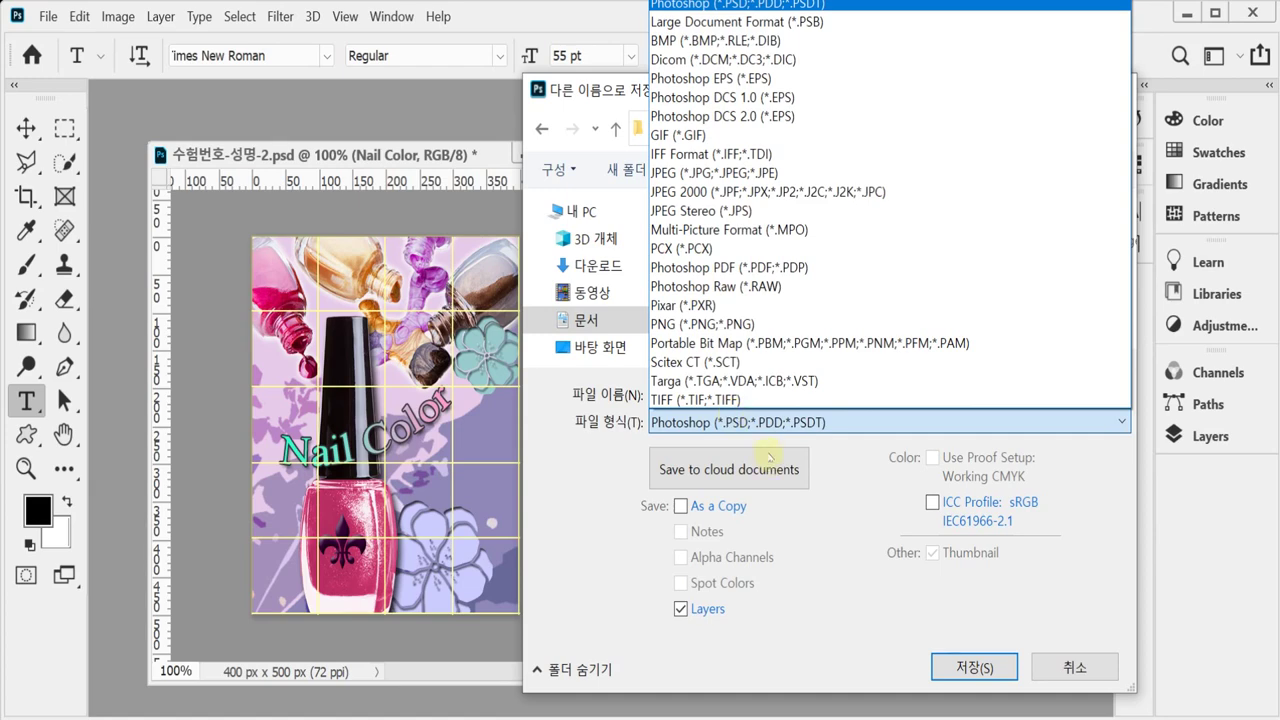
click(1040, 172)
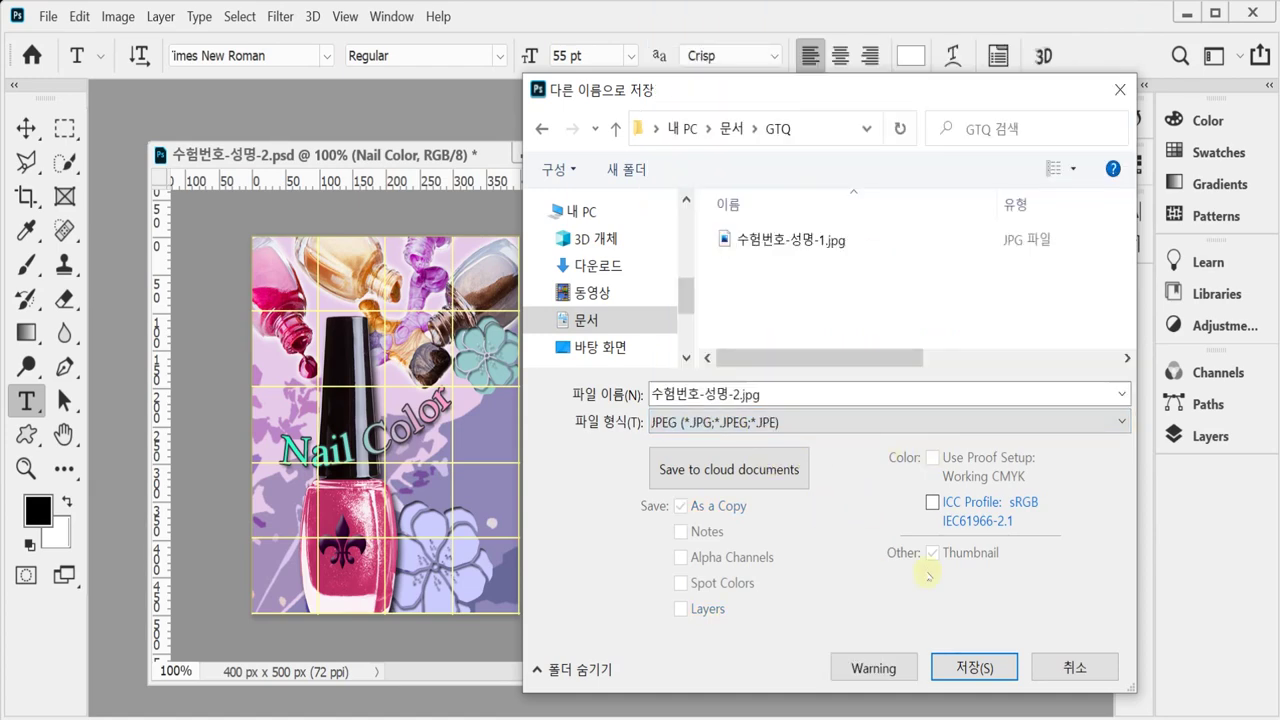
click(960, 662)
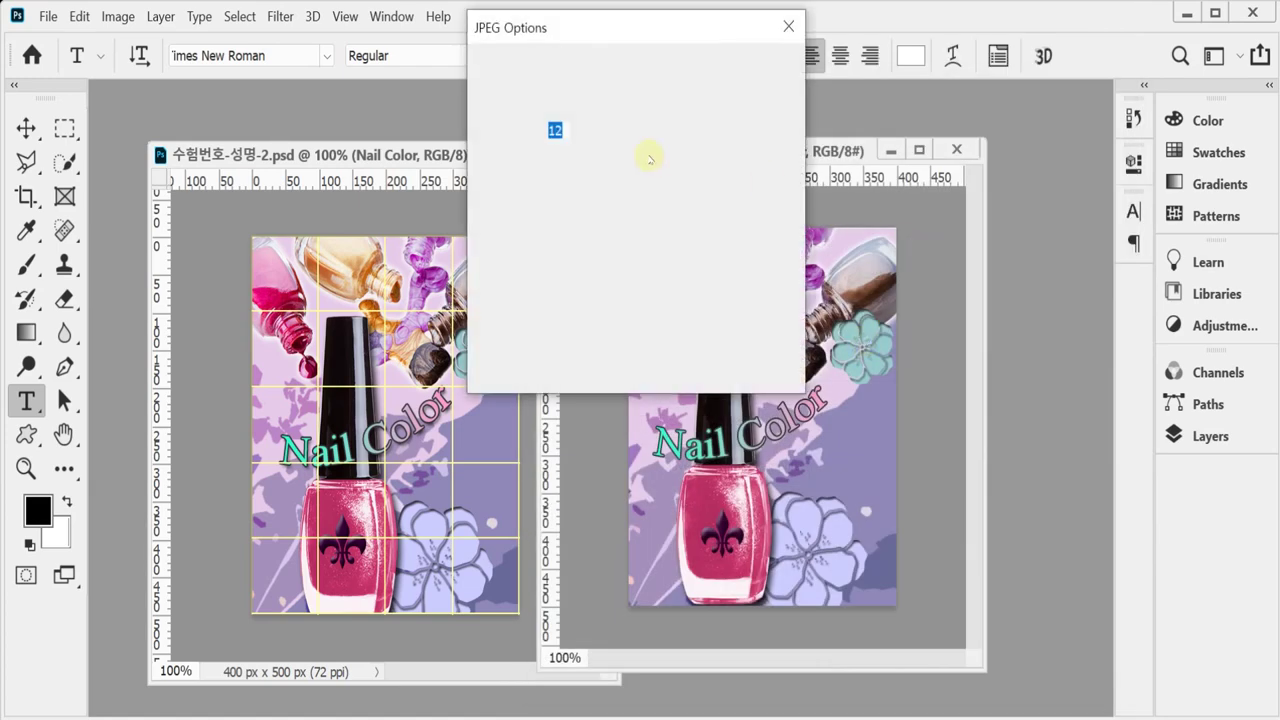
text(8)
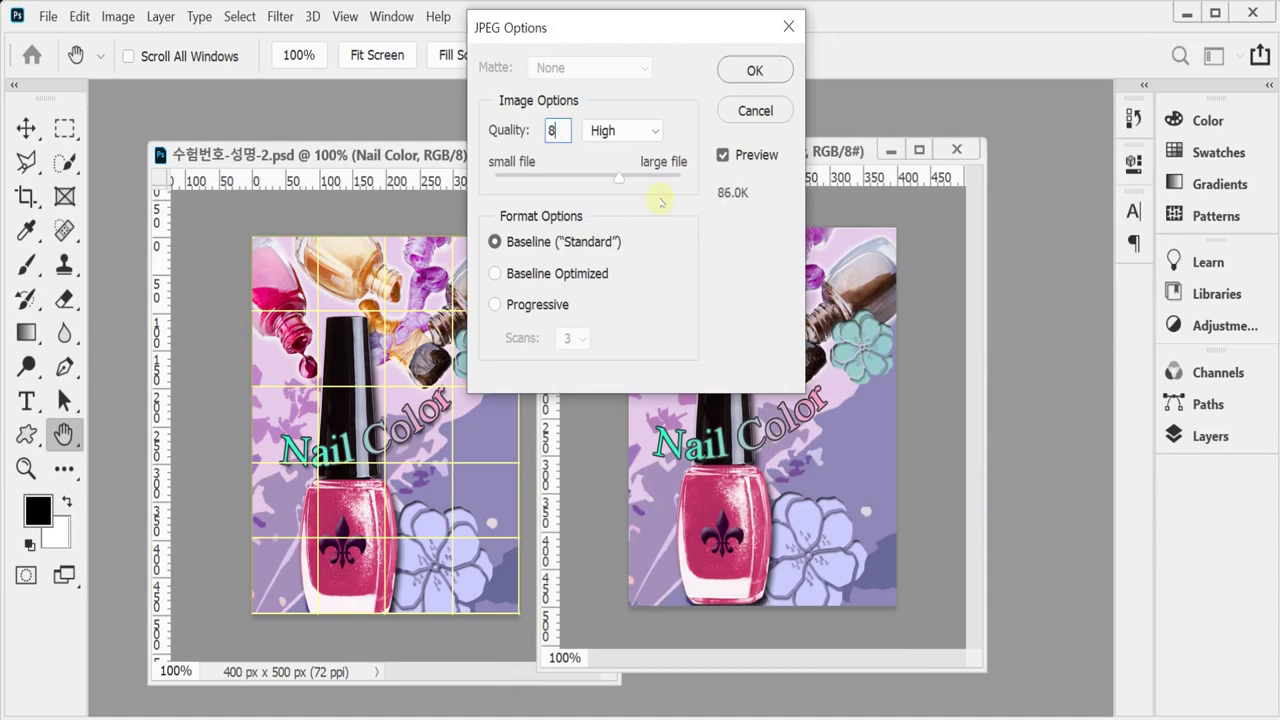
text(t)
key(Return)
Resize the image proportionally to a width of 40 pixels.
click(117, 16)
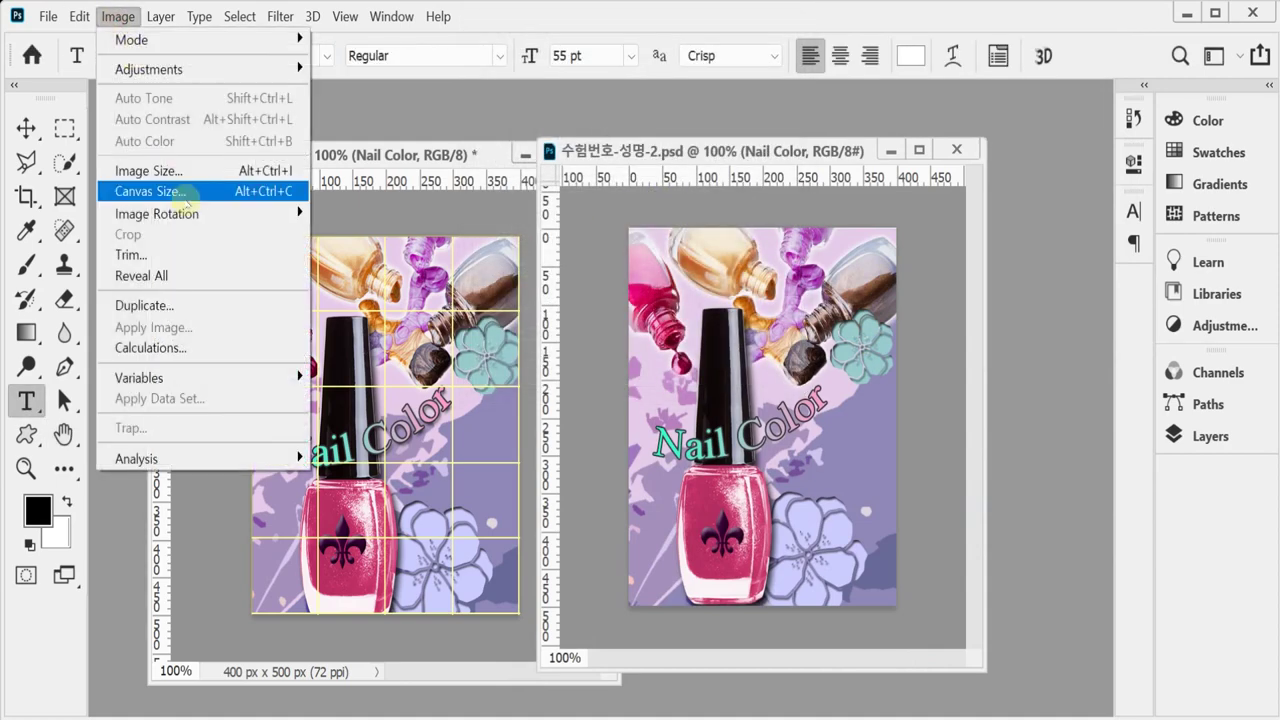
click(171, 169)
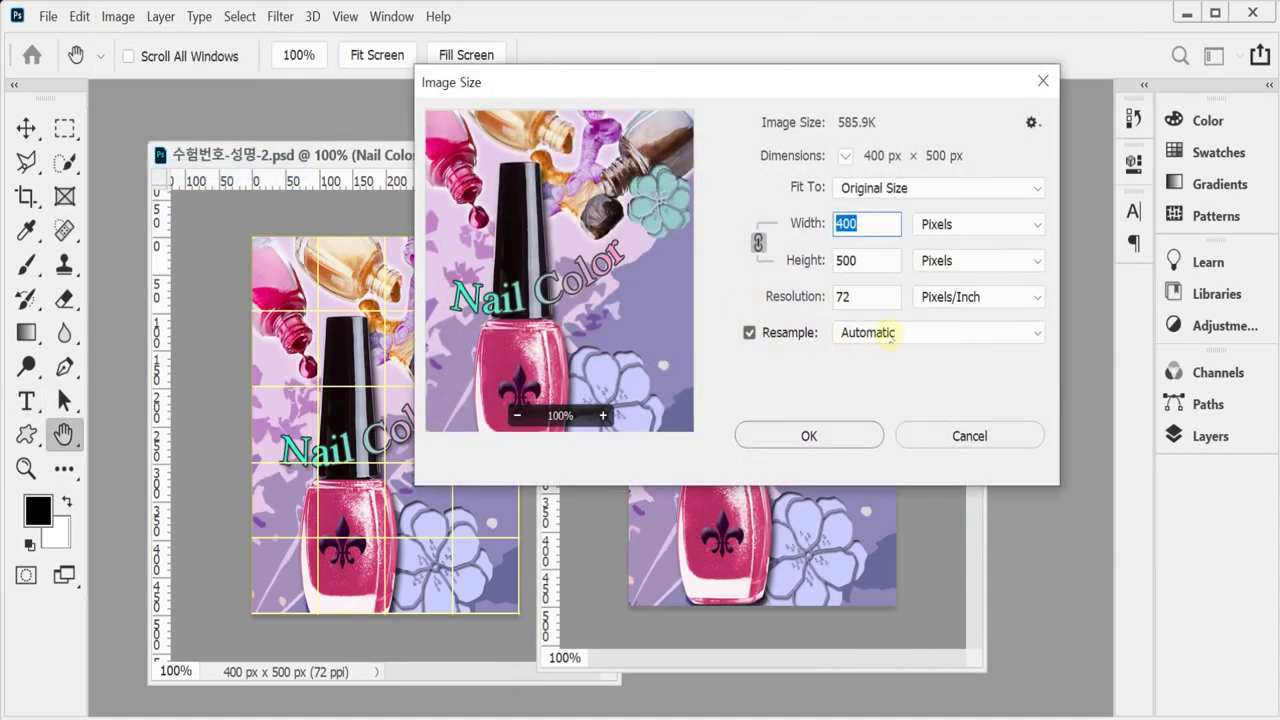
text(40)
click(810, 436)
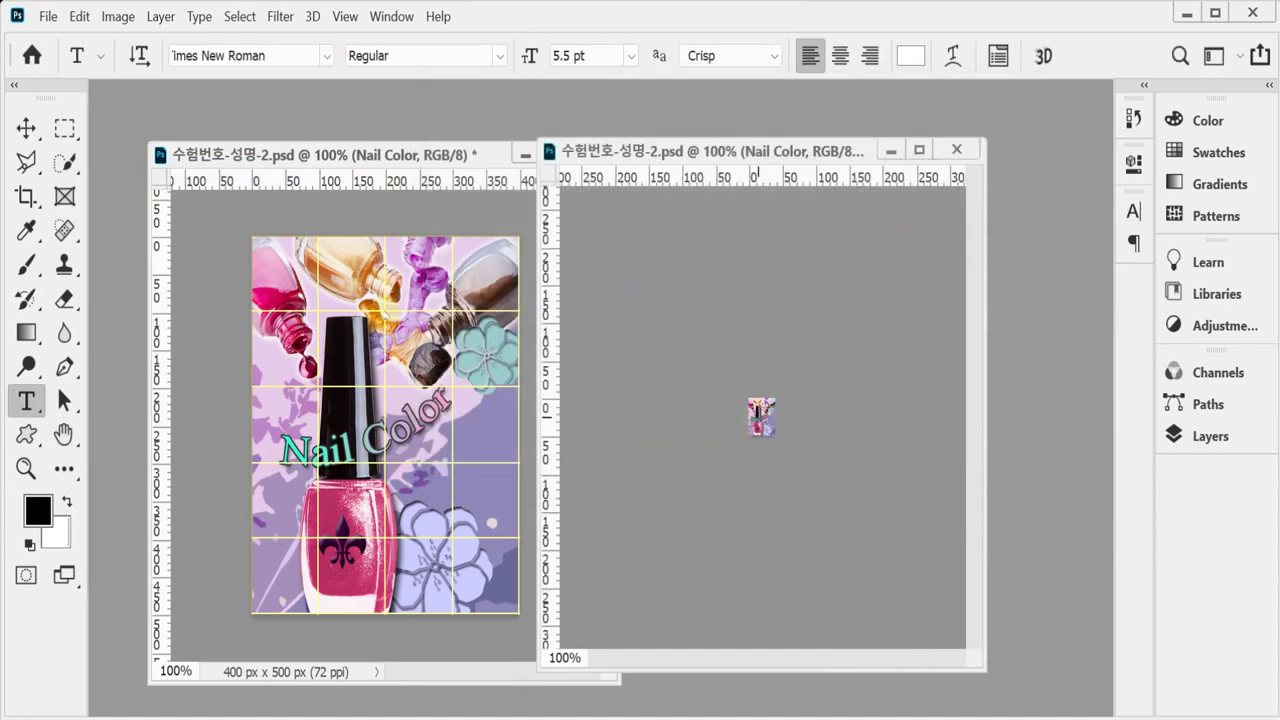
Save the reduced document as 수험번호-성명-2.psd in the GTQ folder inside Documents (문서), keeping the Photoshop format with layers.
key(ctrl+shift+s)
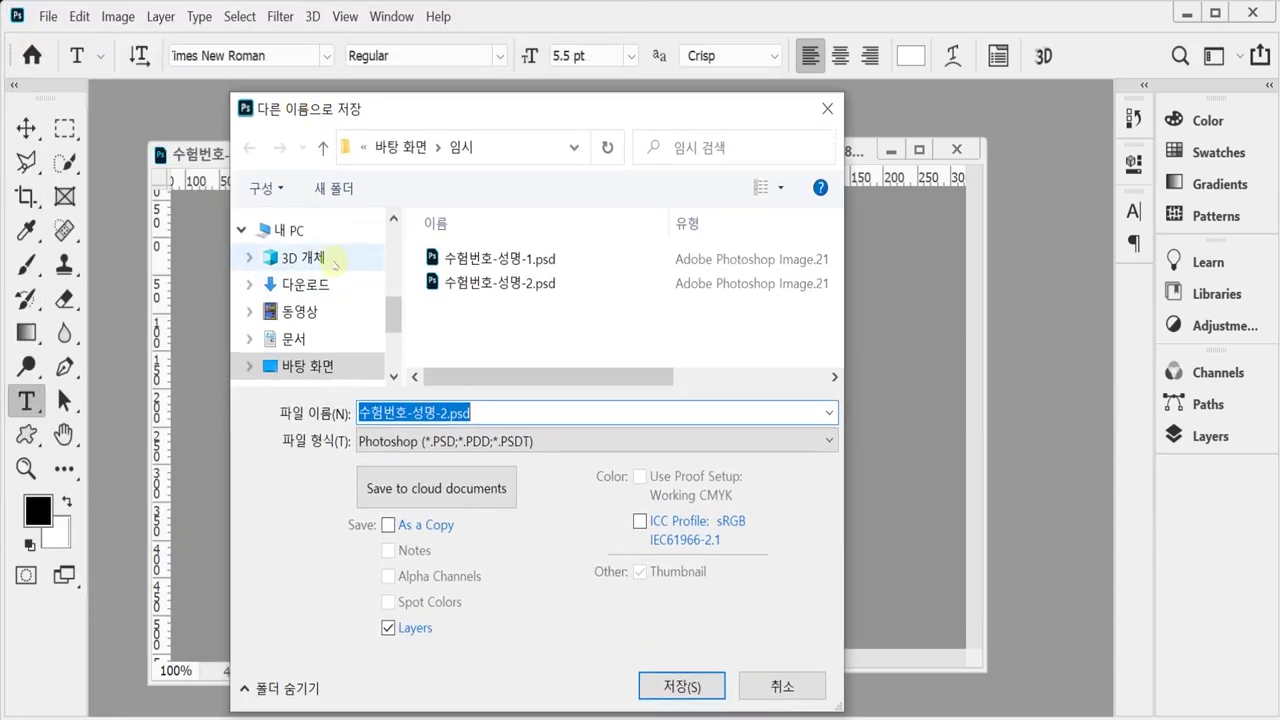
click(305, 230)
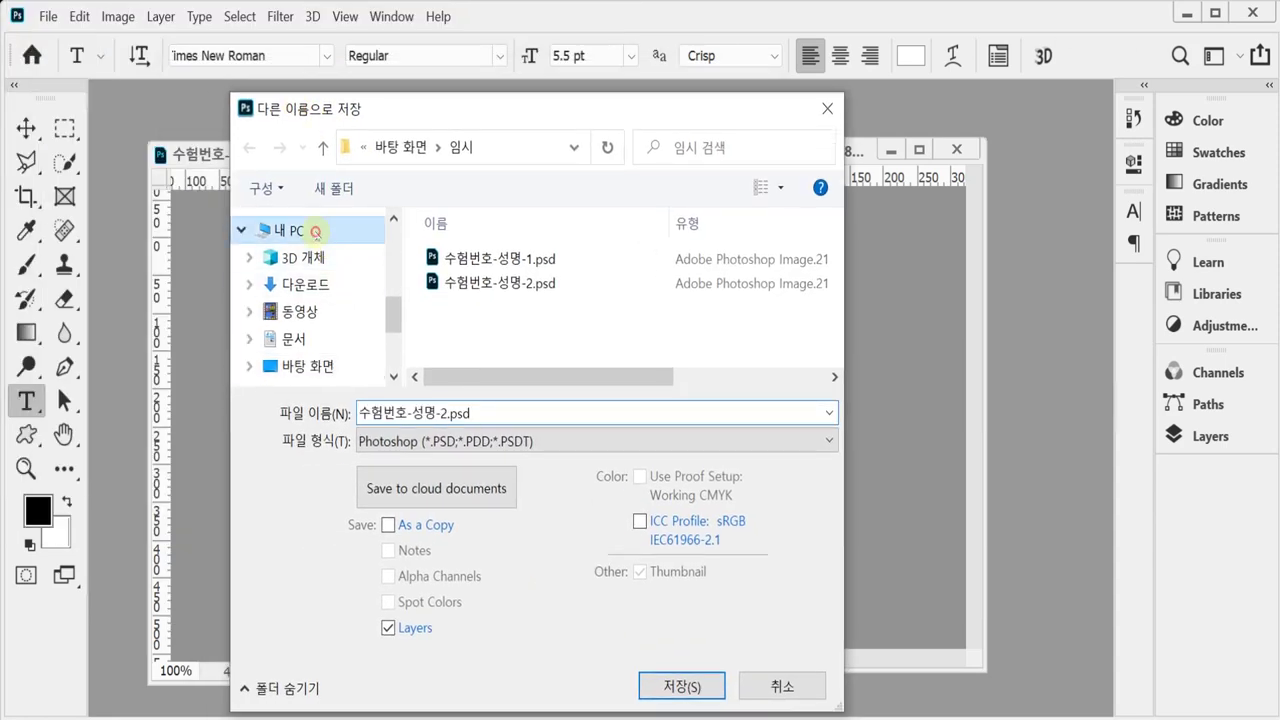
click(340, 347)
scroll(474, 352, down, 3)
double_click(474, 353)
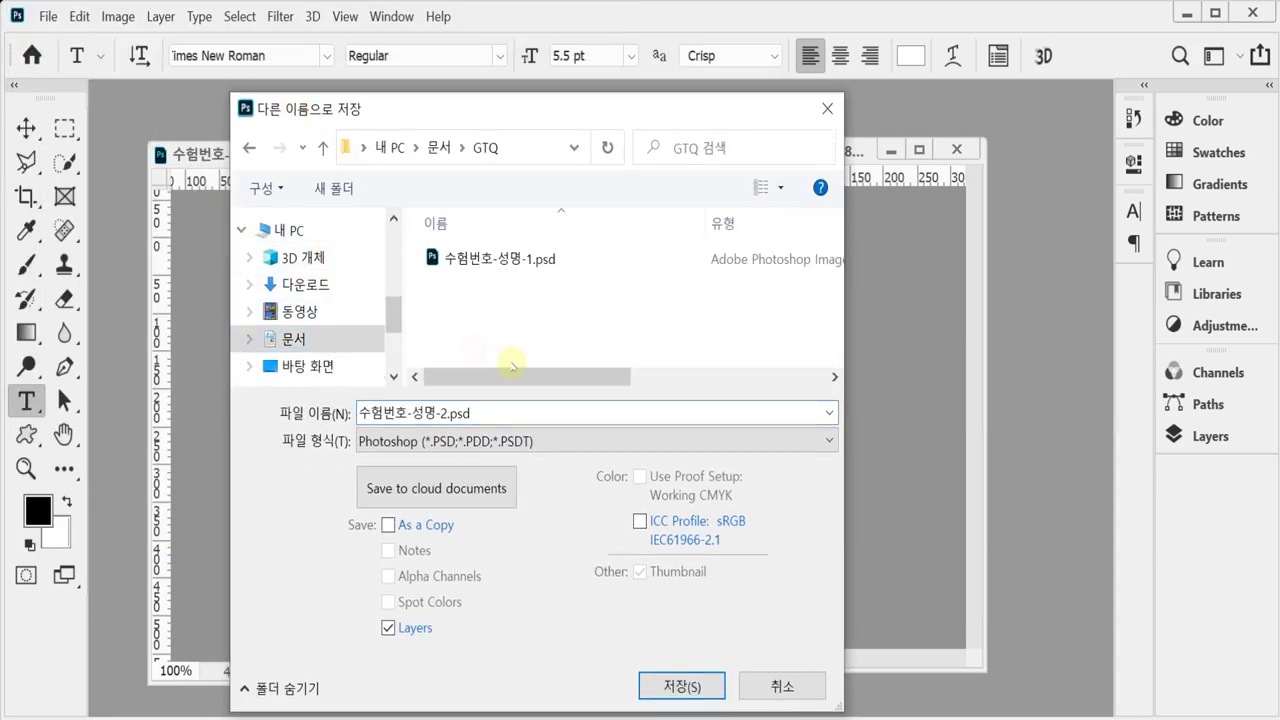
click(672, 686)
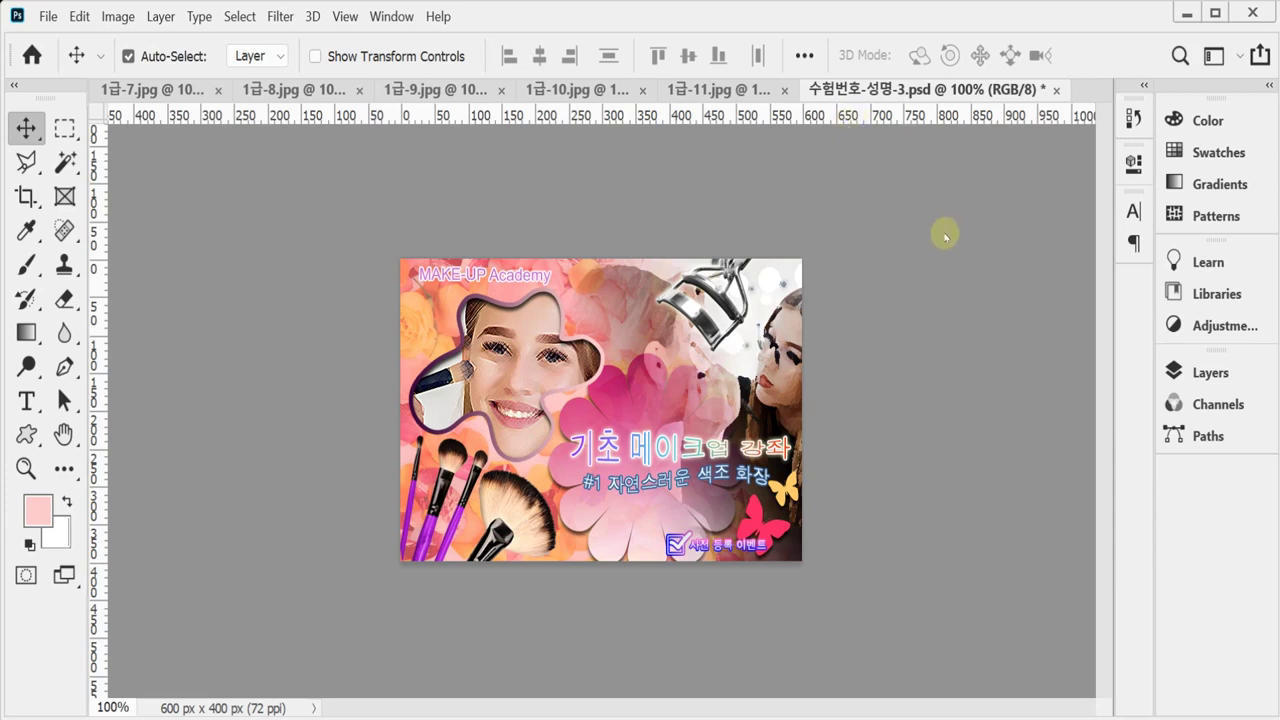
Create a new 600 x 400 pixel document at 72 pixels/inch in 8-bit RGB Color with a white background.
click(47, 16)
click(54, 34)
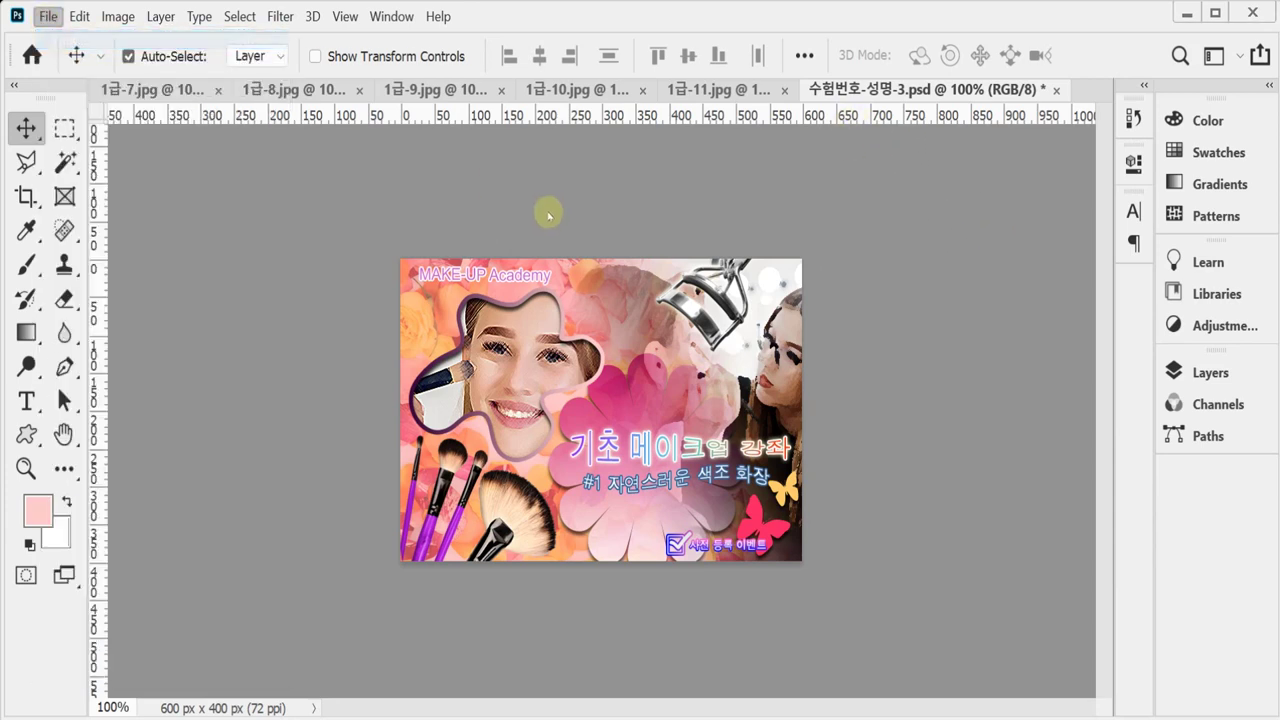
double_click(624, 296)
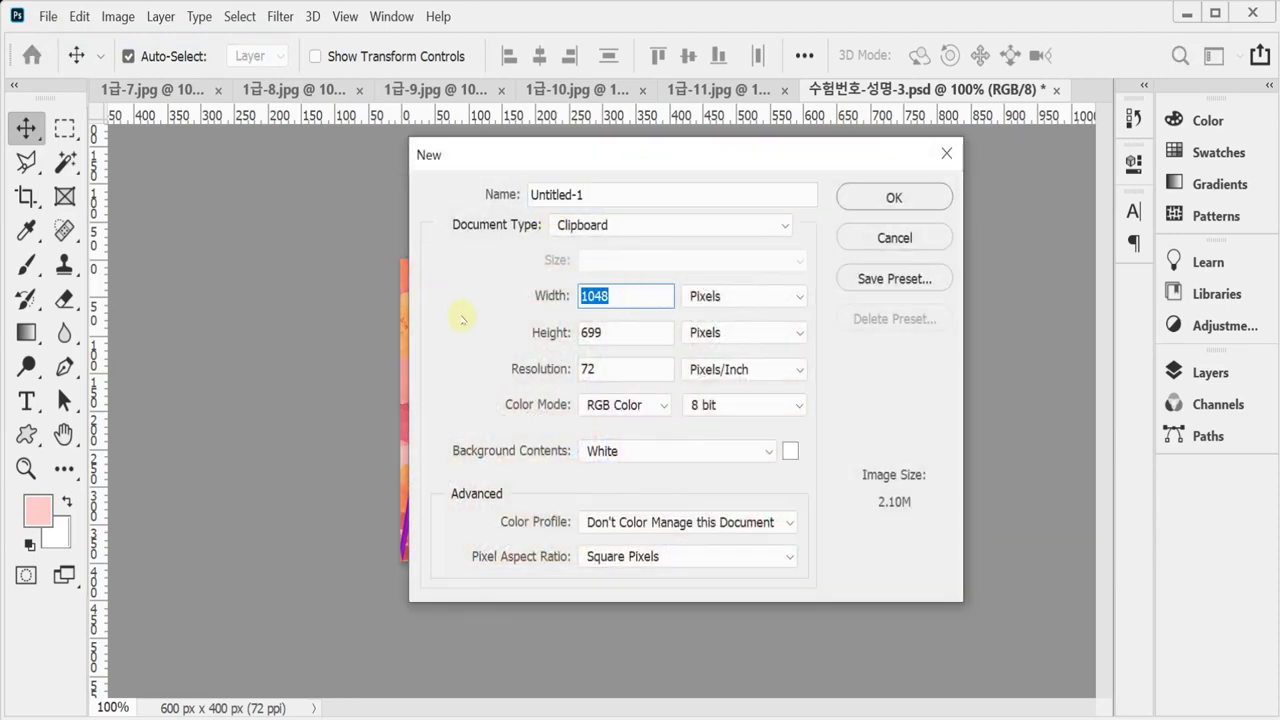
text(600)
key(Tab)
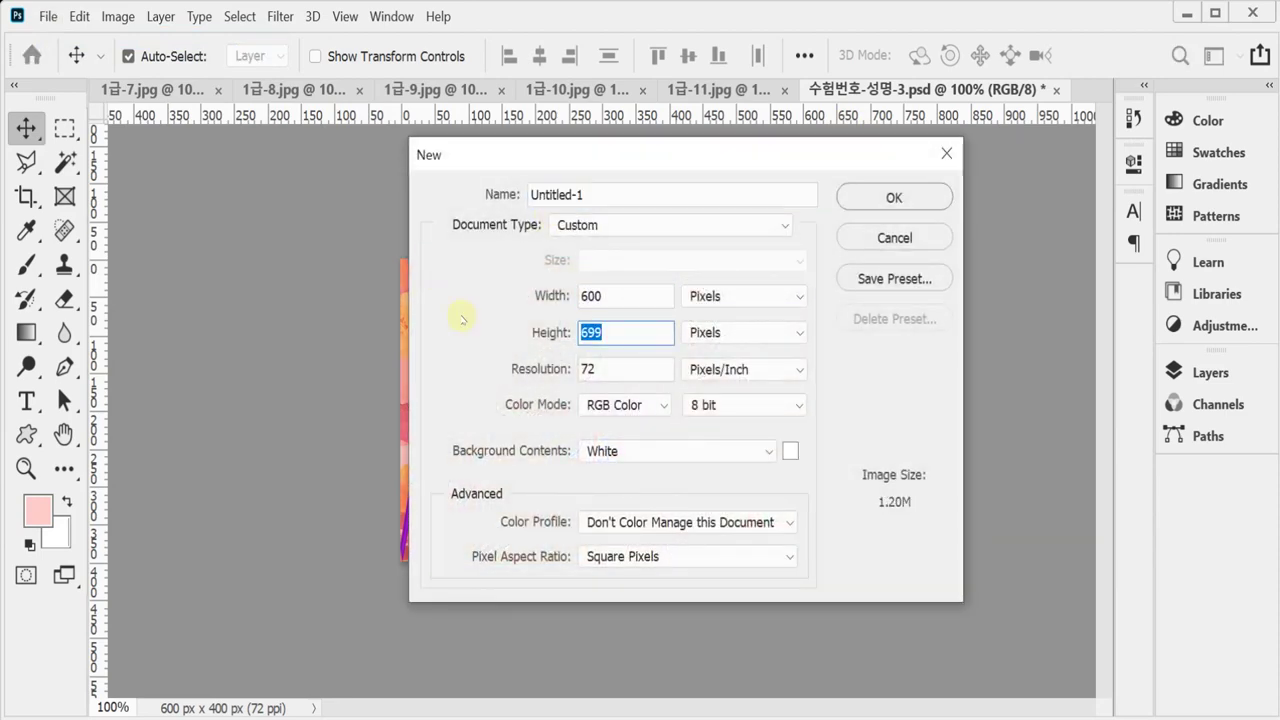
text(400)
key(Tab)
key(Tab)
key(Tab)
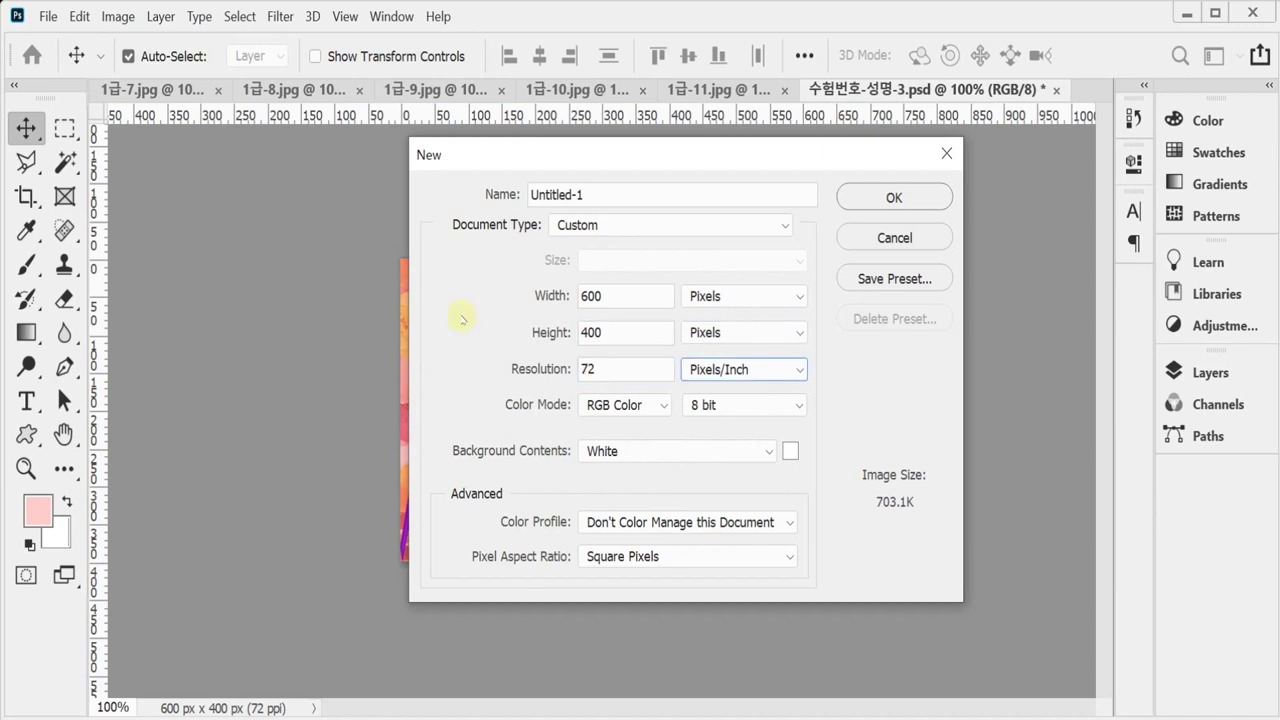
key(Tab)
key(Tab)
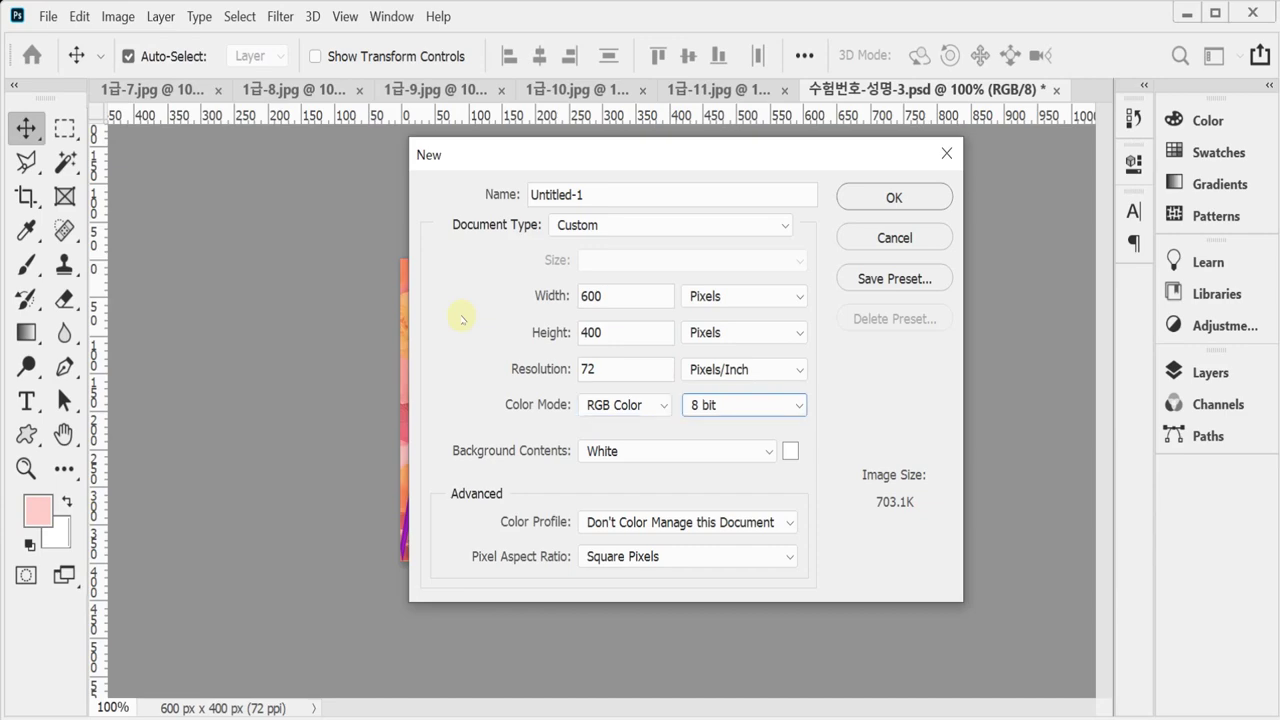
key(Return)
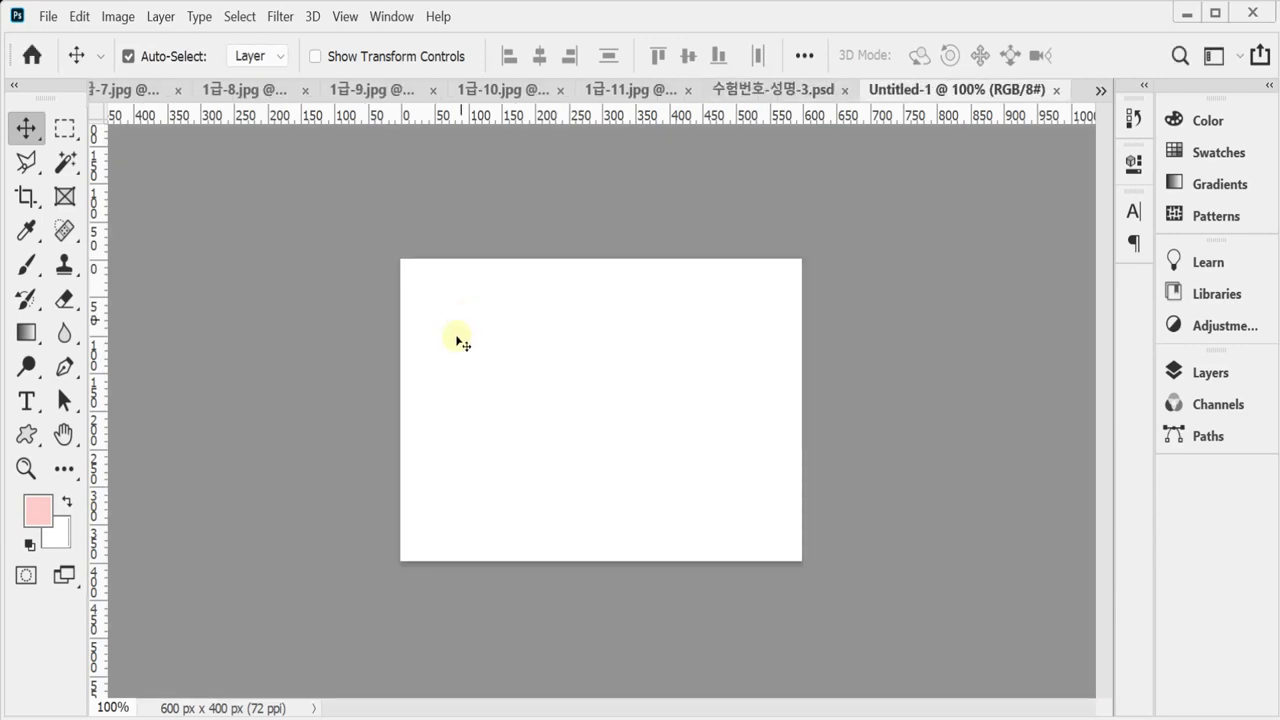
Float the blank document and the 수험번호-성명-3.psd reference side by side and show the grid in both.
drag(886, 90, 697, 215)
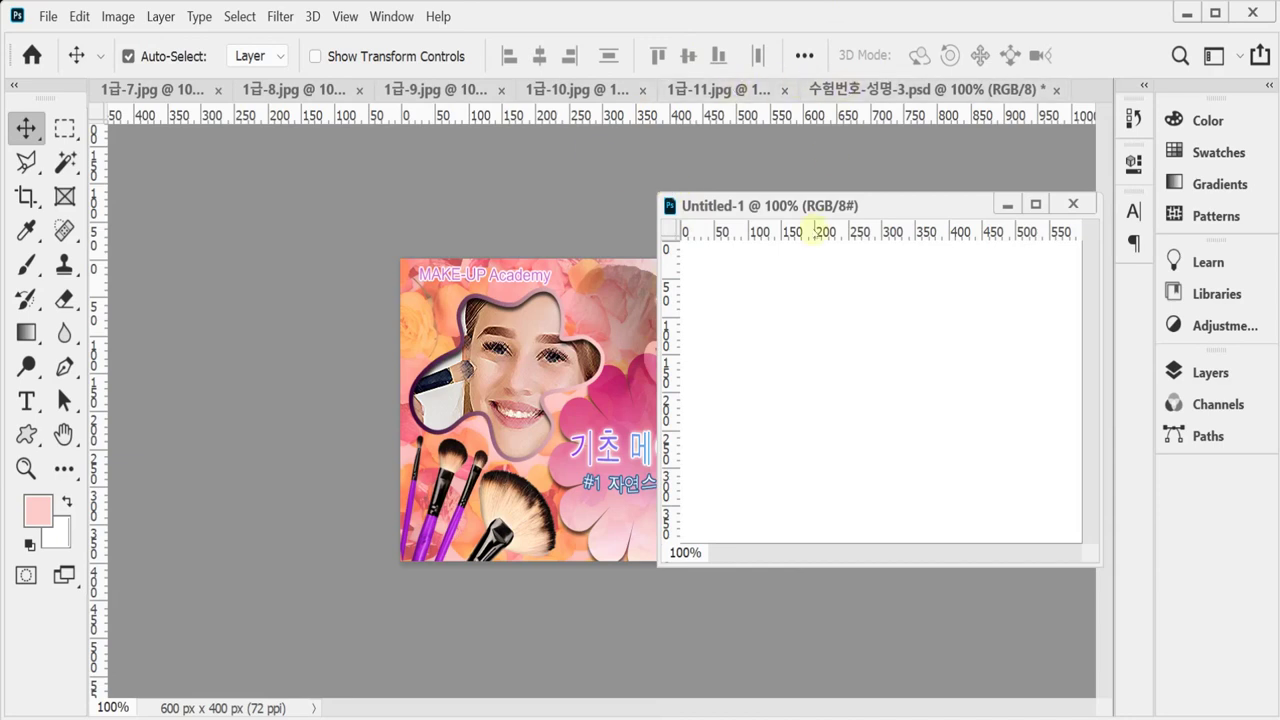
key(ctrl+apostrophe)
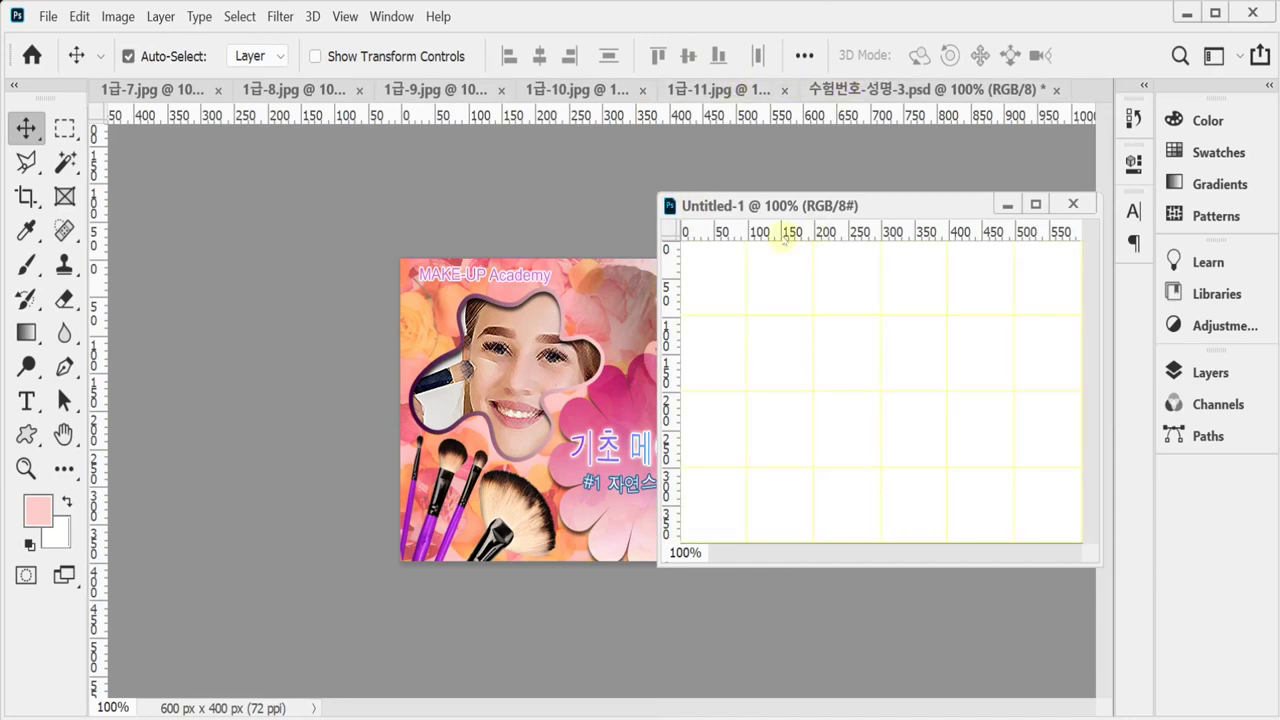
drag(820, 91, 222, 200)
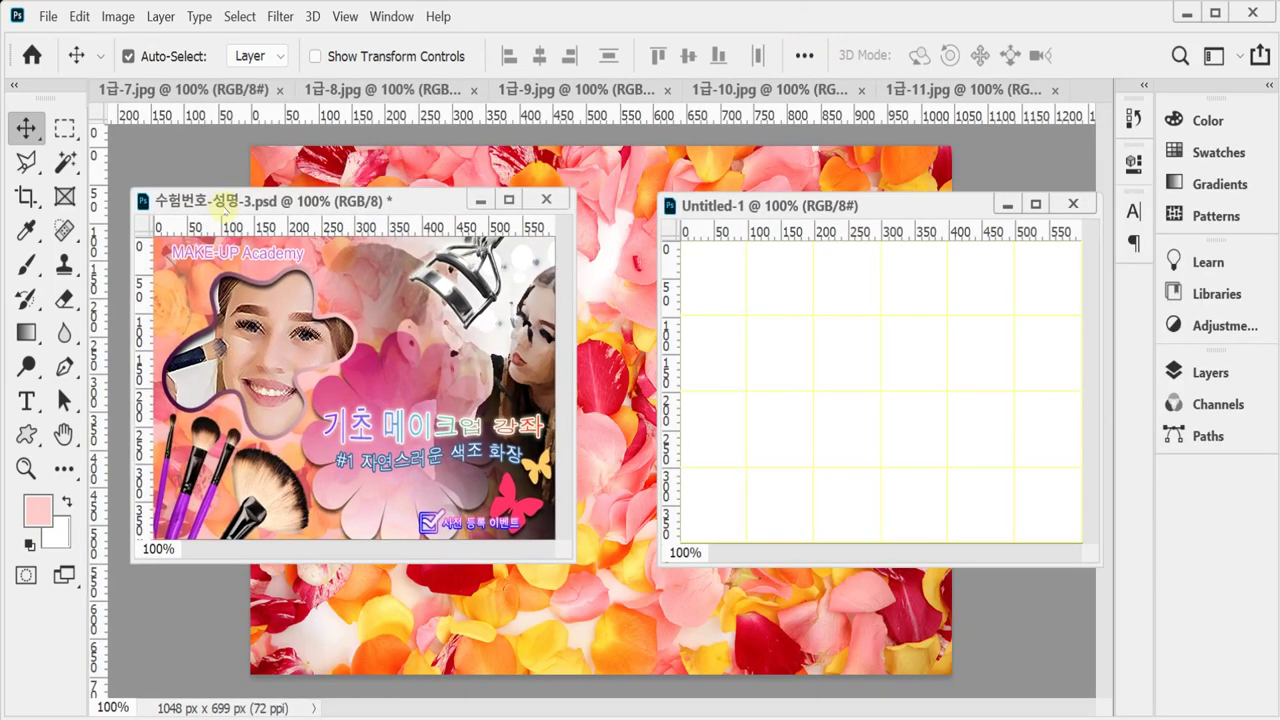
key(ctrl+apostrophe)
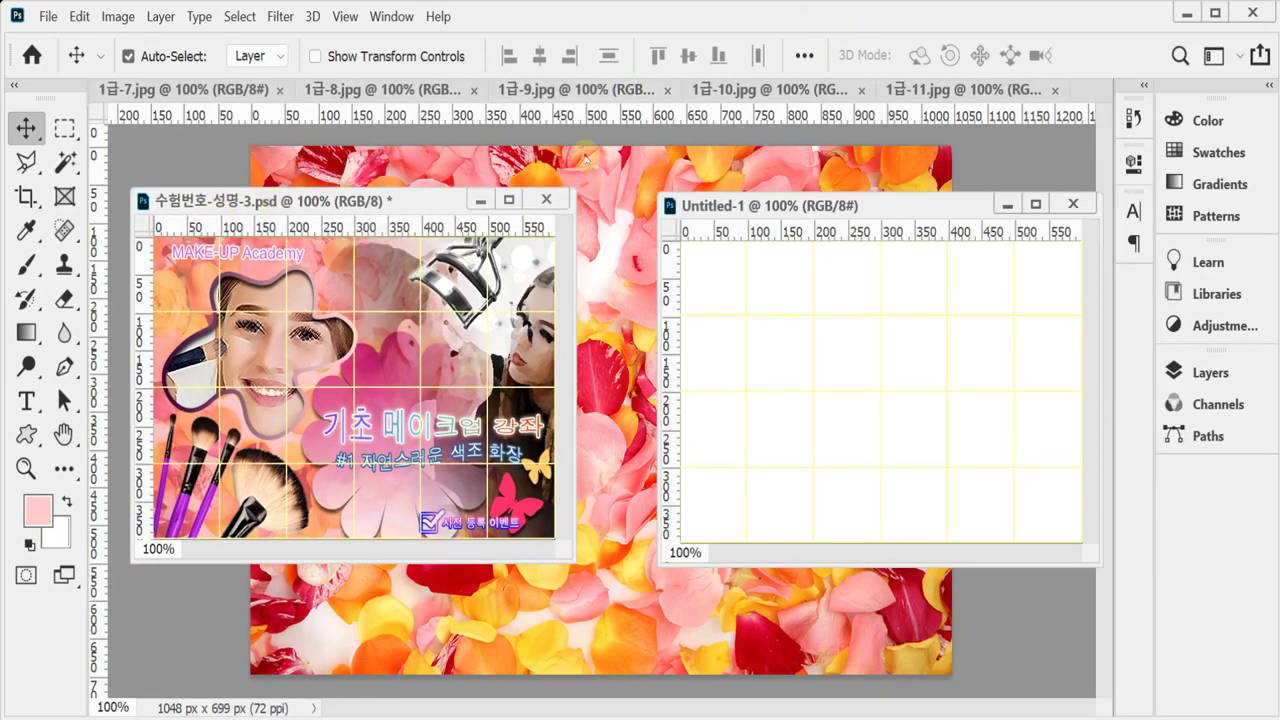
Copy the whole petal image 1급-7.jpg, close that file, and paste the copy into the blank document beside the reference.
drag(250, 91, 272, 145)
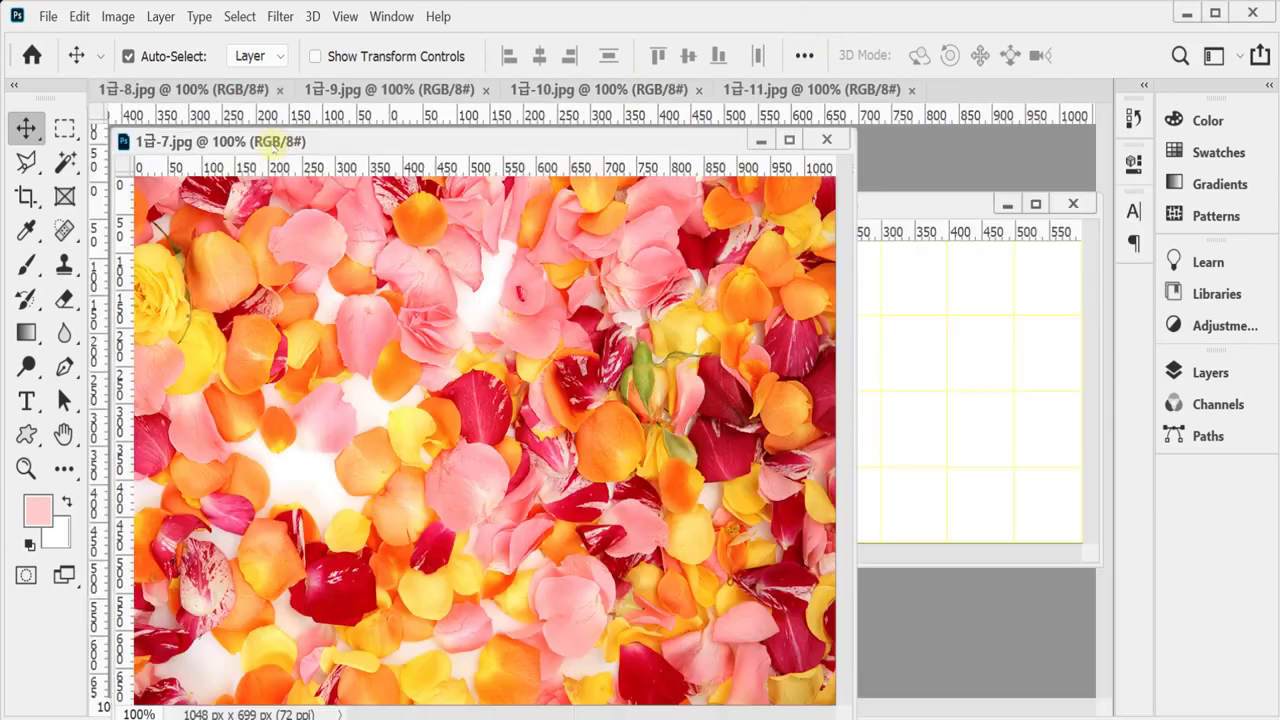
key(ctrl+a)
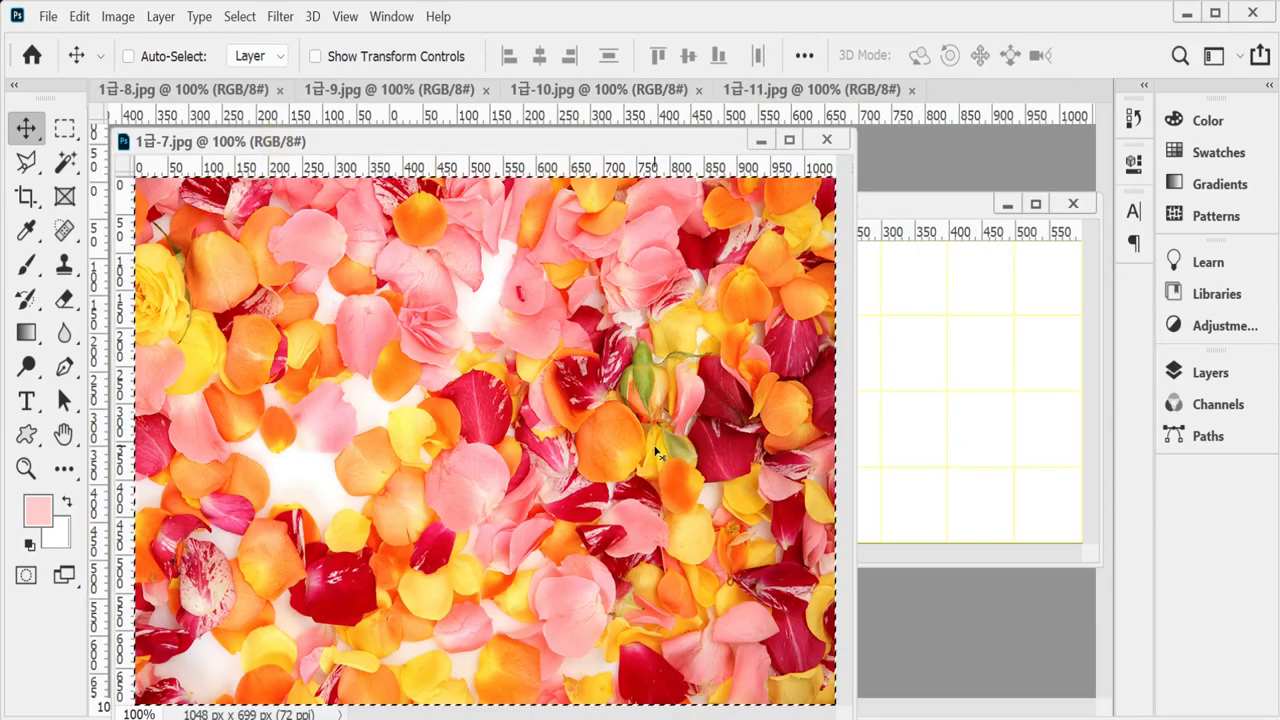
key(ctrl+c)
key(ctrl+w)
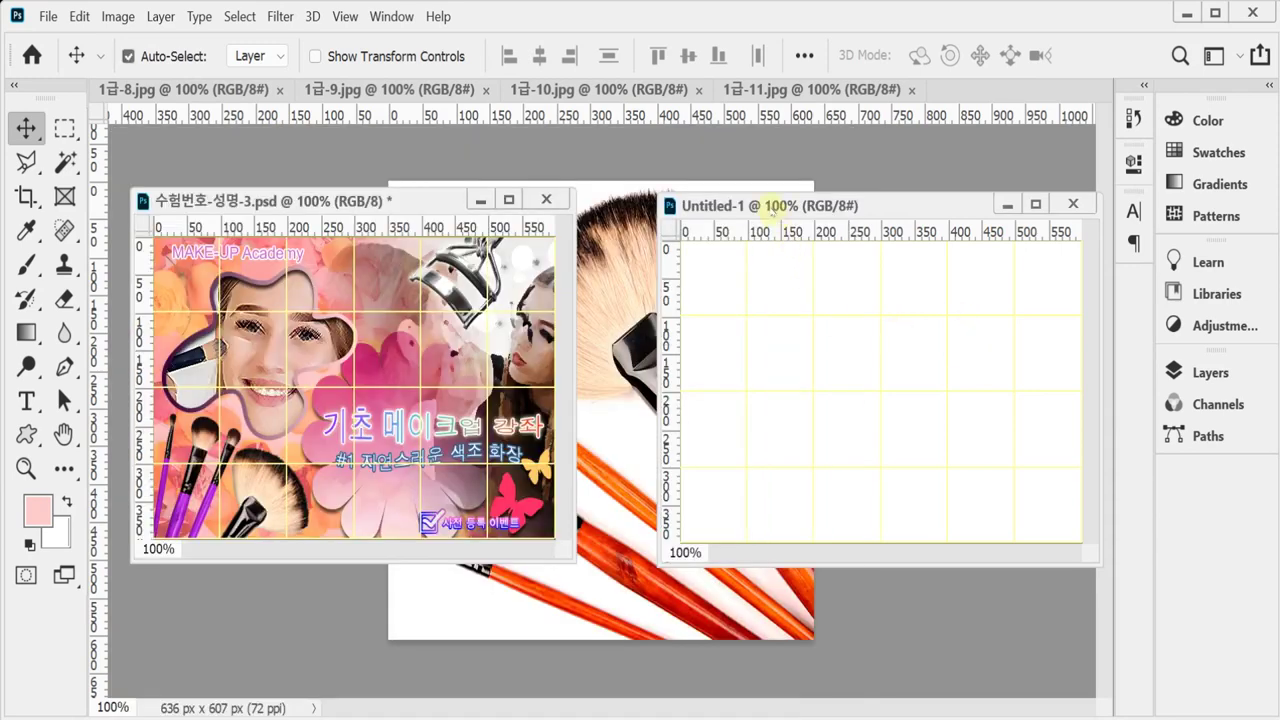
drag(777, 206, 686, 205)
key(ctrl+v)
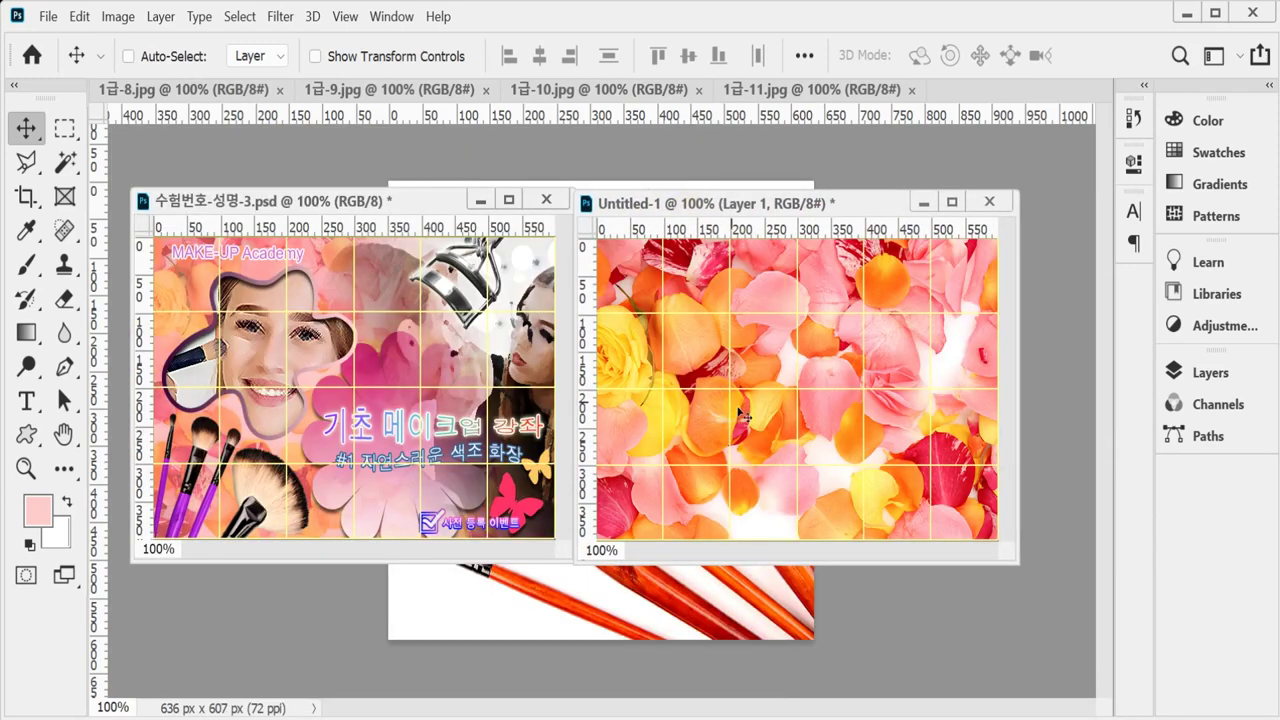
Save the new document as 수험번호-성명-3.psd in the 임시 folder on the desktop (바탕 화면).
key(ctrl)
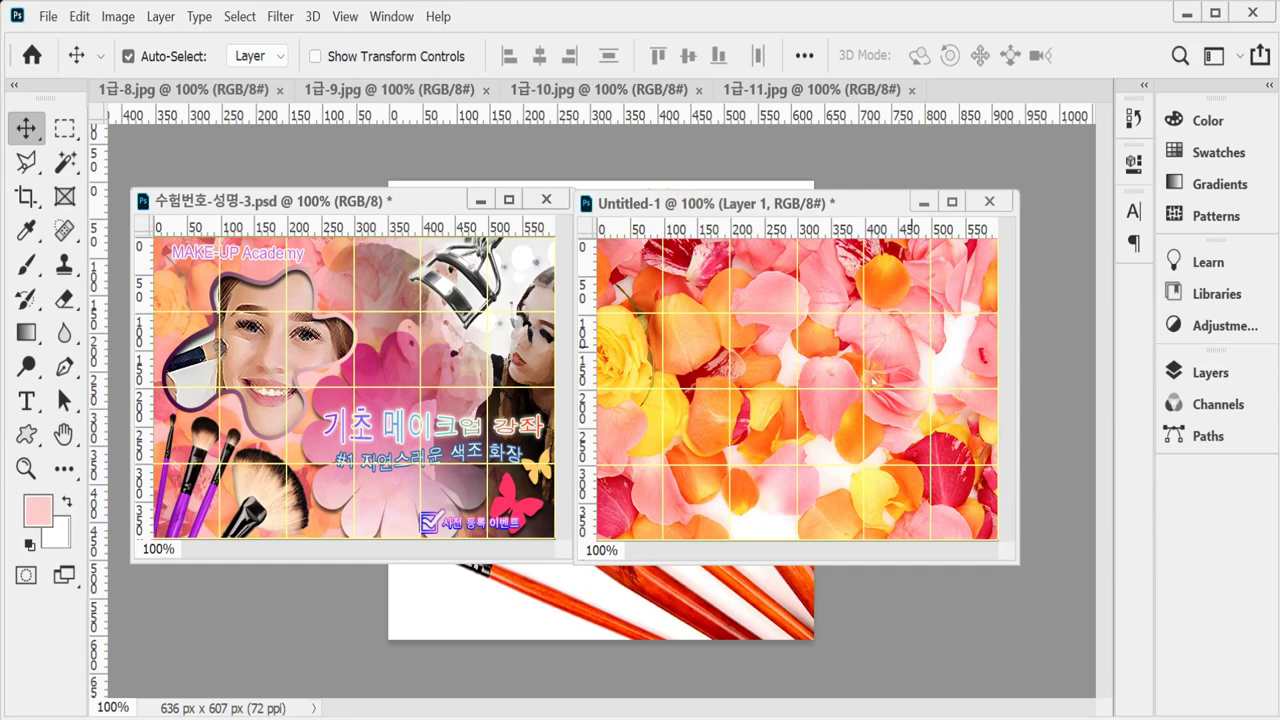
key(ctrl+s)
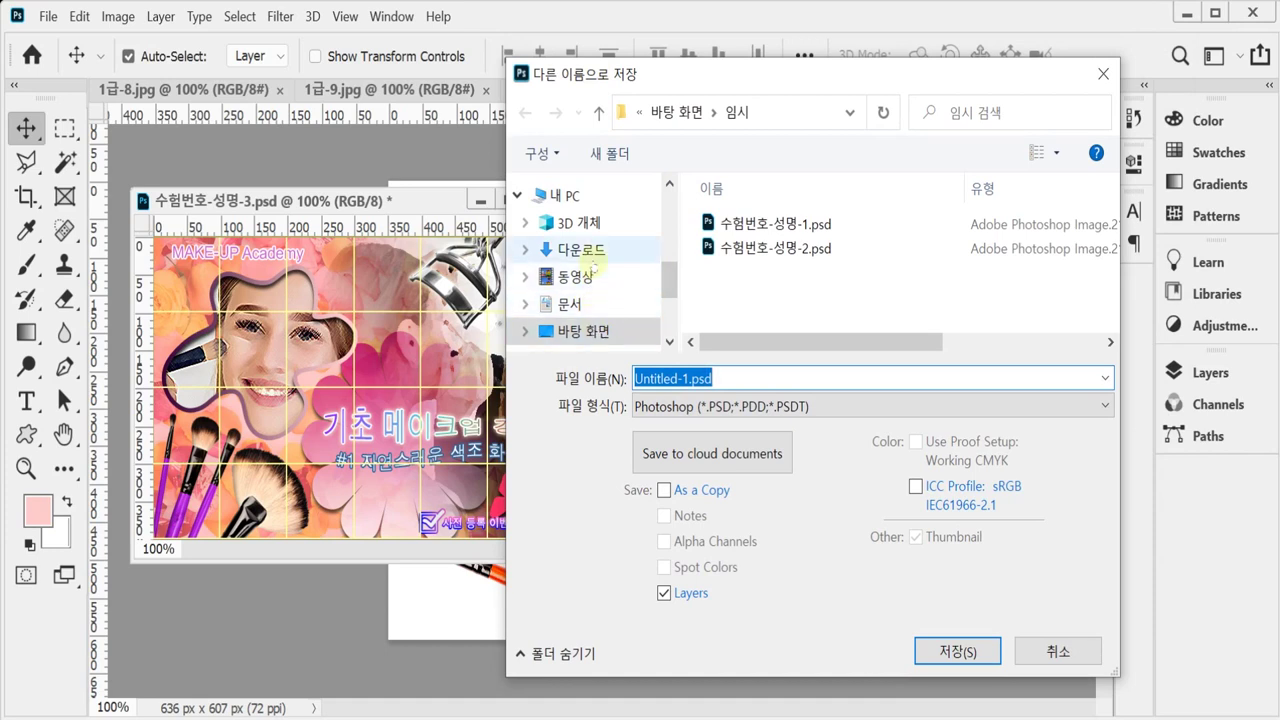
click(594, 330)
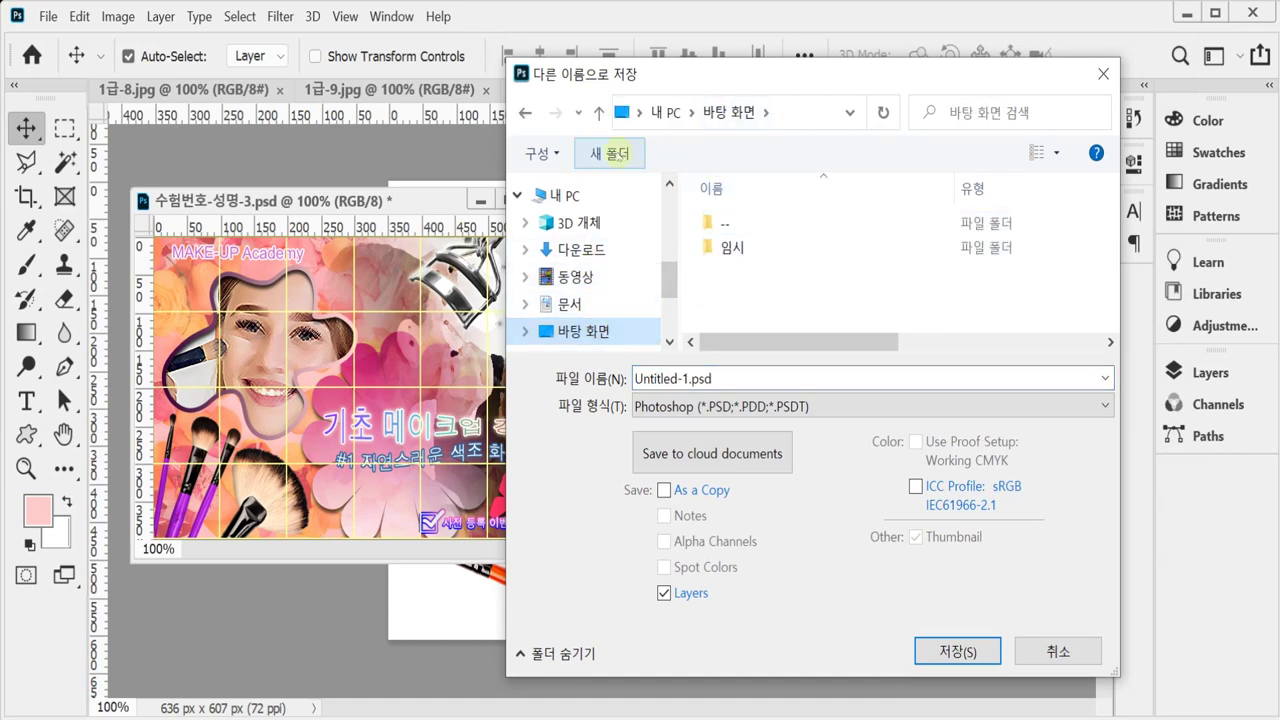
double_click(712, 248)
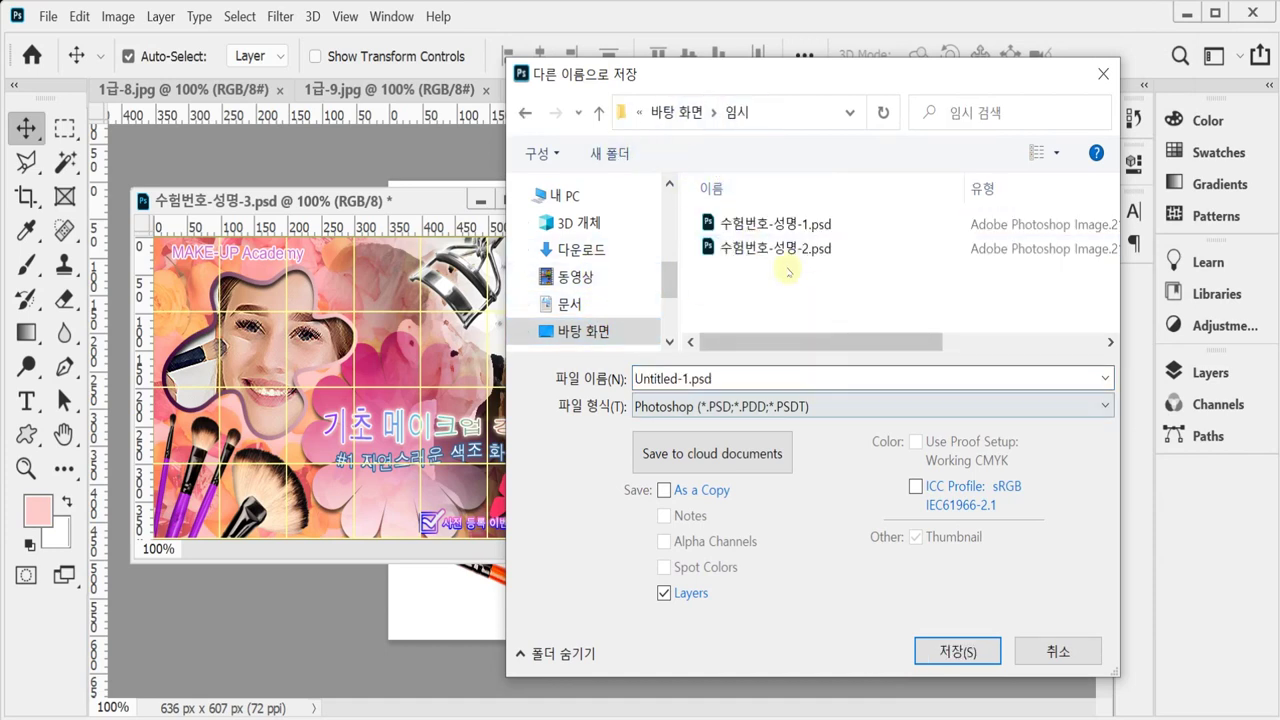
click(784, 248)
drag(746, 378, 716, 378)
text(3)
key(Return)
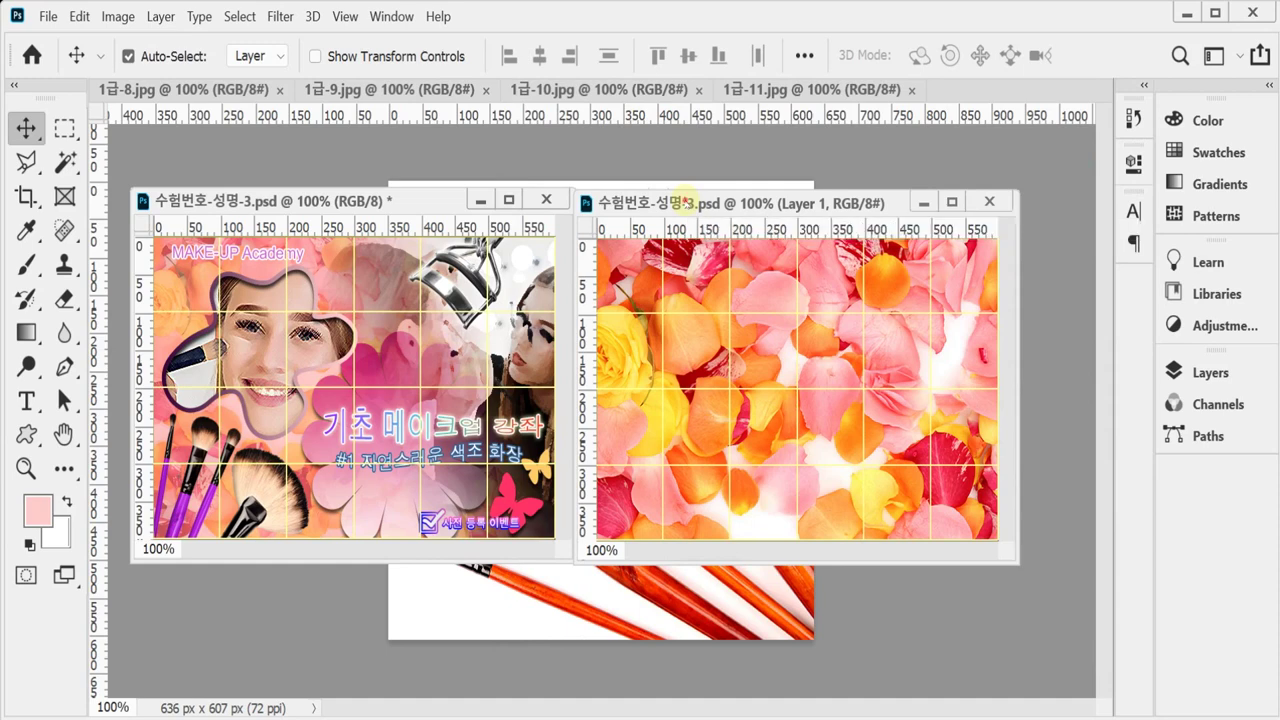
Hide the petal layer and fill the Background layer with the pink foreground color #ffcccc.
click(1200, 372)
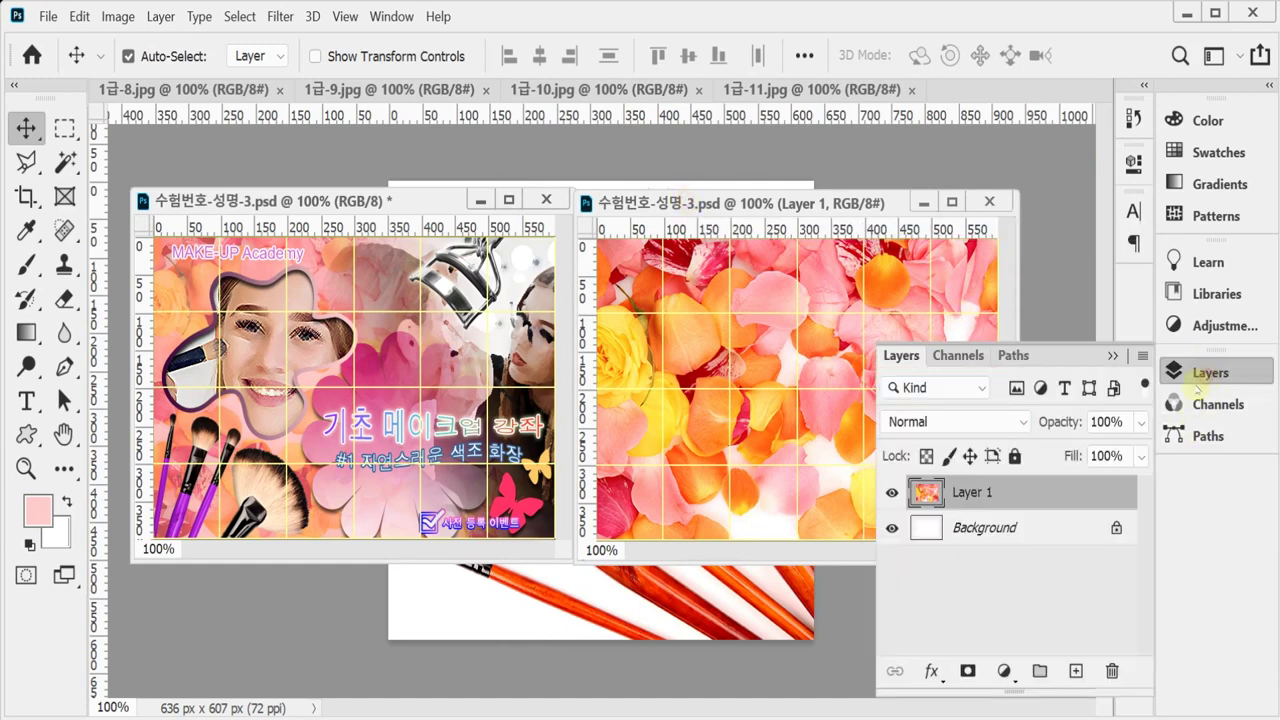
click(891, 492)
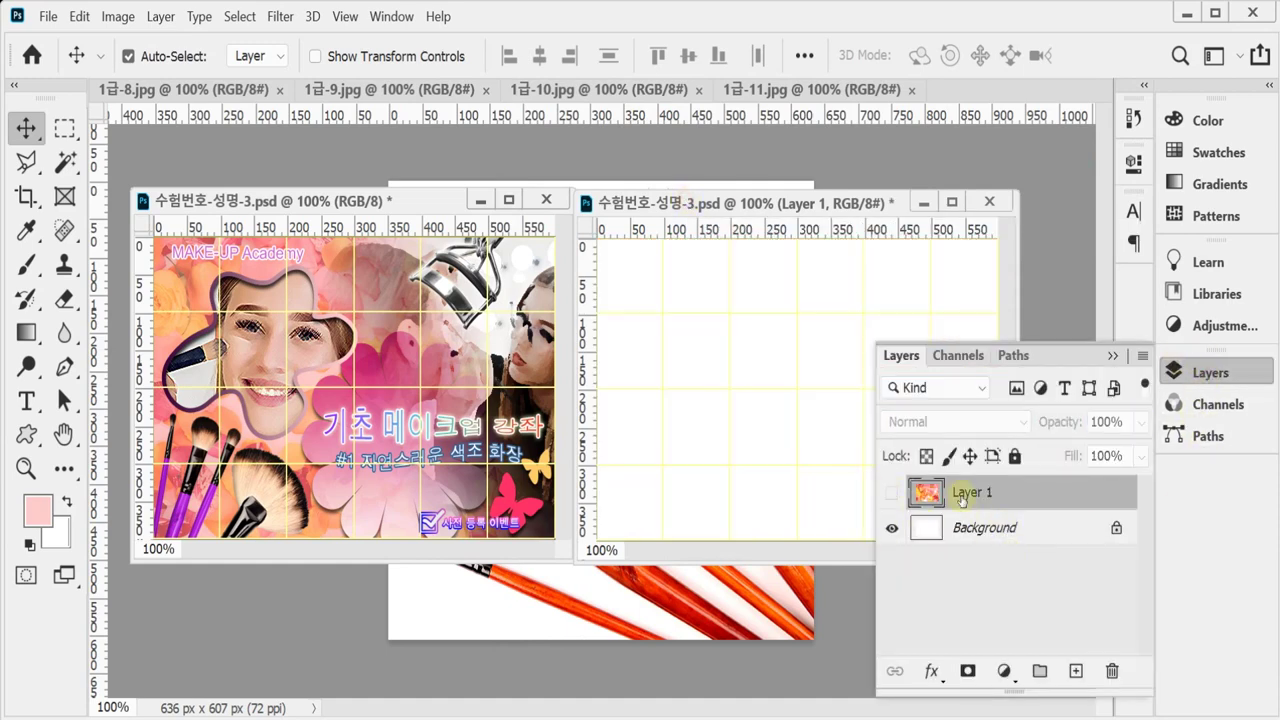
click(984, 530)
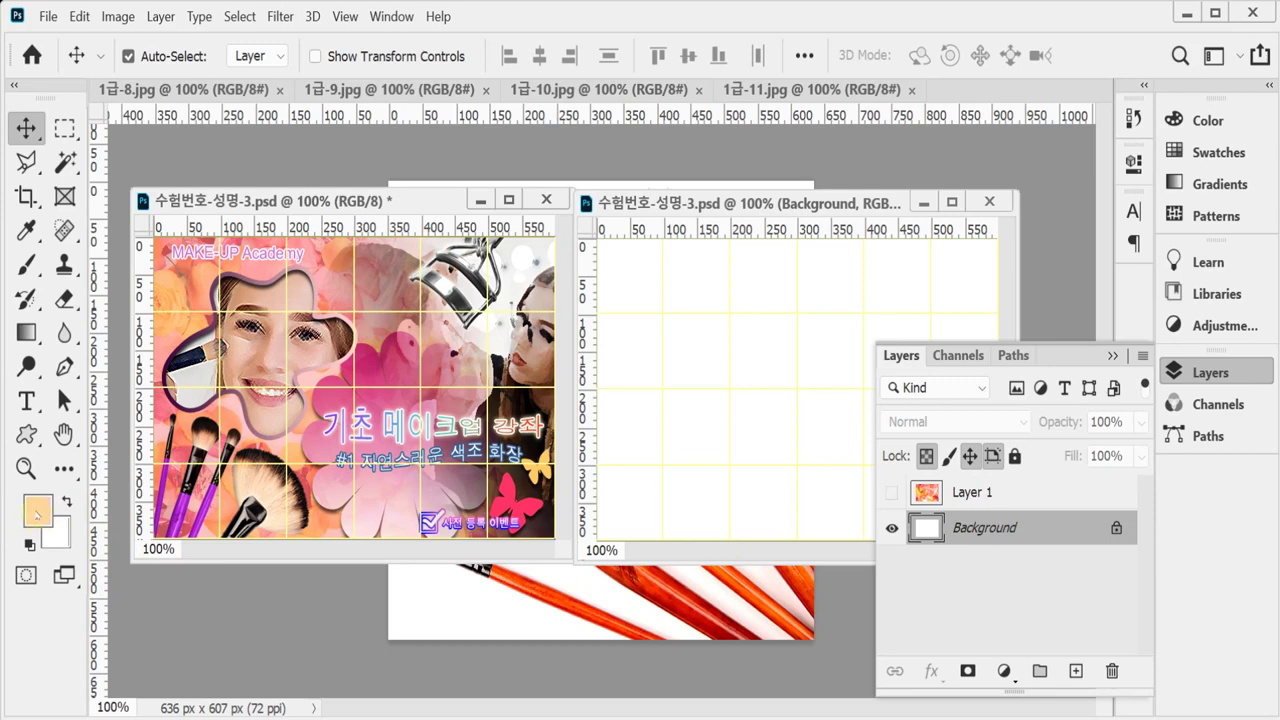
click(37, 512)
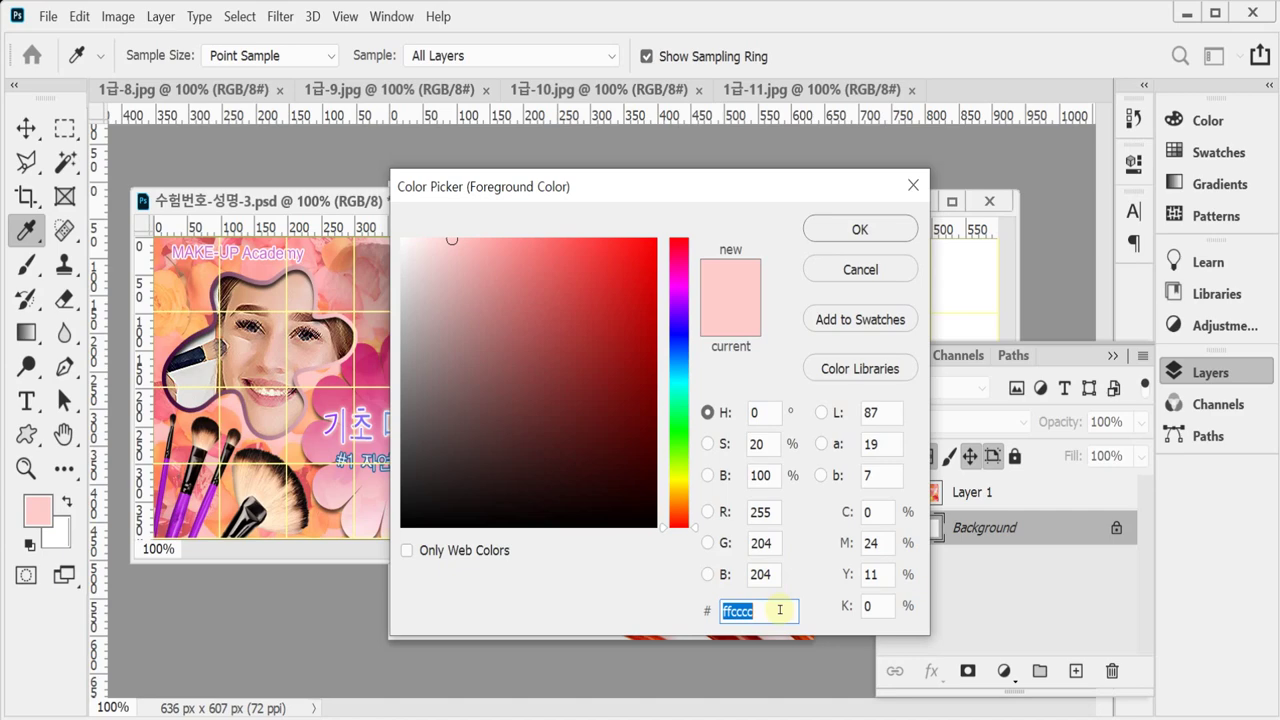
text(fcc)
key(Return)
key(v)
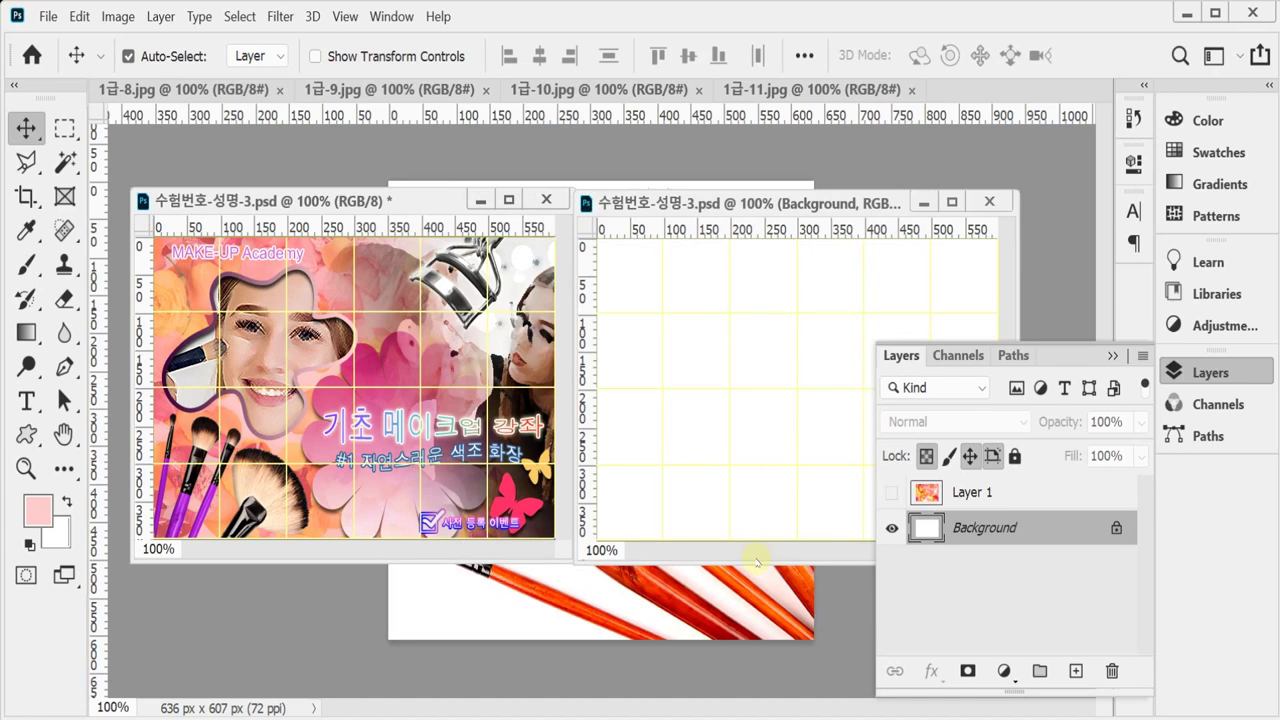
key(alt+BackSpace)
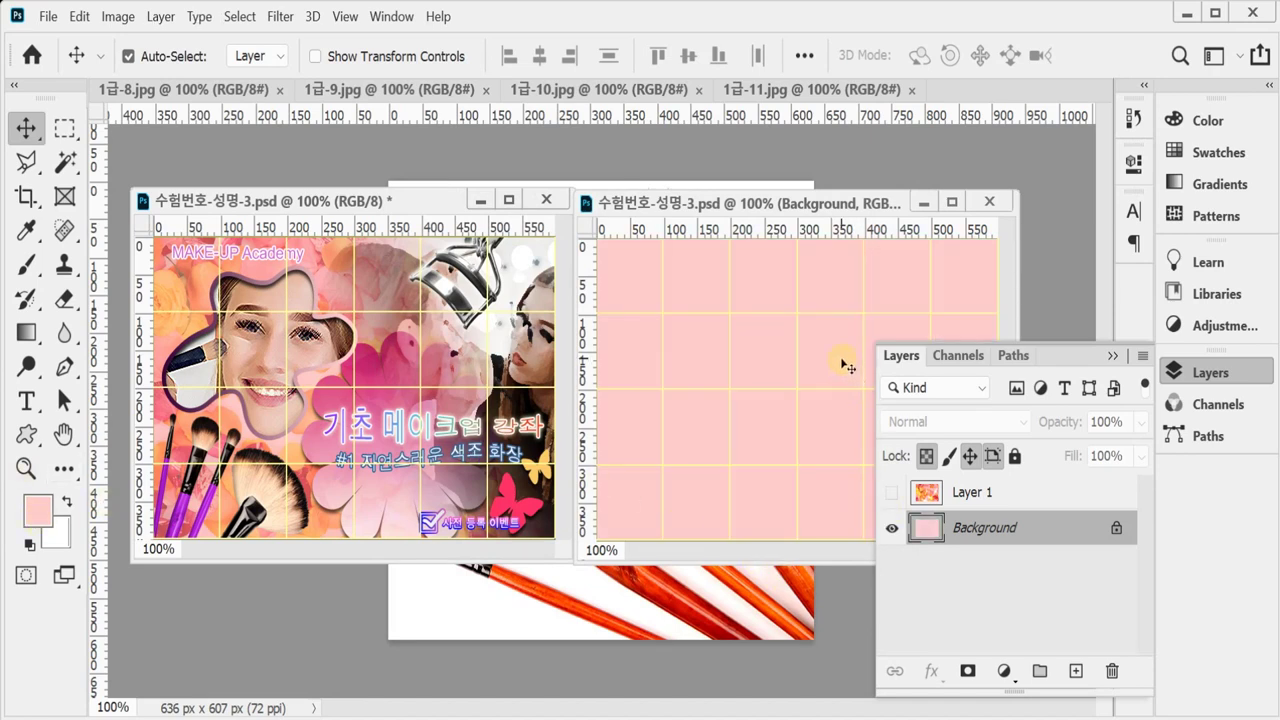
Select the petal layer above the pink background and make it visible again.
click(966, 494)
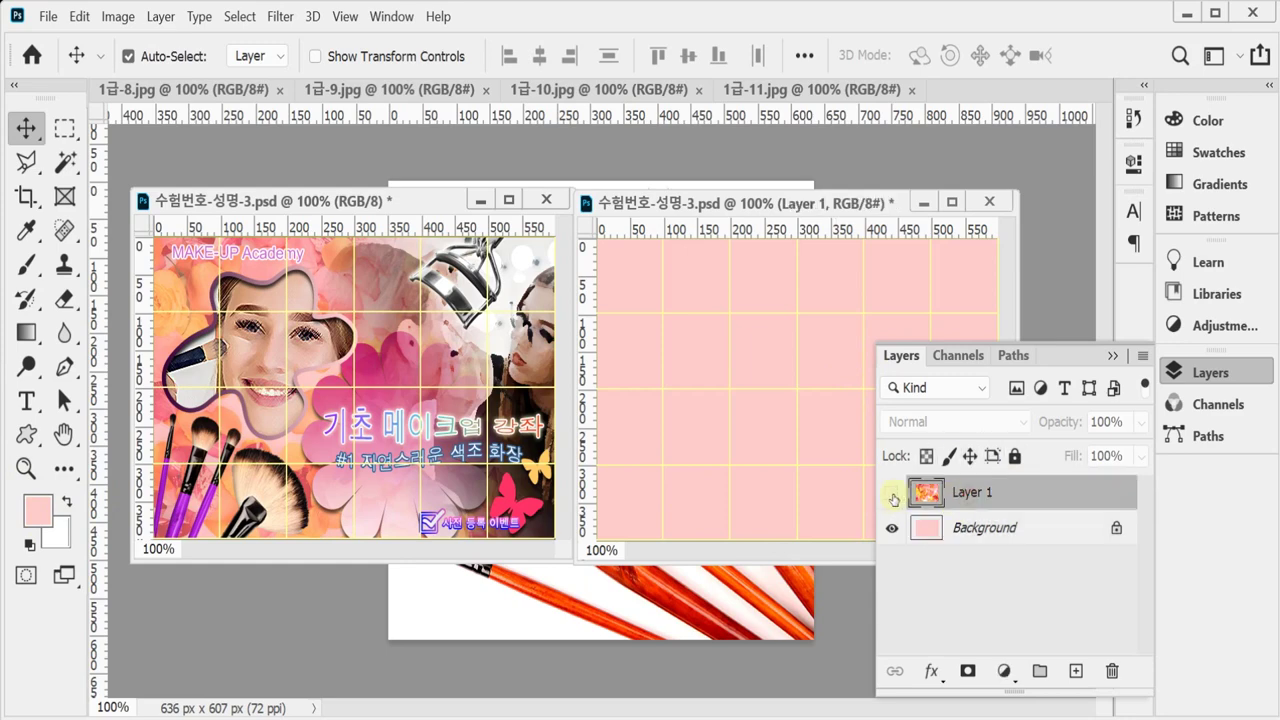
click(892, 493)
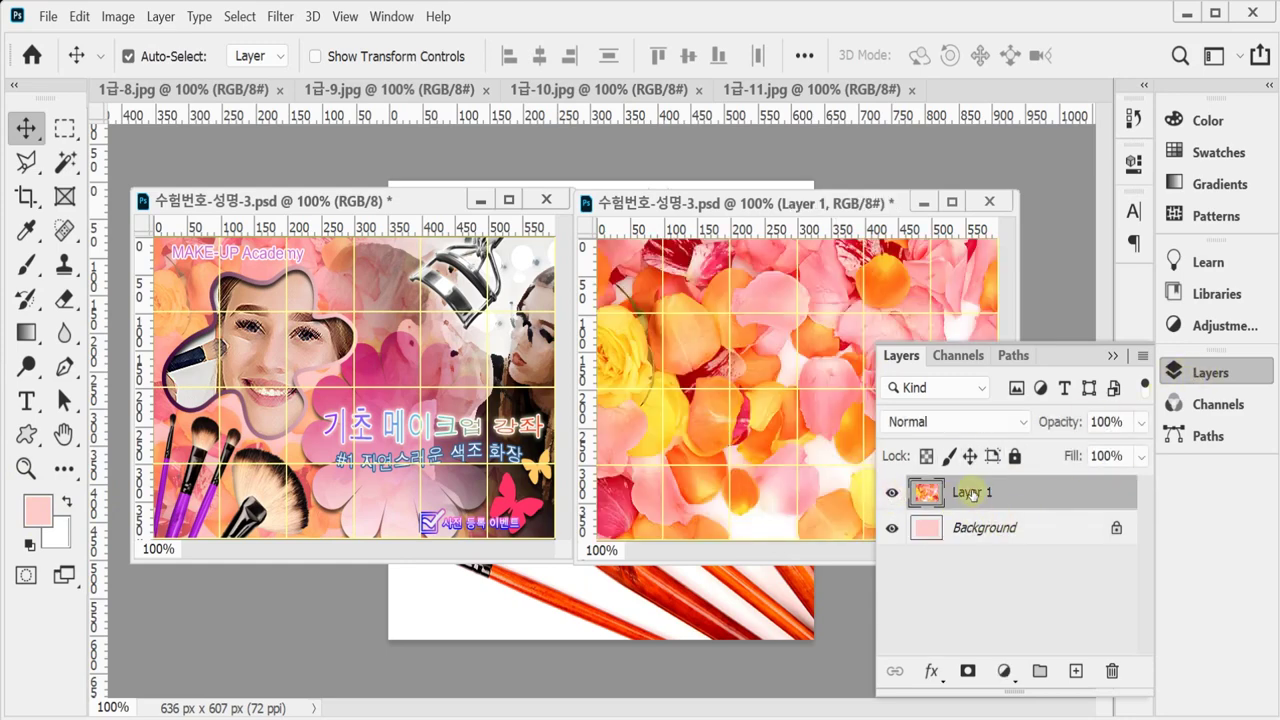
click(1212, 372)
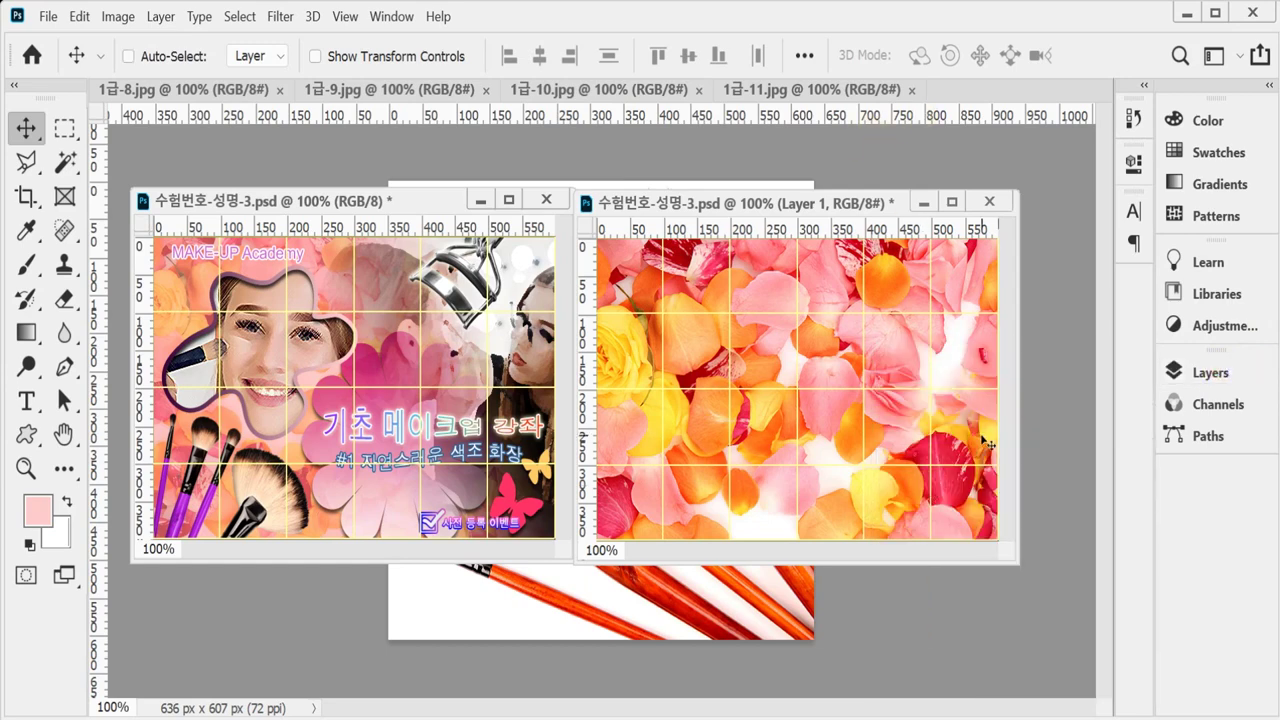
Scale the petal layer proportionally to 65% and reposition it to cover the whole canvas.
key(ctrl+t)
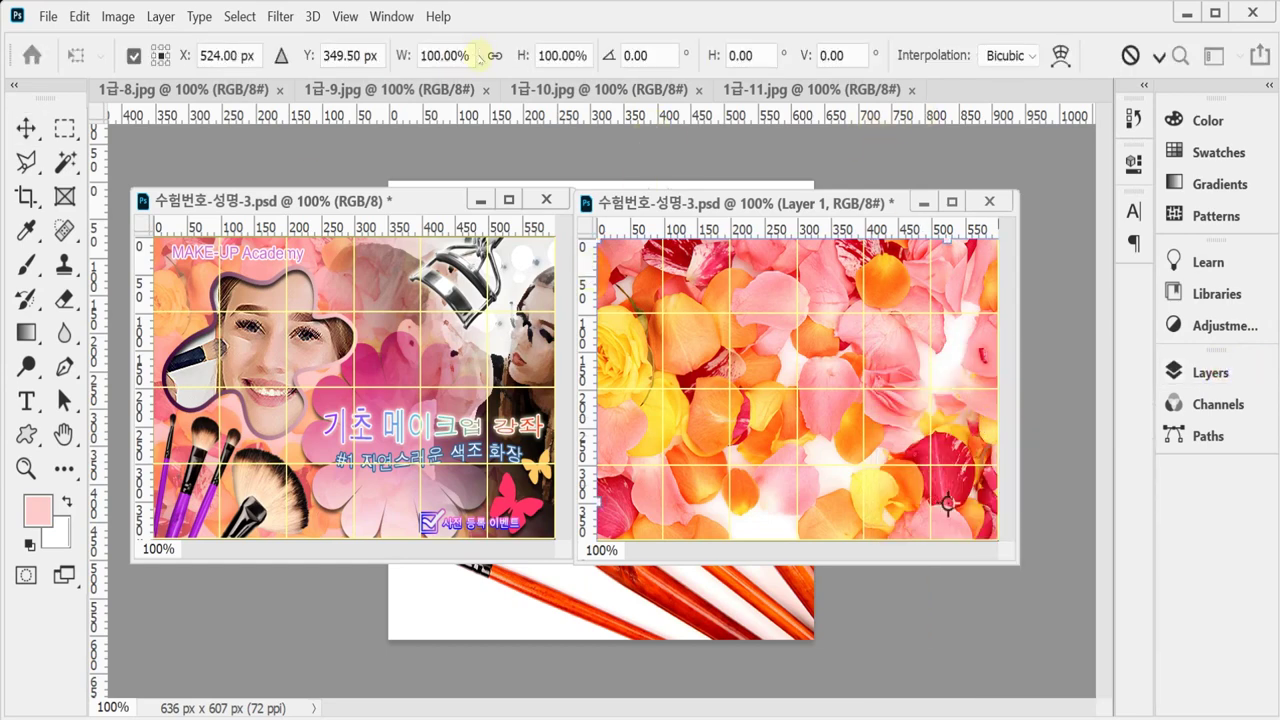
click(490, 56)
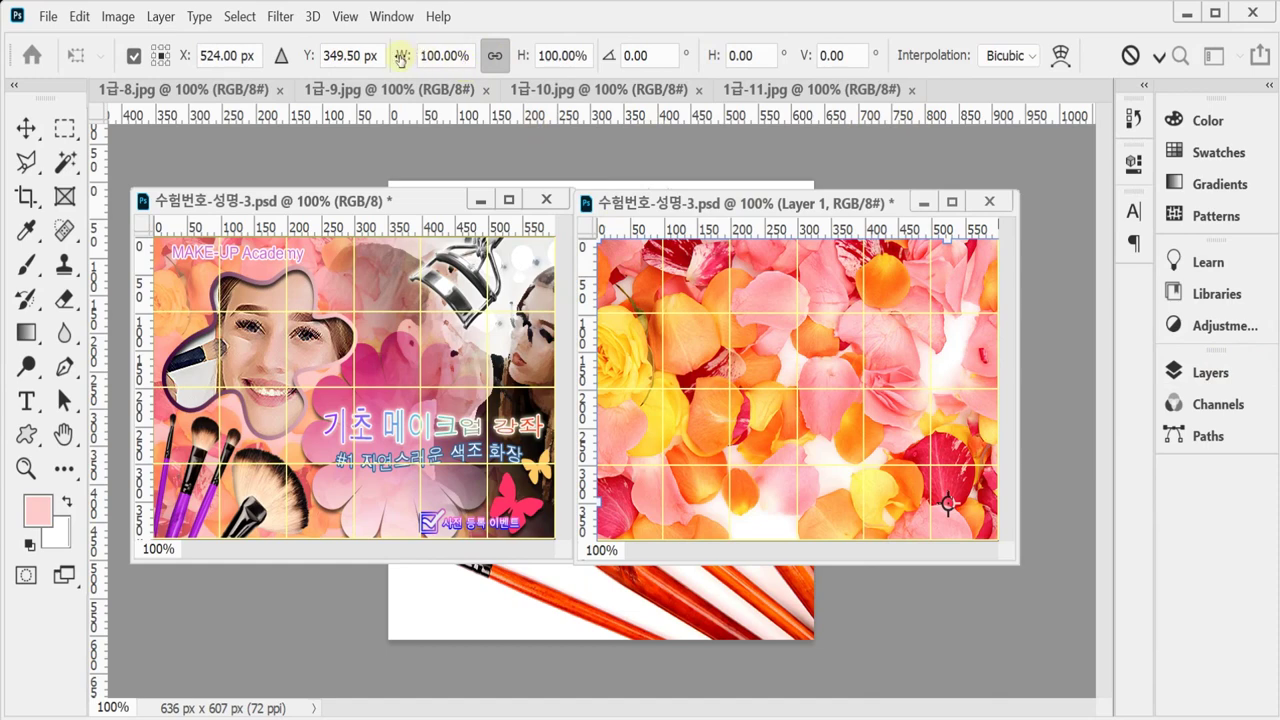
drag(401, 56, 378, 56)
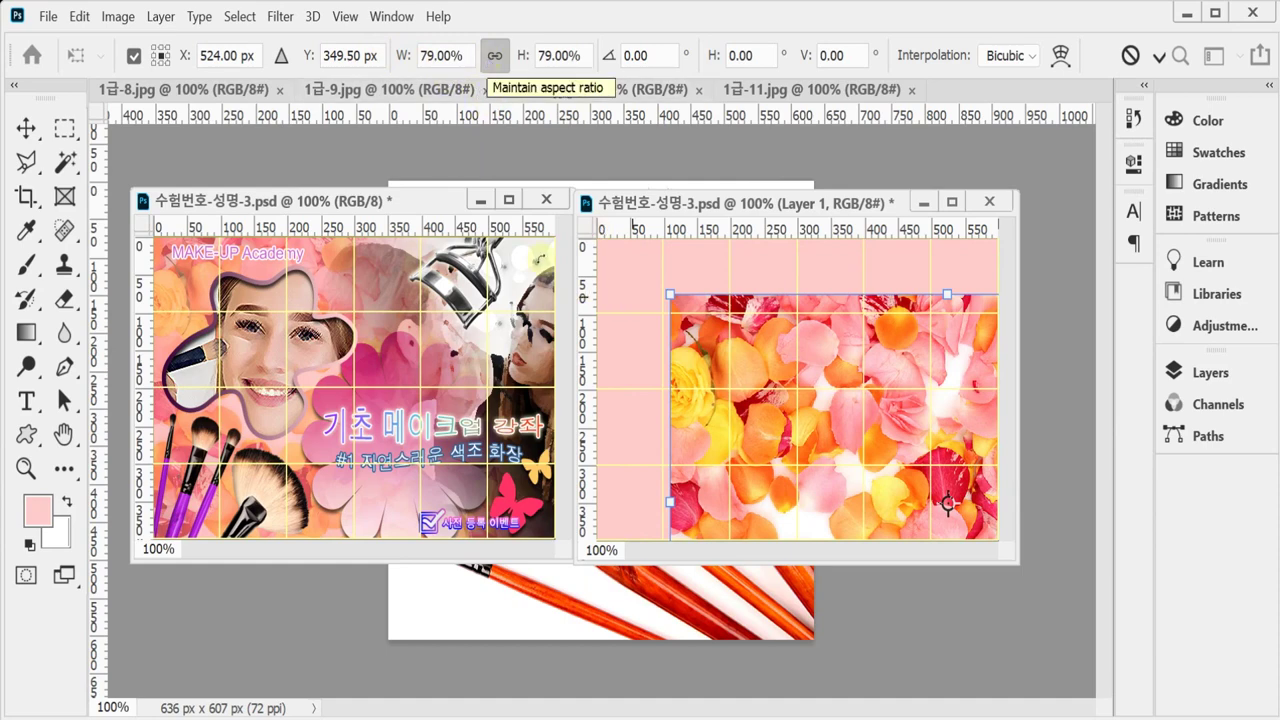
click(401, 56)
text(65)
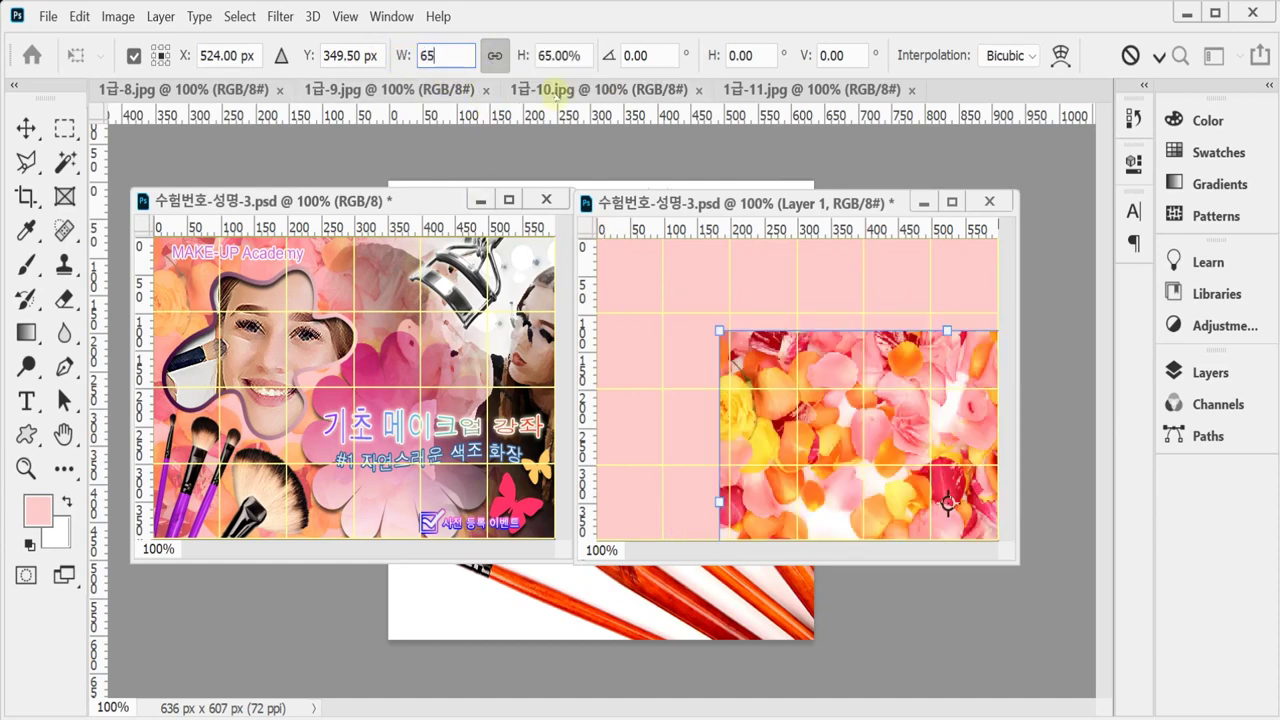
drag(994, 465, 818, 350)
key(Return)
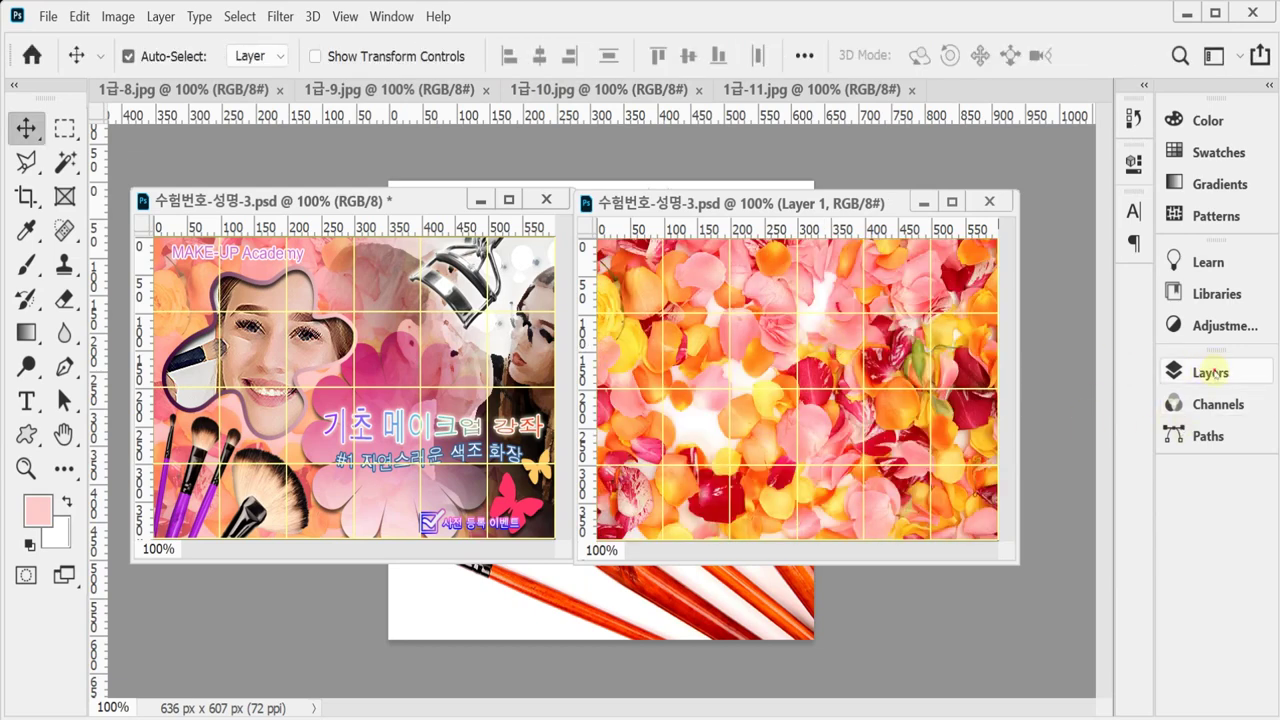
Set the petal layer's blend mode to Multiply and its opacity to 60%.
click(1210, 372)
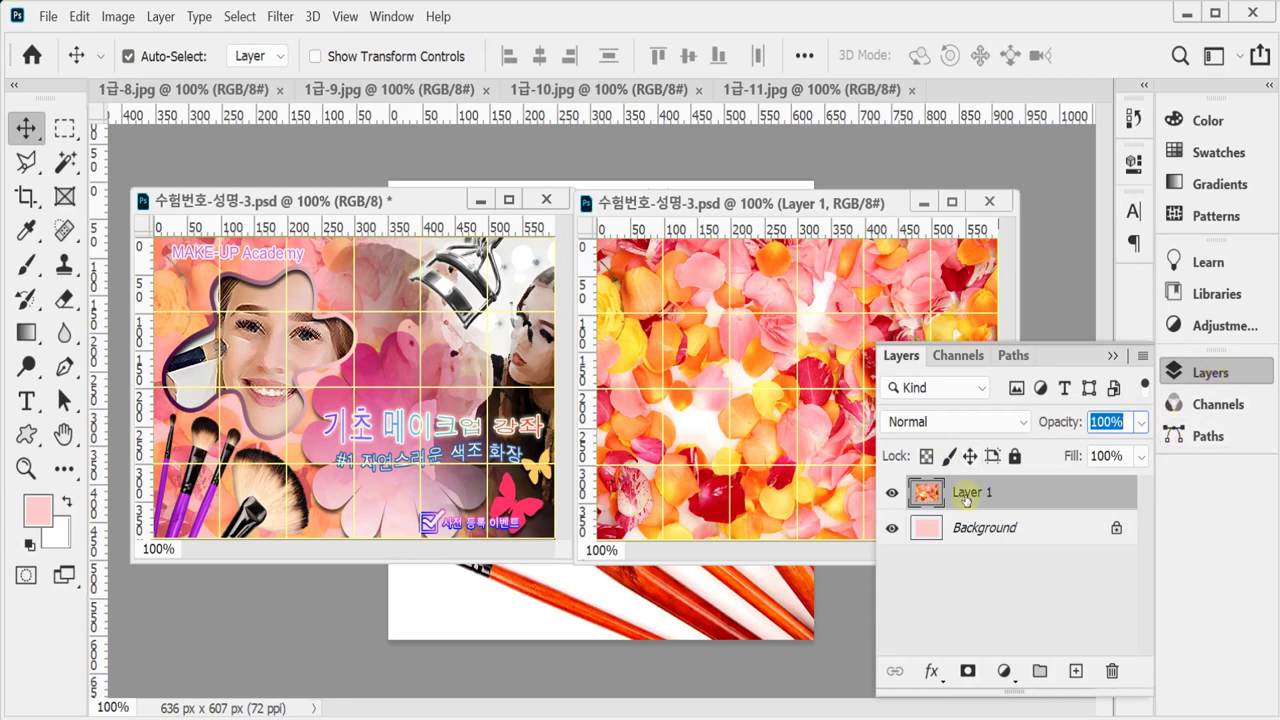
click(985, 423)
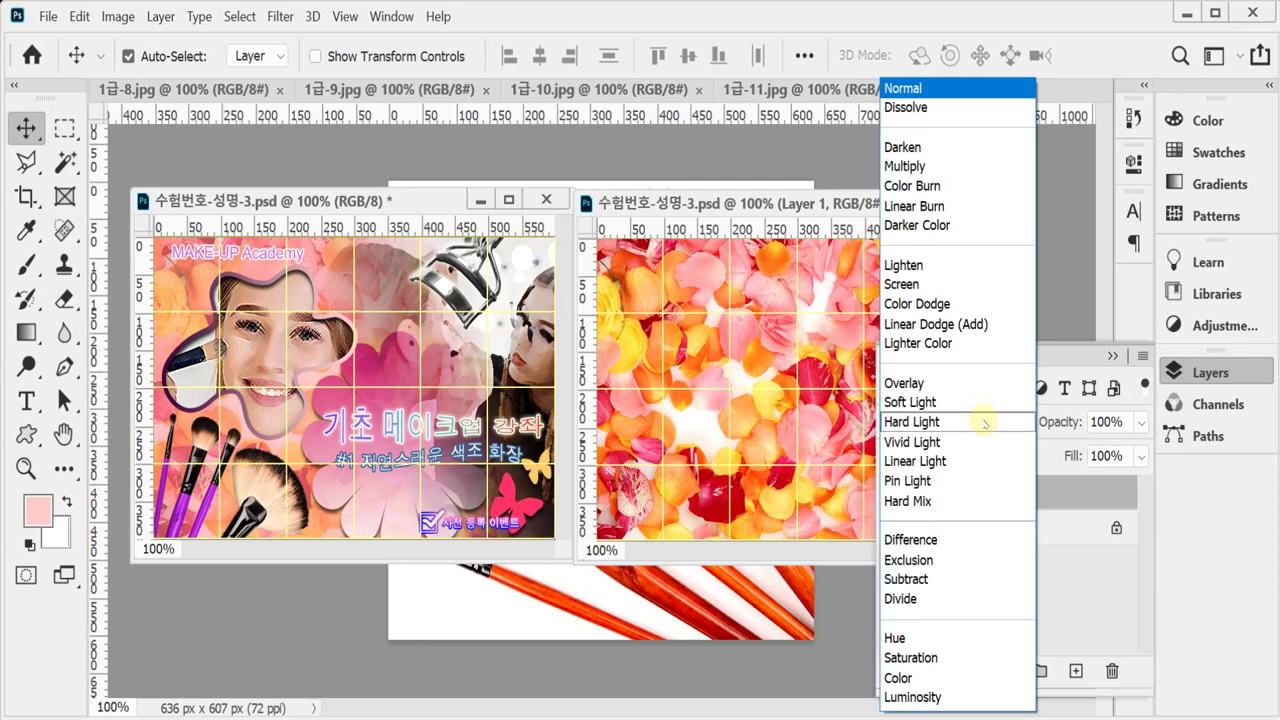
click(937, 168)
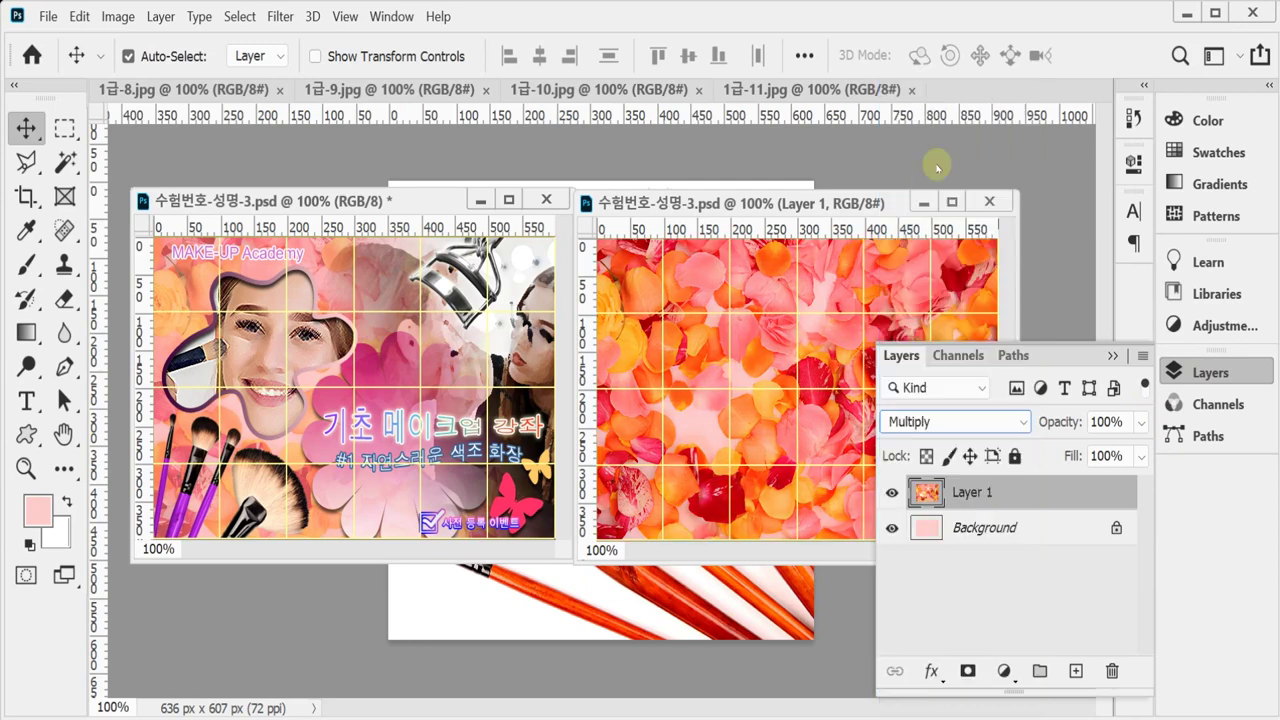
click(1068, 424)
text(60)
key(Return)
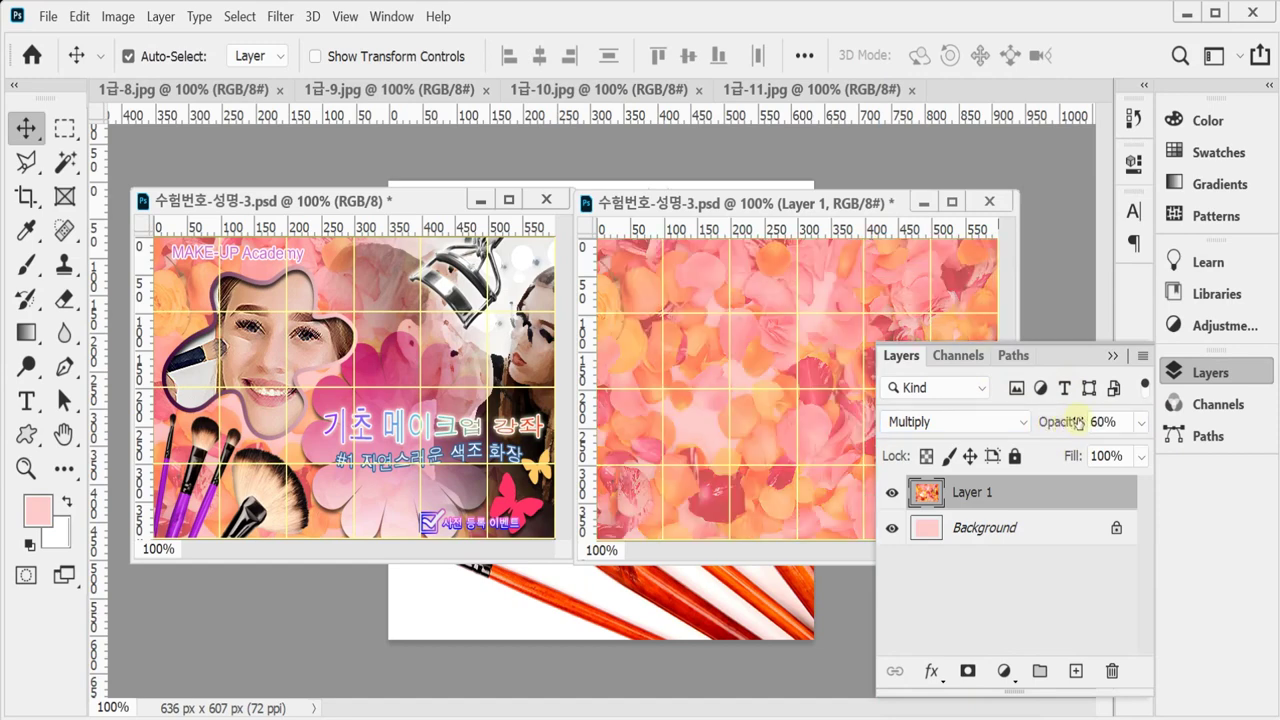
click(1210, 372)
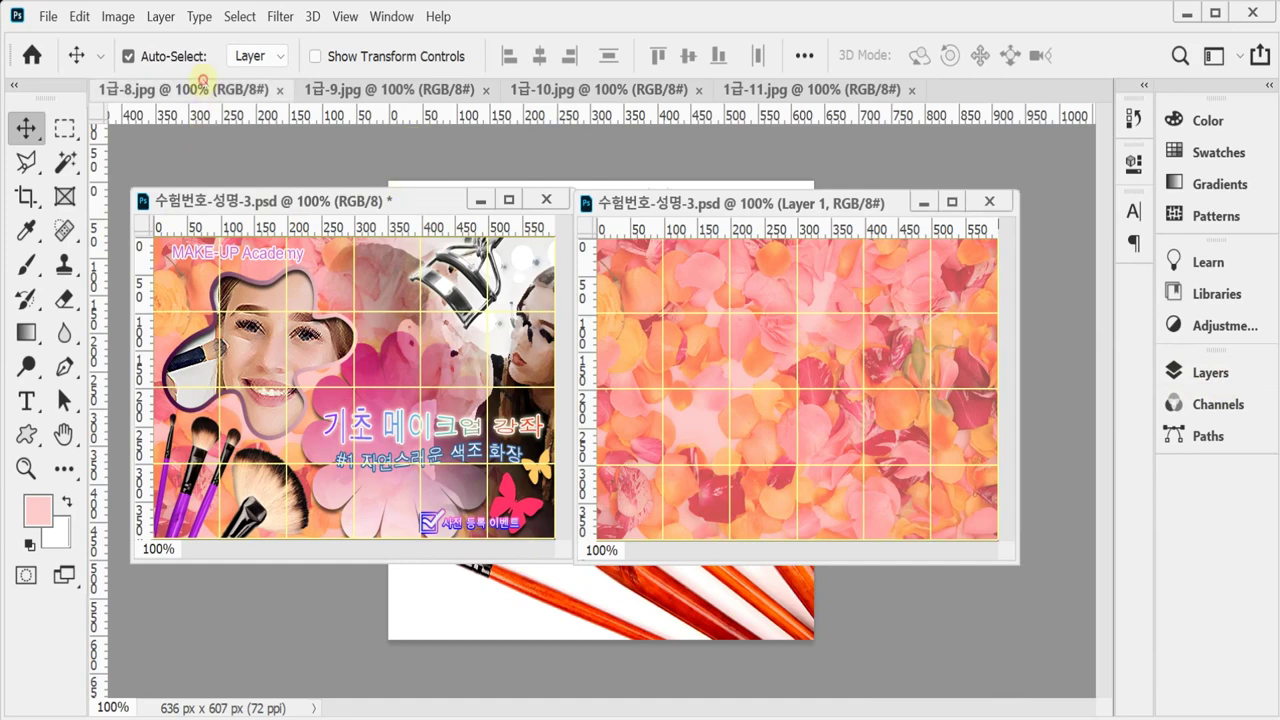
Copy the whole makeup artist photo 1급-8.jpg, close that file, and paste the copy above the petal layer.
drag(200, 90, 257, 177)
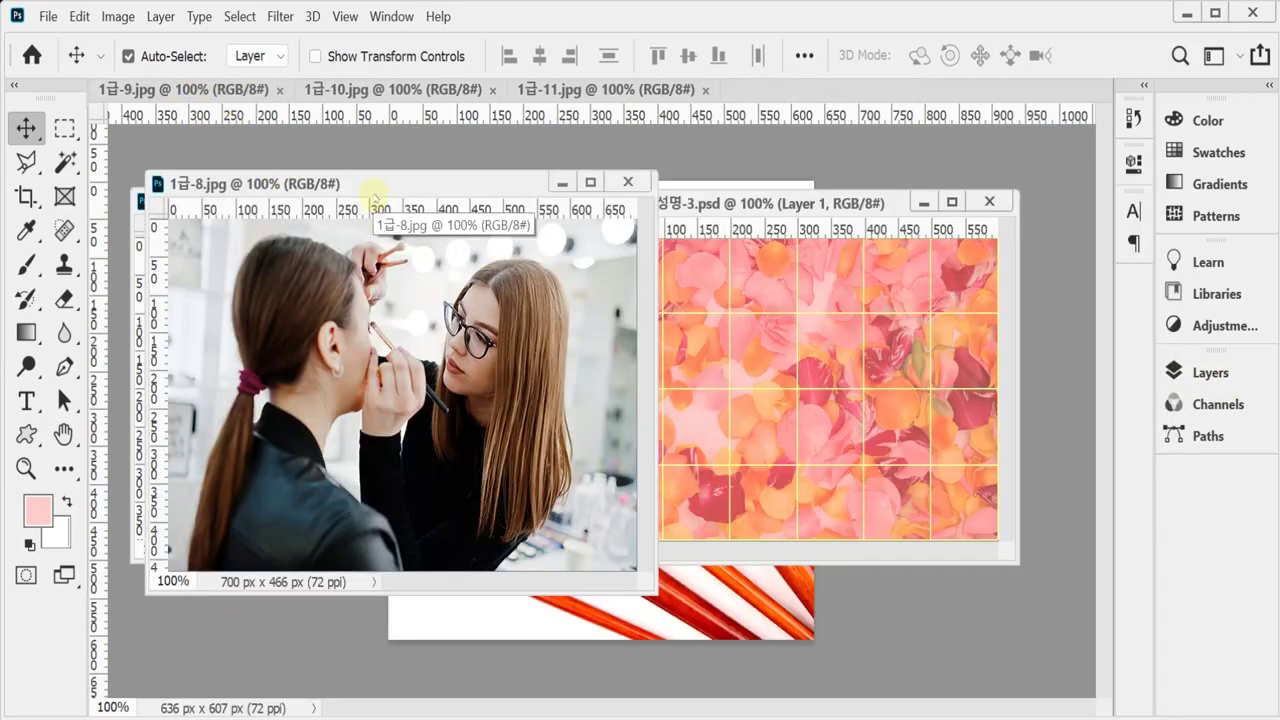
key(ctrl+a)
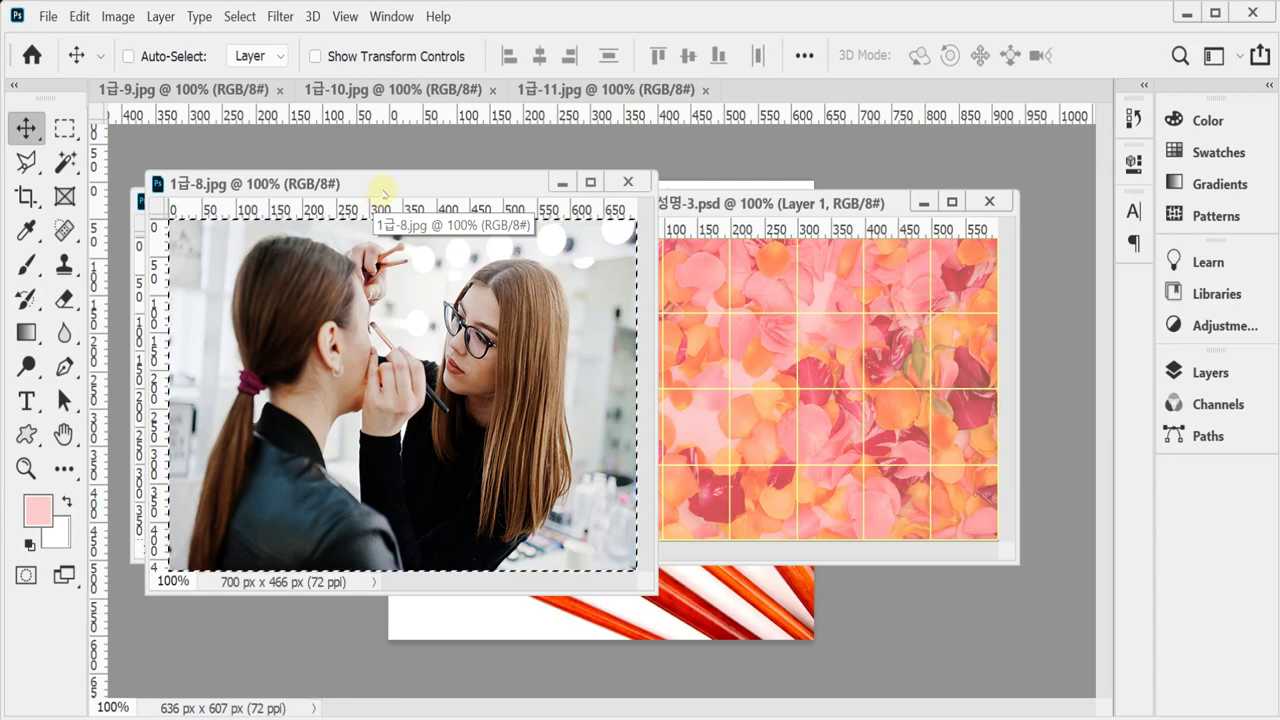
key(ctrl+w)
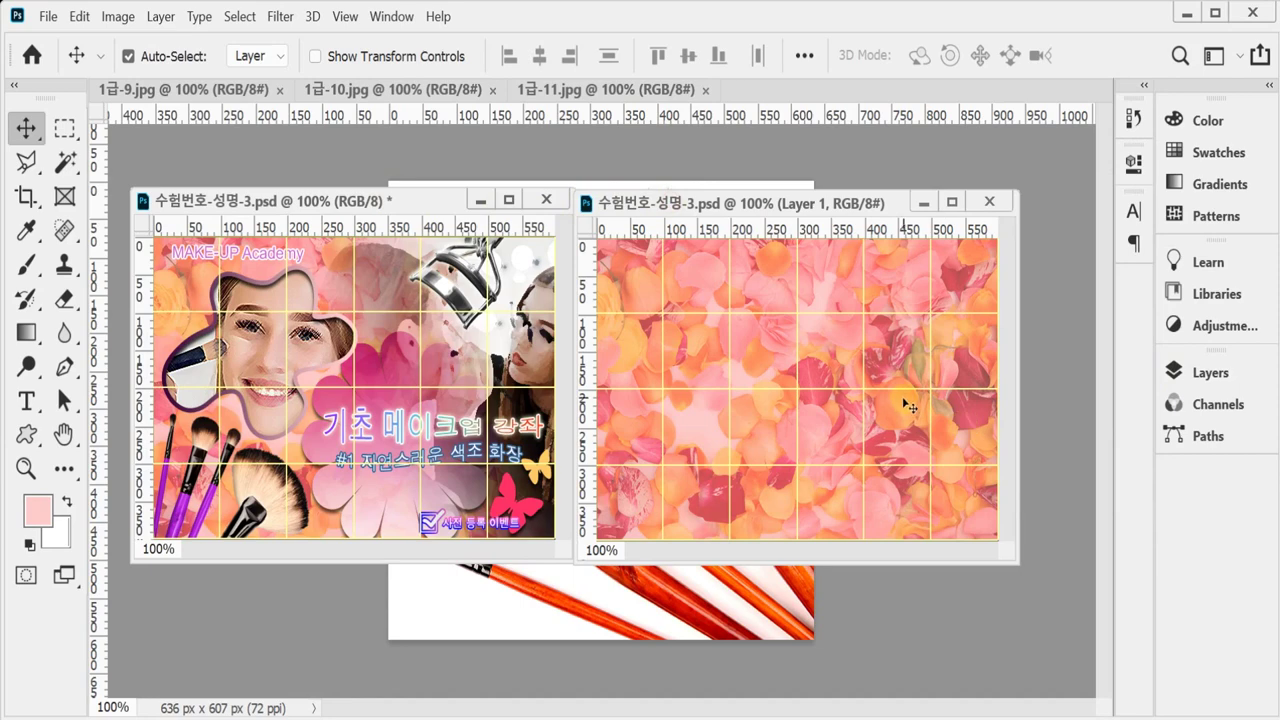
key(ctrl+v)
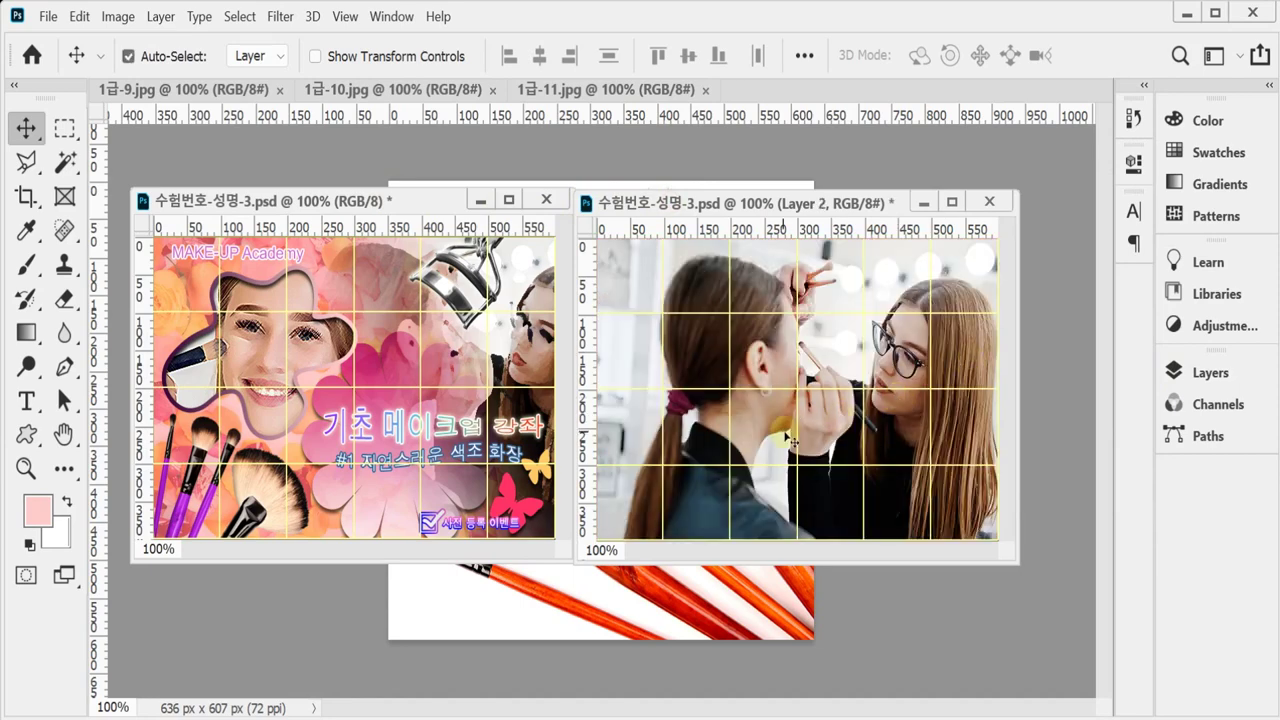
Scale the pasted makeup artist photo proportionally to 87% and center it at about X 475 px, Y 199 px.
key(ctrl+t)
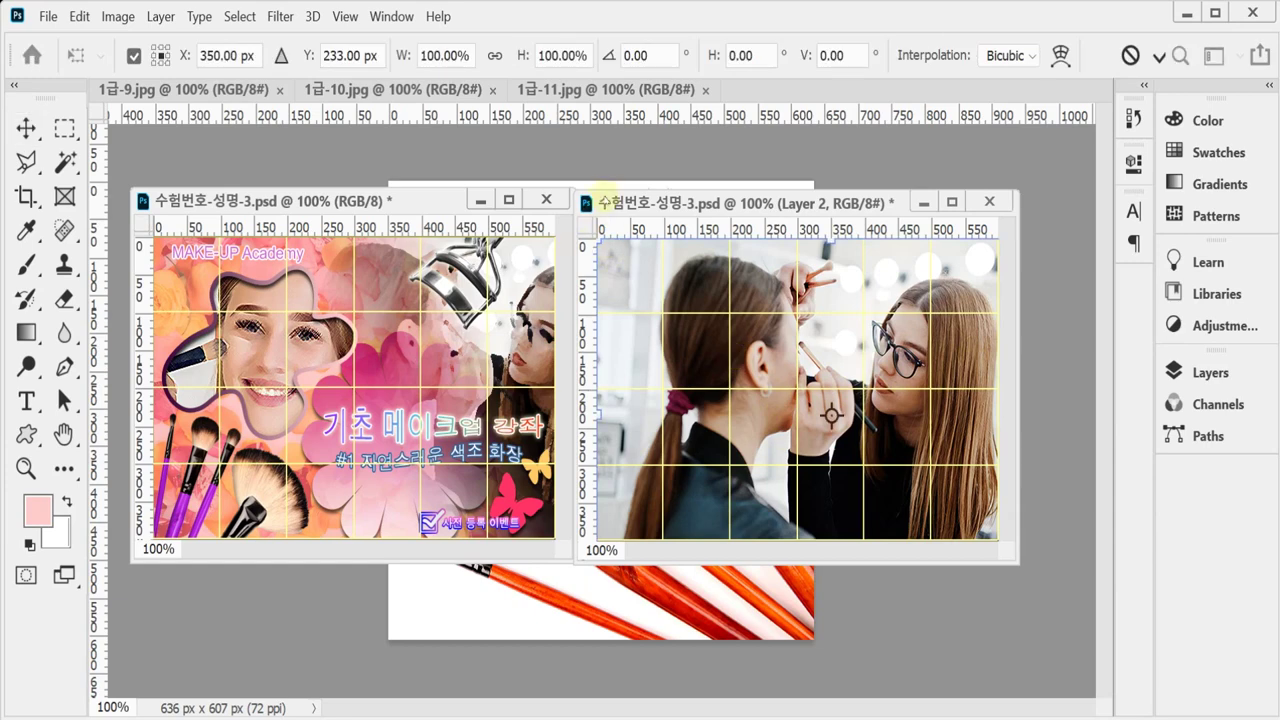
click(494, 55)
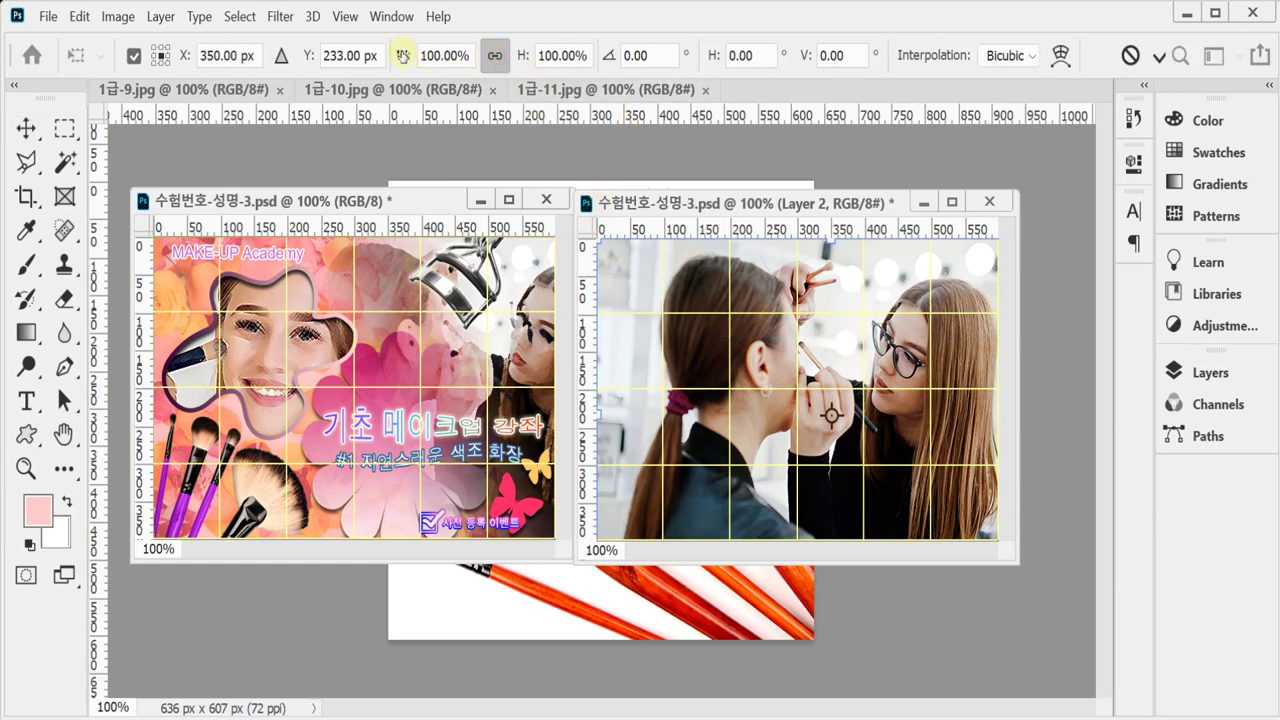
mouse_move(402, 55)
mouse_down()
mouse_move(376, 55)
mouse_move(390, 55)
mouse_up()
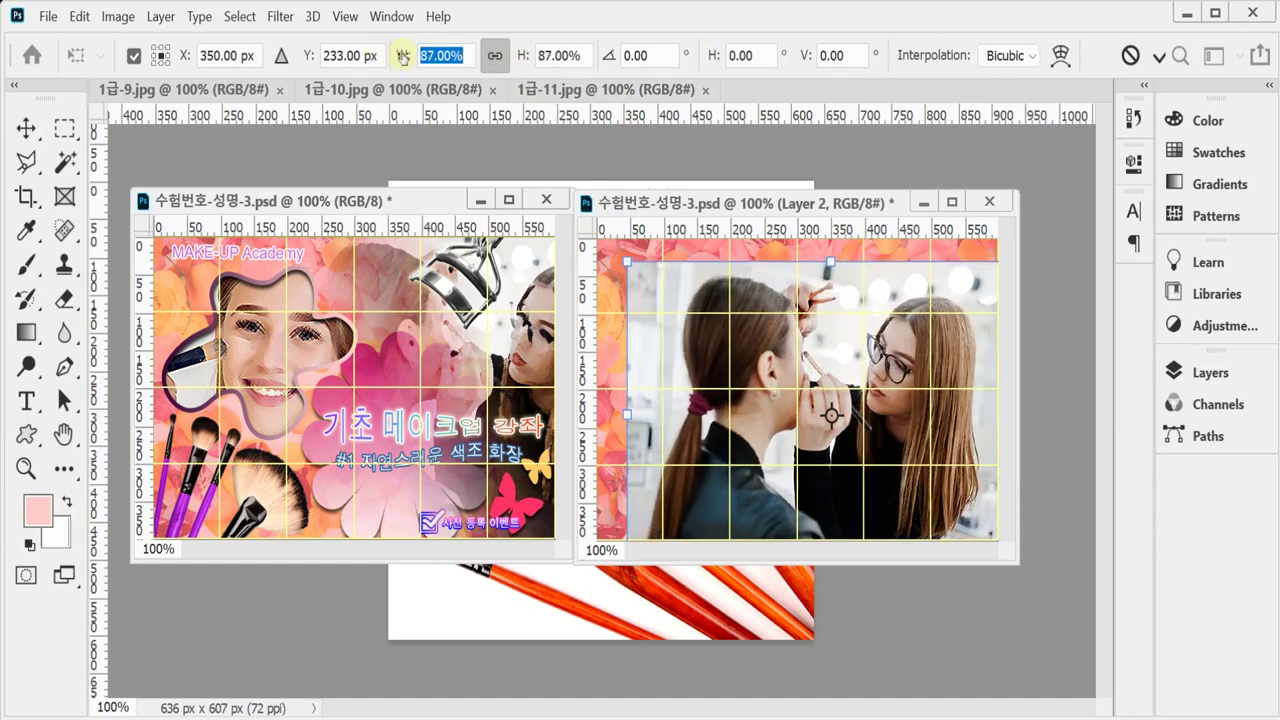
drag(697, 354, 755, 332)
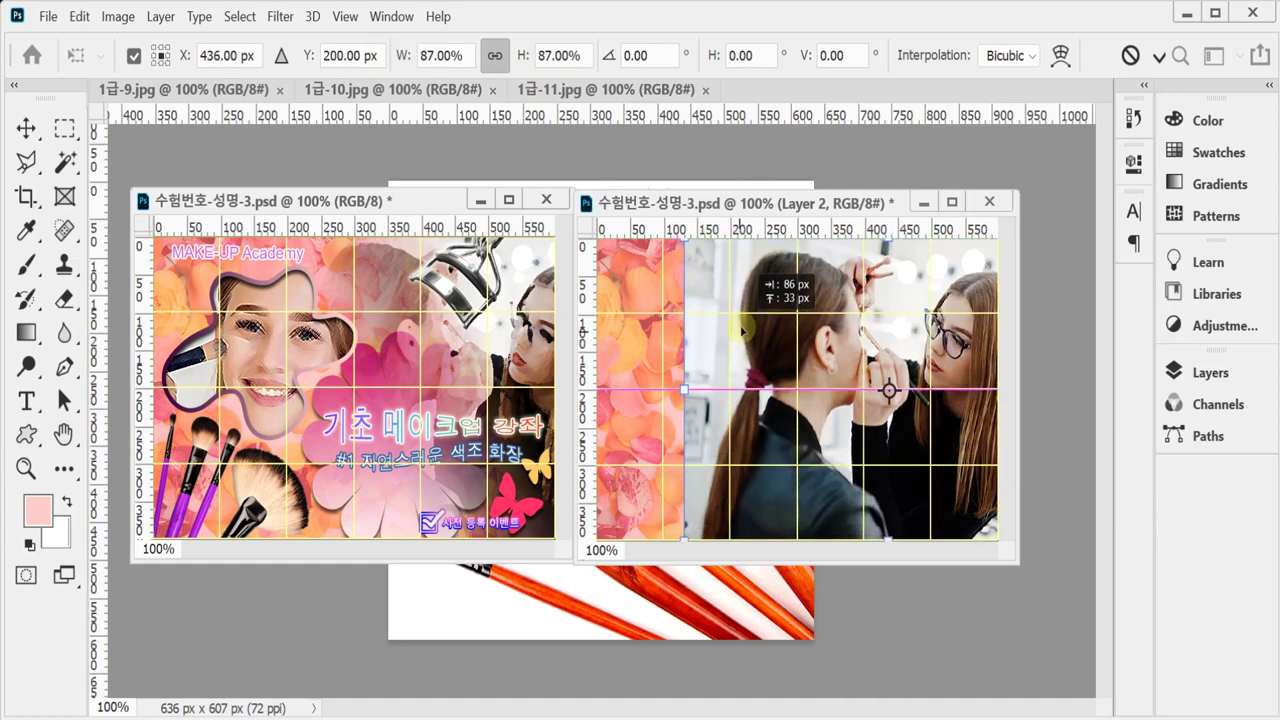
mouse_move(847, 372)
mouse_down()
mouse_move(890, 372)
mouse_move(872, 375)
mouse_up()
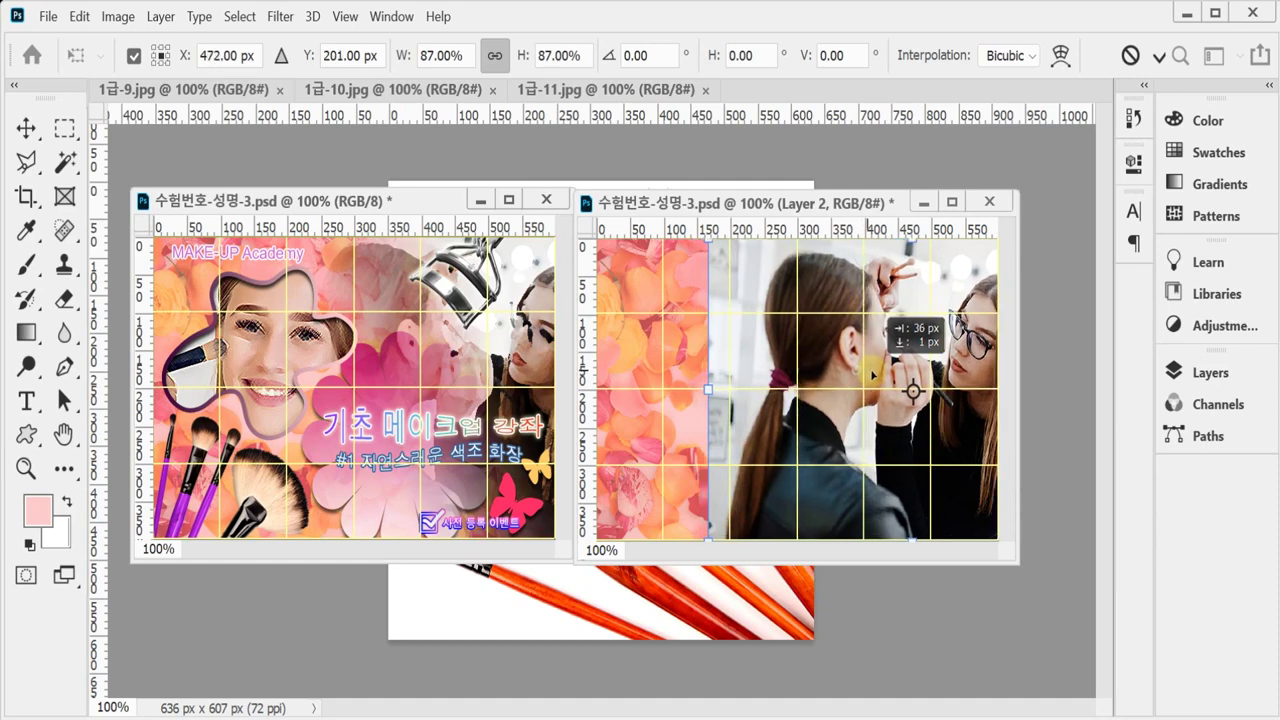
drag(872, 375, 845, 370)
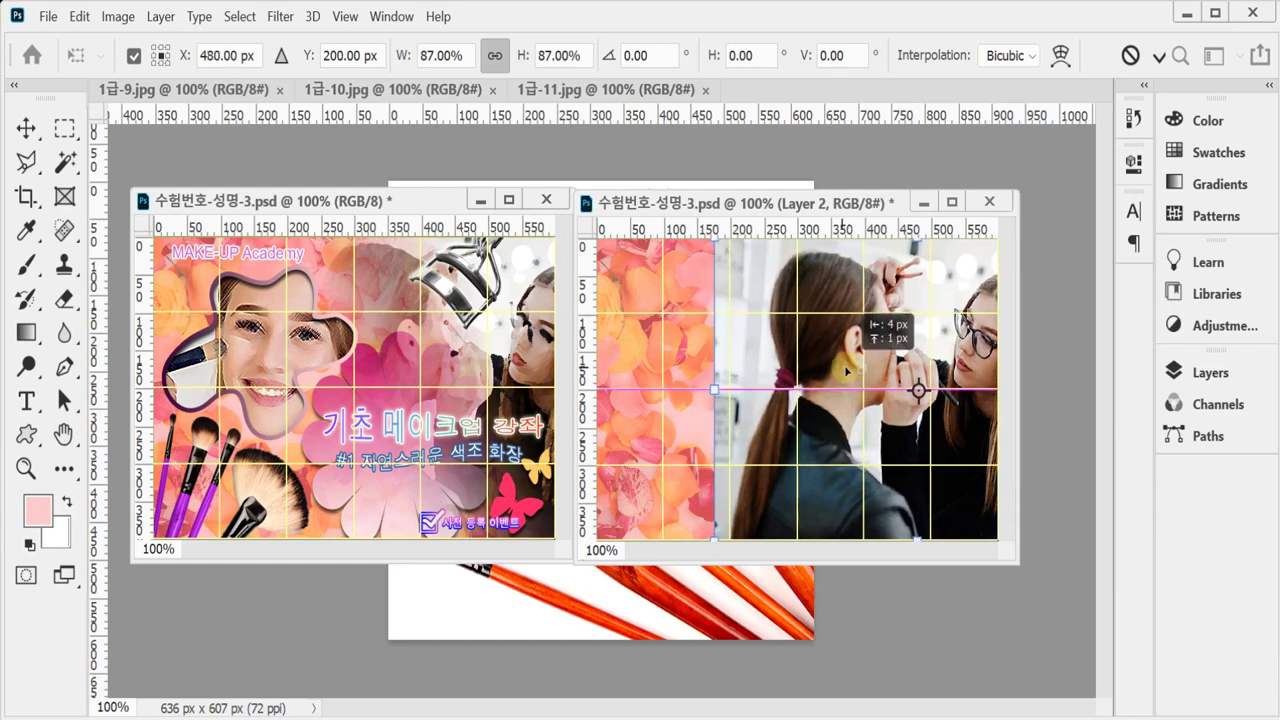
drag(846, 372, 842, 370)
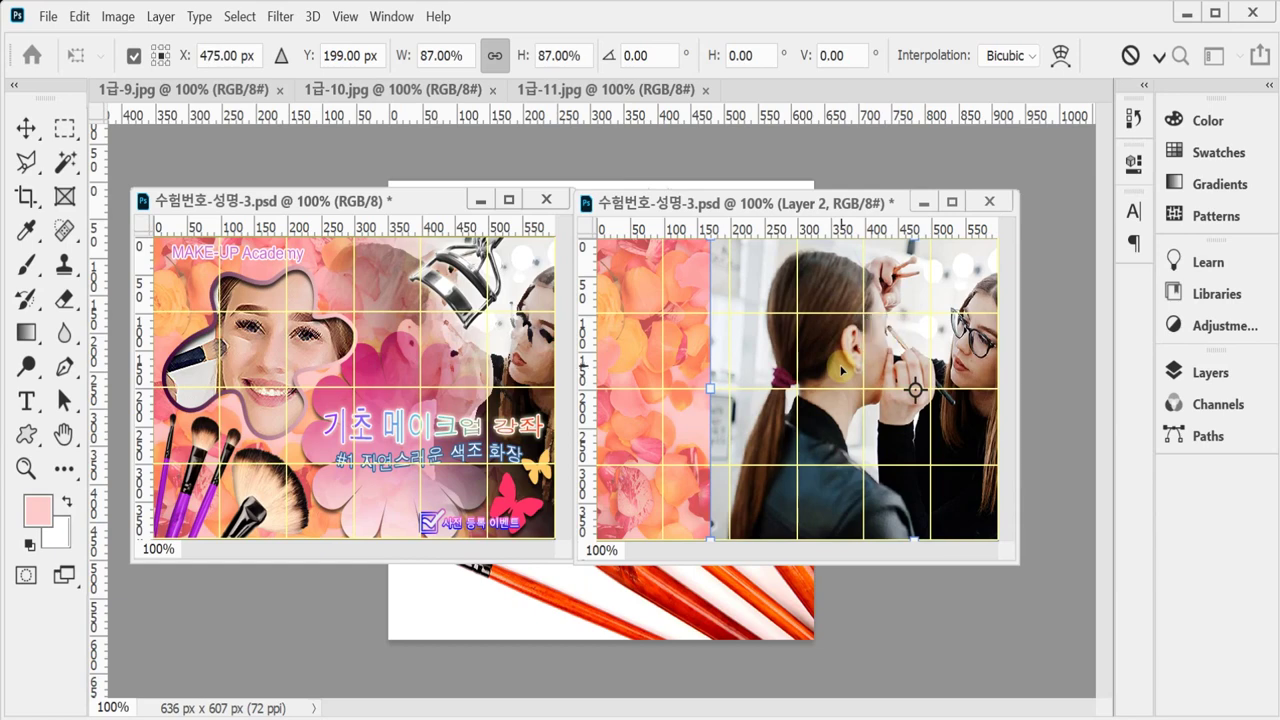
key(Return)
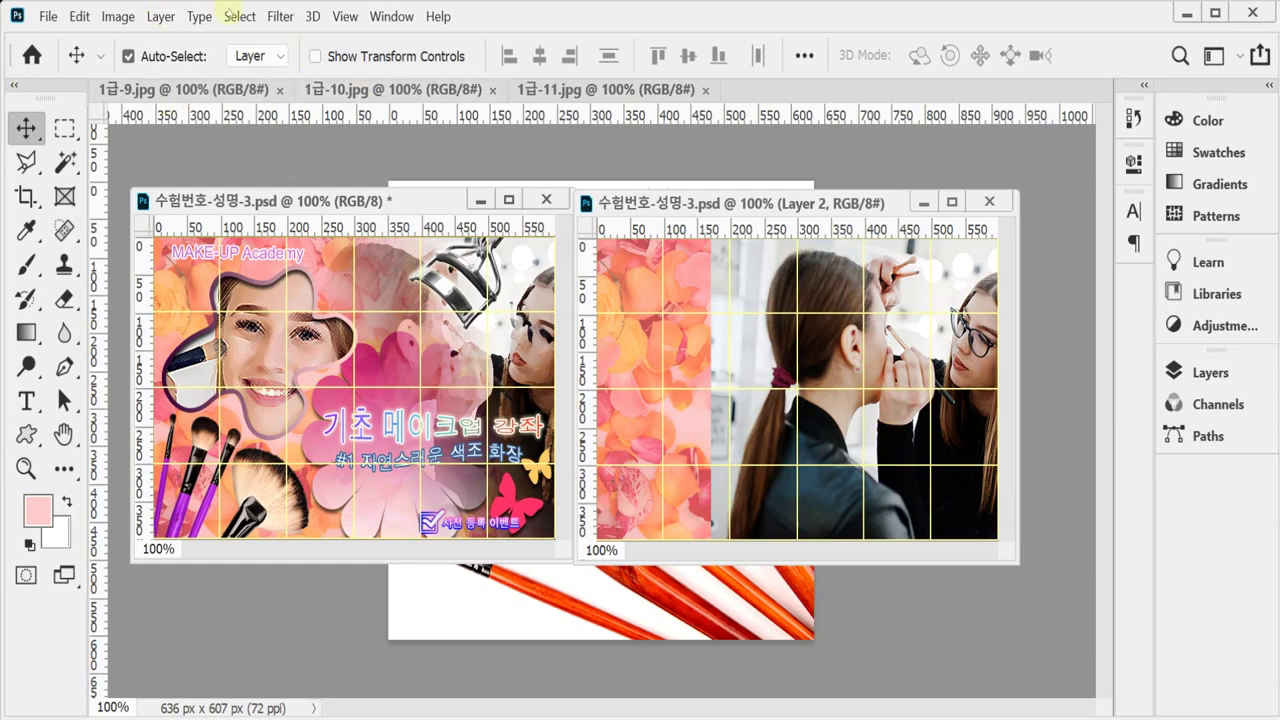
Apply the Artistic Dry Brush filter with Brush Size 2, Brush Detail 8 and Texture 1 to the makeup artist photo, and save the document.
click(280, 16)
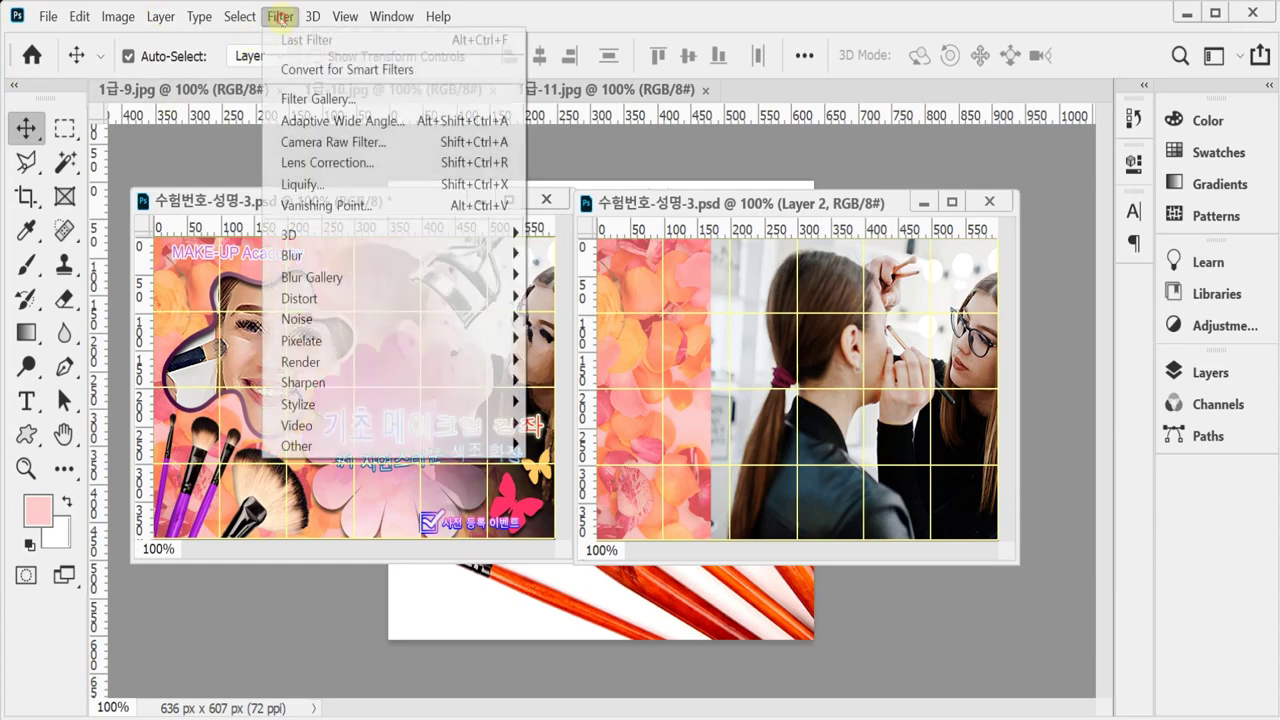
click(303, 100)
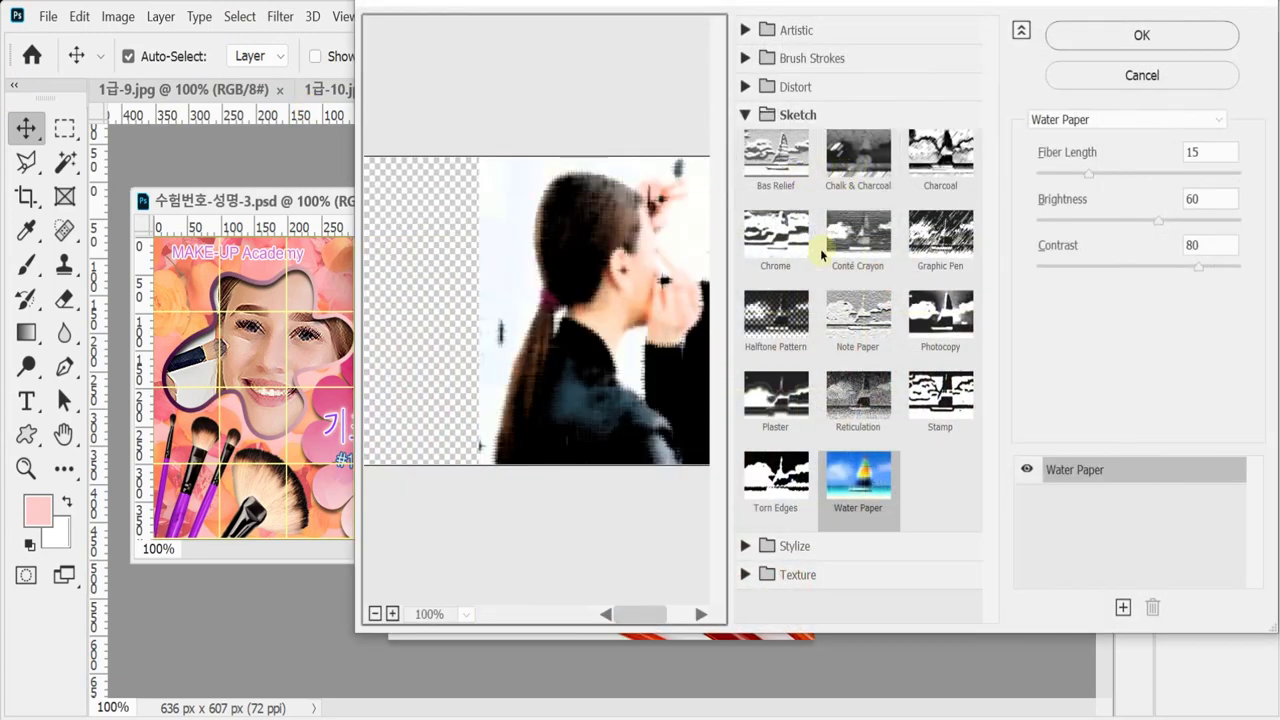
click(744, 30)
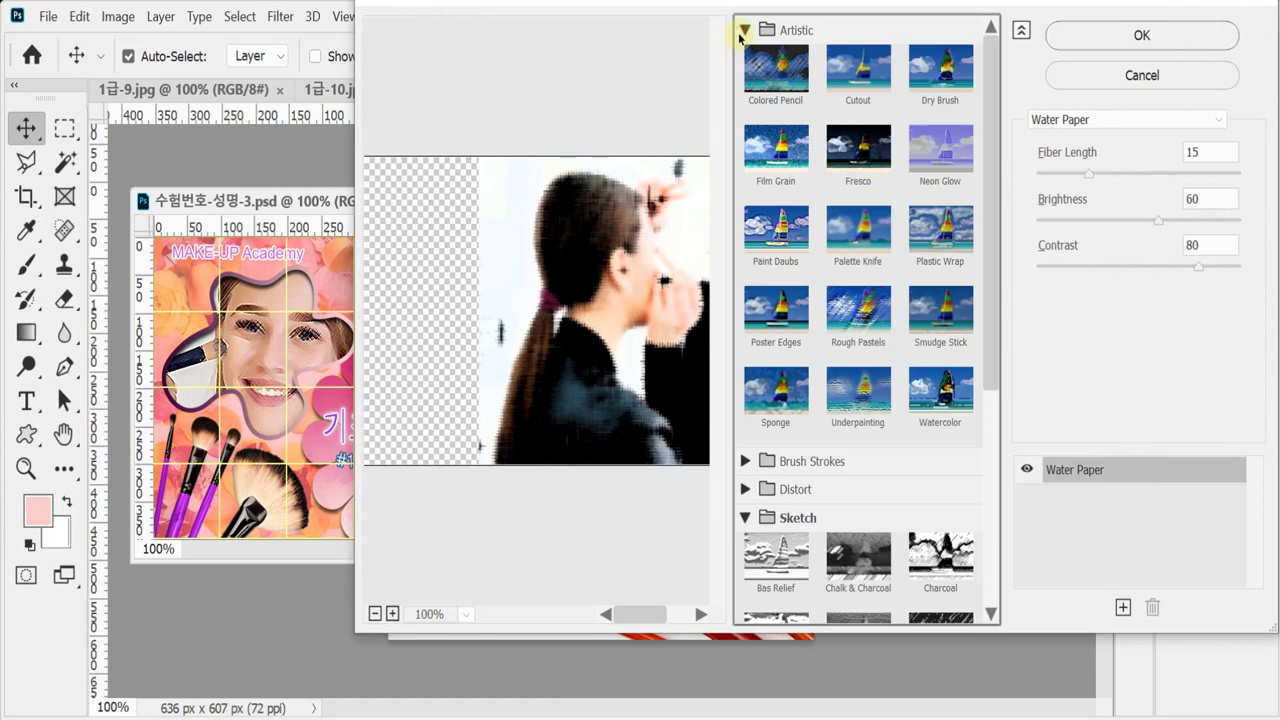
click(938, 82)
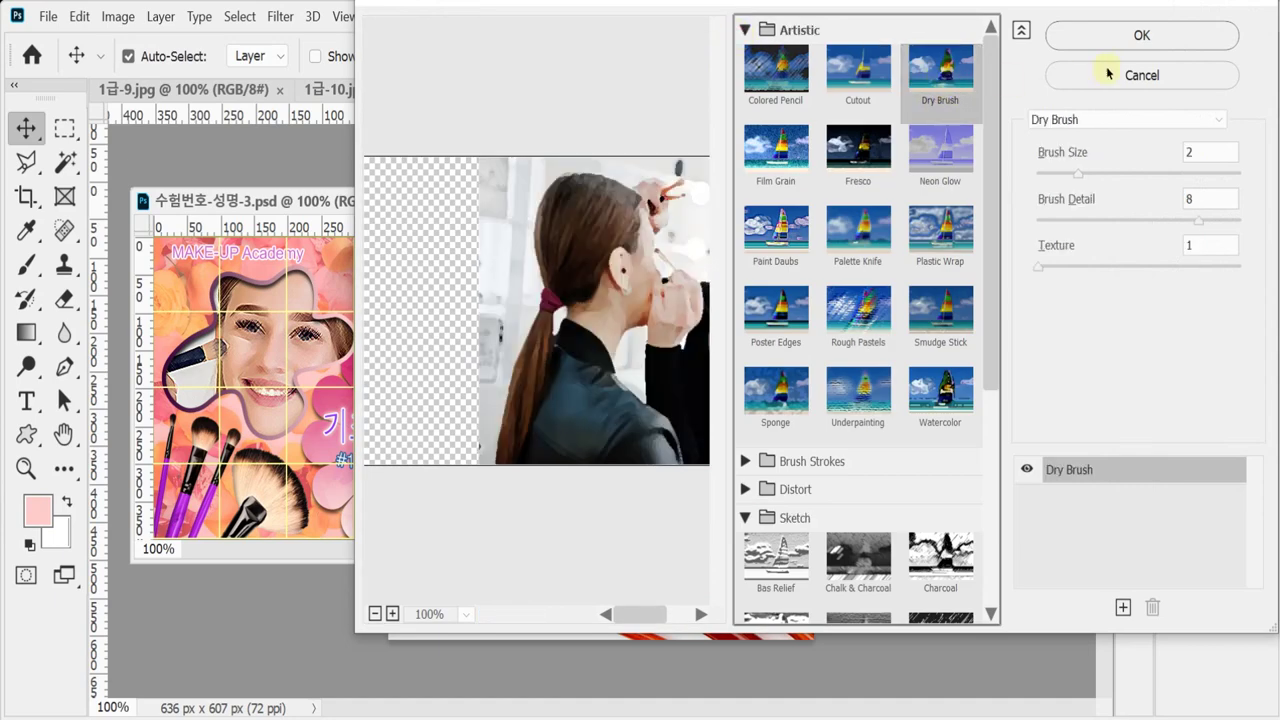
click(1090, 40)
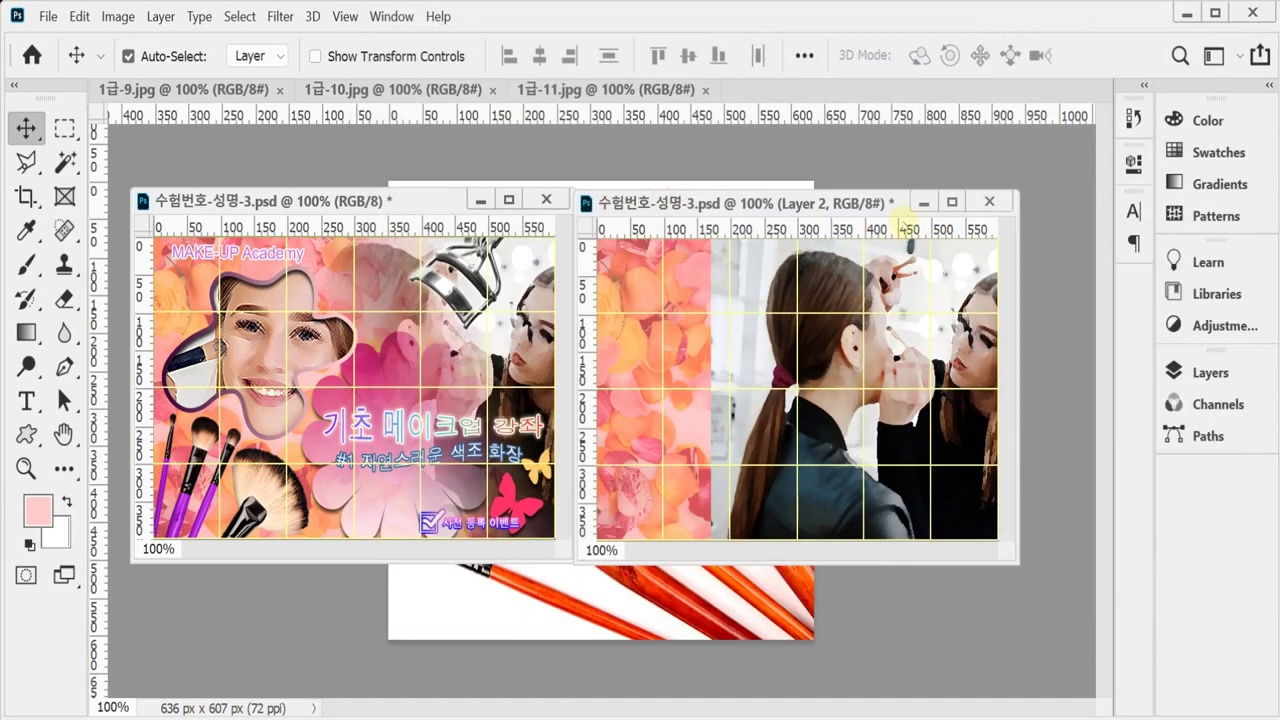
key(ctrl+s)
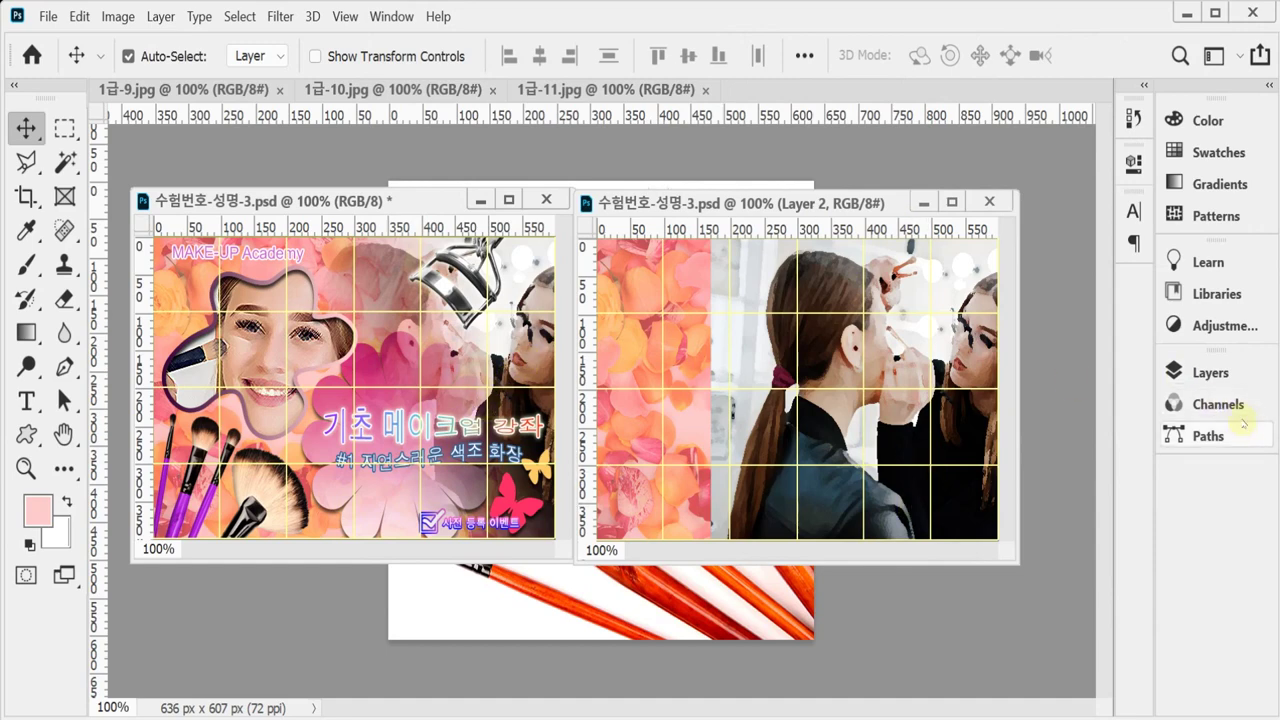
Add a layer mask to the makeup artist photo layer.
click(1210, 375)
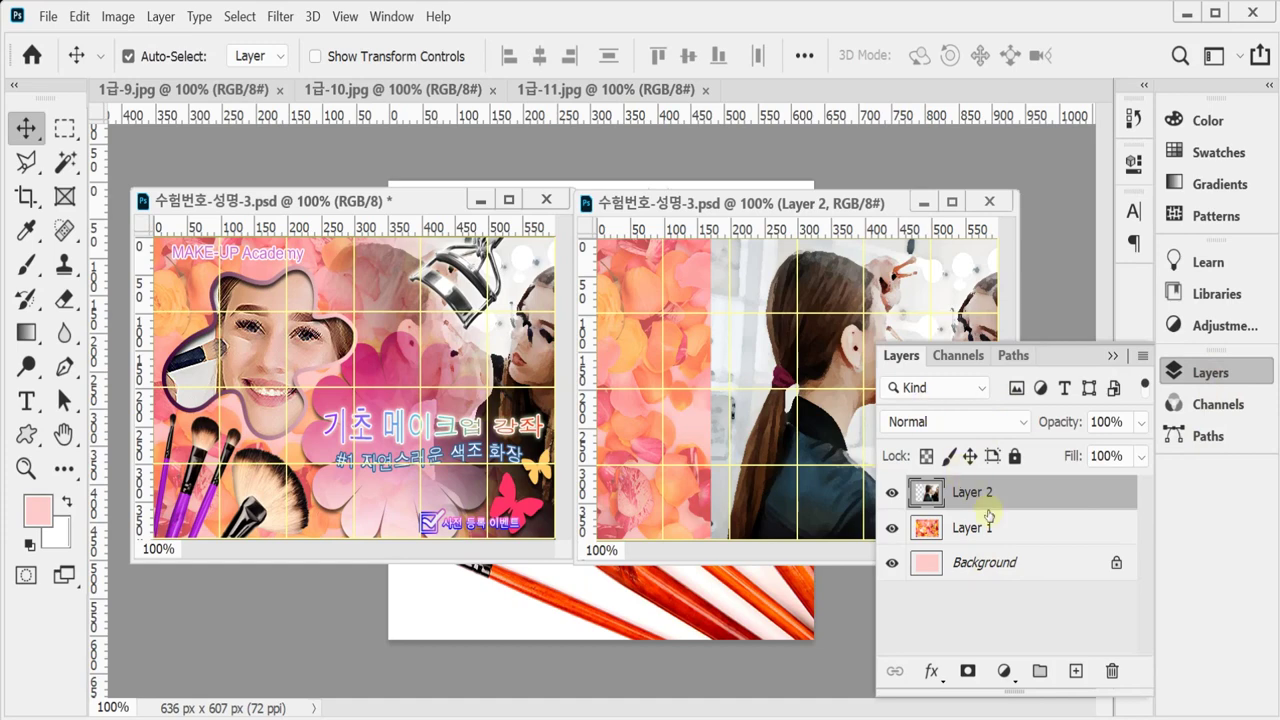
click(967, 674)
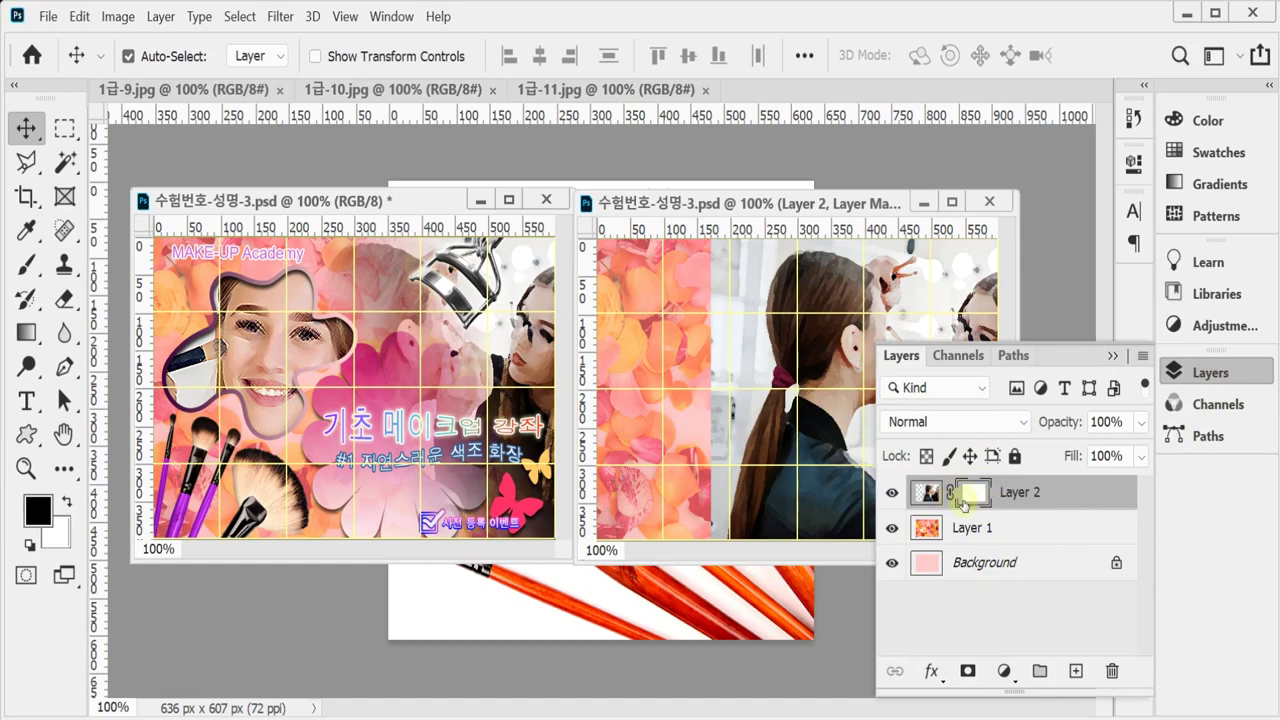
click(1175, 372)
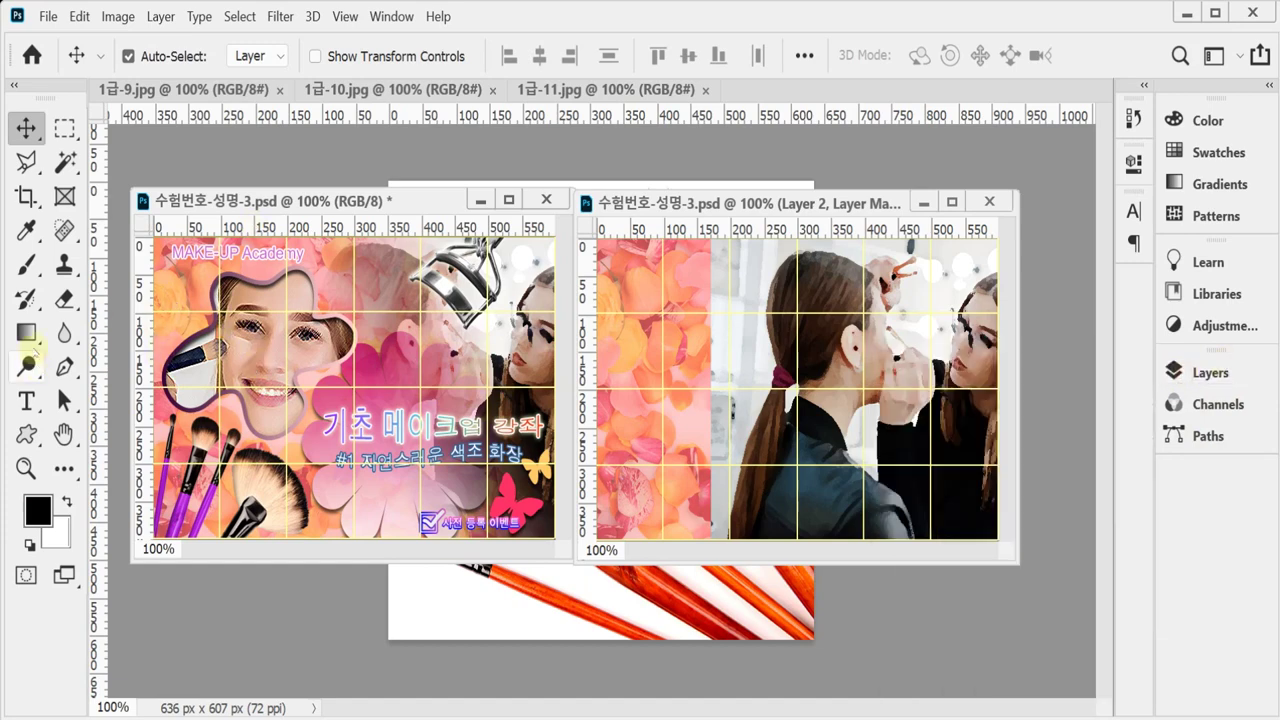
Fade the photo's left side on its mask with a linear black-to-white gradient running diagonally from about (300, 200) to (500, 100) px.
click(27, 332)
right_click(27, 332)
click(80, 330)
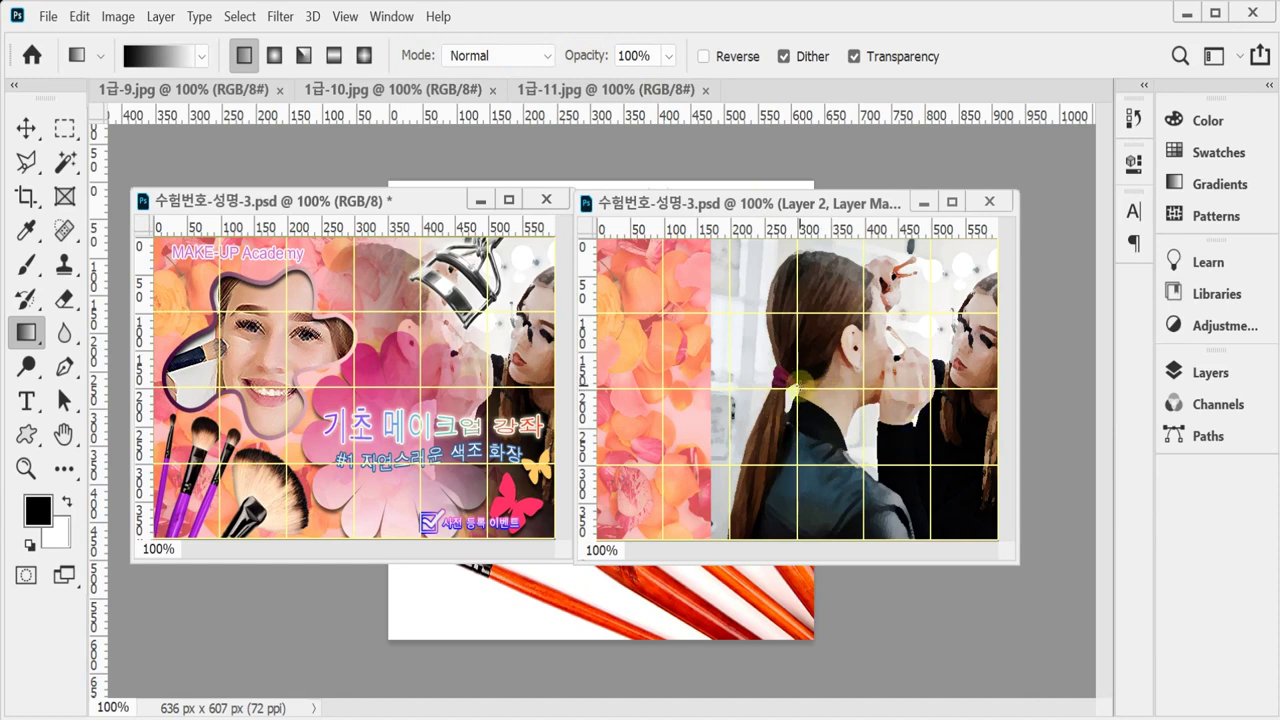
drag(799, 385, 935, 318)
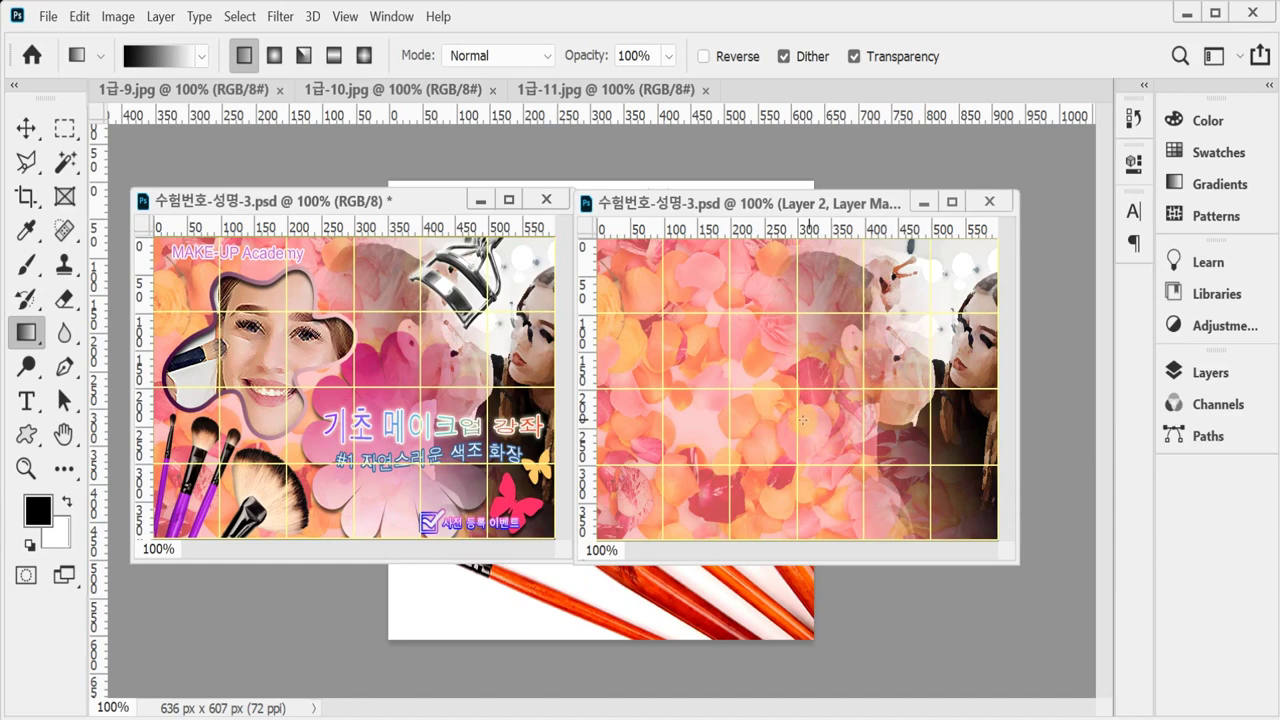
drag(688, 468, 968, 284)
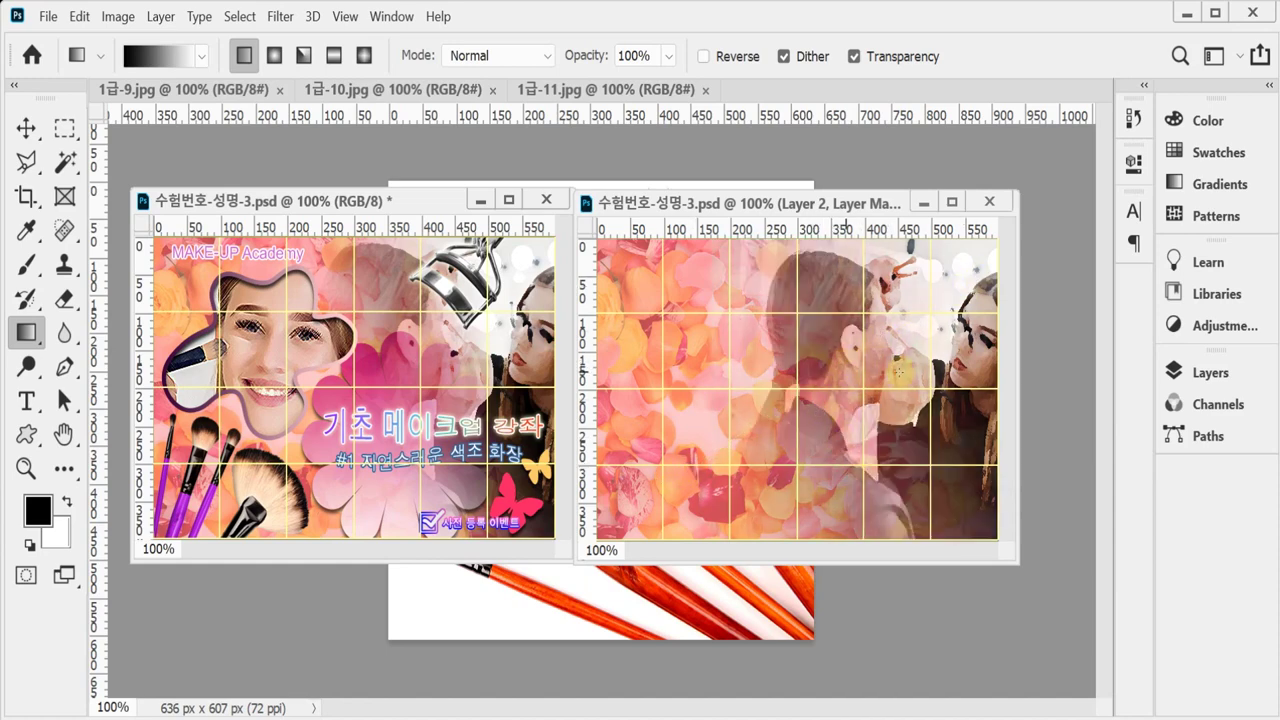
drag(797, 389, 933, 314)
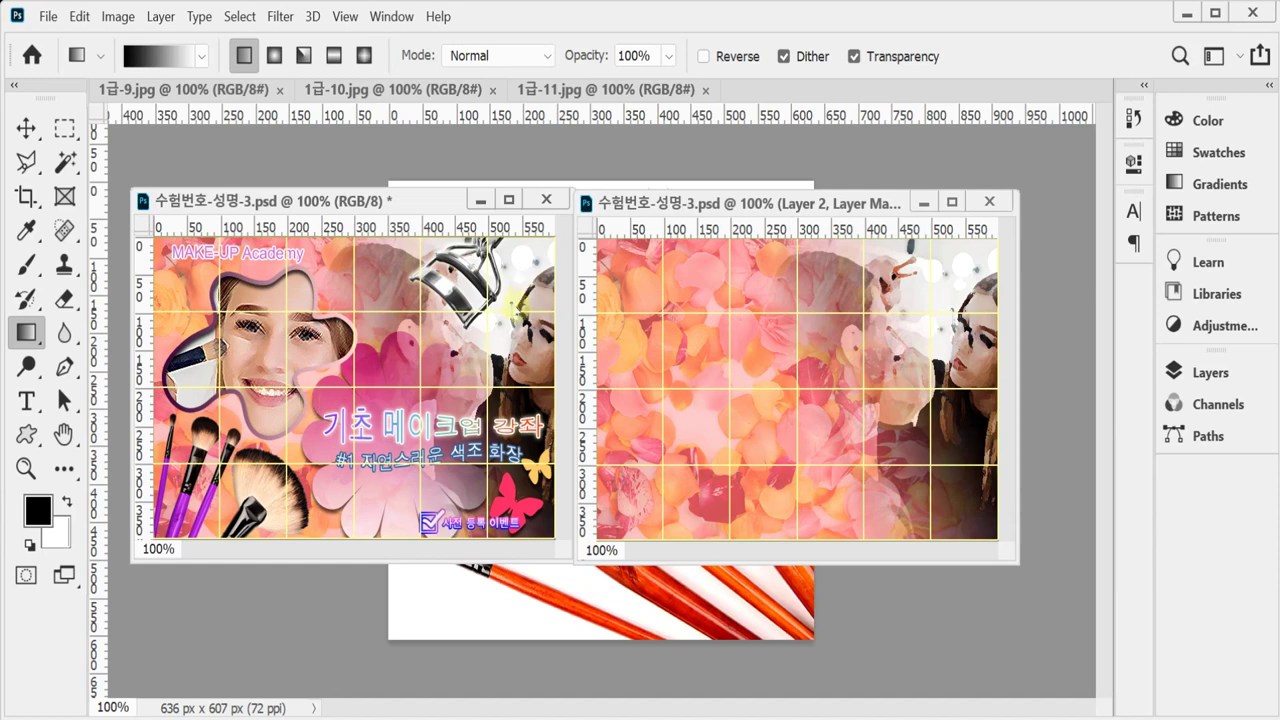
Activate the Custom Shape tool in Shape mode.
click(24, 436)
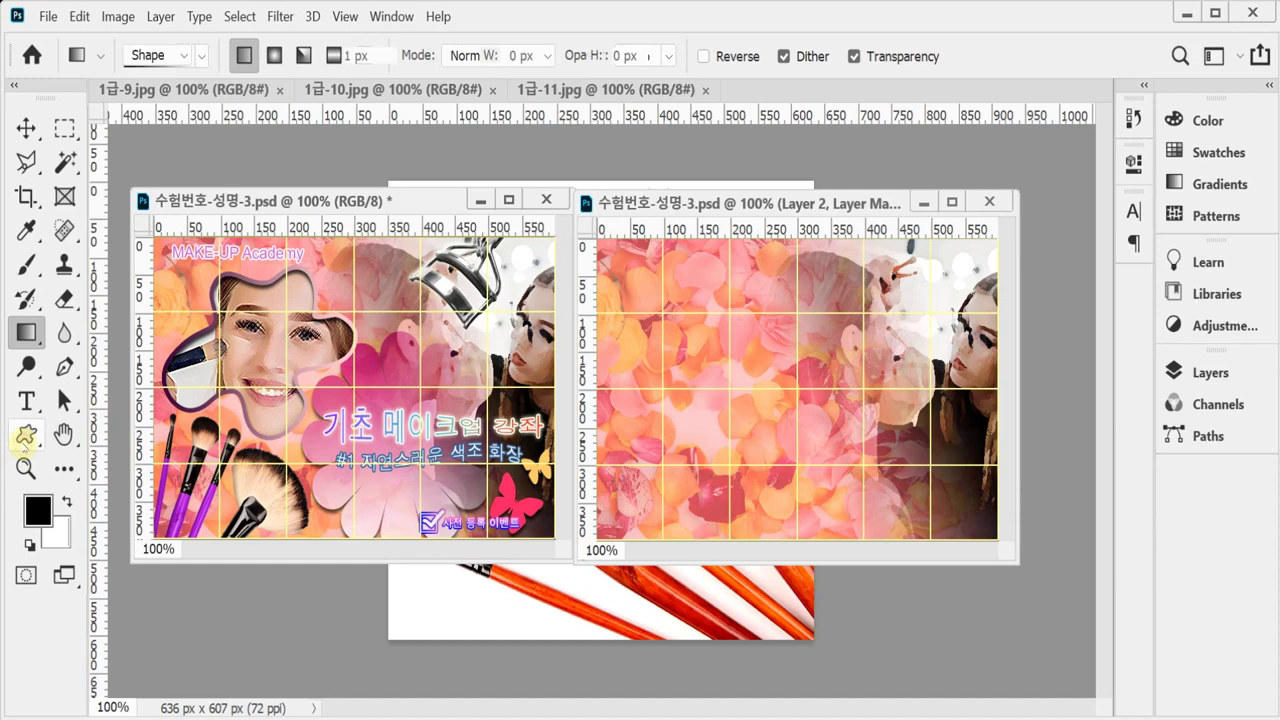
right_click(24, 436)
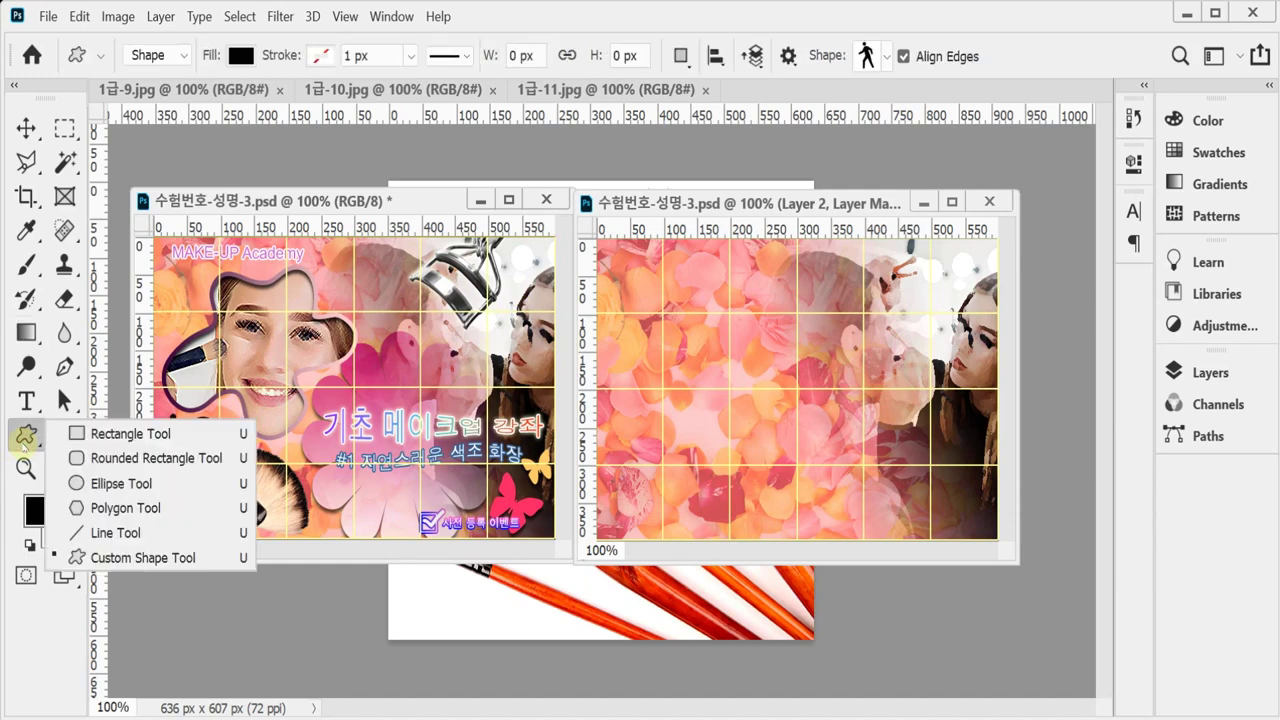
click(178, 557)
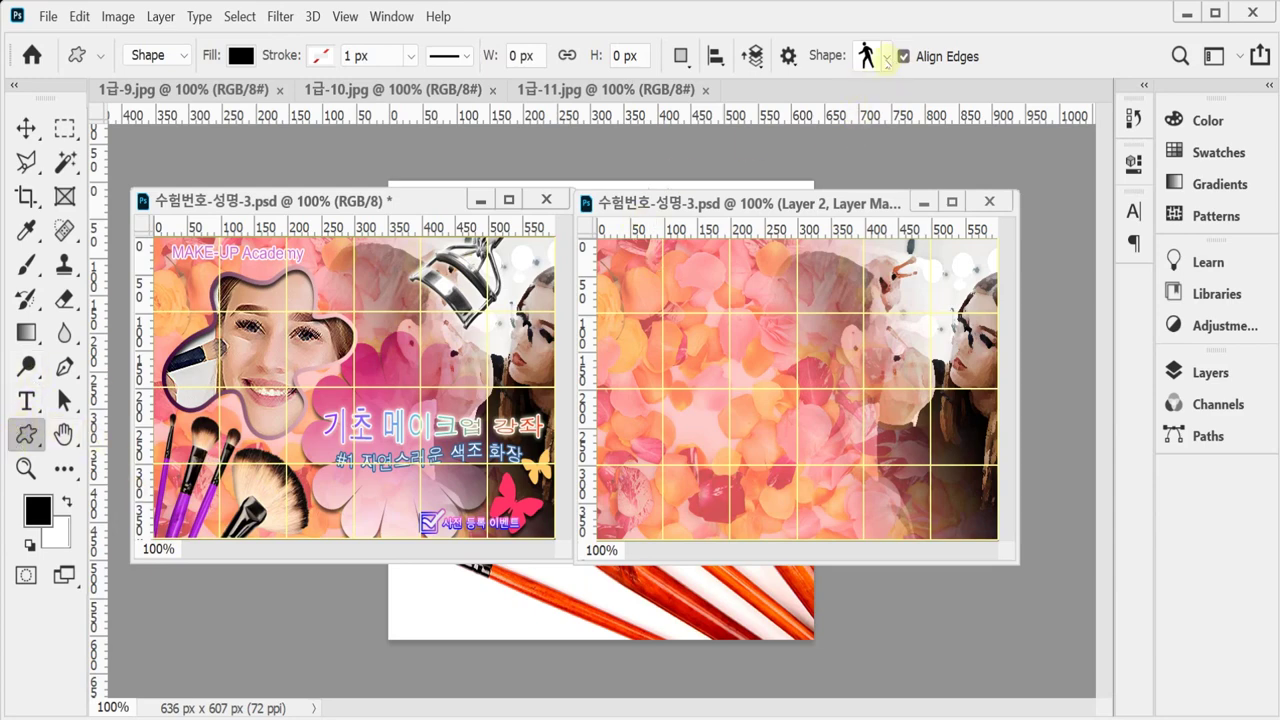
click(175, 55)
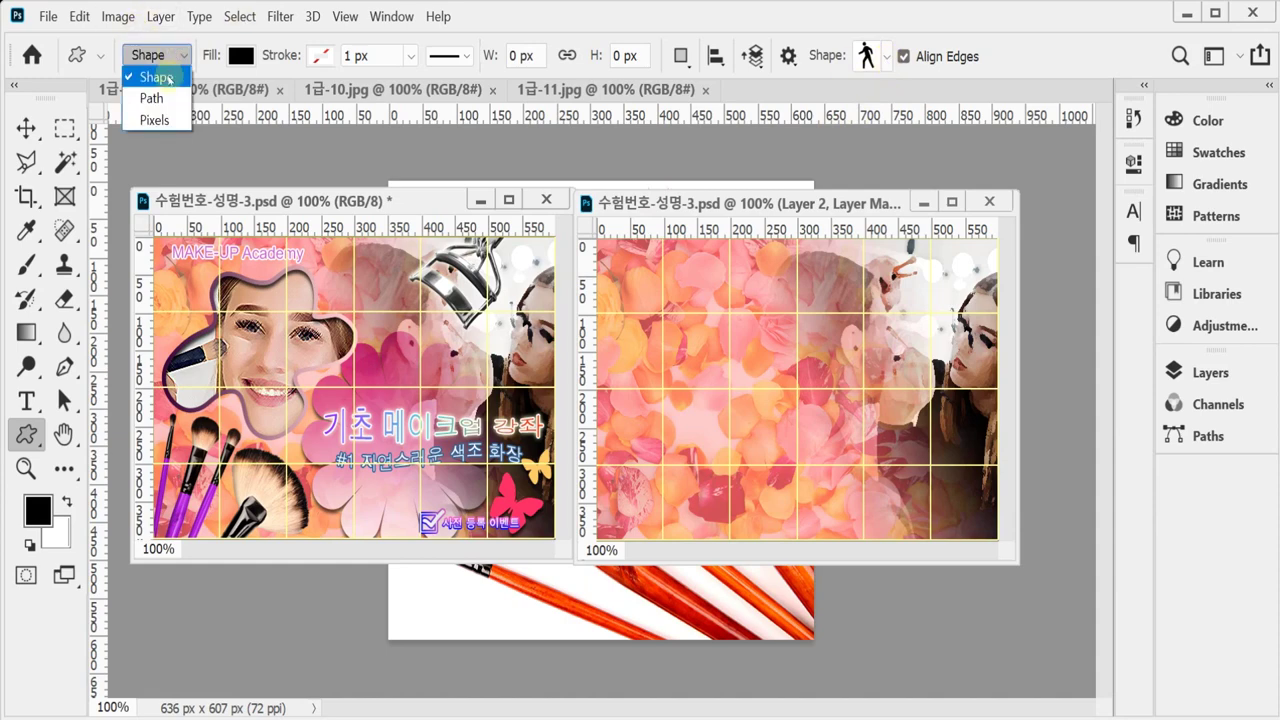
click(168, 77)
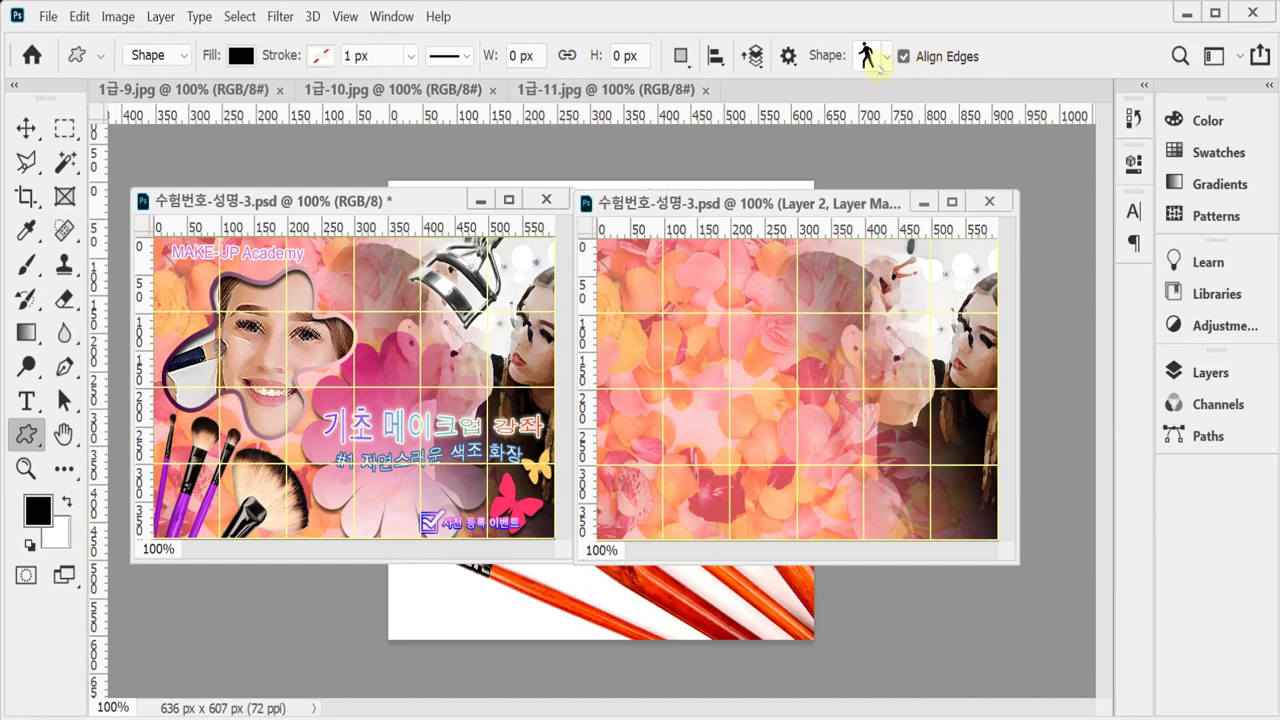
Choose the solid Blob 1 shape from the legacy default Shapes set and draw it about 269 x 233 px over the upper-left petals.
click(886, 57)
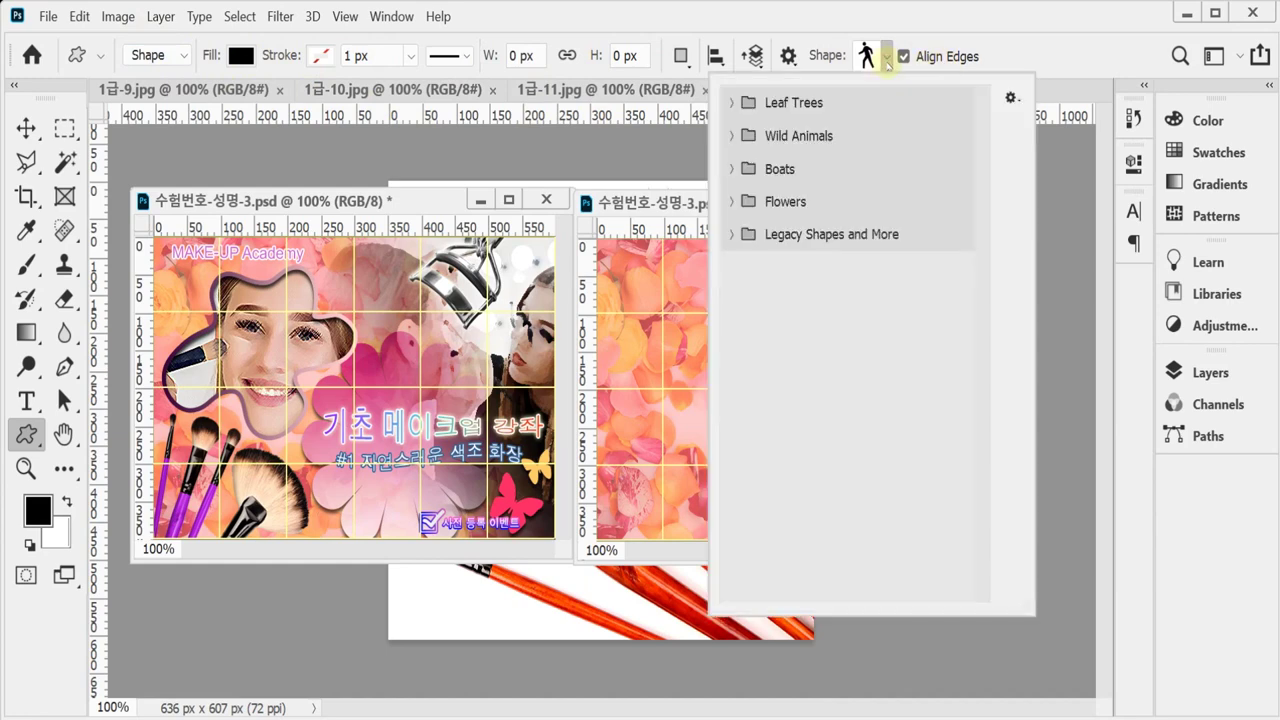
click(731, 238)
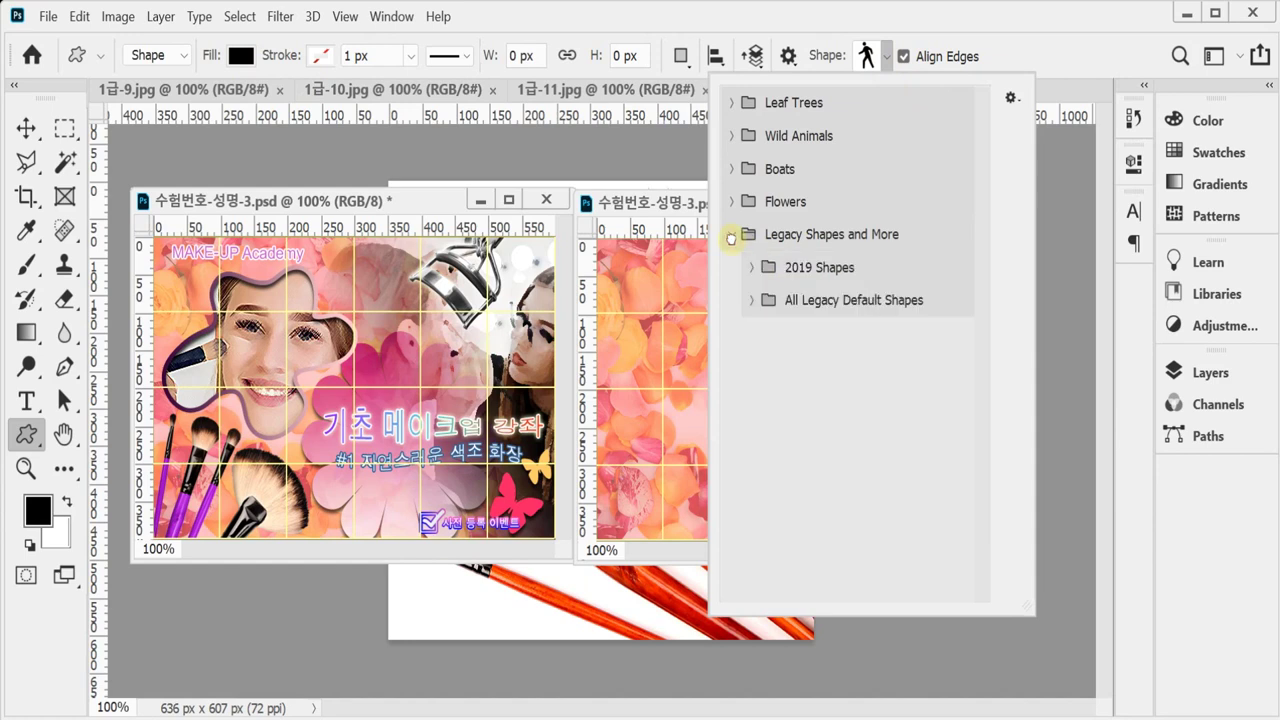
click(749, 302)
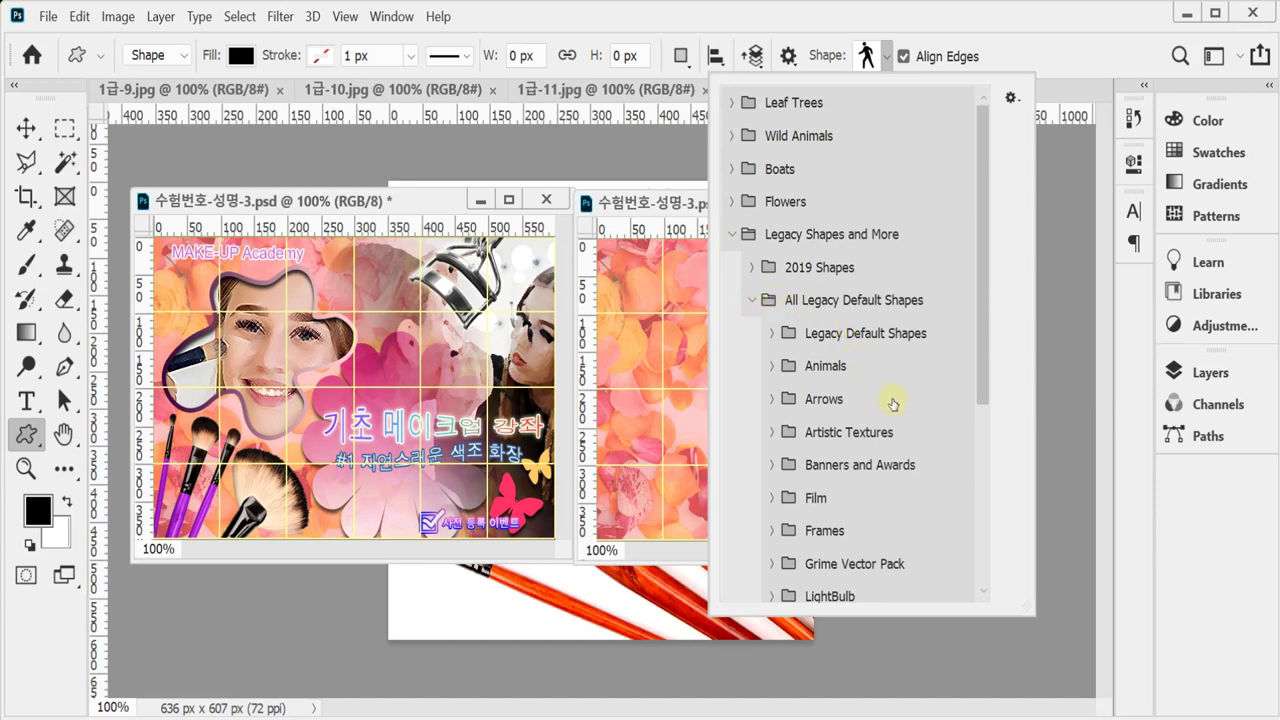
scroll(905, 430, down, 4)
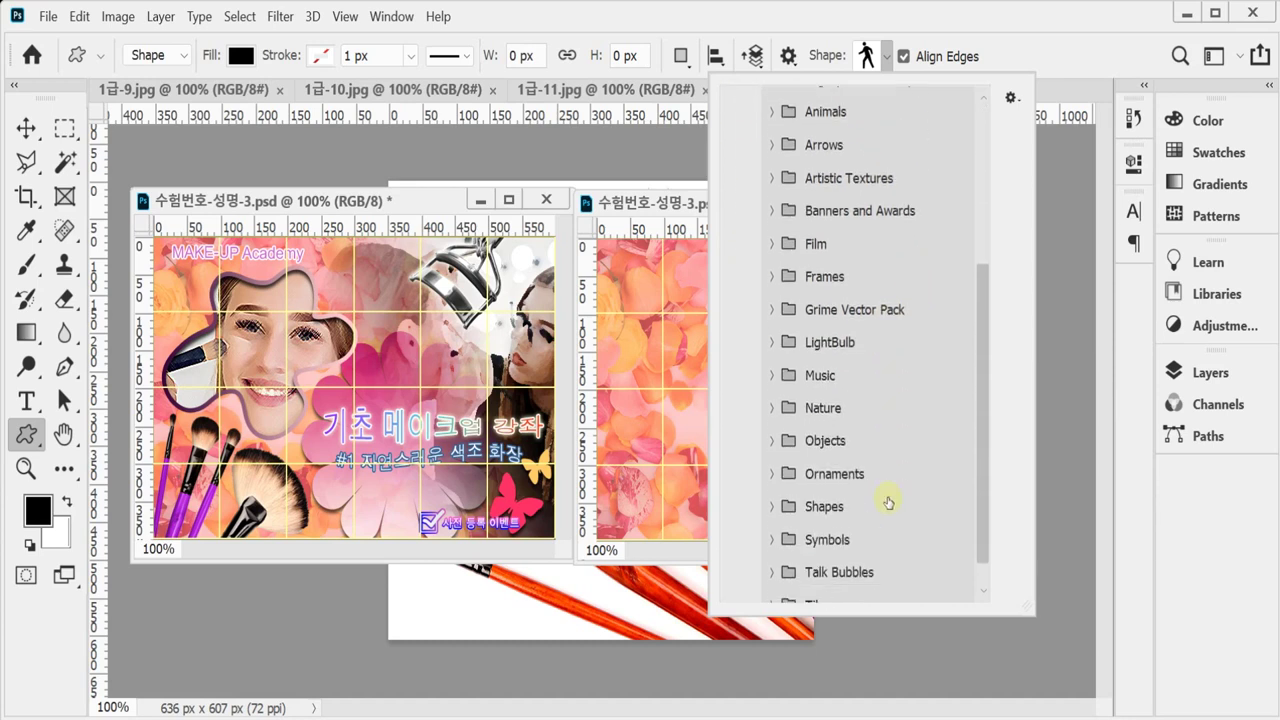
scroll(888, 502, down, 1)
click(774, 453)
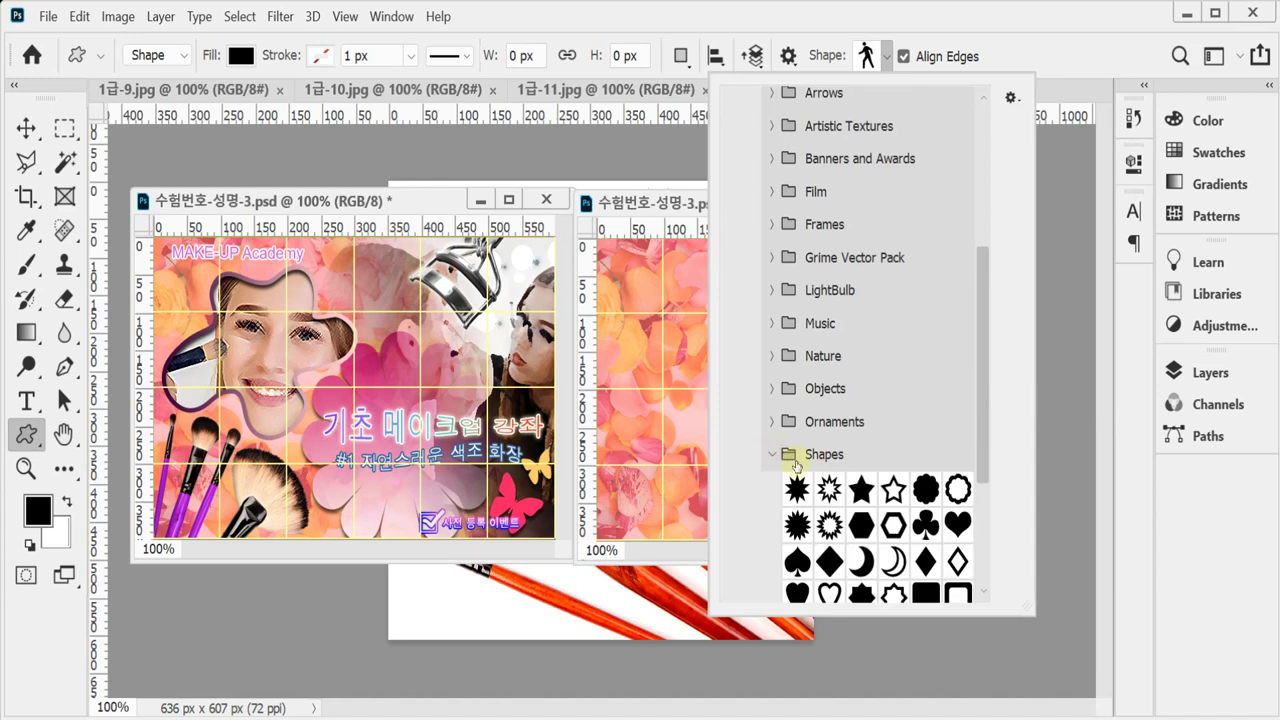
scroll(985, 437, down, 3)
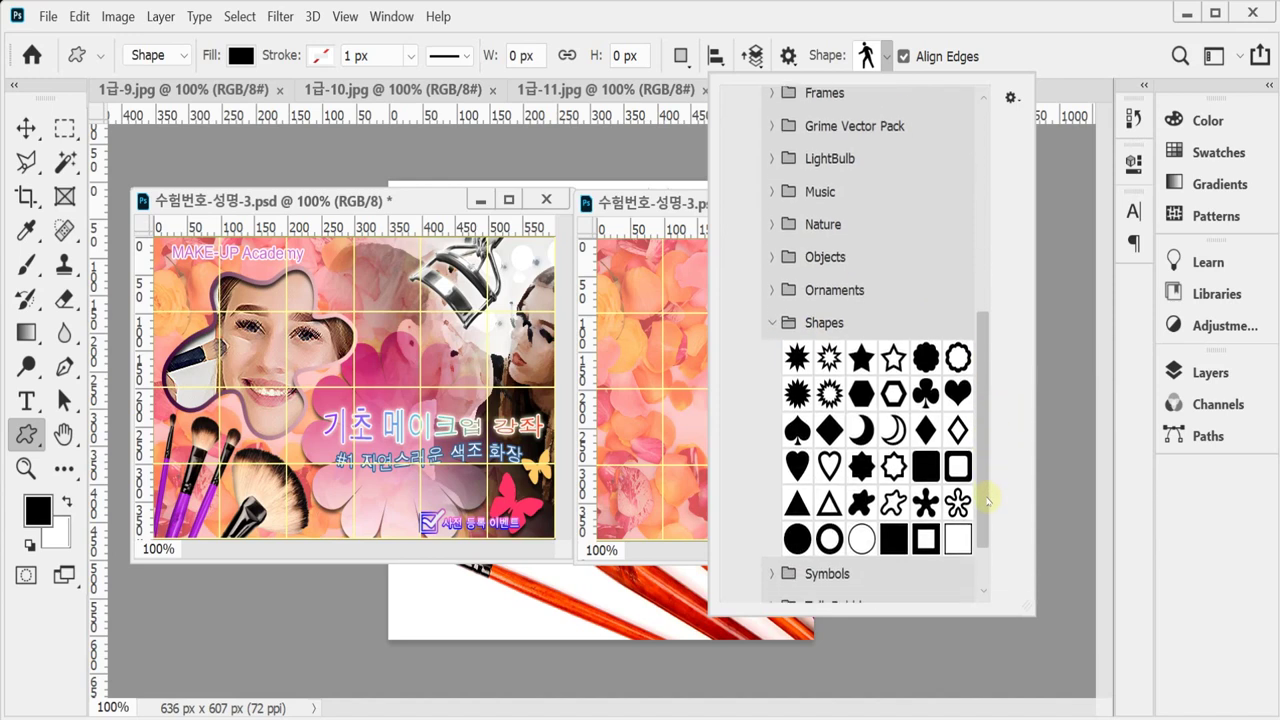
click(858, 493)
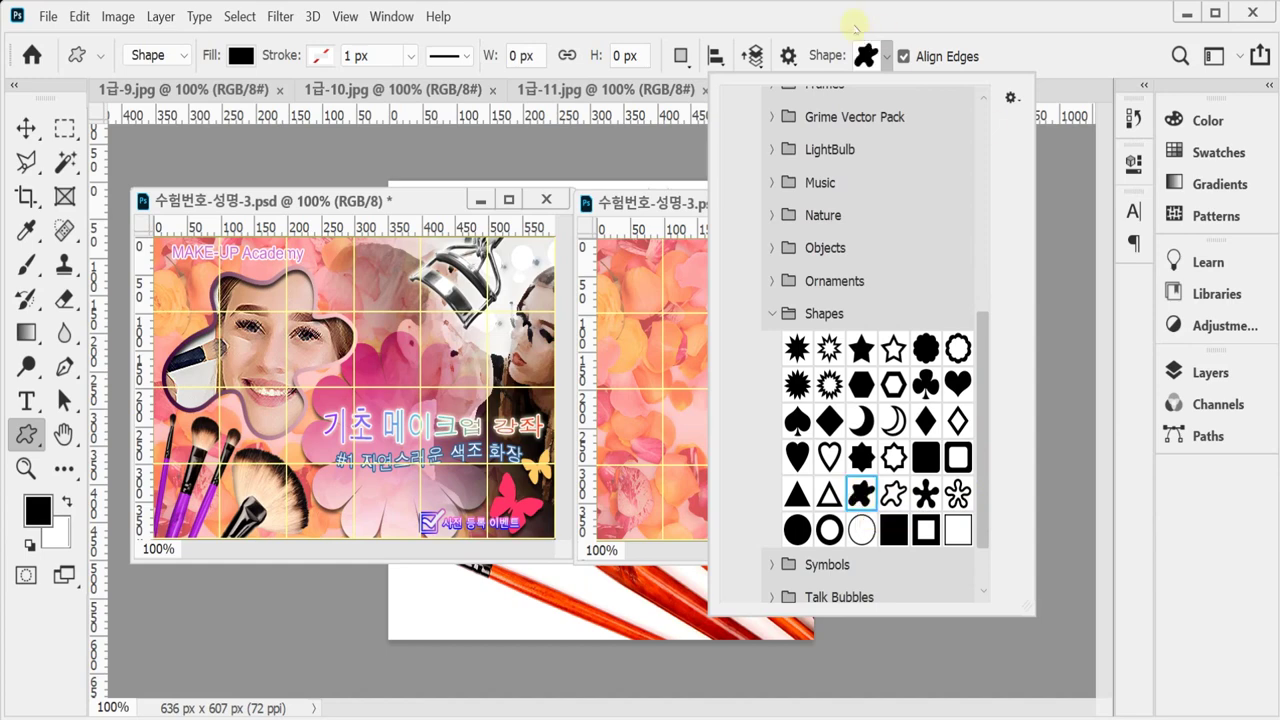
click(848, 22)
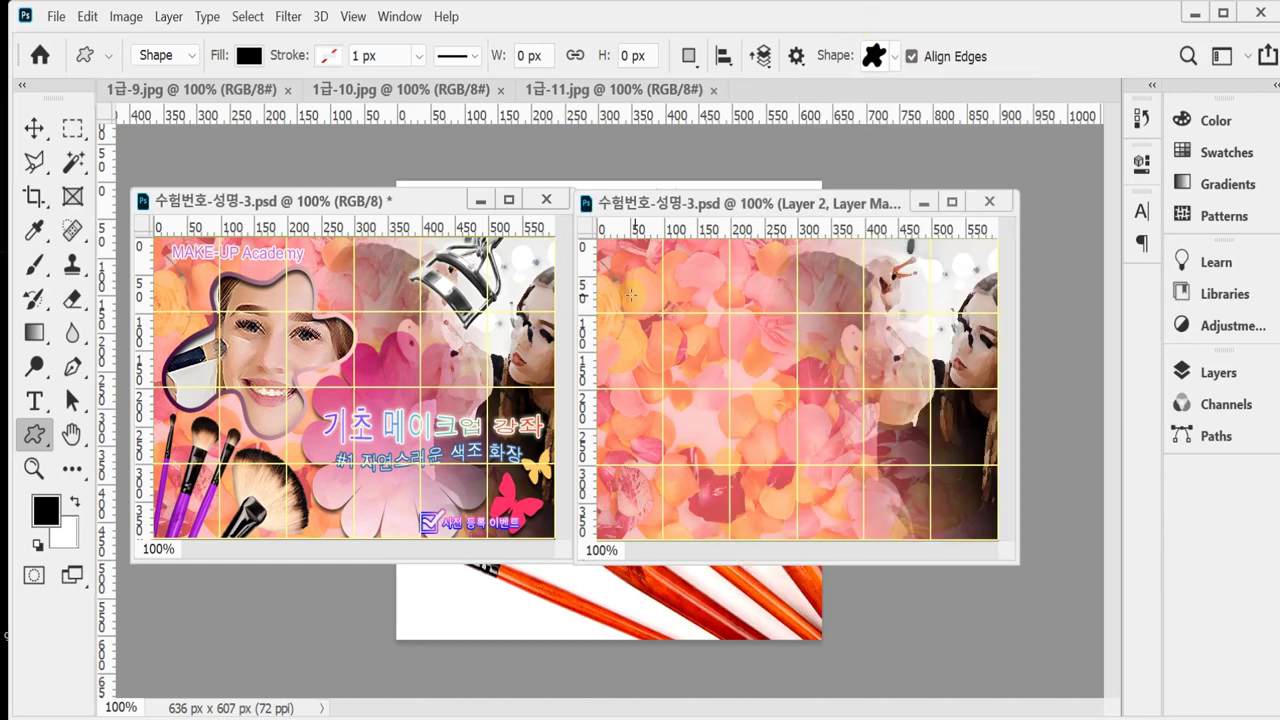
drag(624, 268, 805, 478)
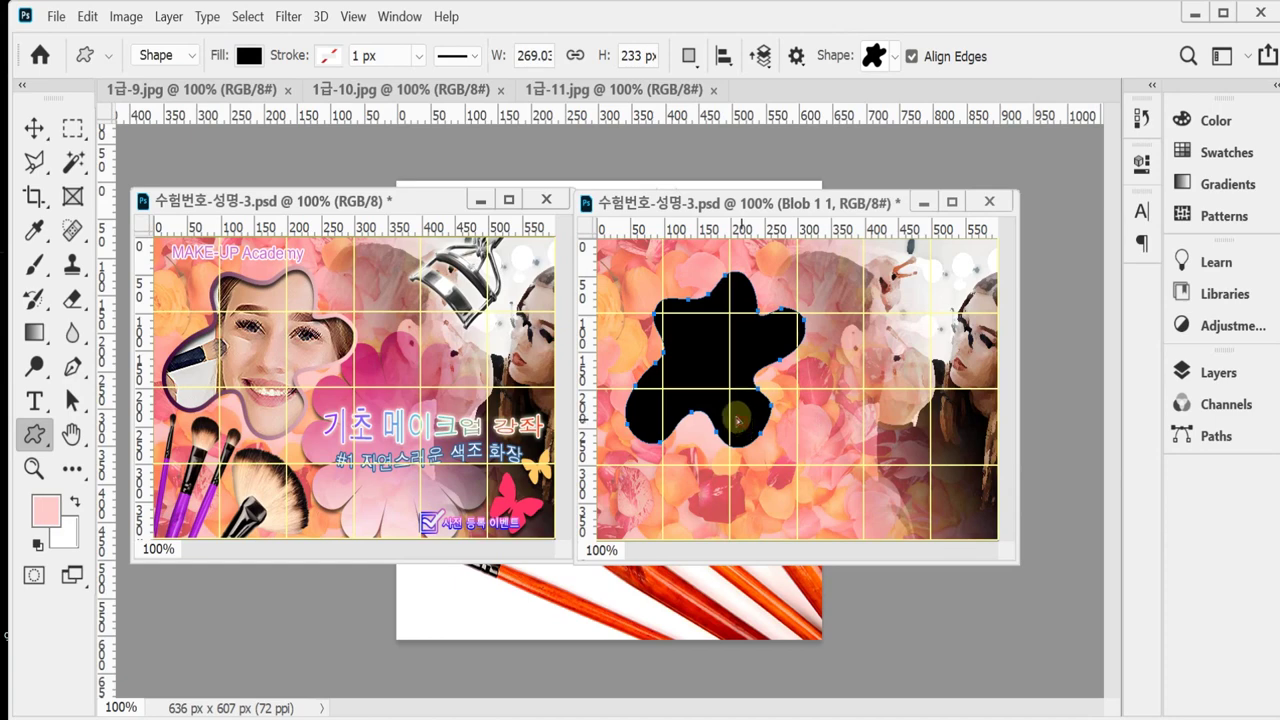
drag(731, 413, 743, 428)
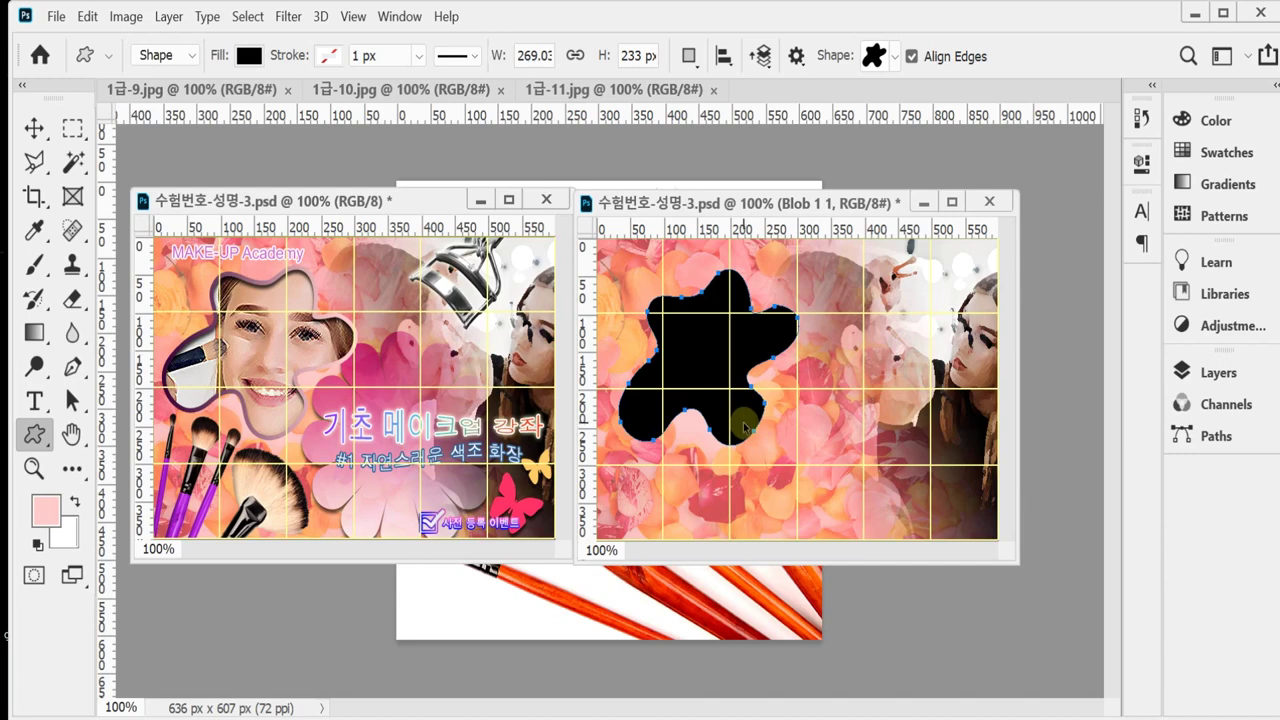
Rotate the blob shape 14° and center it at about X 162 px, Y 153 px.
key(ctrl+t)
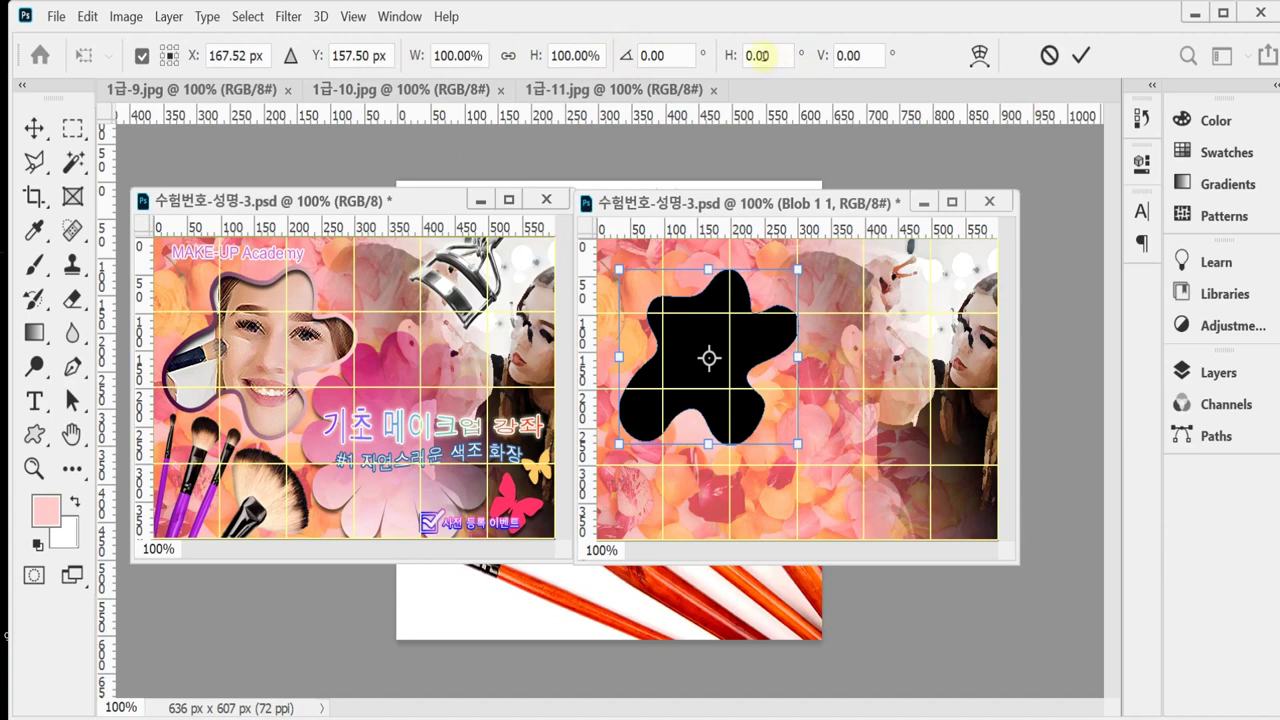
click(640, 53)
text(14)
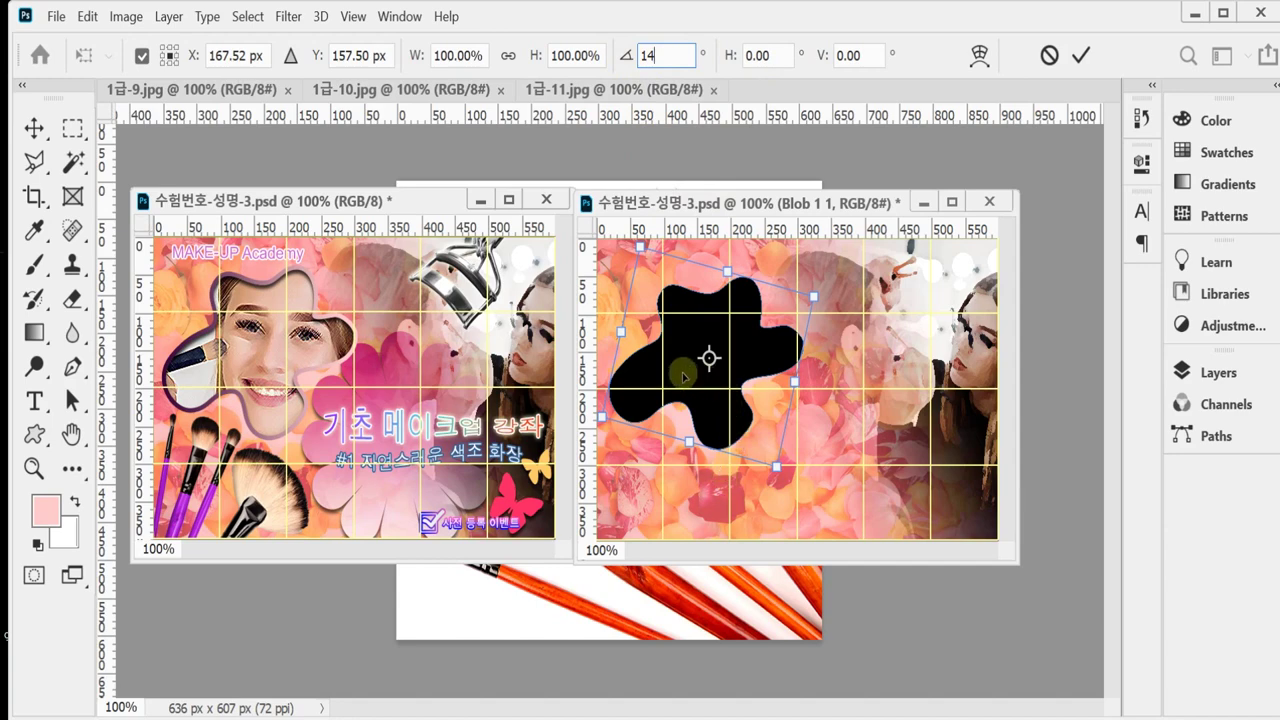
drag(691, 377, 685, 372)
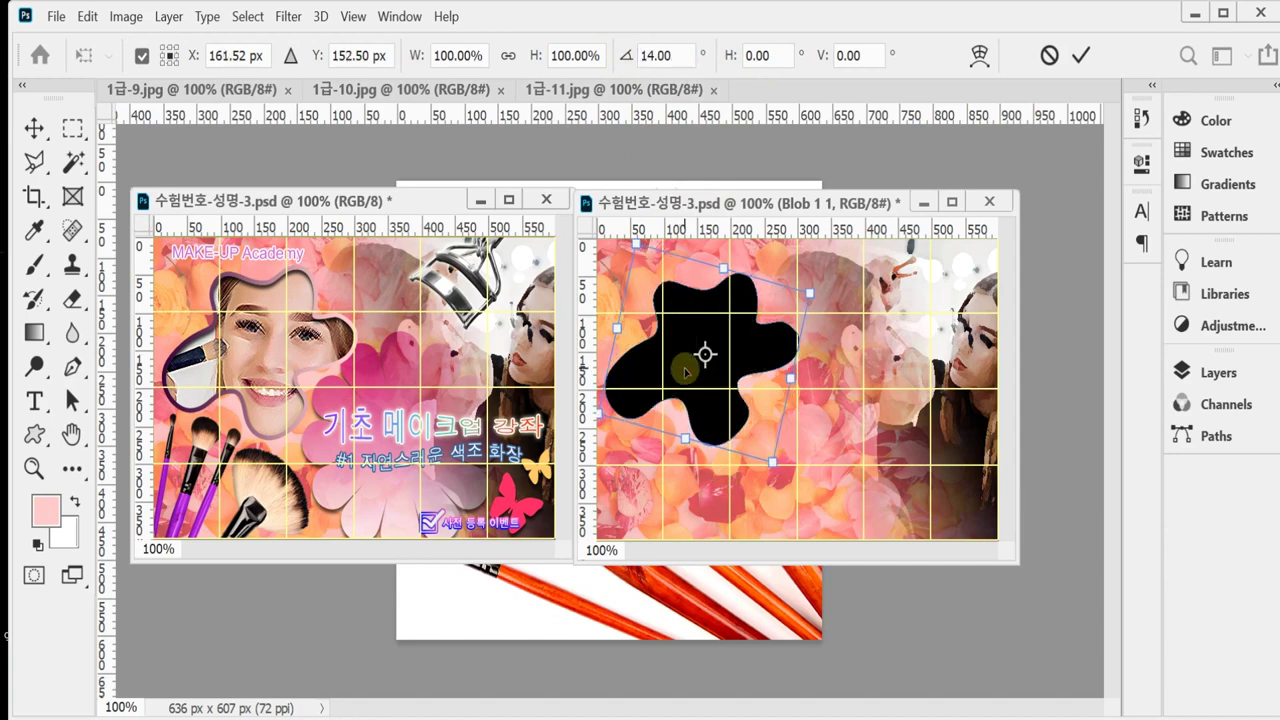
key(Return)
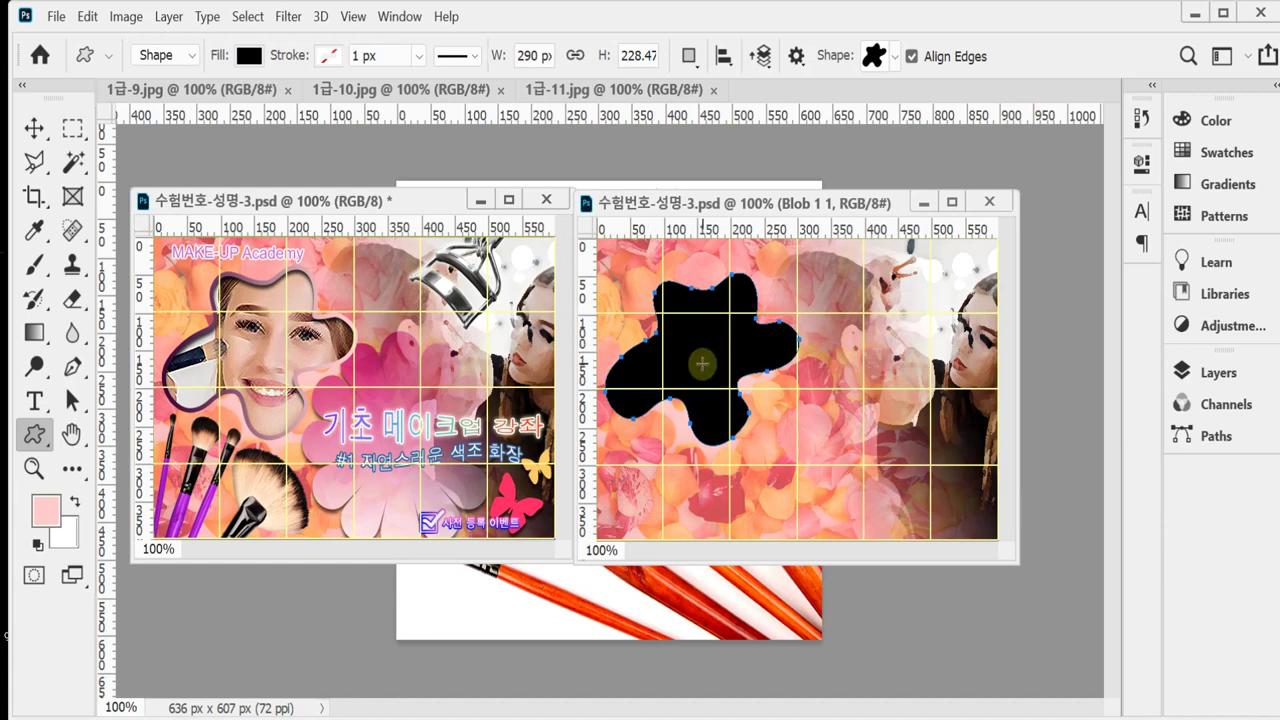
Change the blob shape's fill color to white.
click(249, 56)
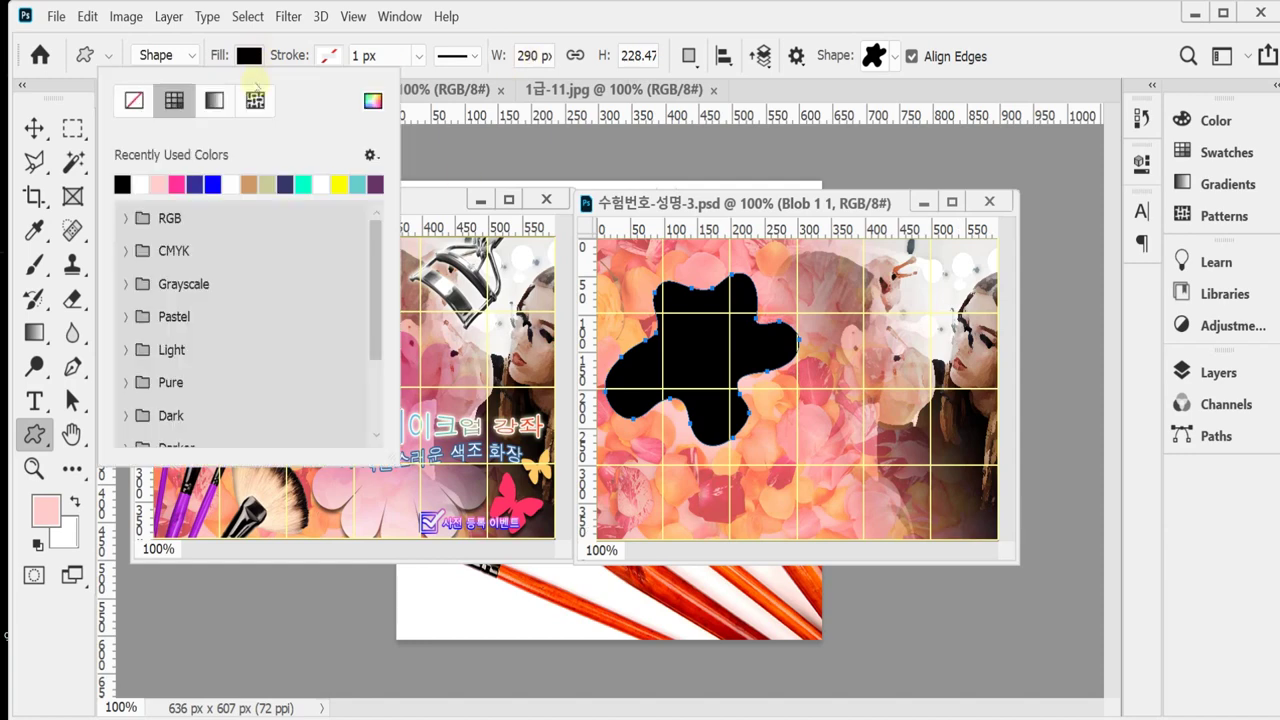
click(141, 184)
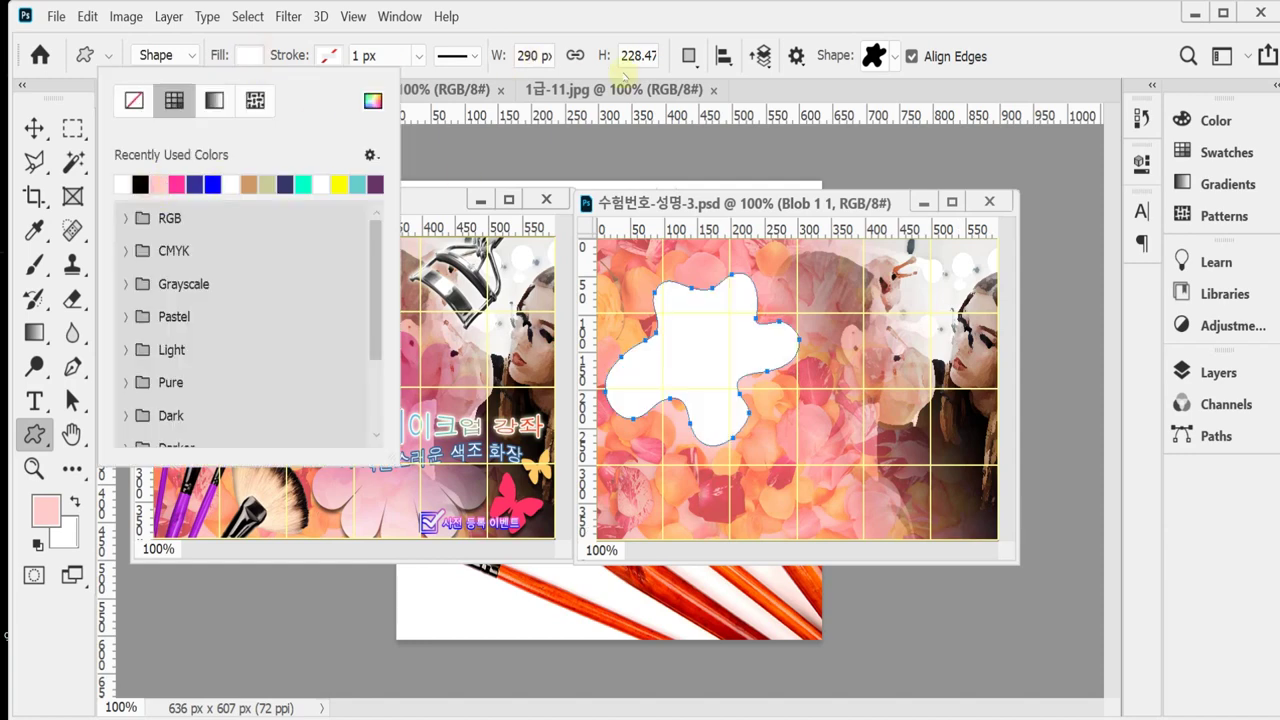
click(672, 15)
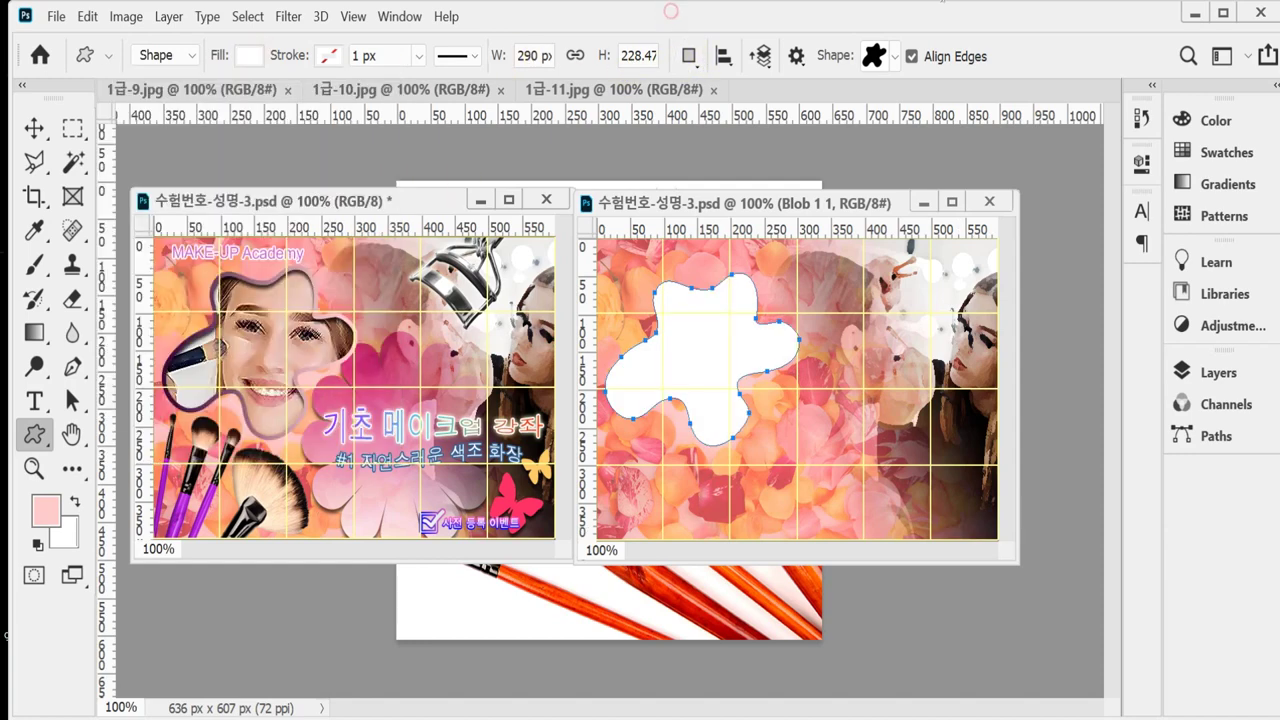
Add a 6 px Stroke layer style positioned outside the blob shape.
click(1200, 372)
click(940, 673)
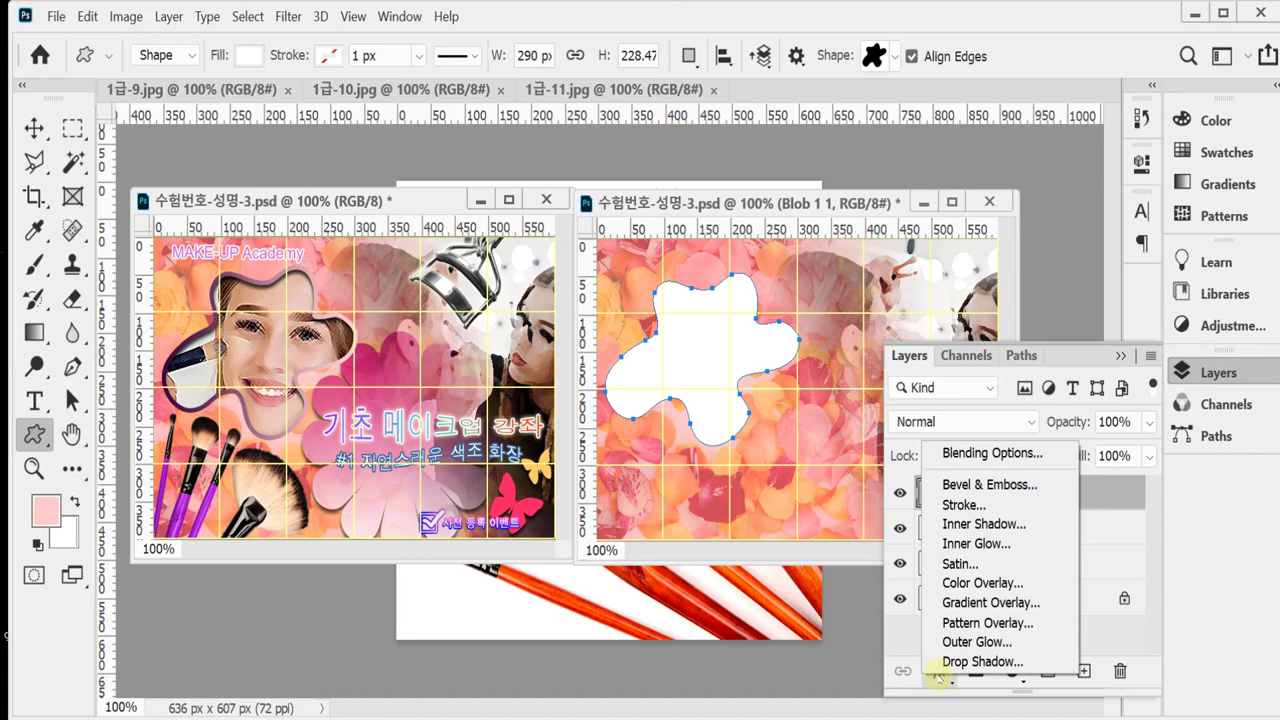
click(1033, 507)
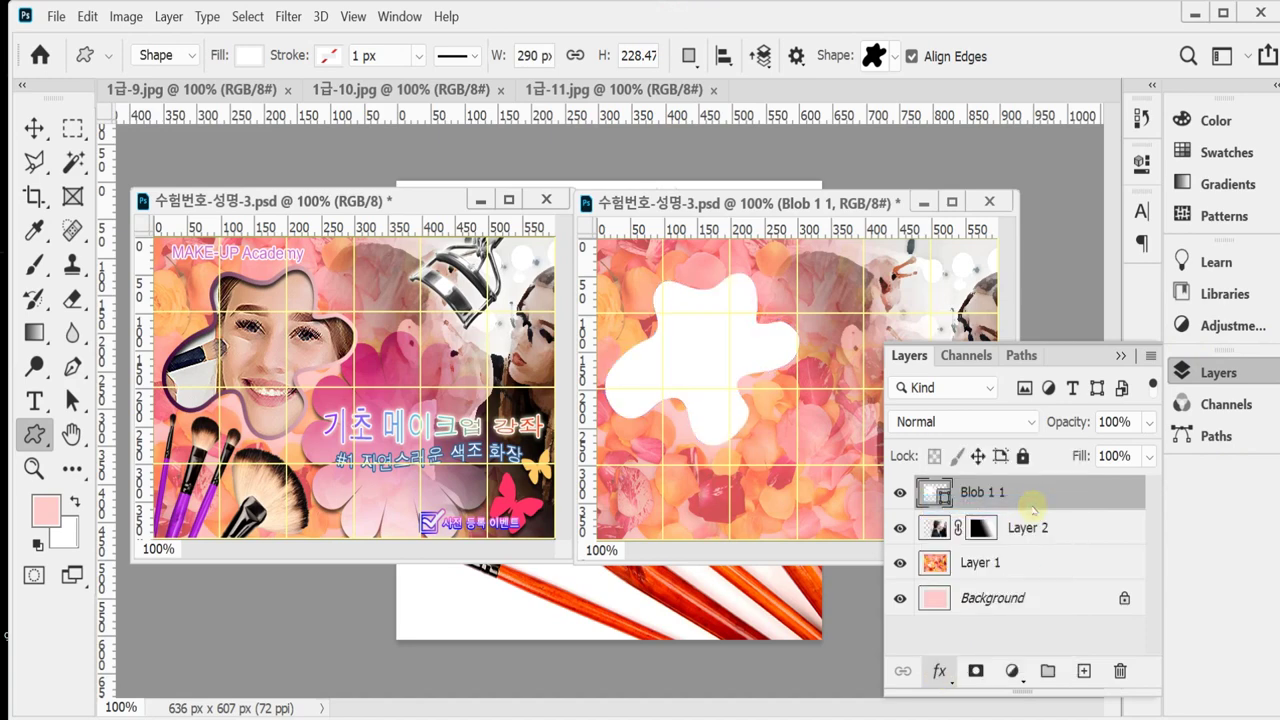
text(6)
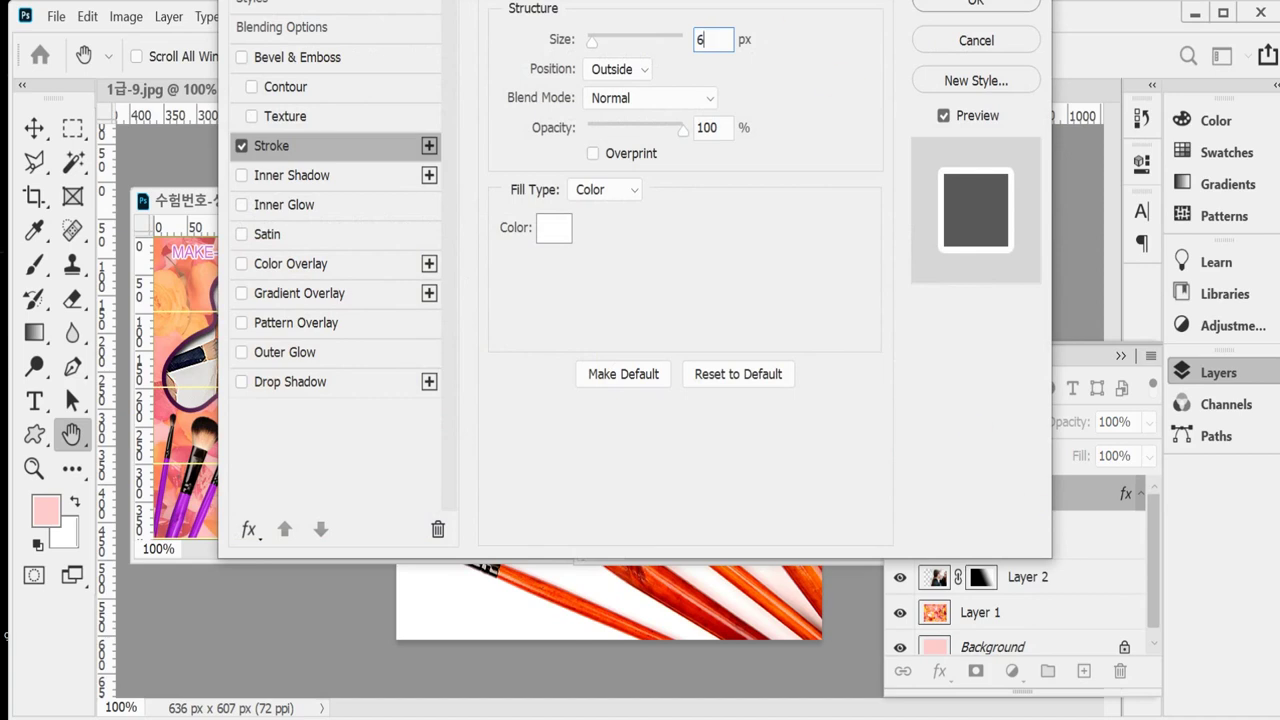
drag(711, 1, 800, 37)
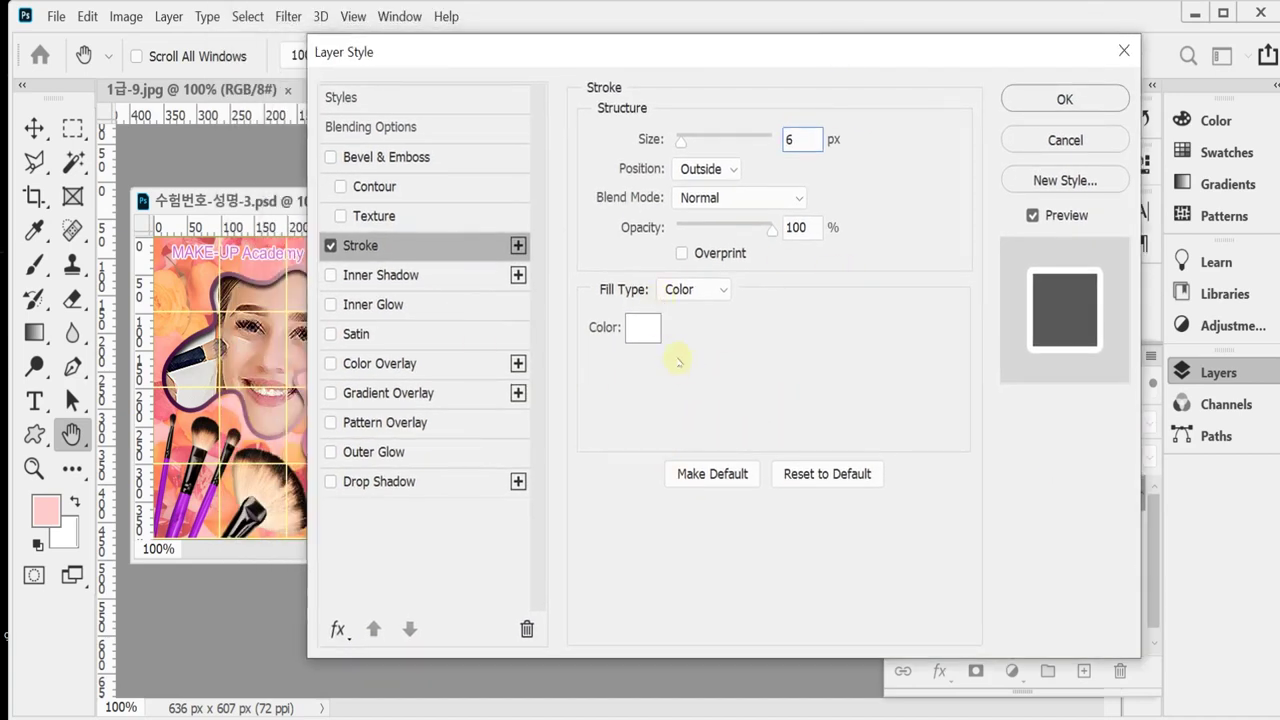
Set the blob stroke's fill type to a gradient running from #330033 to #ffcccc.
click(733, 291)
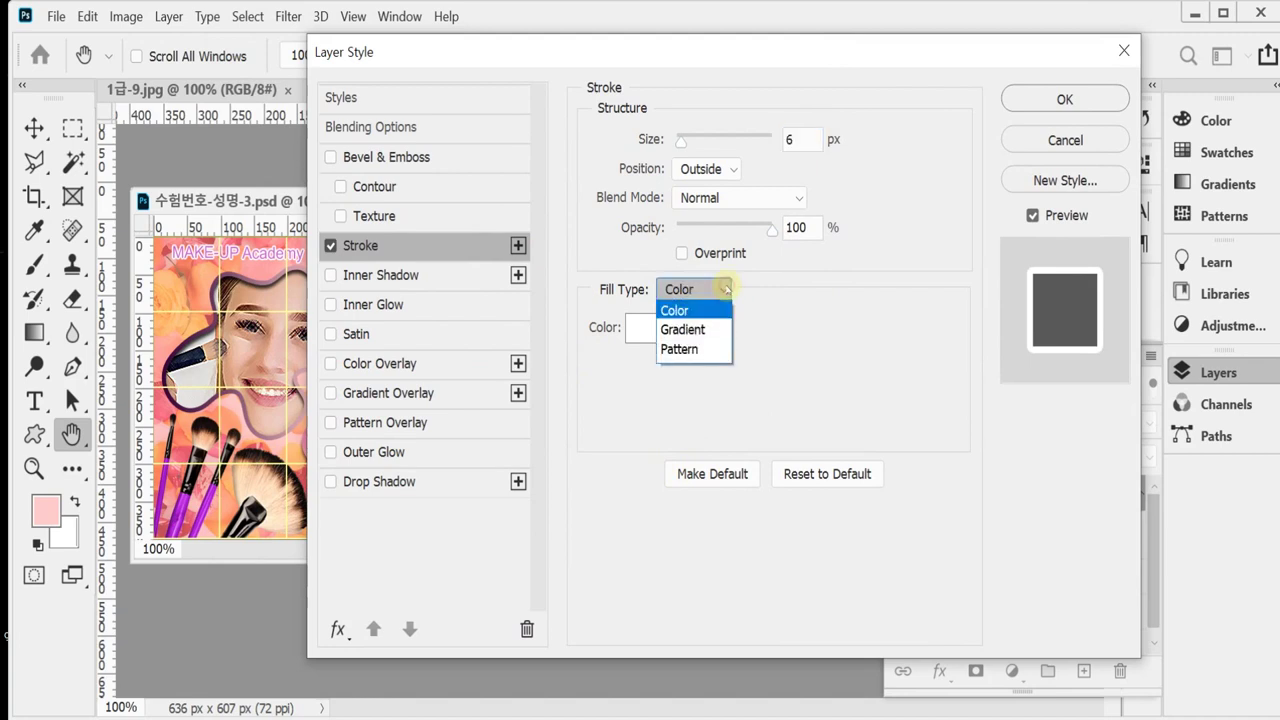
click(715, 327)
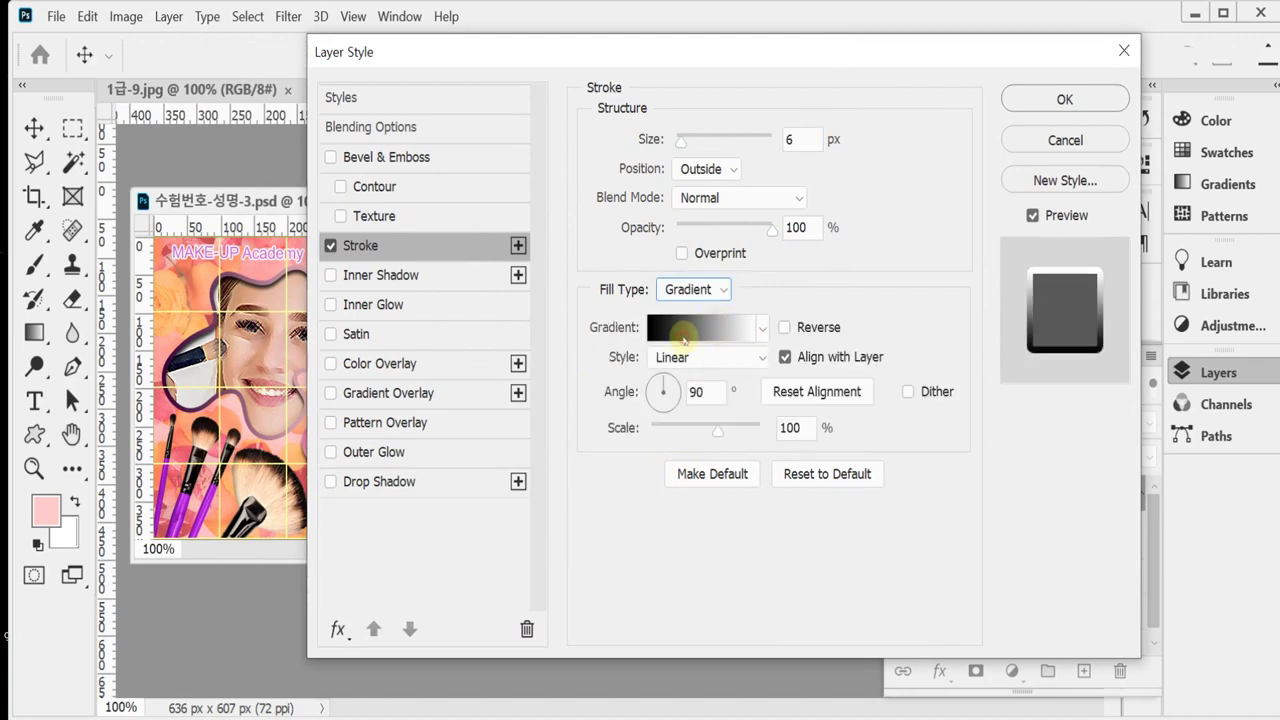
click(684, 341)
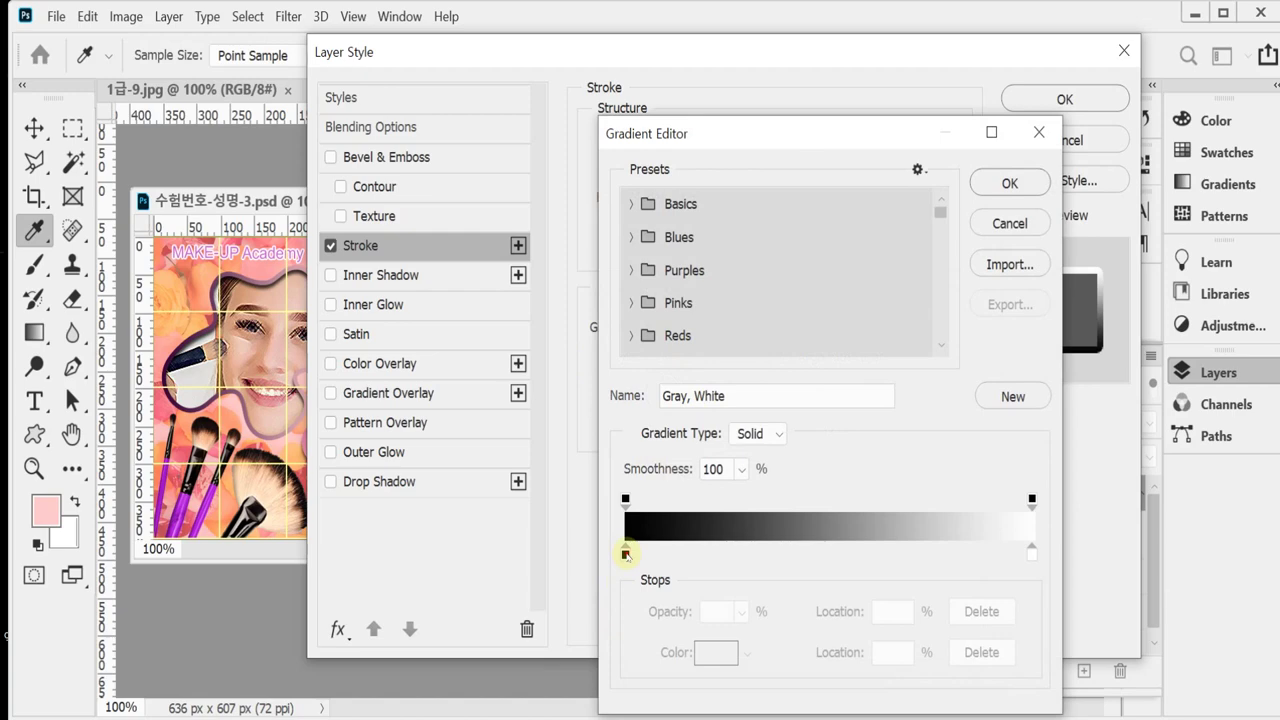
double_click(626, 553)
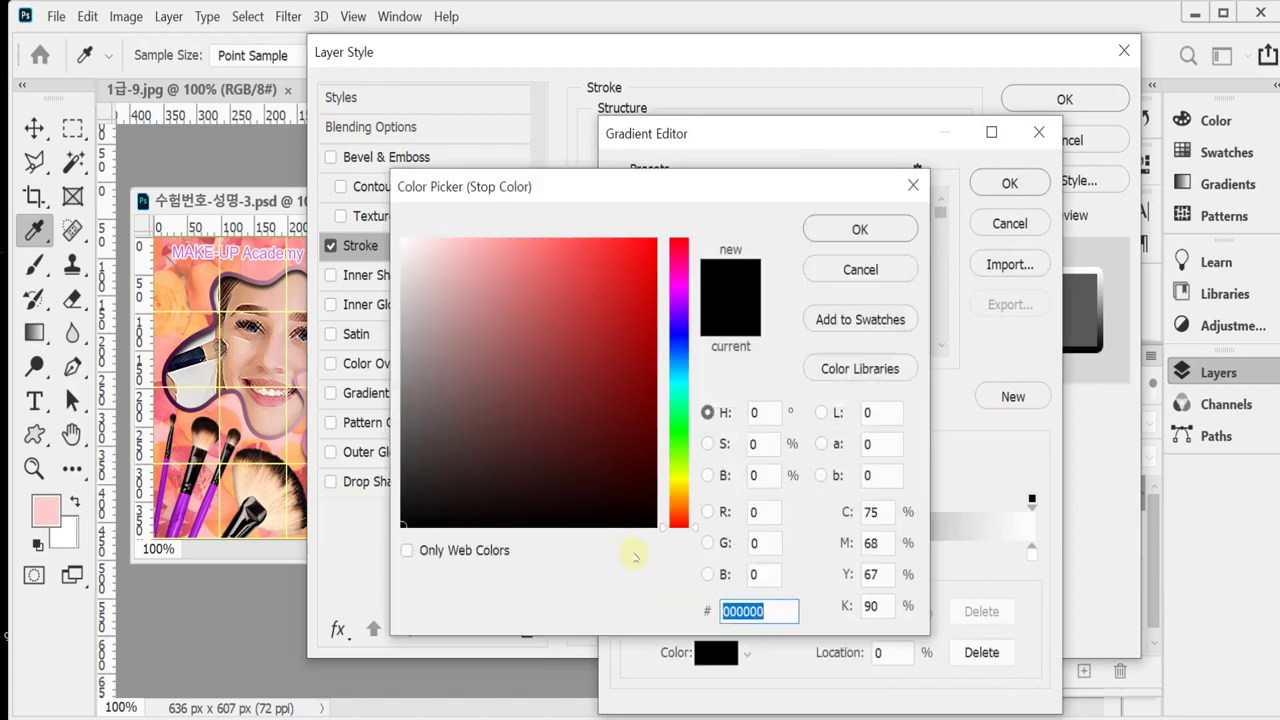
text(300330)
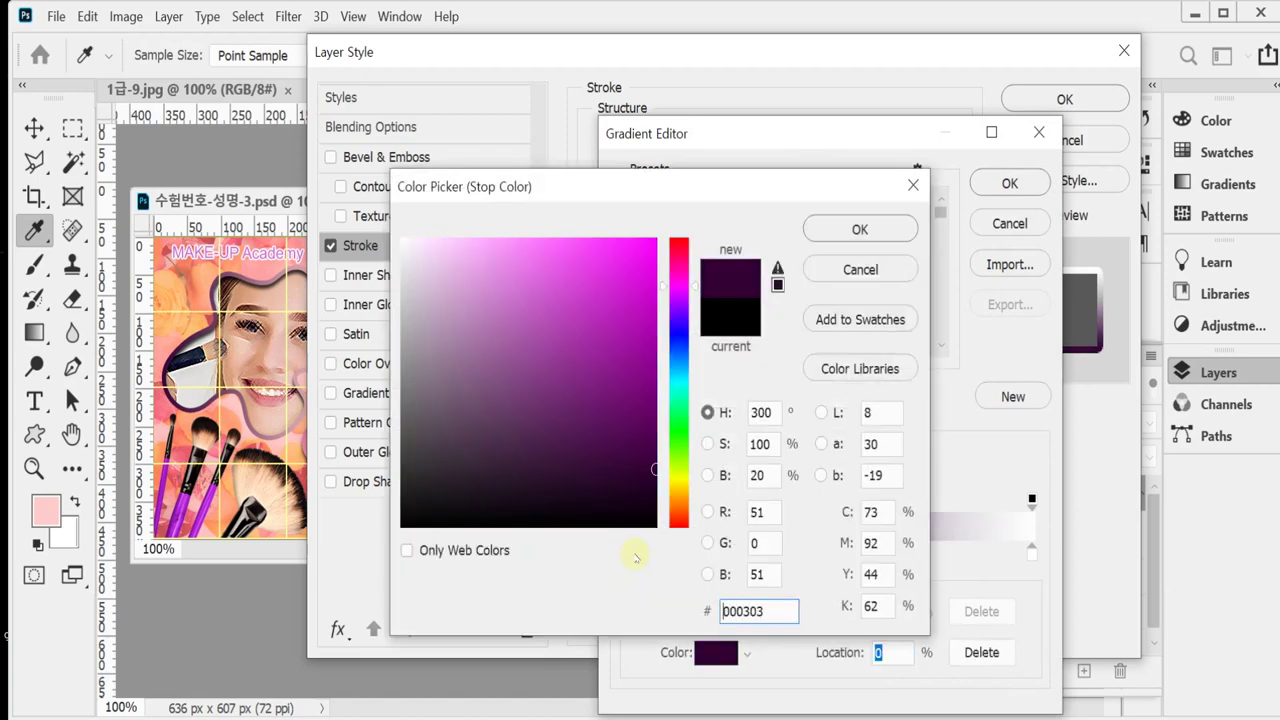
key(Return)
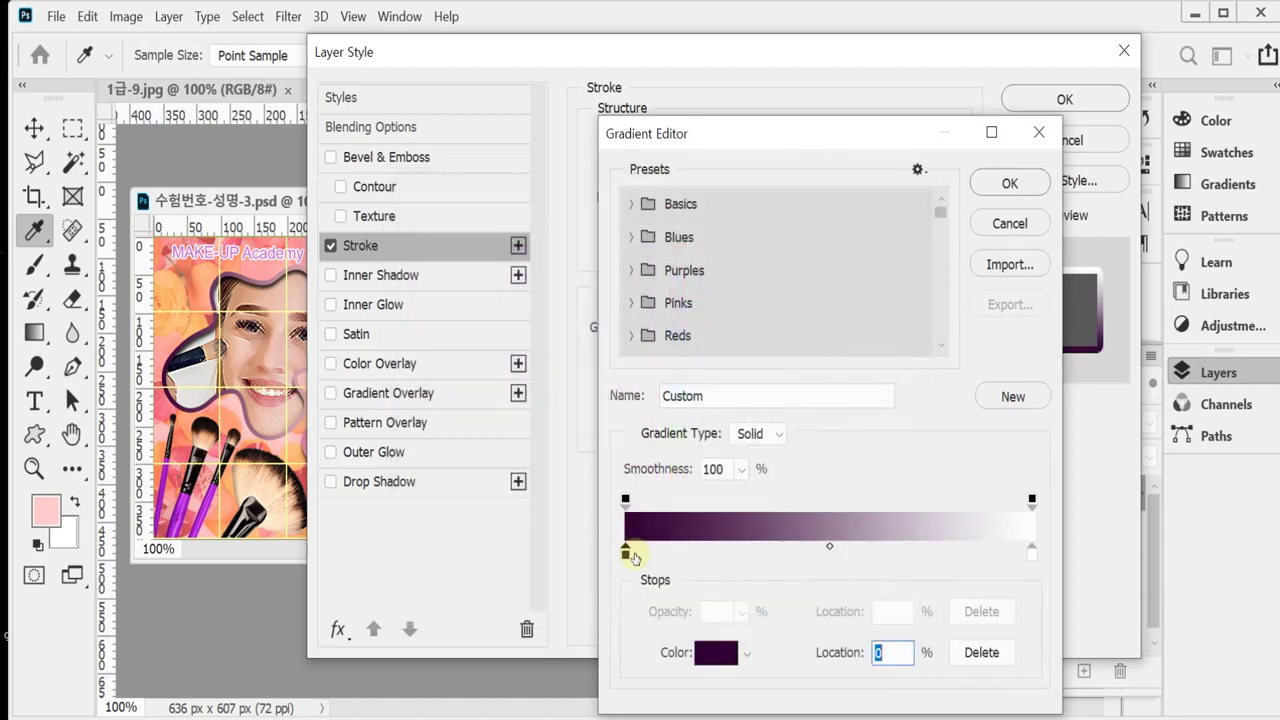
double_click(1031, 556)
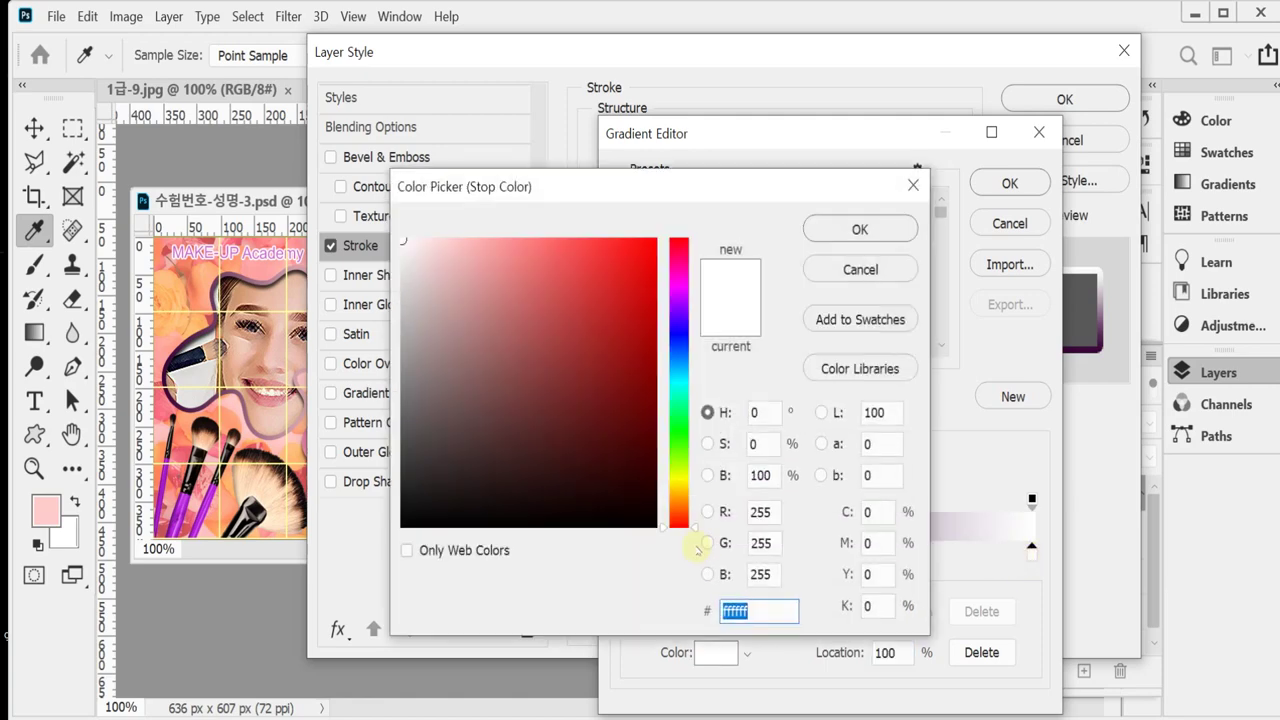
text(ffcccc)
key(Return)
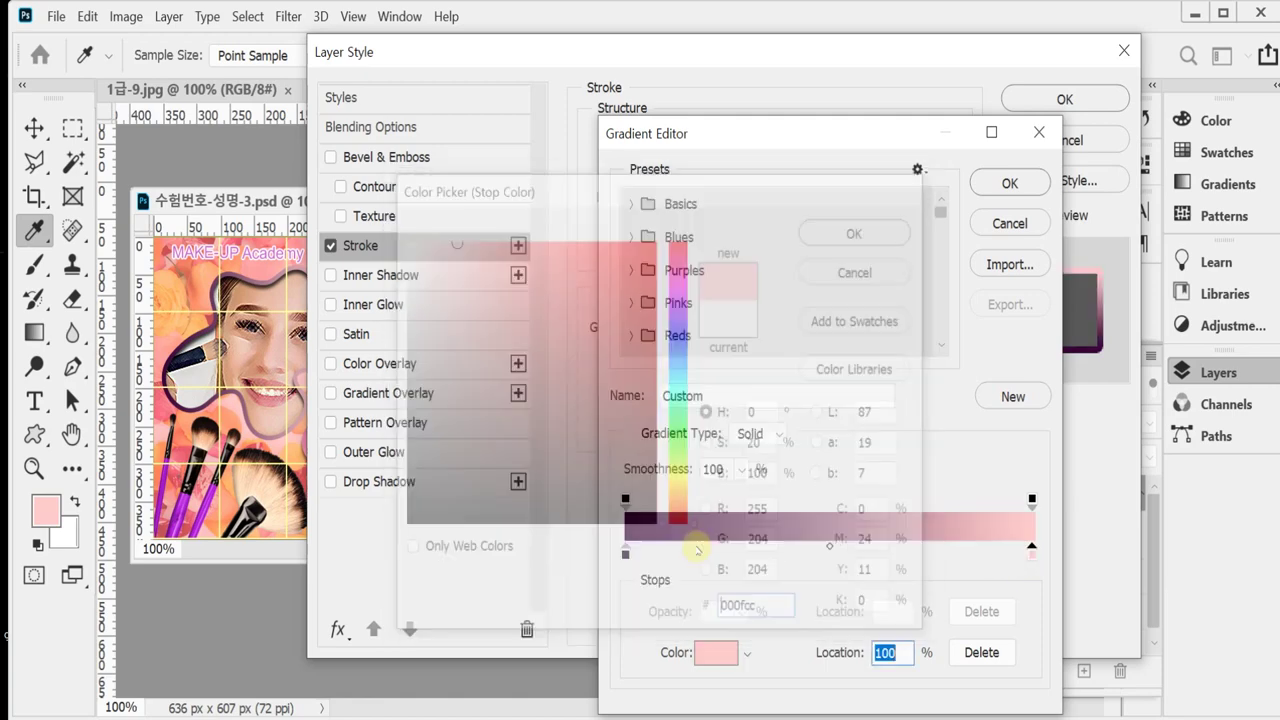
click(1010, 182)
drag(473, 55, 641, 143)
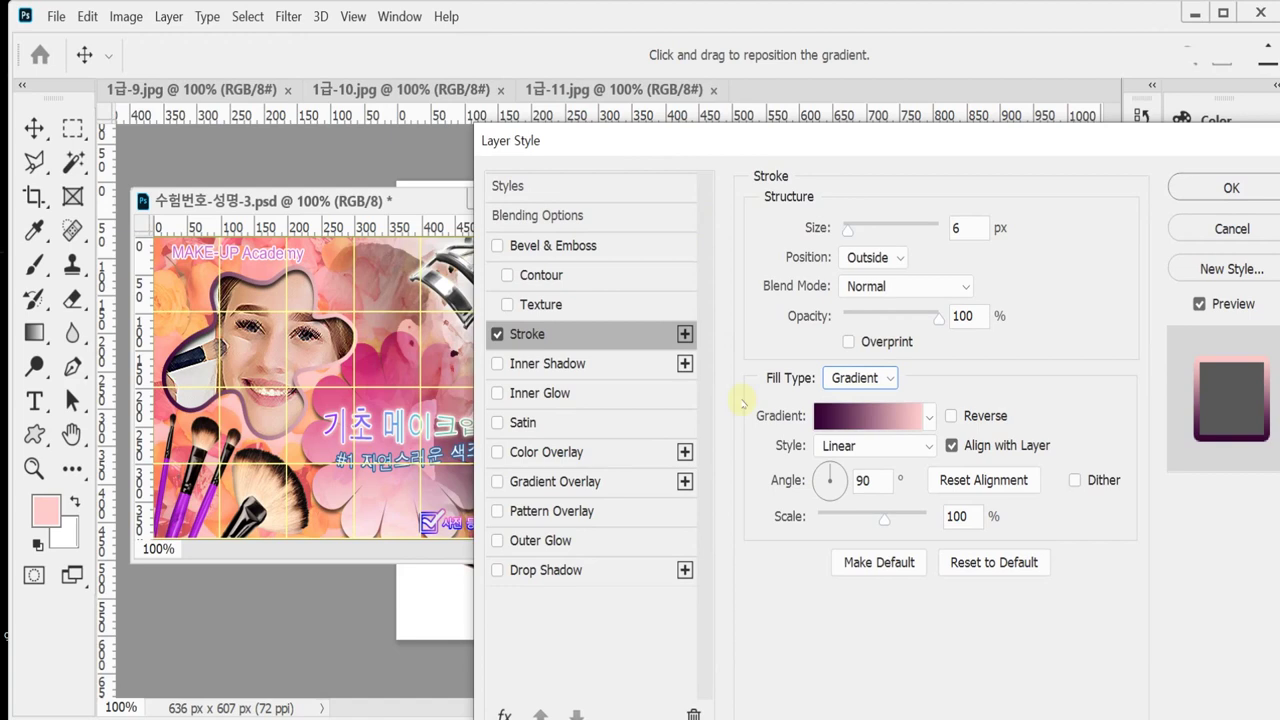
Set the blob stroke's gradient angle to 0° and add an Inner Shadow layer style.
double_click(865, 481)
text(0)
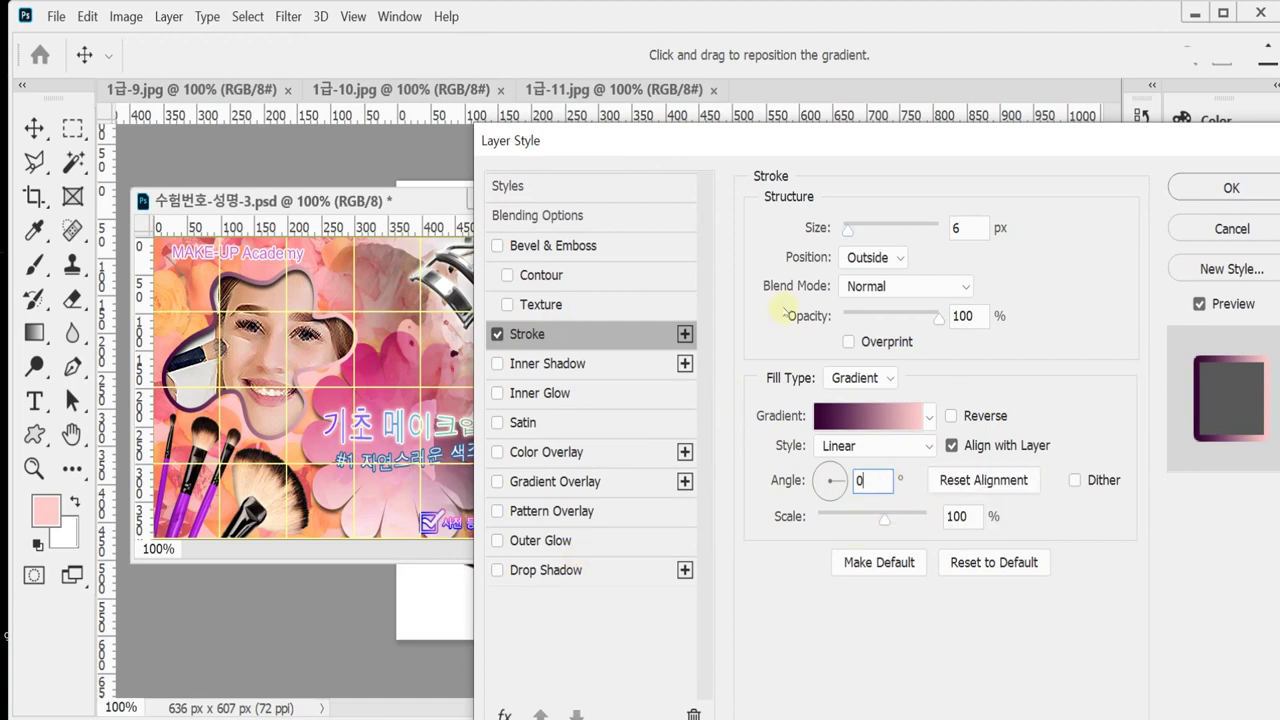
click(578, 363)
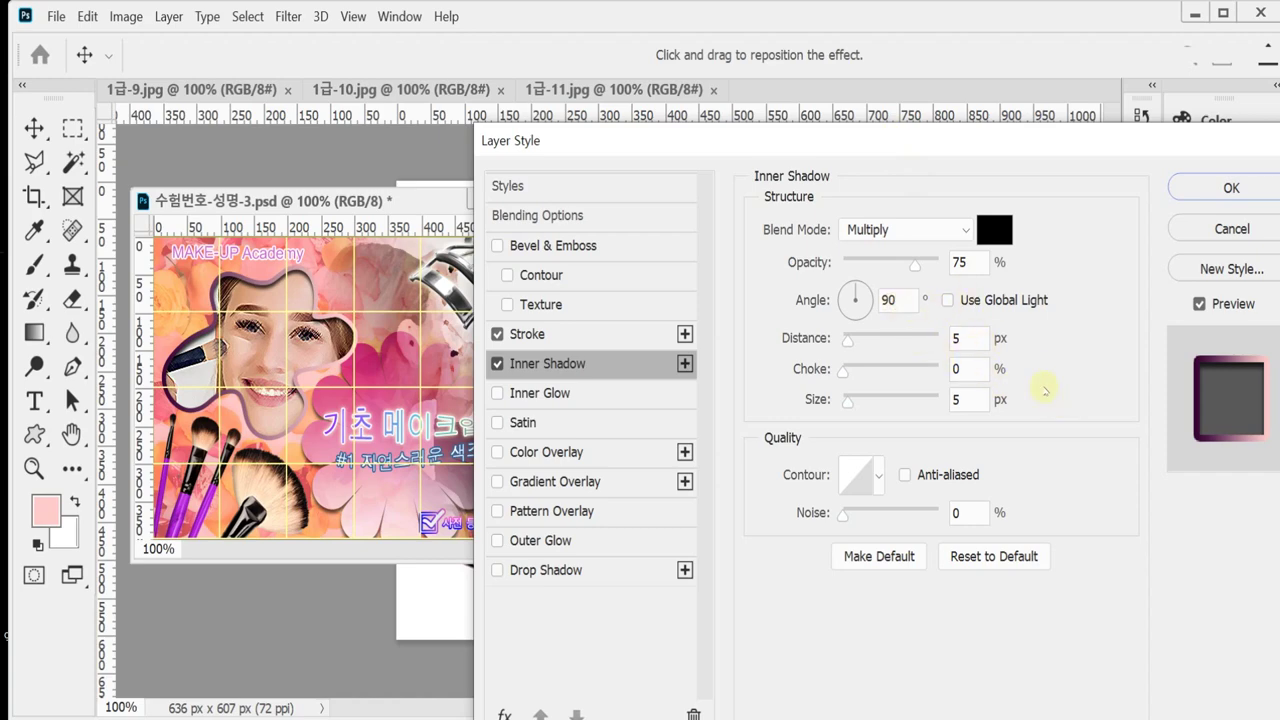
click(1192, 189)
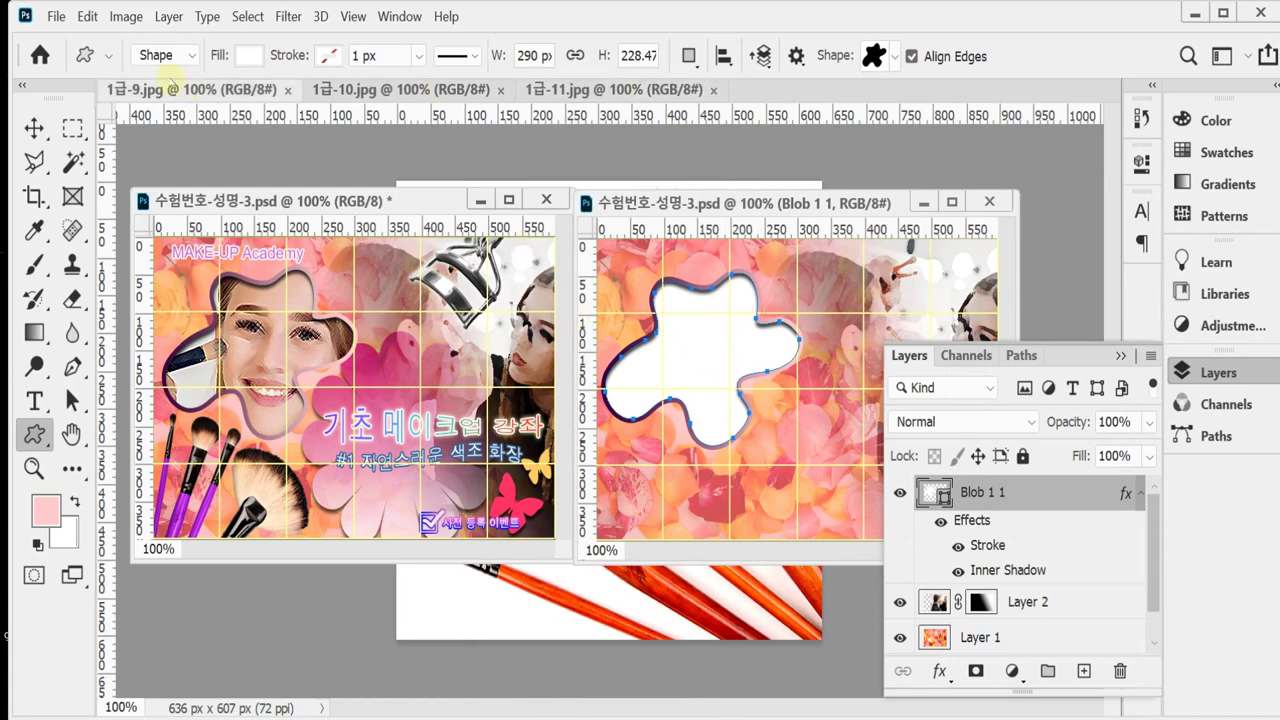
Copy the entire 1급-9.jpg photo, close that file, and paste the photo above the blob shape in the composition.
drag(172, 91, 306, 160)
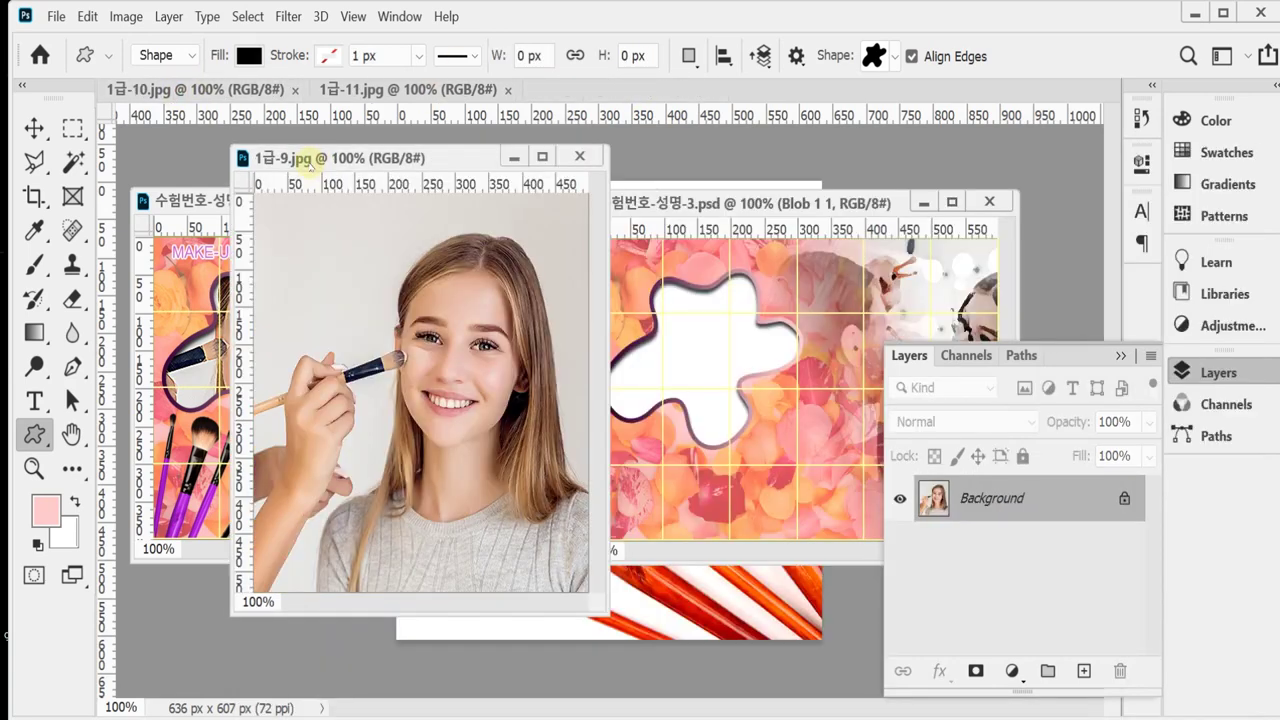
key(ctrl+a)
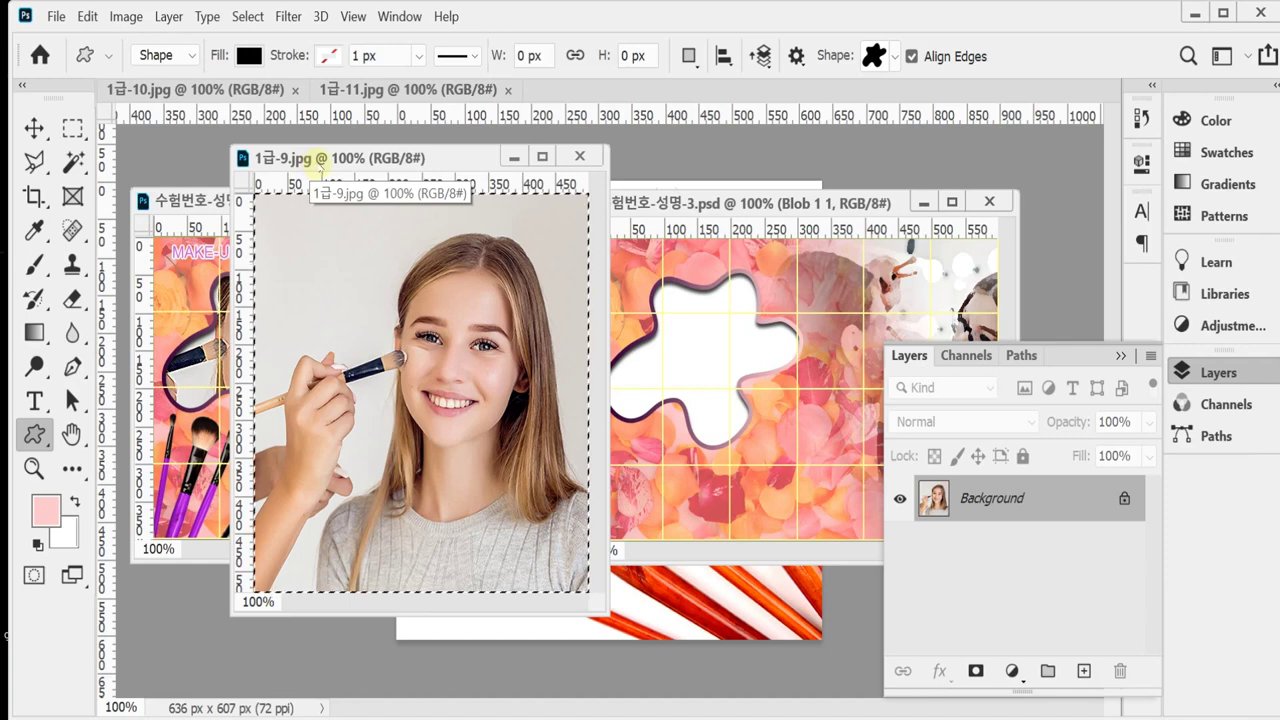
click(579, 156)
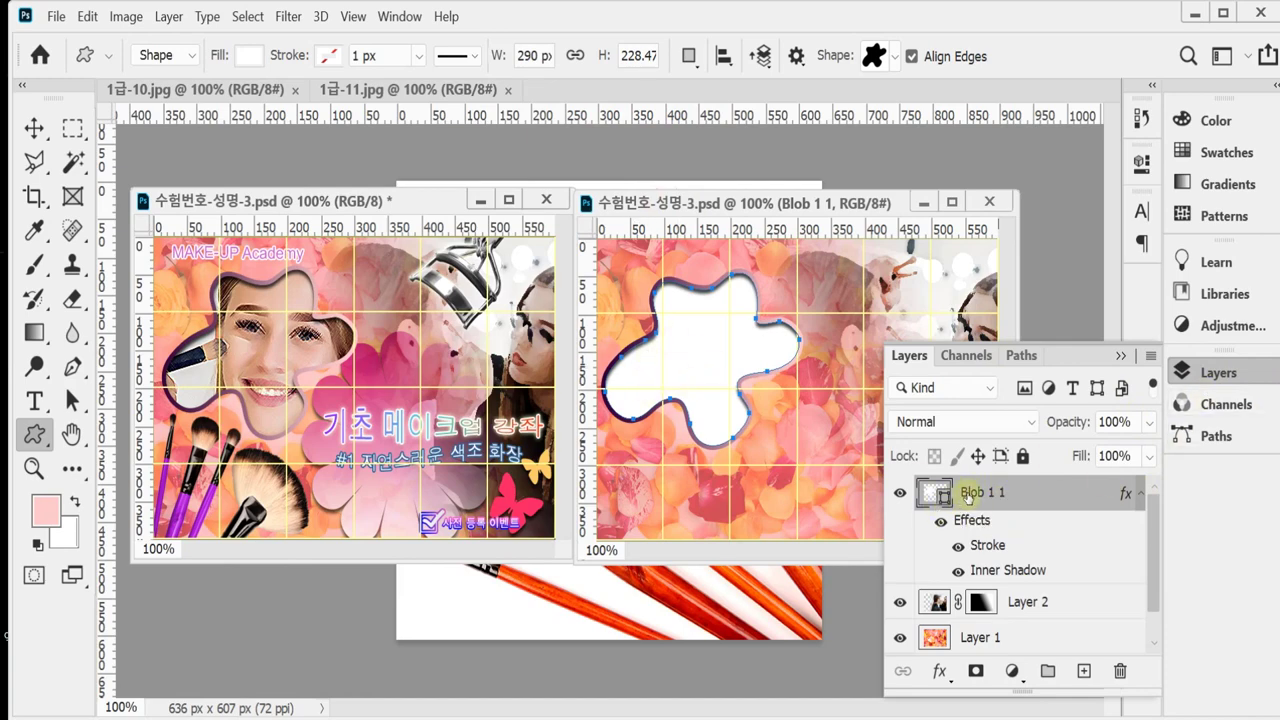
key(ctrl+v)
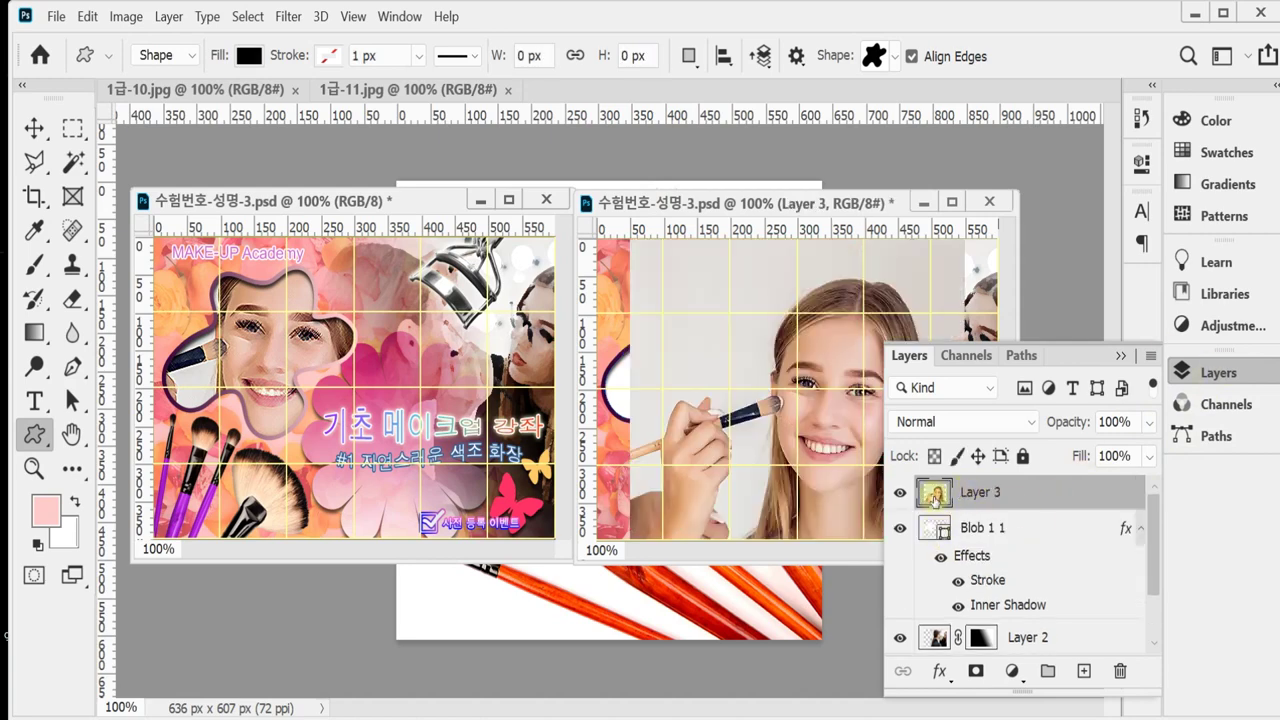
Move the pasted portrait so the woman's face lies over the blob shape.
click(1215, 374)
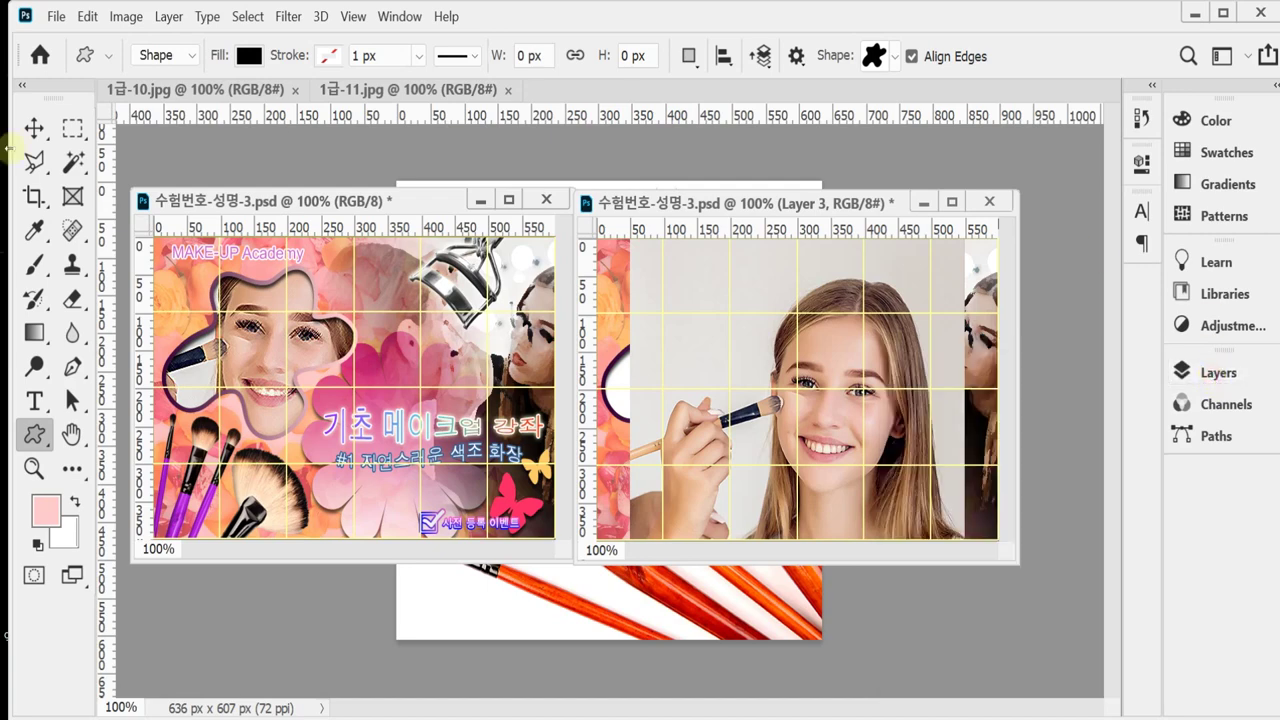
click(34, 128)
drag(764, 350, 674, 347)
drag(822, 383, 769, 366)
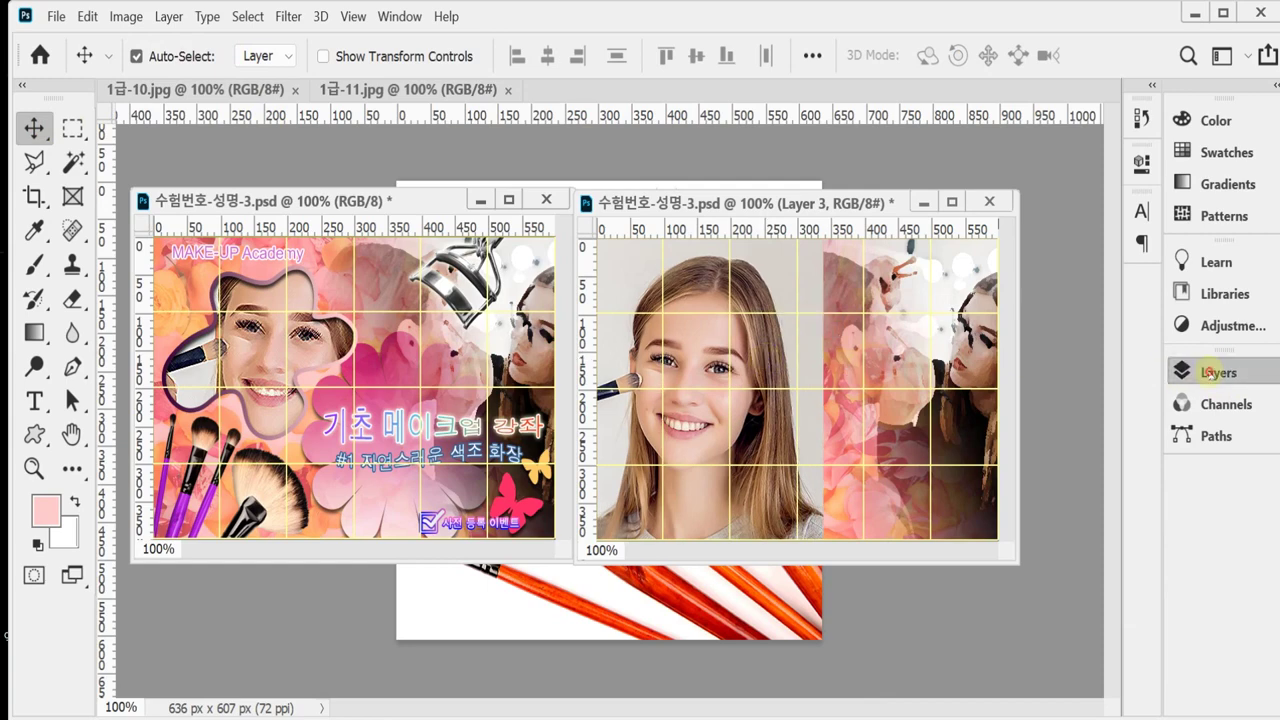
Clip the portrait layer to the blob shape and reposition it so the face and makeup brush match the reference.
click(1205, 372)
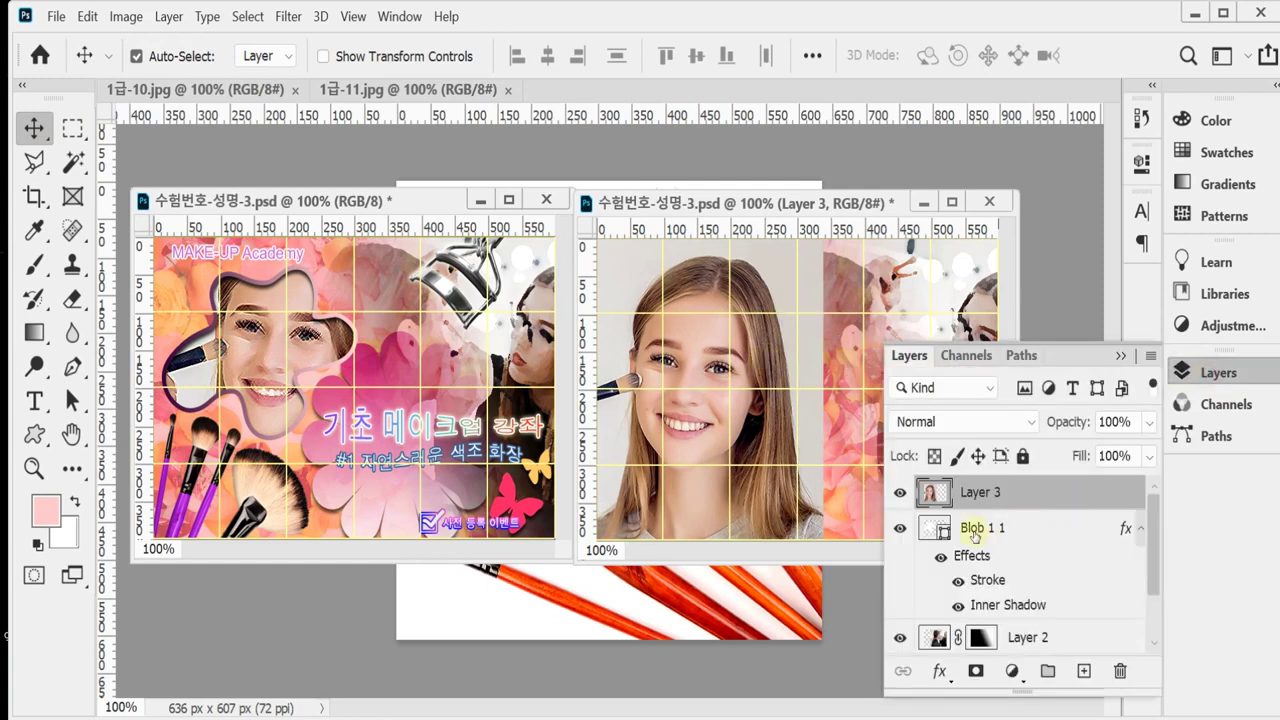
alt+click(1052, 503)
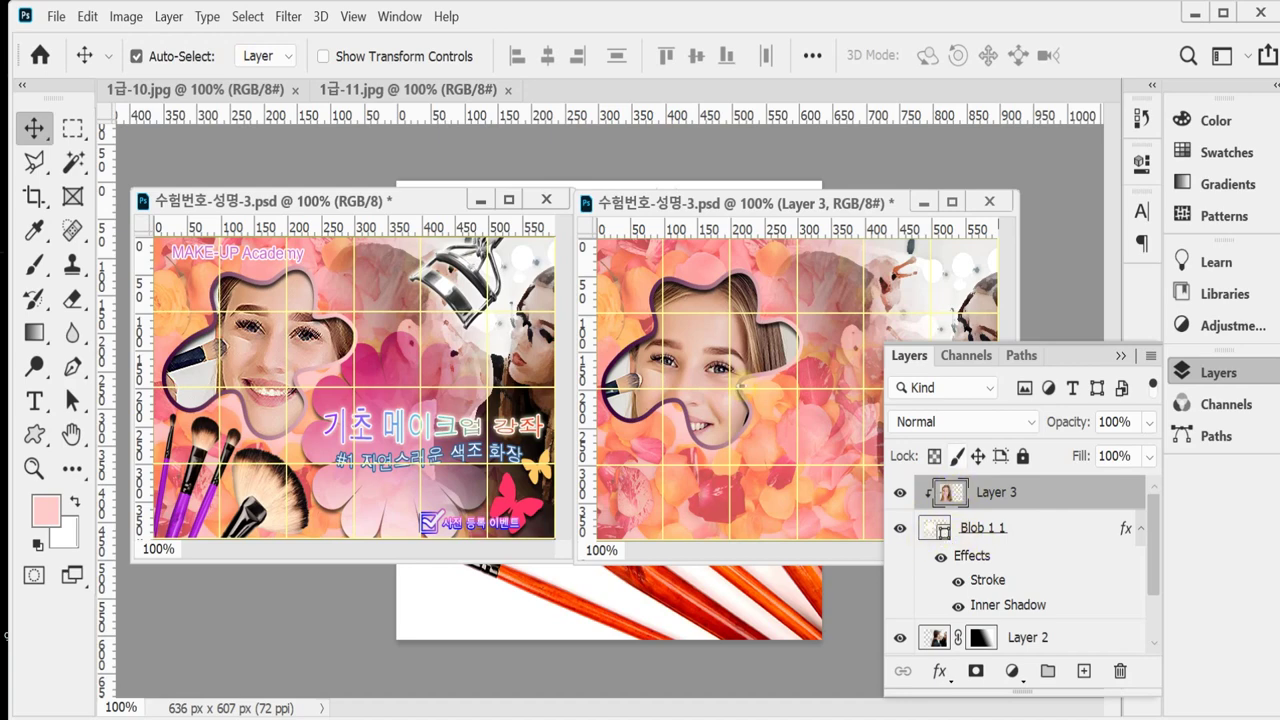
mouse_move(700, 355)
mouse_down()
mouse_move(720, 345)
mouse_move(705, 352)
mouse_up()
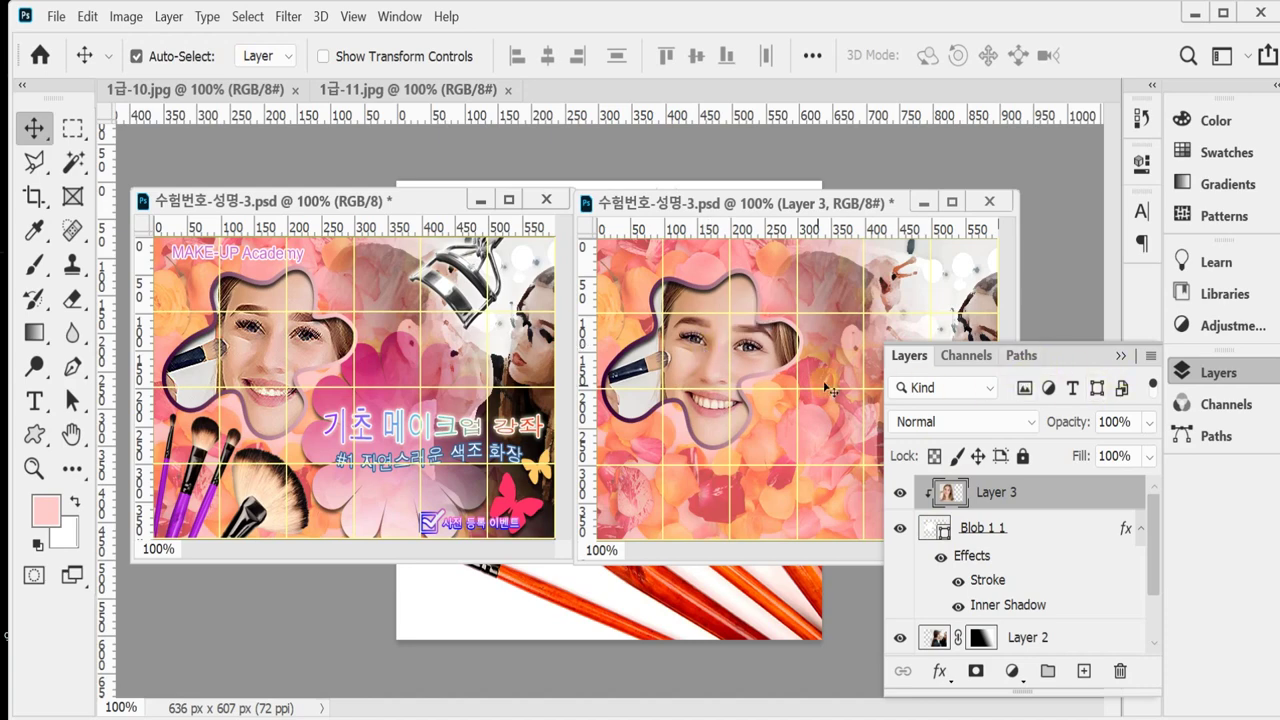
click(1218, 376)
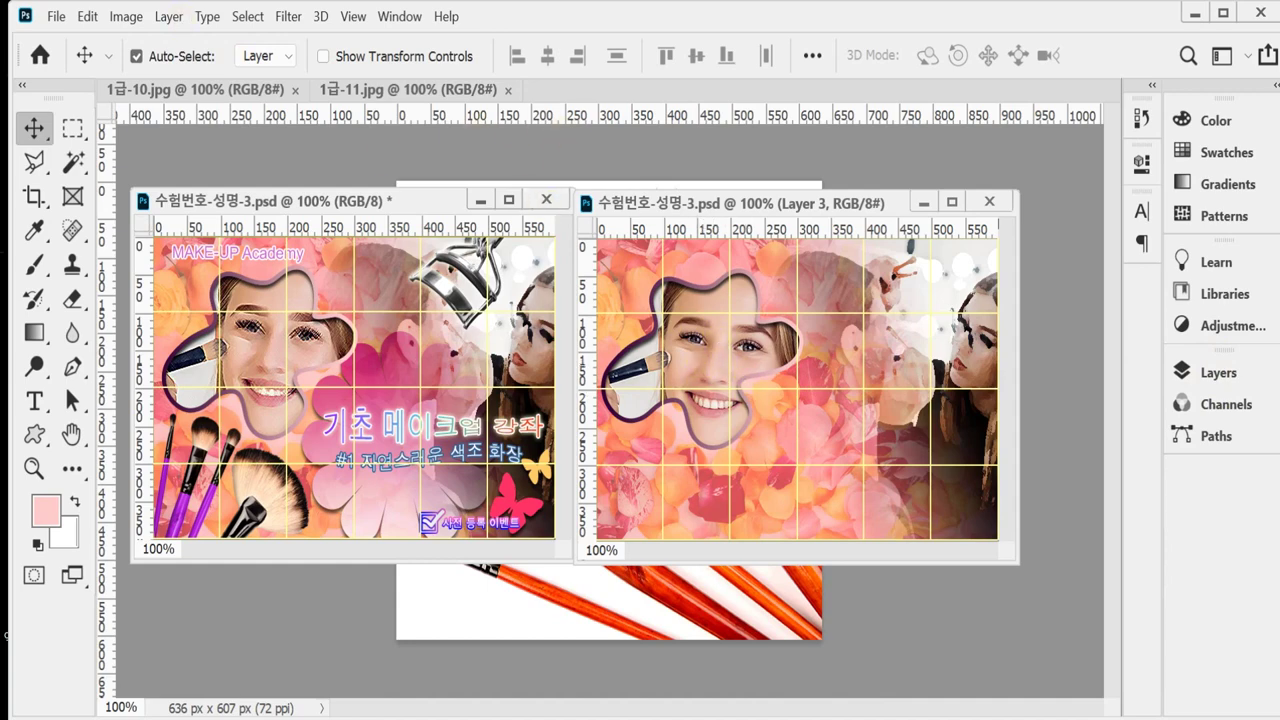
Apply the Crosshatch brush-stroke filter to the clipped portrait with stroke length 9, sharpness 6 and strength 1.
click(285, 18)
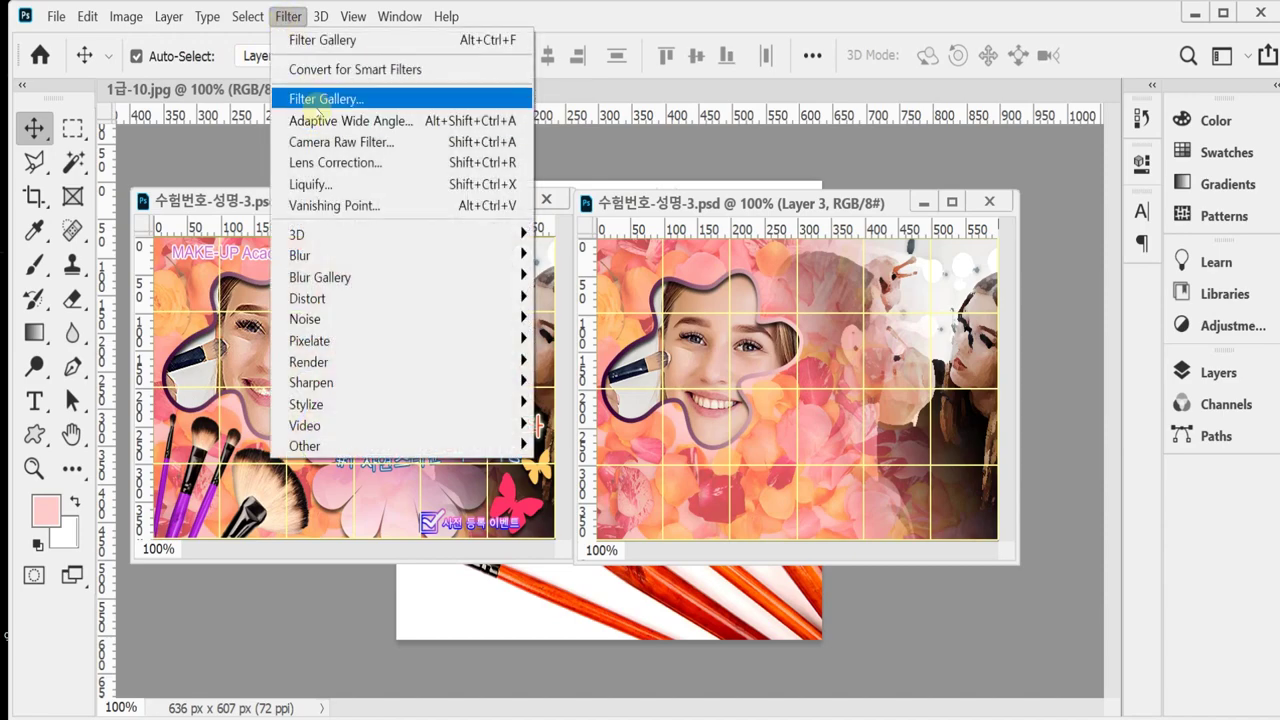
key(Escape)
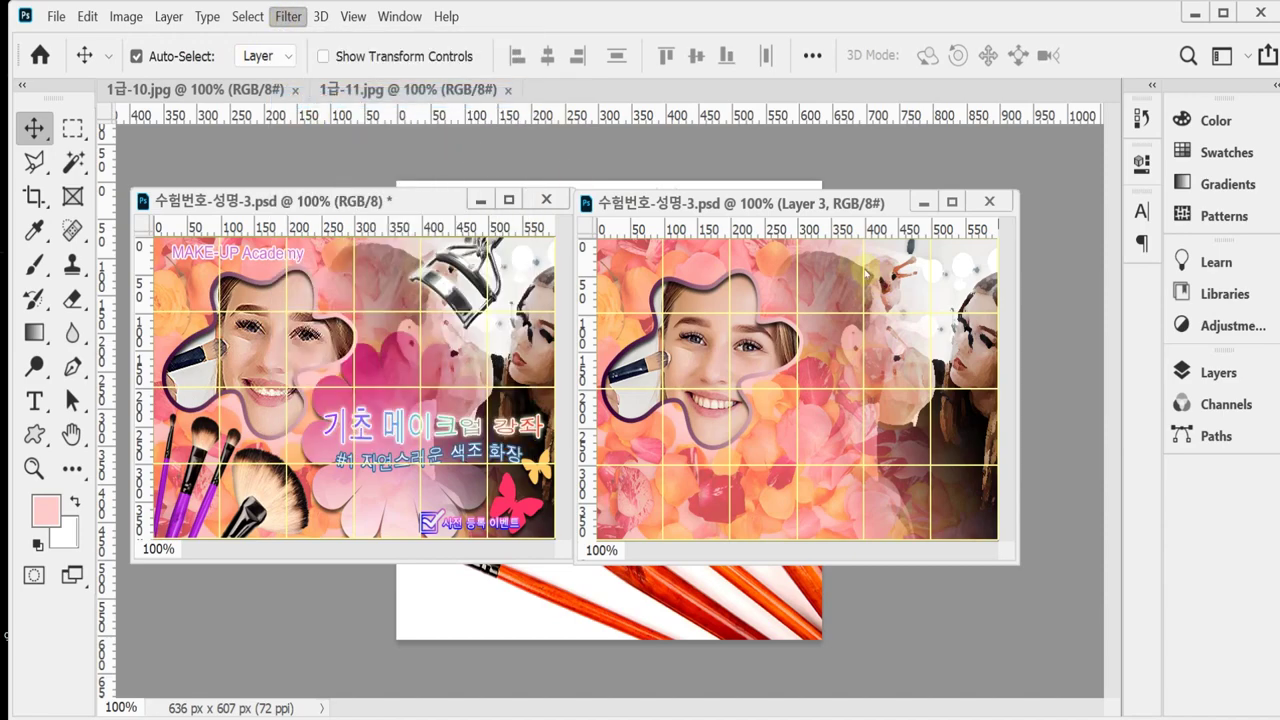
key(ctrl+alt+f)
click(744, 31)
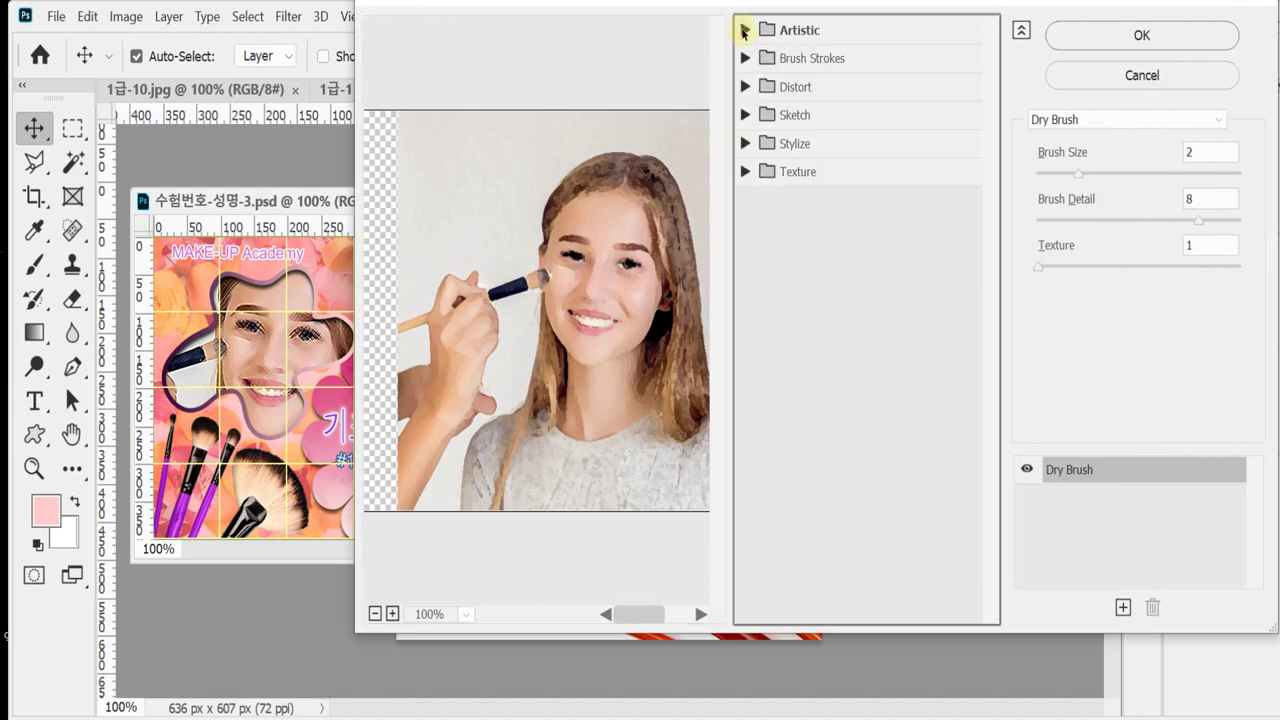
click(745, 58)
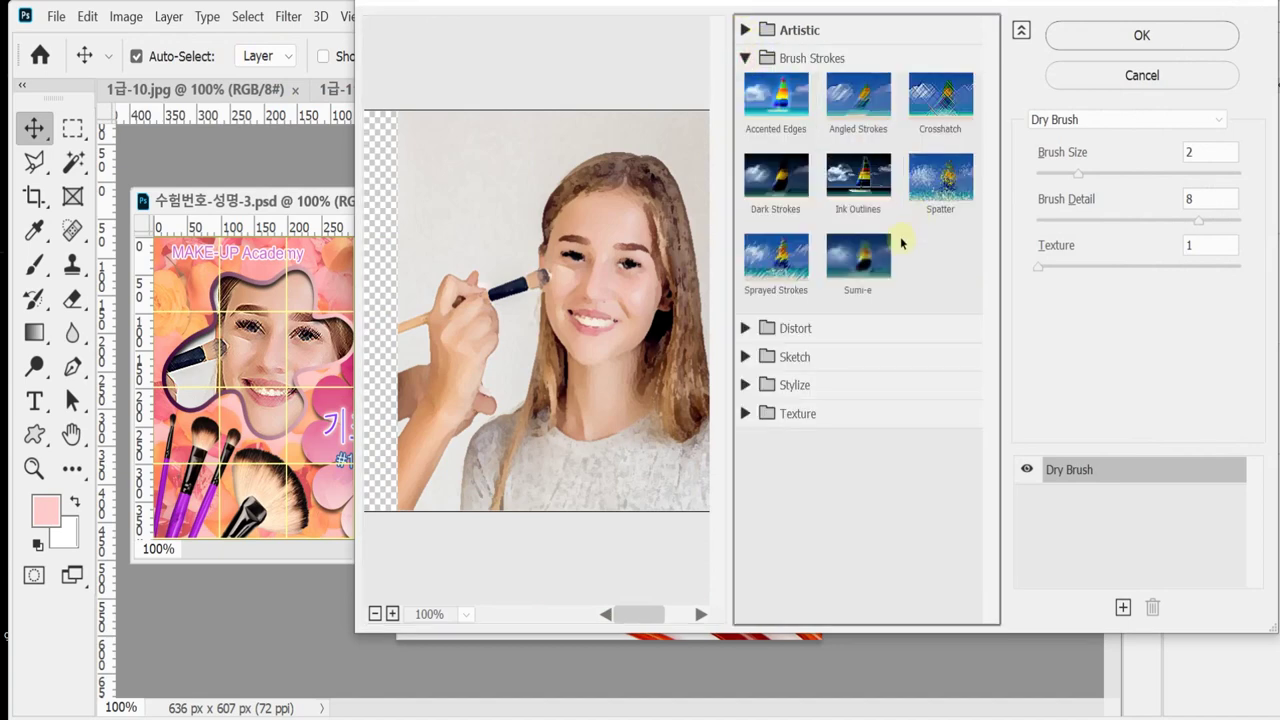
click(952, 127)
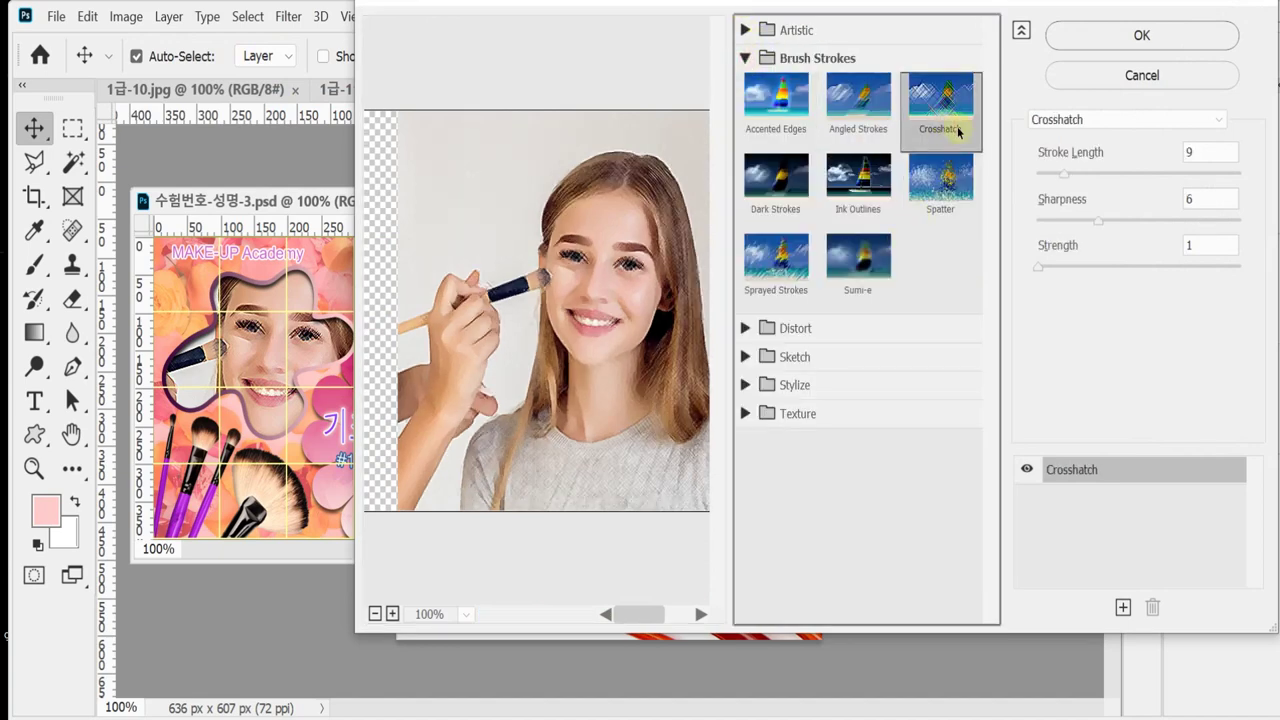
click(1060, 35)
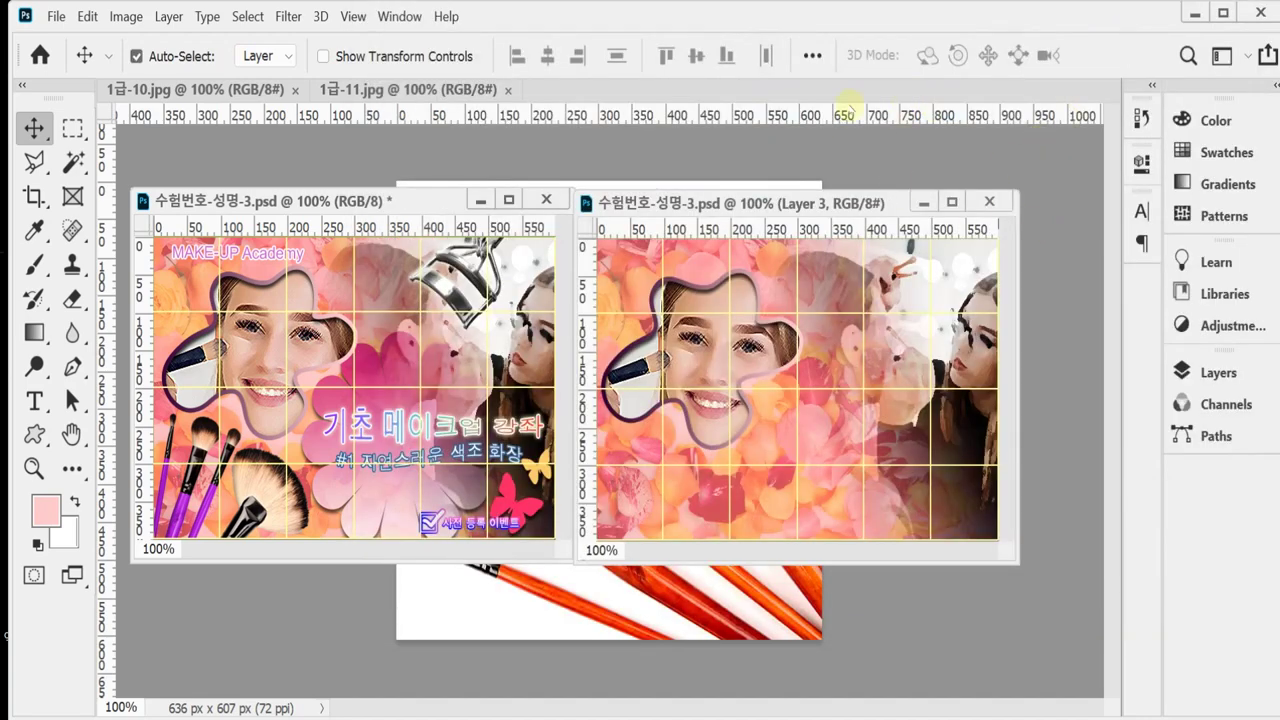
Float the 1급-10.jpg document and clear the existing selection around the eyelash curler.
drag(240, 90, 472, 152)
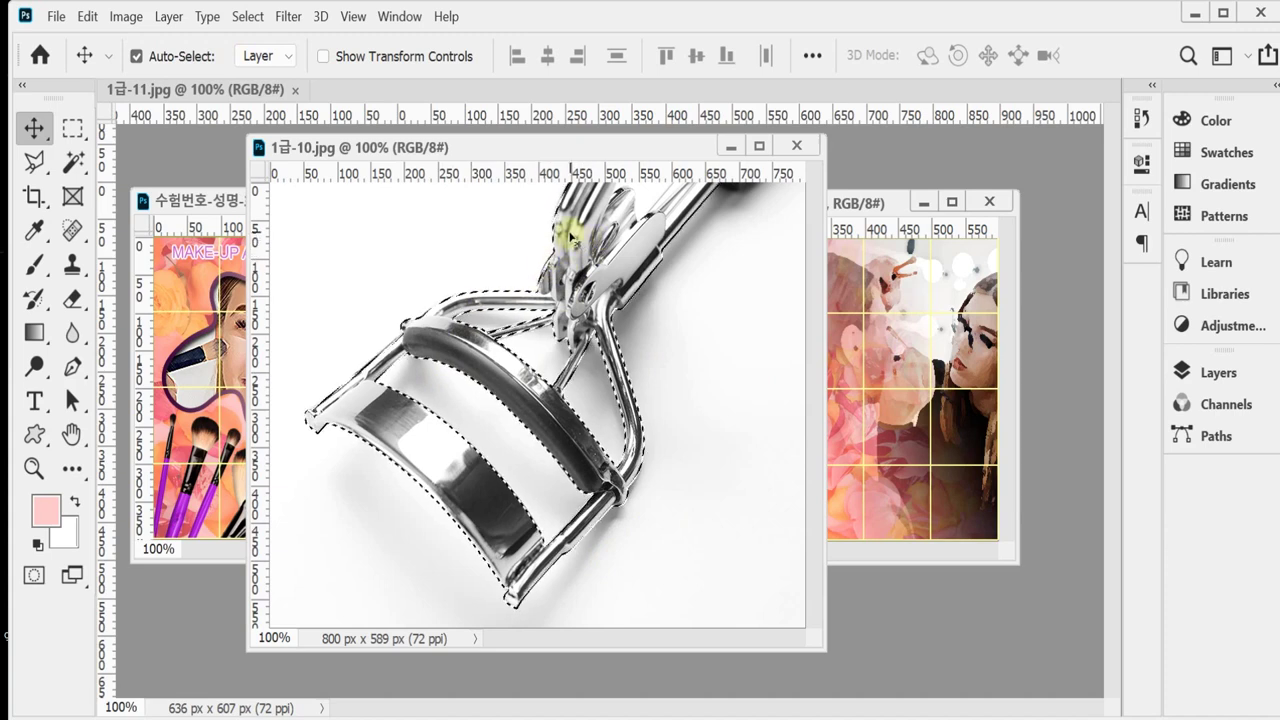
key(ctrl)
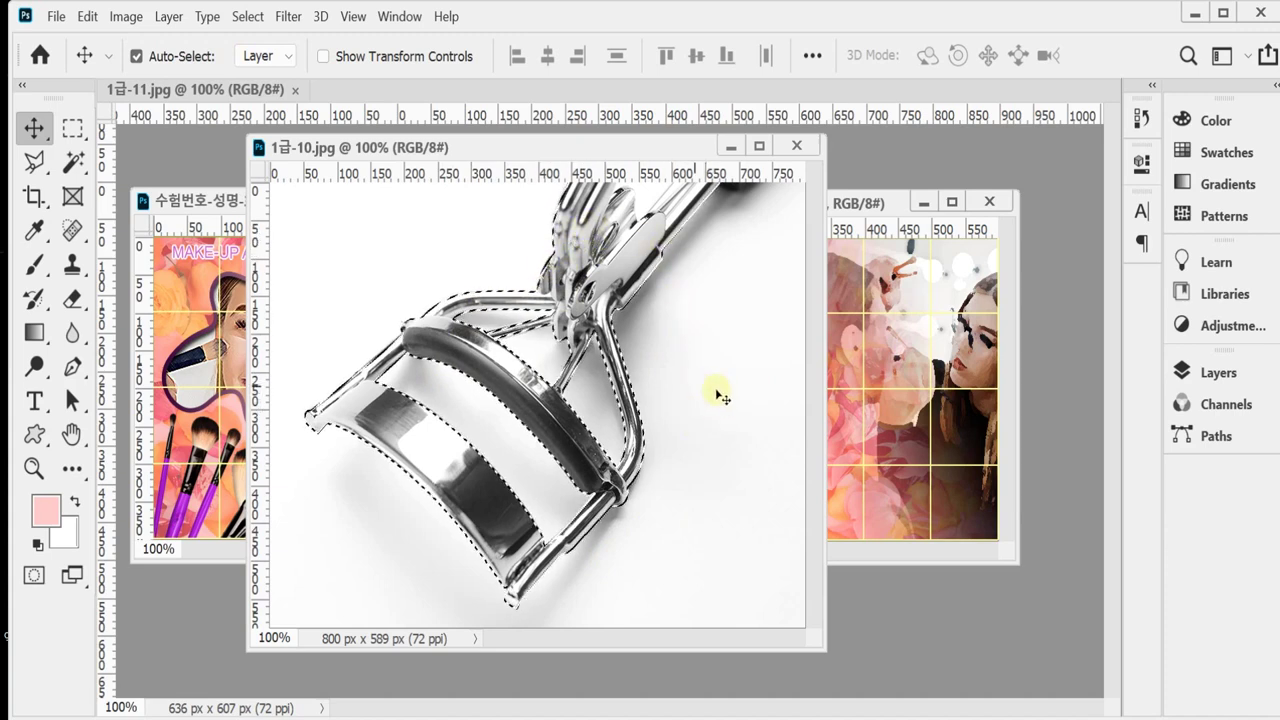
key(ctrl+d)
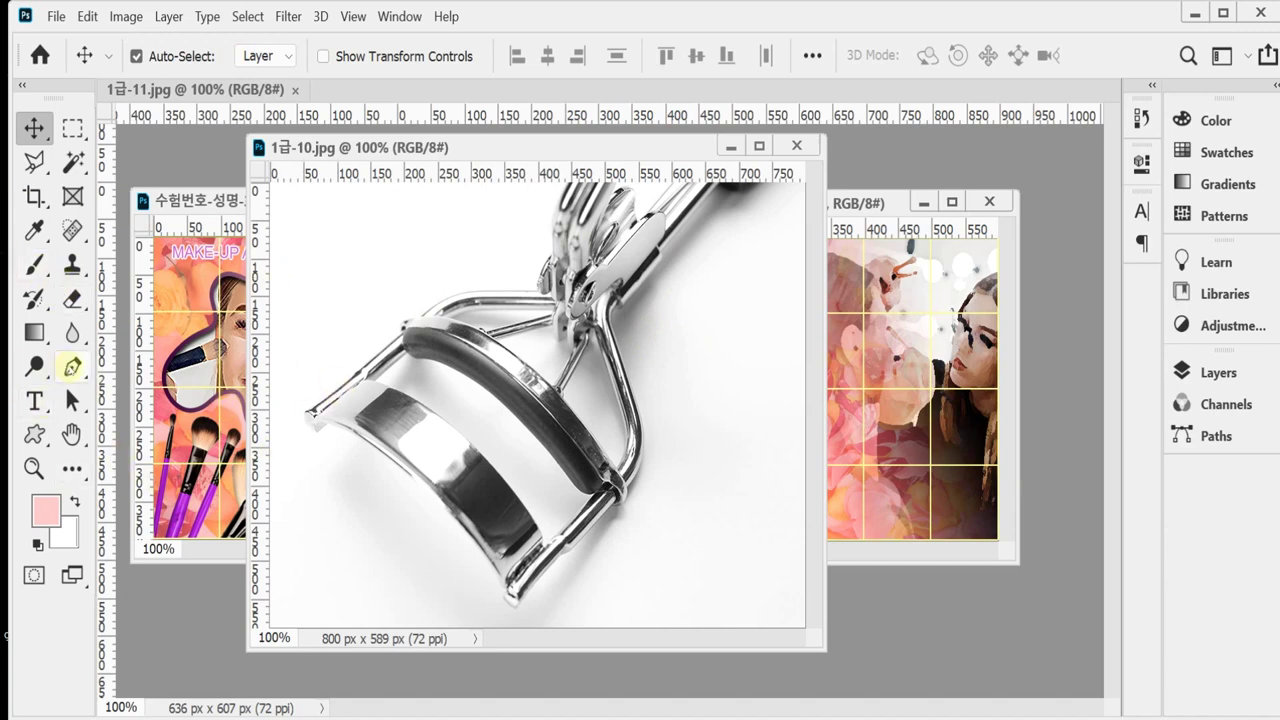
Choose the Pen tool in Path mode, check its path operation, and reset the tool to its defaults.
click(72, 367)
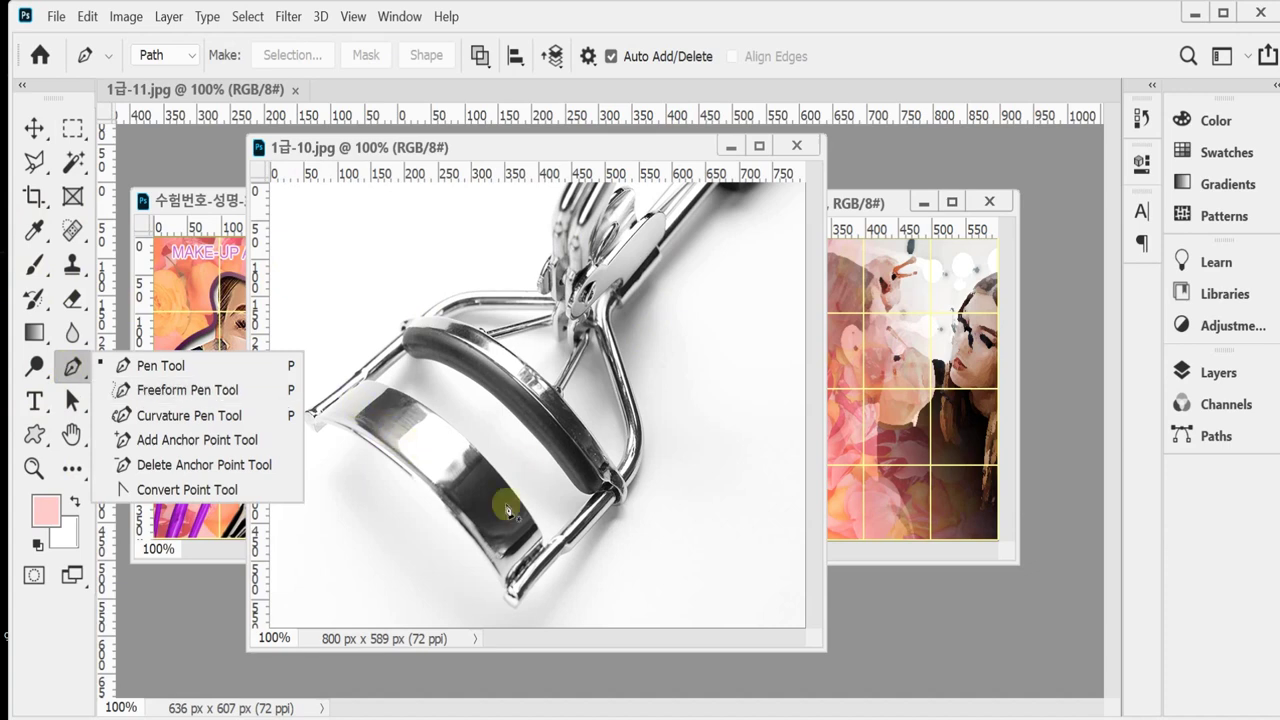
click(300, 146)
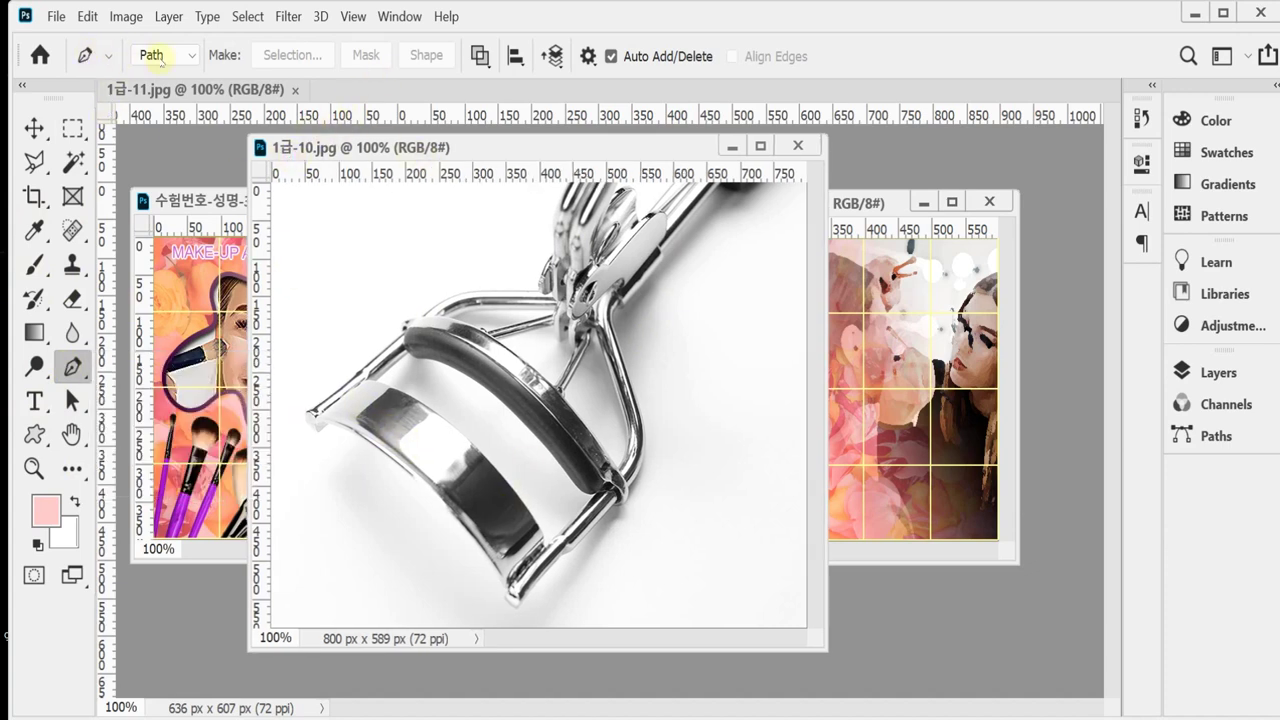
click(482, 56)
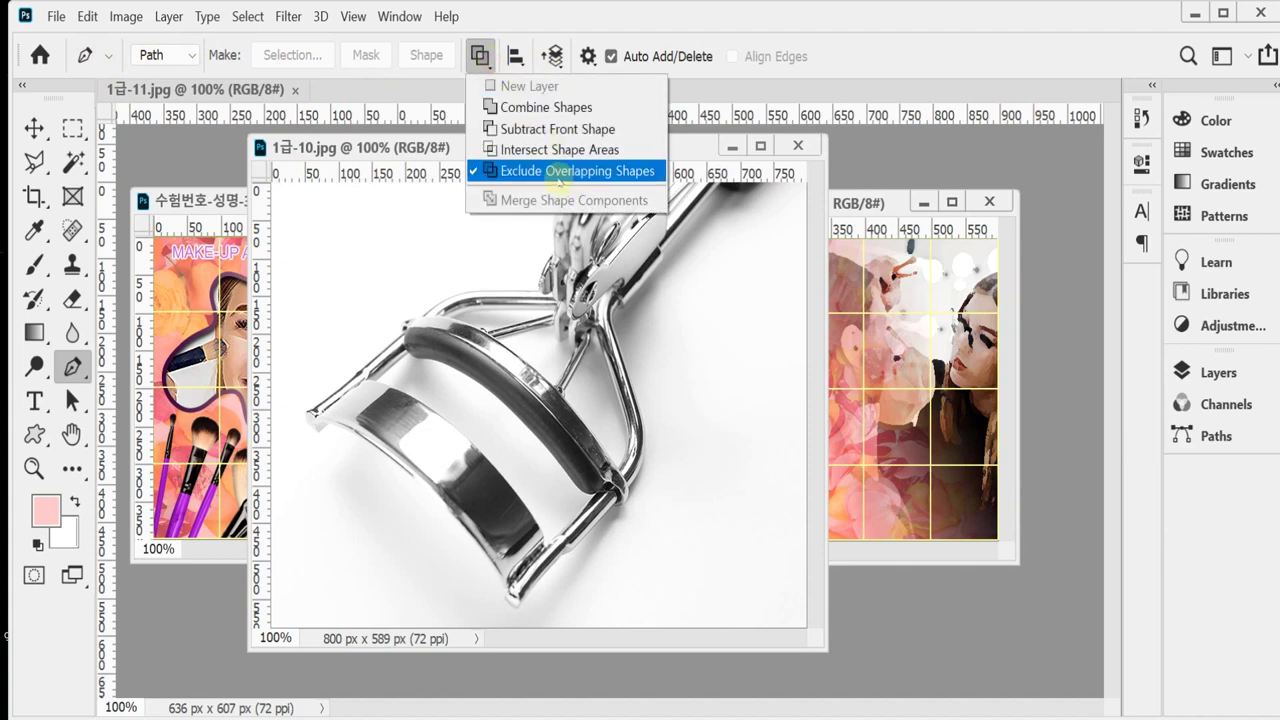
click(382, 150)
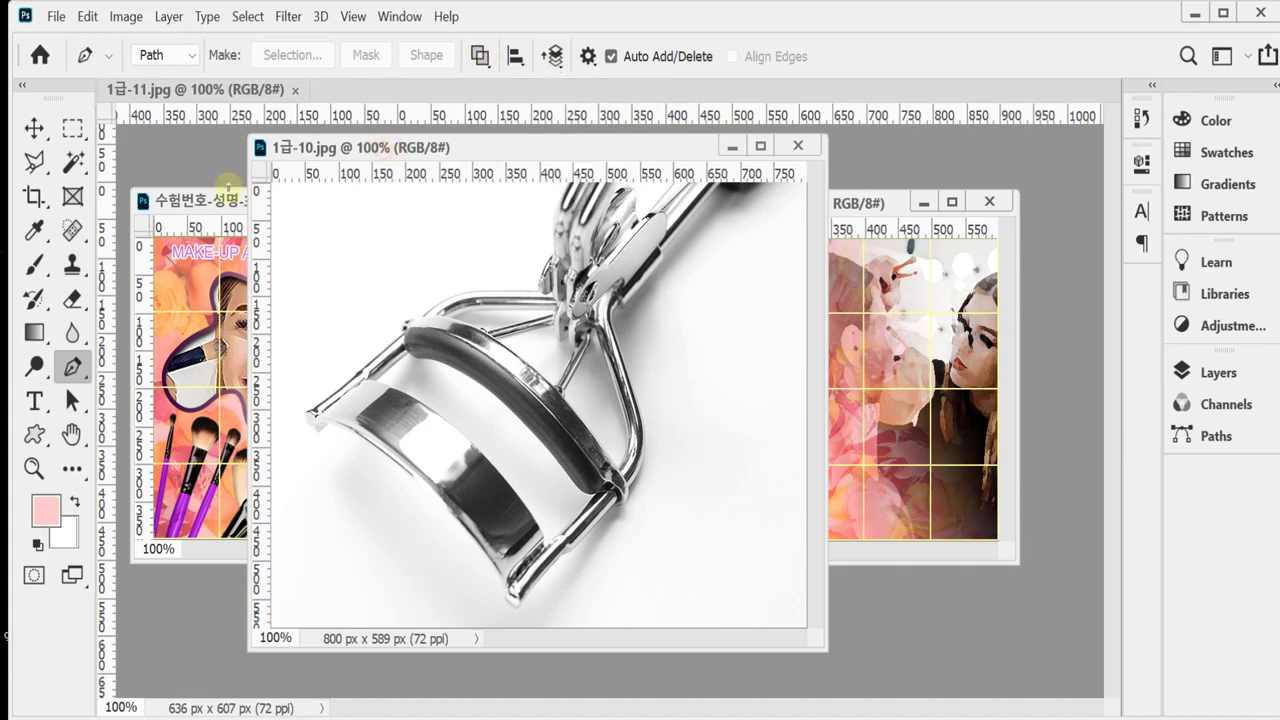
right_click(87, 56)
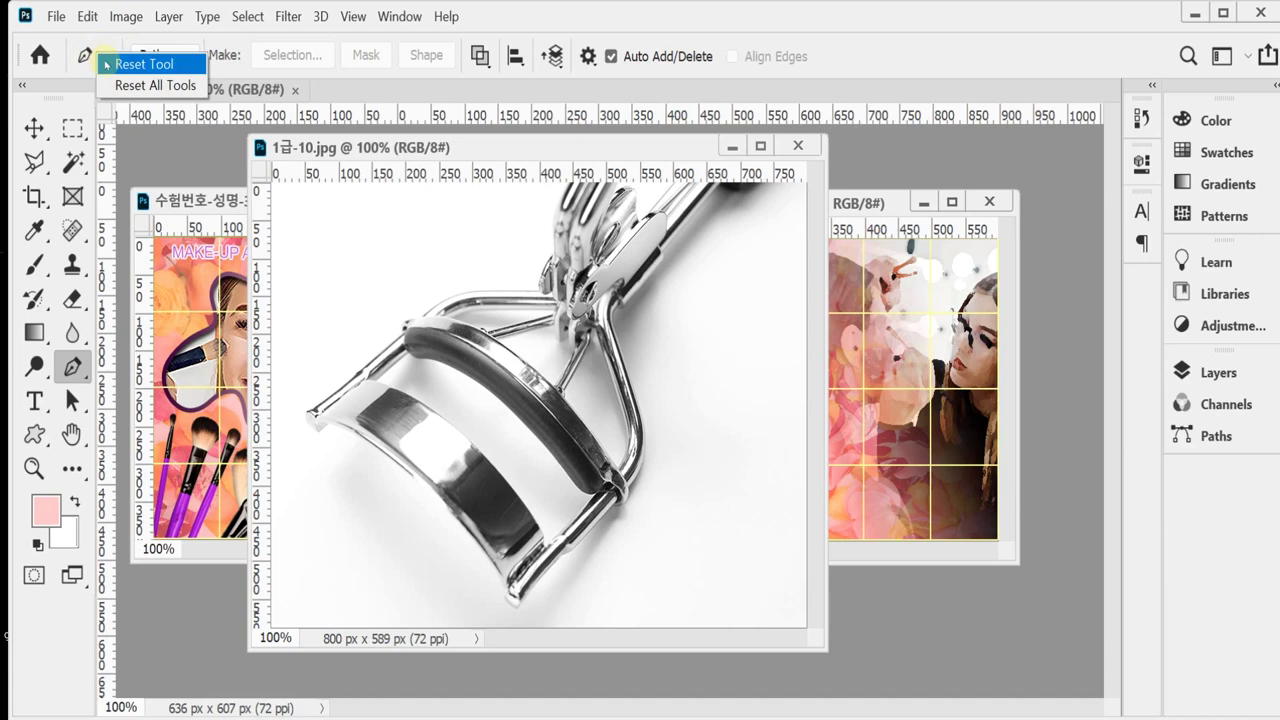
click(106, 64)
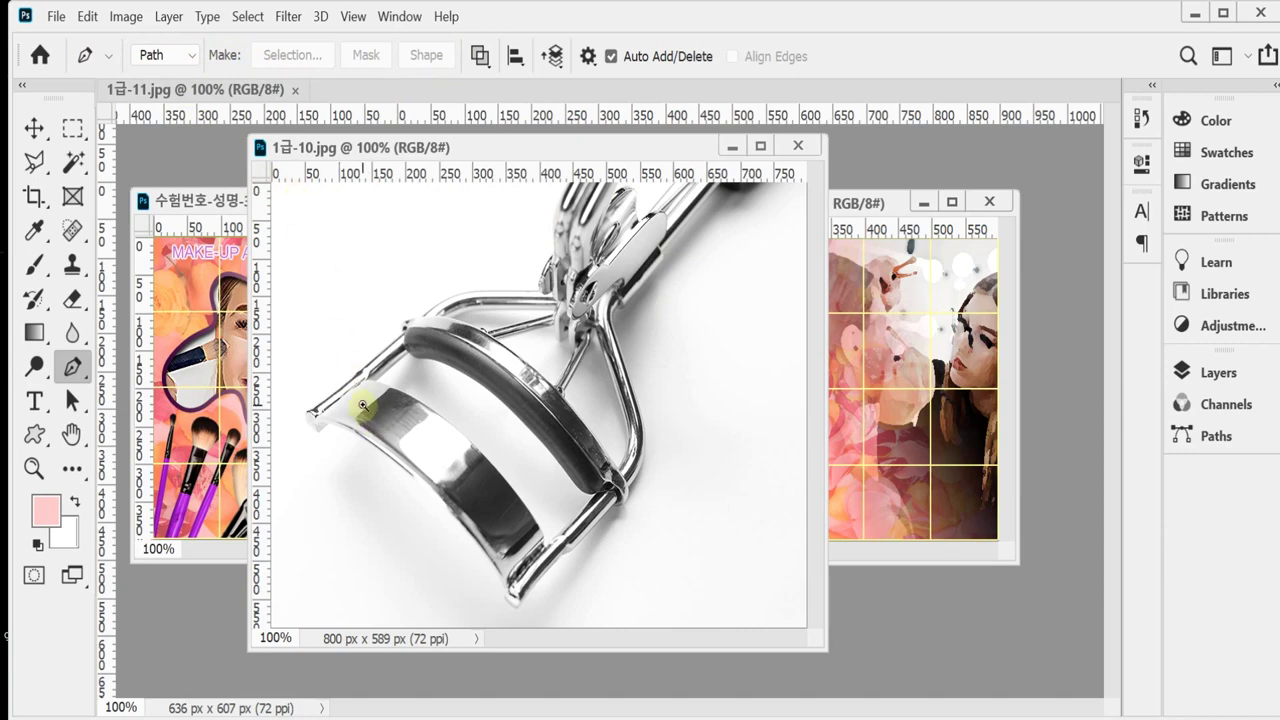
Start a Pen path around the lower-left tip of the eyelash curler, placing the first anchors where its side rod begins.
scroll(363, 405, up, 1)
scroll(557, 400, down, 1)
ctrl+click(337, 406)
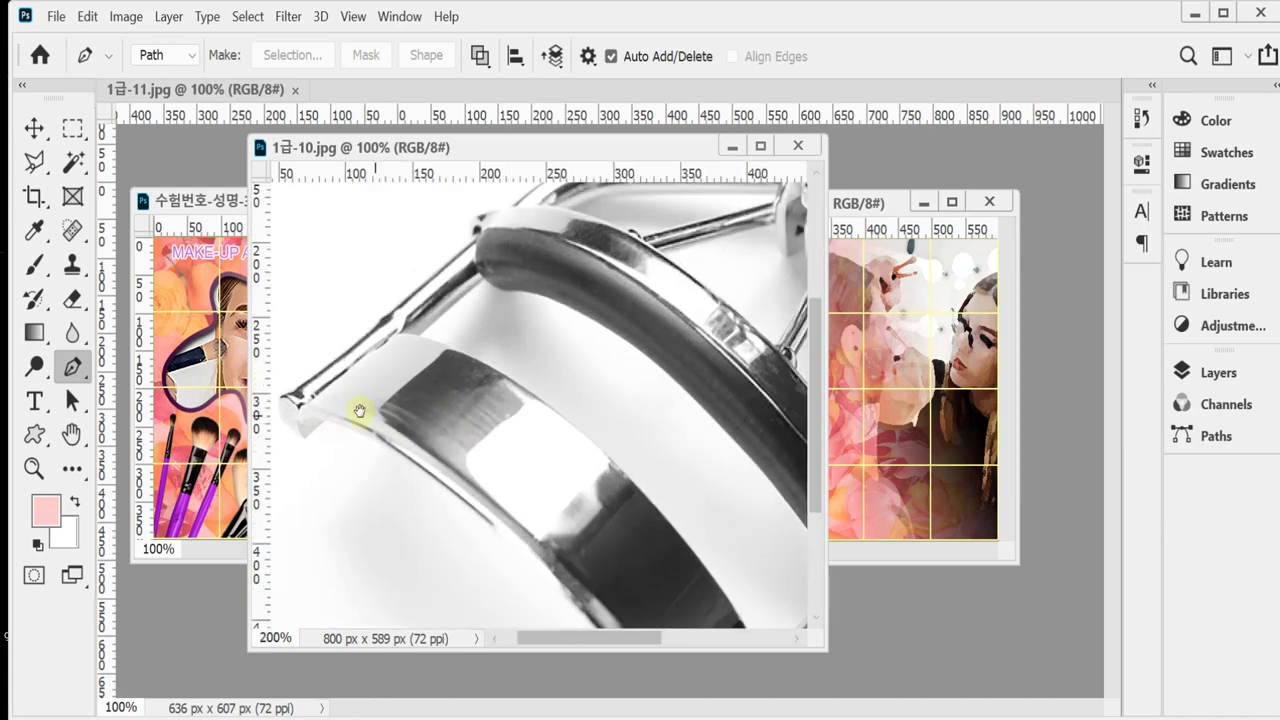
drag(363, 409, 393, 405)
click(341, 441)
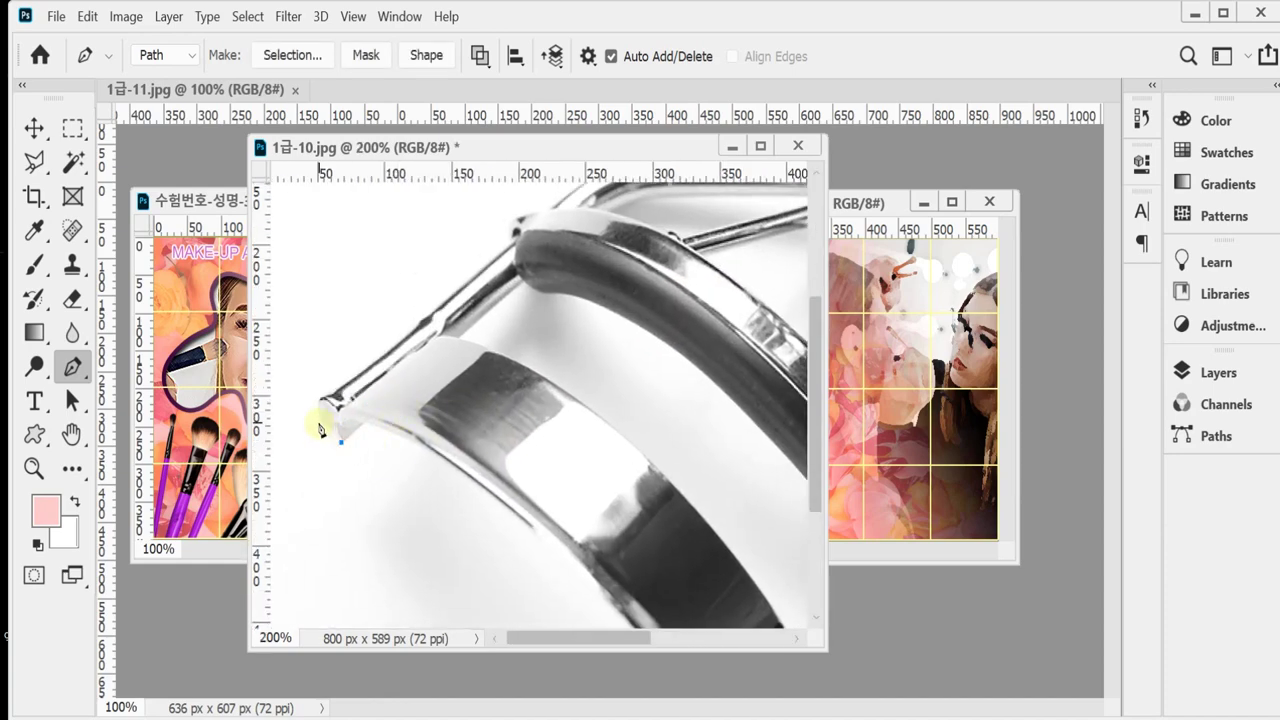
drag(321, 419, 340, 393)
drag(424, 330, 409, 371)
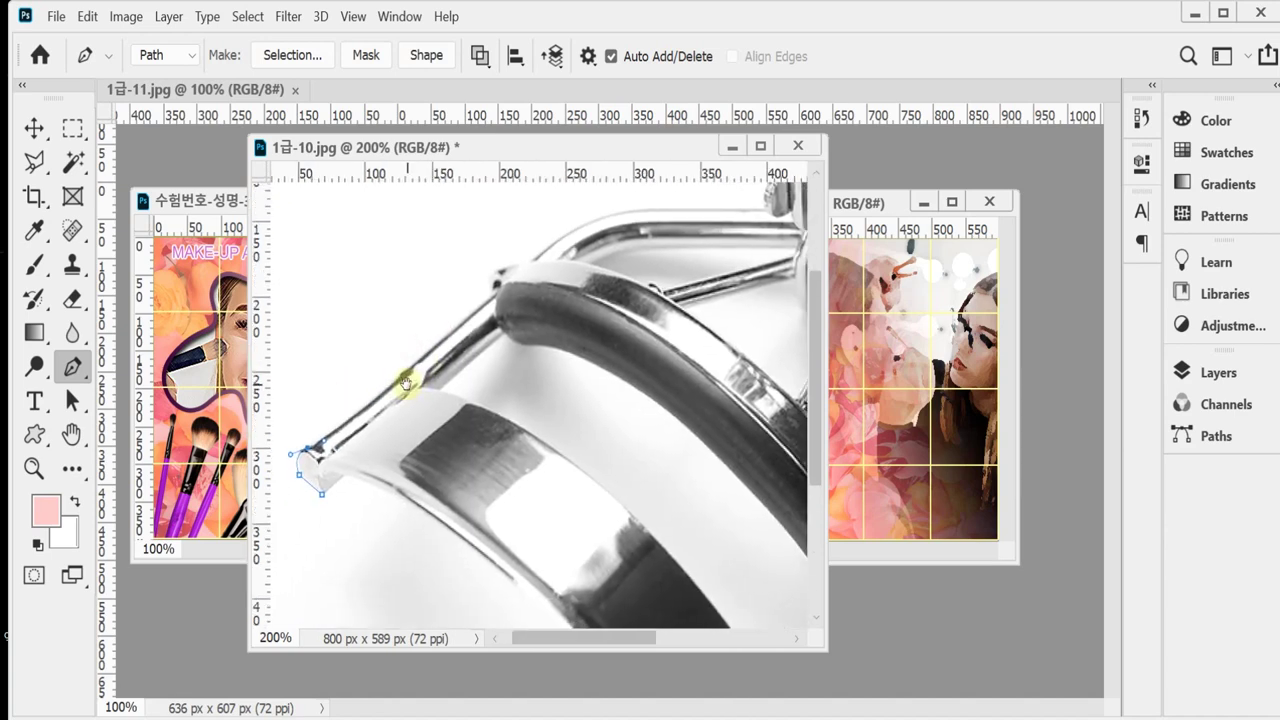
drag(317, 453, 307, 463)
Extend the Pen path from the curler's side rod along the curved upper frame to the hinge, and end the path.
drag(496, 296, 513, 262)
alt+click(495, 288)
drag(517, 262, 506, 364)
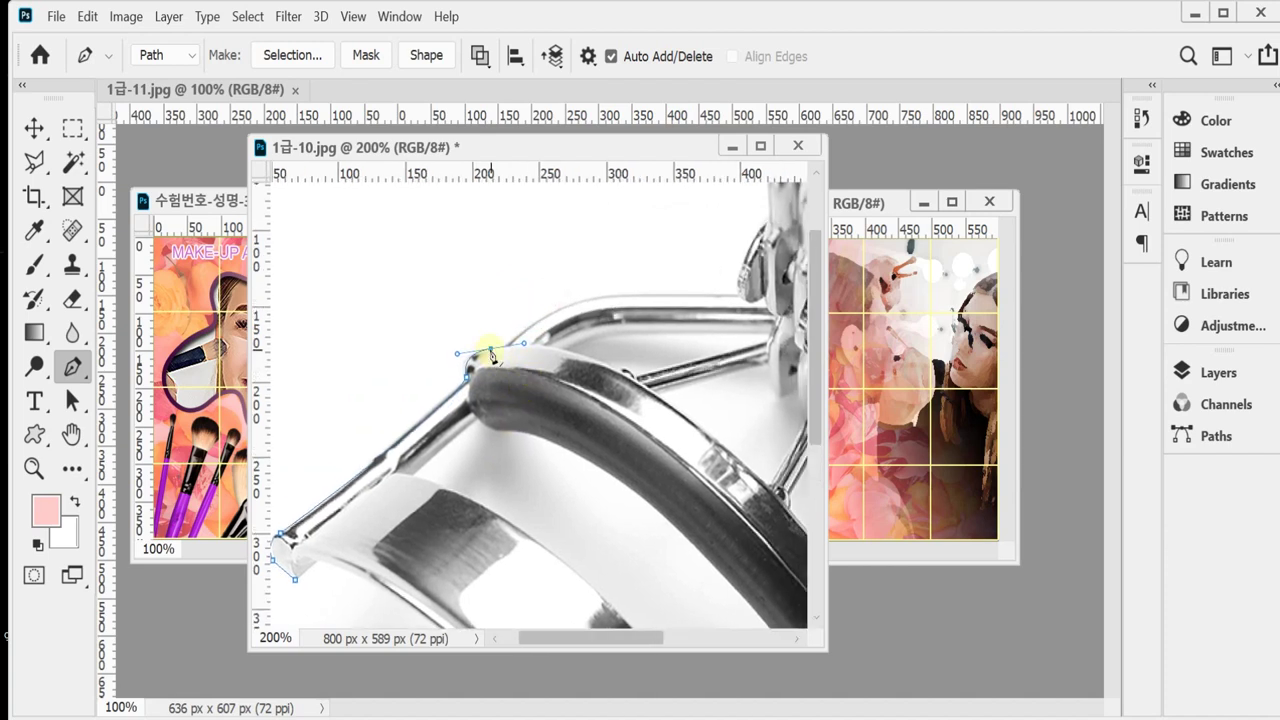
alt+click(492, 354)
drag(629, 337, 514, 360)
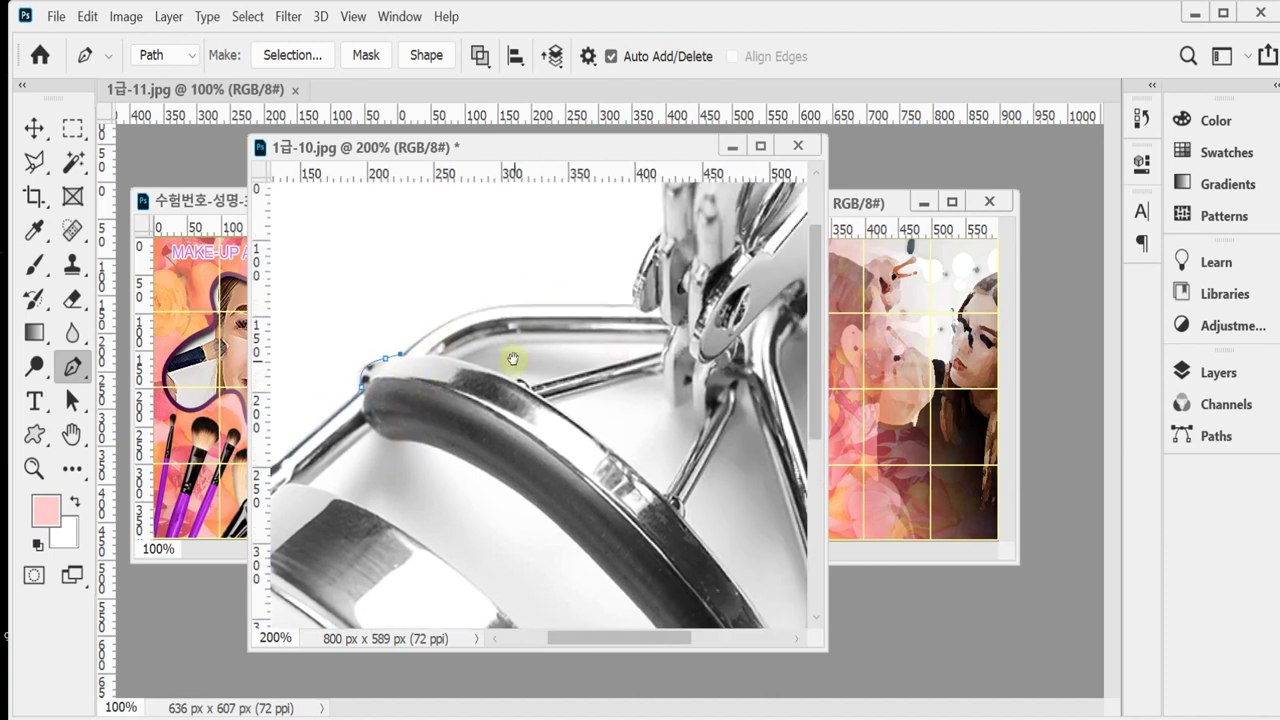
drag(502, 305, 543, 303)
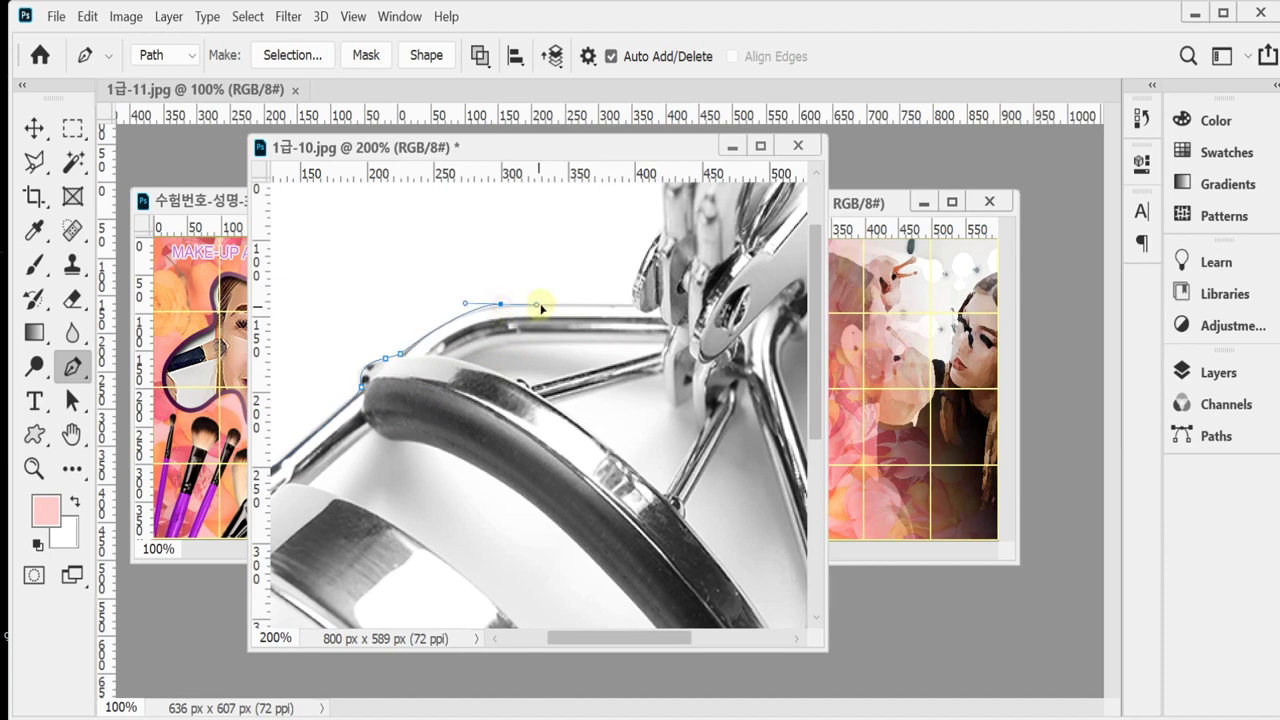
click(639, 305)
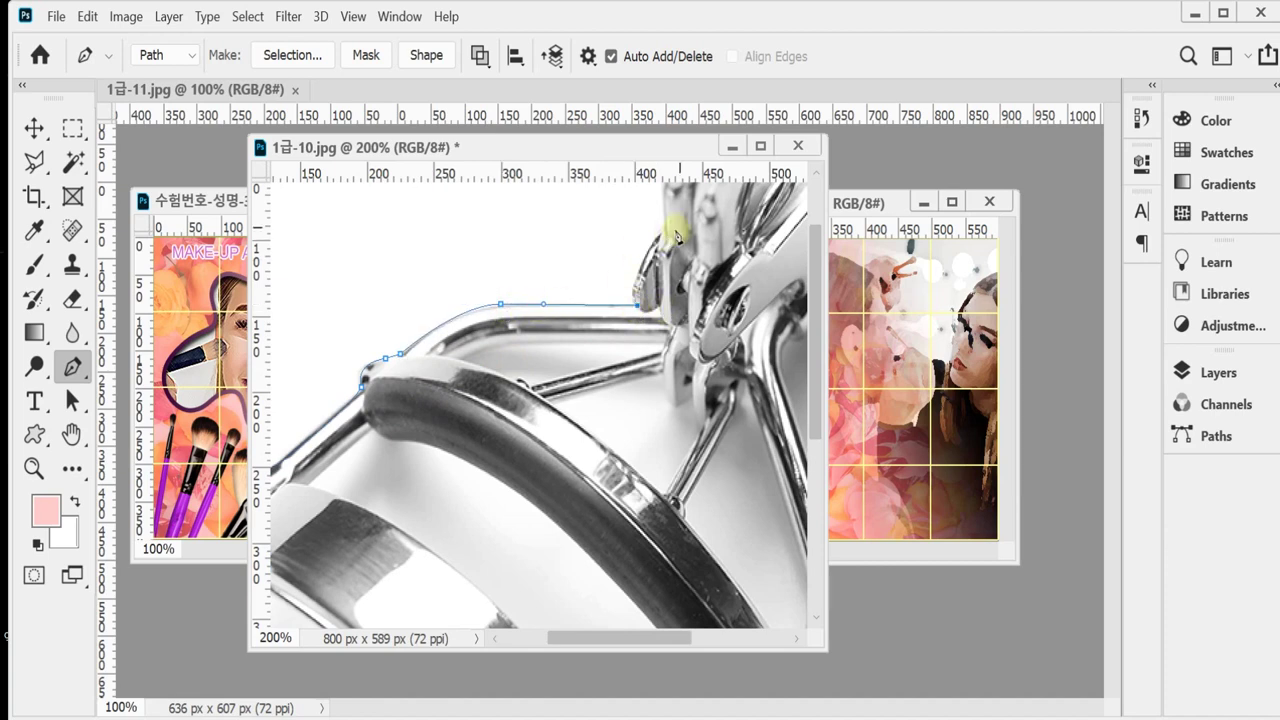
drag(657, 232, 682, 193)
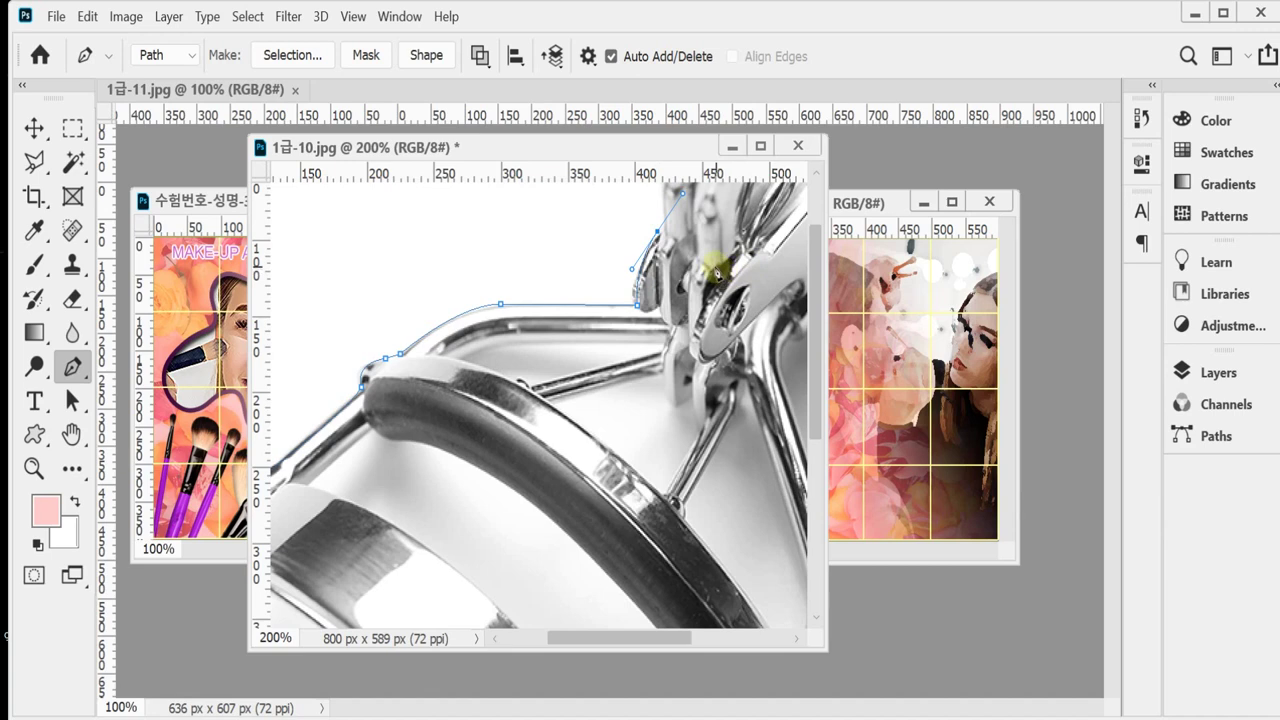
key(Return)
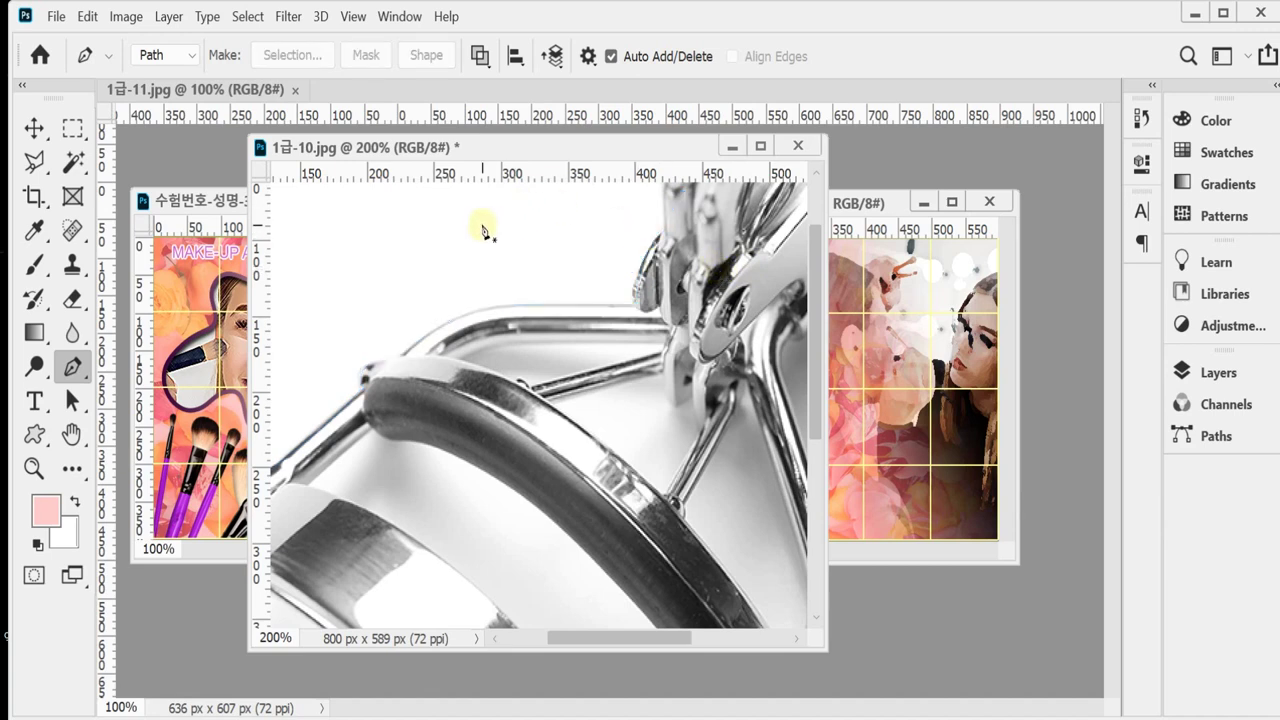
click(443, 354)
click(450, 354)
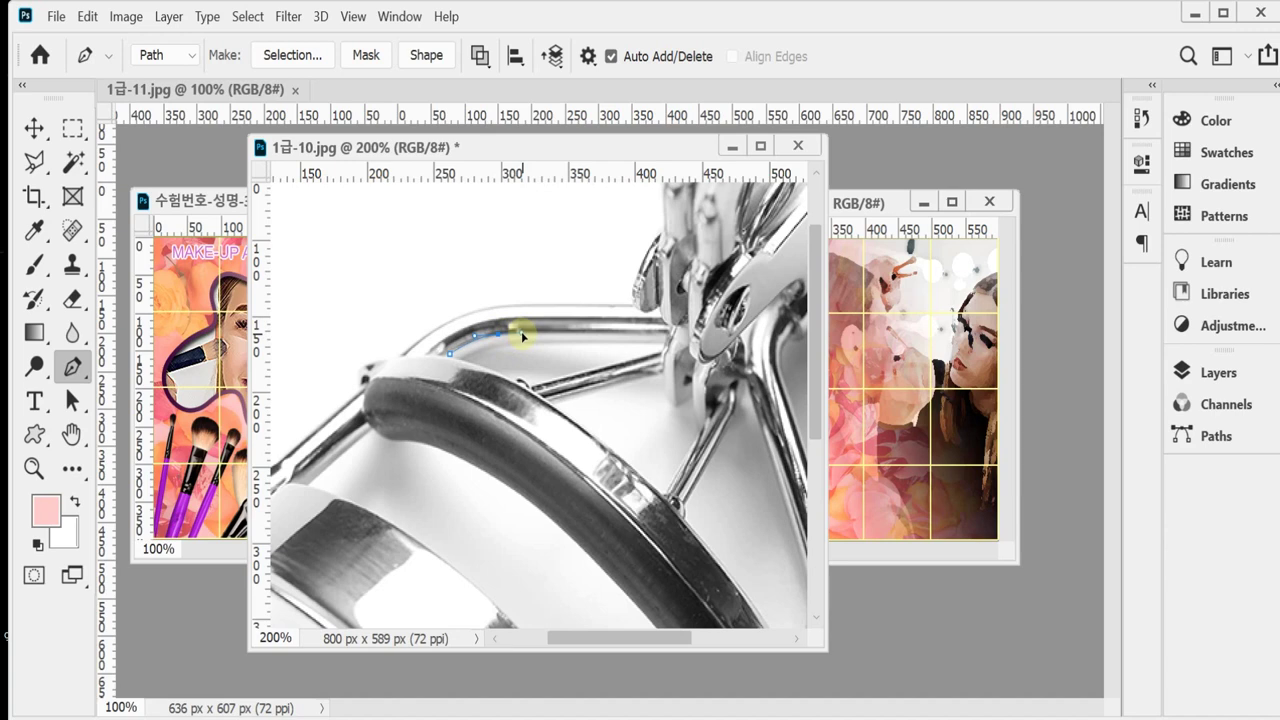
key(ctrl+z)
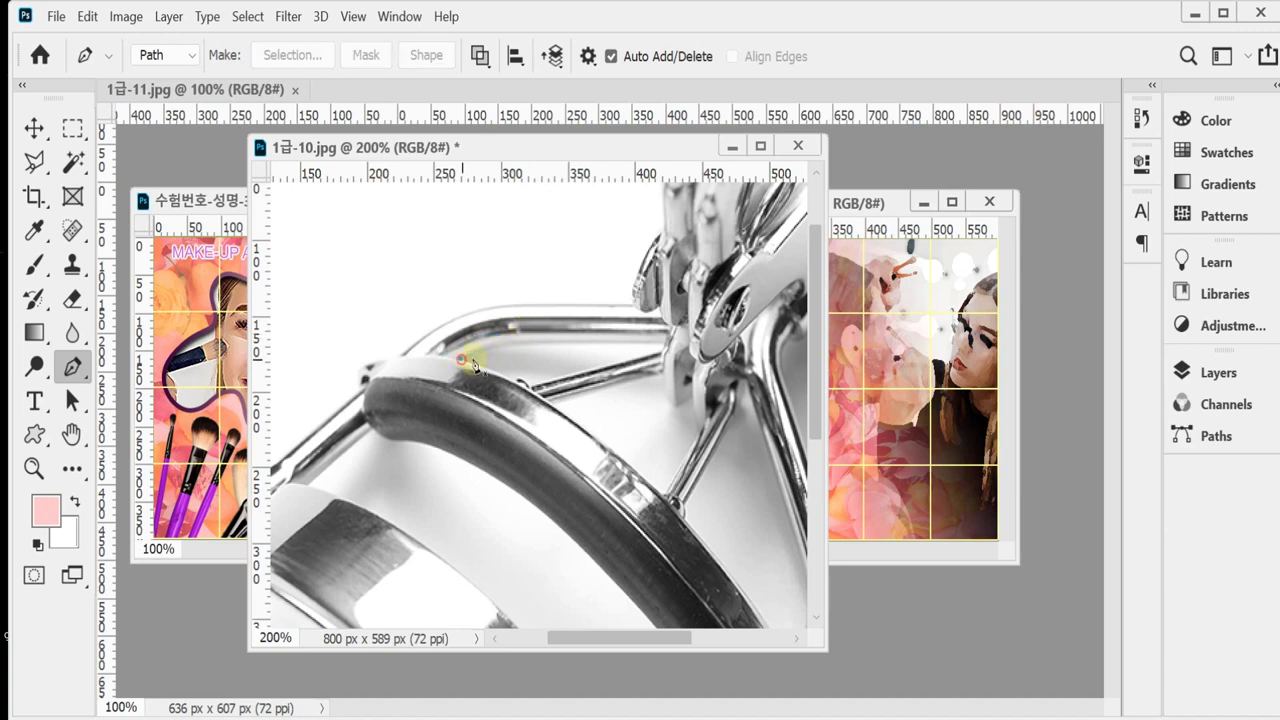
Trace a closed Pen path around the inner gap between the curler's upper frame, the thin strut and the curved clamp bar.
click(460, 358)
drag(510, 343, 542, 342)
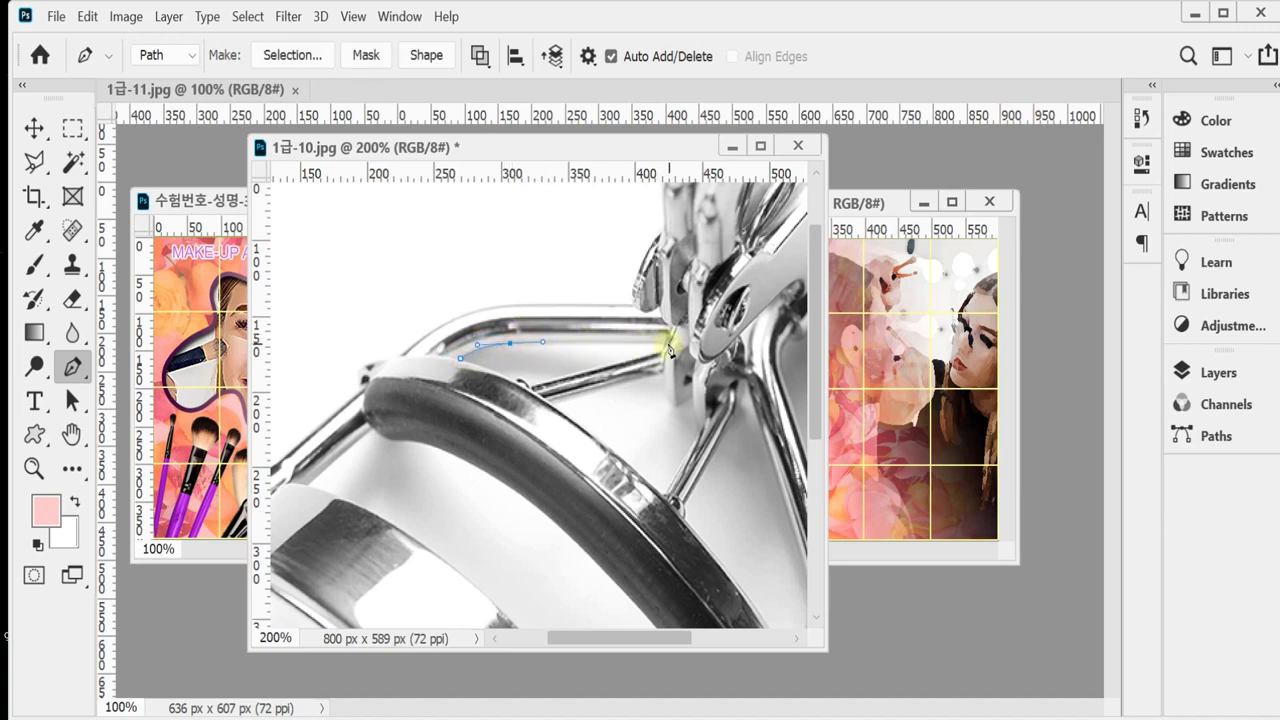
click(662, 344)
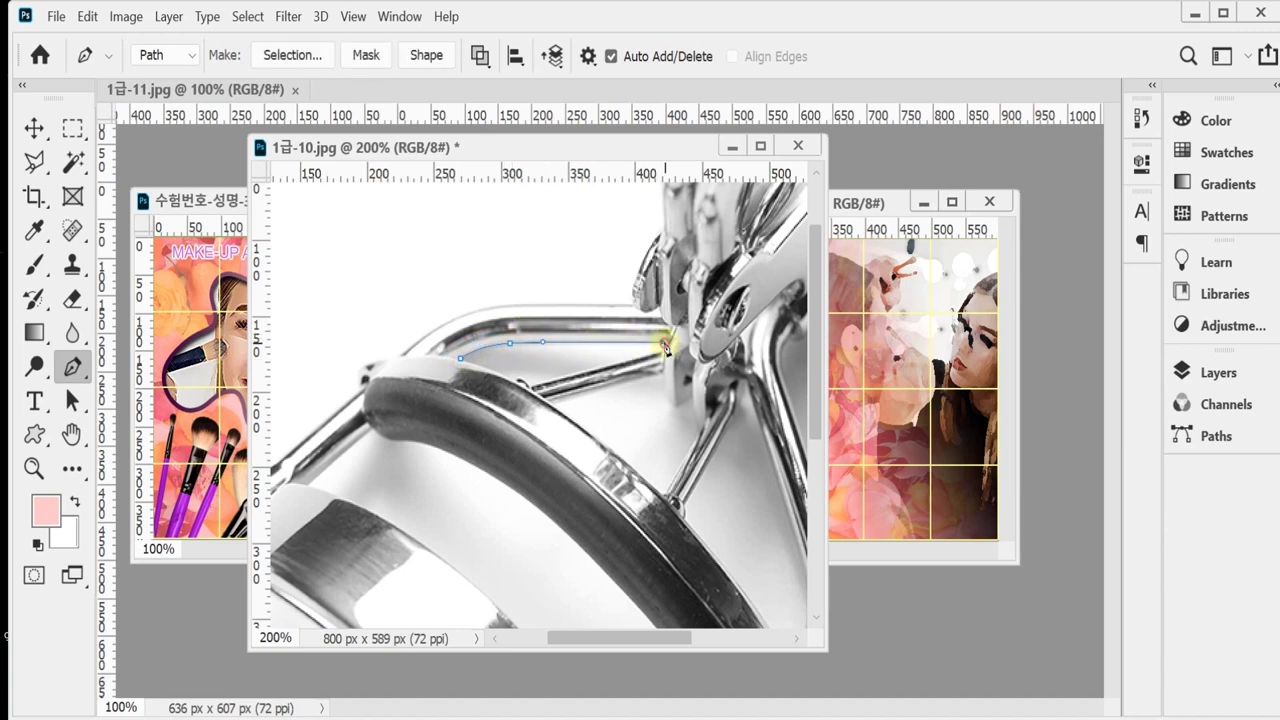
click(530, 387)
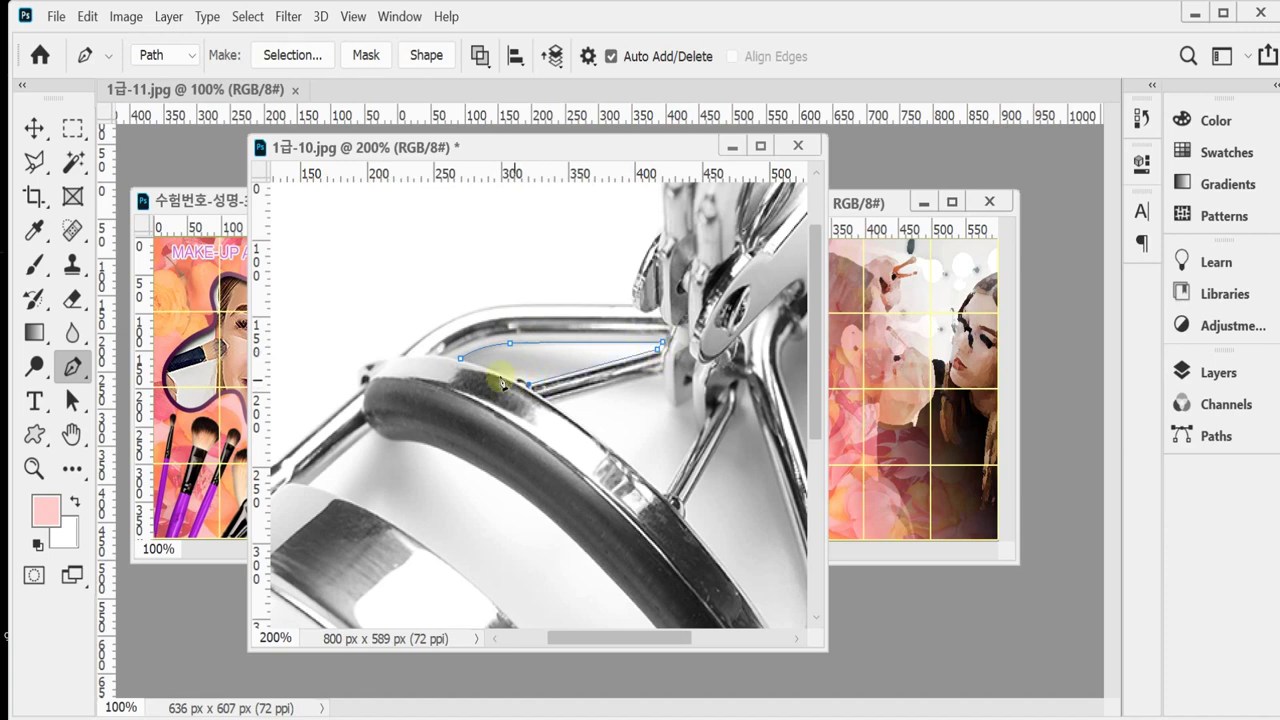
click(458, 358)
drag(451, 363, 535, 387)
click(627, 157)
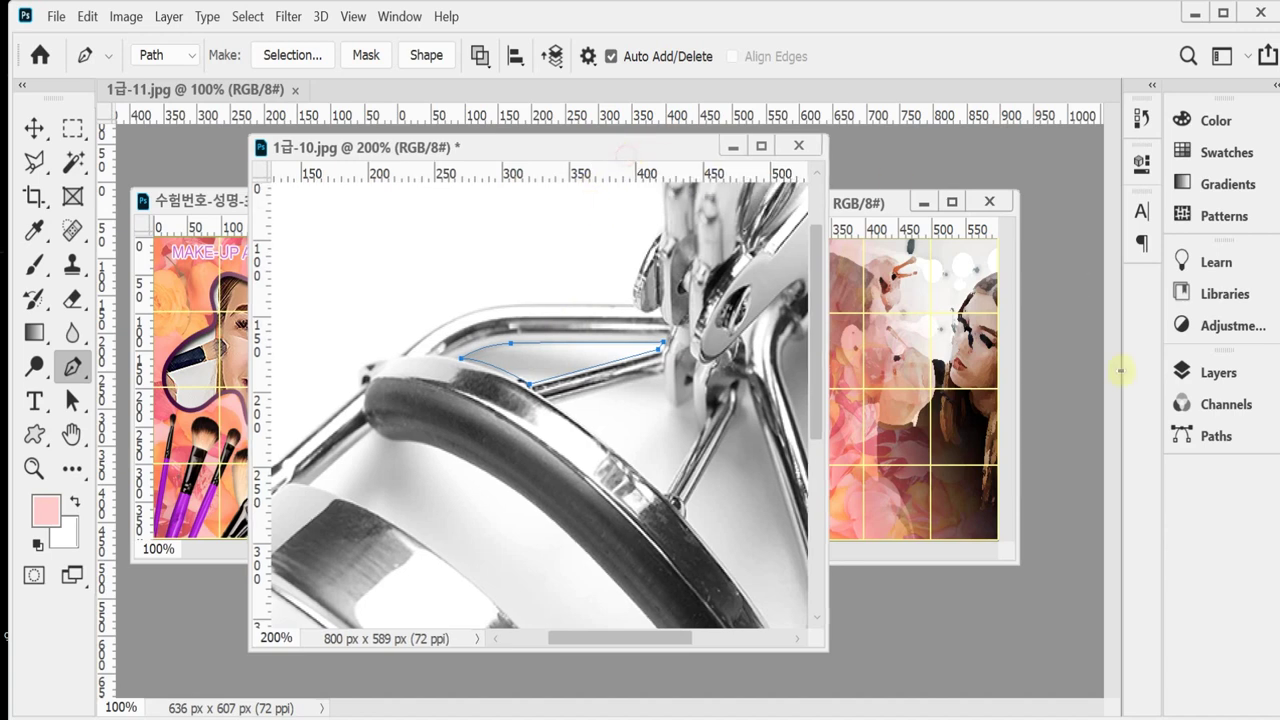
Restore the history snapshot of 1급-10.jpg that holds the complete eyelash curler path.
click(1214, 436)
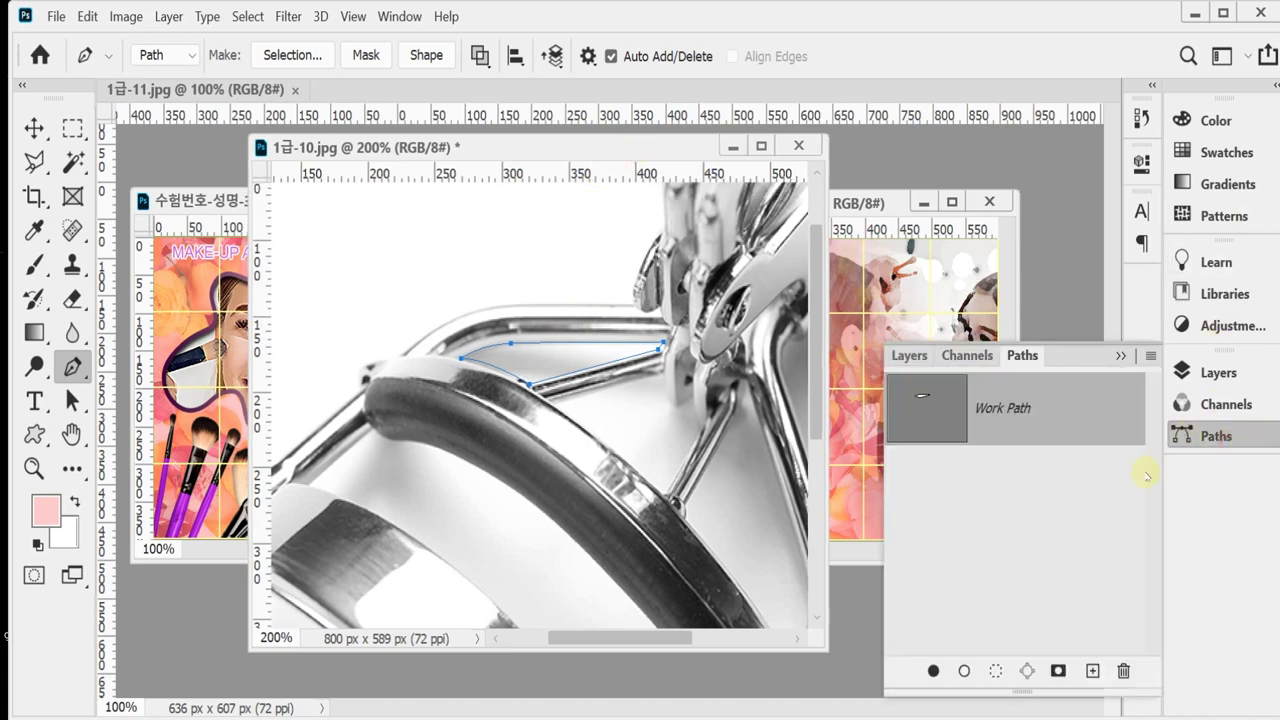
click(1210, 436)
click(1141, 118)
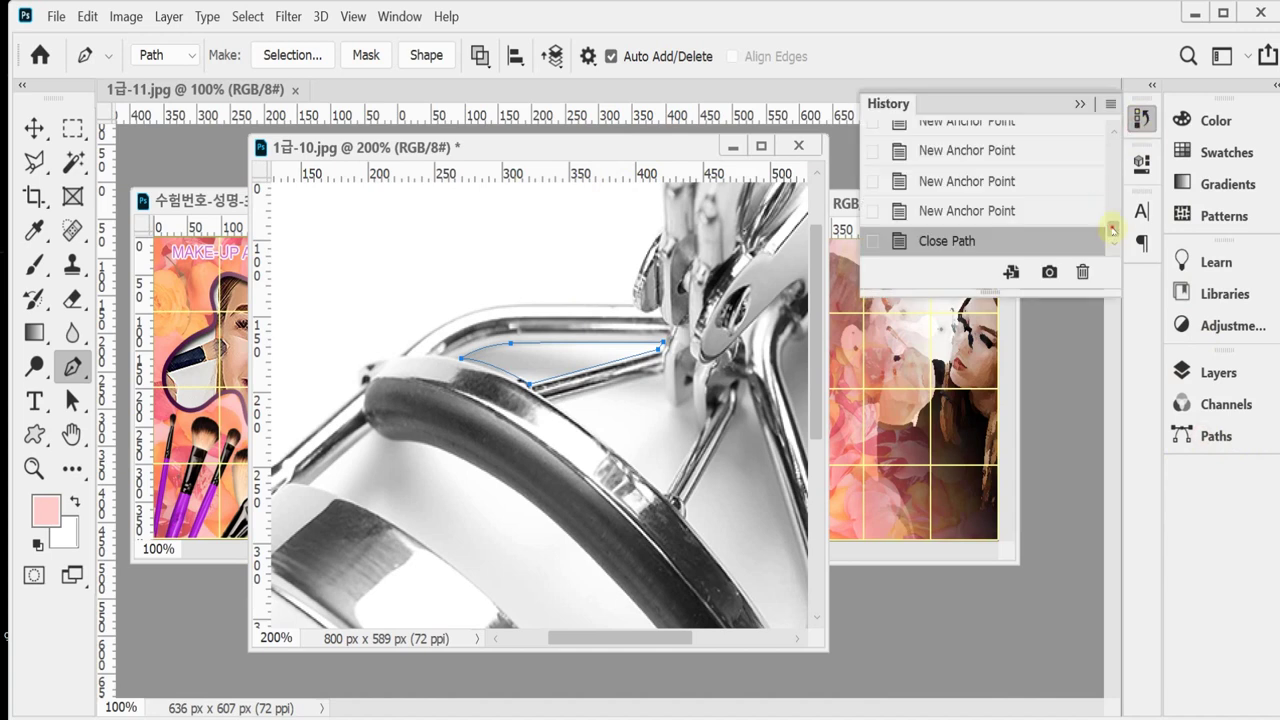
scroll(1000, 180, up, 10)
click(903, 134)
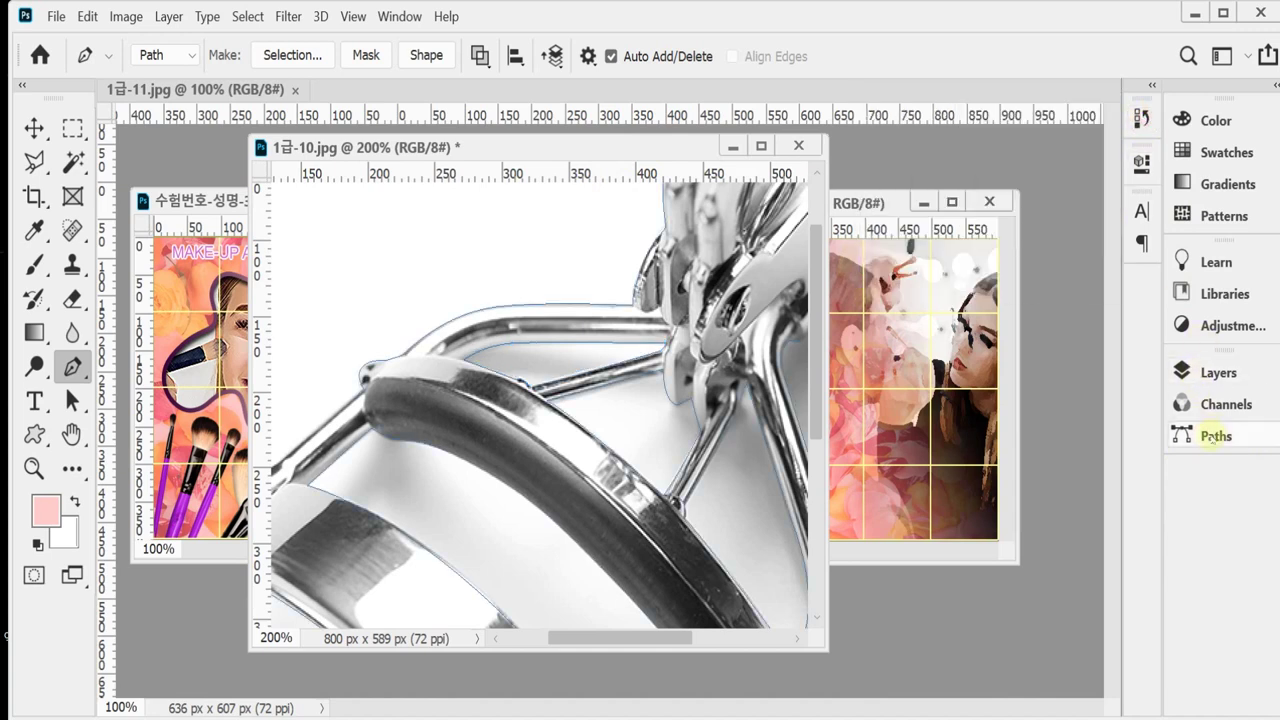
Load the eyelash curler's Work Path as a selection and move the 1급-10.jpg window clear of the workspace rulers.
click(1210, 436)
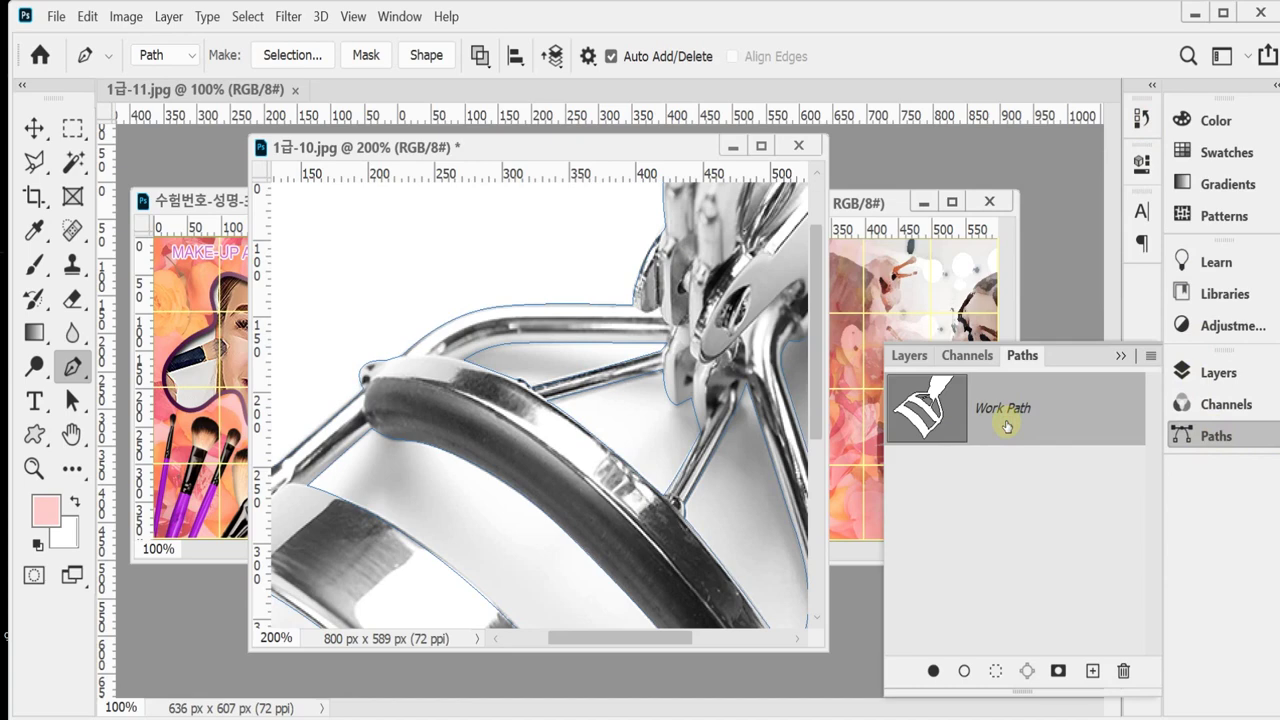
ctrl+alt+click(669, 410)
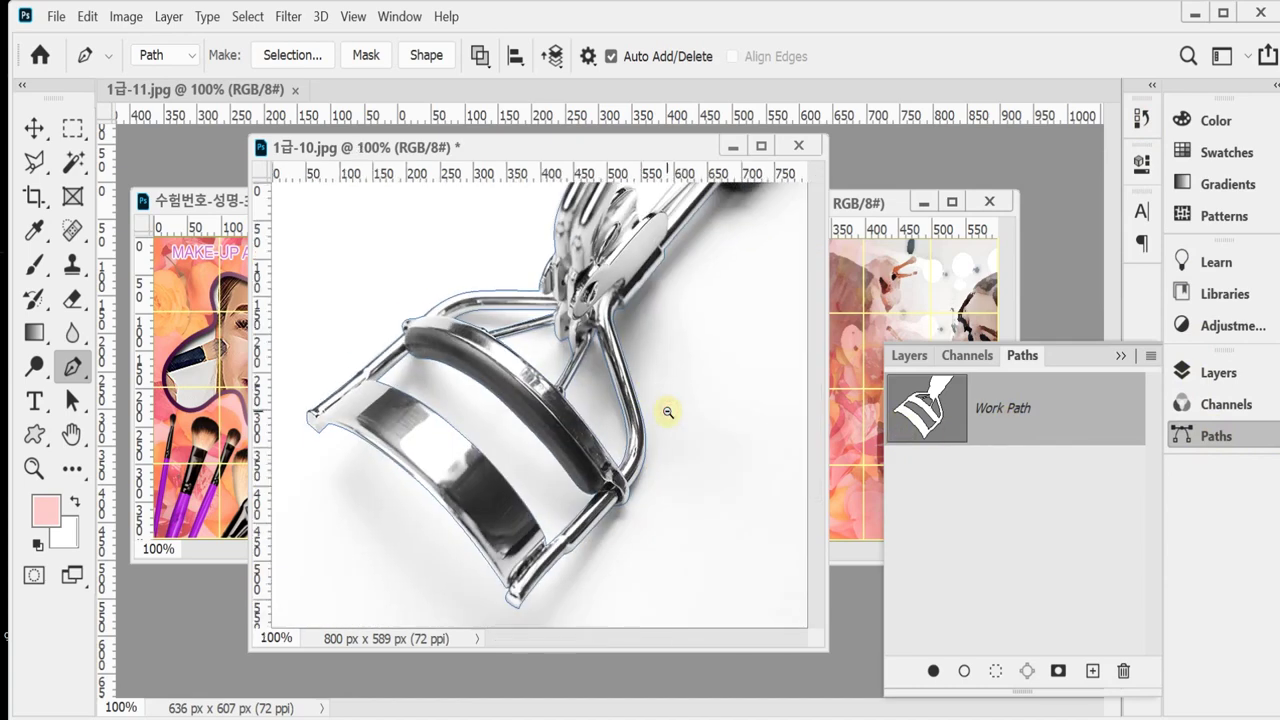
ctrl+click(918, 412)
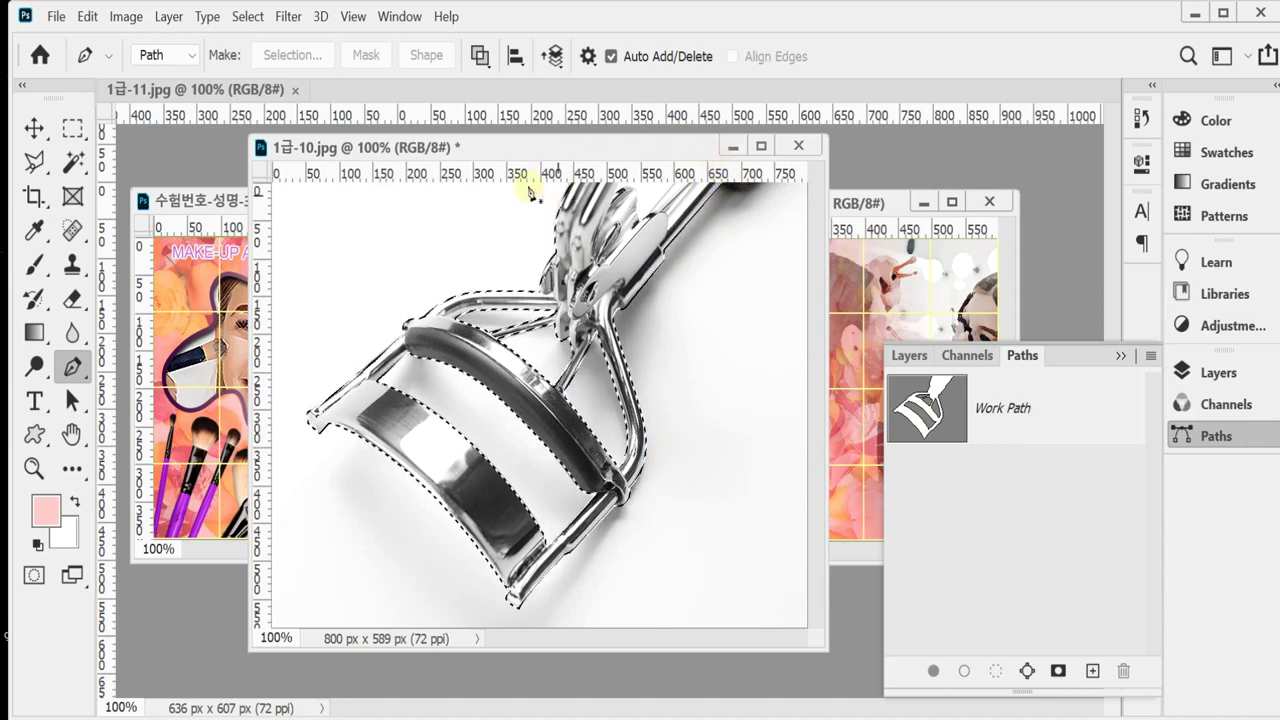
drag(529, 148, 529, 205)
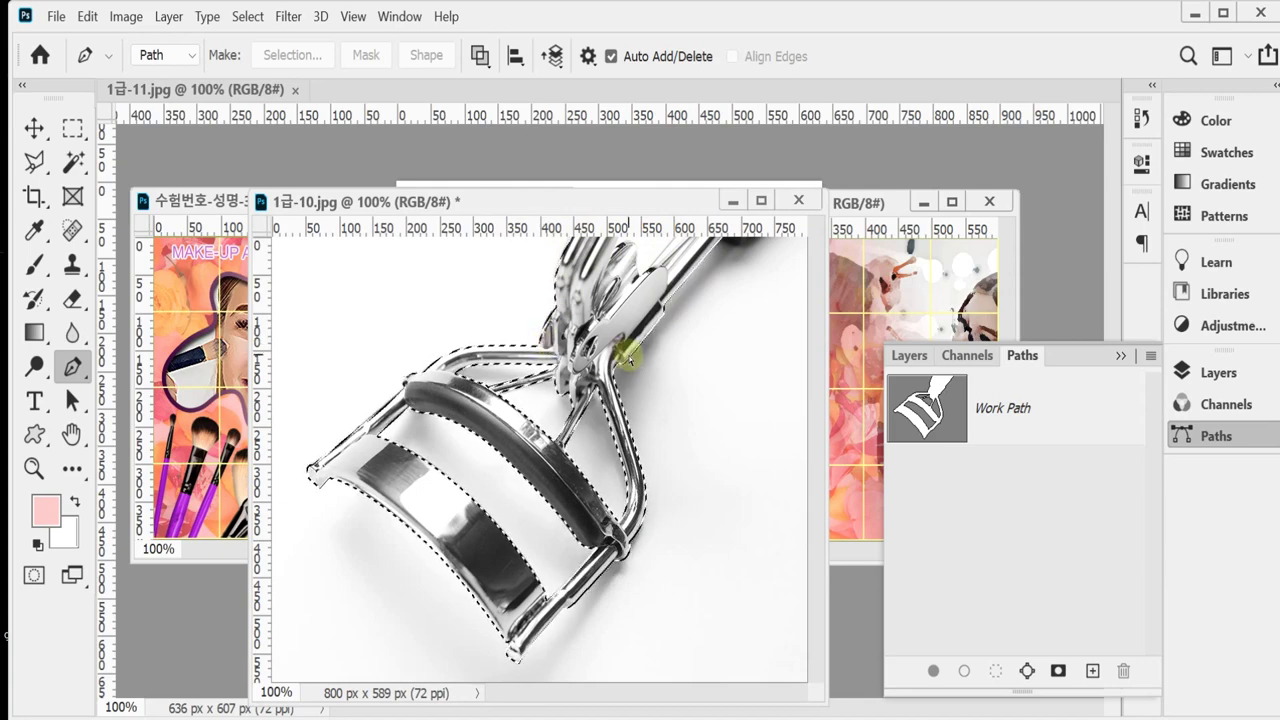
Copy the selected eyelash curler, close 1급-10.jpg, and paste the curler into the working 수험번호-성명-3.psd.
key(ctrl+w)
click(701, 315)
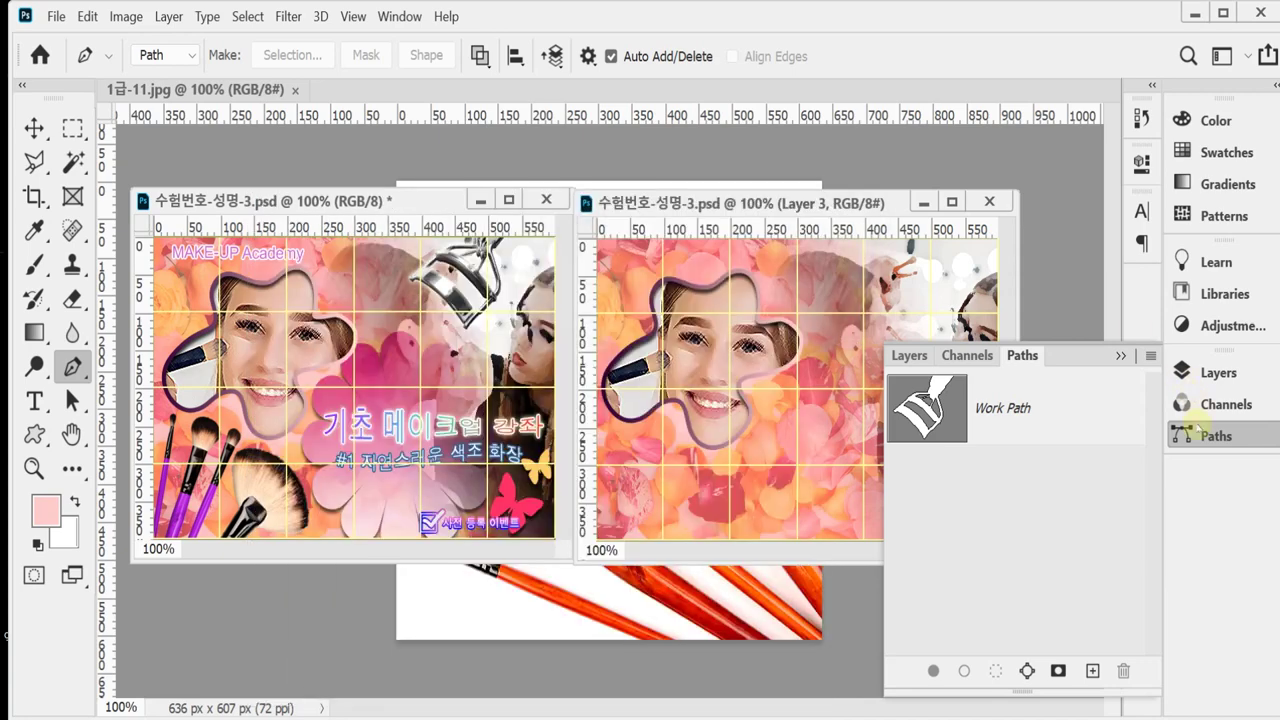
key(ctrl+v)
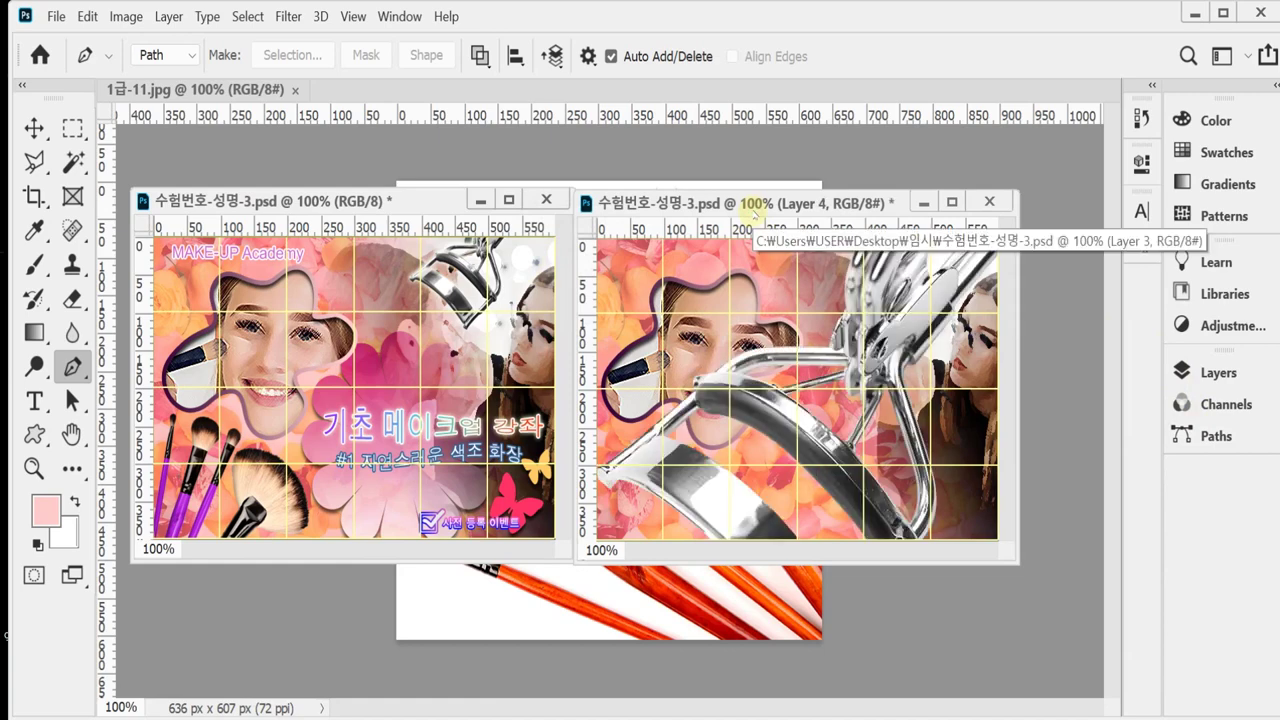
Scale the pasted curler proportionally to 27% and place it at the canvas's upper edge beside the woman's portrait, matching the reference.
key(ctrl+t)
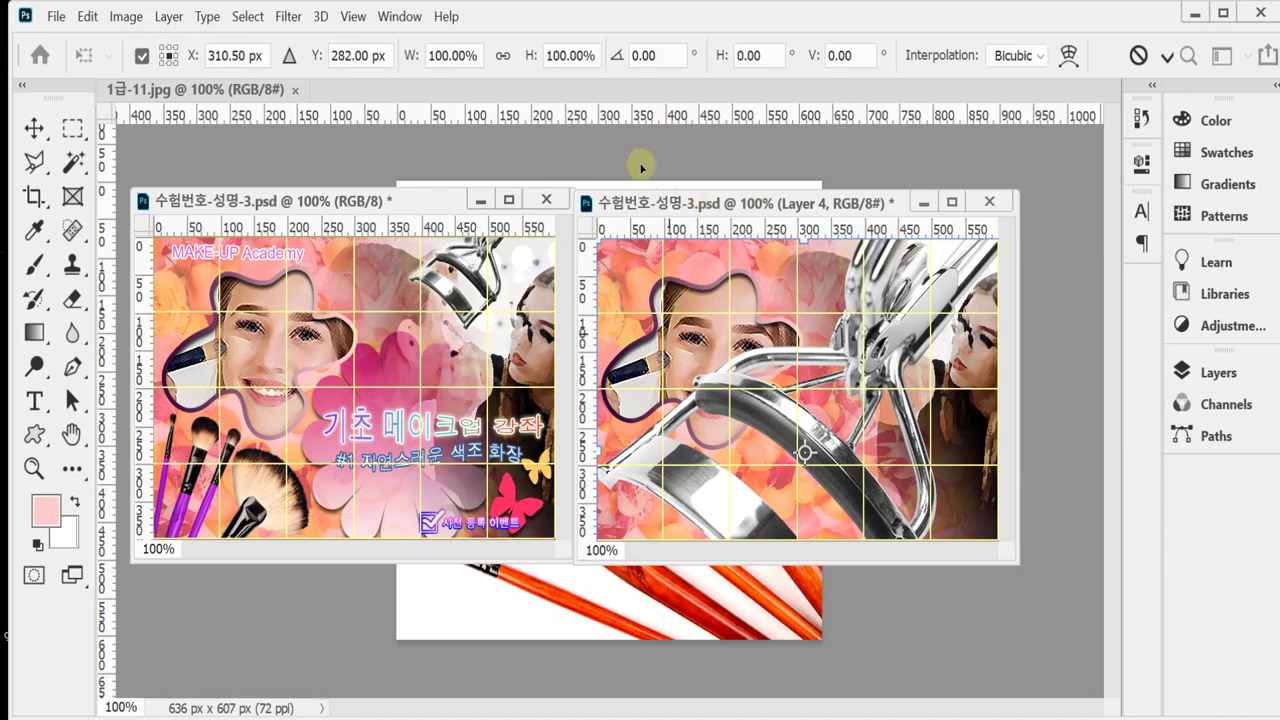
click(501, 53)
drag(408, 56, 360, 56)
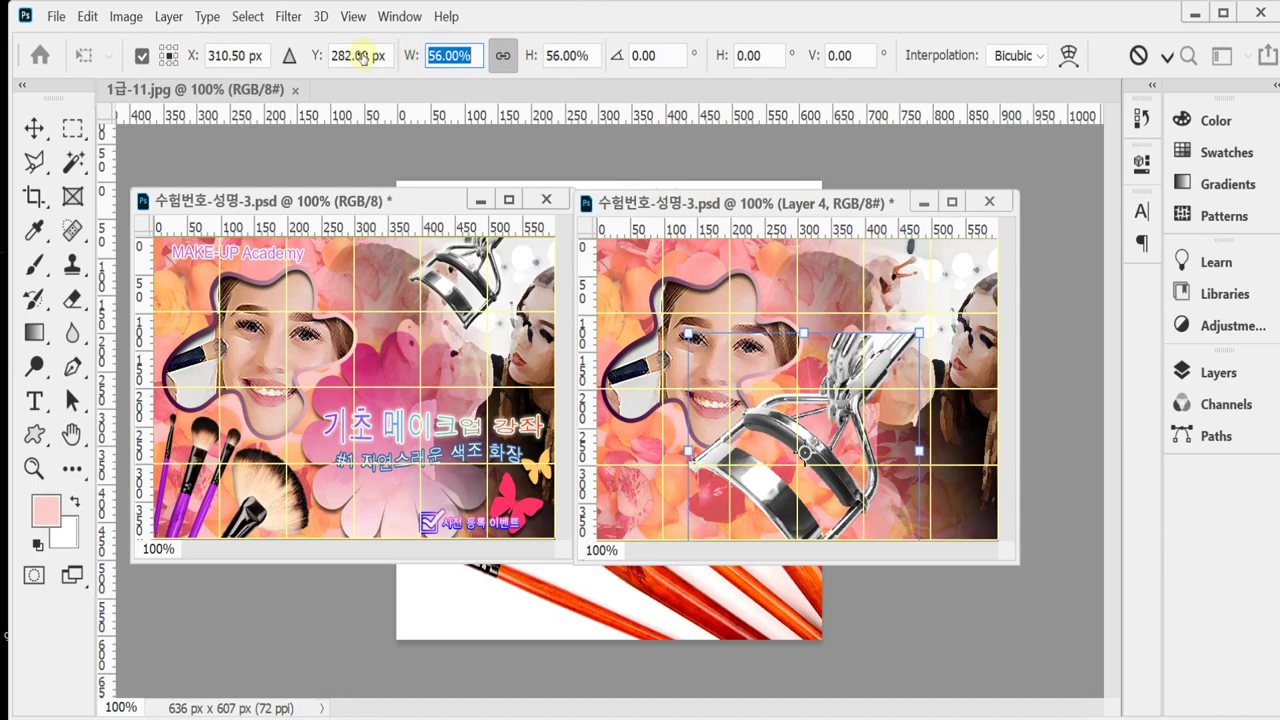
click(360, 56)
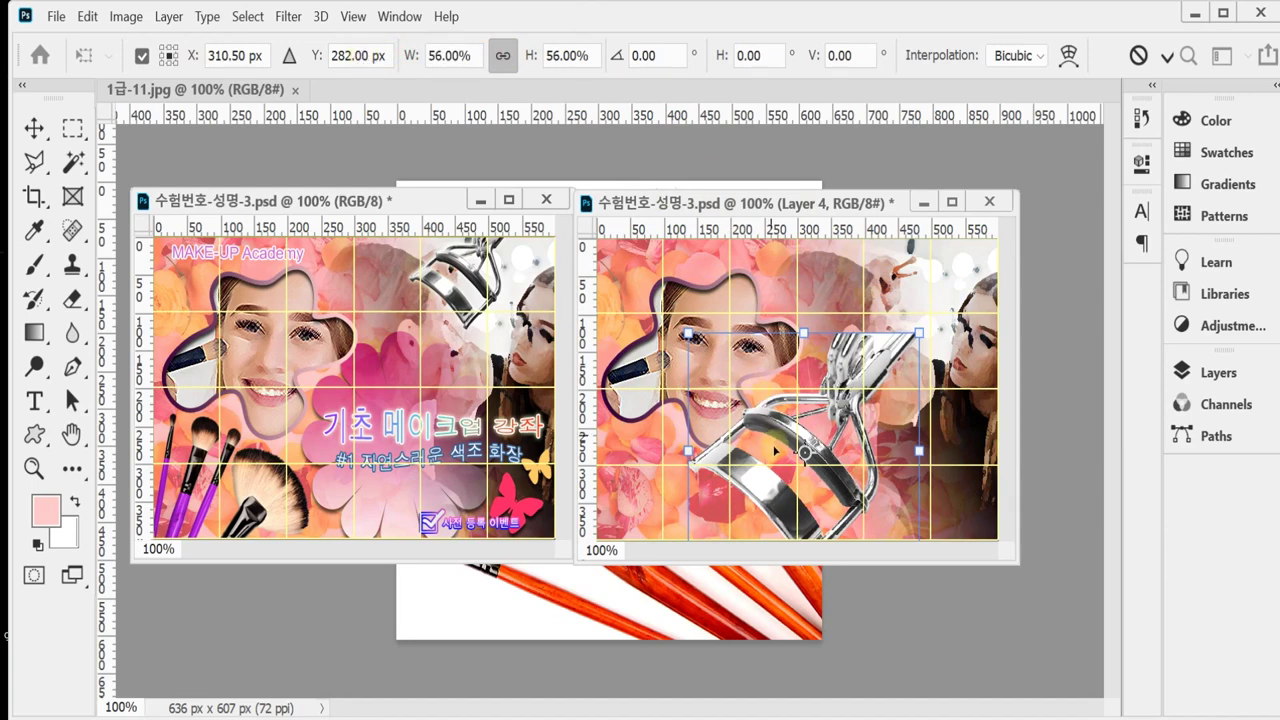
click(405, 58)
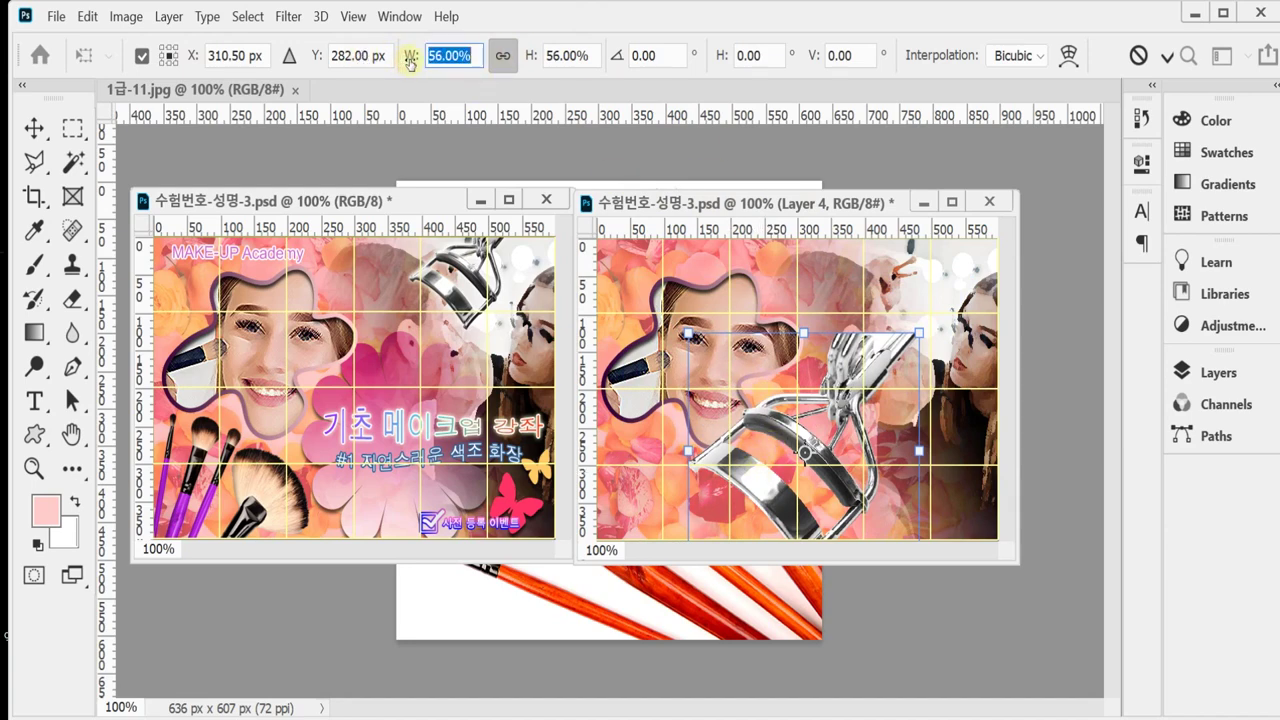
text(27)
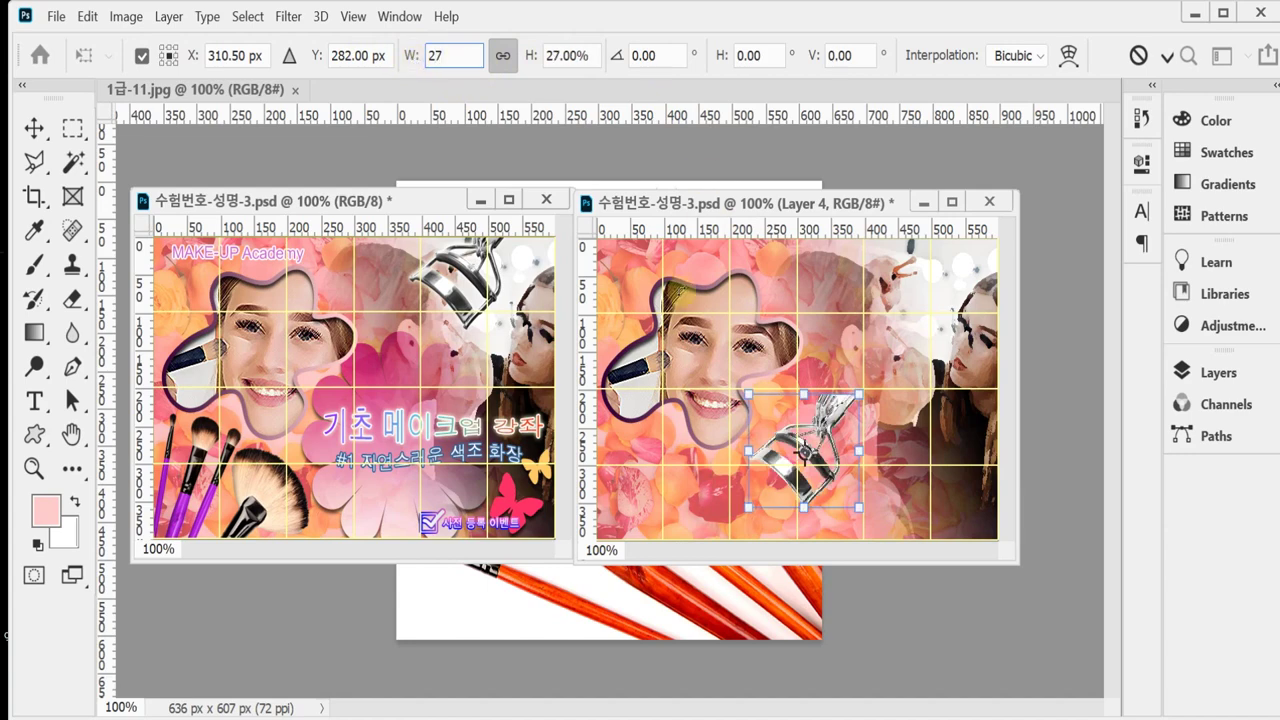
drag(772, 448, 920, 298)
key(p)
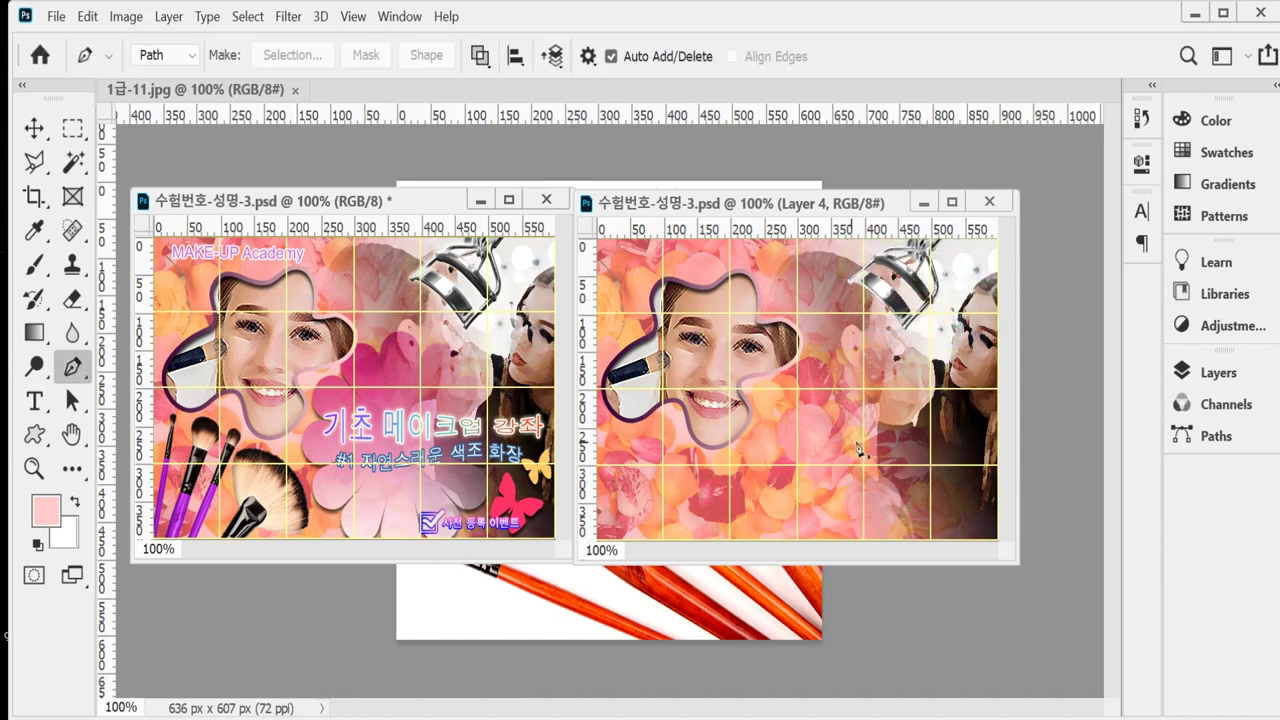
Add an Inner Bevel style of Bevel & Emboss to the curler layer with a size of 5 px.
click(1210, 374)
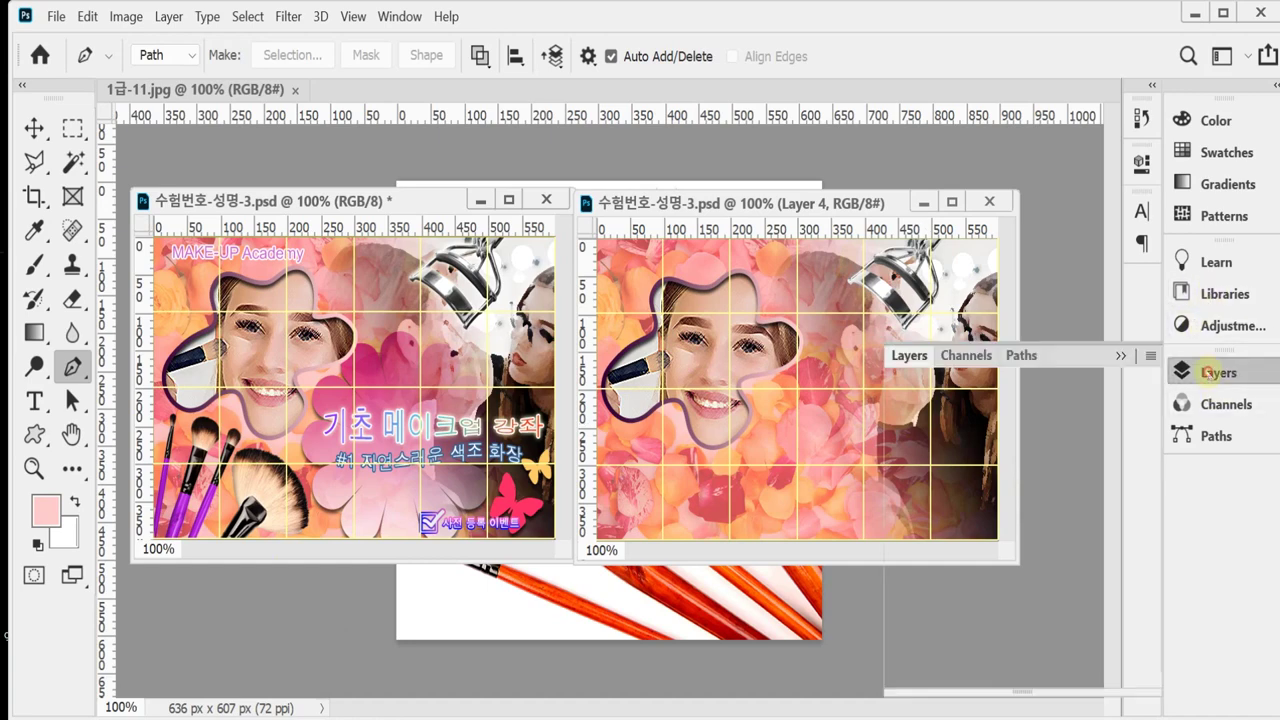
click(940, 670)
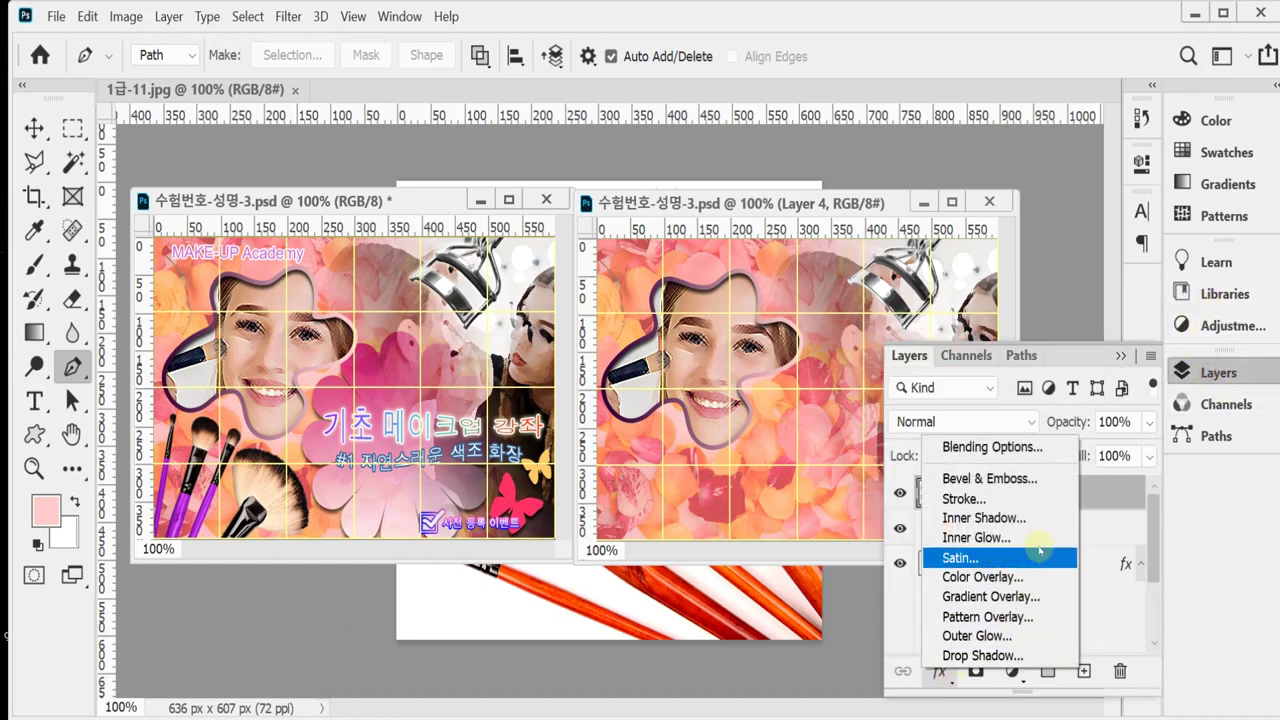
click(1033, 480)
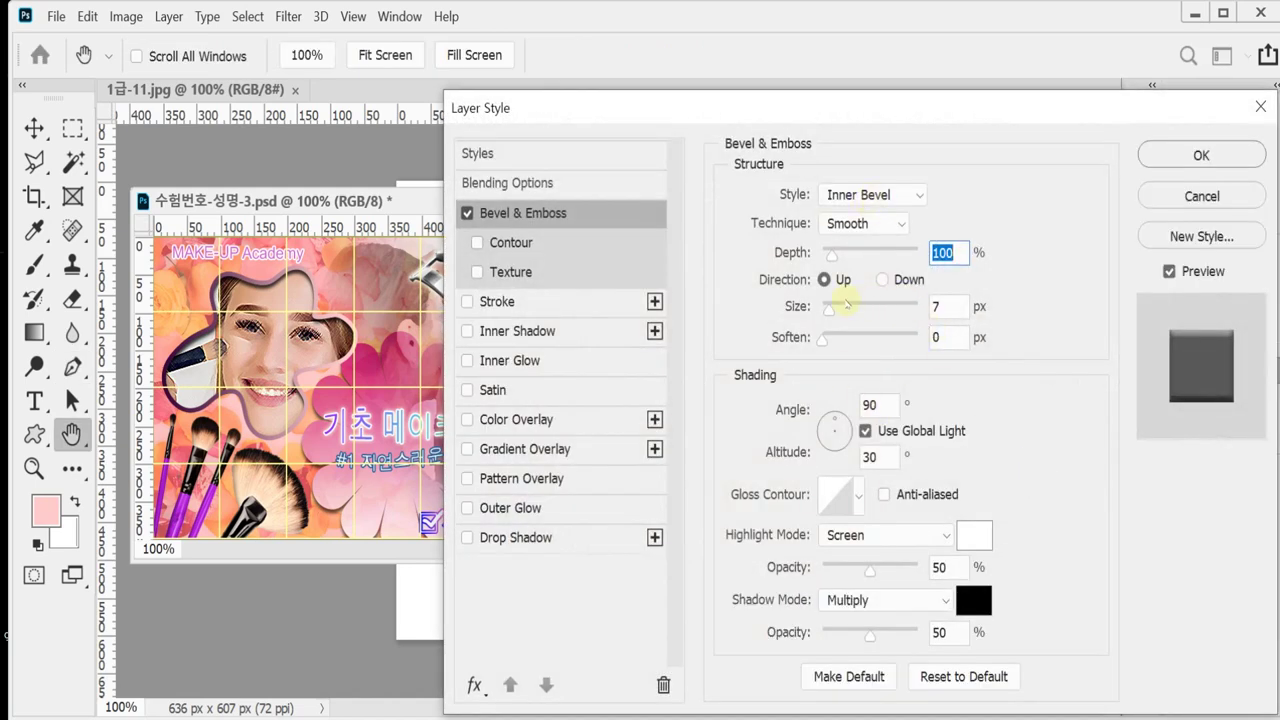
click(950, 306)
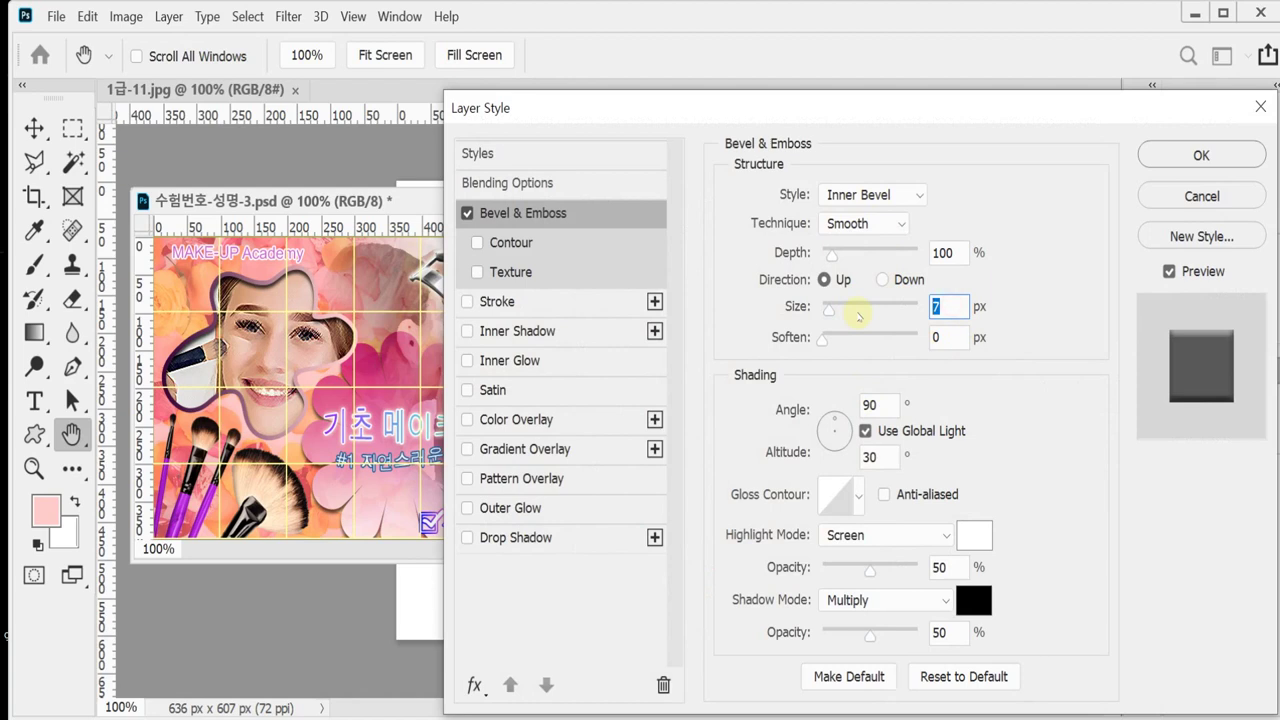
text(5)
Add a pale yellow Outer Glow with a size of 7 px to the curler layer and apply the layer styles.
click(538, 508)
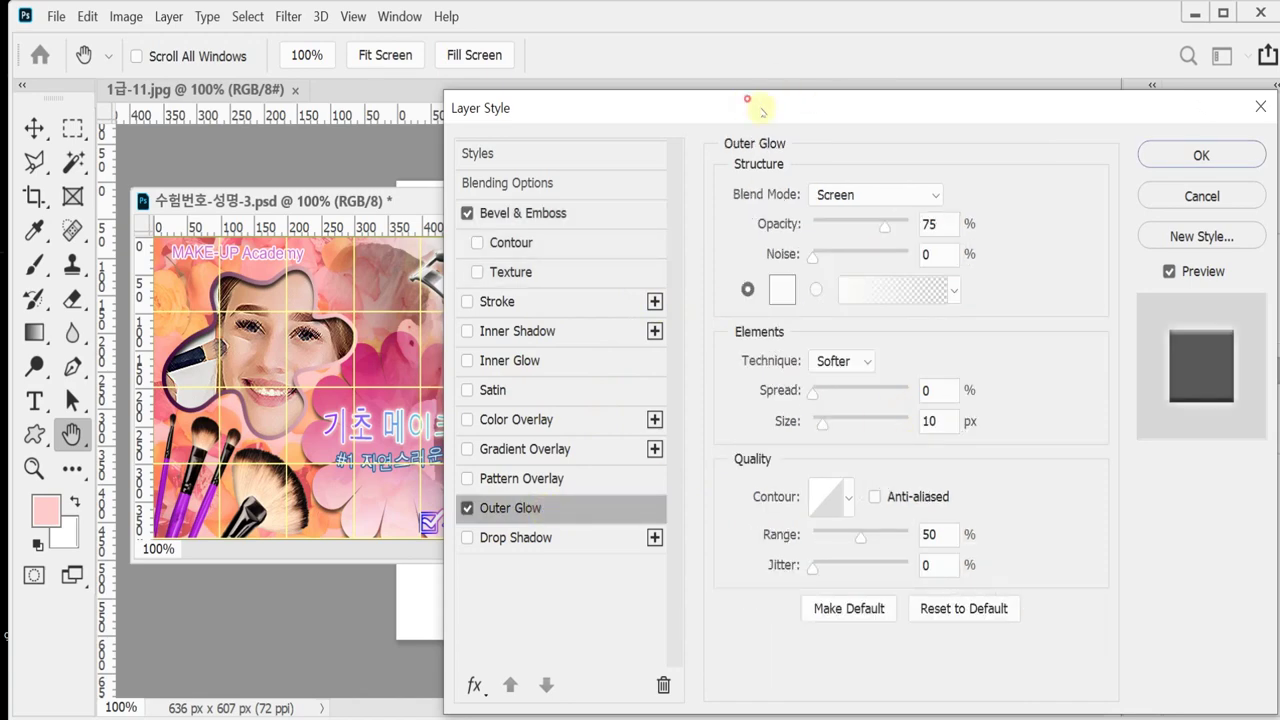
drag(752, 100, 955, 82)
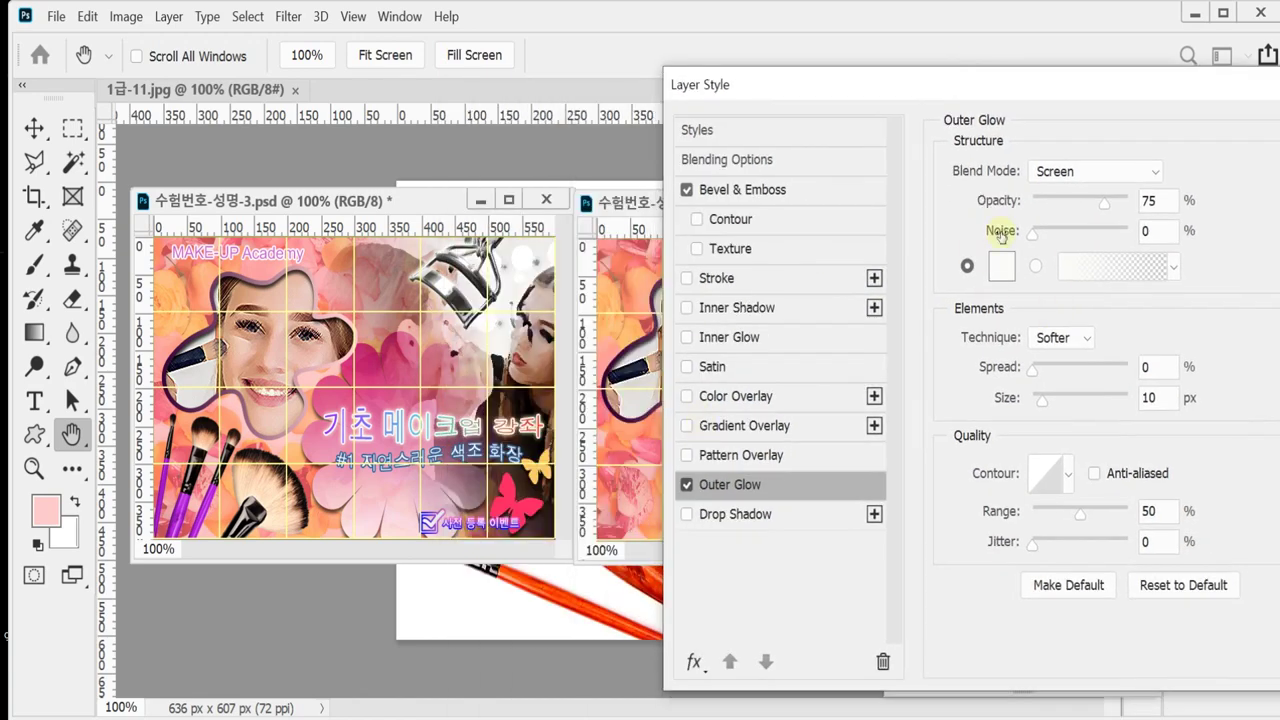
click(994, 275)
drag(465, 250, 447, 238)
click(859, 229)
drag(915, 85, 812, 83)
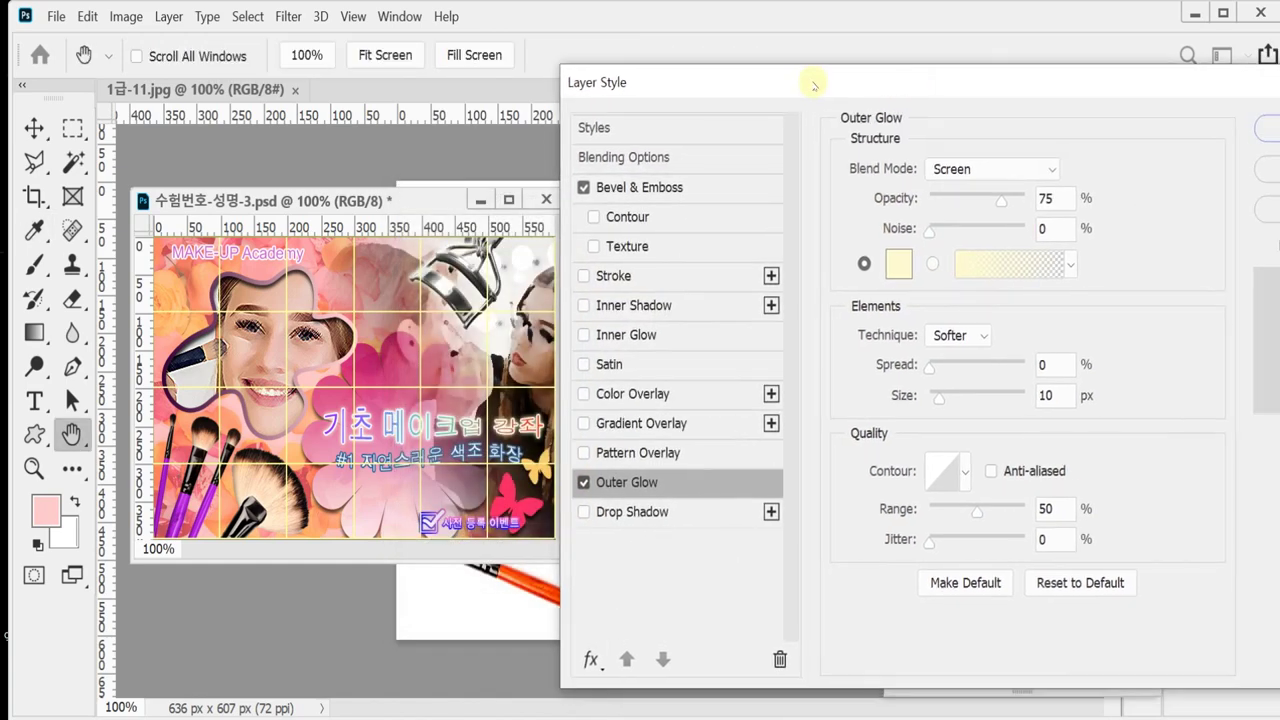
double_click(1053, 398)
text(7)
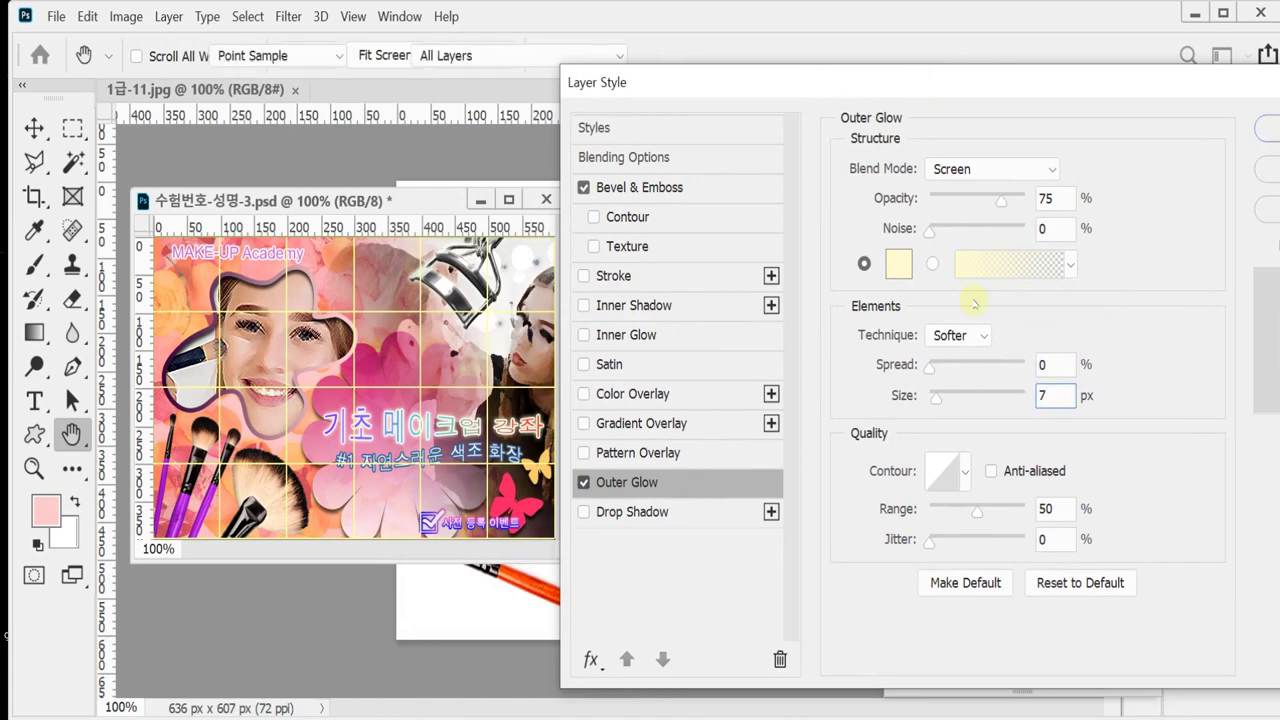
key(Return)
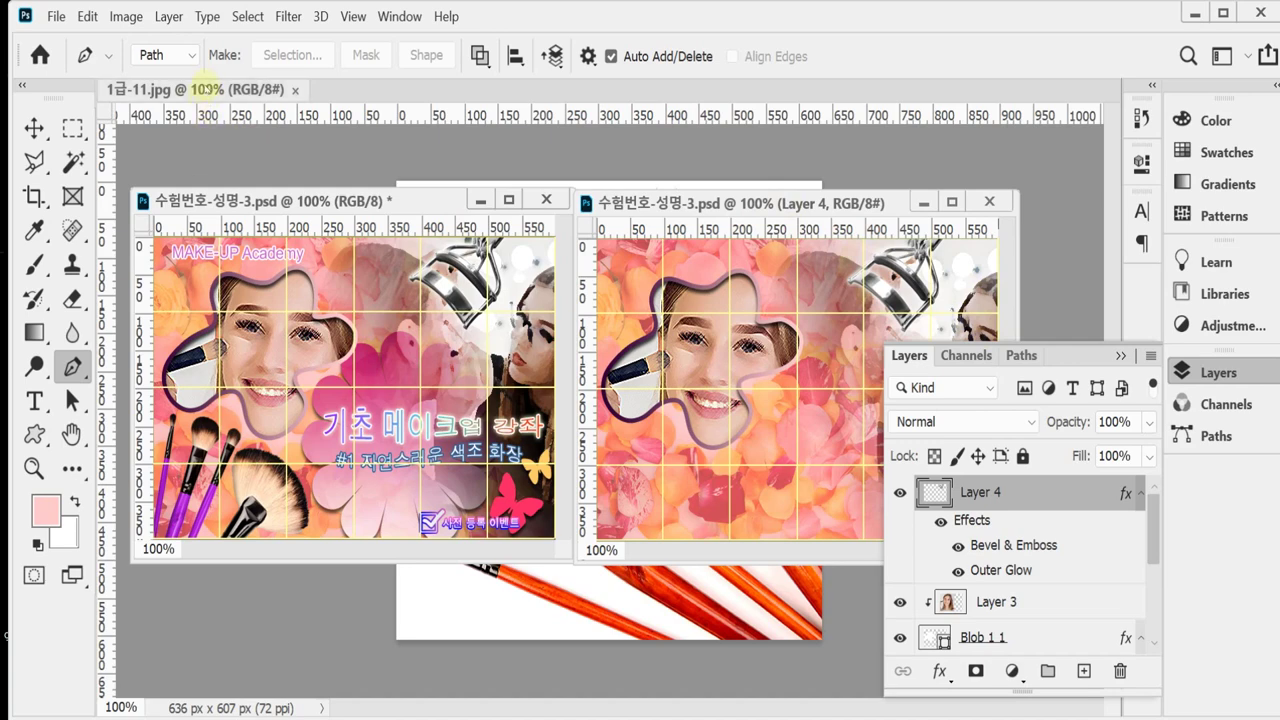
Float the 1급-11.jpg window and select all the white background around and between the brushes with the Magic Wand at tolerance 25.
drag(205, 89, 336, 150)
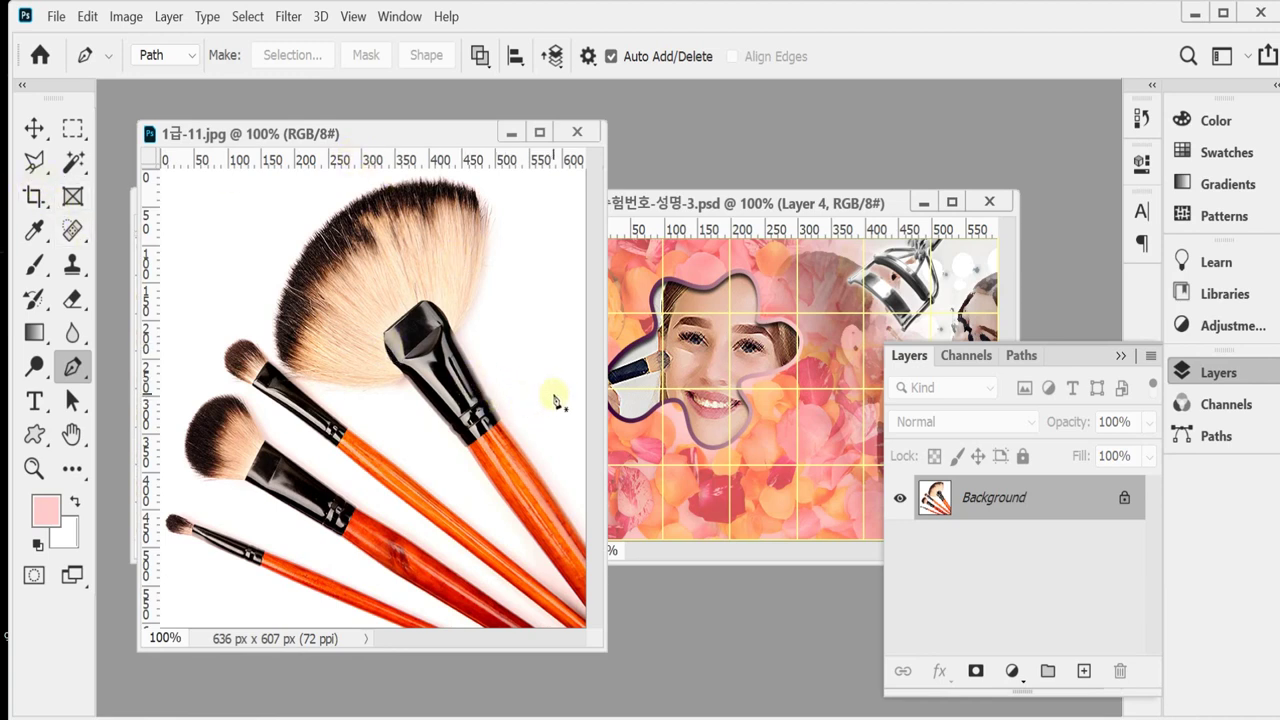
click(73, 161)
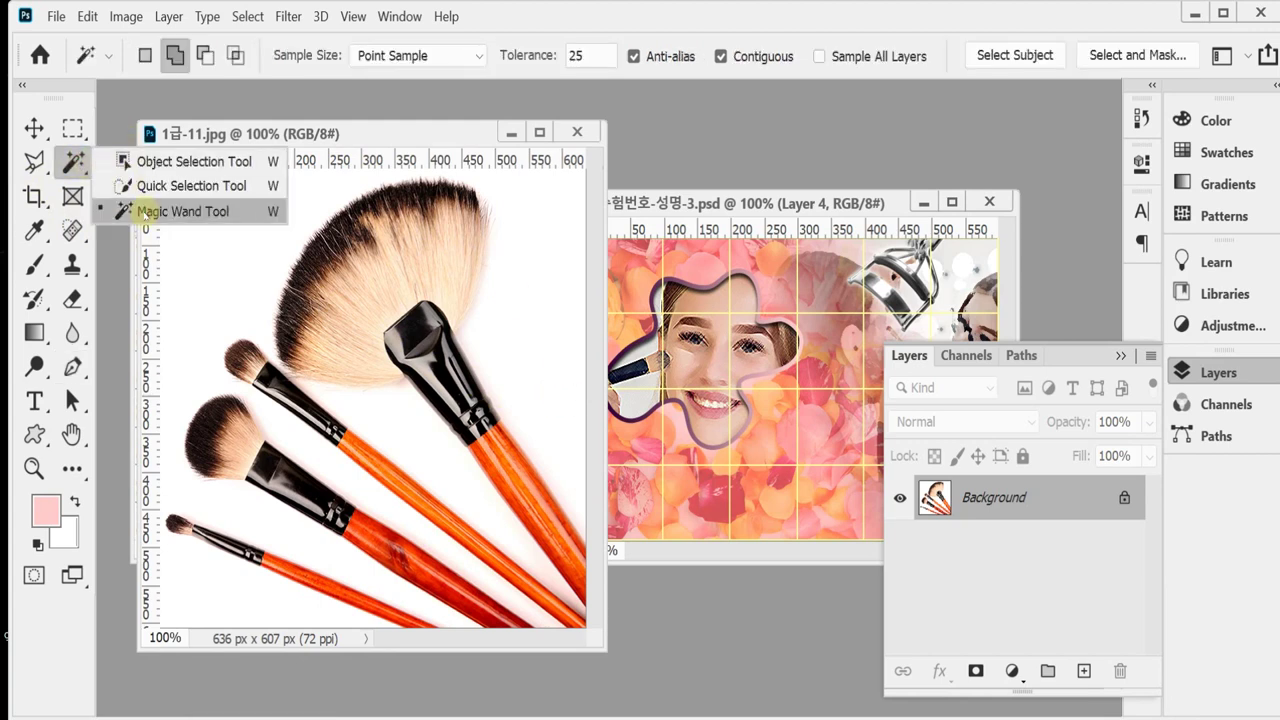
click(145, 212)
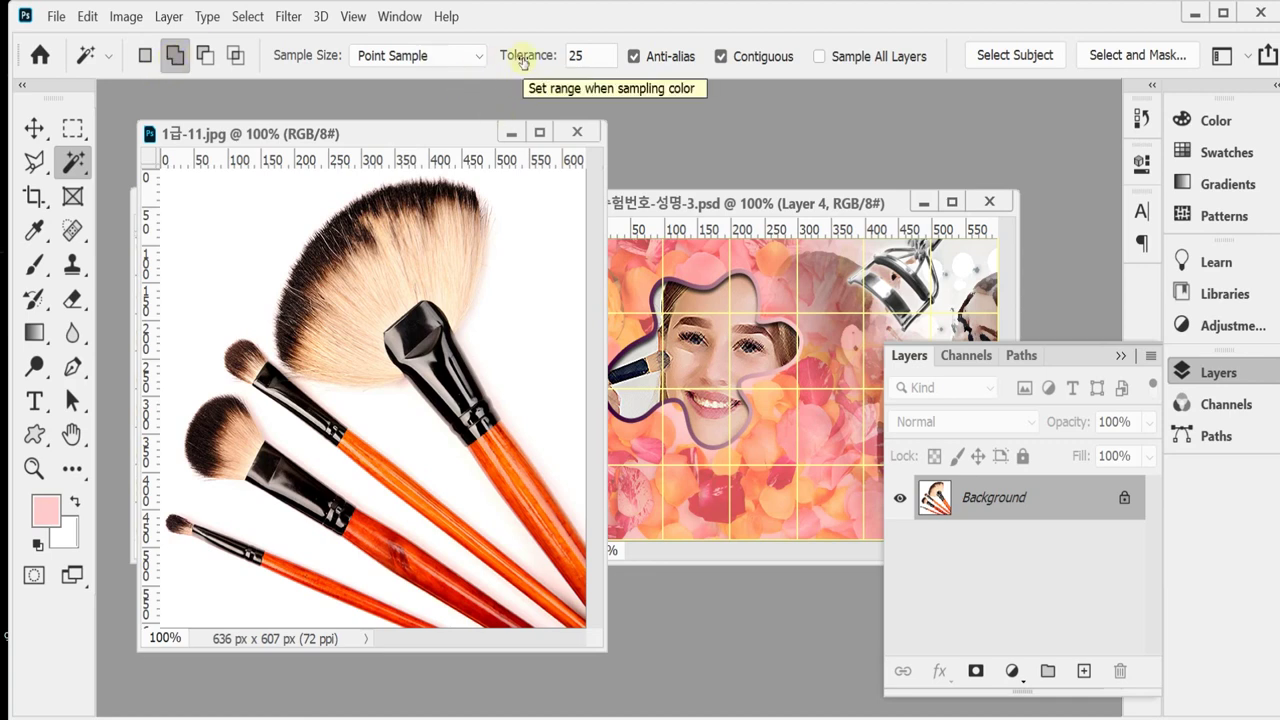
click(247, 238)
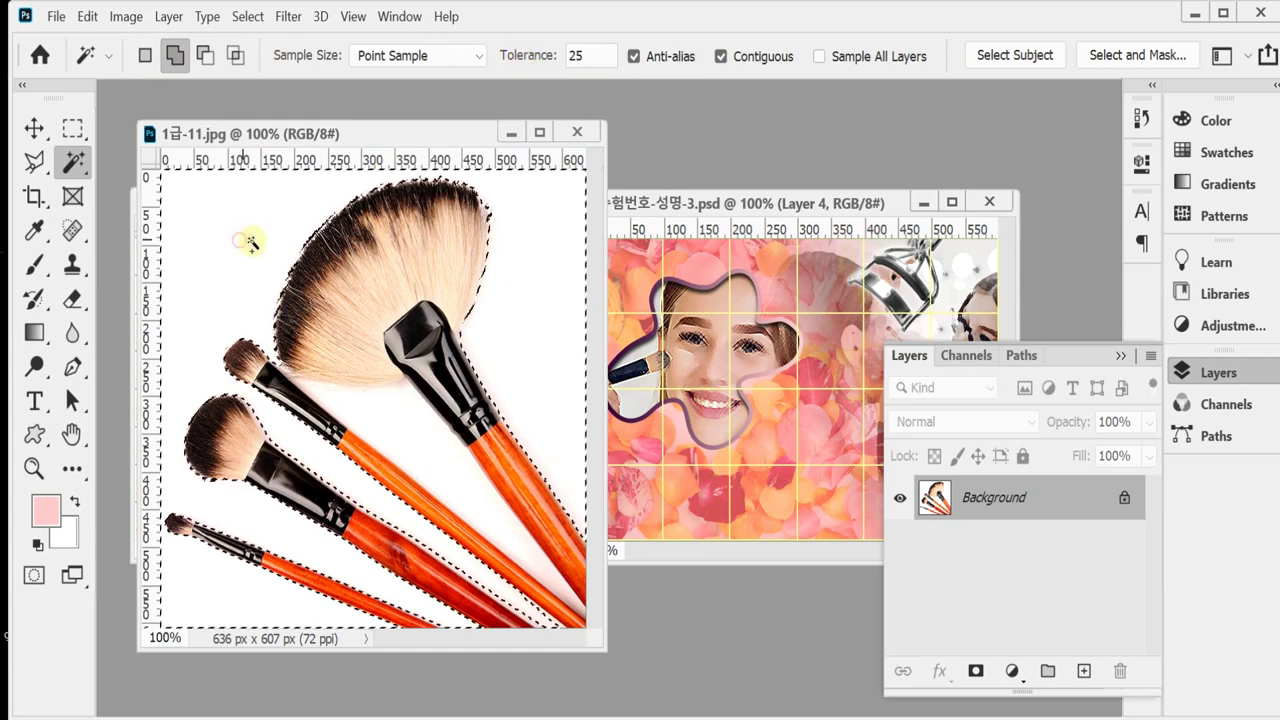
click(450, 472)
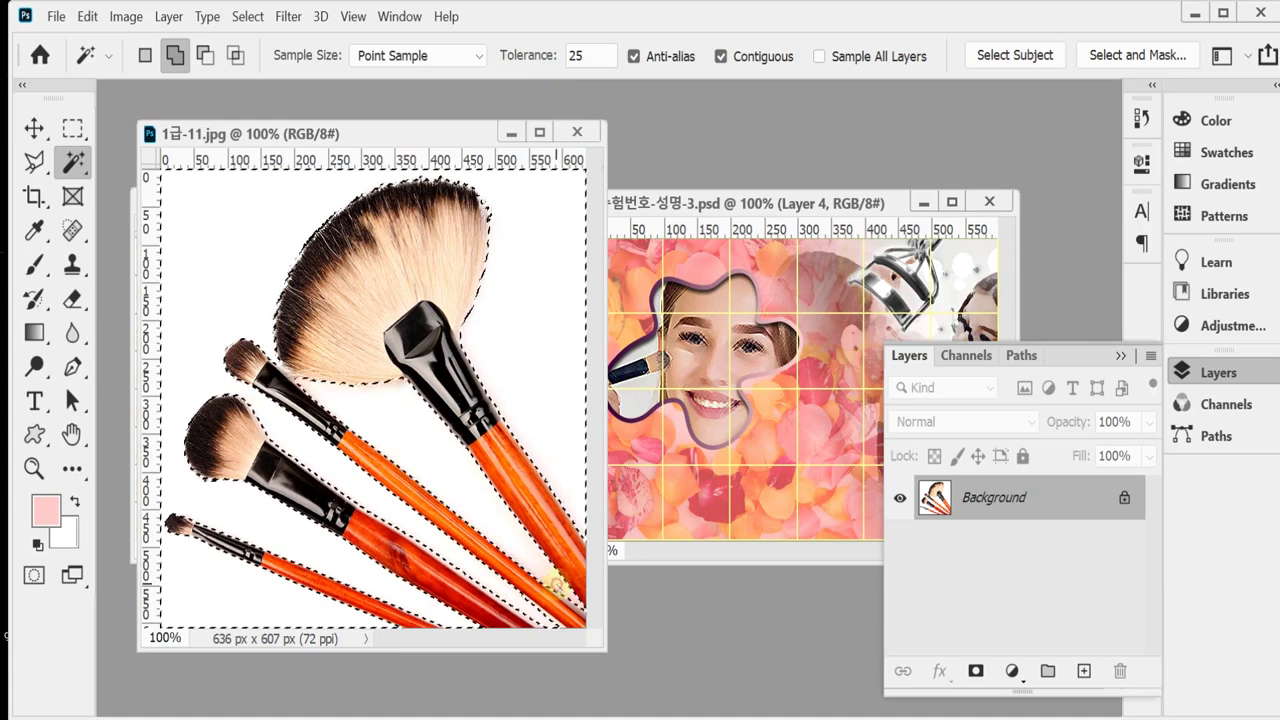
click(292, 435)
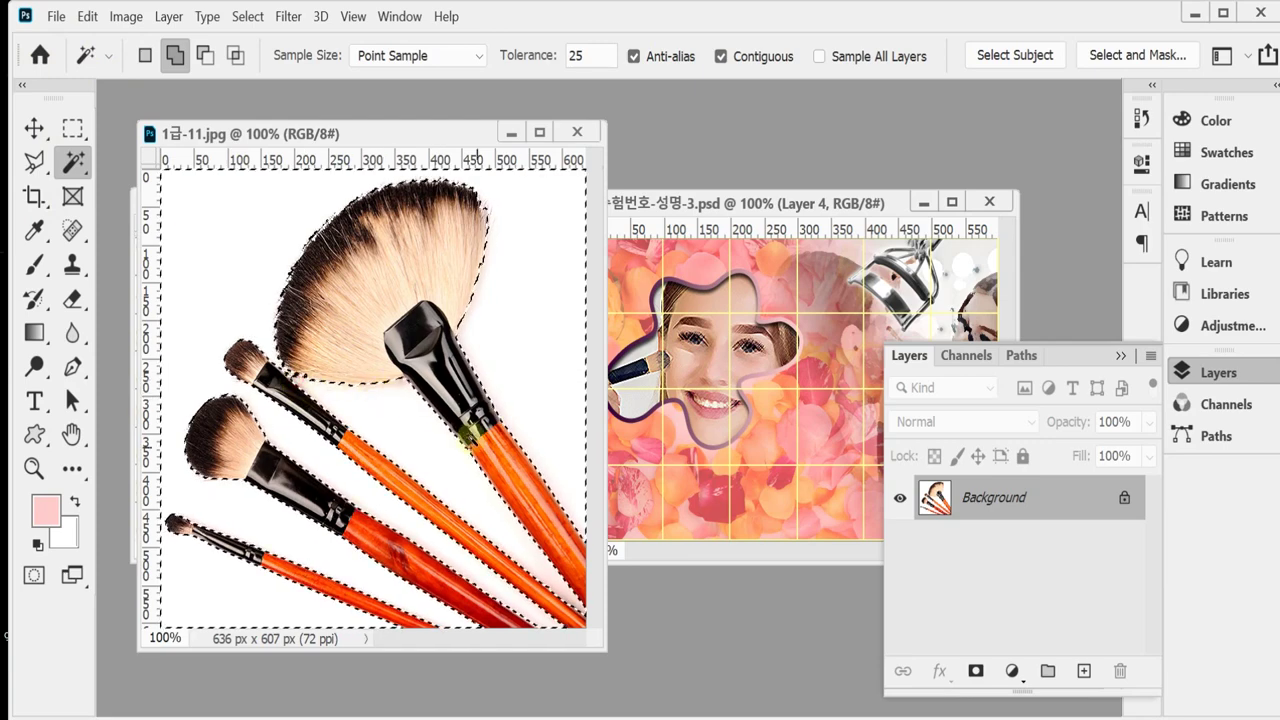
Invert the selection to copy the brushes, close 1급-11.jpg, then save the working 수험번호-성명-3.psd and paste them into it.
click(247, 16)
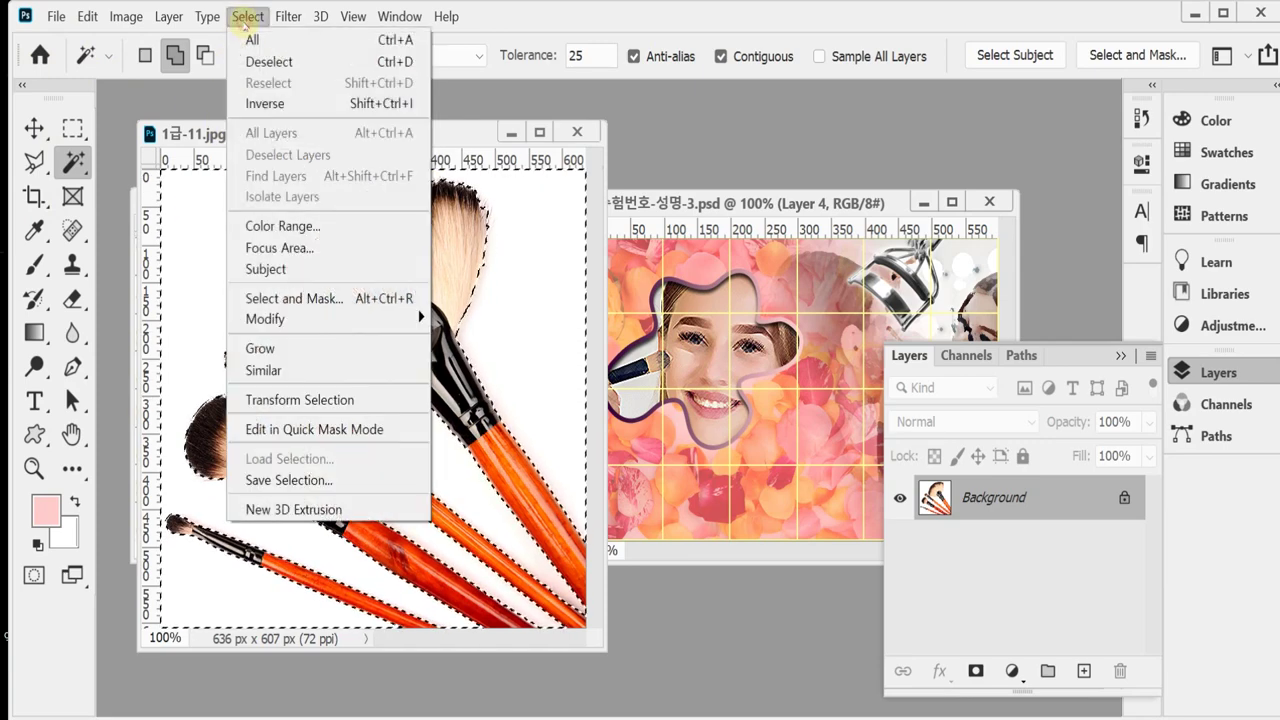
click(301, 103)
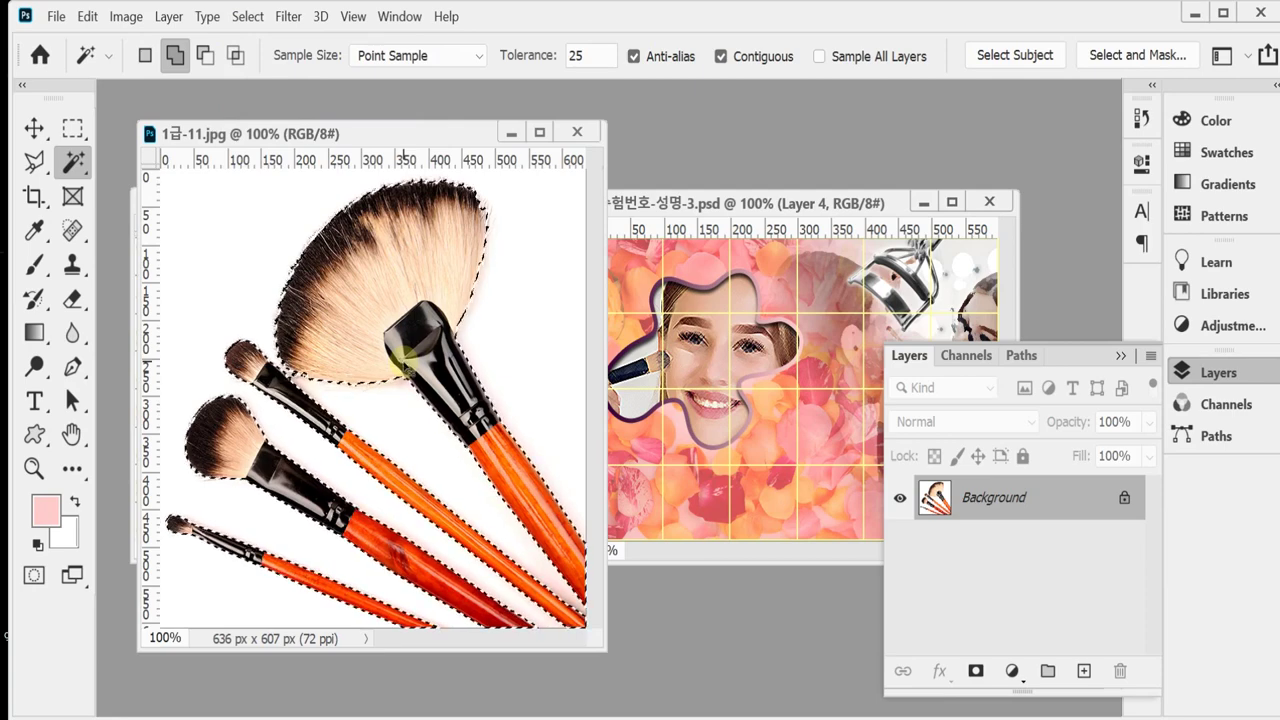
key(ctrl+w)
click(1172, 370)
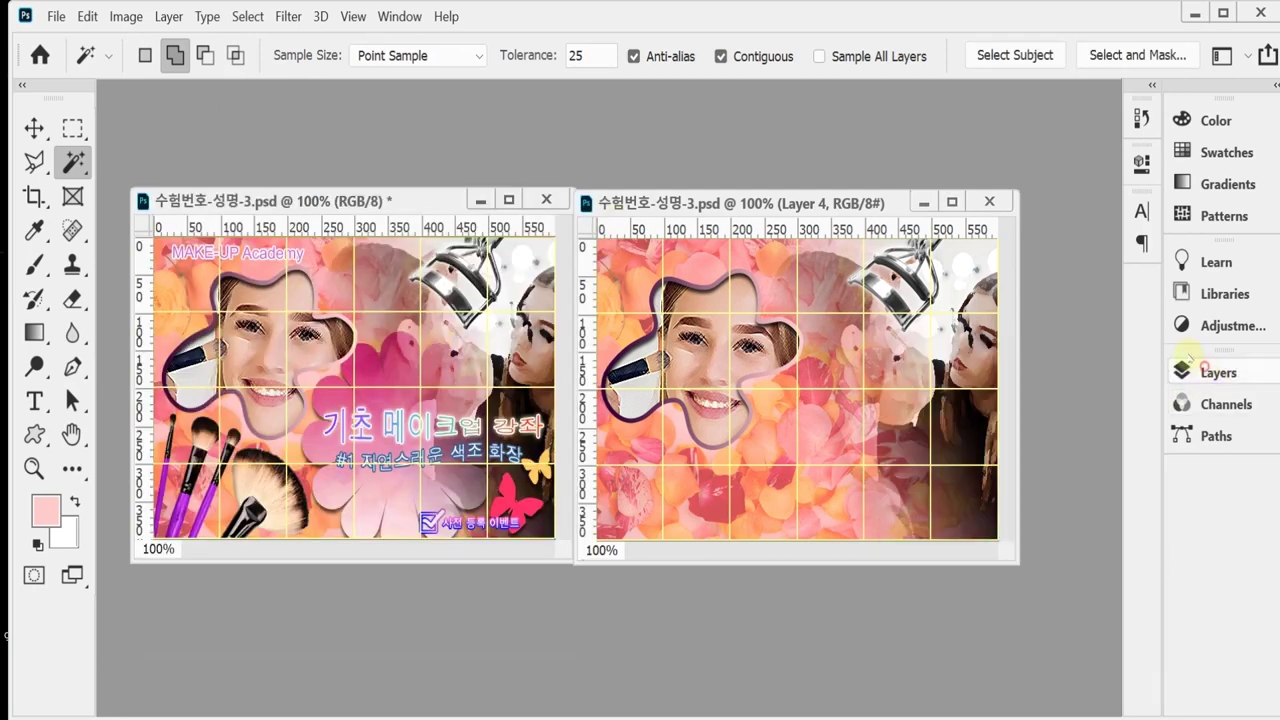
key(ctrl+s)
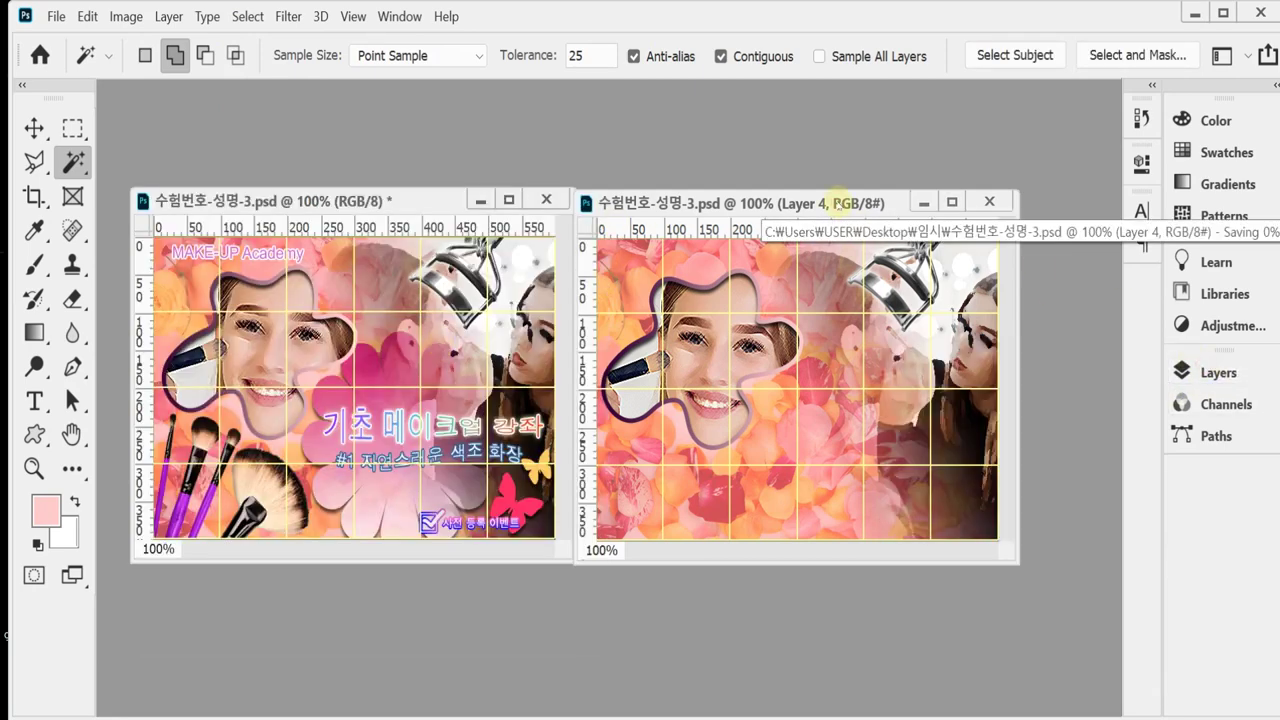
key(ctrl+v)
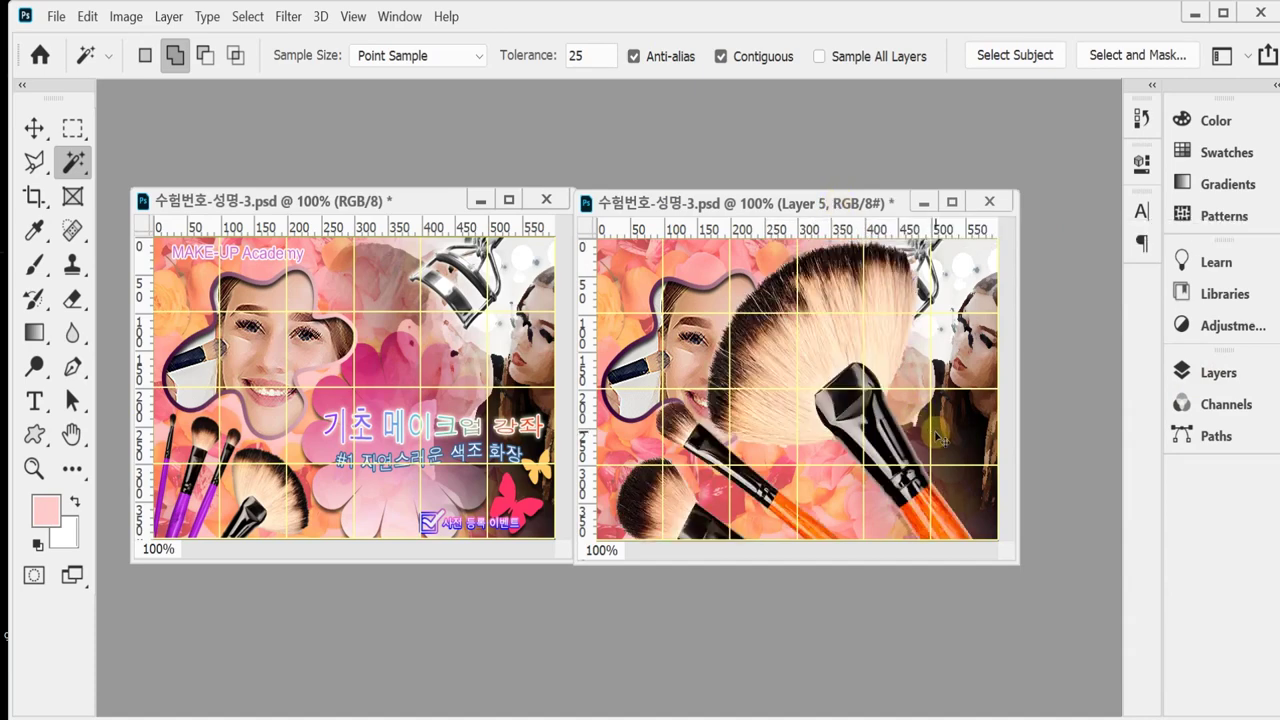
Scale the pasted brushes proportionally to 38%, rotate them about 79.5°, and place them in the canvas's lower-left corner to match the reference.
key(ctrl+t)
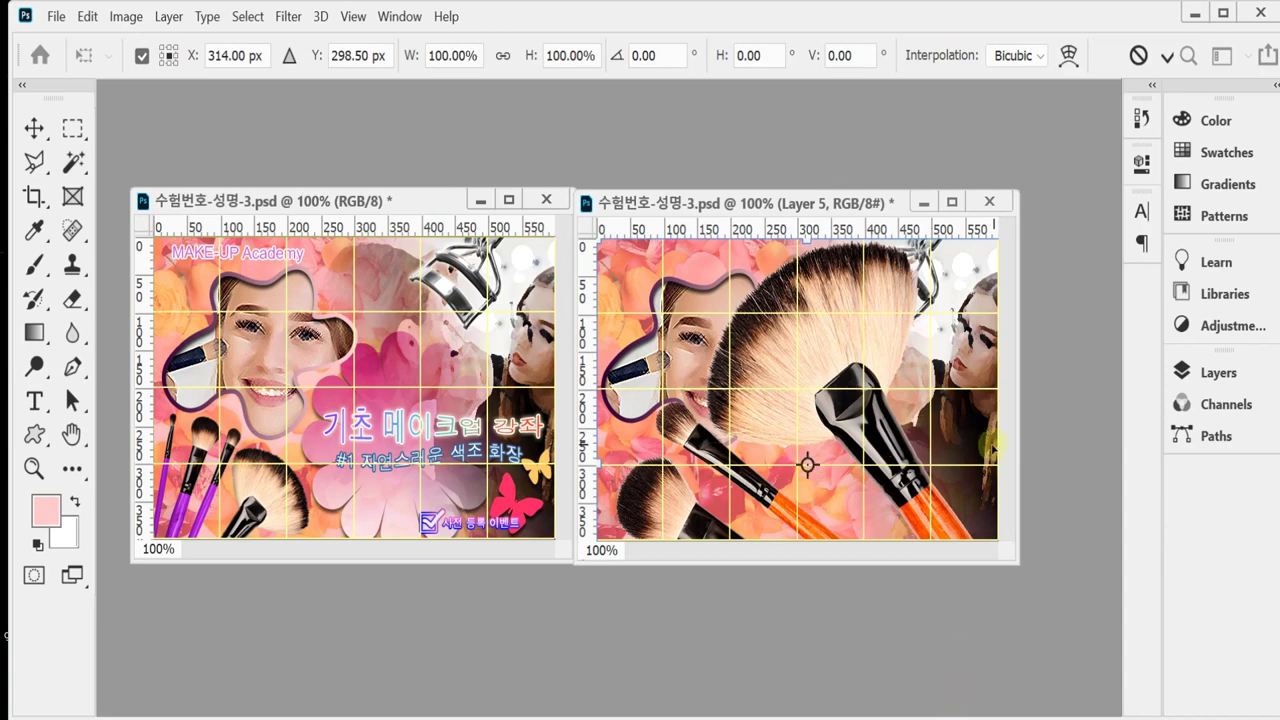
click(503, 55)
mouse_move(405, 55)
mouse_down()
mouse_move(340, 50)
mouse_move(400, 56)
mouse_up()
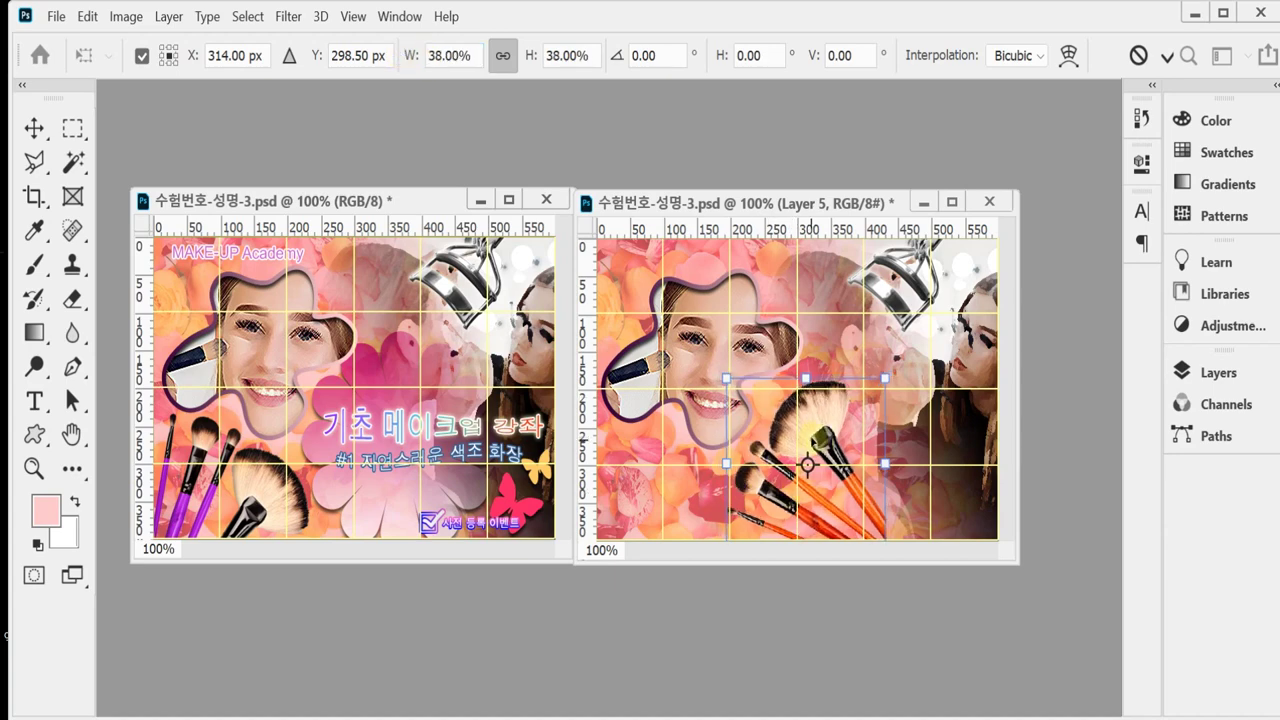
drag(817, 438, 682, 457)
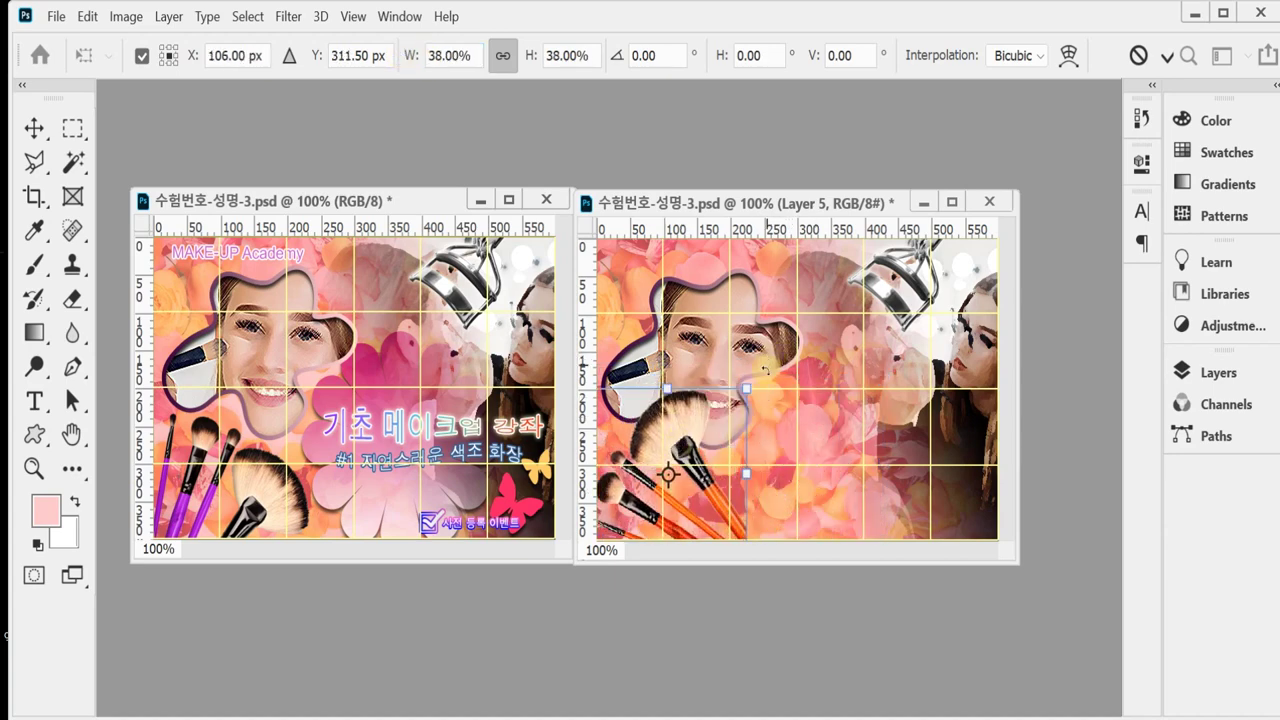
drag(765, 370, 811, 412)
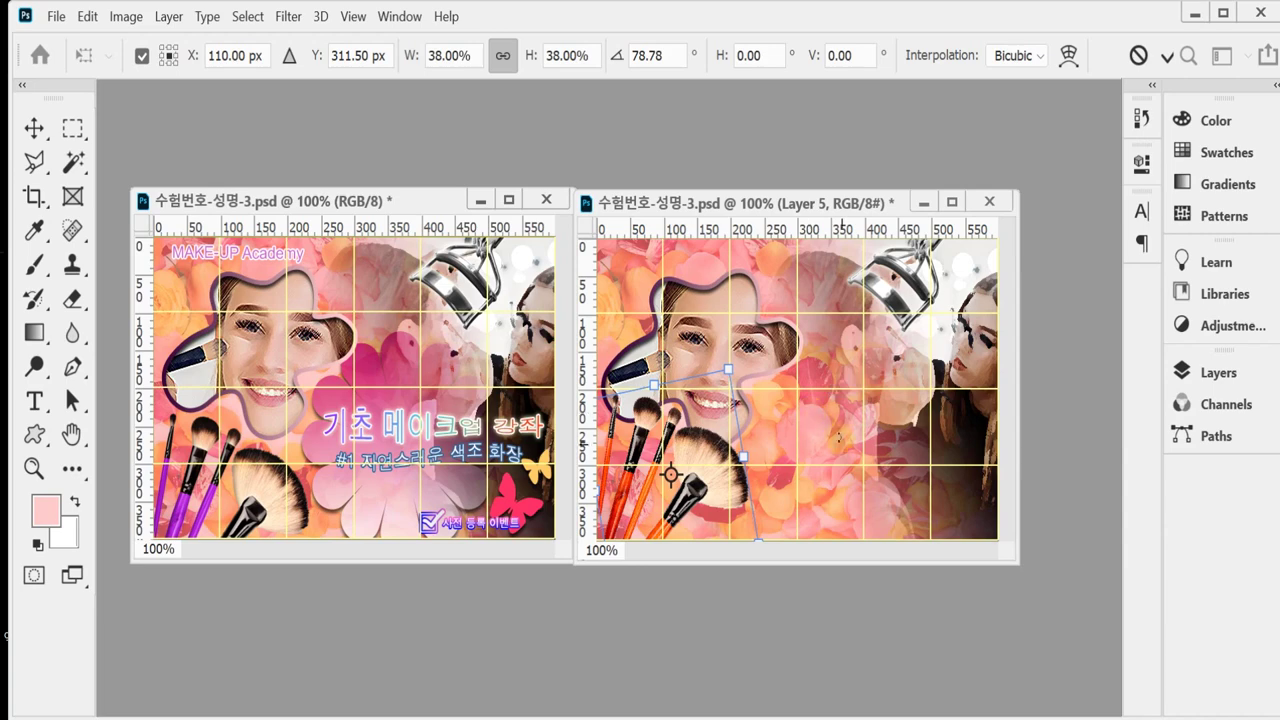
drag(714, 486, 710, 516)
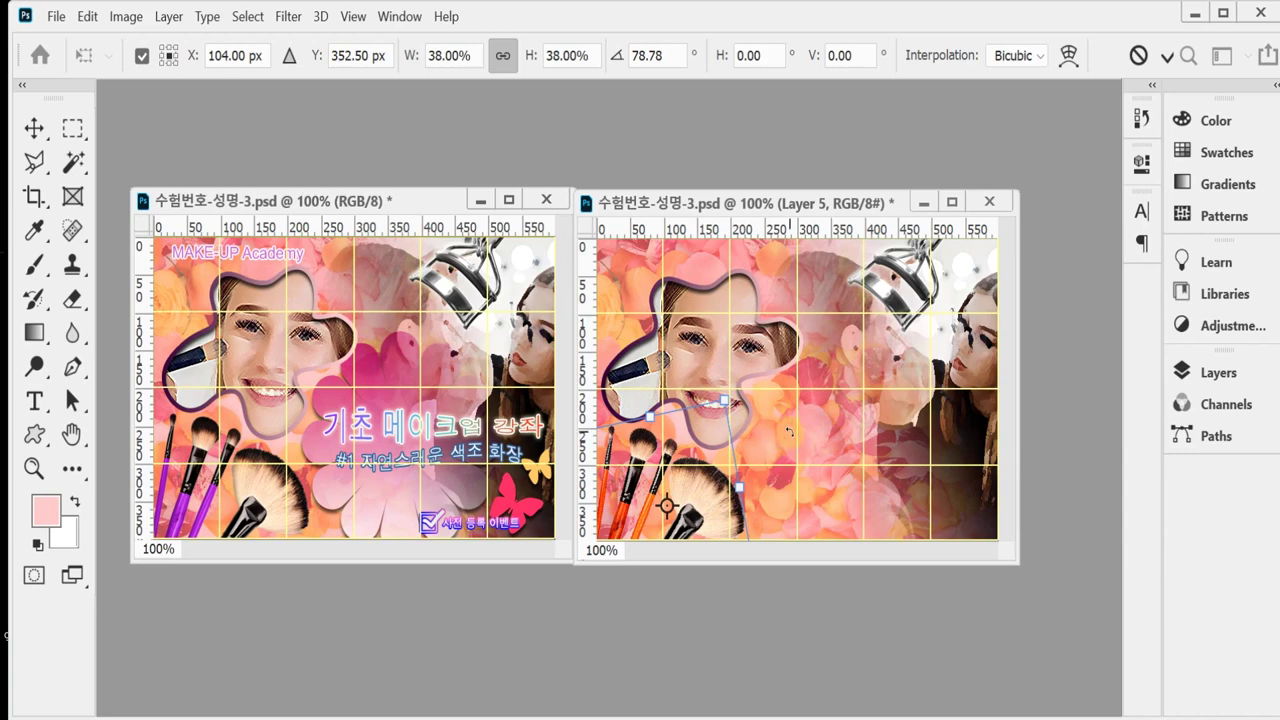
drag(789, 431, 792, 434)
drag(708, 475, 711, 484)
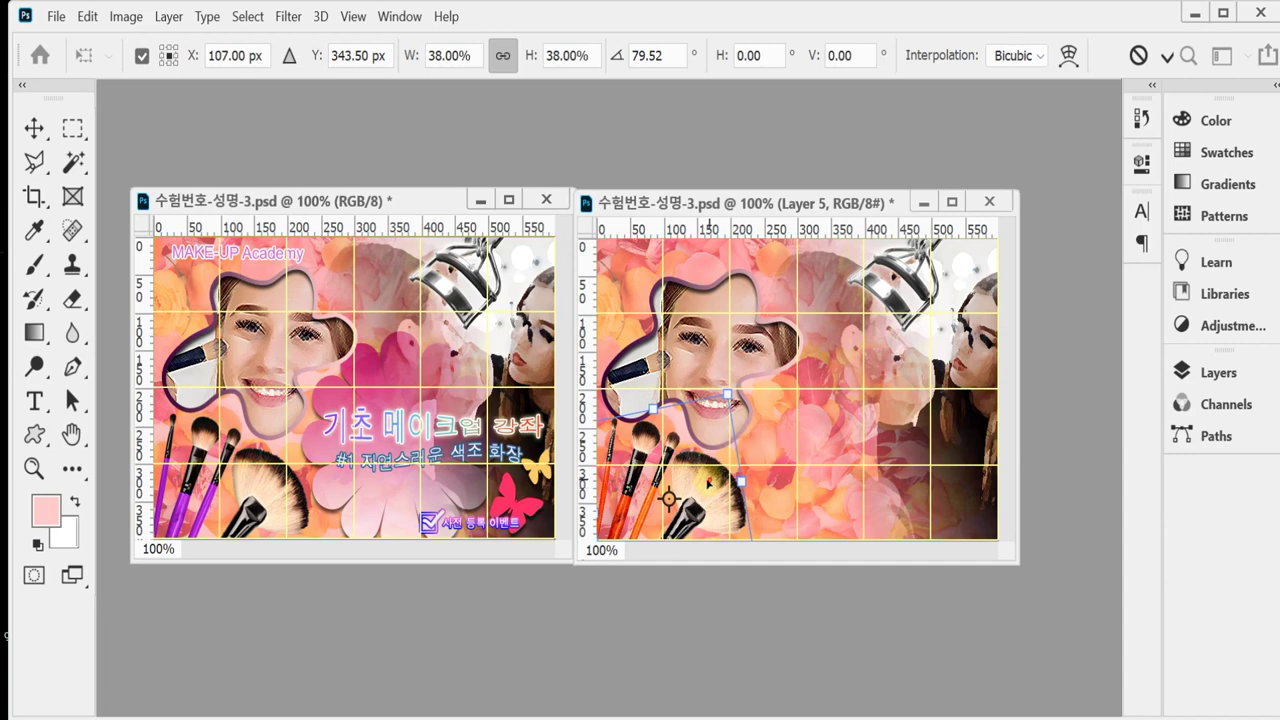
key(Return)
key(w)
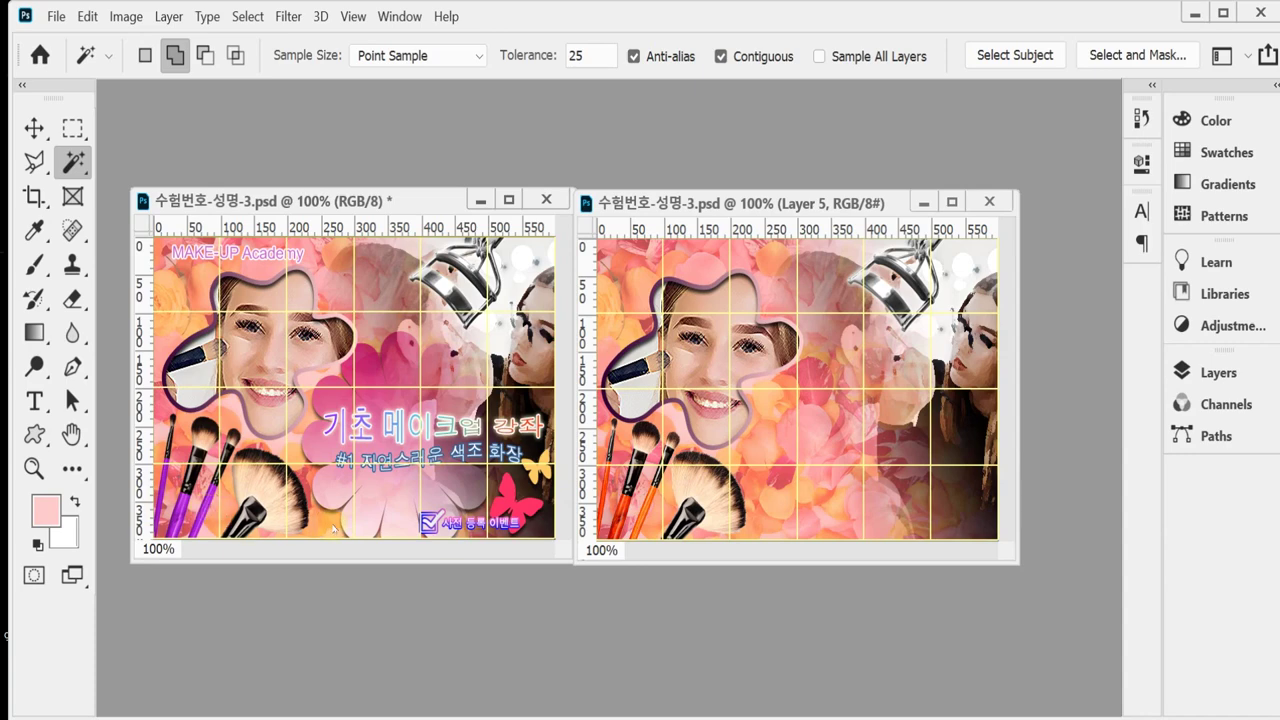
Clear any stray selection and give the brushes layer an Inner Shadow with a size of 10 px.
click(1204, 372)
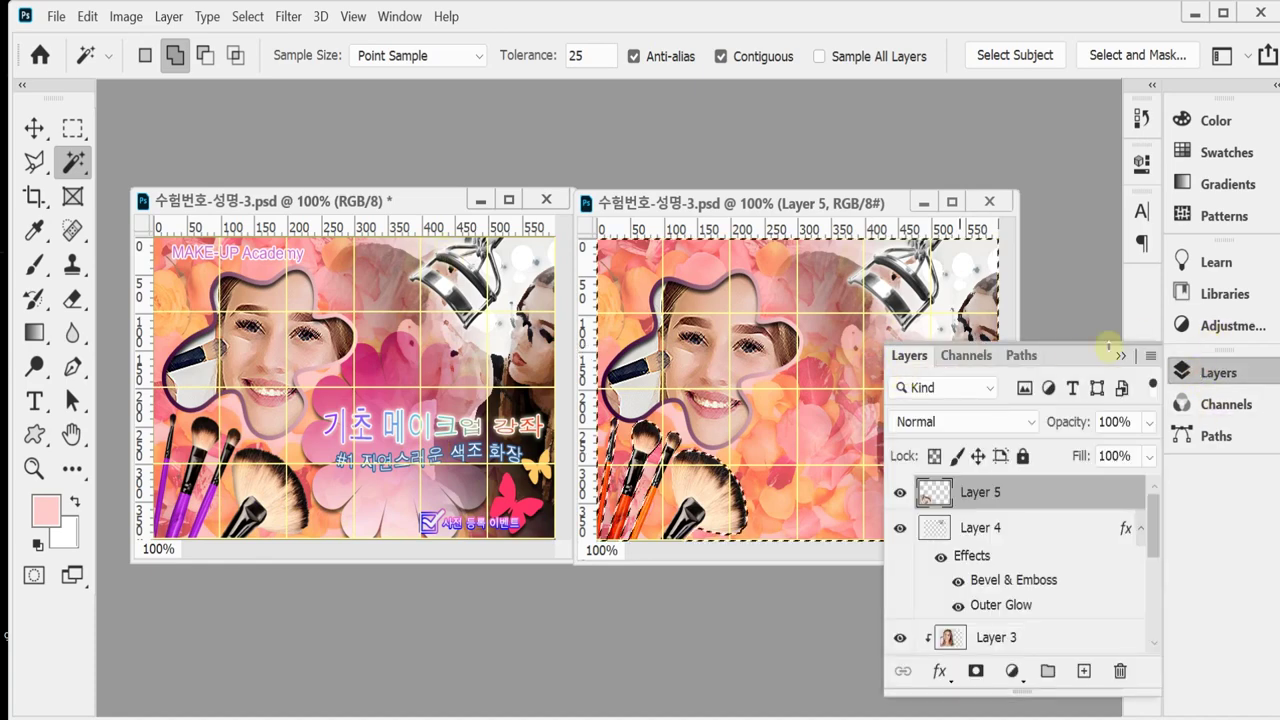
click(872, 348)
key(ctrl+d)
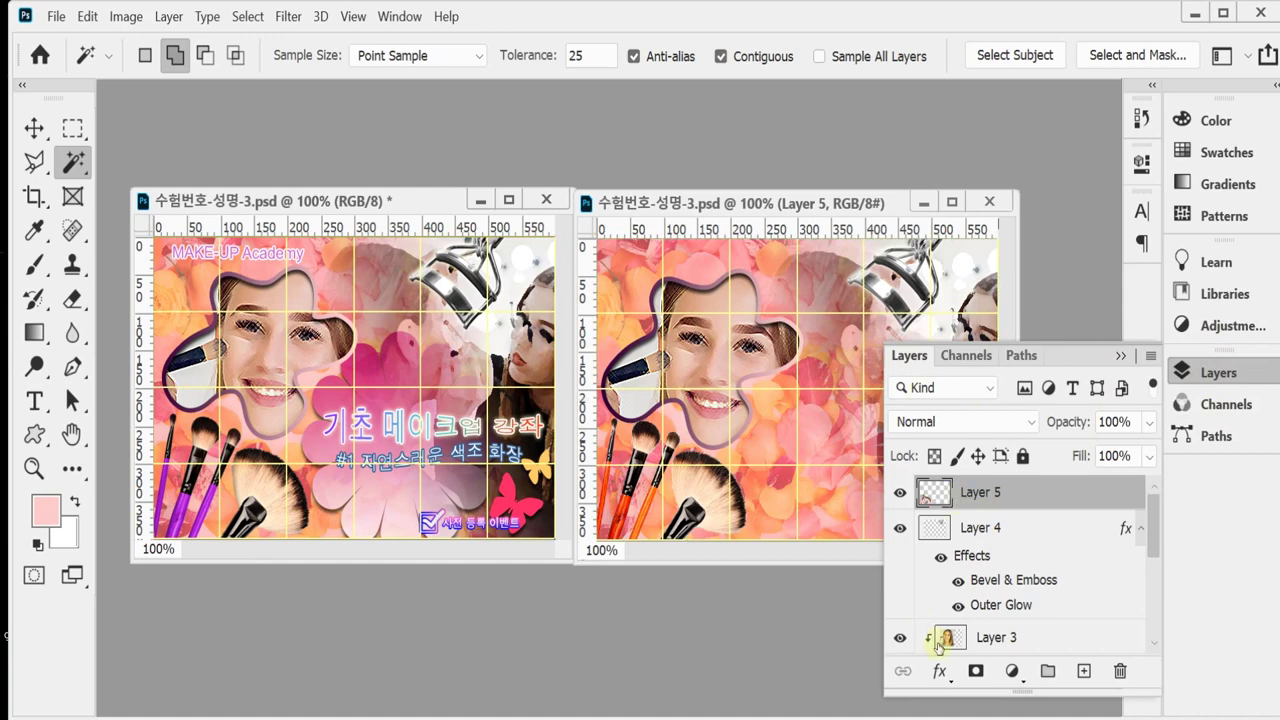
click(940, 671)
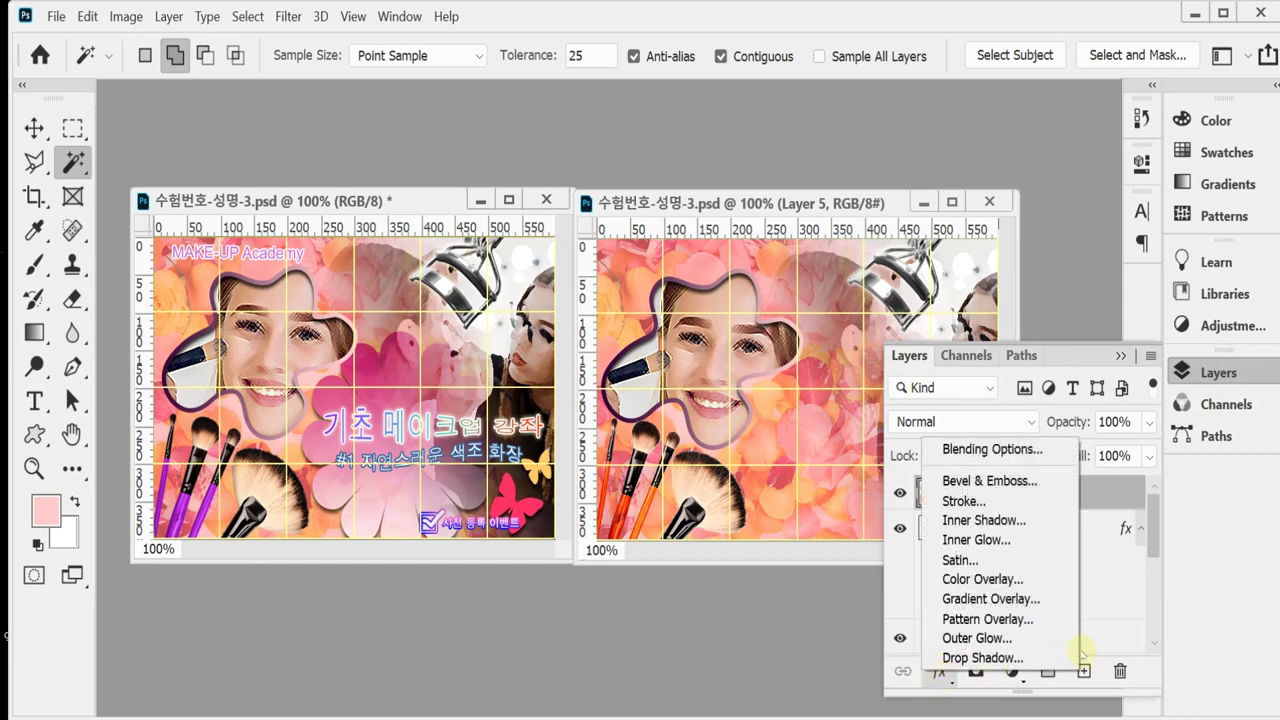
click(1020, 521)
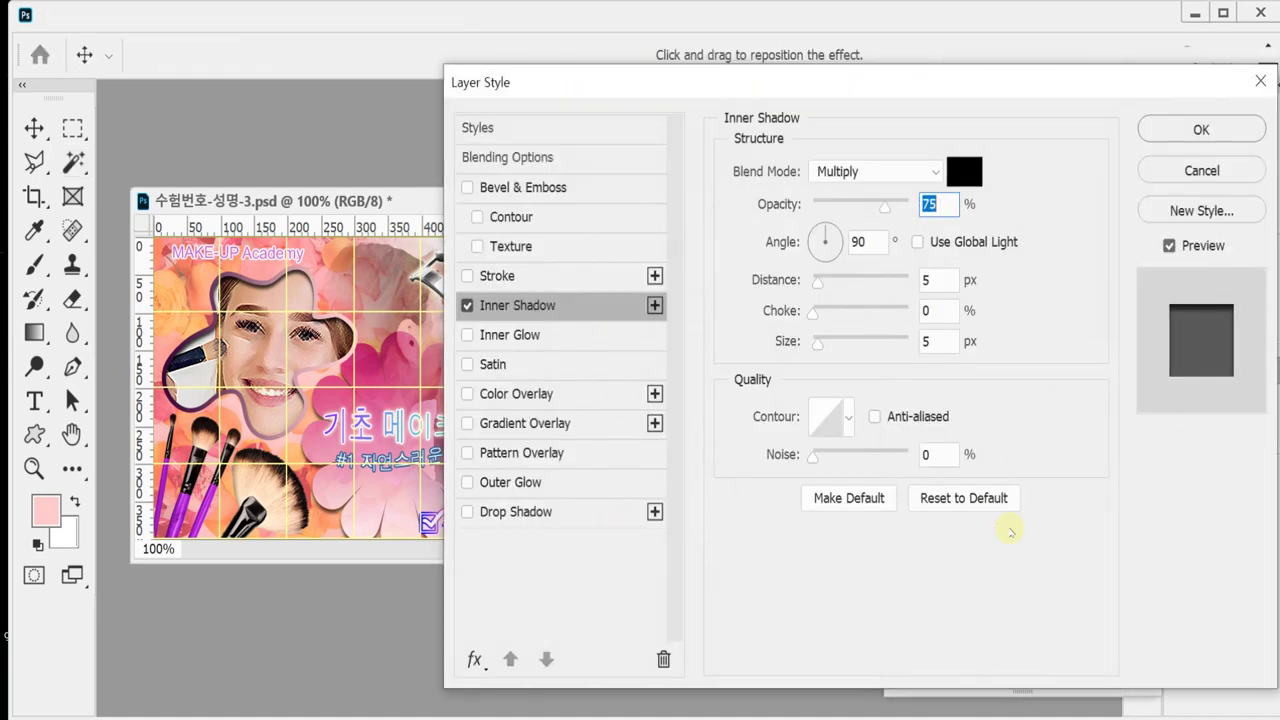
click(945, 284)
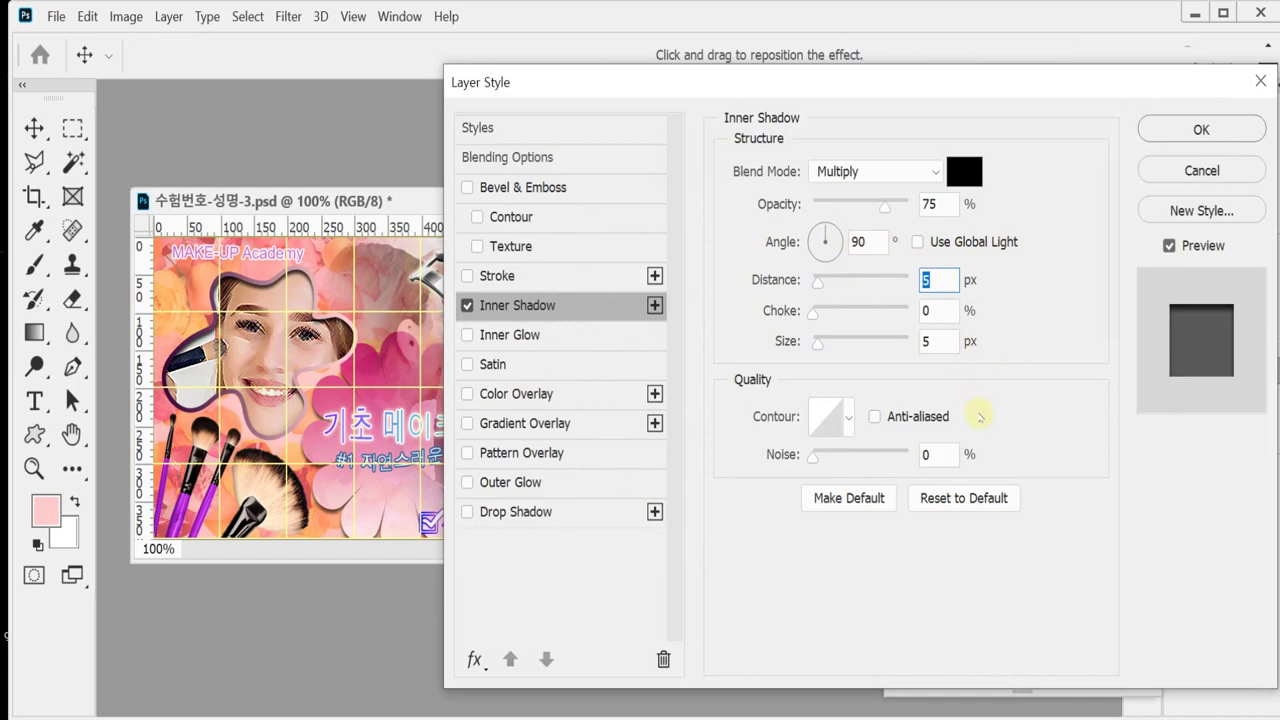
click(938, 343)
text(10)
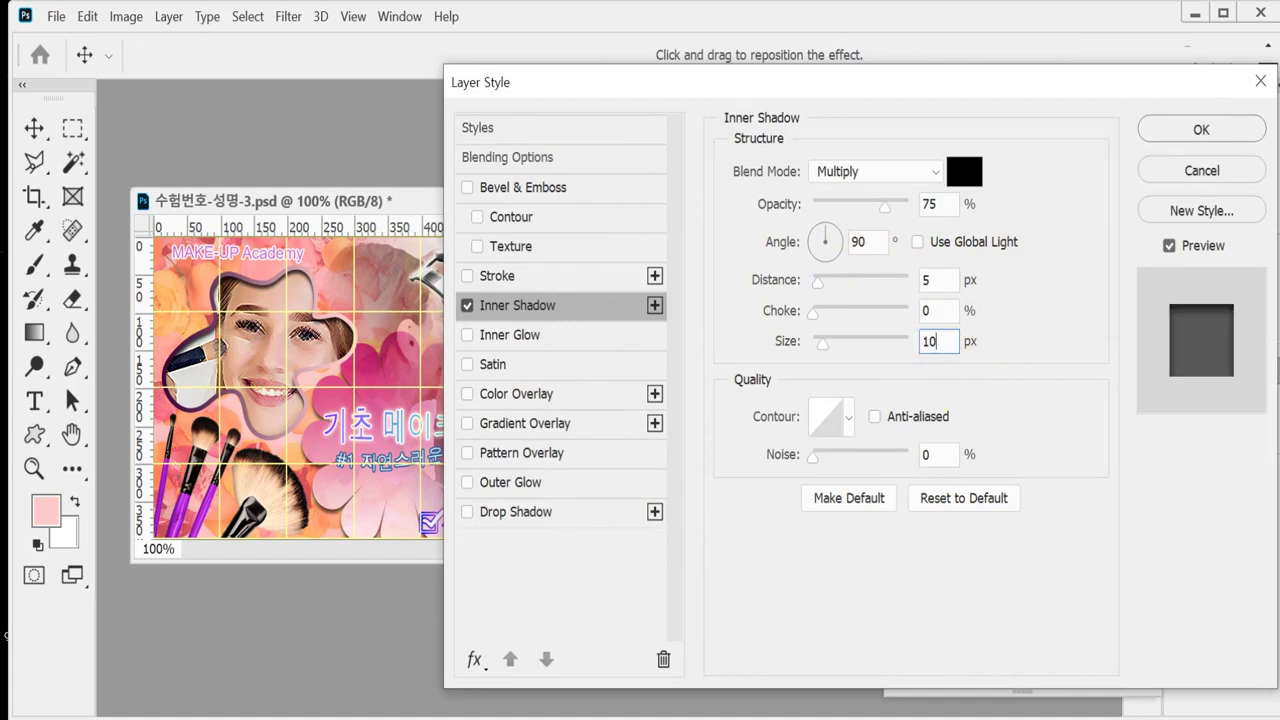
Apply the Inner Shadow effect to the makeup brushes layer and load that layer's outline as a selection.
click(1190, 133)
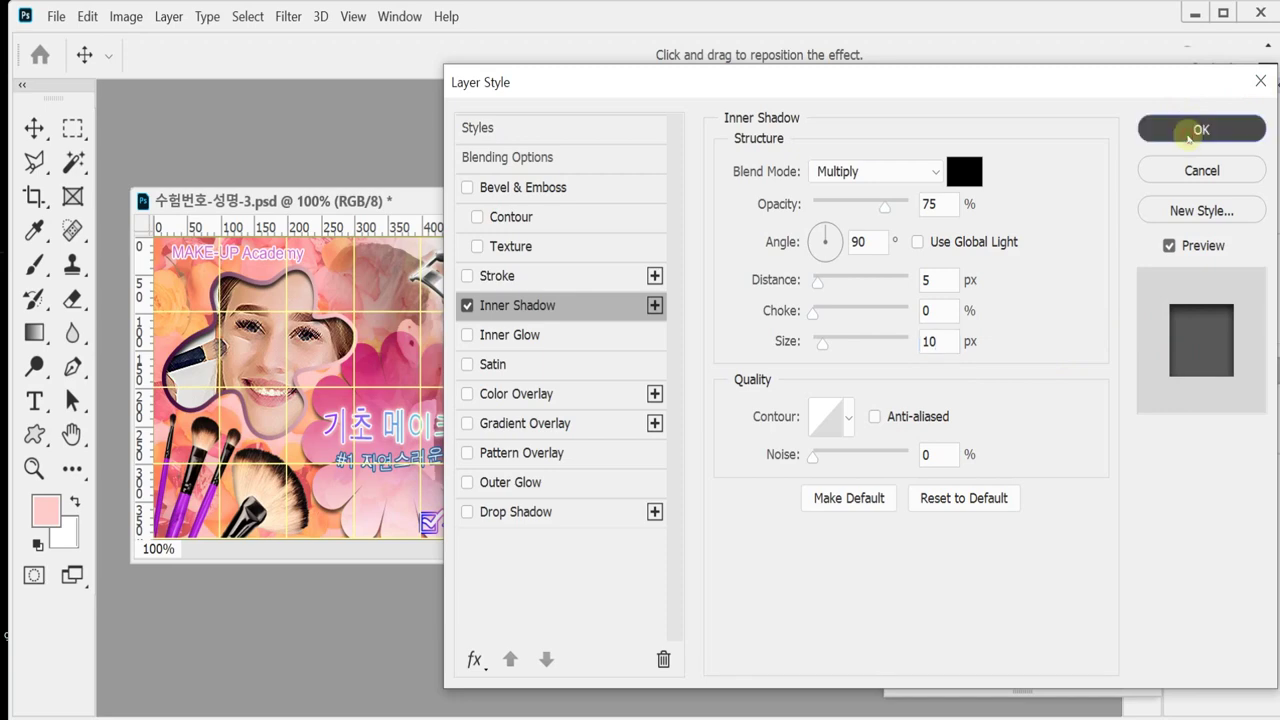
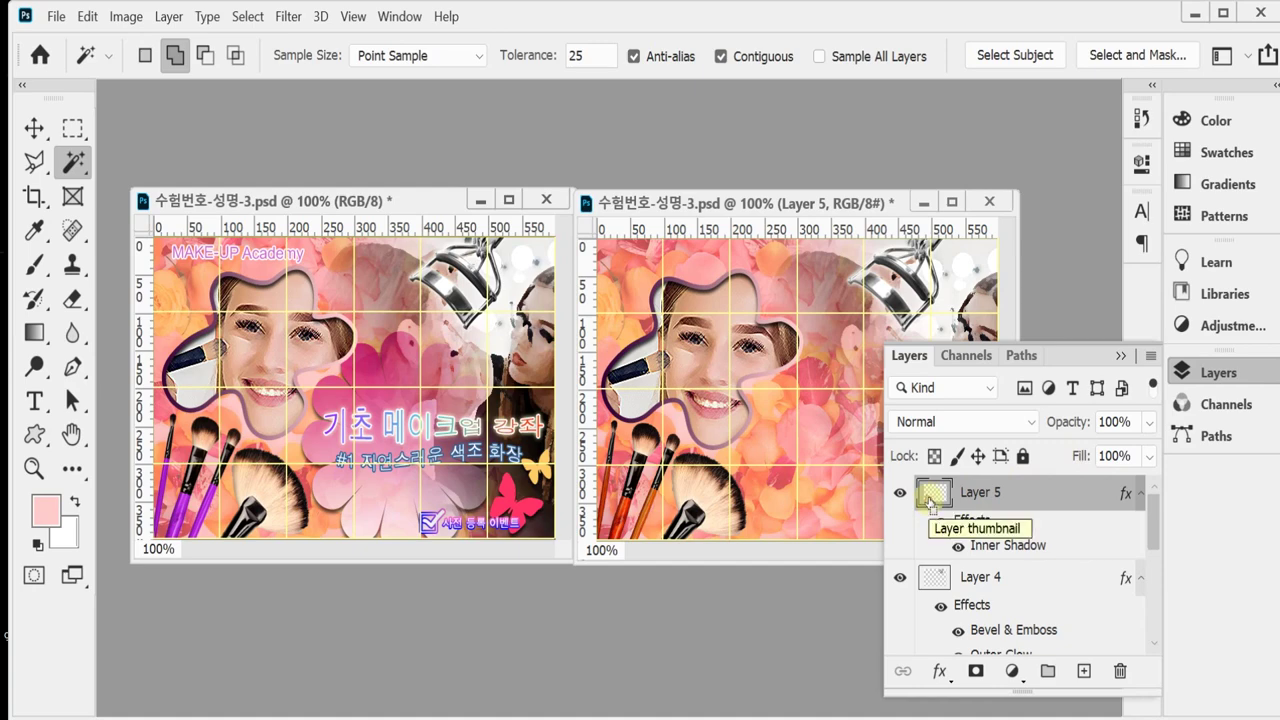
ctrl+click(929, 500)
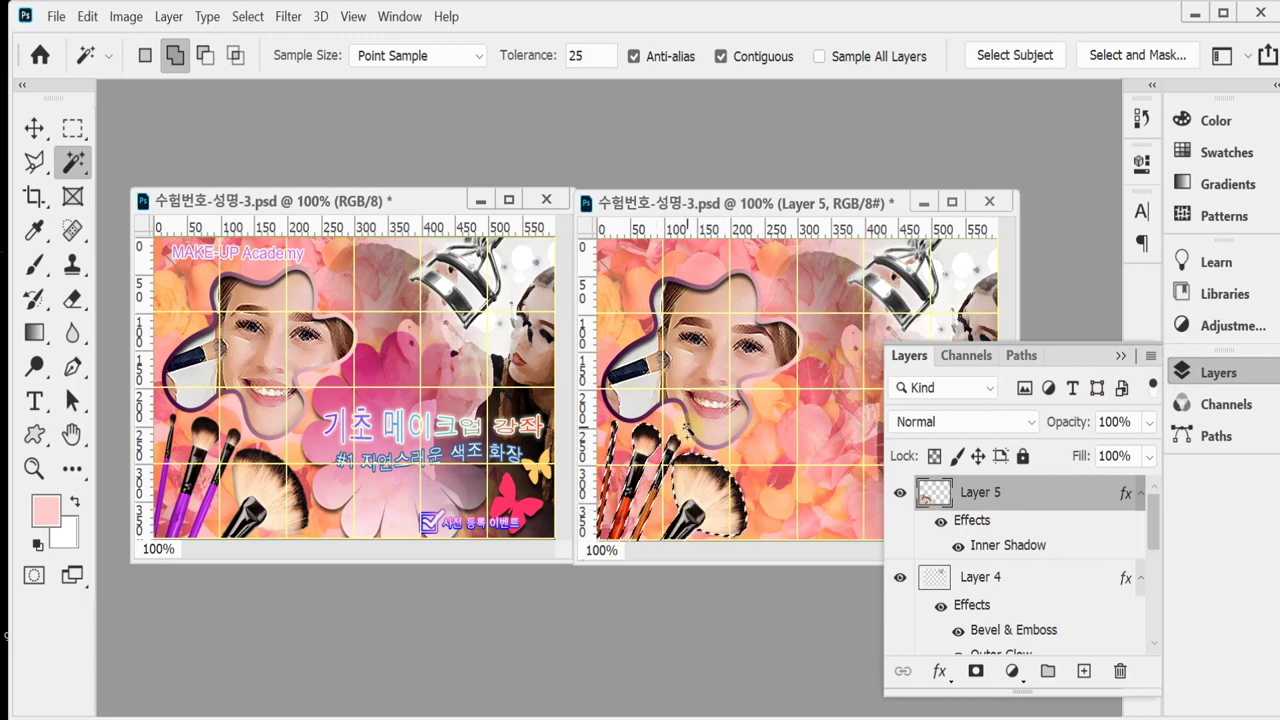
key(ctrl+plus)
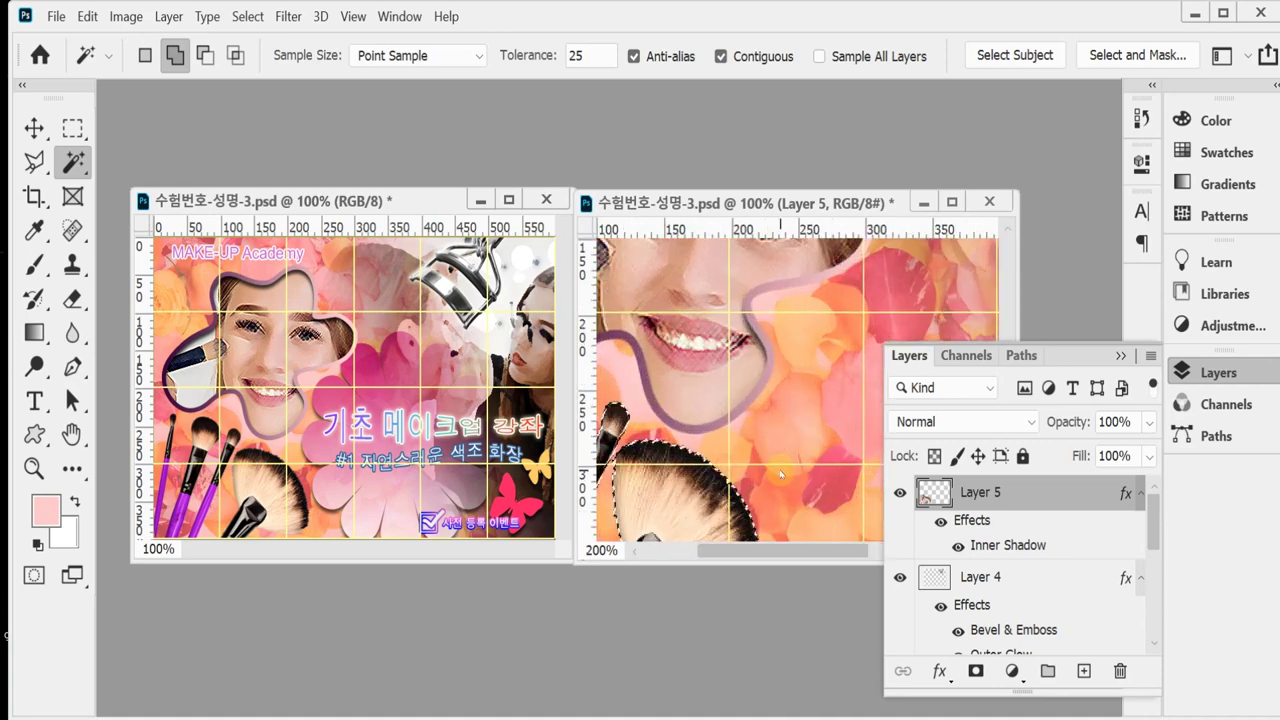
click(1186, 372)
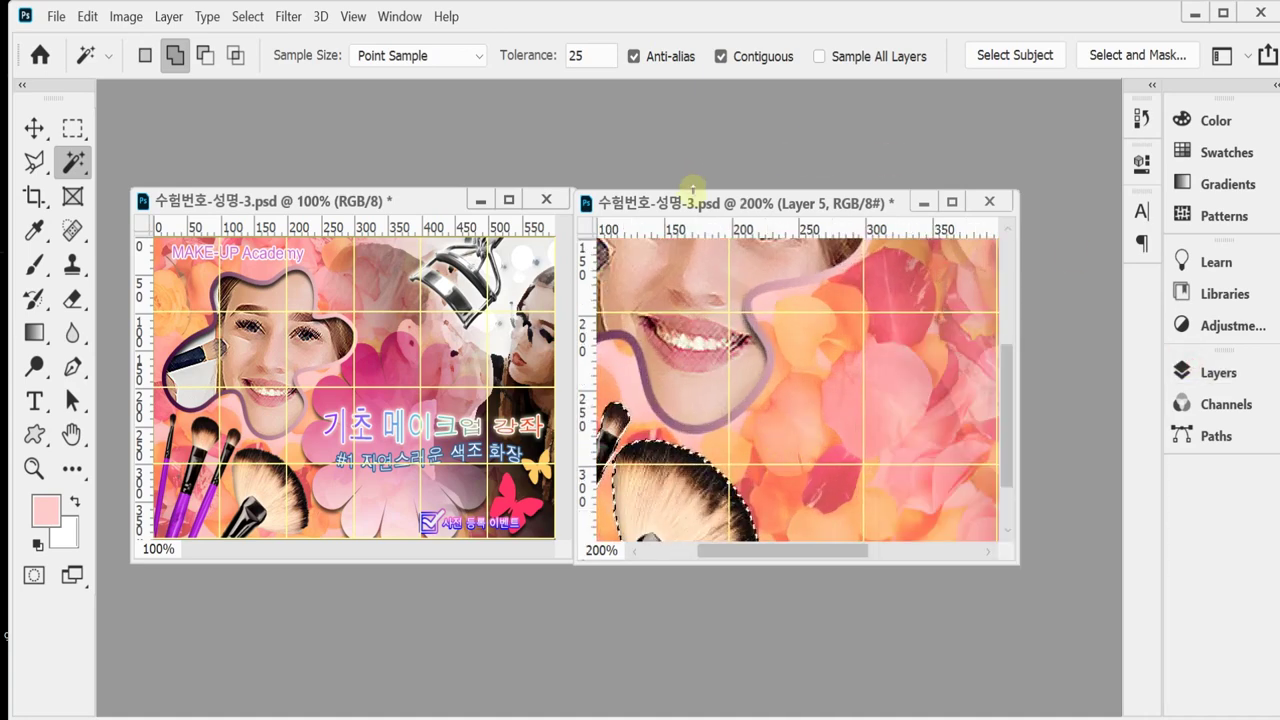
drag(700, 201, 700, 70)
drag(1016, 530, 1128, 650)
click(839, 435)
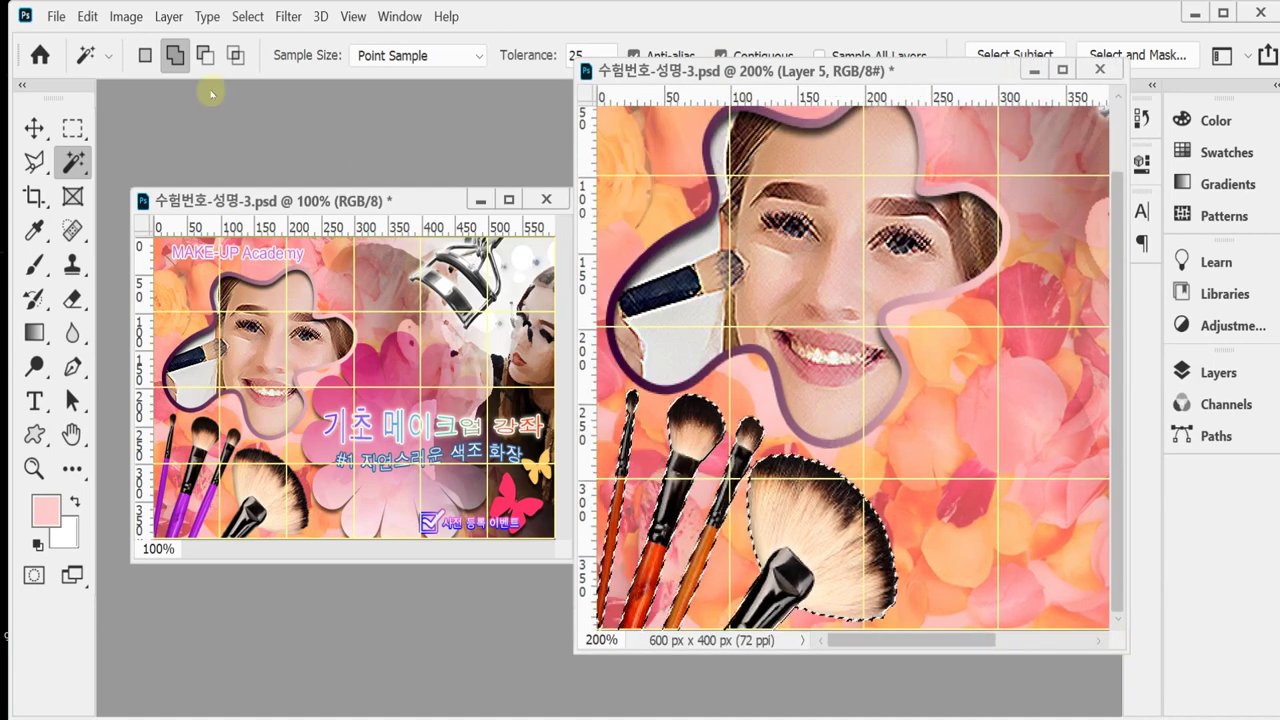
Intersect the selection with a polygonal lasso area around the three slim brushes' coloured handles, leaving out the fan brush.
click(34, 163)
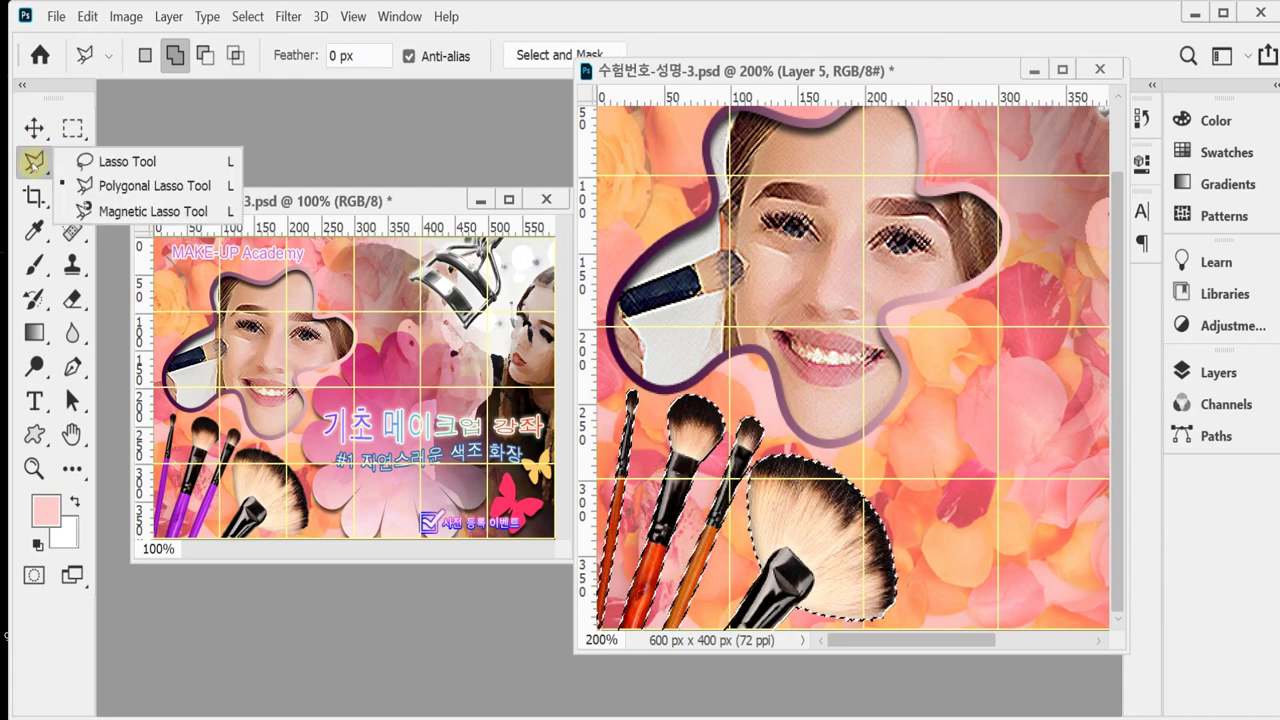
click(115, 187)
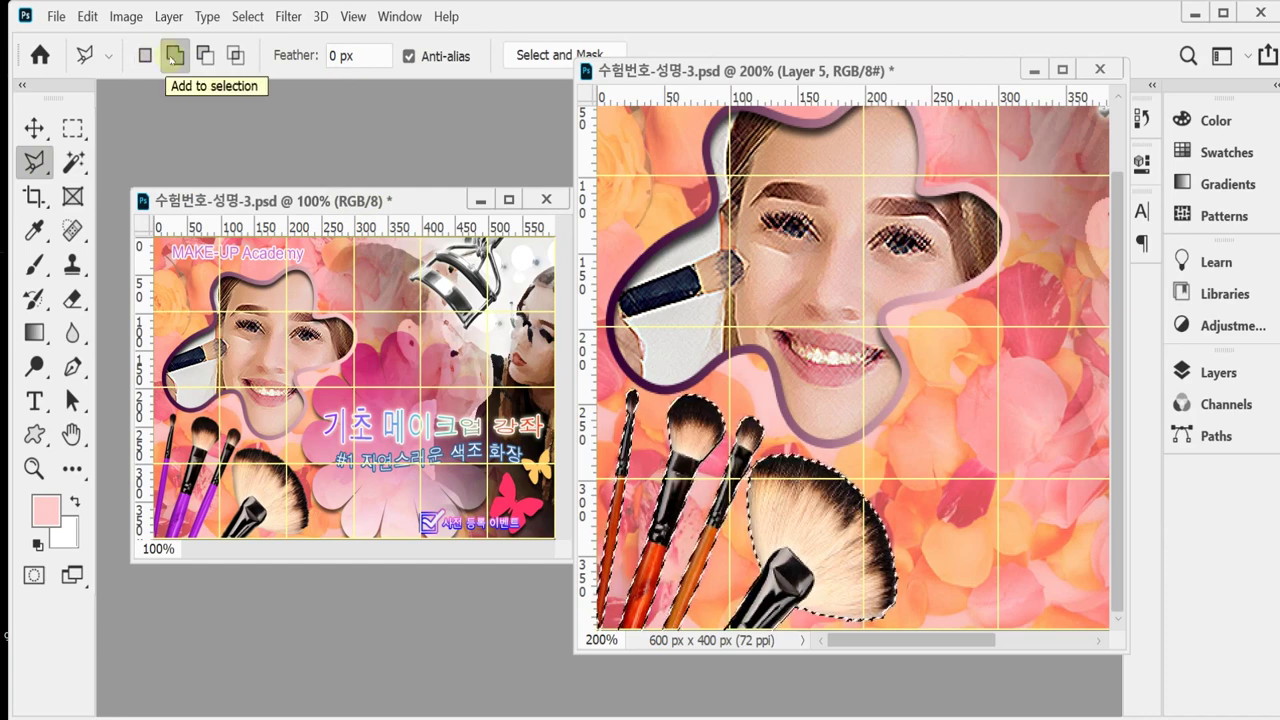
click(236, 56)
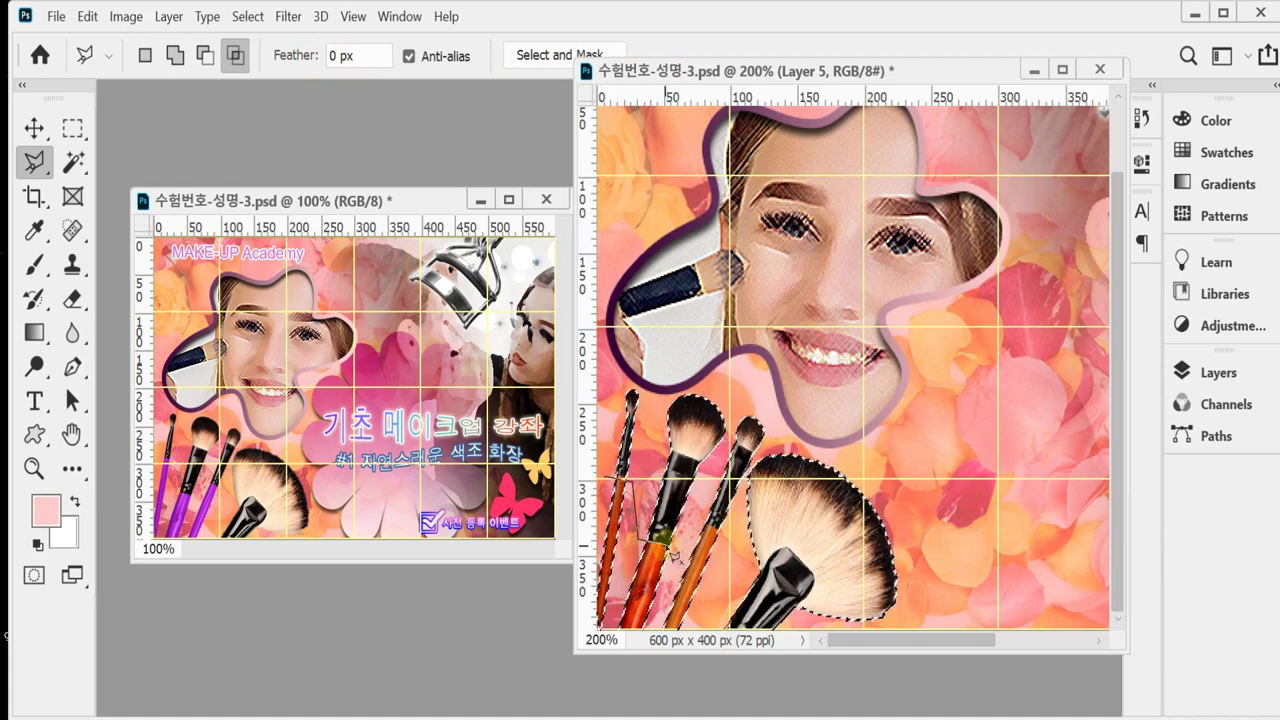
click(712, 522)
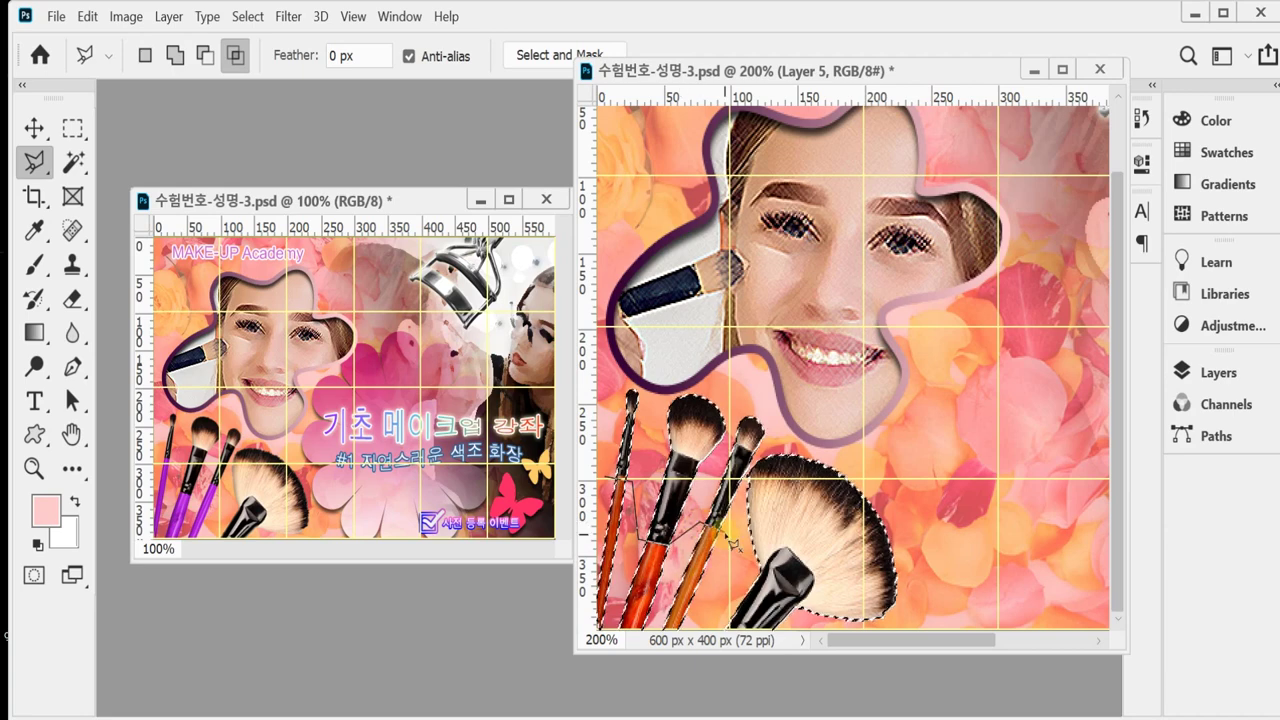
click(547, 672)
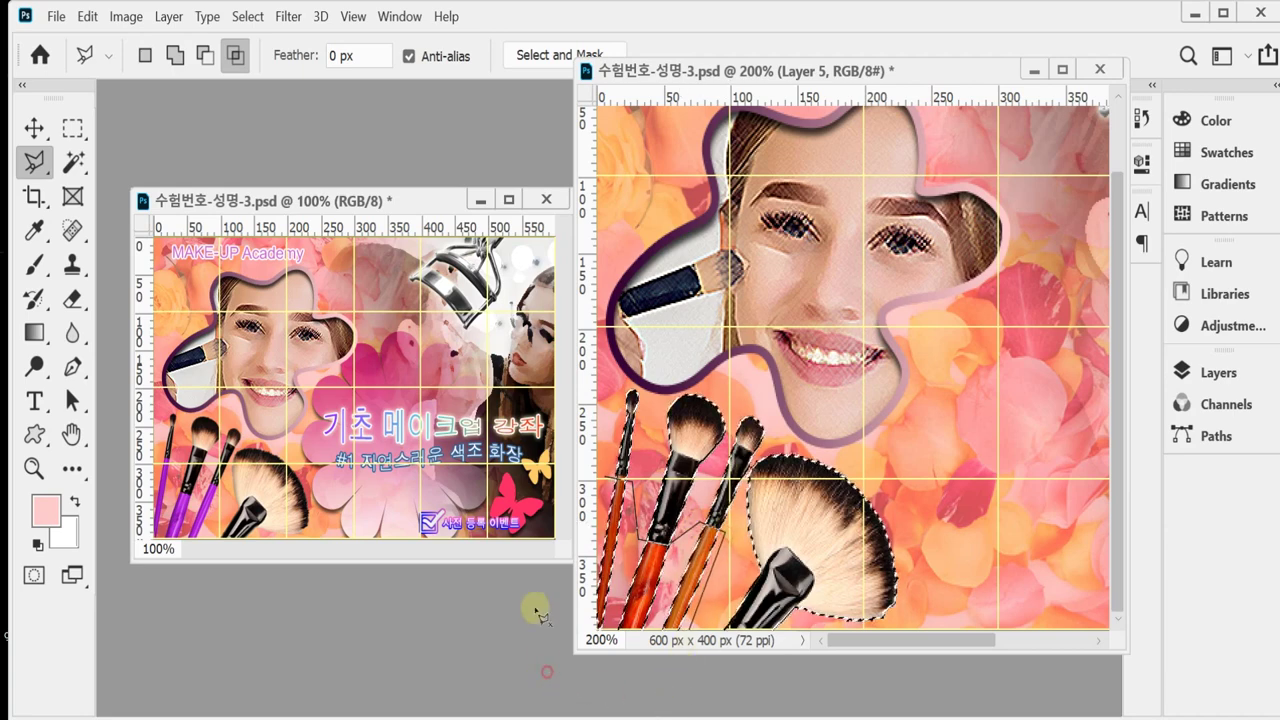
double_click(528, 448)
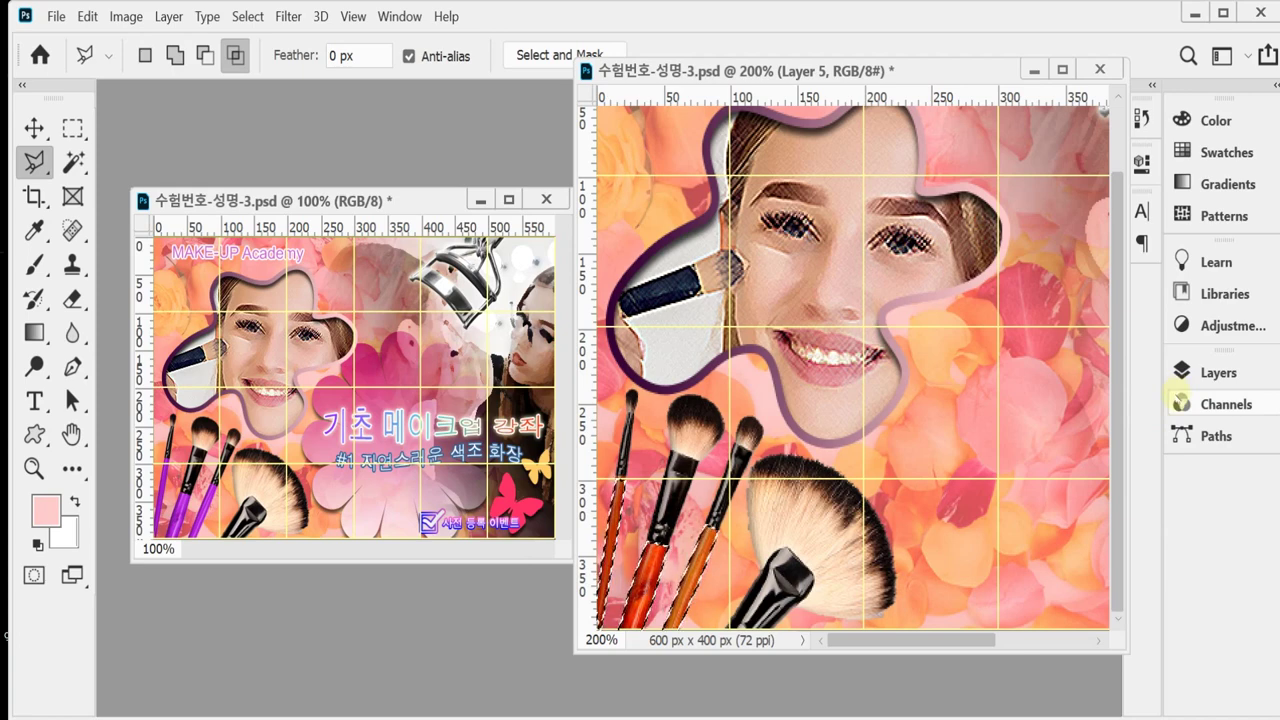
Add a Hue/Saturation adjustment layer above the brushes layer, limited to the selected handles.
click(1205, 373)
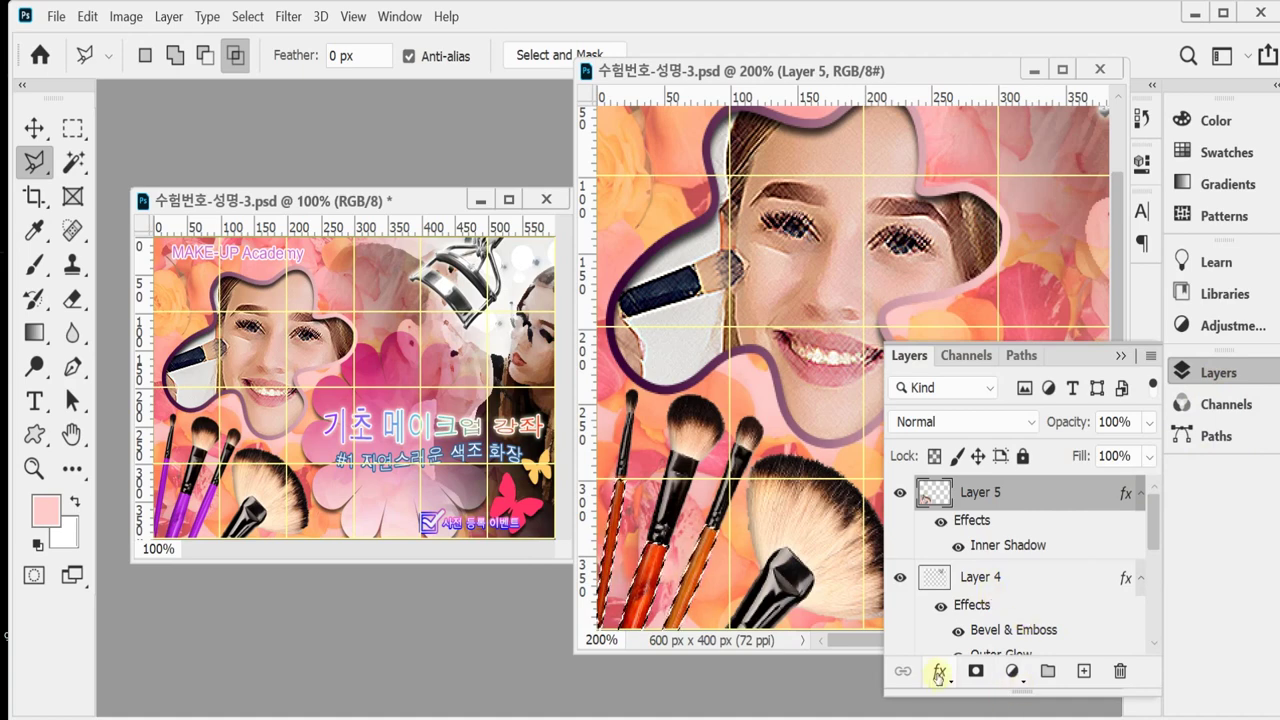
click(1012, 672)
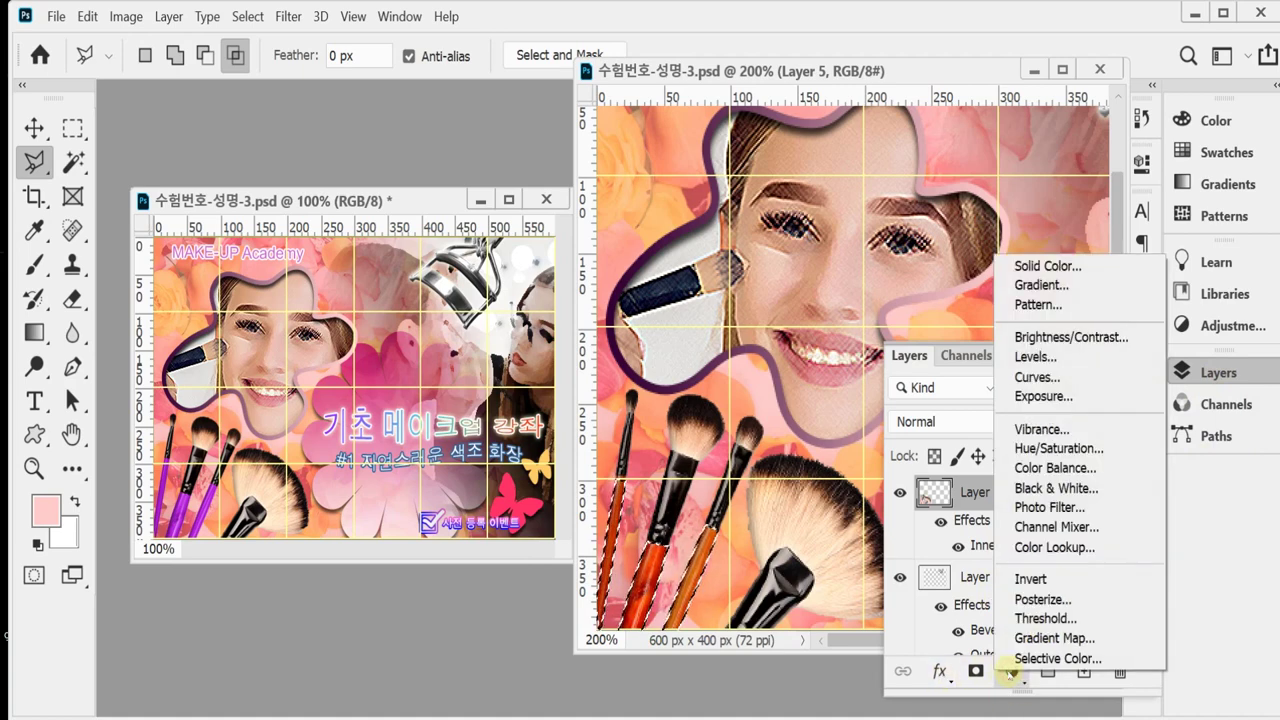
click(1116, 452)
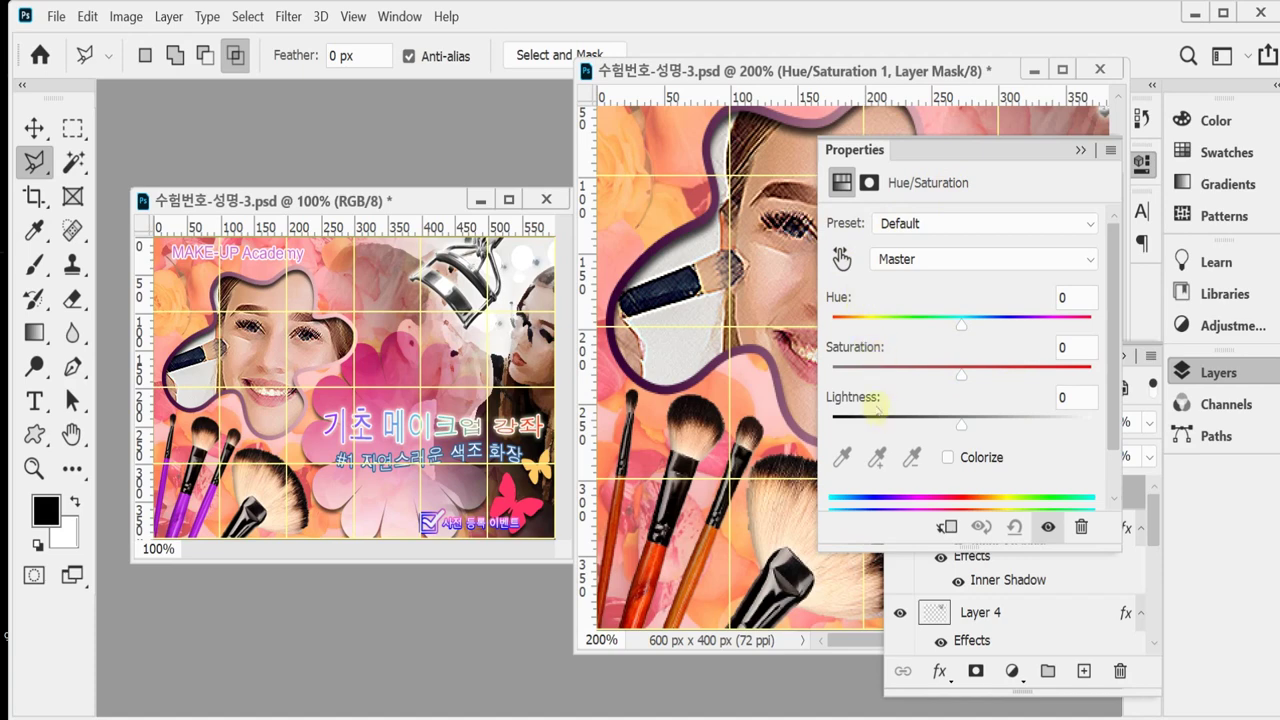
Colorize the brush handles with hue 290, saturation 75 and lightness 10.
mouse_move(960, 326)
mouse_down()
mouse_move(890, 326)
mouse_move(987, 325)
mouse_move(948, 327)
mouse_move(972, 326)
mouse_up()
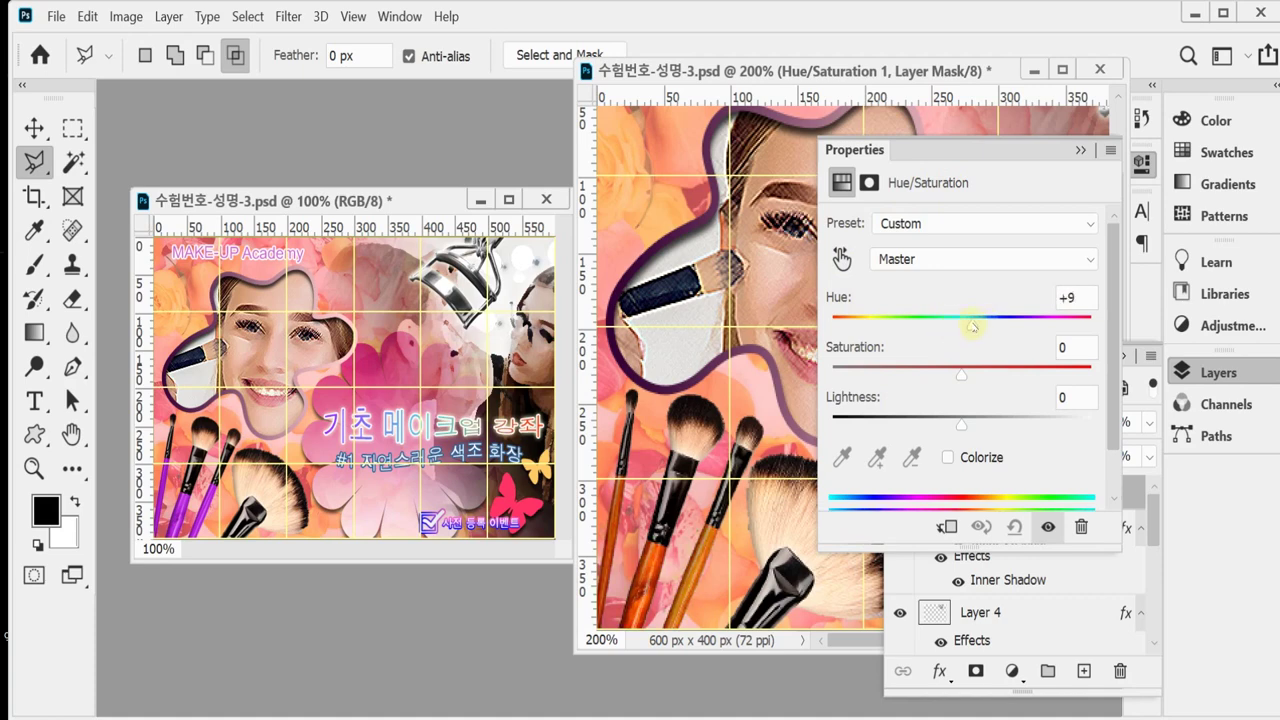
click(948, 457)
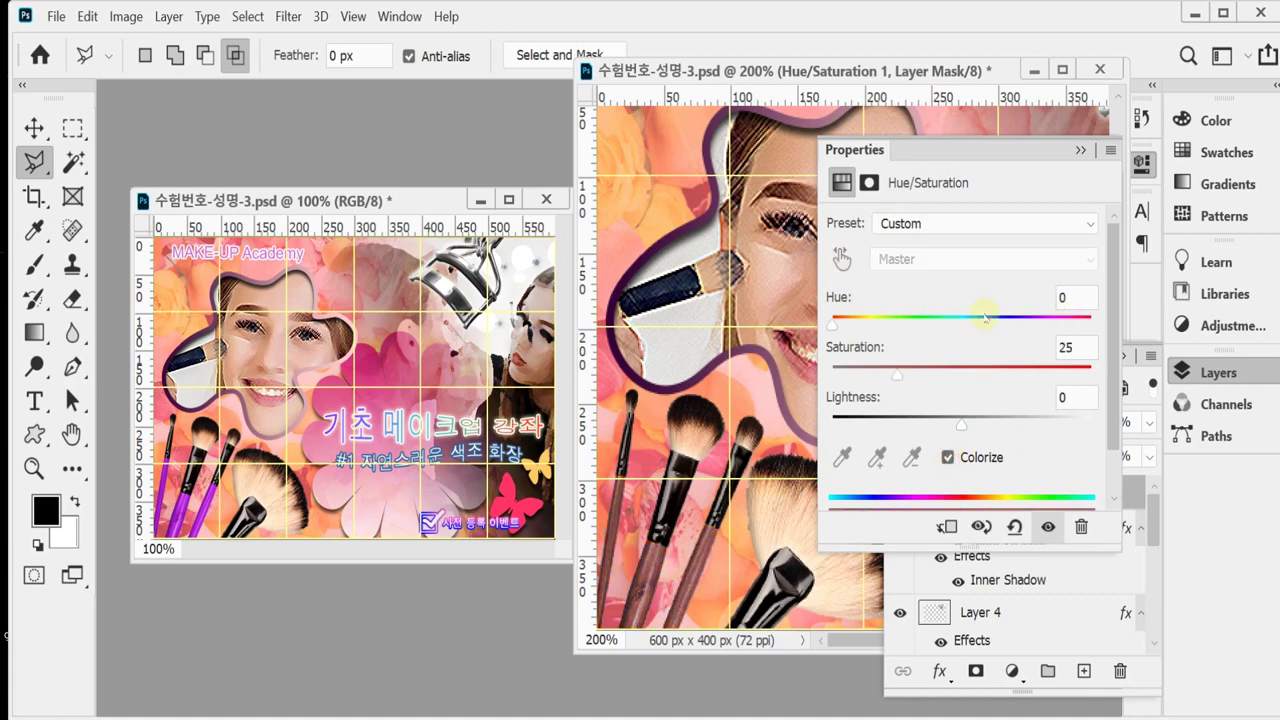
drag(960, 326, 1069, 326)
click(1091, 297)
text(290)
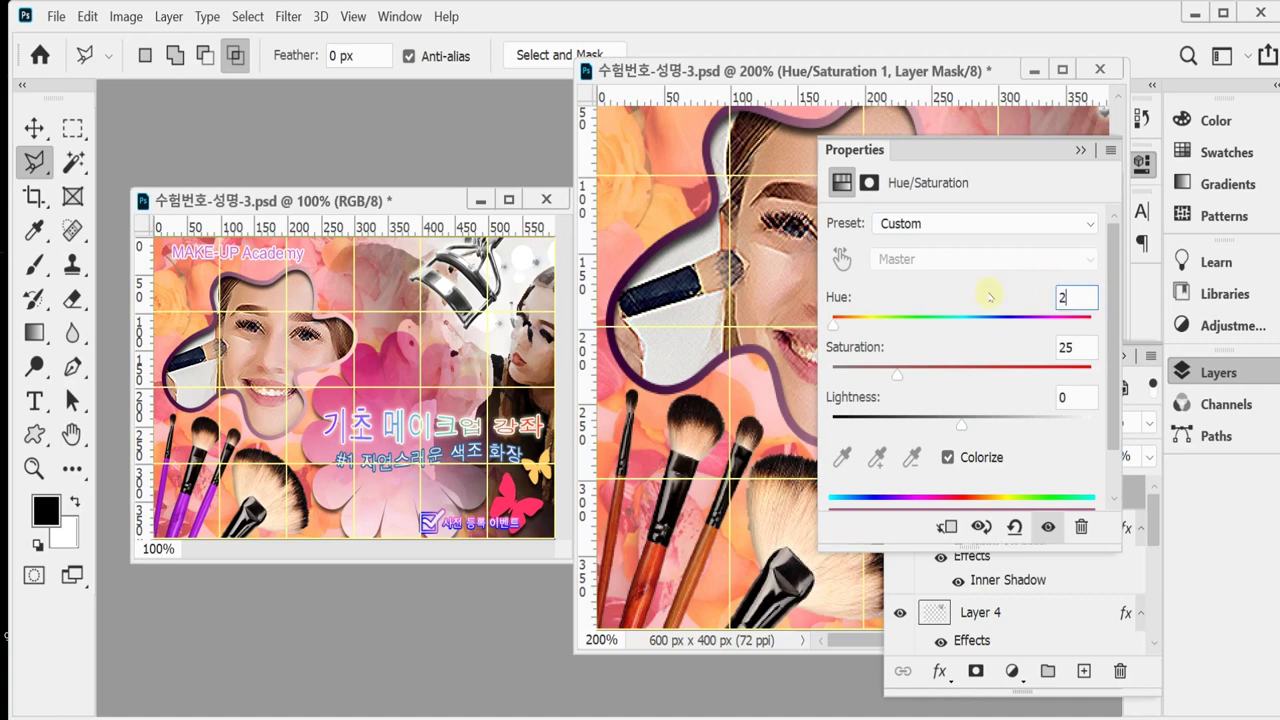
key(Tab)
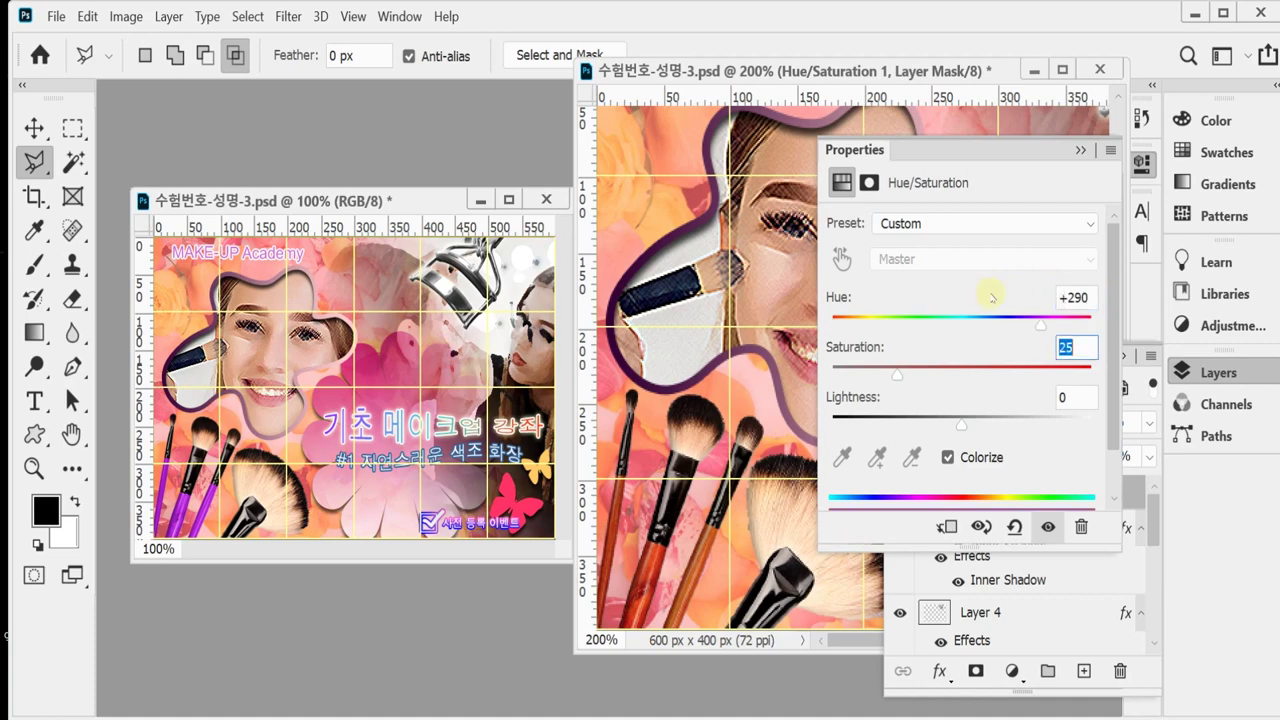
text(75)
key(Tab)
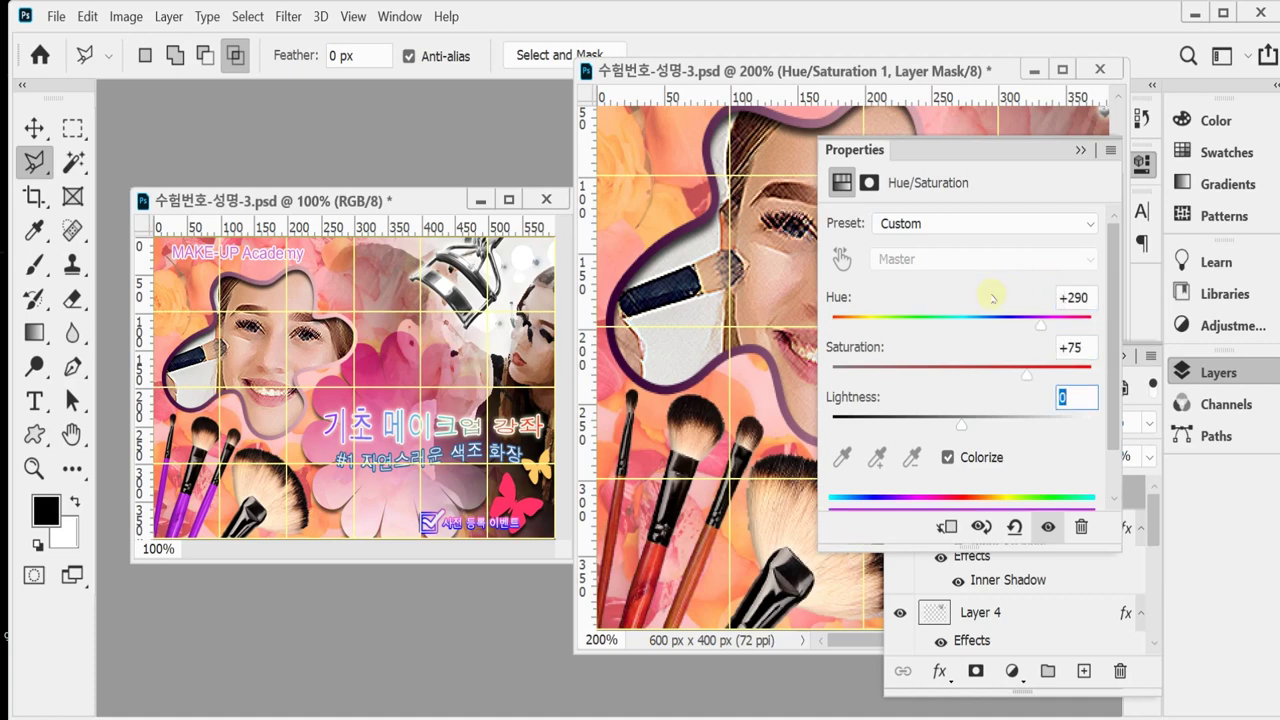
text(10)
key(Tab)
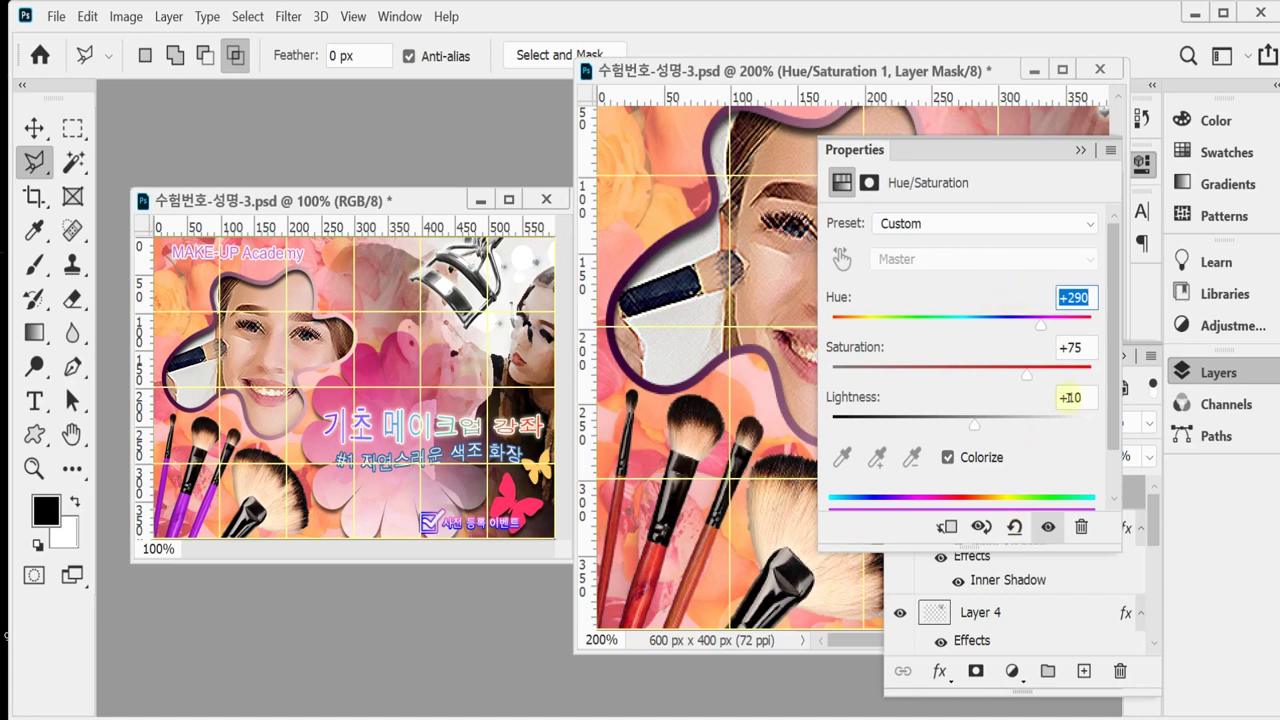
click(1220, 374)
click(1222, 372)
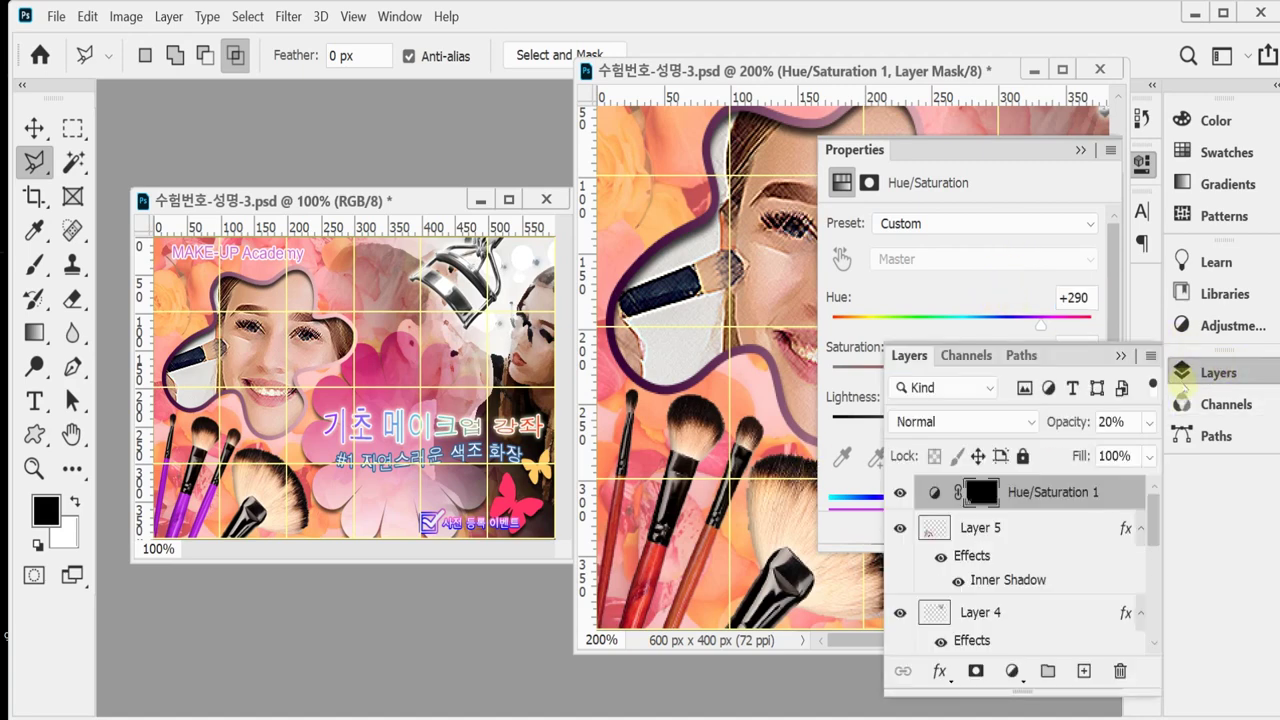
click(972, 280)
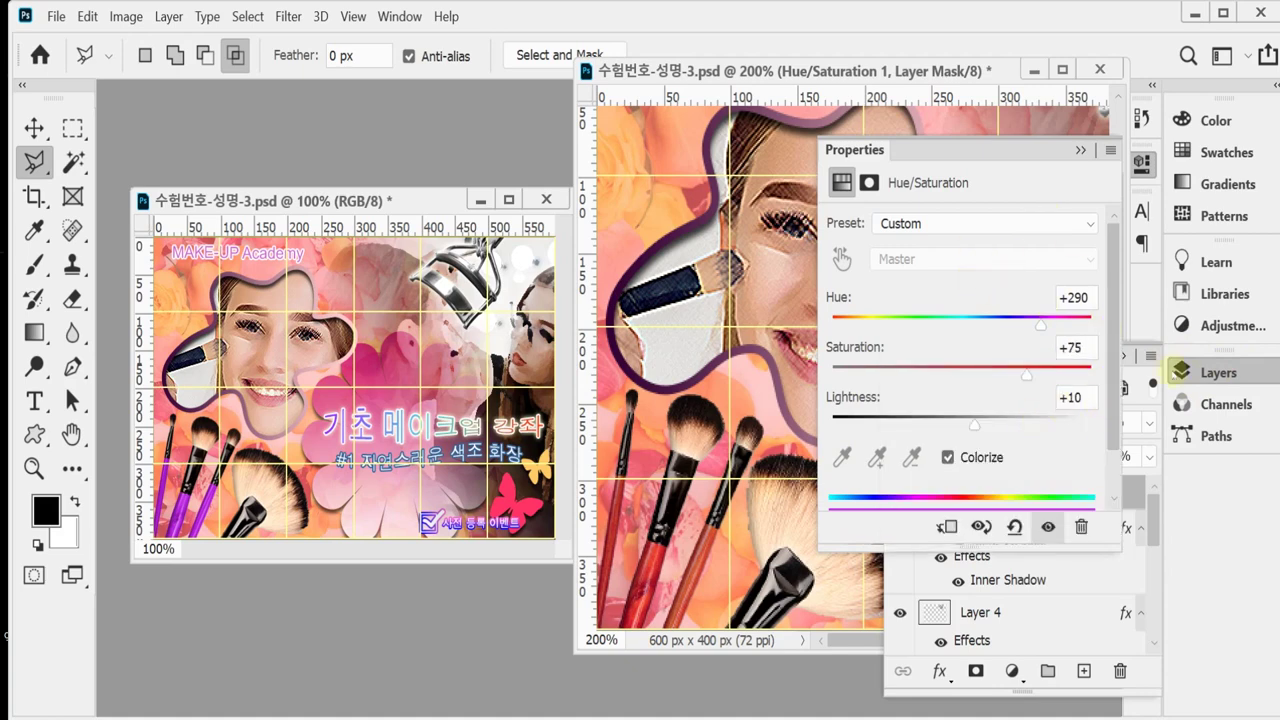
click(1194, 370)
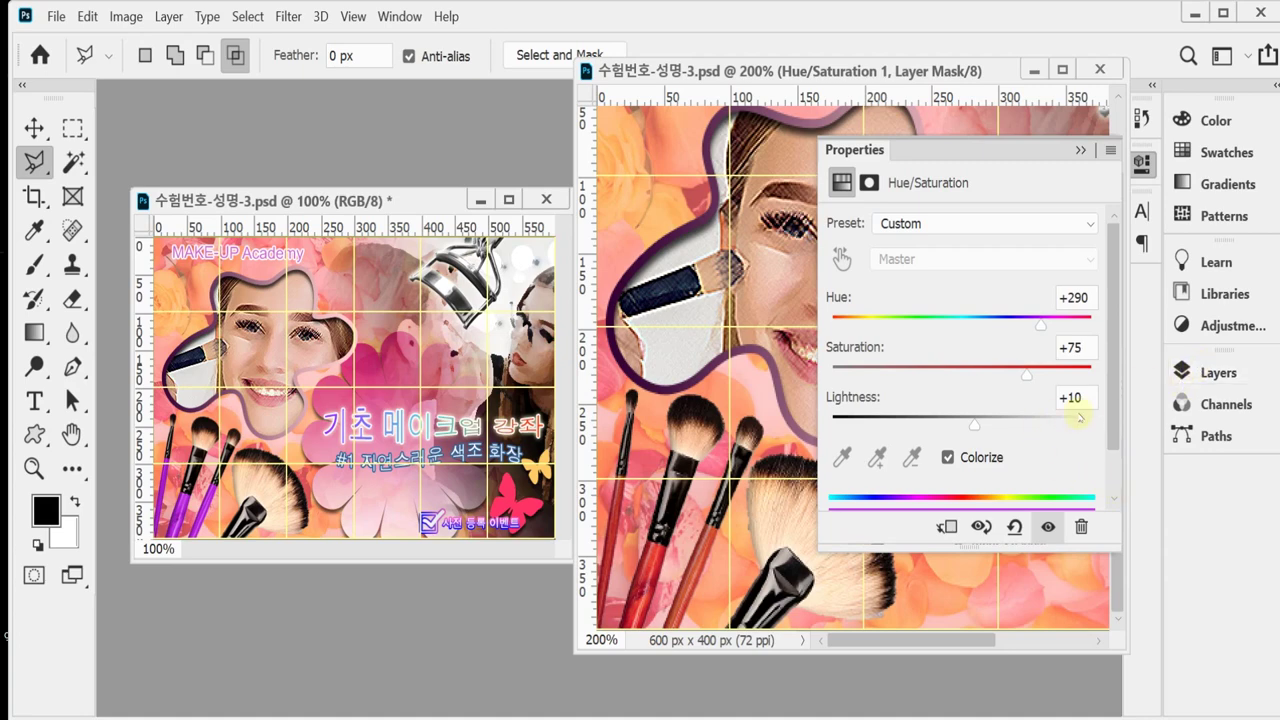
click(34, 128)
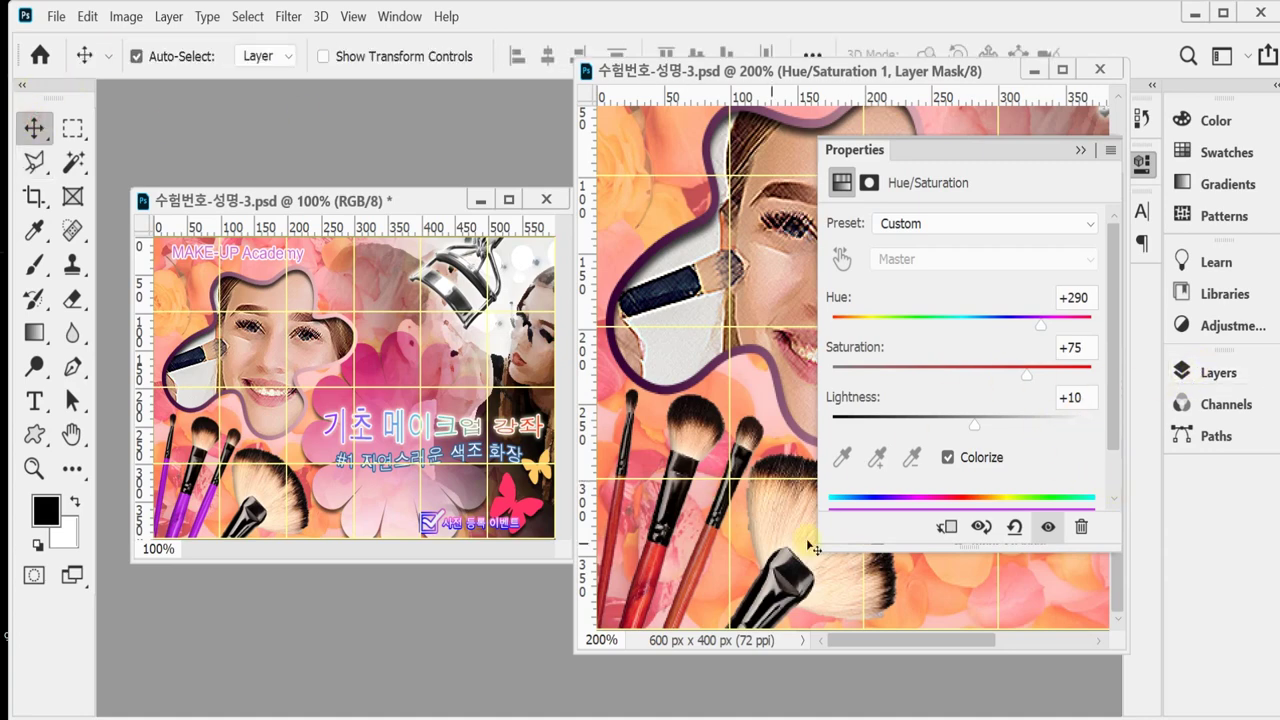
click(1212, 378)
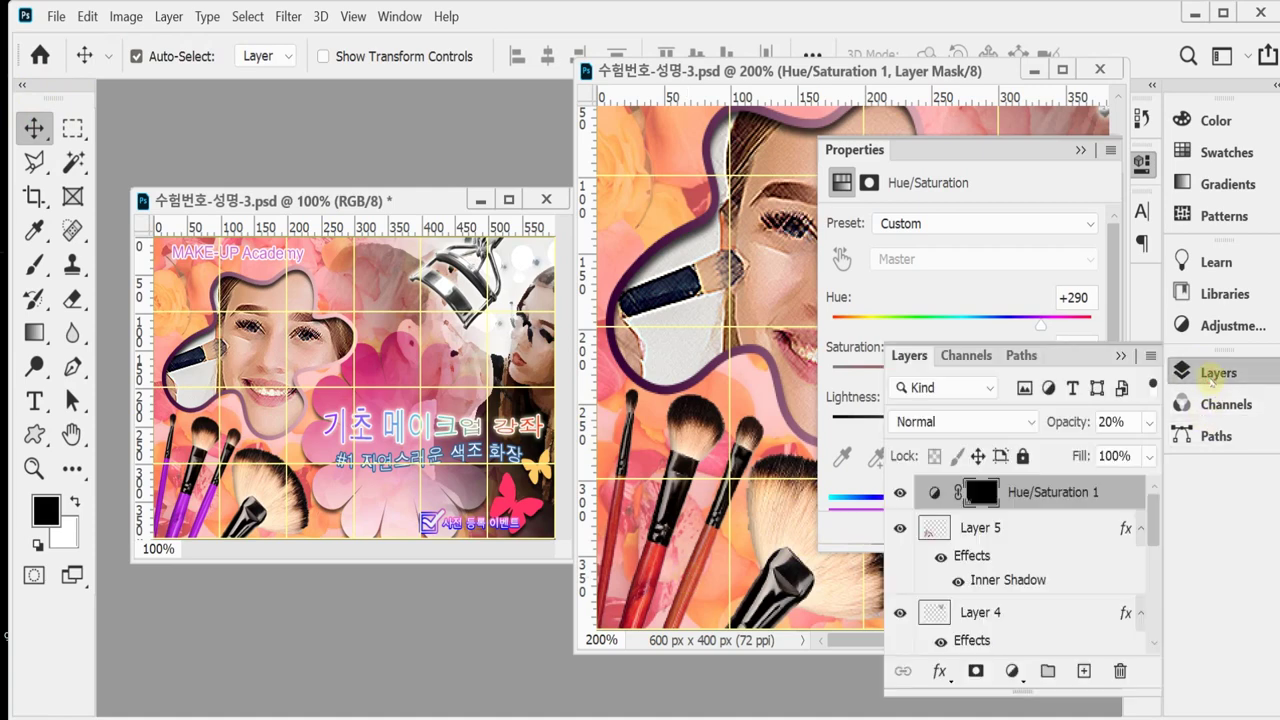
click(1200, 373)
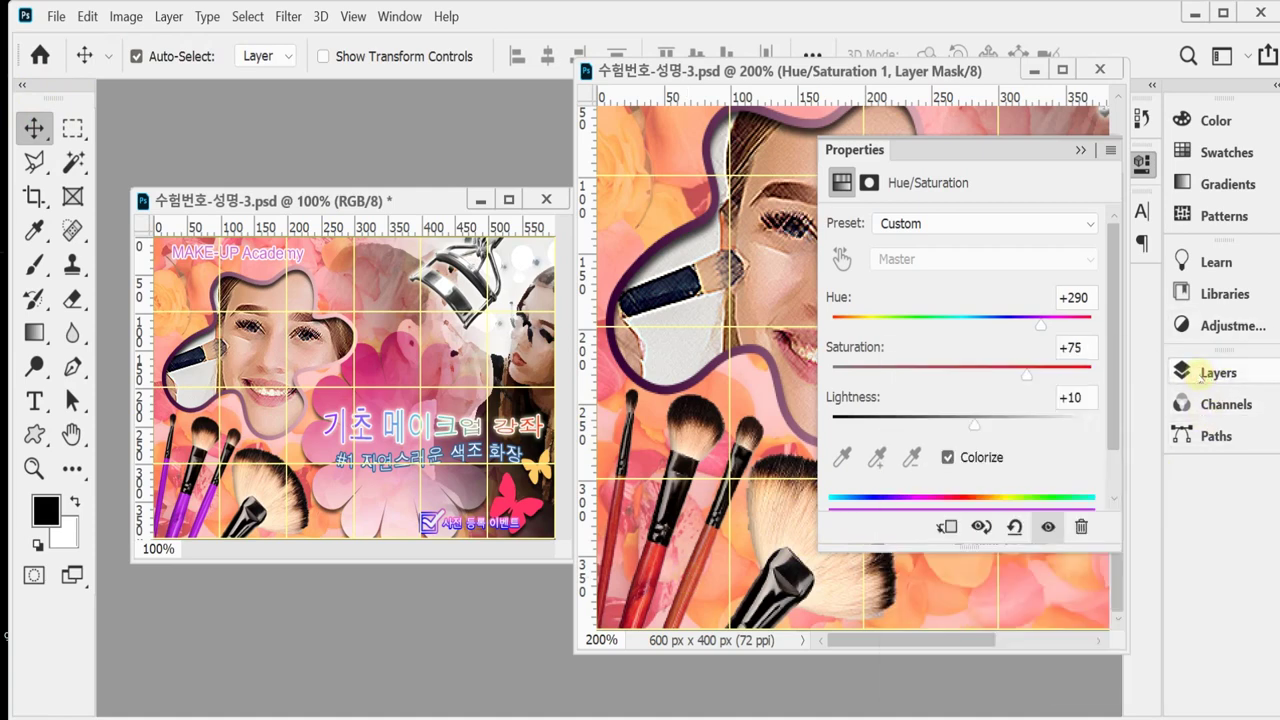
Undo the colorize settings and the Hue/Saturation adjustment layer, going back to the selected brush handles.
key(ctrl+z)
key(ctrl+z)
key(ctrl+z)
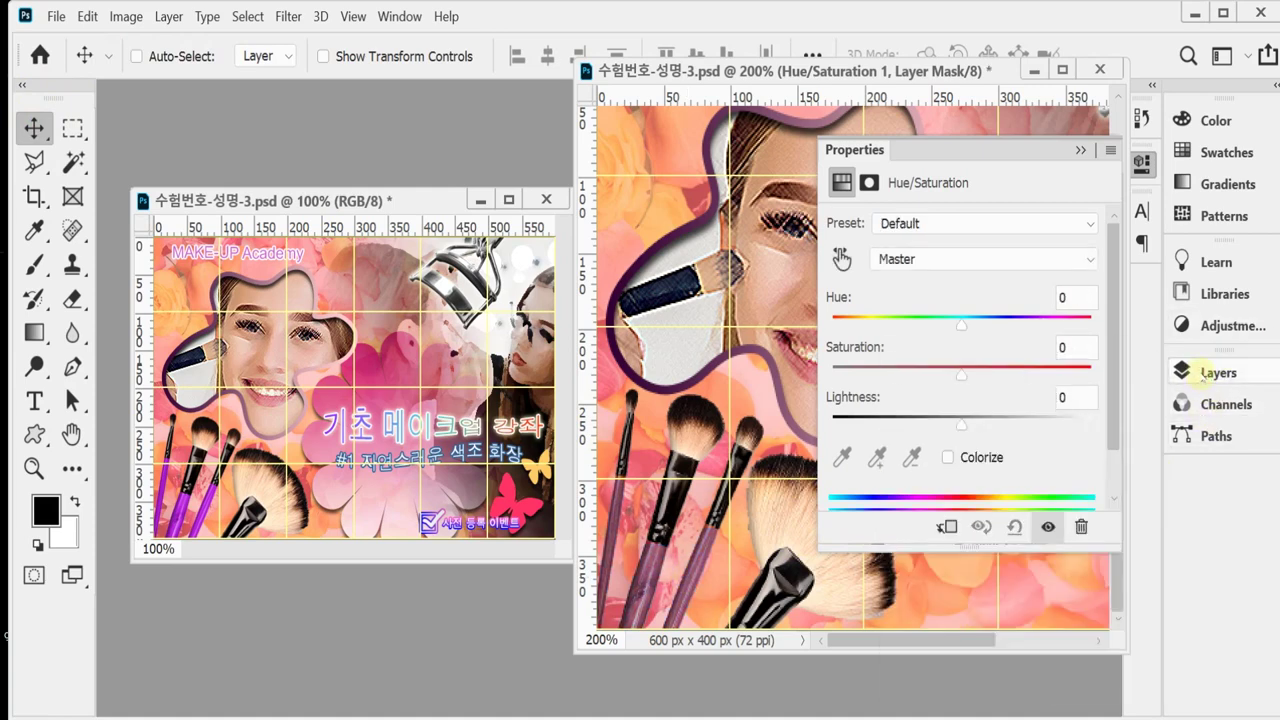
key(ctrl+z)
key(ctrl+z)
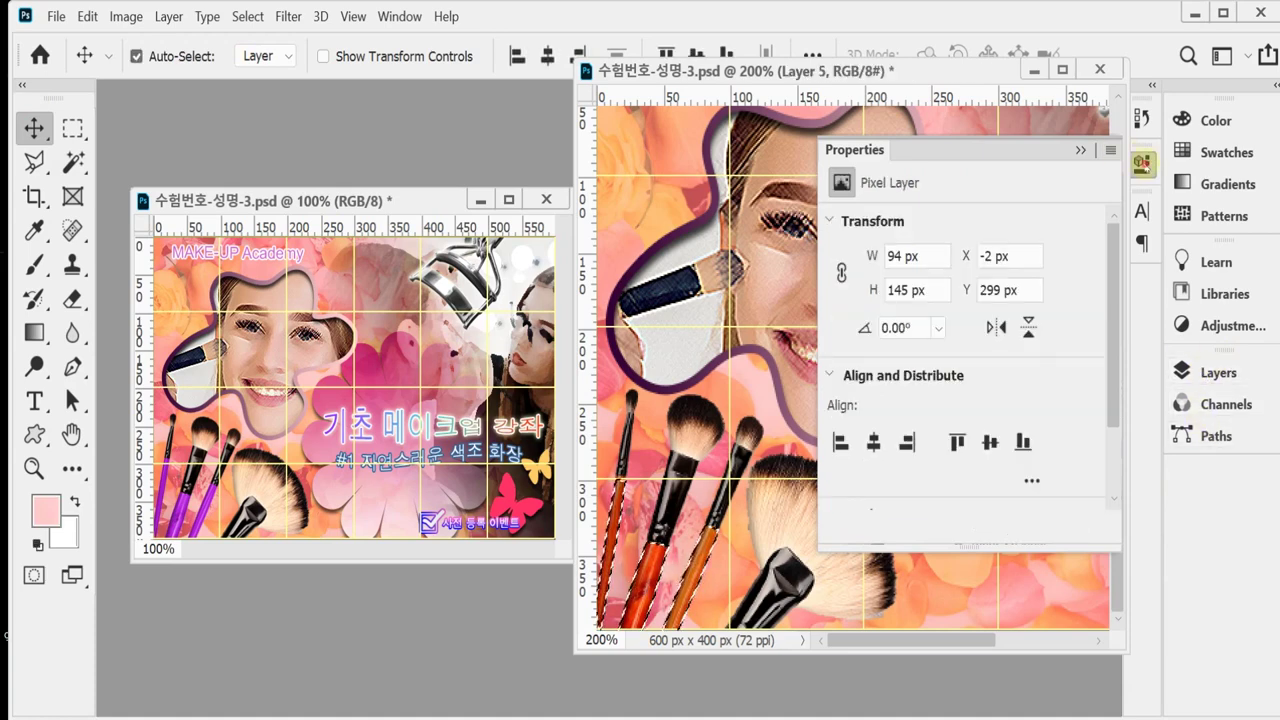
Add a fresh Hue/Saturation adjustment layer masked to the brush handles and collapse the open panels.
click(1214, 370)
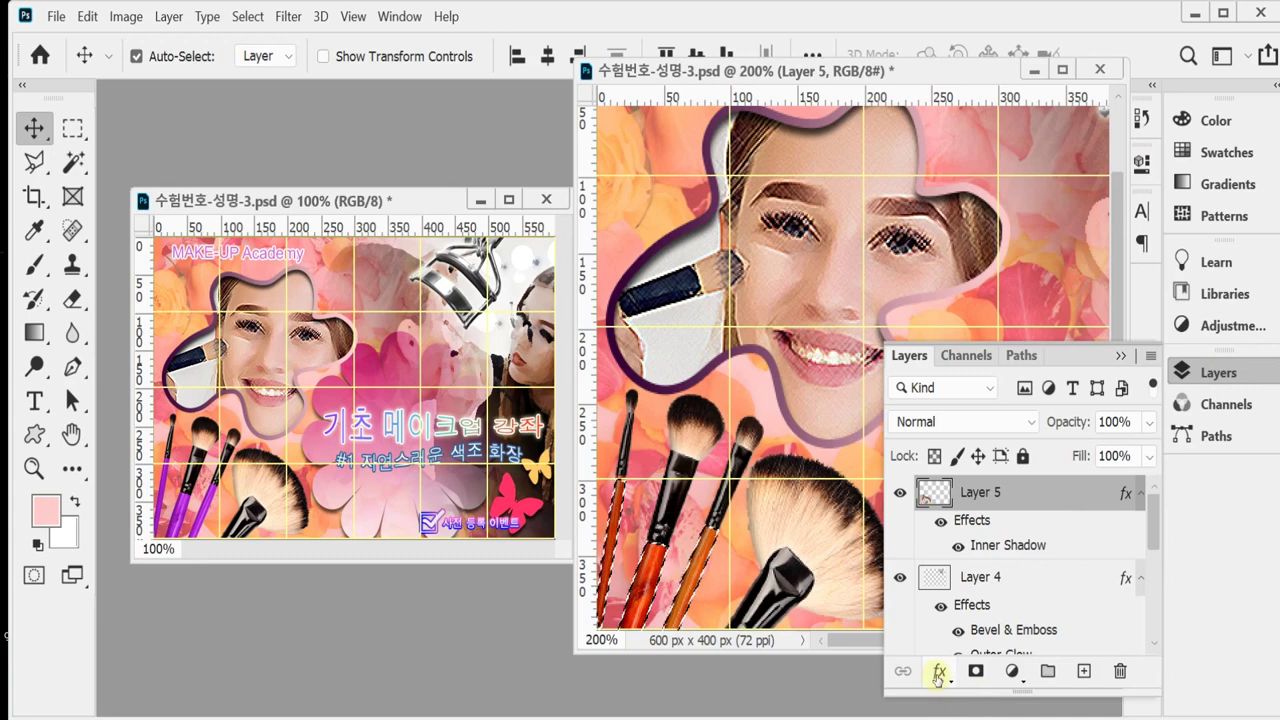
click(1012, 671)
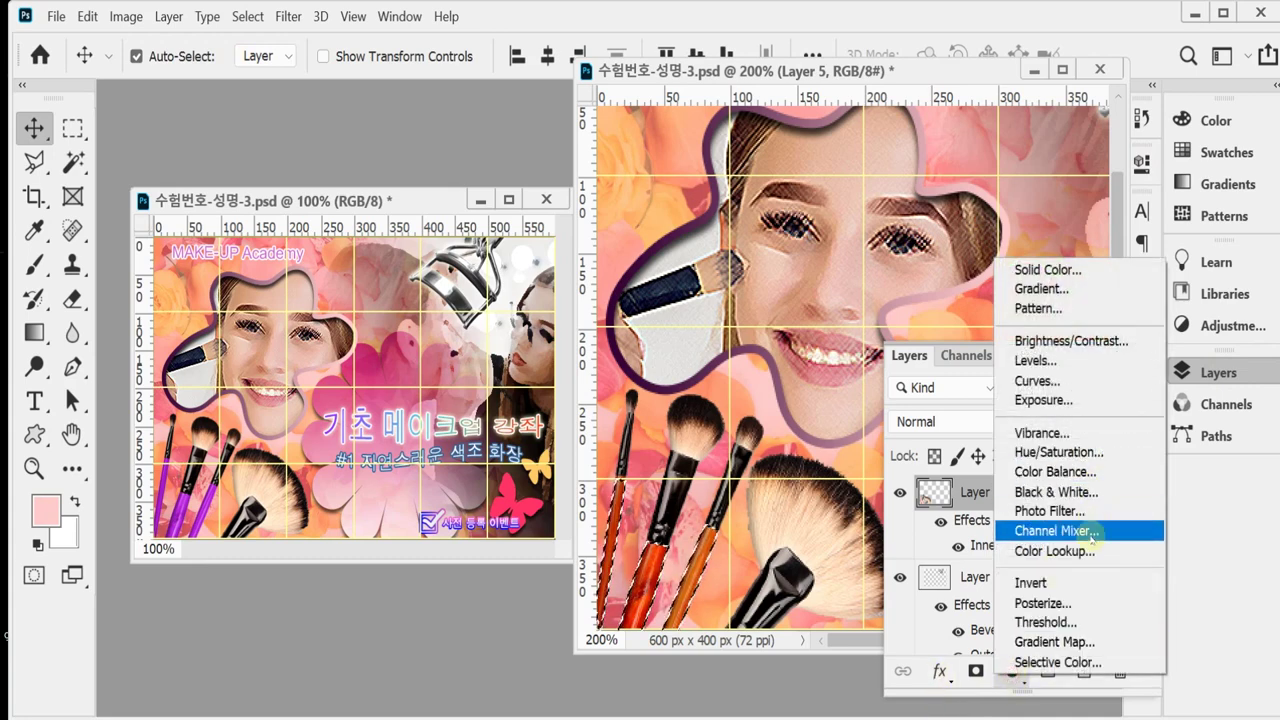
click(1090, 452)
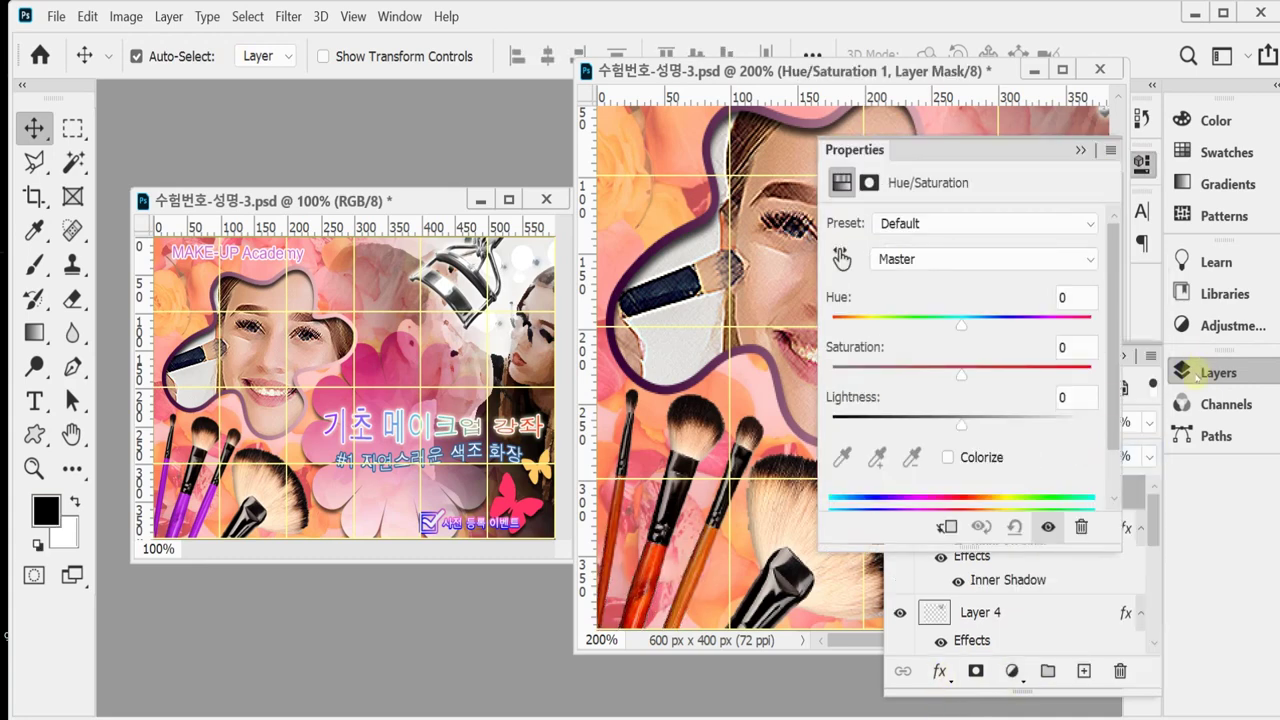
click(1193, 372)
click(1193, 372)
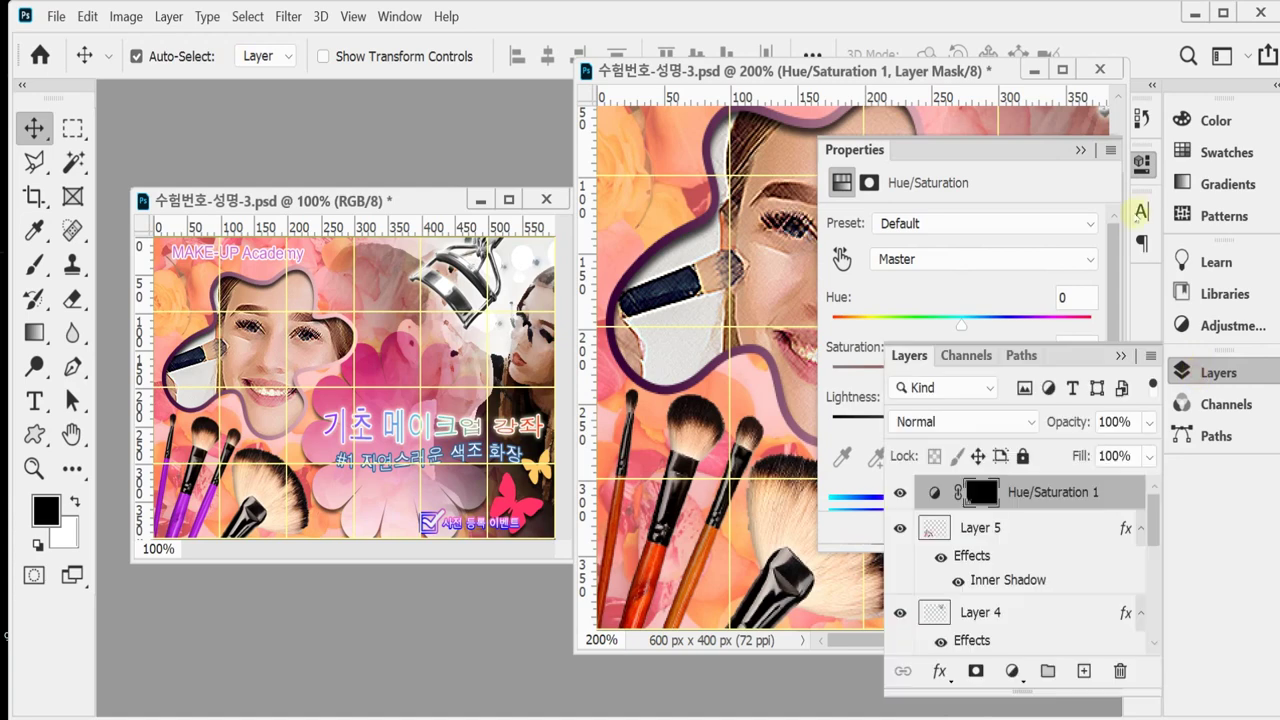
click(1141, 162)
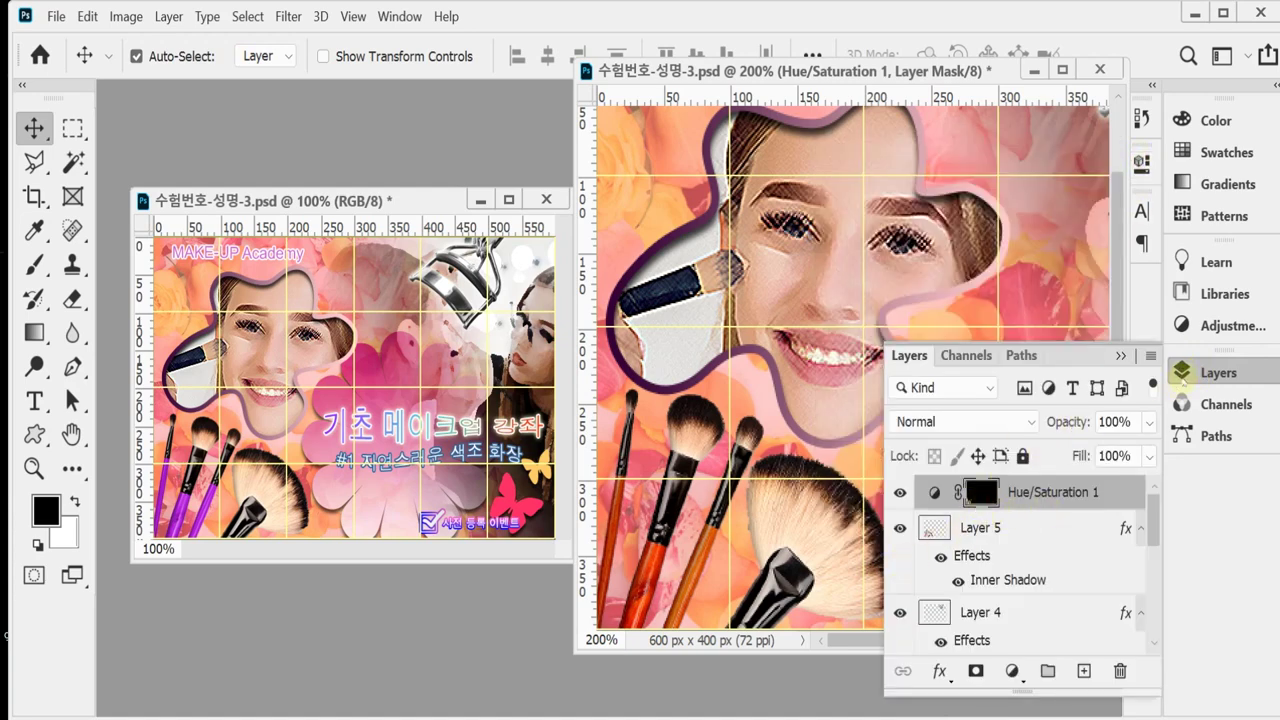
click(1183, 373)
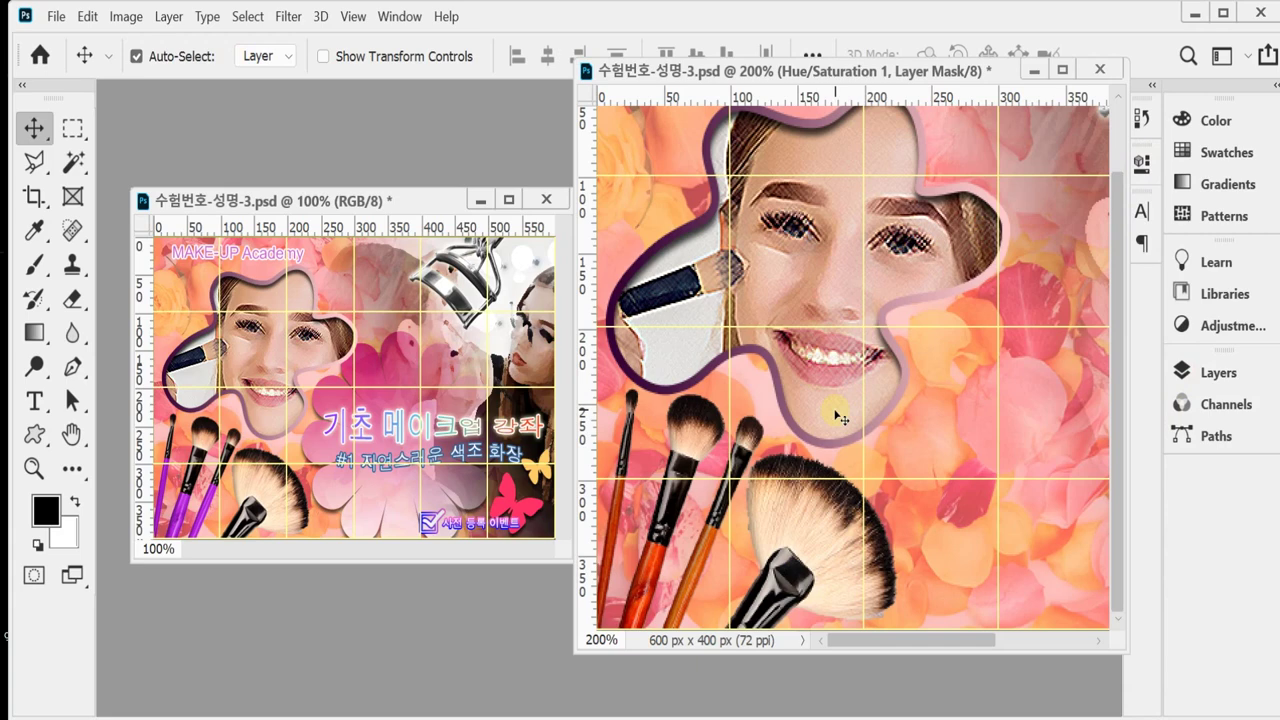
Enable Colorize in the brush handles' Hue/Saturation adjustment and set the hue to 290.
key(ctrl+2)
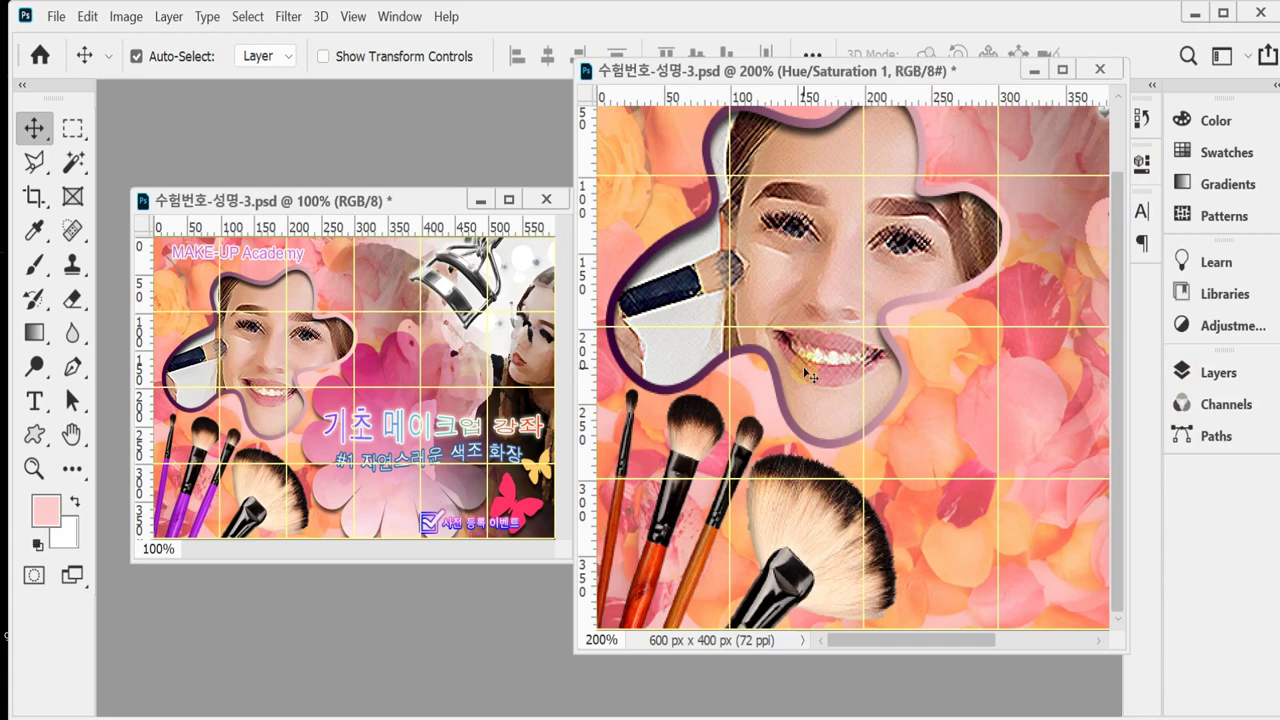
click(1217, 373)
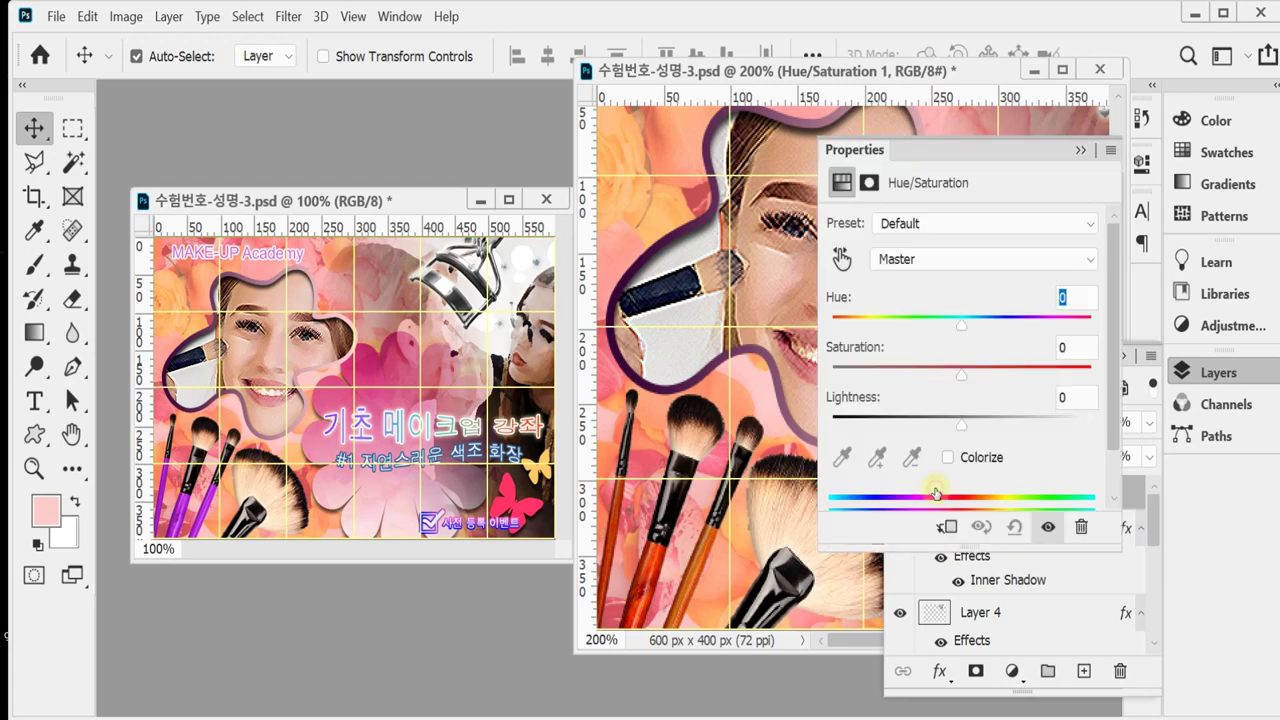
double_click(930, 492)
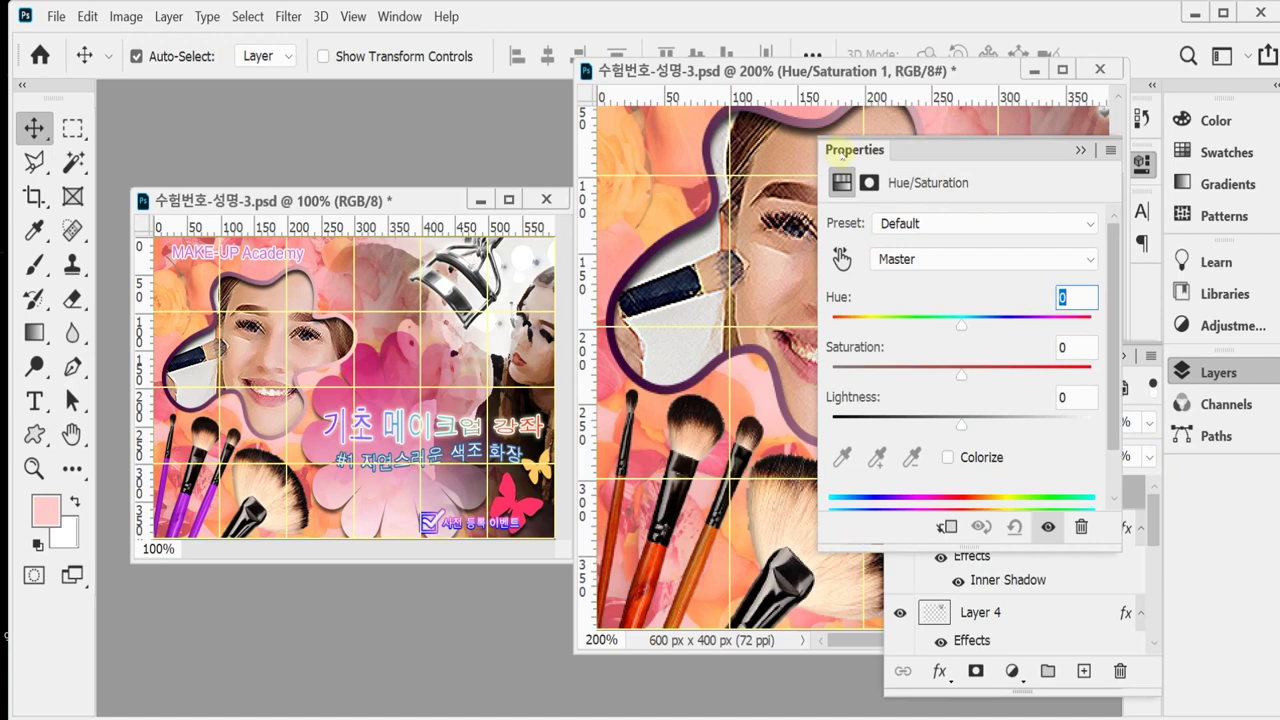
click(948, 457)
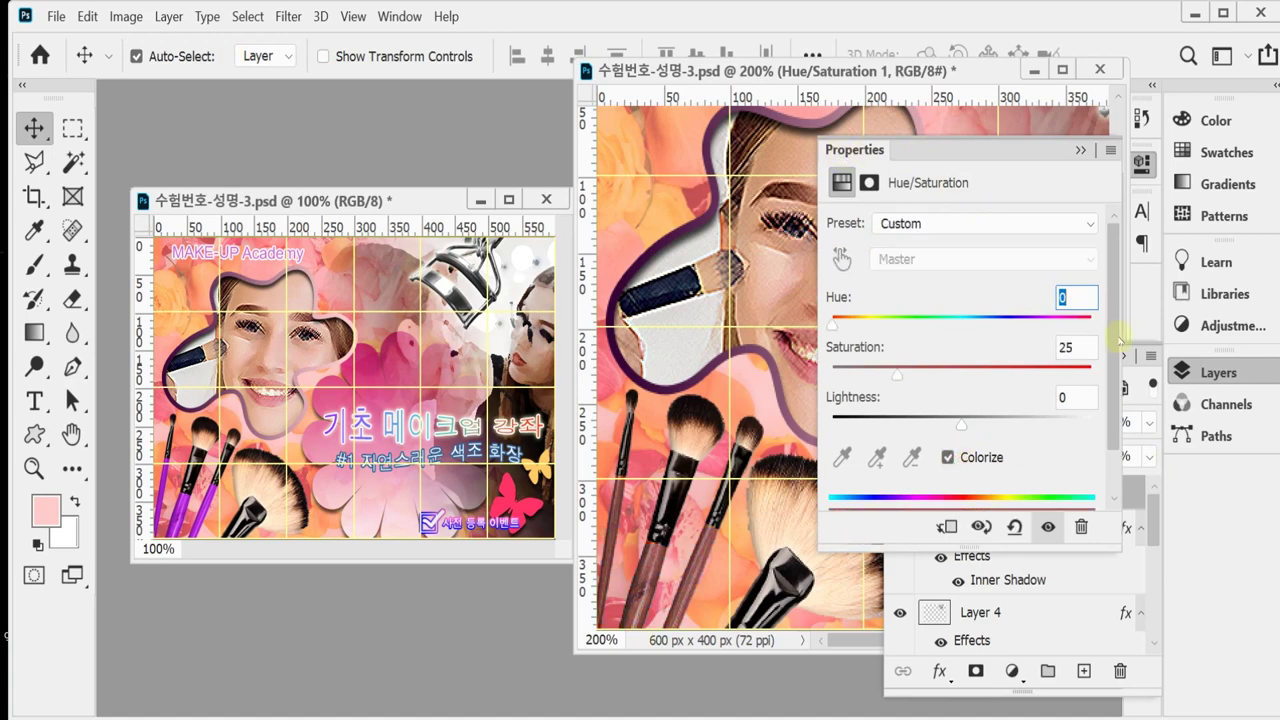
click(1080, 295)
text(290)
key(Tab)
key(Tab)
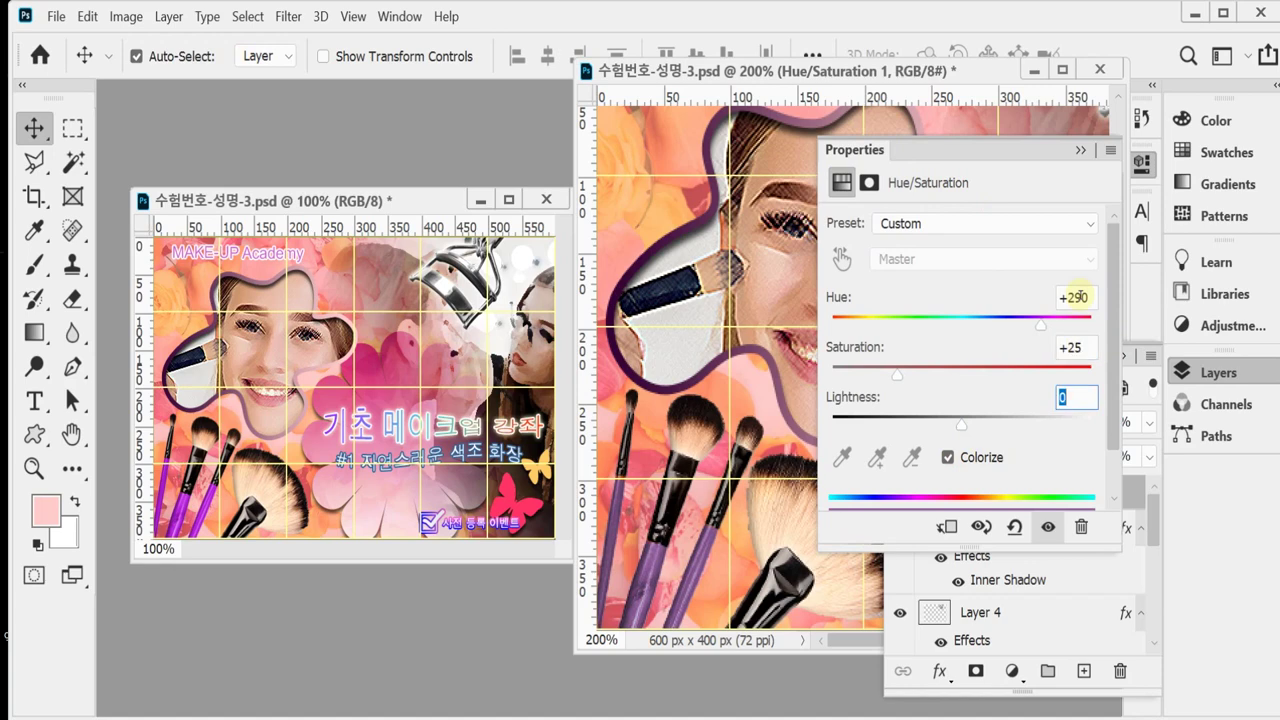
Set the adjustment's saturation to 75 and lightness to 10, and collapse the open panels.
text(75)
key(Tab)
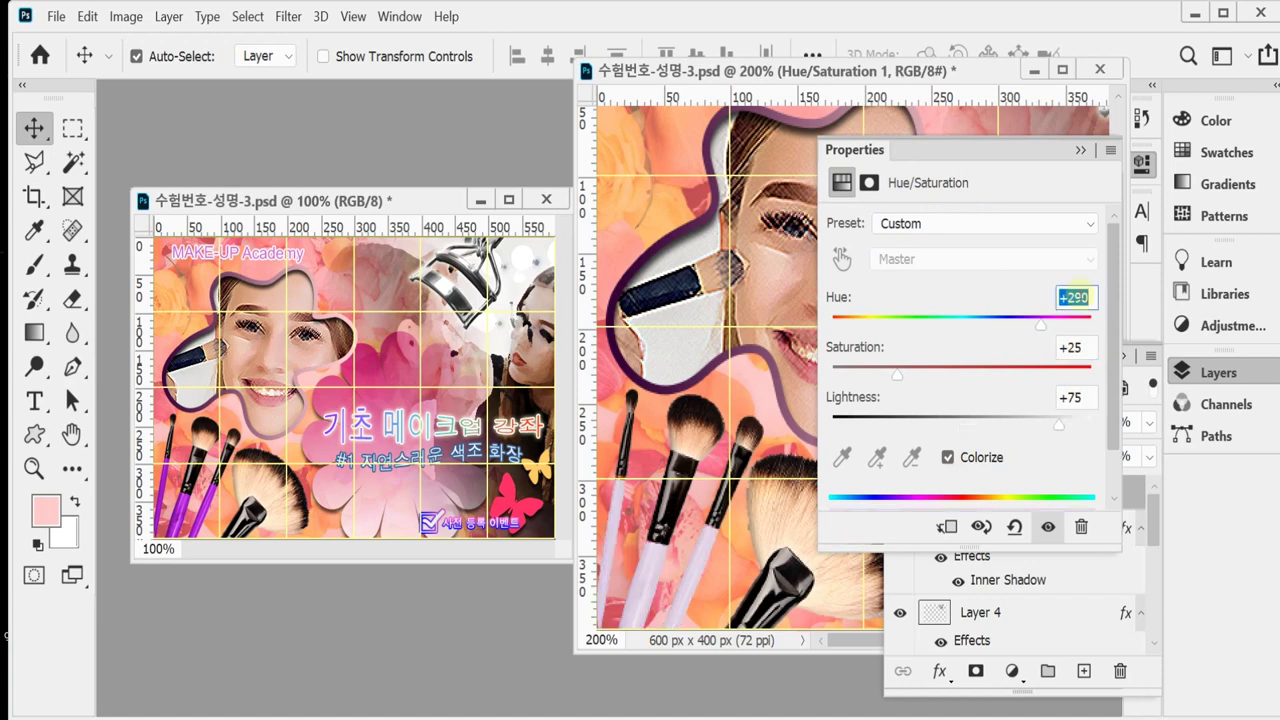
click(1088, 350)
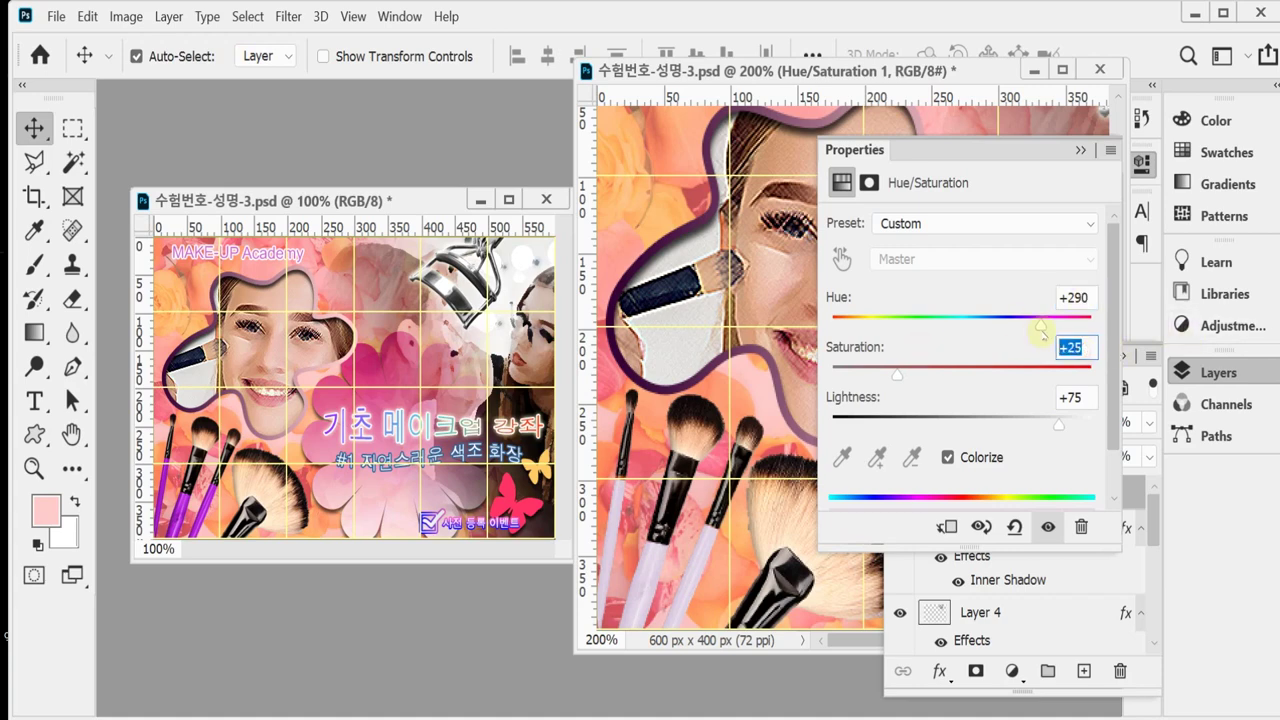
text(75)
key(Tab)
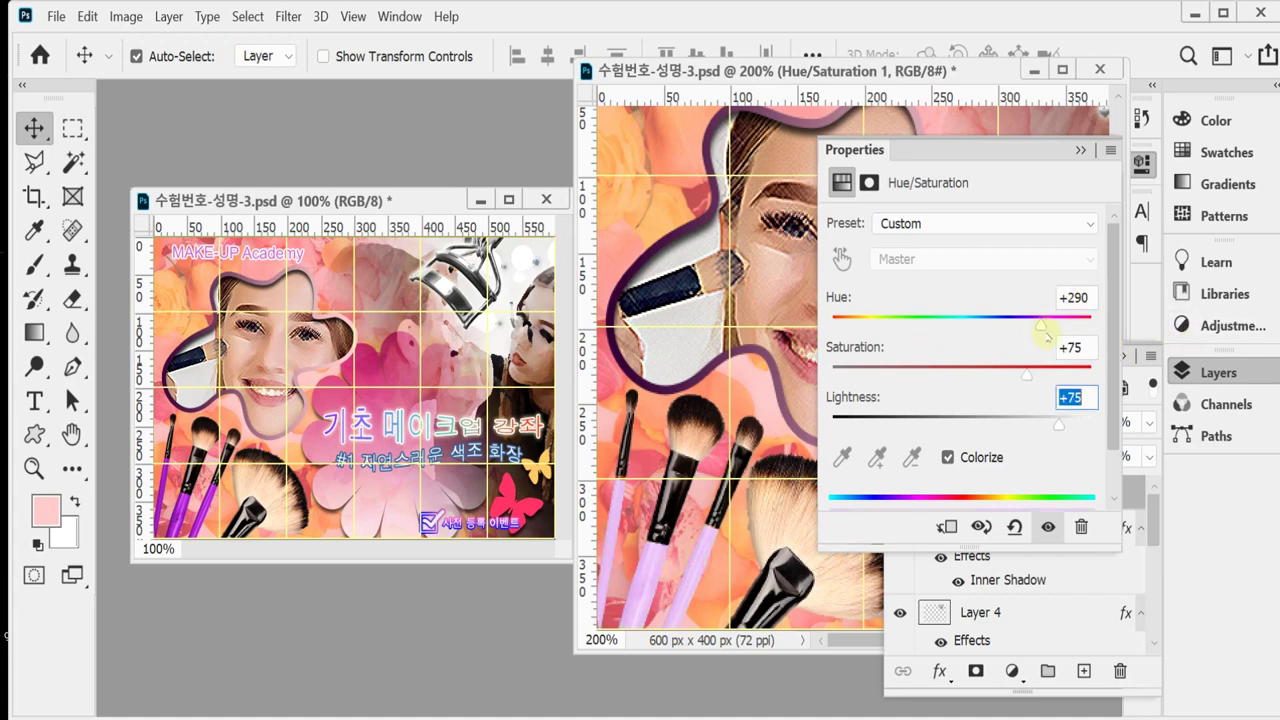
text(10)
key(Tab)
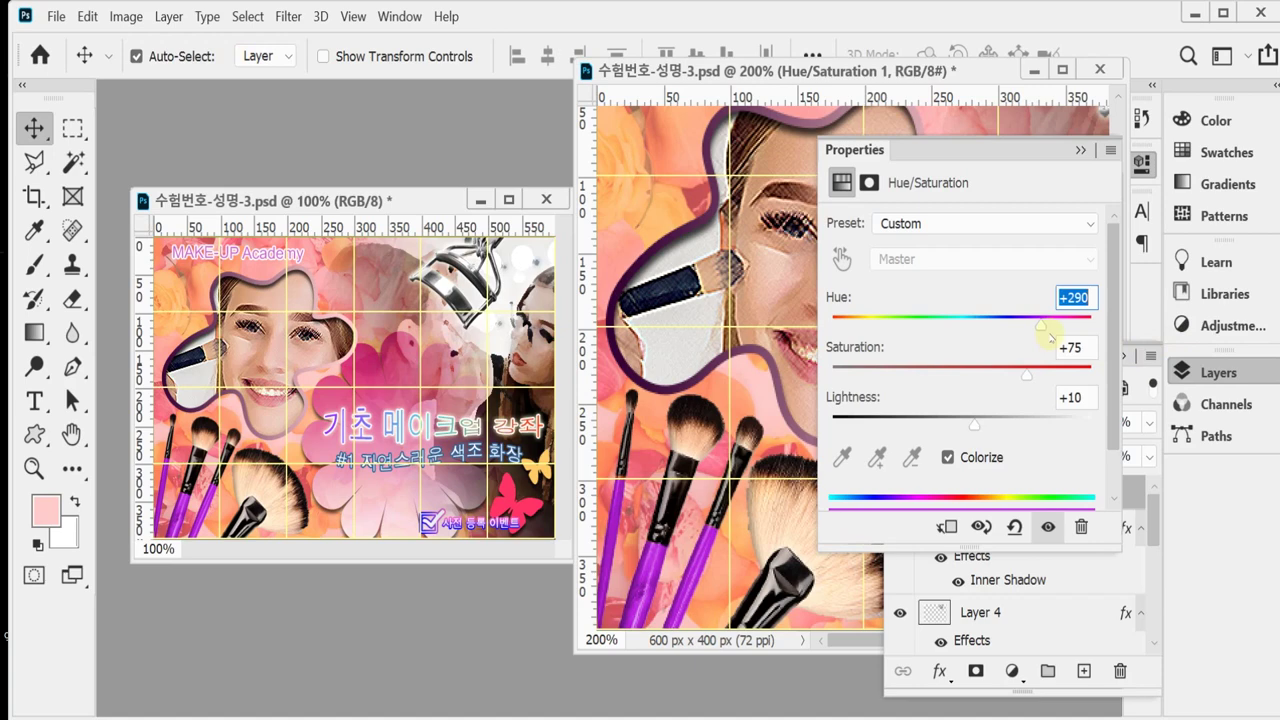
click(1218, 372)
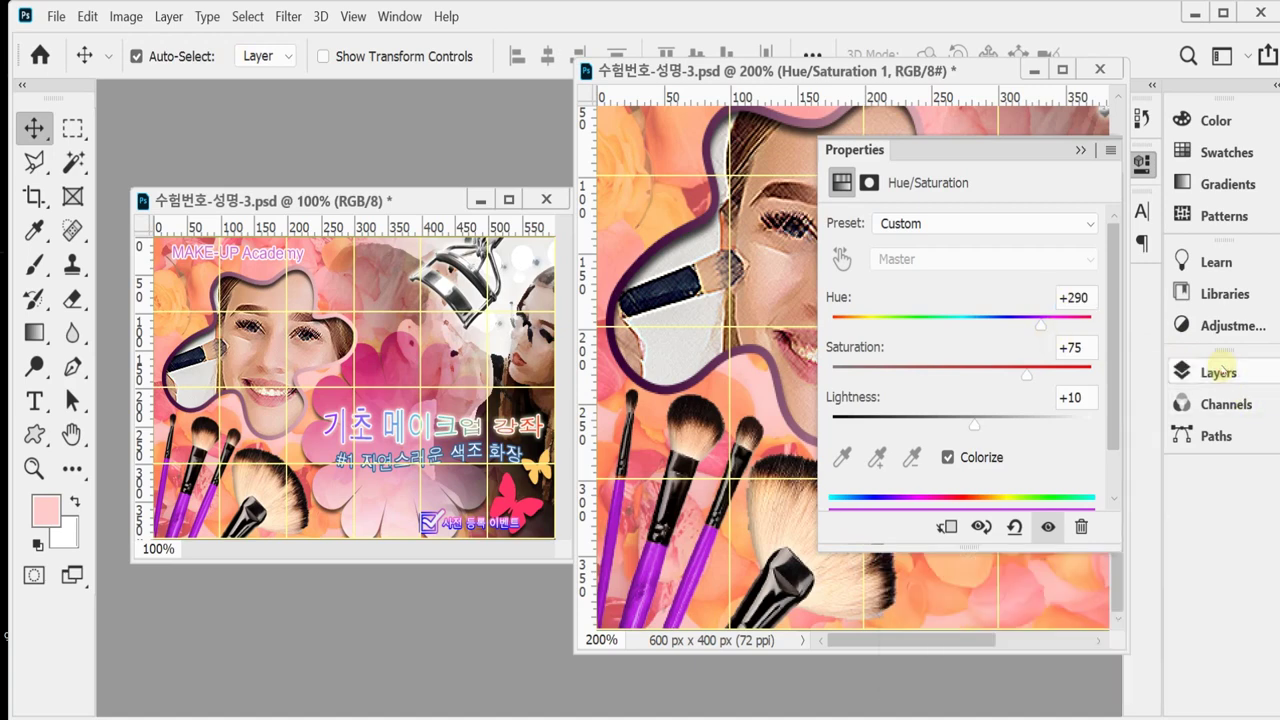
click(1140, 166)
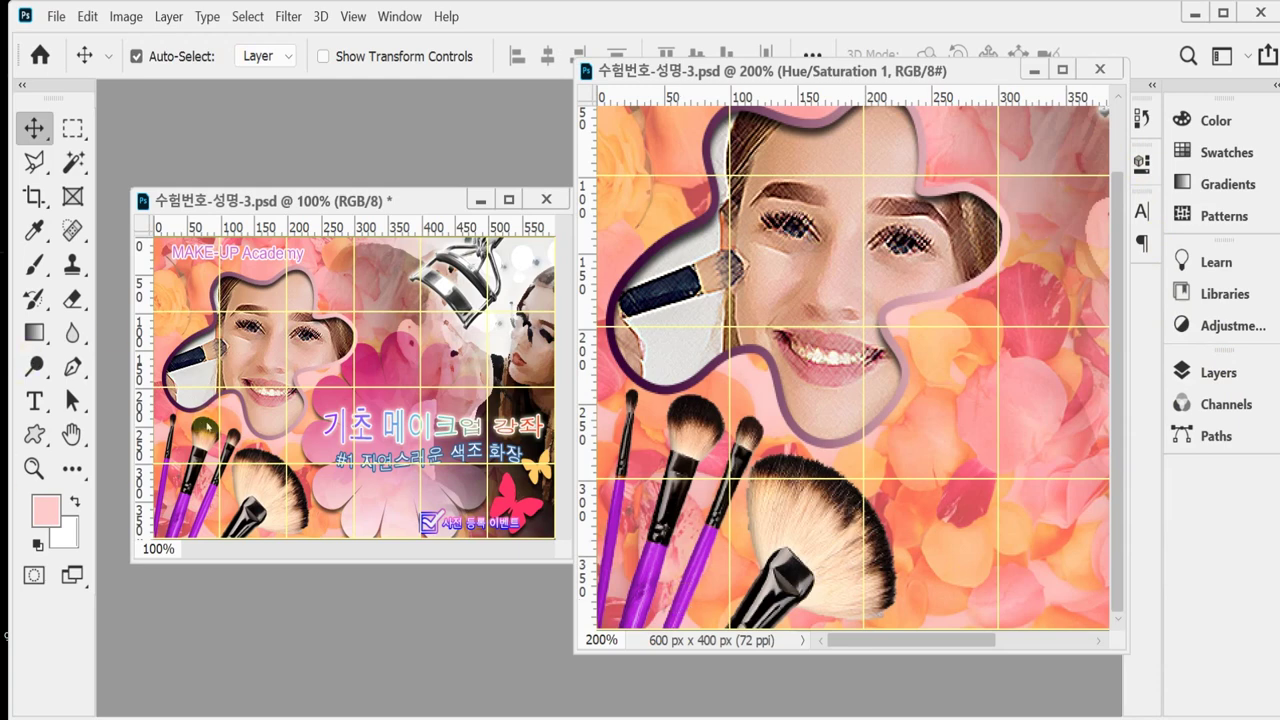
Show the working document at 100% and place its window beside the reference banner.
key(ctrl)
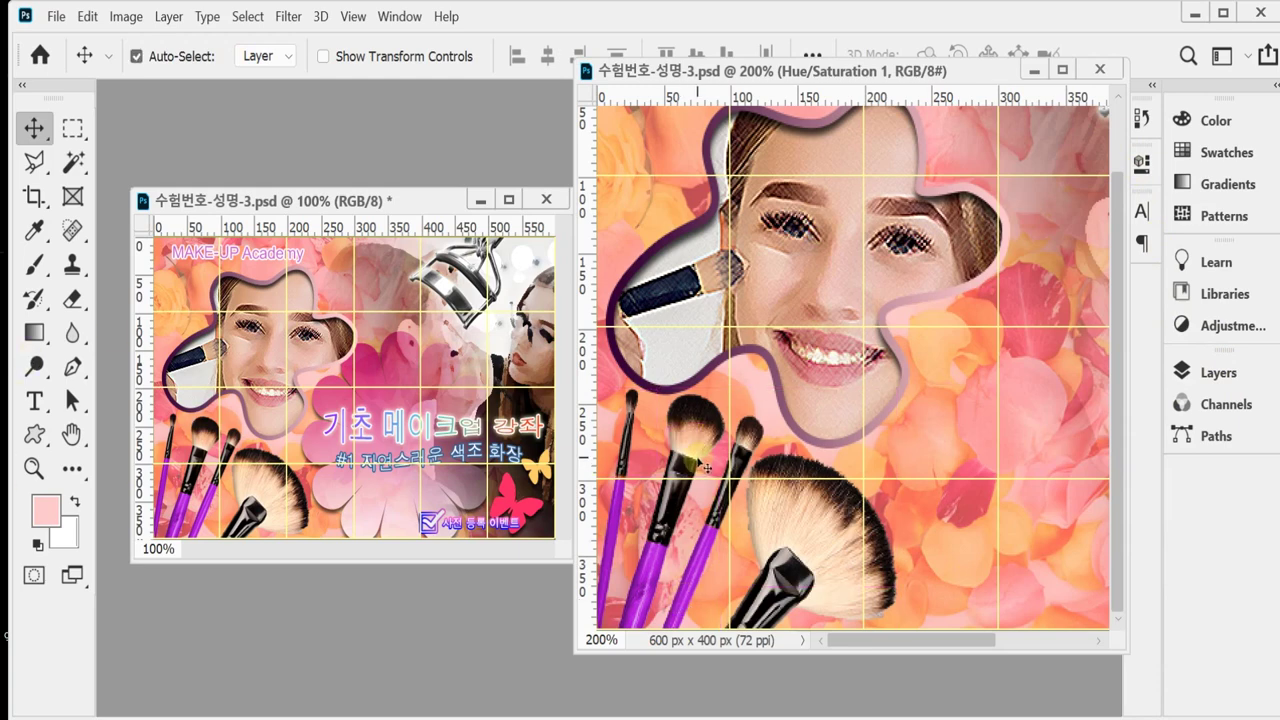
drag(705, 466, 558, 412)
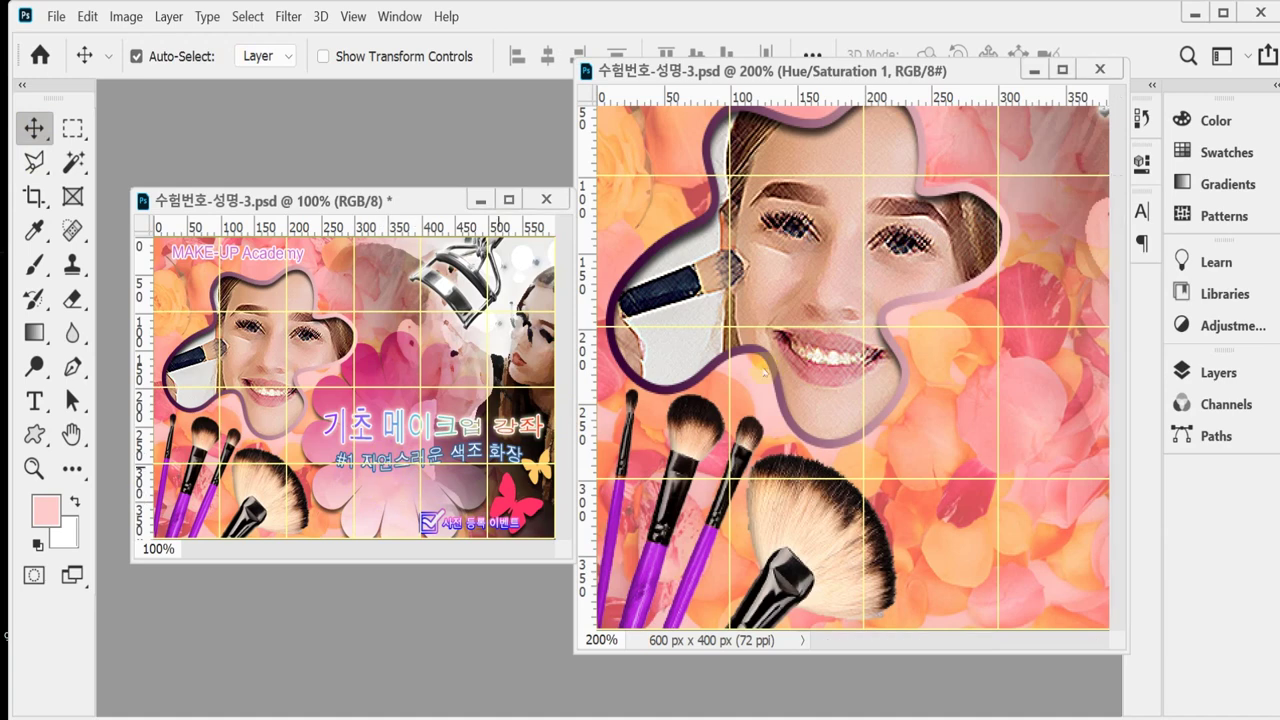
key(ctrl)
key(ctrl+minus)
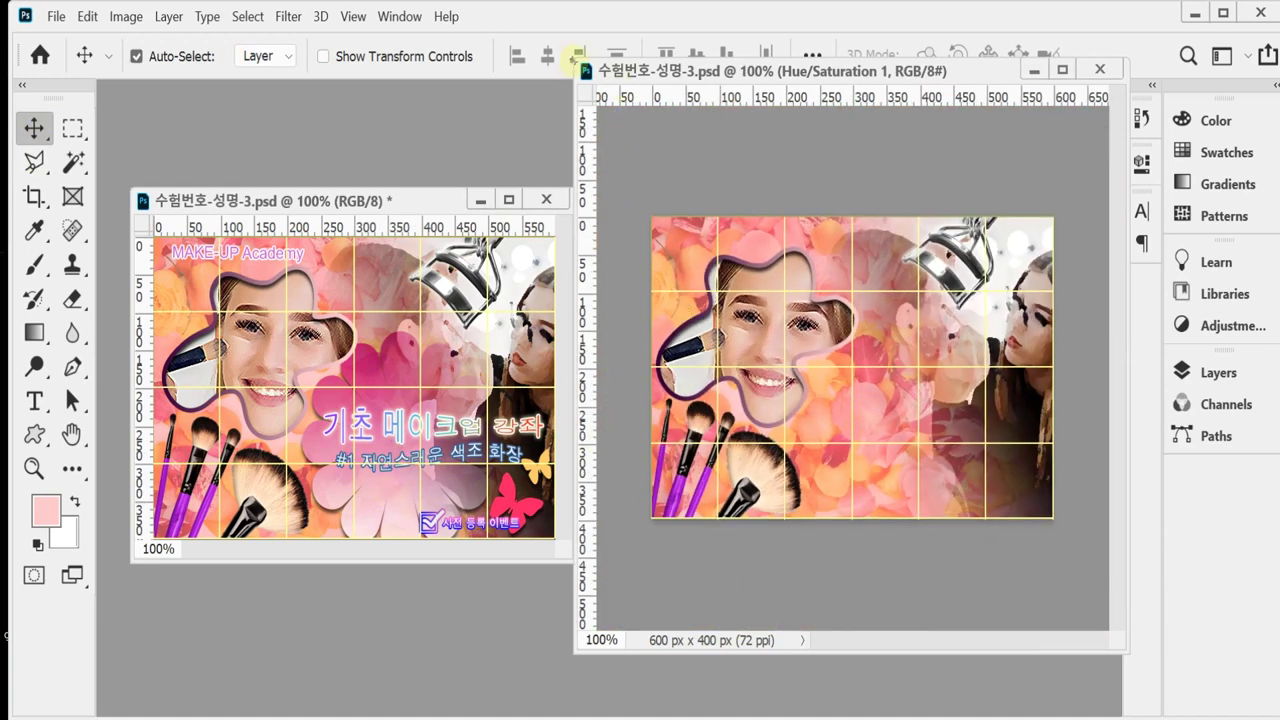
drag(575, 61, 652, 152)
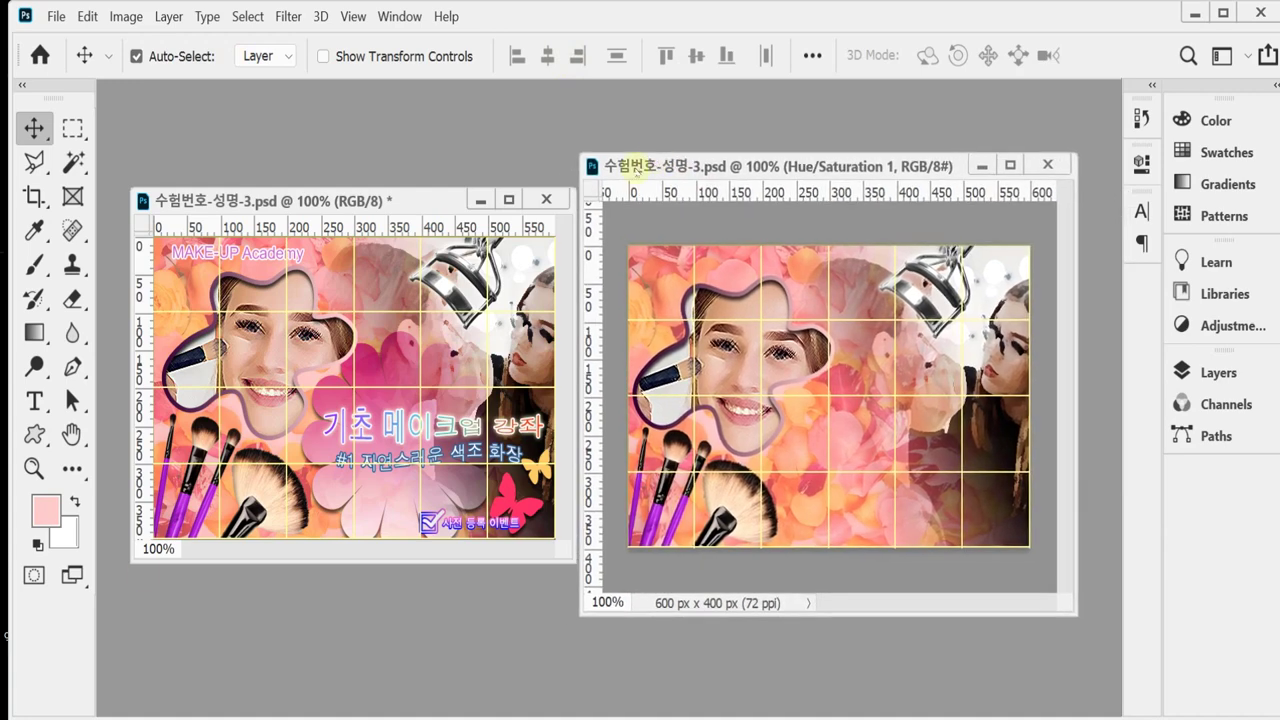
Draw the Flower 6 custom shape from the Nature set, about 309 px wide, over the banner's lower centre.
click(35, 432)
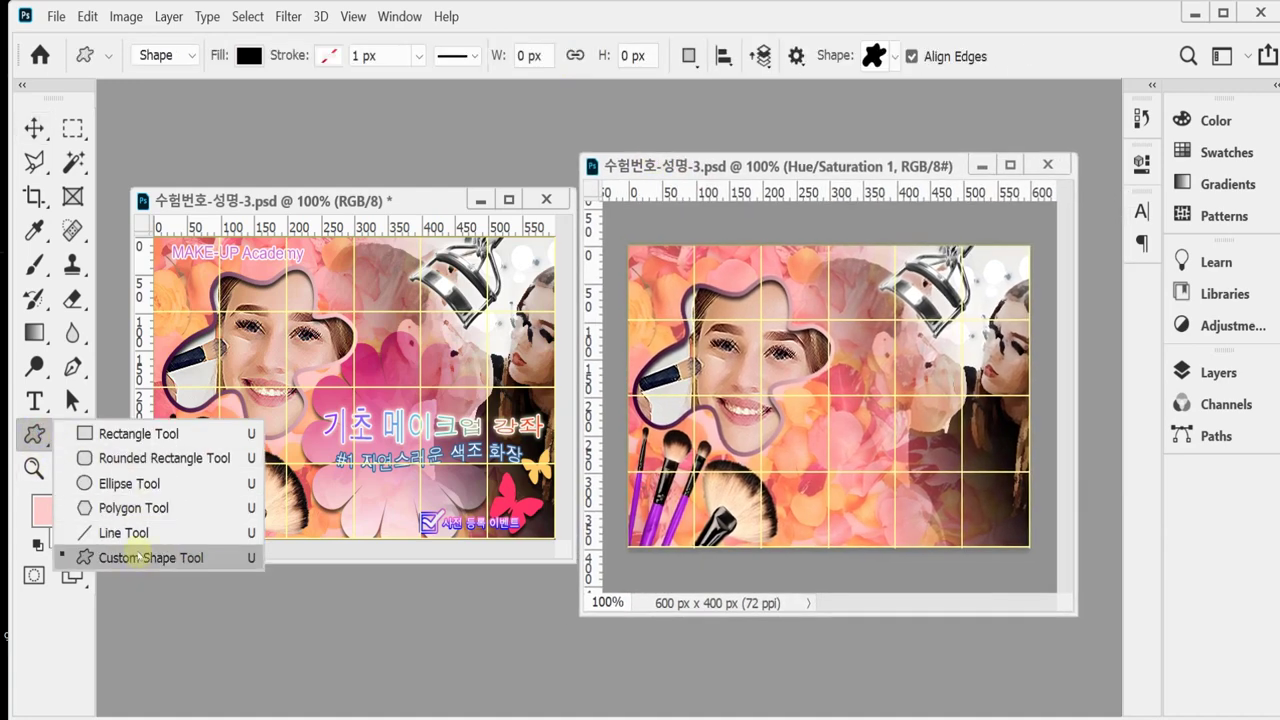
click(137, 558)
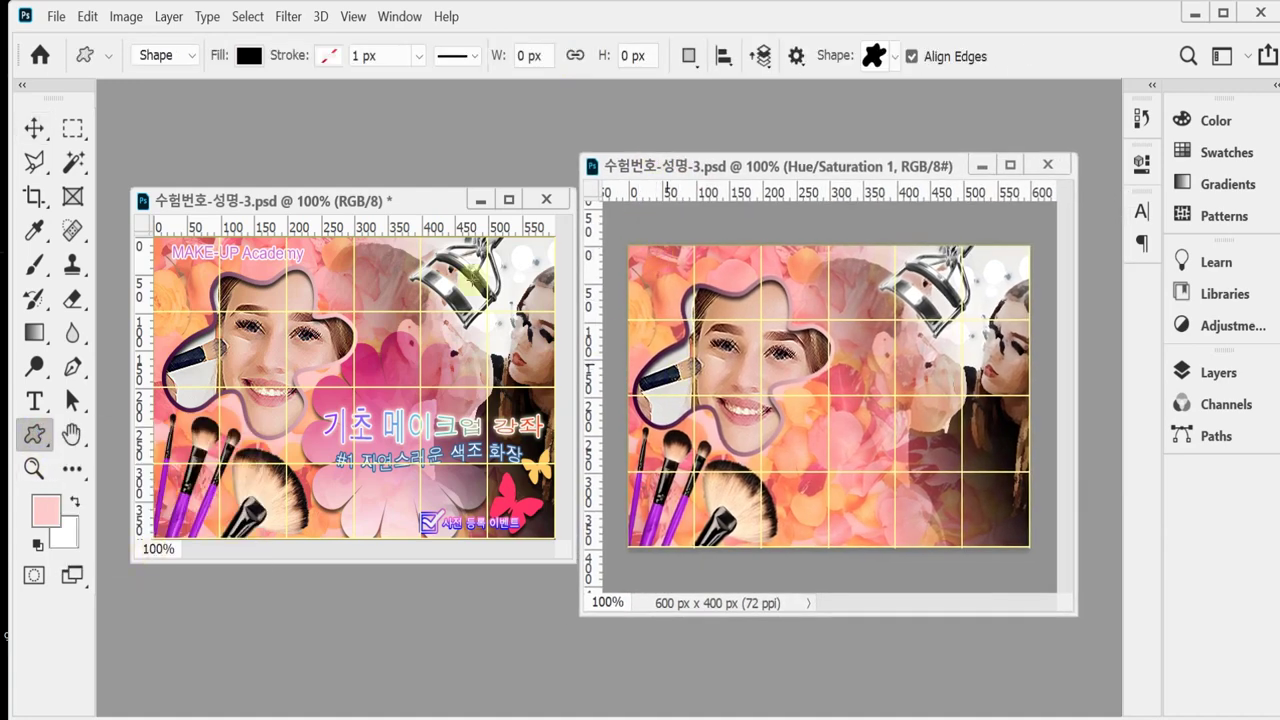
click(894, 56)
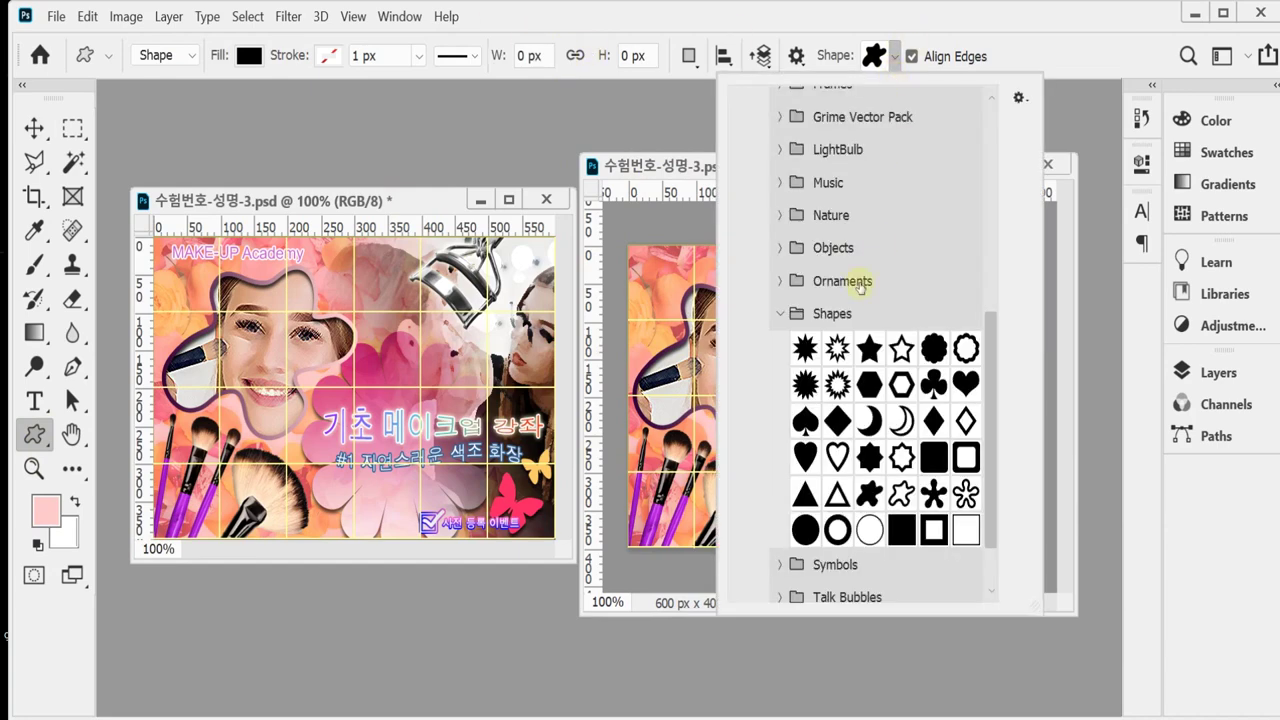
click(776, 317)
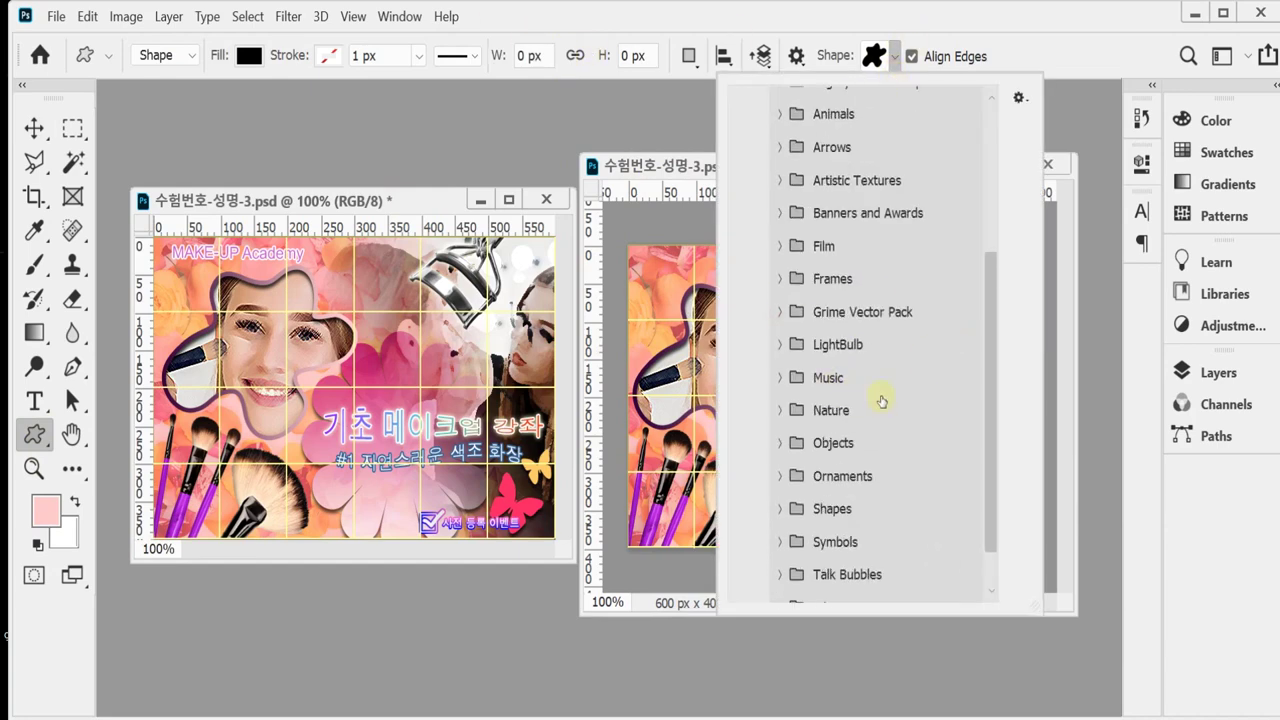
click(773, 412)
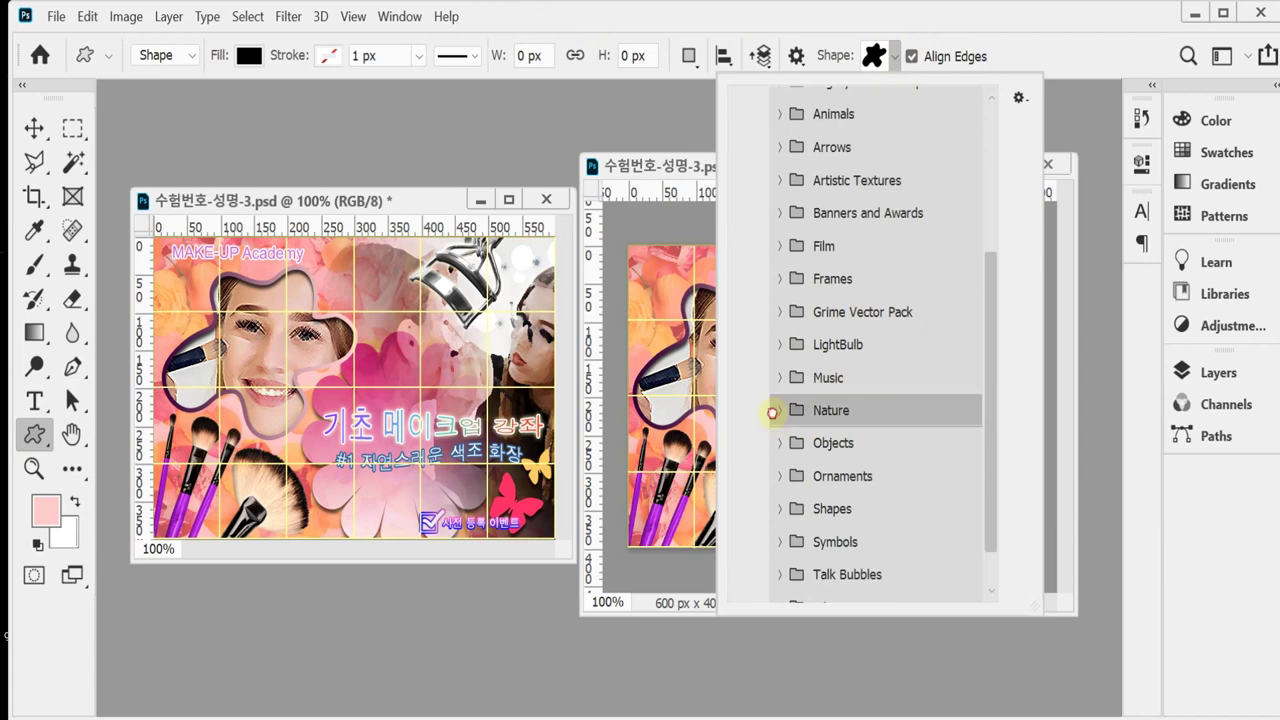
click(779, 410)
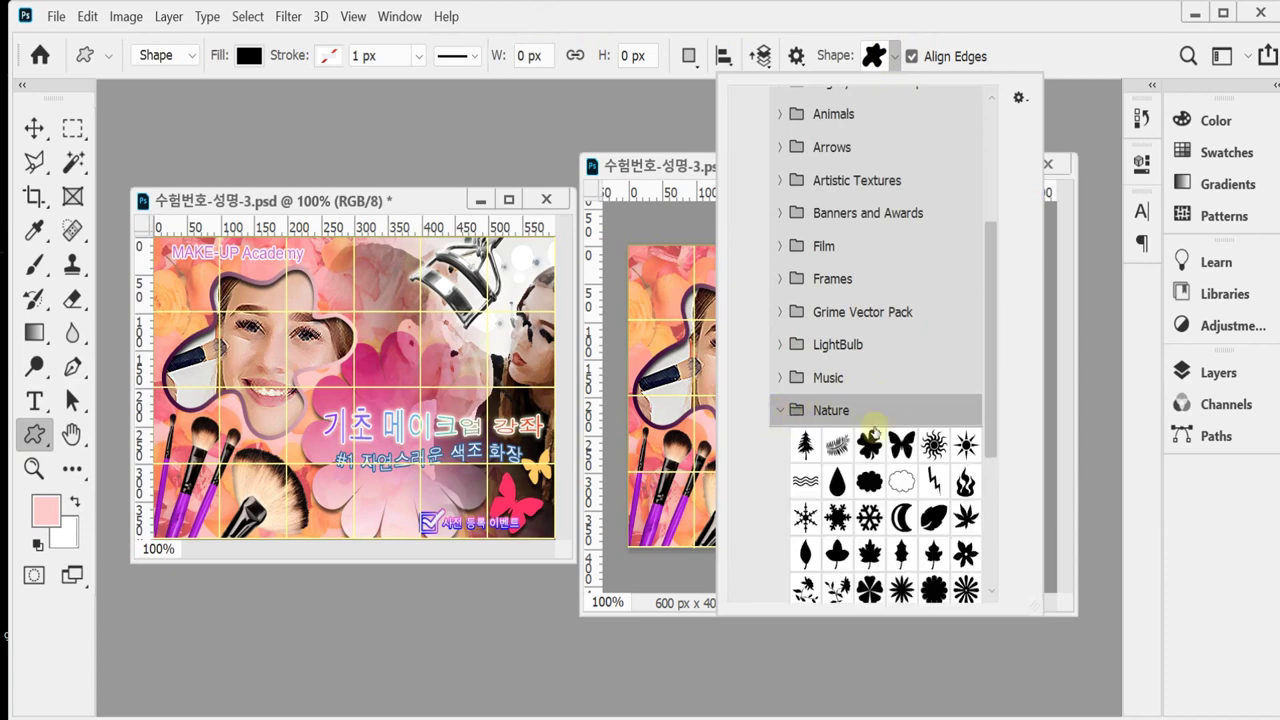
click(933, 498)
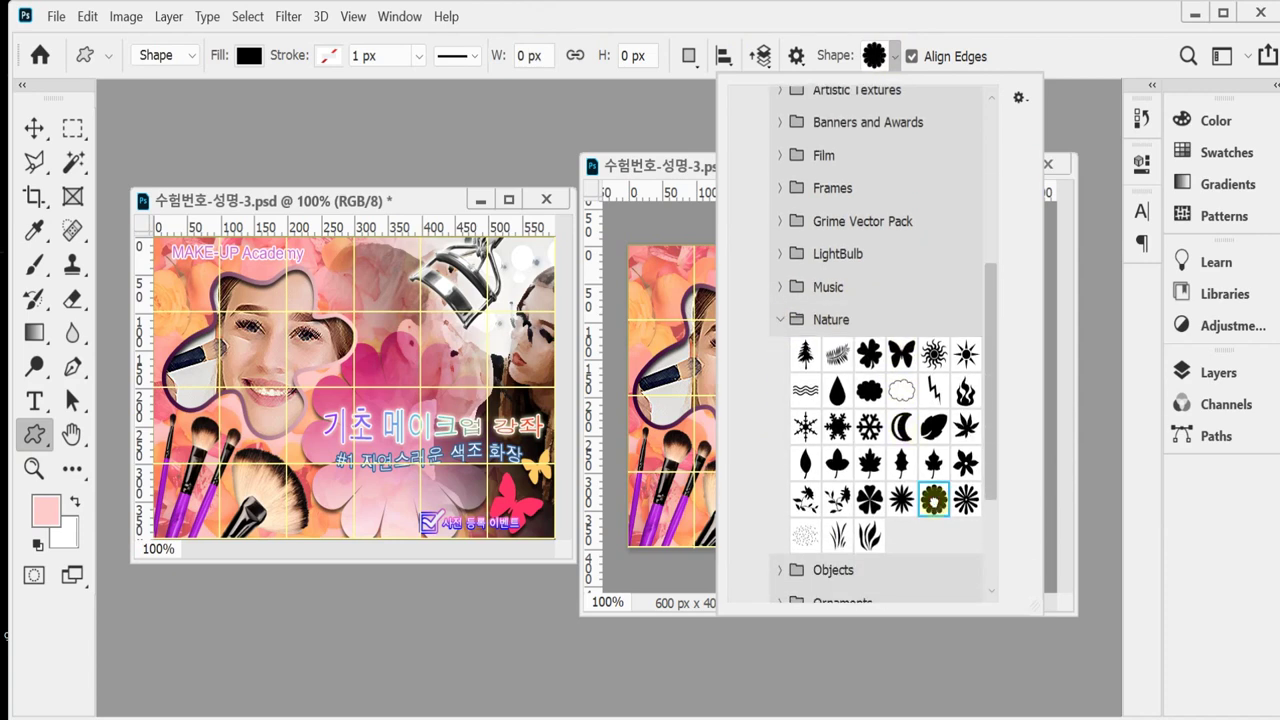
click(826, 20)
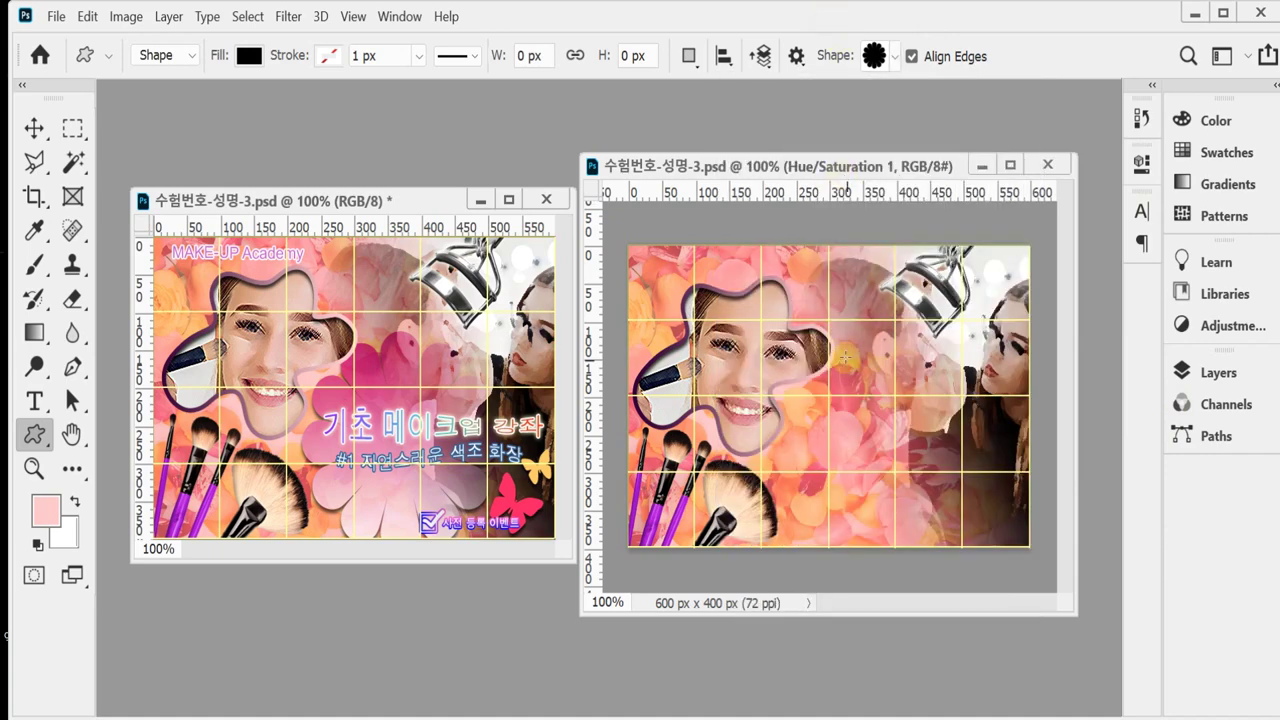
drag(785, 350, 997, 560)
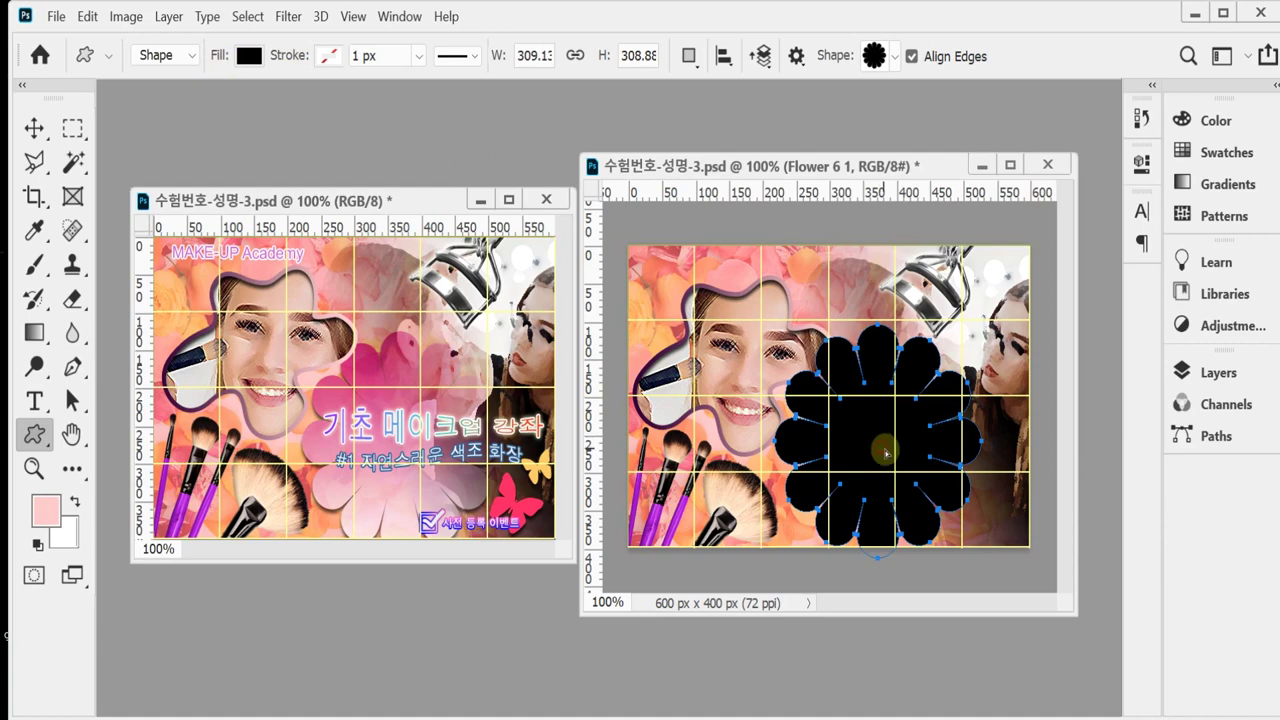
drag(868, 446, 878, 452)
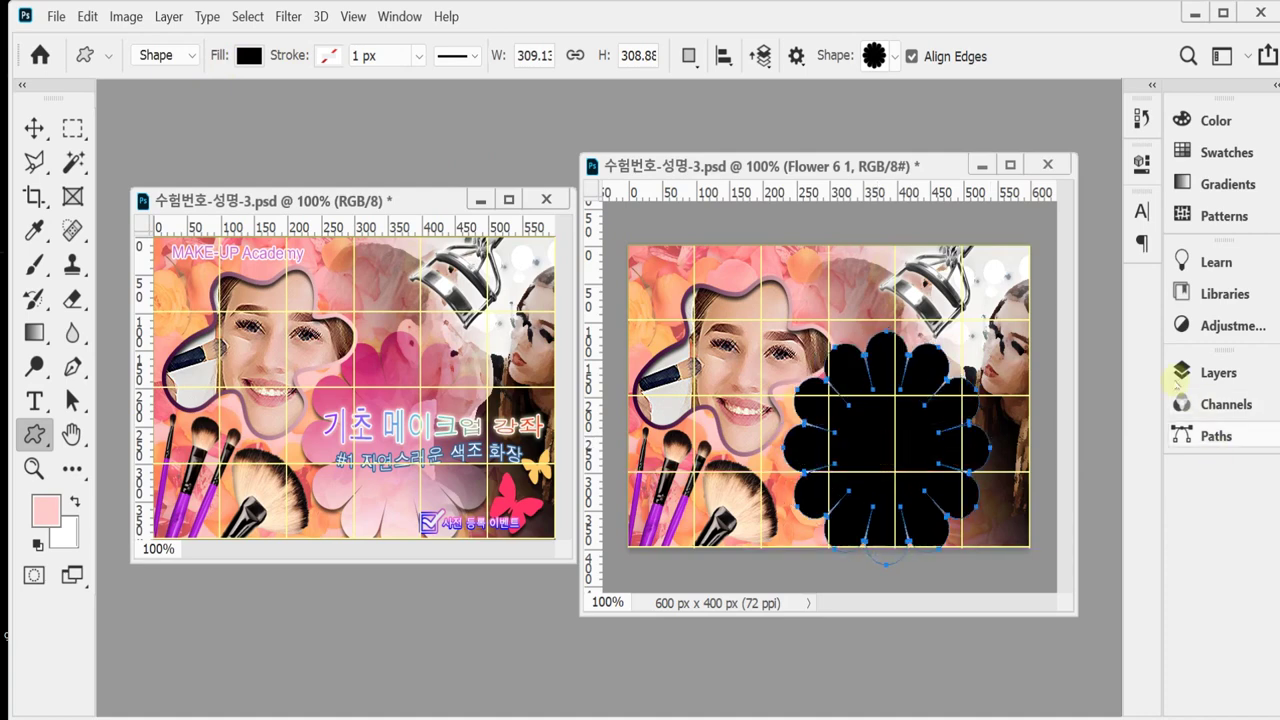
Add a Gradient Overlay to the flower shape and set the gradient's first colour stop to #cc0066.
click(1212, 373)
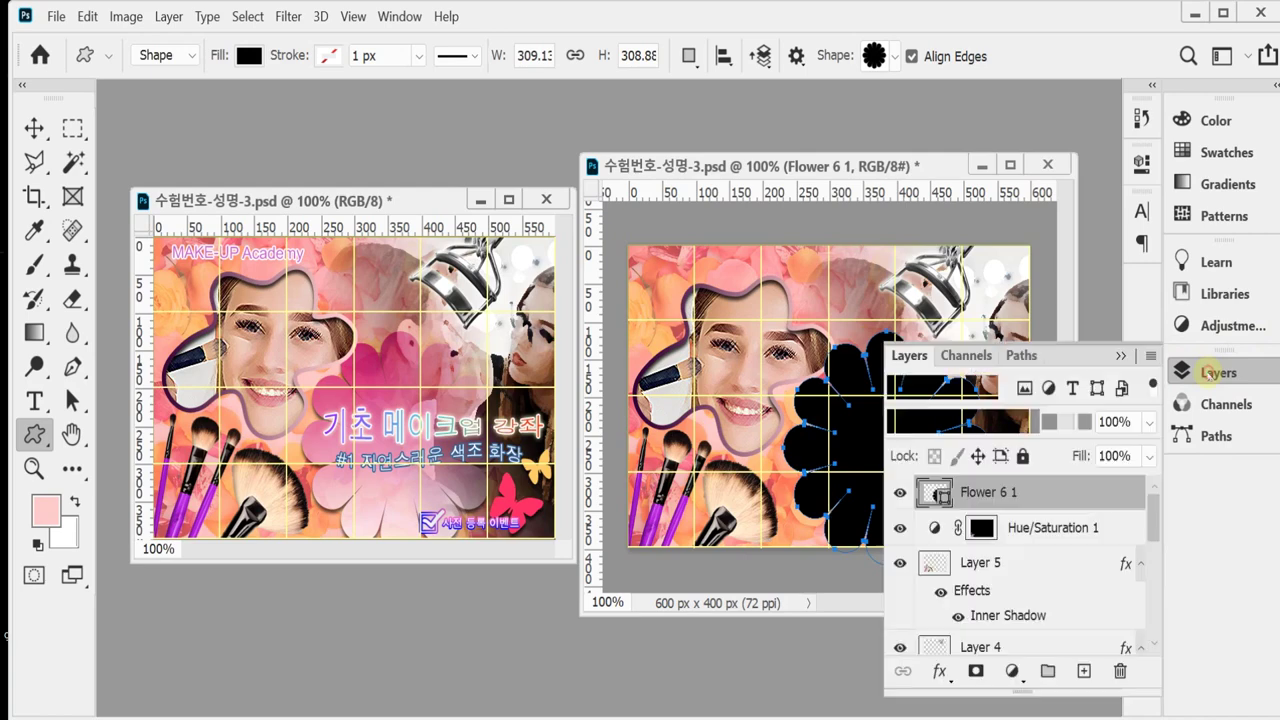
click(940, 671)
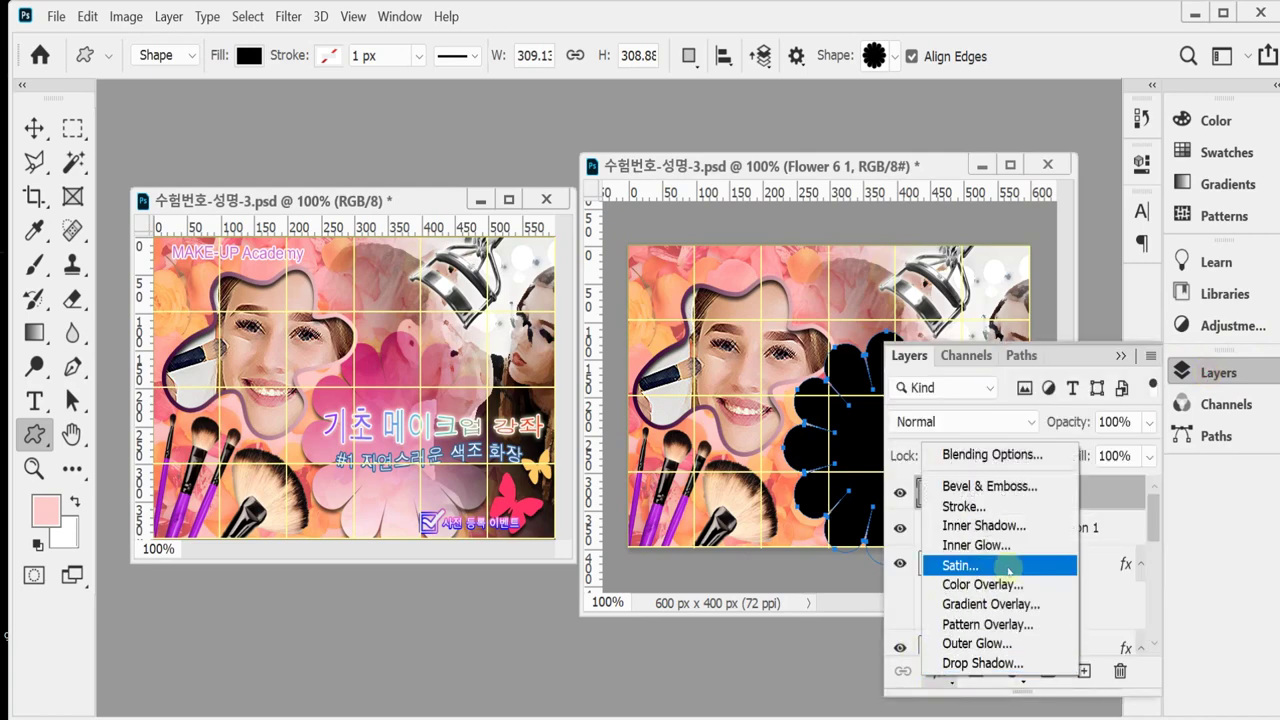
click(1025, 603)
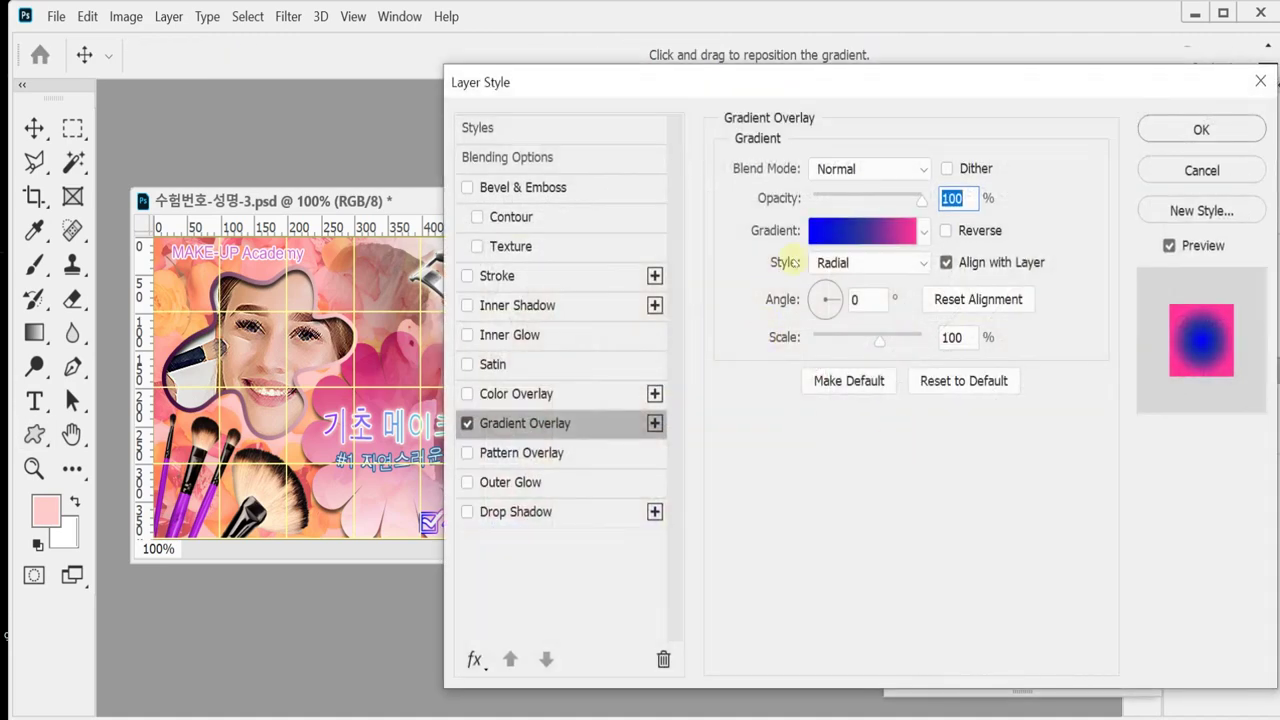
click(829, 224)
click(625, 553)
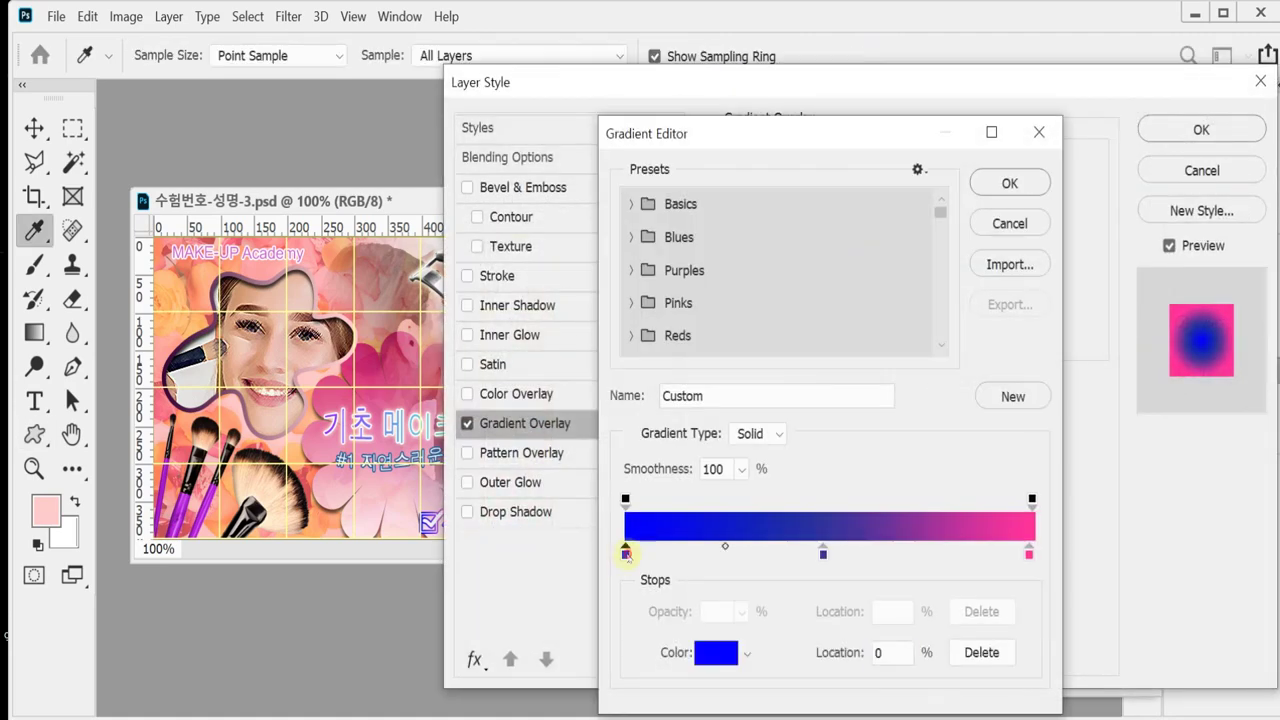
double_click(625, 553)
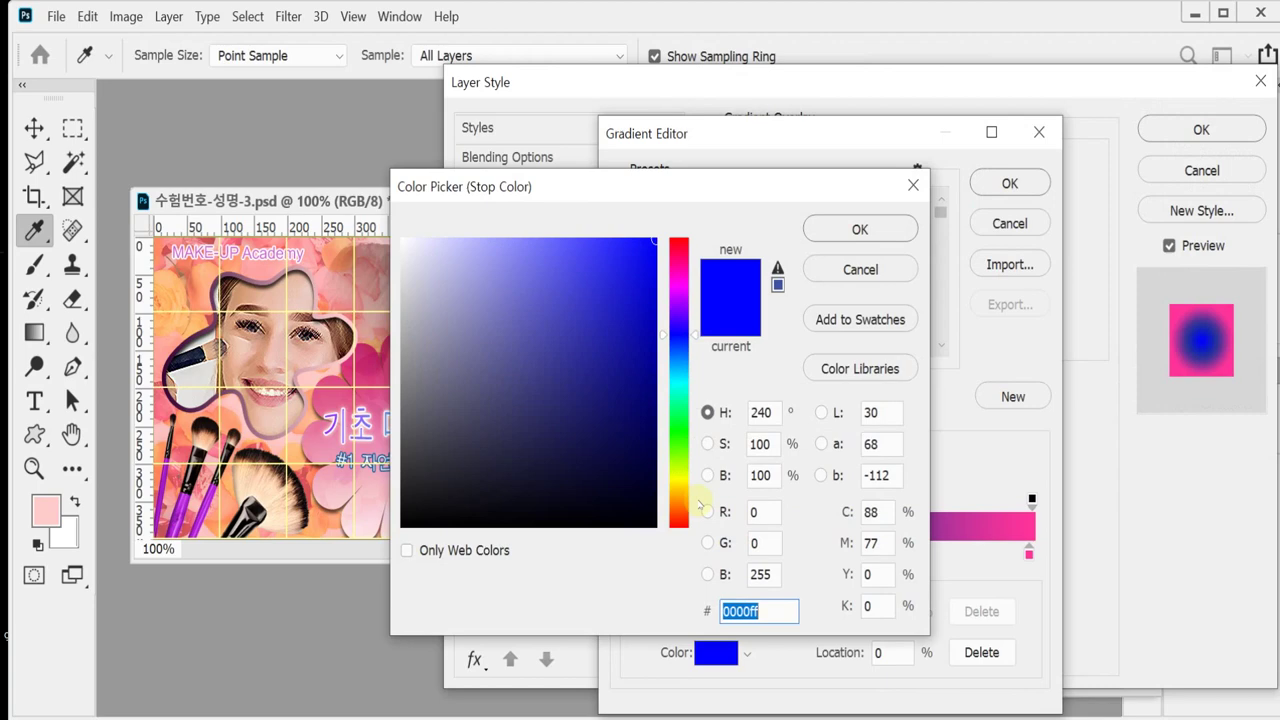
text(c06)
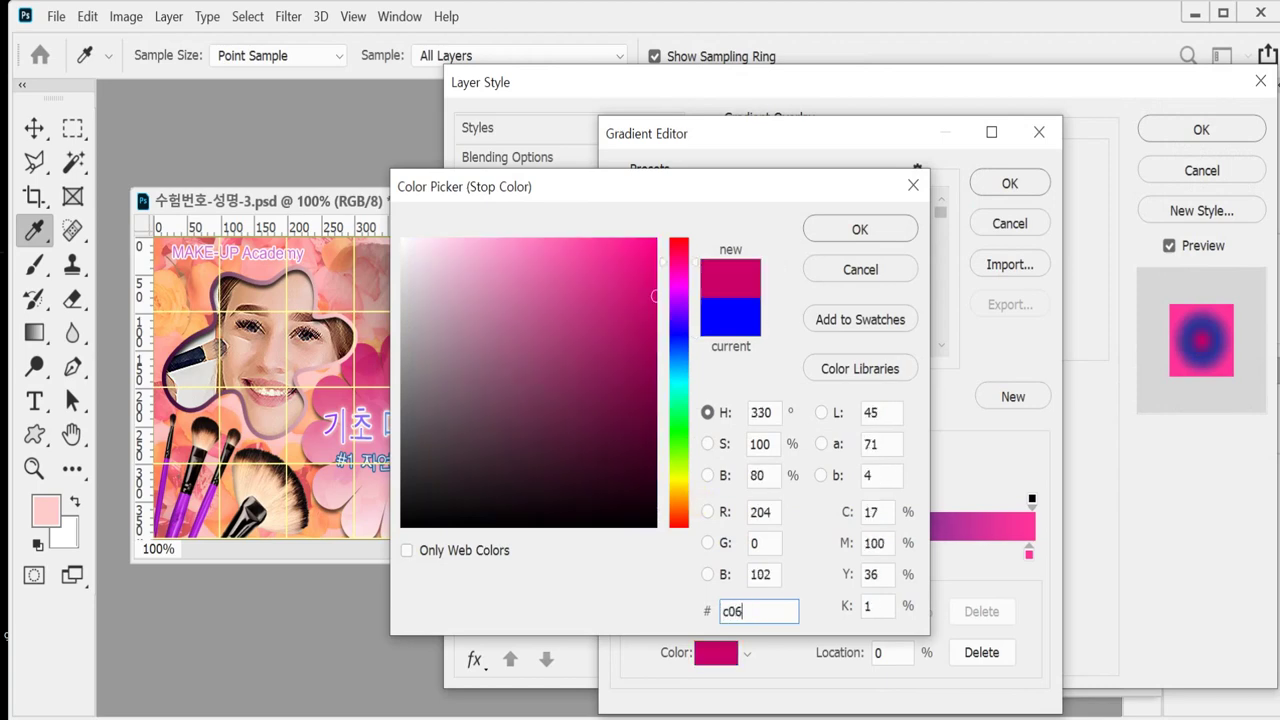
click(842, 232)
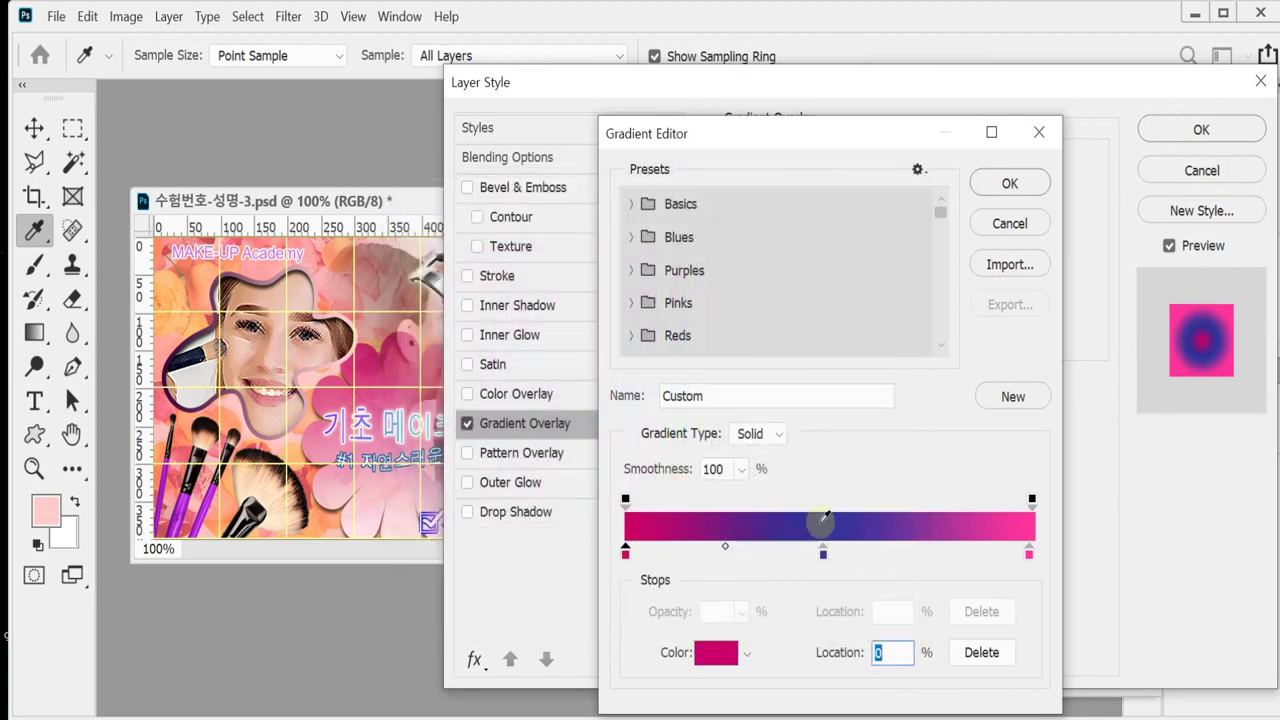
Set the overlay gradient's last colour stop to white, #ffffff.
click(1029, 556)
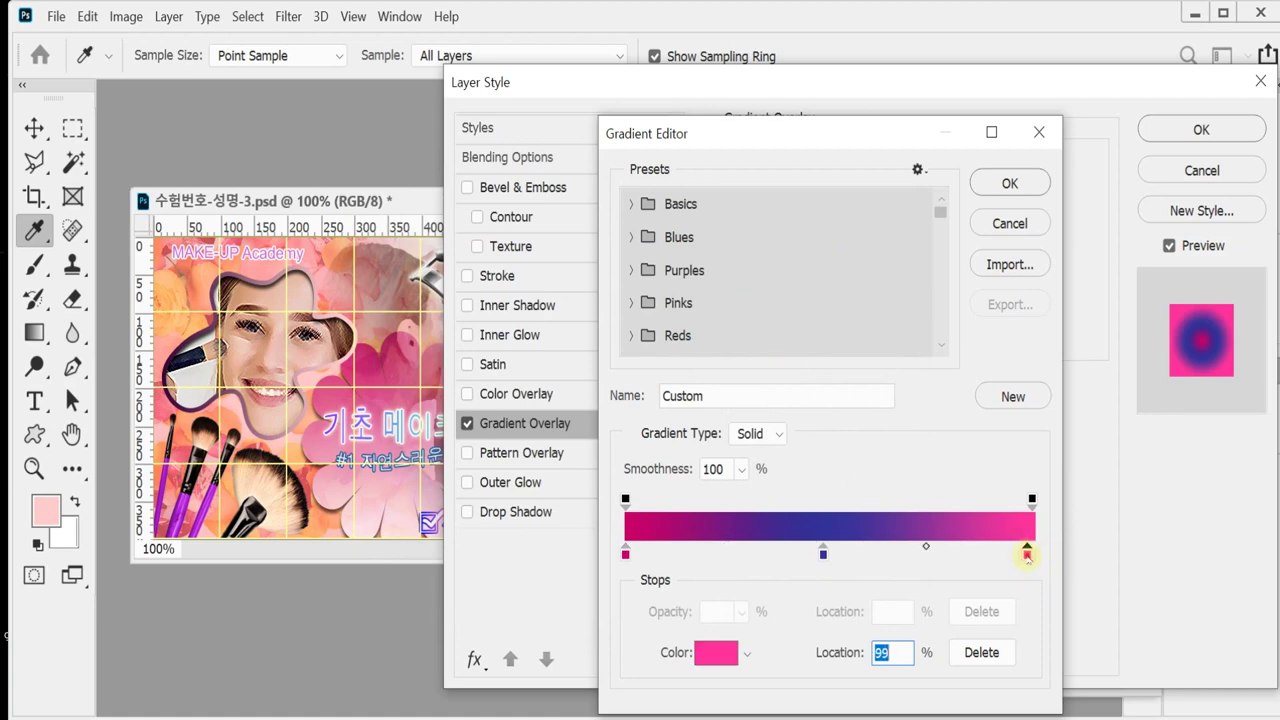
double_click(1027, 555)
click(402, 239)
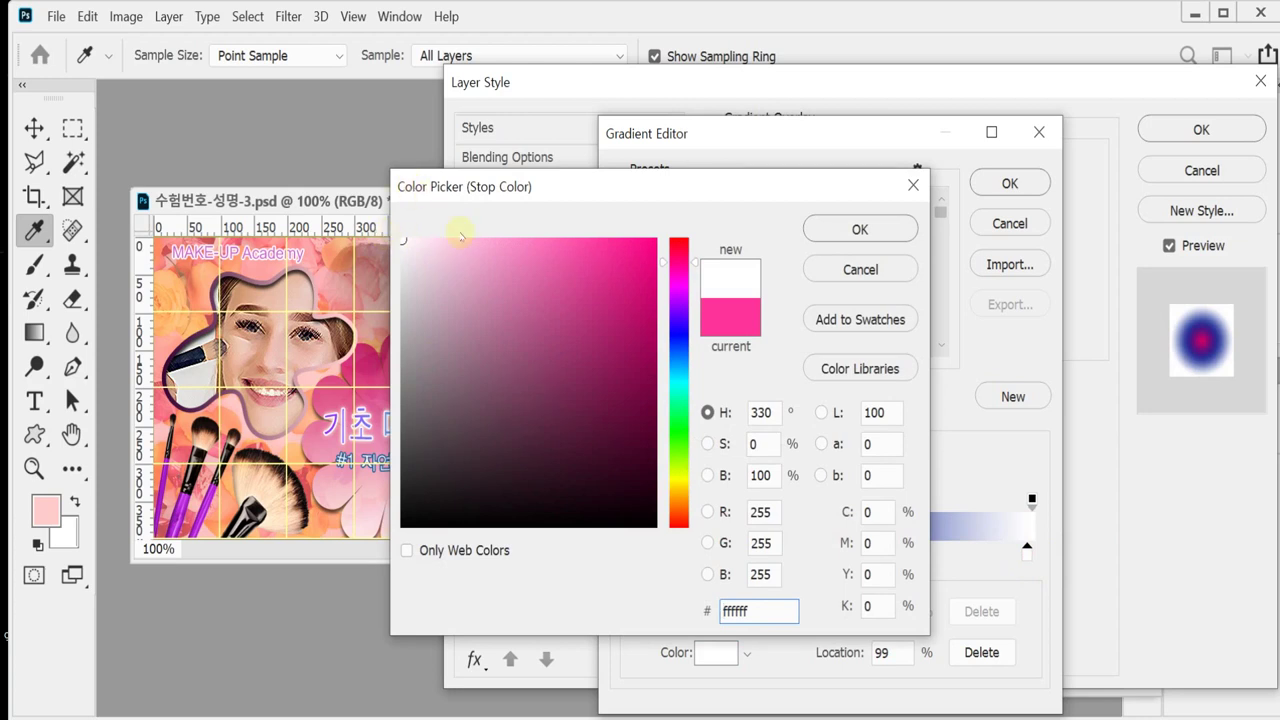
drag(407, 240, 394, 231)
click(862, 228)
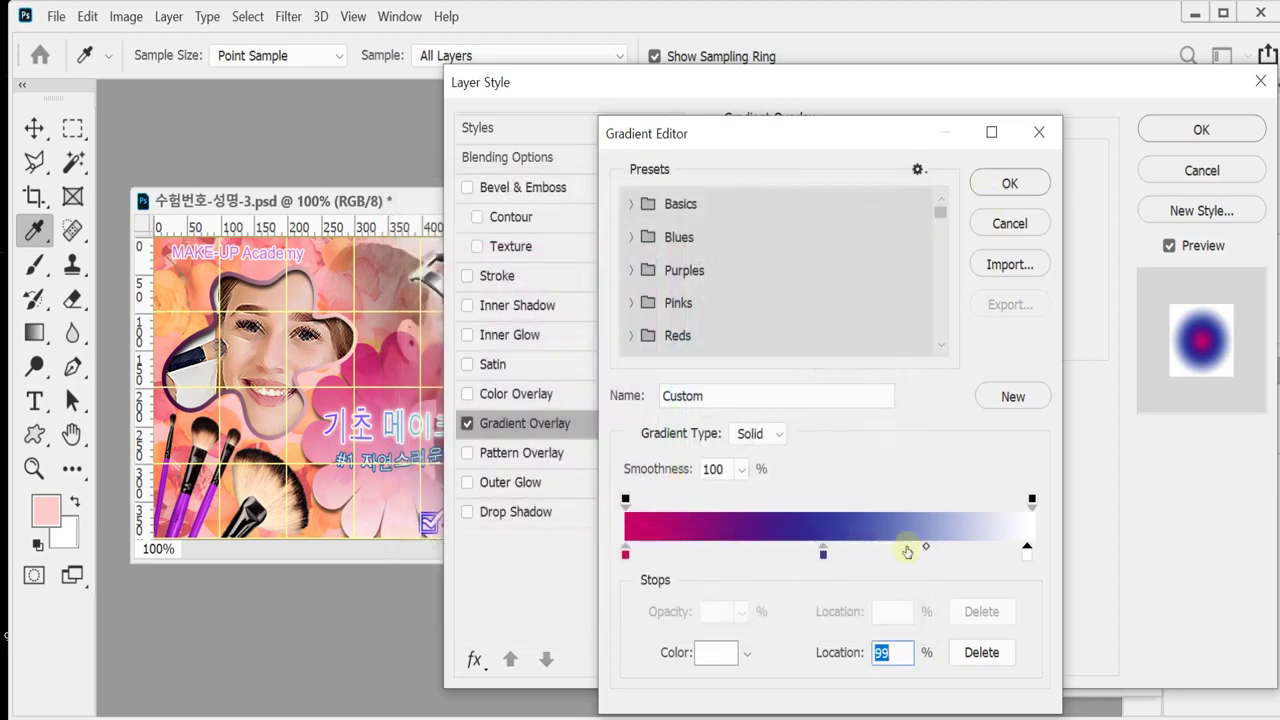
Remove the gradient's middle blue stop and set the flower's gradient overlay to Linear style at a -90° angle.
drag(823, 553, 823, 585)
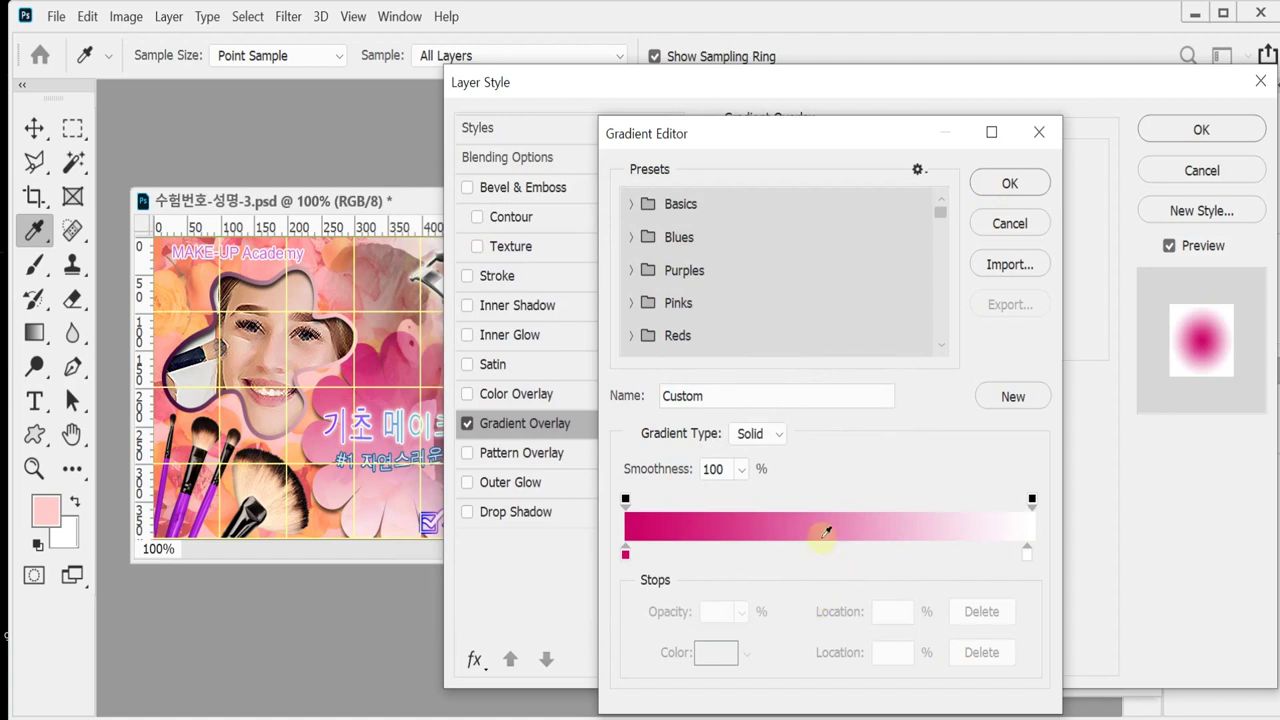
click(1030, 180)
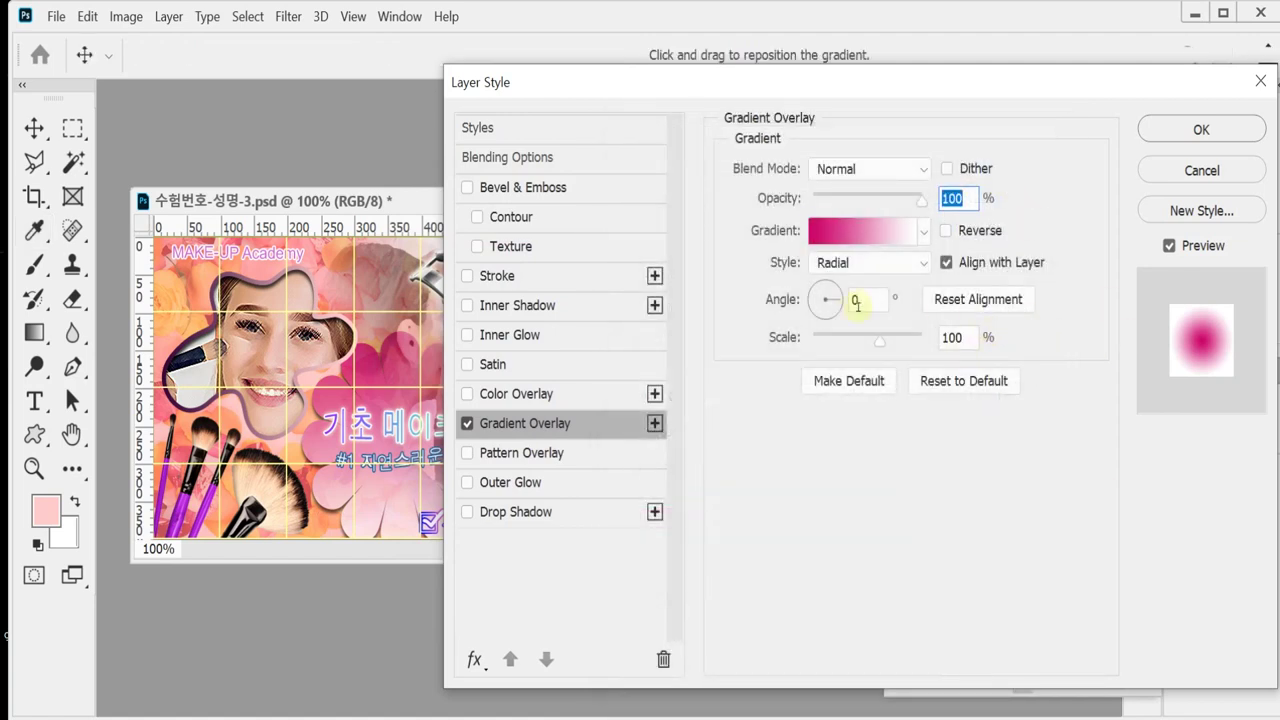
click(867, 299)
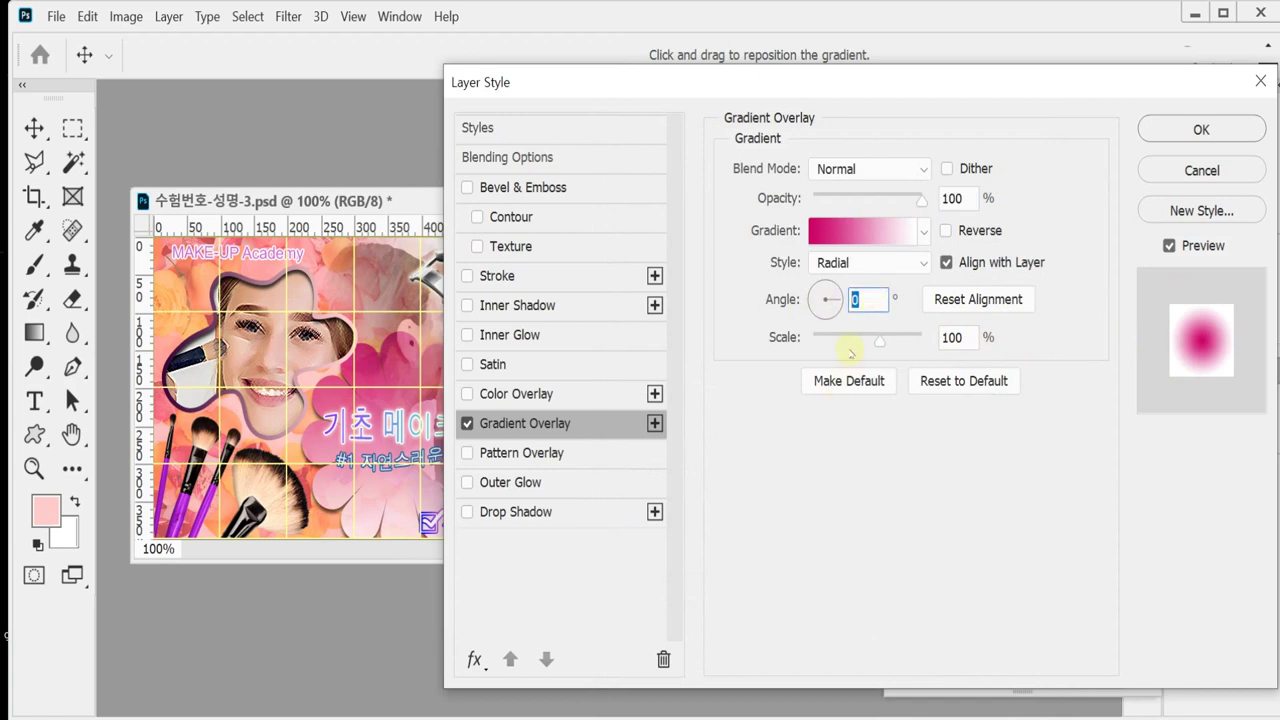
click(833, 262)
click(846, 283)
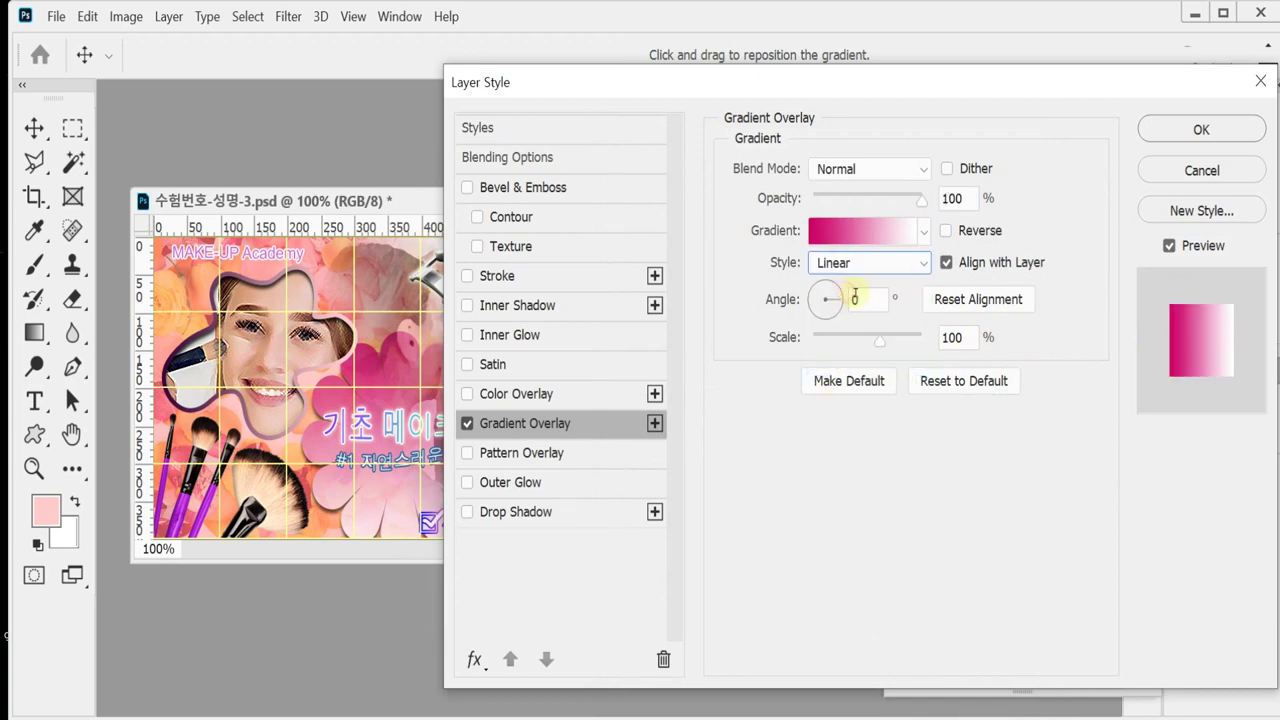
double_click(864, 299)
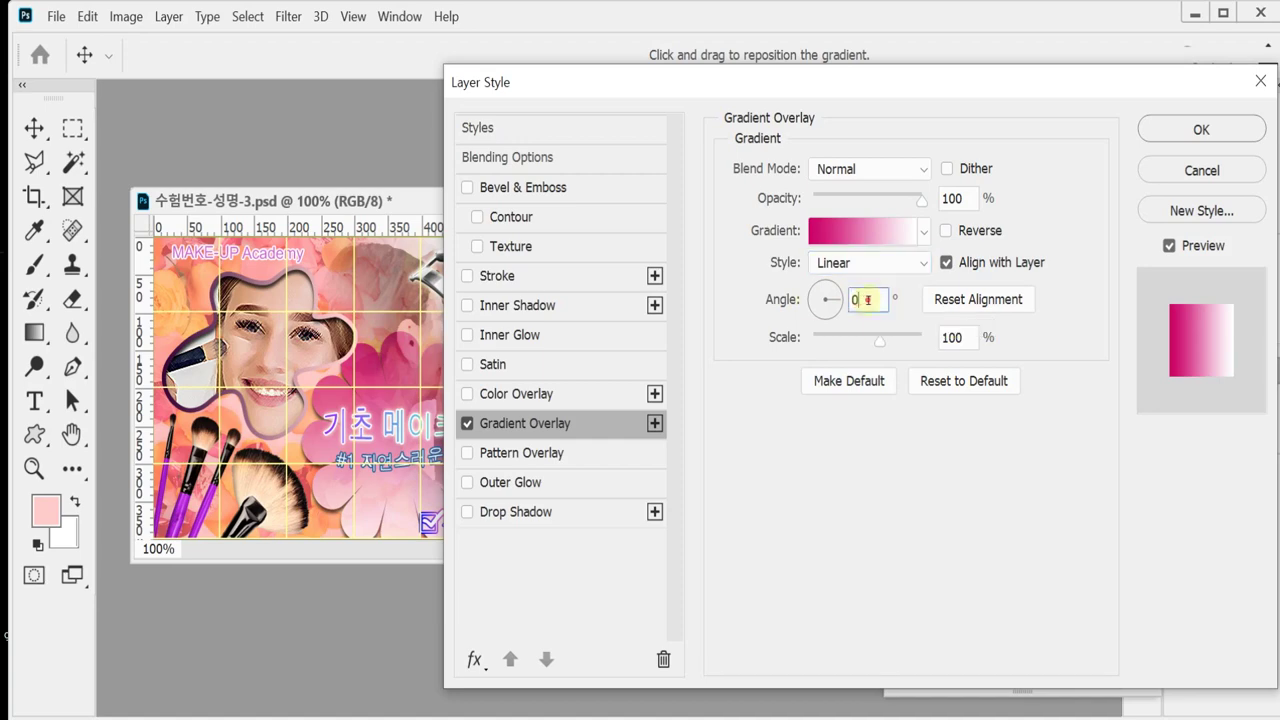
text(-90)
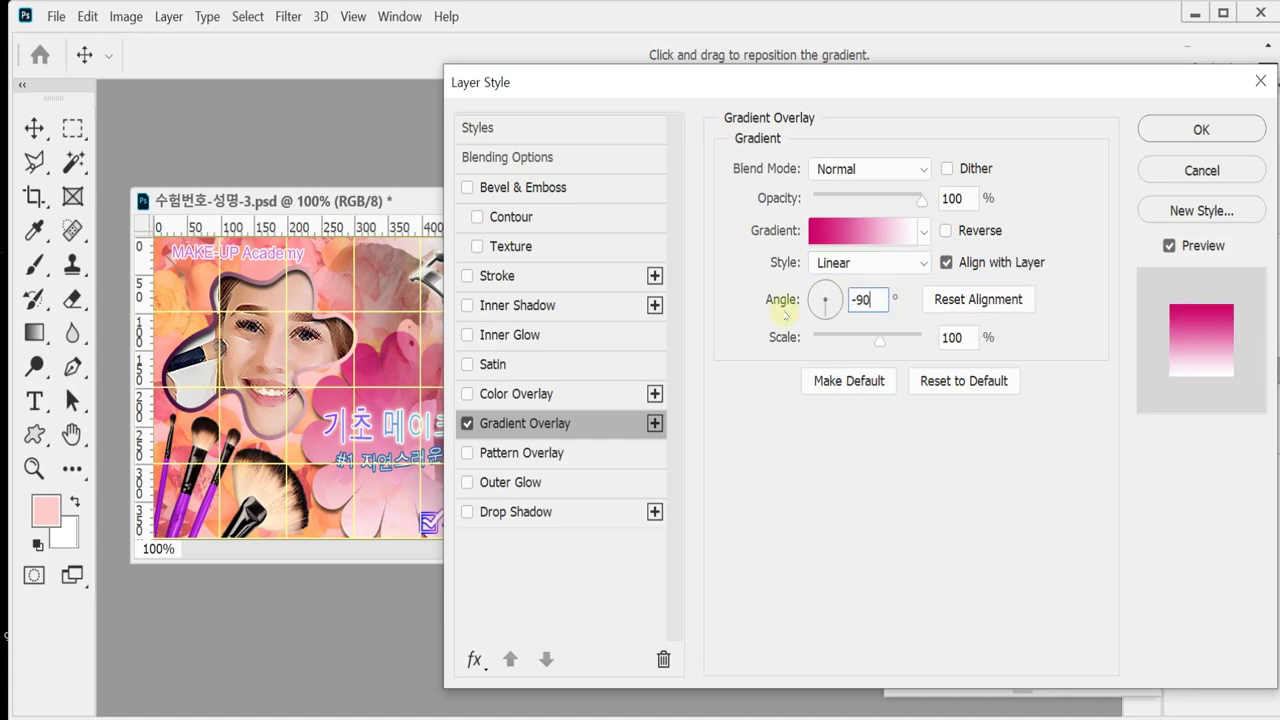
Add a Drop Shadow with its default settings to the flower shape and apply the layer style.
drag(653, 80, 1129, 132)
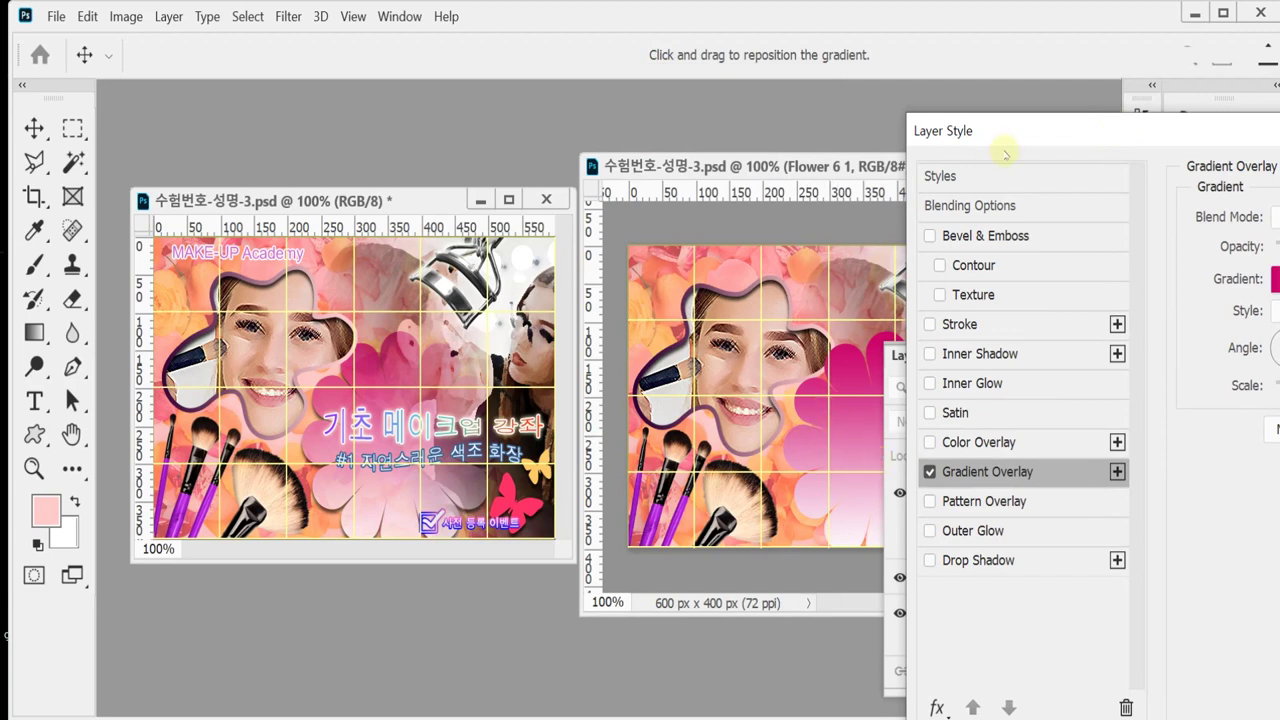
drag(997, 130, 726, 74)
click(737, 505)
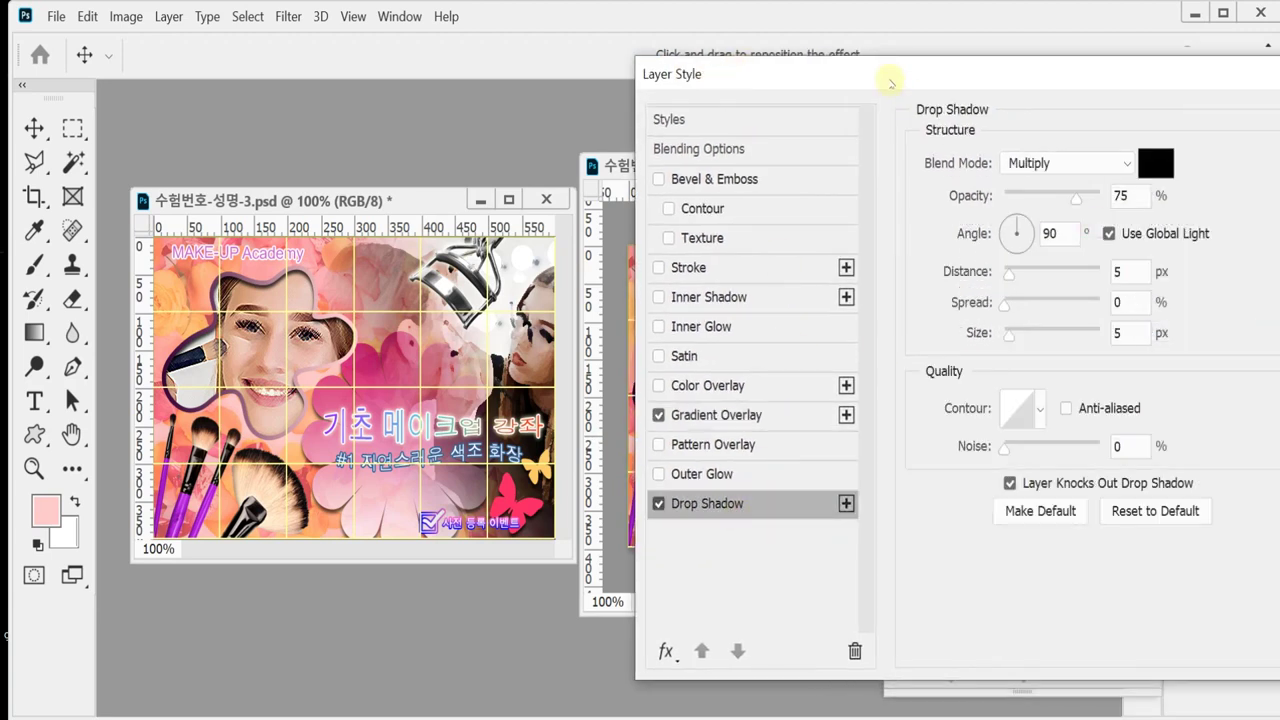
drag(890, 79, 802, 82)
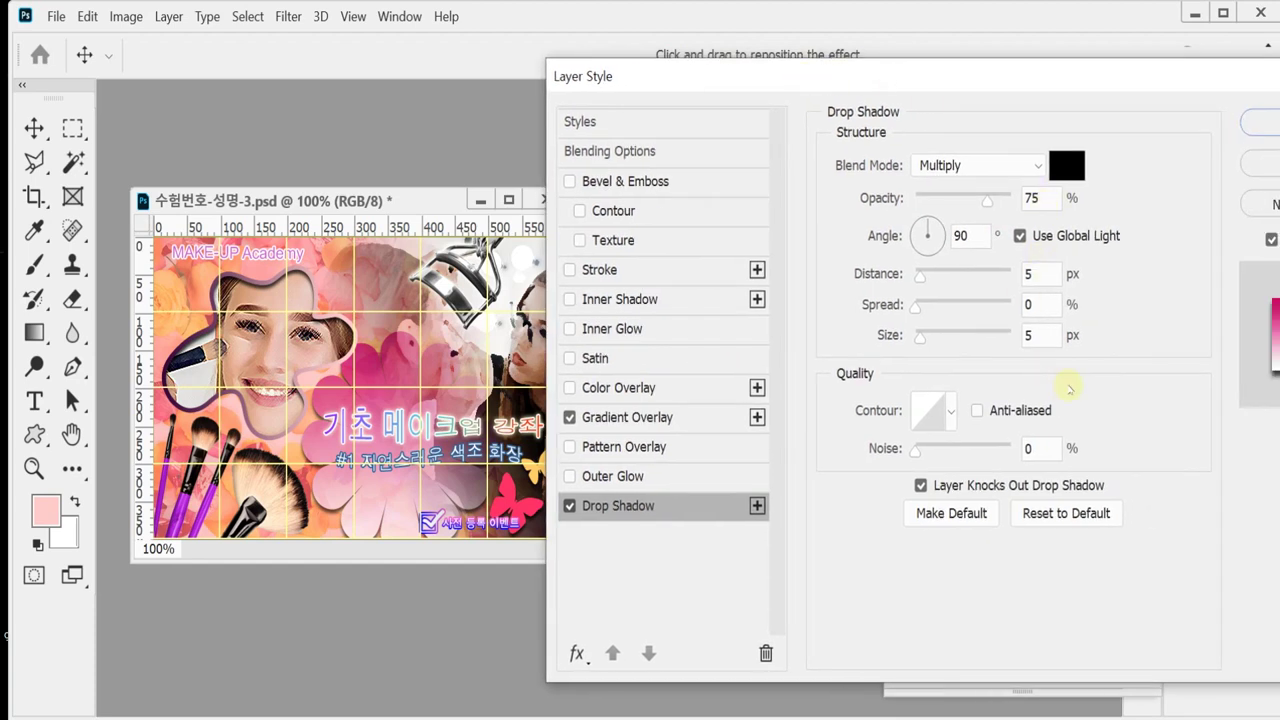
key(Return)
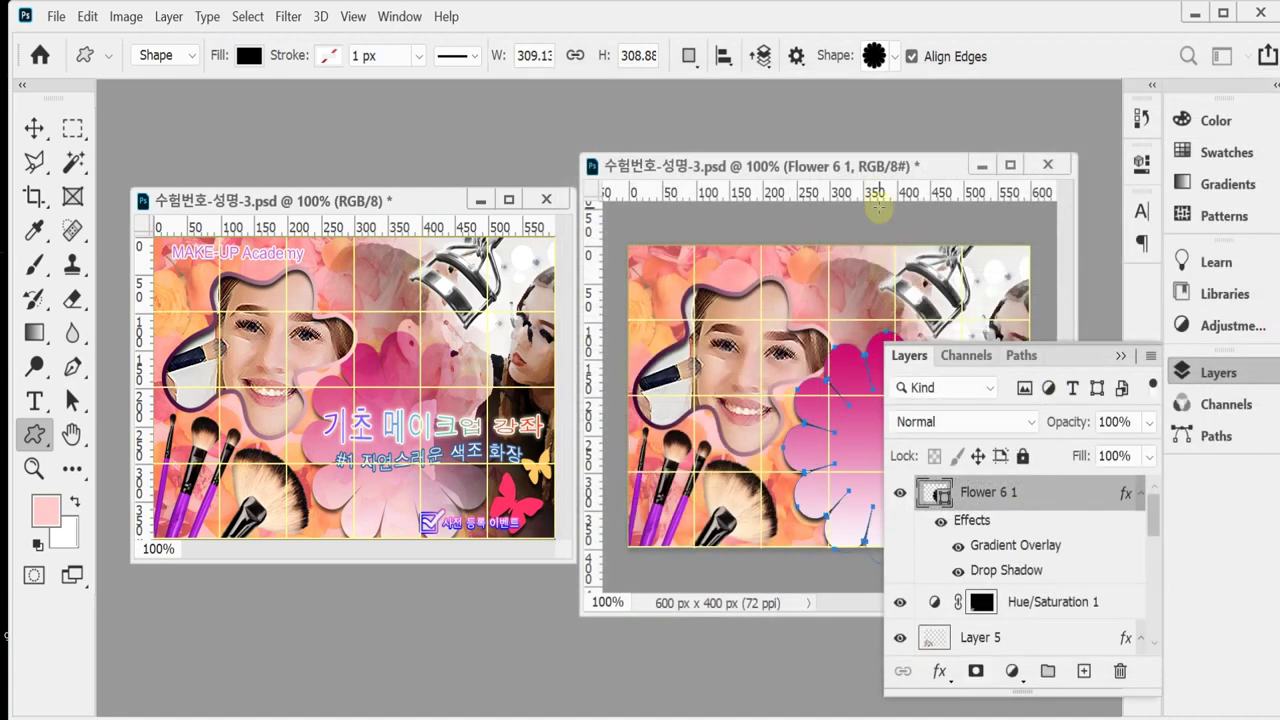
click(1218, 372)
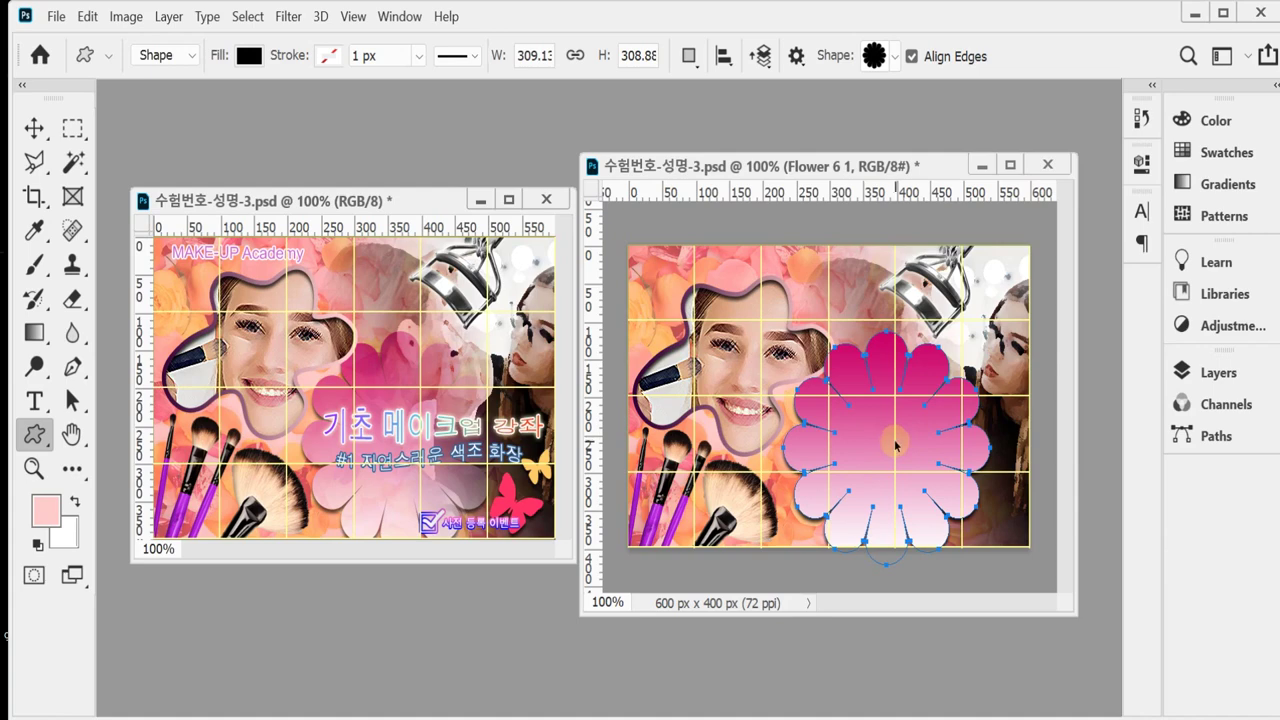
key(ctrl+z)
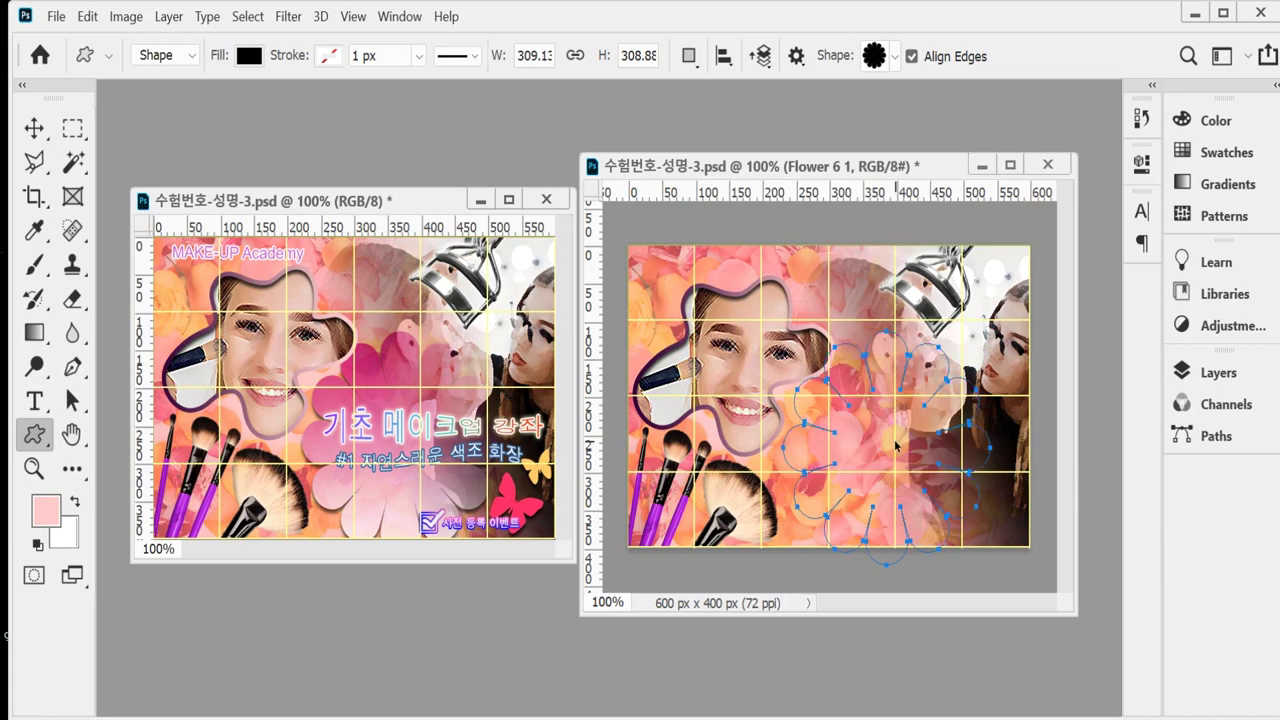
key(ctrl+shift+z)
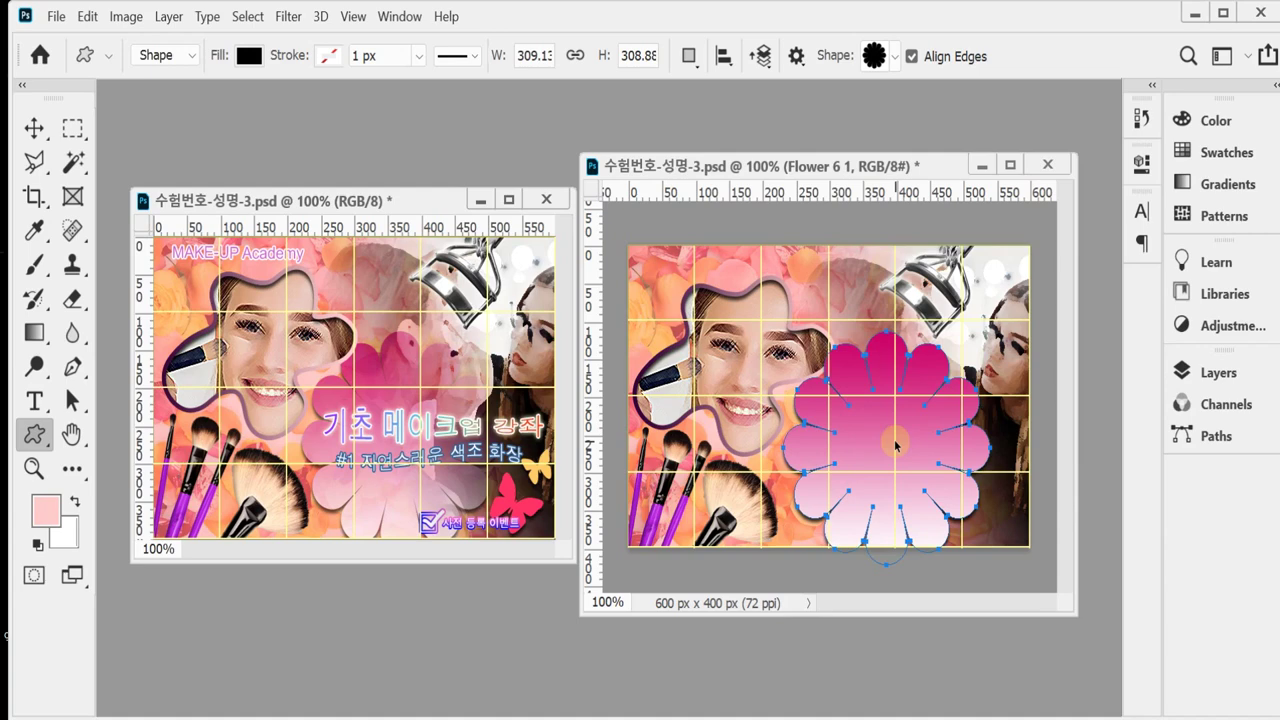
key(ctrl+z)
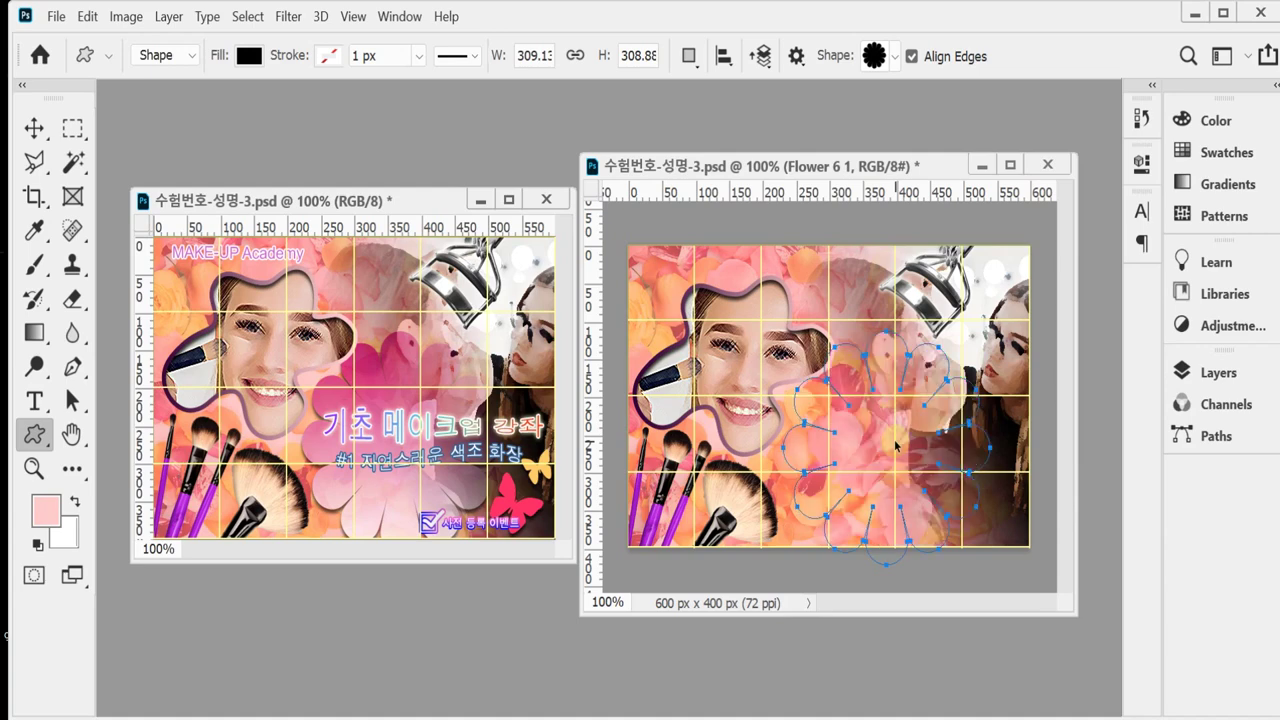
key(ctrl+shift+z)
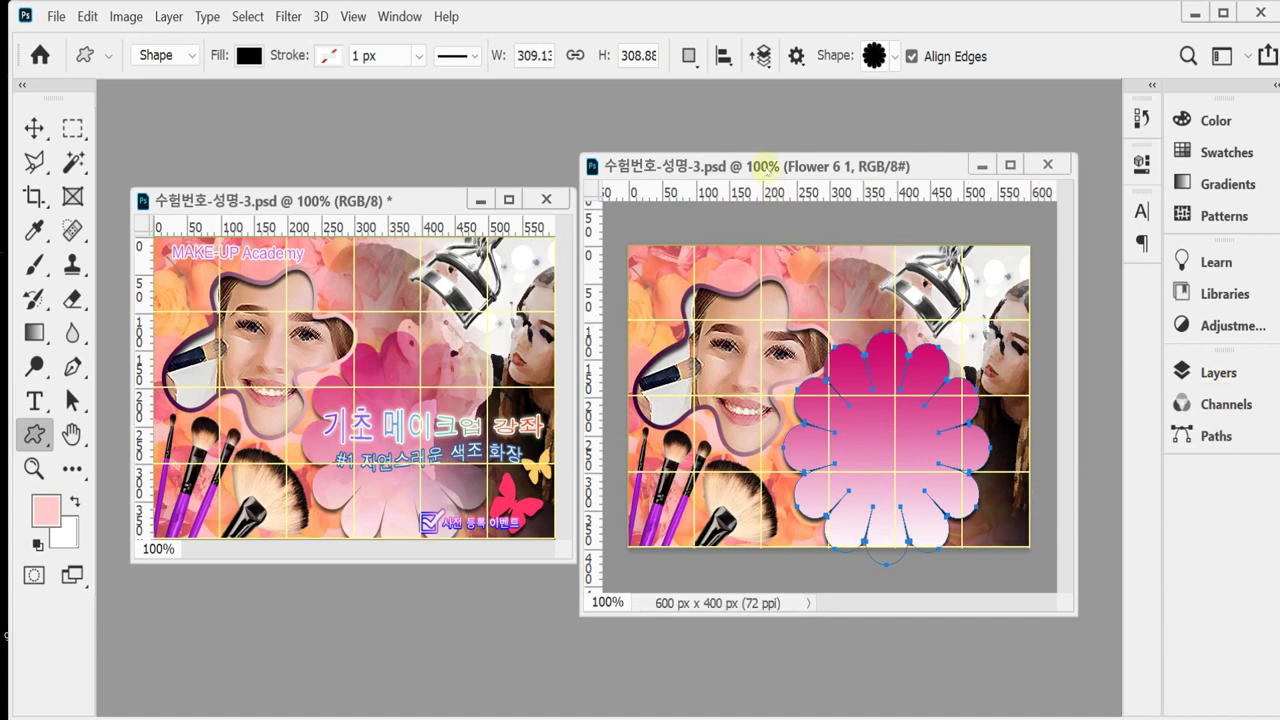
Move the flower shape layer down the layer stack to directly beneath Layer 2, above the Layer 1 background.
drag(760, 167, 677, 134)
click(1218, 372)
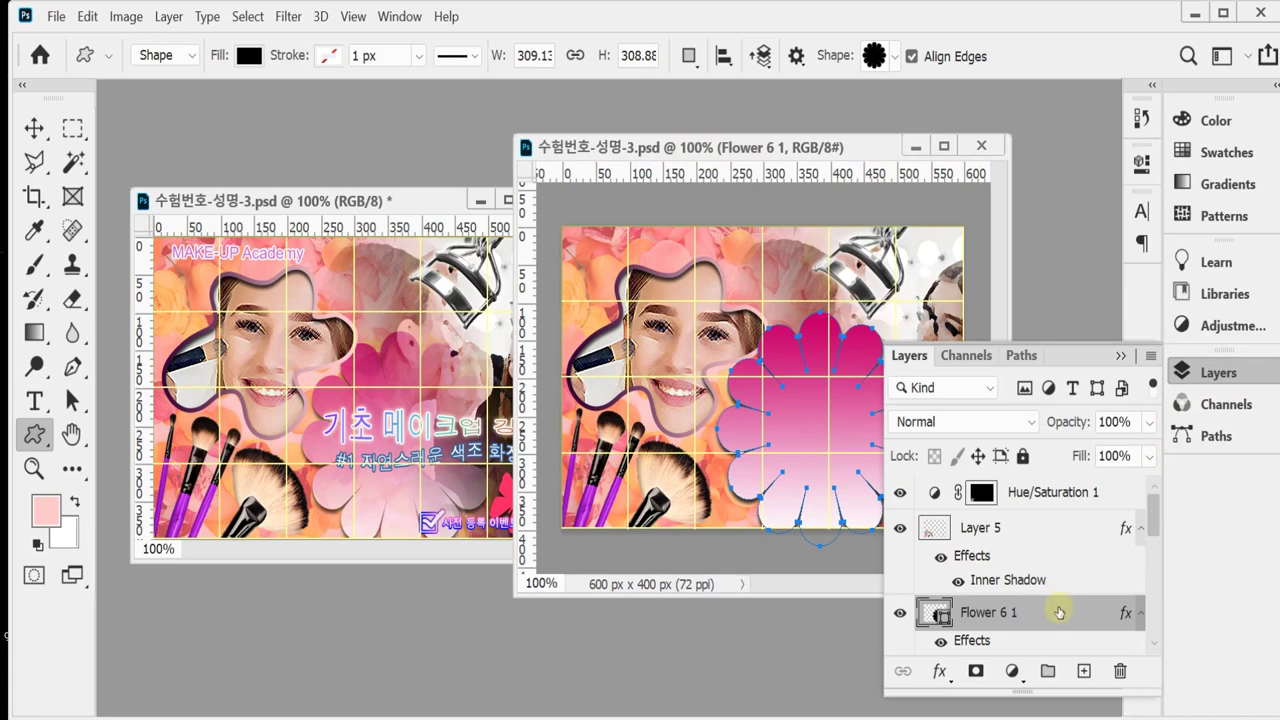
scroll(1059, 612, down, 3)
drag(978, 512, 1010, 560)
scroll(982, 515, down, 1)
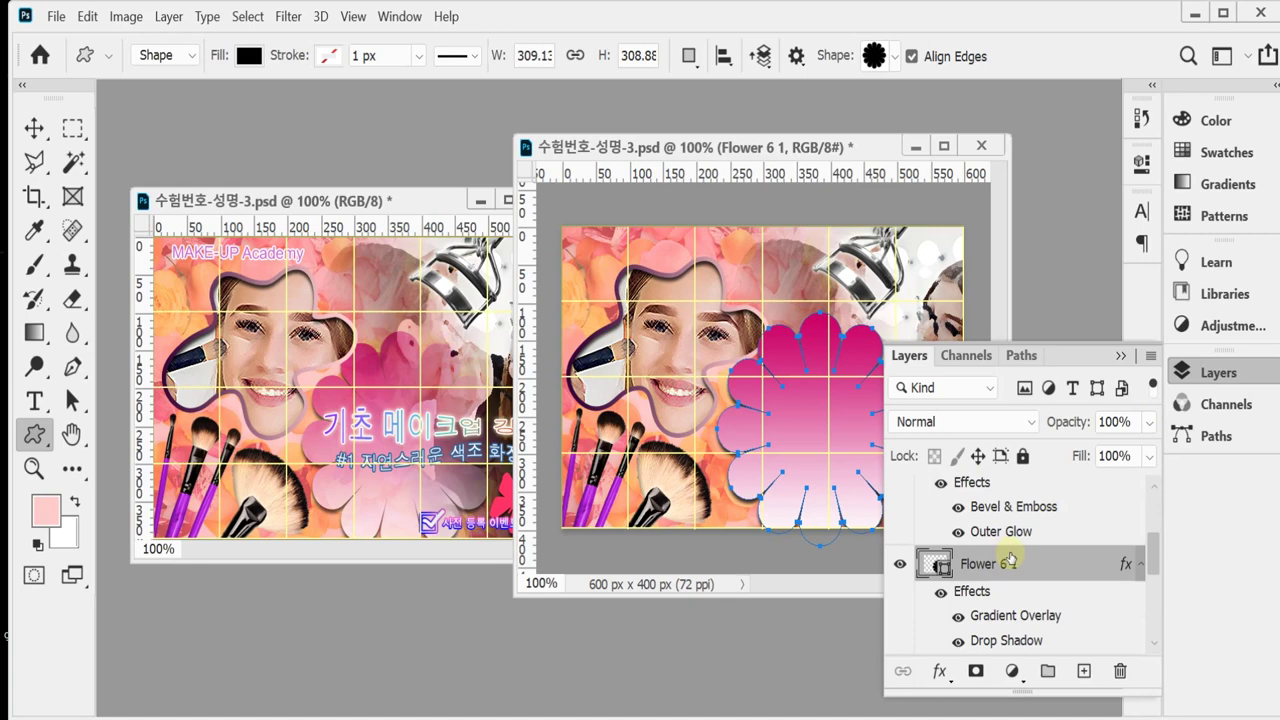
key(ctrl+alt+g)
key(ctrl+z)
key(ctrl+z)
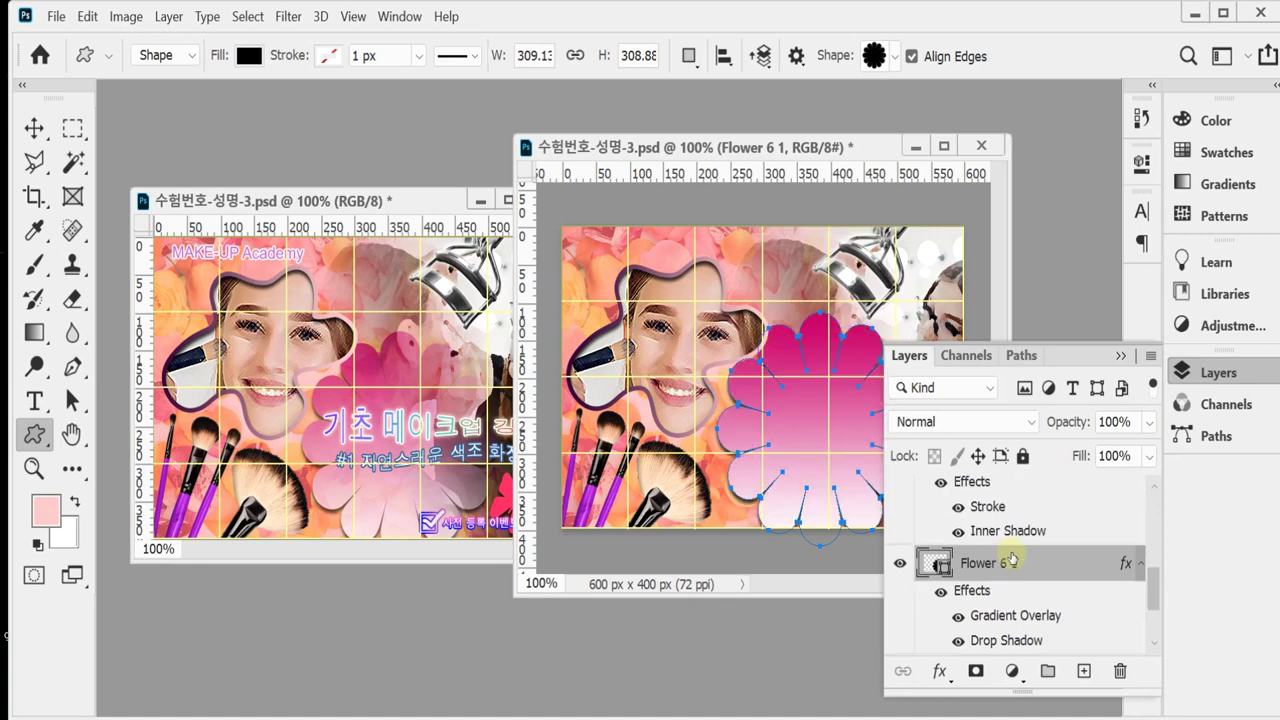
key(ctrl+z)
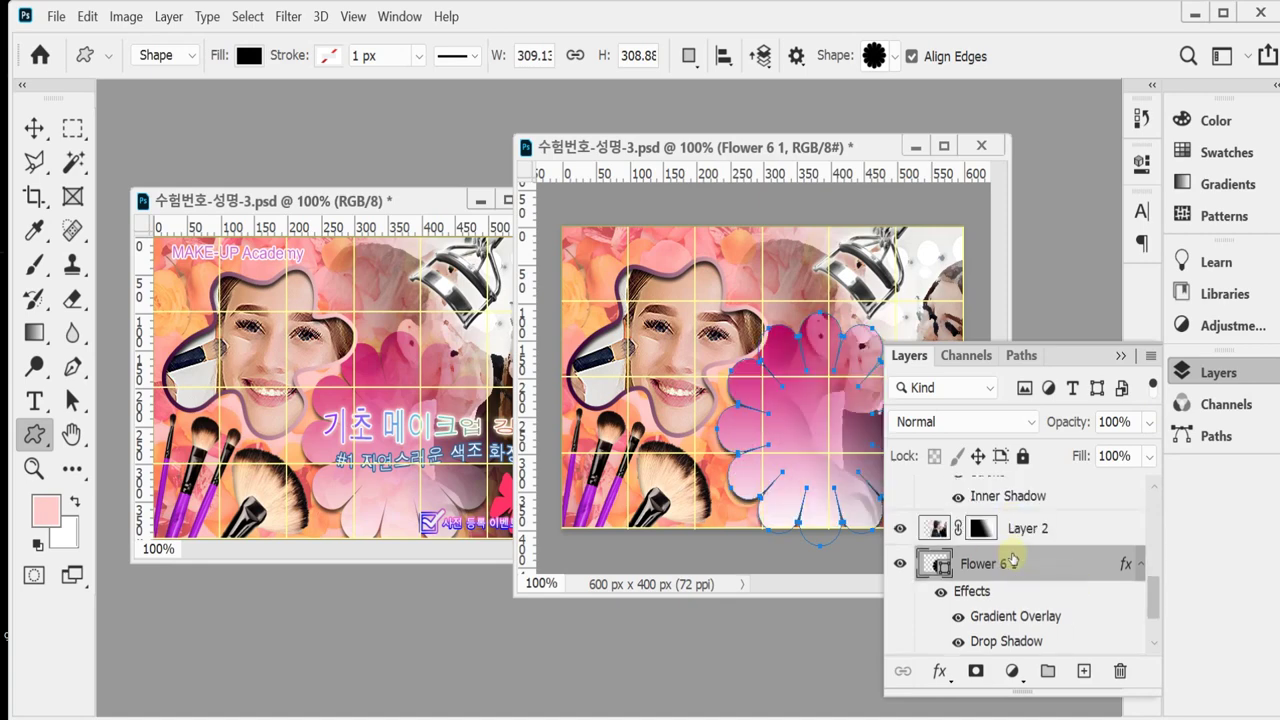
Save the document and dismiss the flower's path outline.
scroll(1060, 580, up, 2)
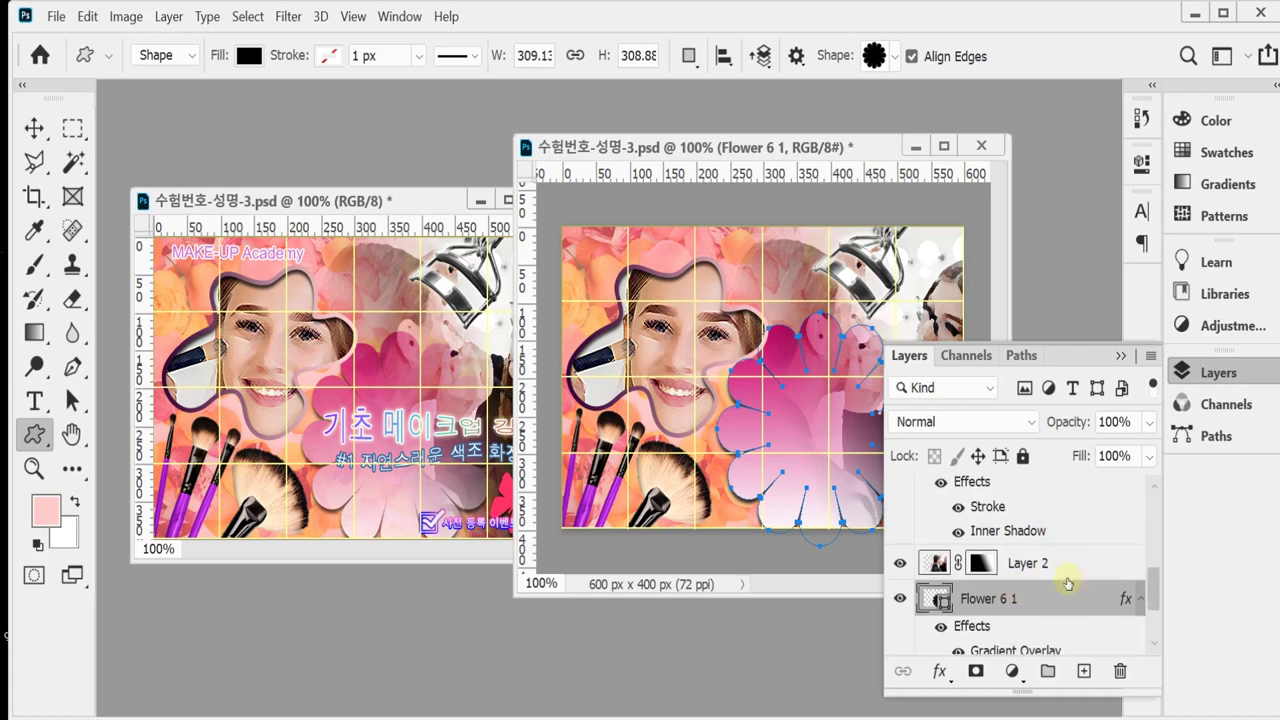
scroll(1053, 600, up, 1)
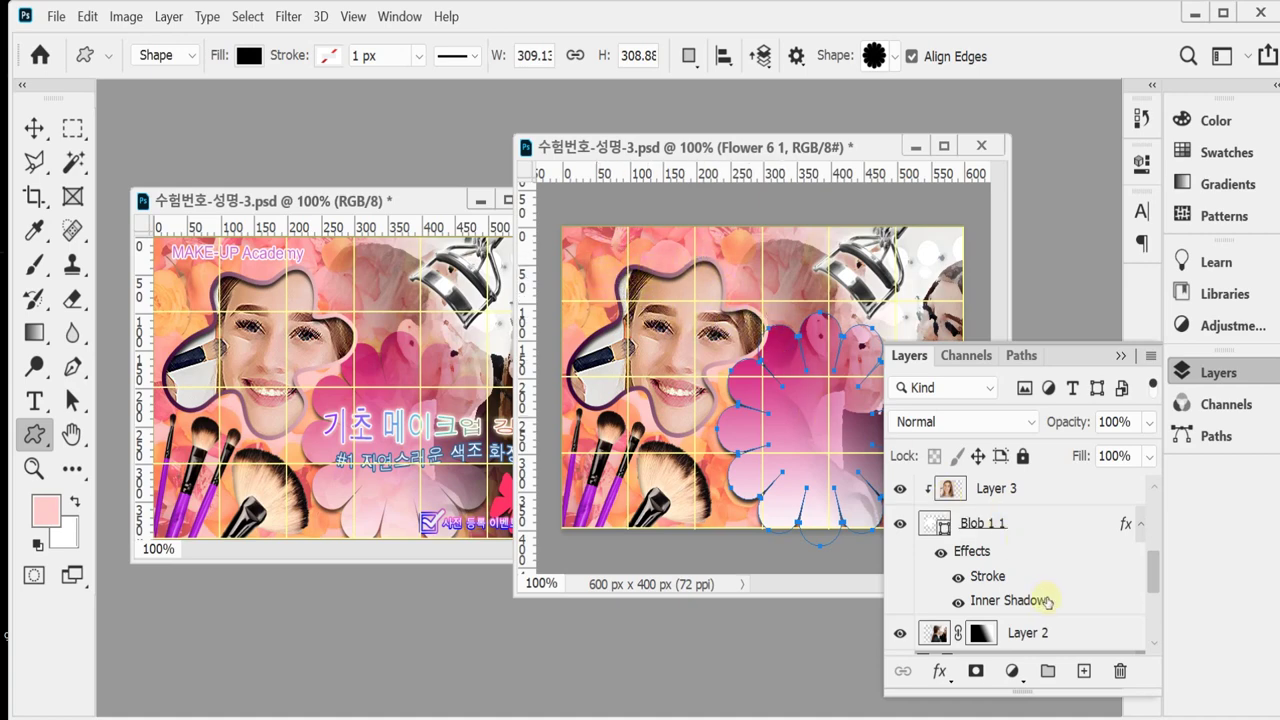
scroll(1048, 600, down, 4)
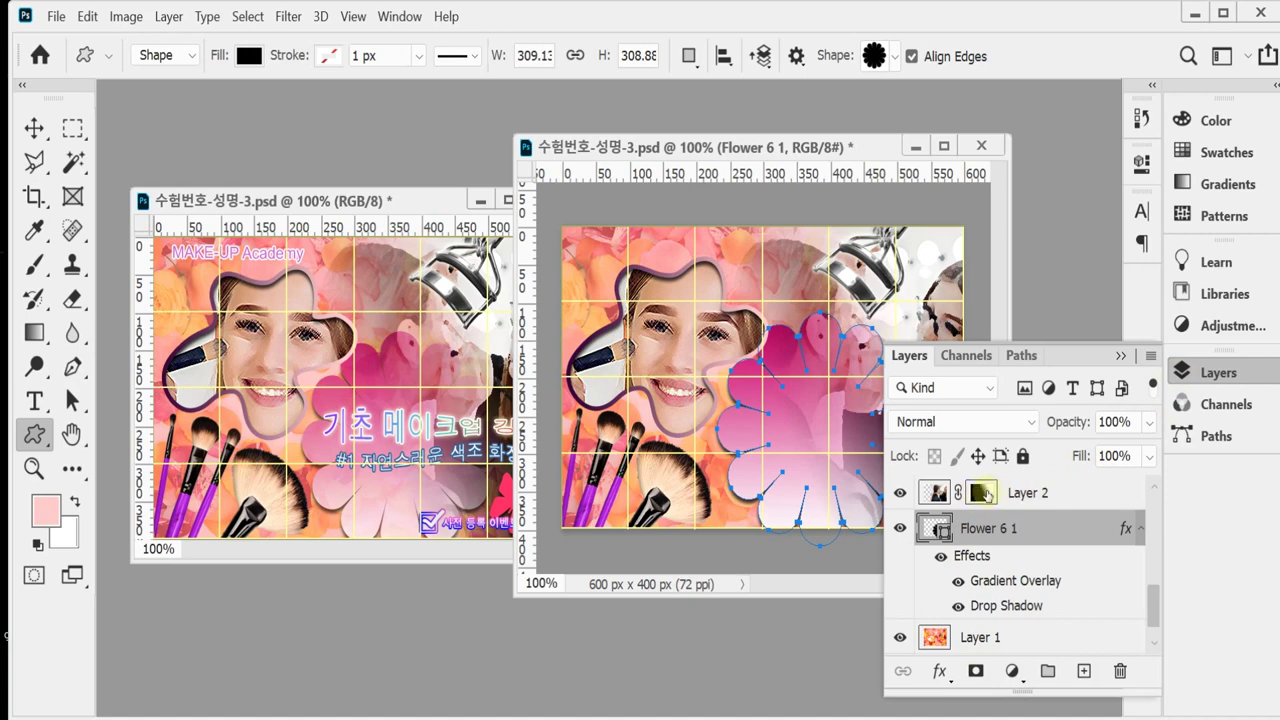
click(1210, 372)
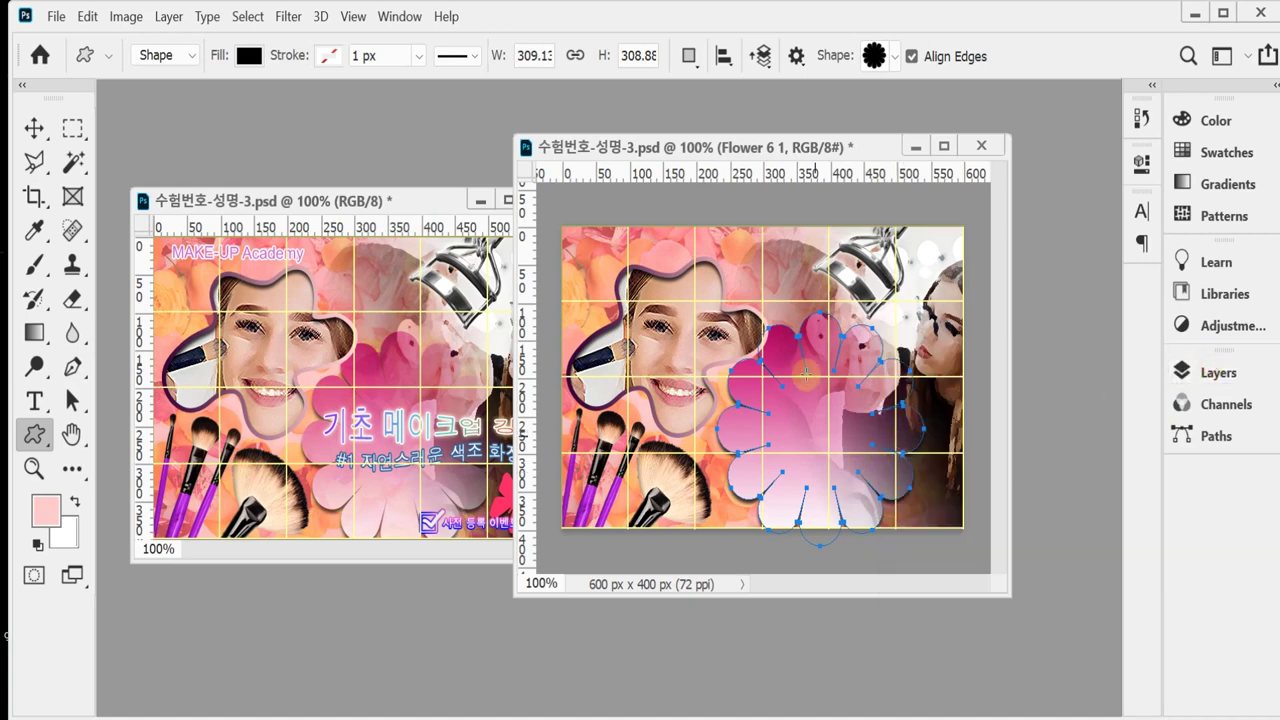
key(ctrl+s)
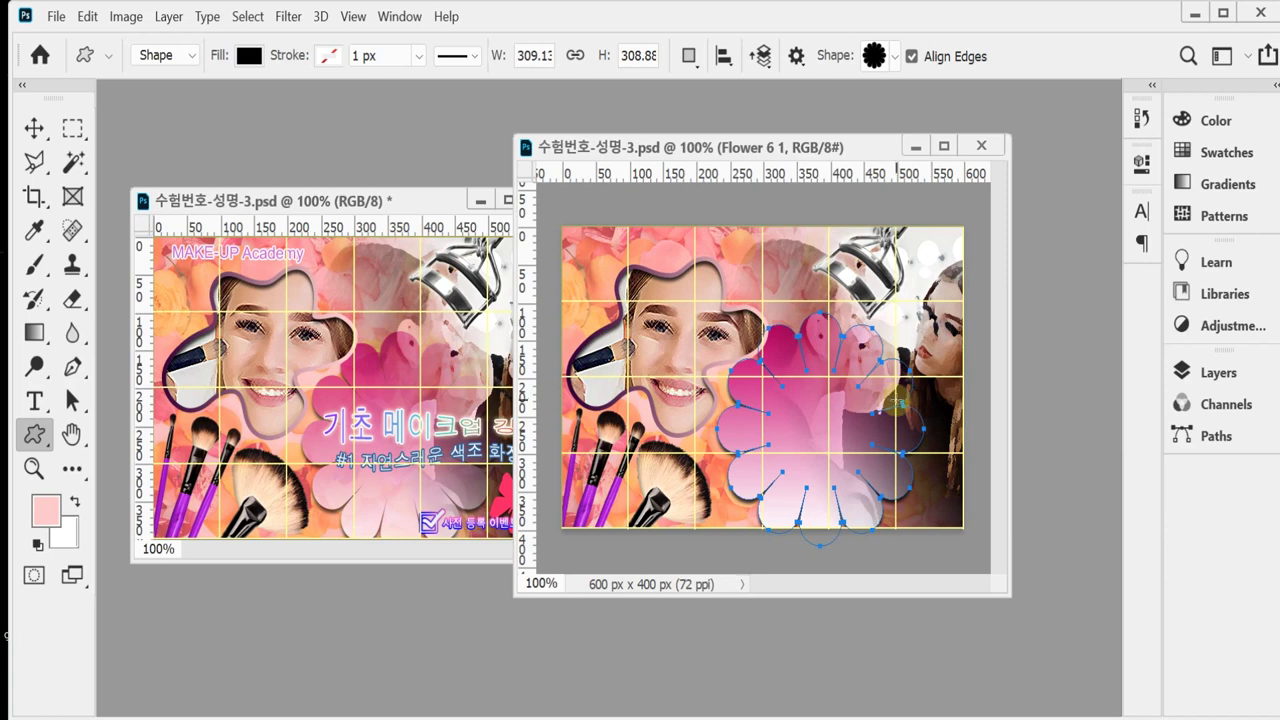
key(Escape)
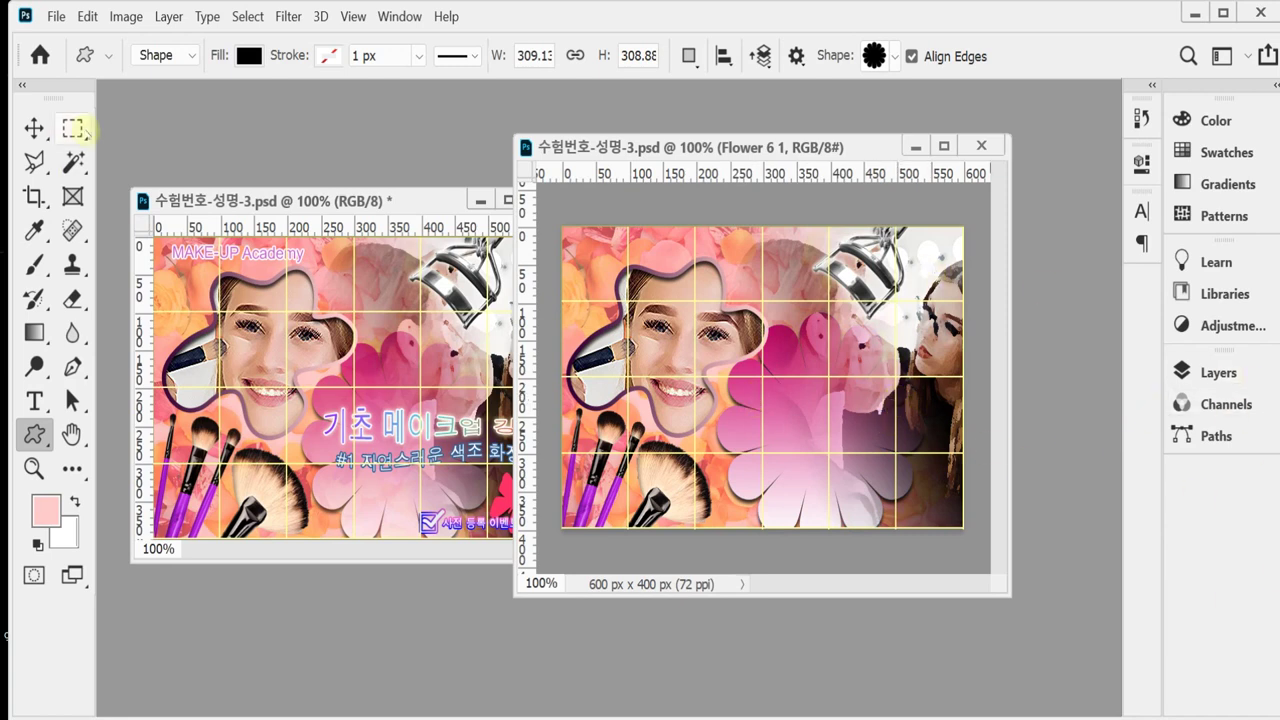
Set the flower shape layer's opacity to 80%.
click(34, 128)
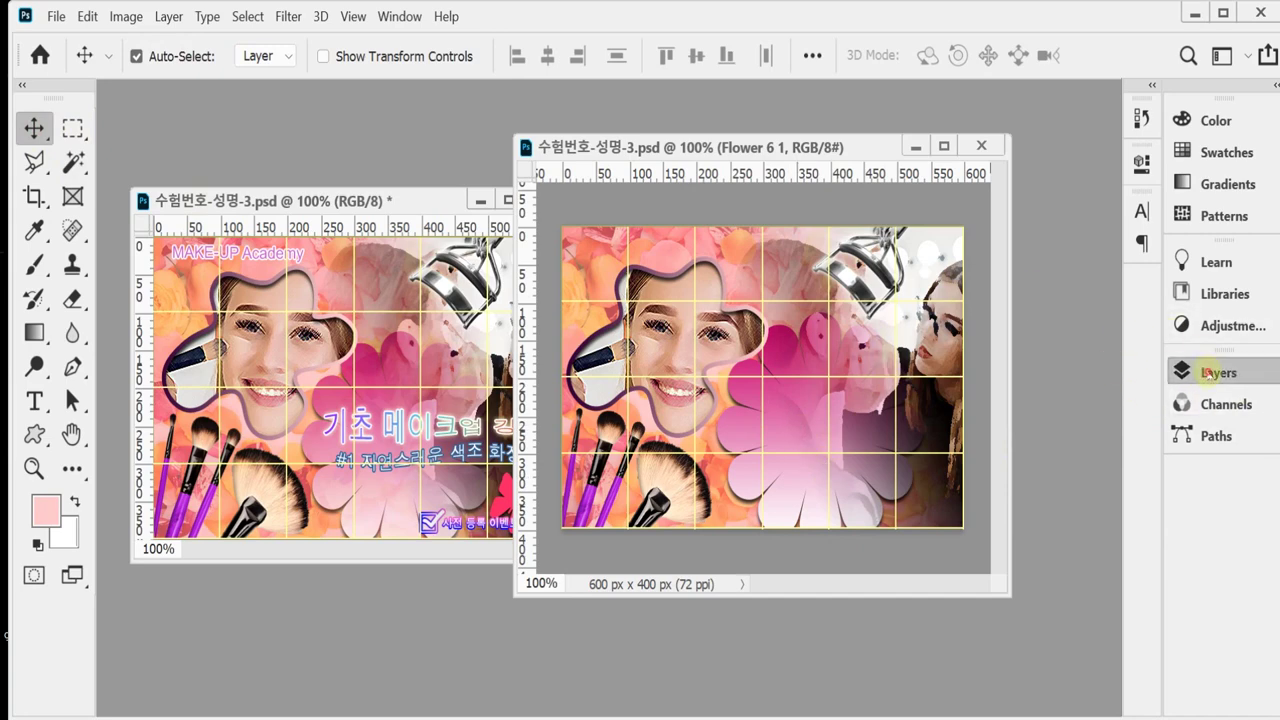
click(1210, 372)
scroll(1050, 595, down, 5)
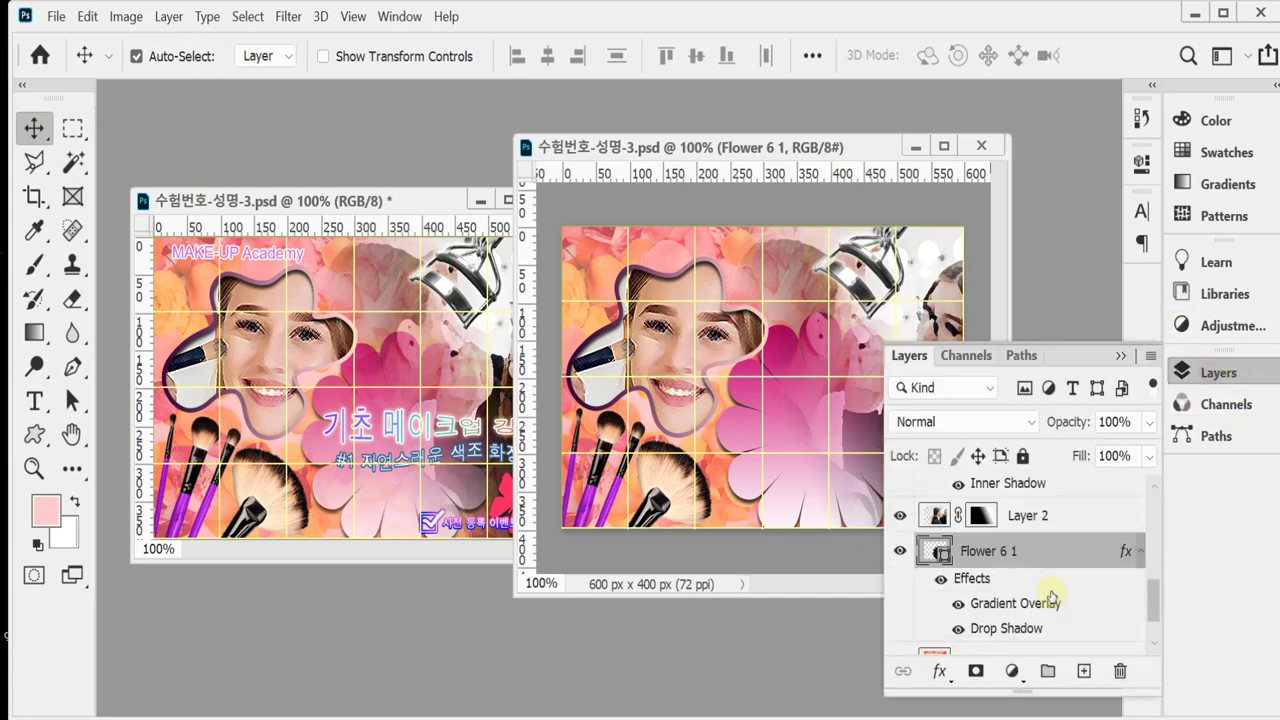
click(1060, 425)
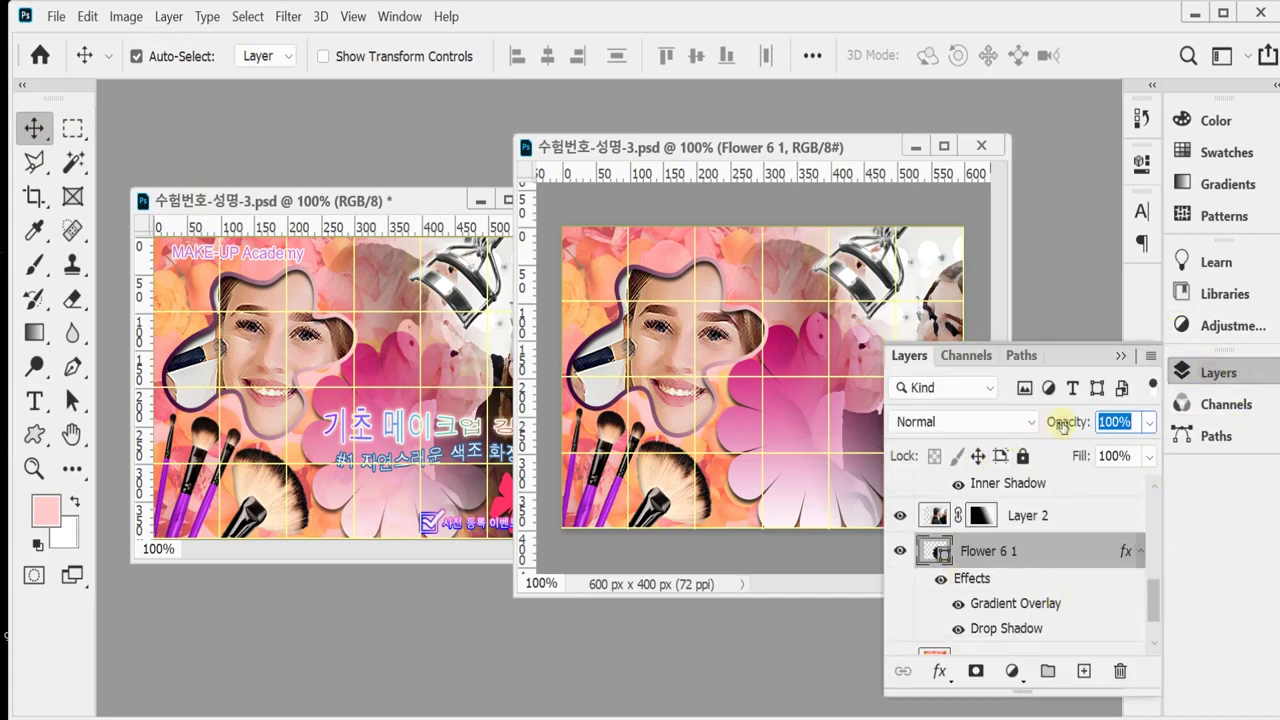
text(80)
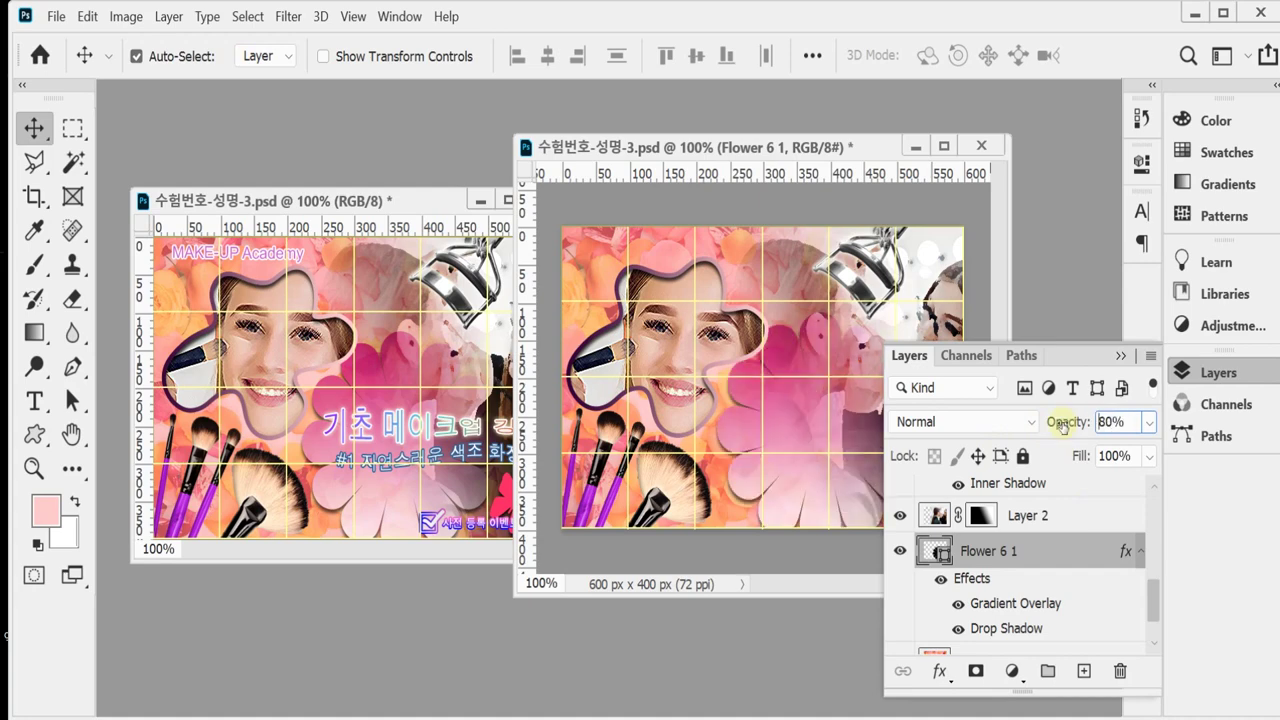
key(Return)
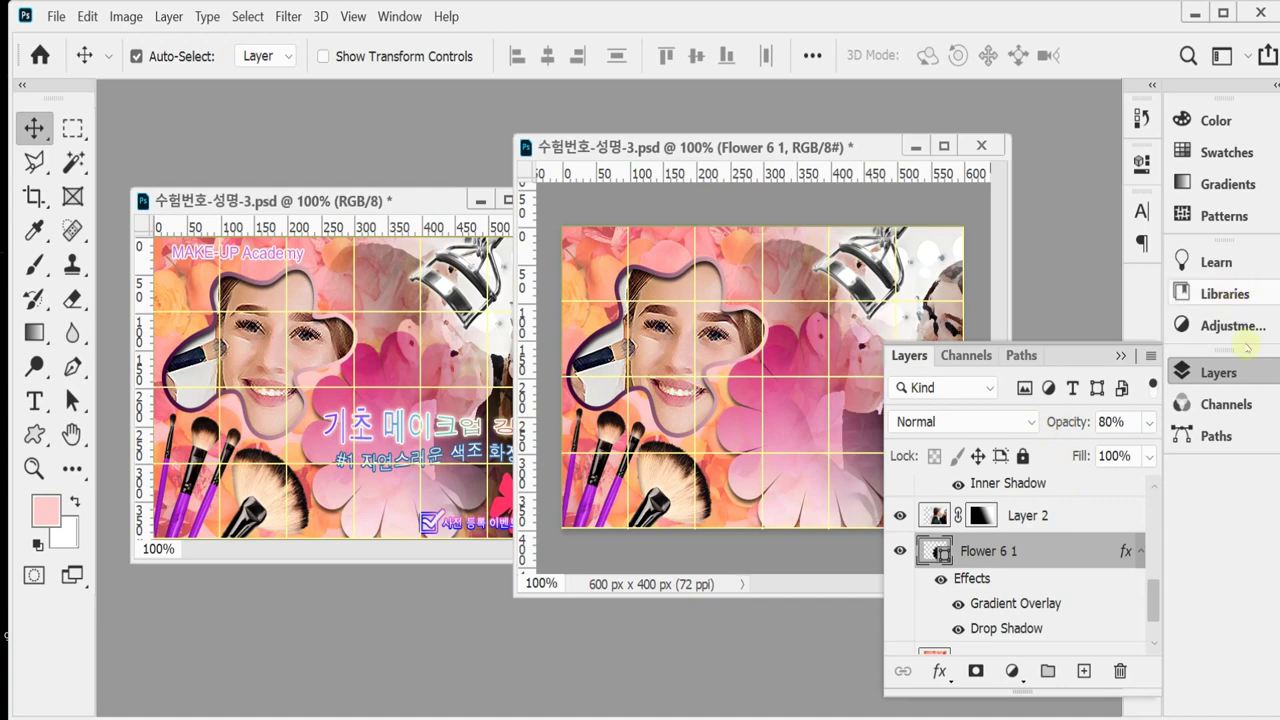
click(1215, 372)
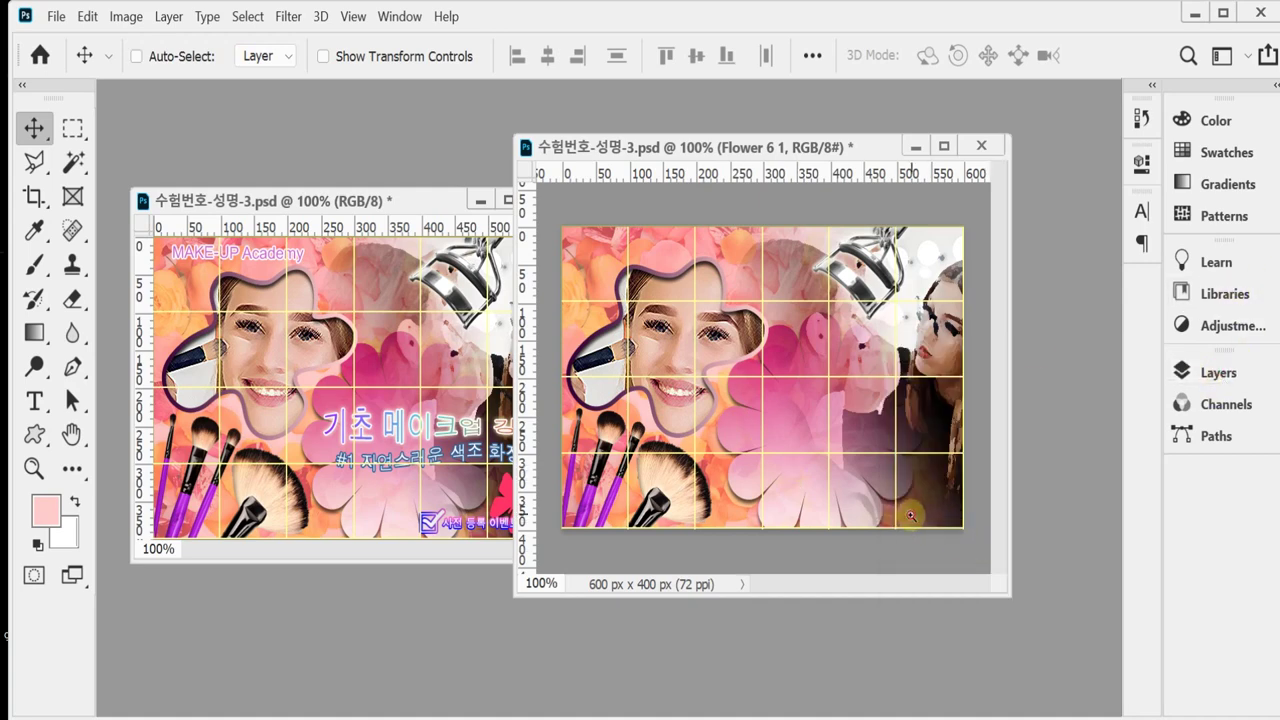
Draw the checked-box custom shape from the Web set, about 32 by 27 px, at the banner's lower edge over the flower.
scroll(919, 518, up, 1)
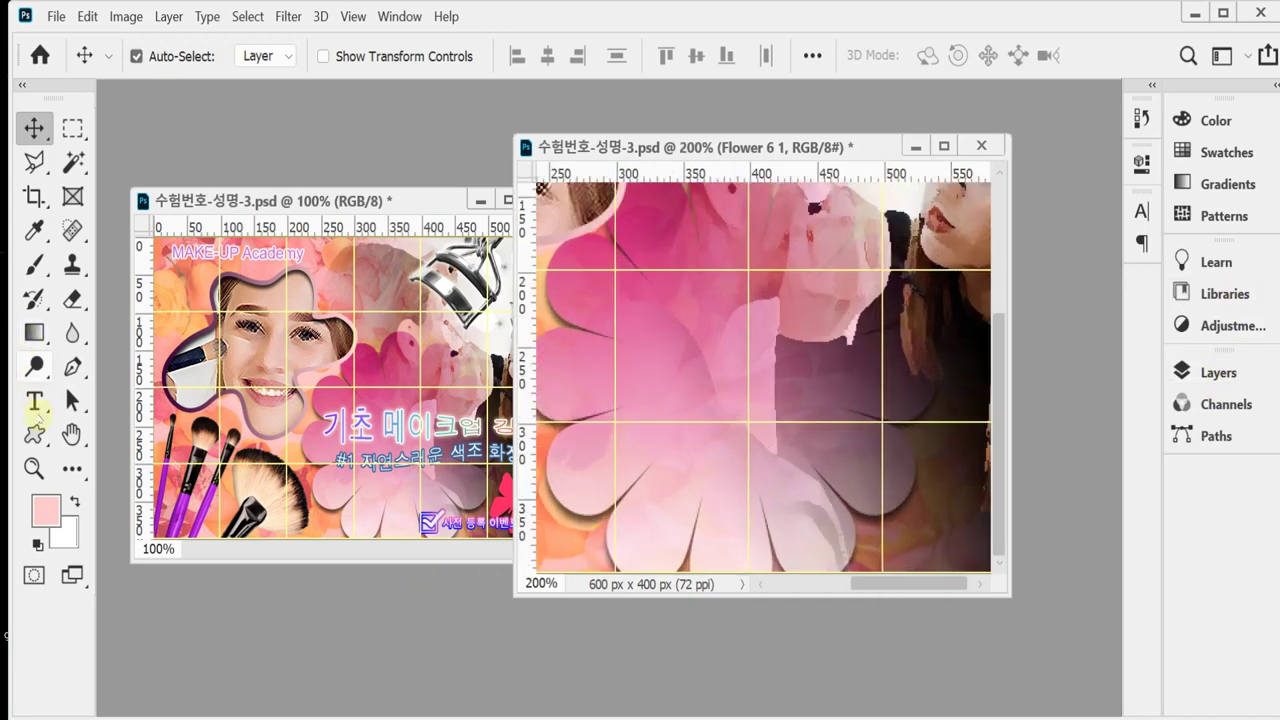
click(34, 433)
click(895, 57)
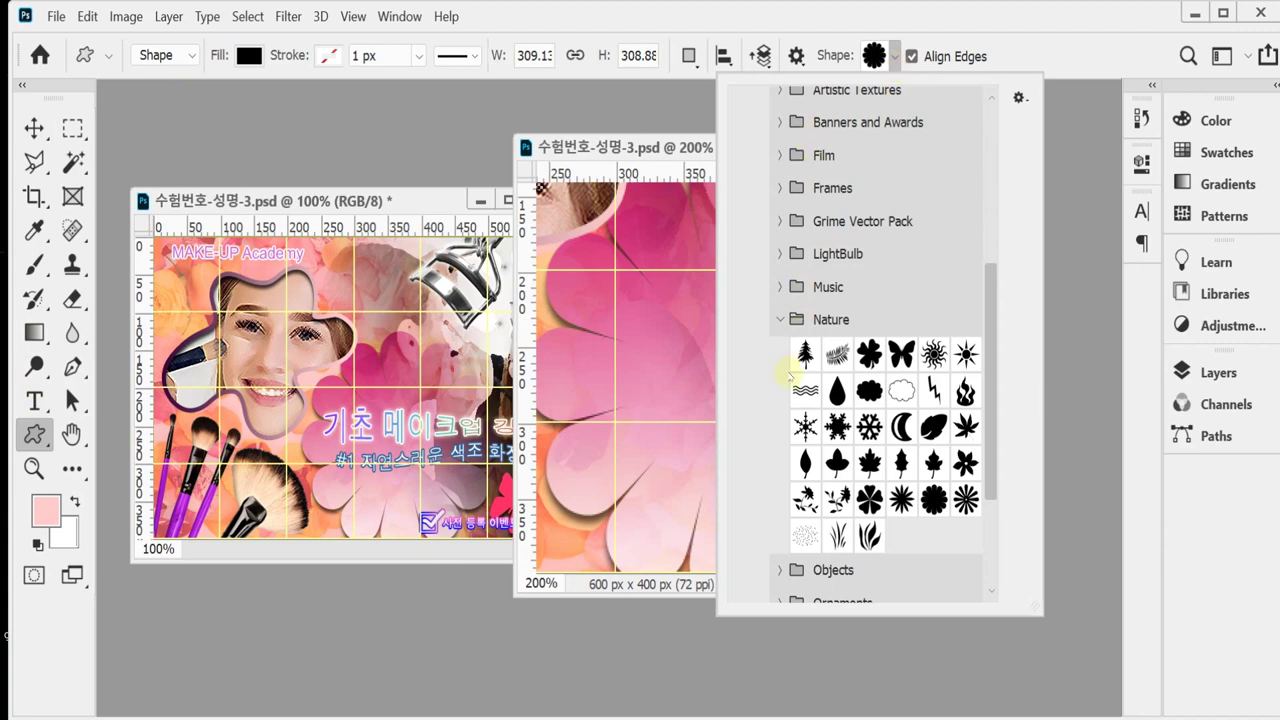
click(777, 318)
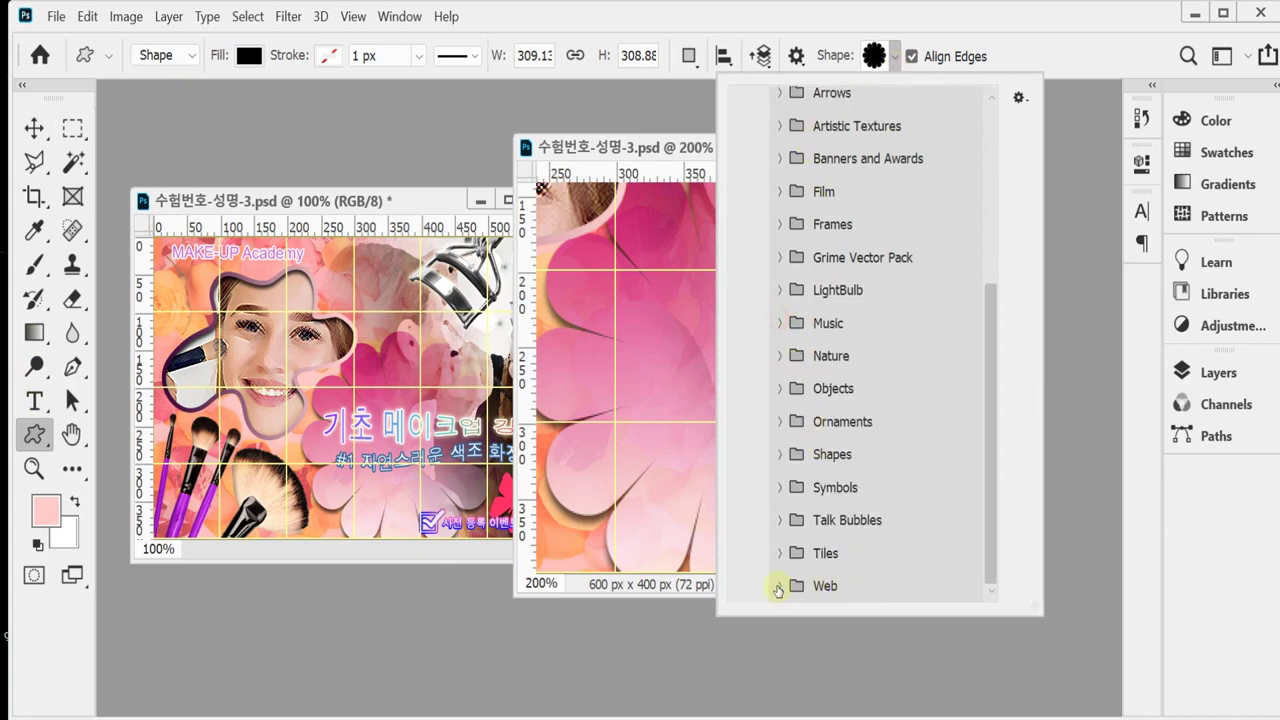
click(778, 586)
drag(990, 412, 990, 555)
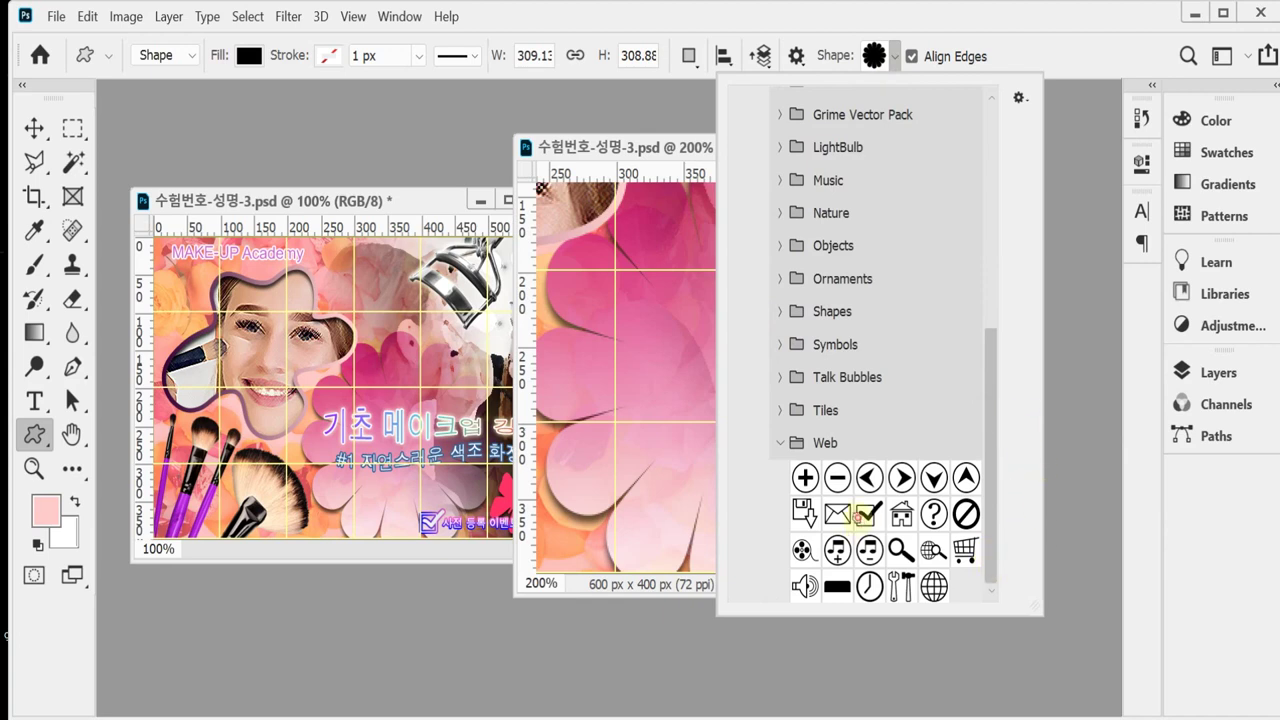
click(869, 514)
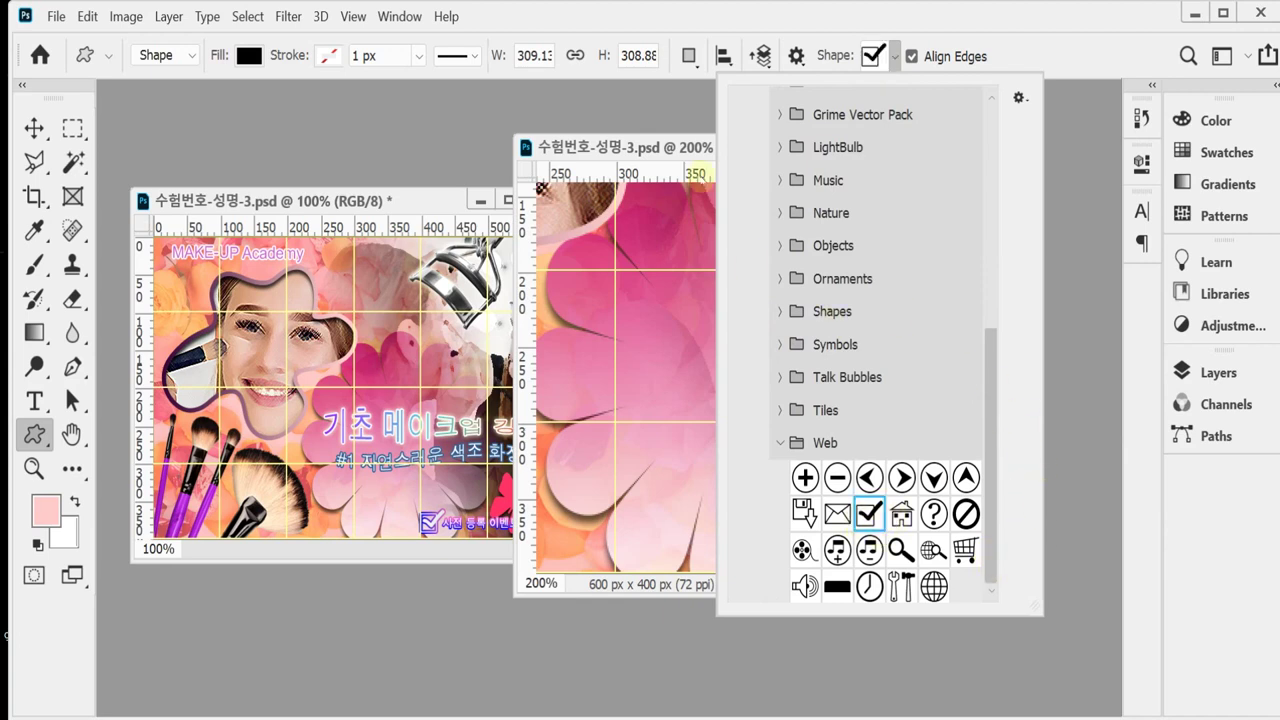
click(636, 17)
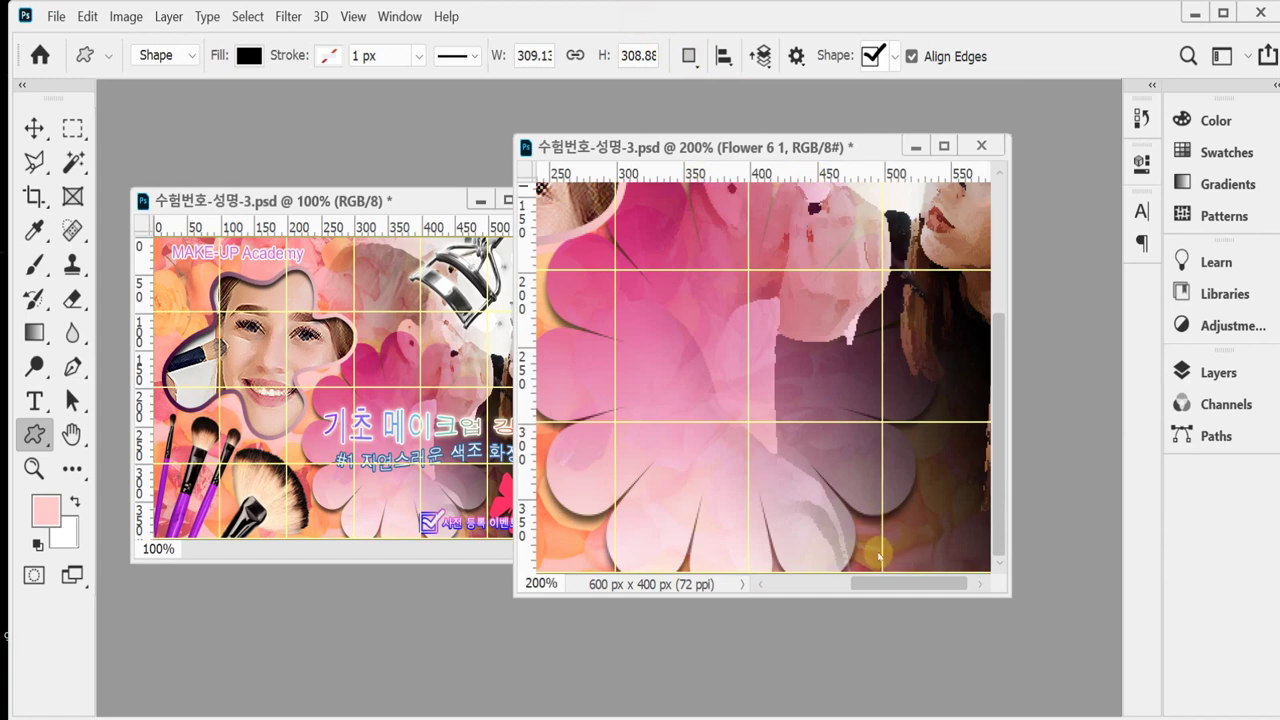
drag(929, 543, 765, 578)
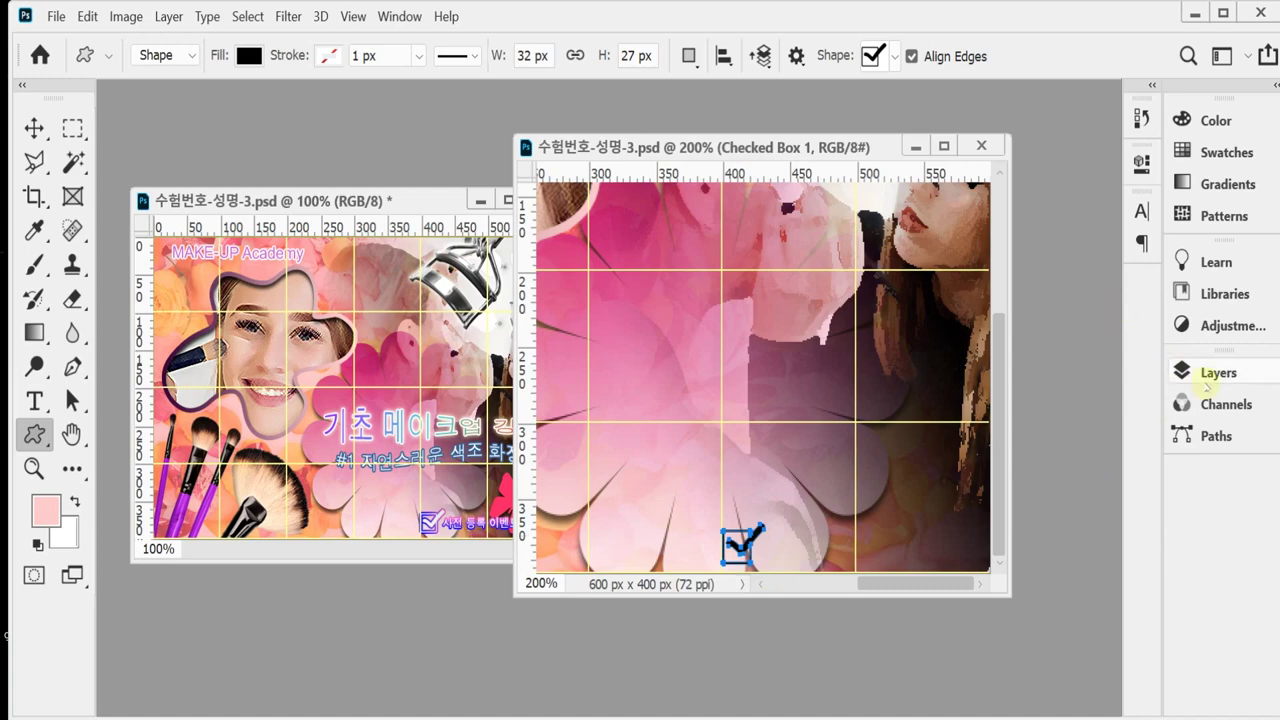
Set the checked-box shape's fill color to white (ffffff).
click(1205, 380)
scroll(1082, 570, down, 6)
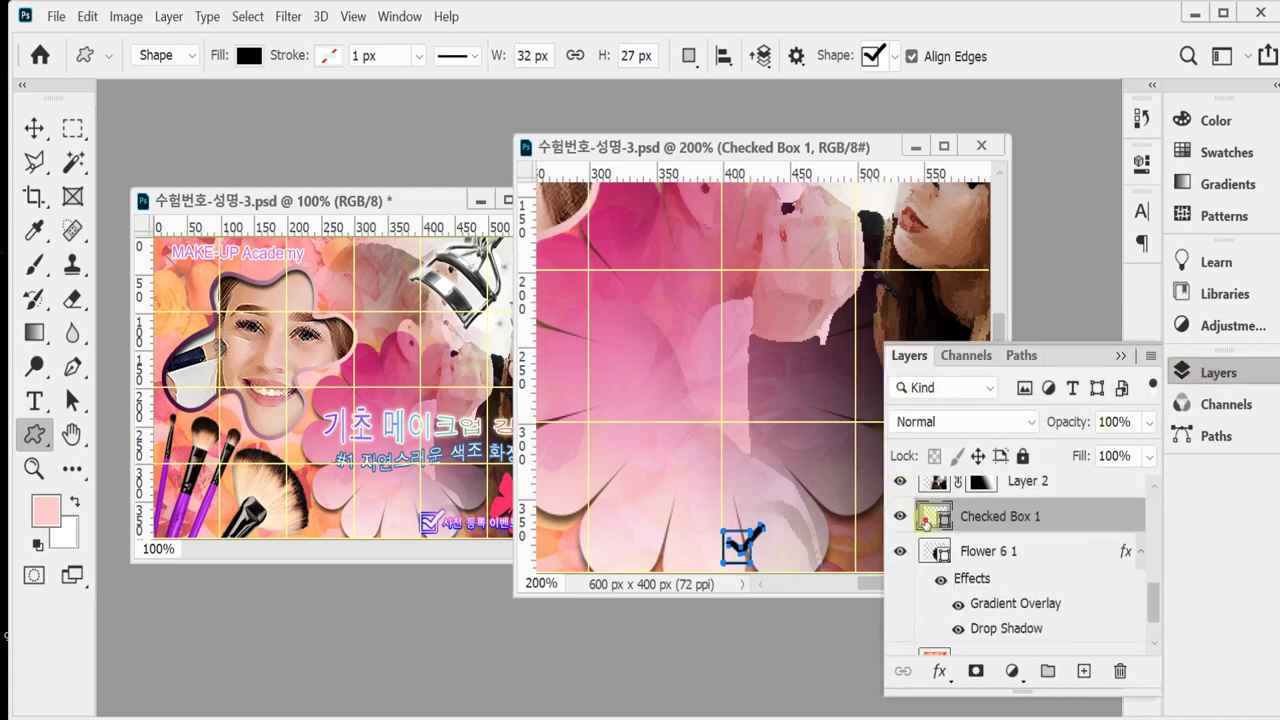
double_click(926, 514)
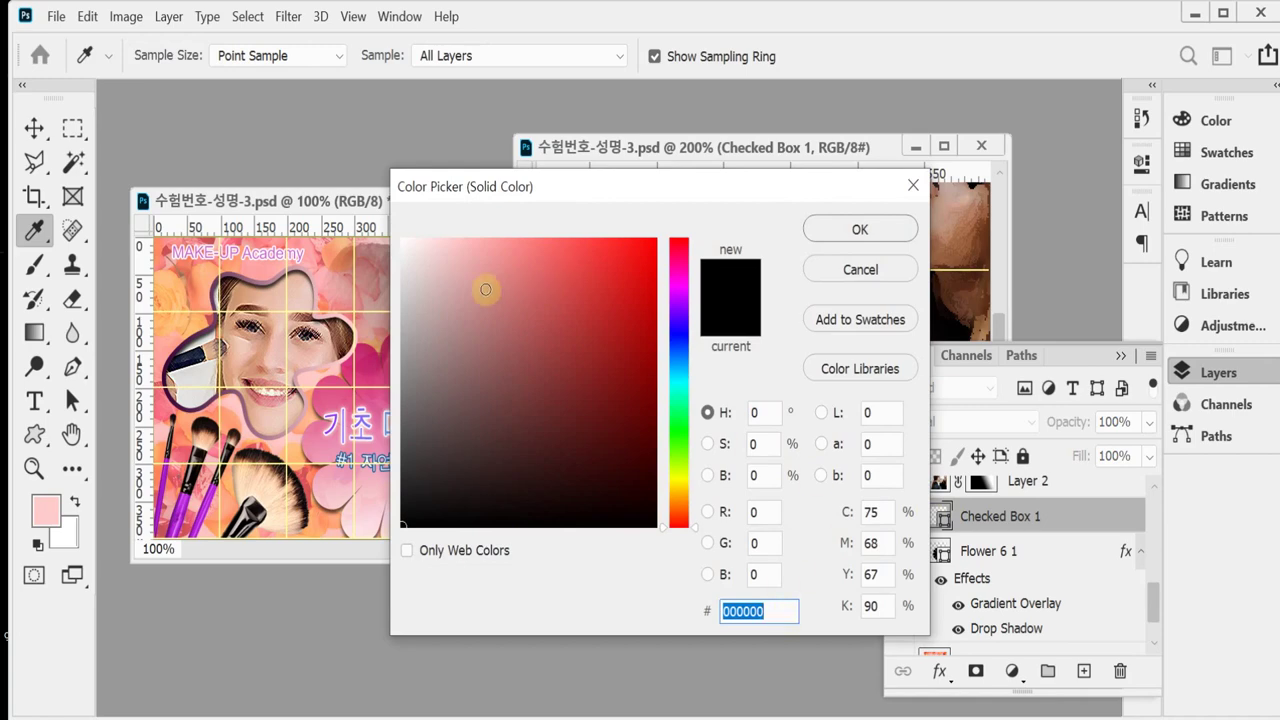
text(ffffff)
click(848, 234)
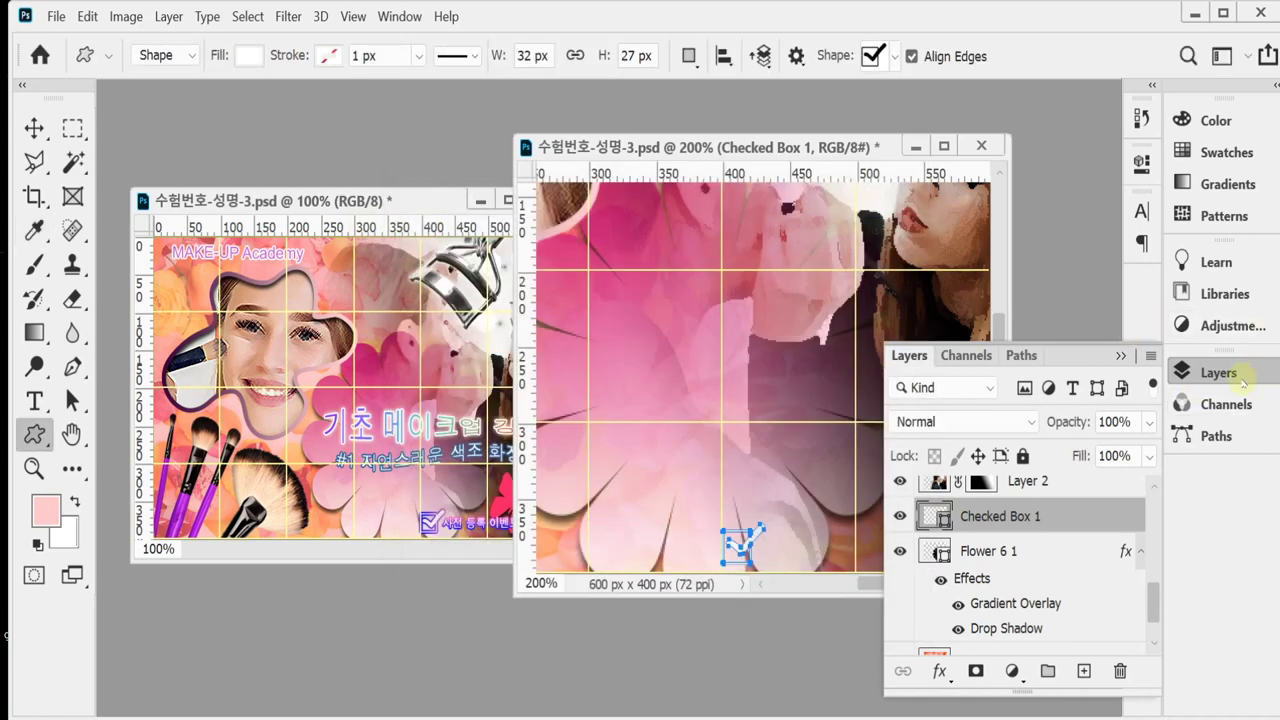
Bring the checked-box layer to the top of the layer stack and add a 2 px Stroke to it.
click(1242, 378)
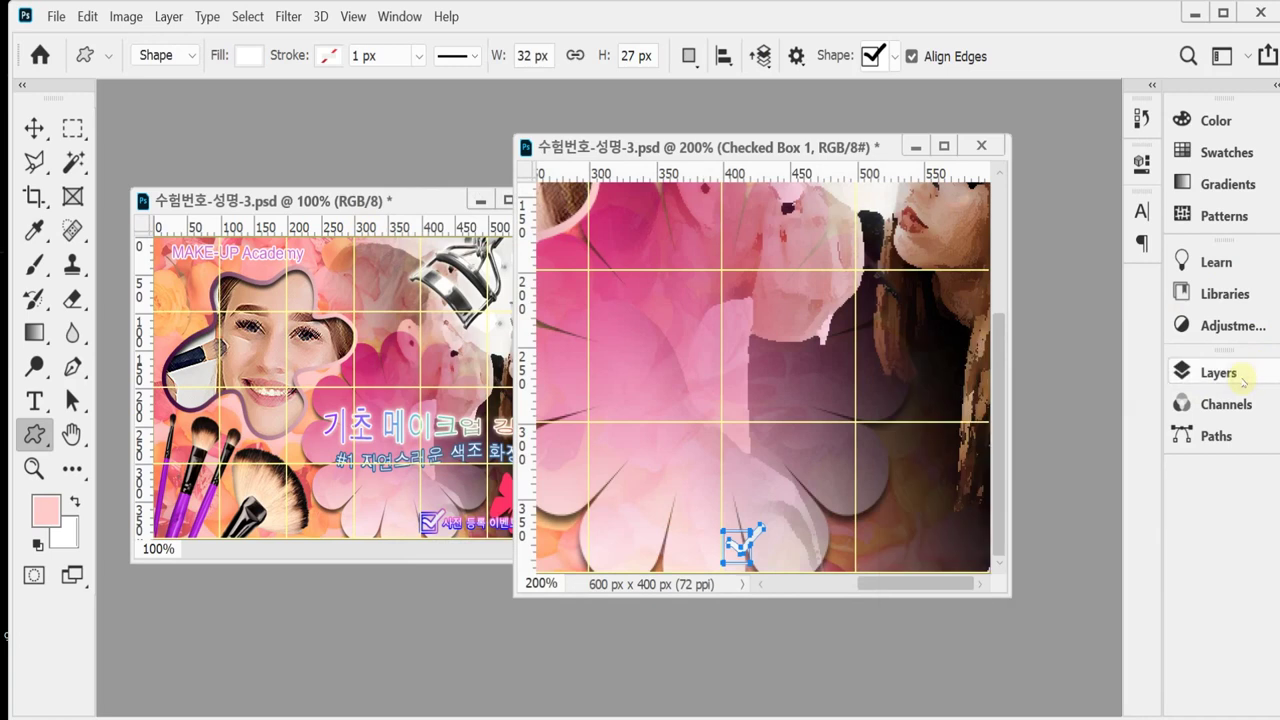
click(1224, 372)
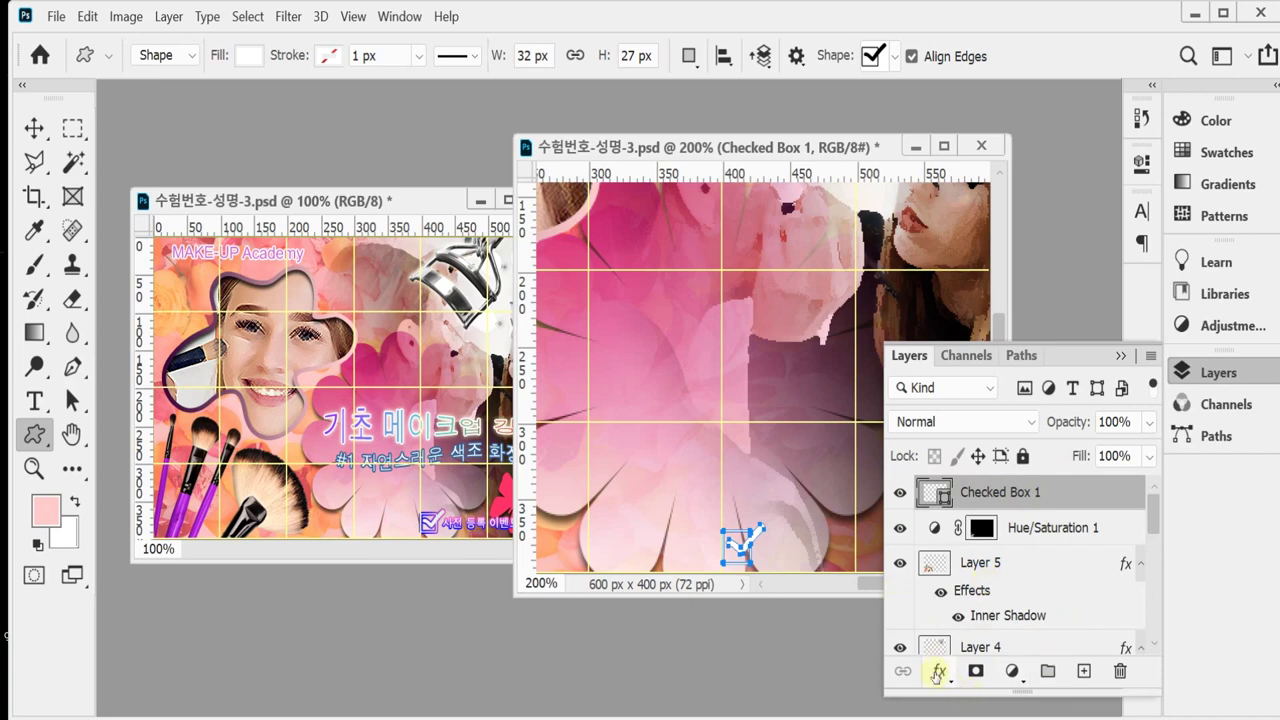
click(939, 673)
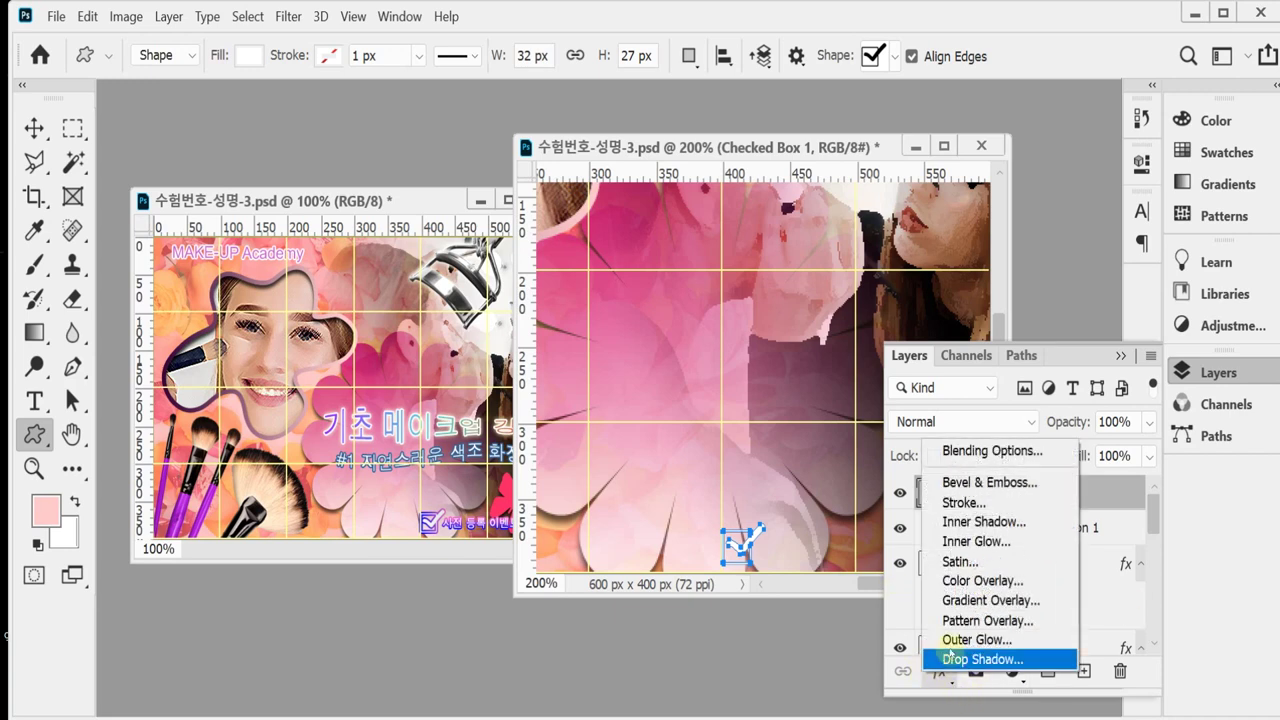
click(963, 502)
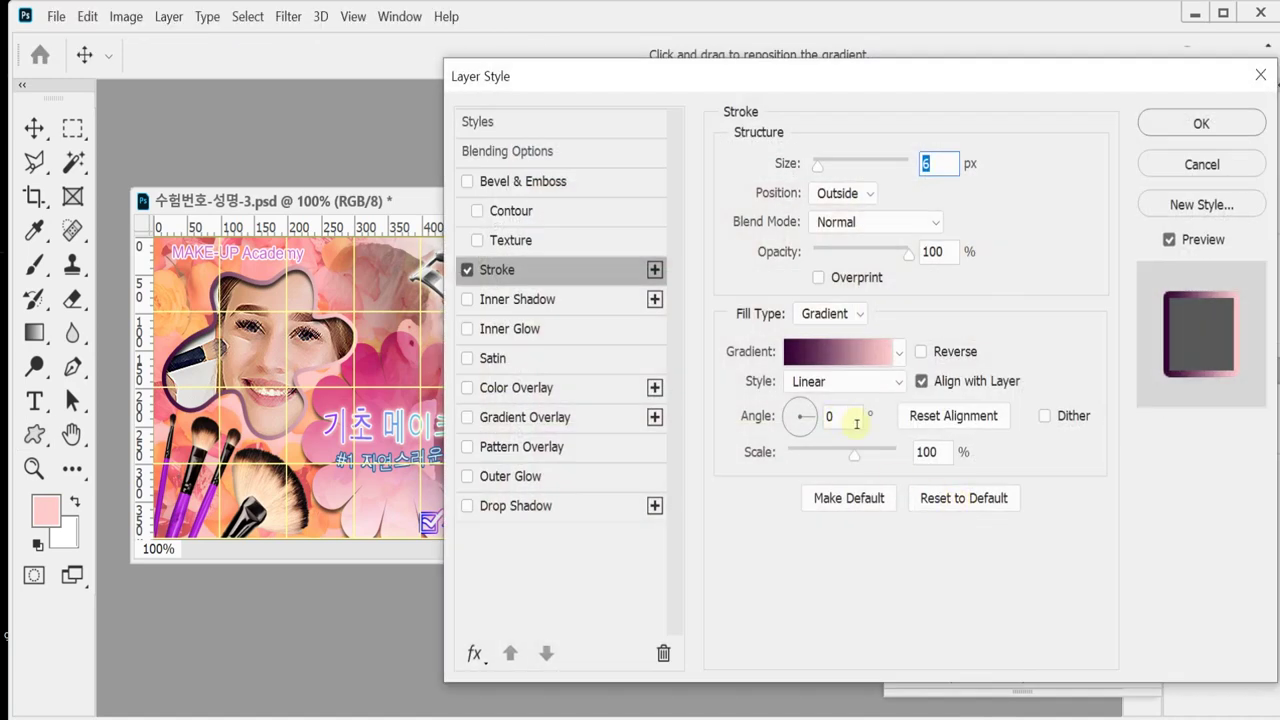
text(2)
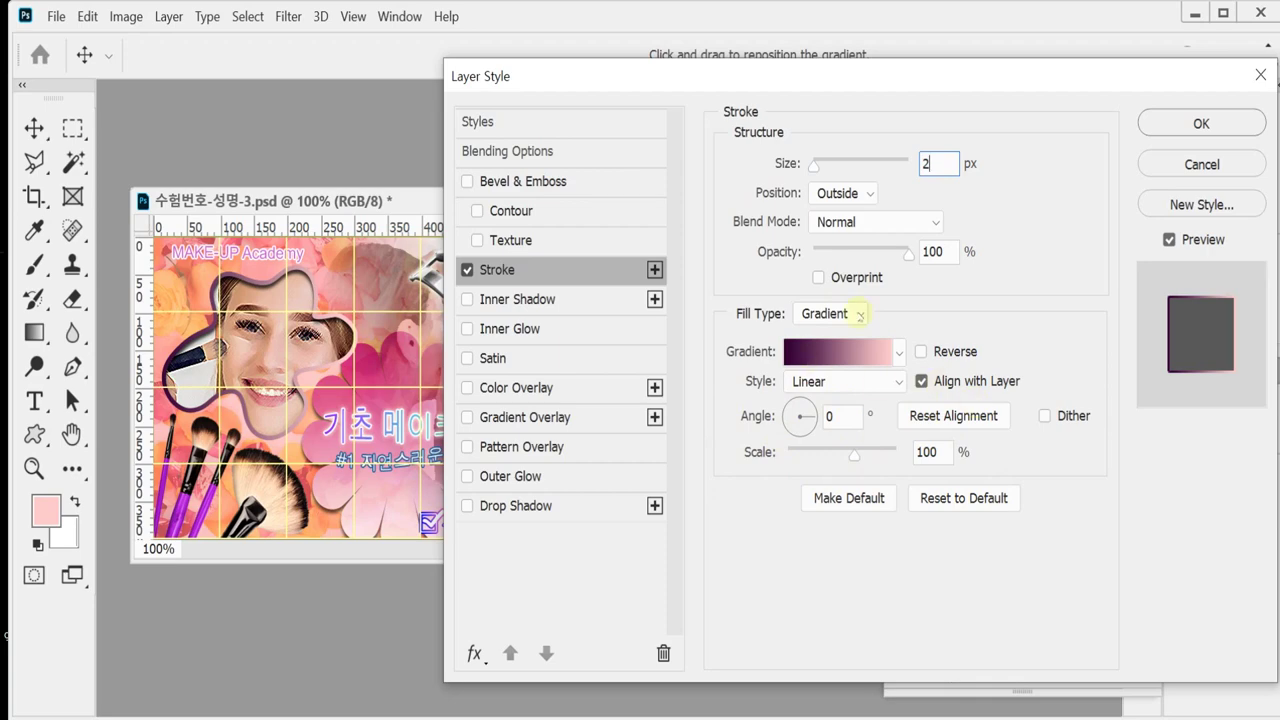
Set the stroke's gradient to run from blue (0000ff) at the start to pink at the end.
click(858, 355)
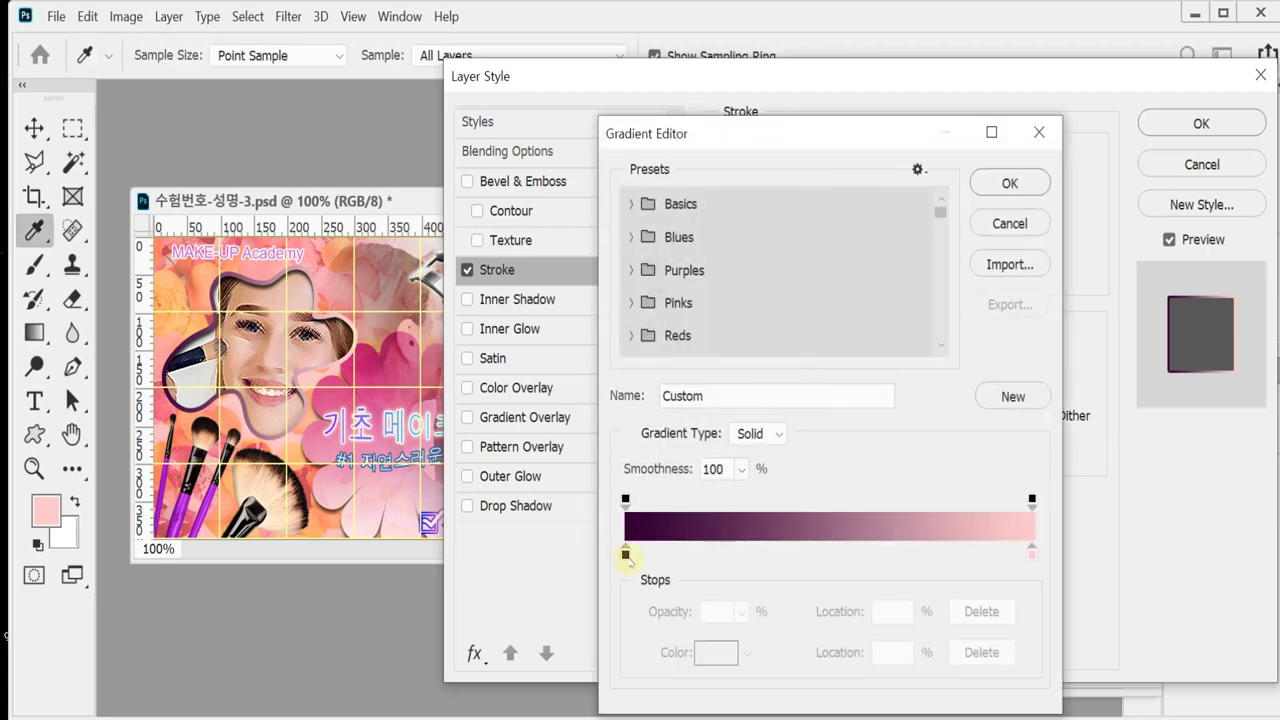
double_click(626, 553)
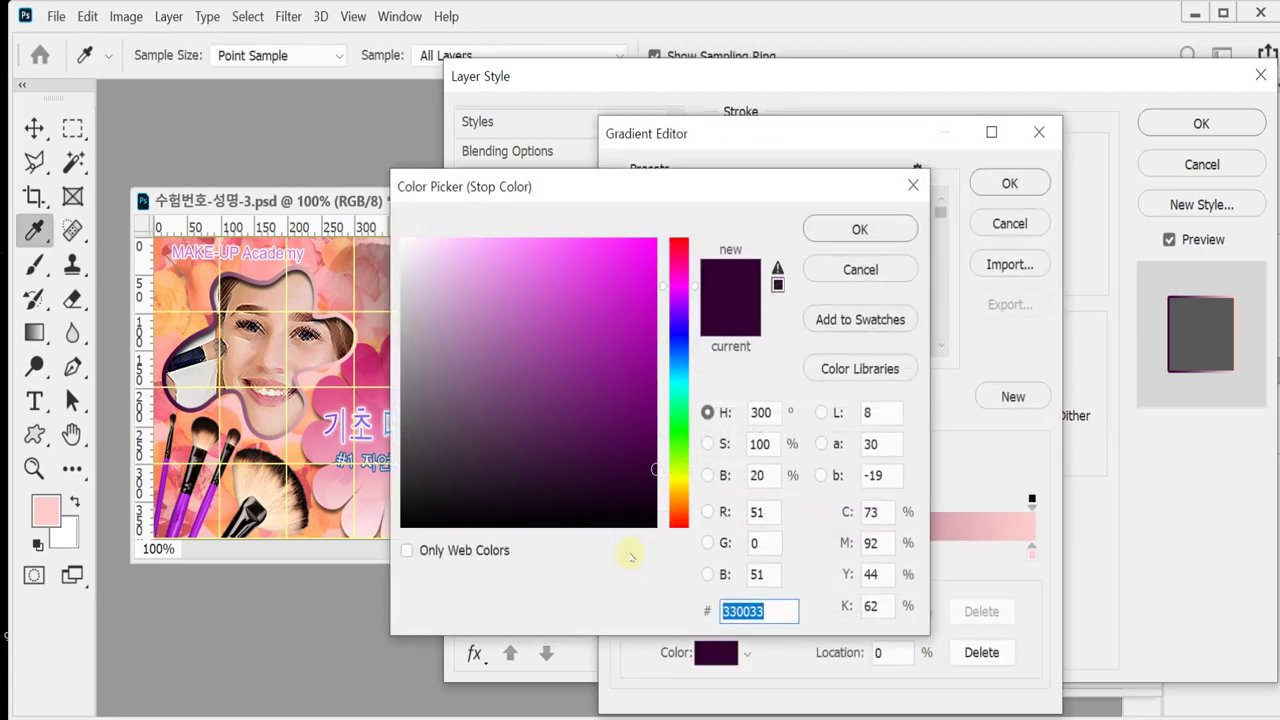
text(00)
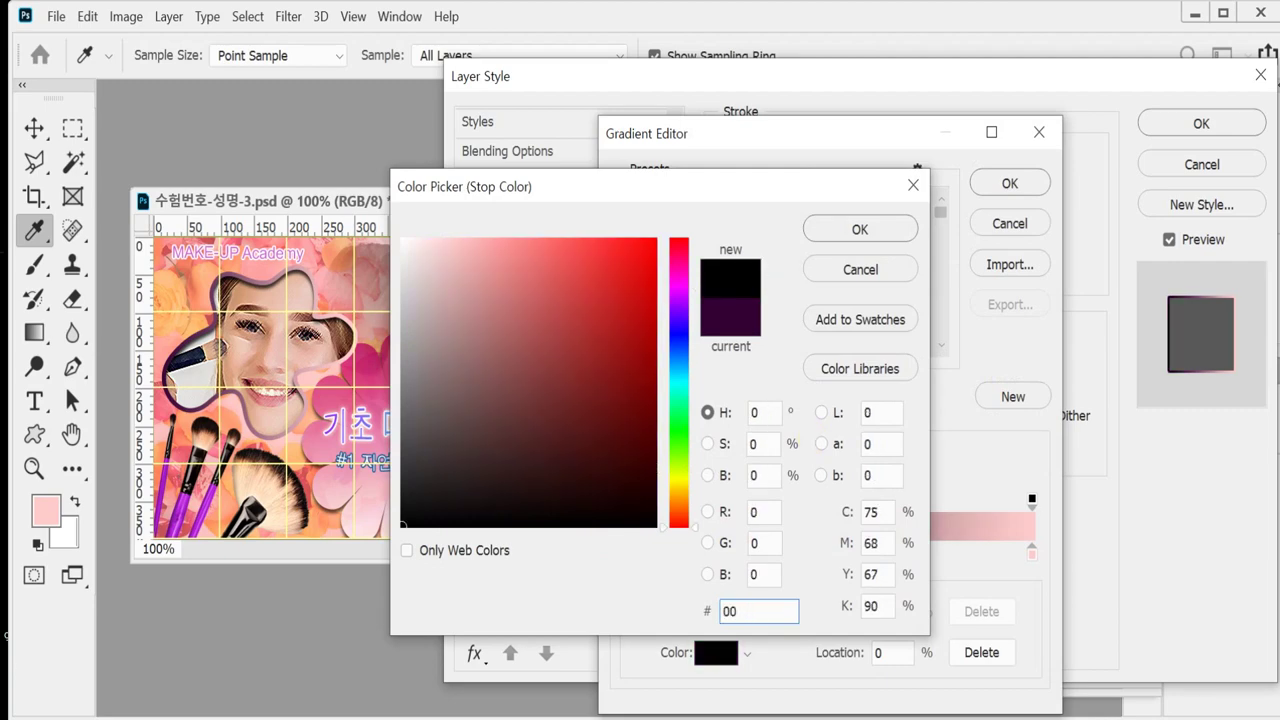
text(00f)
key(Return)
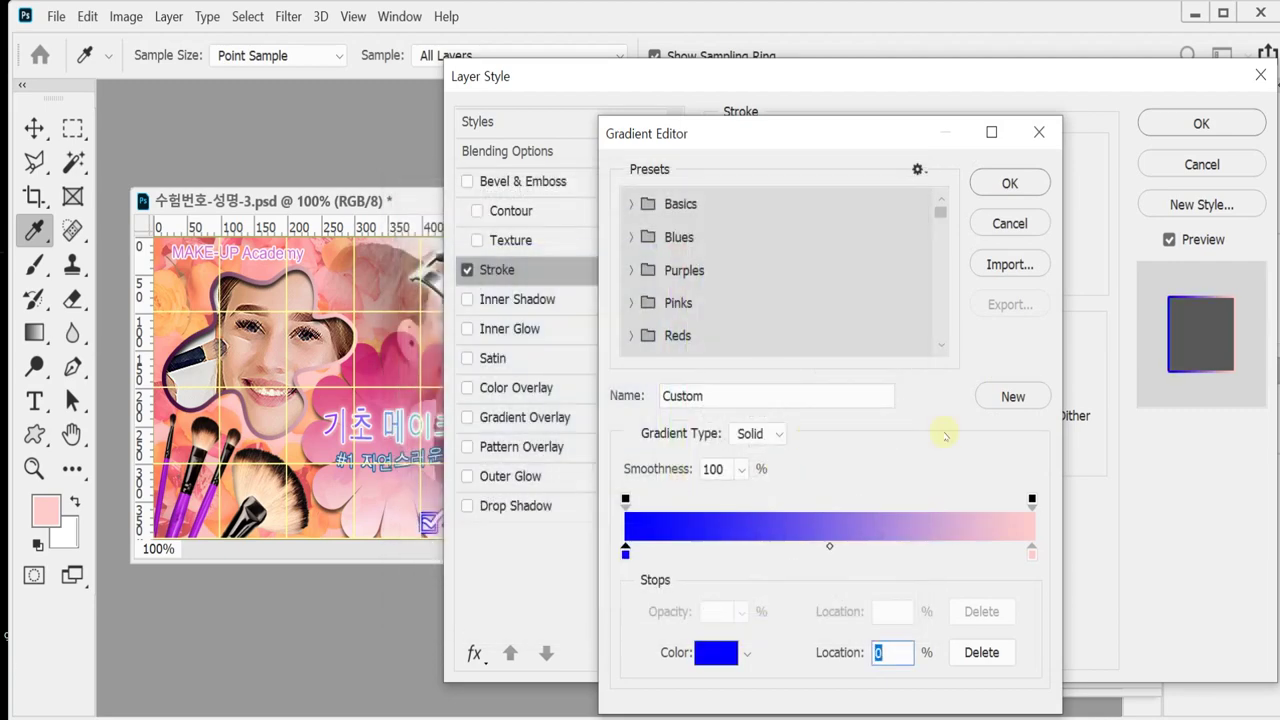
double_click(1032, 552)
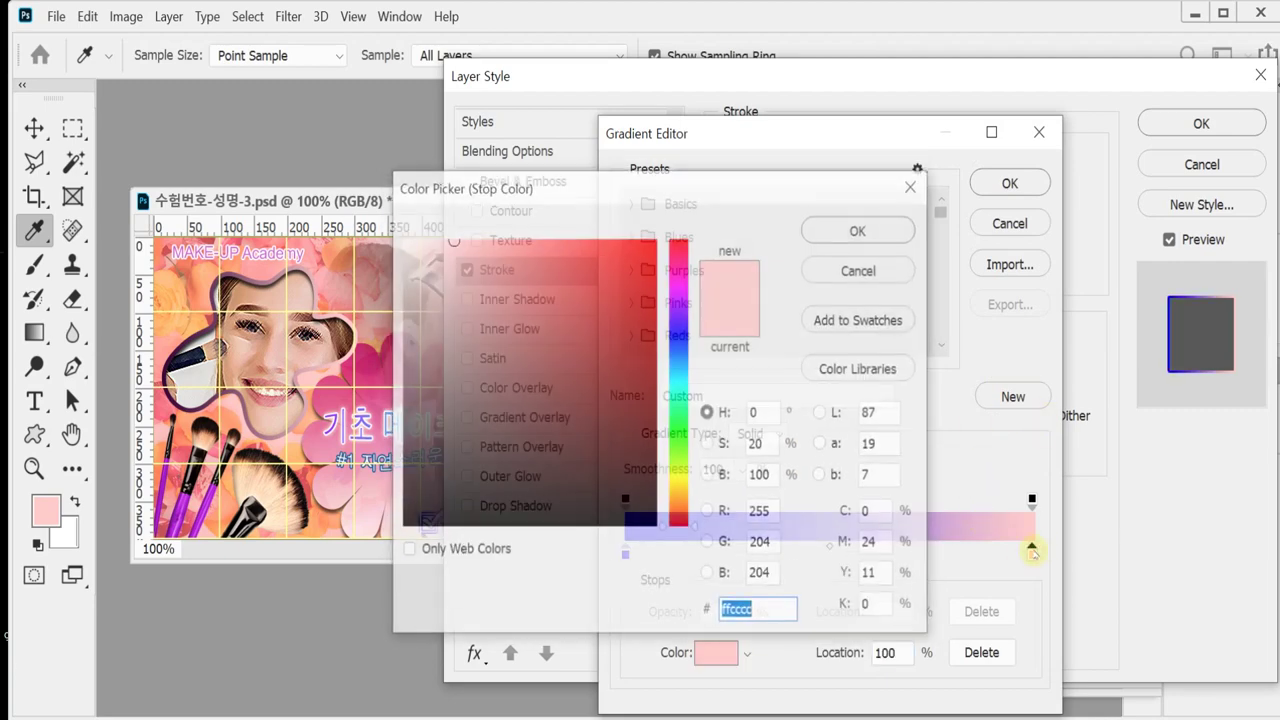
text(f)
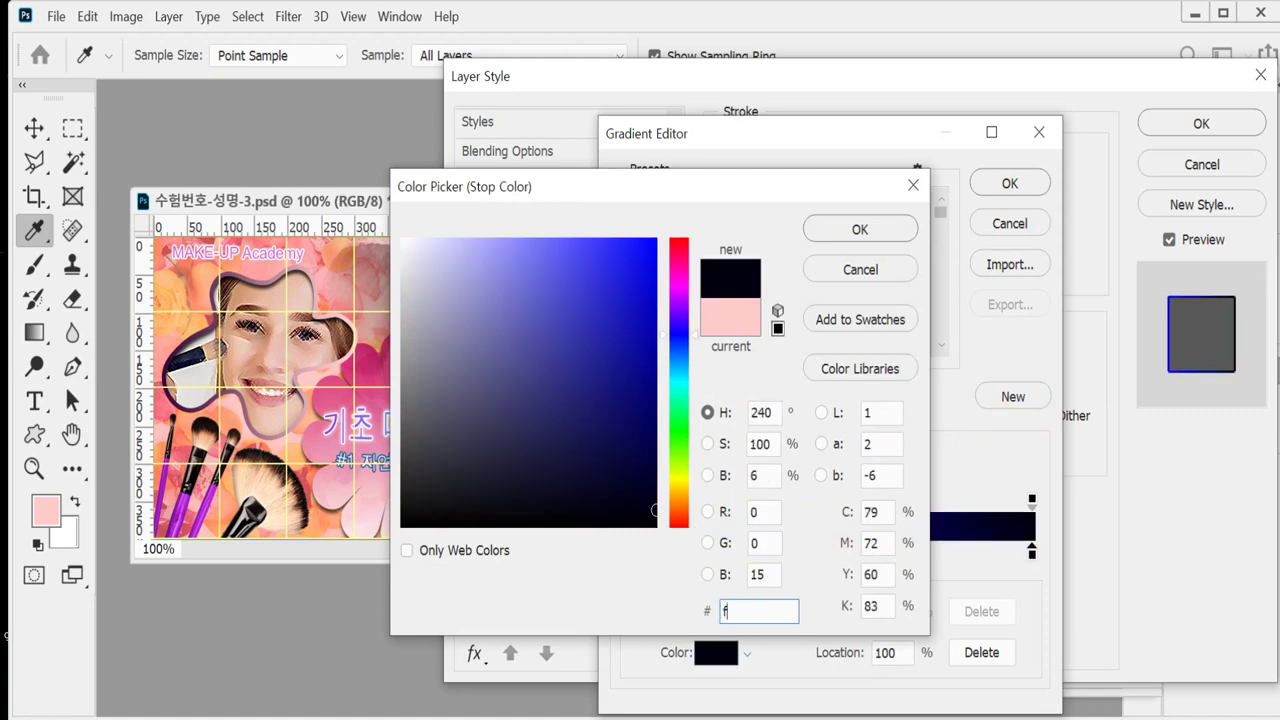
text(5fcc)
key(Return)
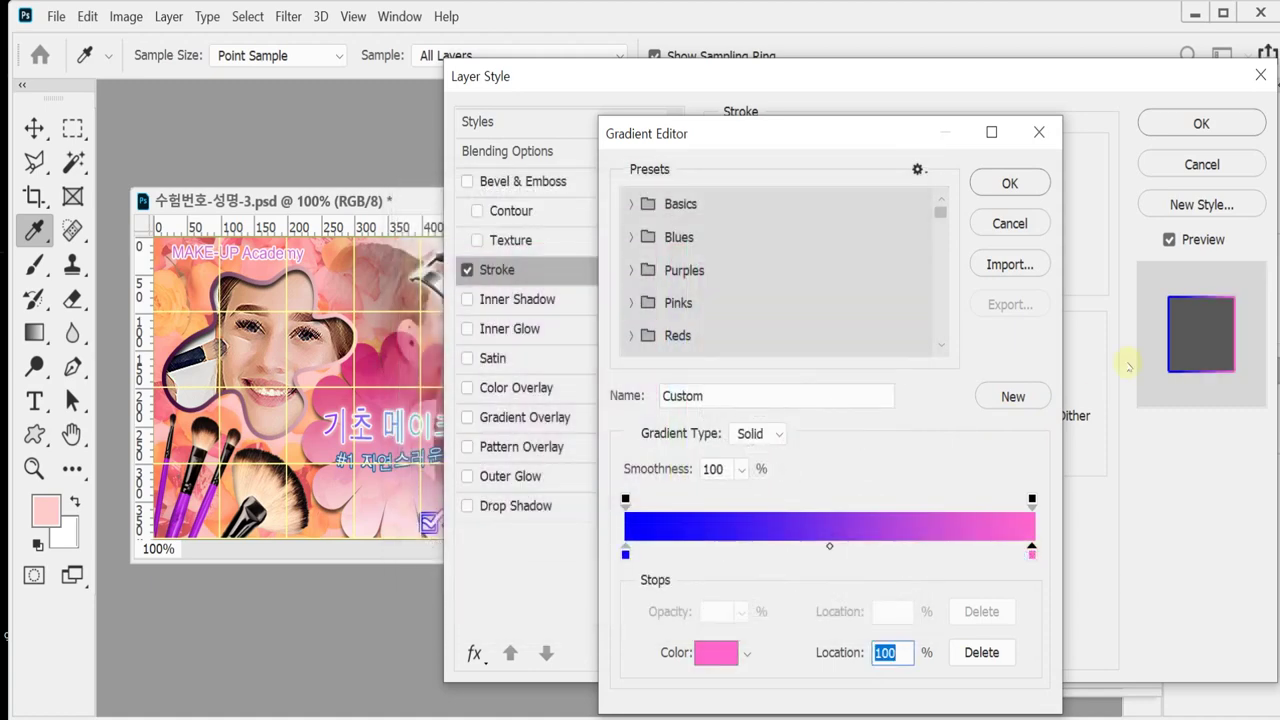
click(995, 183)
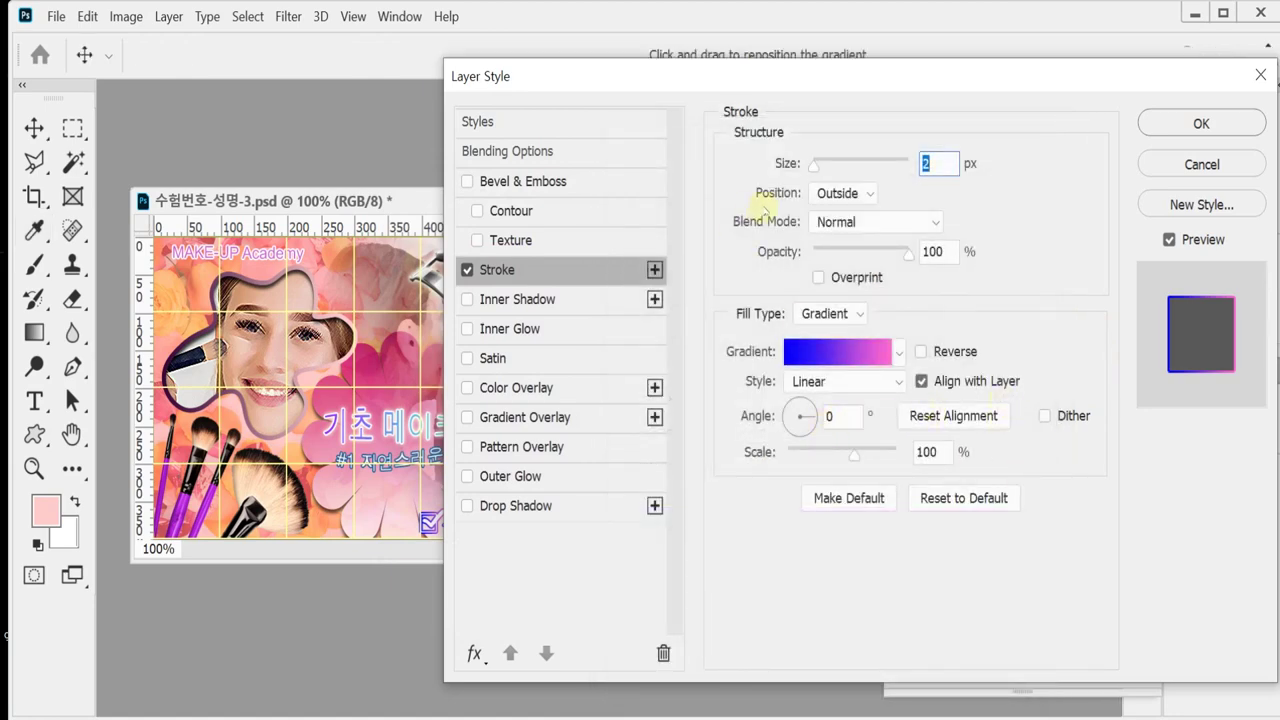
Apply the stroke style to the checked box and save the document.
drag(1062, 76, 1276, 107)
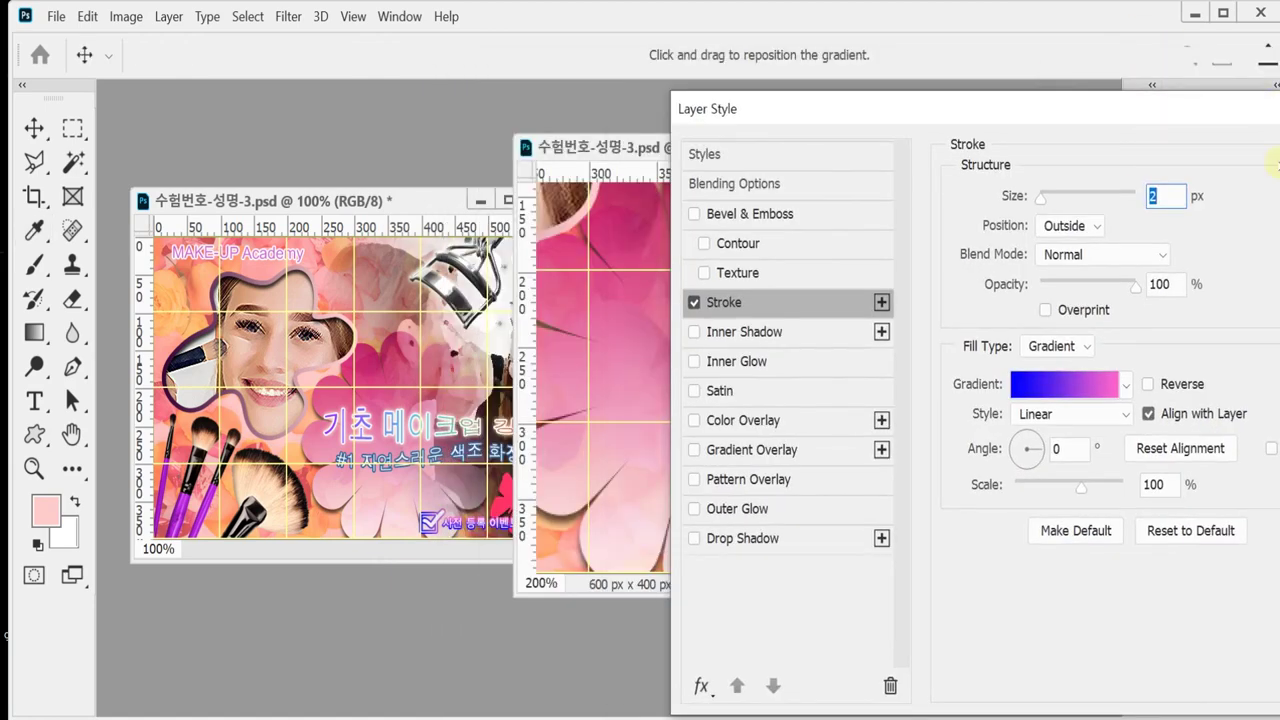
key(Return)
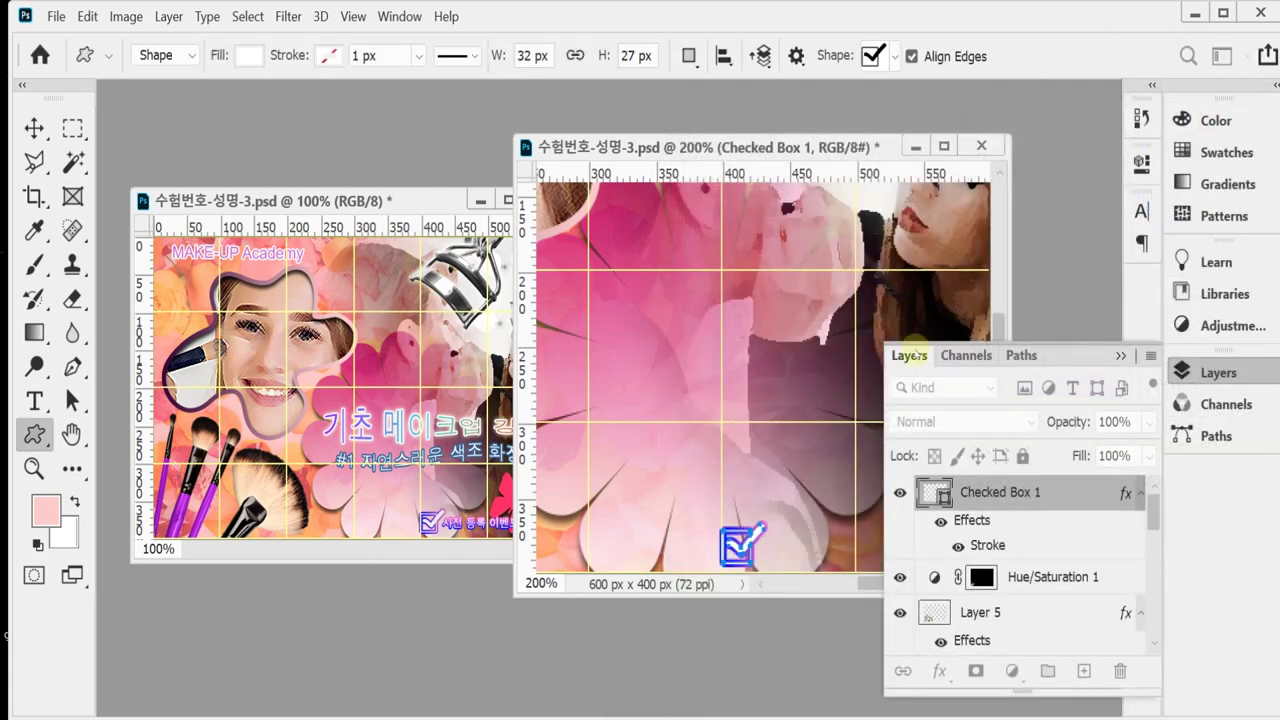
key(ctrl+s)
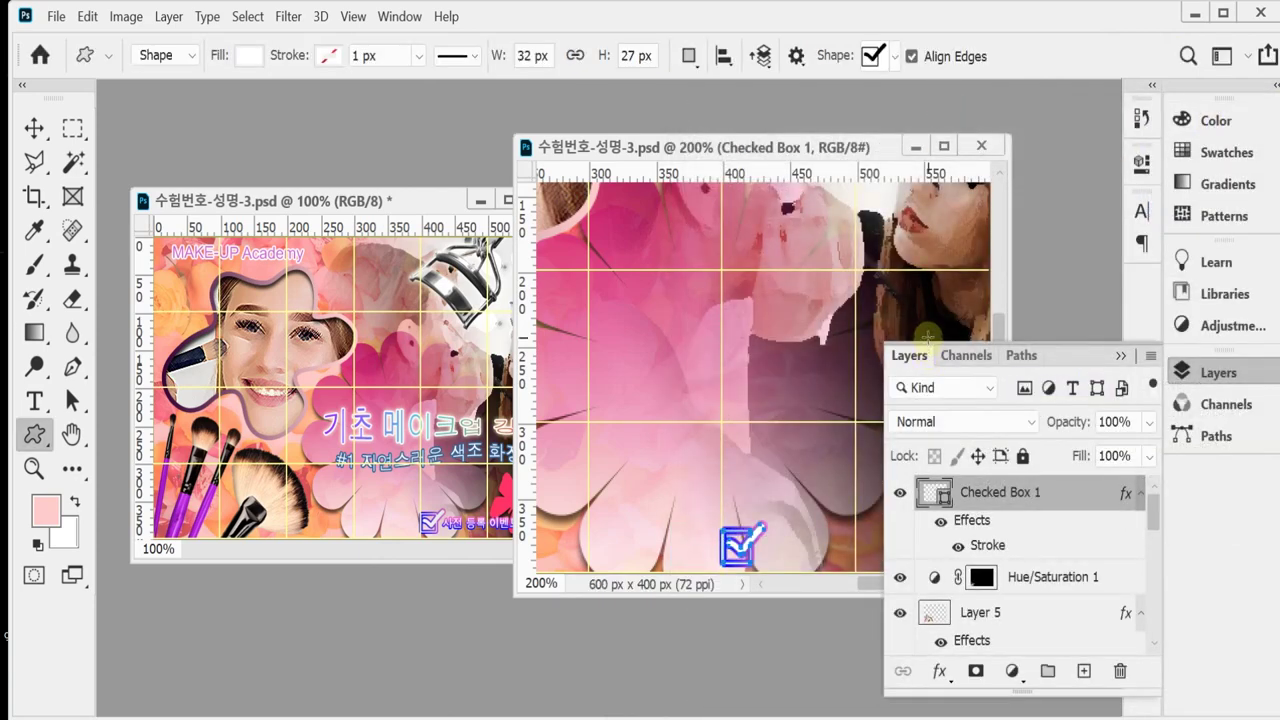
click(1203, 372)
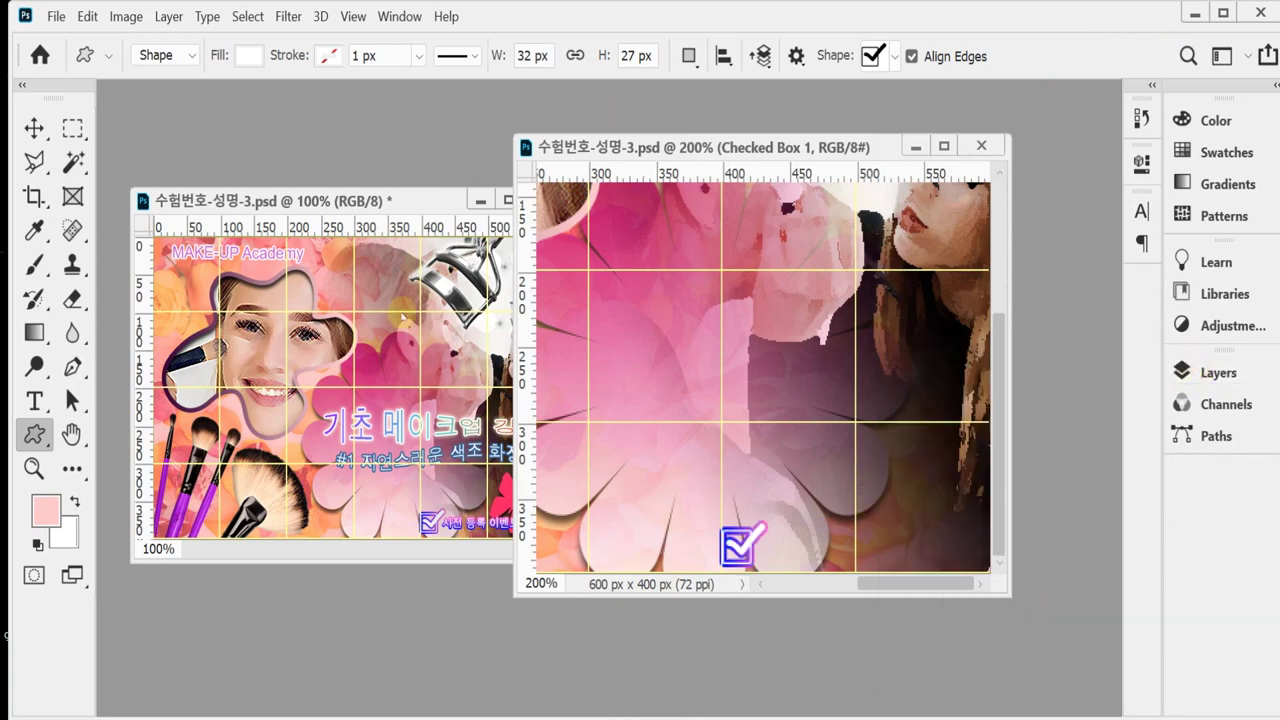
Choose the butterfly from the Nature set as the custom shape for the working document.
drag(323, 199, 270, 178)
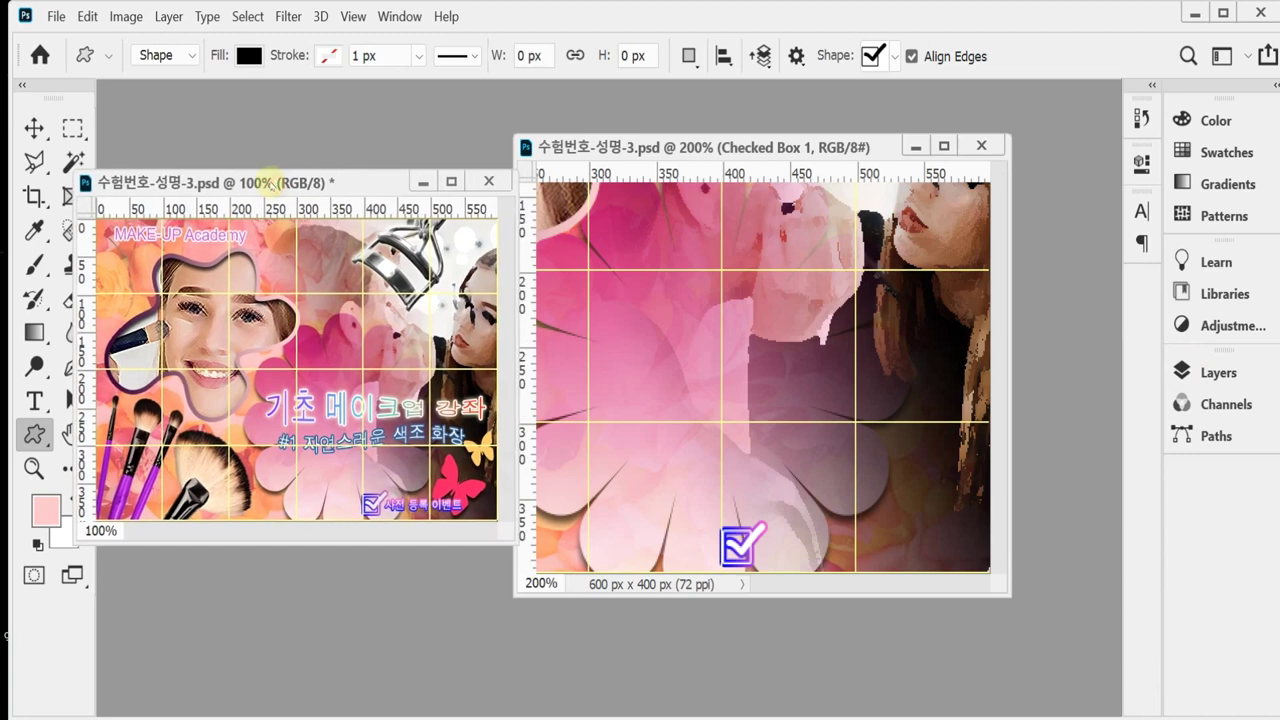
click(612, 147)
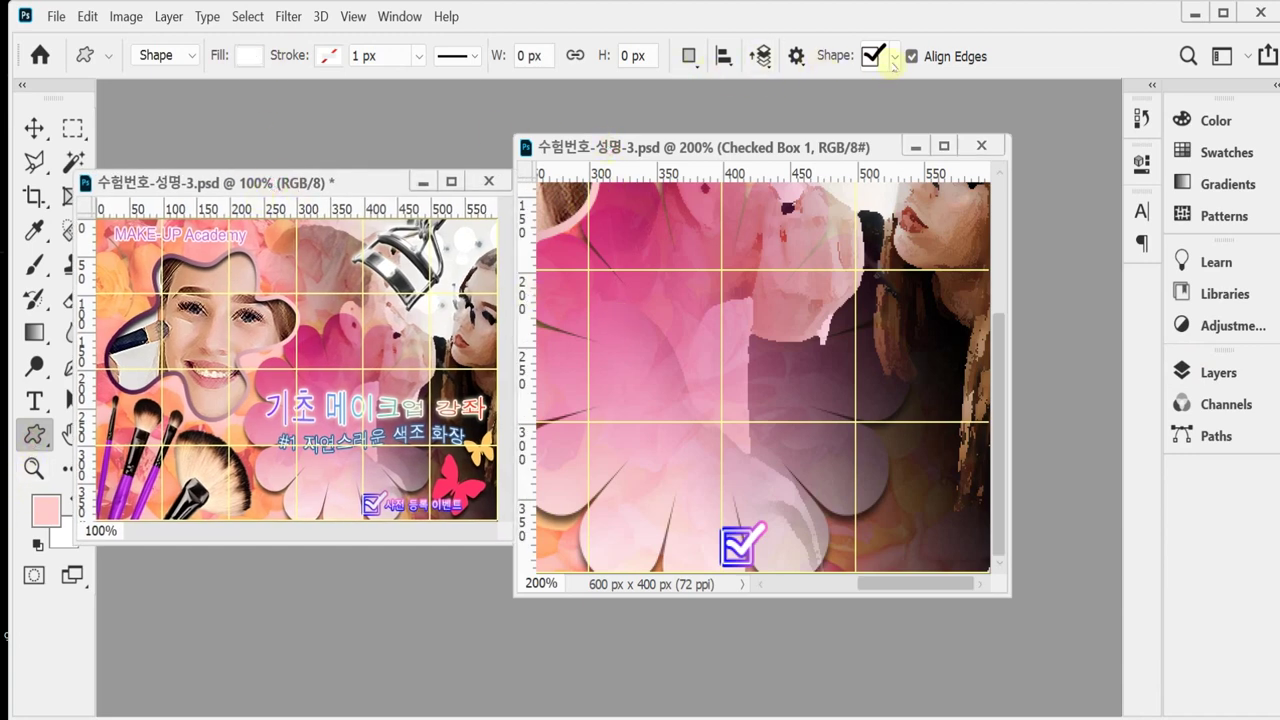
click(896, 58)
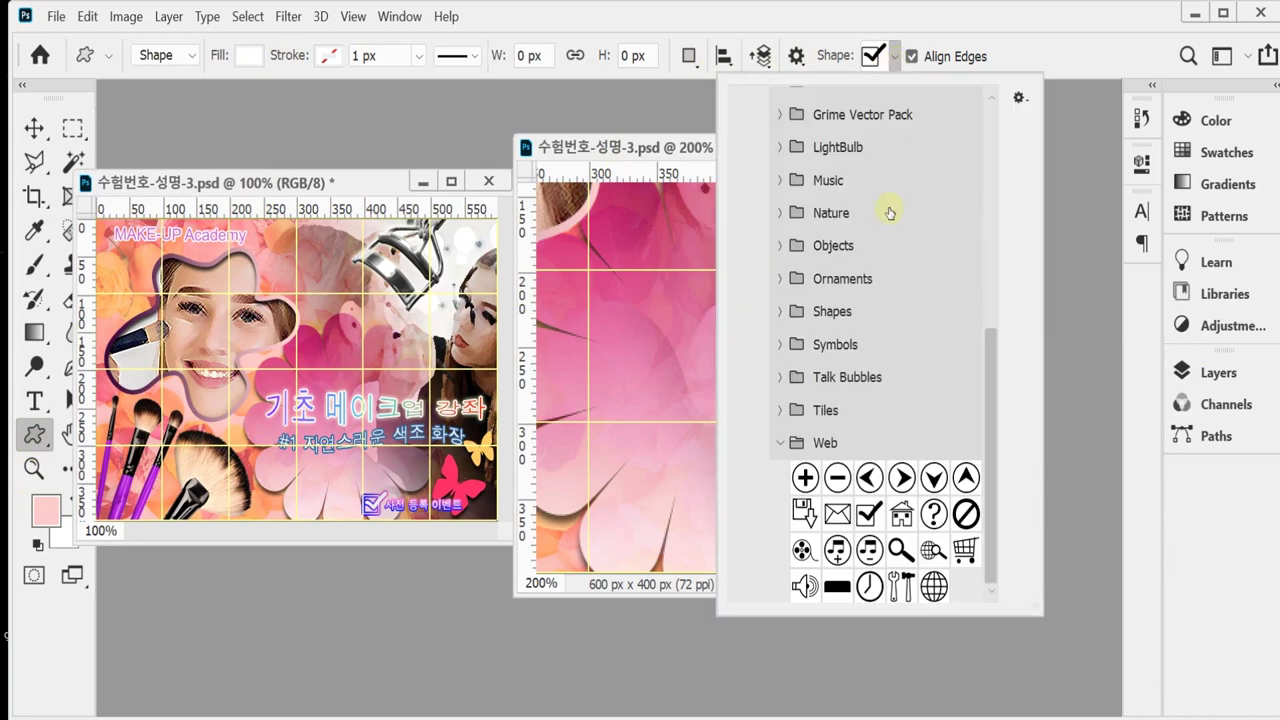
click(781, 446)
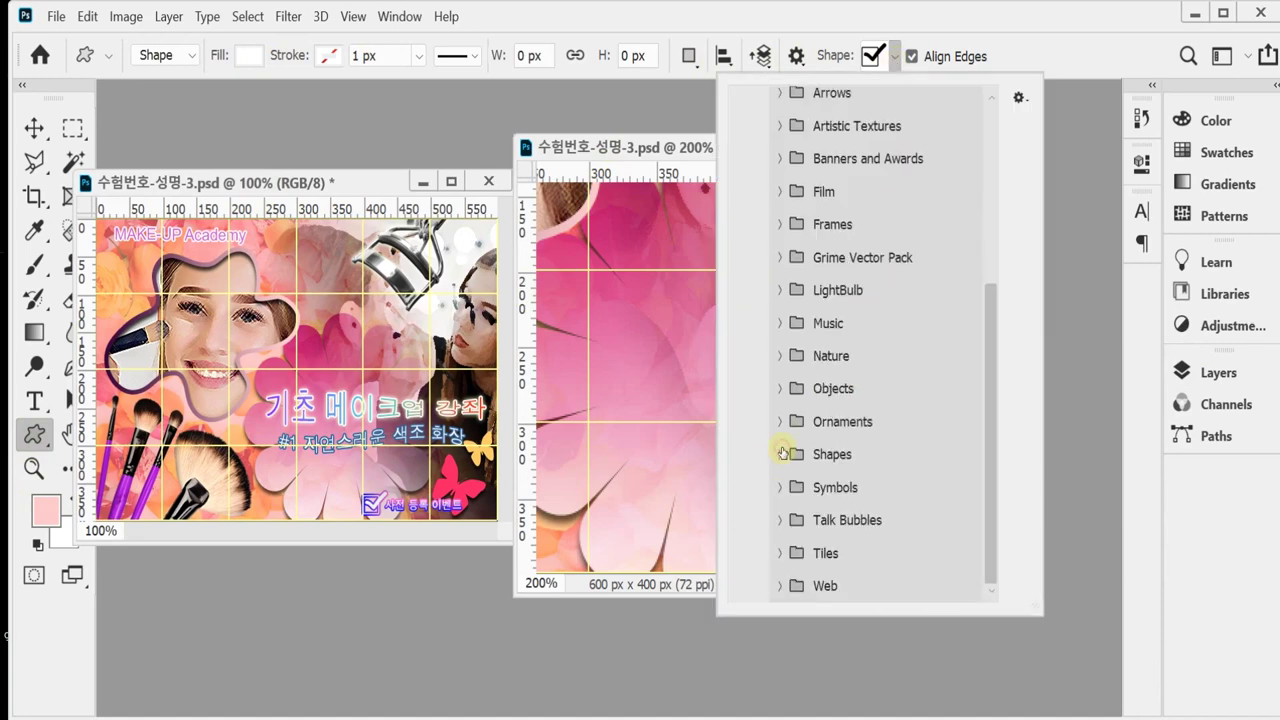
click(781, 355)
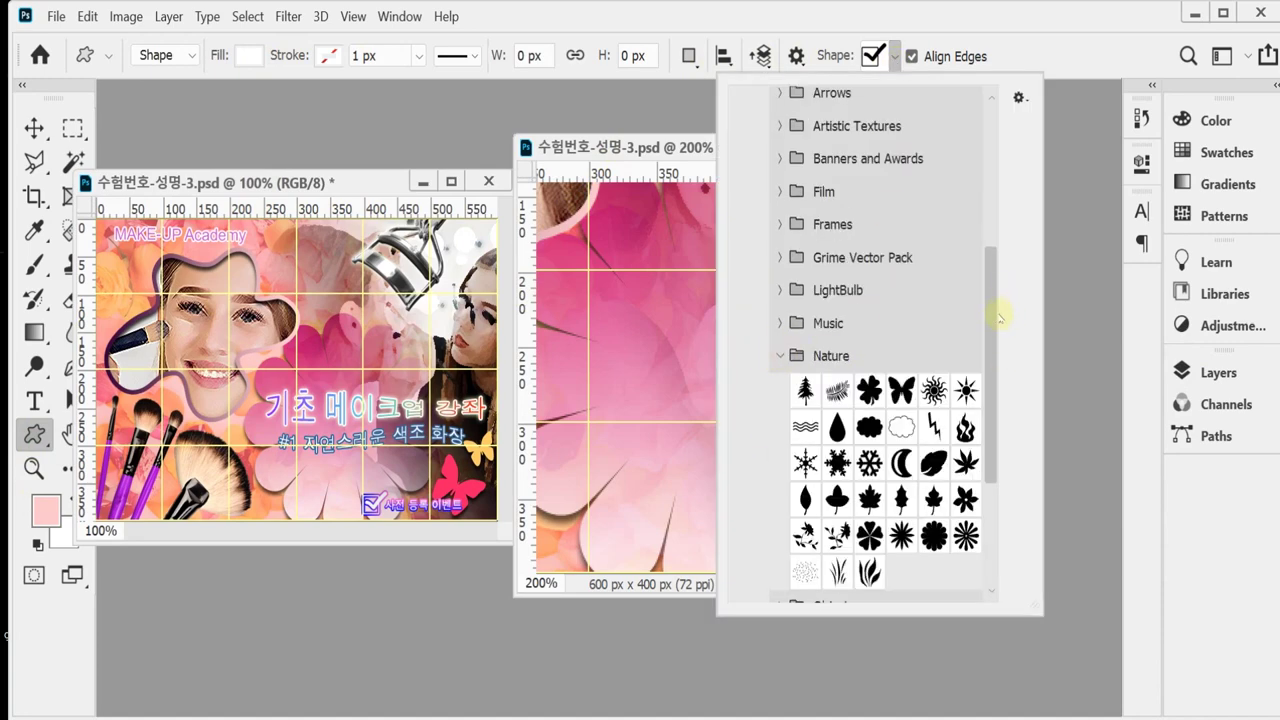
scroll(990, 390, down, 5)
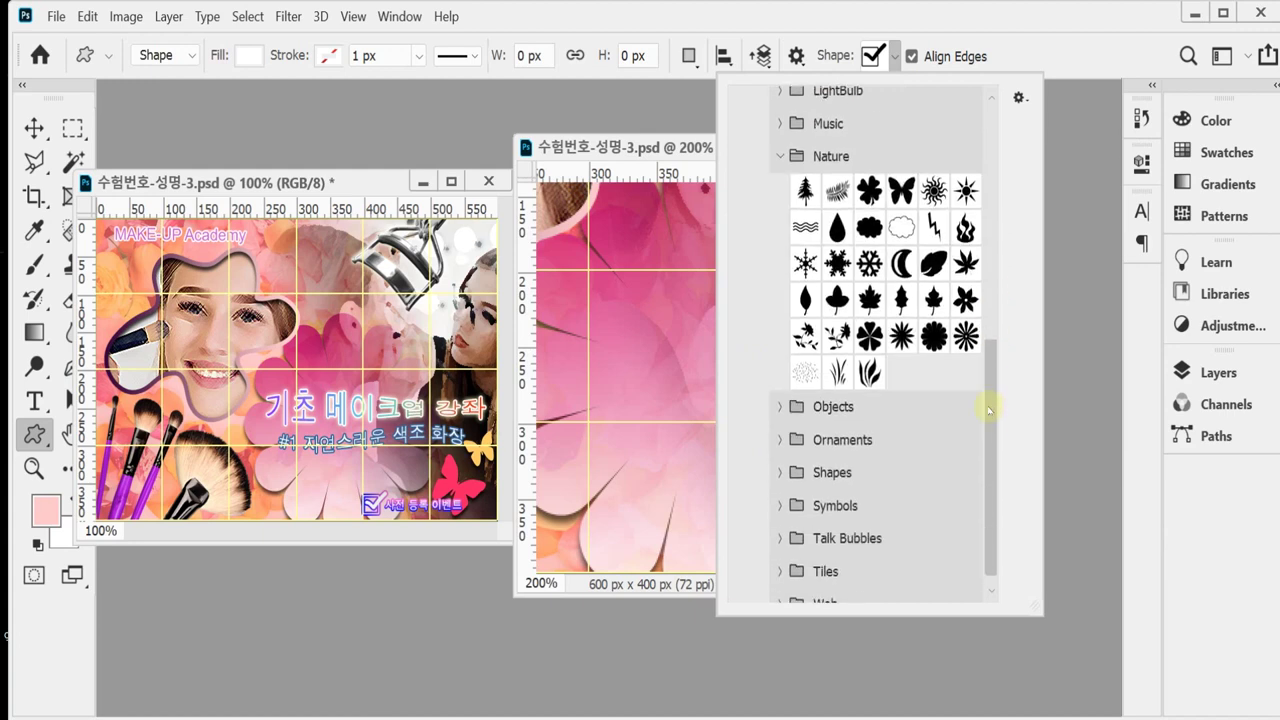
click(781, 158)
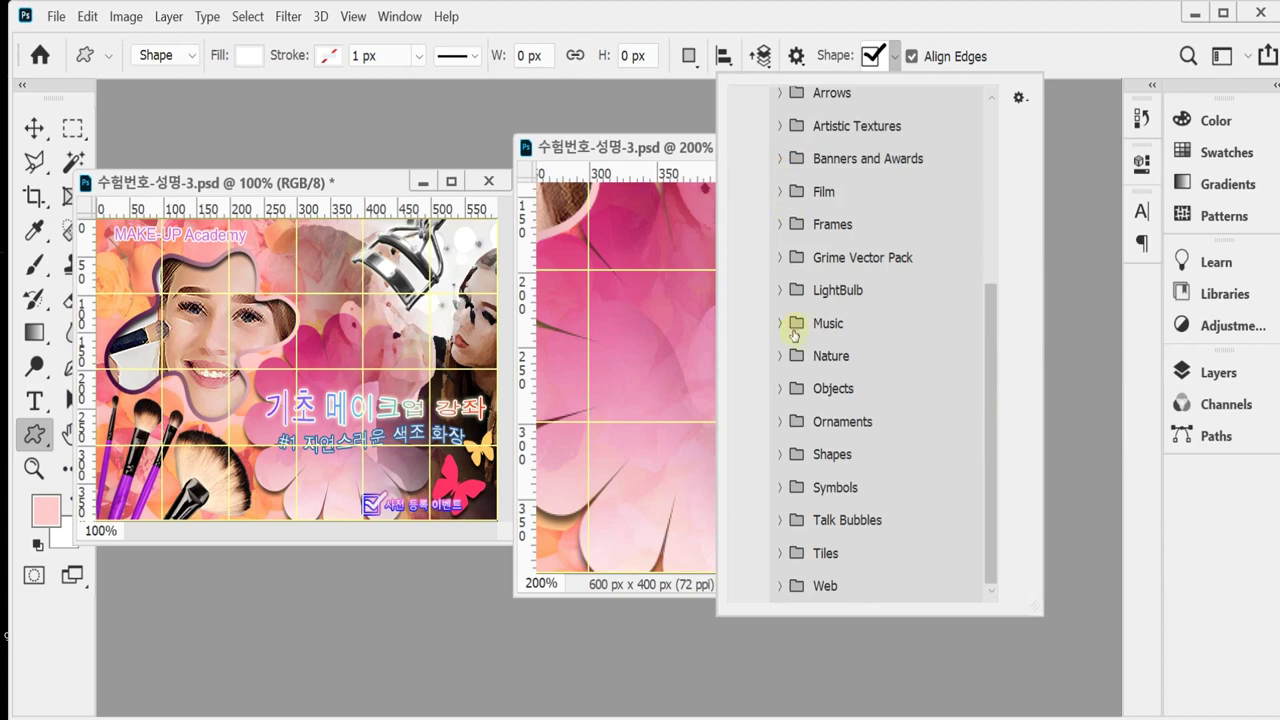
click(779, 356)
scroll(995, 313, down, 2)
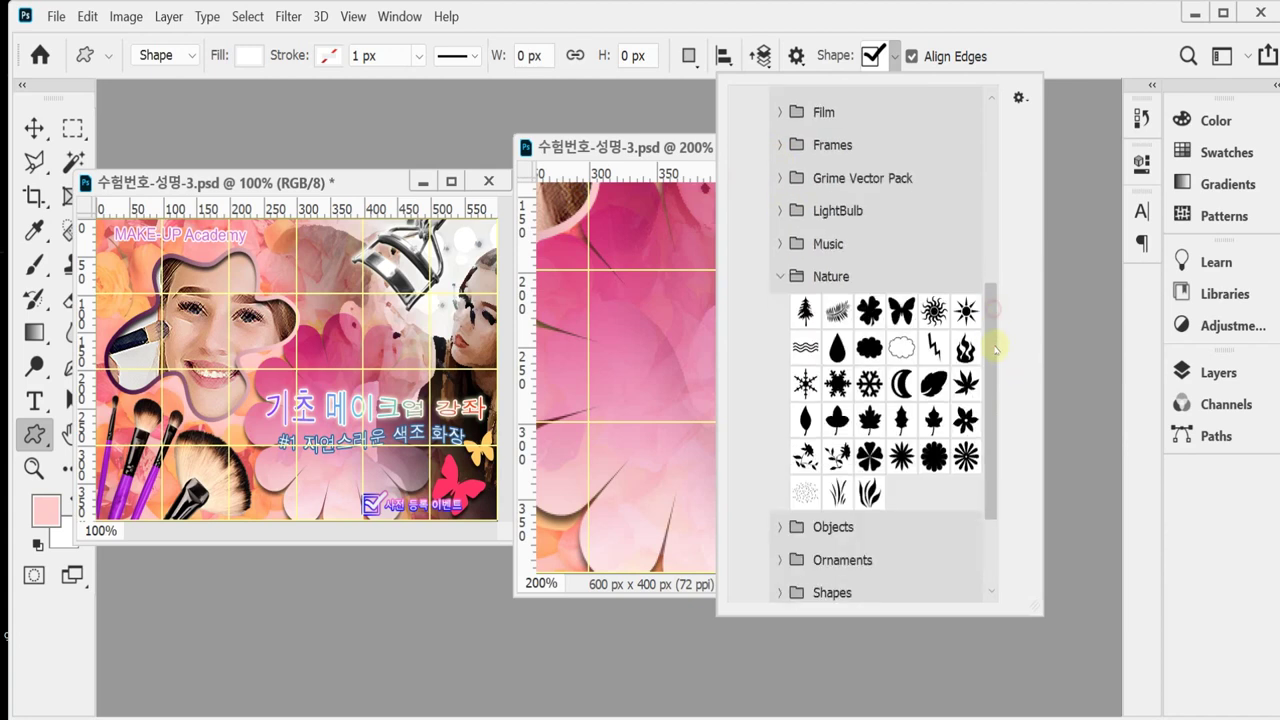
click(901, 311)
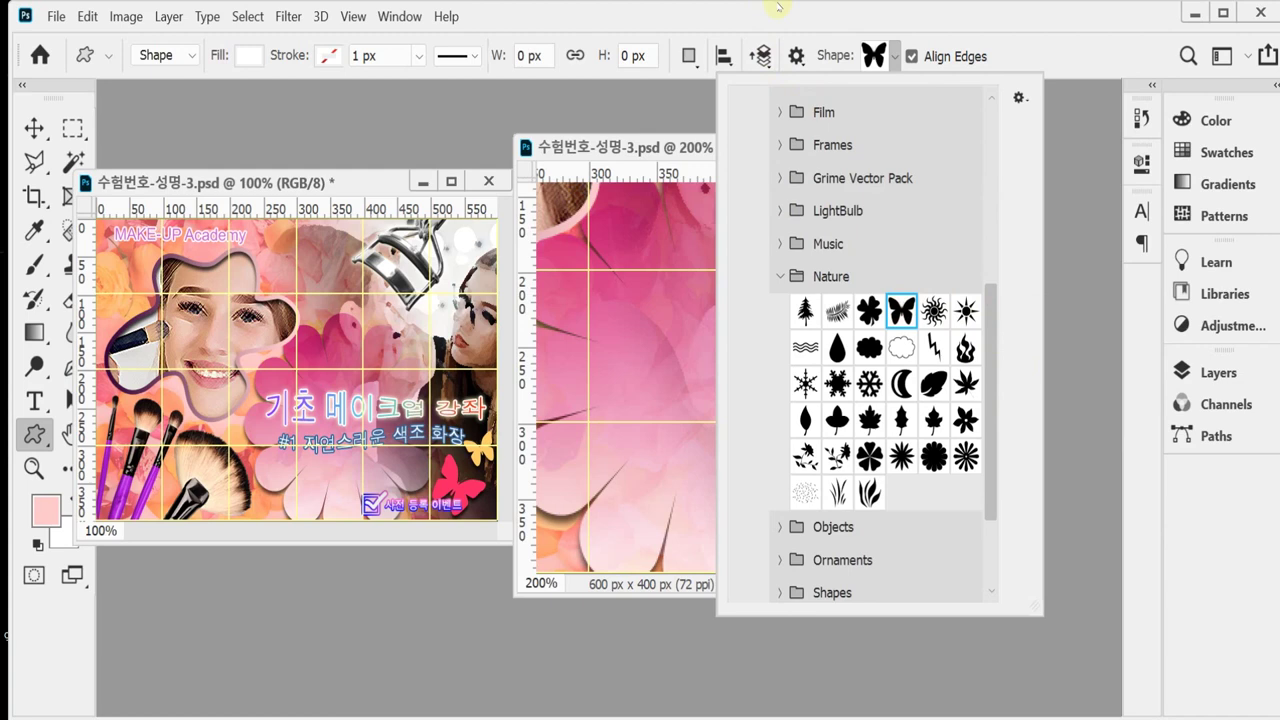
click(752, 30)
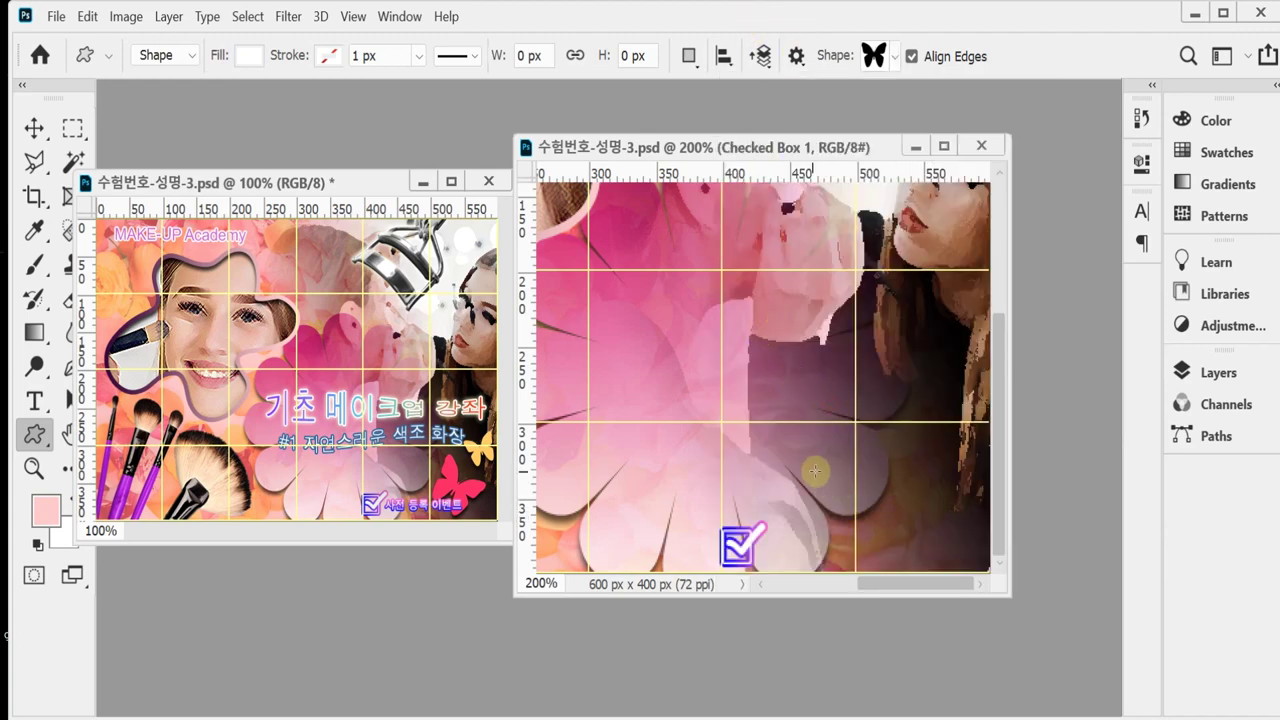
Draw a butterfly in the banner's lower-right corner, rotate it about 30° clockwise and scale it to about 85%.
drag(825, 478, 938, 581)
key(ctrl+t)
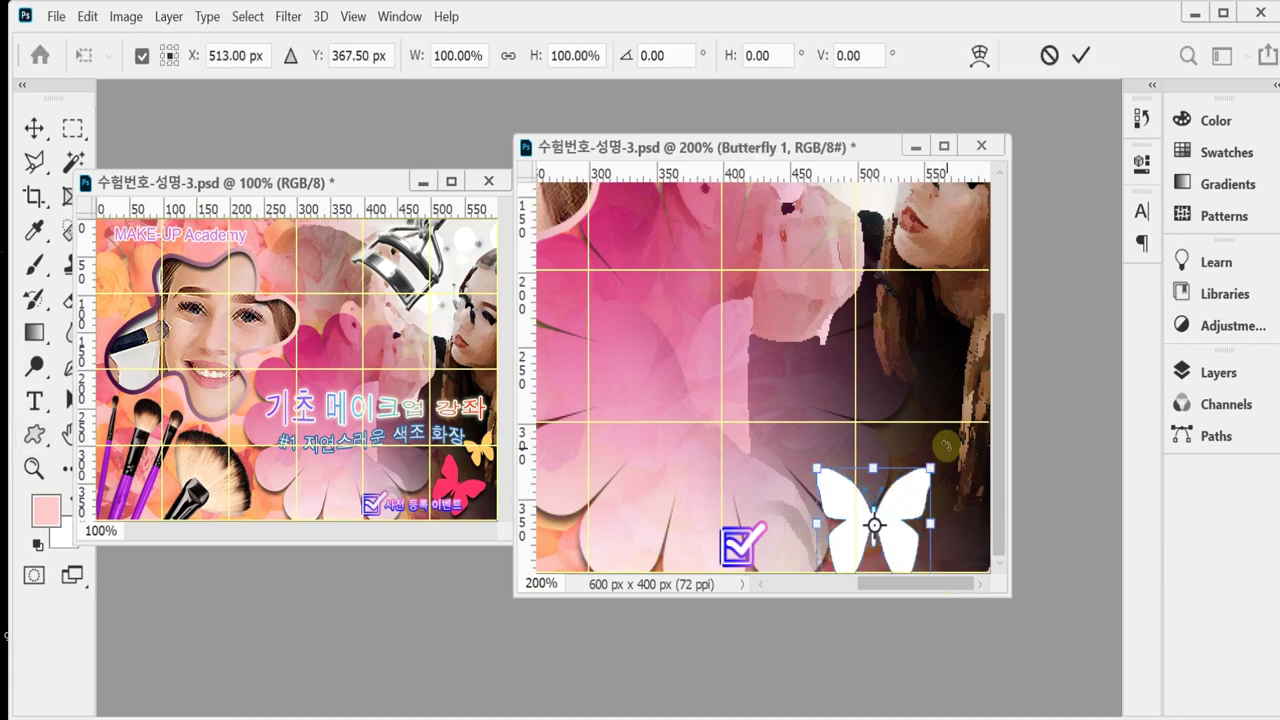
drag(940, 457, 965, 498)
drag(905, 527, 1080, 529)
drag(1004, 519, 1027, 517)
drag(956, 432, 962, 444)
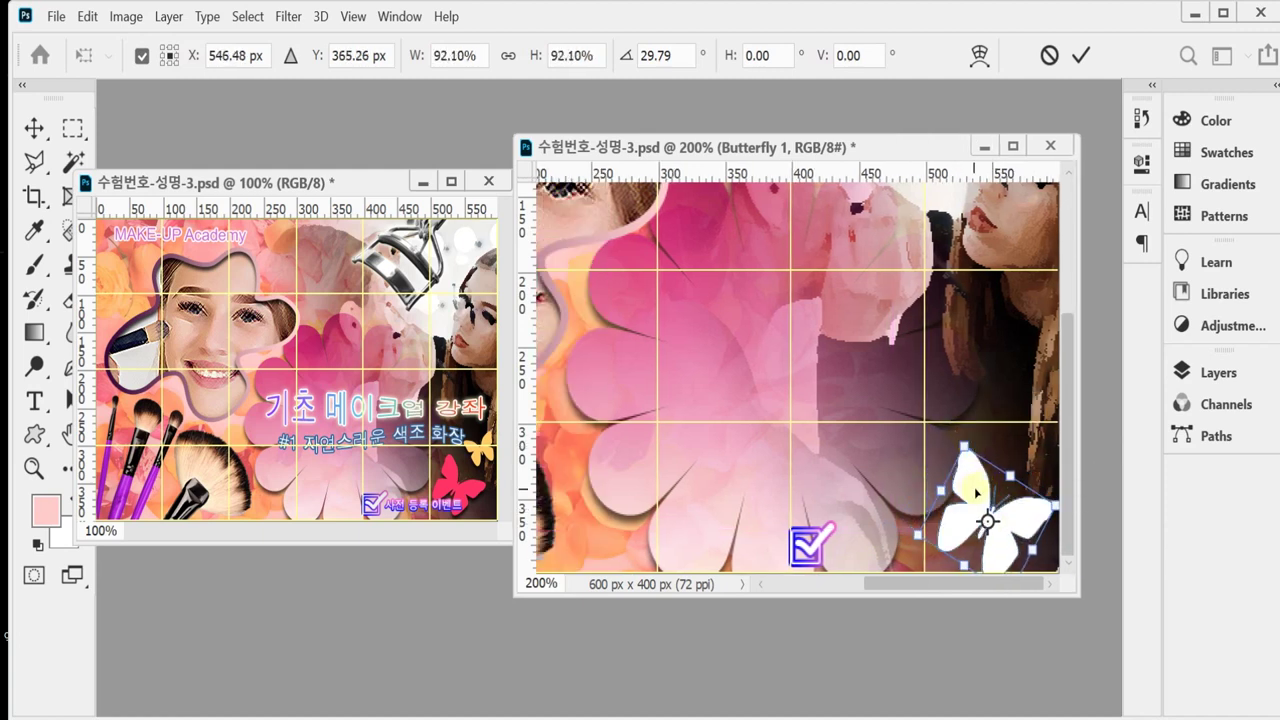
drag(977, 492, 970, 488)
drag(959, 442, 968, 484)
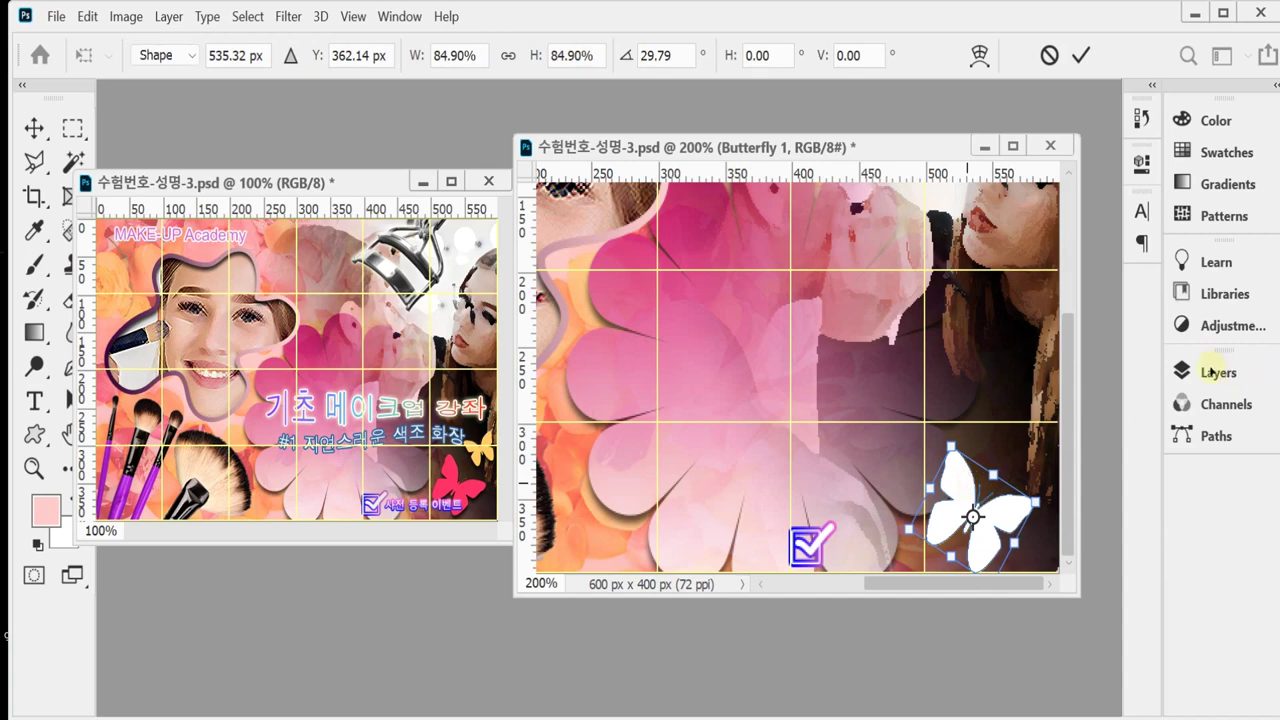
click(1218, 372)
key(Return)
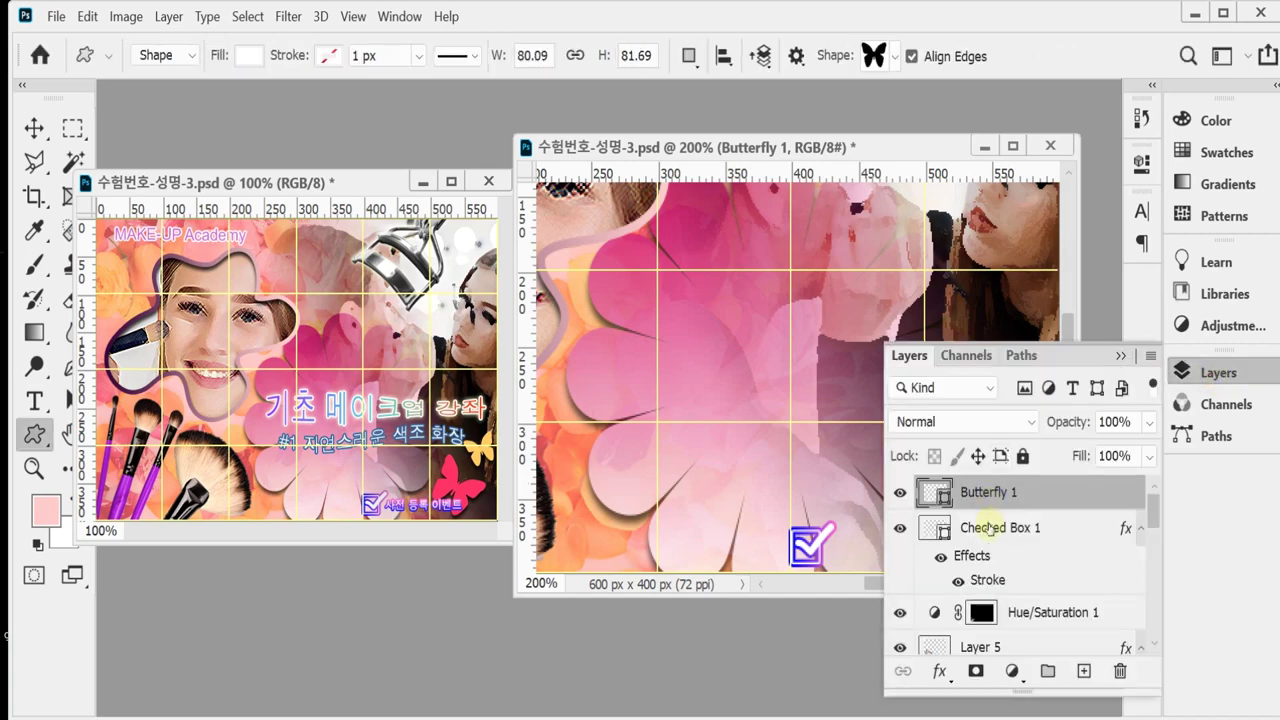
Set the butterfly shape's fill color to pinkish red (f36).
double_click(940, 493)
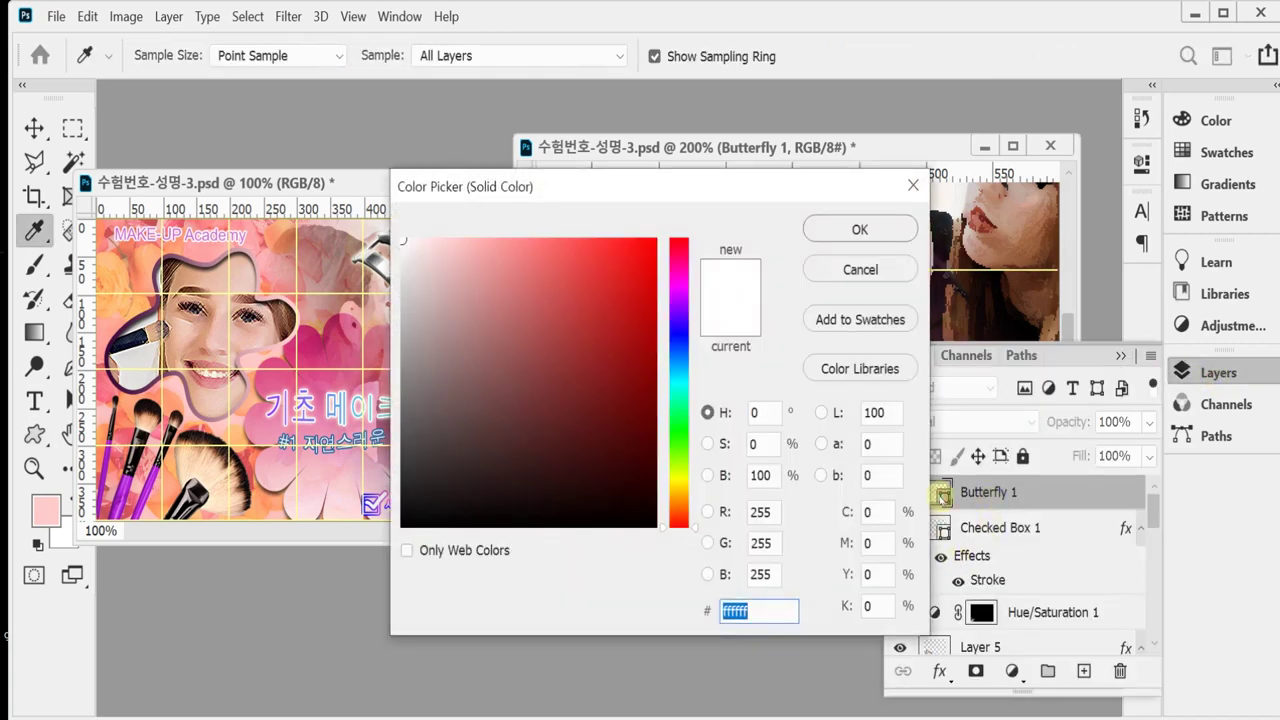
text(f3)
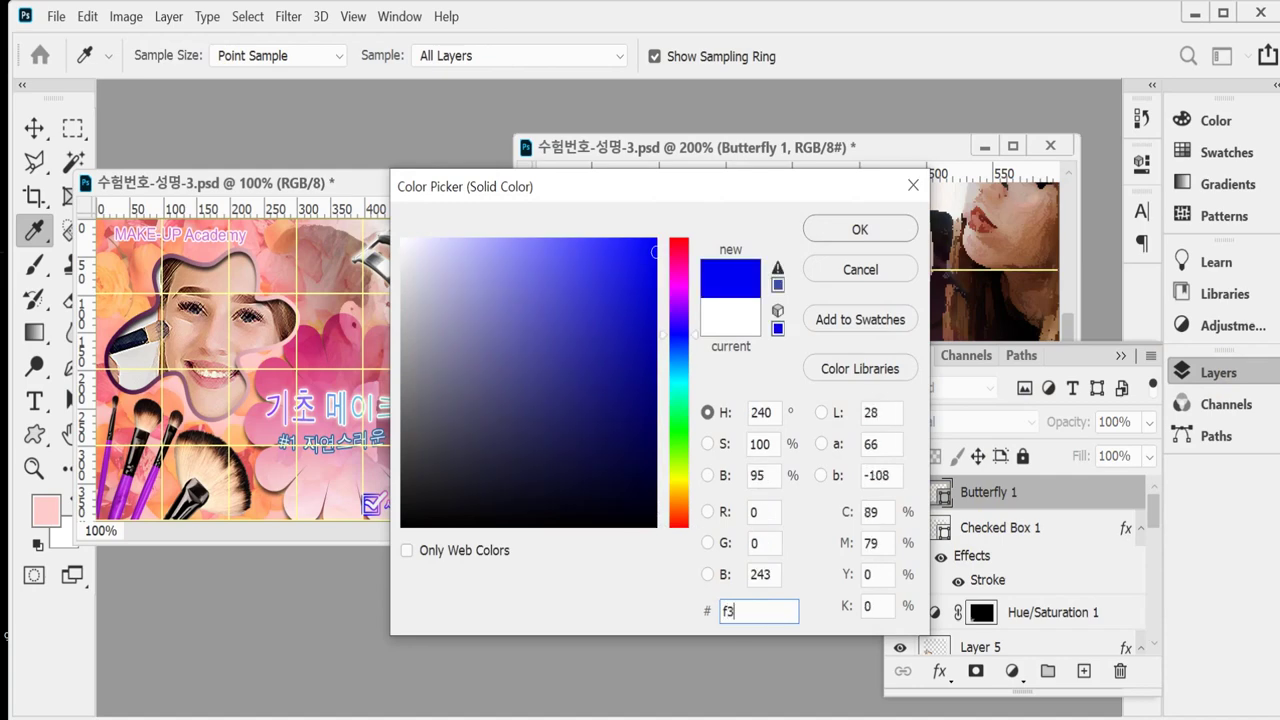
text(6)
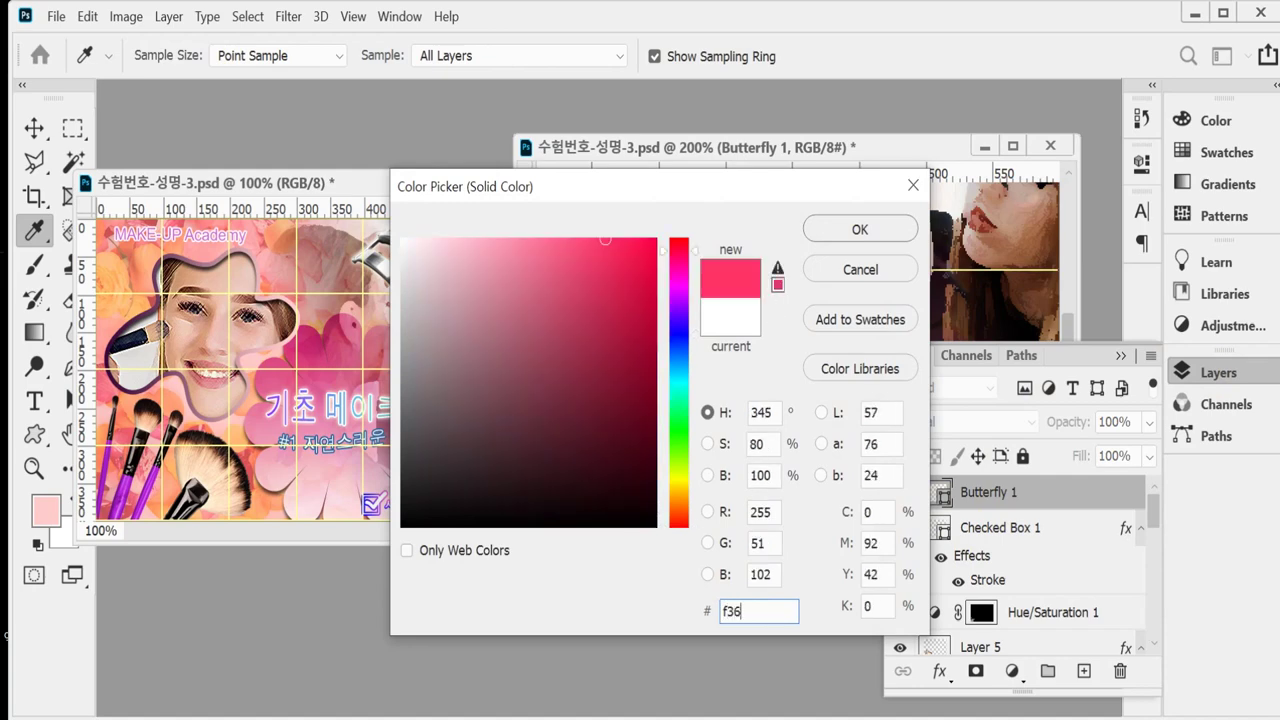
key(Return)
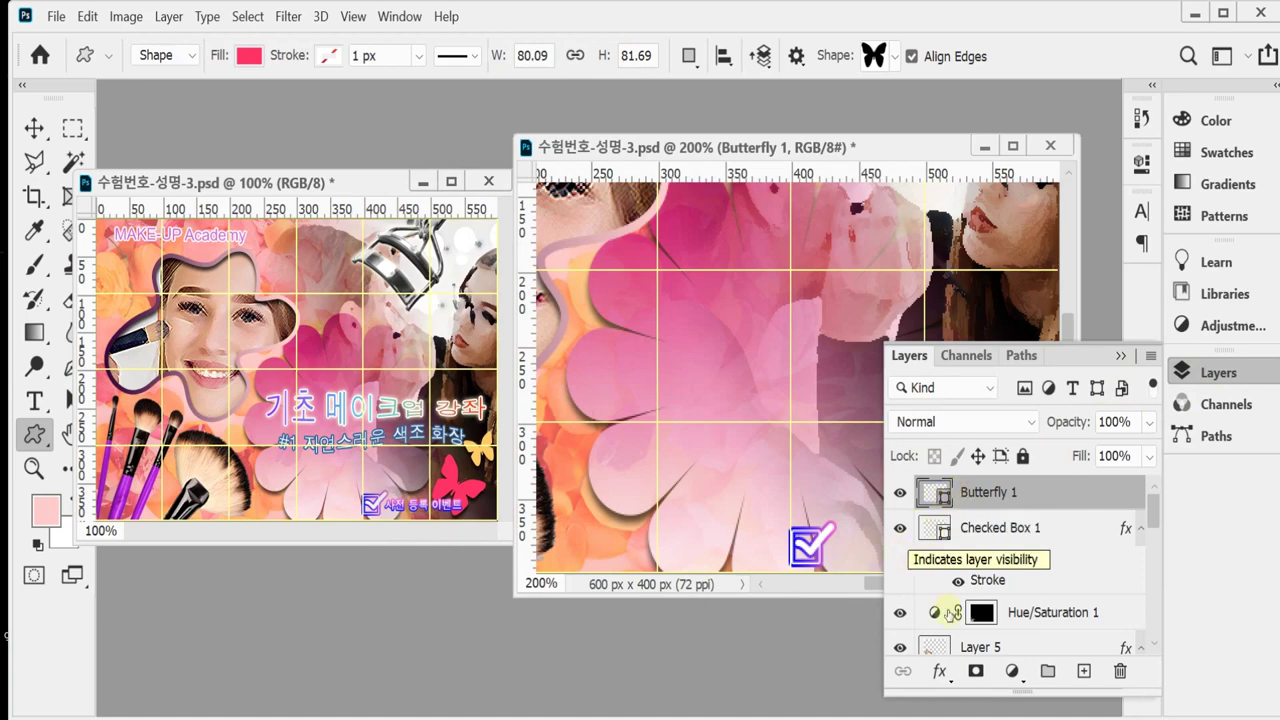
Add a Drop Shadow effect to the butterfly layer.
click(940, 671)
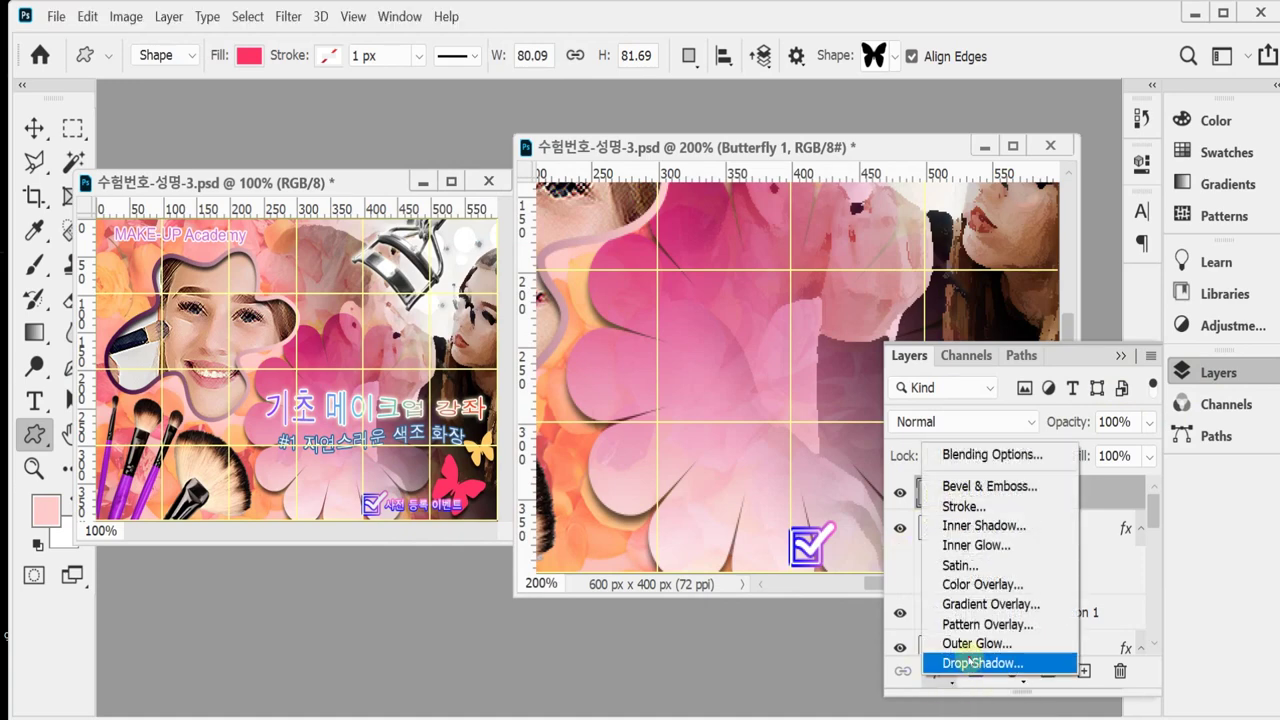
key(Escape)
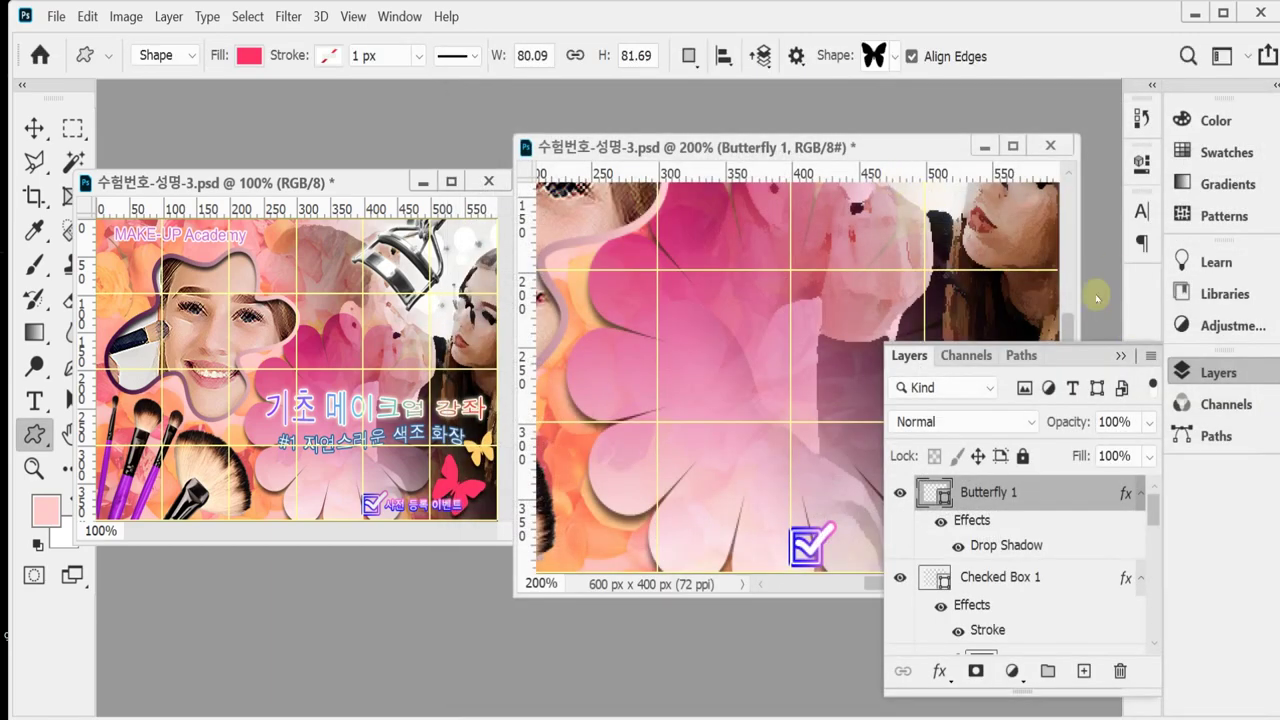
click(1206, 366)
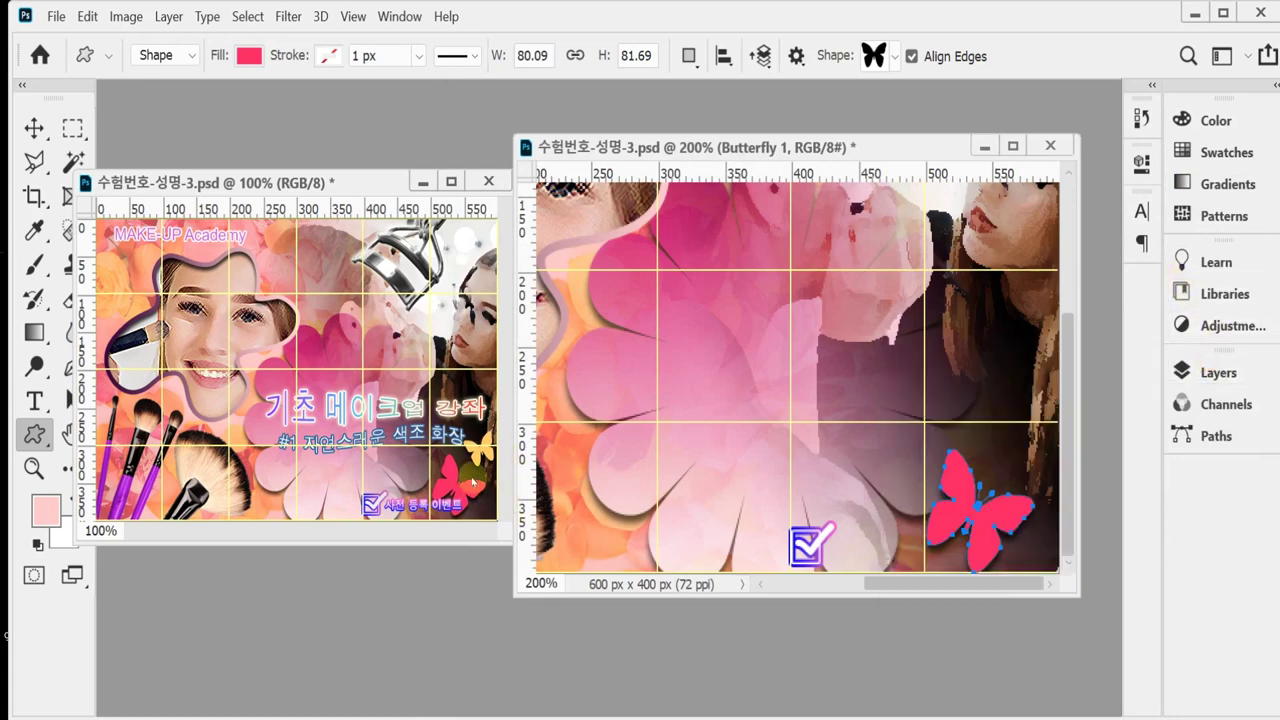
Duplicate the butterfly, scale the copy to about 66%, rotate it about -54° and place it above the original near the right edge.
scroll(484, 475, up, 1)
drag(448, 460, 412, 404)
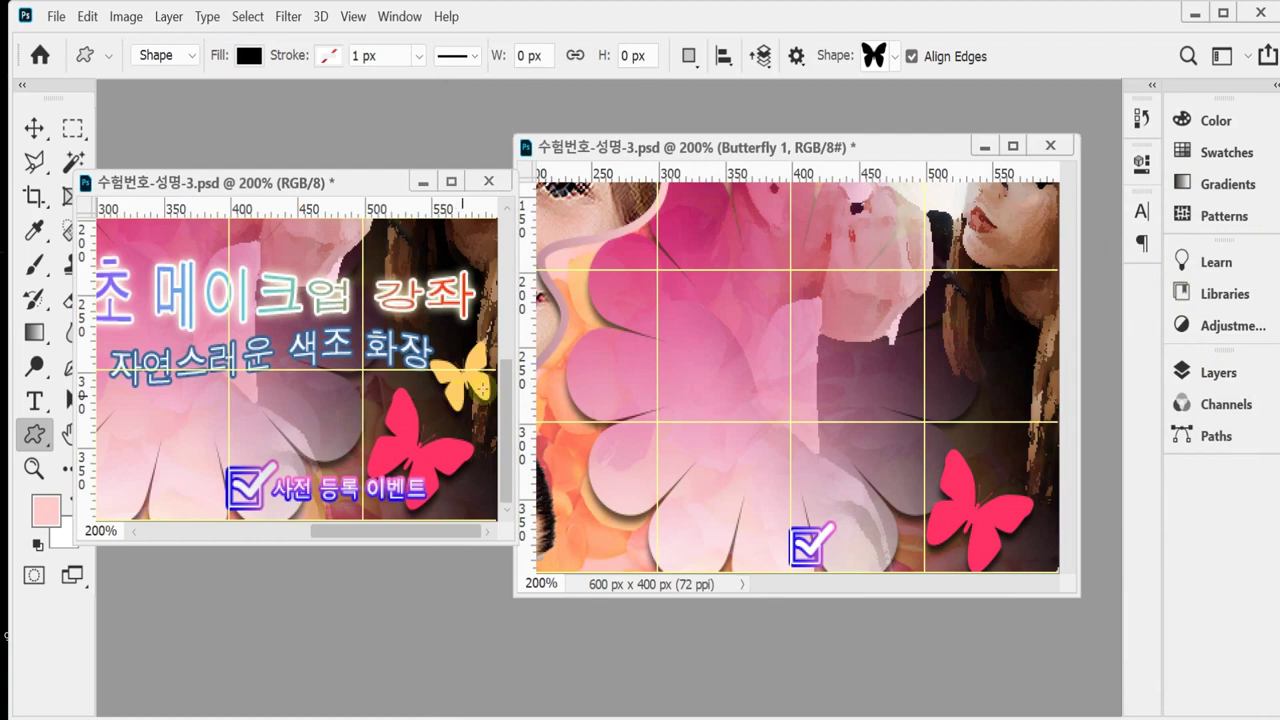
drag(929, 451, 1034, 568)
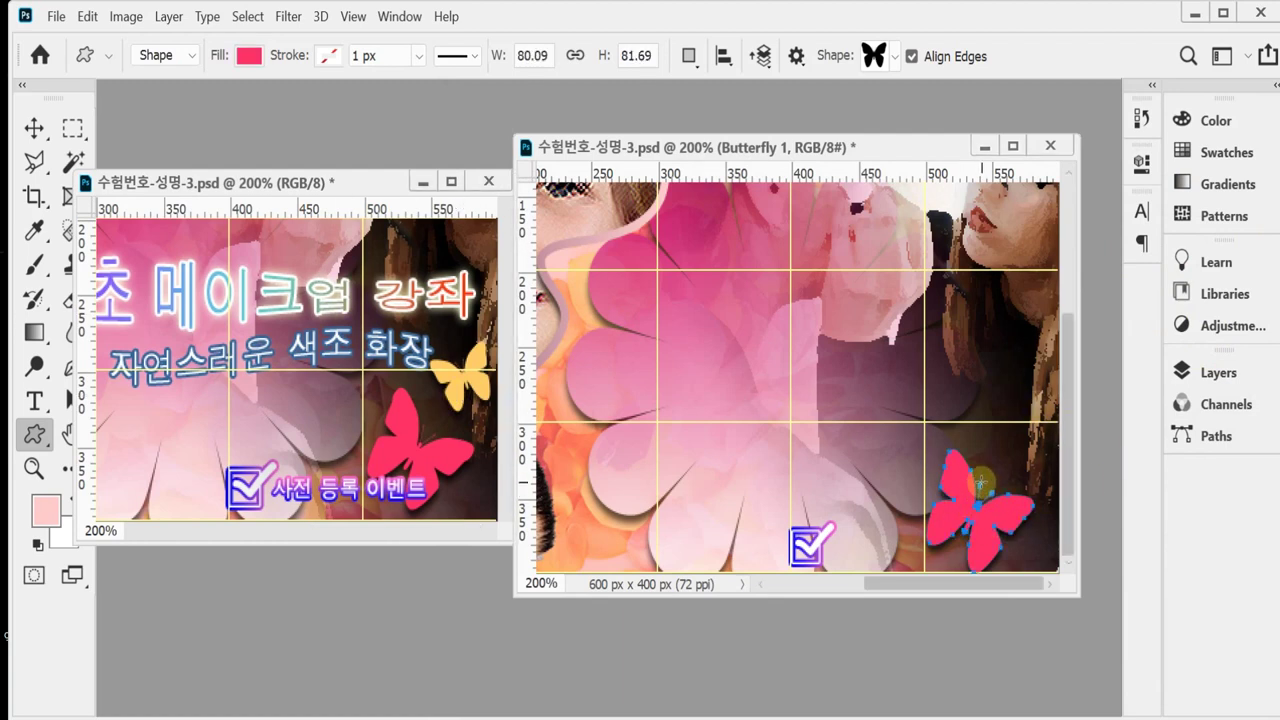
key(ctrl+j)
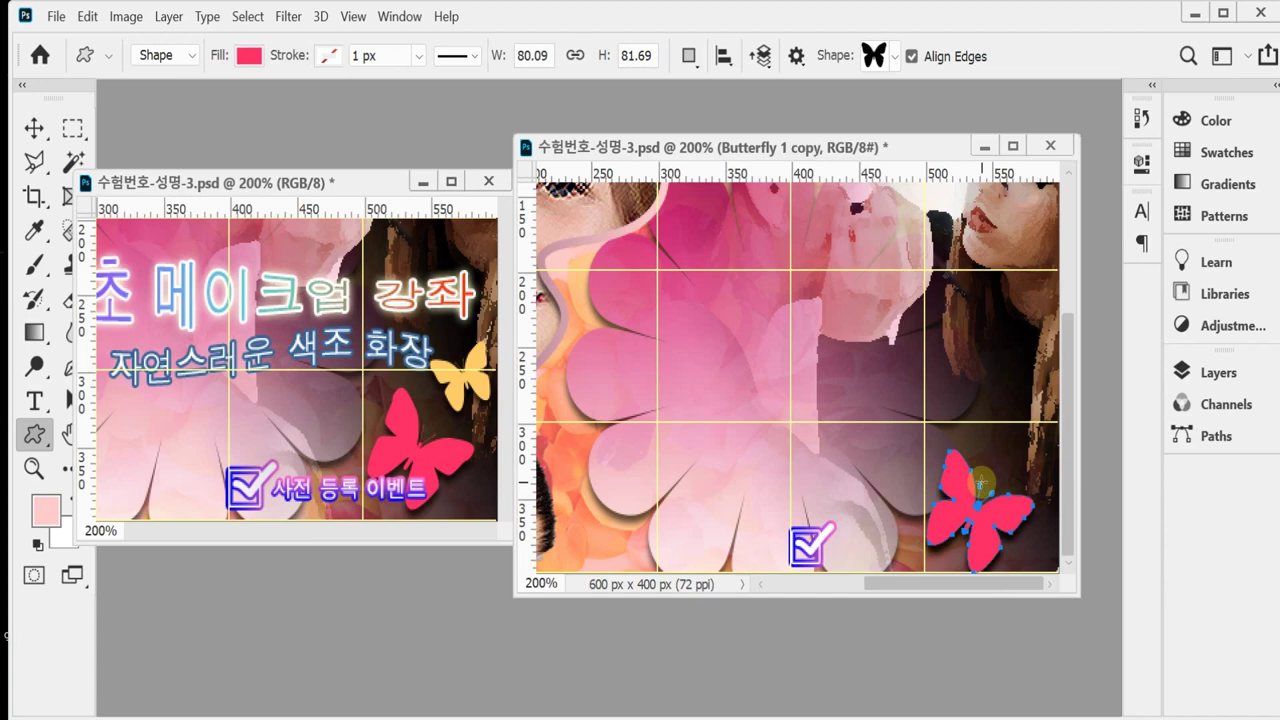
key(ctrl+t)
drag(998, 503, 987, 391)
drag(914, 456, 953, 416)
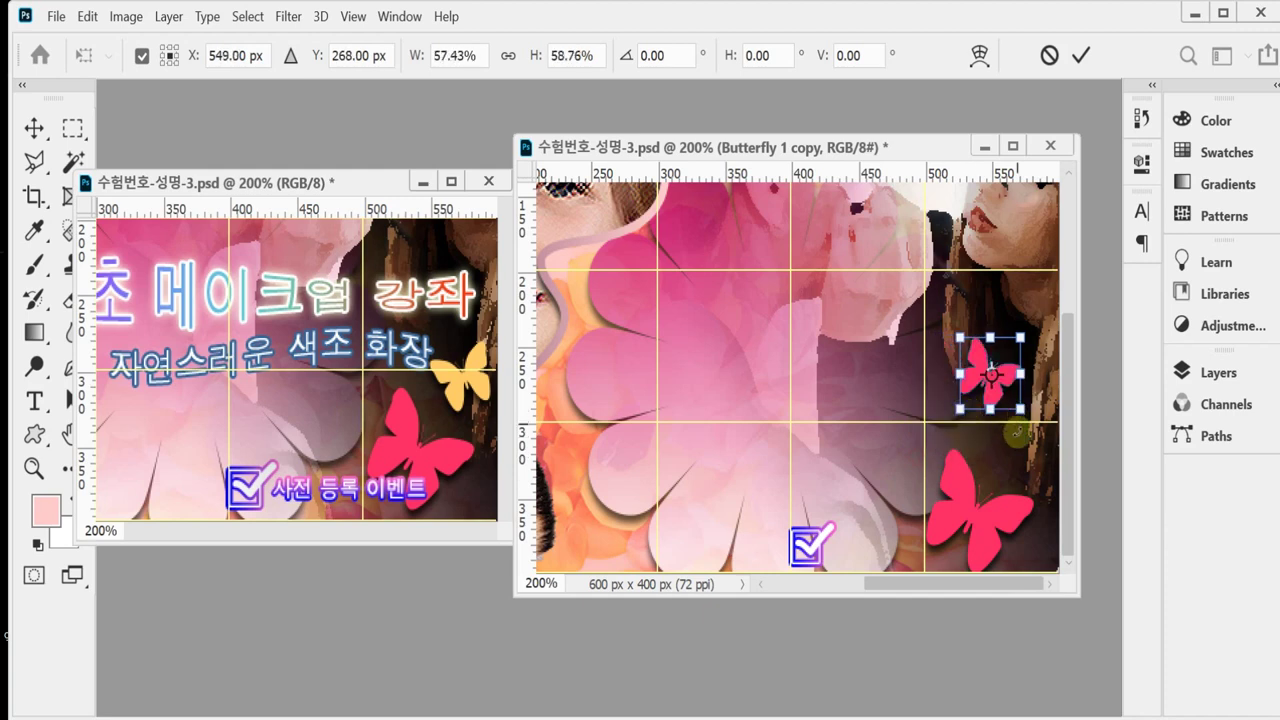
drag(1027, 444, 1064, 431)
drag(1014, 351, 1028, 347)
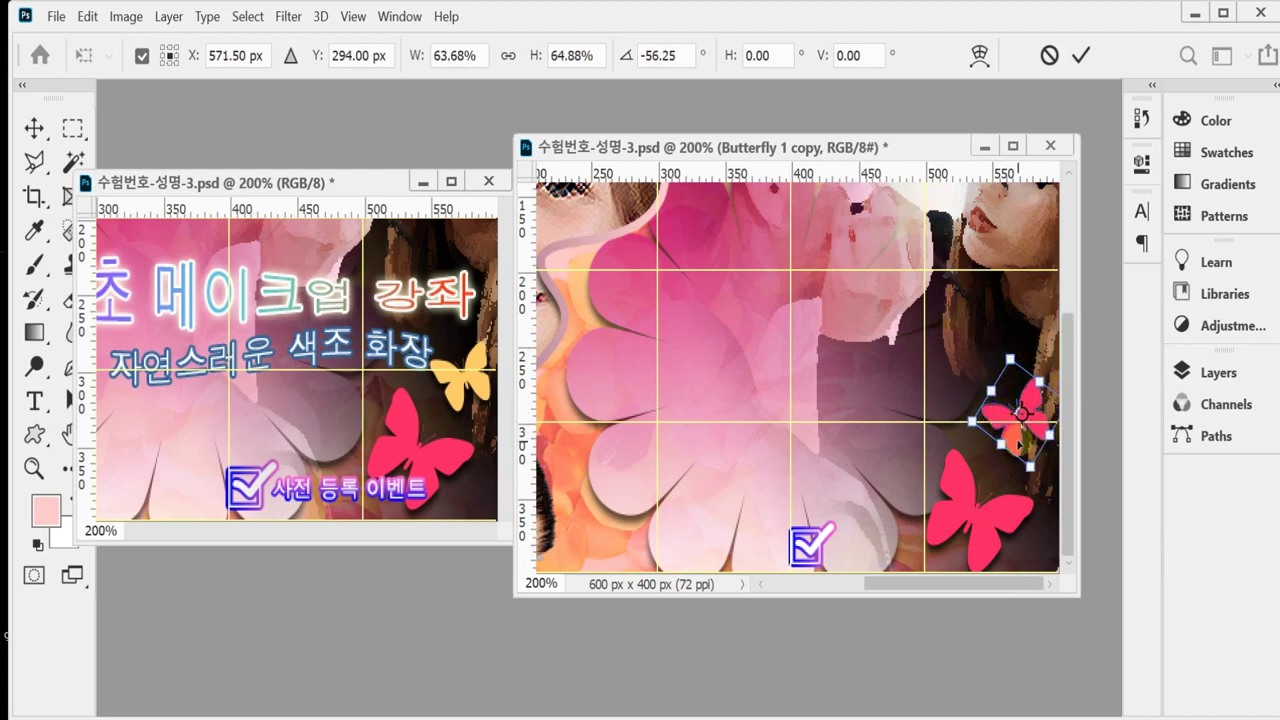
drag(1038, 468, 1031, 473)
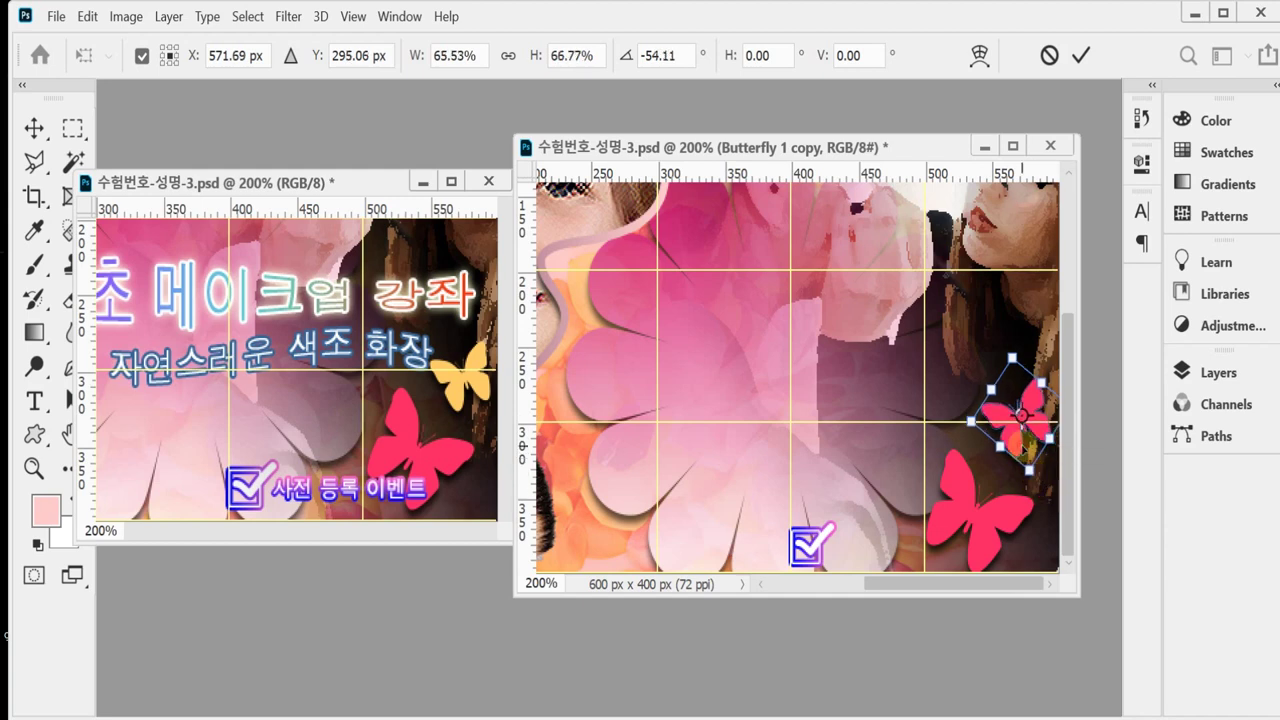
key(Return)
Set the small butterfly copy's fill color to yellow-orange (fc6) and save the document.
click(1222, 372)
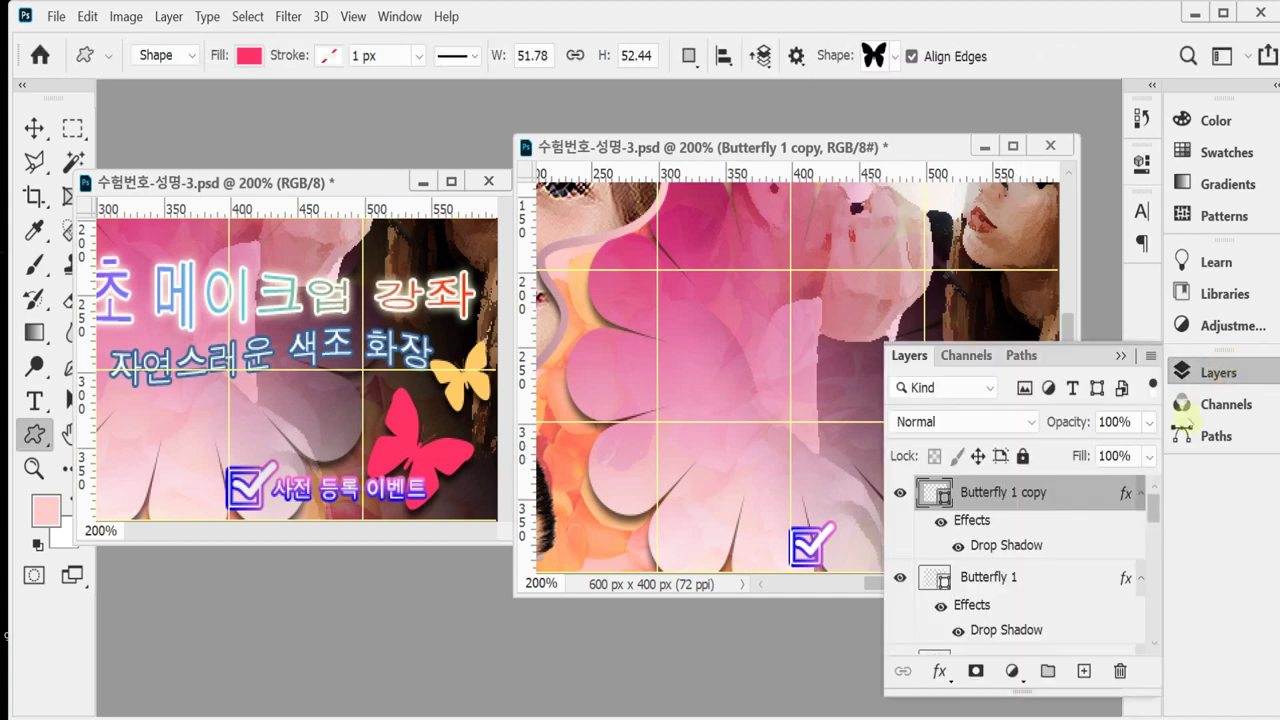
double_click(938, 494)
text(fc6)
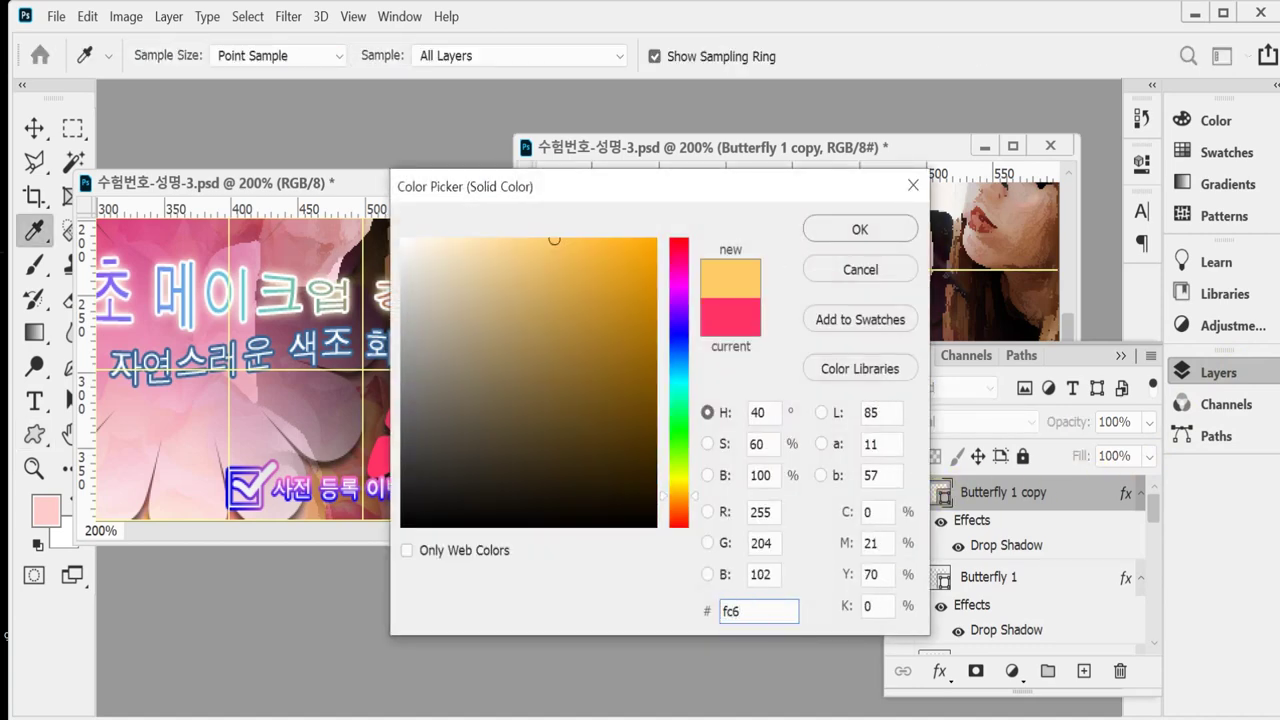
key(Return)
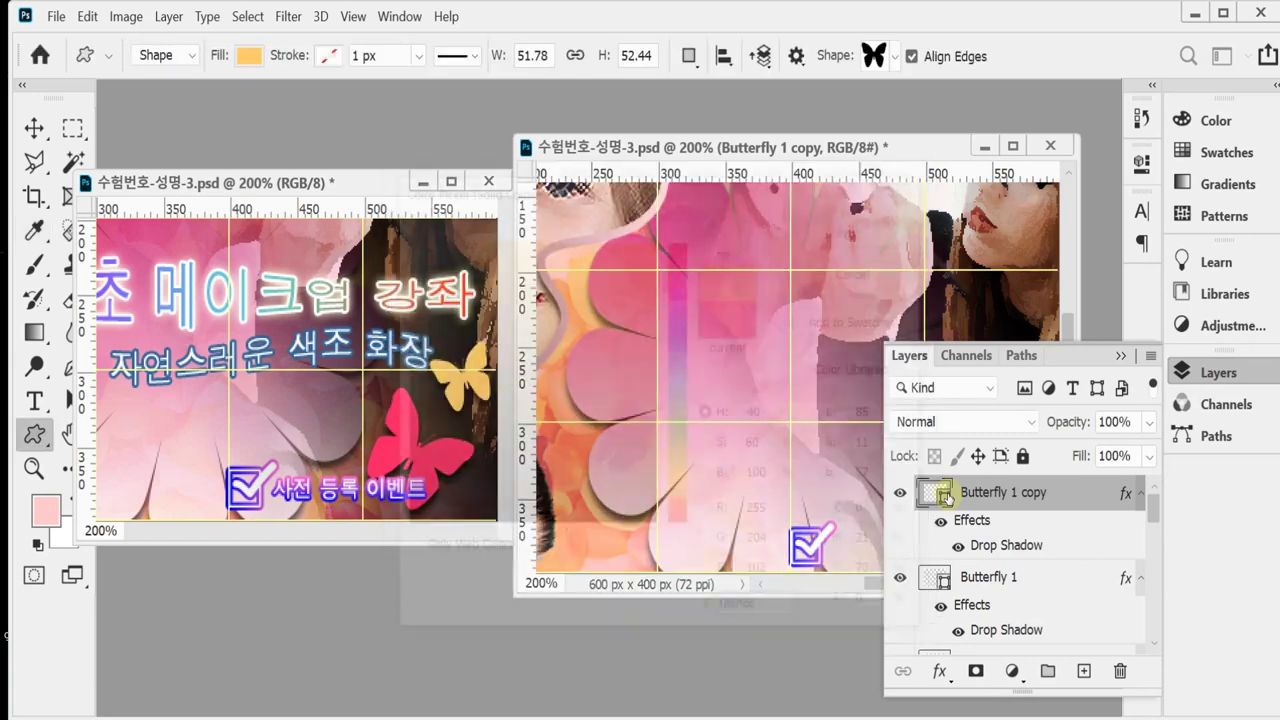
click(1220, 375)
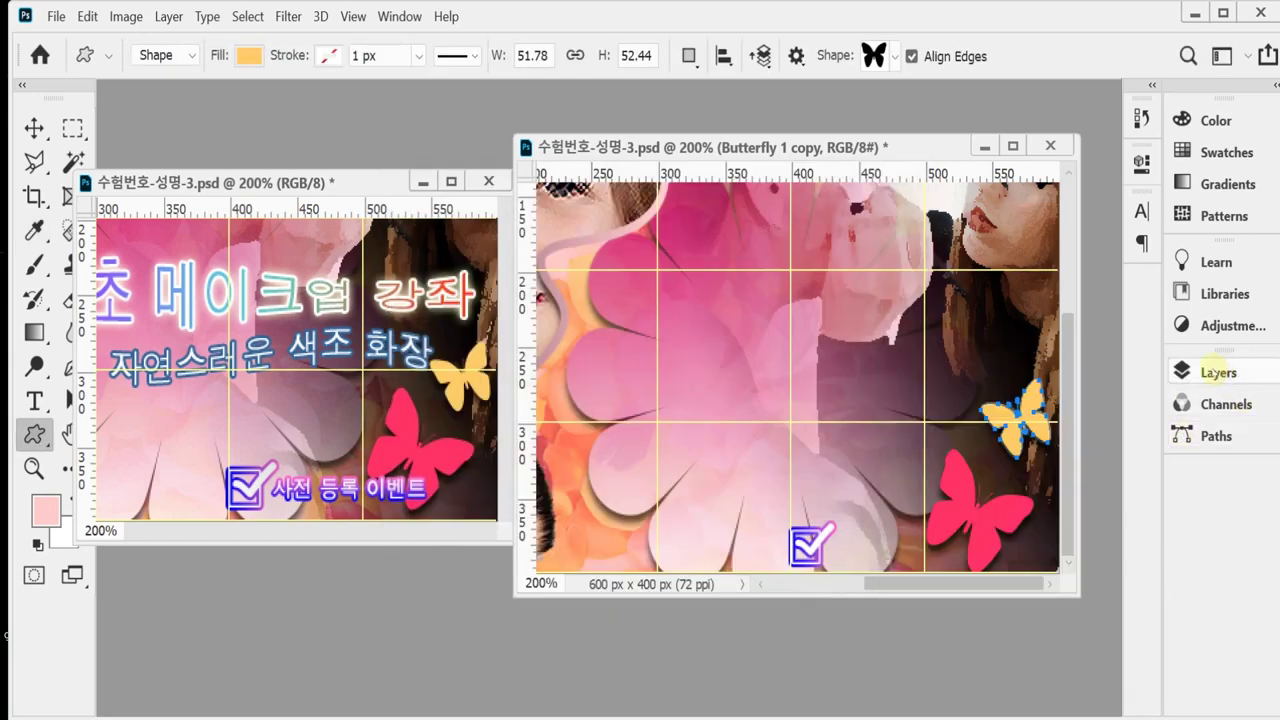
key(ctrl+s)
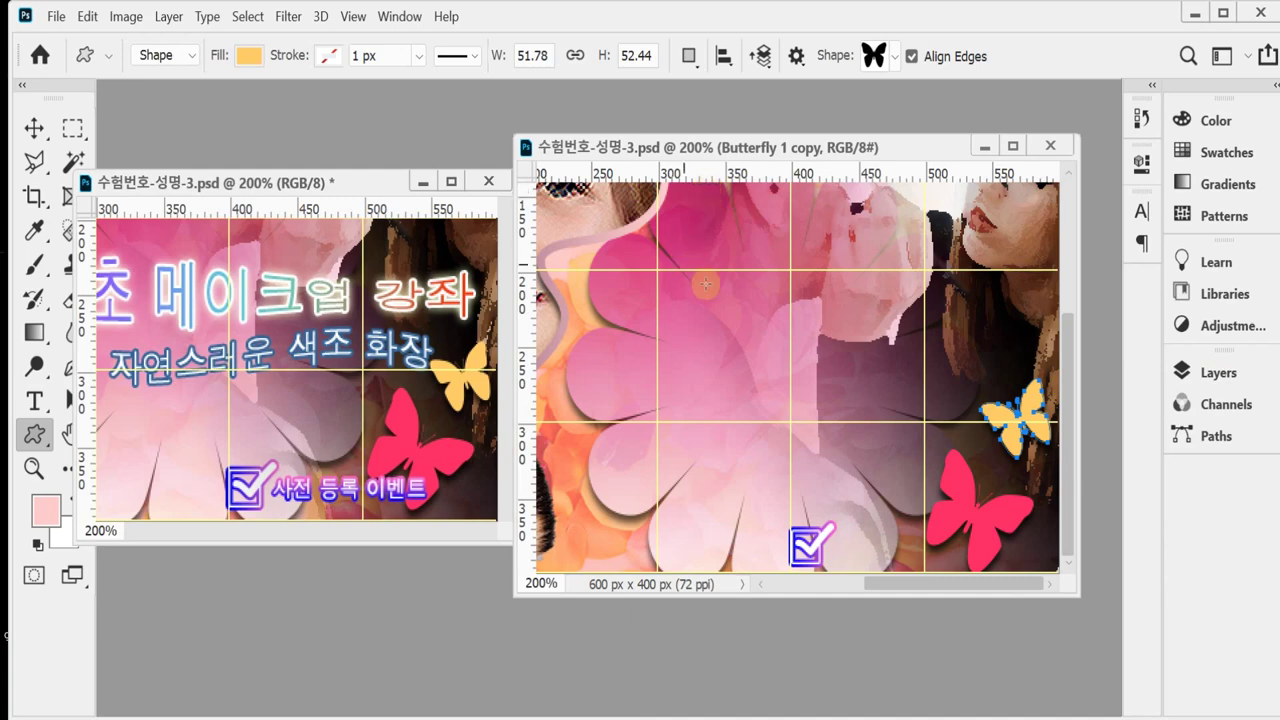
scroll(783, 438, down, 1)
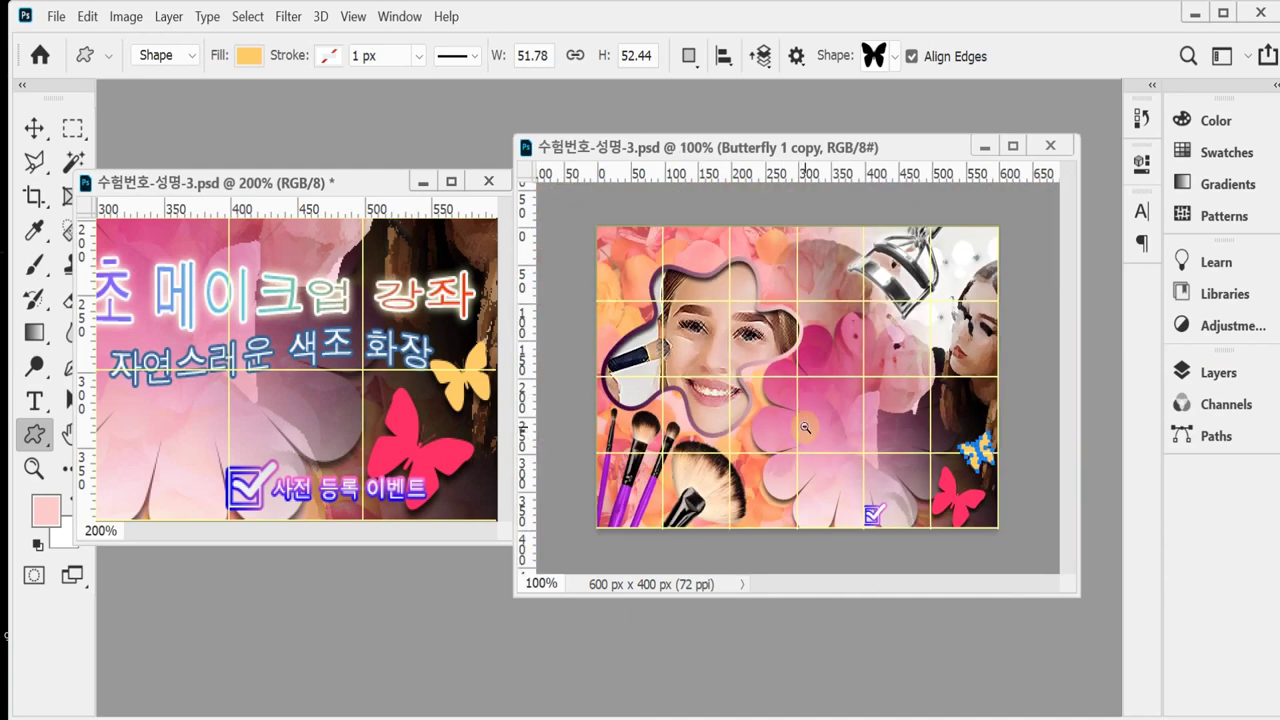
scroll(783, 438, down, 1)
scroll(783, 438, up, 1)
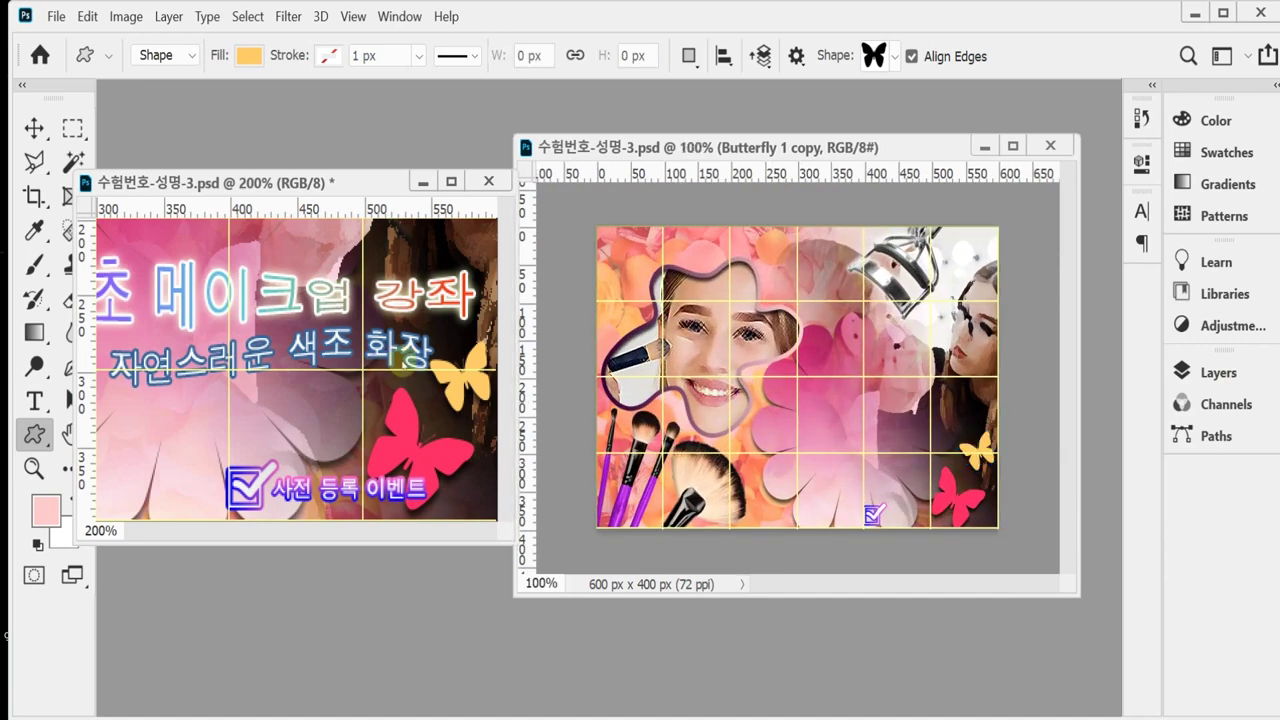
scroll(383, 366, down, 1)
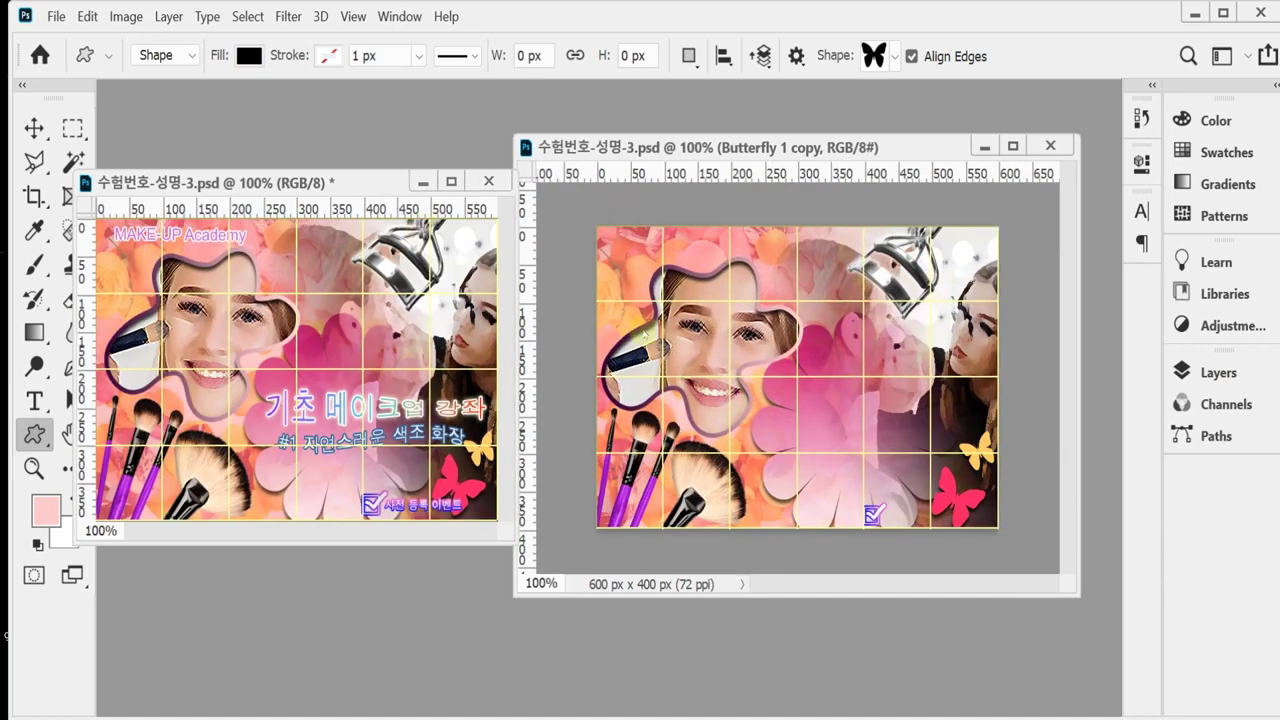
Arrange the reference and working documents side by side and check the font, size and color of the reference's 사전 등록 이벤트 text.
drag(517, 268, 560, 271)
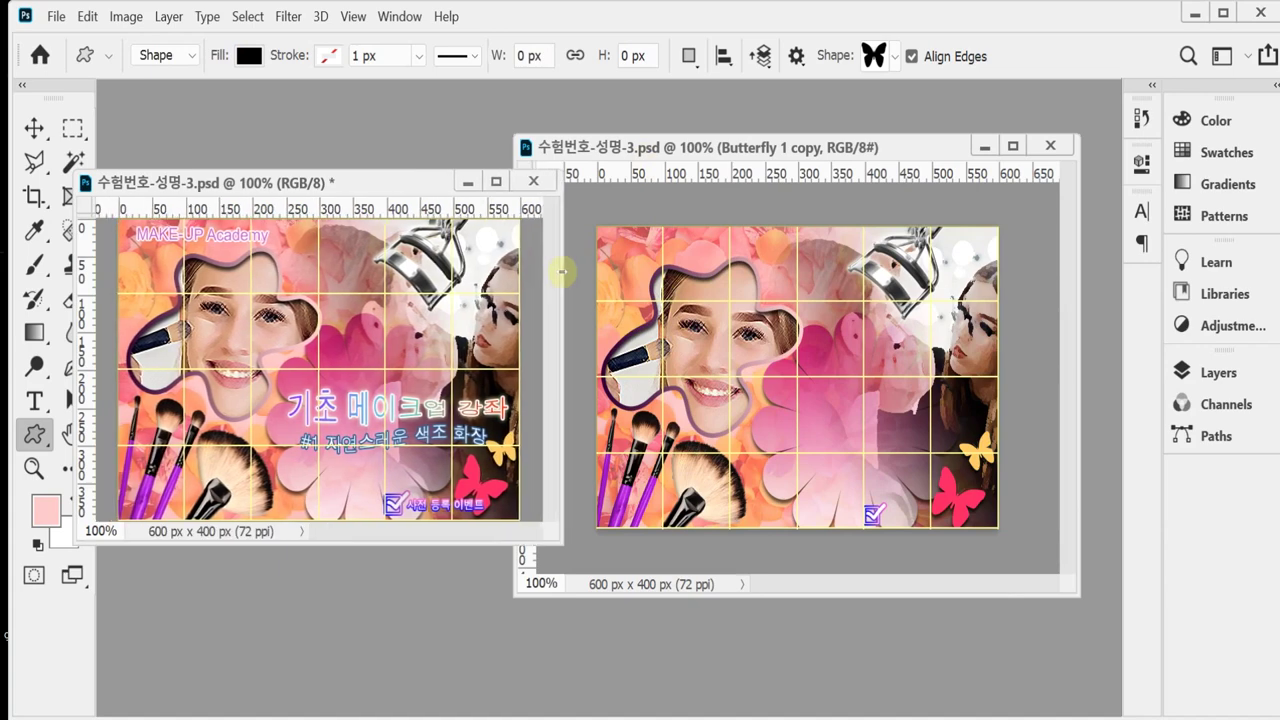
drag(629, 146, 671, 143)
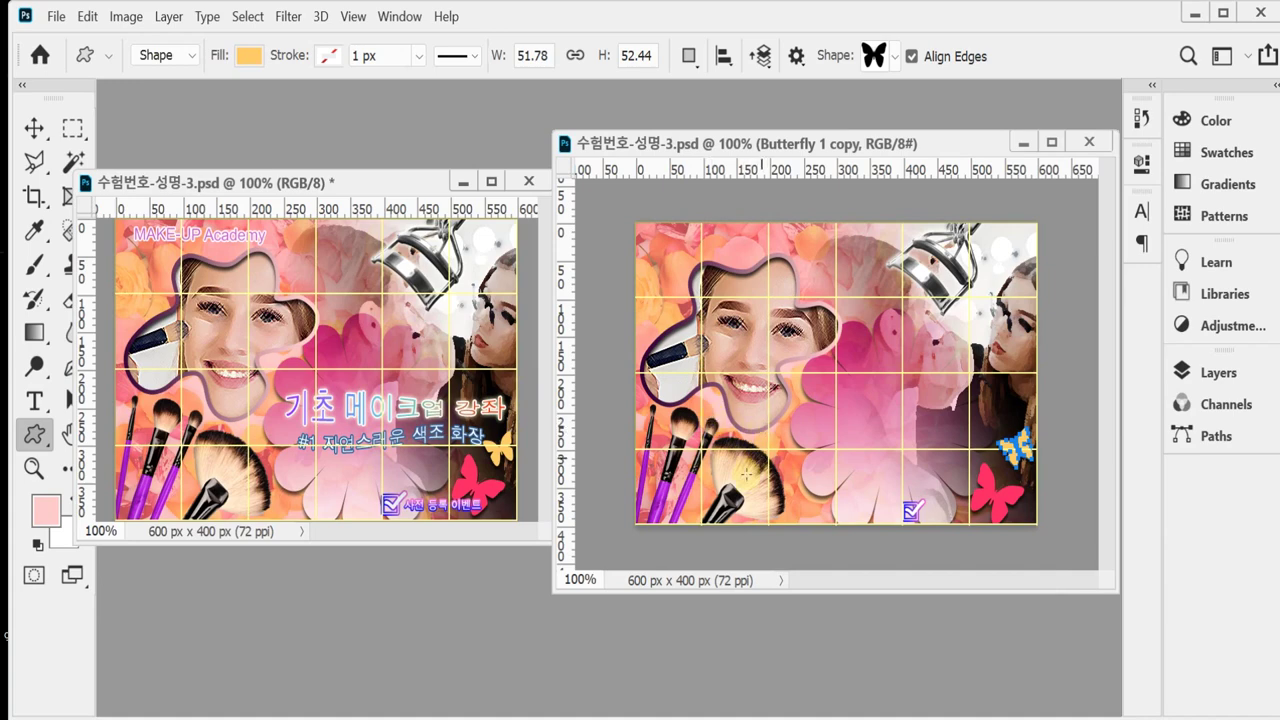
ctrl+click(487, 503)
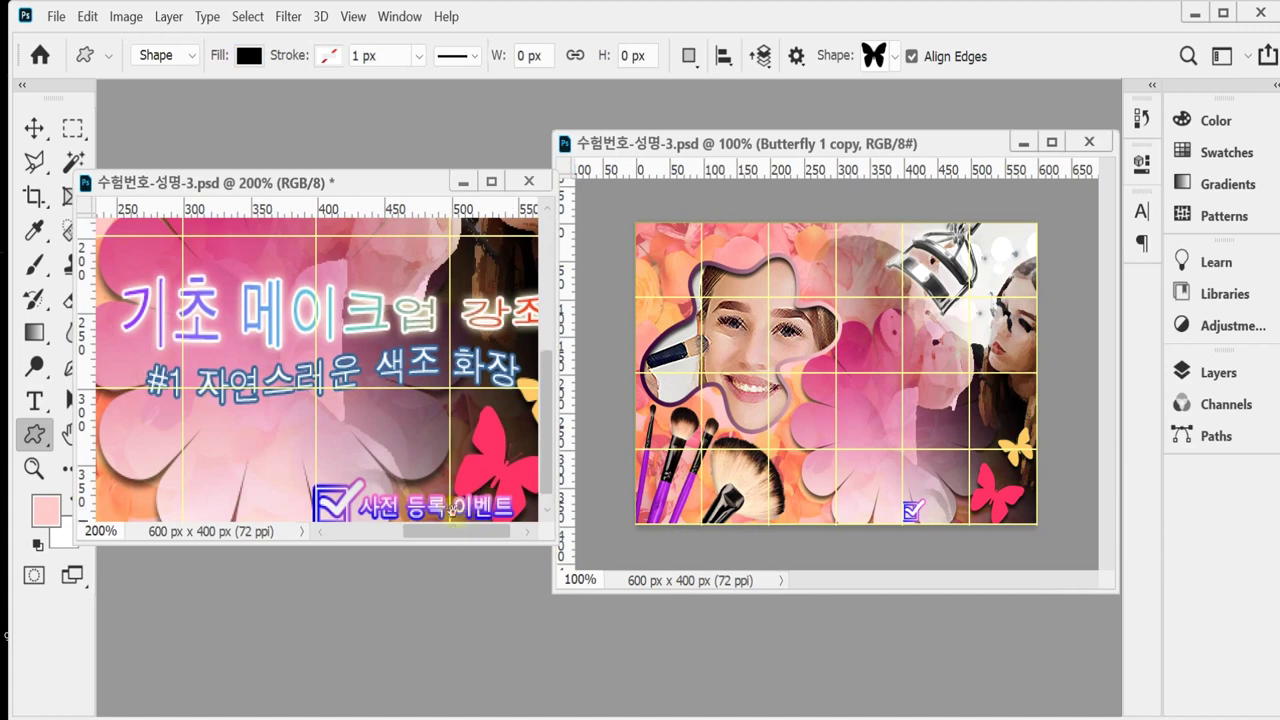
click(34, 401)
key(t)
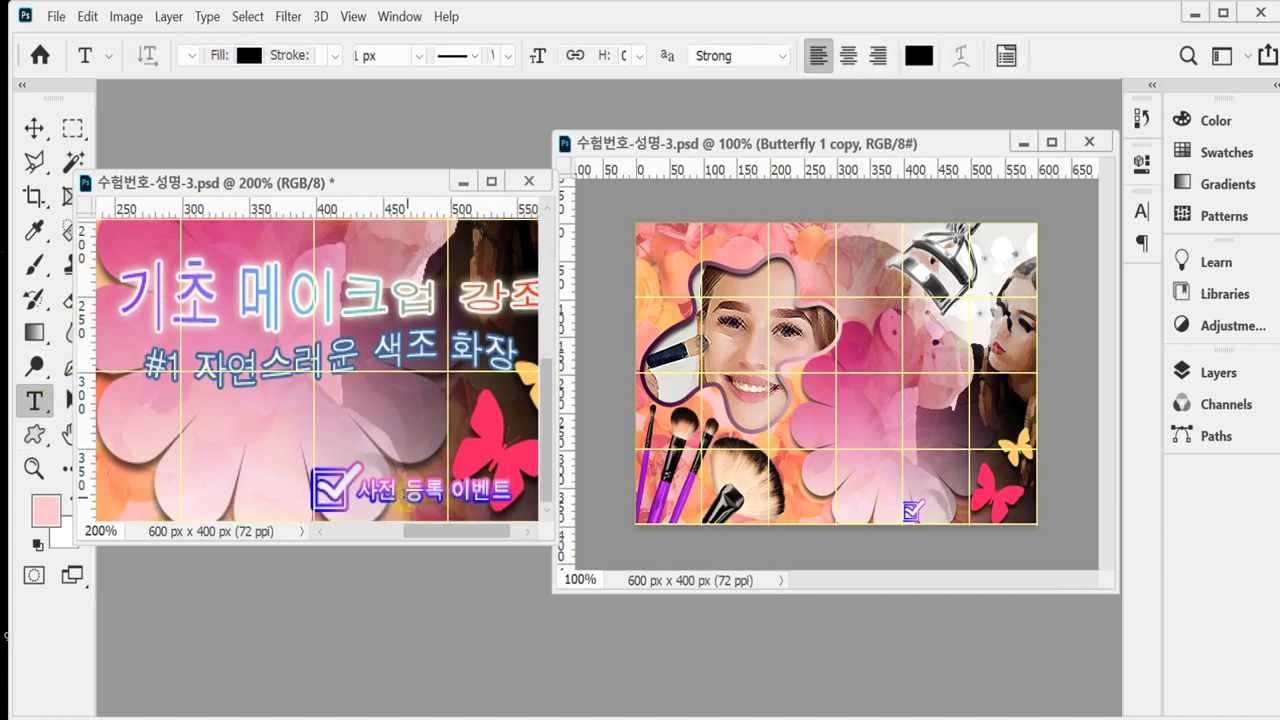
click(400, 492)
key(ctrl+a)
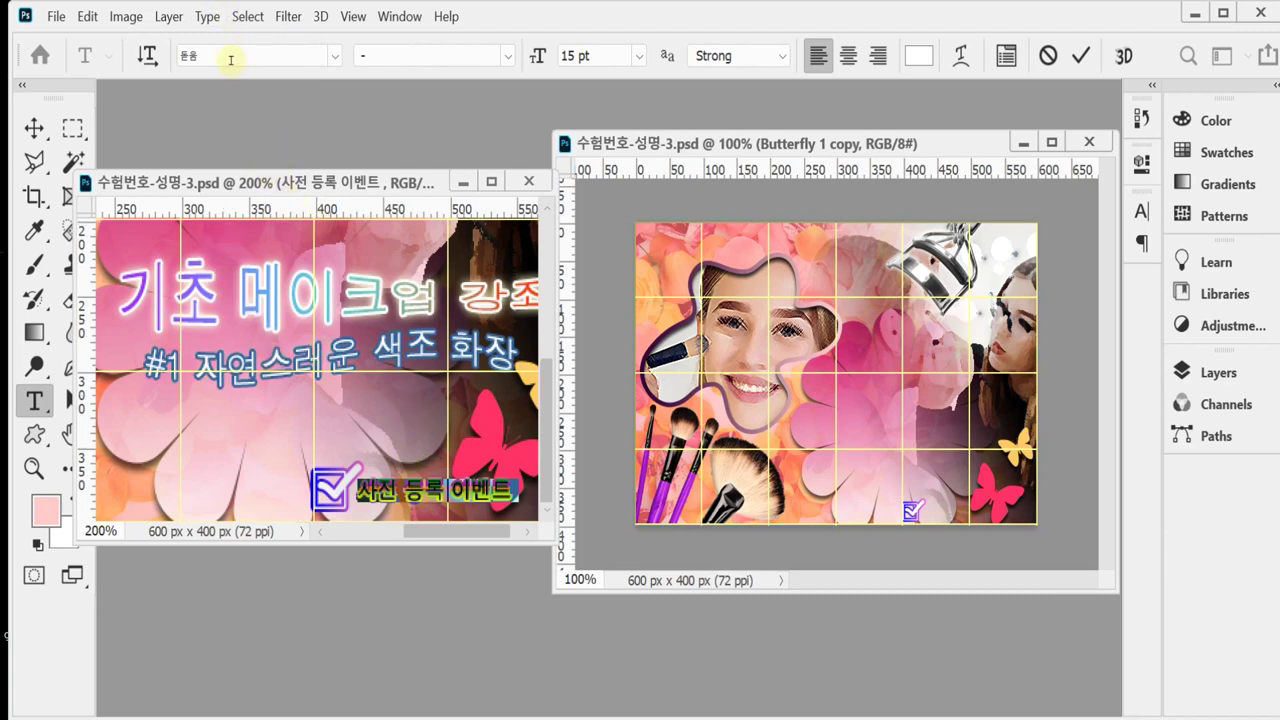
click(601, 59)
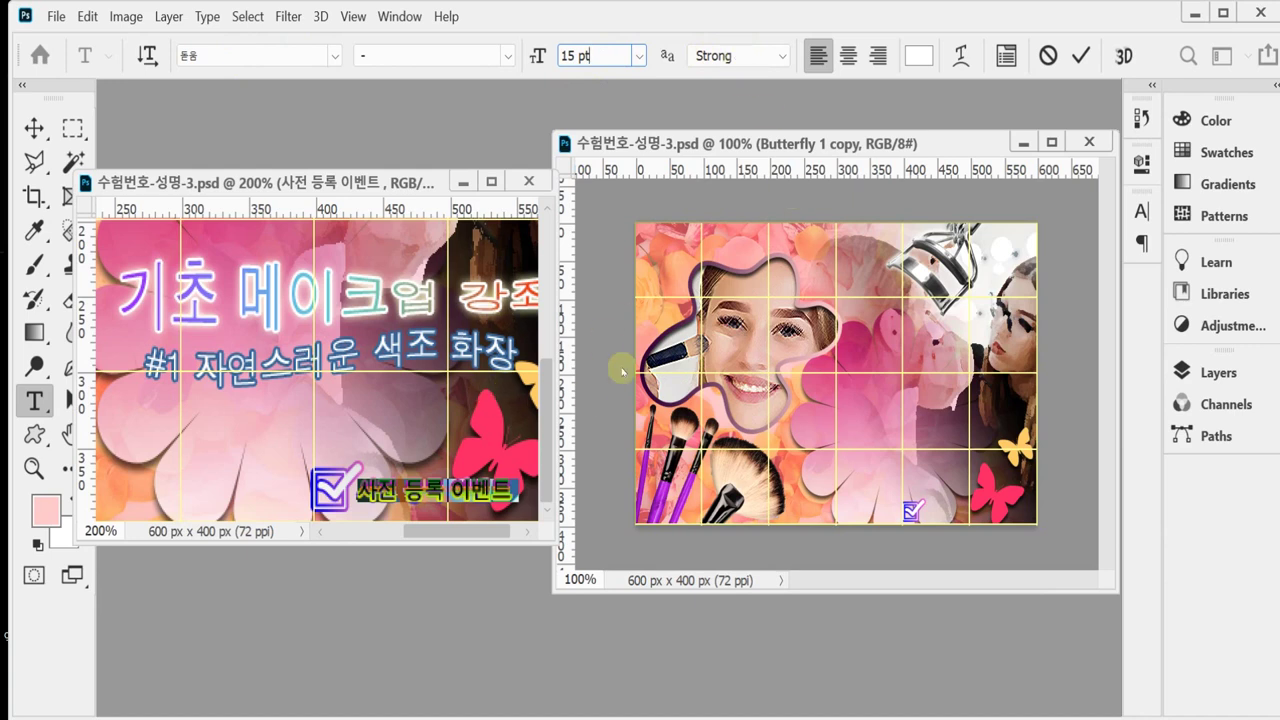
click(919, 55)
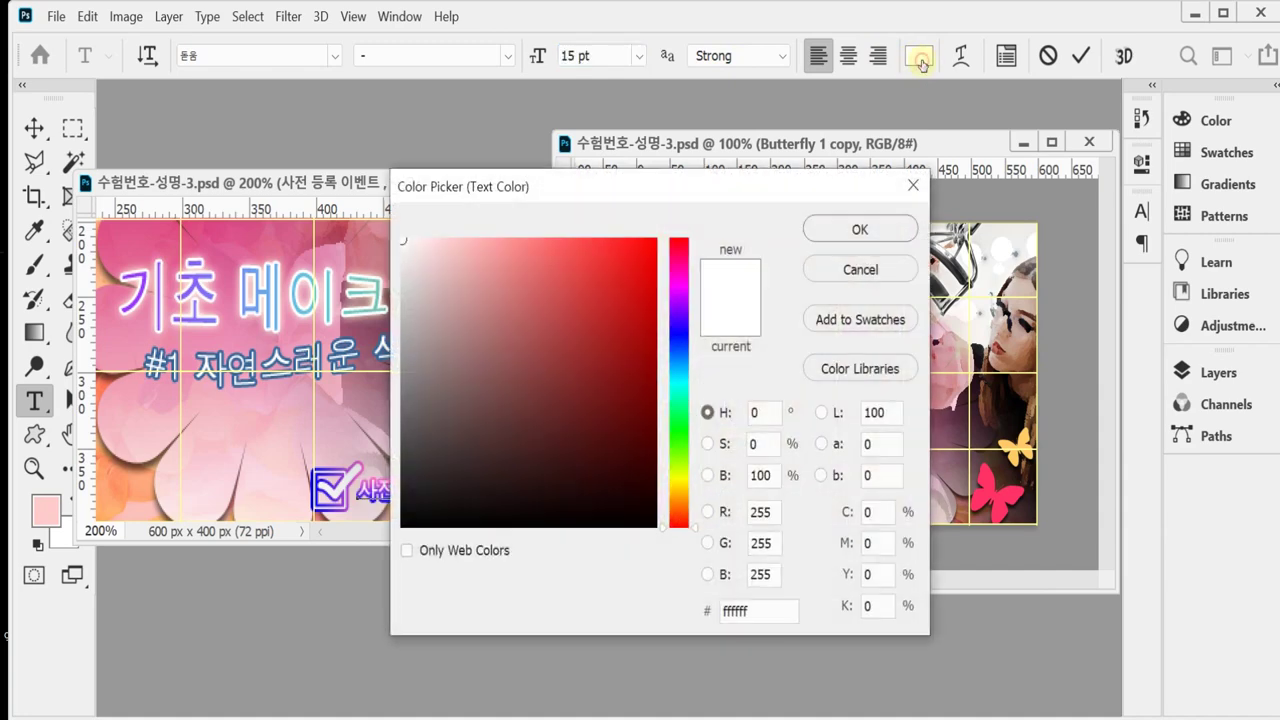
drag(463, 303, 377, 232)
click(889, 231)
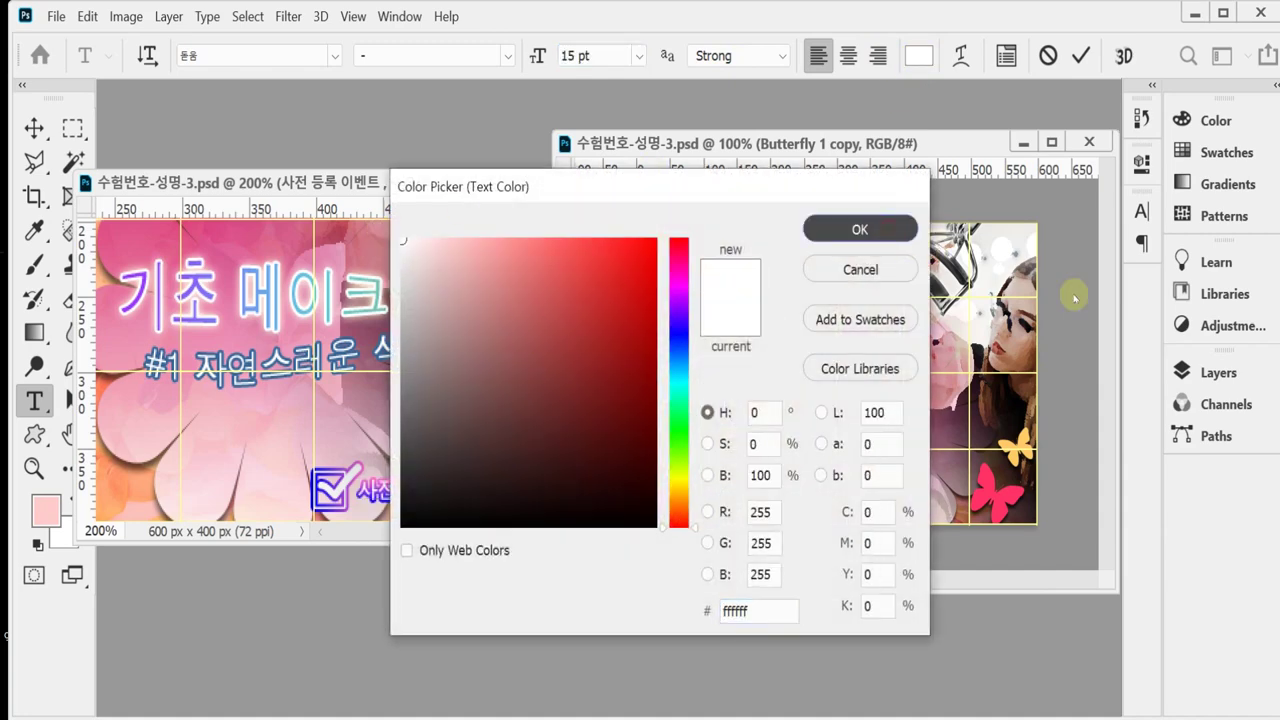
Add the white 15 pt text 사전 등록 이벤트 beside the check box in the working document.
click(937, 461)
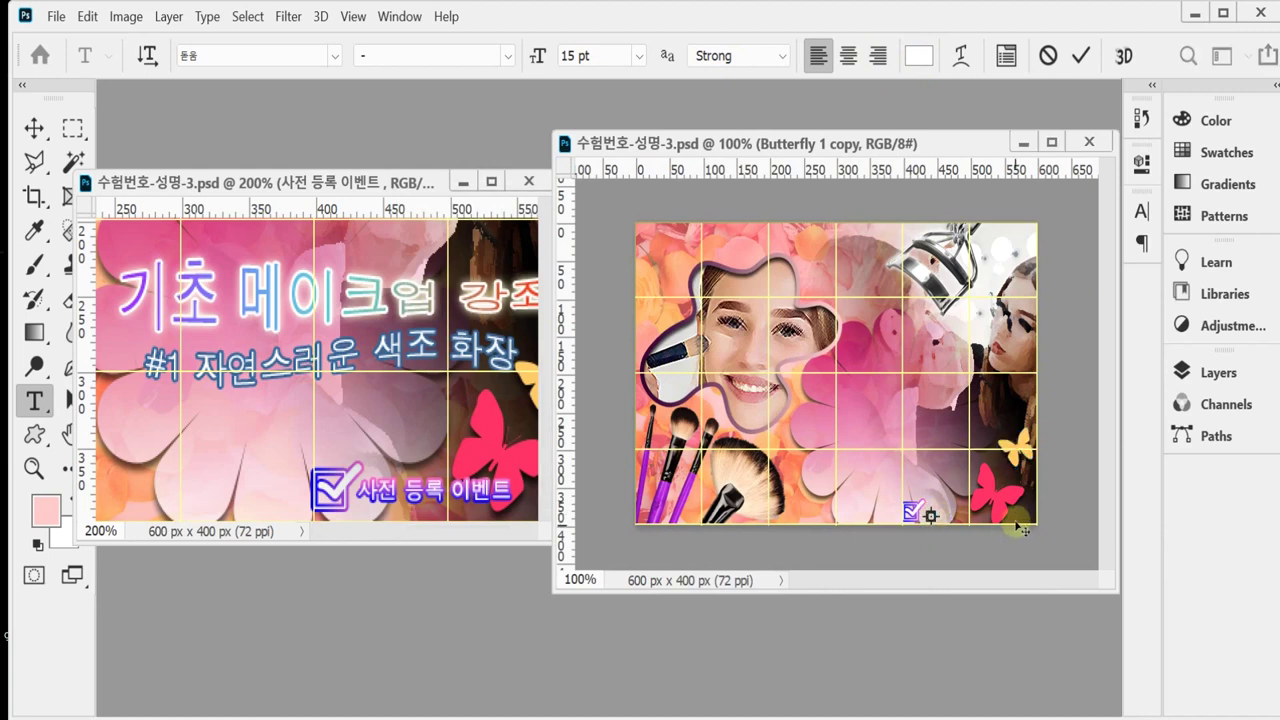
click(932, 515)
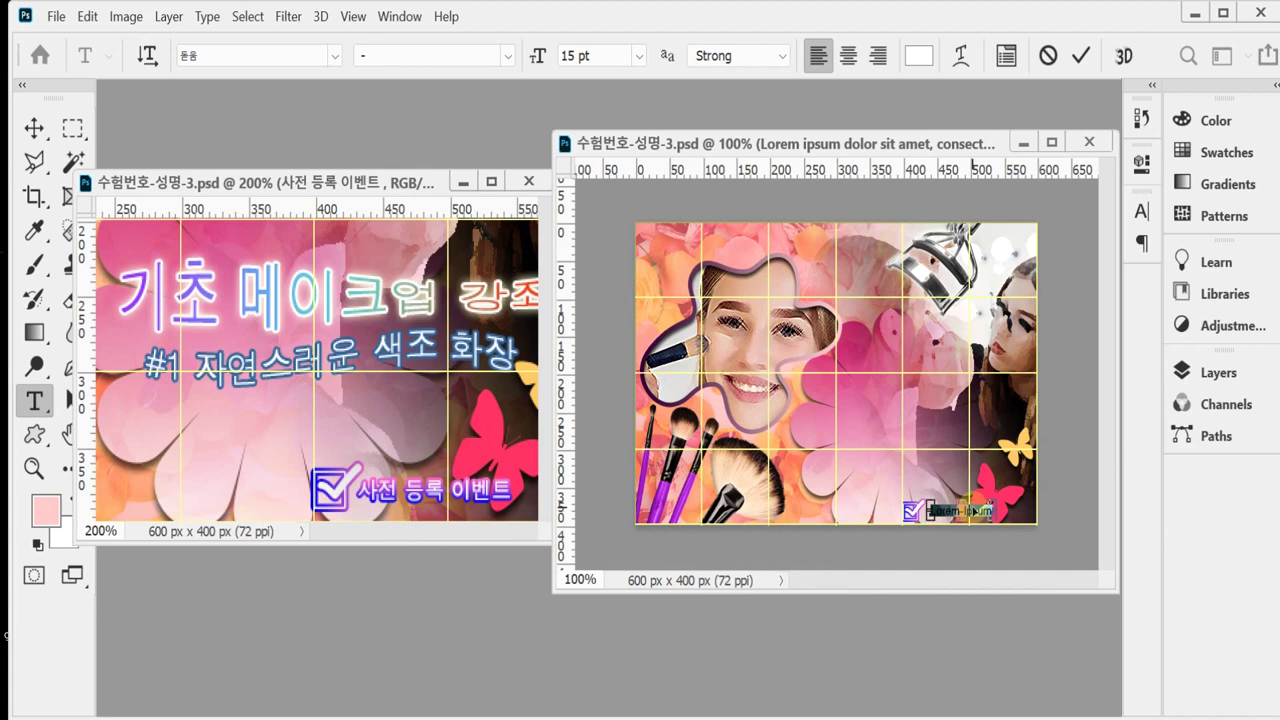
text(사전 등록 이벤트)
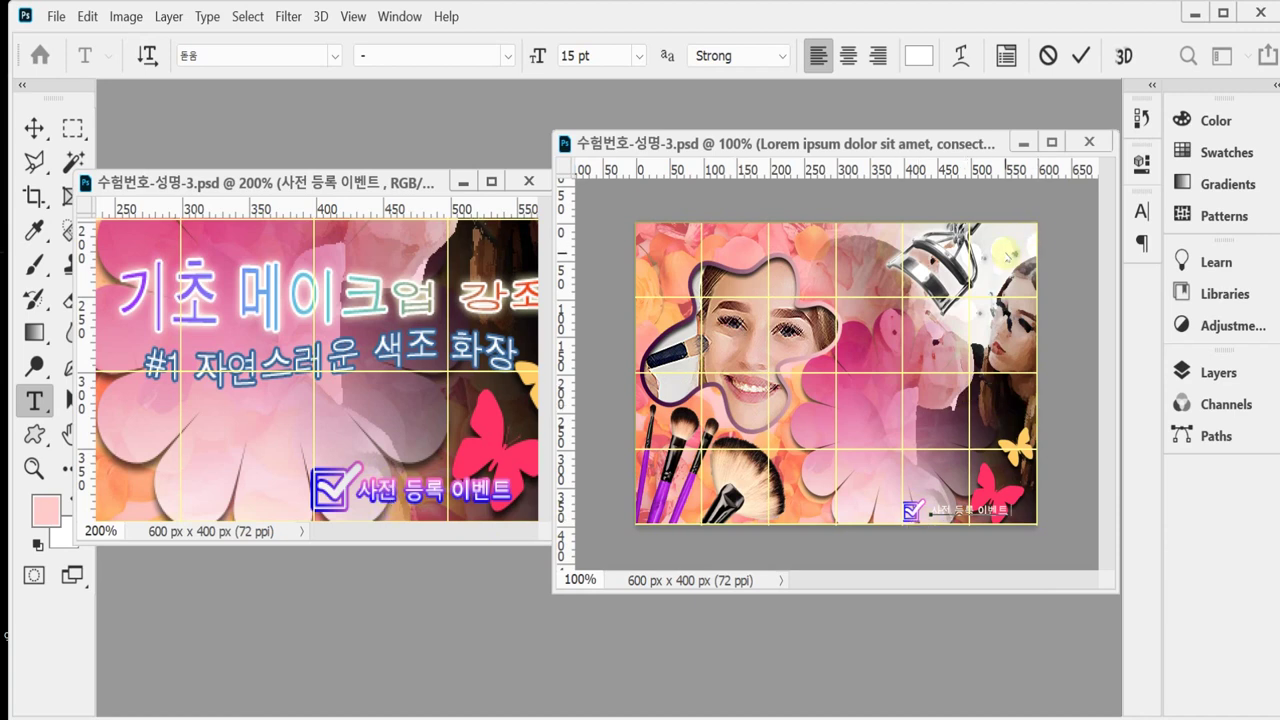
key(Escape)
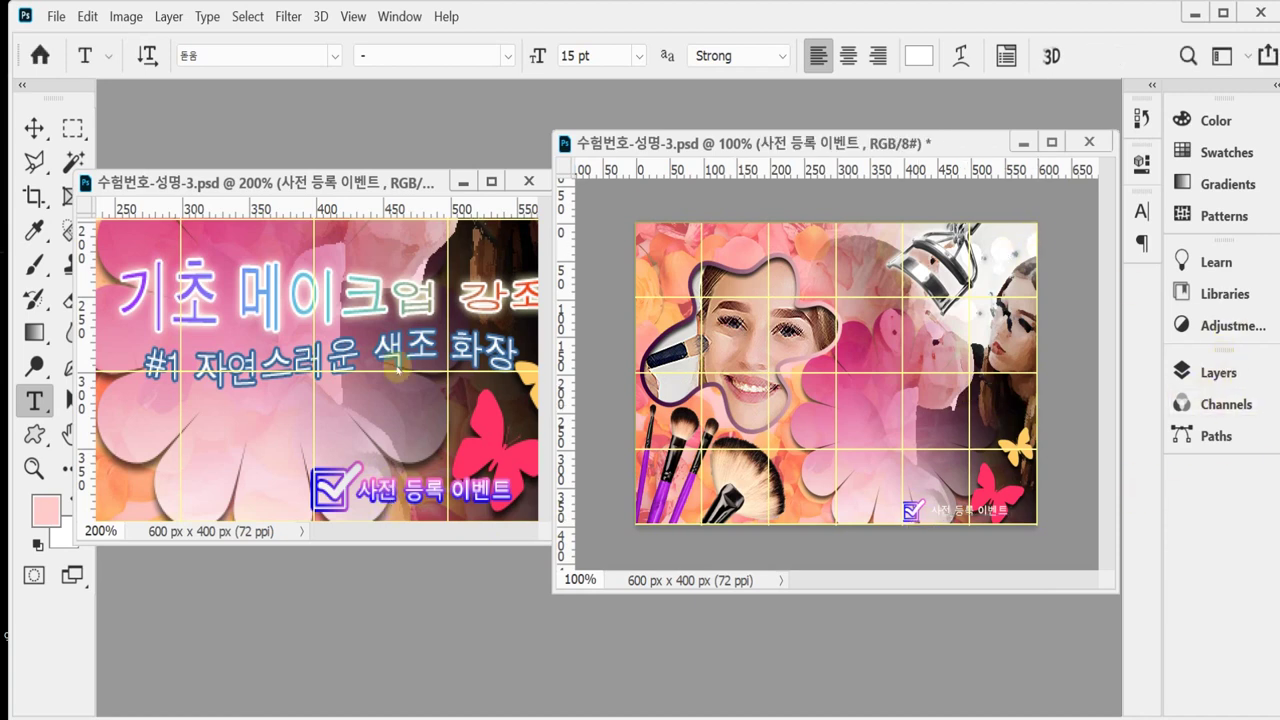
Copy the styled 사전 등록 이벤트 text layer from the reference document into the working banner beside the check box.
click(400, 178)
key(v)
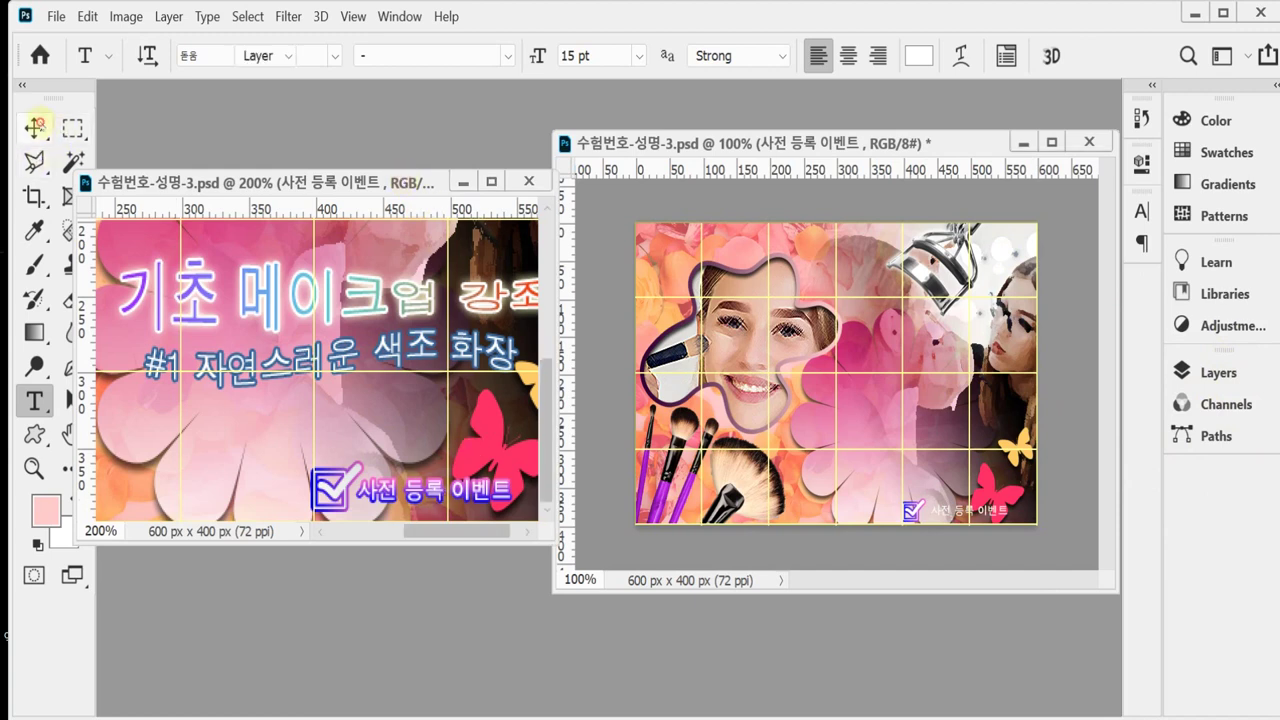
drag(440, 487, 996, 517)
key(ctrl)
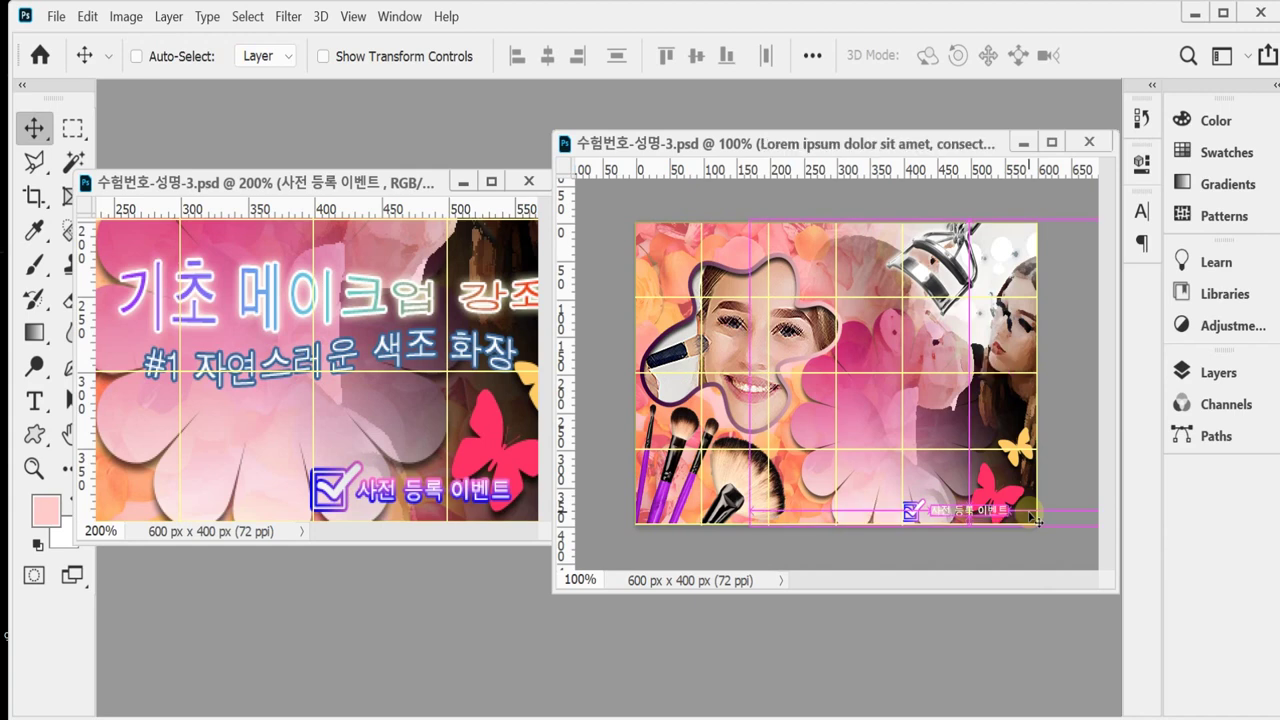
click(482, 498)
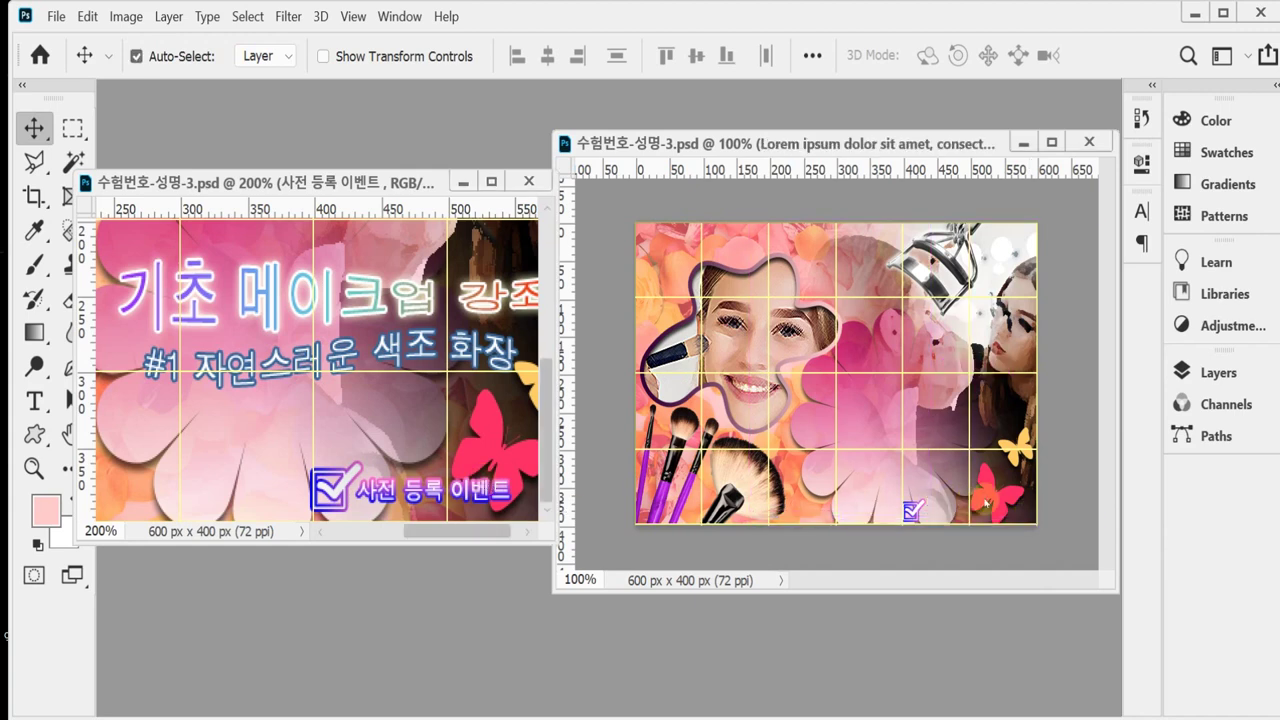
drag(482, 503, 997, 517)
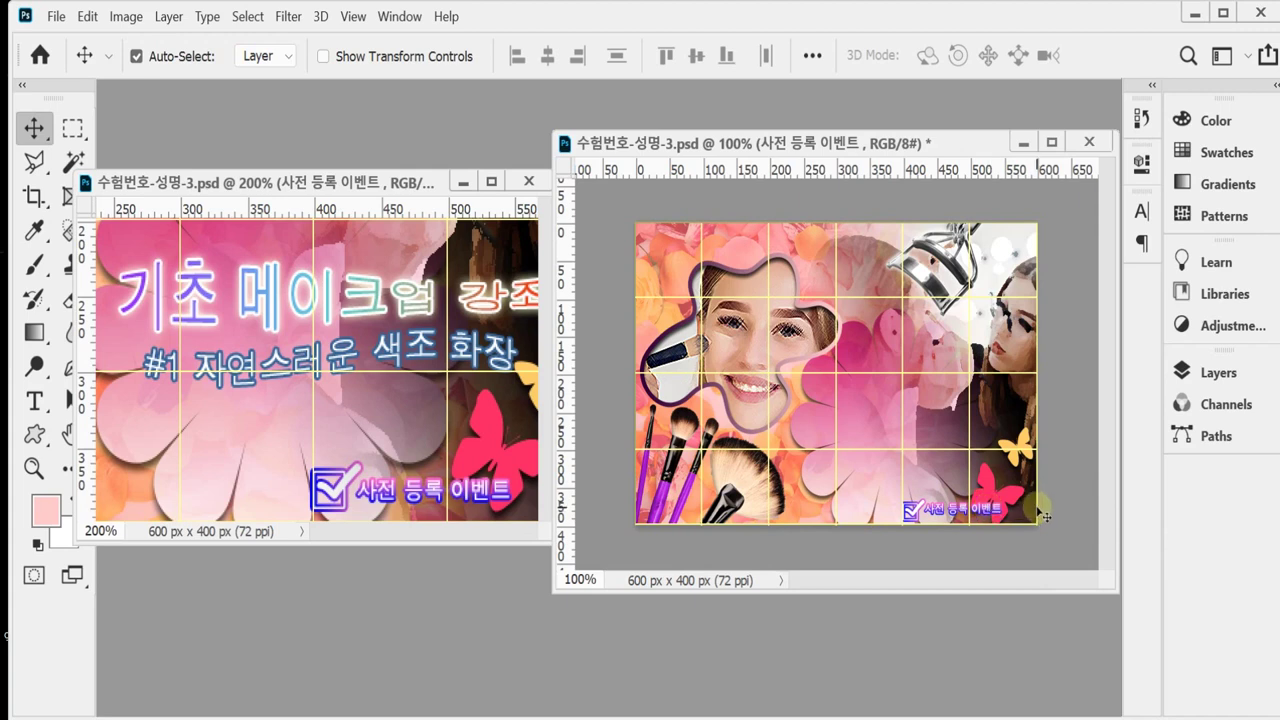
Nudge the 사전 등록 이벤트 text slightly right and down to align it with the check box, and save the document.
key(Right)
key(Right)
key(Right)
key(Right)
key(Right)
key(Right)
key(Down)
key(Down)
key(Down)
key(Down)
key(Down)
key(Down)
key(Down)
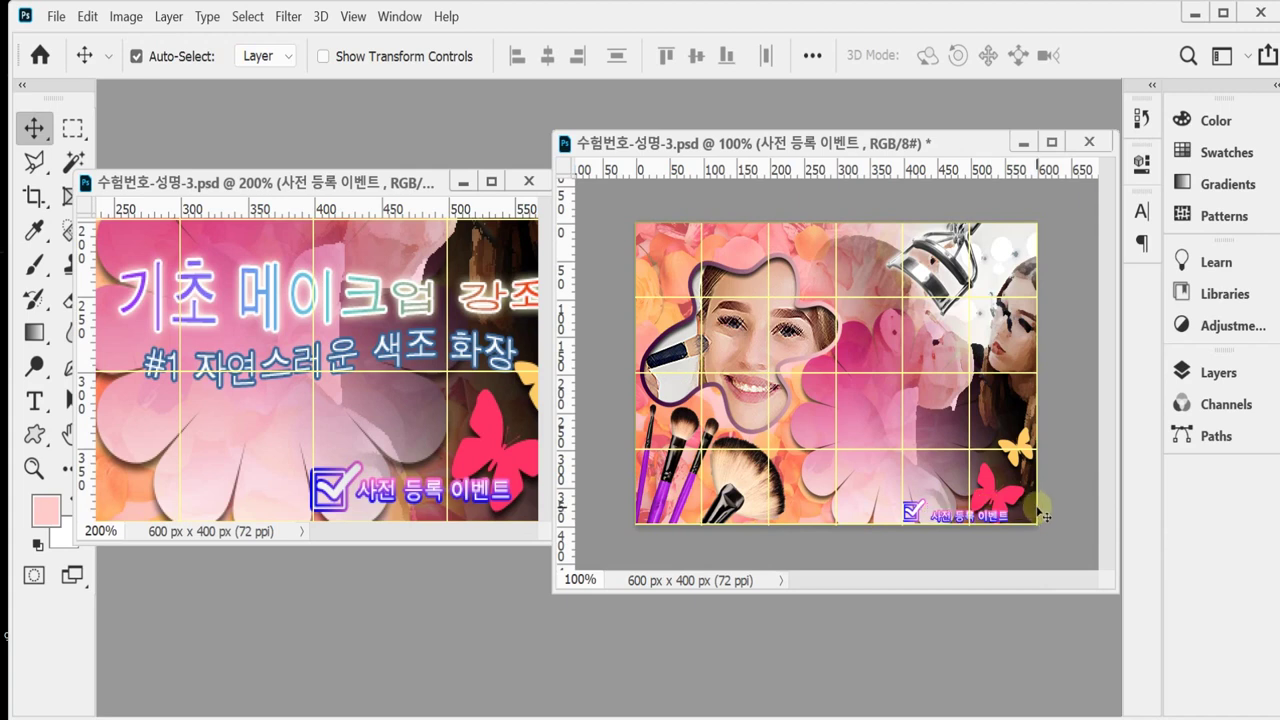
key(Left)
key(Left)
key(Left)
key(Left)
key(Up)
key(Up)
key(Up)
key(Up)
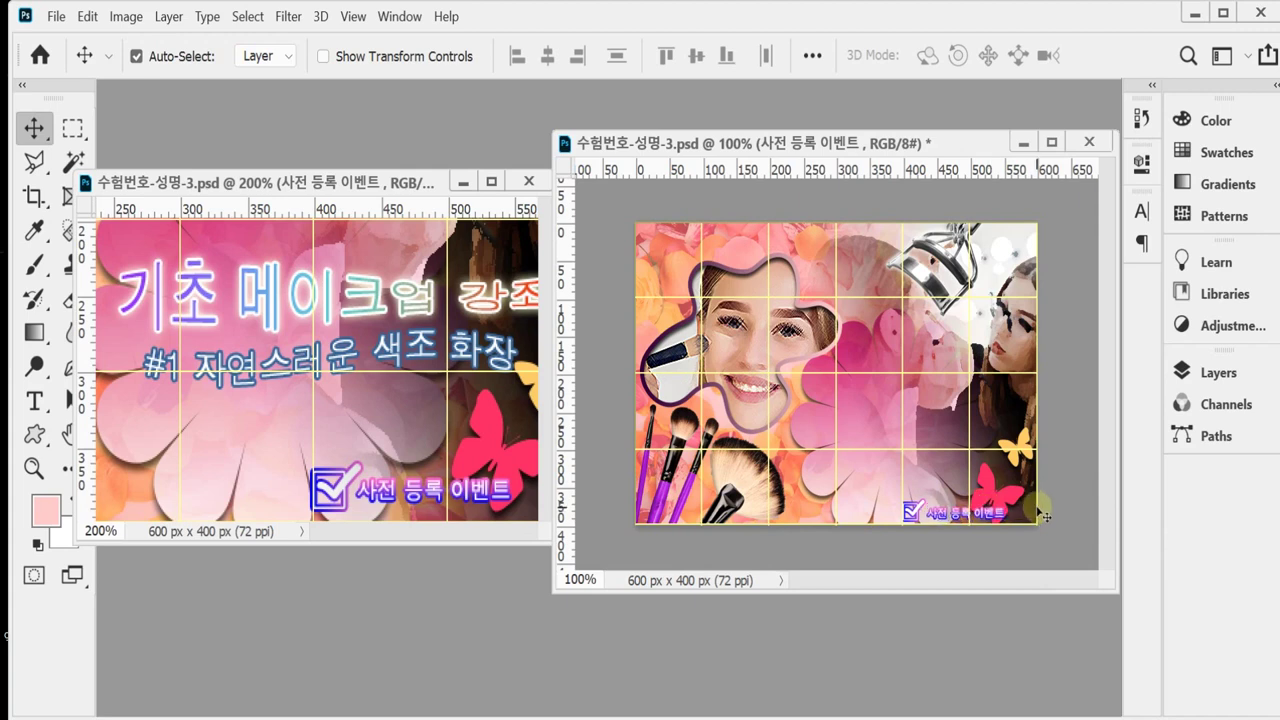
key(ctrl+s)
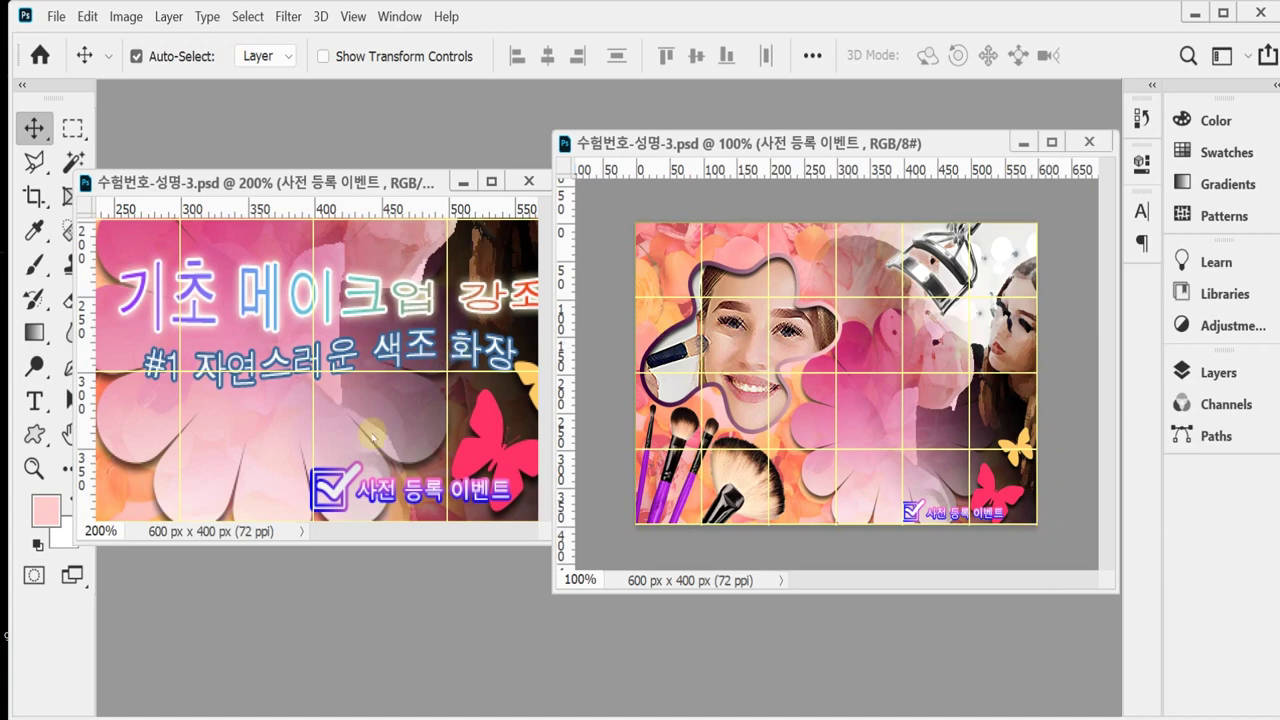
Examine the font, size and Warp Text settings of the 기초 메이크업 강좌 headline in the reference document.
click(316, 285)
click(371, 310)
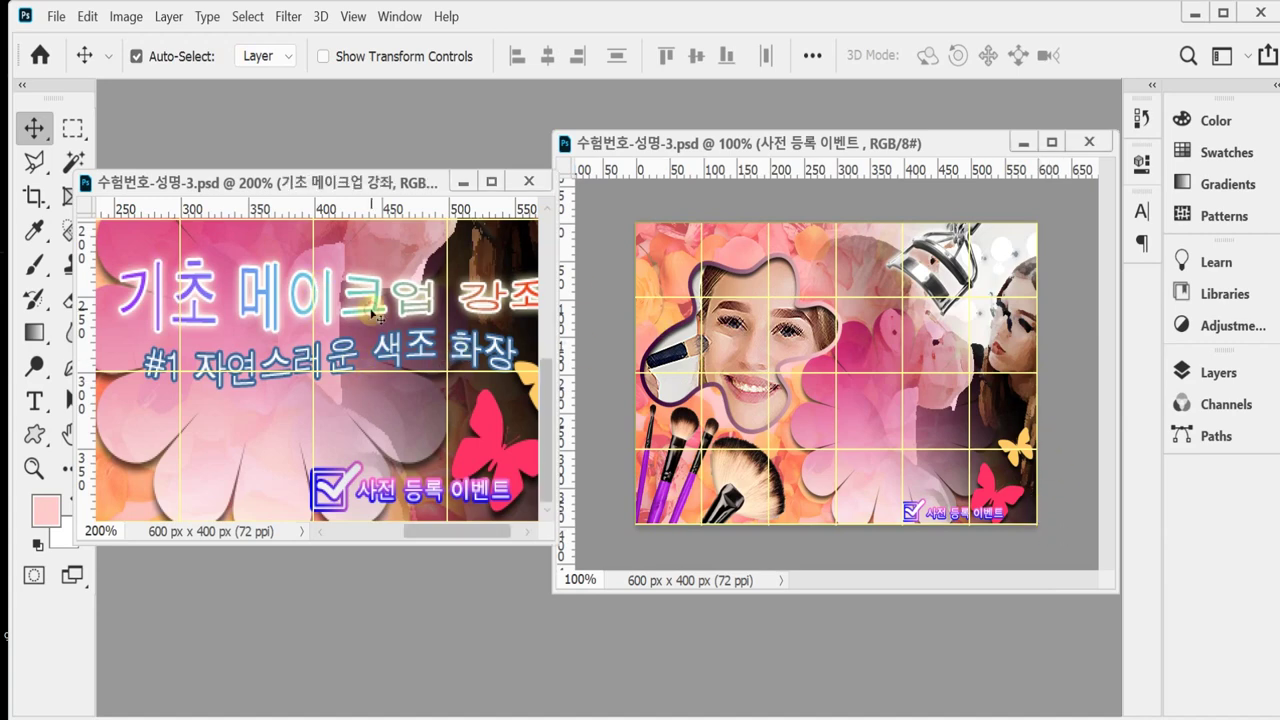
alt+click(371, 310)
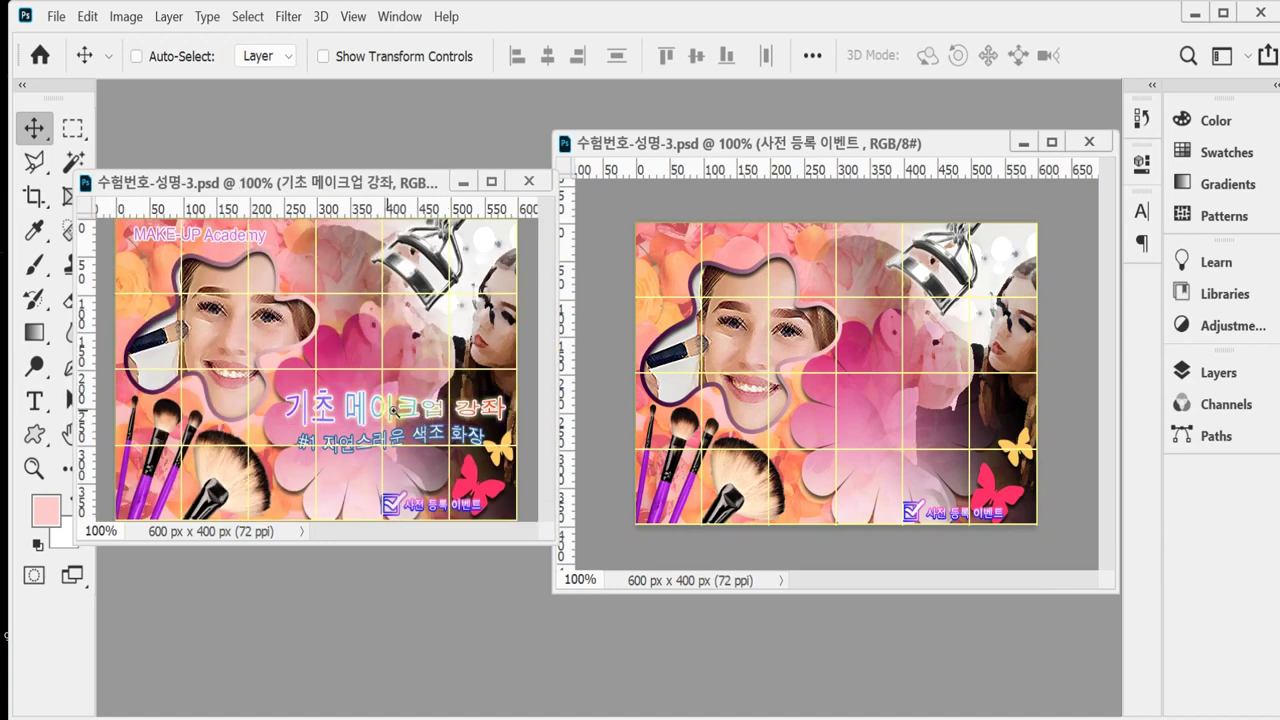
ctrl+click(432, 403)
double_click(318, 405)
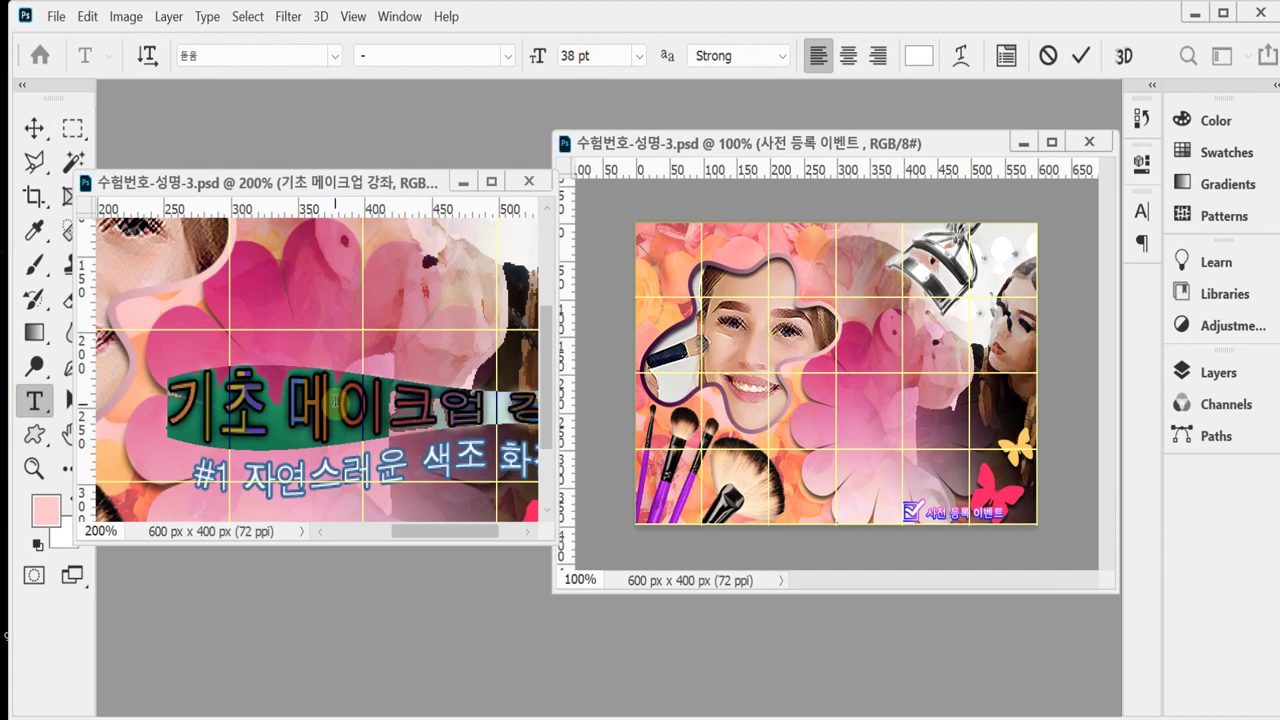
click(338, 415)
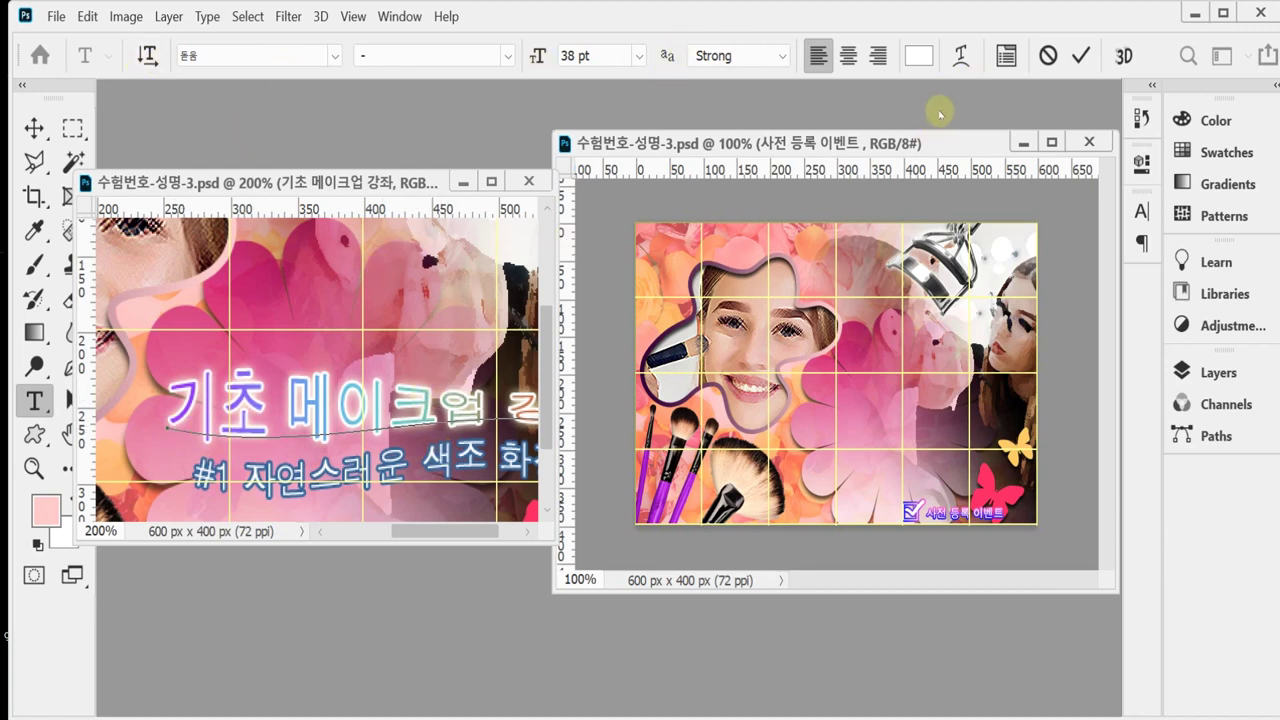
click(961, 55)
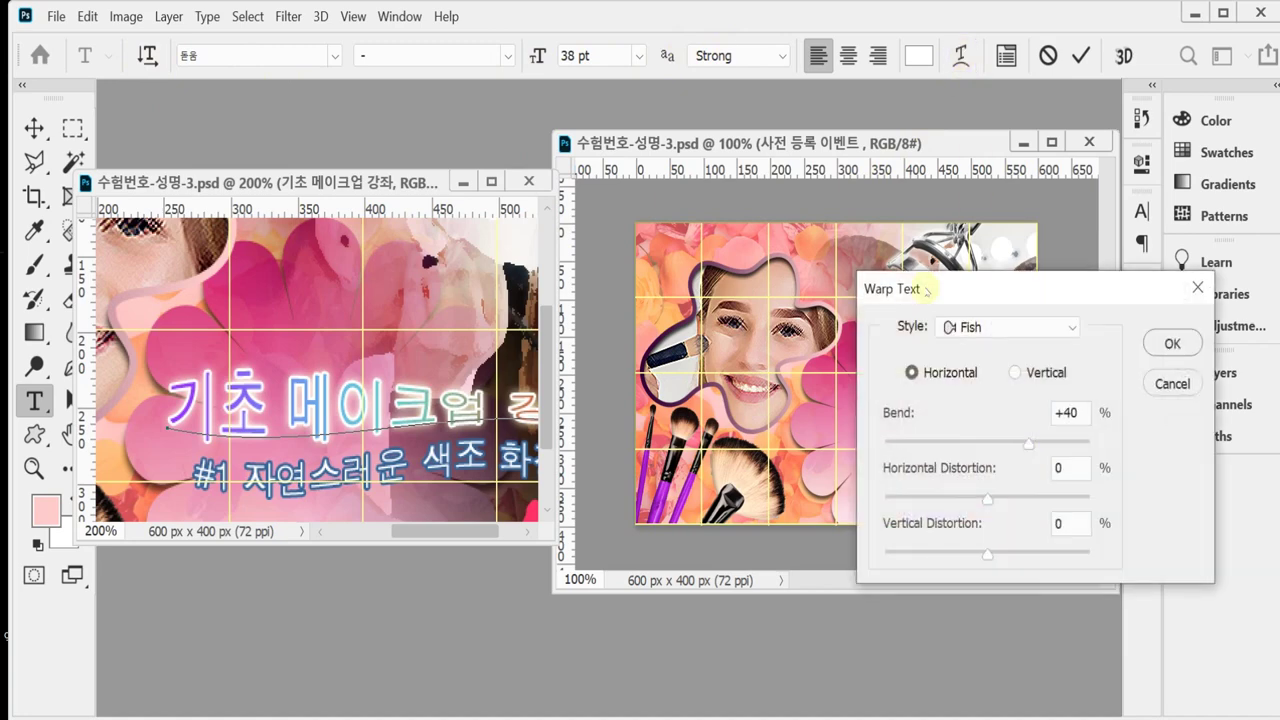
drag(911, 190, 552, 137)
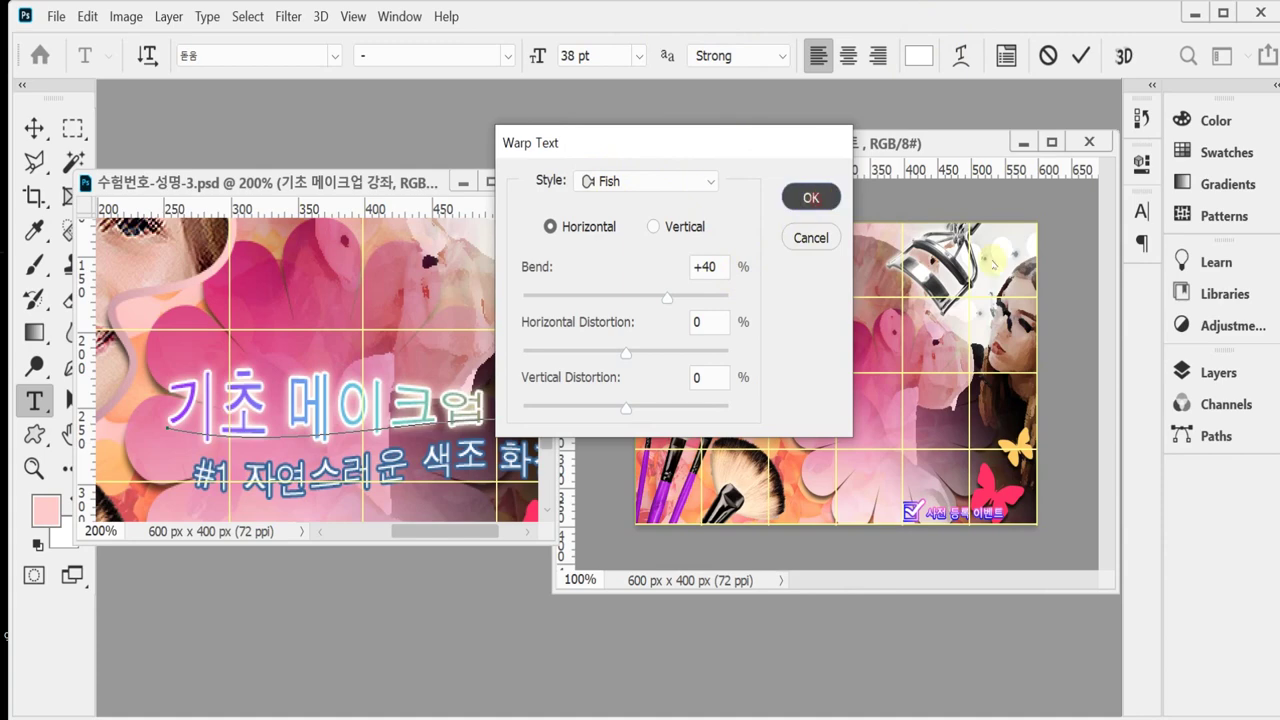
click(811, 198)
Examine the Stroke and Gradient Overlay effect settings of the reference headline's layer without changing them.
click(1212, 372)
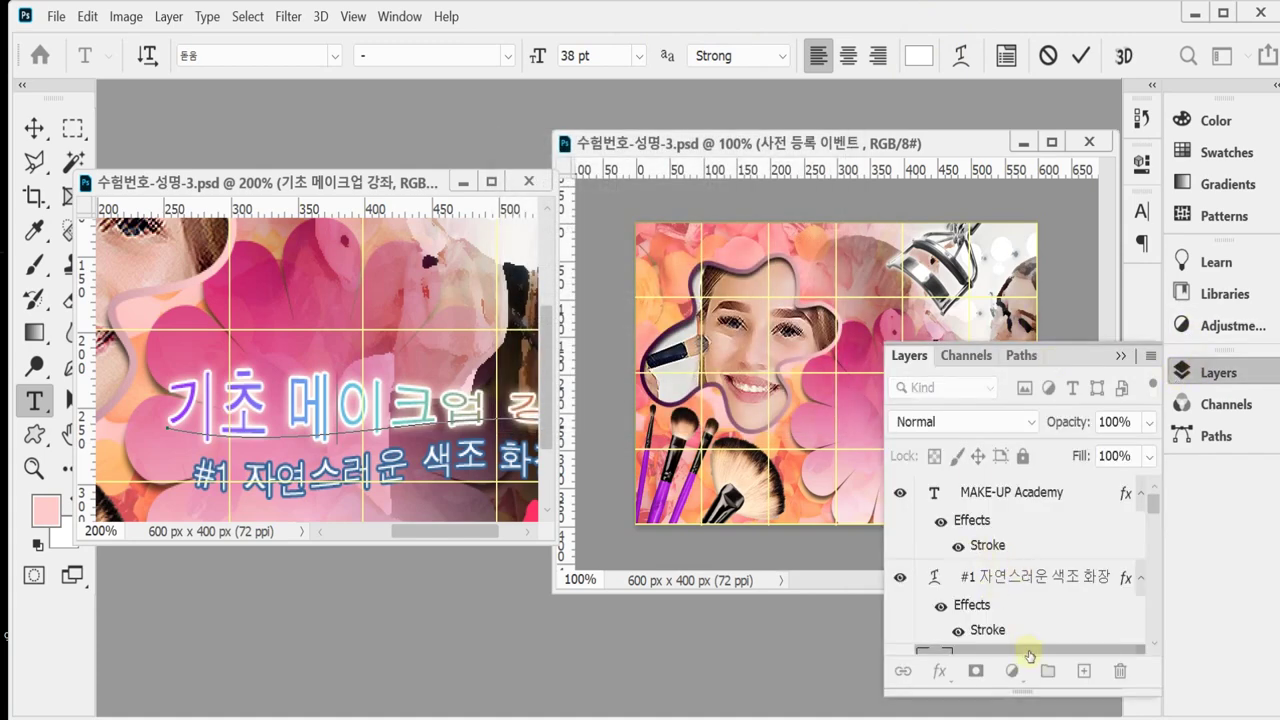
scroll(1030, 650, down, 3)
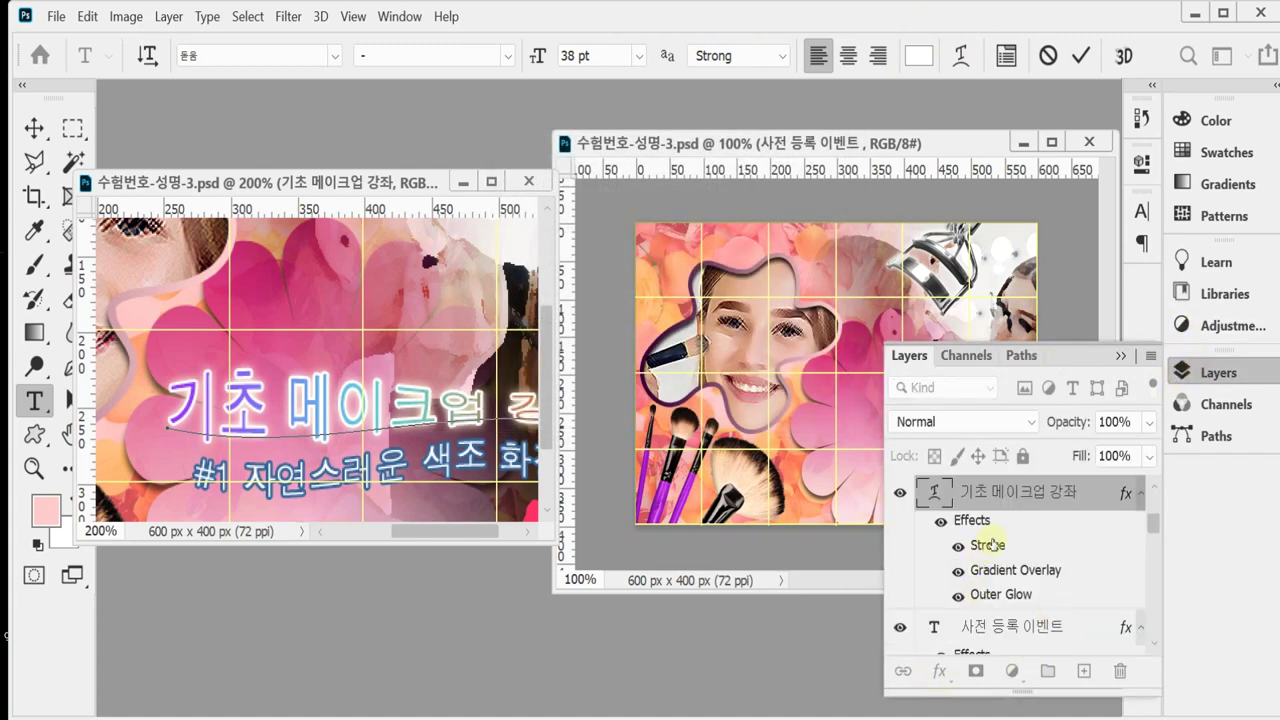
key(ctrl+Return)
key(v)
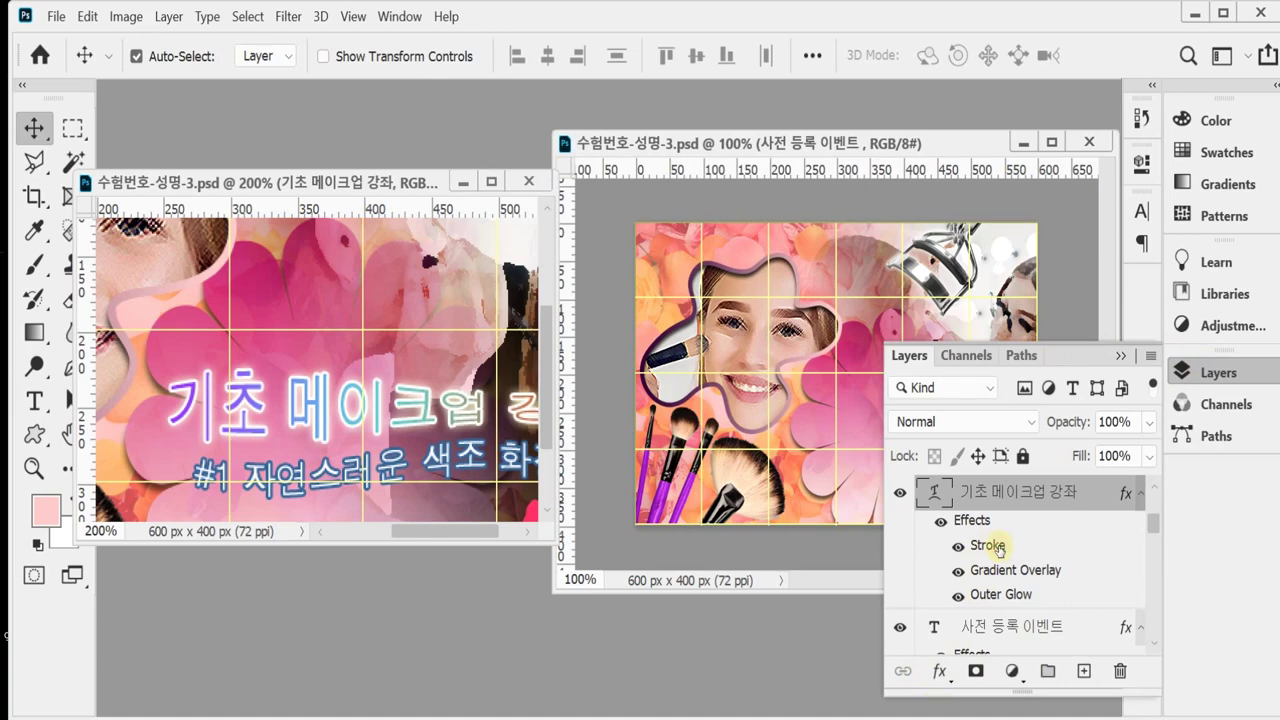
double_click(1010, 549)
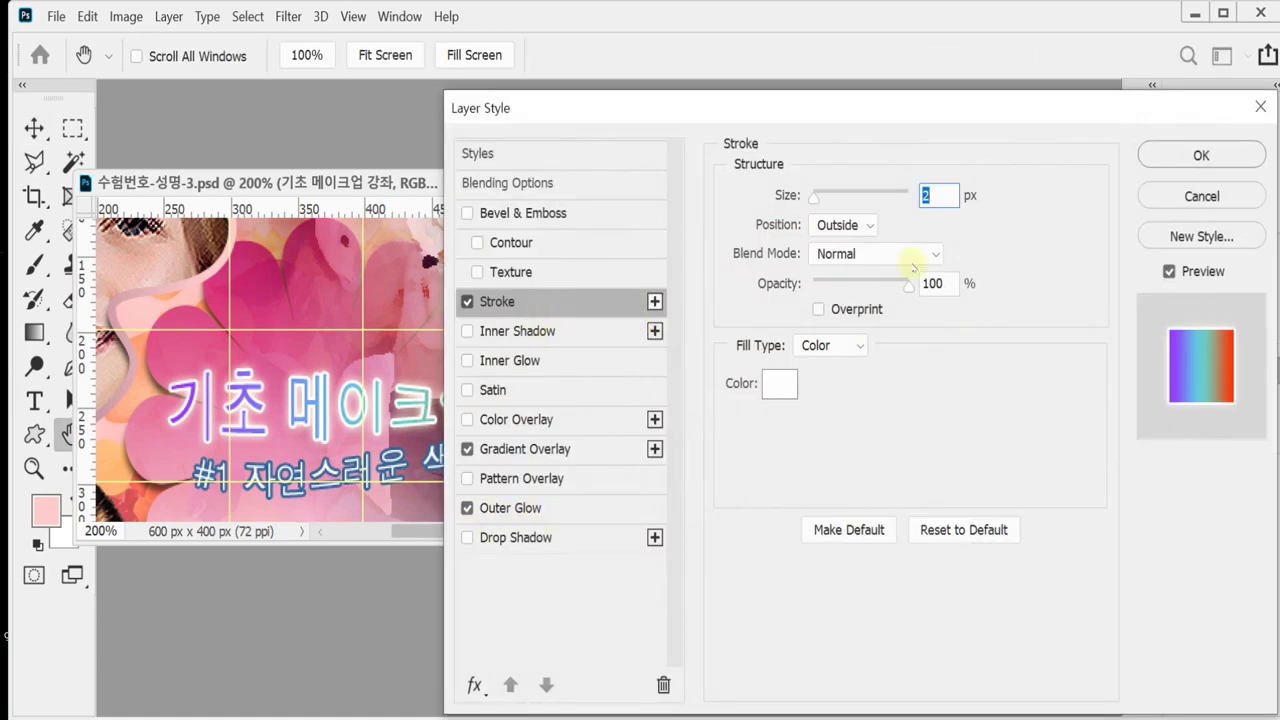
click(522, 452)
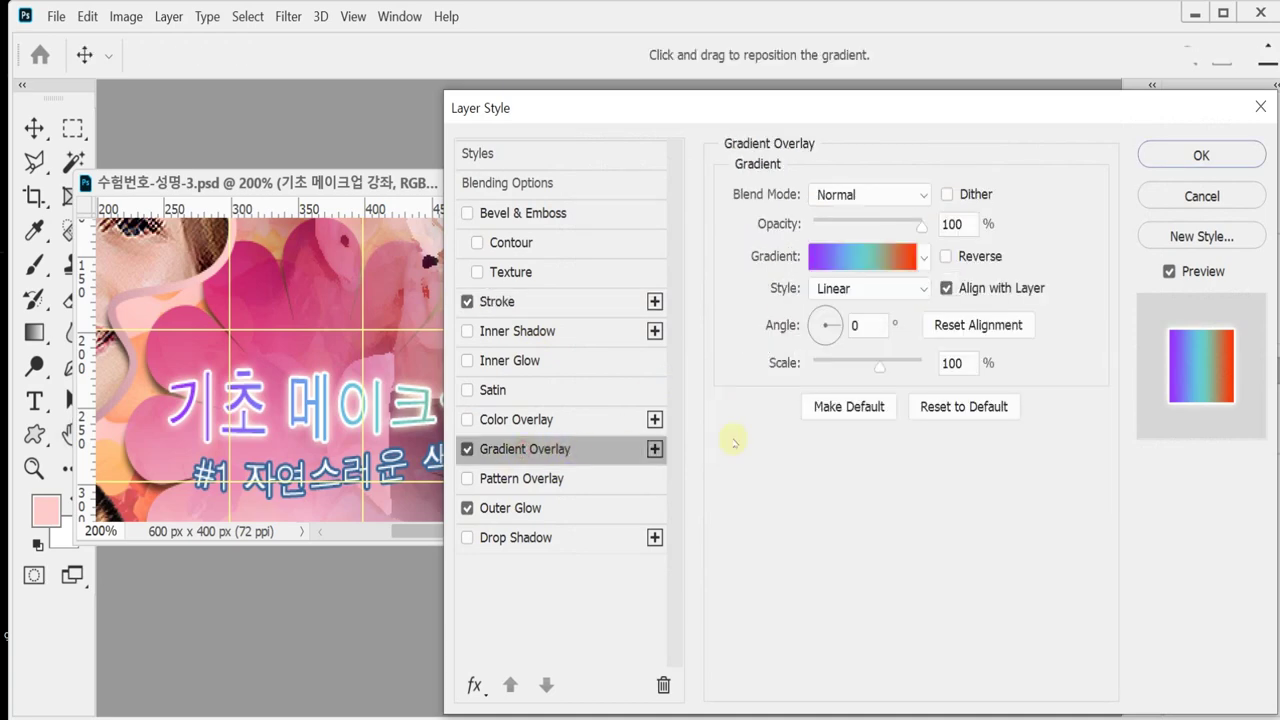
click(1215, 200)
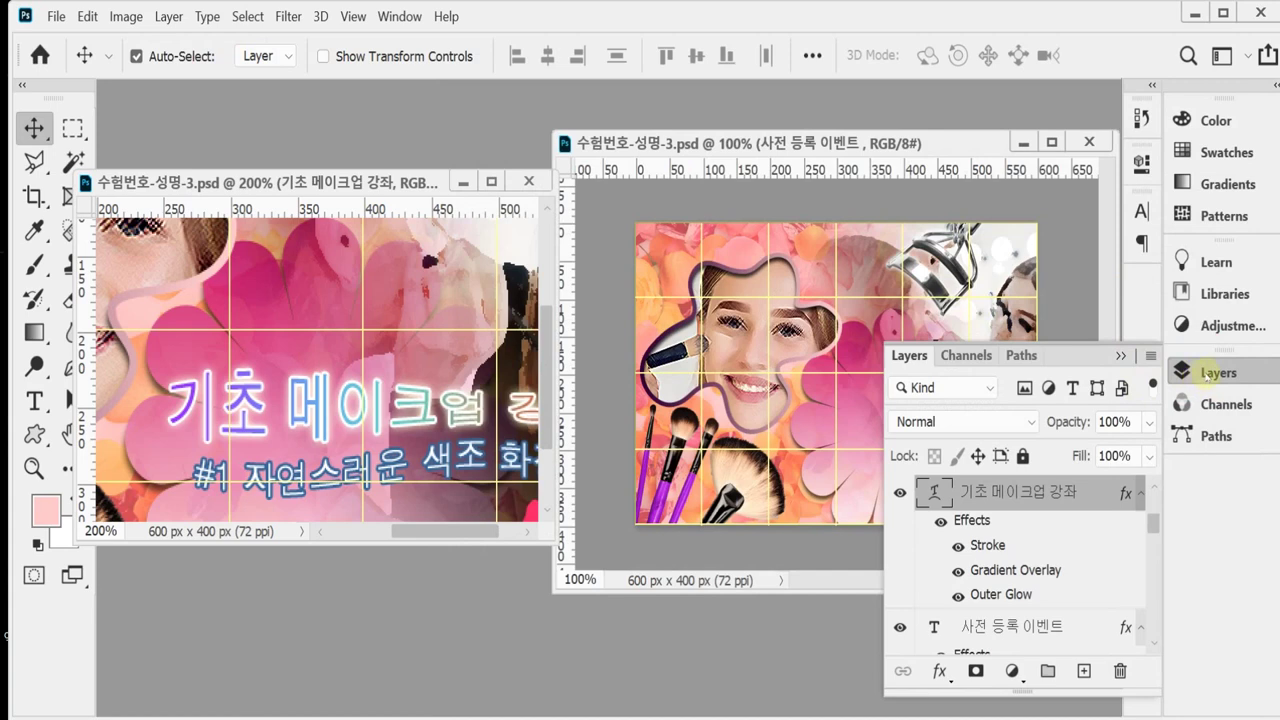
Copy the styled 기초 메이크업 강좌 headline from the reference into the working banner, between the face and the yellow butterfly, and save.
click(1199, 375)
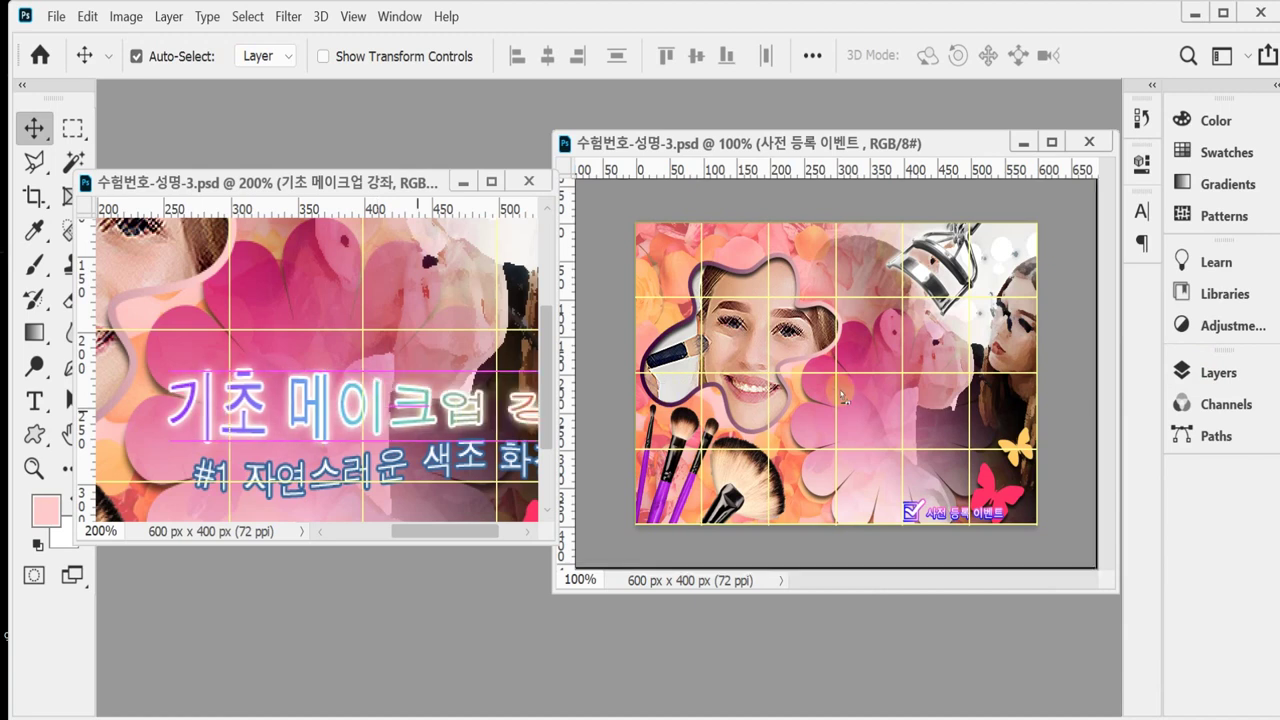
drag(845, 399, 850, 395)
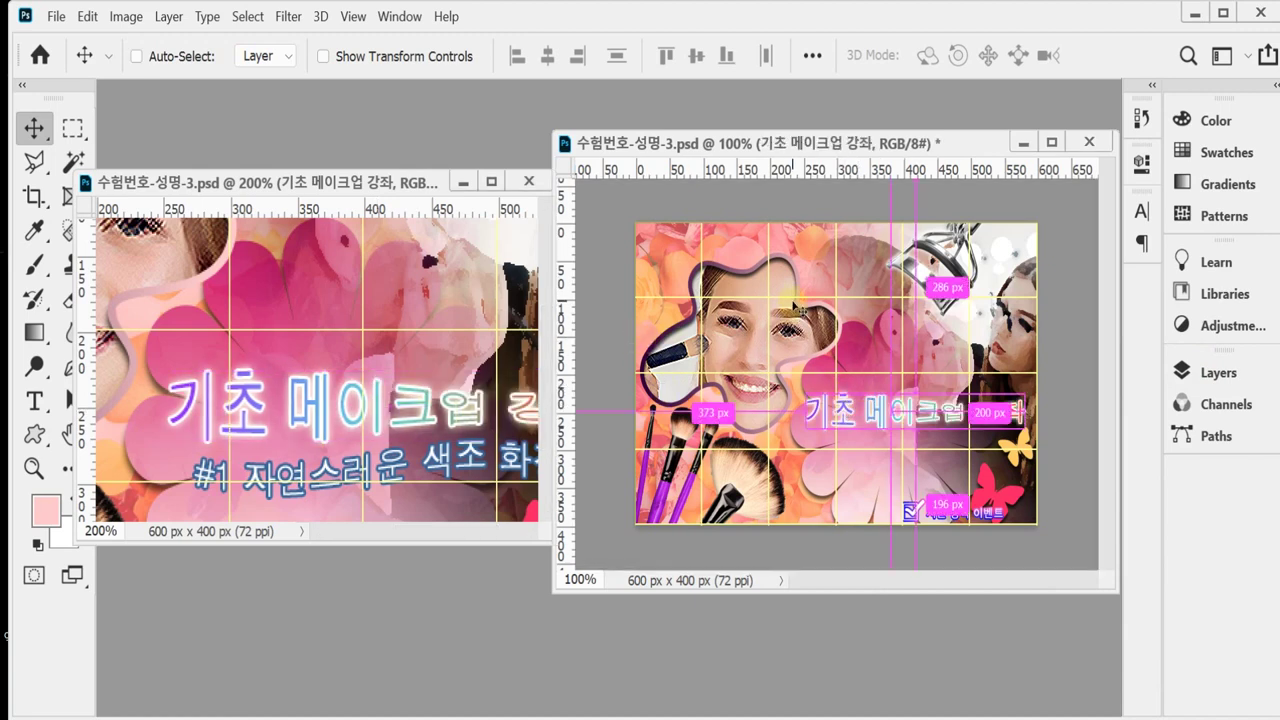
key(ctrl+s)
Check the font and Warp Text settings of the reference subtitle #1 자연스러운 색조 화장 and copy it into the working banner beneath the headline.
double_click(380, 466)
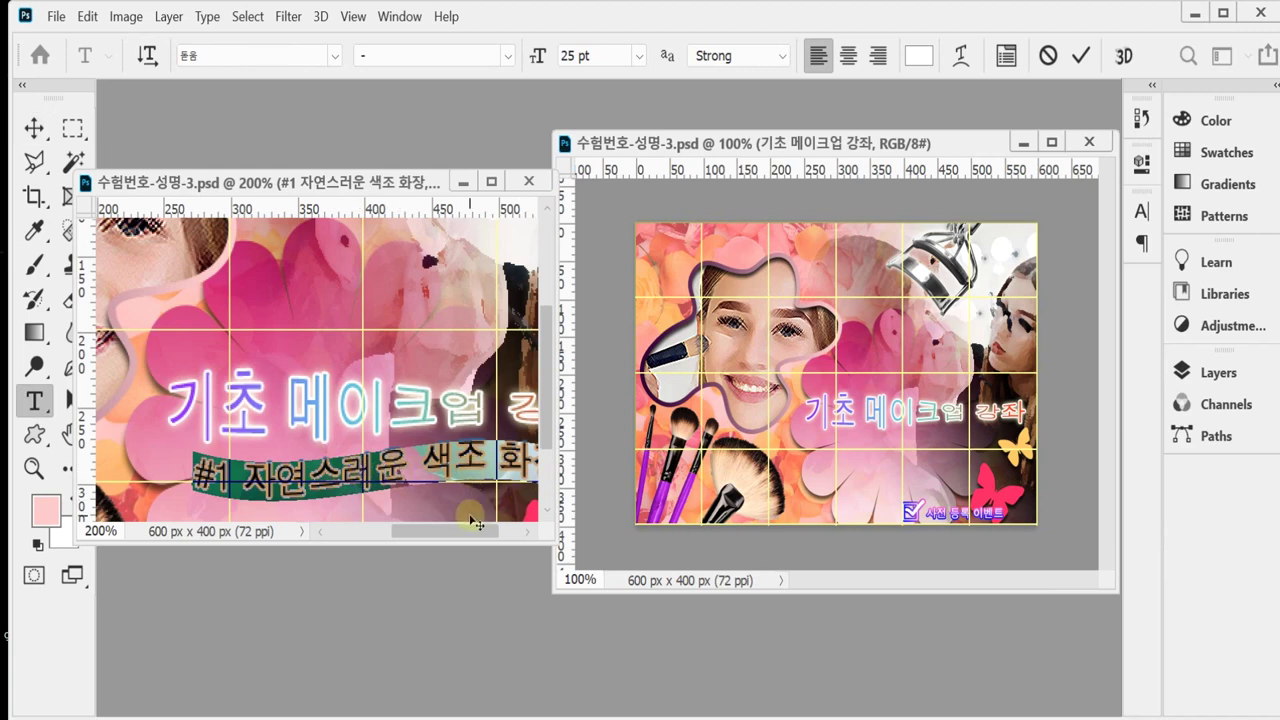
drag(478, 536, 493, 536)
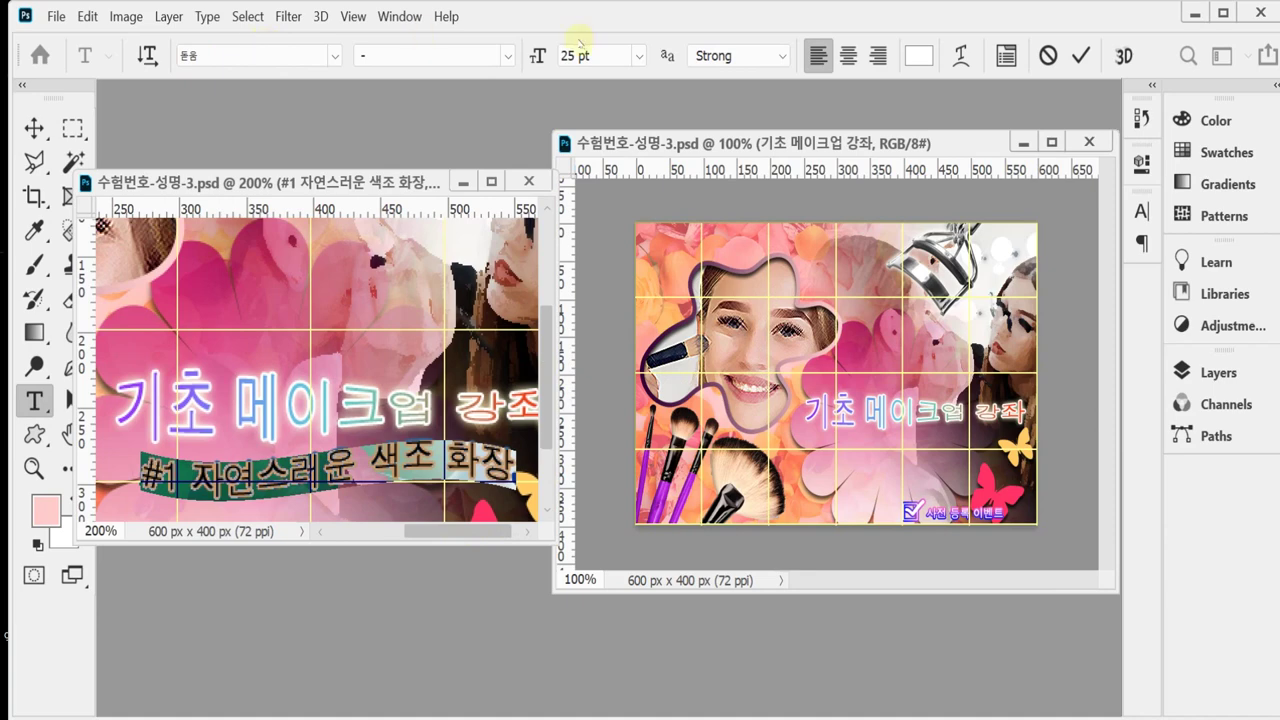
click(960, 56)
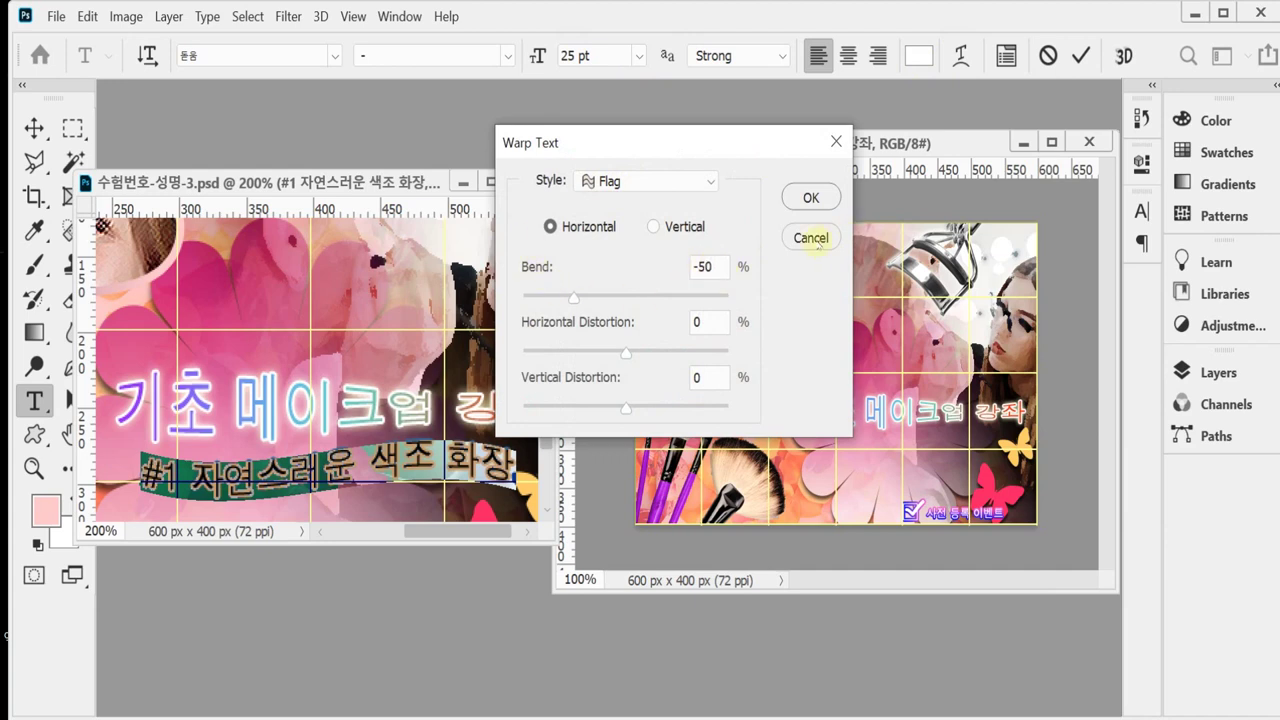
click(811, 238)
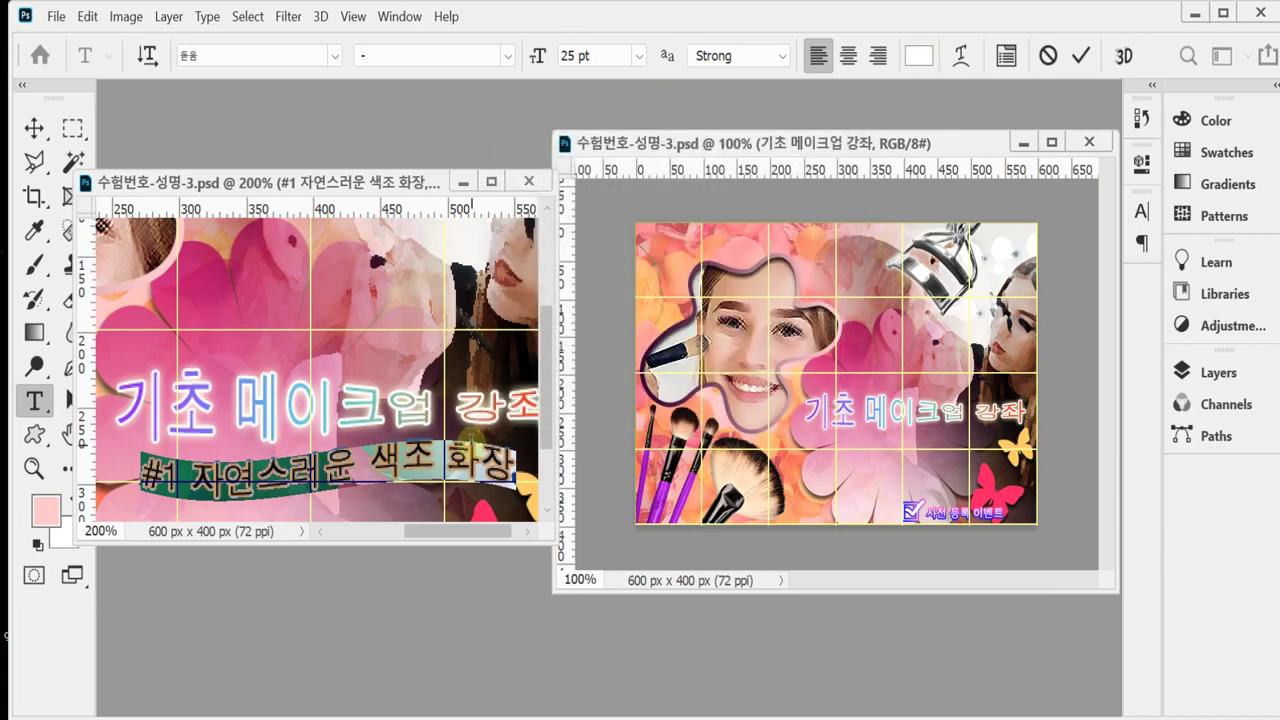
key(ctrl)
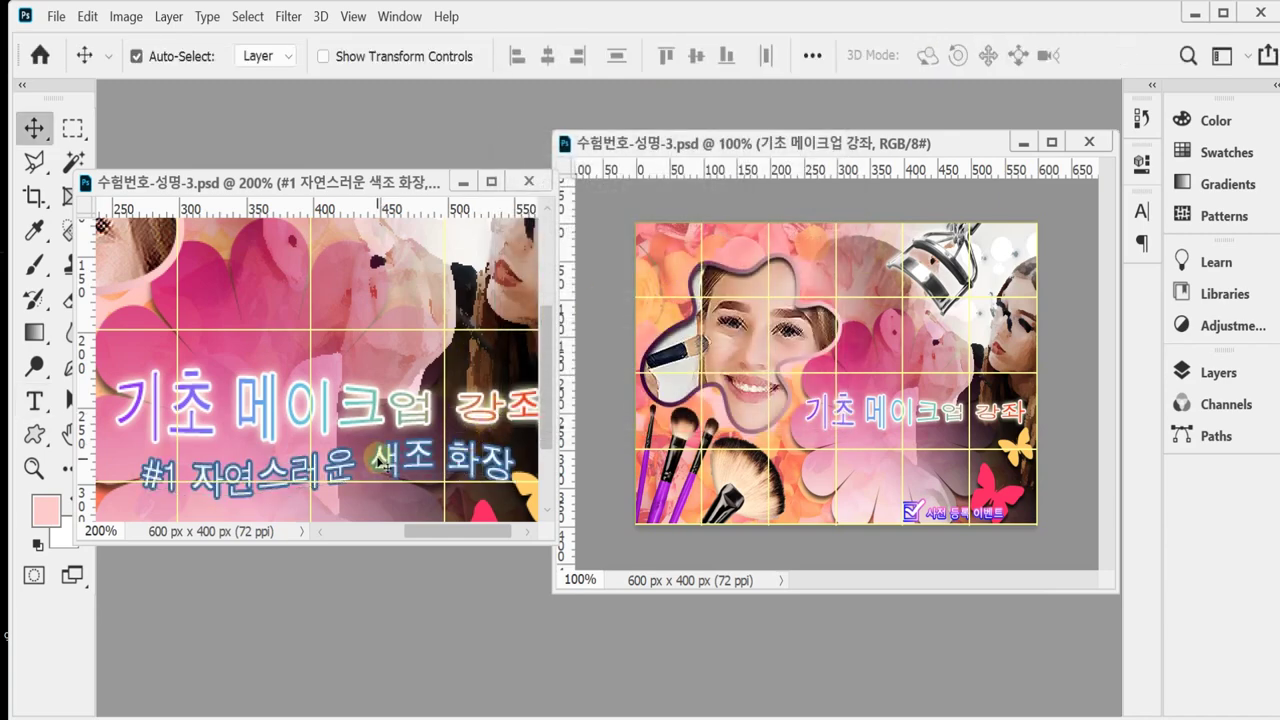
drag(381, 460, 903, 445)
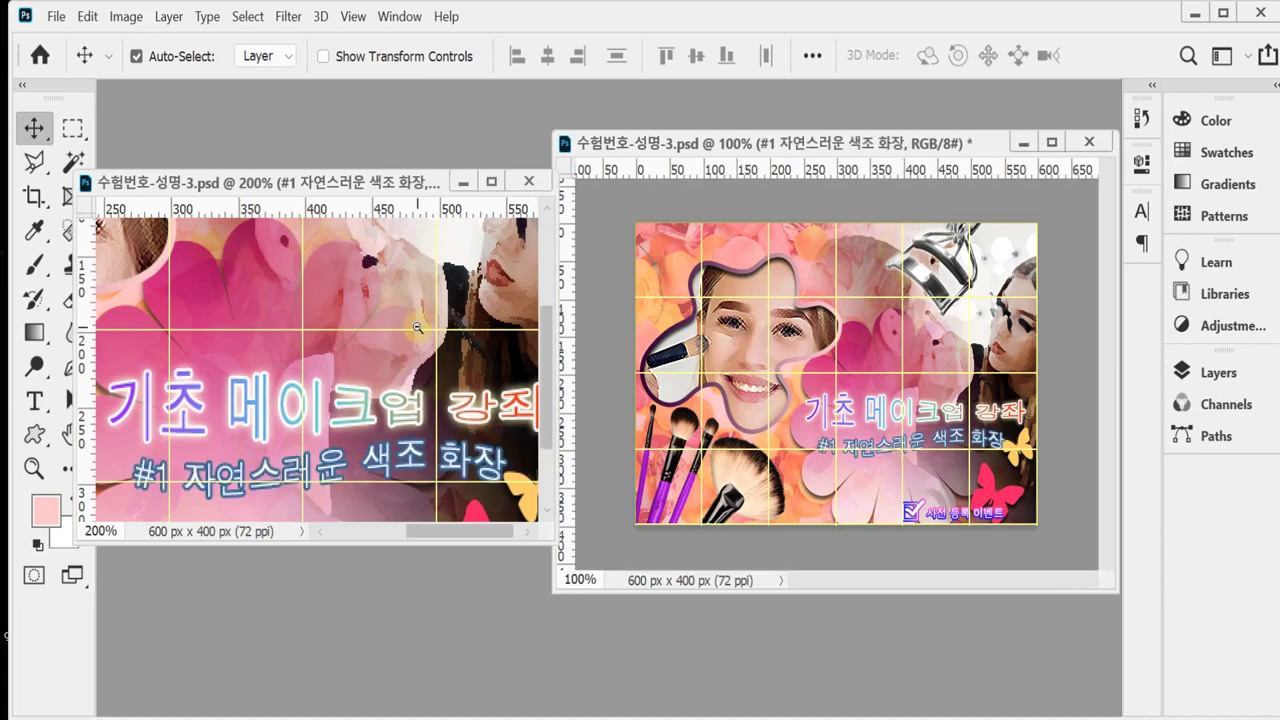
Check the text settings of the reference MAKE-UP Academy title, copy it into the working banner's upper-left corner above the face, and save.
scroll(417, 327, up, 3)
click(244, 268)
mouse_move(244, 268)
mouse_down()
mouse_move(177, 259)
mouse_move(228, 284)
mouse_up()
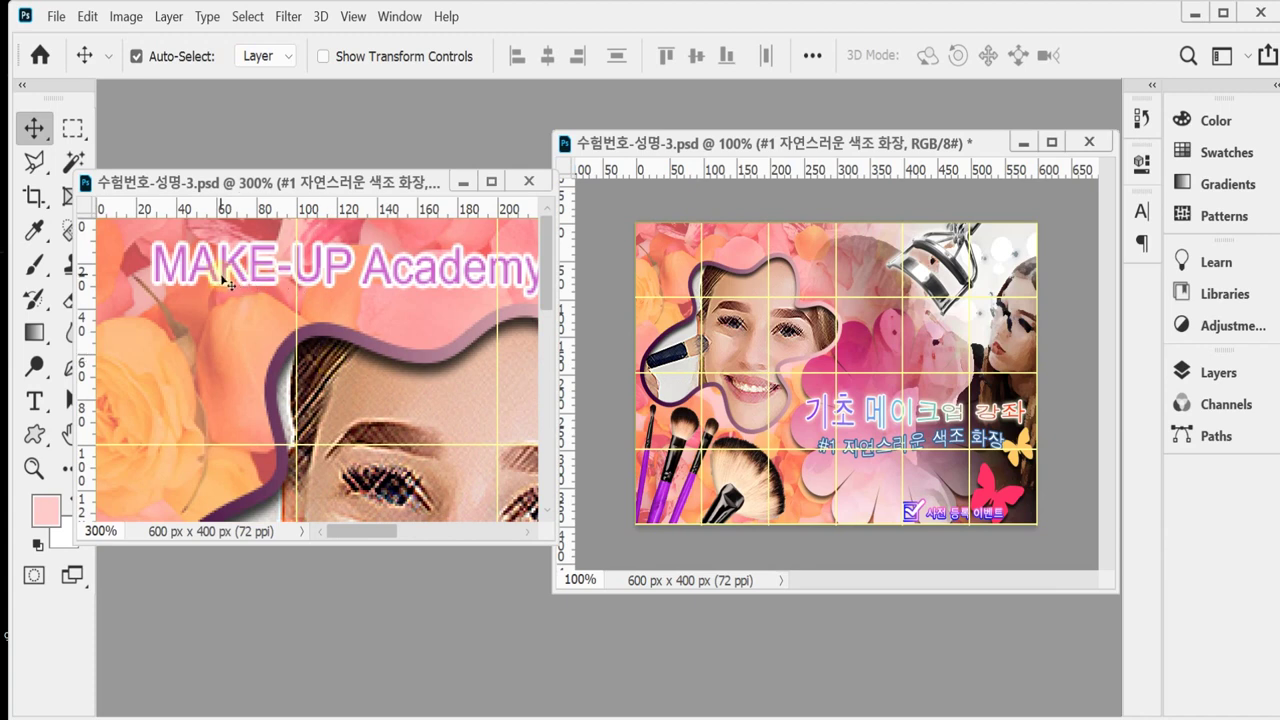
click(228, 284)
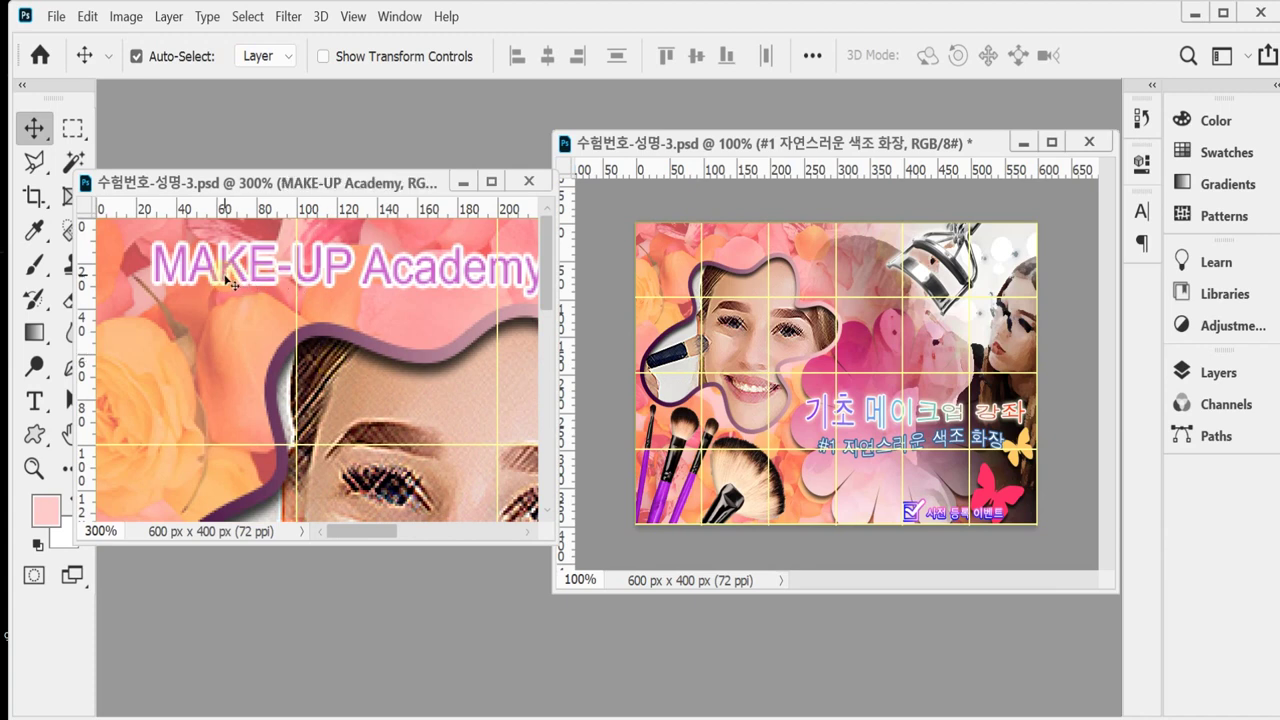
double_click(230, 284)
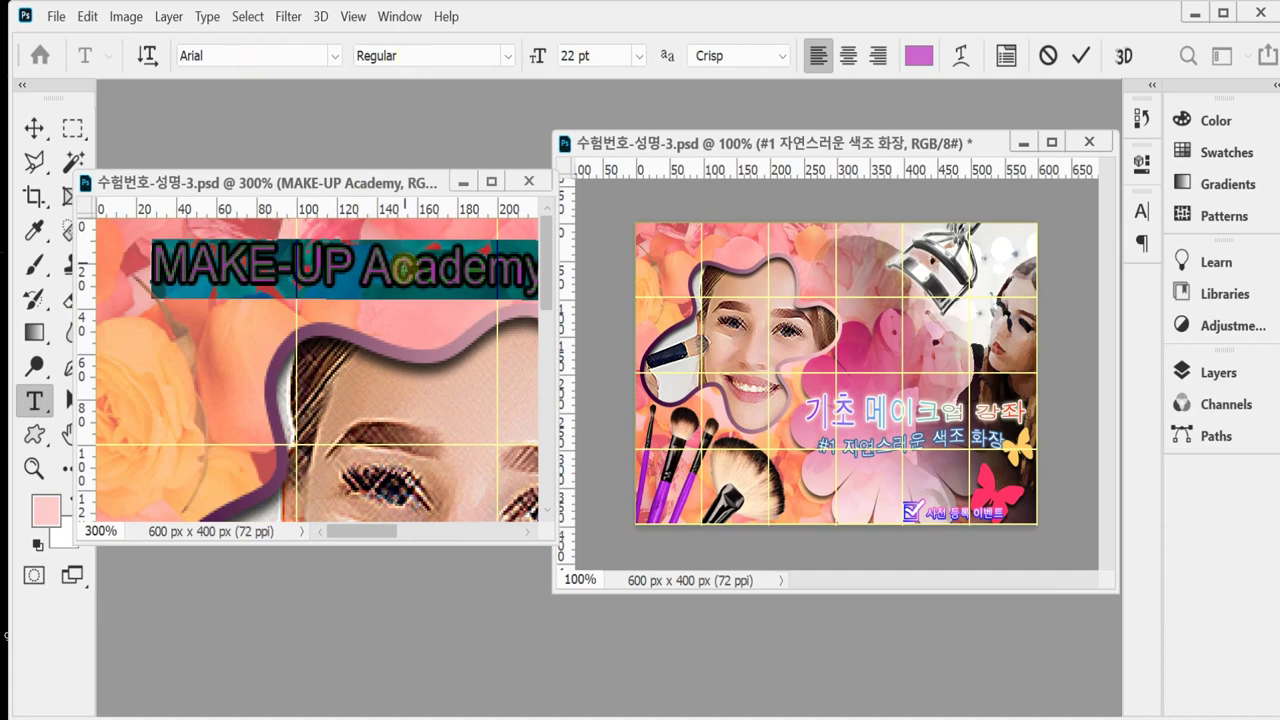
click(413, 272)
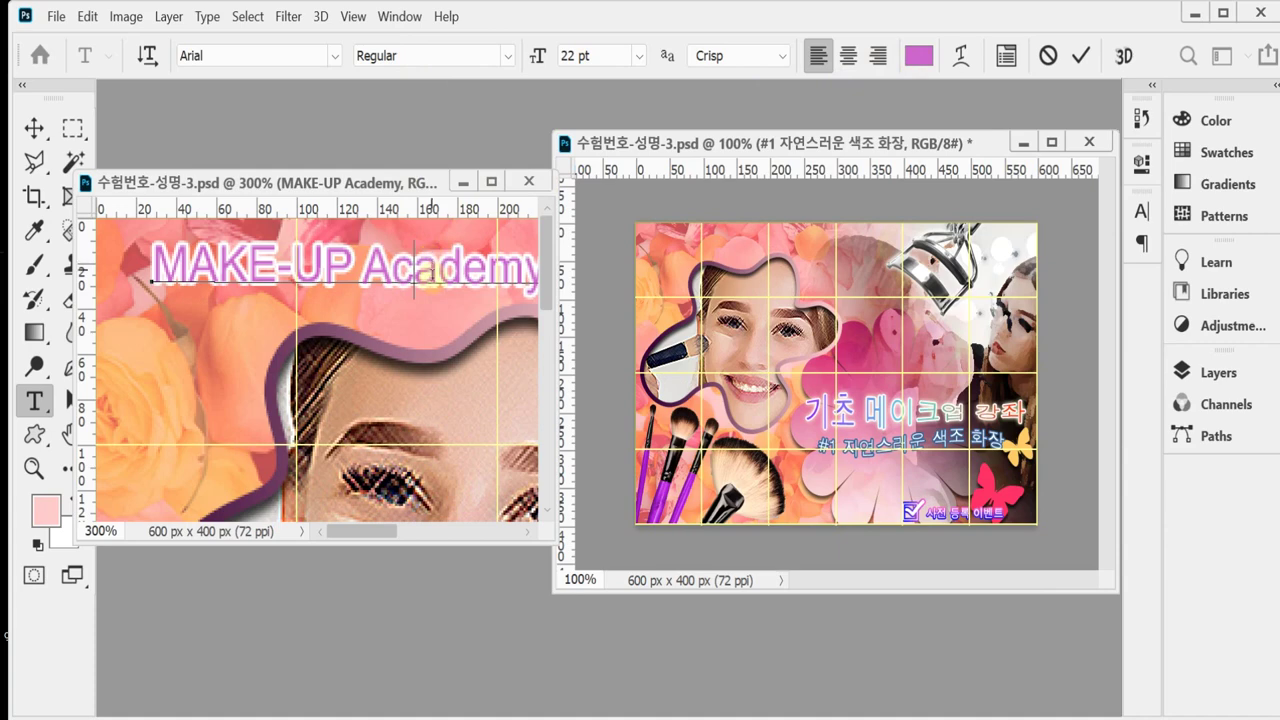
key(ctrl+Return)
key(v)
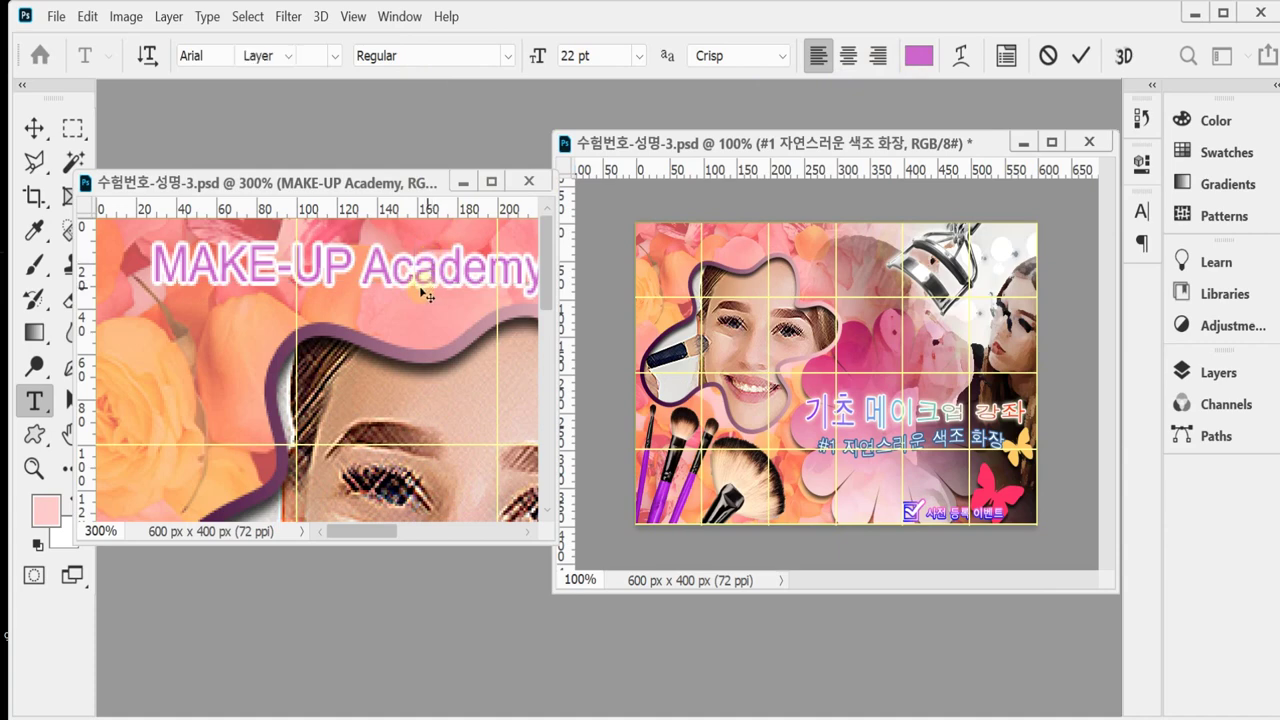
drag(410, 290, 690, 272)
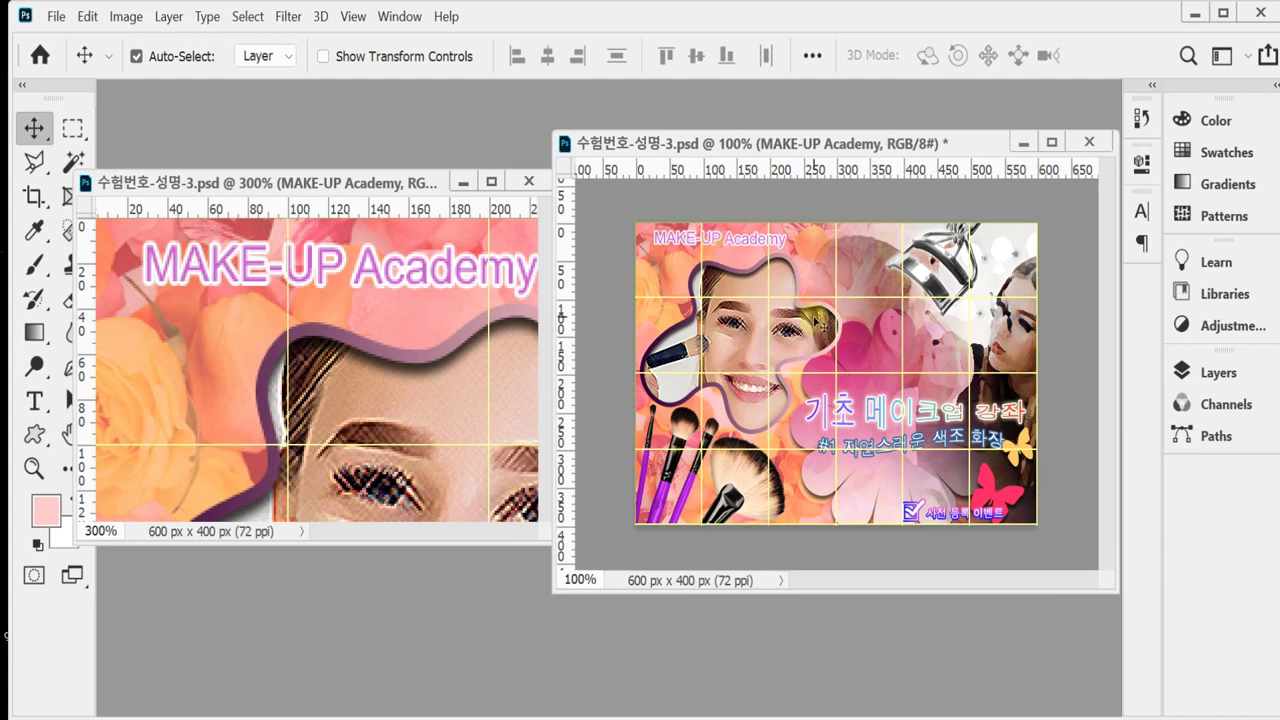
key(ctrl+s)
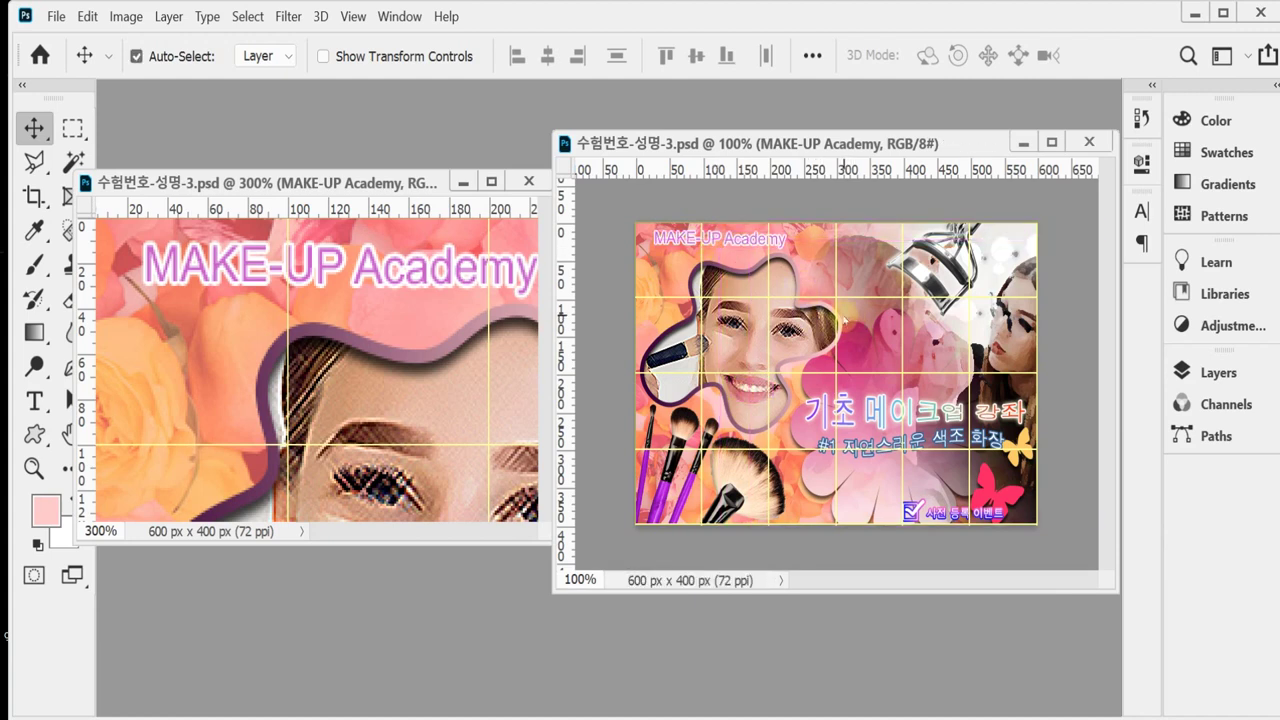
Hide the guides in the working banner.
key(ctrl+semicolon)
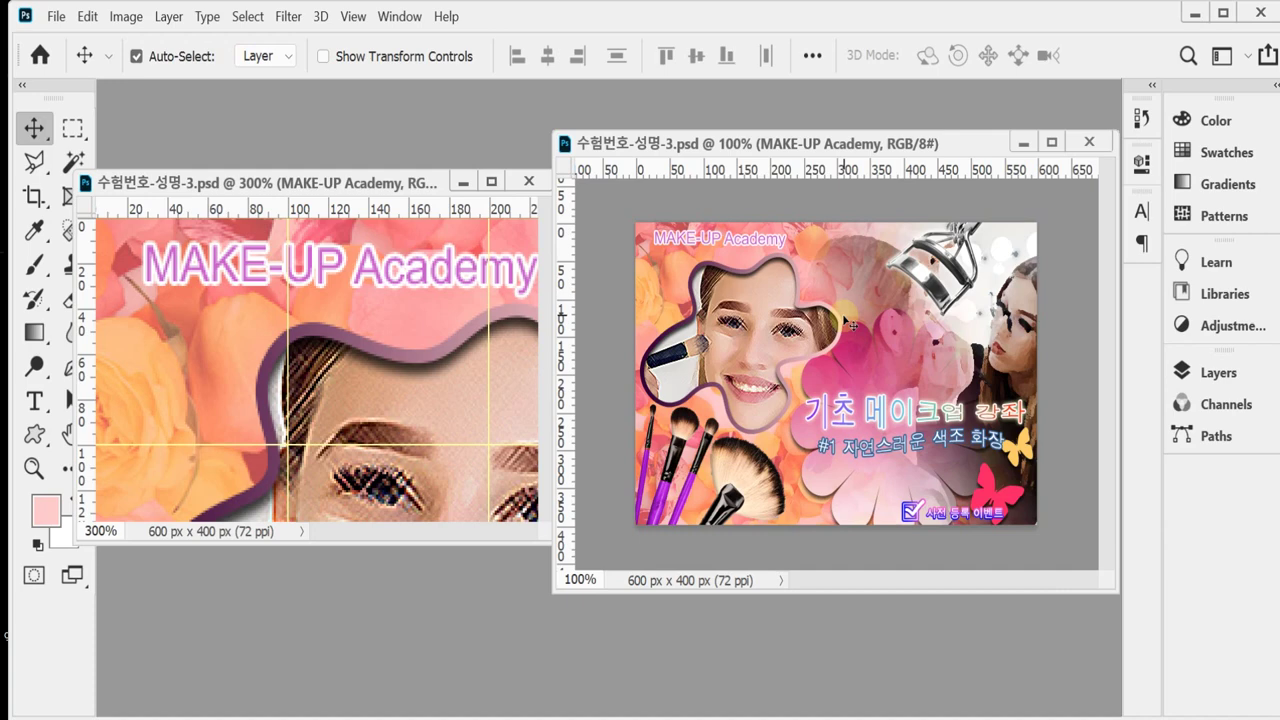
key(ctrl)
key(ctrl)
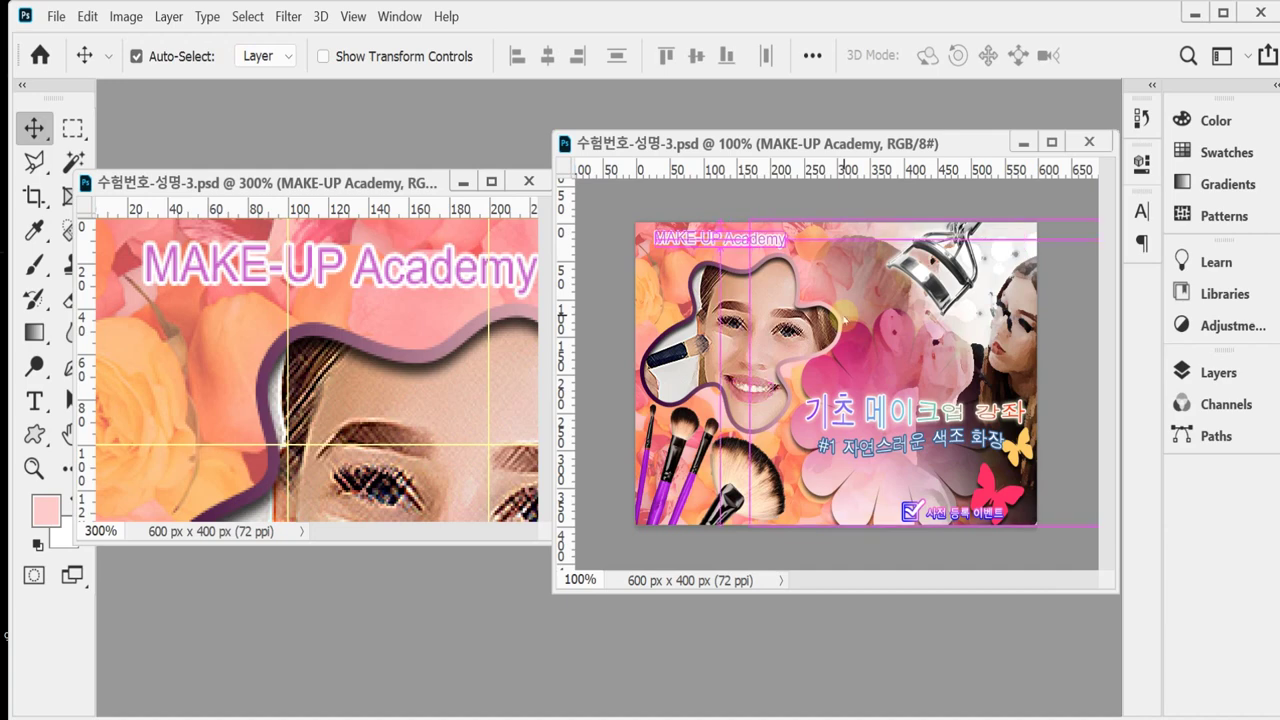
Start saving the banner under a different location and choose the GTQ folder inside 문서 as the destination.
key(ctrl+shift+s)
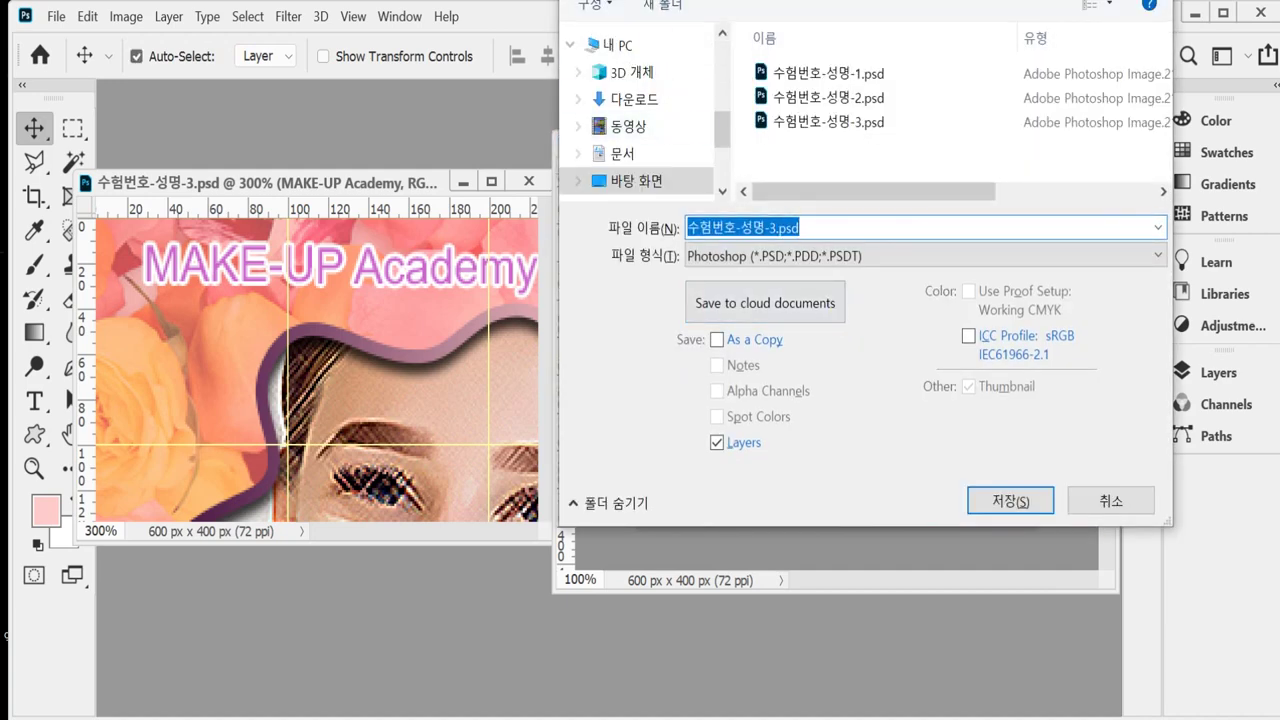
drag(651, 14, 640, 70)
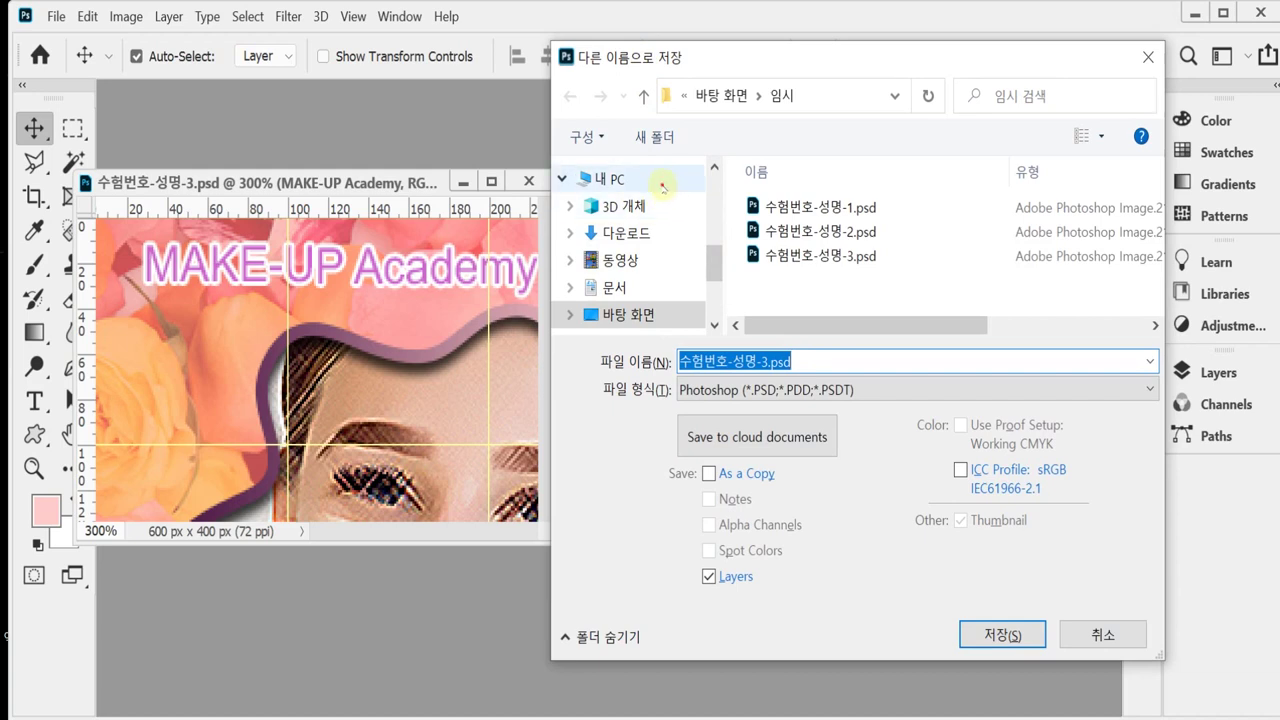
click(662, 186)
click(634, 287)
scroll(920, 276, down, 3)
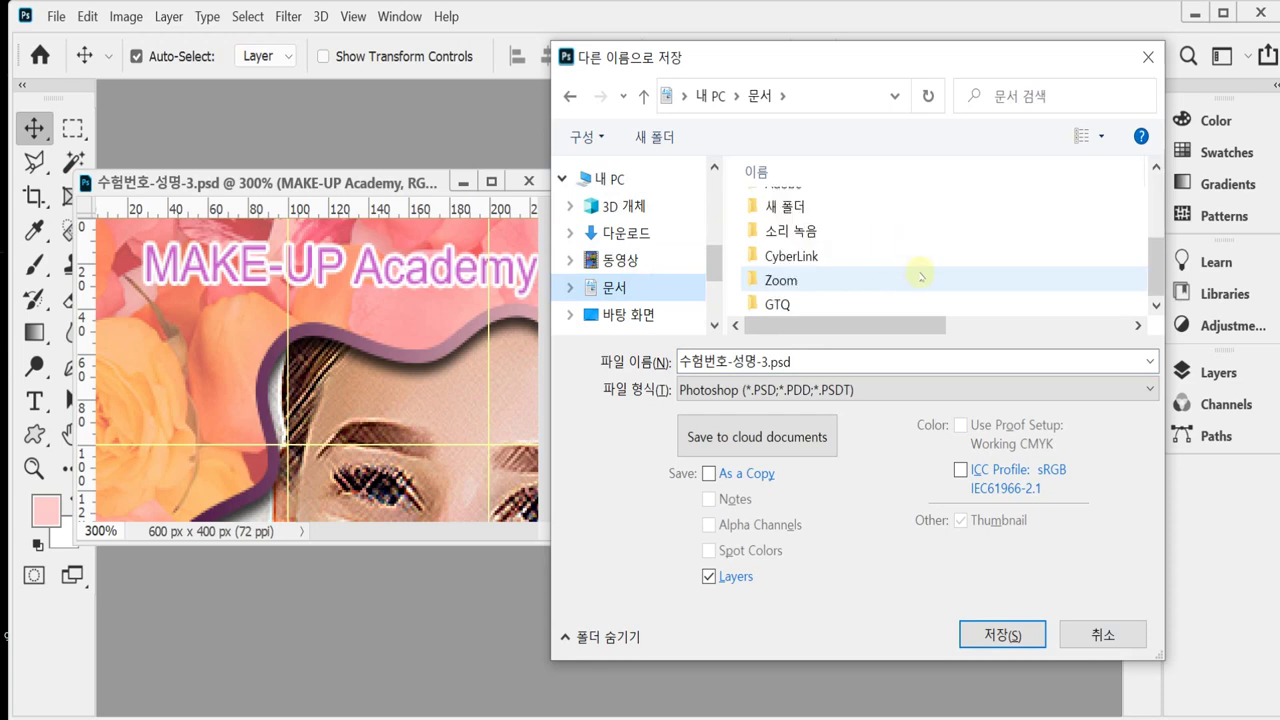
click(785, 304)
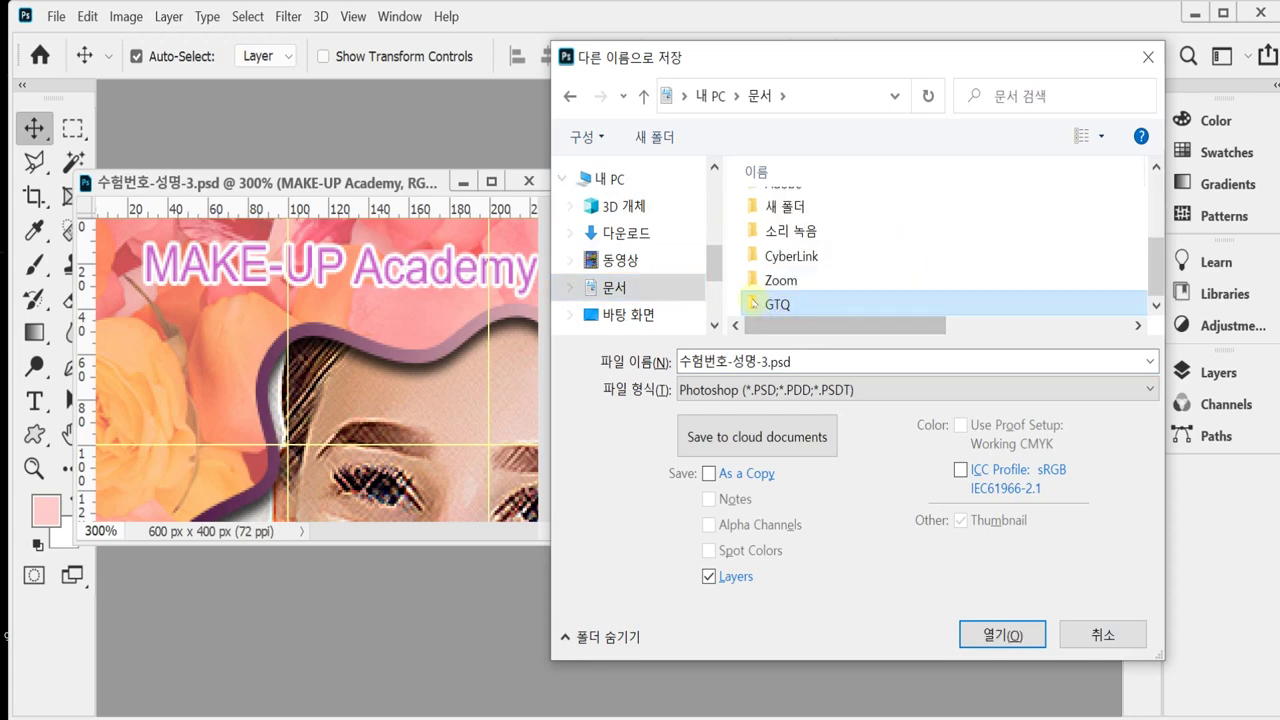
double_click(765, 303)
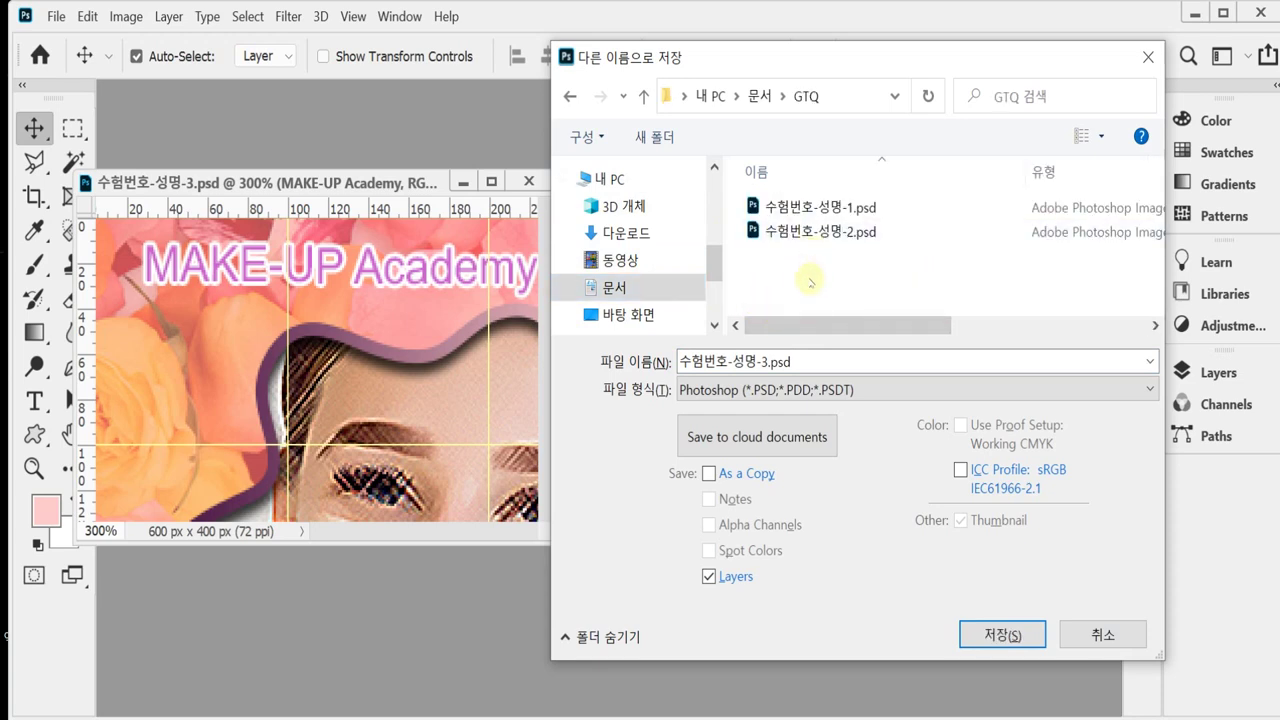
Save the banner as a JPEG named 수험번호-성명-3 with quality 8 and the Baseline ("Standard") format.
click(793, 390)
scroll(793, 390, down, 2)
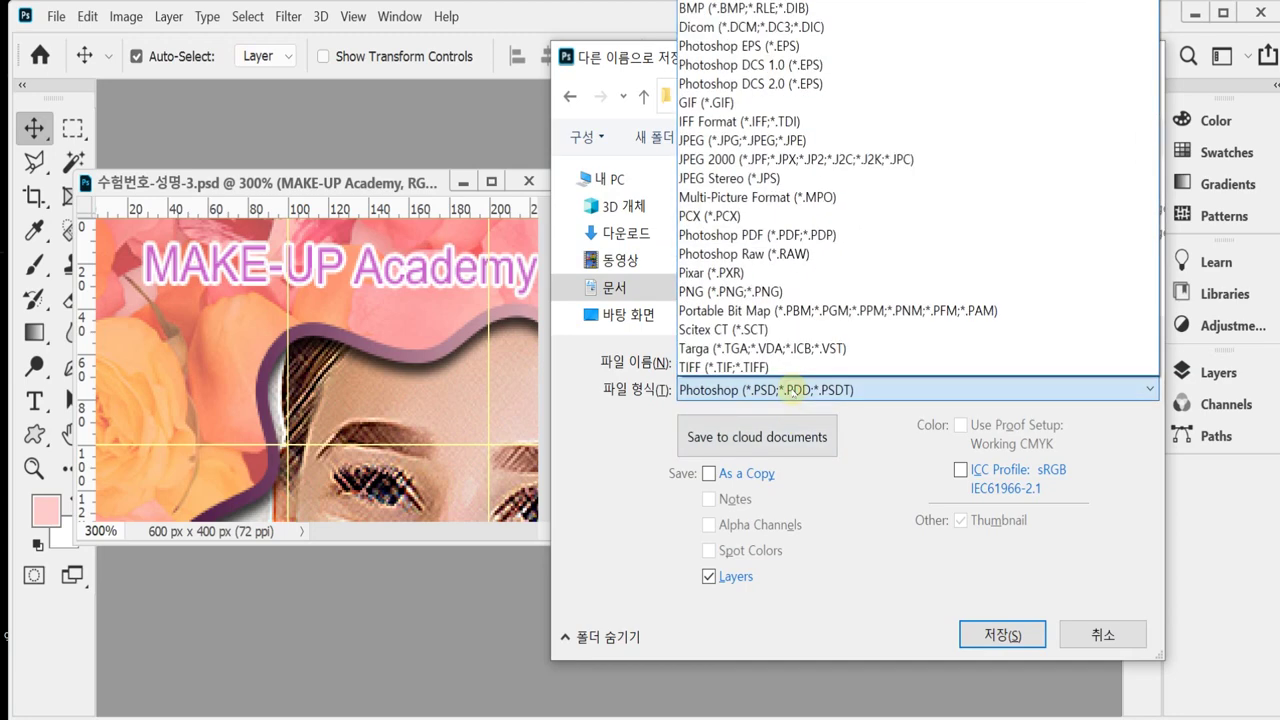
click(806, 141)
click(1000, 633)
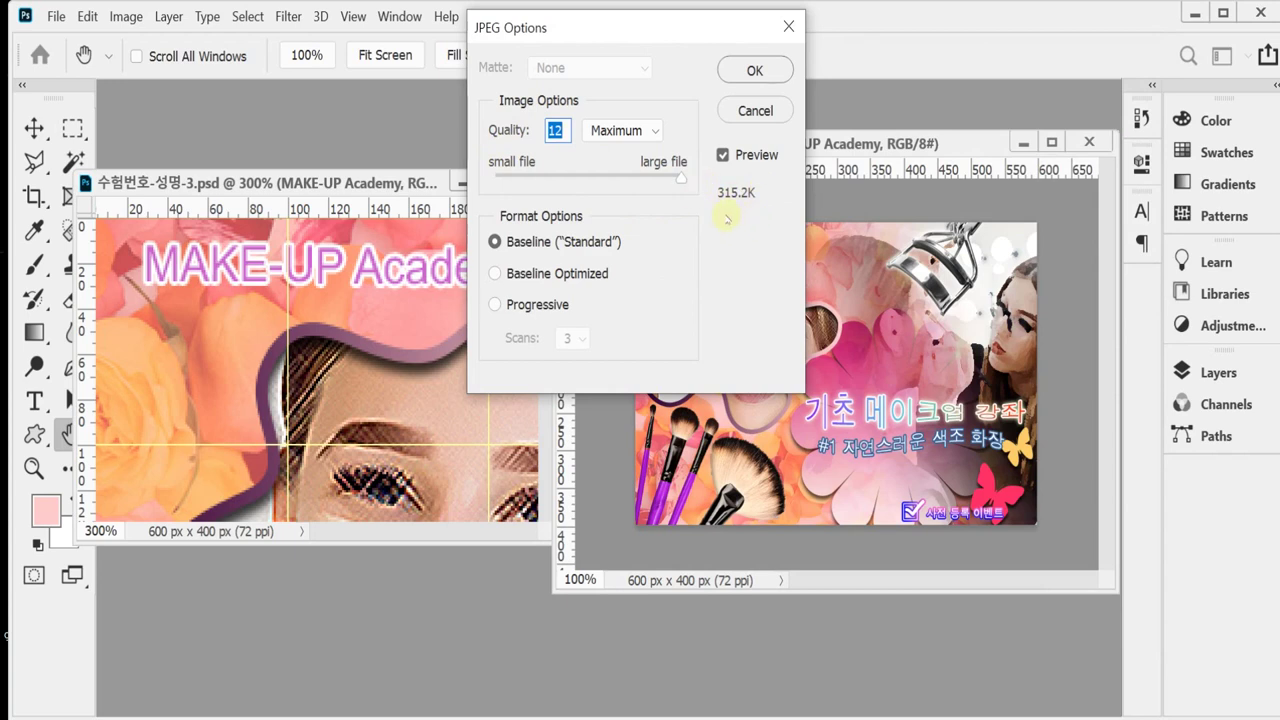
text(8)
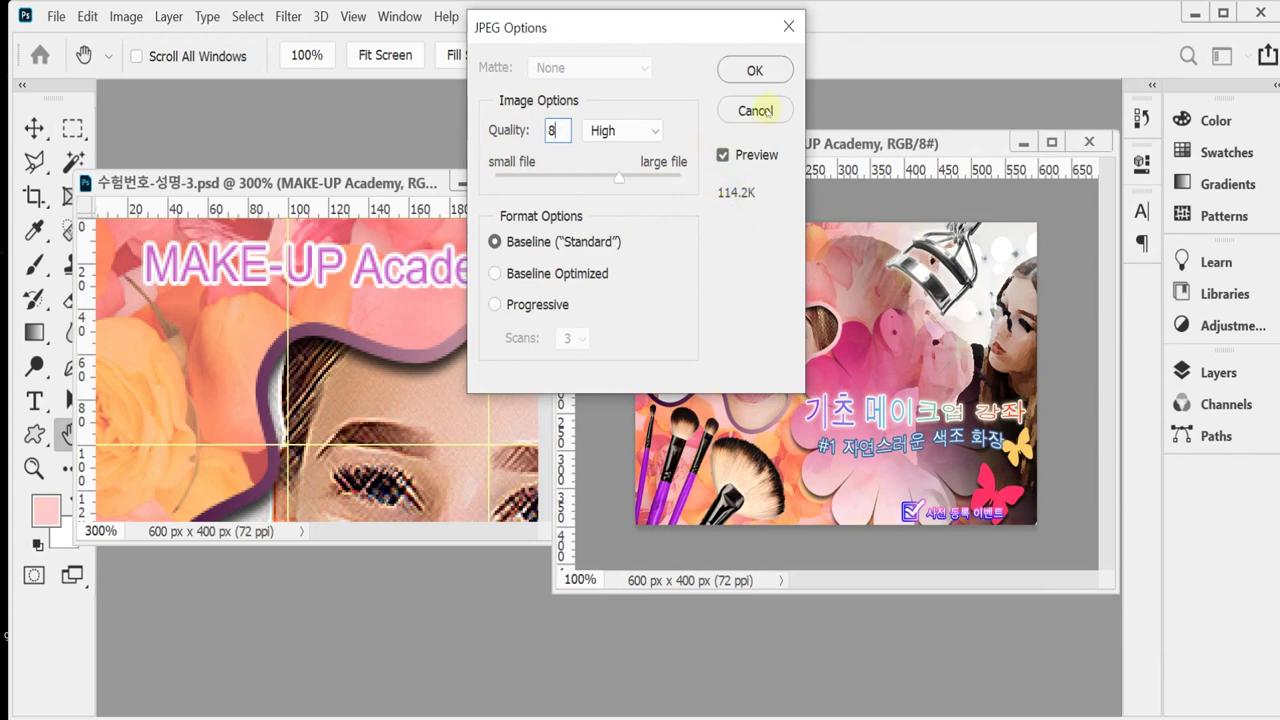
click(741, 79)
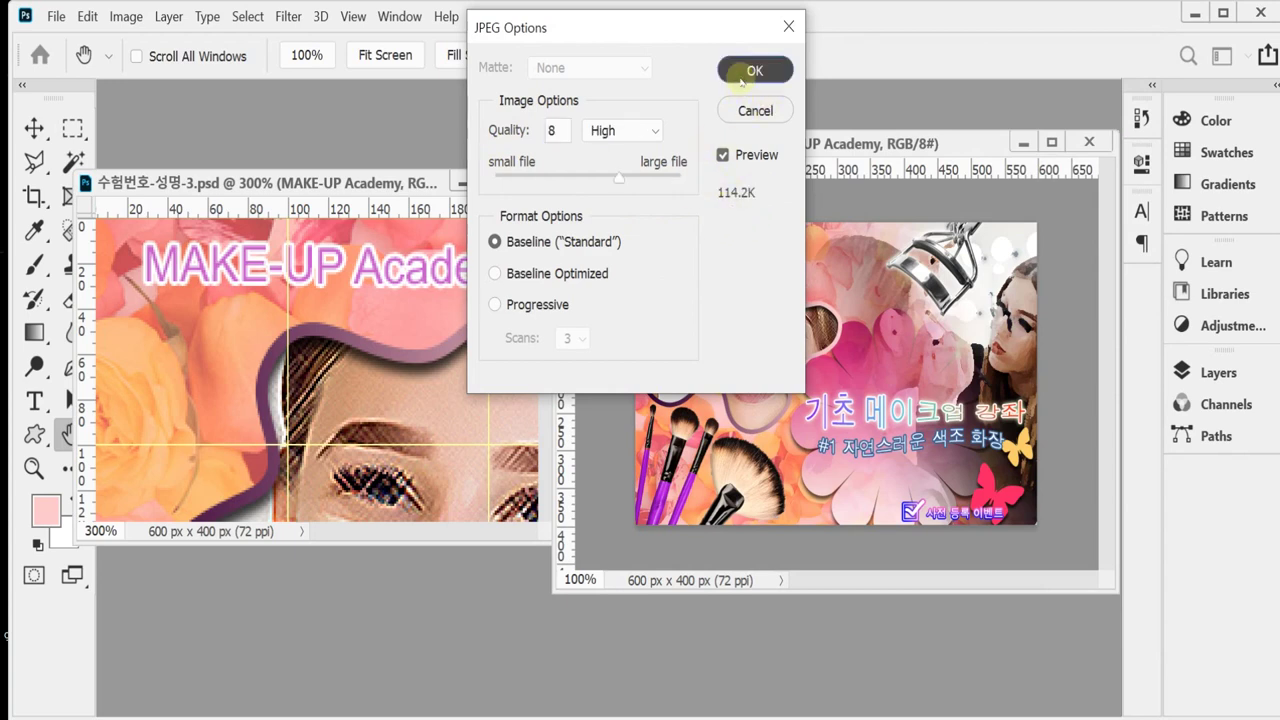
Resize the working banner image to 60 × 40 px at 72 pixels/inch.
click(126, 16)
click(145, 172)
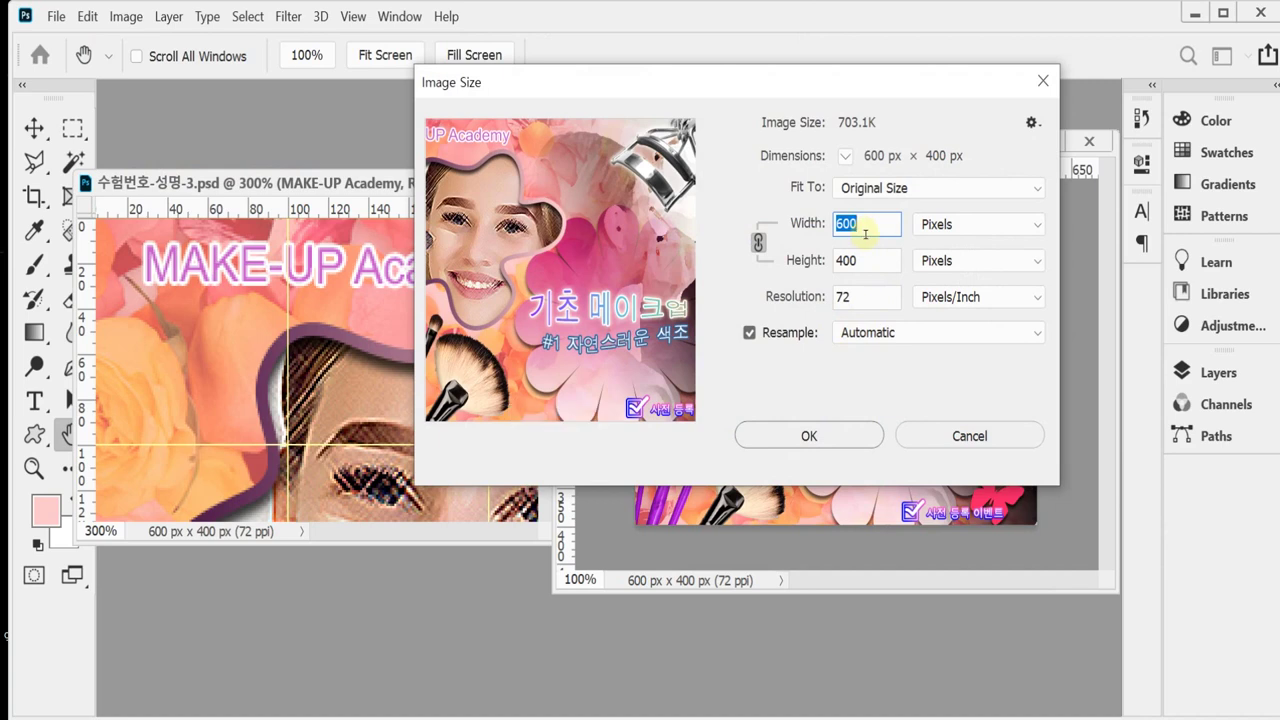
text(60)
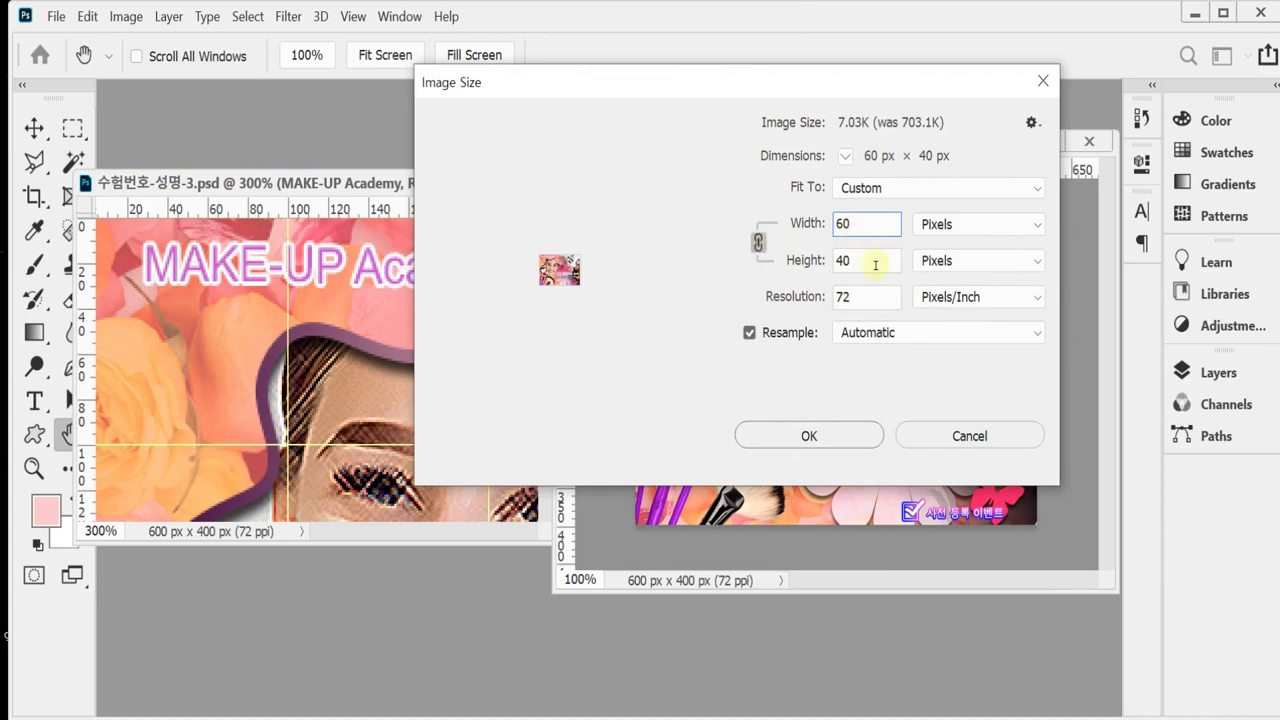
click(852, 435)
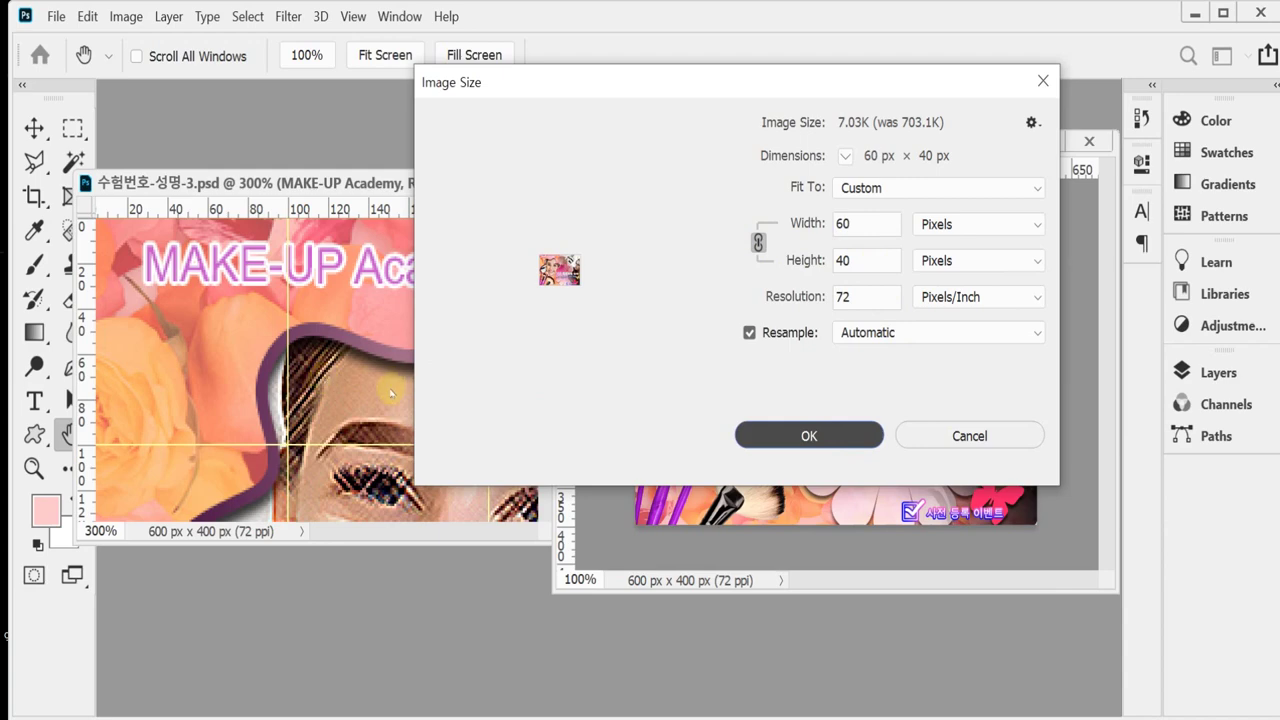
key(Return)
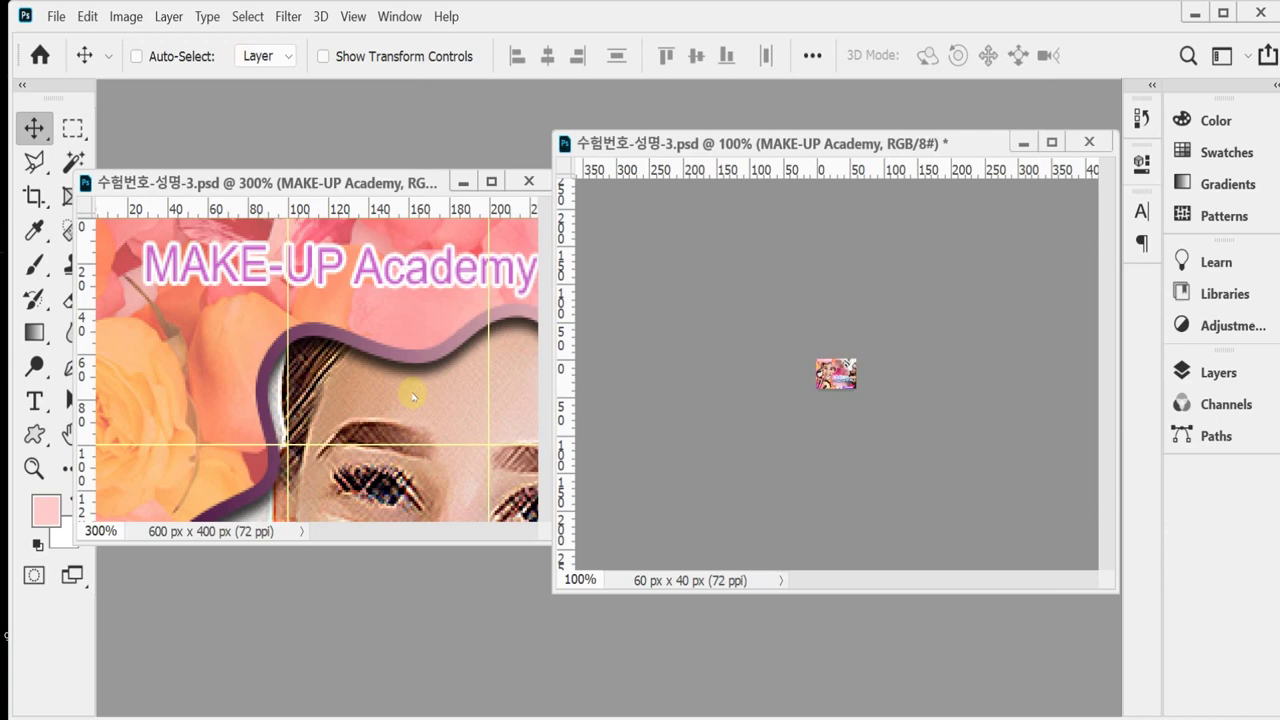
Save the reduced banner as the layered Photoshop file 수험번호-성명-3.psd in the GTQ folder inside 문서.
key(ctrl+shift+s)
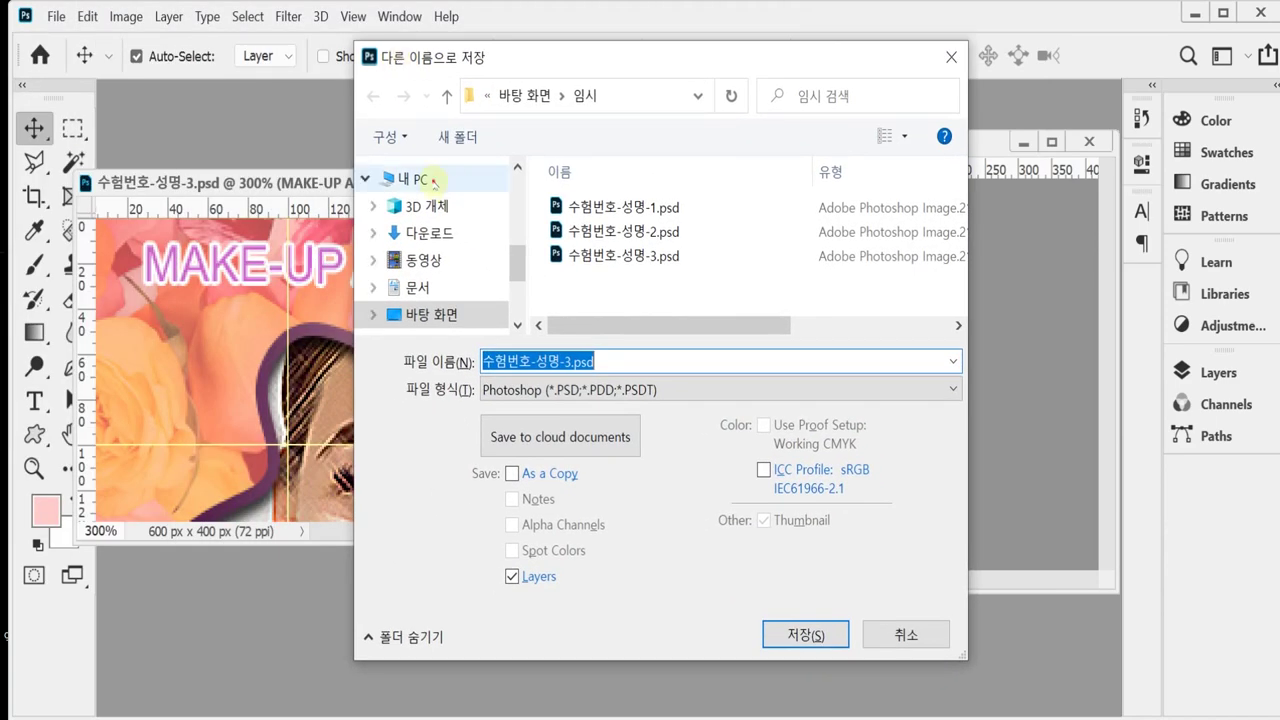
click(405, 178)
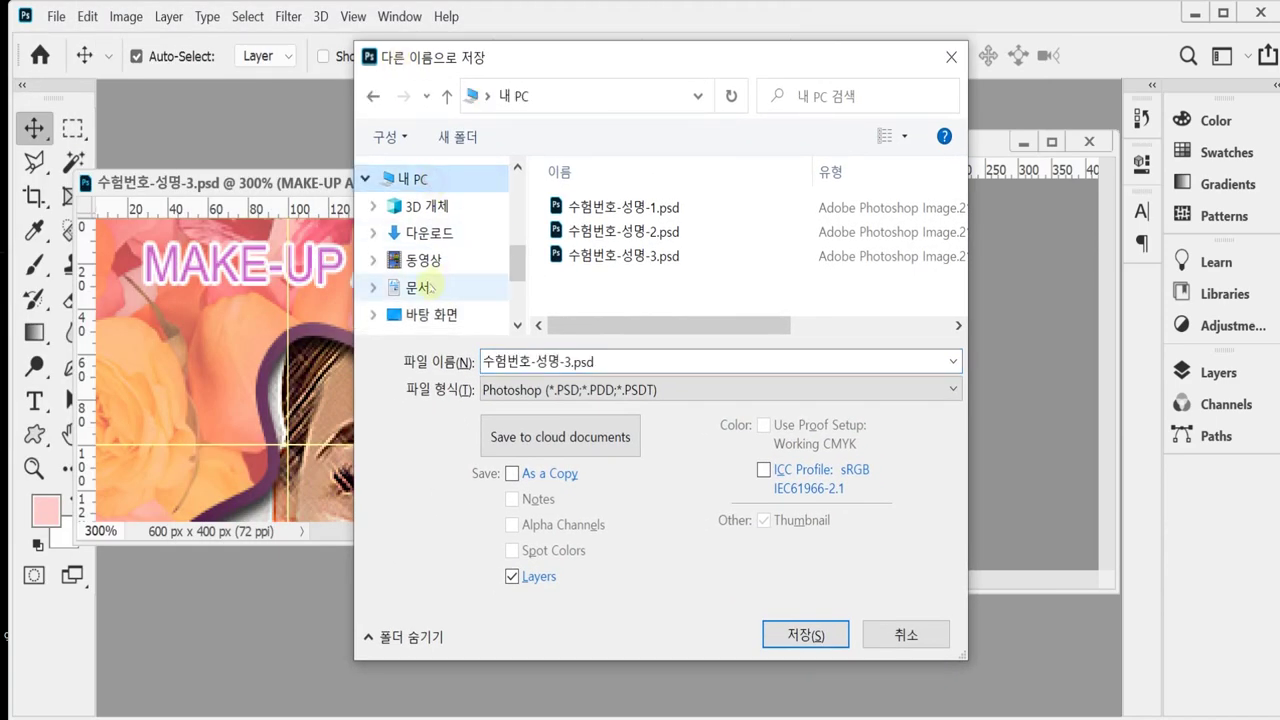
click(420, 287)
click(619, 302)
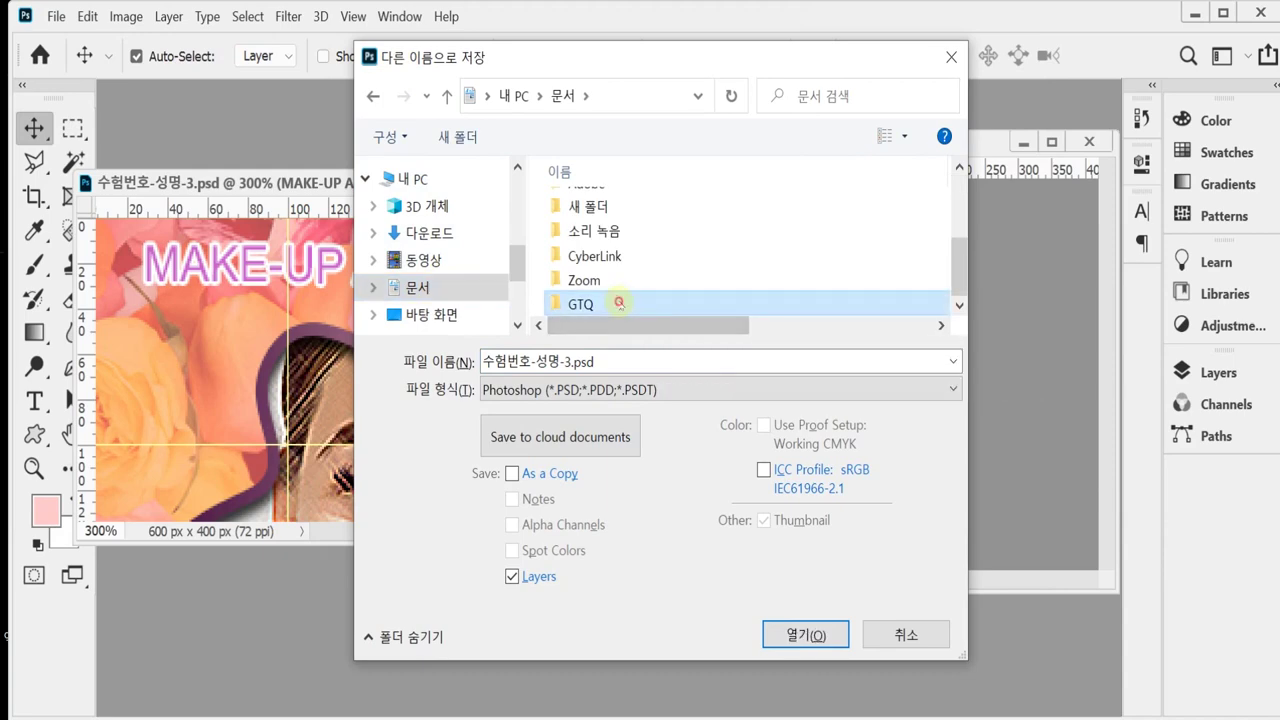
double_click(619, 302)
click(795, 634)
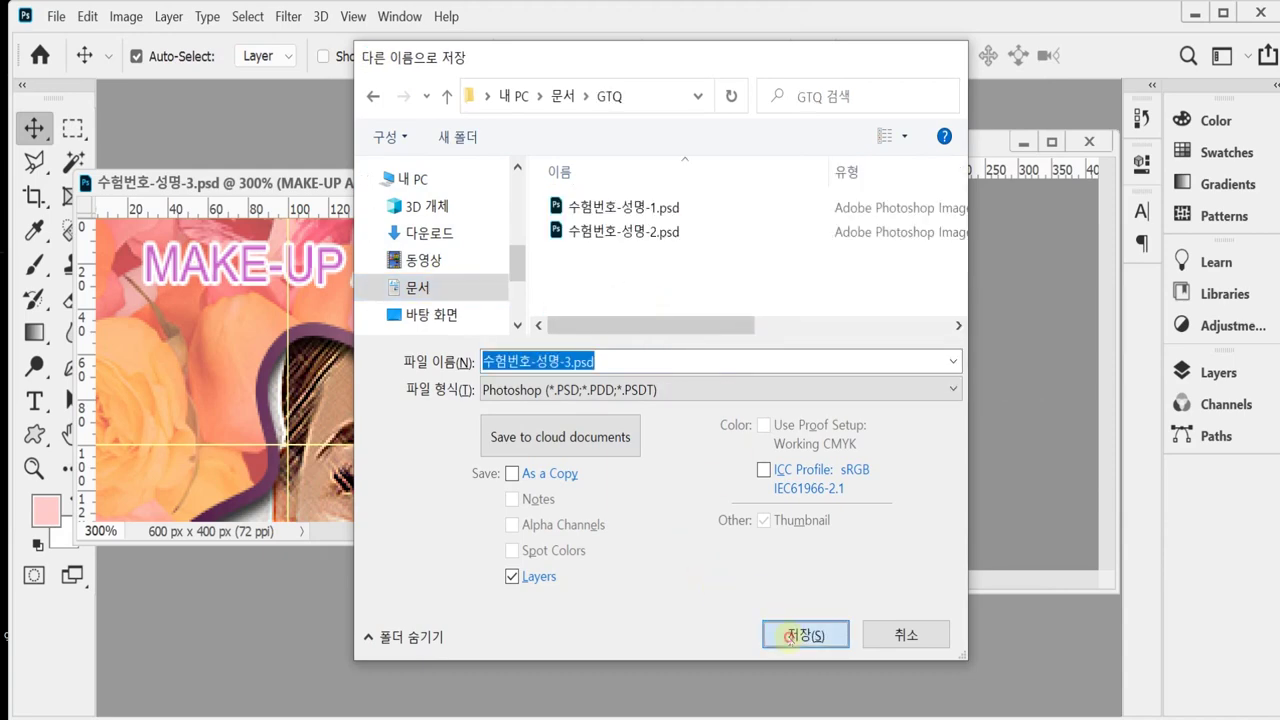
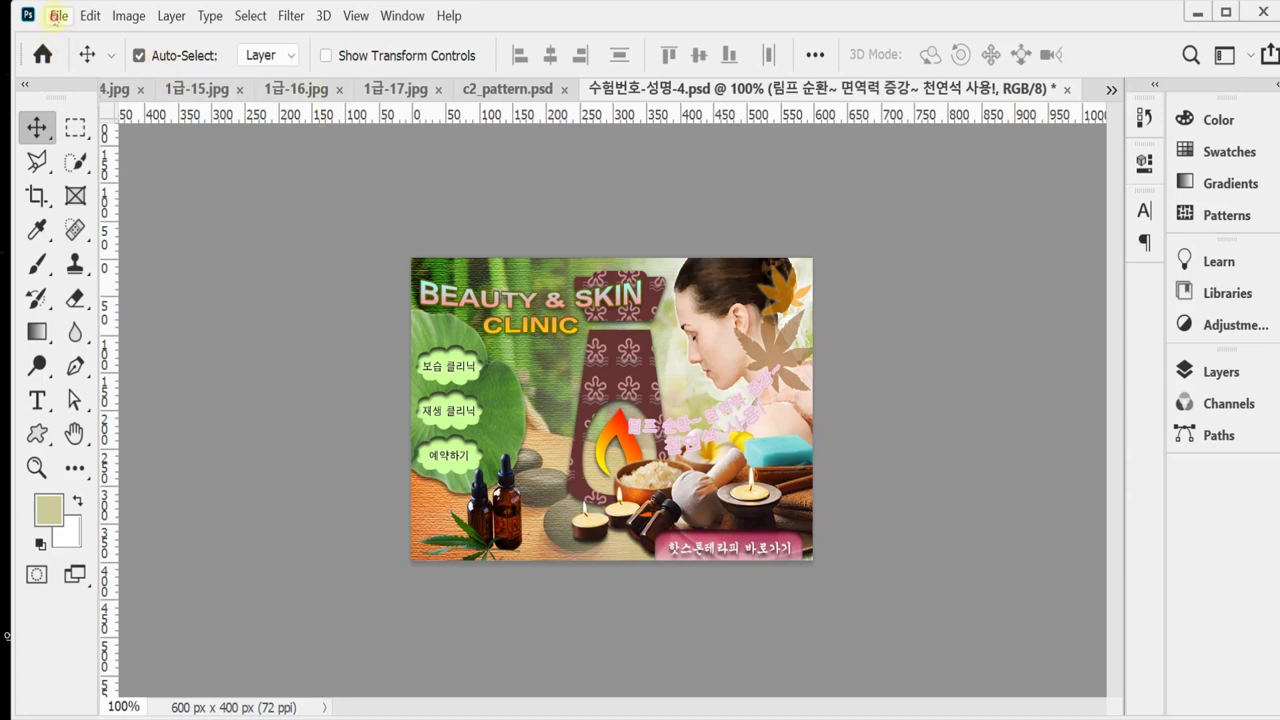
Create a new 600 × 400 px document at 72 pixels/inch in RGB Color with a white background.
click(57, 16)
click(66, 40)
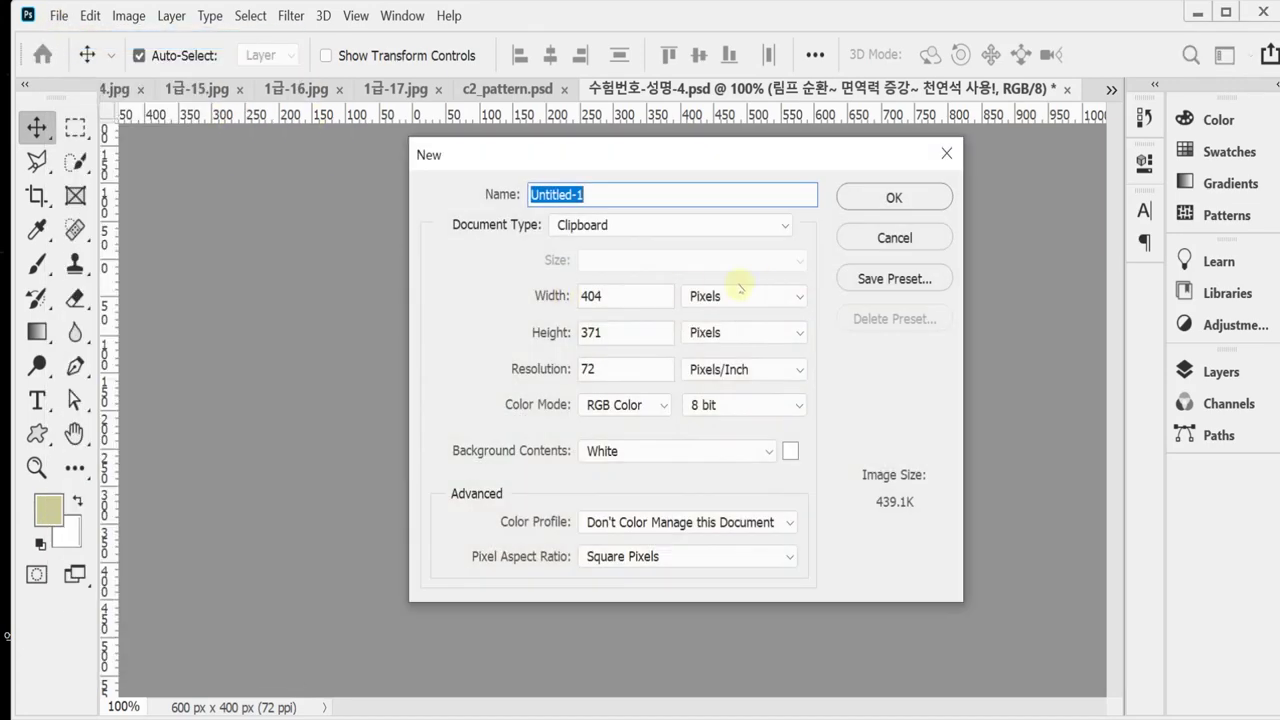
double_click(632, 296)
text(600)
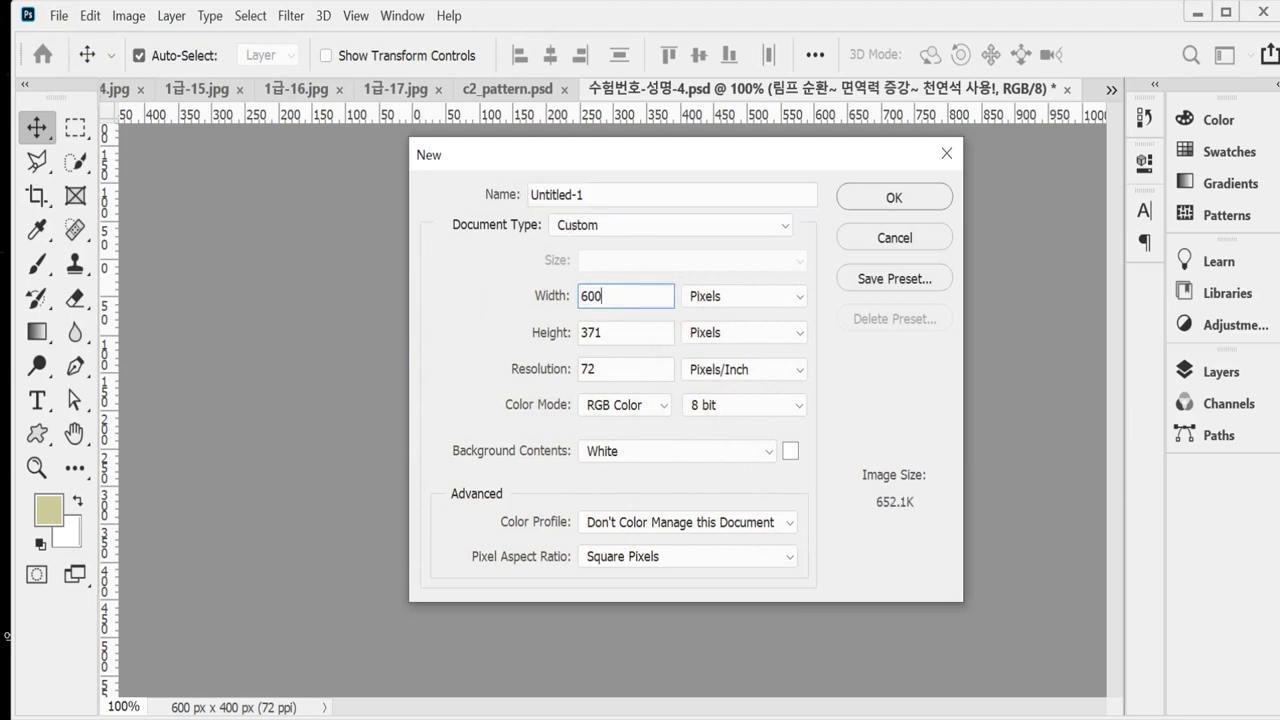
key(Tab)
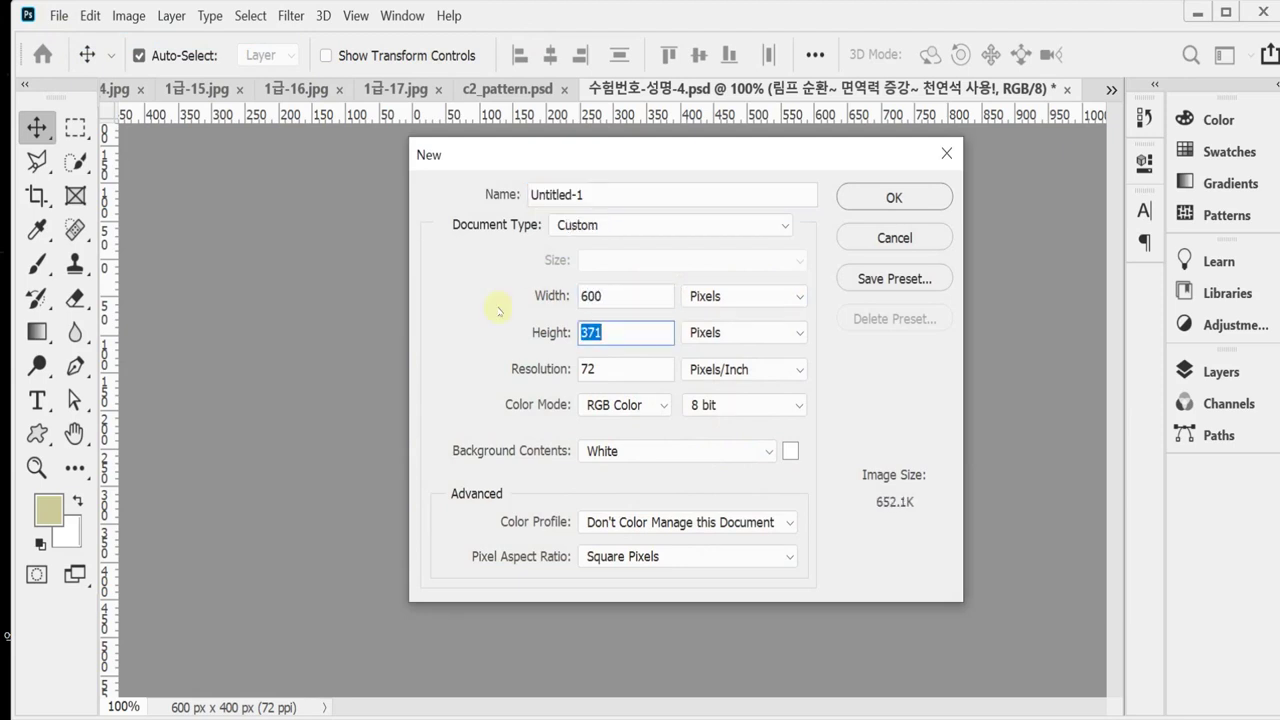
text(400)
key(Tab)
key(Tab)
key(Tab)
key(Tab)
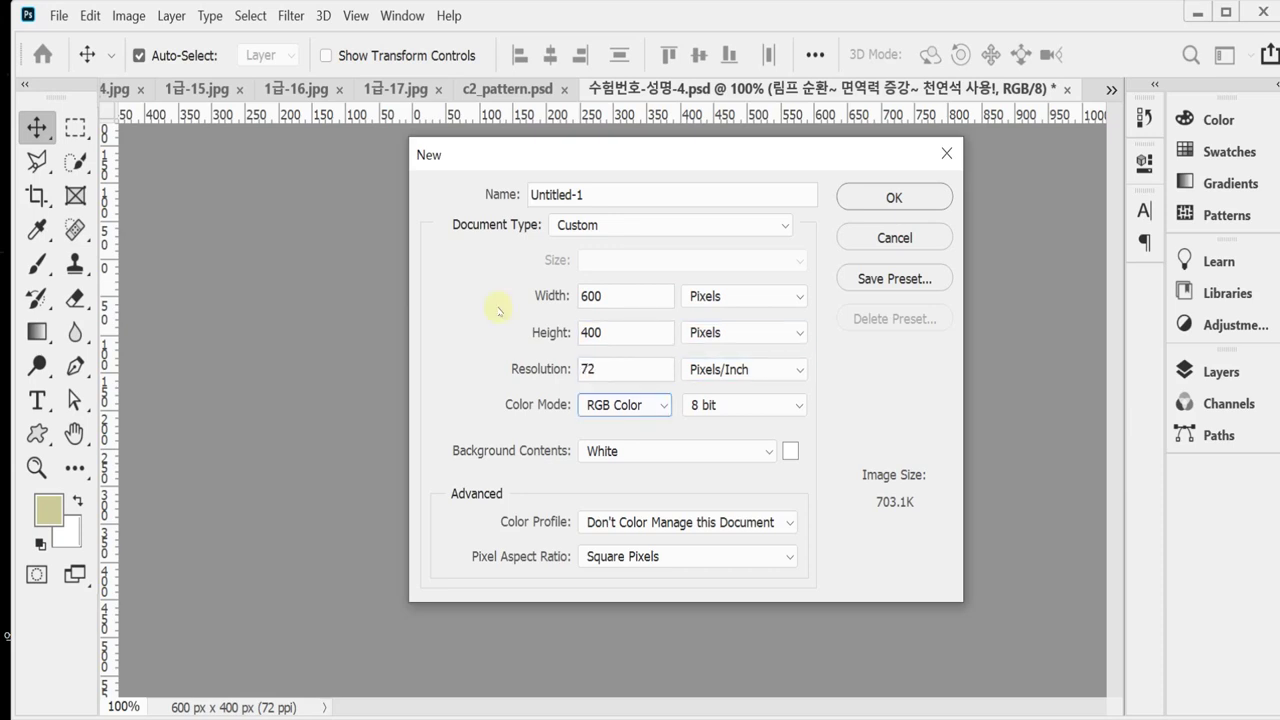
key(Return)
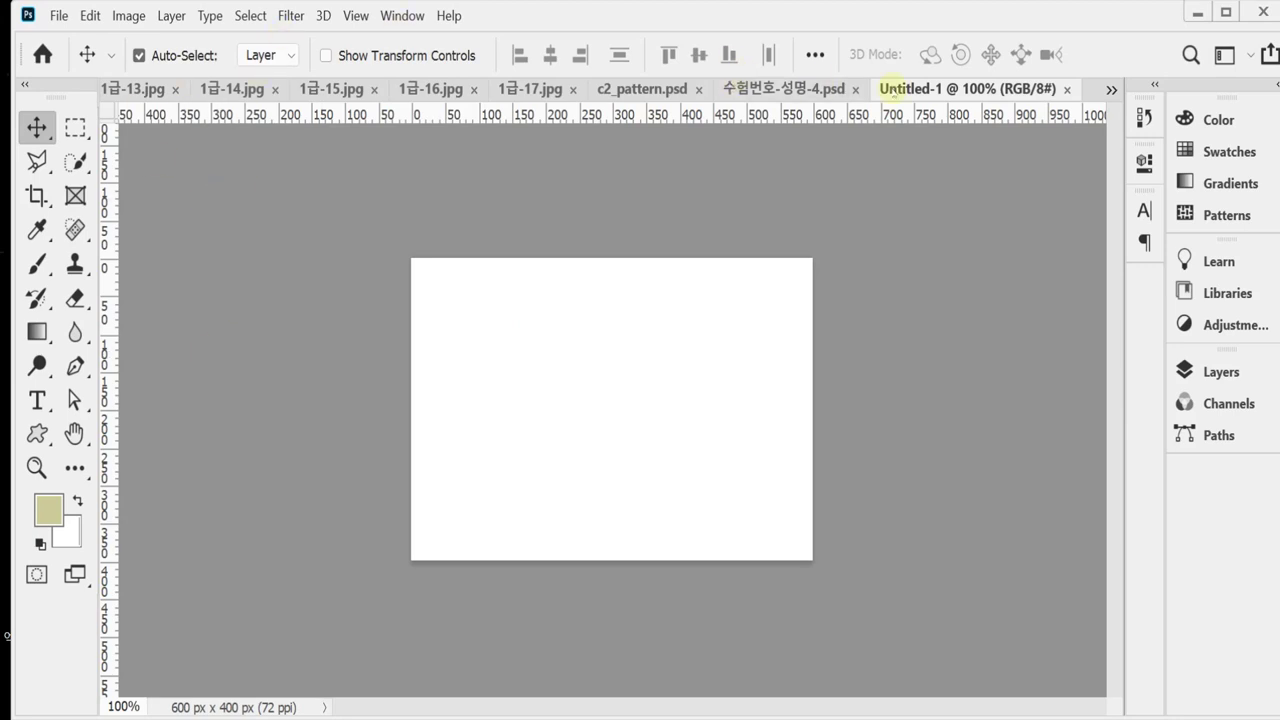
Show the grid in the new document and float it beside the finished BEAUTY & SKIN CLINIC design for comparison.
drag(886, 89, 623, 220)
key(ctrl+apostrophe)
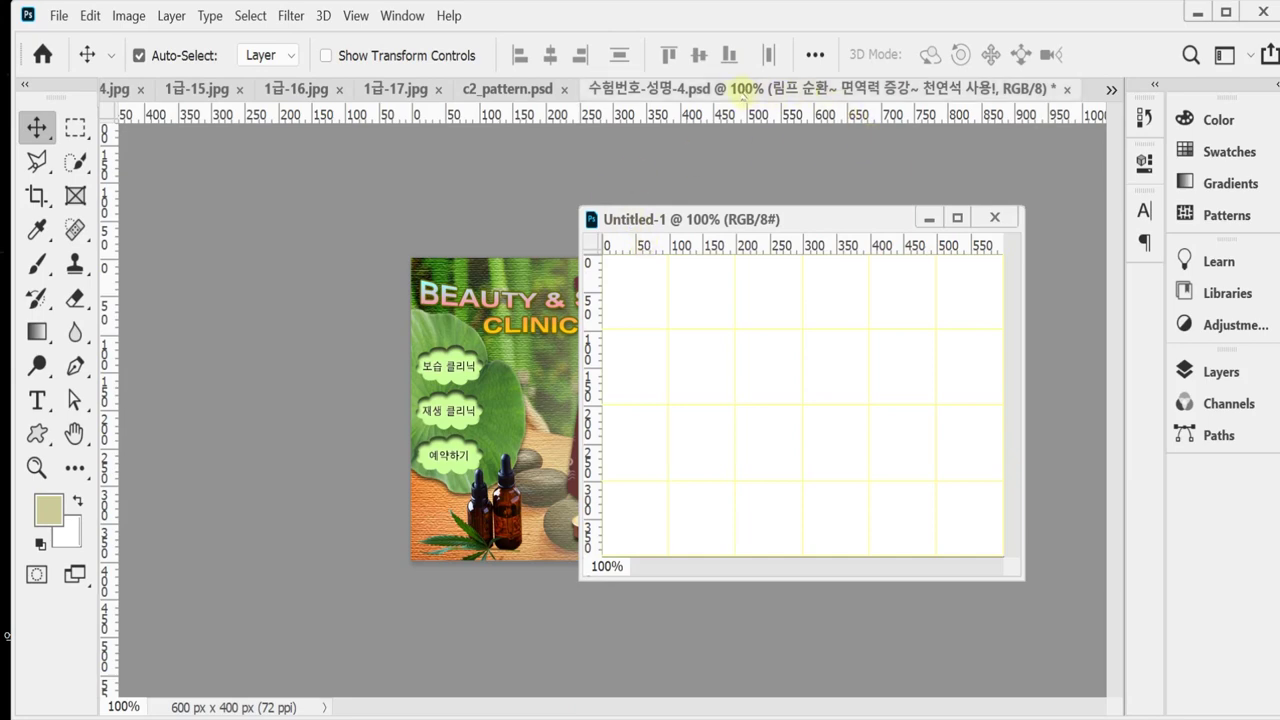
drag(747, 89, 338, 180)
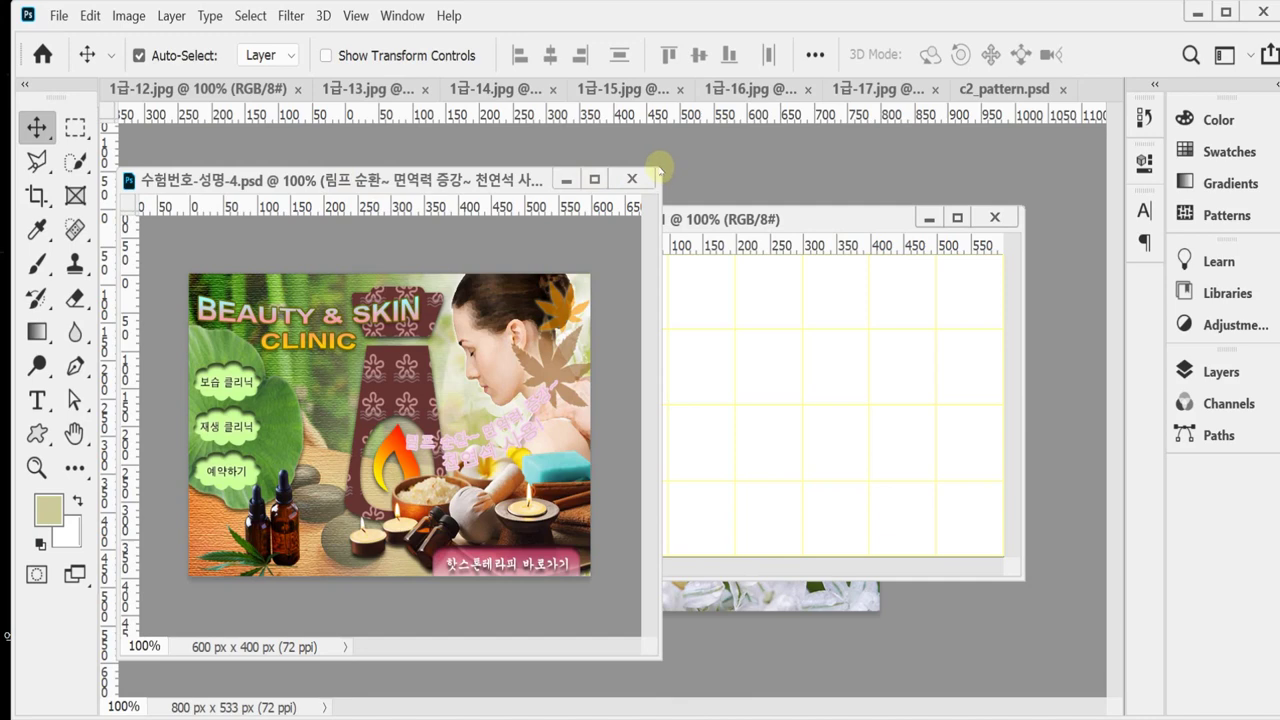
drag(660, 166, 586, 226)
drag(428, 237, 428, 196)
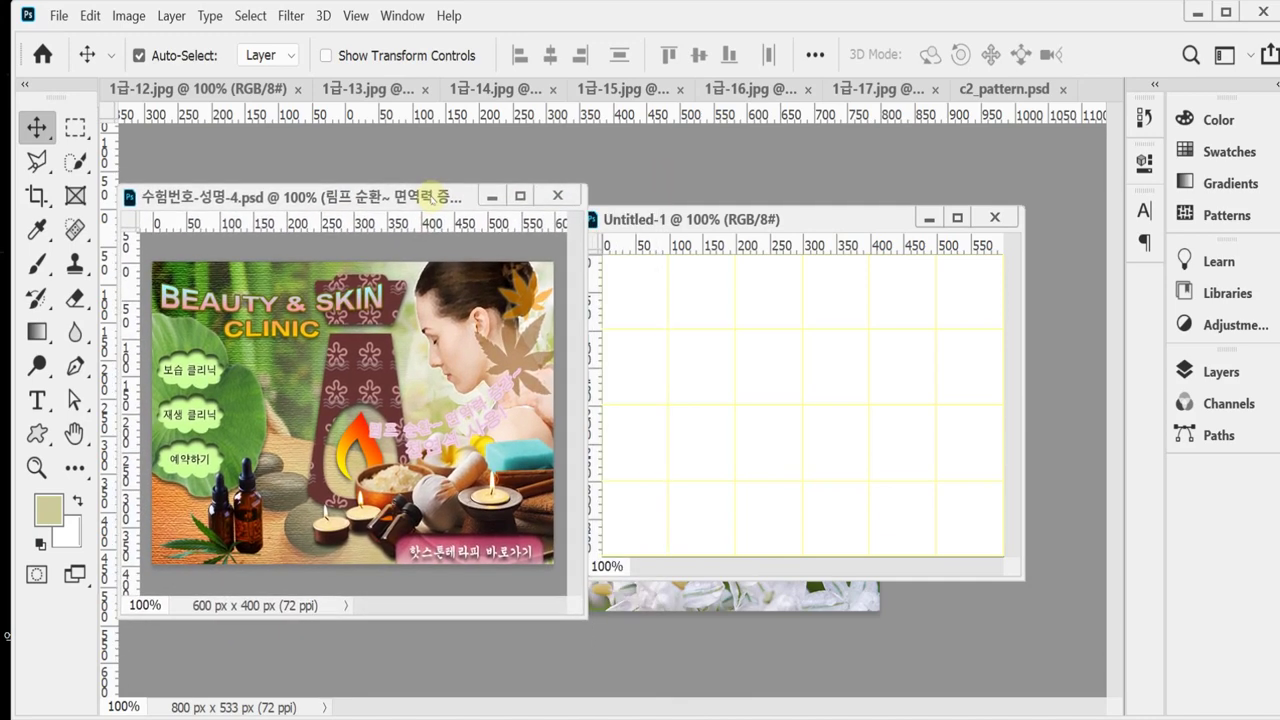
click(735, 213)
drag(735, 213, 745, 216)
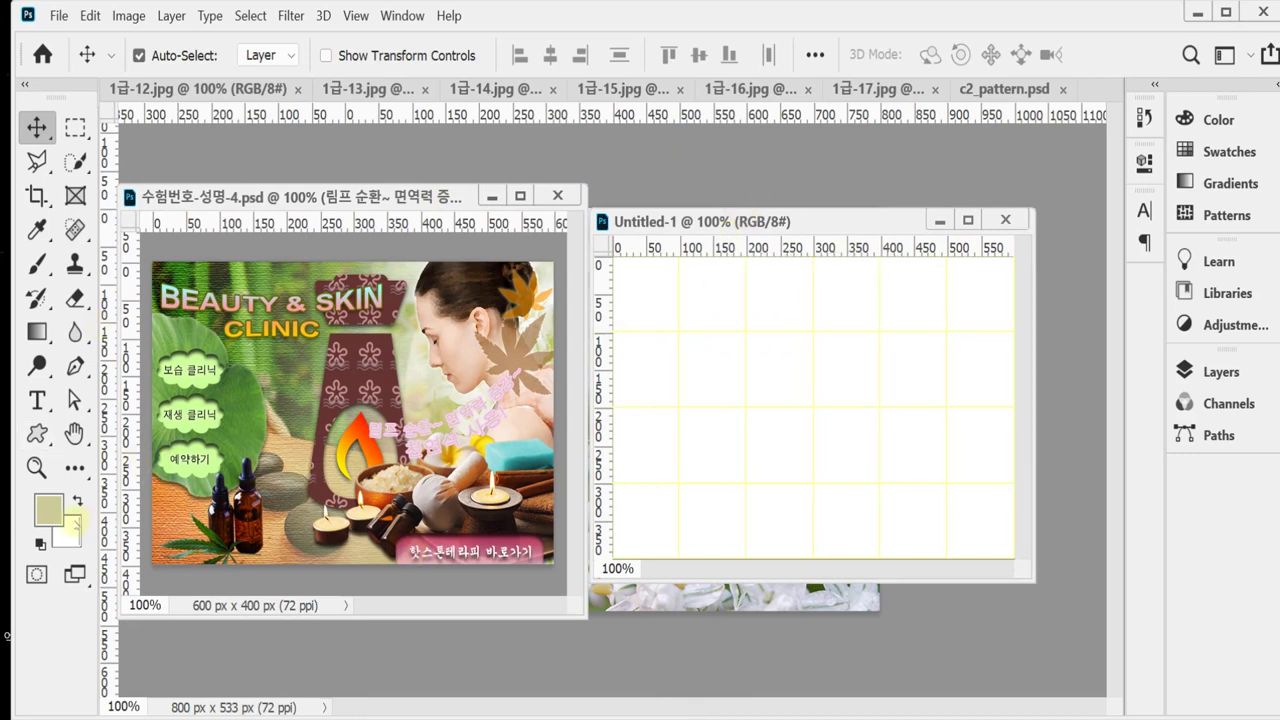
Fill the new document's background with the foreground color #cccc99.
click(50, 510)
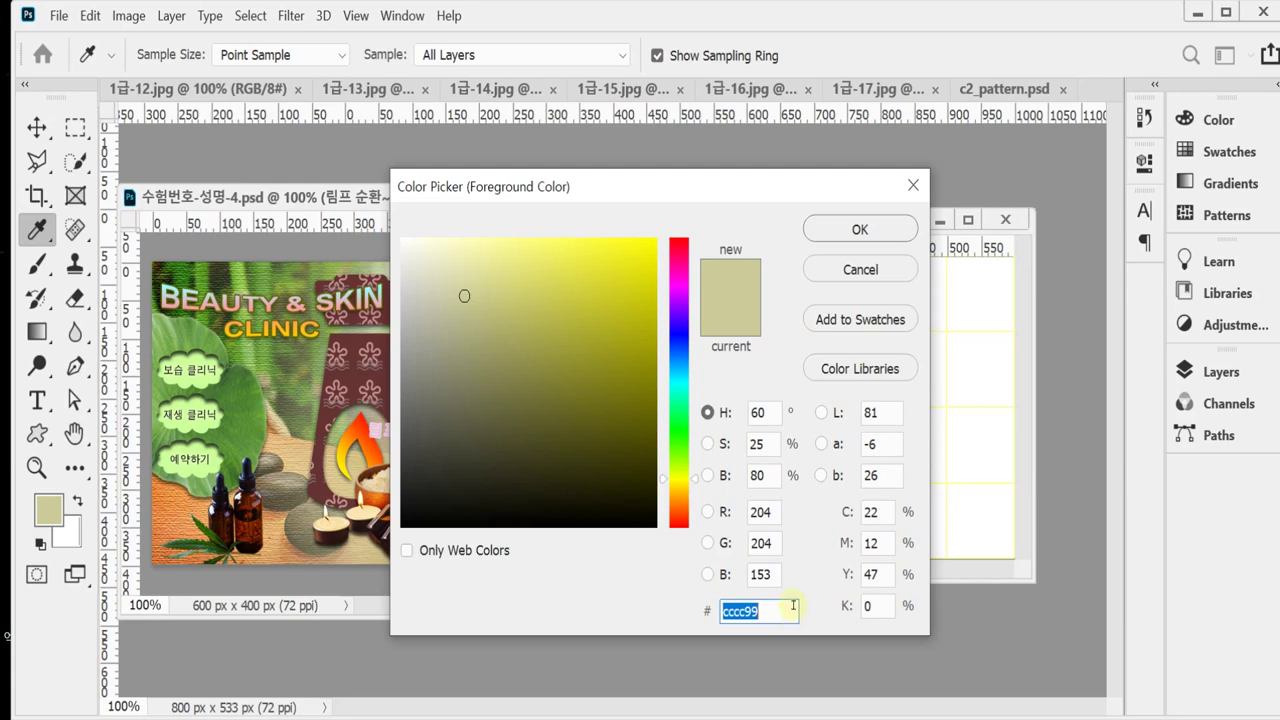
key(Return)
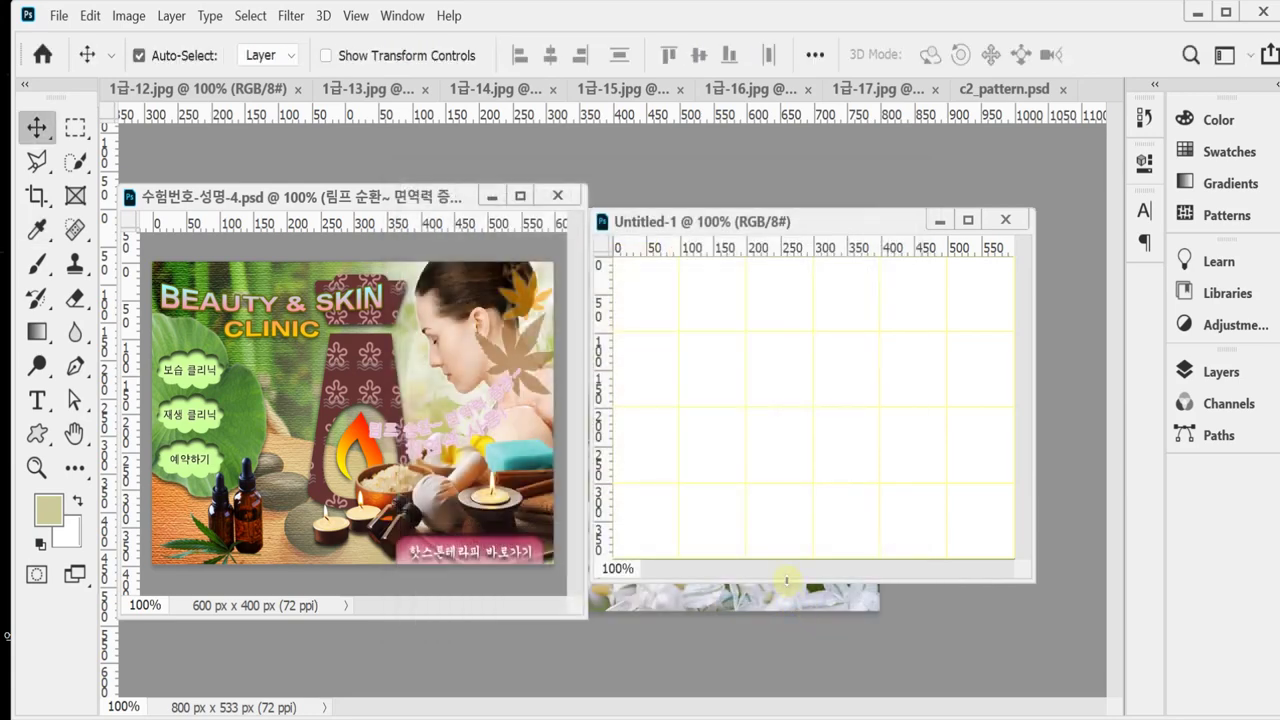
key(alt+Delete)
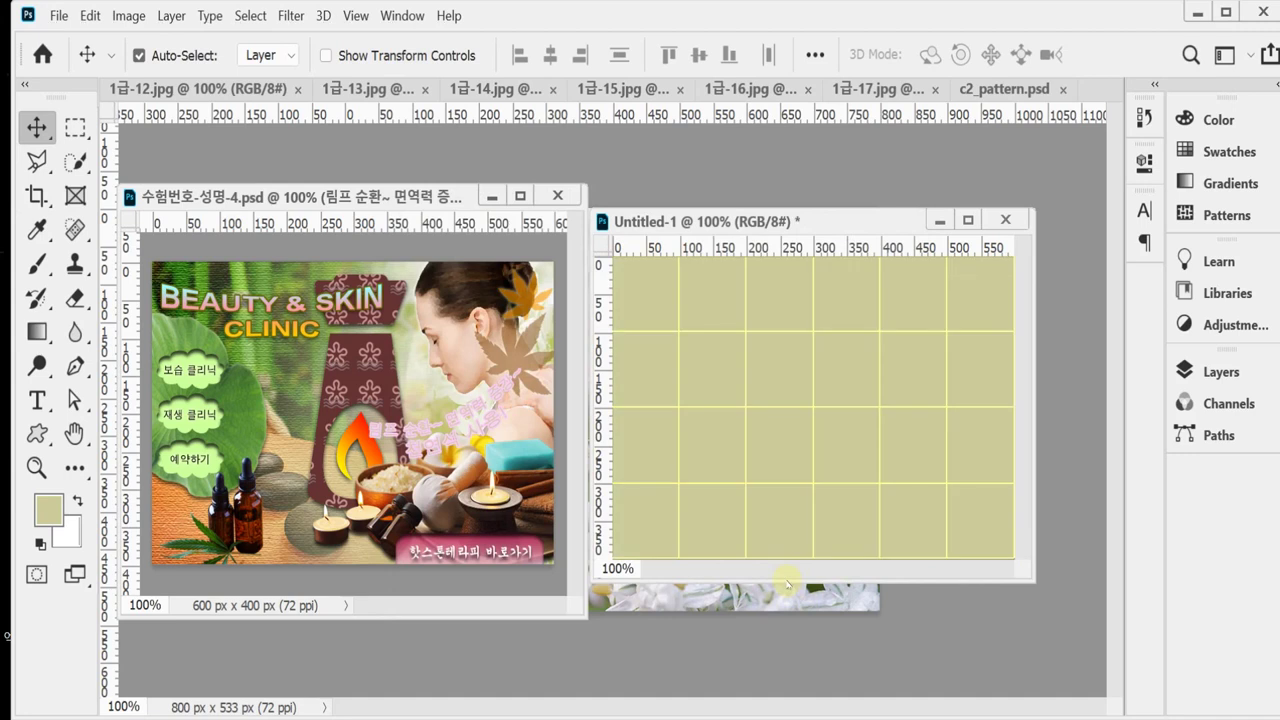
mouse_move(280, 714)
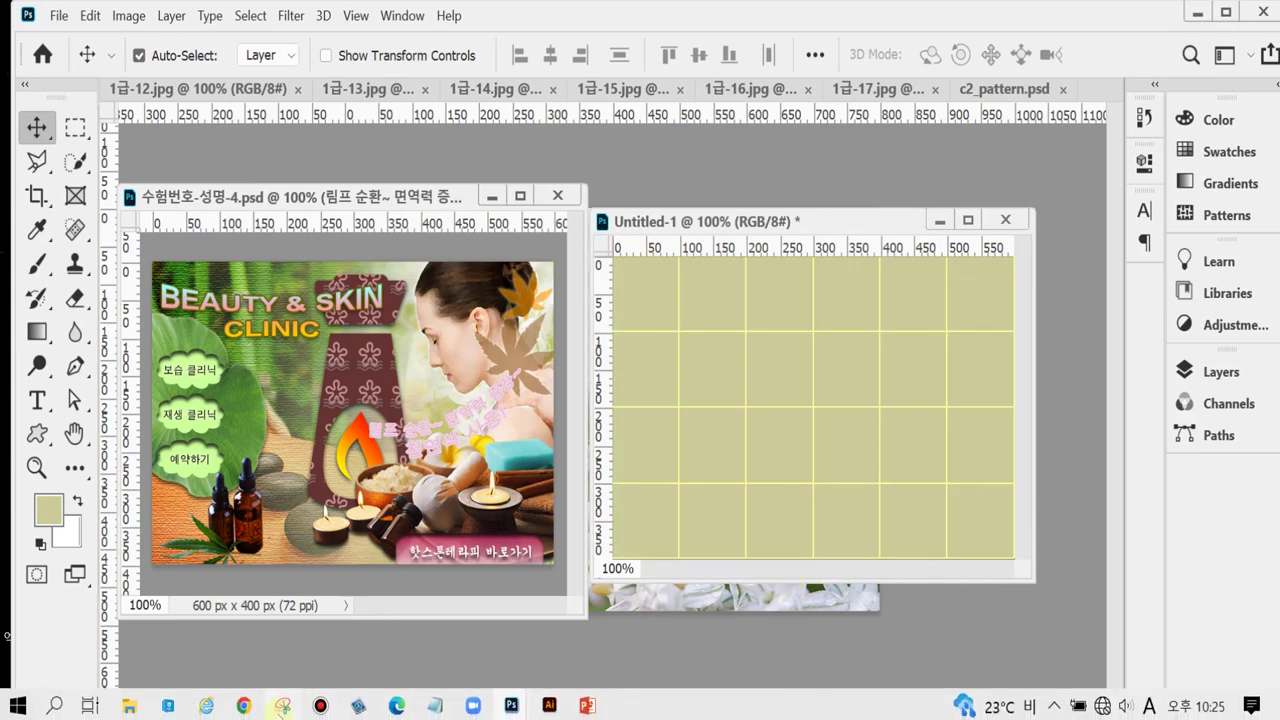
key(ctrl)
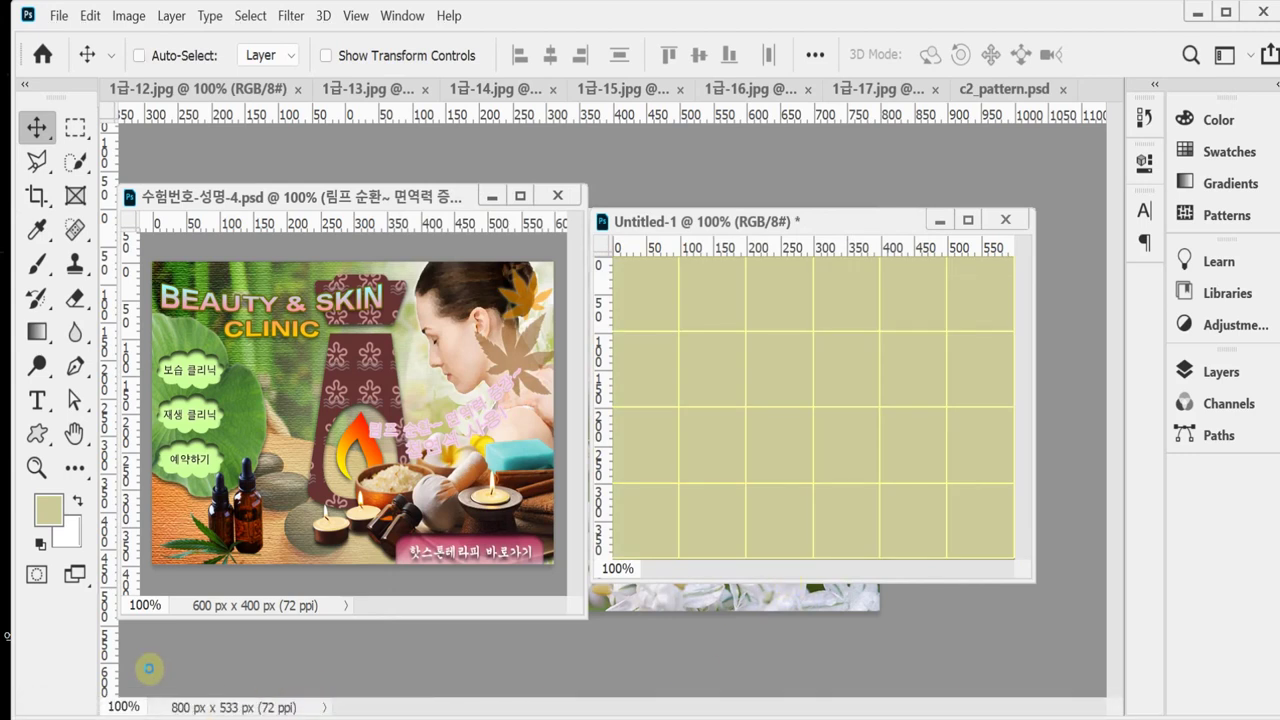
Save the new document as the Photoshop file 수험번호-성명-4.psd in the 임시 folder on the desktop (바탕 화면).
key(ctrl+s)
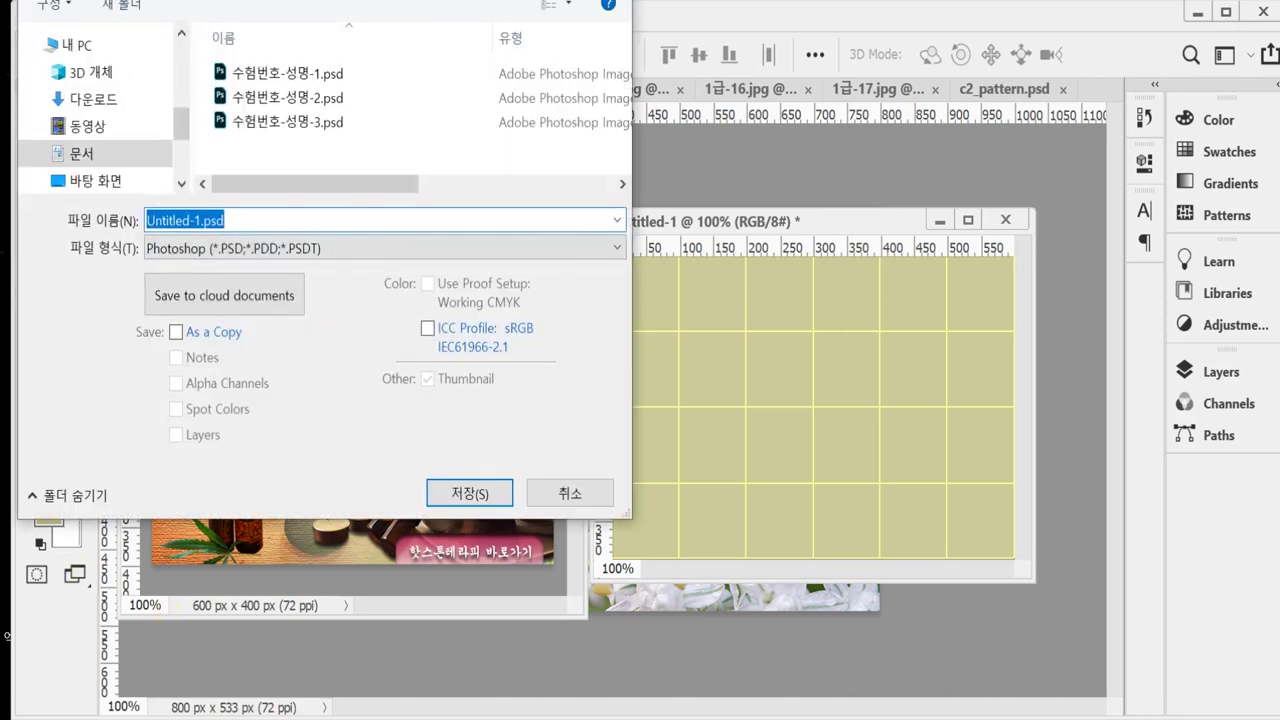
click(230, 307)
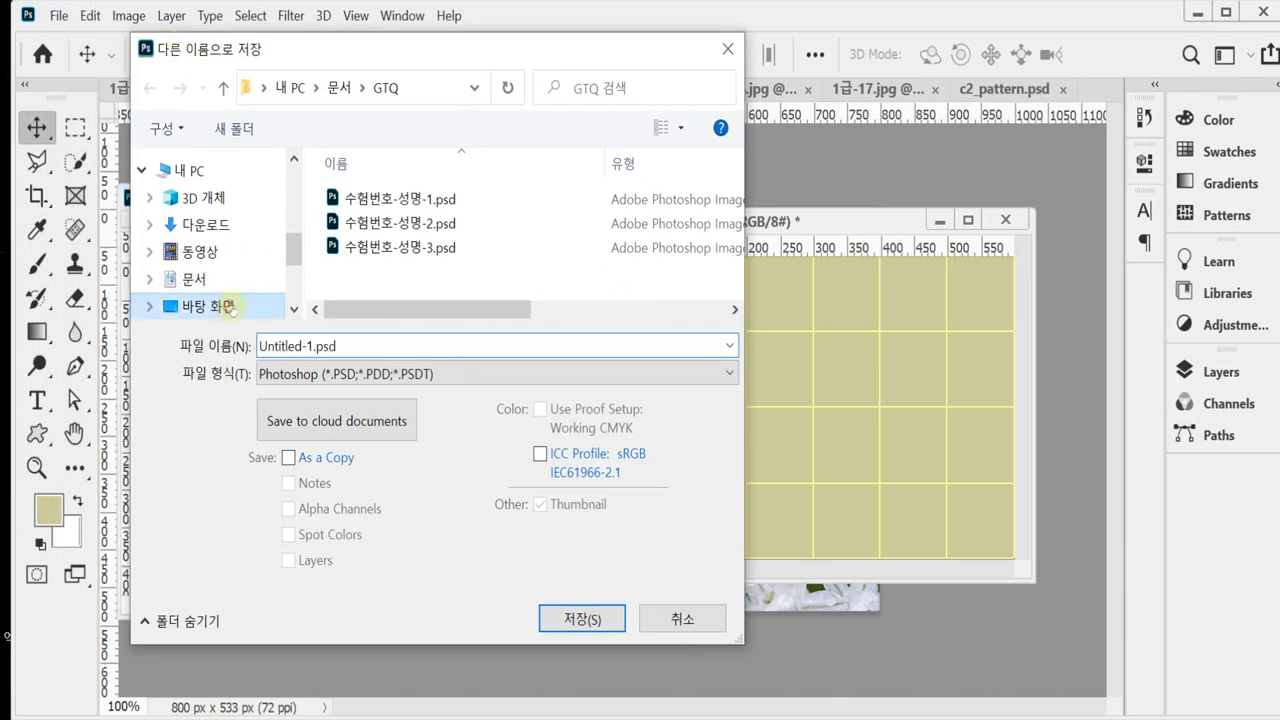
double_click(355, 222)
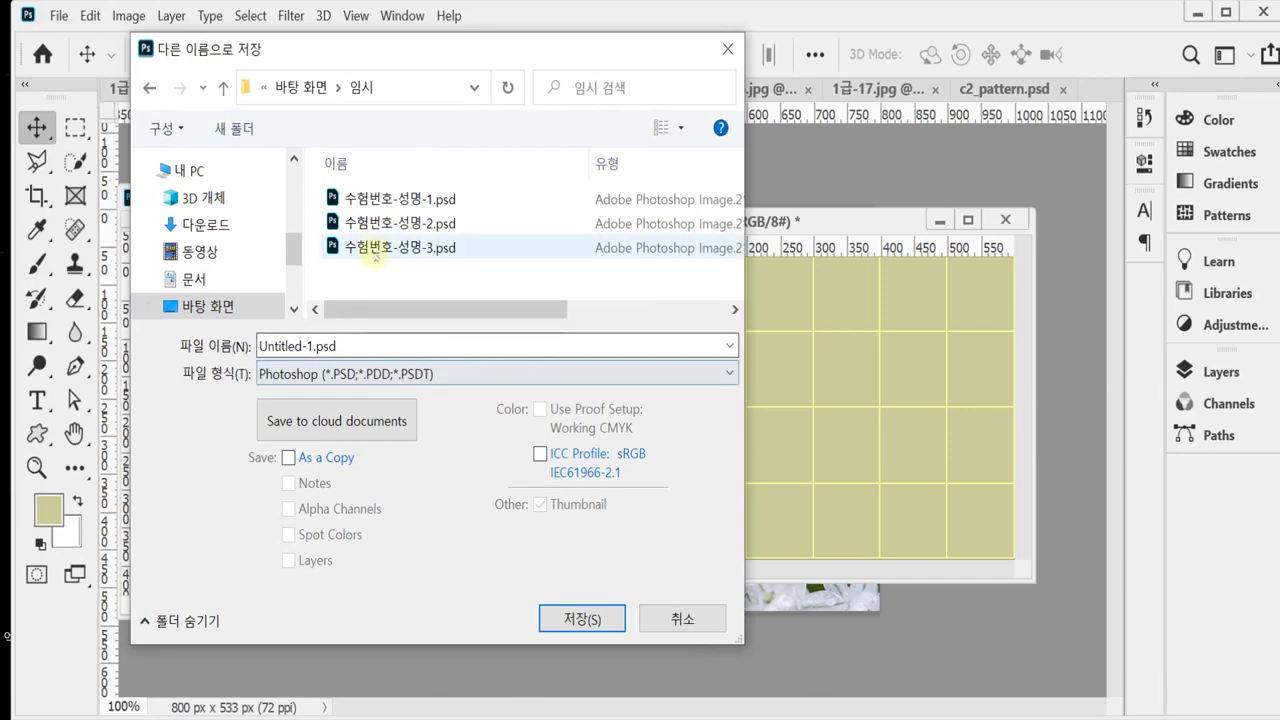
click(375, 247)
click(464, 349)
click(464, 349)
key(shift+Left)
key(shift+Left)
key(shift+Left)
key(shift+Left)
key(shift+Left)
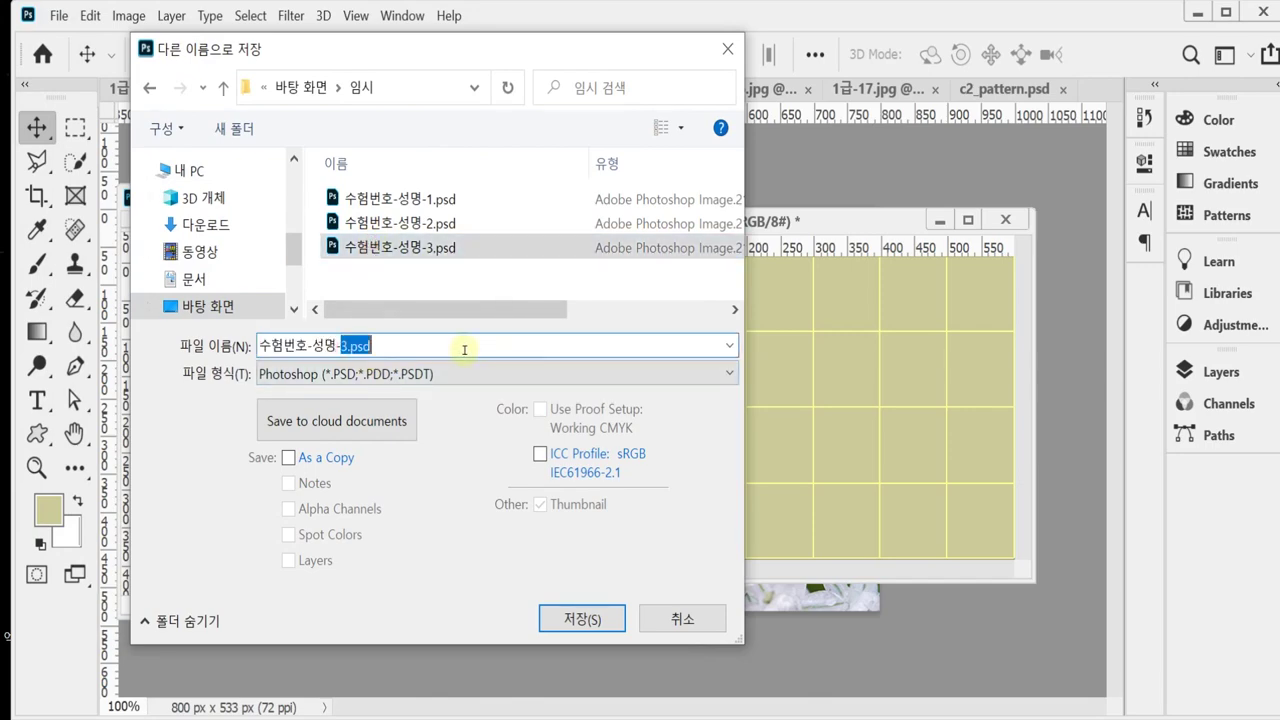
text(4)
key(Return)
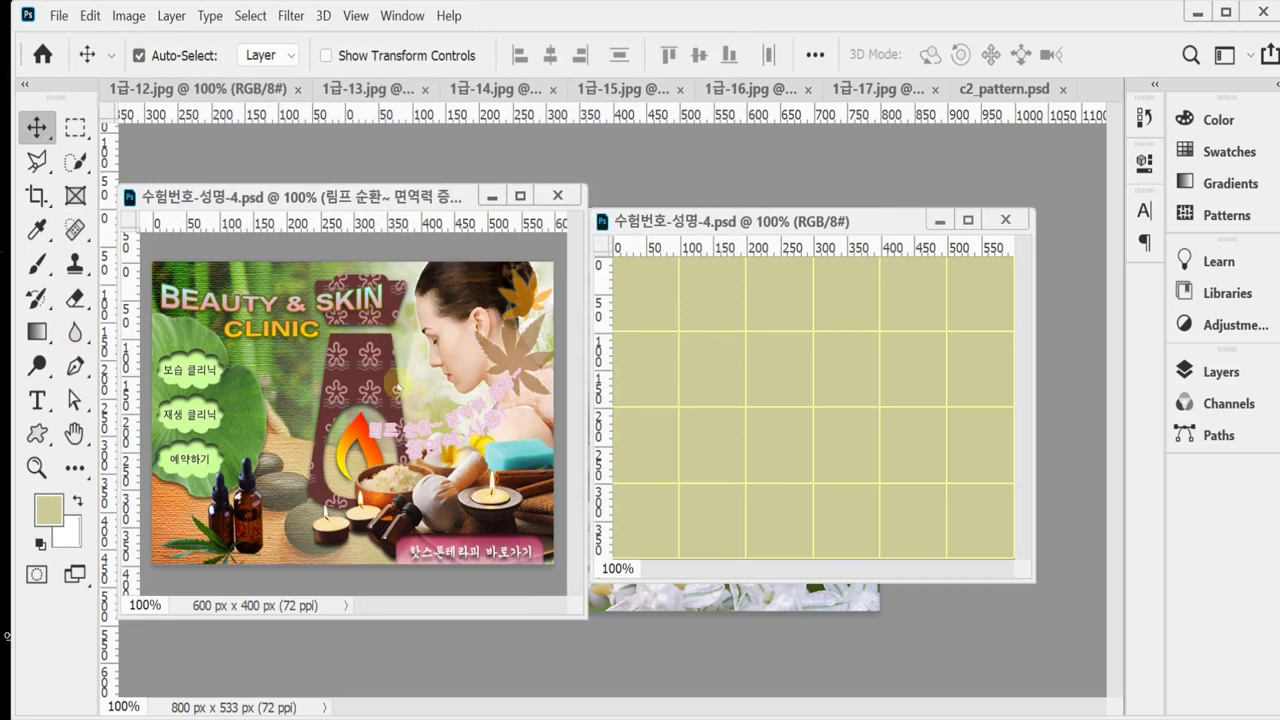
Copy the entire 1급-12.jpg flower photo into the new document as a layer and close the source photo.
drag(200, 90, 215, 200)
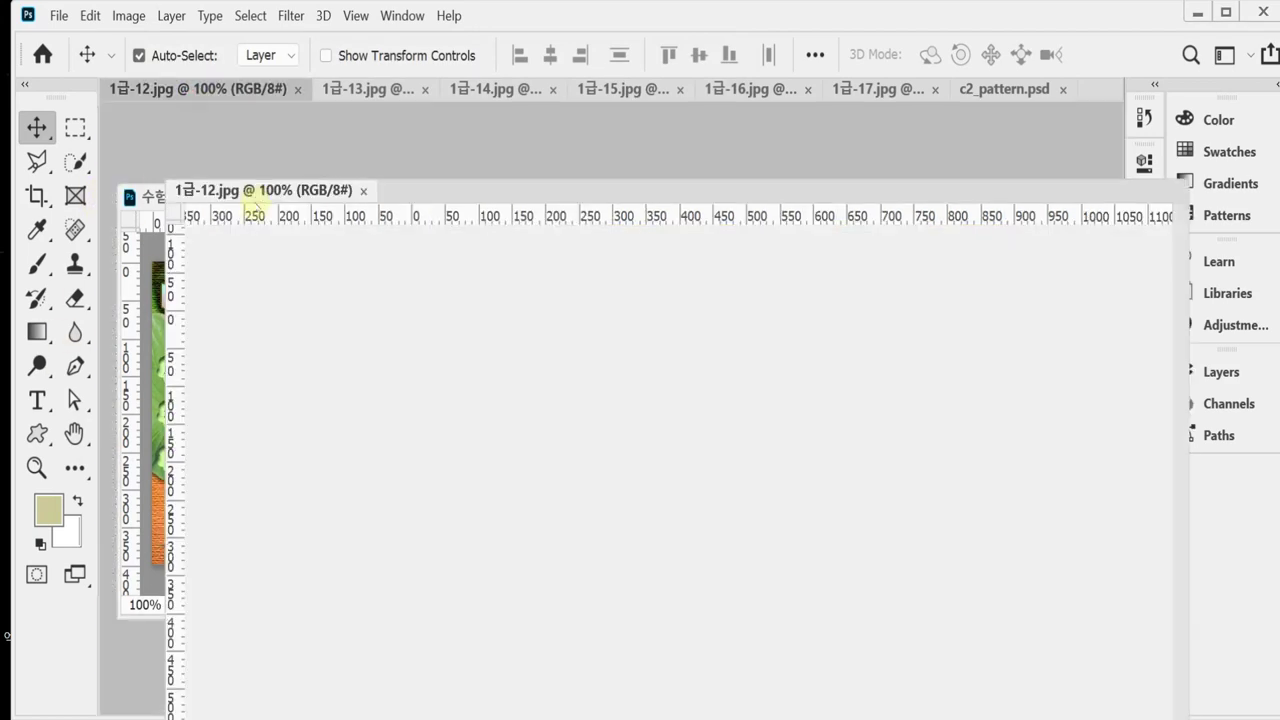
key(ctrl+a)
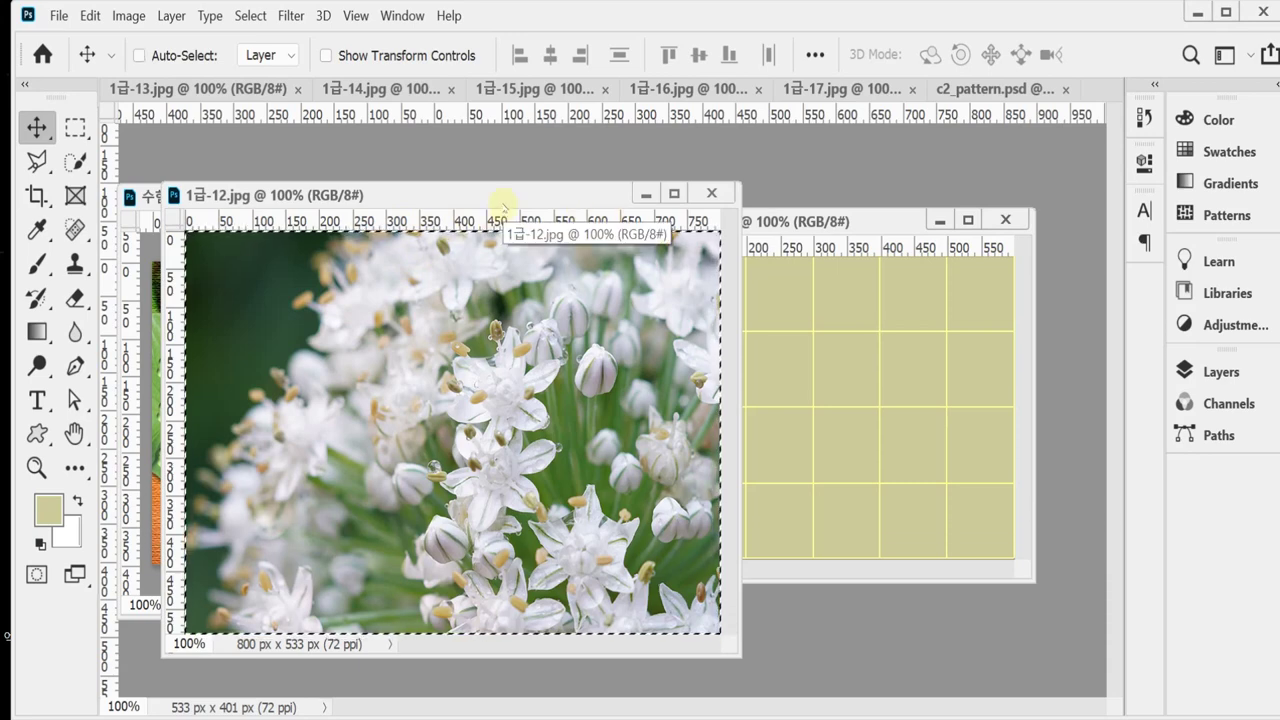
click(711, 193)
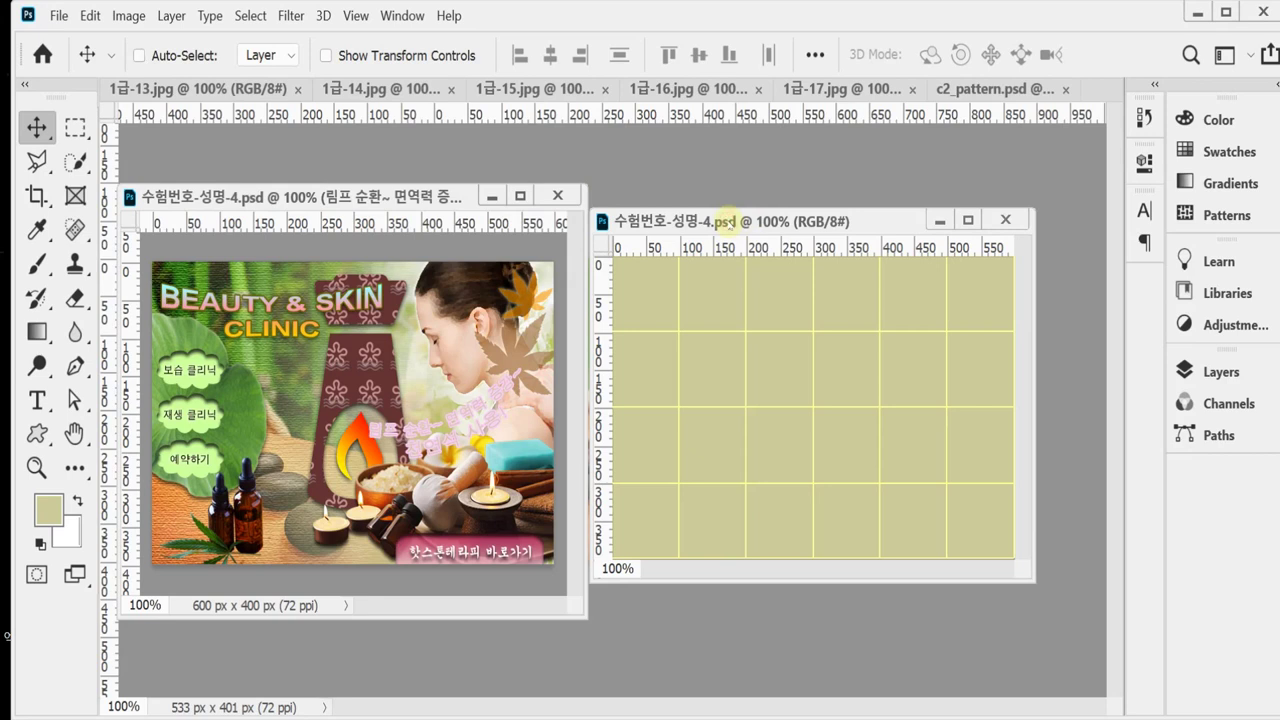
key(ctrl+v)
Scale the pasted flower photo proportionally to 84% and shift it right, centering it at X 464 px, Y 205.5 px.
key(ctrl+t)
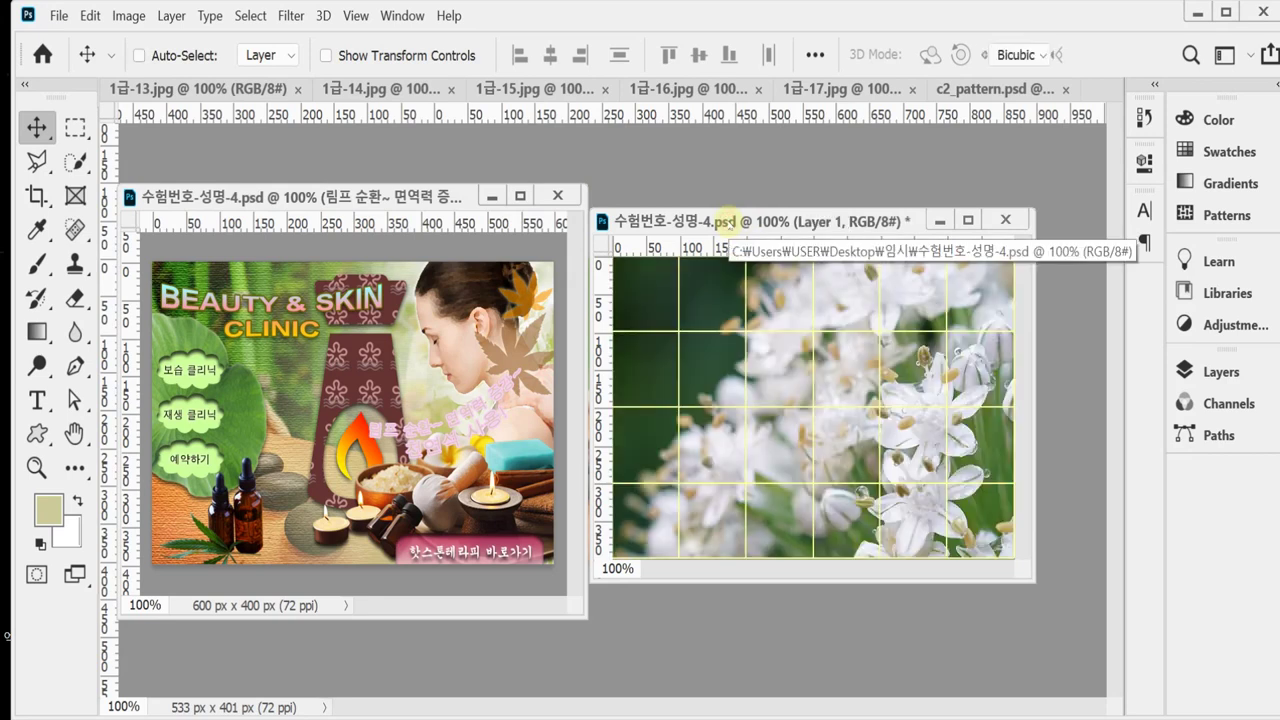
click(504, 59)
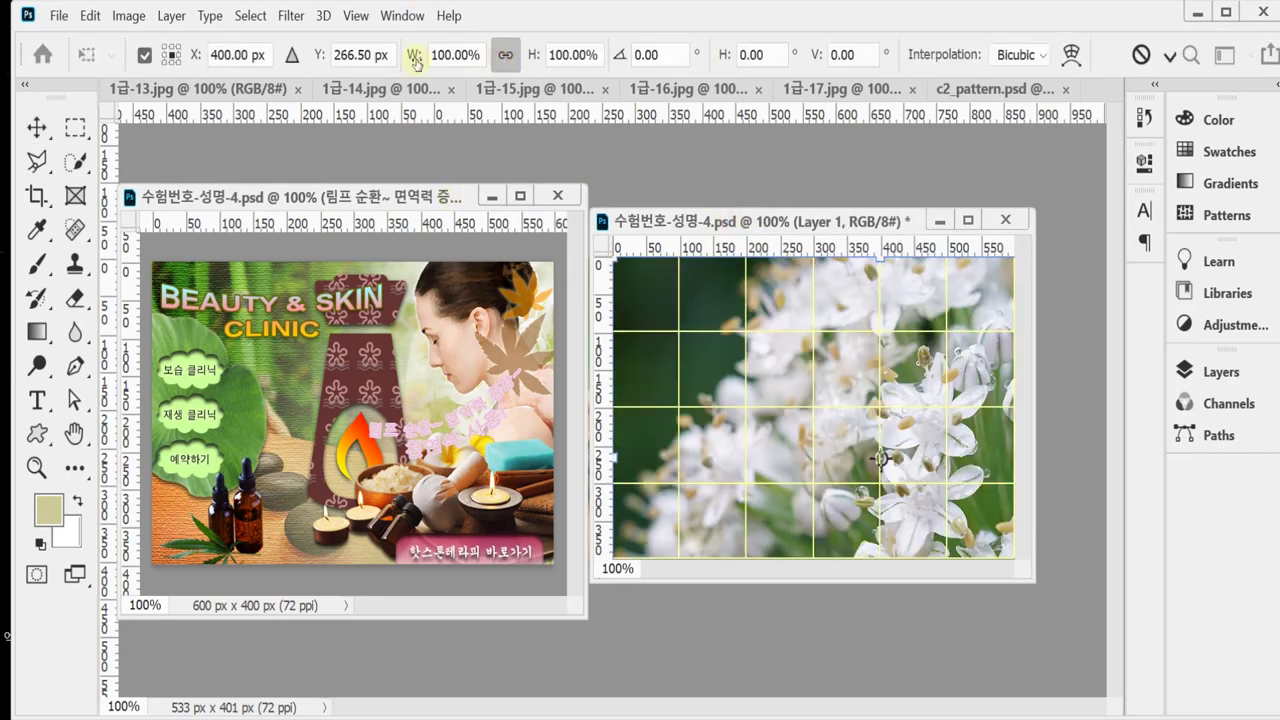
drag(414, 59, 394, 54)
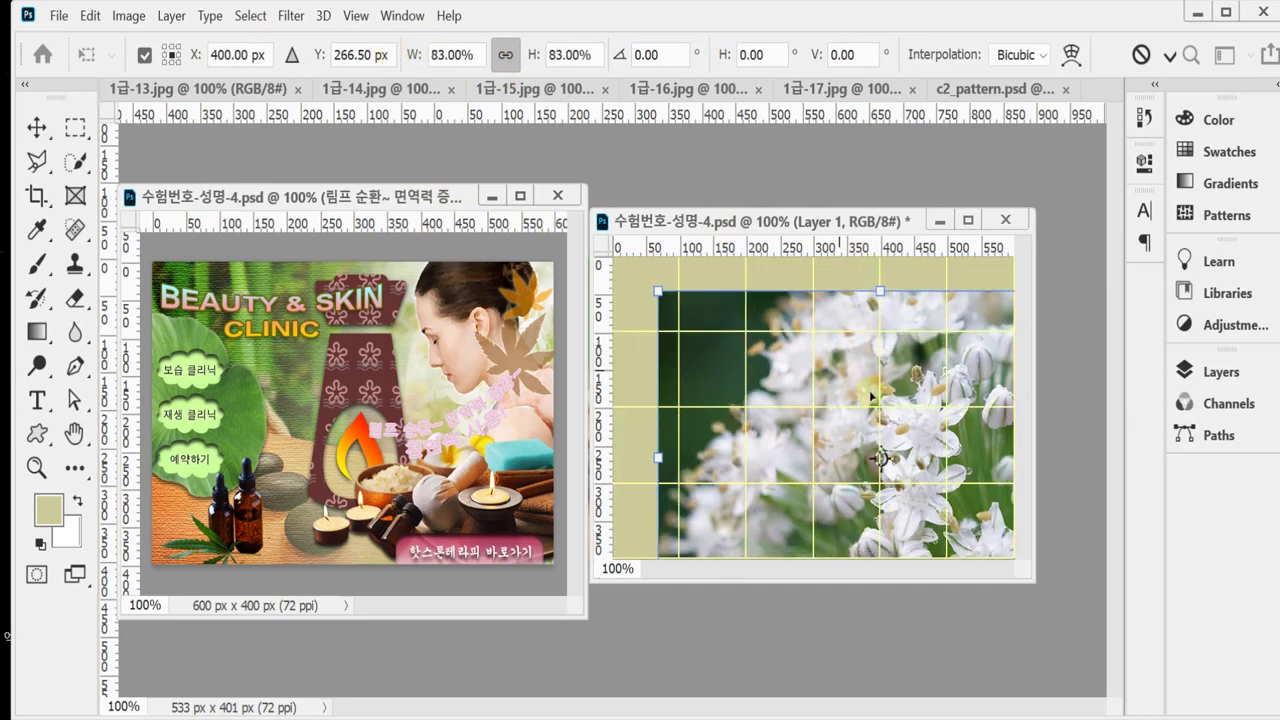
drag(966, 389, 893, 325)
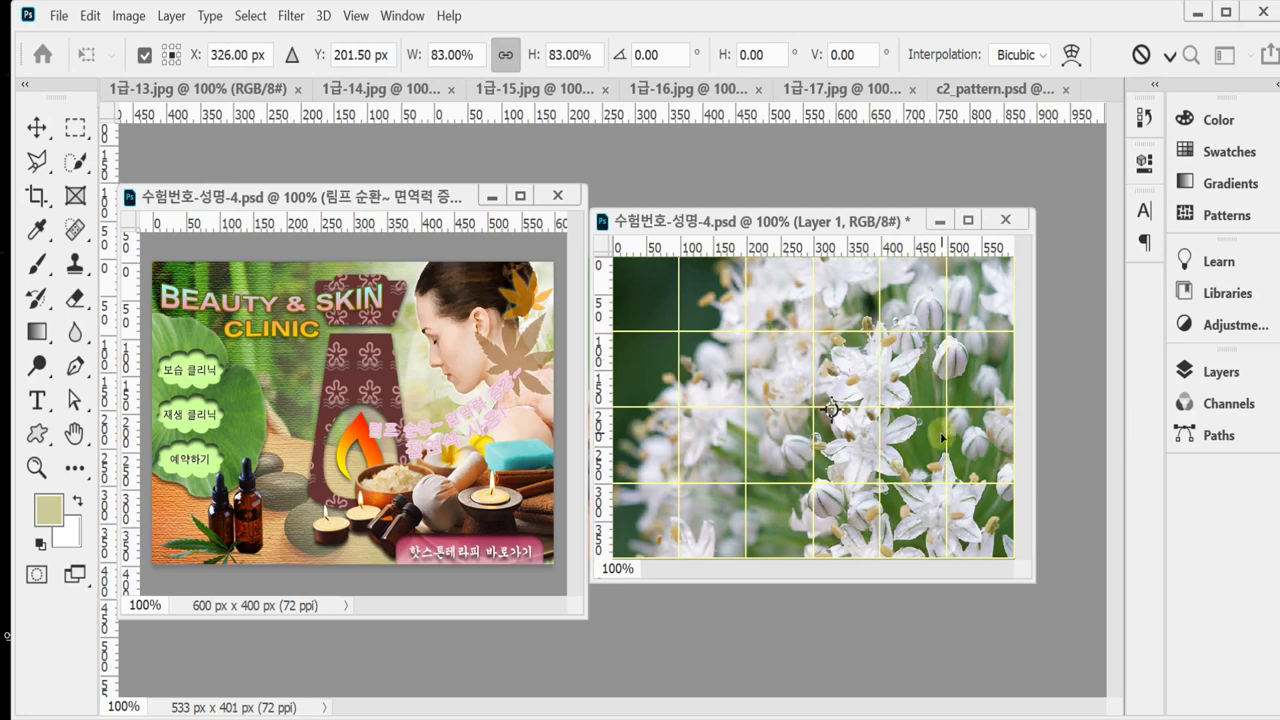
drag(909, 447, 918, 448)
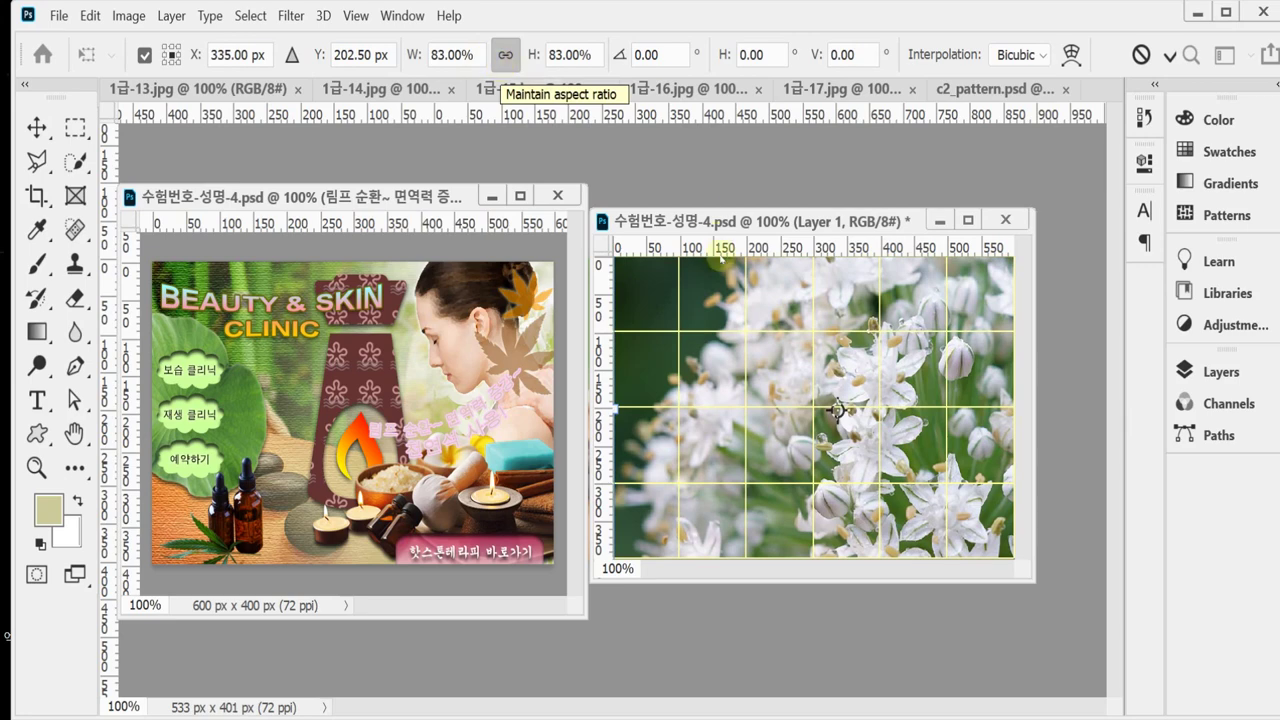
drag(691, 367, 816, 363)
click(414, 58)
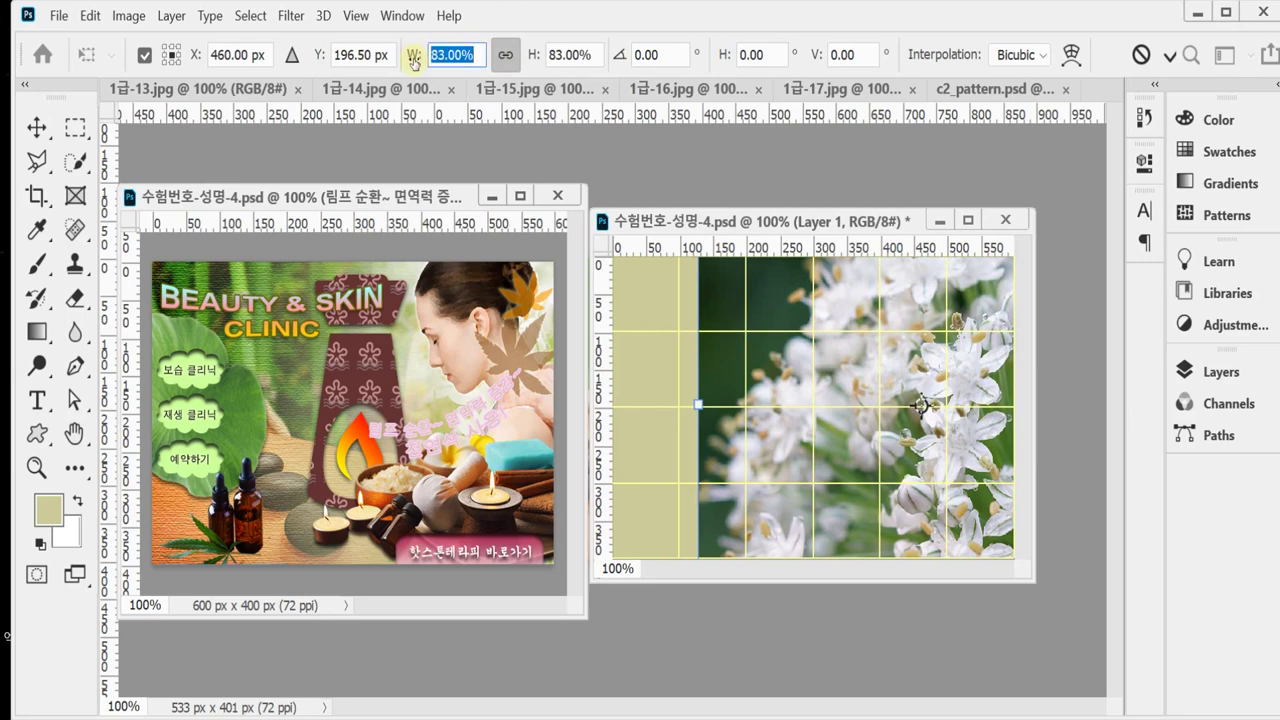
text(84)
drag(790, 390, 793, 397)
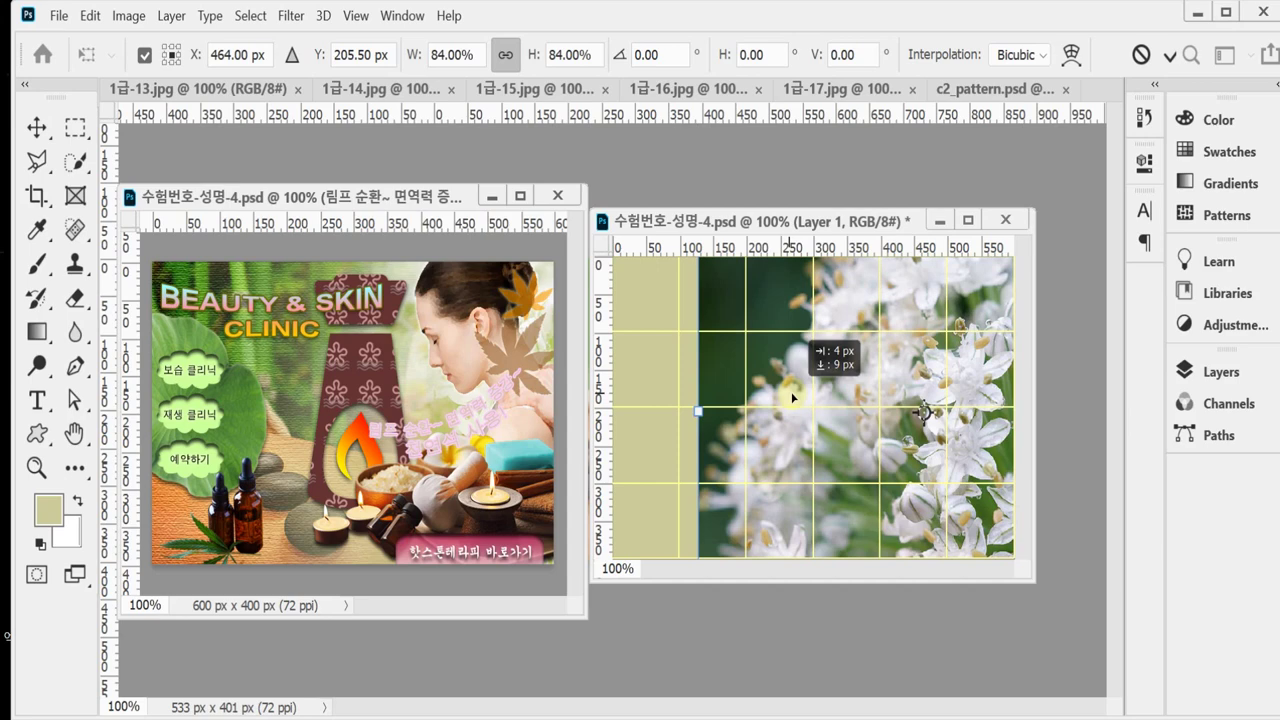
drag(793, 397, 793, 397)
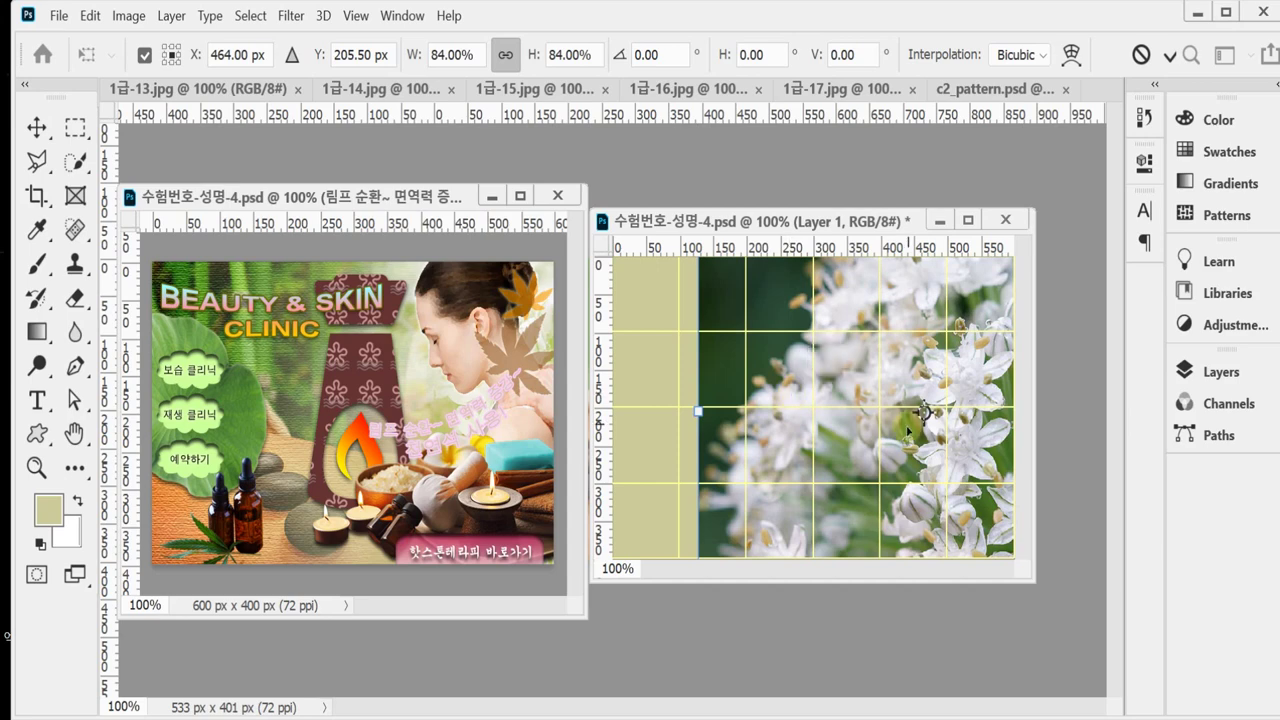
key(Return)
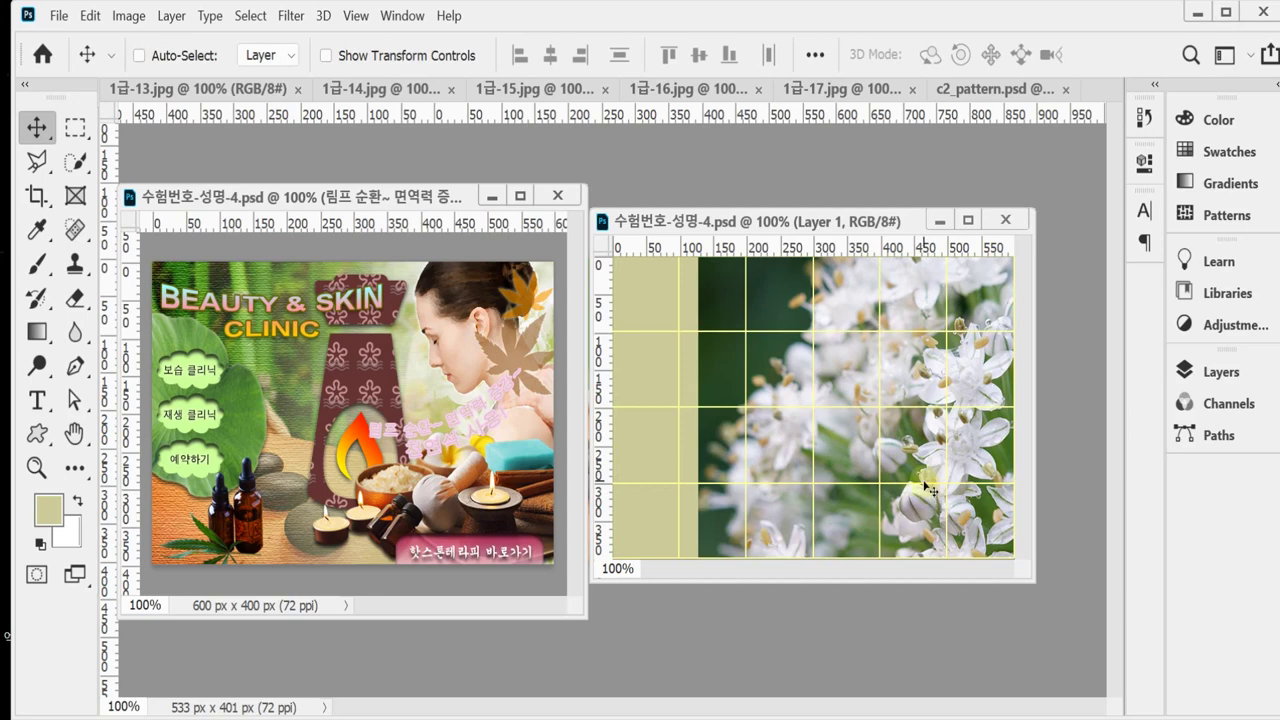
Set the flower photo layer's blending mode to Overlay.
click(1222, 372)
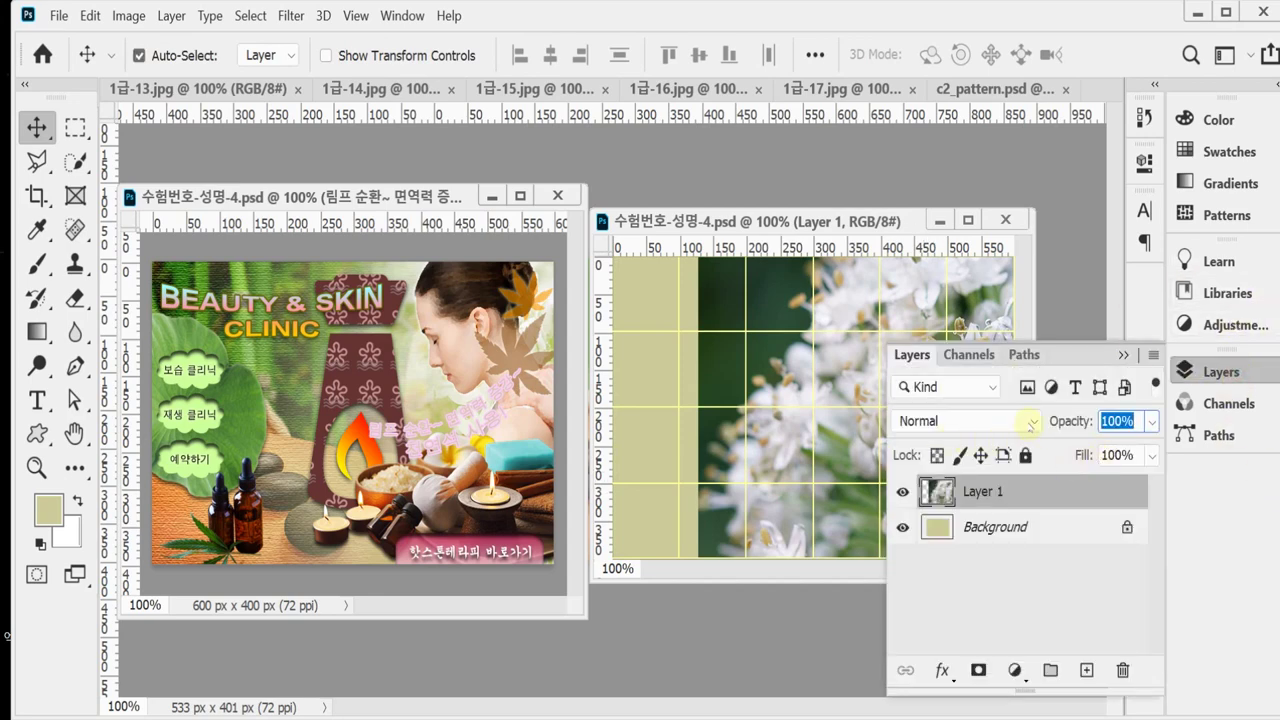
click(1030, 425)
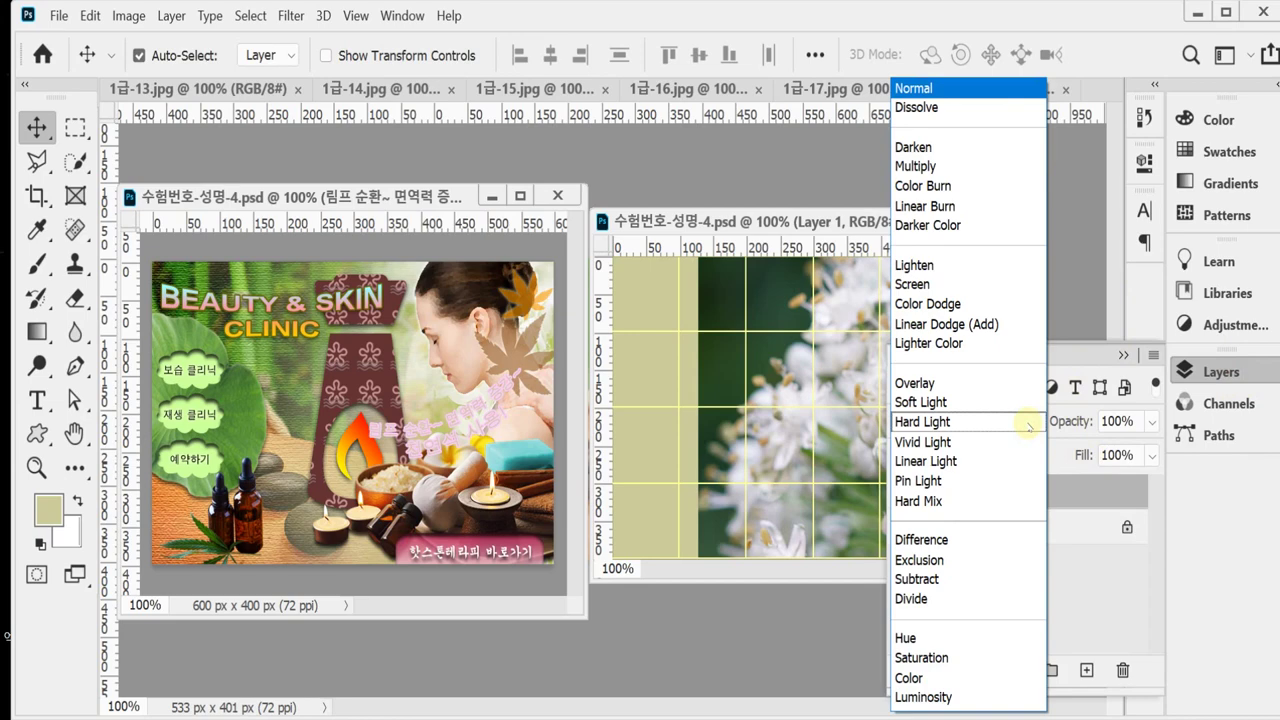
click(986, 392)
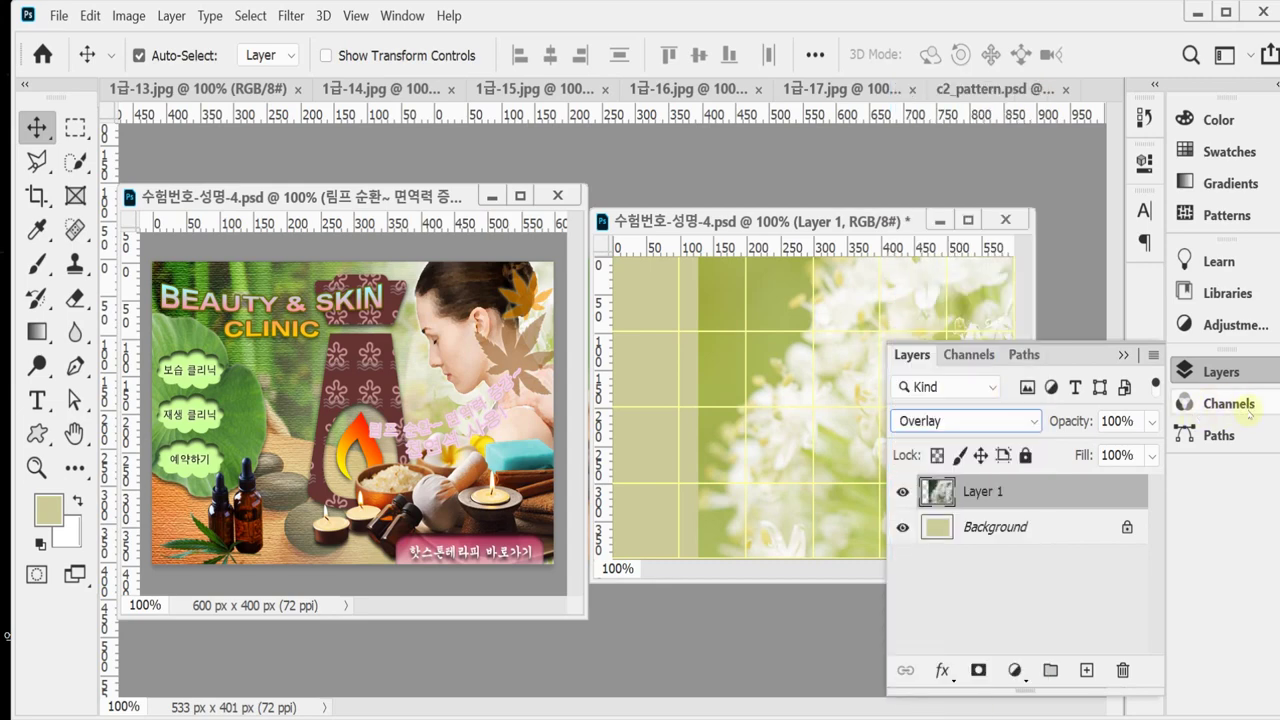
click(1196, 363)
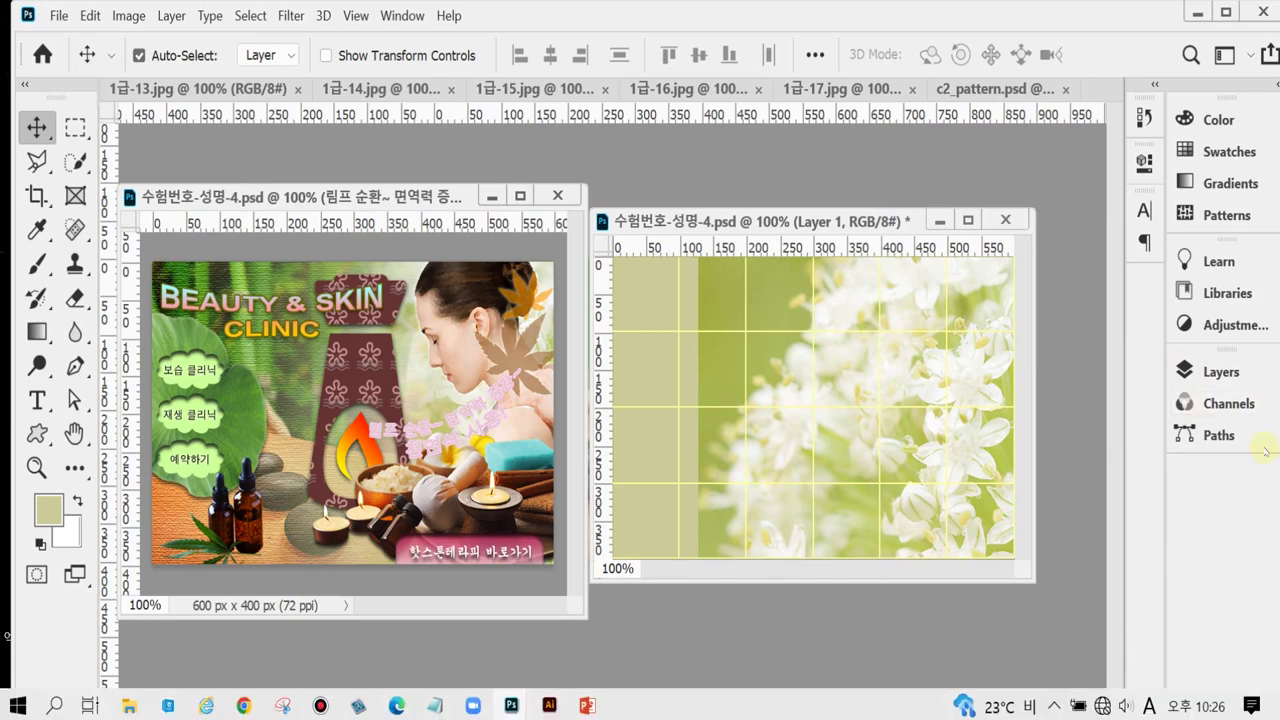
Add a layer mask to the flower photo layer and fade it with a diagonal black-to-white linear gradient from lower left to upper right.
click(1221, 371)
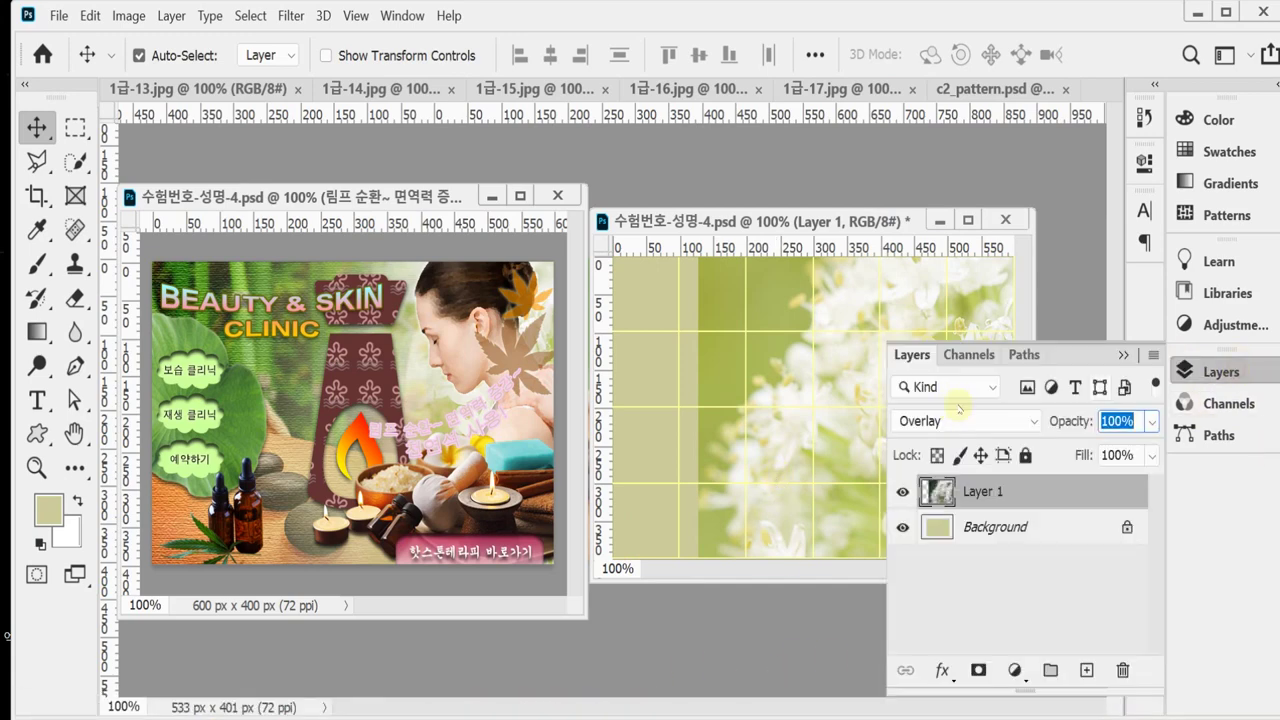
click(978, 670)
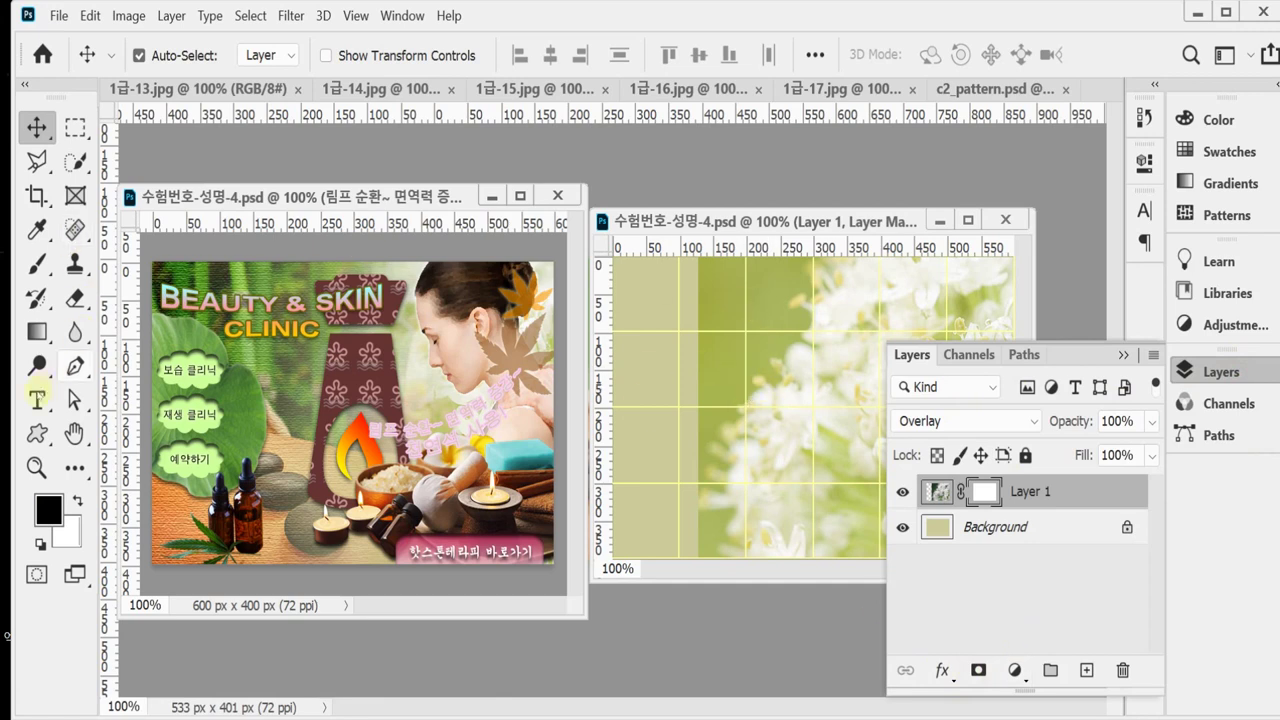
click(37, 331)
click(110, 331)
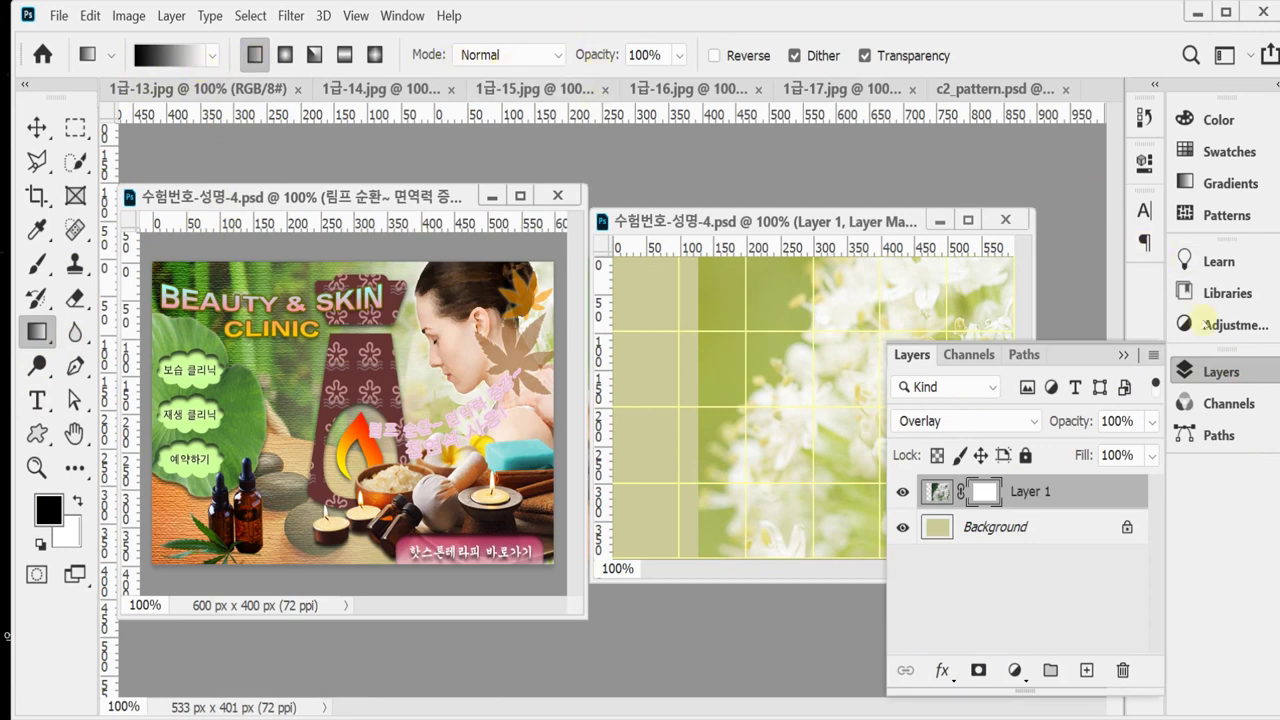
click(1221, 378)
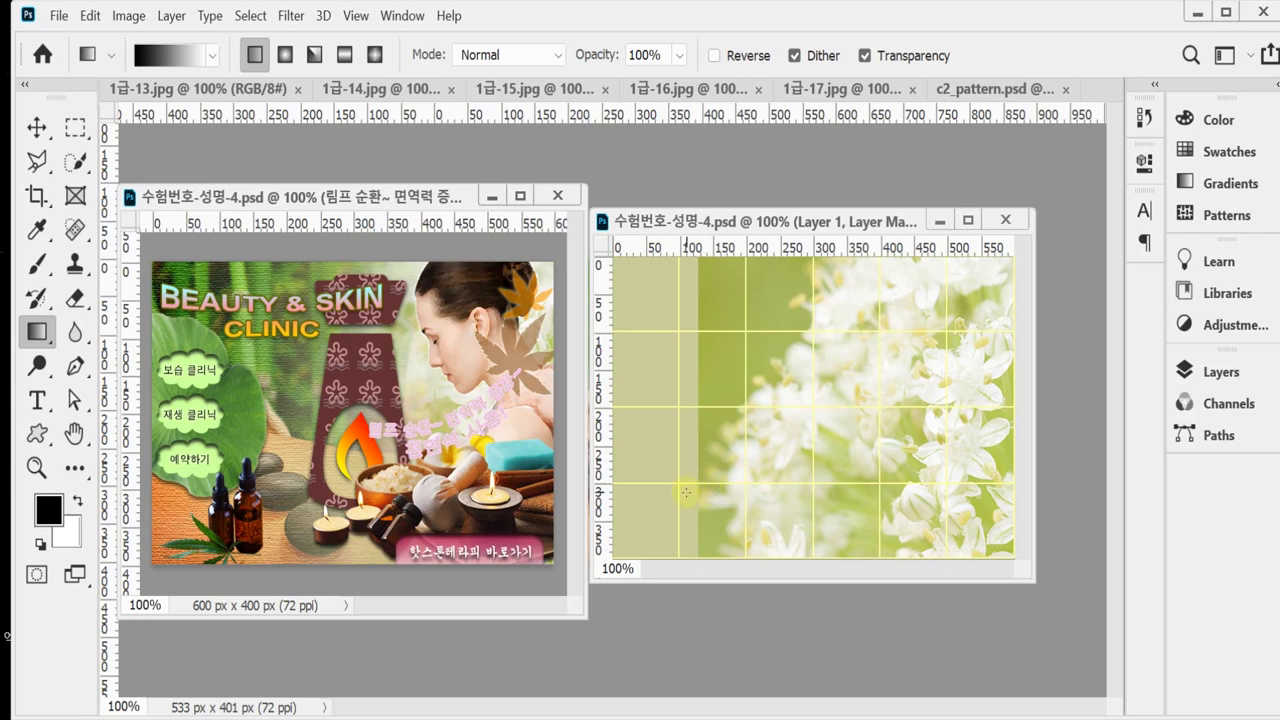
drag(743, 463, 951, 333)
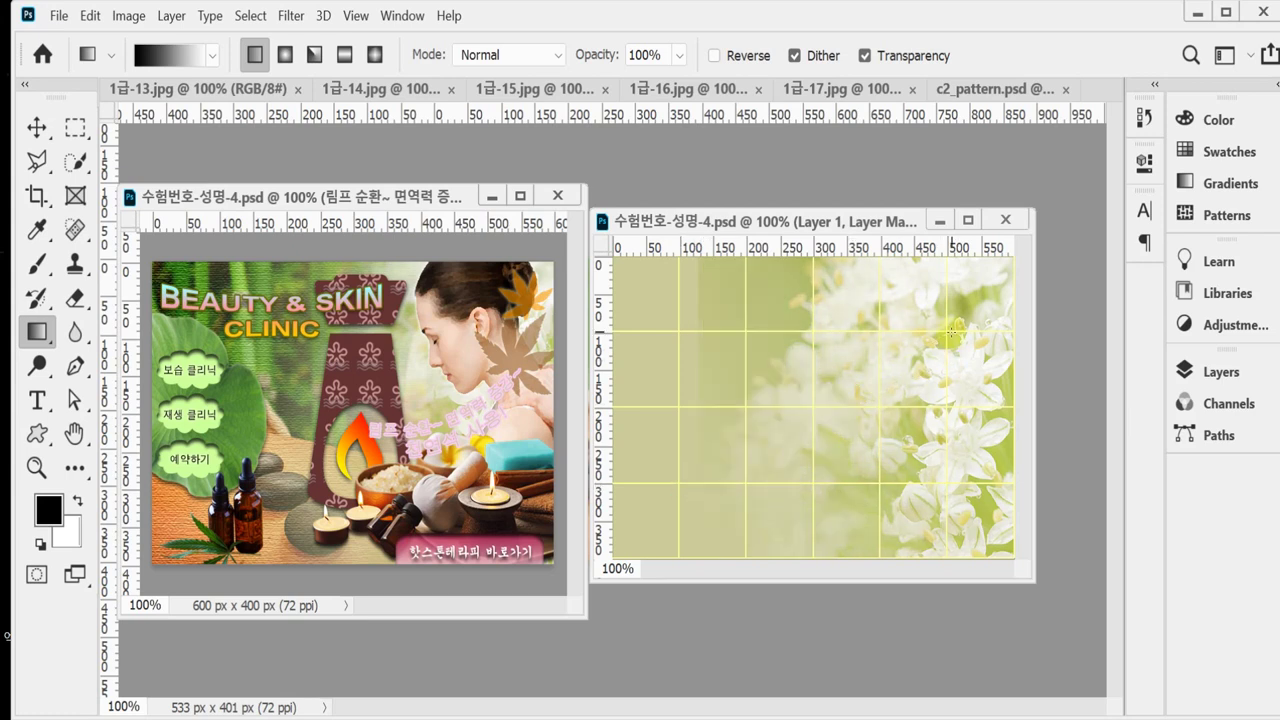
drag(703, 485, 878, 392)
drag(950, 339, 953, 333)
Copy the entire 1급-13.jpg stone massage photo into the new document as a layer and close the source photo.
drag(122, 88, 232, 202)
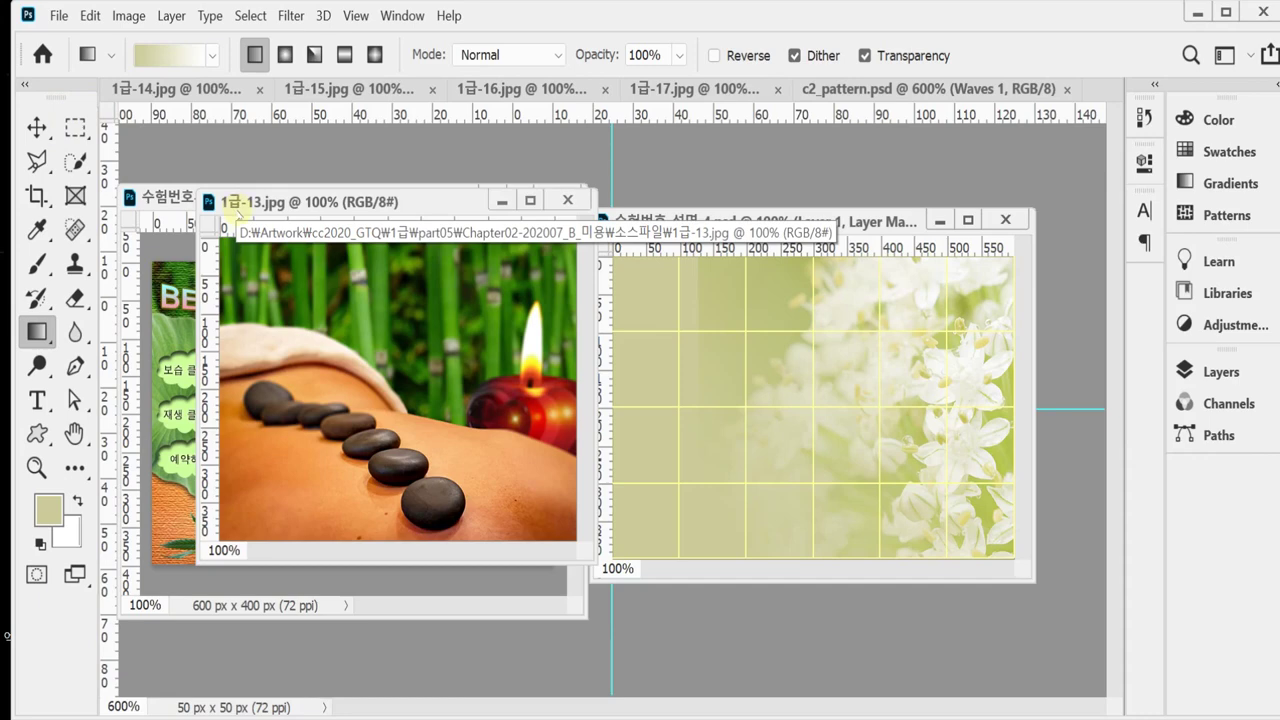
key(ctrl+a)
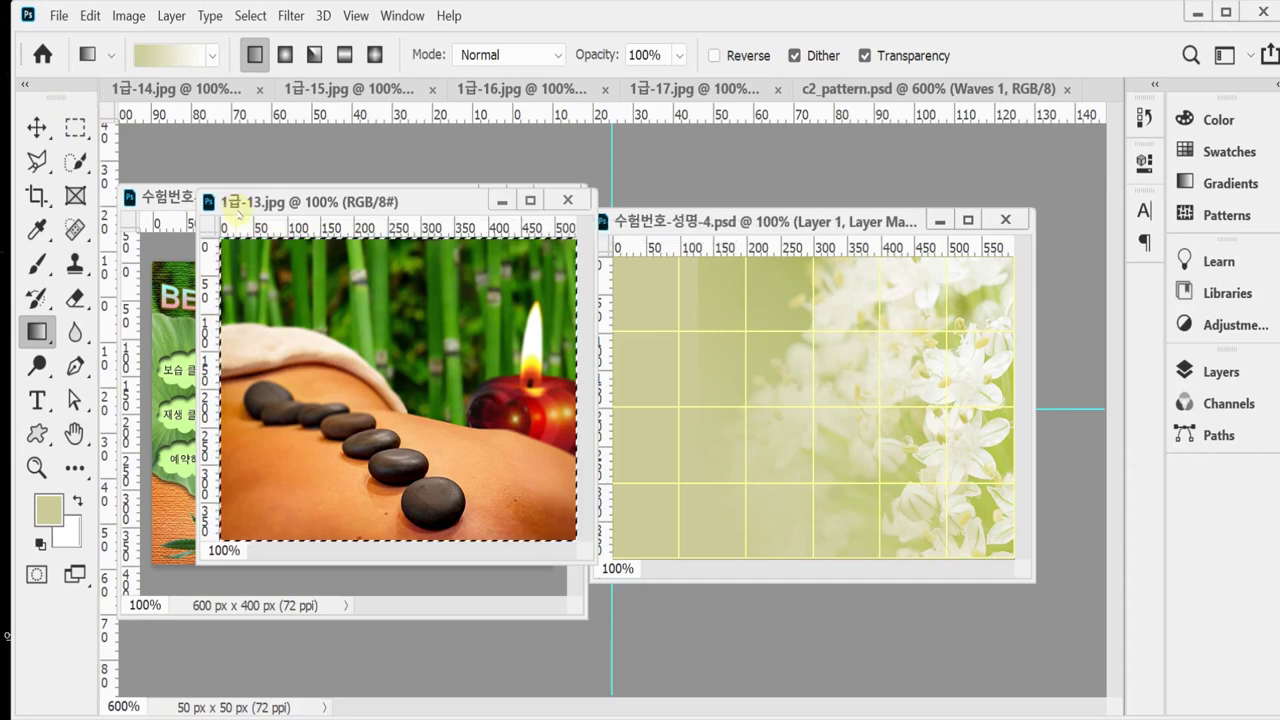
key(ctrl+w)
key(d)
key(ctrl+v)
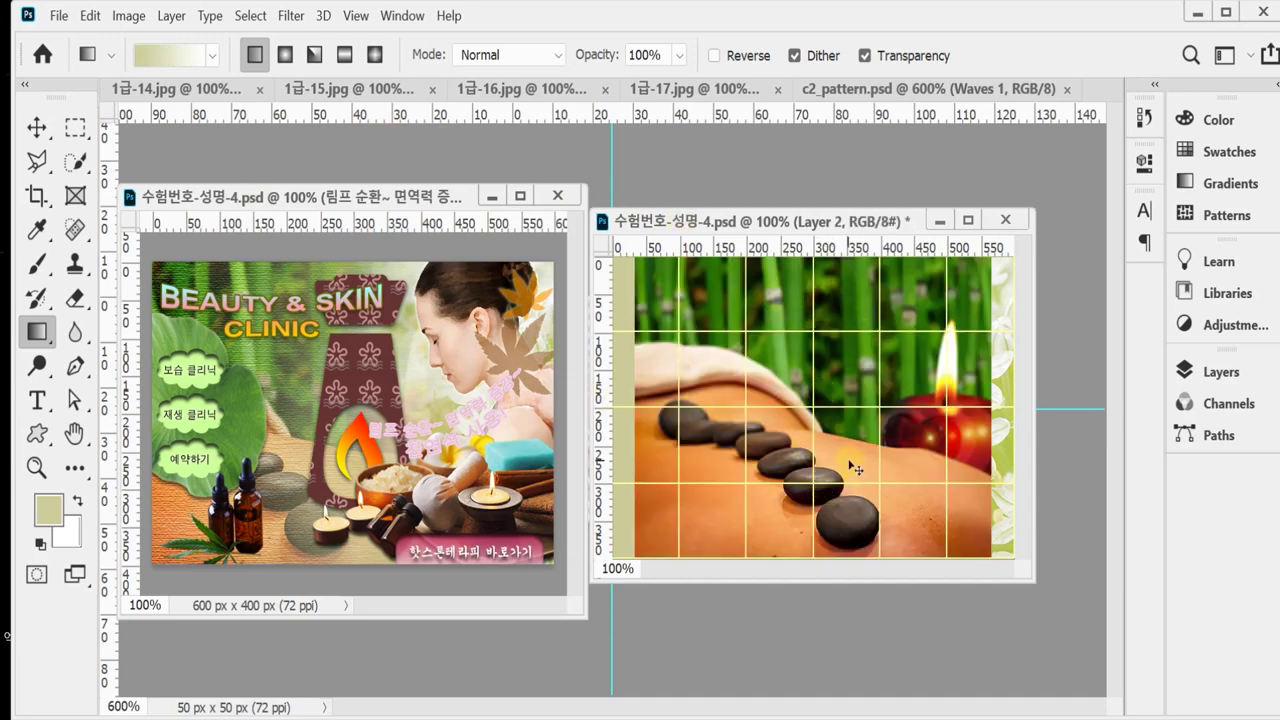
Show the grid on the reference design and shift the stone massage photo left to match the stones' position there.
drag(860, 462, 769, 463)
click(405, 422)
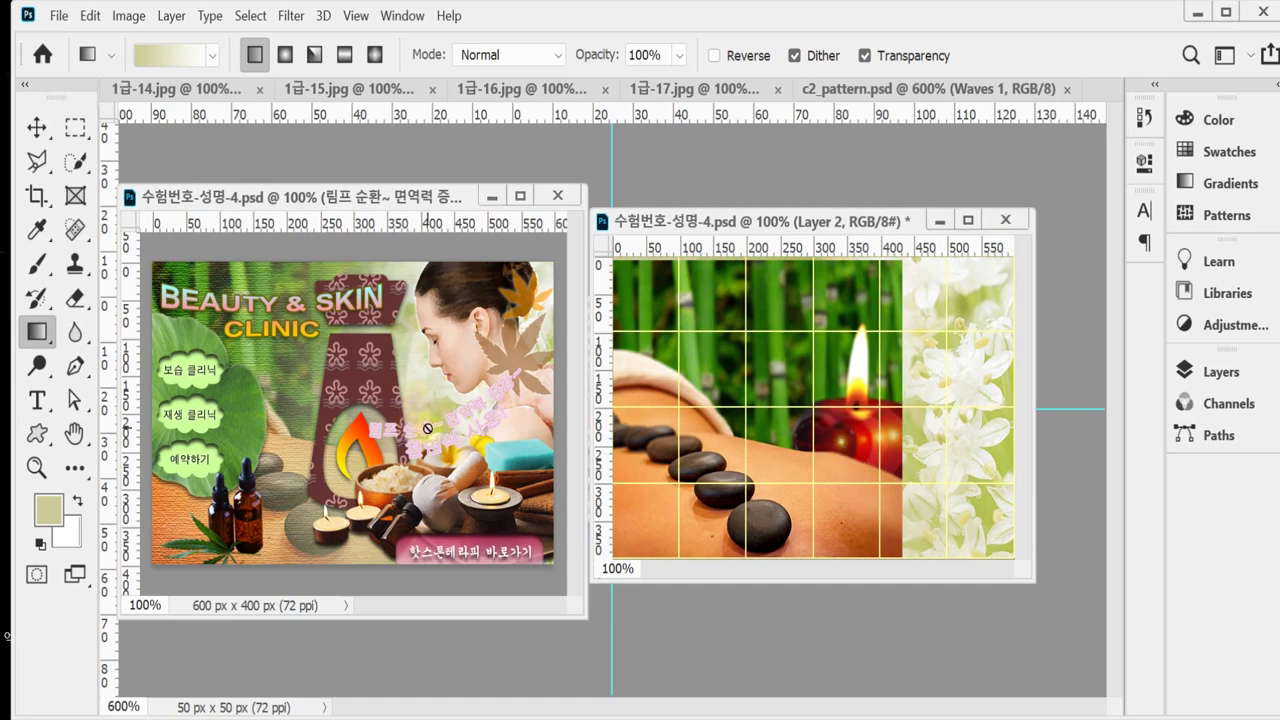
key(ctrl+apostrophe)
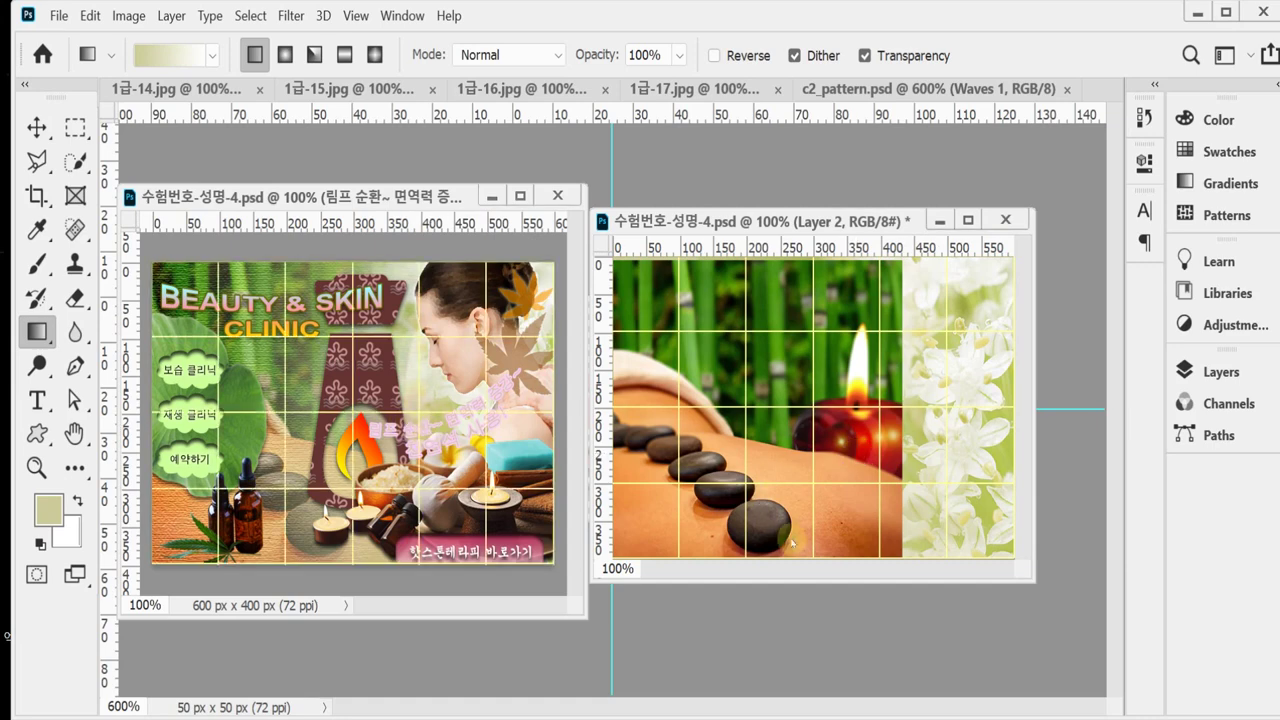
click(782, 518)
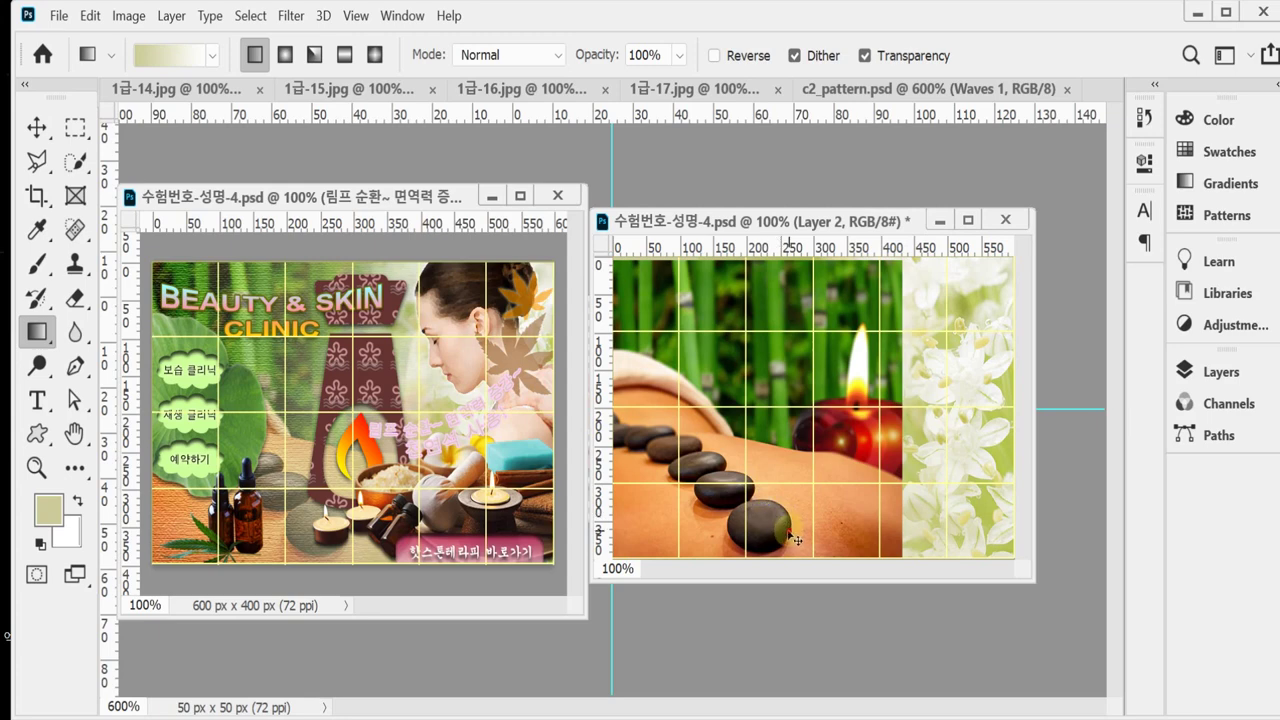
mouse_move(789, 523)
mouse_down()
mouse_move(742, 527)
mouse_move(806, 527)
mouse_up()
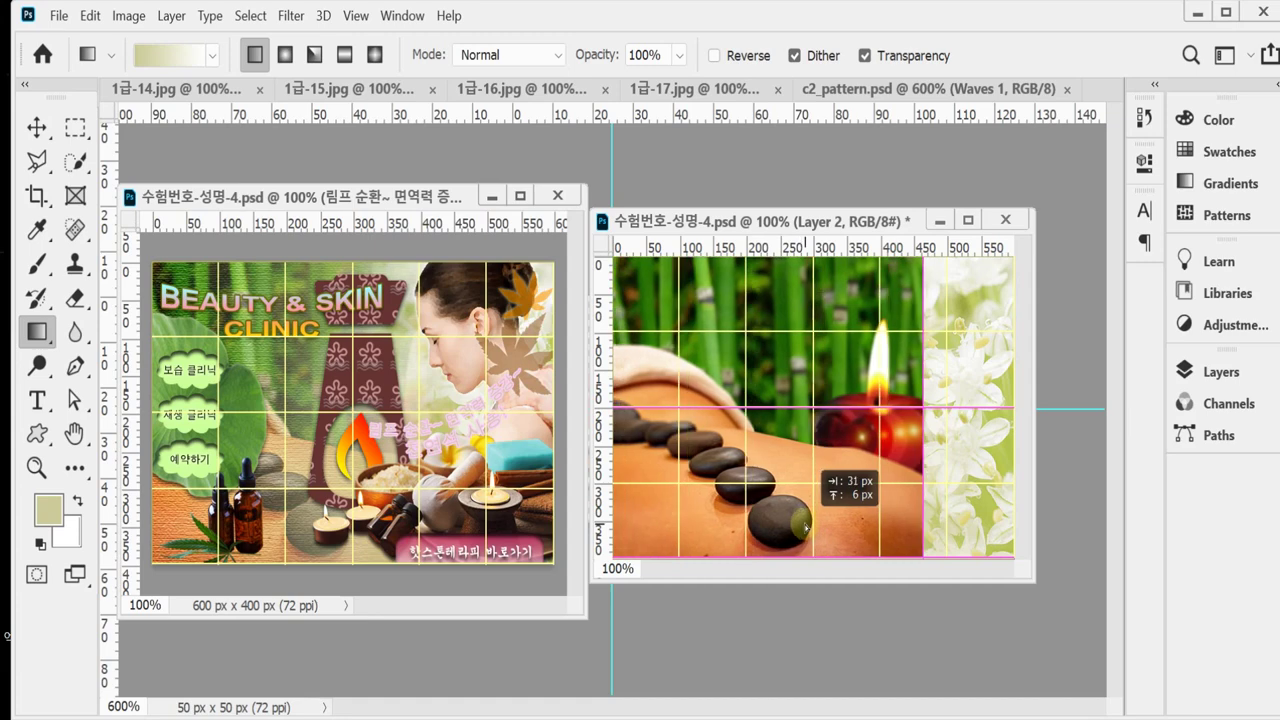
drag(806, 527, 801, 527)
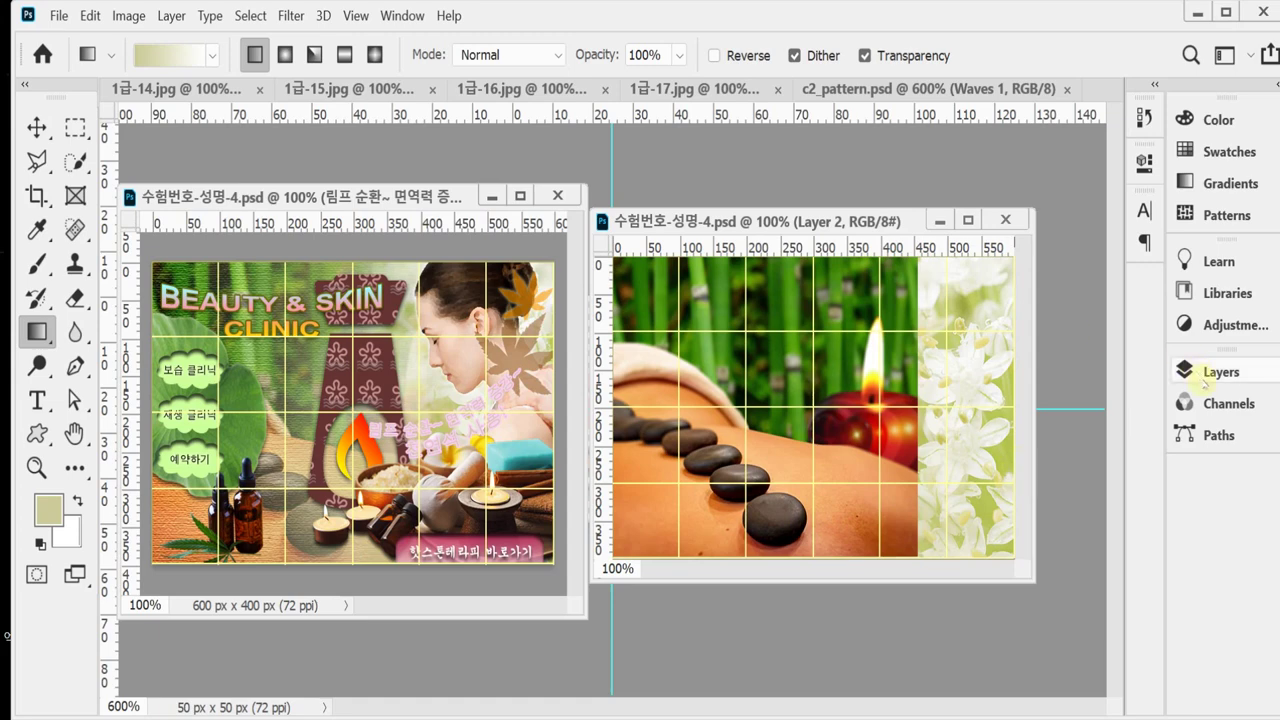
Apply the Texturizer filter to the stone massage photo with Canvas texture, Scaling 100%, Relief 4 and Light Top.
click(291, 15)
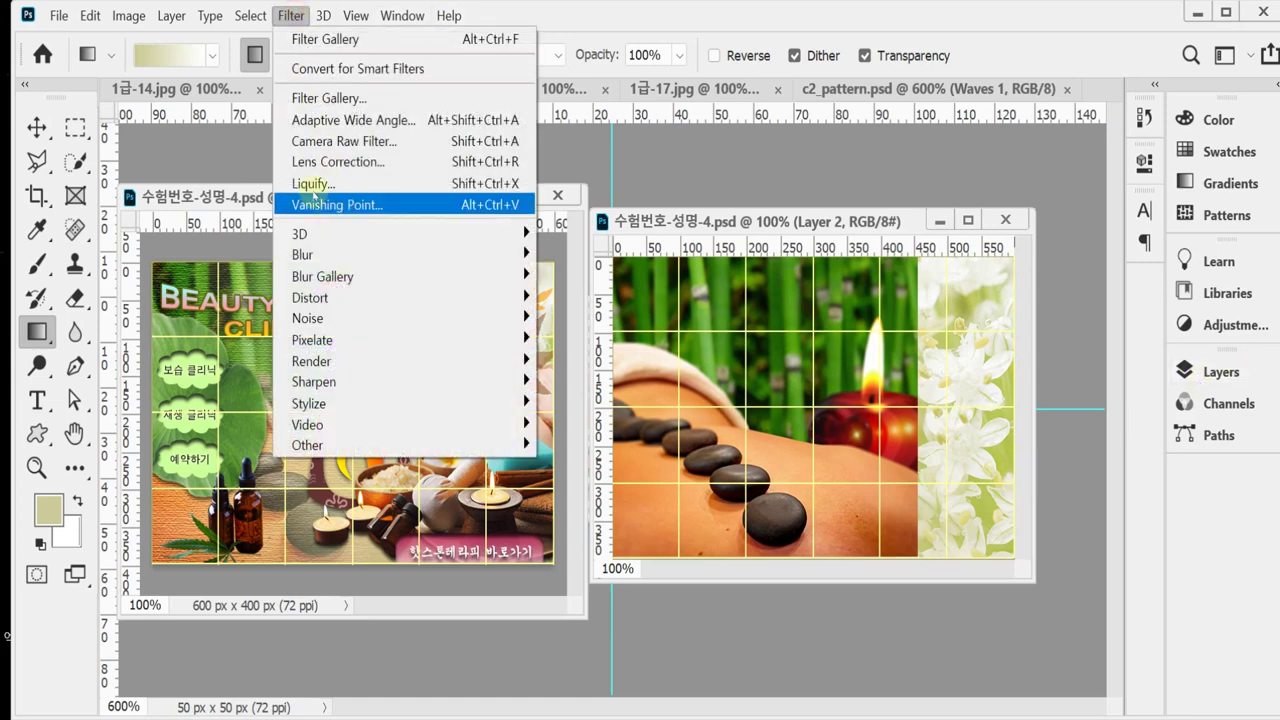
click(686, 222)
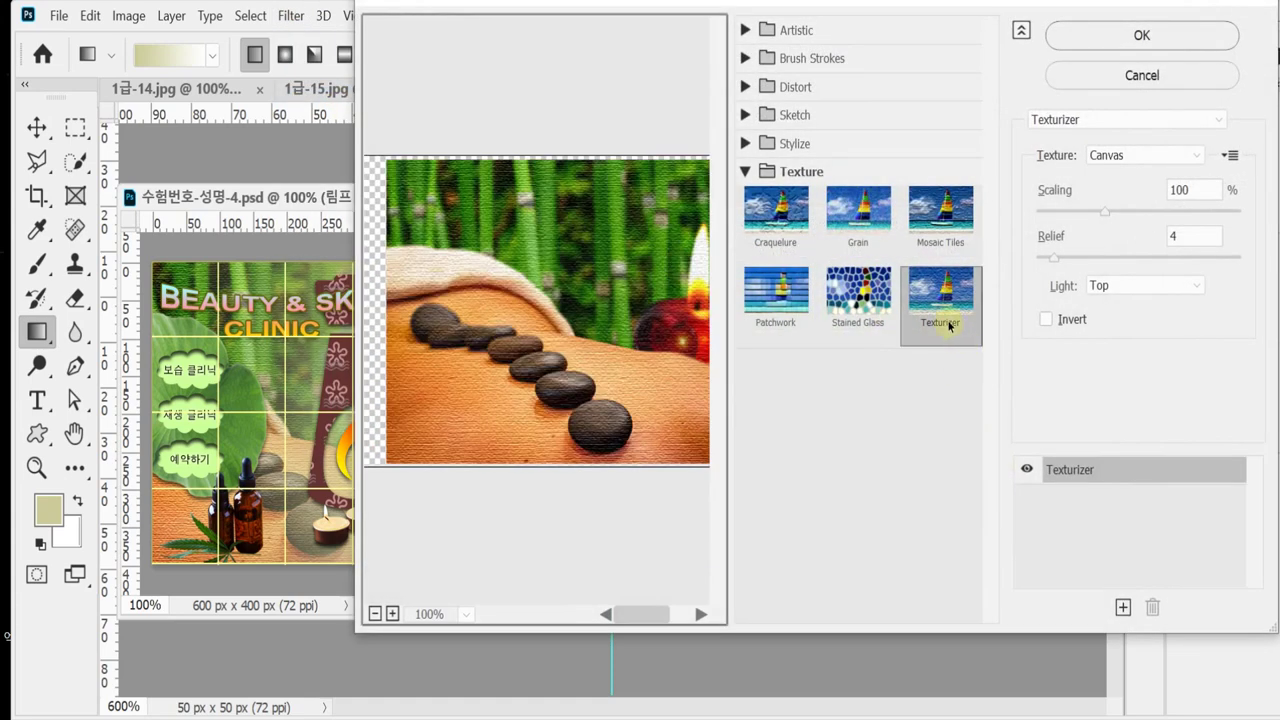
click(1066, 45)
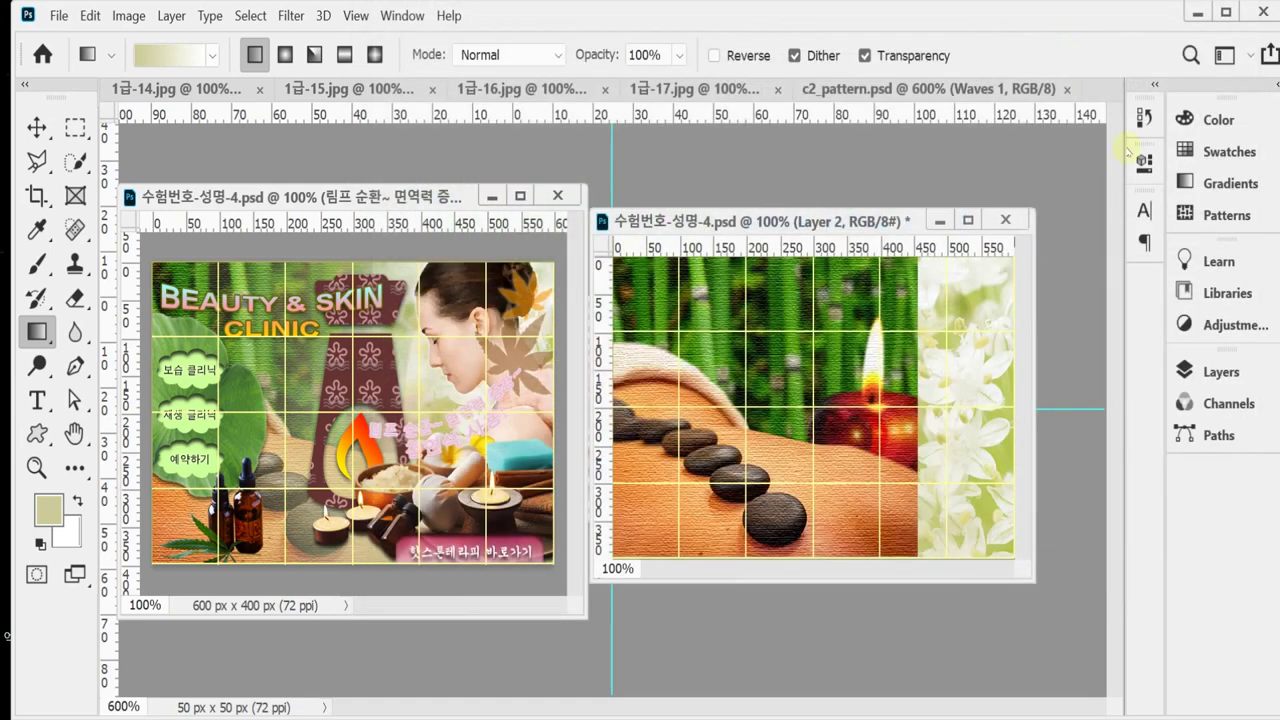
Add a layer mask to the stone massage photo and fade out its right side with a horizontal black-to-white linear gradient.
click(1213, 373)
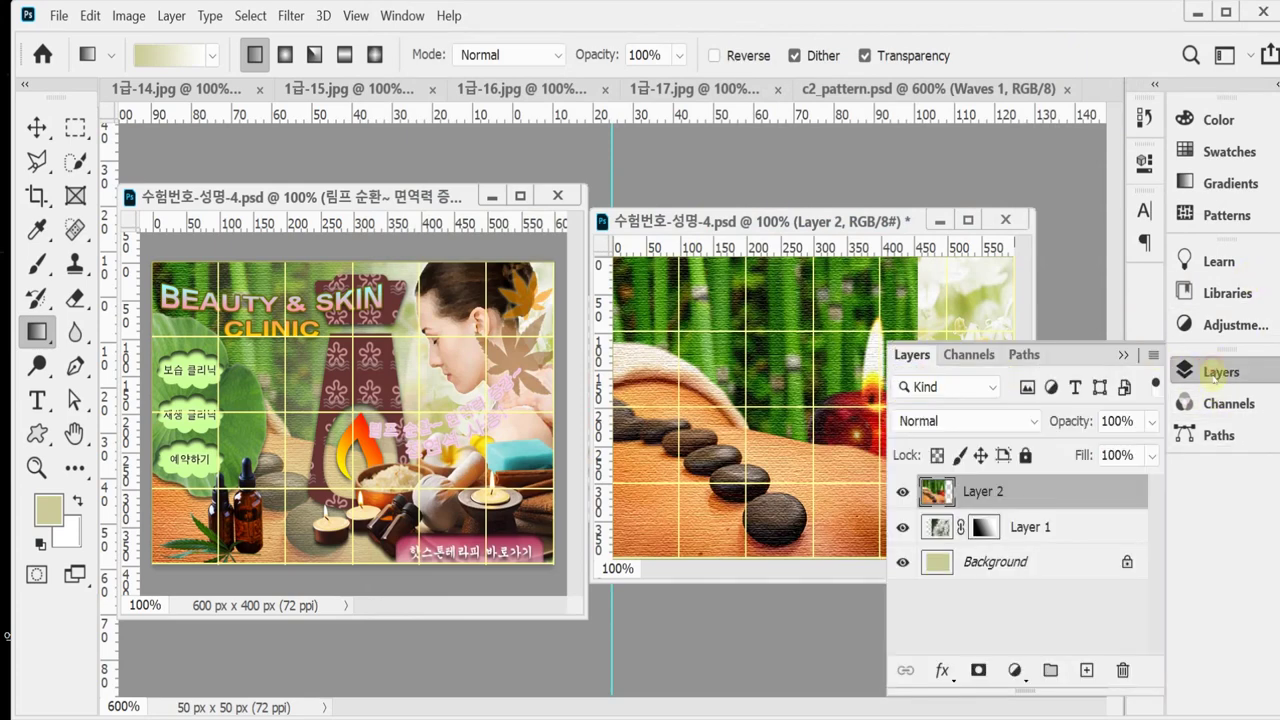
click(980, 672)
click(1205, 370)
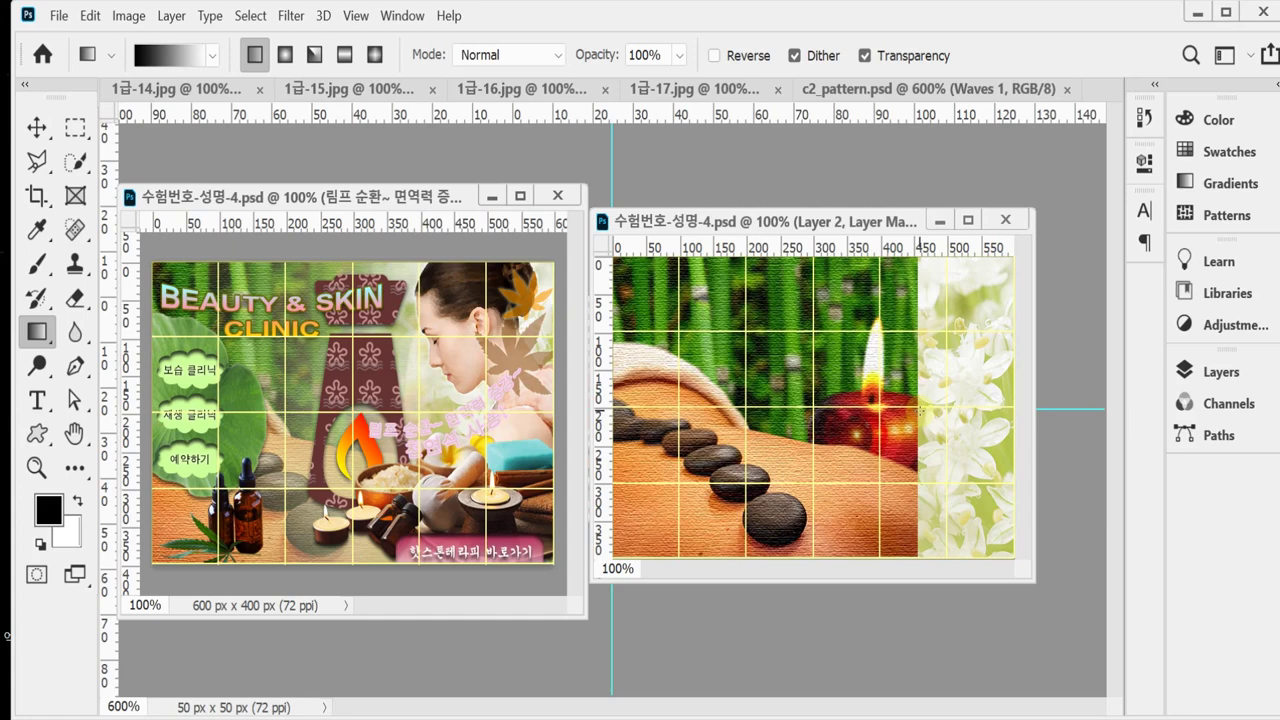
drag(918, 410, 606, 412)
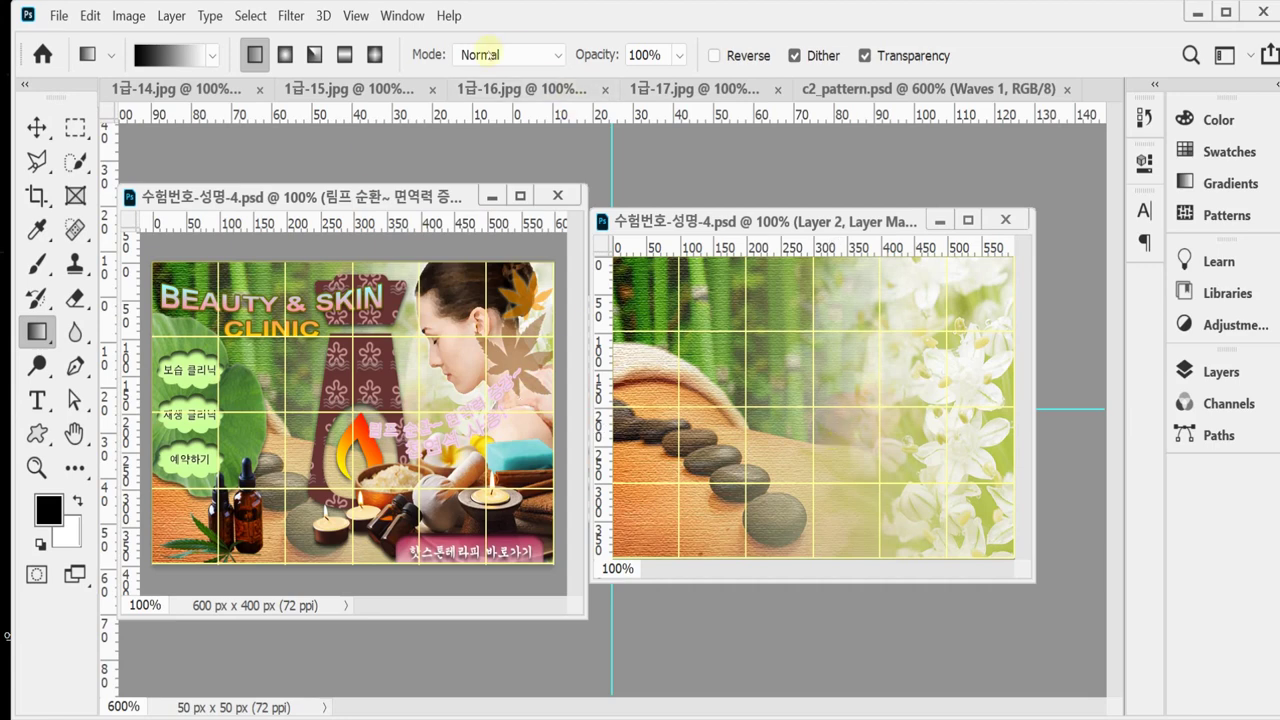
Float the 1급-14.jpg photo in its own window and select the large lotus leaf with the Quick Selection tool.
drag(373, 226, 373, 226)
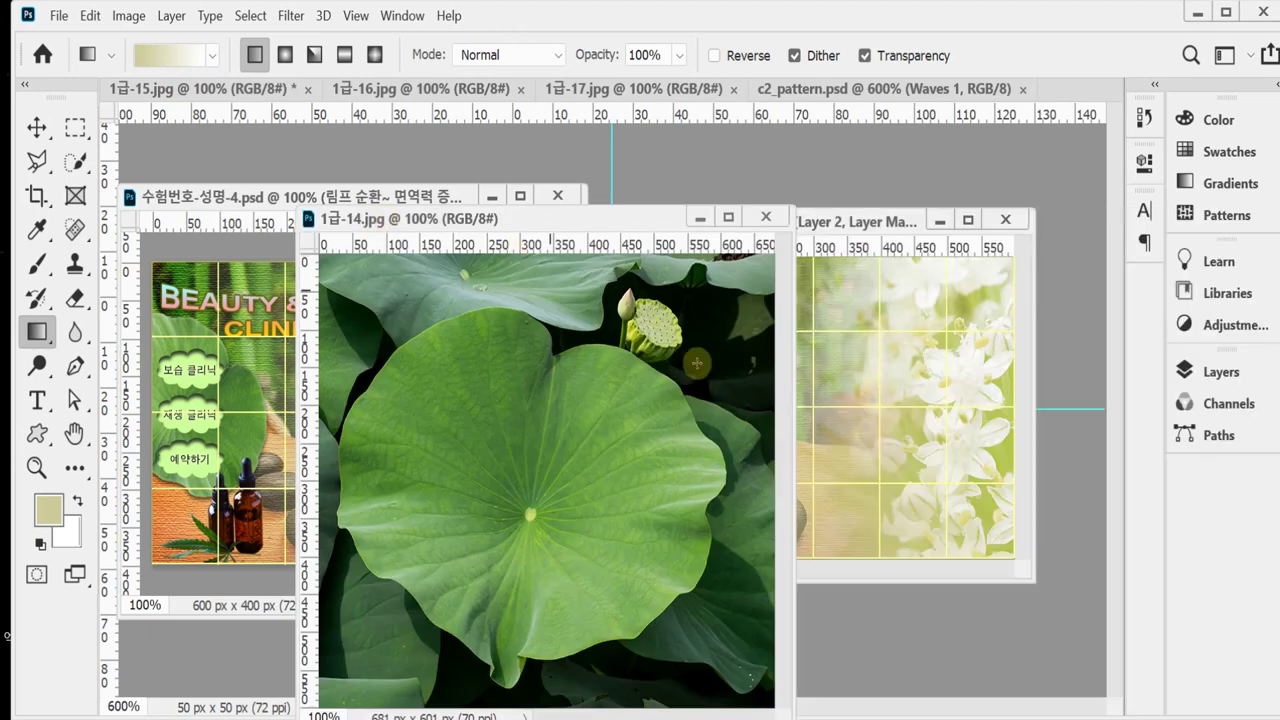
drag(562, 218, 550, 153)
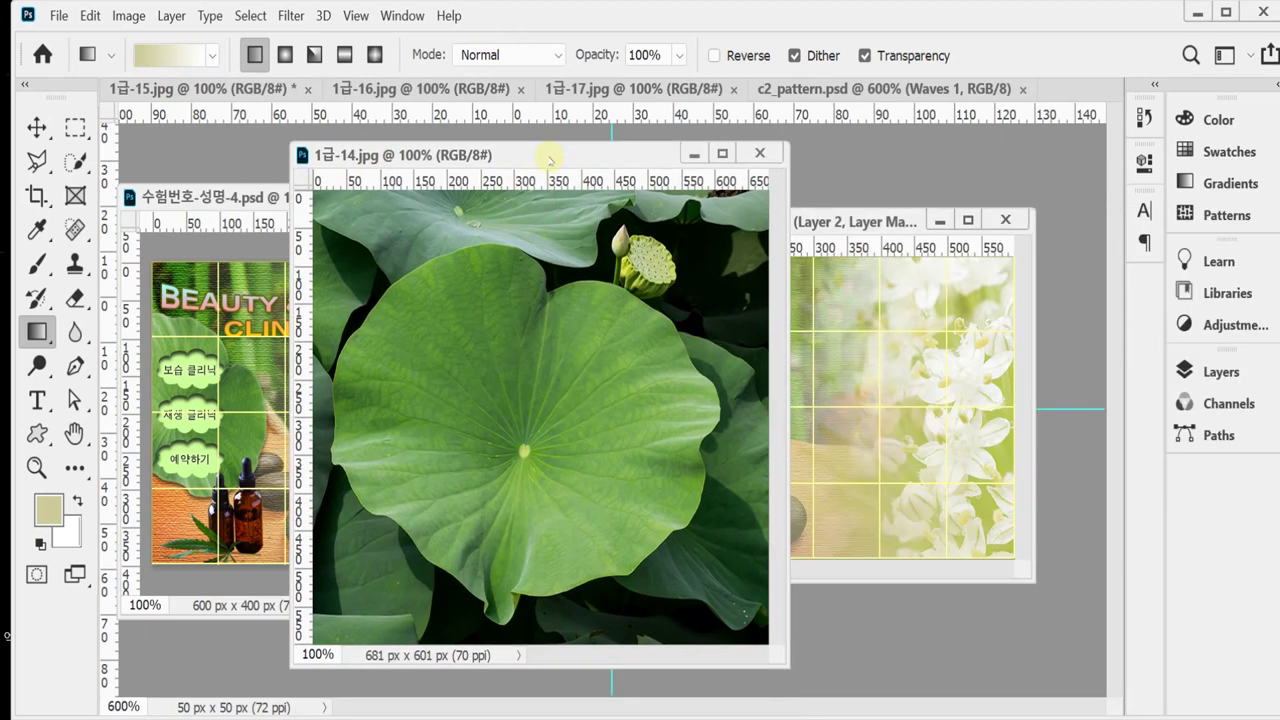
click(76, 161)
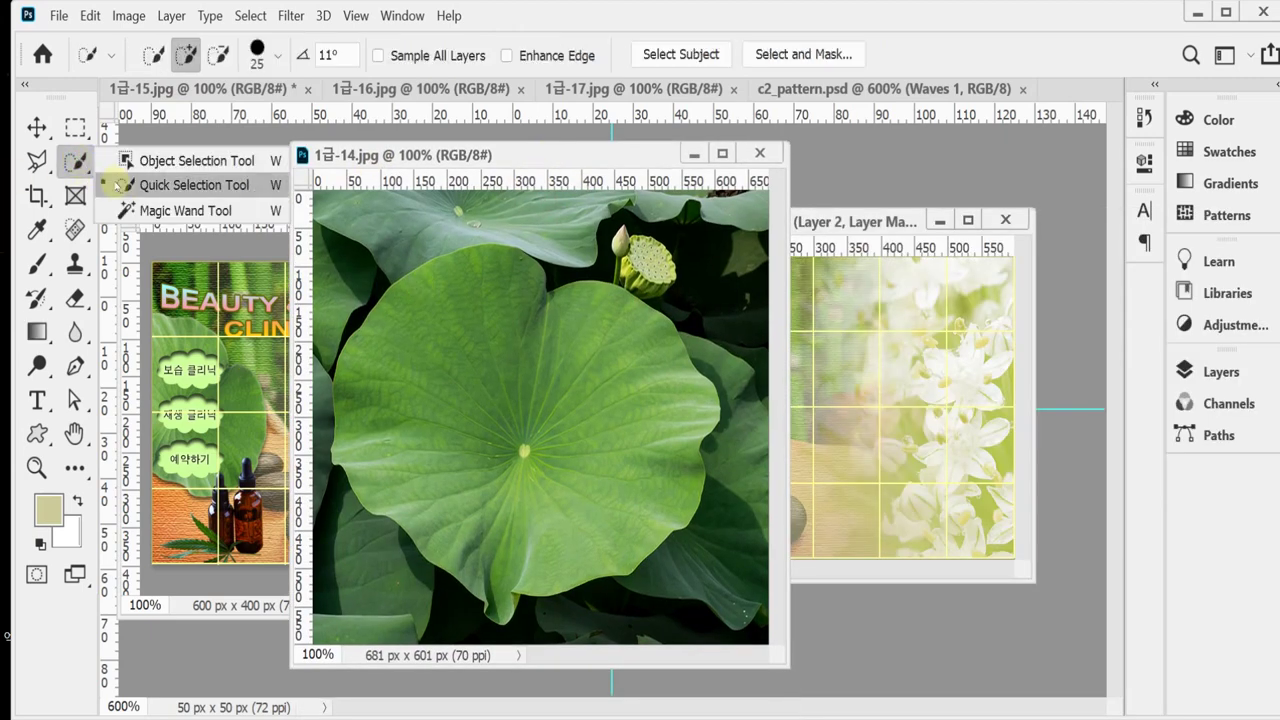
click(194, 185)
click(493, 403)
mouse_move(422, 388)
mouse_down()
mouse_move(409, 471)
mouse_move(566, 496)
mouse_move(626, 434)
mouse_up()
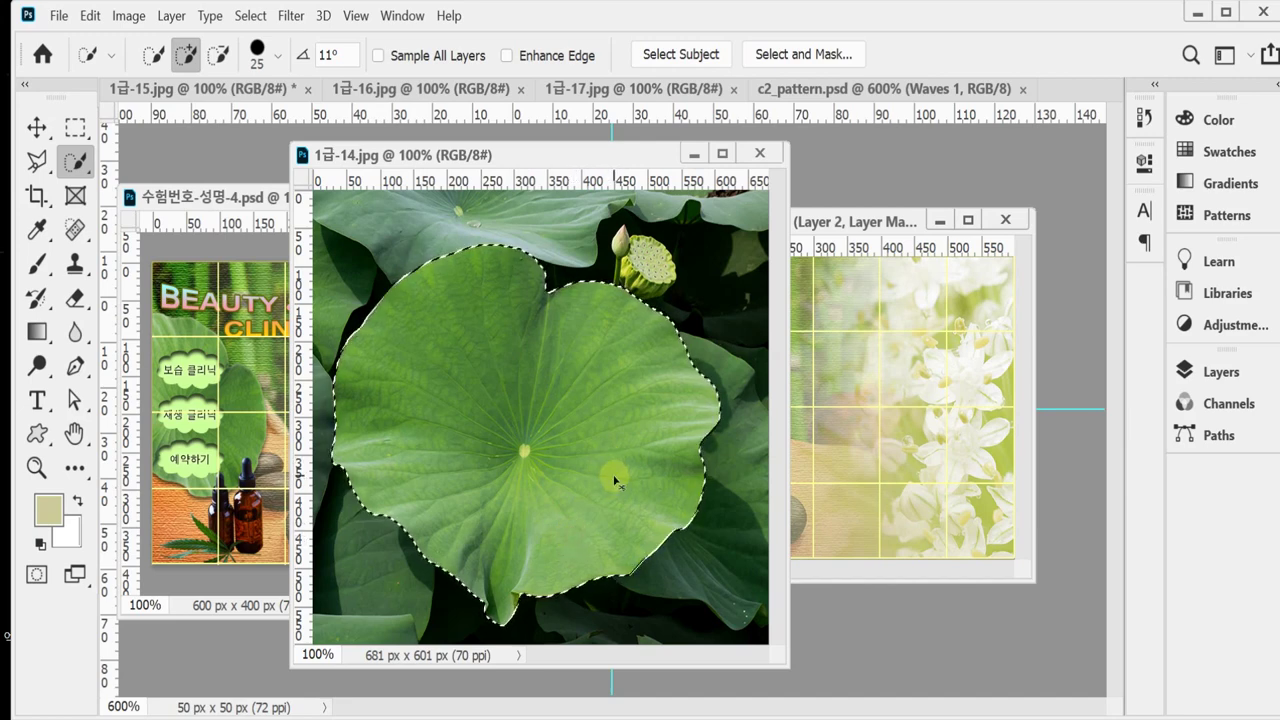
Copy the selected lotus leaf into the new document as a layer and close the 1급-14.jpg photo.
key(ctrl+w)
key(d)
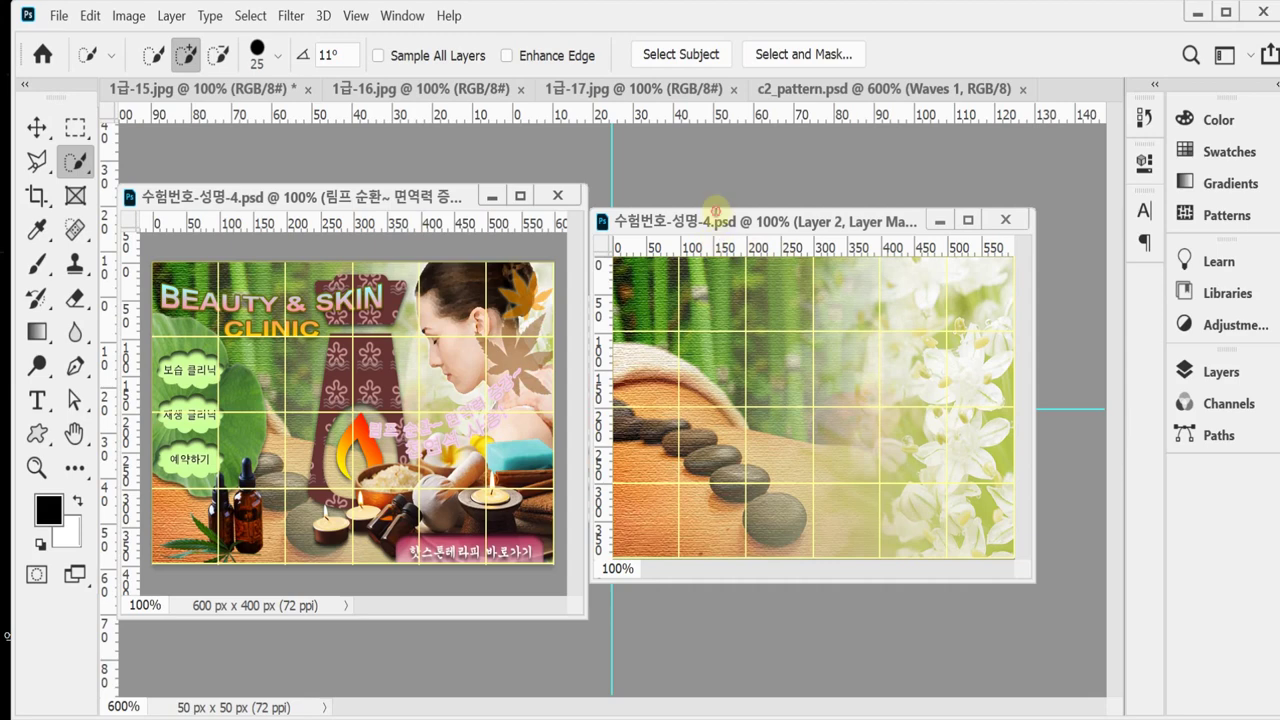
key(ctrl+v)
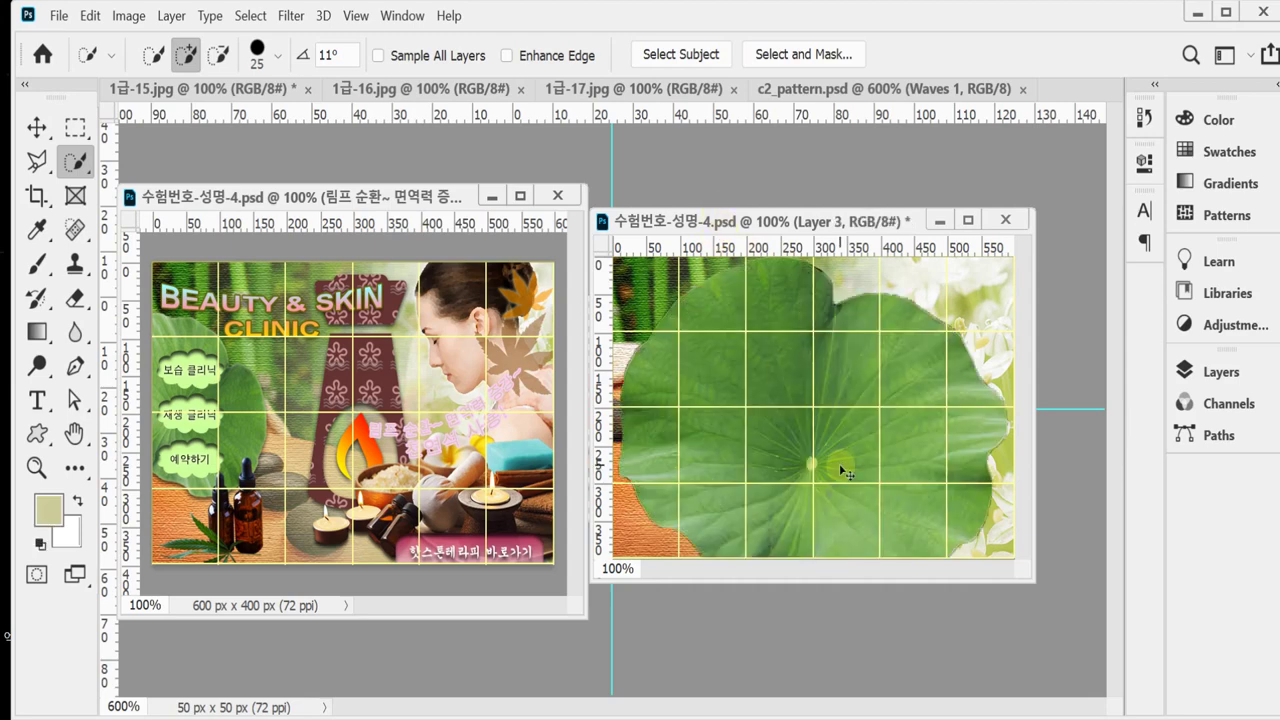
Flip the lotus leaf horizontally, scale it proportionally to 44.86% and move it to the canvas's left edge, centered at X 79 px, Y 219.5 px.
key(ctrl+t)
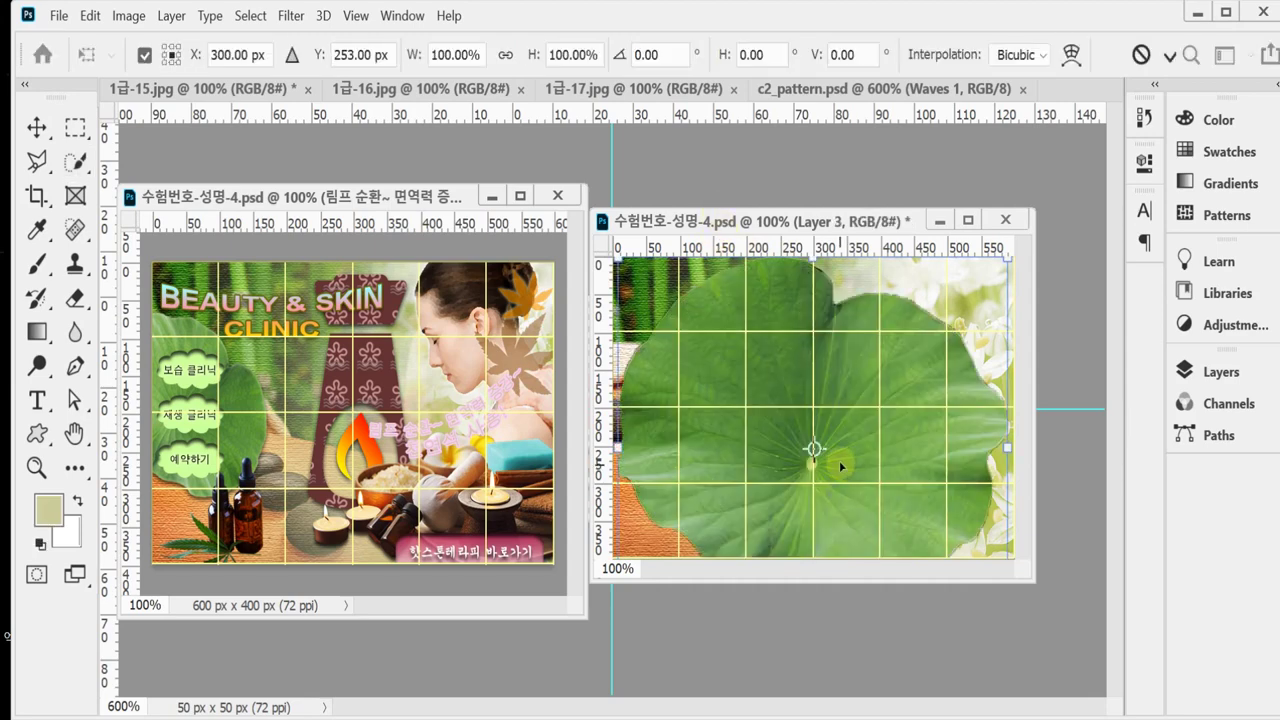
right_click(827, 379)
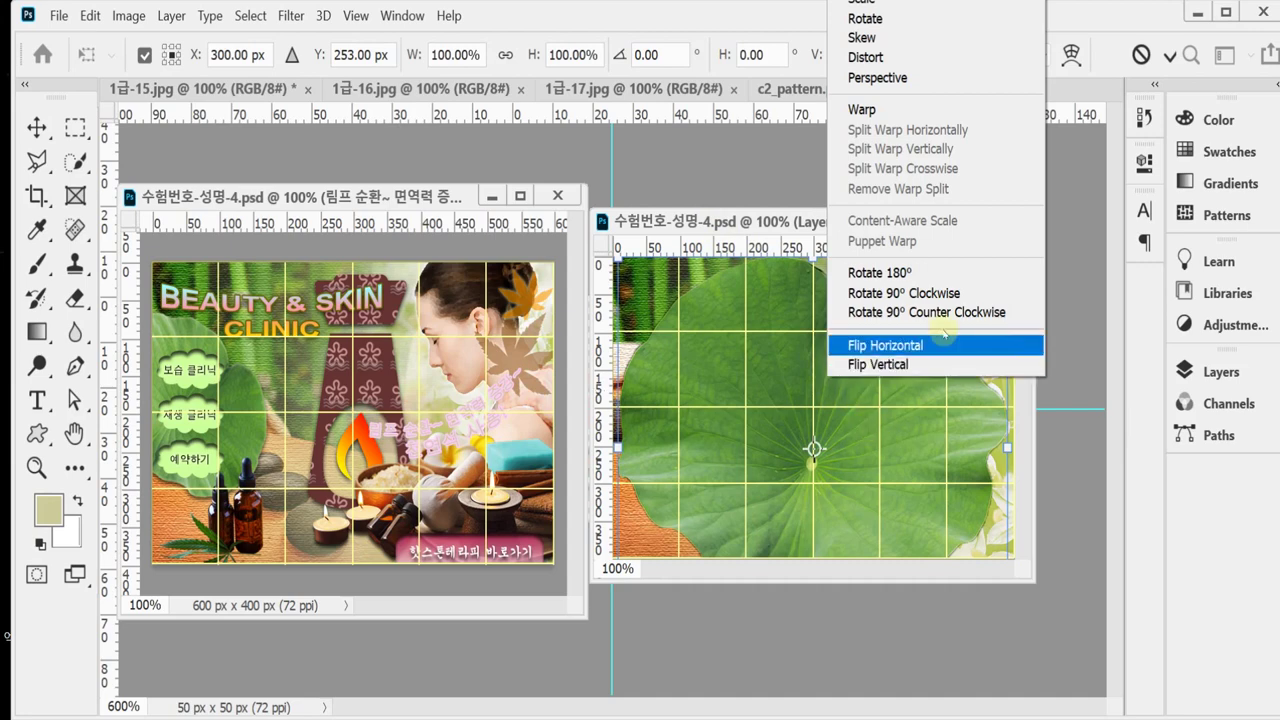
click(884, 345)
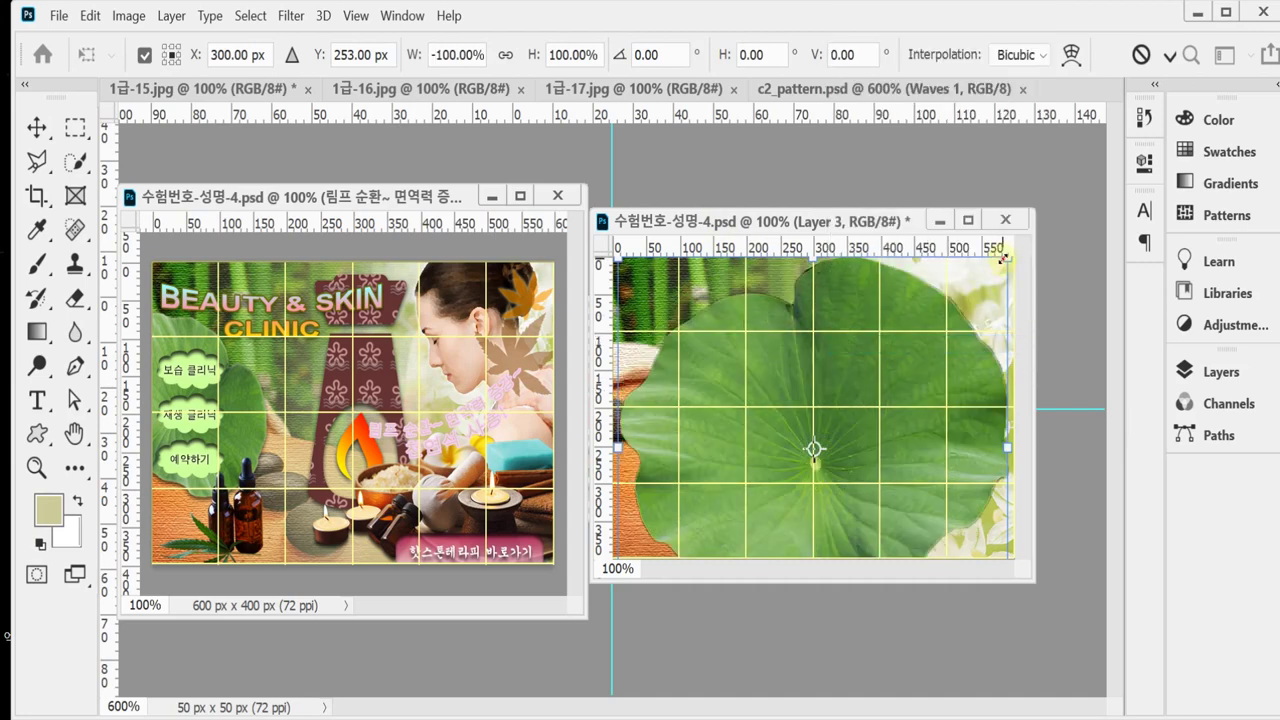
drag(1003, 258, 758, 437)
drag(726, 519, 686, 386)
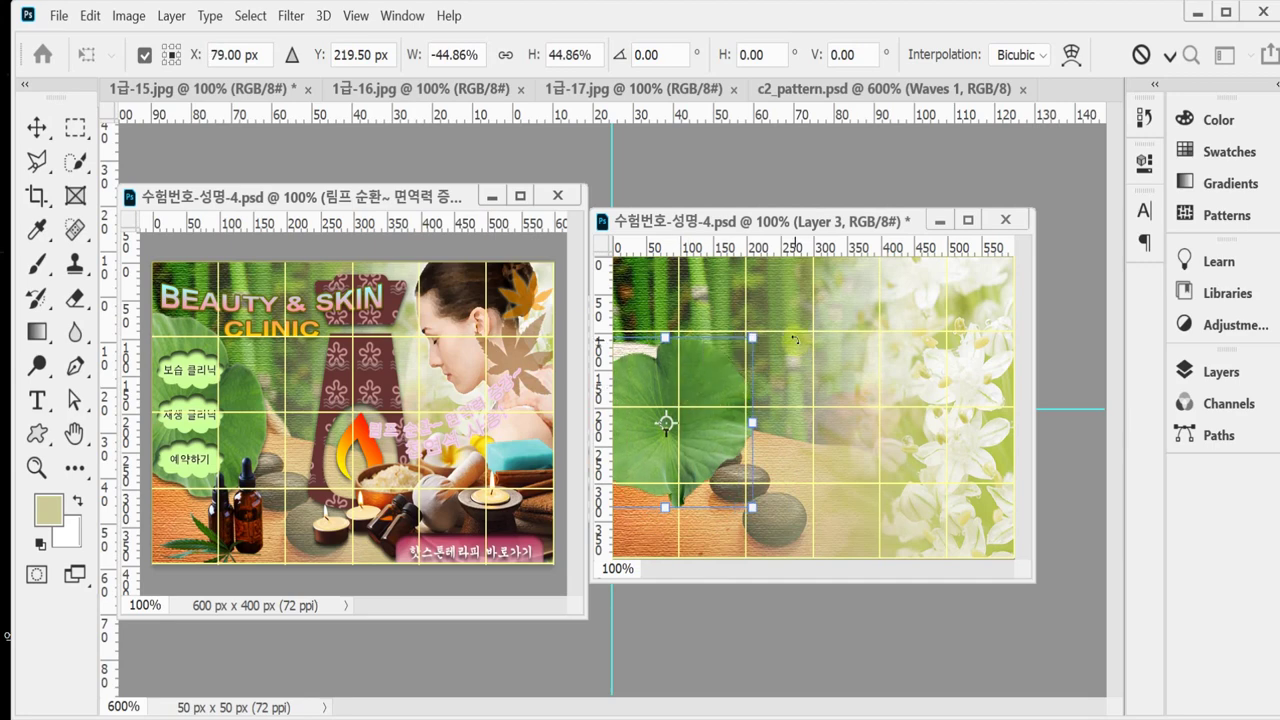
Rotate the lotus leaf clockwise by about 60°, reposition it at the canvas's left edge to match the reference, and apply the transformation.
drag(795, 340, 764, 362)
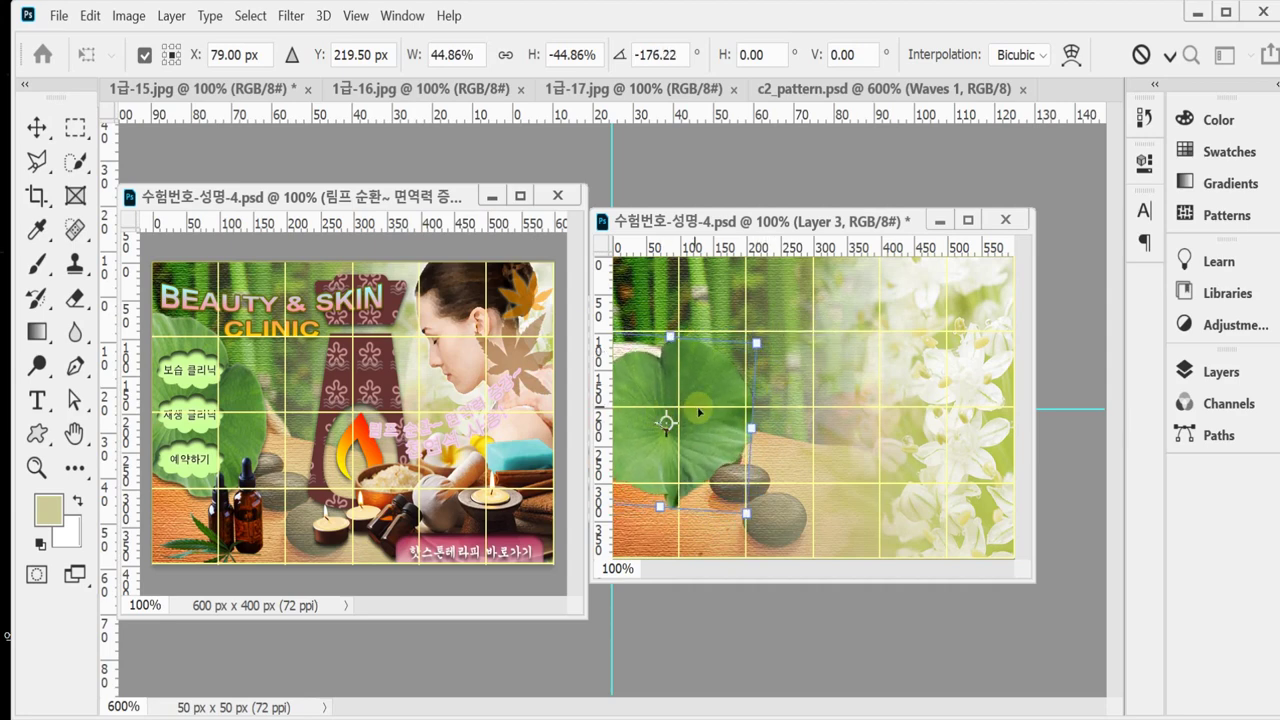
drag(717, 458, 683, 423)
drag(796, 335, 788, 424)
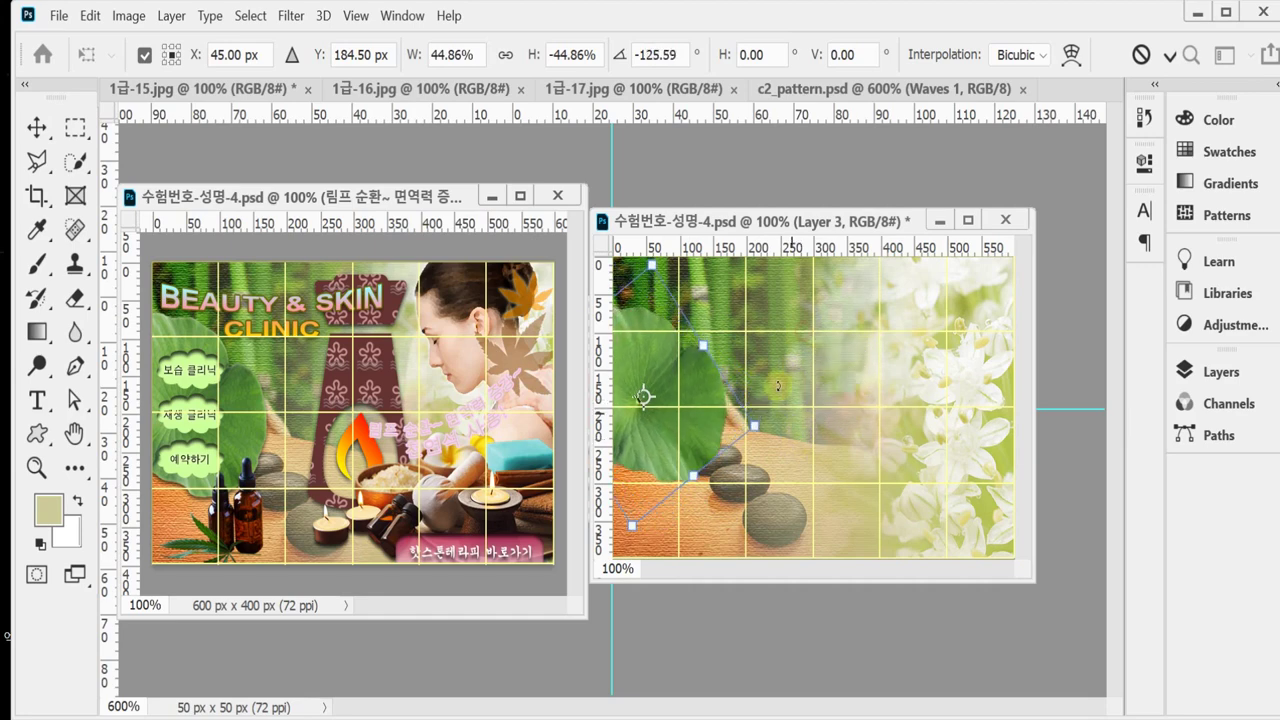
mouse_move(696, 386)
mouse_down()
mouse_move(701, 403)
mouse_move(707, 392)
mouse_up()
drag(811, 449, 800, 473)
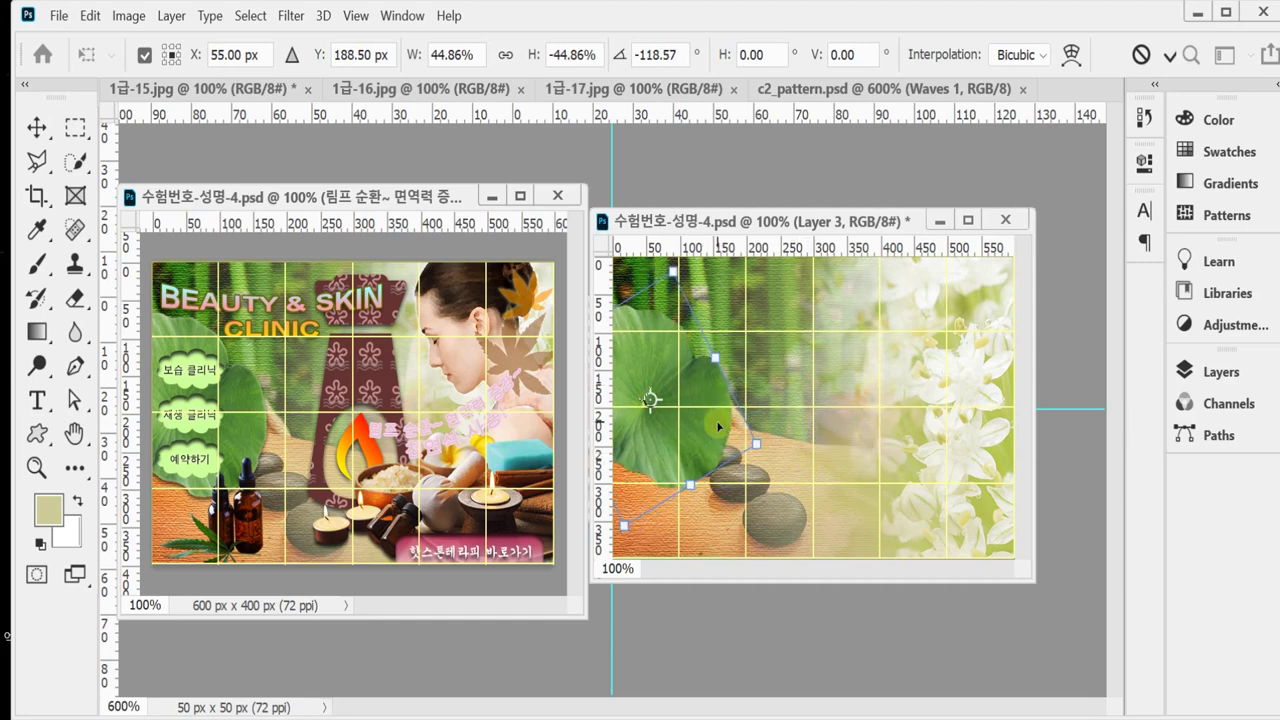
drag(718, 430, 709, 440)
drag(800, 470, 778, 457)
key(Return)
key(w)
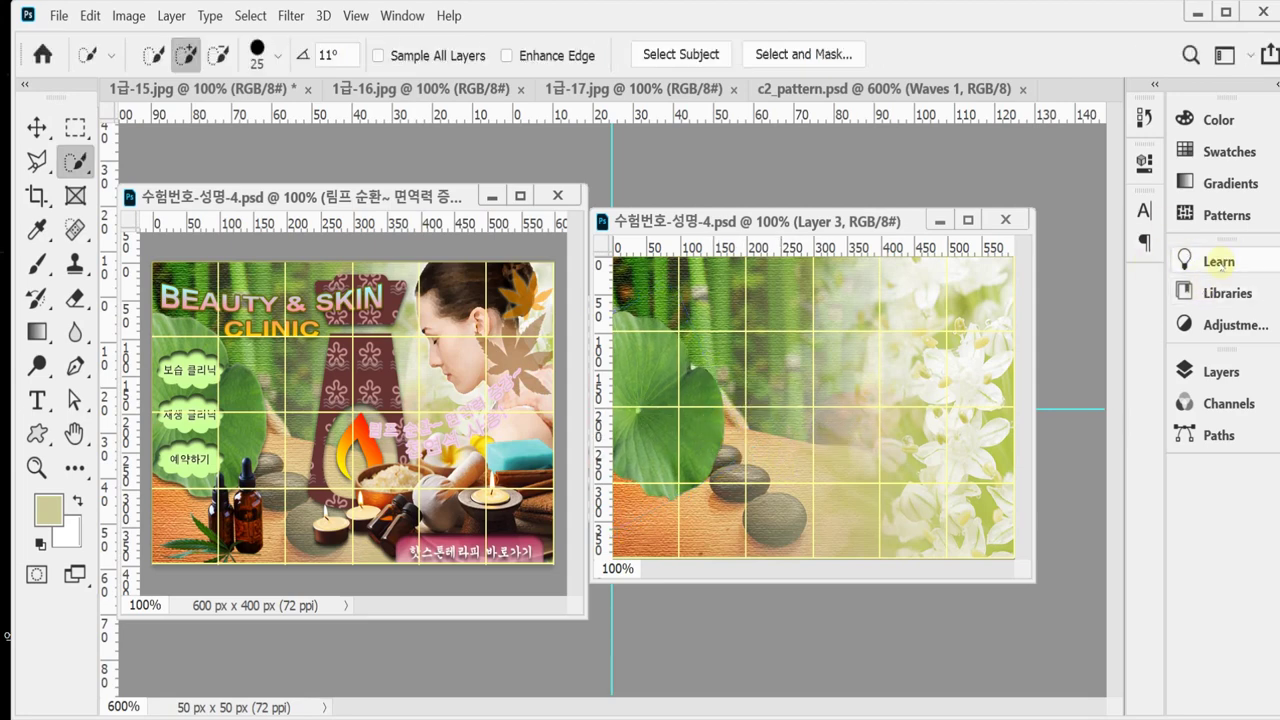
Add an Inner Glow at 35% opacity and 5 px size plus a default Drop Shadow to the lotus leaf layer.
click(1221, 371)
click(942, 670)
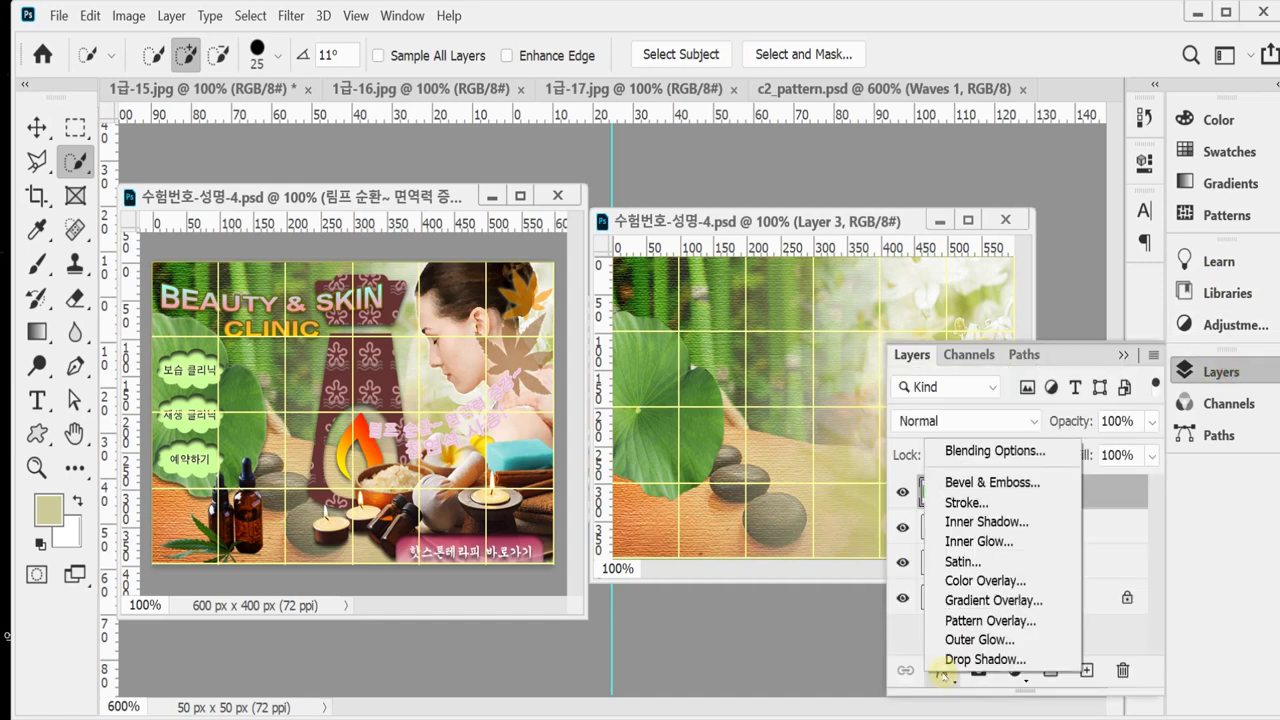
click(1050, 541)
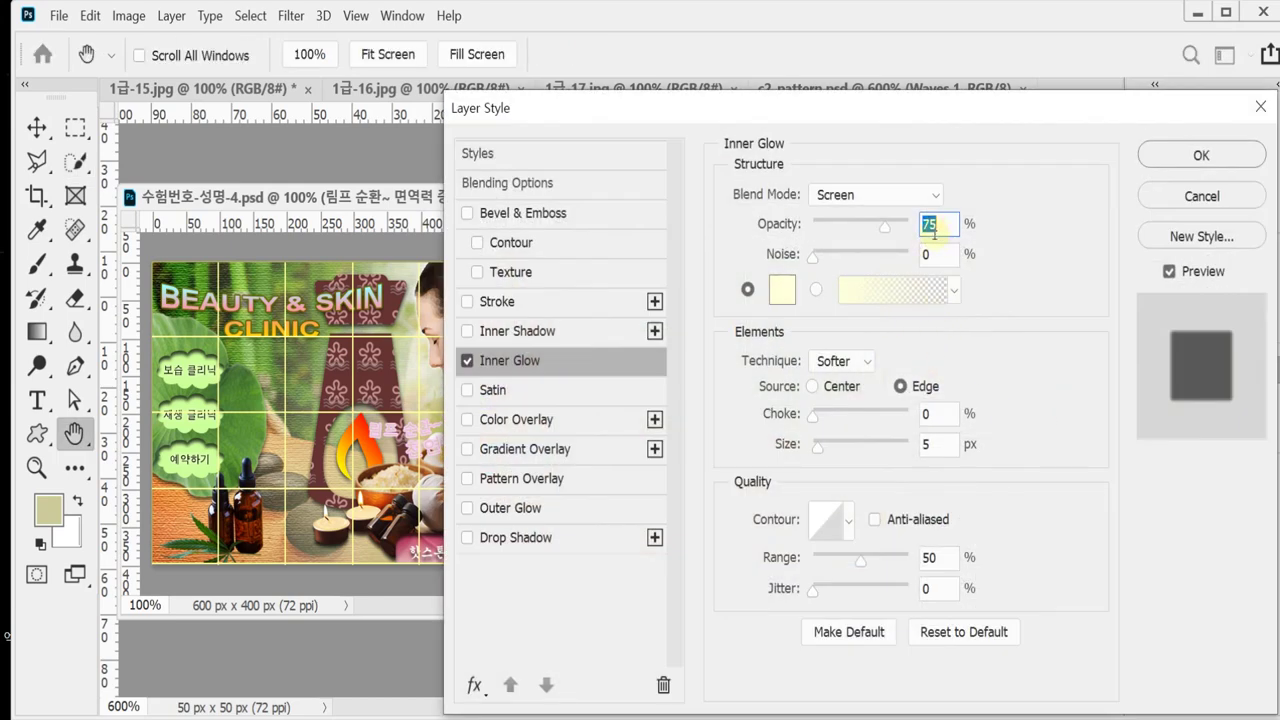
text(35)
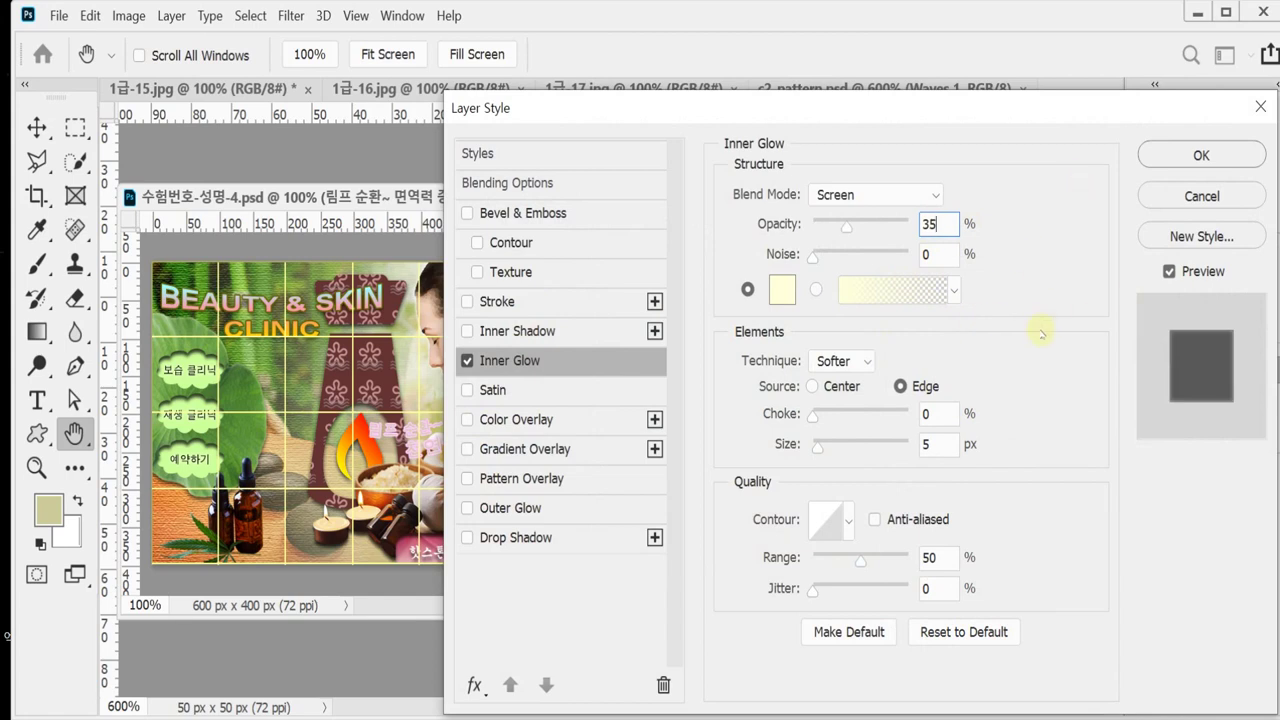
click(937, 443)
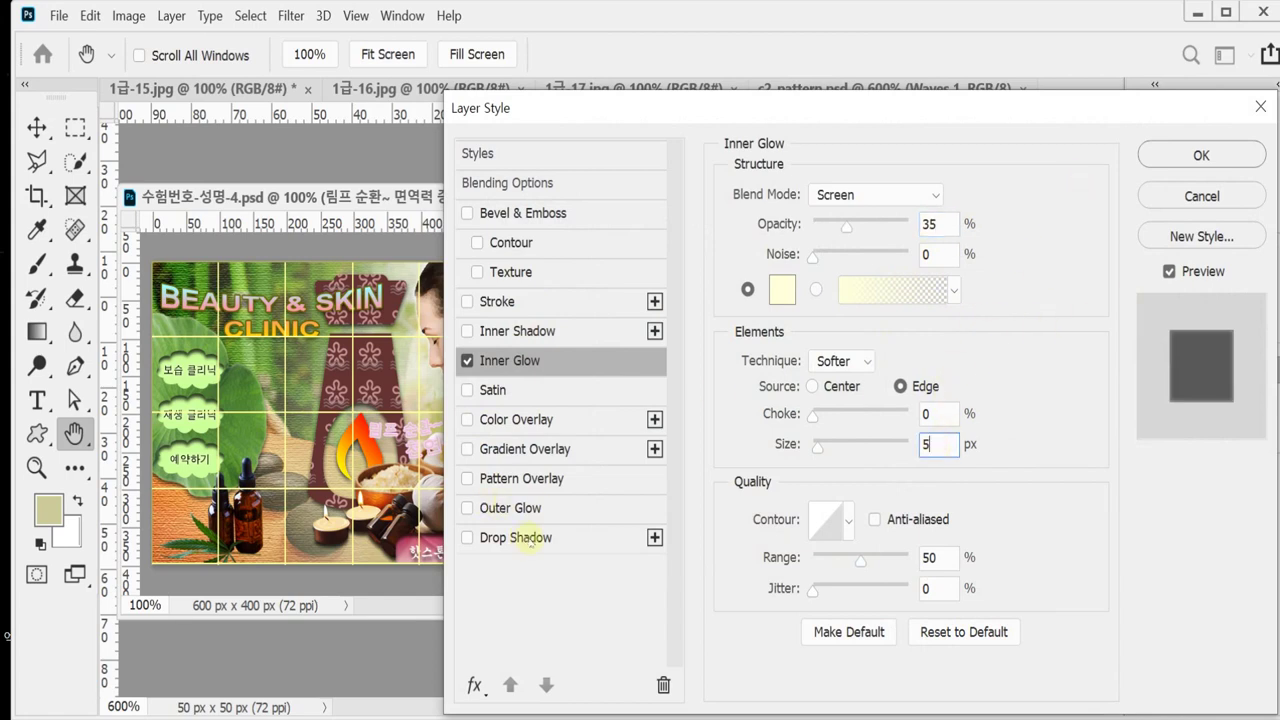
click(527, 539)
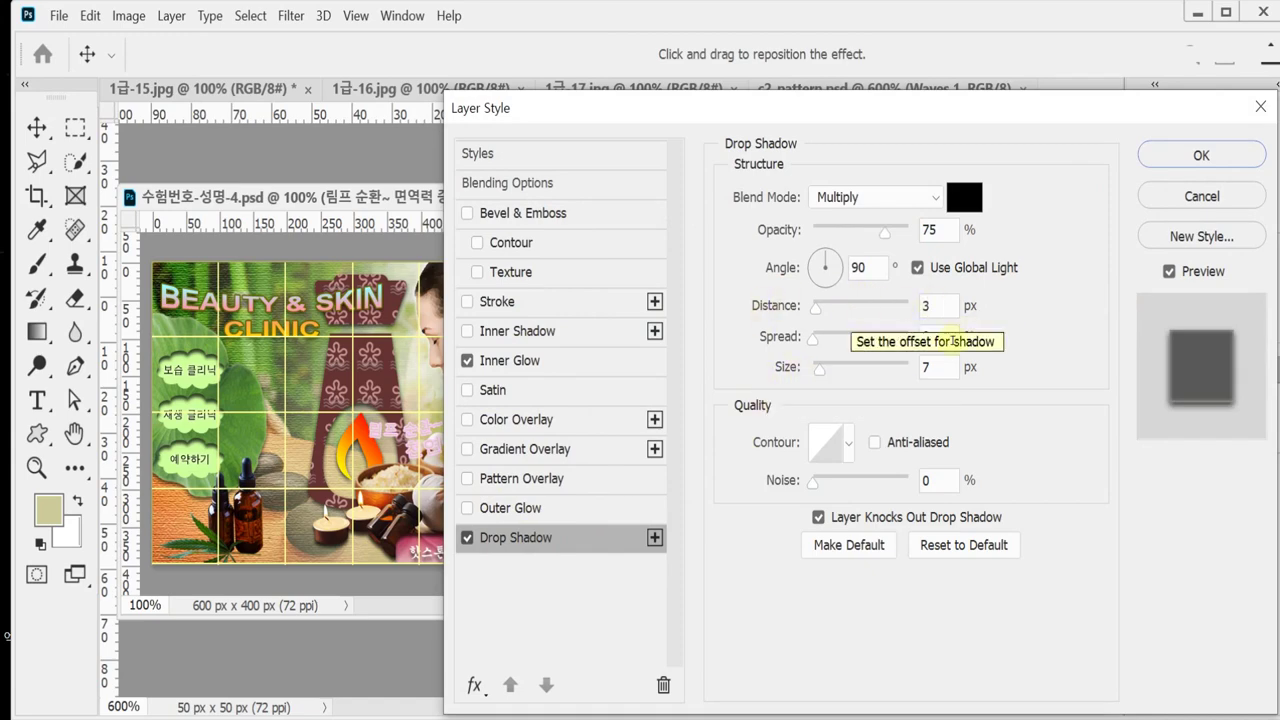
click(1204, 164)
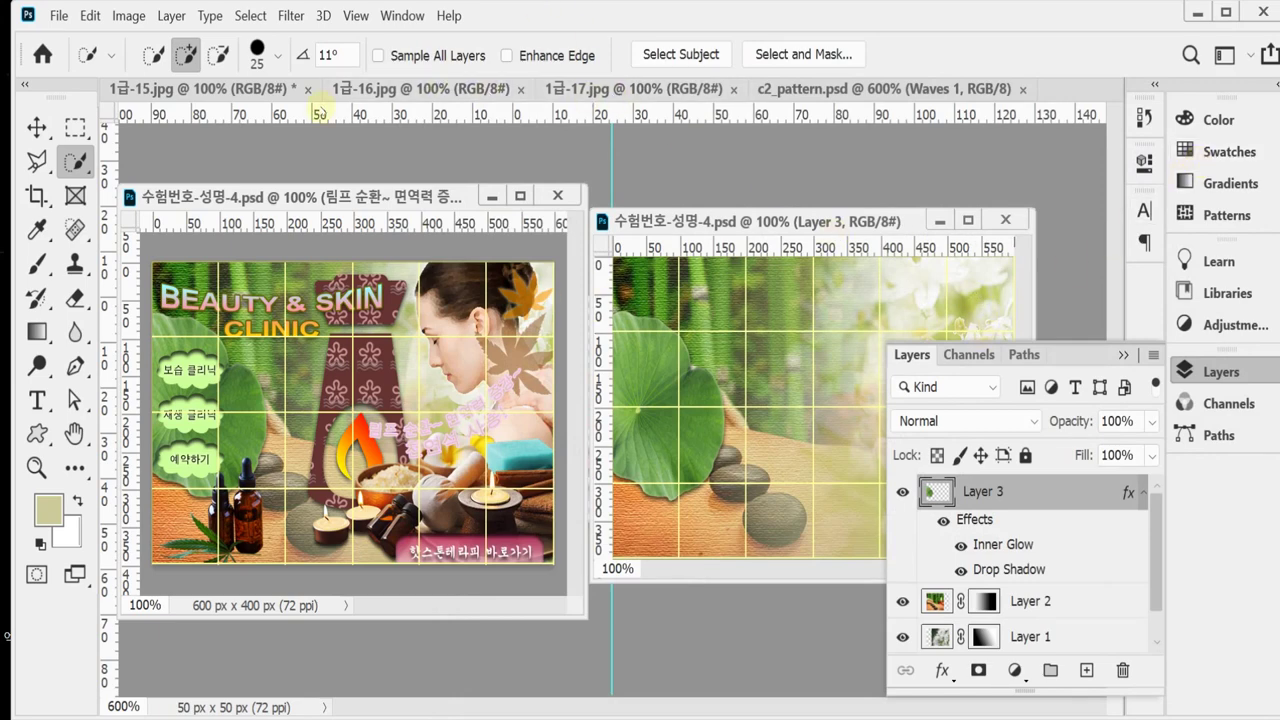
Select the woman and the massaging arms in the 1급-15.jpg photo, copy them into the new document as a layer and close the photo.
drag(238, 89, 460, 205)
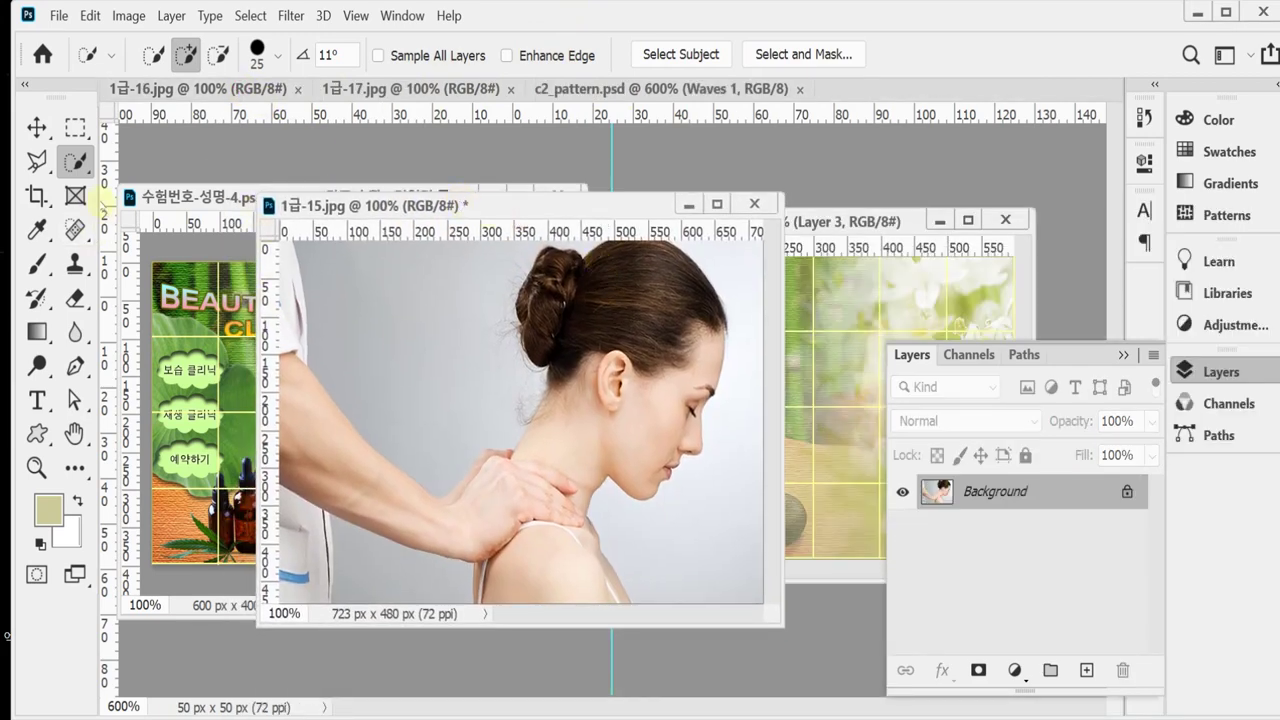
mouse_move(621, 331)
mouse_down()
mouse_move(565, 511)
mouse_move(532, 496)
mouse_move(548, 594)
mouse_move(525, 494)
mouse_move(489, 519)
mouse_move(498, 462)
mouse_move(435, 521)
mouse_move(325, 456)
mouse_up()
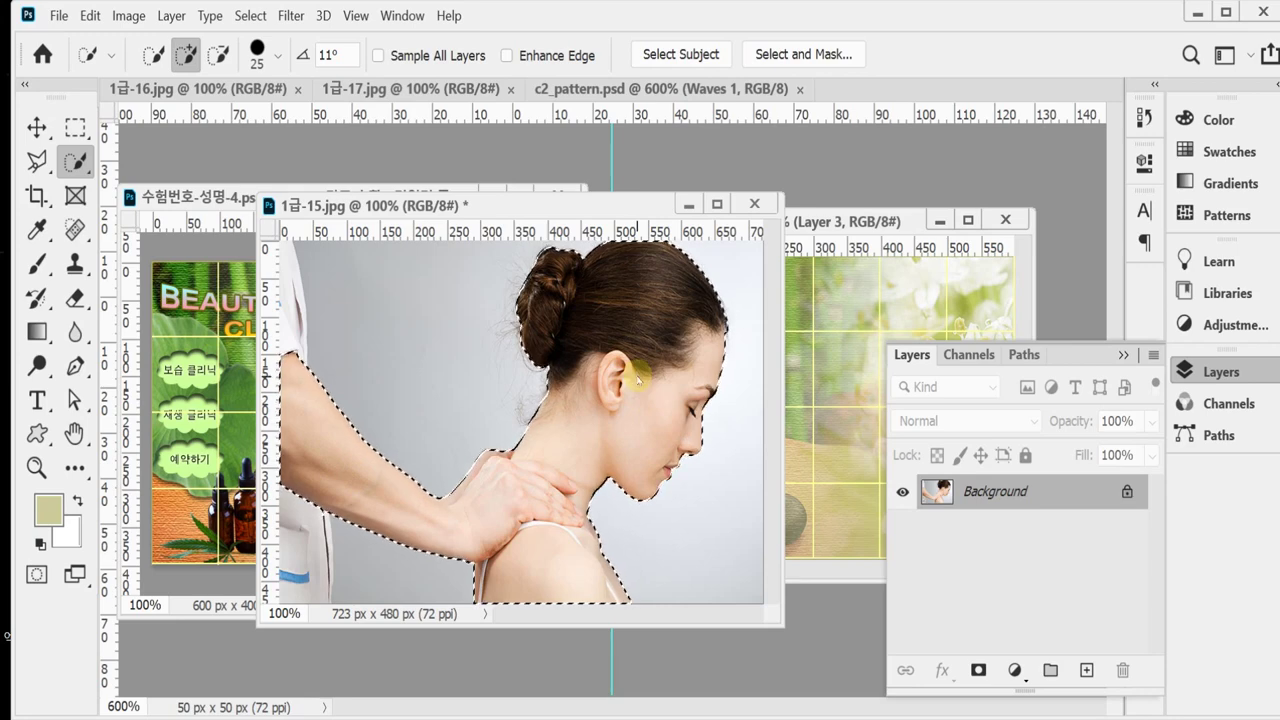
key(ctrl+w)
click(706, 316)
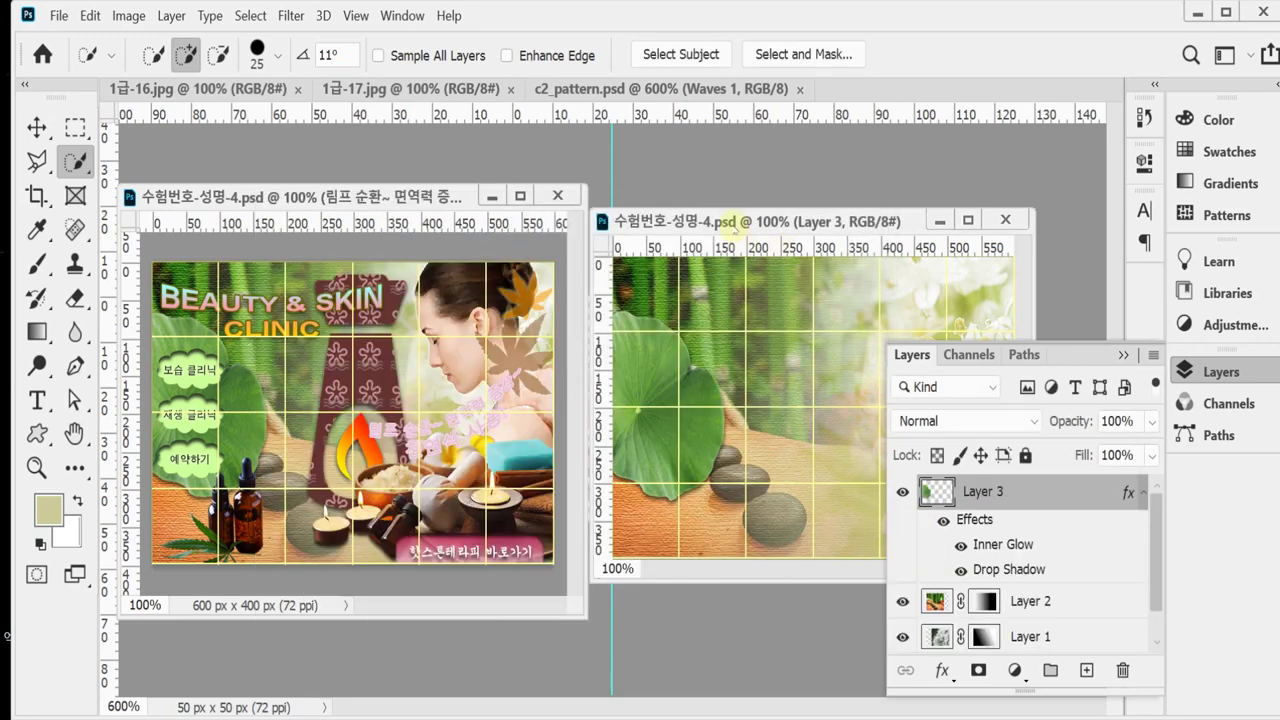
click(1215, 371)
key(ctrl+v)
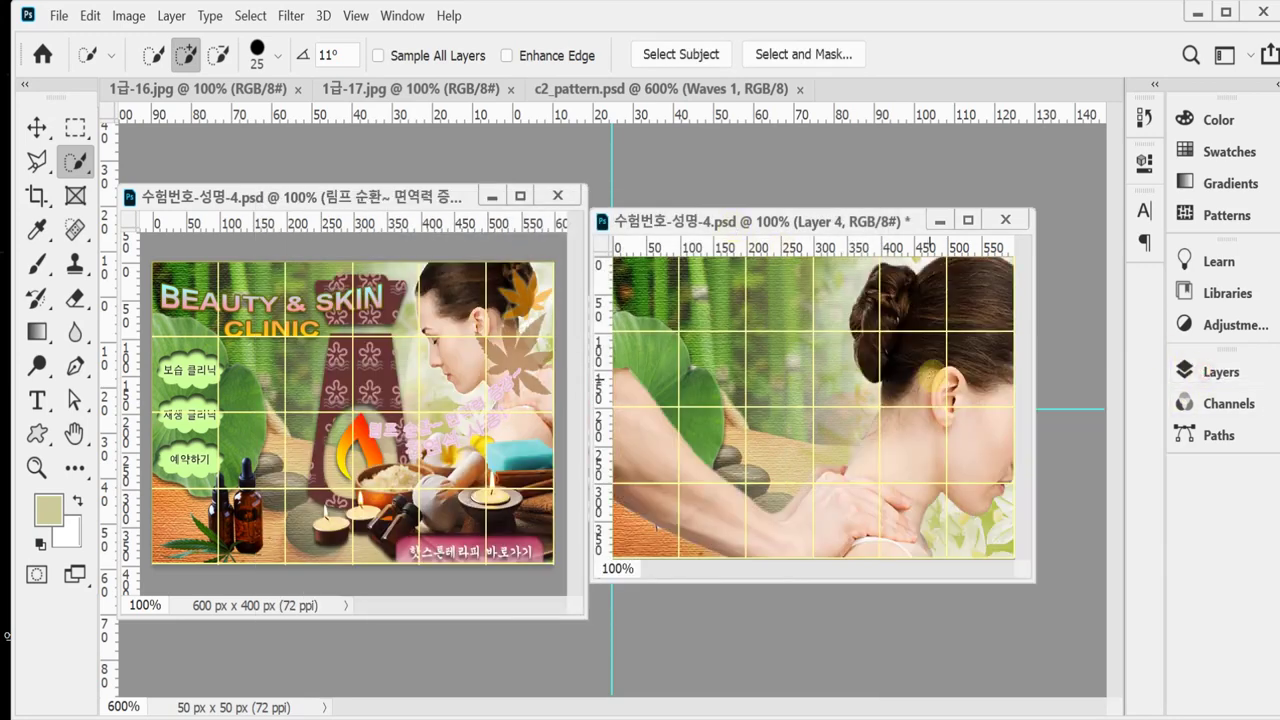
Flip the woman horizontally, scale her proportionally to 57% and move her to the canvas's upper-right corner.
key(ctrl+t)
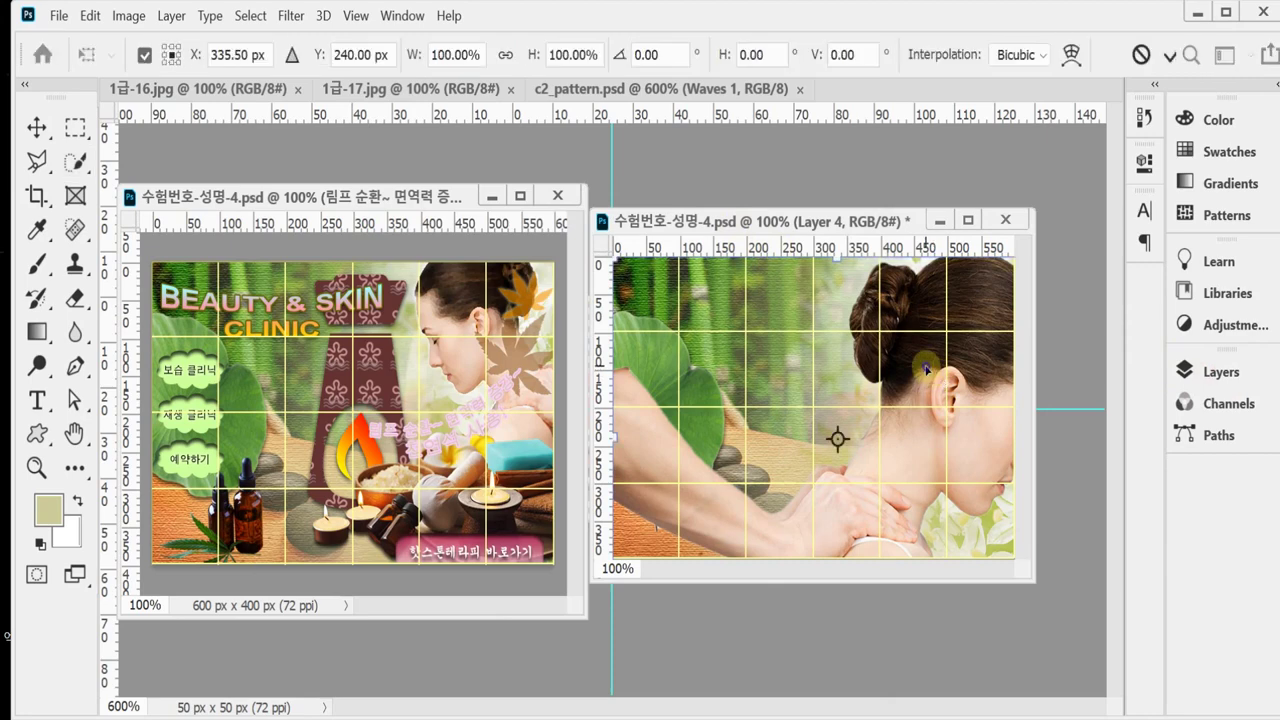
right_click(926, 366)
click(984, 338)
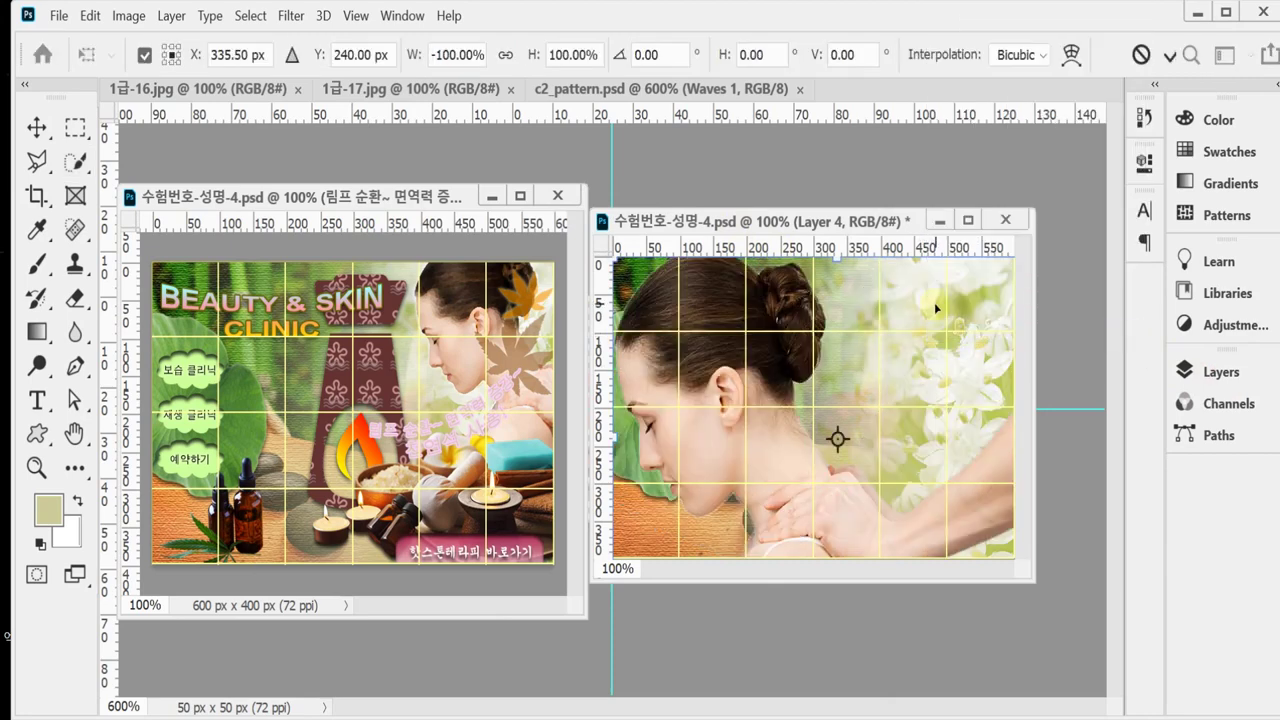
click(503, 55)
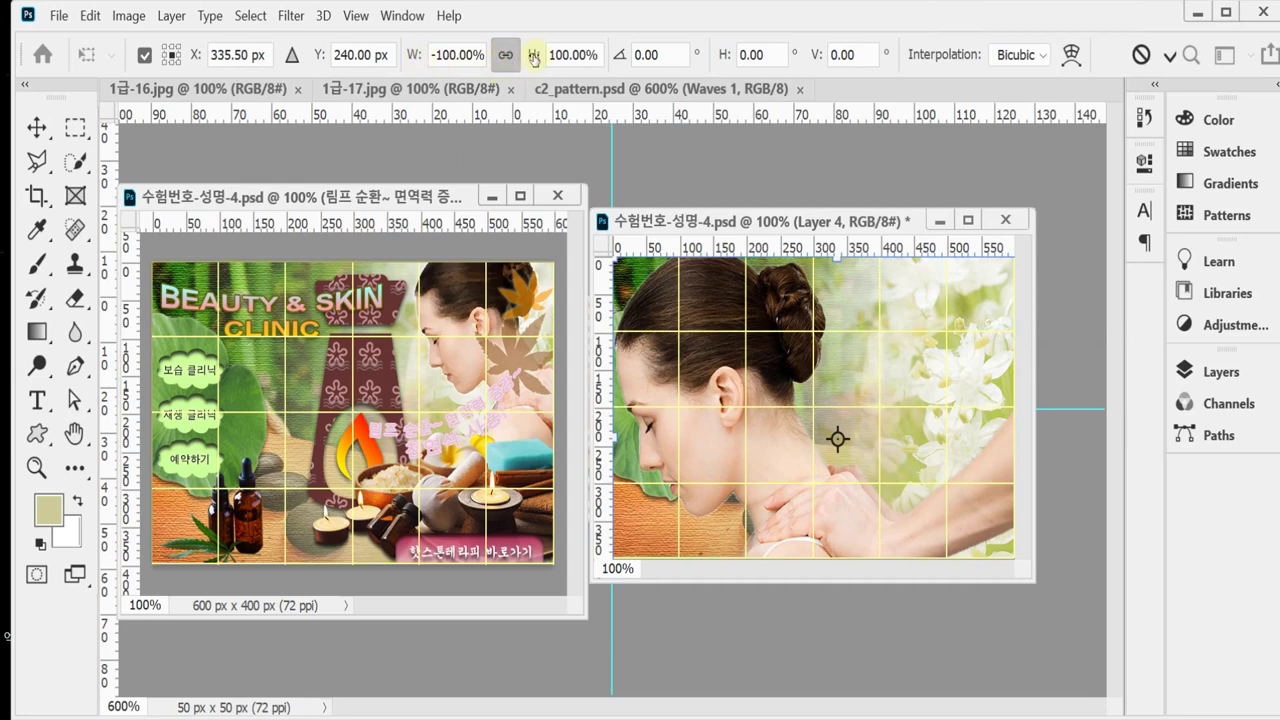
drag(533, 57, 490, 57)
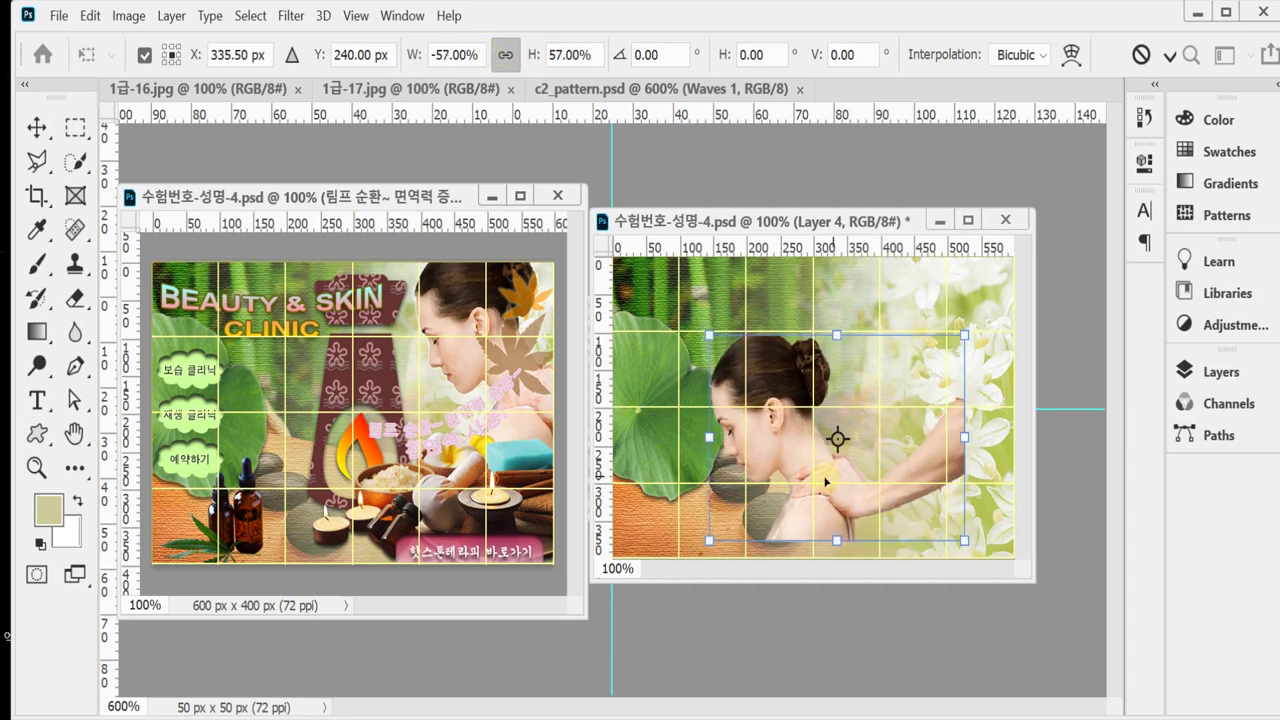
drag(715, 527, 967, 389)
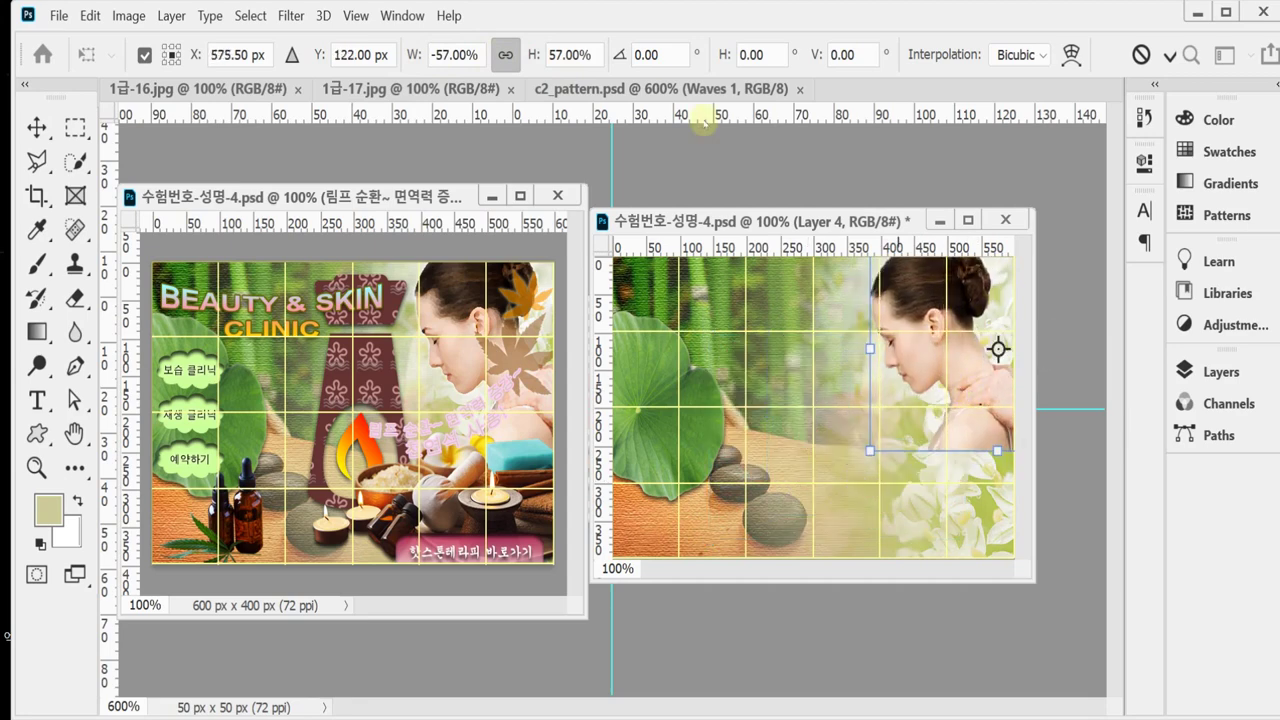
Scale the woman proportionally to 58%, shift her to about X 580 px, Y 113 px and apply the transformation.
click(507, 55)
drag(533, 59, 535, 59)
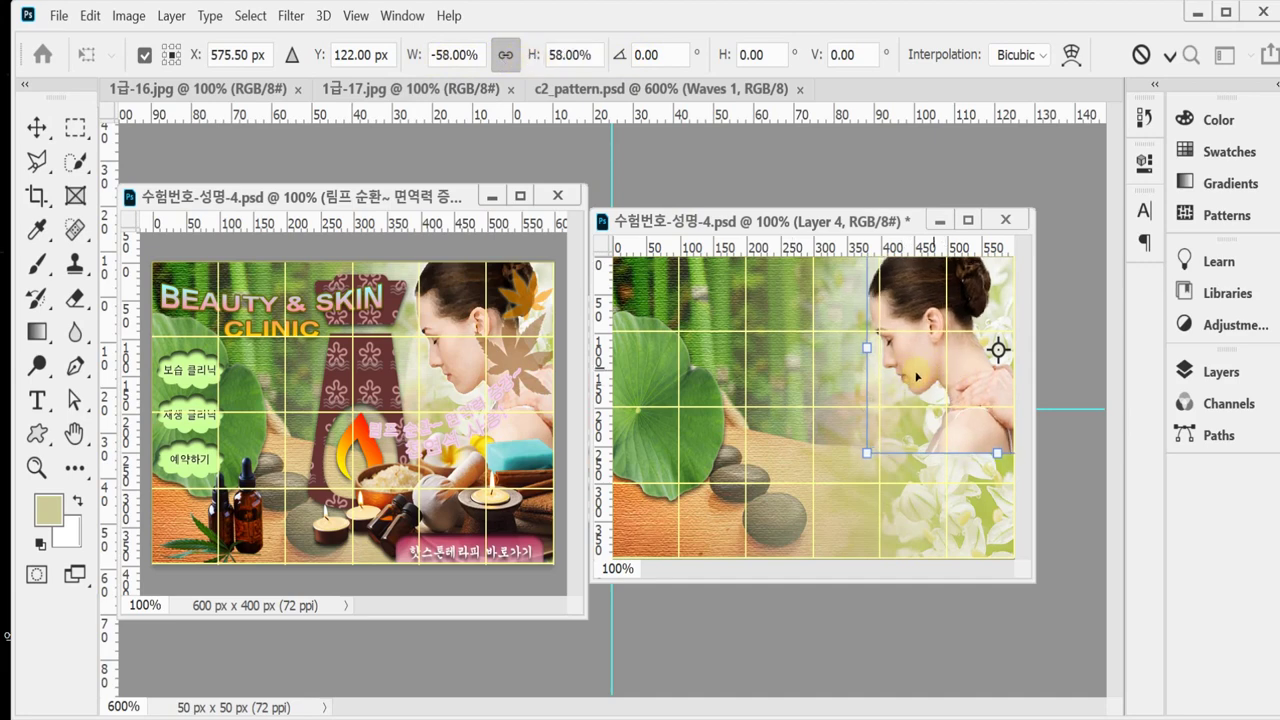
drag(917, 376, 920, 370)
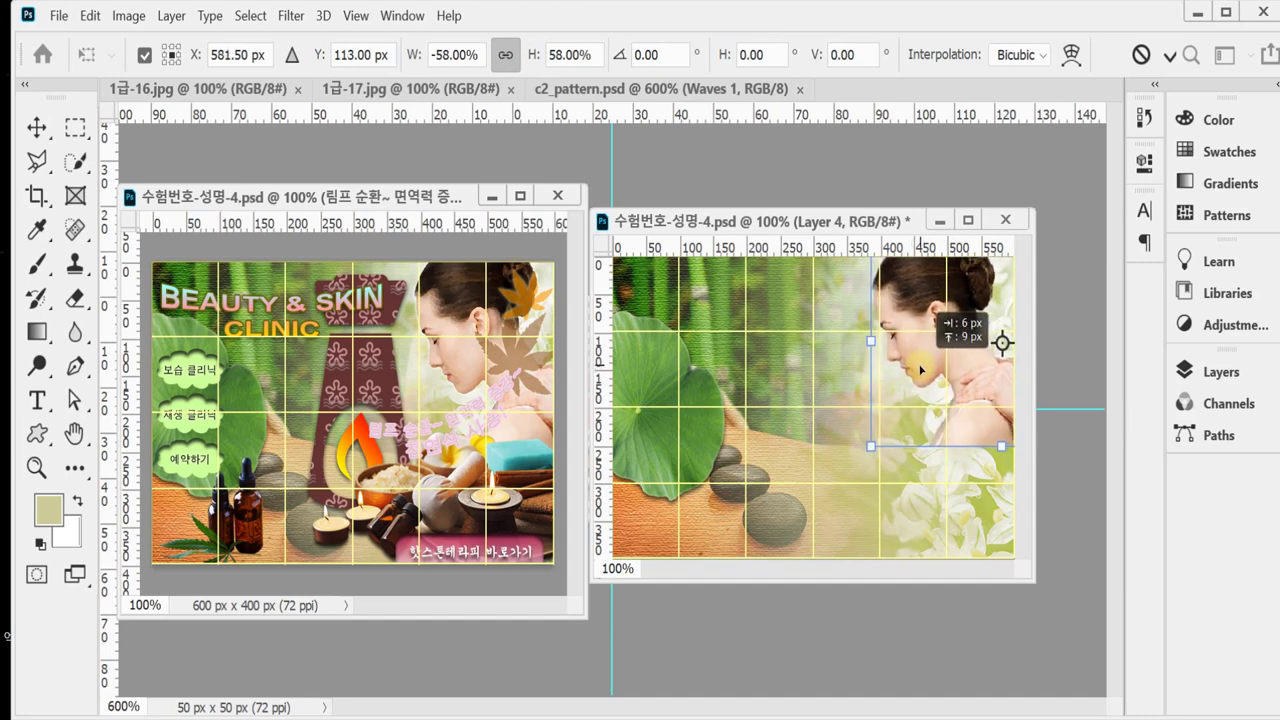
drag(920, 370, 919, 370)
key(Return)
key(w)
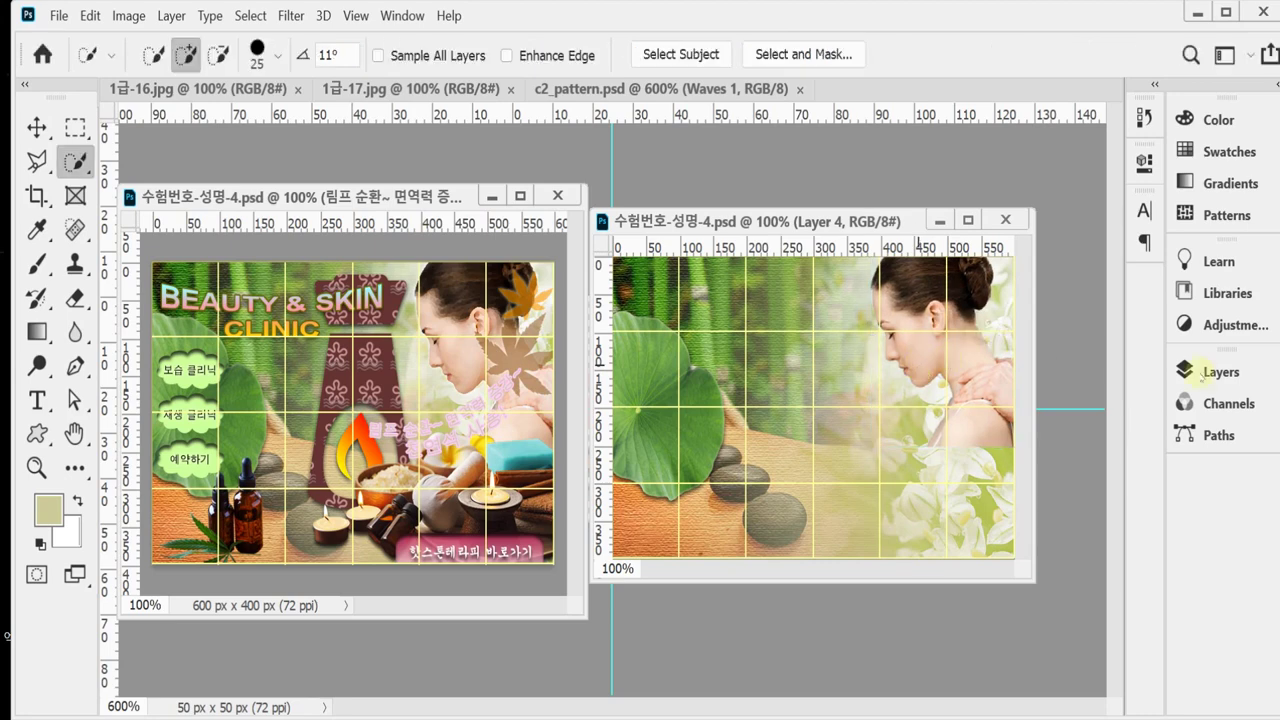
Apply the Facet filter to the woman layer.
click(1220, 370)
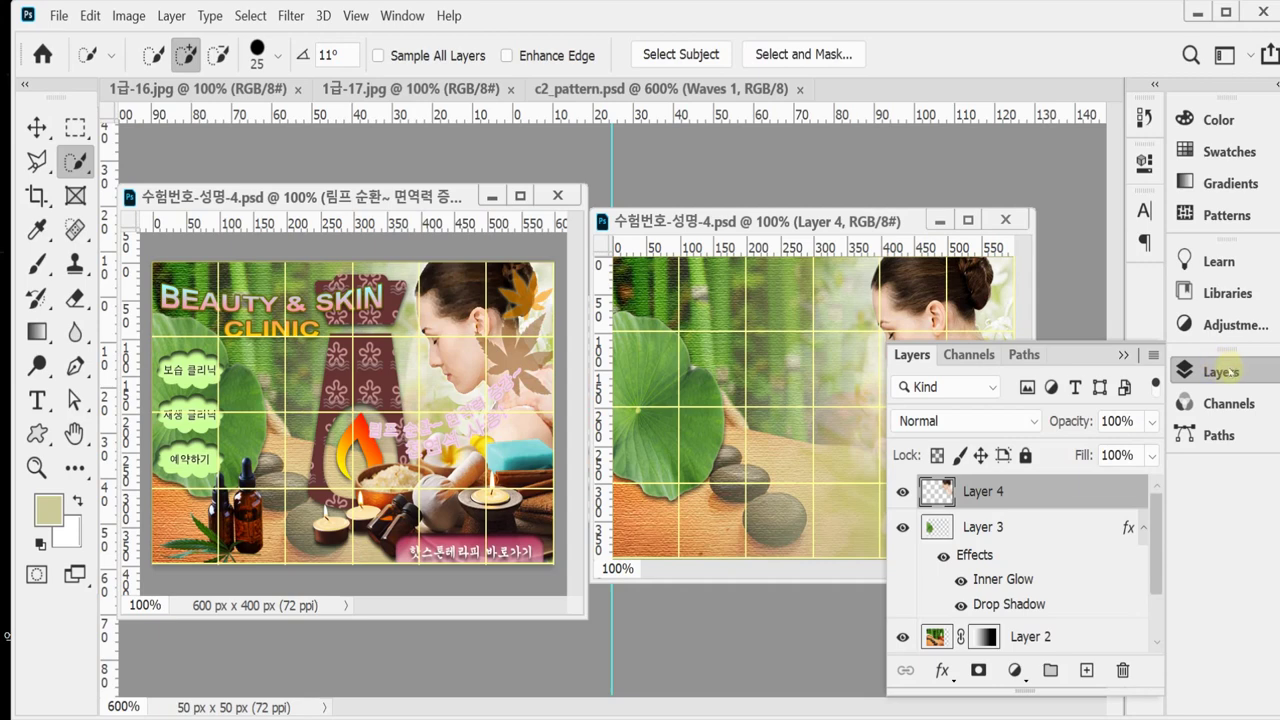
click(585, 316)
click(291, 15)
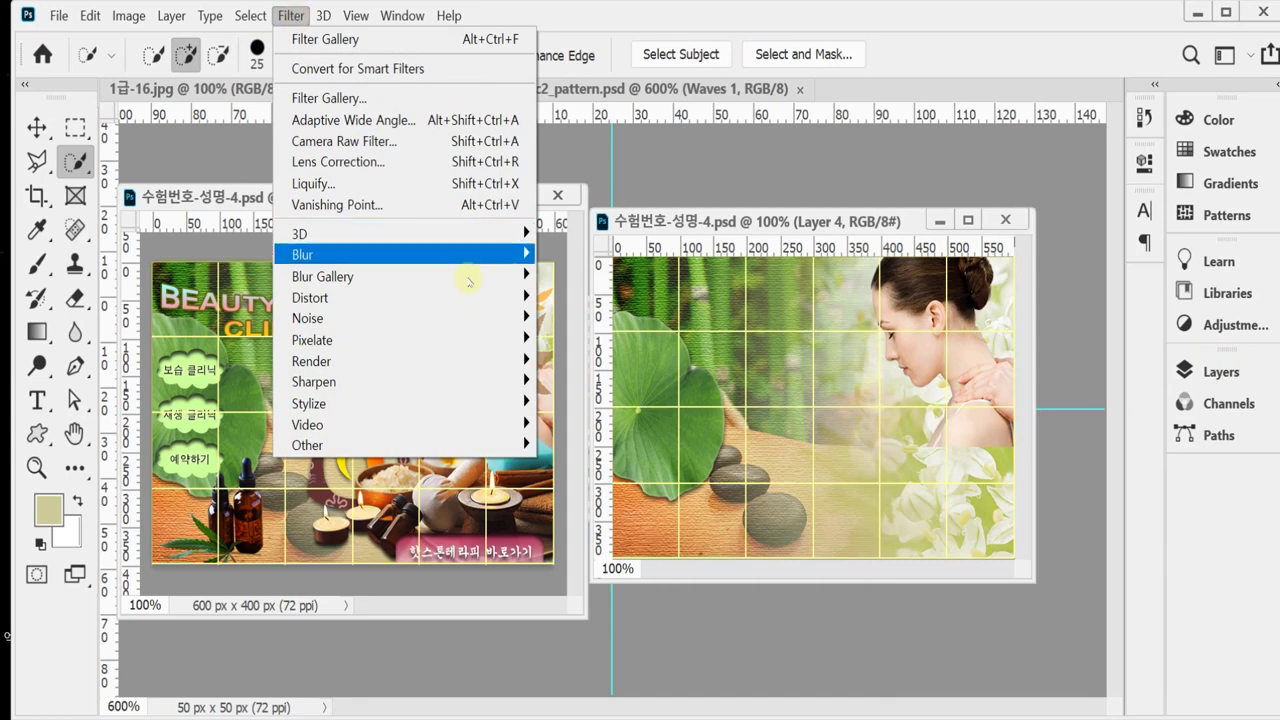
mouse_move(470, 345)
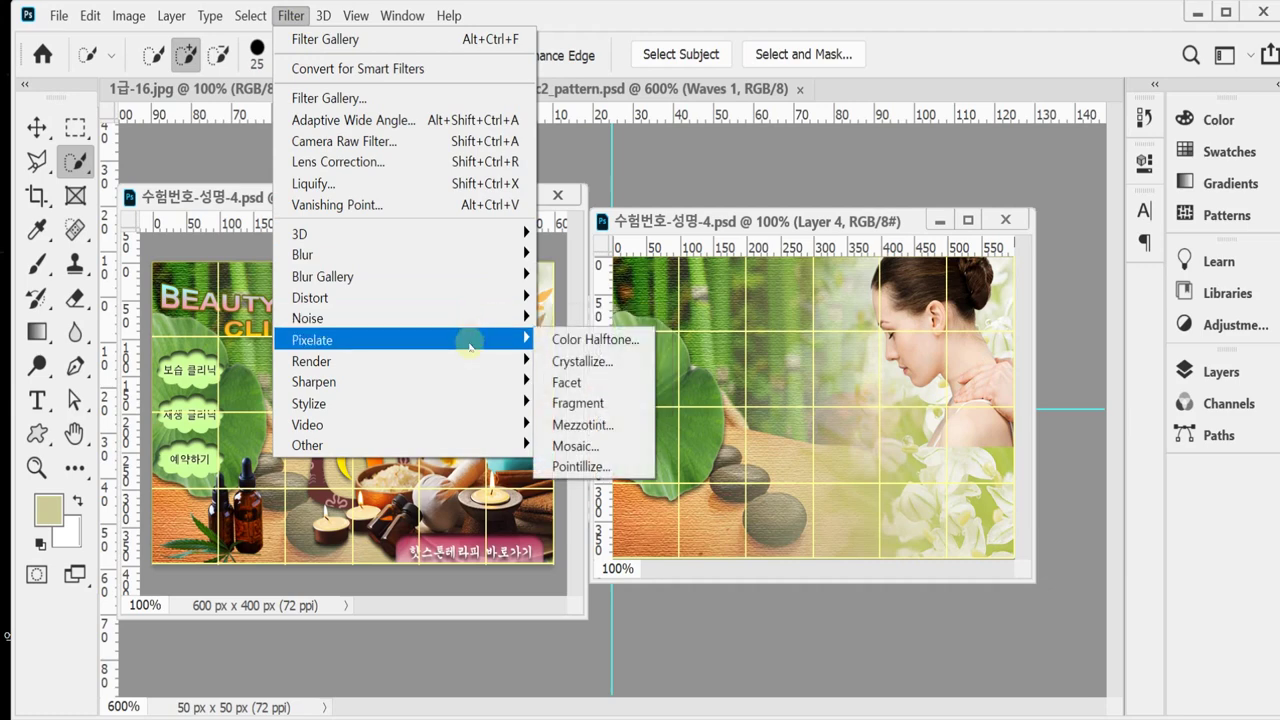
click(575, 382)
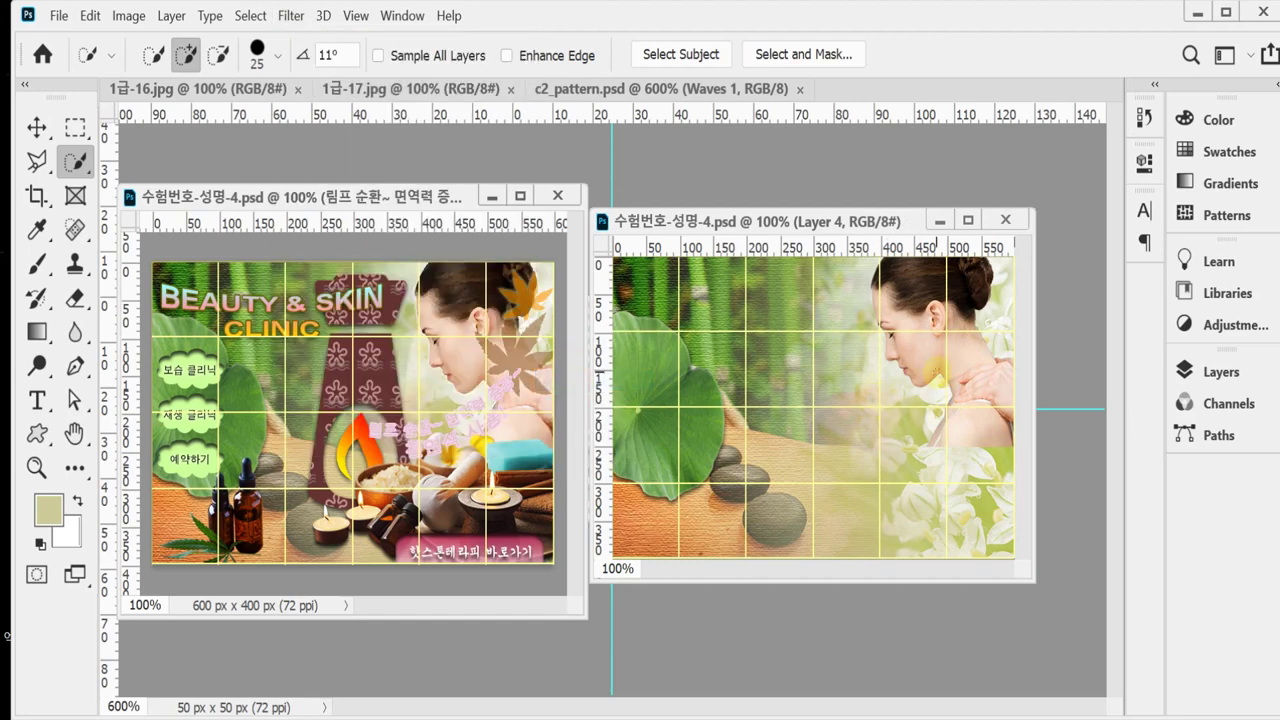
Add an Outer Glow with 75% opacity and 5 px size to the woman layer.
click(1213, 371)
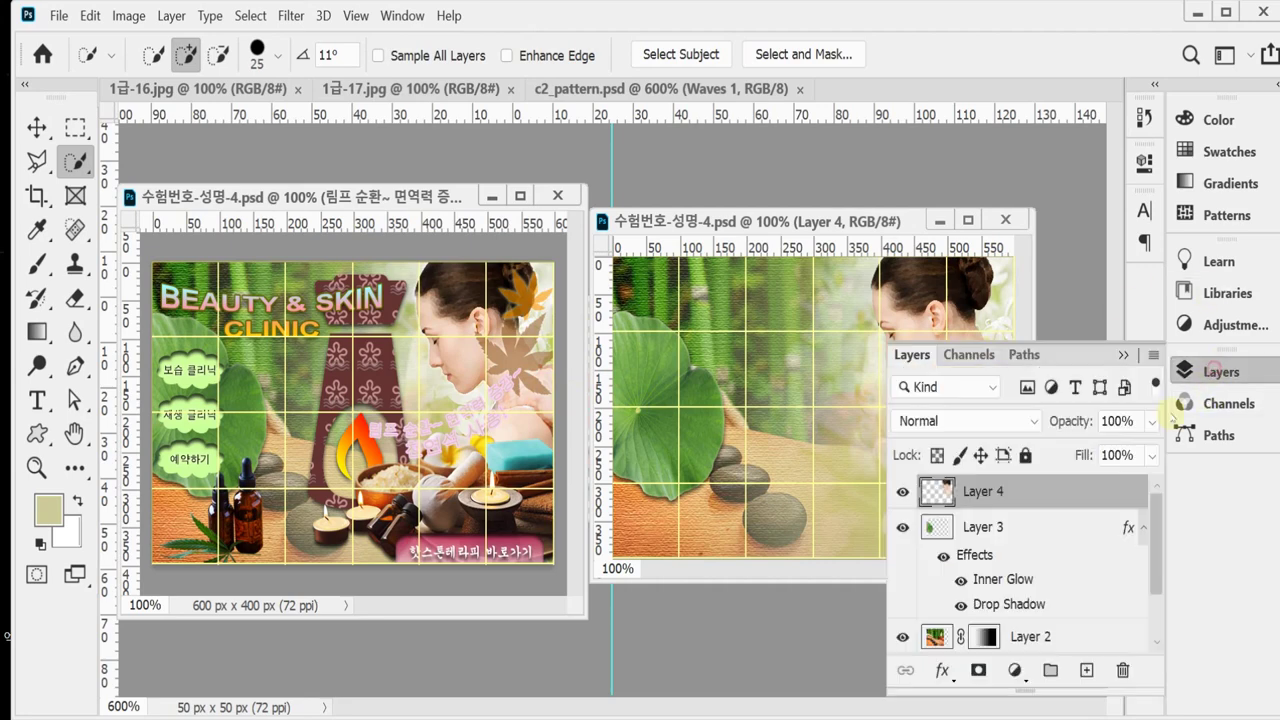
click(944, 672)
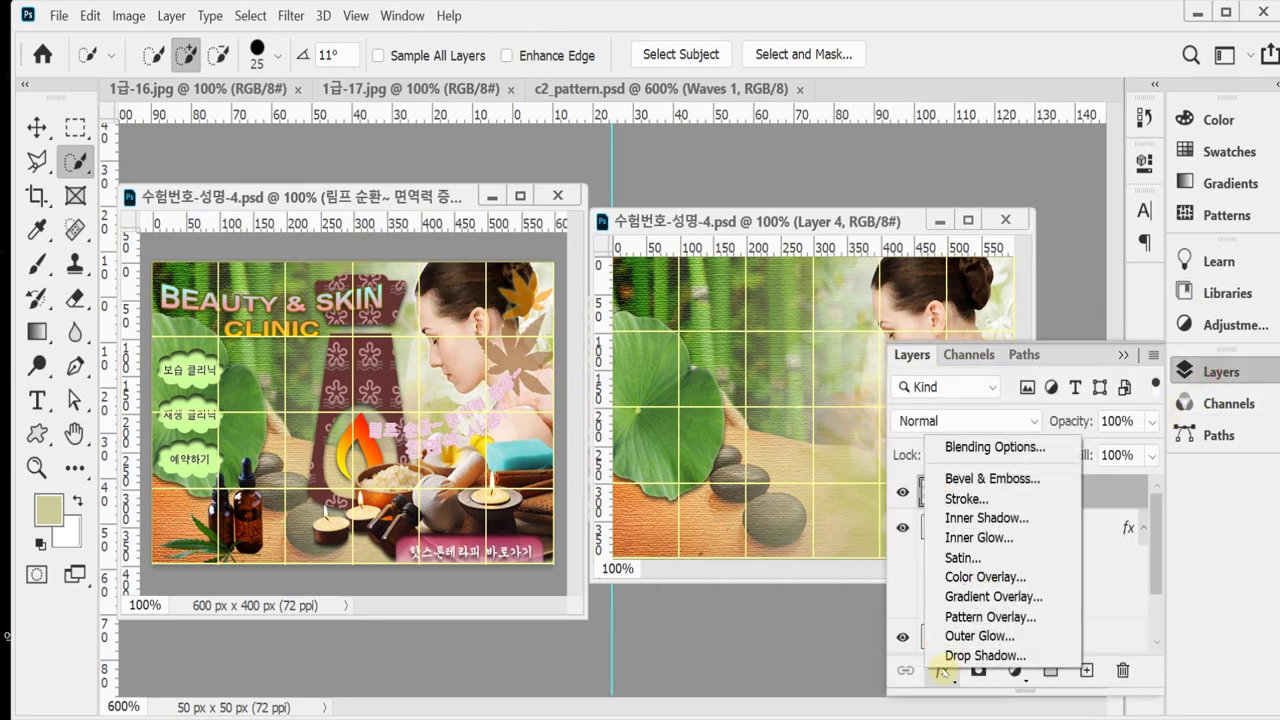
key(Escape)
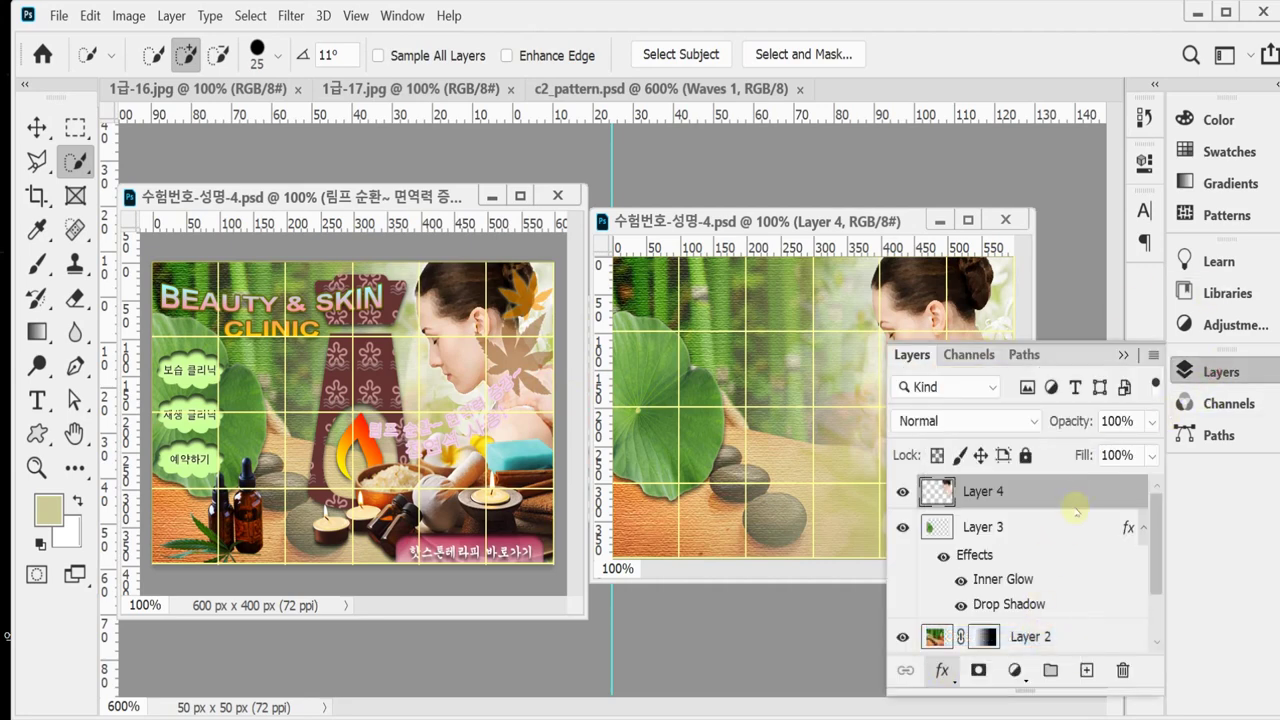
double_click(1028, 492)
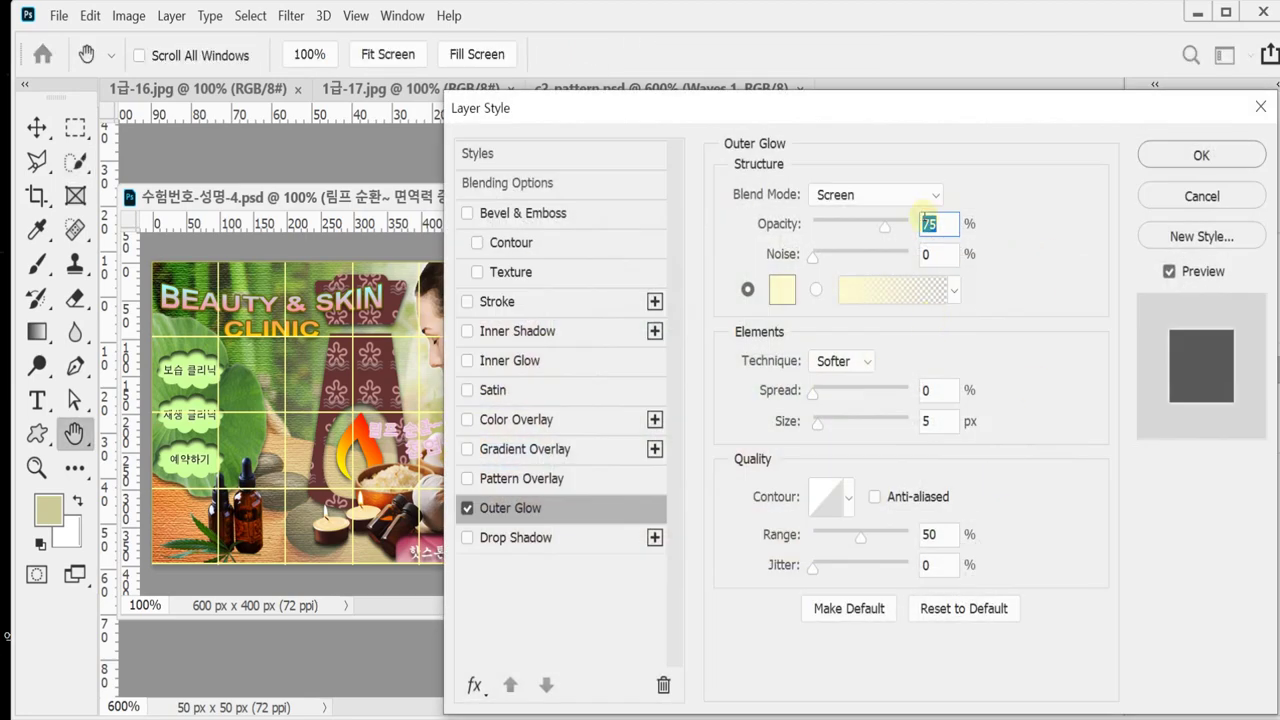
click(1176, 170)
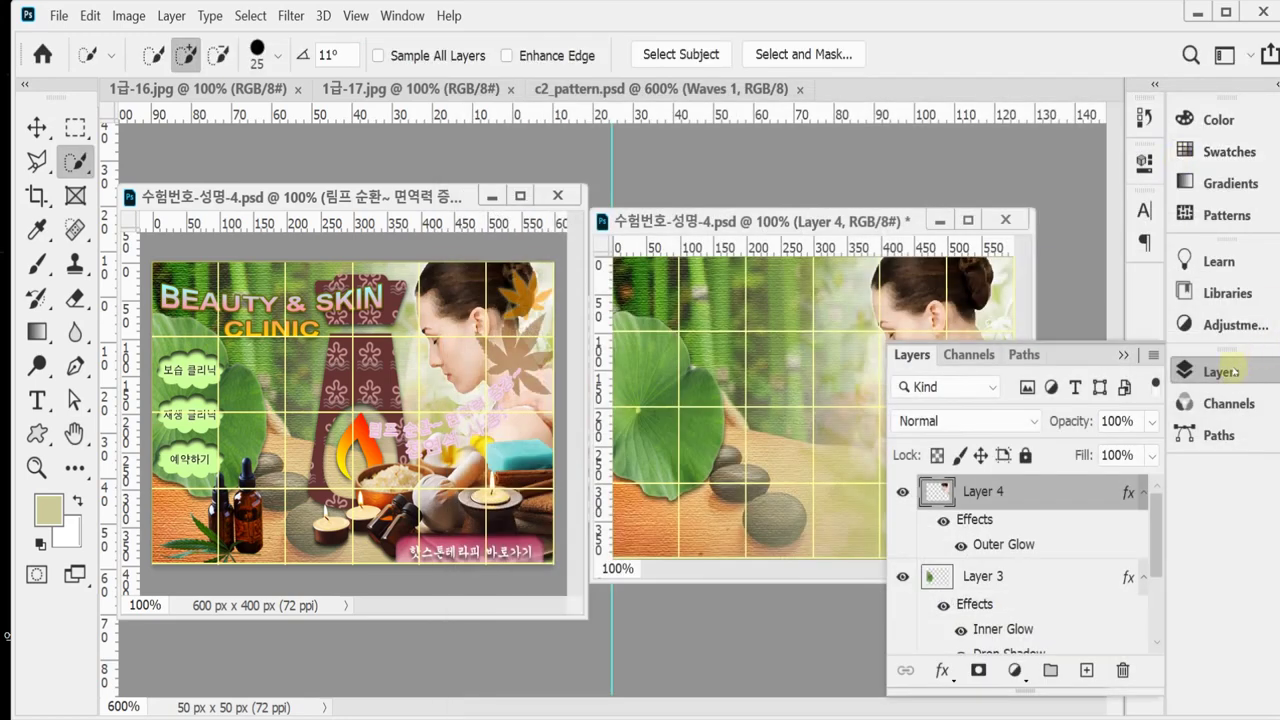
Float the 1급-16.jpg photo in its own window, display its saved Path 1 and enlarge the window around the image.
drag(697, 219, 684, 216)
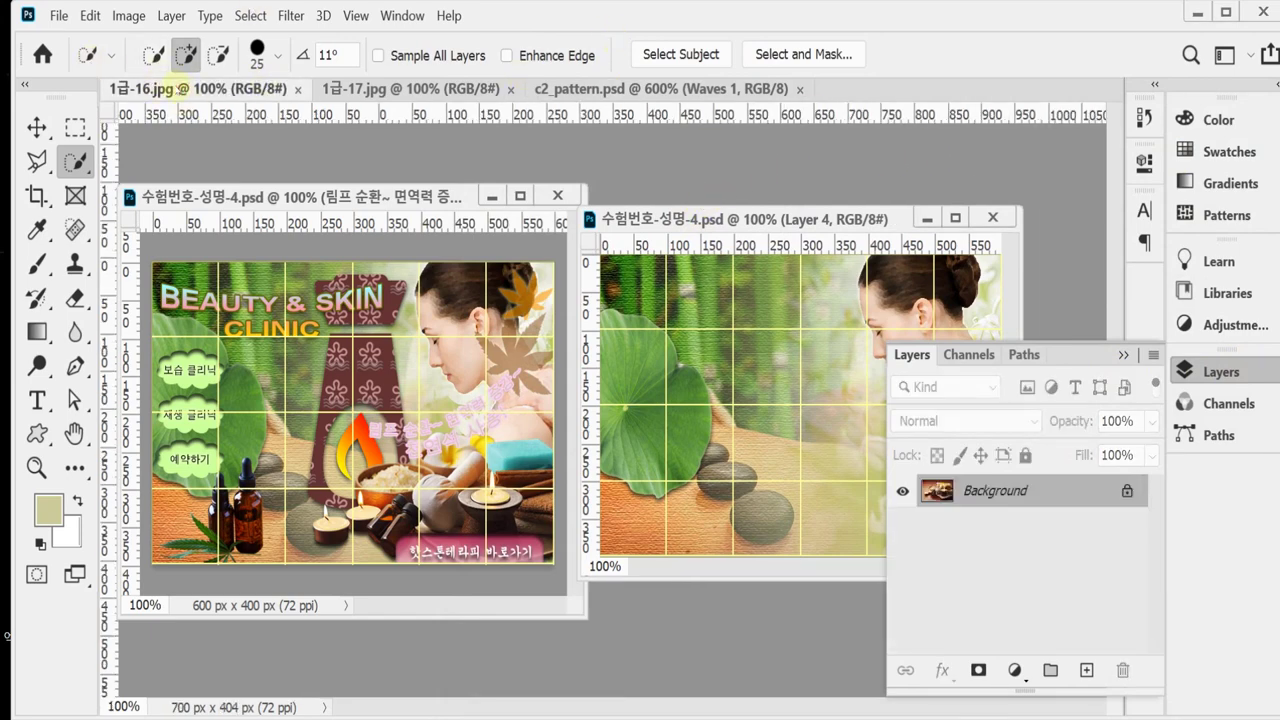
drag(163, 90, 408, 186)
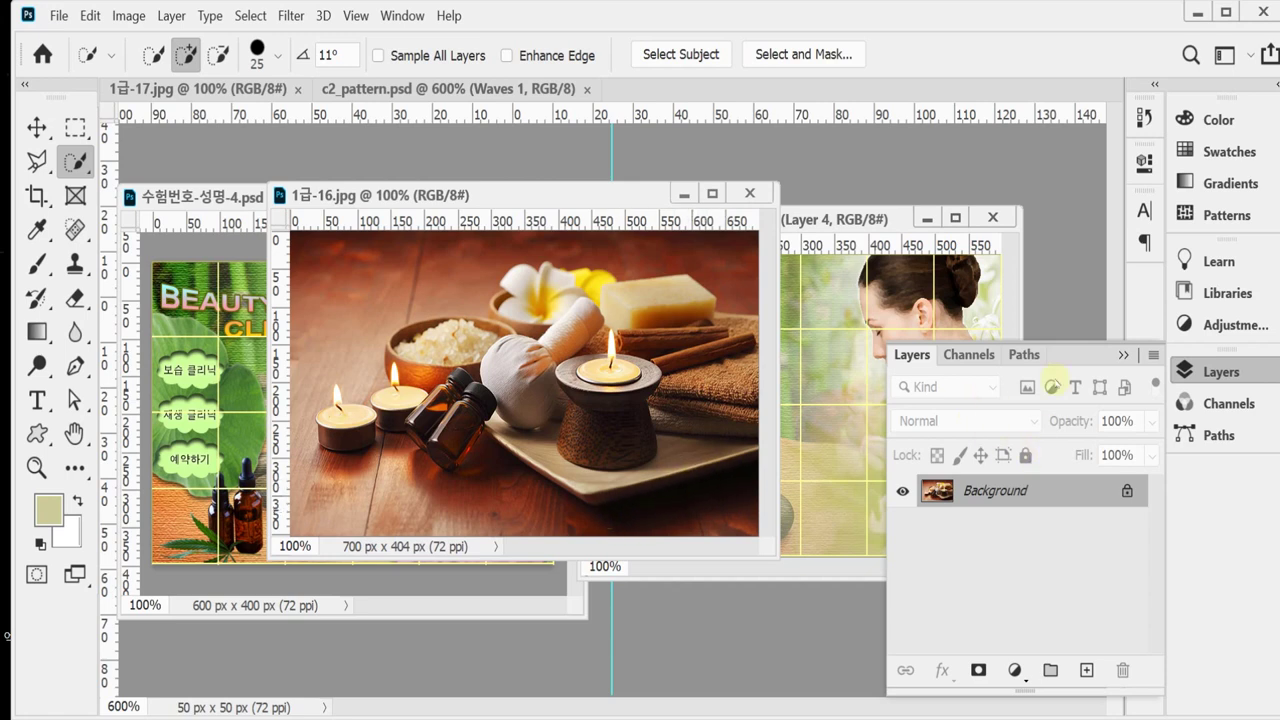
click(1200, 435)
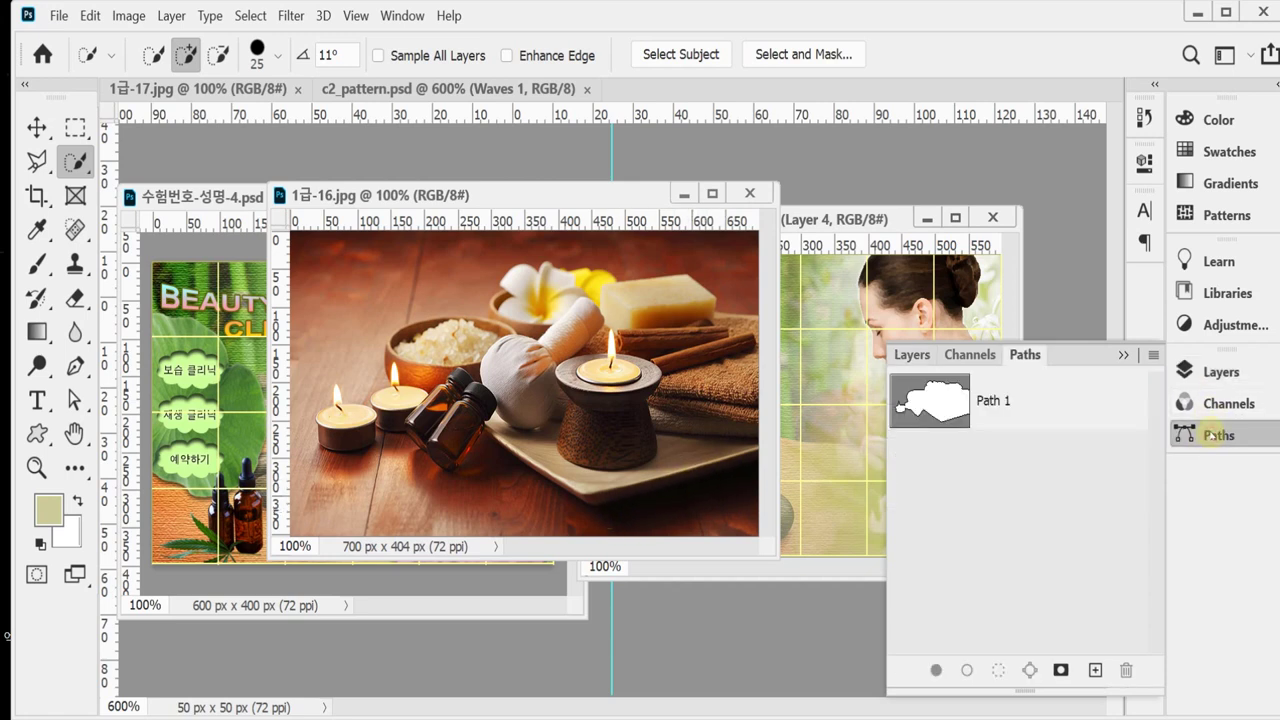
click(977, 402)
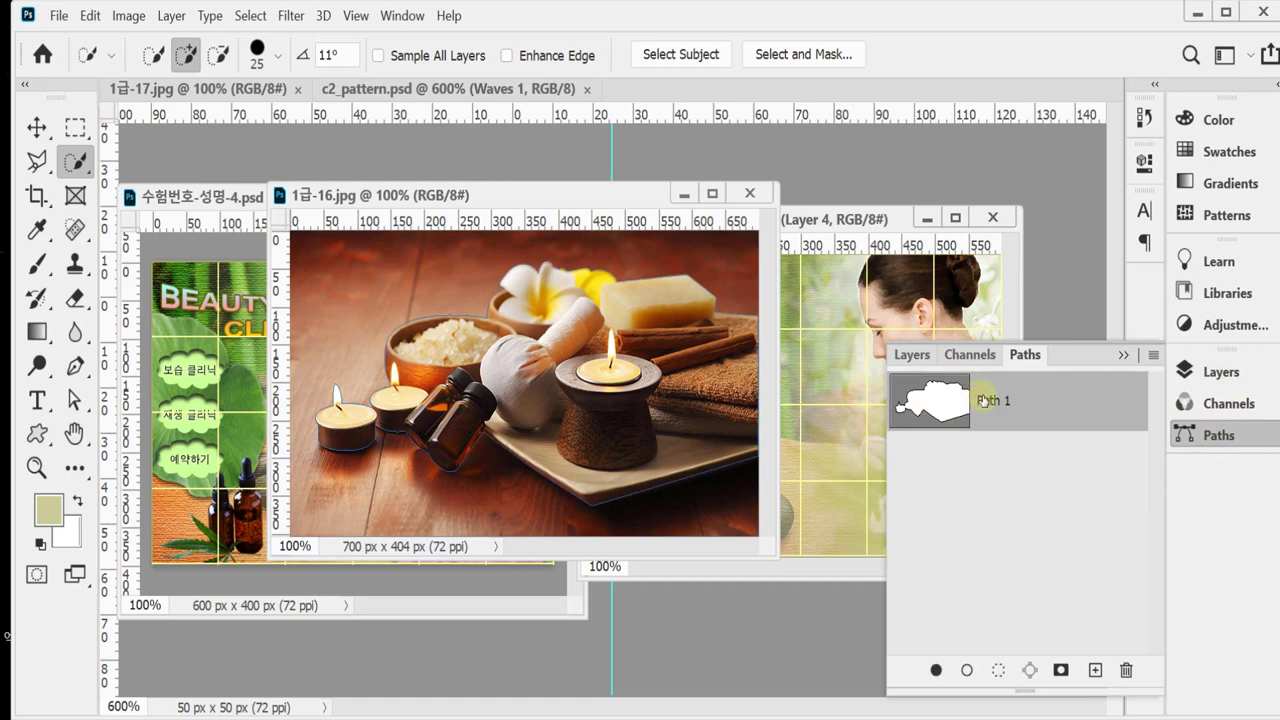
drag(776, 558, 838, 614)
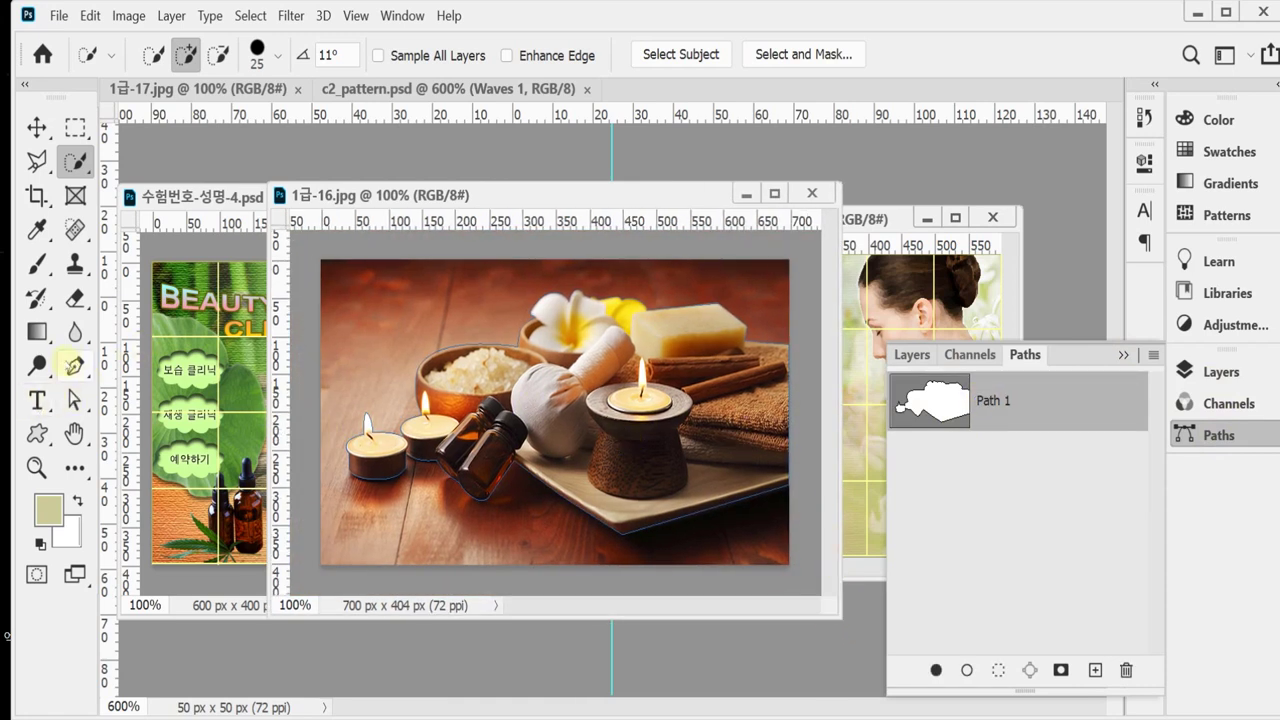
Choose the Pen tool and reset it to its default settings in Path mode.
click(72, 366)
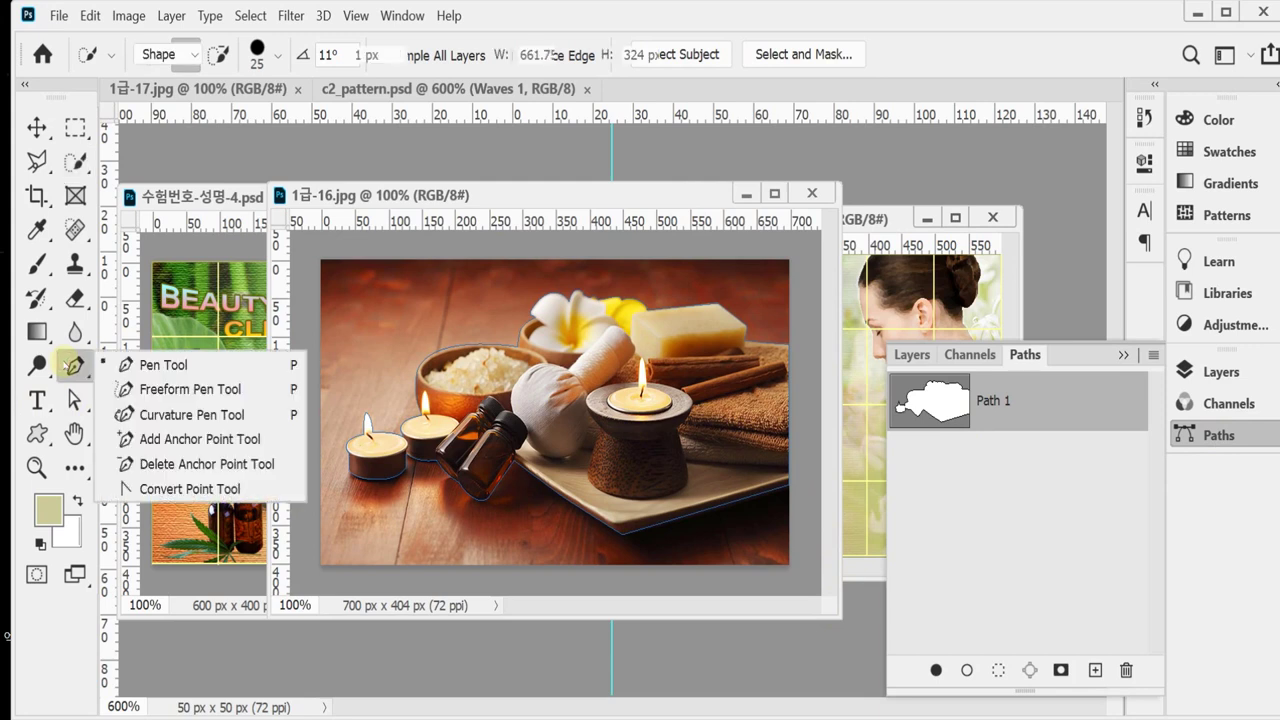
click(140, 365)
right_click(84, 53)
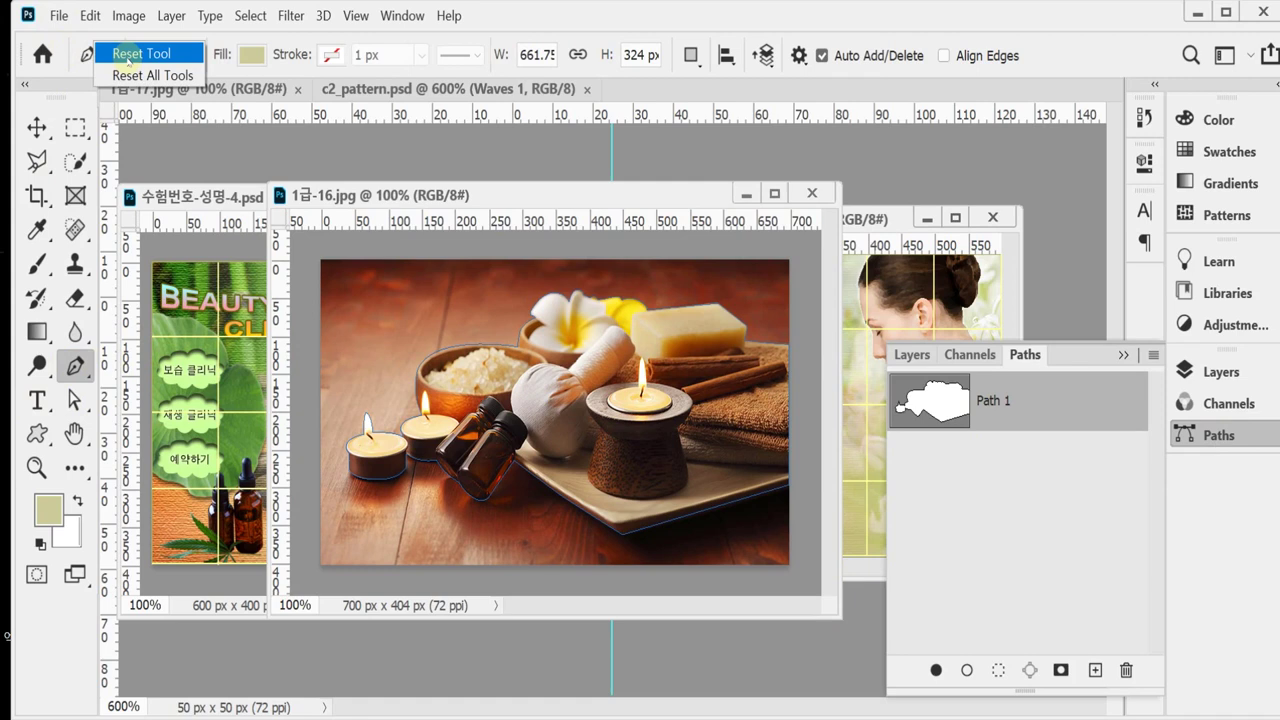
click(127, 55)
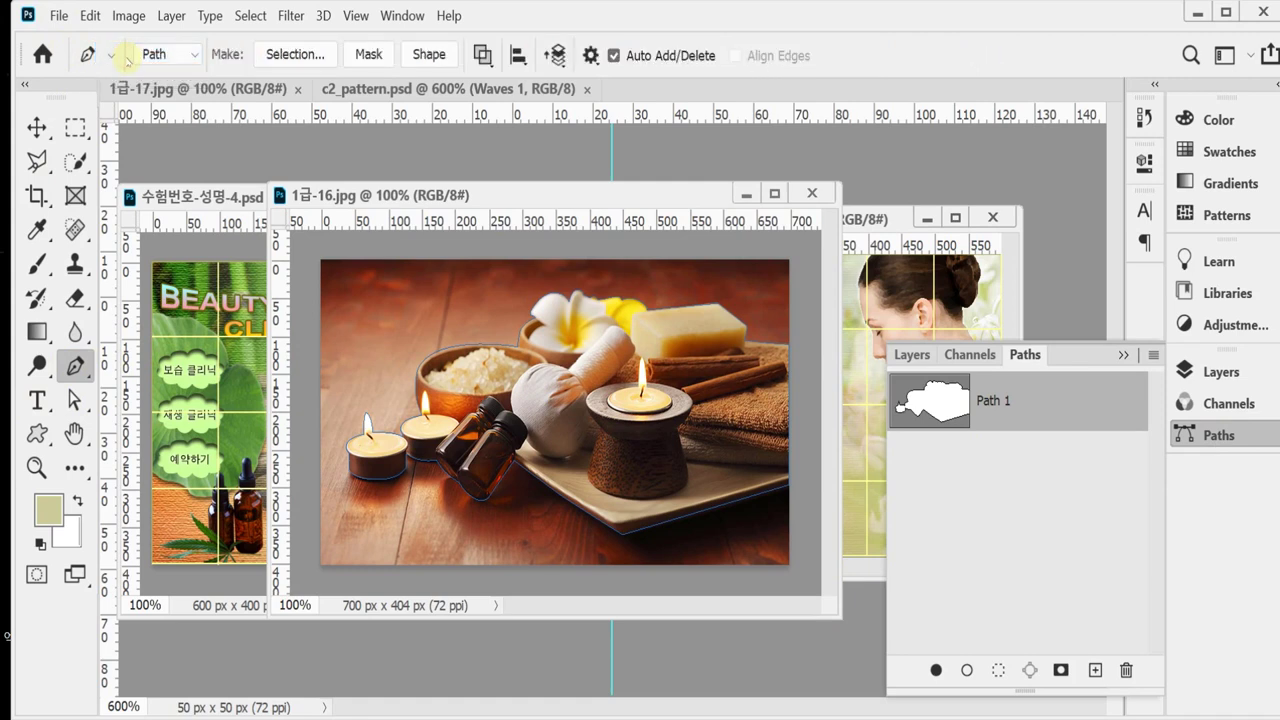
Examine the Pen tool's path operation options and the saved path's anchor points around the candles in 1급-16.jpg.
click(483, 56)
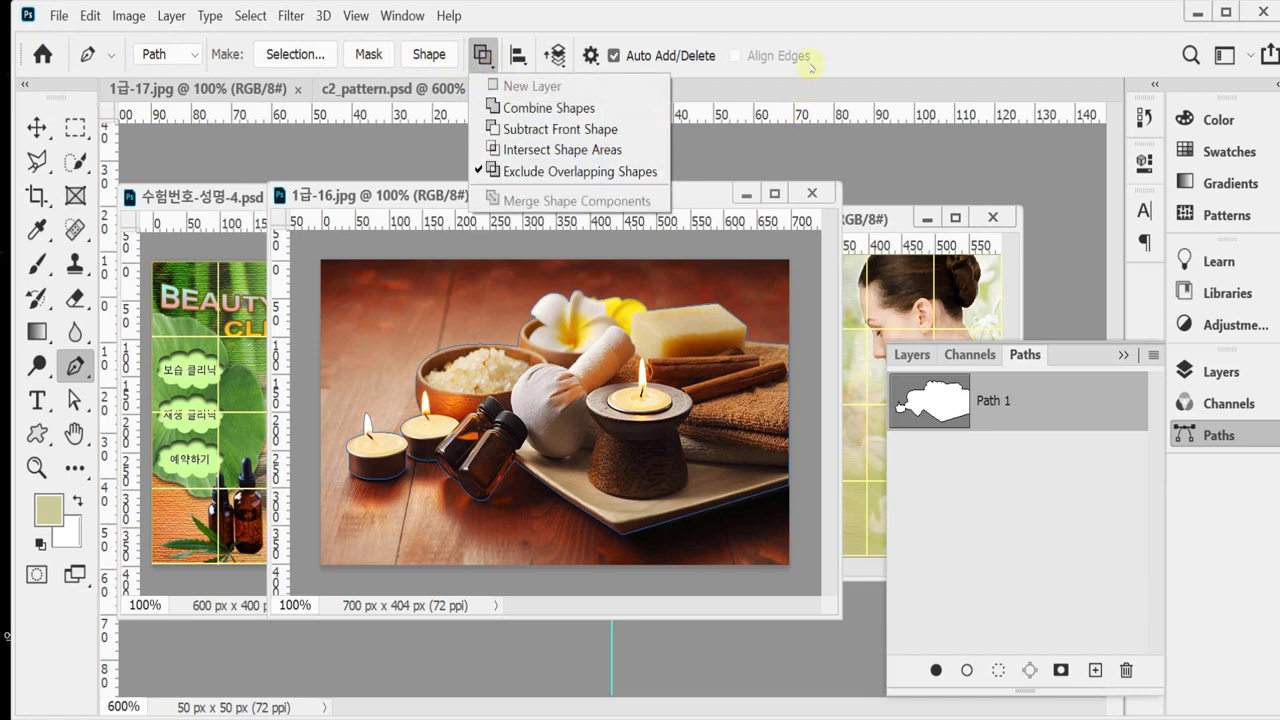
click(890, 57)
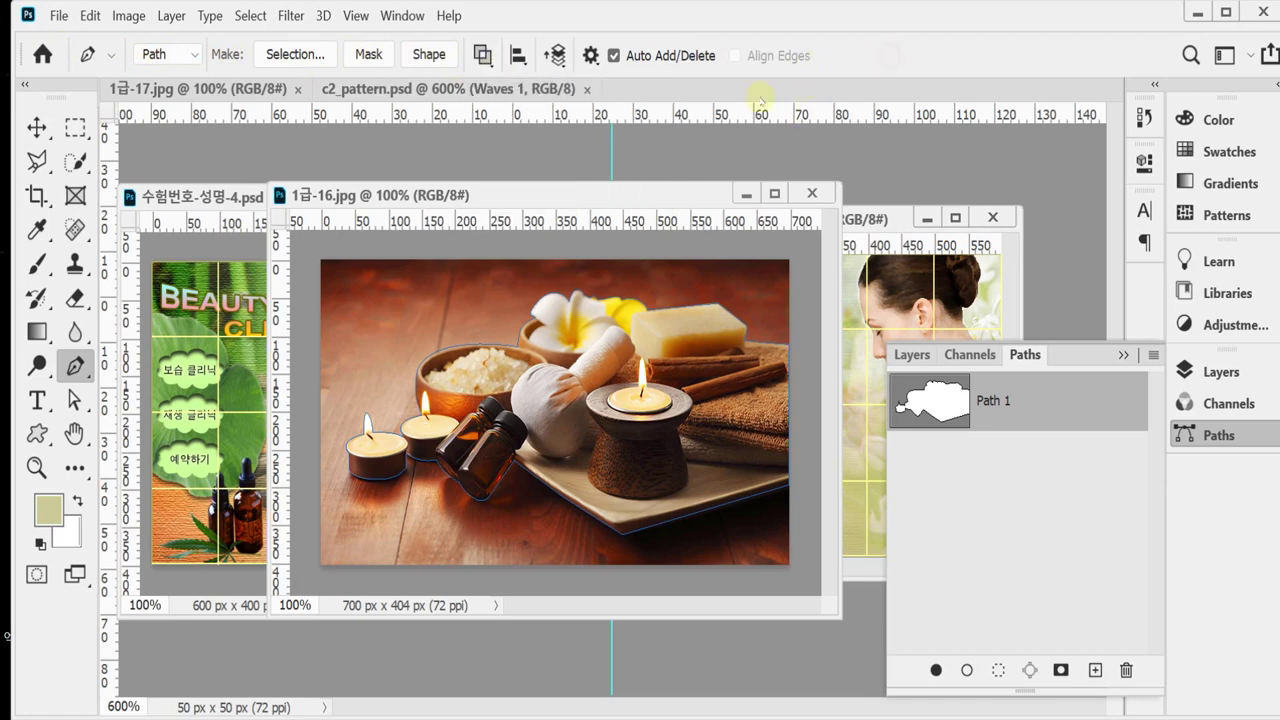
ctrl+click(497, 441)
drag(491, 471, 545, 463)
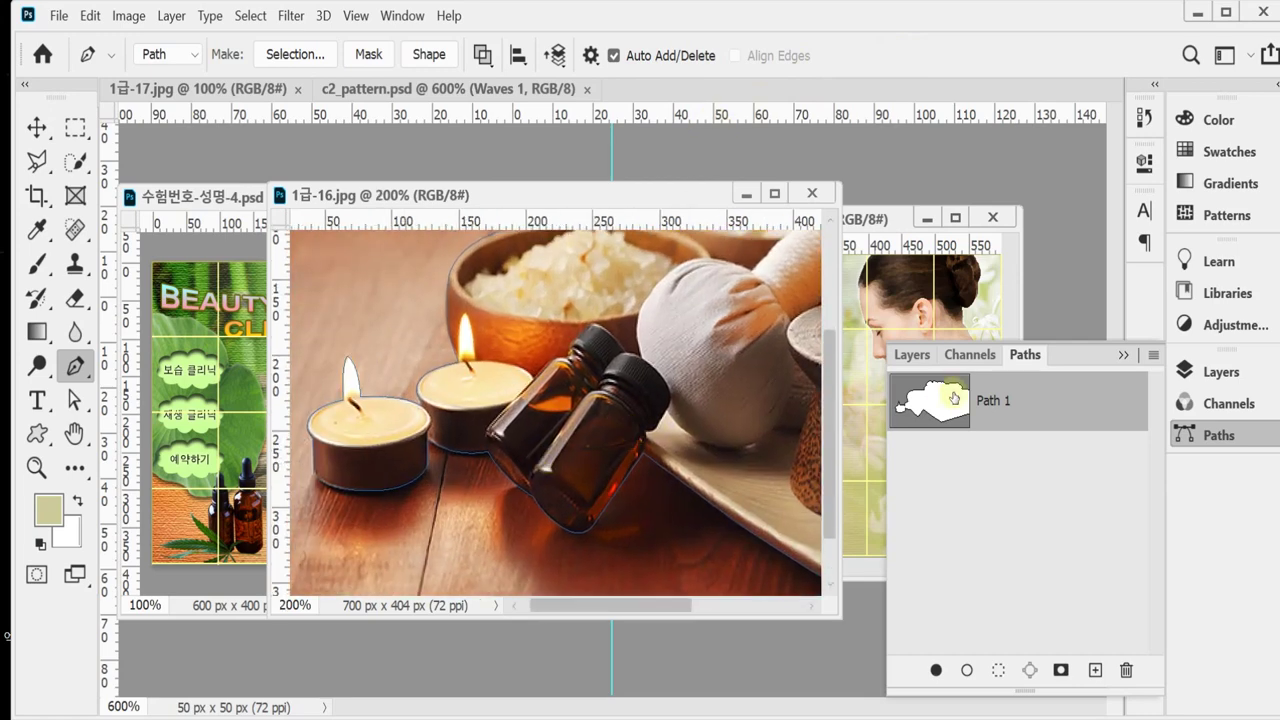
ctrl+click(416, 487)
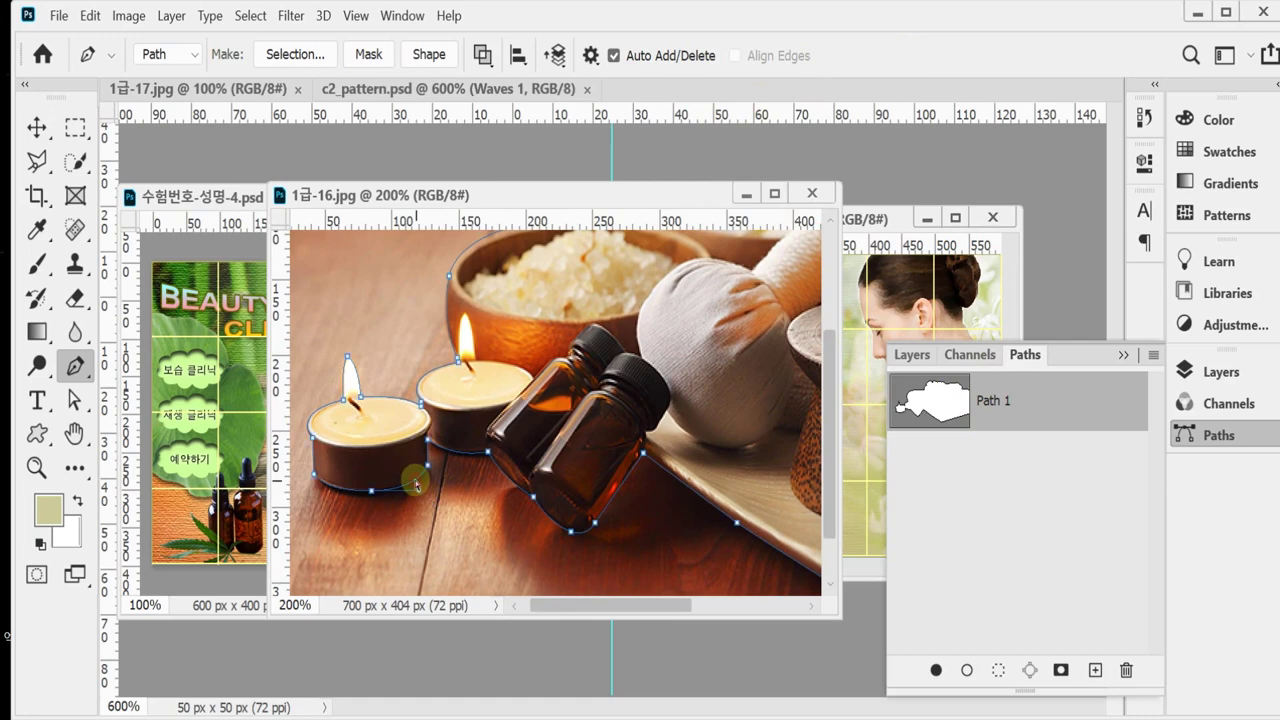
ctrl+click(416, 487)
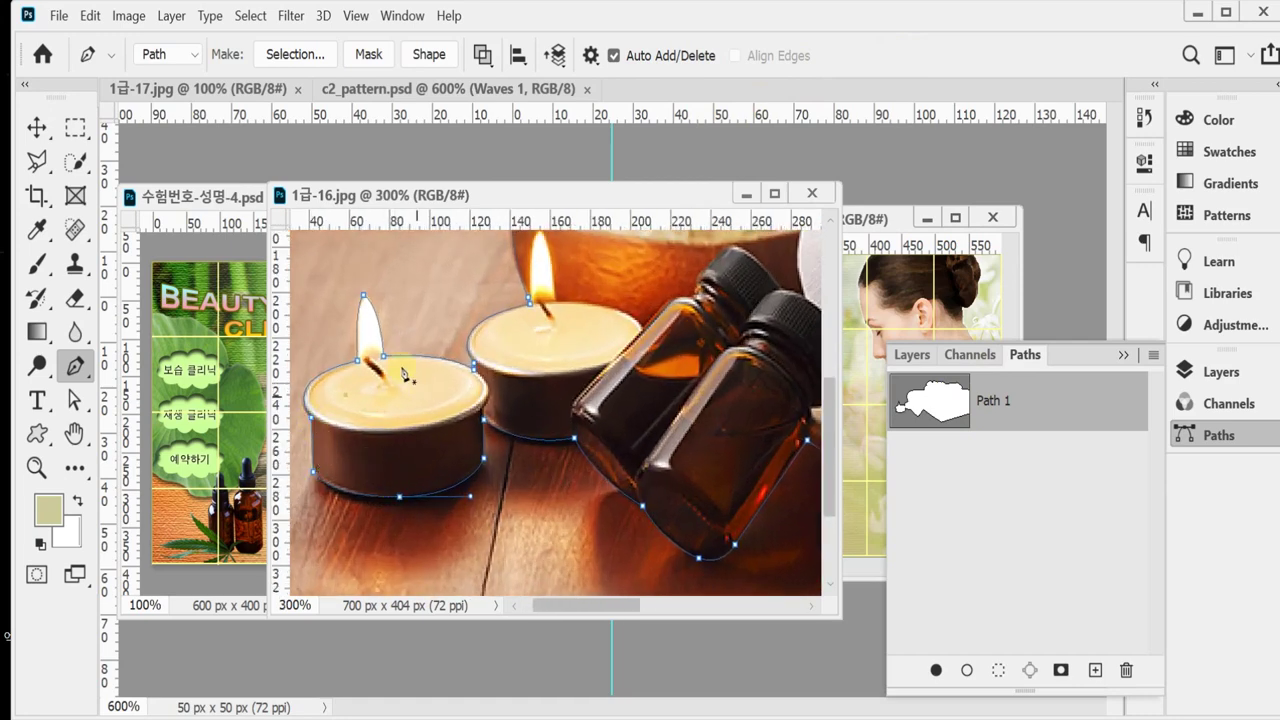
ctrl+click(381, 358)
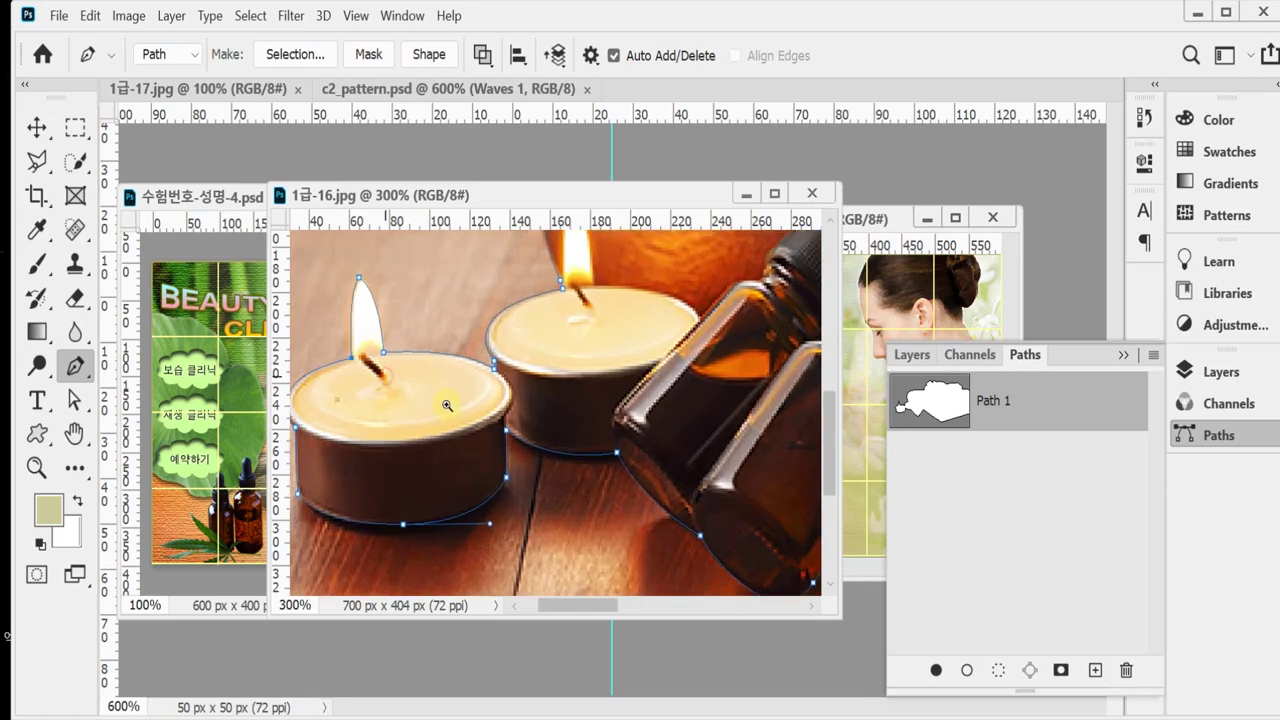
drag(449, 374, 521, 389)
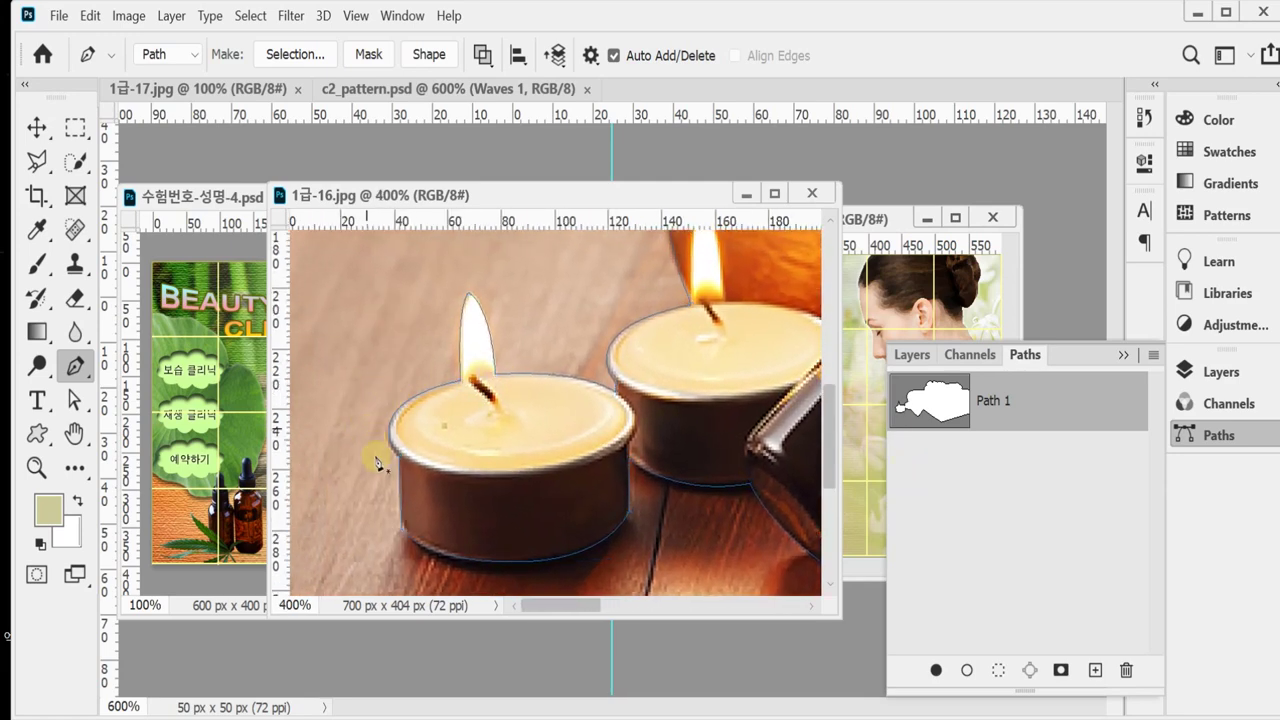
Start a curved trial path beside the front candle's flame and undo its last segment.
click(347, 386)
drag(417, 342, 461, 341)
scroll(436, 390, up, 2)
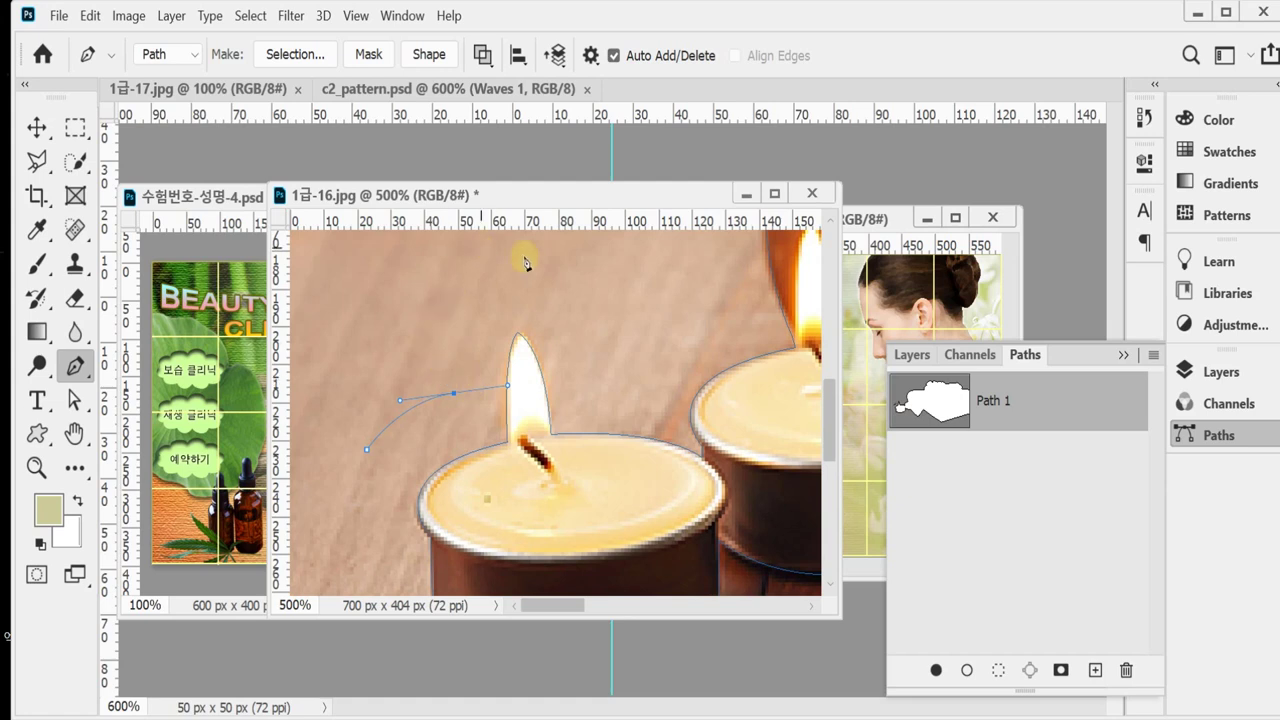
drag(465, 294, 500, 268)
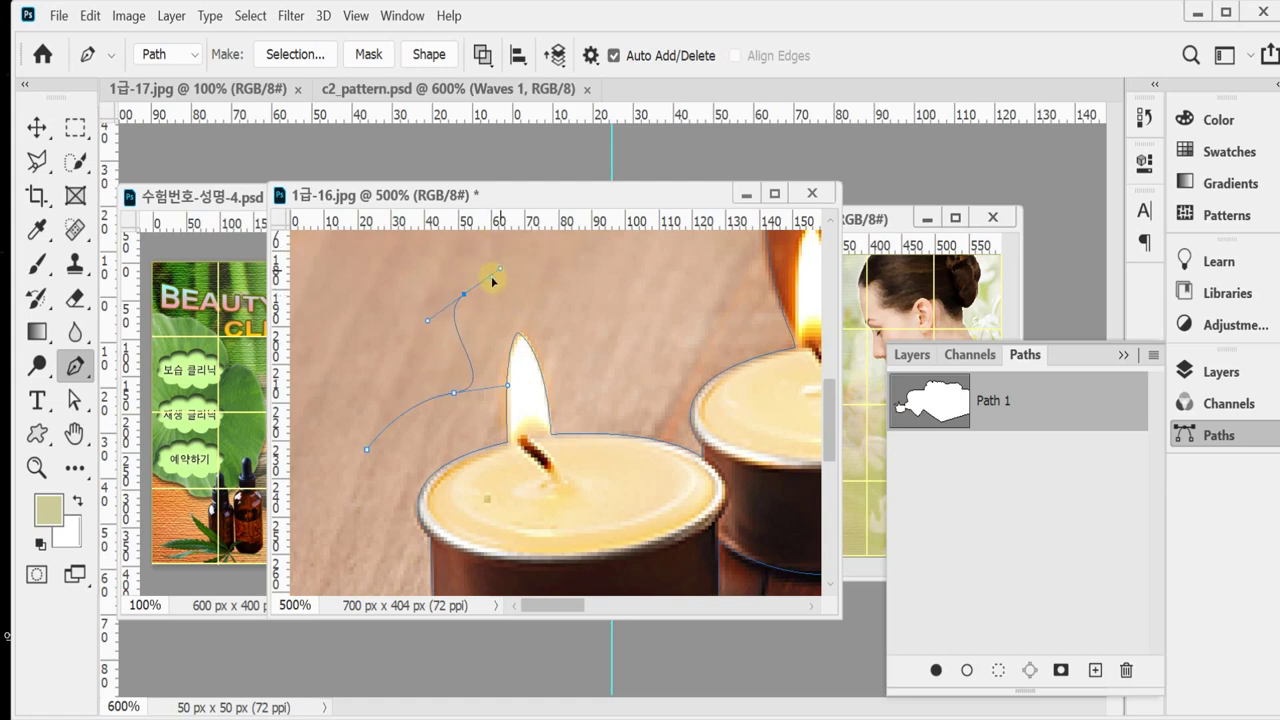
key(ctrl+z)
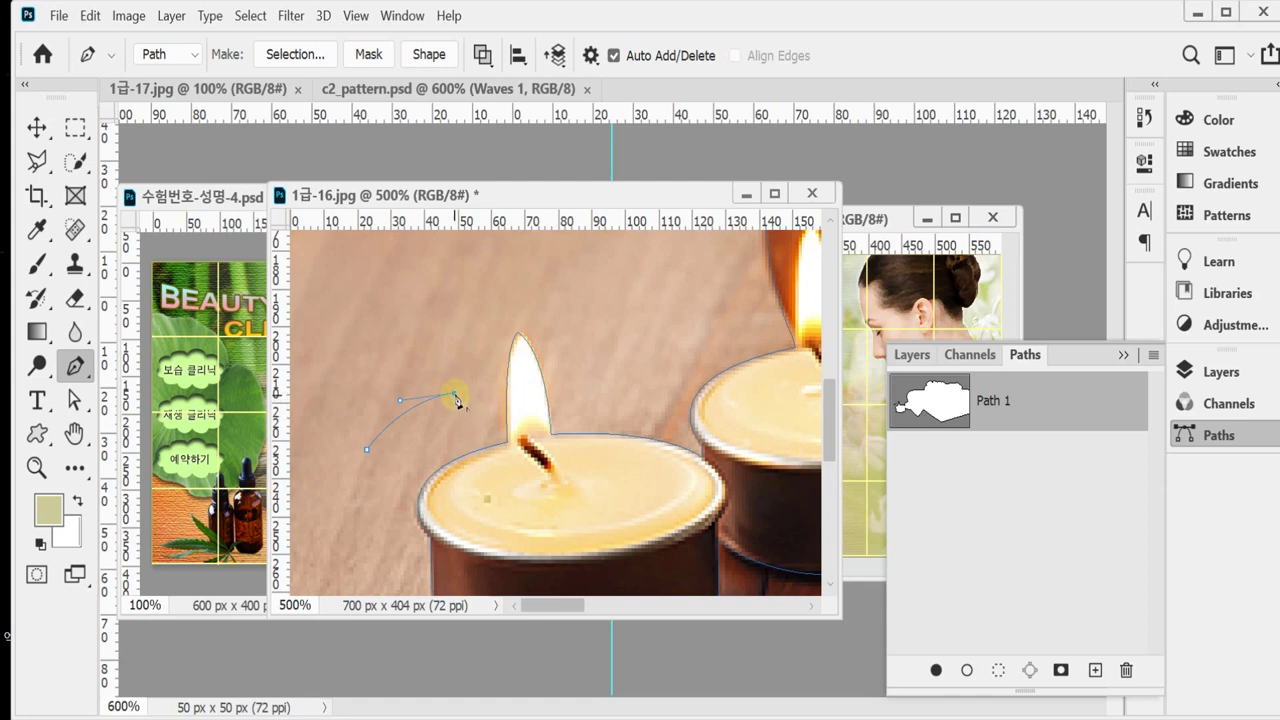
Continue the trial path with curves, removing the anchors' outgoing handles at the corners, and delete the whole trial path.
click(455, 396)
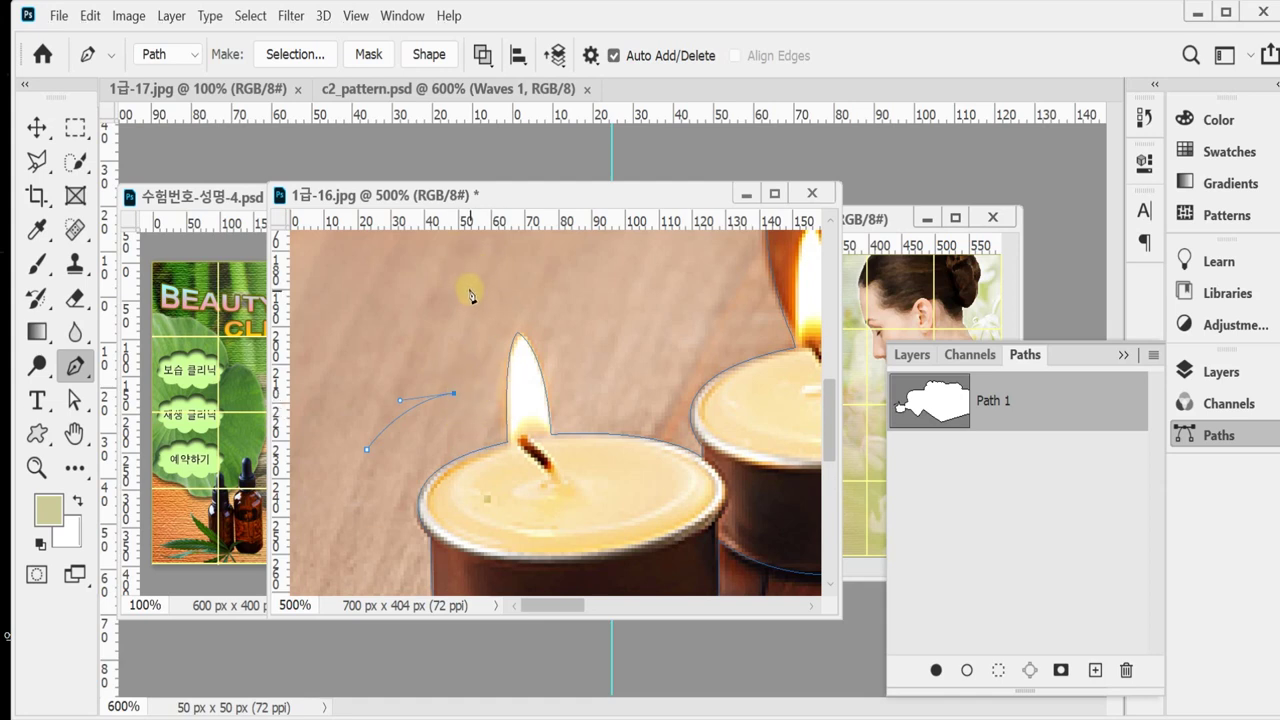
drag(467, 287, 493, 261)
alt+click(467, 287)
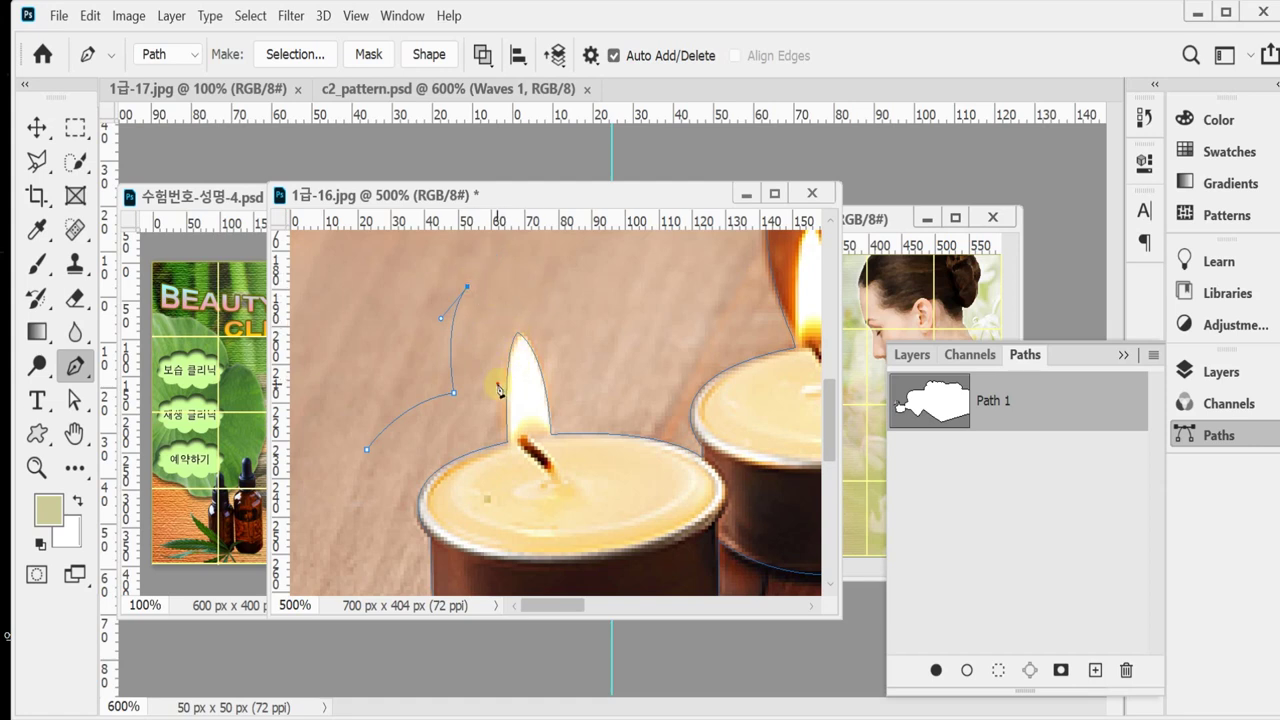
drag(498, 381, 498, 460)
alt+click(498, 381)
drag(635, 388, 679, 418)
key(Delete)
key(Delete)
Load Path 1 of the spa items as a selection and copy the selected area.
key(ctrl+minus)
key(ctrl+minus)
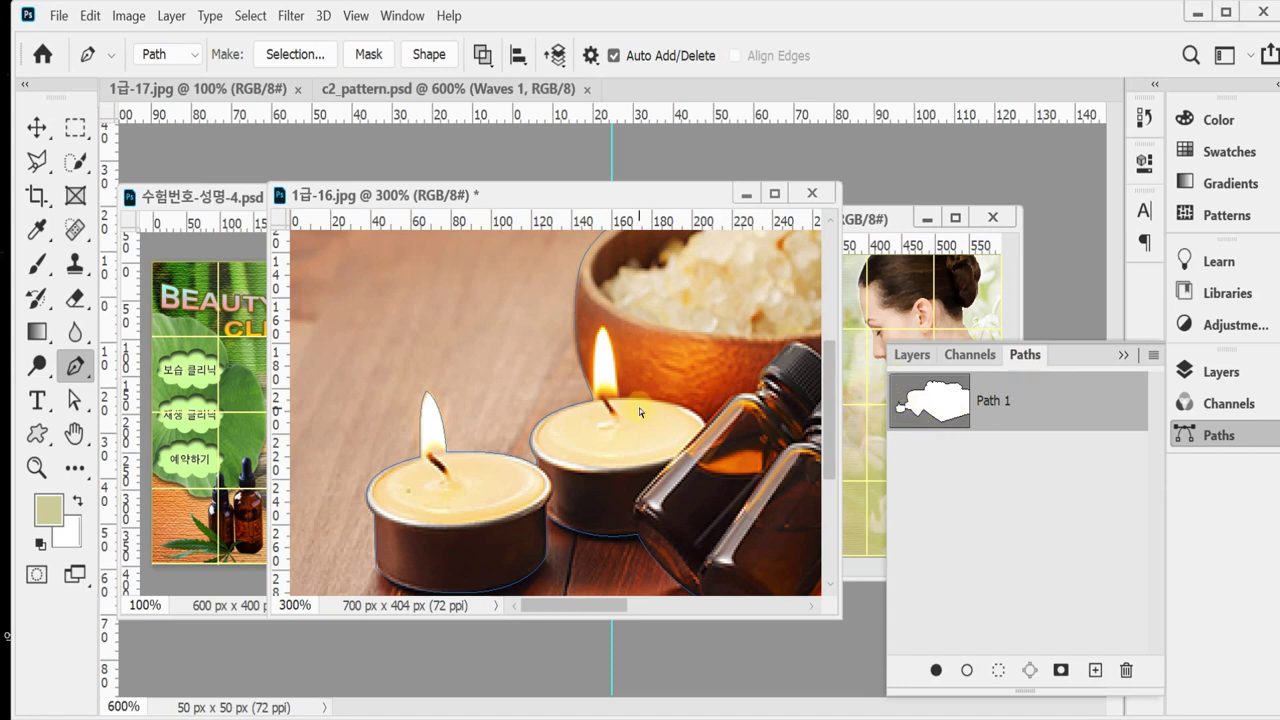
key(ctrl+Return)
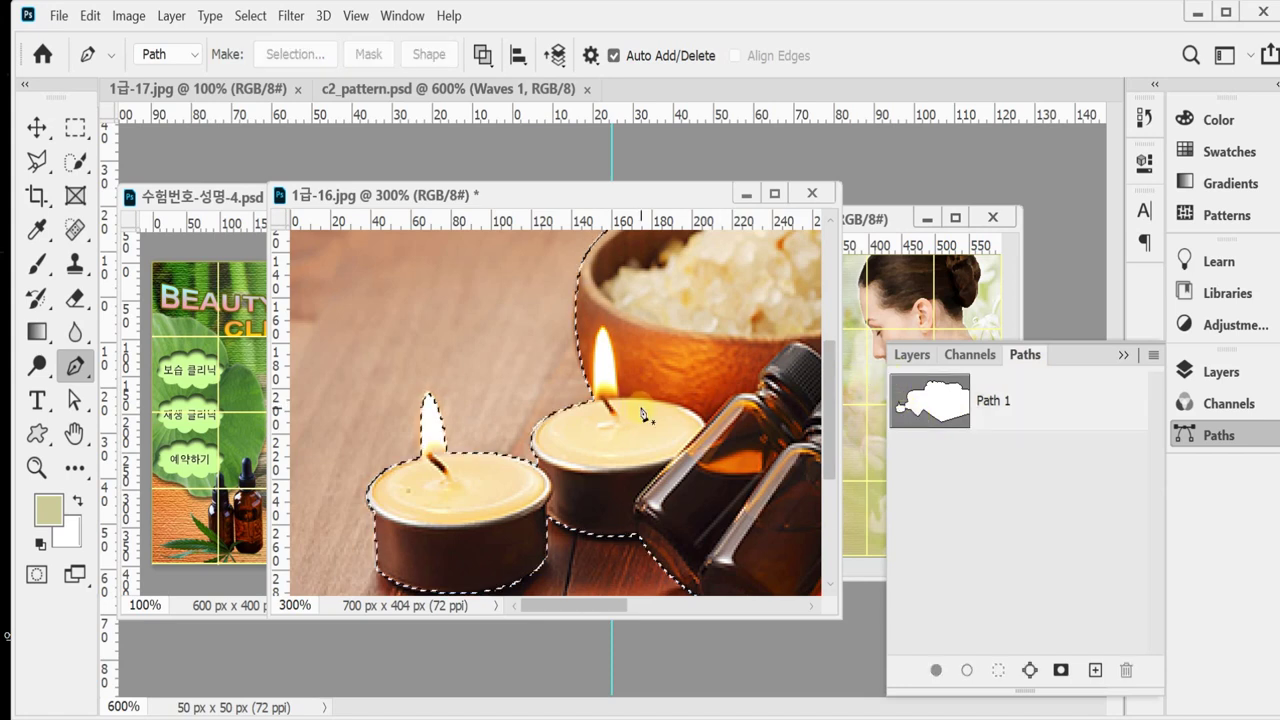
click(1220, 436)
scroll(686, 455, down, 1)
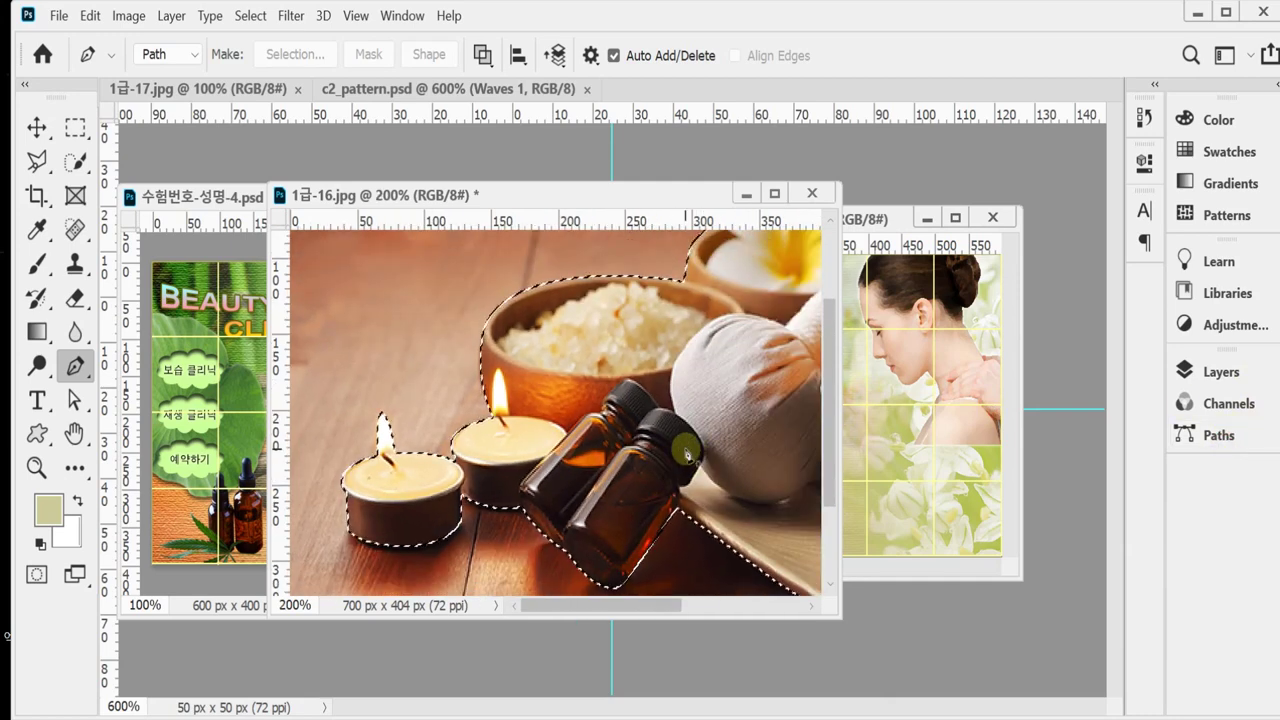
Close 1급-16.jpg without saving and paste the copied spa items into the working 수험번호-성명-4.psd.
key(ctrl+w)
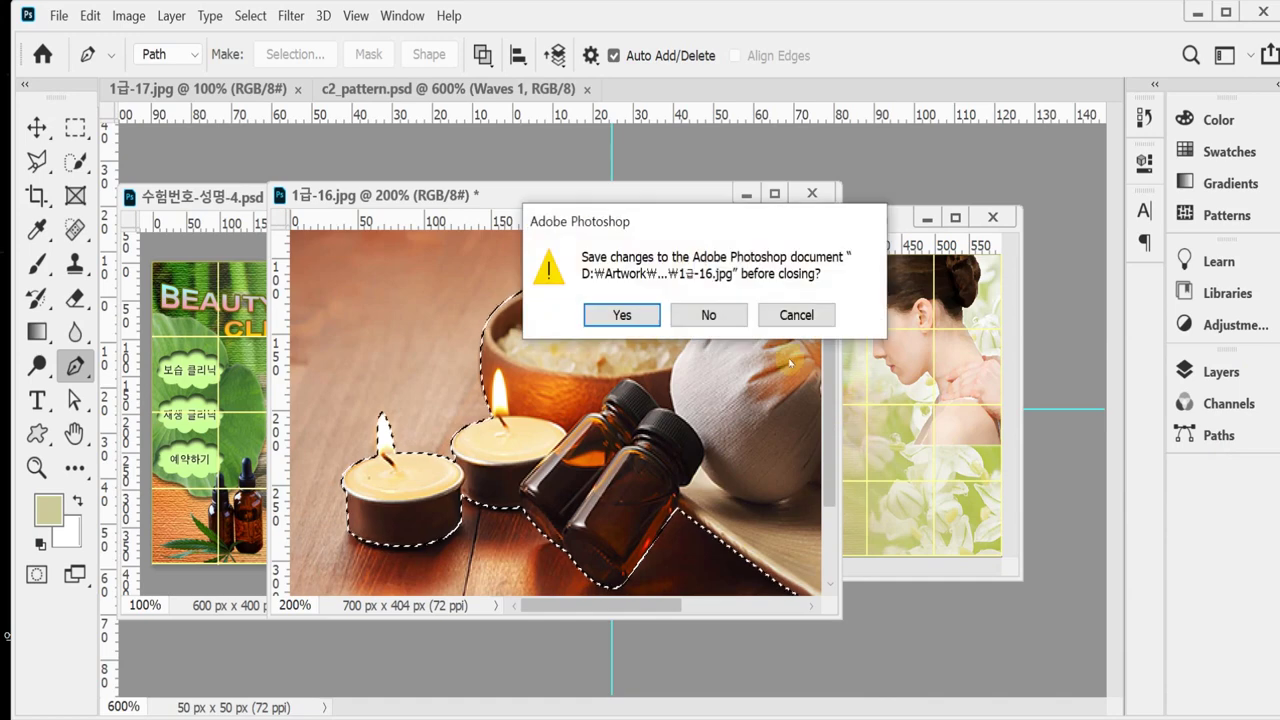
click(708, 315)
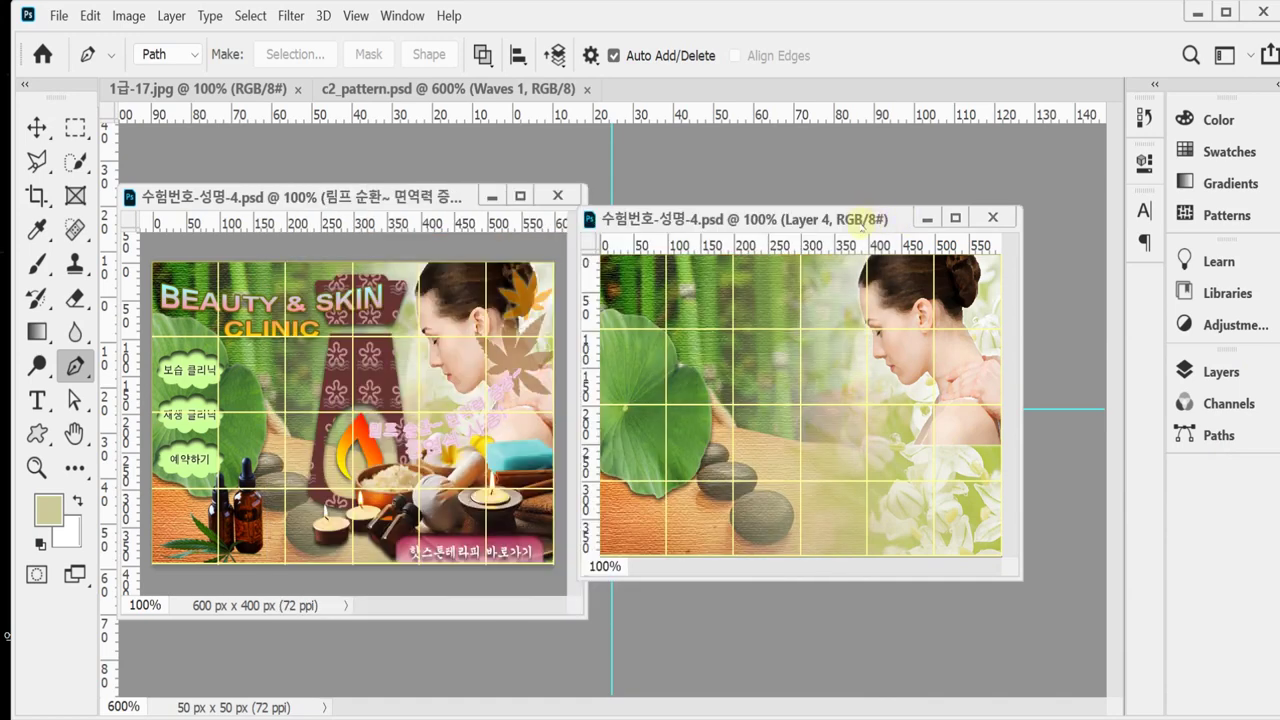
key(ctrl+v)
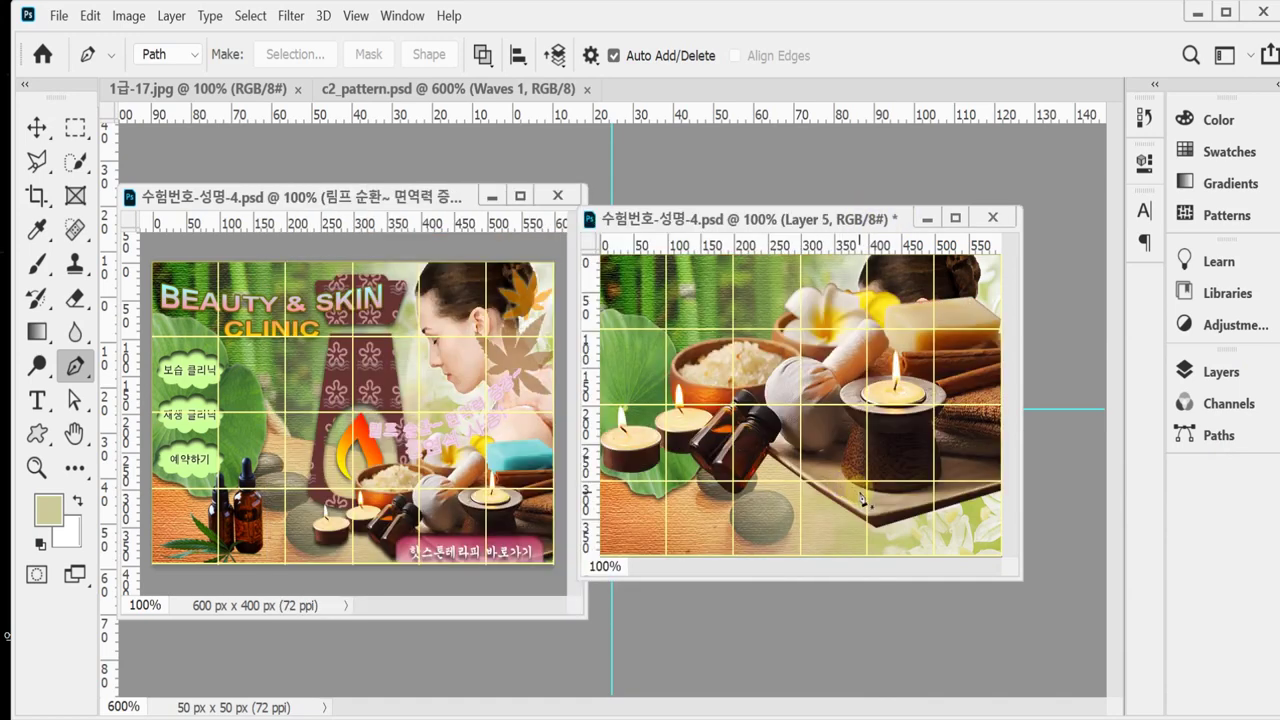
Scale the pasted spa items proportionally to about 60.6% and place them in the canvas's lower-right corner below the woman.
key(ctrl+t)
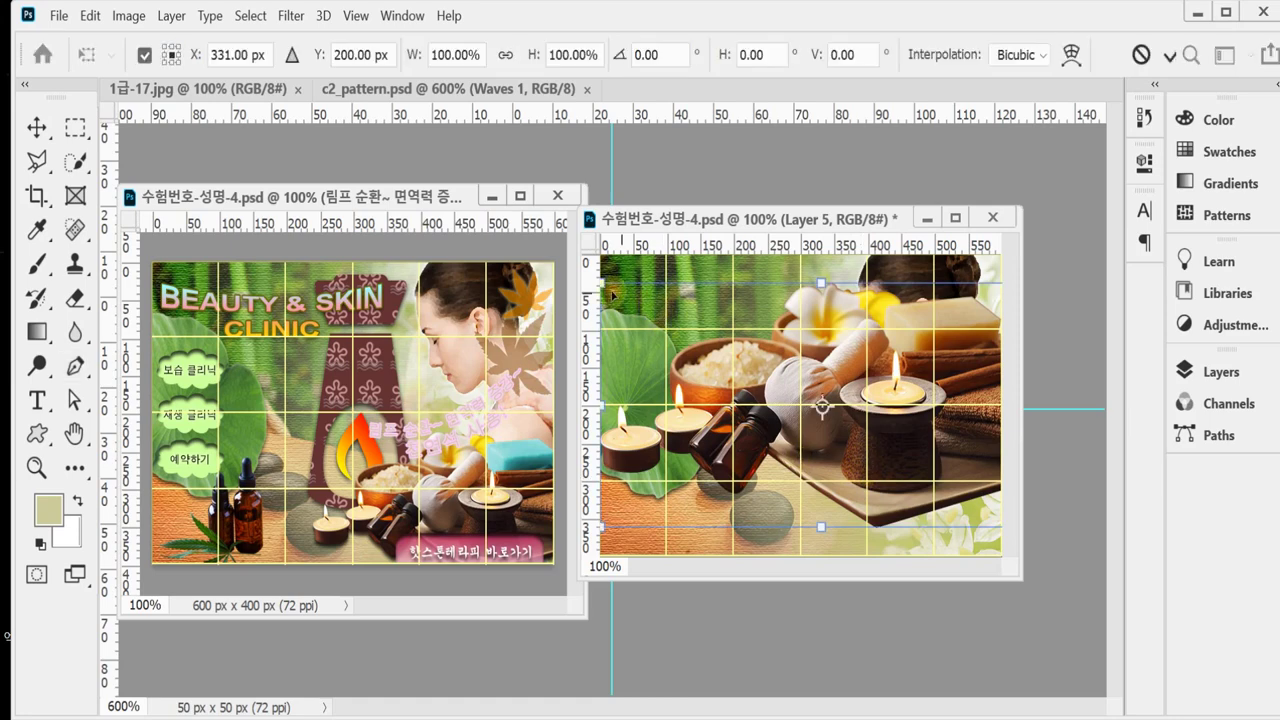
drag(604, 284, 815, 392)
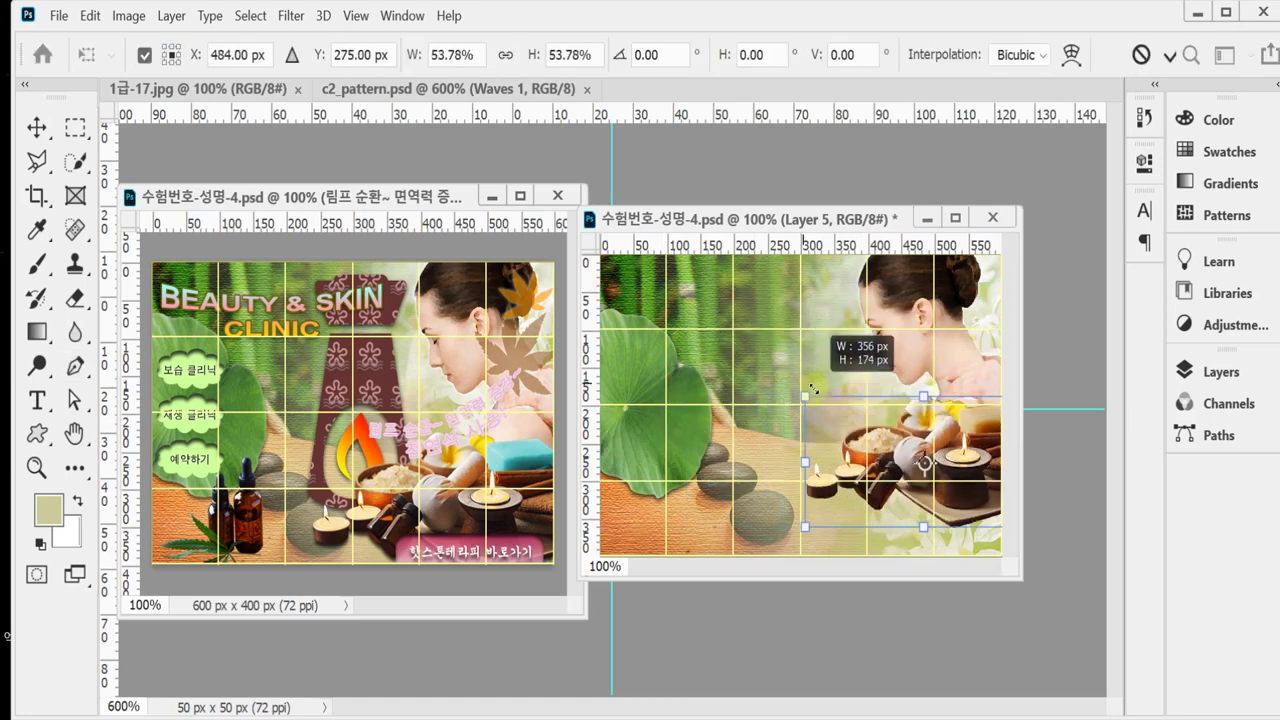
drag(990, 498, 887, 523)
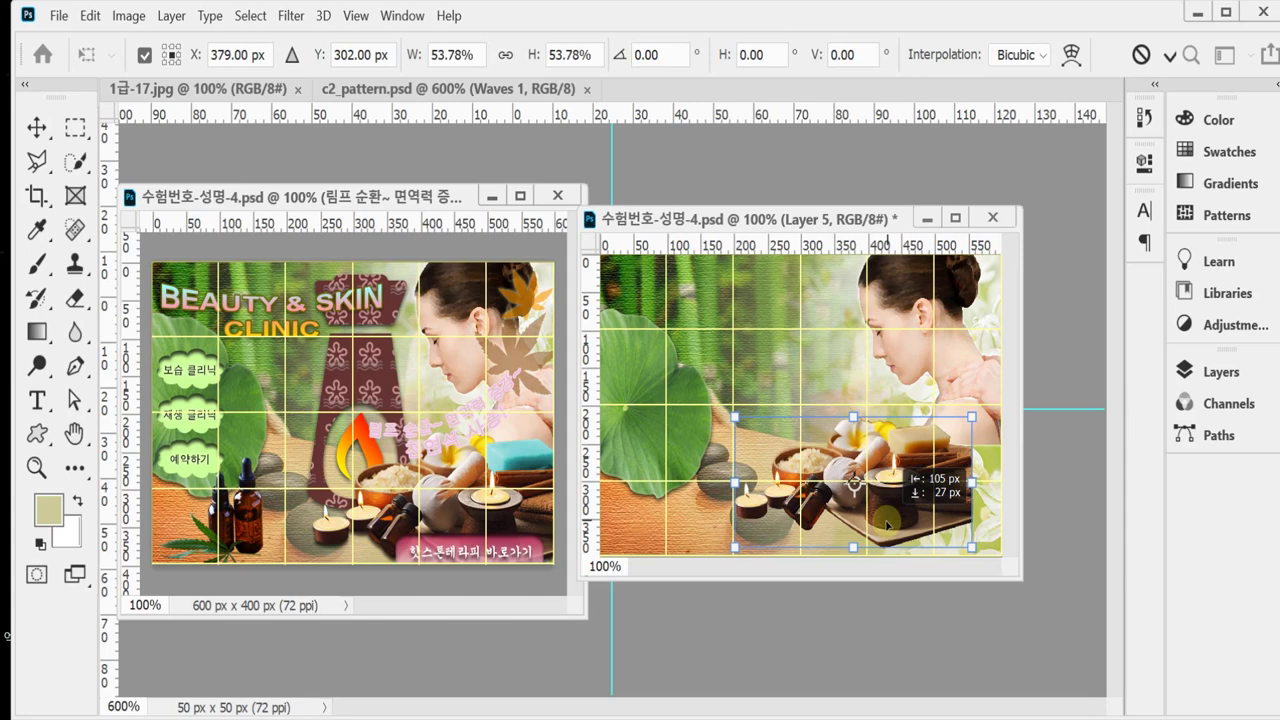
drag(887, 523, 887, 523)
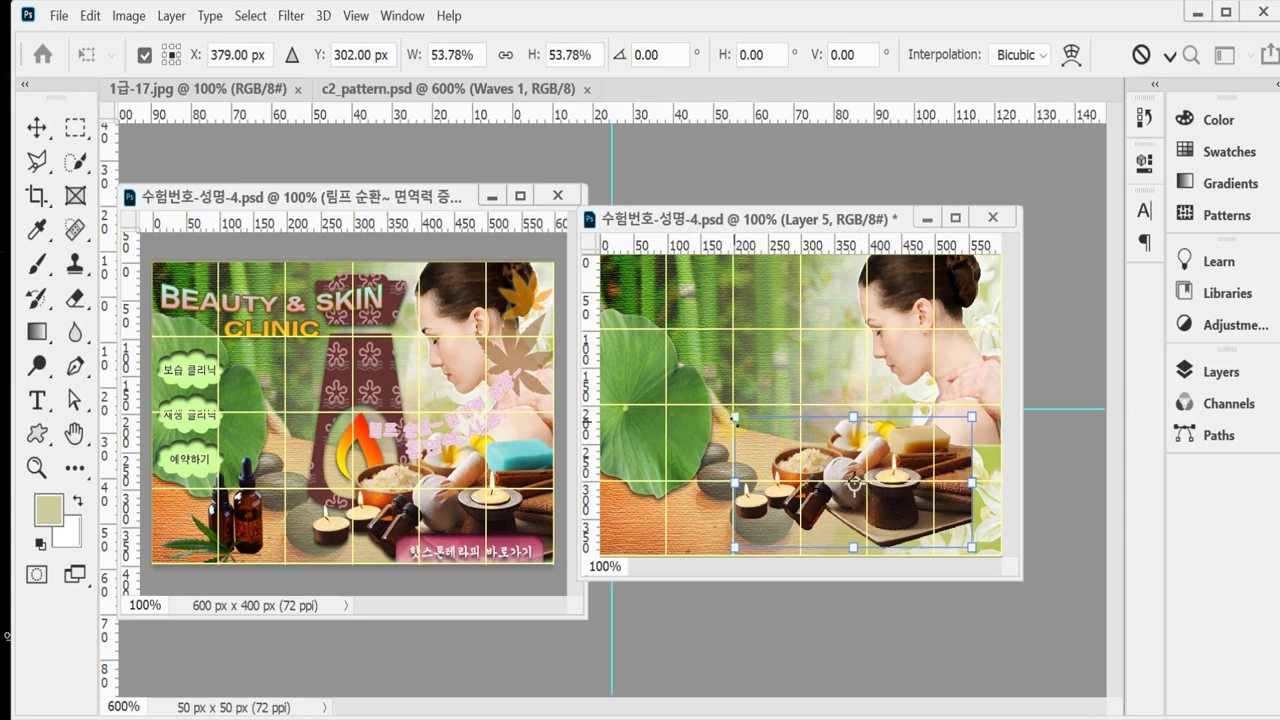
drag(735, 418, 704, 402)
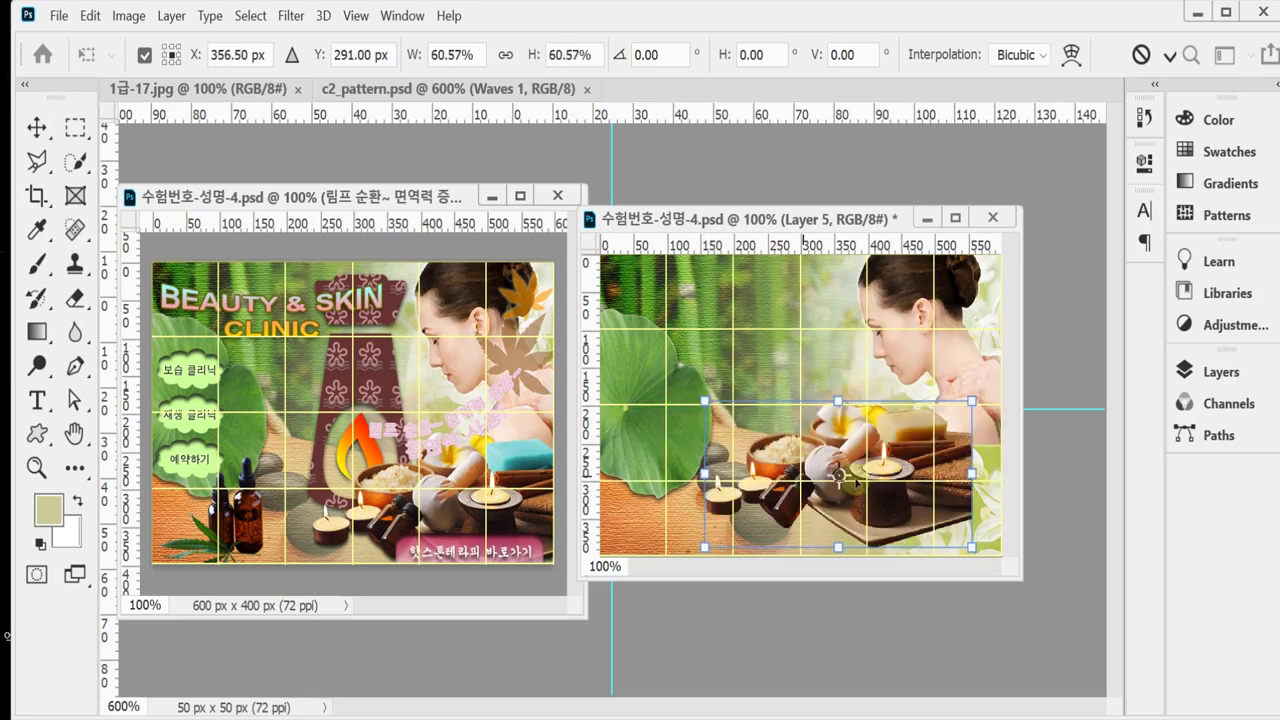
drag(835, 506, 917, 540)
key(Return)
key(p)
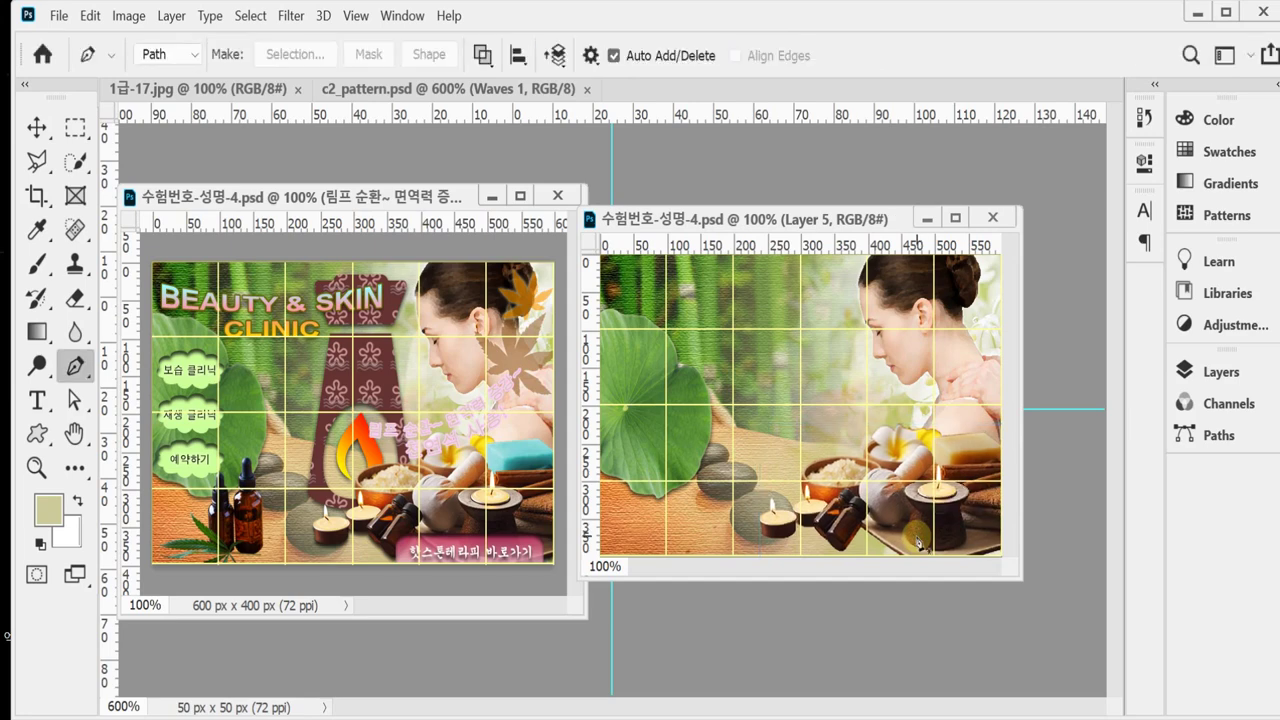
Add a Drop Shadow with 5 px distance and 5 px size to the spa items layer.
click(1210, 372)
click(942, 670)
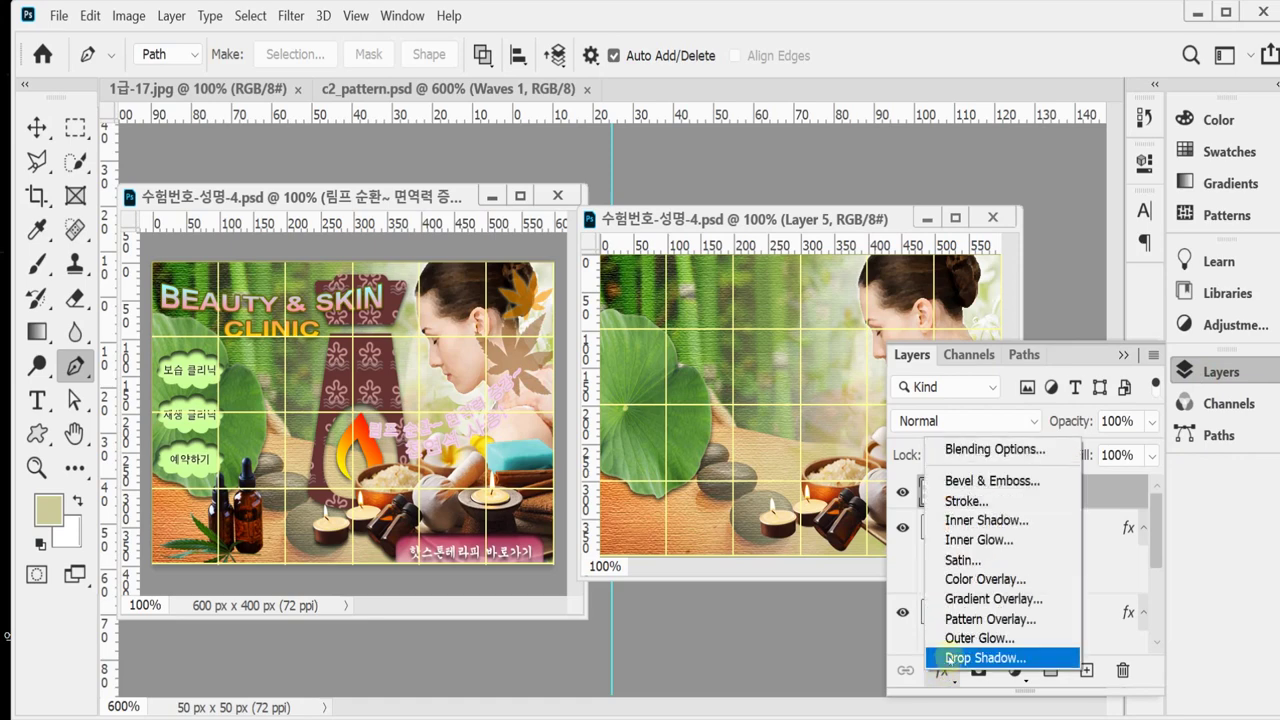
click(950, 658)
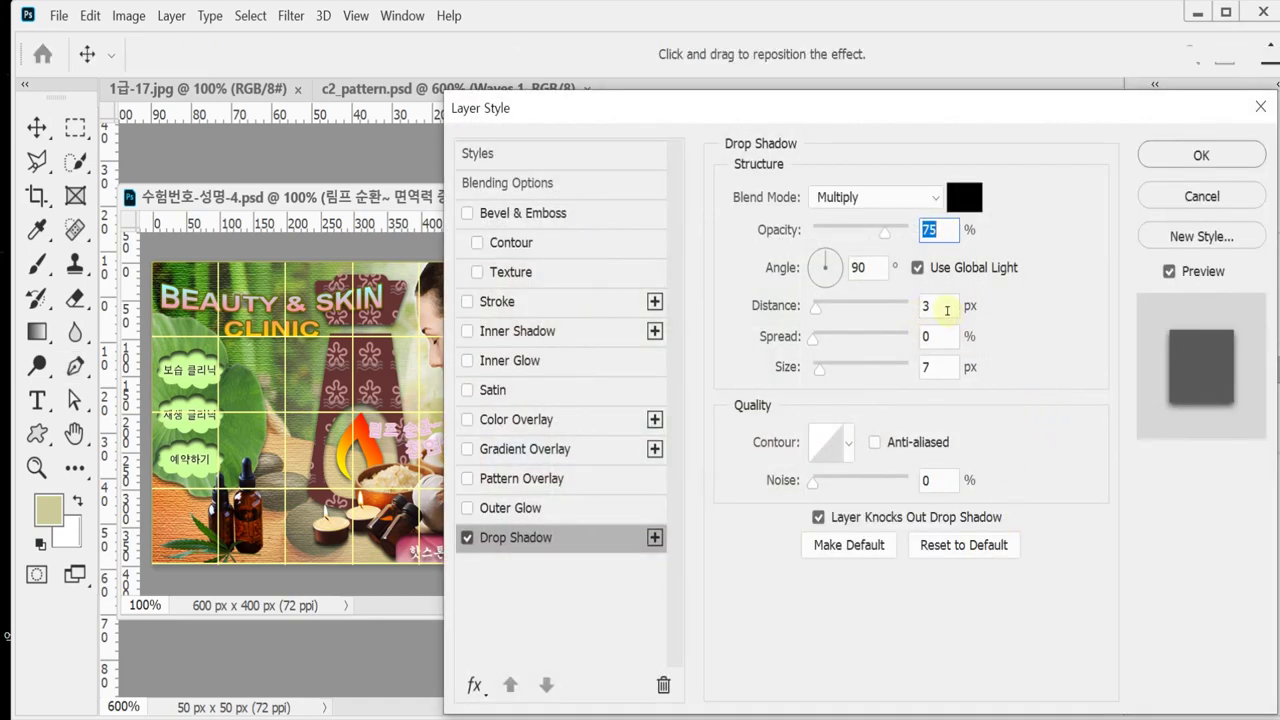
double_click(946, 310)
text(5)
double_click(931, 367)
text(5)
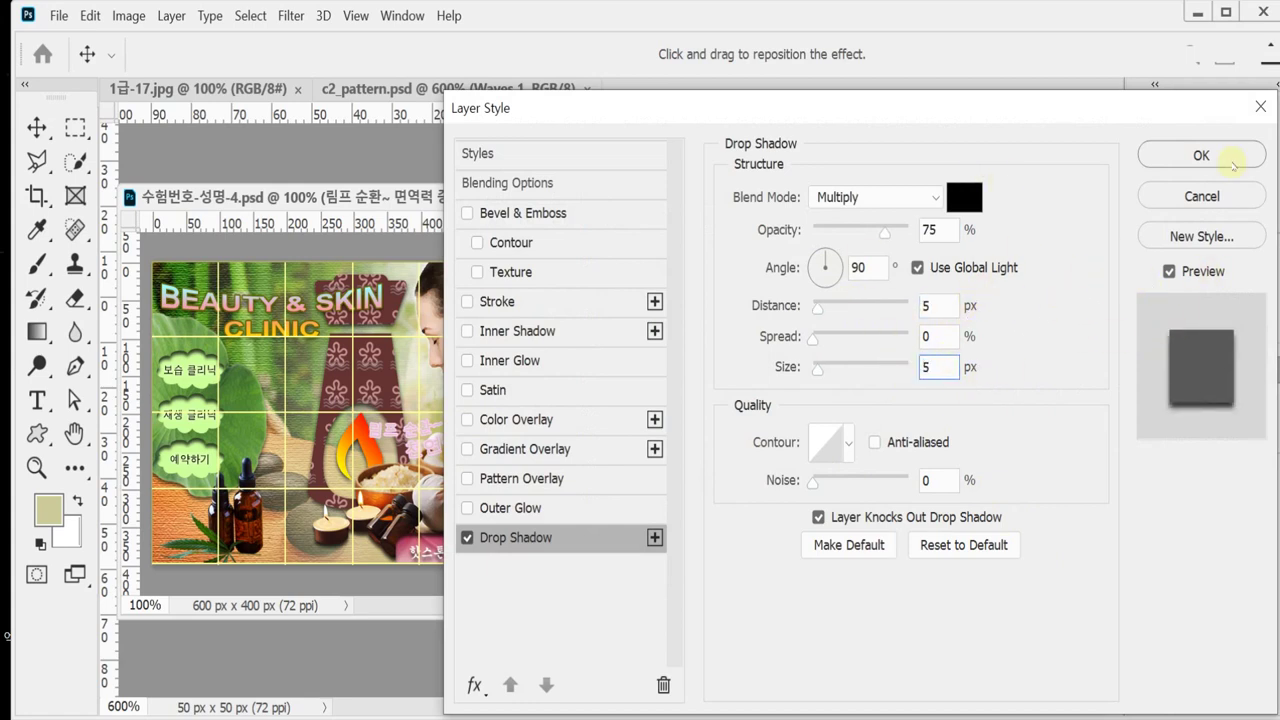
click(1198, 196)
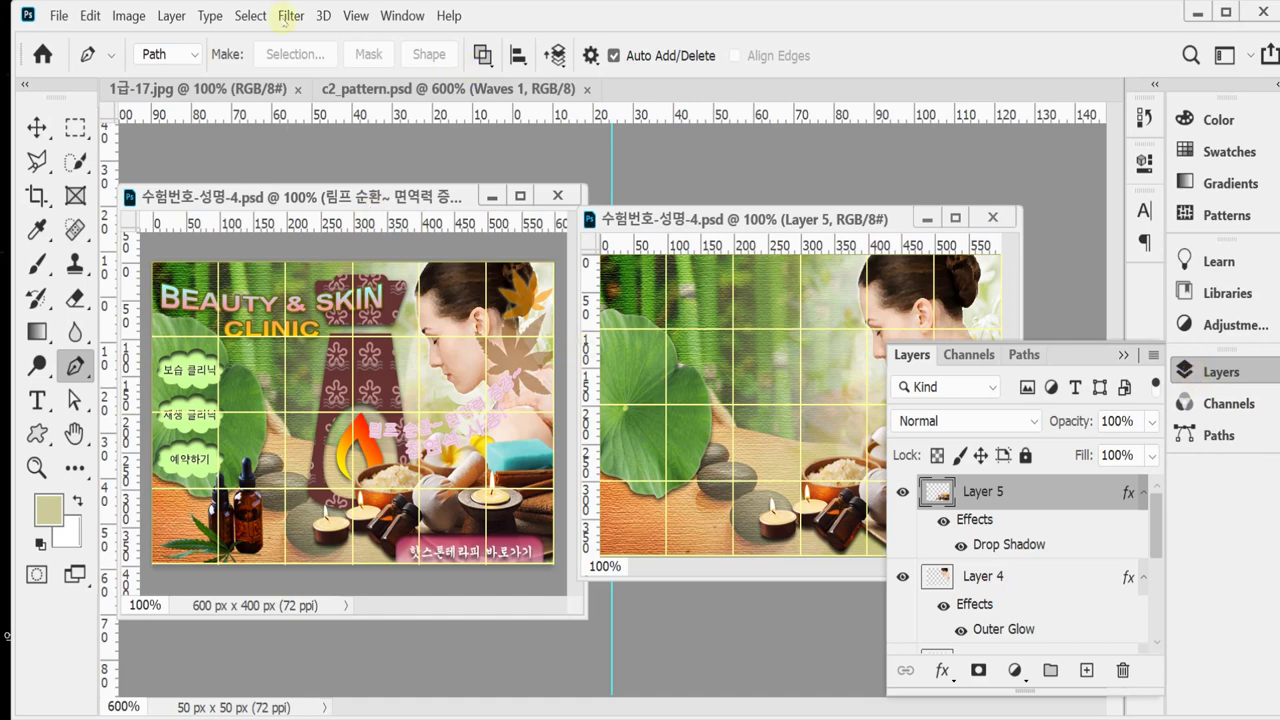
Float the 1급-17.jpg photo in its own window and display its saved Path 1.
drag(232, 88, 575, 235)
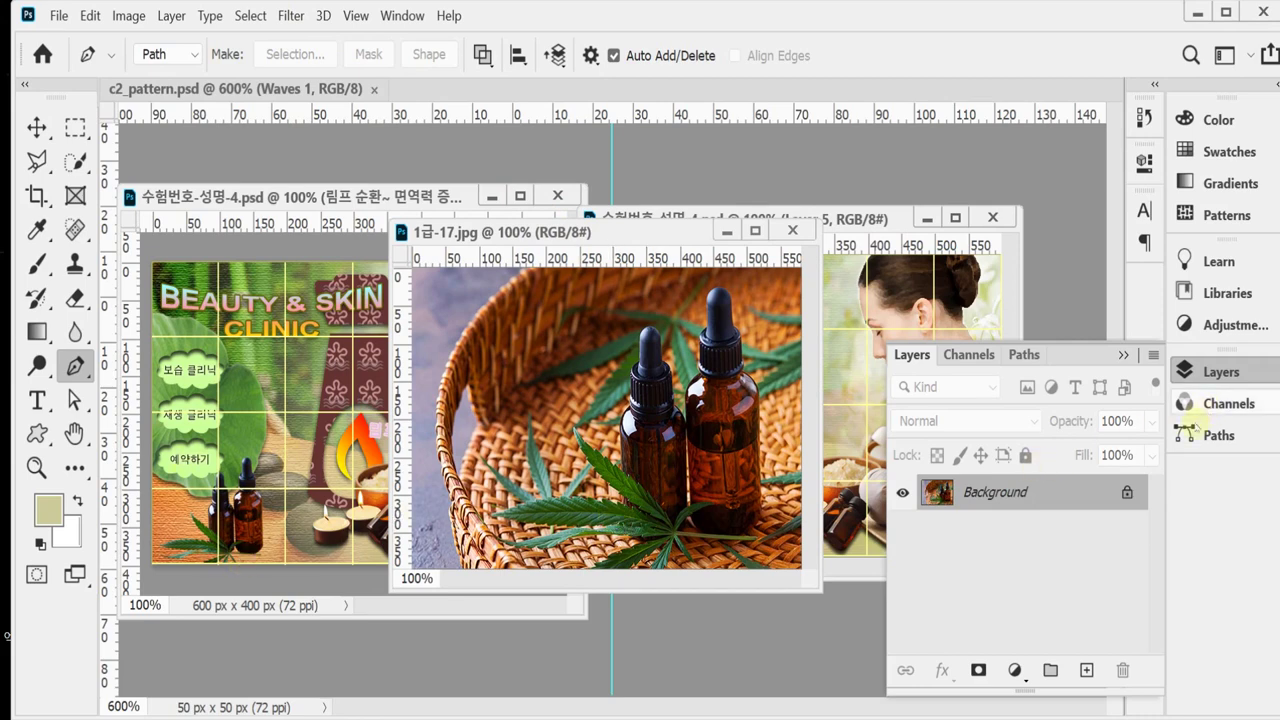
click(1215, 435)
click(955, 405)
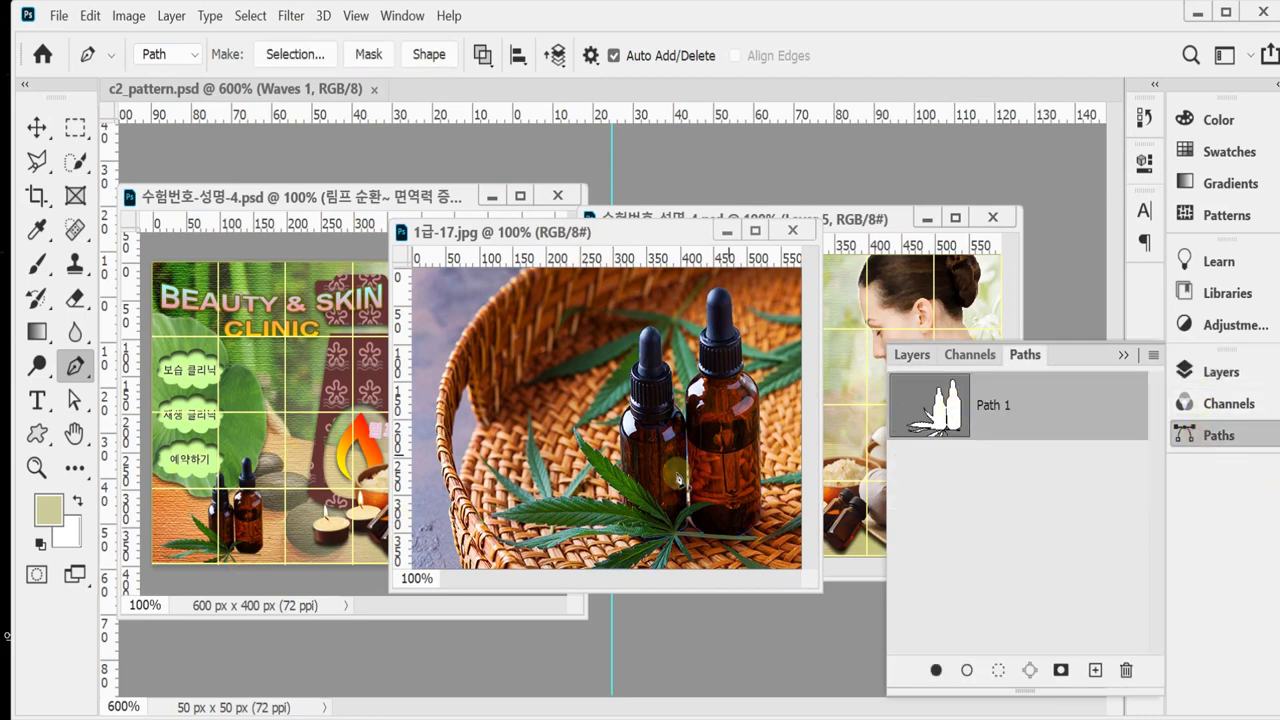
Inspect the path around the dropper bottles and leaves closely and load it as a selection.
scroll(703, 437, up, 1)
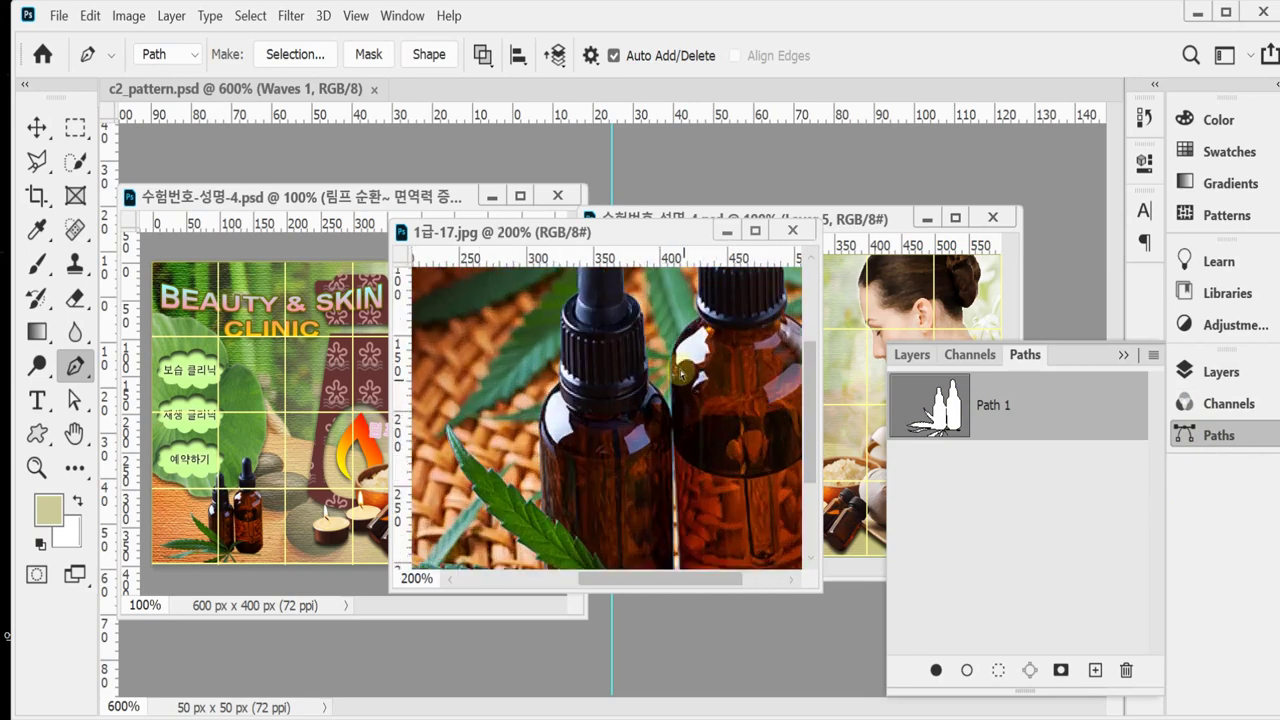
scroll(672, 366, up, 1)
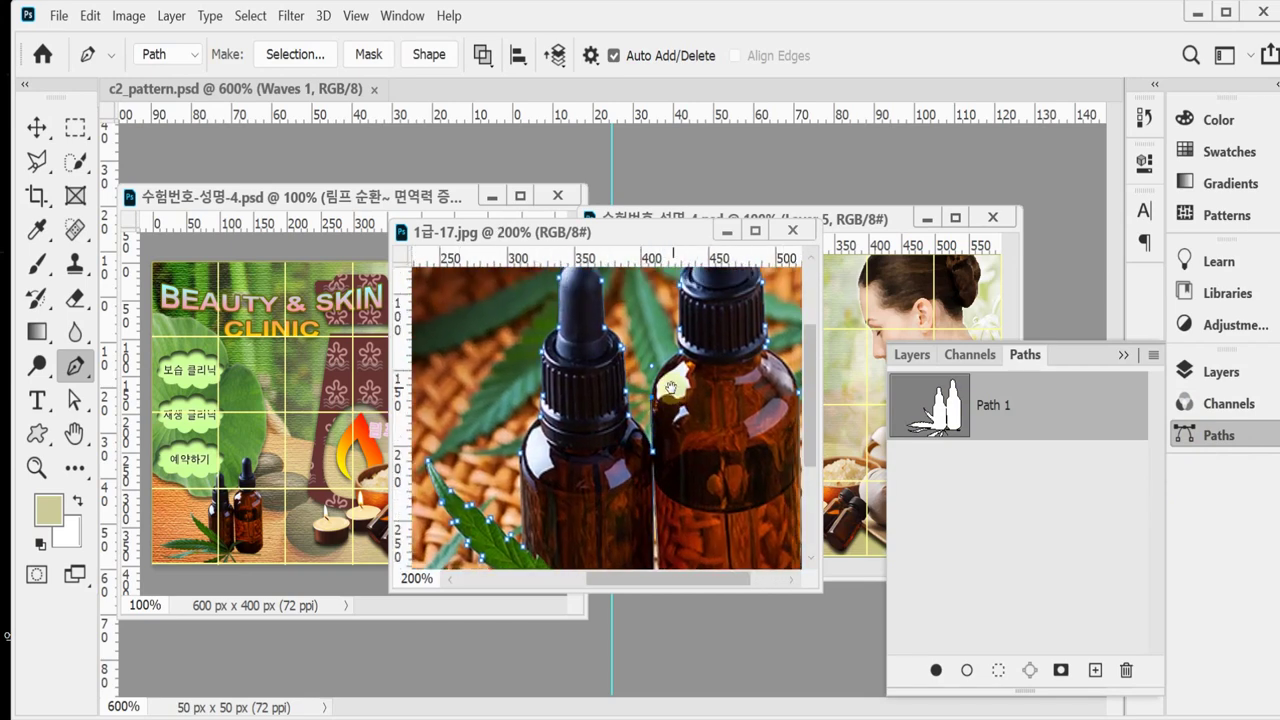
scroll(670, 367, right, 1)
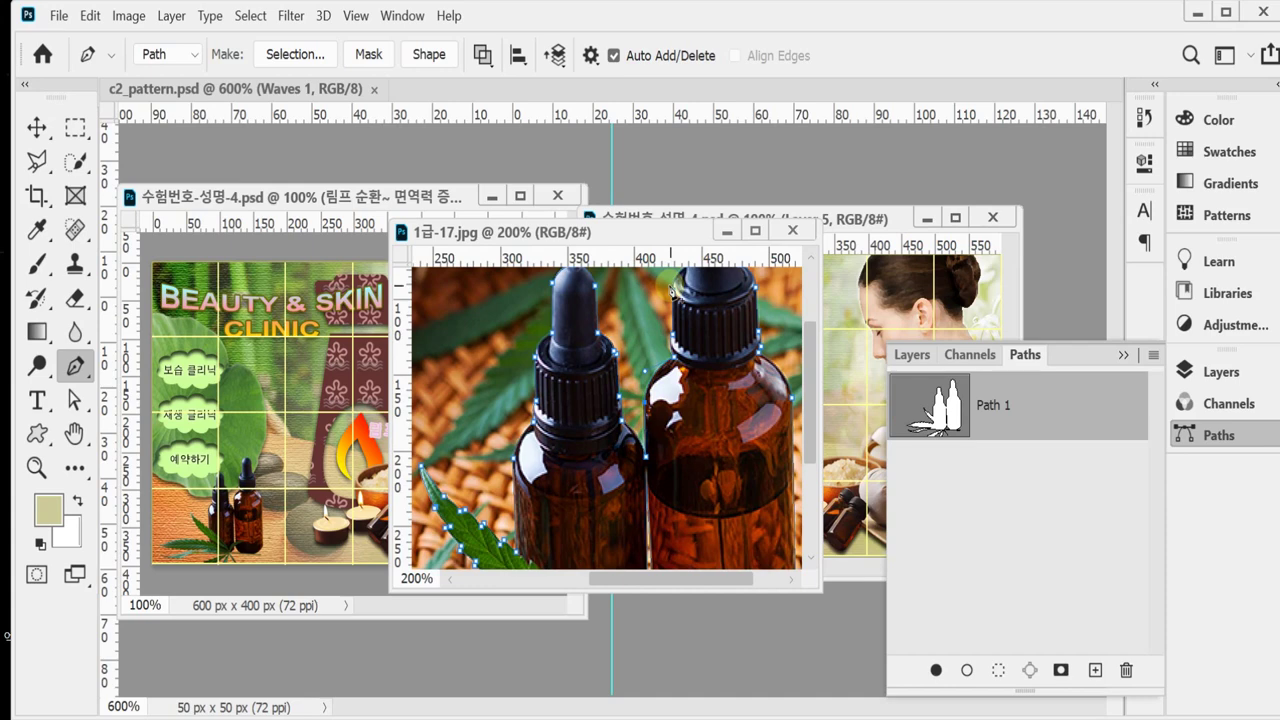
key(ctrl+minus)
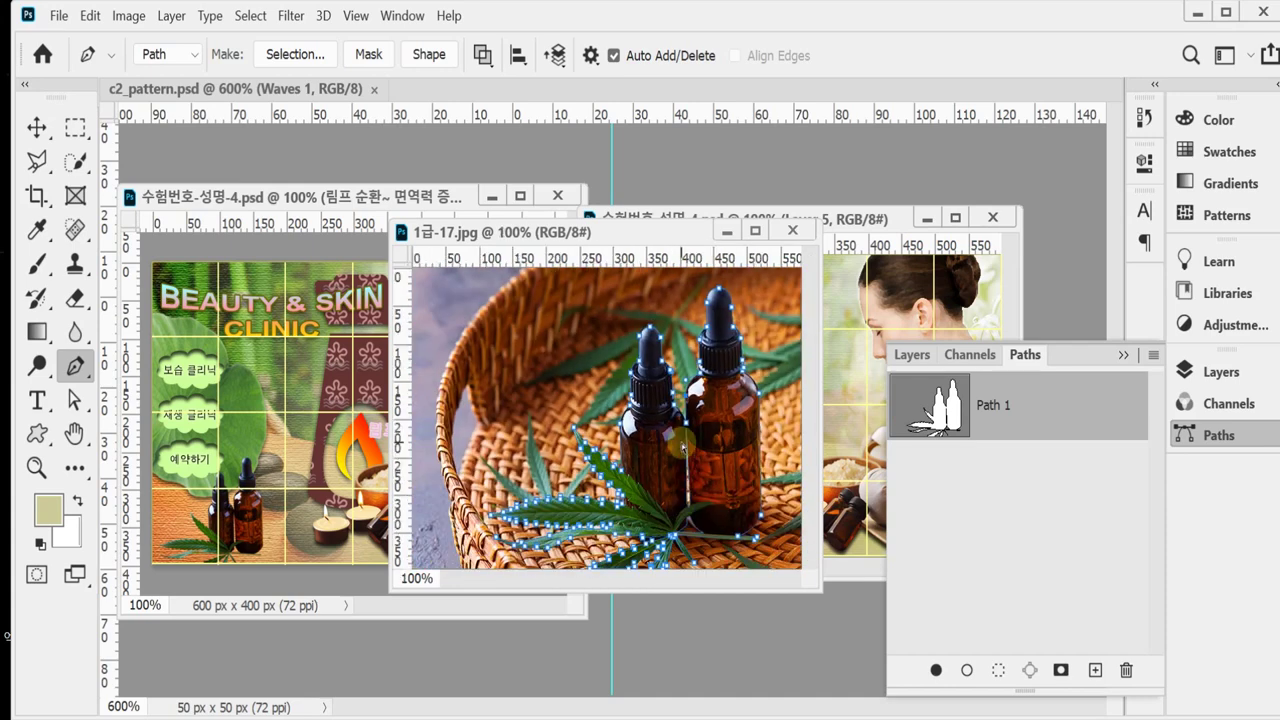
key(ctrl+Return)
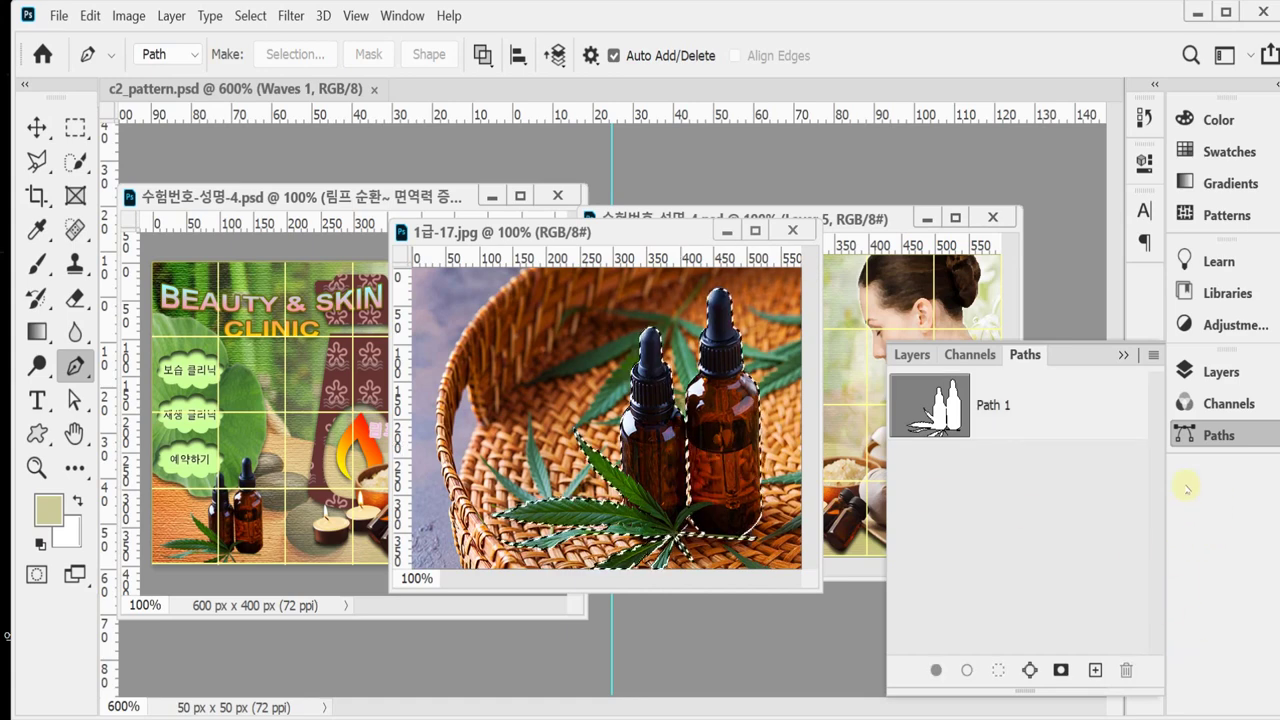
Display Path 1 on the 1급-17.jpg photo and inspect the narrow gap between the two dropper bottles up close.
ctrl+click(733, 475)
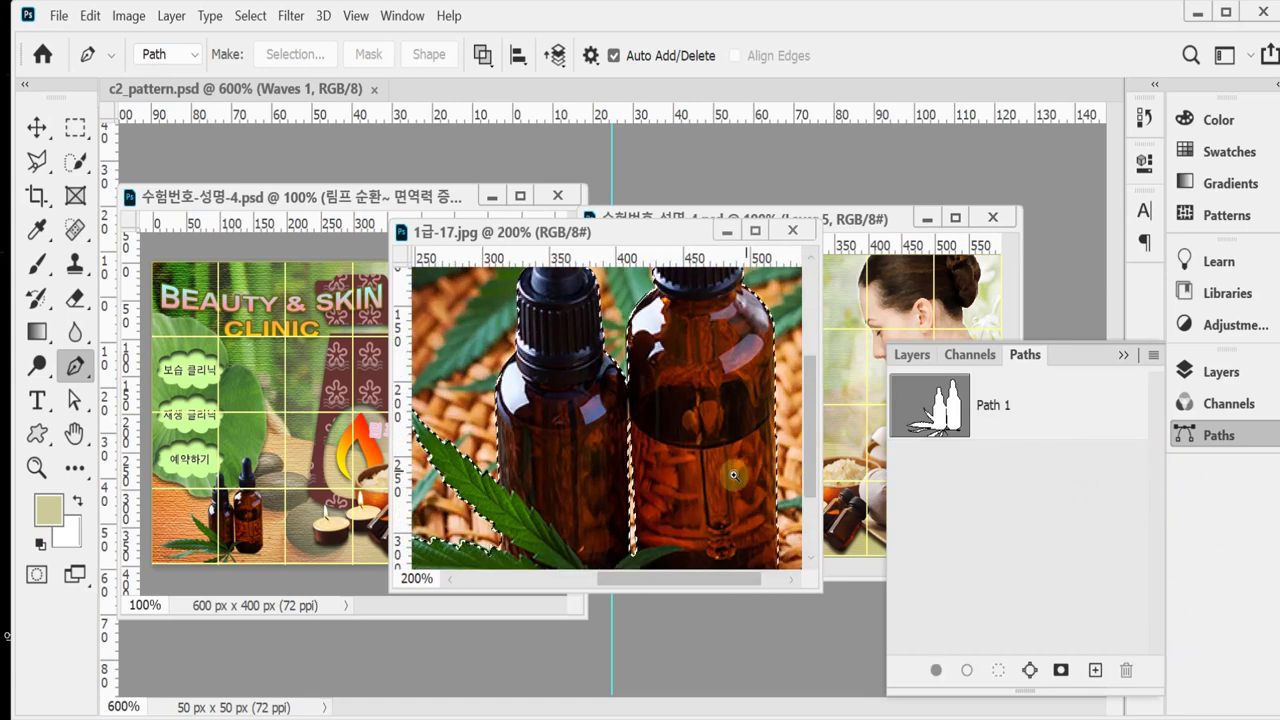
click(672, 530)
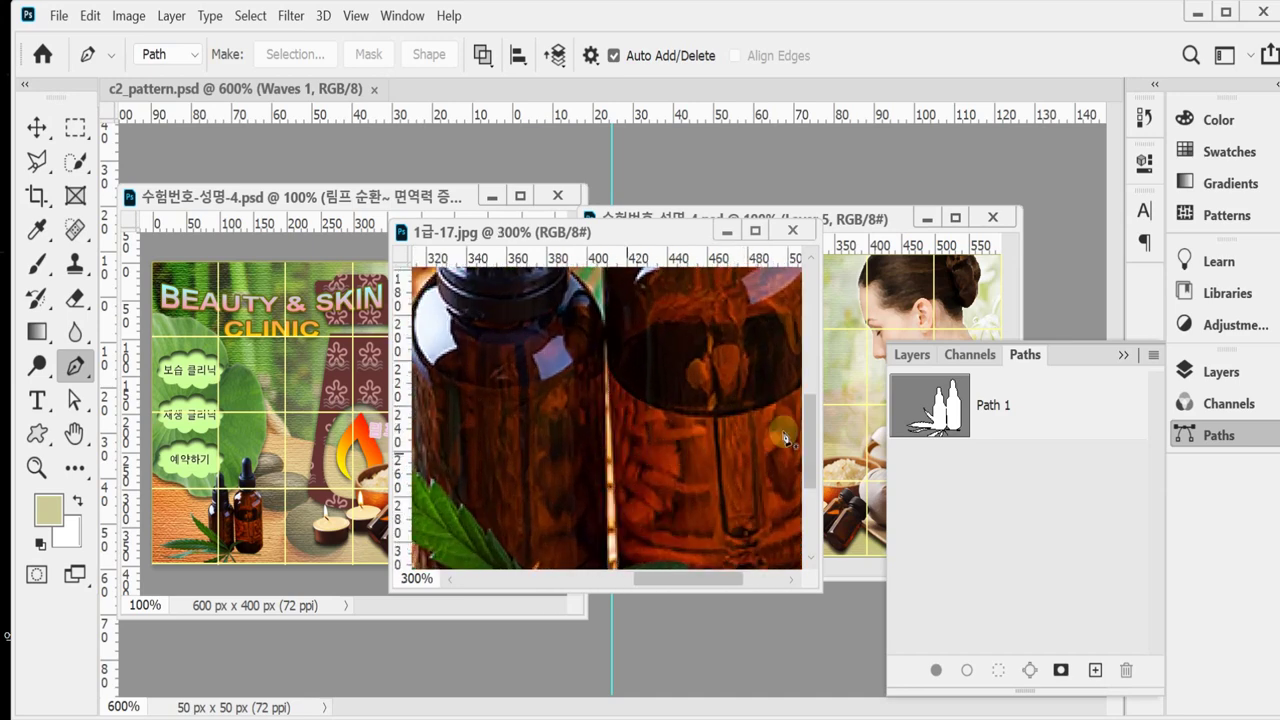
click(940, 410)
alt+click(667, 440)
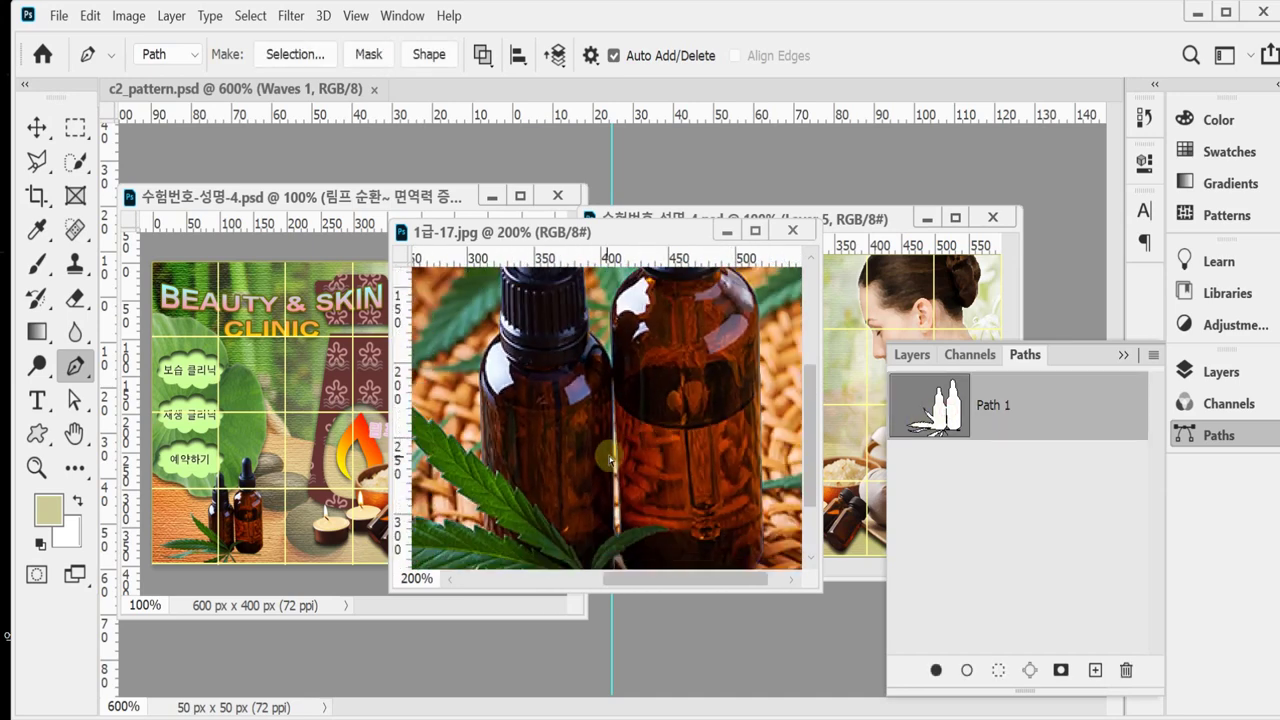
key(ctrl+1)
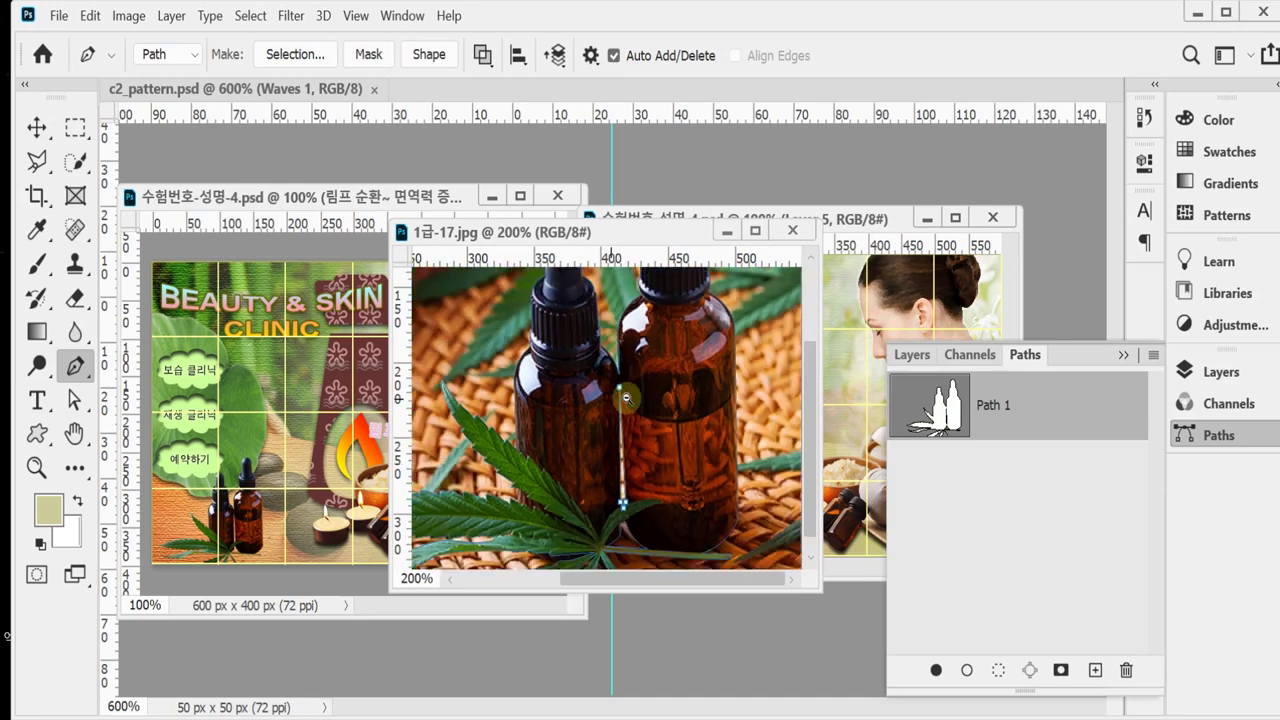
Set the Pen tool to Path mode with the Exclude Overlapping Shapes path operation and reset the tool.
click(37, 365)
click(74, 365)
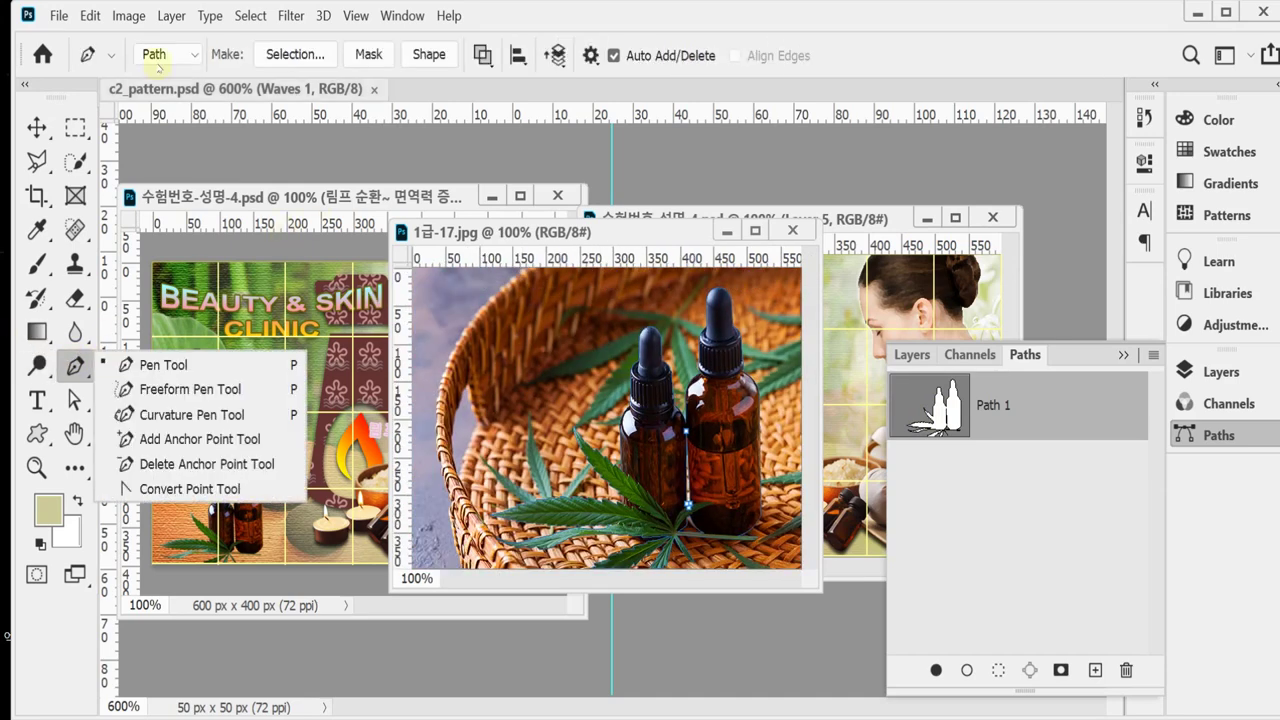
click(160, 54)
click(157, 94)
click(478, 53)
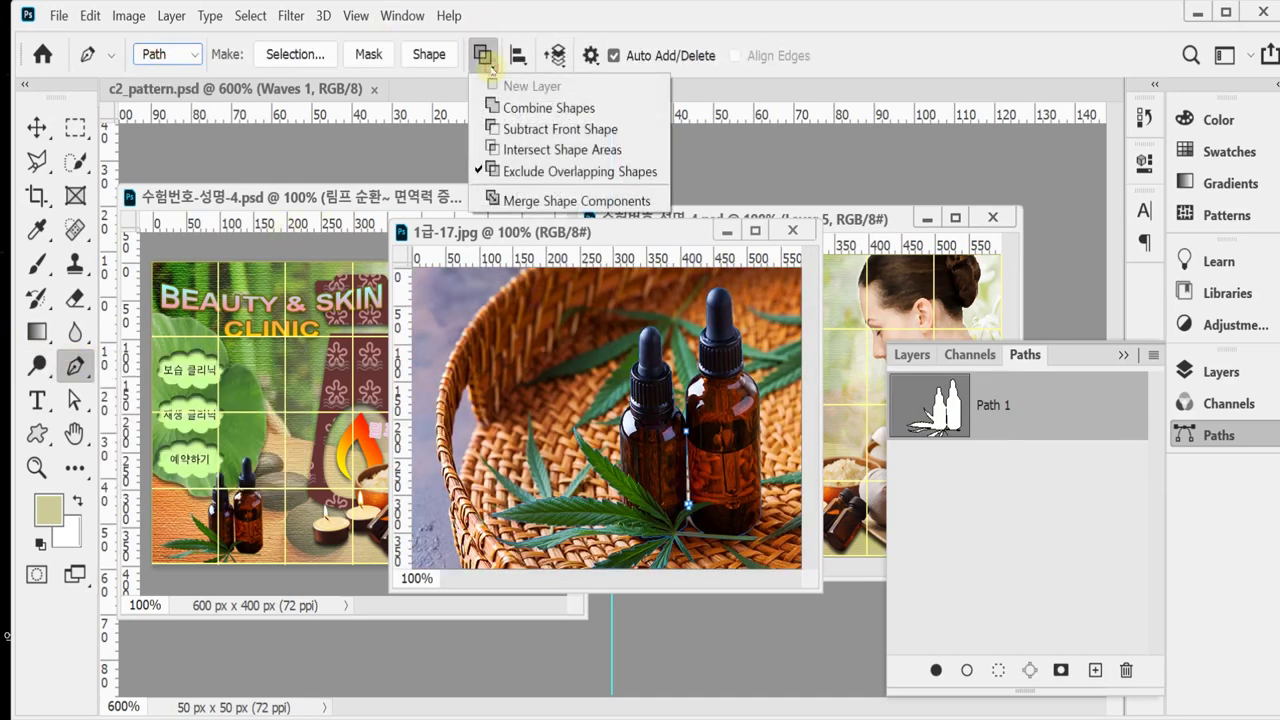
click(548, 172)
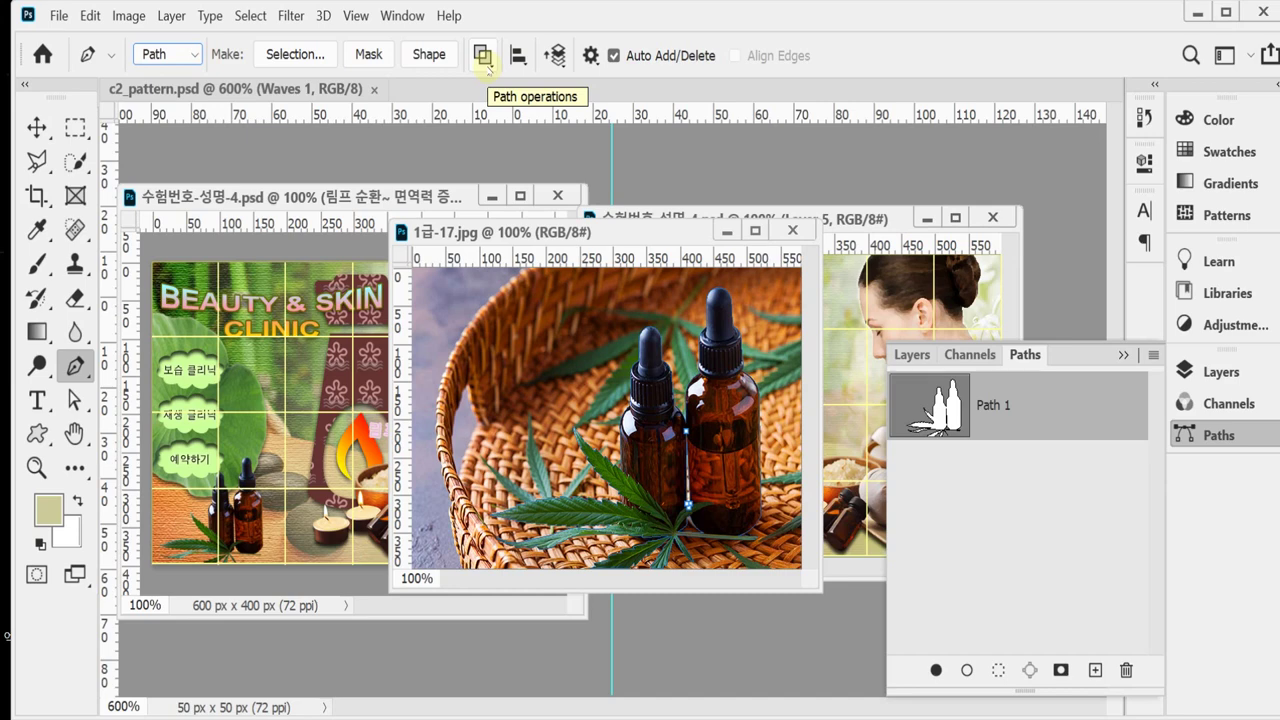
right_click(88, 54)
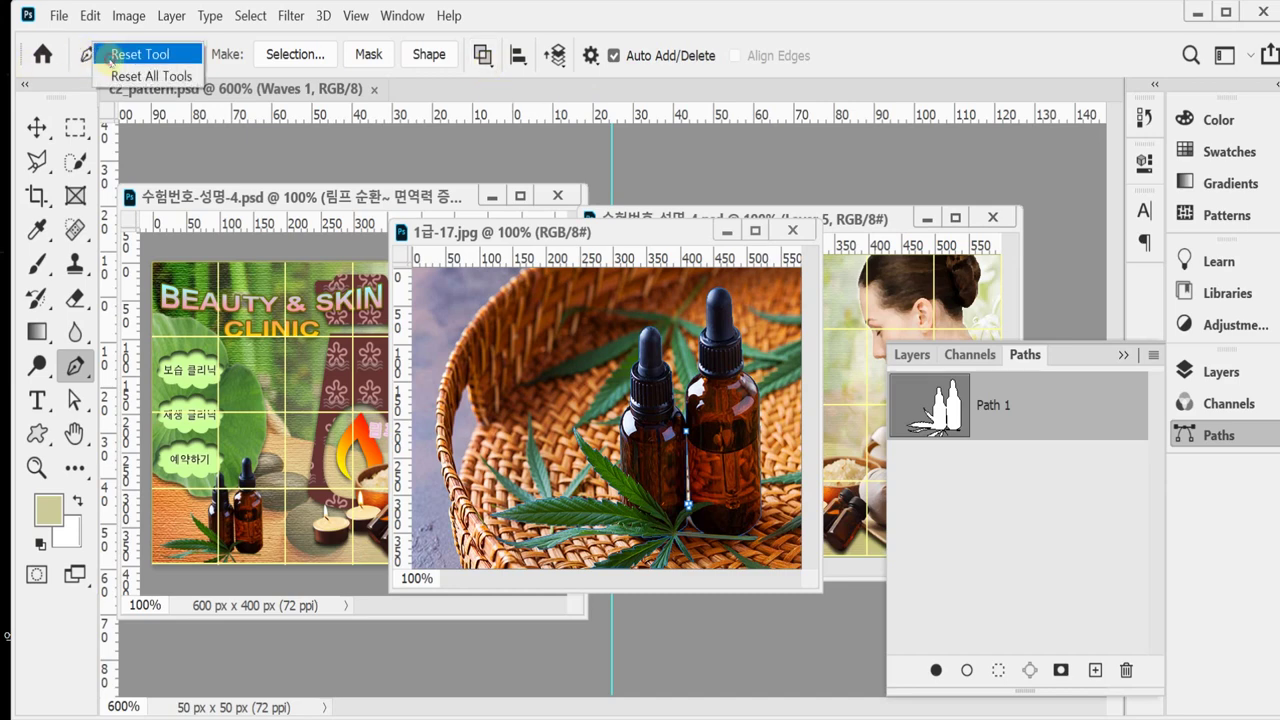
click(120, 56)
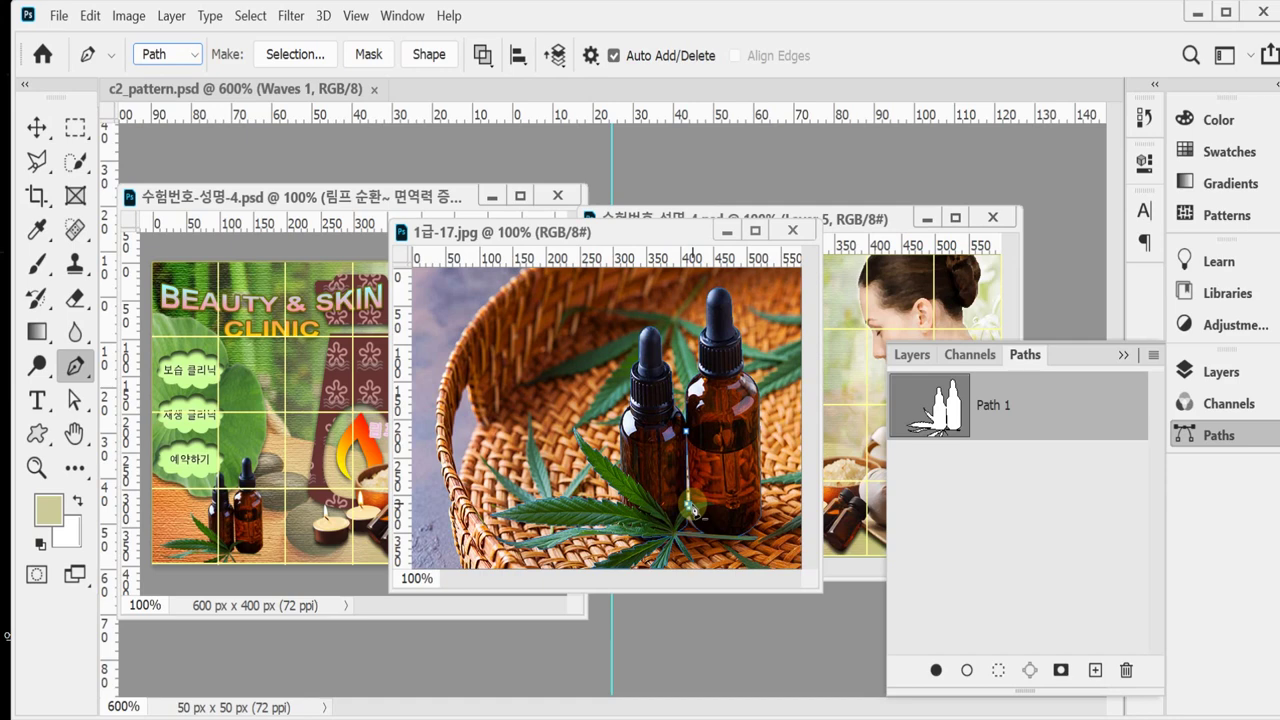
Load Path 1 as a selection, copy the bottles and leaves, close 1급-17.jpg and paste them into the clinic page.
ctrl+click(955, 420)
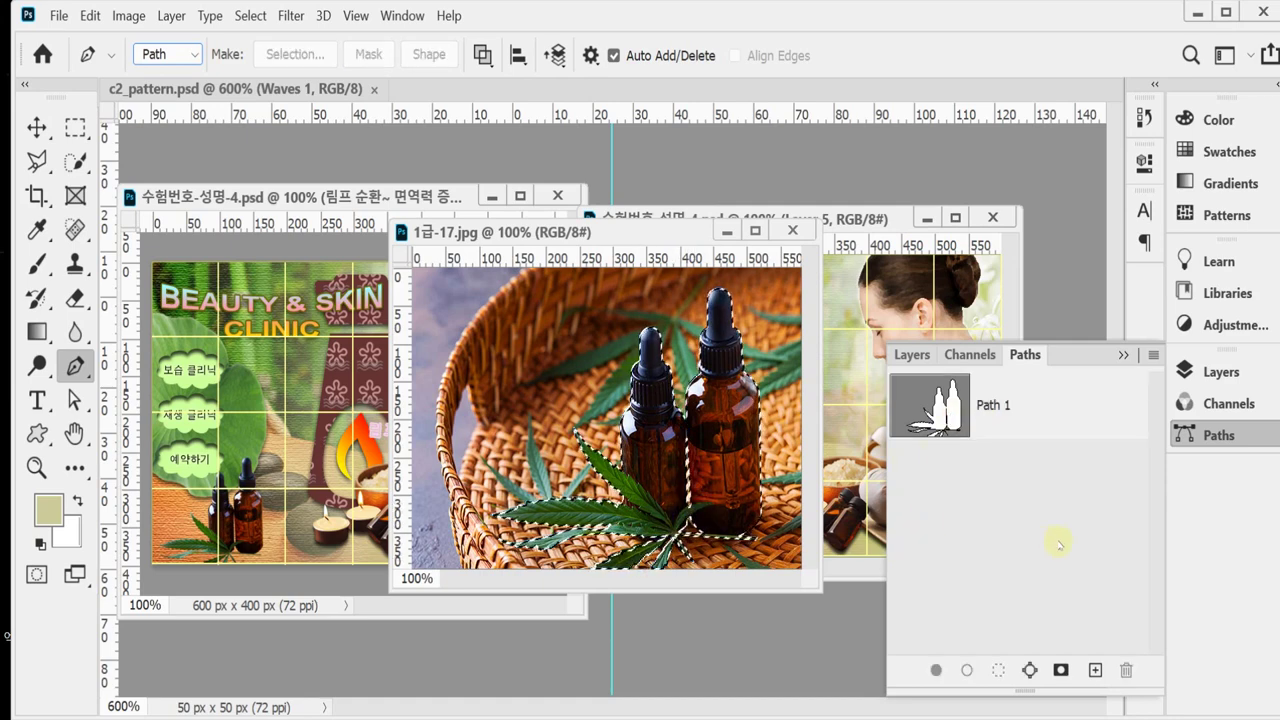
click(1220, 435)
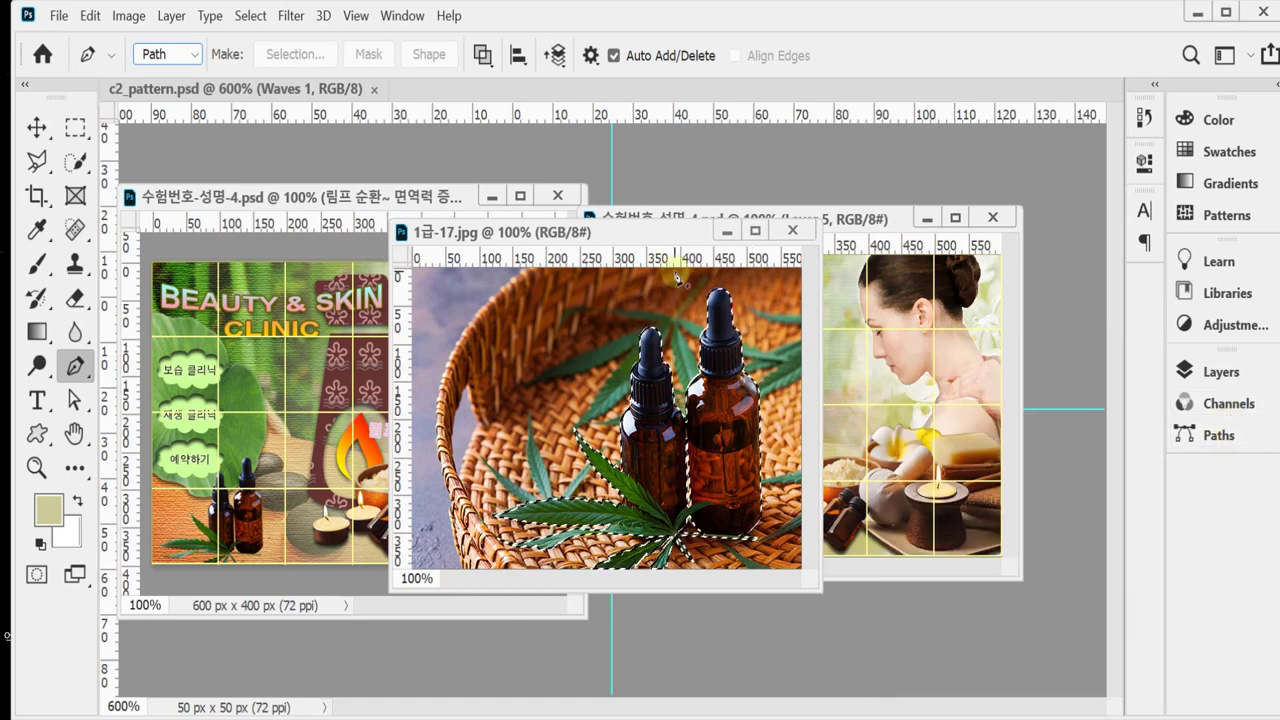
click(789, 232)
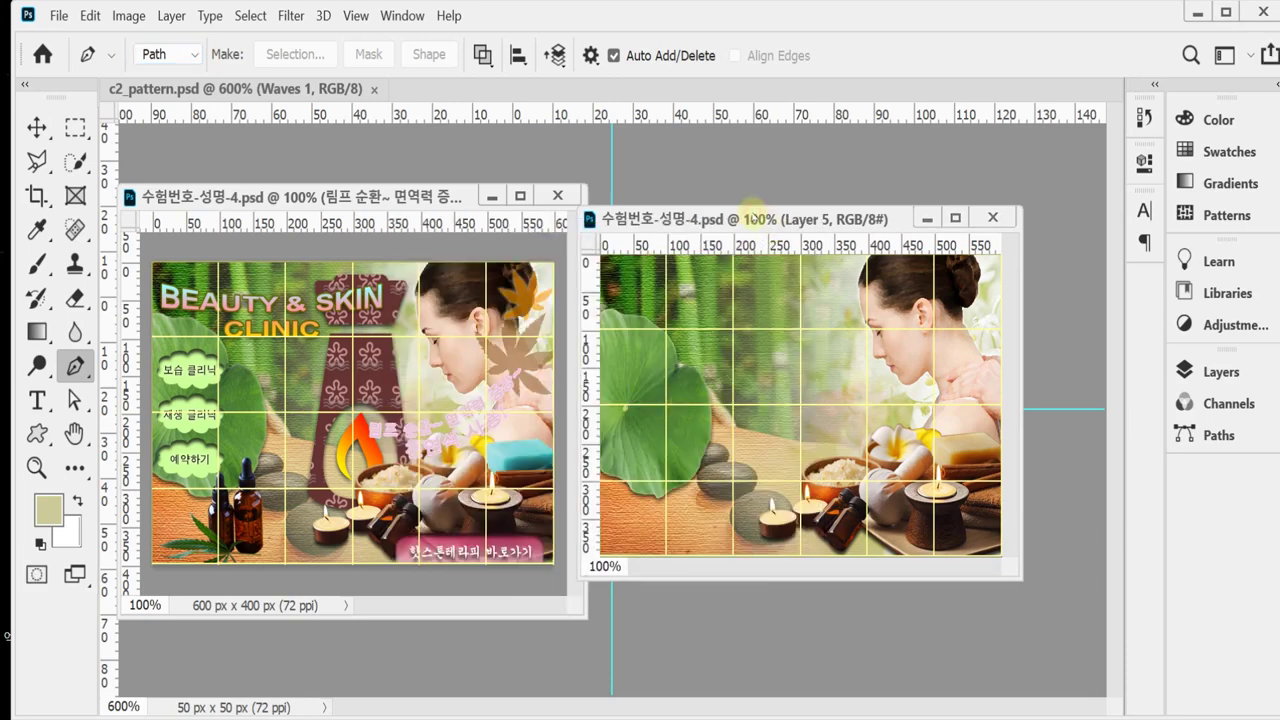
key(ctrl+v)
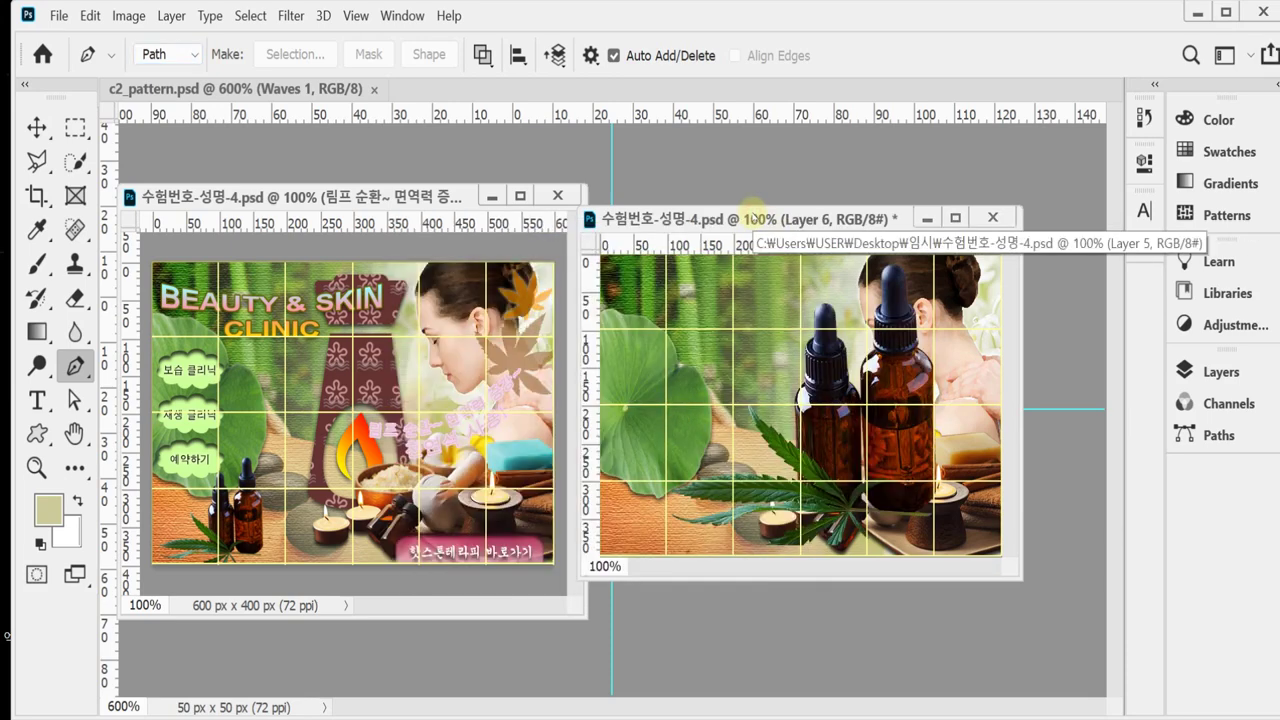
Scale the pasted dropper bottles to about 38% and place them in the canvas's lower-left corner below the large leaf.
key(ctrl+t)
drag(936, 296, 792, 422)
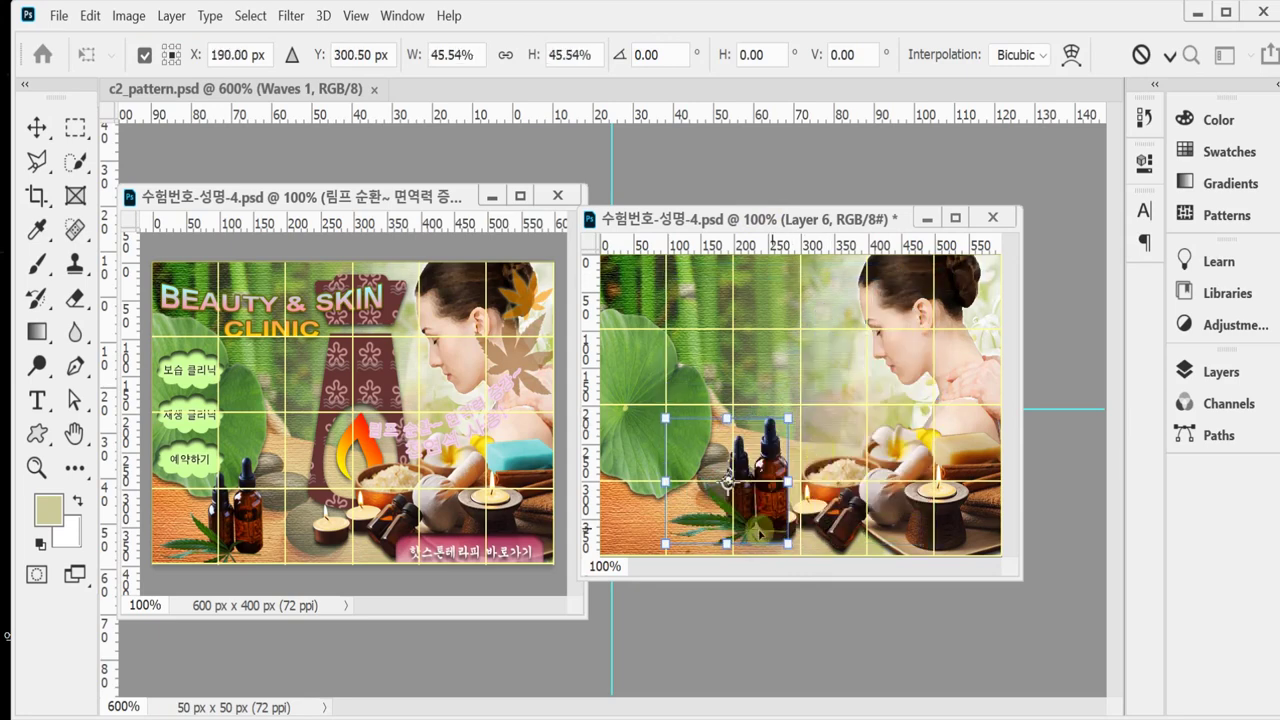
drag(726, 484, 672, 486)
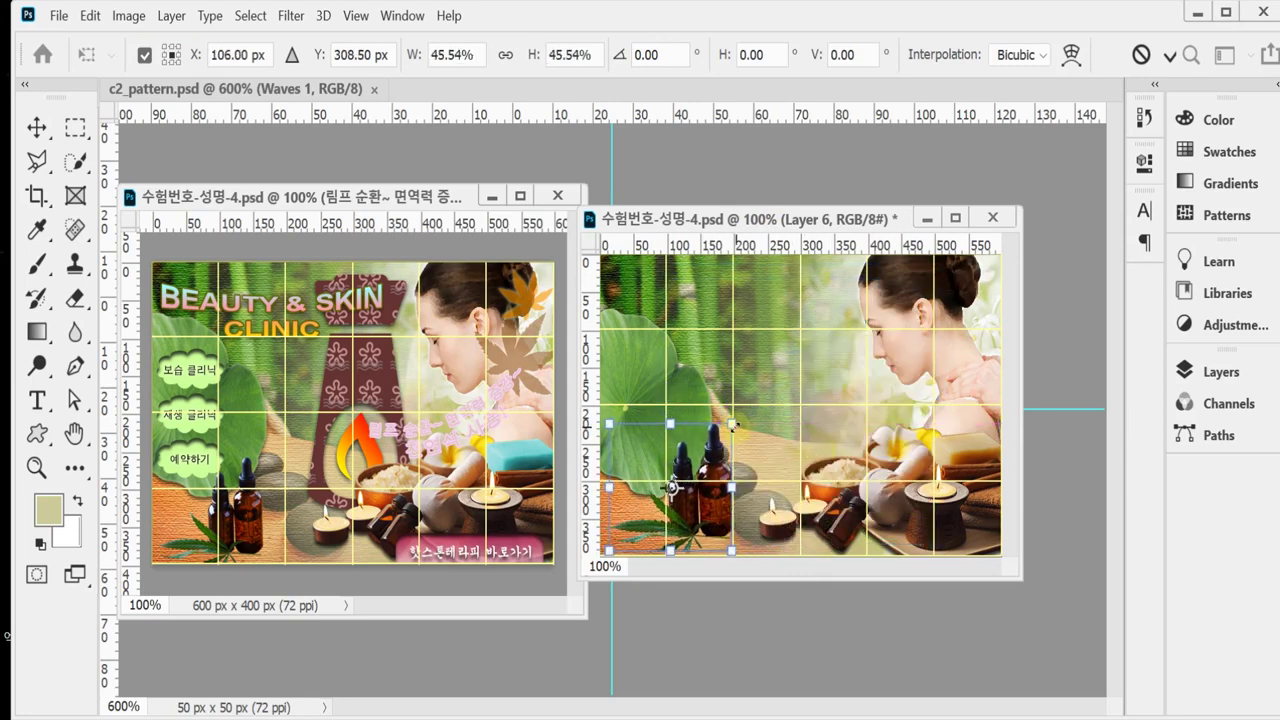
drag(730, 424, 730, 432)
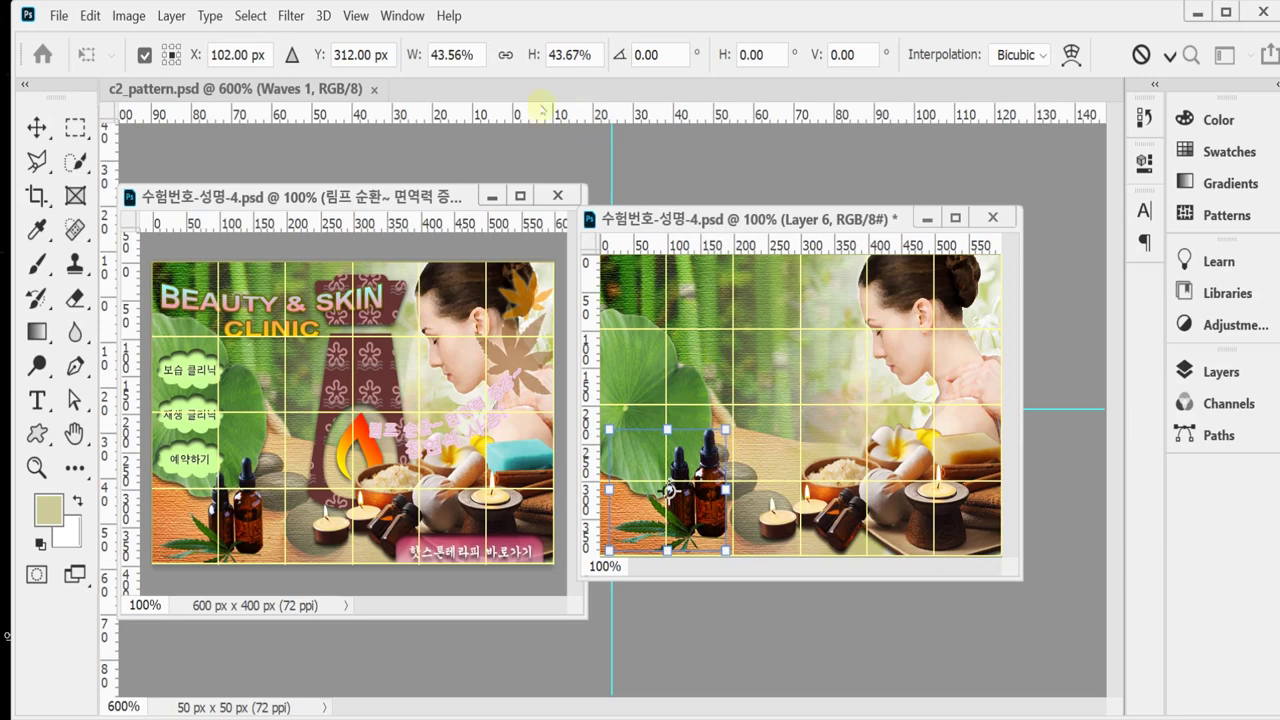
drag(724, 430, 710, 444)
drag(700, 525, 697, 538)
key(Escape)
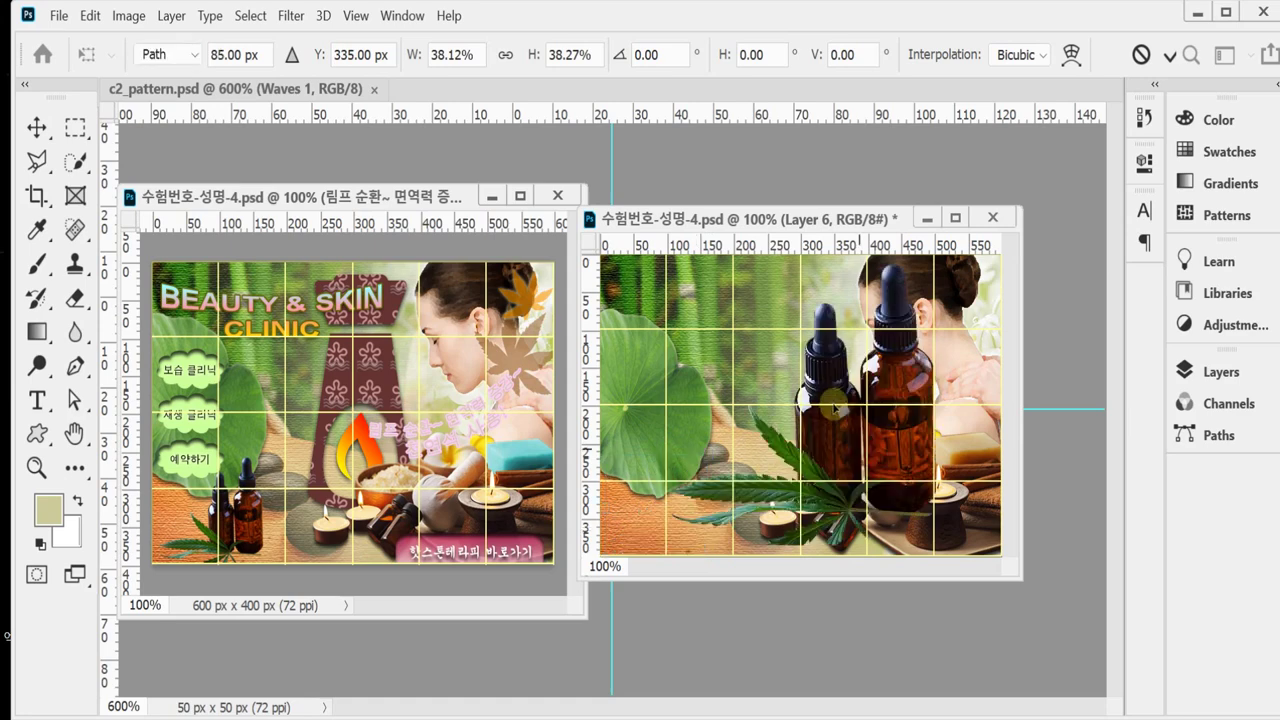
key(Escape)
key(p)
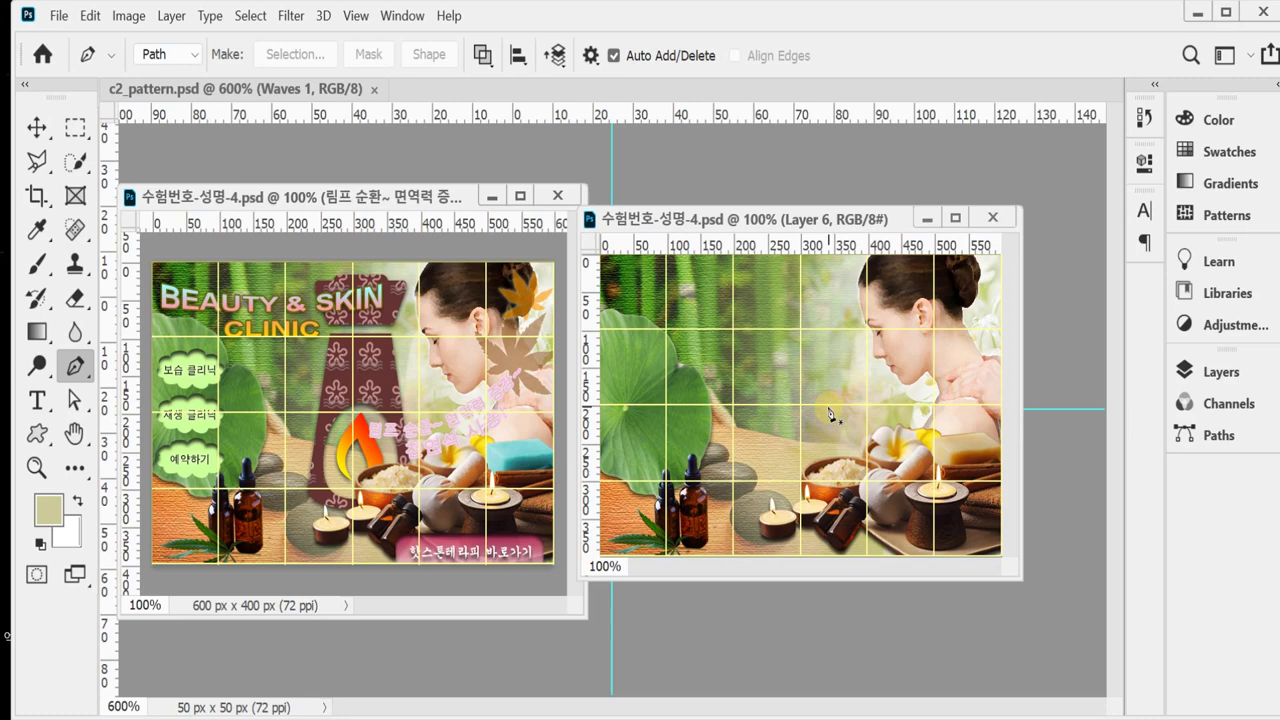
Activate the Custom Shape tool, open its shape library and collapse the expanded Shapes and Frames groups.
click(37, 433)
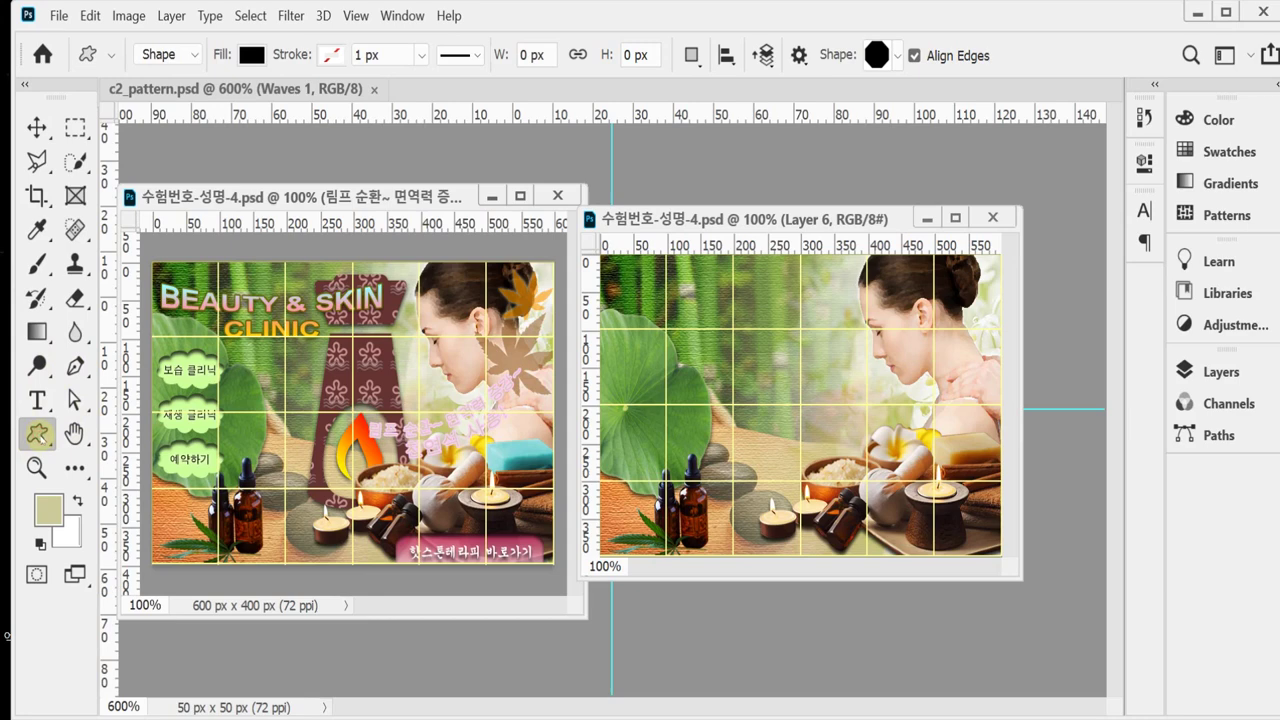
right_click(40, 437)
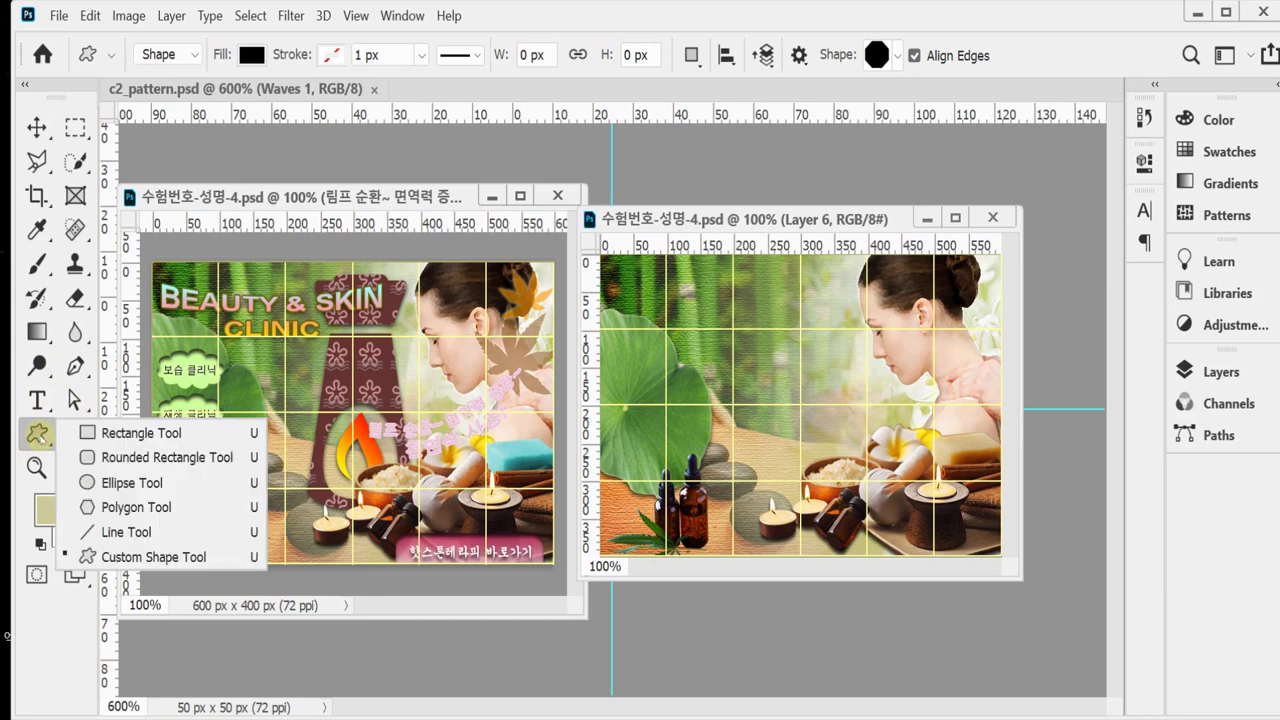
click(146, 552)
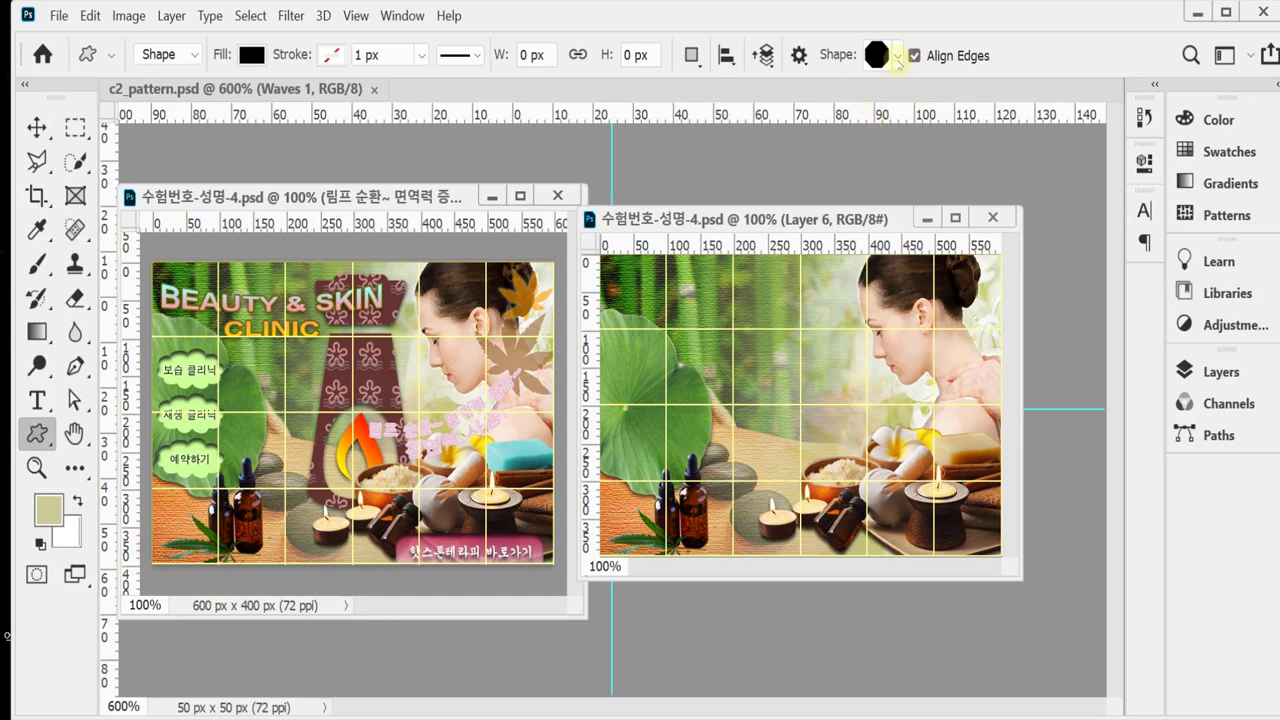
click(899, 57)
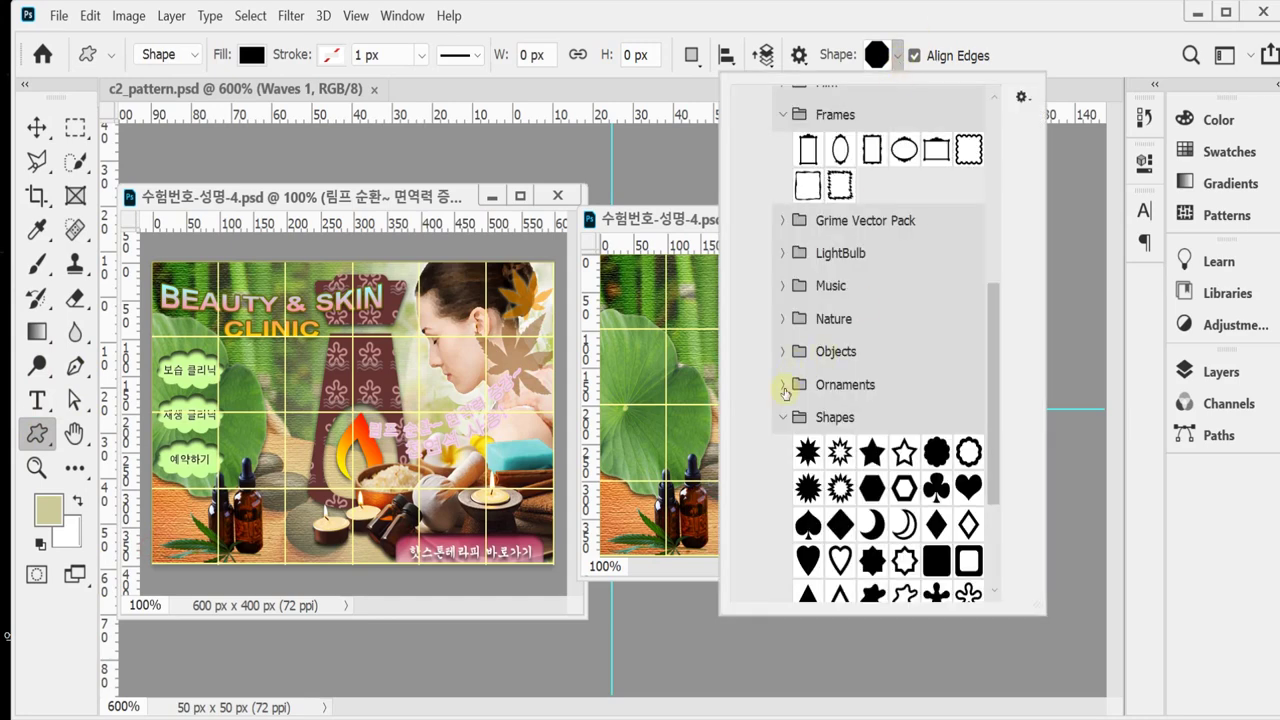
click(783, 418)
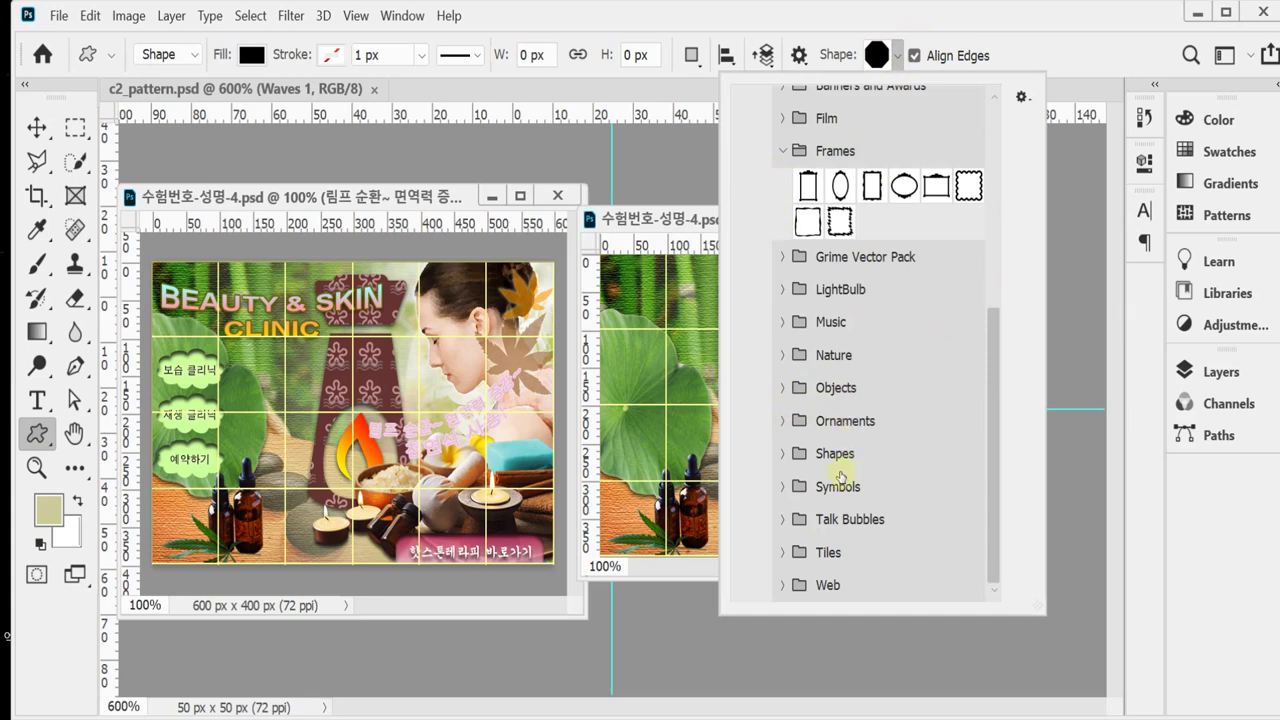
click(782, 155)
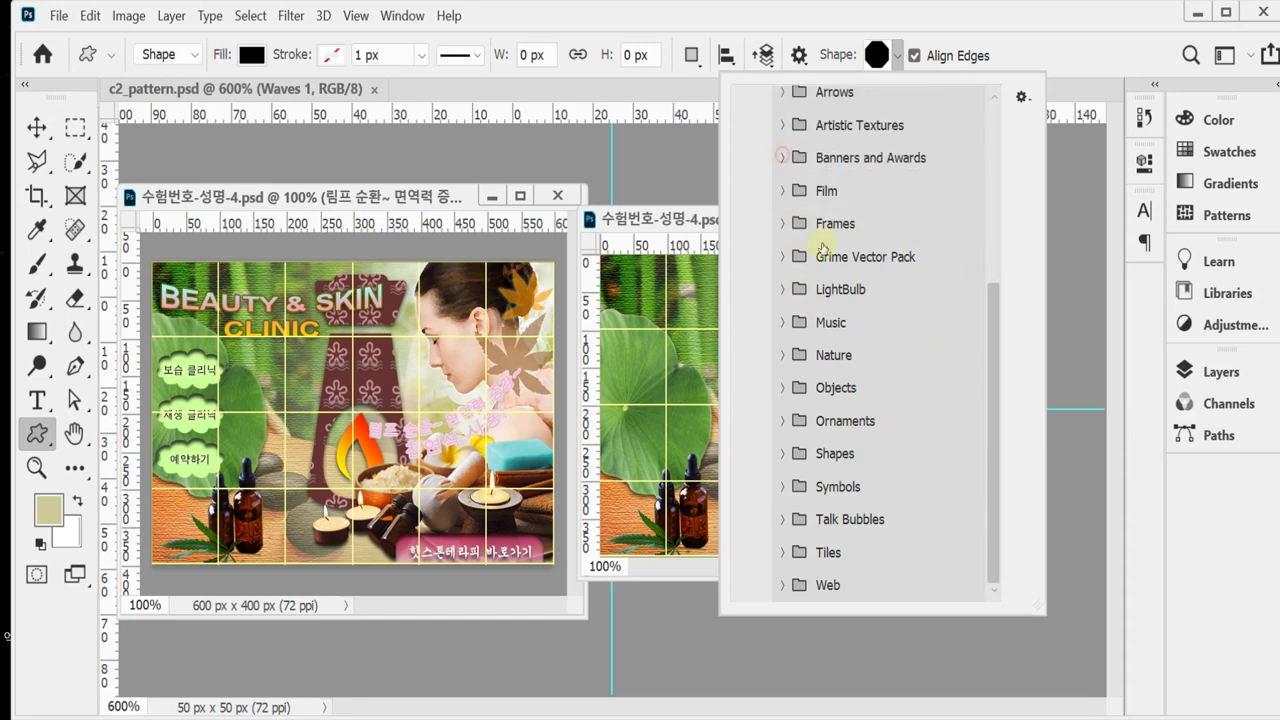
Draw a Leaf 2 custom shape from the Nature set, about 133 × 123 px, beside the woman's neck in the working design.
click(779, 354)
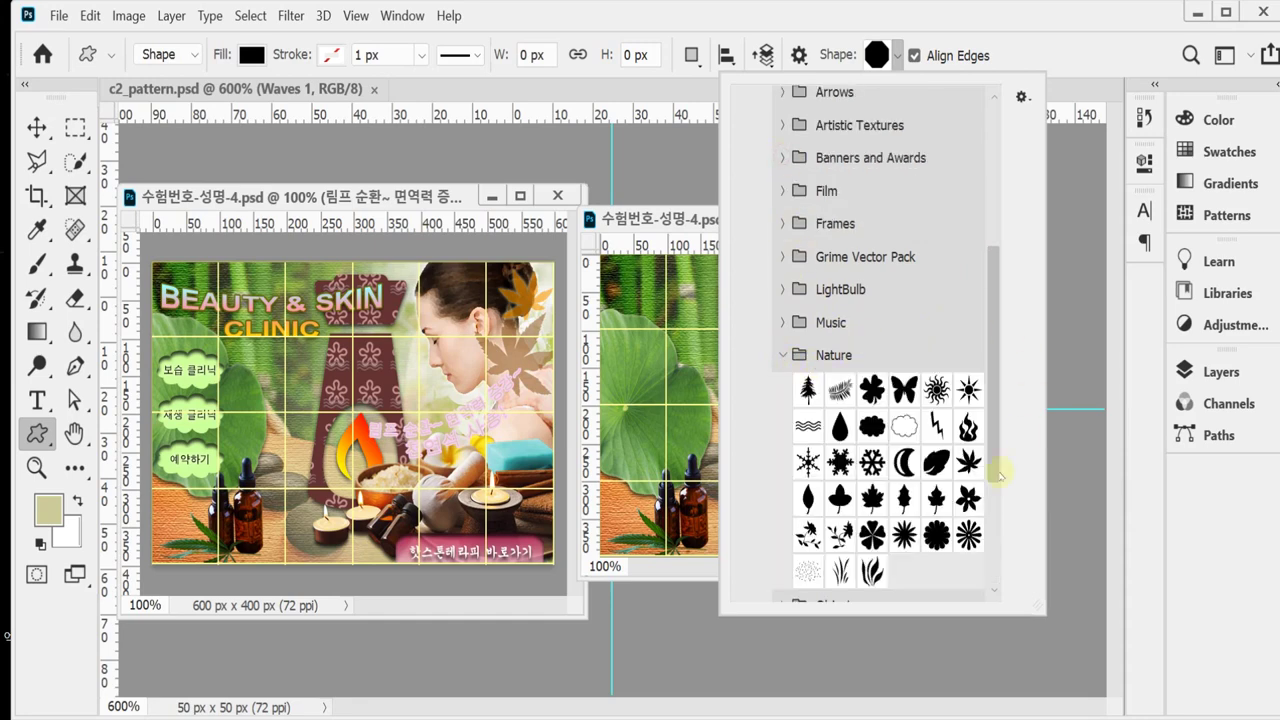
click(968, 462)
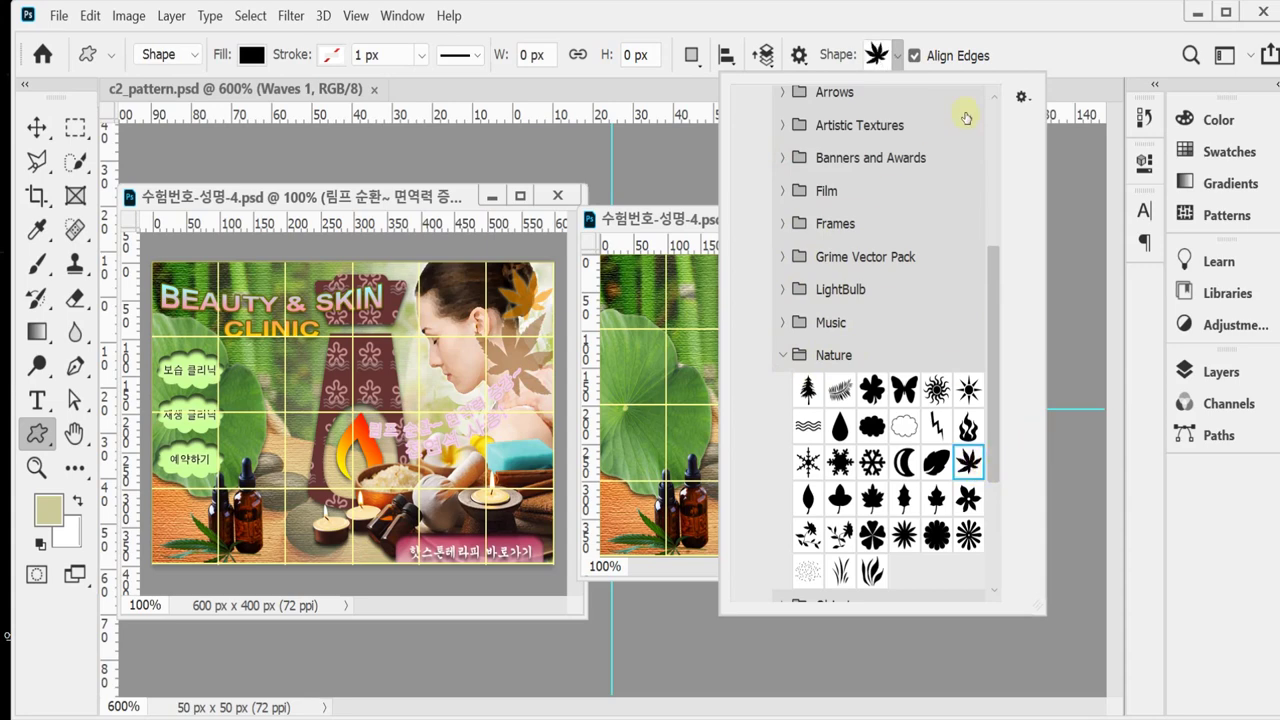
click(946, 20)
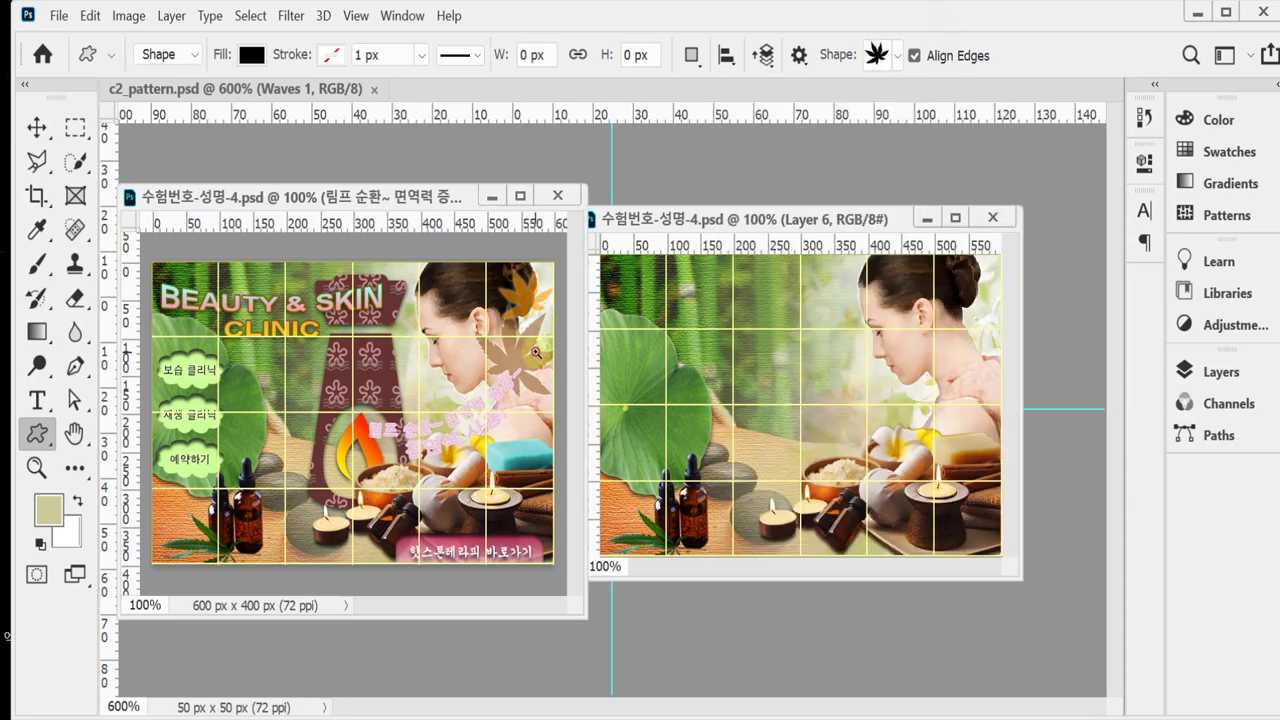
scroll(535, 342, up, 1)
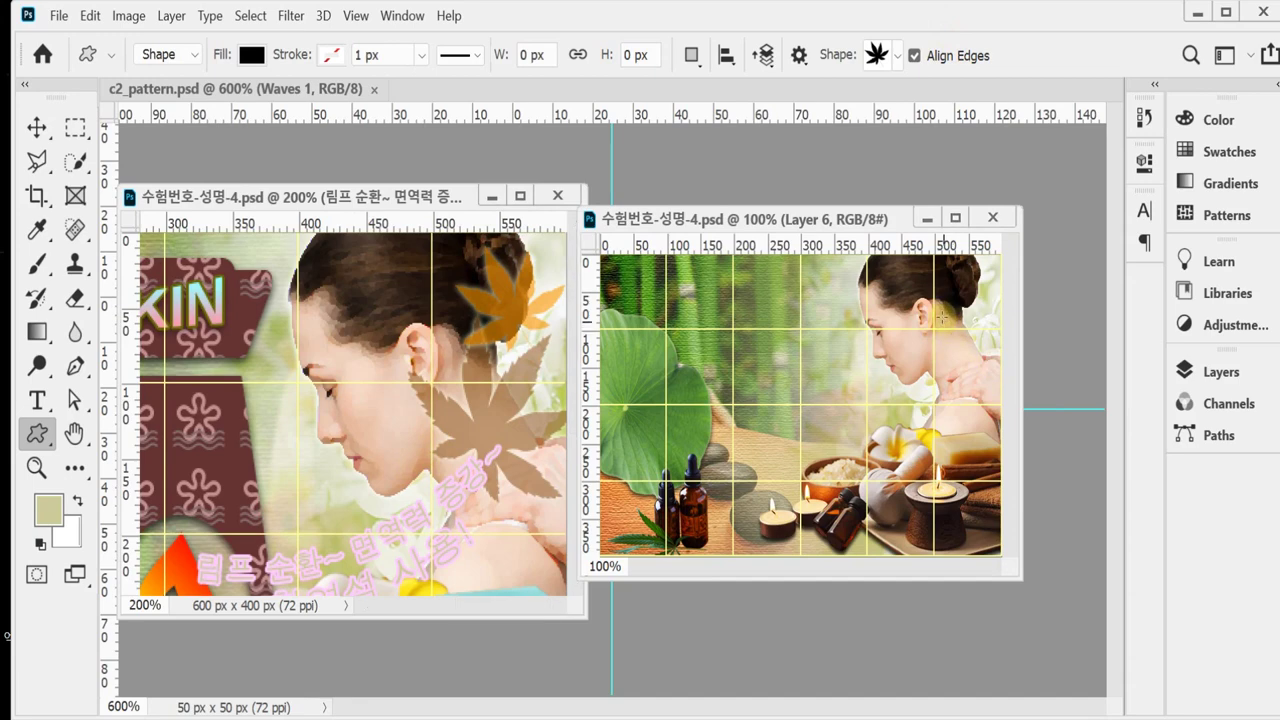
click(950, 312)
click(722, 249)
scroll(943, 357, up, 1)
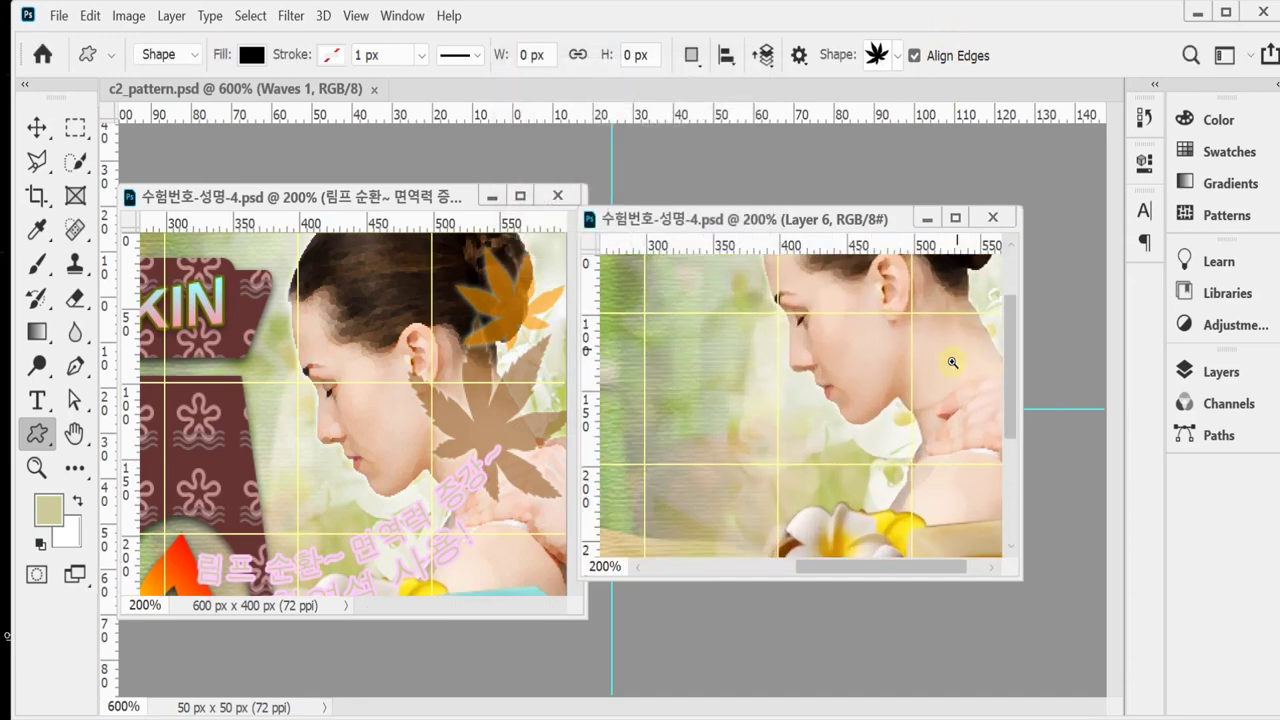
drag(943, 357, 1026, 512)
drag(830, 300, 820, 417)
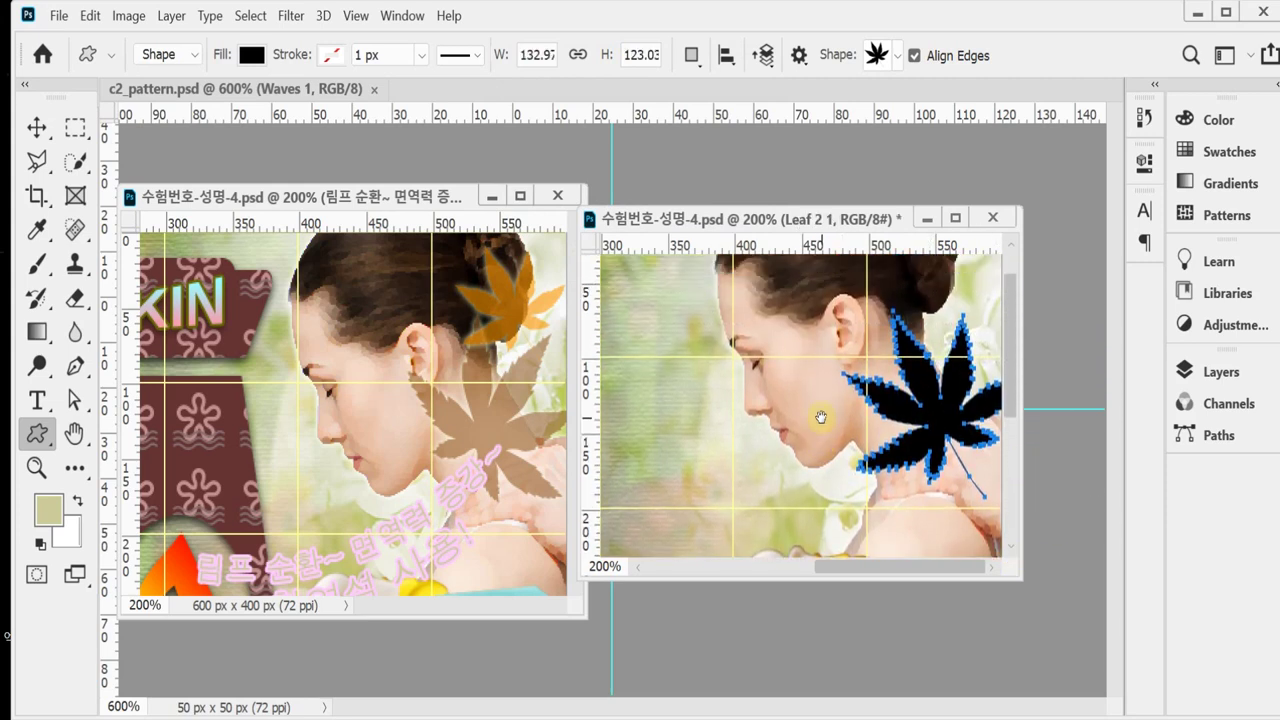
Set the fill colour of the new leaf shape to #ff9900.
click(1200, 372)
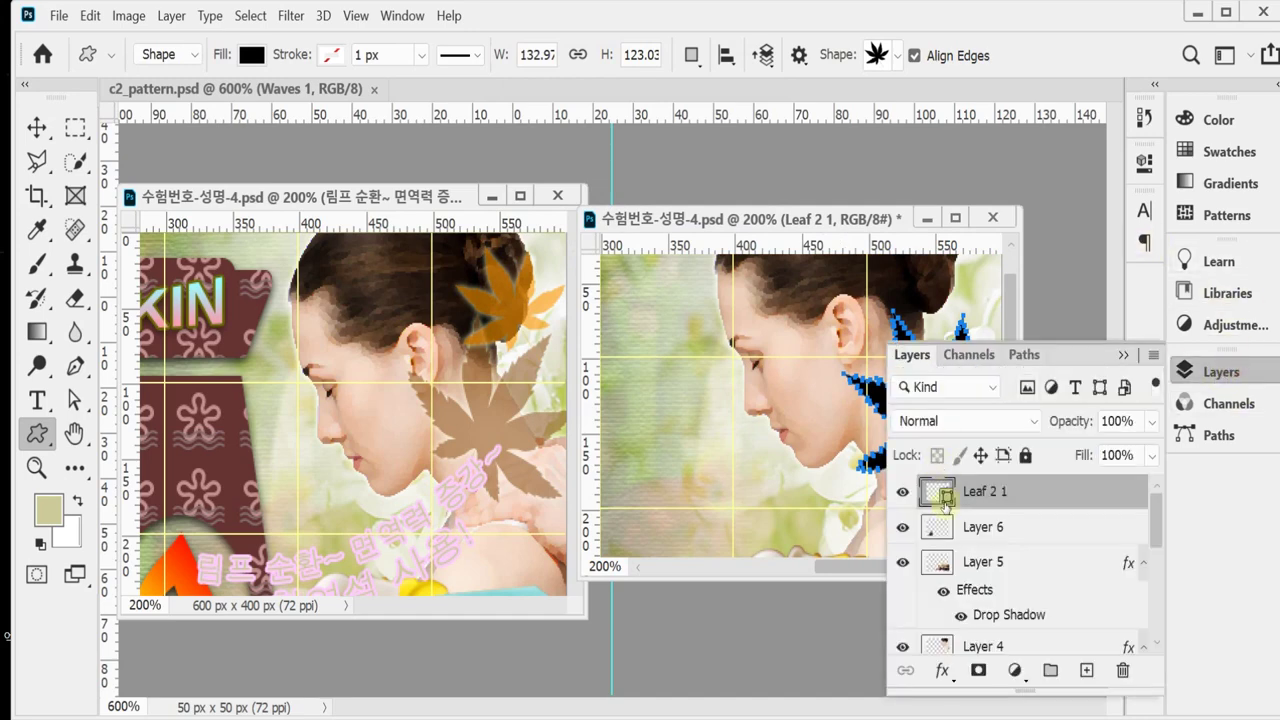
double_click(945, 496)
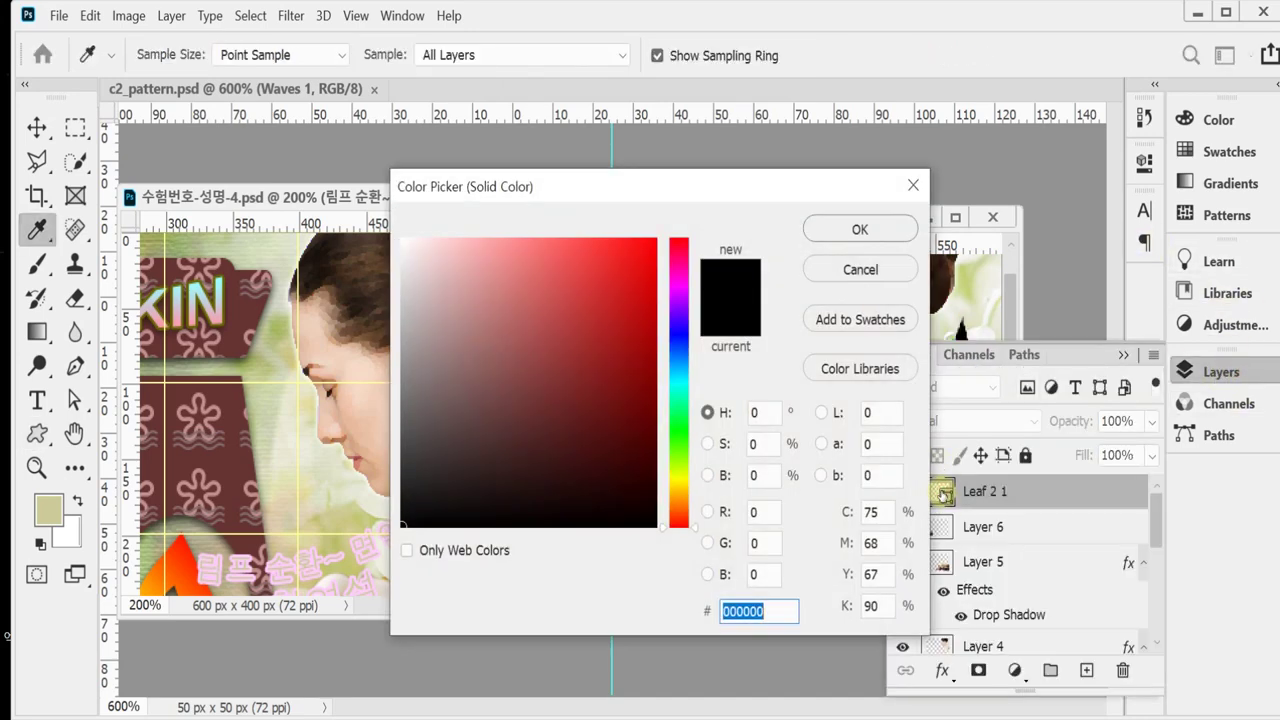
text(ff9900)
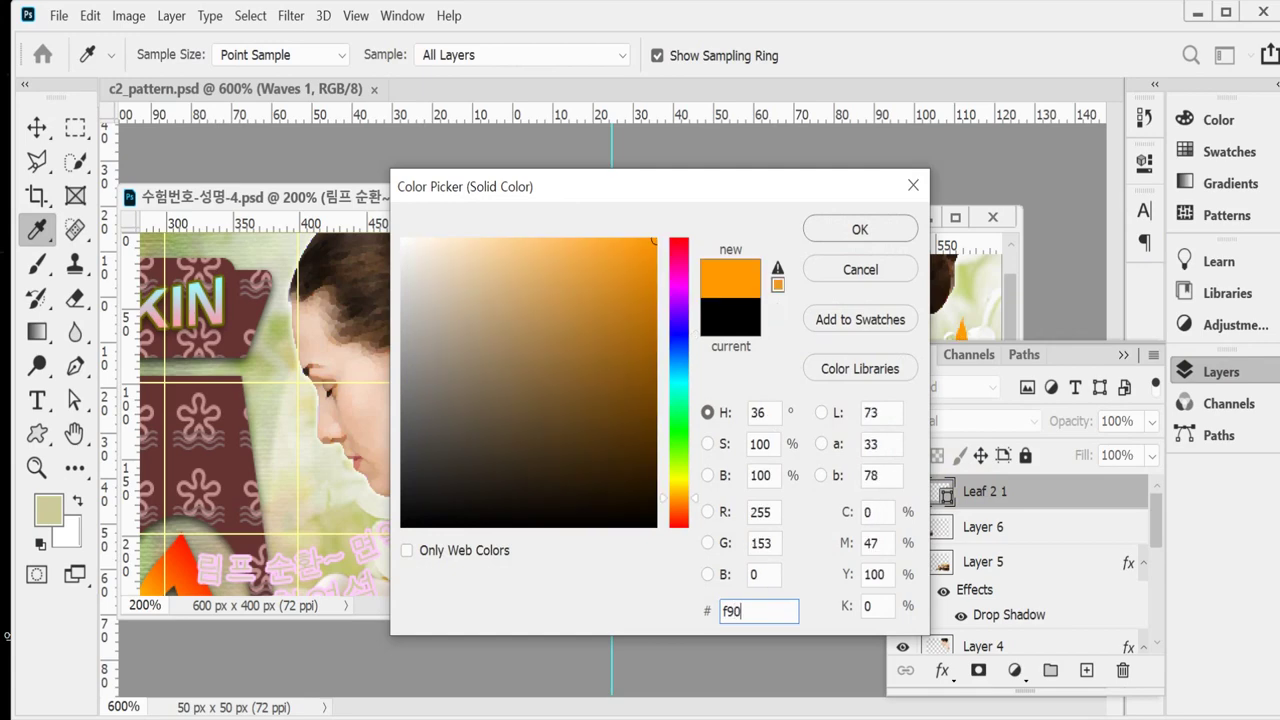
key(Return)
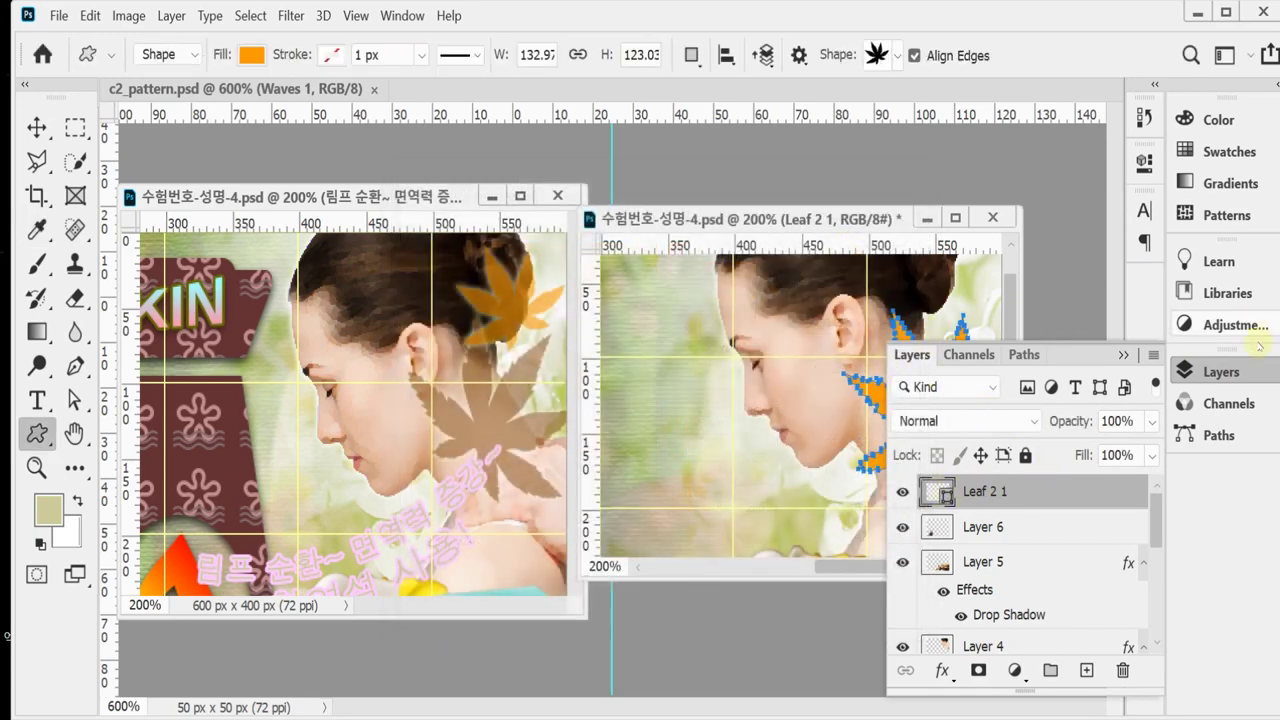
click(1222, 372)
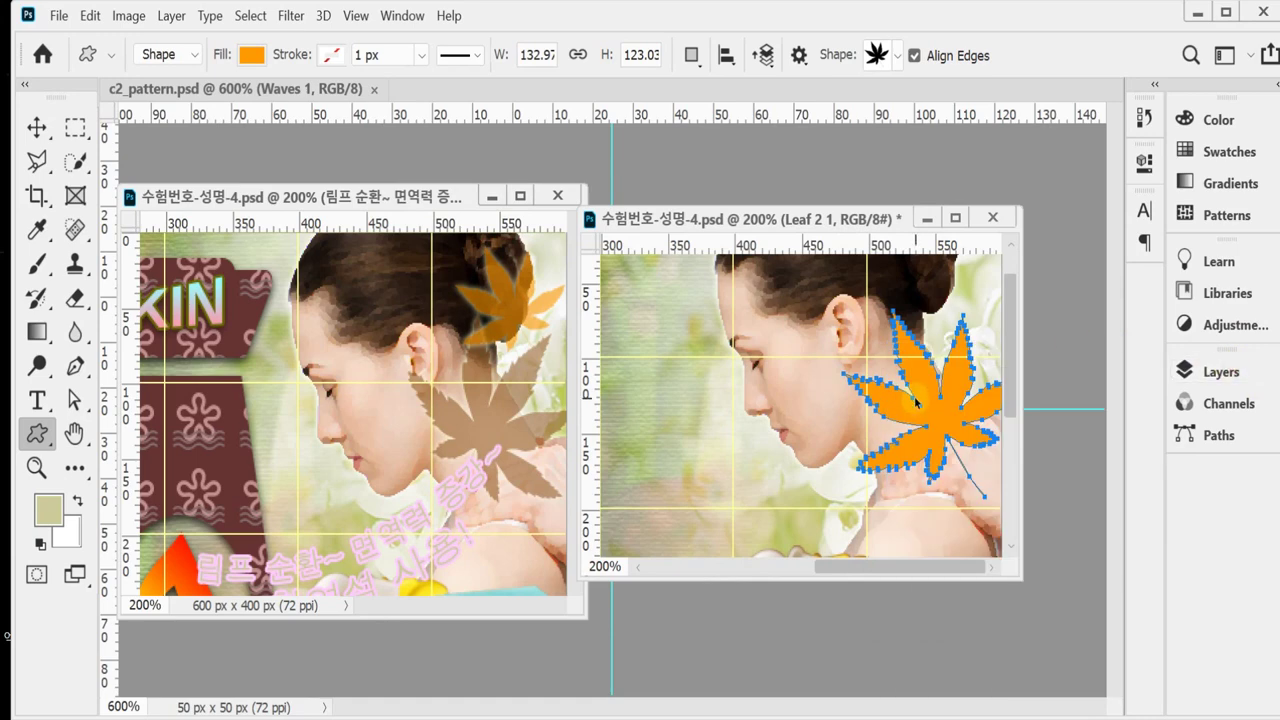
Scale the orange leaf down to about 63% (84 × 78 px) and place it over the woman's hair bun.
key(ctrl+t)
drag(842, 498, 852, 384)
drag(926, 348, 975, 364)
drag(878, 402, 878, 448)
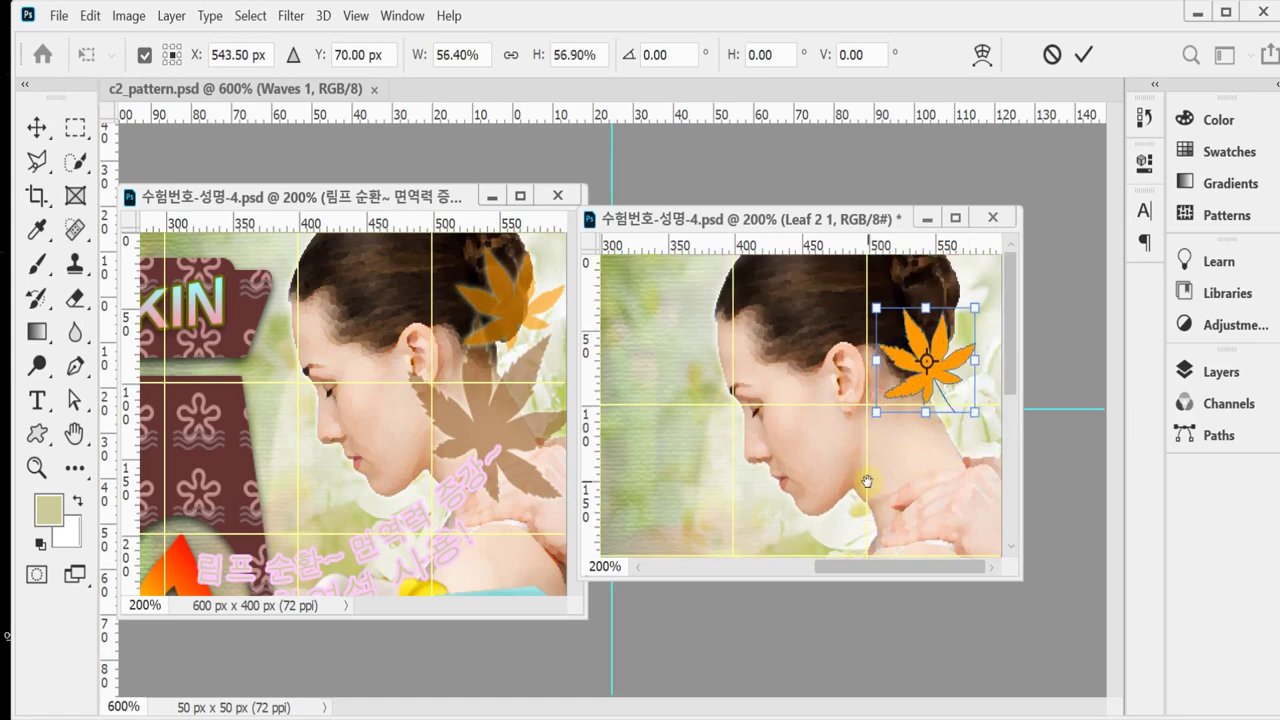
mouse_move(976, 387)
mouse_down()
mouse_move(975, 358)
mouse_move(986, 390)
mouse_up()
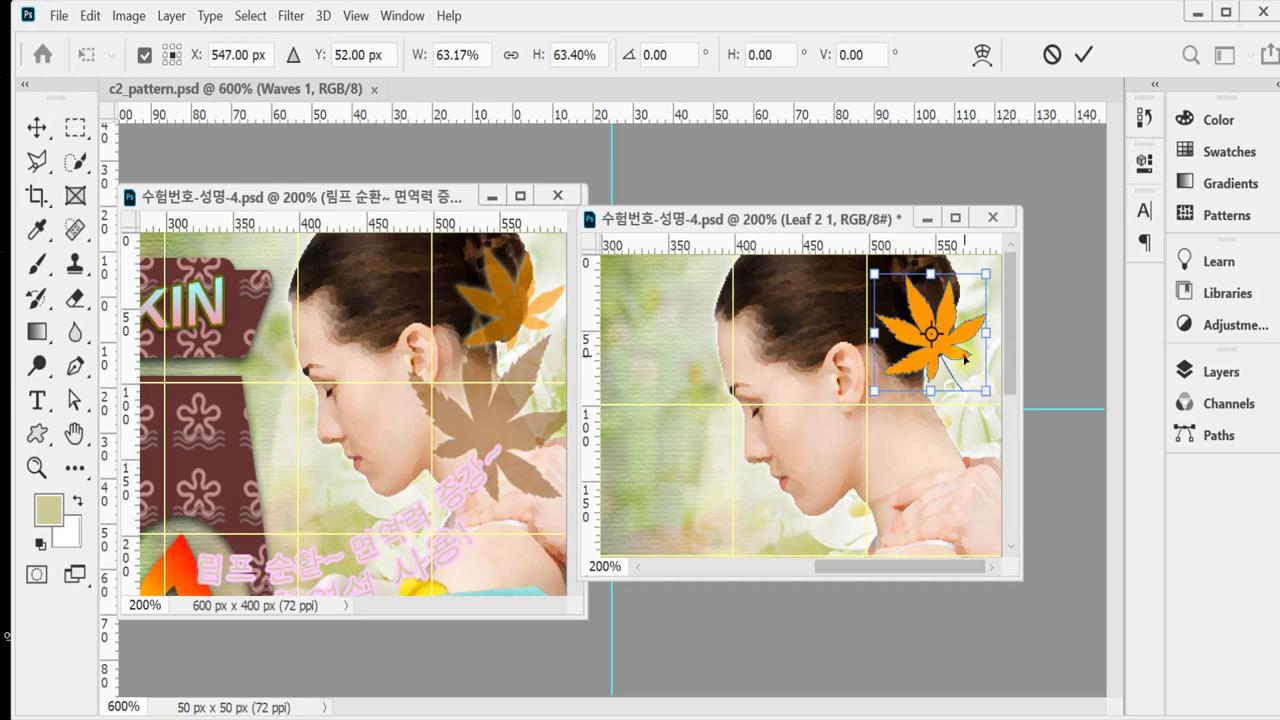
key(Return)
Add an Outer Glow with a size of 5 px to the orange leaf layer.
click(1210, 371)
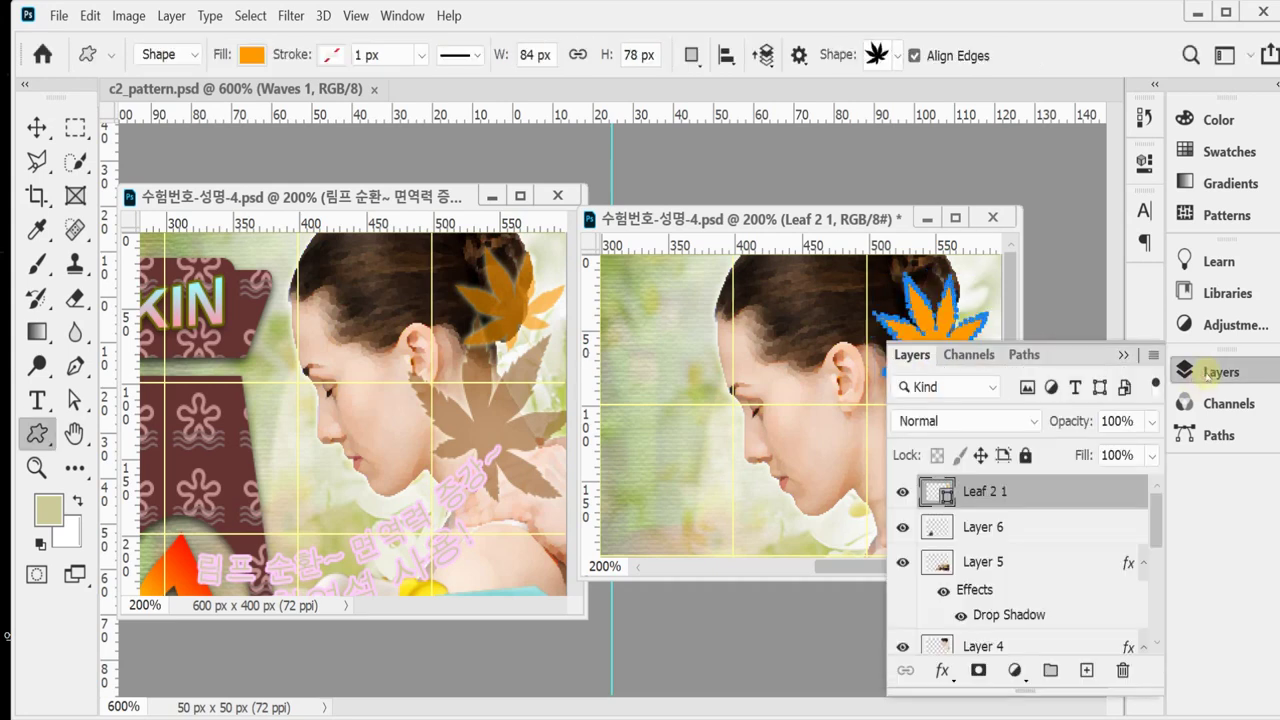
click(941, 670)
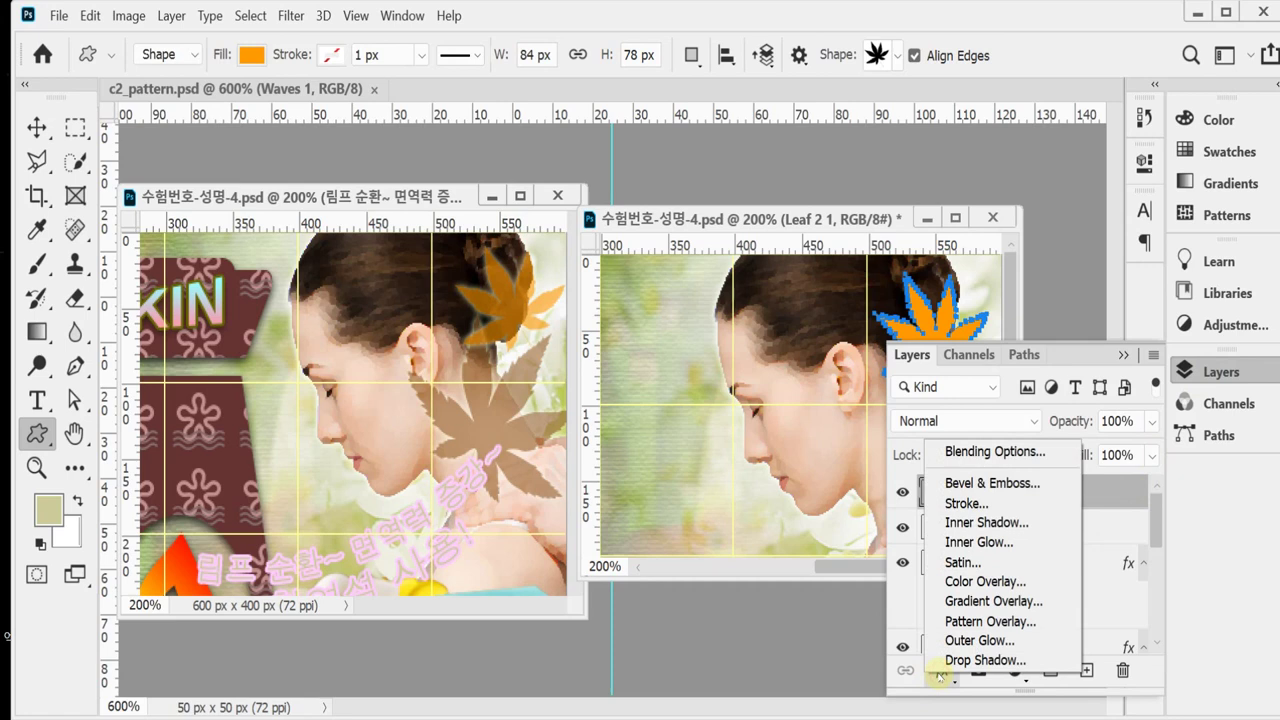
click(983, 640)
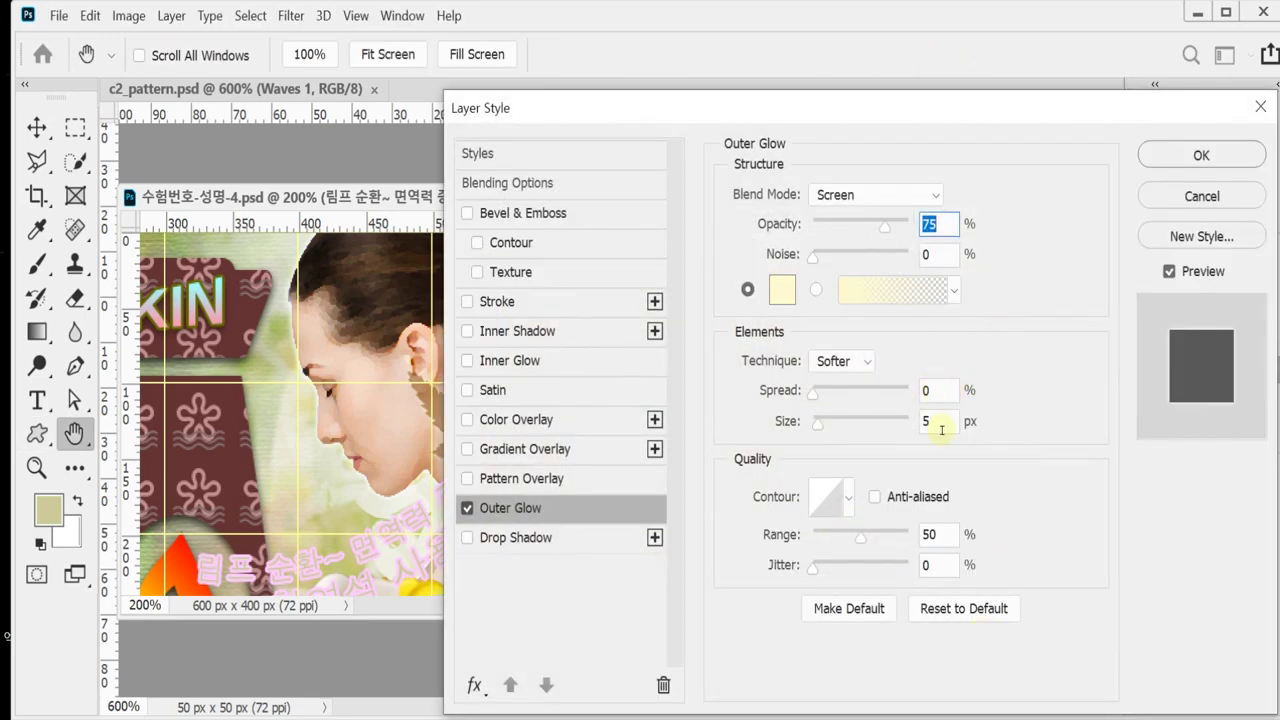
click(941, 429)
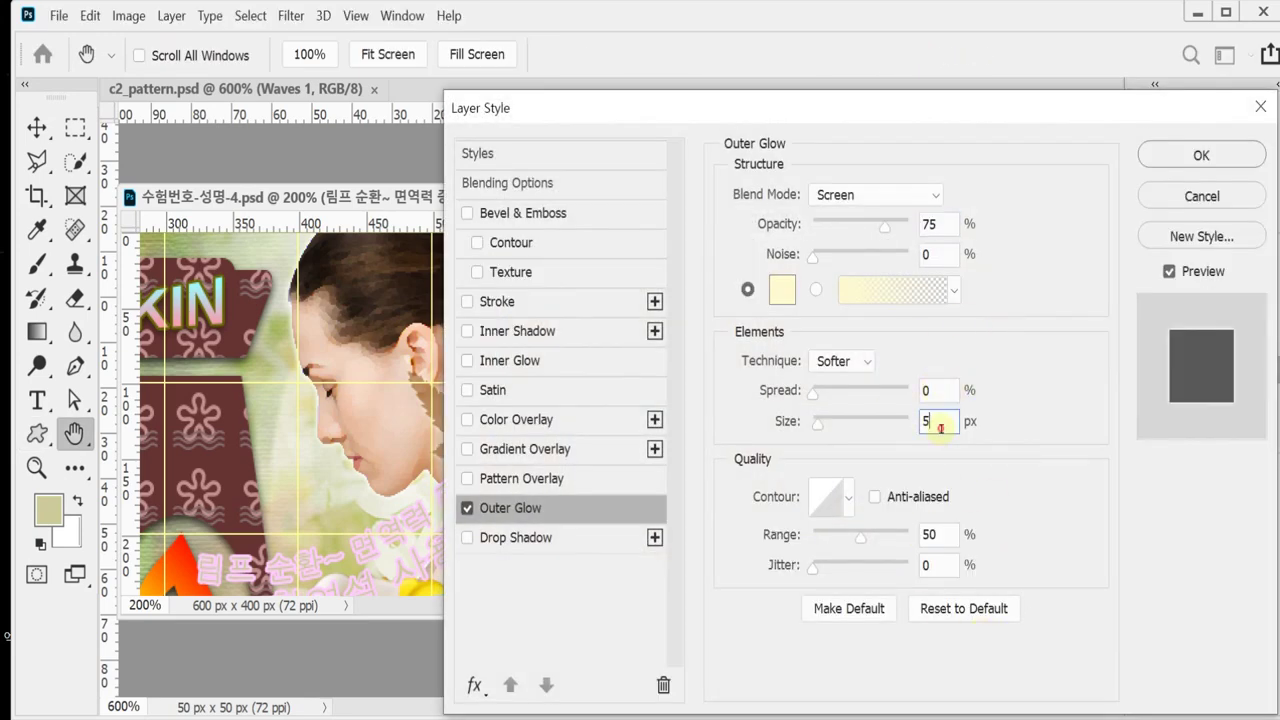
click(1195, 157)
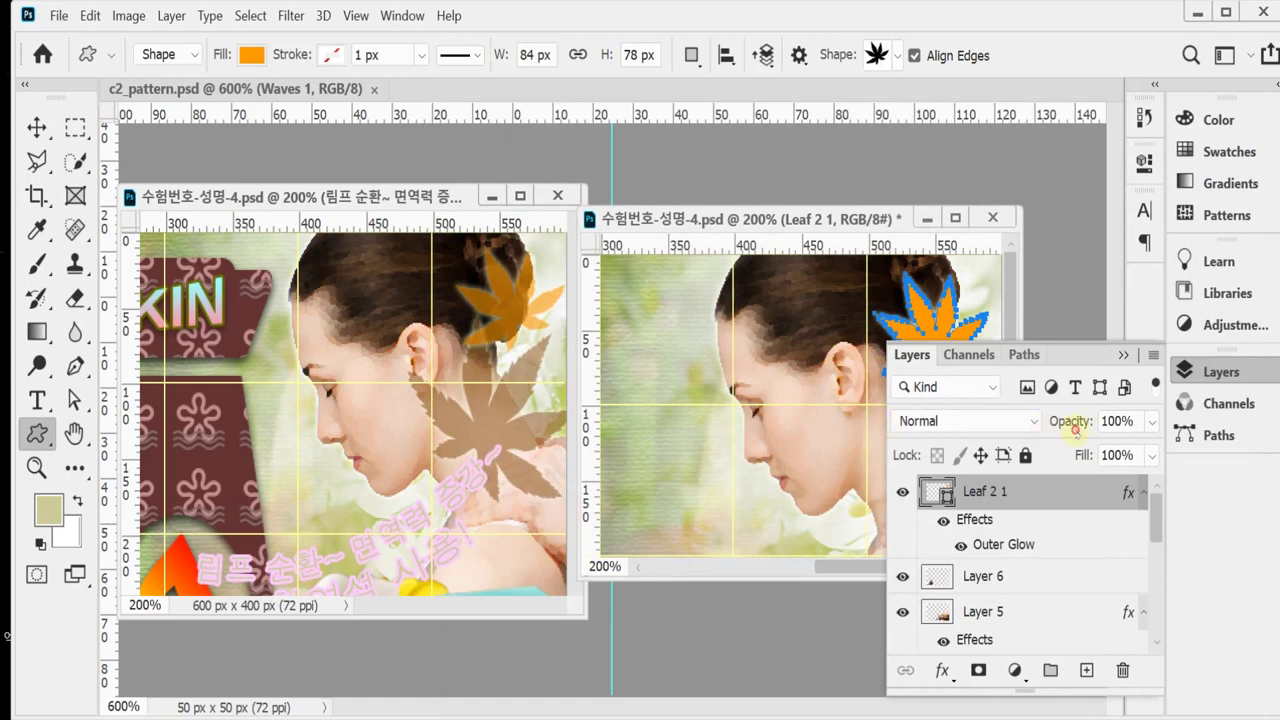
Set the opacity of the orange leaf layer to 60%.
click(1060, 425)
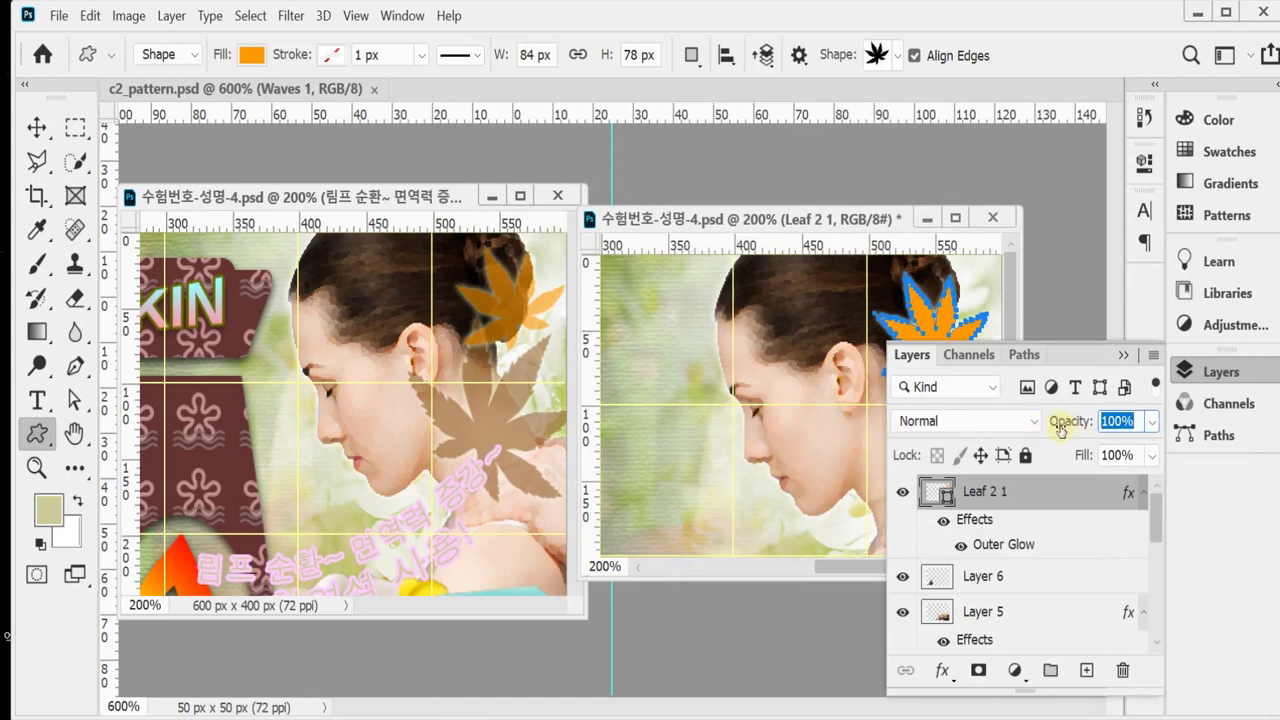
text(60)
key(Return)
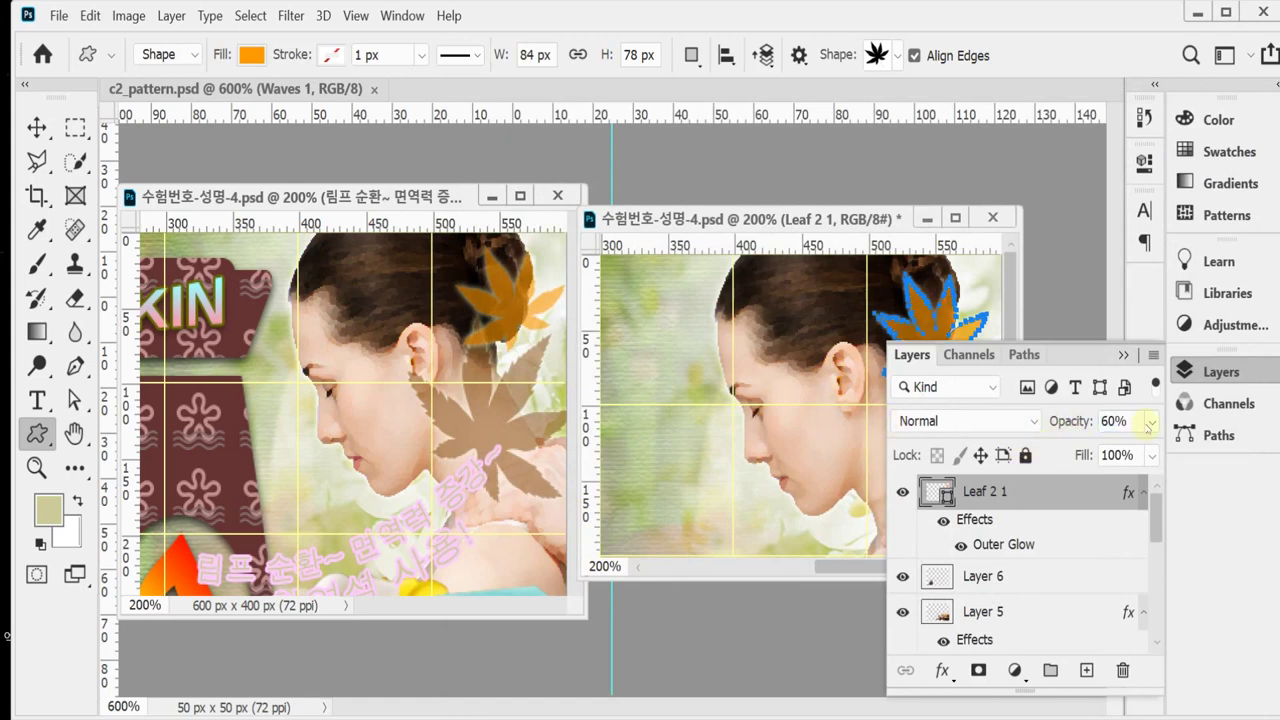
click(1219, 369)
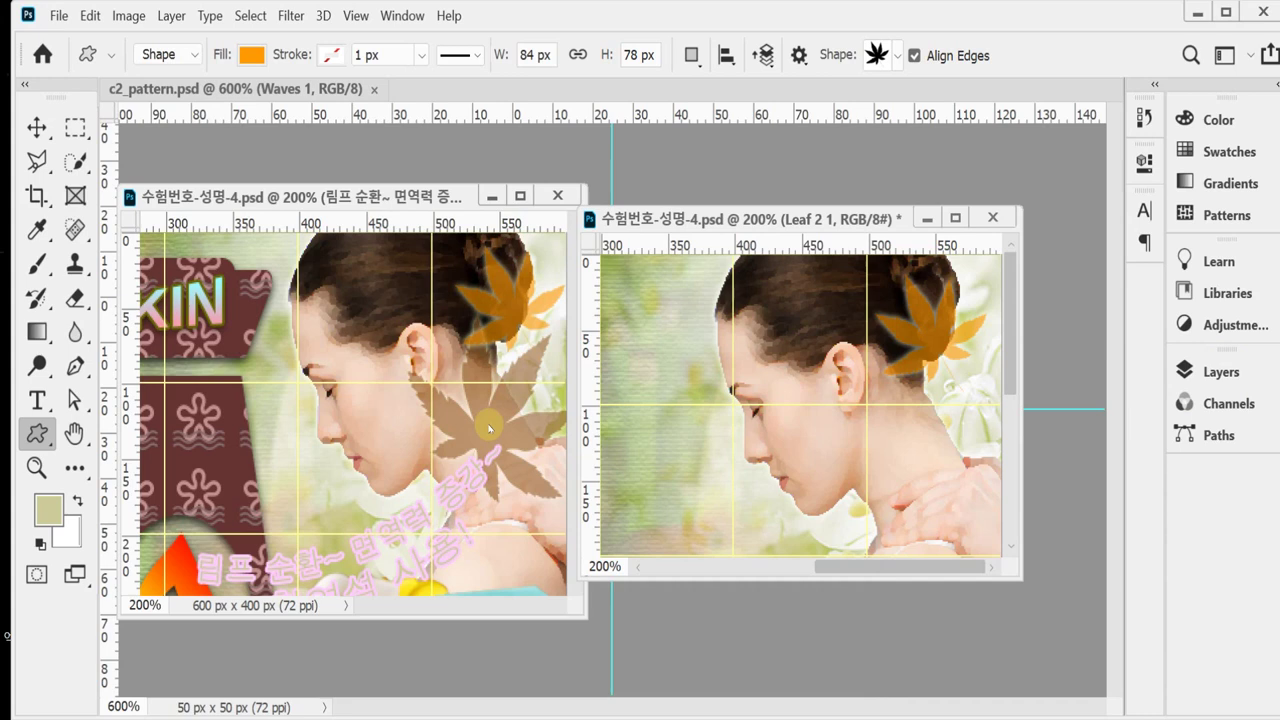
Duplicate the leaf, move the copy down onto the woman's neck and enlarge it to about 144%.
key(ctrl+j)
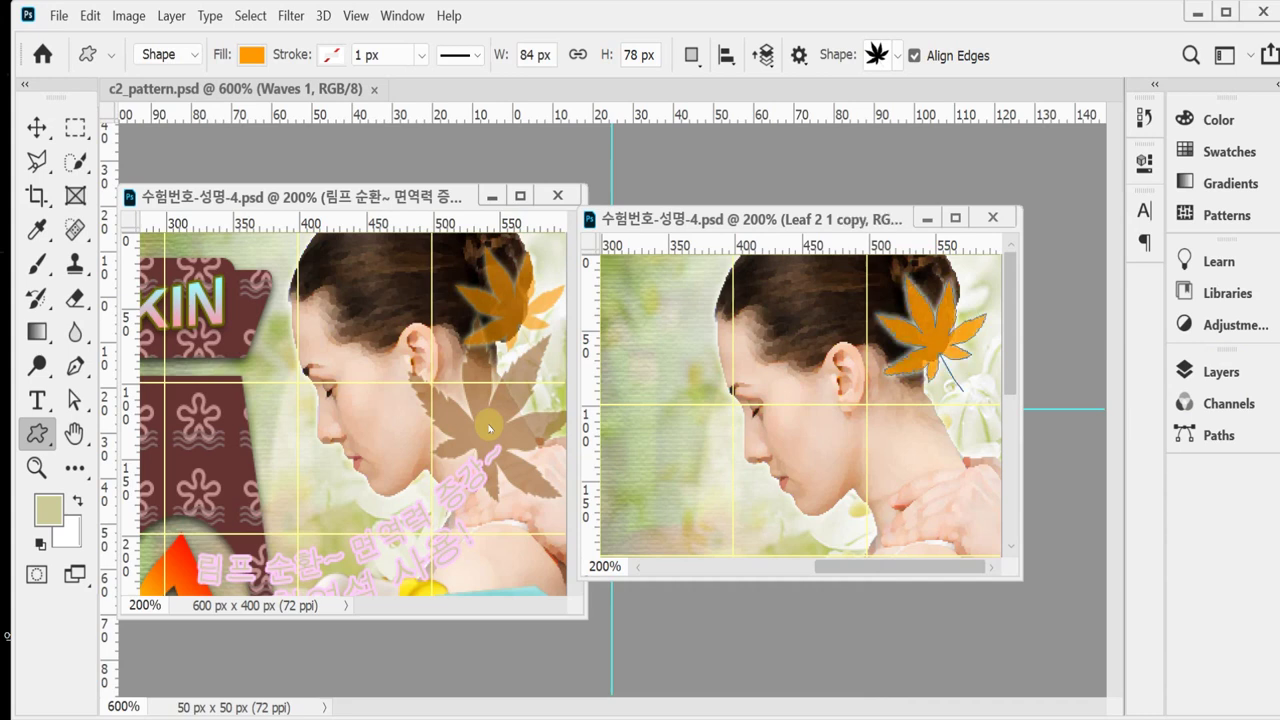
key(ctrl+t)
key(Left)
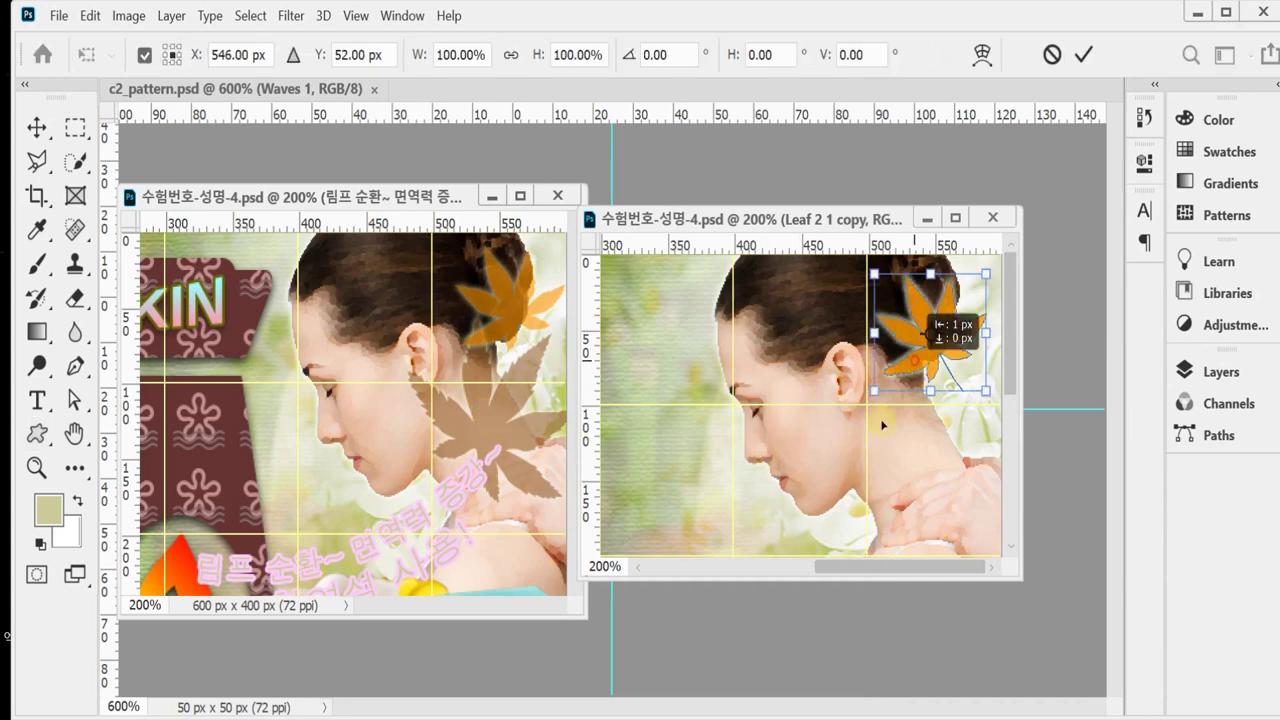
drag(912, 358, 852, 455)
drag(918, 493, 972, 541)
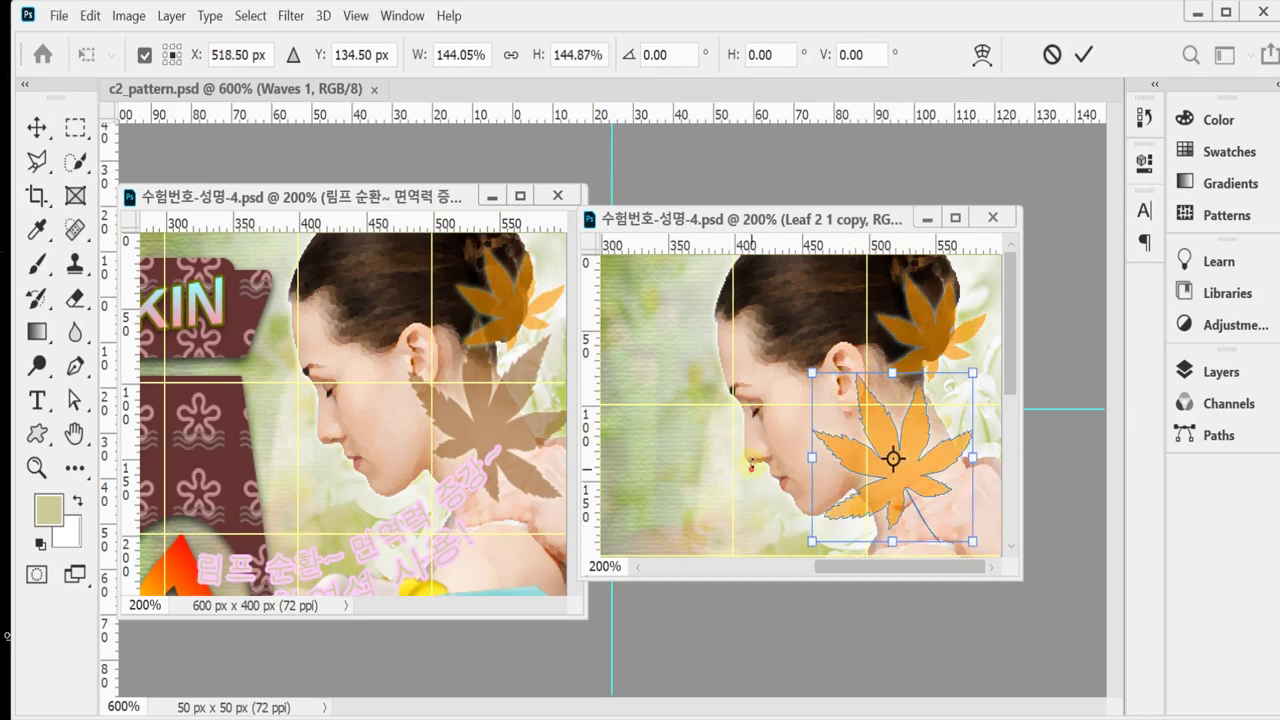
Rotate the copied leaf to about 68°, scale it to about 147% and position it over the neck and shoulder.
drag(757, 466, 864, 326)
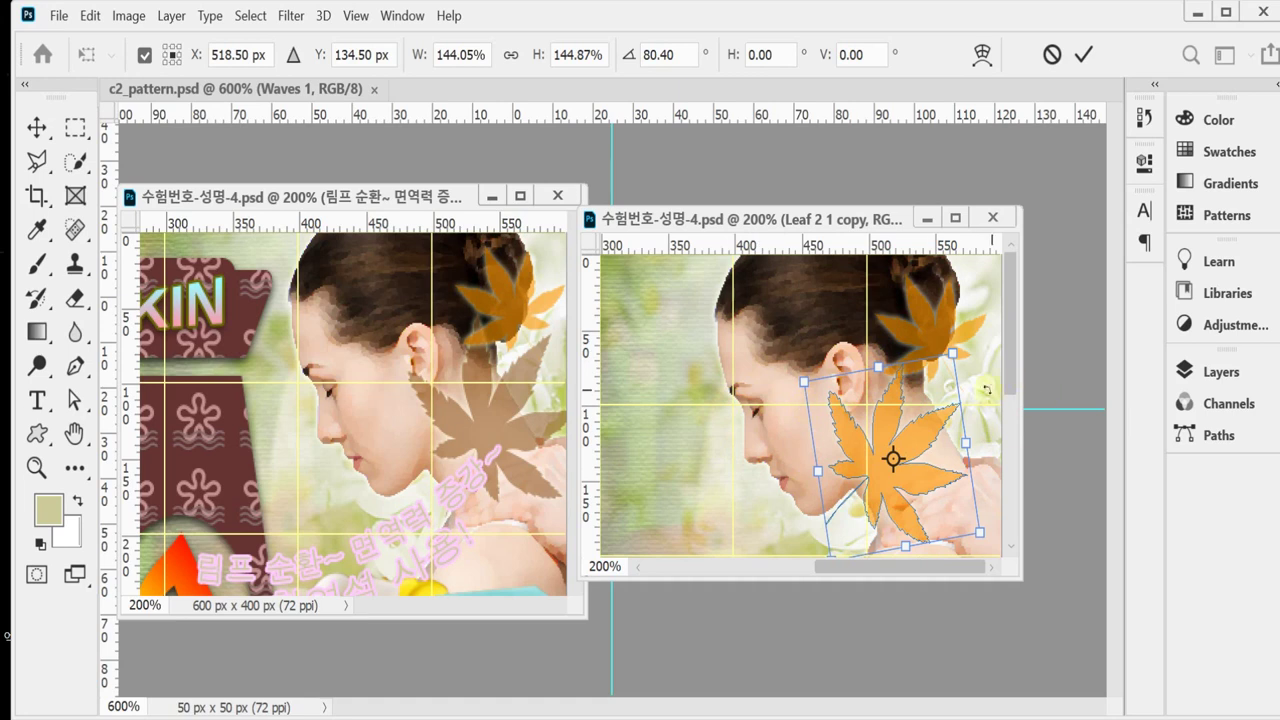
drag(958, 380, 955, 348)
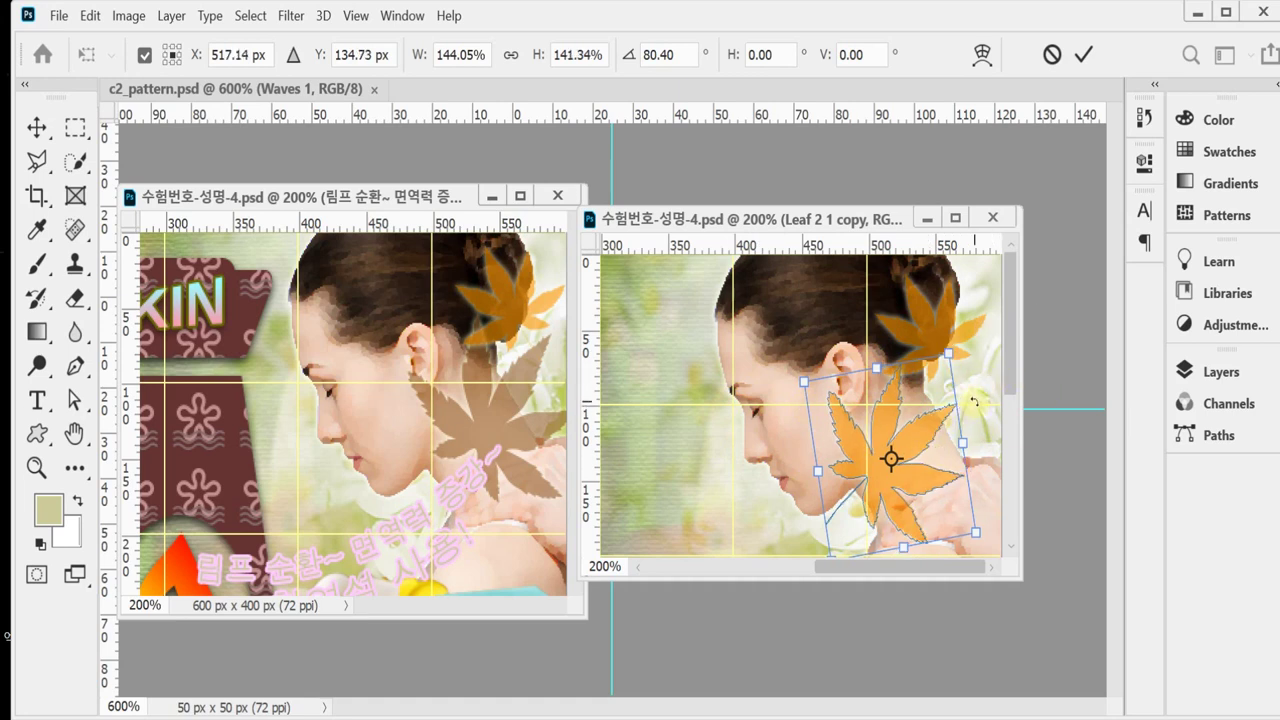
key(ctrl+z)
drag(929, 476, 950, 447)
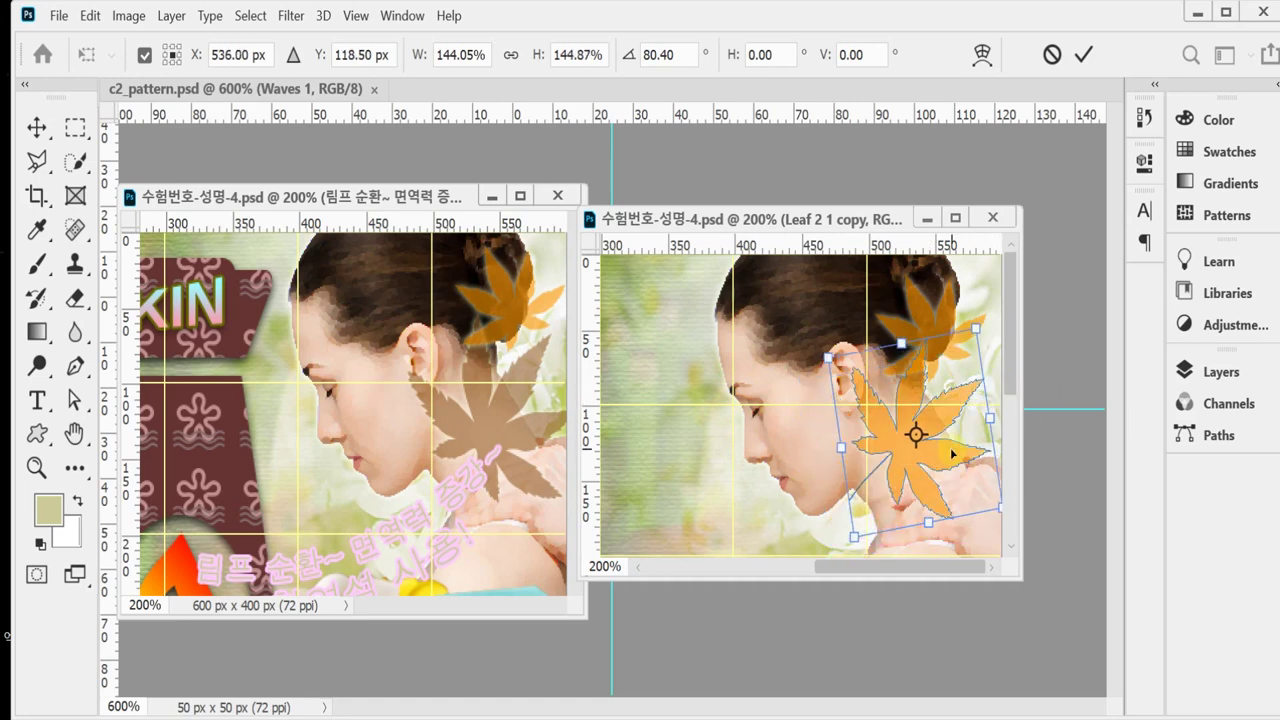
drag(850, 289, 818, 307)
drag(820, 307, 850, 285)
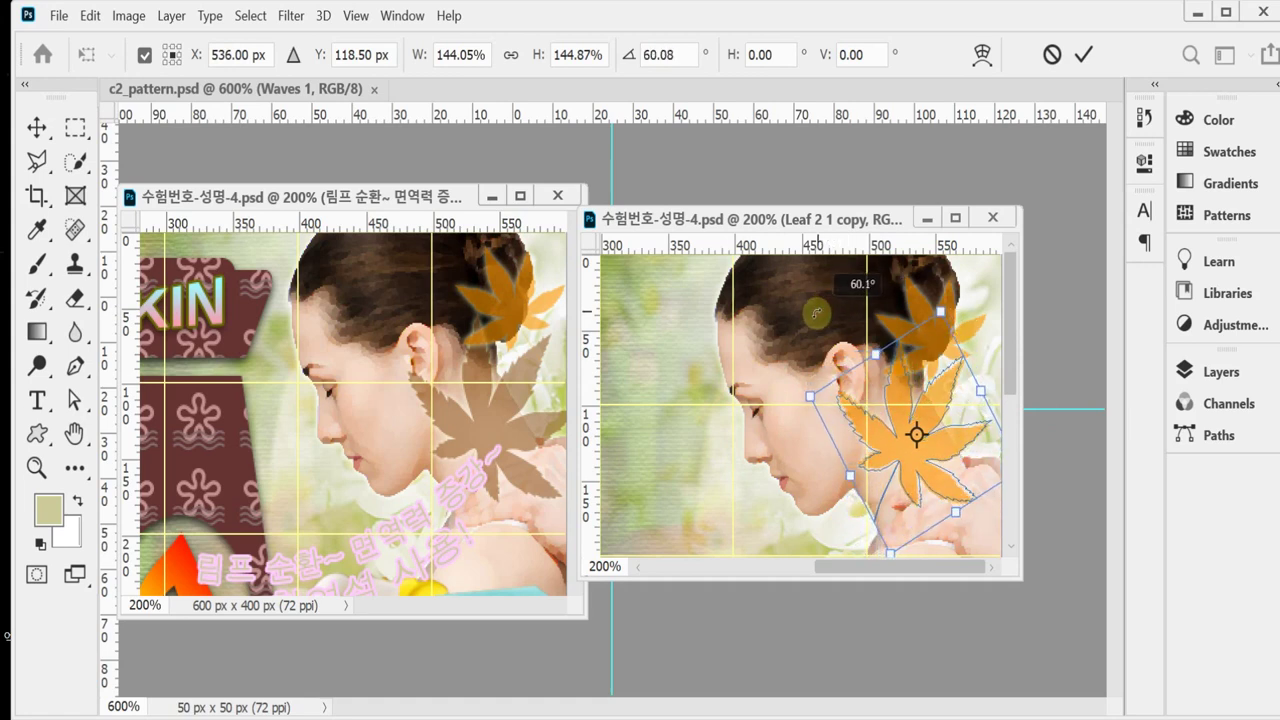
drag(955, 504, 955, 505)
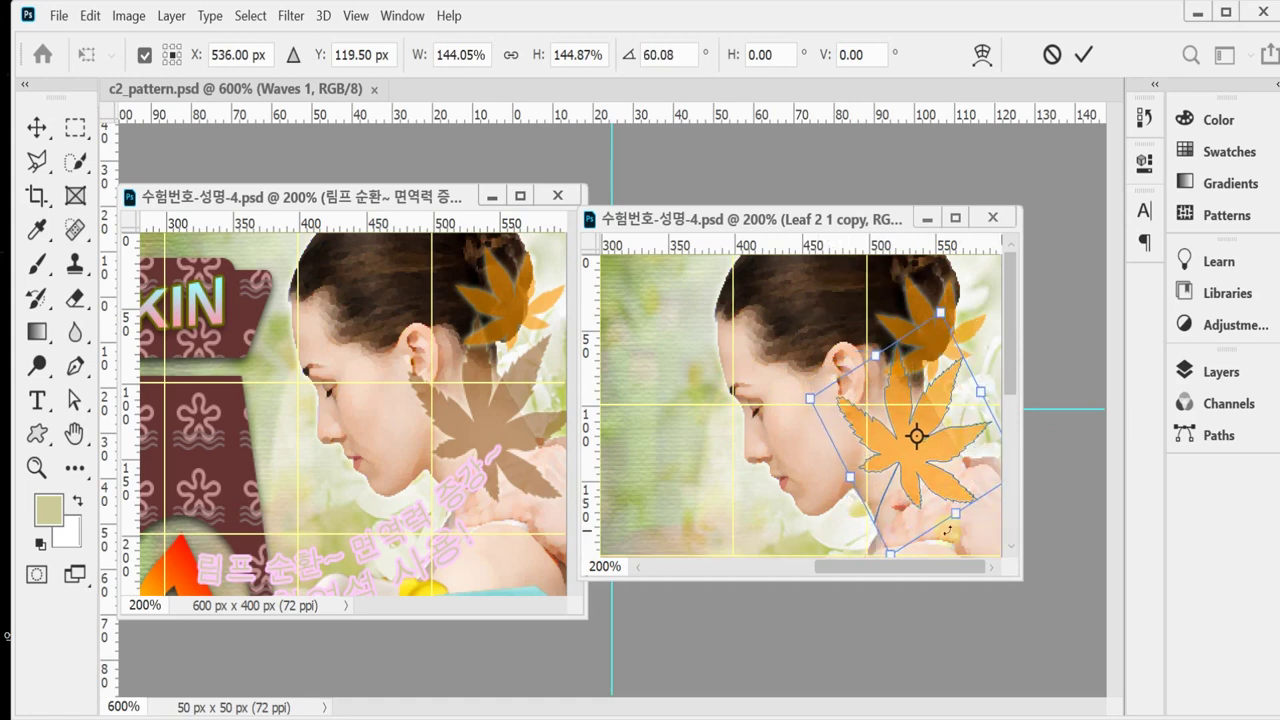
drag(890, 550, 889, 553)
drag(791, 517, 784, 498)
drag(891, 467, 888, 472)
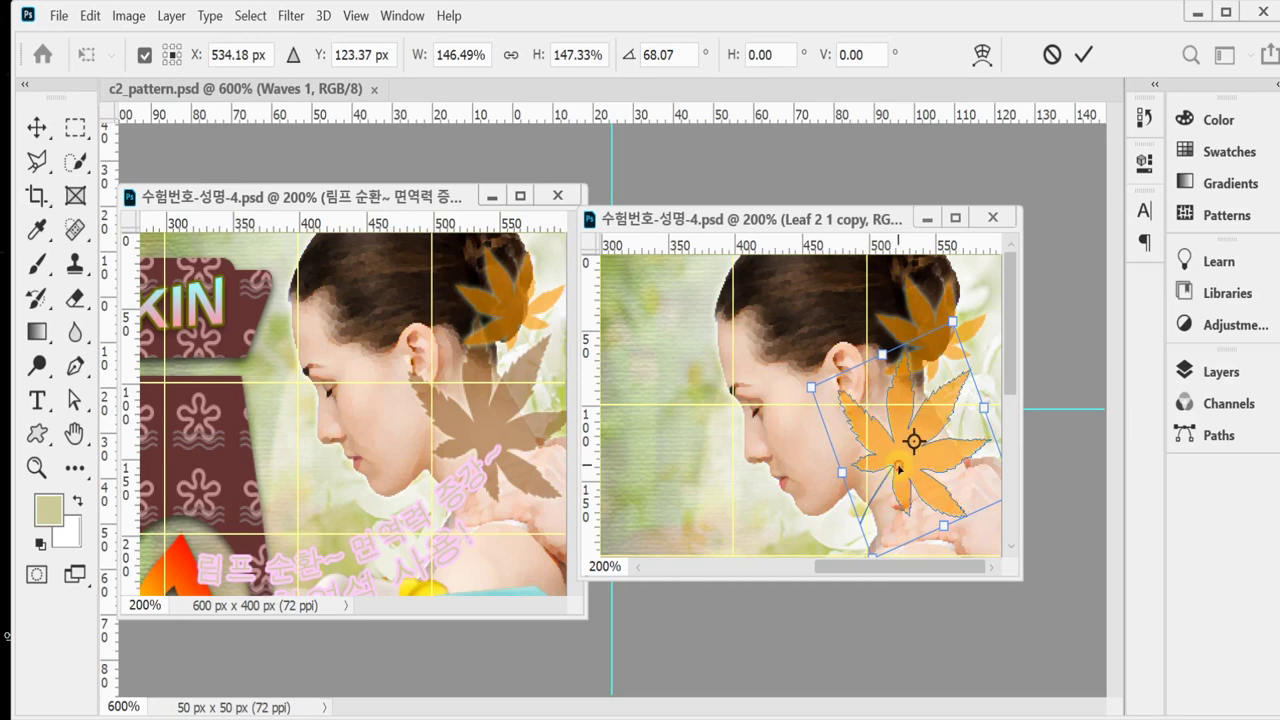
key(Return)
Change the fill colour of the larger leaf copy to #963.
click(1202, 371)
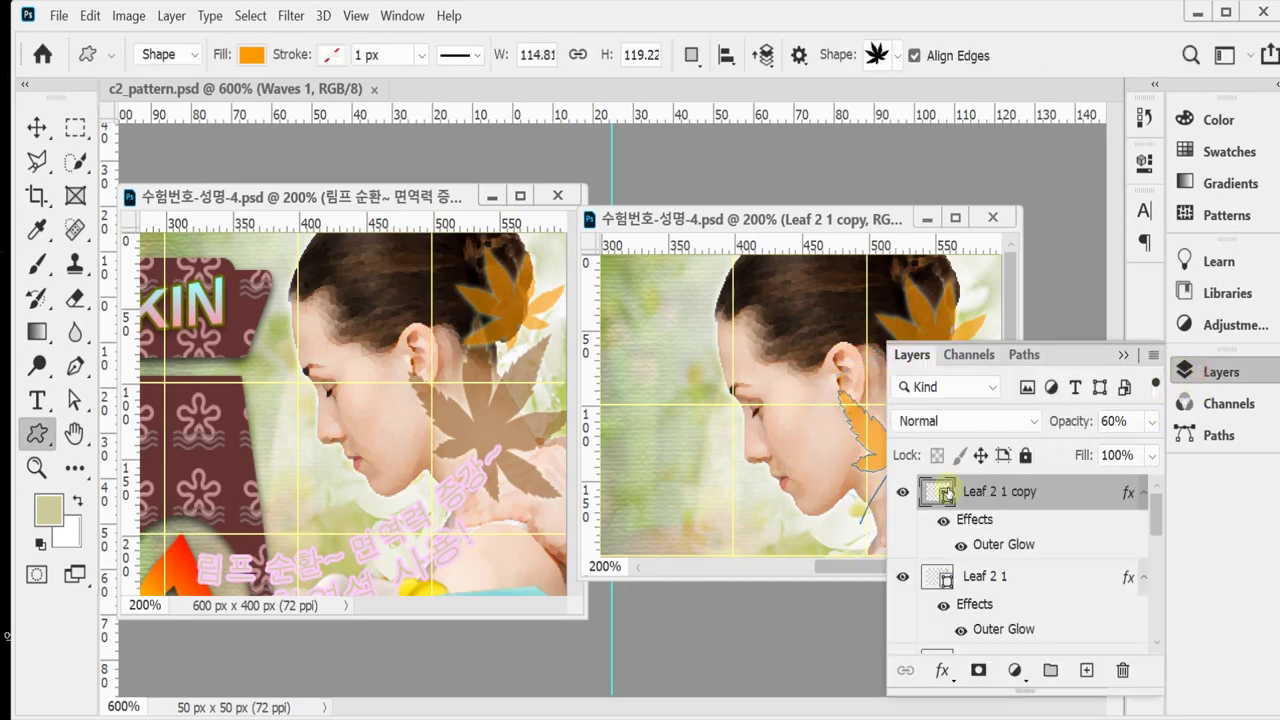
double_click(944, 492)
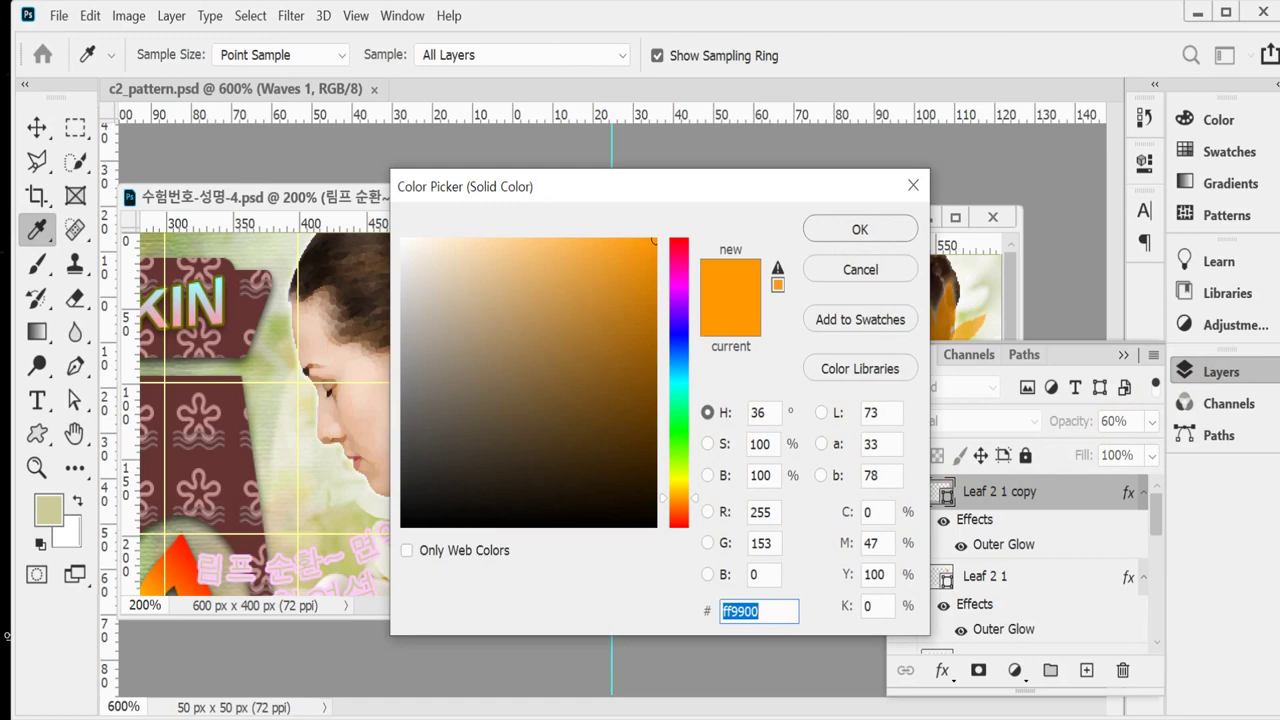
text(963)
key(Return)
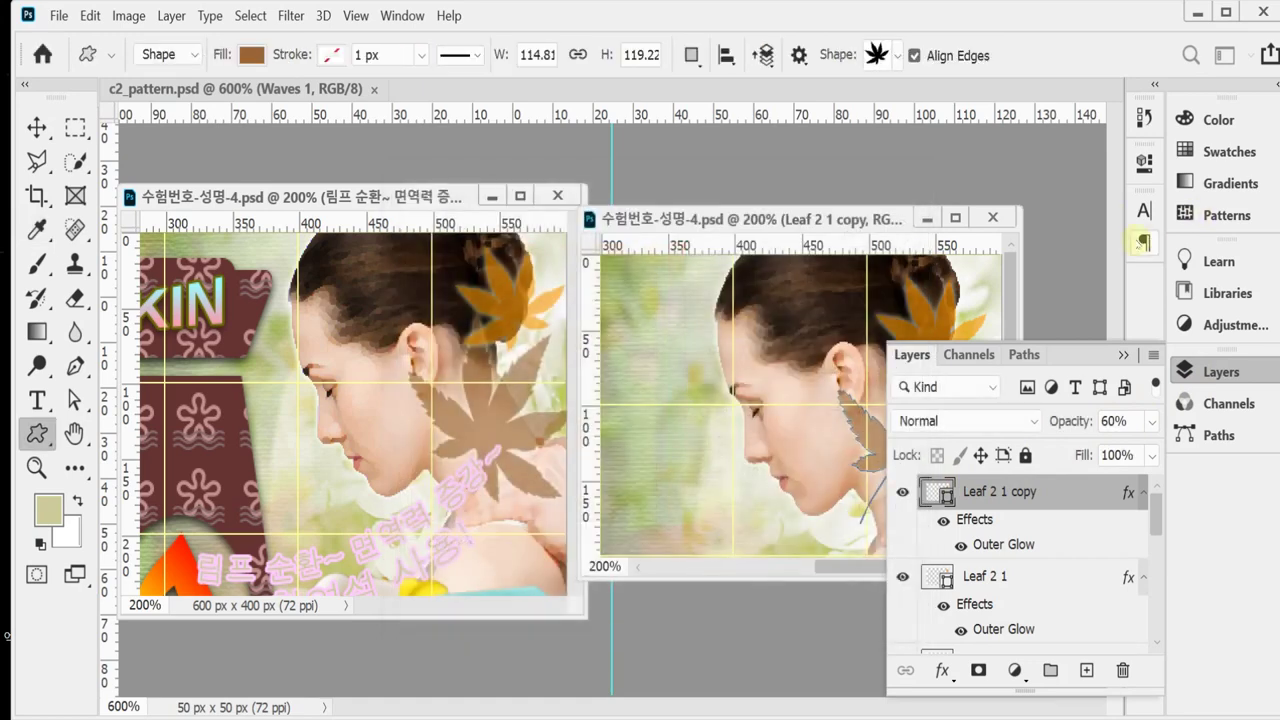
click(1222, 371)
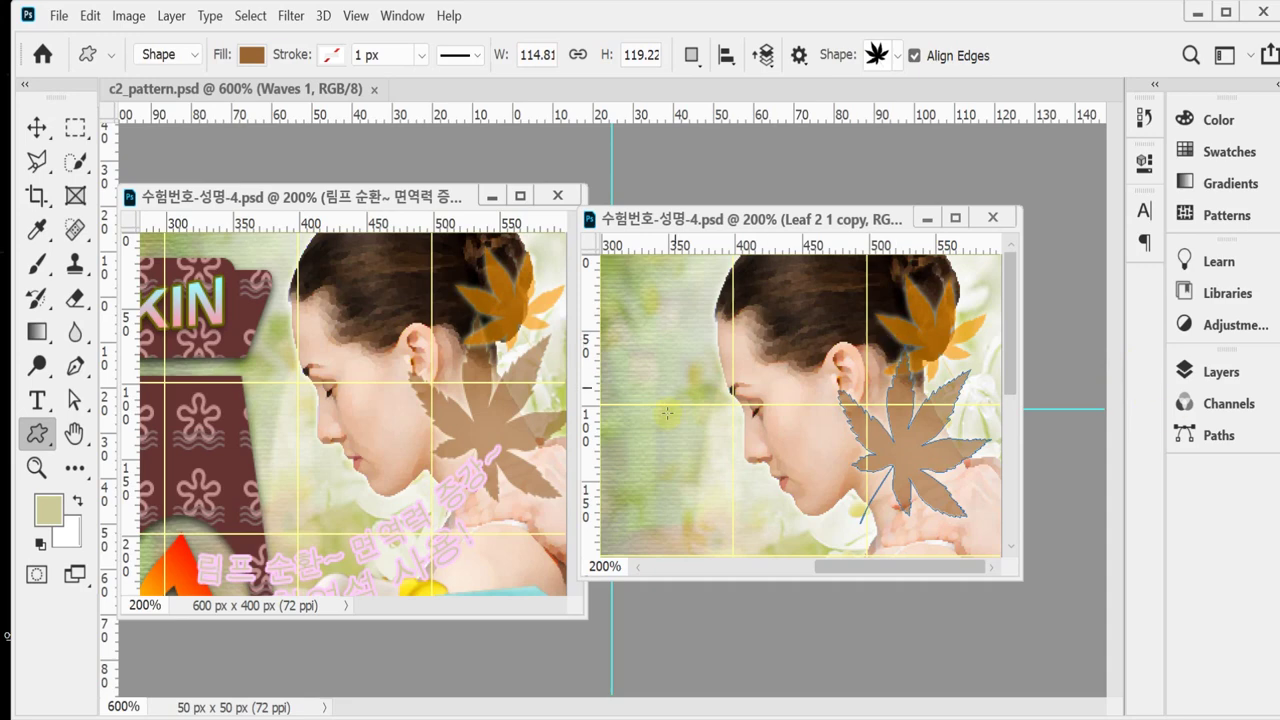
click(497, 530)
scroll(497, 540, up, 5)
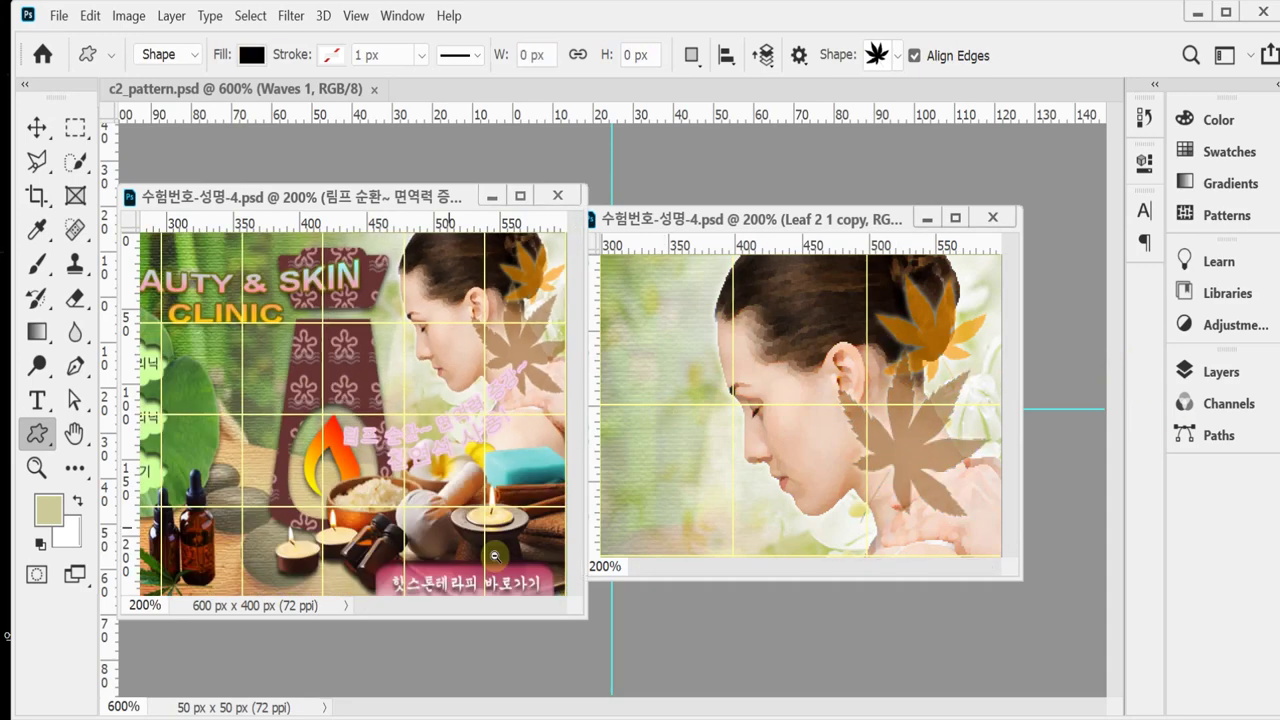
Draw a Tabbed Button custom shape from the Web set, about 236 × 85 px, at the working banner's lower-right edge beneath the candle.
scroll(497, 572, down, 5)
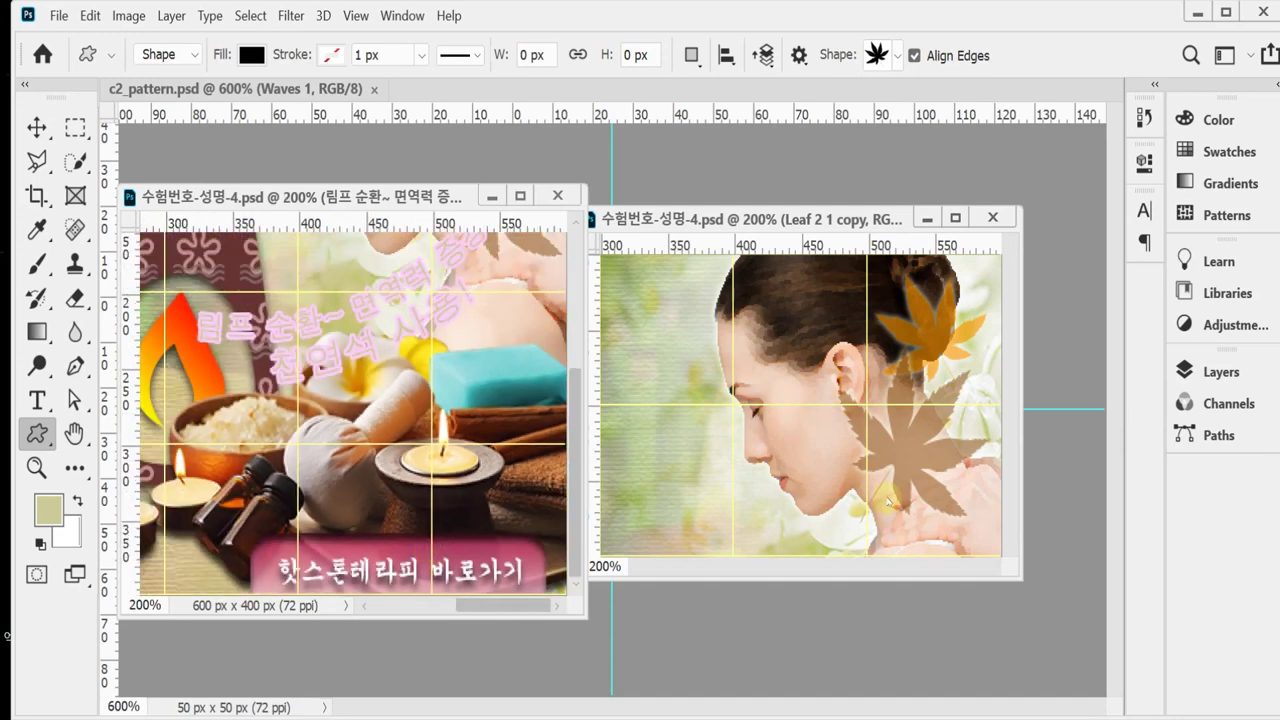
click(688, 535)
scroll(790, 492, down, 5)
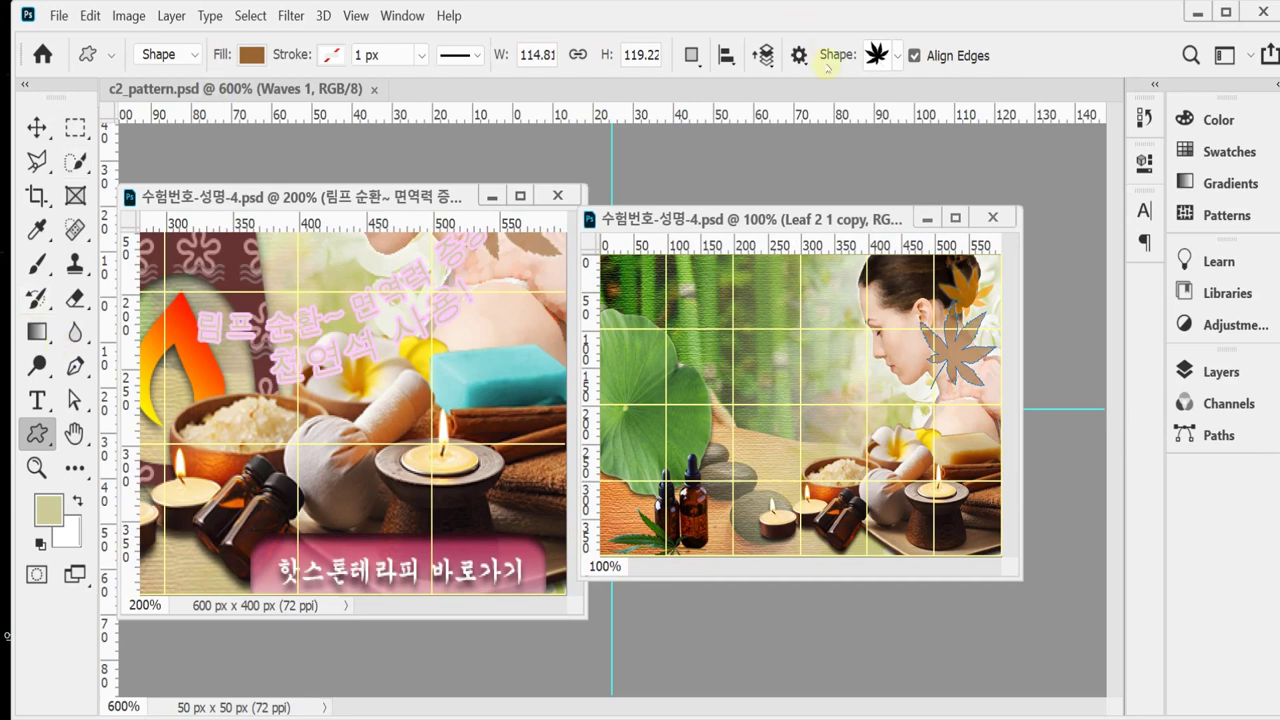
click(897, 56)
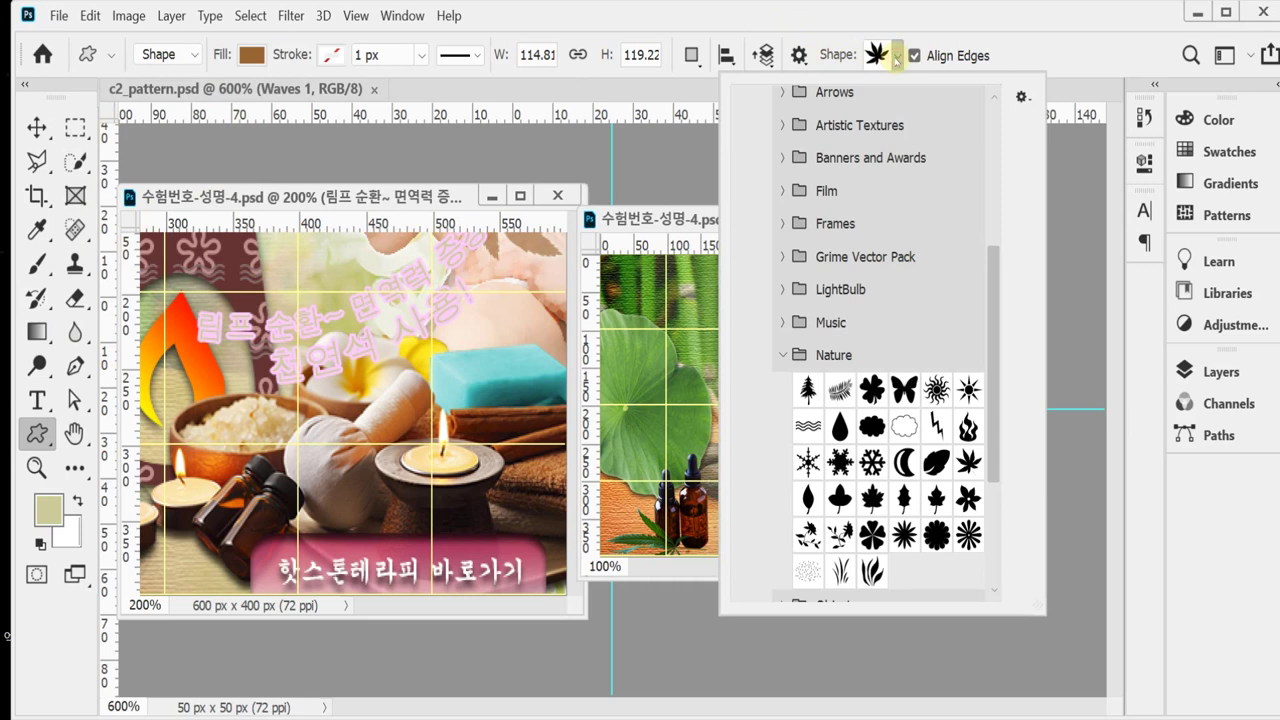
scroll(915, 420, down, 5)
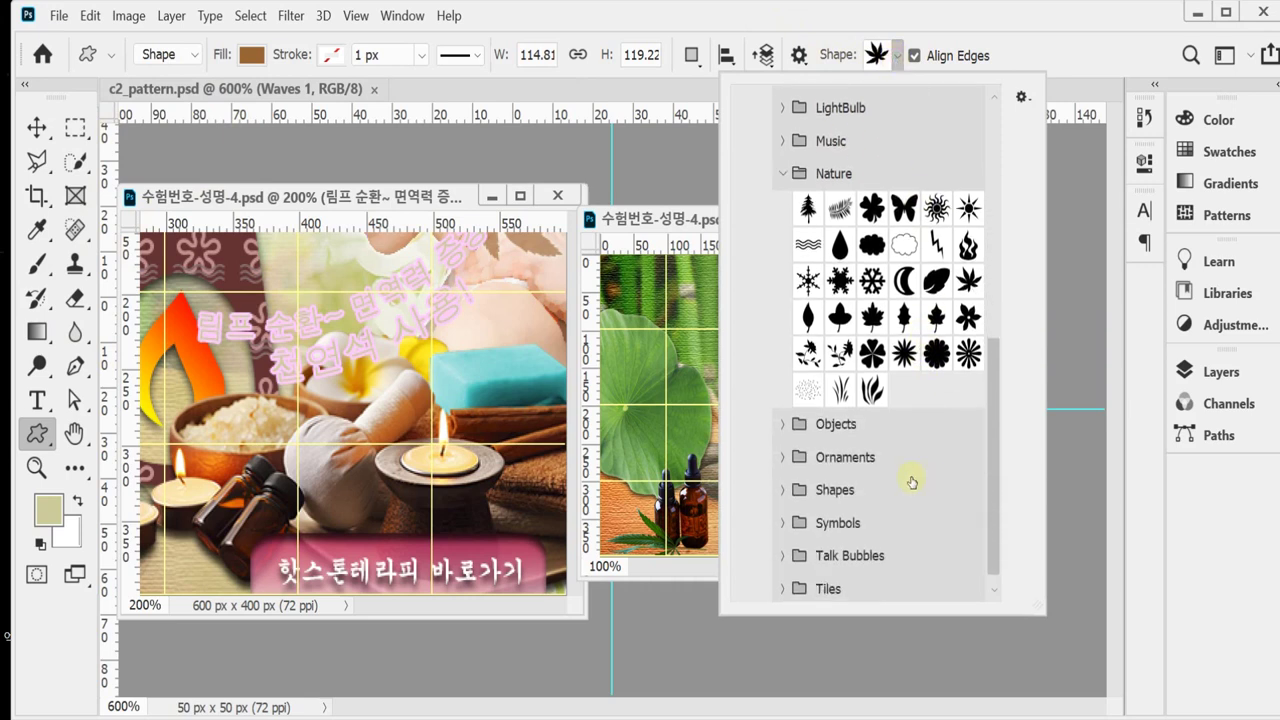
click(784, 586)
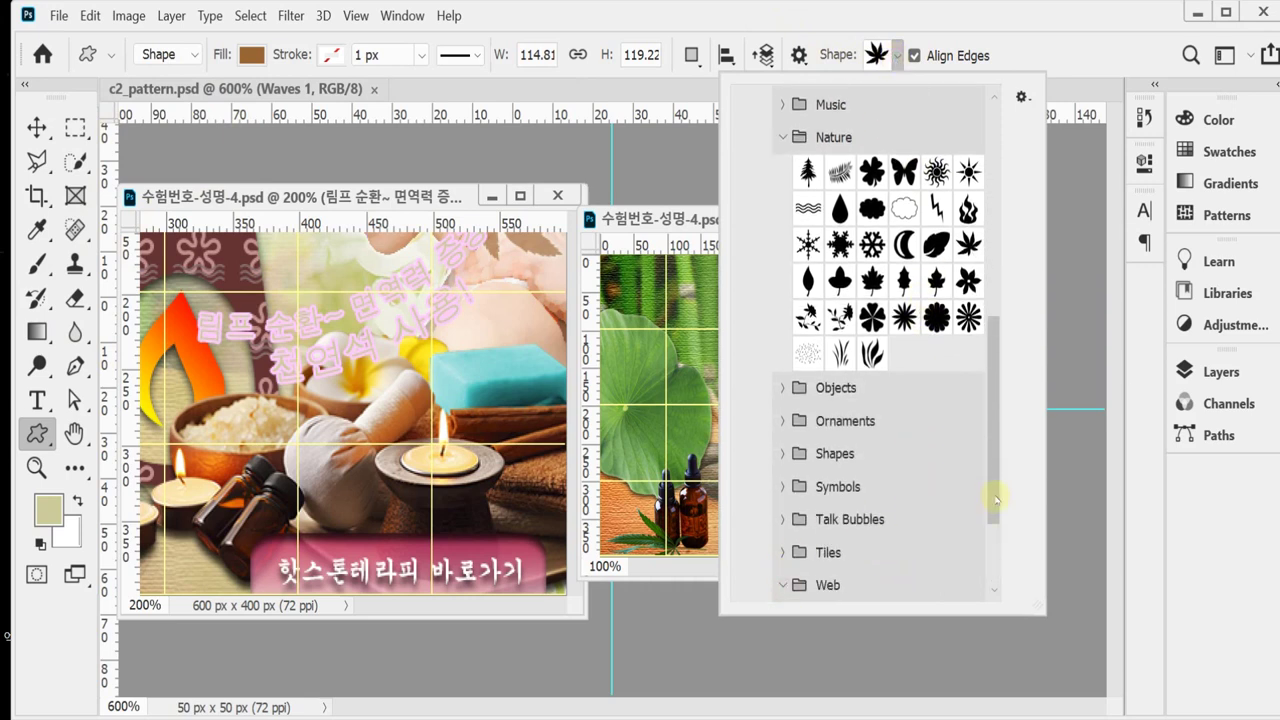
drag(994, 500, 997, 597)
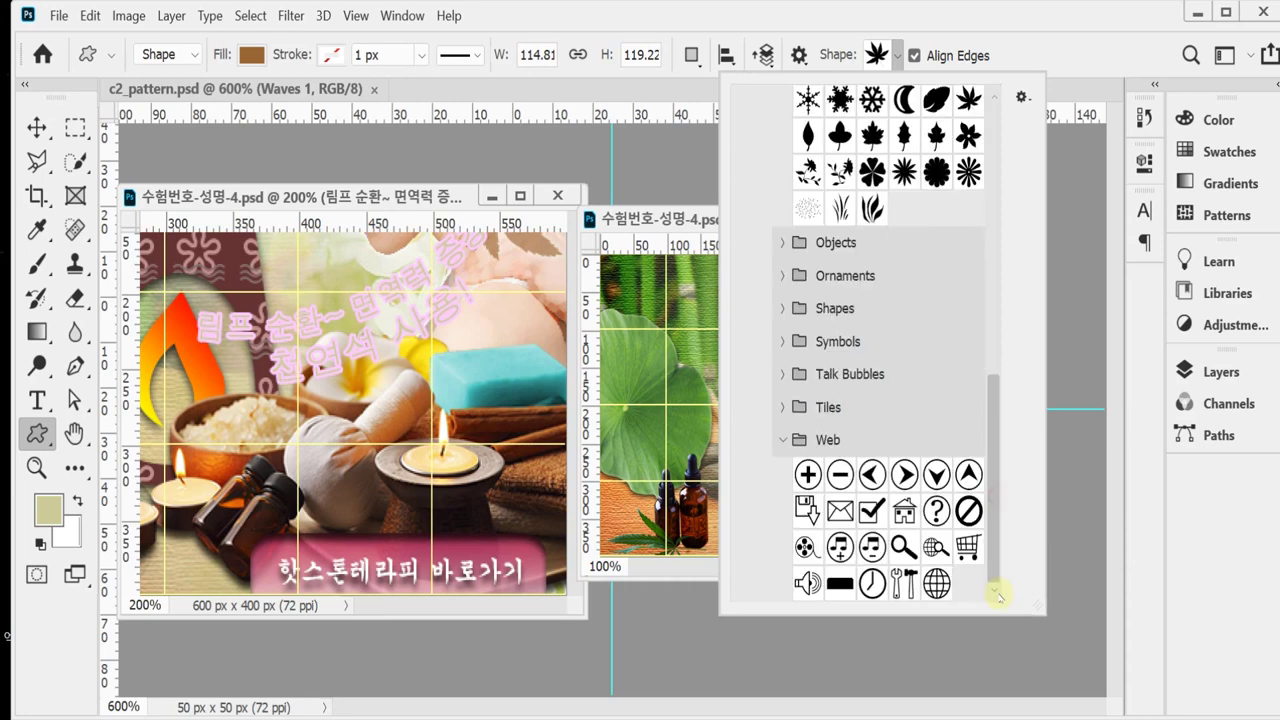
click(838, 585)
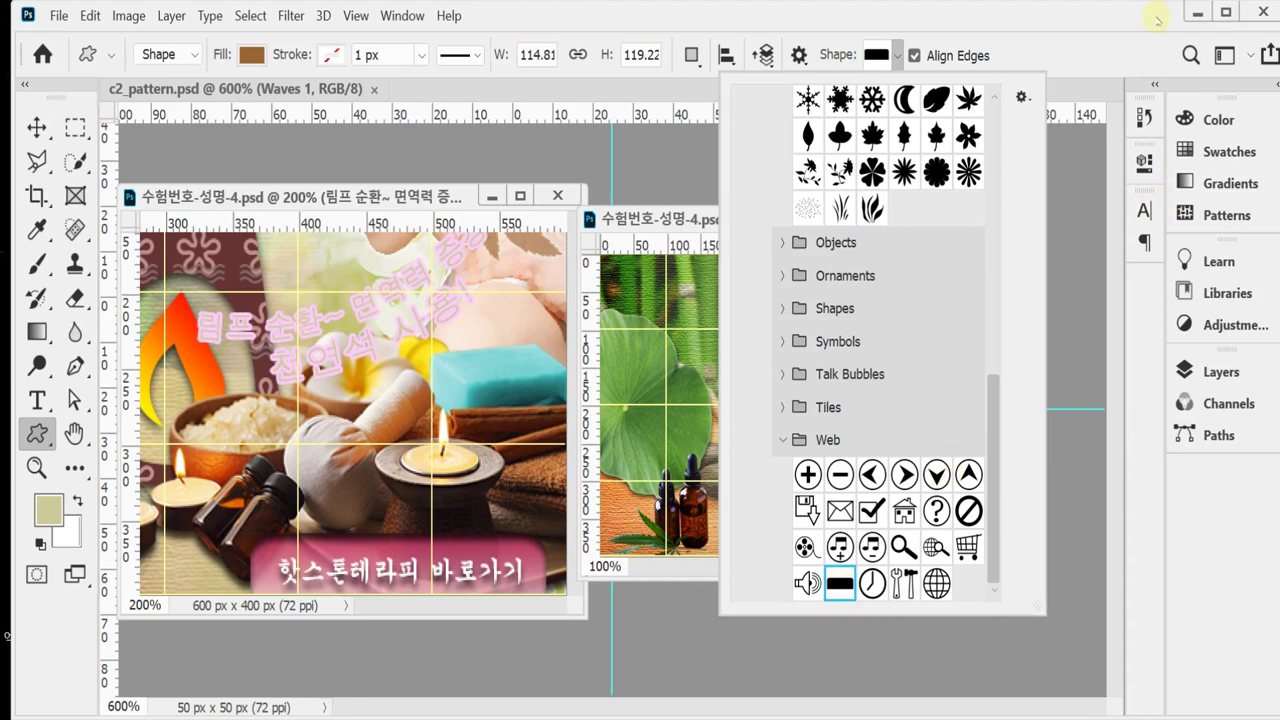
click(1050, 40)
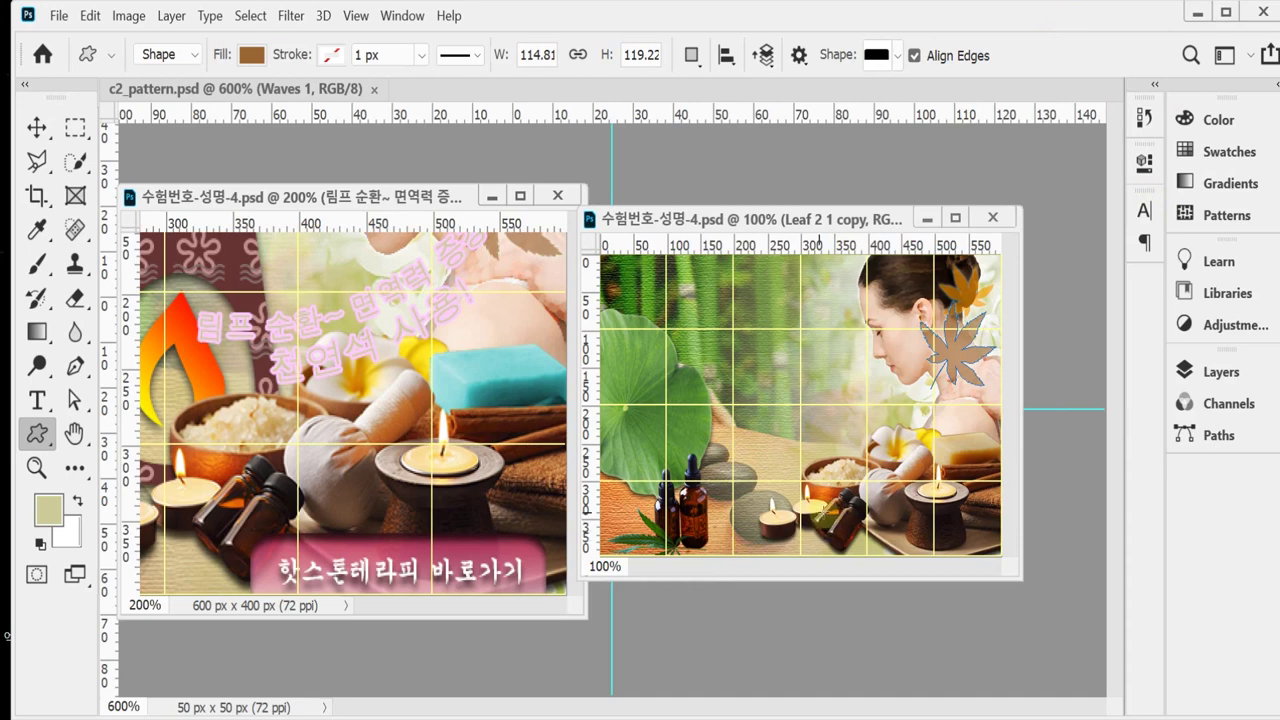
drag(865, 554, 992, 577)
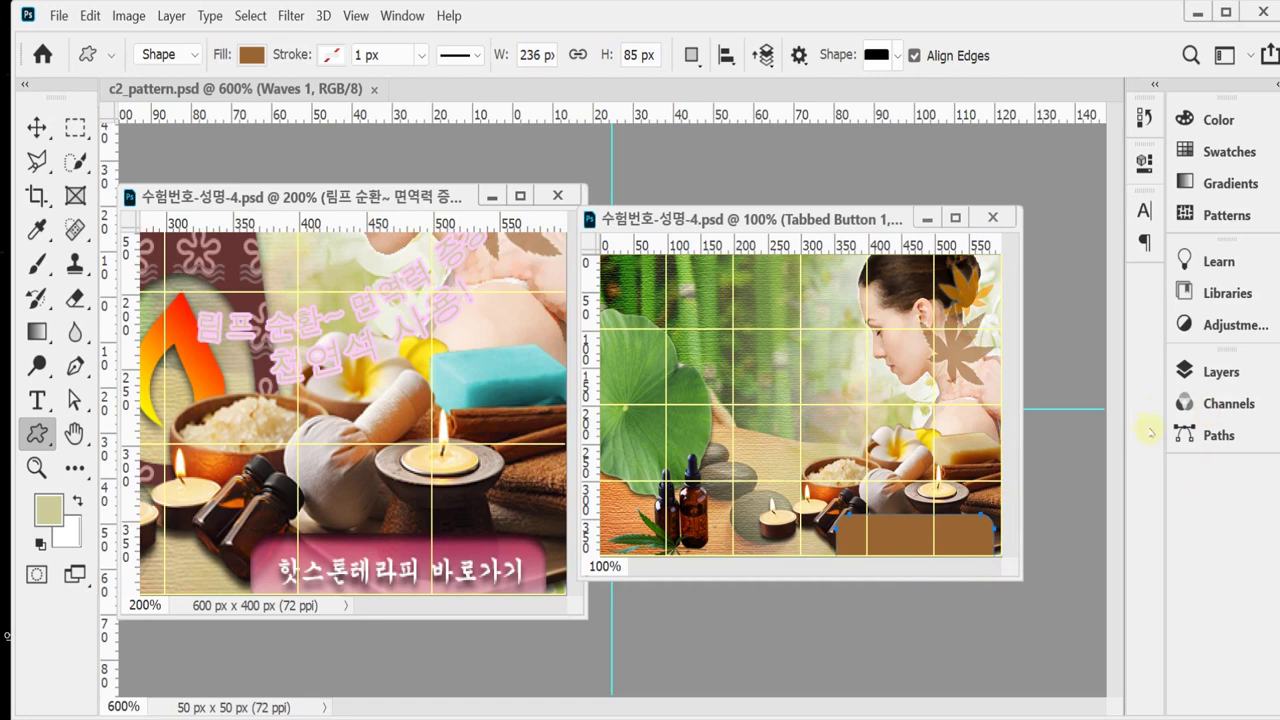
Add an Inner Shadow effect with the default settings to the tabbed button shape.
click(1206, 368)
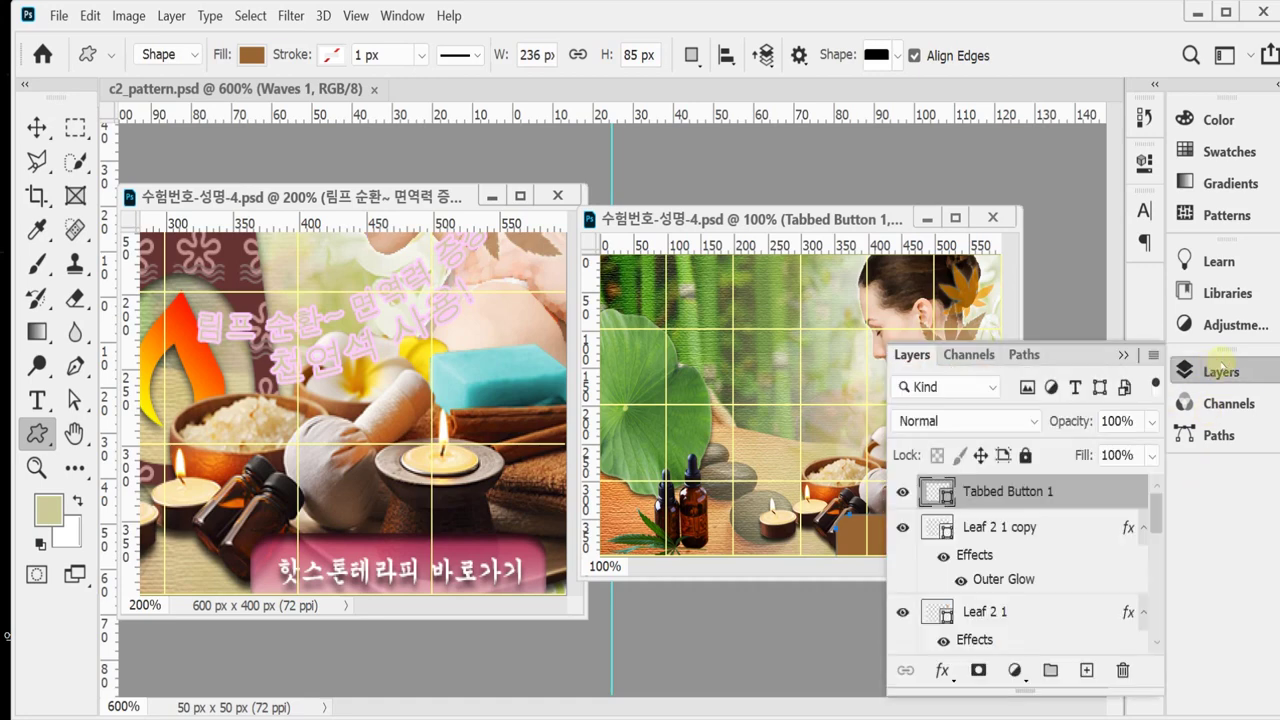
click(941, 671)
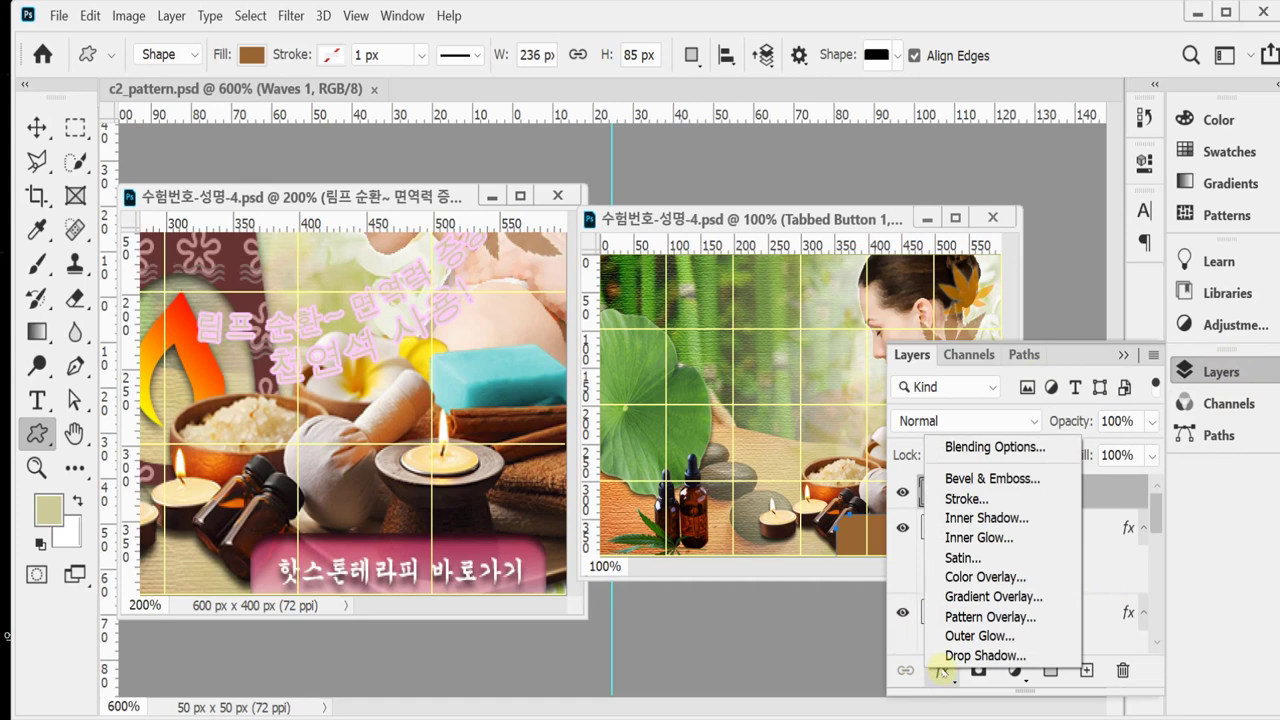
click(1057, 518)
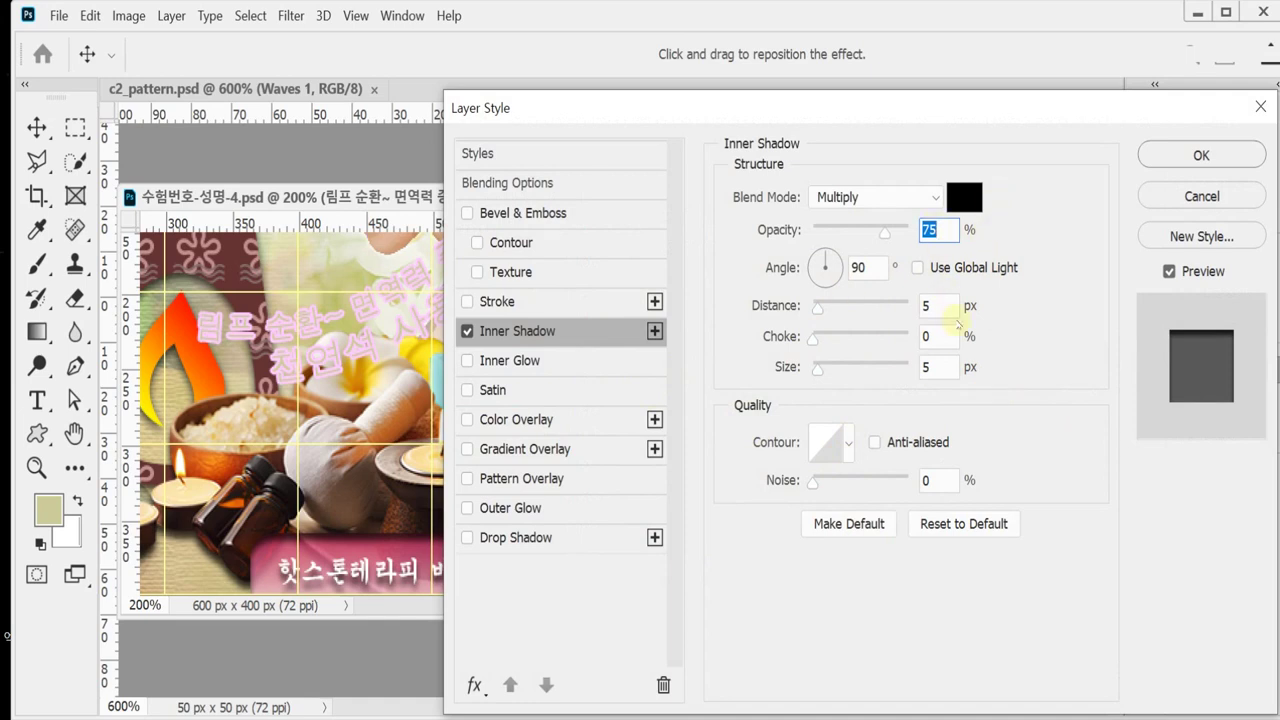
Add a Gradient Overlay to the tabbed button, moving its green colour stop to location 0% and recolouring it white.
click(522, 449)
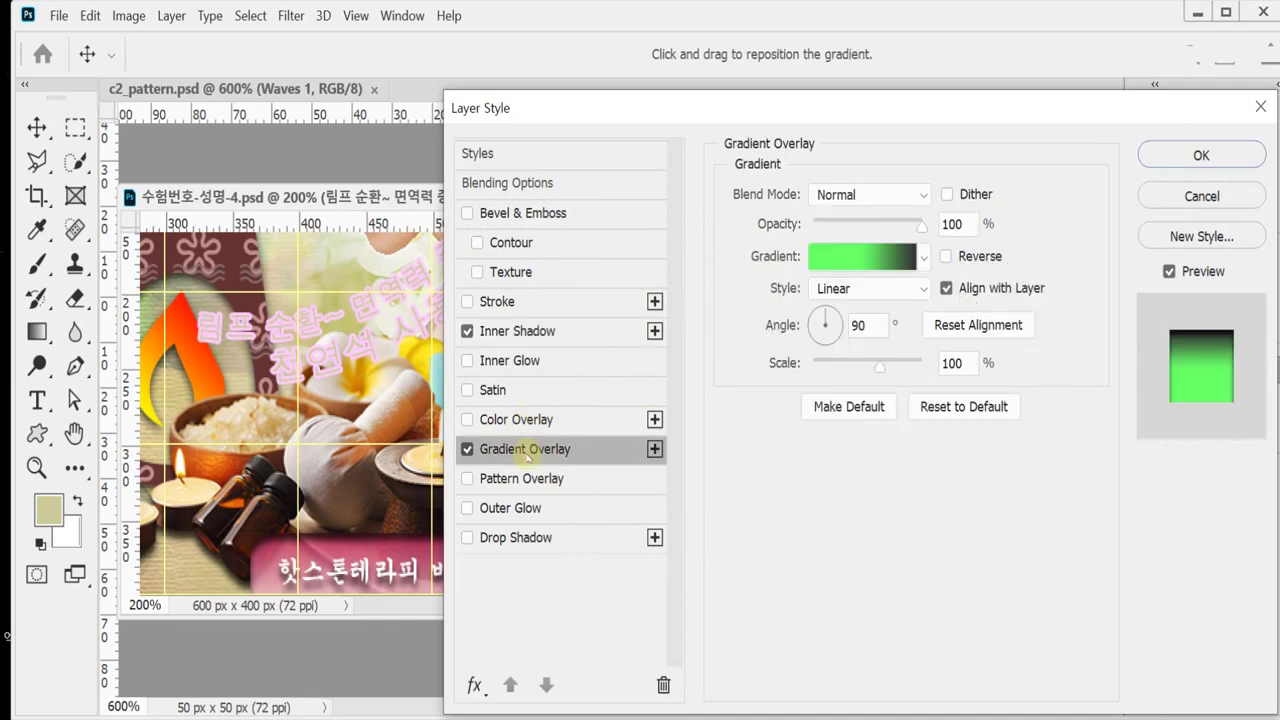
click(860, 262)
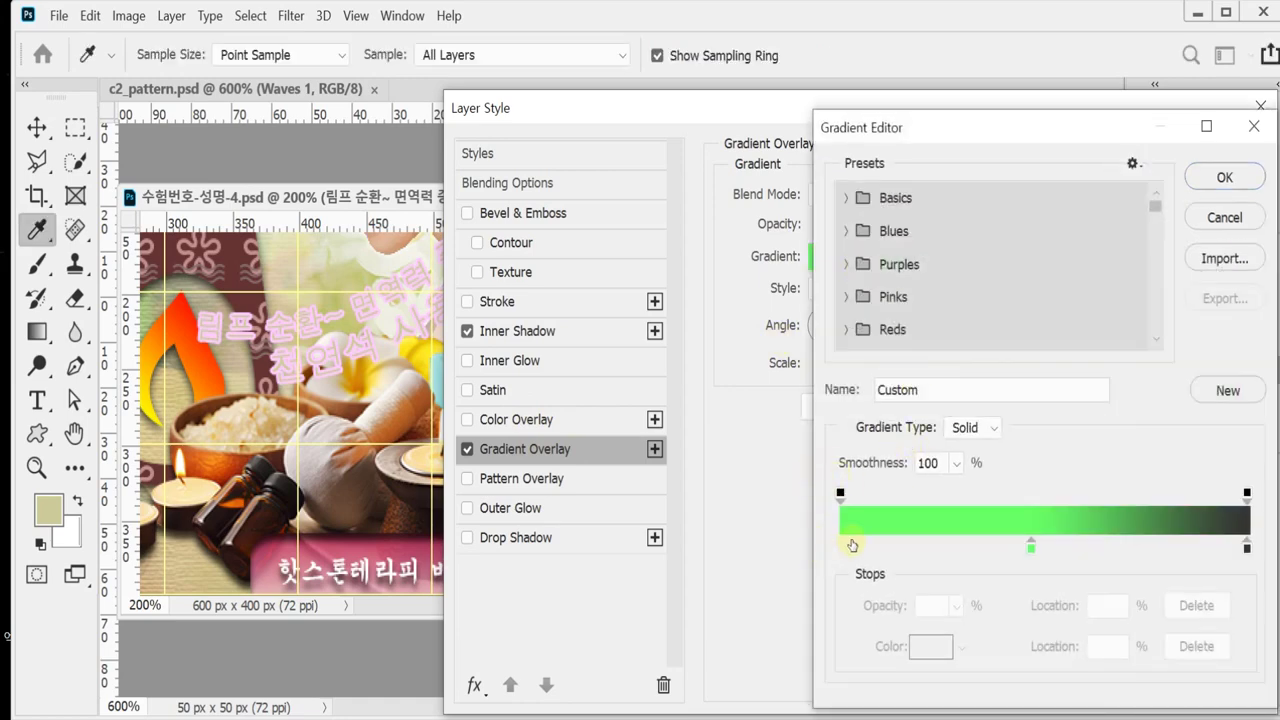
drag(1031, 548, 838, 552)
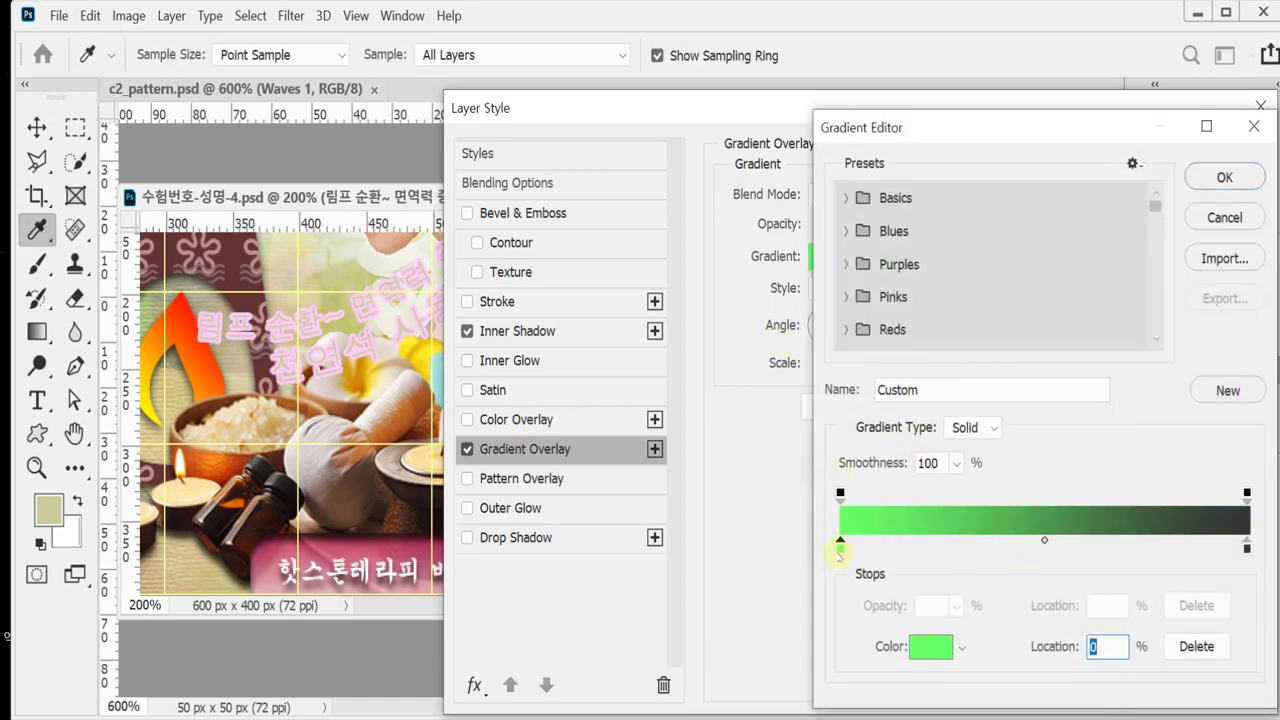
double_click(838, 552)
mouse_move(554, 240)
mouse_down()
mouse_move(451, 243)
mouse_move(396, 217)
mouse_up()
click(842, 231)
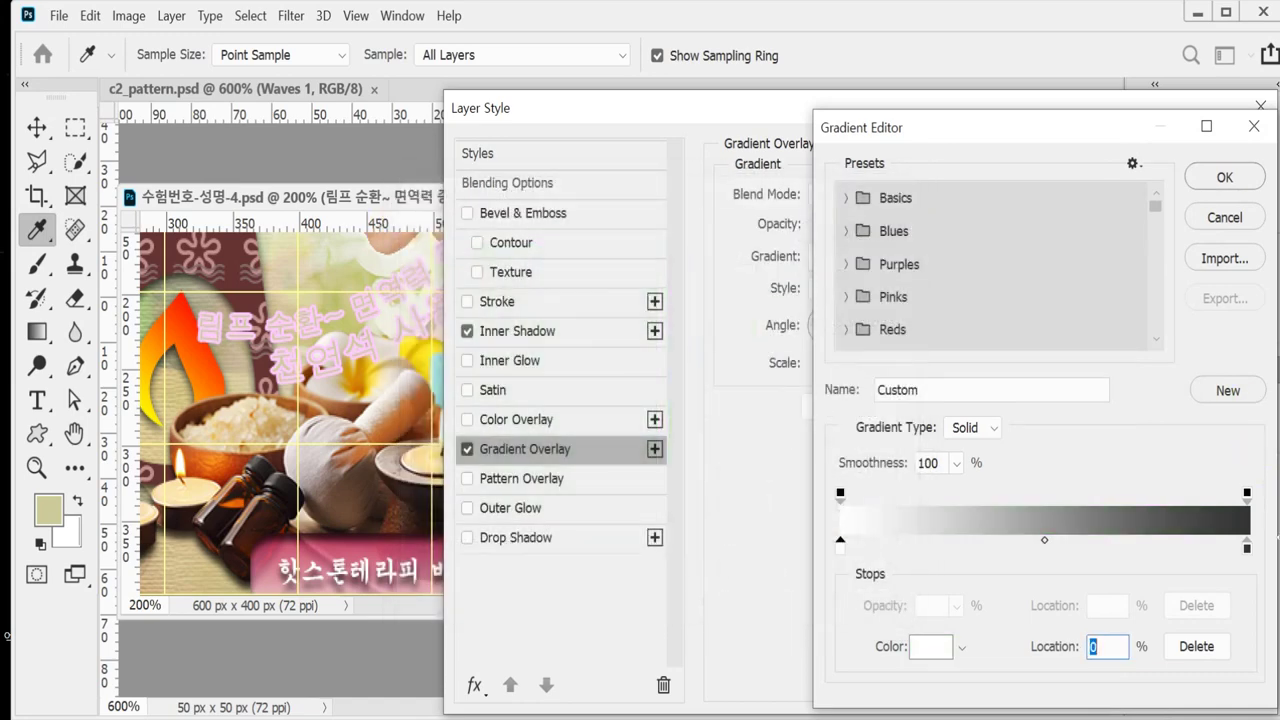
Set the tabbed button gradient's end stop to #c36 and apply the layer style with a linear 90° gradient.
click(1245, 548)
double_click(1245, 548)
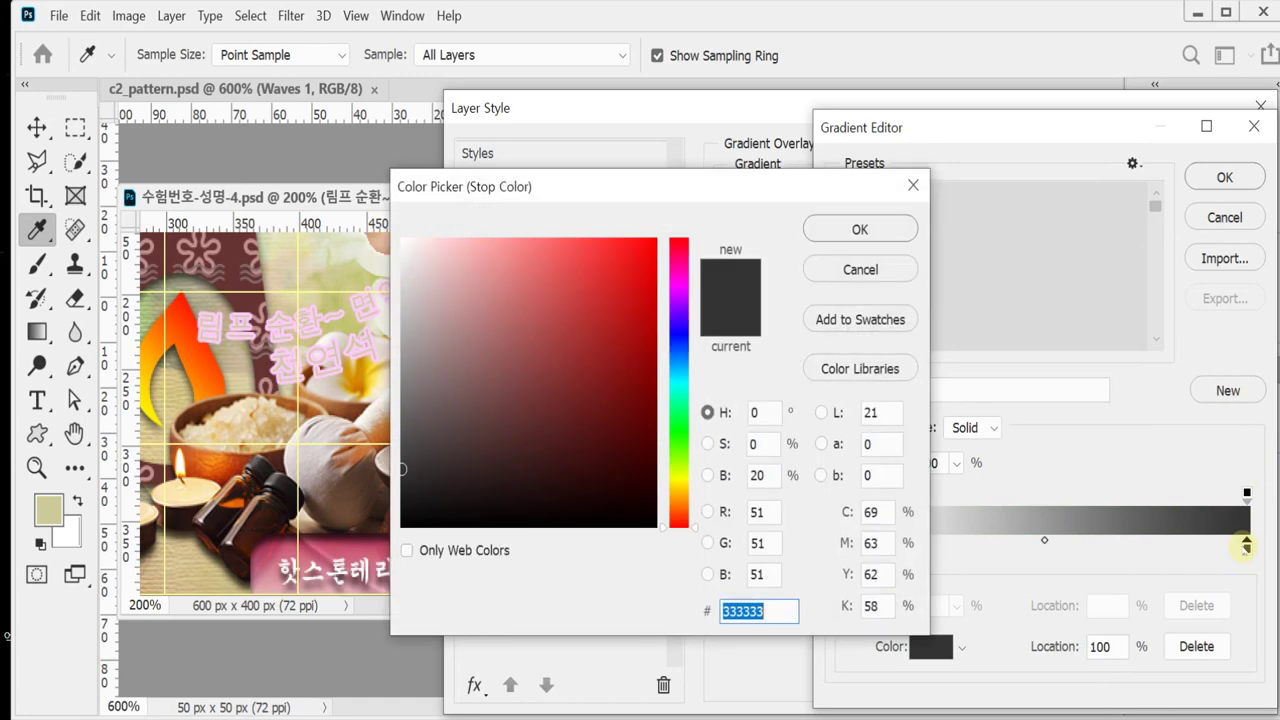
text(c36)
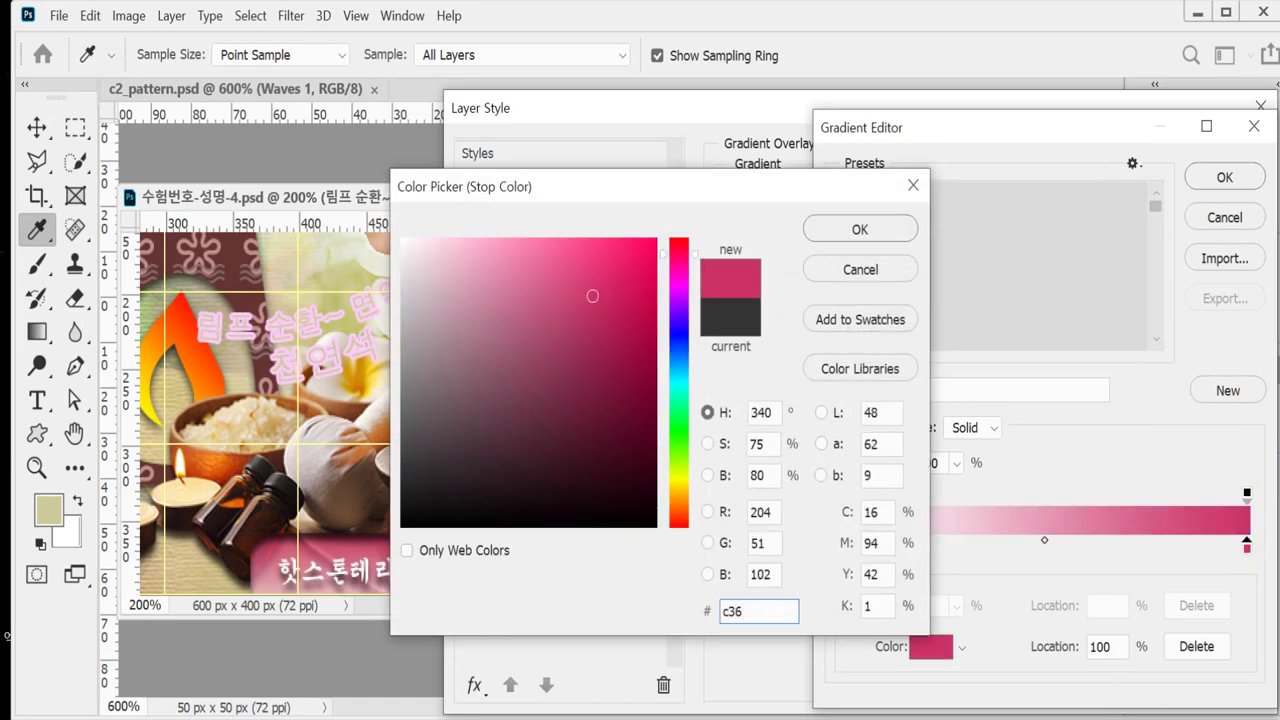
key(Return)
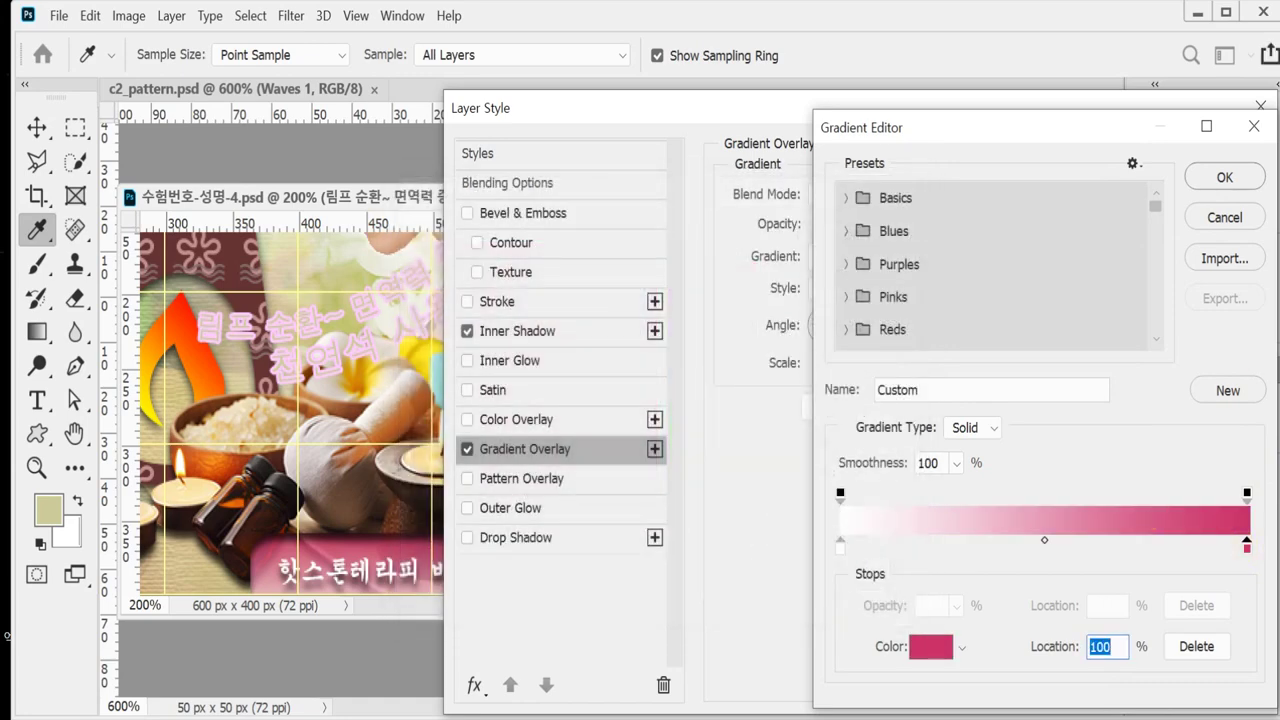
click(1225, 178)
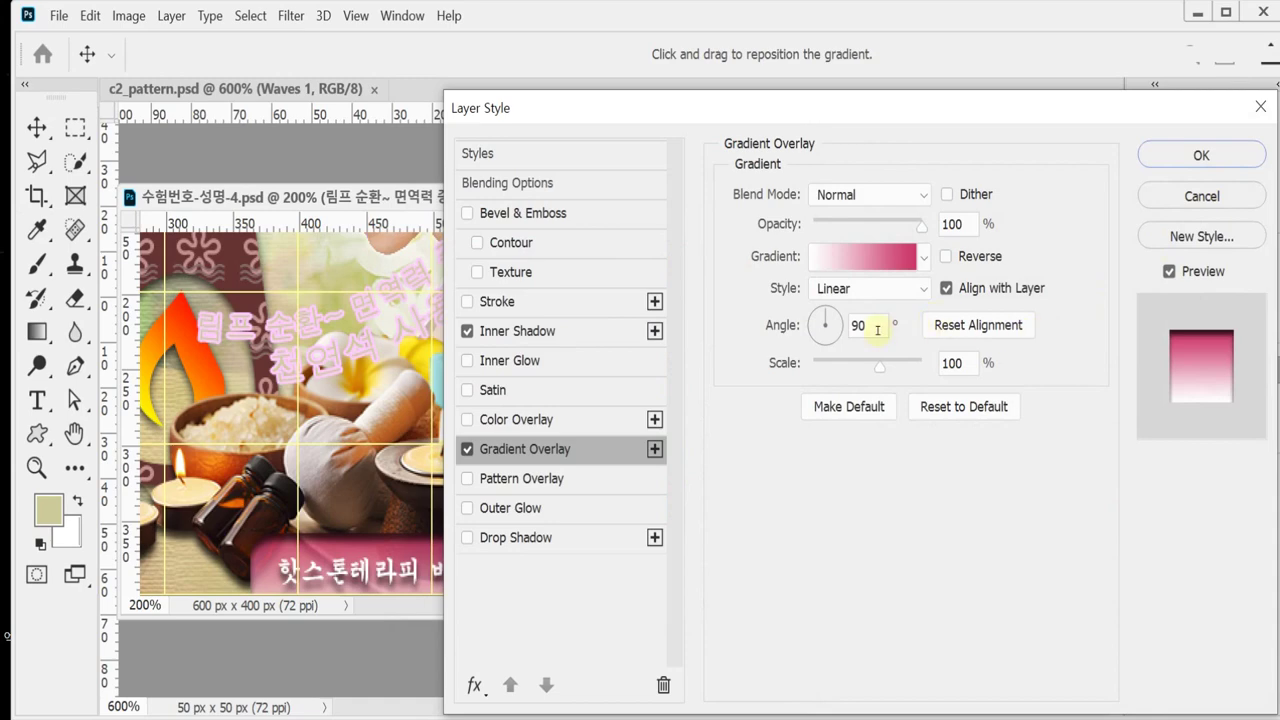
click(877, 330)
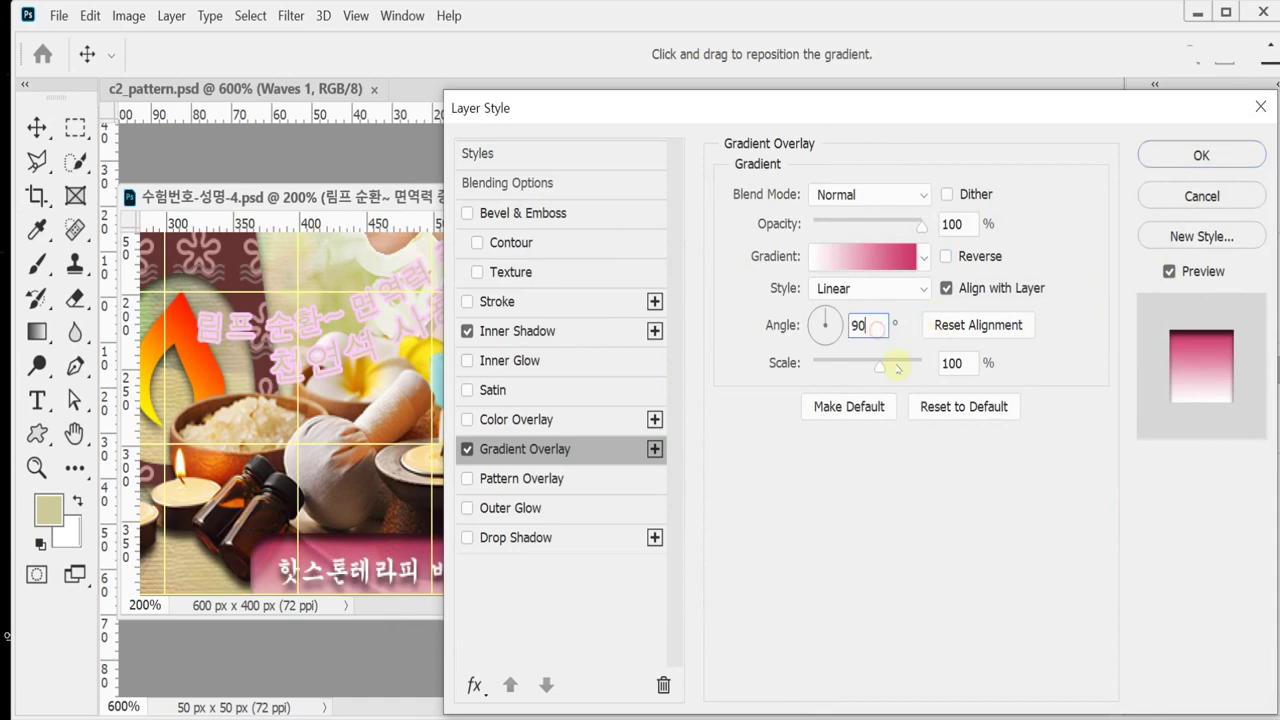
click(1203, 157)
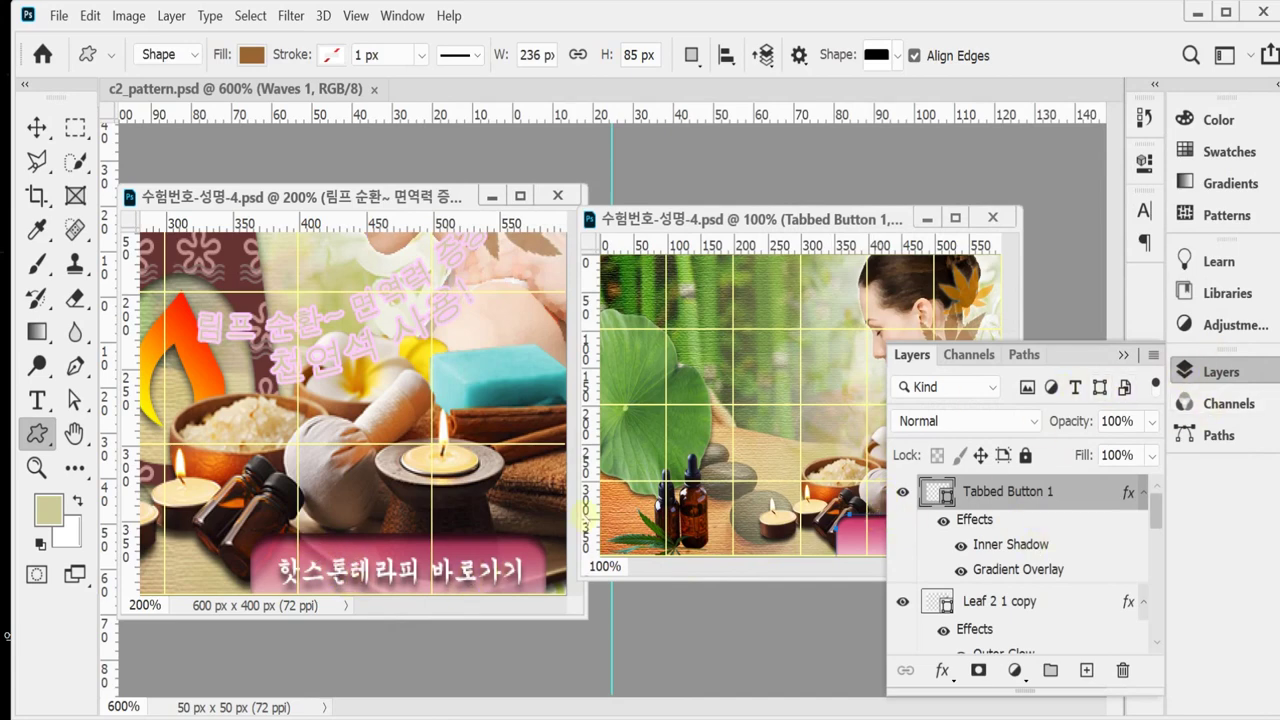
Set the opacity of the tabbed button layer to 80%.
click(1058, 424)
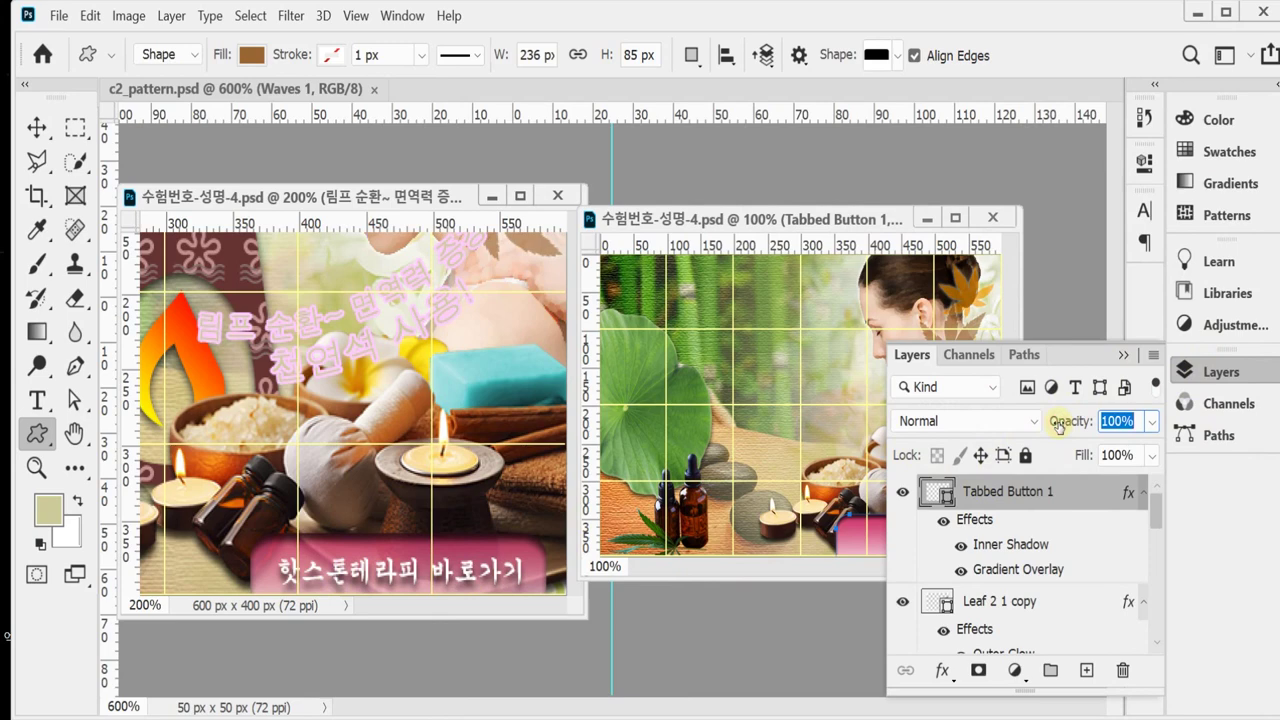
text(80)
key(Return)
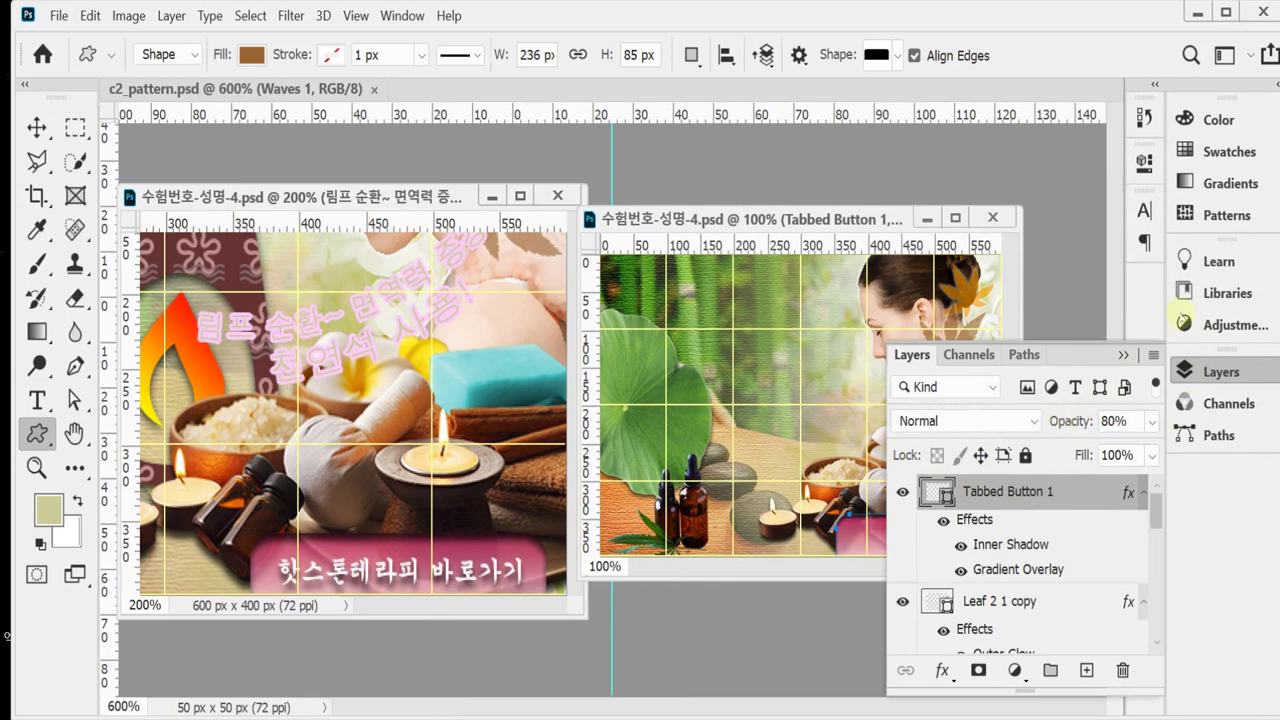
click(1212, 370)
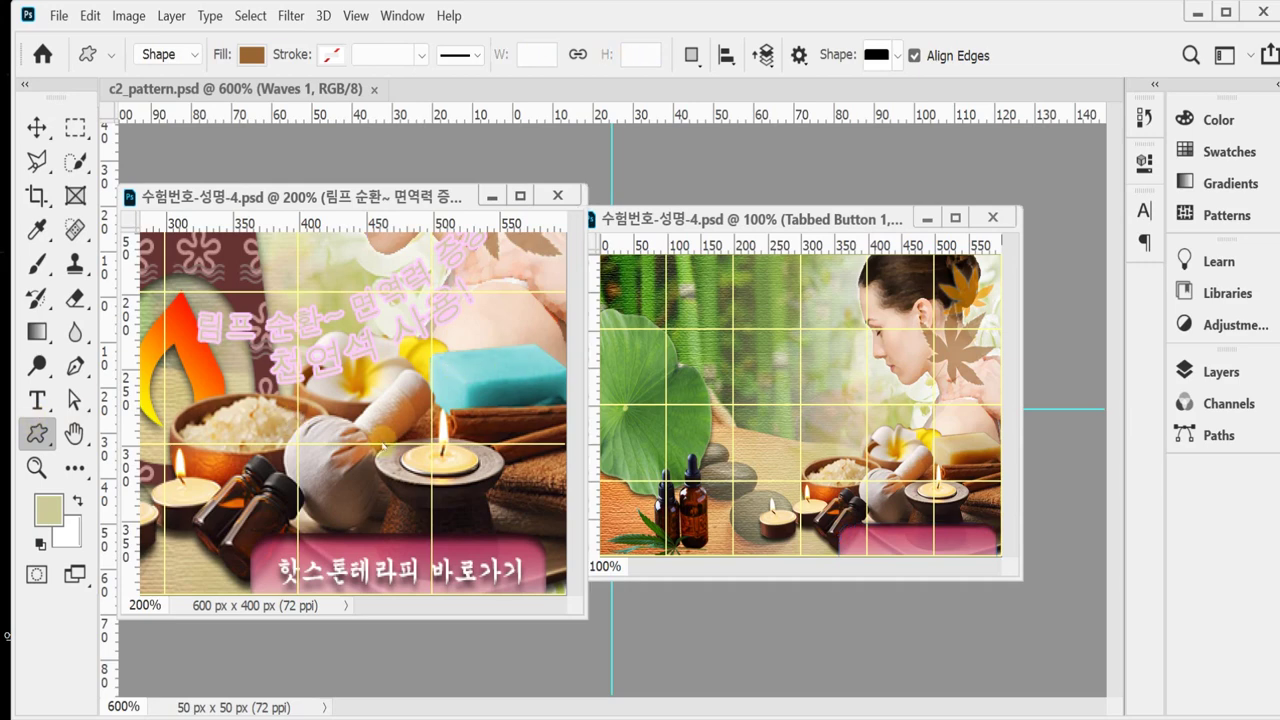
Draw a solid cloud custom shape from the Nature set, about 93 × 49 px, on the upper part of the lotus leaf in the working banner.
scroll(383, 441, left, 5)
scroll(437, 491, up, 3)
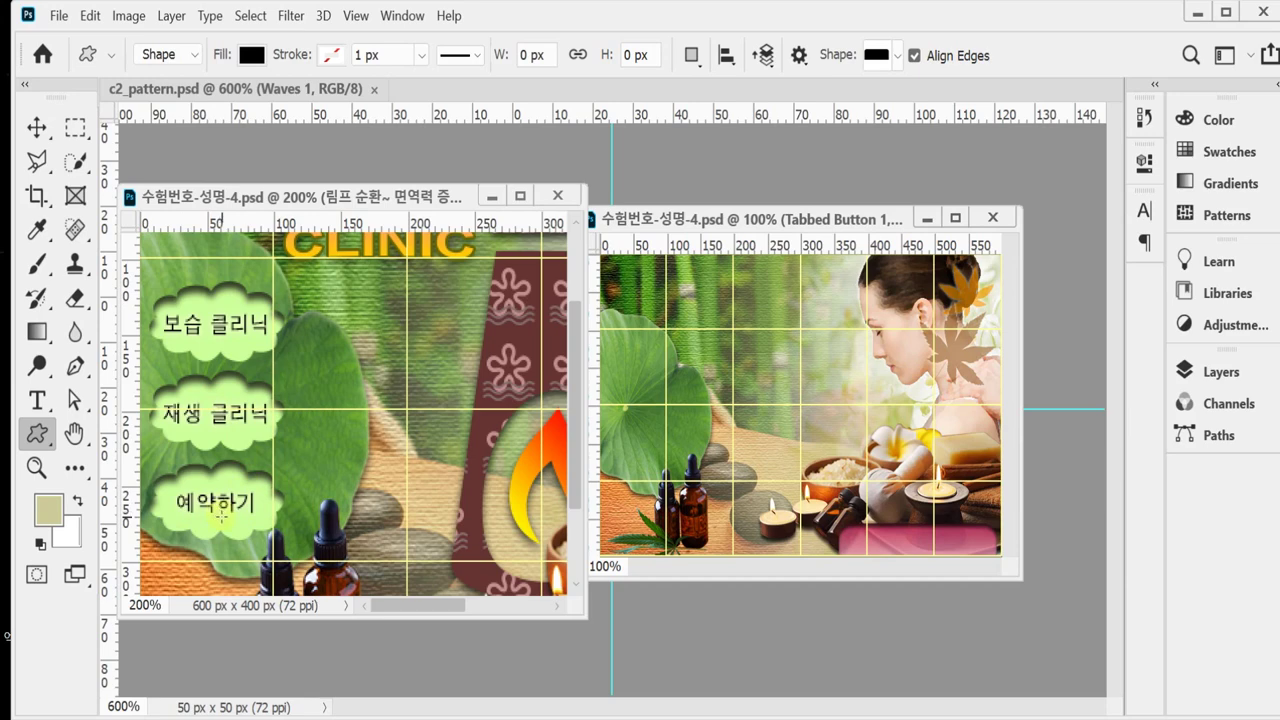
click(678, 220)
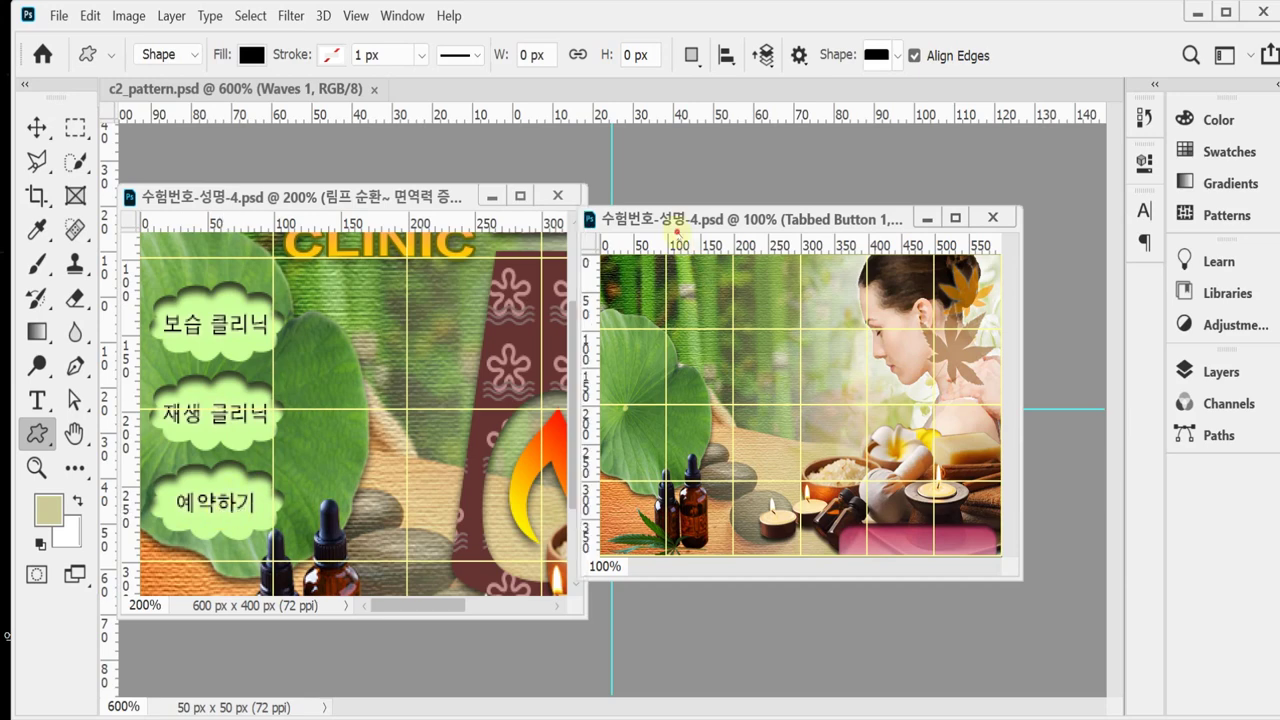
key(ctrl+plus)
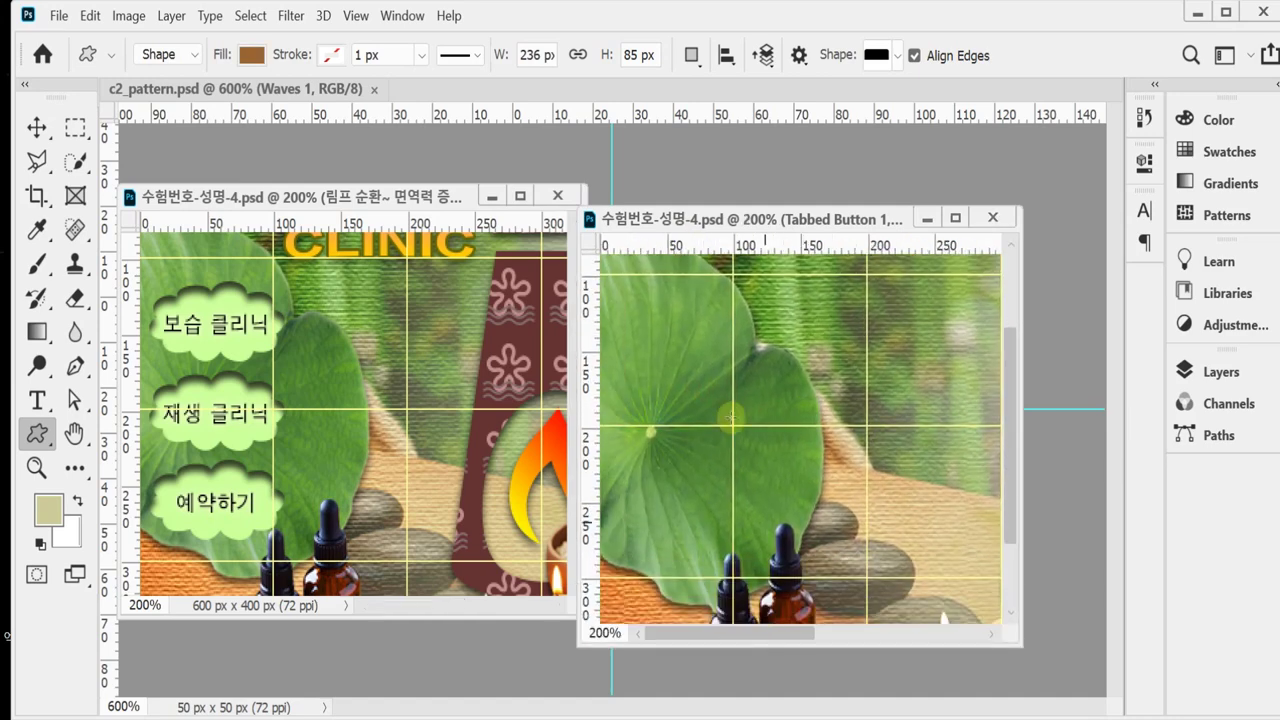
drag(694, 220, 708, 201)
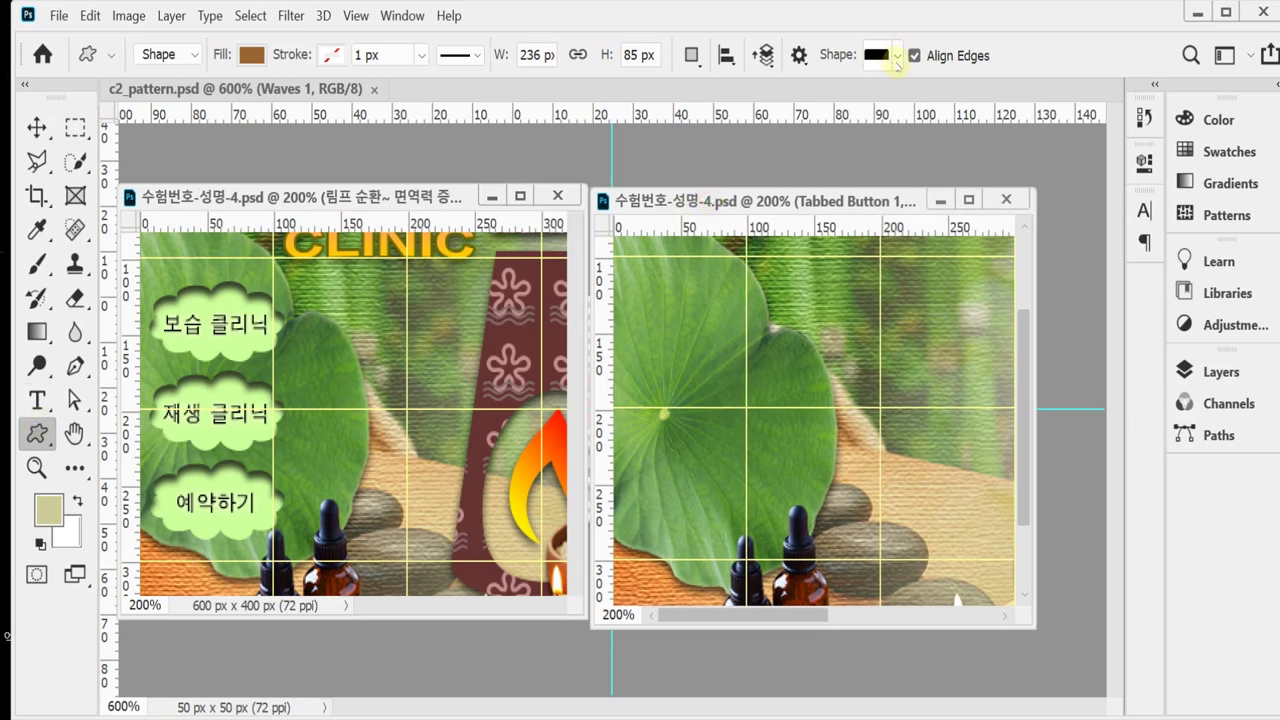
click(897, 57)
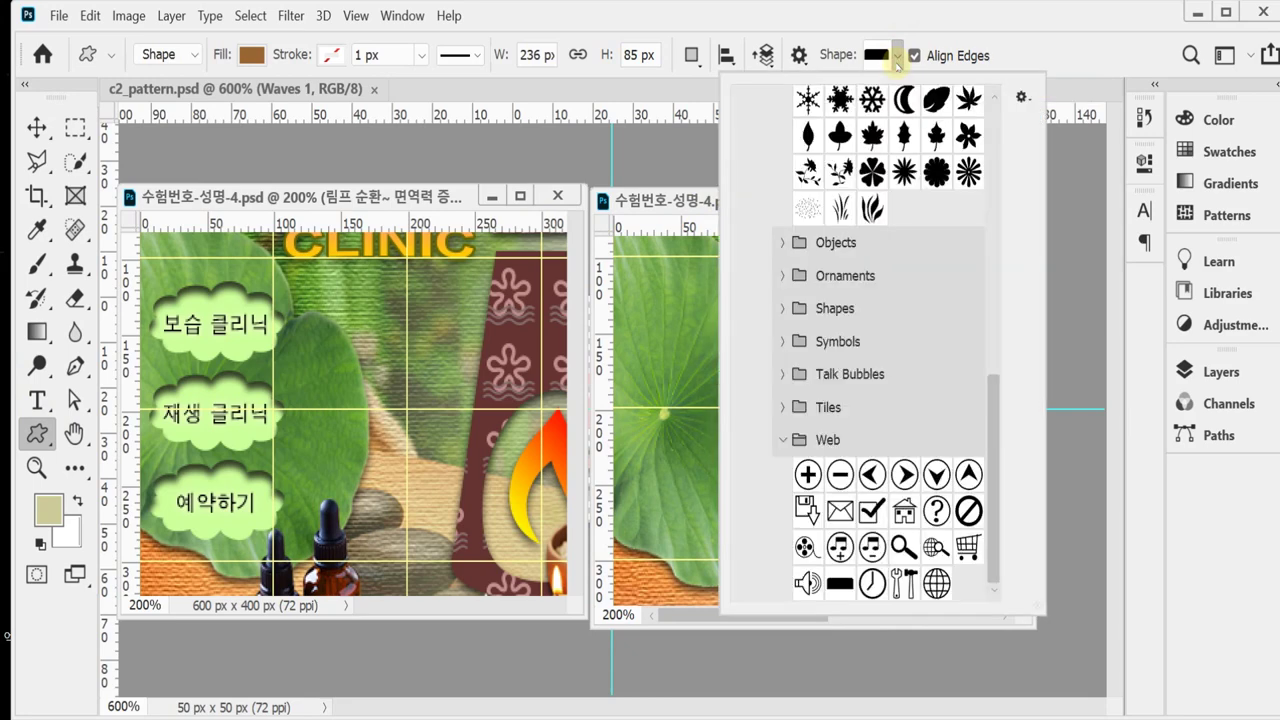
scroll(951, 337, up, 5)
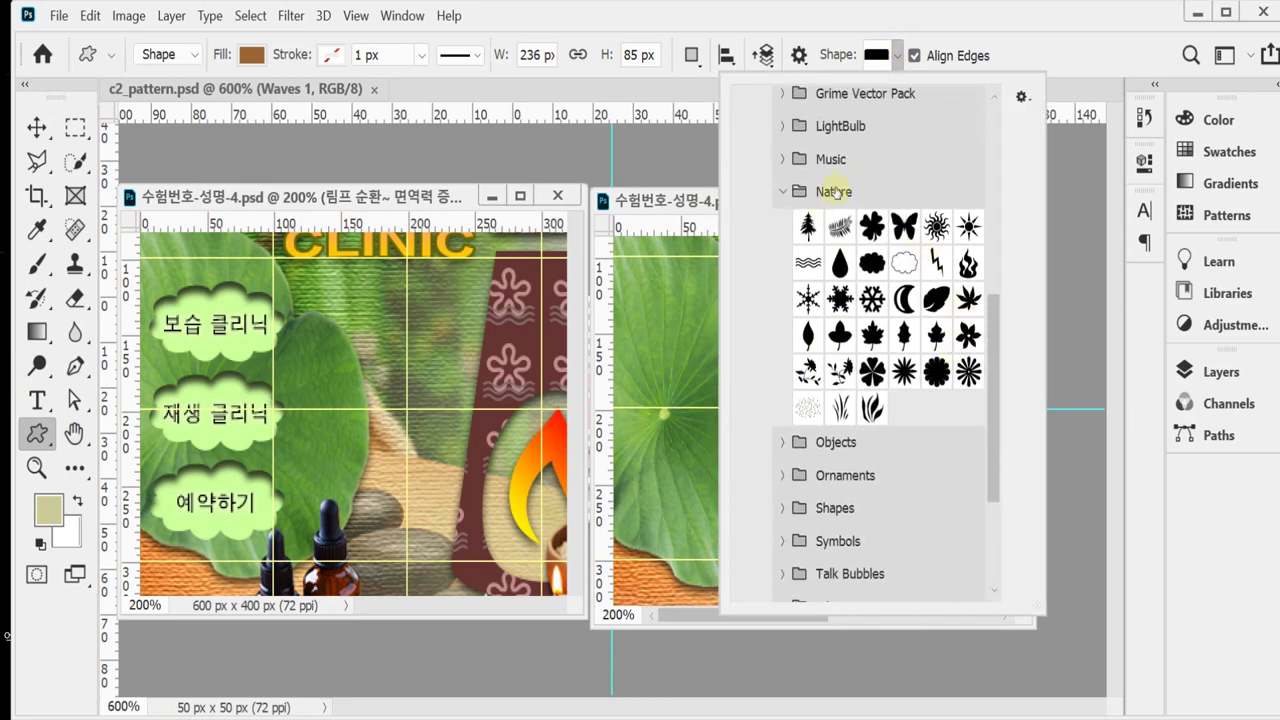
click(872, 263)
click(795, 20)
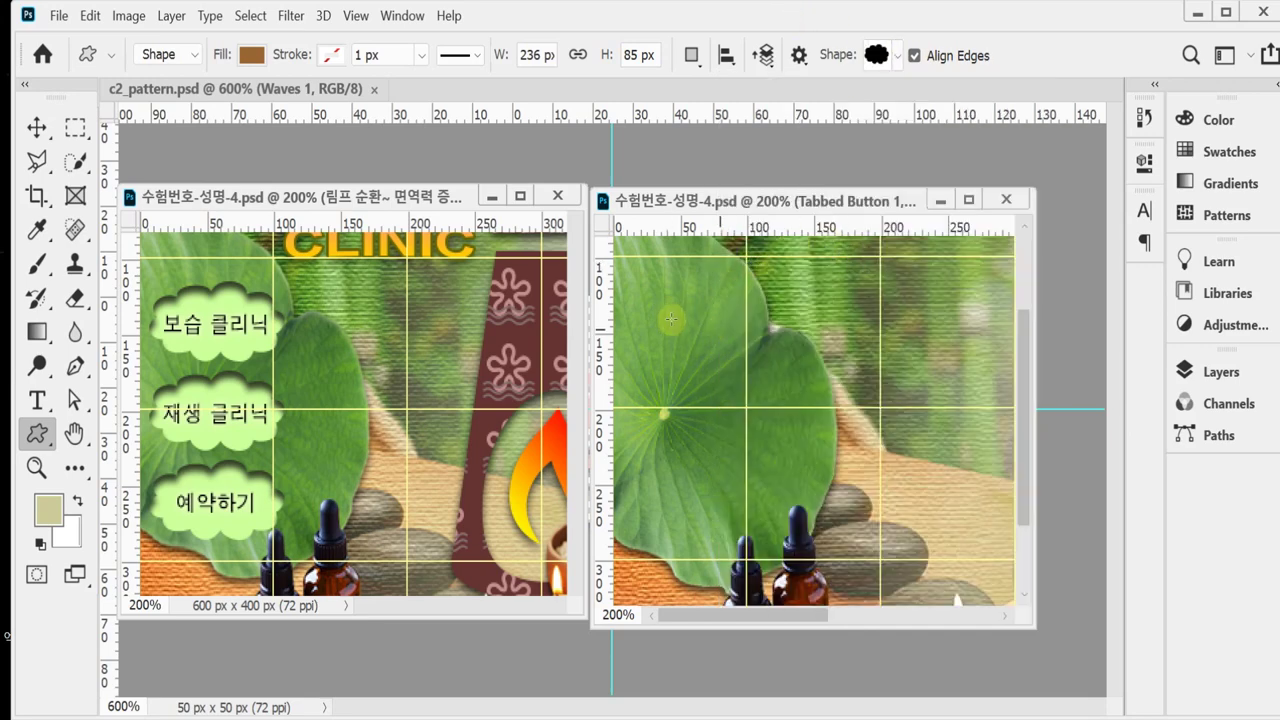
drag(634, 302, 702, 337)
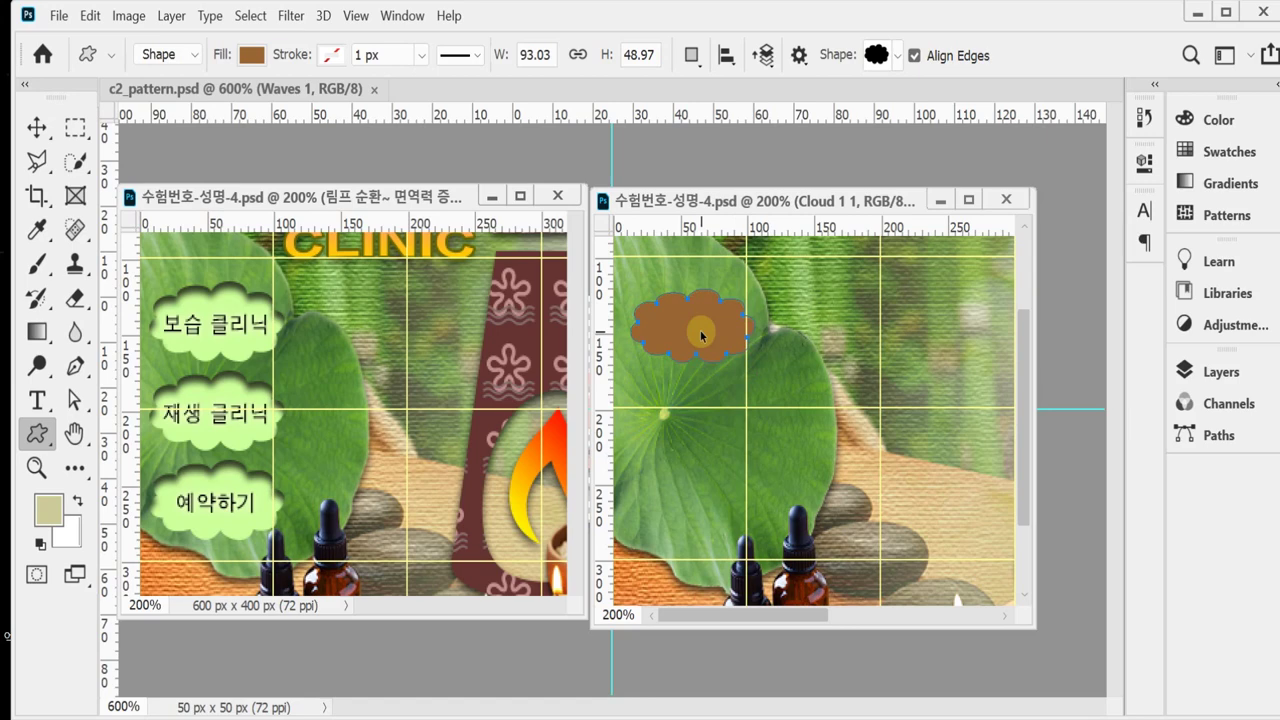
Stretch the cloud shape vertically to about 55 px high, keeping its width.
key(ctrl+t)
drag(701, 350, 700, 355)
key(u)
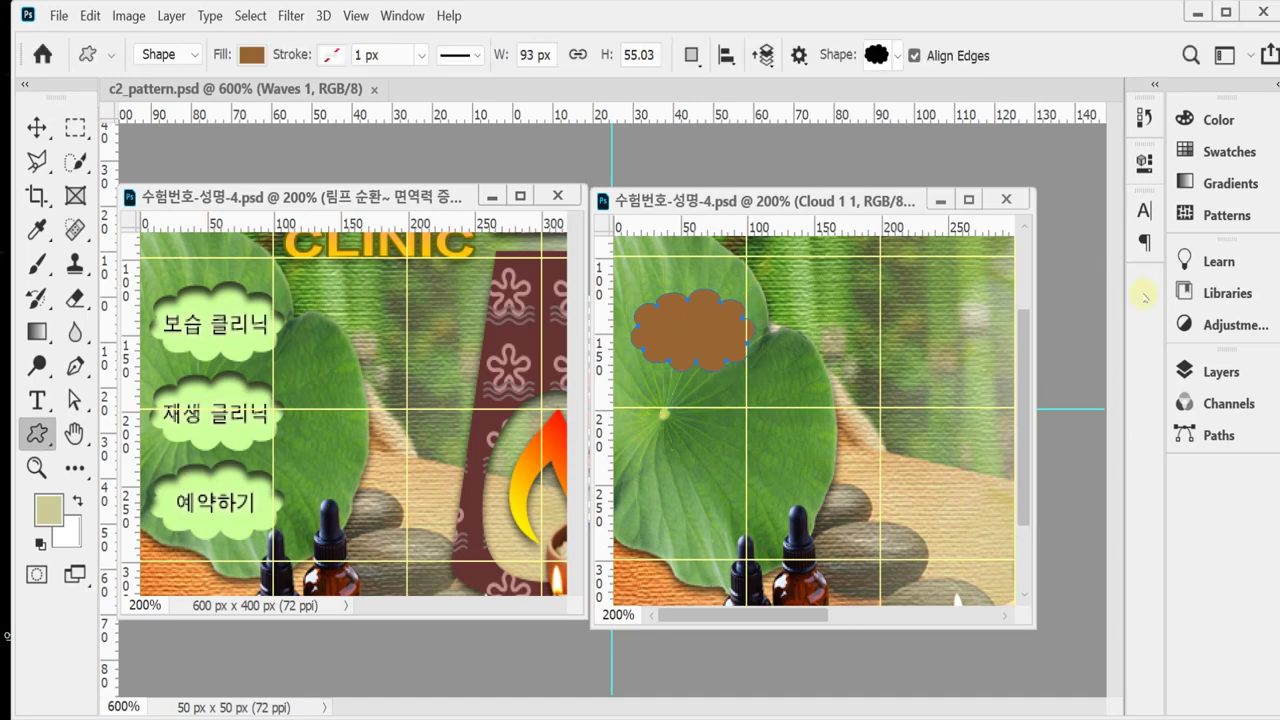
Set the cloud shape's fill colour to #cf9.
click(1205, 372)
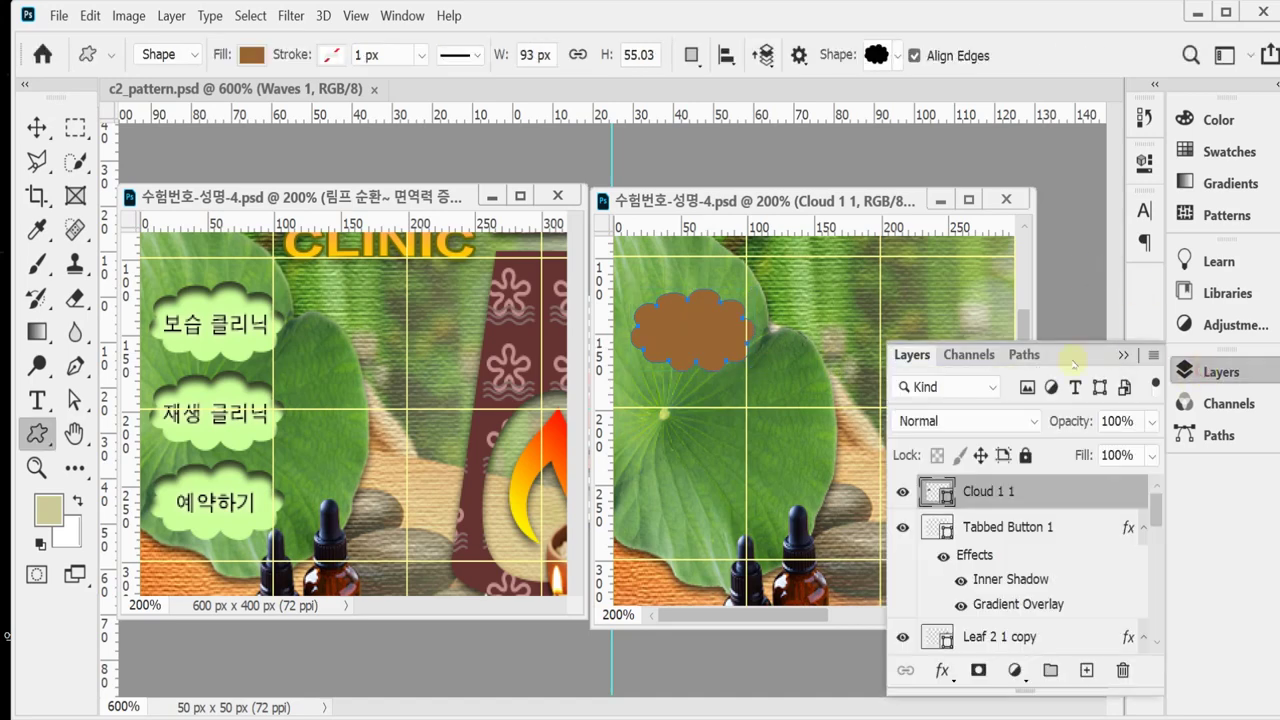
double_click(942, 492)
text(cf9)
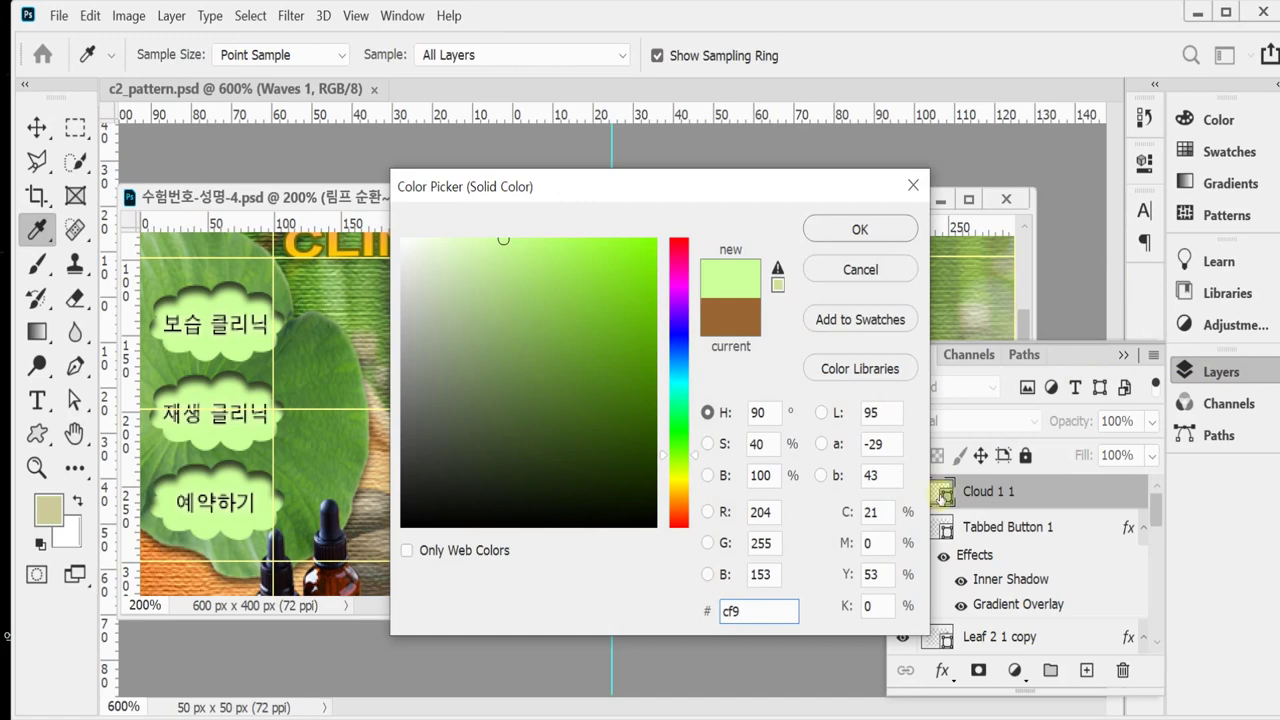
key(Return)
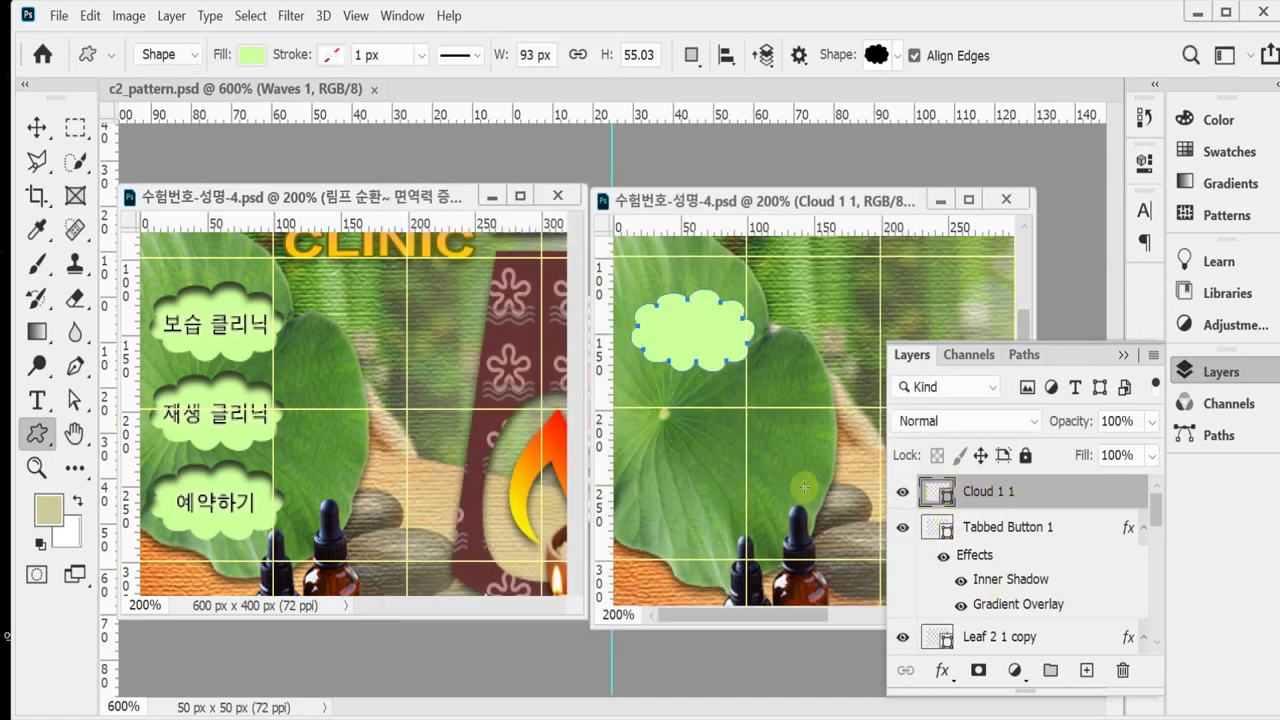
Add an Inner Shadow to the cloud shape with Multiply blending, 75% opacity, 90° angle, 5 px distance and 5 px size.
click(942, 670)
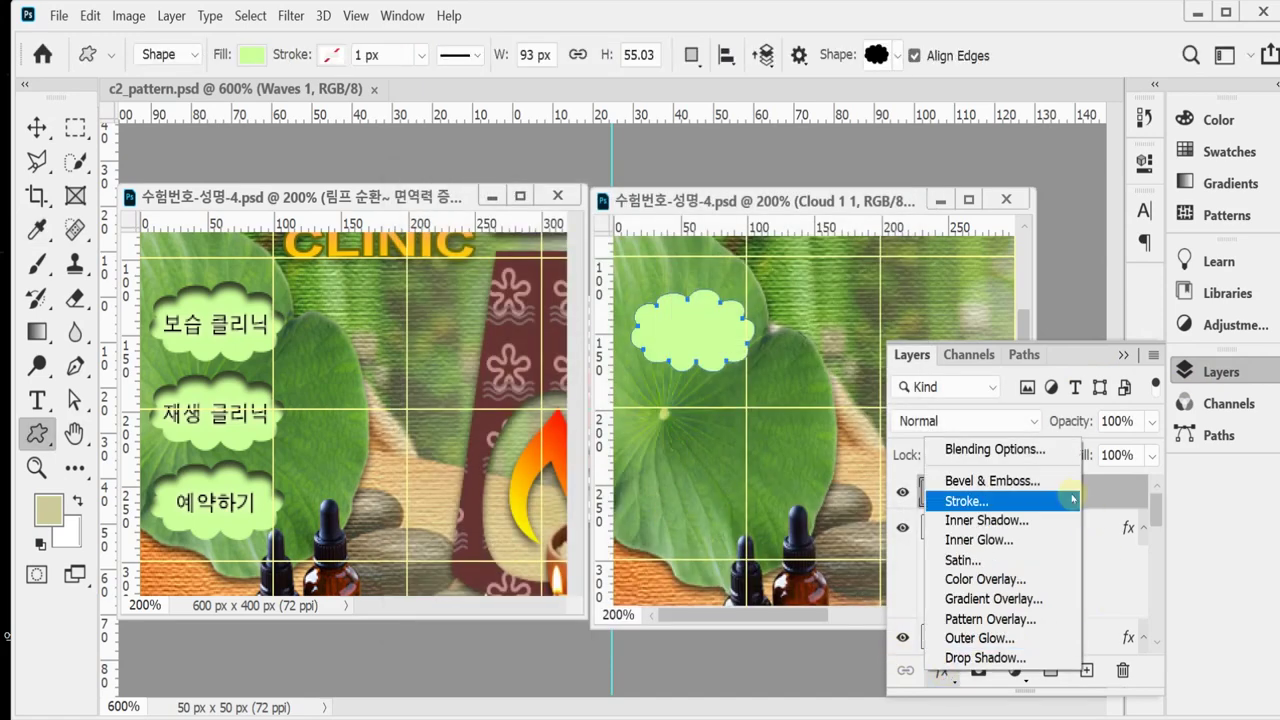
click(1040, 520)
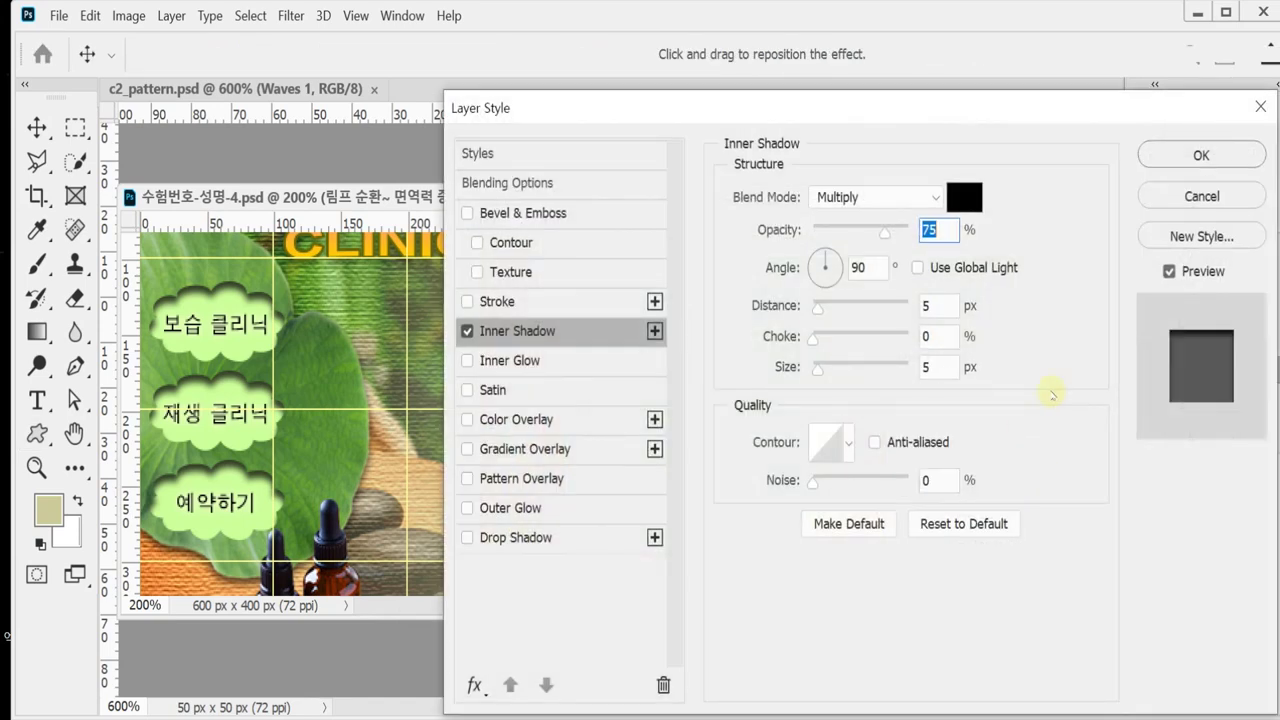
click(1190, 157)
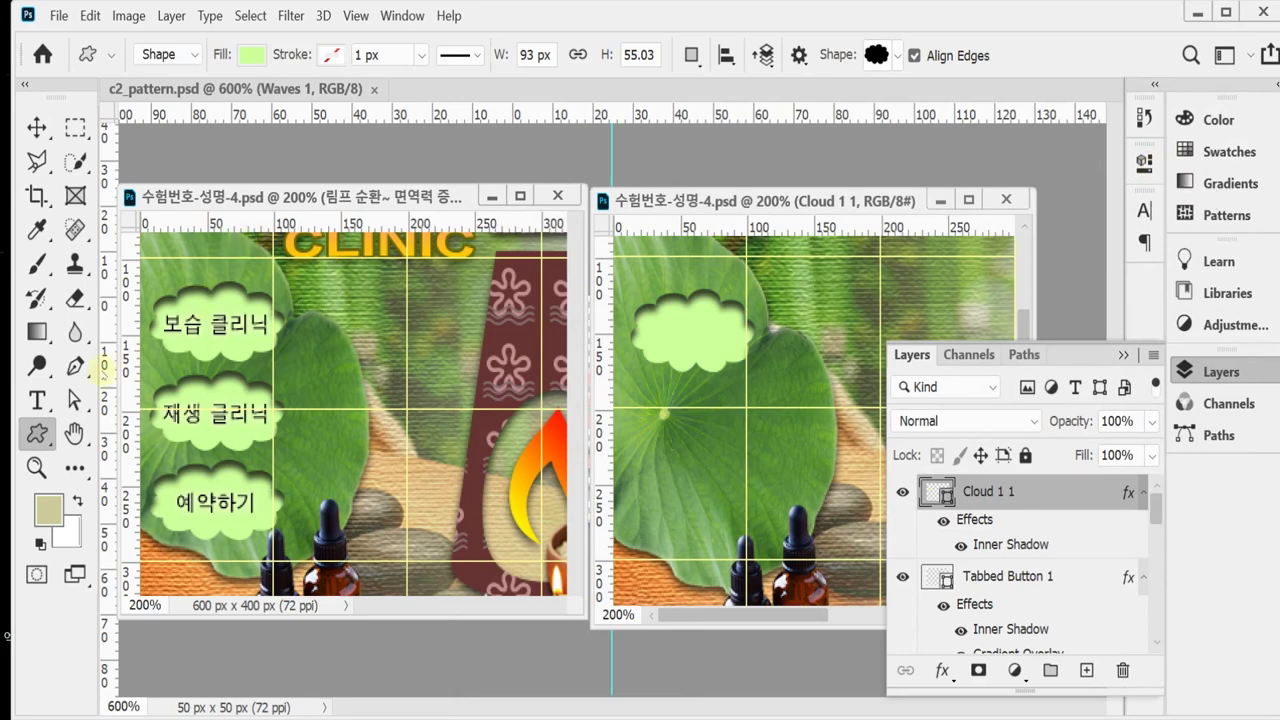
Copy the text 보습 클리닉 from the first cloud in the reference banner and check its text colour.
click(37, 400)
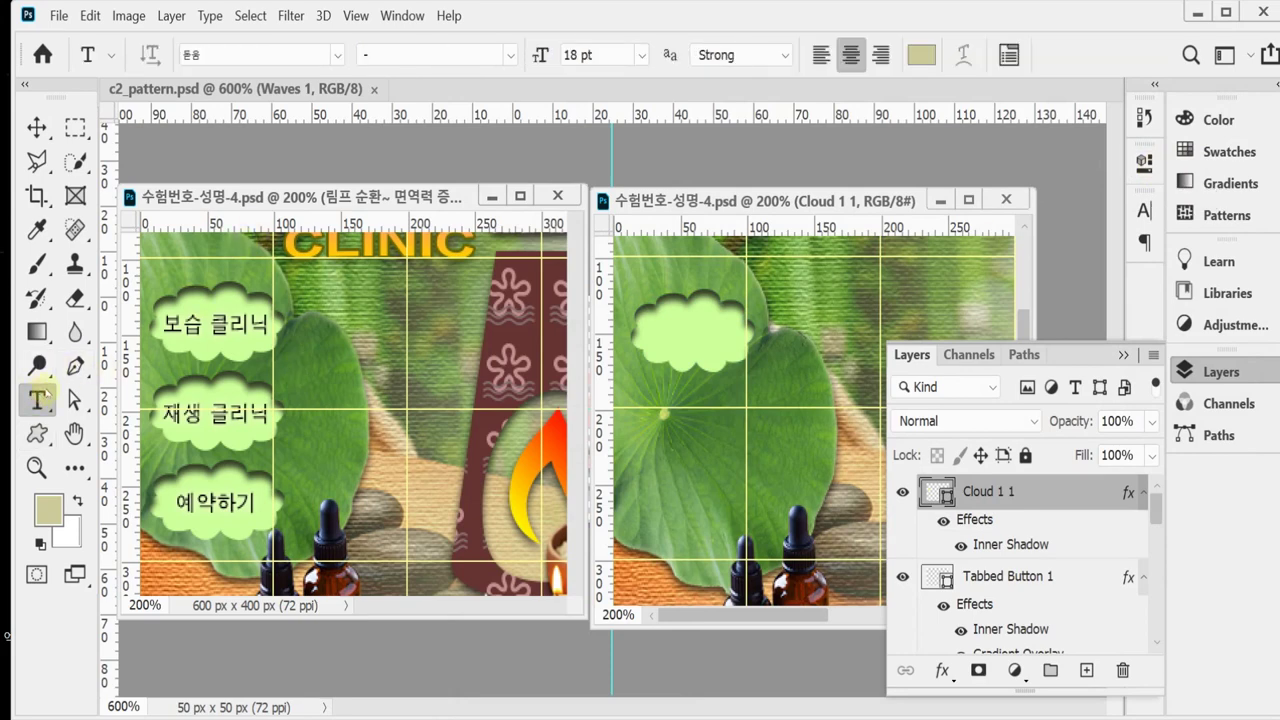
click(216, 330)
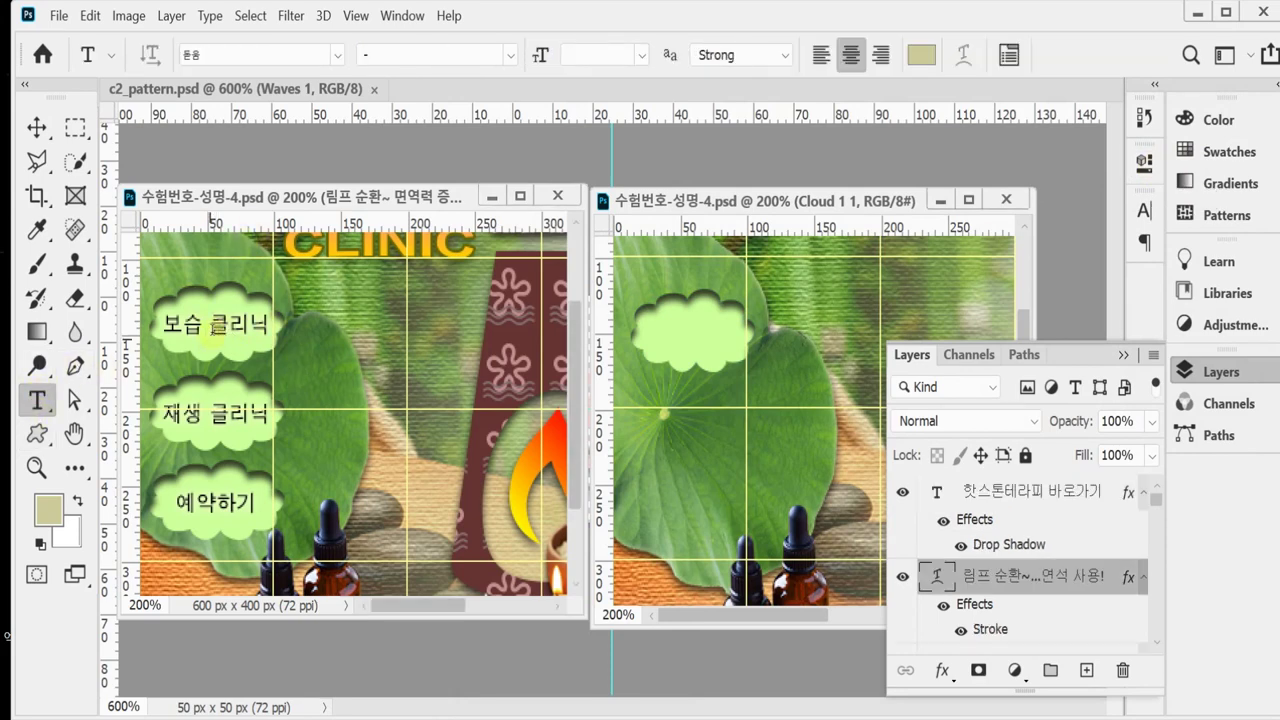
click(216, 330)
double_click(216, 330)
triple_click(216, 330)
key(ctrl+c)
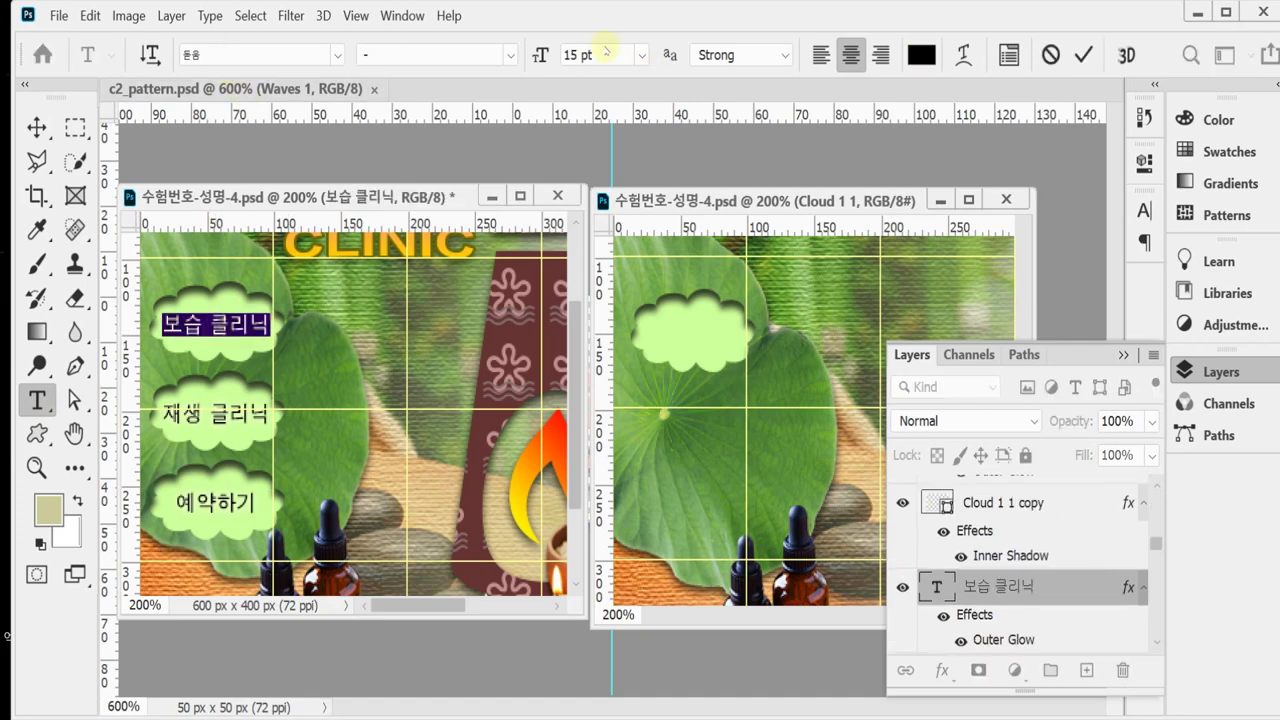
click(921, 55)
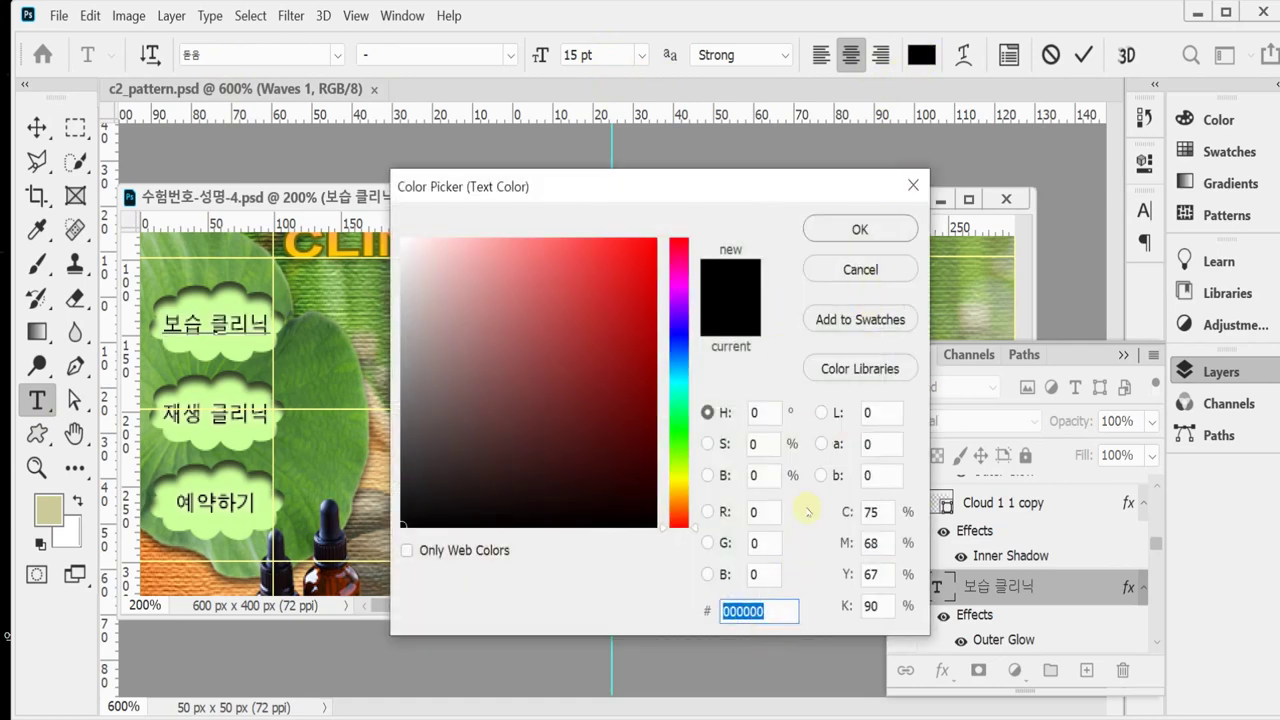
click(846, 270)
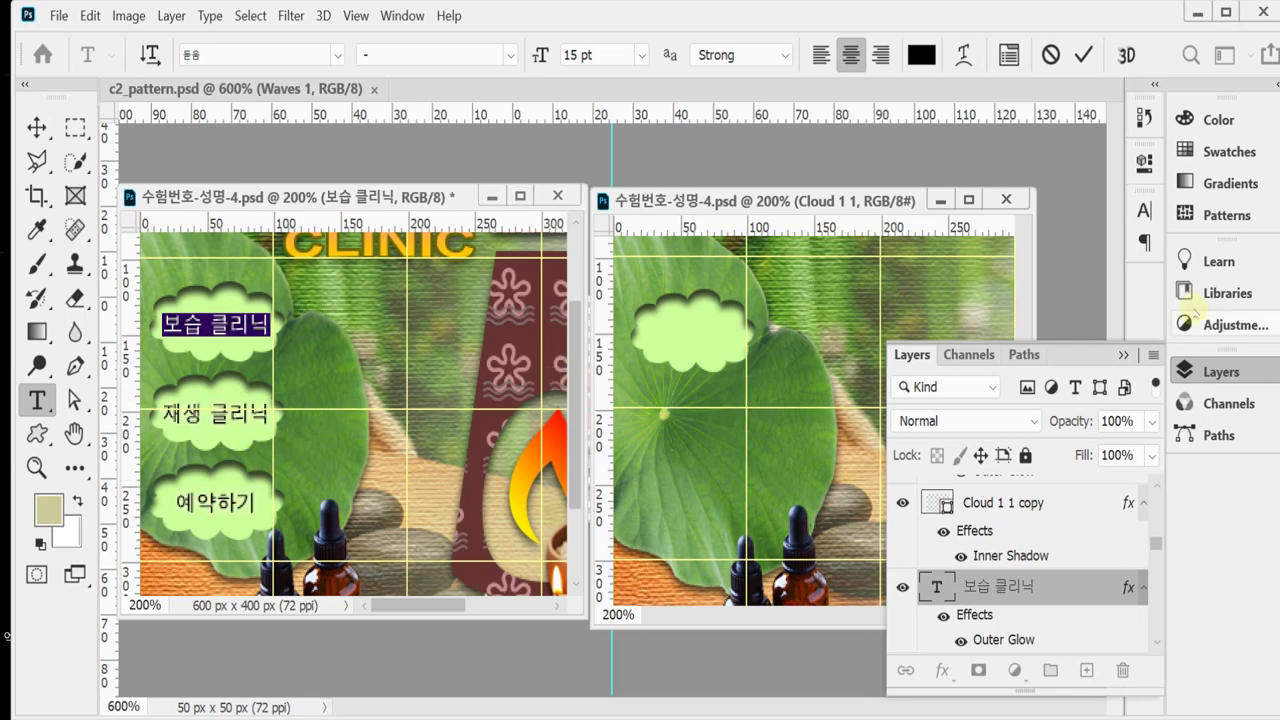
Paste the text 보습 클리닉 onto the cloud in the working banner as centred black 15 pt text.
click(850, 55)
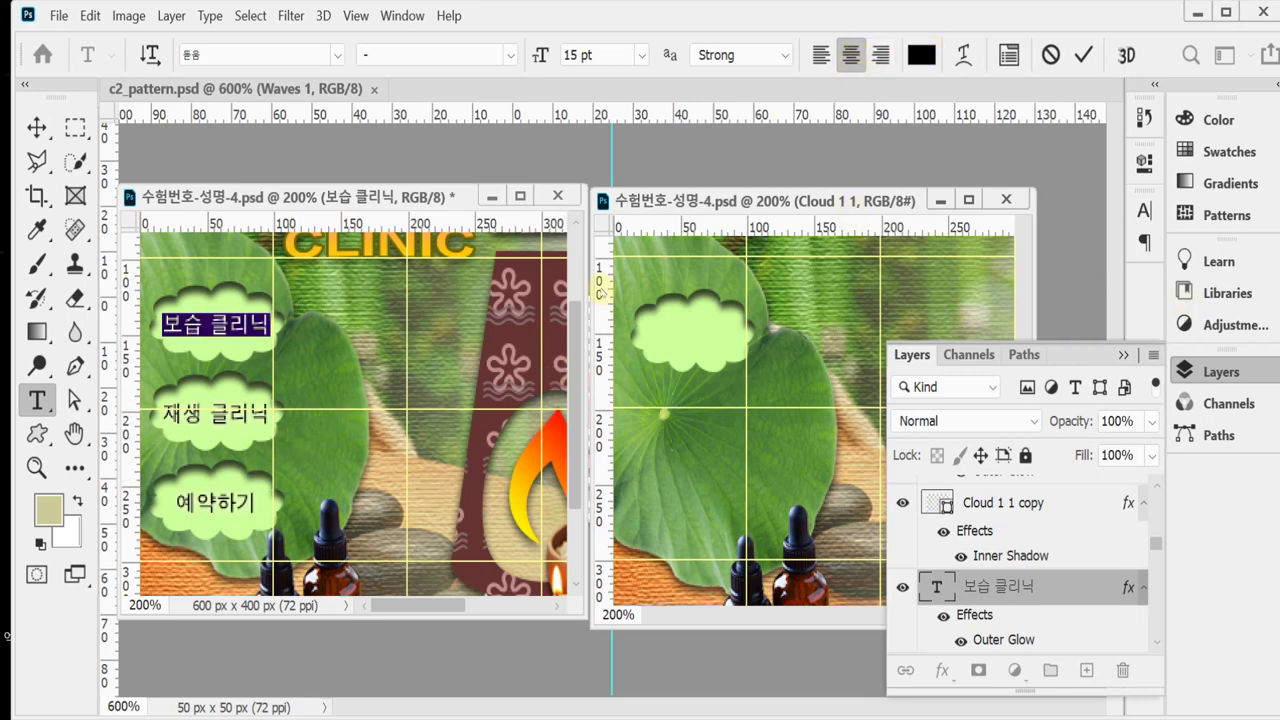
click(666, 333)
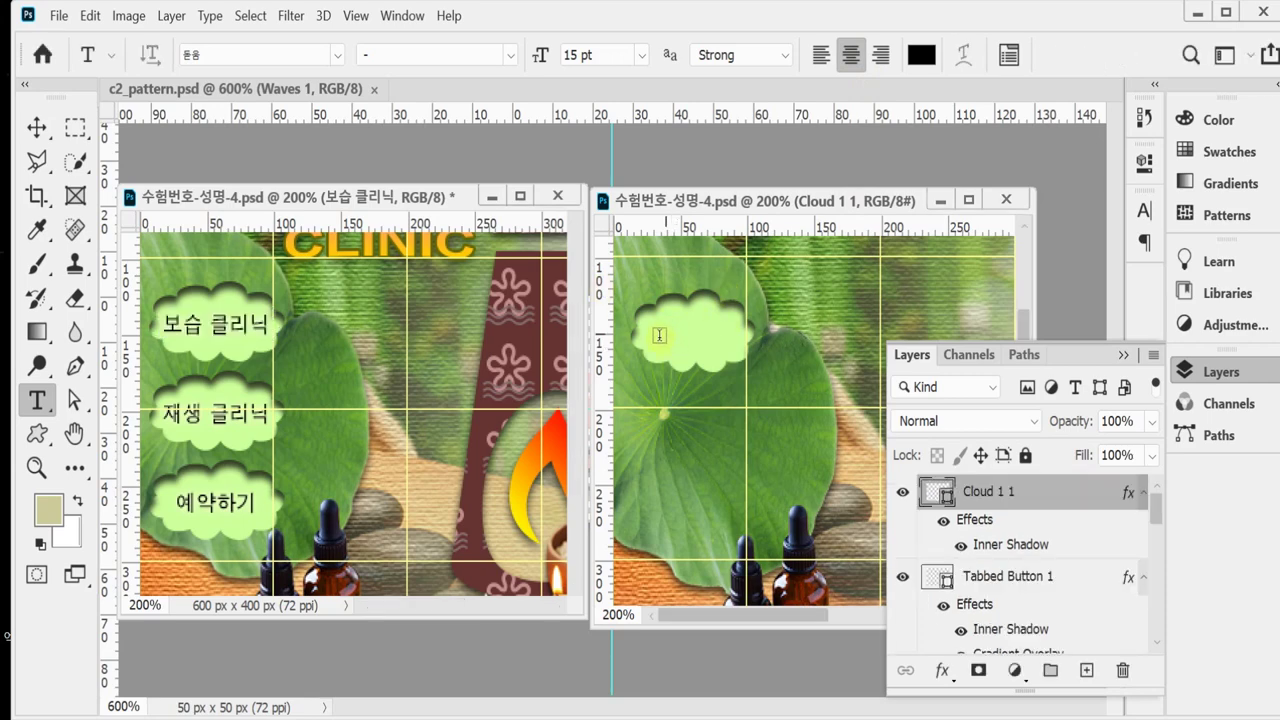
drag(669, 326, 688, 343)
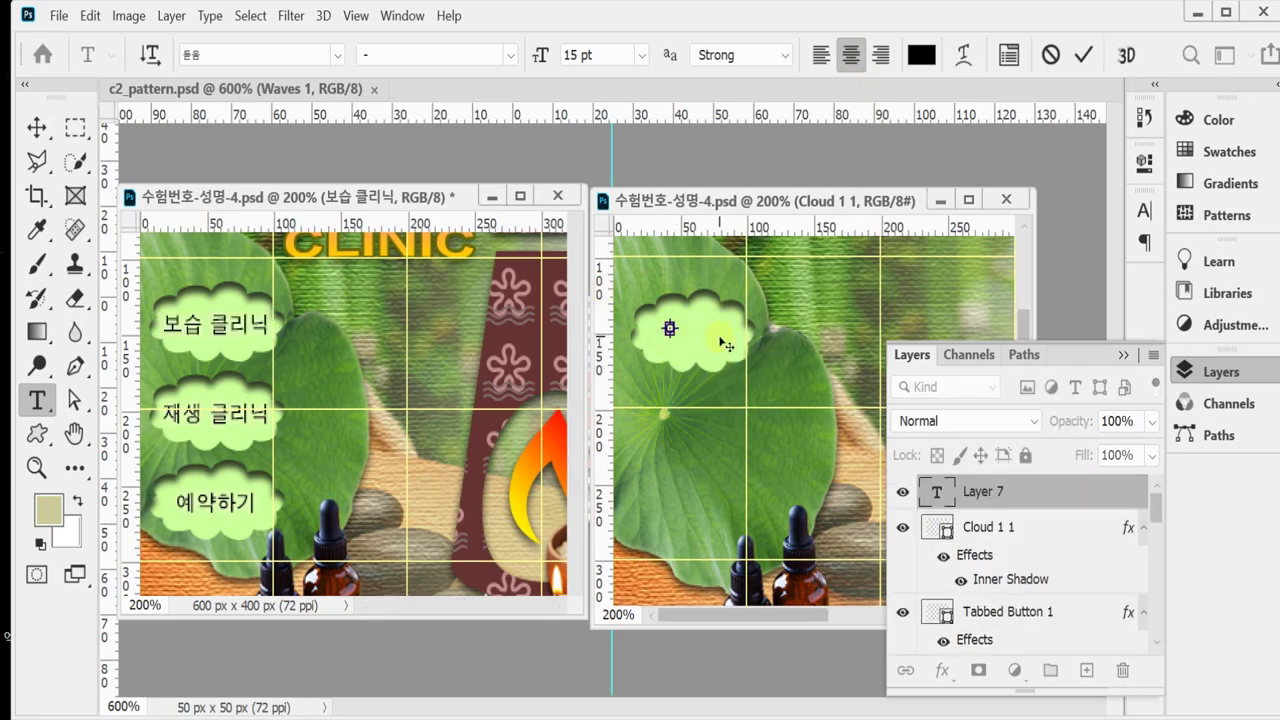
click(666, 340)
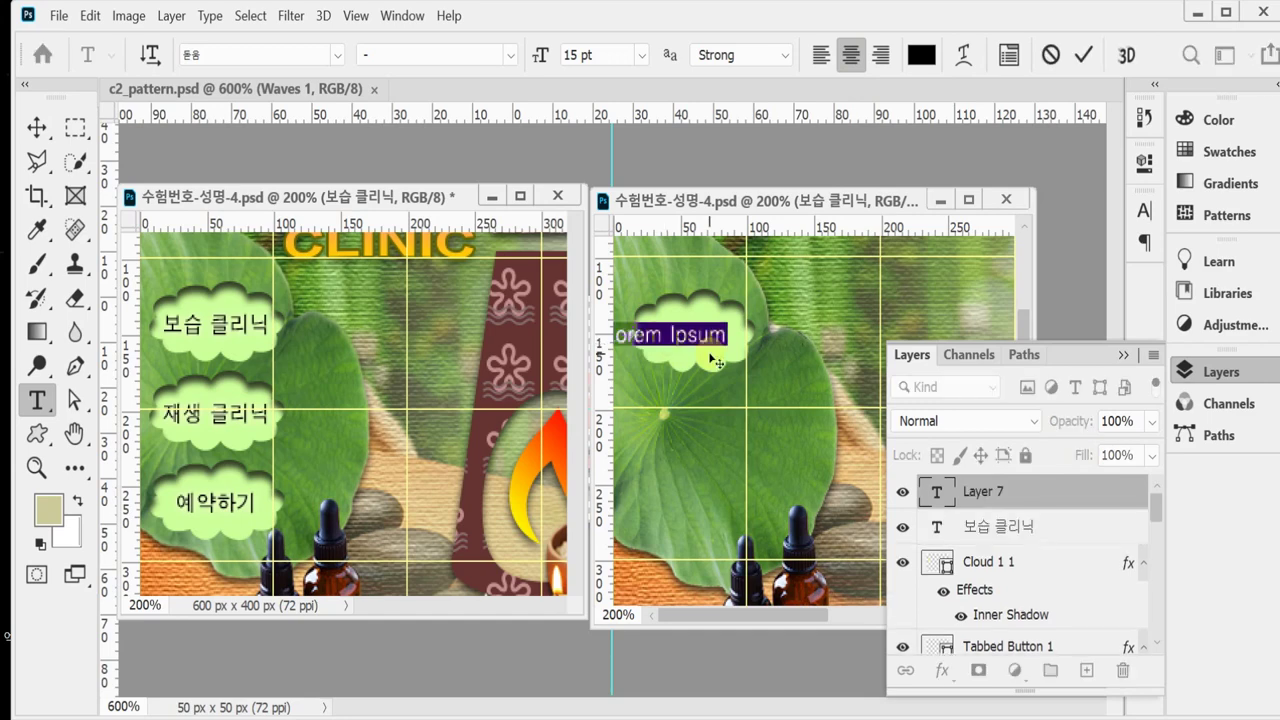
key(ctrl+v)
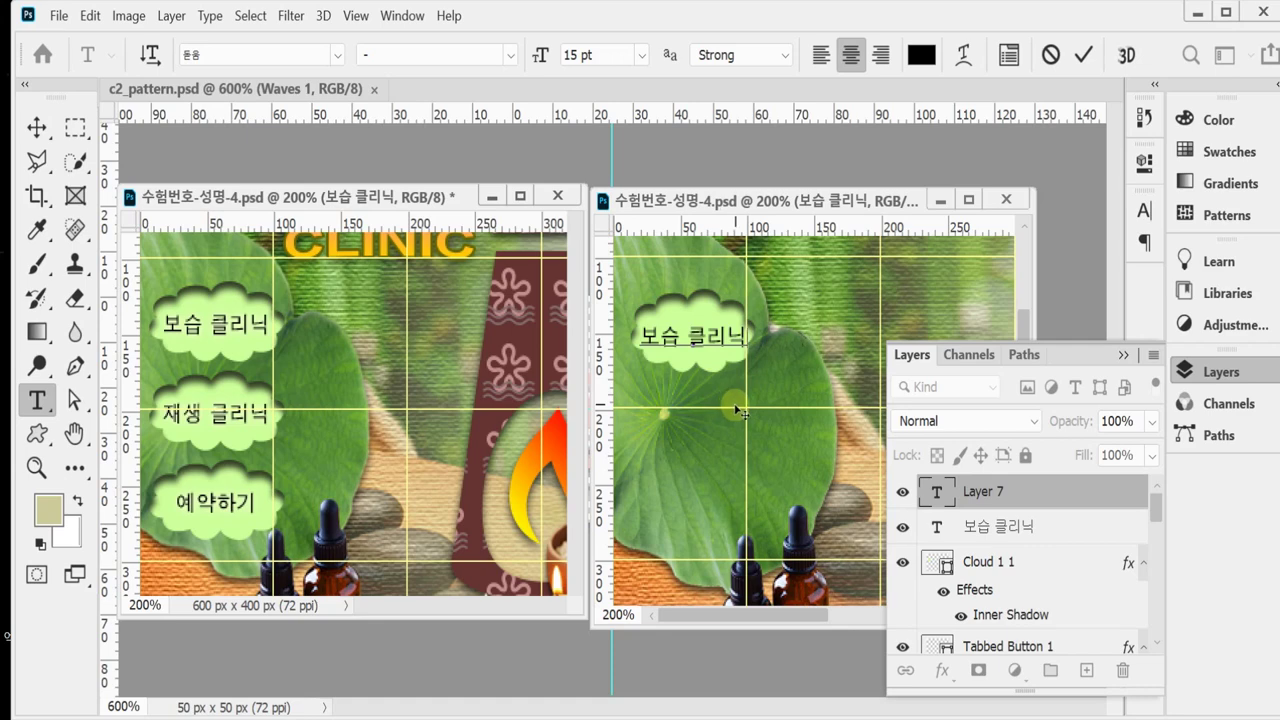
click(940, 677)
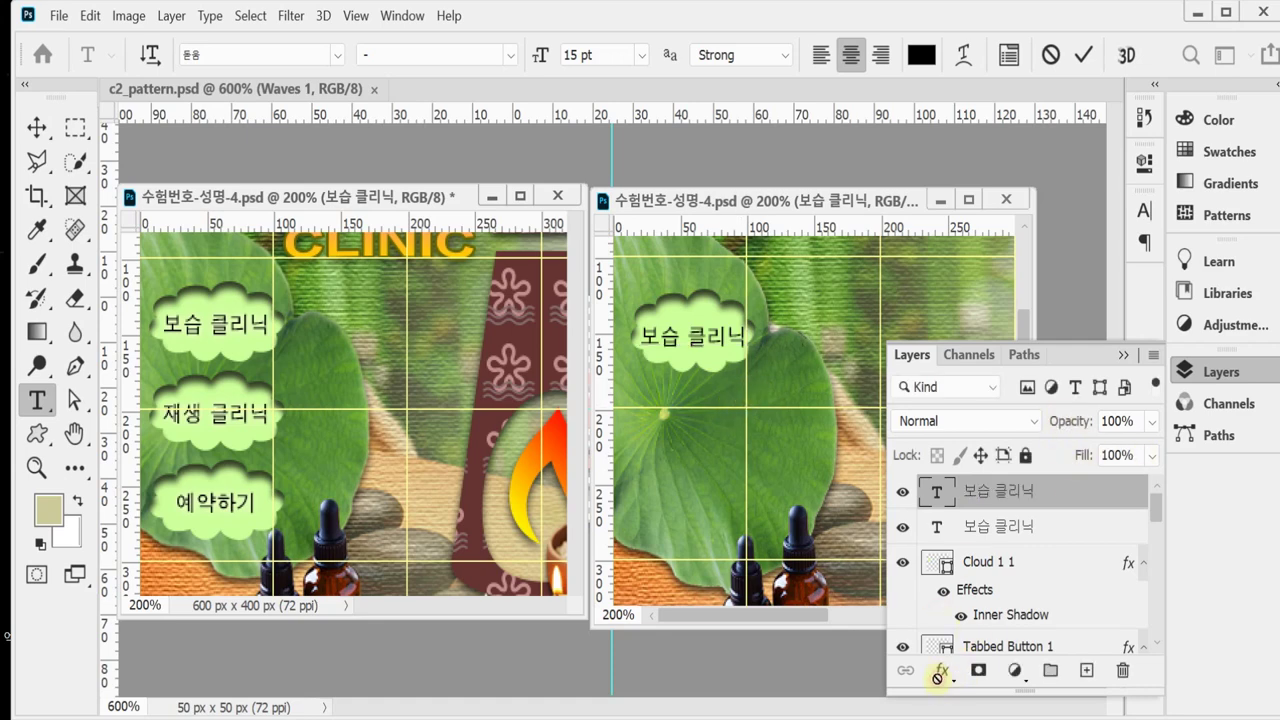
Add an Outer Glow to the cloud's 보습 클리닉 text with 5% spread and 7 px size.
click(940, 674)
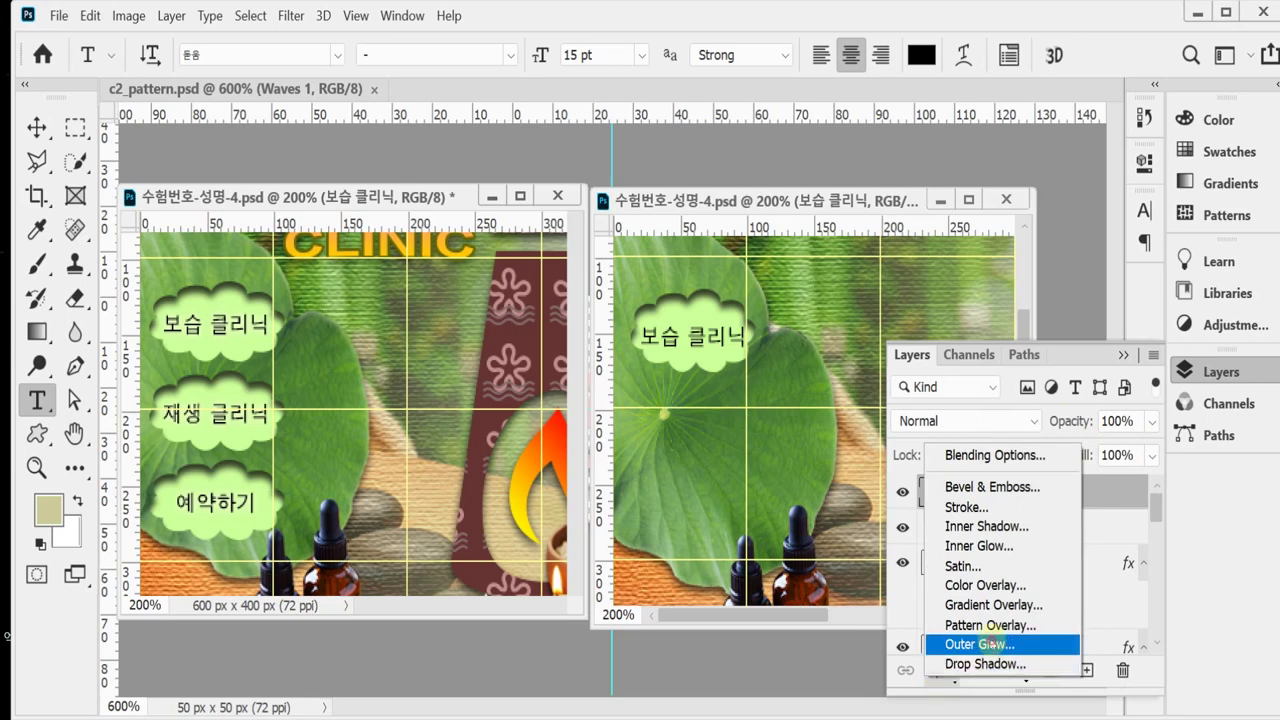
key(Escape)
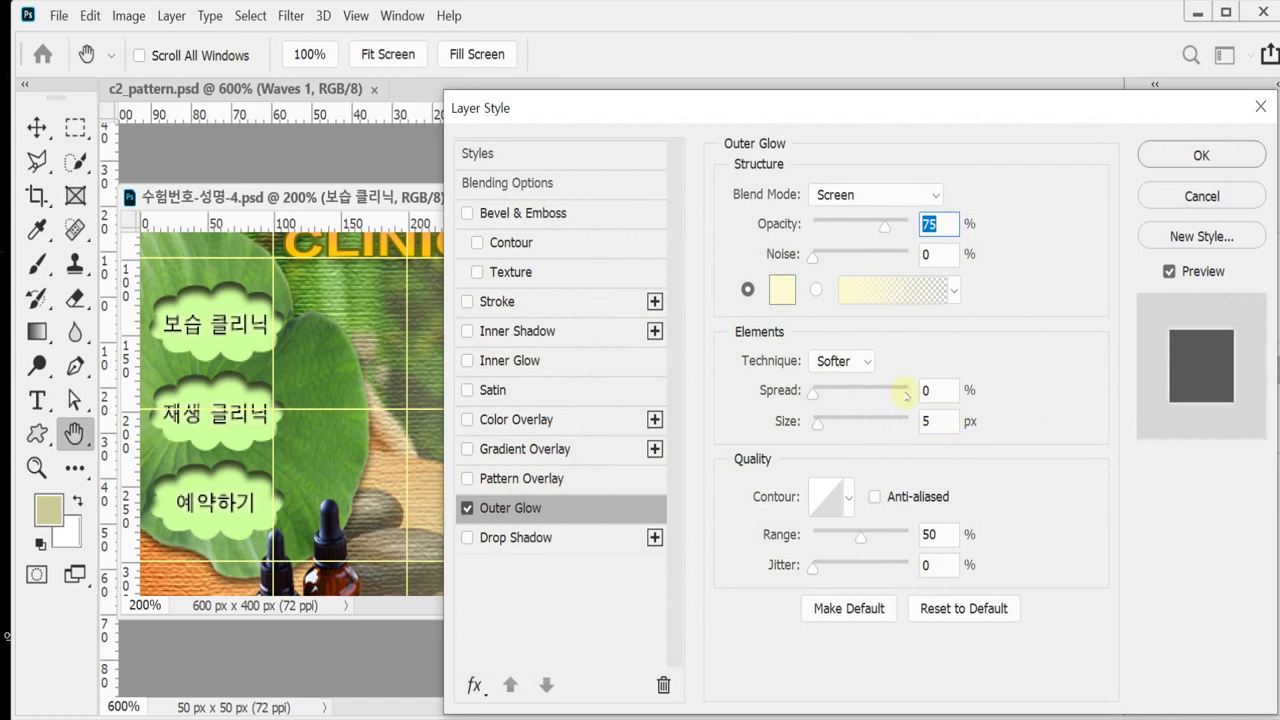
drag(688, 113, 720, 85)
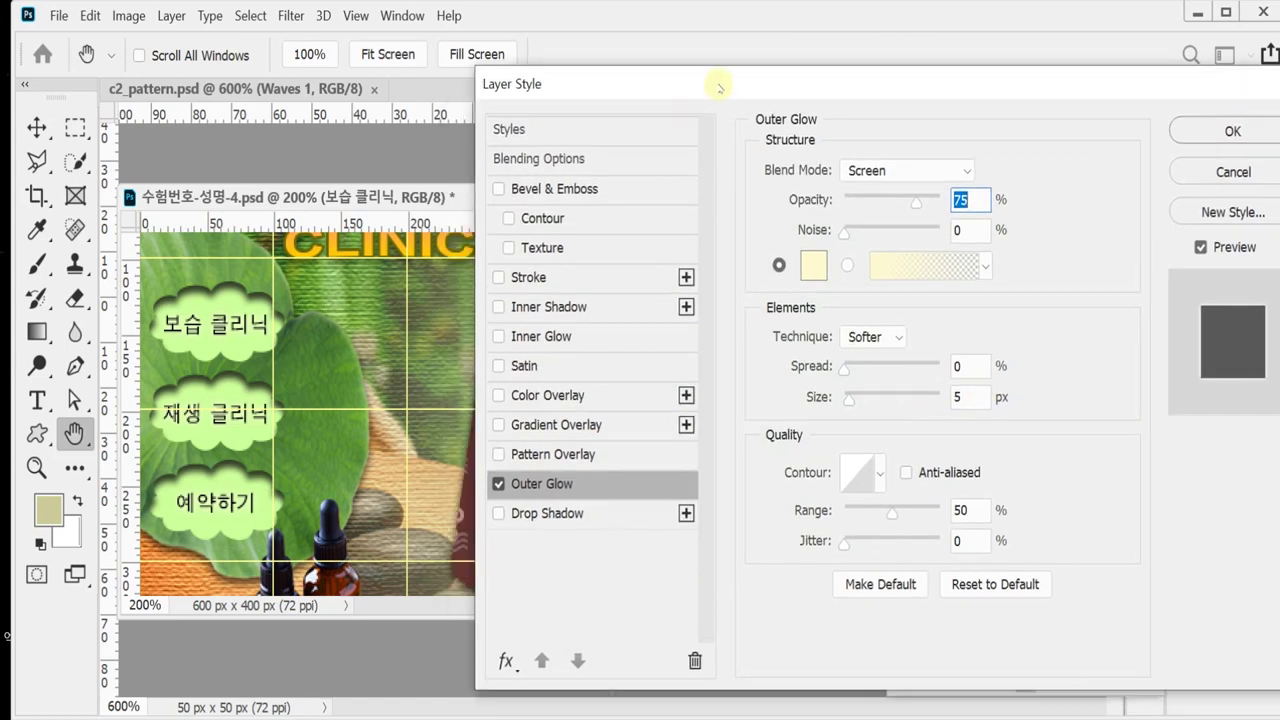
click(969, 362)
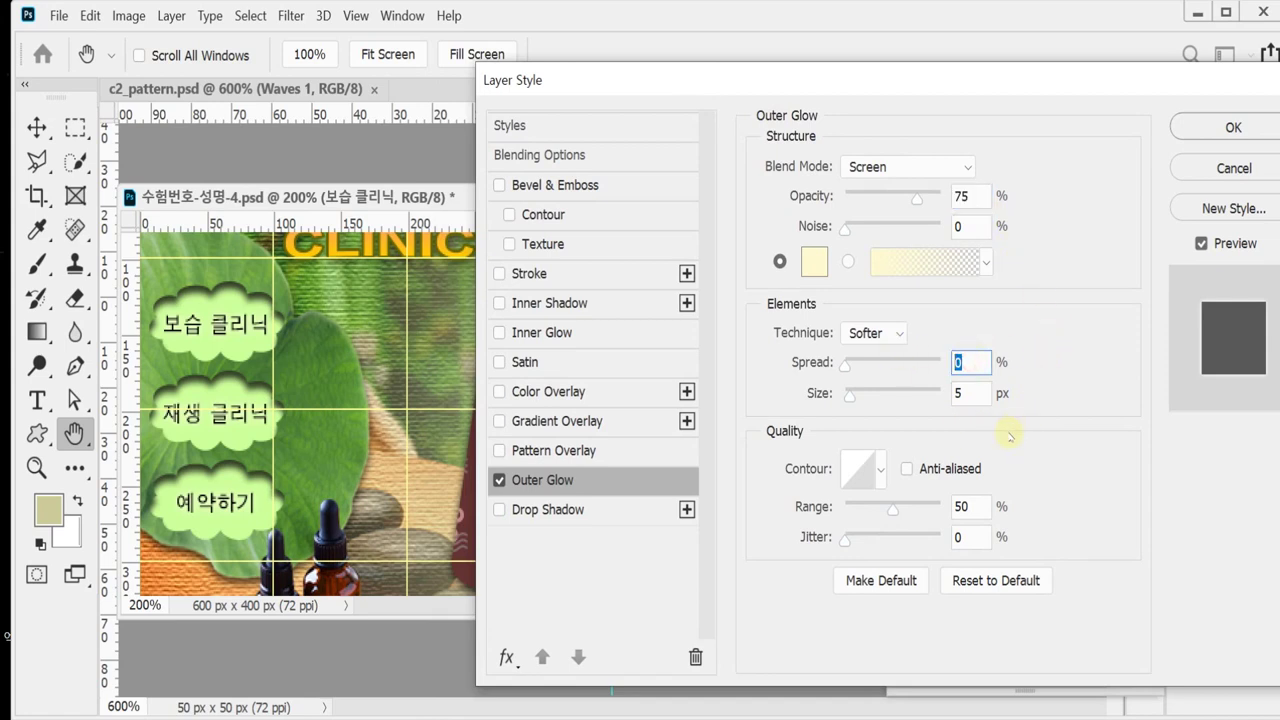
text(5)
key(Tab)
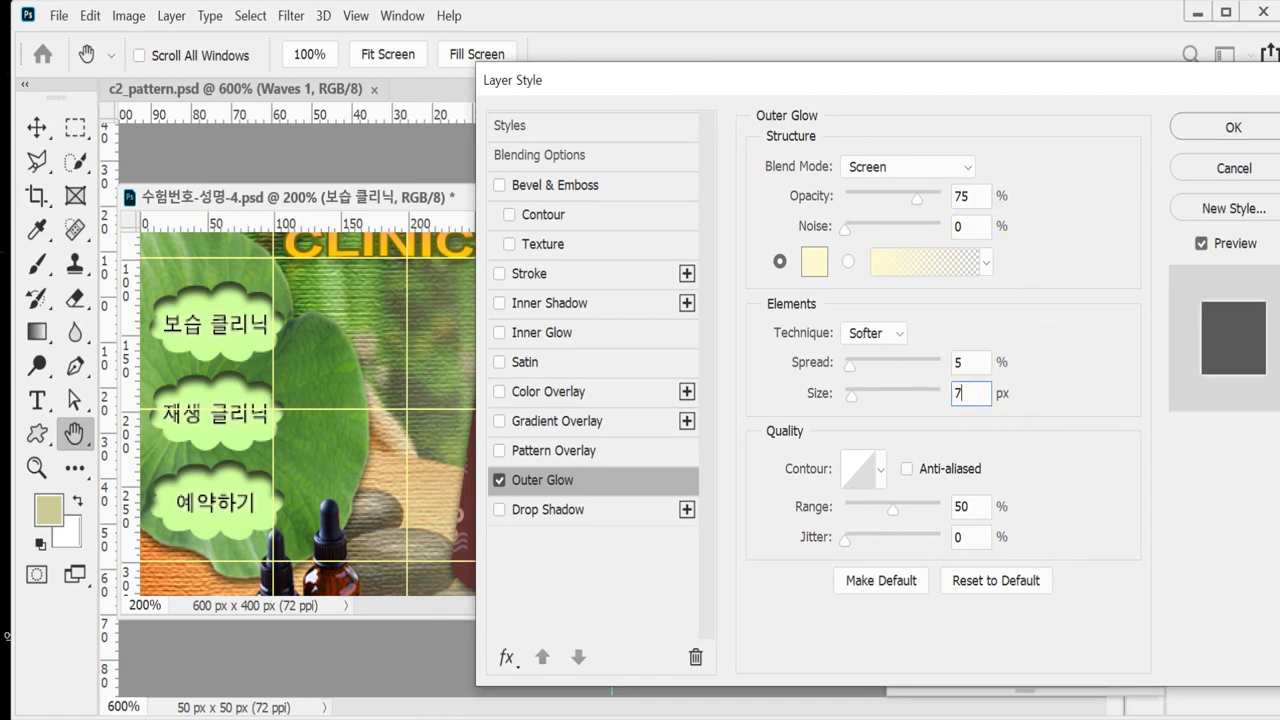
key(Return)
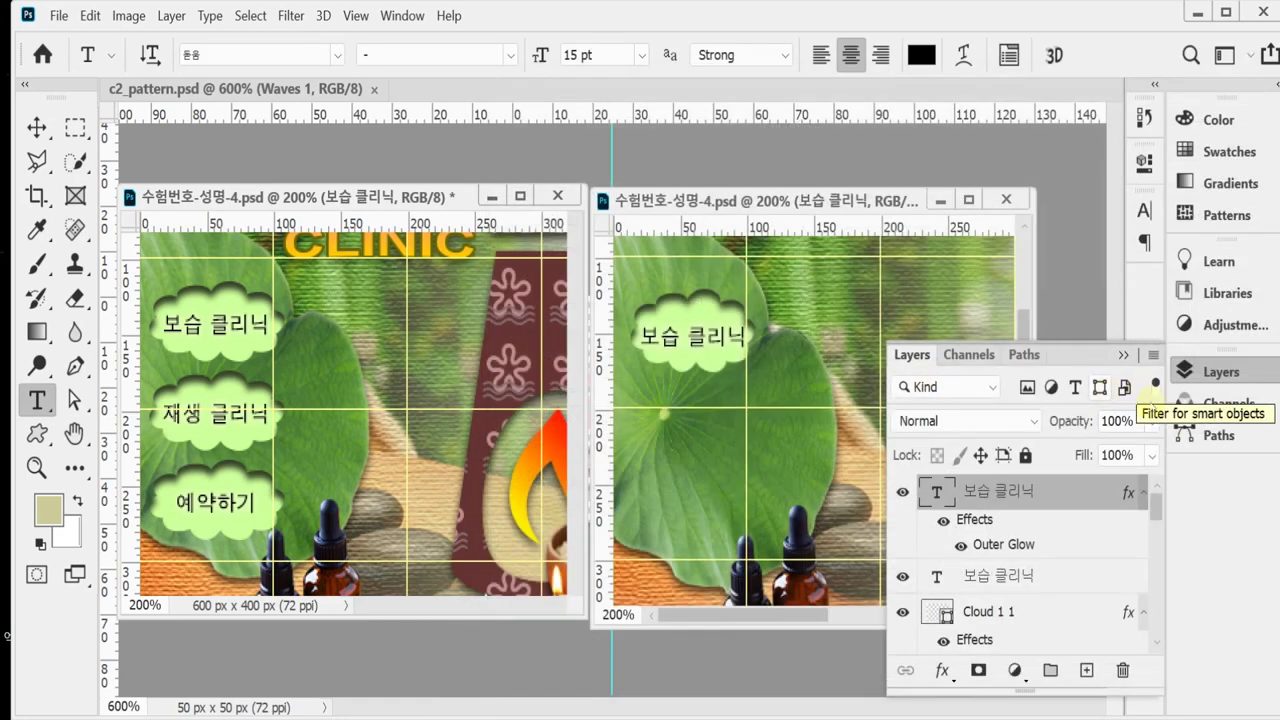
Auto-select the cloud, its label text and the lotus leaf in the working banner to examine their layers.
click(1200, 358)
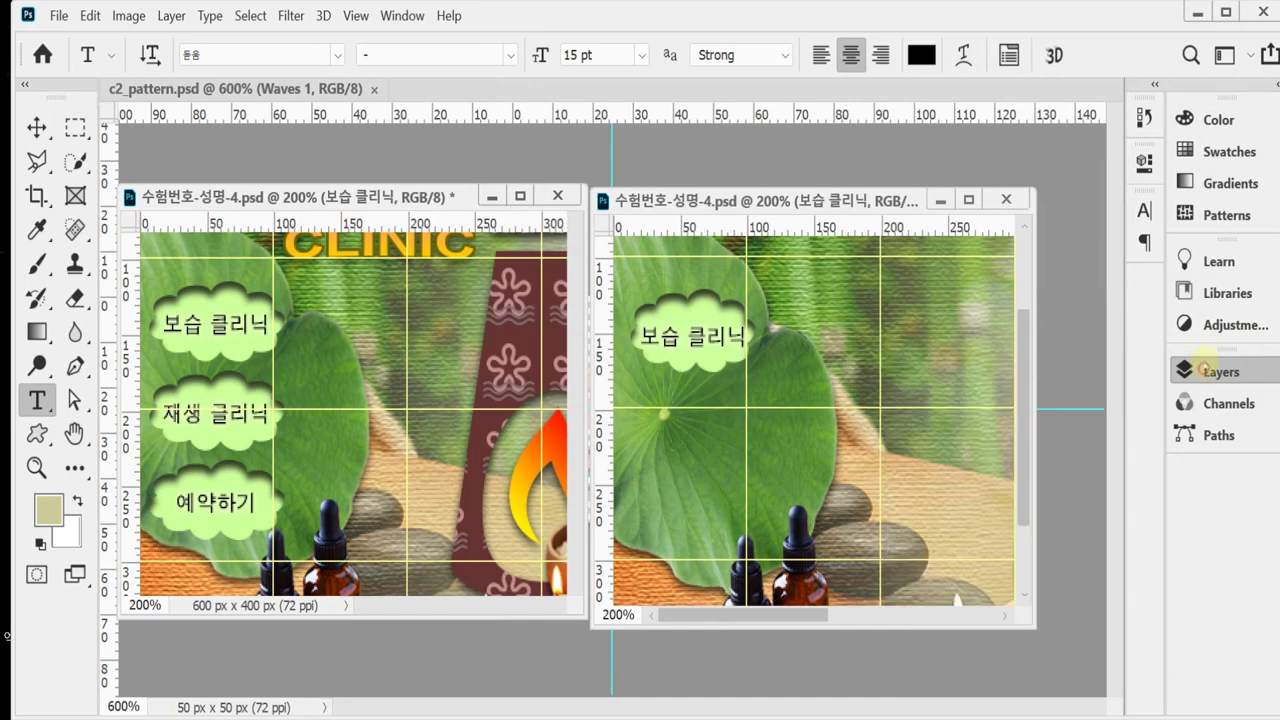
click(36, 127)
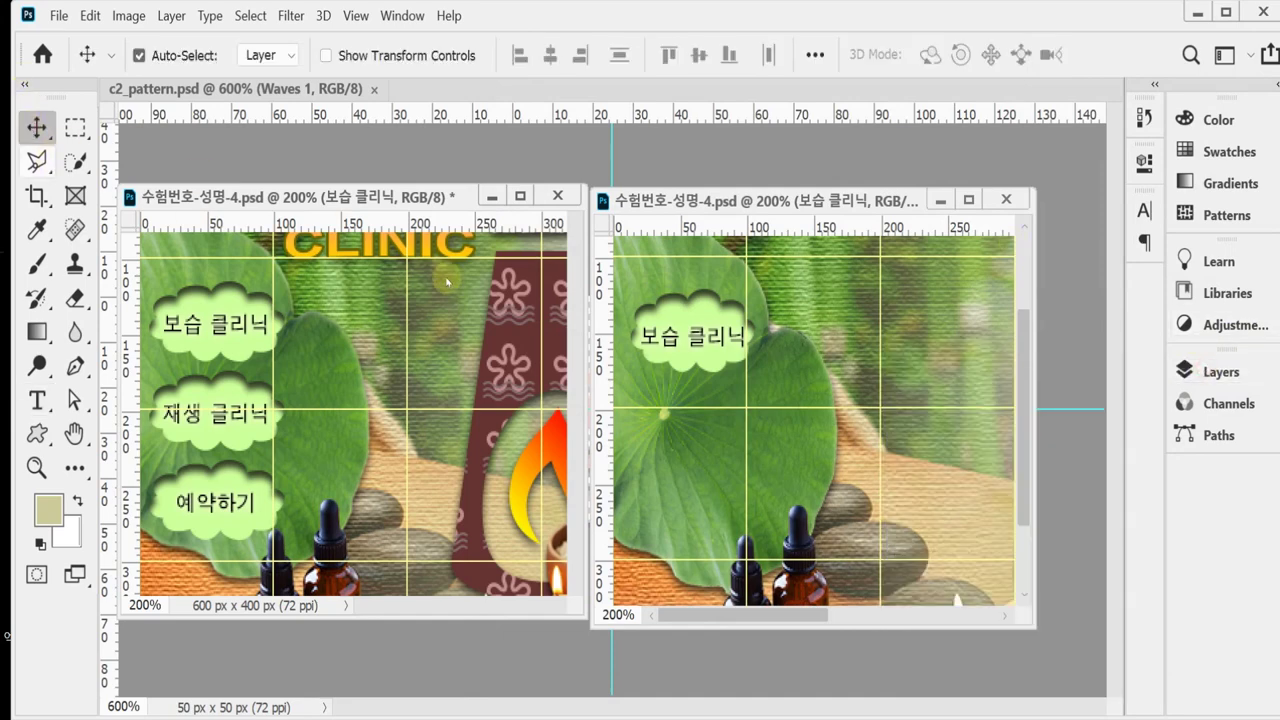
click(697, 312)
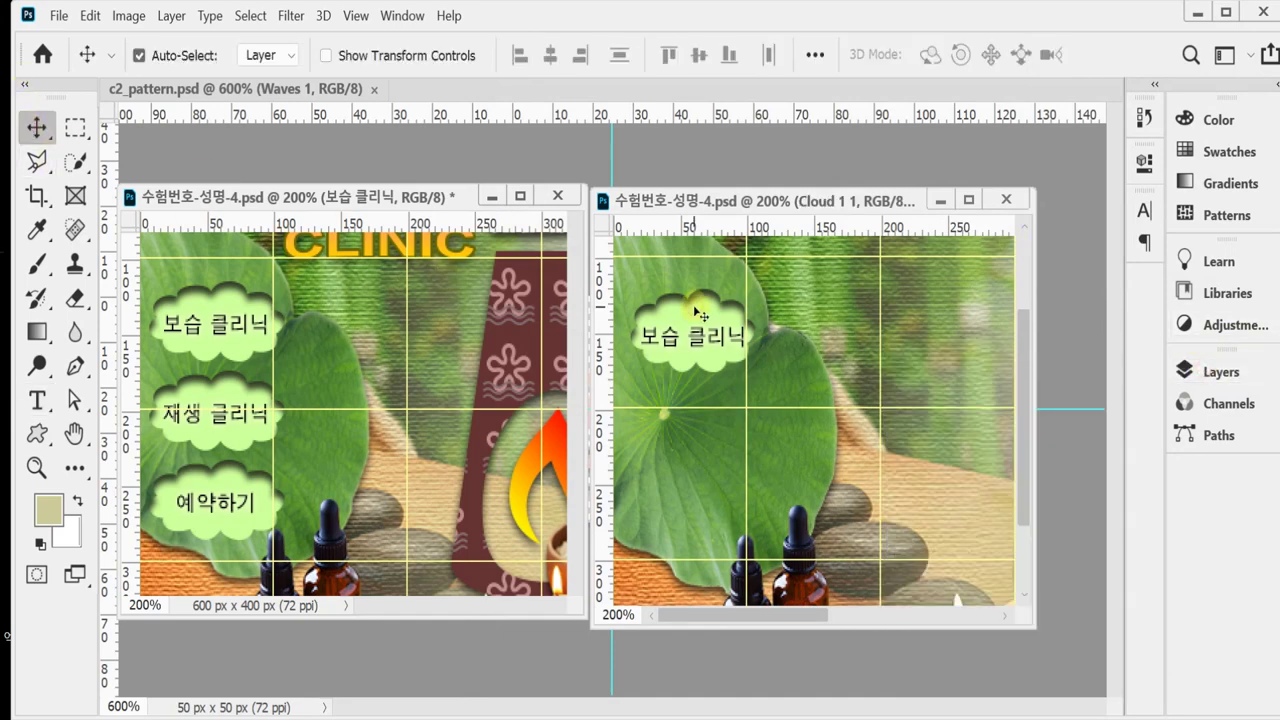
click(707, 343)
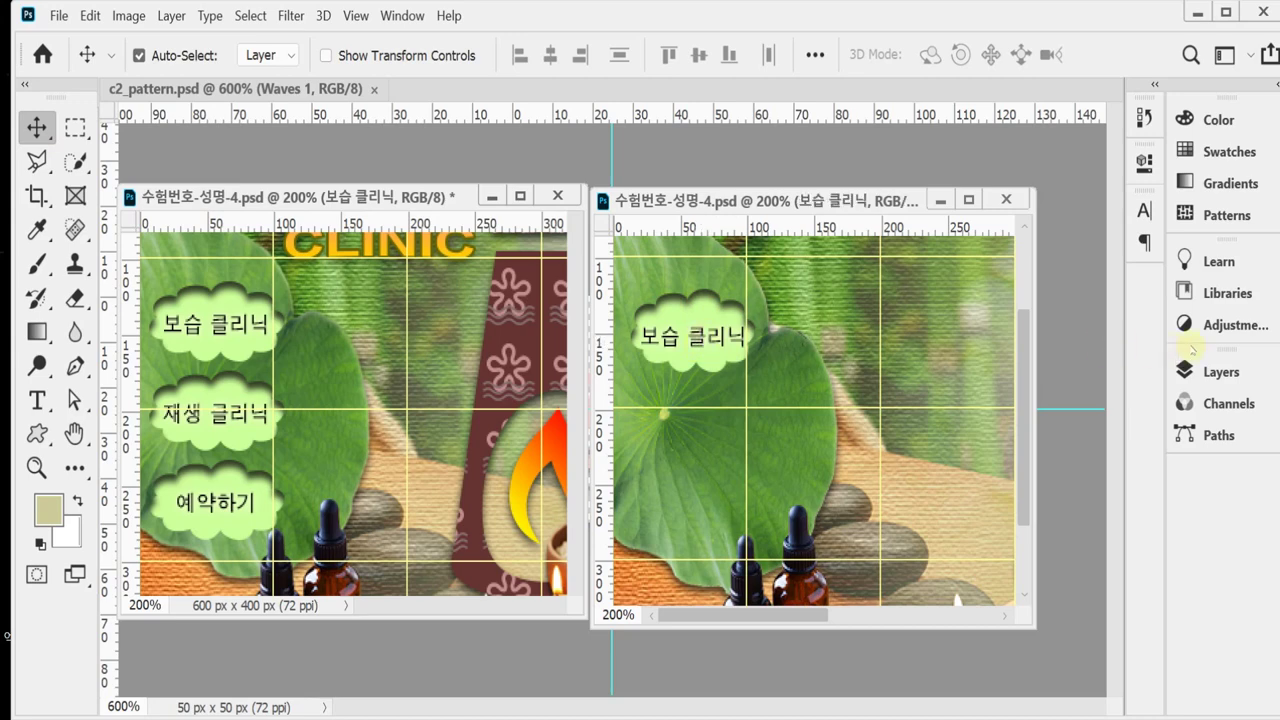
click(1205, 371)
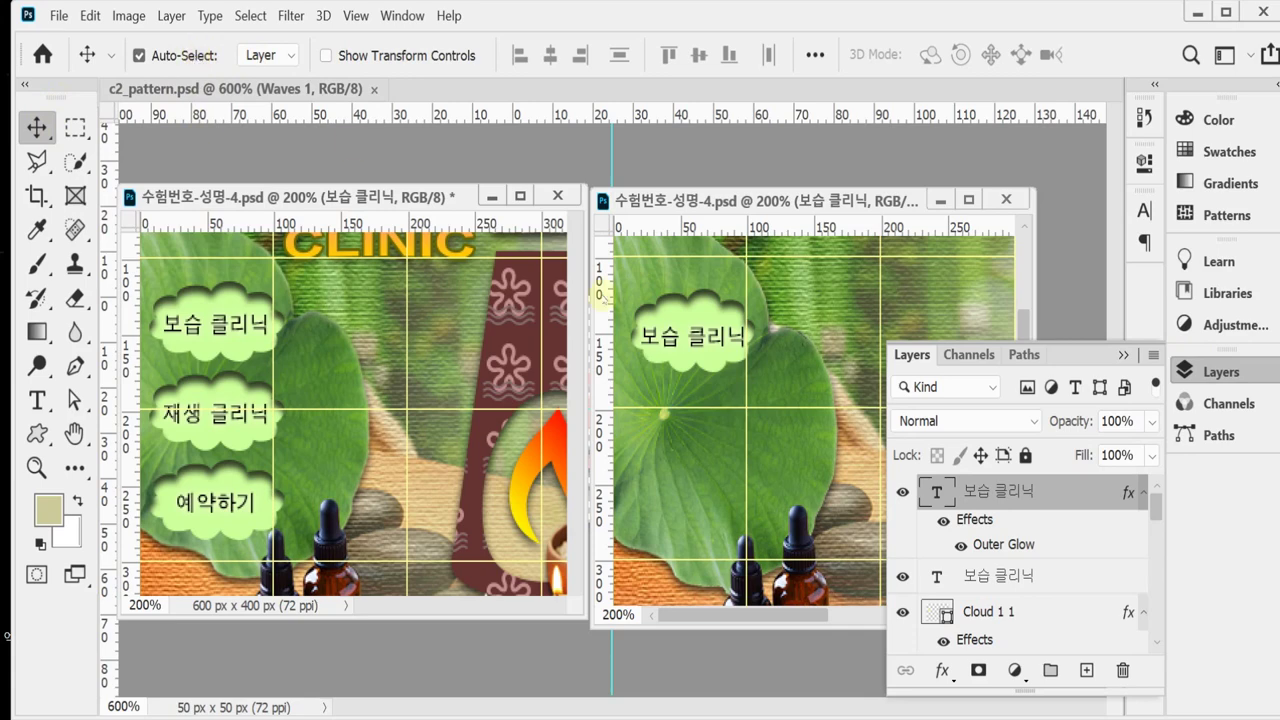
click(776, 452)
click(704, 363)
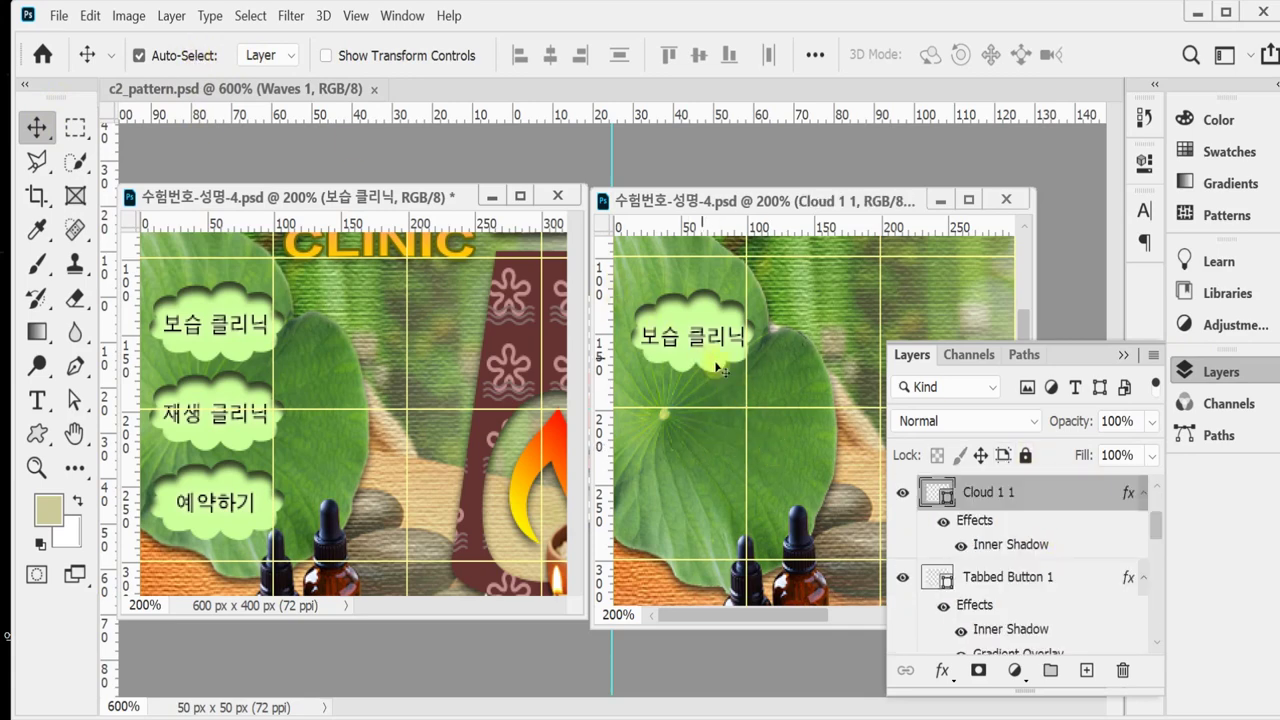
click(700, 338)
click(663, 380)
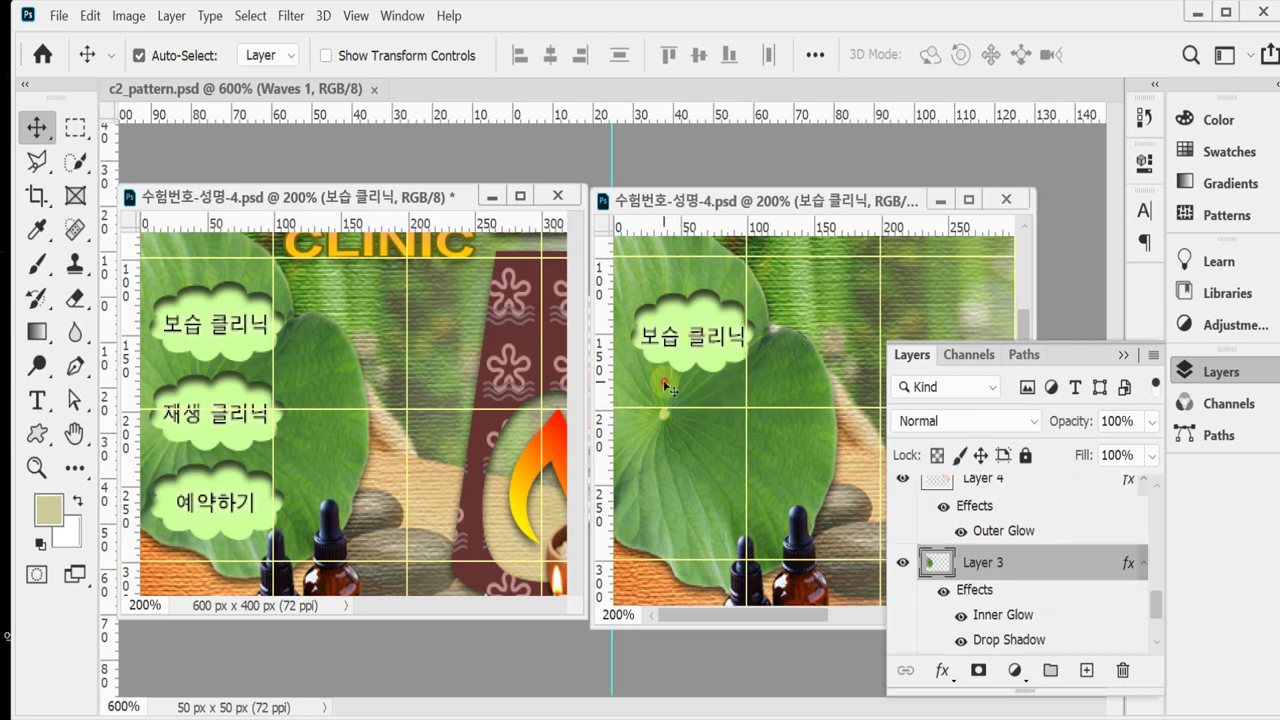
click(697, 360)
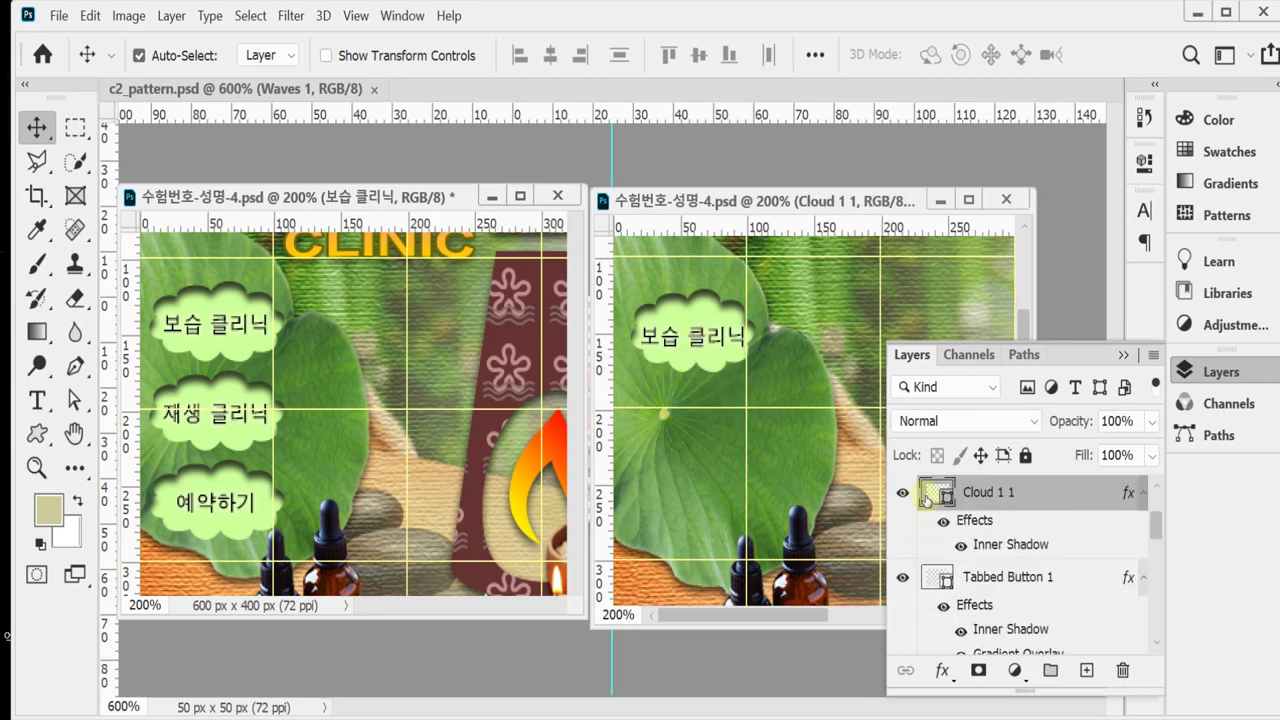
scroll(1031, 549, up, 2)
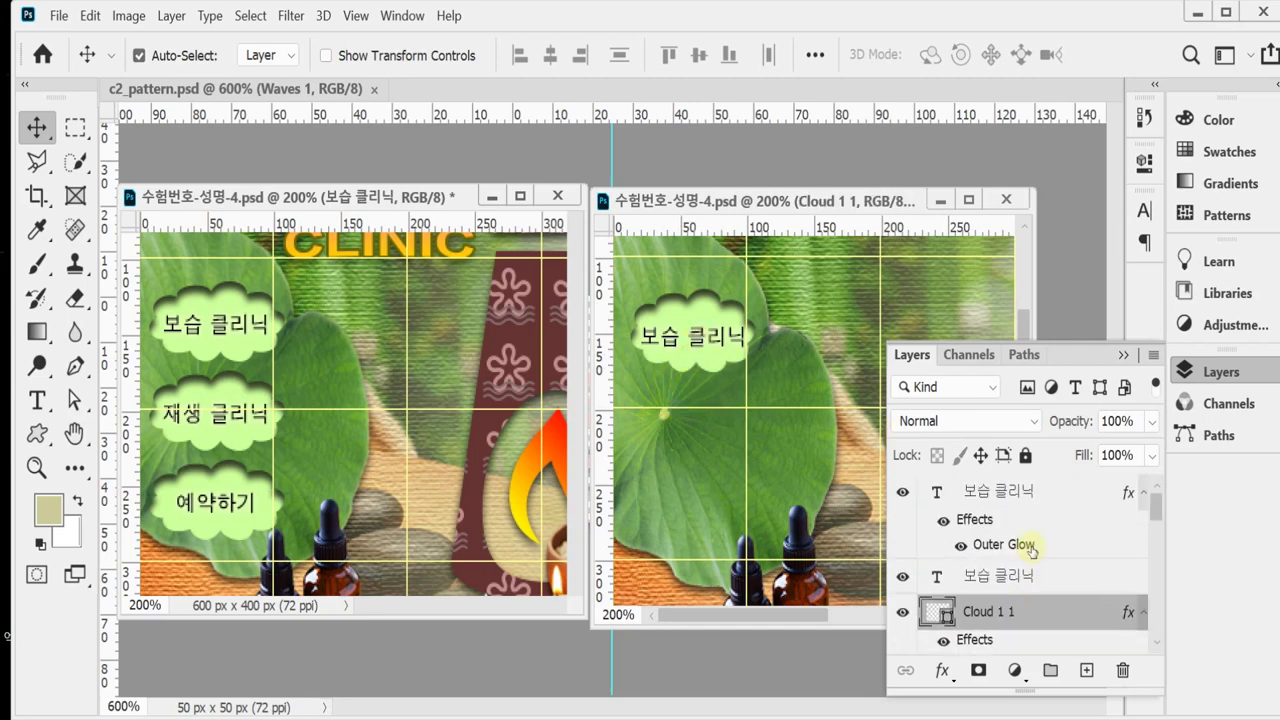
click(700, 449)
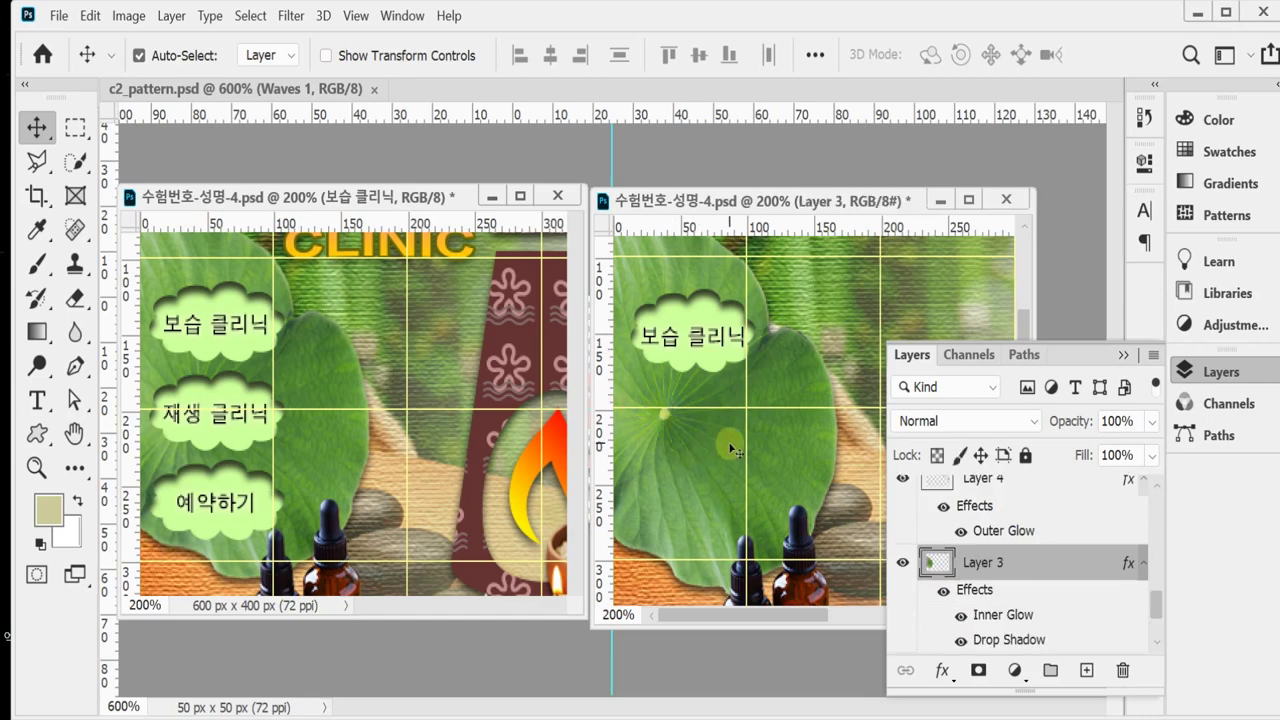
click(701, 363)
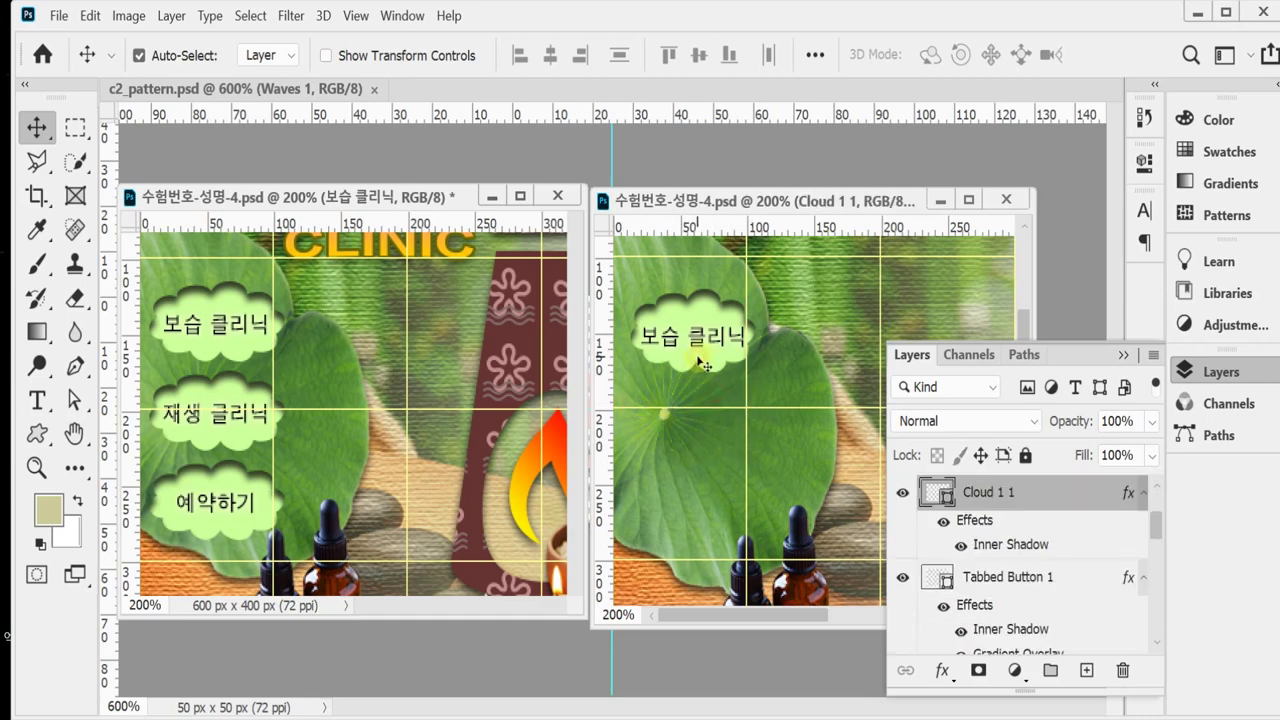
click(704, 344)
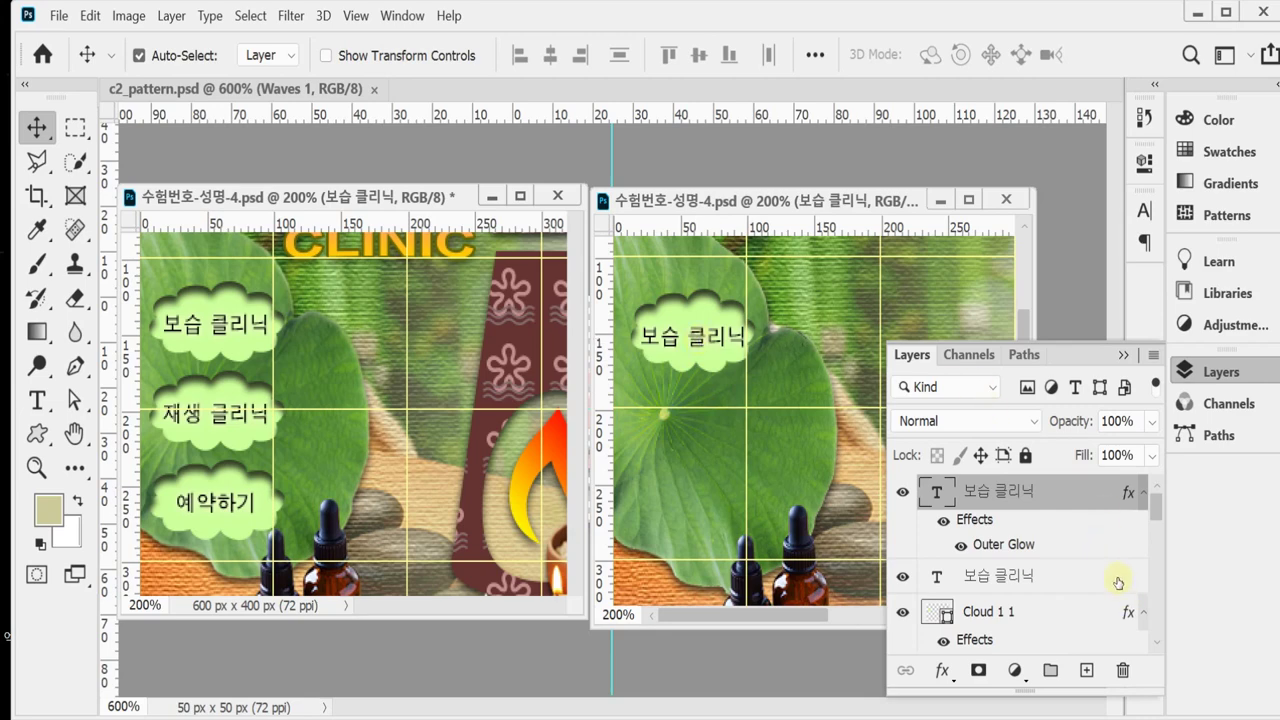
Delete the duplicate 보습 클리닉 text layer without effects, and align the remaining label with the cloud's horizontal and vertical centres.
click(1122, 670)
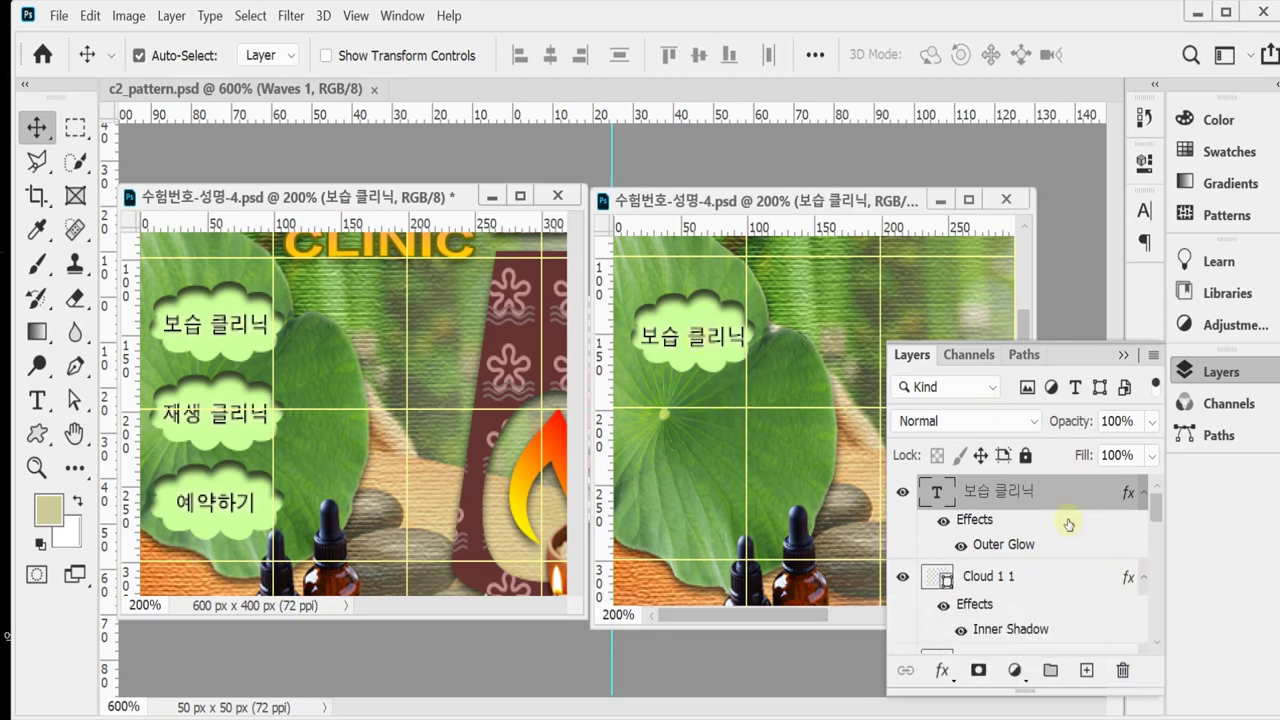
key(ctrl)
click(1019, 576)
click(1010, 502)
ctrl+click(978, 577)
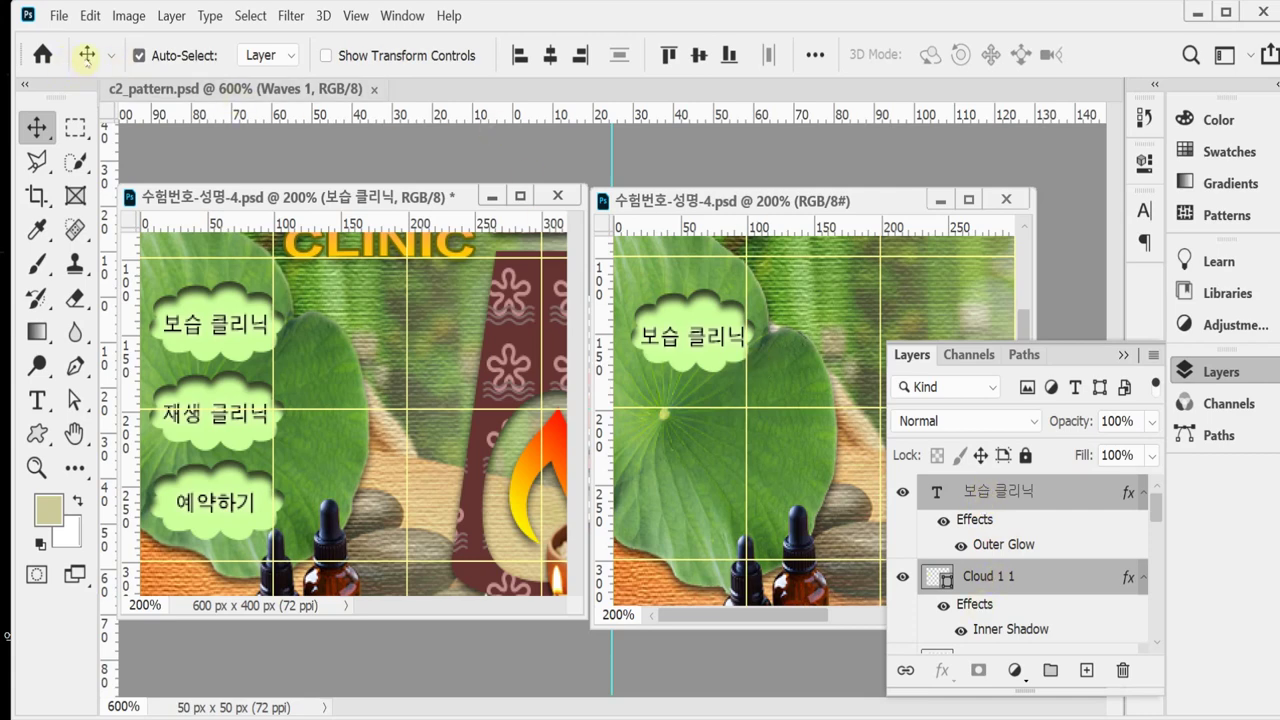
click(549, 57)
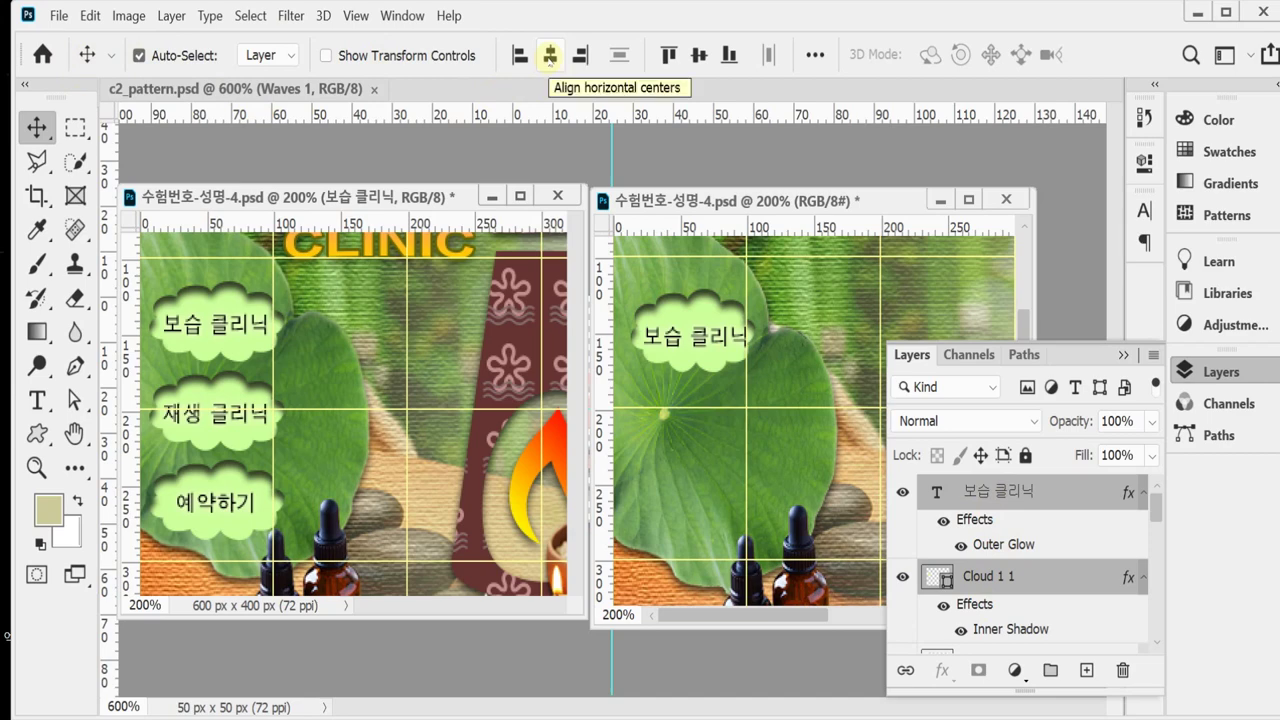
click(698, 55)
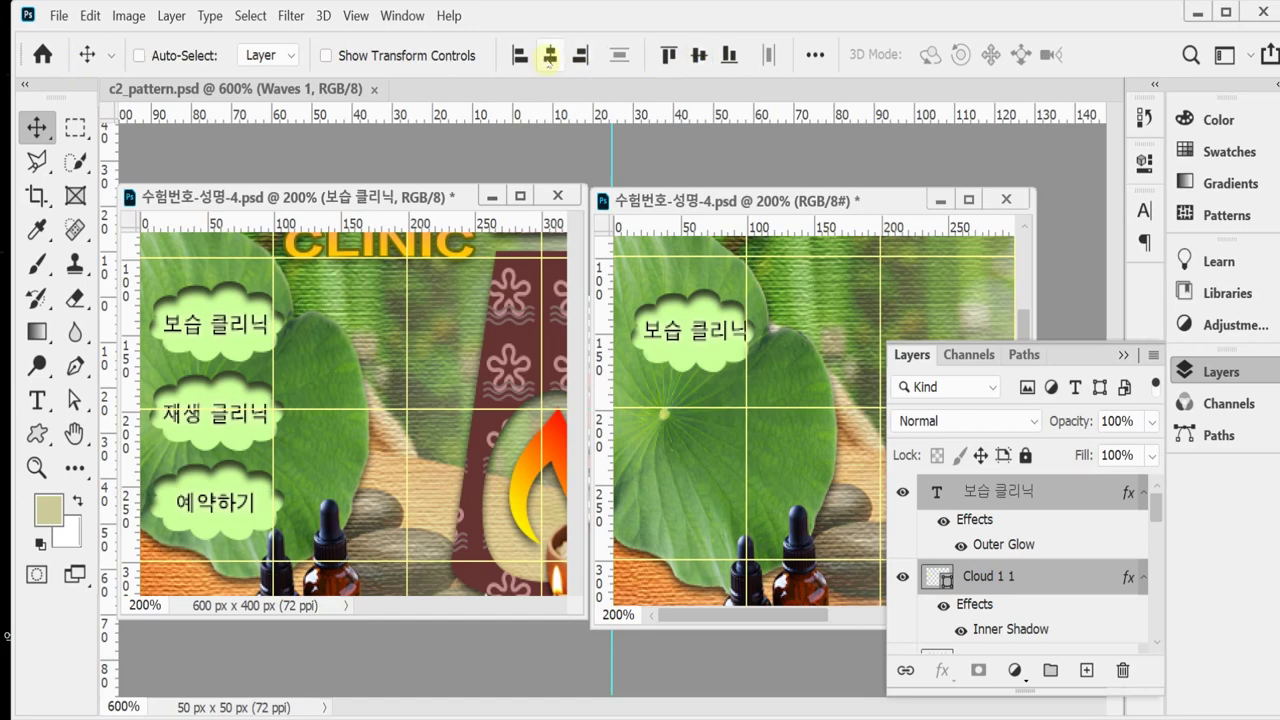
click(549, 58)
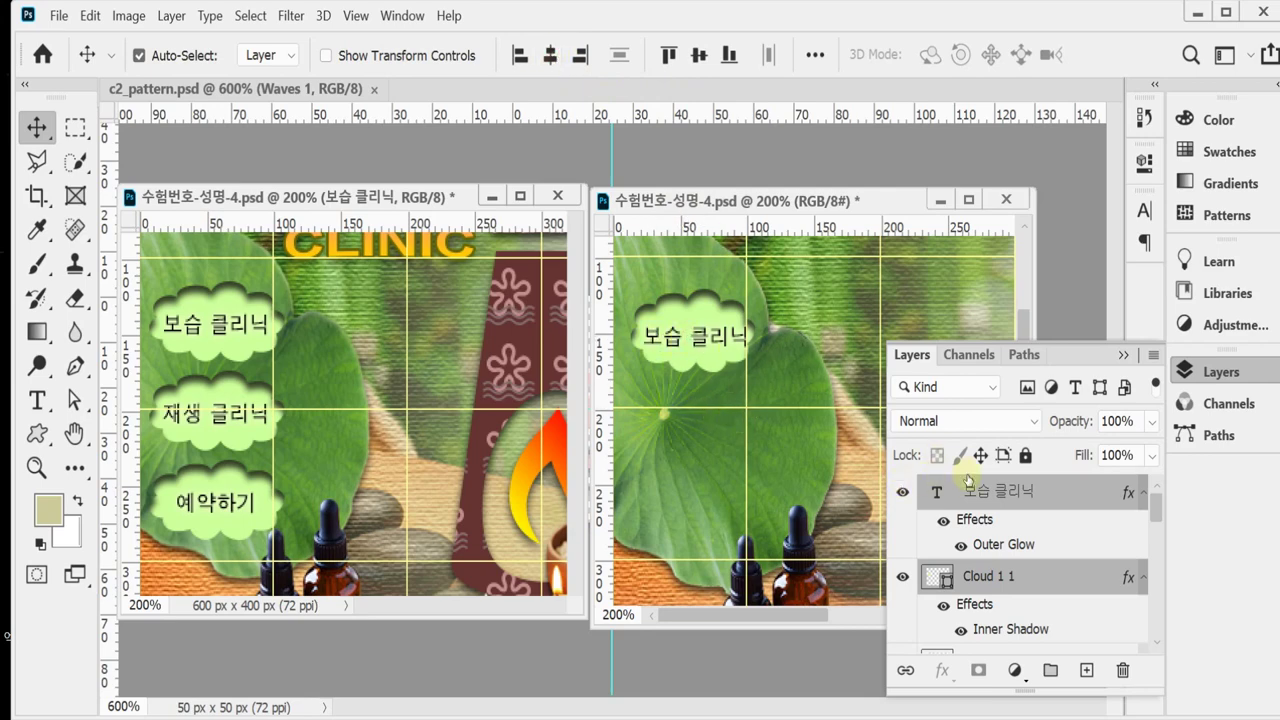
click(688, 456)
click(710, 342)
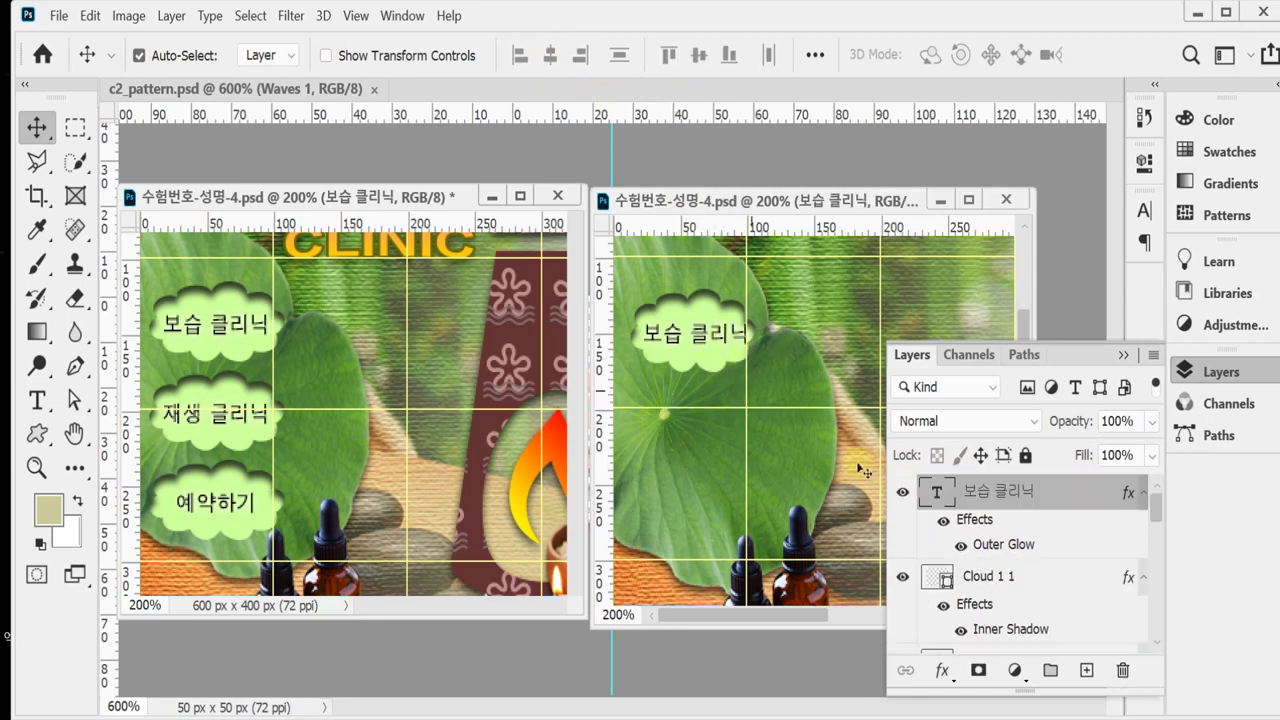
shift+click(986, 577)
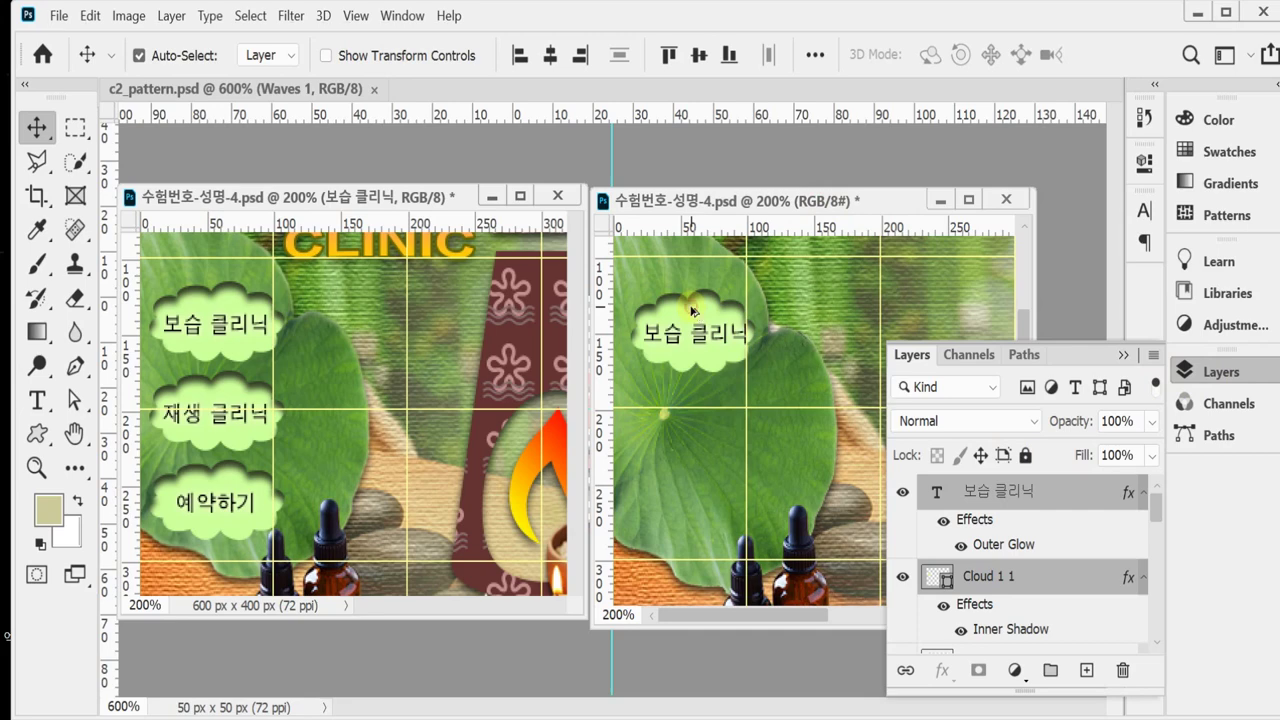
drag(697, 314, 692, 410)
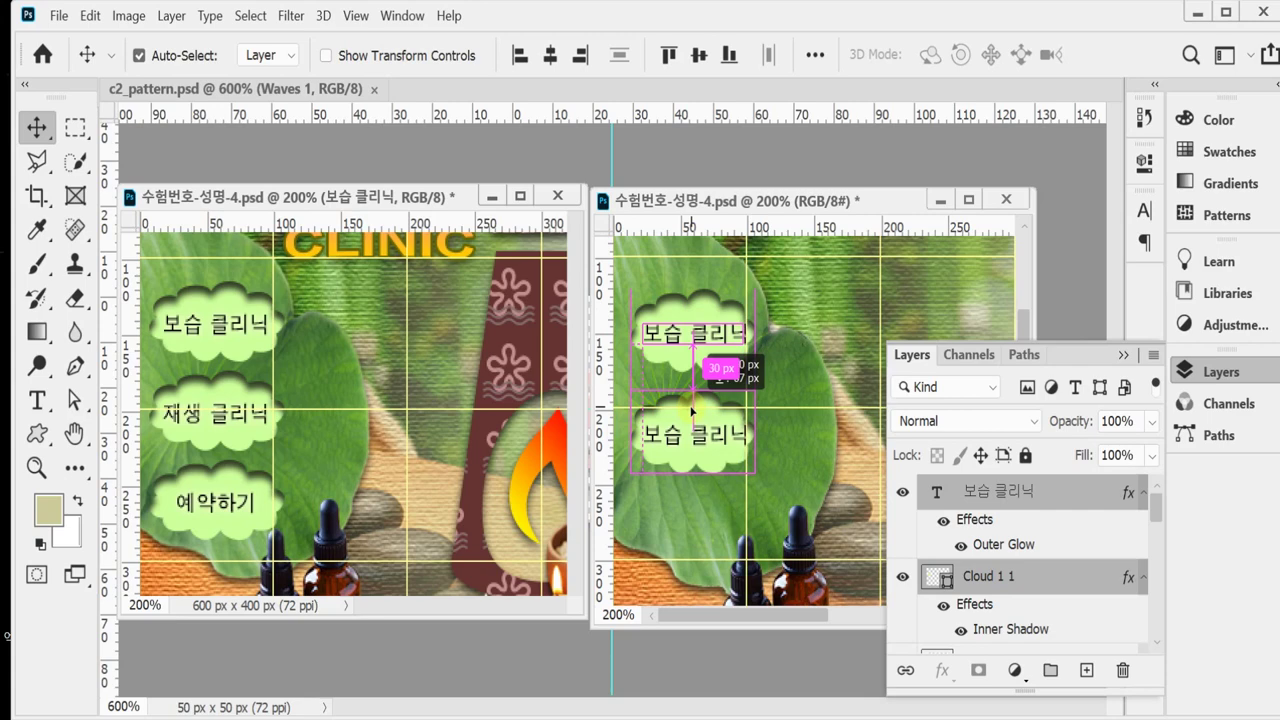
drag(692, 410, 691, 399)
key(Escape)
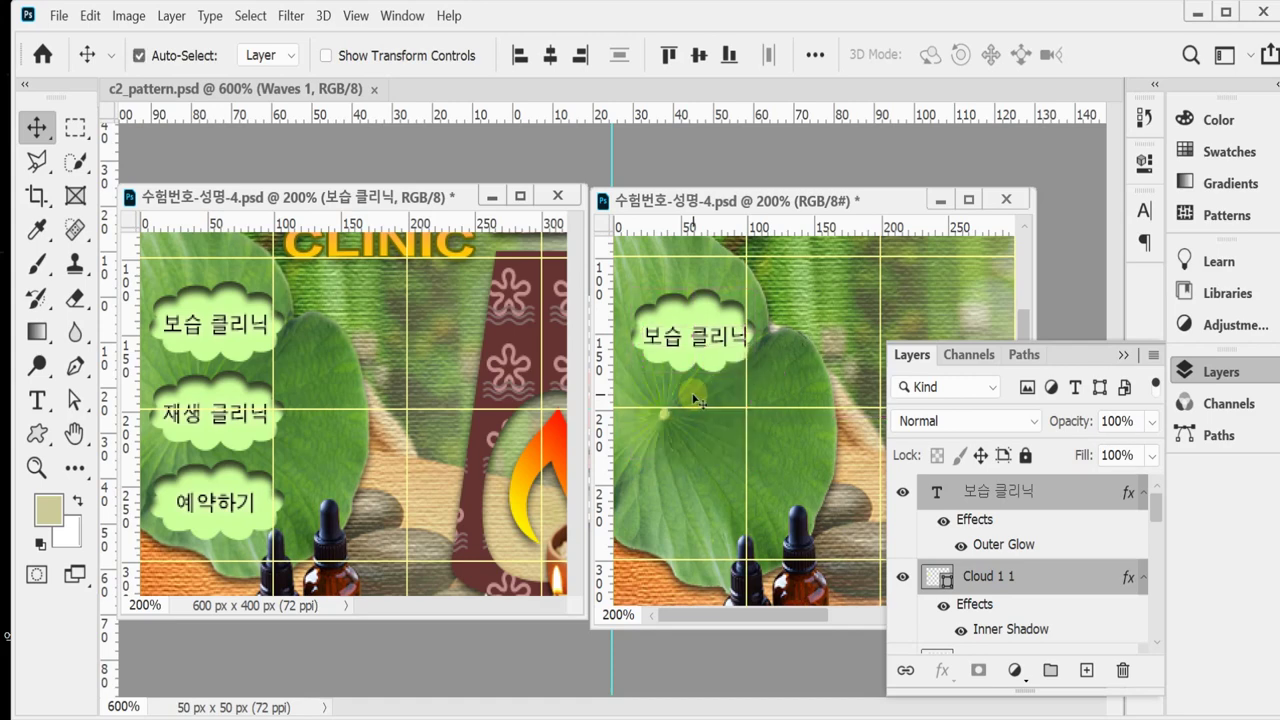
click(697, 400)
key(ctrl+z)
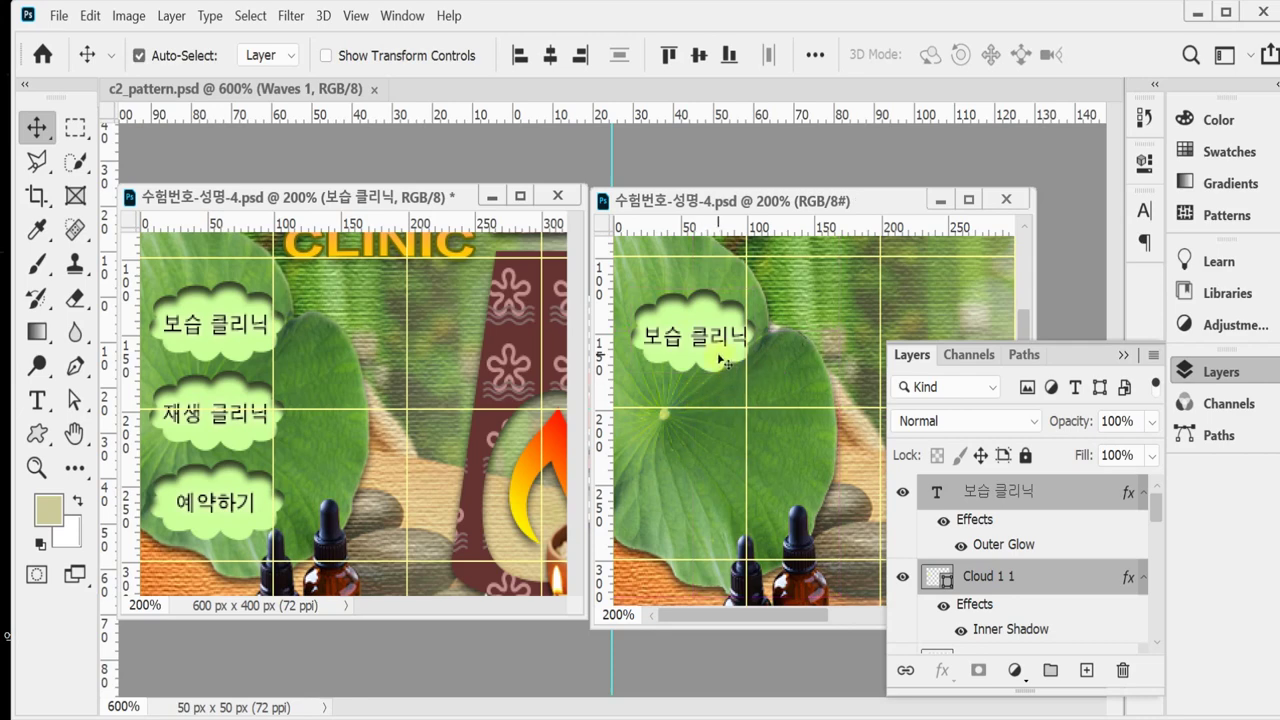
Duplicate the cloud and its label twice straight down the leaf, move the first pair slightly up to even the spacing, and save.
drag(720, 362, 710, 537)
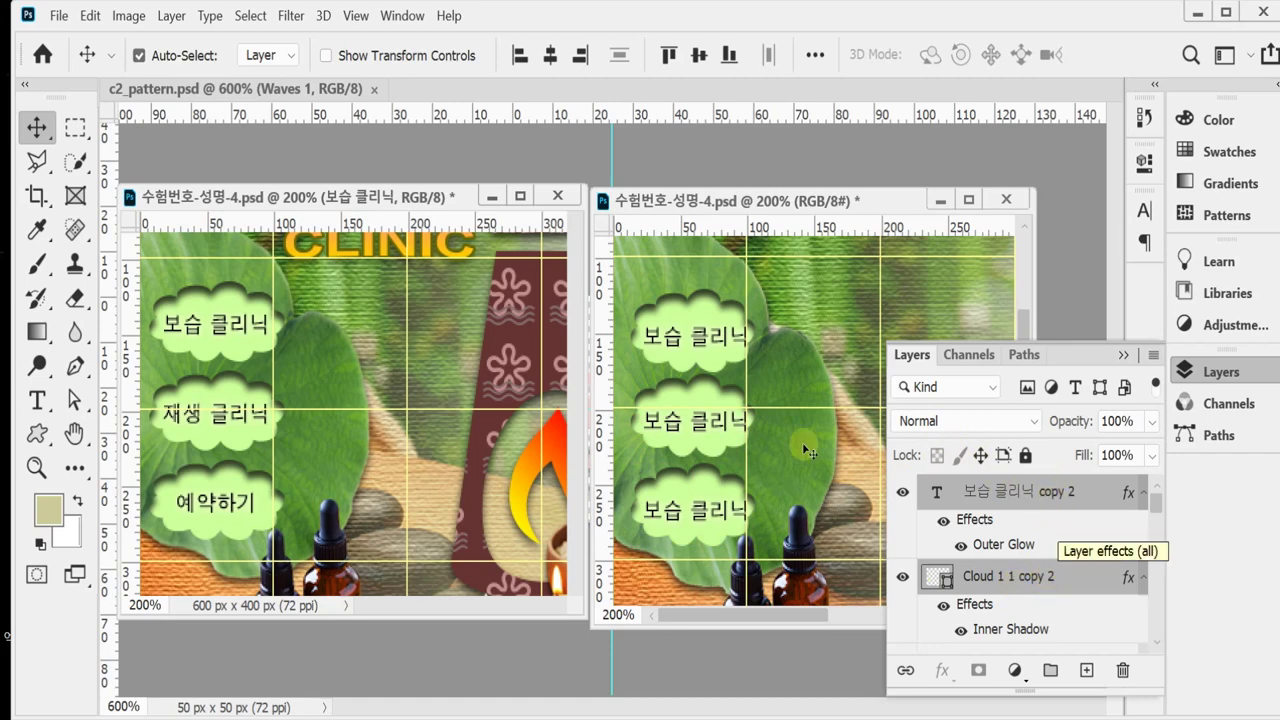
click(692, 310)
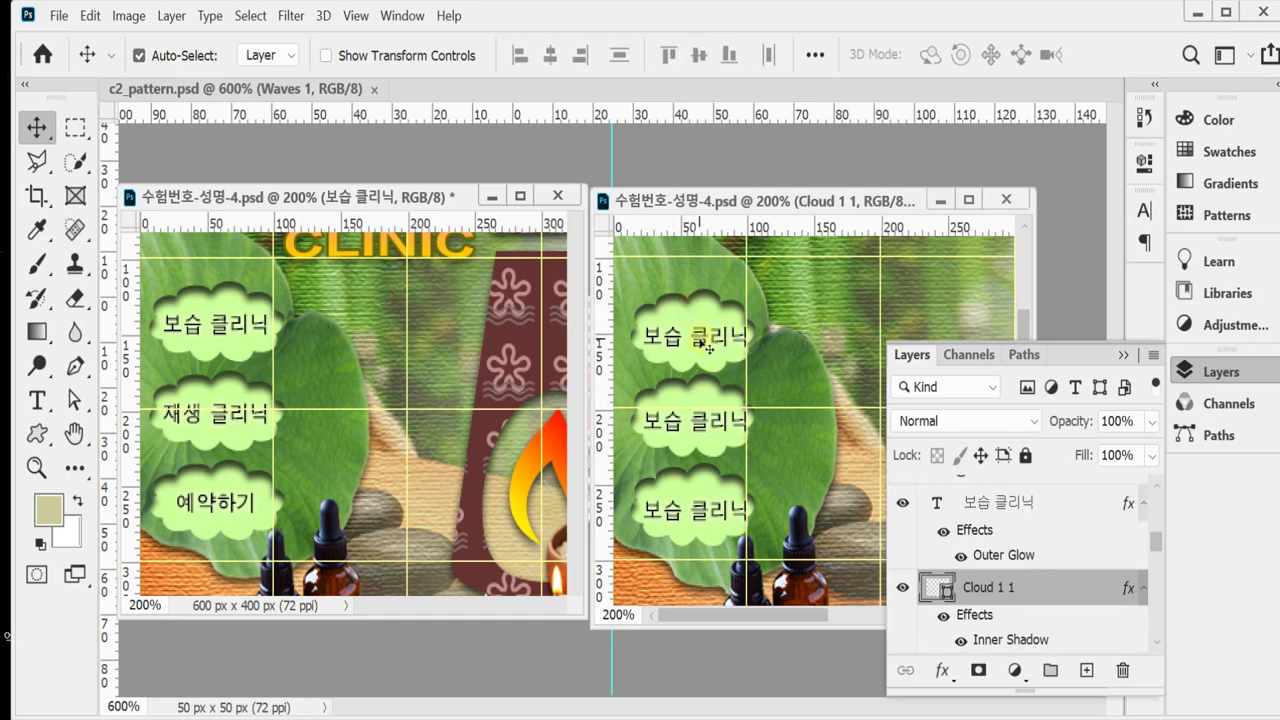
shift+click(698, 336)
drag(698, 336, 700, 305)
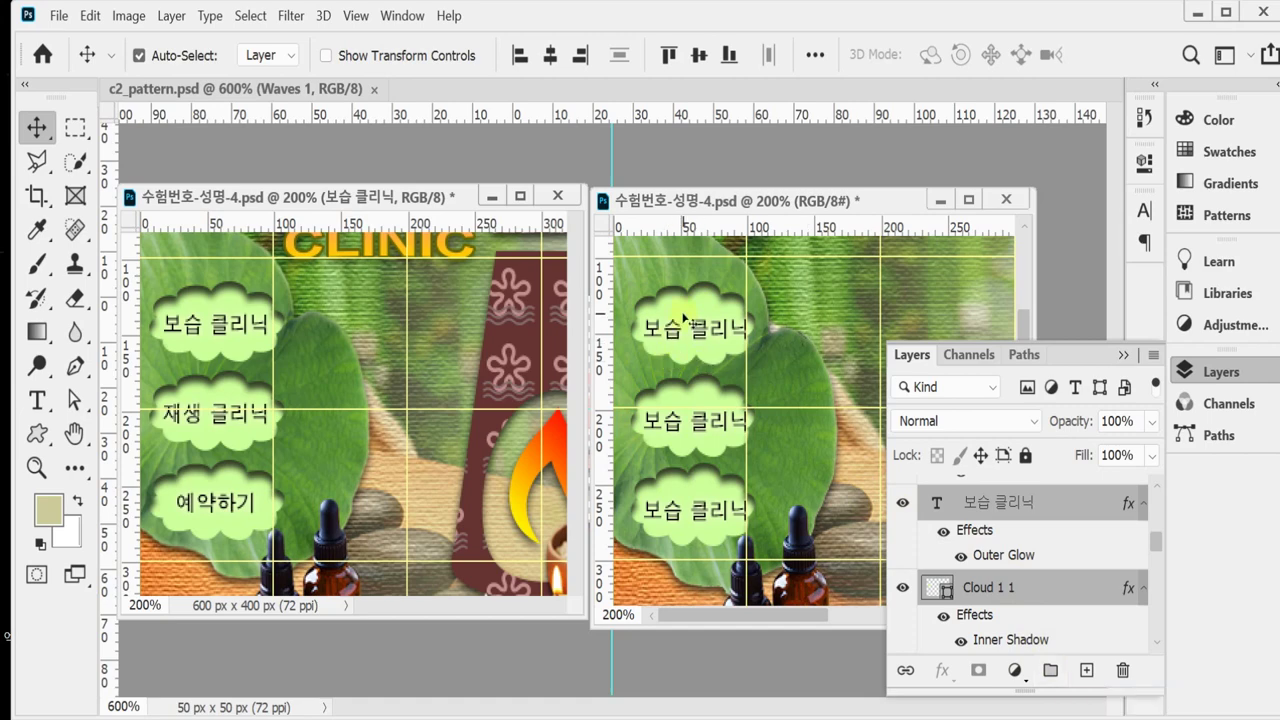
key(ctrl+s)
Change the middle cloud's label in the working banner to 재생 클리닉.
double_click(680, 425)
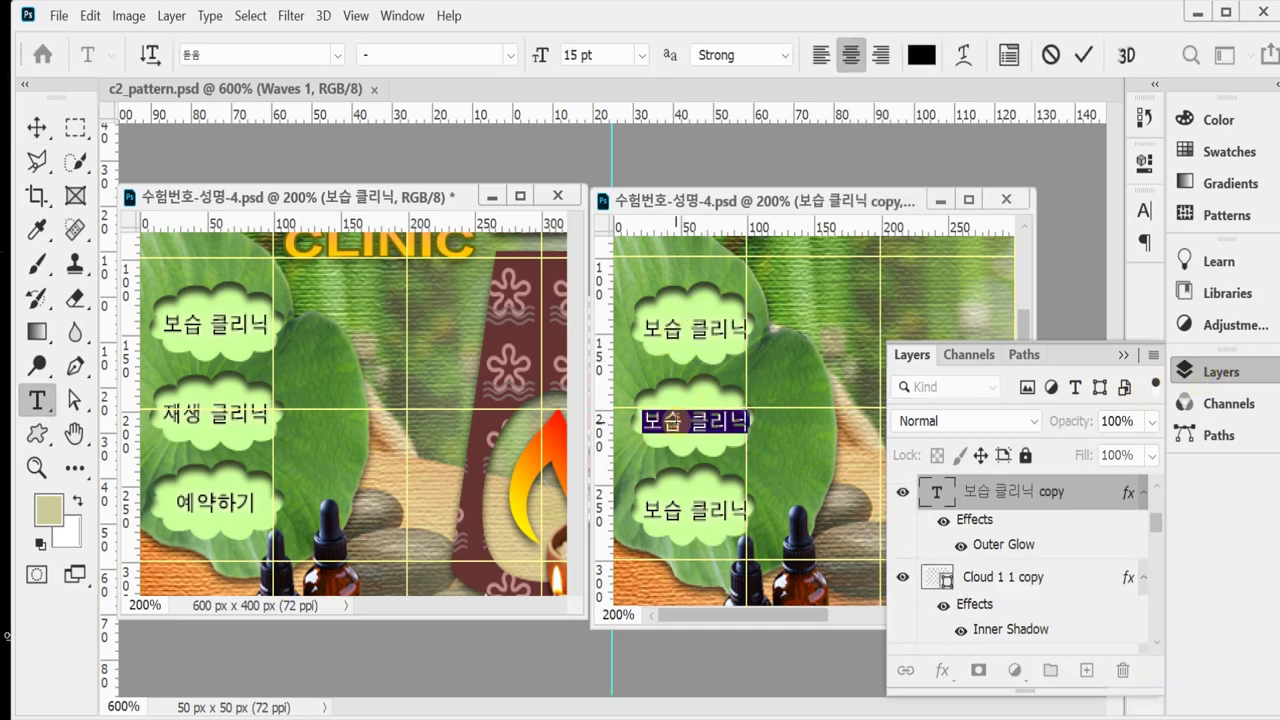
click(680, 428)
double_click(679, 428)
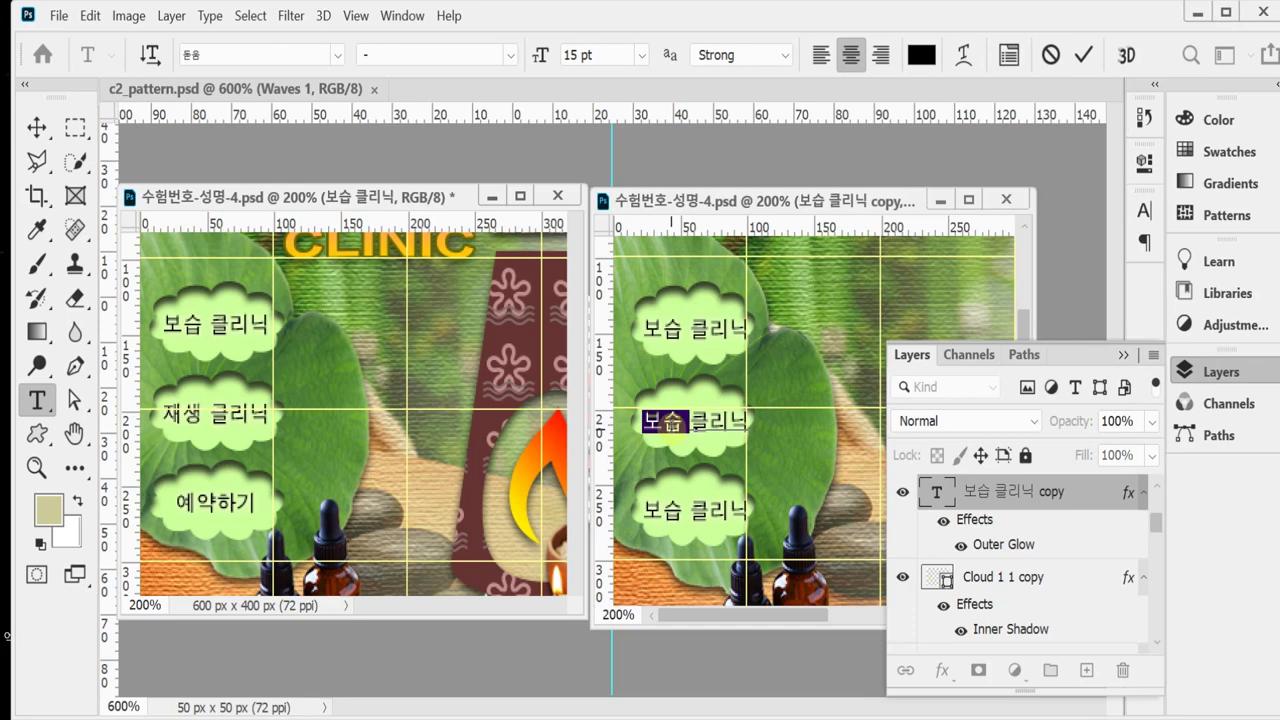
text(재생)
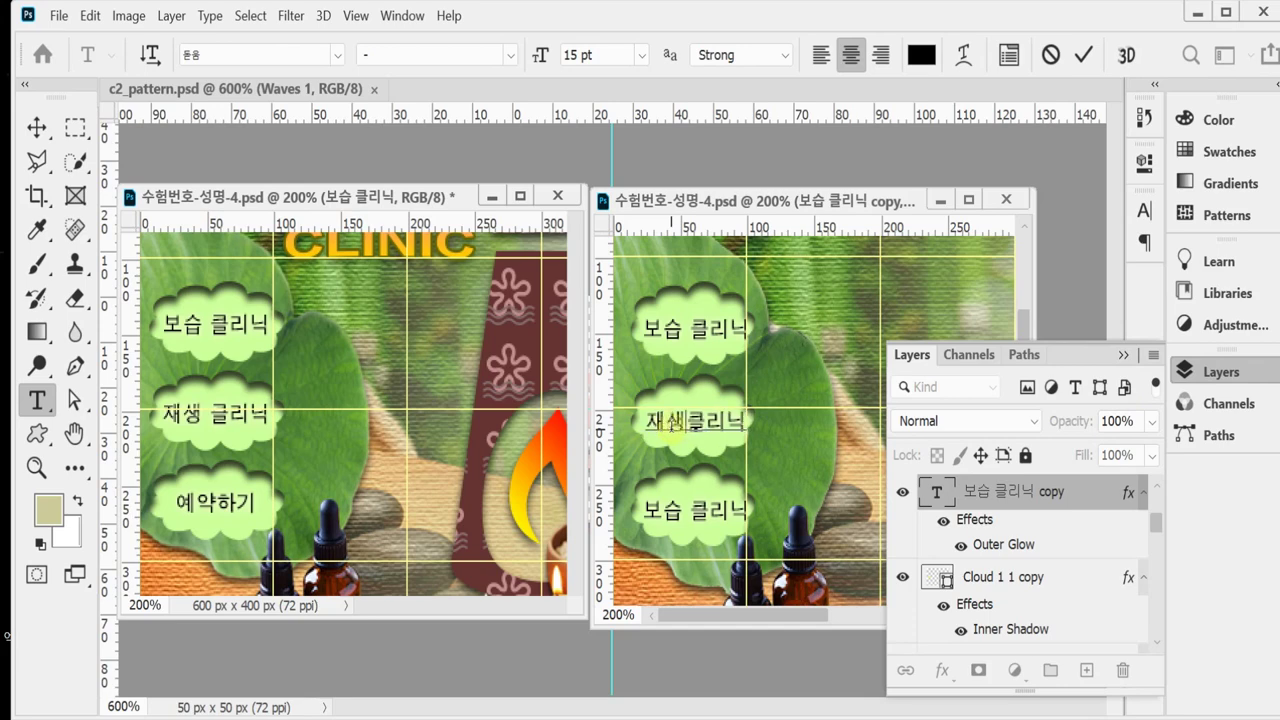
key(BackSpace)
key(BackSpace)
key(BackSpace)
text(생)
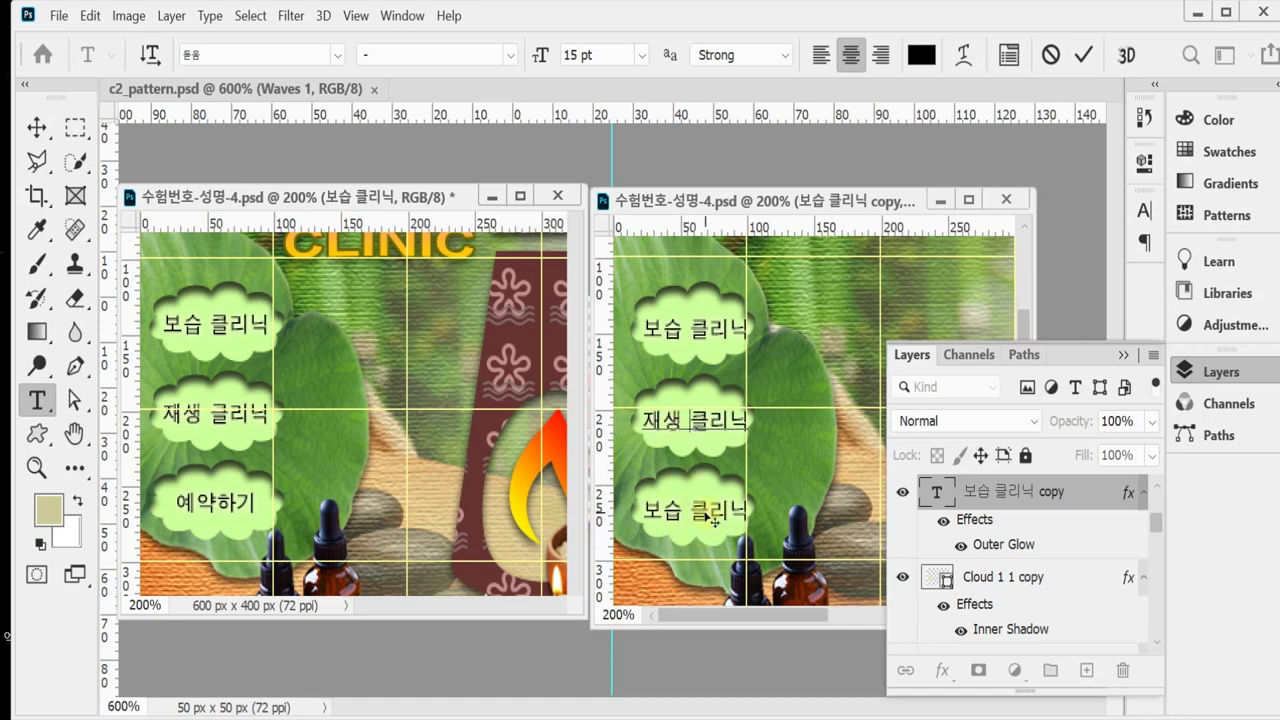
key(ctrl+Return)
Change the lowest cloud's label in the working banner to 예약하기.
key(v)
double_click(703, 521)
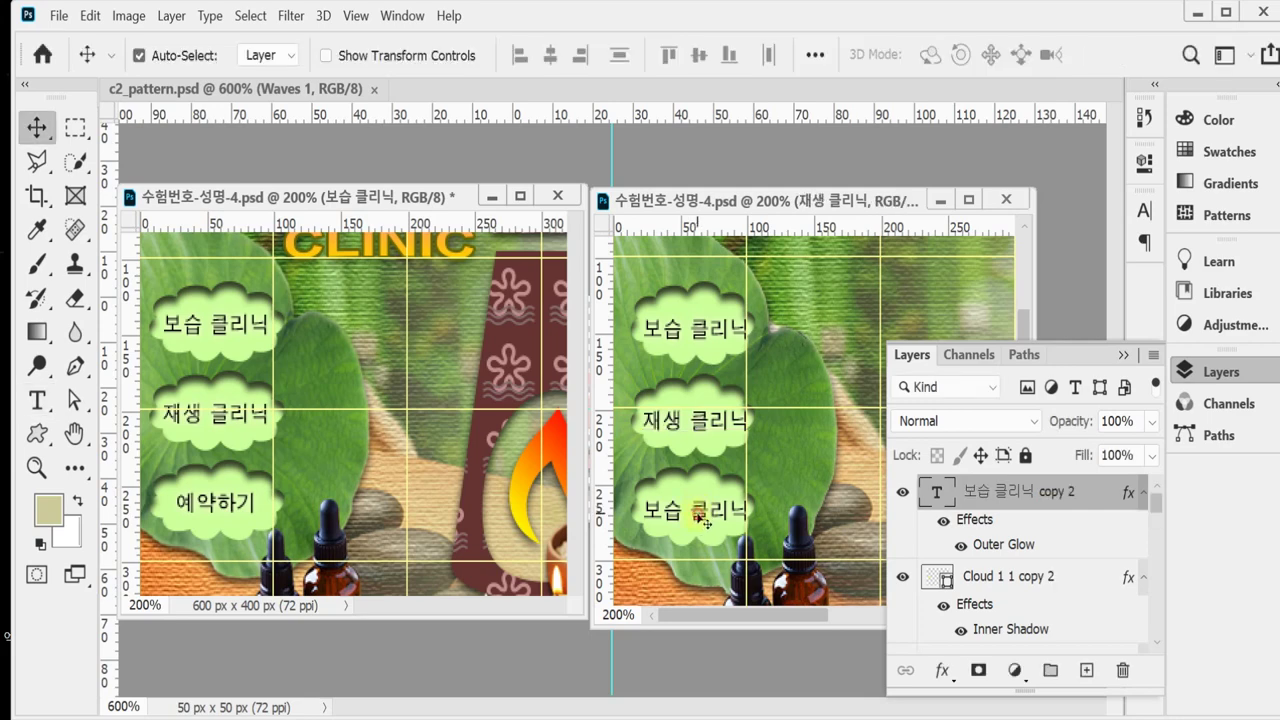
text(예아)
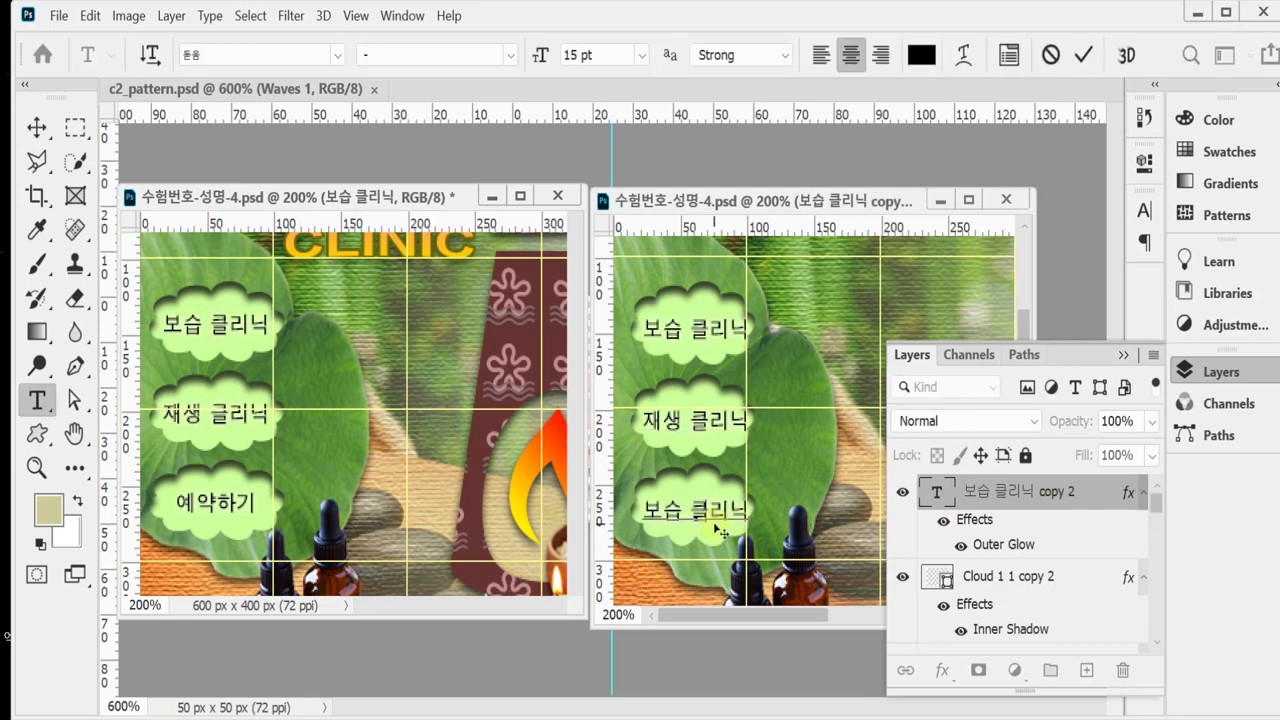
text(약하기)
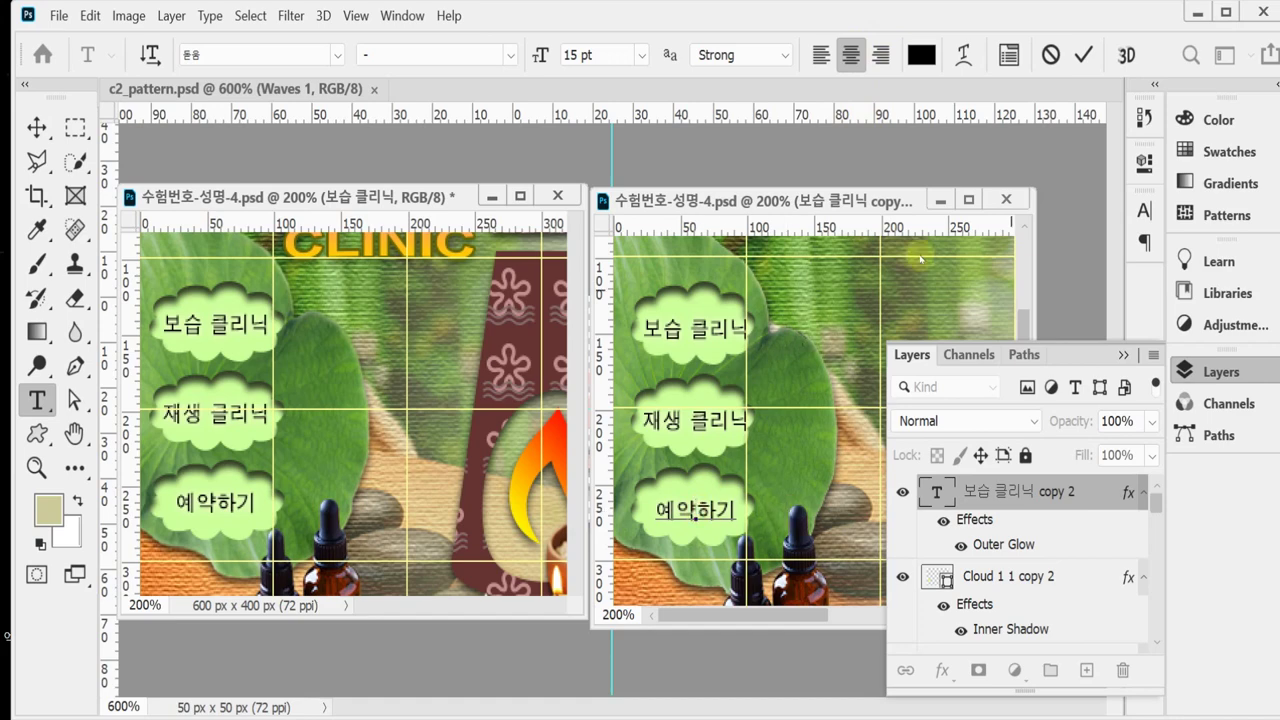
click(1083, 55)
key(v)
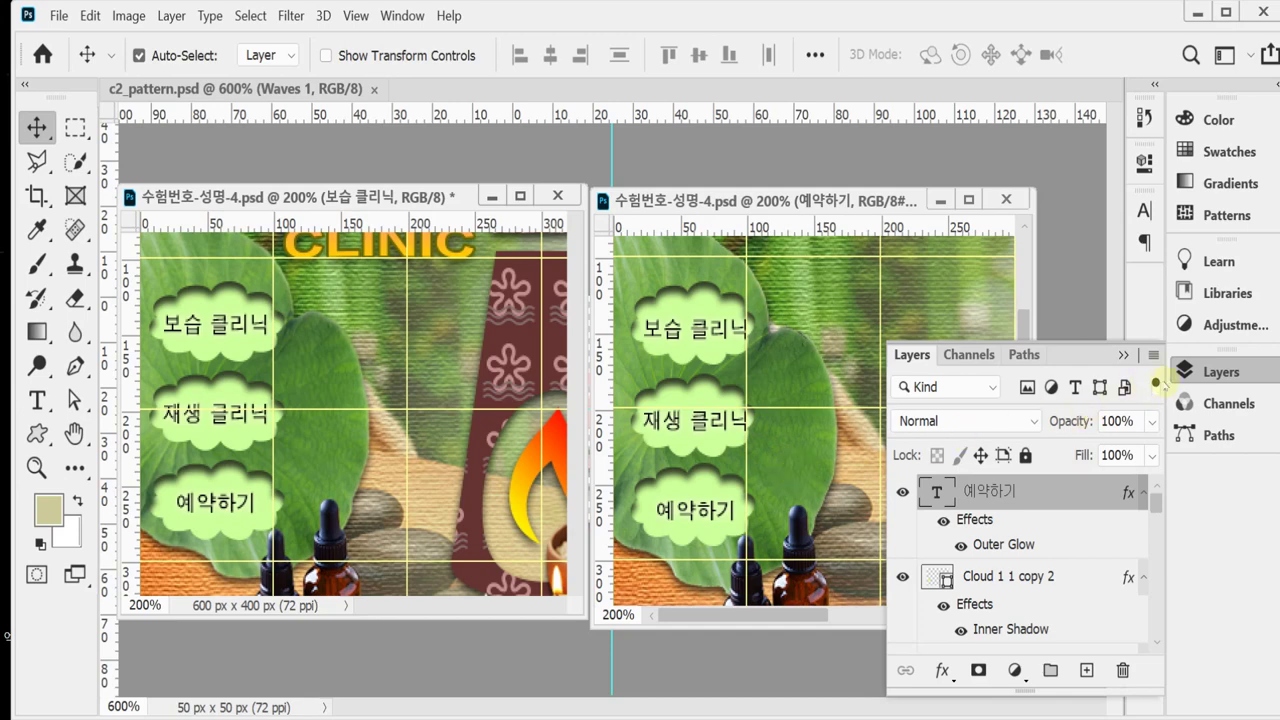
click(1215, 373)
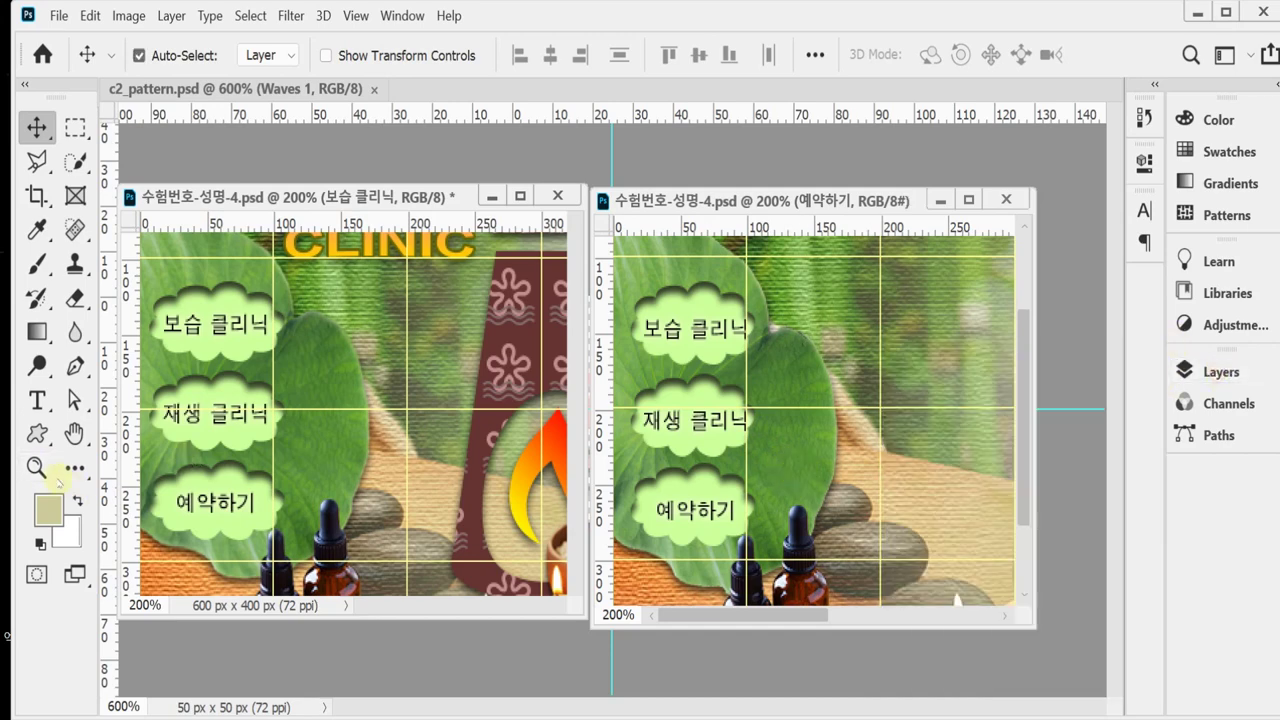
Examine the patterned dark red shape and the flame inside it in the reference banner.
click(387, 197)
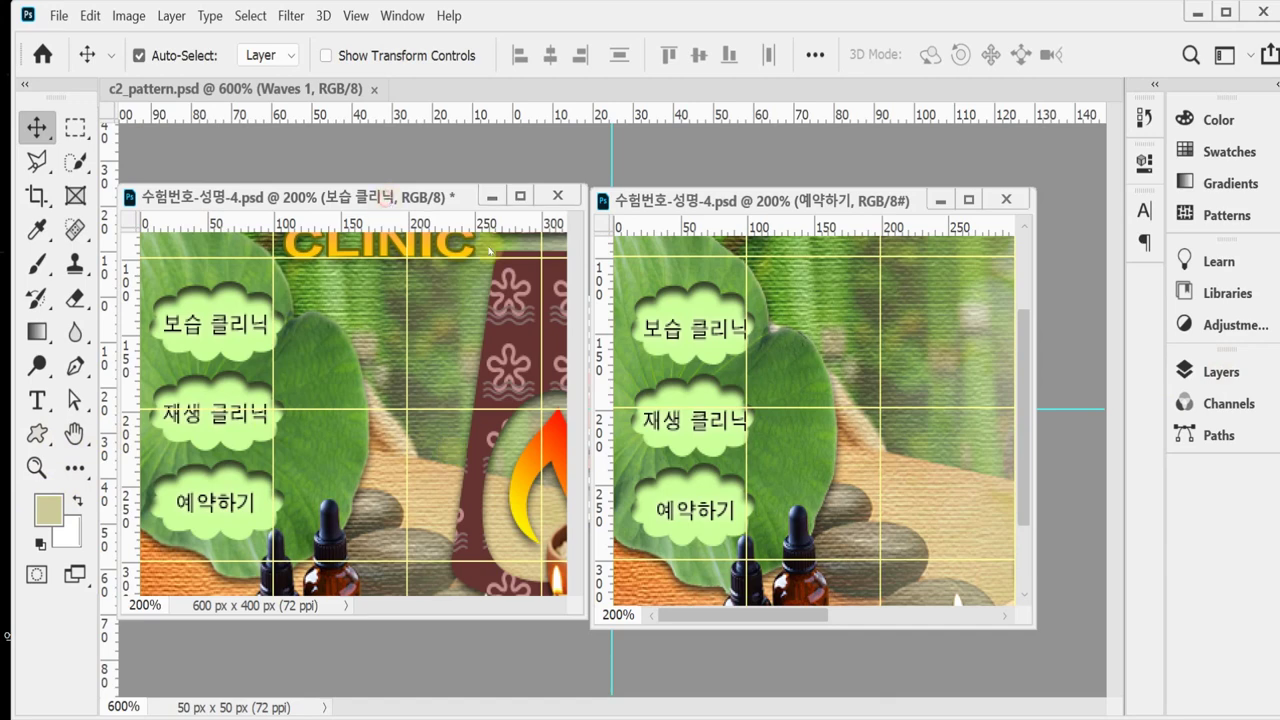
drag(490, 250, 277, 467)
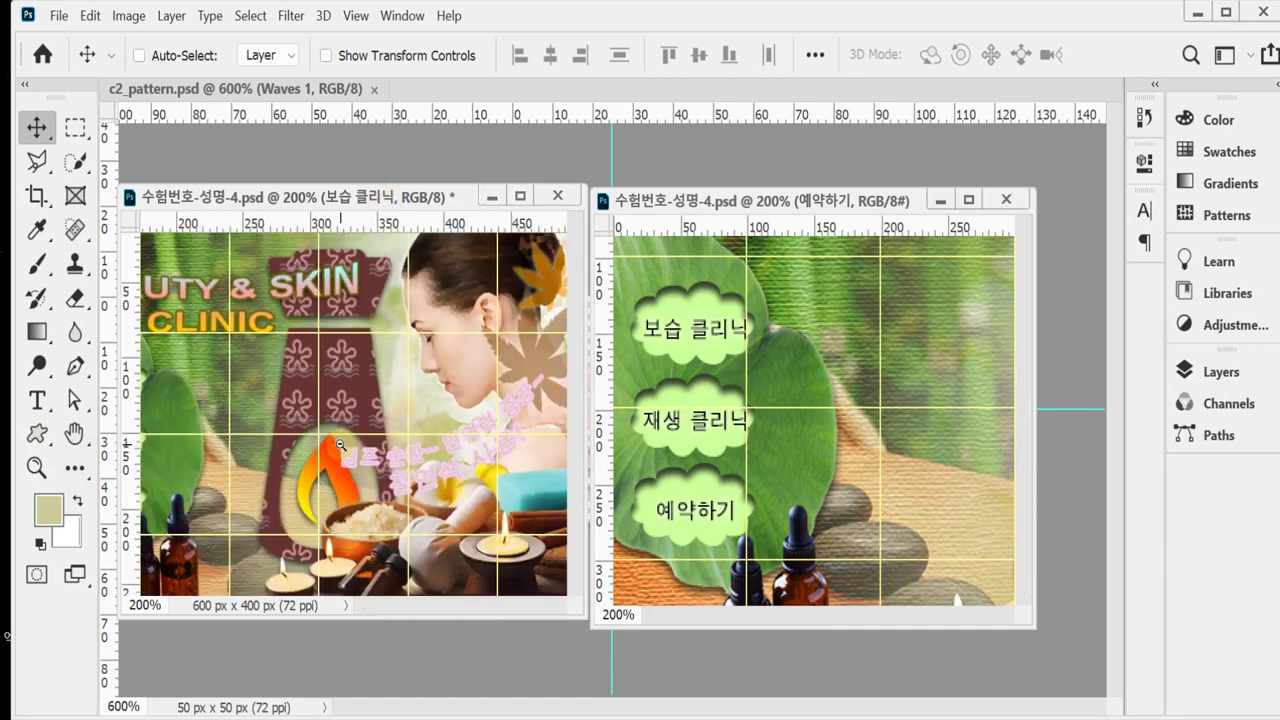
ctrl+alt+click(340, 444)
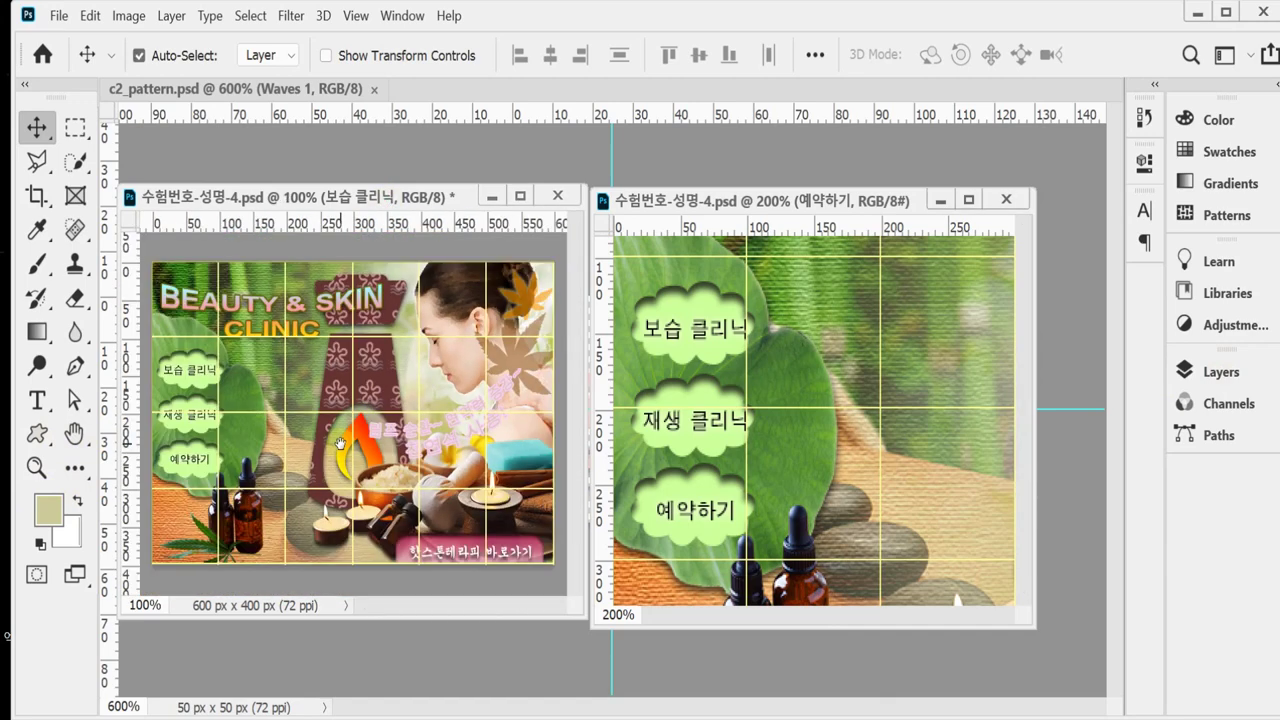
ctrl+click(392, 425)
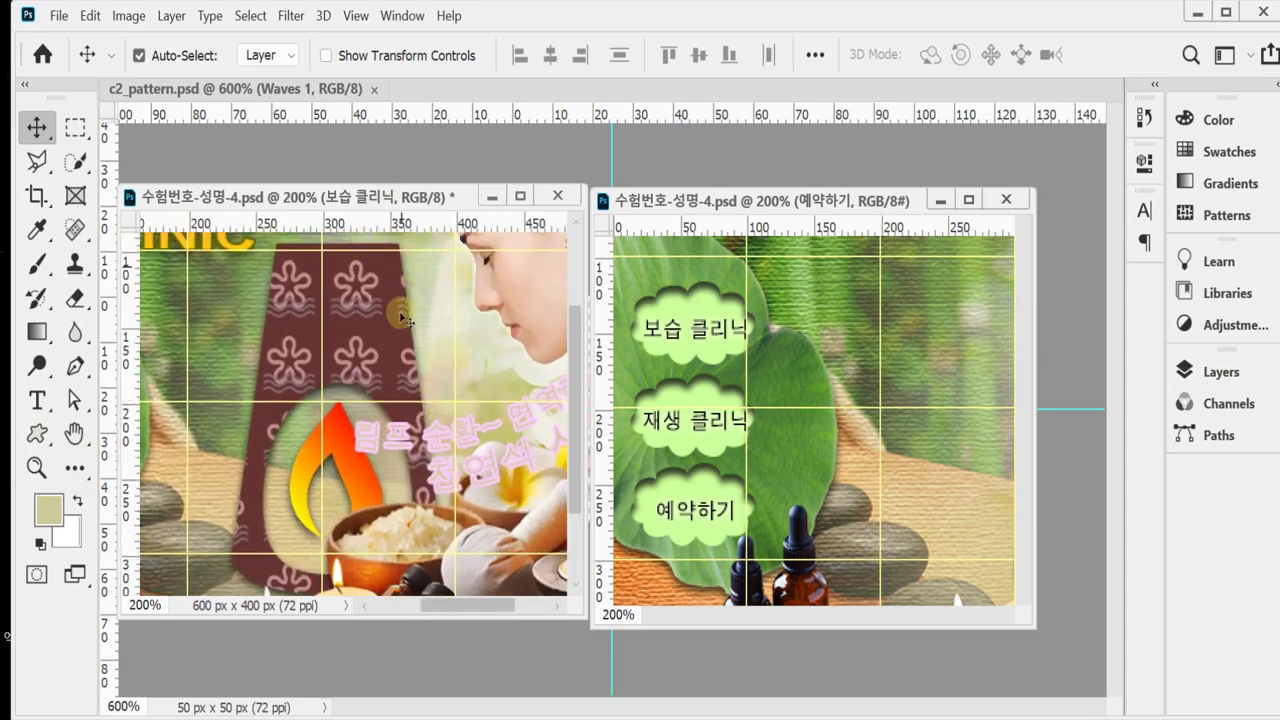
drag(392, 366, 407, 493)
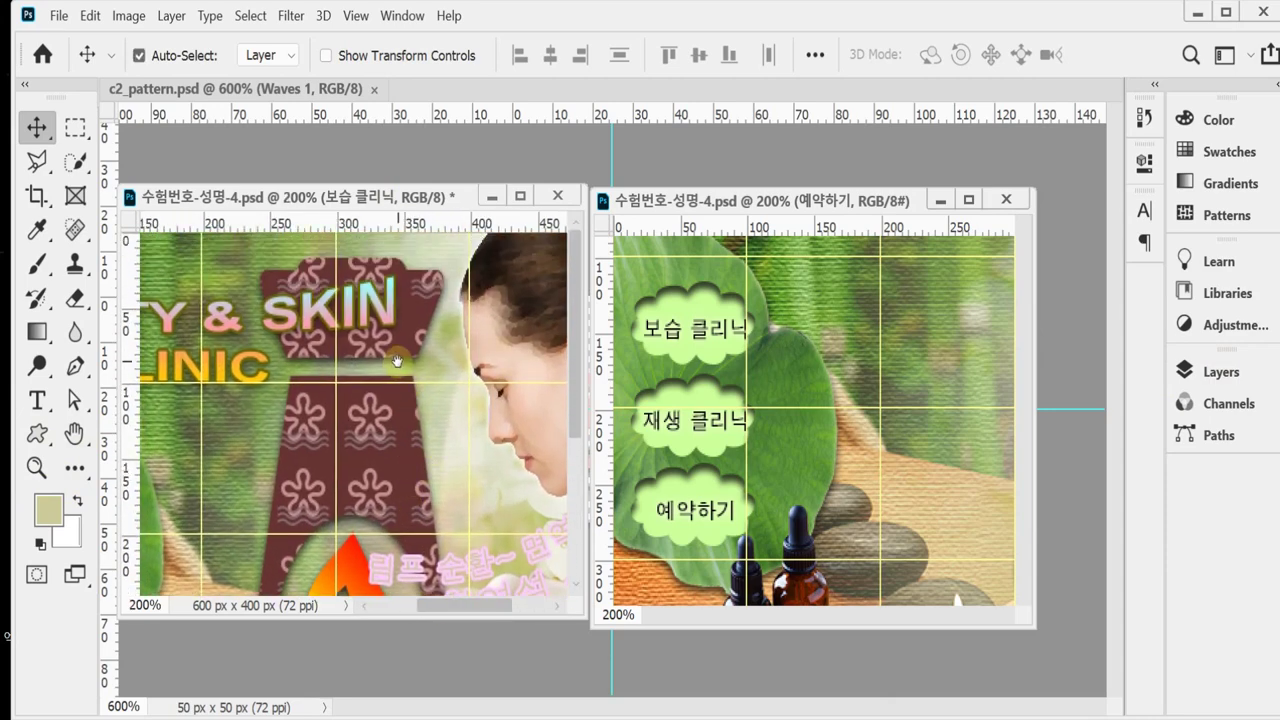
scroll(420, 422, down, 3)
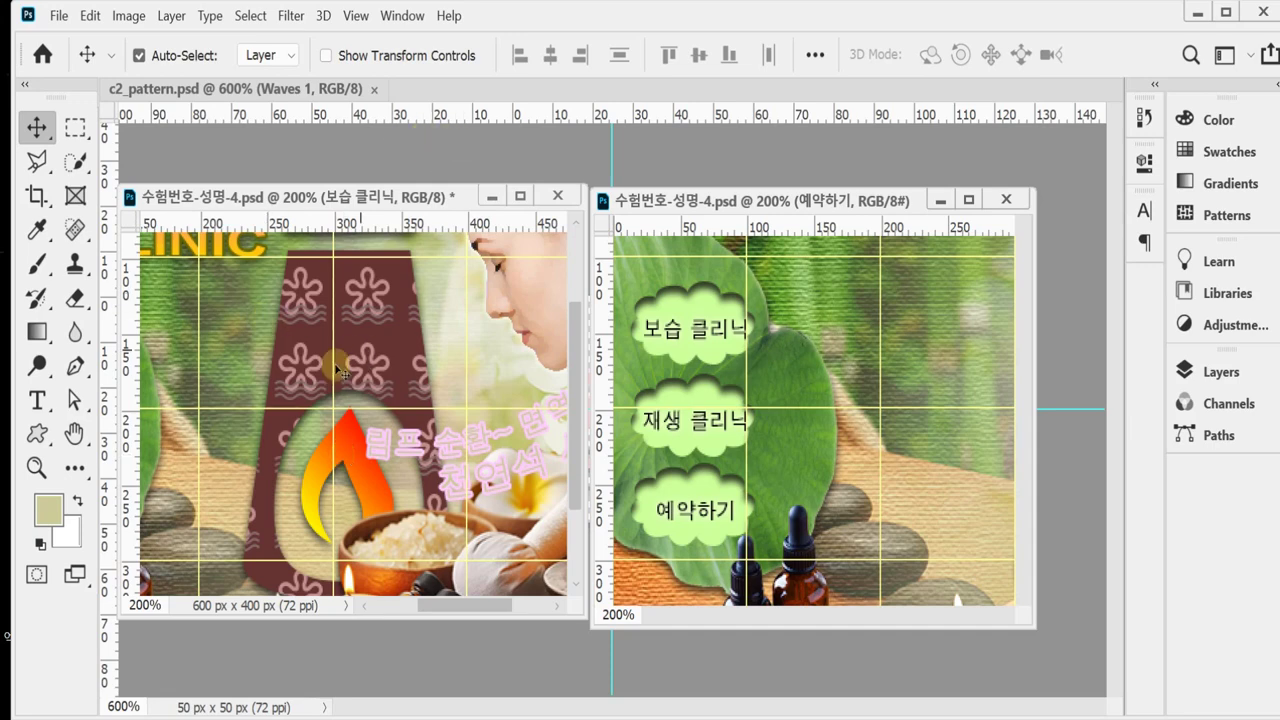
drag(369, 315, 383, 345)
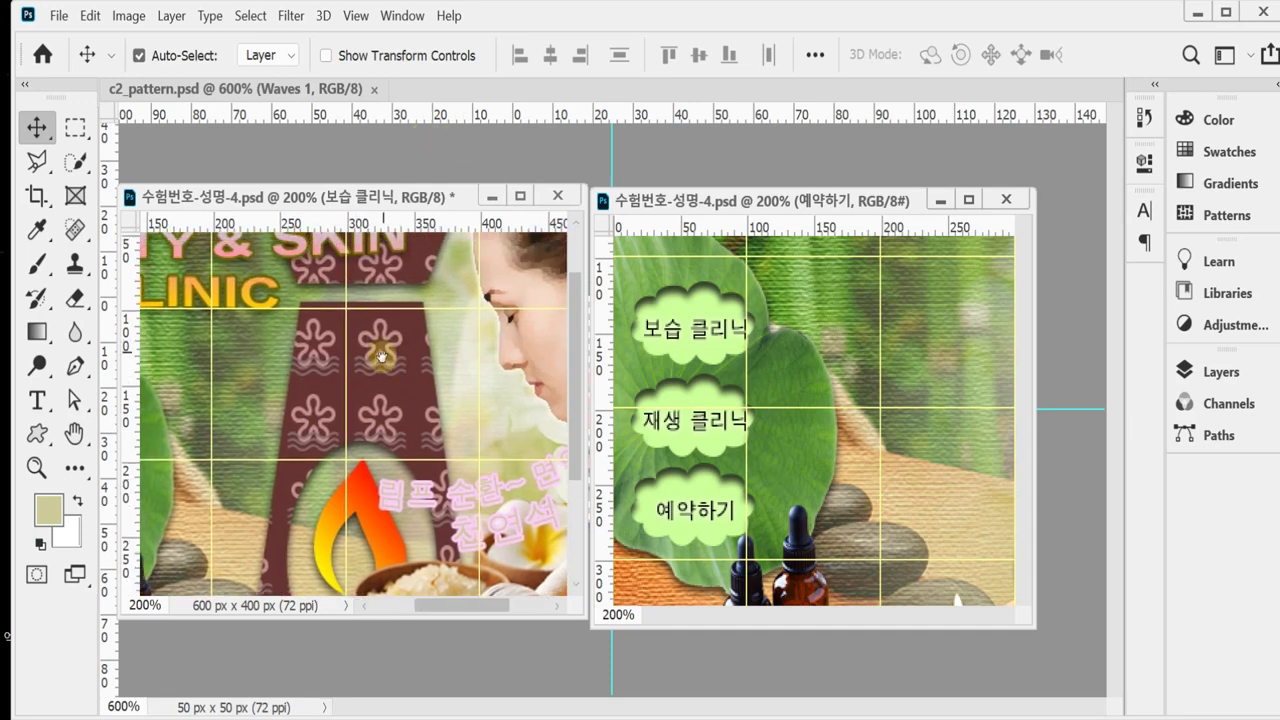
scroll(392, 345, down, 3)
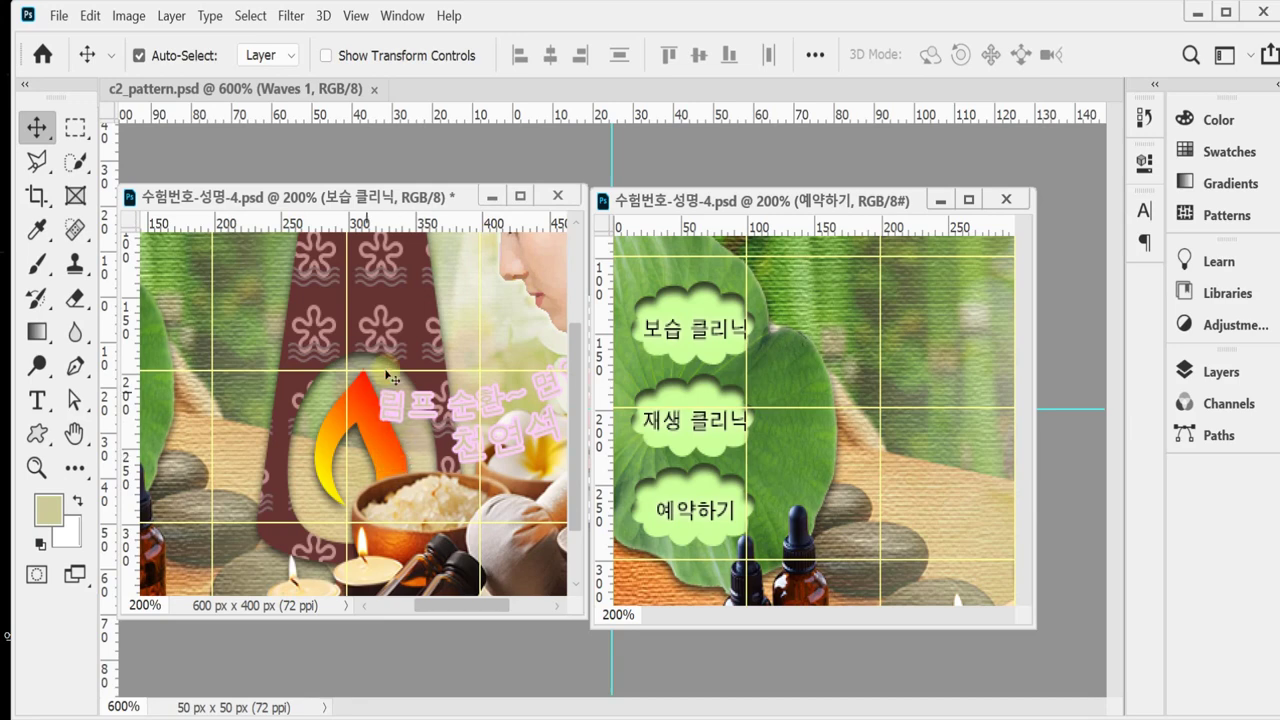
ctrl+alt+click(415, 335)
ctrl+alt+click(531, 403)
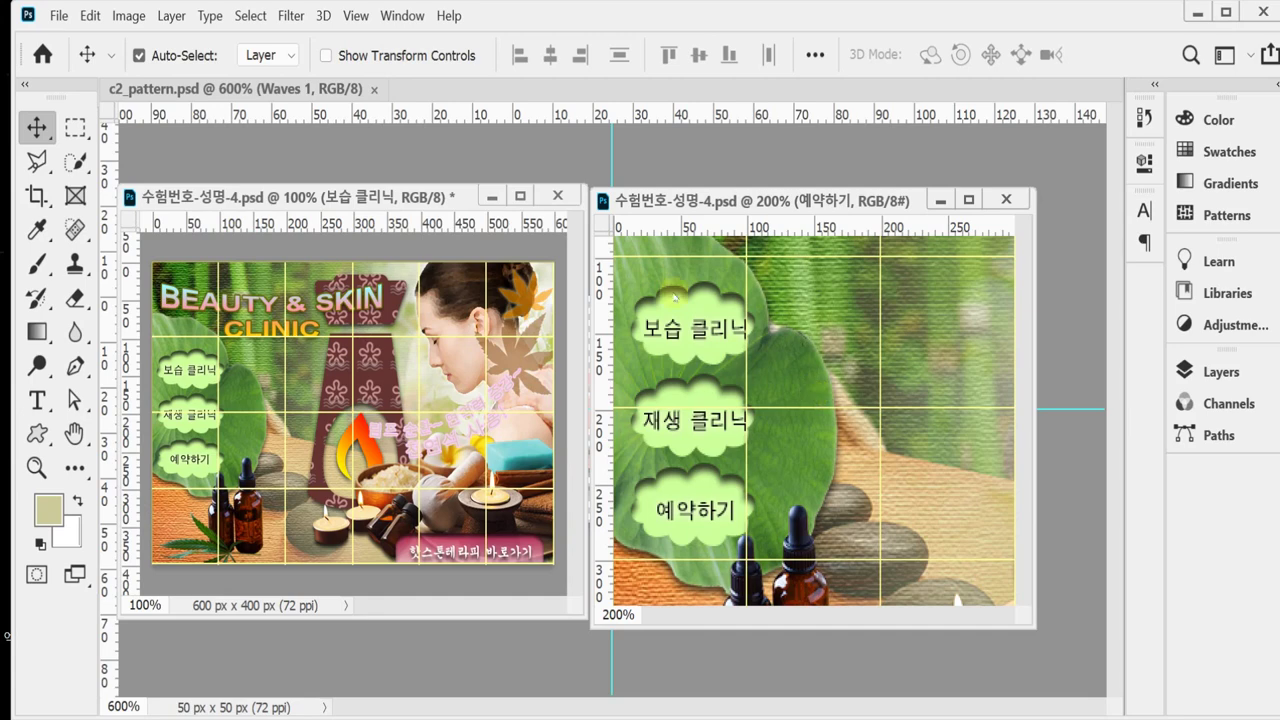
Set up the Ellipse tool in Shape mode with a white fill, keeping New Layer as the path operation.
click(37, 433)
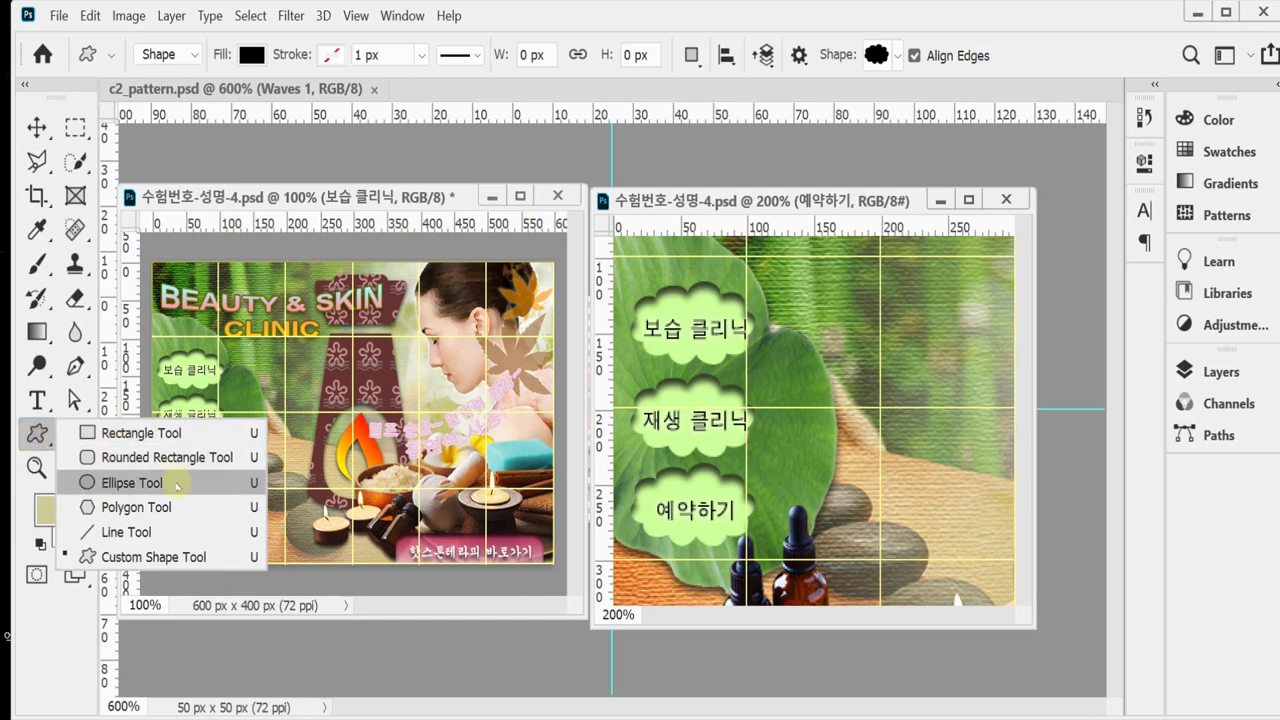
click(177, 484)
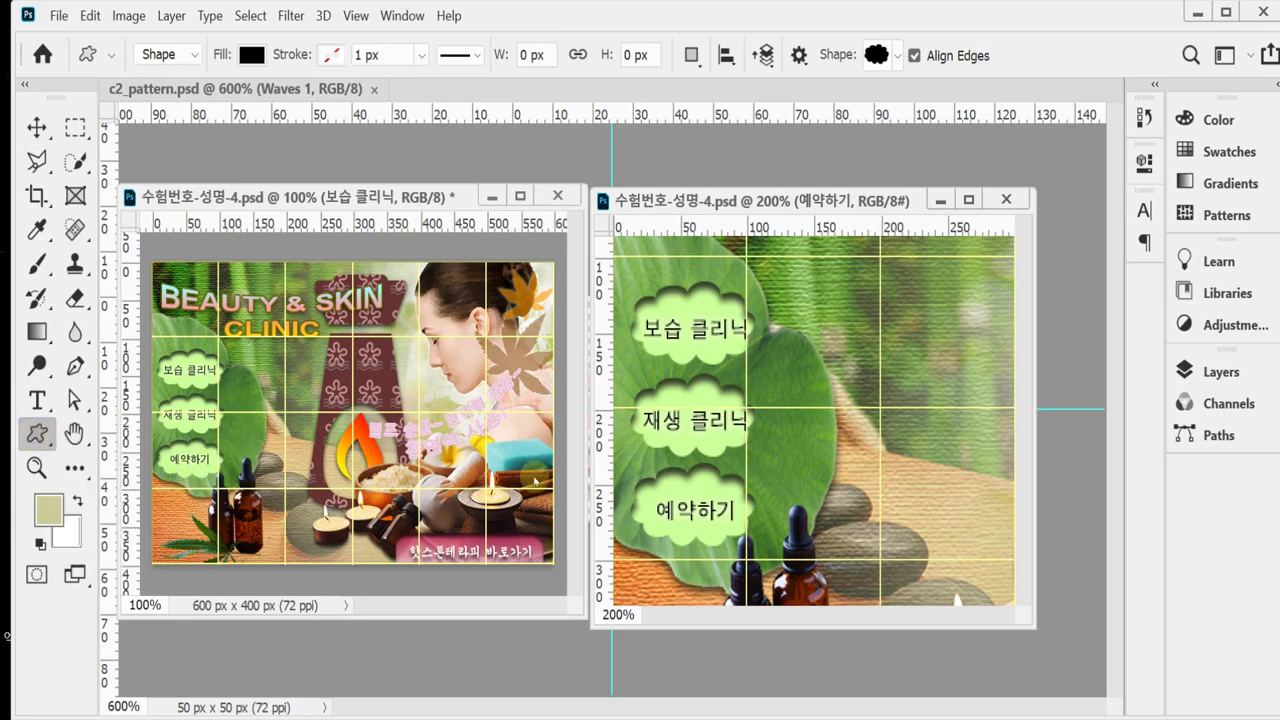
click(252, 55)
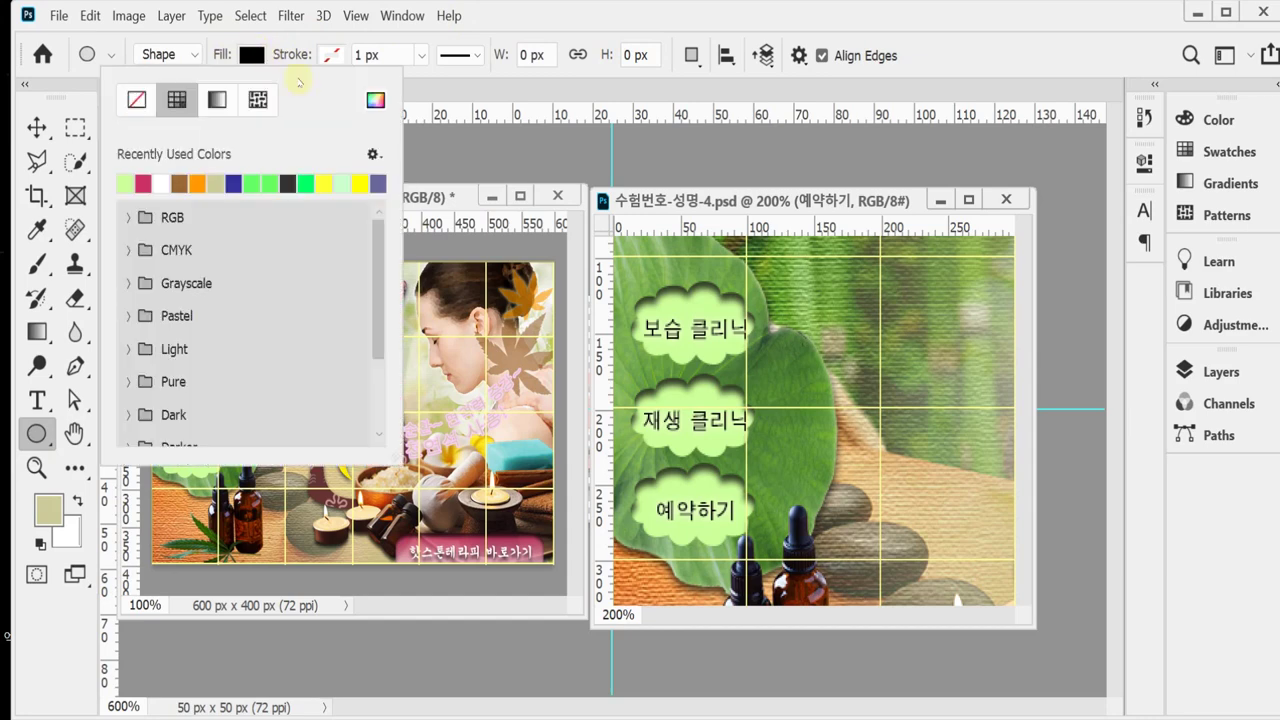
click(164, 181)
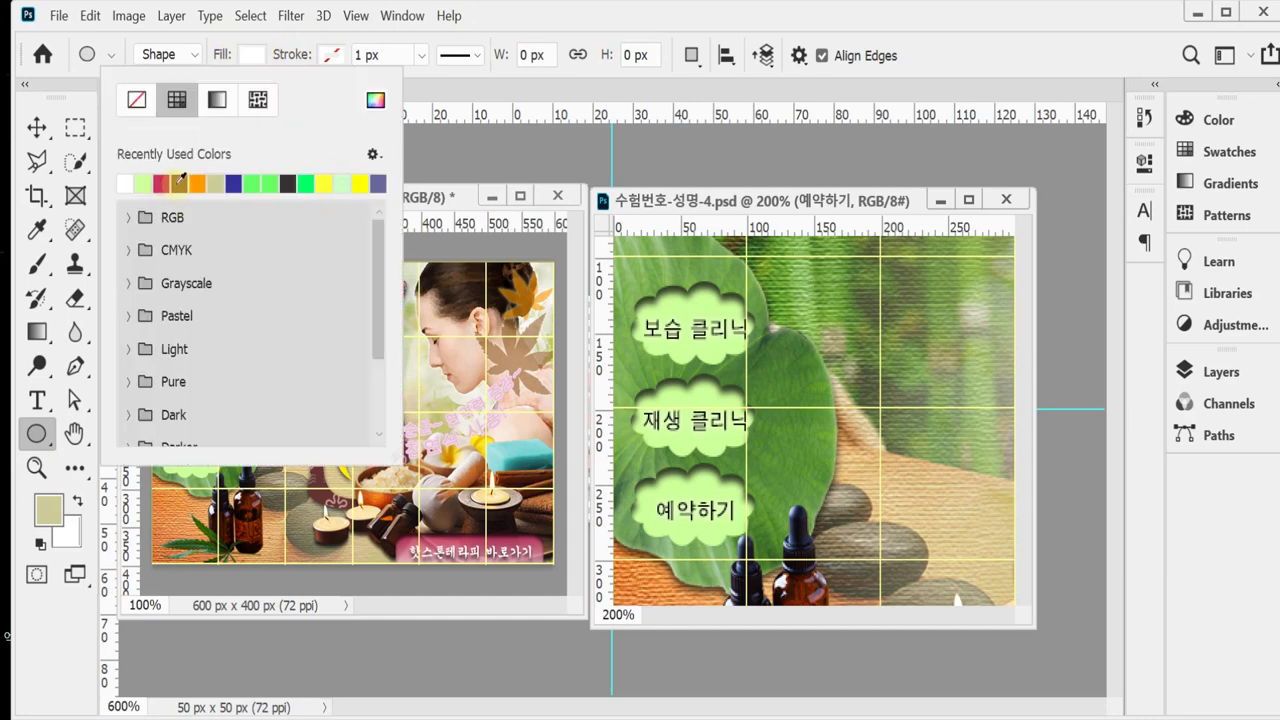
click(516, 14)
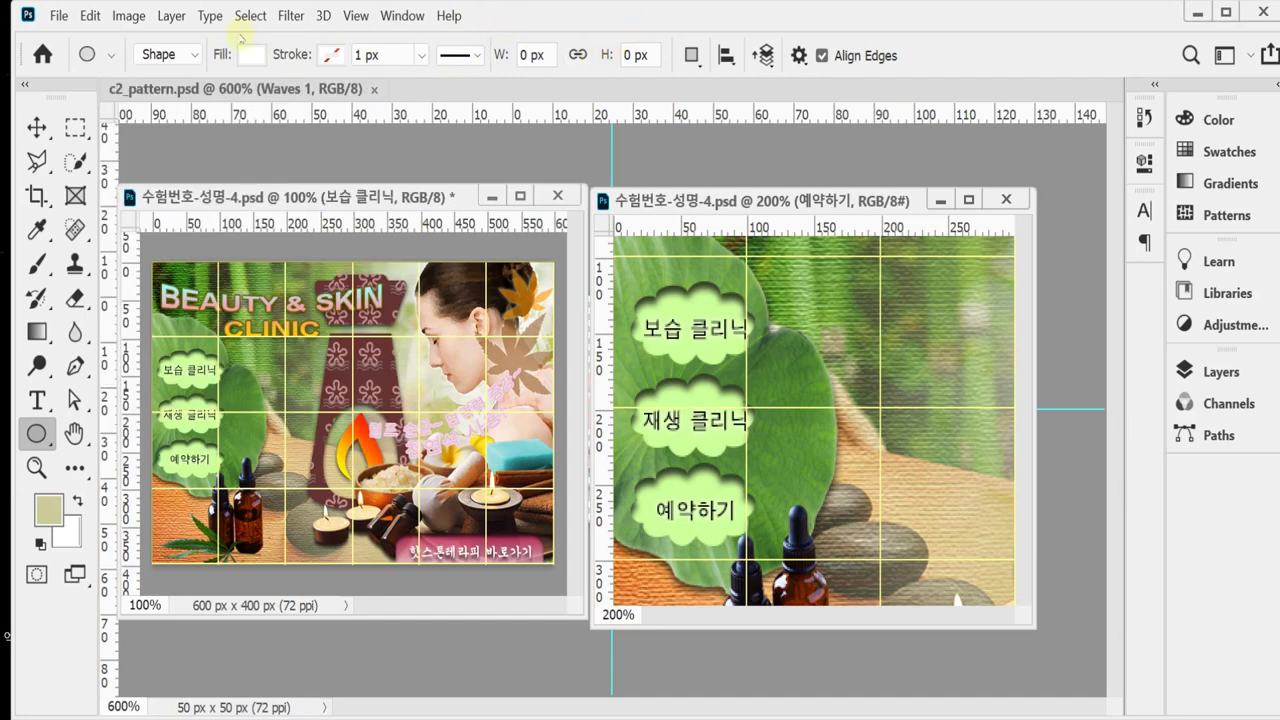
click(160, 55)
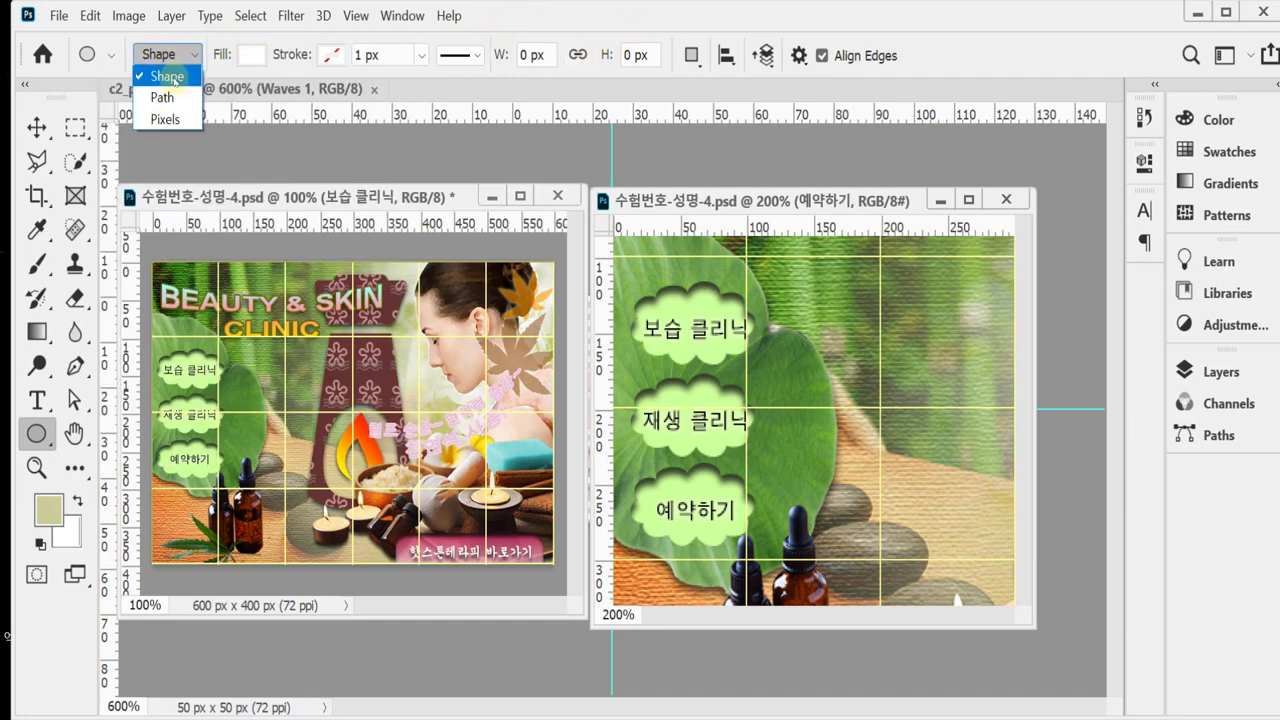
click(174, 80)
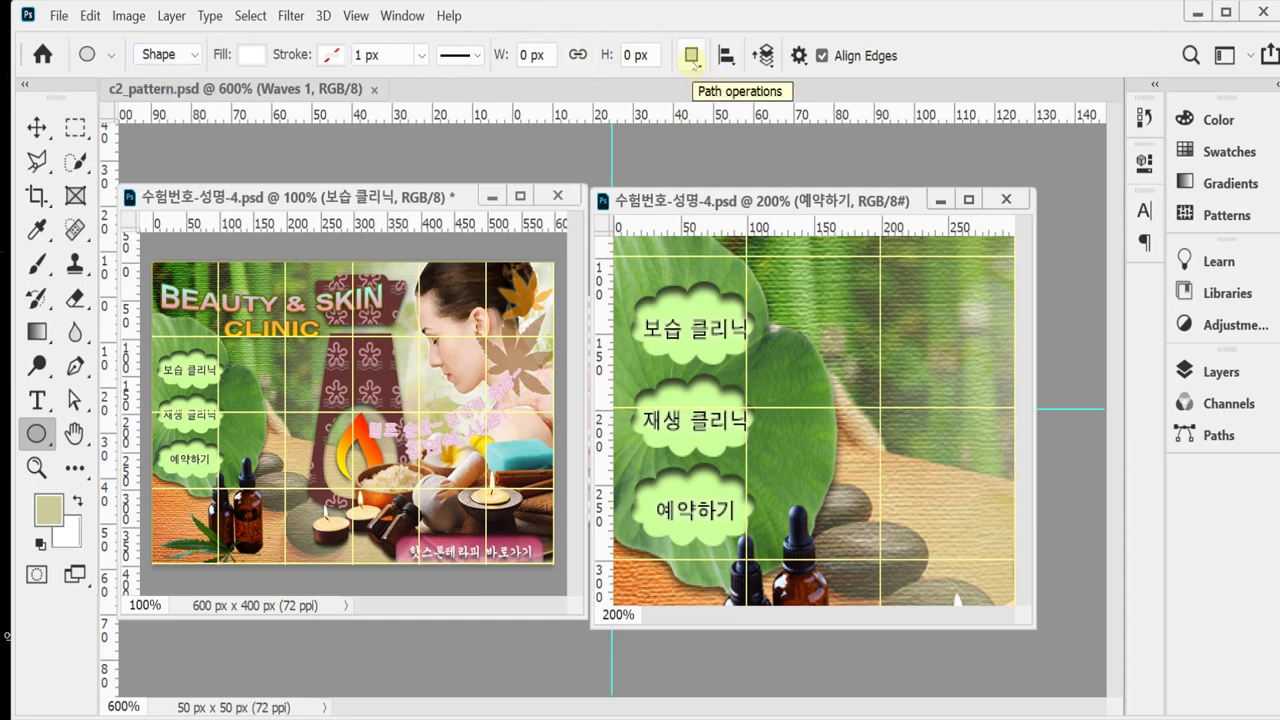
click(691, 58)
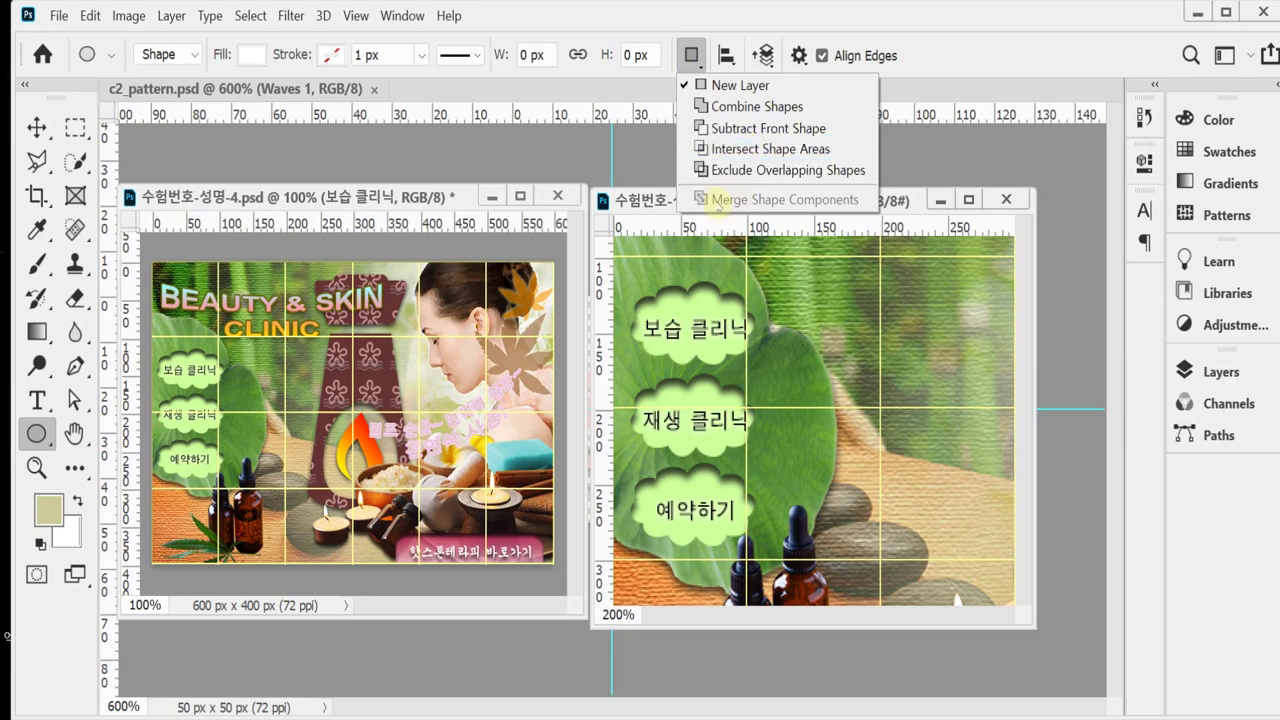
click(656, 26)
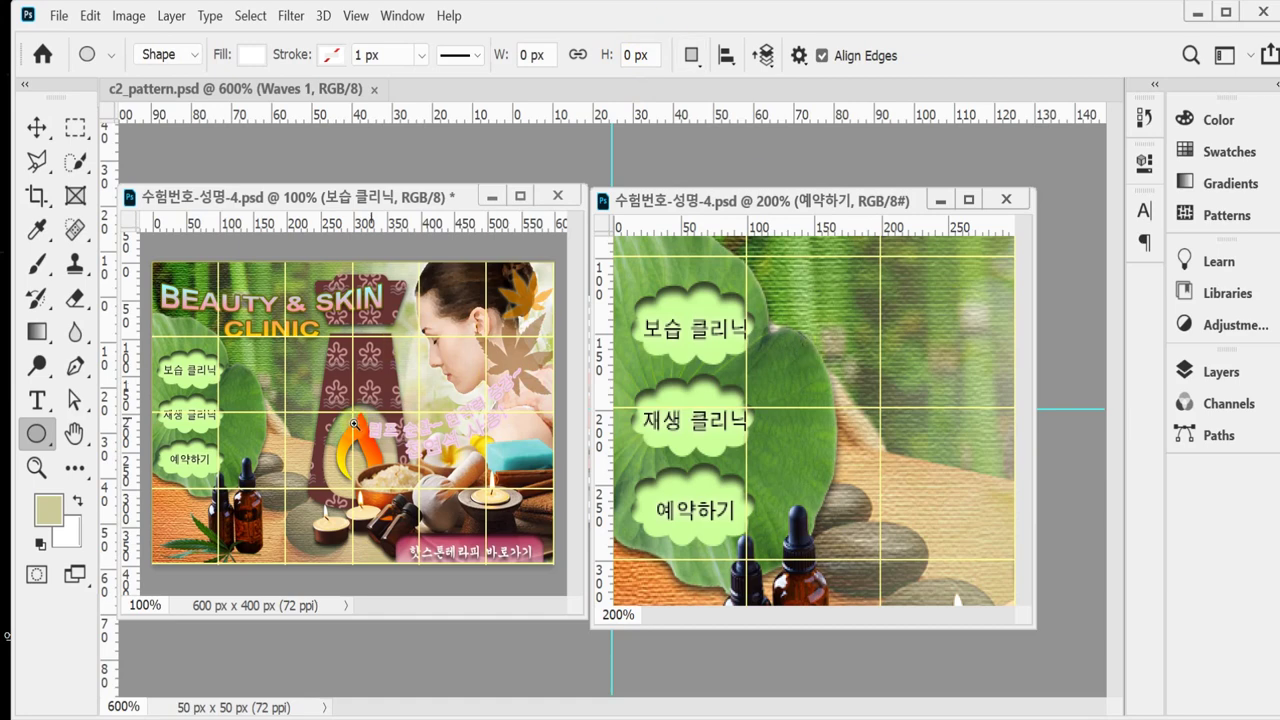
Arrange both banner windows side by side, enlarged and at 200%, to compare the reference's dark red shape with the matching empty area.
key(ctrl+plus)
drag(385, 189, 385, 82)
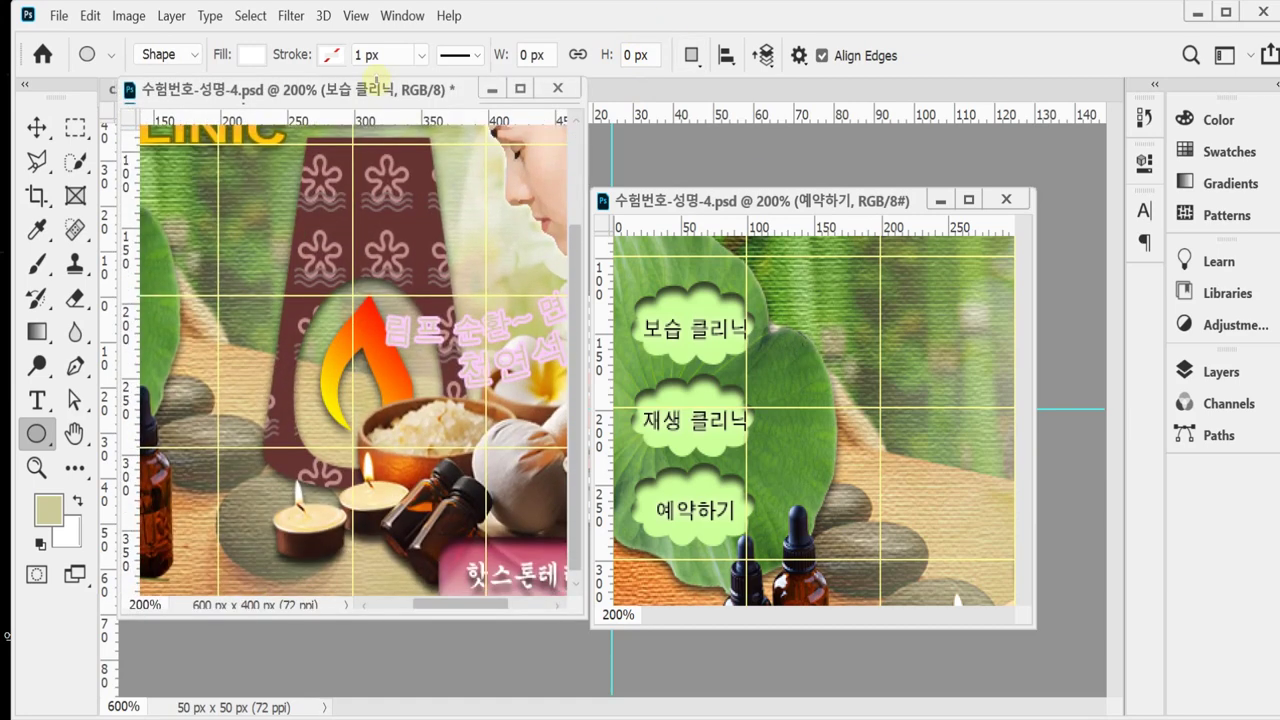
click(393, 608)
scroll(396, 605, right, 5)
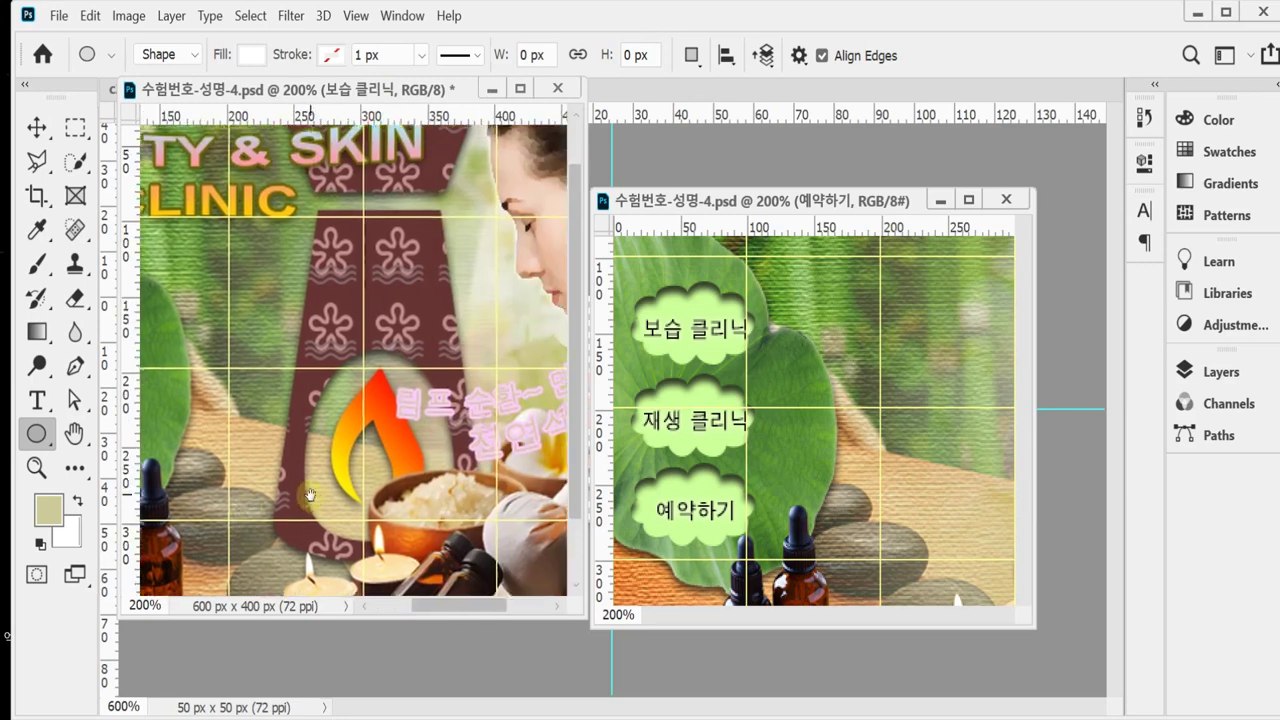
drag(369, 619, 366, 672)
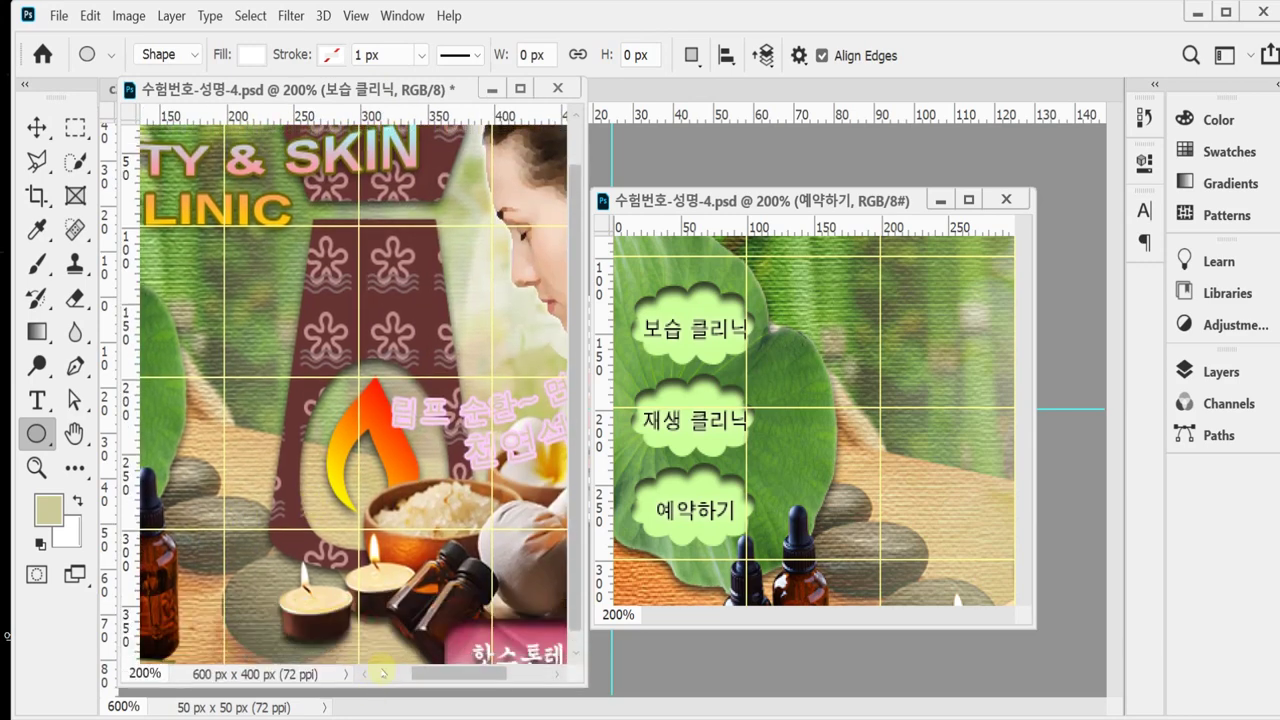
drag(480, 359, 439, 409)
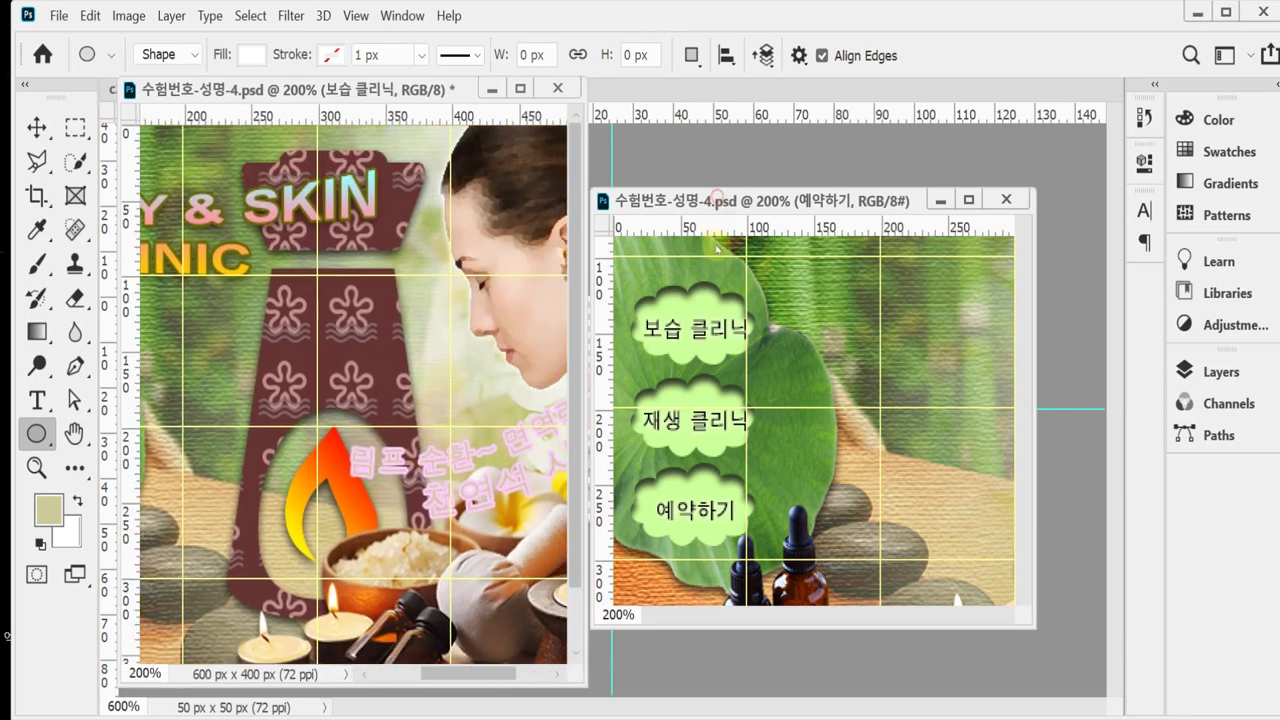
drag(772, 194, 771, 190)
drag(770, 112, 771, 86)
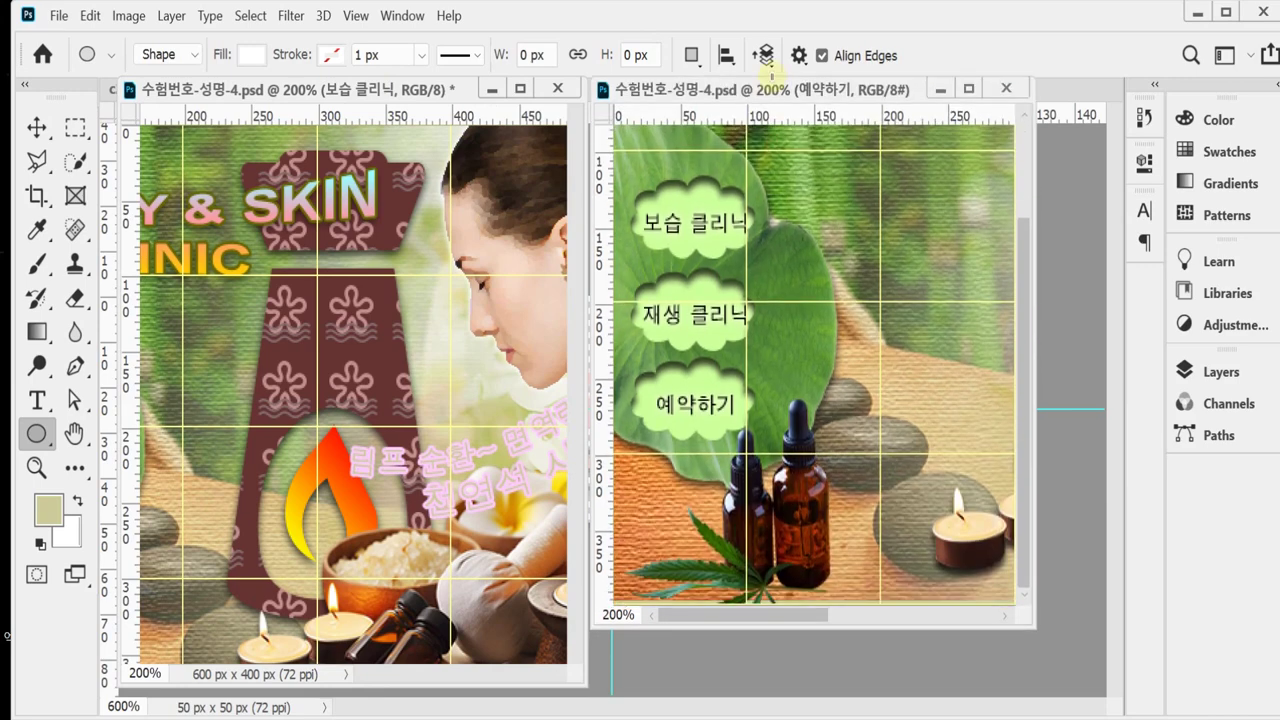
drag(824, 628, 834, 696)
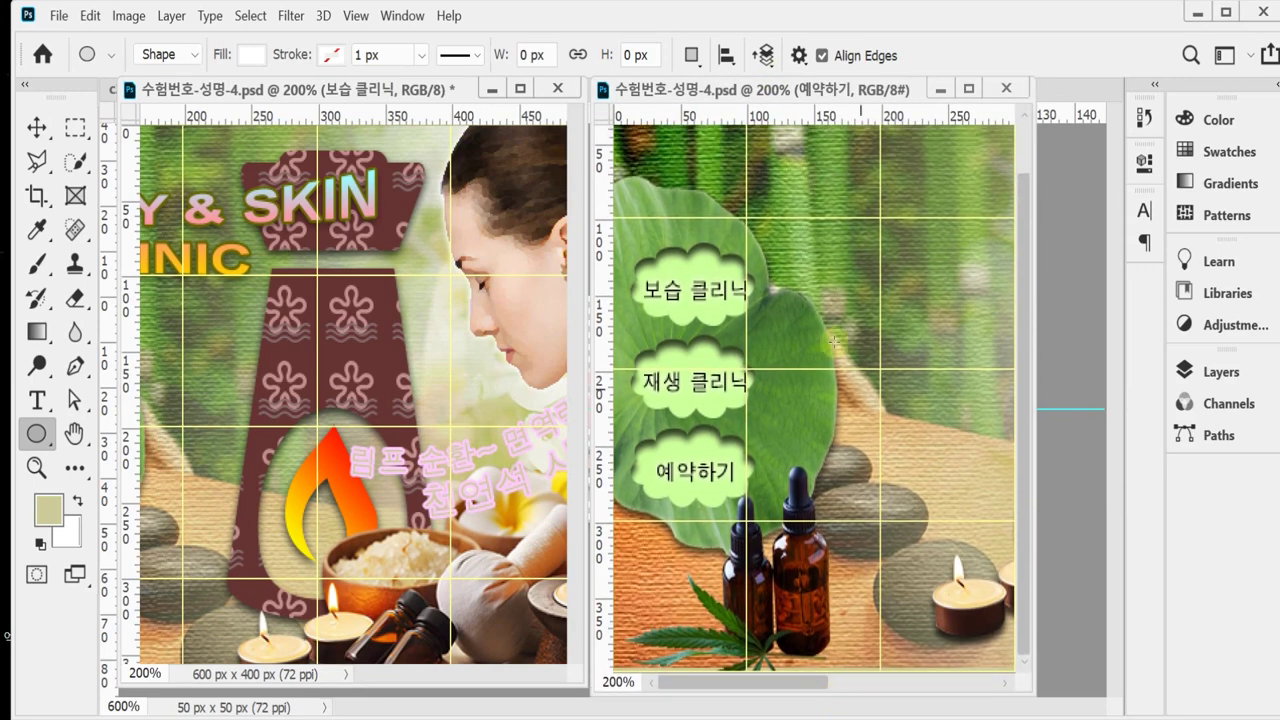
drag(838, 335, 837, 402)
drag(951, 398, 846, 397)
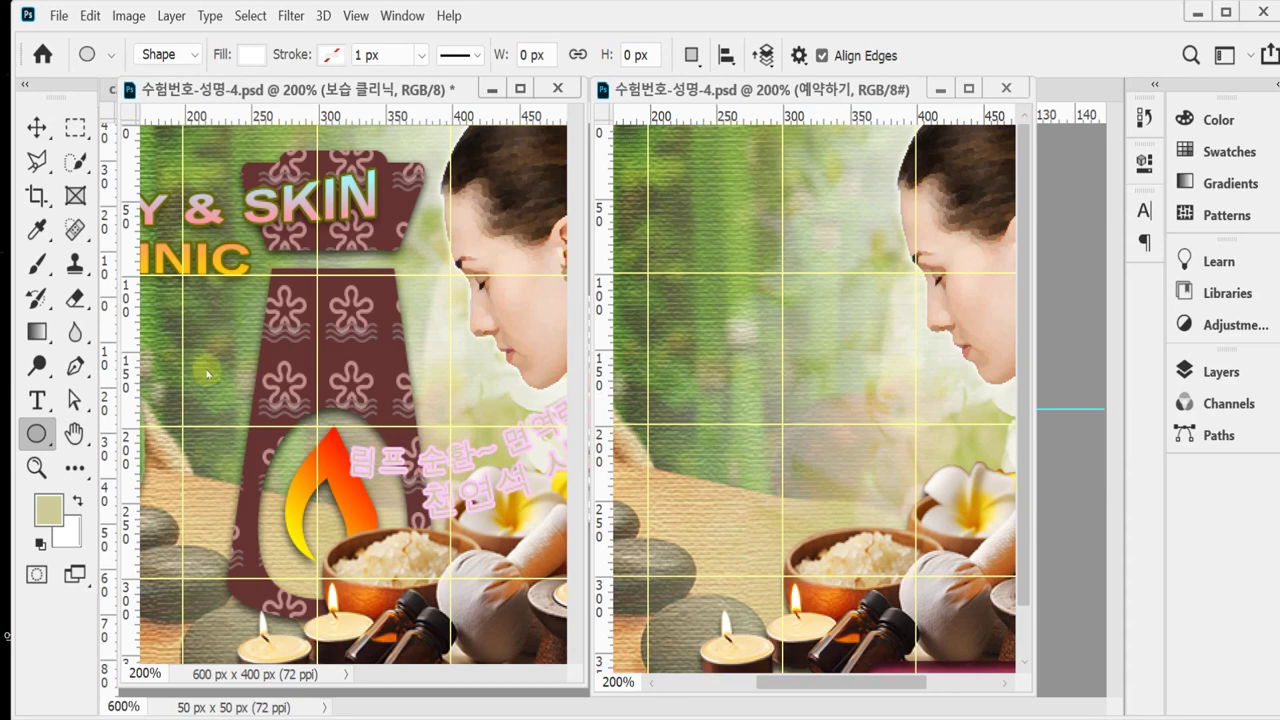
Hide Layer 5, the bowl and candles image, in the reference banner to uncover the whole dark red shape.
click(37, 124)
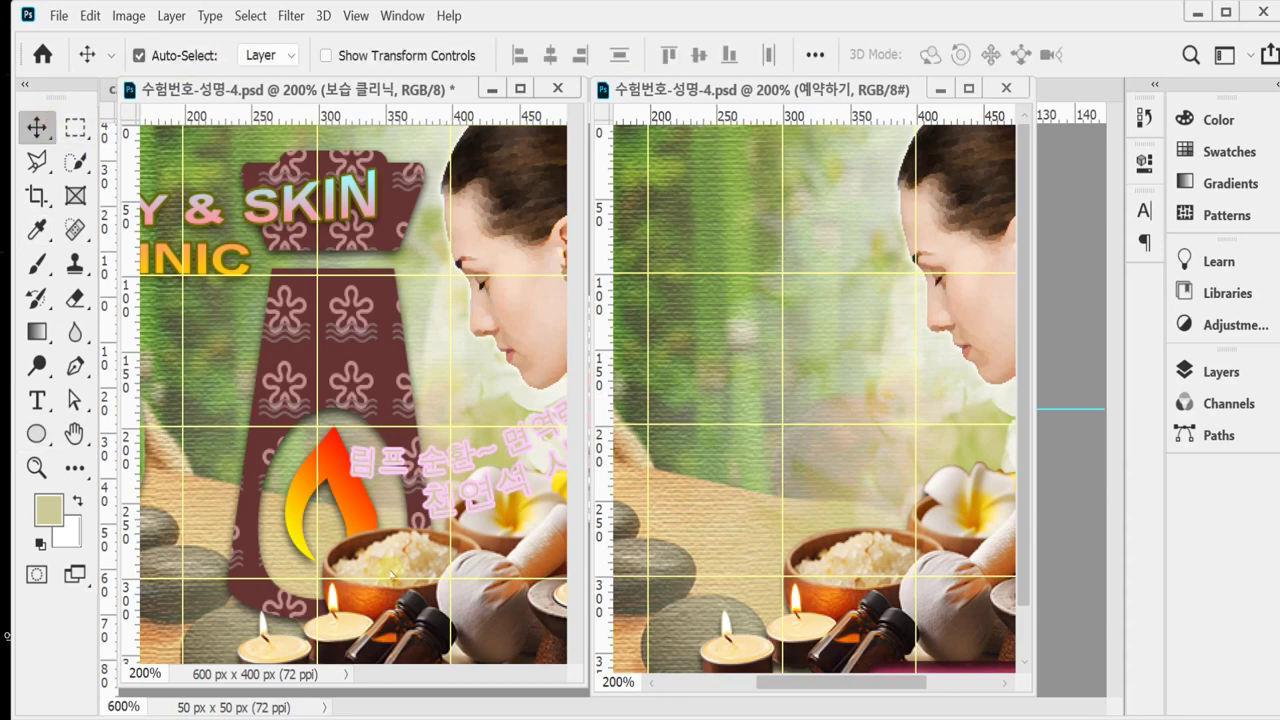
click(1221, 371)
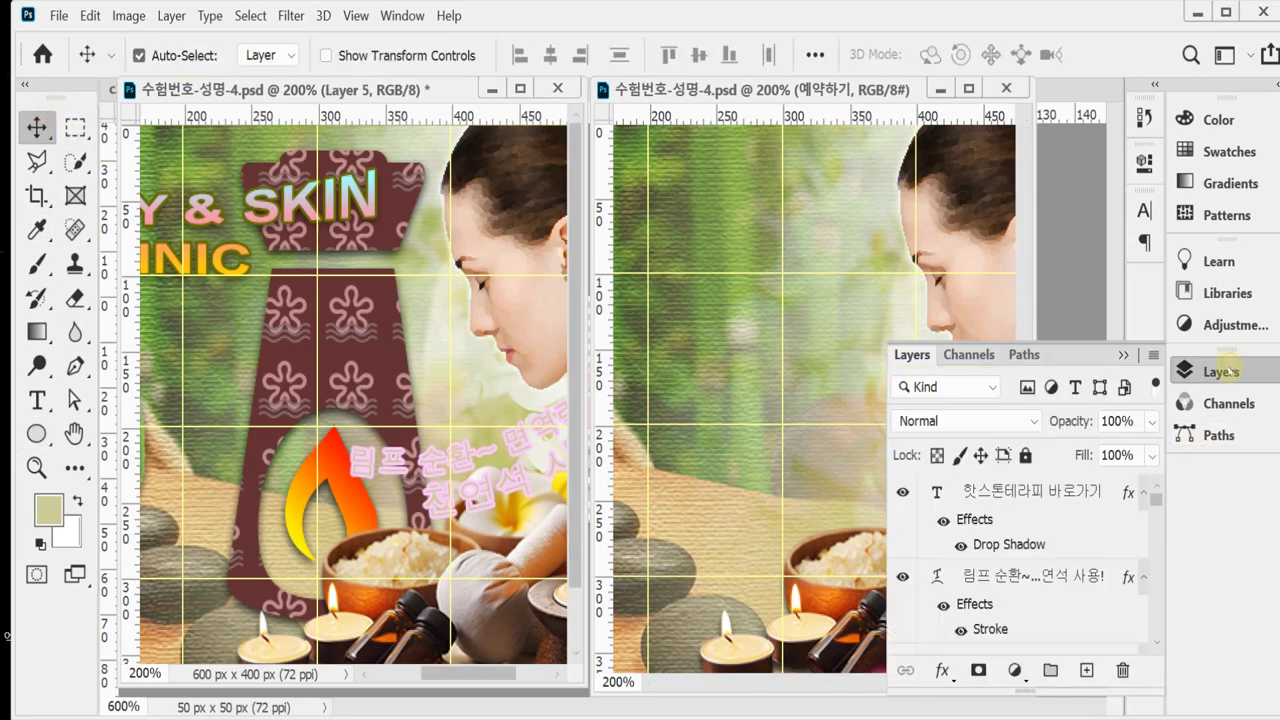
scroll(1015, 623, down, 10)
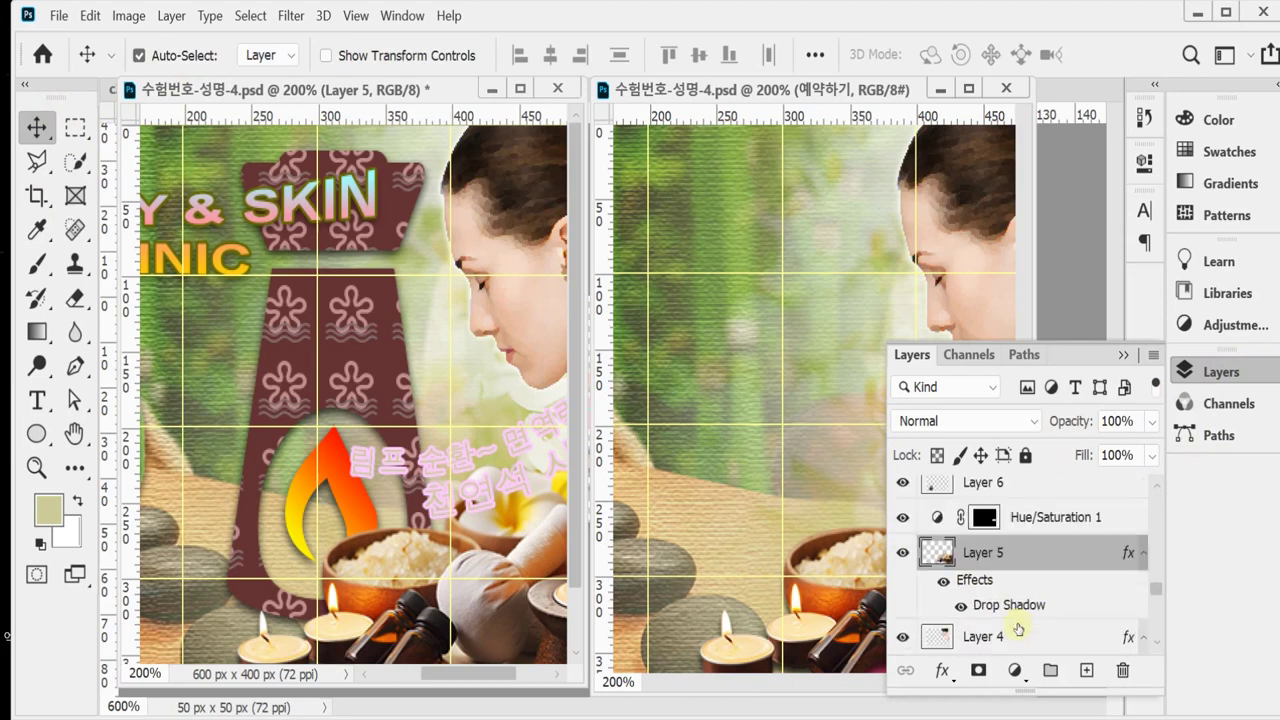
scroll(1030, 620, up, 2)
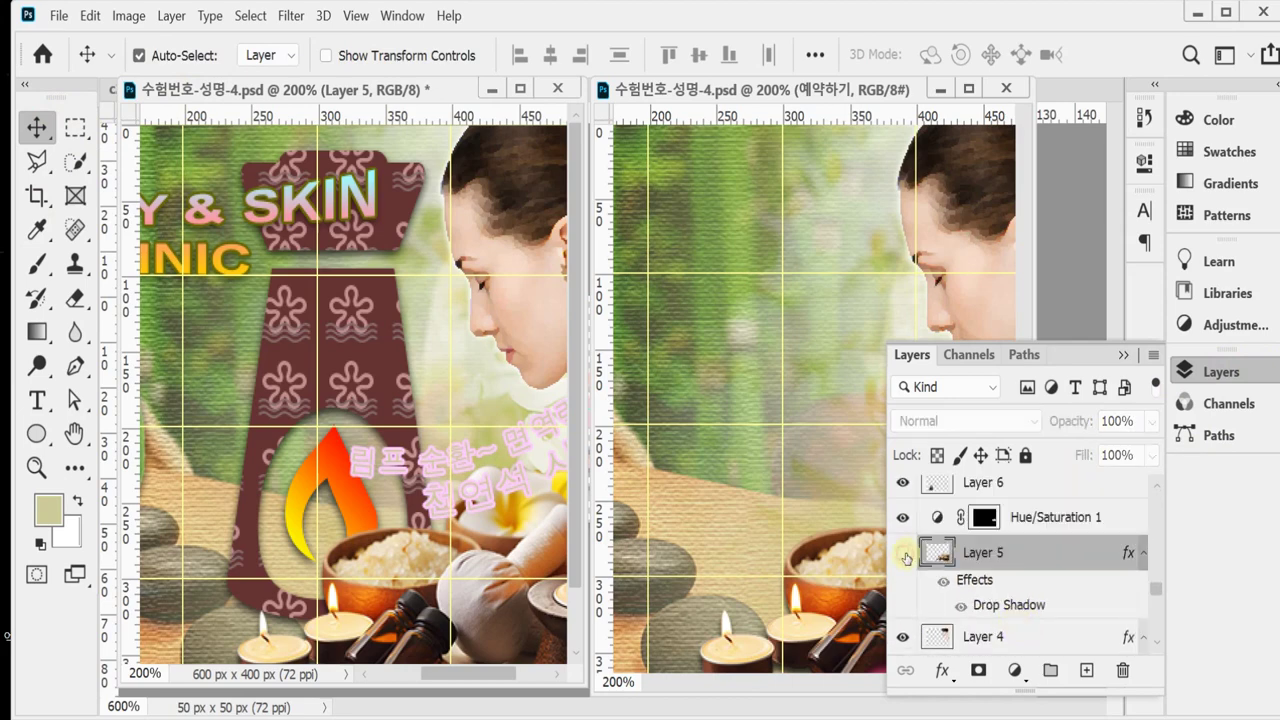
click(902, 552)
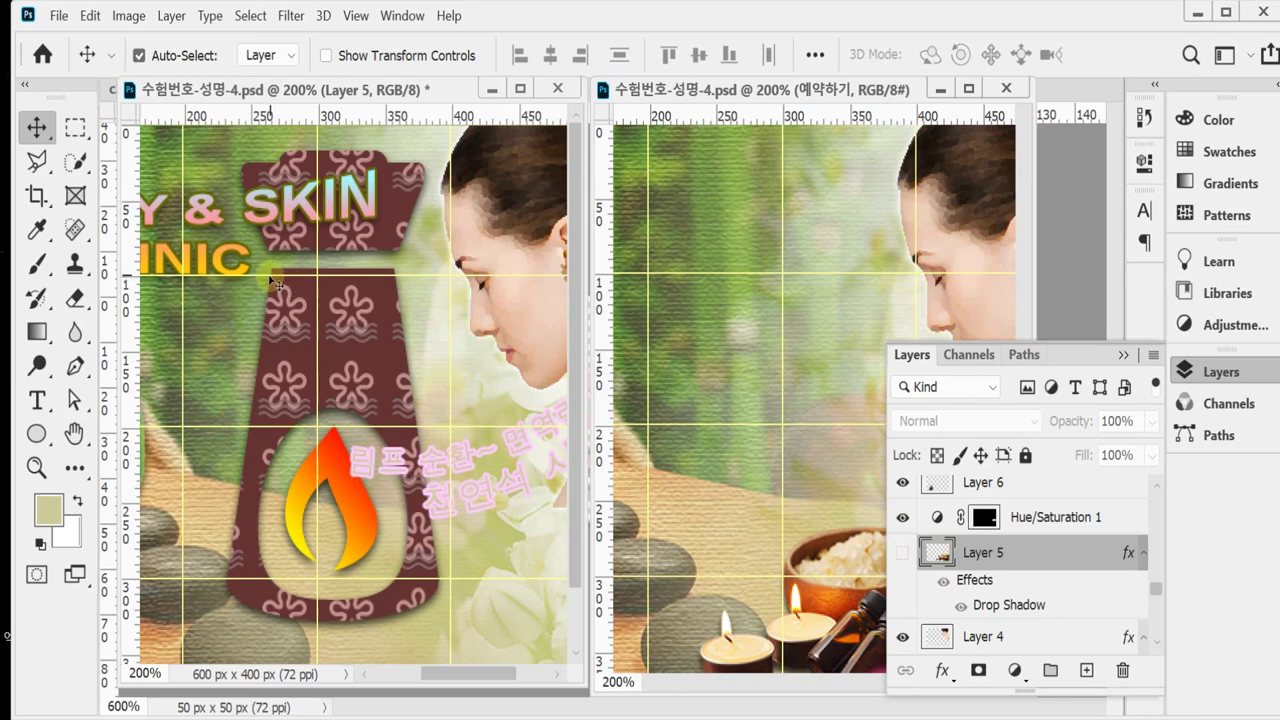
click(1197, 370)
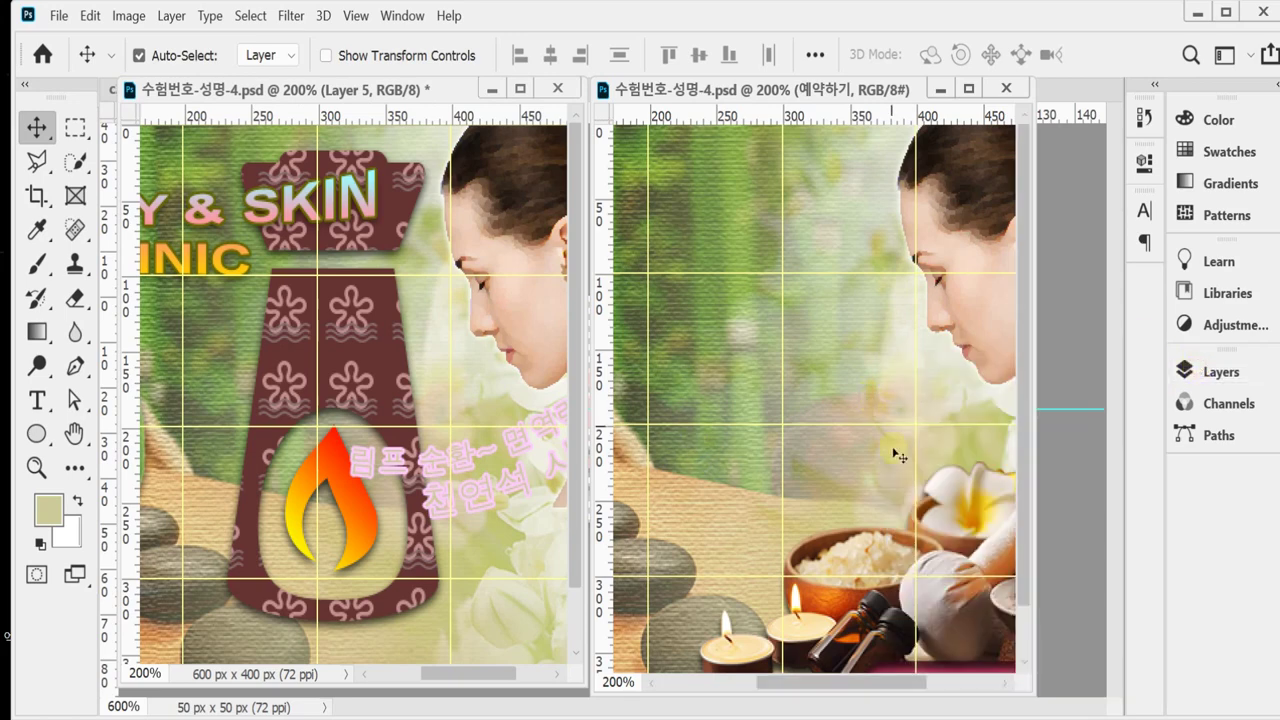
Draw a white ellipse about 145 px wide and 39 px high over the candles and bowl in the working banner, on its own layer.
click(37, 433)
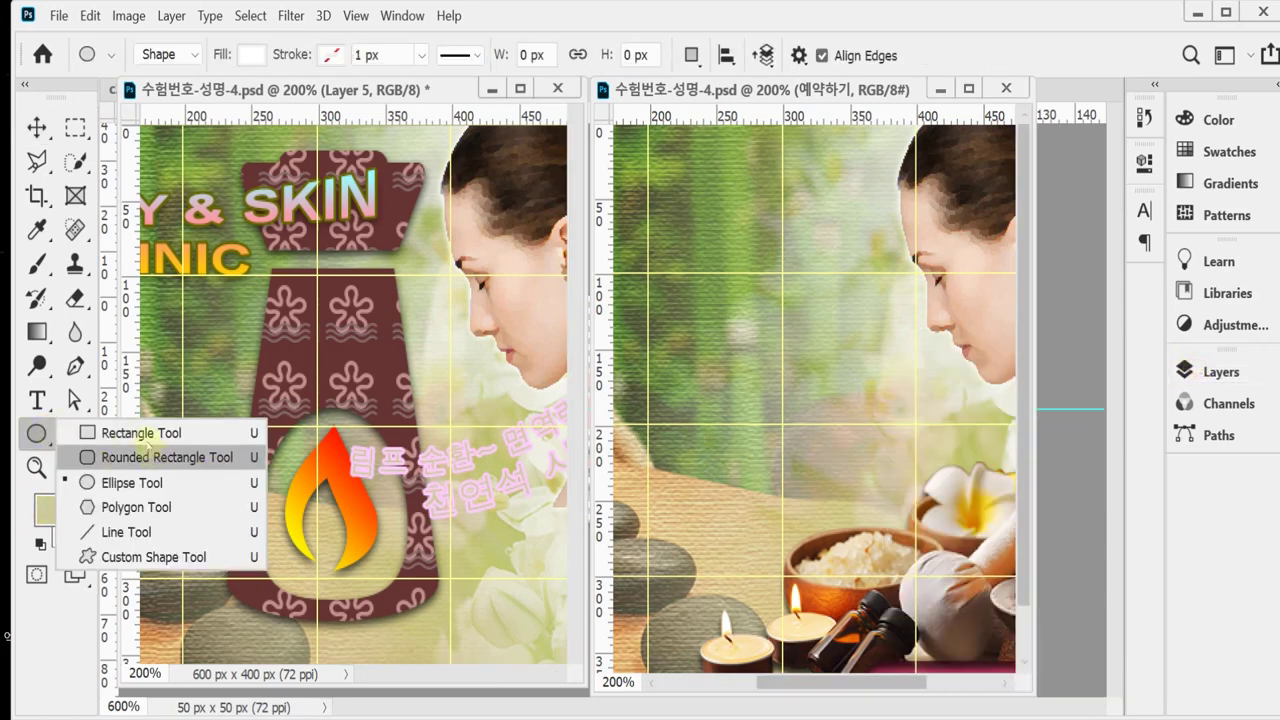
click(140, 433)
right_click(37, 433)
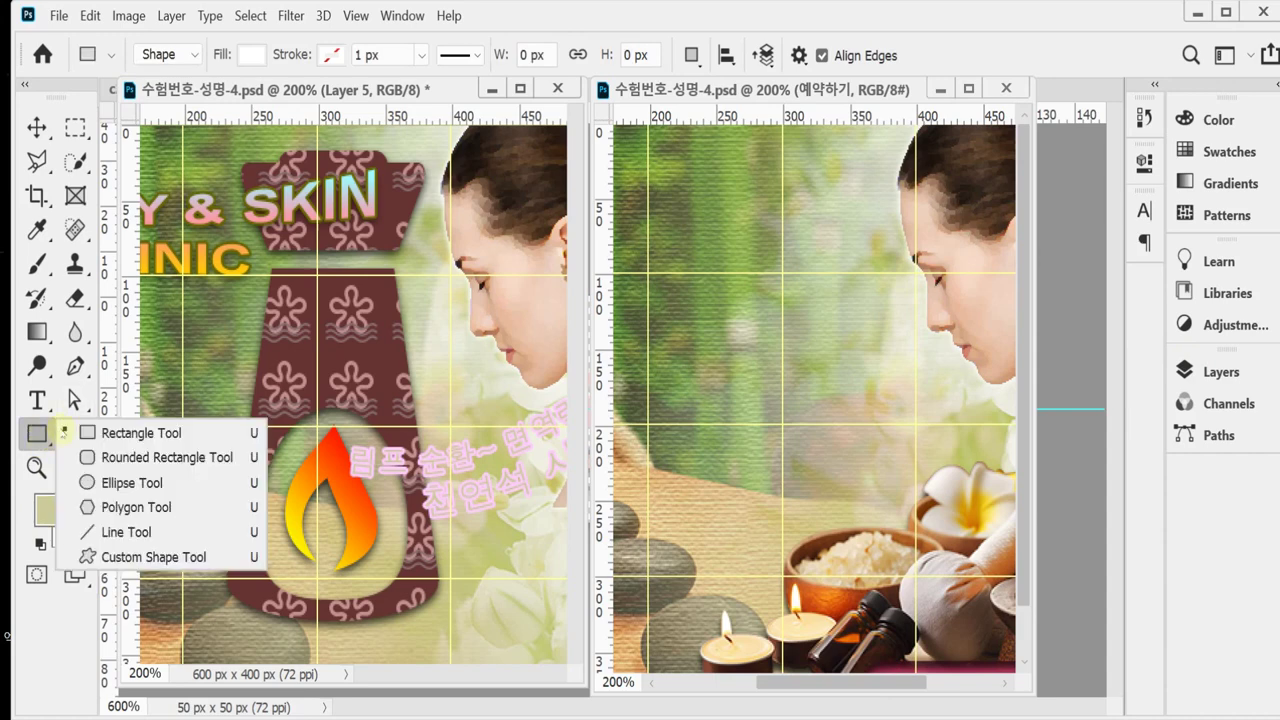
click(130, 482)
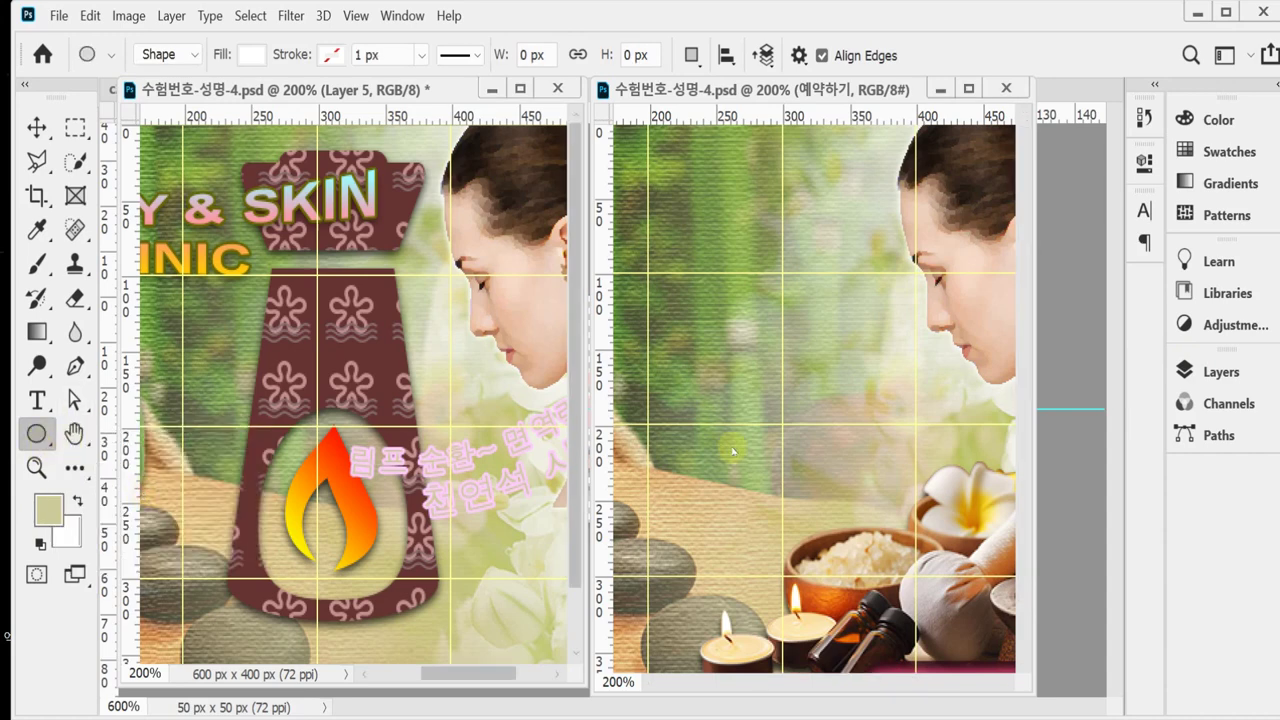
click(701, 556)
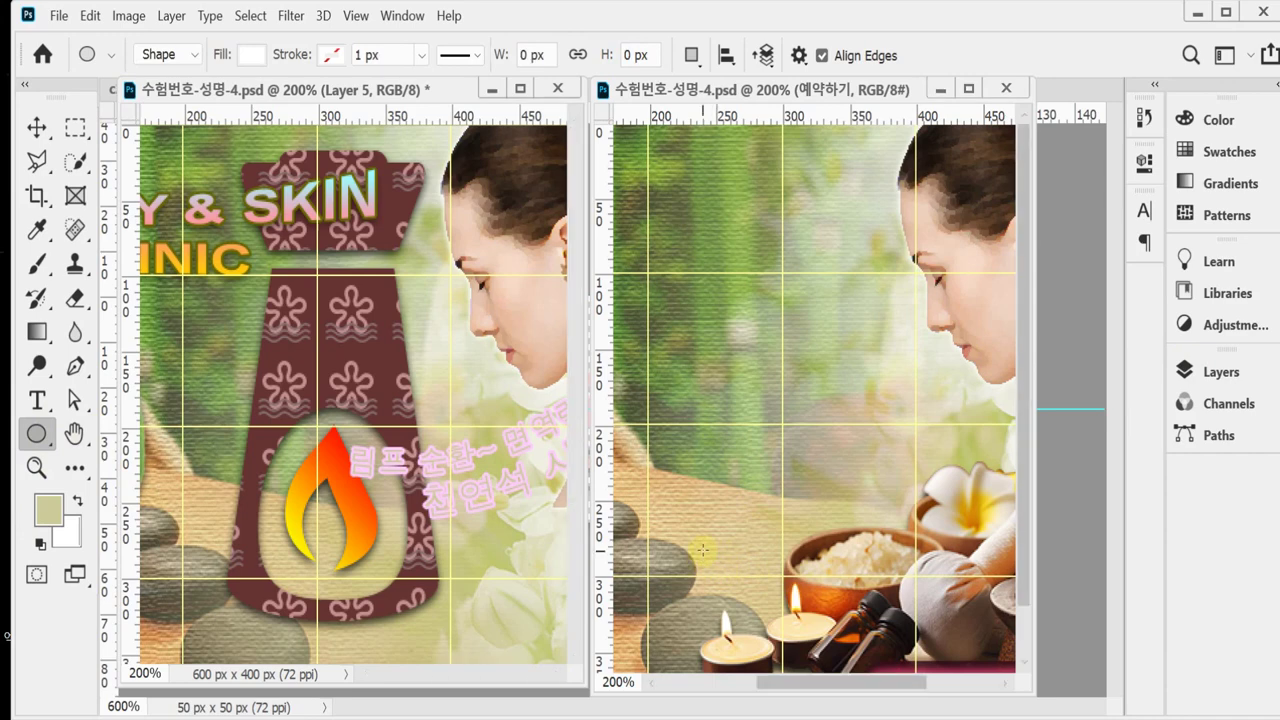
drag(706, 550, 902, 606)
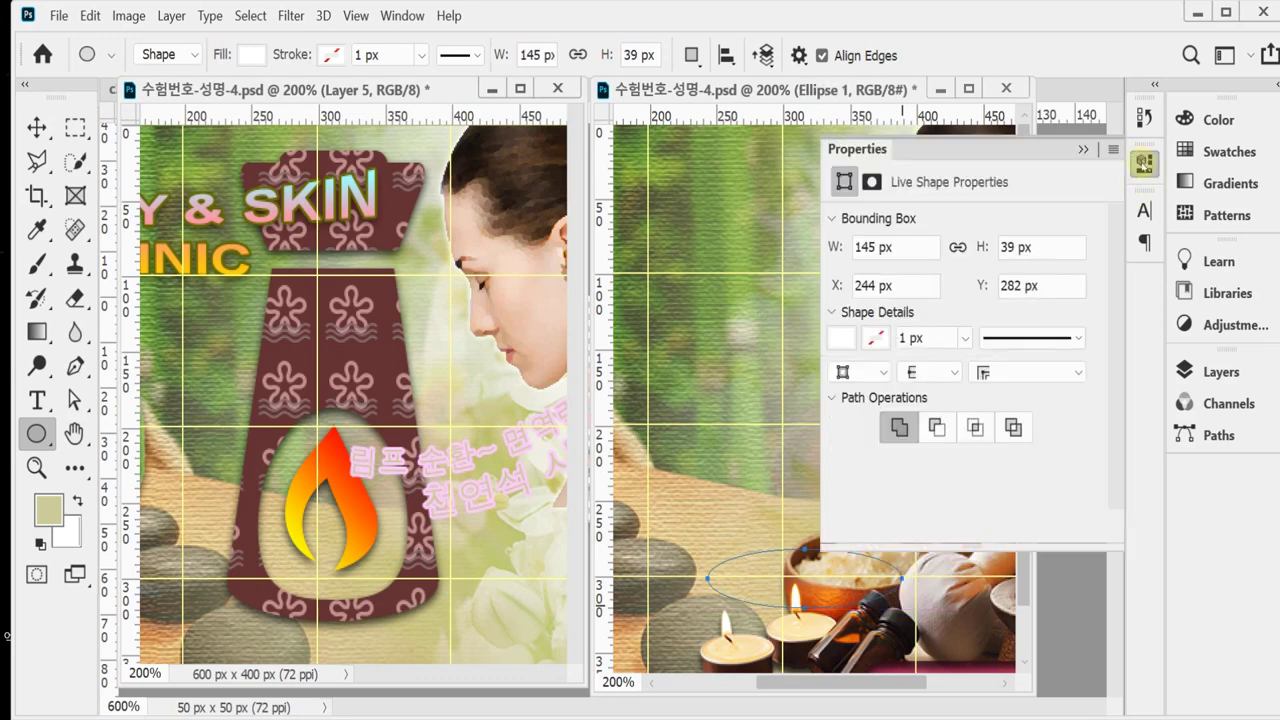
click(1178, 456)
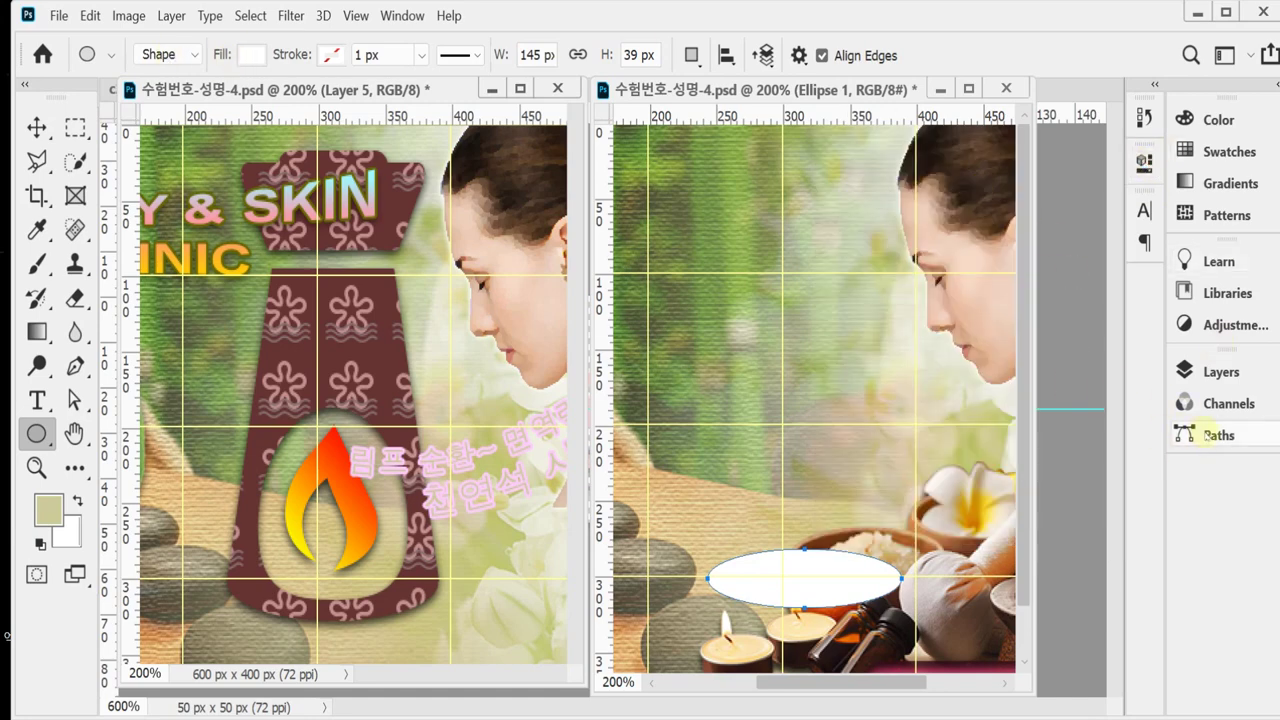
click(1220, 372)
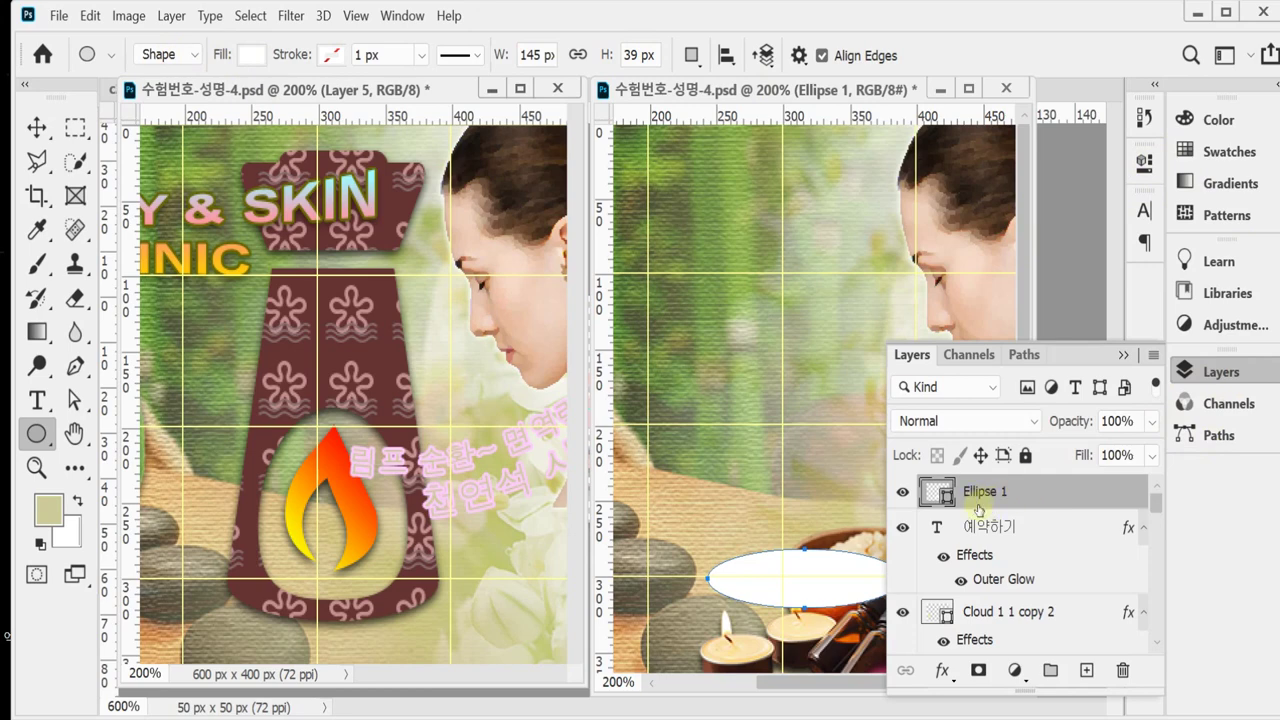
click(1206, 368)
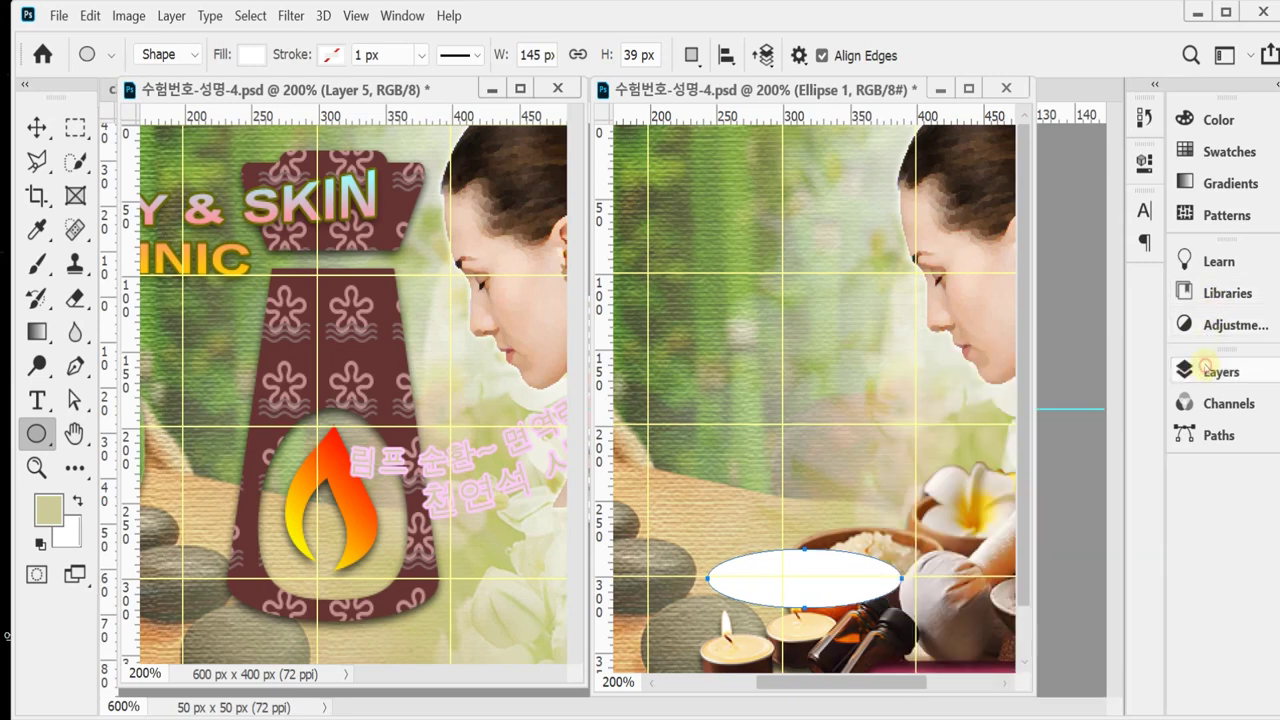
Draw a white rectangle about 145 px wide and 201 px high on a new layer, rising from the ellipse's horizontal midline.
right_click(38, 434)
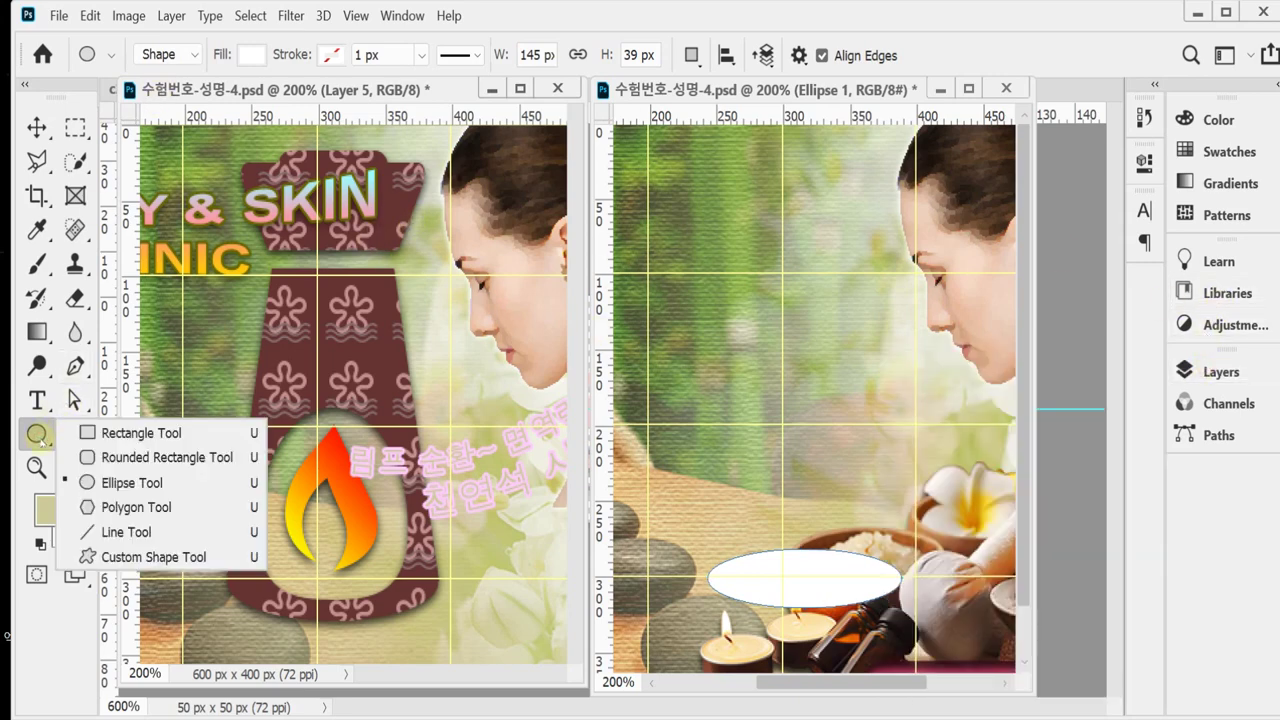
click(125, 511)
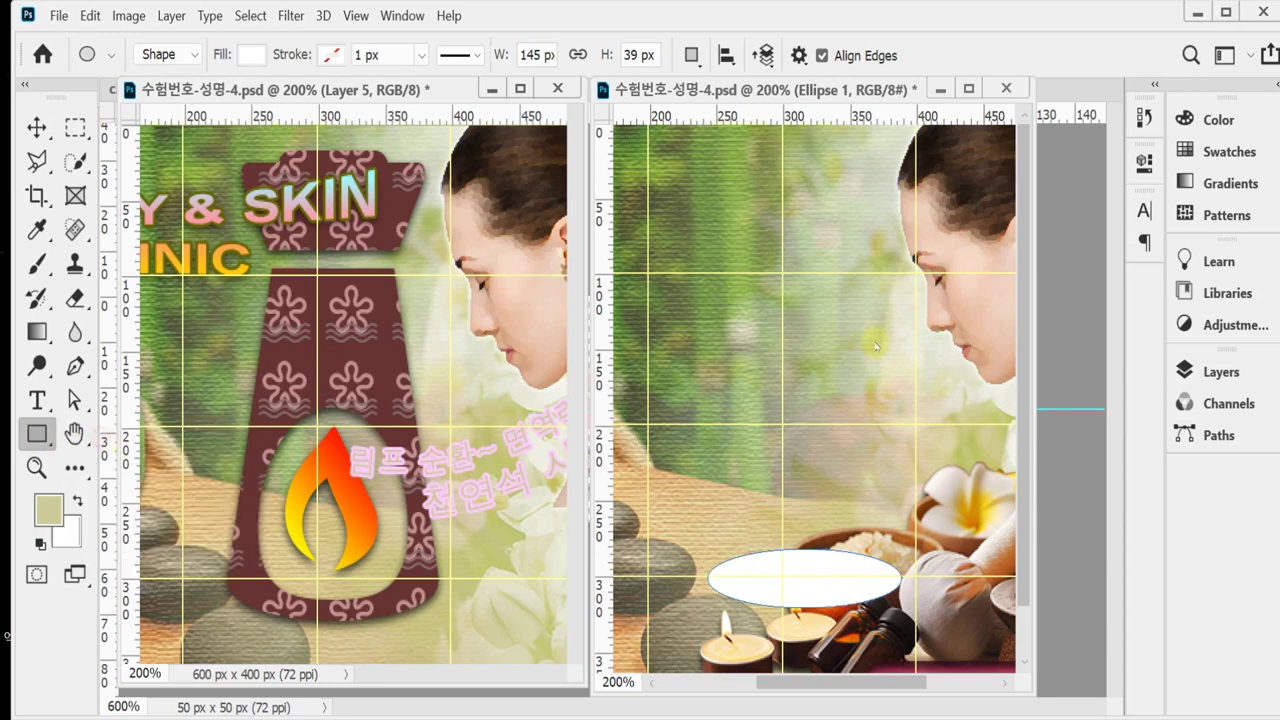
click(691, 55)
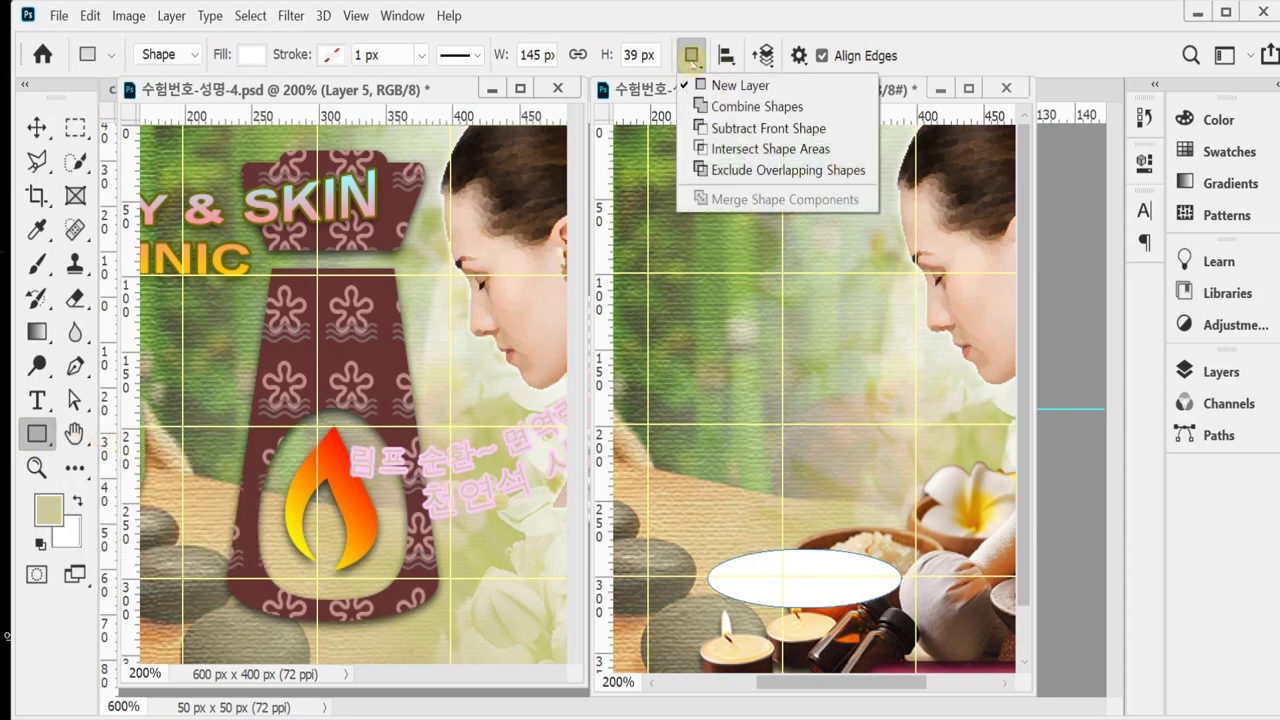
click(691, 55)
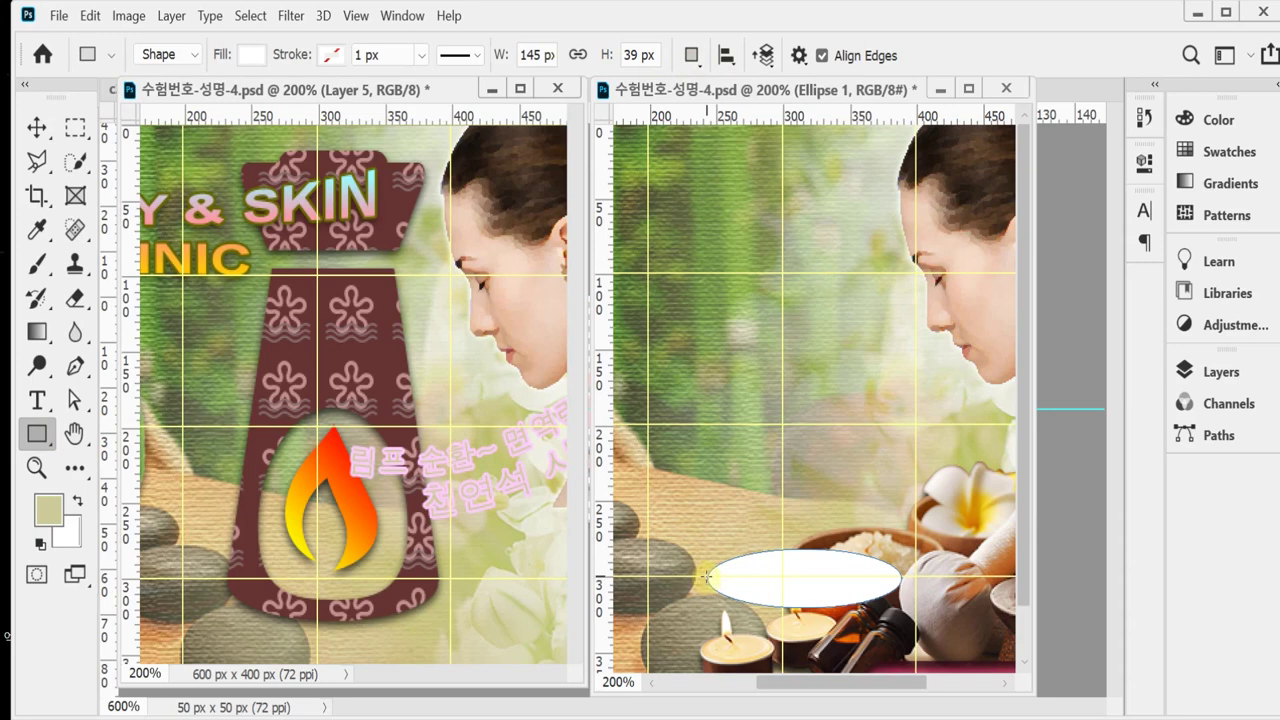
drag(706, 577, 898, 272)
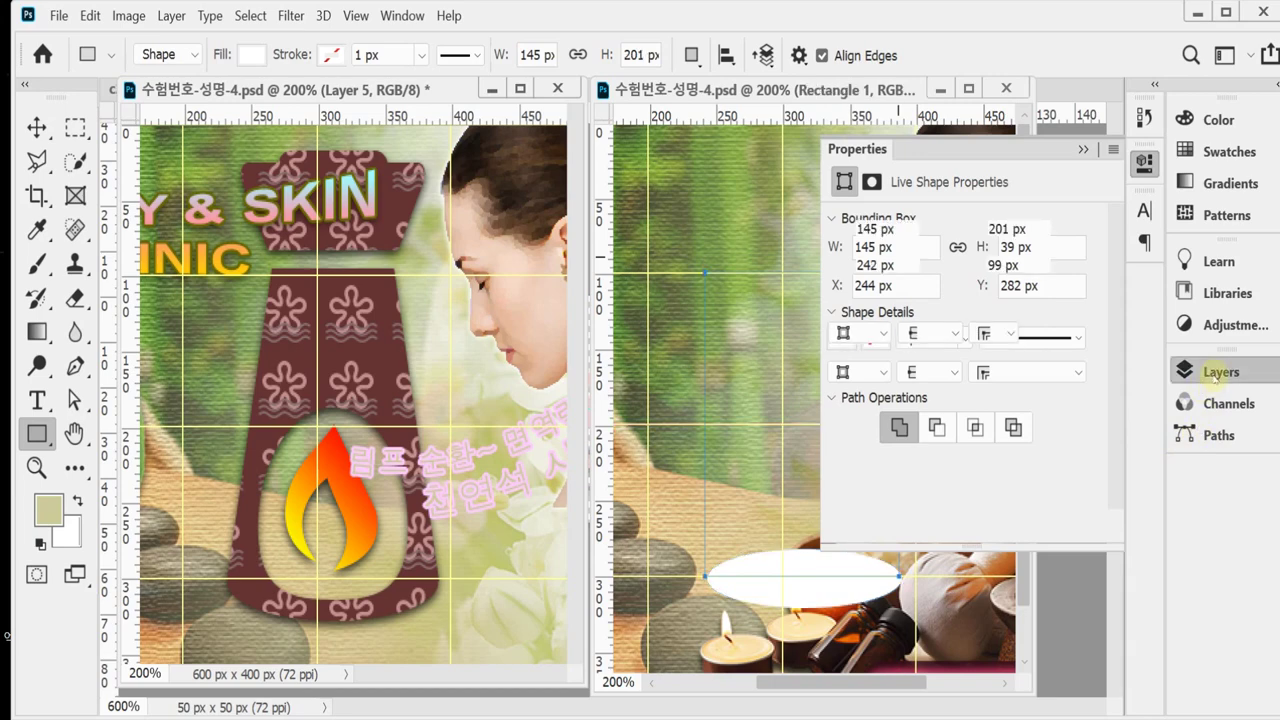
Check the layer stack and undo the white rectangle drawn on its own separate layer.
click(1215, 374)
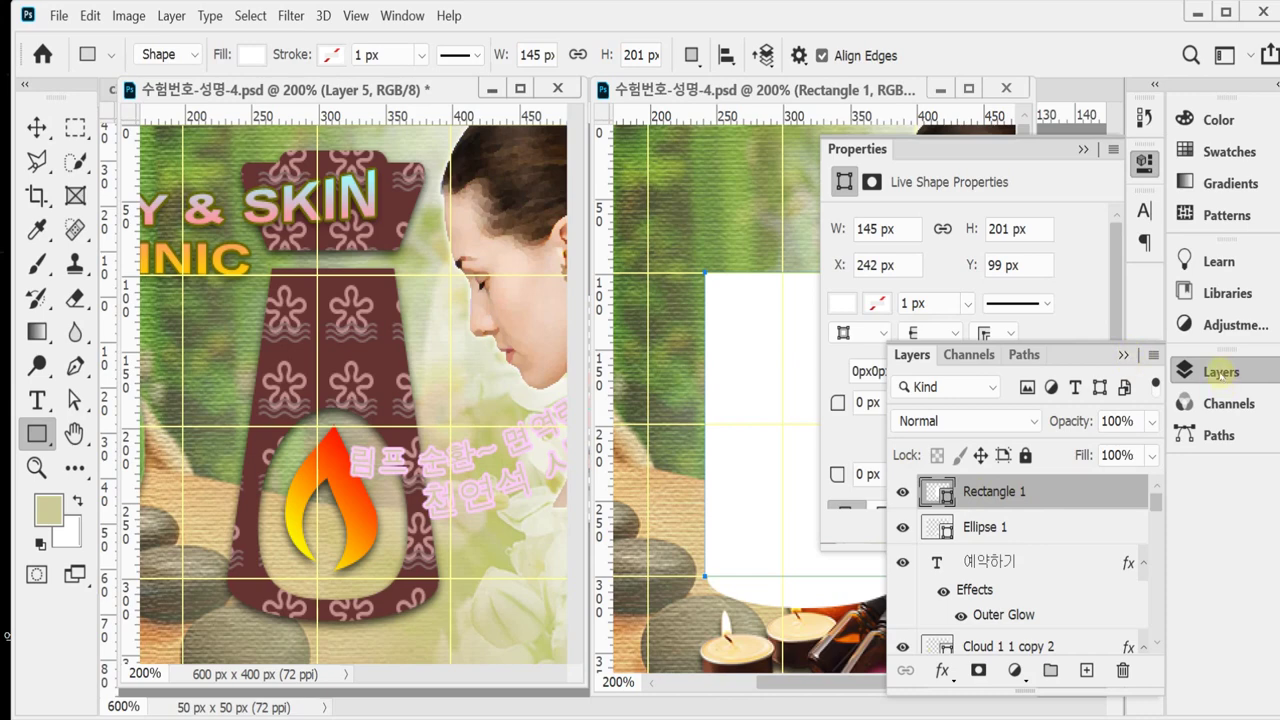
click(1220, 372)
click(1143, 161)
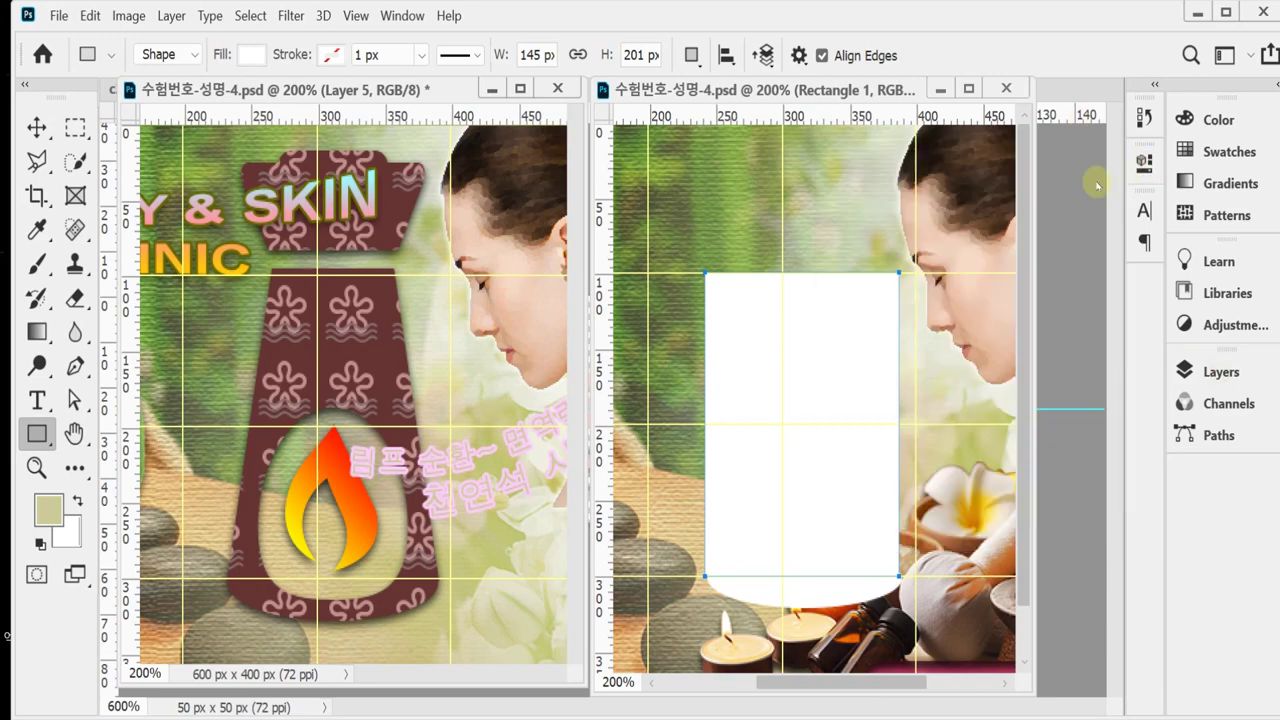
key(ctrl+z)
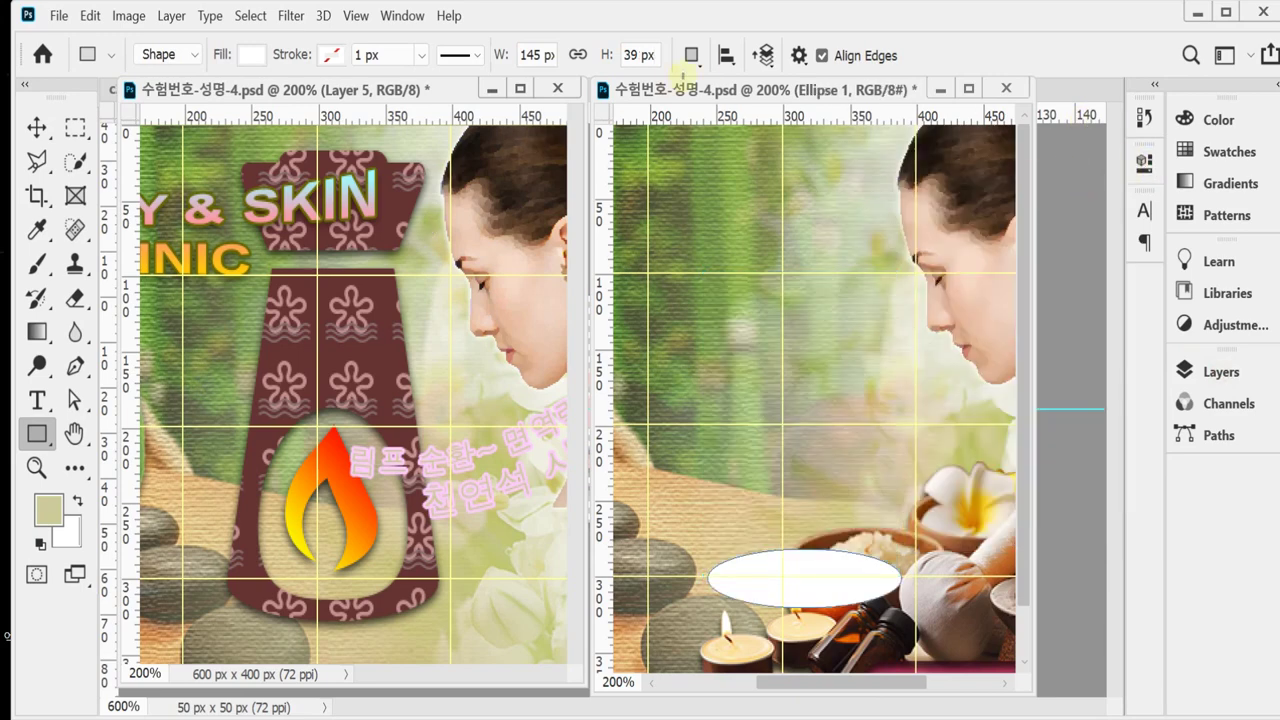
Redraw the rectangle about 146 px wide and 200 px high from the ellipse's midline, using Combine Shapes to add it to the ellipse's layer.
click(690, 56)
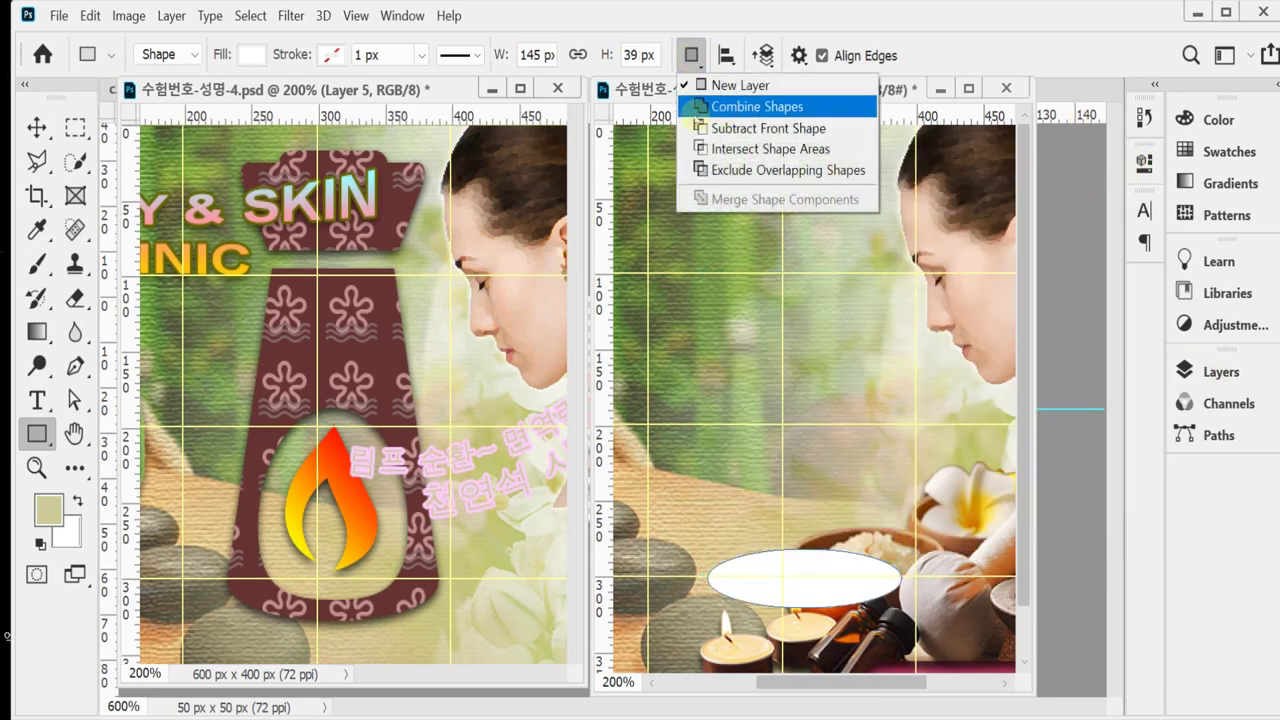
click(698, 107)
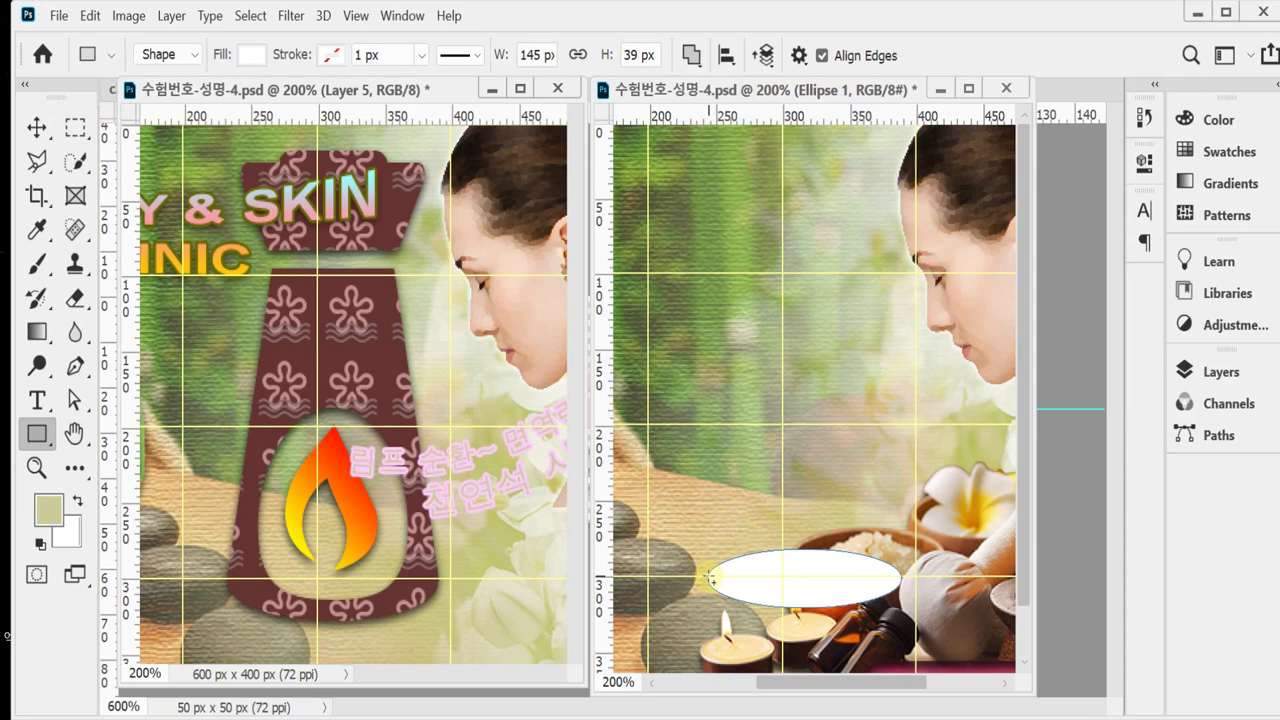
drag(709, 577, 902, 276)
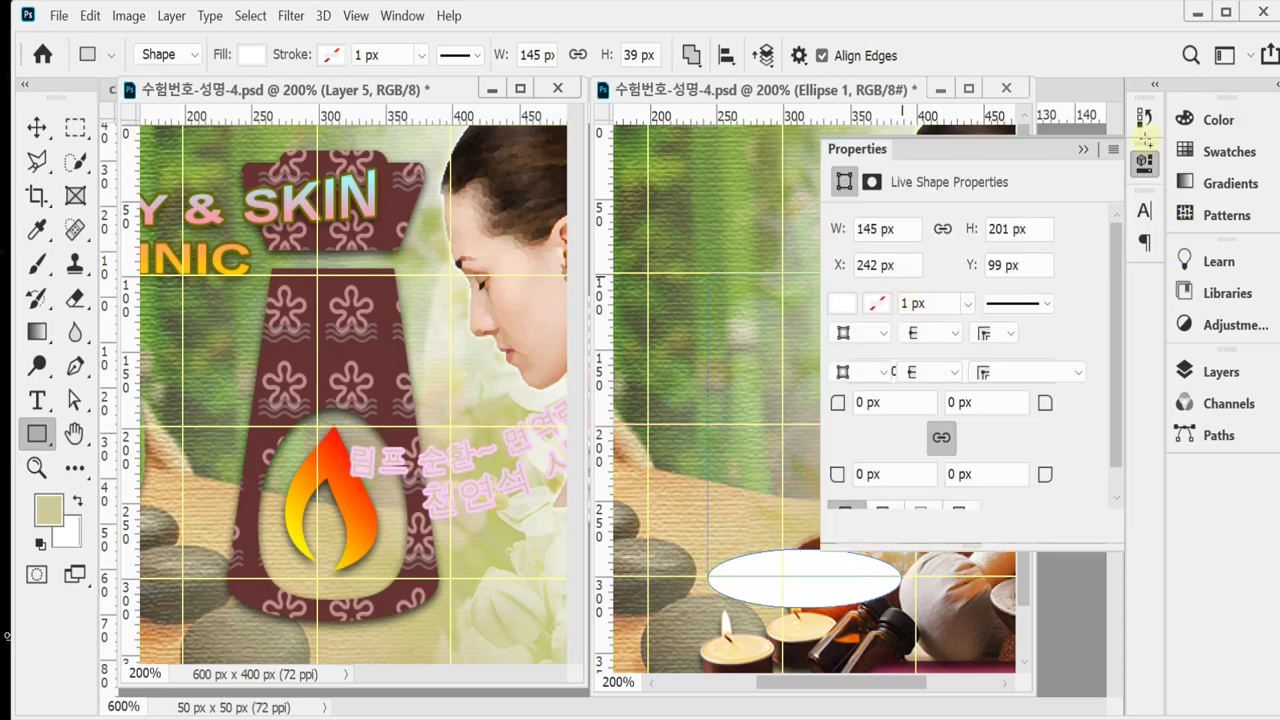
click(1215, 371)
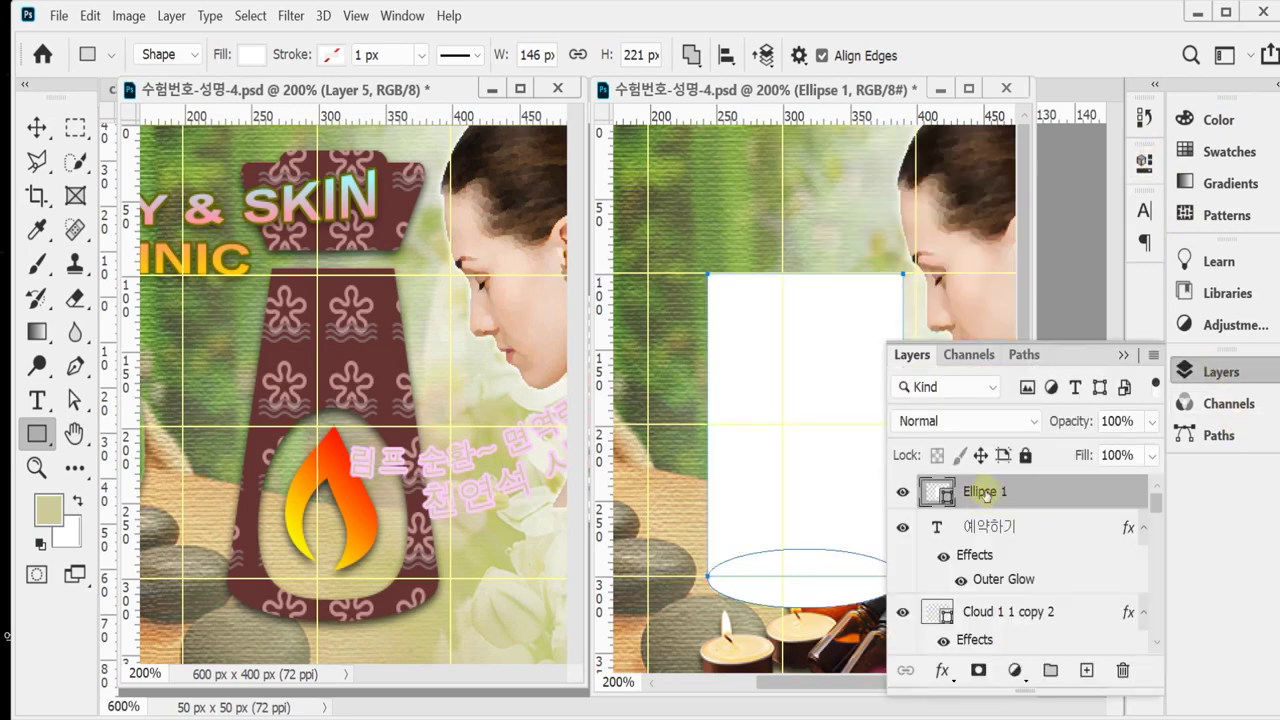
click(1188, 370)
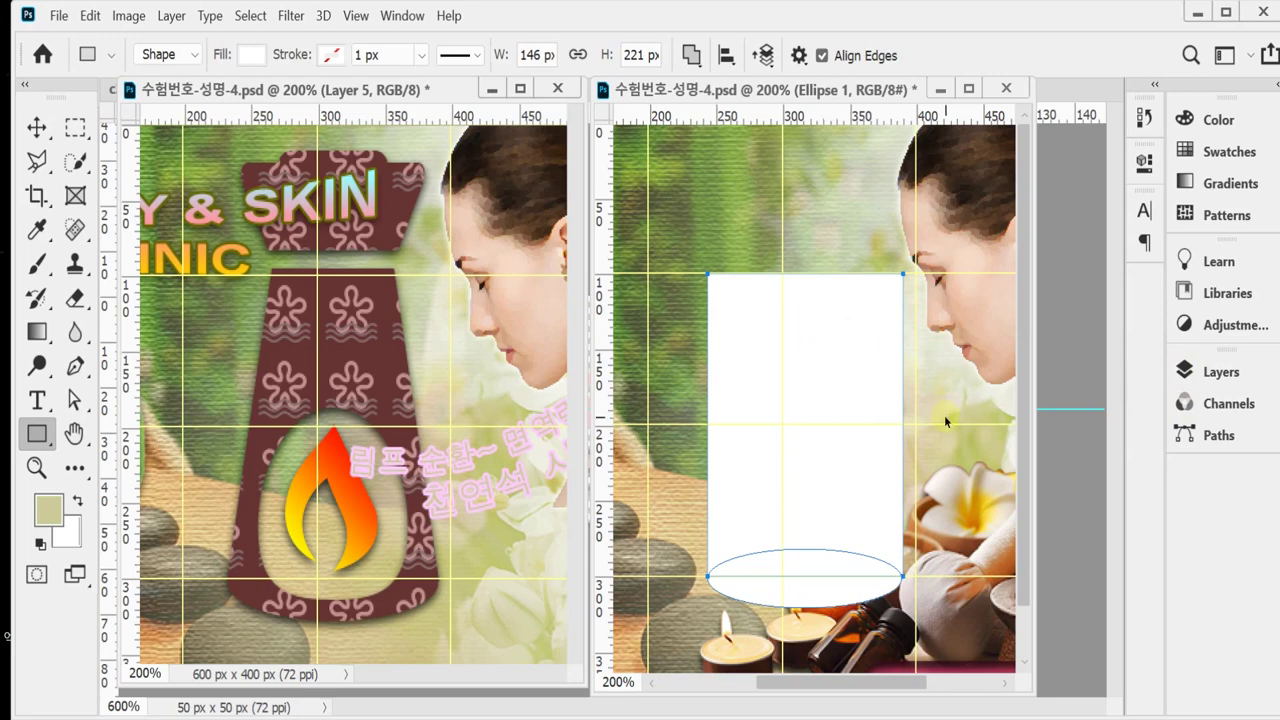
Narrow the rectangle's upper edge symmetrically with a Perspective transform of about 8.53°, accepting conversion to a regular path.
key(ctrl+t)
right_click(758, 332)
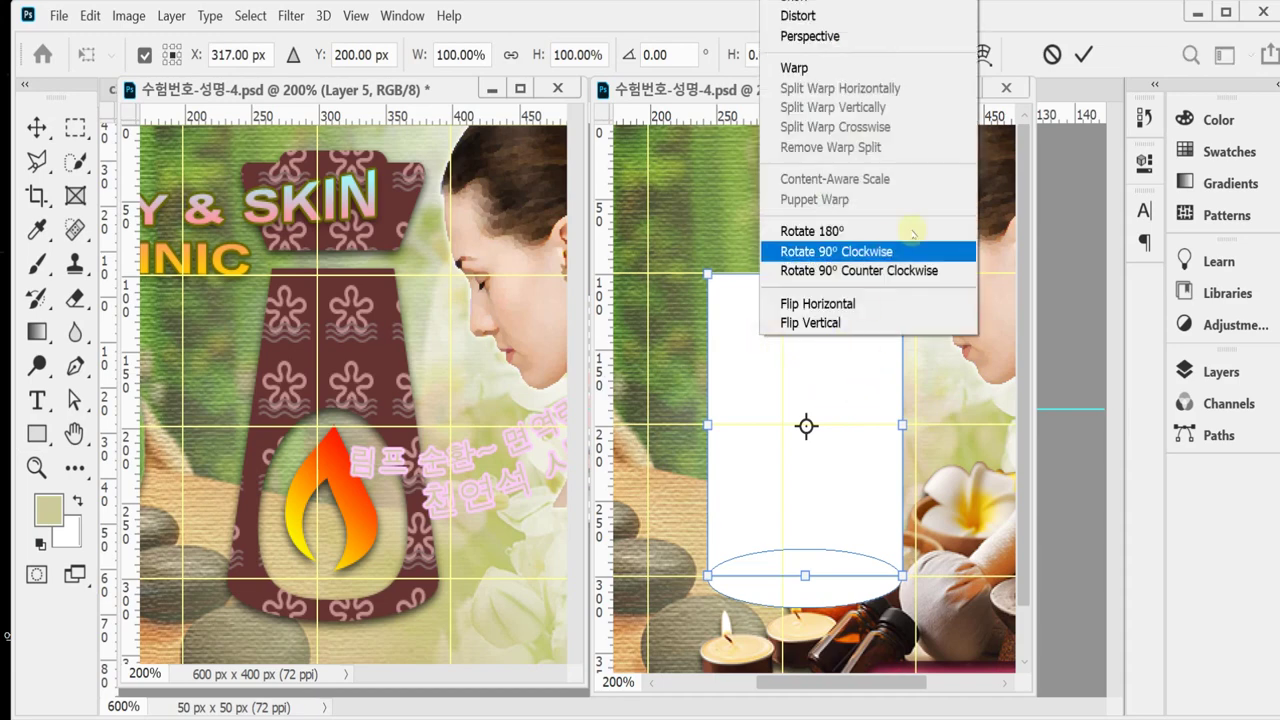
click(876, 36)
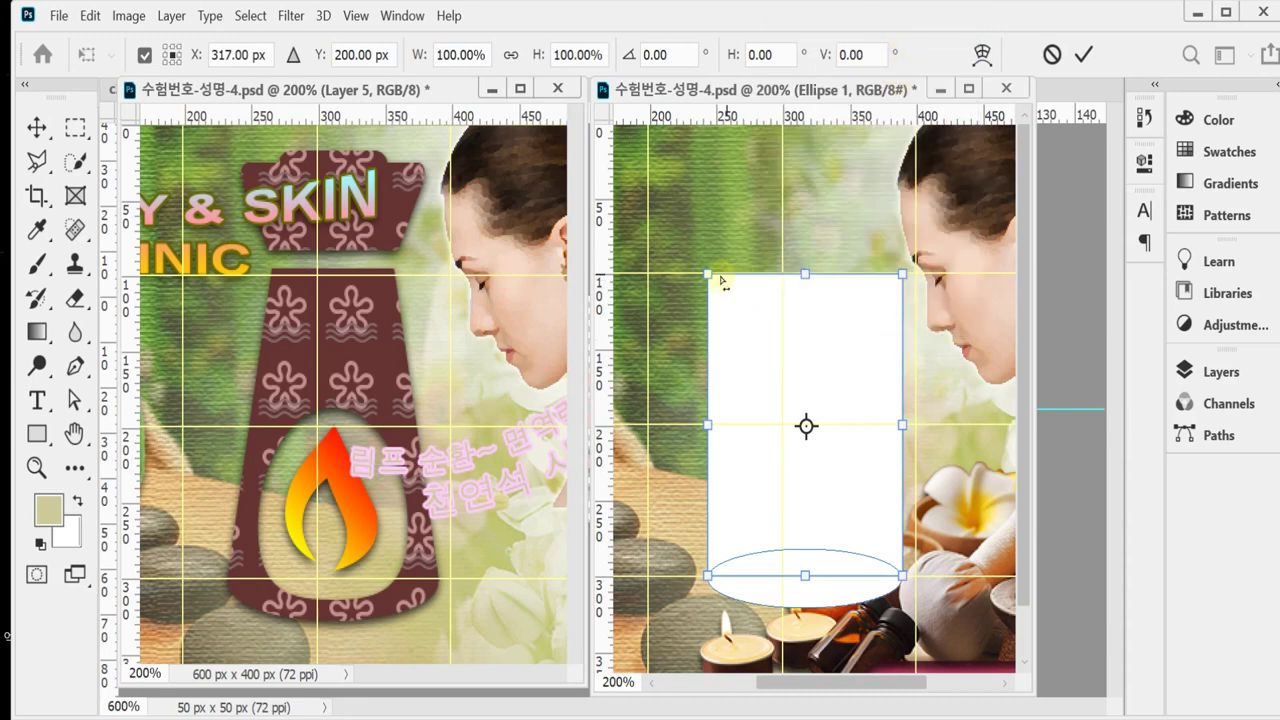
drag(707, 274, 748, 279)
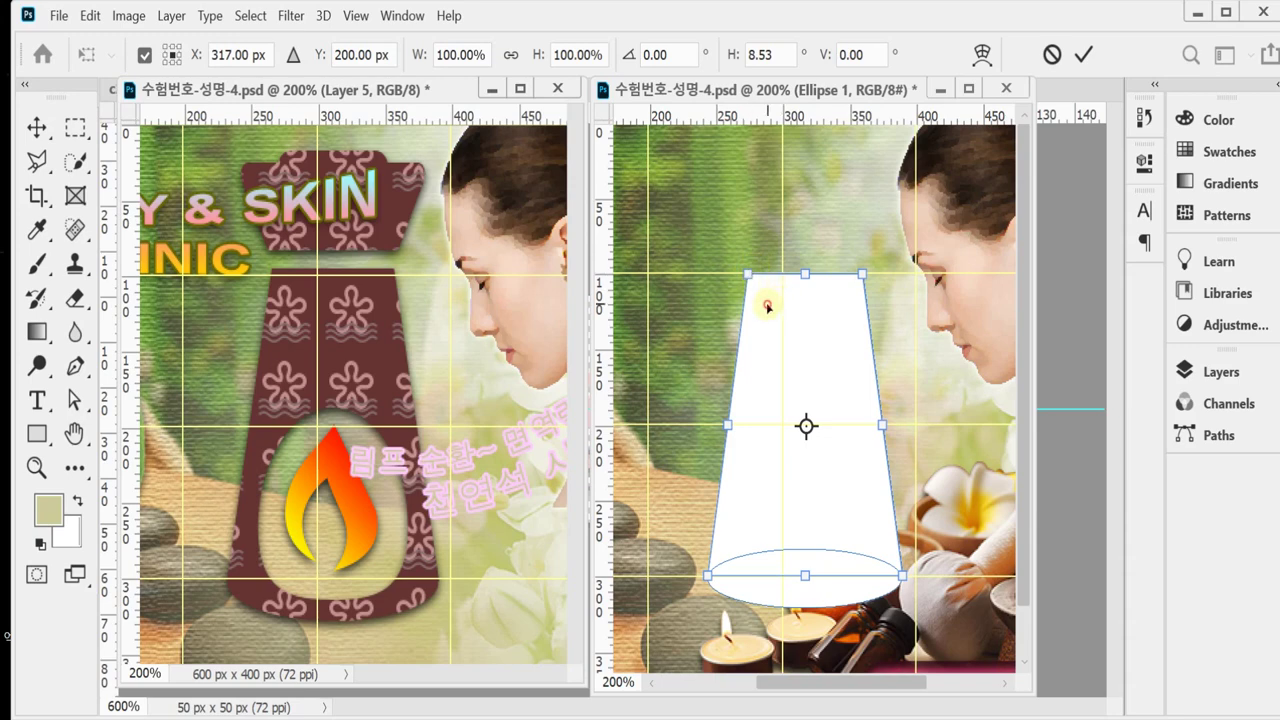
double_click(766, 302)
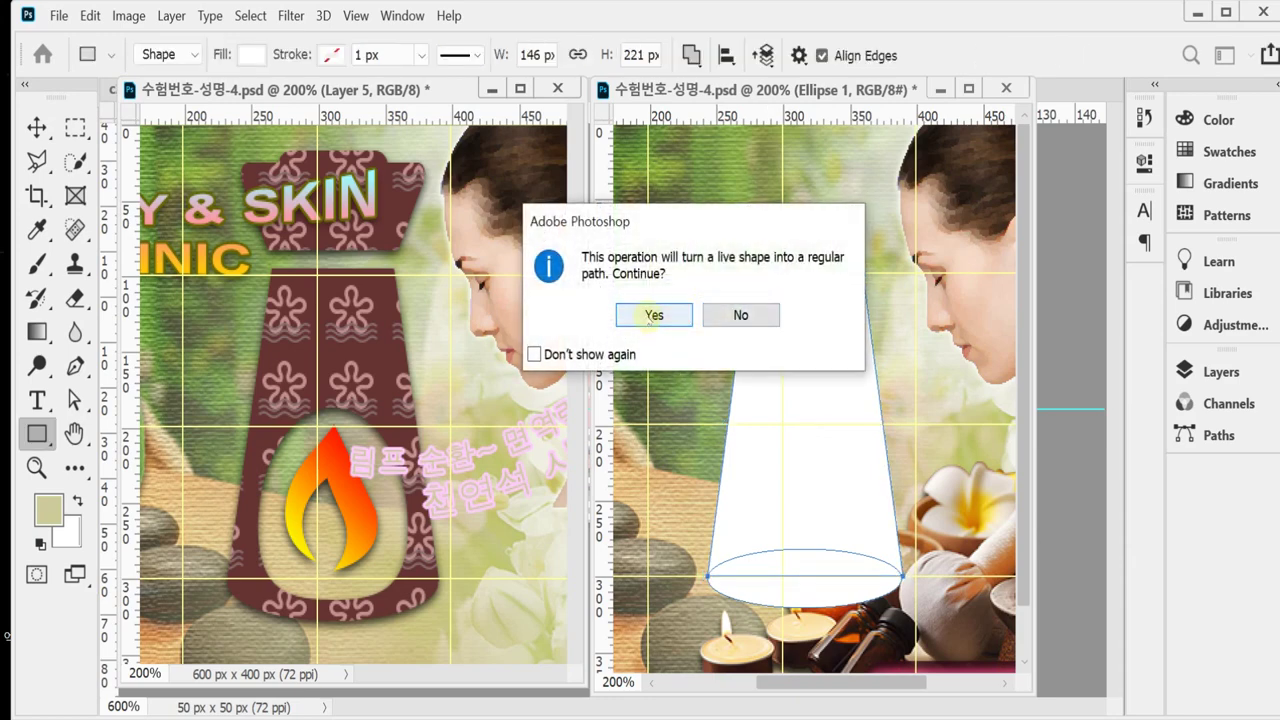
click(648, 316)
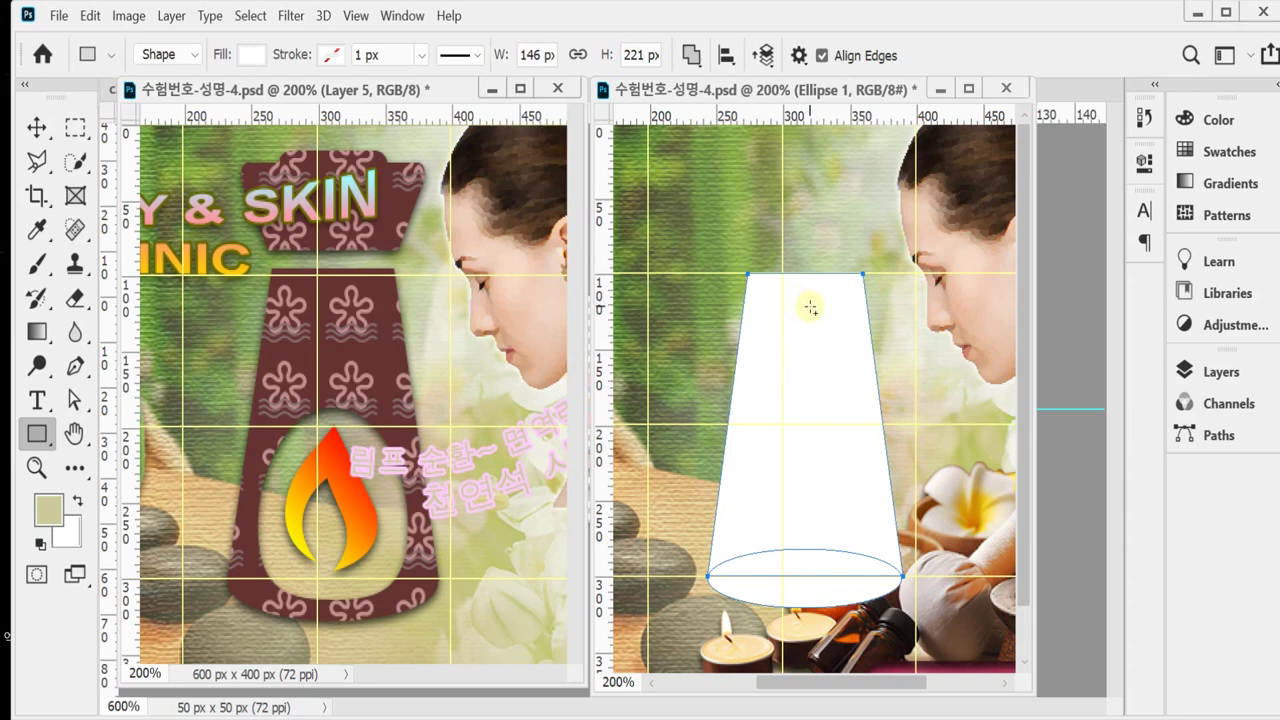
Add a wide rounded rectangle with 10 px radius just above the tapered body, combined into the same shape layer.
right_click(44, 430)
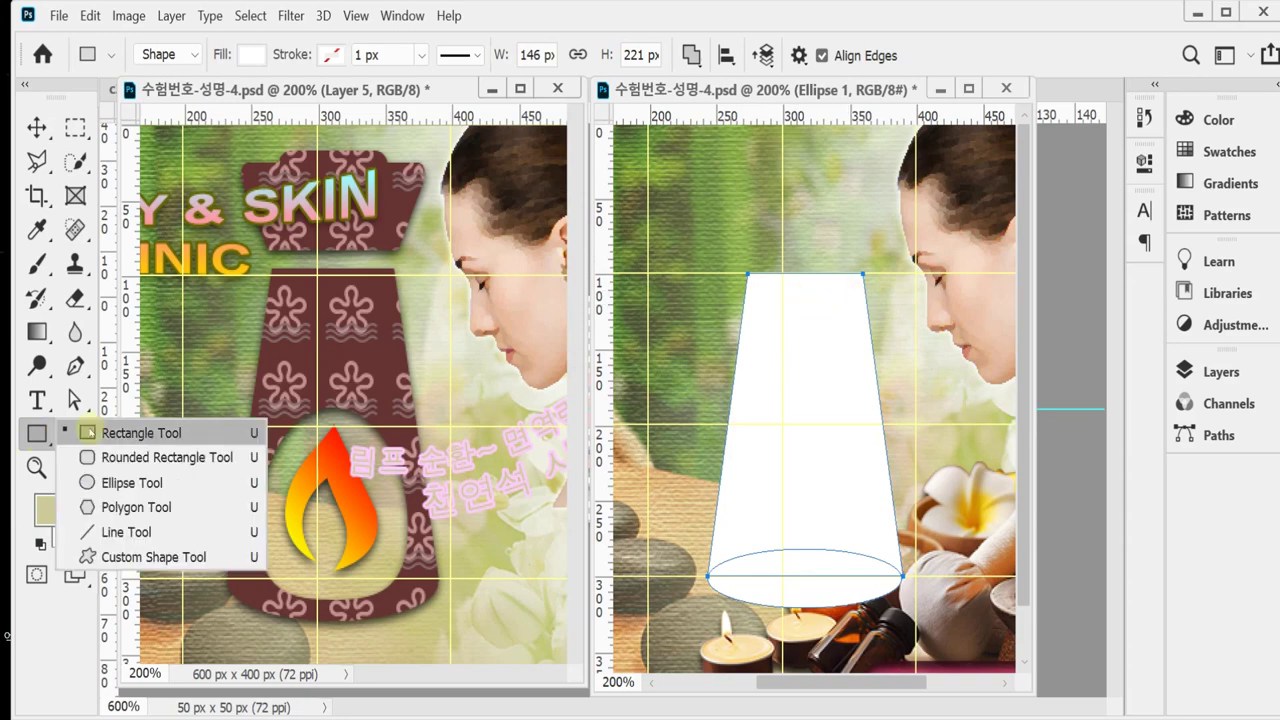
click(130, 457)
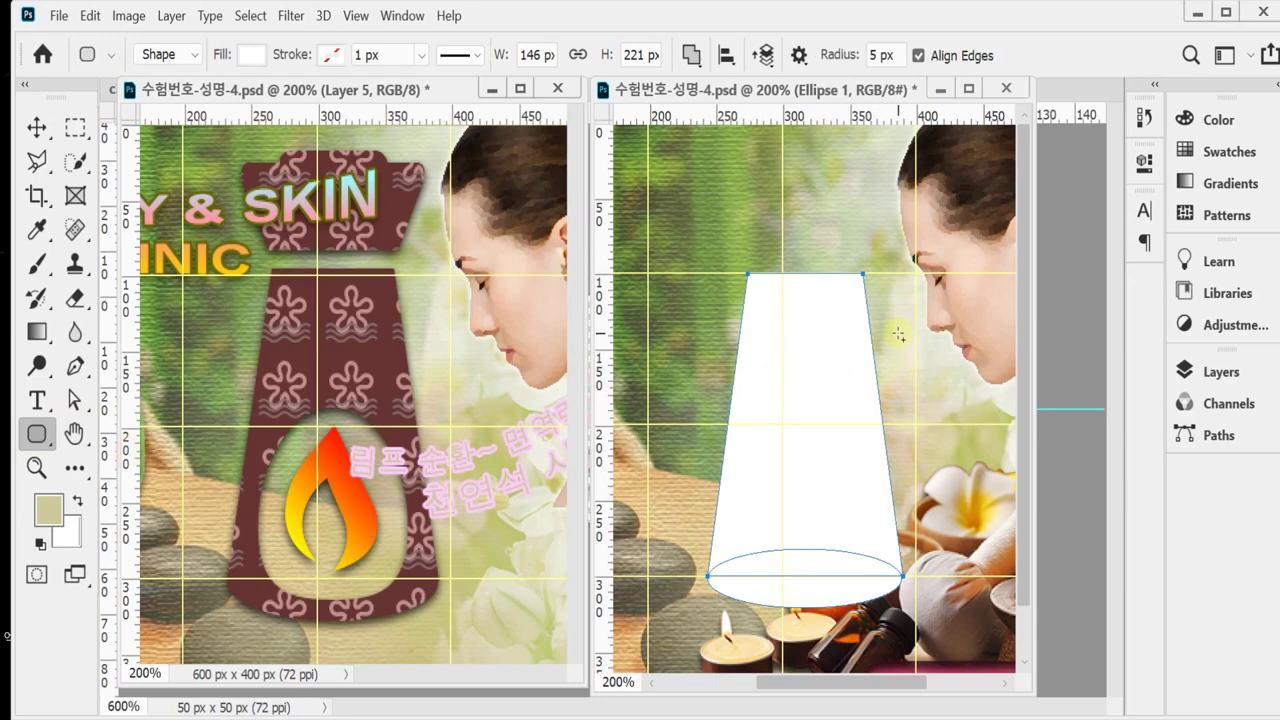
click(836, 56)
text(10)
key(Return)
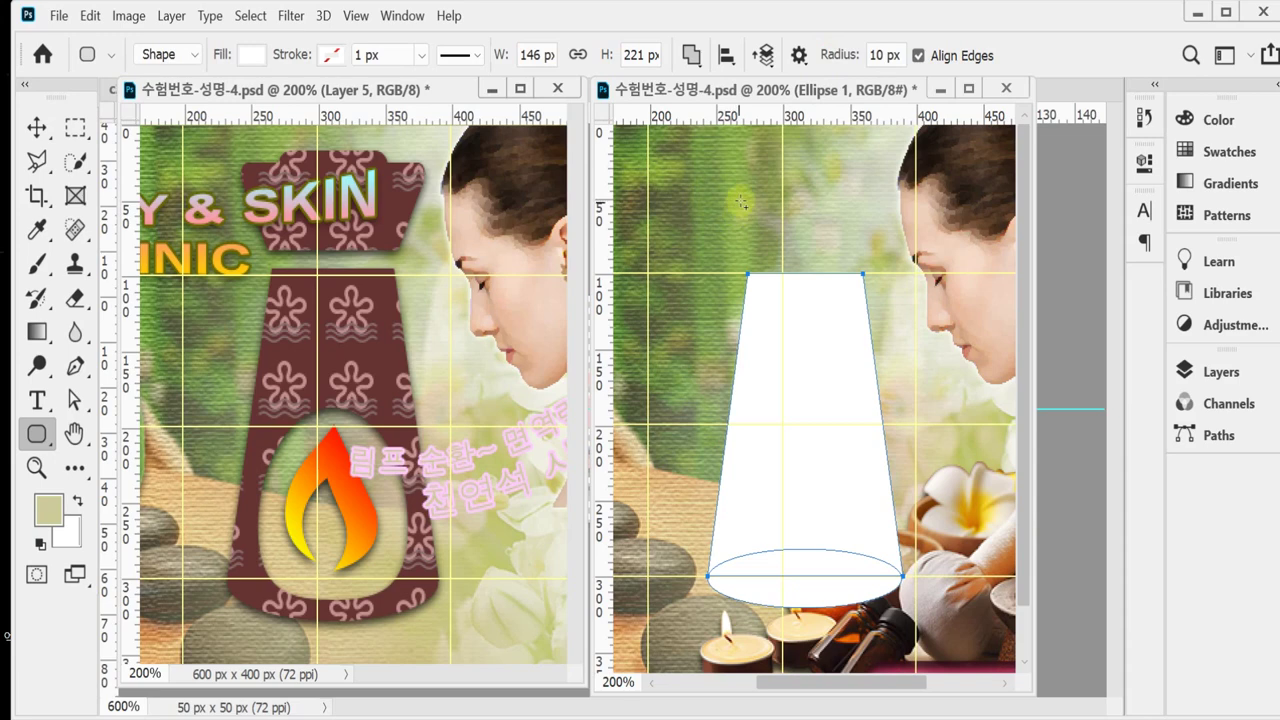
click(695, 58)
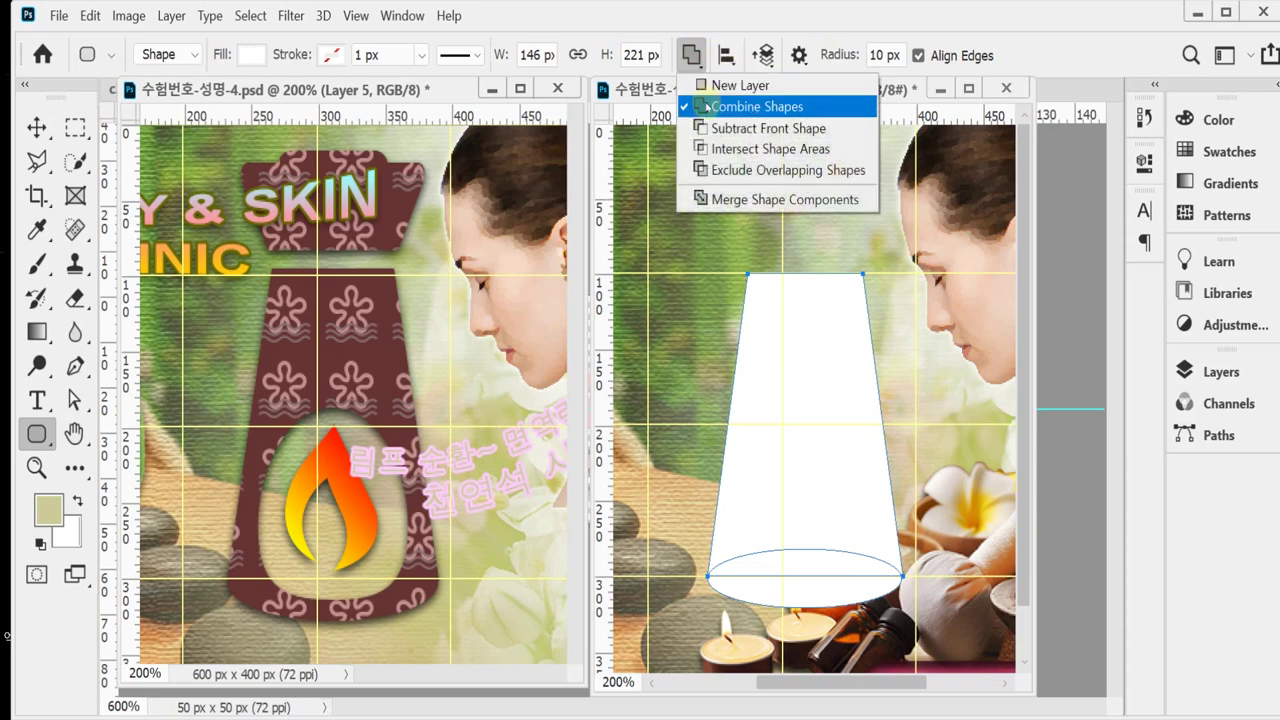
click(706, 106)
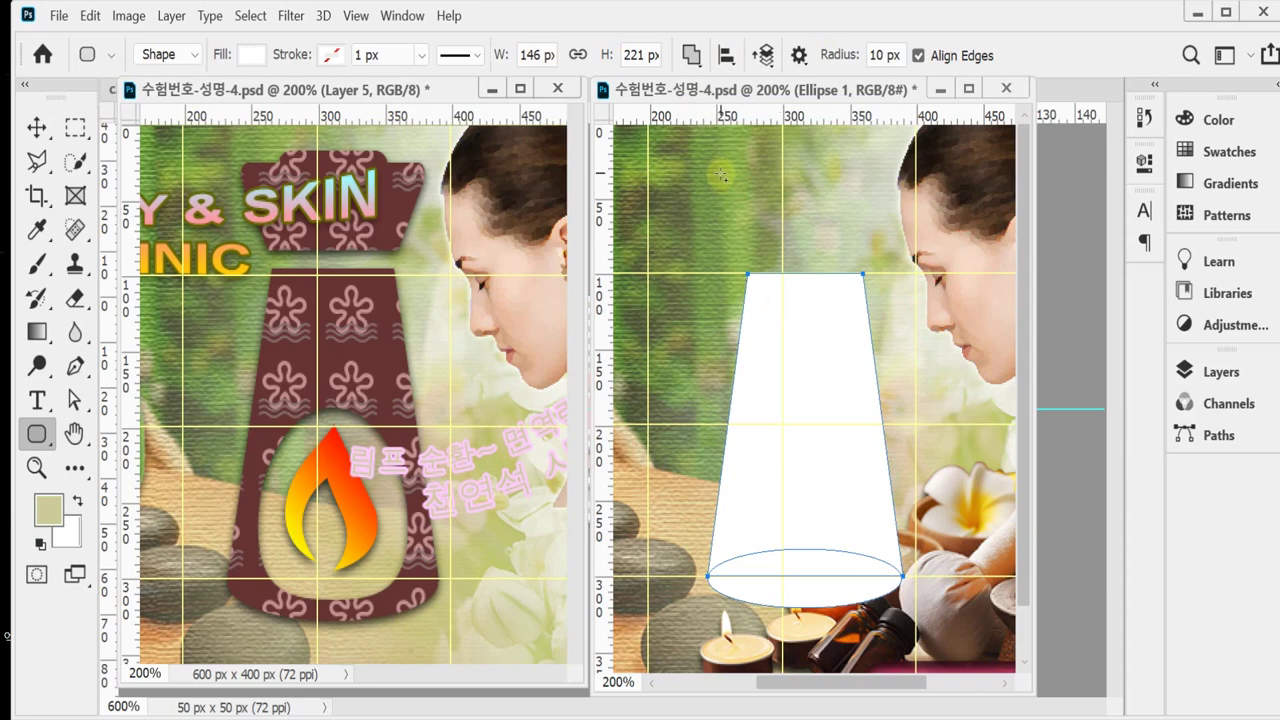
drag(720, 171, 888, 248)
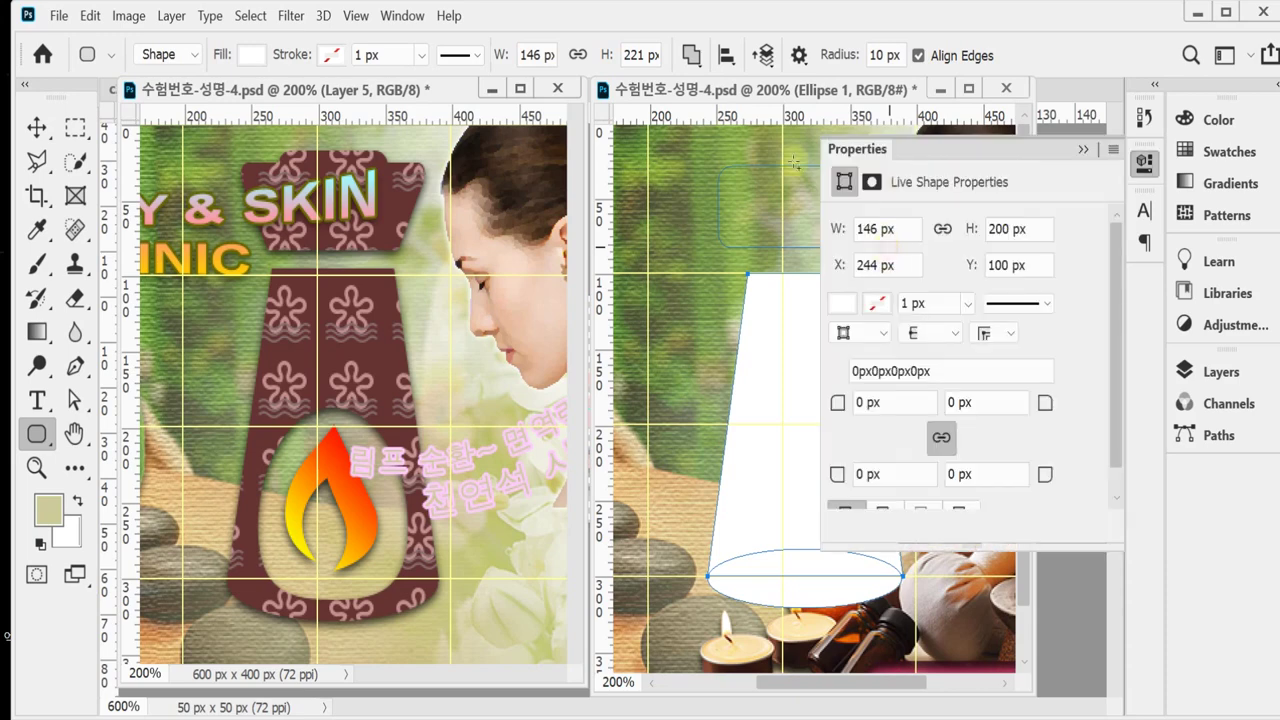
click(1144, 161)
Add a smaller rounded rectangle about 75 px wide and 52 px high, overlapping and rising slightly above the wide one.
drag(760, 153, 851, 232)
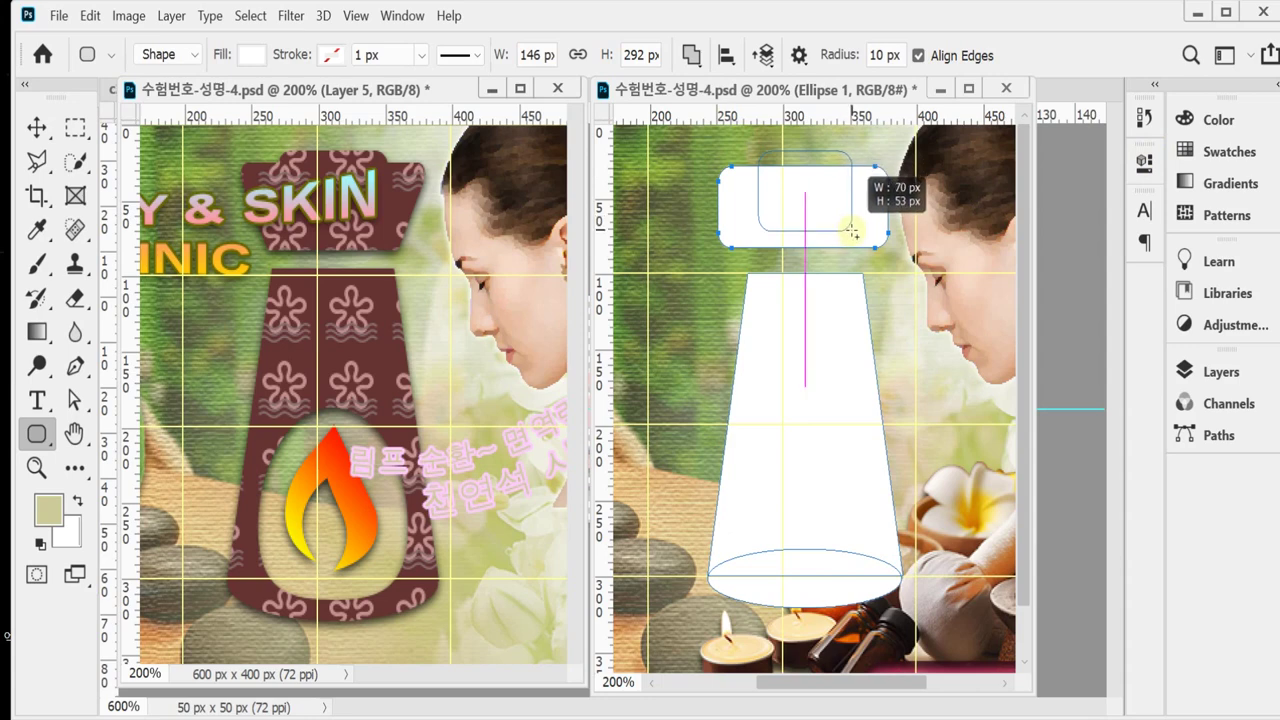
drag(851, 232, 1040, 131)
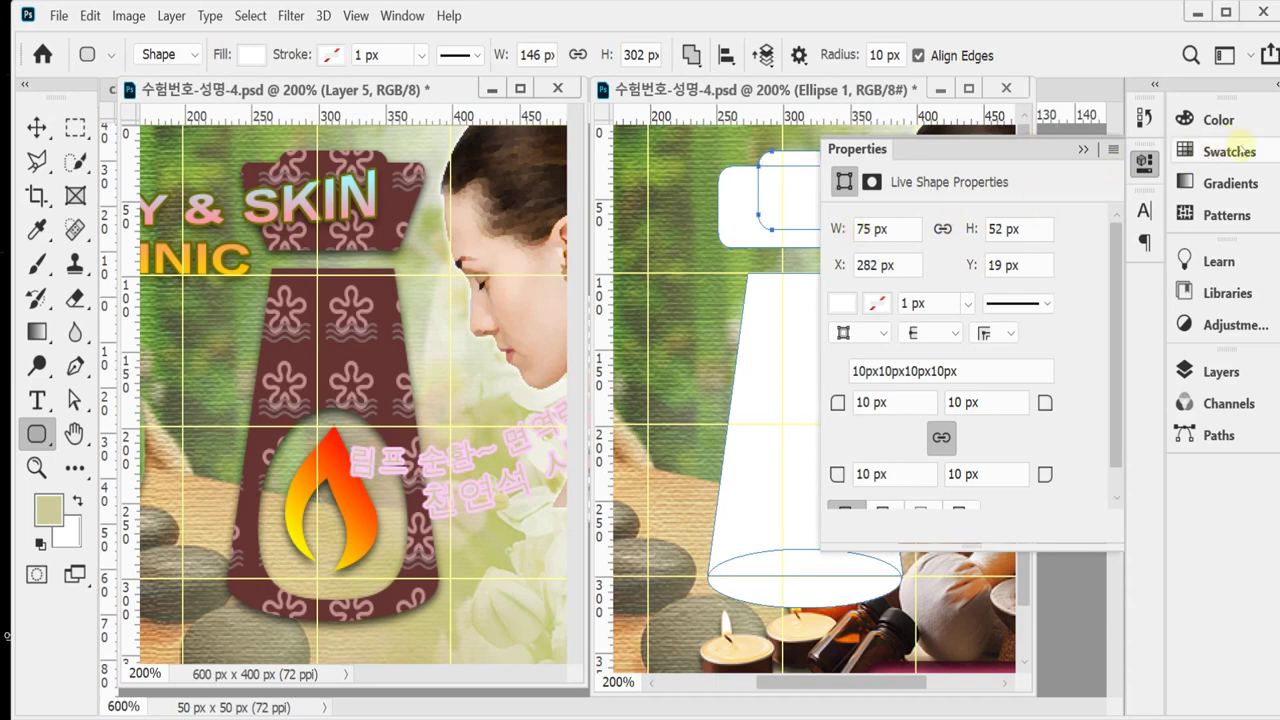
click(1143, 163)
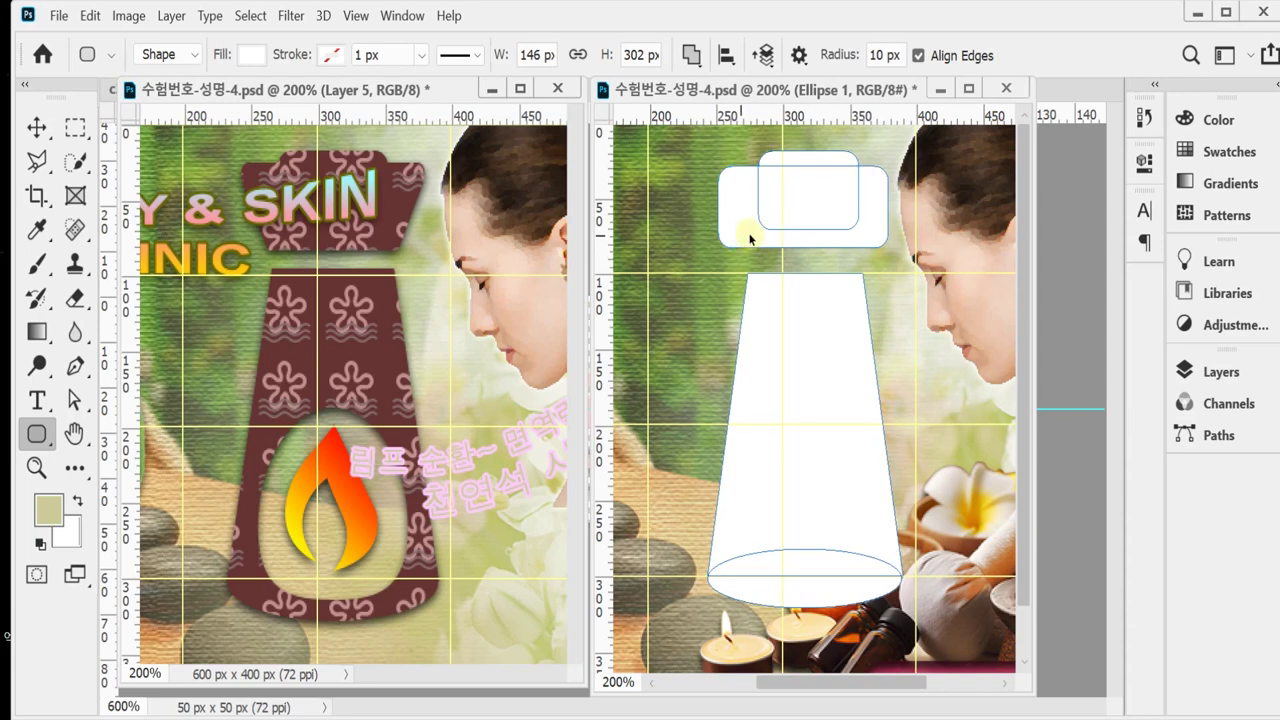
Narrow the wide rounded rectangle's lower edge symmetrically with a Perspective transform of about -24.84°, accepting conversion to a regular path.
key(ctrl+t)
right_click(752, 217)
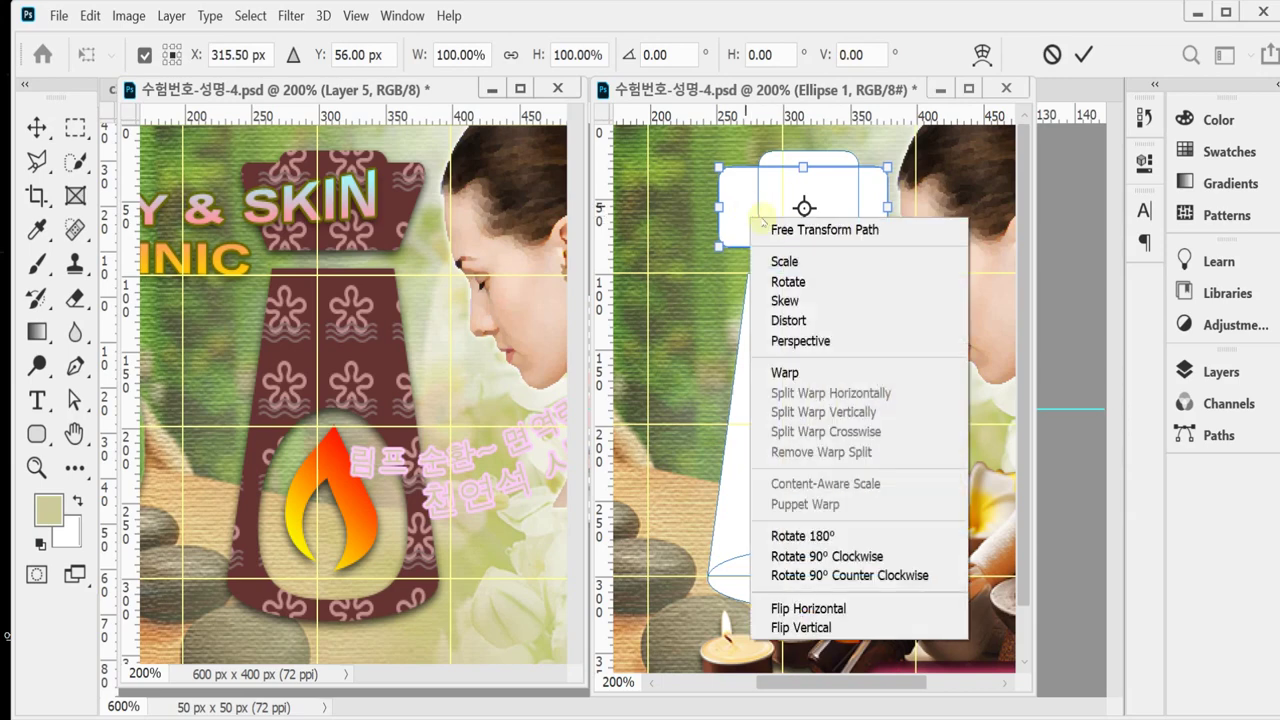
click(828, 345)
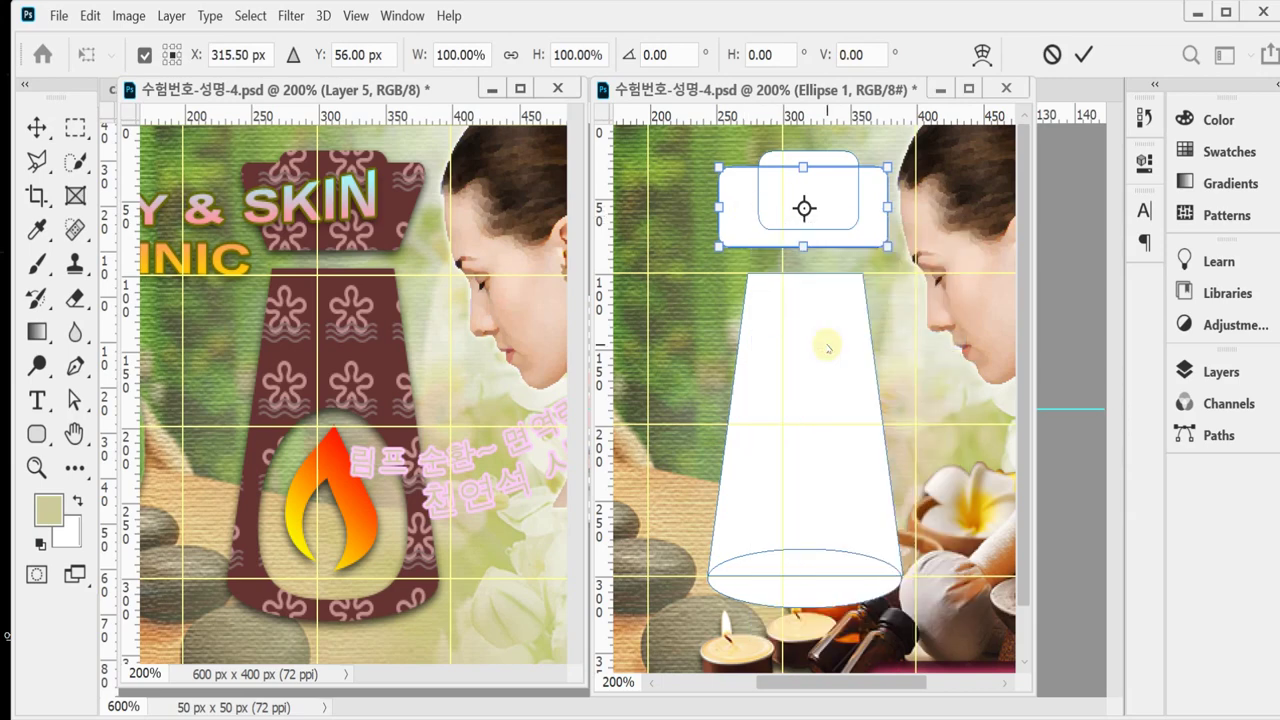
drag(719, 246, 751, 250)
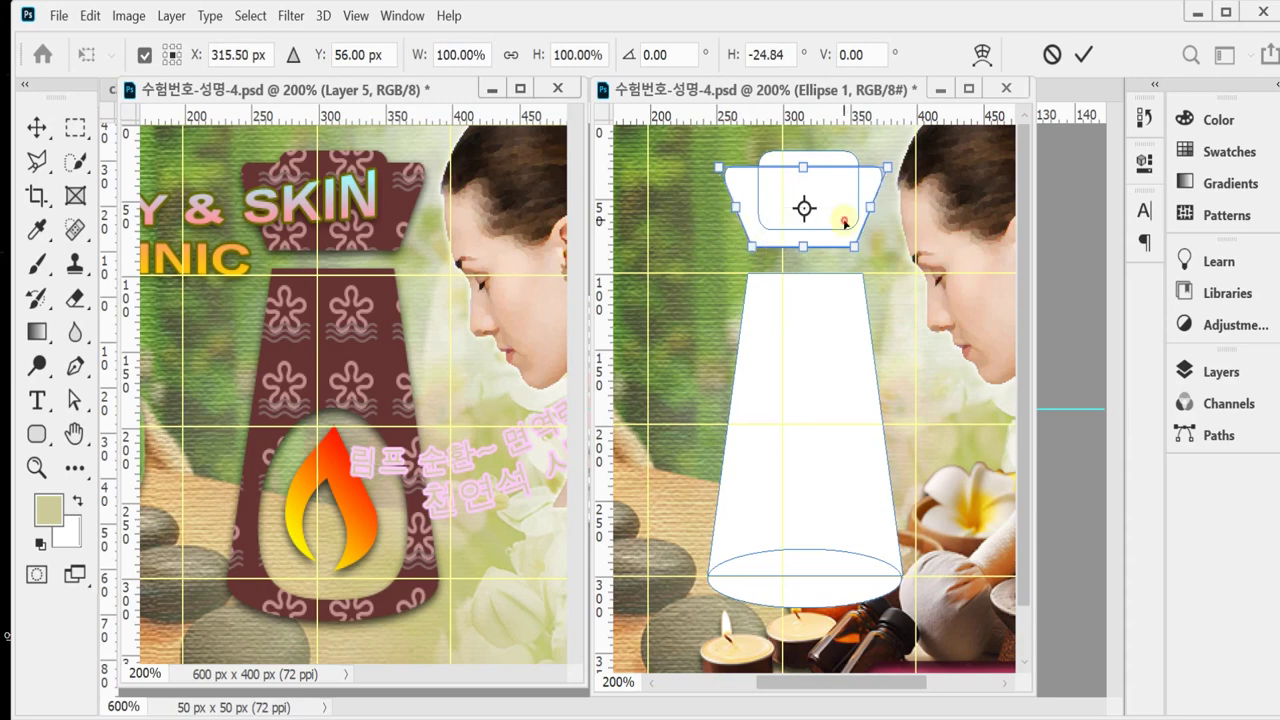
key(Return)
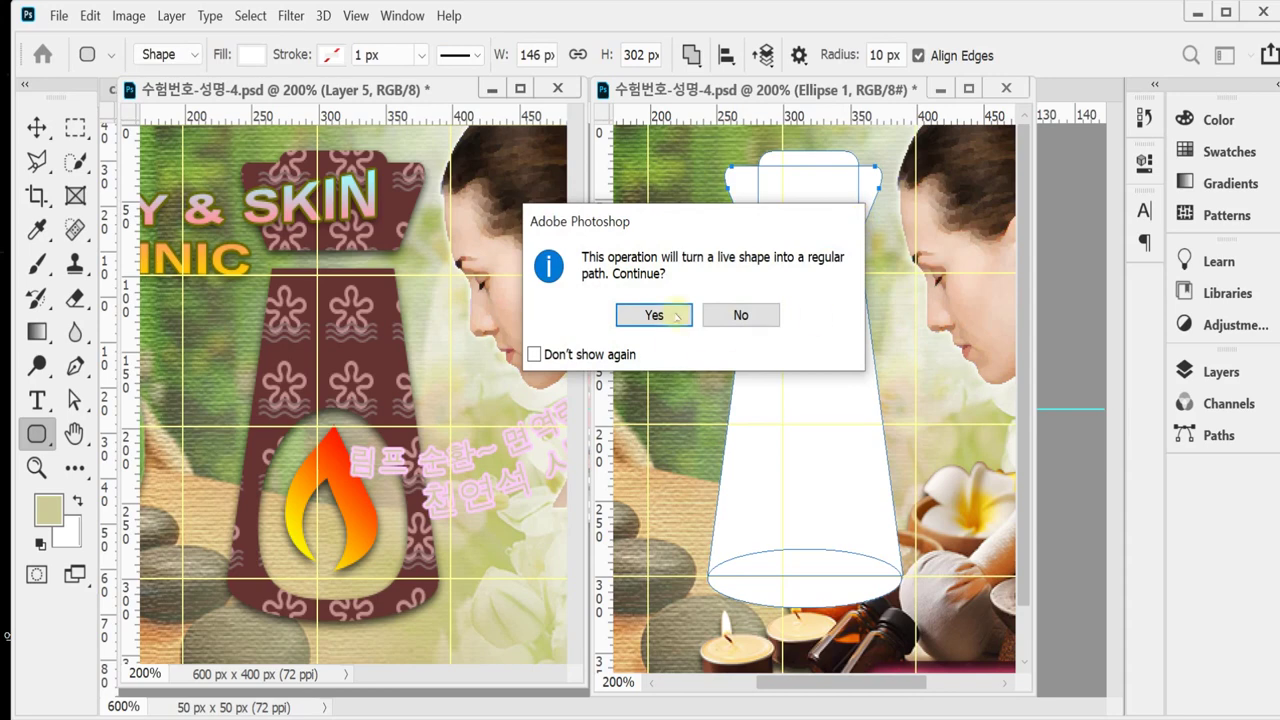
click(654, 315)
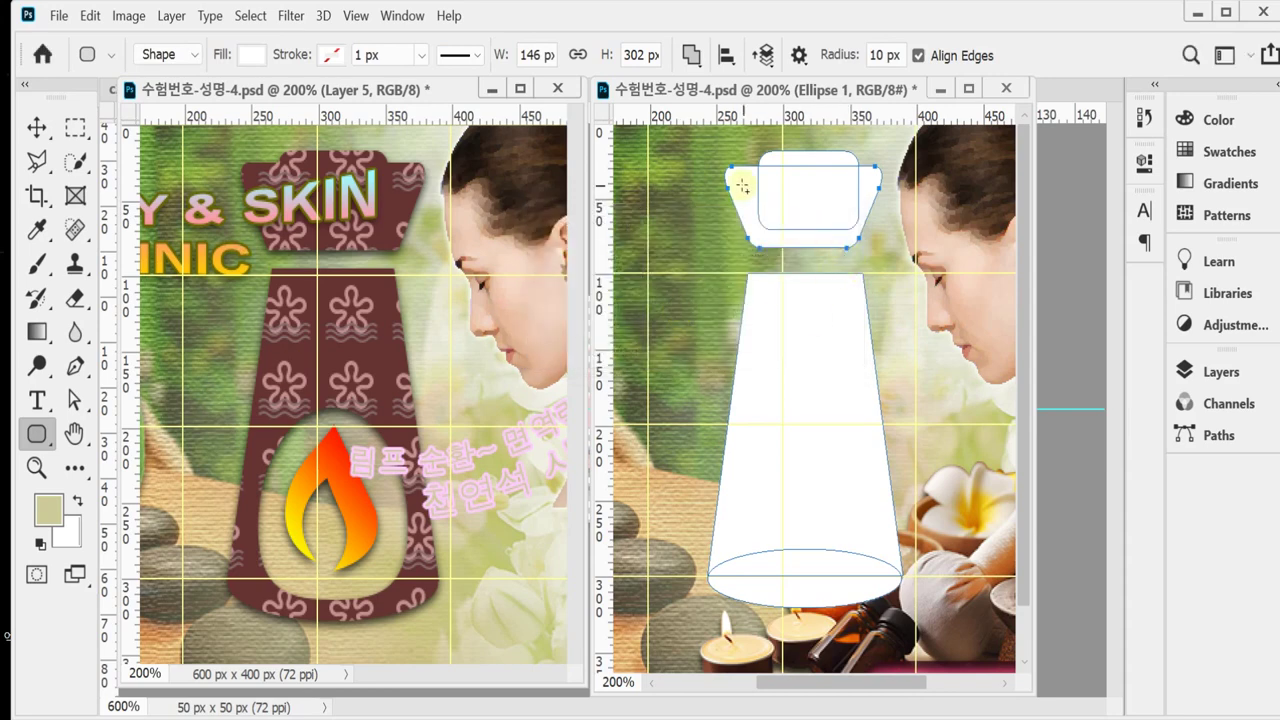
Select all the bottle shape's components and align their horizontal centers.
drag(698, 152, 871, 619)
click(727, 55)
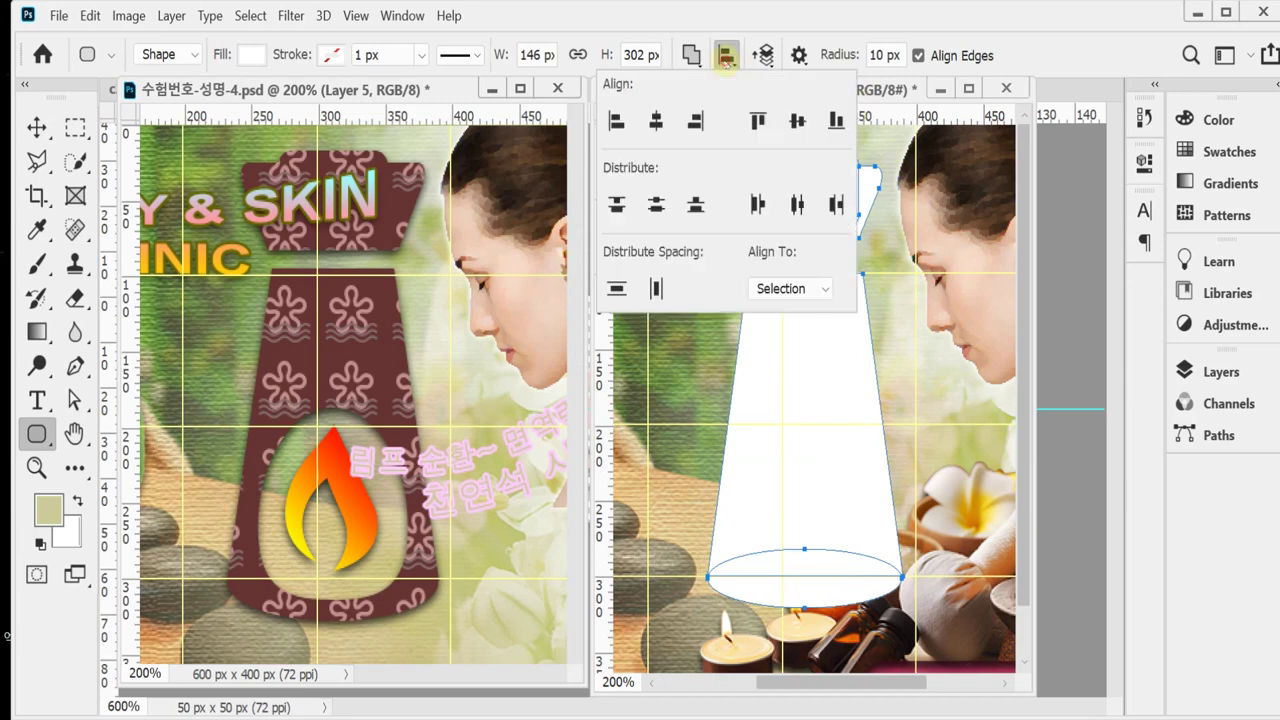
click(656, 120)
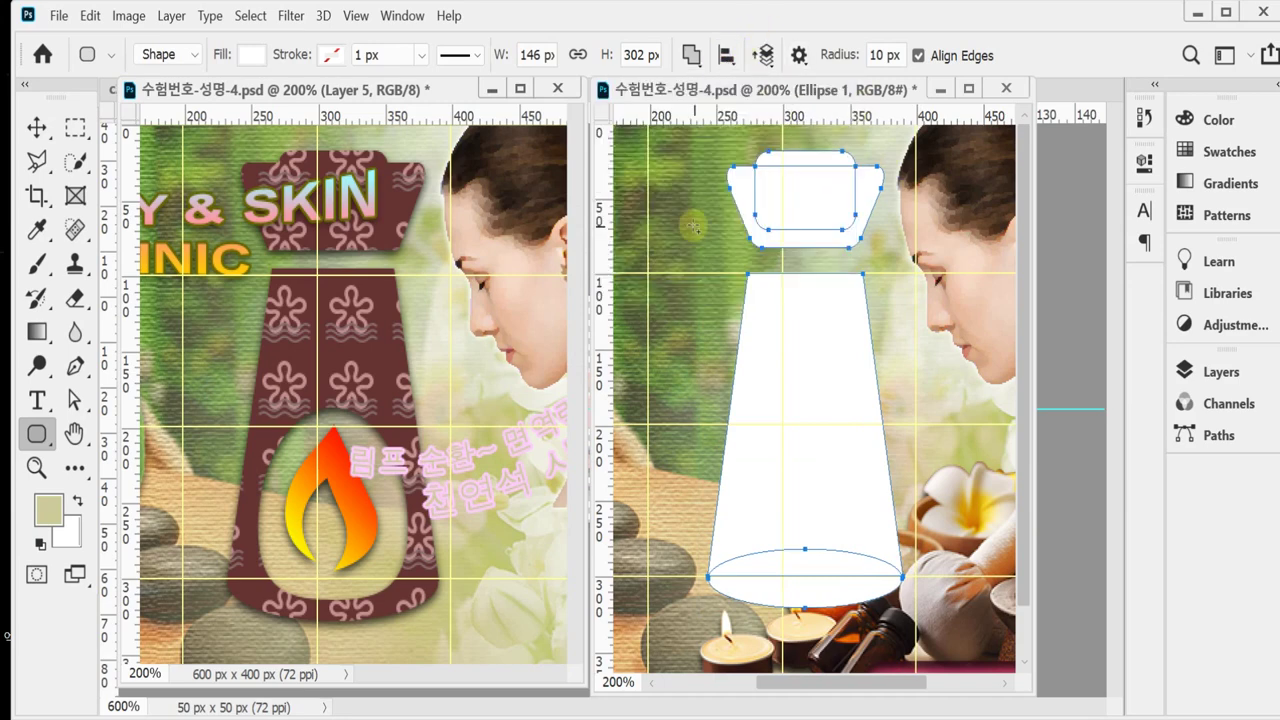
Move the two cap shapes slightly down and scale the flared one to about 112% width and 104% height.
drag(693, 168, 857, 220)
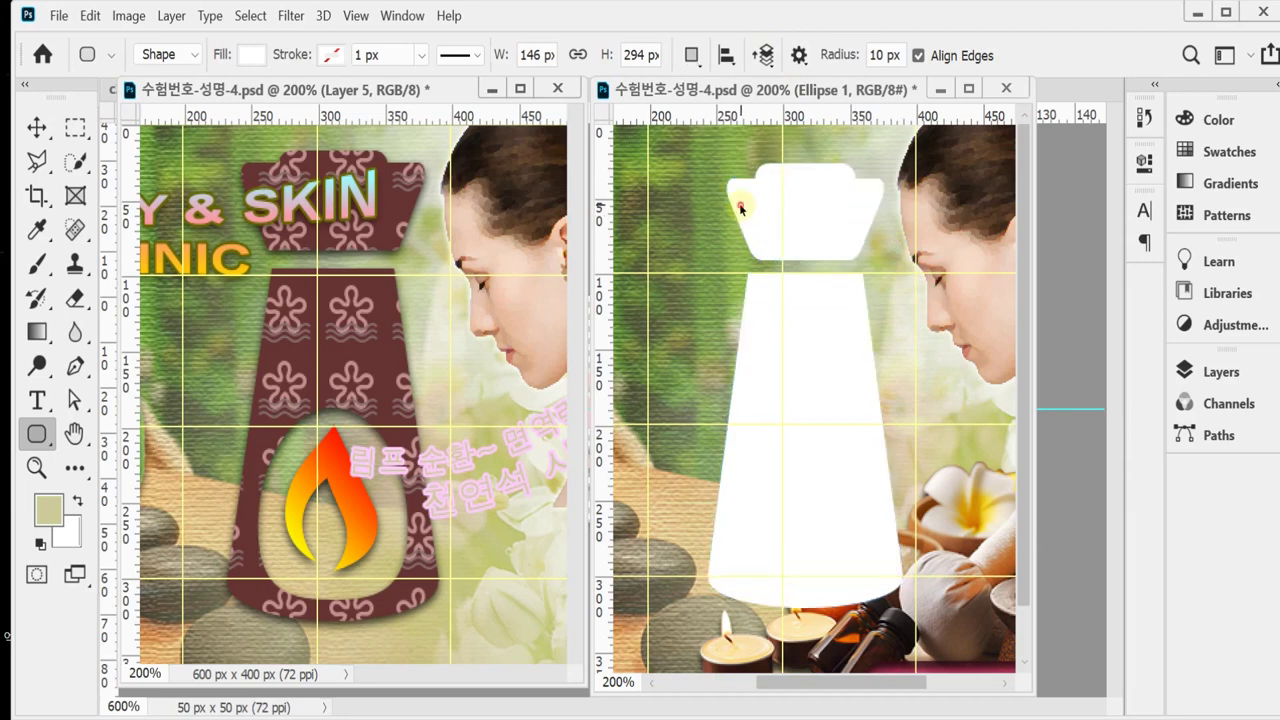
key(ctrl+t)
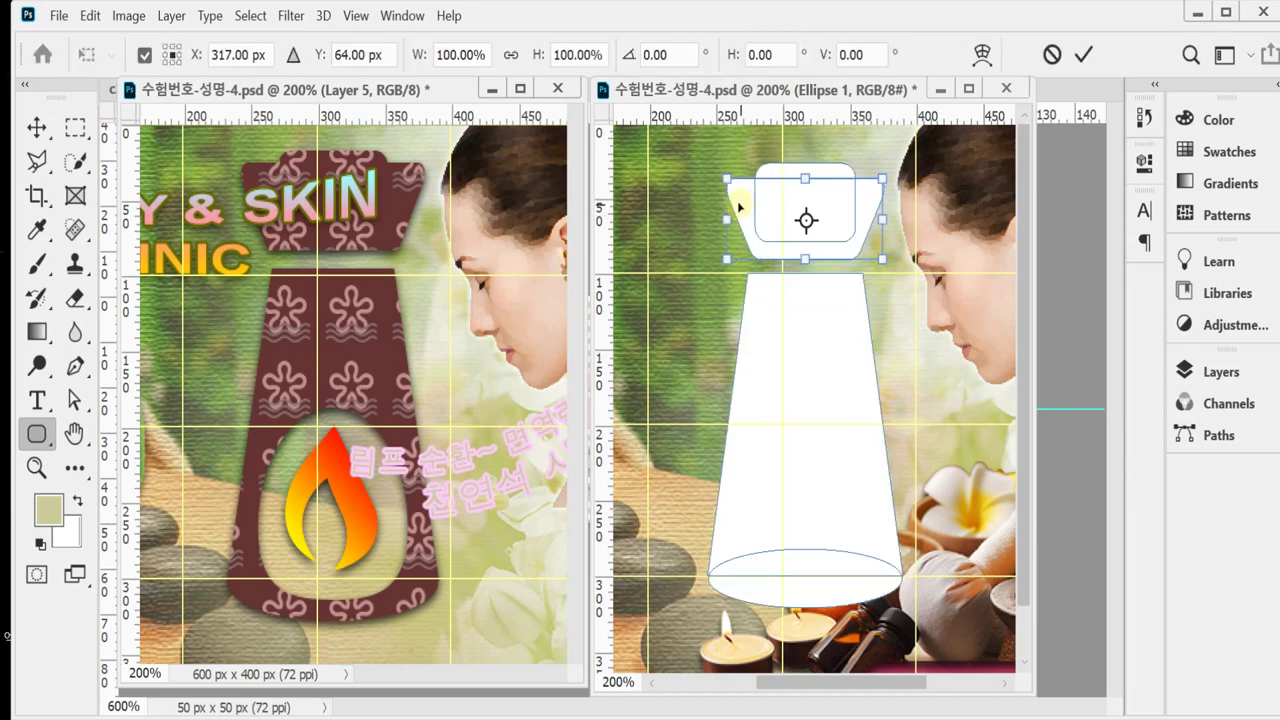
drag(727, 180, 753, 197)
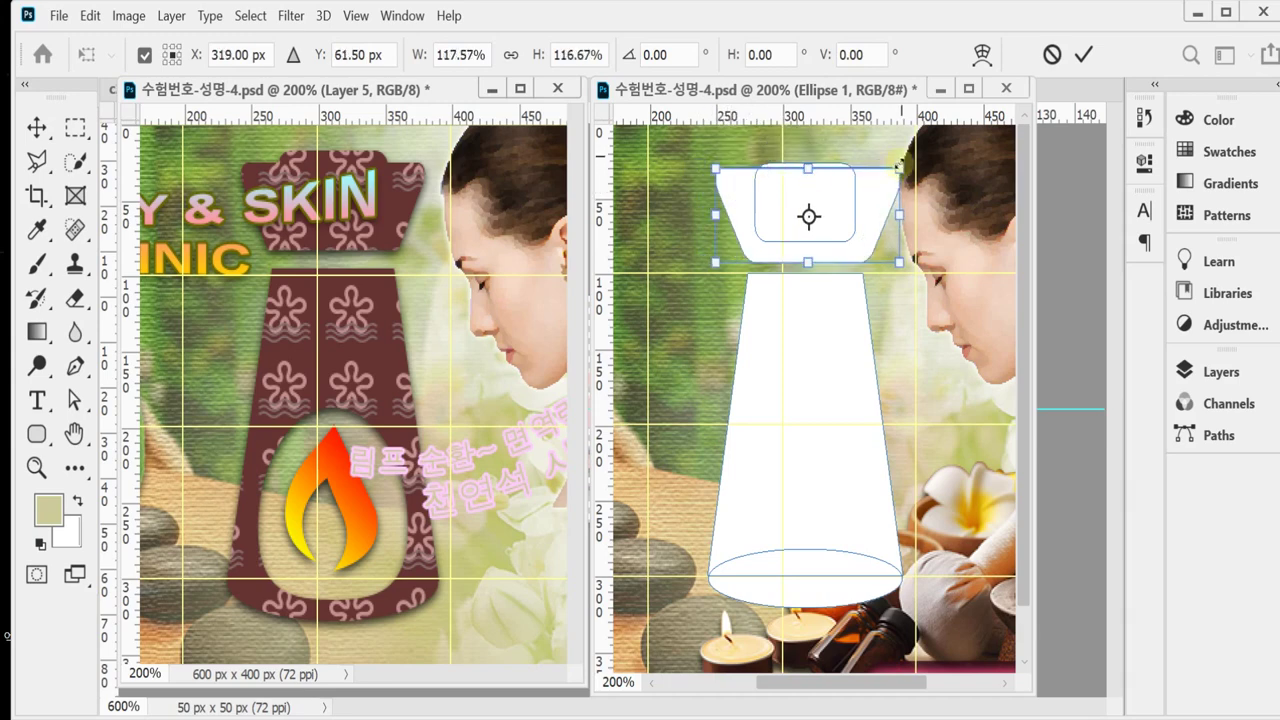
drag(905, 169, 870, 196)
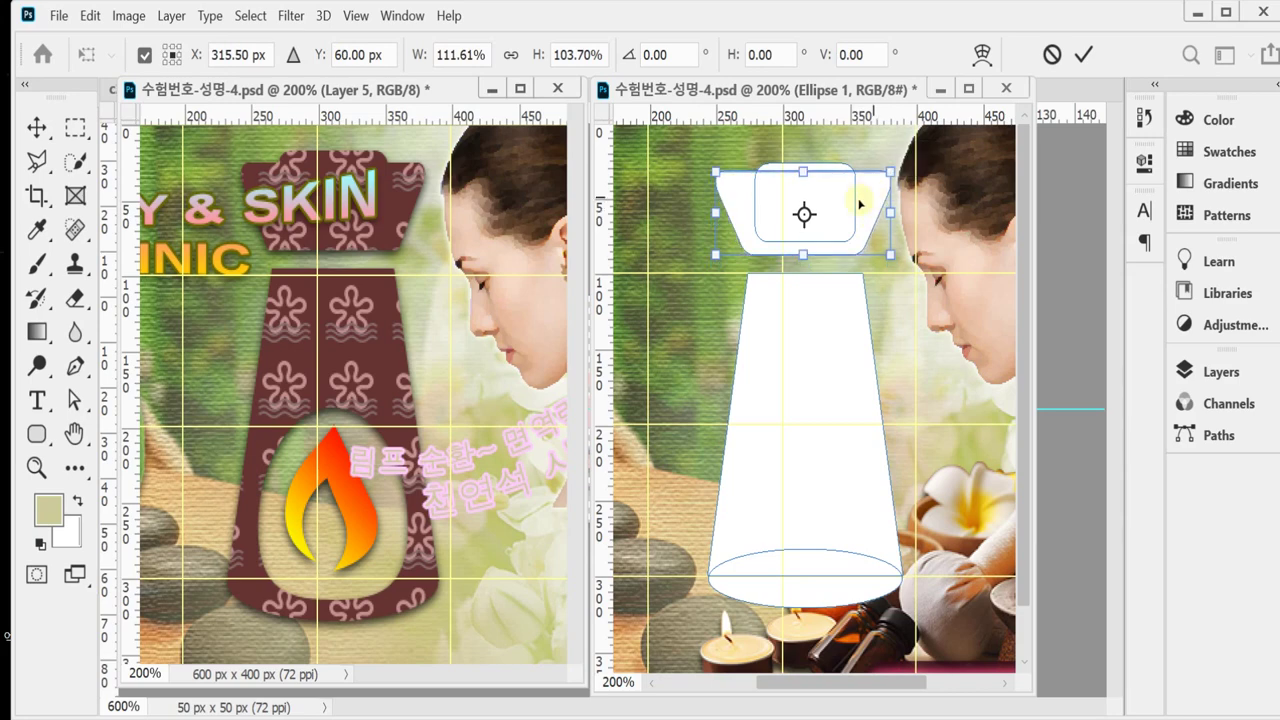
key(Return)
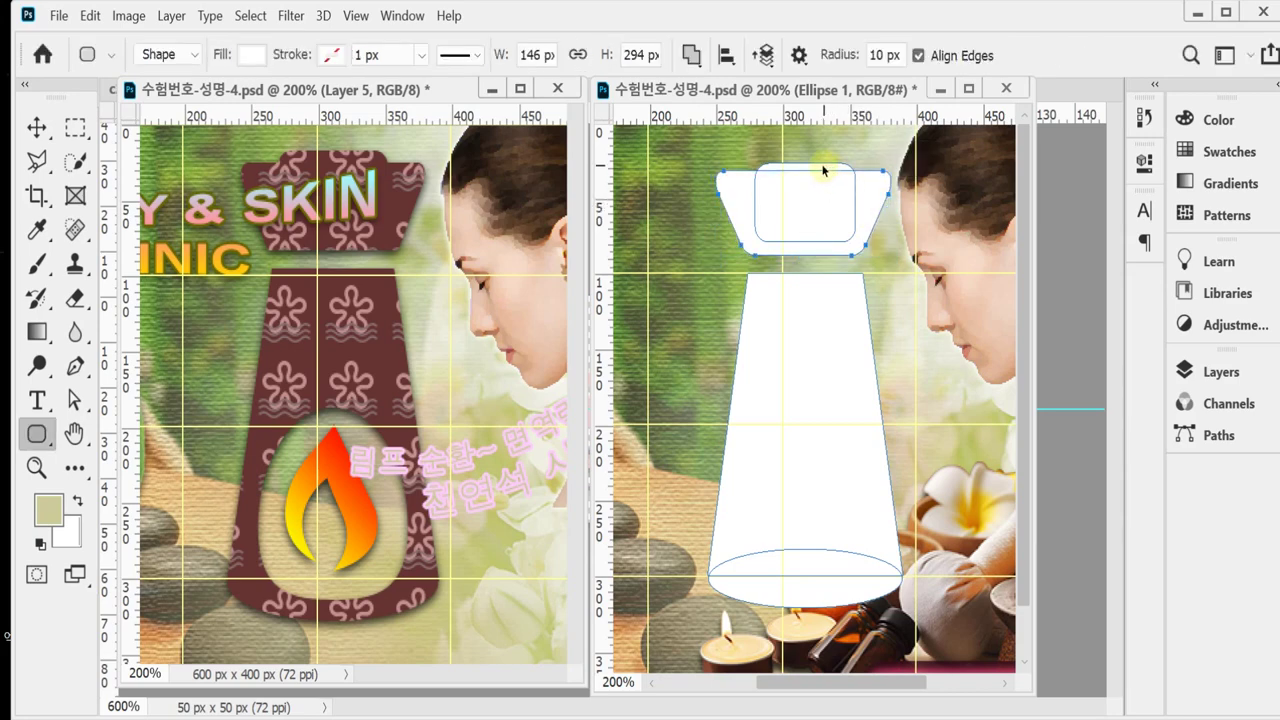
Raise the smaller rounded cap shape slightly, then select all the bottle components and realign their horizontal centers.
drag(823, 163, 828, 155)
drag(744, 148, 838, 571)
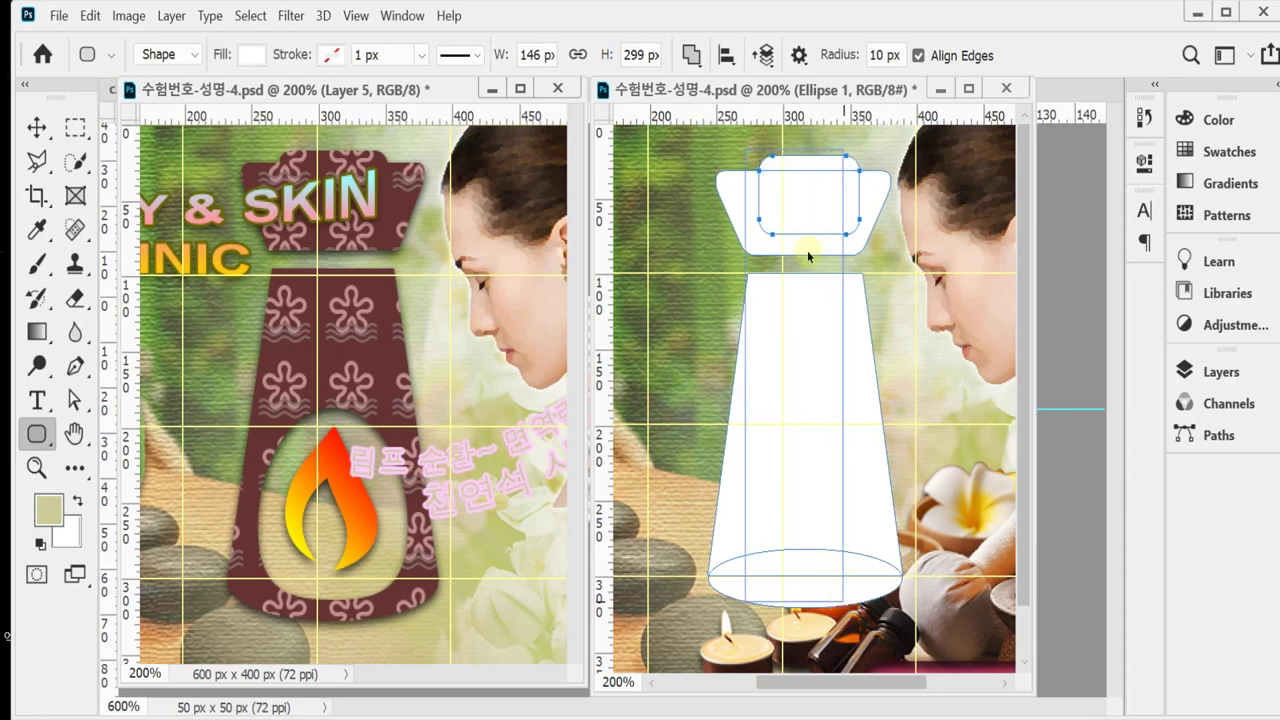
click(727, 55)
click(654, 121)
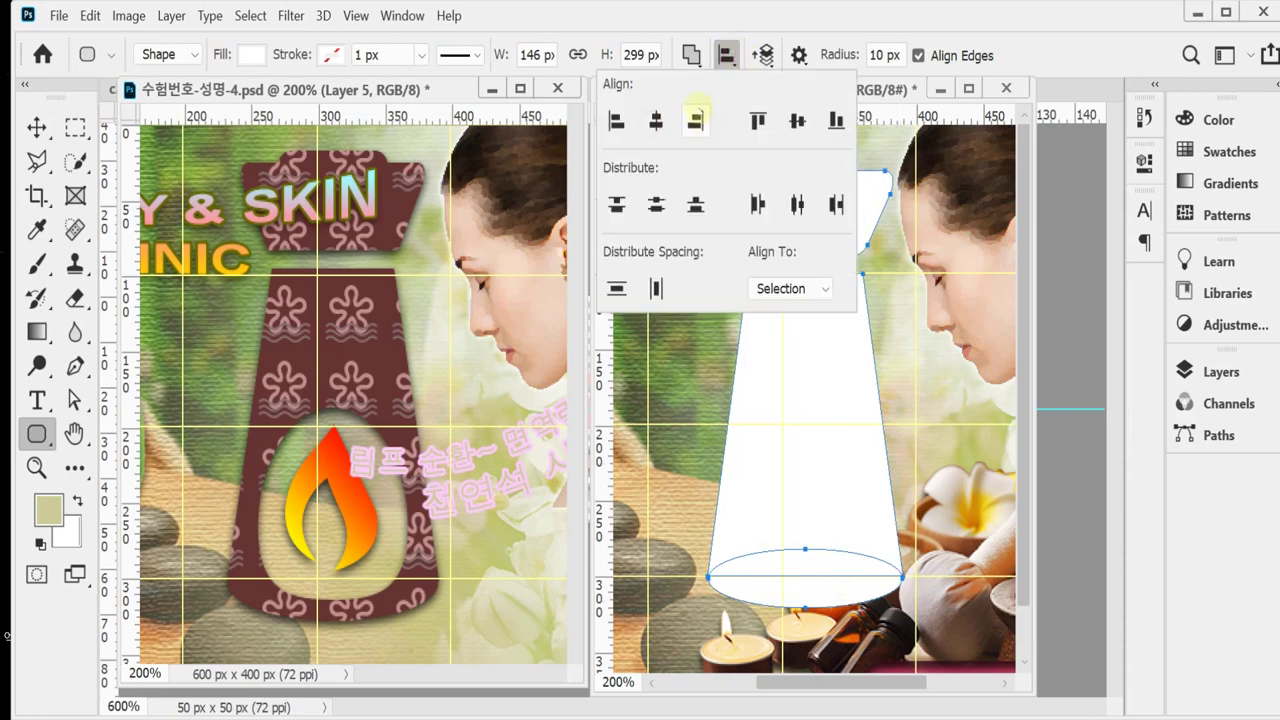
click(772, 15)
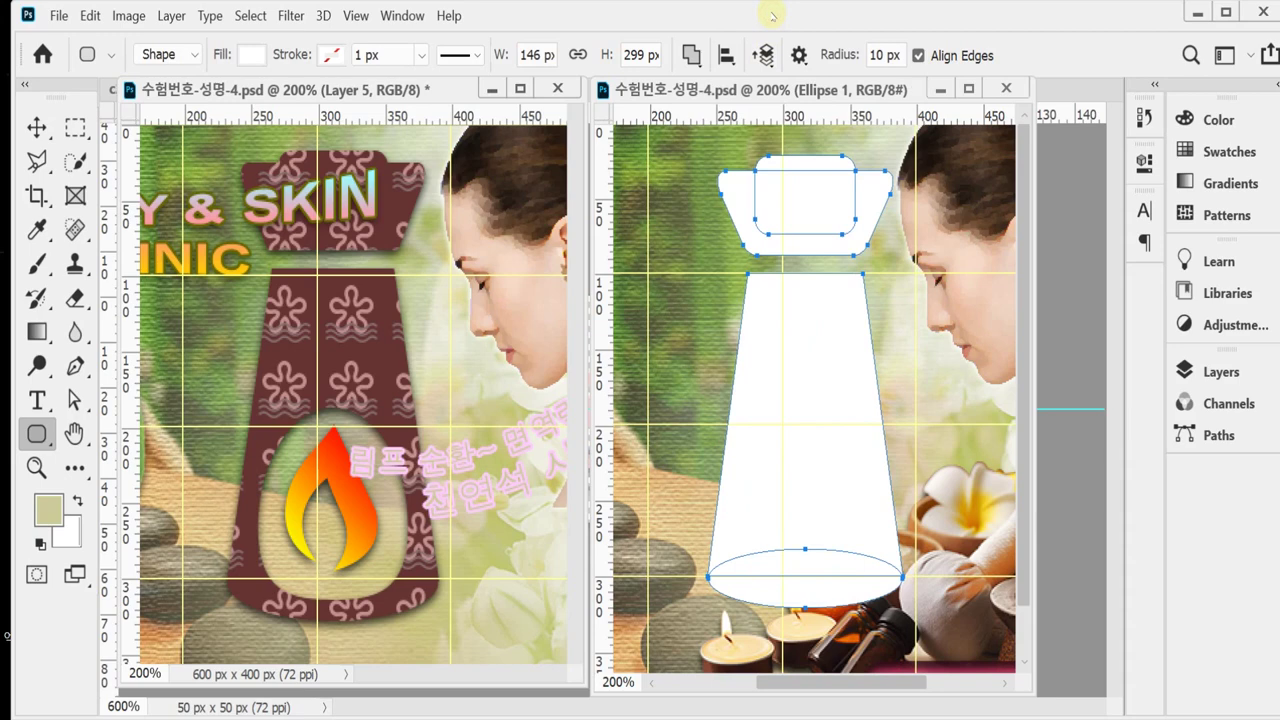
Move the two cap shapes down together by about 7 px, closer to the body's upper edge.
ctrl+click(827, 240)
key(Down)
key(Down)
key(Down)
key(Down)
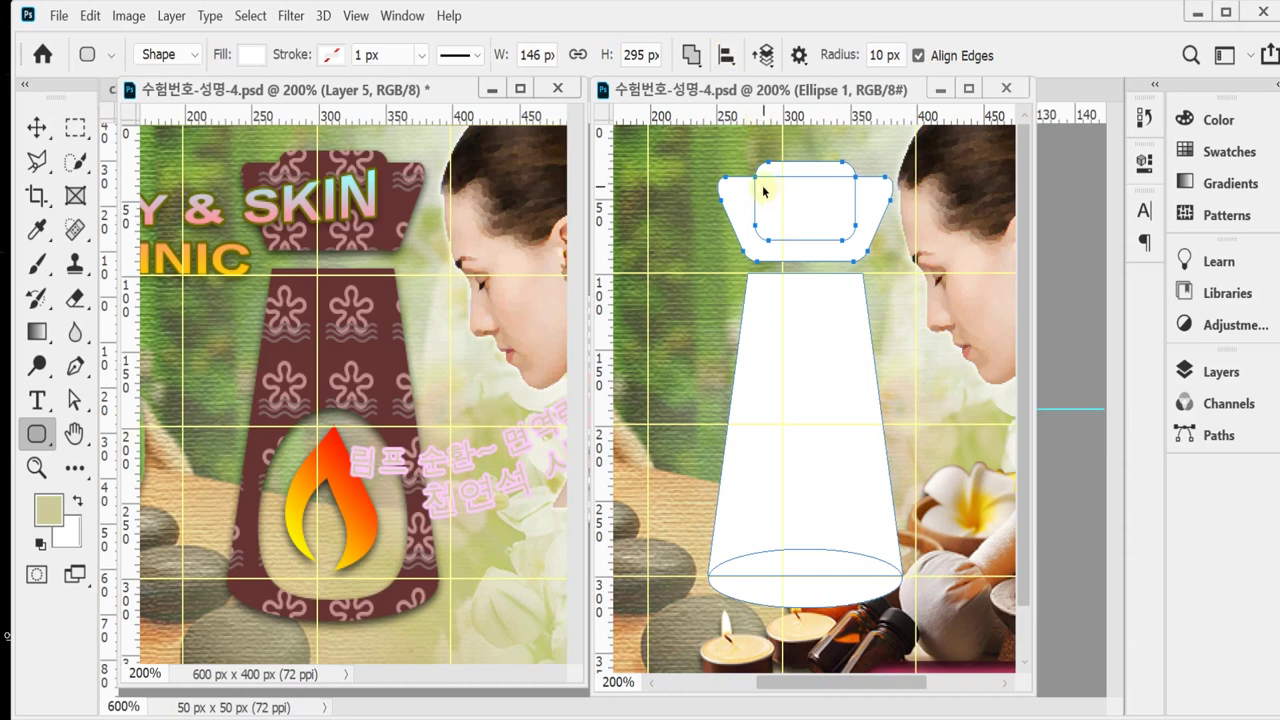
drag(763, 190, 766, 195)
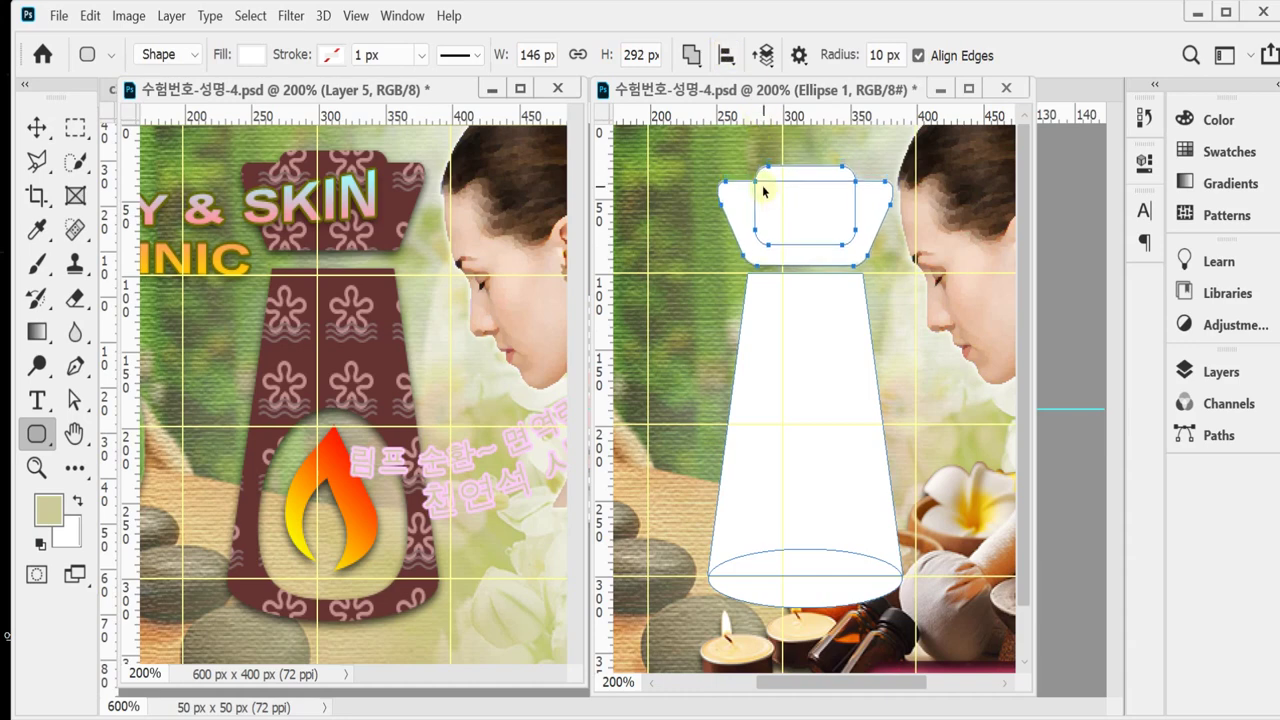
click(694, 236)
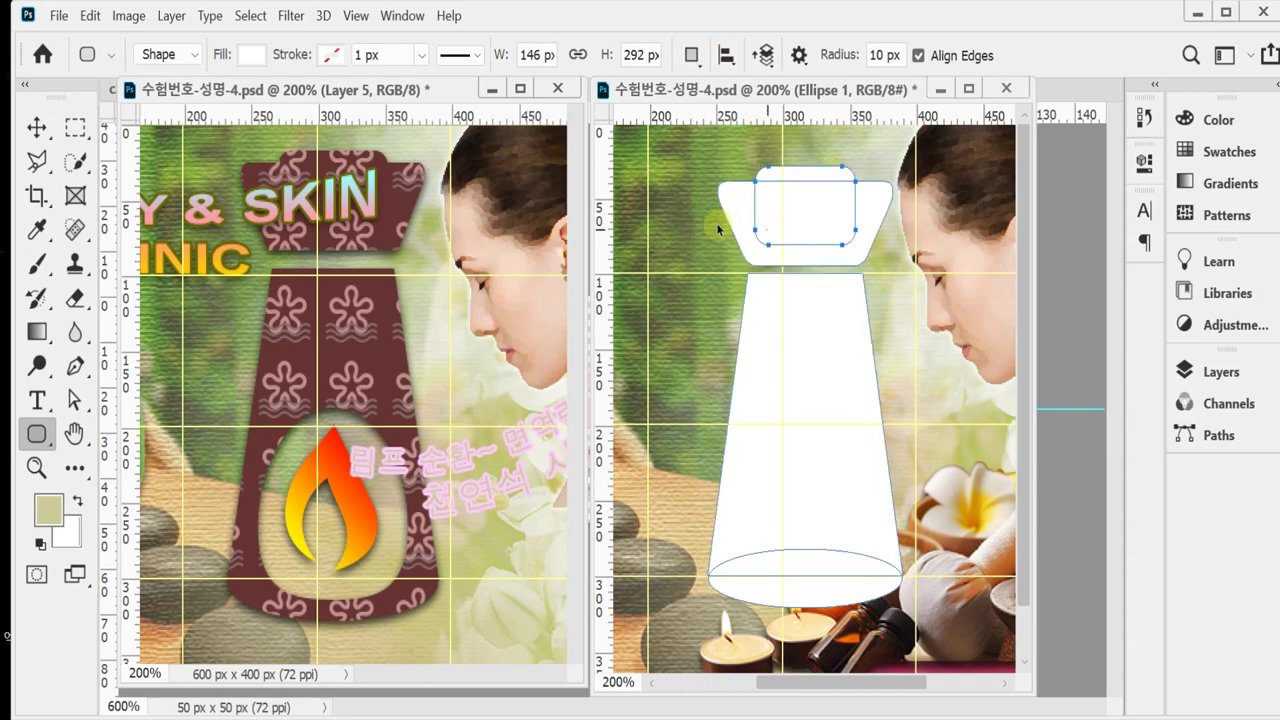
click(718, 229)
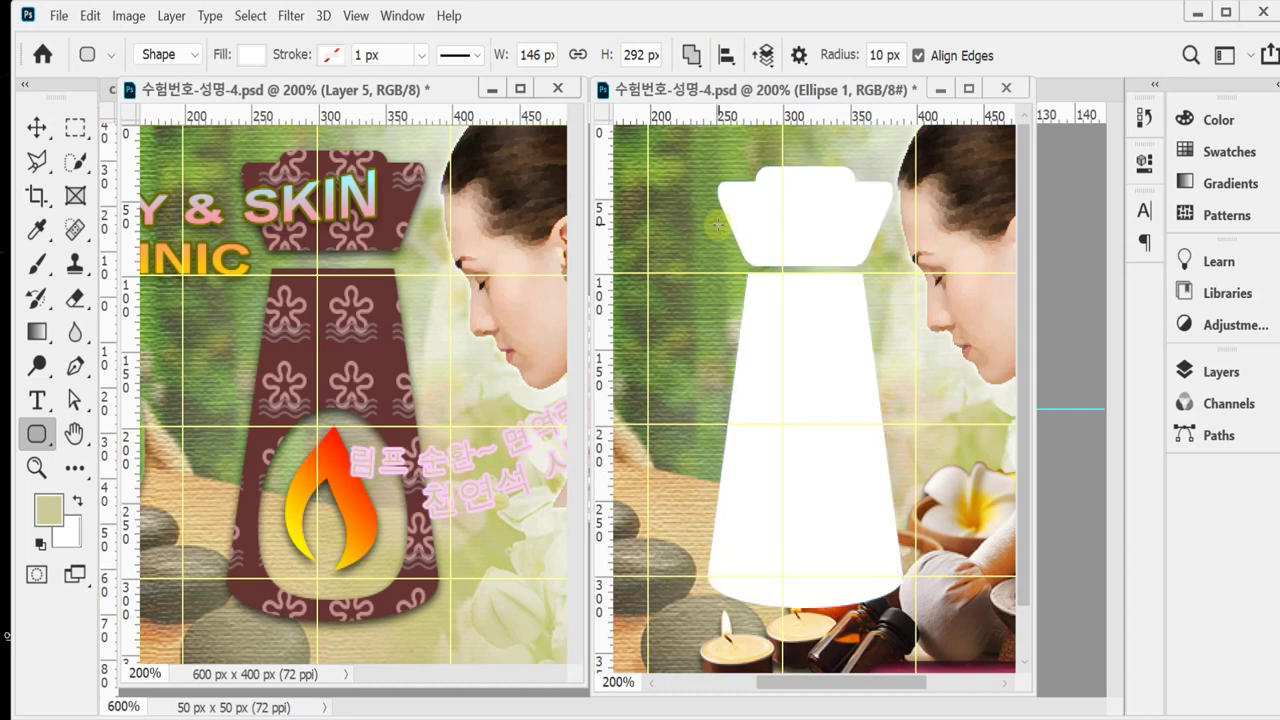
click(718, 225)
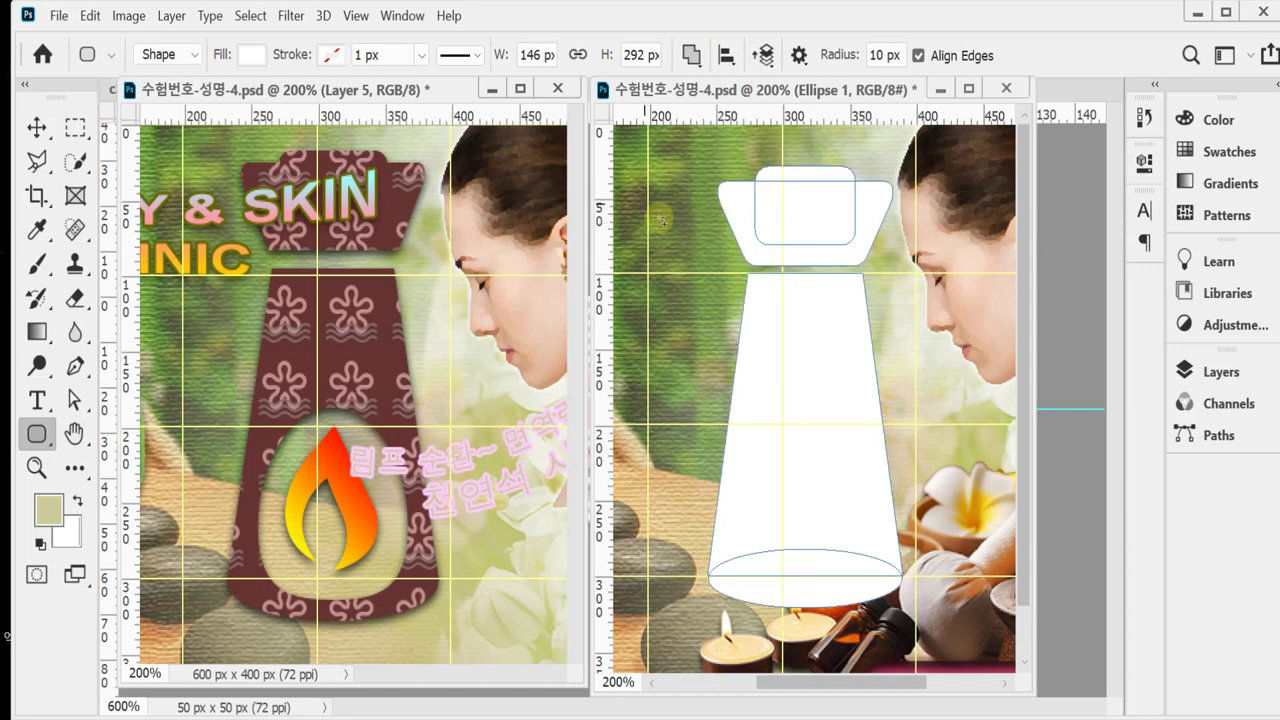
Subtract a thin rounded rectangle about 160 px wide and 17 px high across the neck between the cap and the body.
click(37, 434)
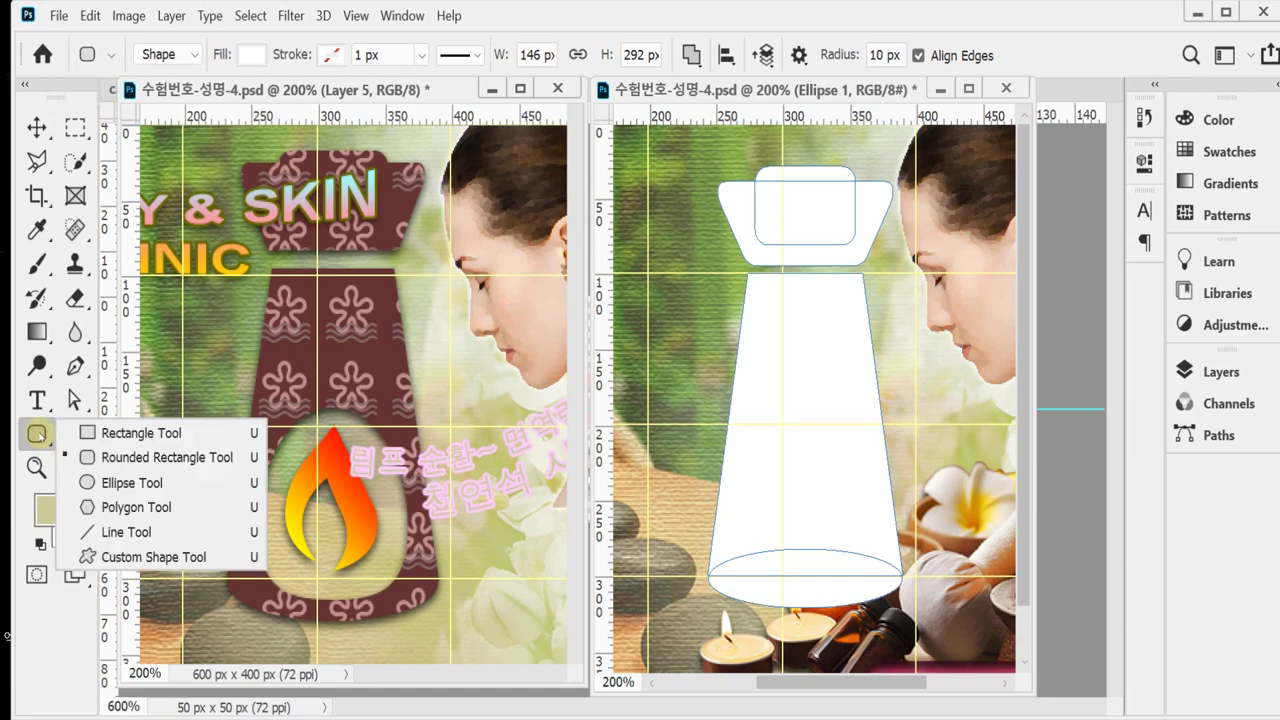
click(37, 434)
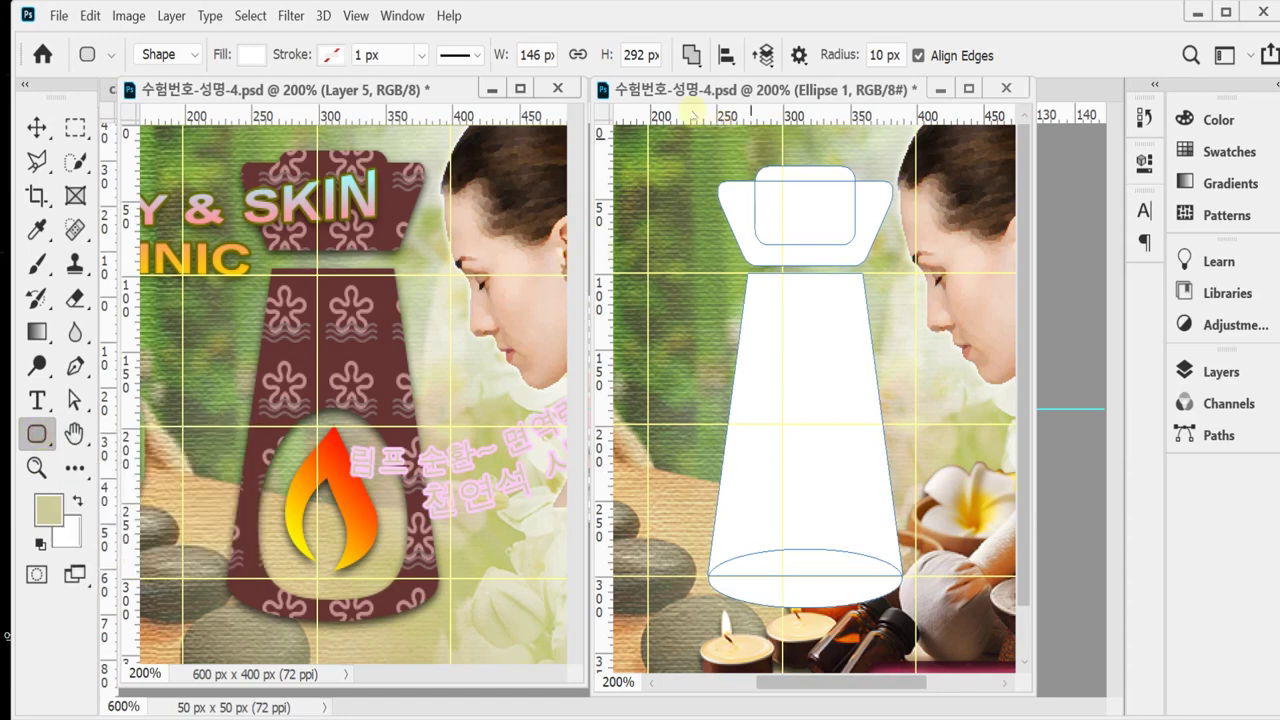
click(691, 55)
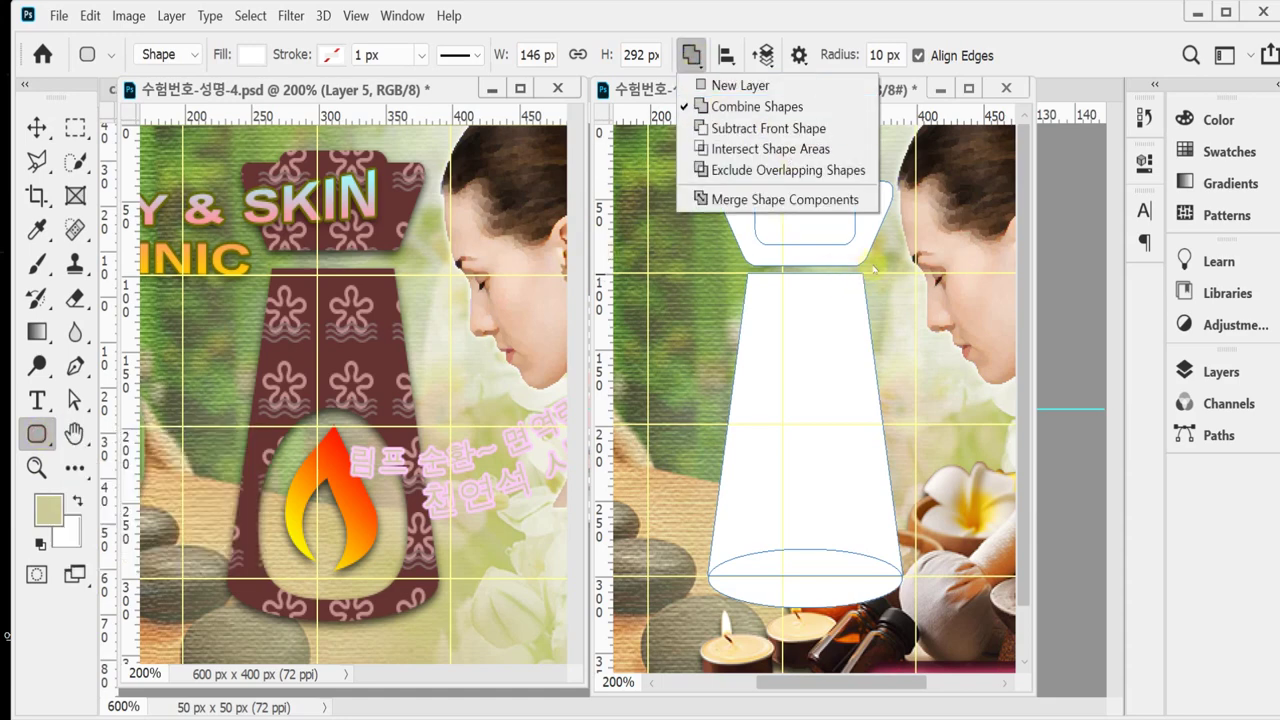
click(732, 128)
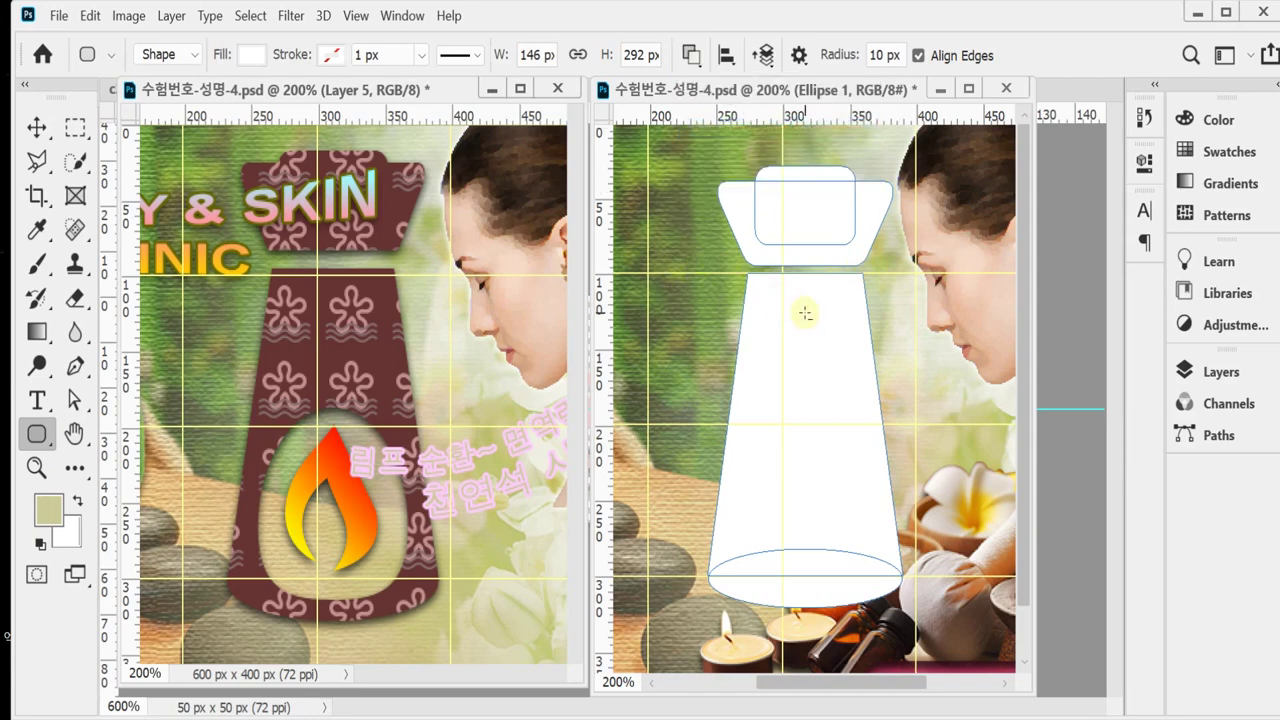
drag(730, 254, 913, 279)
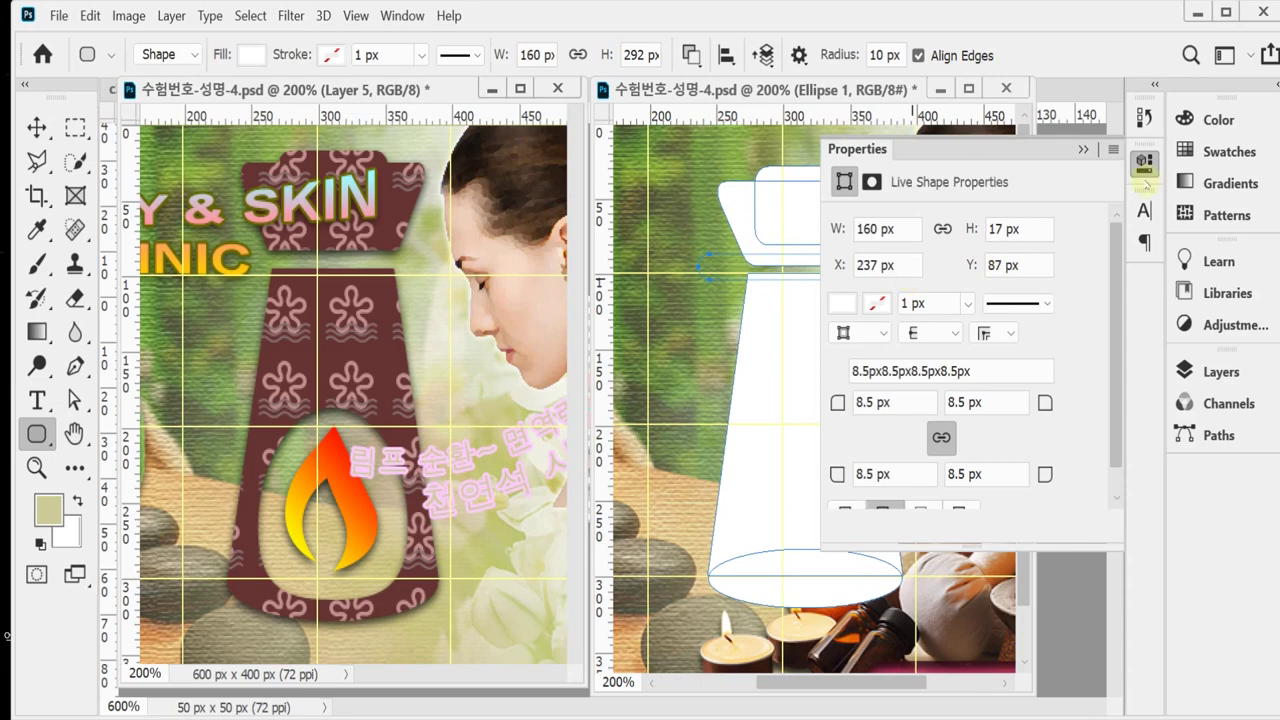
click(1144, 163)
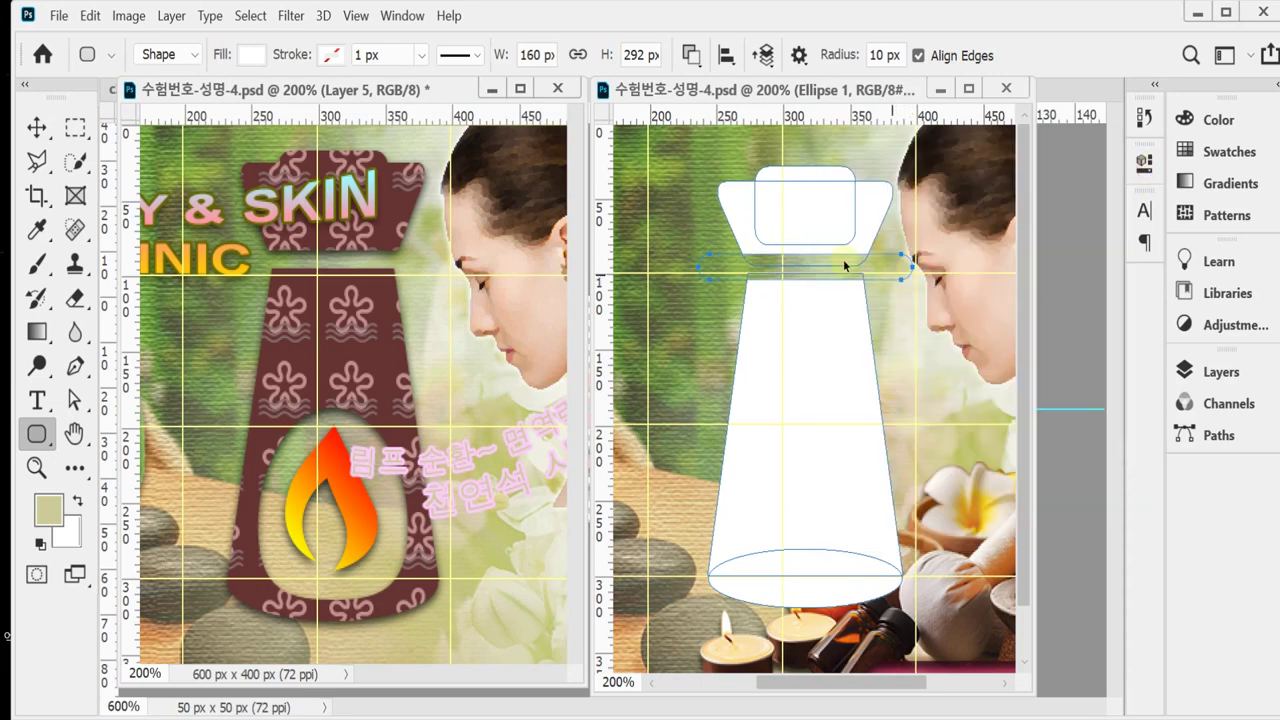
Reduce the subtracted neck band's height to 82.35% by lowering its upper edge.
key(ctrl+t)
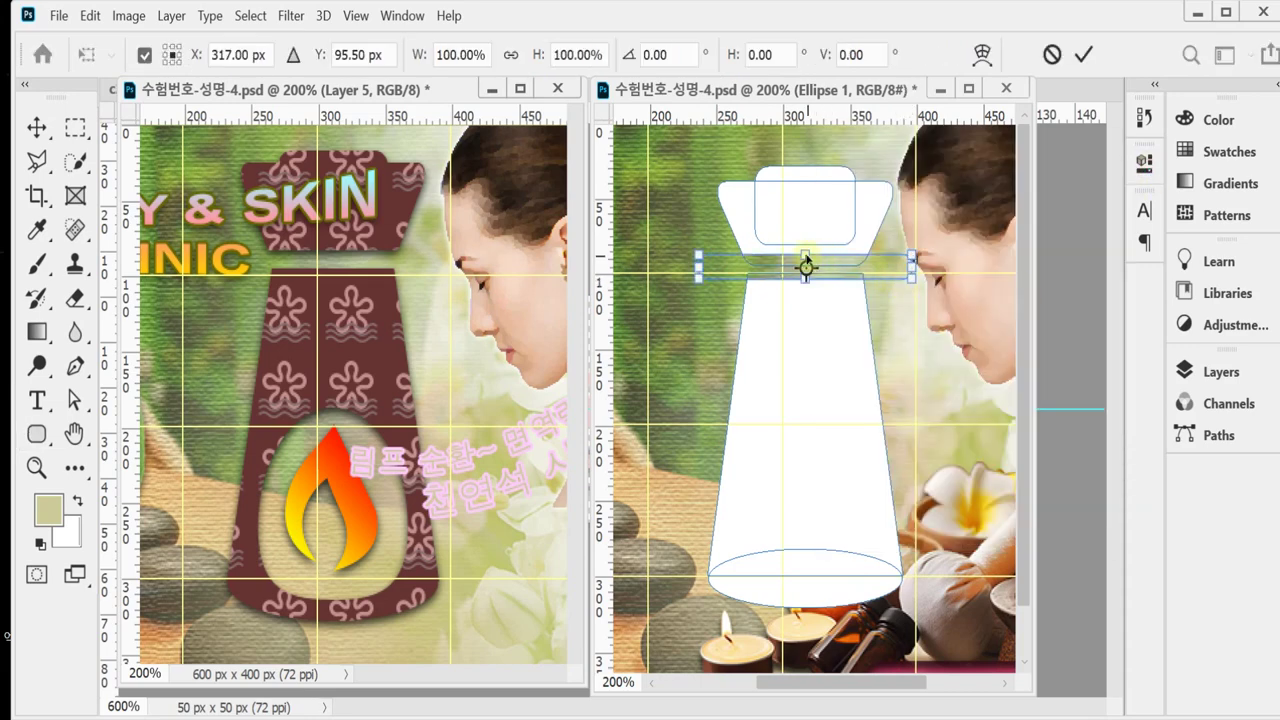
drag(805, 251, 803, 257)
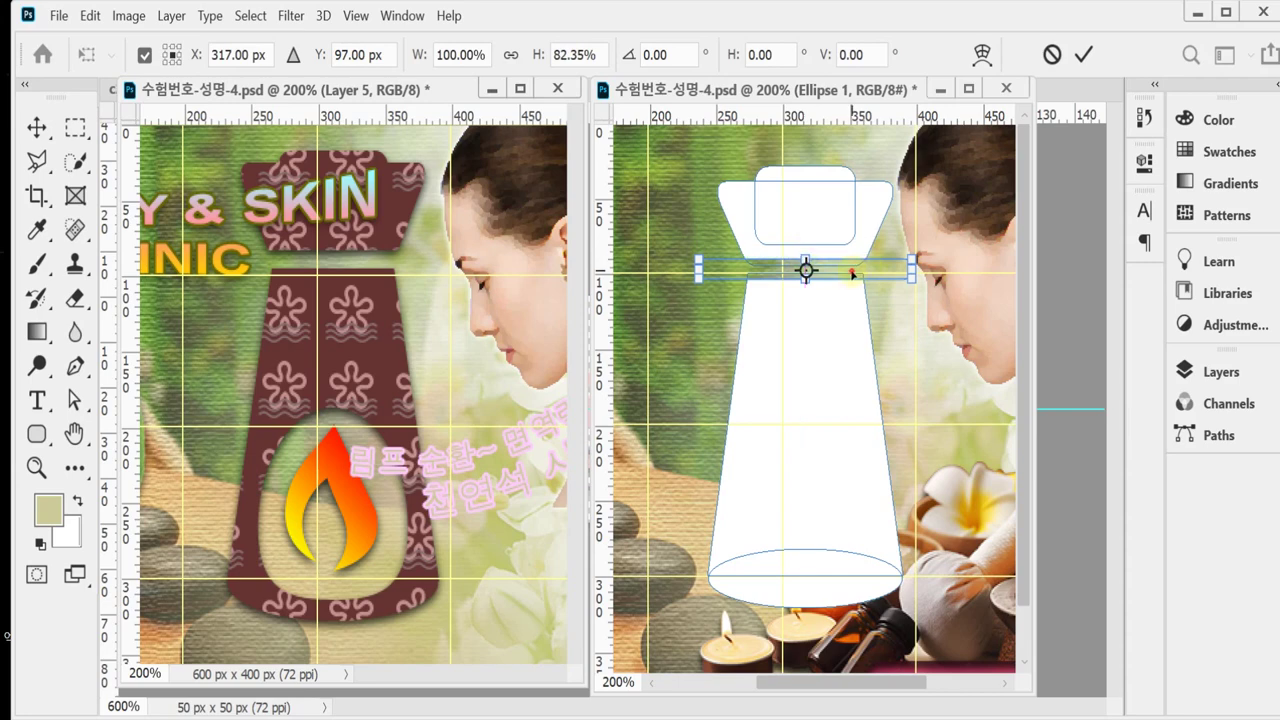
key(Return)
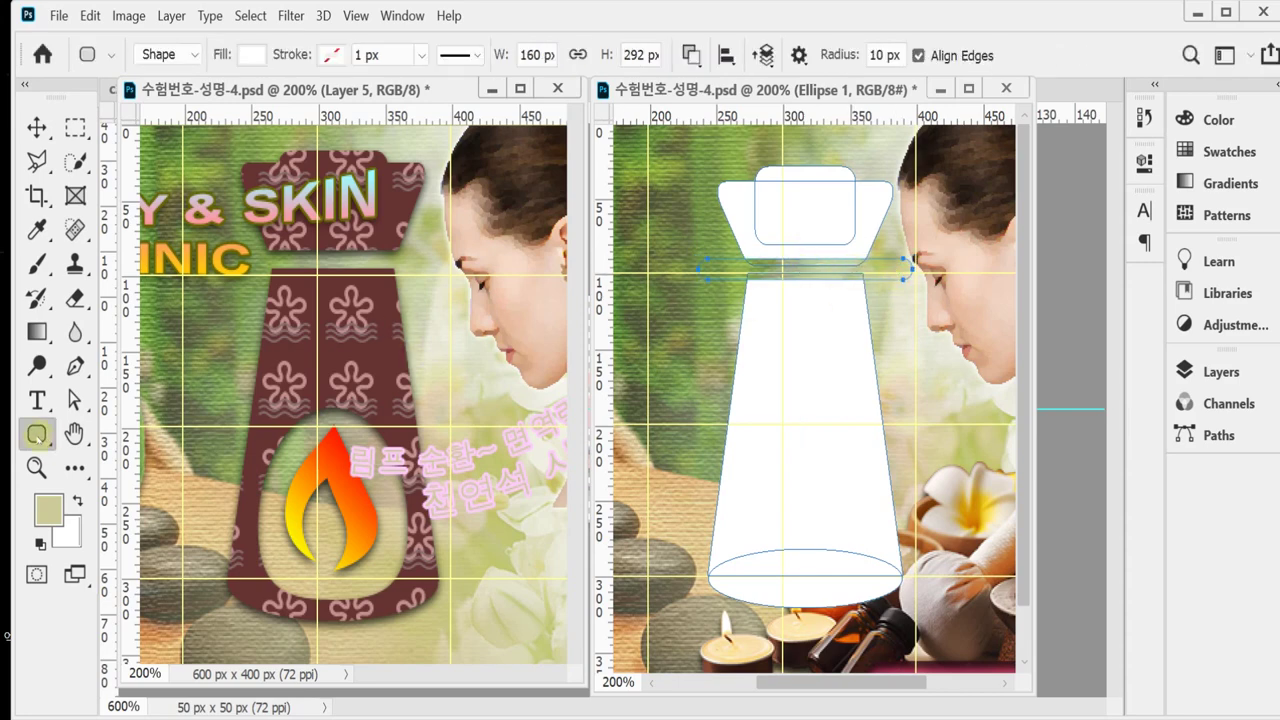
Subtract a tall ellipse drawn from its center in the lower part of the bottle body and shift it slightly down.
right_click(37, 435)
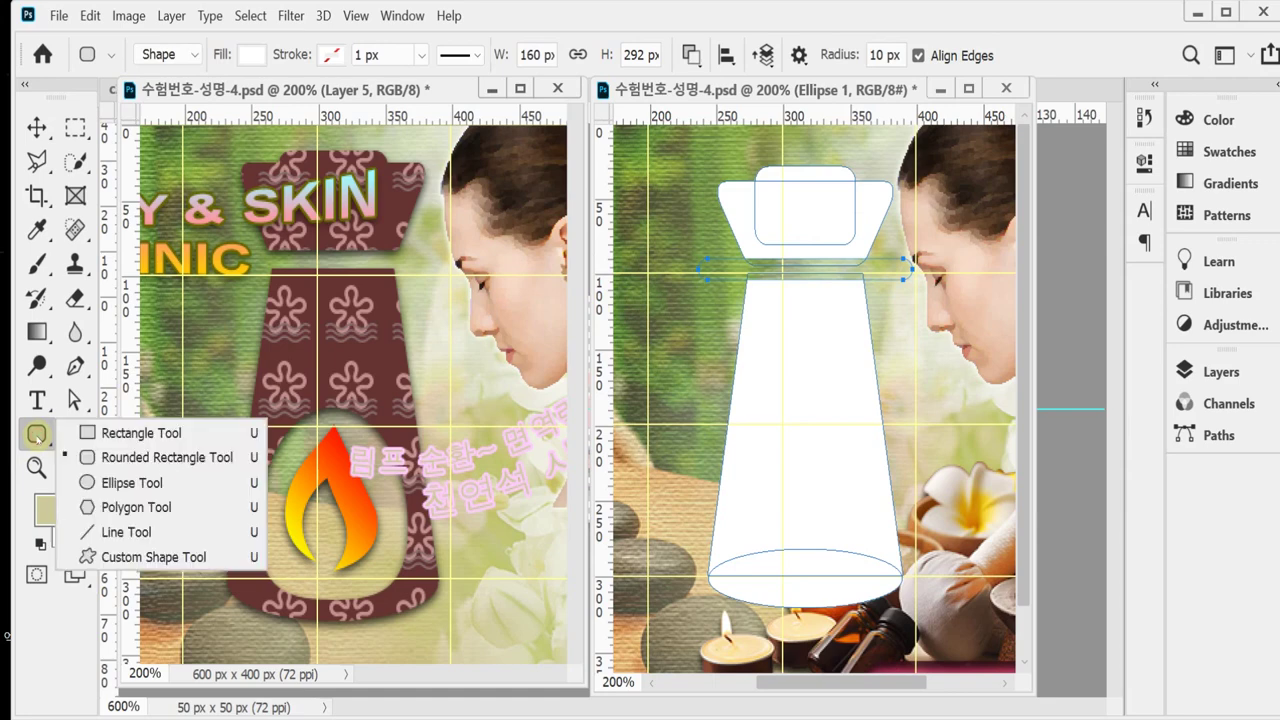
click(120, 485)
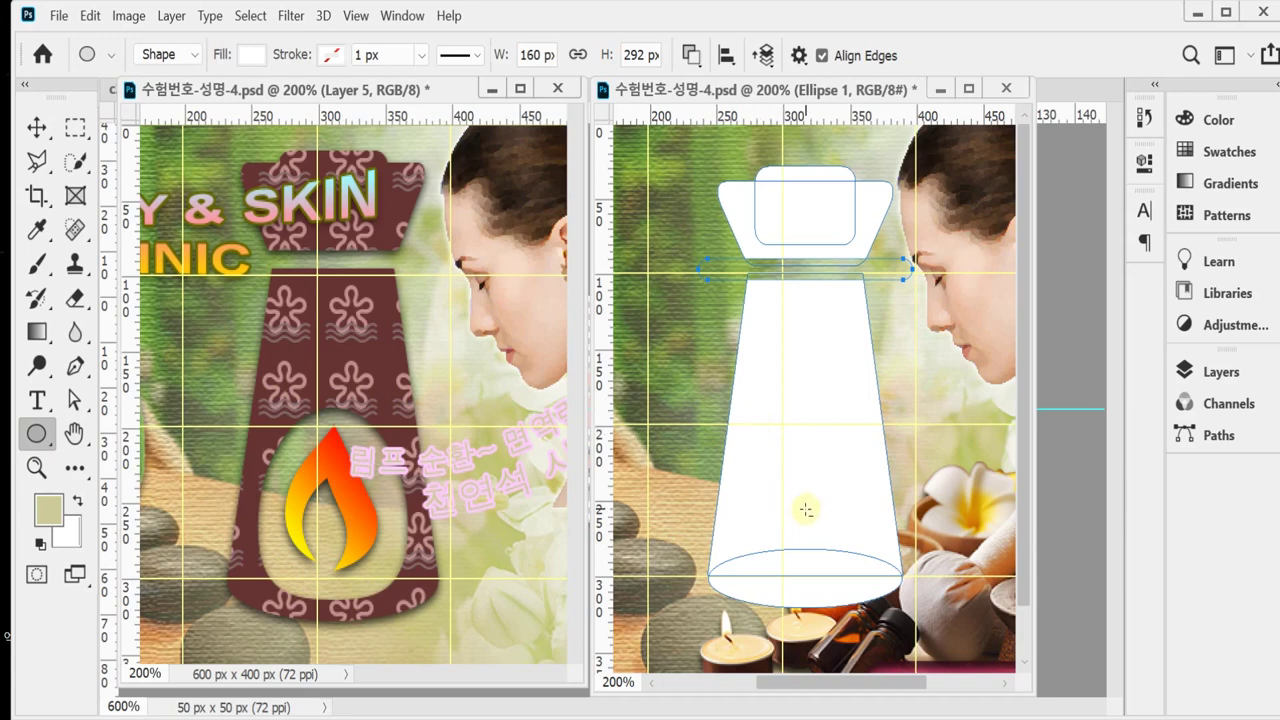
drag(806, 510, 858, 597)
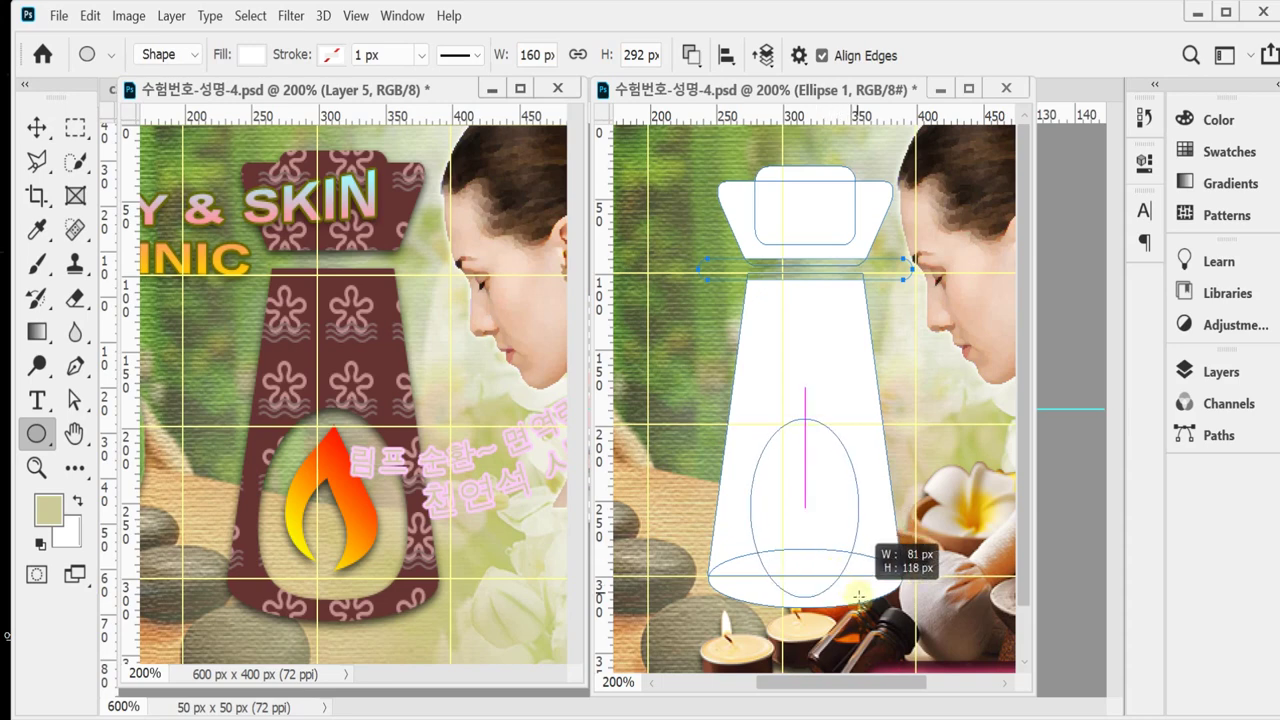
drag(858, 596, 875, 611)
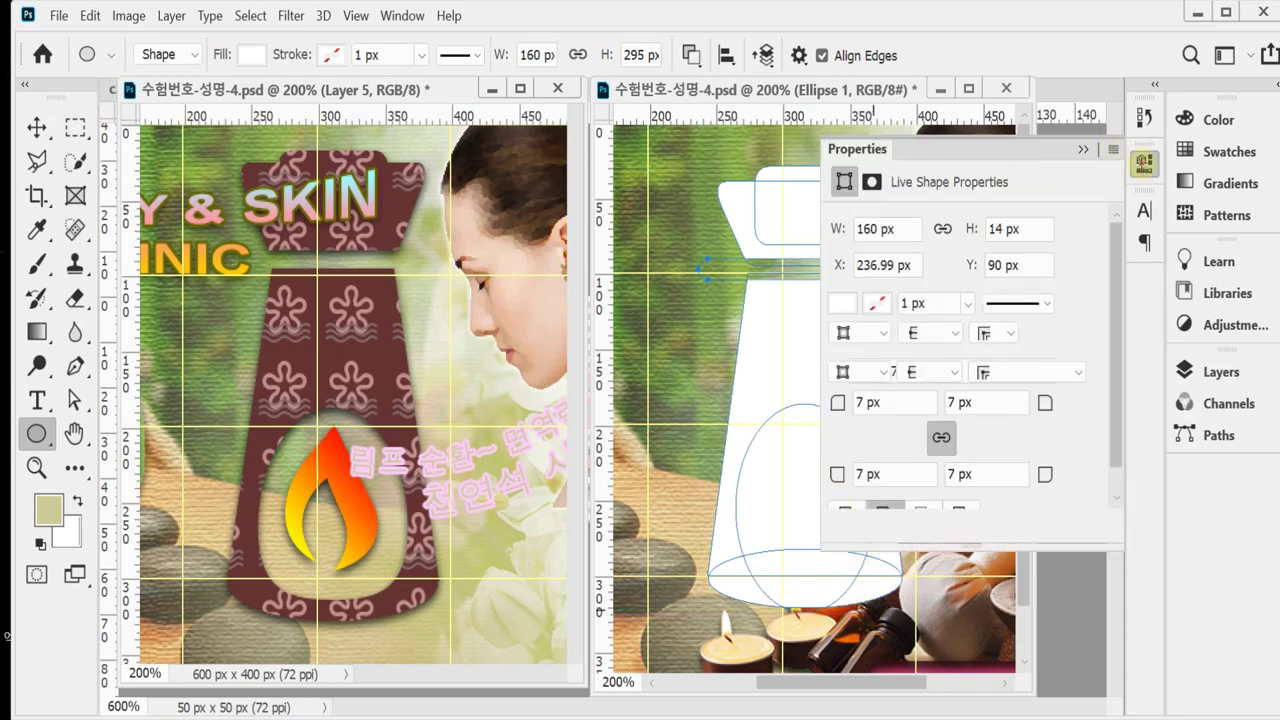
click(1143, 161)
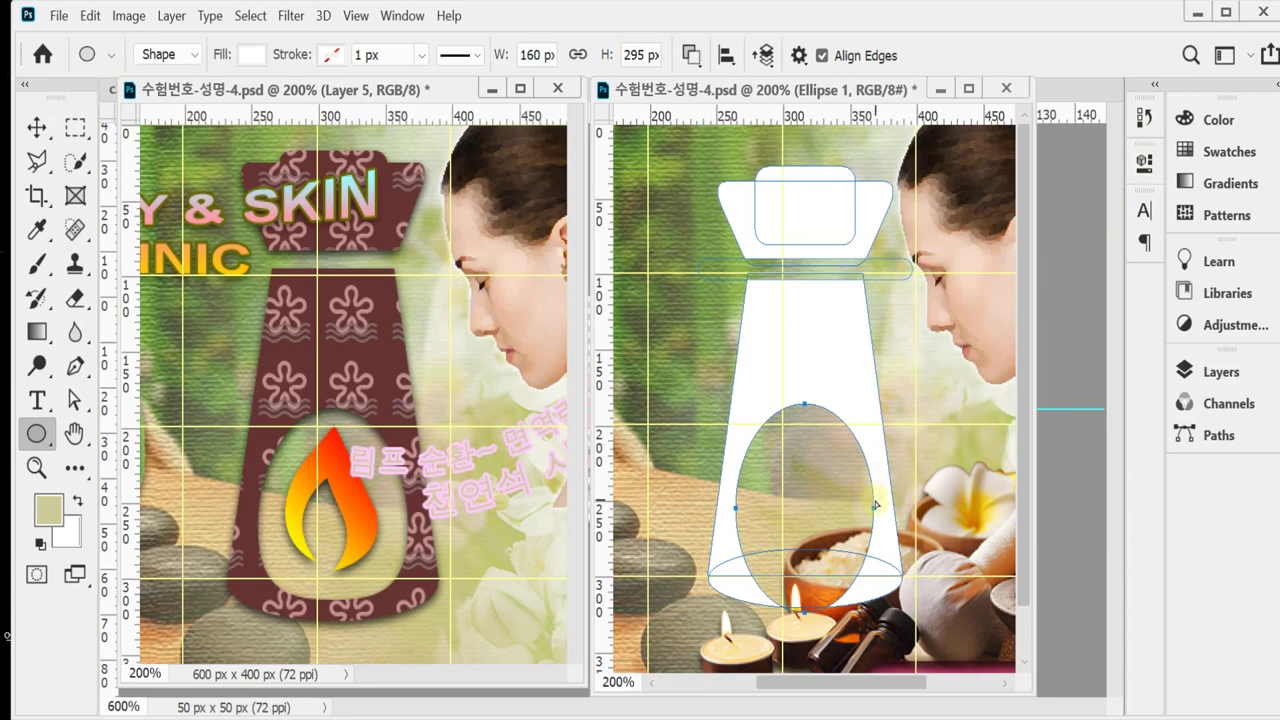
drag(875, 505, 890, 496)
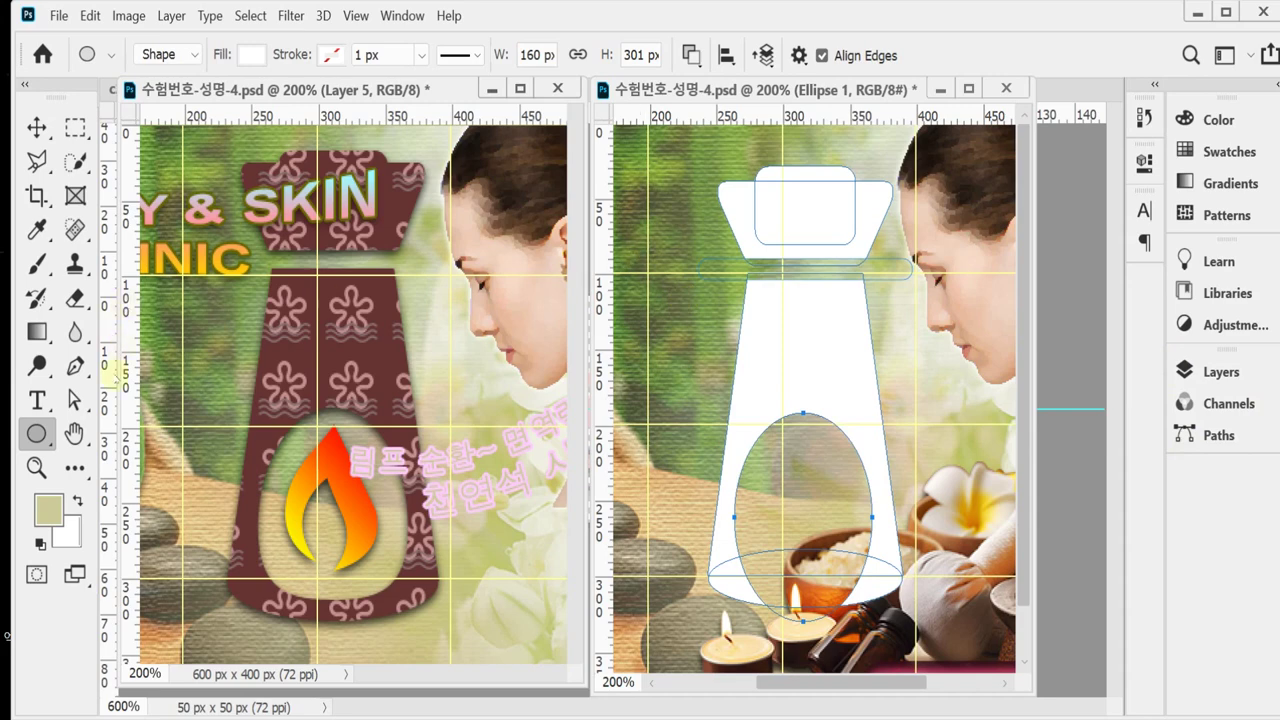
Raise the subtracted ellipse's bottom anchor point to flatten its lower end above the bottle's base, accepting conversion to a regular path.
click(73, 400)
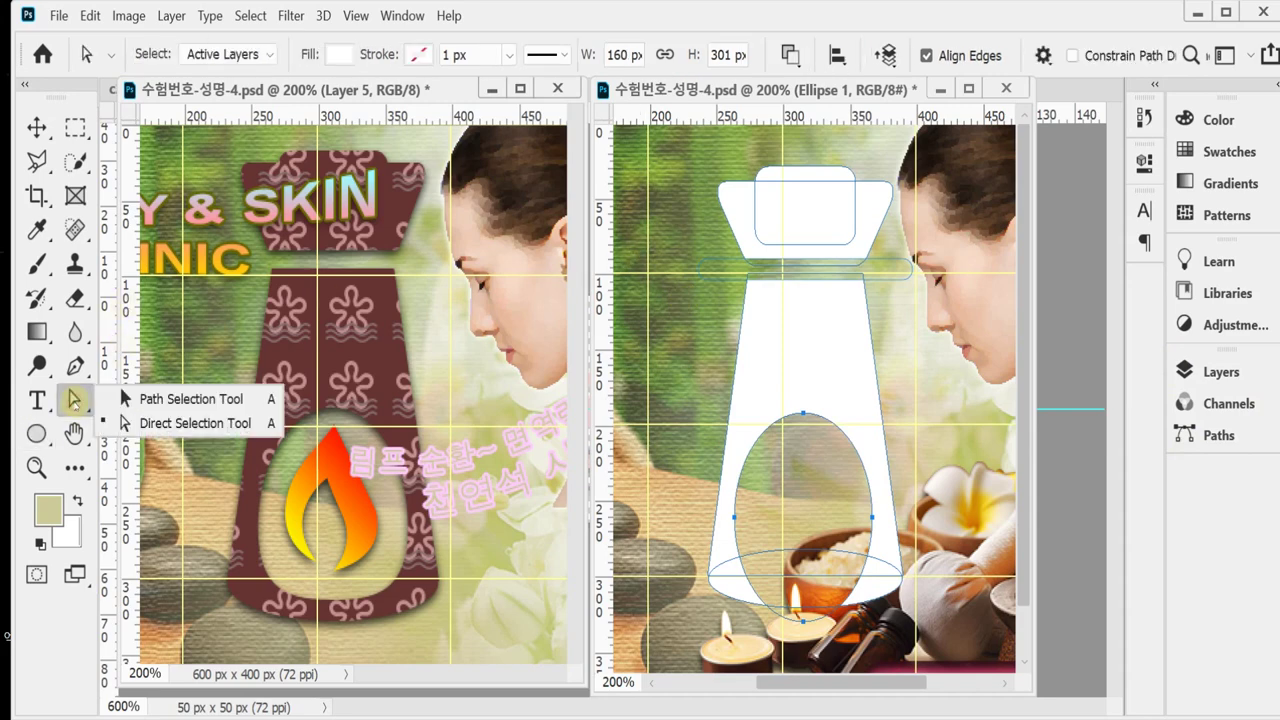
click(176, 423)
click(801, 629)
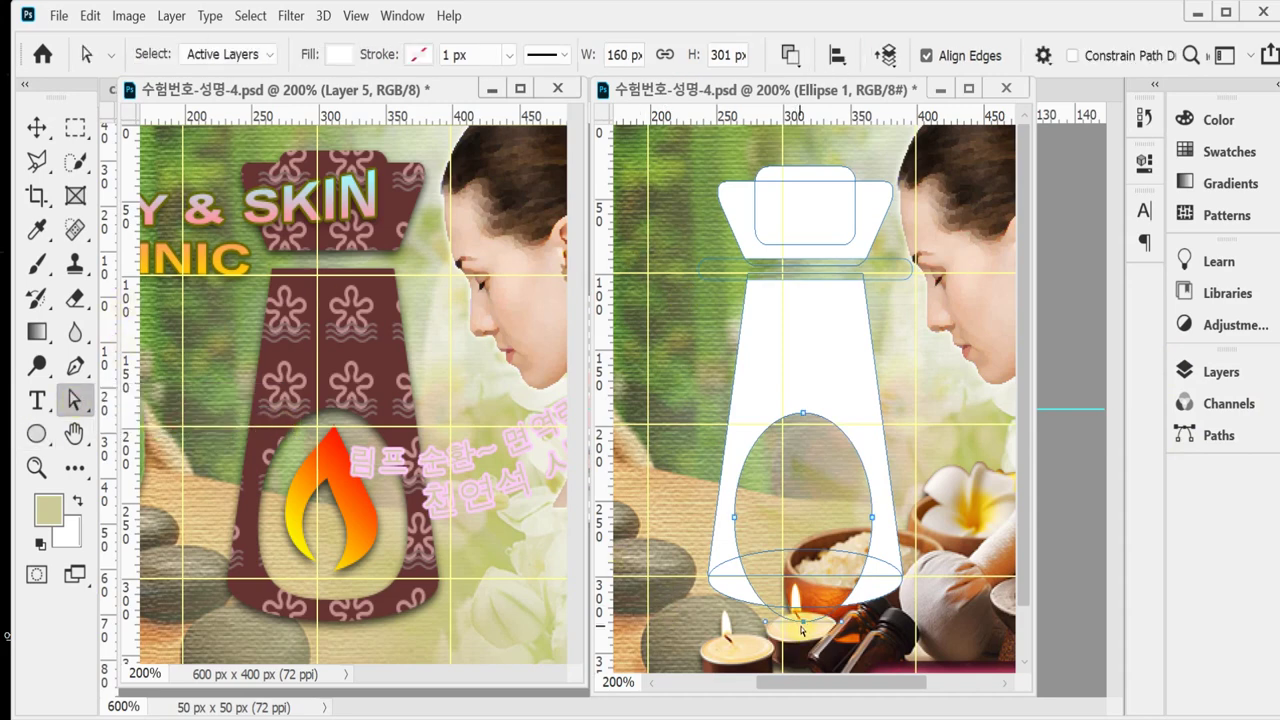
click(802, 623)
drag(802, 623, 798, 597)
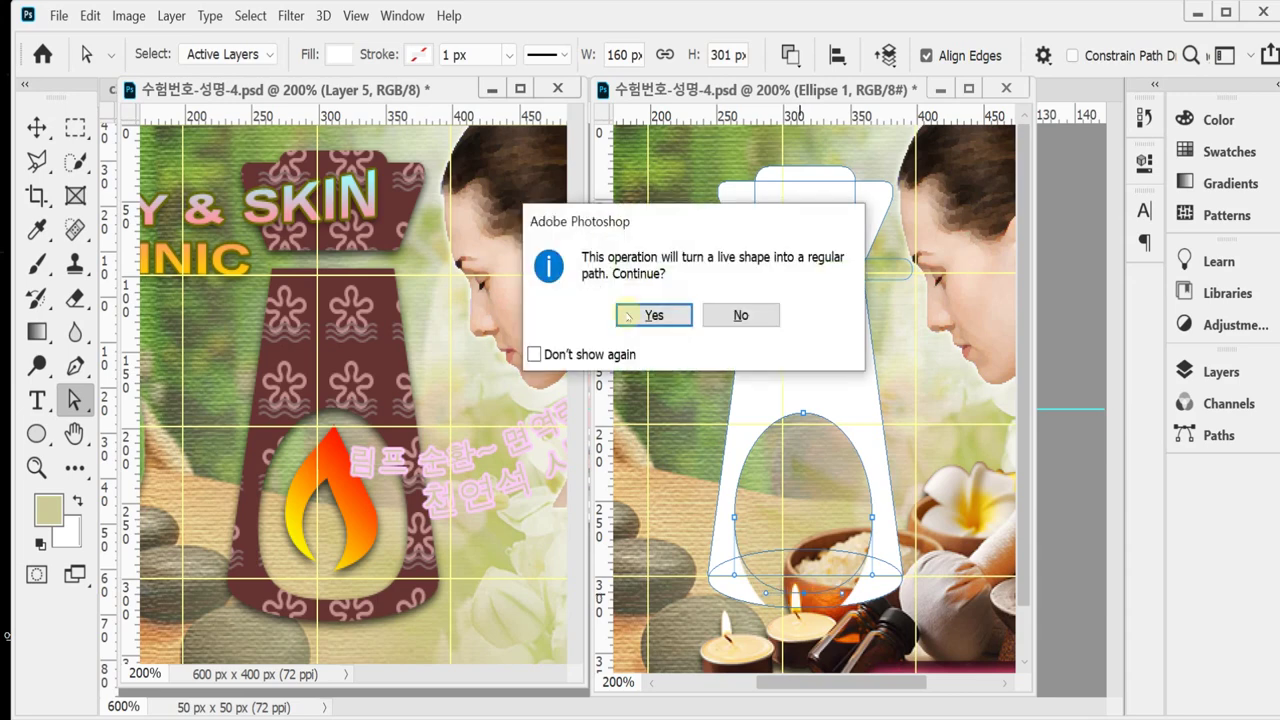
click(652, 312)
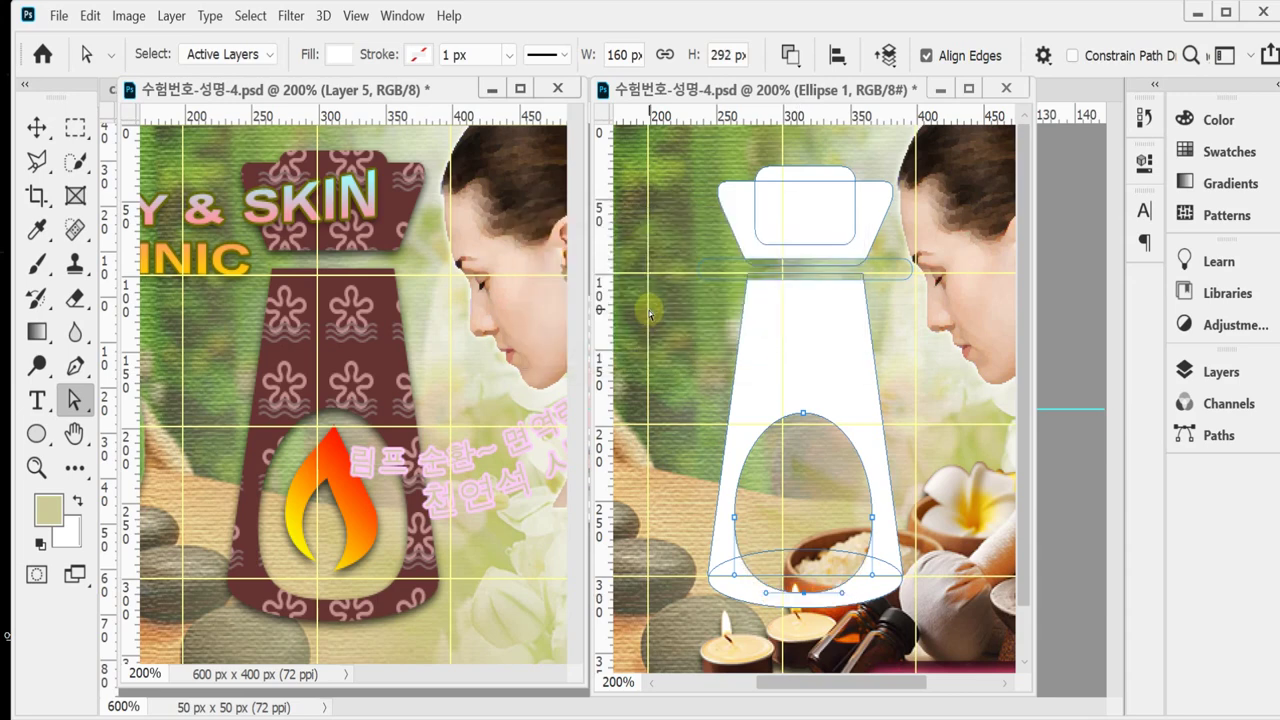
key(Up)
key(Up)
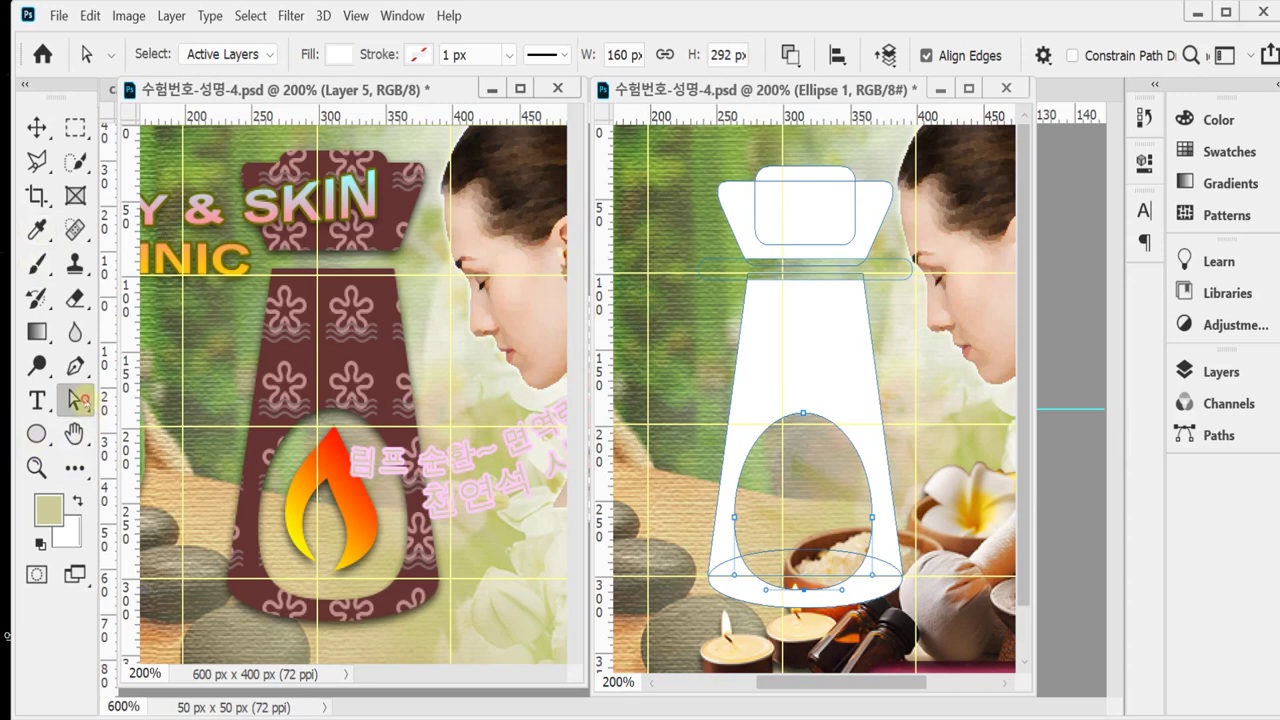
Select every component, including the neck band and the ellipse cutout, with Path Selection and align their horizontal centers.
right_click(80, 400)
click(150, 399)
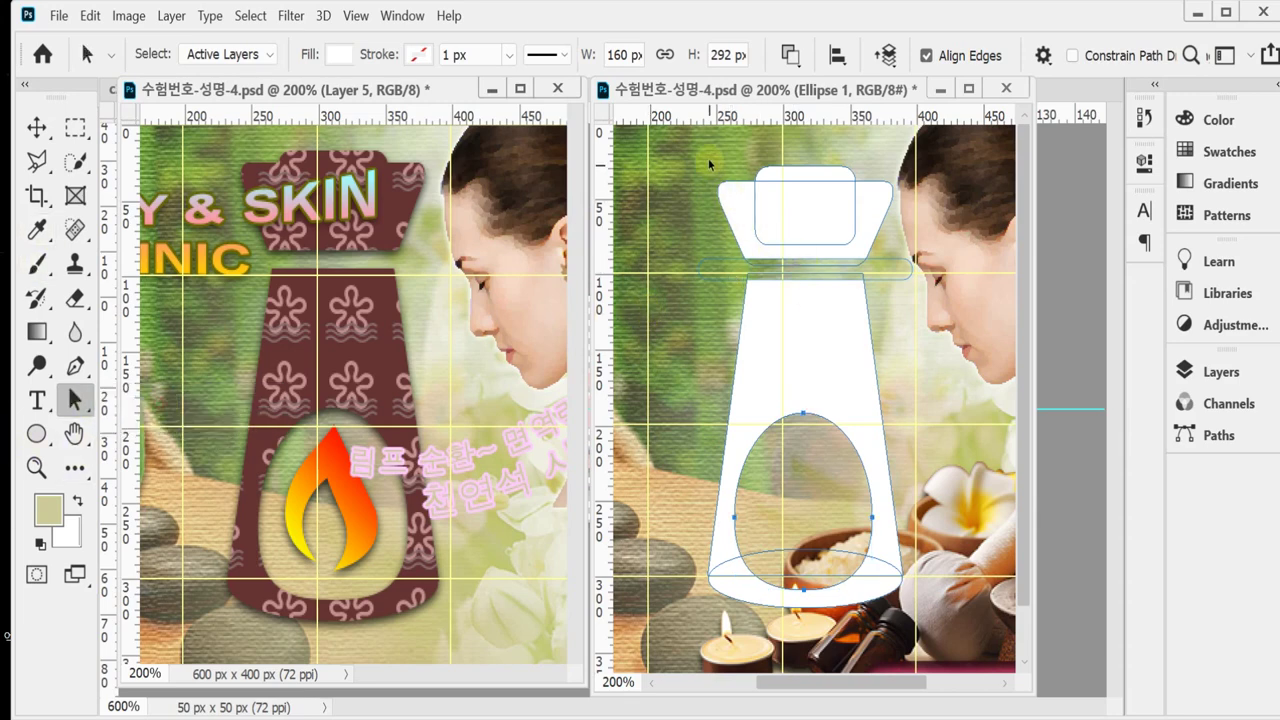
drag(708, 152, 880, 620)
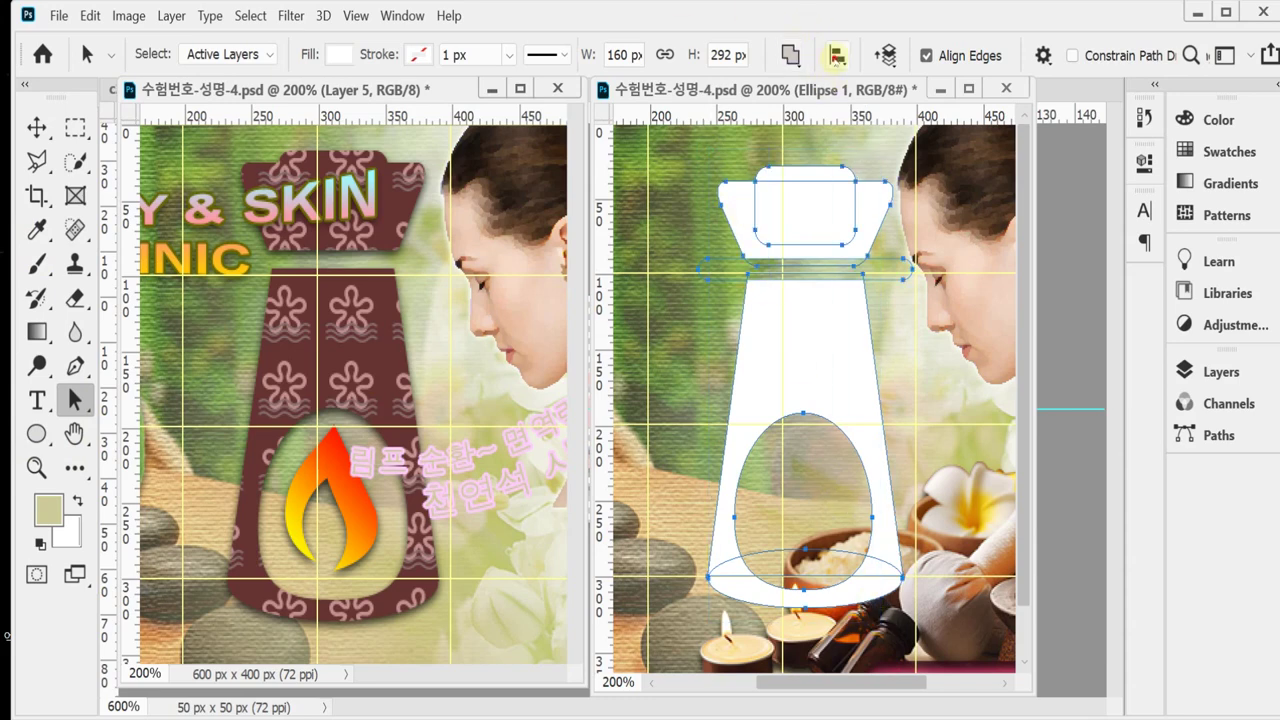
click(838, 55)
click(767, 122)
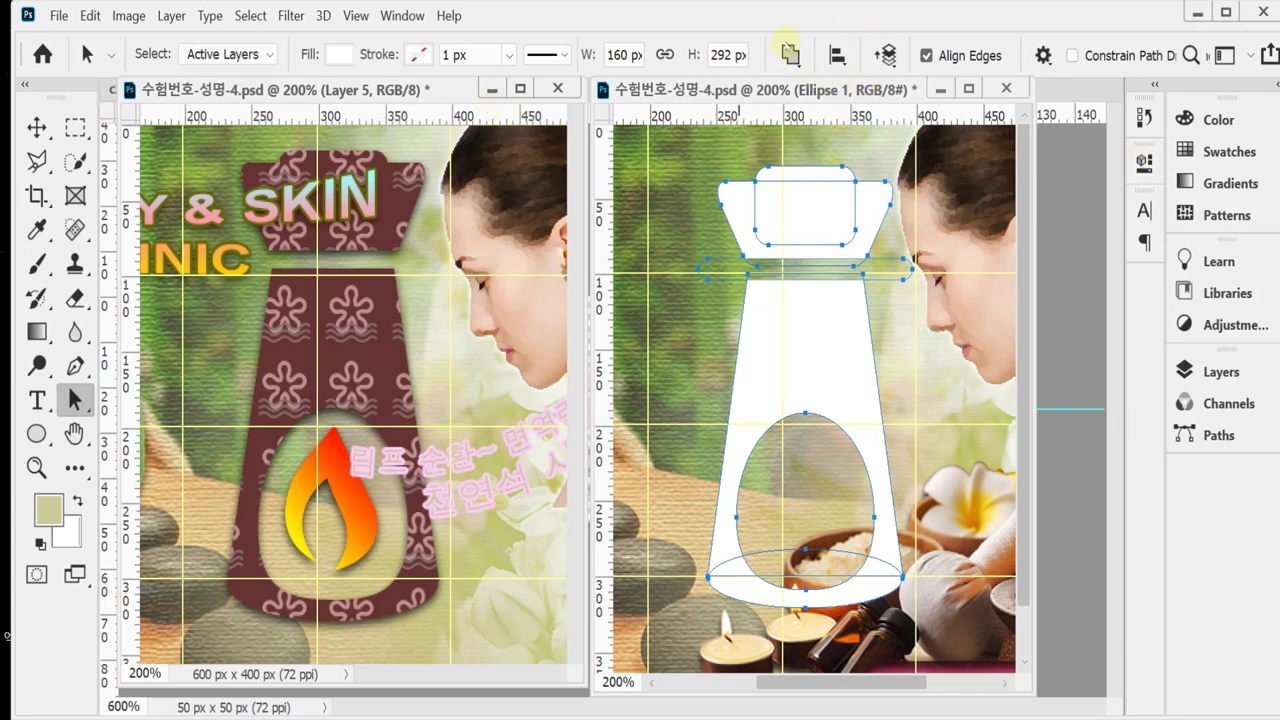
Merge the selected shape components into one outline, accepting conversion to a regular path.
click(790, 55)
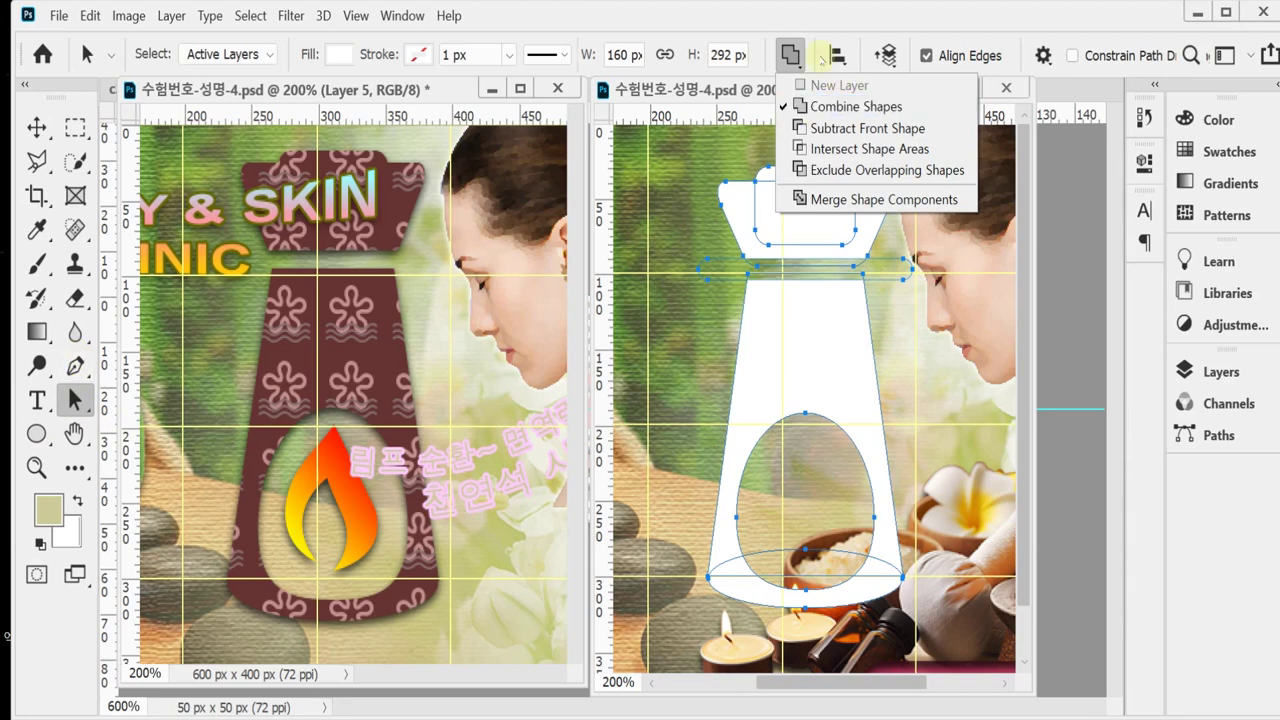
click(810, 204)
click(811, 202)
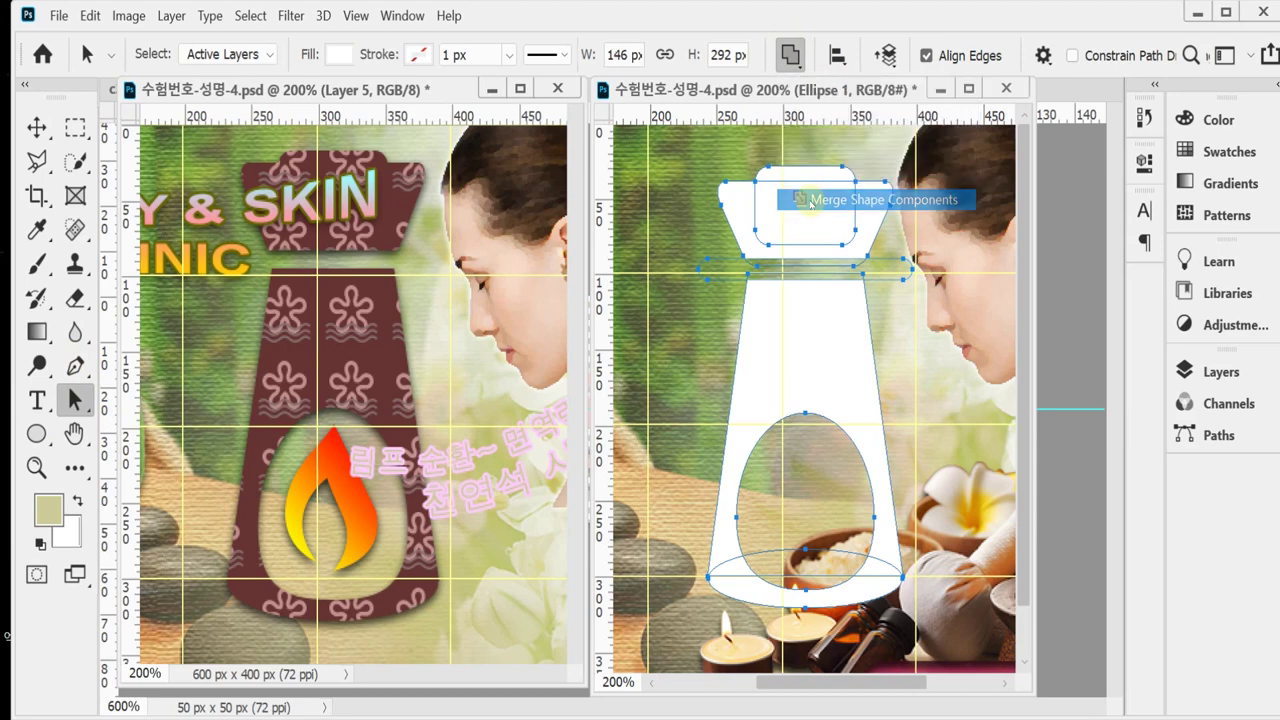
click(654, 316)
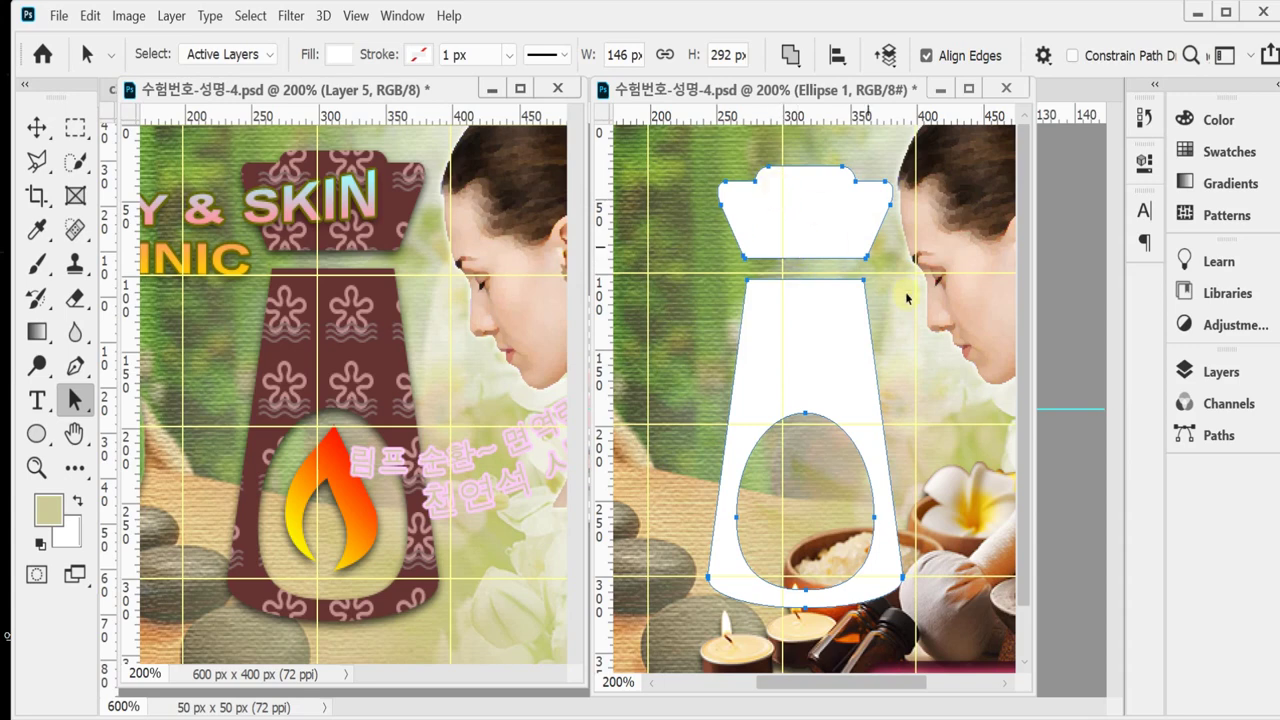
Set the merged oil-burner shape's fill color to 633.
click(1200, 372)
double_click(938, 491)
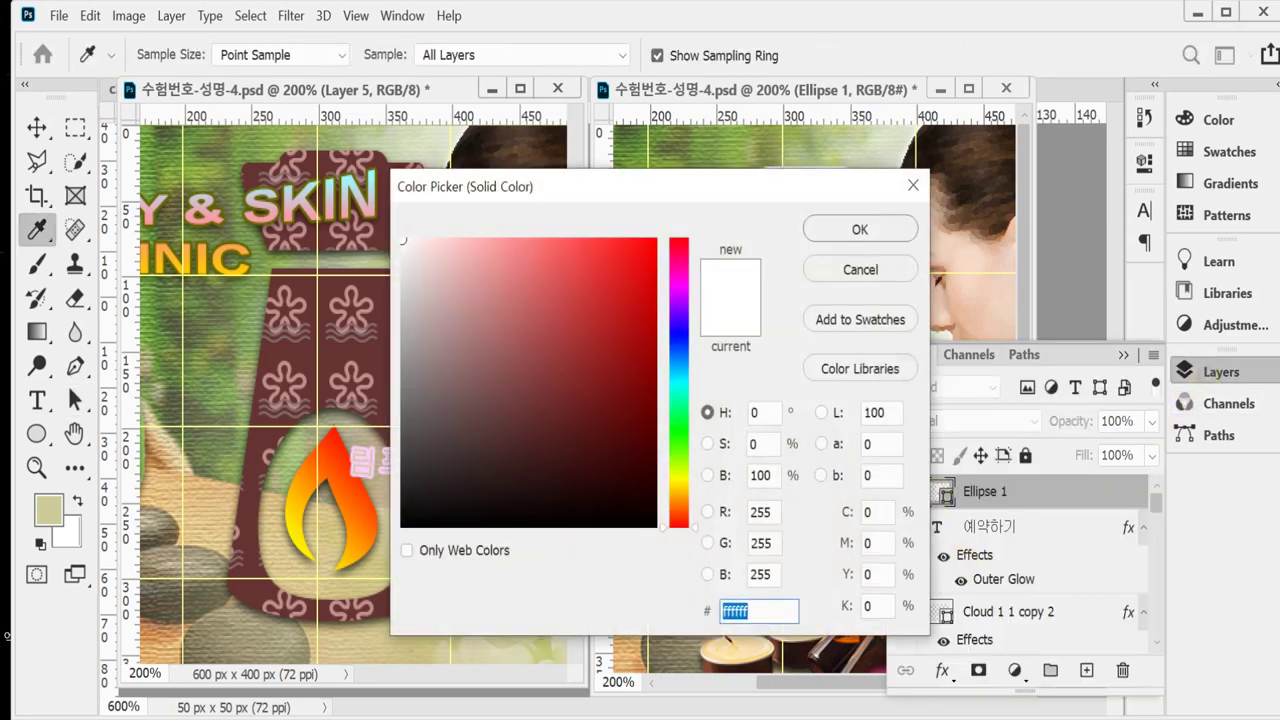
text(633)
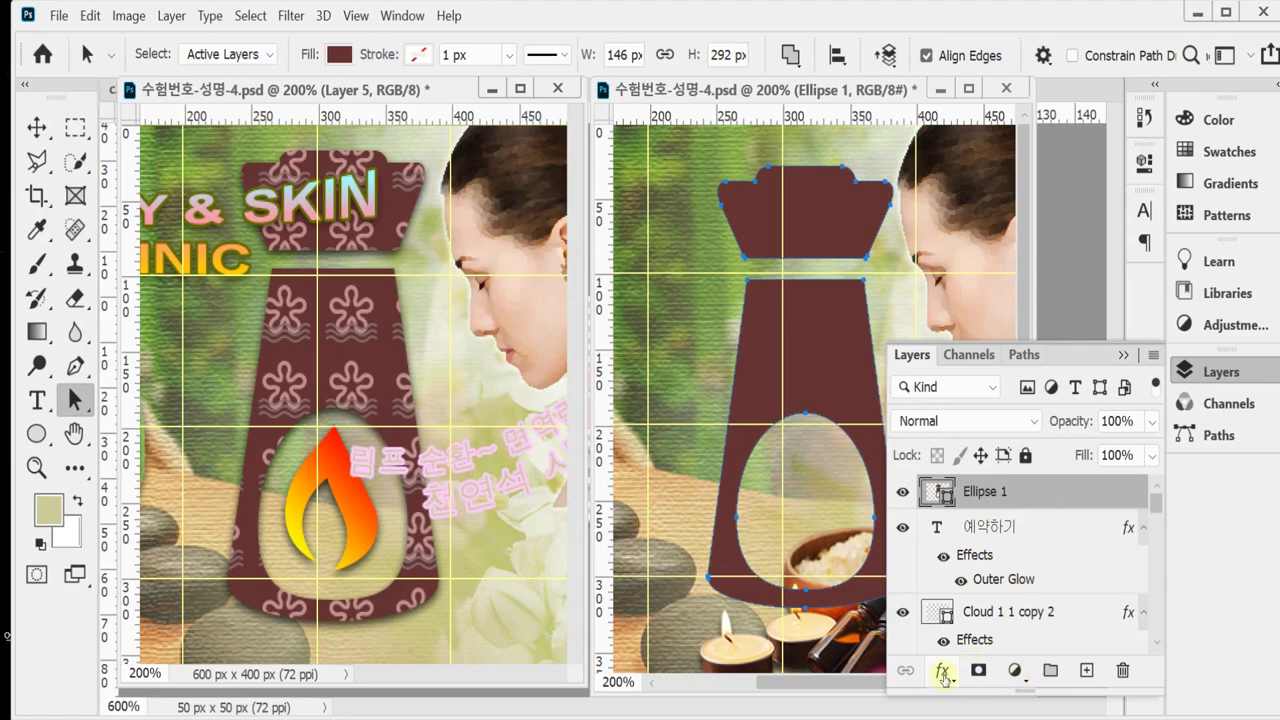
Add a Drop Shadow to the oil-burner shape layer with a distance of 3 px and a size of 7 px.
click(941, 670)
click(952, 663)
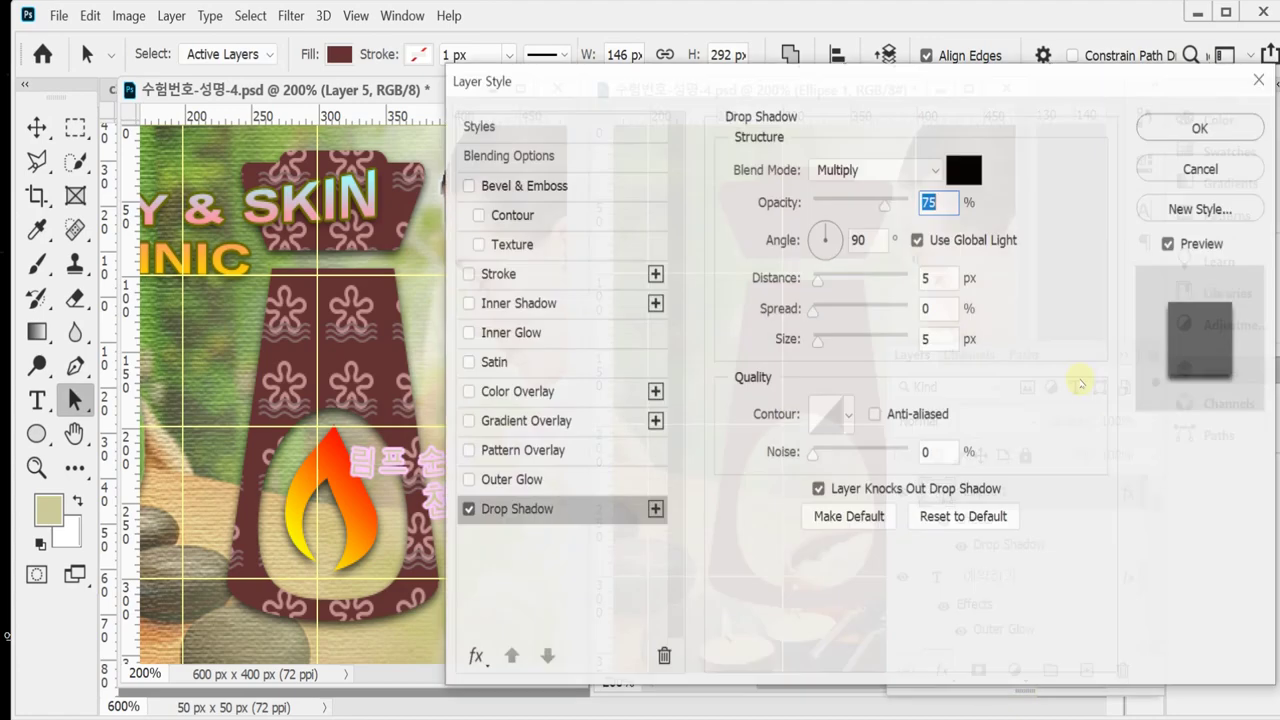
click(933, 276)
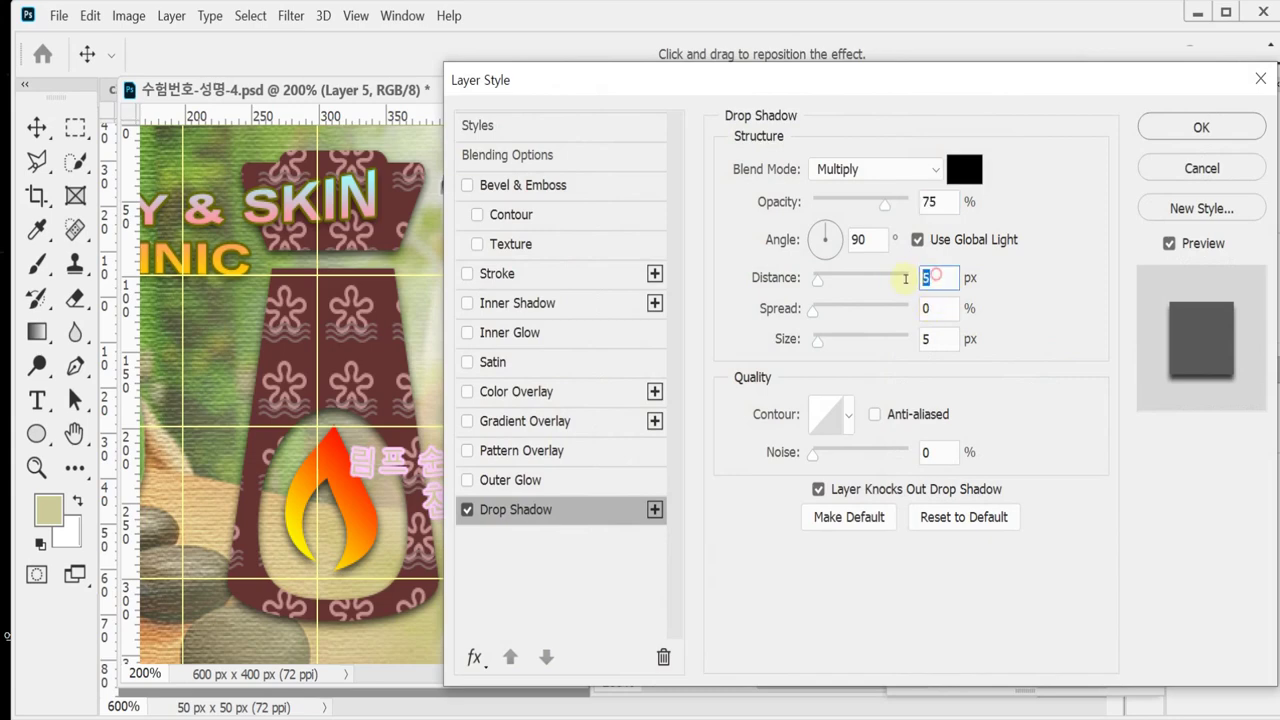
text(3)
click(938, 339)
text(7)
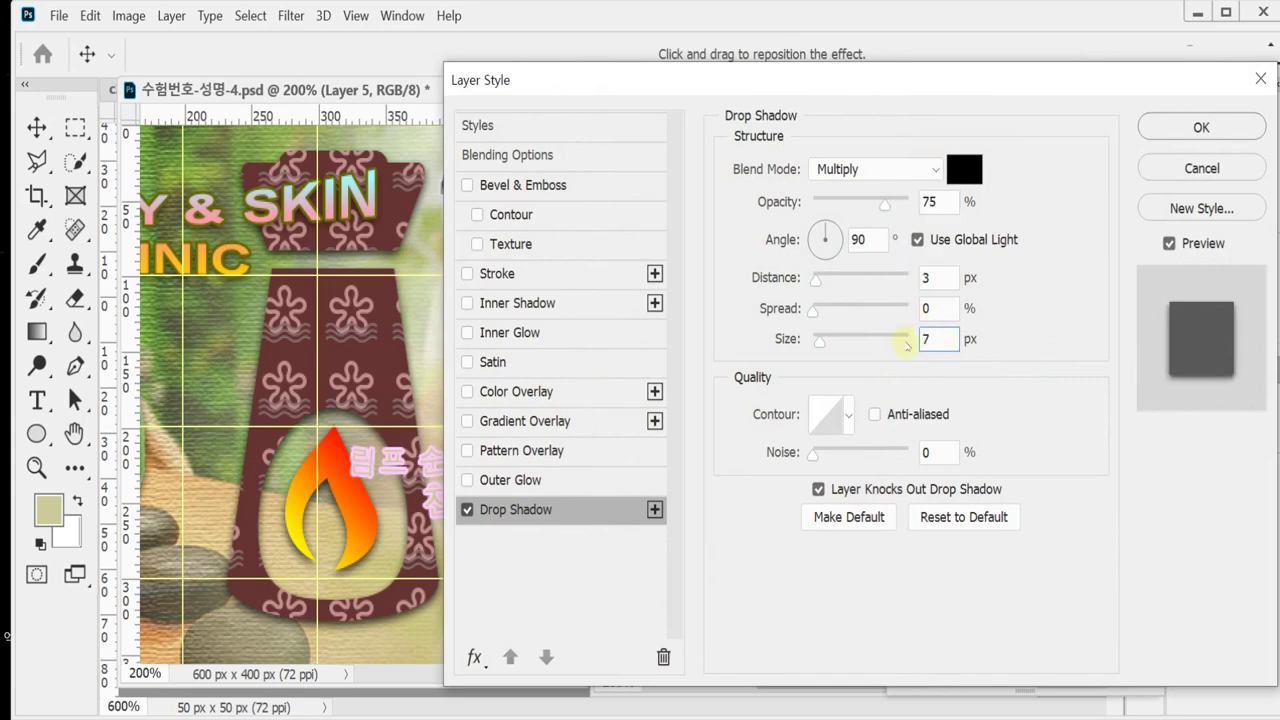
key(Return)
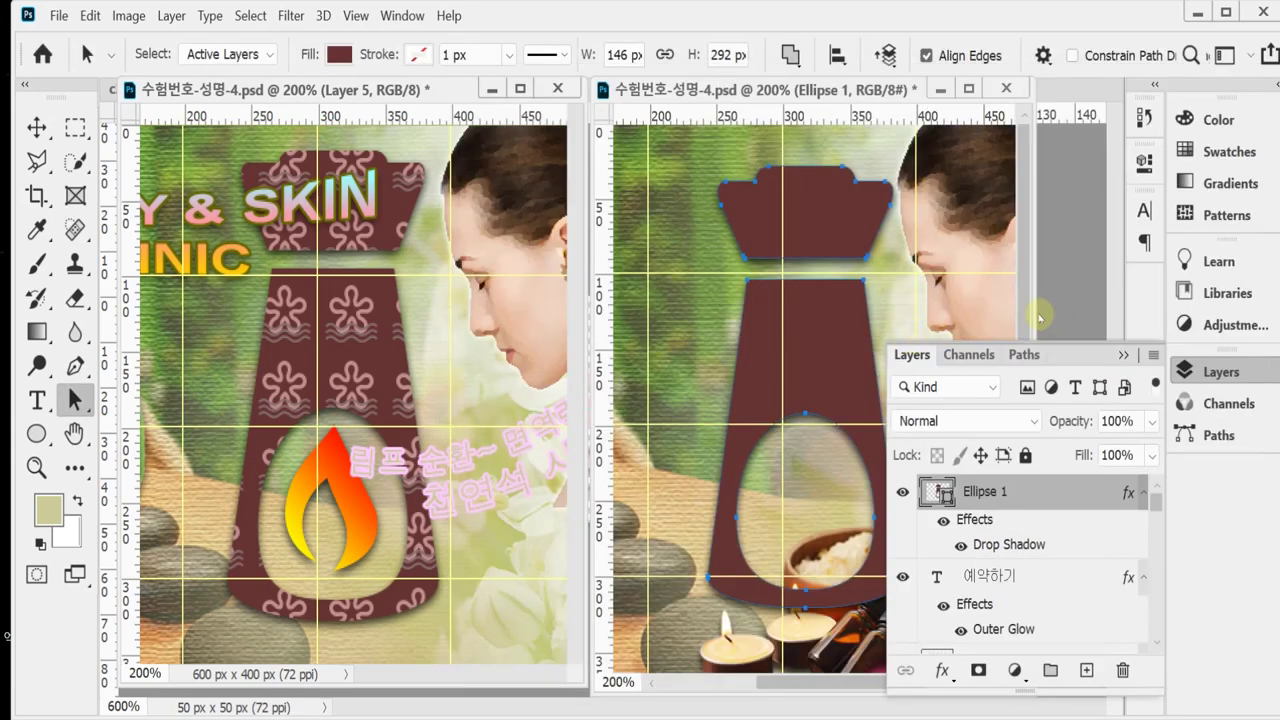
Rename the oil-burner shape layer as path 1.
double_click(988, 491)
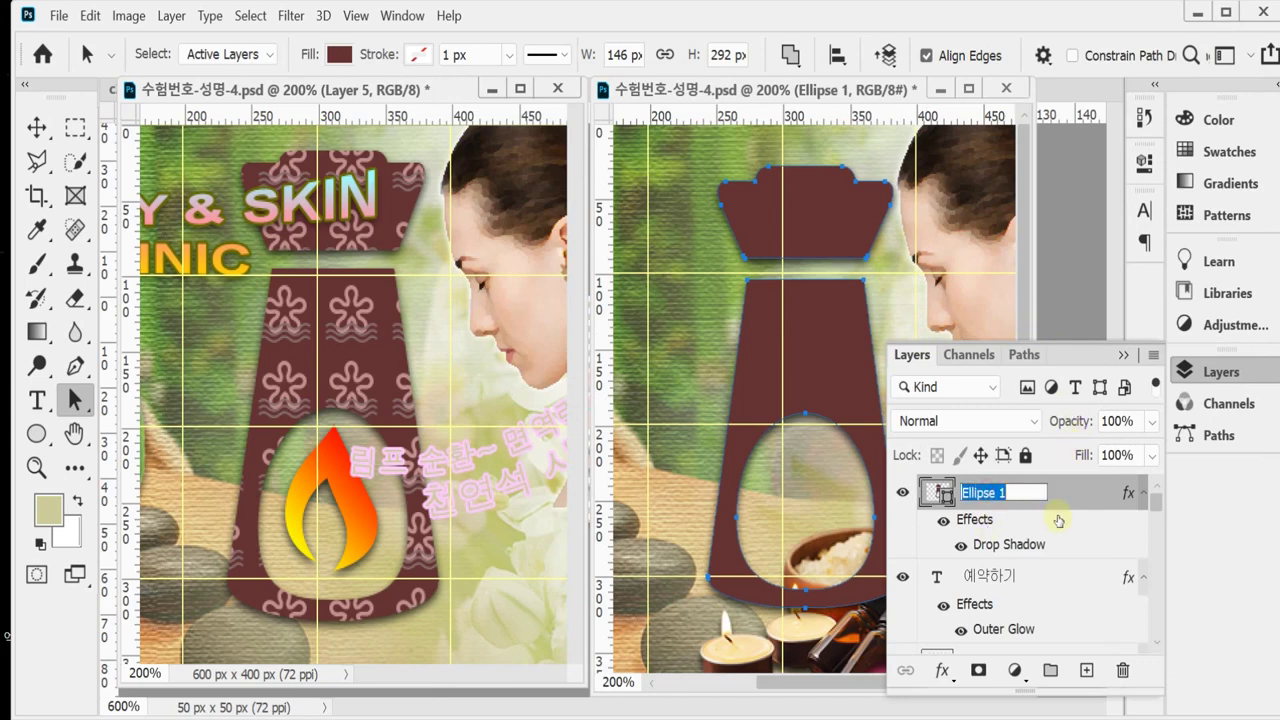
key(BackSpace)
text(path 1)
key(Return)
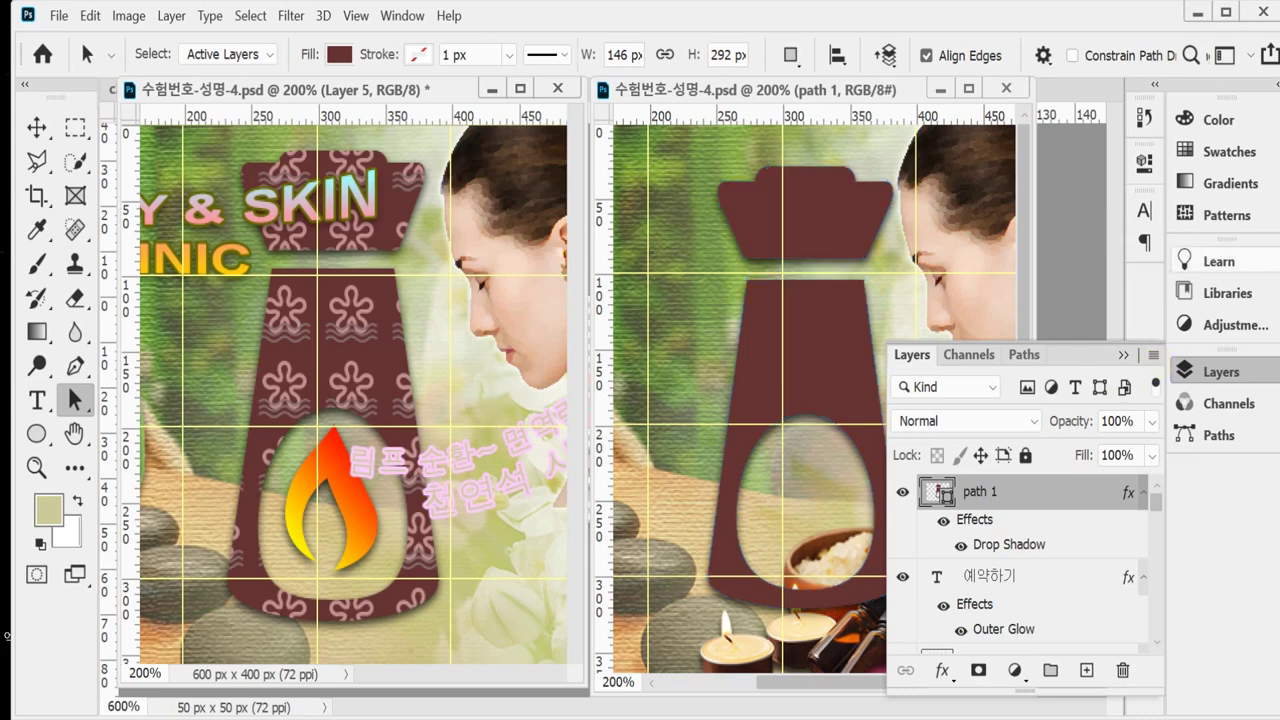
click(1208, 371)
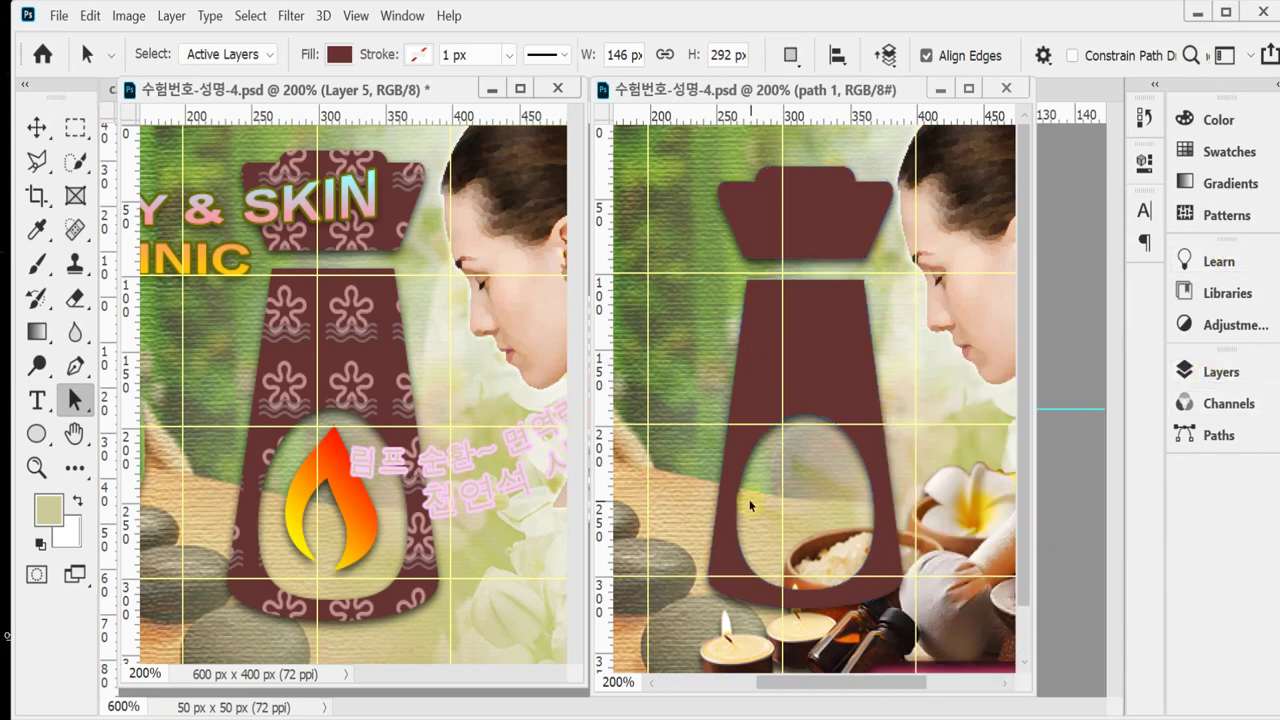
Activate the standard Pen tool in Shape mode, keeping New Layer as the path operation.
click(75, 365)
key(Escape)
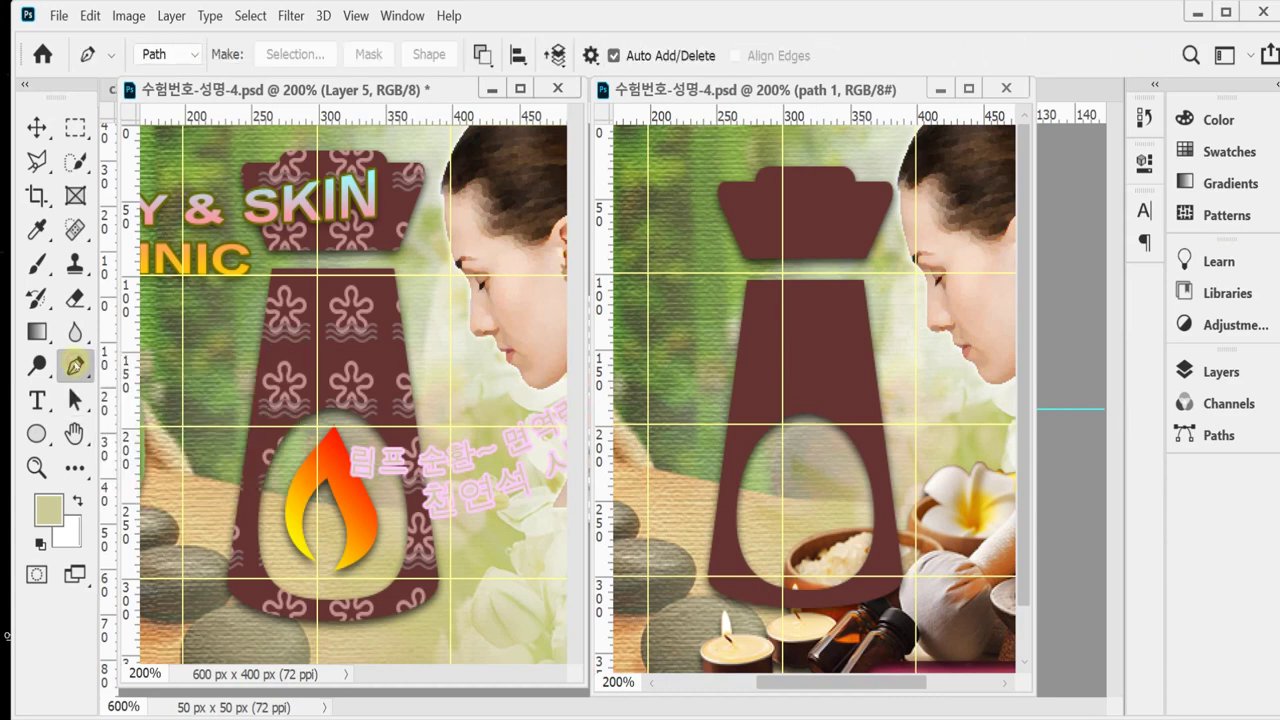
right_click(75, 365)
click(140, 366)
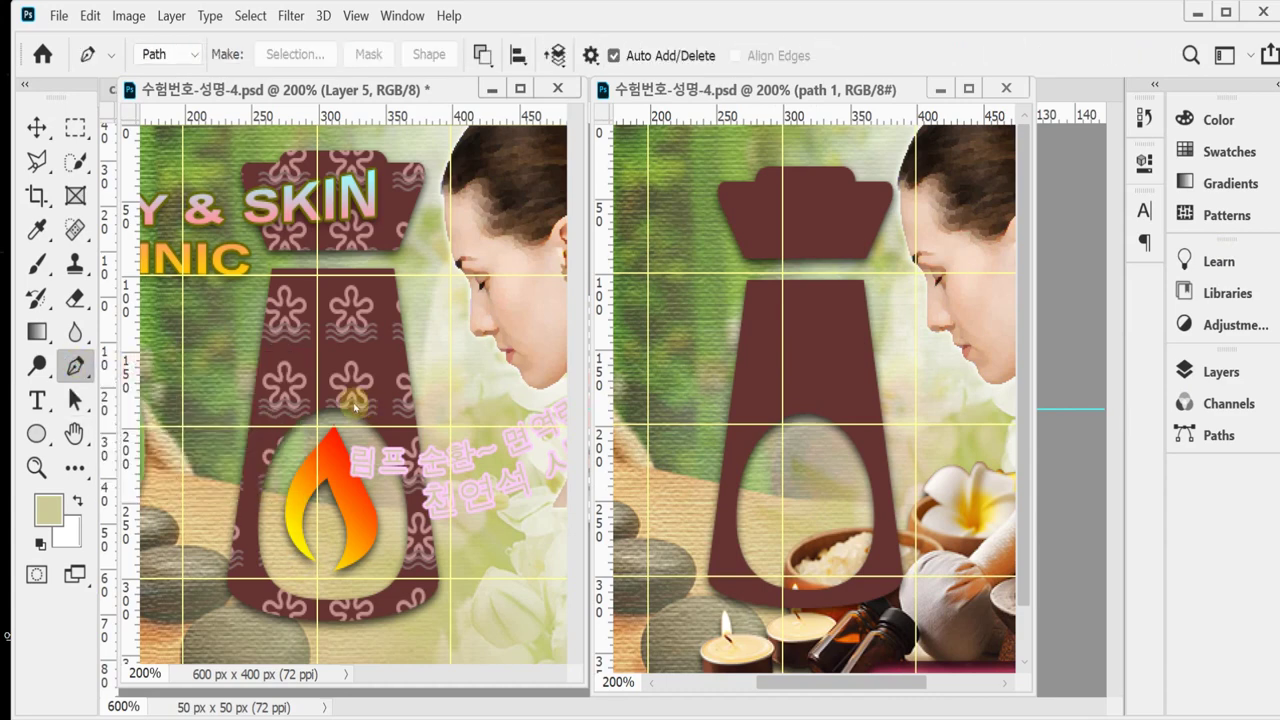
click(153, 55)
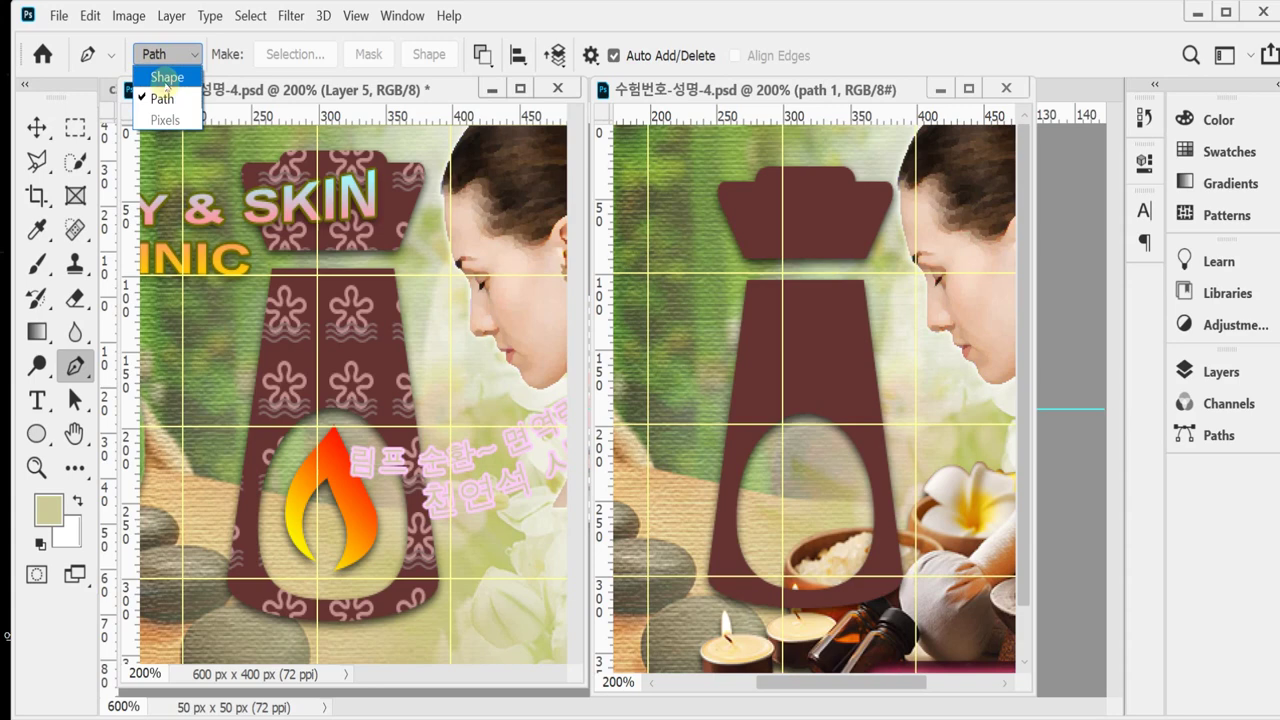
click(166, 80)
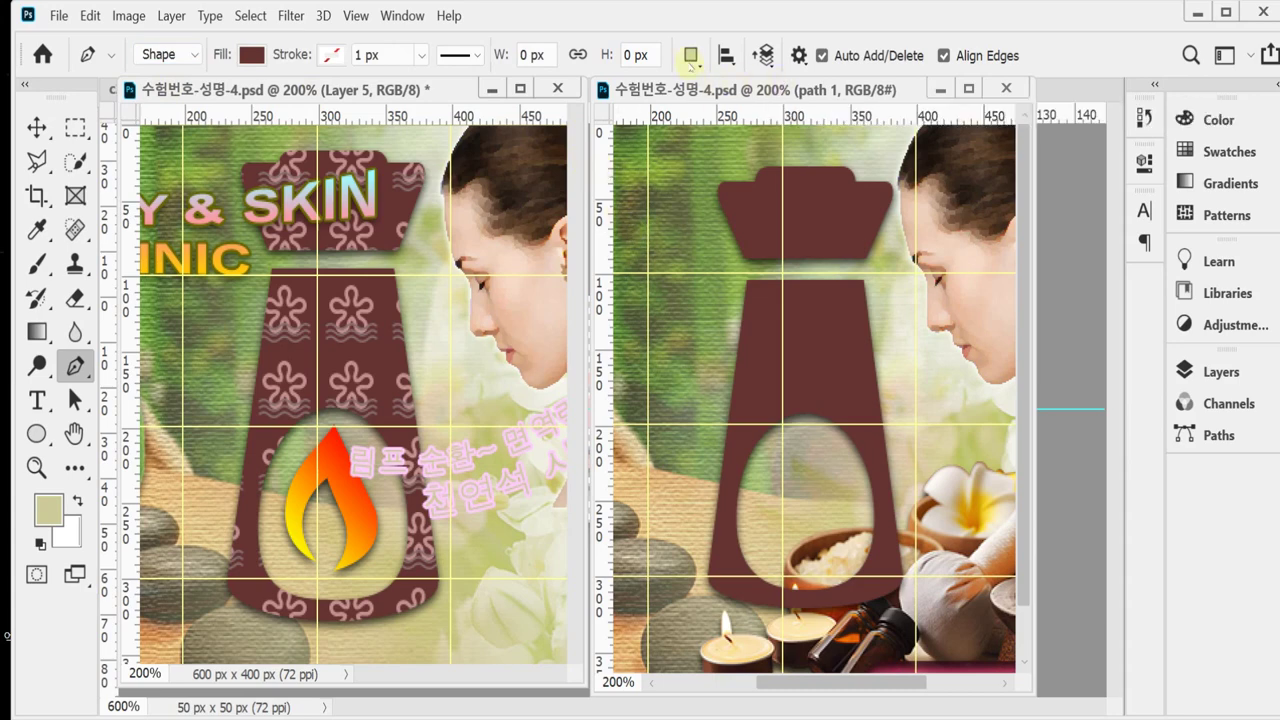
click(690, 55)
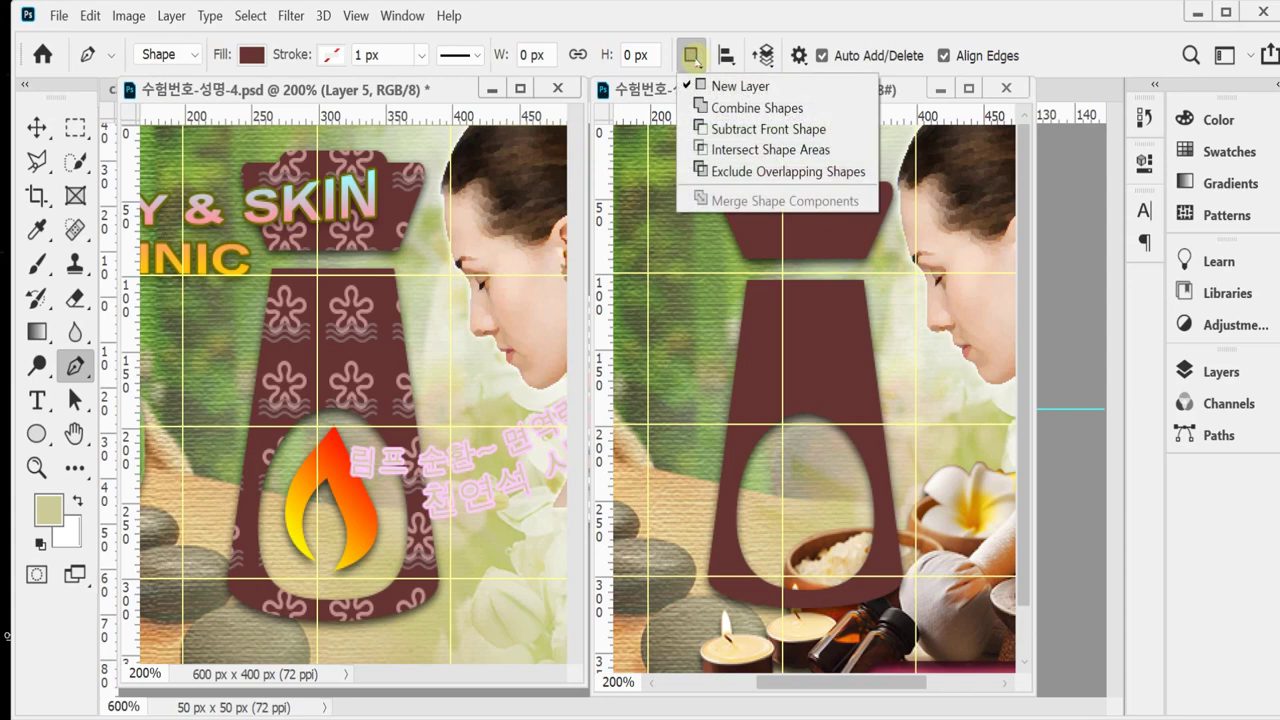
click(692, 57)
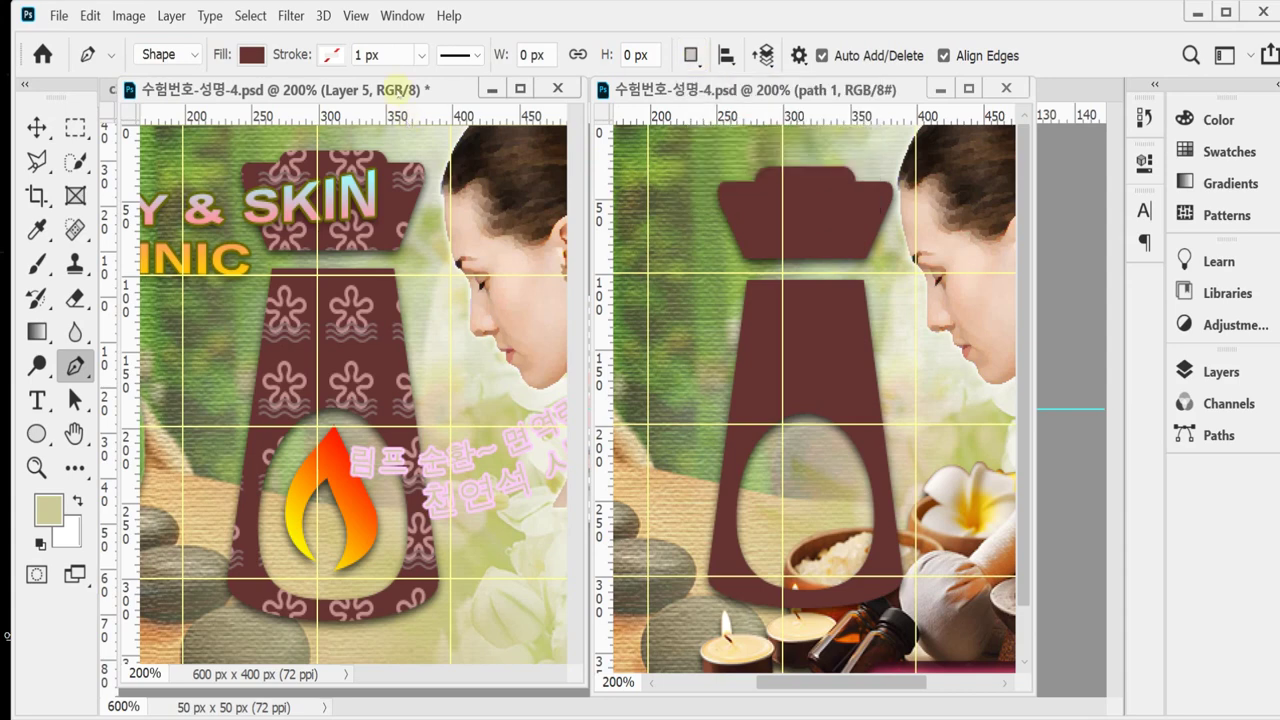
Try a white fill from the recently used colors and undo the color change.
click(251, 55)
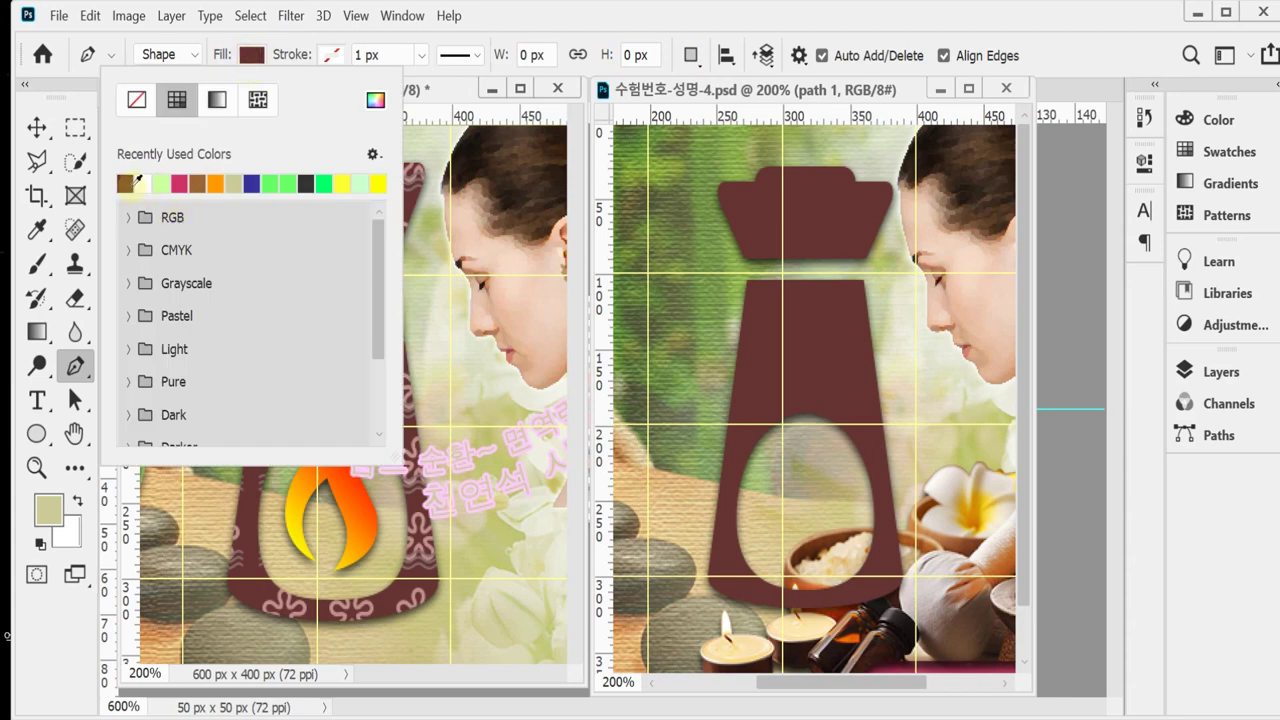
click(143, 183)
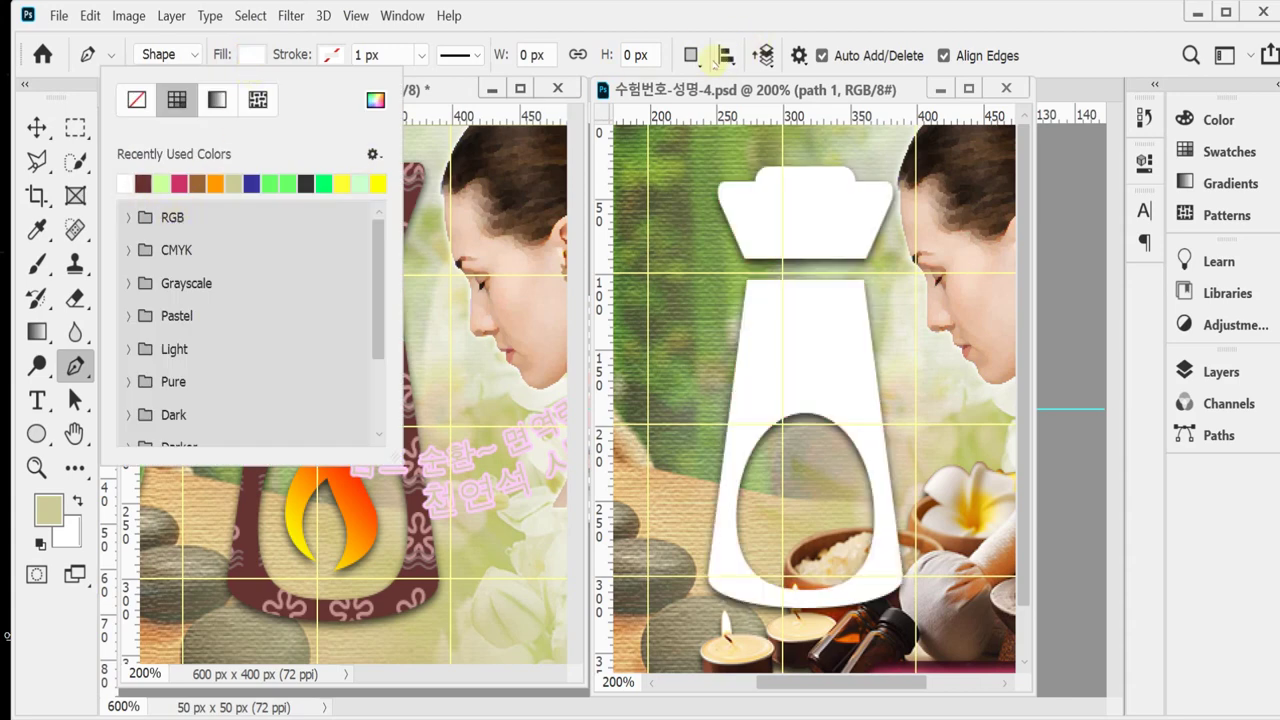
click(713, 62)
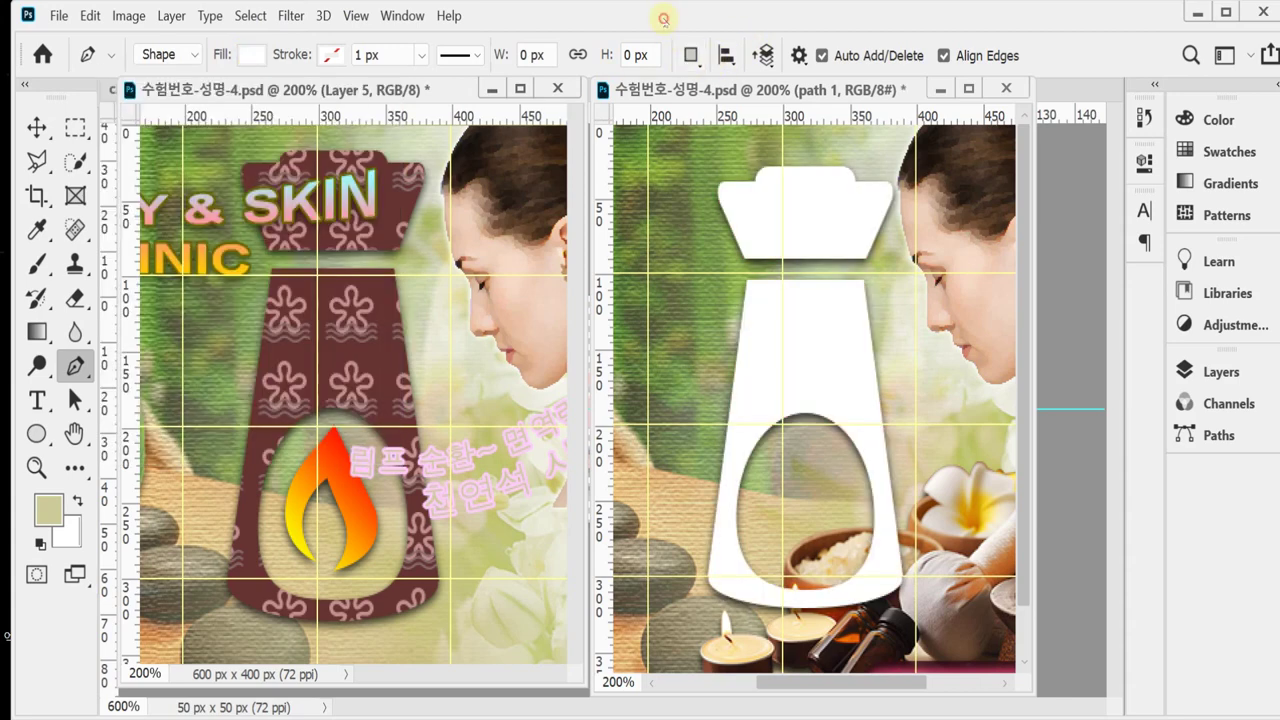
key(ctrl+z)
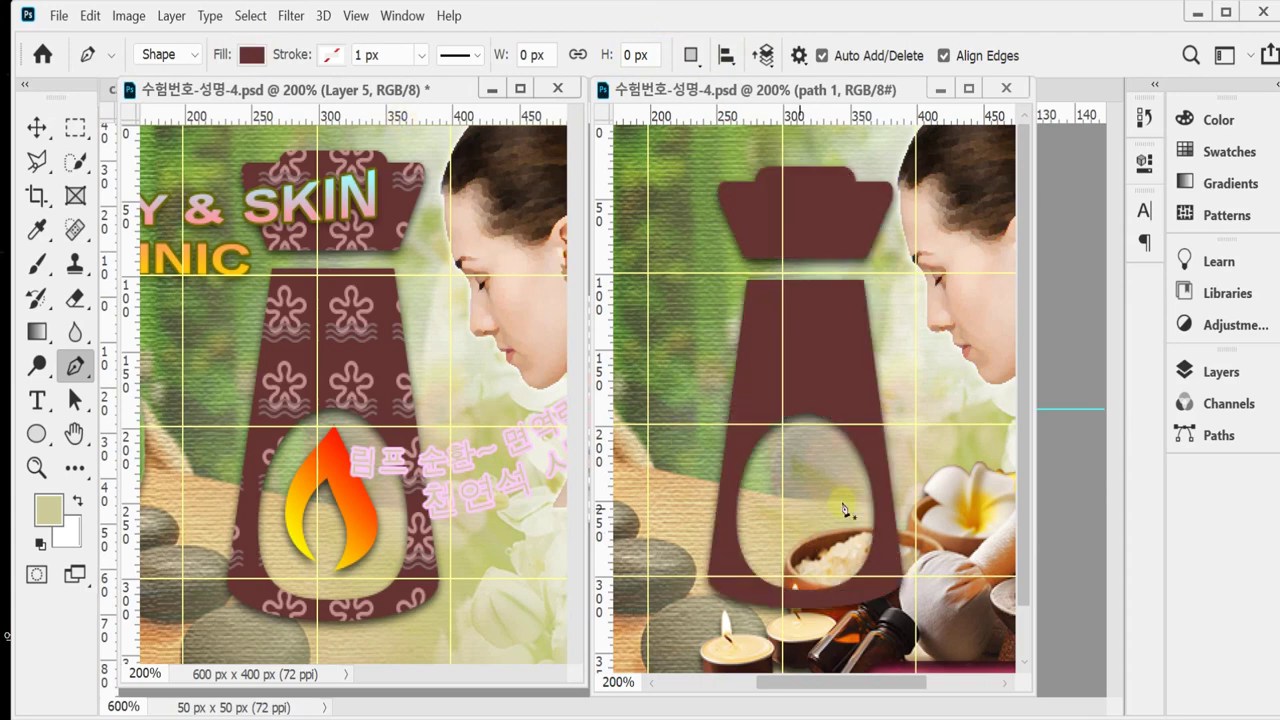
Draw a closed curved flame outline about 69 px wide and 100 px tall inside the burner's oval cutout with the Pen tool.
click(786, 562)
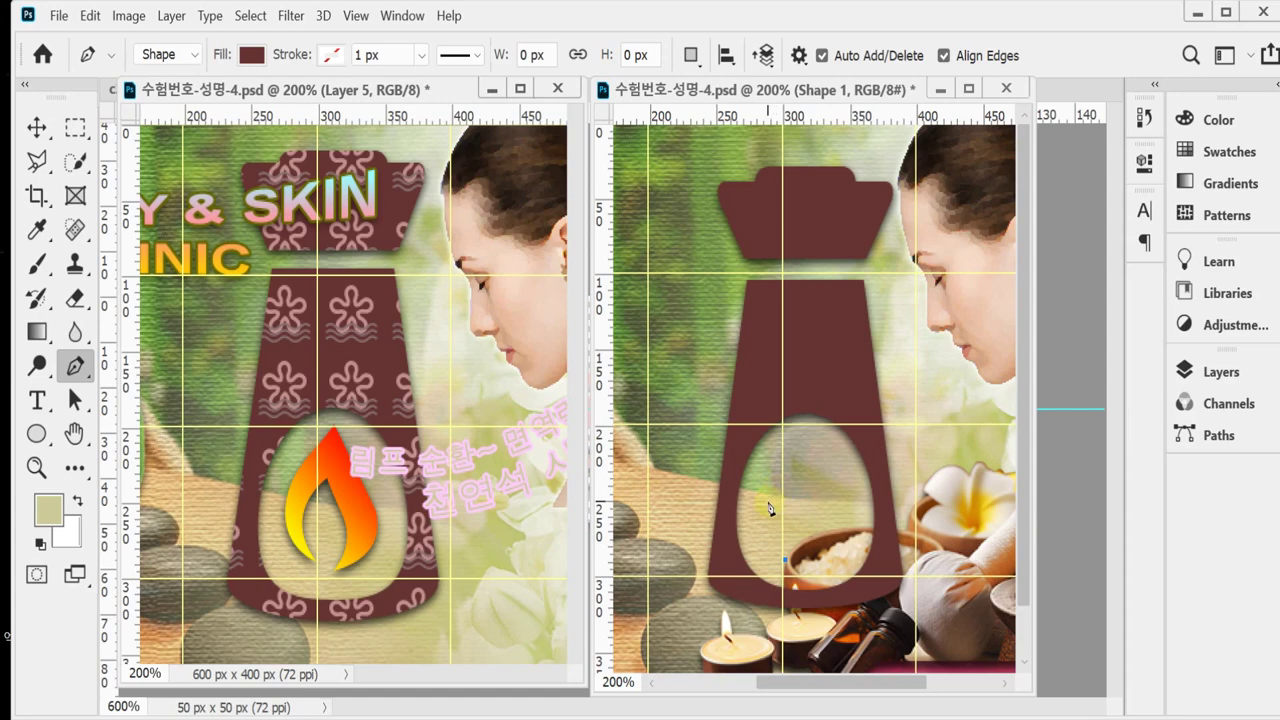
drag(767, 491, 809, 449)
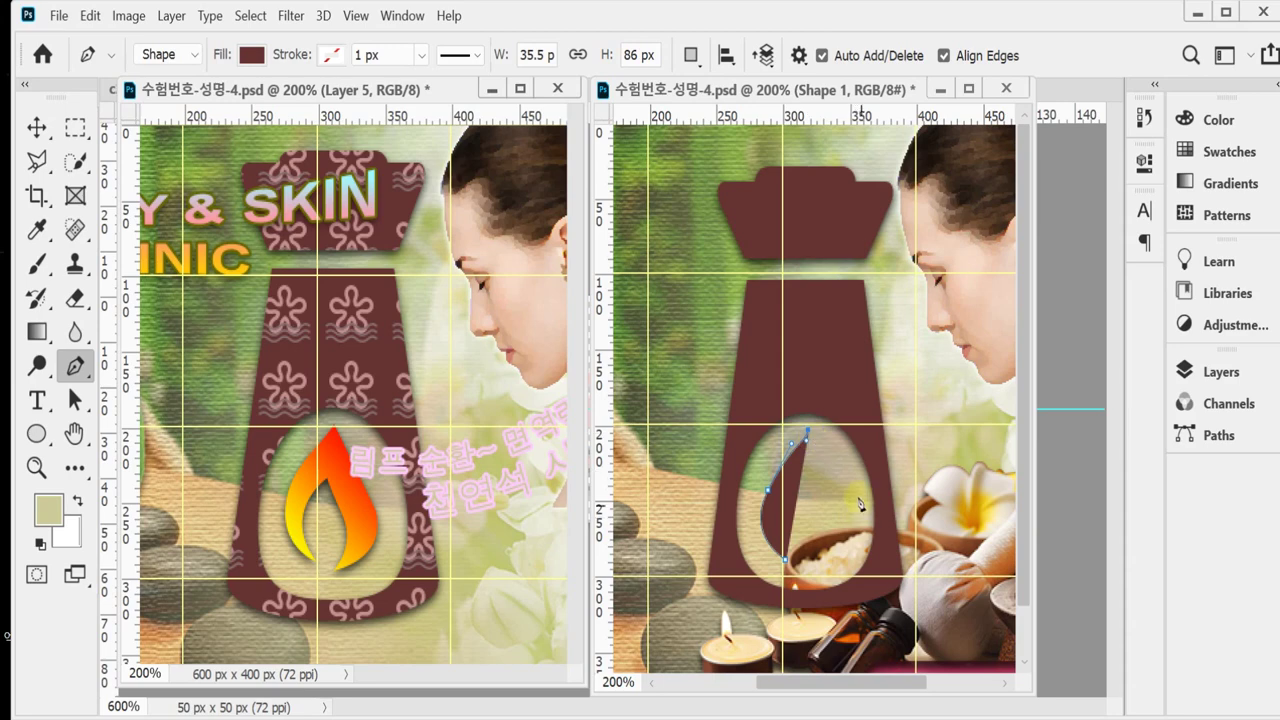
drag(849, 496, 860, 511)
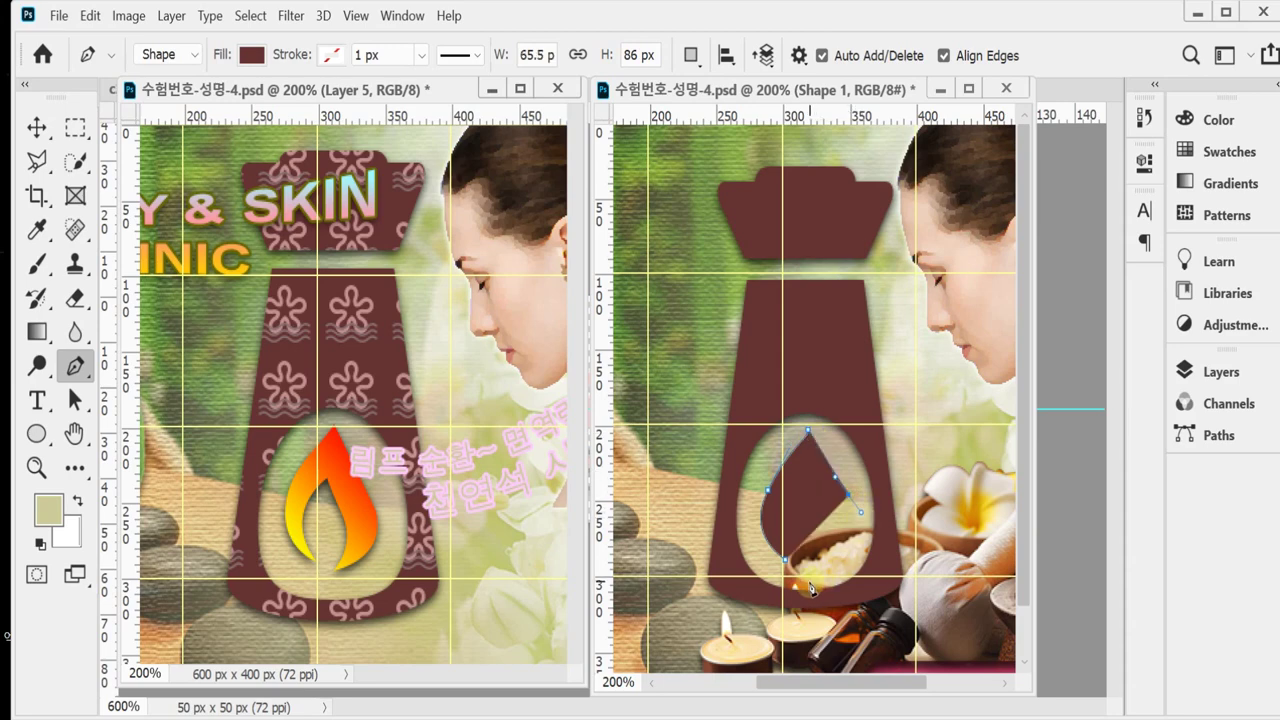
drag(809, 579, 770, 589)
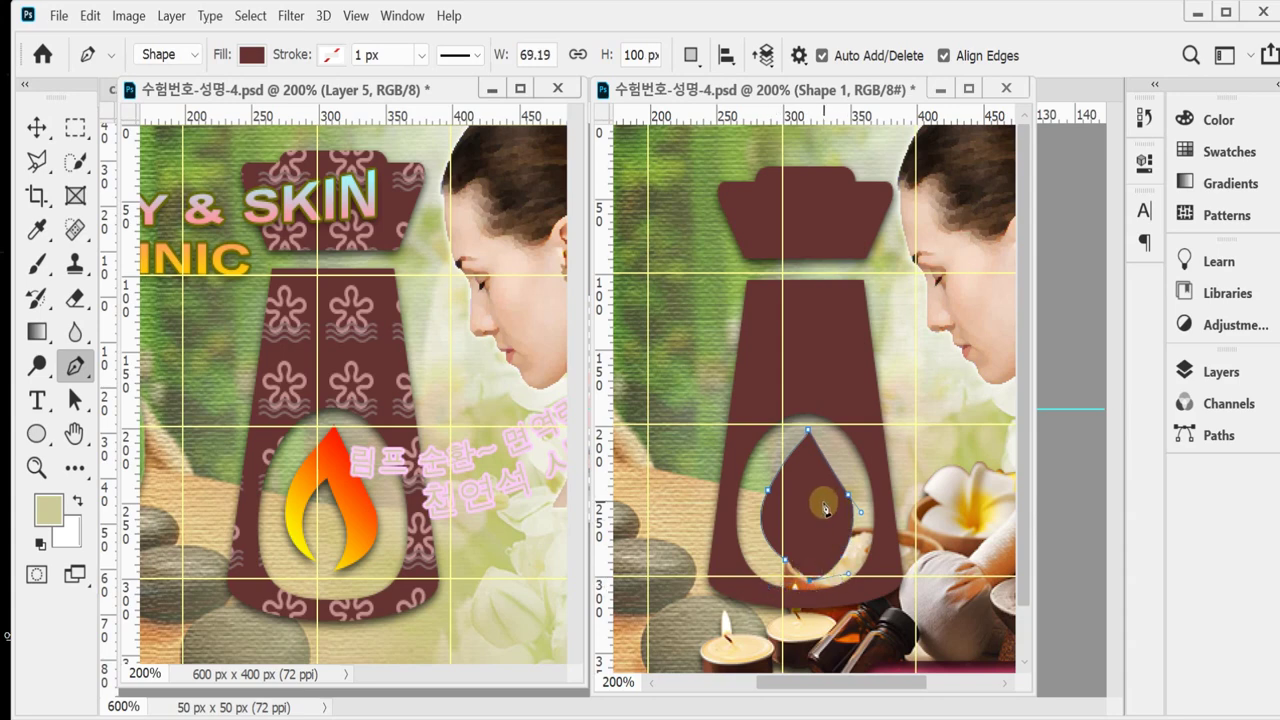
mouse_move(816, 500)
mouse_down()
mouse_move(826, 523)
mouse_move(806, 487)
mouse_up()
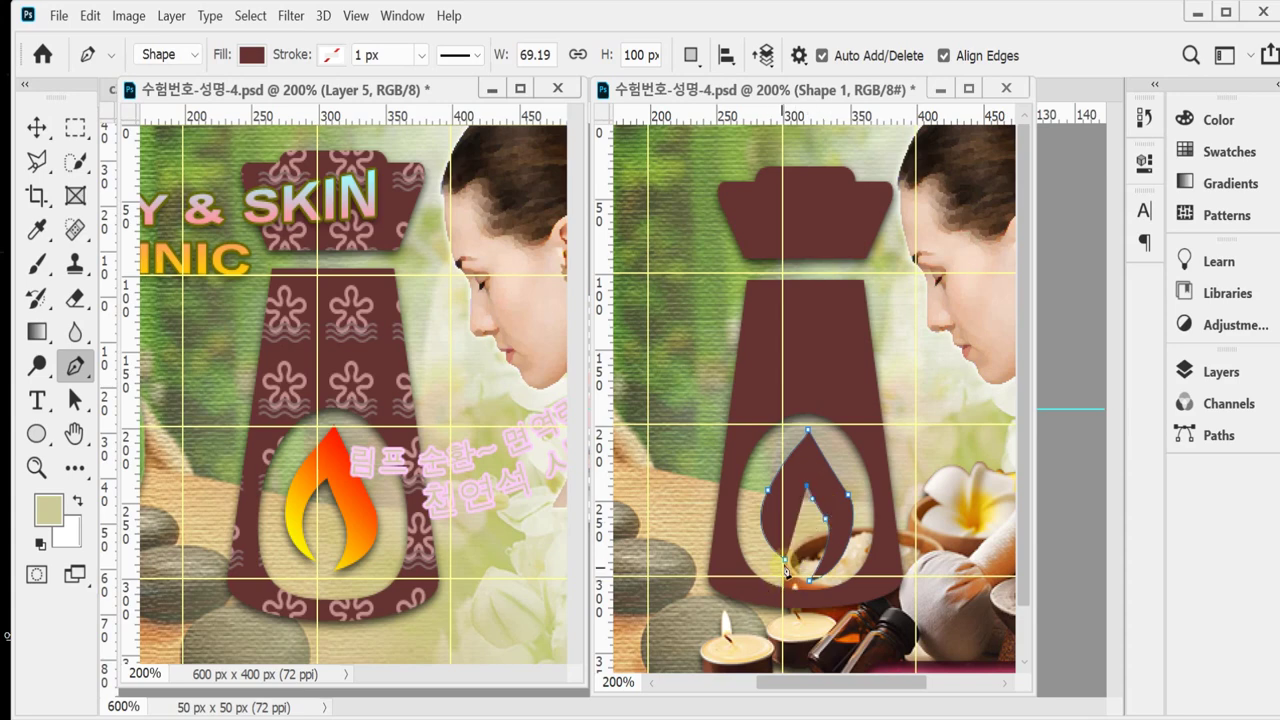
drag(799, 582, 807, 615)
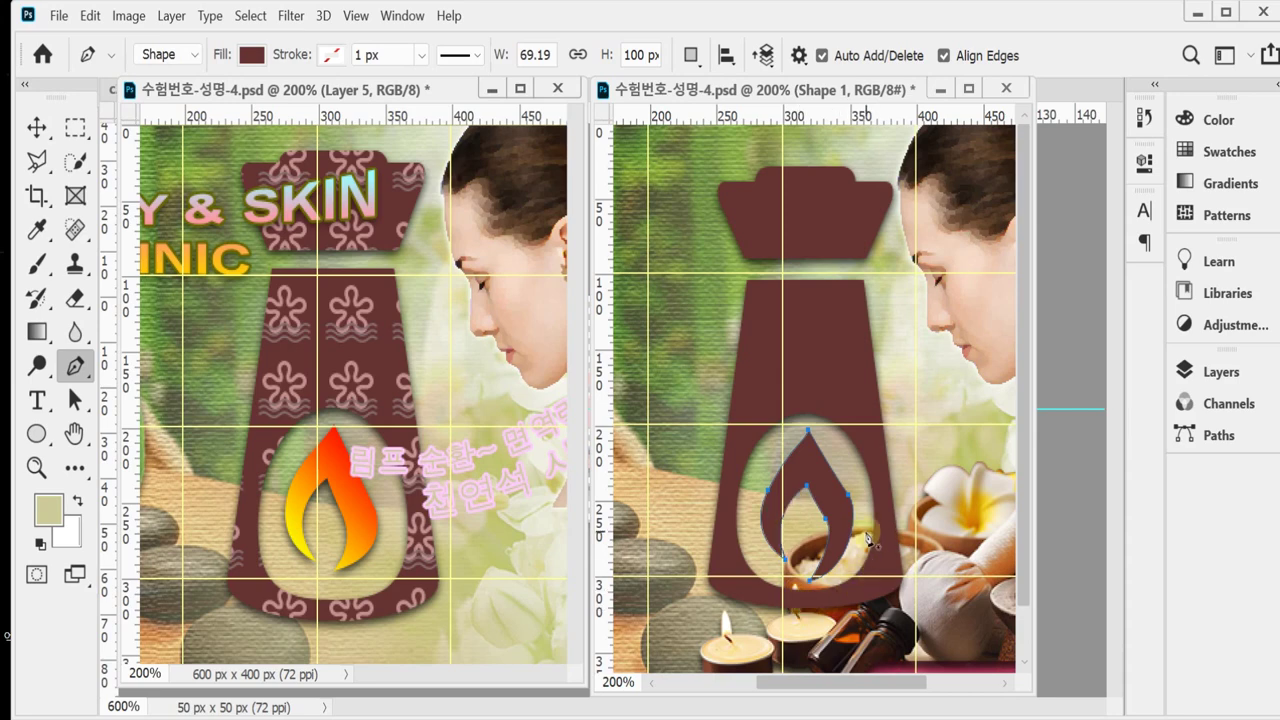
Refine the flame's anchor points and curve handles at its tip, sides and base, making it about 73 px wide and 100 px tall.
drag(812, 437, 805, 424)
drag(767, 489, 863, 519)
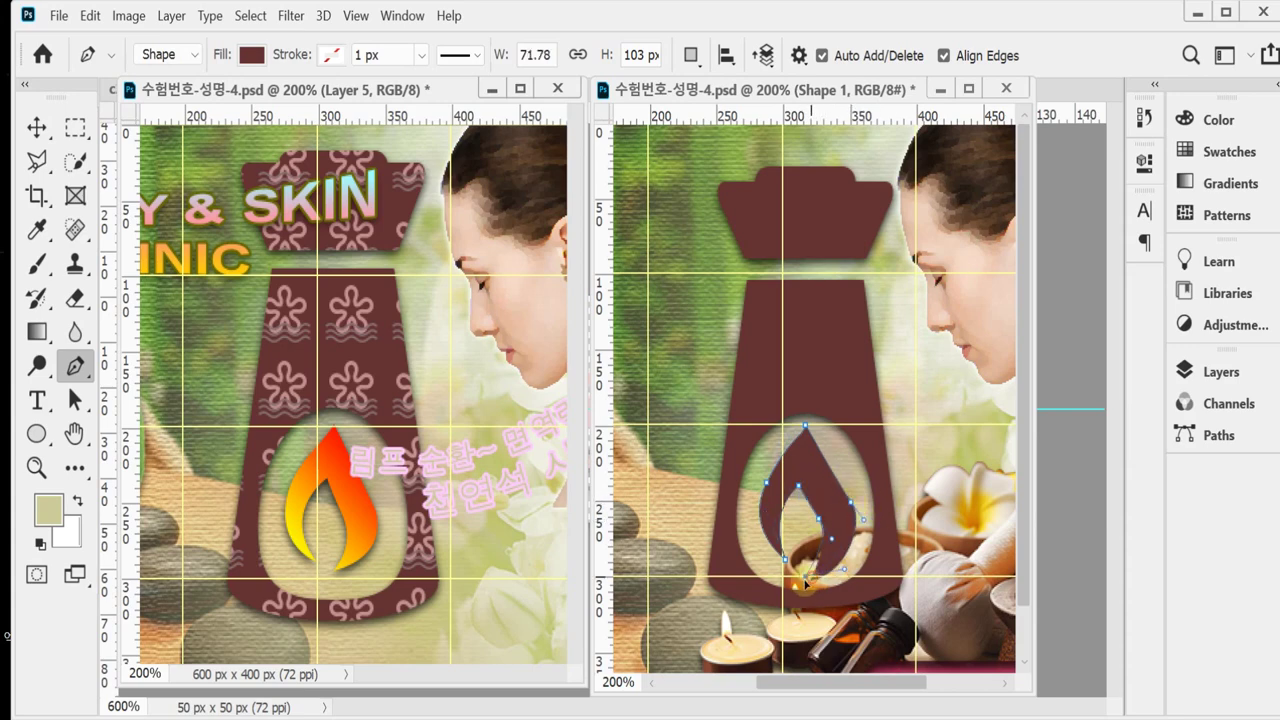
click(812, 579)
drag(801, 583, 832, 555)
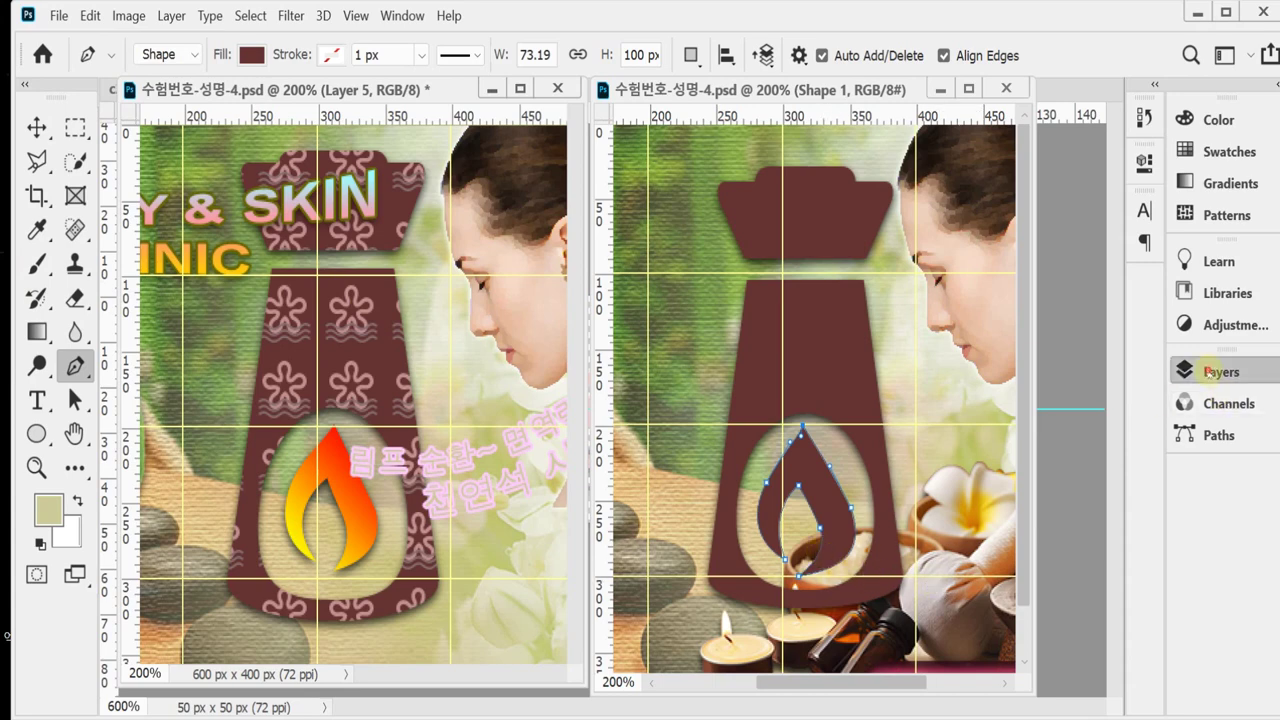
Add a Gradient Overlay effect to the flame's shape layer.
click(1210, 372)
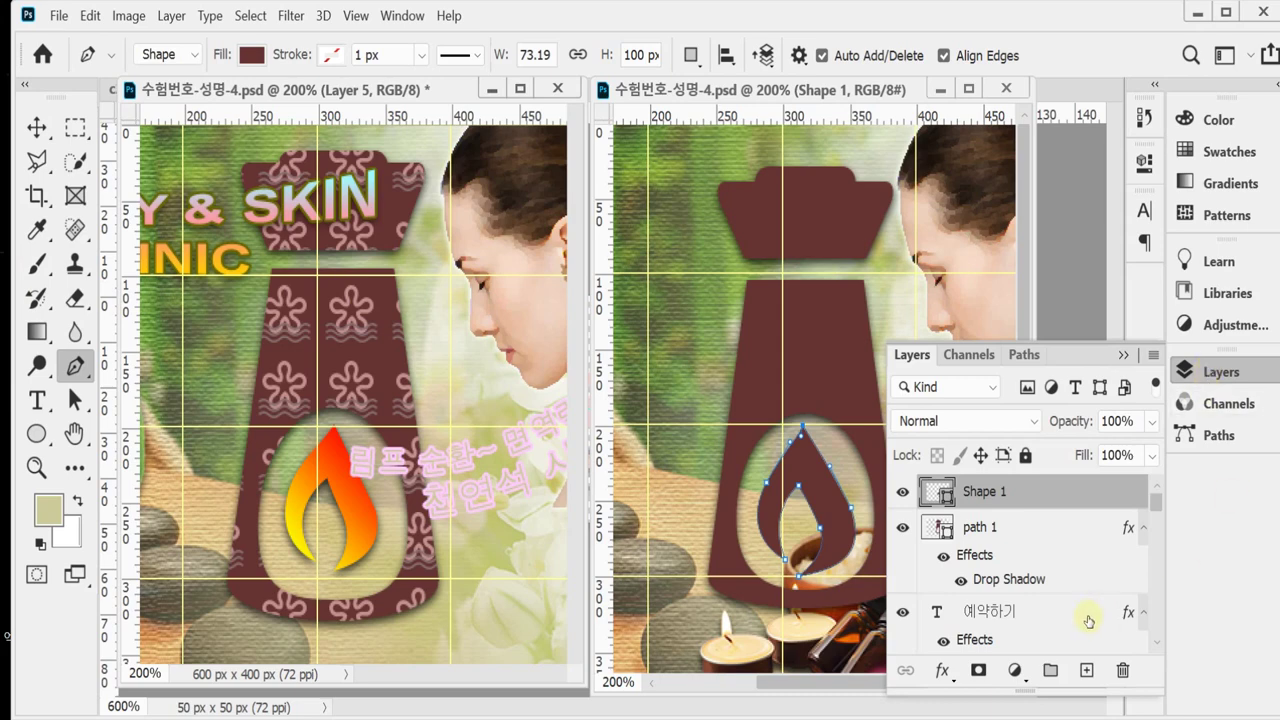
click(941, 671)
key(Escape)
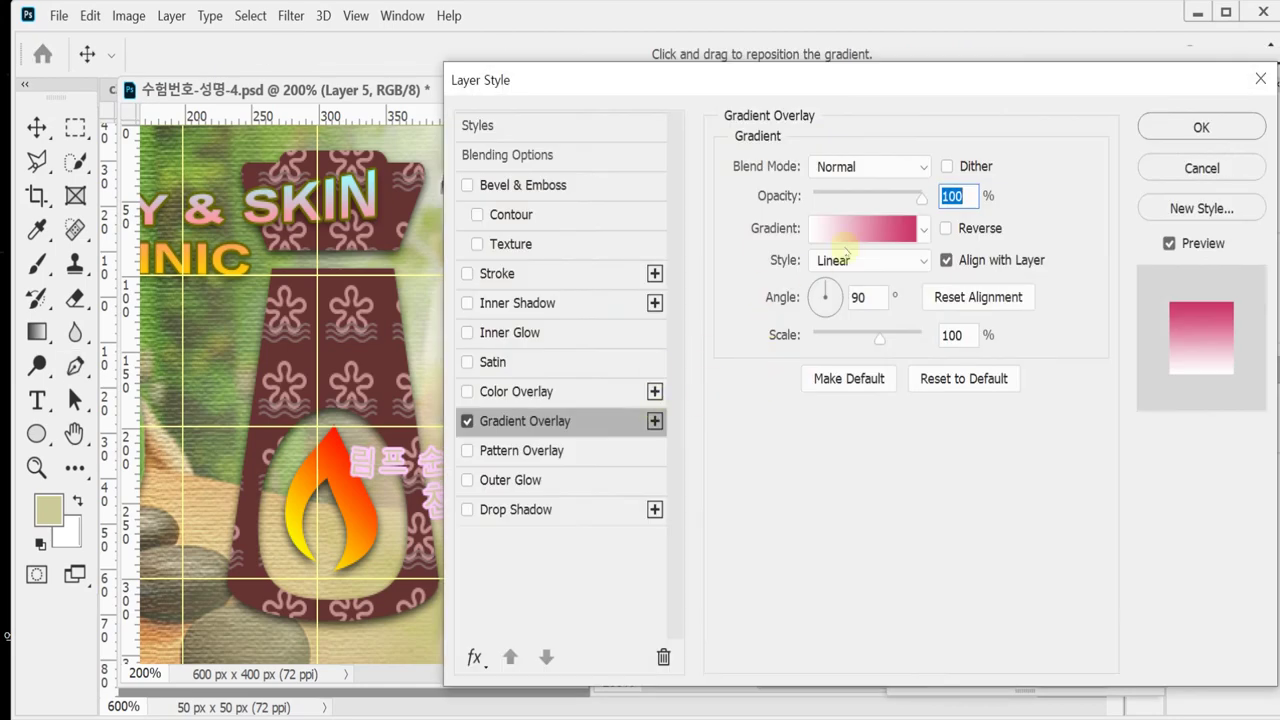
Set the overlay gradient's start stop to yellow ff0 and its end stop to red f00.
click(838, 222)
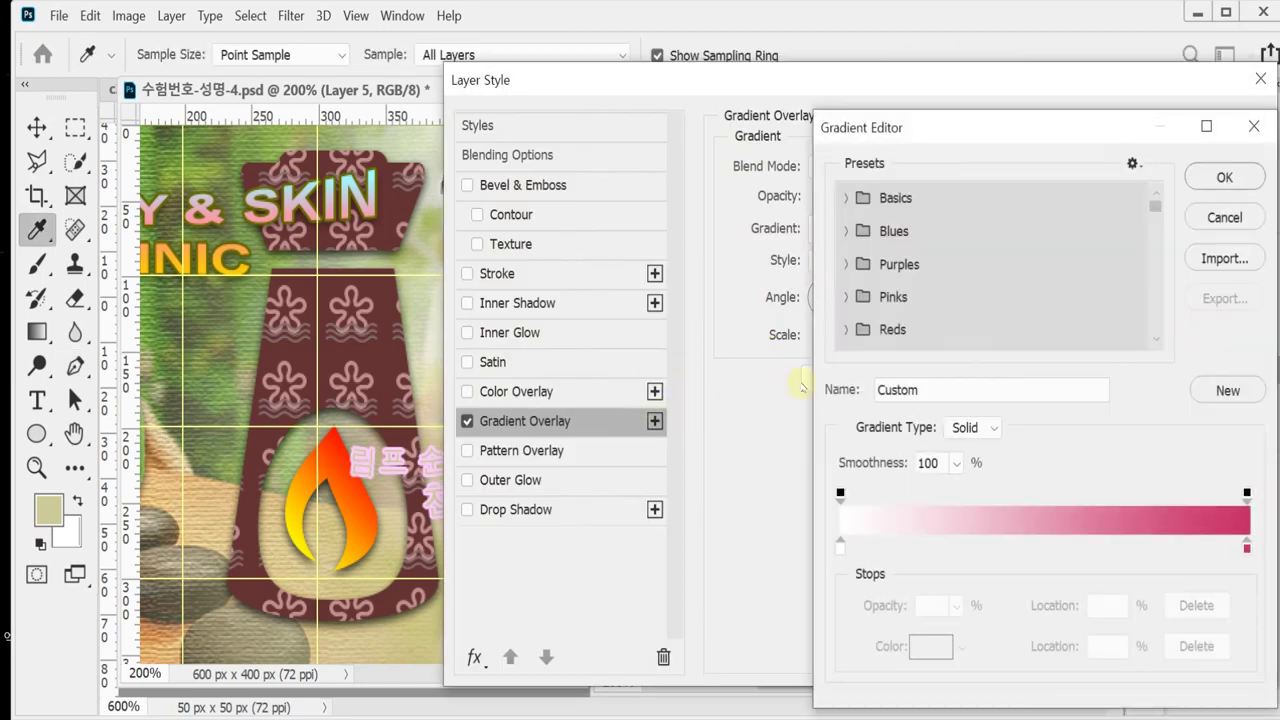
click(840, 548)
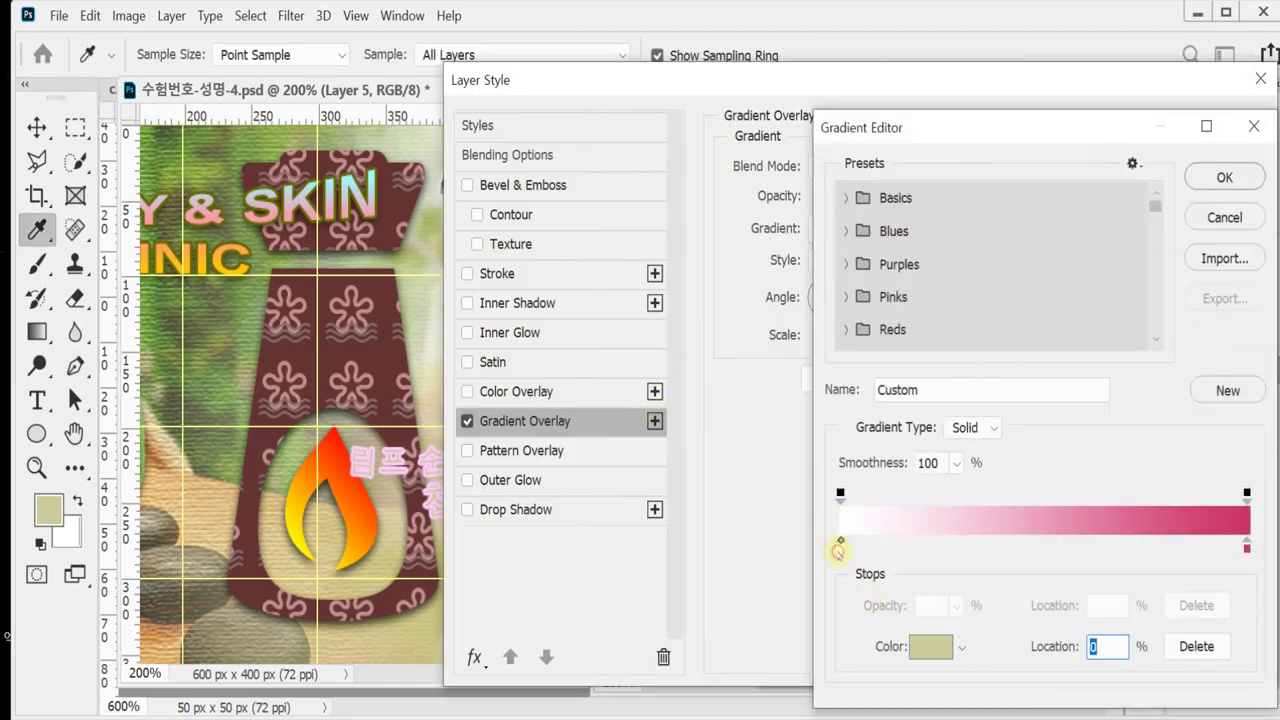
double_click(840, 548)
text(ff0)
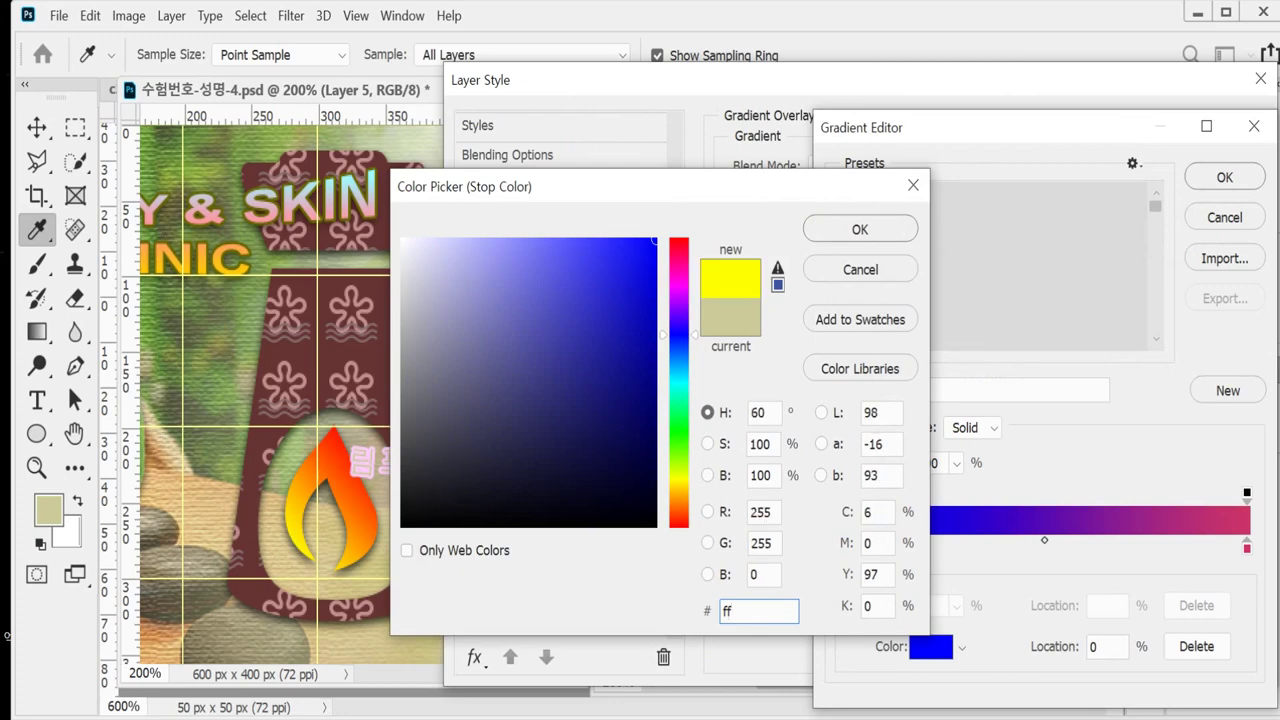
click(894, 223)
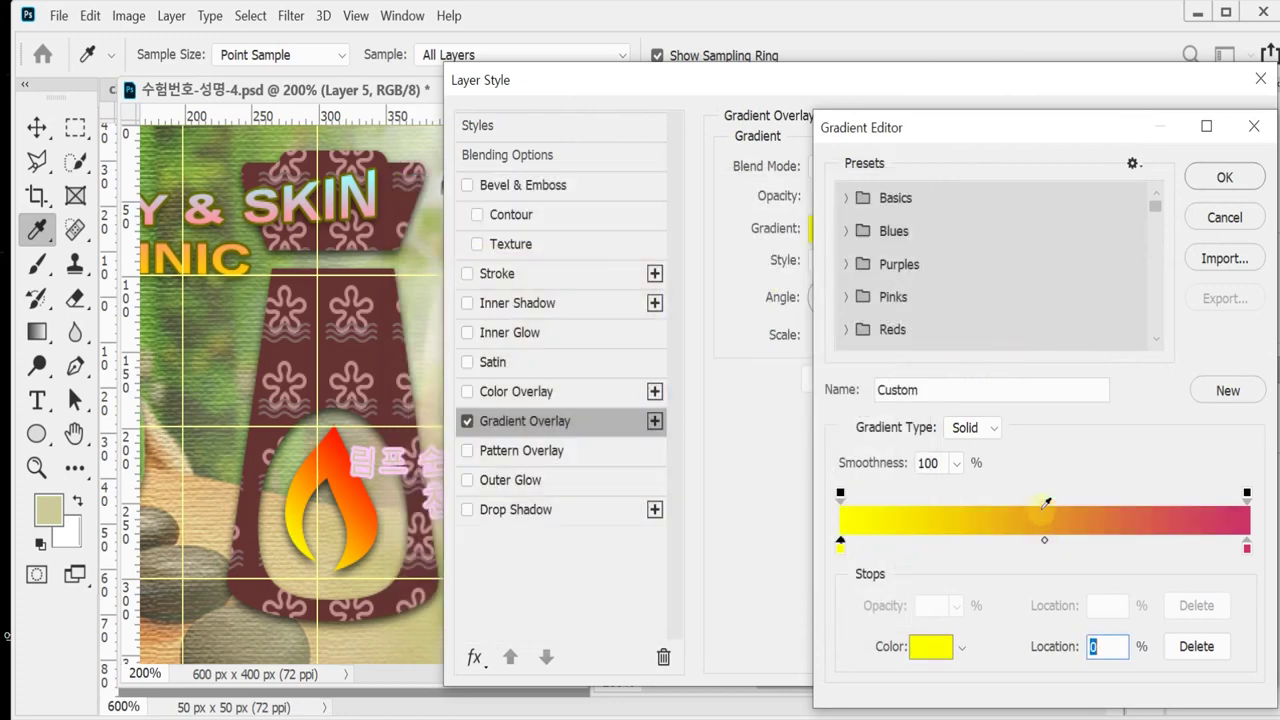
click(1247, 549)
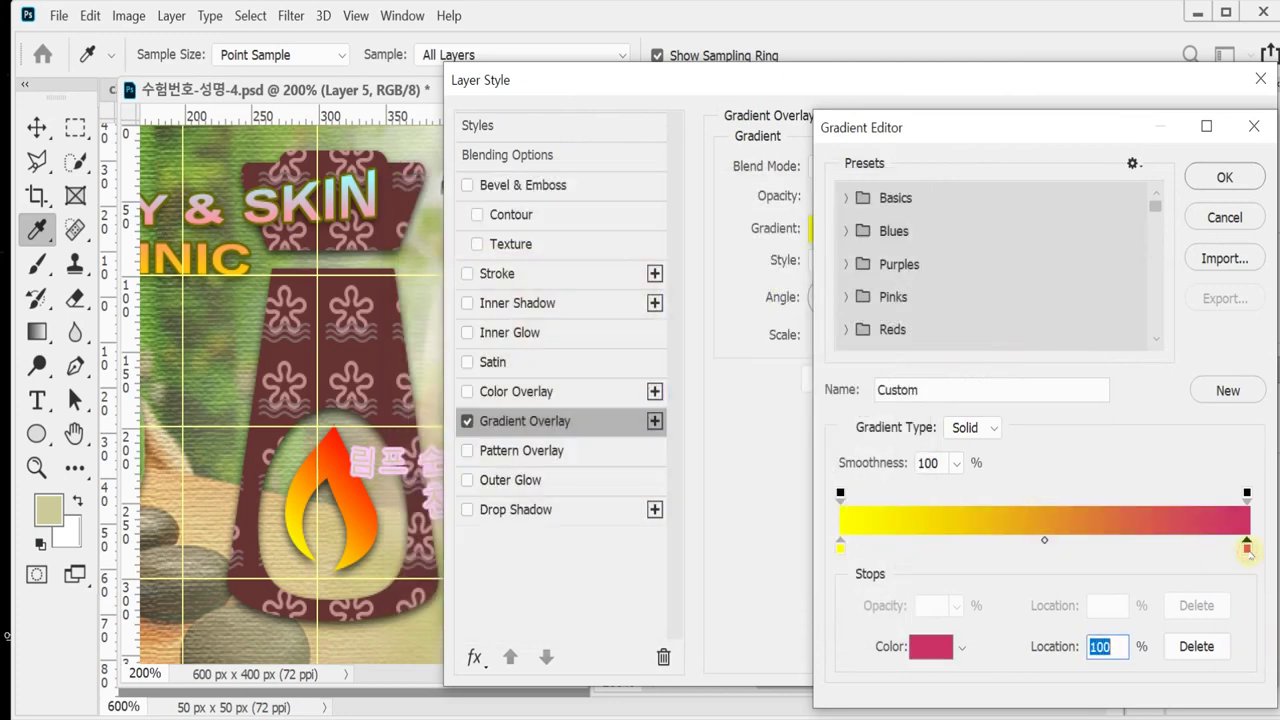
double_click(1247, 549)
text(f00)
key(Return)
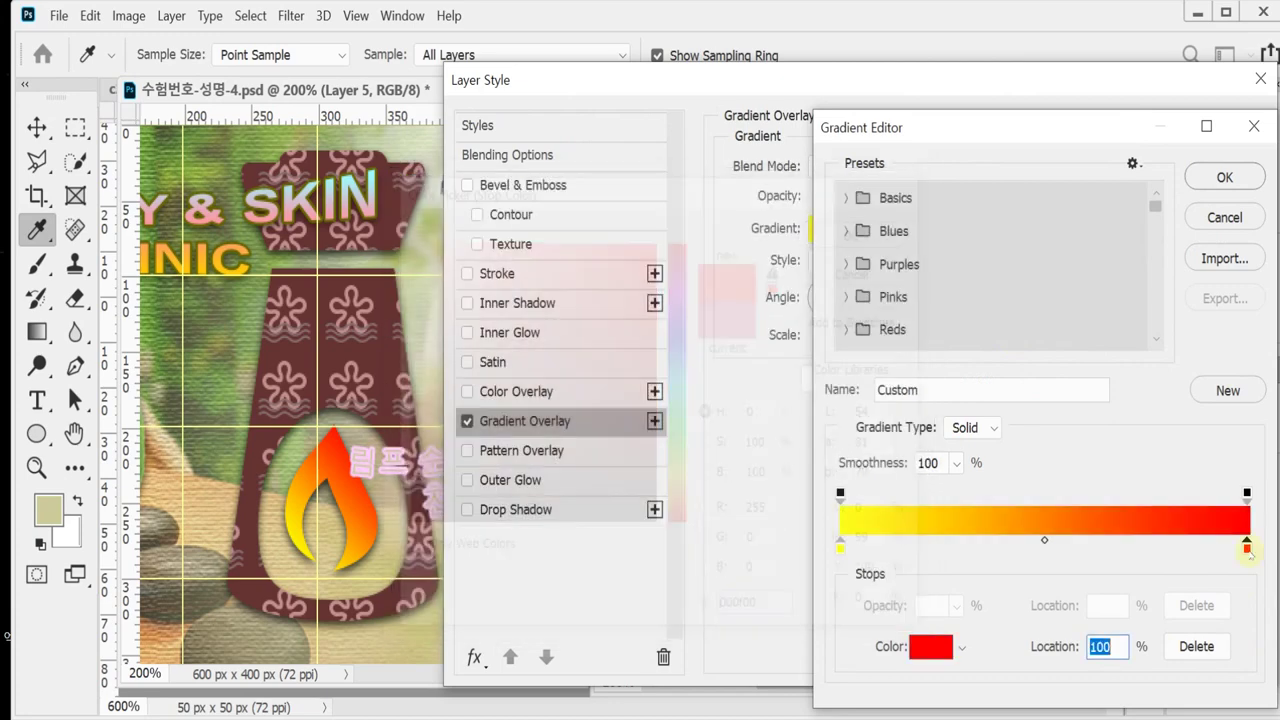
Accept the yellow-to-red gradient and set the flame's Gradient Overlay angle to 45°.
click(1224, 177)
drag(534, 84, 641, 249)
double_click(968, 466)
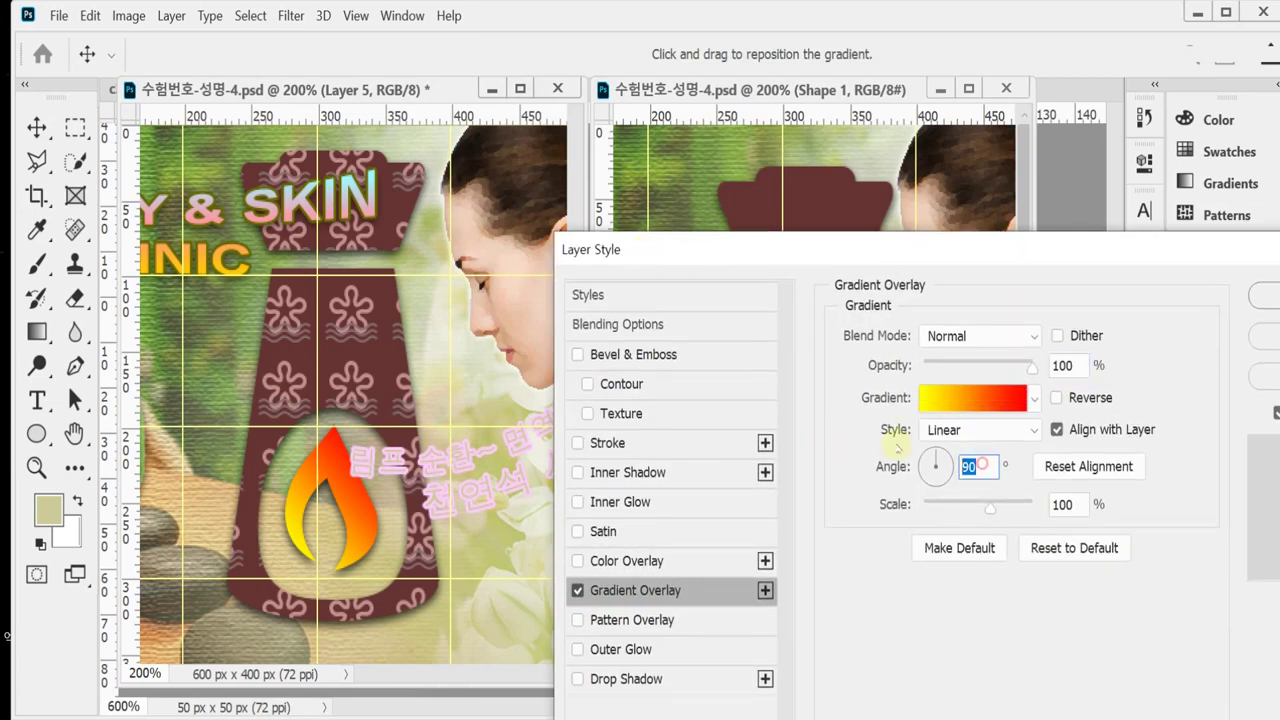
text(45)
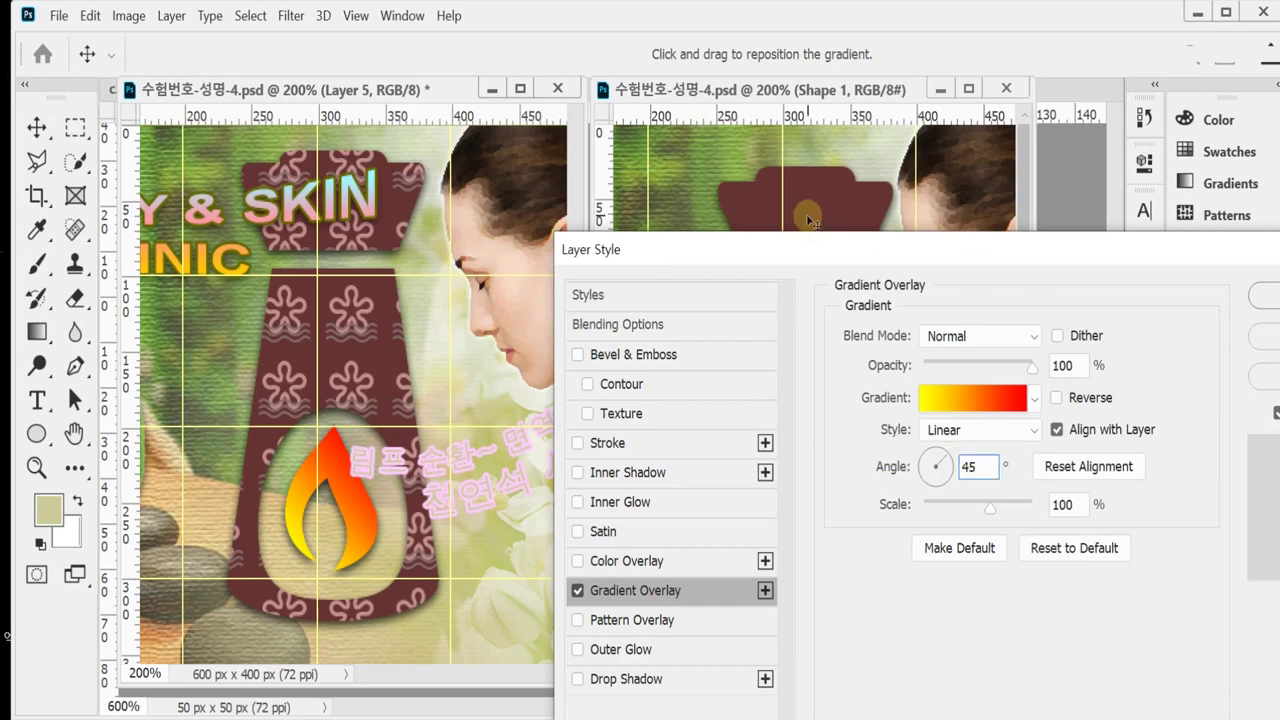
drag(783, 241, 730, 320)
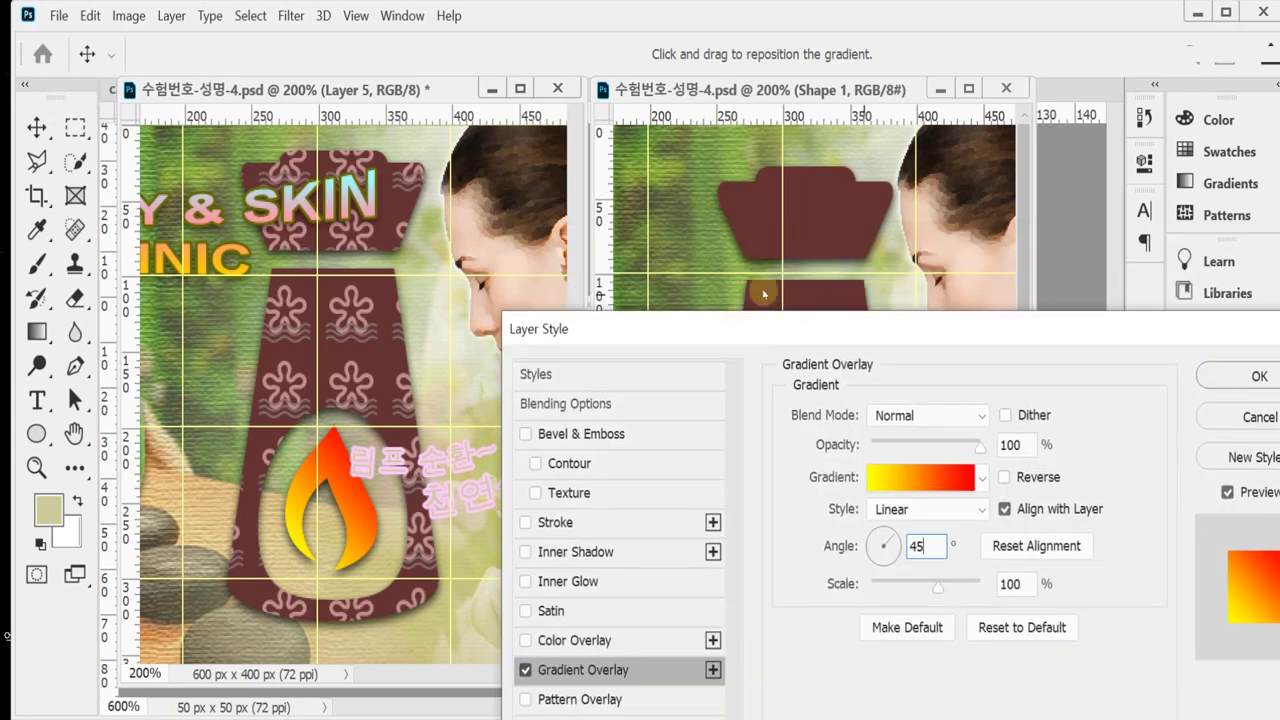
drag(723, 325, 968, 111)
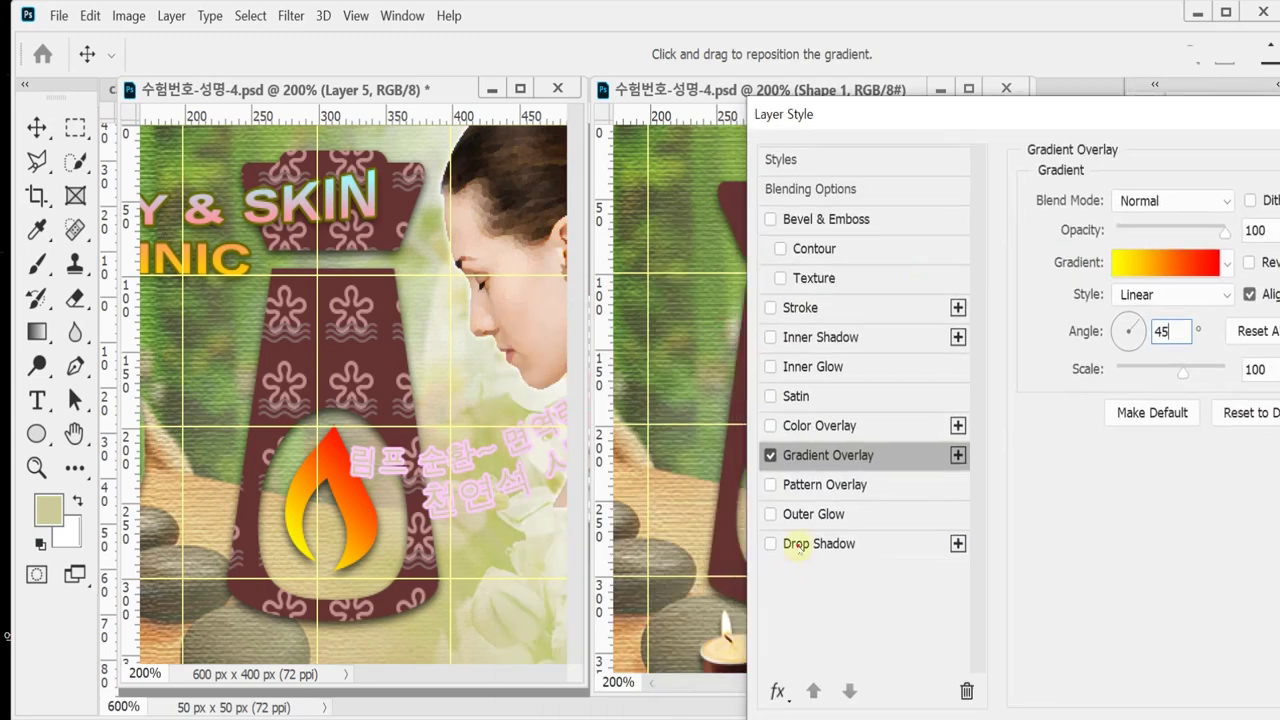
Add a Drop Shadow effect to the flame's shape layer and save the working document.
click(772, 543)
key(Return)
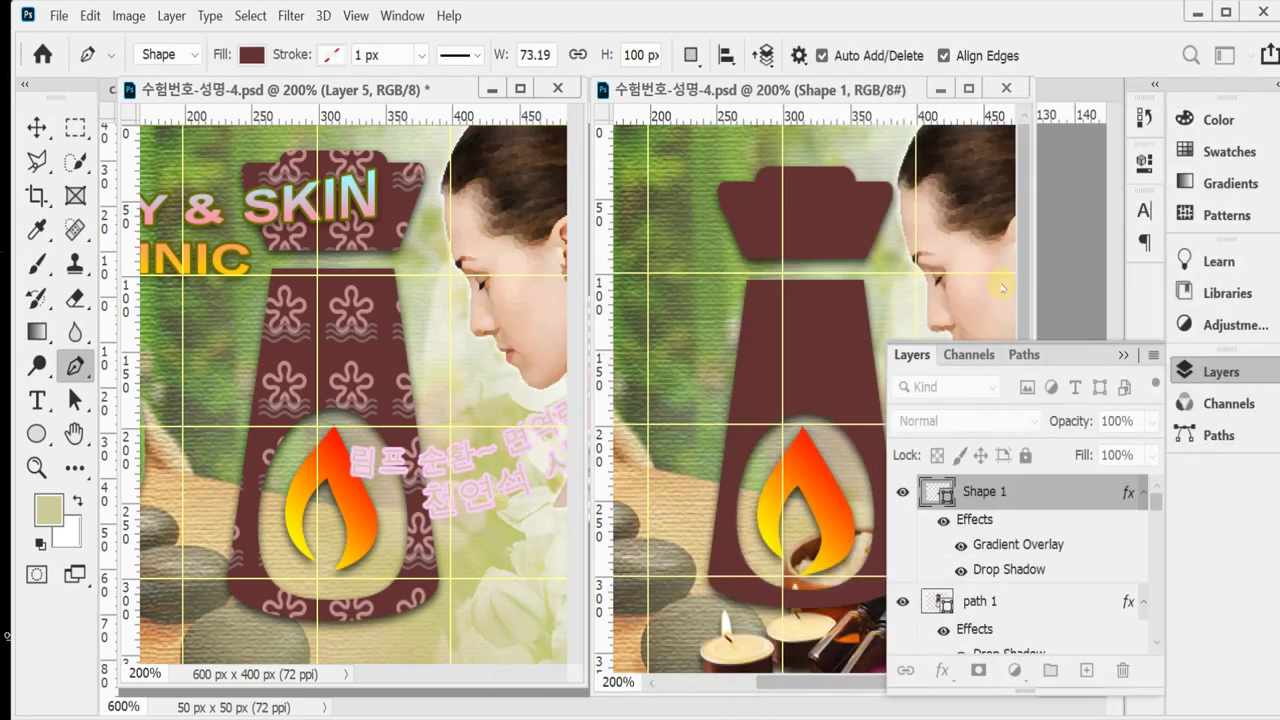
key(Escape)
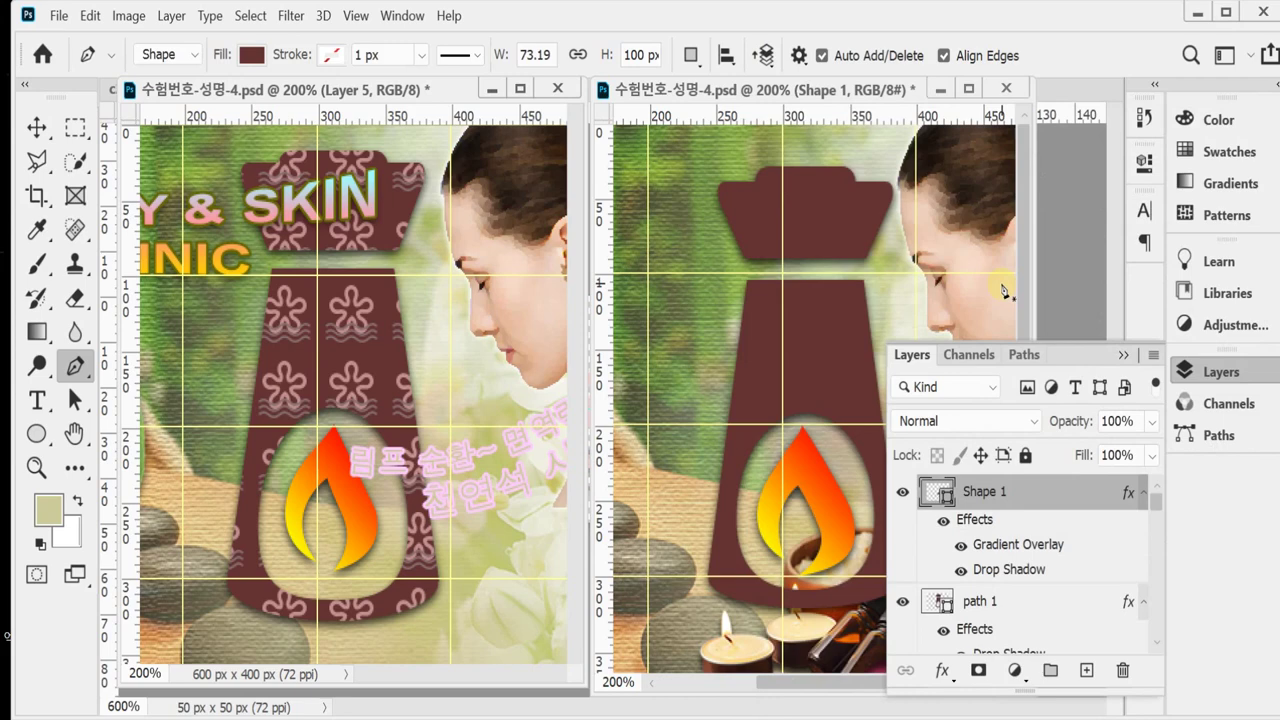
key(ctrl+s)
click(1235, 376)
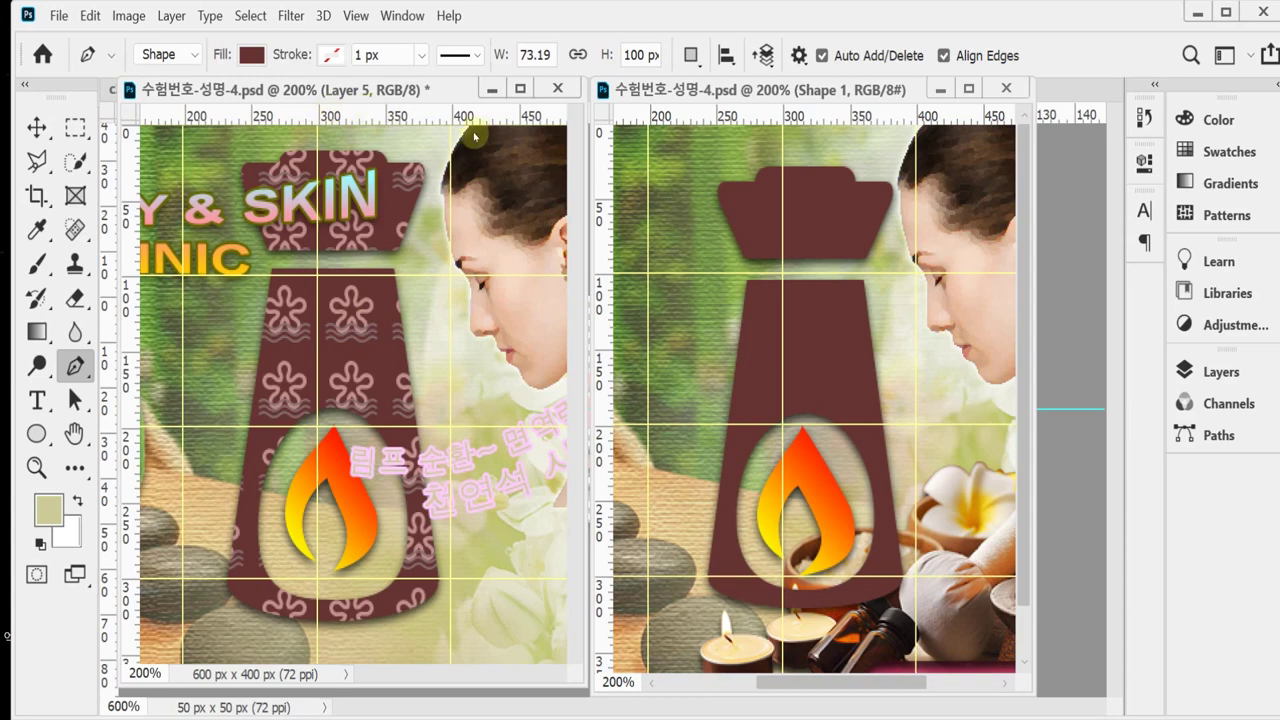
Put the reference banner's window out of sight and float c2_pattern.psd in an enlarged window beside the working document.
click(467, 90)
key(ctrl+w)
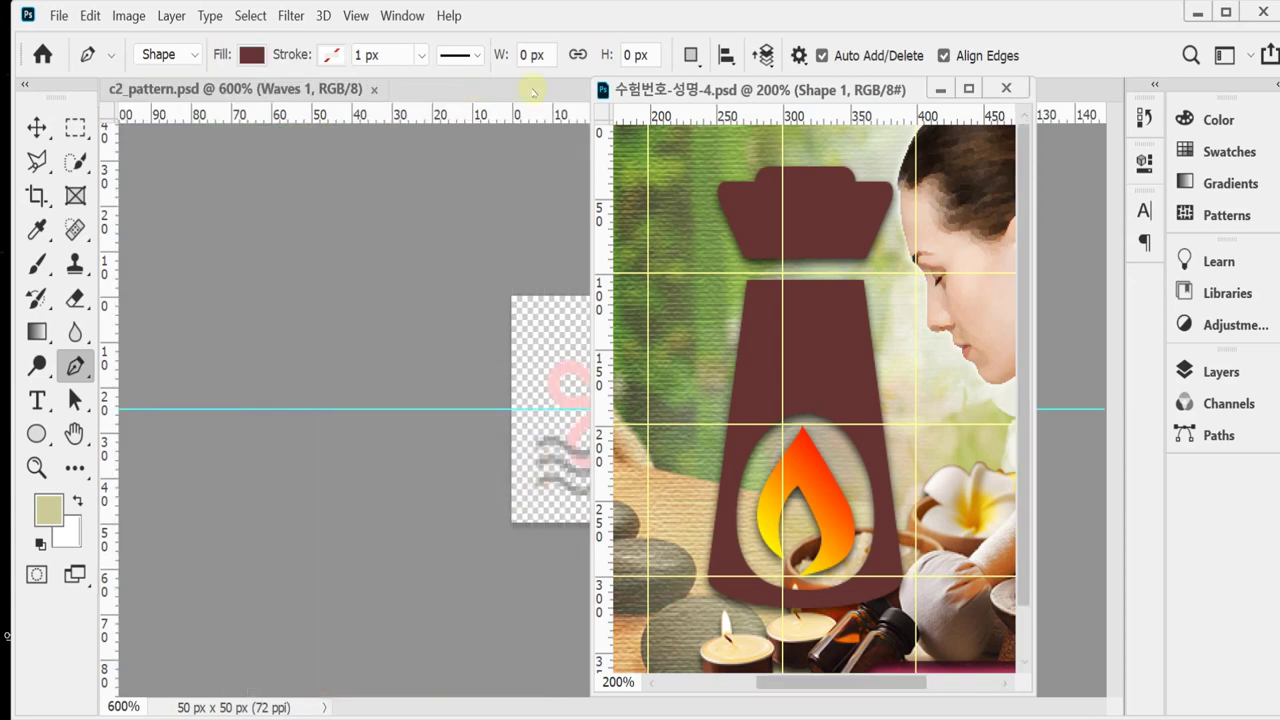
drag(180, 89, 325, 176)
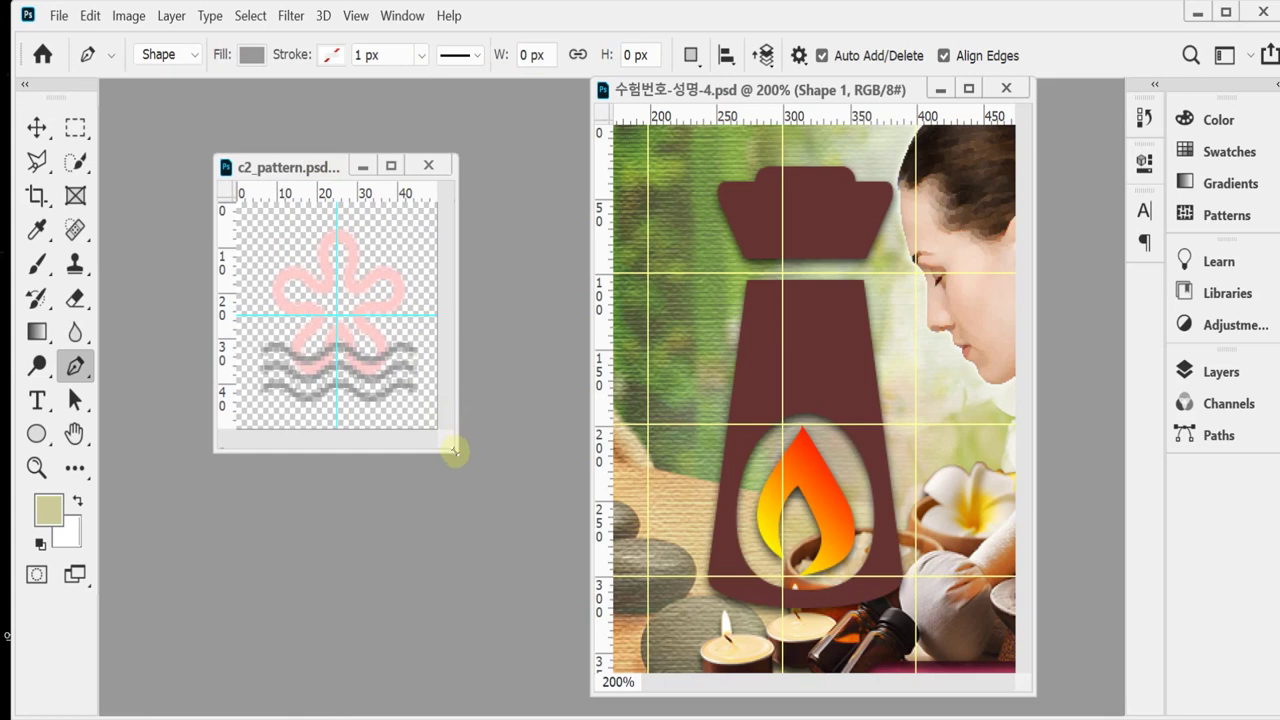
drag(452, 450, 526, 534)
key(ctrl+plus)
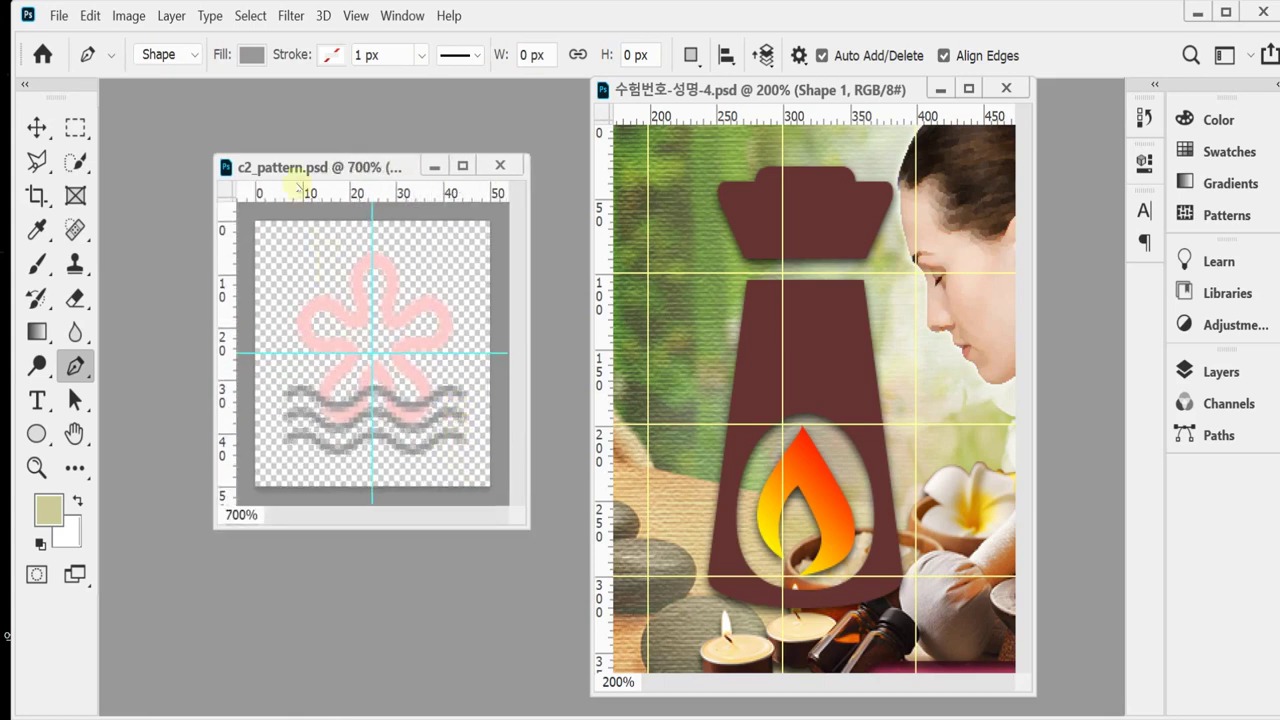
key(ctrl+n)
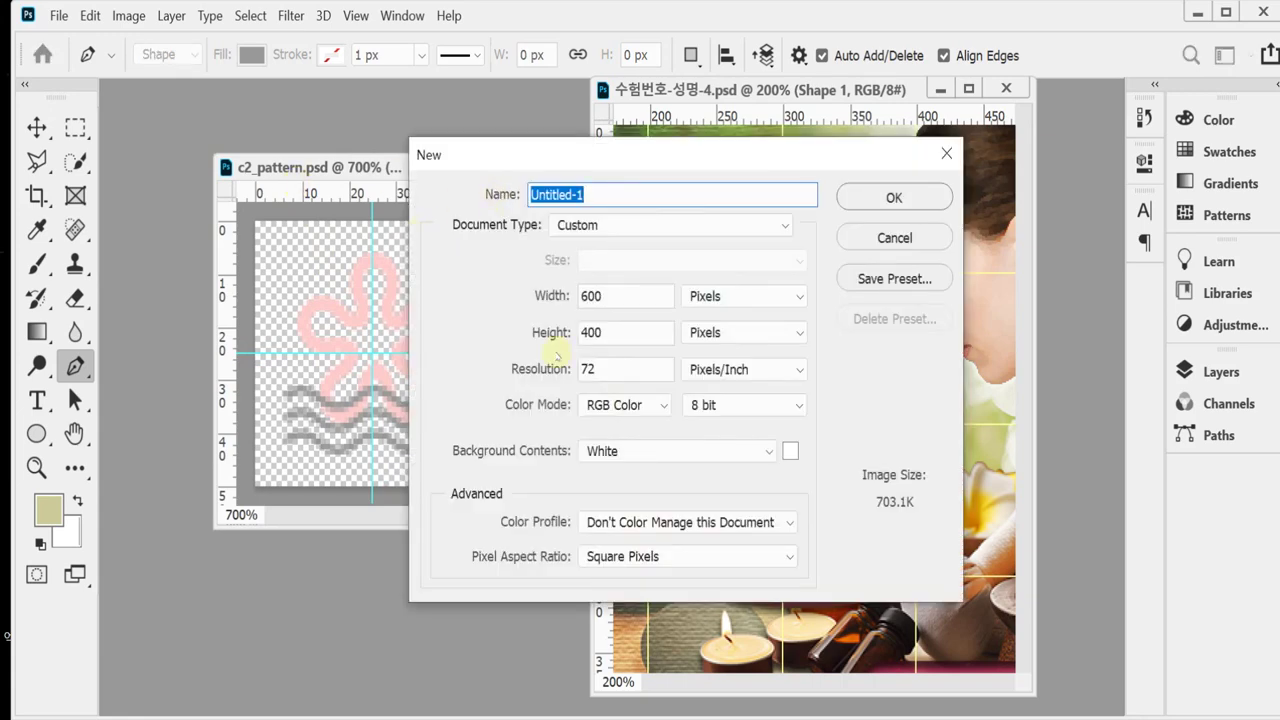
key(Tab)
key(Tab)
text(50)
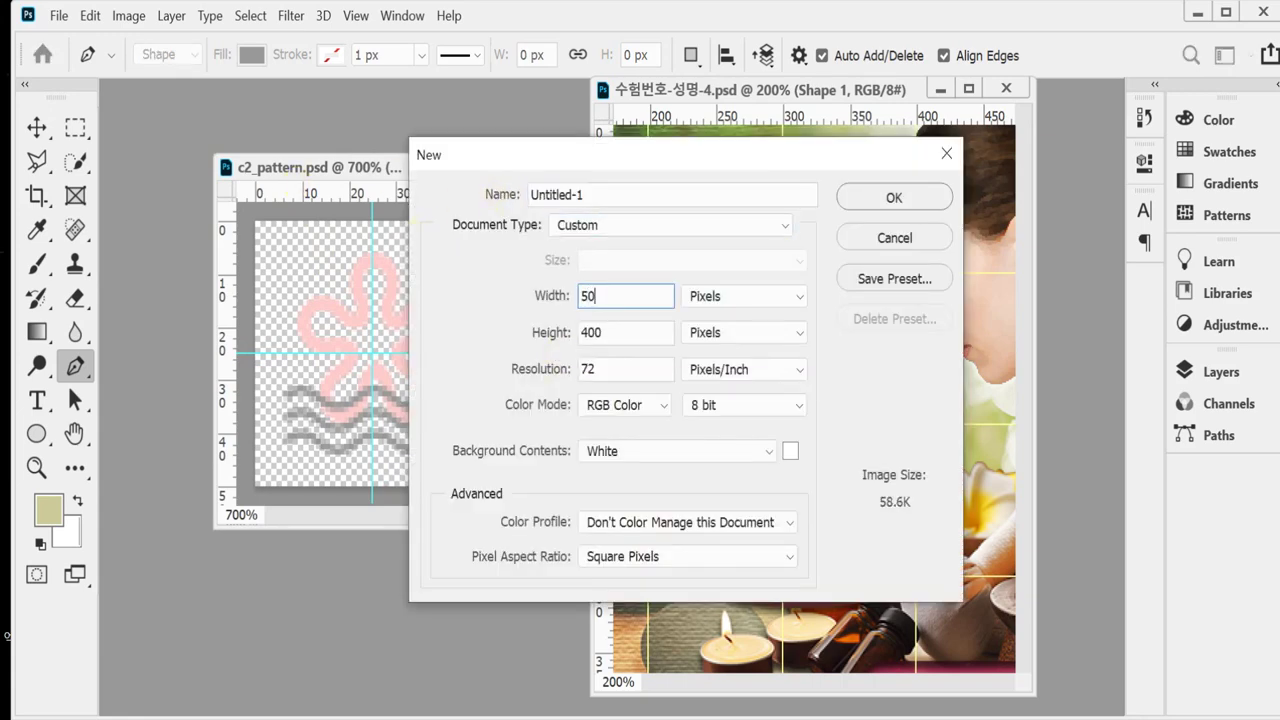
key(Tab)
text(50)
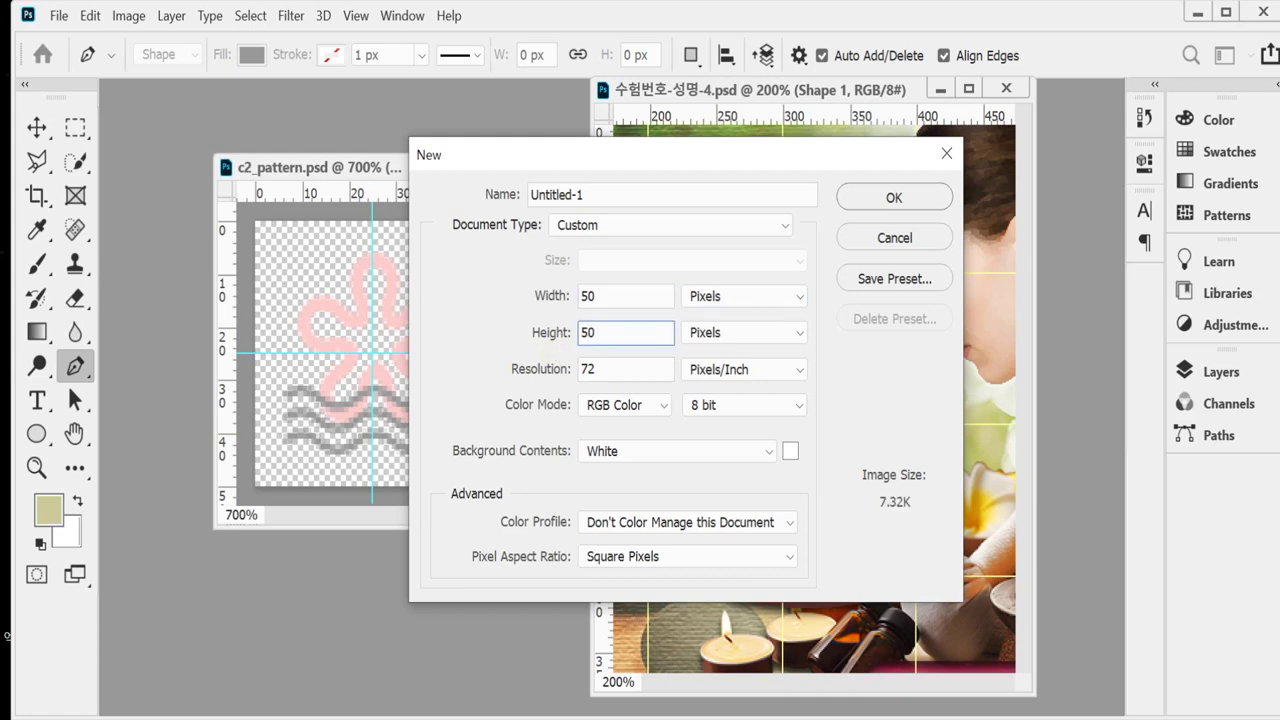
key(Tab)
key(Tab)
key(Tab)
key(Tab)
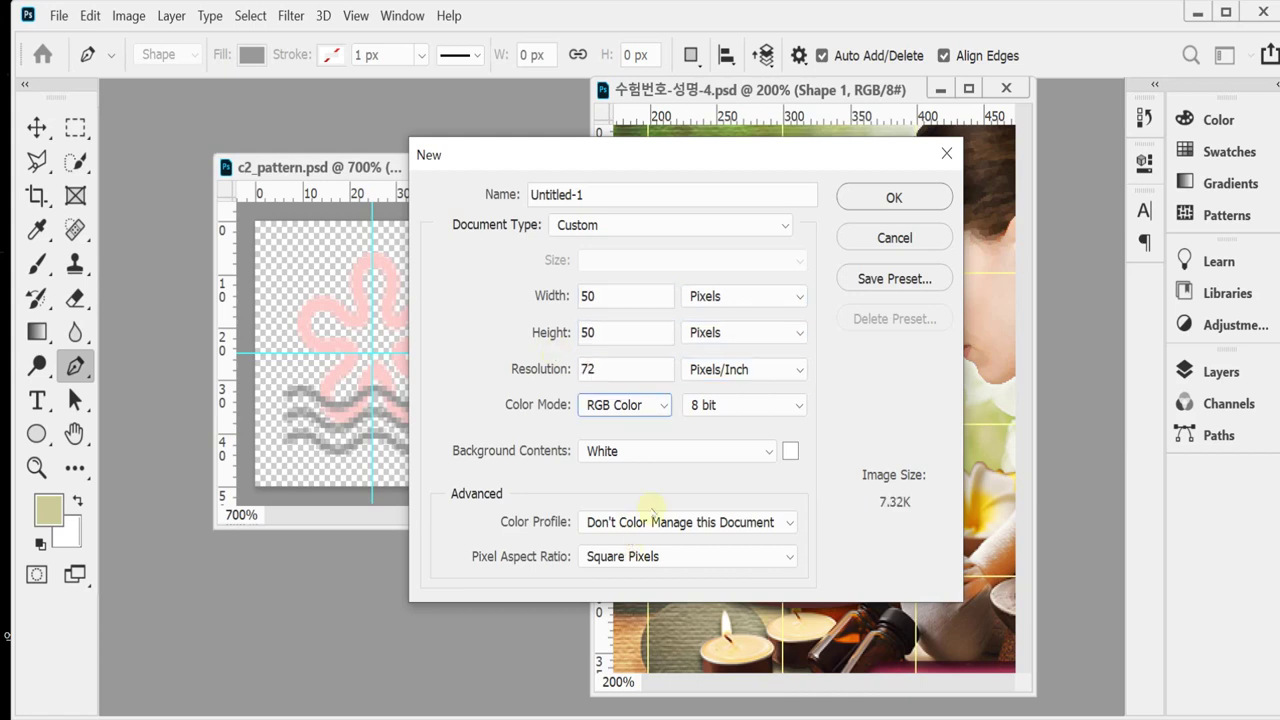
key(Tab)
key(Tab)
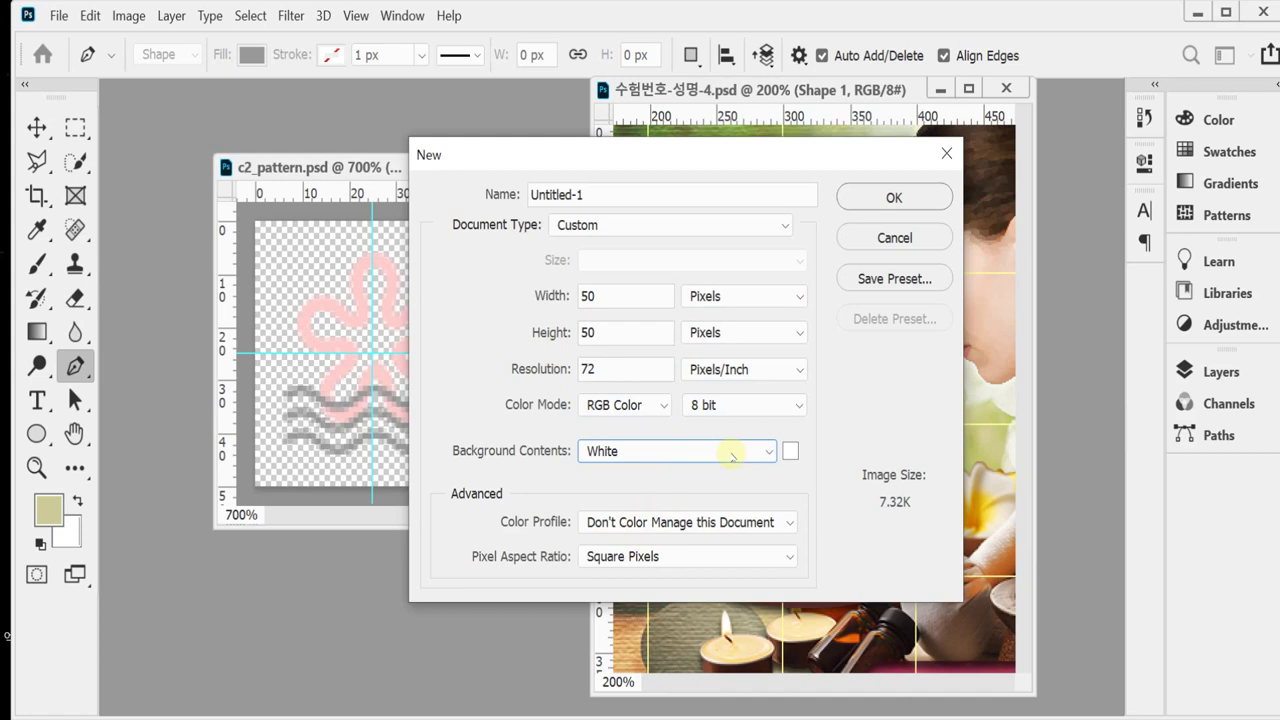
click(732, 455)
click(720, 531)
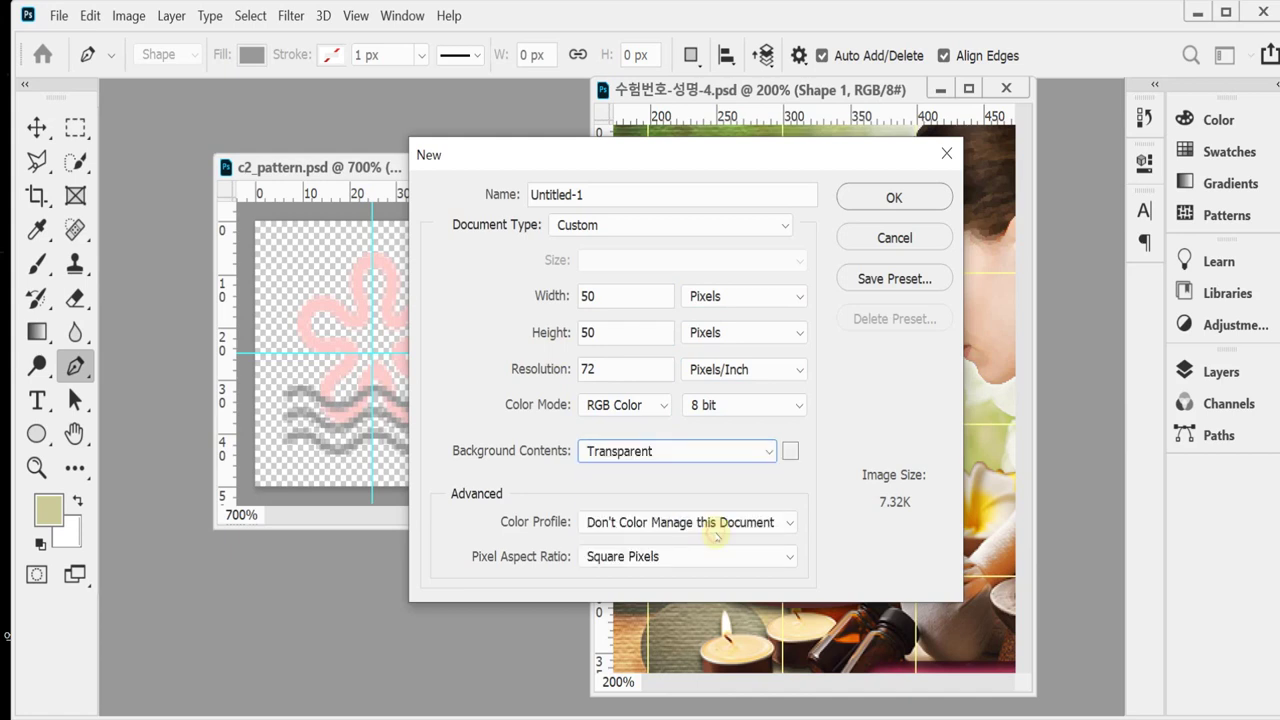
drag(492, 153, 617, 166)
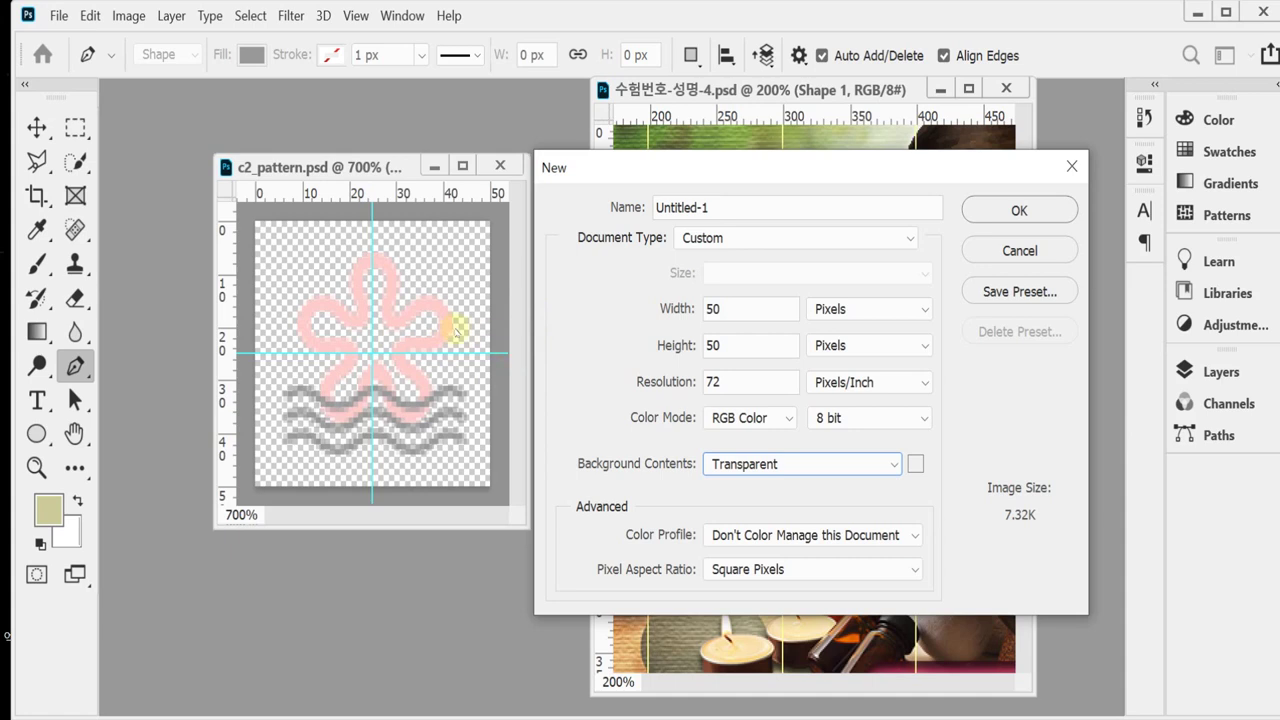
click(752, 465)
click(752, 465)
key(Escape)
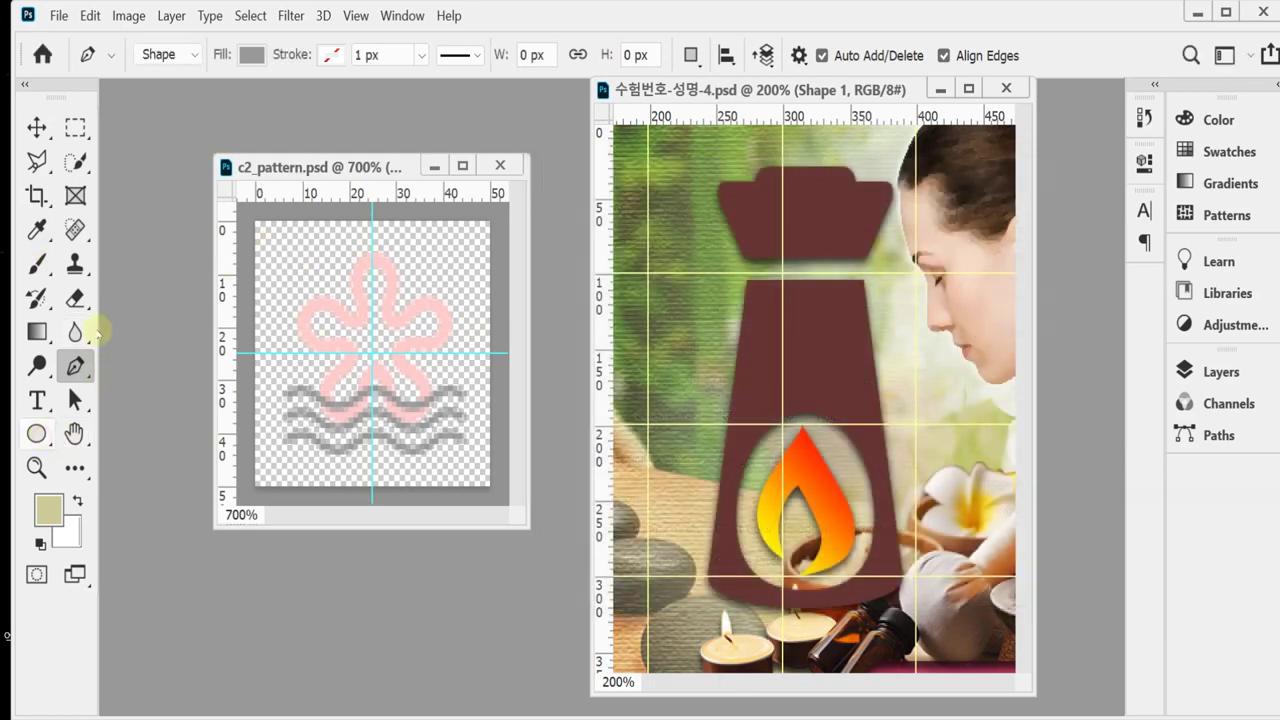
Examine the flower and wave shapes in c2_pattern.psd and the two layers they are on.
right_click(36, 433)
key(v)
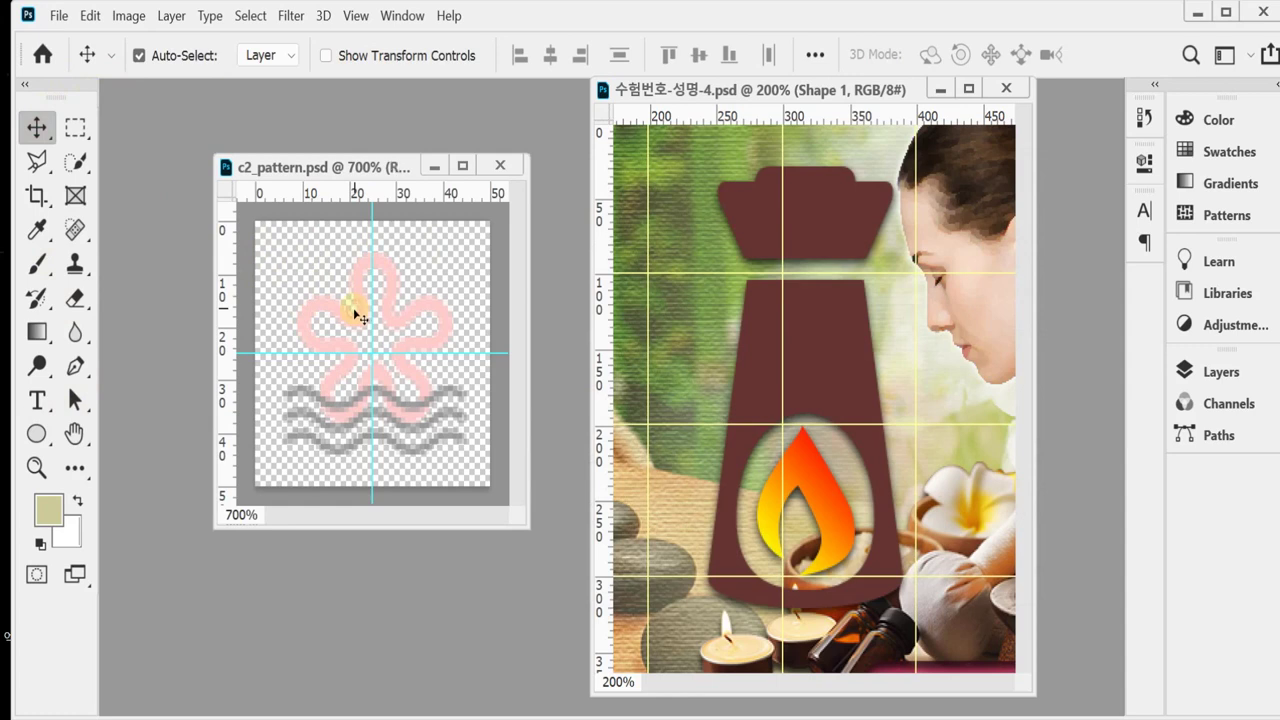
click(355, 326)
click(389, 442)
click(412, 454)
click(1185, 370)
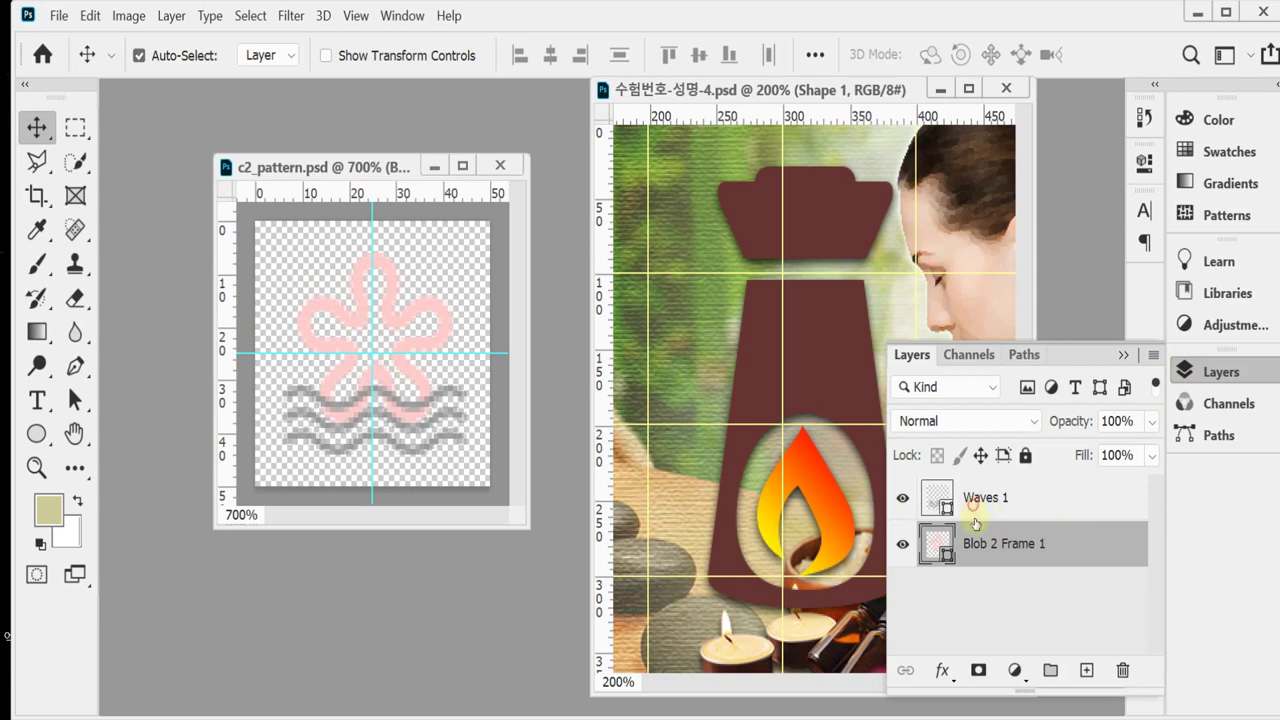
click(974, 512)
click(966, 535)
click(983, 505)
click(985, 548)
click(1186, 369)
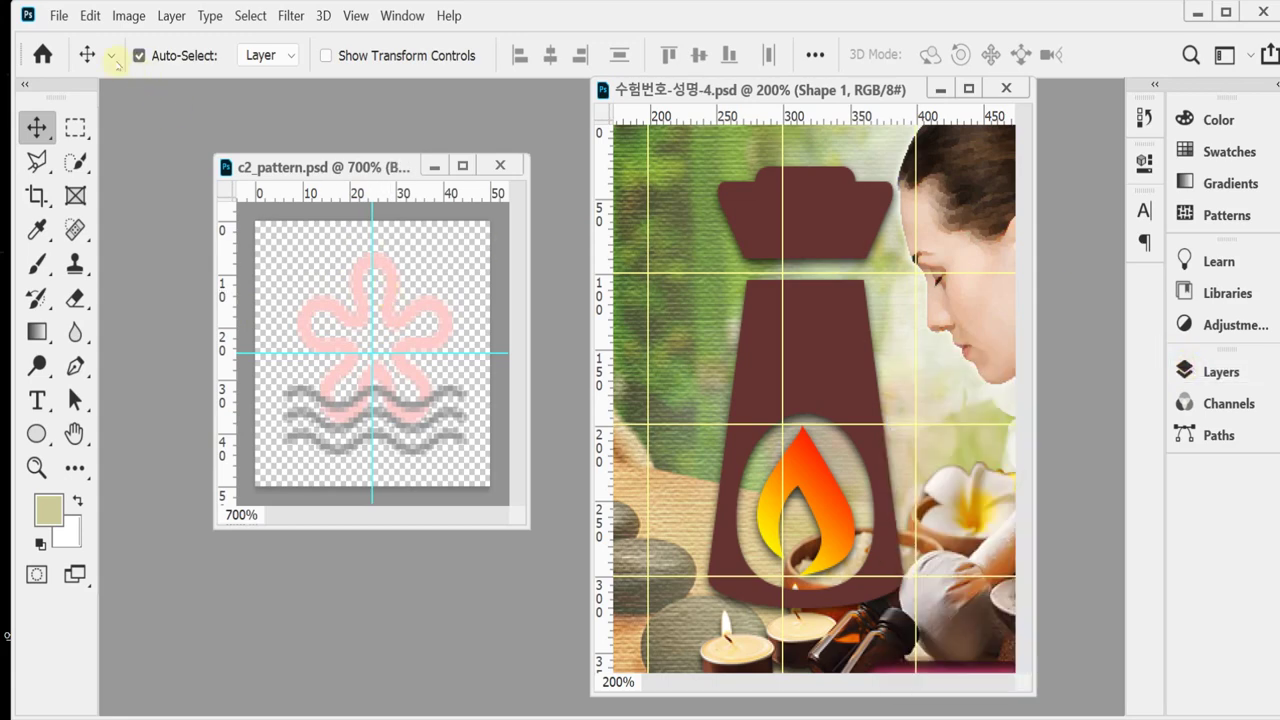
Define the flower and wave artwork in c2_pattern.psd as a pattern named 물결.
click(90, 15)
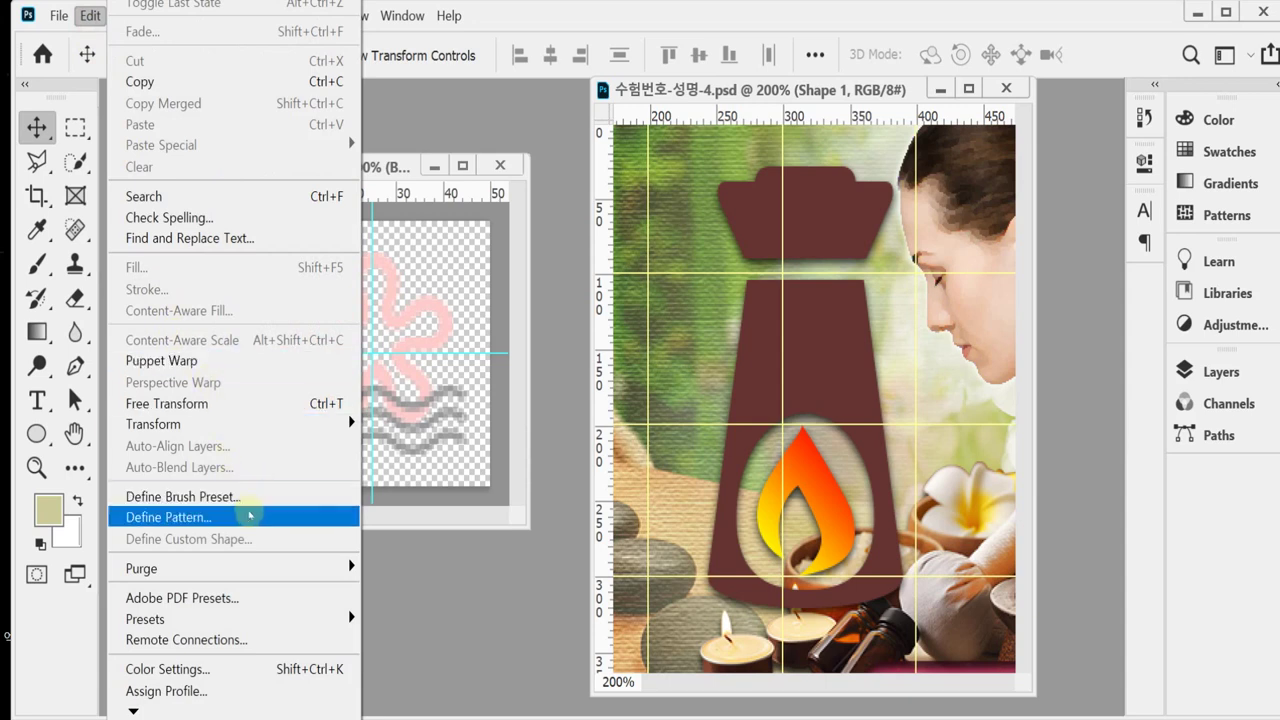
click(250, 515)
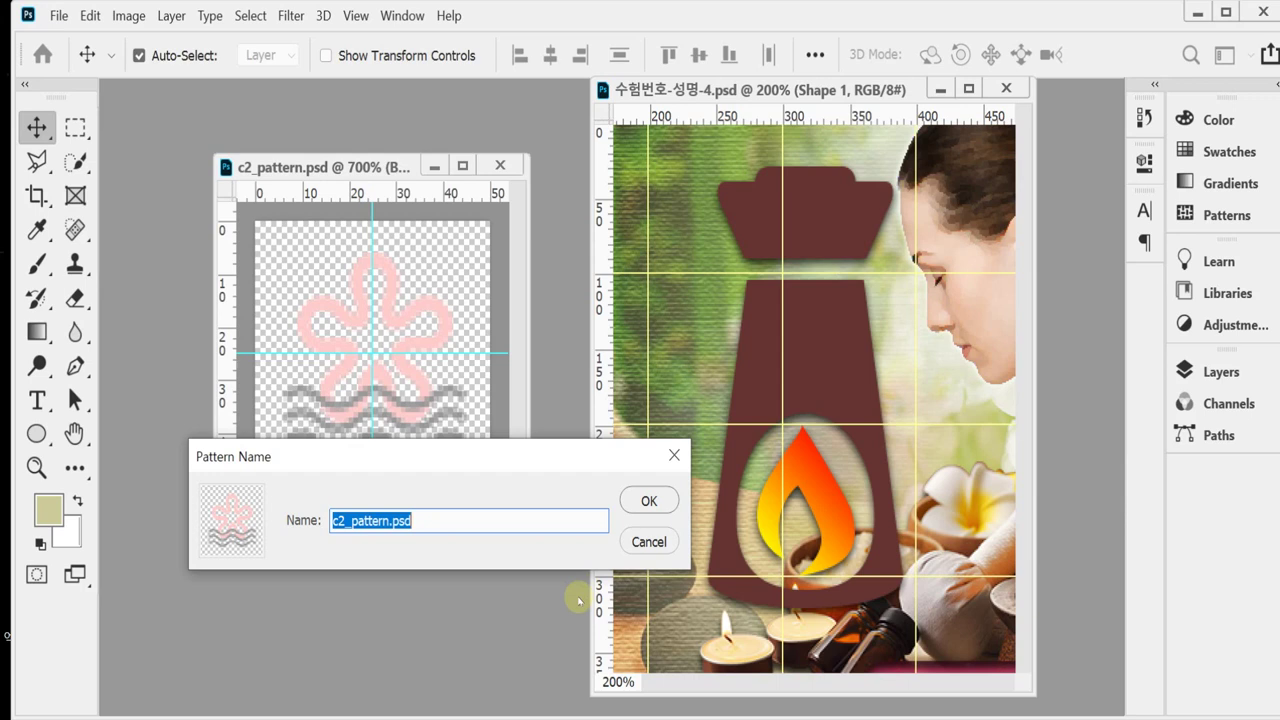
text(ant)
key(BackSpace)
key(BackSpace)
key(BackSpace)
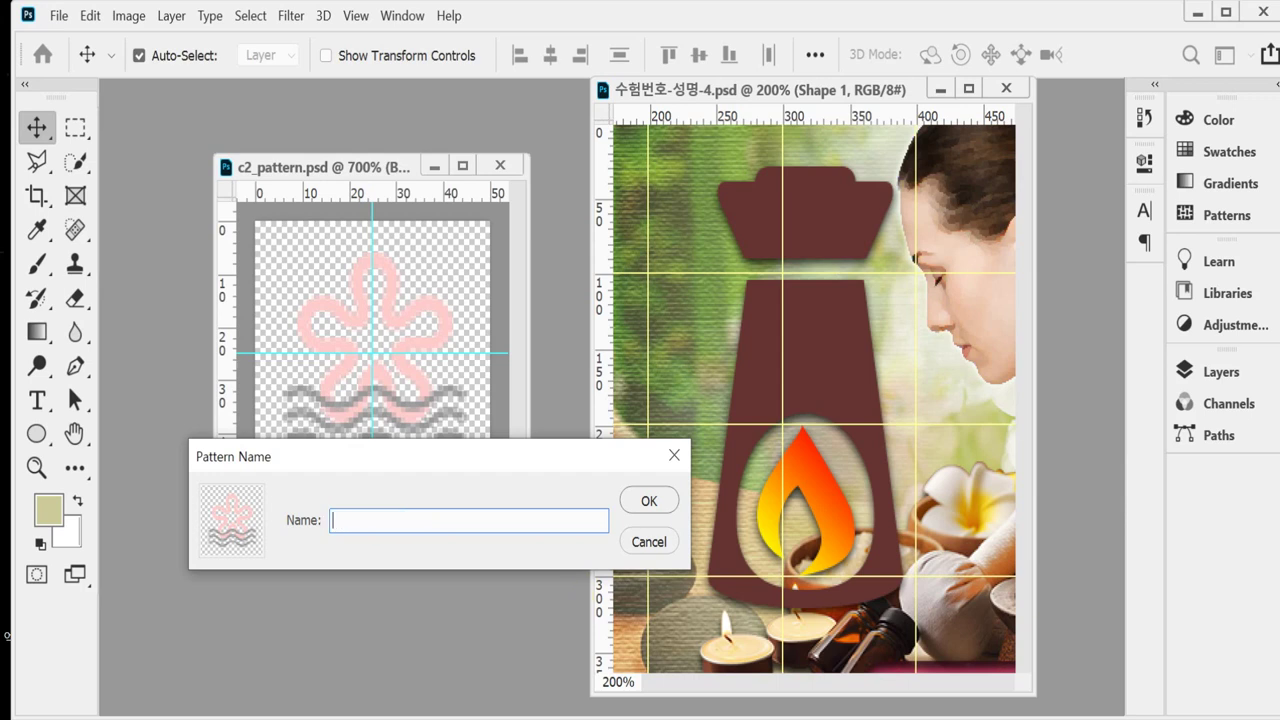
text(물결)
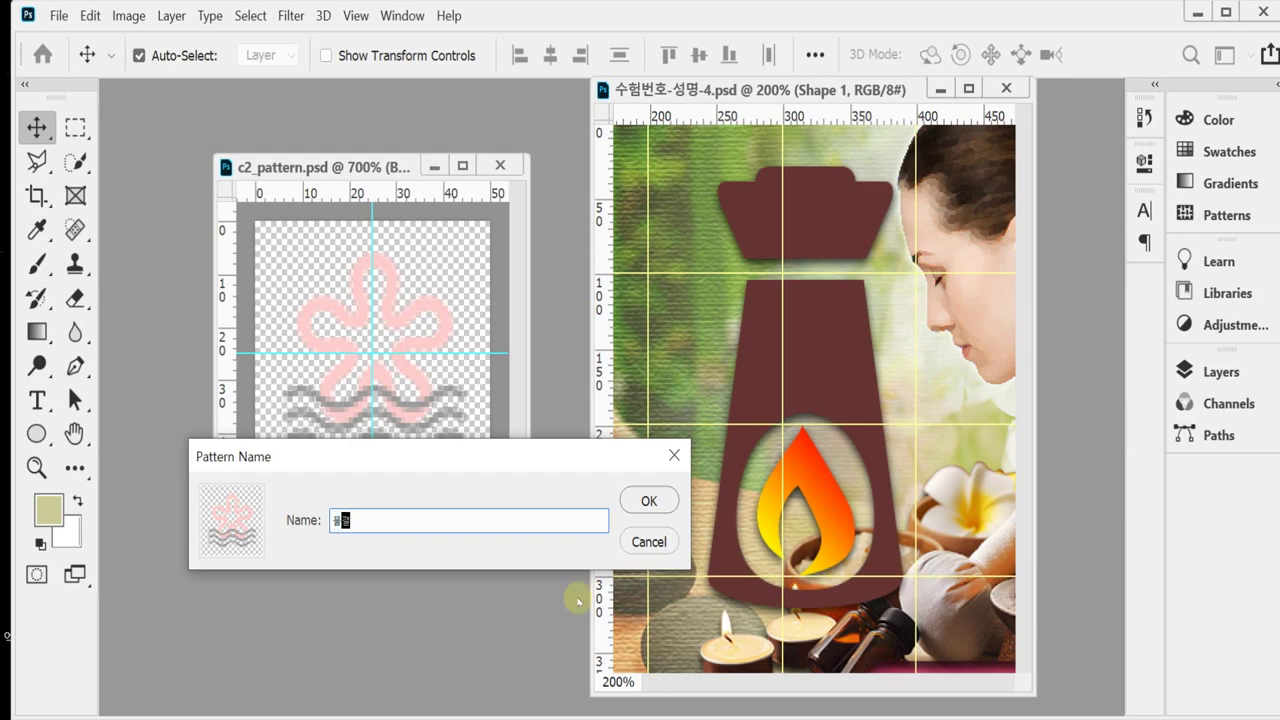
key(Return)
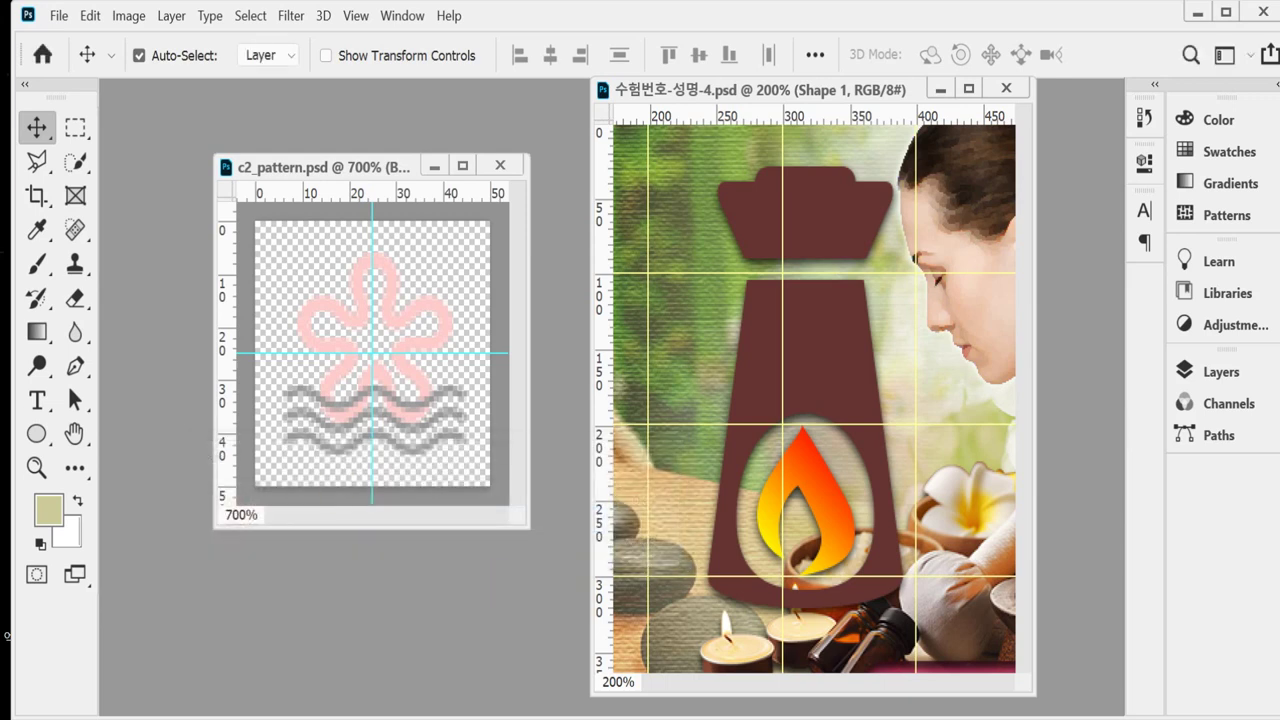
Minimise c2_pattern.psd, bring the reference banner back beside the working document, and show the working document's layers.
click(434, 166)
click(402, 15)
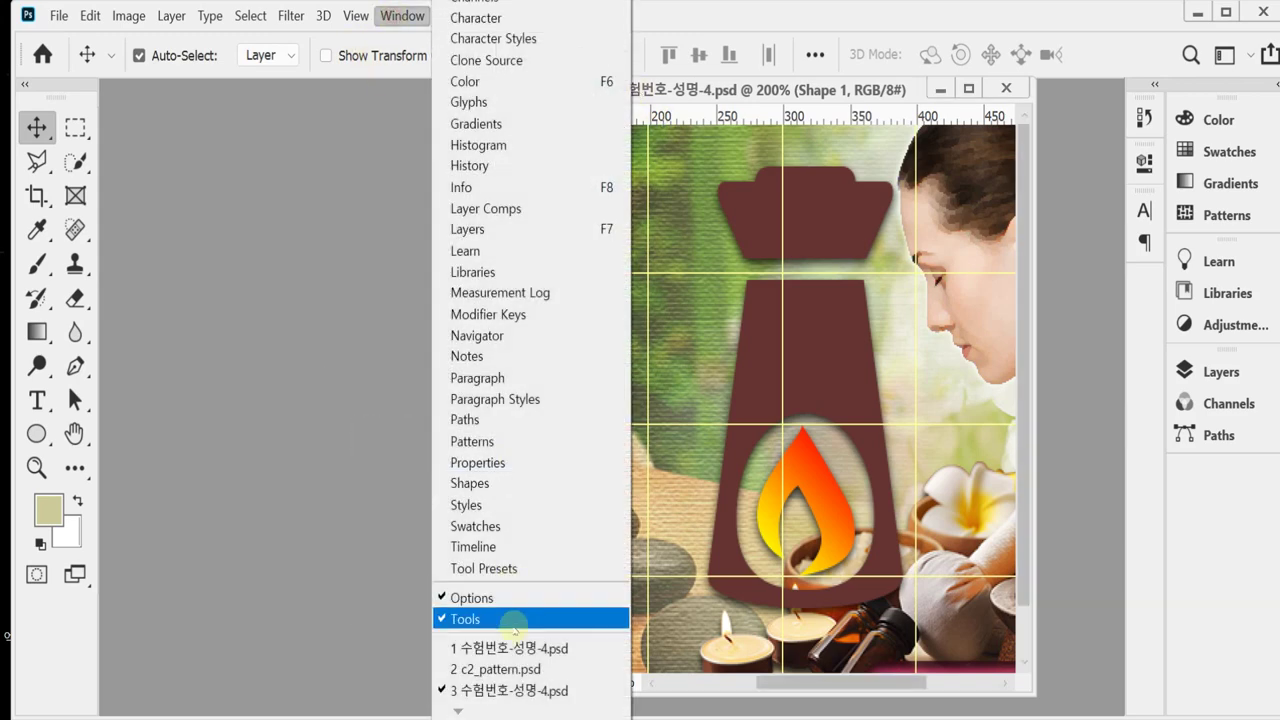
click(520, 648)
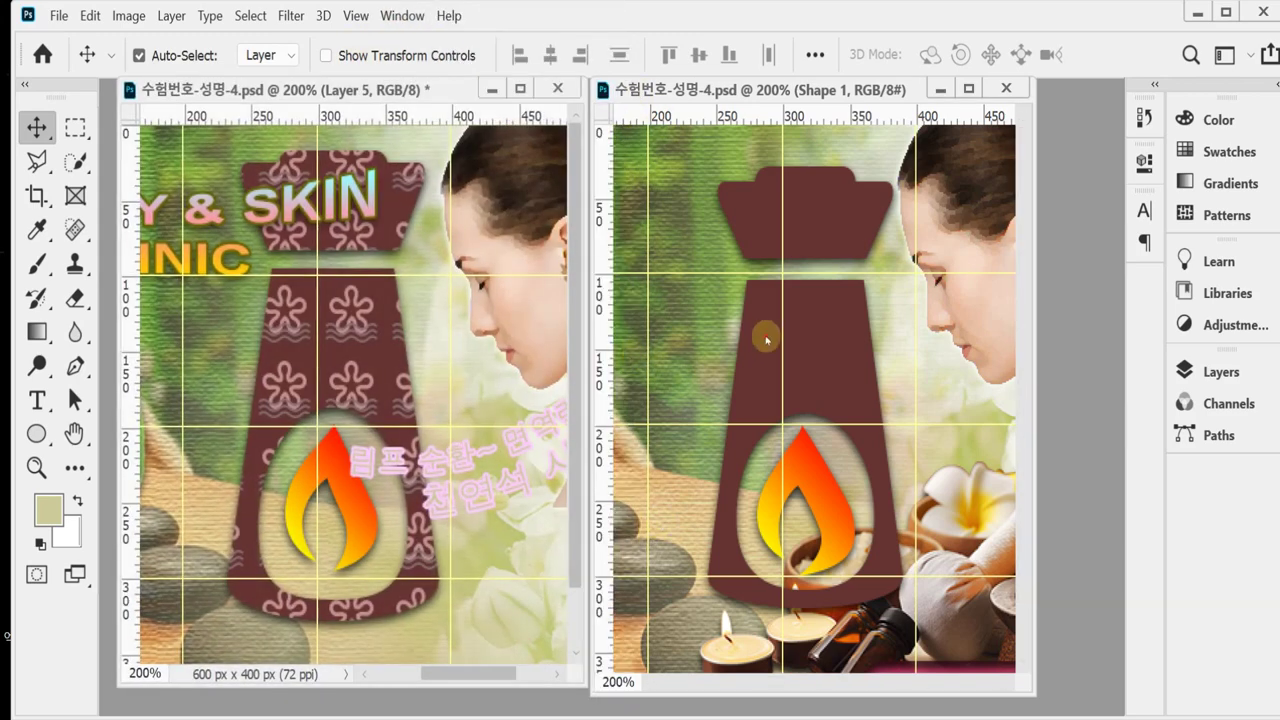
click(766, 337)
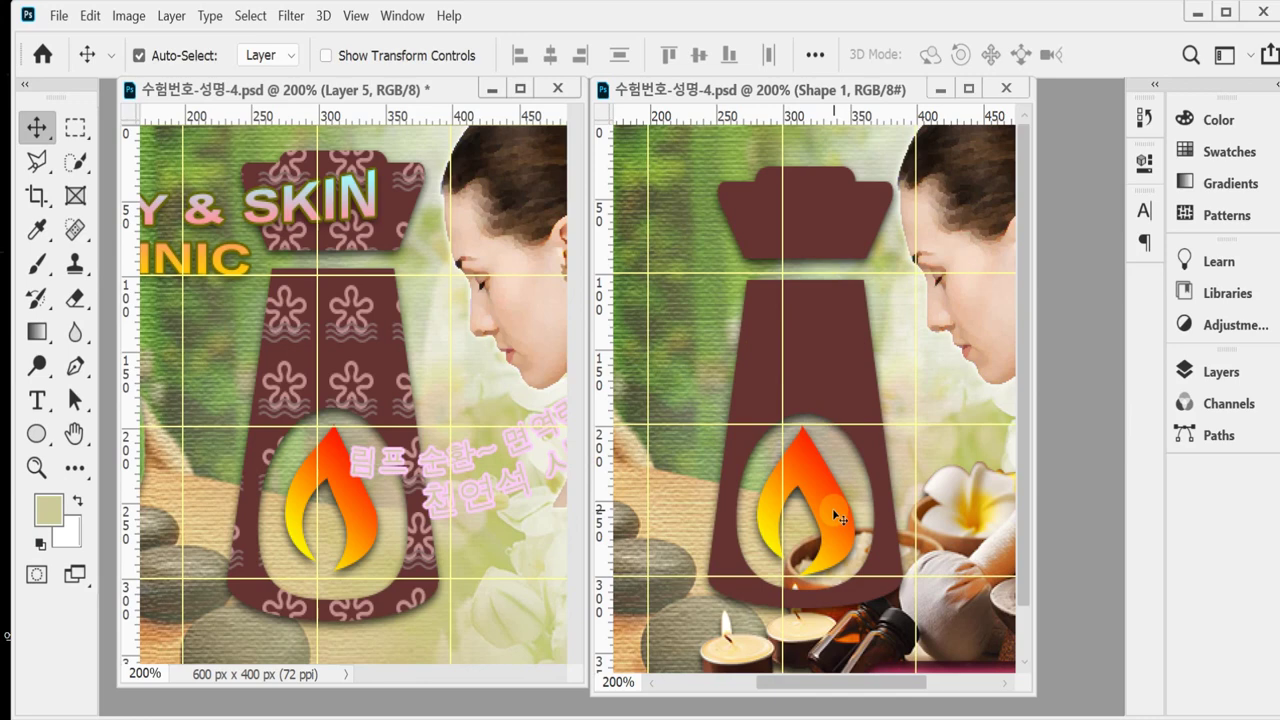
click(1218, 371)
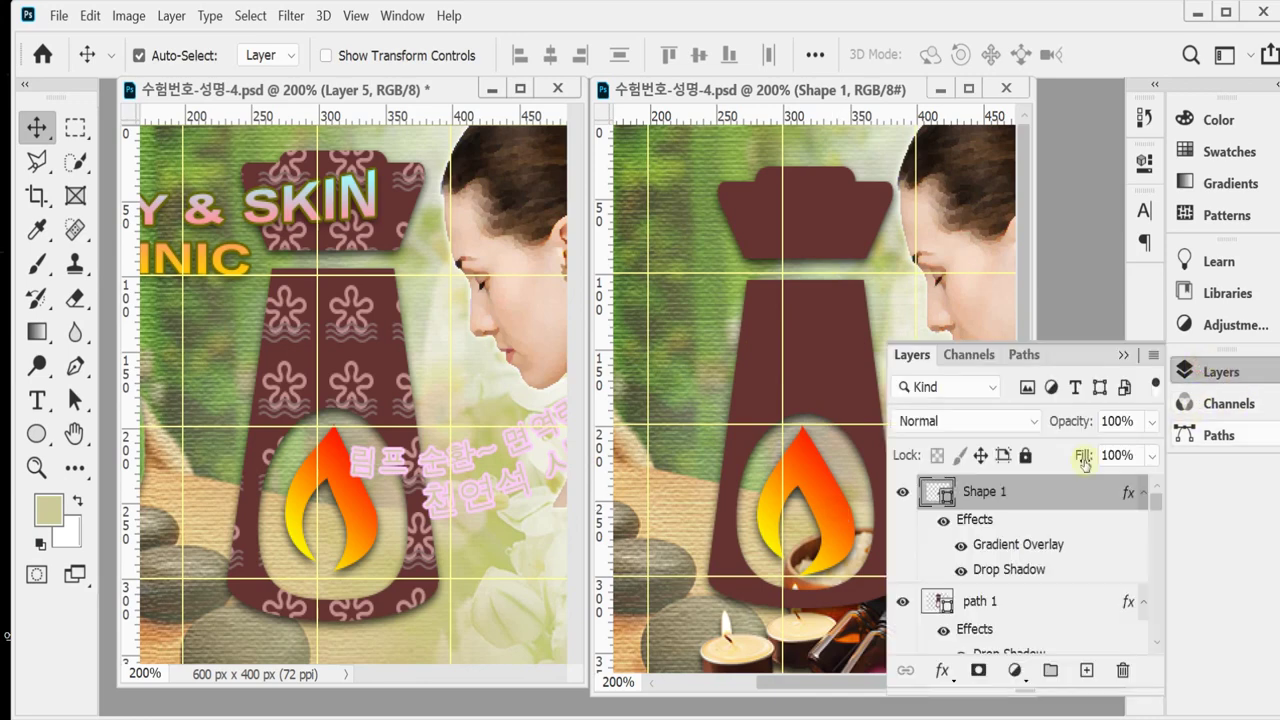
click(983, 603)
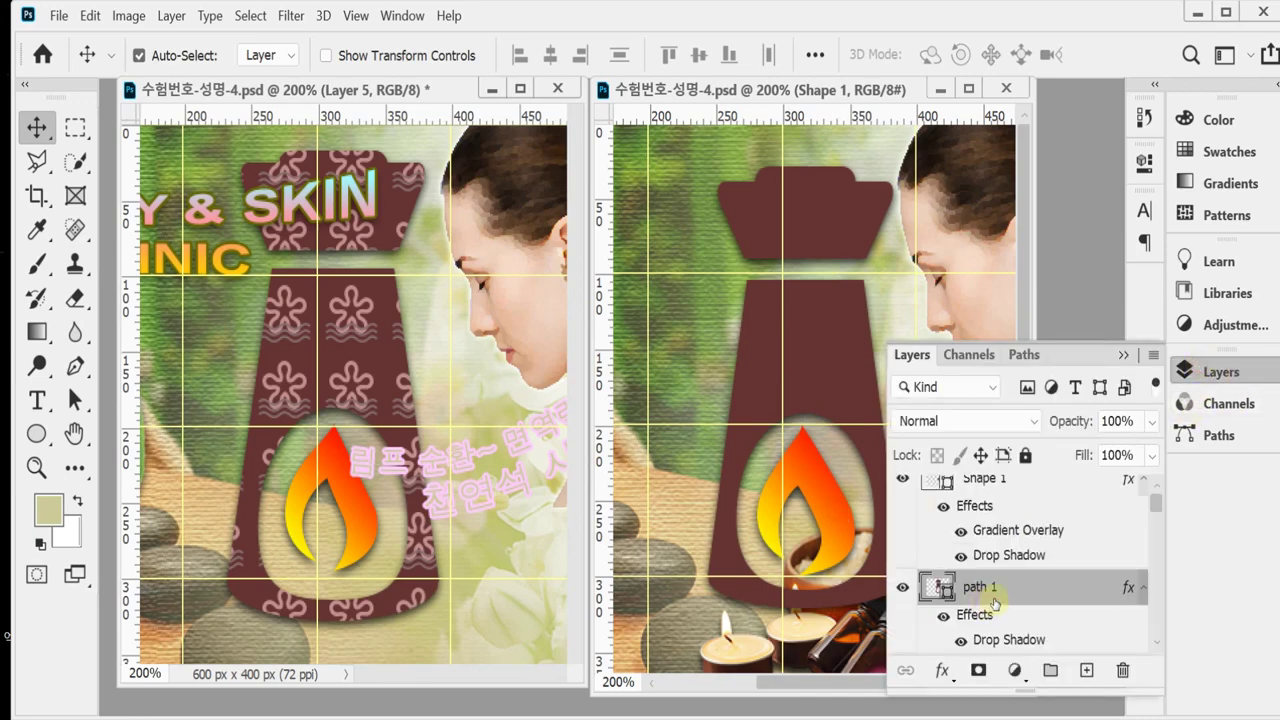
double_click(978, 592)
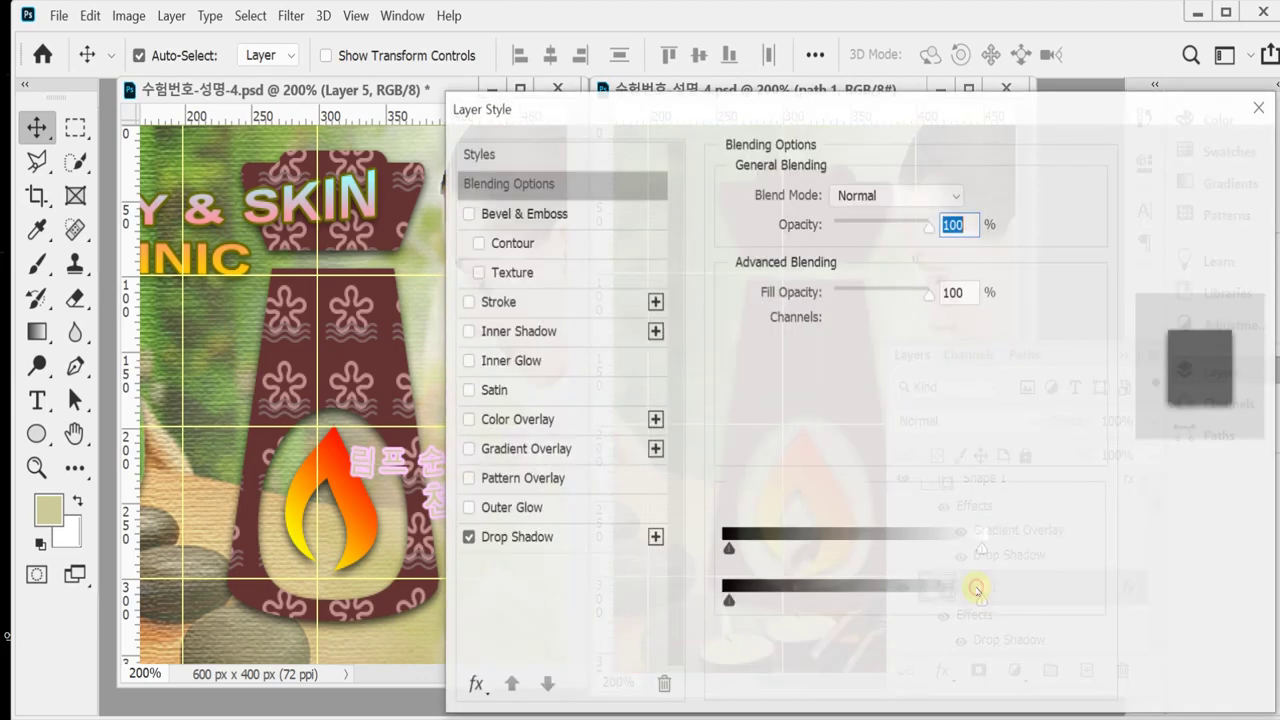
key(Escape)
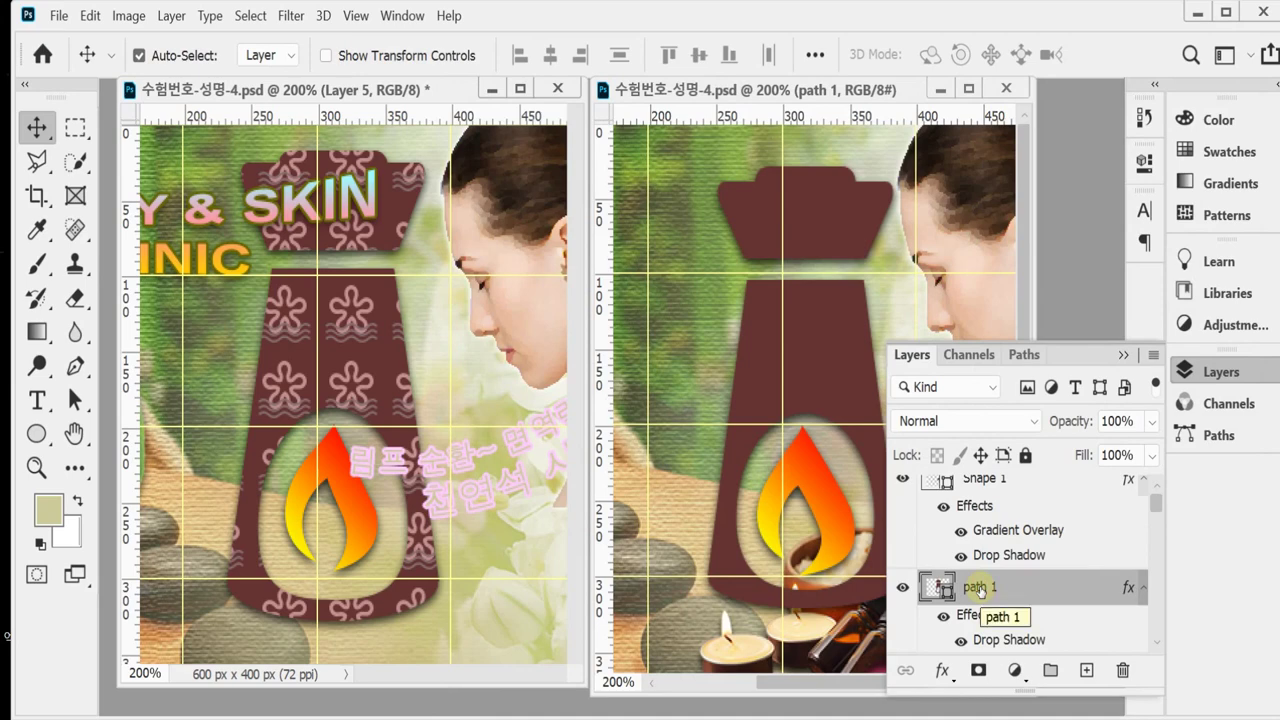
Rename the flame's shape layer as path 2.
double_click(983, 484)
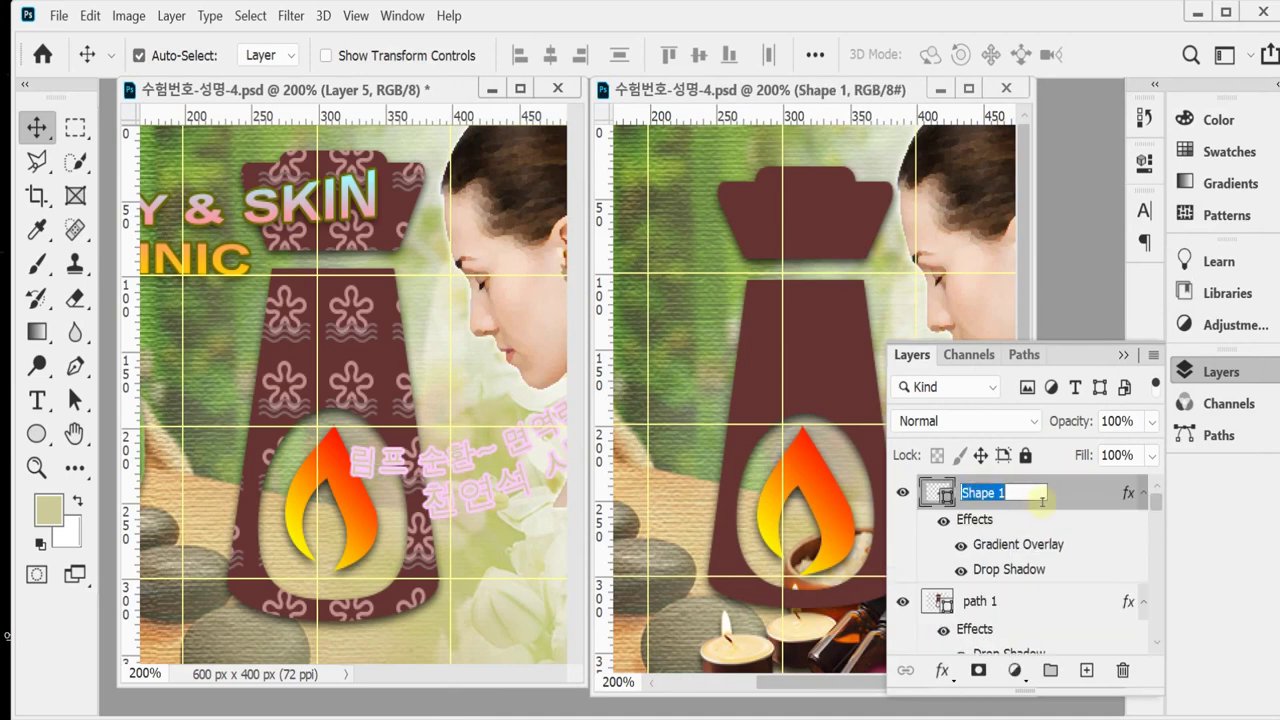
text(pp)
key(BackSpace)
key(BackSpace)
text(path 2)
key(Return)
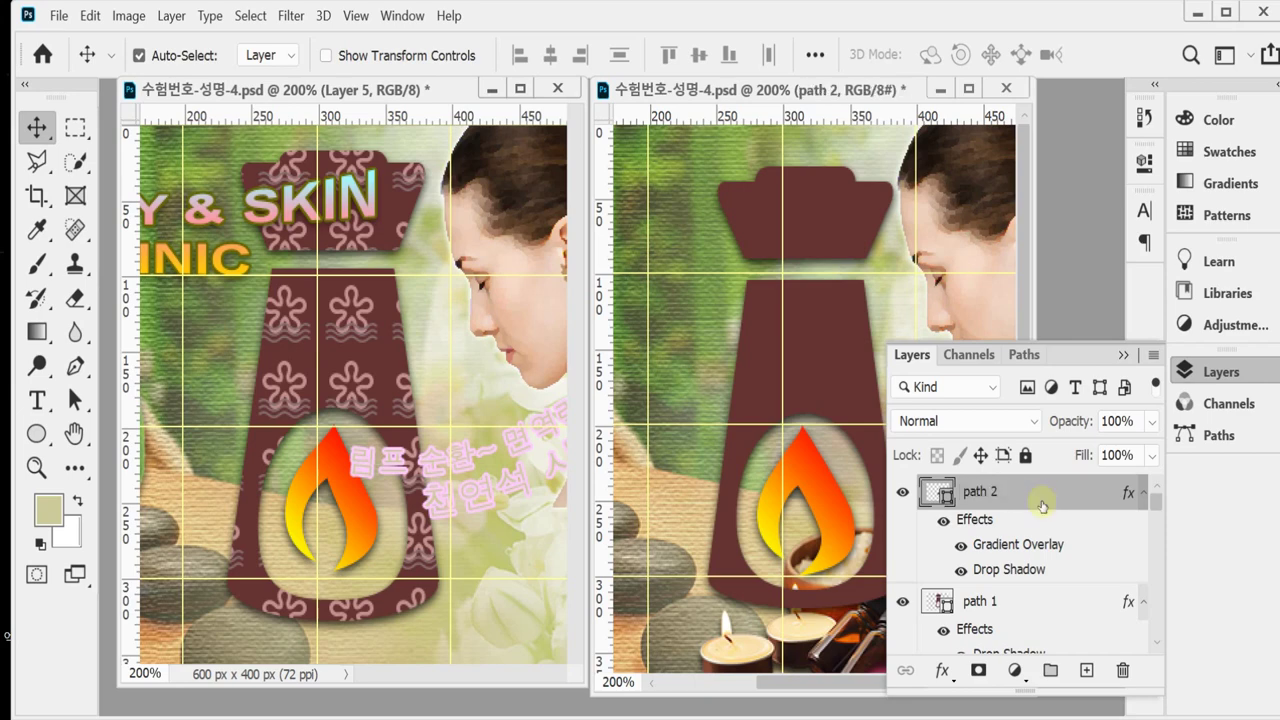
Add a new layer named pattern directly above the path 1 layer.
click(1020, 600)
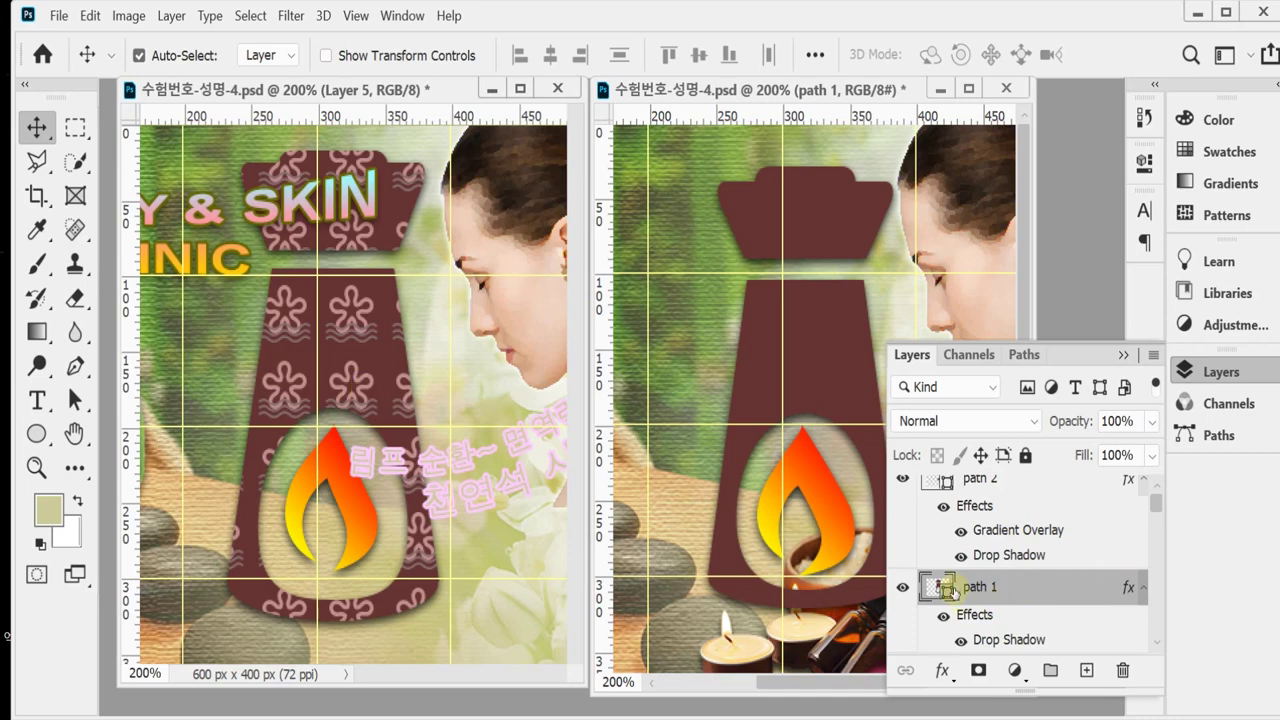
click(1086, 670)
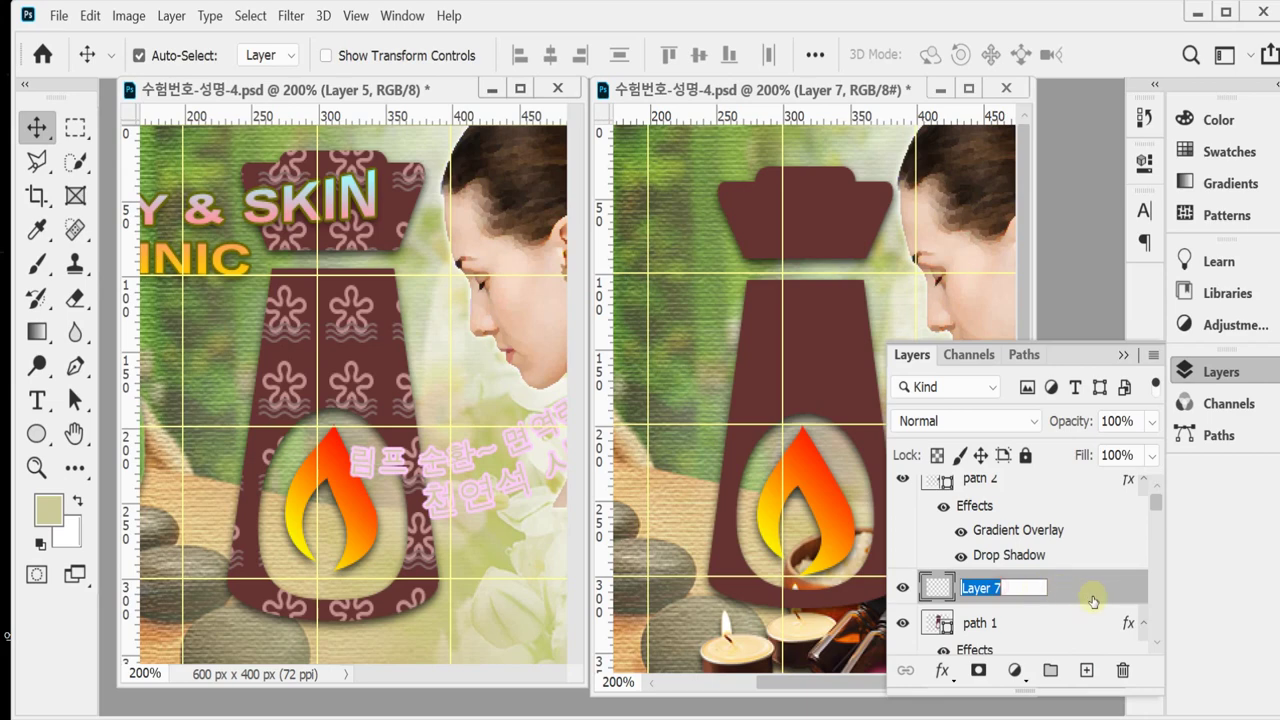
text(pattern)
key(Return)
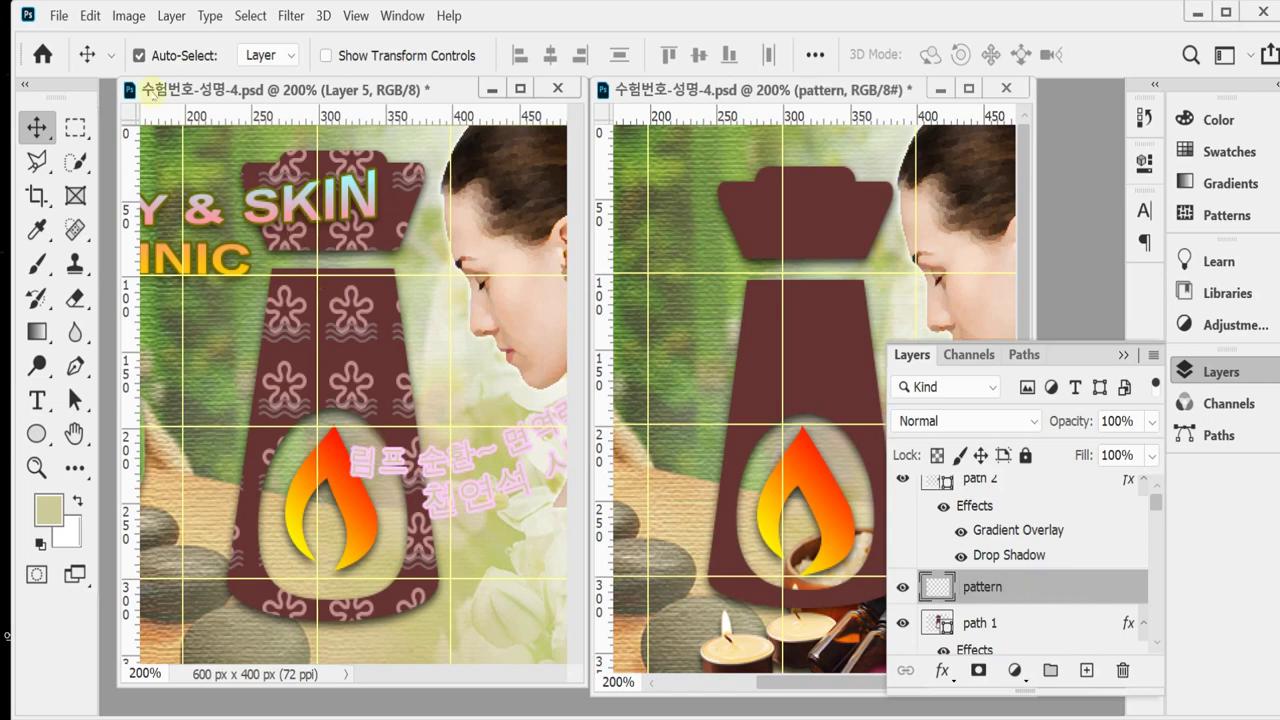
Fill the pattern layer with the custom flower-and-wave pattern in Normal mode at 100% opacity.
click(97, 15)
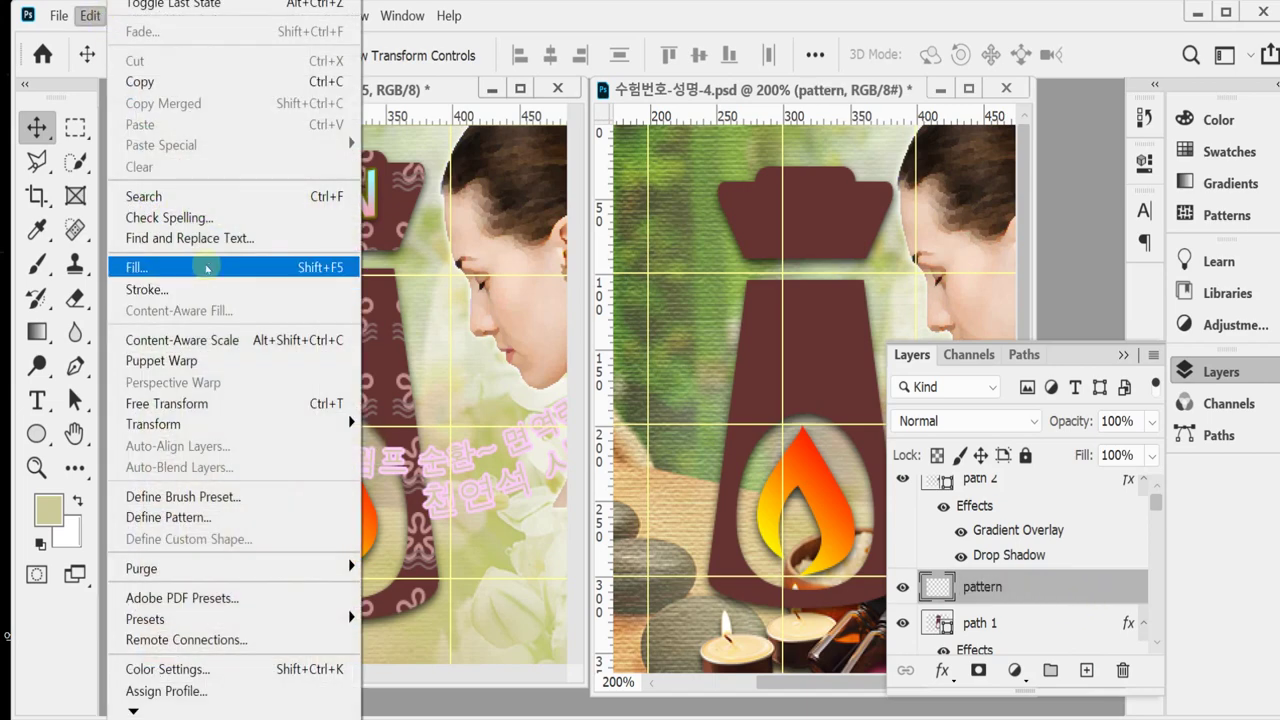
click(150, 267)
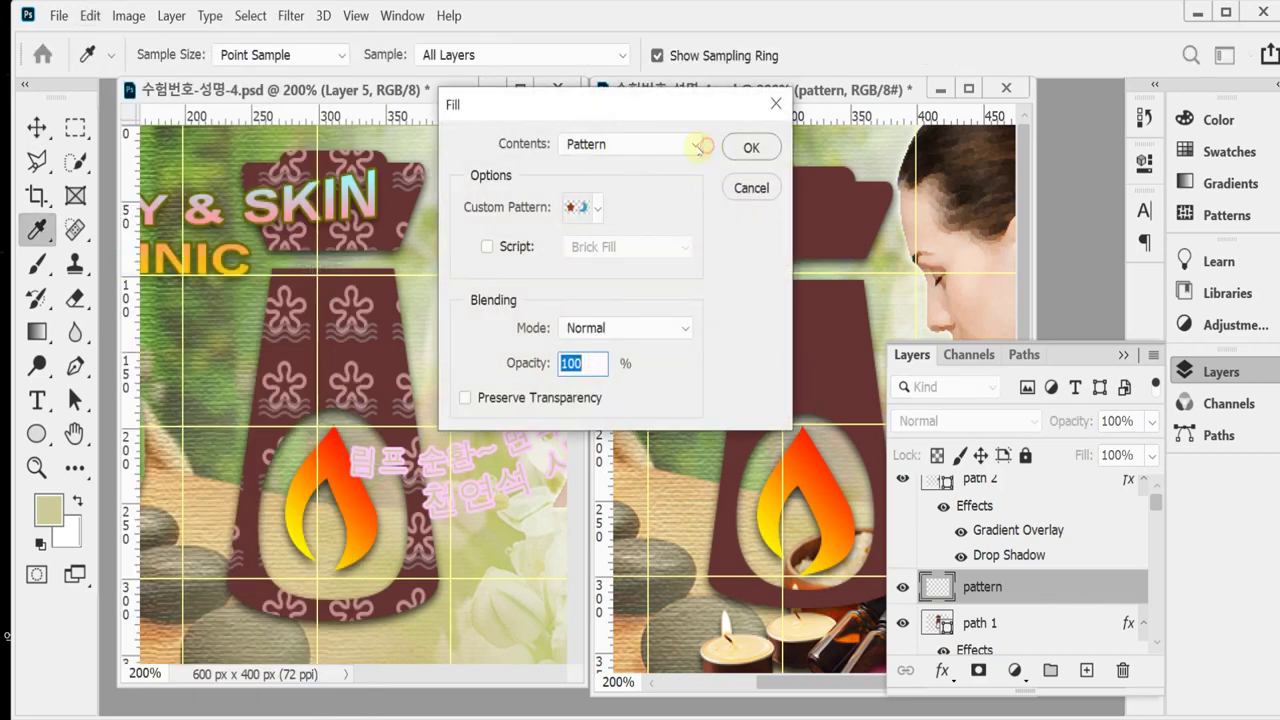
click(598, 209)
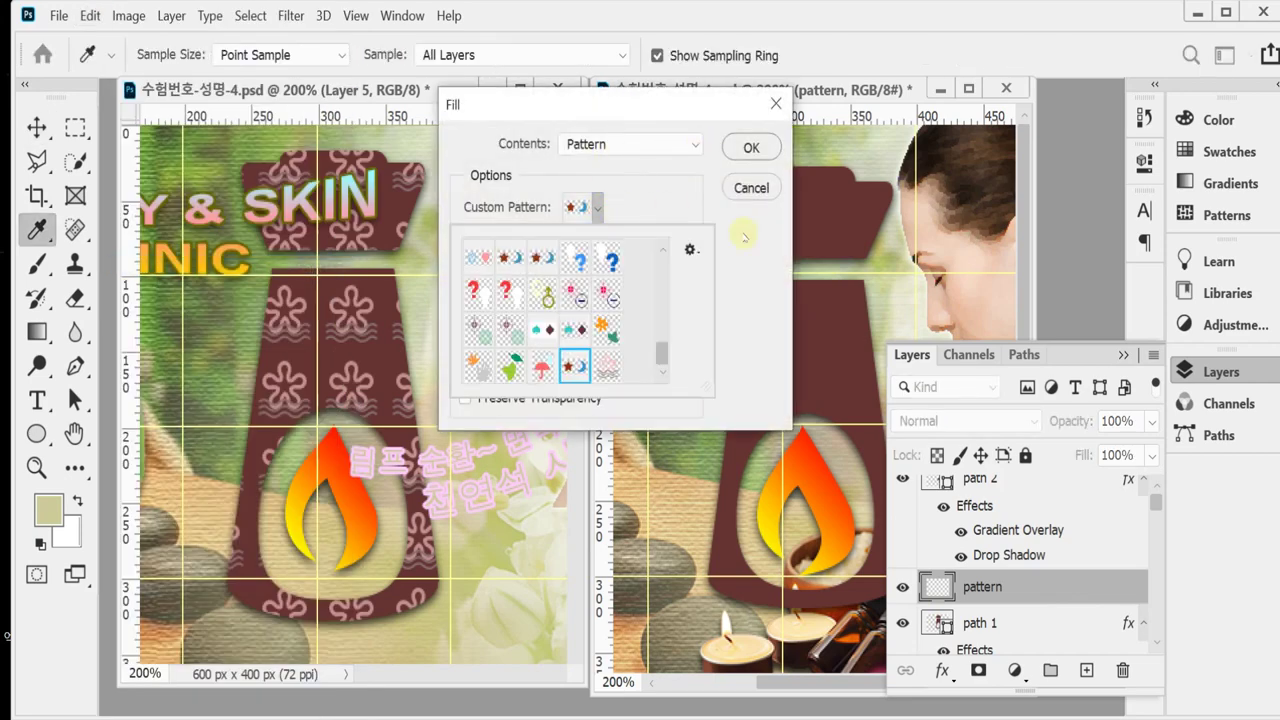
click(604, 368)
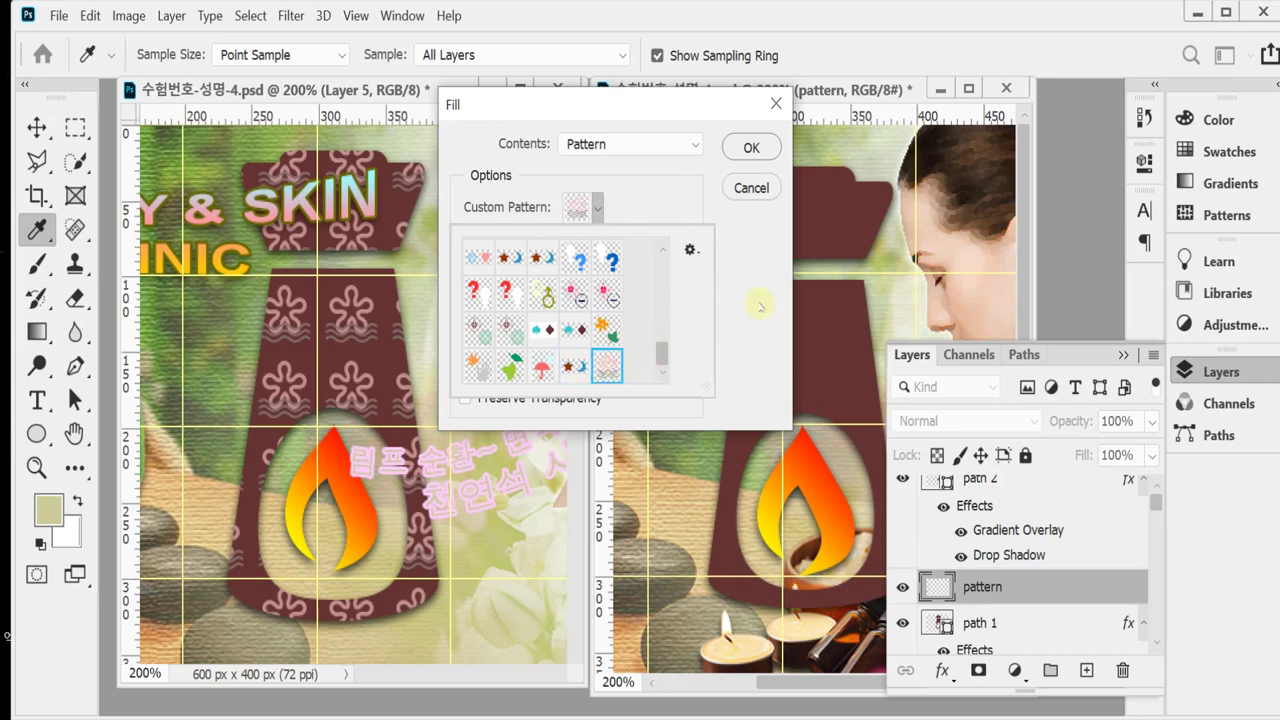
click(751, 147)
click(751, 147)
key(v)
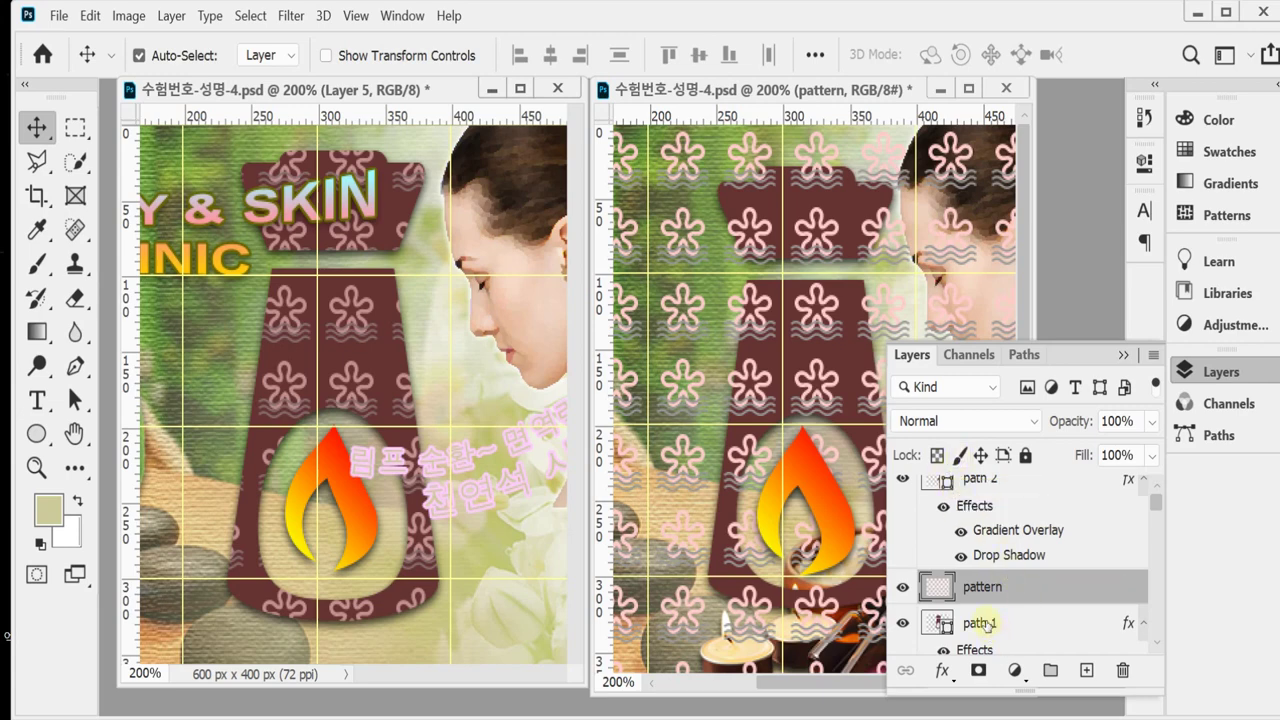
Clip the pattern layer to the oil burner's path 1 shape layer.
click(1000, 624)
drag(998, 628, 1046, 566)
alt+click(1046, 566)
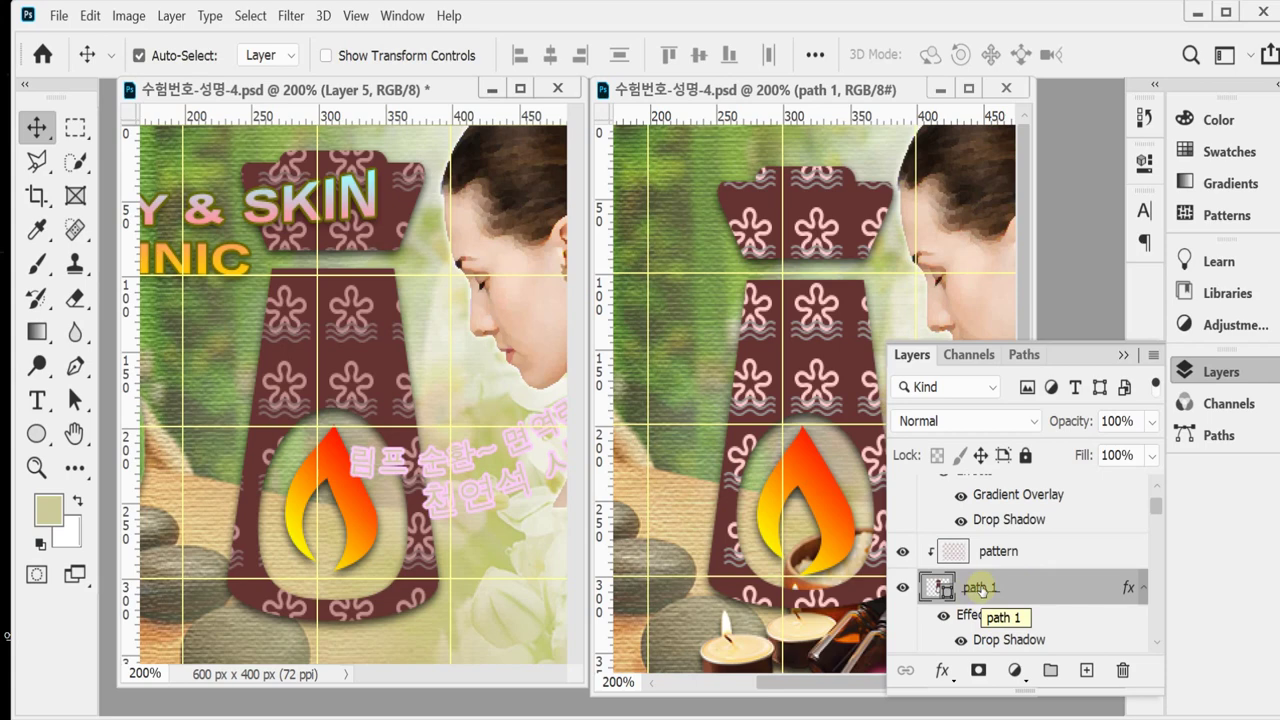
Set the pattern layer's opacity to 60% and save the working document.
click(1028, 553)
click(1070, 426)
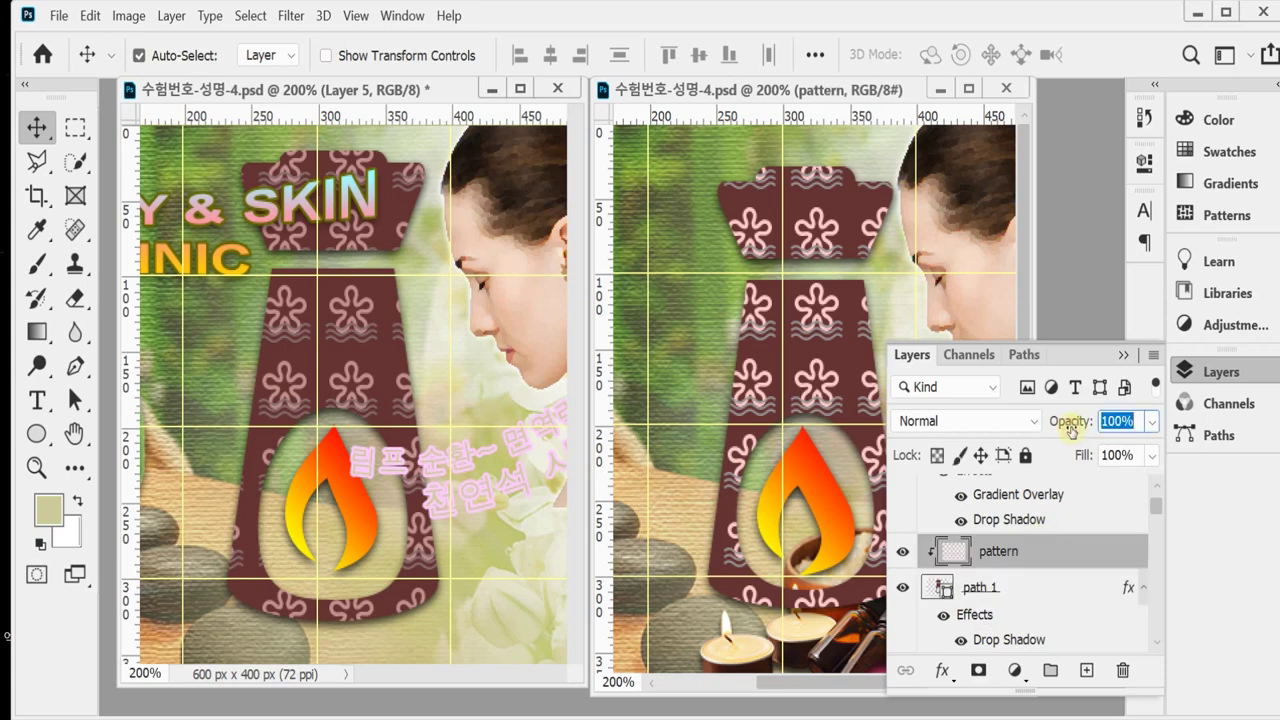
text(60)
key(Return)
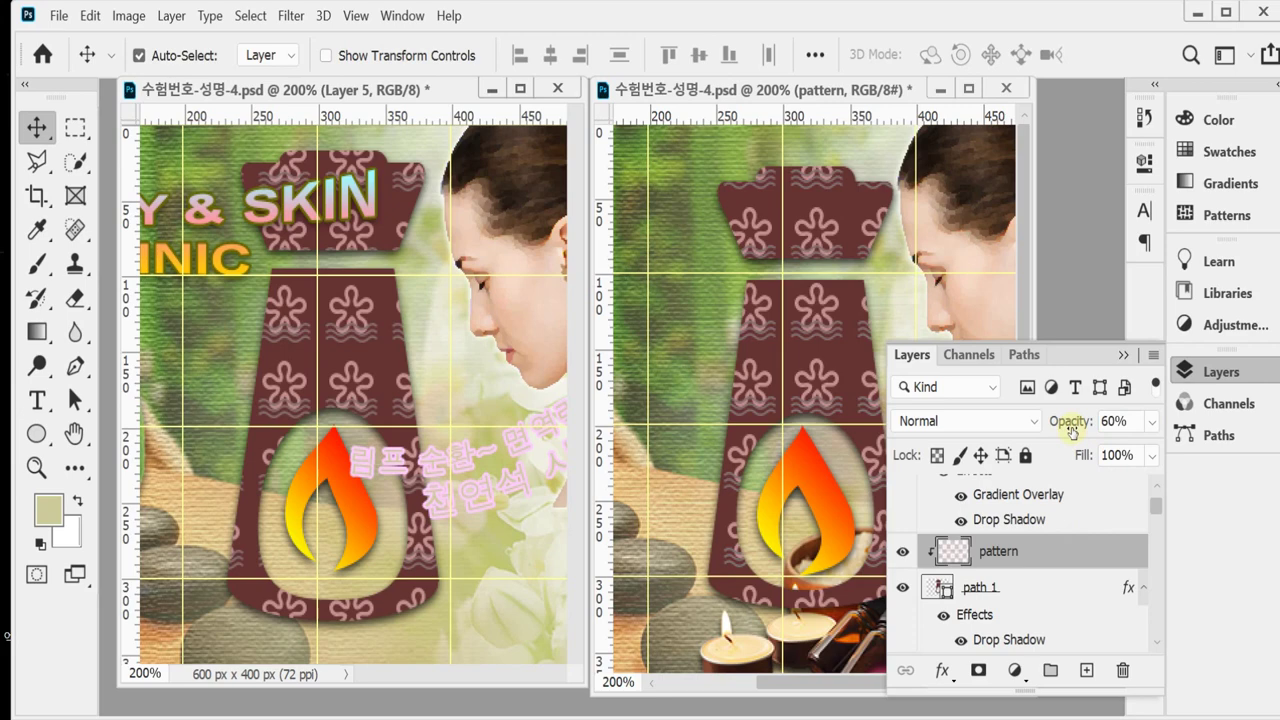
key(ctrl)
Show both banners whole at 100% and check the type settings of the reference's 핫스톤테라피 바로가기 text.
click(1186, 370)
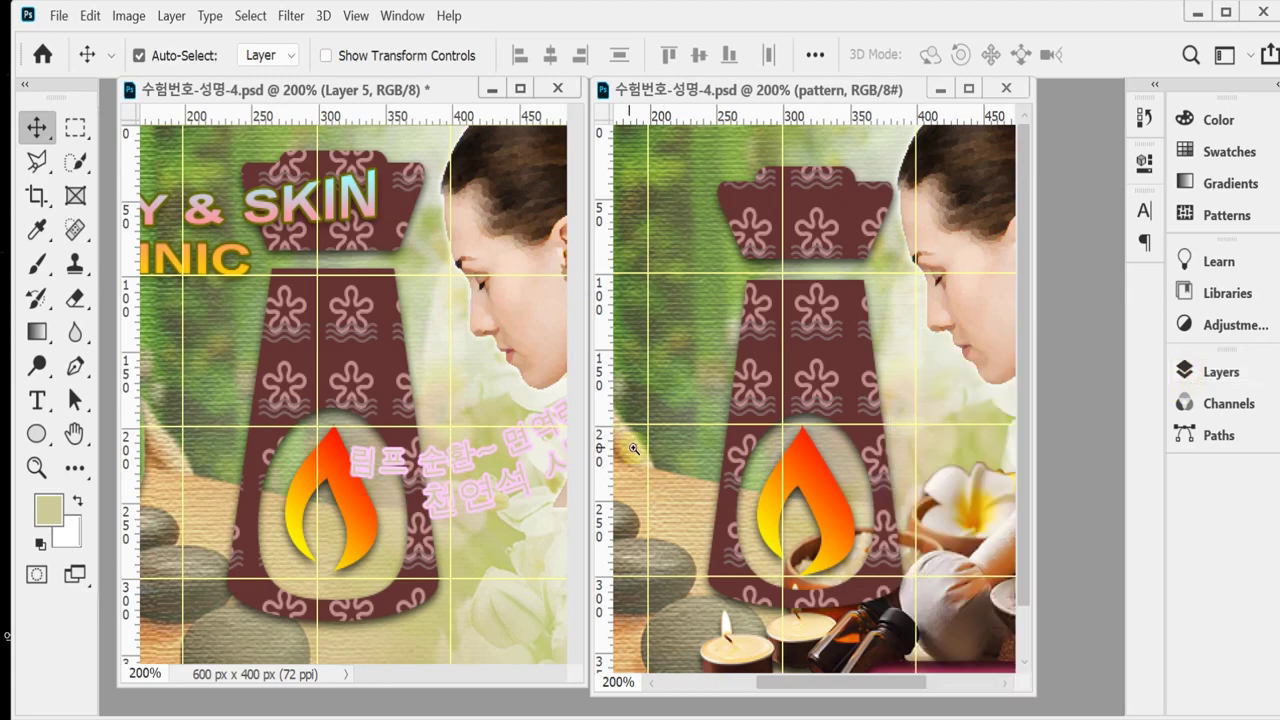
alt+click(634, 449)
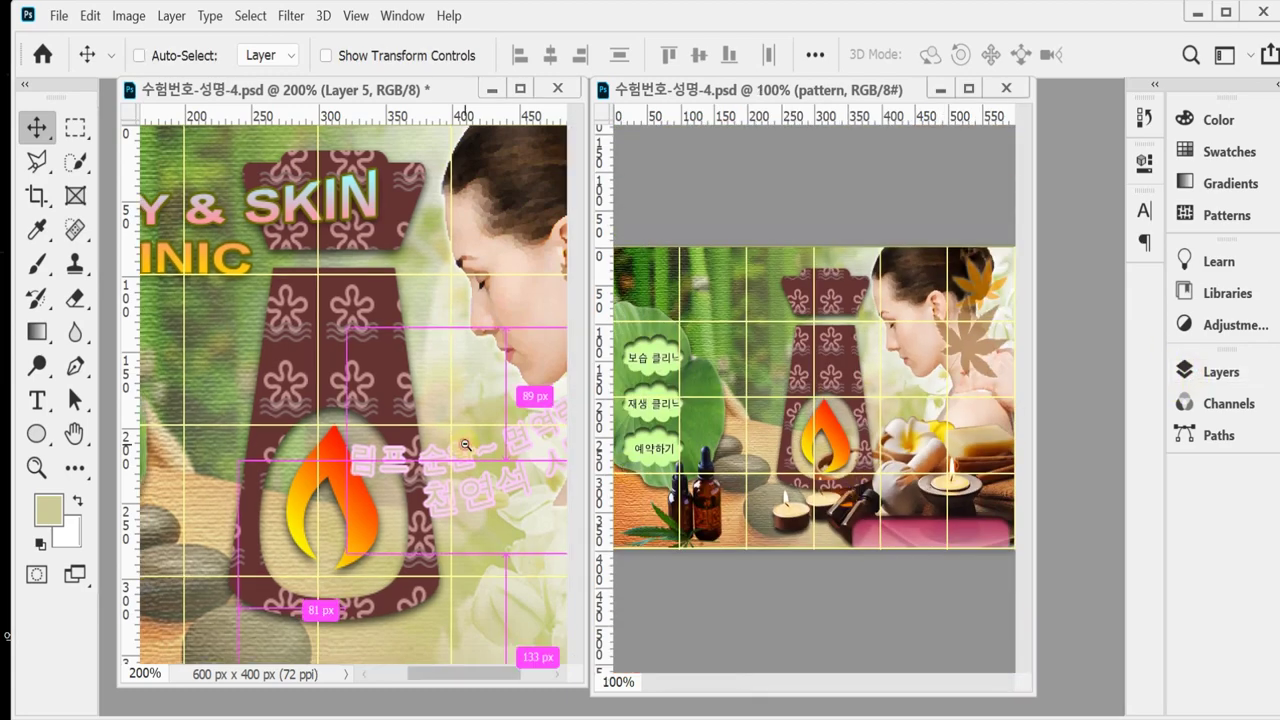
alt+click(465, 444)
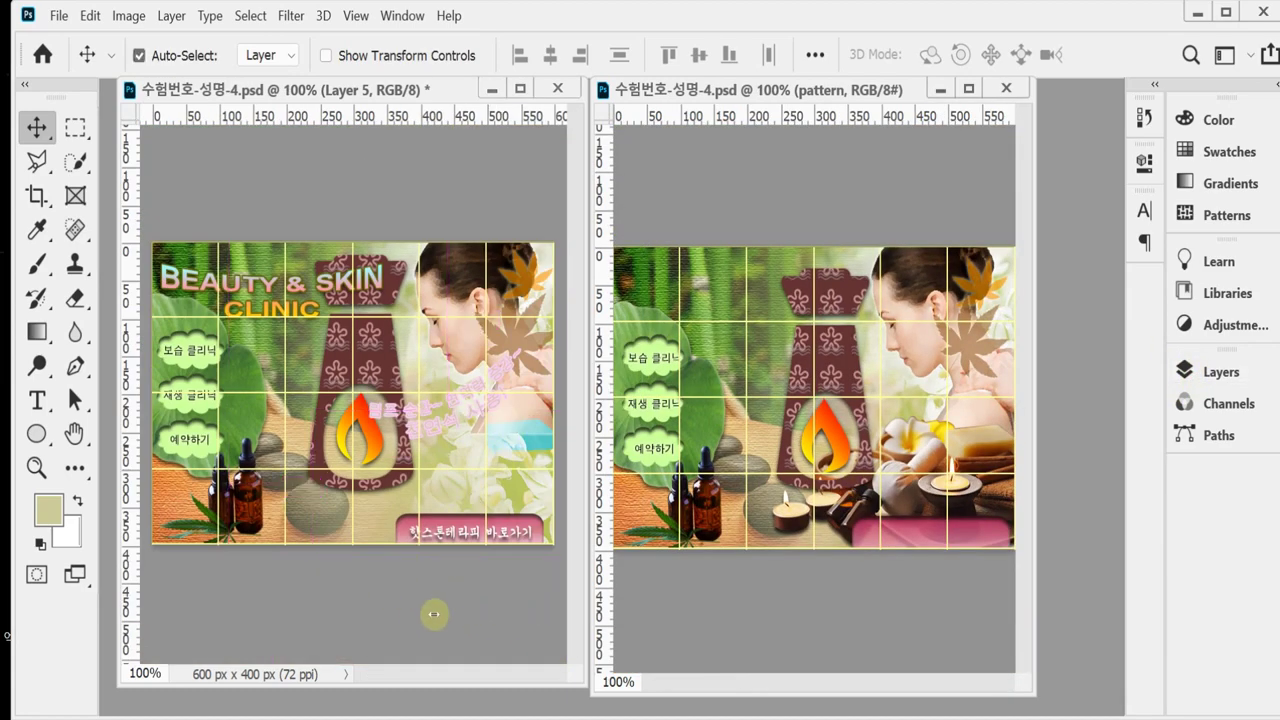
click(37, 400)
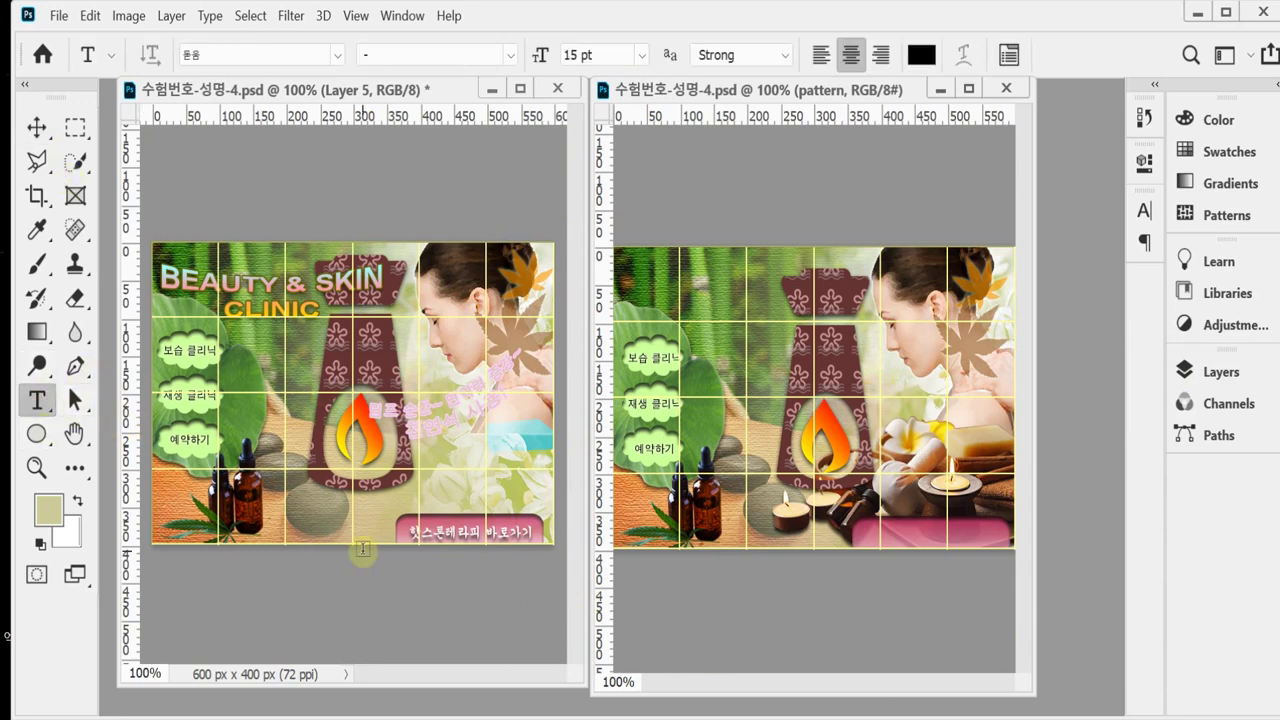
click(472, 531)
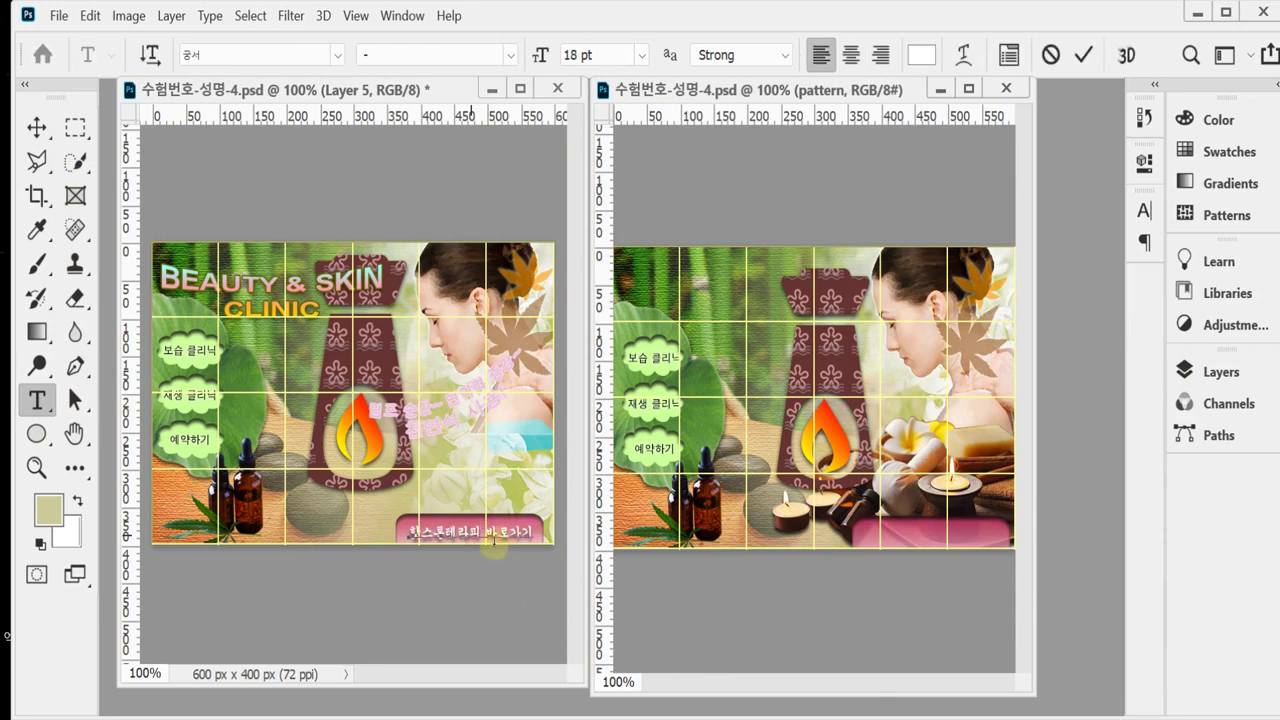
scroll(472, 551, up, 1)
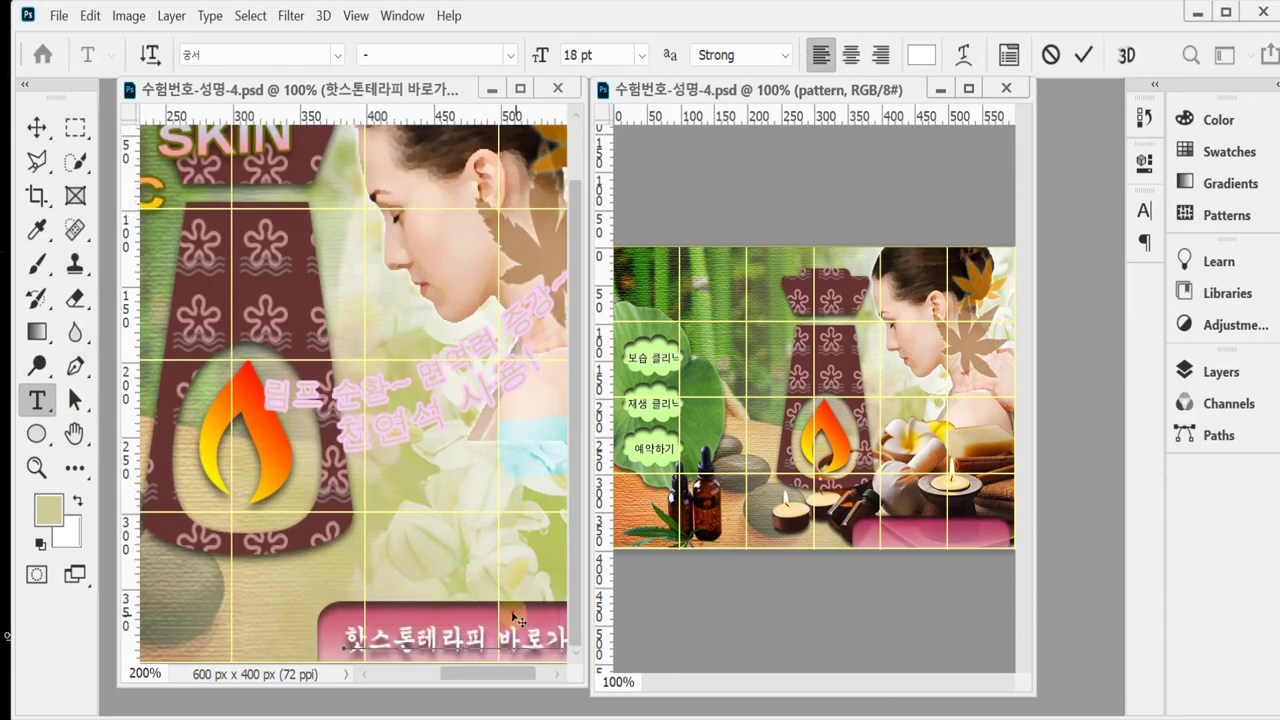
drag(505, 605, 408, 505)
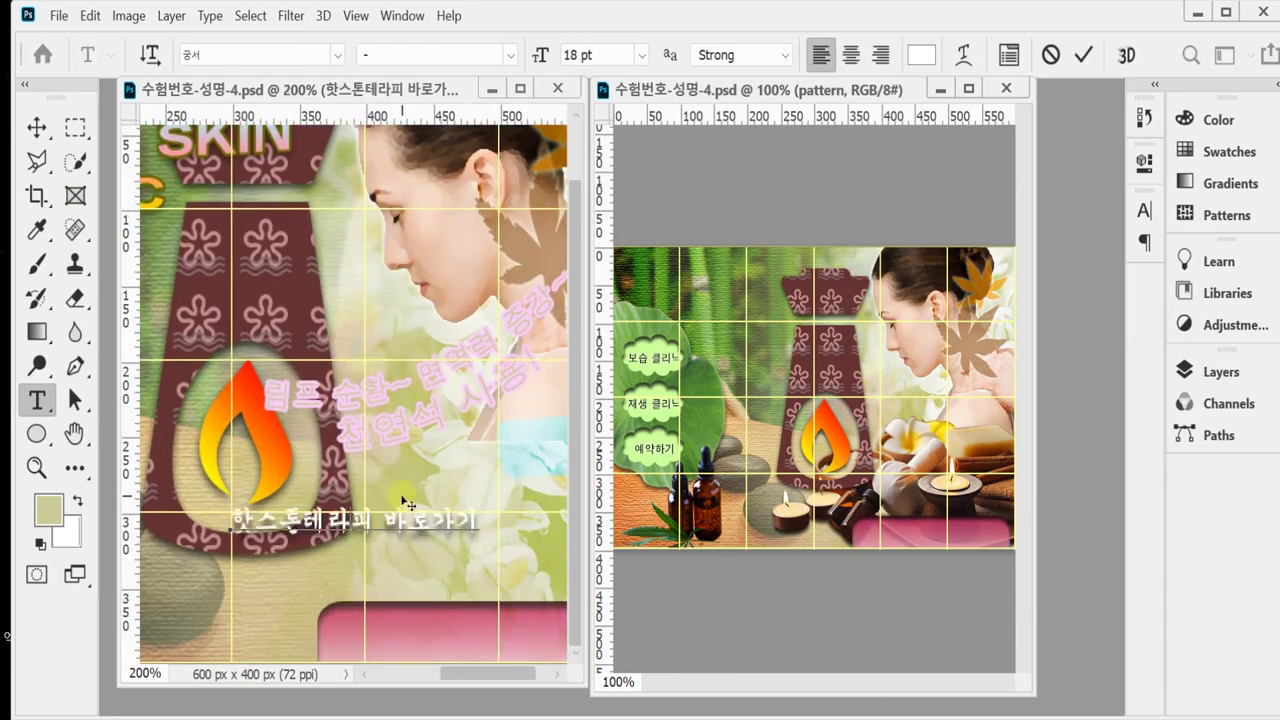
click(470, 630)
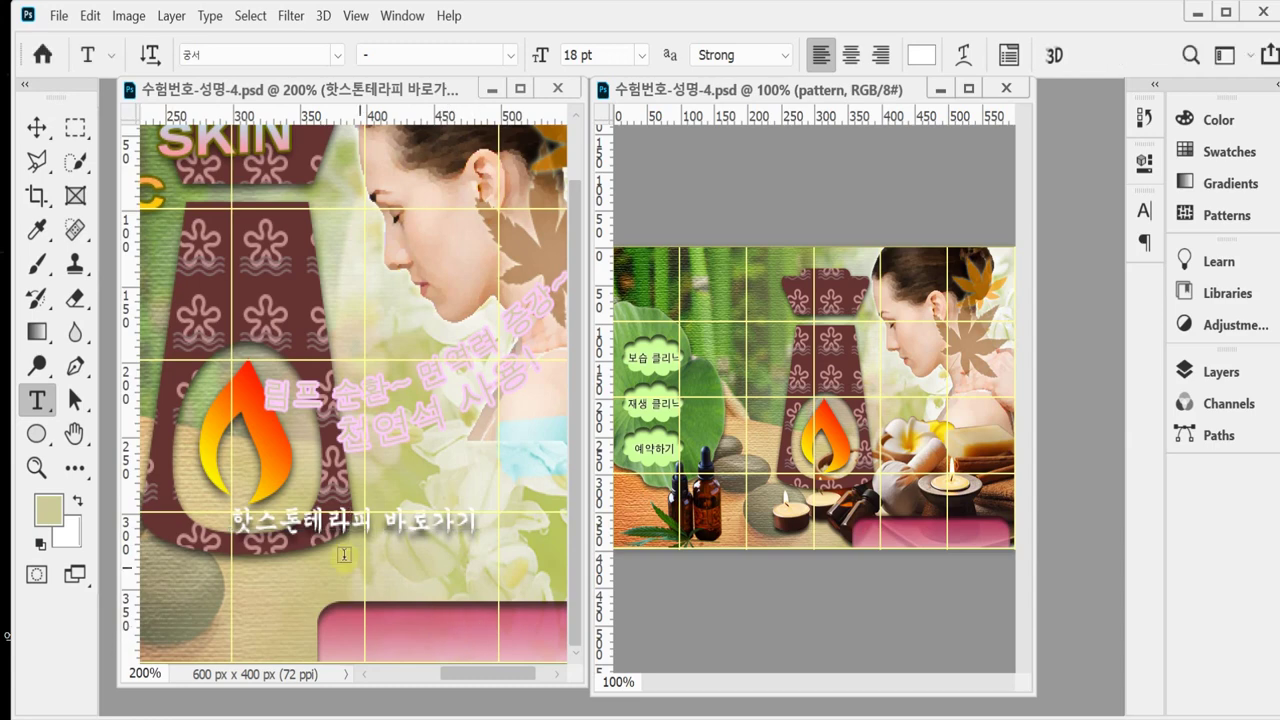
double_click(390, 519)
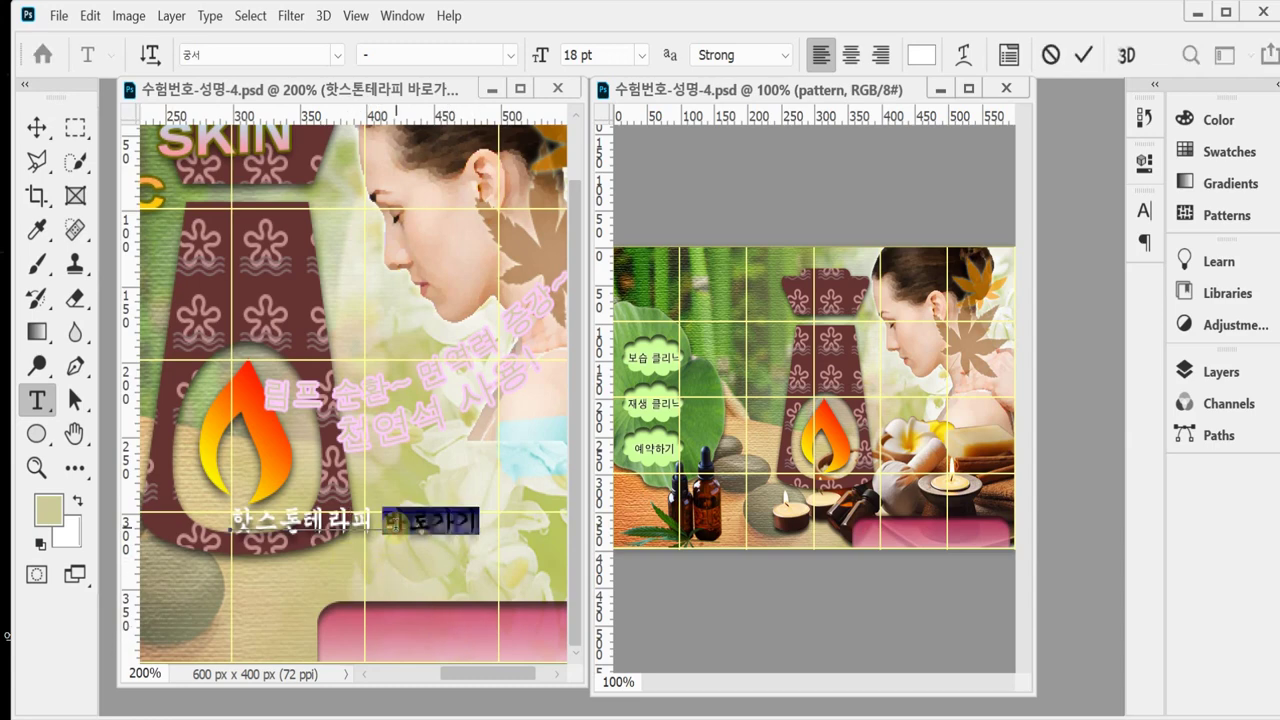
click(428, 550)
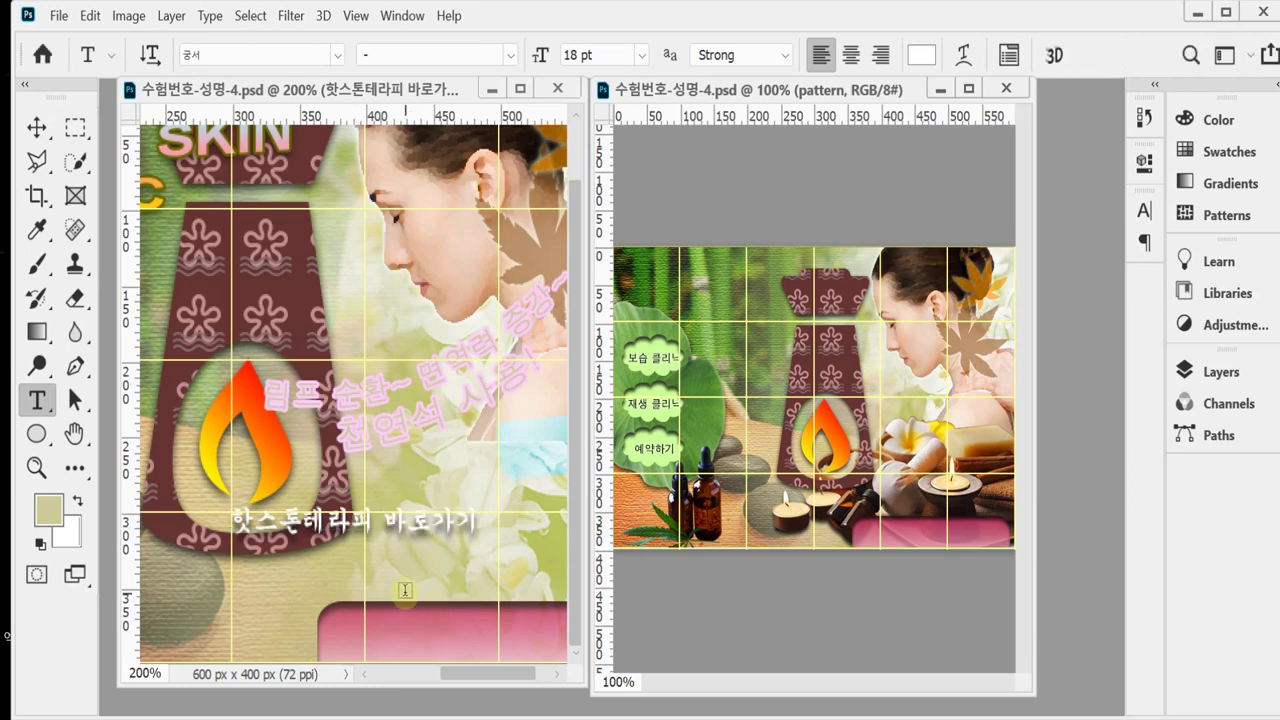
scroll(458, 347, right, 2)
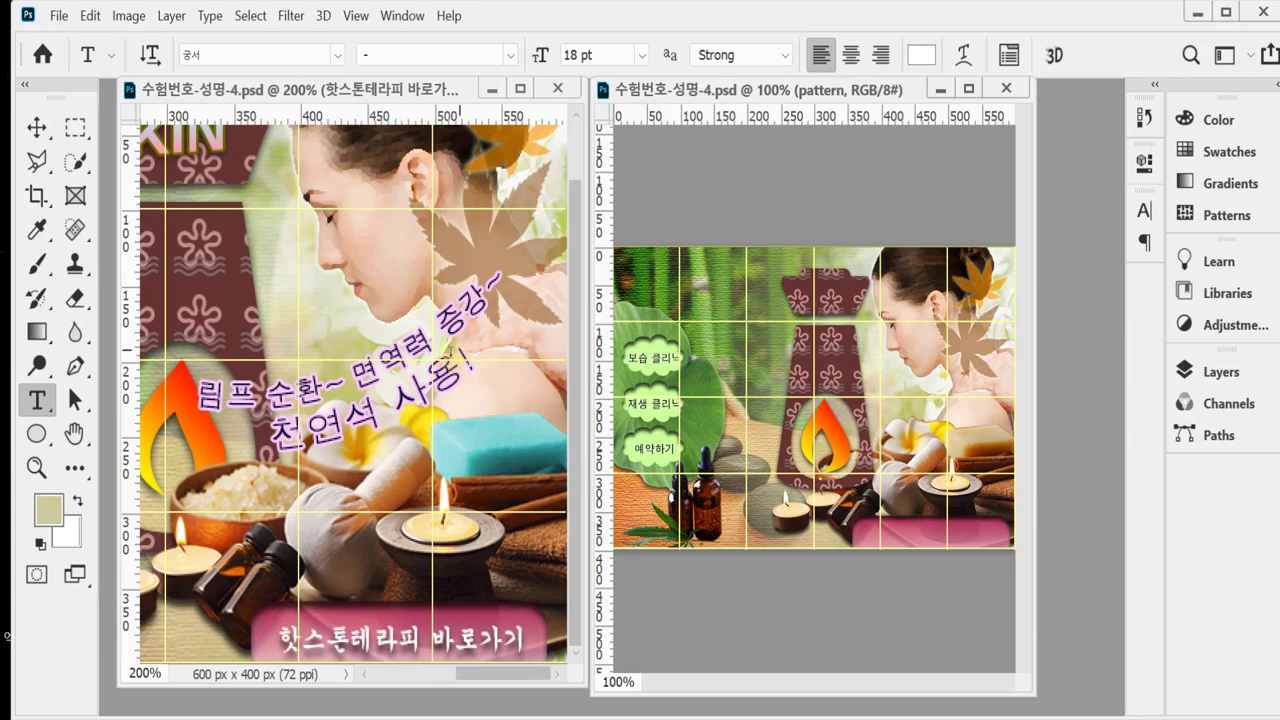
Examine the font, size, anti-aliasing and layer effects of the reference banner's pink button text.
triple_click(383, 645)
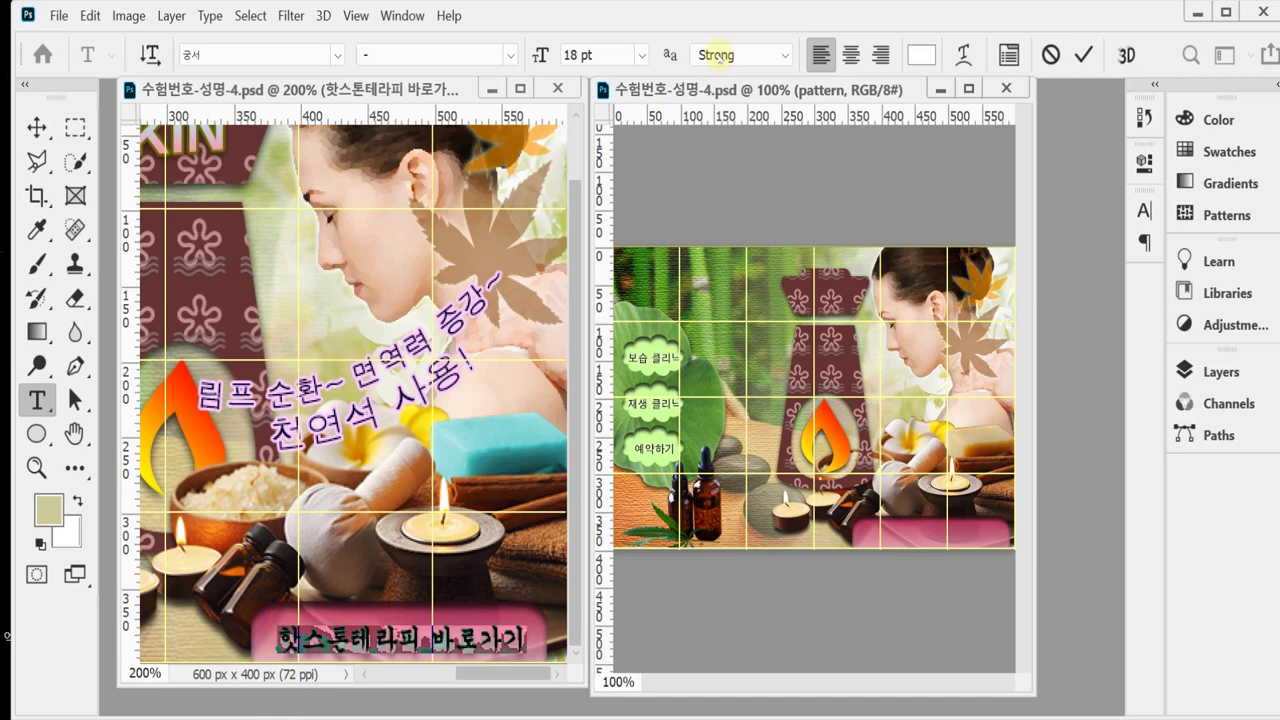
drag(430, 636, 484, 633)
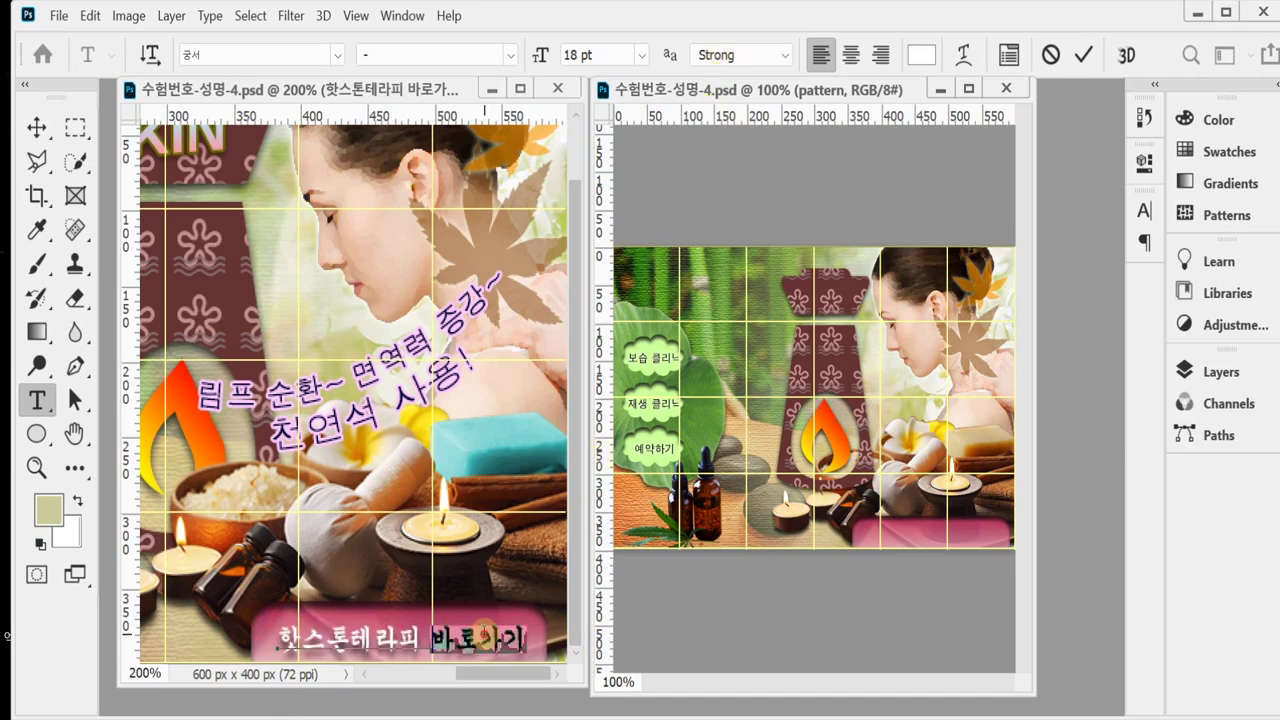
key(ctrl+a)
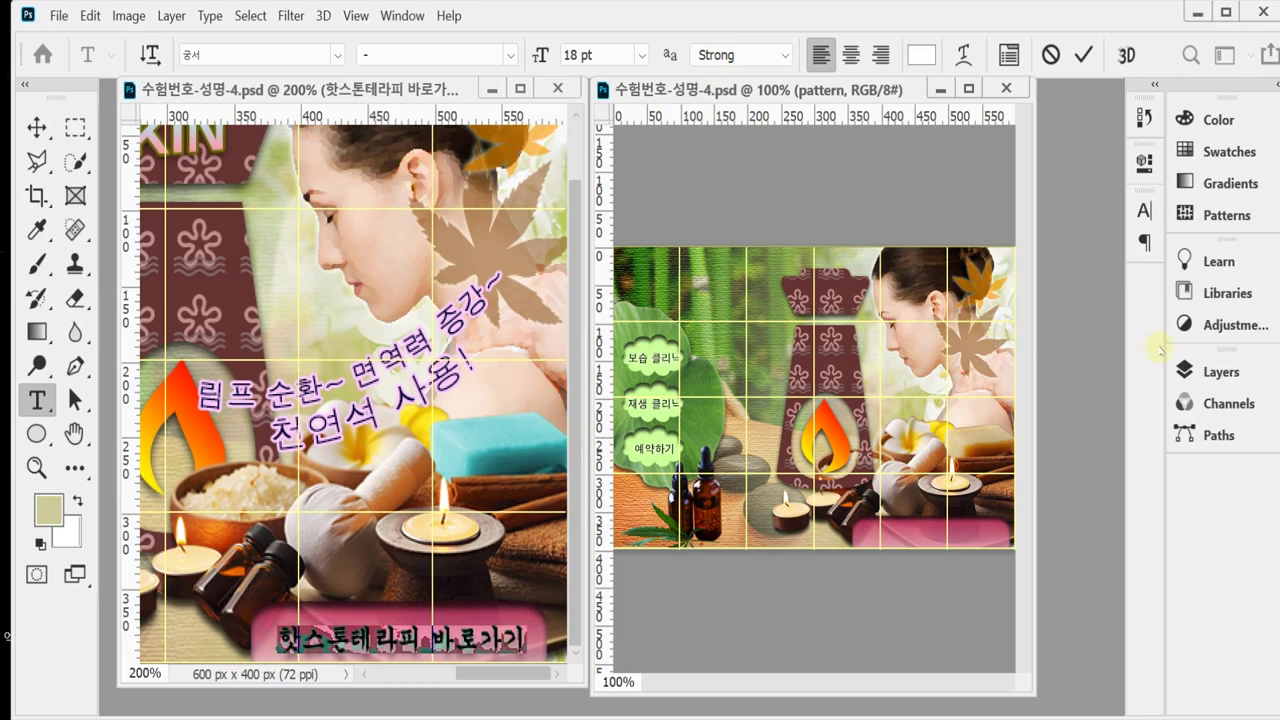
click(1222, 372)
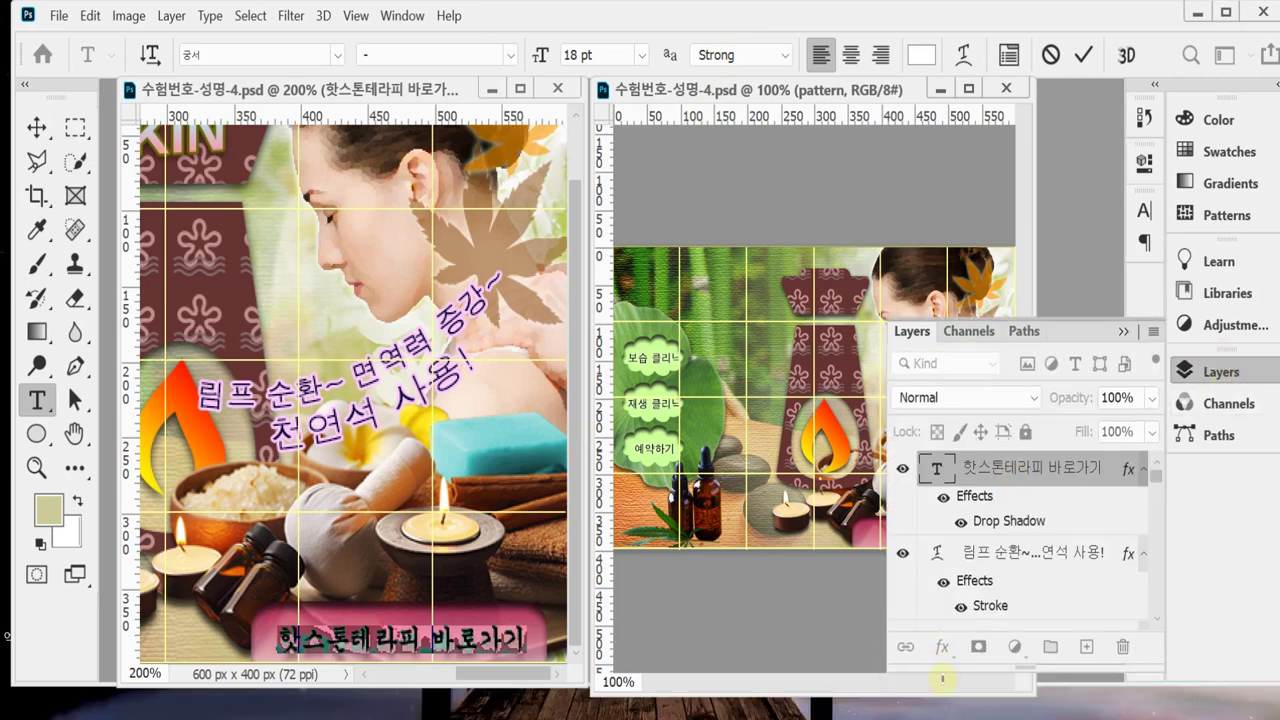
click(945, 645)
click(945, 646)
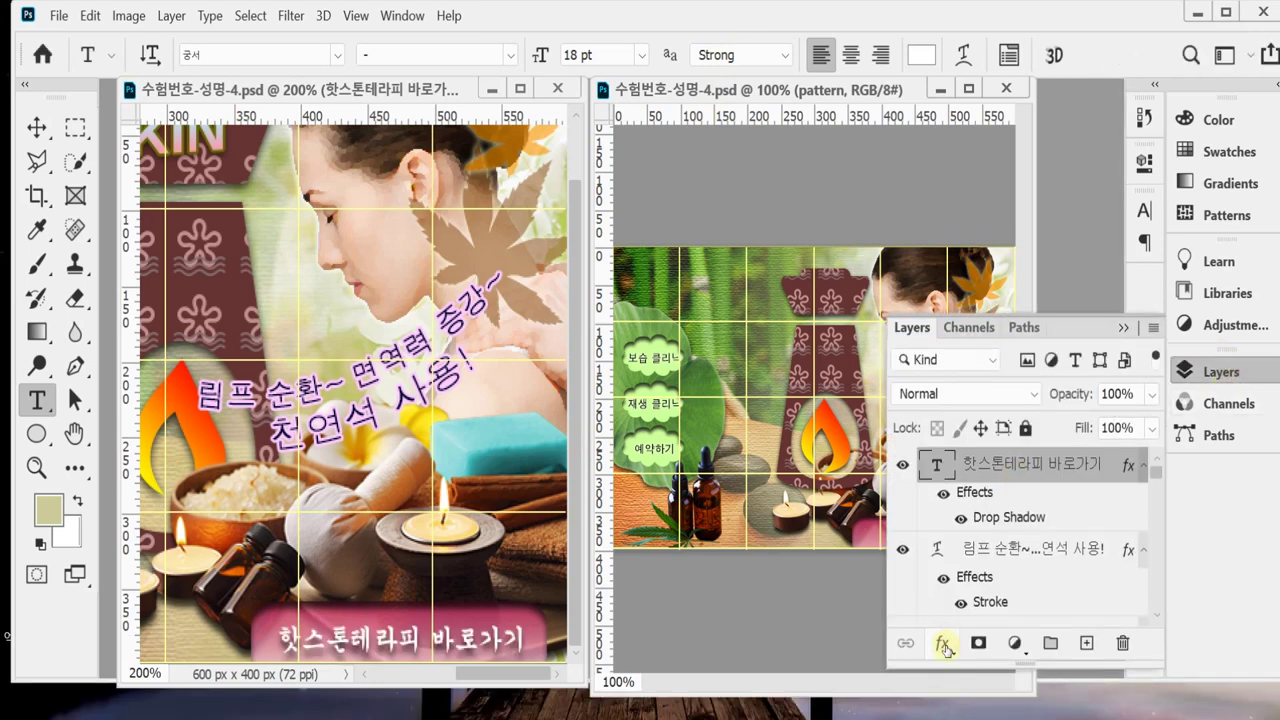
click(945, 645)
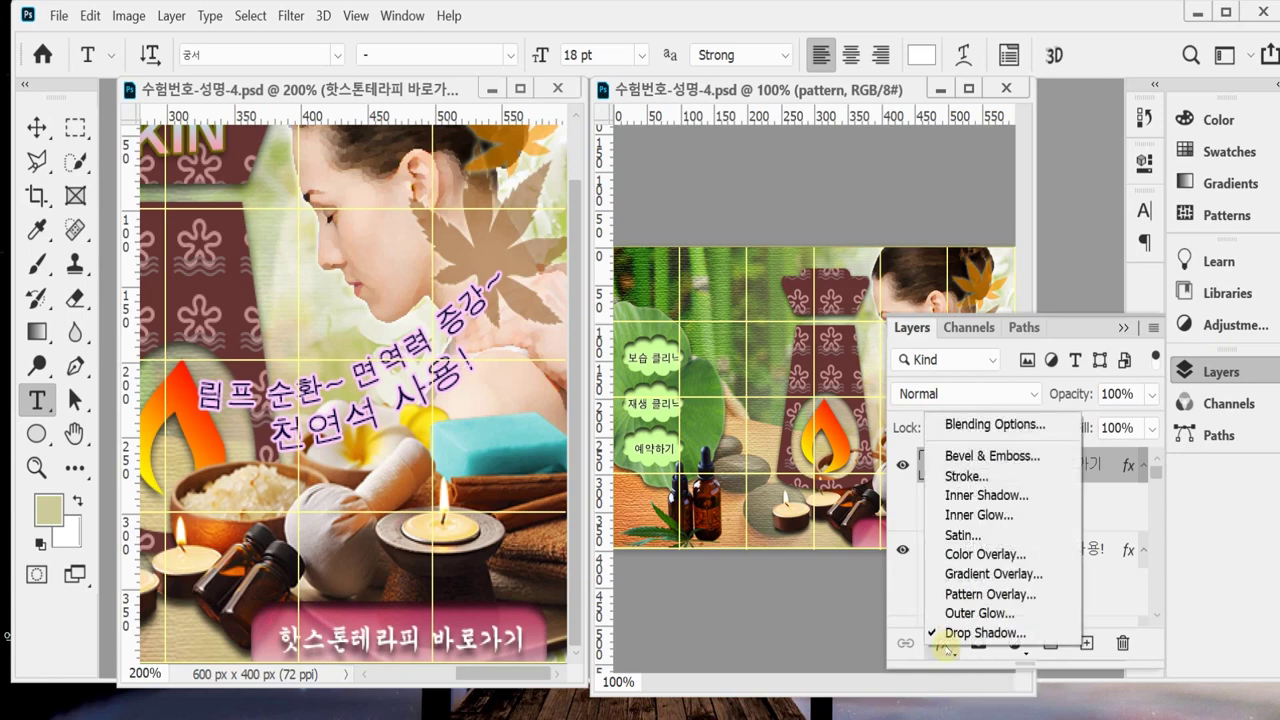
click(1095, 465)
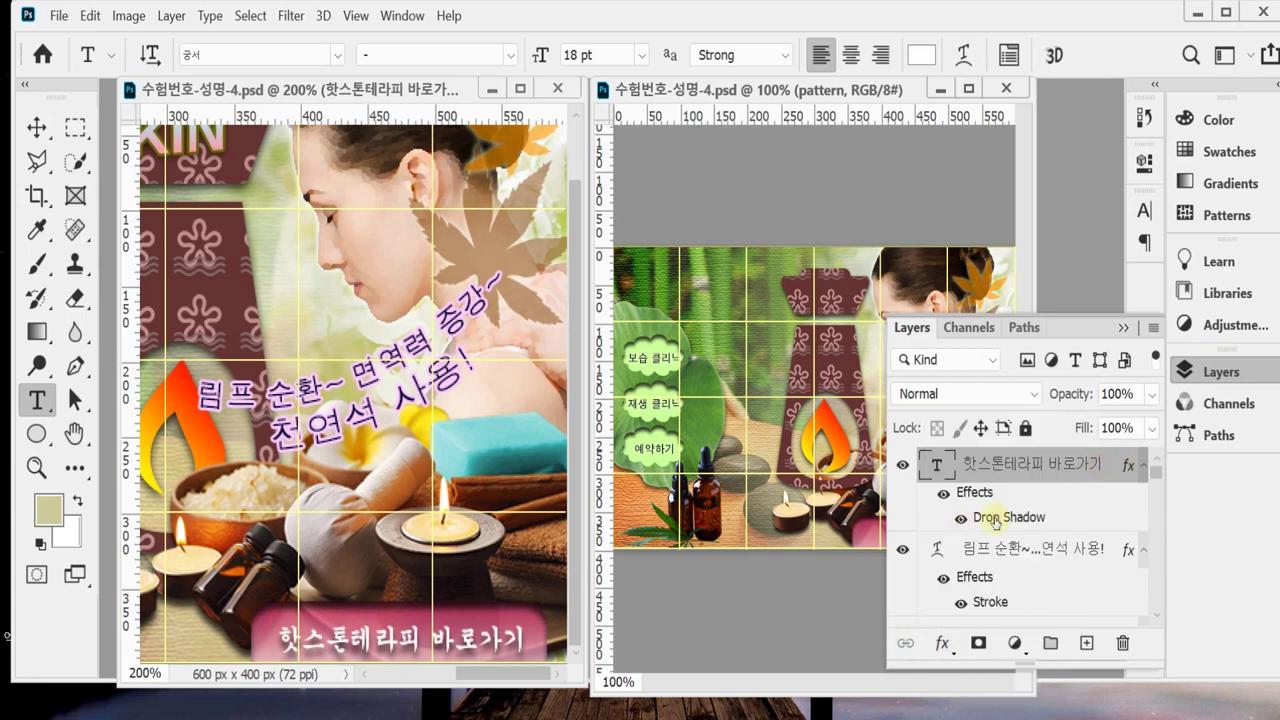
click(1222, 371)
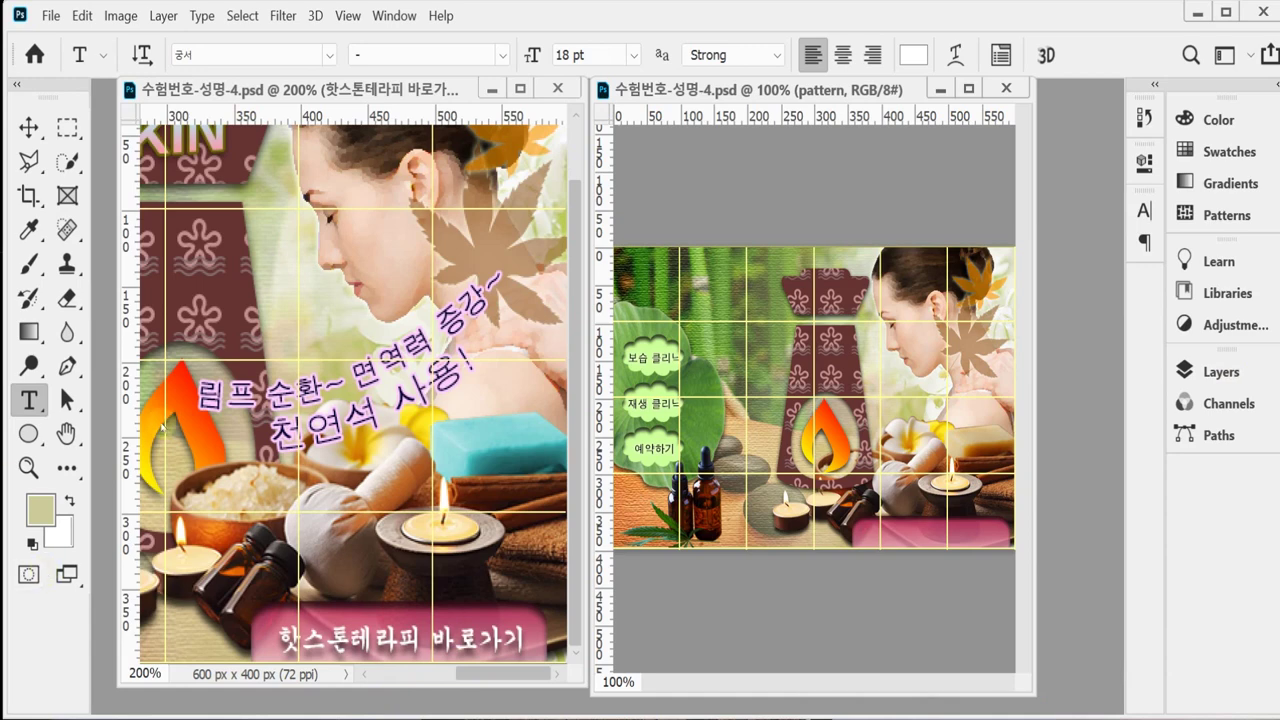
Copy the 핫스톤테라피 바로가기 text from the reference banner onto the pink button in the working document.
click(28, 126)
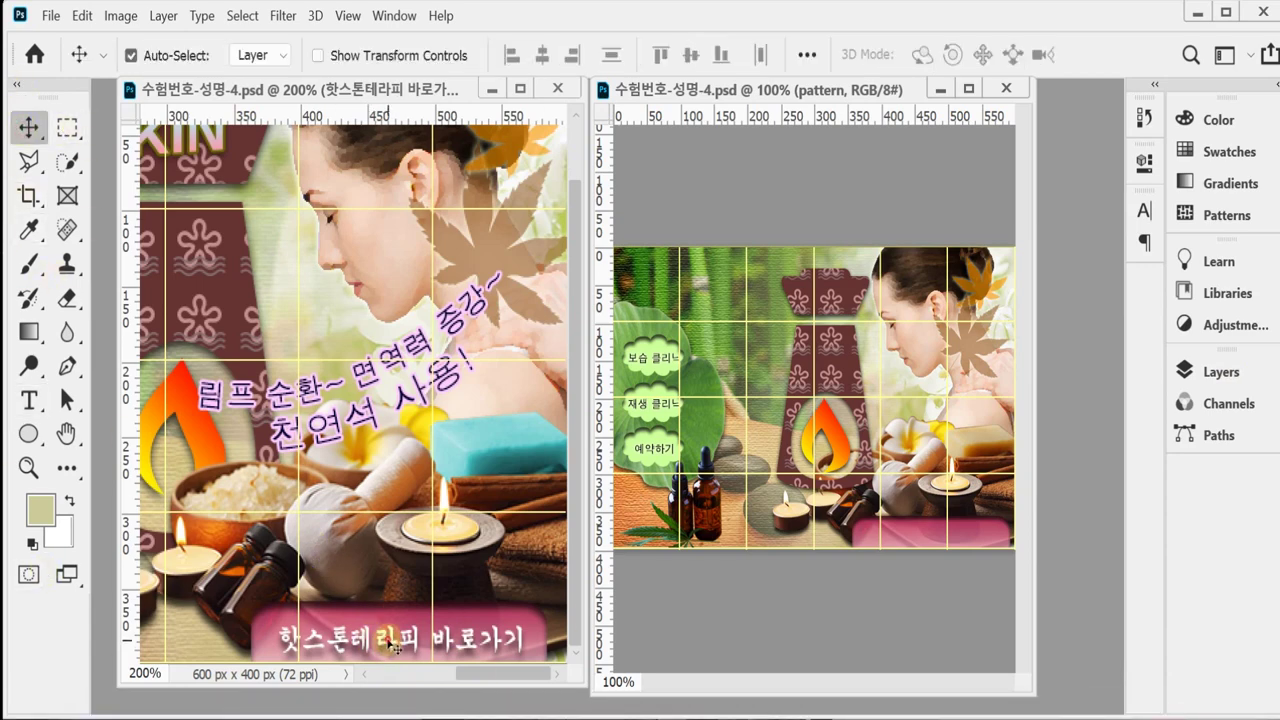
drag(388, 642, 945, 541)
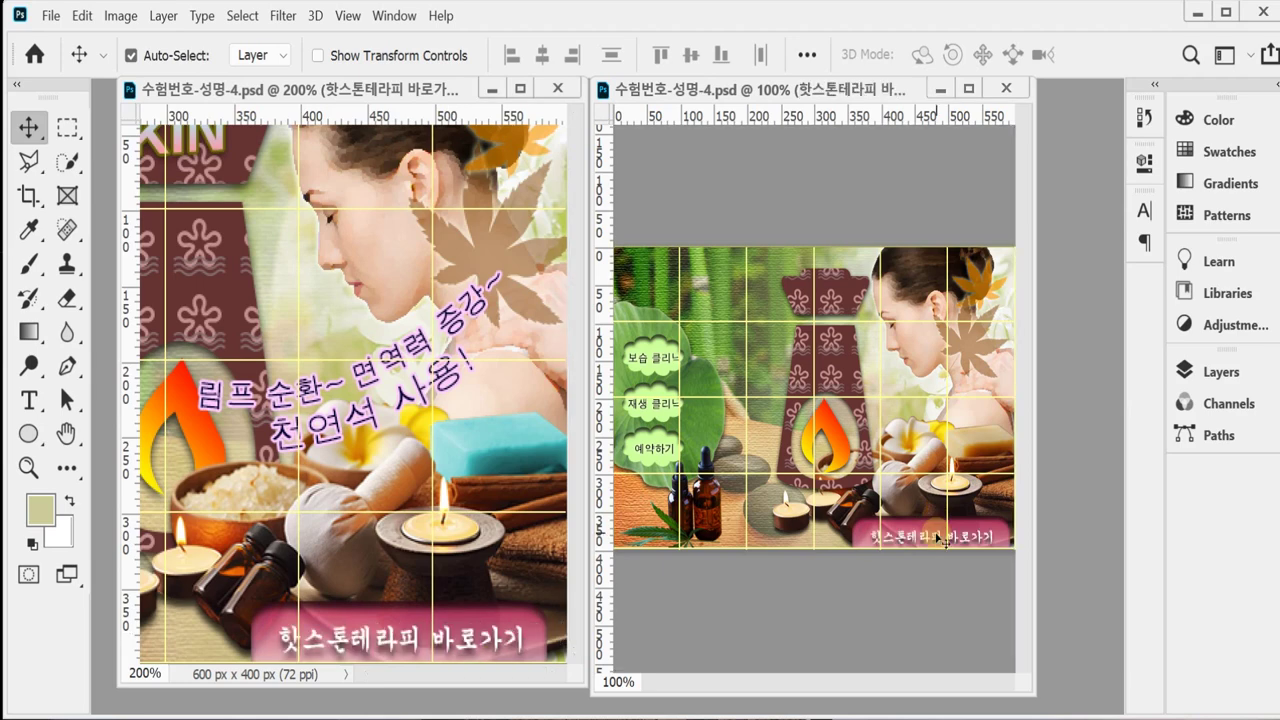
key(ctrl)
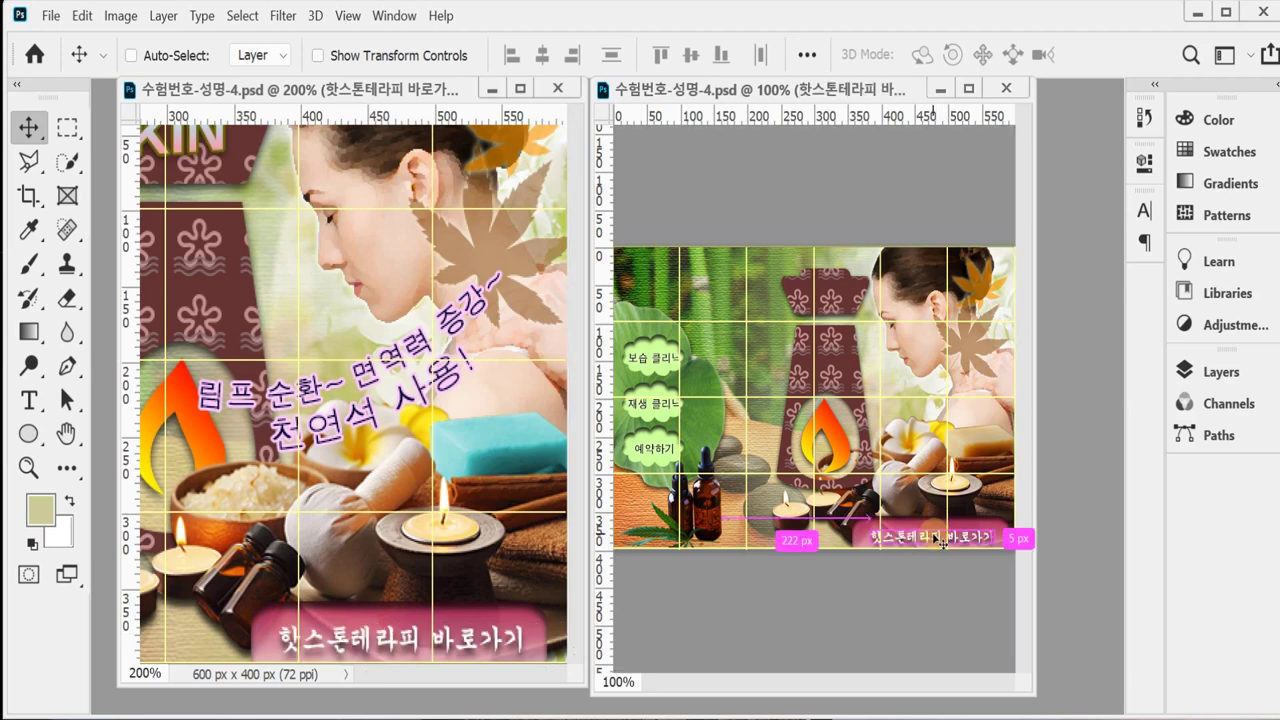
Examine the font, size, warp settings and layer effects of the reference banner's BEAUTY & SKIN CLINIC title.
click(358, 370)
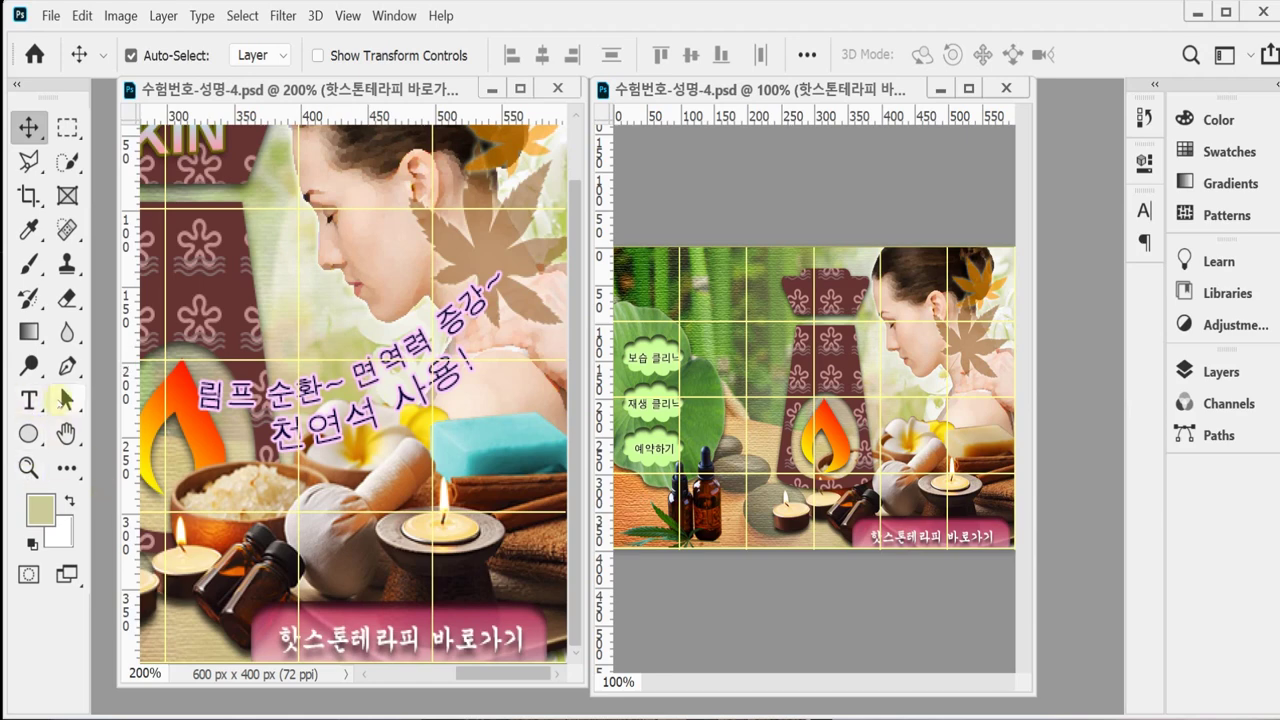
click(28, 126)
drag(255, 317, 389, 437)
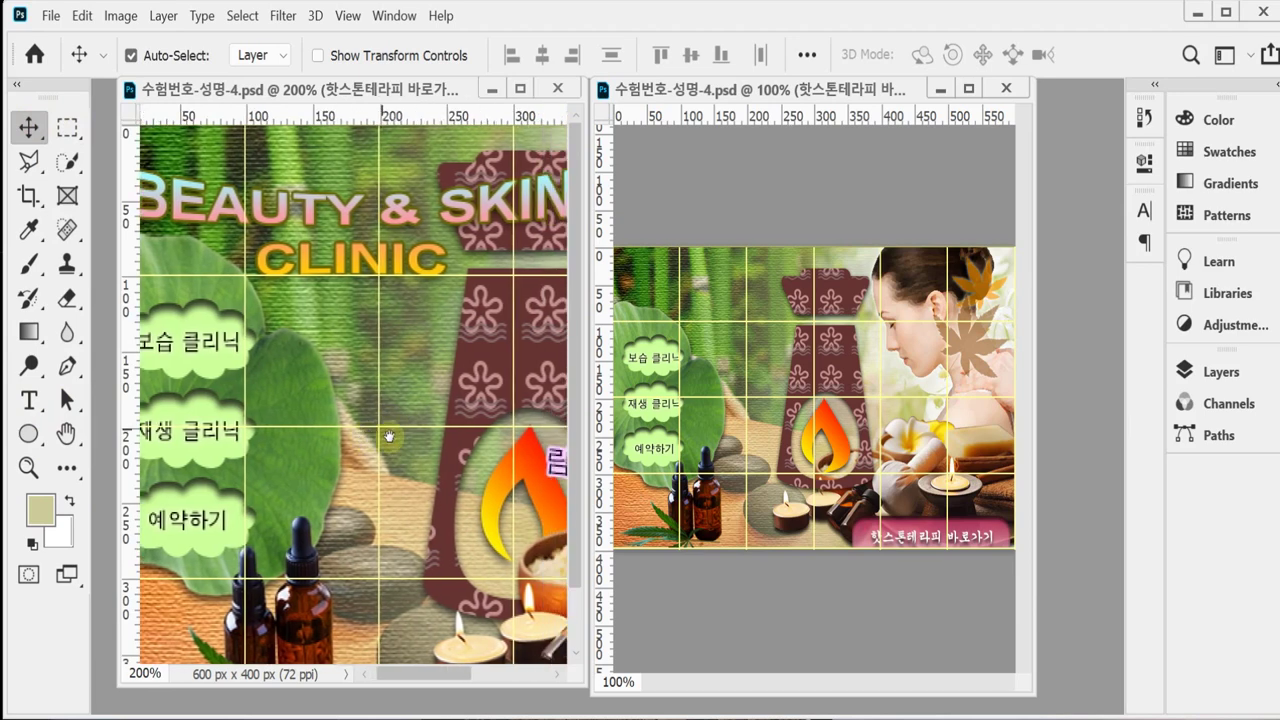
key(ctrl+minus)
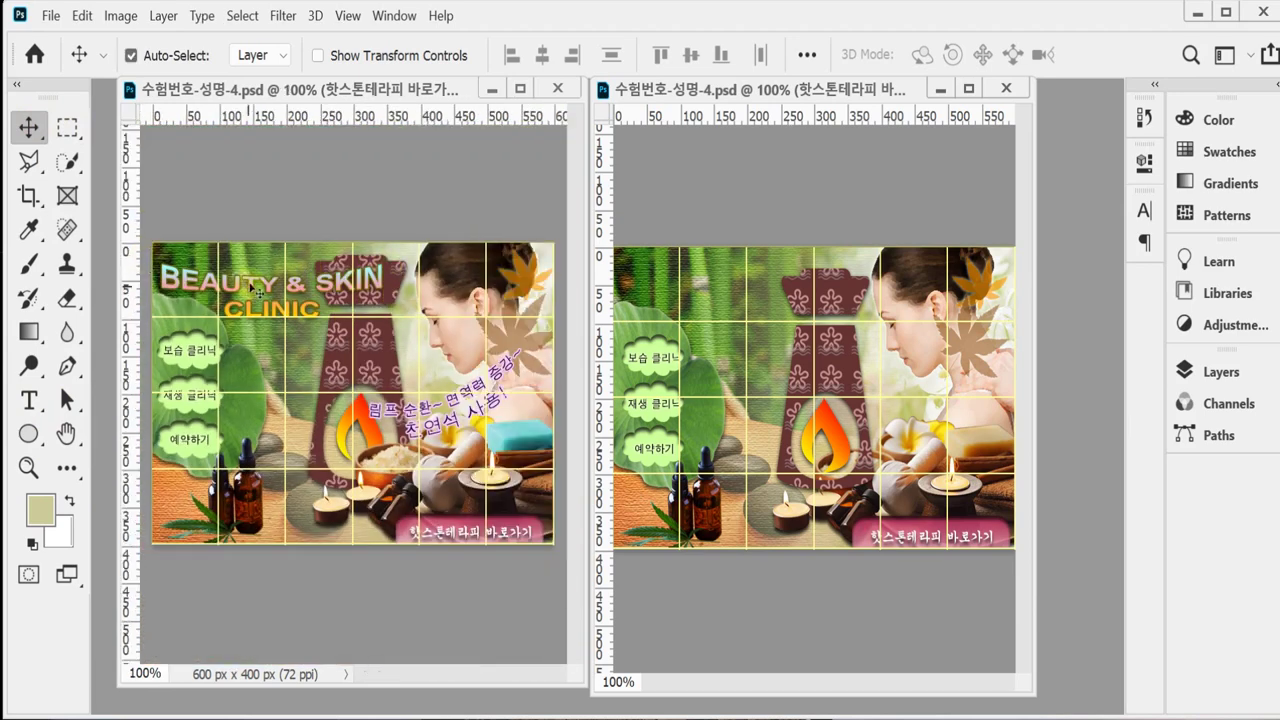
click(256, 289)
click(28, 400)
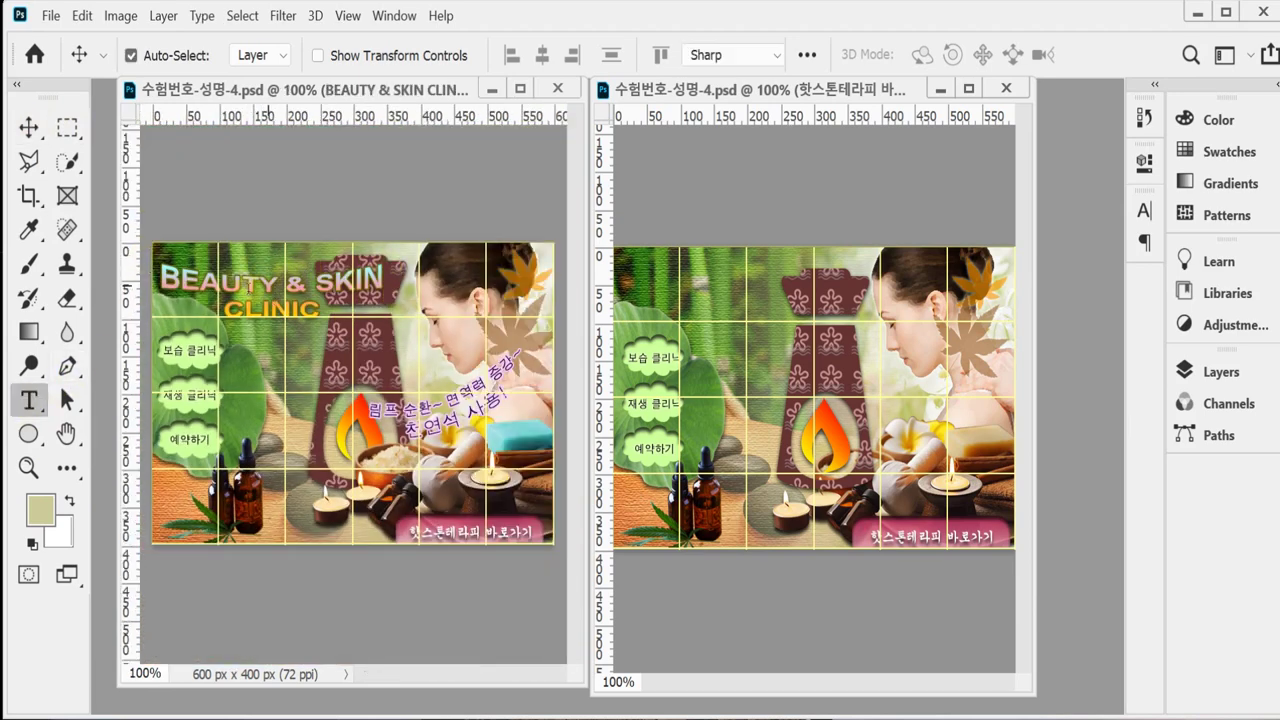
click(264, 285)
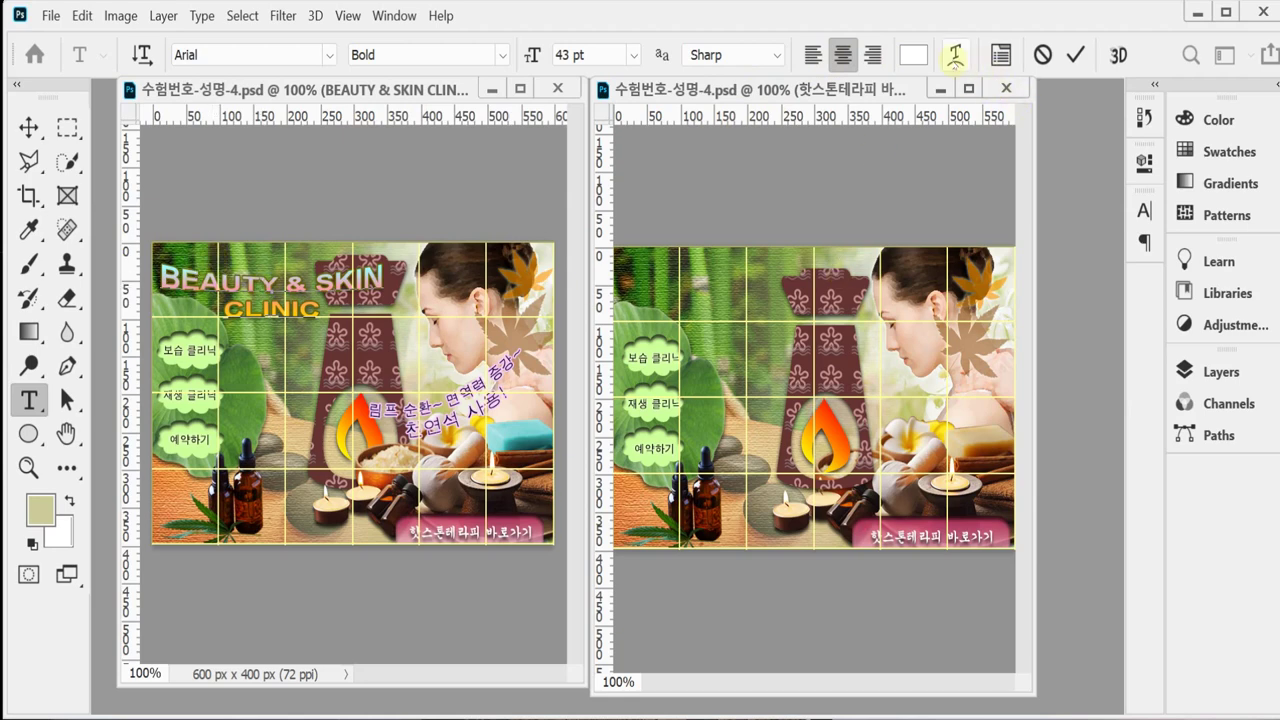
click(955, 55)
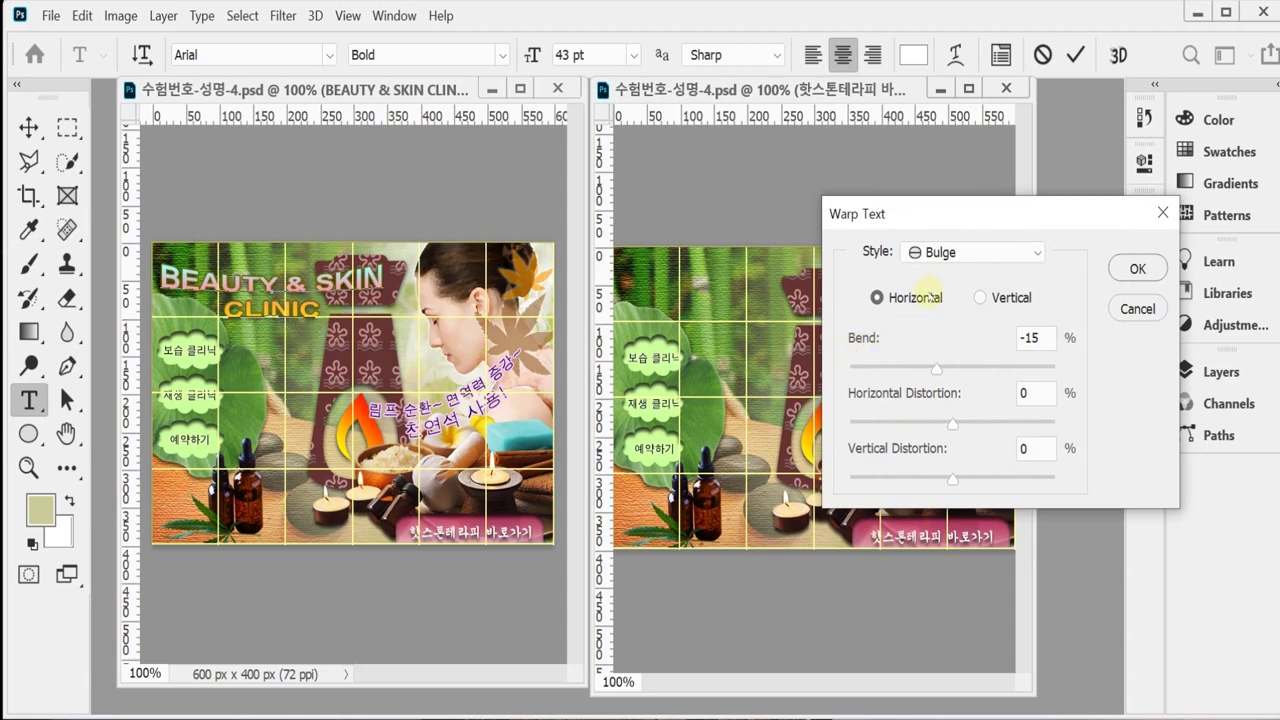
click(1138, 309)
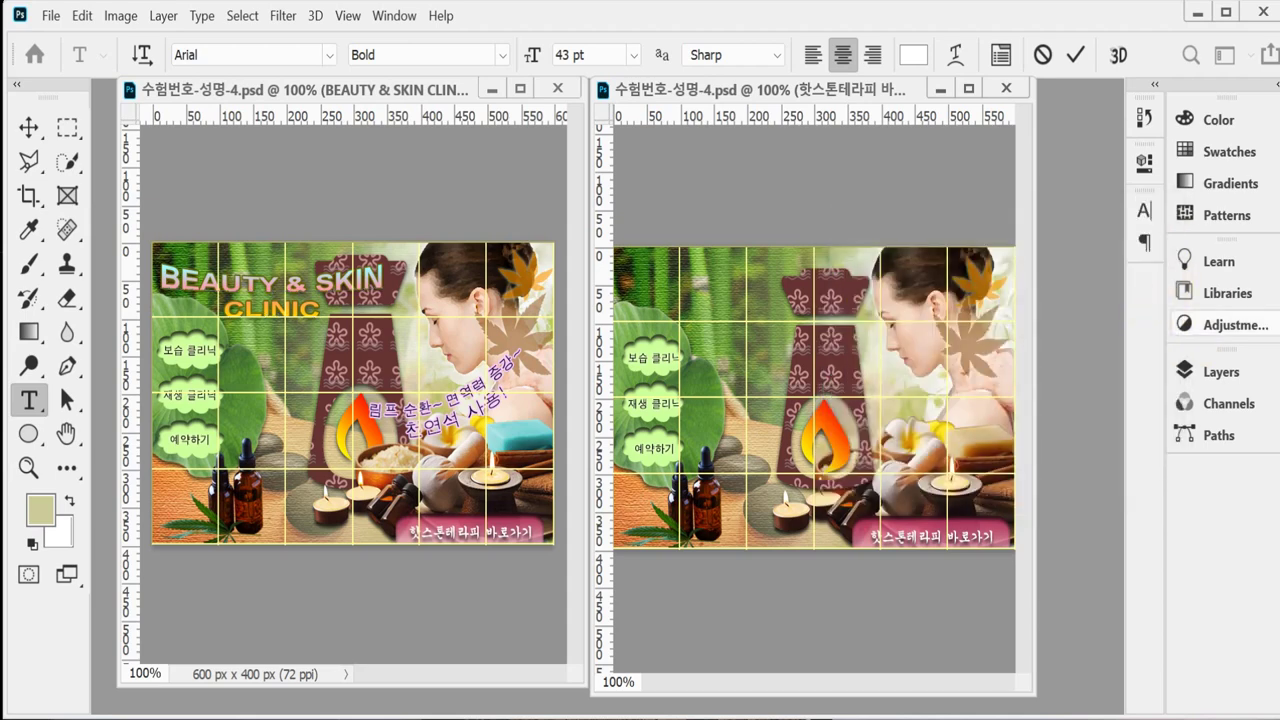
click(1215, 371)
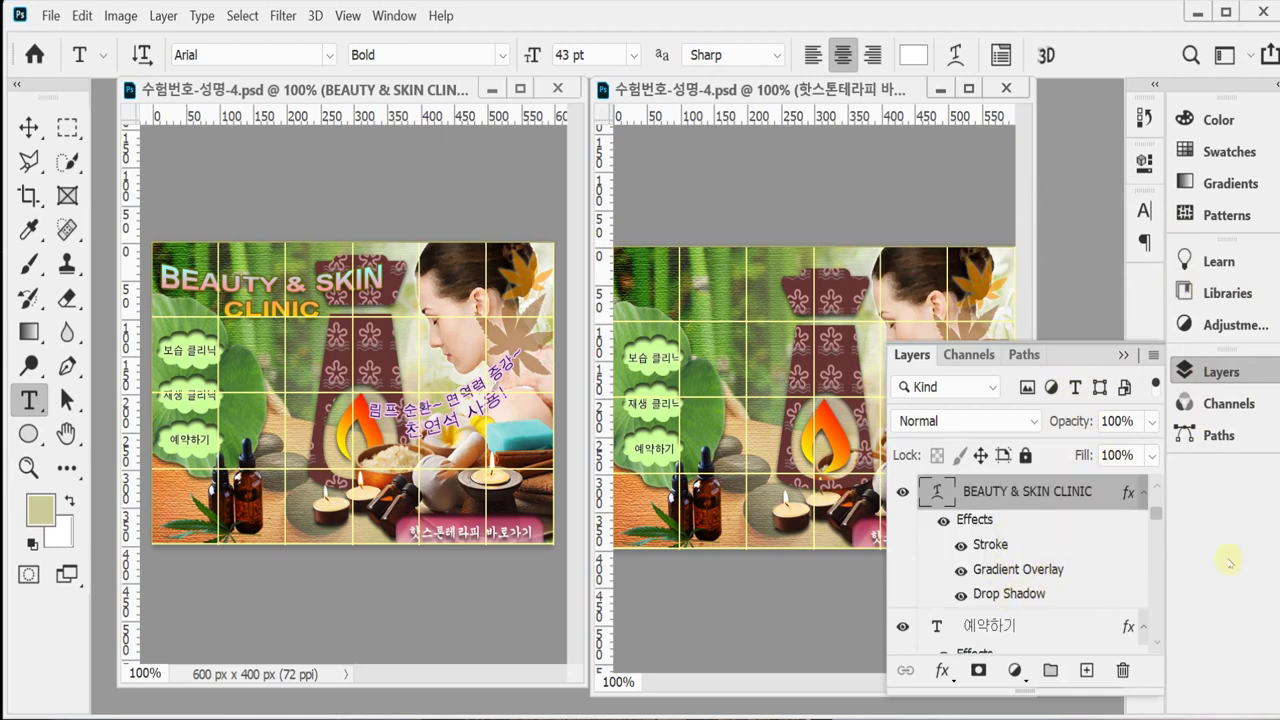
click(1215, 371)
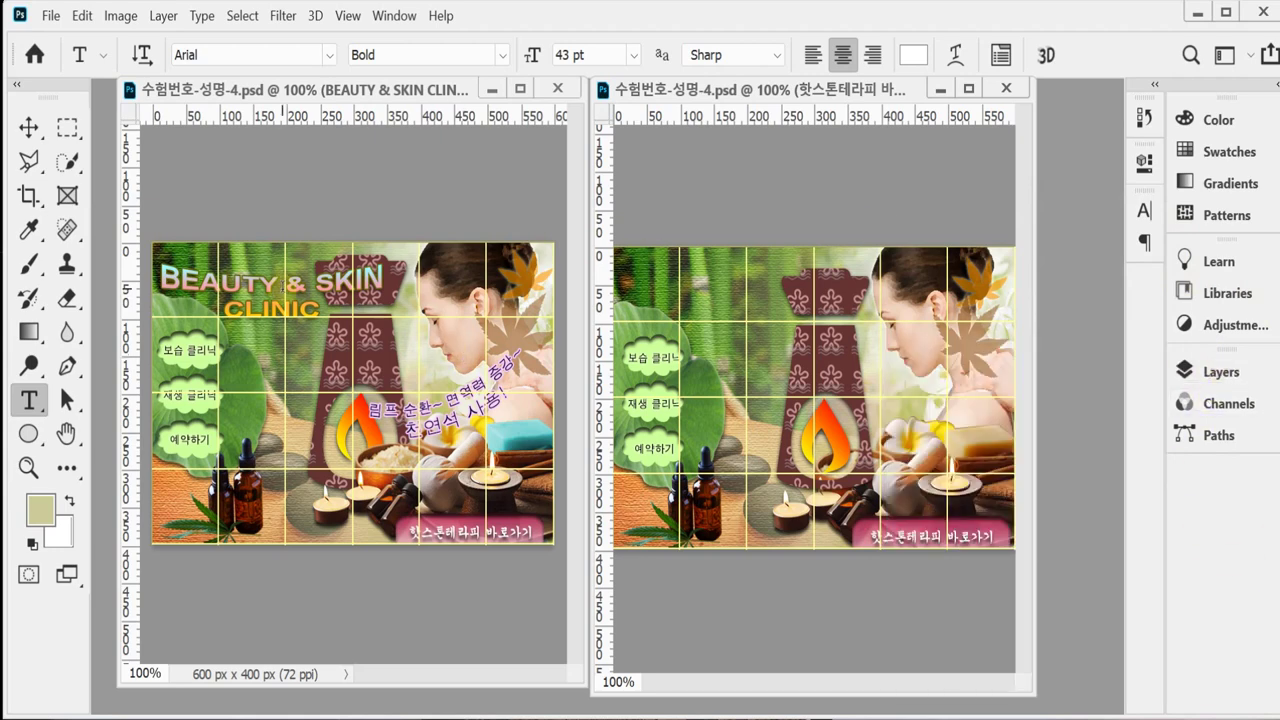
Copy the BEAUTY & SKIN CLINIC title from the reference banner to the same place above the leaf in the working document.
click(313, 309)
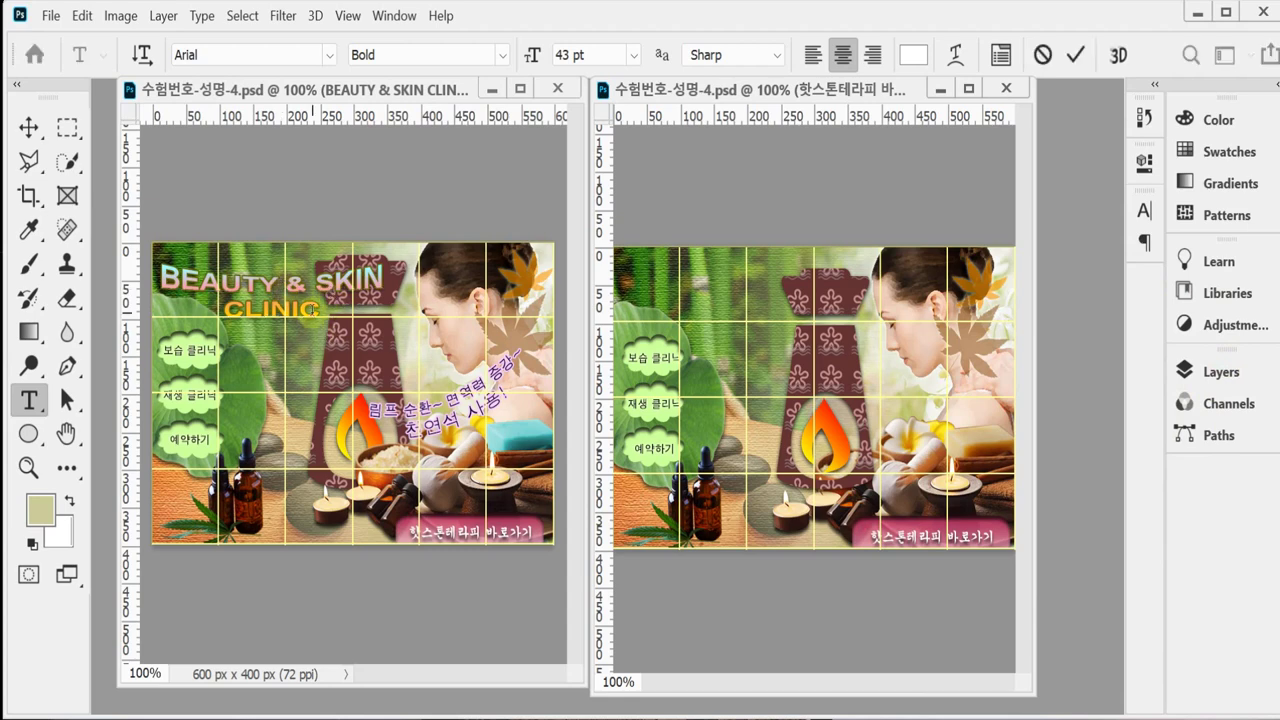
key(ctrl+Return)
ctrl+drag(340, 290, 711, 287)
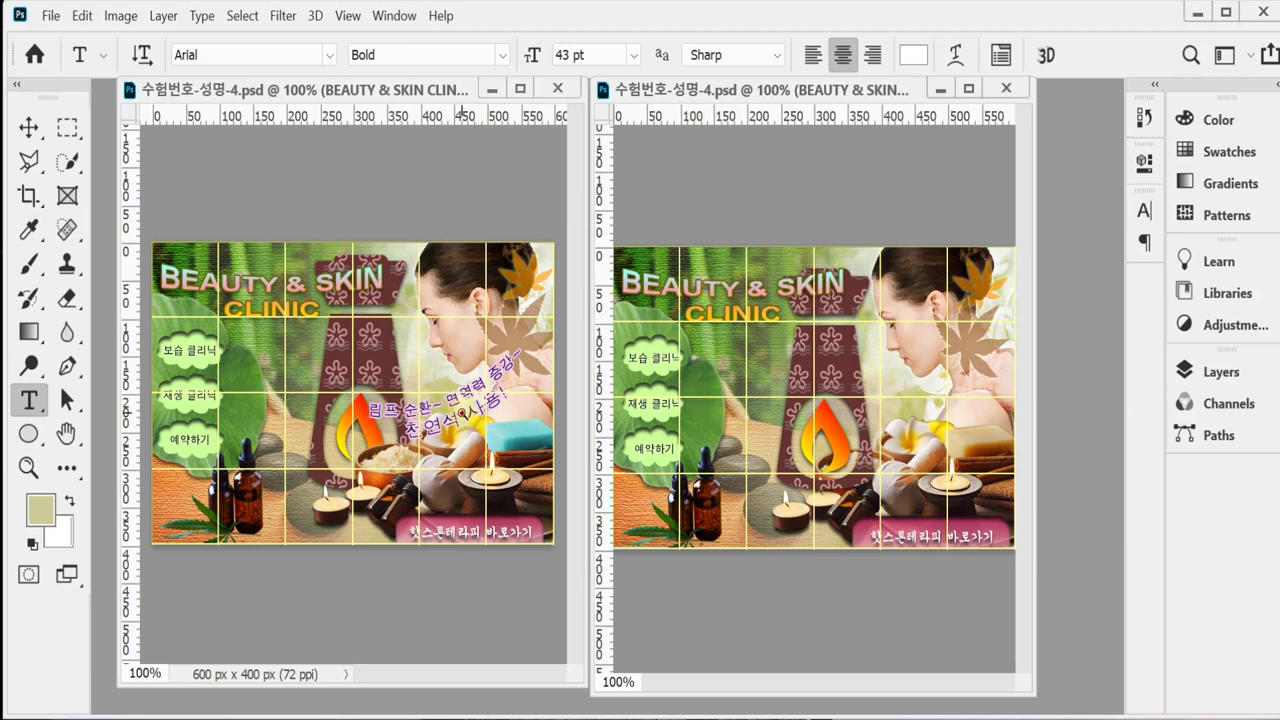
Examine the font, text color, warp settings and layer effects of the reference banner's curved purple text.
alt+scroll(472, 412, up, 1)
drag(472, 405, 390, 395)
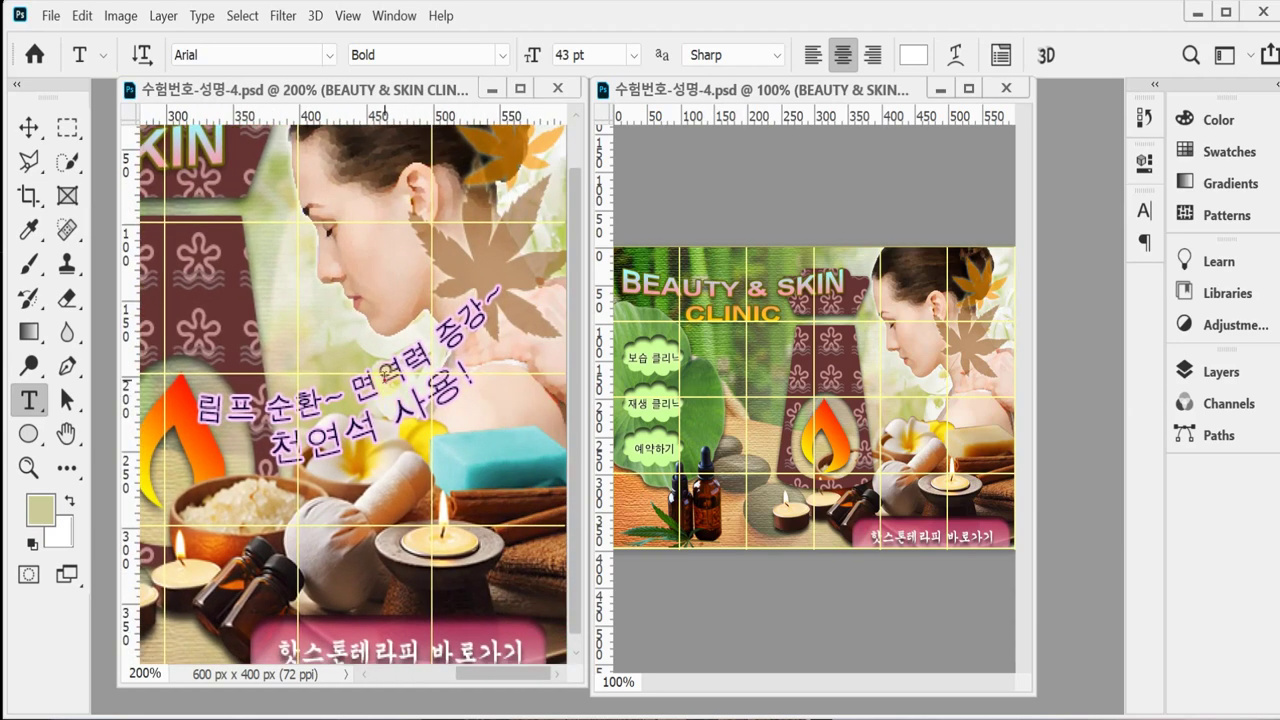
click(390, 395)
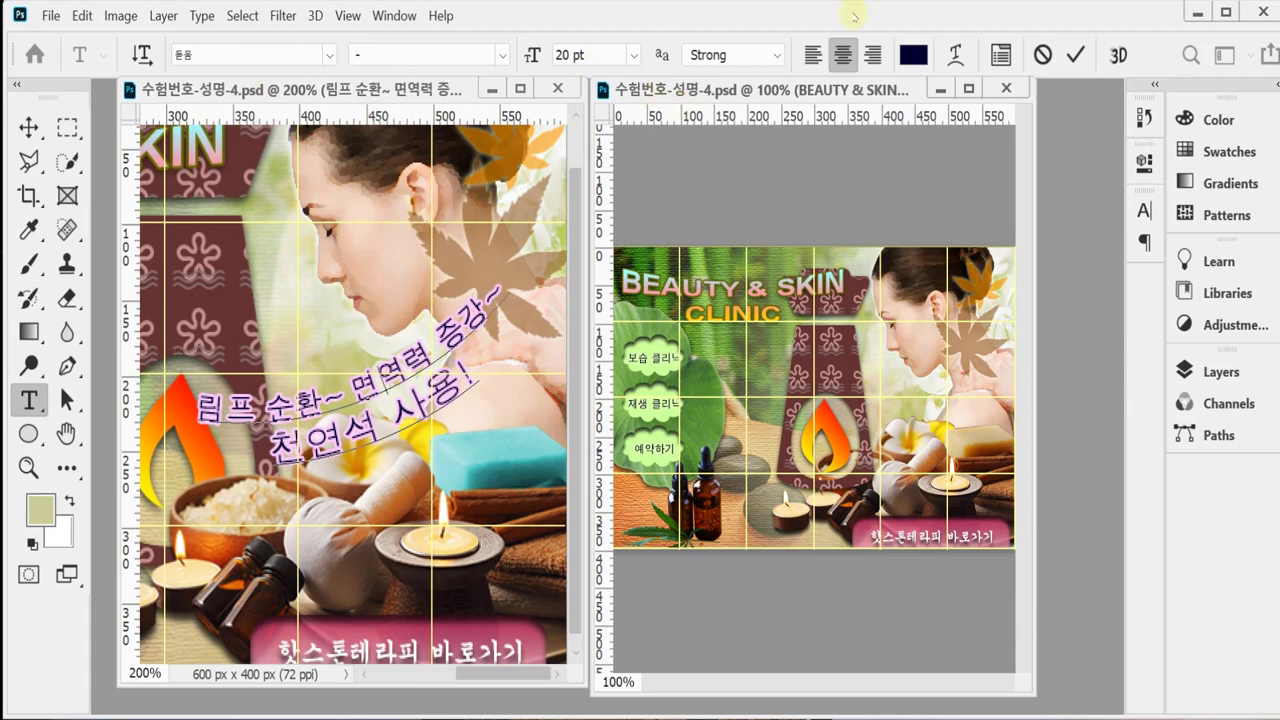
click(913, 55)
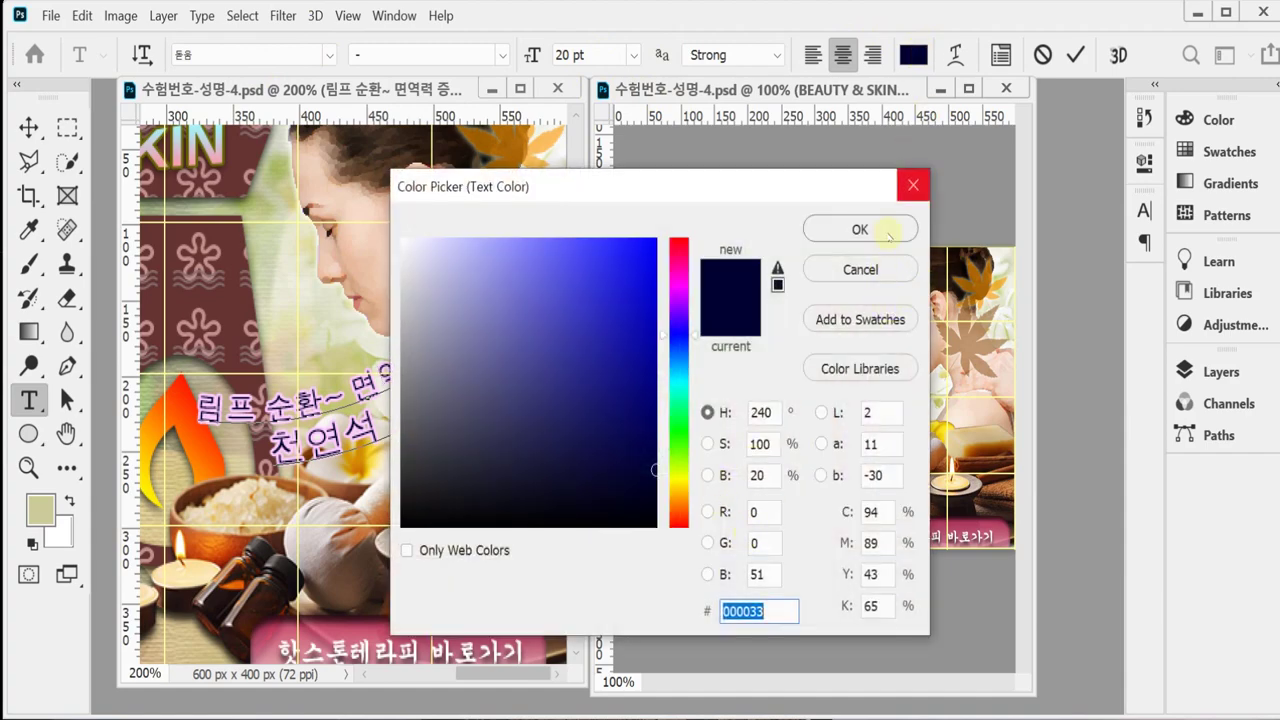
click(889, 232)
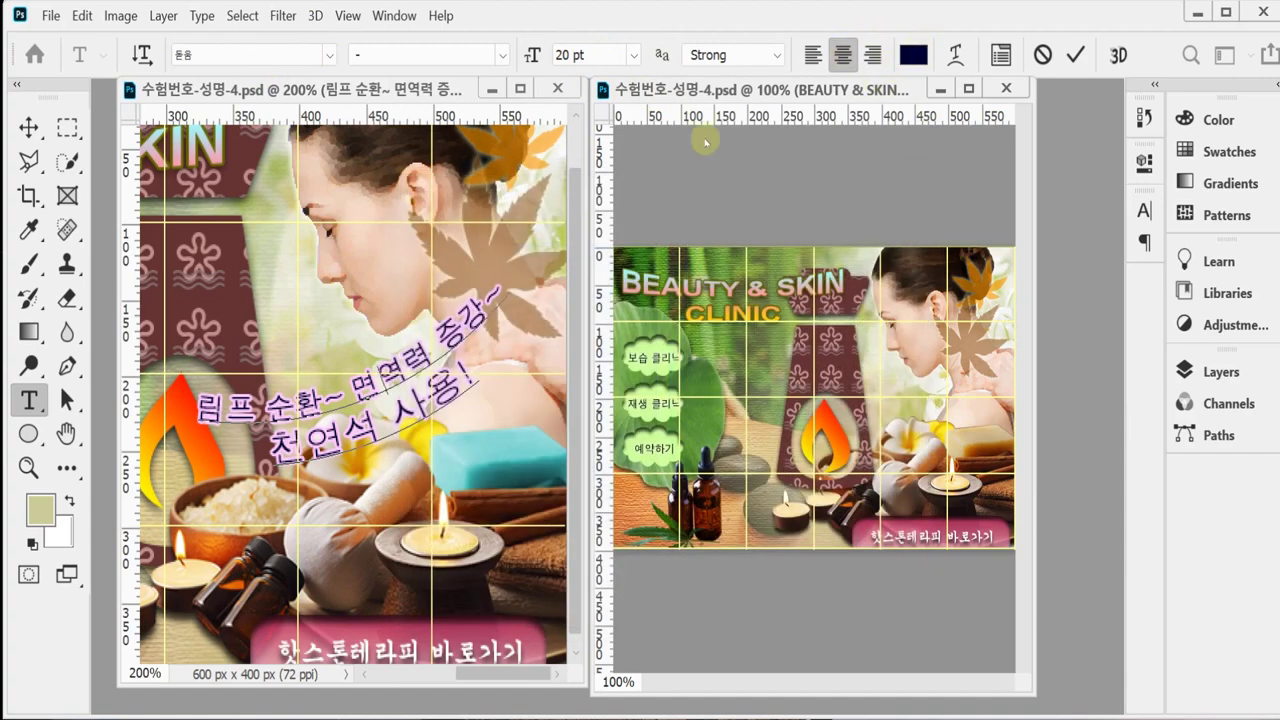
click(956, 55)
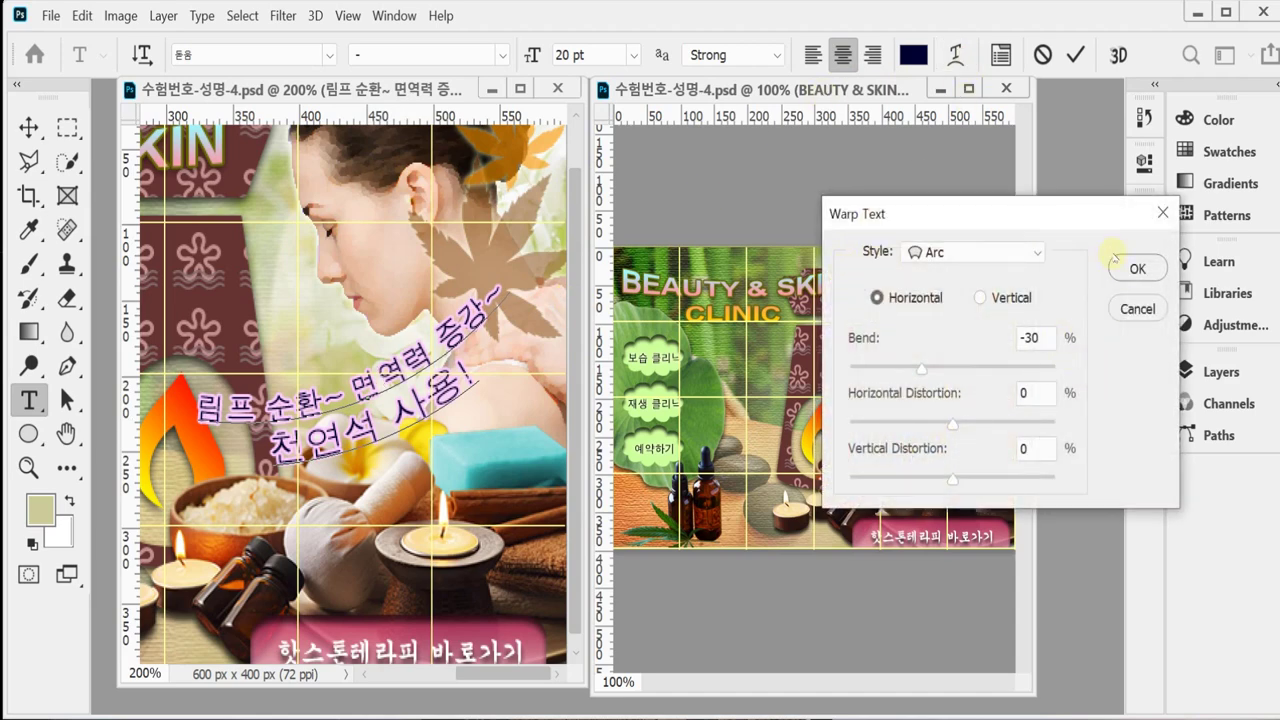
click(1140, 268)
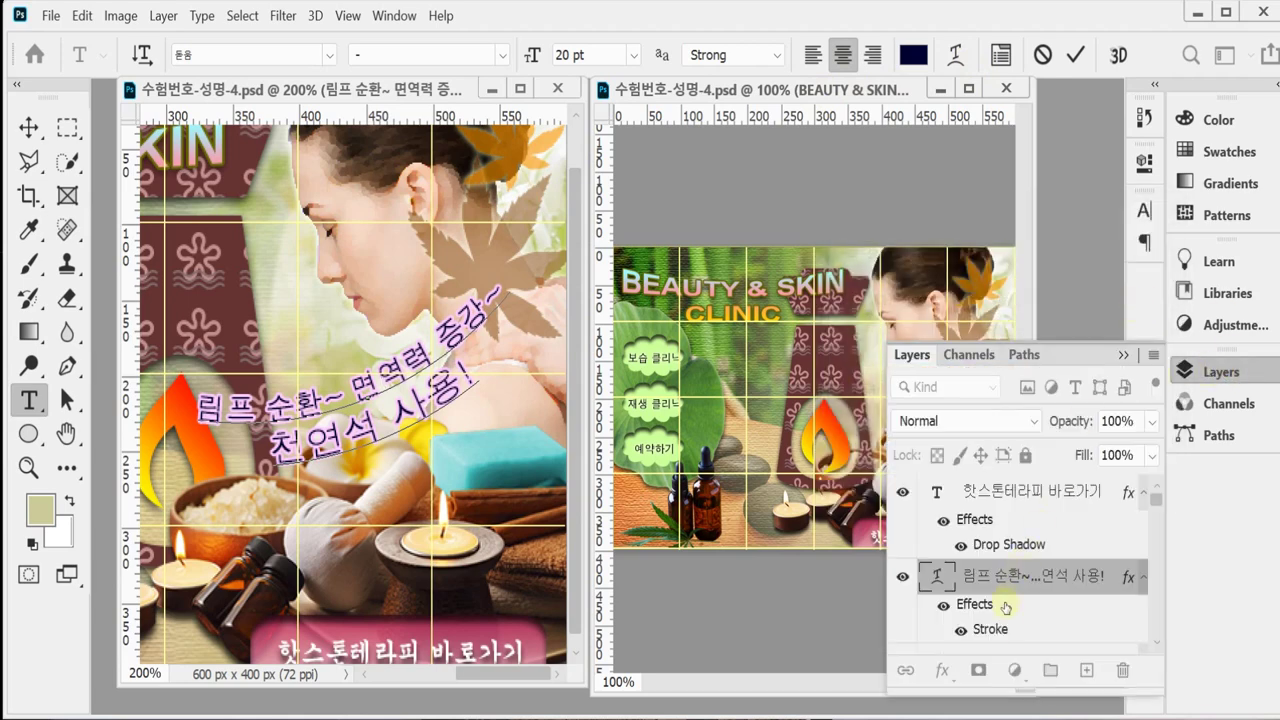
click(1199, 370)
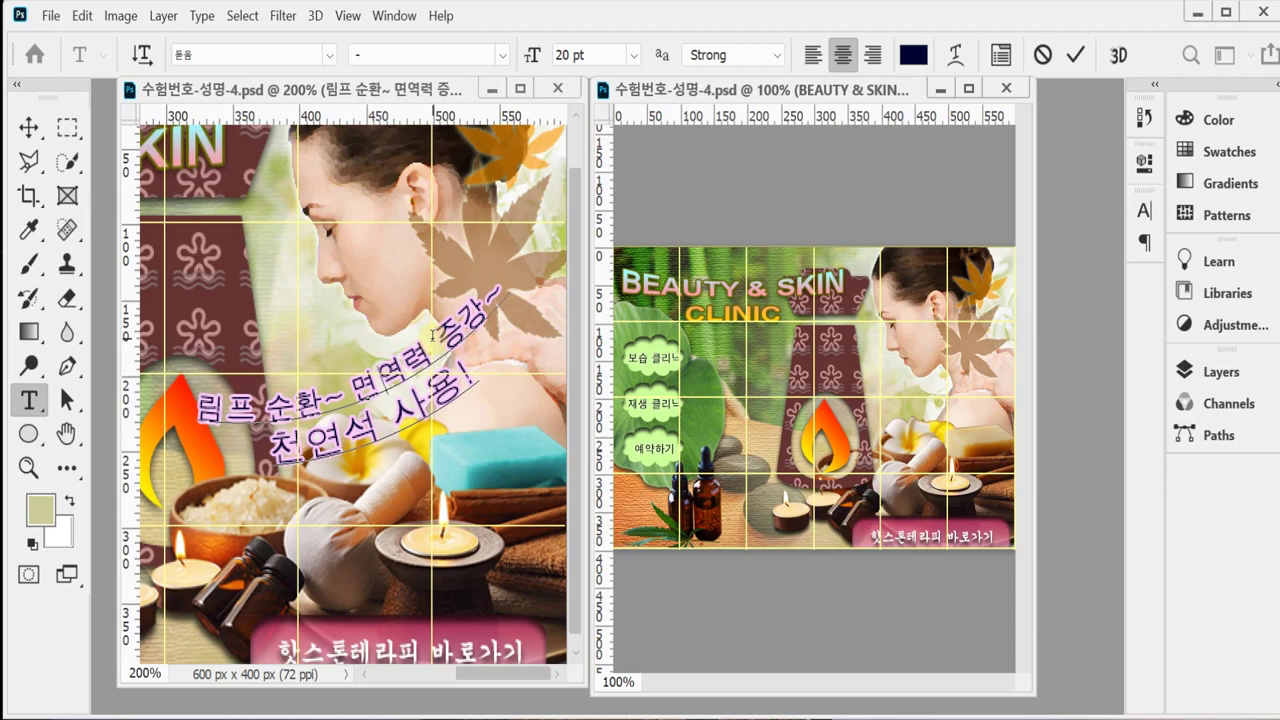
Insert a 3 before 역력 in the reference banner's curved text and commit the edit.
text(3)
key(ctrl+t)
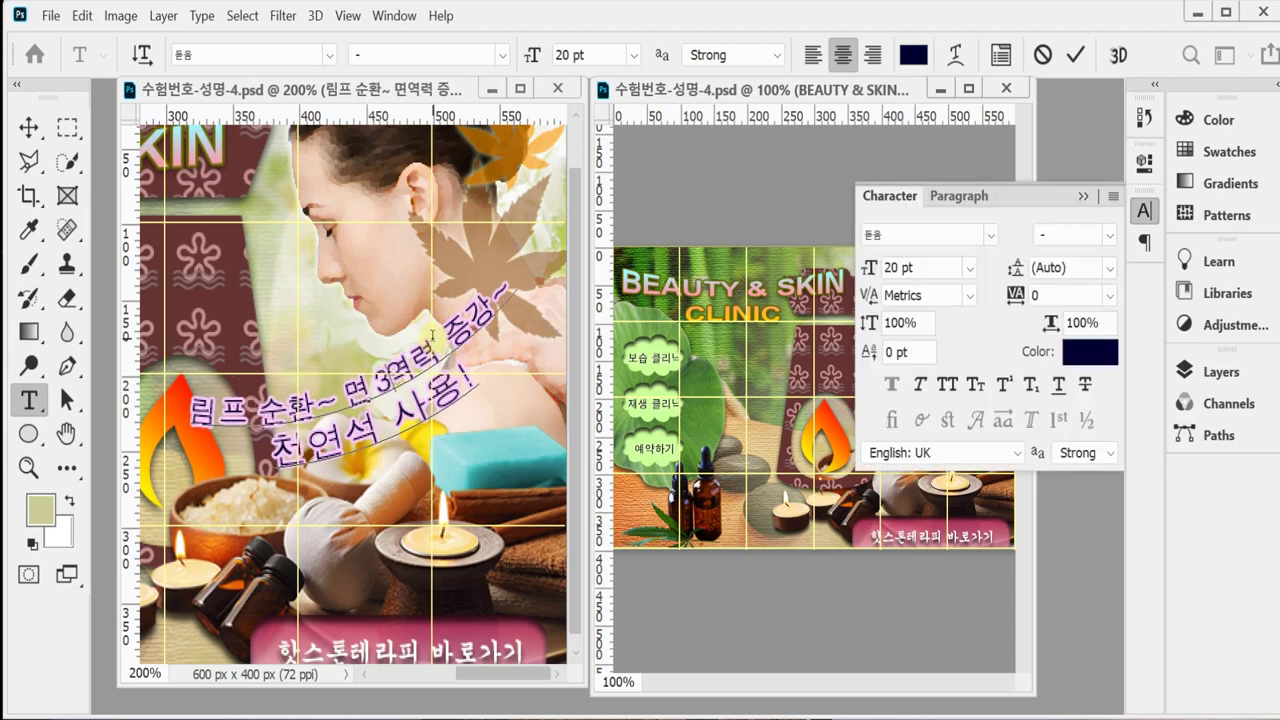
click(1143, 211)
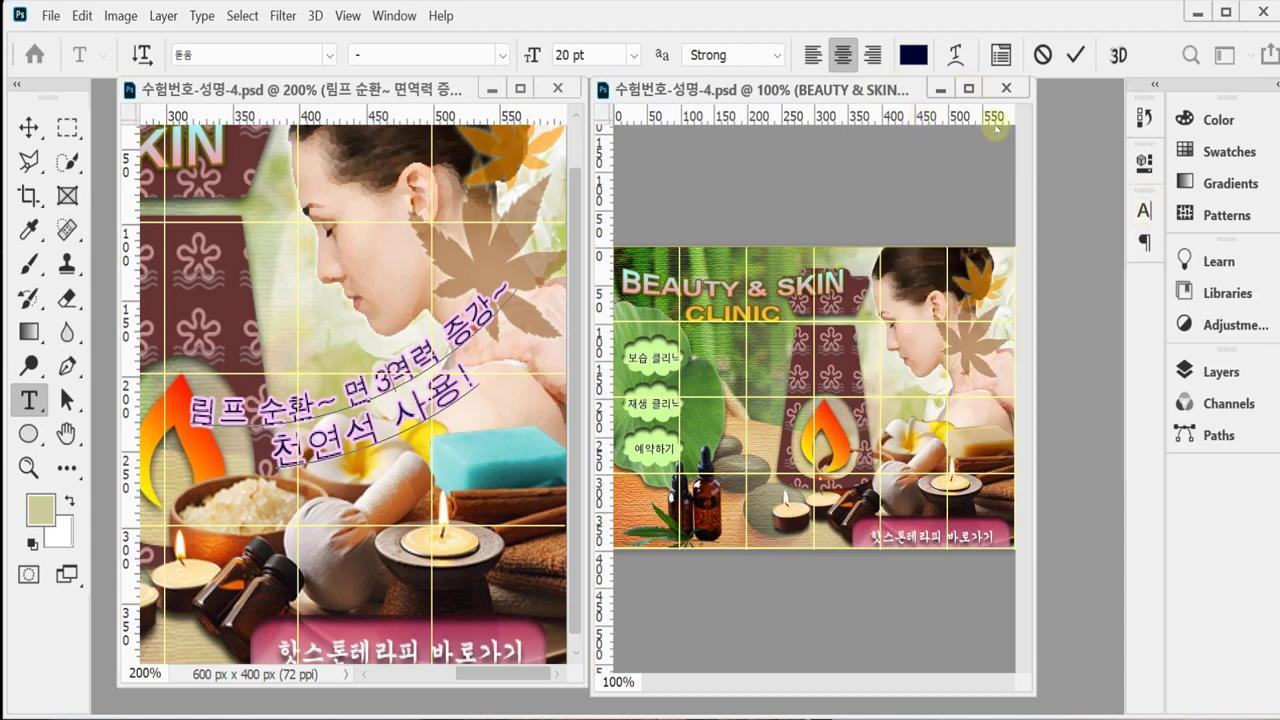
click(1073, 55)
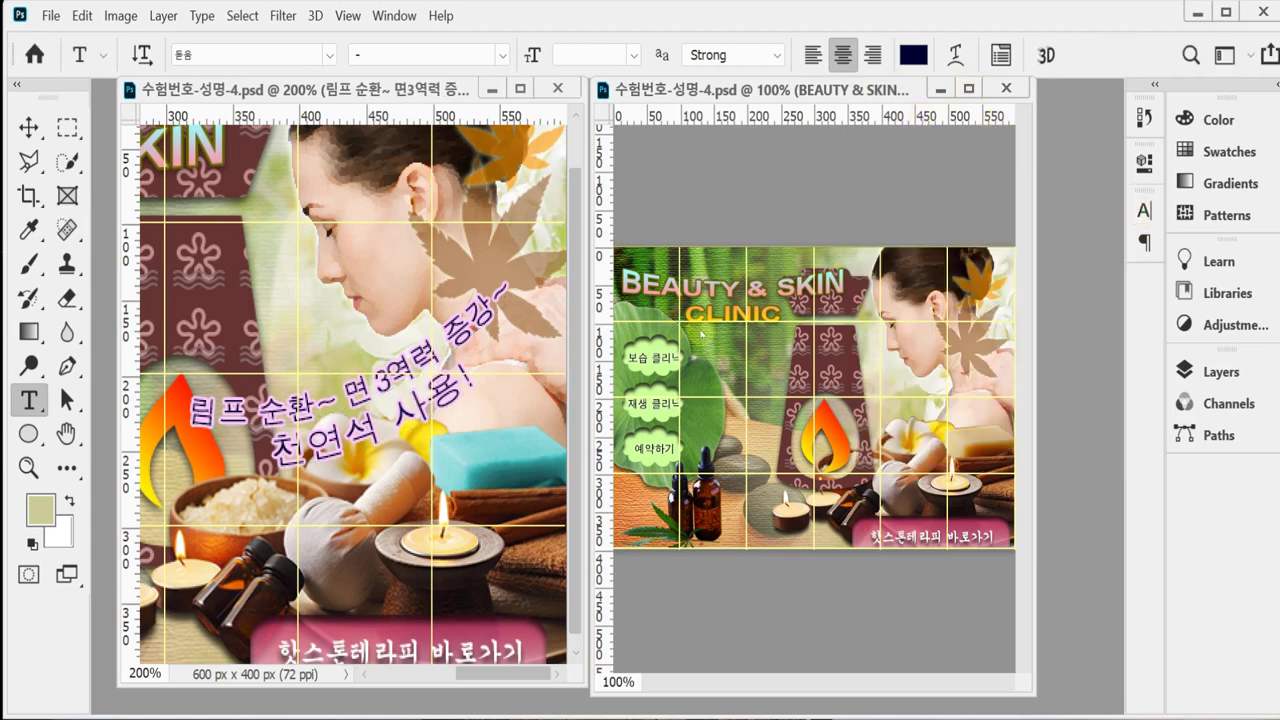
Copy the curved purple text from the reference banner to beside the flame in the working document.
key(ctrl+t)
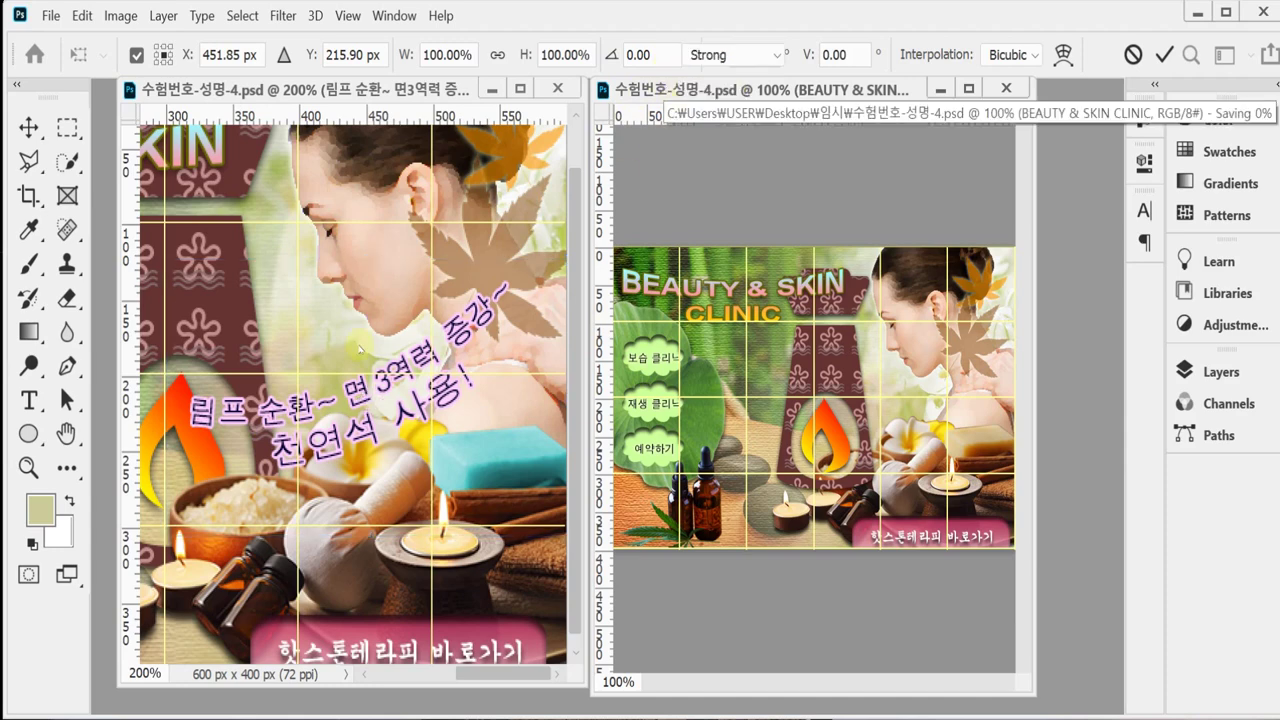
click(28, 127)
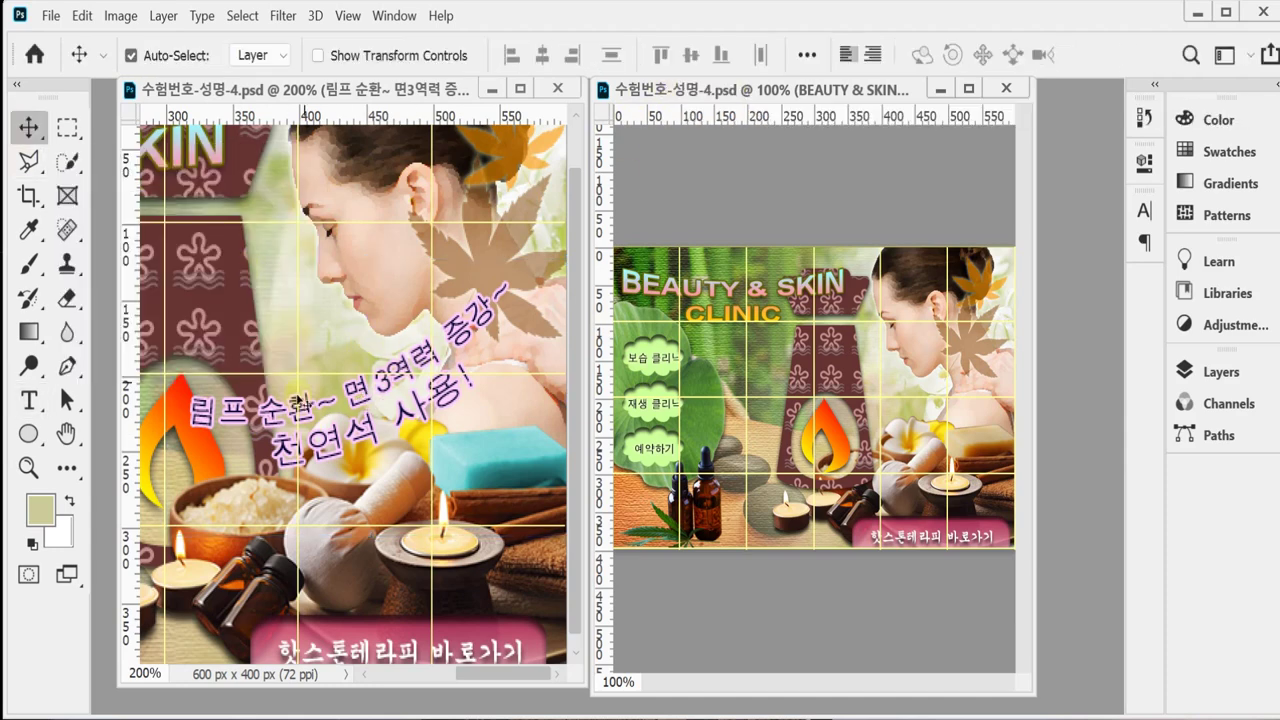
drag(334, 450, 910, 440)
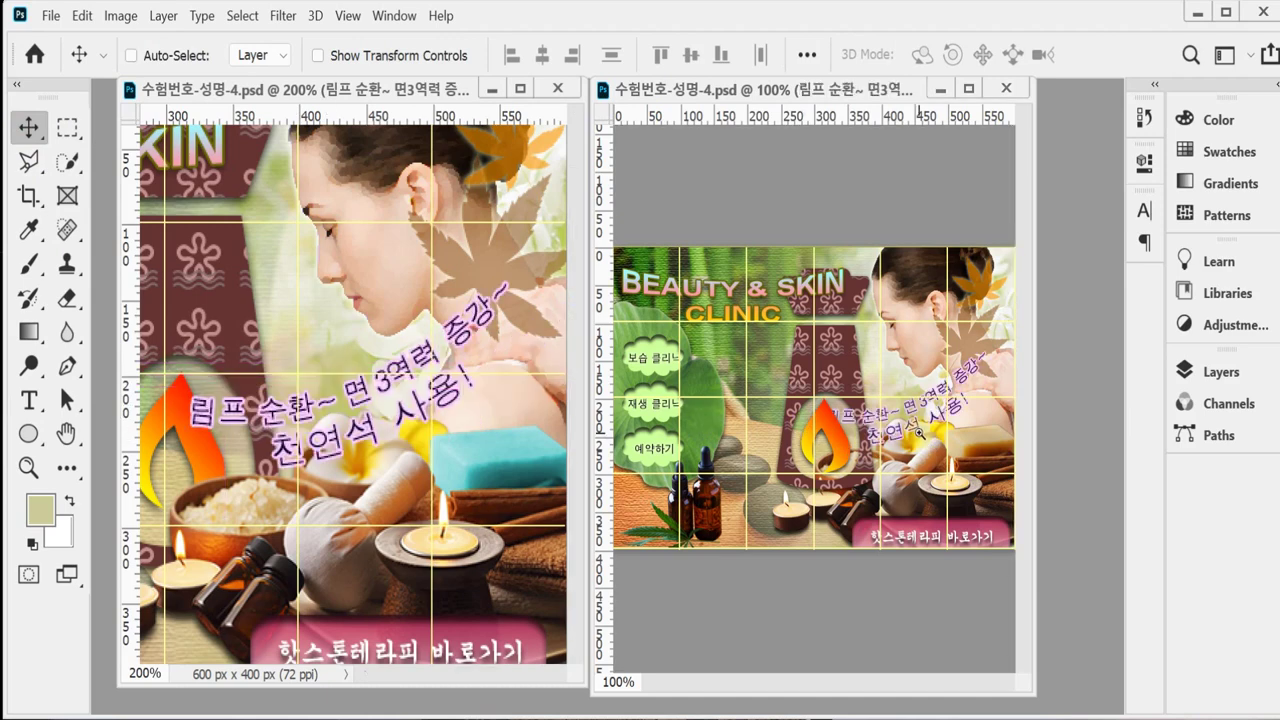
Check the font size of the 천연석 사용! line in the working document's curved text.
key(ctrl+plus)
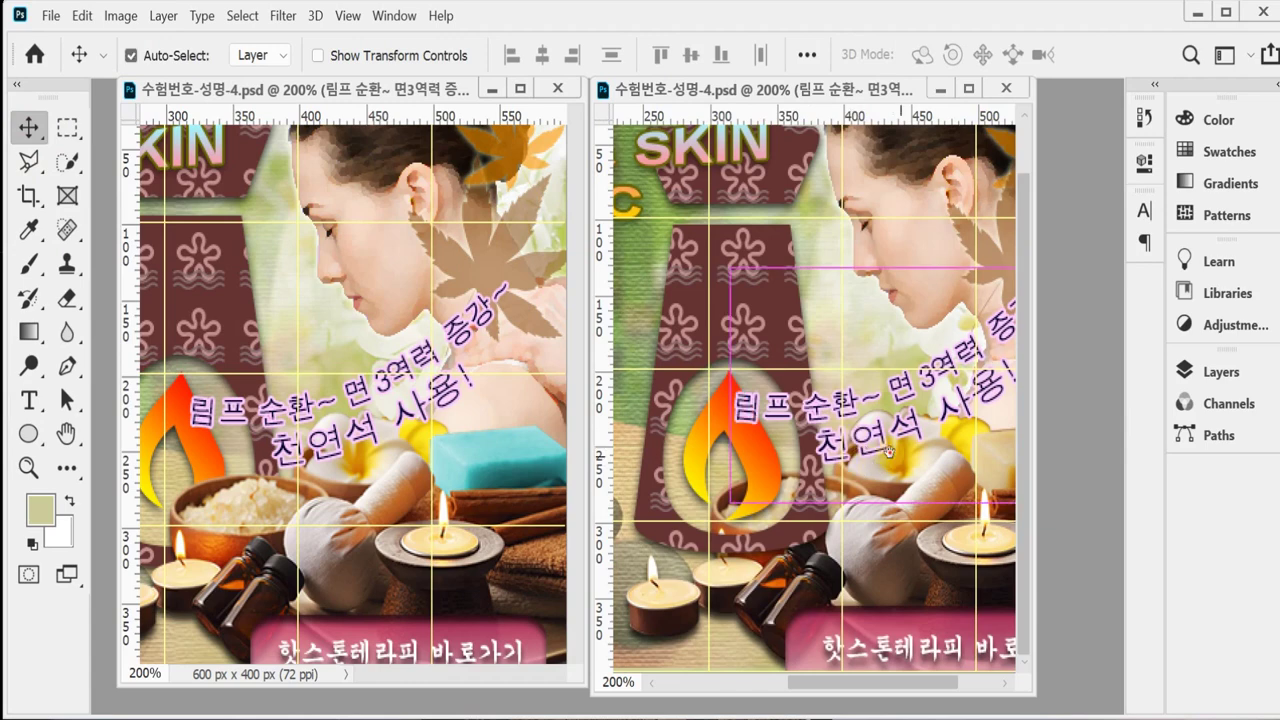
scroll(885, 432, right, 2)
key(t)
click(810, 435)
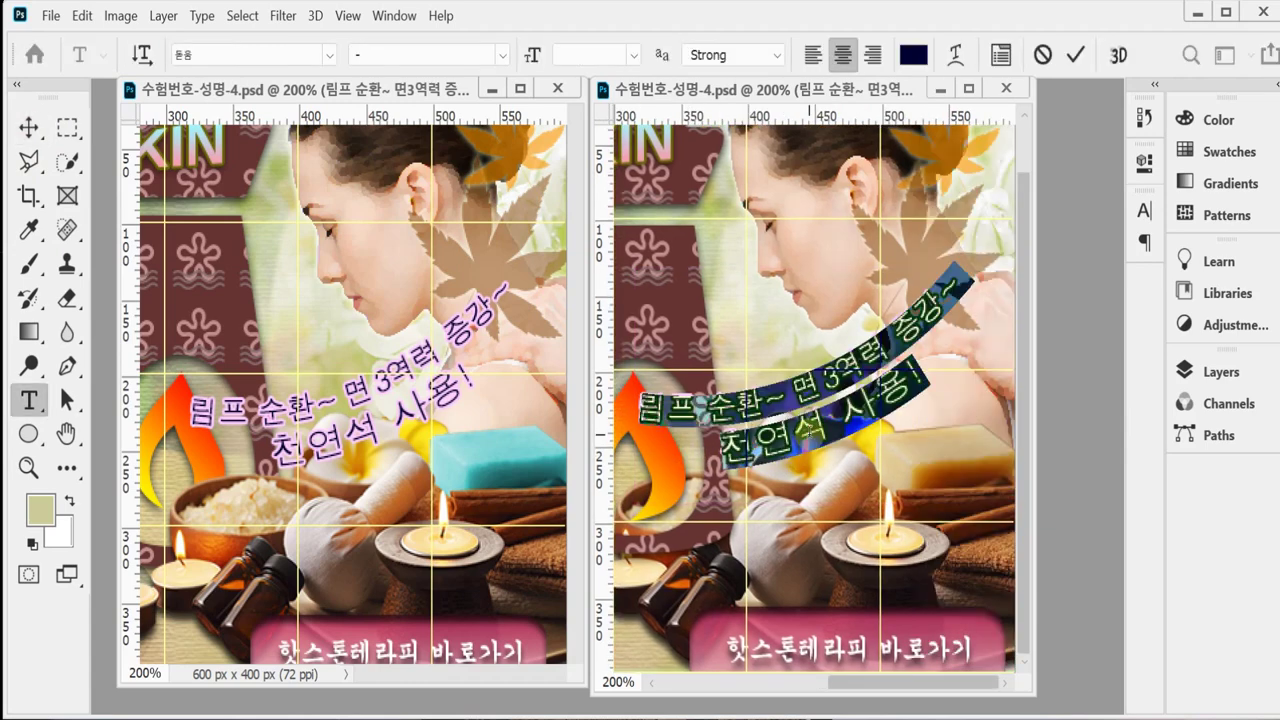
drag(724, 455, 928, 368)
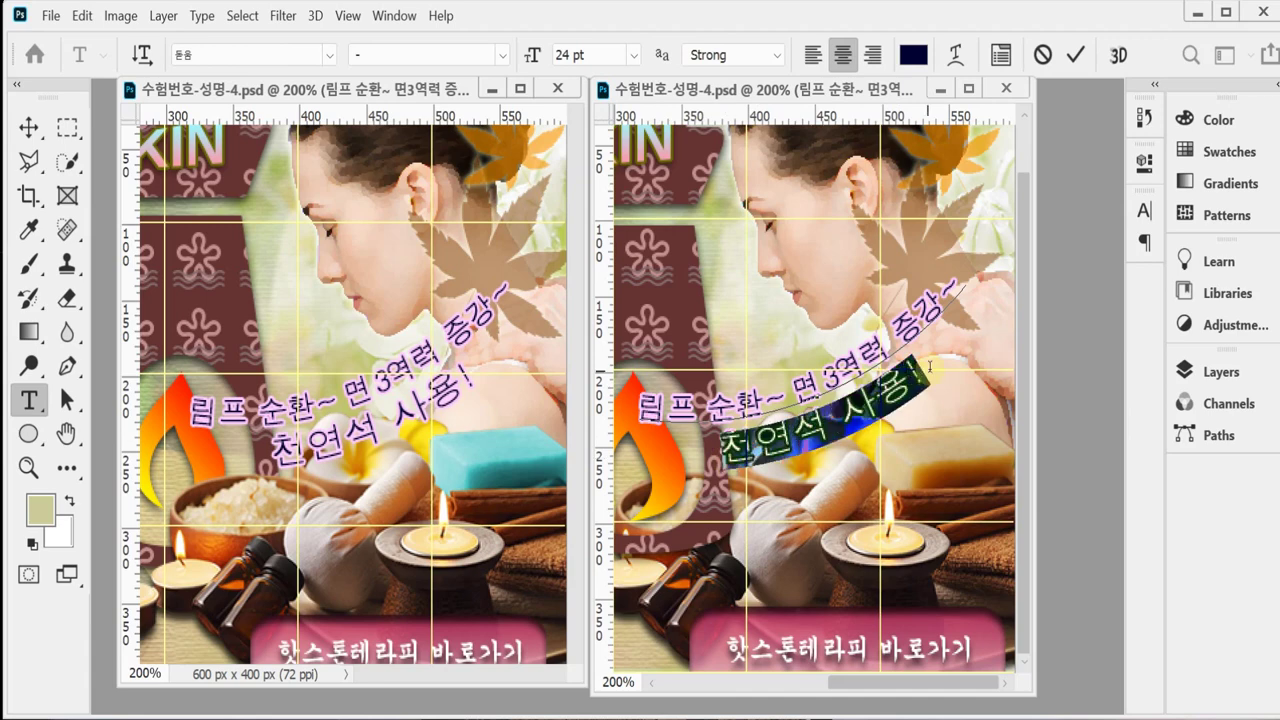
click(590, 54)
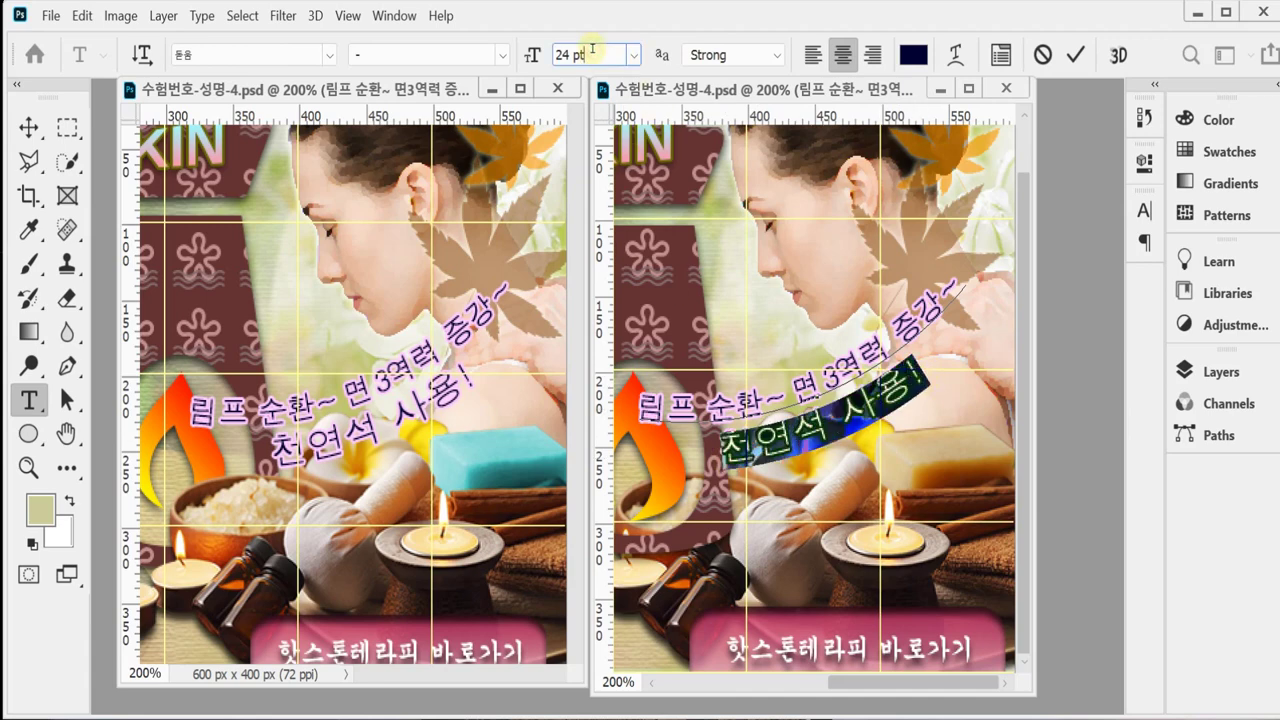
click(1075, 54)
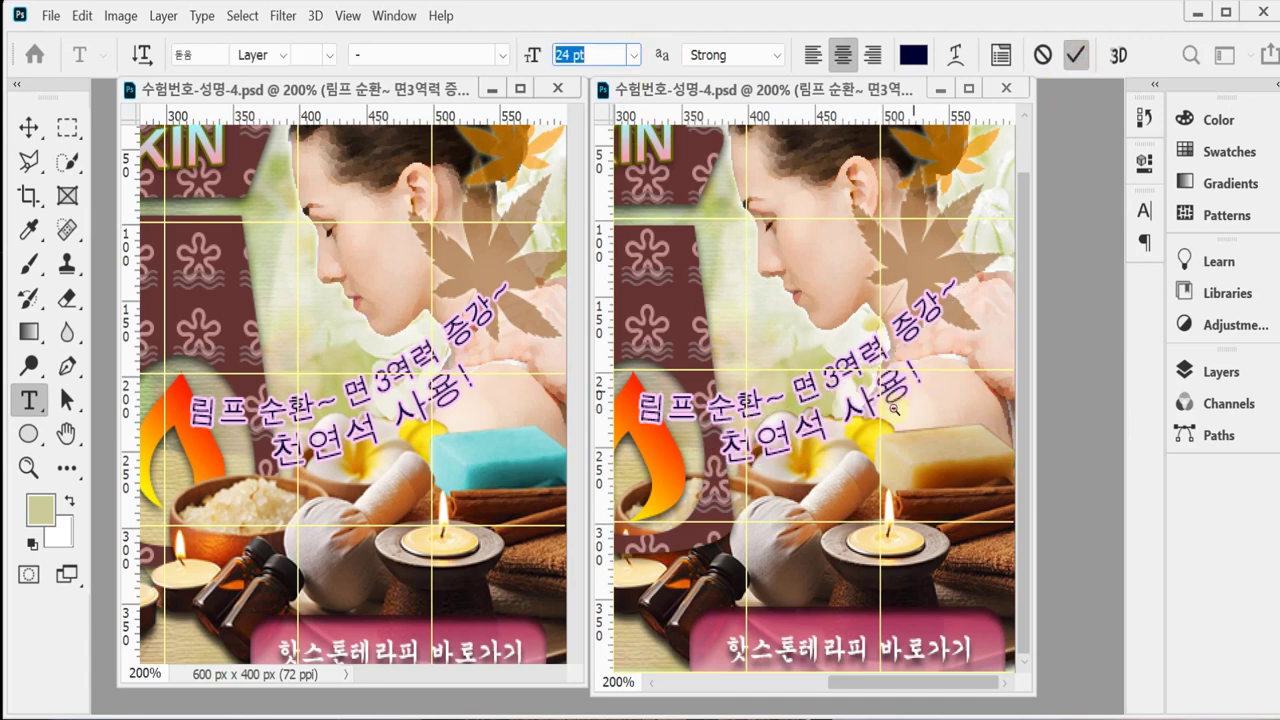
Show the whole working banner at 100% and hide its guides.
key(v)
key(ctrl+1)
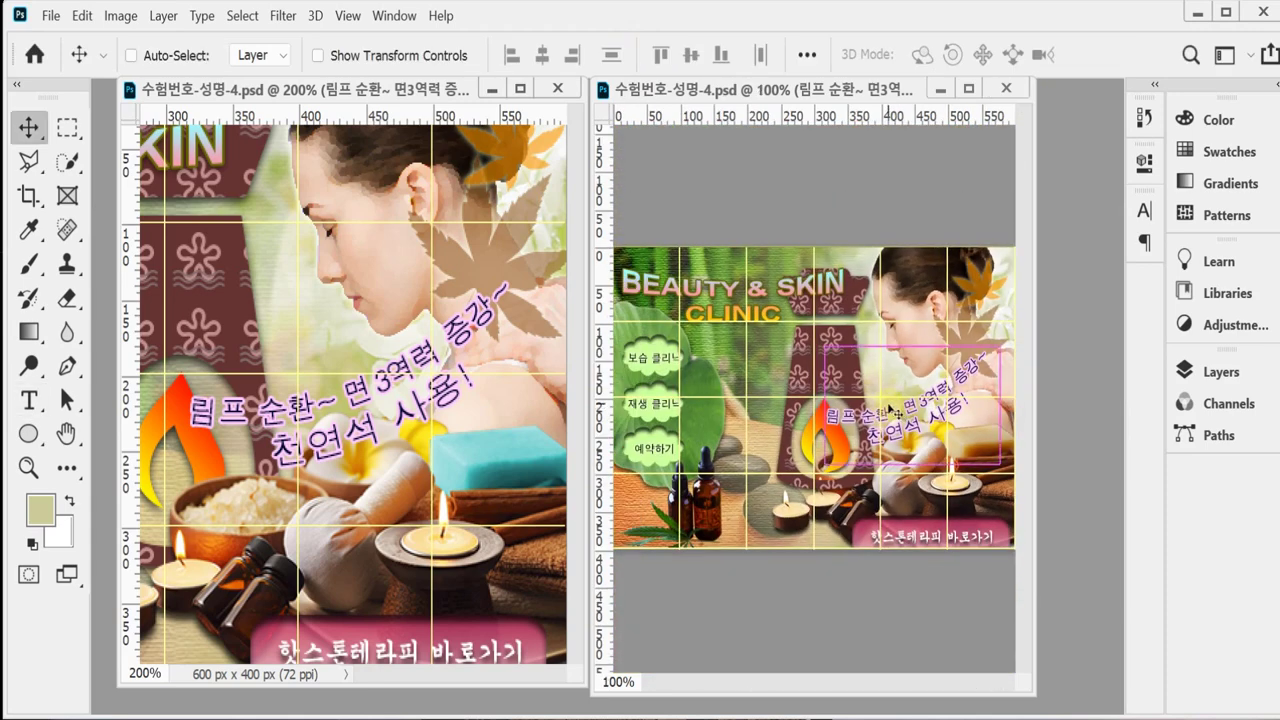
key(ctrl+semicolon)
key(ctrl)
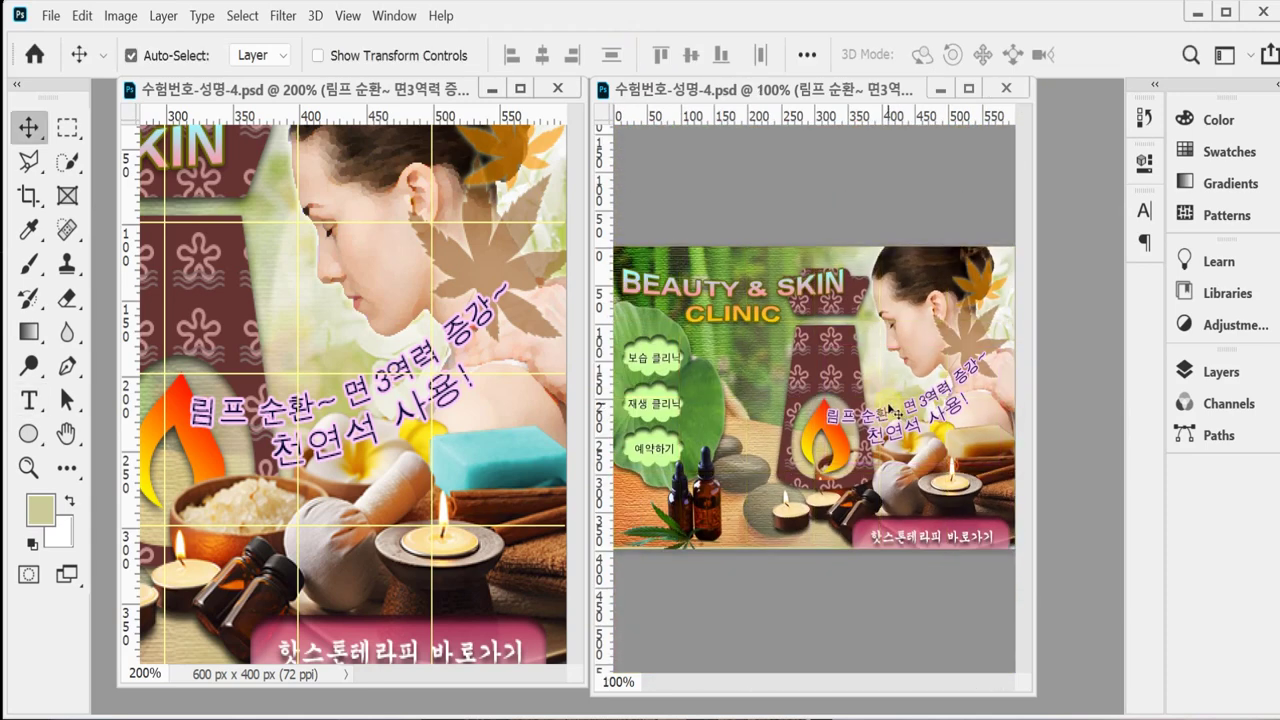
ctrl+click(896, 410)
key(ctrl)
ctrl+click(896, 411)
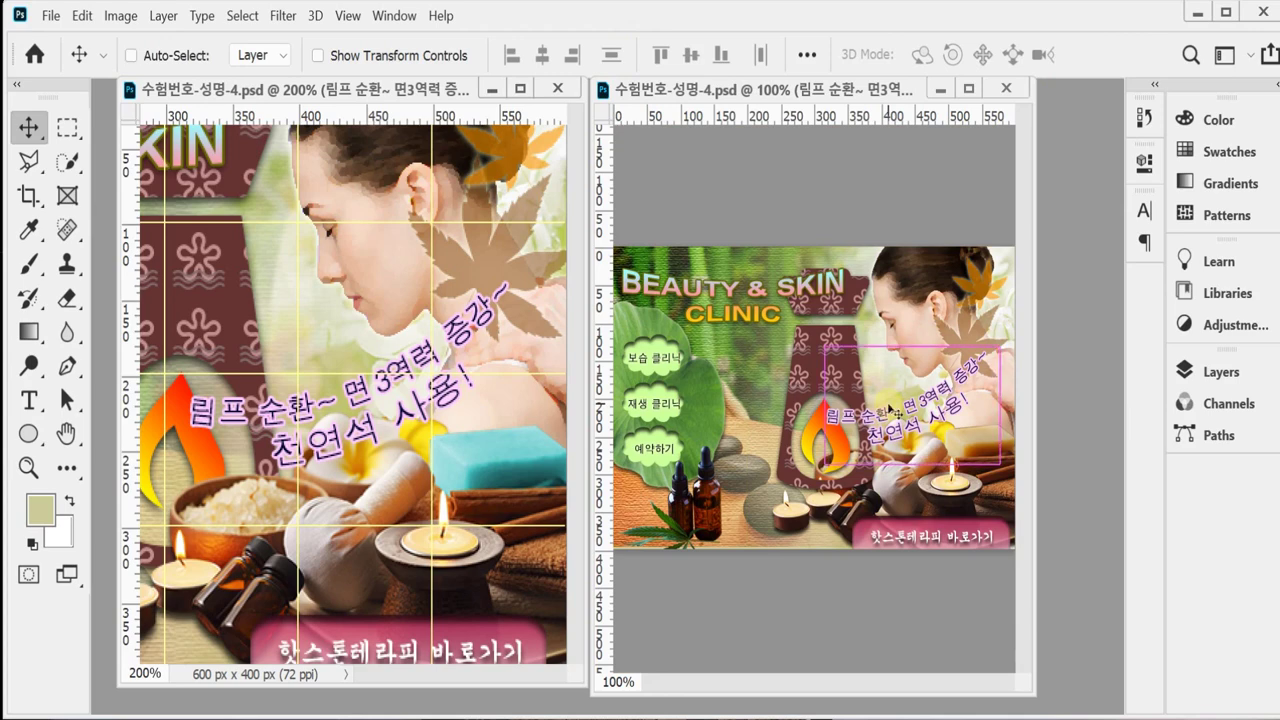
key(ctrl)
key(s)
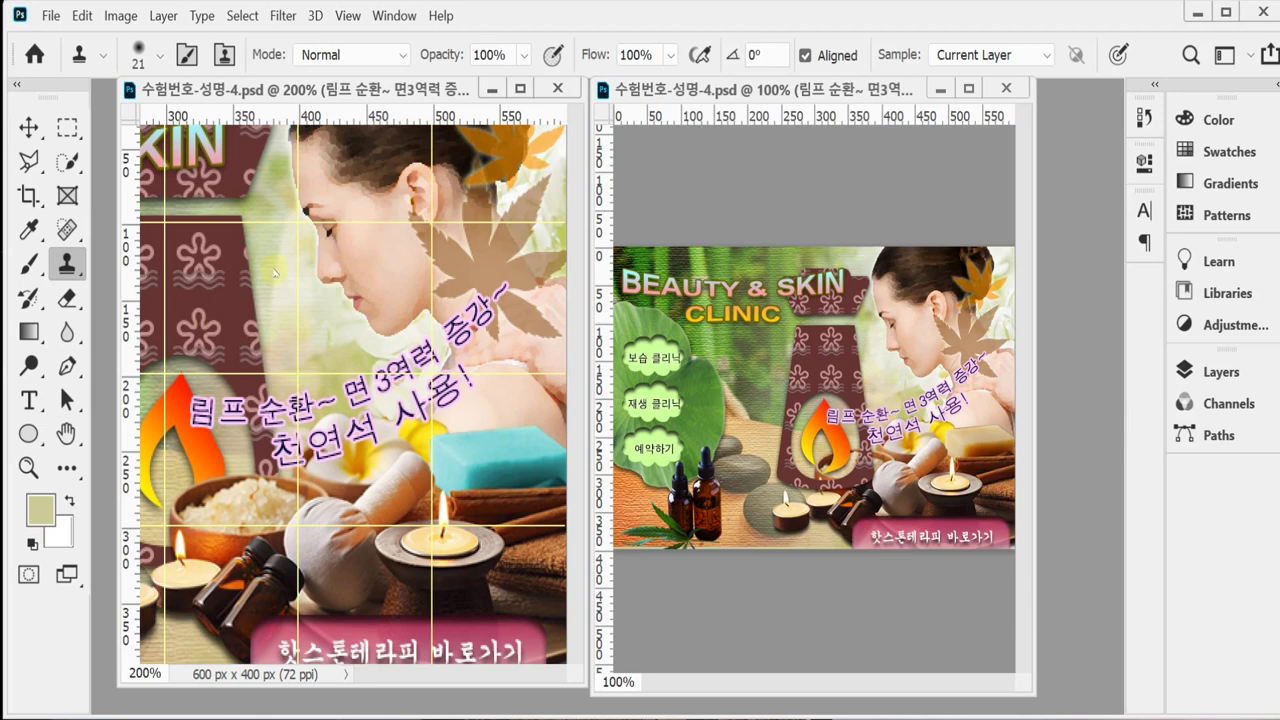
click(29, 128)
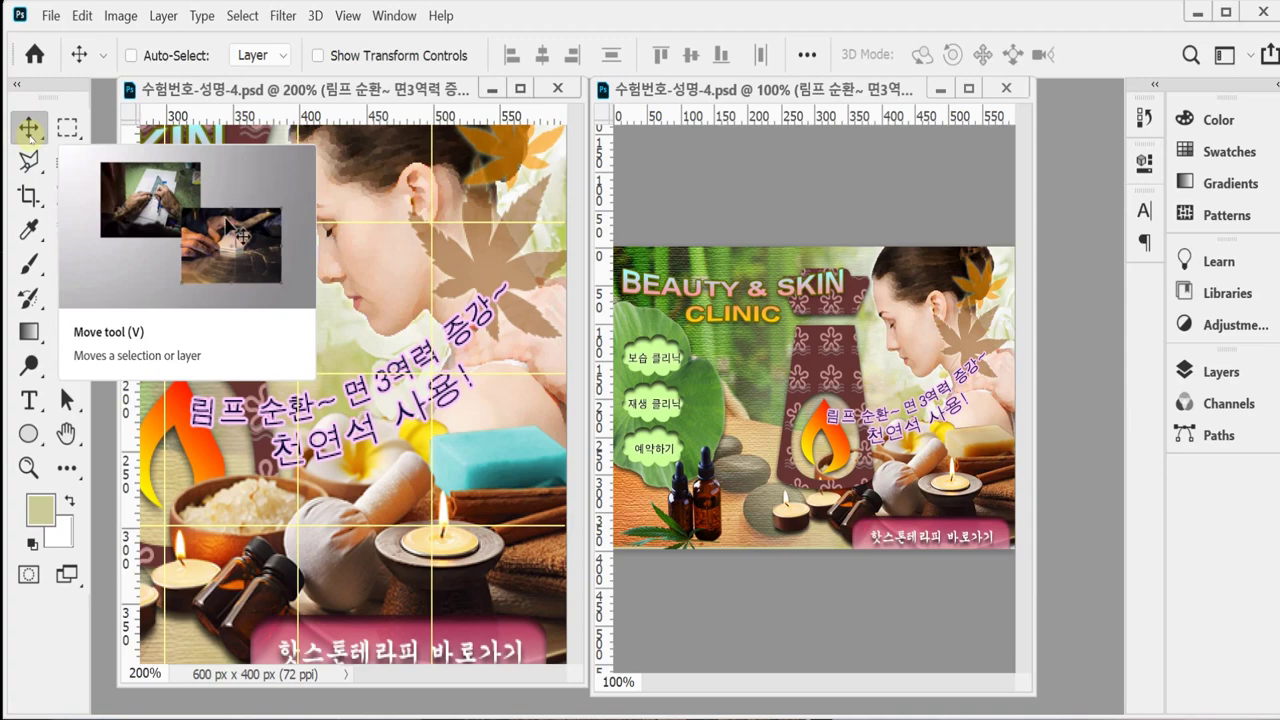
Save a JPEG copy of the working banner as 수험번호-성명-4.jpg in the 문서 > GTQ folder with quality 8.
key(ctrl+shift+s)
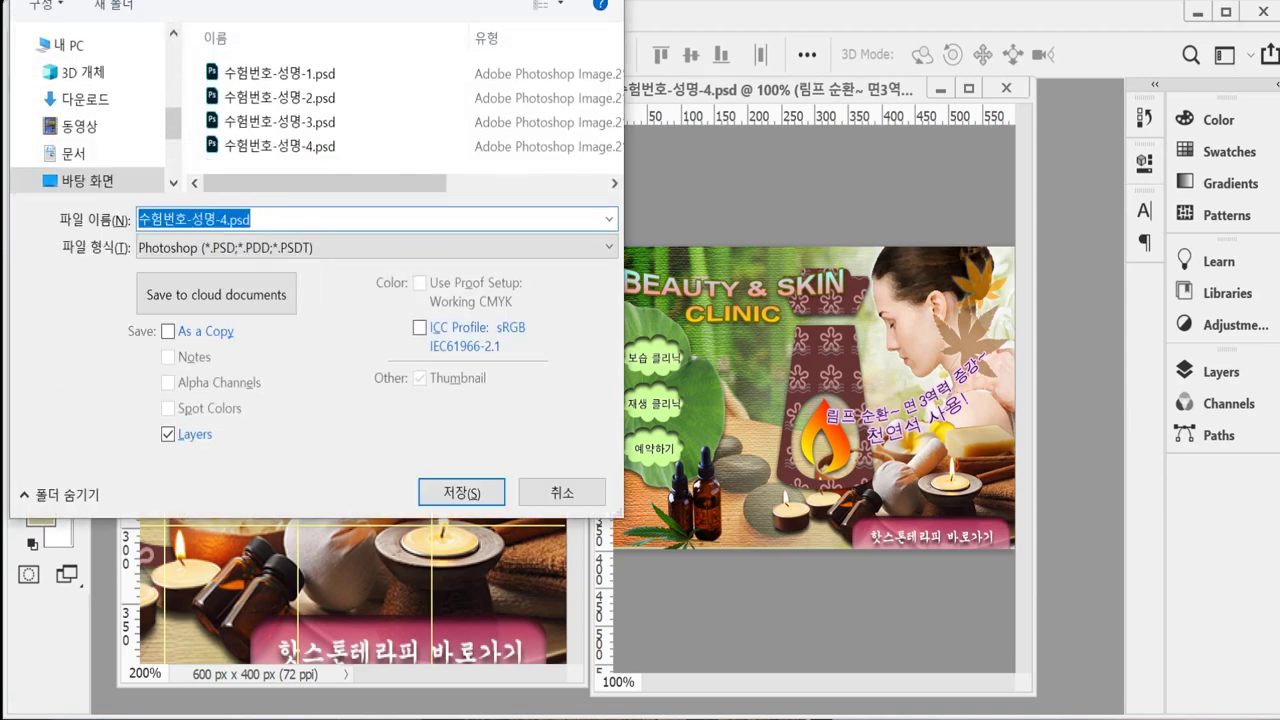
drag(78, 2, 365, 85)
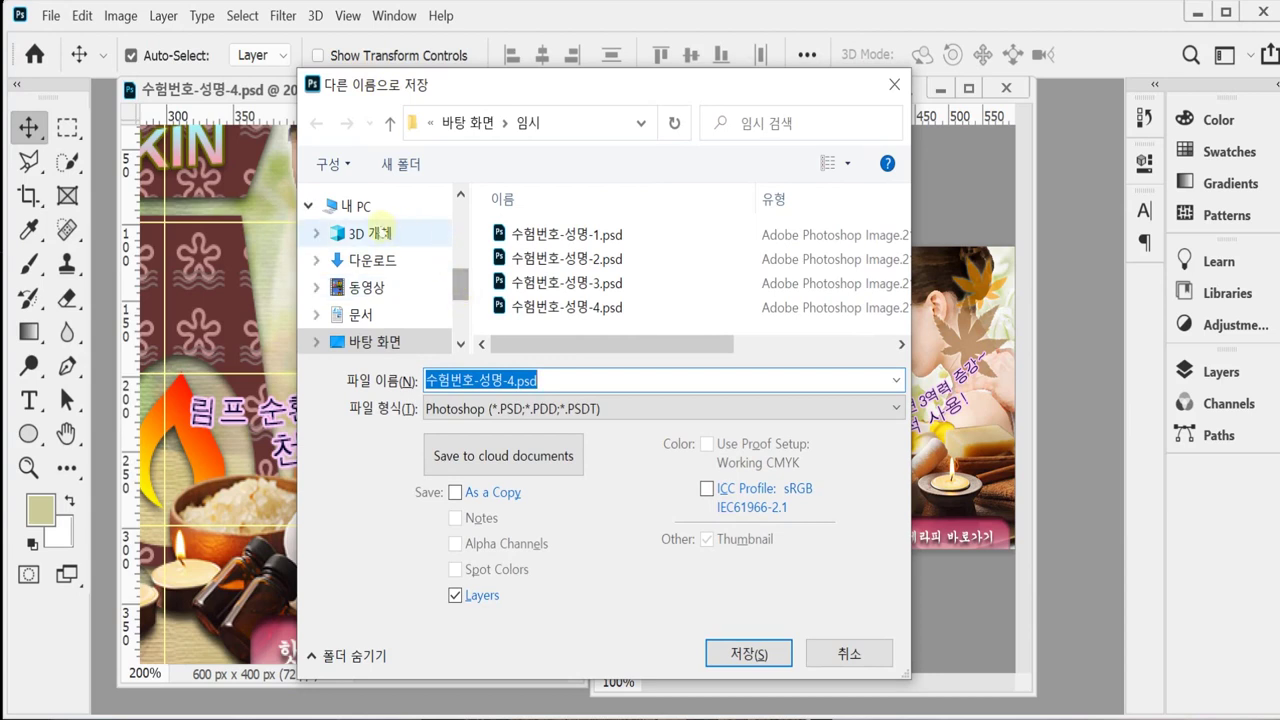
click(355, 206)
click(360, 314)
scroll(600, 290, down, 3)
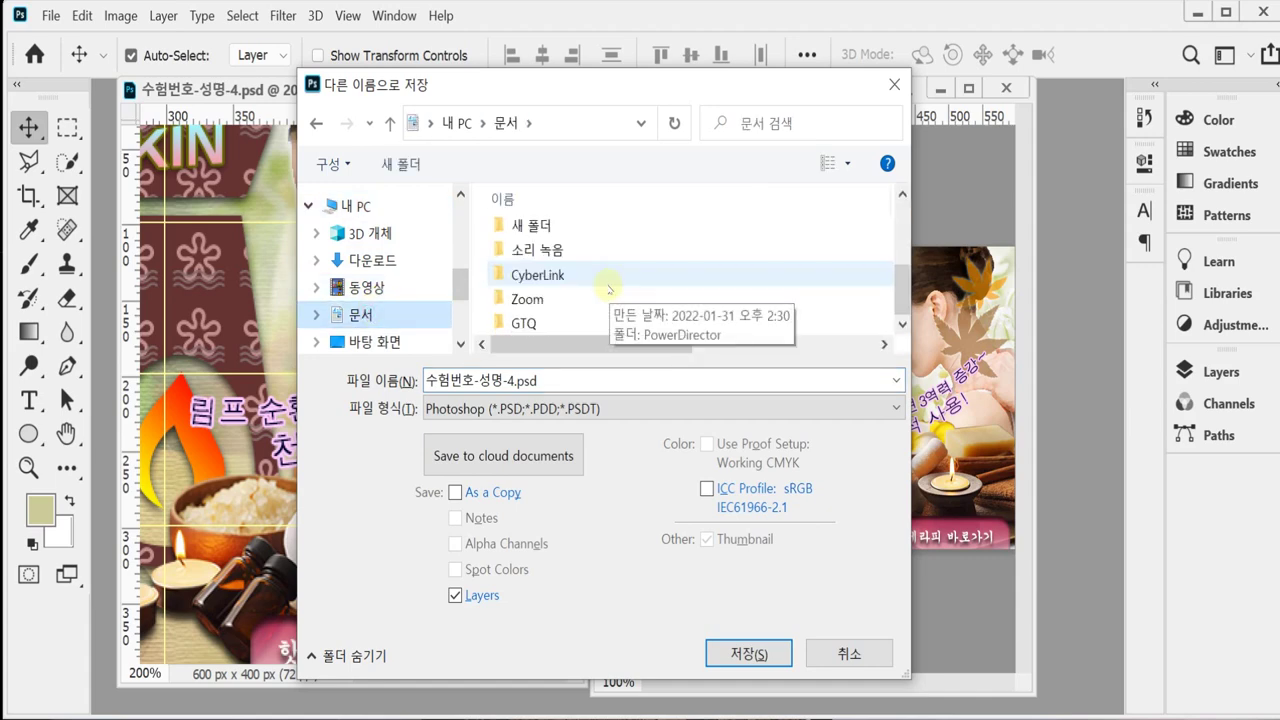
double_click(545, 322)
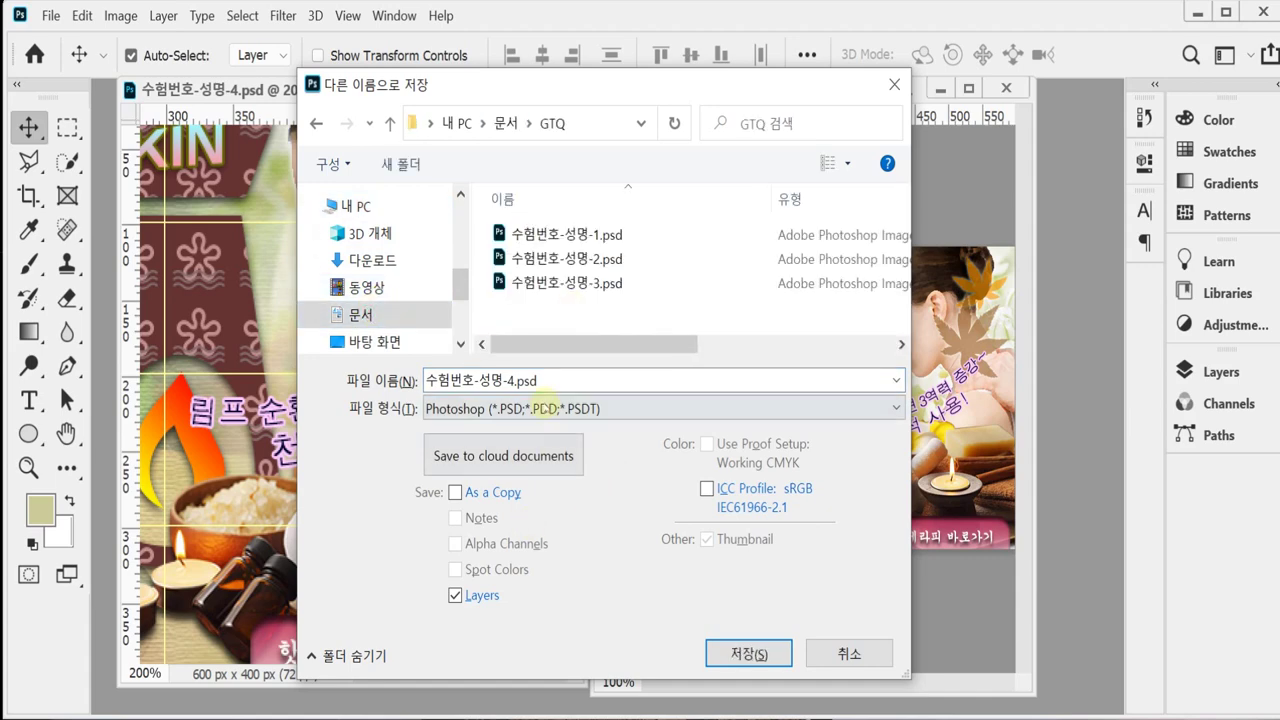
click(545, 407)
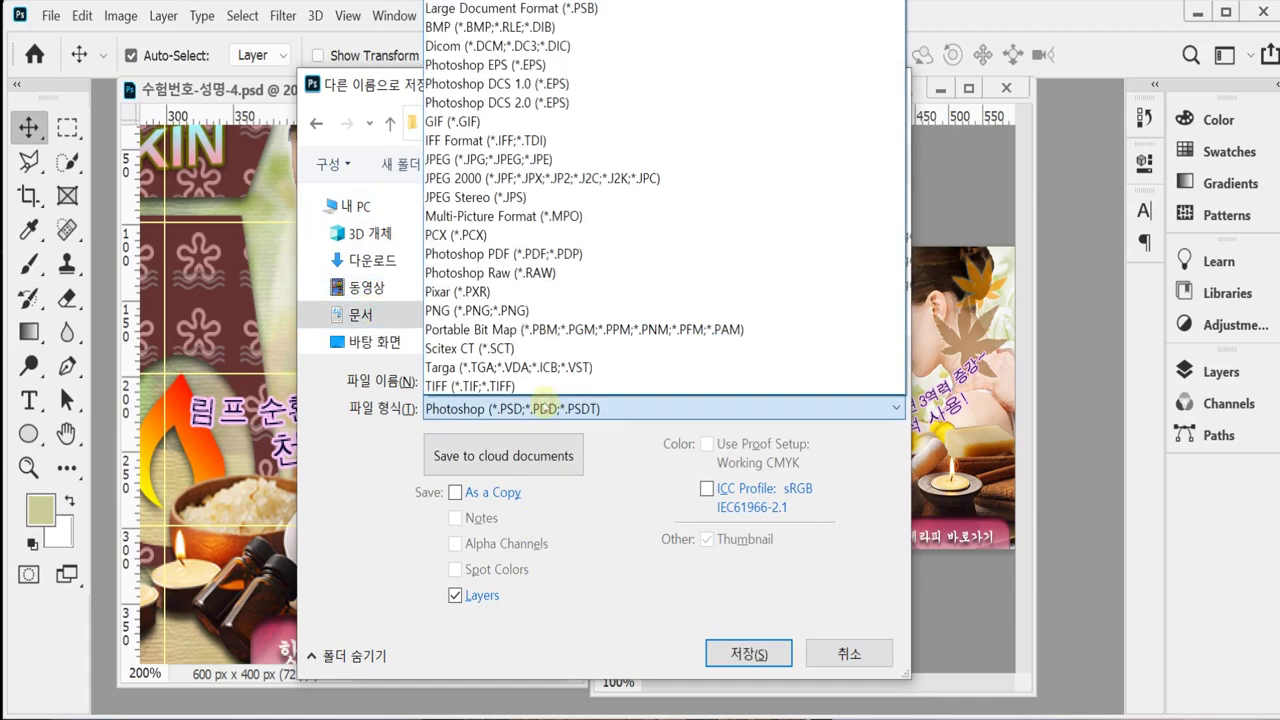
click(508, 159)
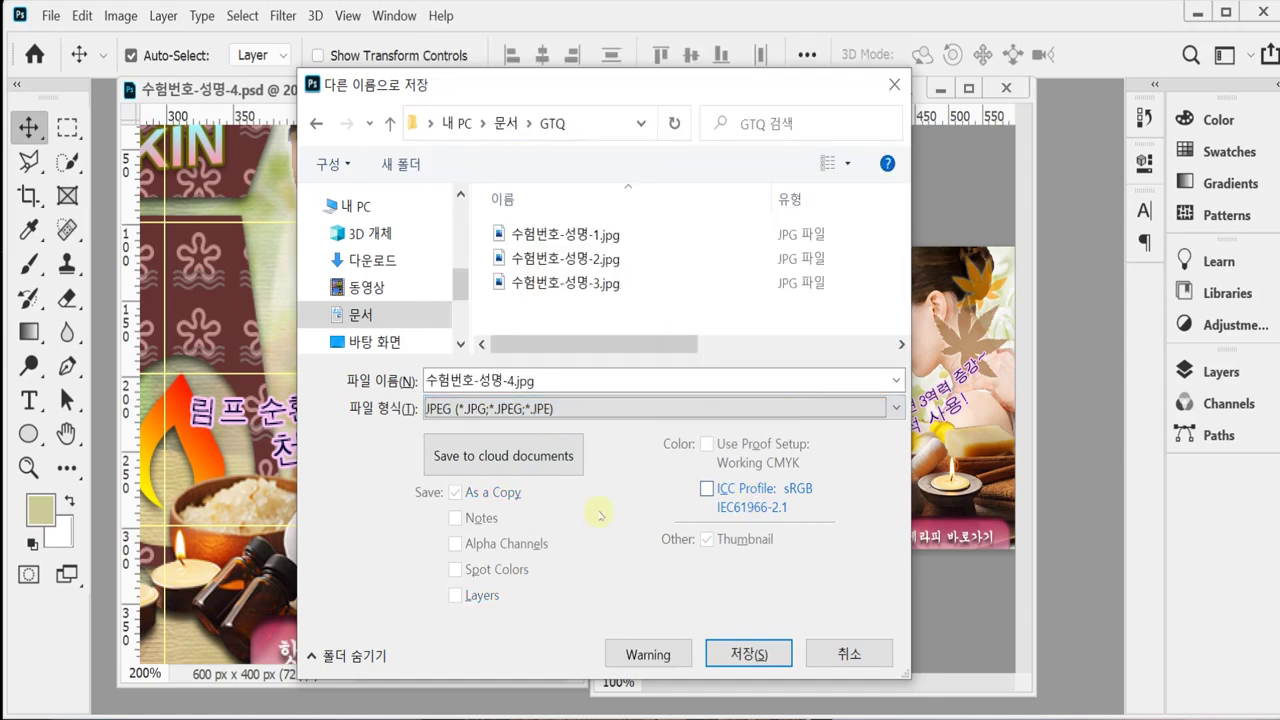
click(748, 654)
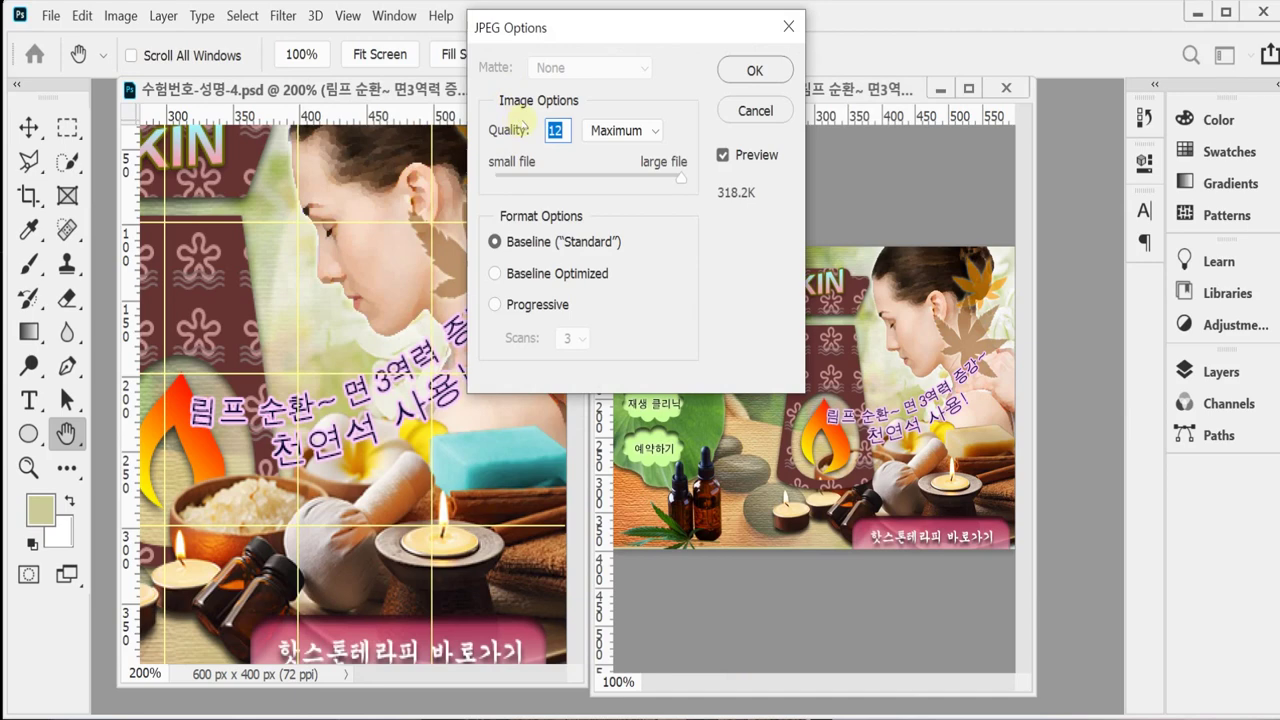
text(8)
key(Return)
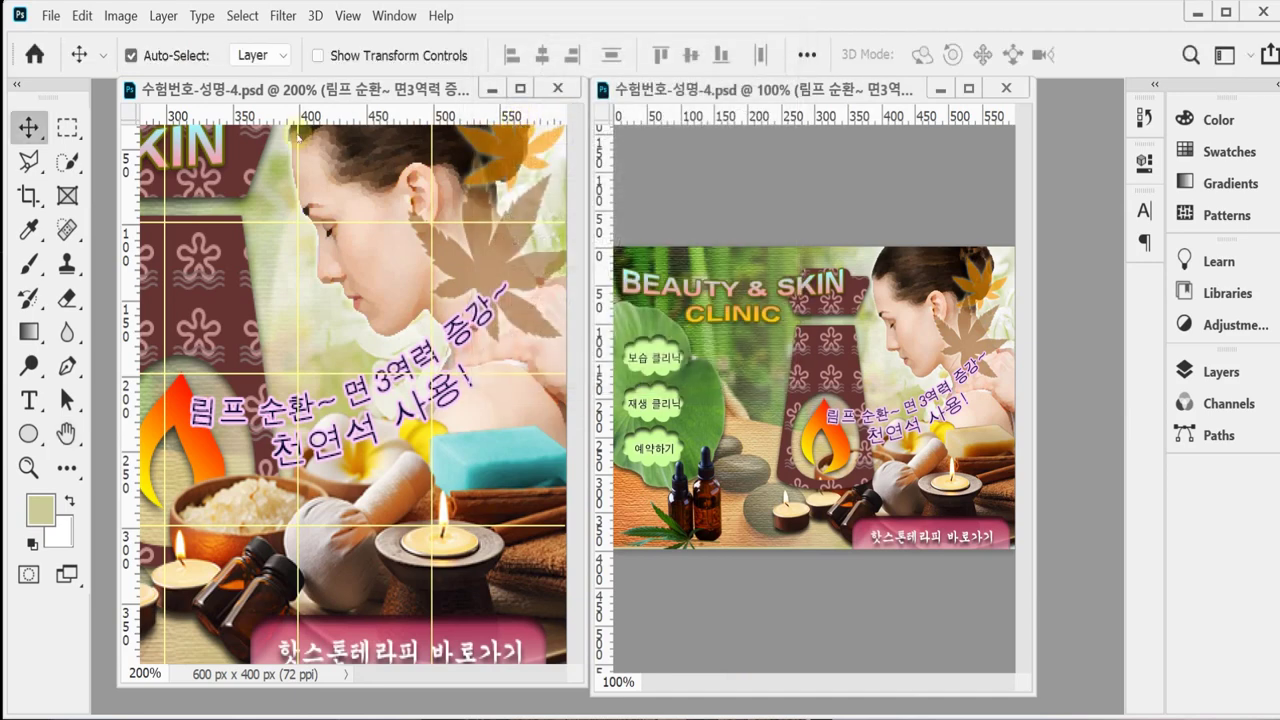
Resize the working banner proportionally to a height of 40 pixels.
click(120, 16)
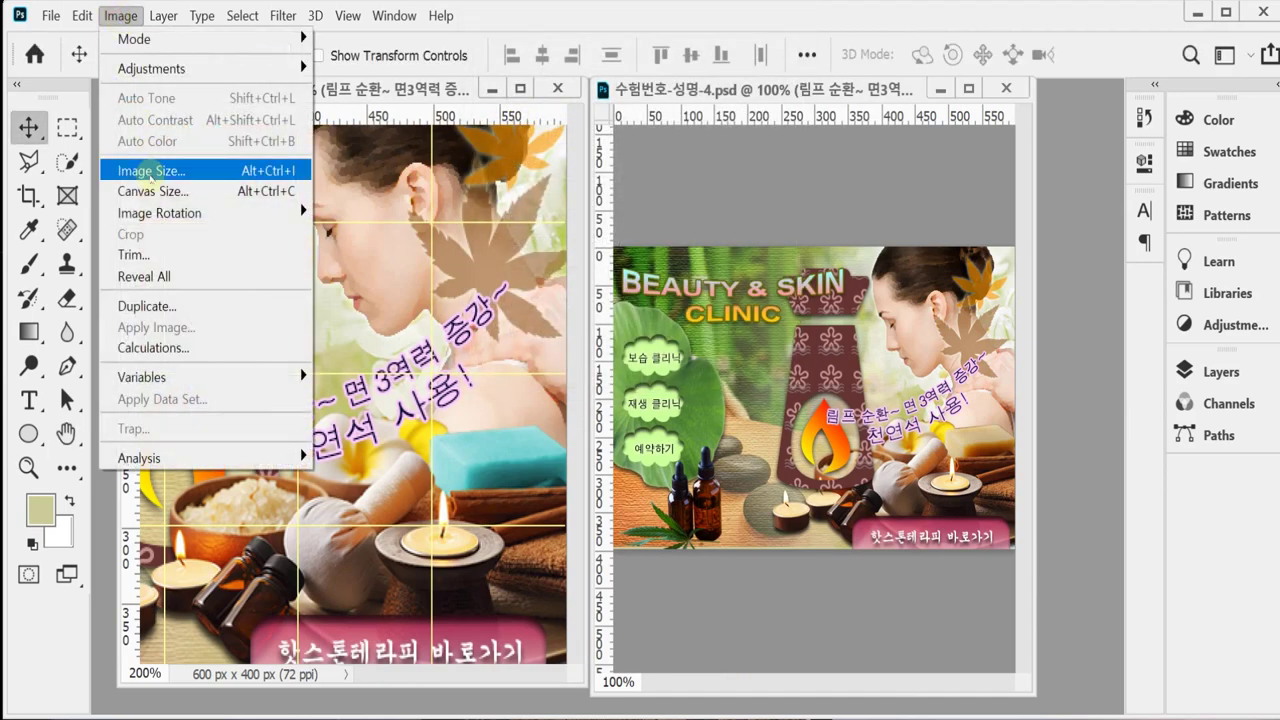
click(150, 172)
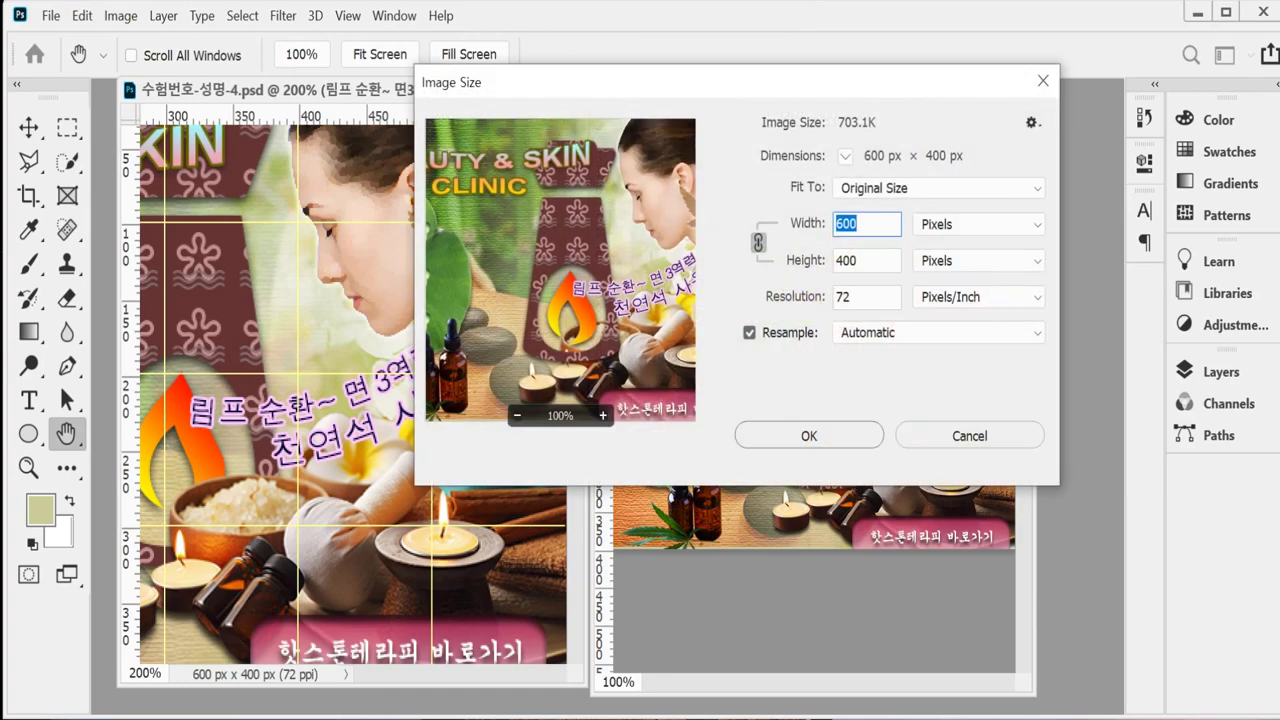
text(40)
key(Return)
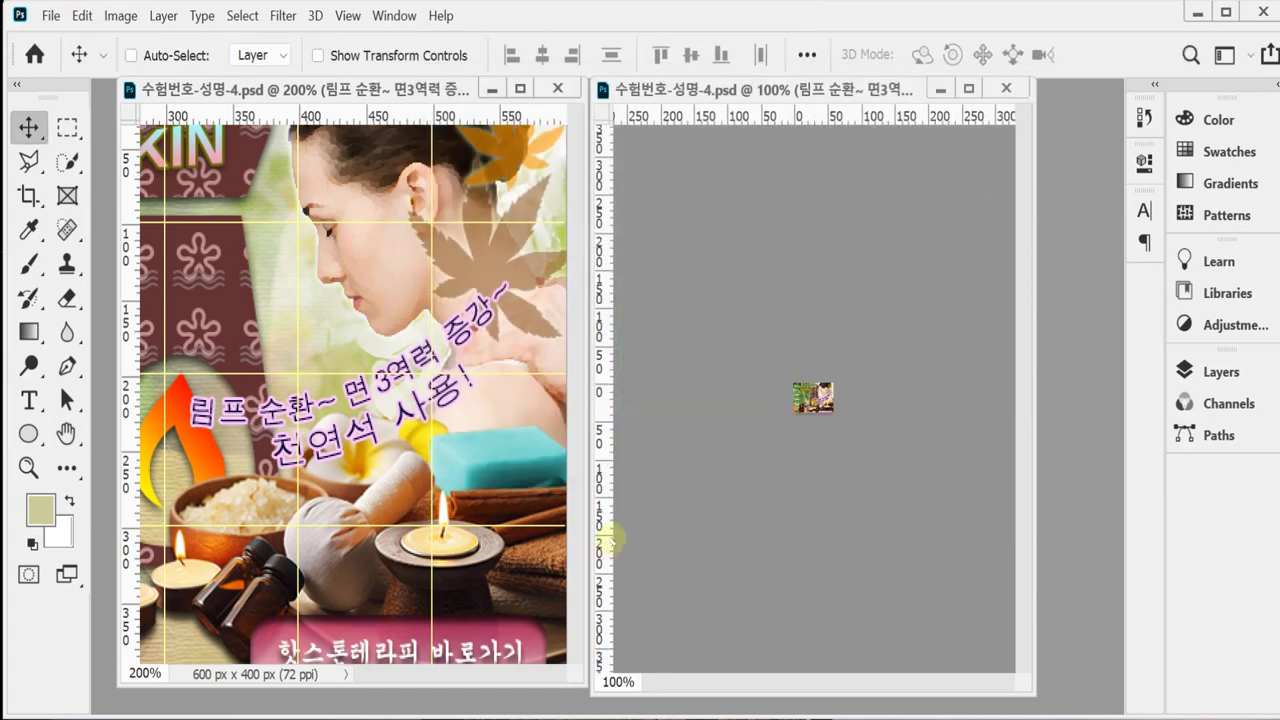
Save the reduced banner as the Photoshop file 수험번호-성명-4.psd with layers in the 문서 > GTQ folder.
key(shift+ctrl+s)
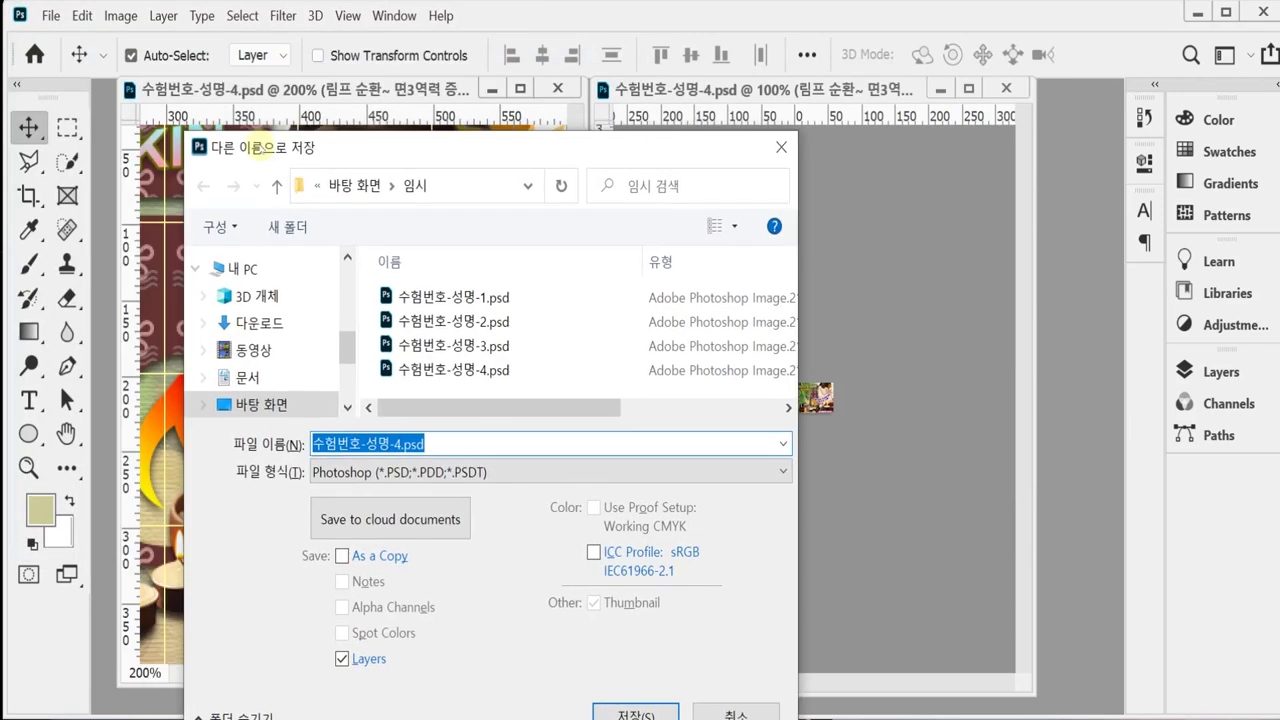
drag(257, 148, 263, 117)
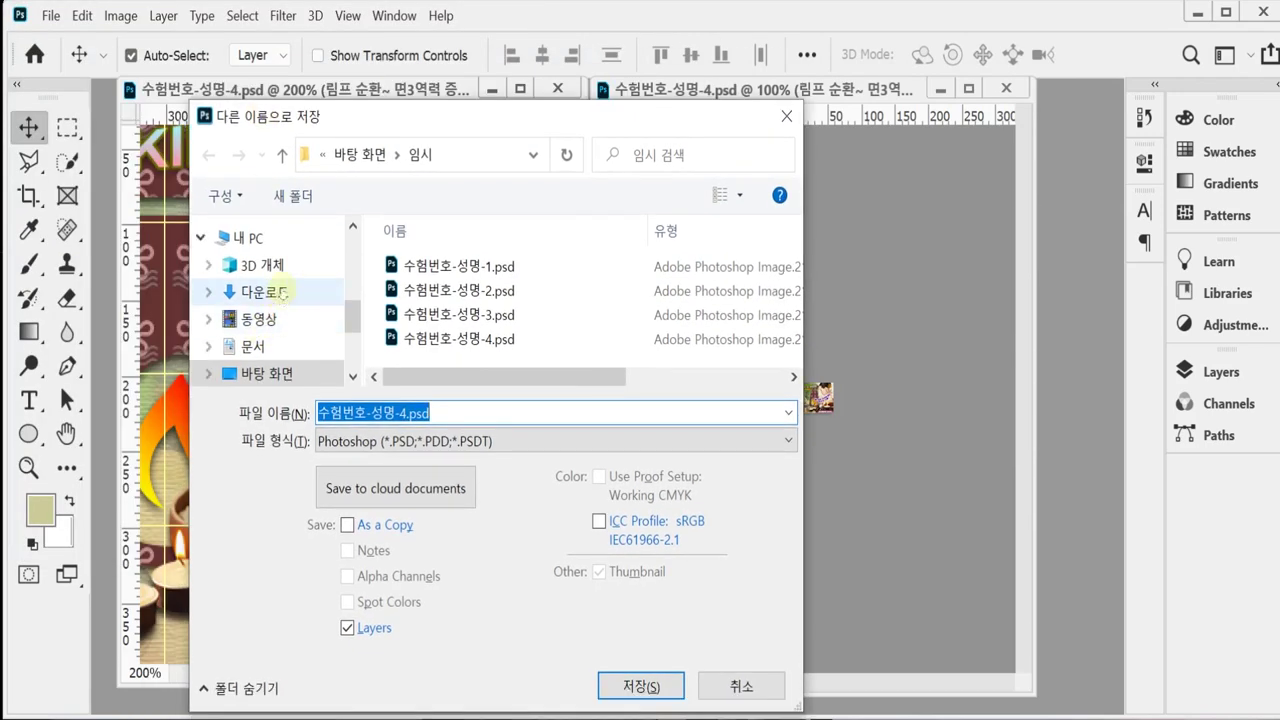
click(256, 346)
scroll(490, 330, down, 3)
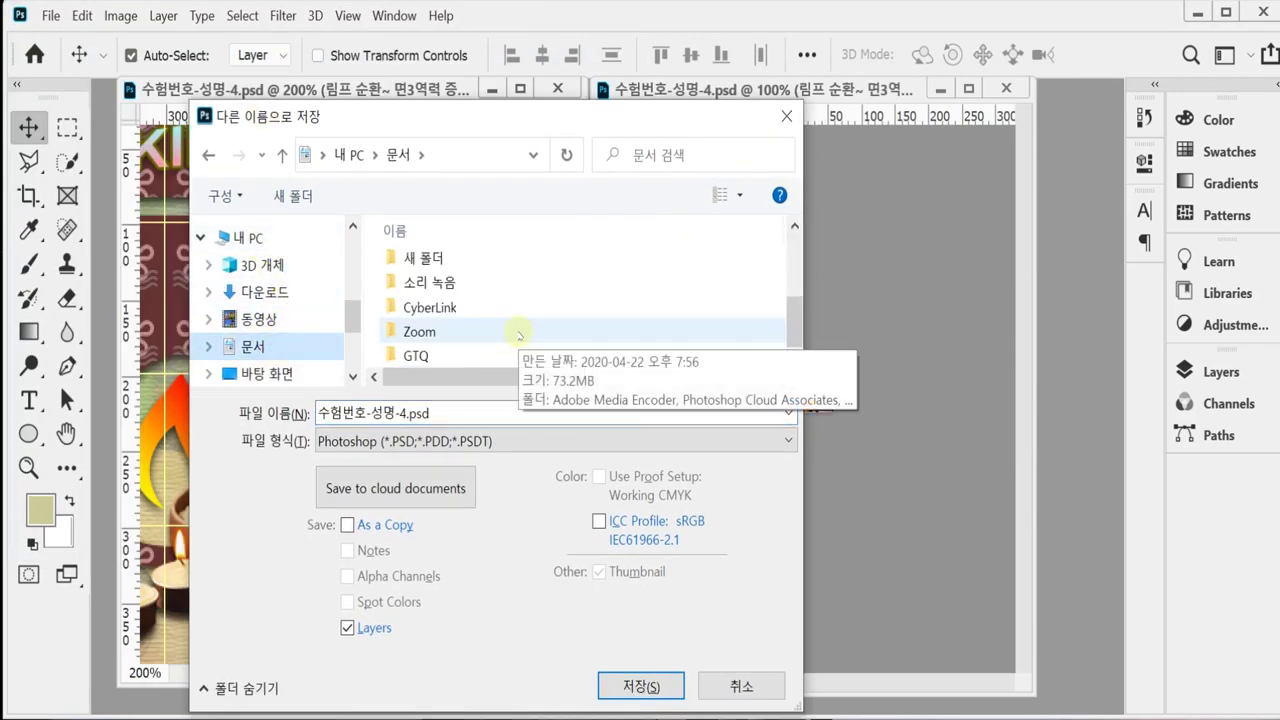
double_click(477, 357)
click(640, 686)
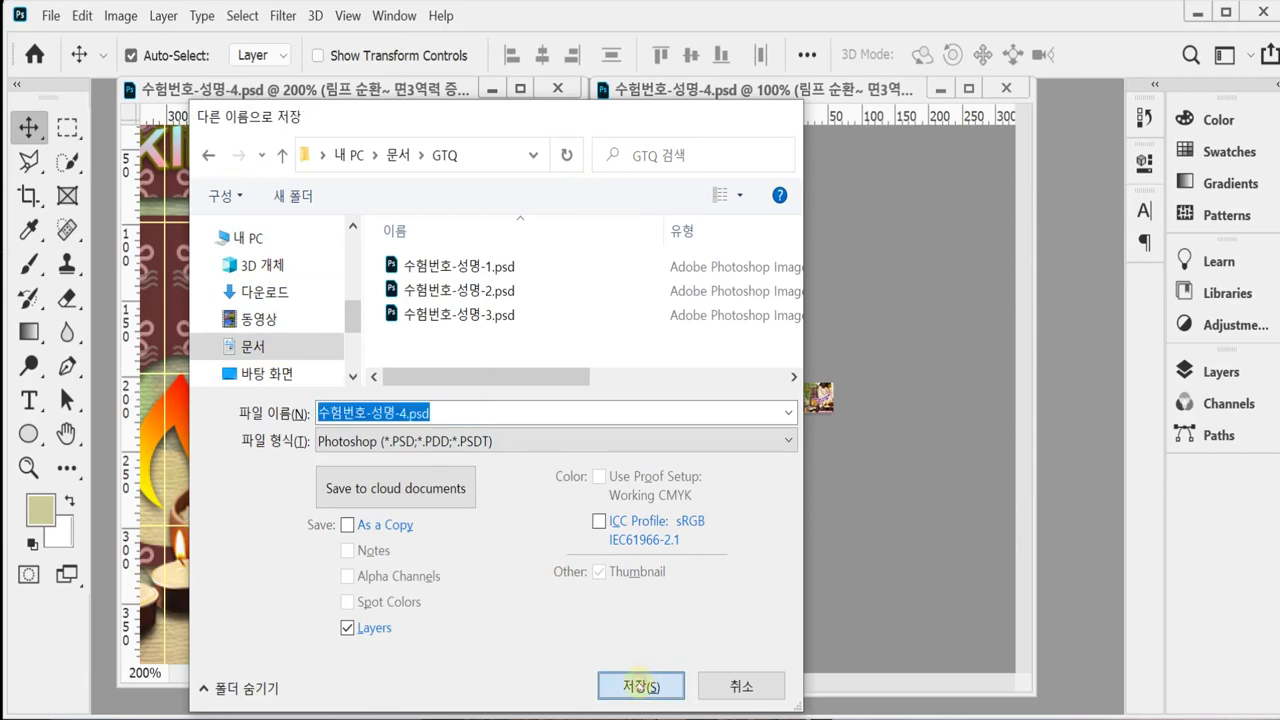